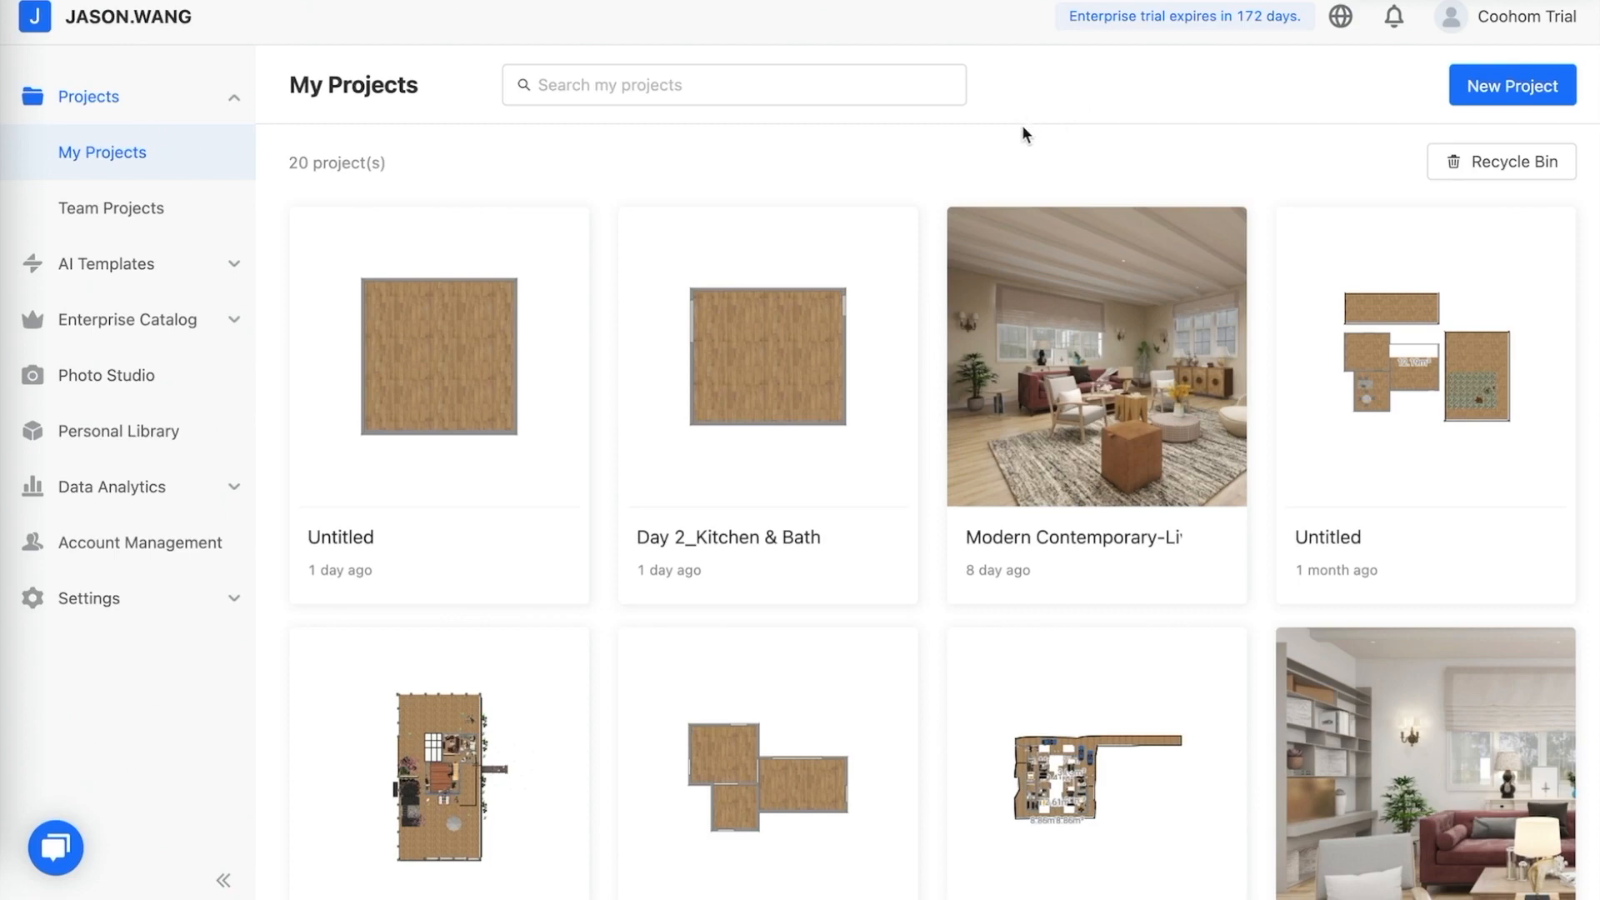
# Open the Day 2_Kitchen & Bath project and delete the tall sliding-door unit along the right wall
pyautogui.click(792, 386)
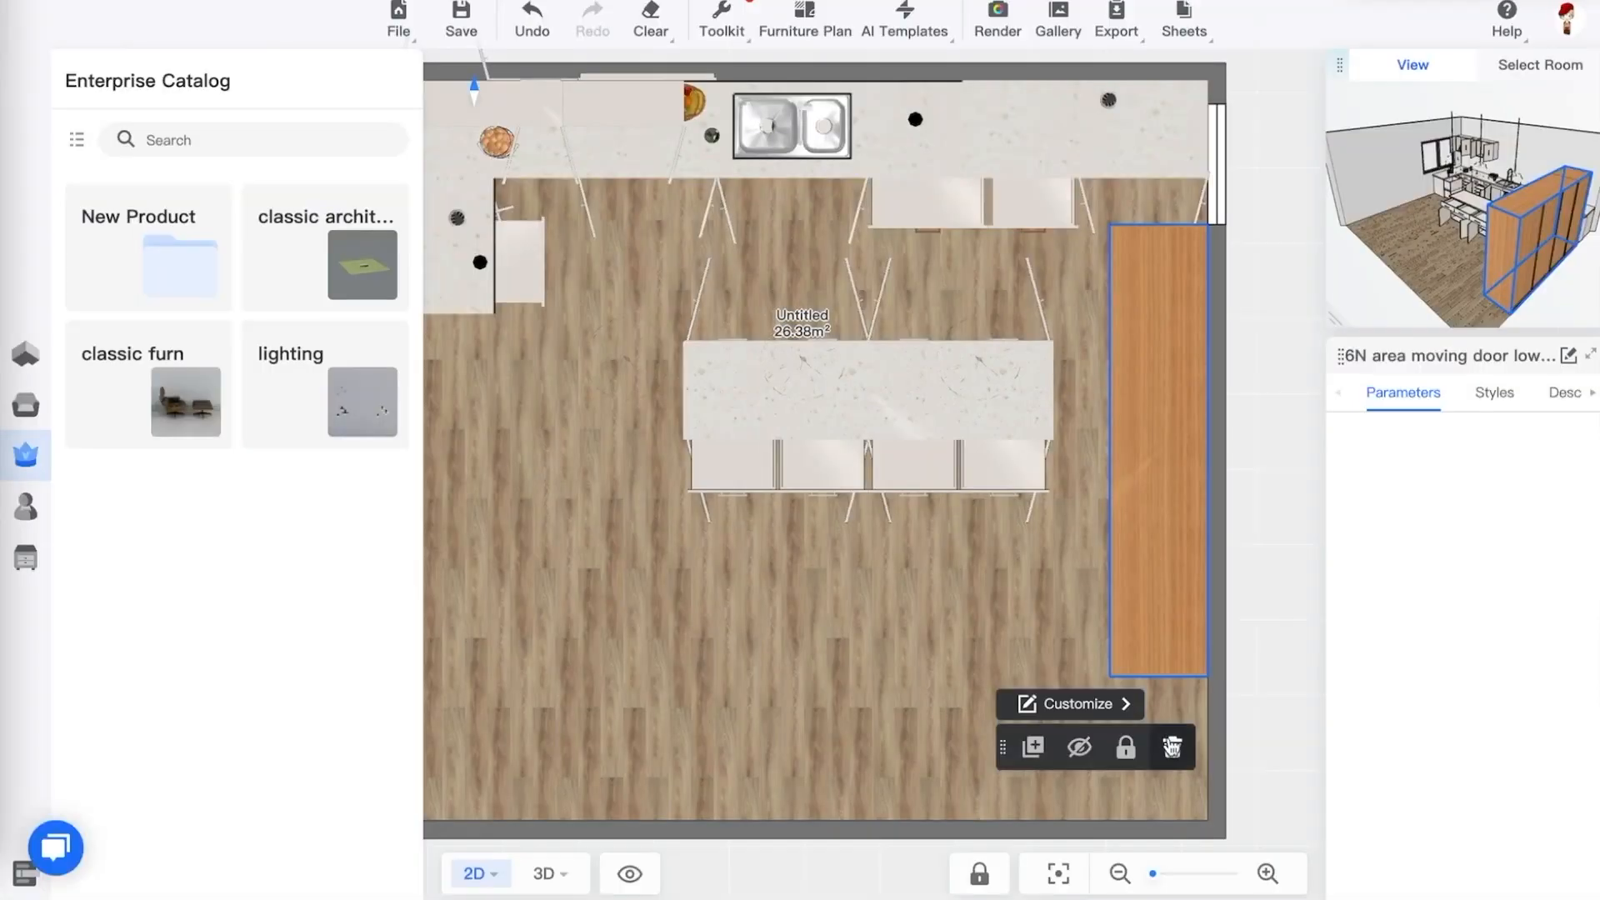
pyautogui.click(1171, 747)
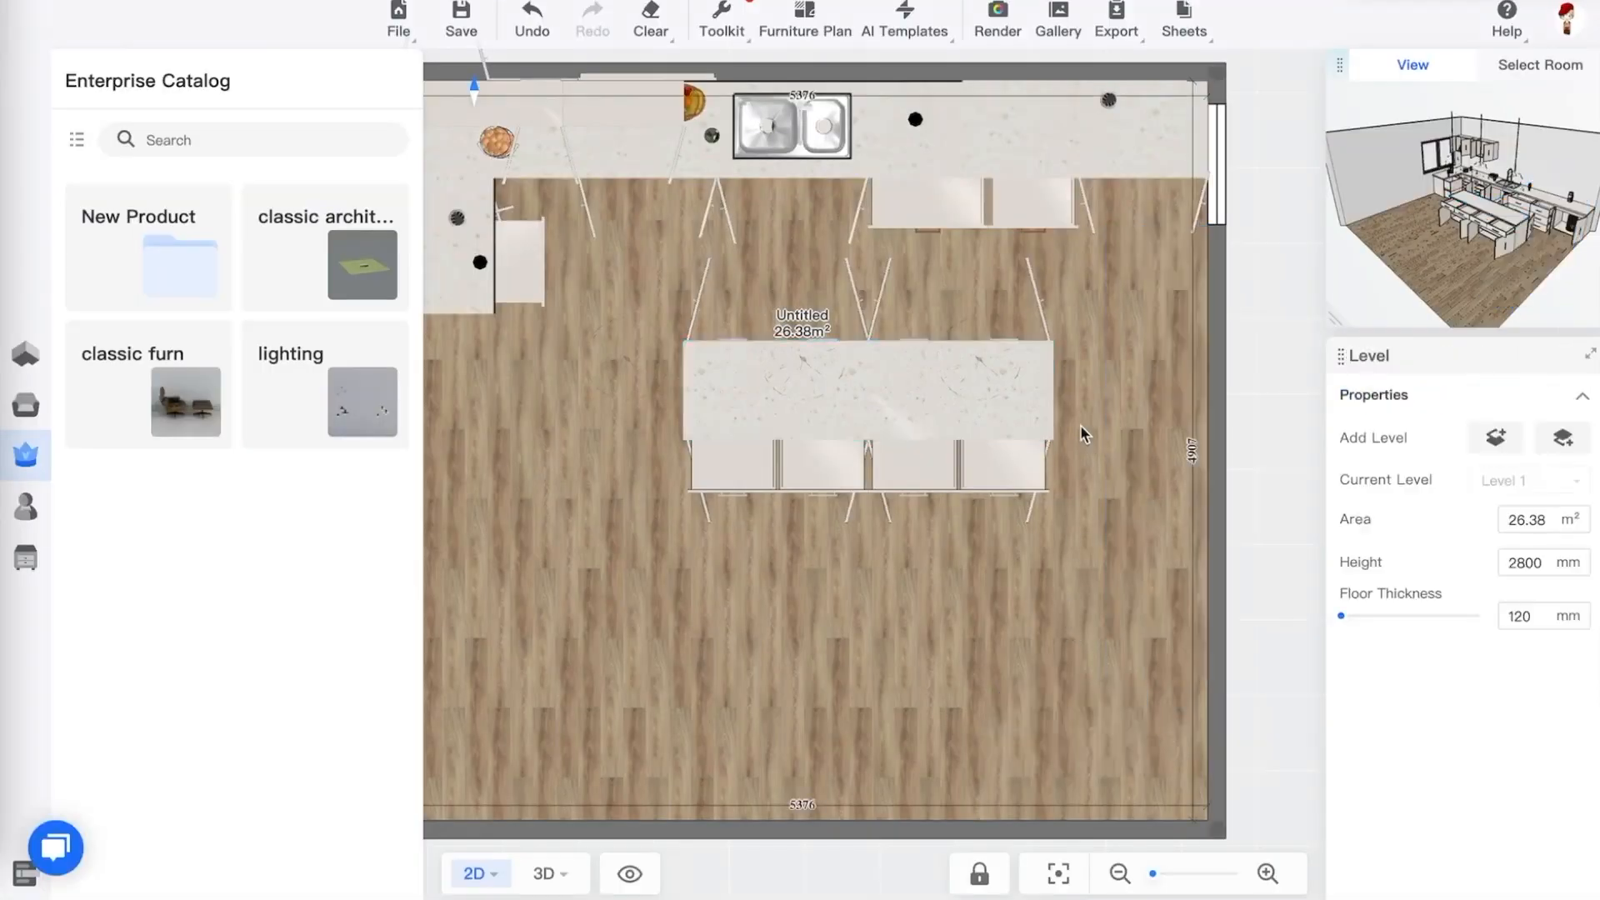
# Switch to the 3D view and orbit and zoom around the kitchen to examine the cabinet layout
pyautogui.moveTo(1081, 427); pyautogui.dragTo(1098, 525)
pyautogui.press('3')
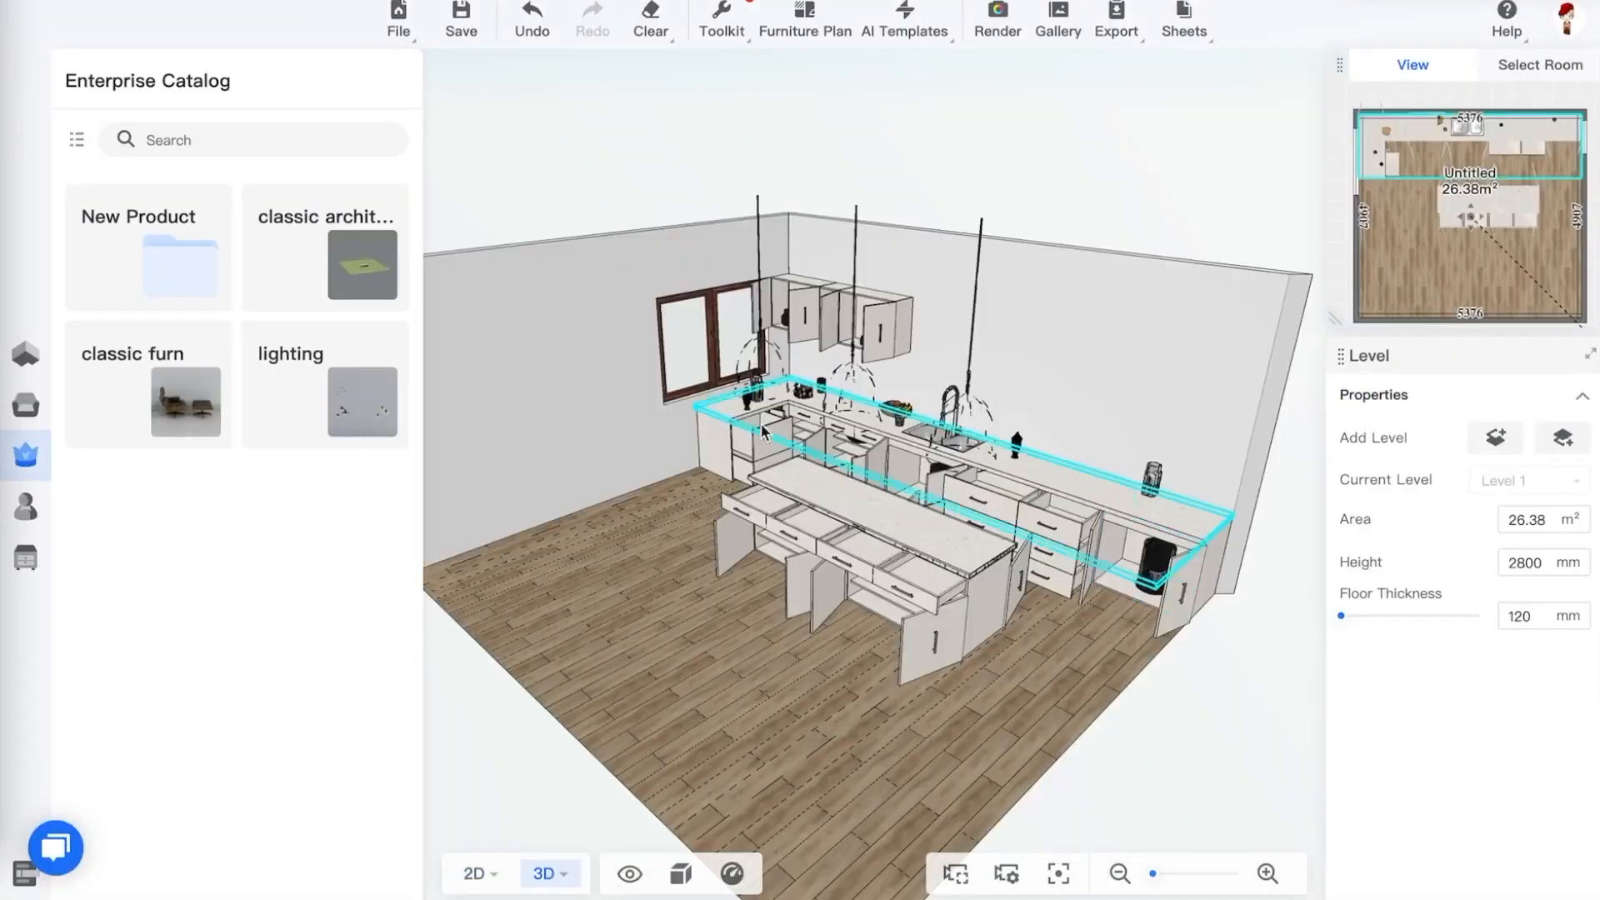
pyautogui.moveTo(693, 518); pyautogui.dragTo(581, 636)
pyautogui.scroll(-5, 715, 501)
pyautogui.scroll(6, 715, 501)
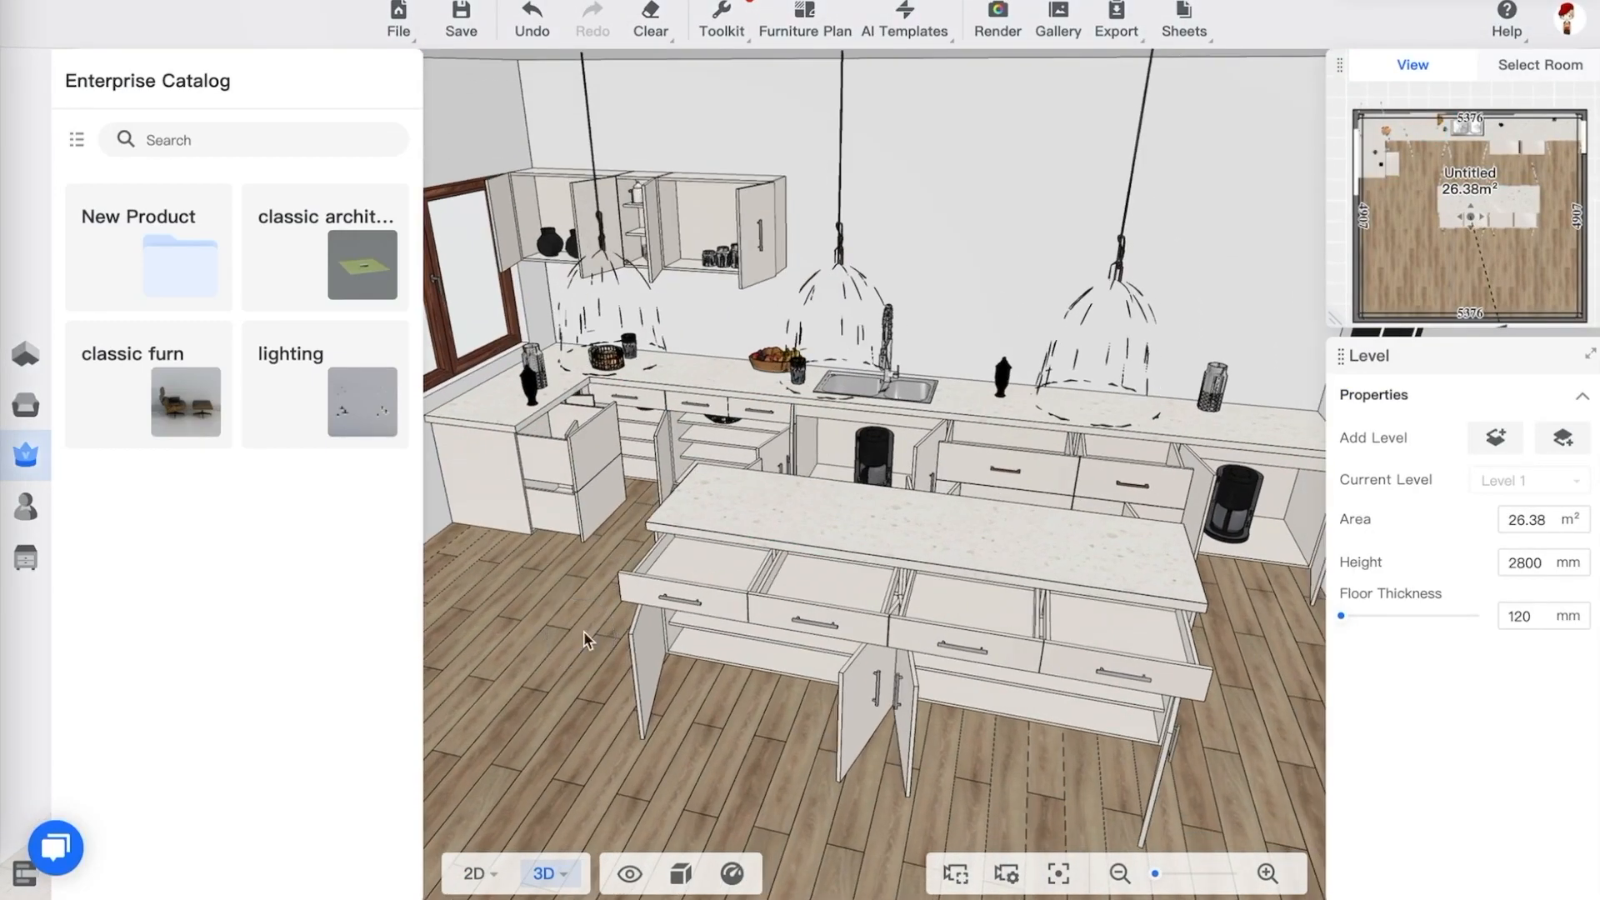
pyautogui.scroll(-3, 643, 556)
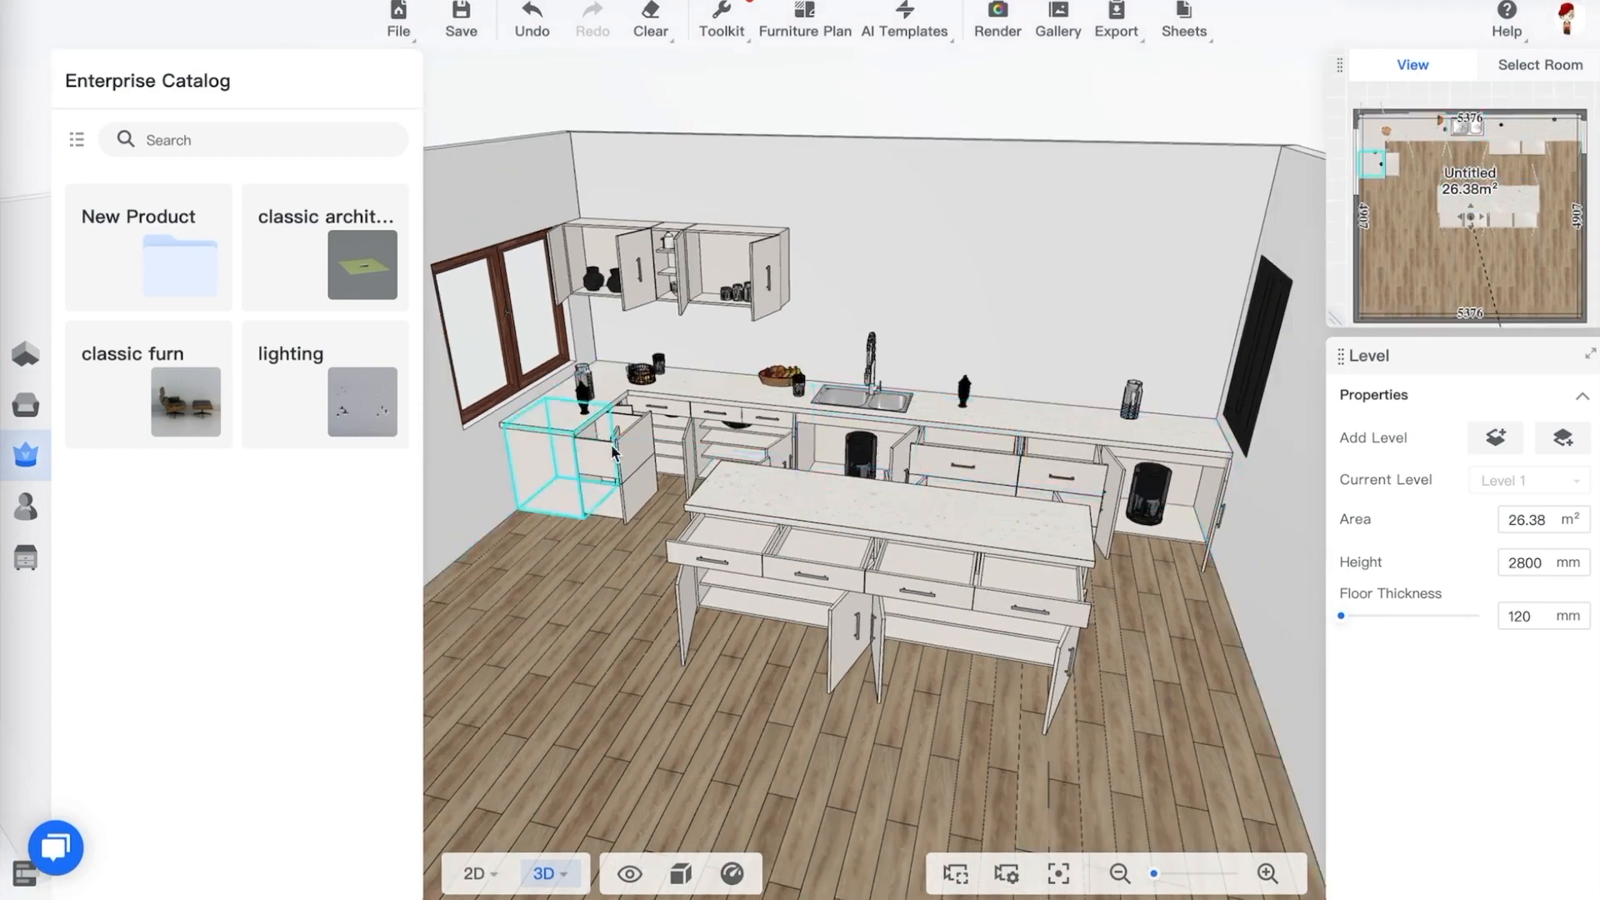
pyautogui.moveTo(636, 540); pyautogui.dragTo(681, 518)
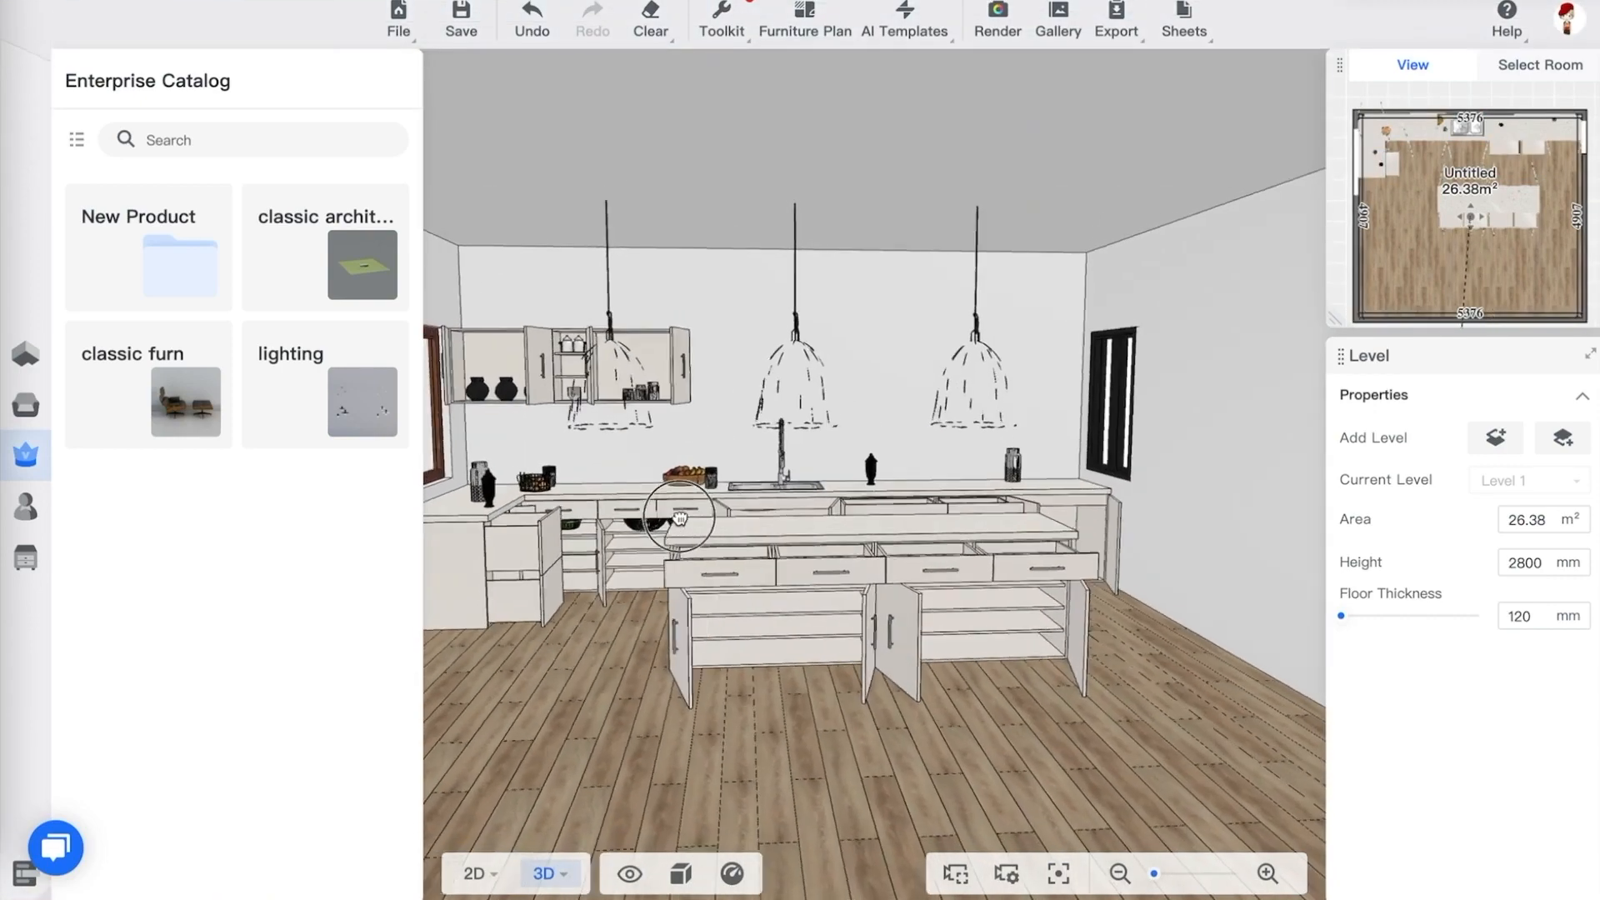
# Select the wall cabinet, island, sink base and peninsula cabinets in turn to inspect their parameters
pyautogui.click(557, 364)
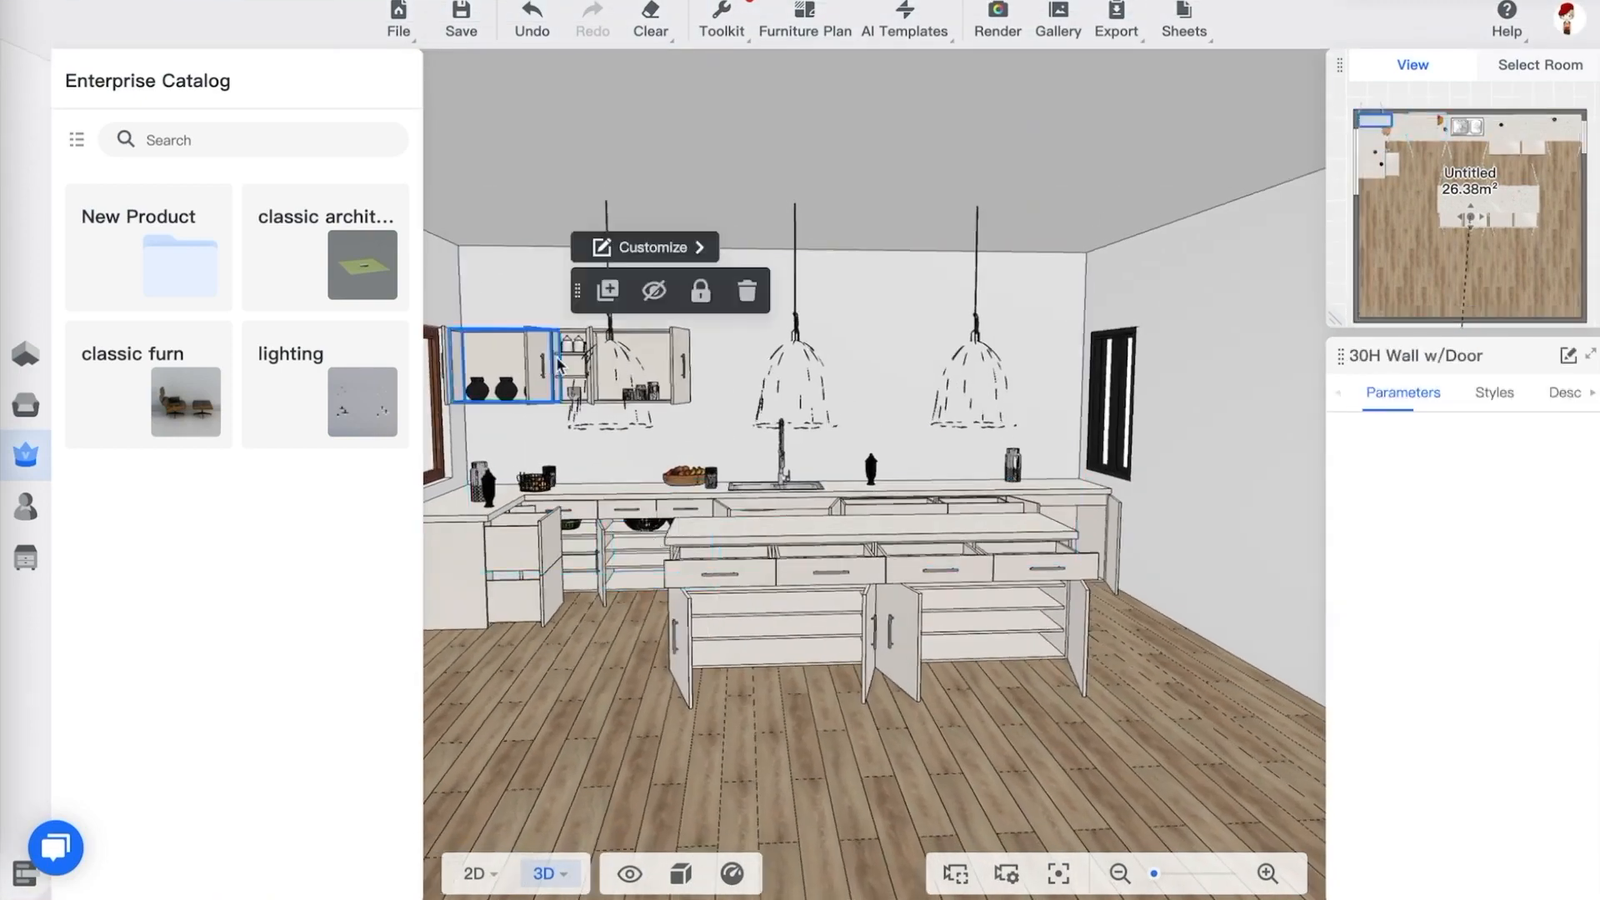
pyautogui.click(613, 533)
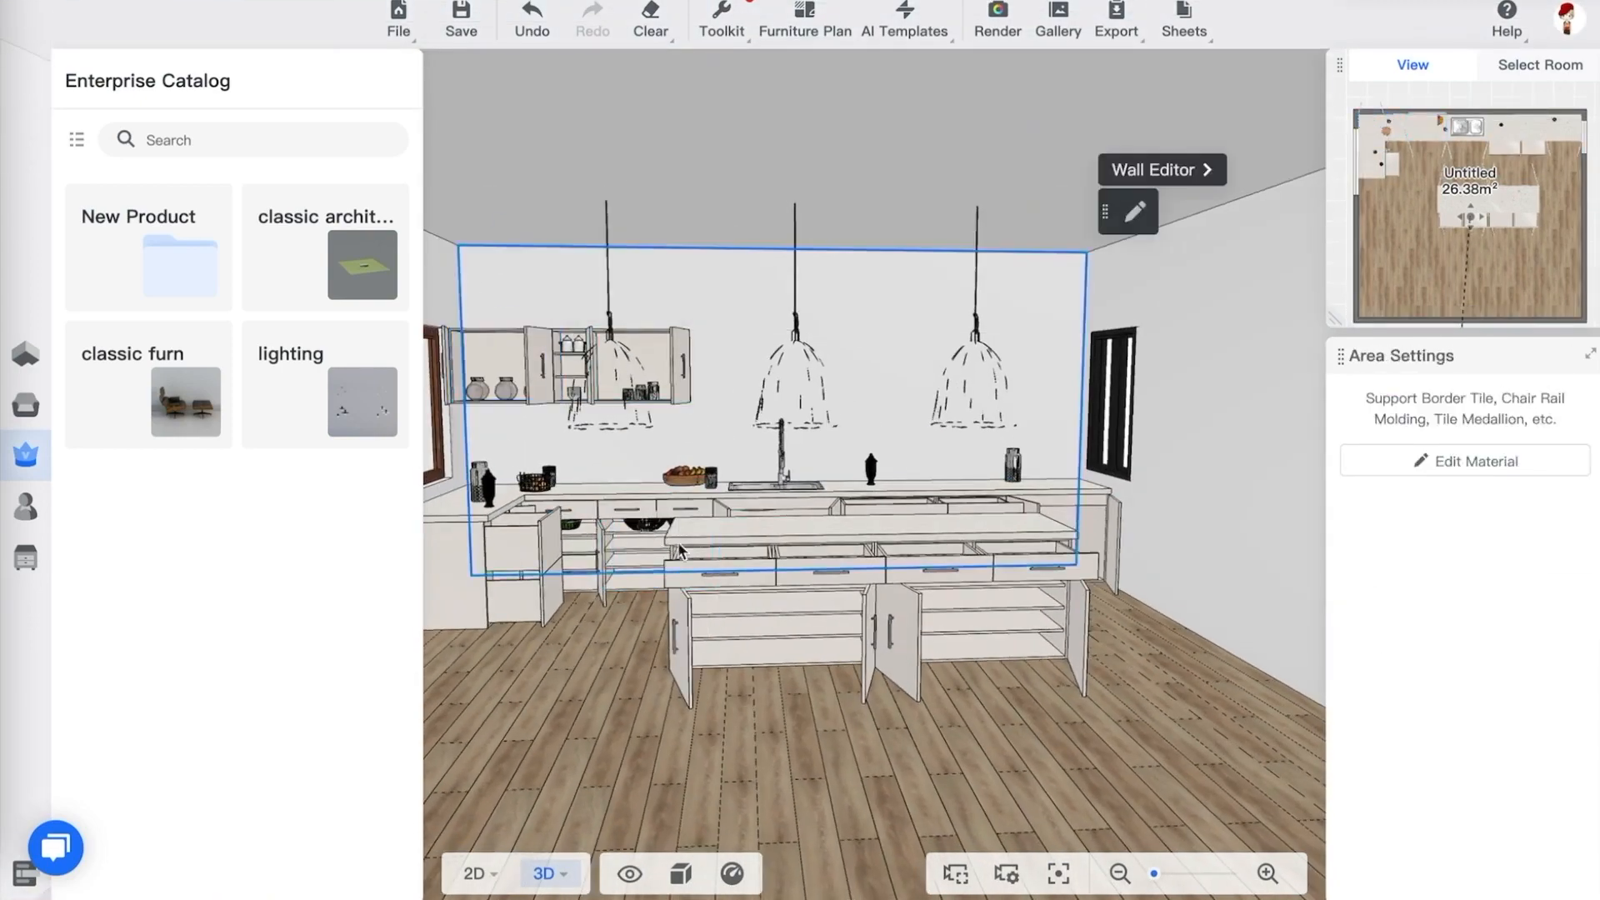
pyautogui.click(864, 619)
pyautogui.moveTo(1161, 647); pyautogui.dragTo(1109, 675)
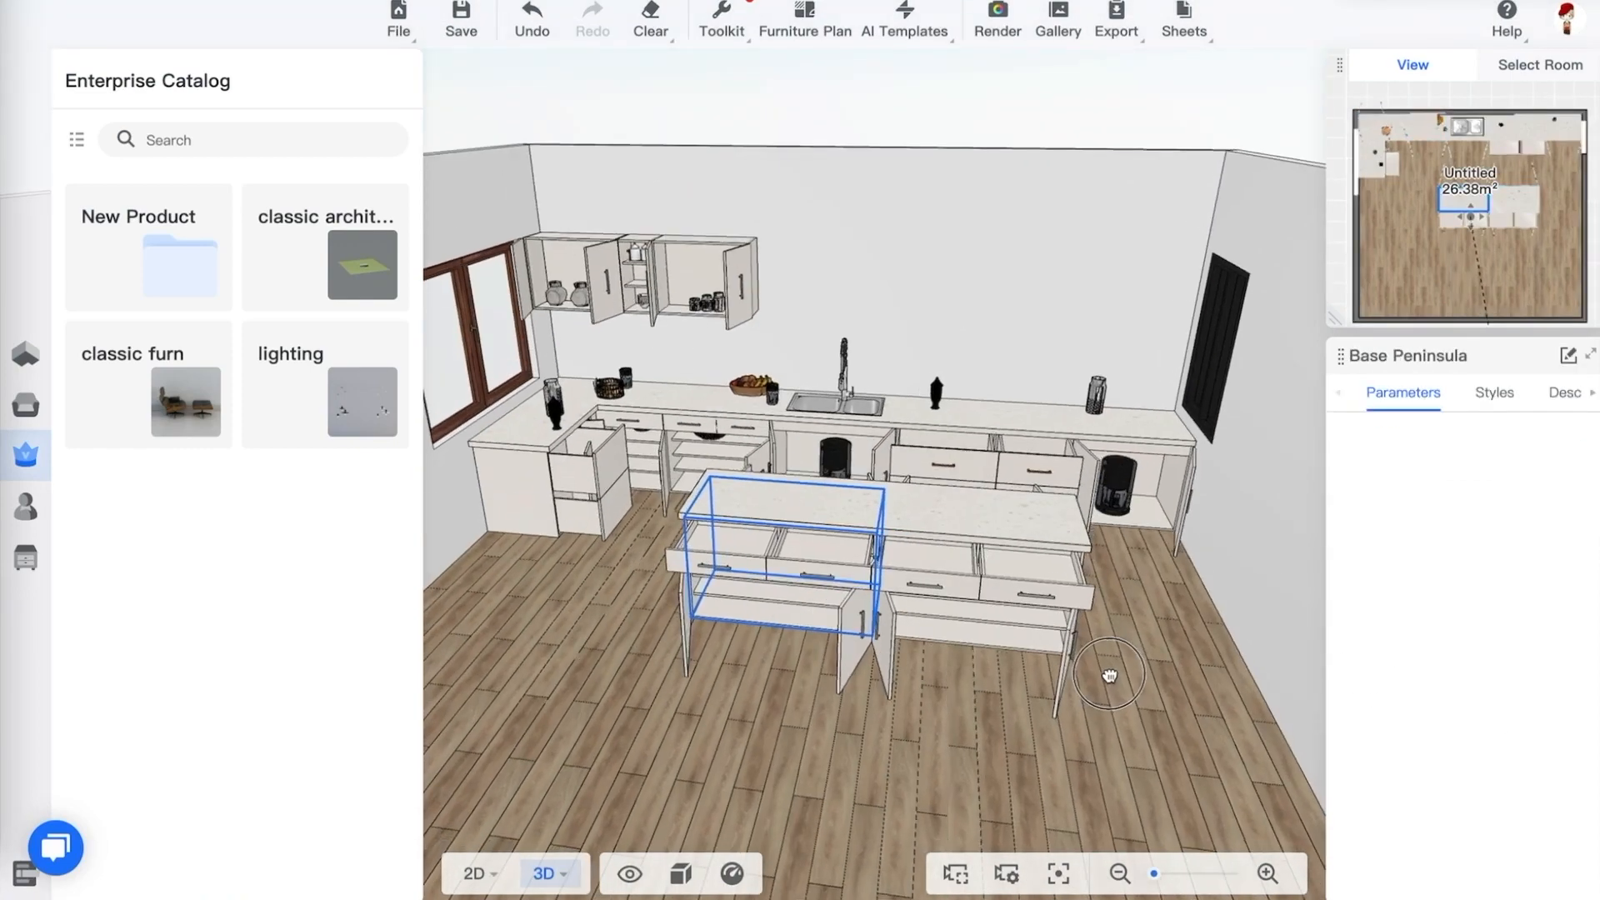
pyautogui.scroll(3, 917, 386)
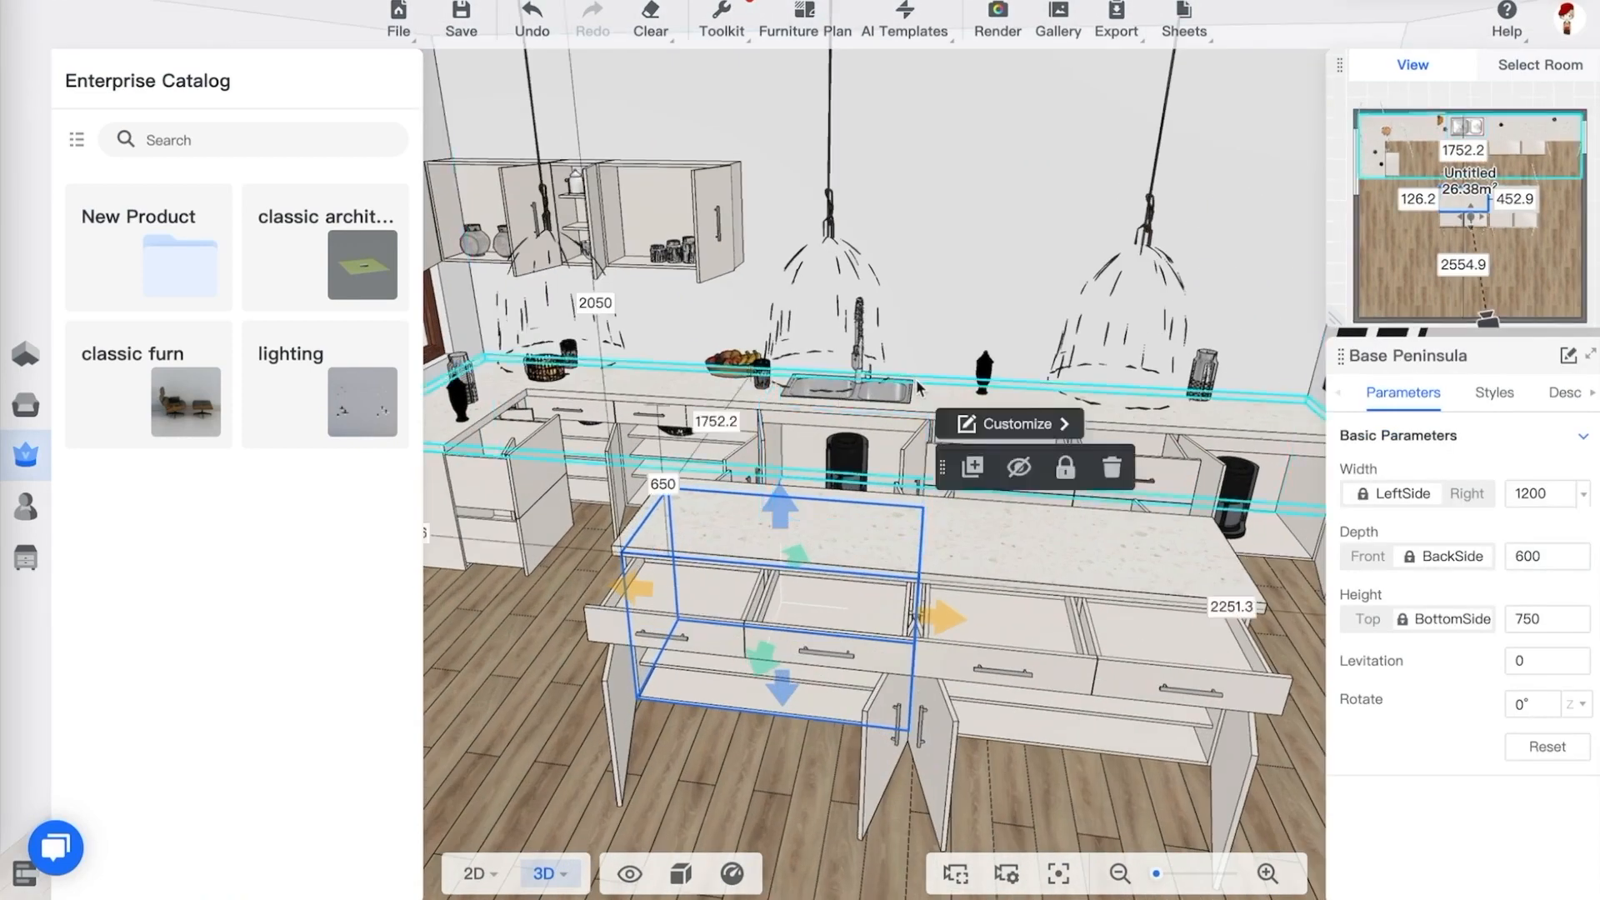
pyautogui.click(906, 400)
pyautogui.moveTo(937, 278); pyautogui.dragTo(807, 282)
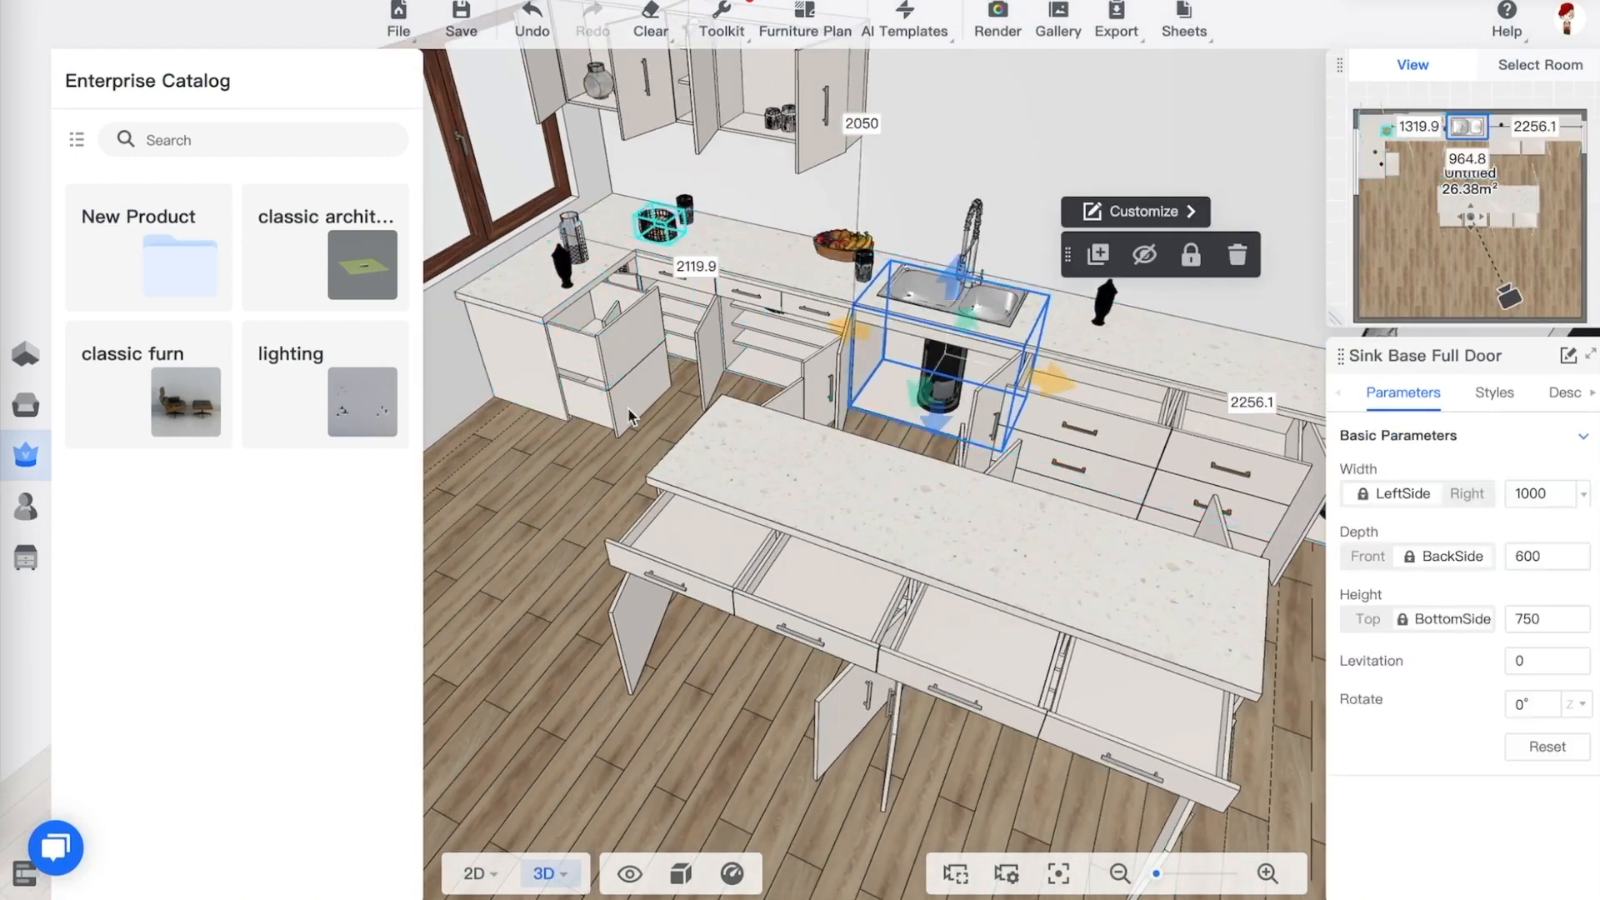
pyautogui.moveTo(585, 494); pyautogui.dragTo(771, 467)
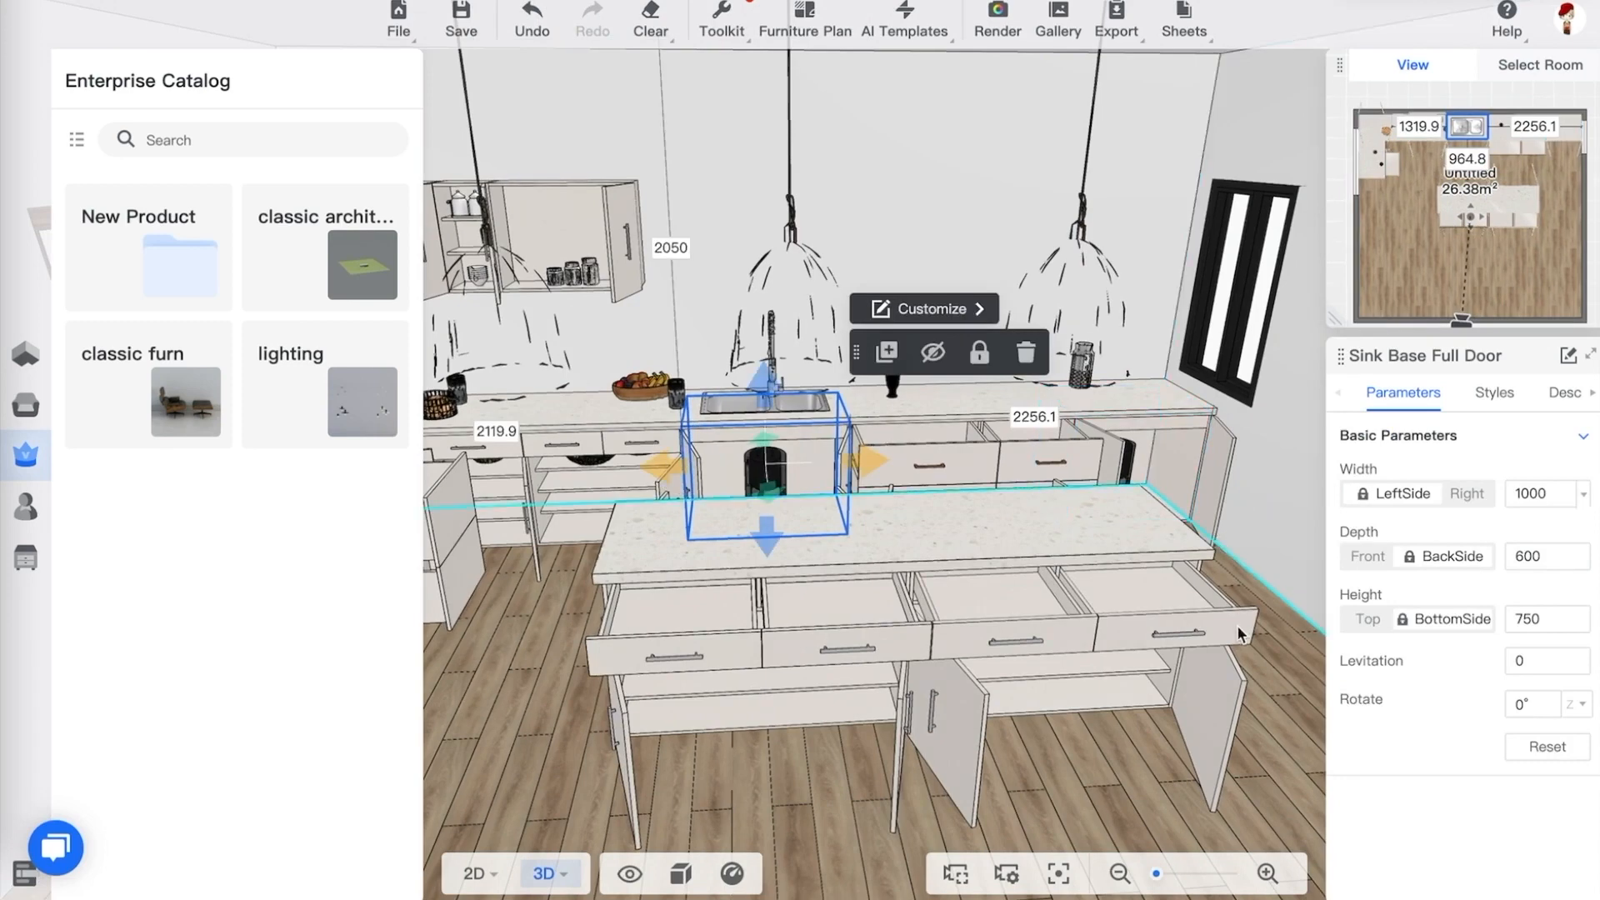
pyautogui.click(1234, 584)
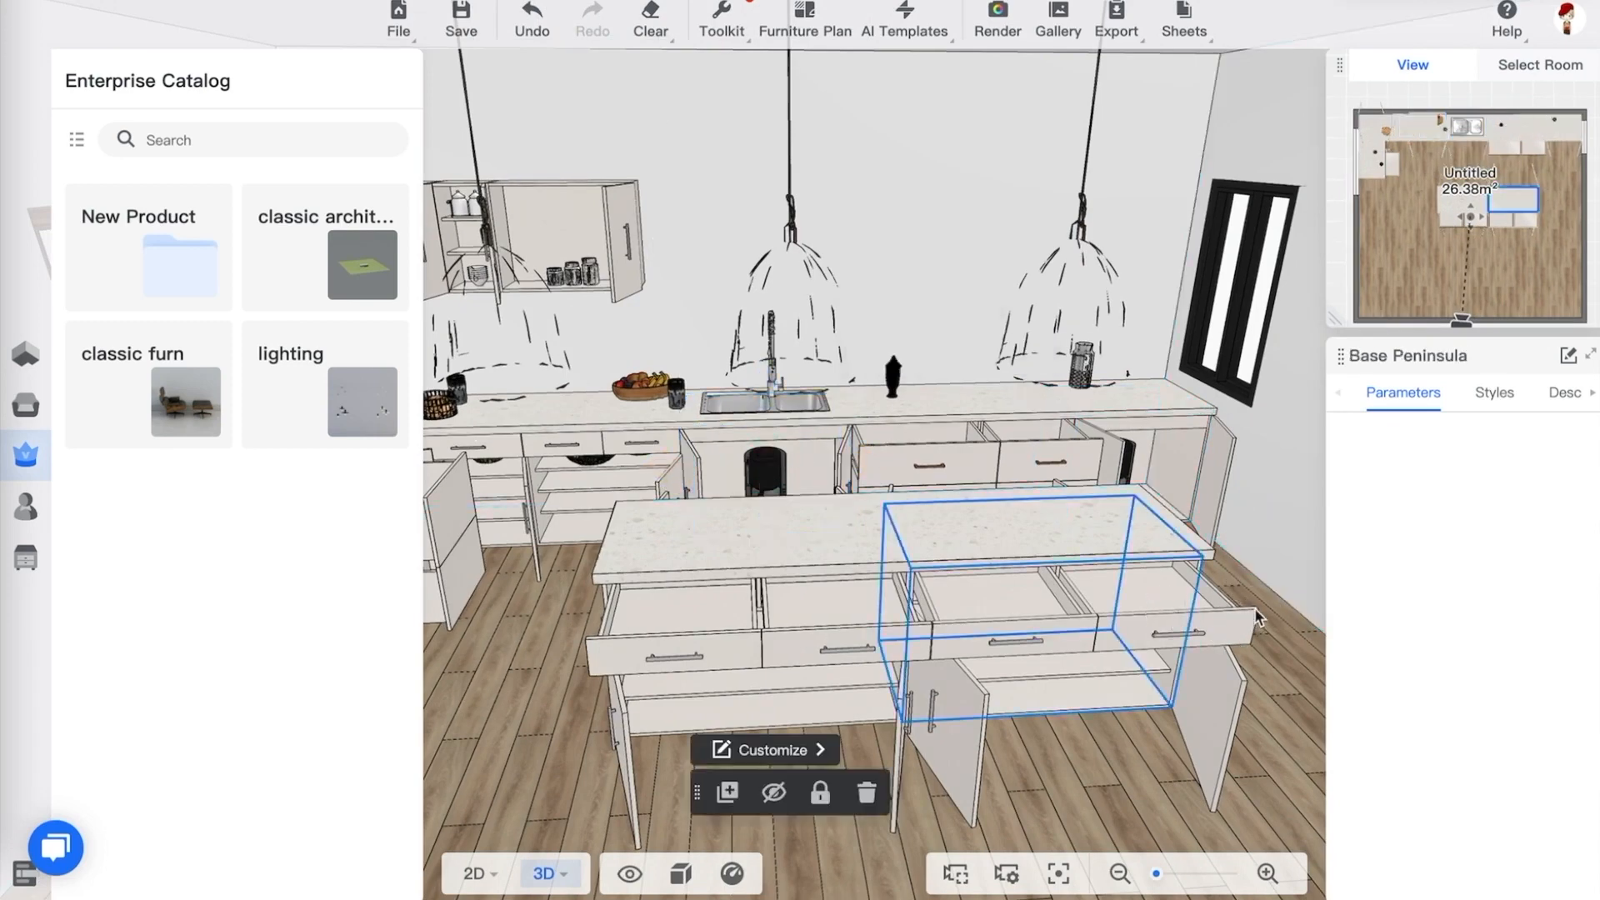
pyautogui.scroll(-5, 1218, 583)
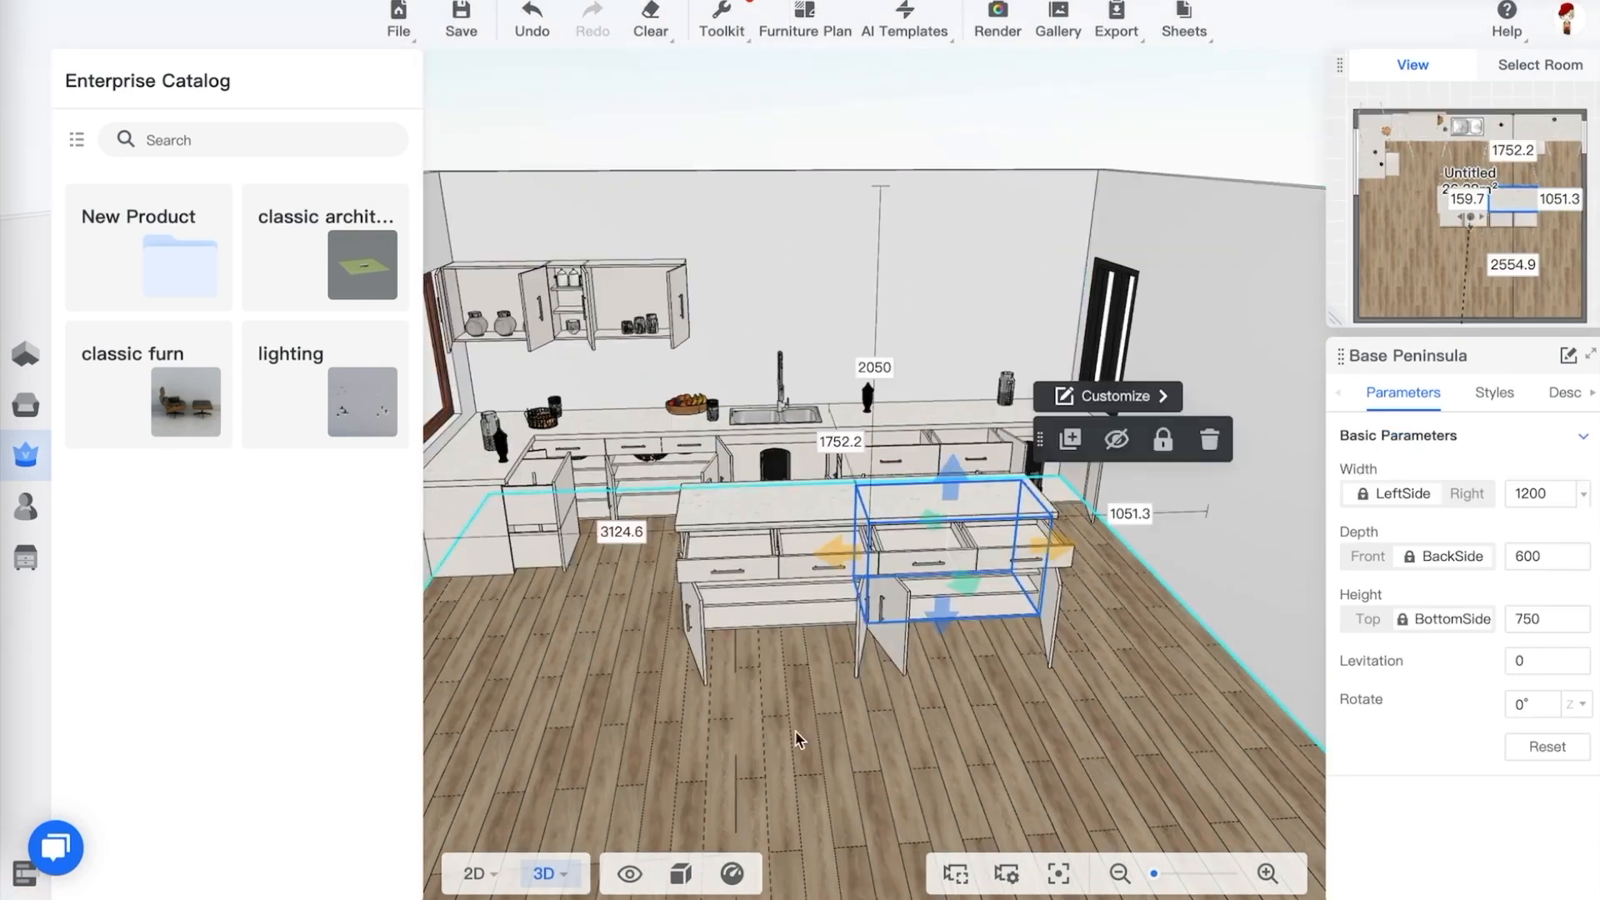
pyautogui.moveTo(797, 735); pyautogui.dragTo(719, 727)
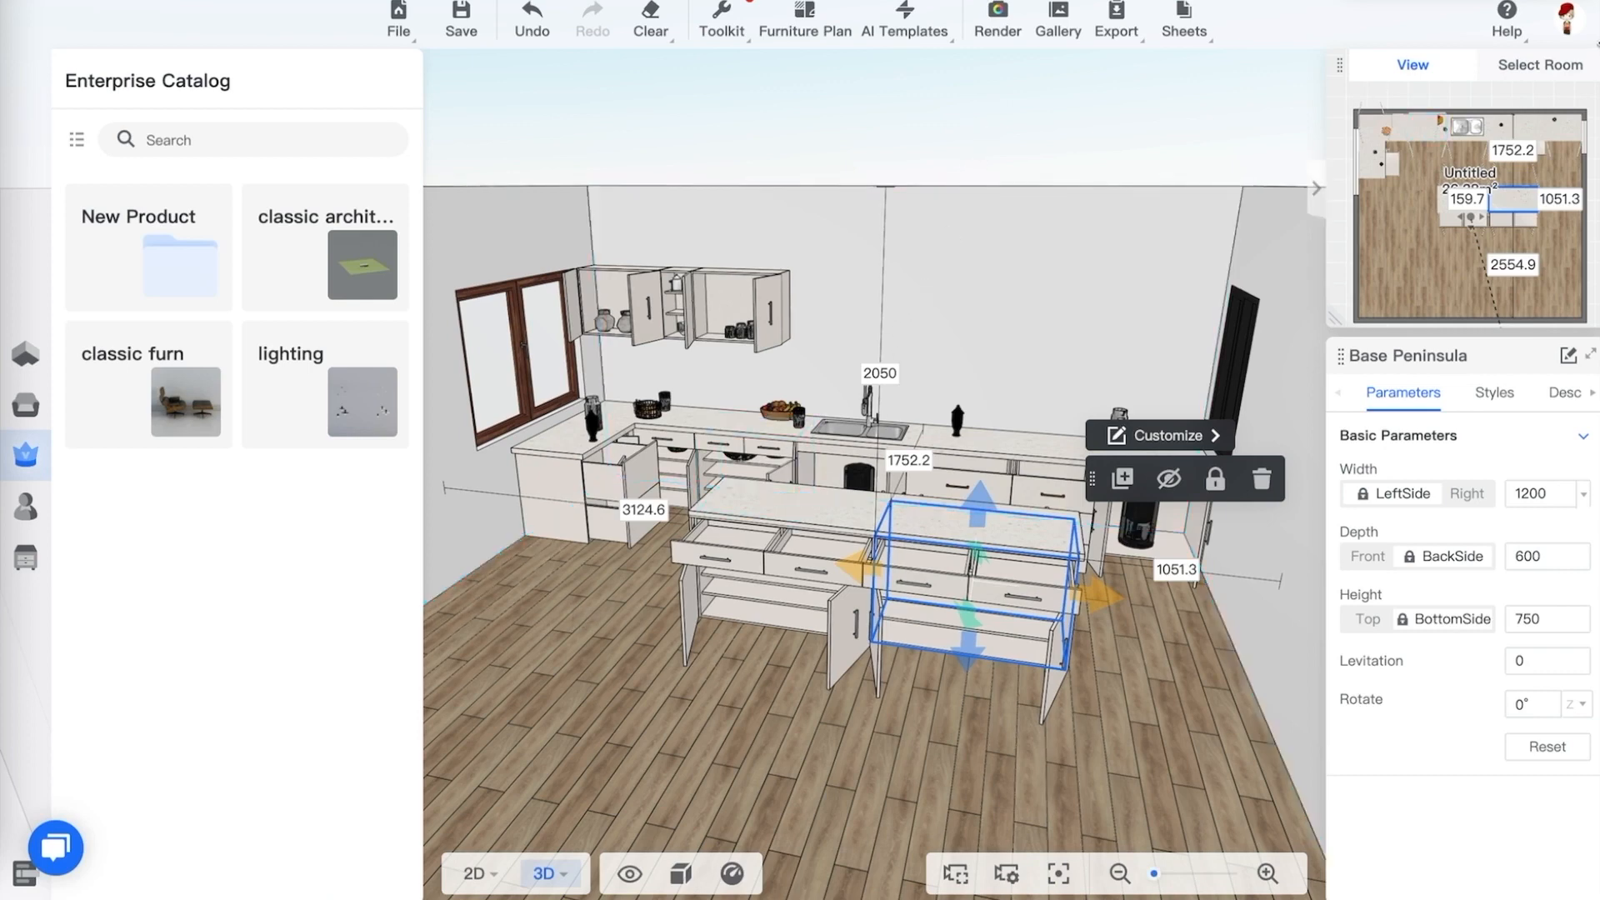
# Exit to My Projects and start a new project using the Draw option
pyautogui.moveTo(1570, 31)
pyautogui.click(1494, 118)
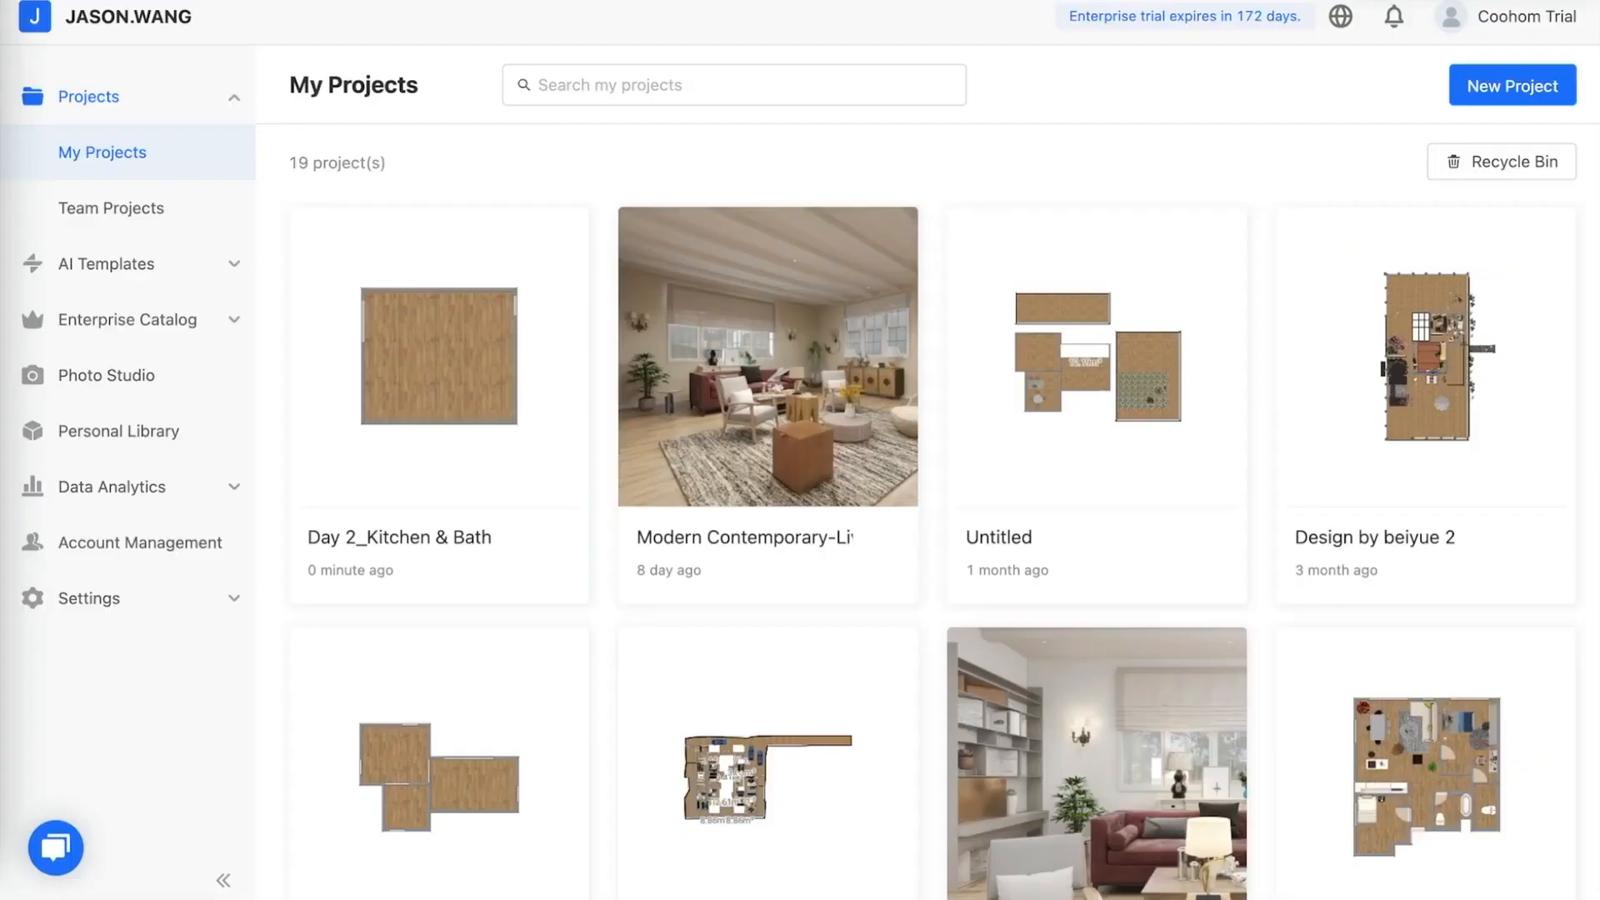
pyautogui.click(1483, 91)
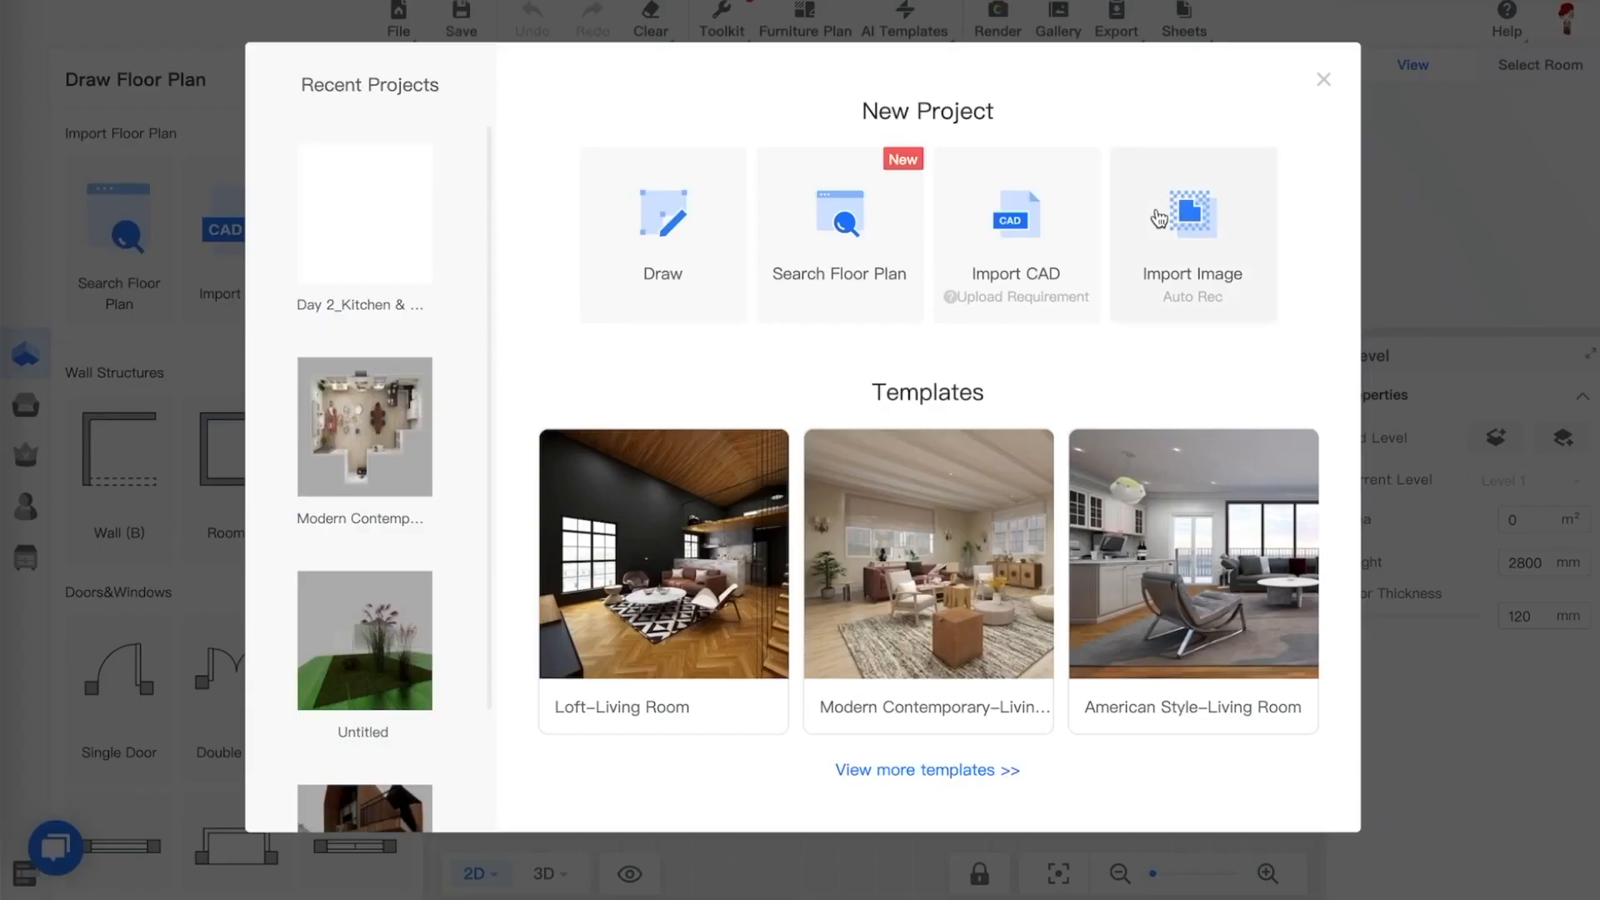
pyautogui.click(672, 219)
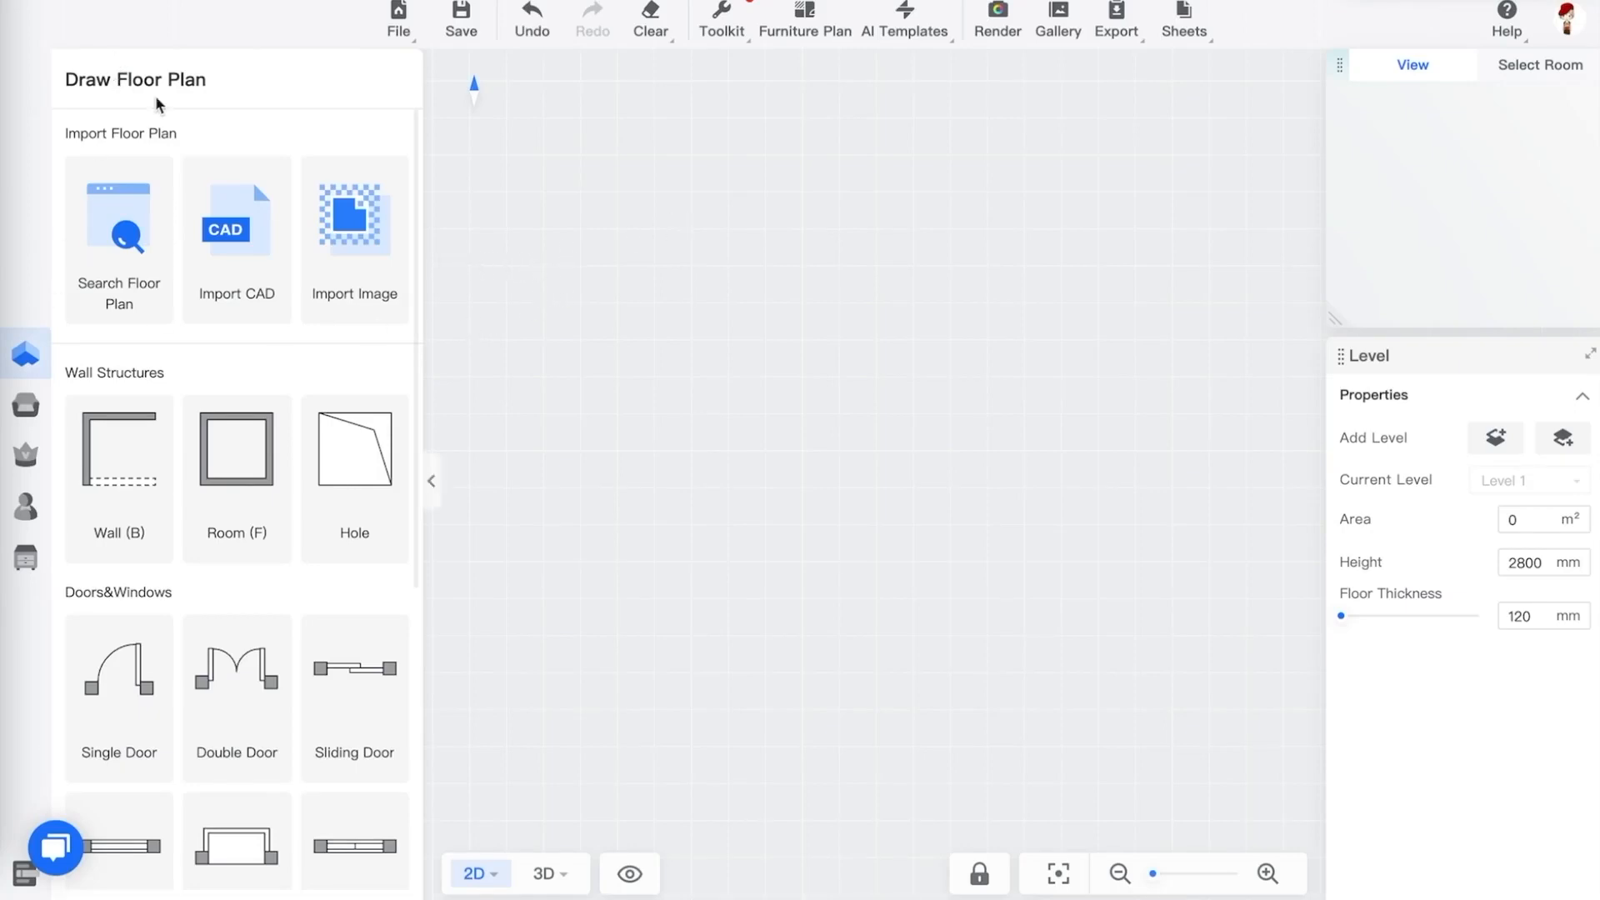
# Draw a rectangular room about 7983 by 7433 mm with the Room tool
pyautogui.click(231, 464)
pyautogui.click(574, 202)
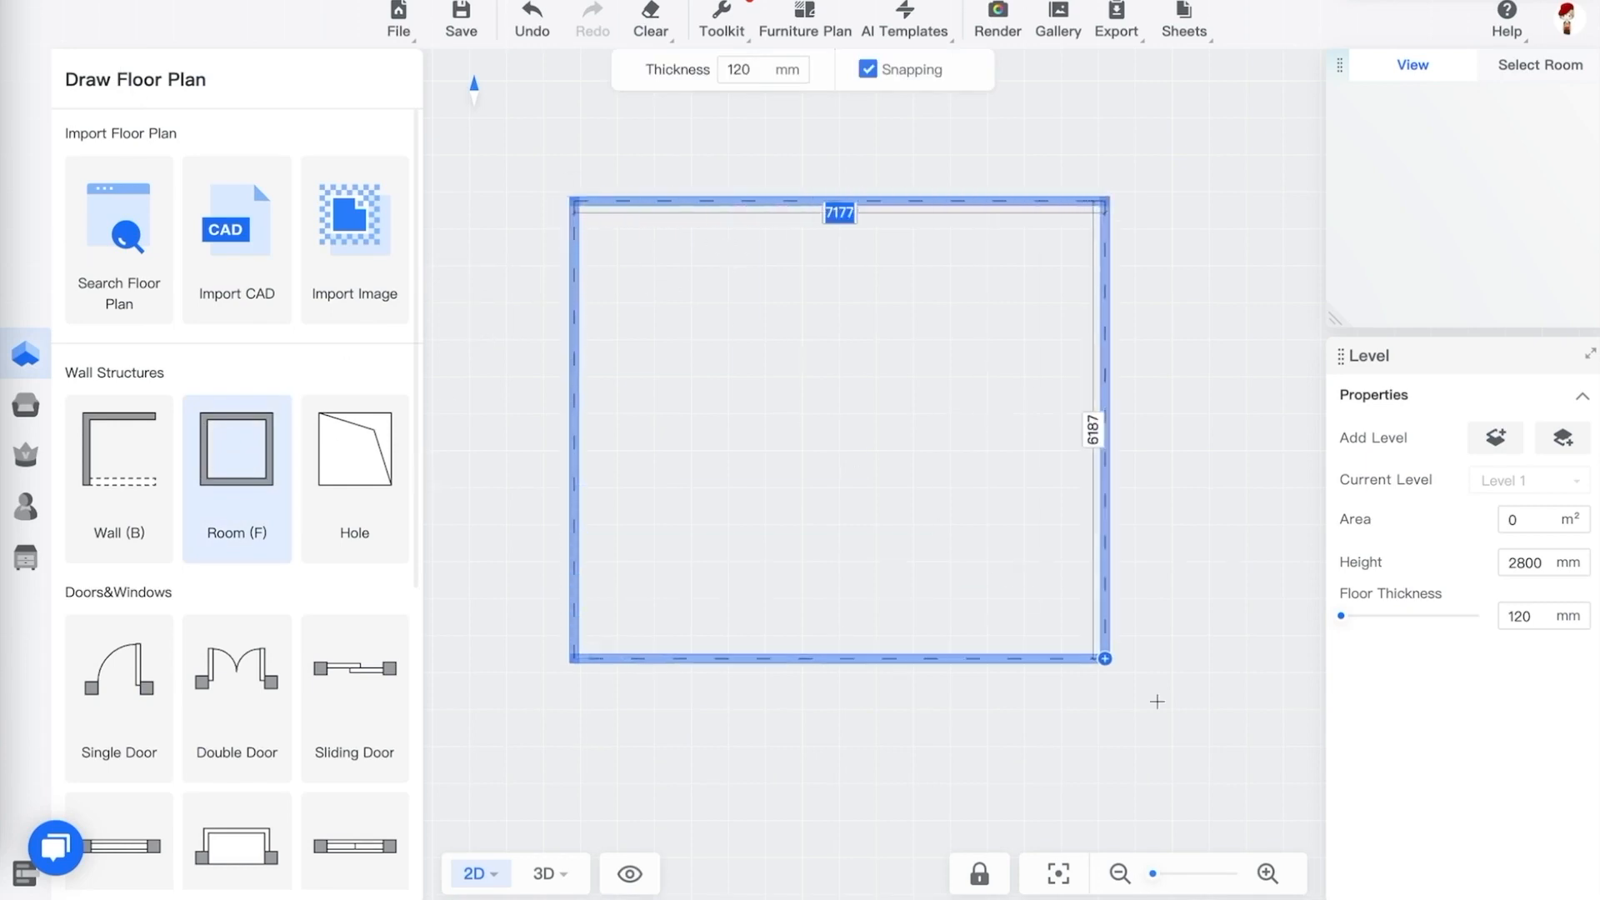
pyautogui.click(1173, 760)
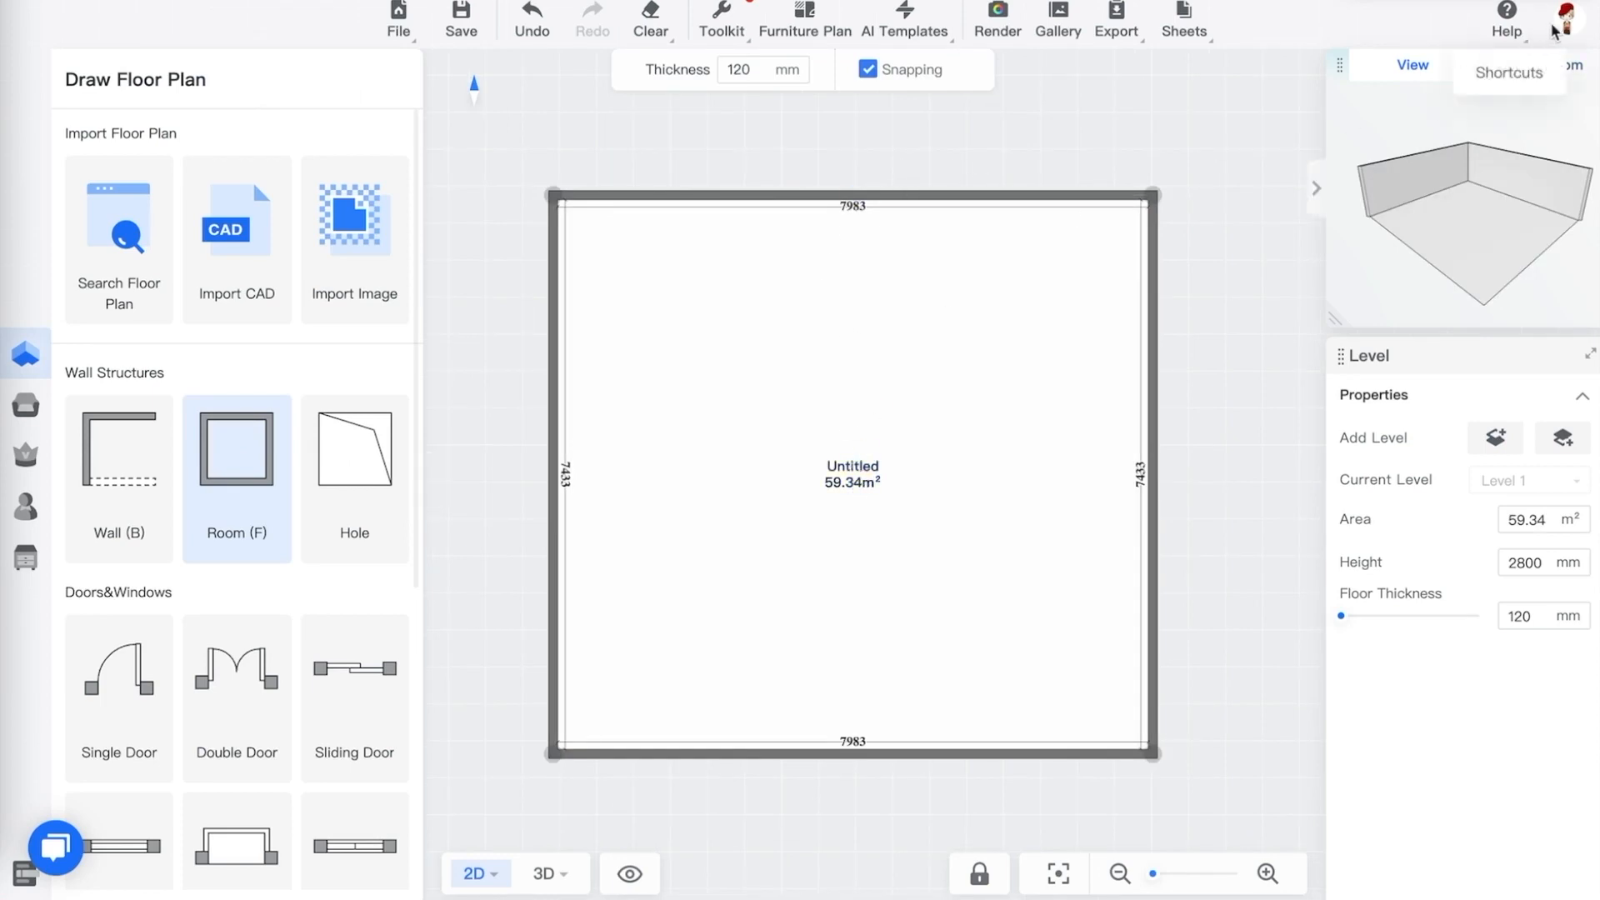
# Open the preferences and review the unit options before closing the dialog
pyautogui.moveTo(1567, 30)
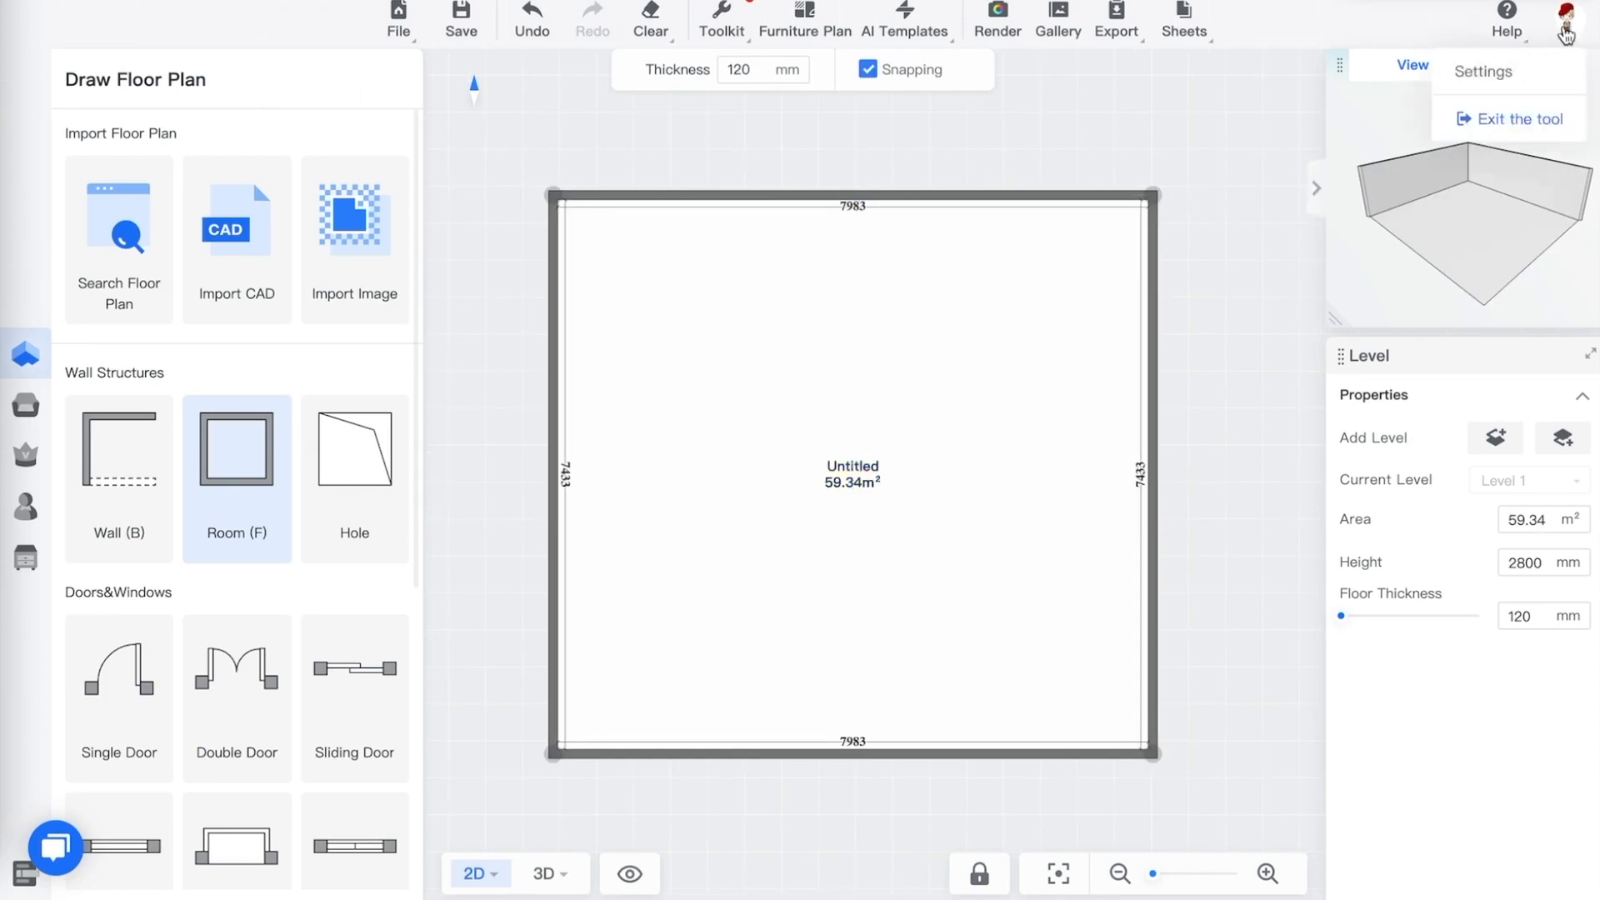
pyautogui.click(1493, 81)
pyautogui.click(1067, 350)
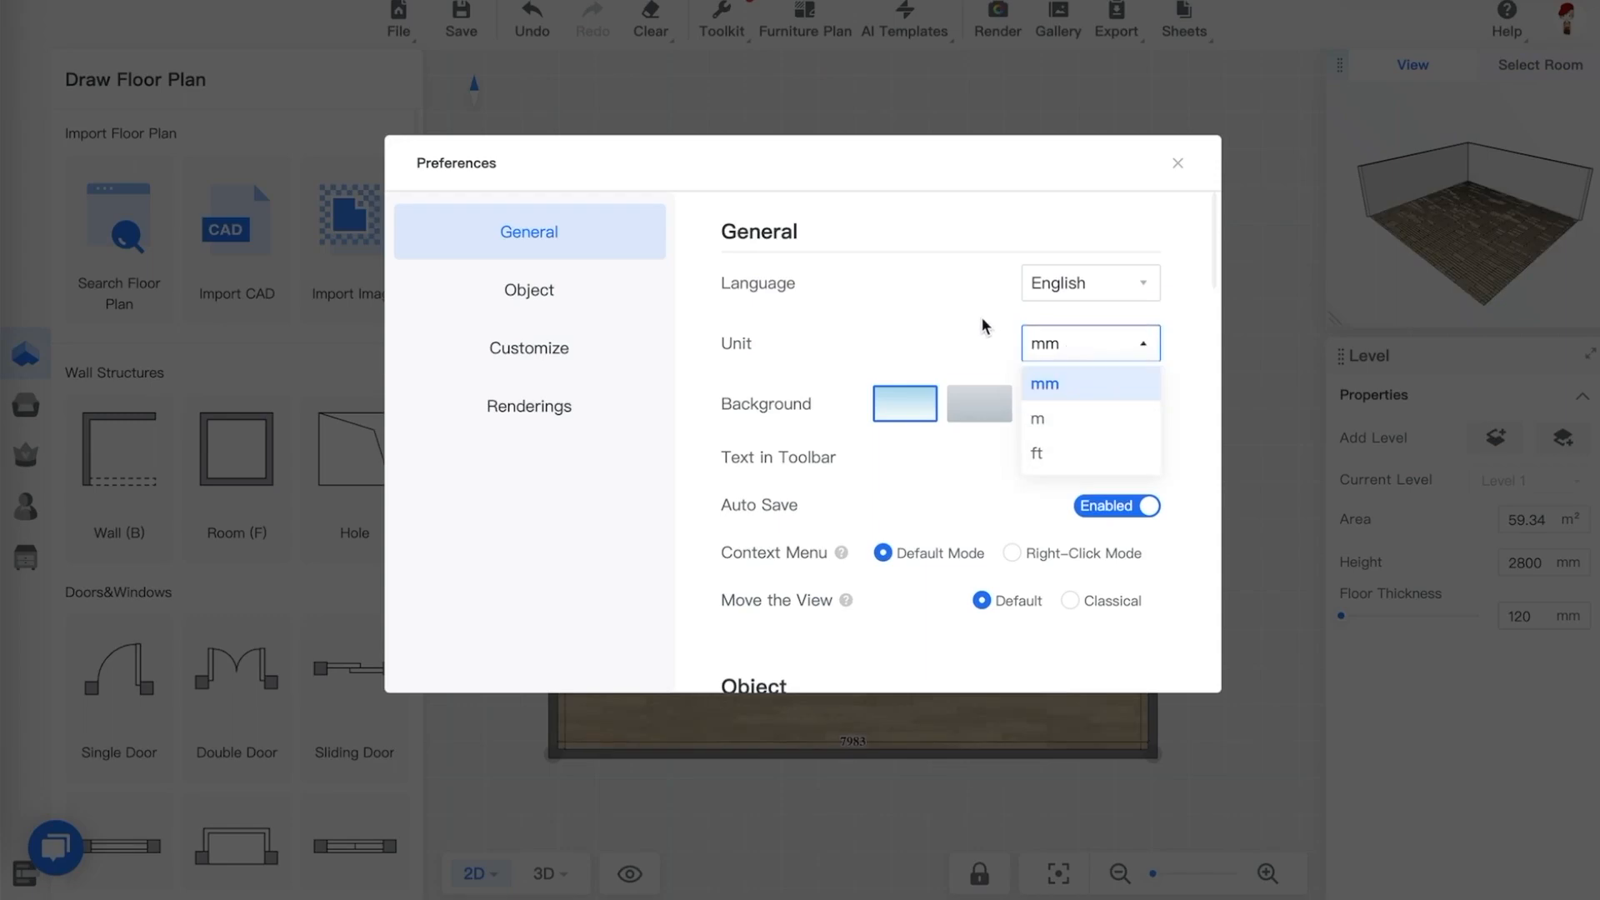
pyautogui.click(1176, 175)
pyautogui.click(1177, 165)
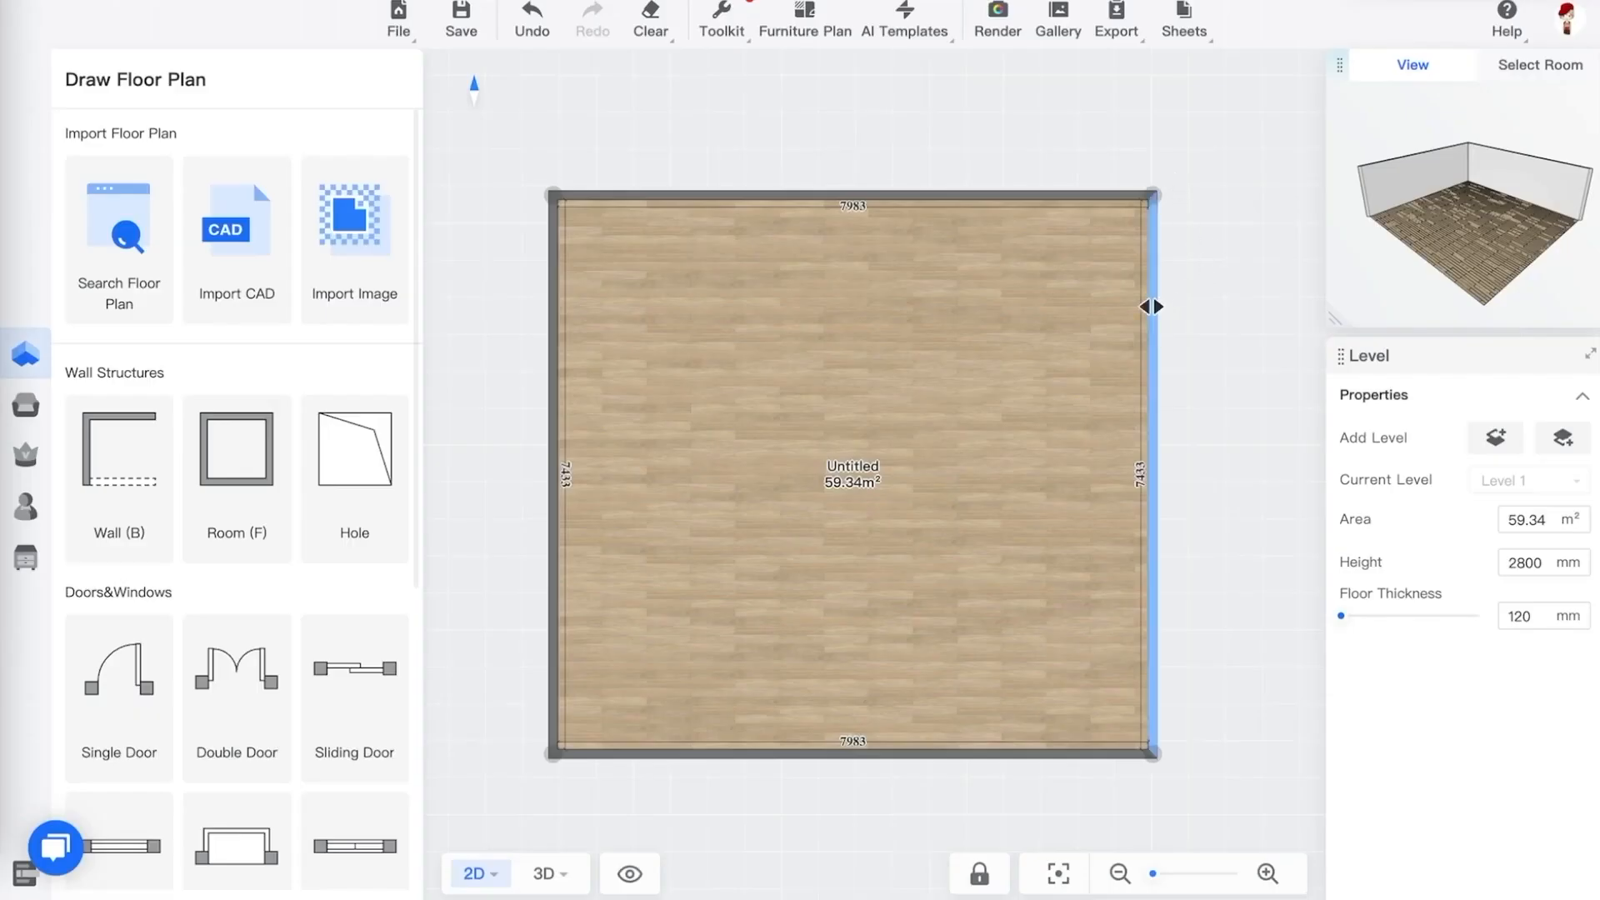
# Select the room's floor and set its room name to Kitchen
pyautogui.click(874, 463)
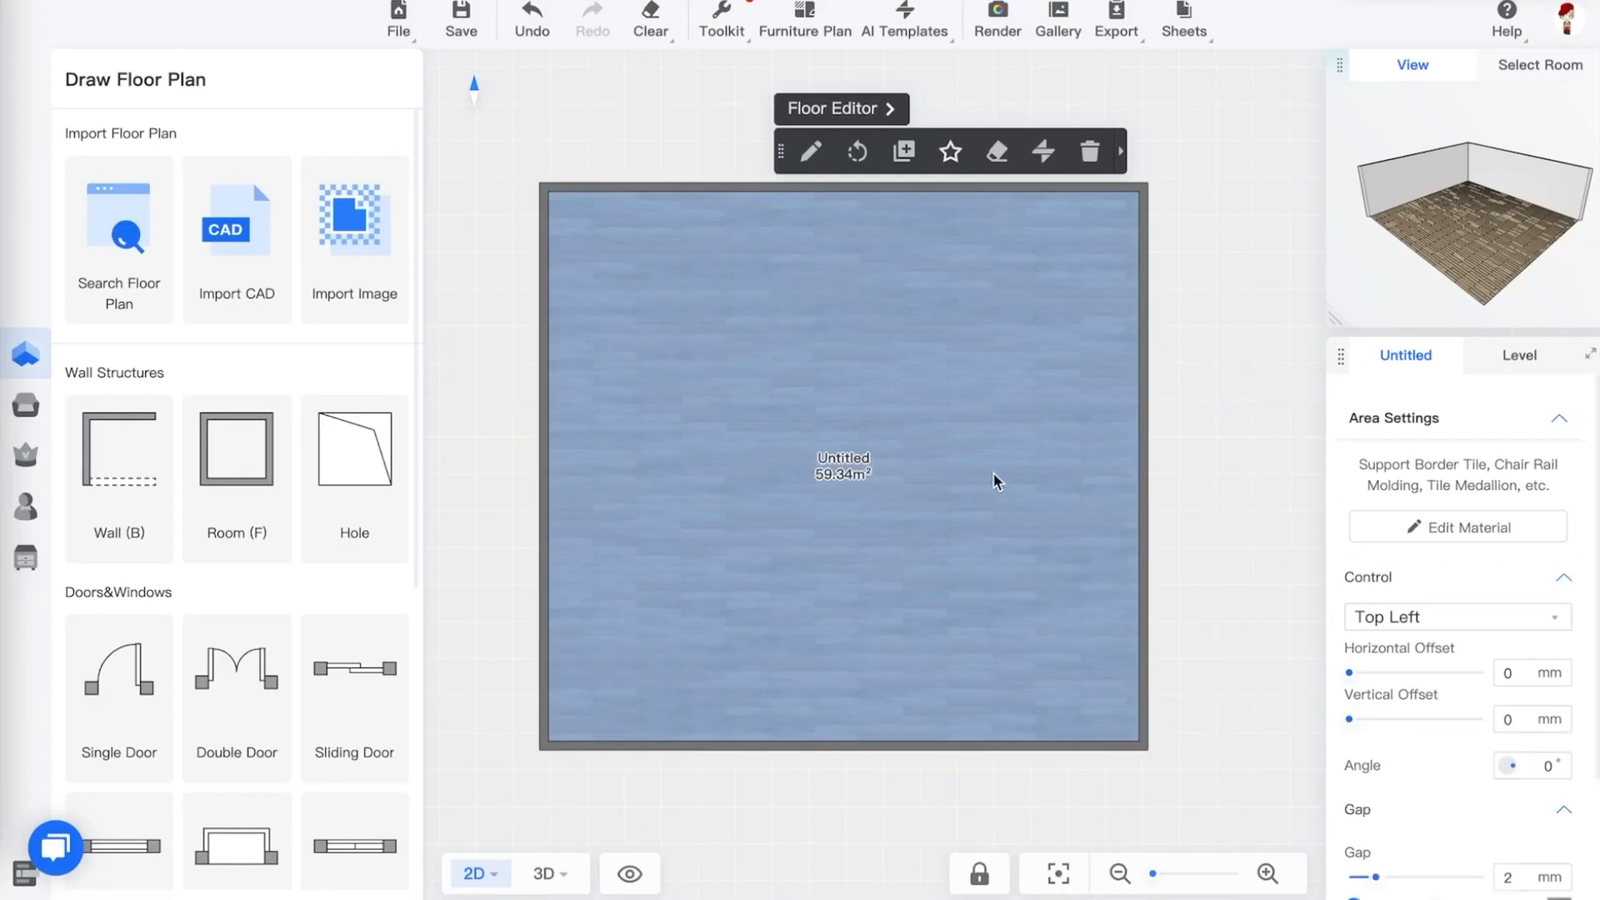
pyautogui.click(1473, 413)
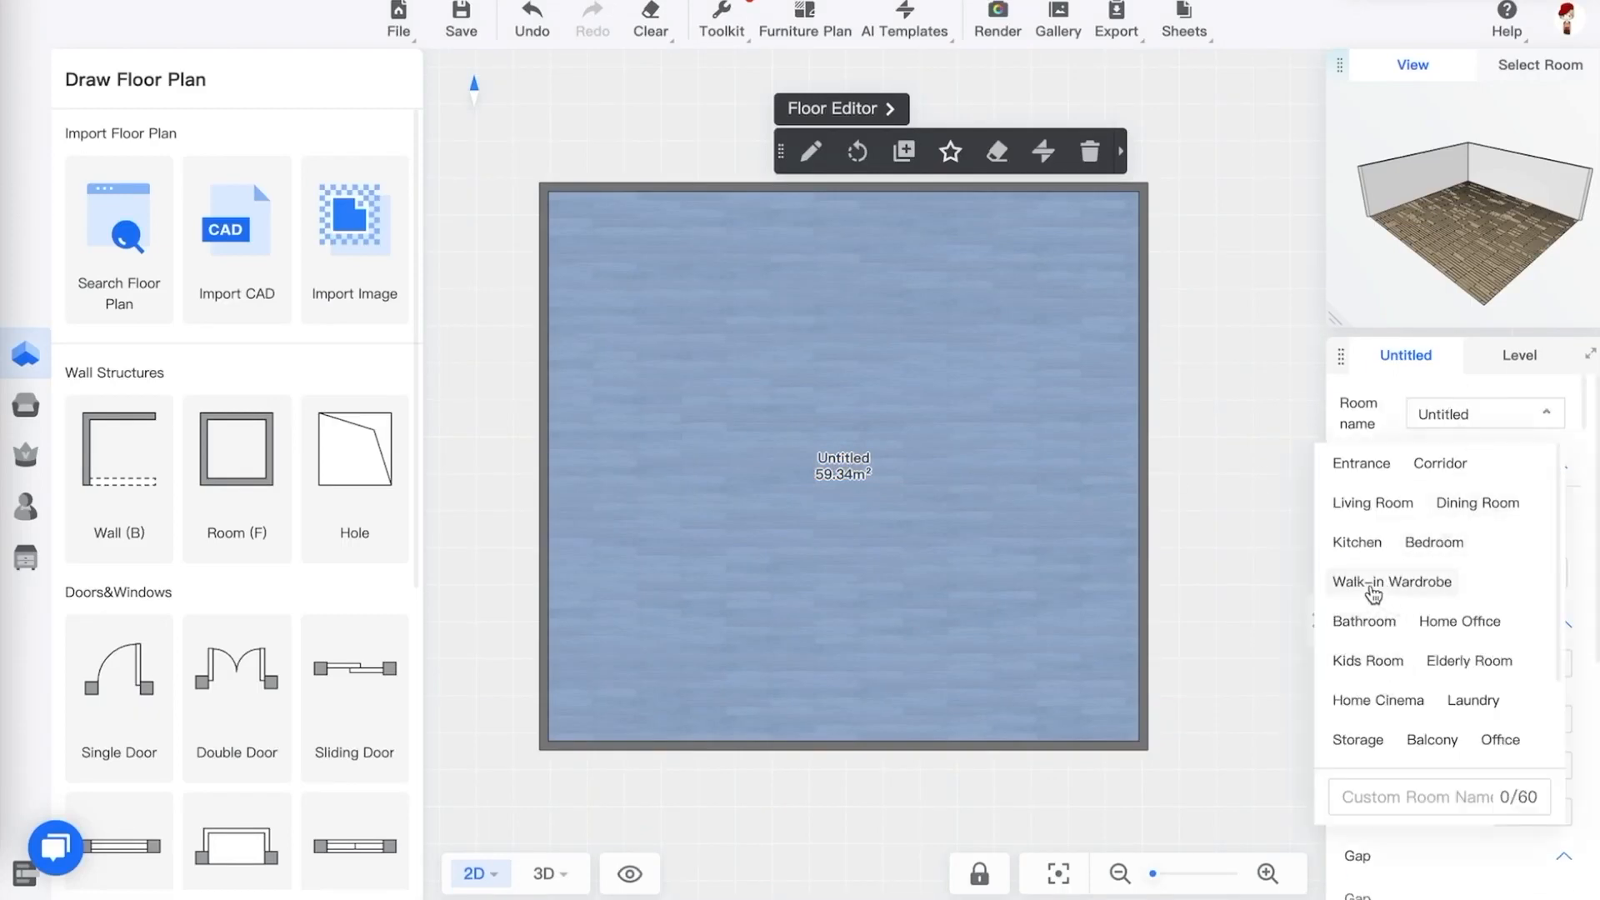
pyautogui.click(1357, 542)
pyautogui.click(1271, 509)
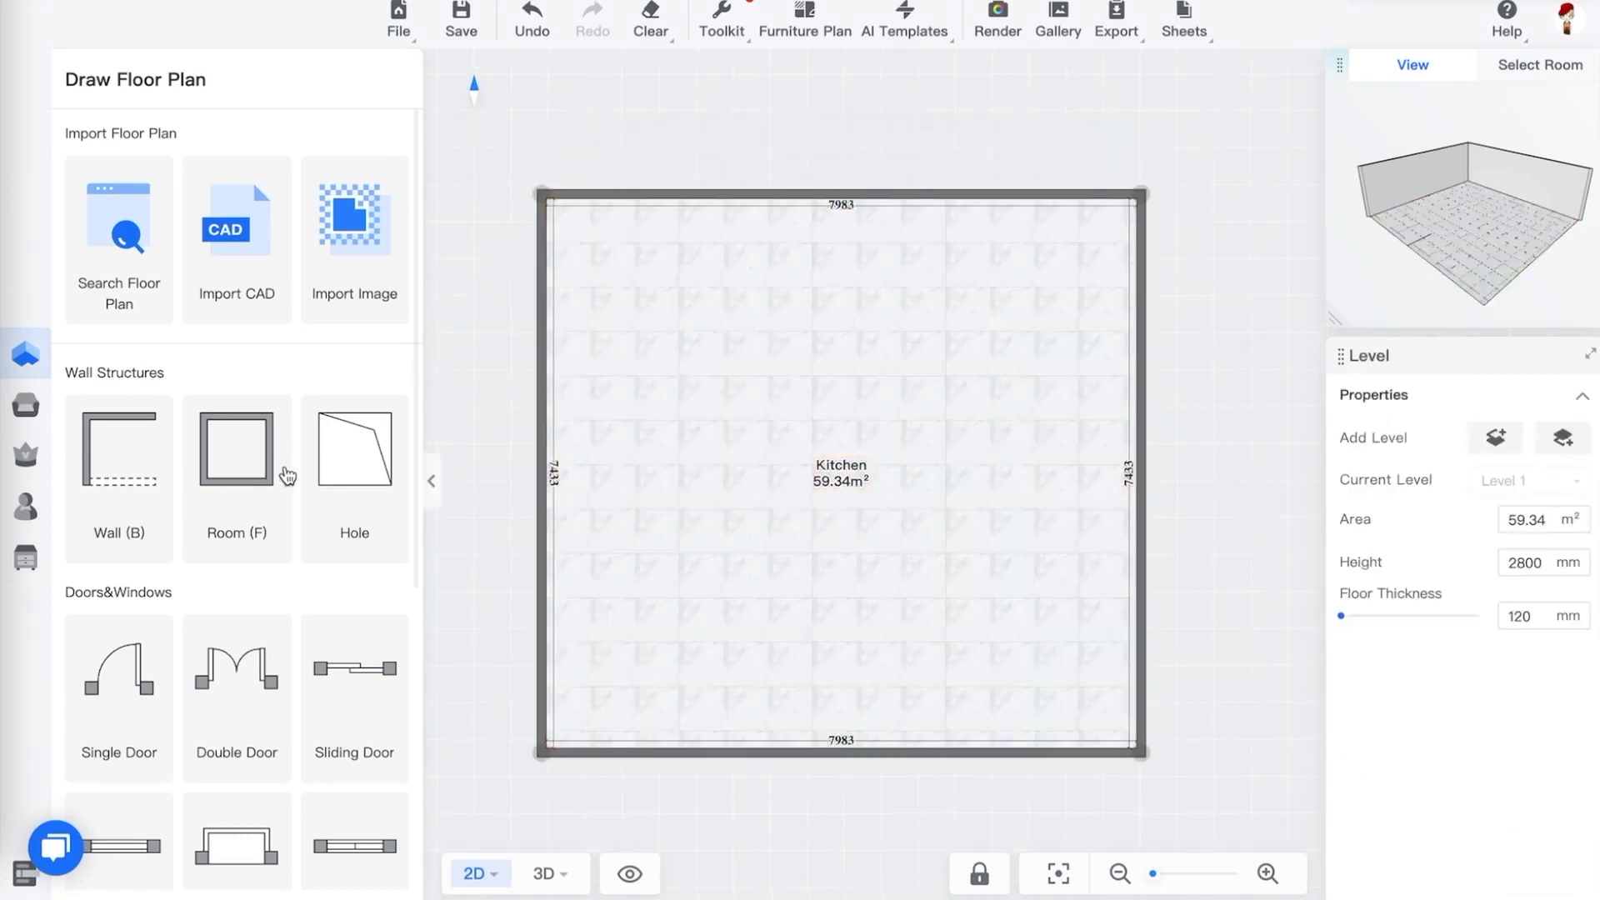
# Place 800 mm windows near the upper ends of the left and right walls
pyautogui.scroll(-5, 288, 476)
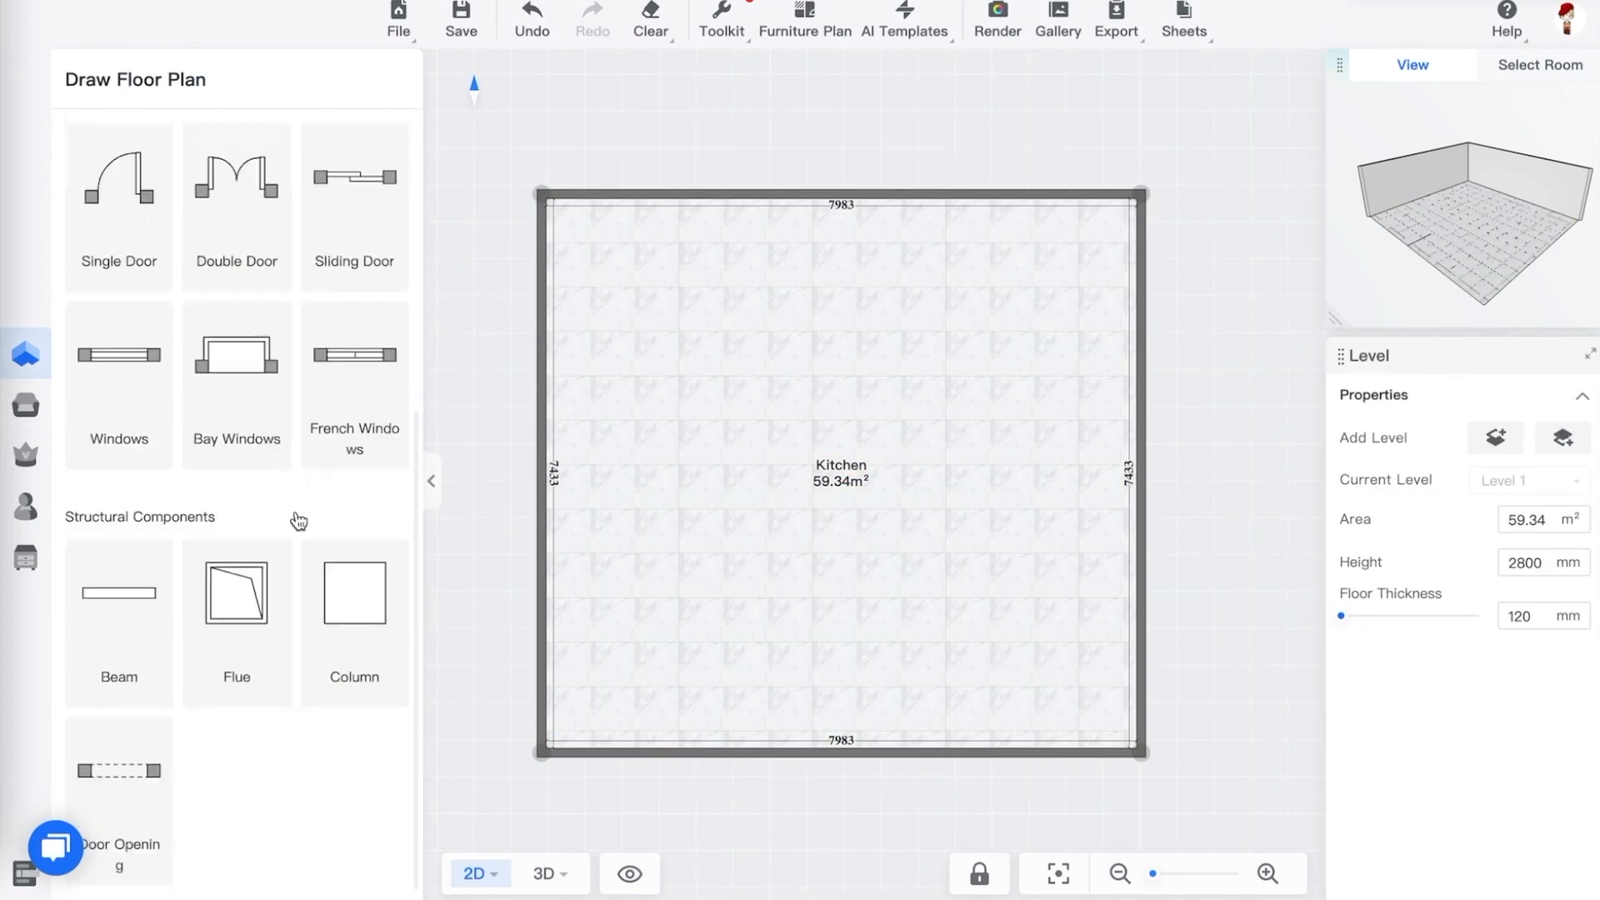
pyautogui.click(129, 412)
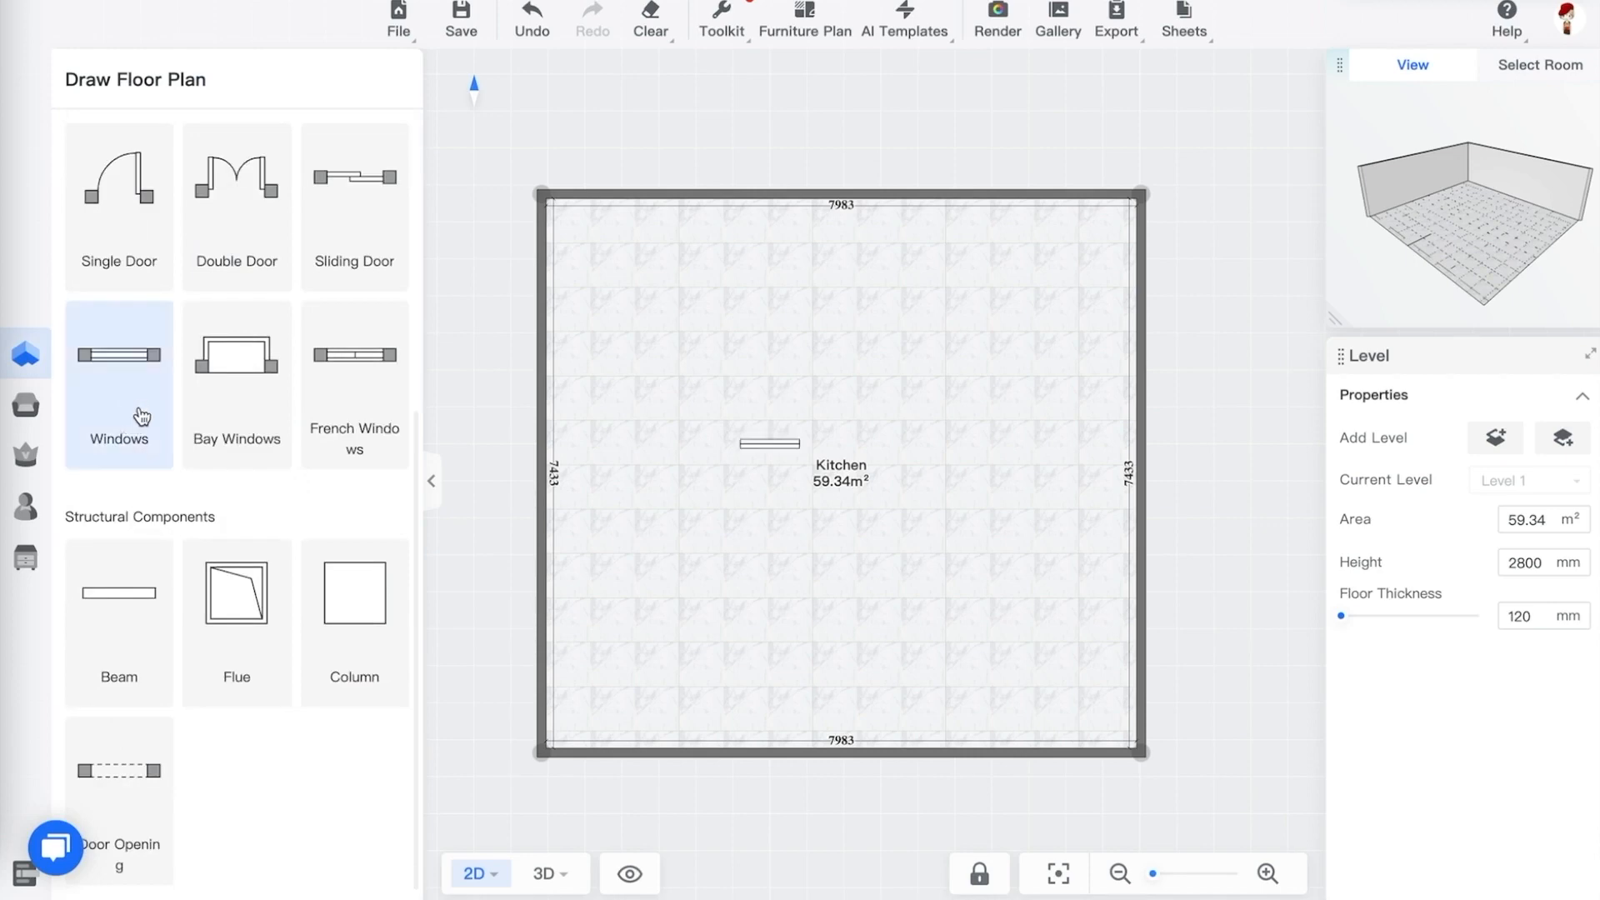
pyautogui.click(538, 250)
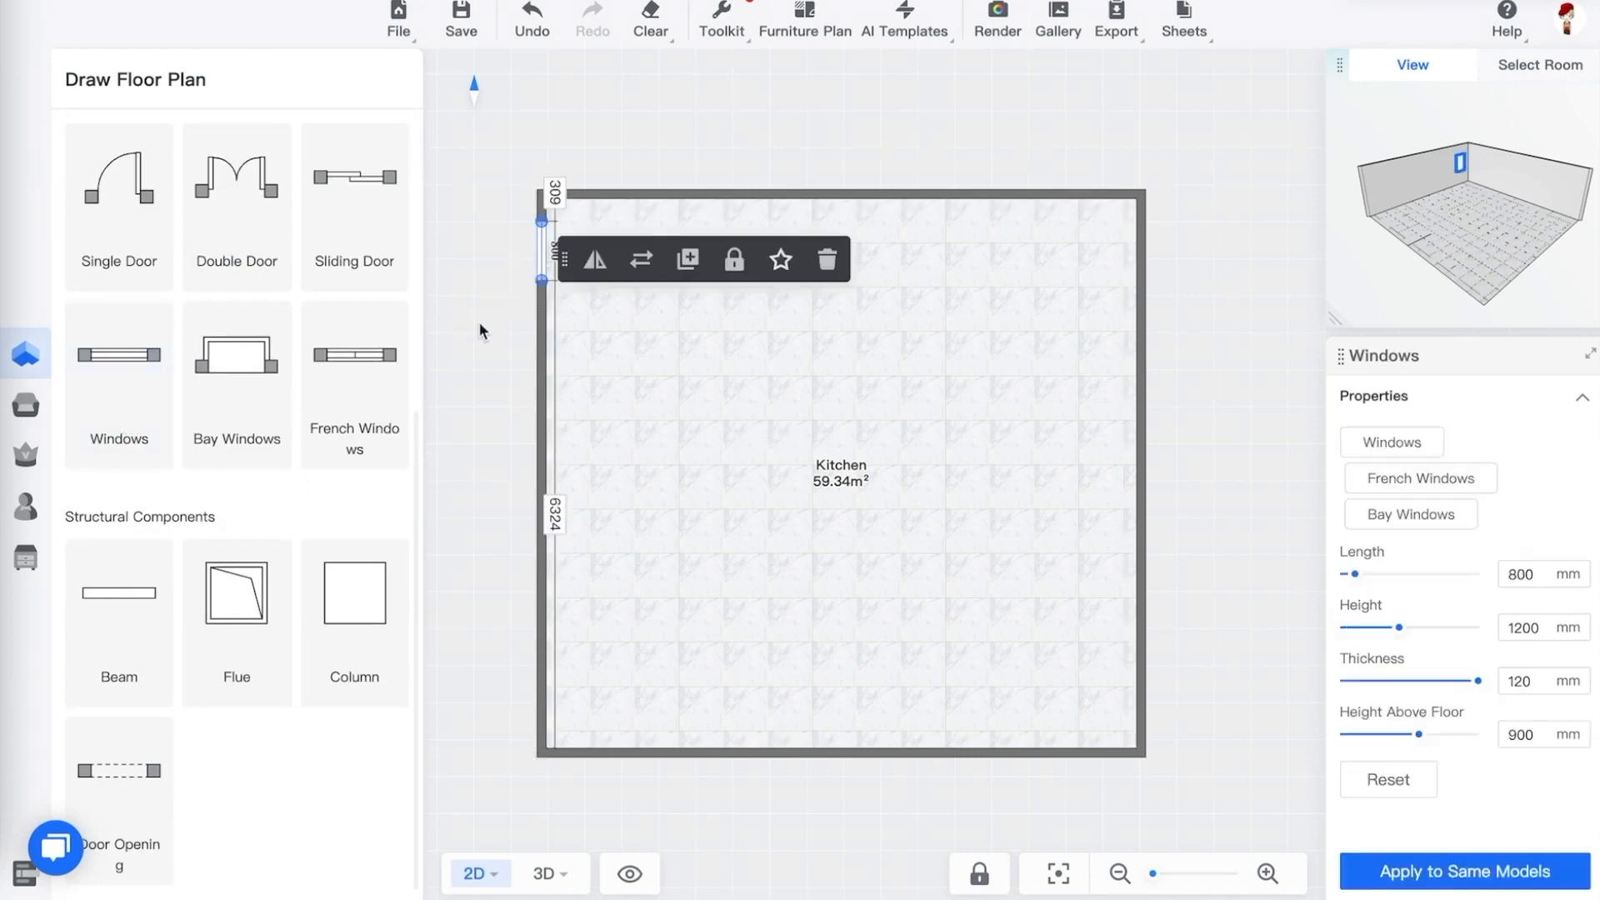
pyautogui.click(131, 392)
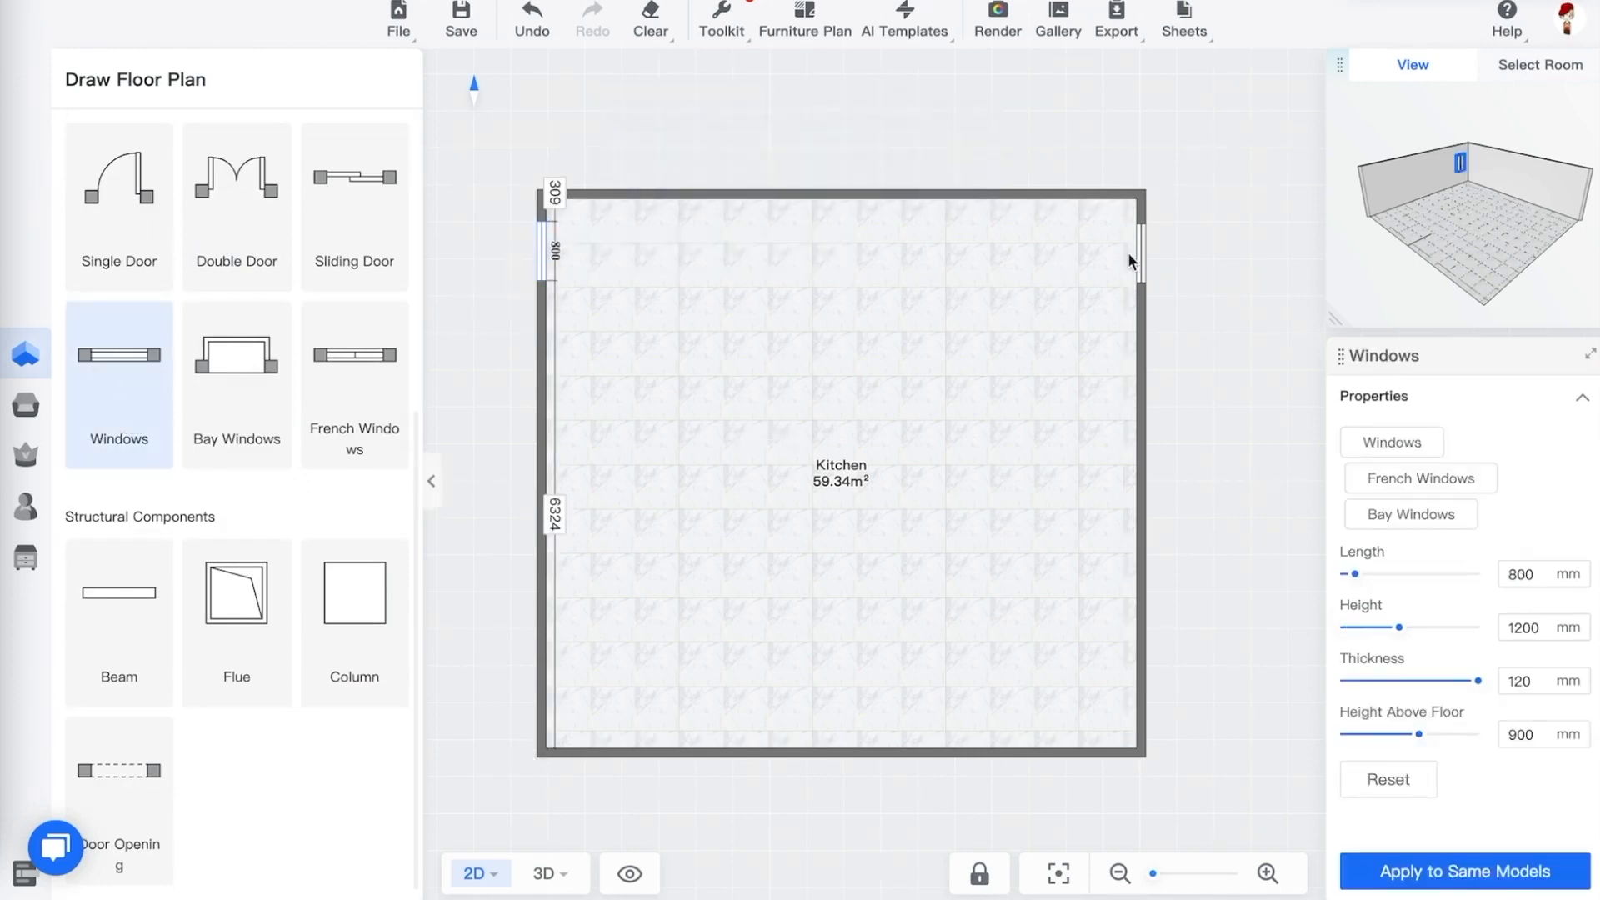
pyautogui.click(1128, 255)
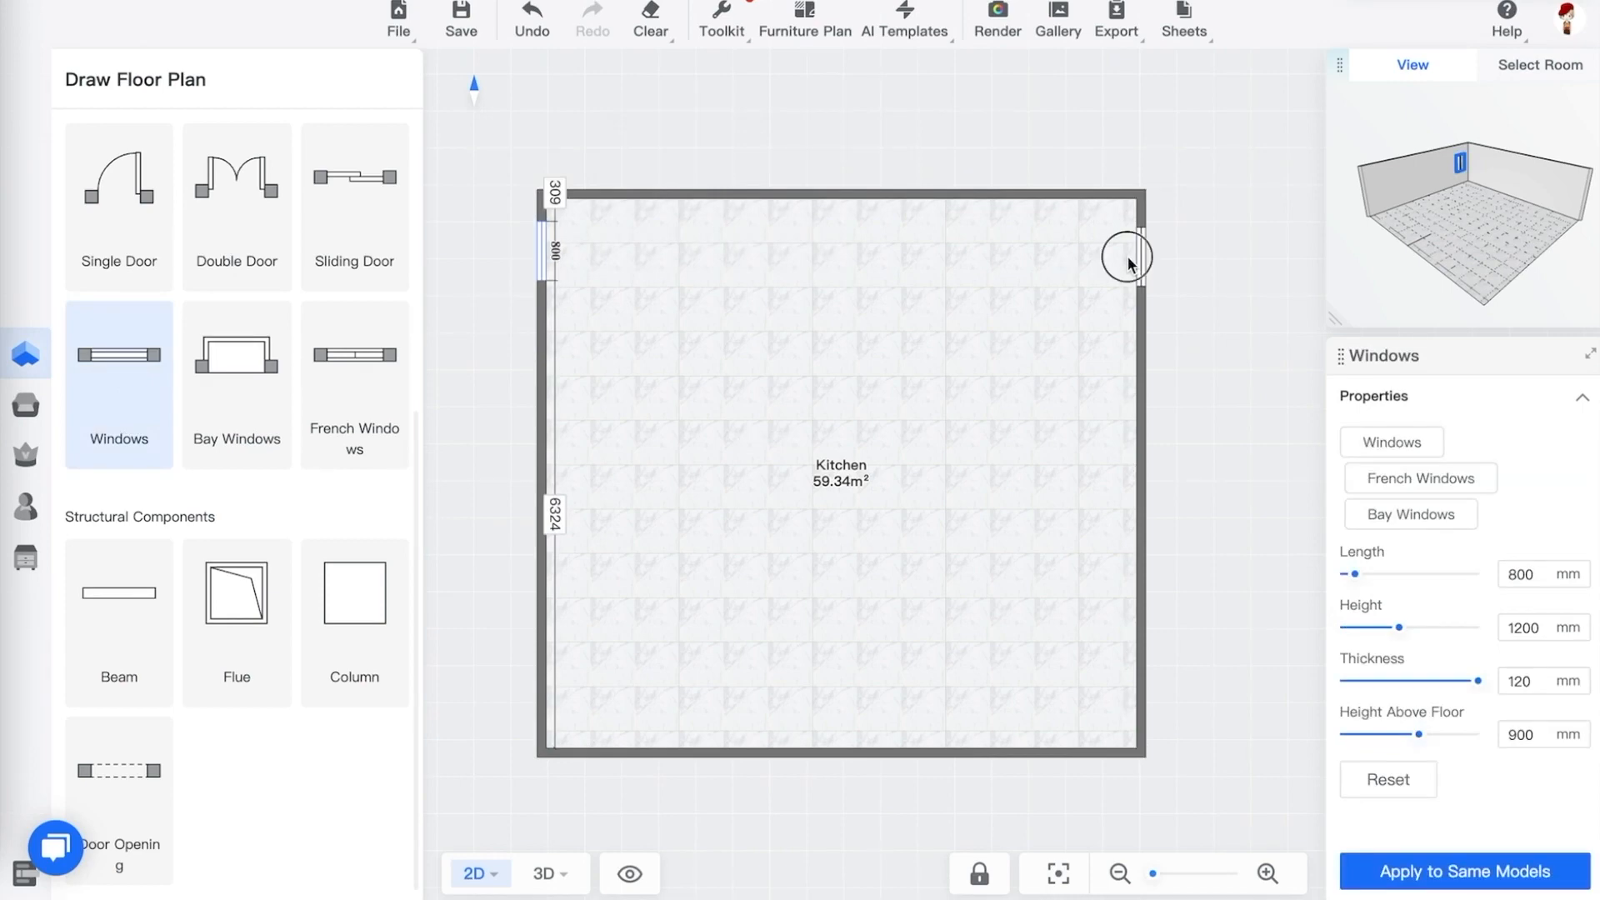
pyautogui.click(442, 252)
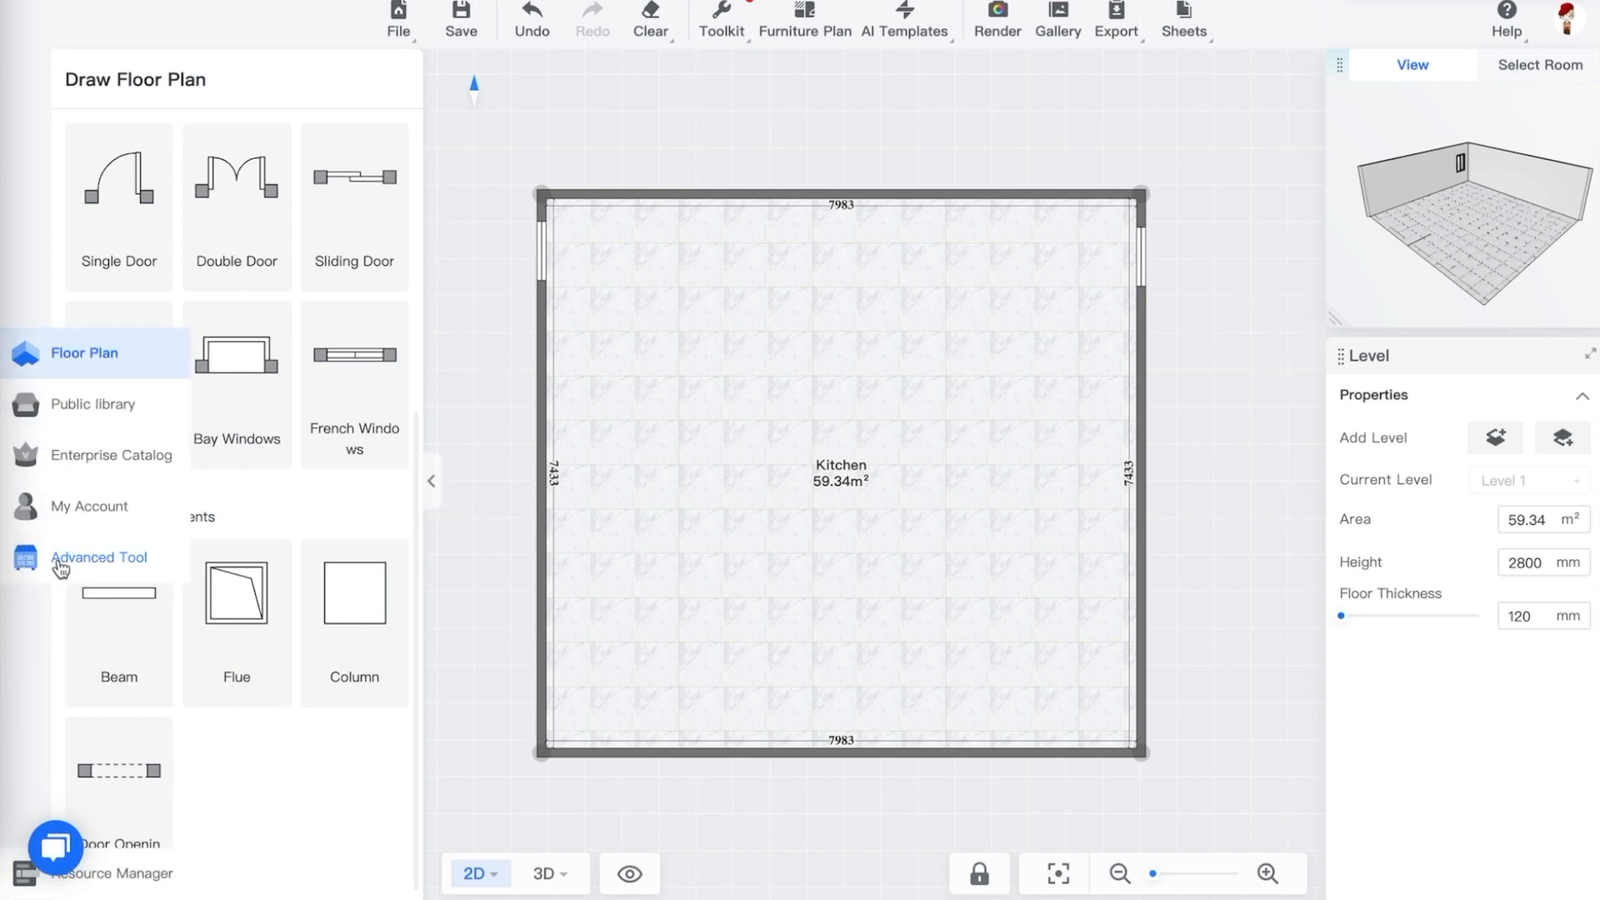
# Open the Kitchen and Bath advanced tool from the Advanced Tool library
pyautogui.click(29, 567)
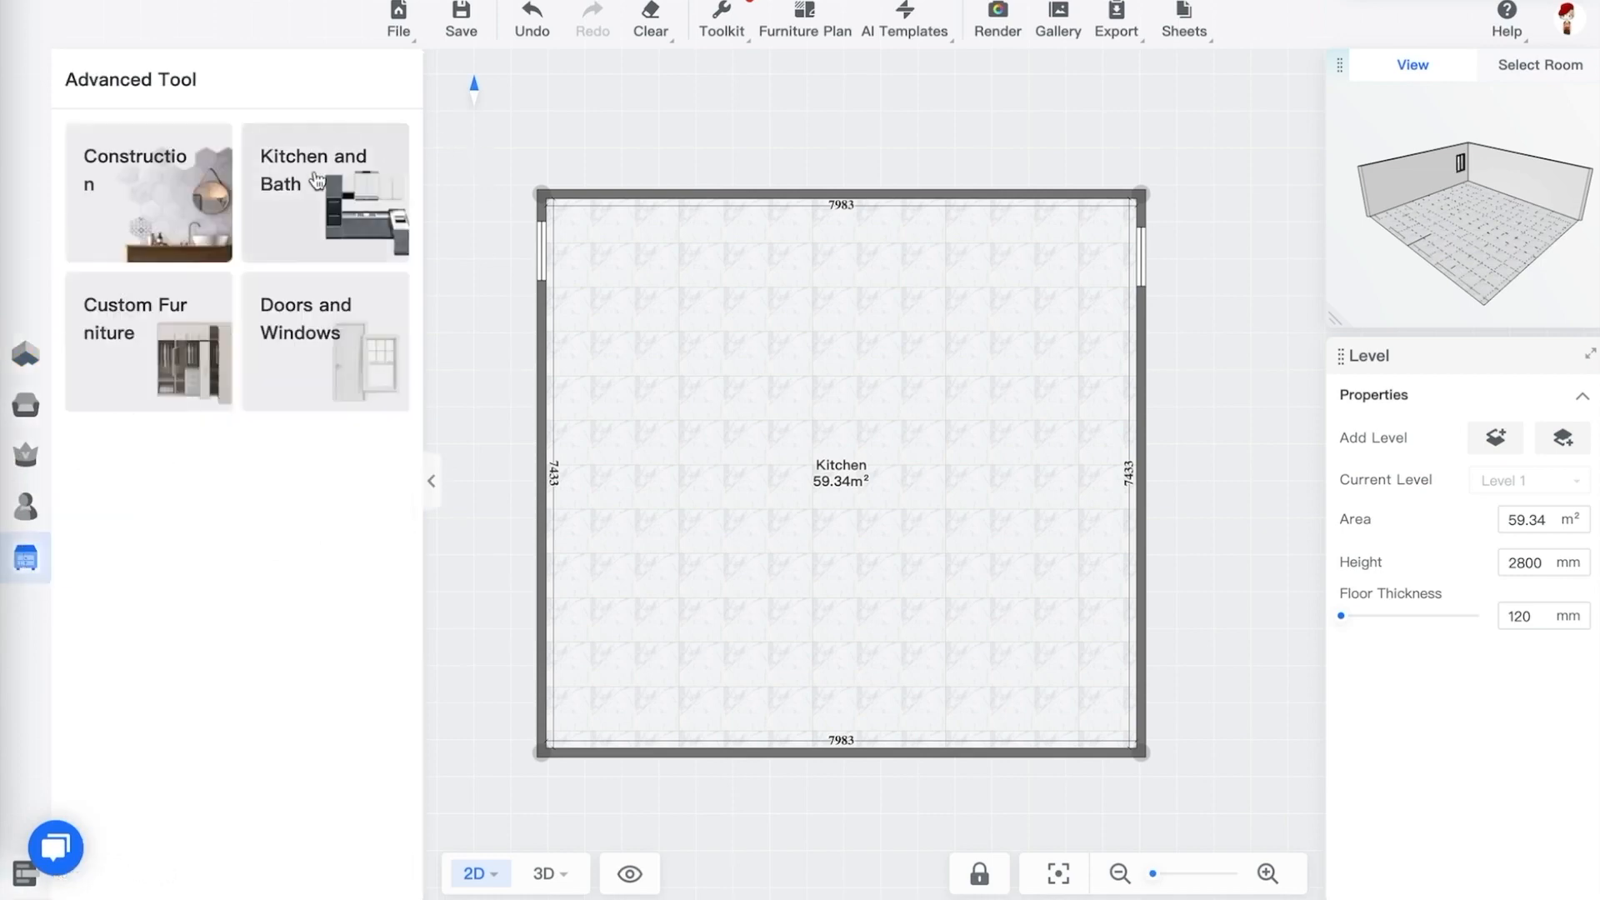
pyautogui.click(336, 206)
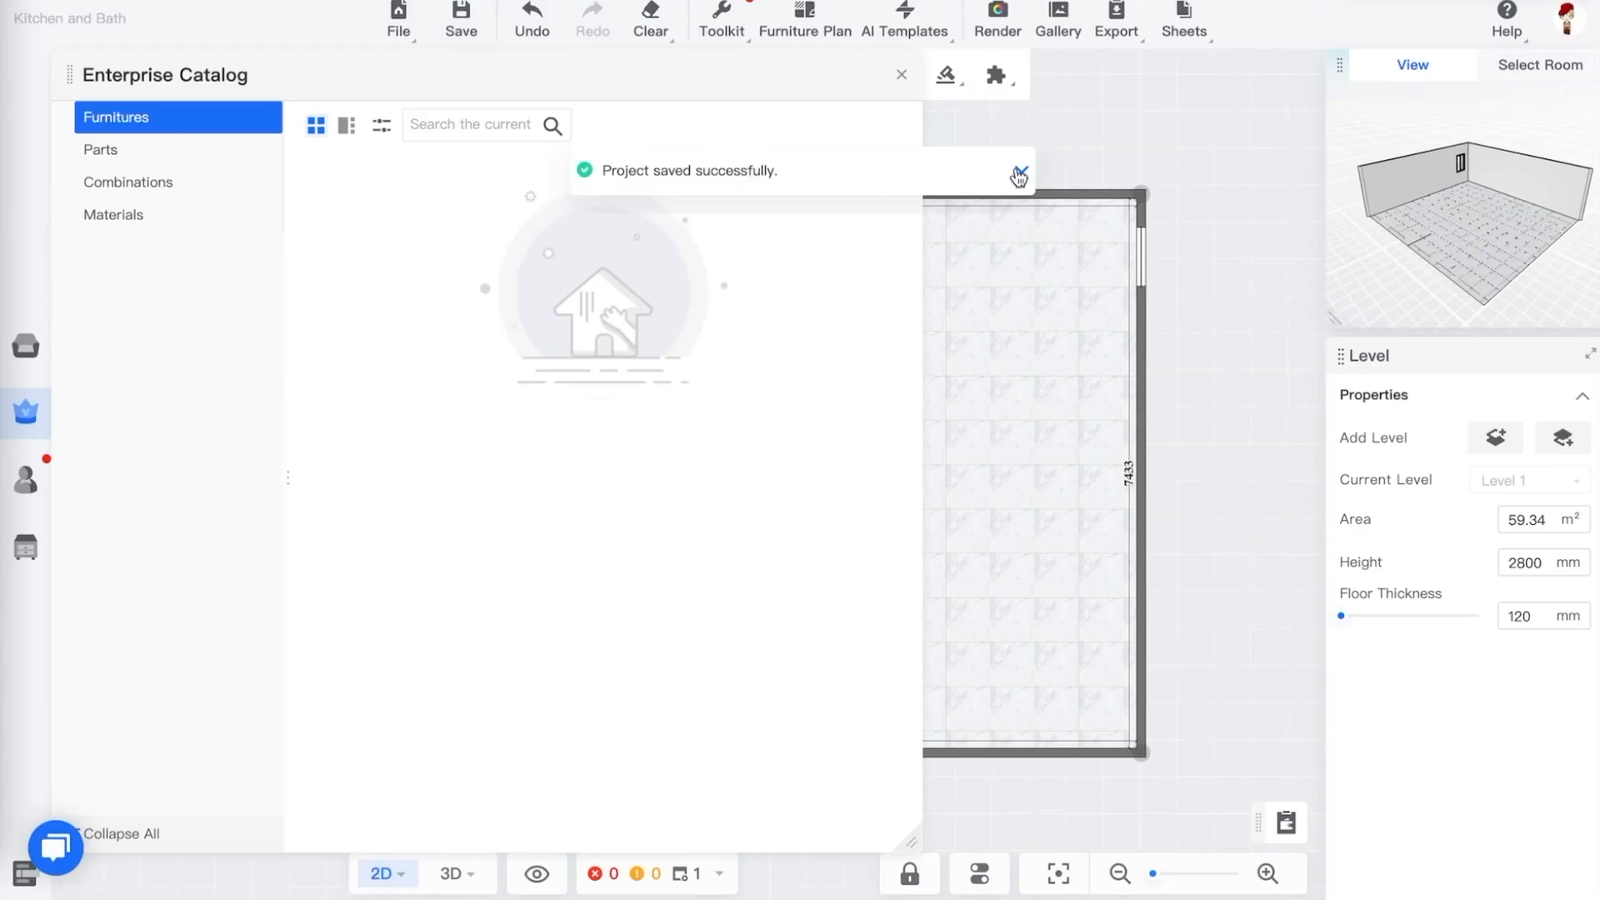
pyautogui.click(1021, 172)
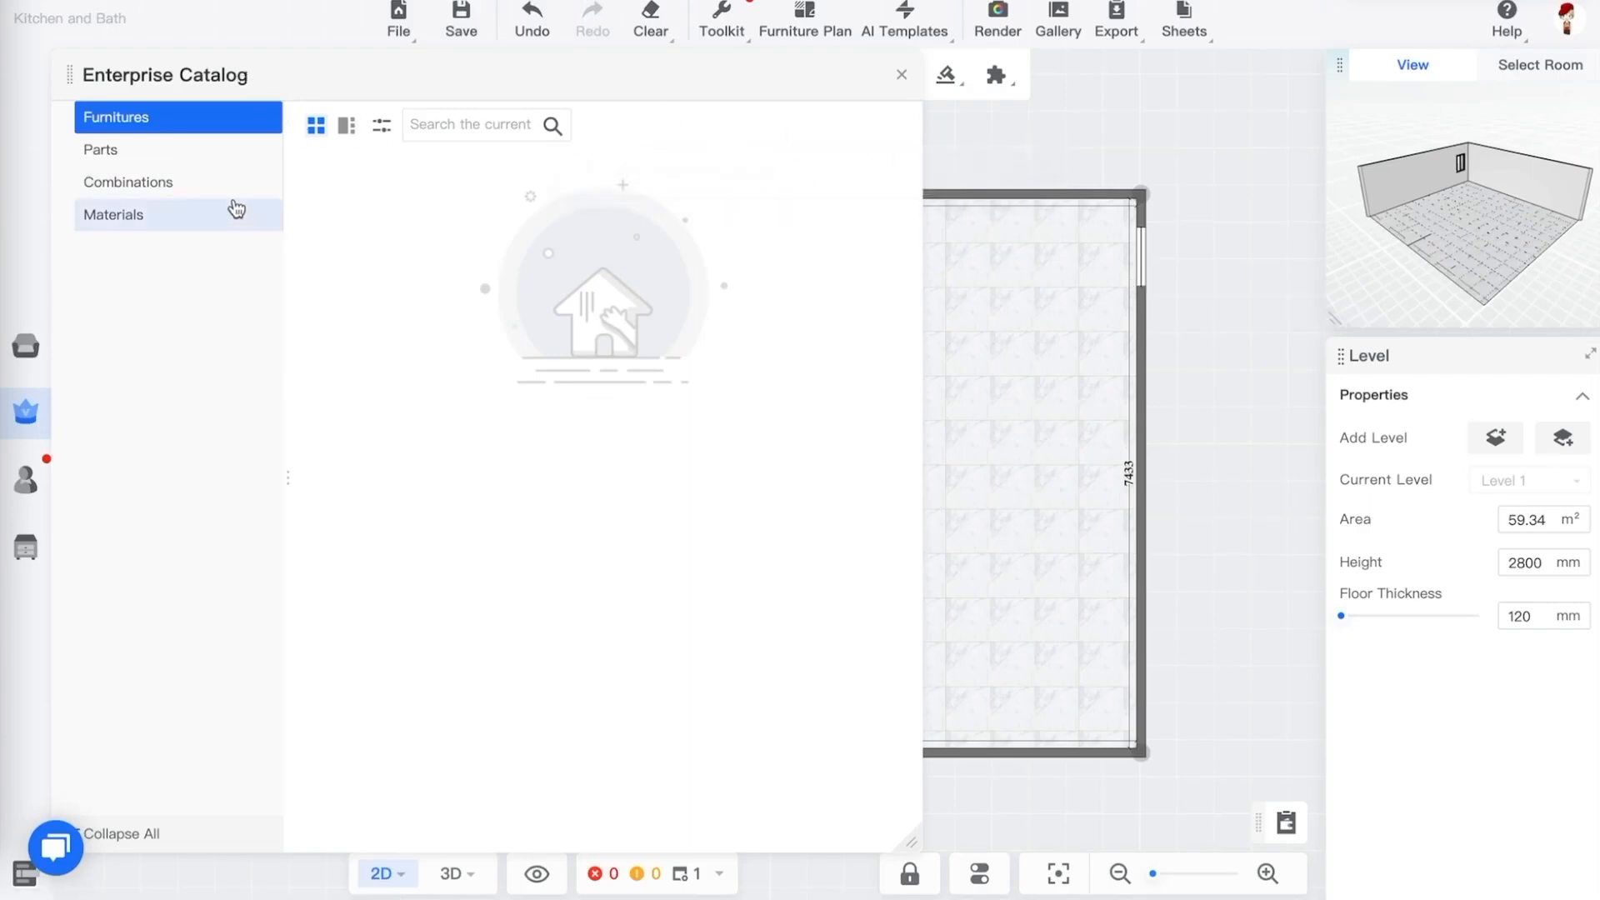
# Close the catalog and look over the Kitchen and Bath toolbar's selection mode and parameter options
pyautogui.click(902, 75)
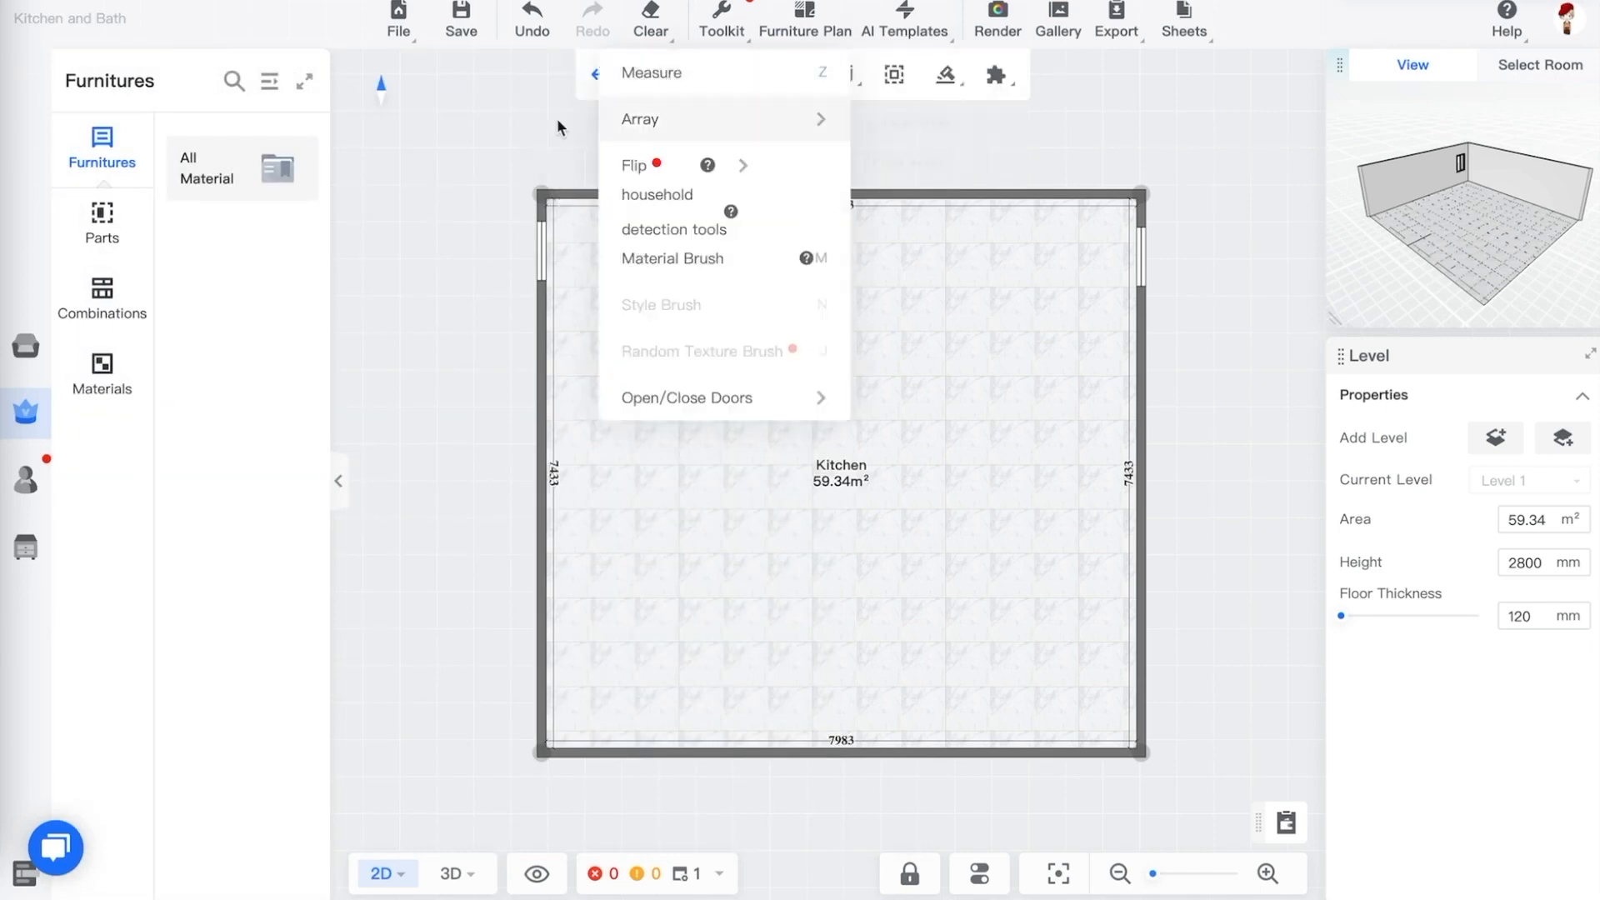
pyautogui.moveTo(688, 92)
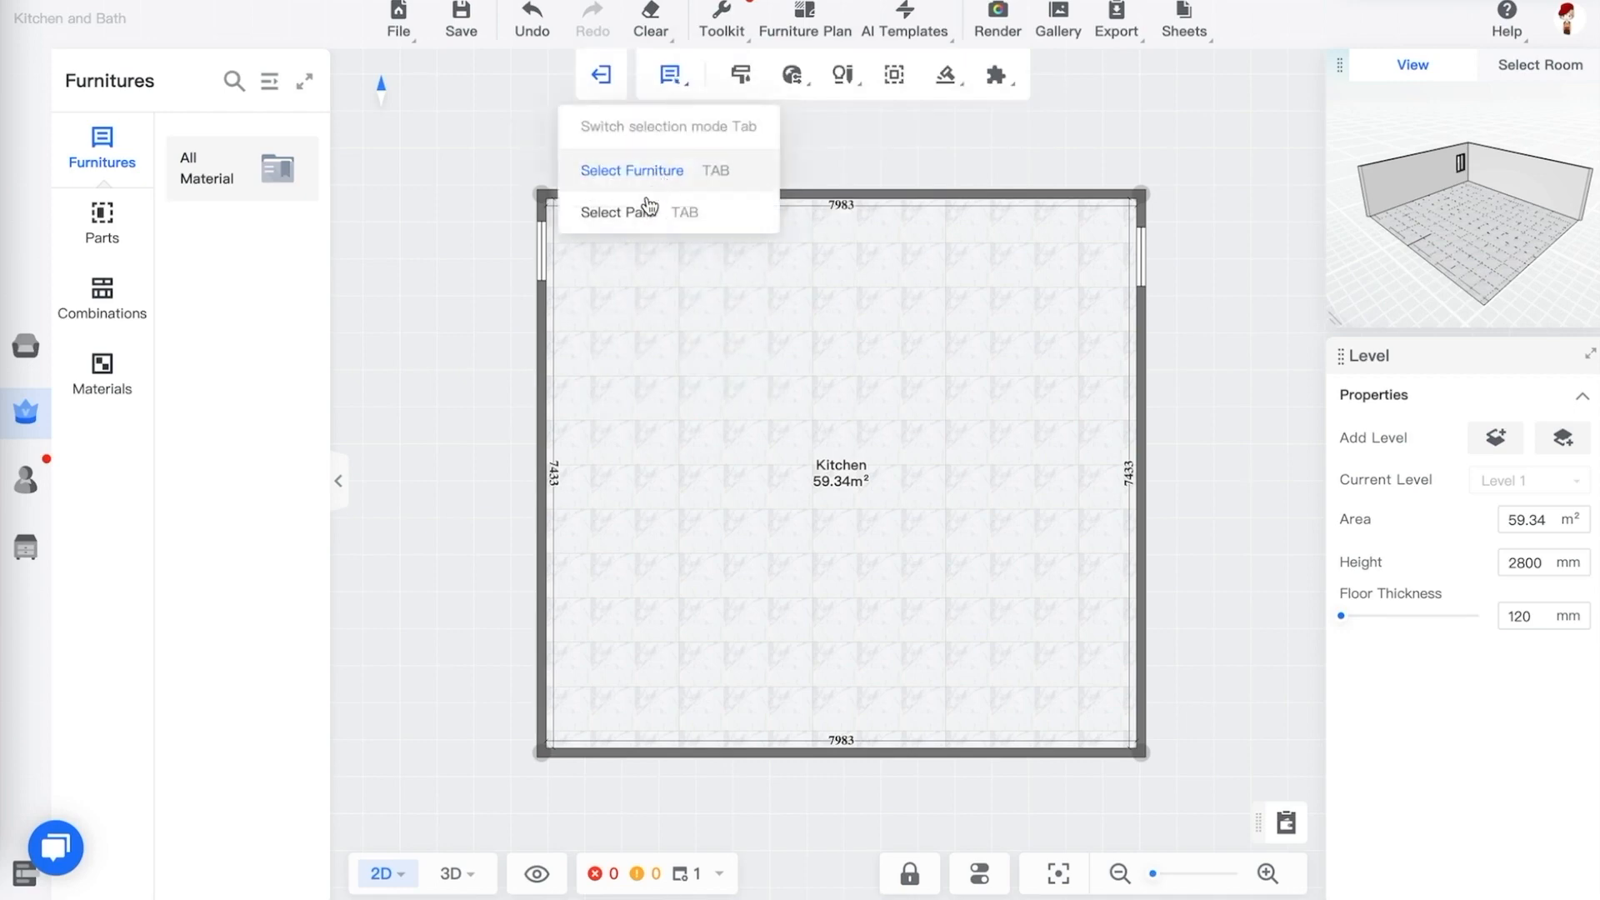
pyautogui.click(744, 81)
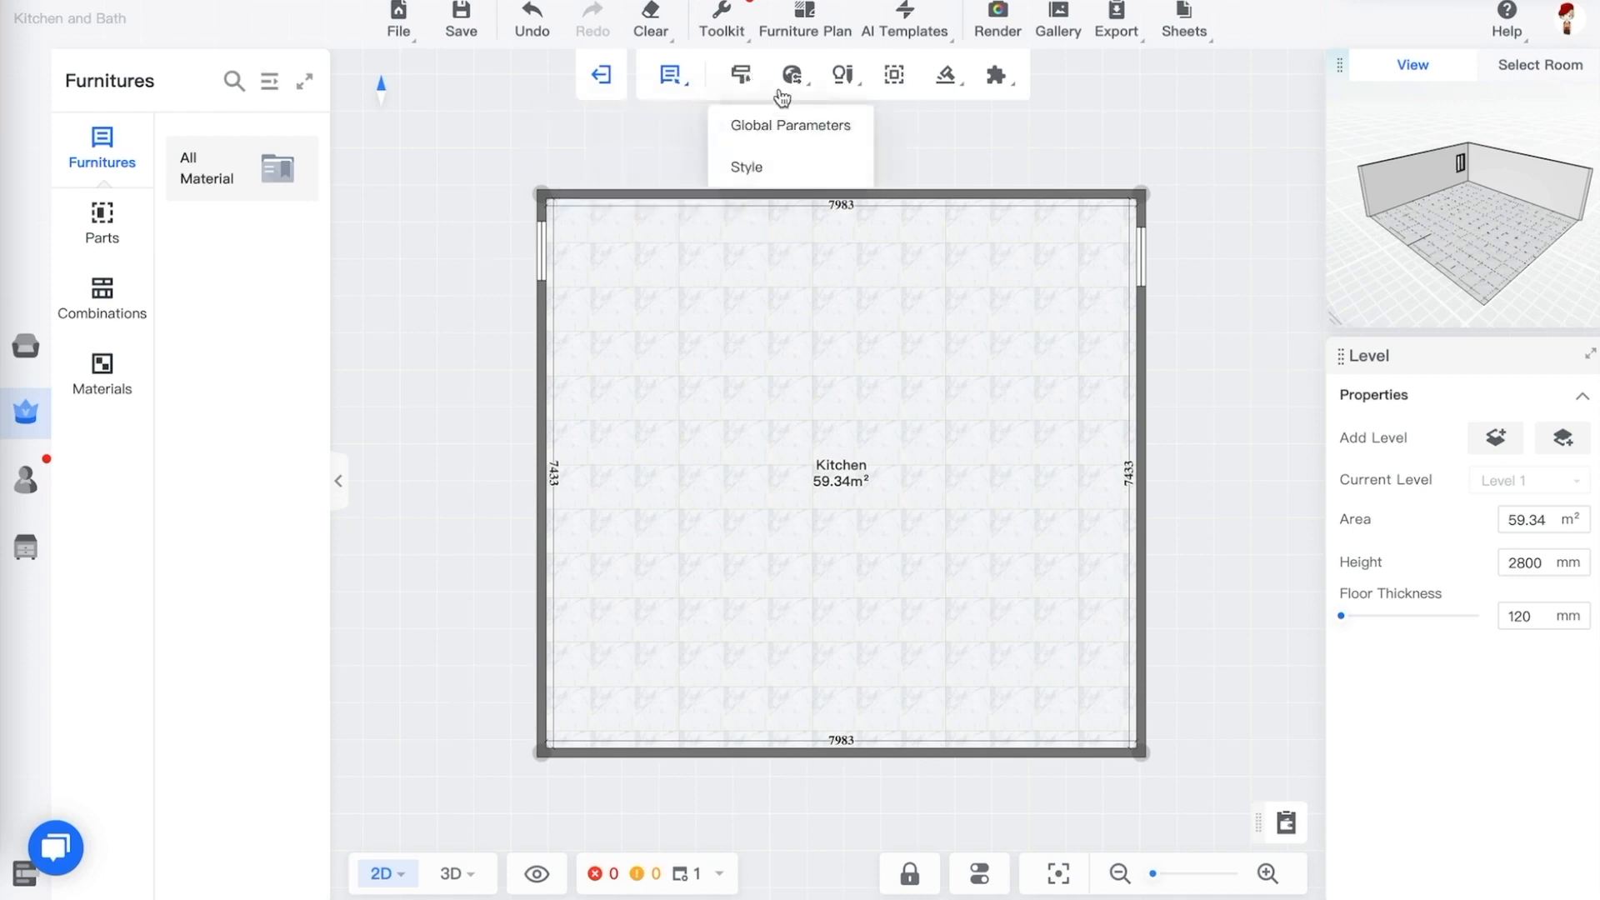
pyautogui.click(844, 75)
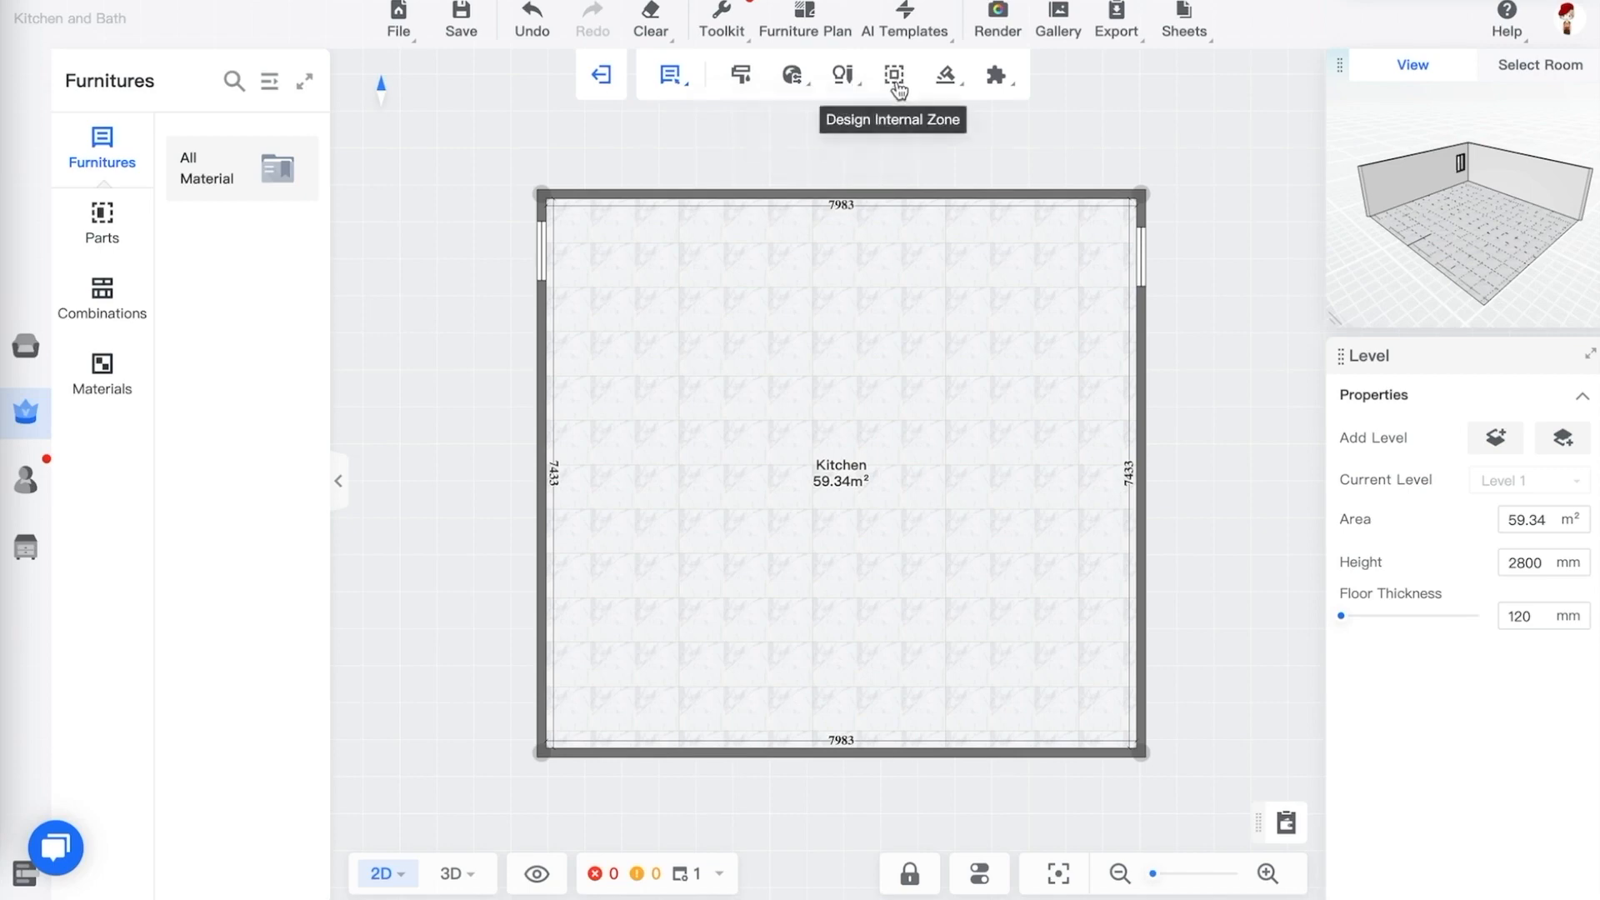
pyautogui.moveTo(945, 82)
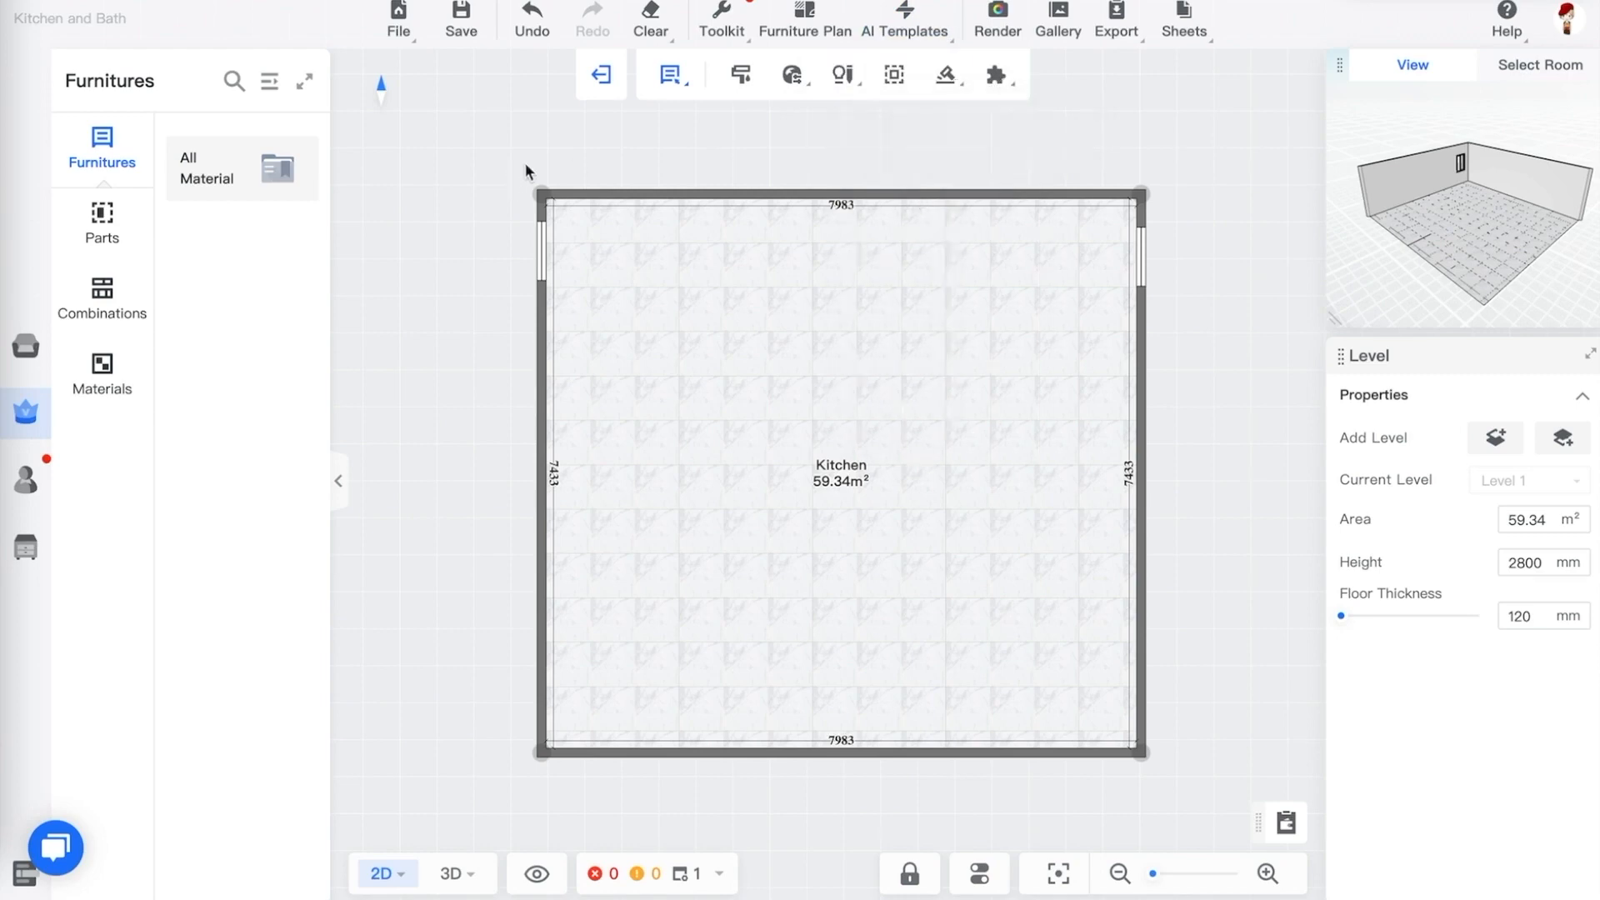
# Open the cabinet library and switch its catalog source to the Public Catalog
pyautogui.click(339, 480)
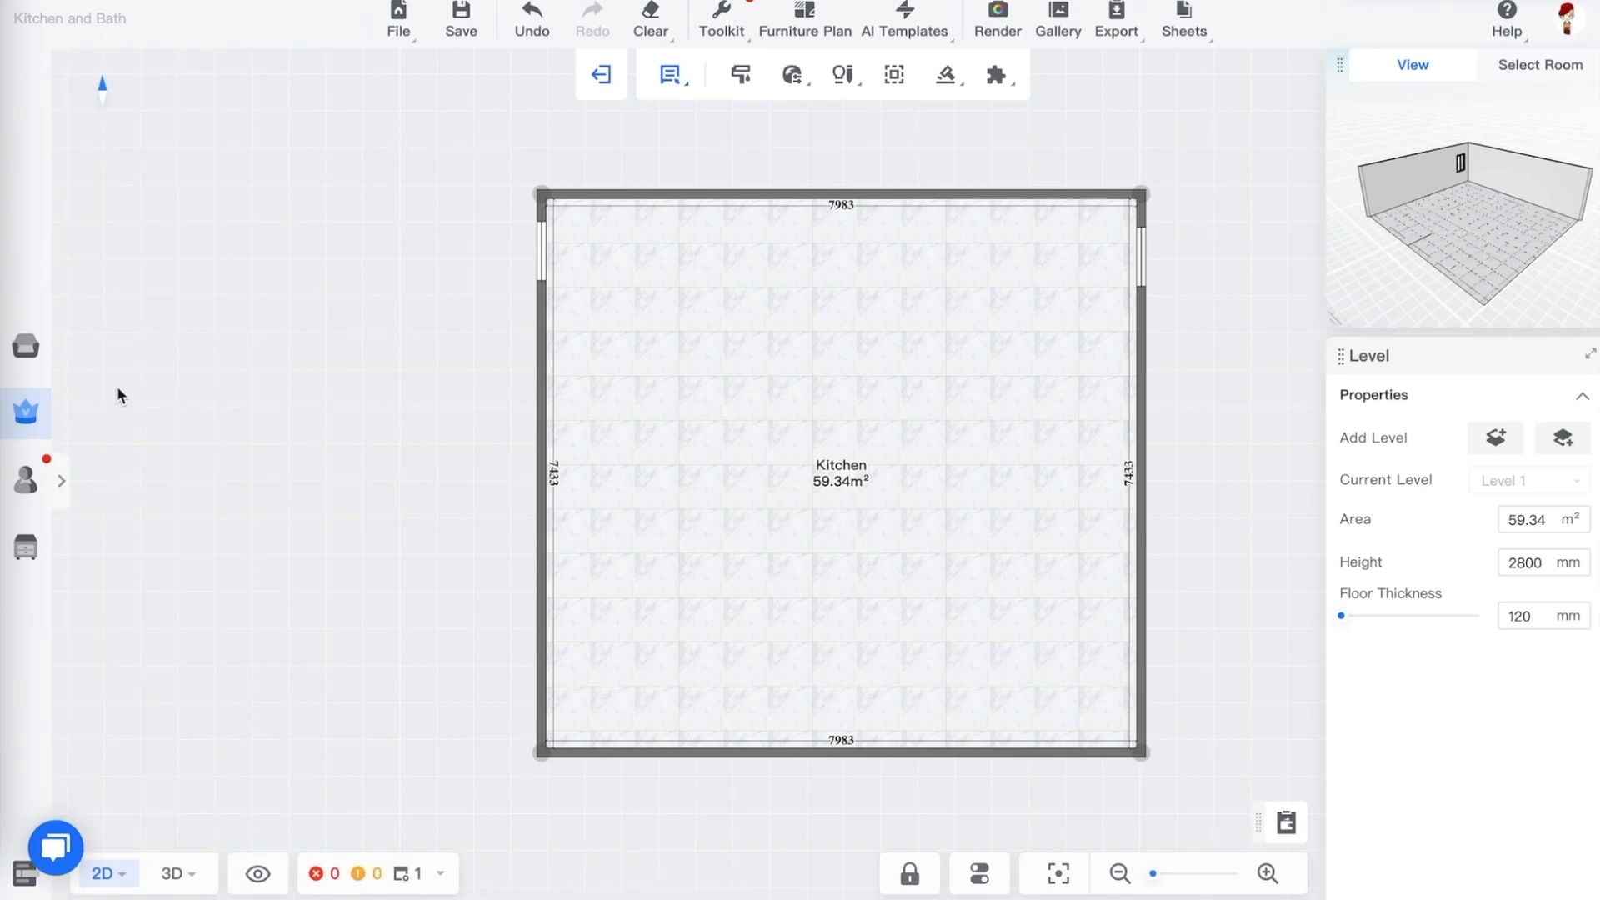
pyautogui.click(27, 350)
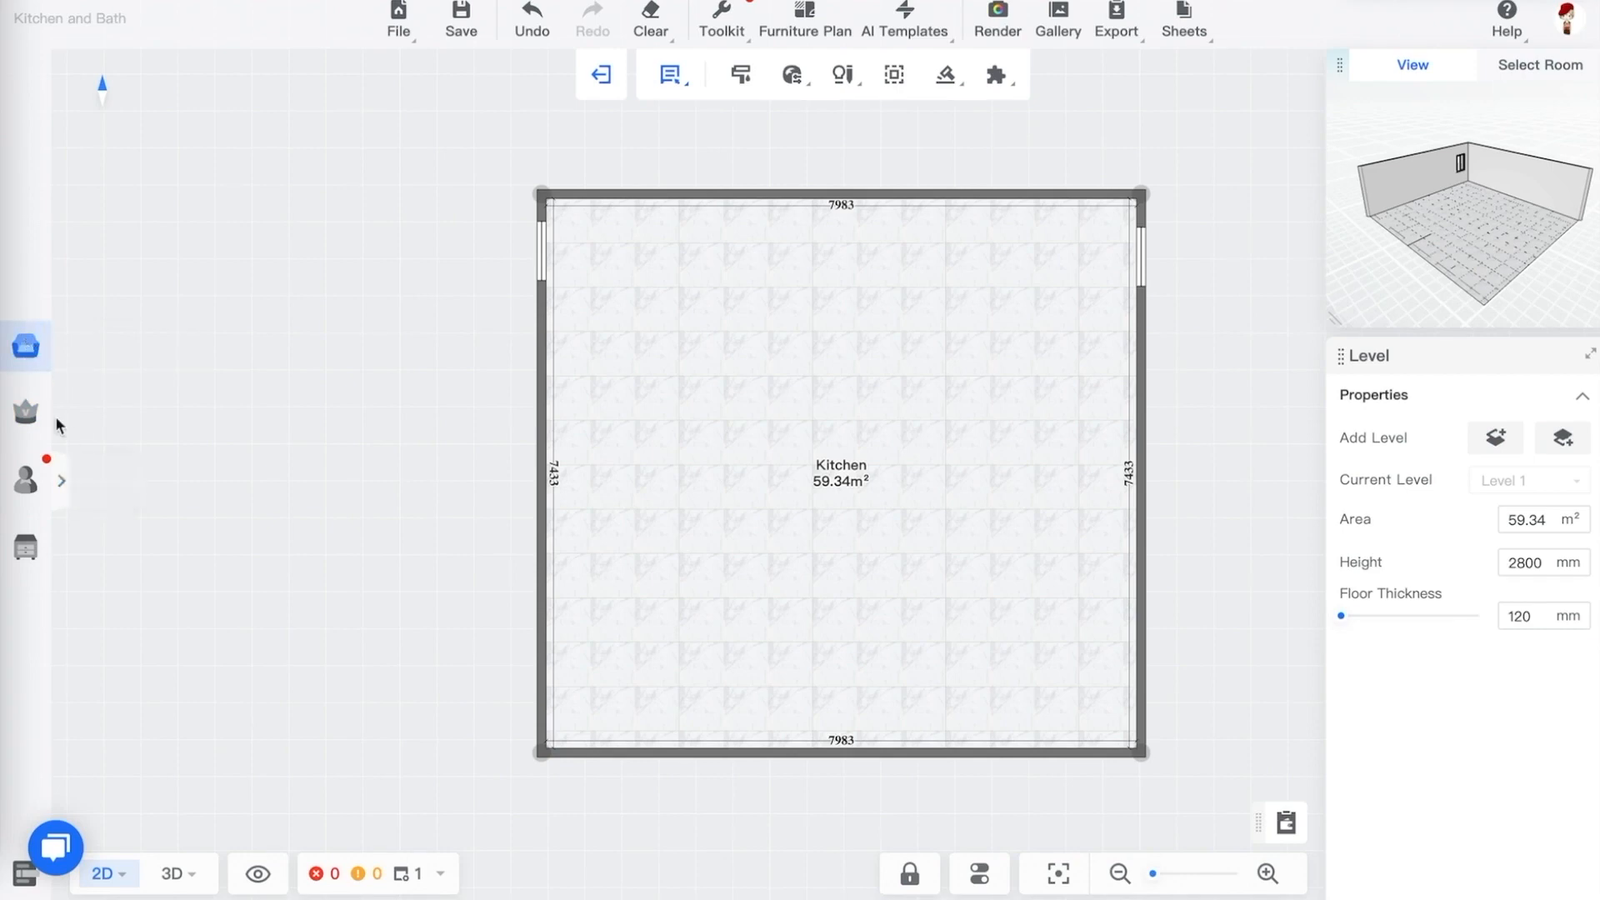
pyautogui.click(62, 477)
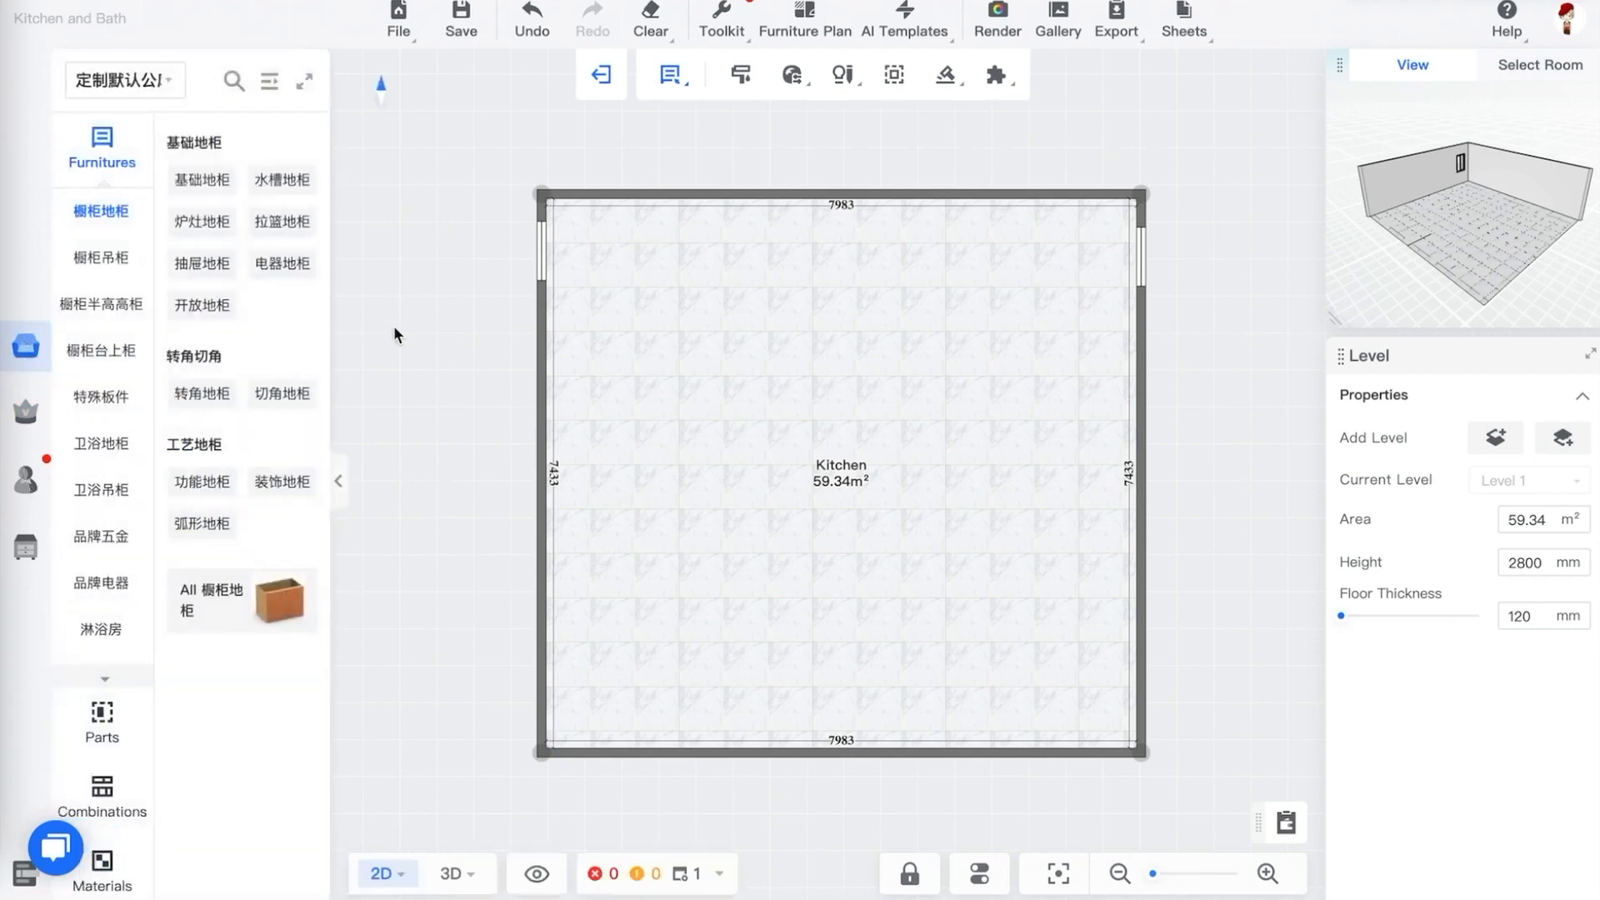
pyautogui.click(137, 80)
pyautogui.click(134, 153)
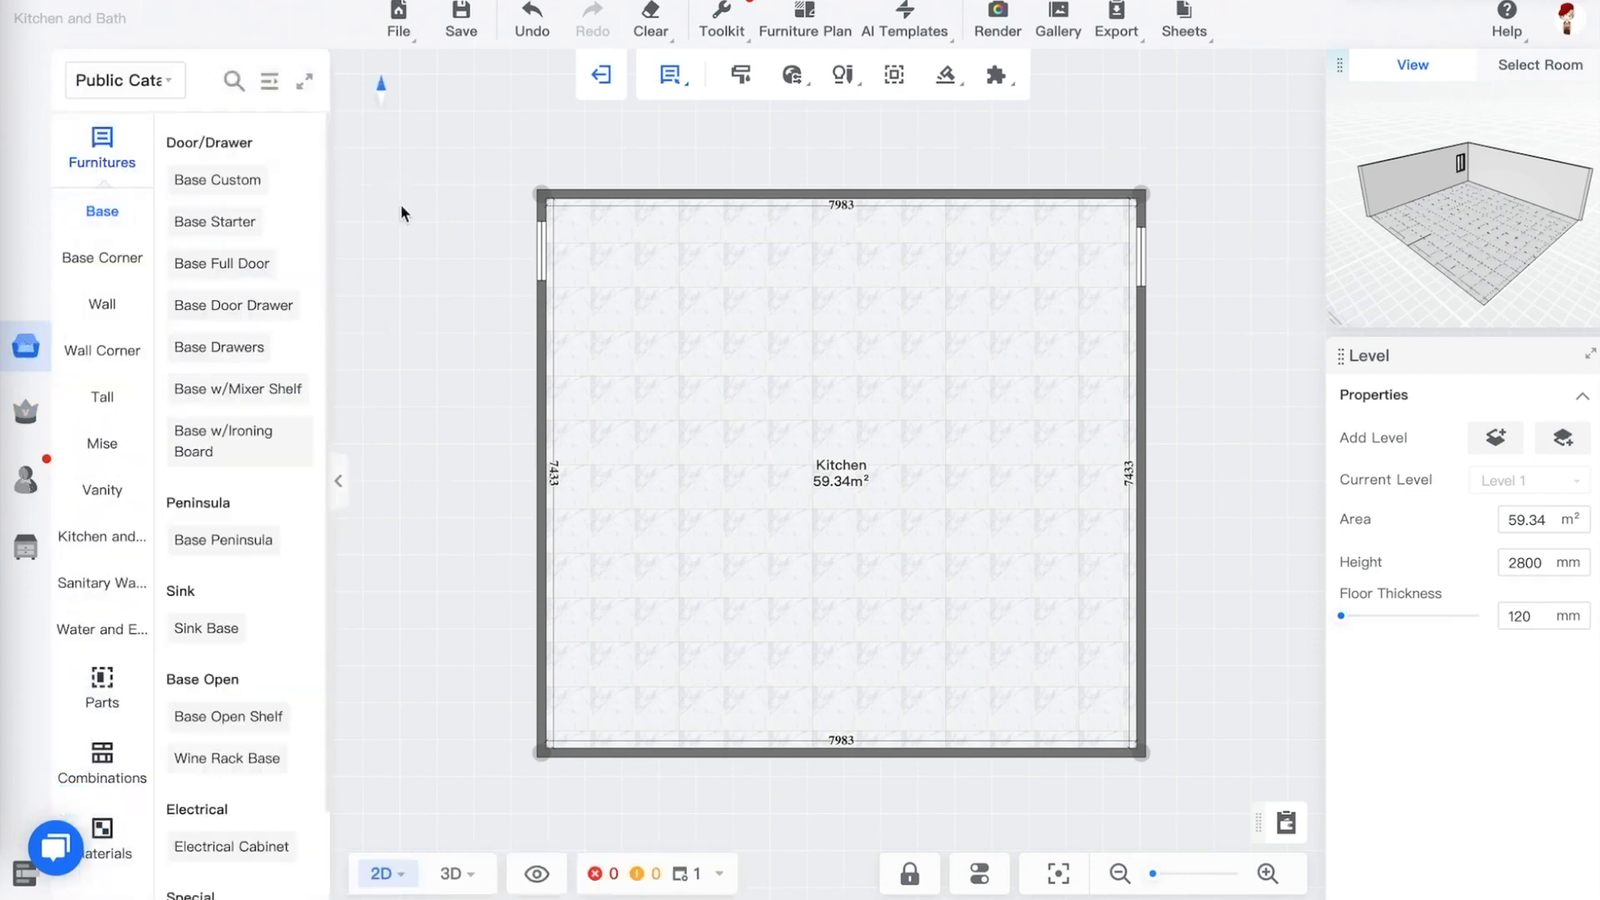
# Expand the Public Catalog's Furnitures categories and inspect a base cabinet's details
pyautogui.click(105, 162)
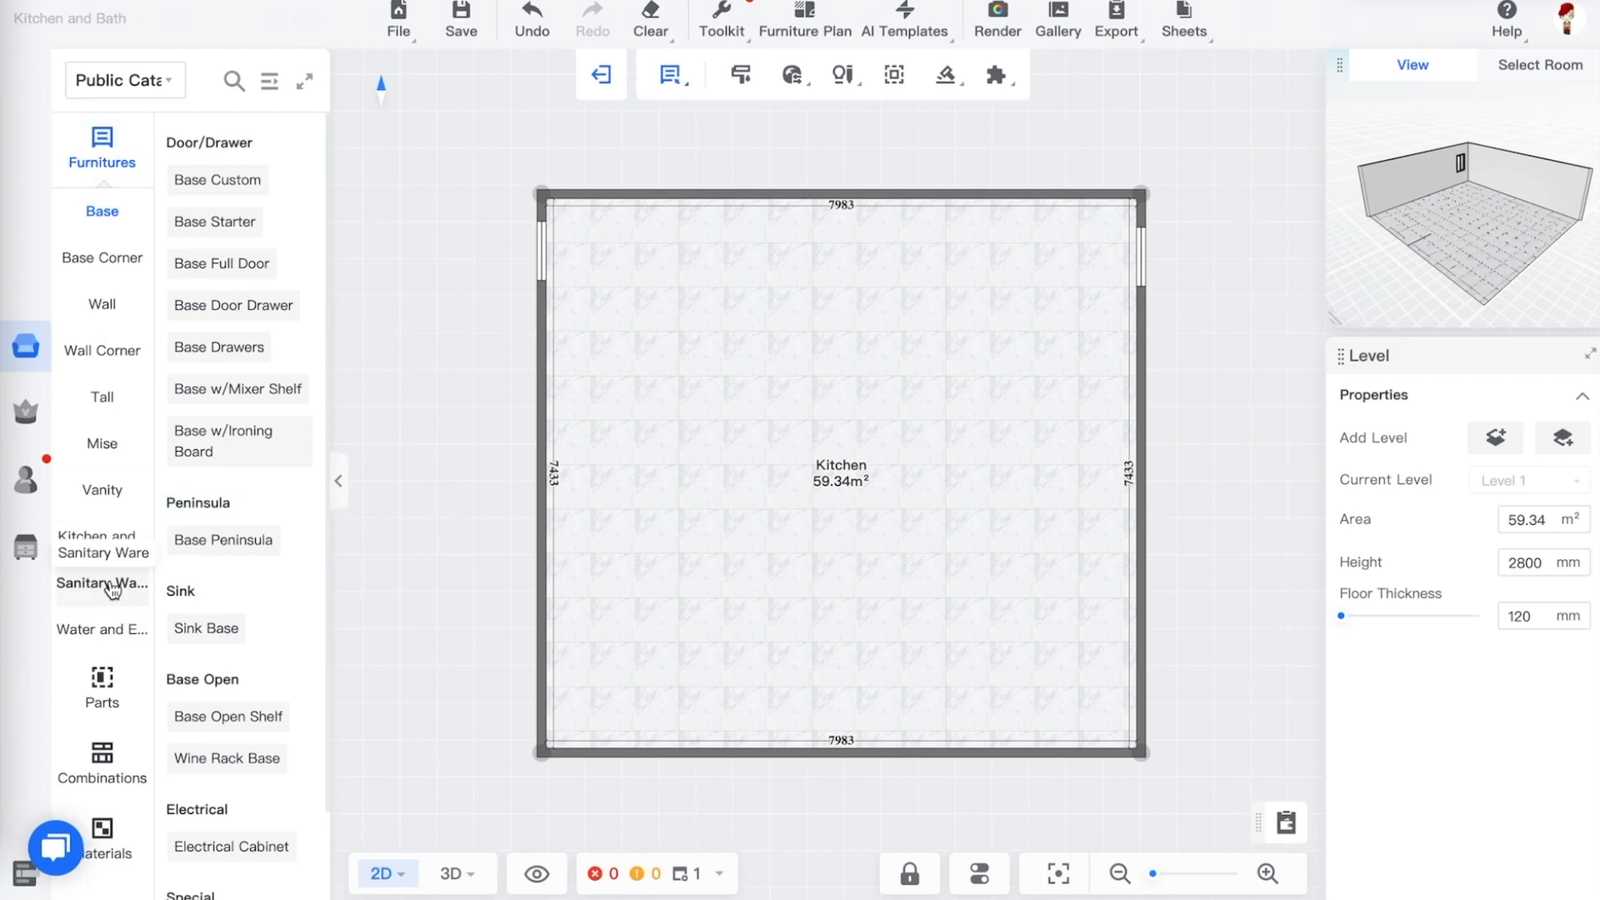
pyautogui.click(270, 84)
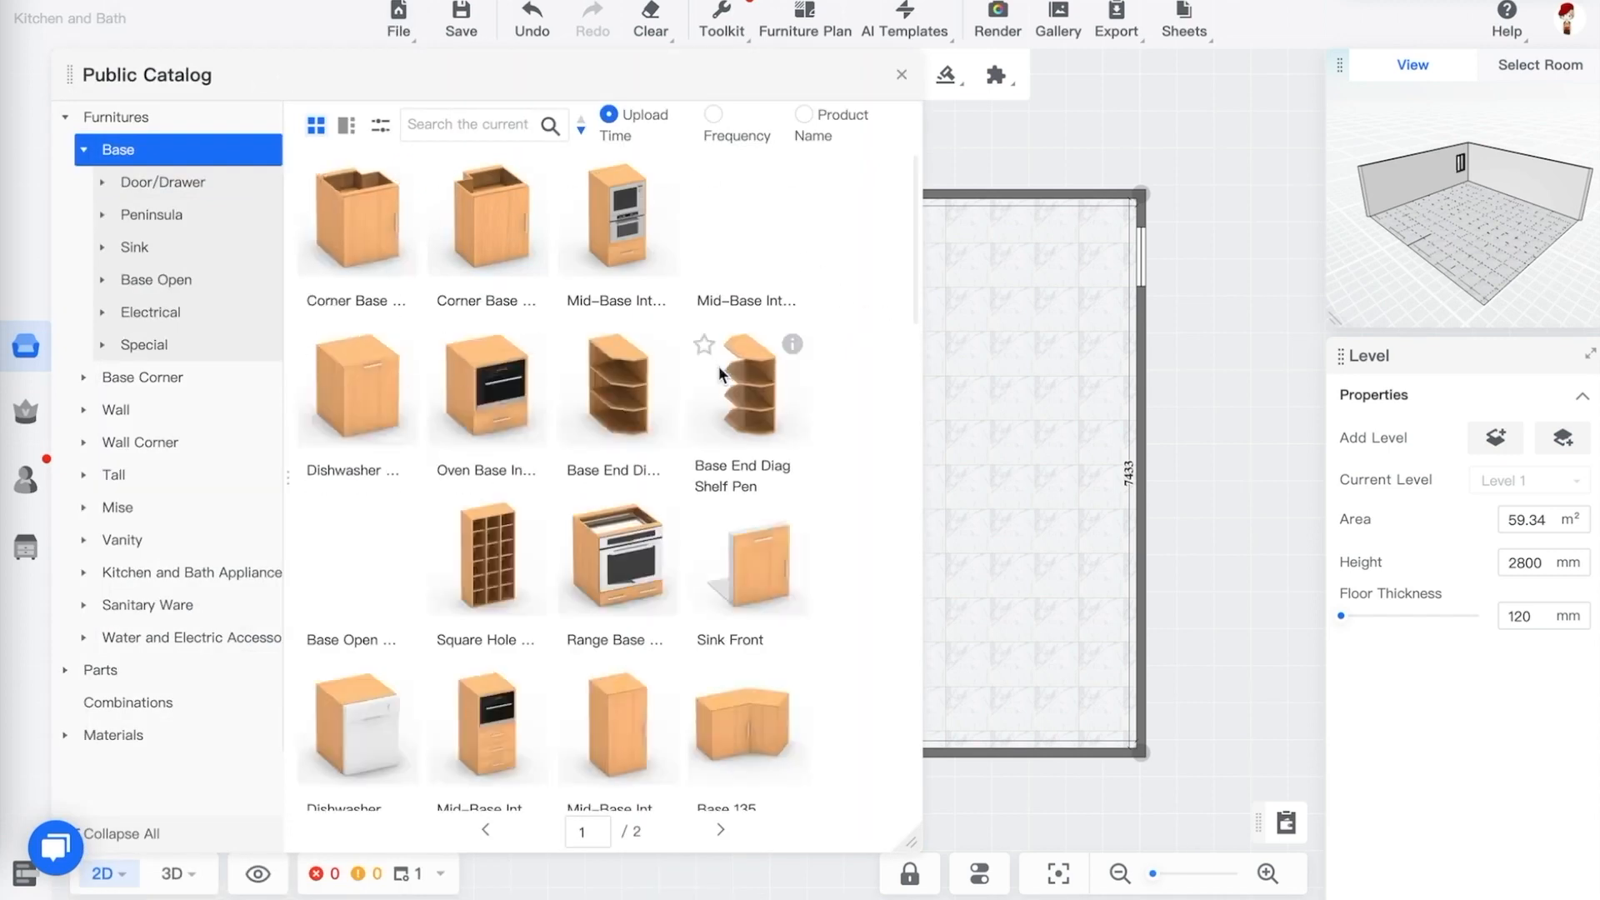
pyautogui.moveTo(663, 352)
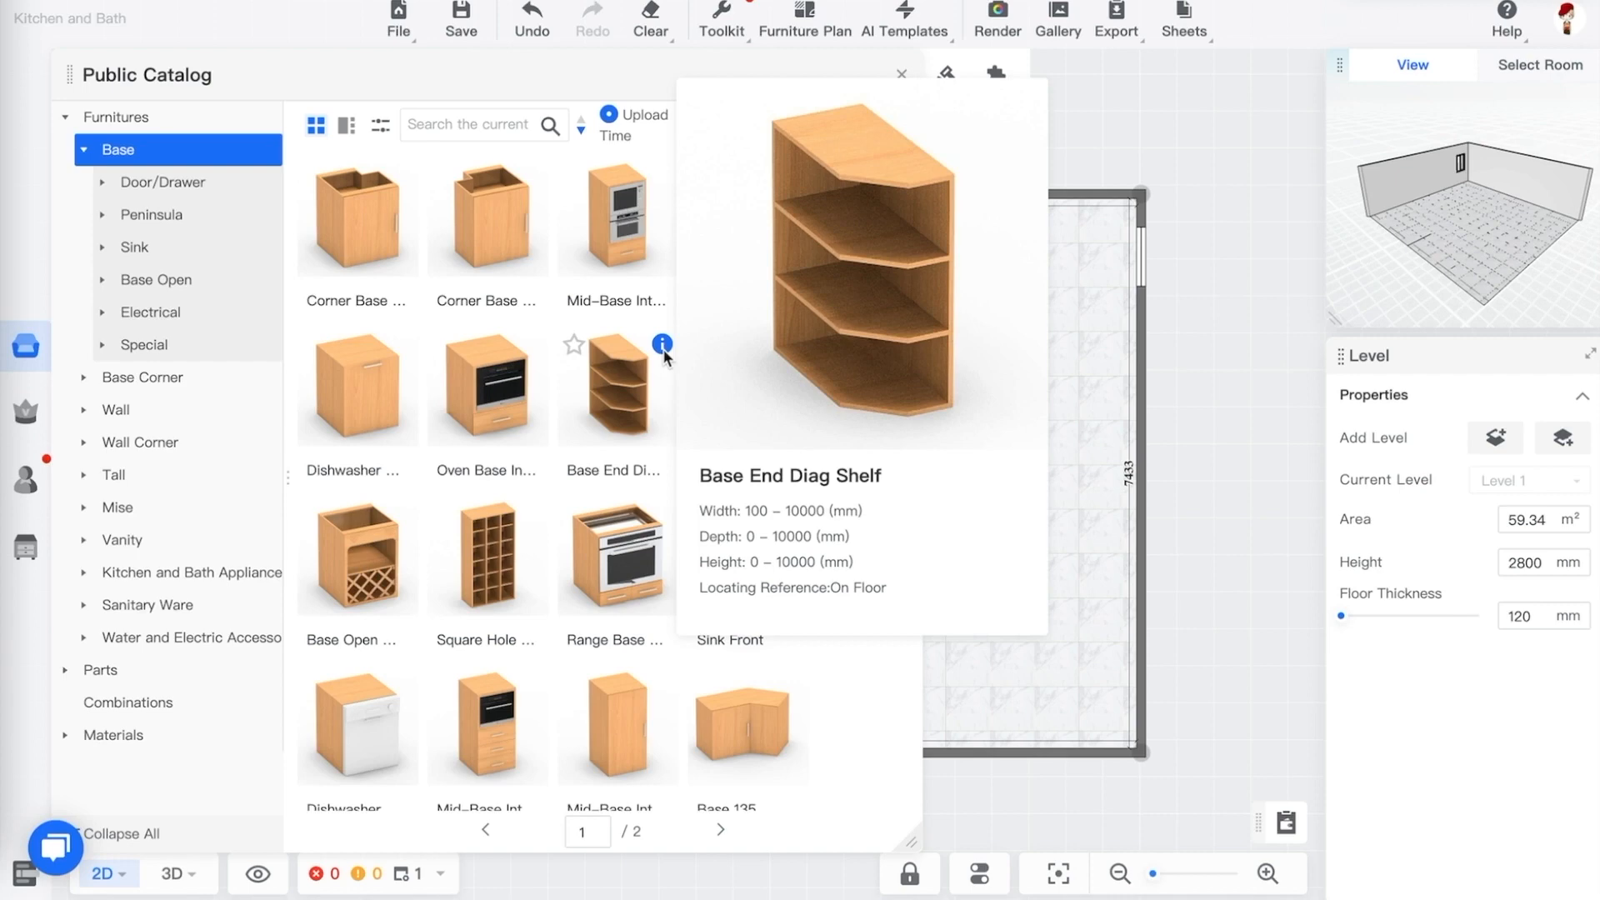
pyautogui.moveTo(400, 182)
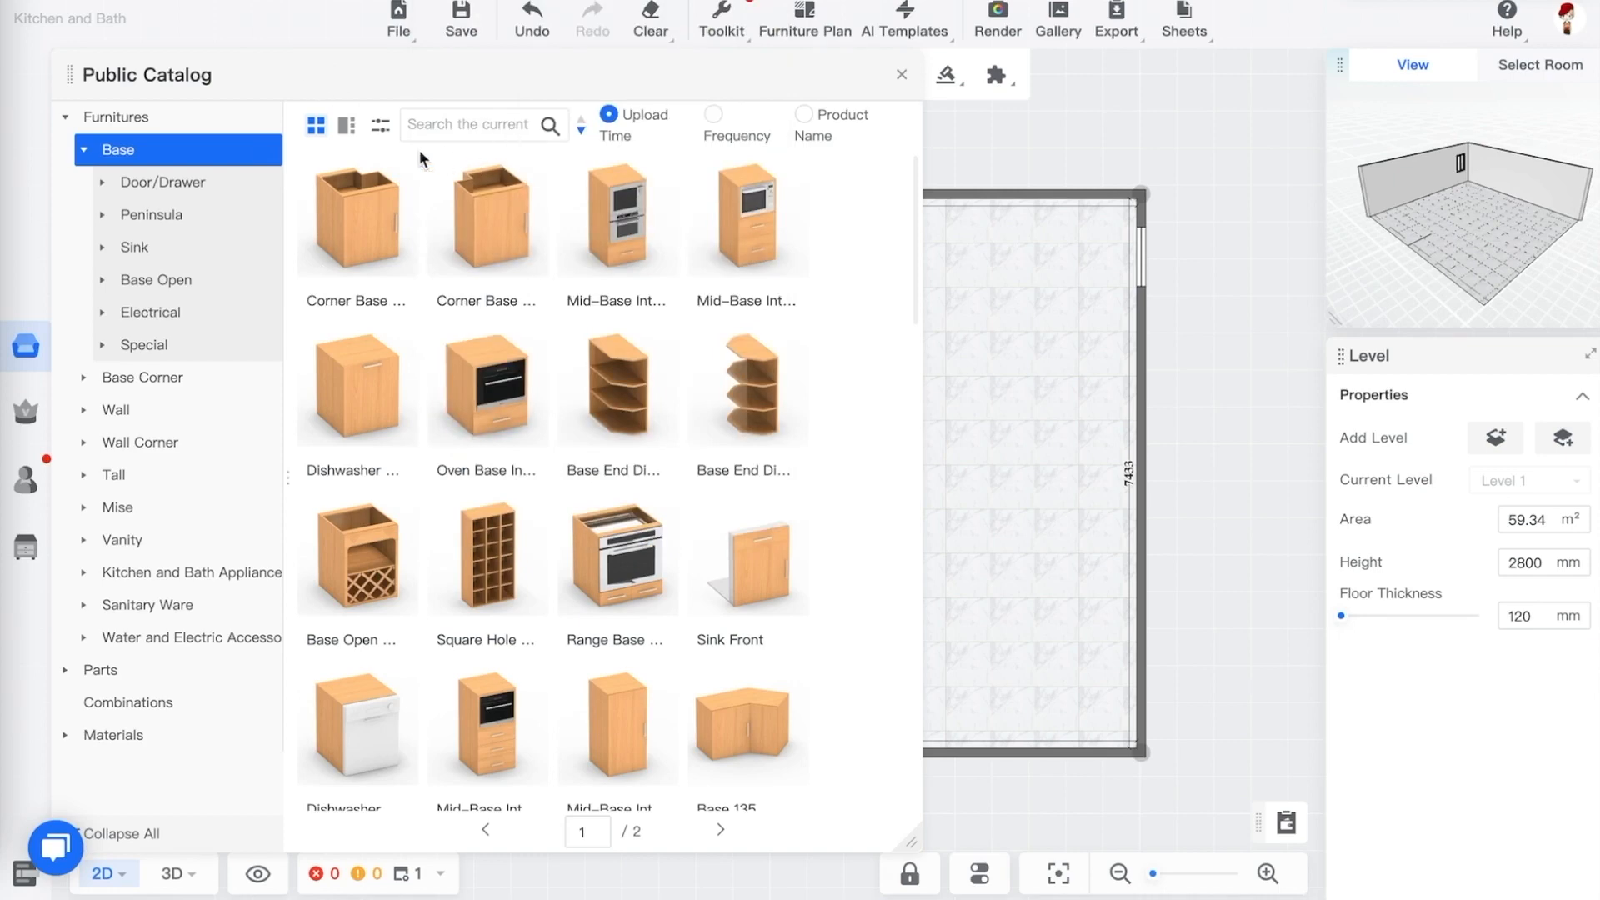
# Try the list view and the size filter options, then return to grid view
pyautogui.click(347, 129)
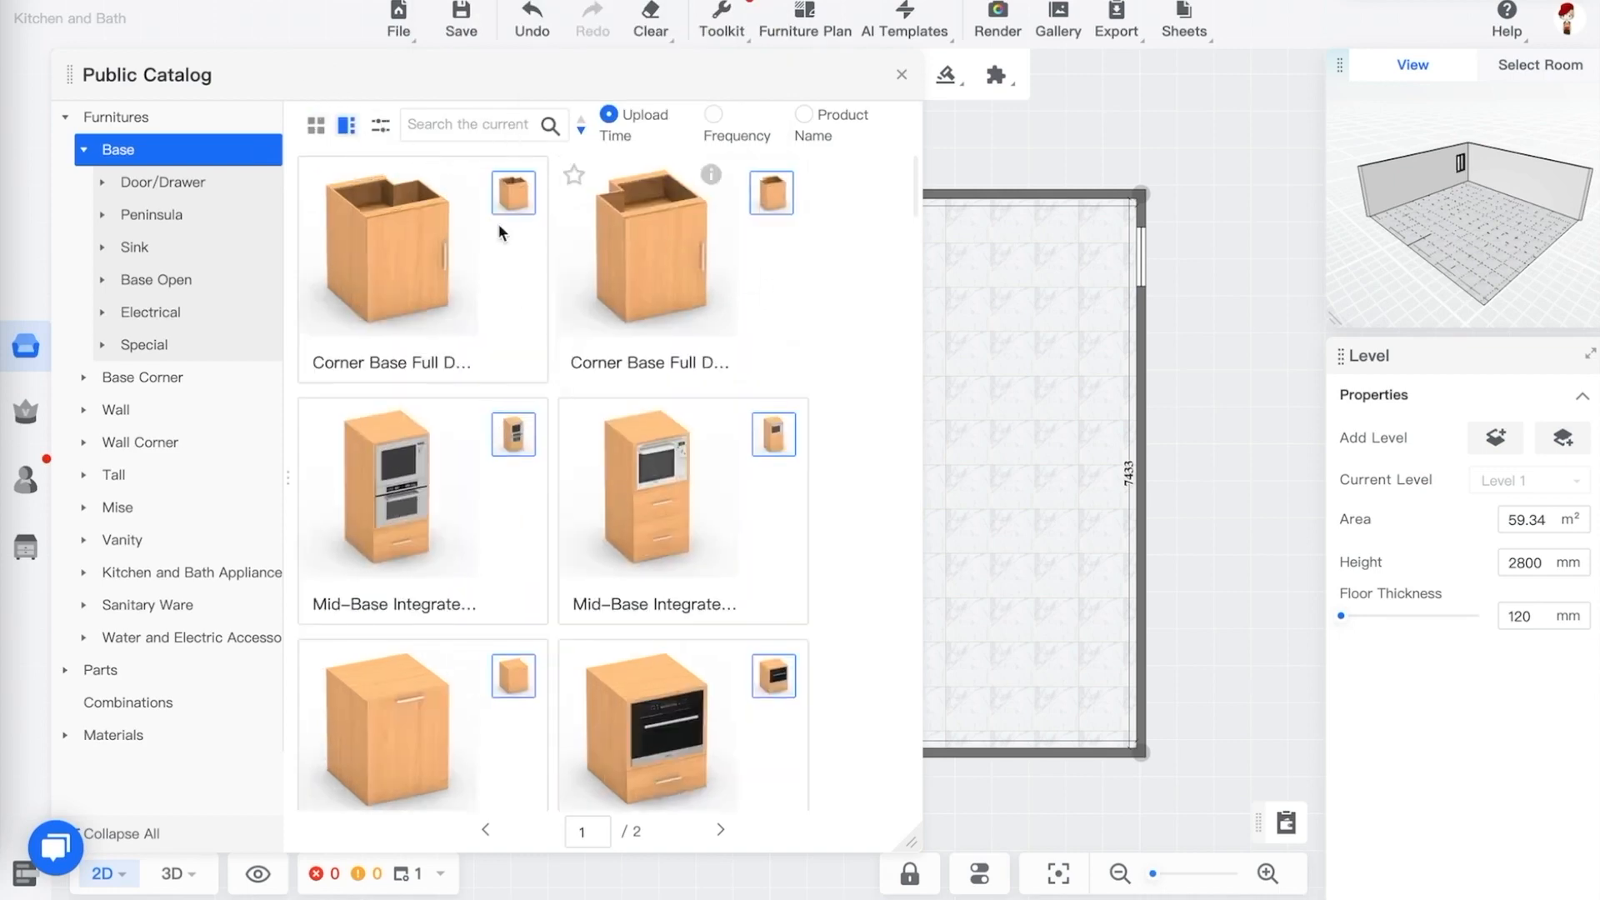
pyautogui.click(381, 132)
pyautogui.click(401, 171)
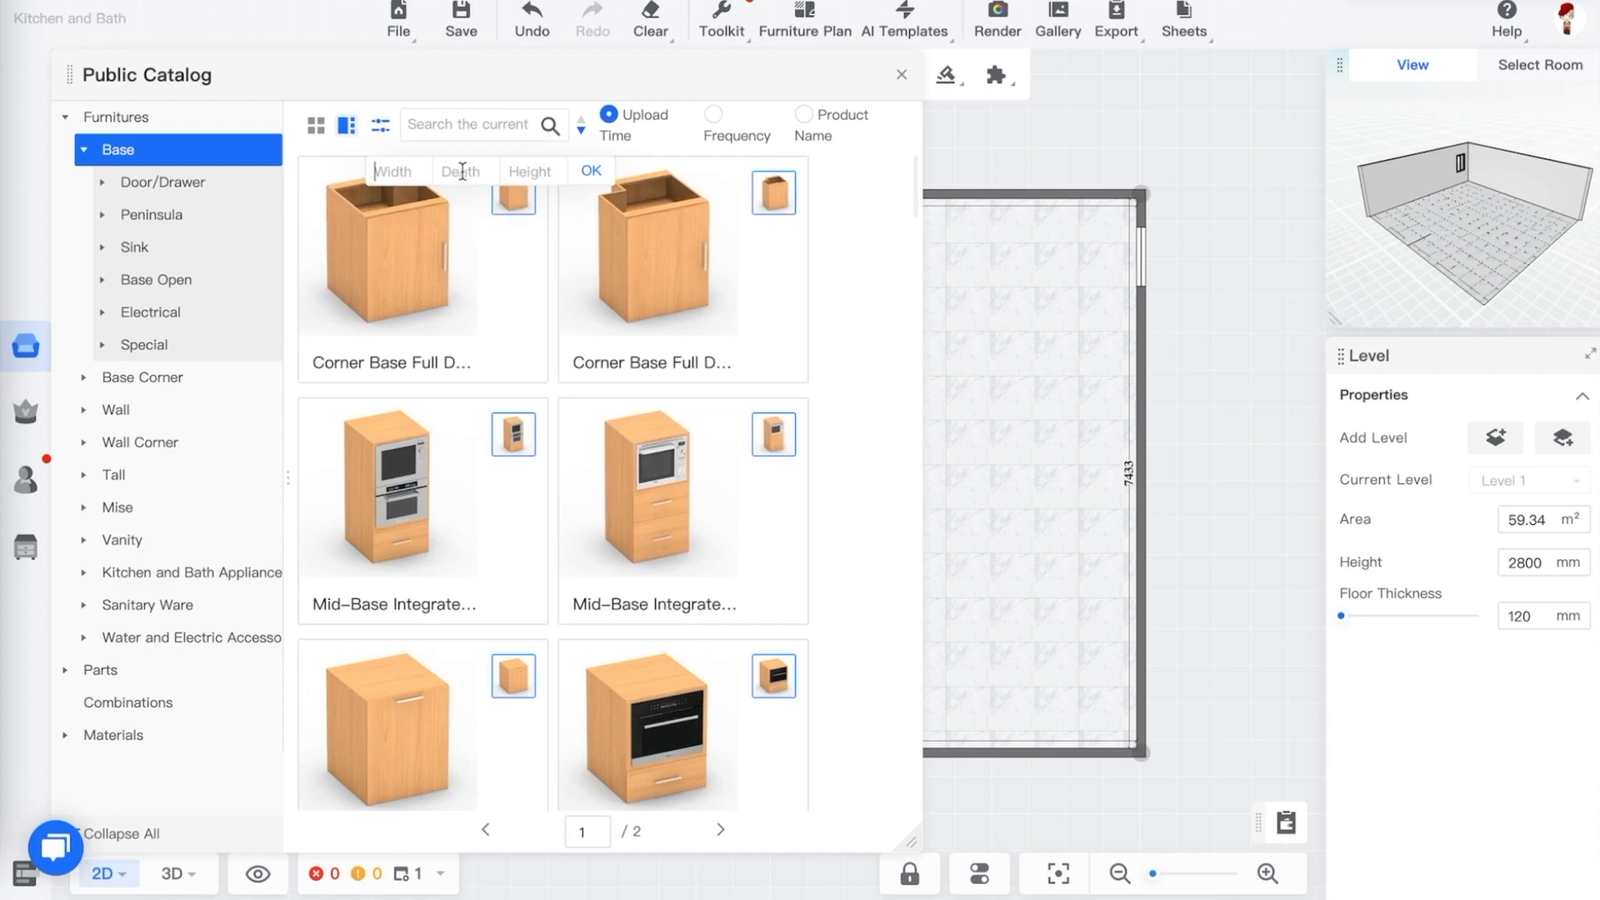
pyautogui.click(385, 132)
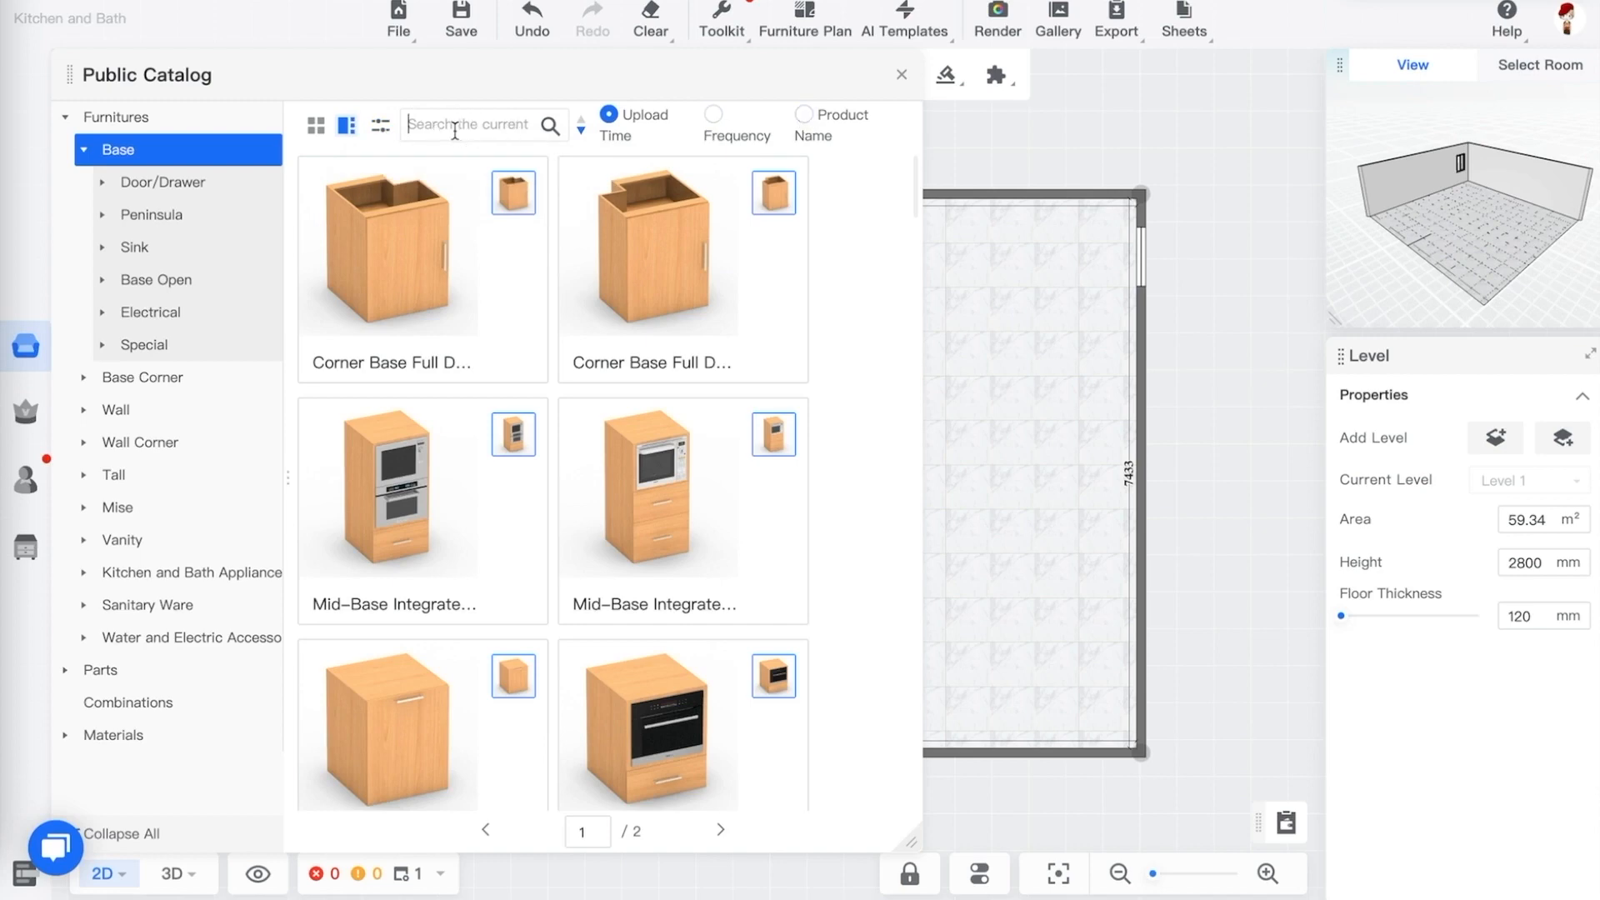
pyautogui.click(321, 137)
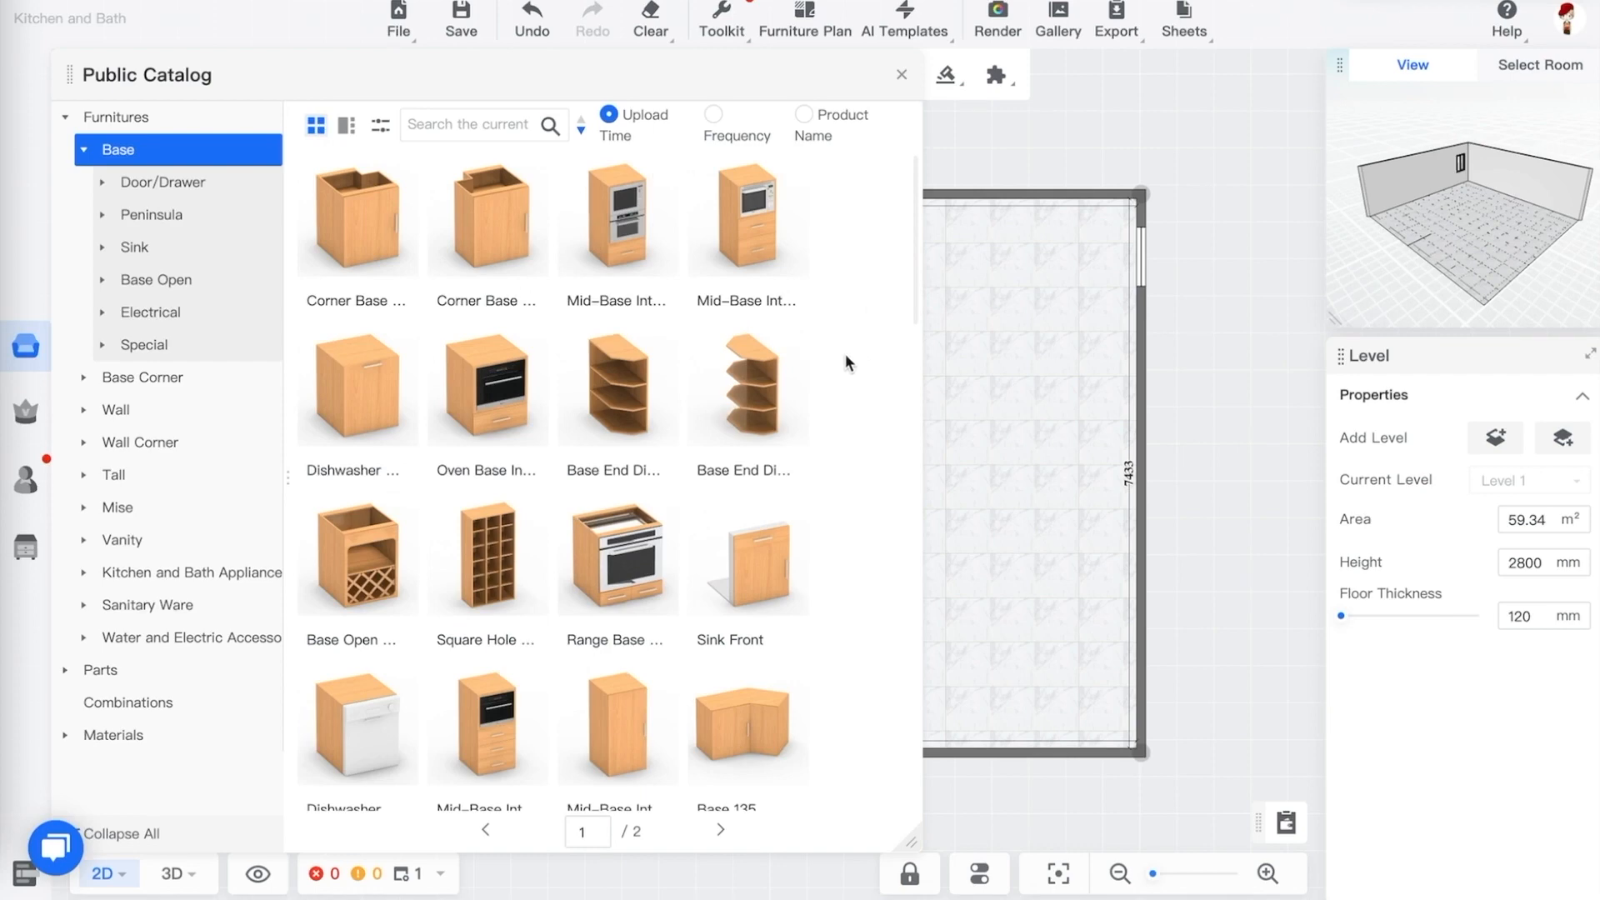
# Browse the Parts subcategories, Combinations and Materials sections of the Public Catalog
pyautogui.click(65, 117)
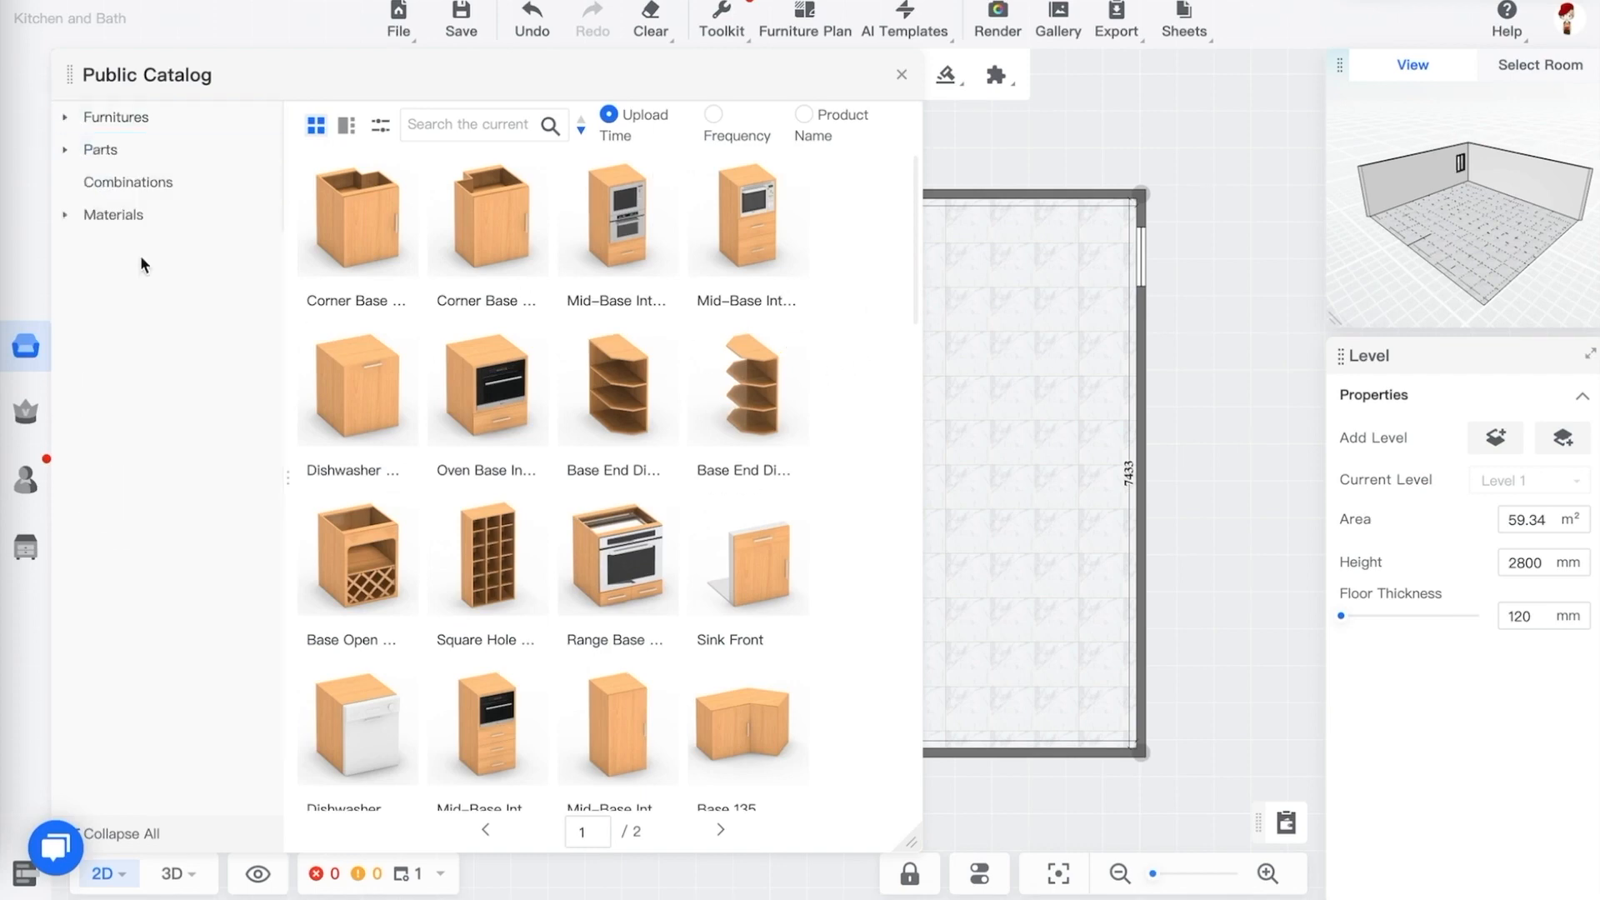
pyautogui.click(67, 151)
pyautogui.click(136, 195)
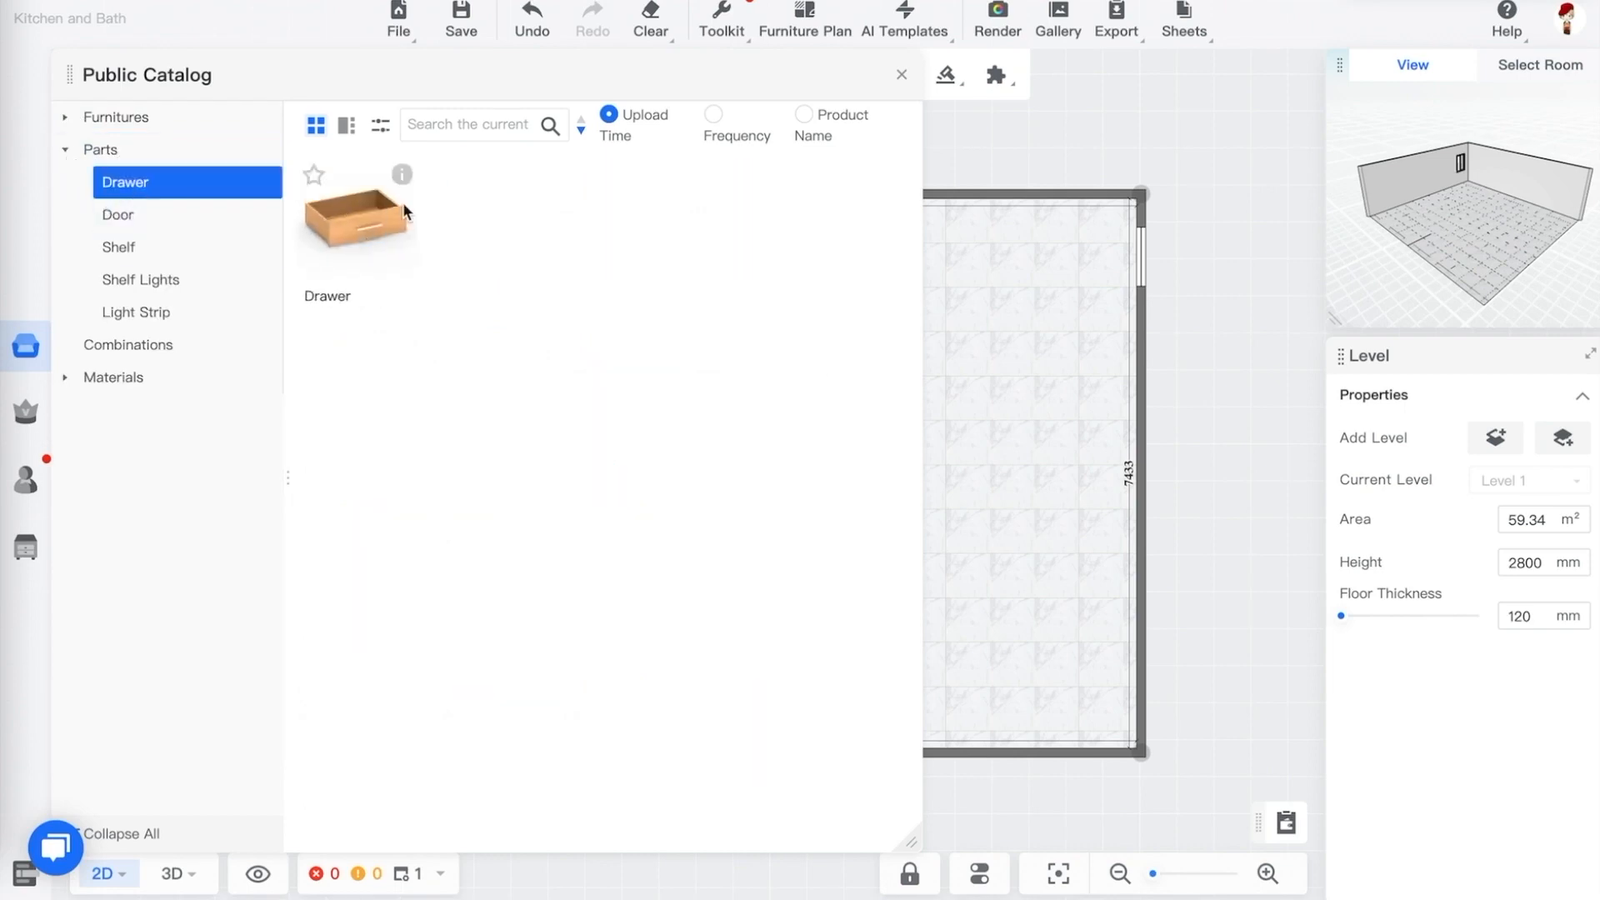
pyautogui.click(160, 220)
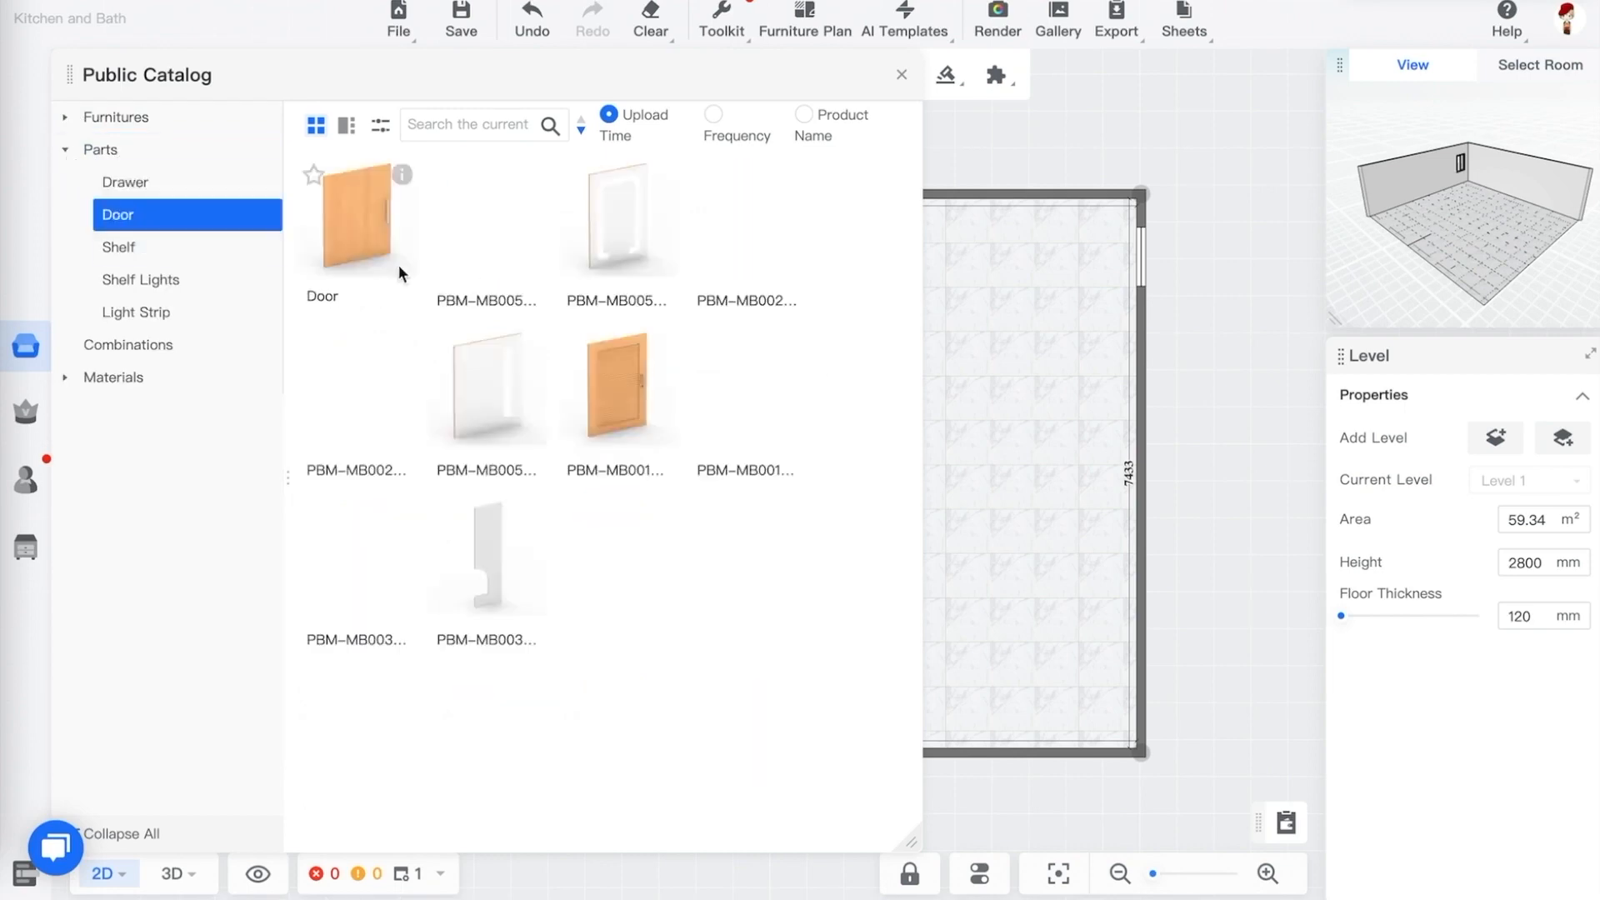
pyautogui.click(178, 256)
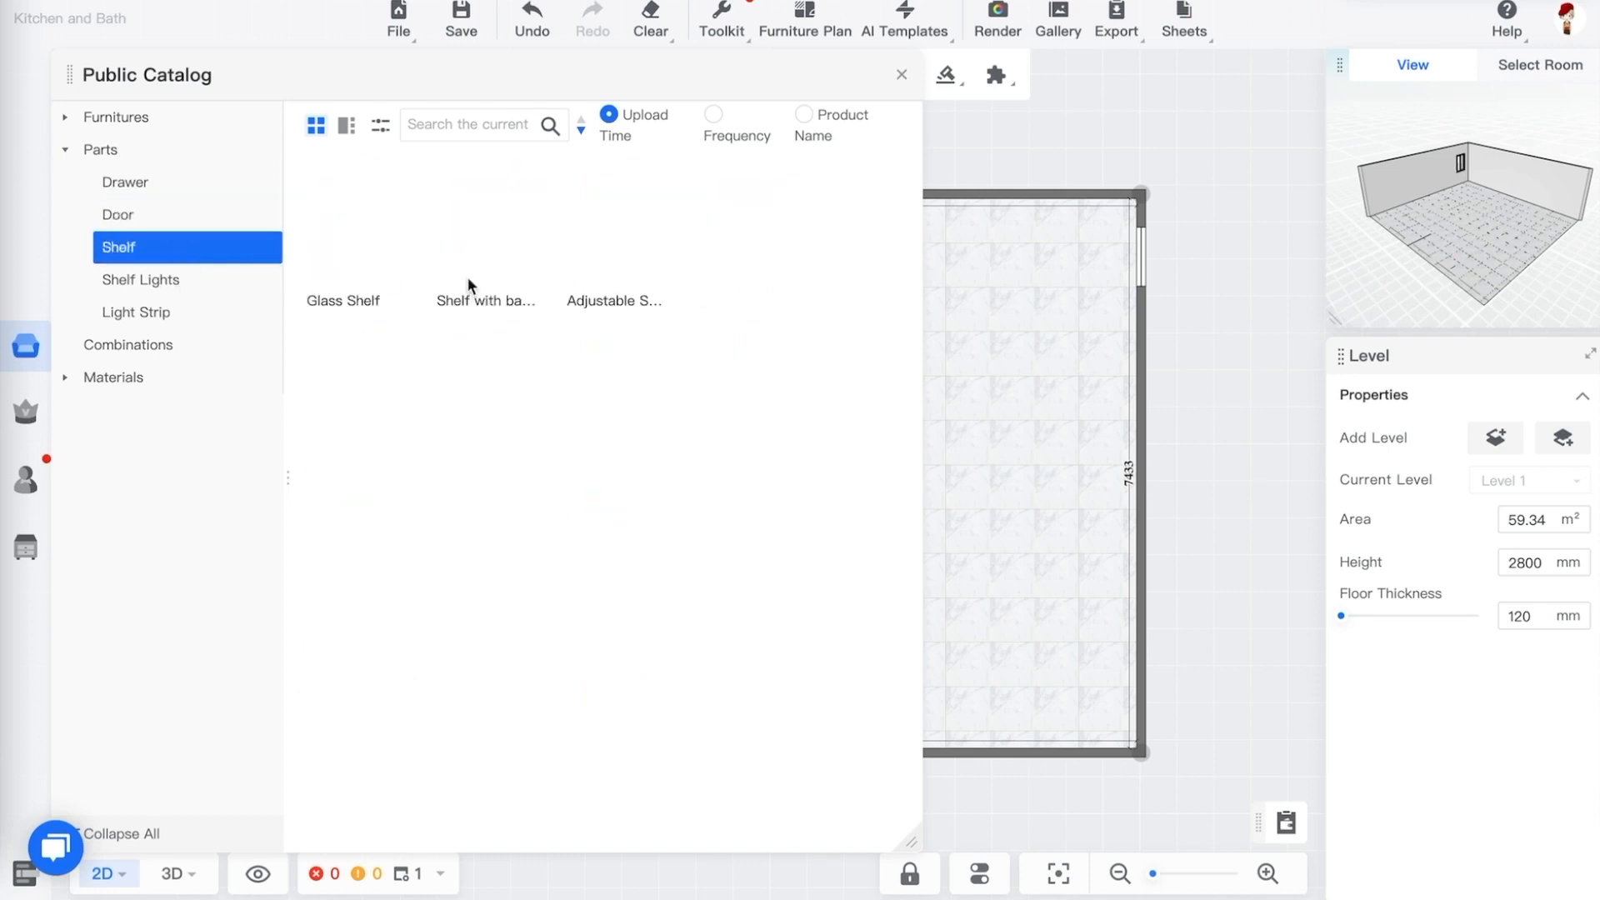
pyautogui.click(182, 293)
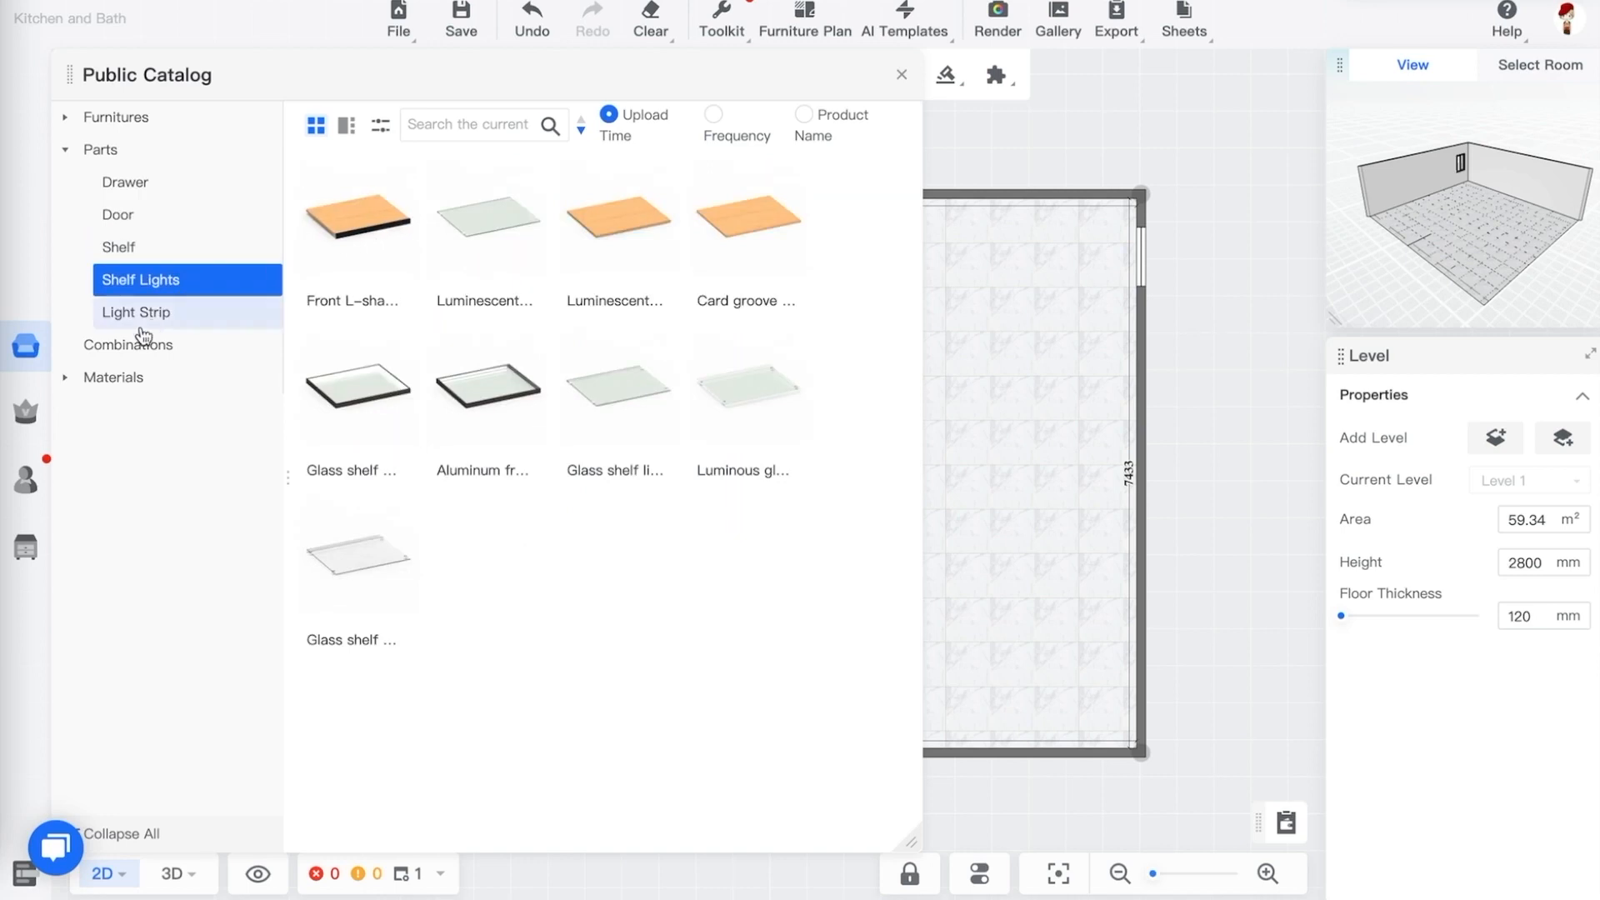
pyautogui.click(171, 315)
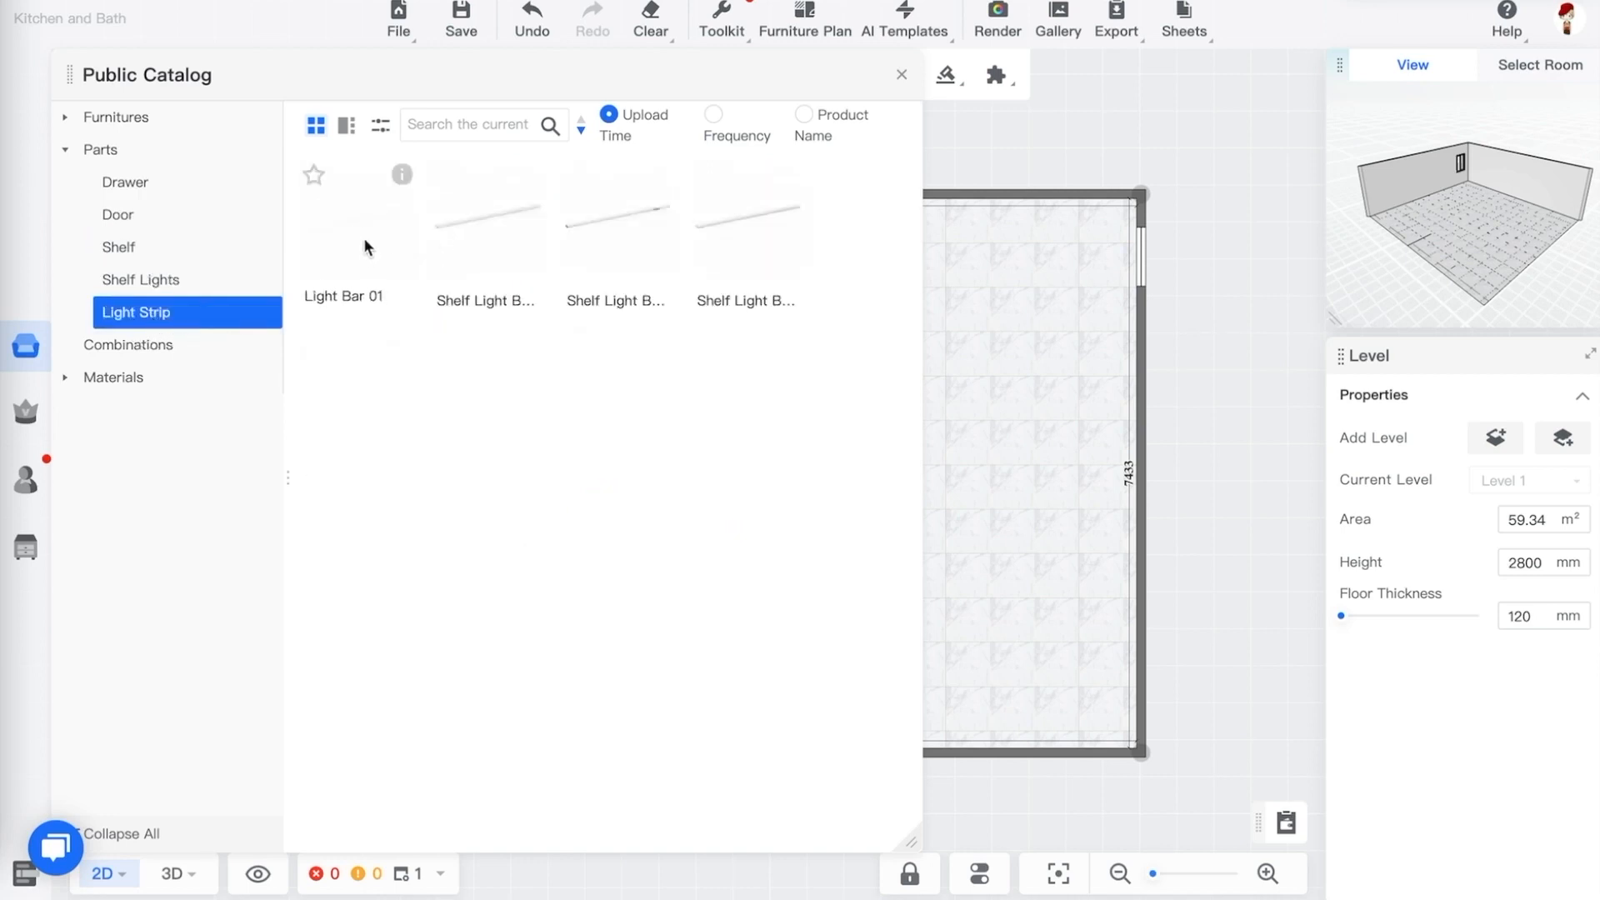
pyautogui.click(65, 152)
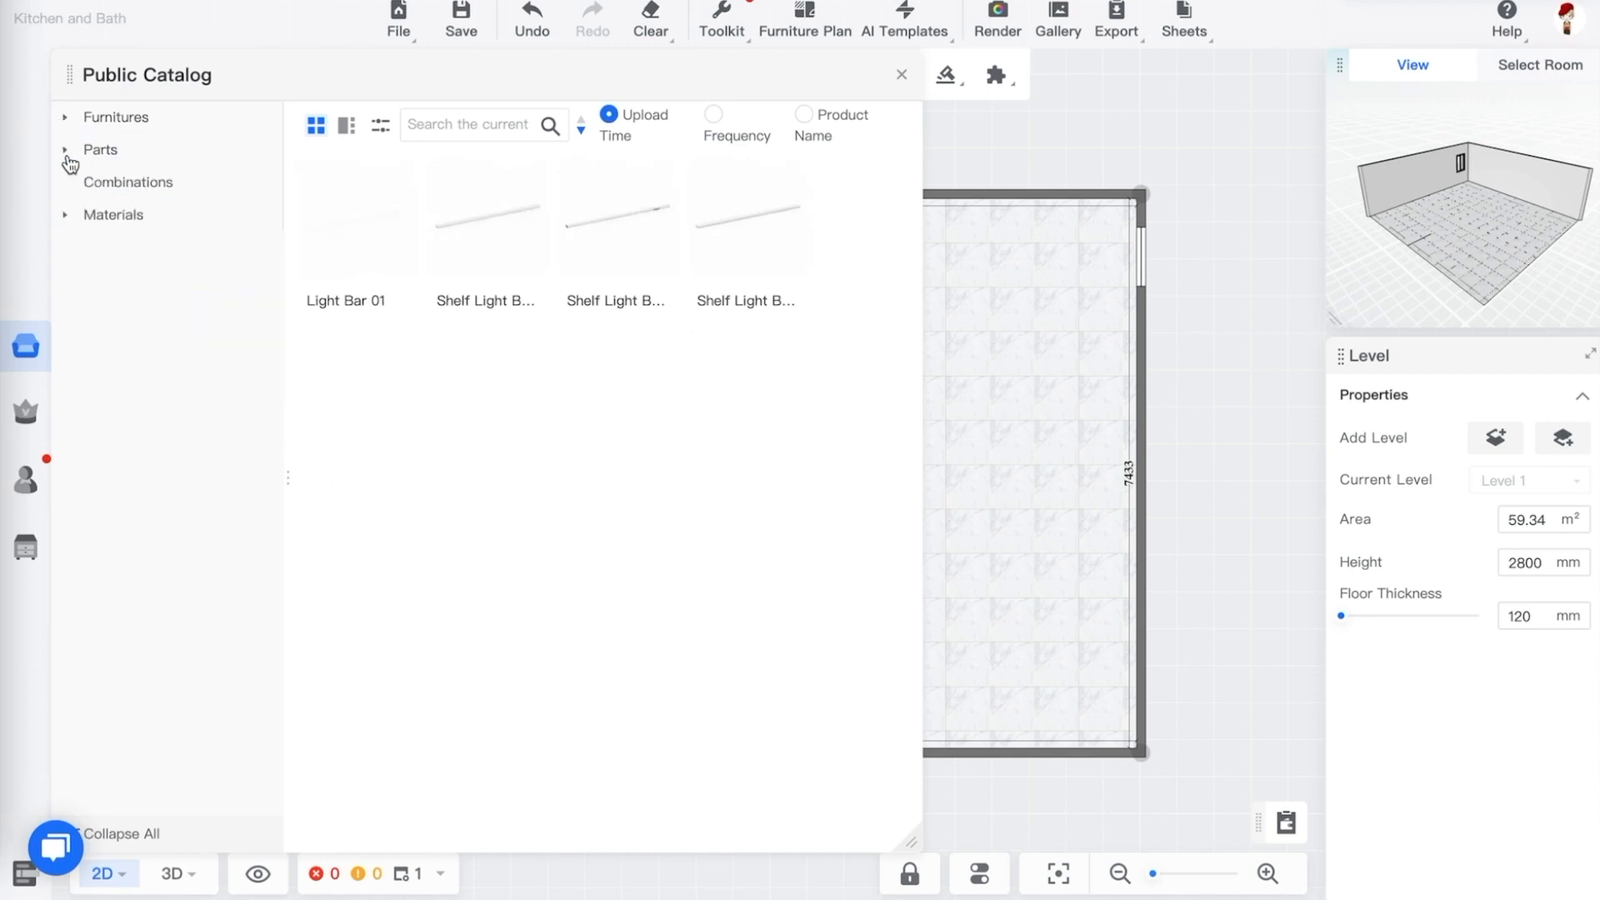
pyautogui.click(140, 184)
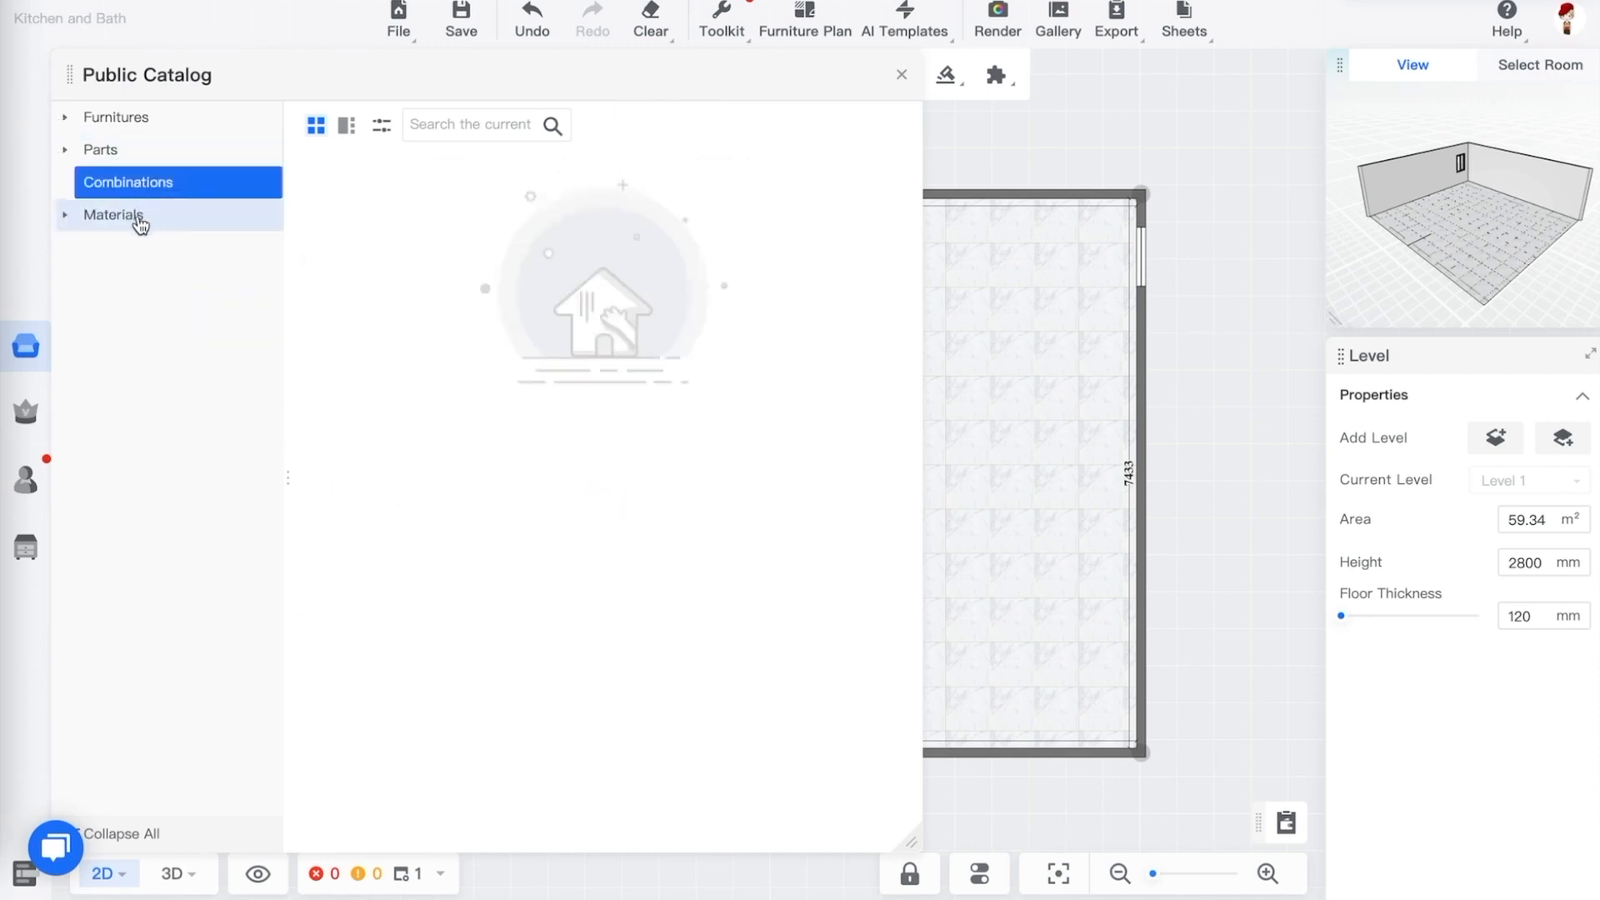
pyautogui.click(117, 218)
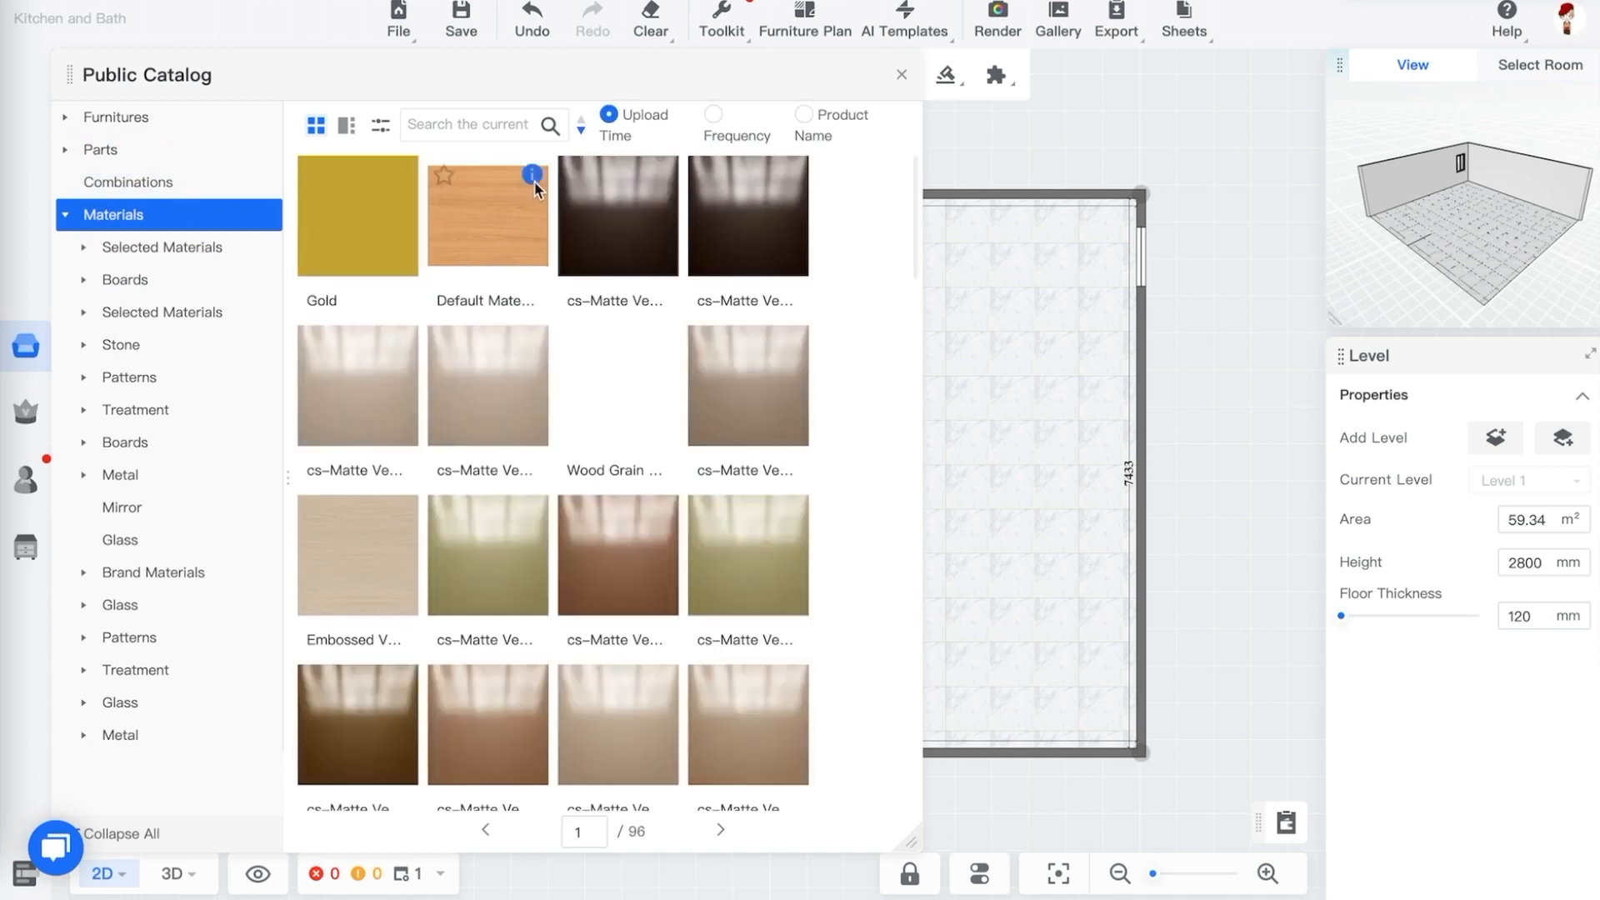
pyautogui.moveTo(534, 345)
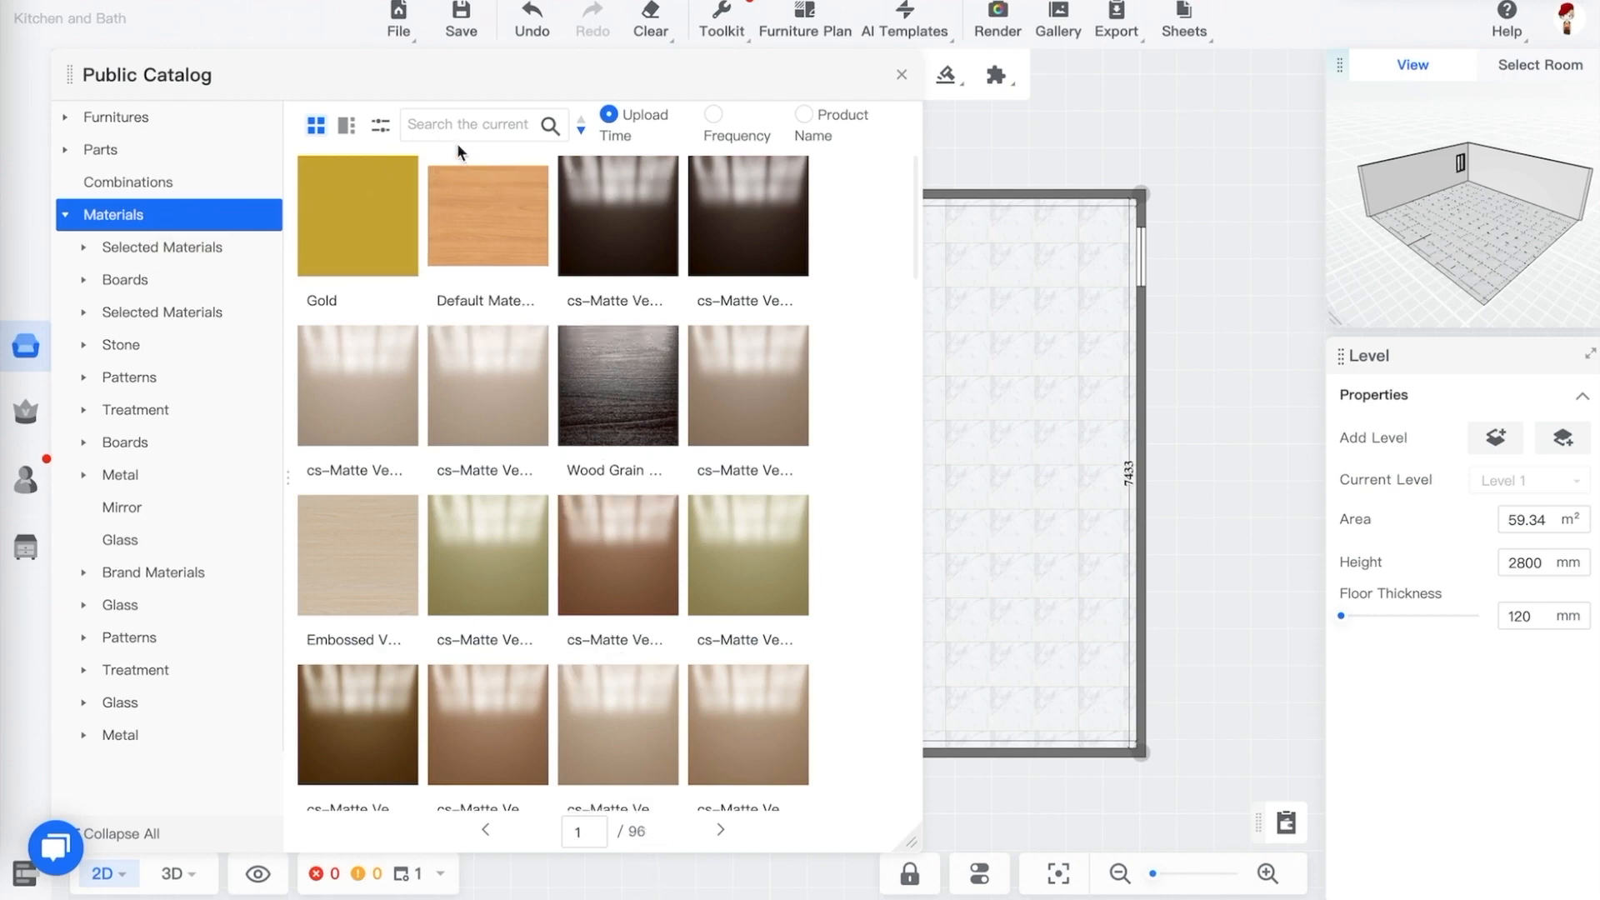
pyautogui.click(66, 216)
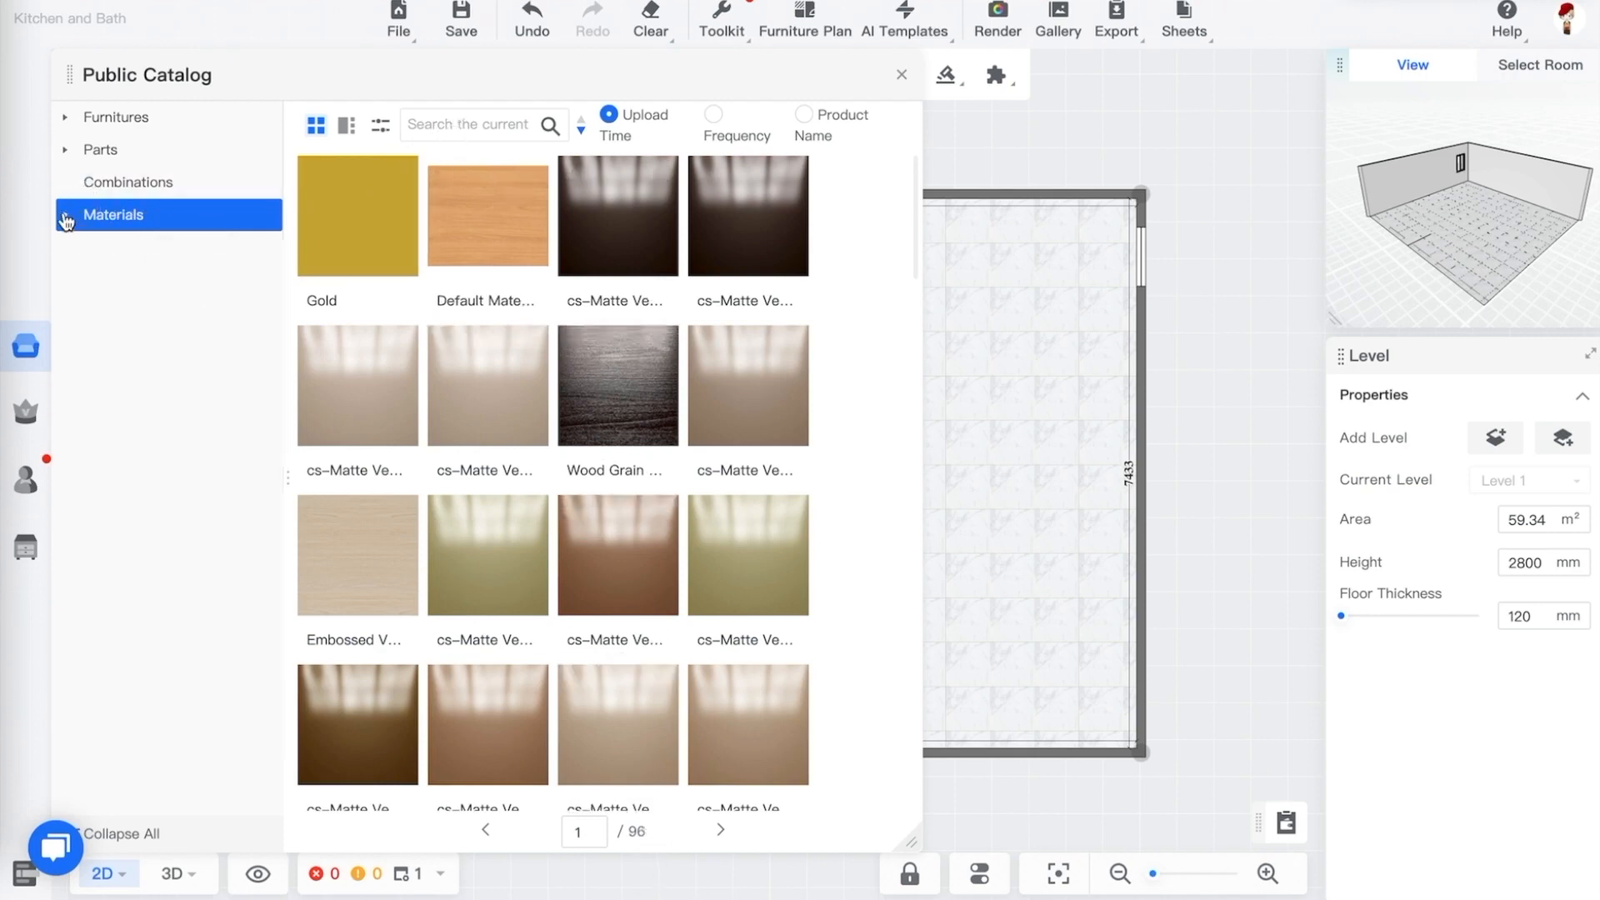
# Browse to the Base Custom category under Base > Door/Drawer and place a Base Custom cabinet in the room's upper-left corner
pyautogui.click(65, 118)
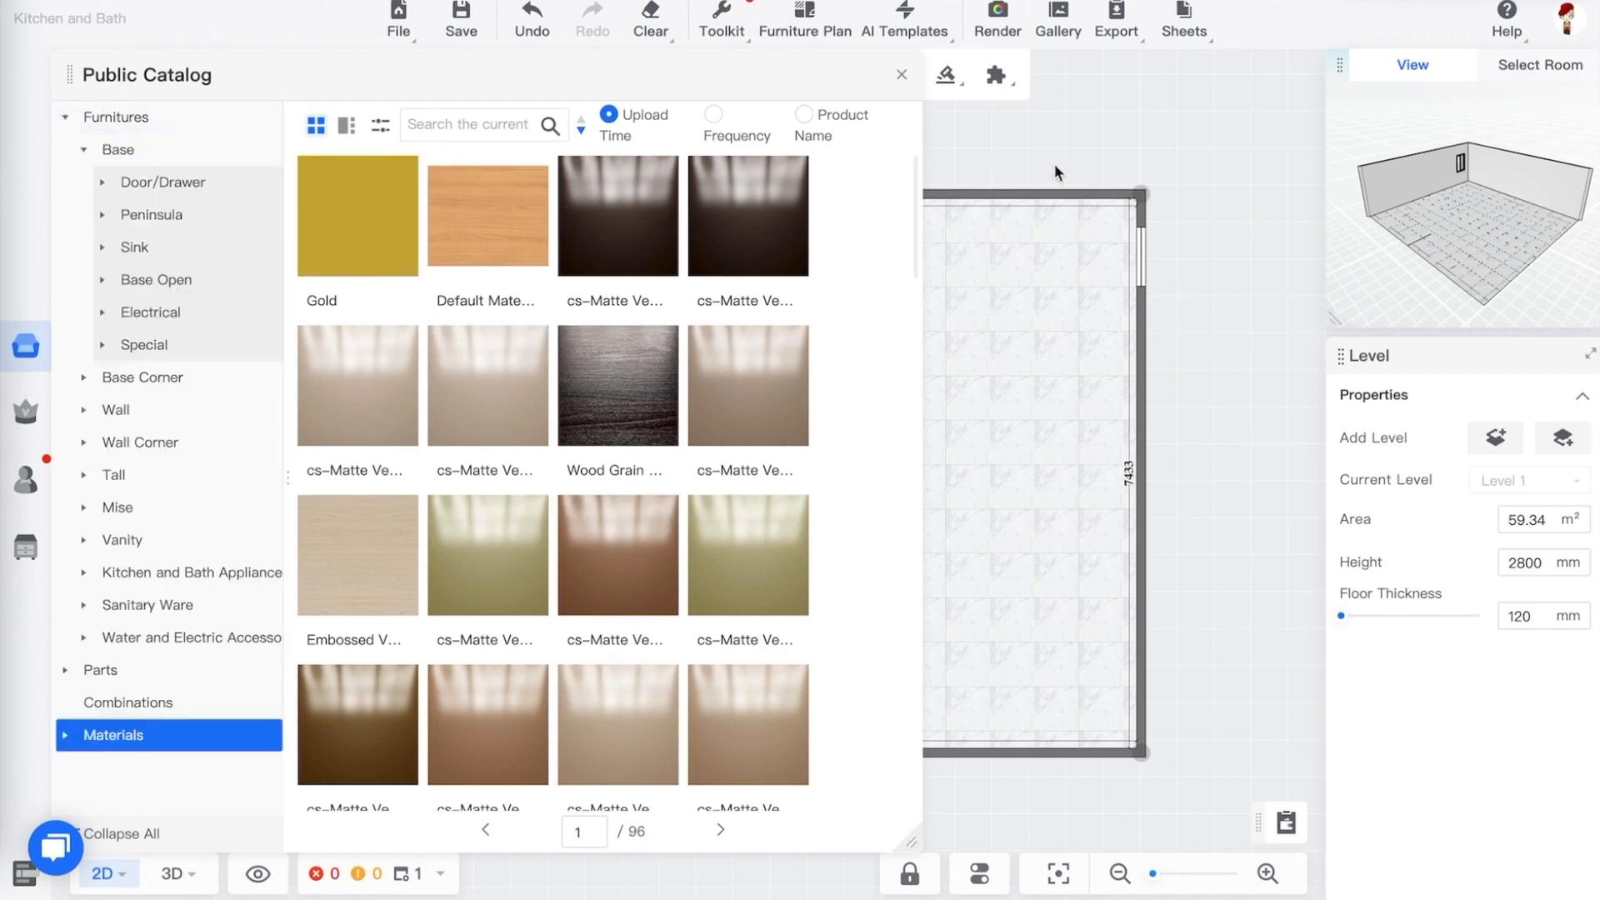
pyautogui.click(163, 155)
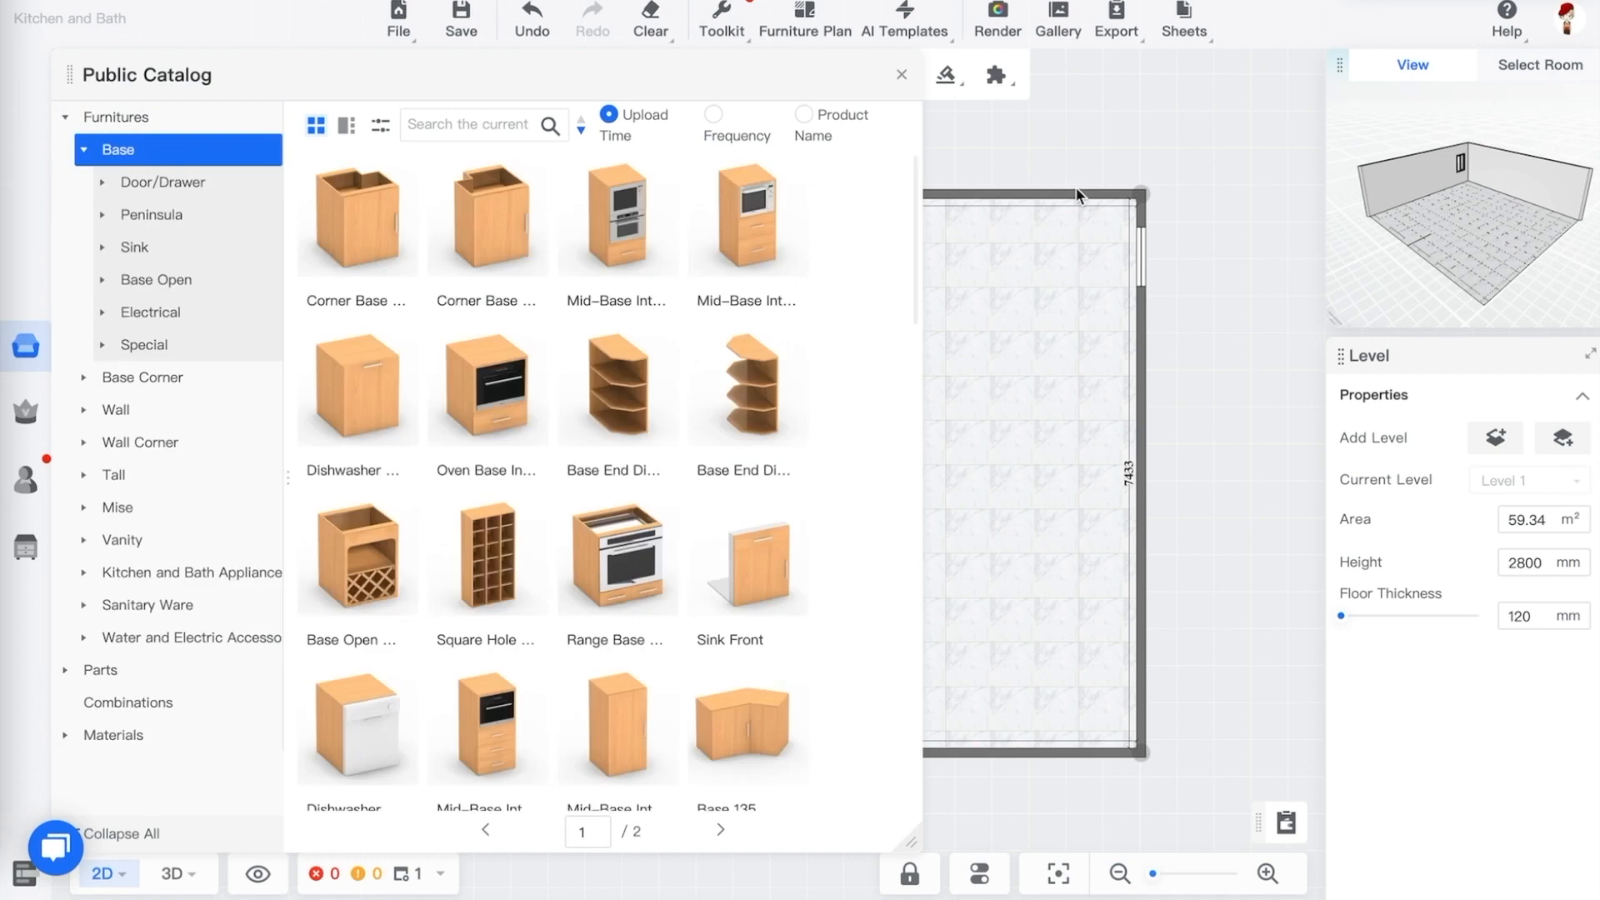
pyautogui.click(200, 183)
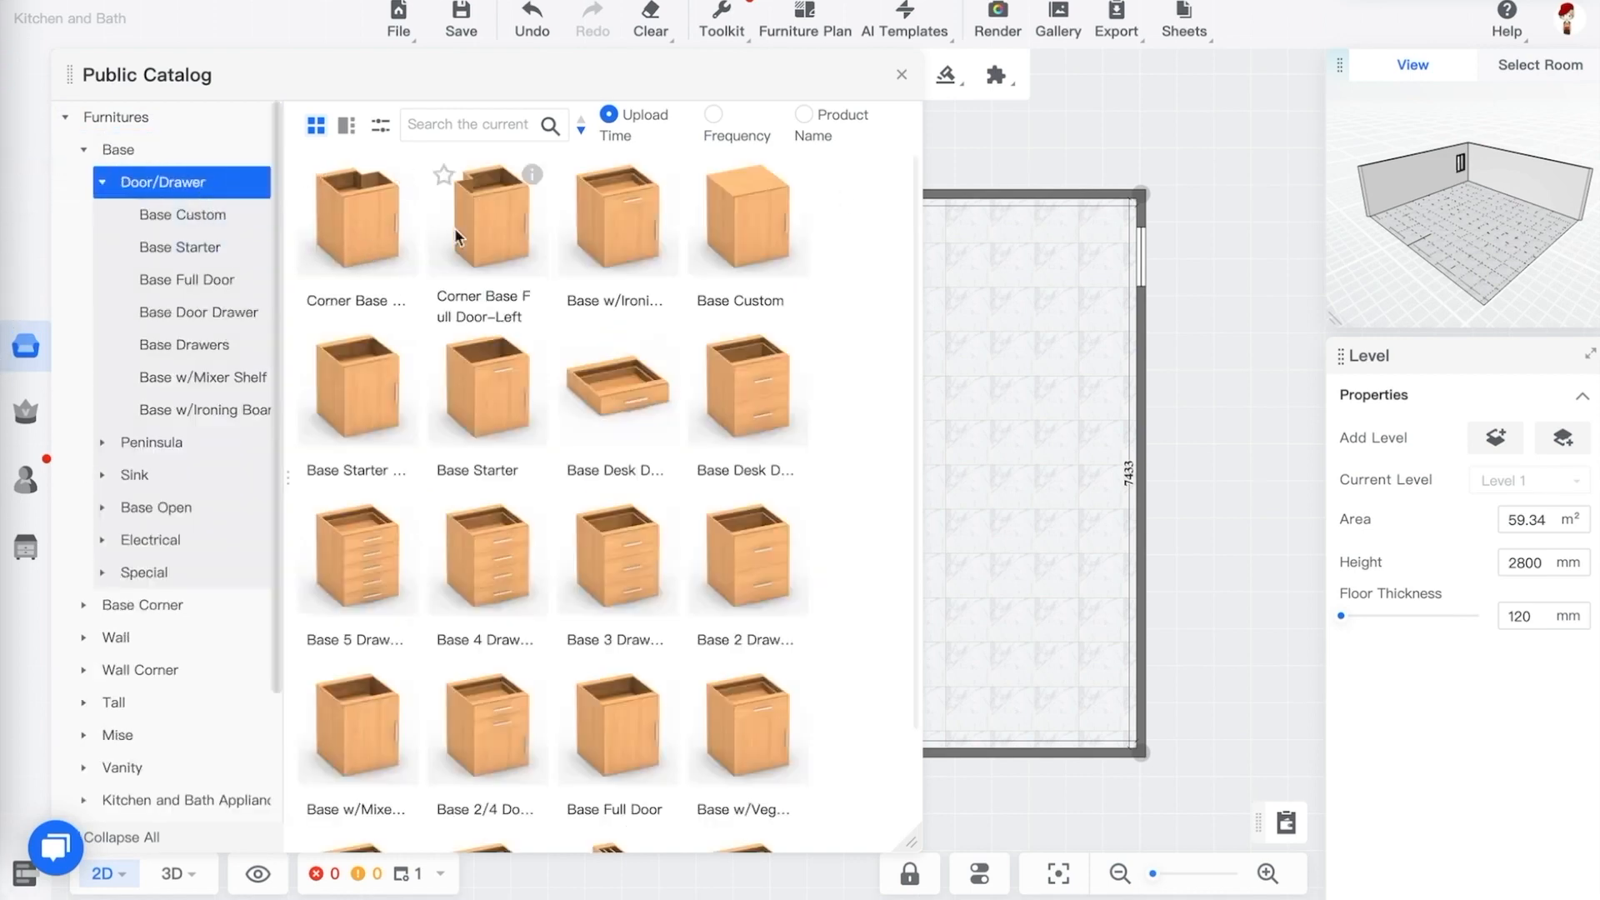
pyautogui.click(189, 215)
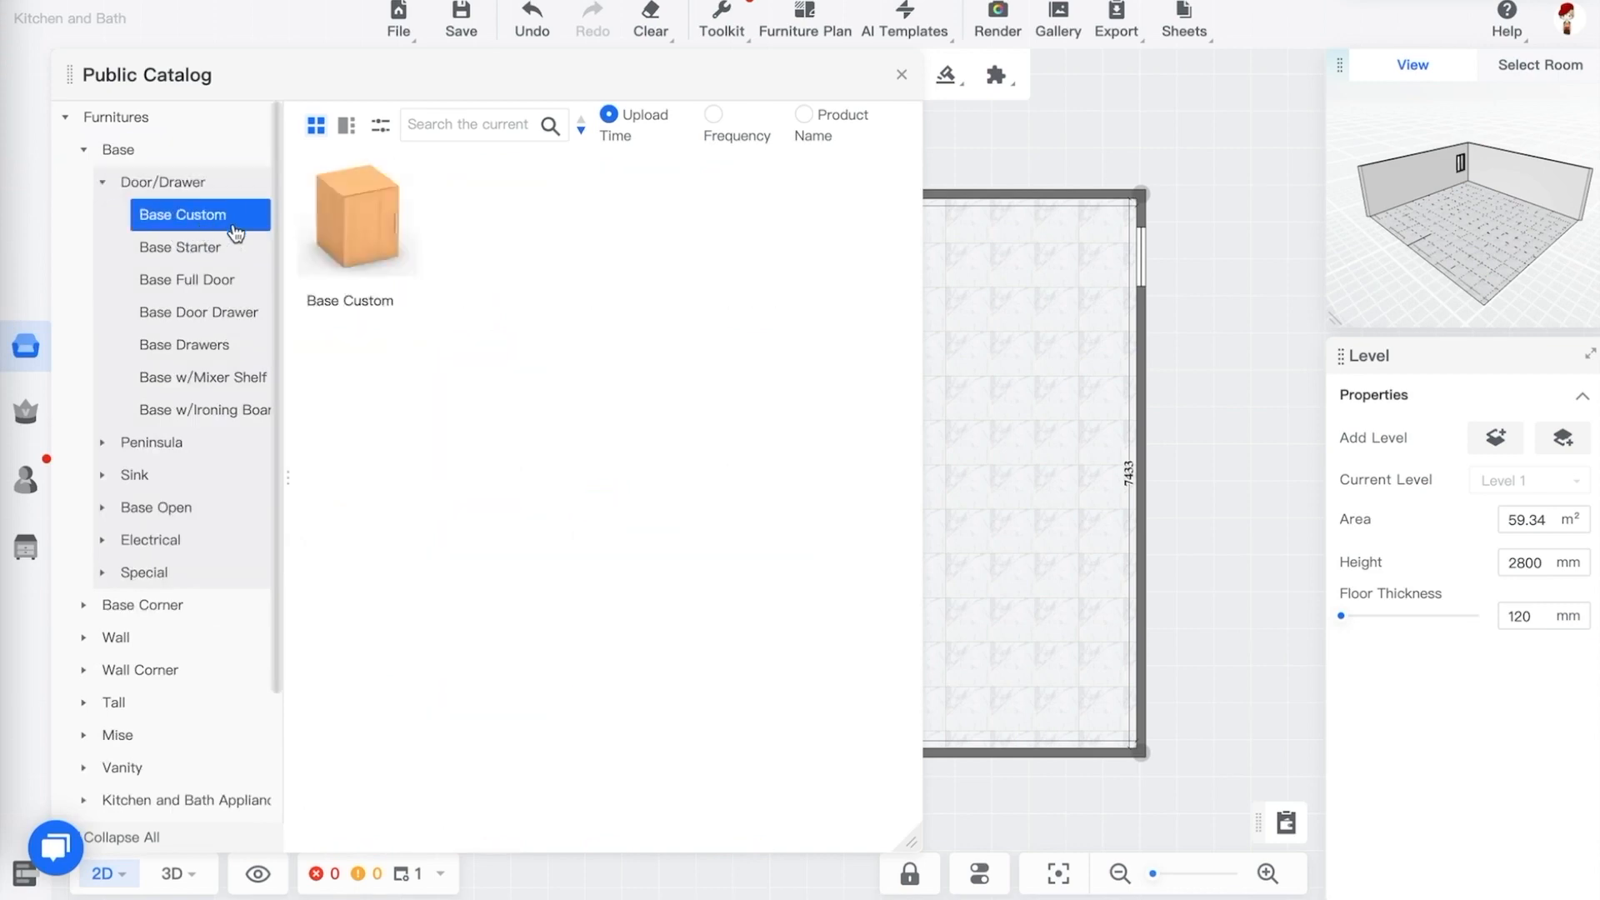
pyautogui.moveTo(409, 177)
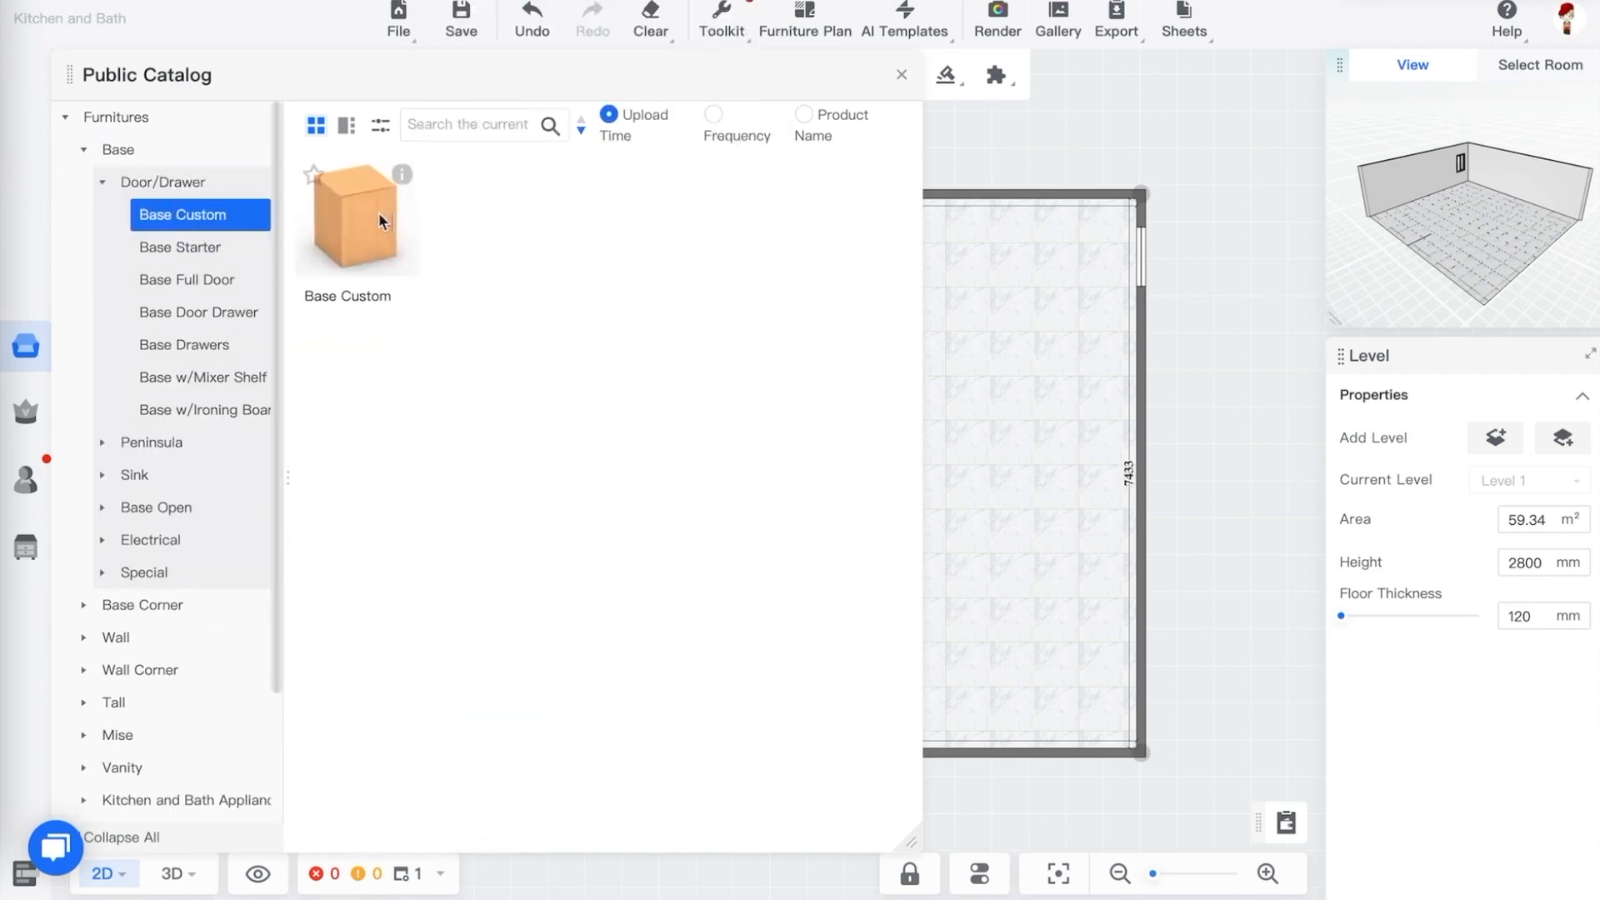
pyautogui.moveTo(990, 155); pyautogui.dragTo(1054, 168)
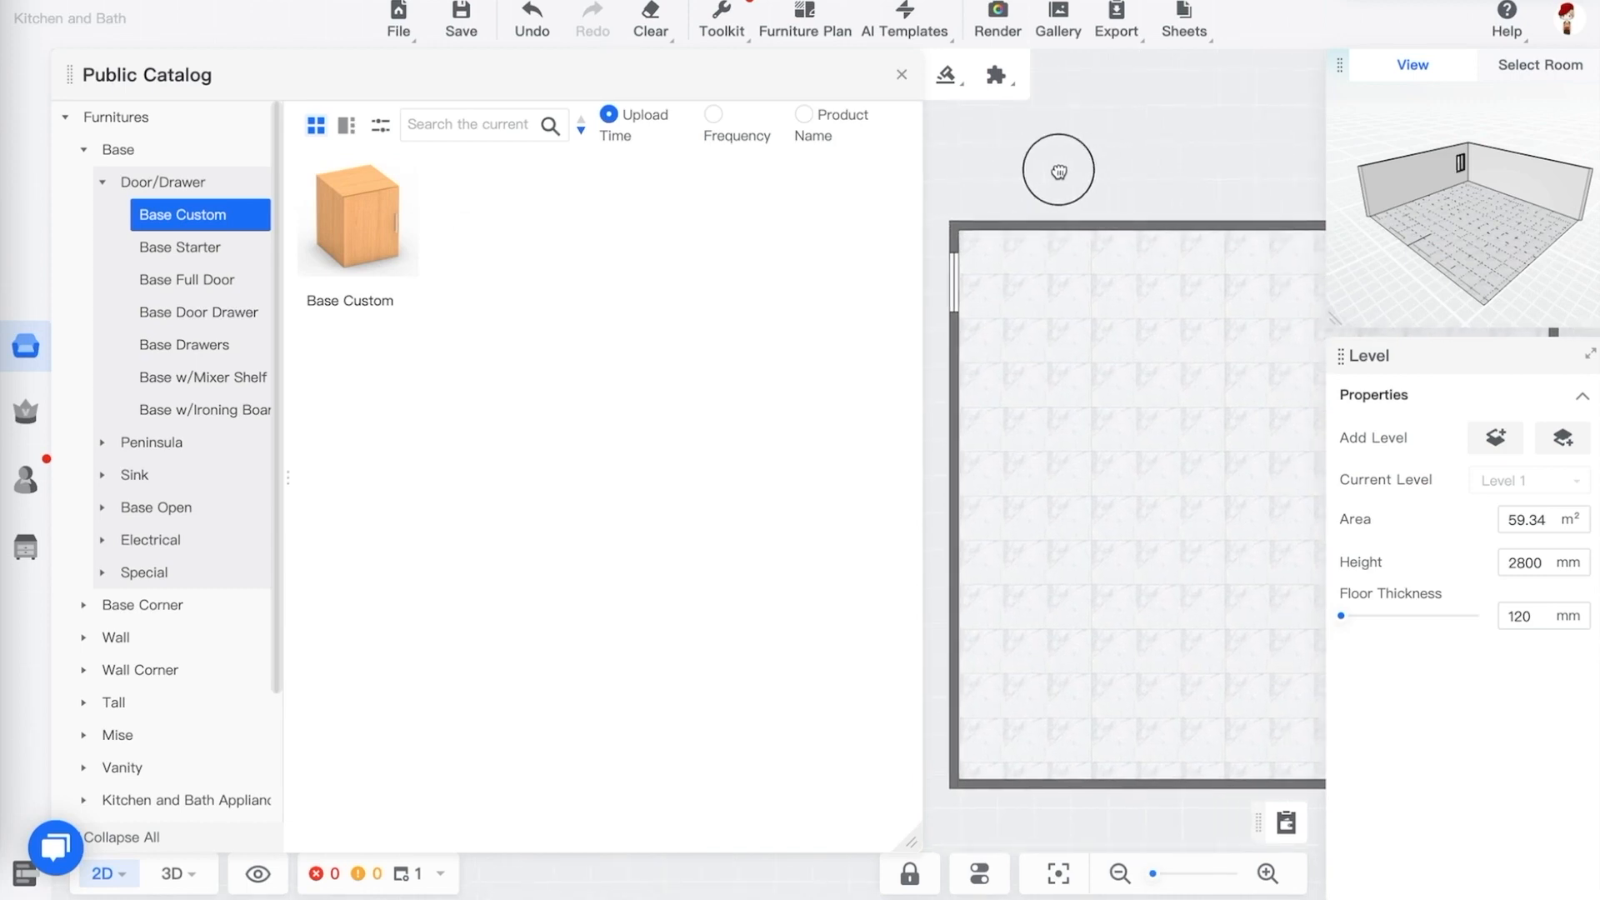
pyautogui.click(359, 218)
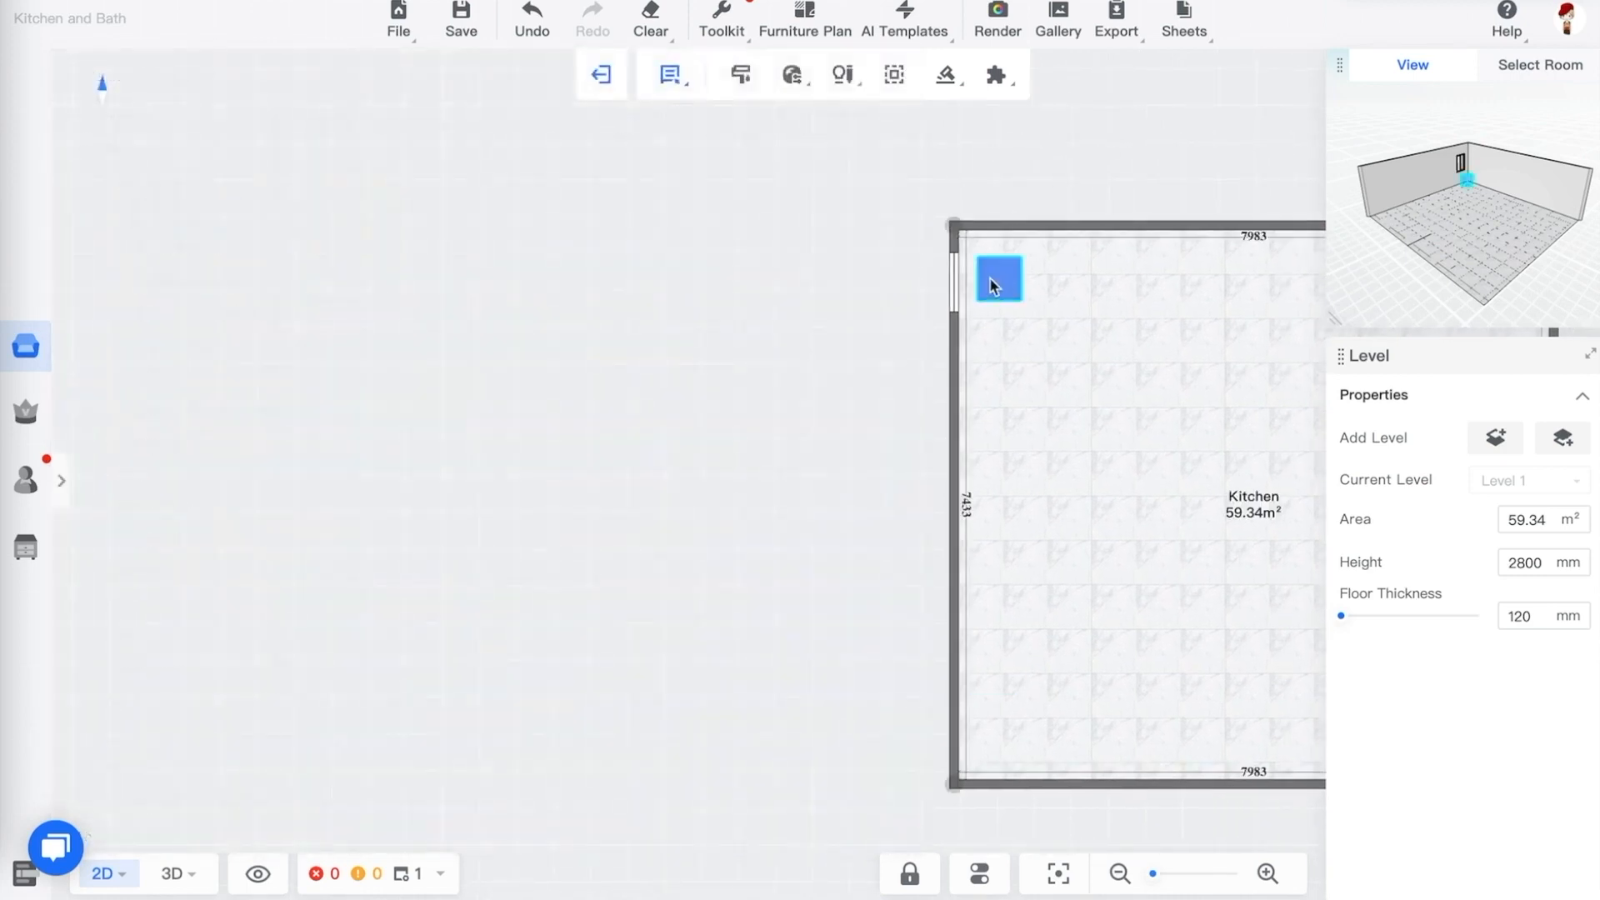
pyautogui.click(992, 280)
# Move the cabinet along the top wall to the right of the window and close the catalog panel
pyautogui.scroll(-3, 1025, 263)
pyautogui.scroll(10, 1060, 249)
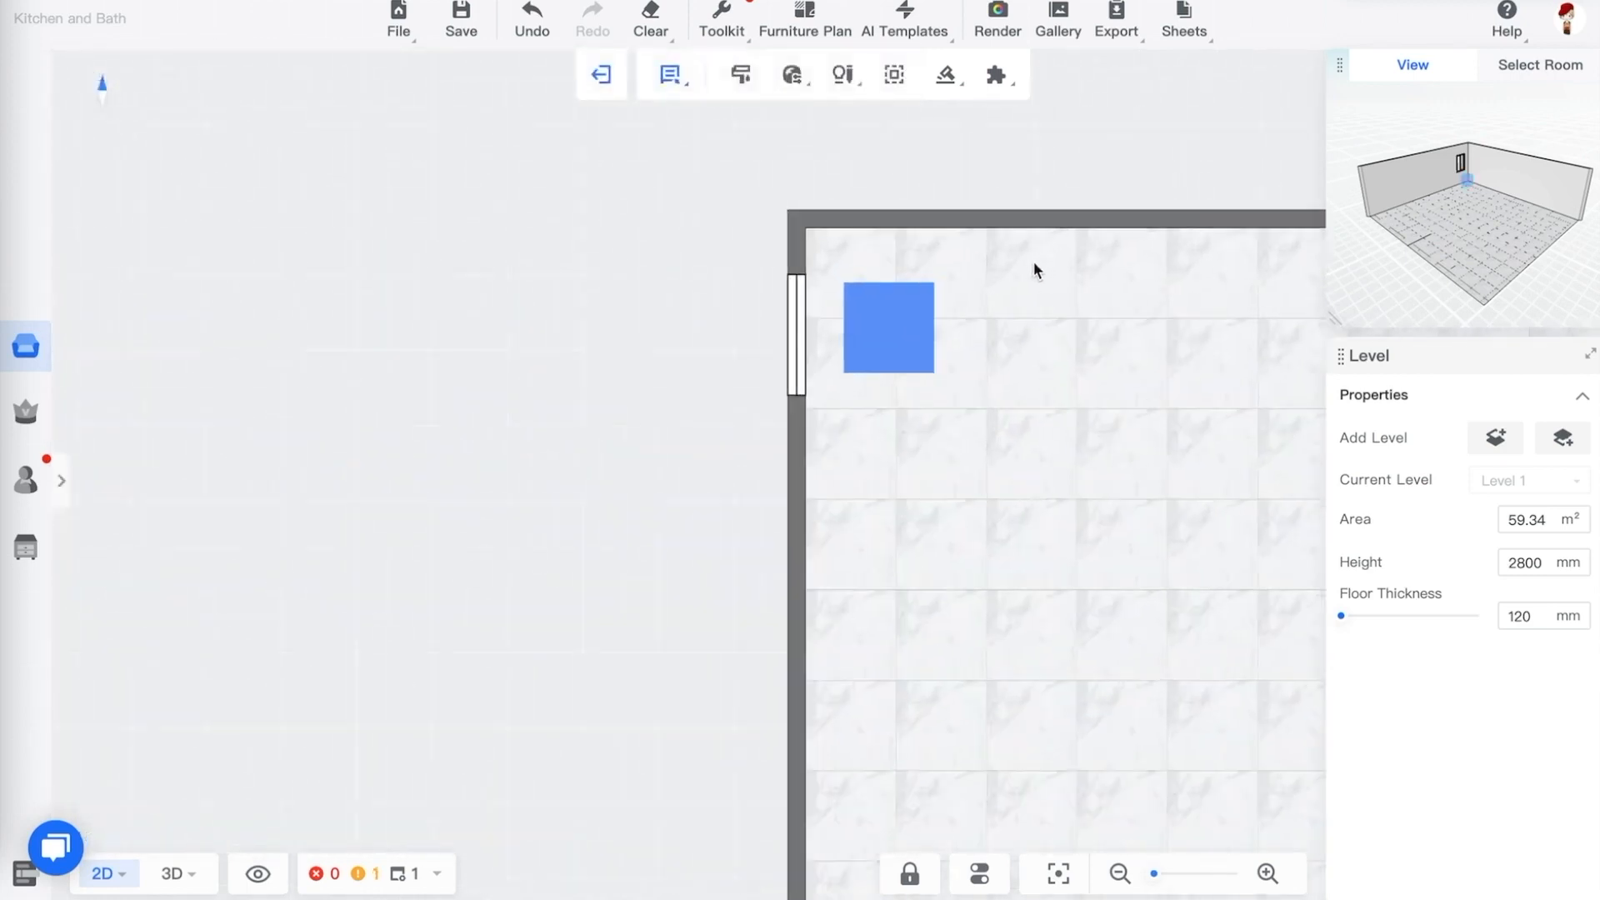
pyautogui.moveTo(847, 275); pyautogui.dragTo(949, 265)
pyautogui.moveTo(516, 264); pyautogui.dragTo(195, 253)
pyautogui.click(215, 211)
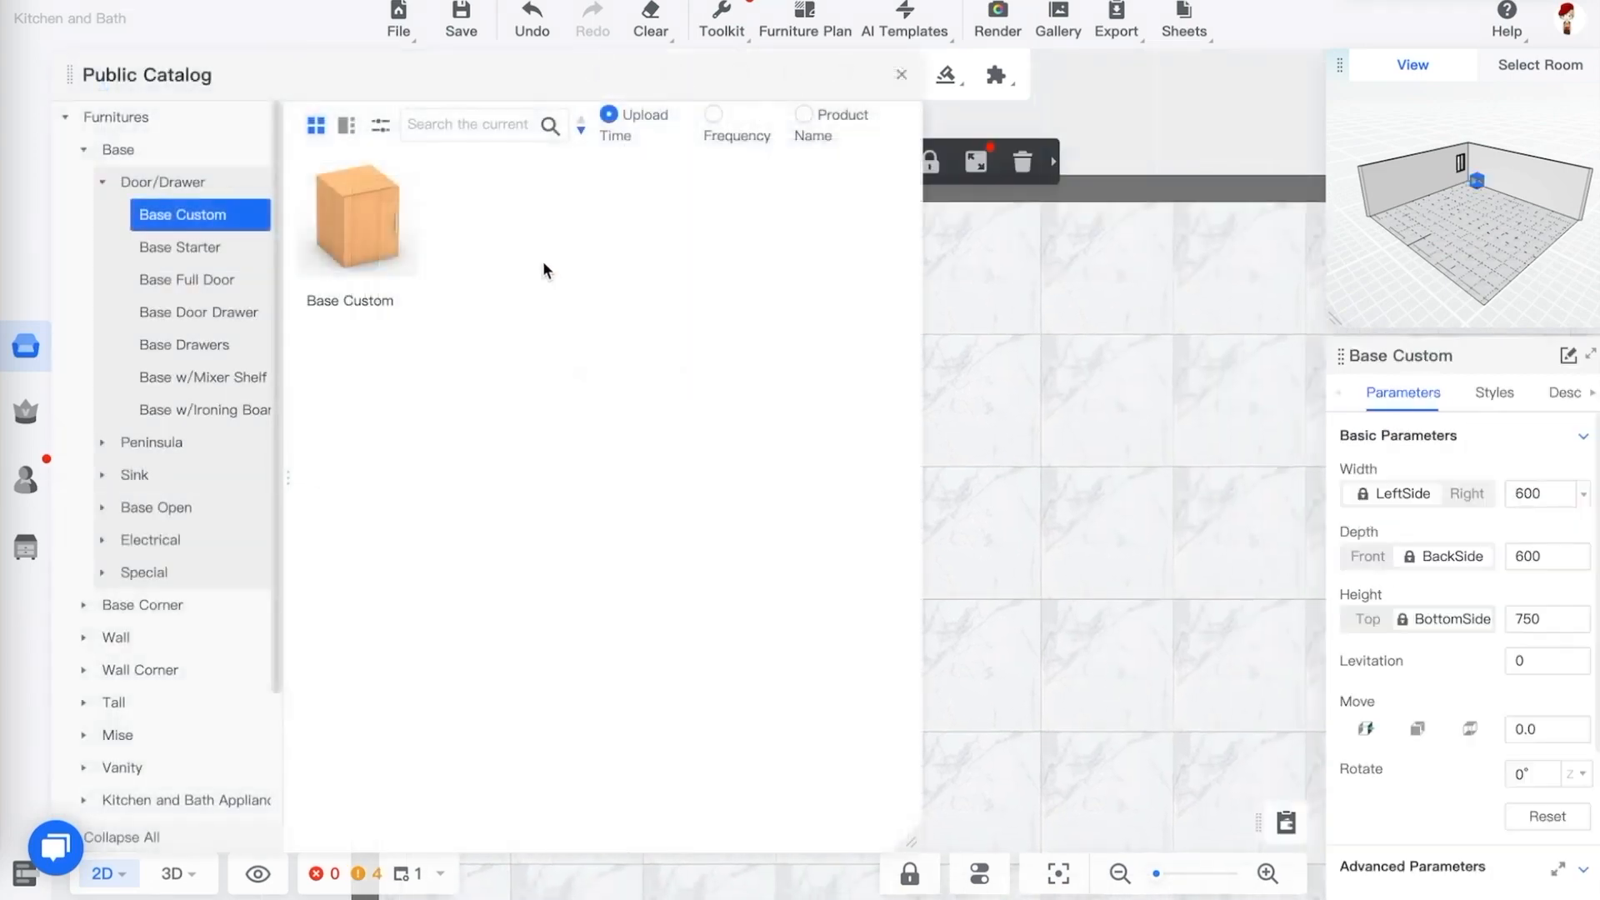
pyautogui.click(1070, 325)
pyautogui.click(1058, 142)
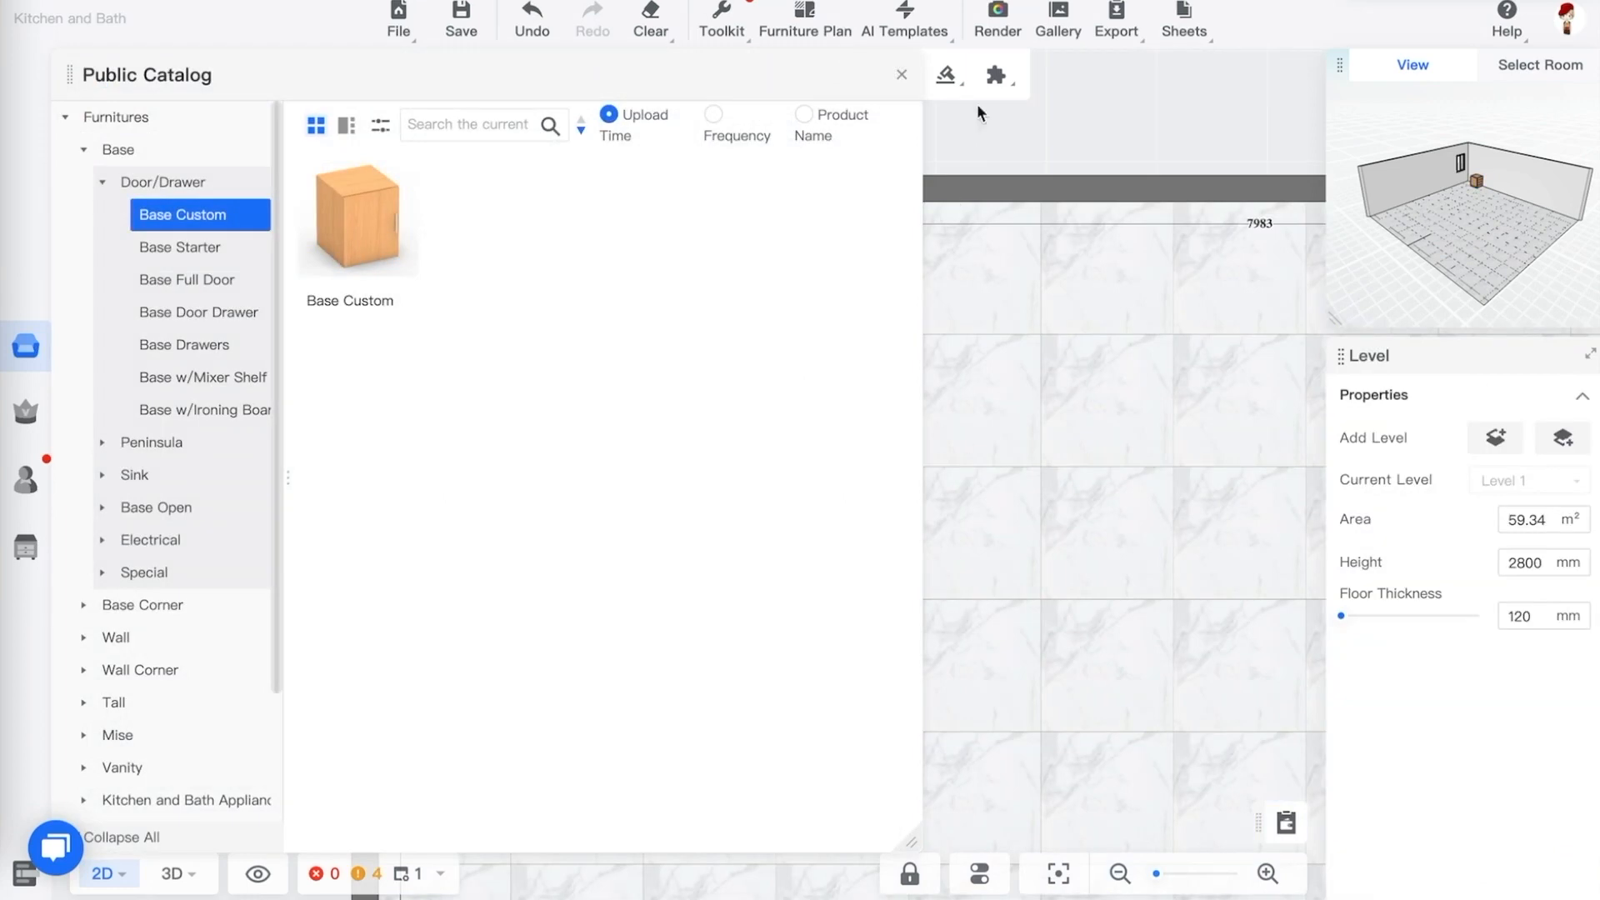
pyautogui.click(902, 76)
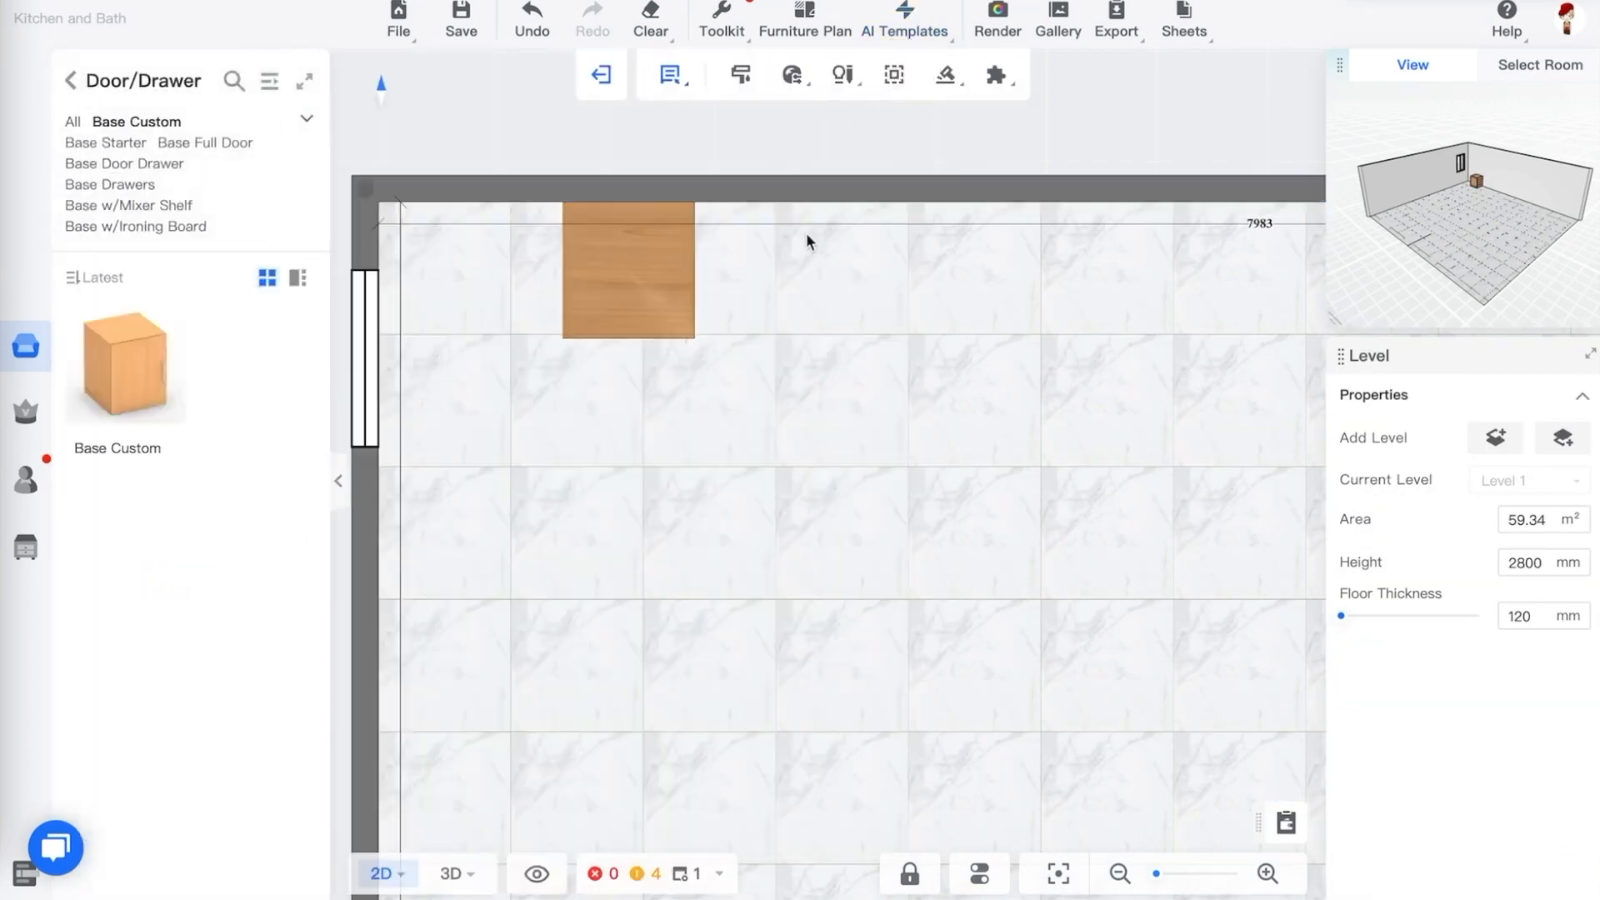
# Switch to the 3D view and duplicate the cabinet, placing the copy beside it along the wall
pyautogui.press('3')
pyautogui.scroll(-2, 878, 420)
pyautogui.scroll(8, 879, 420)
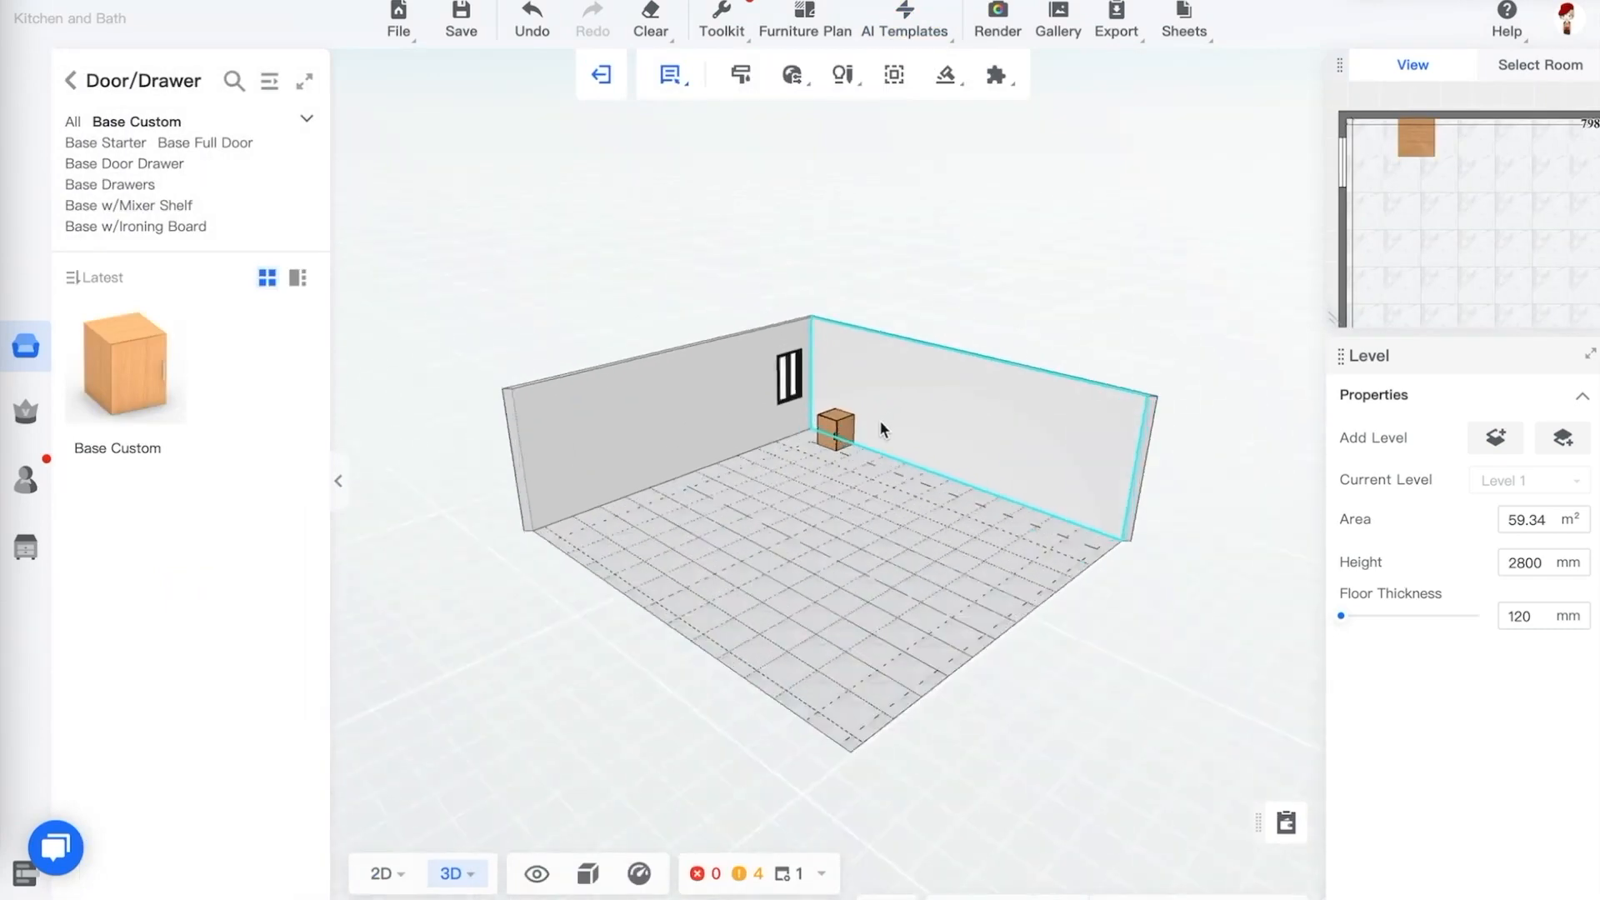
pyautogui.scroll(2, 884, 434)
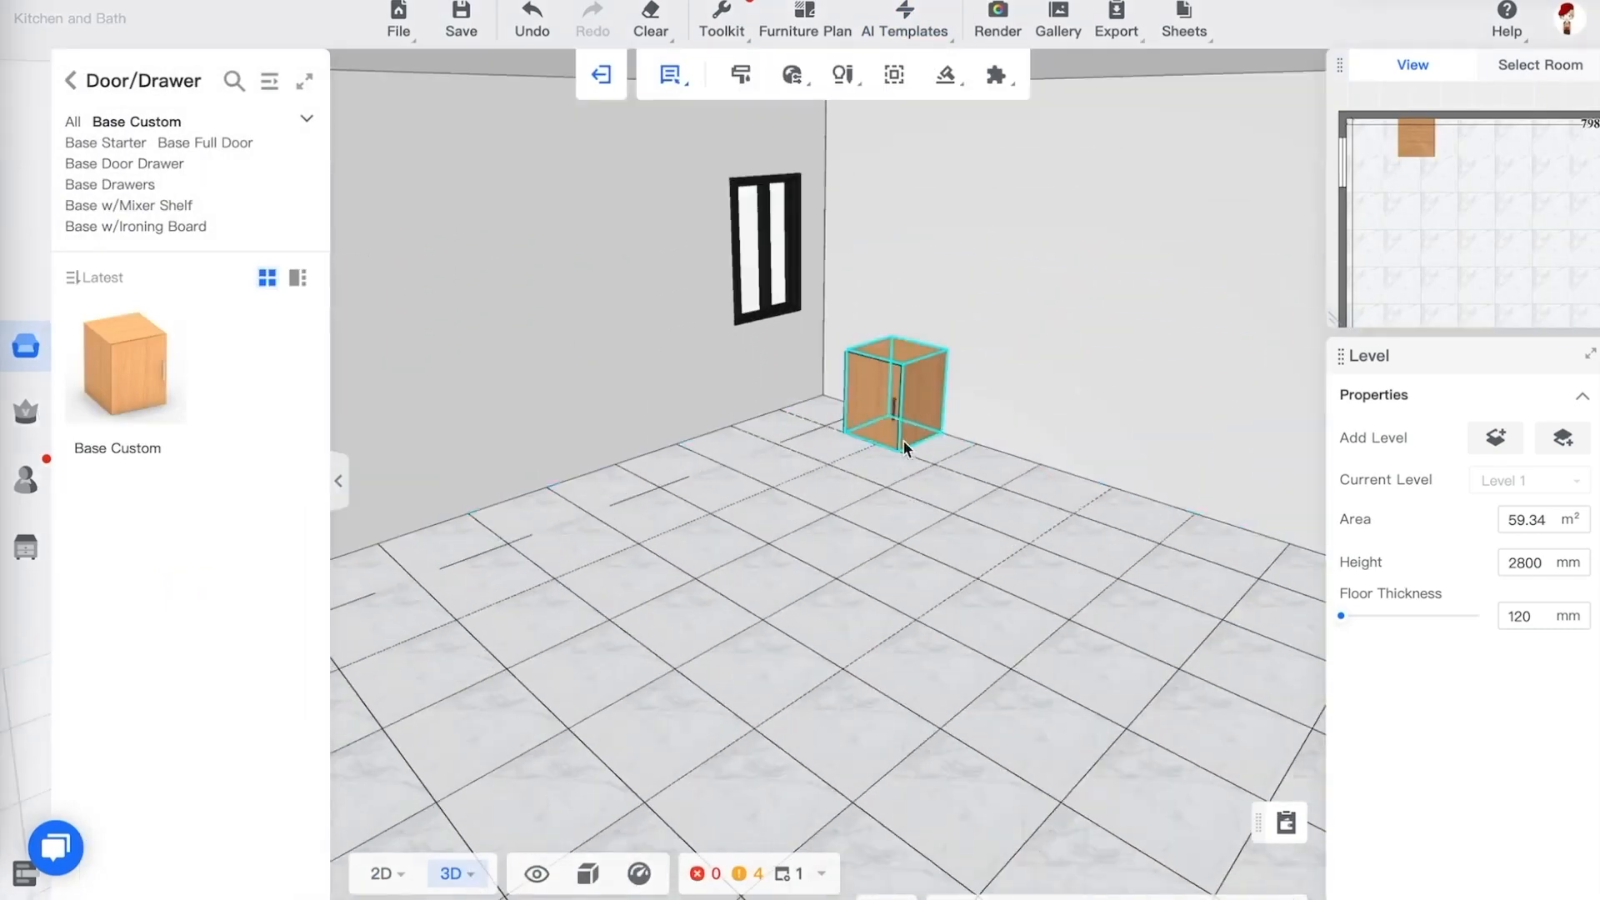
pyautogui.click(906, 440)
pyautogui.moveTo(953, 505); pyautogui.dragTo(1033, 535)
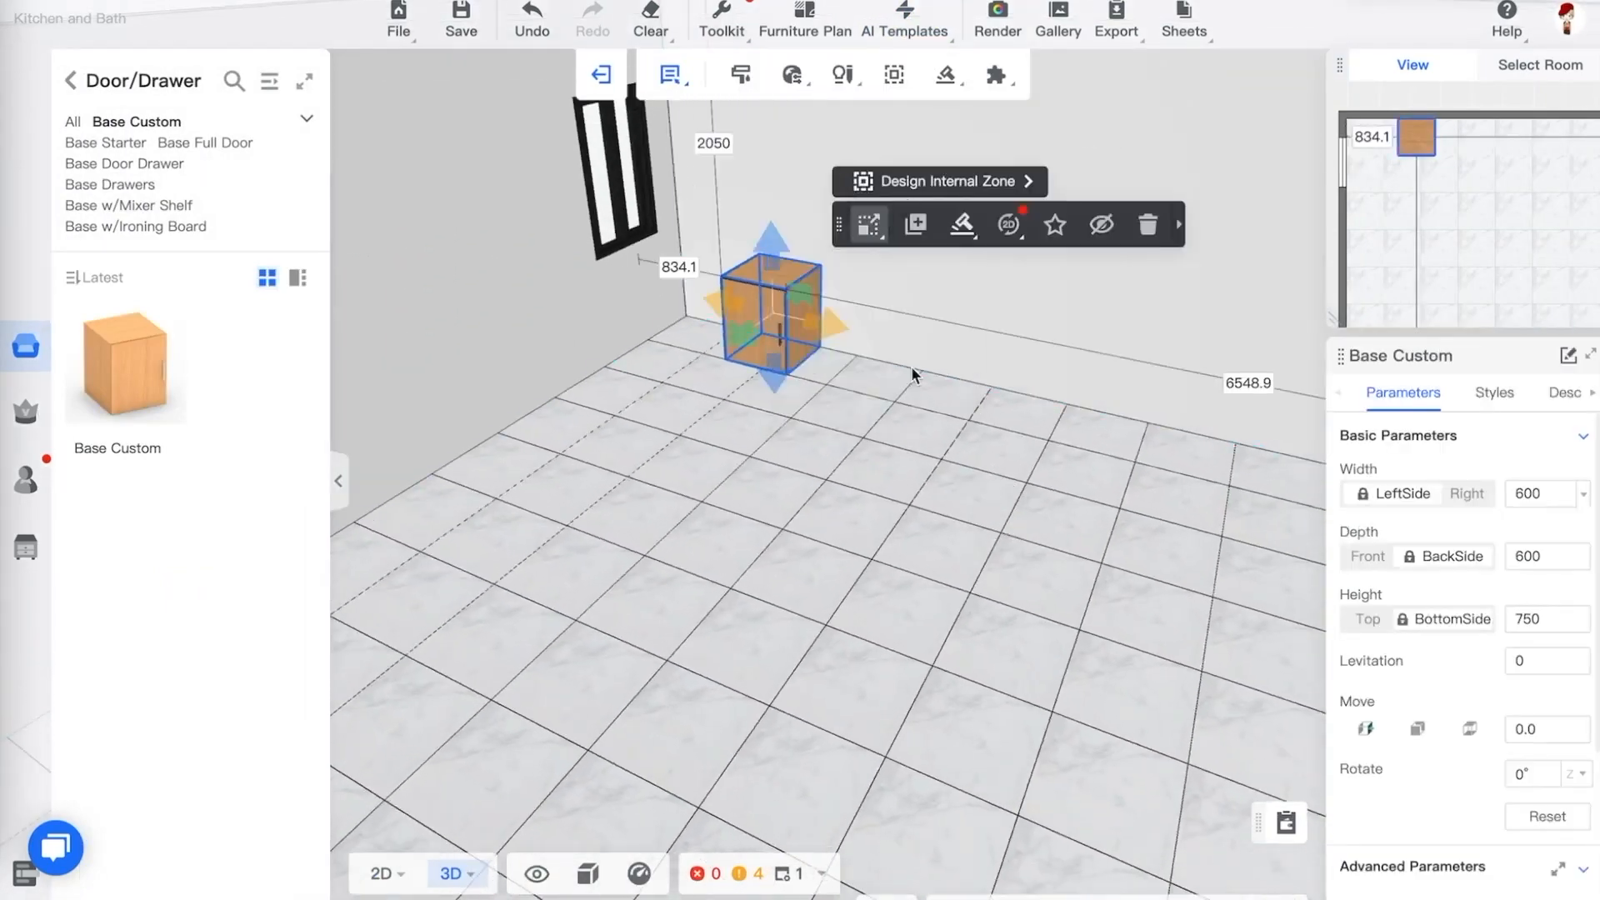
pyautogui.scroll(2, 968, 315)
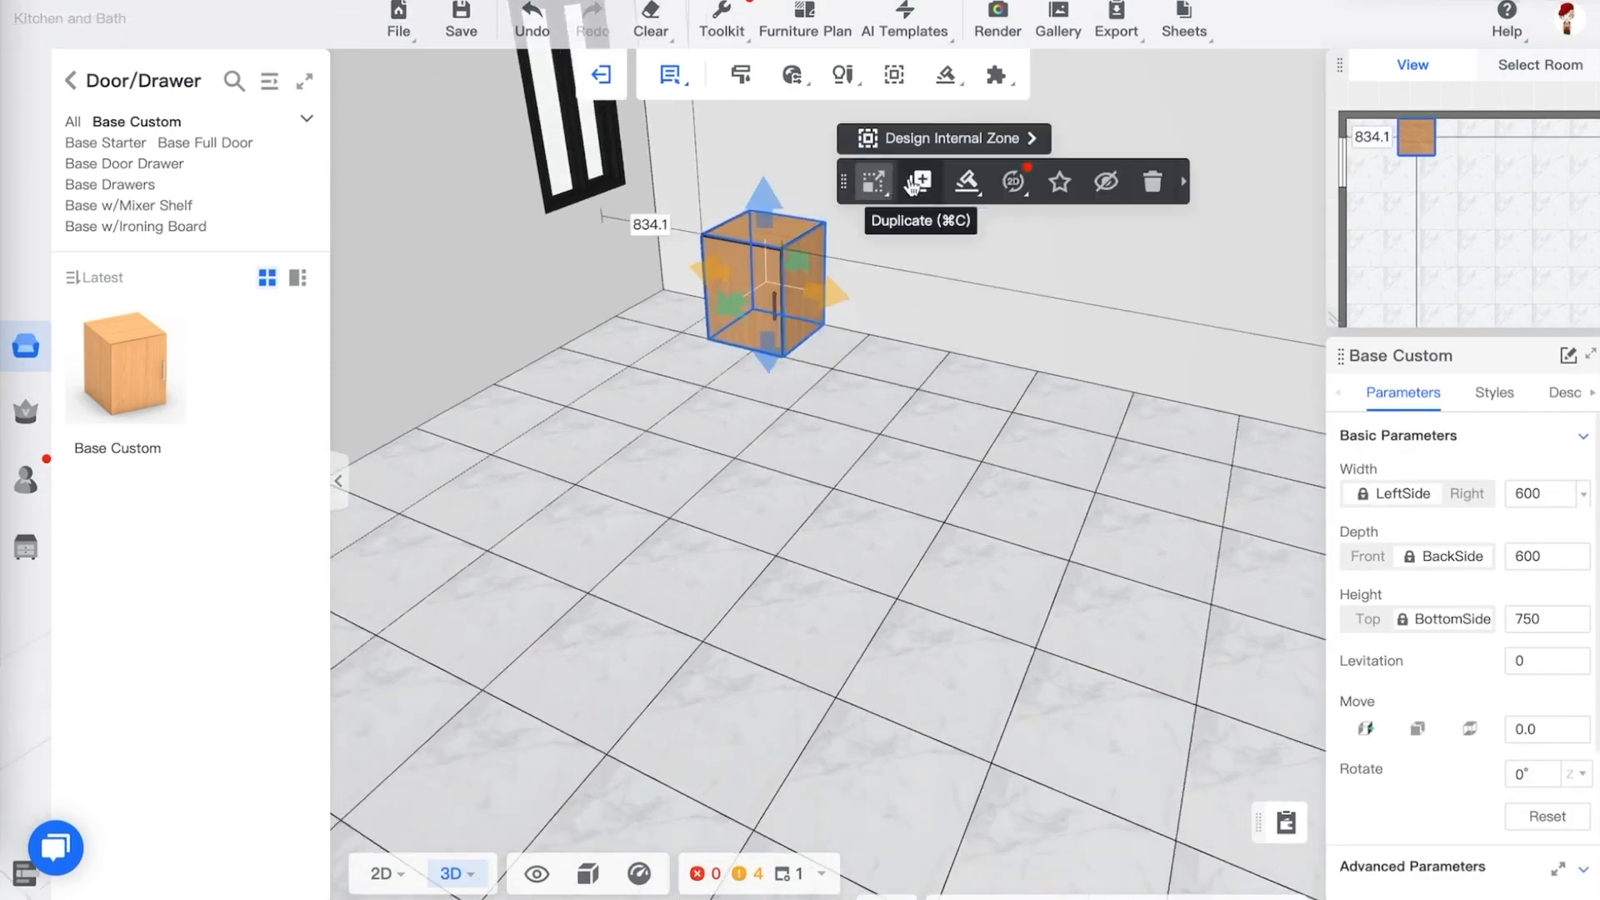
pyautogui.click(919, 185)
pyautogui.click(873, 267)
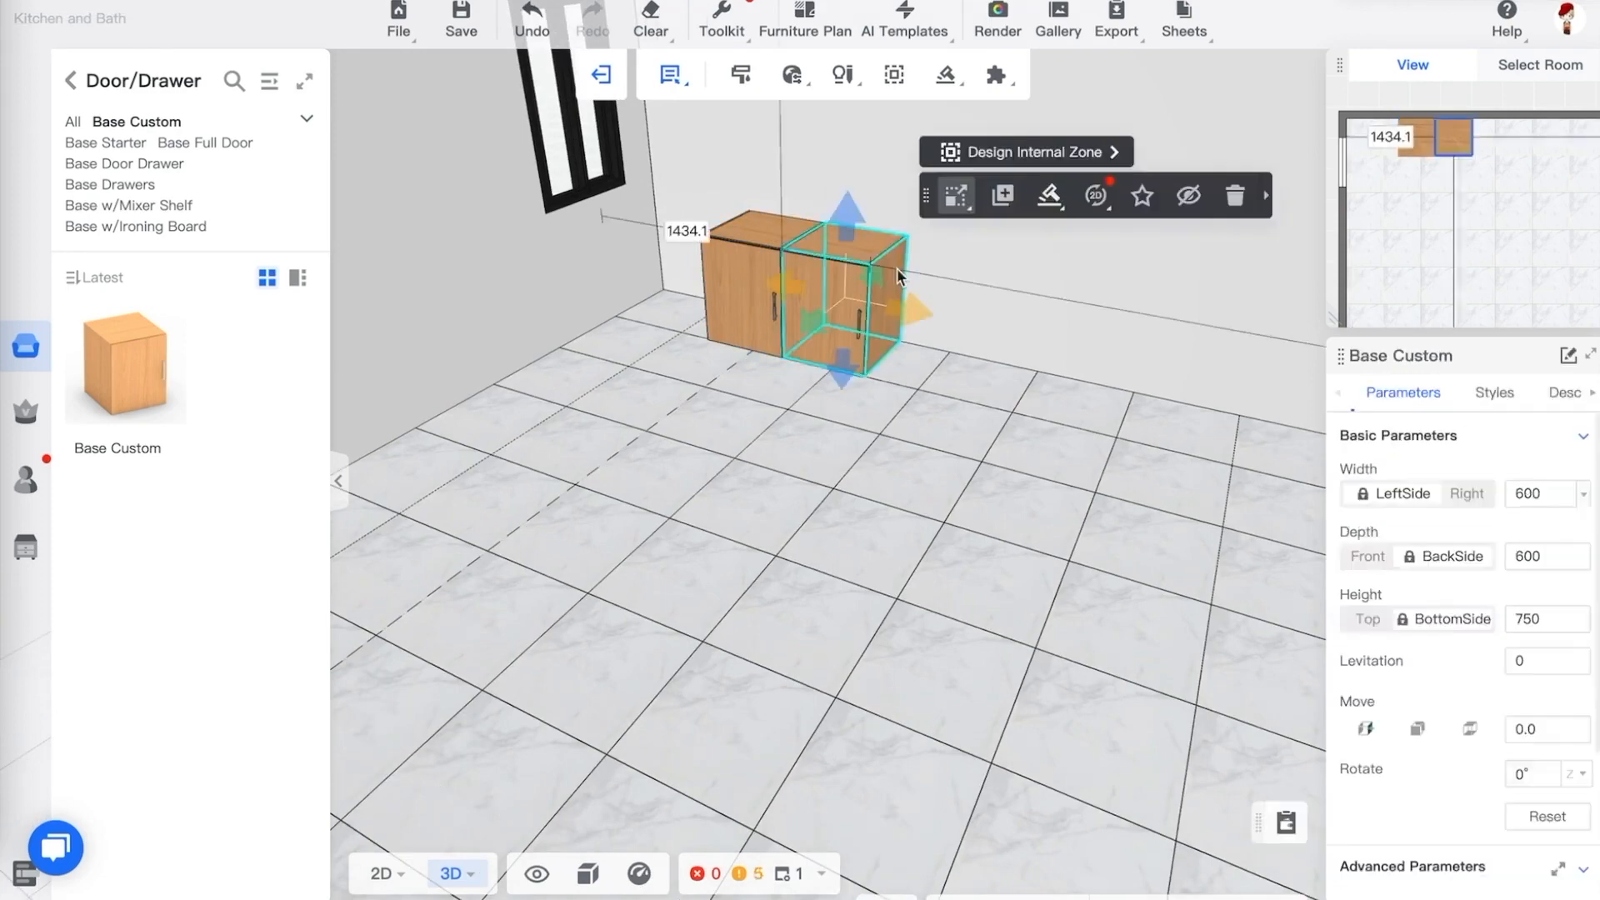
# Duplicate the cabinet again to add a third cabinet to the row
pyautogui.click(1003, 198)
pyautogui.click(945, 273)
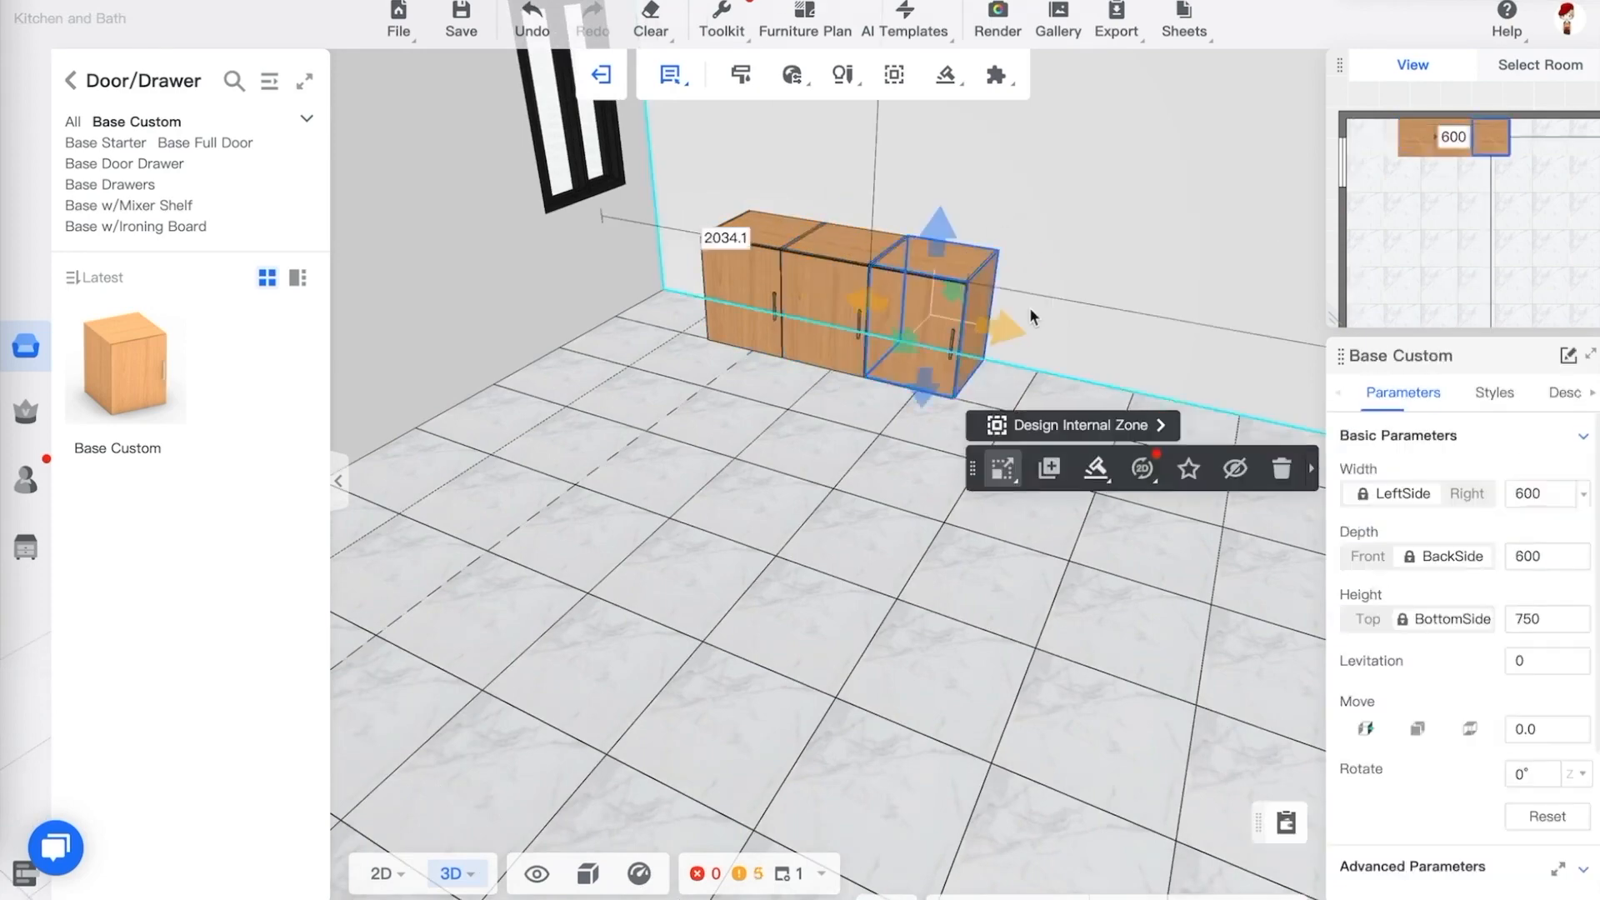
pyautogui.click(993, 367)
pyautogui.click(944, 288)
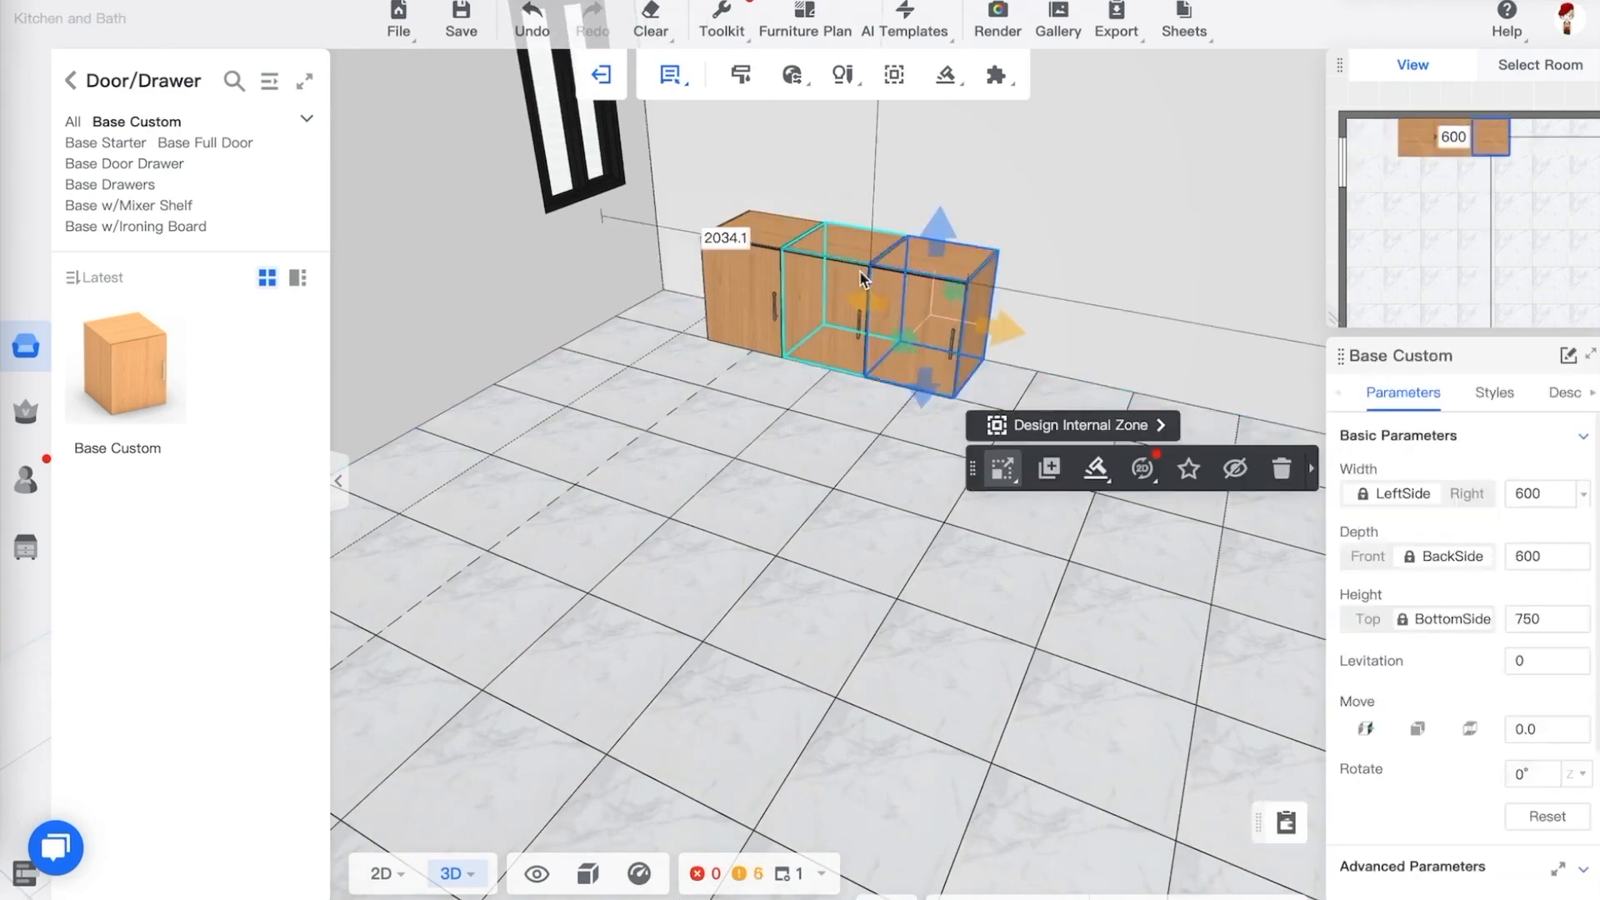
pyautogui.click(1063, 229)
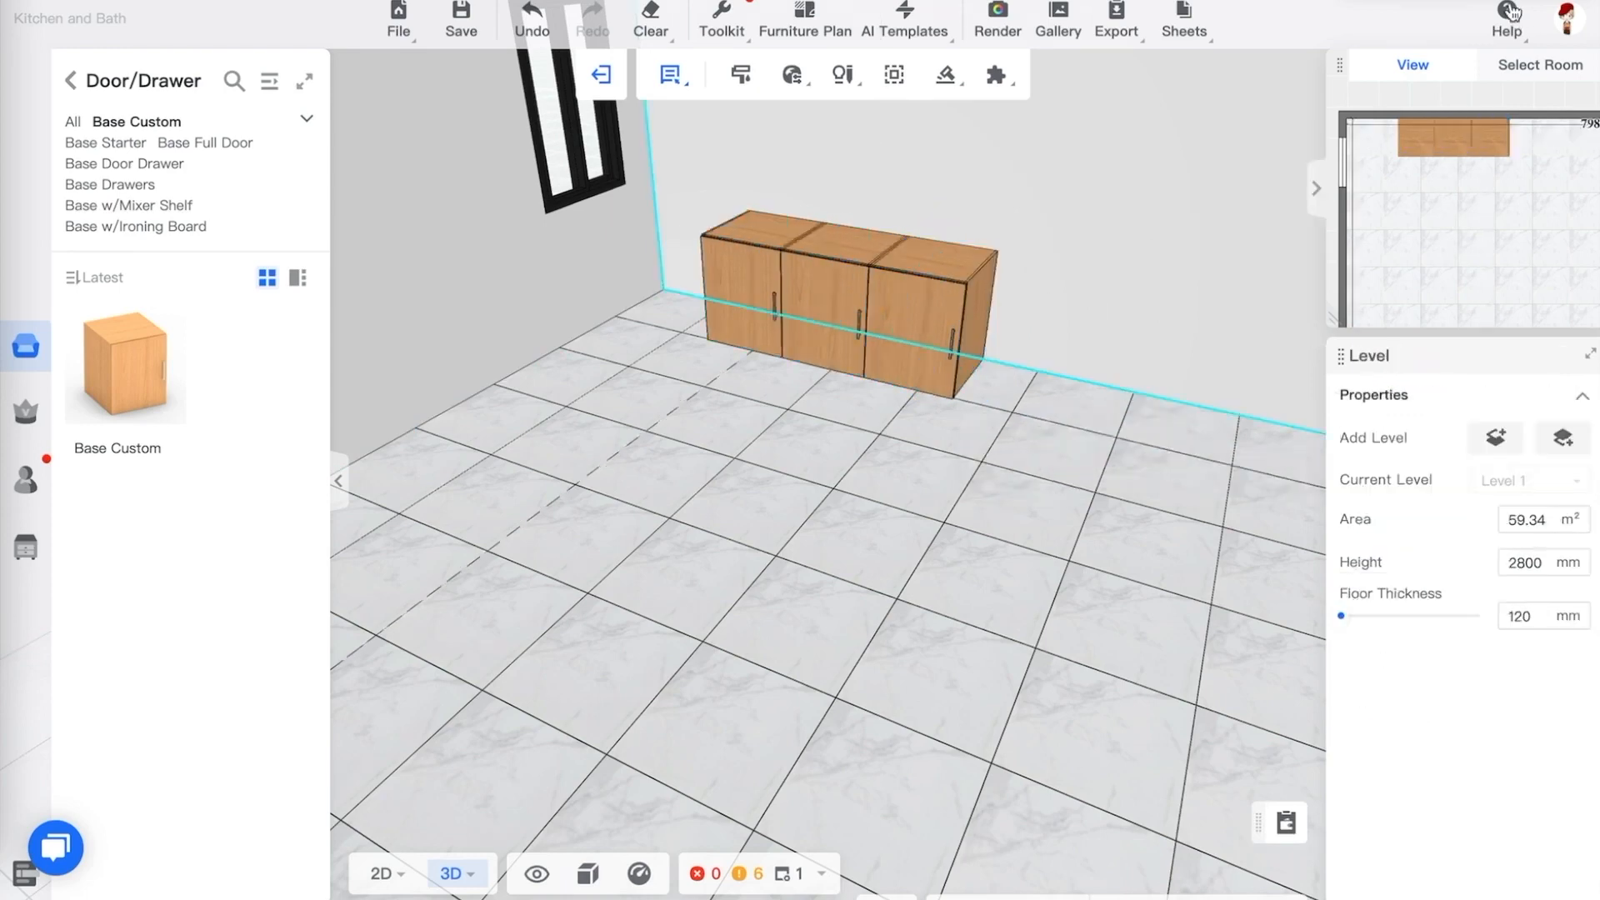
# Switch the selection mode to Select Part and select one cabinet's door
pyautogui.moveTo(833, 550); pyautogui.dragTo(801, 483)
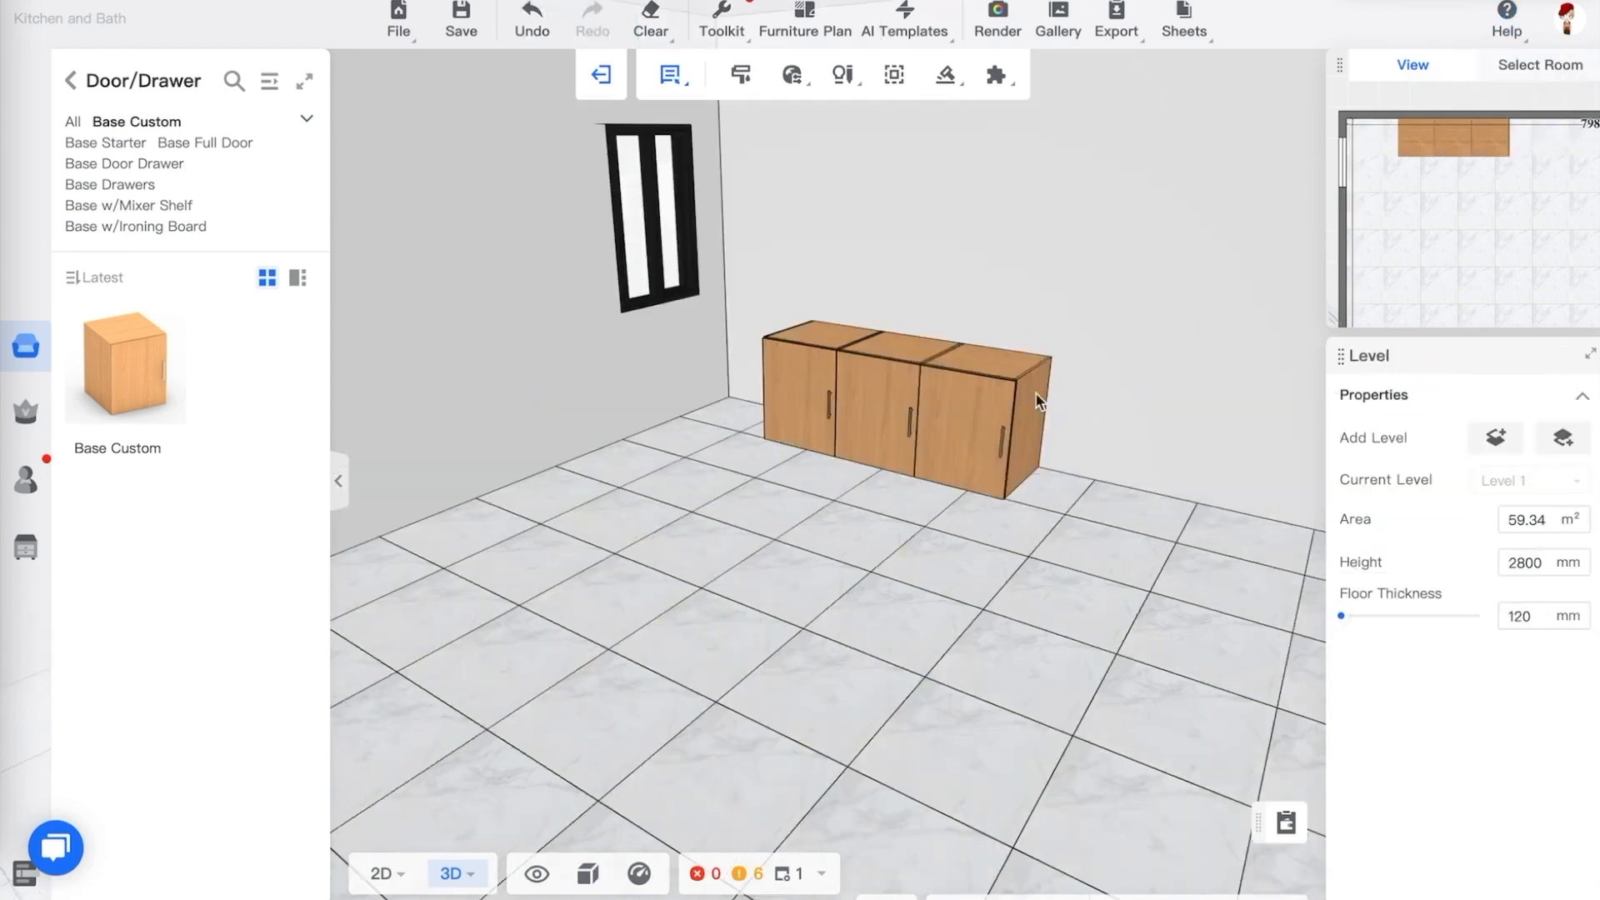
pyautogui.click(1009, 399)
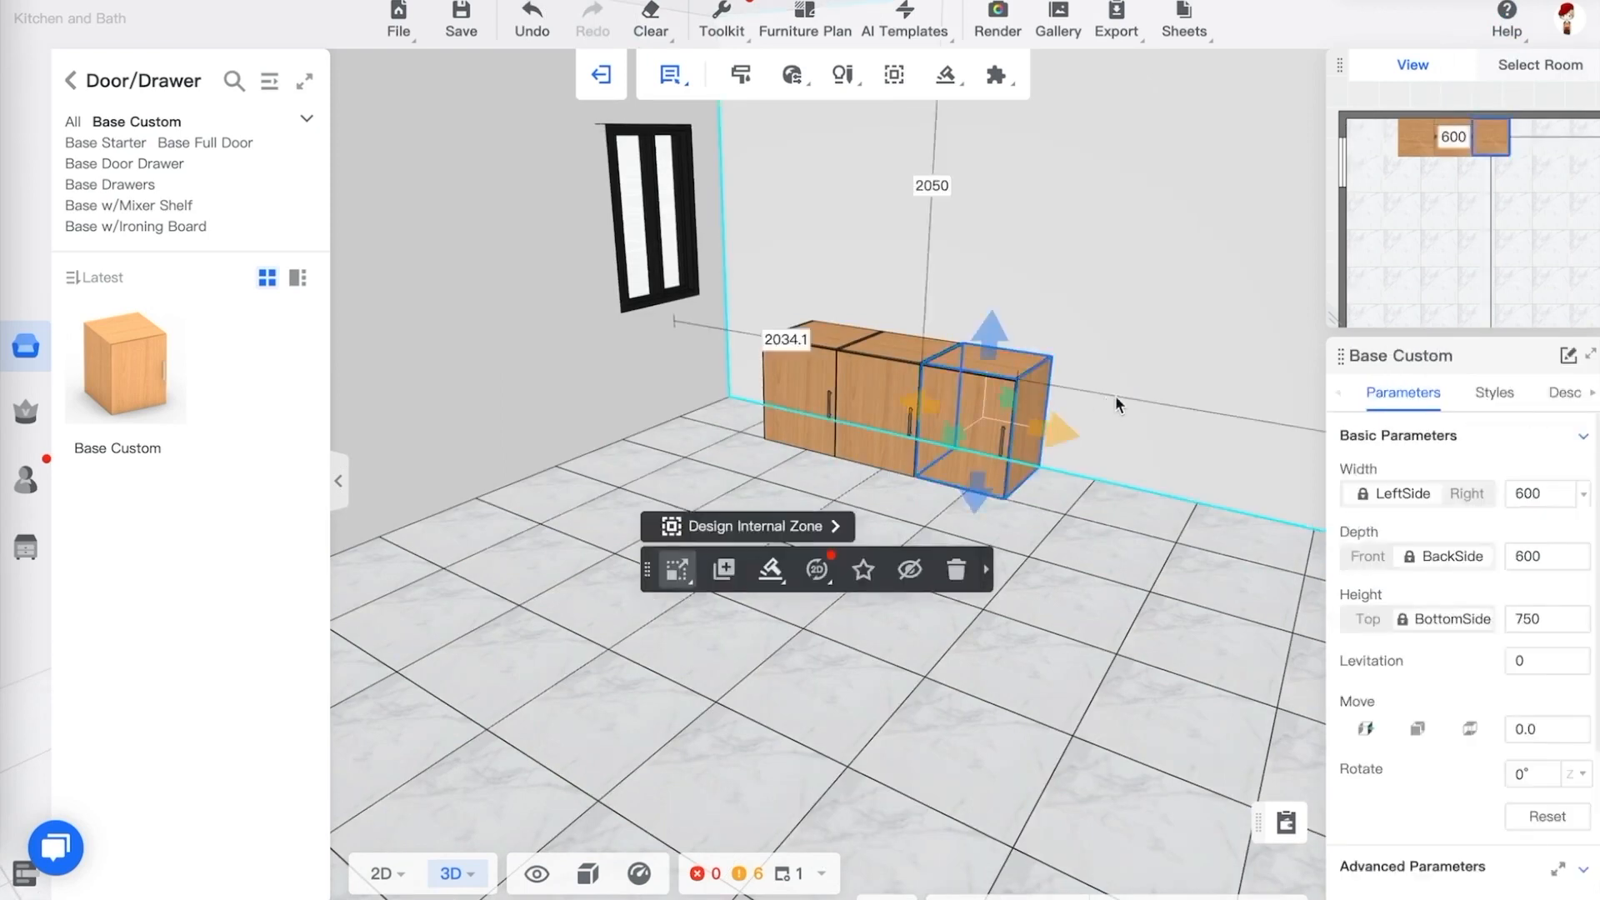
pyautogui.scroll(3, 1203, 358)
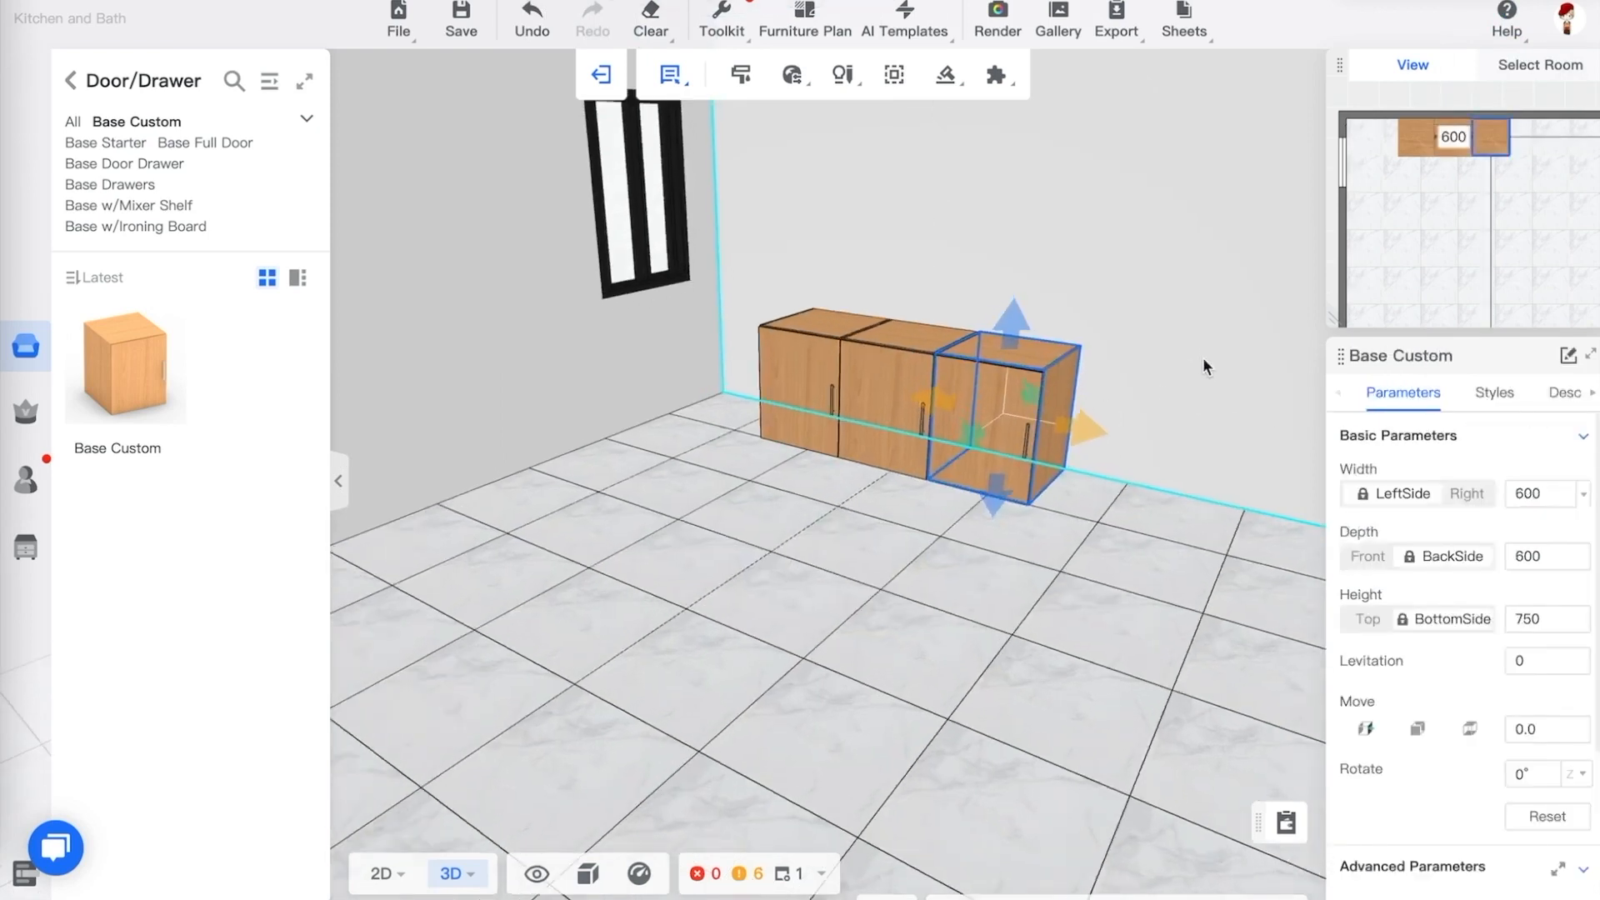
pyautogui.press('d')
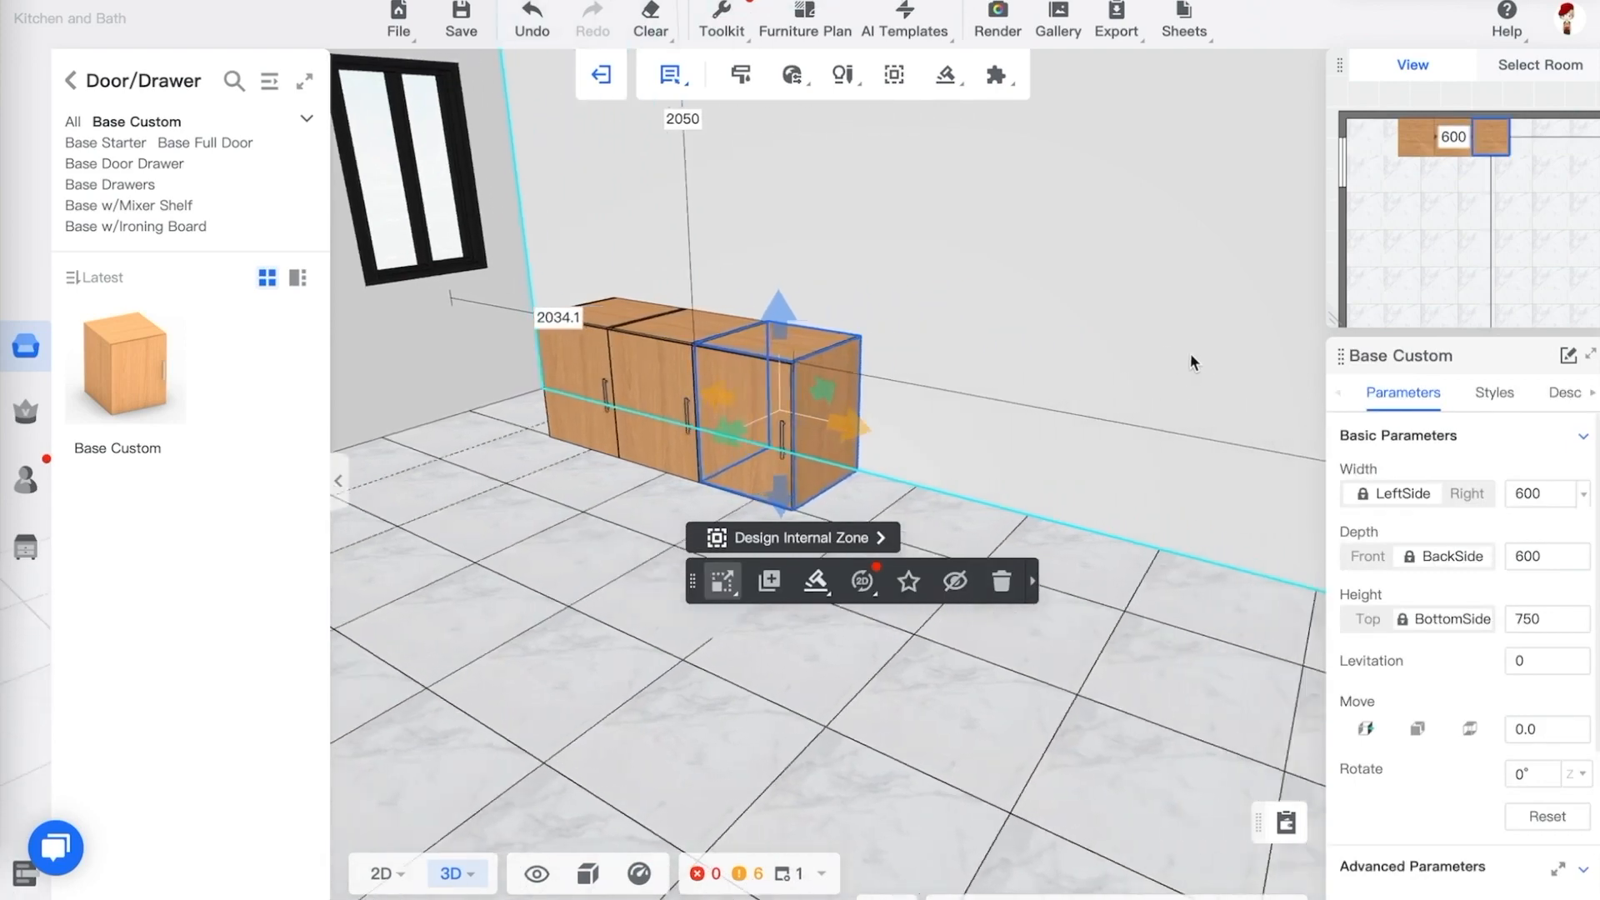
pyautogui.press('w')
pyautogui.press('a')
pyautogui.moveTo(670, 84)
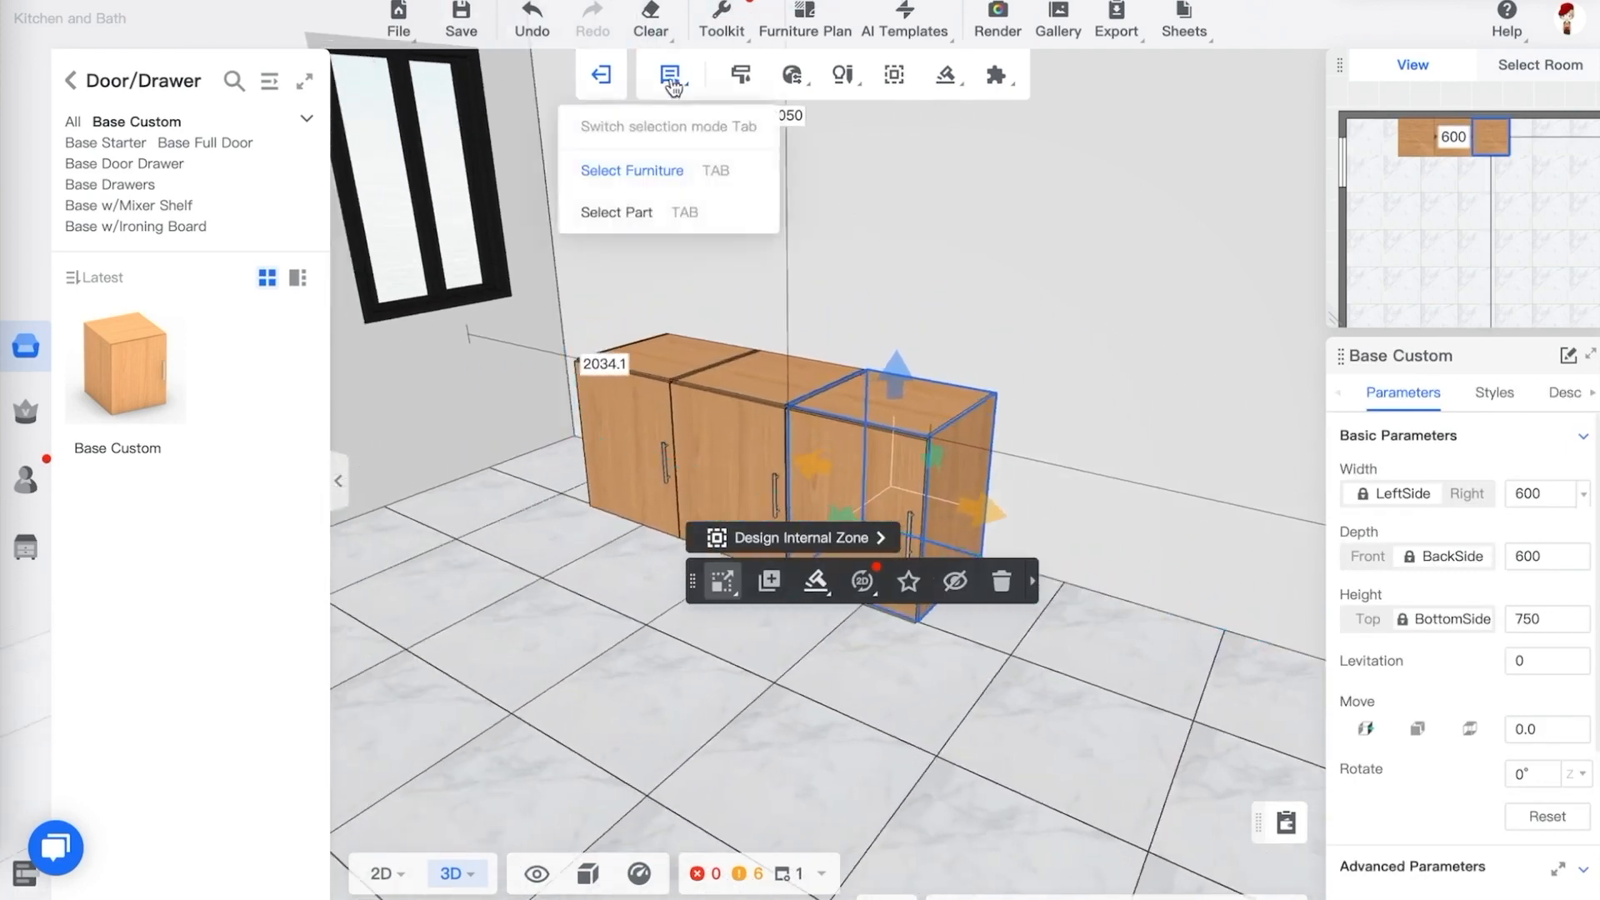
pyautogui.click(631, 215)
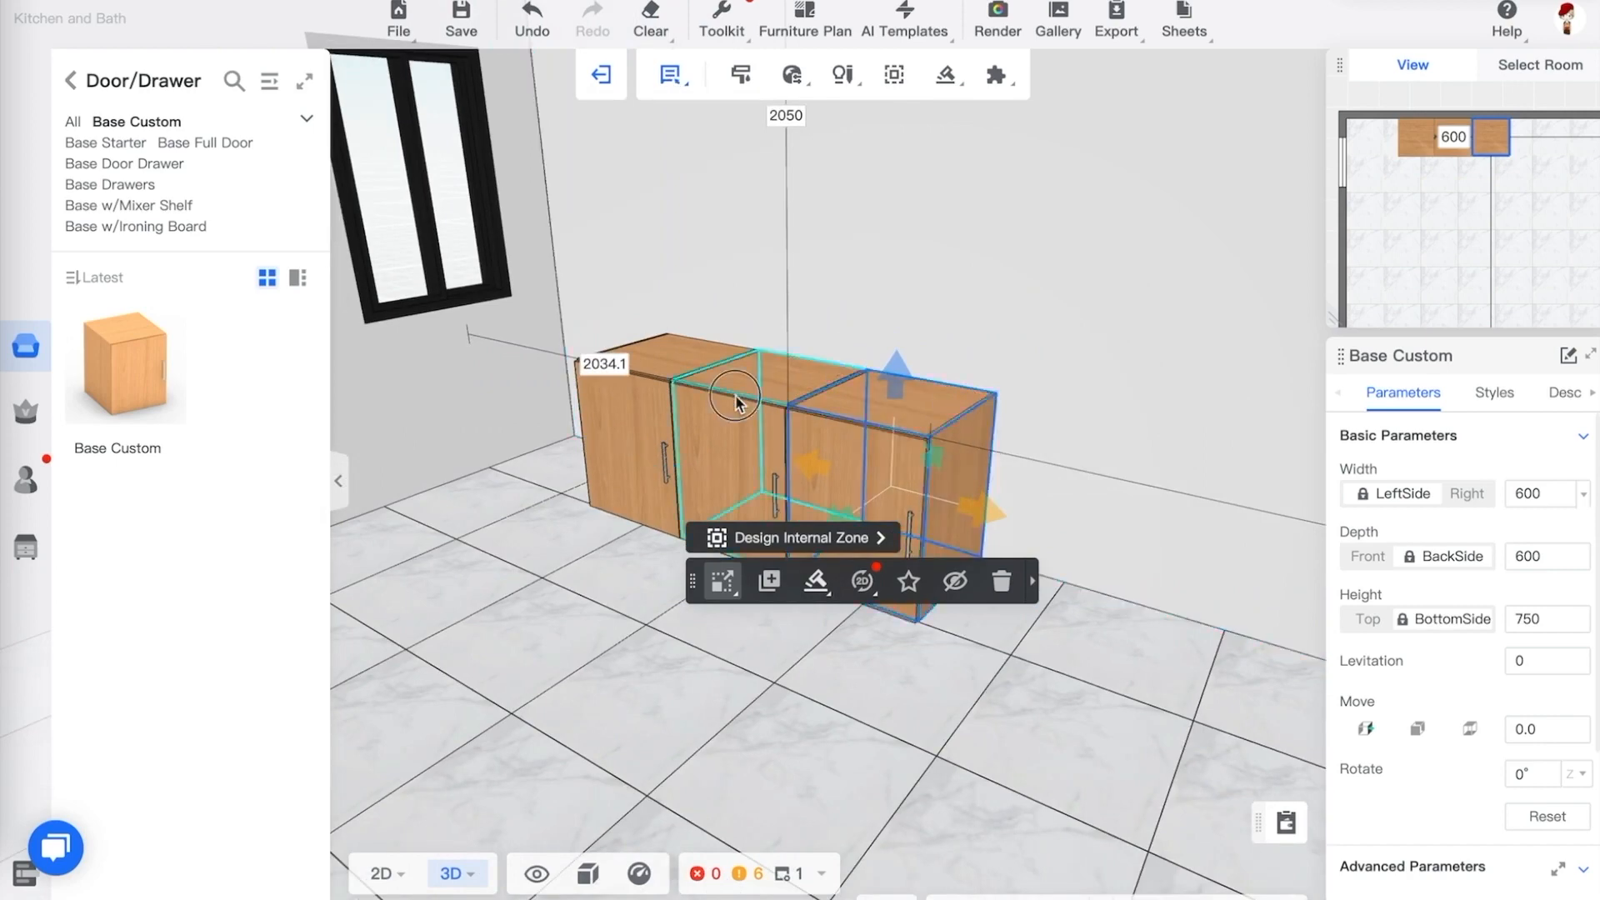
pyautogui.click(681, 367)
pyautogui.click(682, 363)
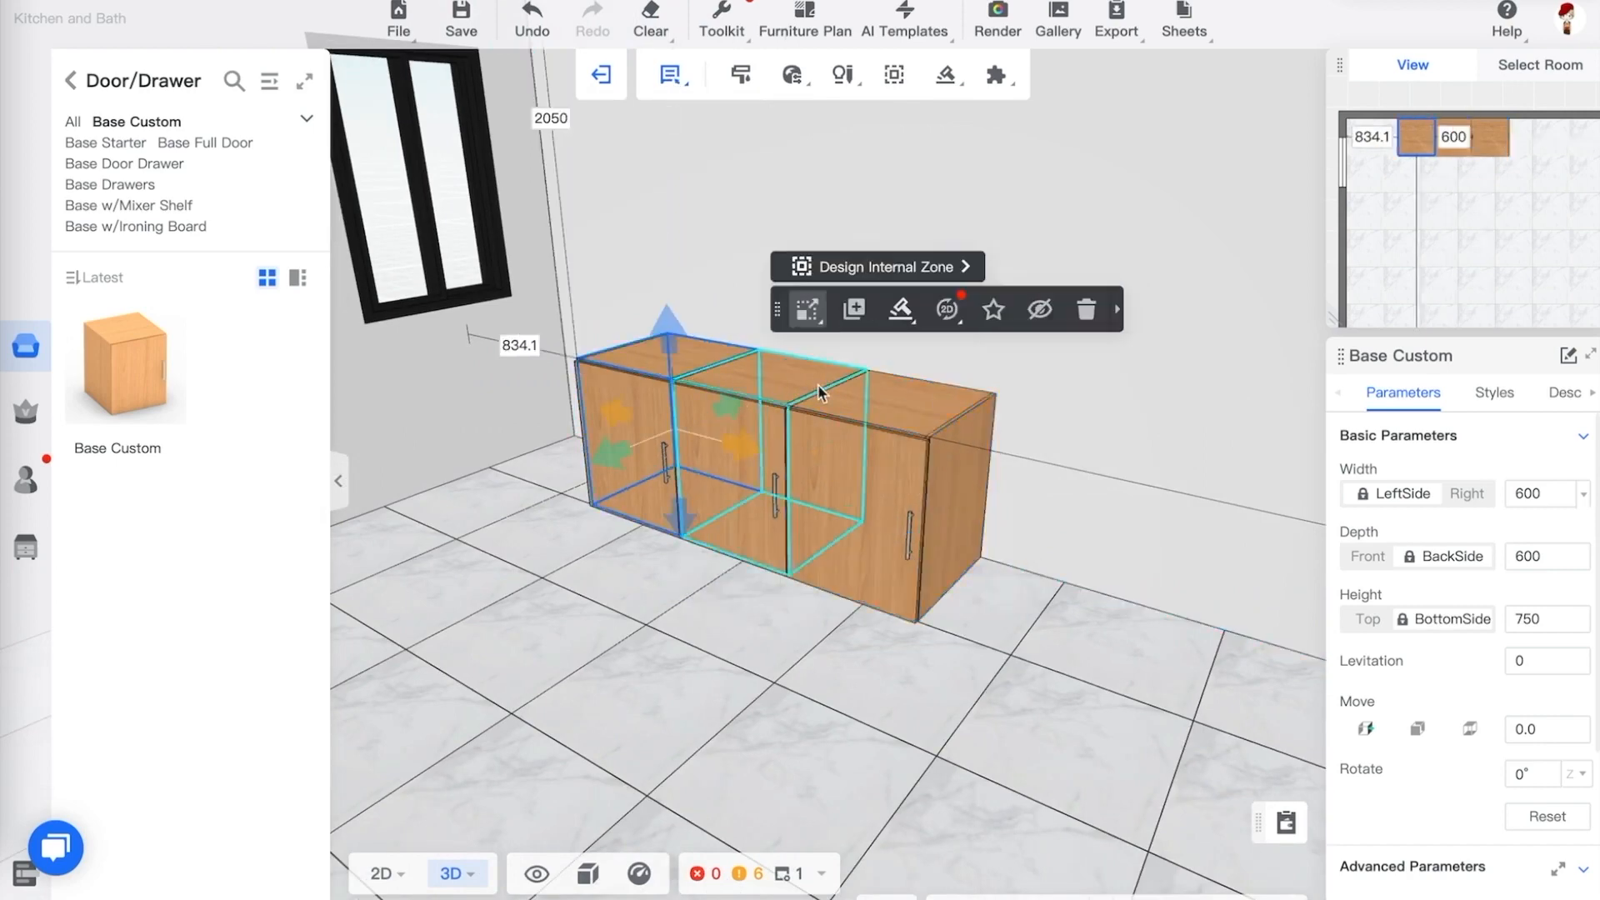
pyautogui.click(850, 456)
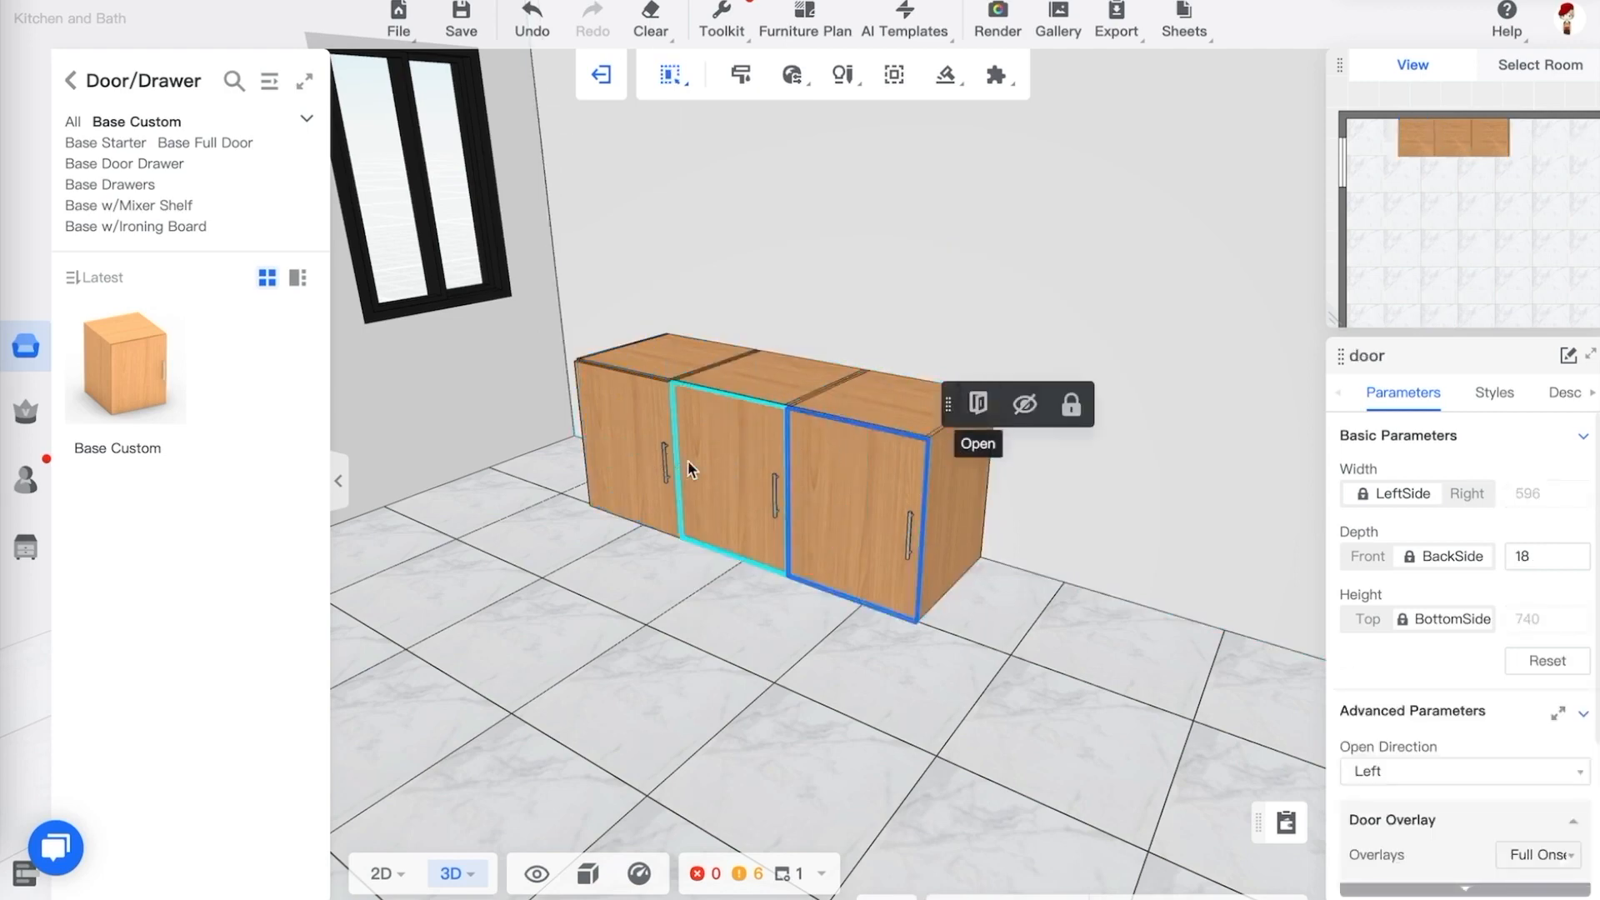
# Select the individual cabinet doors in turn to inspect their parameters
pyautogui.click(715, 467)
pyautogui.click(664, 452)
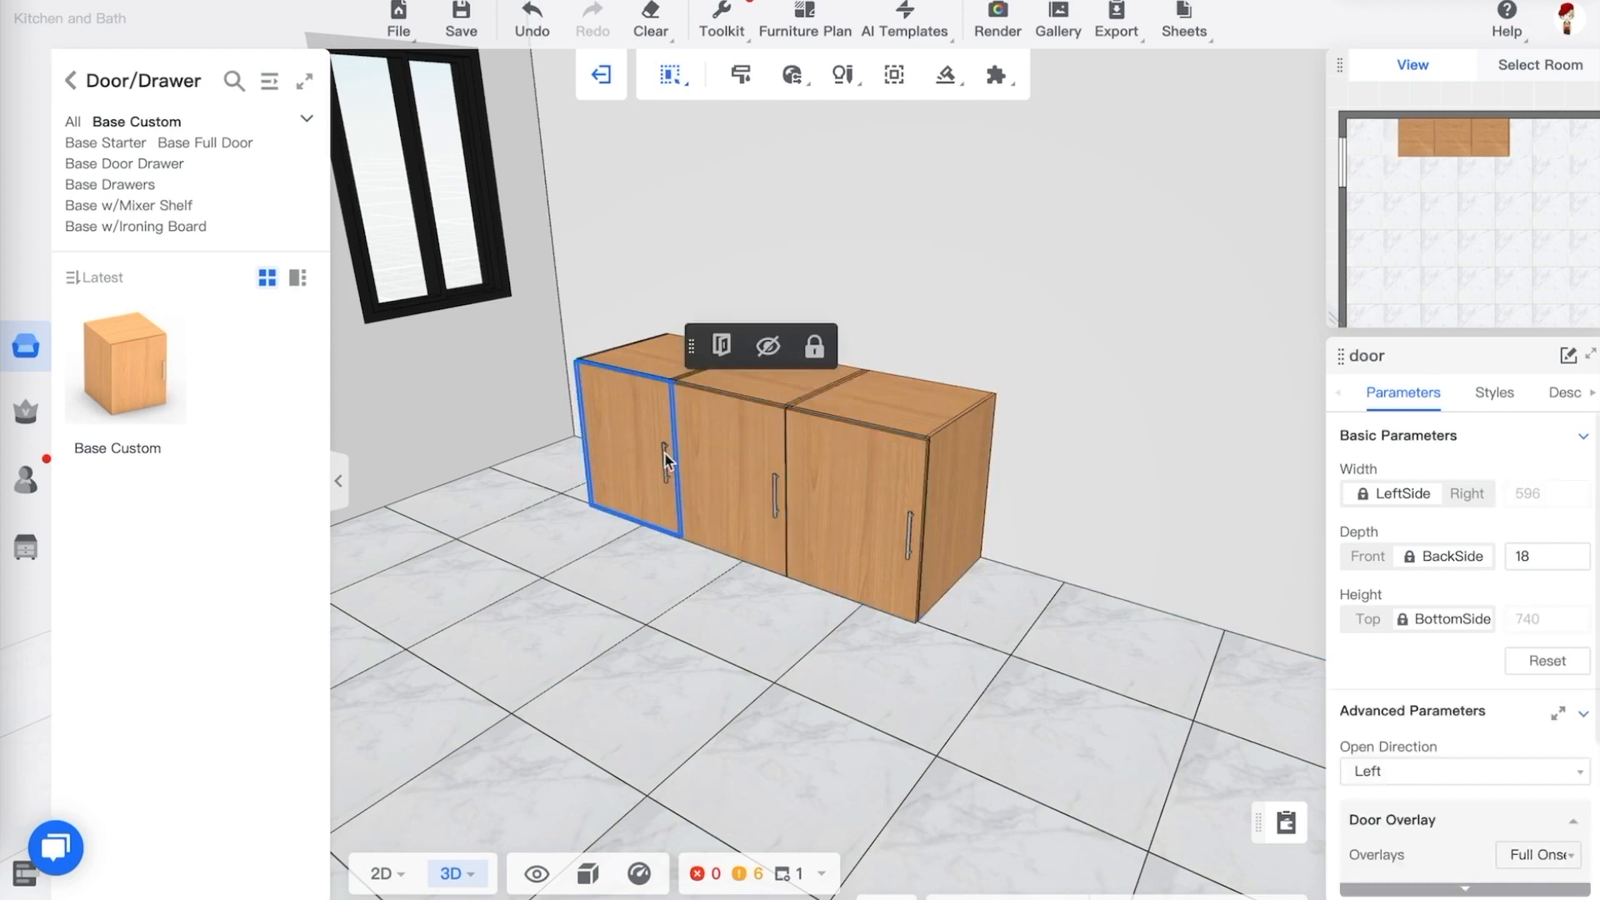
pyautogui.click(846, 471)
pyautogui.click(715, 467)
pyautogui.click(607, 445)
pyautogui.click(859, 472)
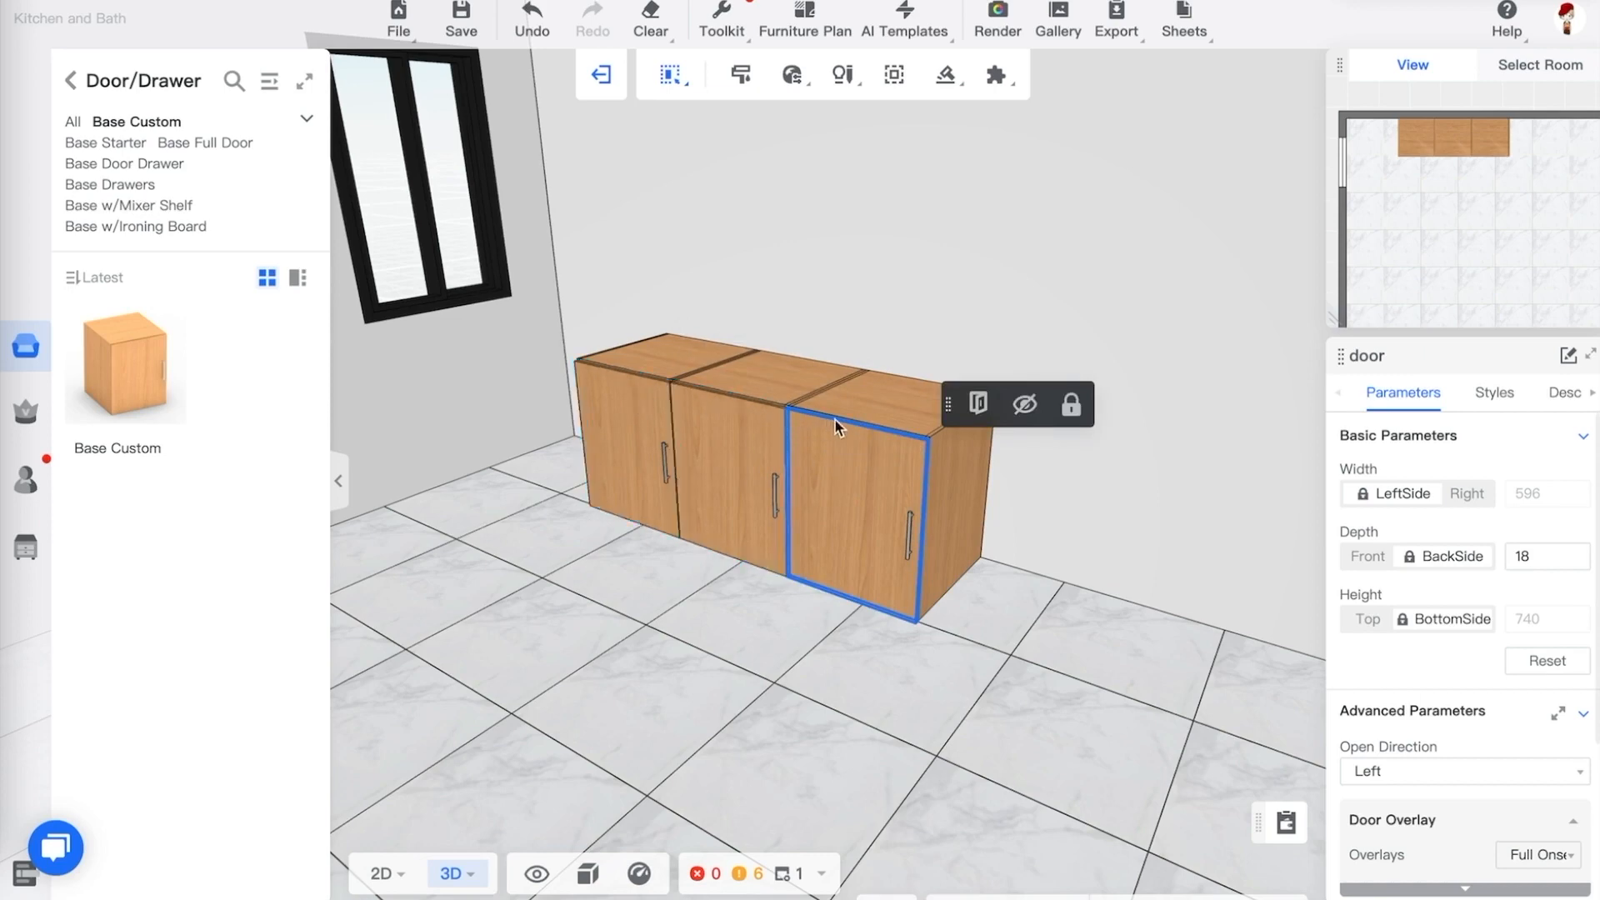
# Open the rightmost cabinet's door and select an adjustable shelf inside it
pyautogui.click(960, 457)
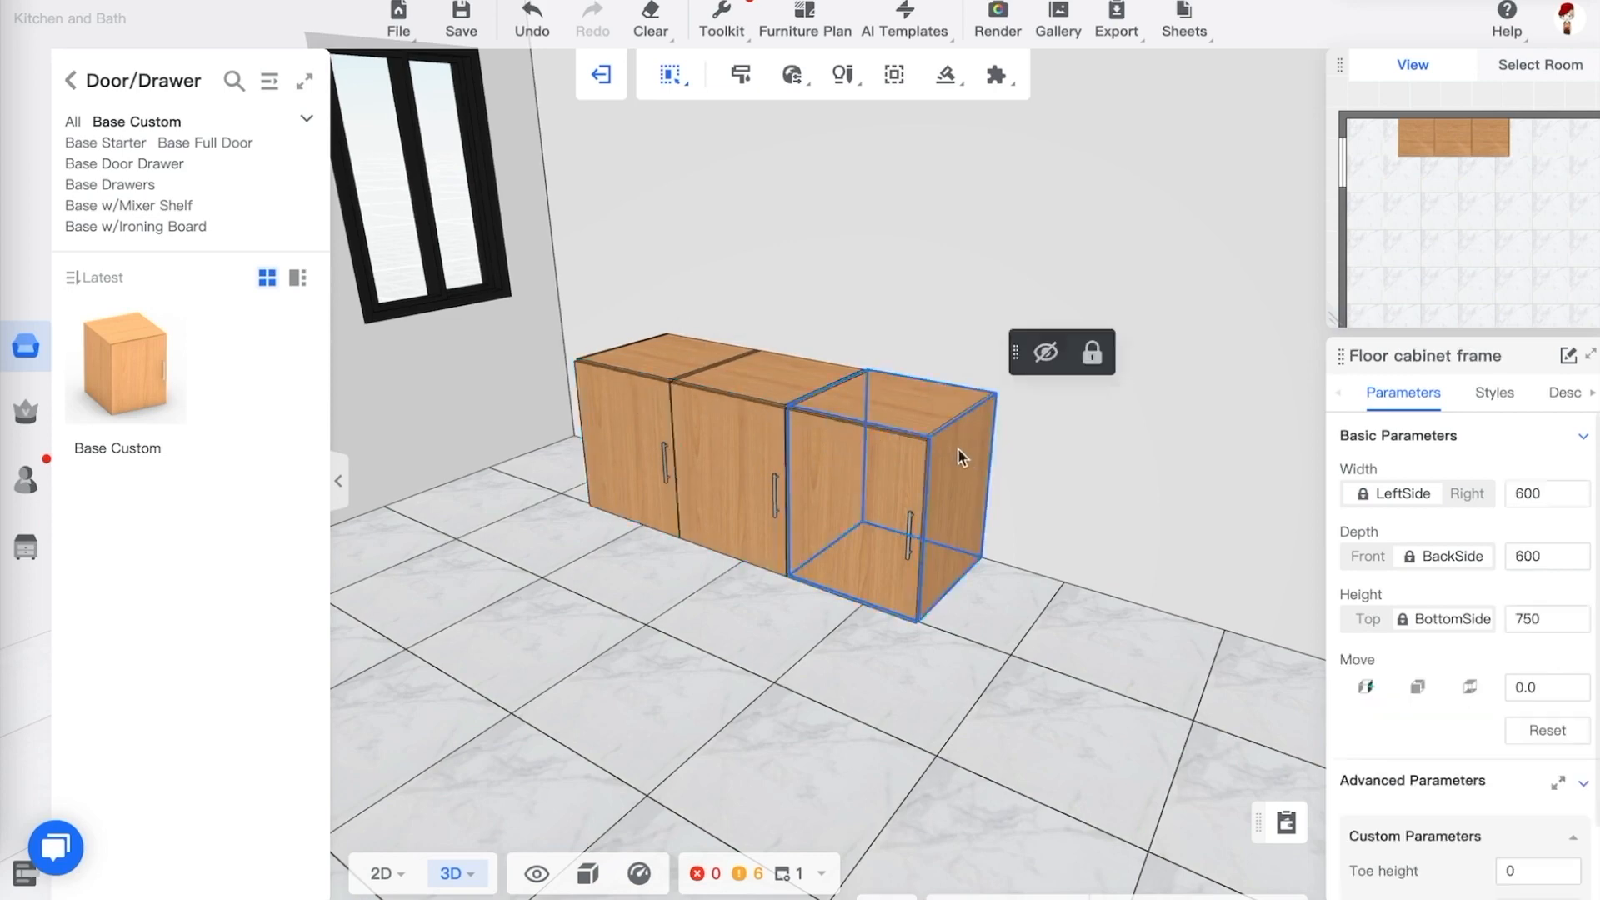
pyautogui.scroll(4, 958, 448)
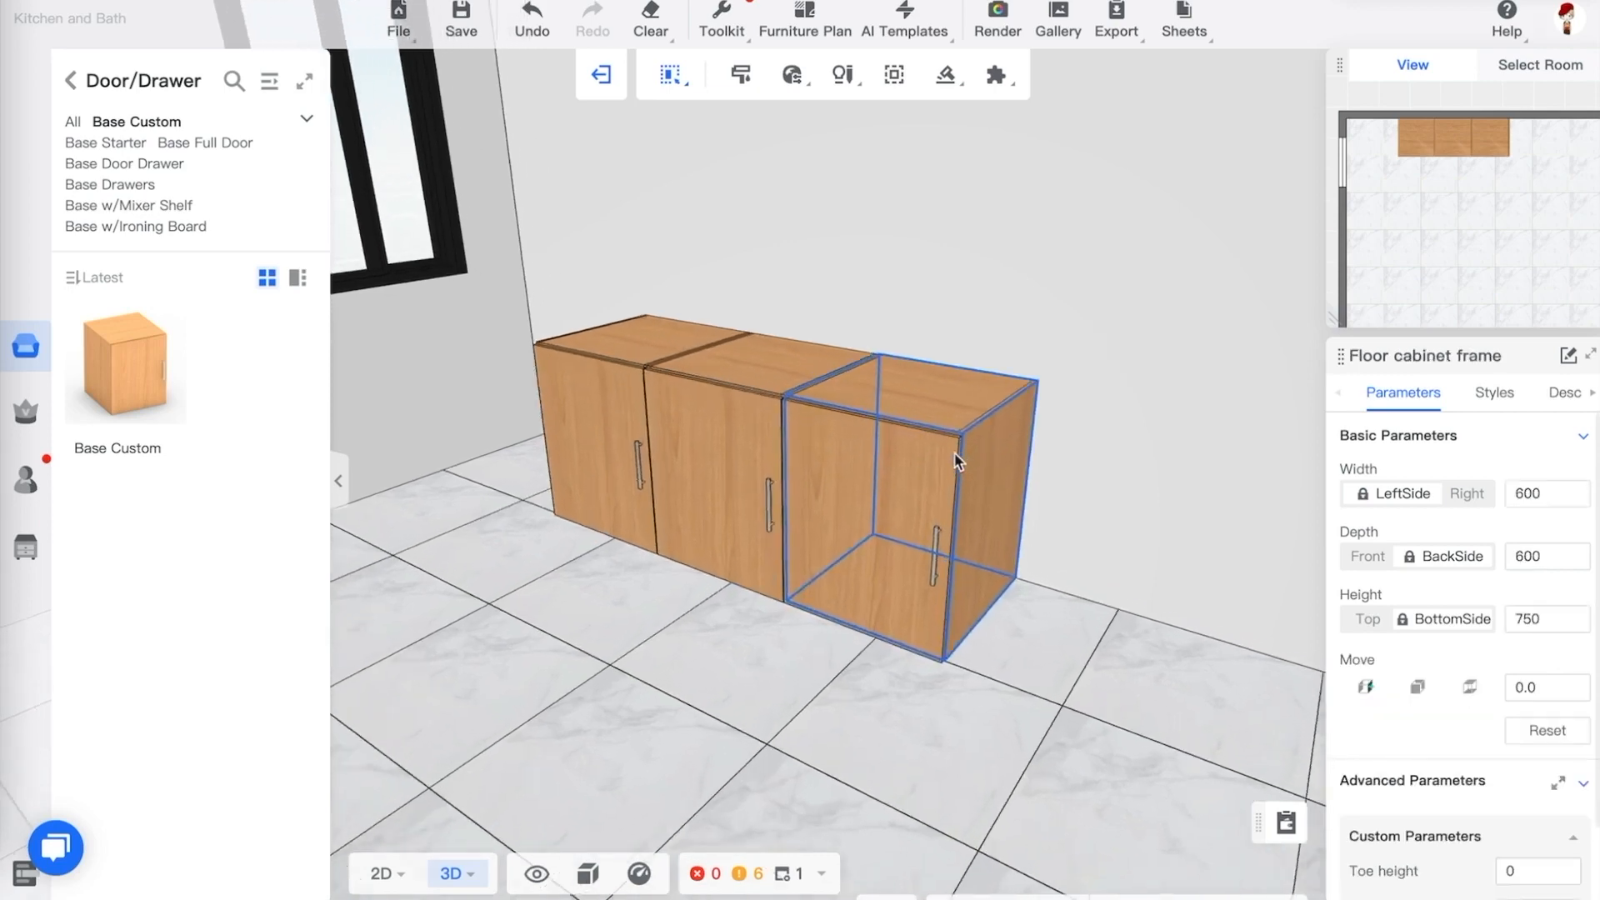
pyautogui.click(903, 491)
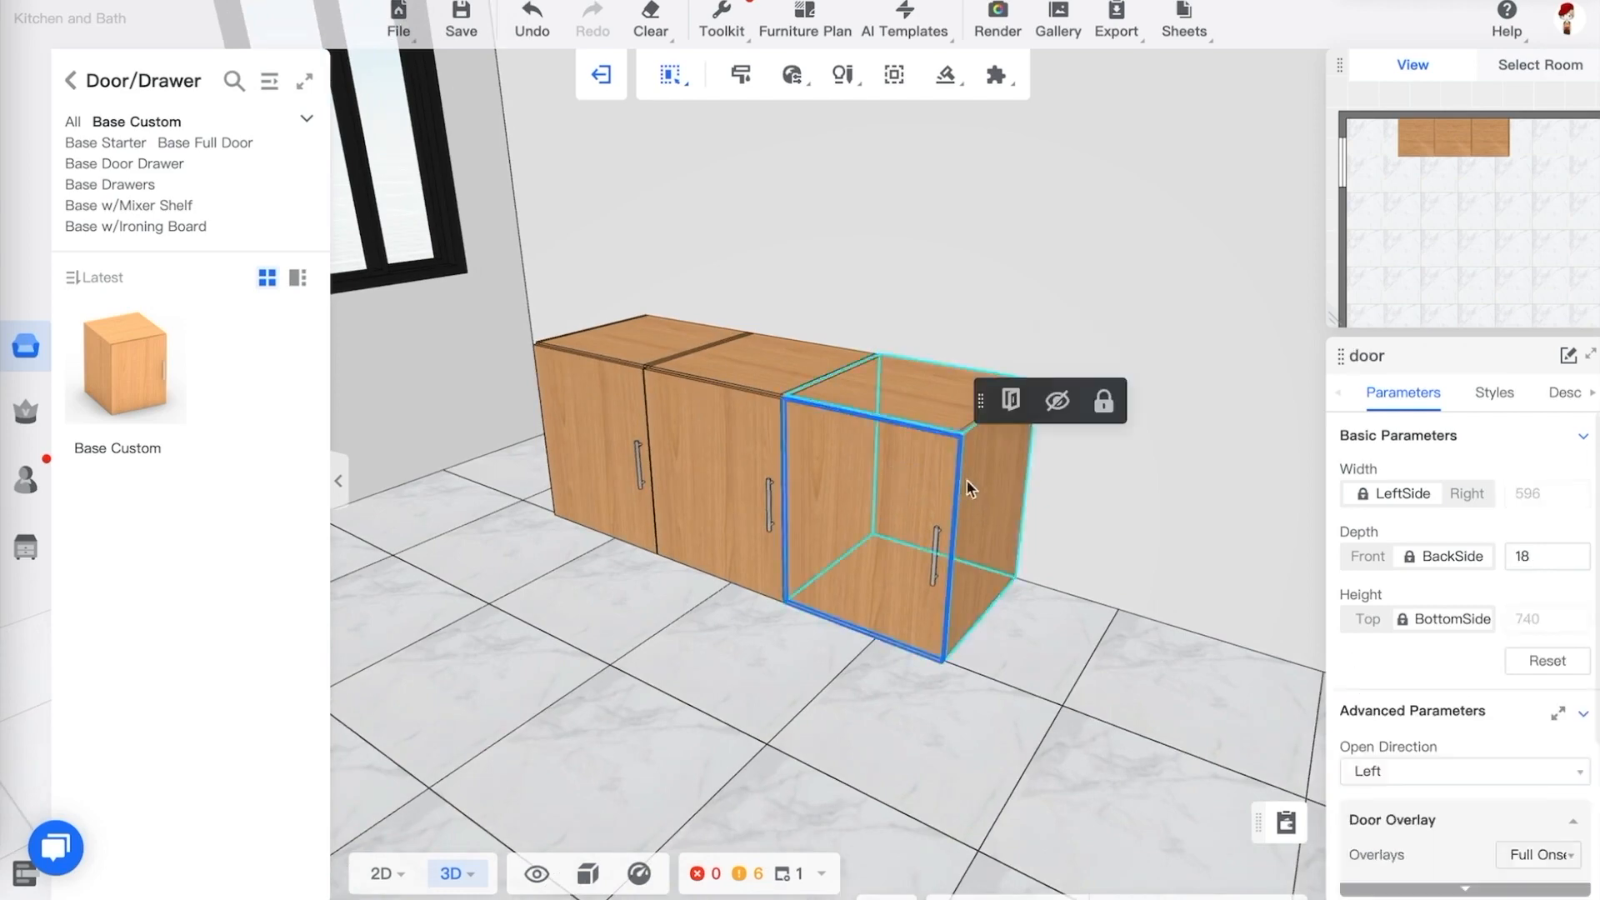
pyautogui.click(1013, 402)
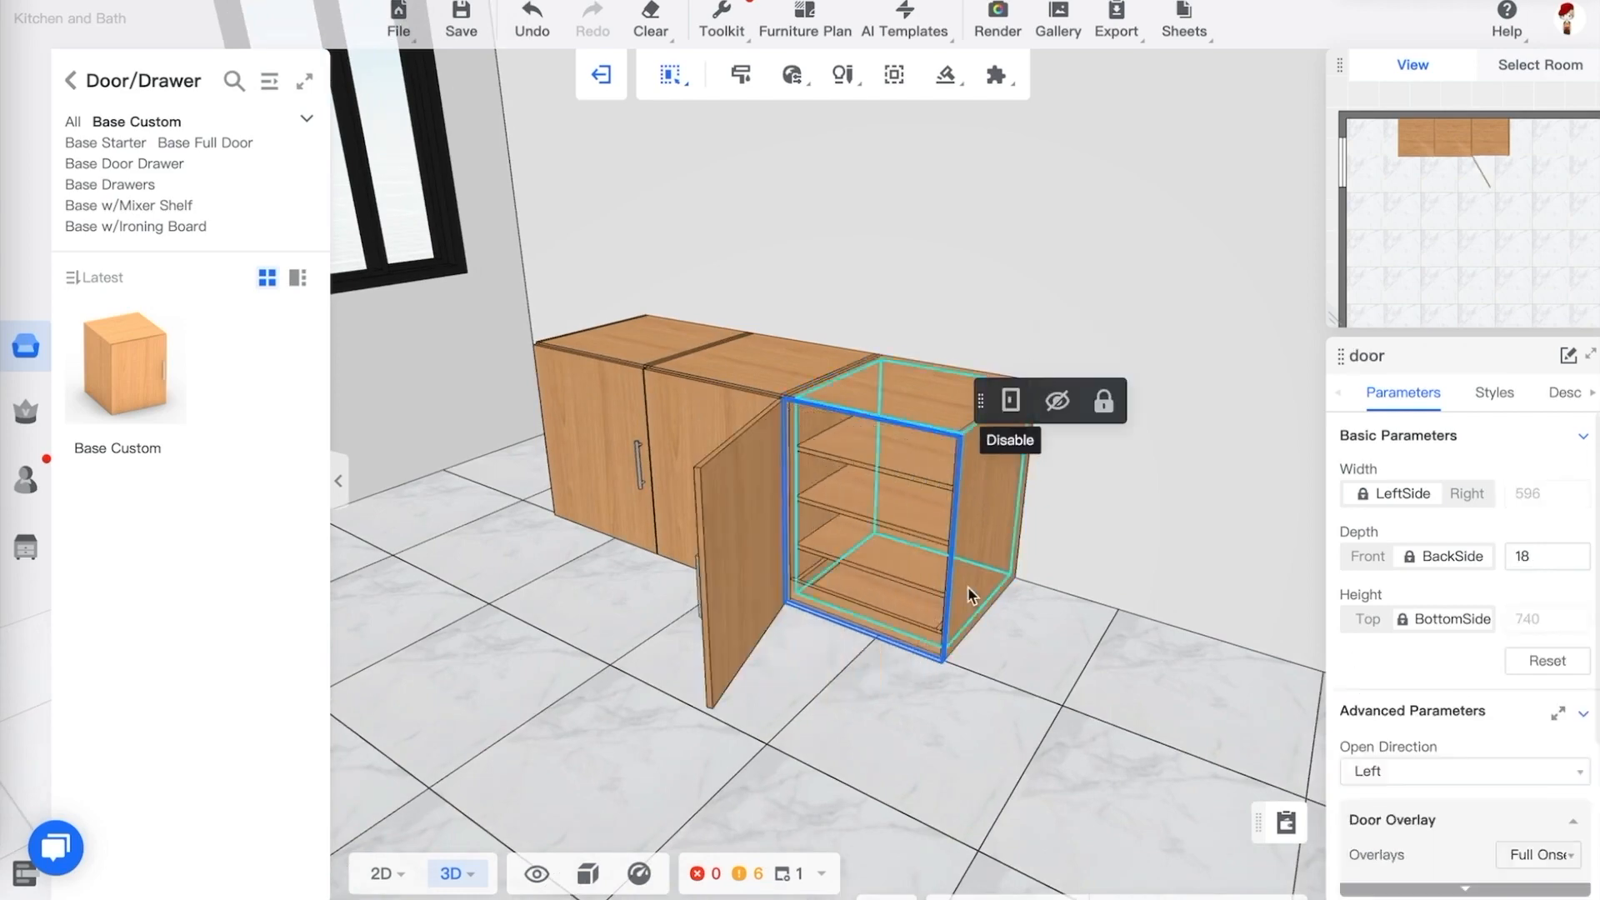
pyautogui.moveTo(972, 597); pyautogui.dragTo(911, 651)
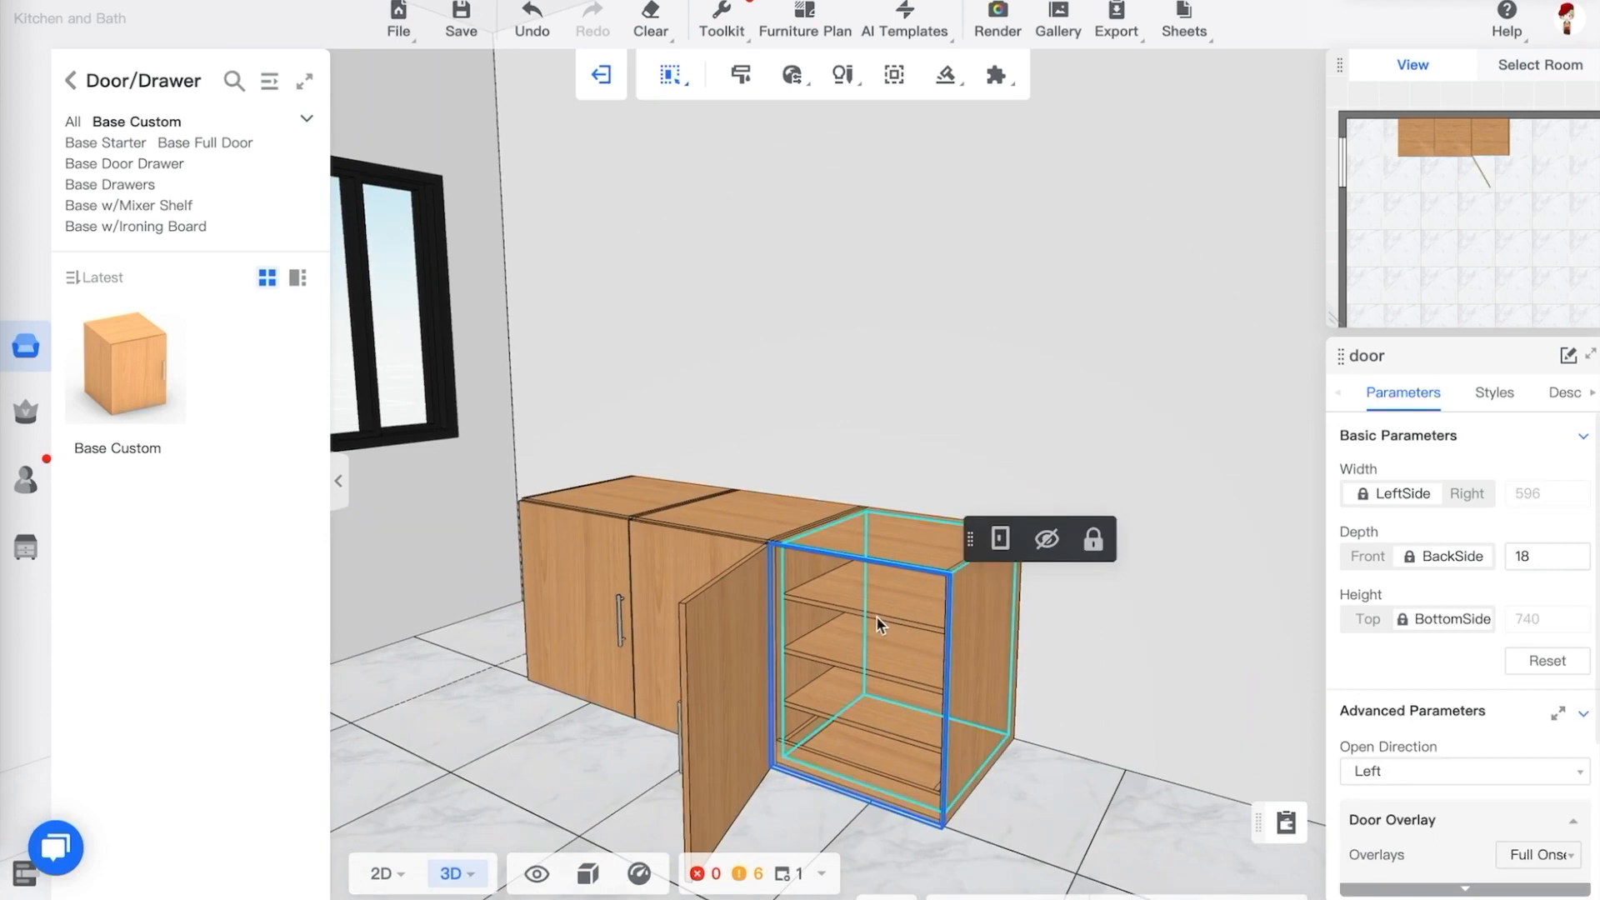
pyautogui.click(864, 766)
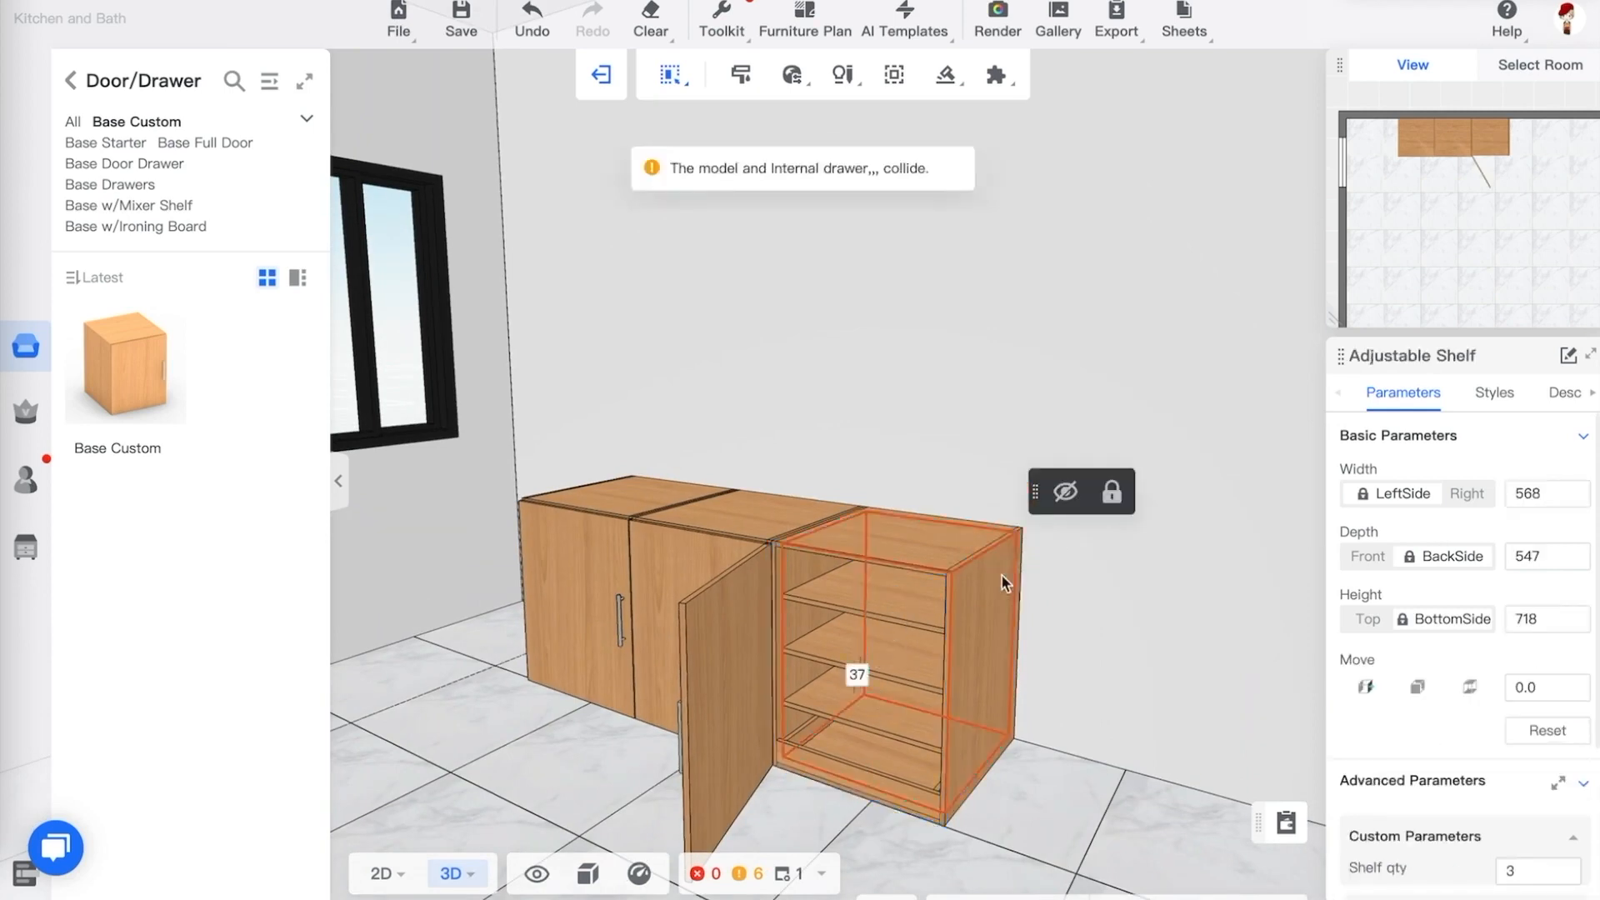
# Close the rightmost cabinet's open door and switch the selection mode back to Select Furniture
pyautogui.click(682, 638)
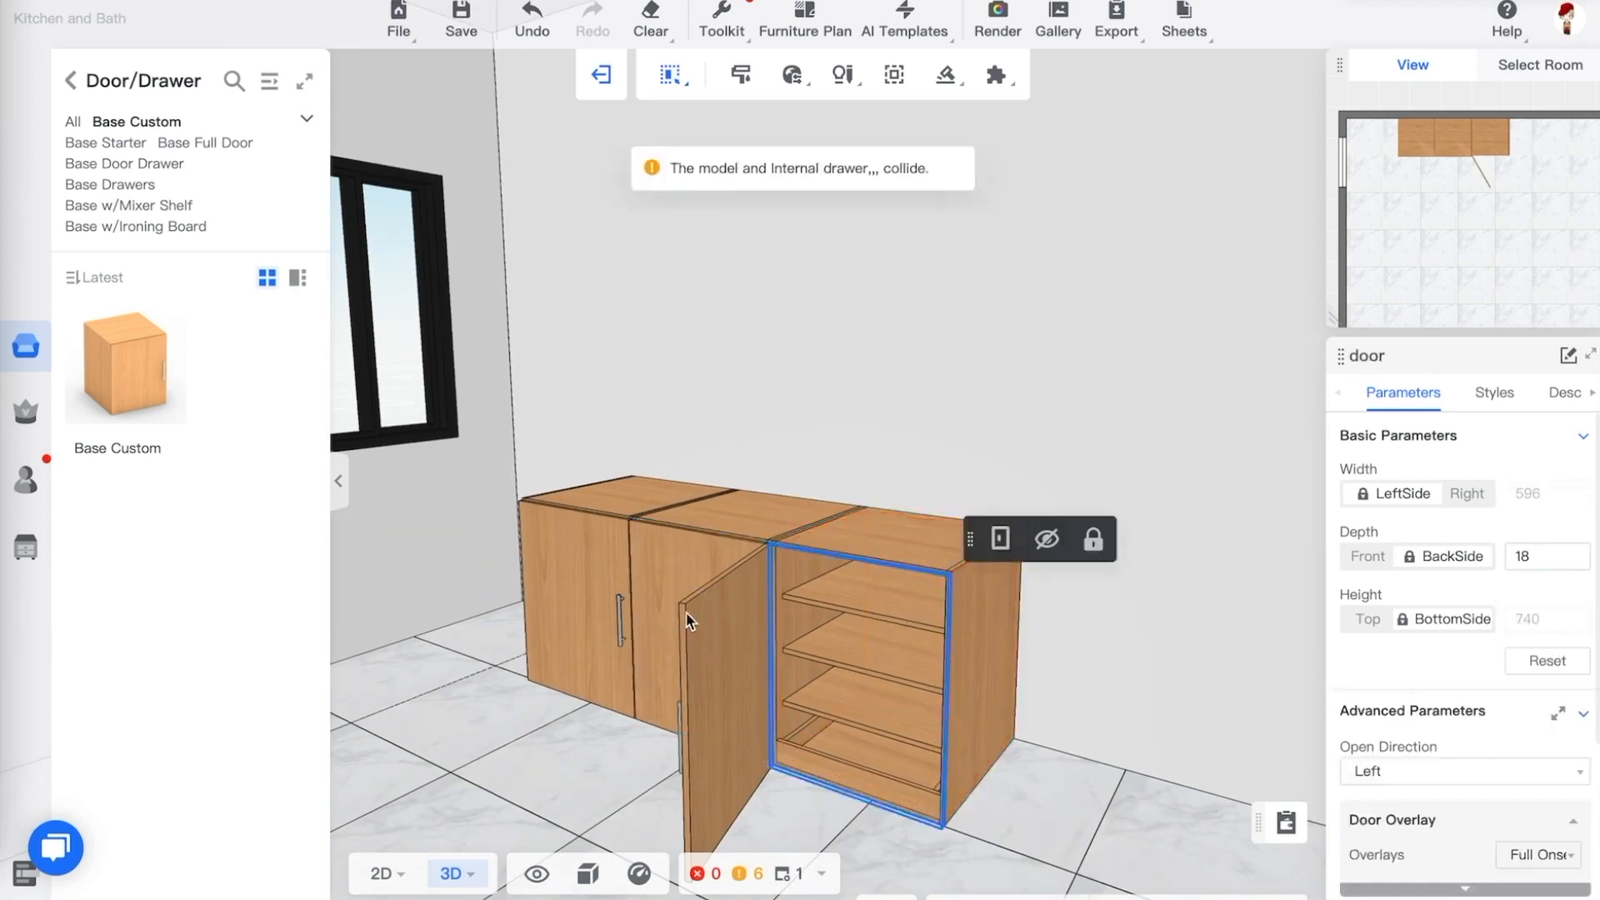
pyautogui.click(1001, 541)
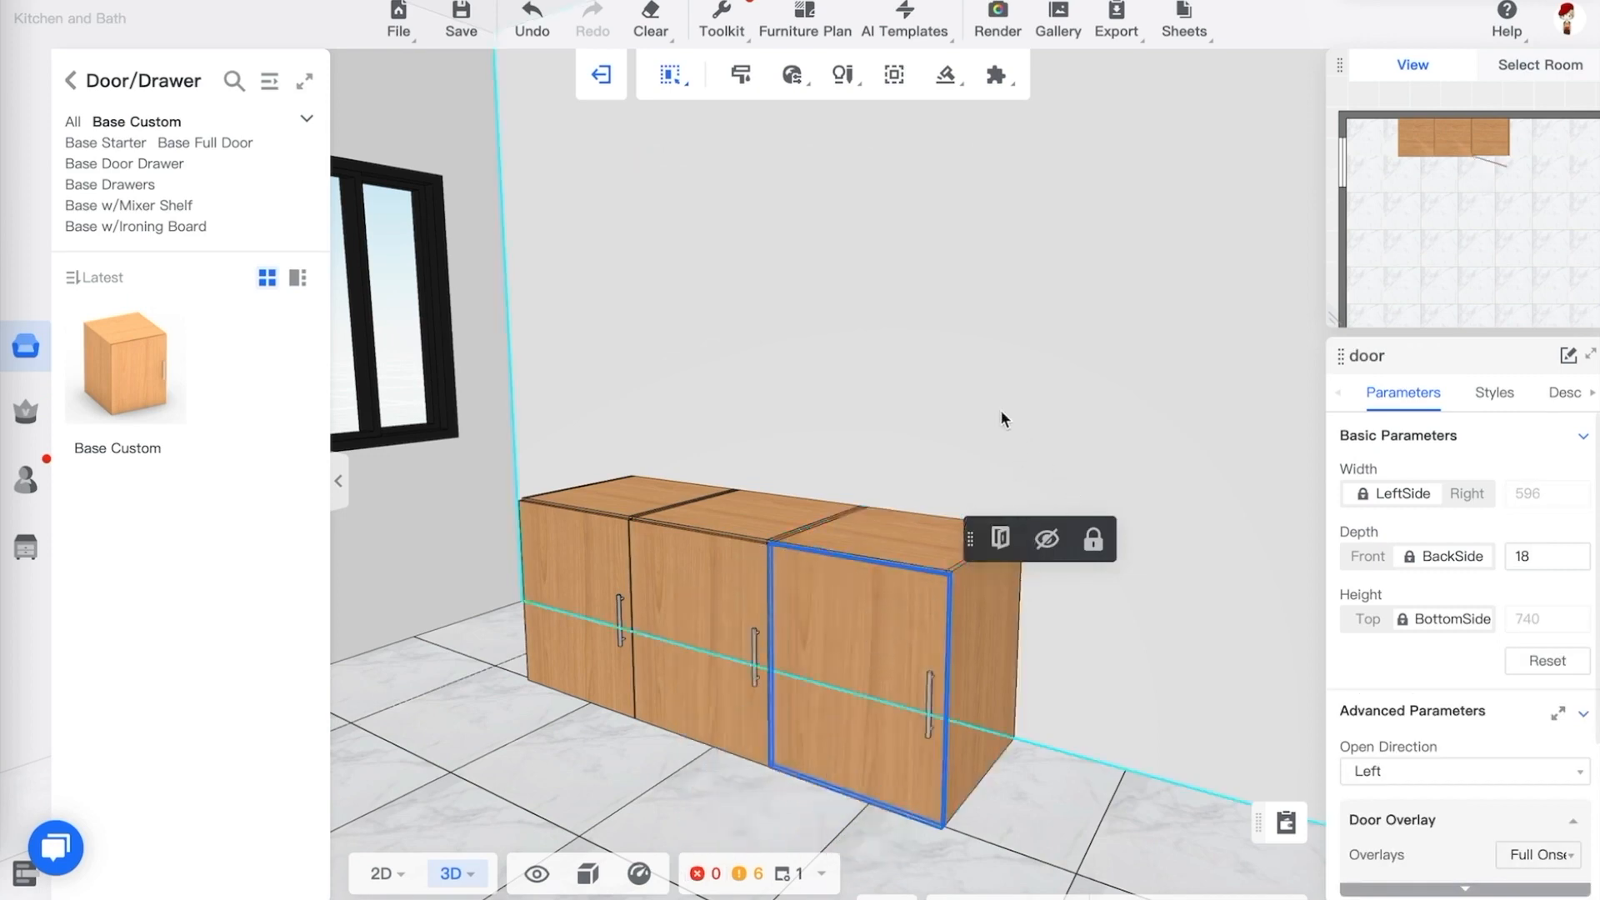
pyautogui.moveTo(669, 90)
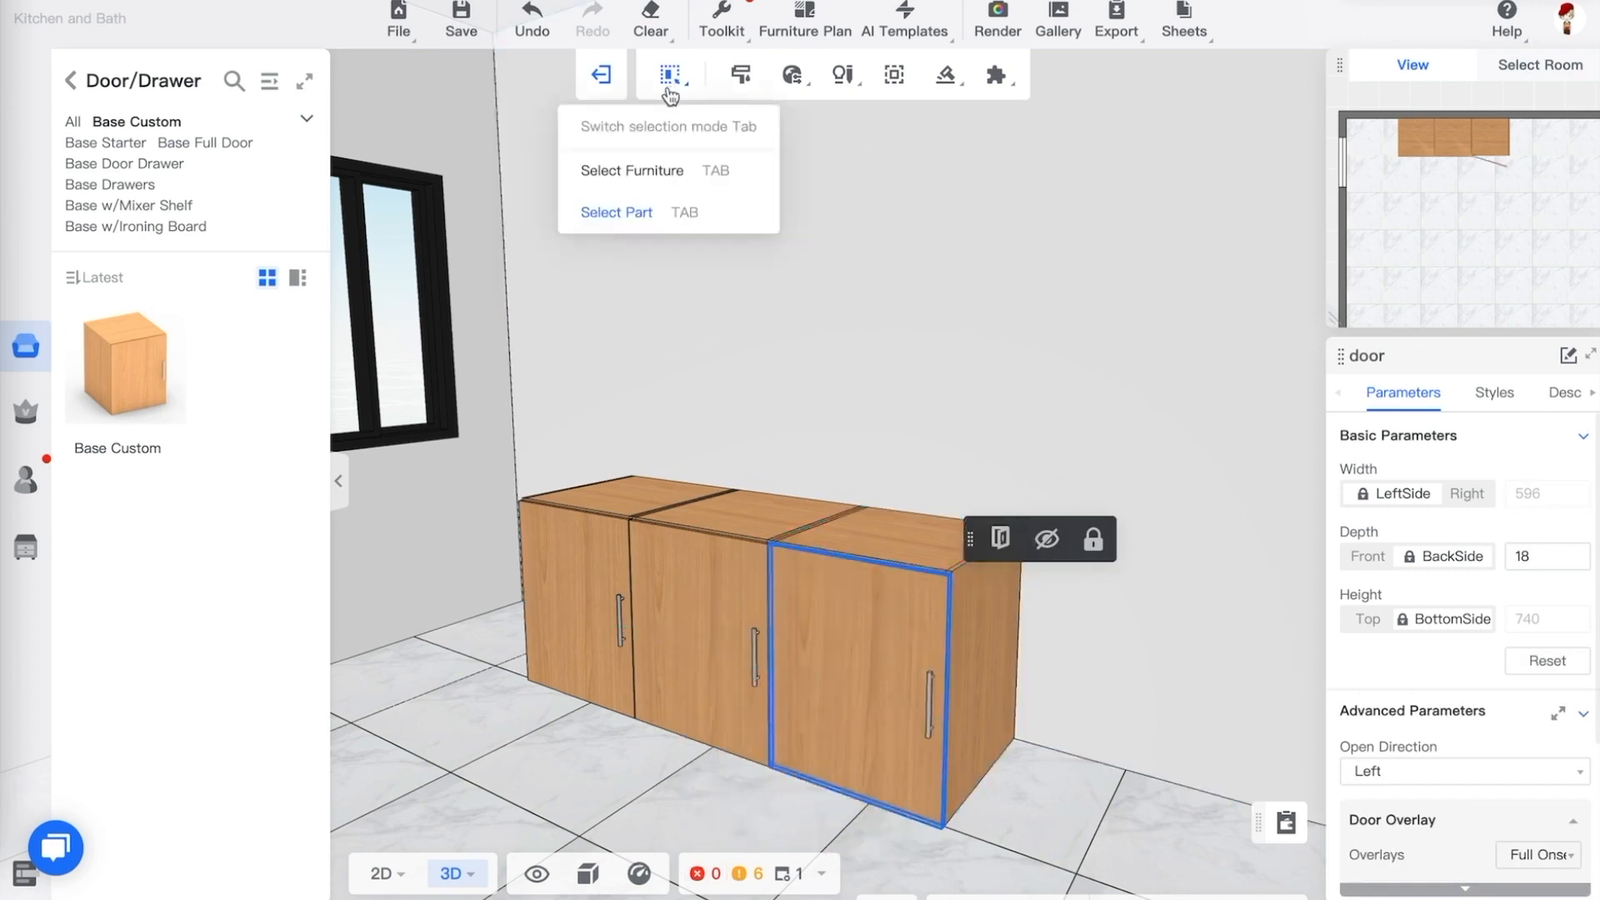
pyautogui.click(652, 170)
# Select the rightmost cabinet and set its width to 1200
pyautogui.moveTo(866, 431); pyautogui.dragTo(873, 458)
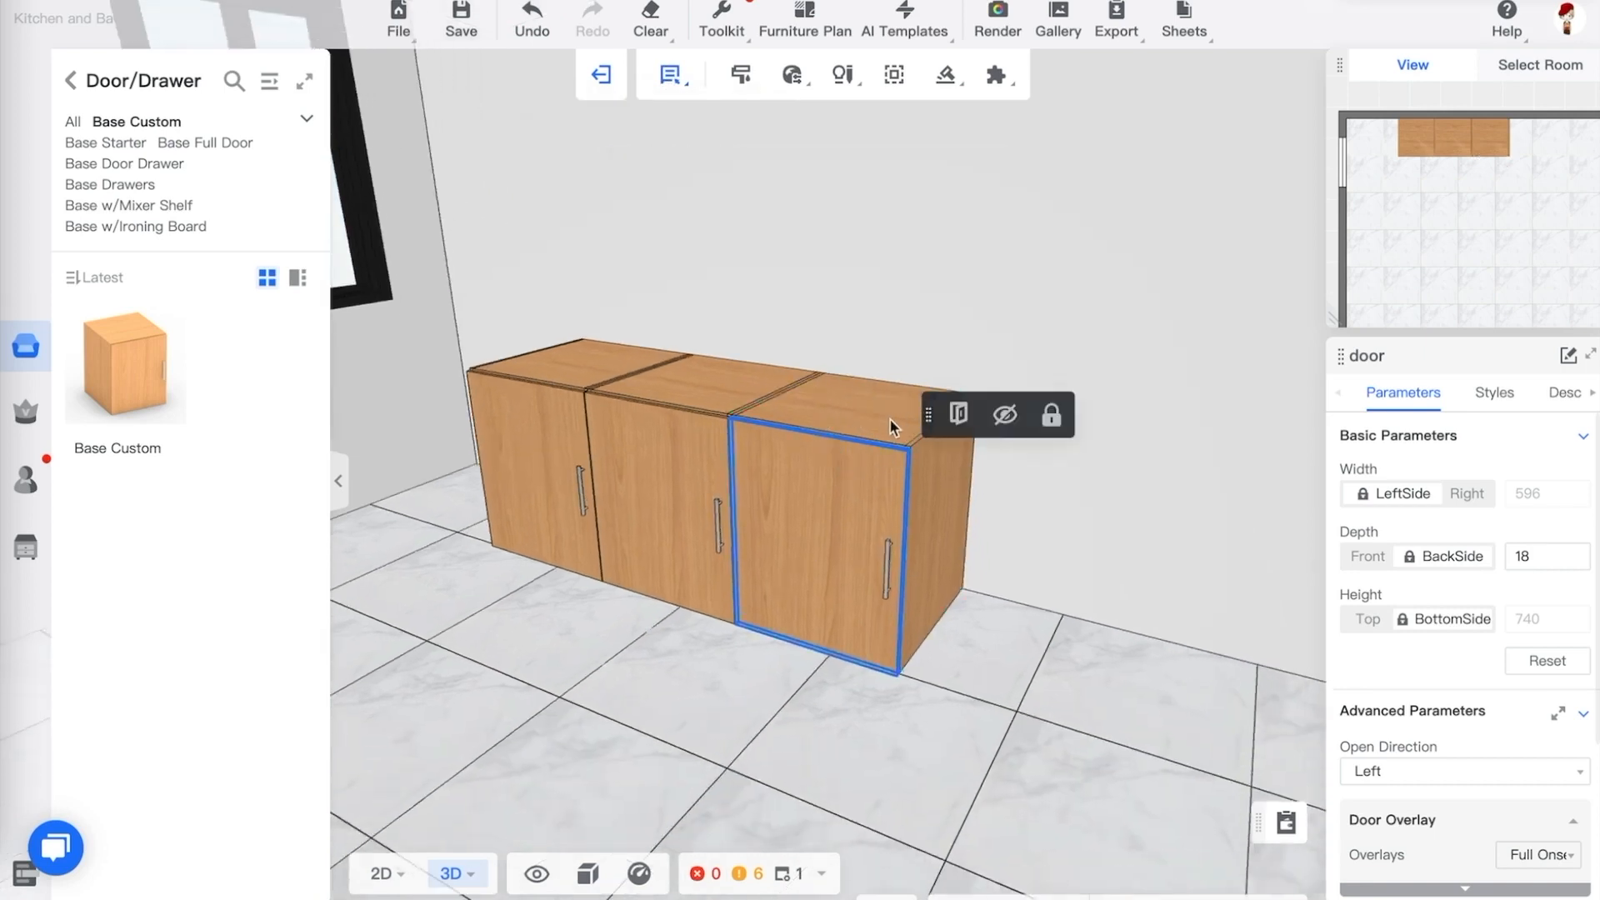
pyautogui.click(913, 477)
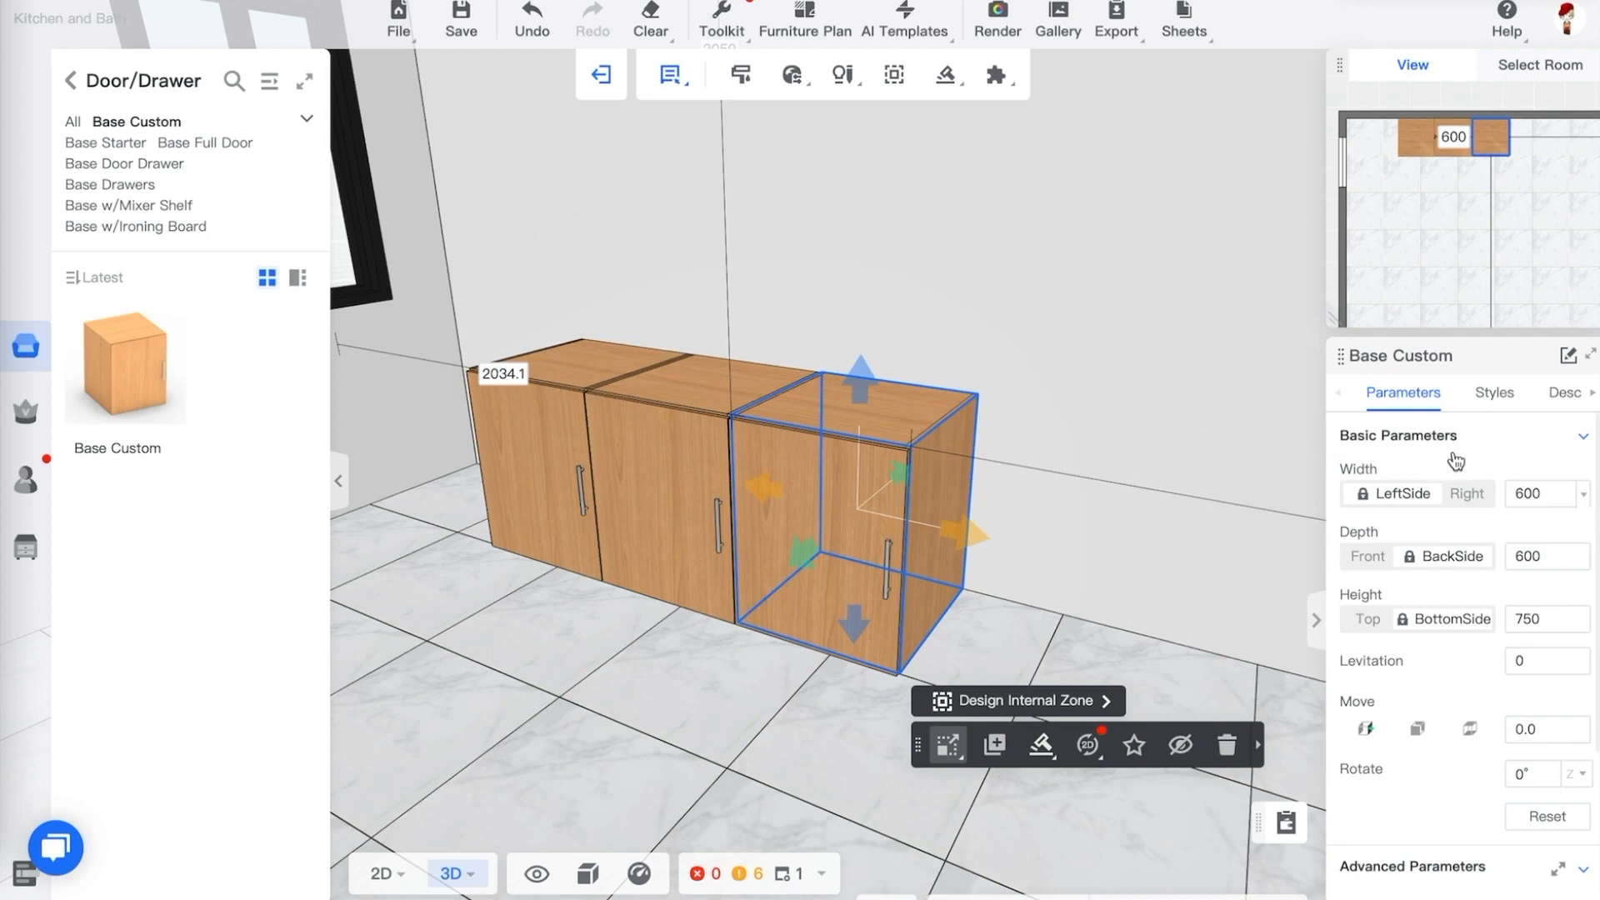
pyautogui.doubleClick(1537, 493)
pyautogui.write('1200')
pyautogui.press('Return')
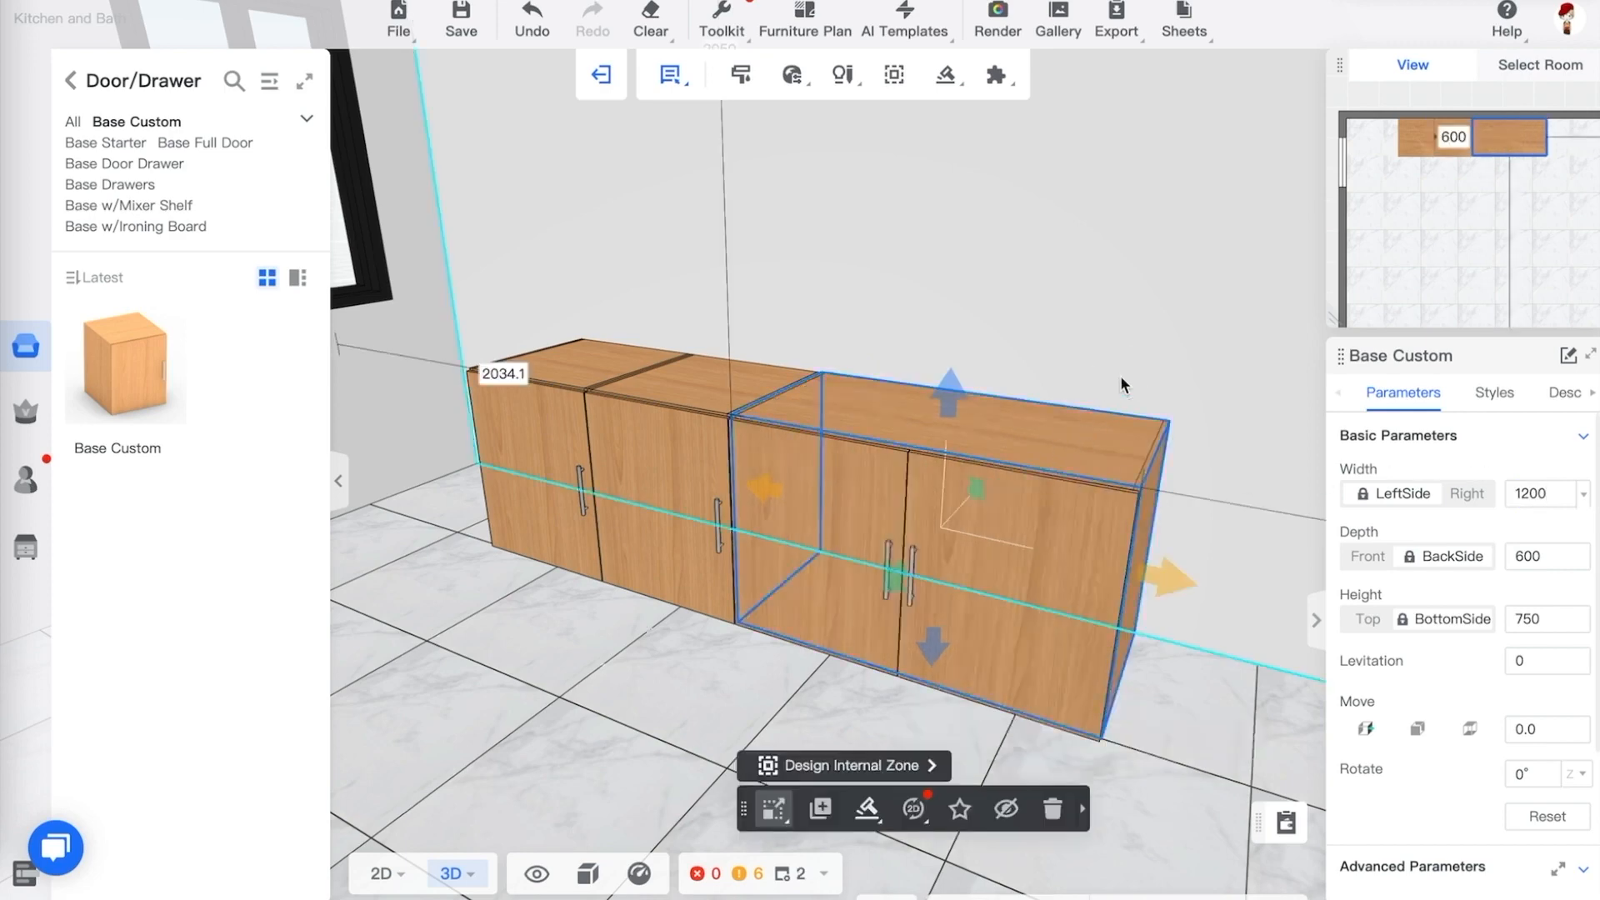
# Anchor the cabinet's right side and set its width to 600
pyautogui.click(1120, 377)
pyautogui.moveTo(913, 727); pyautogui.dragTo(951, 731)
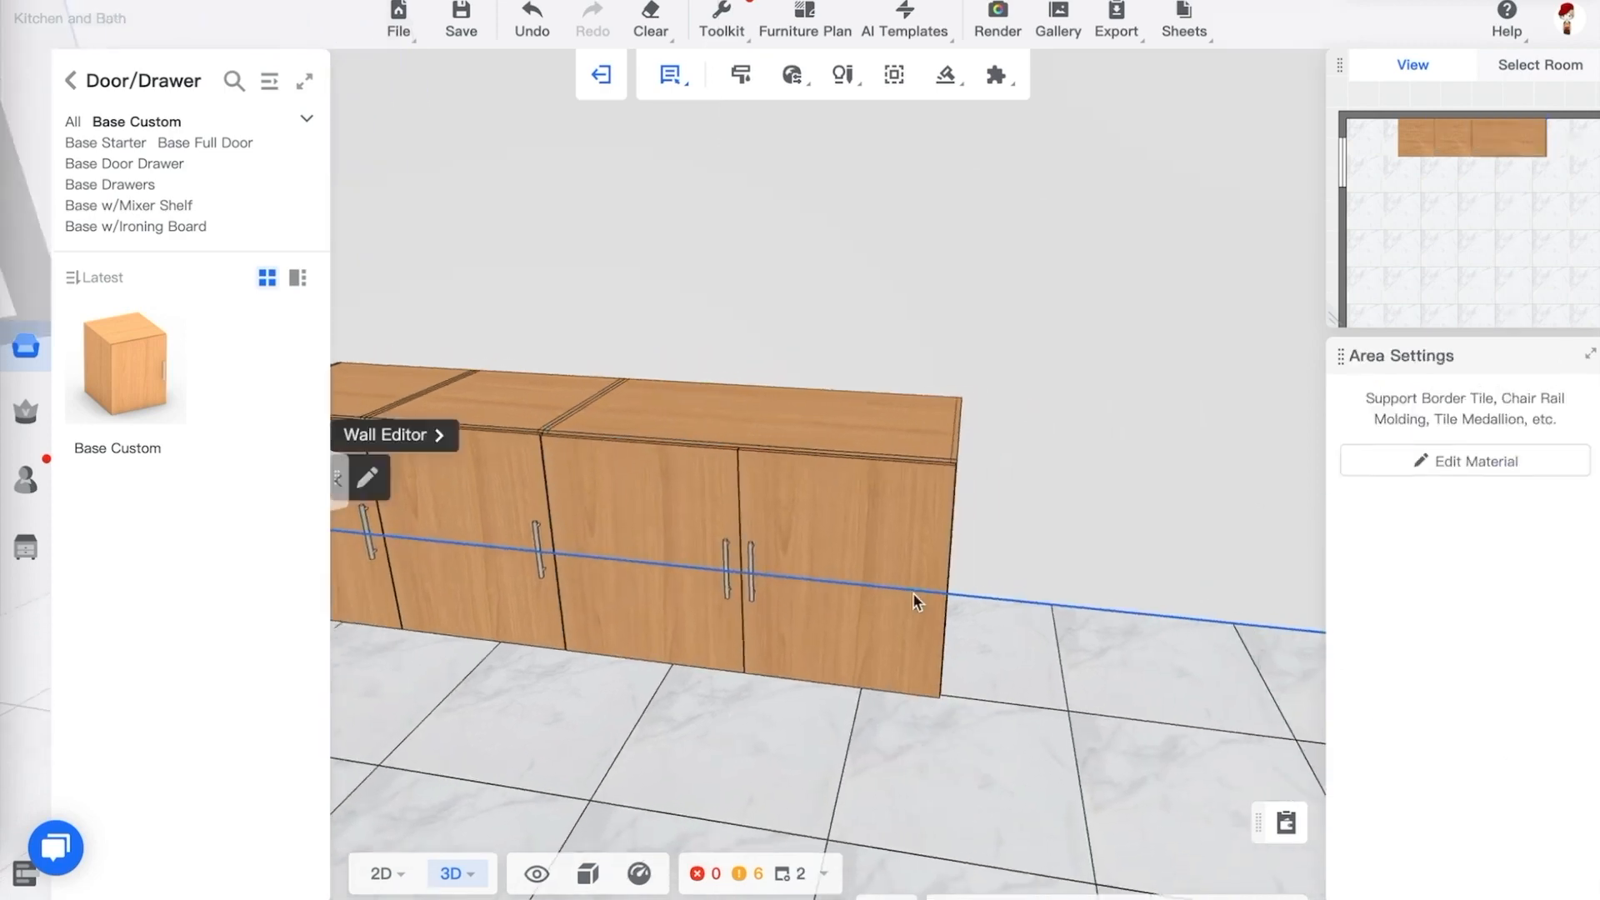
pyautogui.click(845, 447)
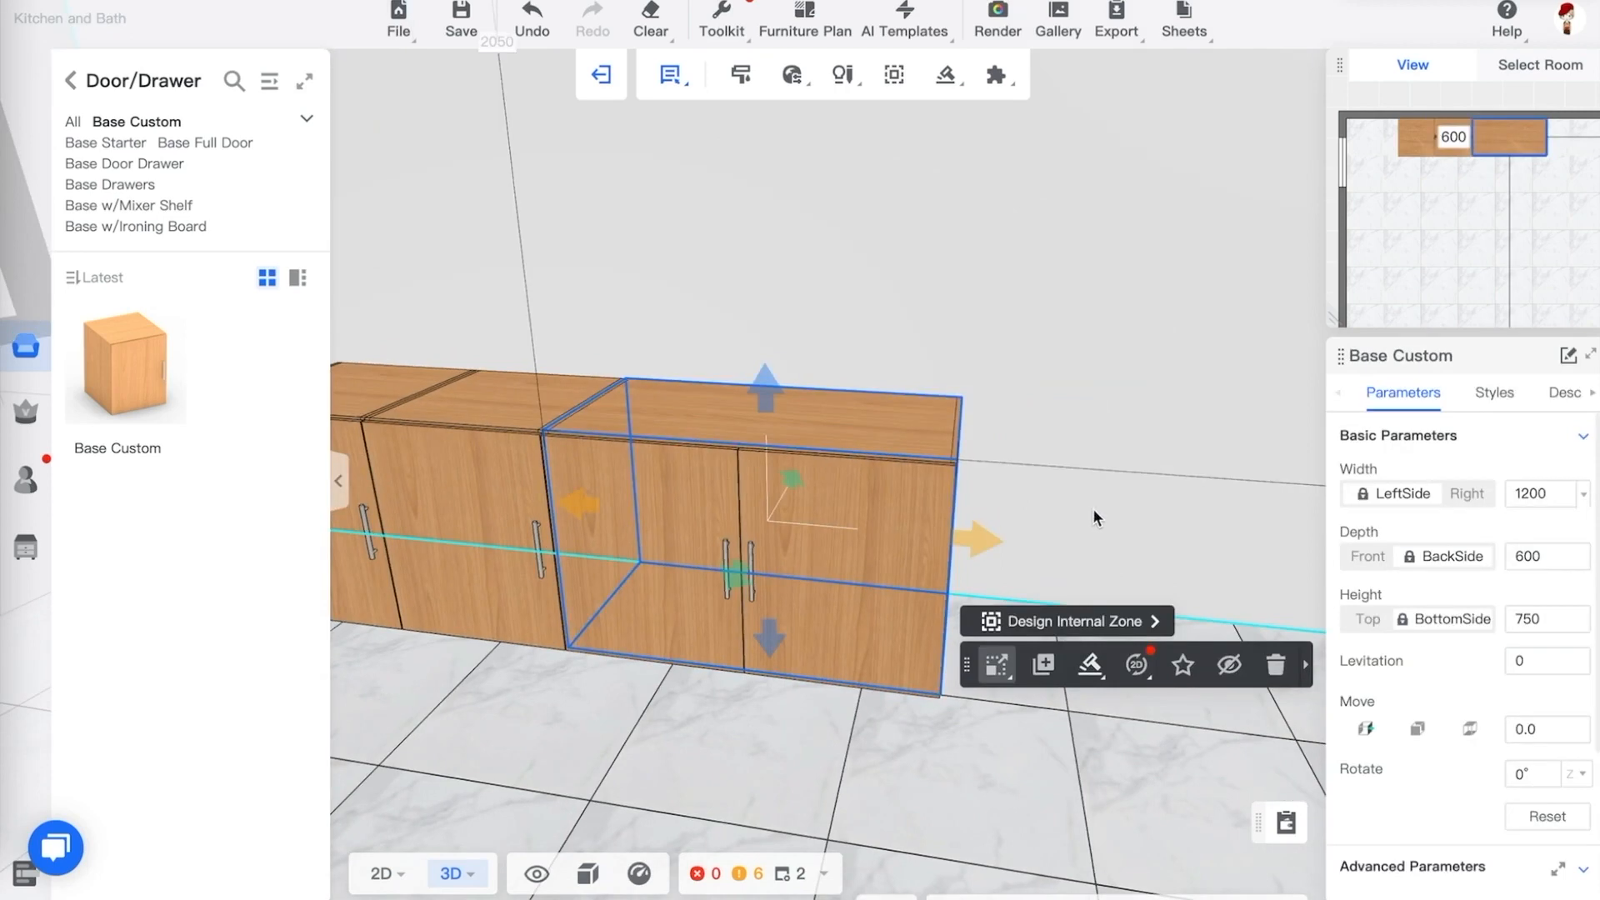
pyautogui.moveTo(1093, 512); pyautogui.dragTo(1082, 520)
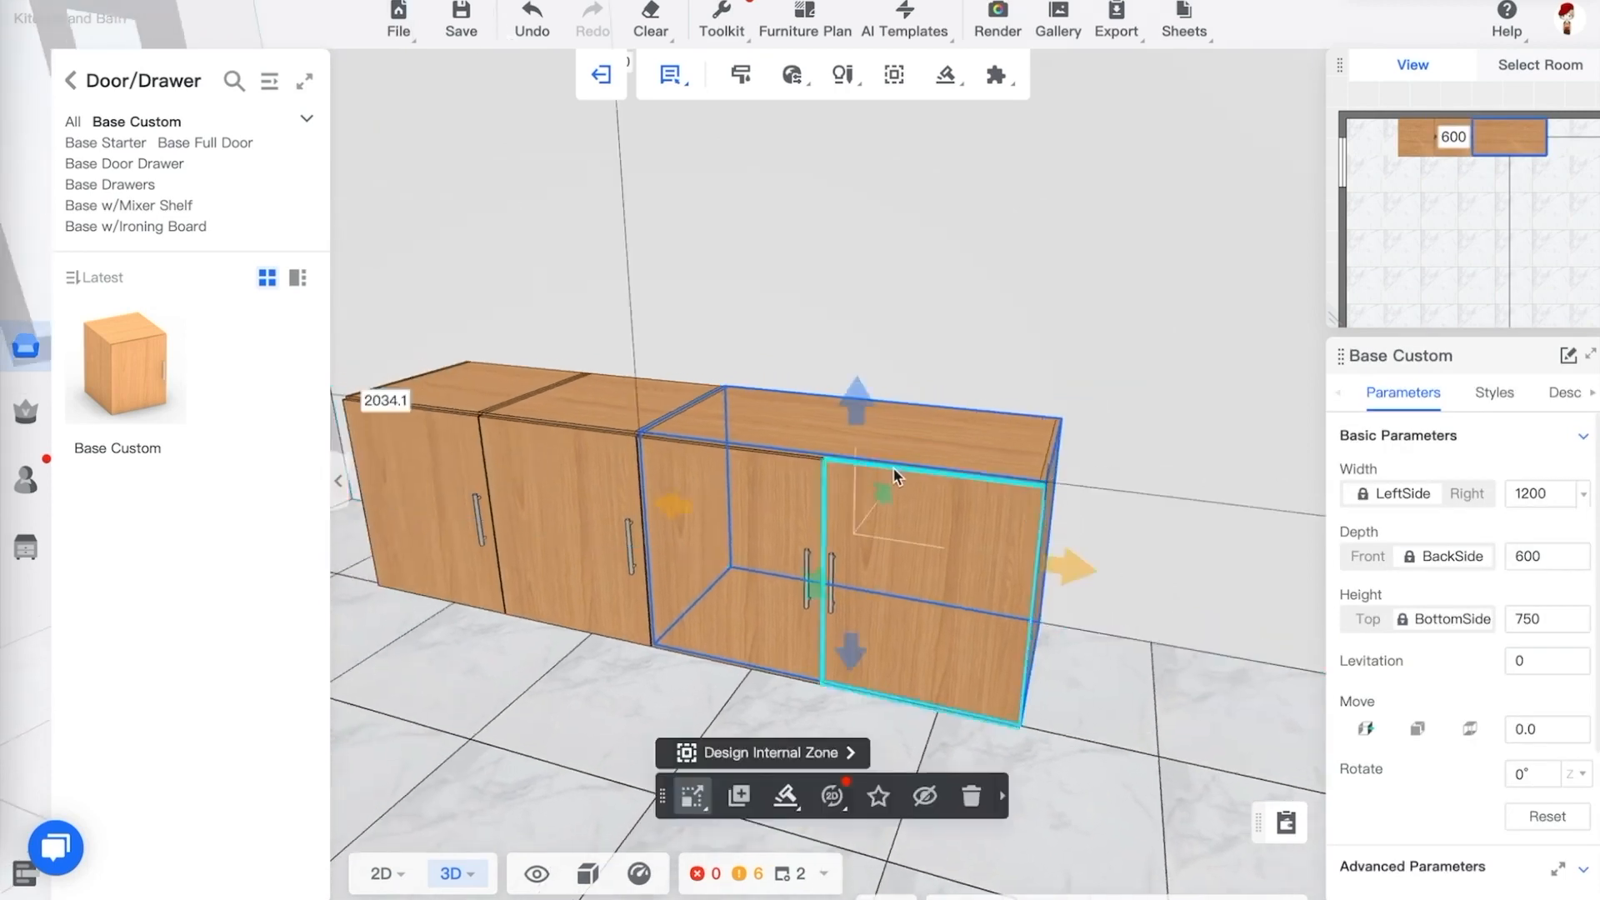
pyautogui.click(1467, 493)
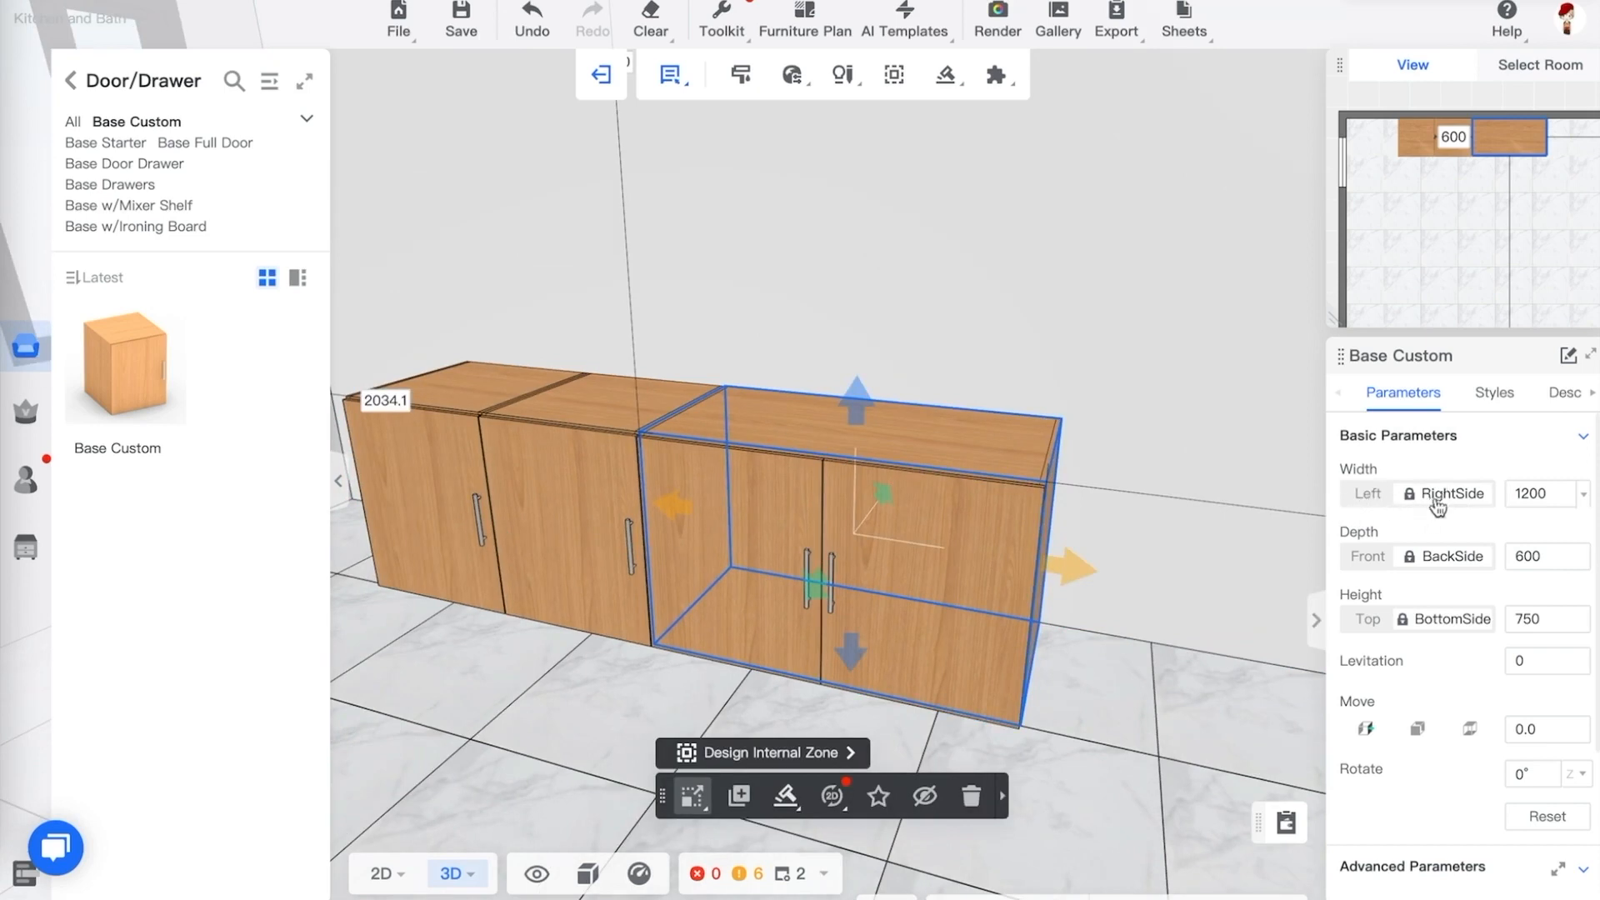
pyautogui.click(1528, 491)
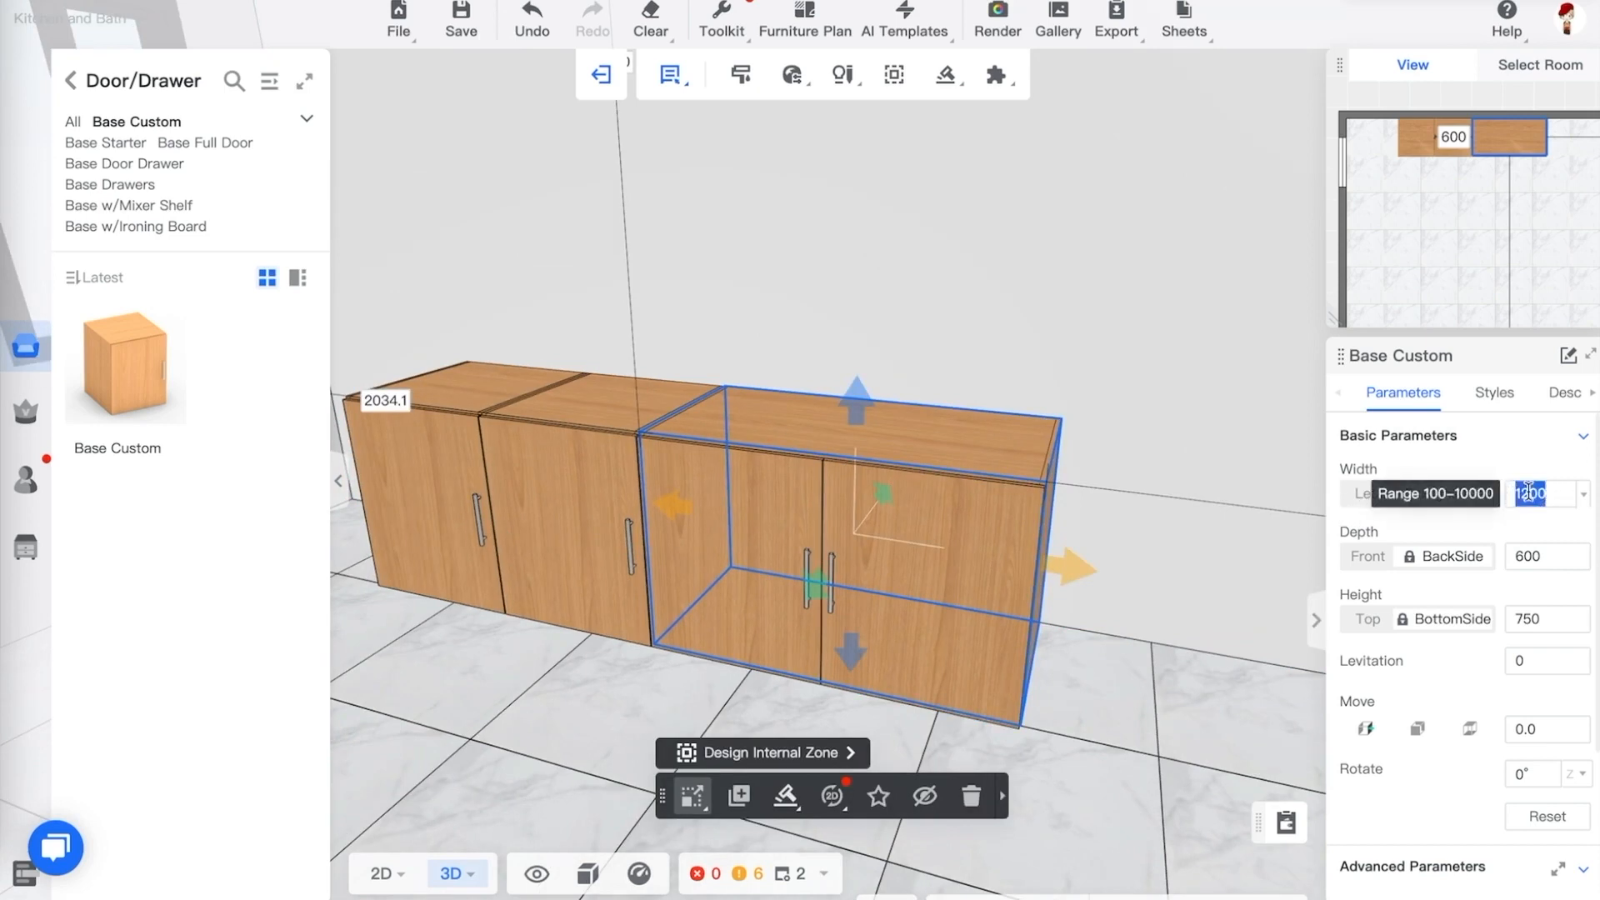
pyautogui.write('600')
pyautogui.press('Return')
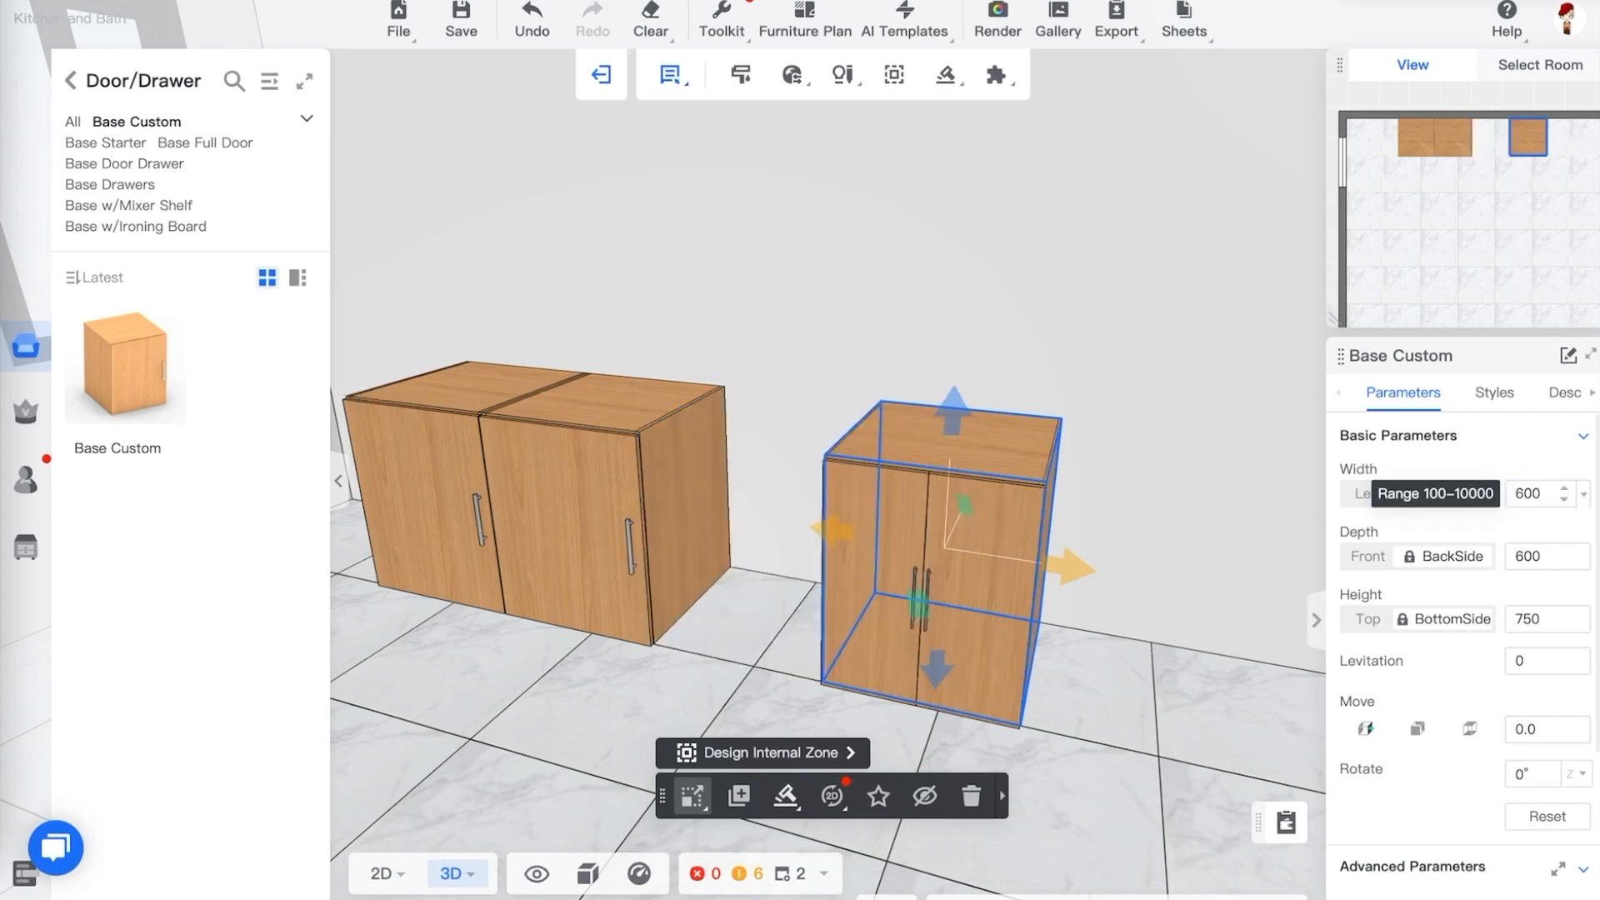
# Set the detached cabinet's position to On Object and move it against the other cabinets
pyautogui.click(1087, 555)
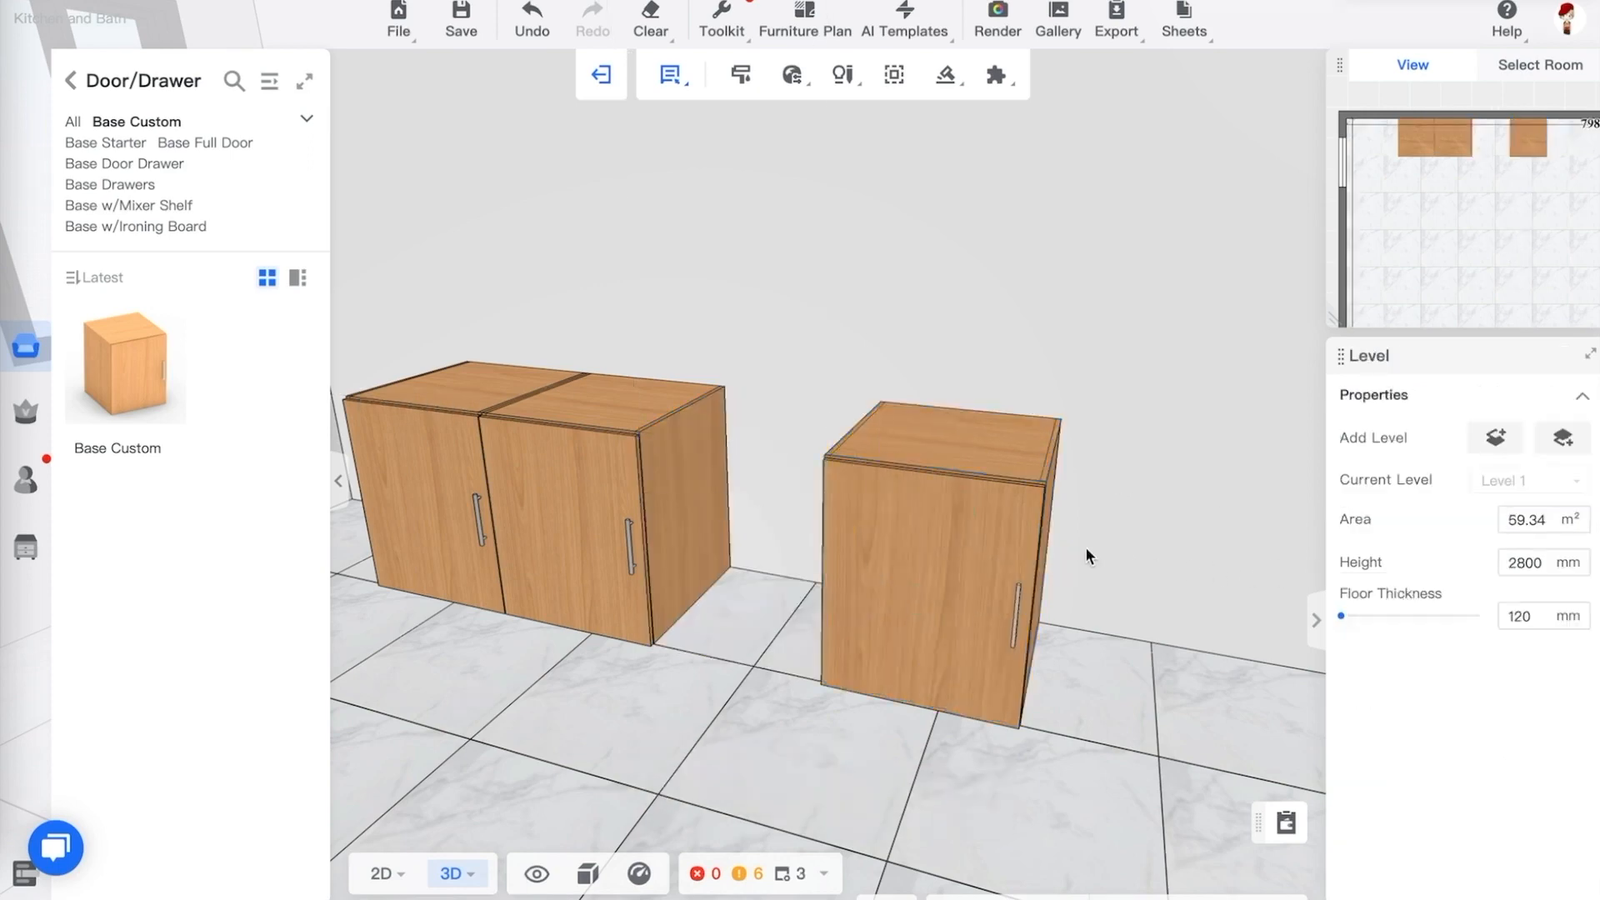
pyautogui.click(1052, 495)
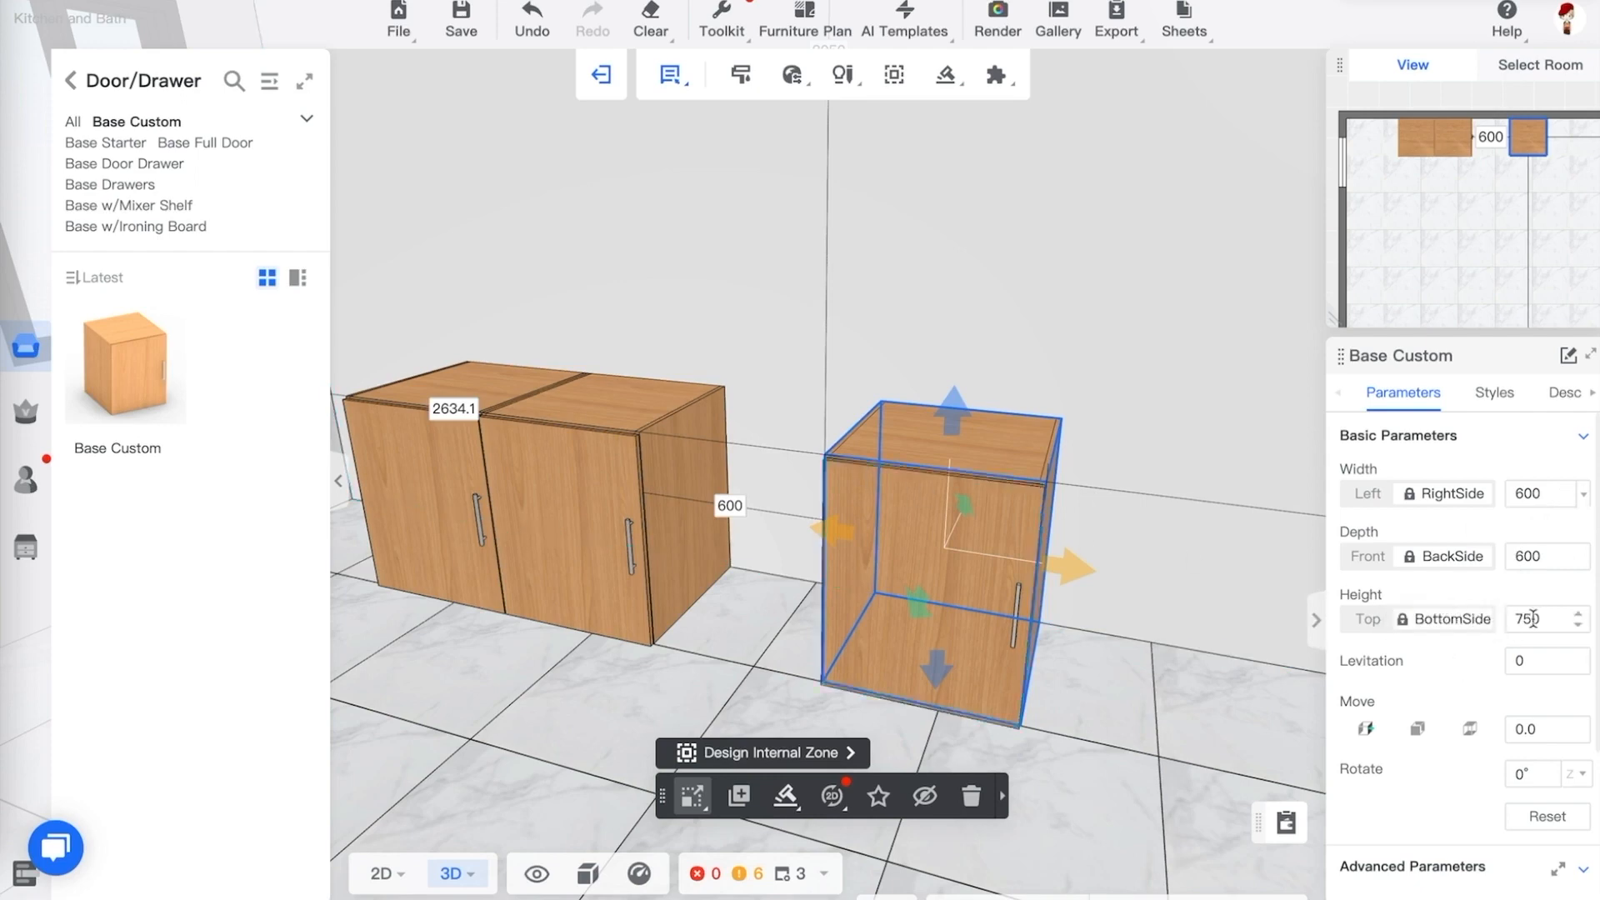
pyautogui.scroll(-3, 1433, 698)
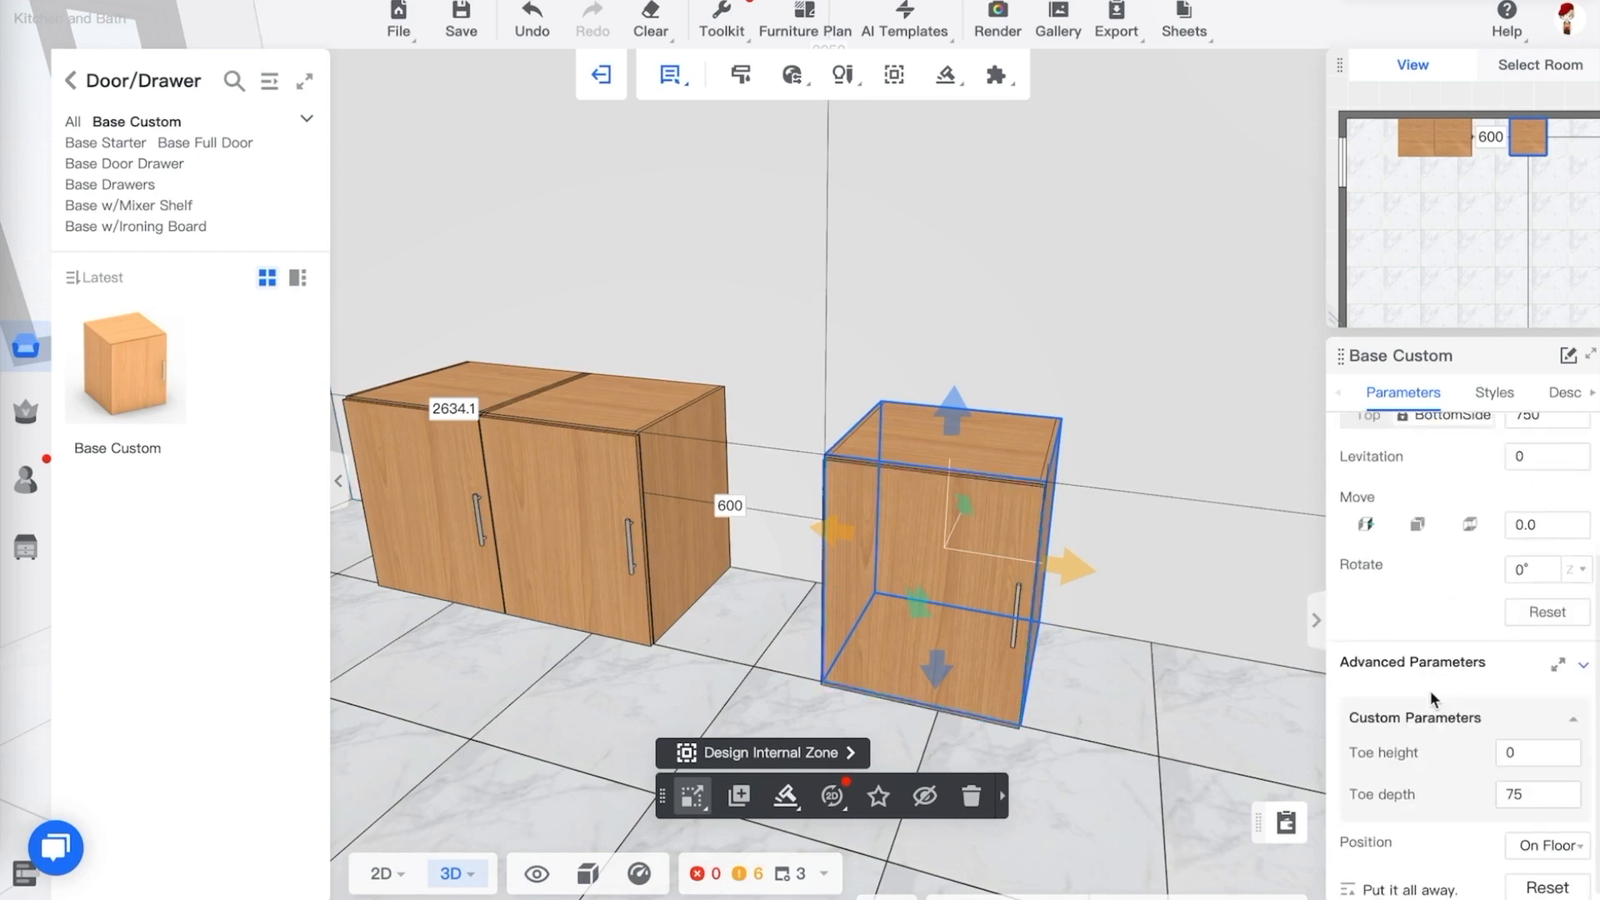
pyautogui.scroll(-1, 1430, 690)
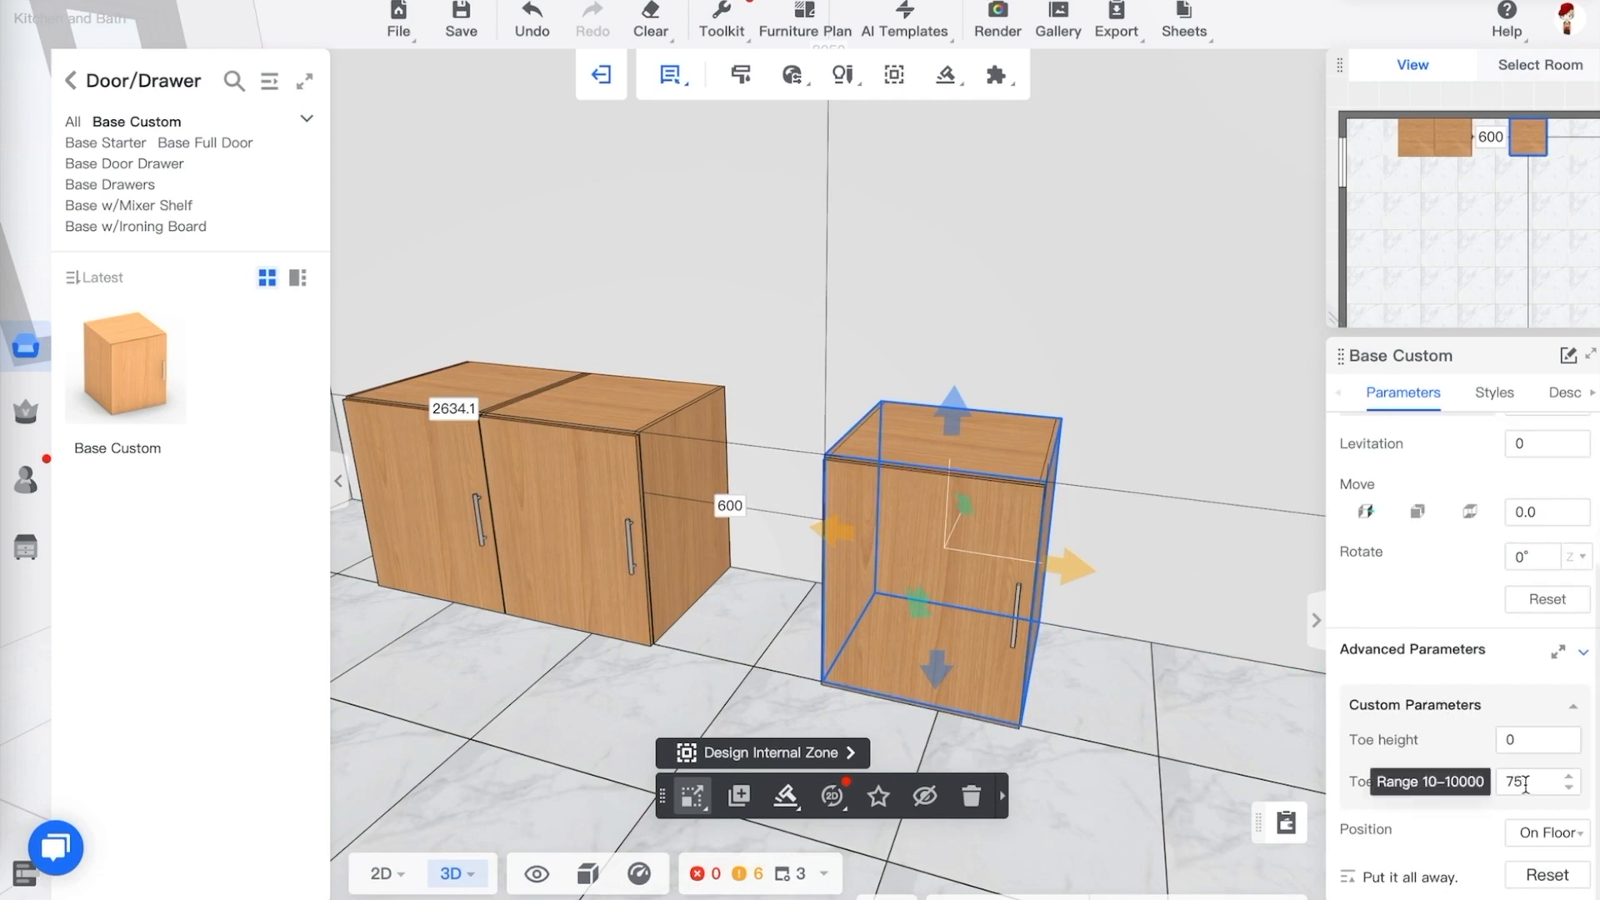
pyautogui.click(1552, 833)
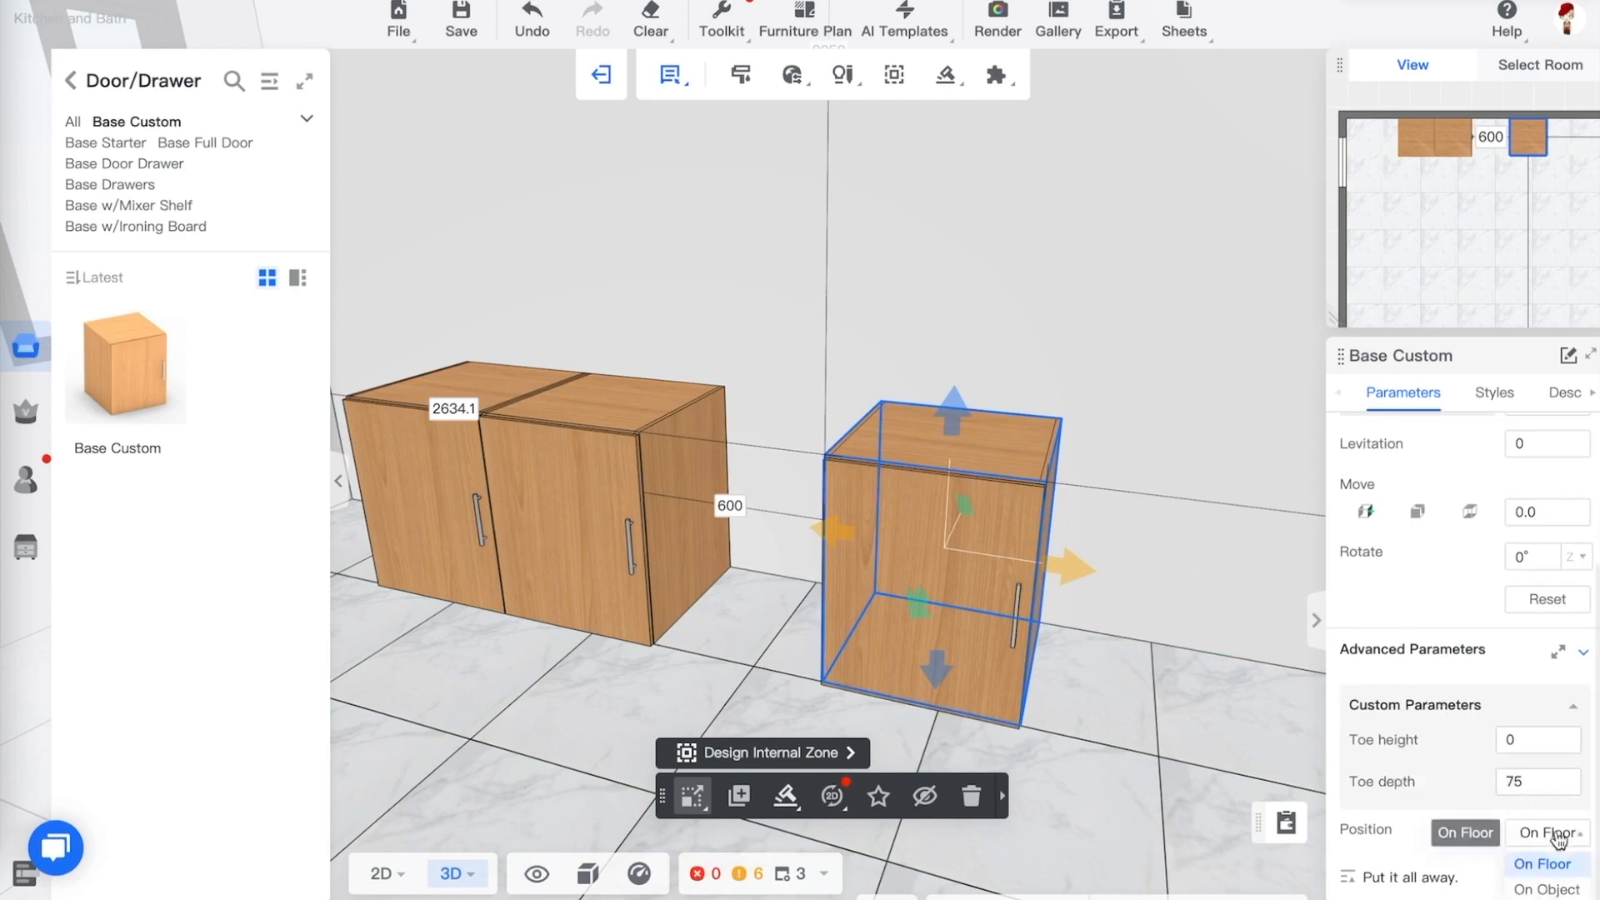
pyautogui.click(1548, 889)
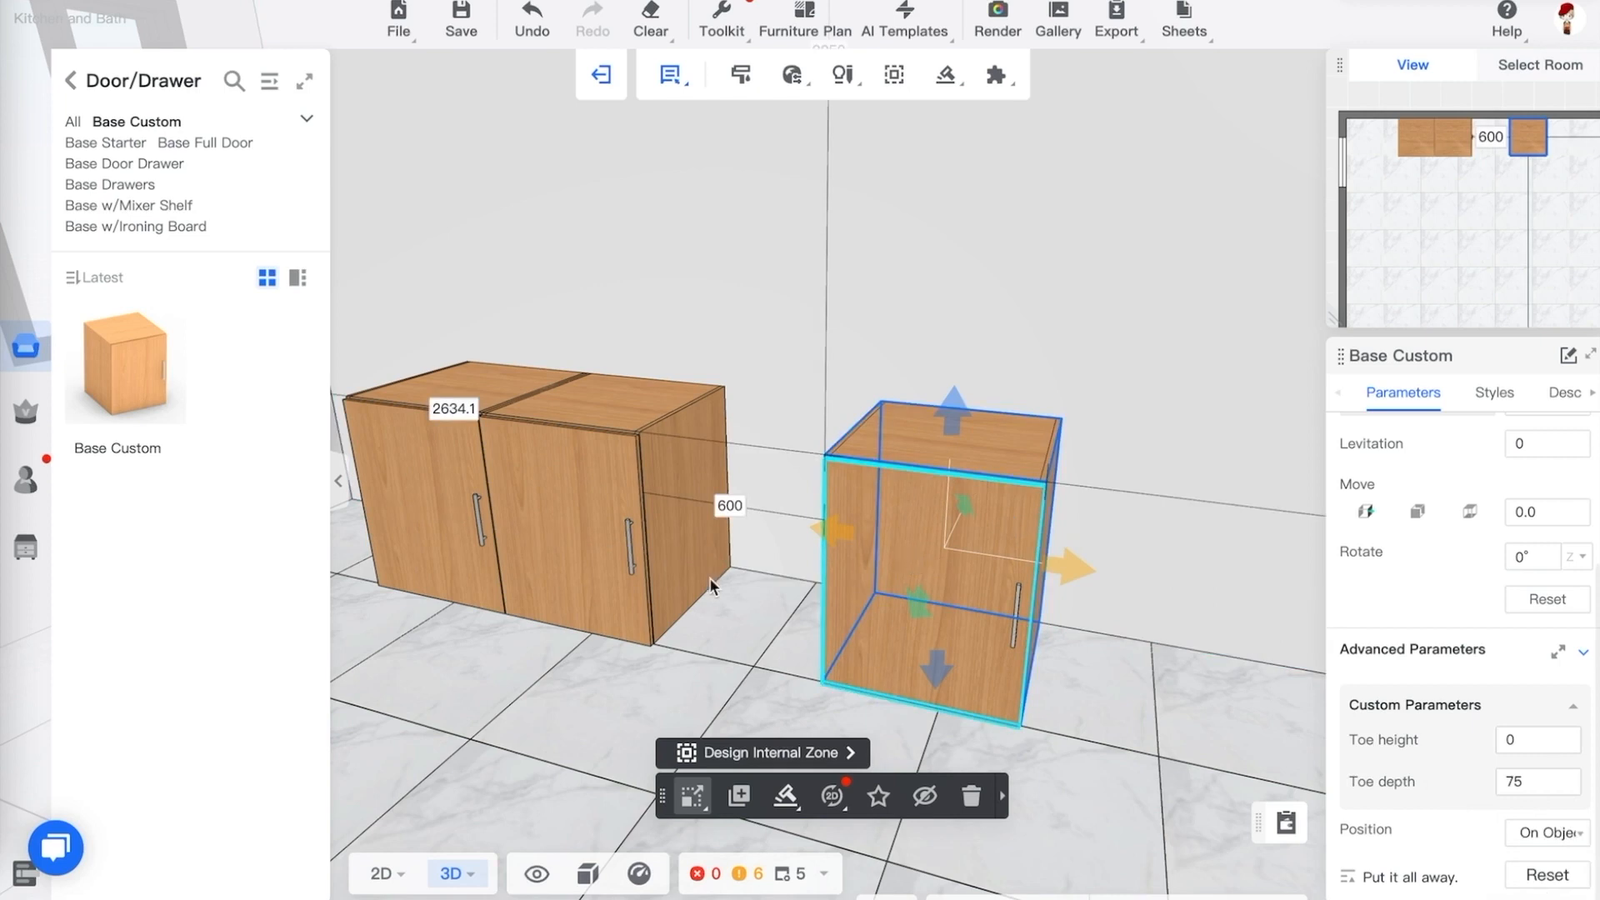
pyautogui.moveTo(906, 533); pyautogui.dragTo(821, 496)
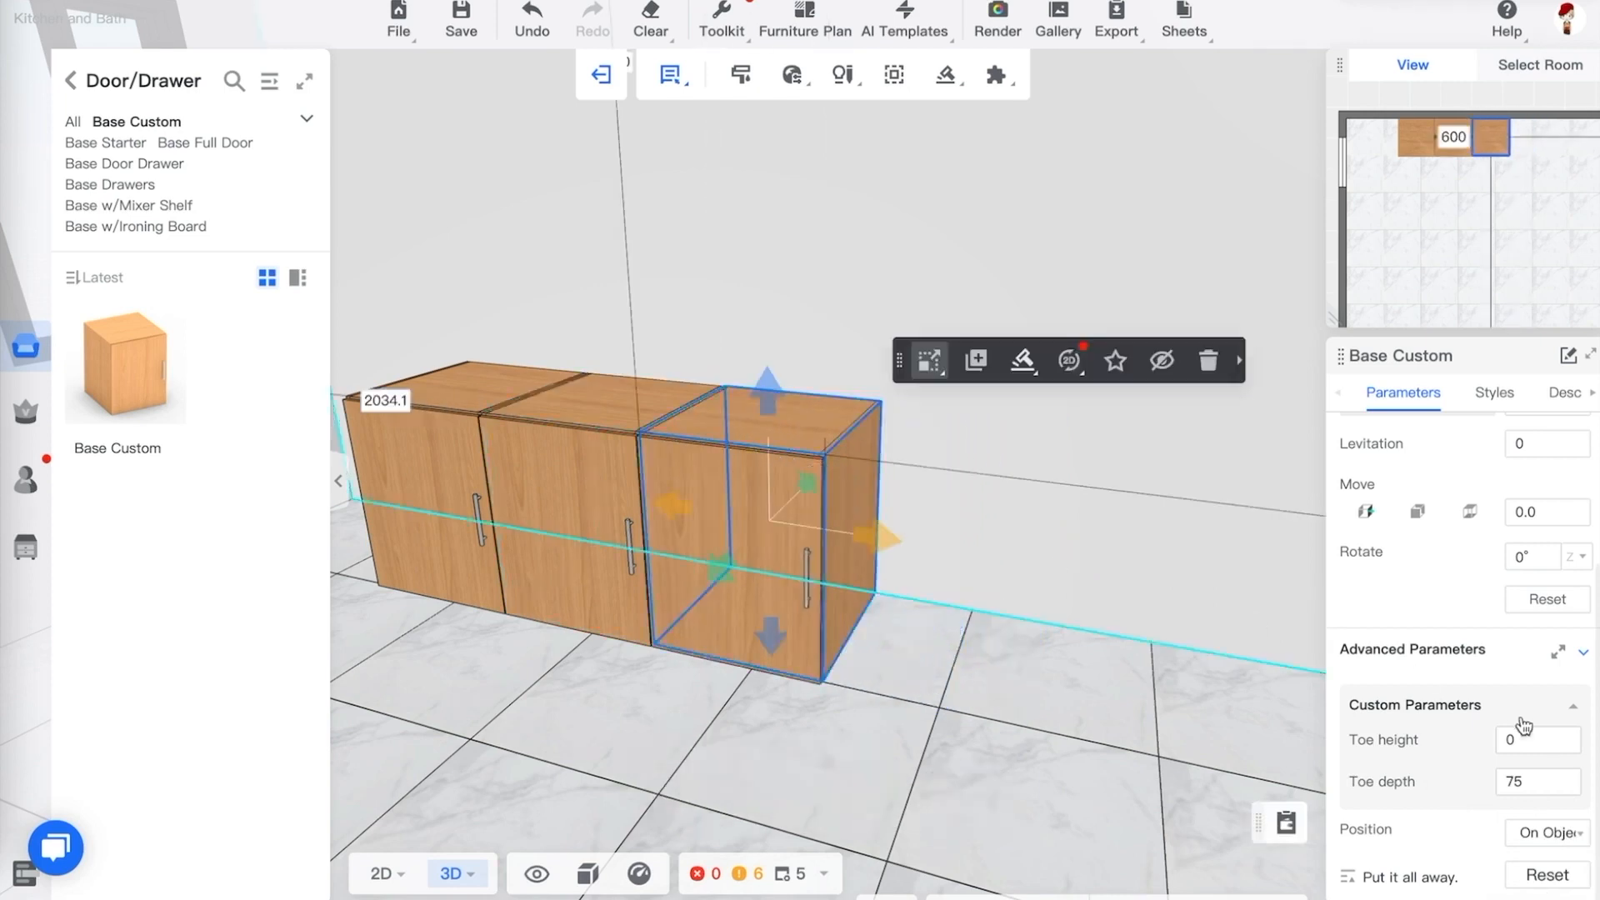
# Set the cabinet's position to On Floor
pyautogui.click(1557, 829)
pyautogui.click(1526, 867)
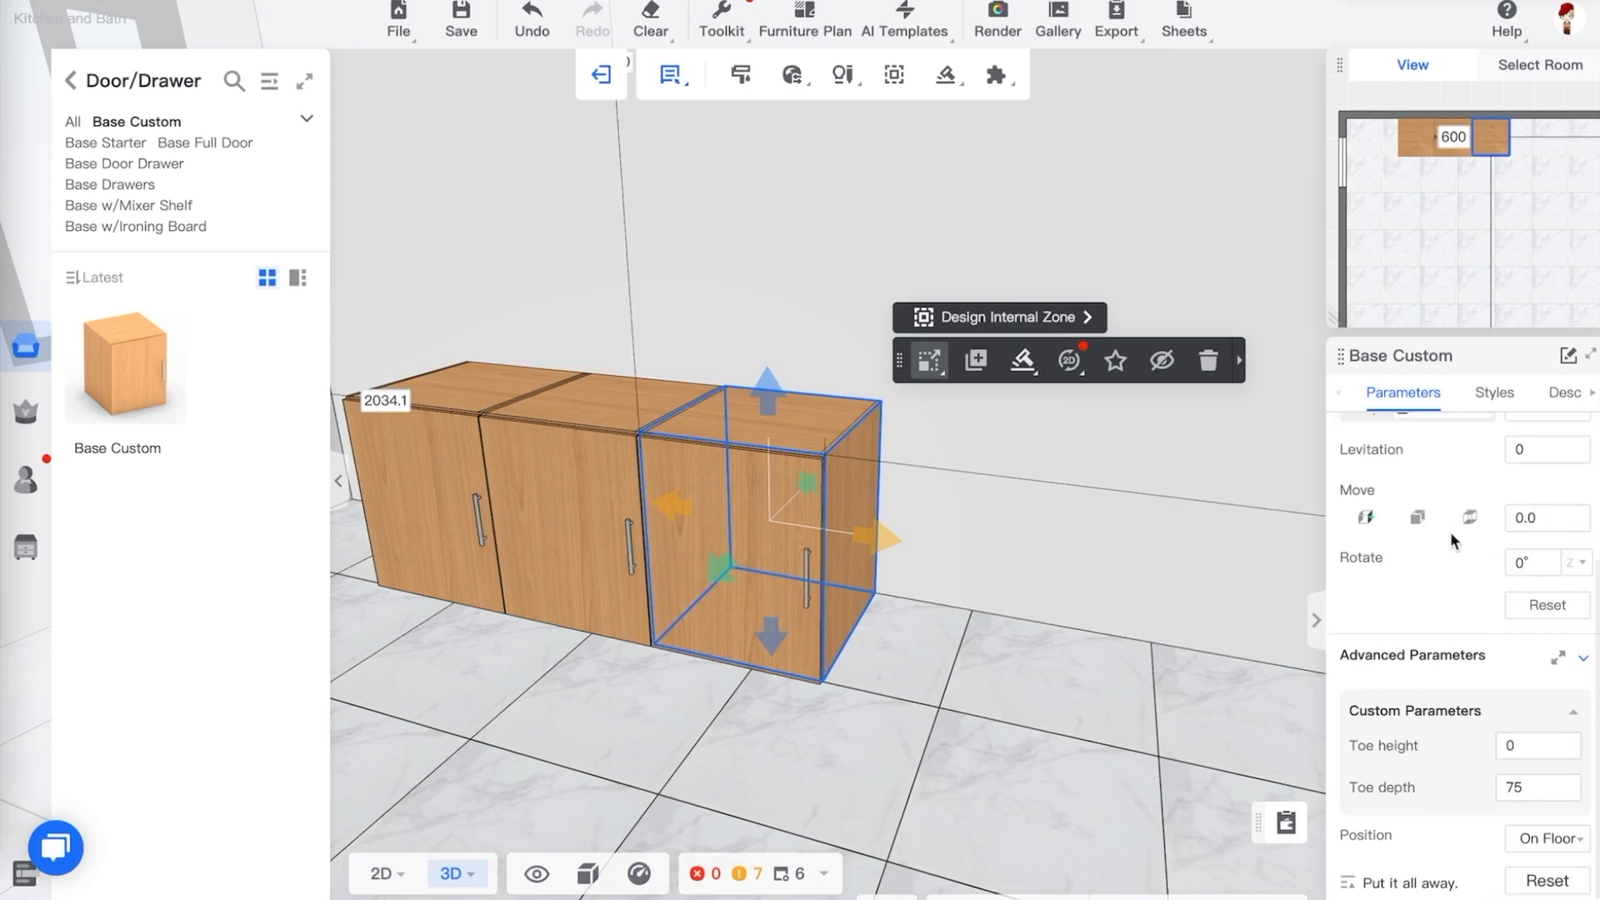
# Set the cabinet's levitation to 100
pyautogui.scroll(2, 1451, 532)
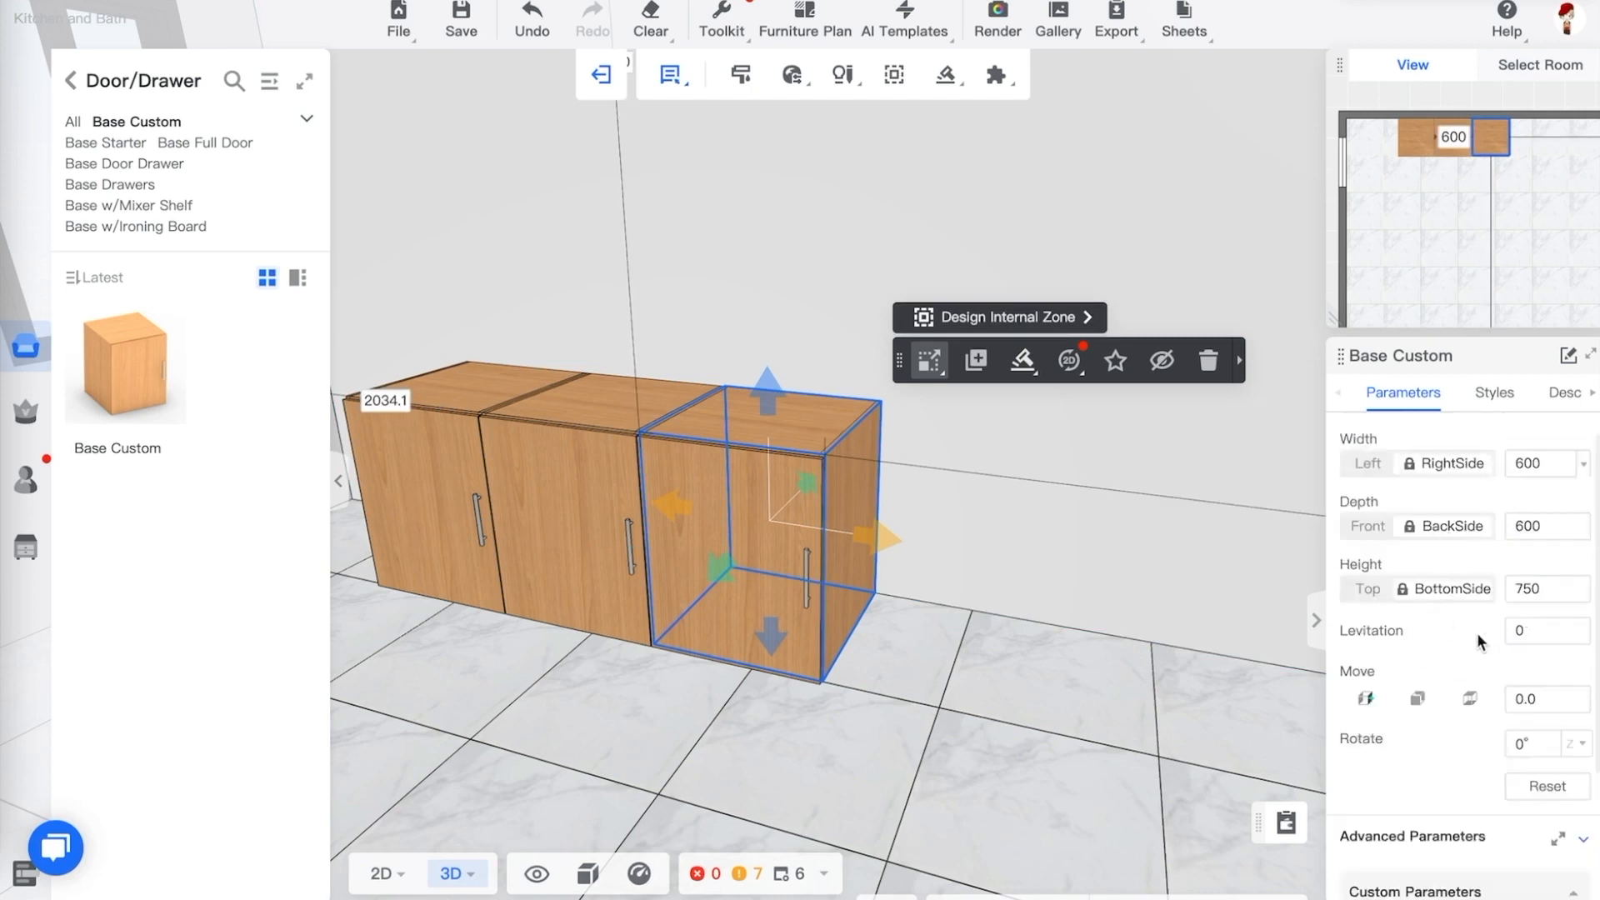
pyautogui.doubleClick(1531, 635)
pyautogui.write('100')
pyautogui.press('Return')
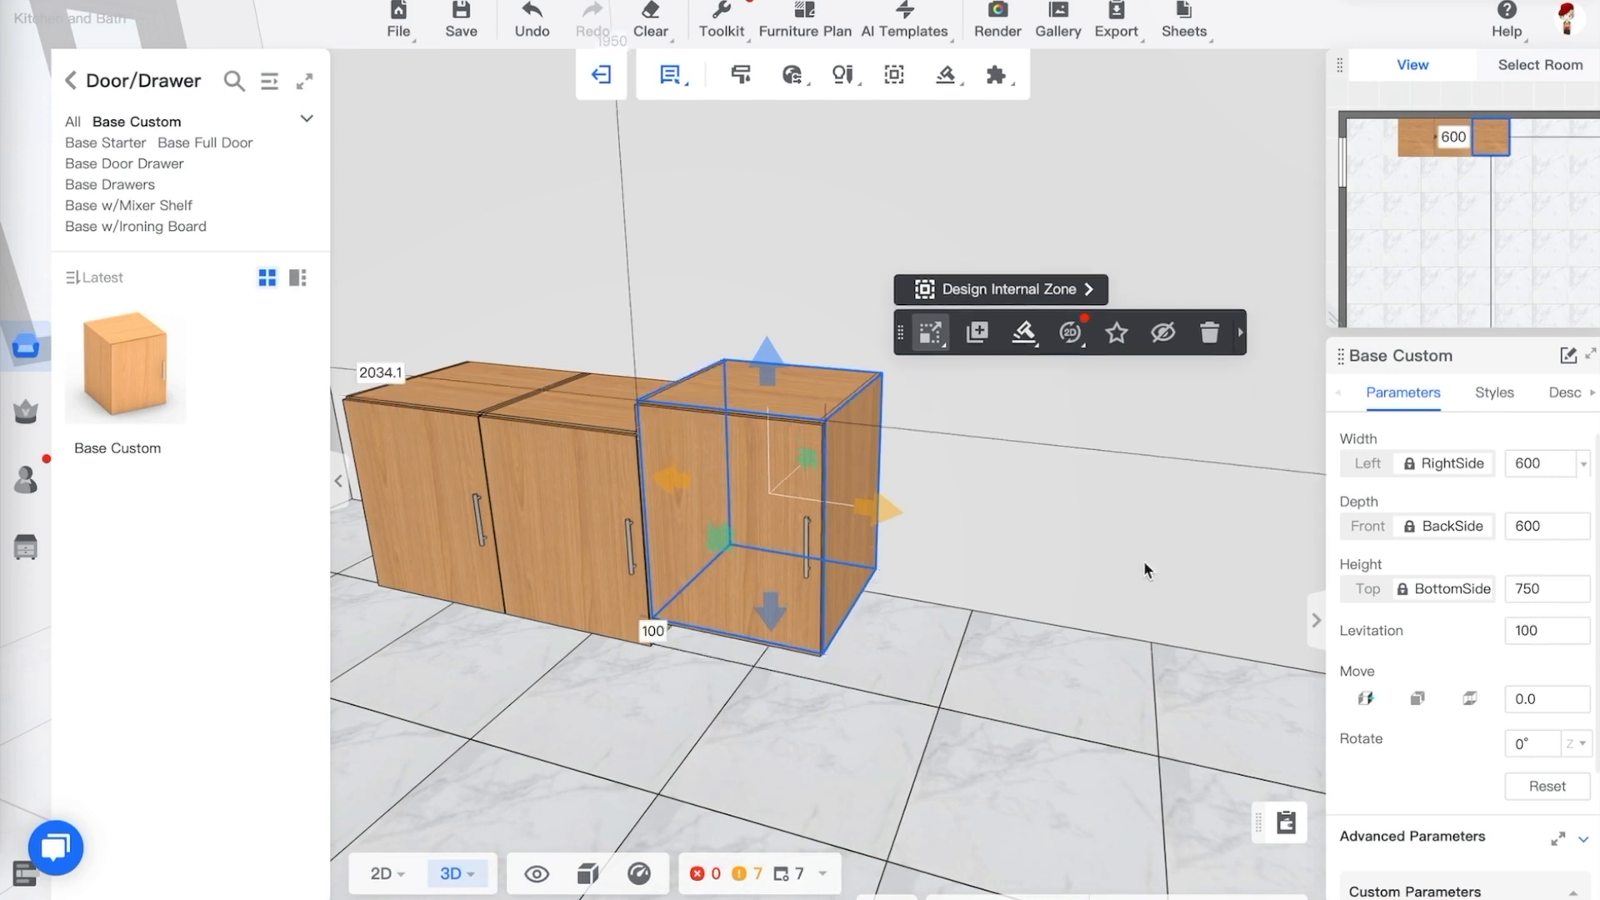
# Reselect the rightmost cabinet and set its levitation to 0
pyautogui.click(903, 723)
pyautogui.moveTo(903, 724); pyautogui.dragTo(916, 664)
pyautogui.click(917, 630)
pyautogui.moveTo(1072, 667); pyautogui.dragTo(1069, 697)
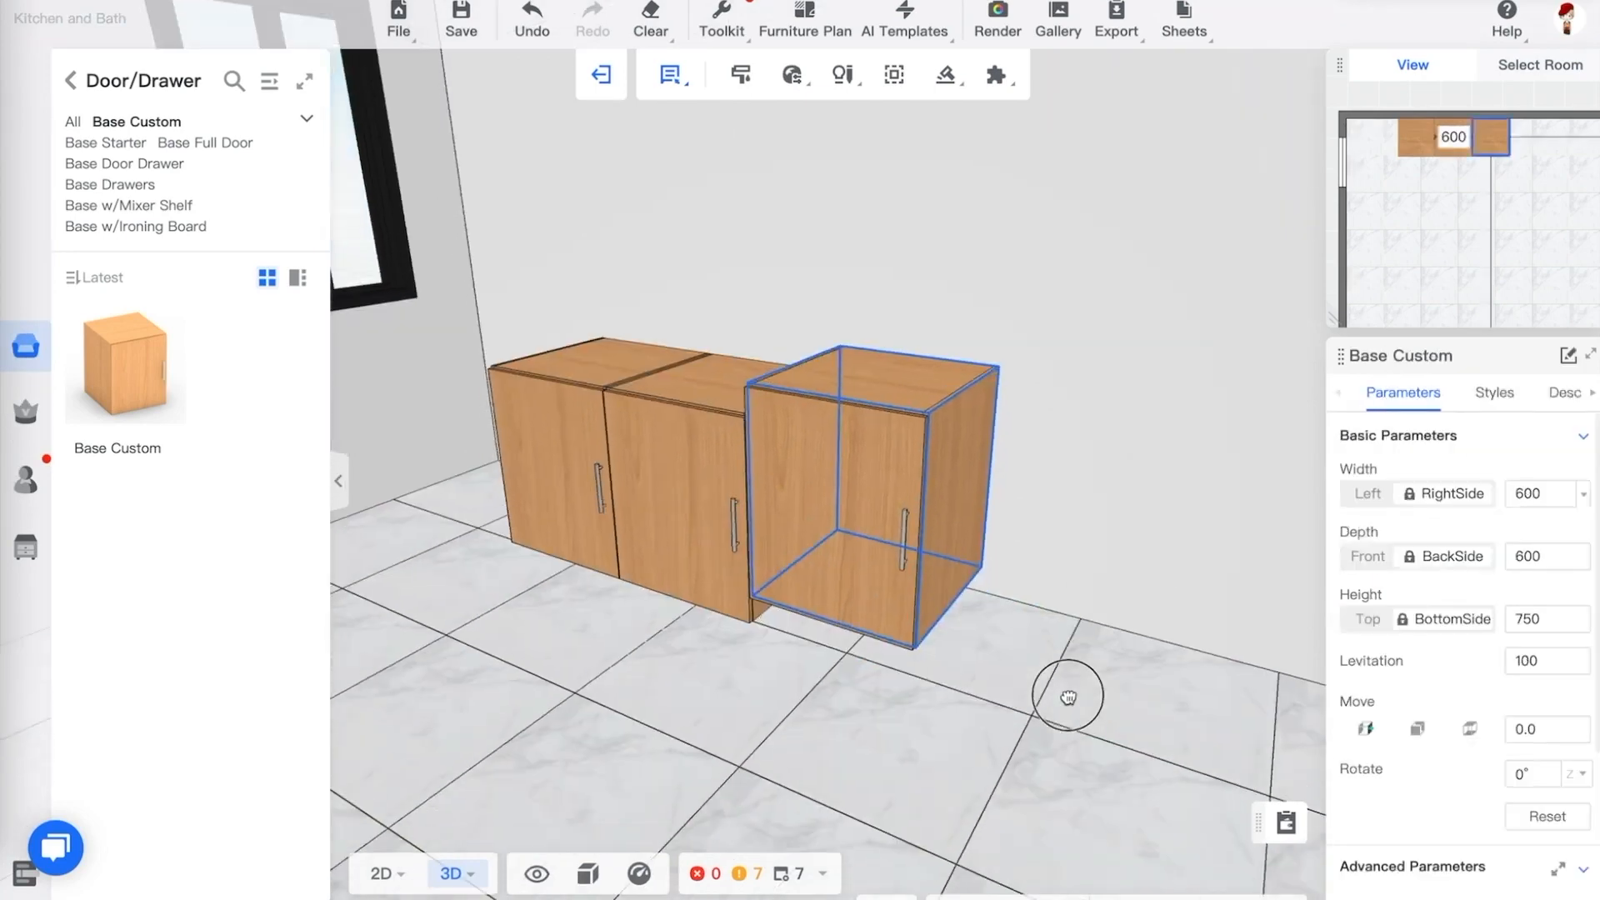
pyautogui.click(861, 714)
pyautogui.moveTo(861, 714); pyautogui.dragTo(895, 718)
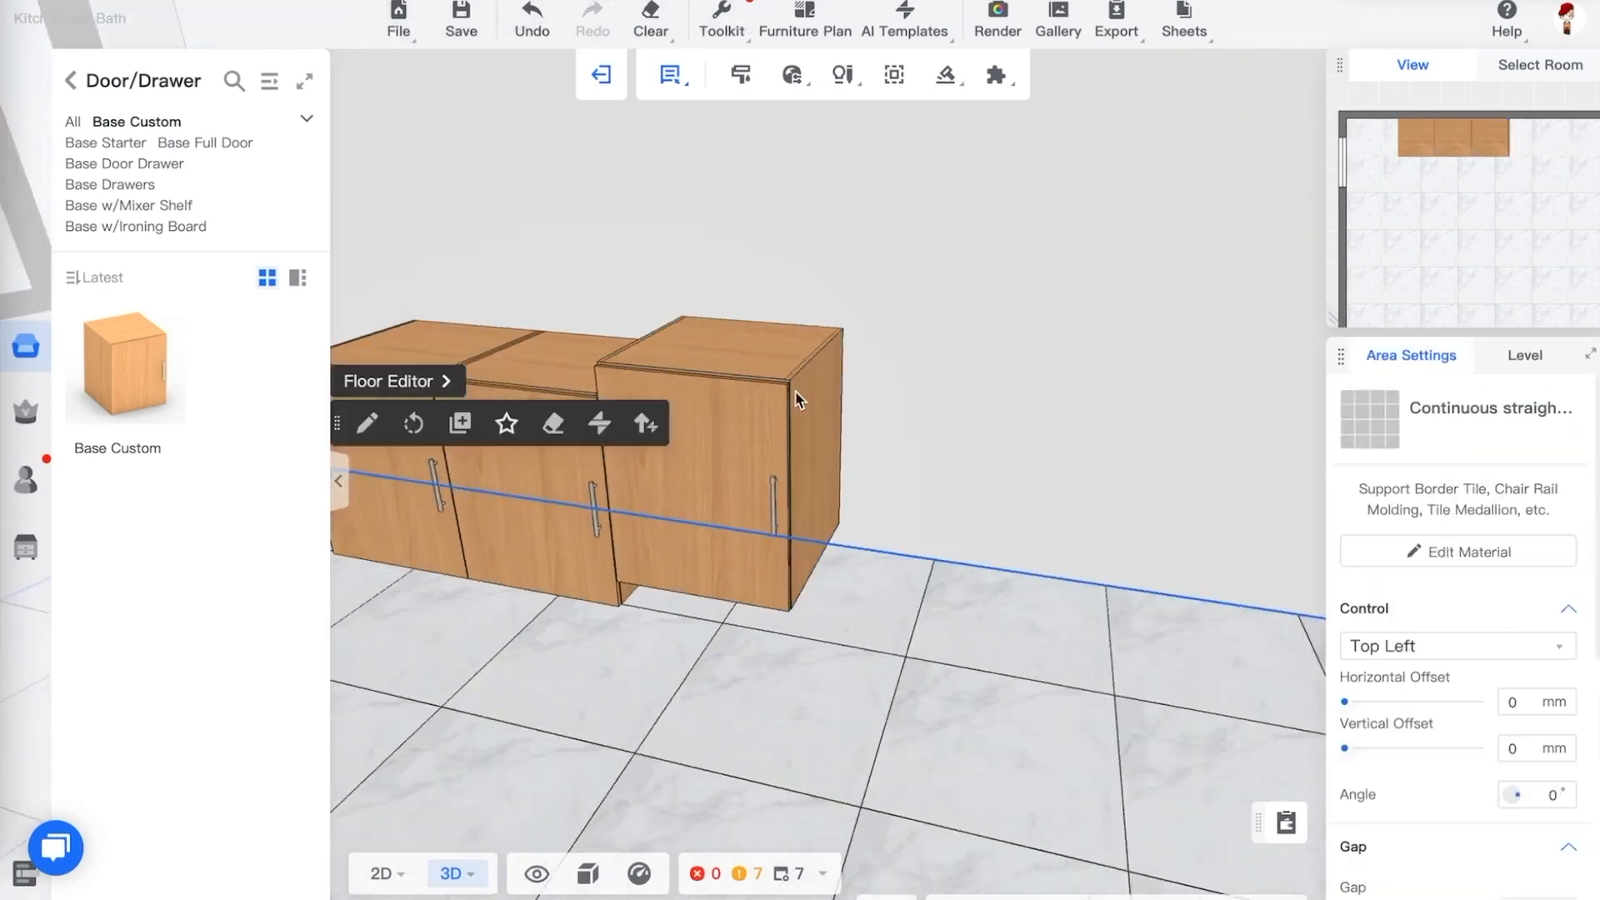
pyautogui.click(775, 398)
pyautogui.doubleClick(1526, 661)
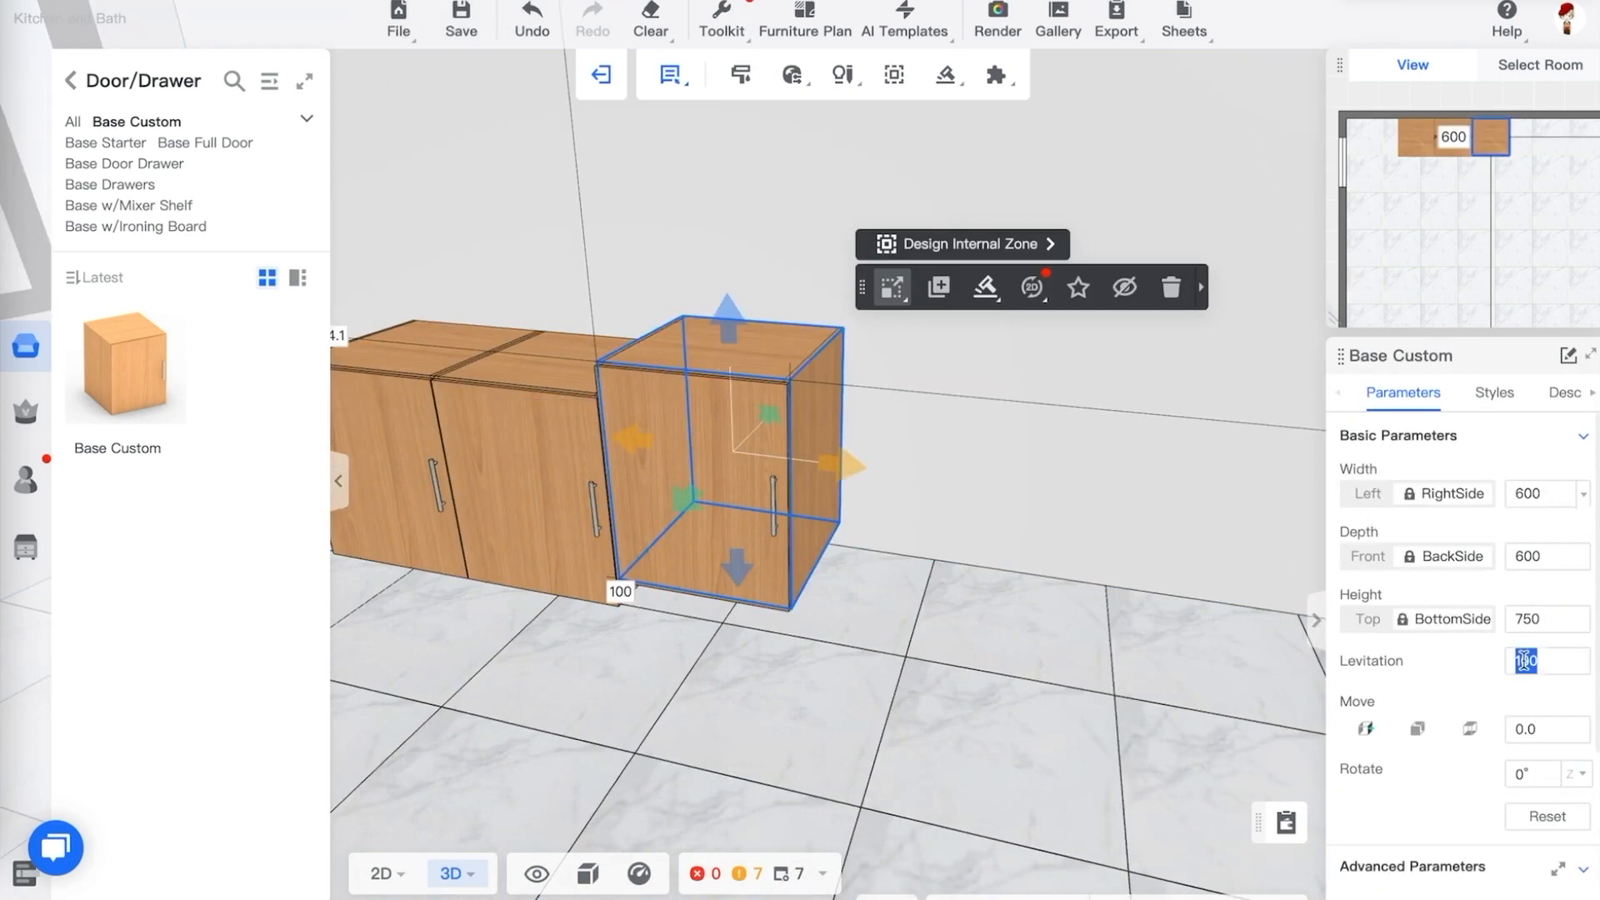
pyautogui.write('0')
pyautogui.press('Return')
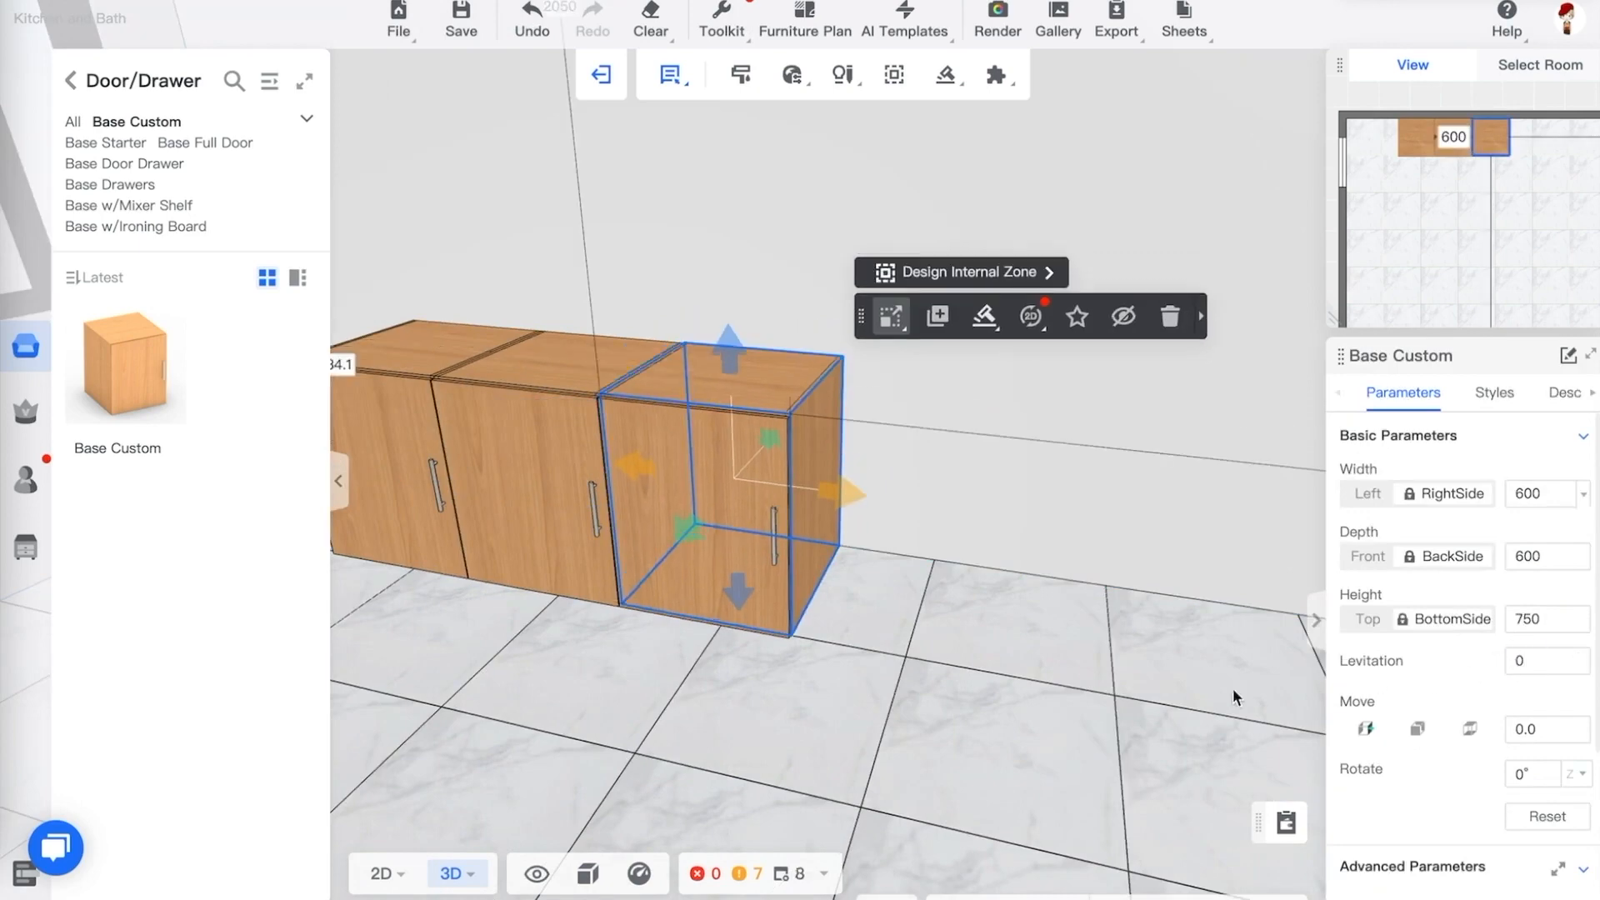
# Change the rightmost cabinet's carcass style to Range Base Drawer from the catalog
pyautogui.click(844, 704)
pyautogui.moveTo(958, 714); pyautogui.dragTo(886, 608)
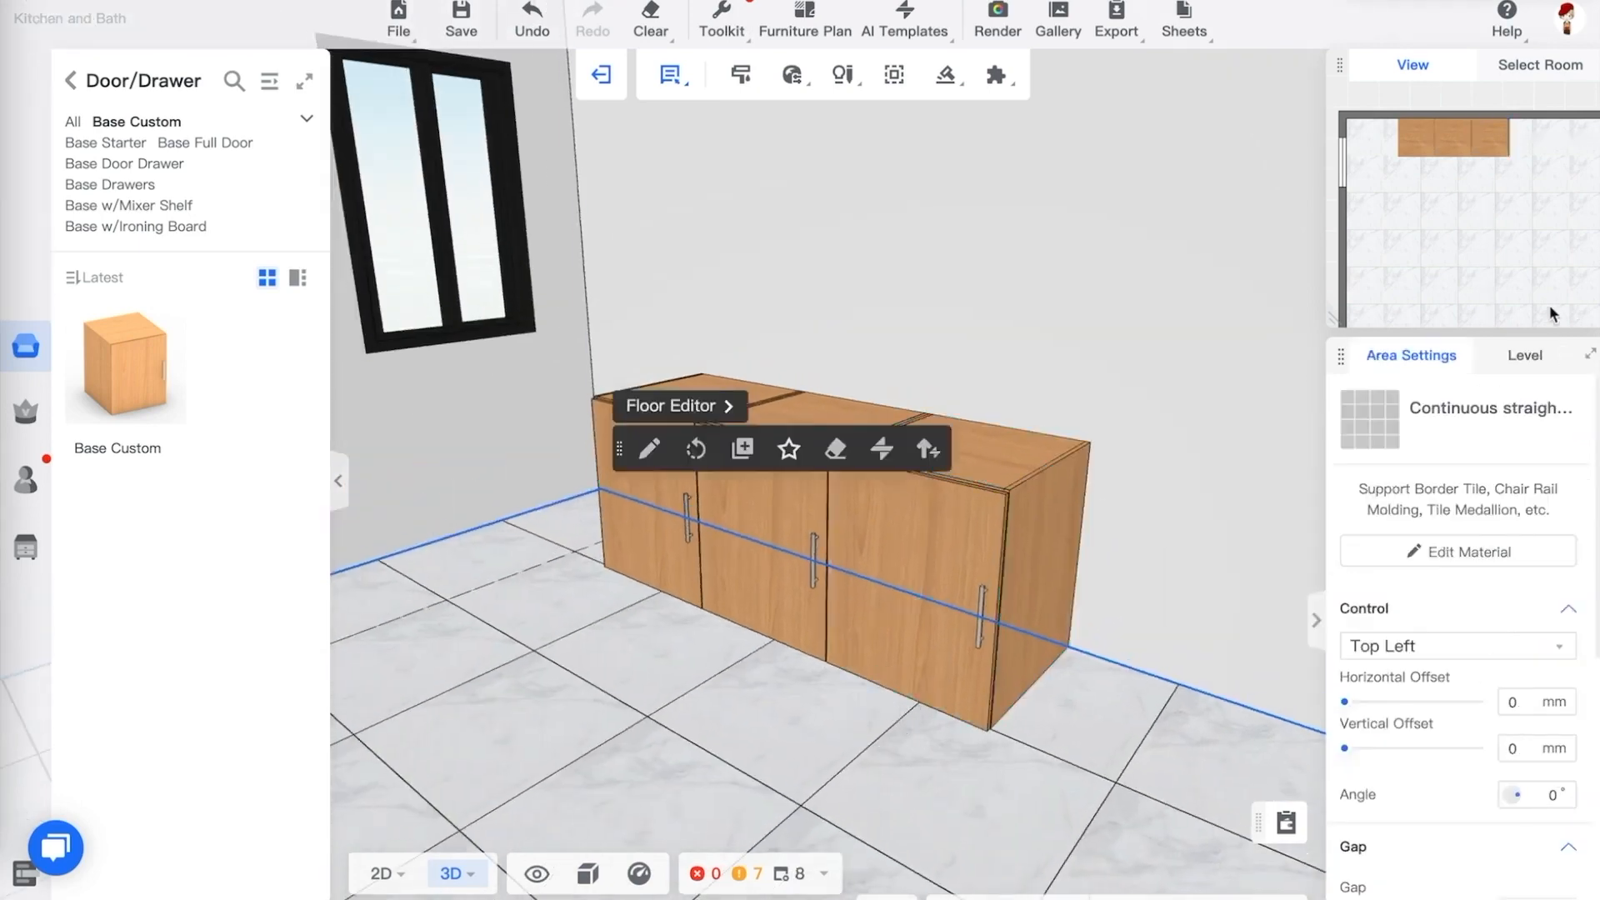
pyautogui.click(1030, 524)
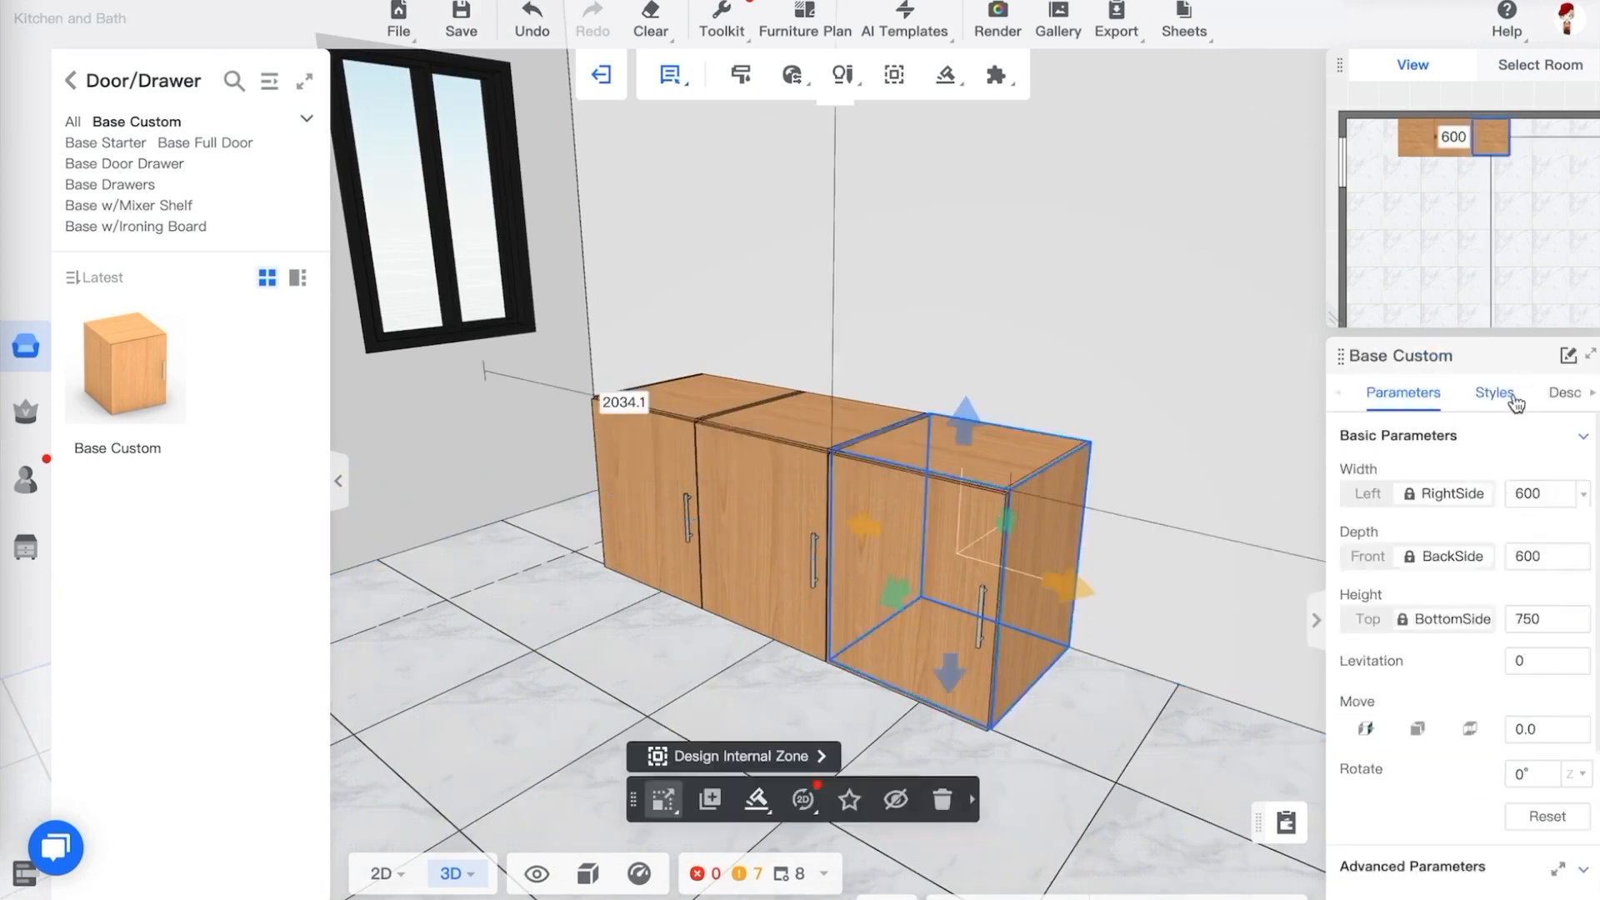
pyautogui.click(1512, 398)
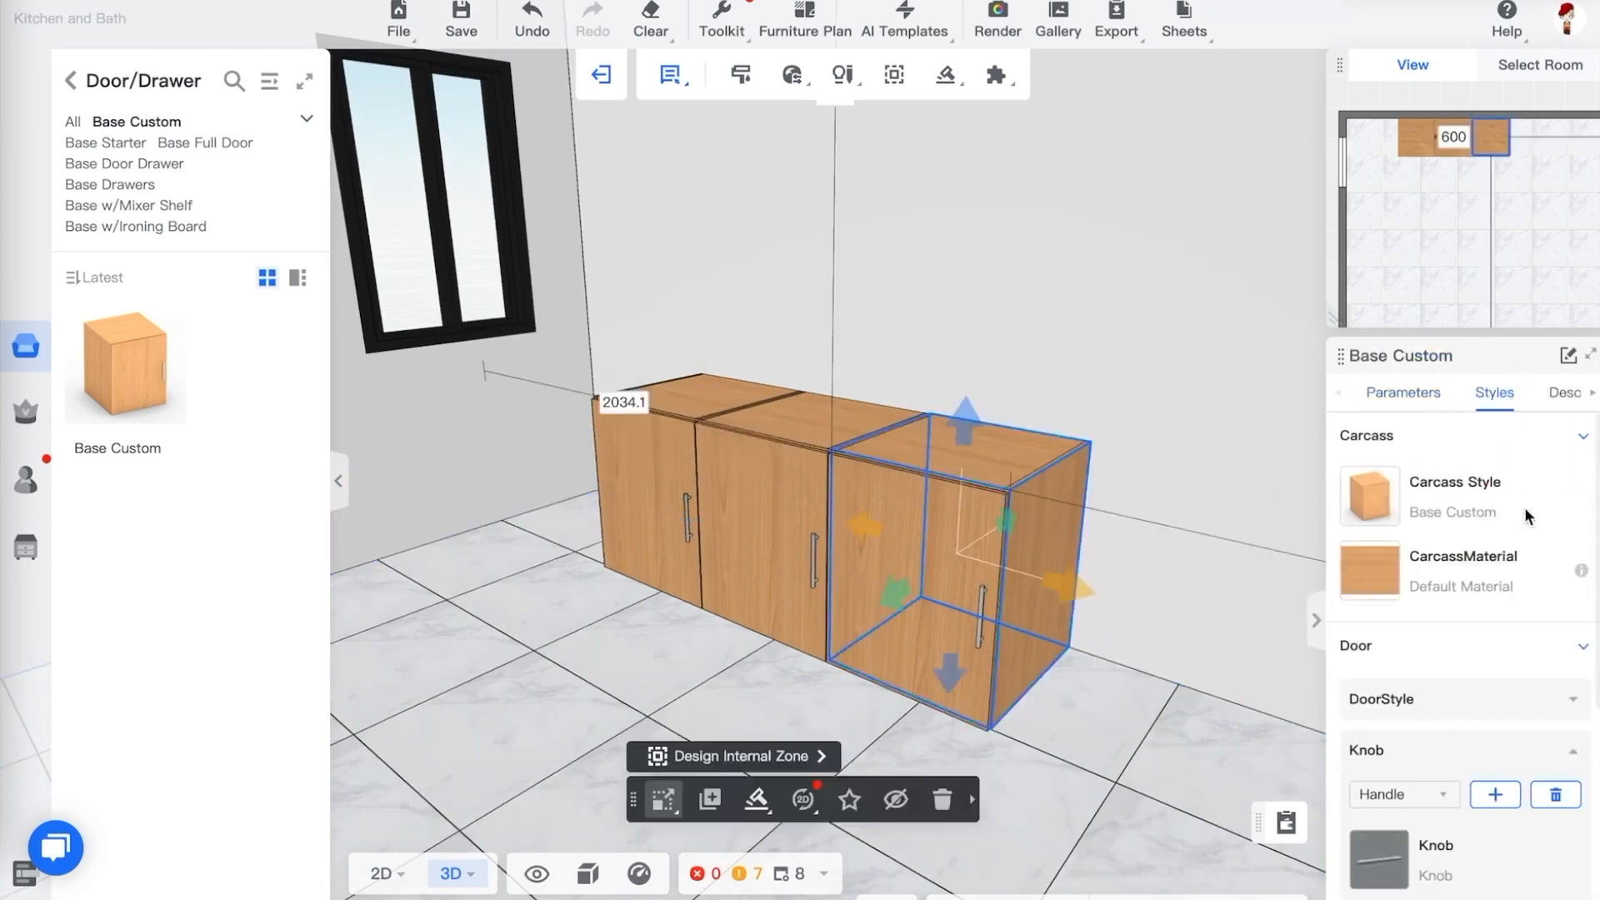
pyautogui.moveTo(1388, 506)
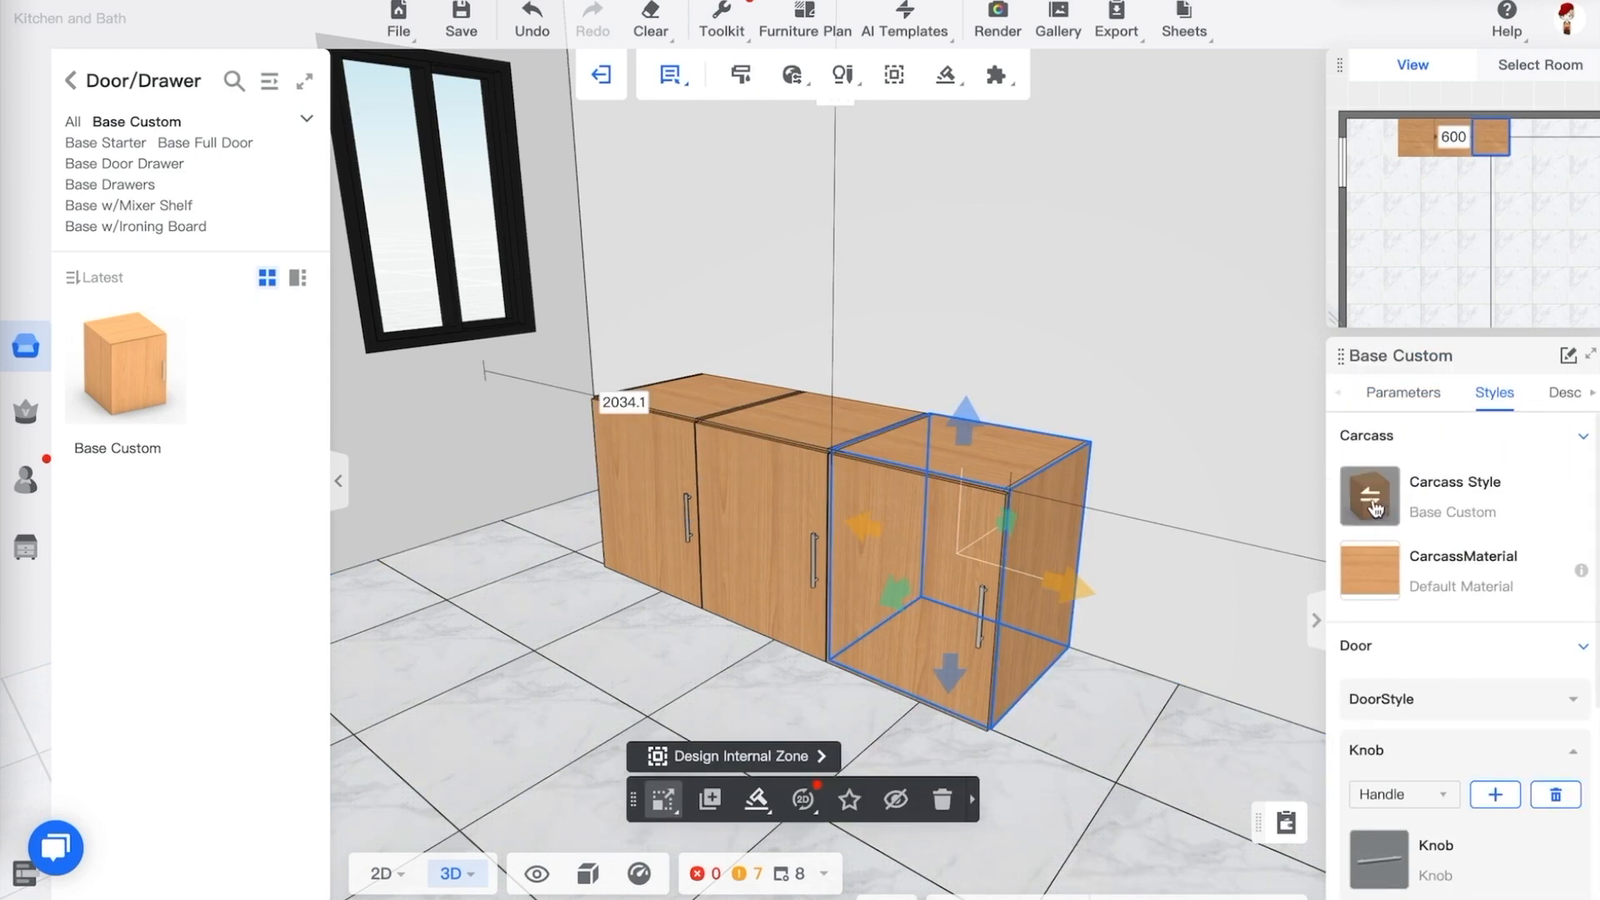
pyautogui.click(1371, 500)
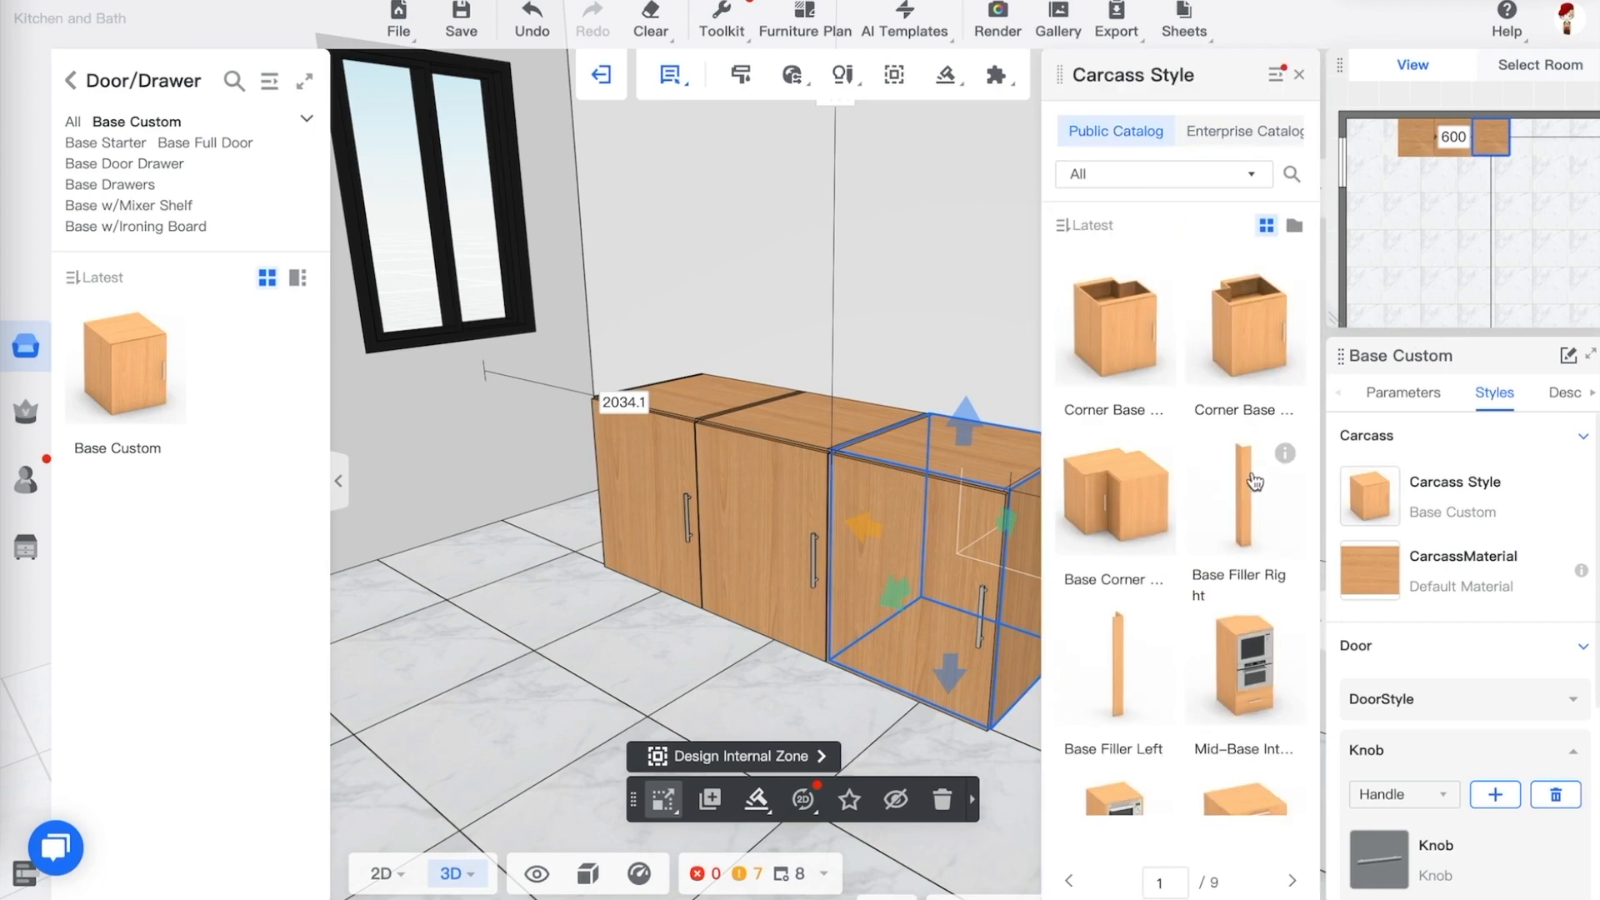
pyautogui.scroll(-5, 1184, 477)
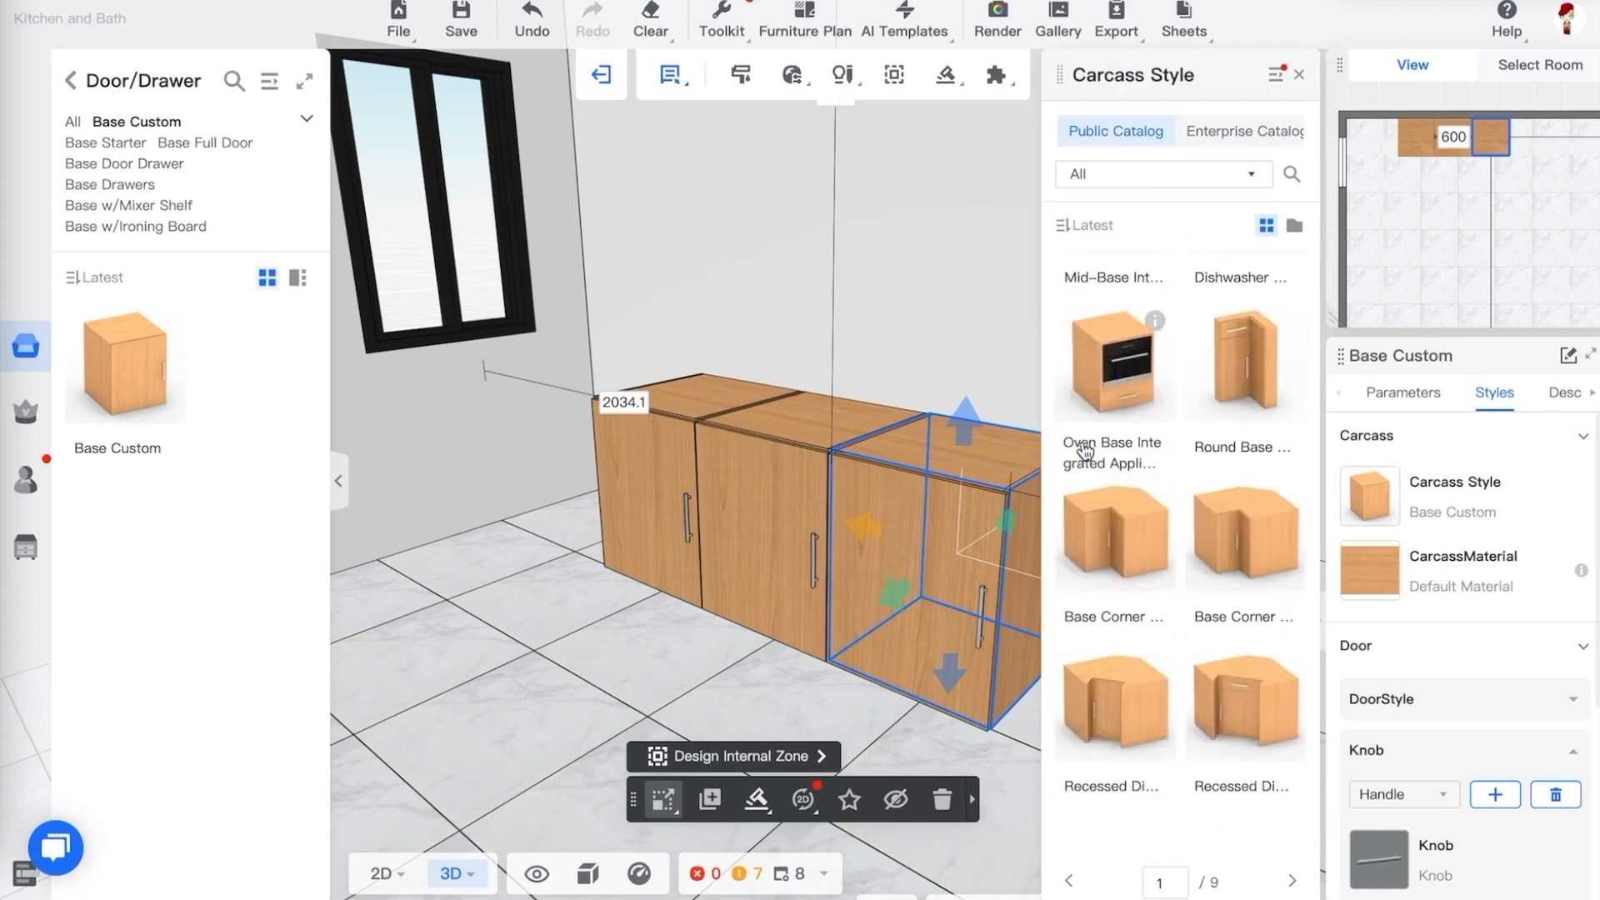
pyautogui.scroll(-2, 1169, 492)
pyautogui.scroll(-3, 1171, 503)
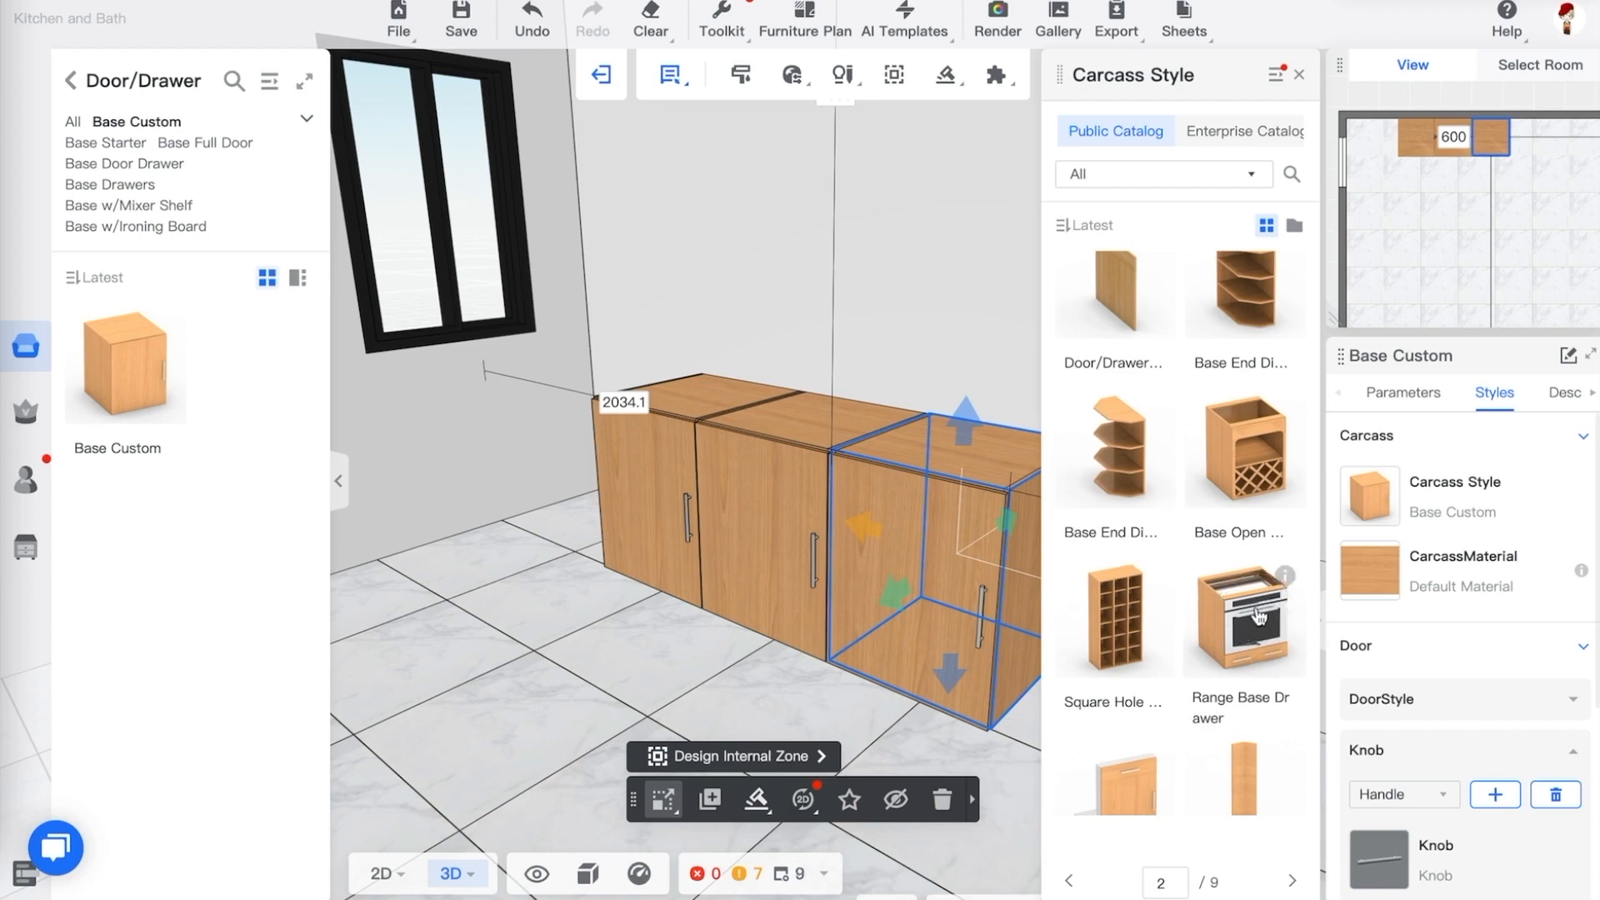
pyautogui.click(1245, 631)
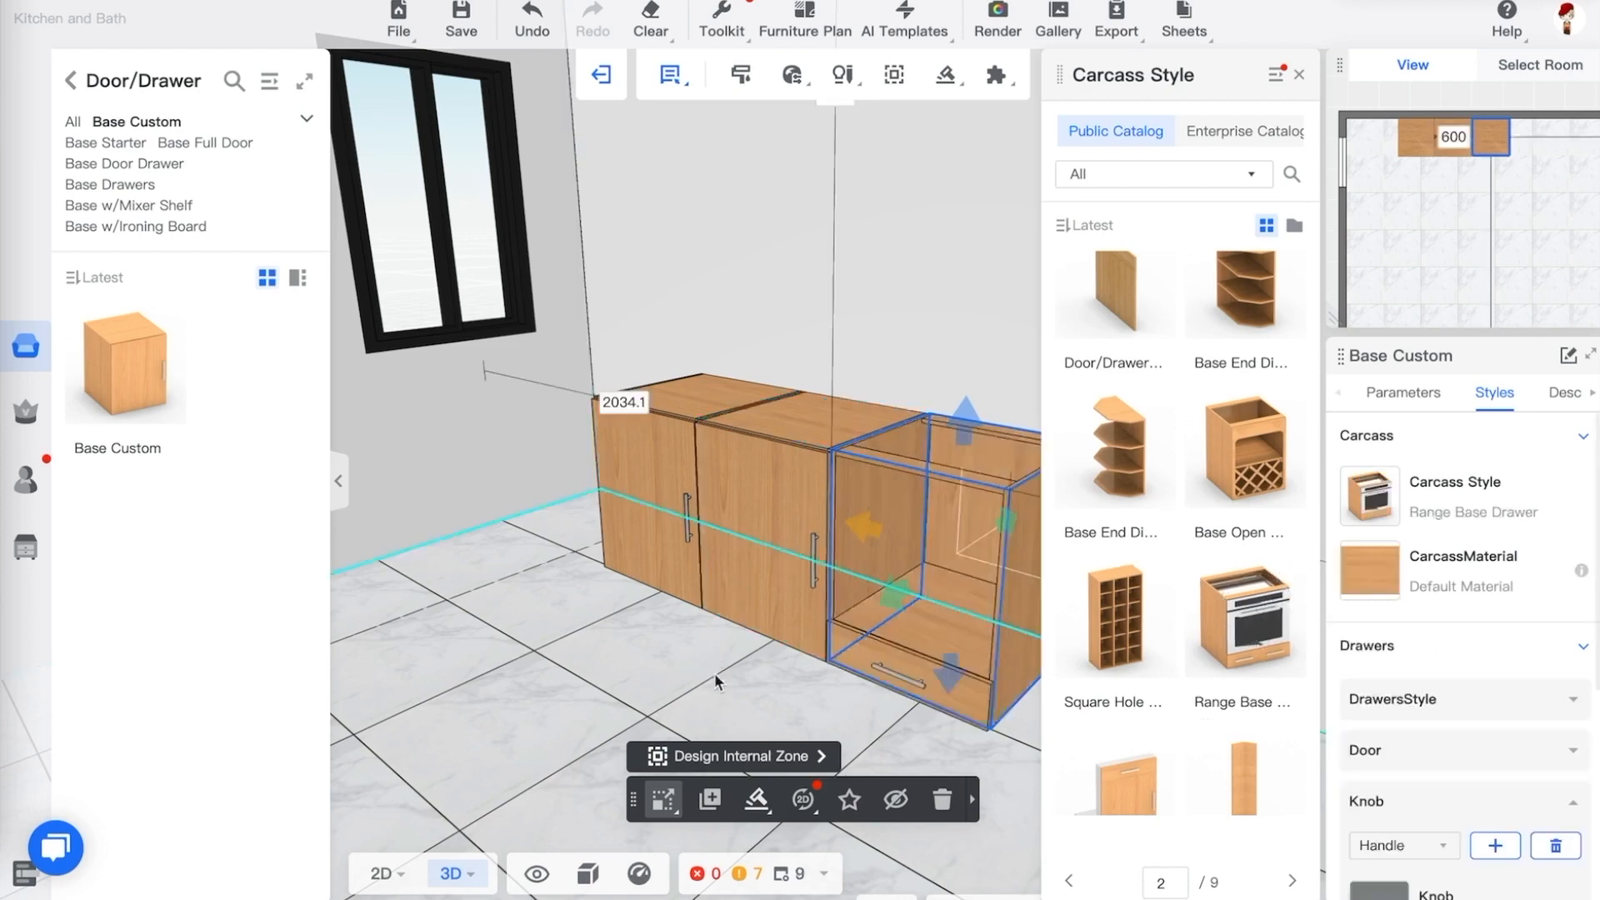
pyautogui.moveTo(714, 672); pyautogui.dragTo(872, 727)
pyautogui.click(872, 727)
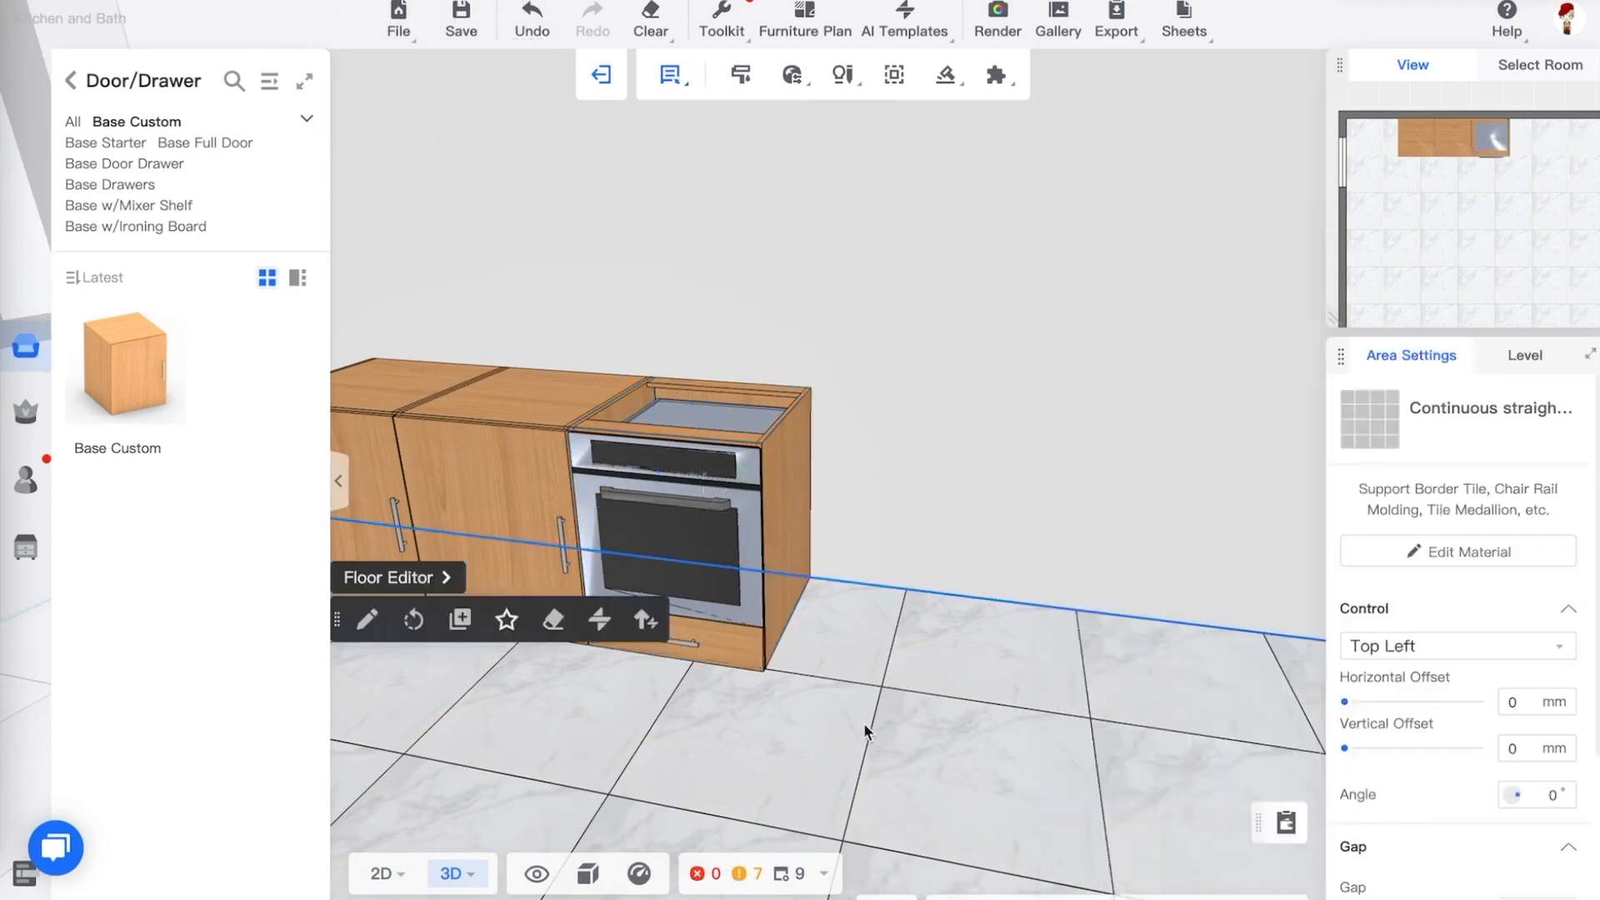
# Set the range cabinet's carcass material to Brushed Stainless Steel from the Metal / Stainless Steel category
pyautogui.click(788, 576)
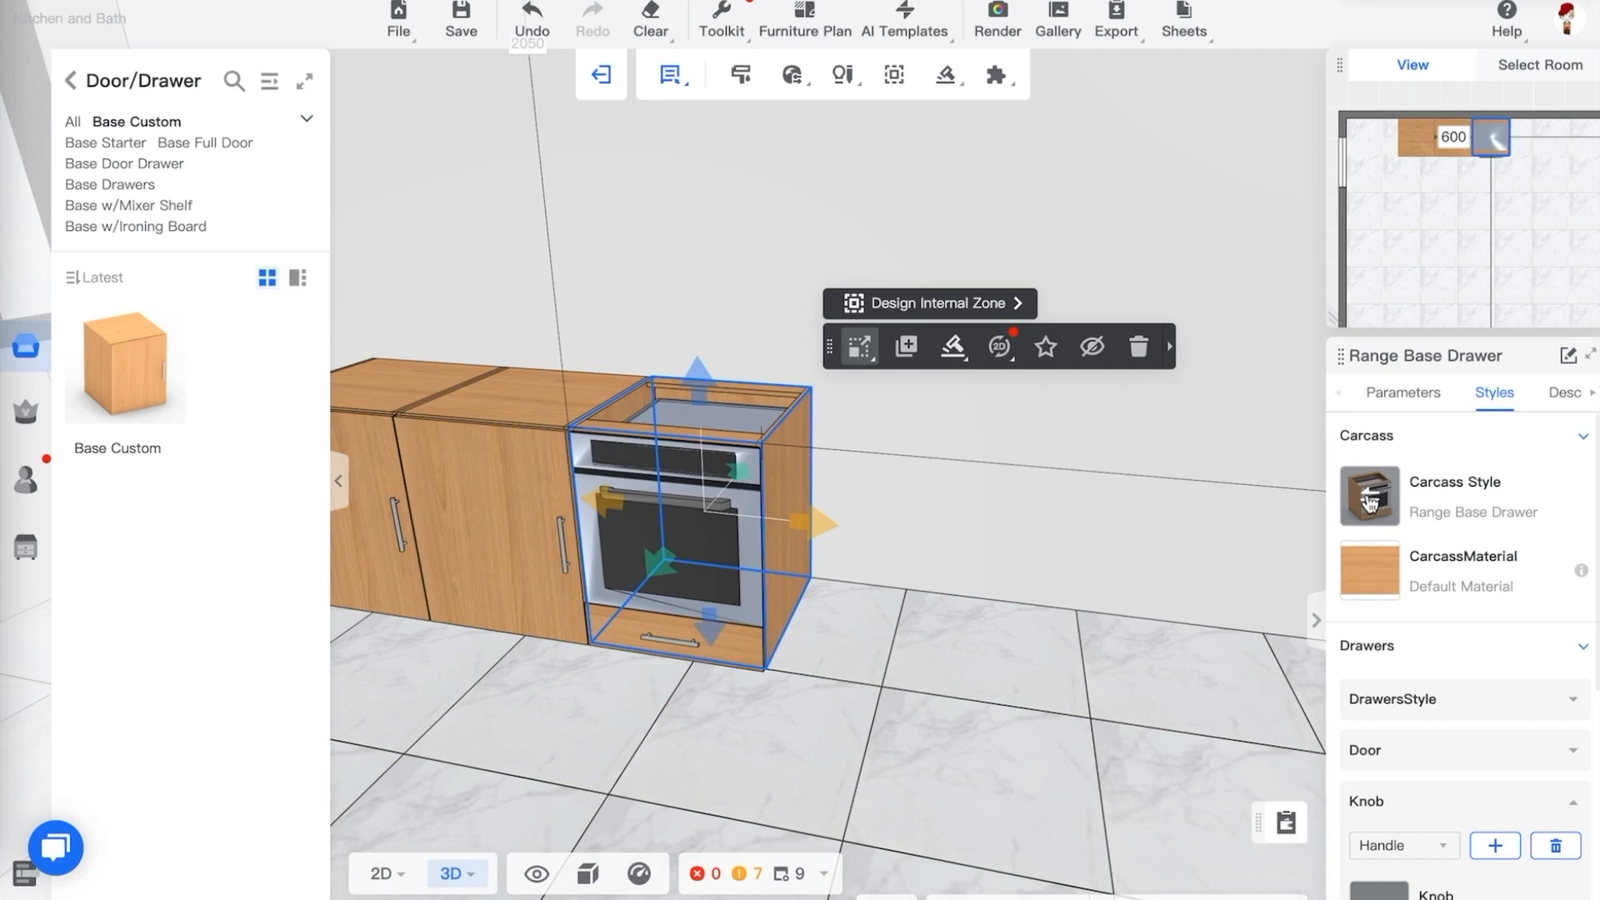
pyautogui.click(1354, 566)
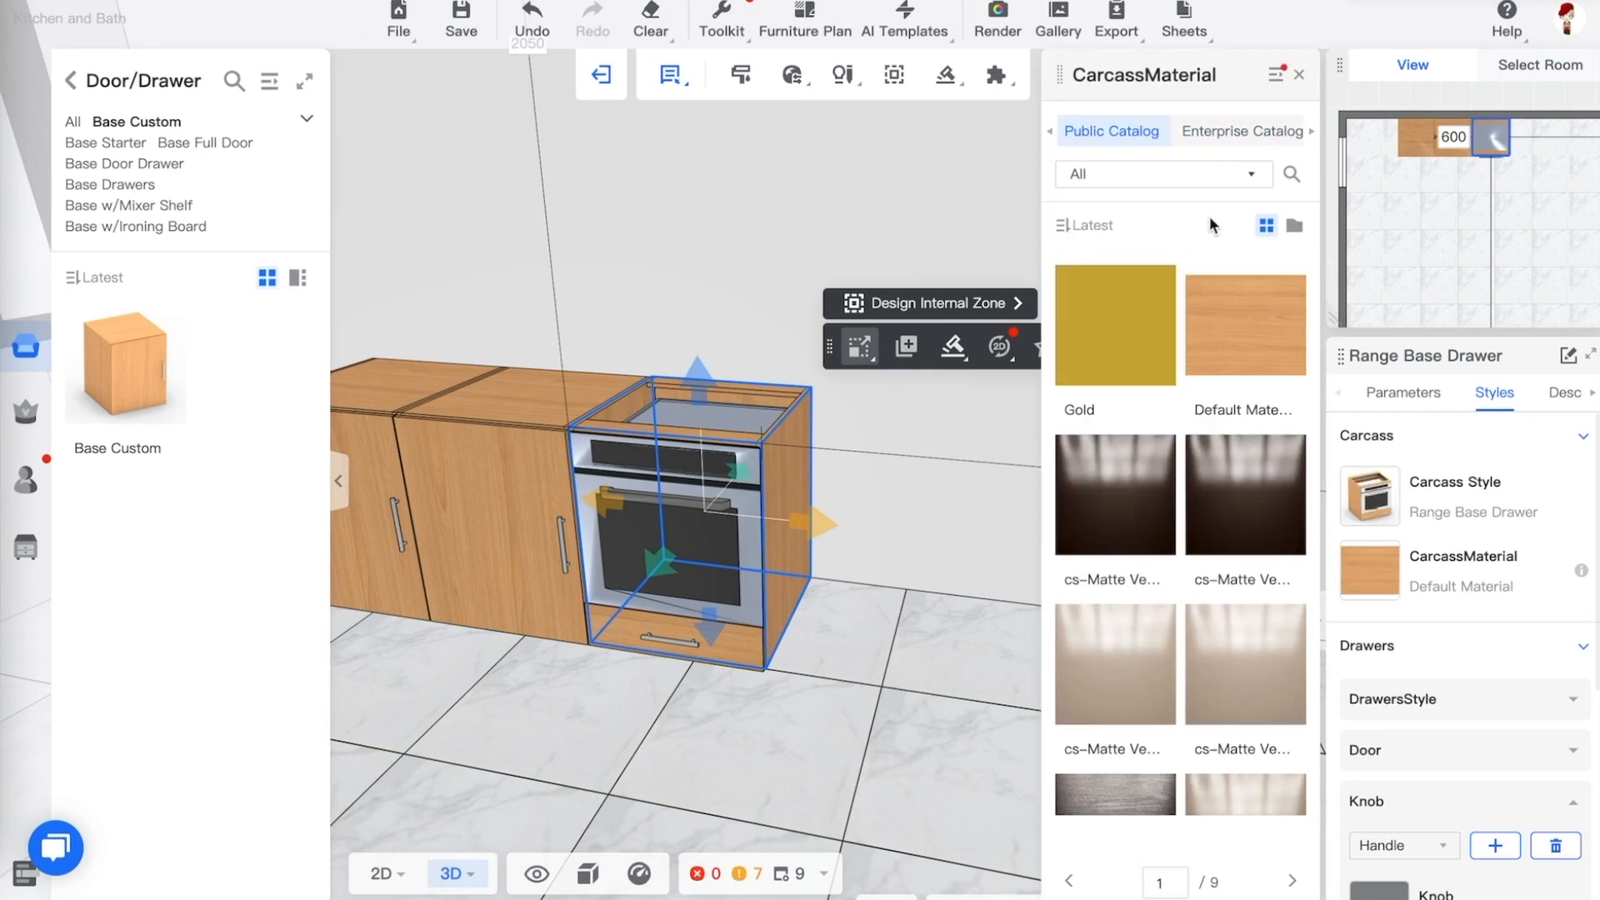
pyautogui.click(1240, 174)
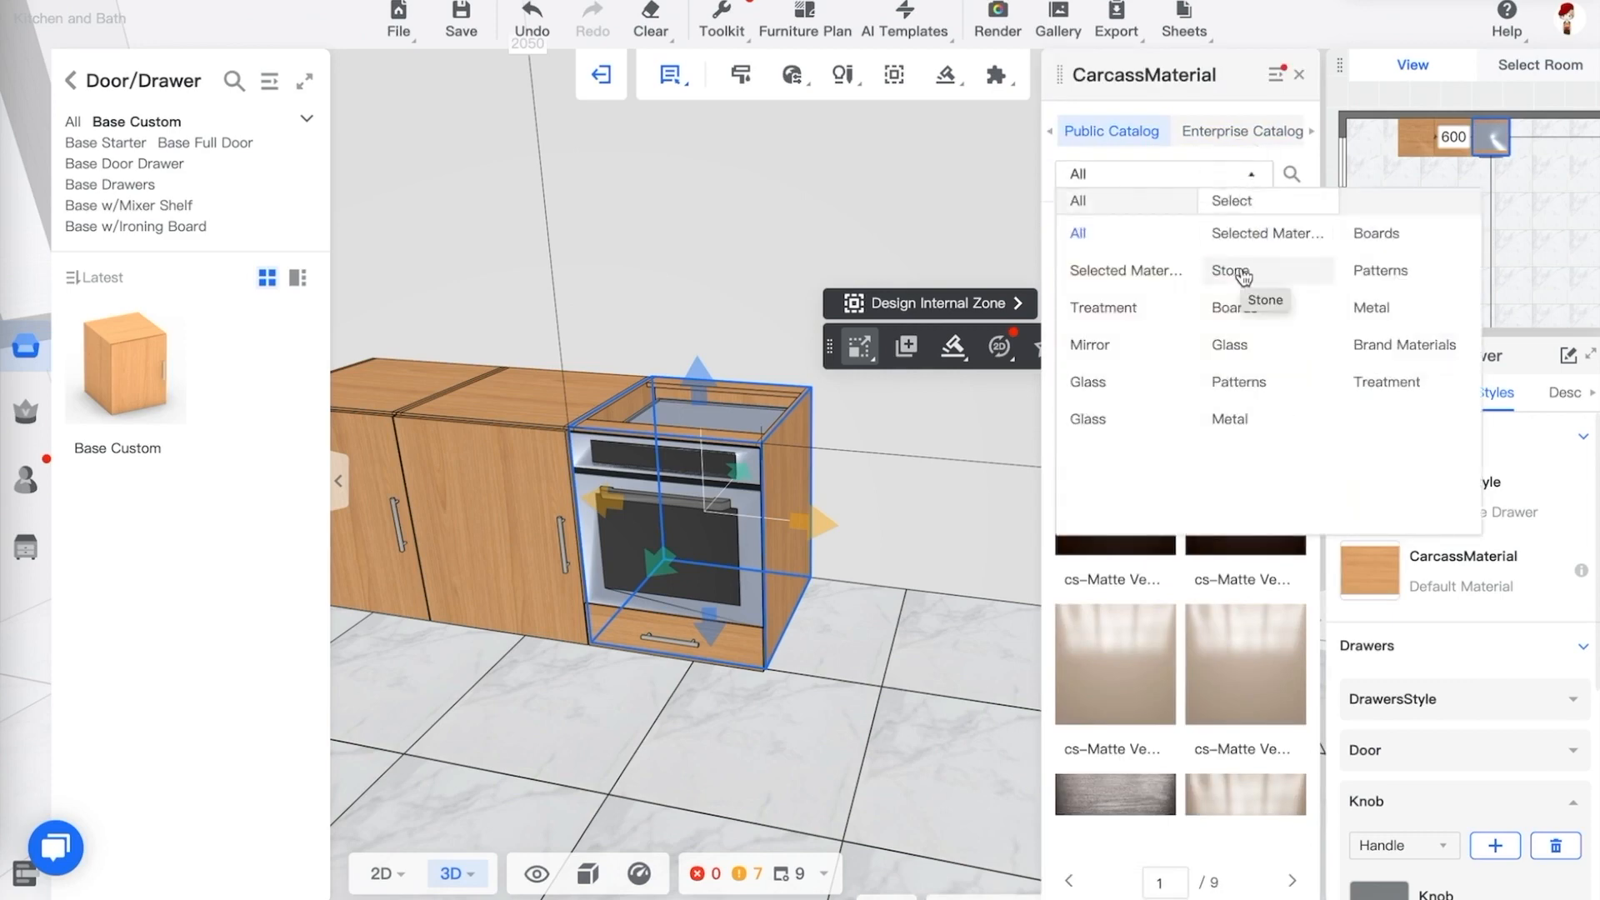
pyautogui.click(1367, 308)
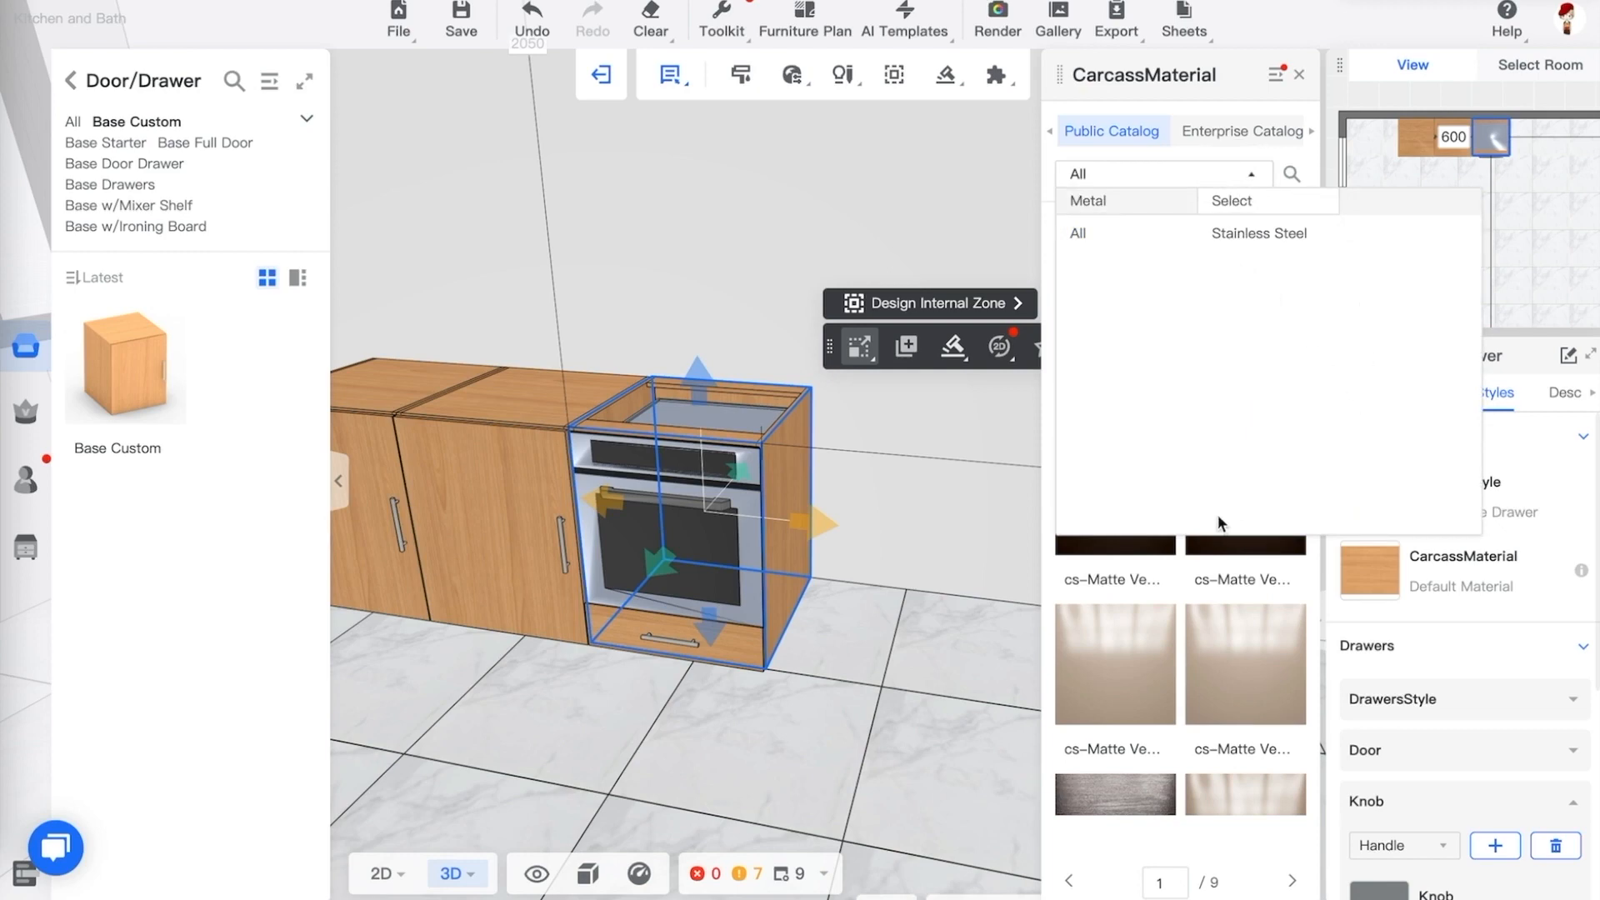
pyautogui.click(1230, 240)
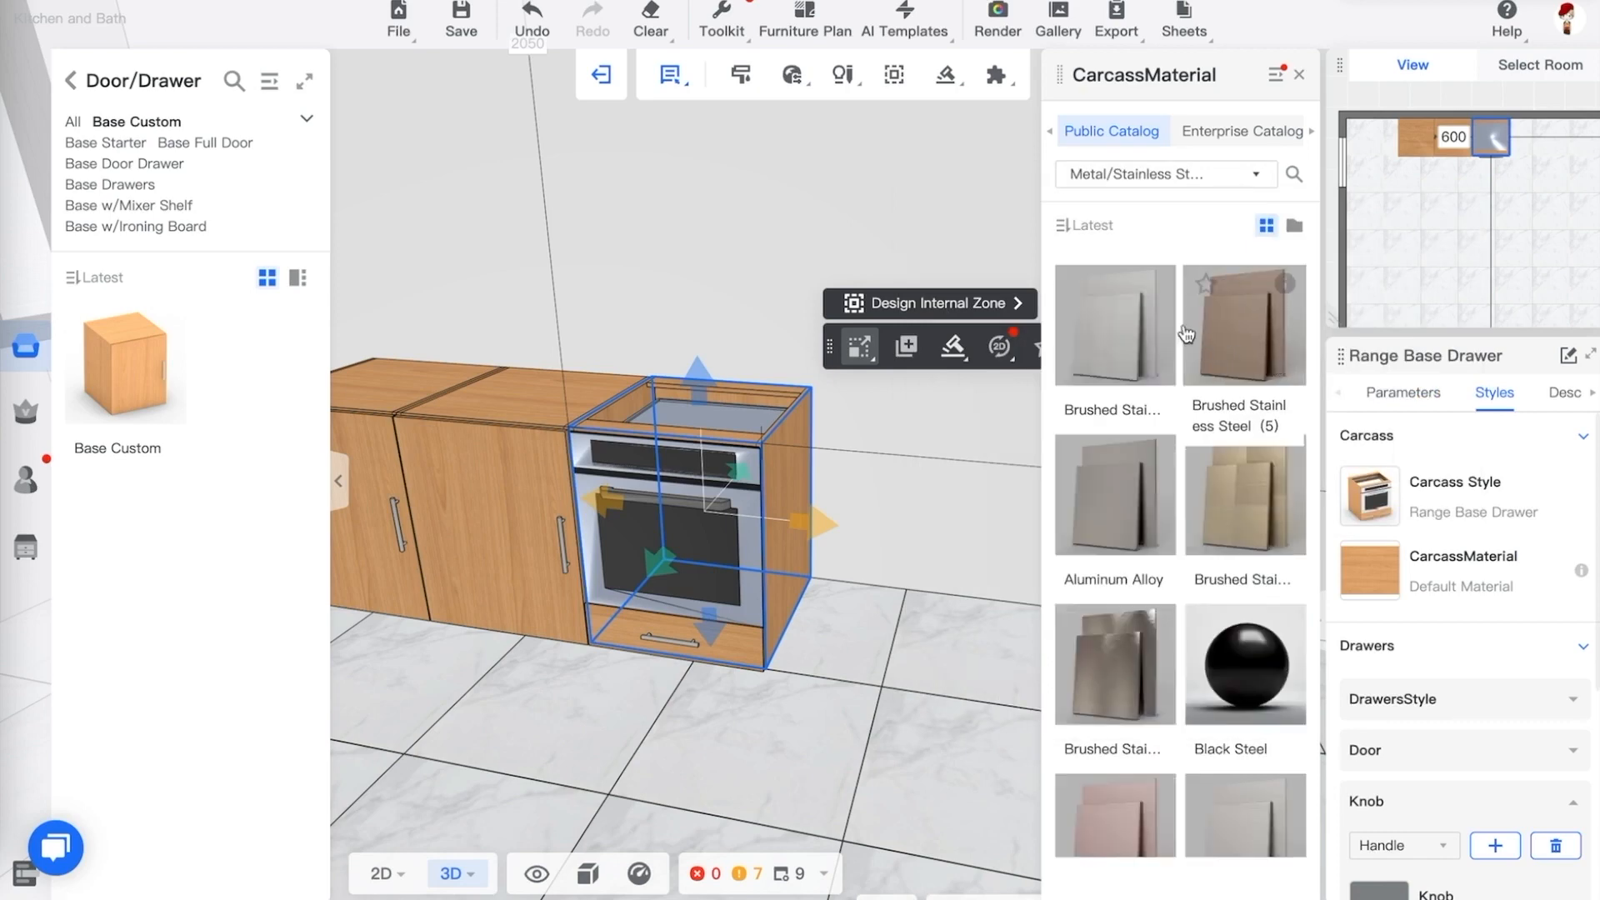
pyautogui.click(1149, 365)
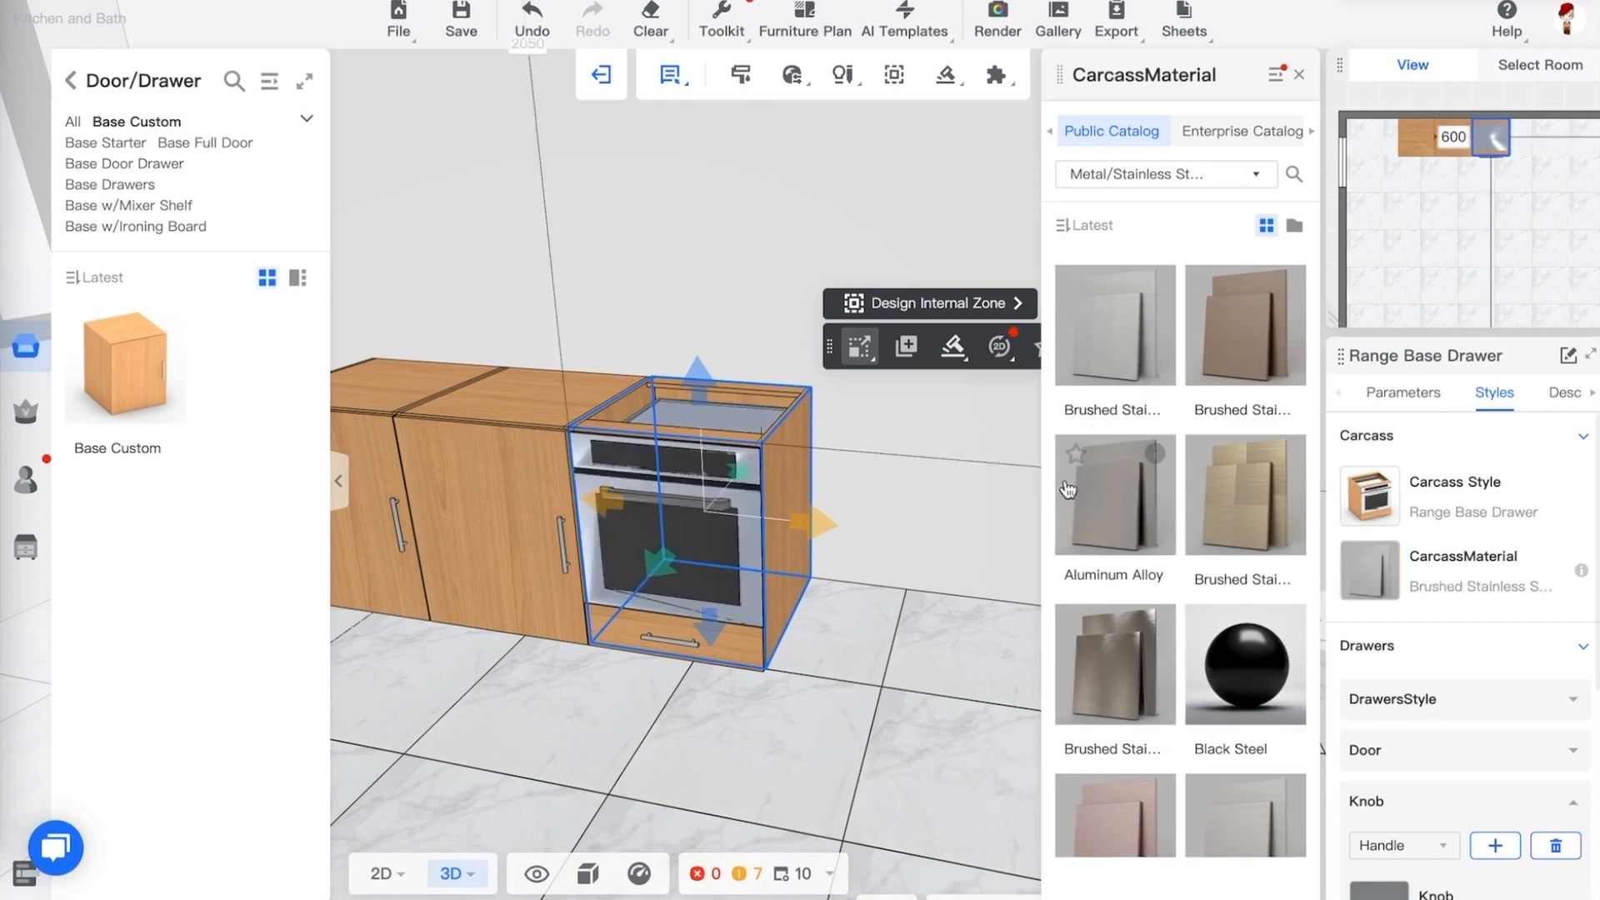
# Open the Whole House Style settings for Kitchen and Bath and look through its furniture, door and drawer options
pyautogui.moveTo(885, 699); pyautogui.dragTo(862, 710)
pyautogui.click(900, 753)
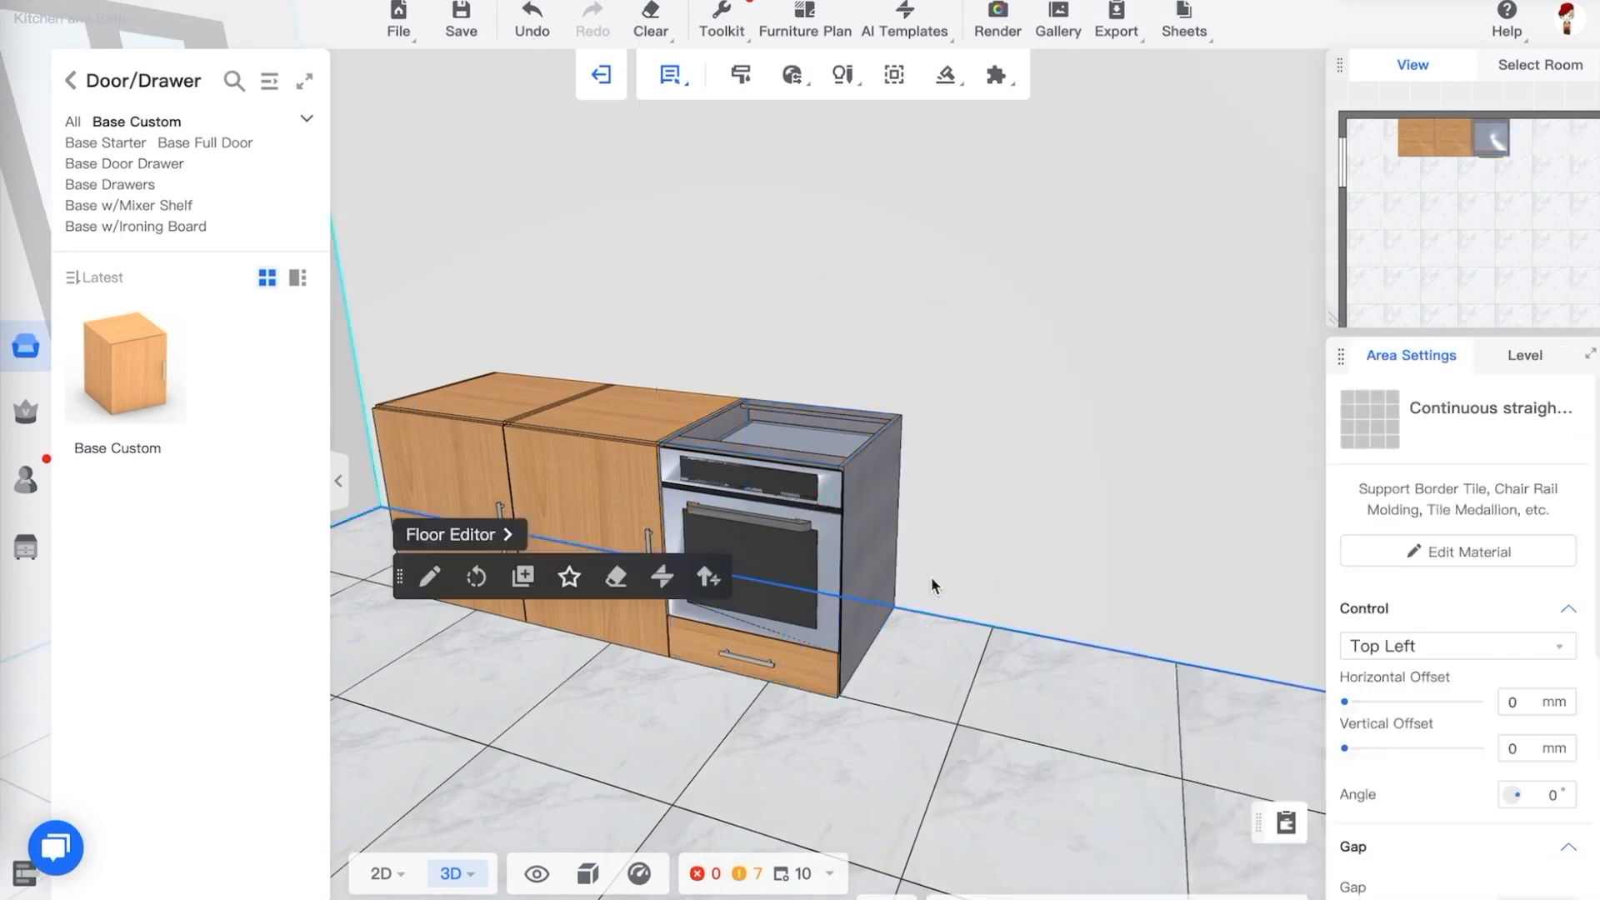
pyautogui.scroll(5, 930, 573)
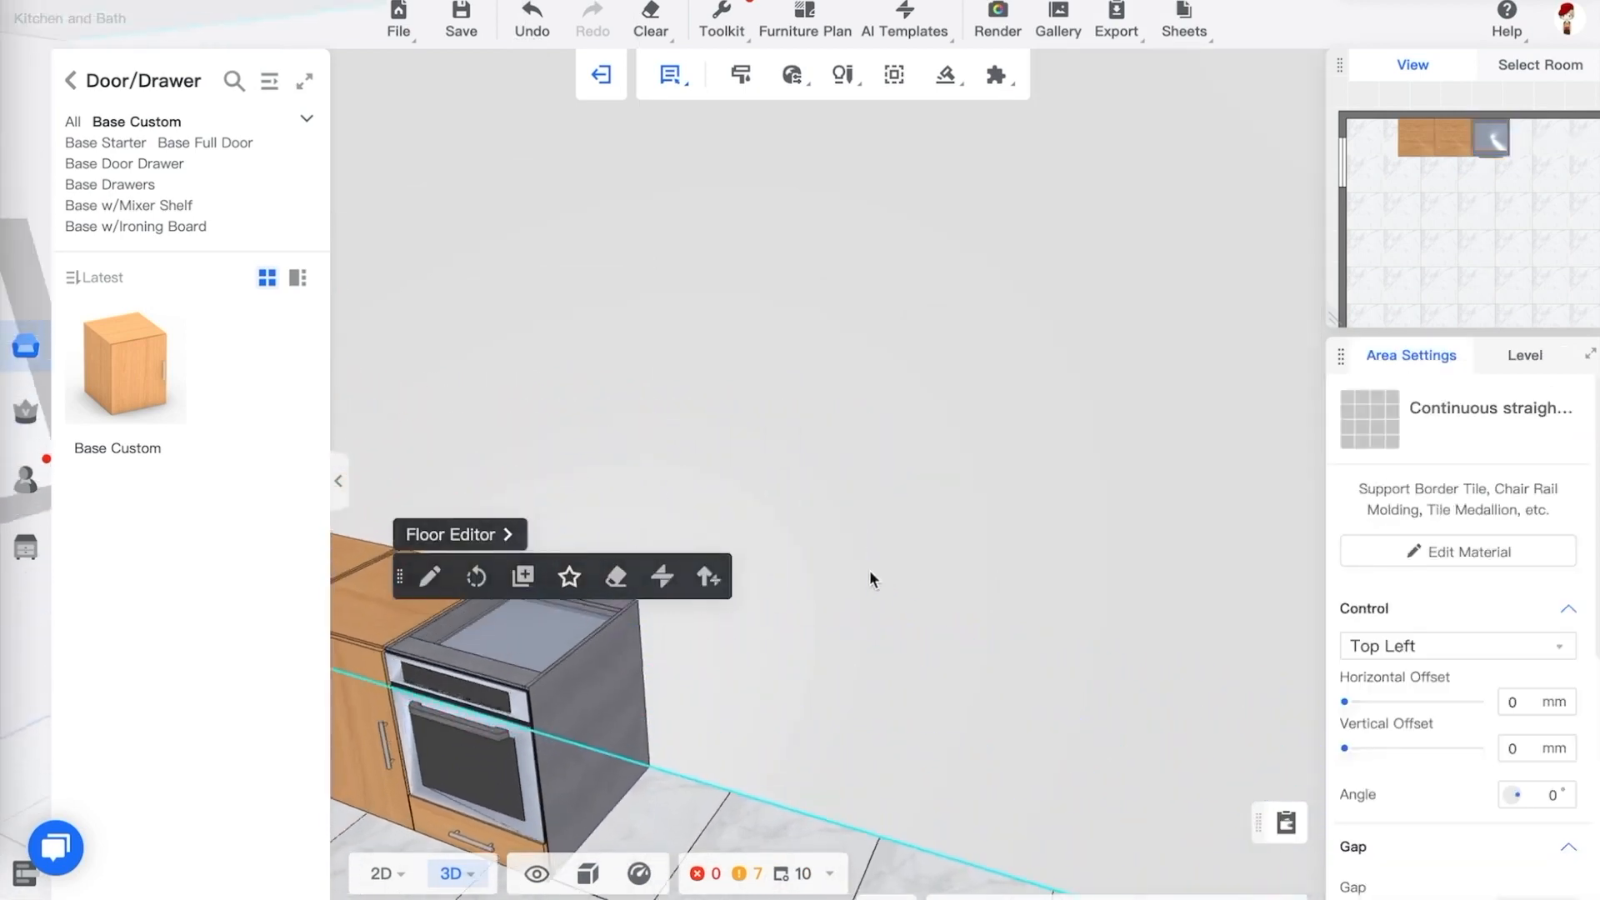
pyautogui.scroll(-5, 869, 570)
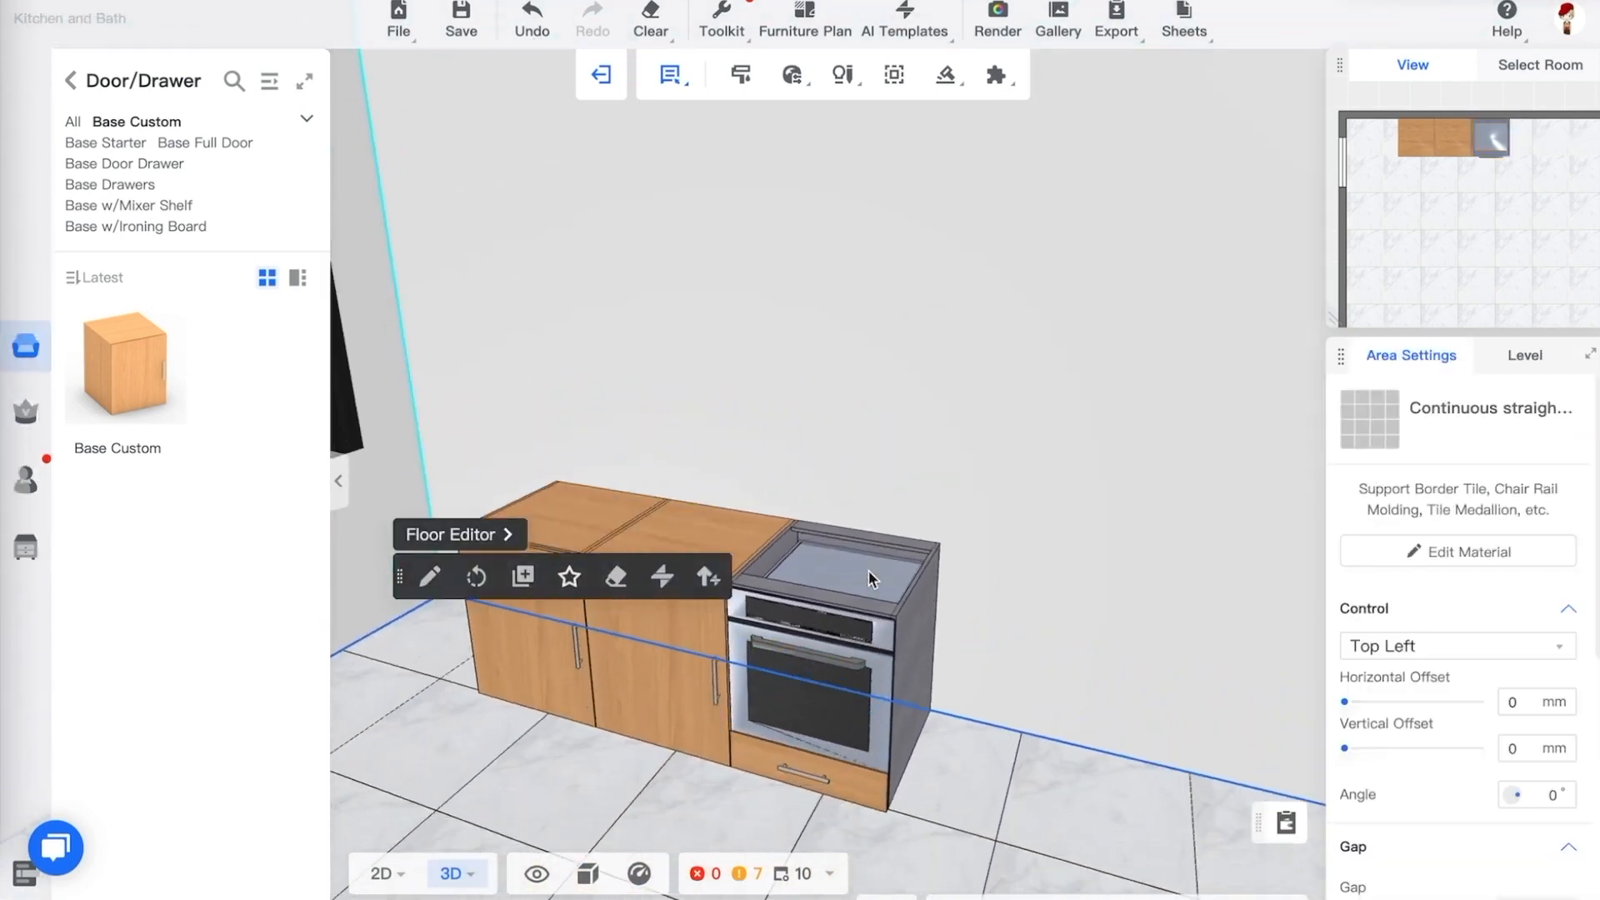
pyautogui.moveTo(868, 570); pyautogui.dragTo(966, 587)
pyautogui.click(796, 75)
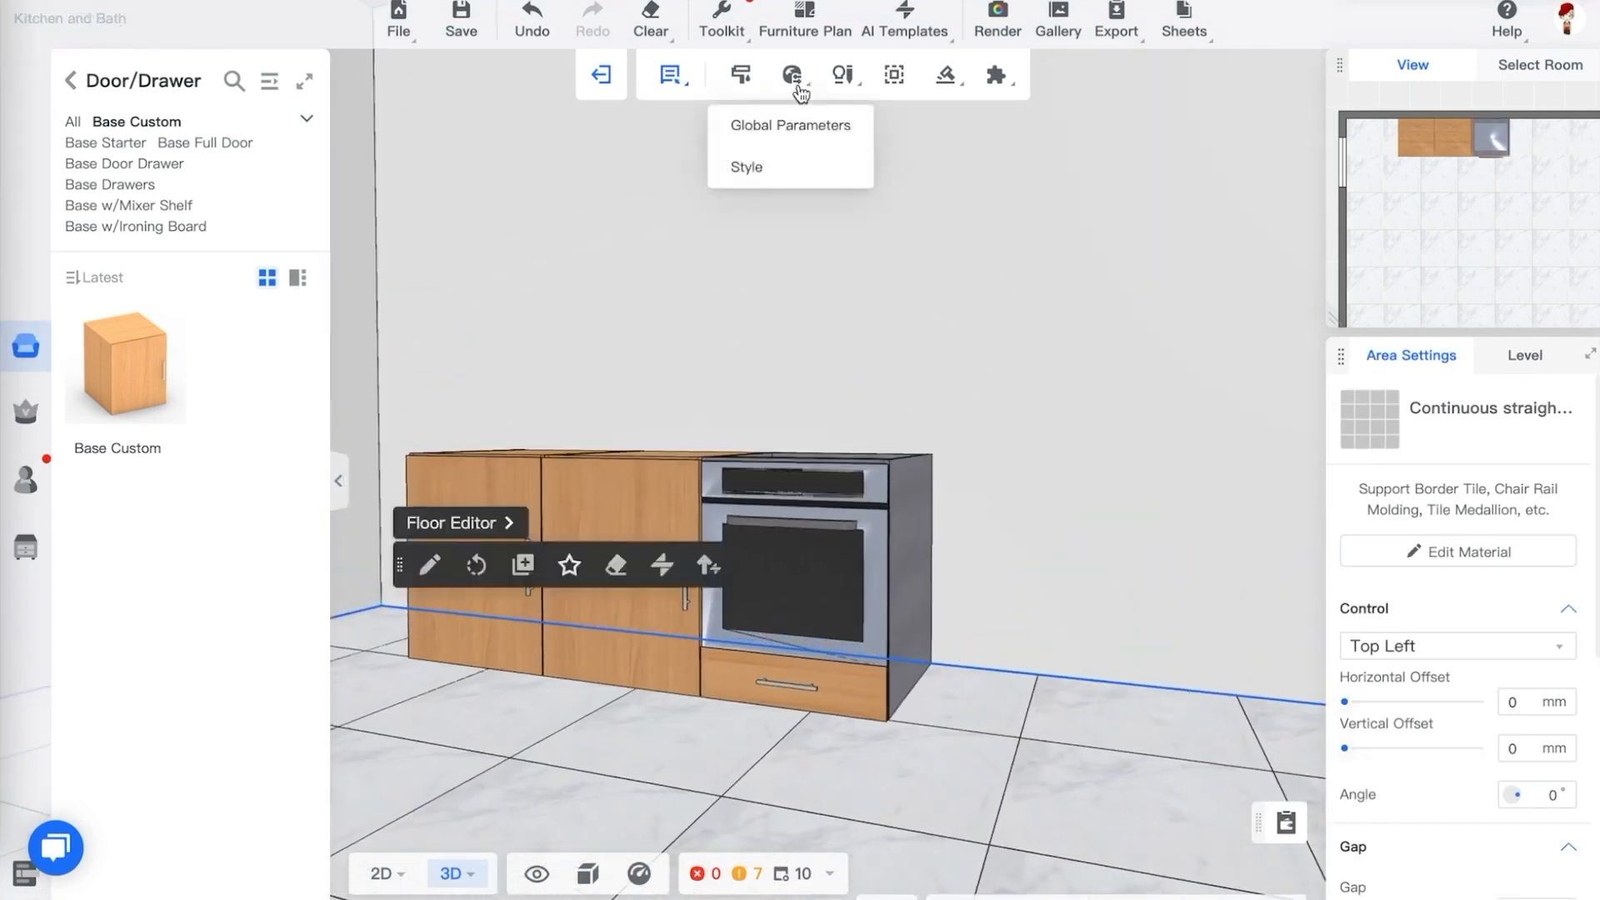
pyautogui.click(772, 169)
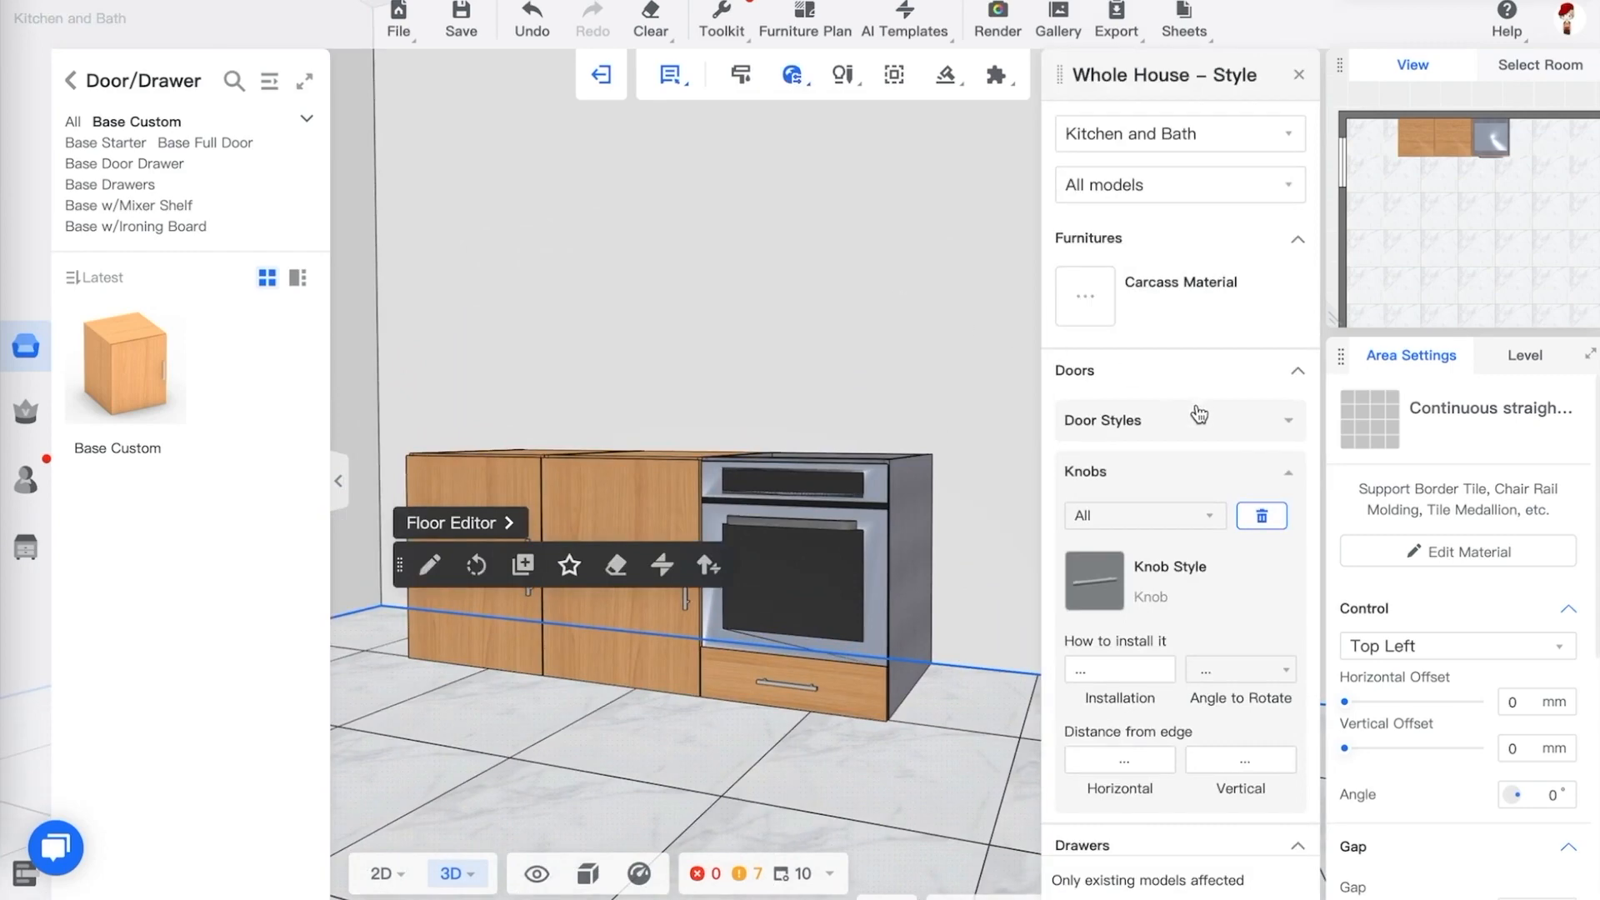
pyautogui.scroll(-5, 1200, 414)
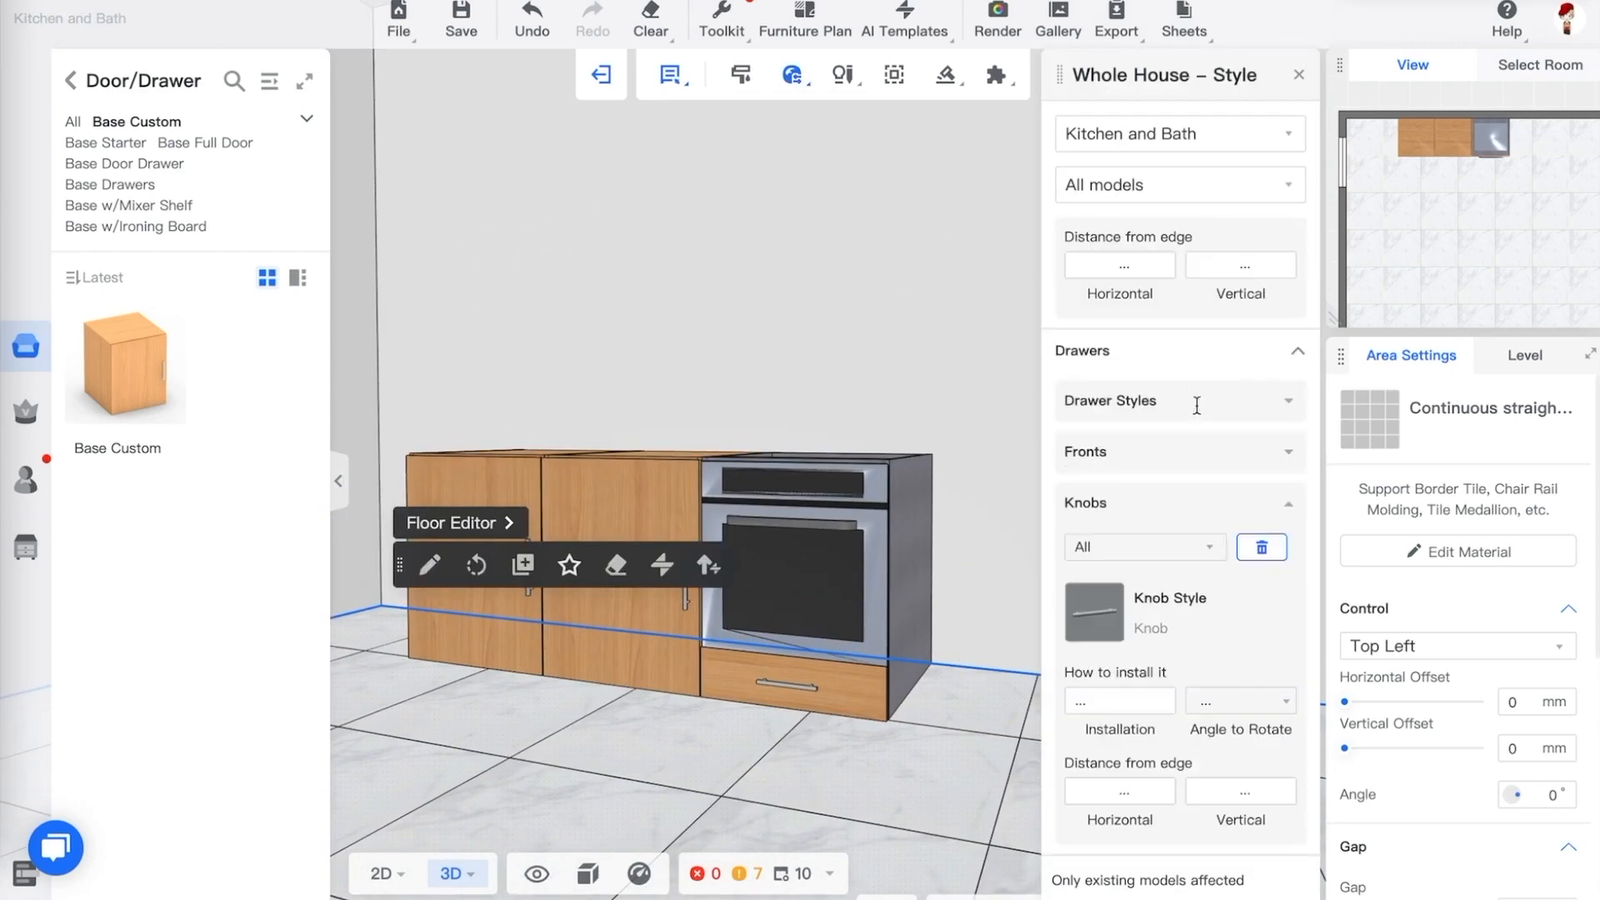
pyautogui.scroll(5, 1197, 409)
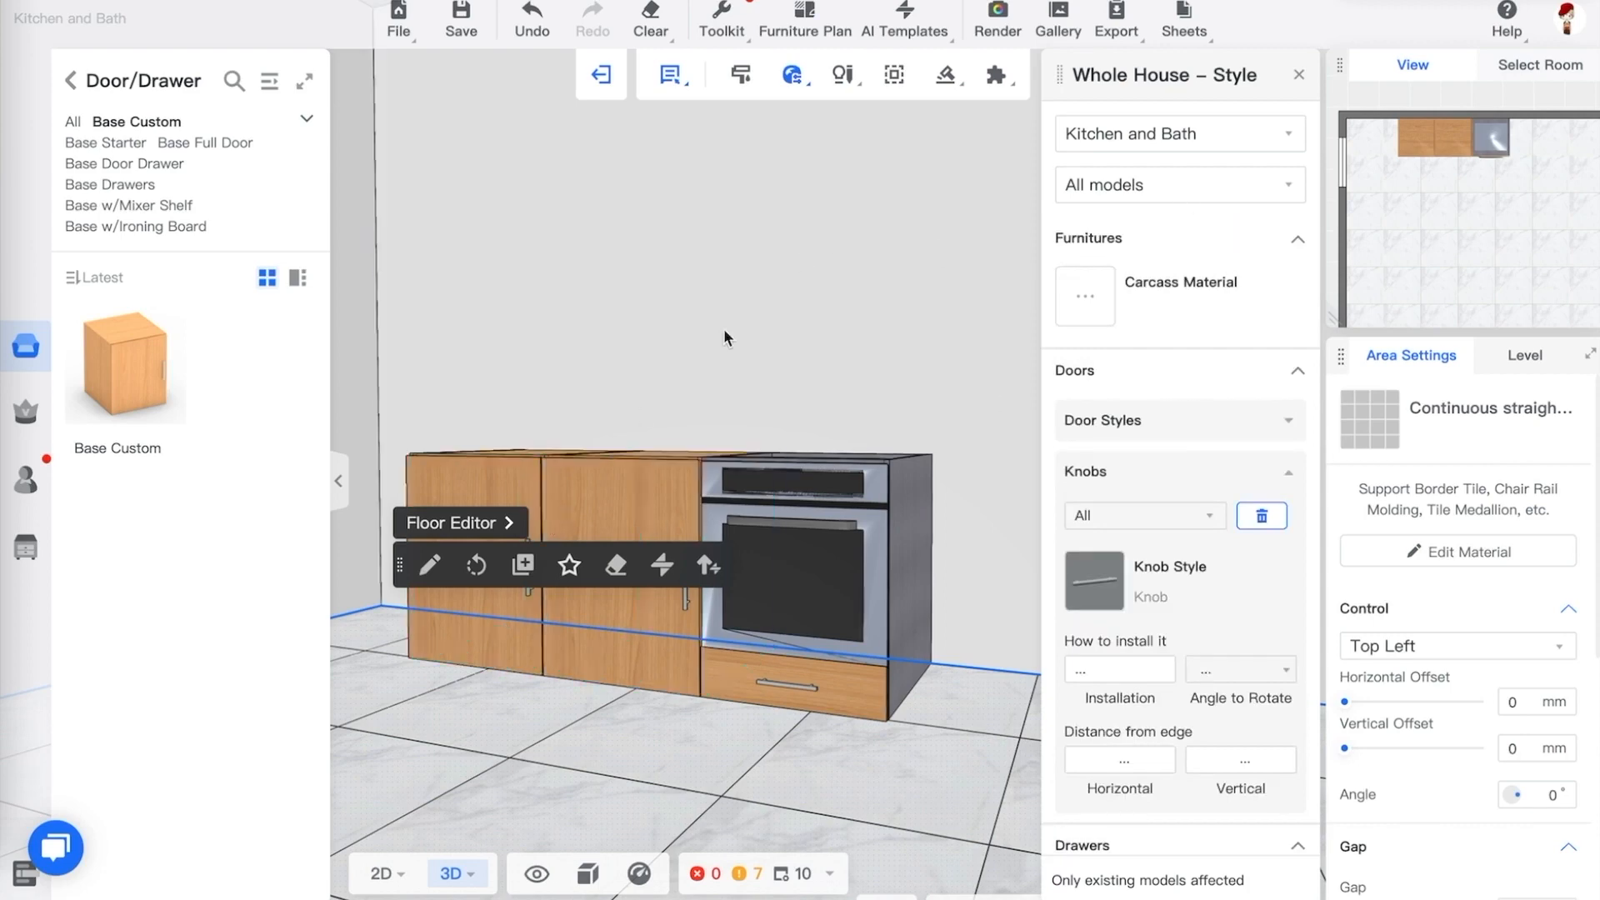
# Select all three base cabinets and set their carcass material to cs-Matte Veneer (108)
pyautogui.click(505, 473)
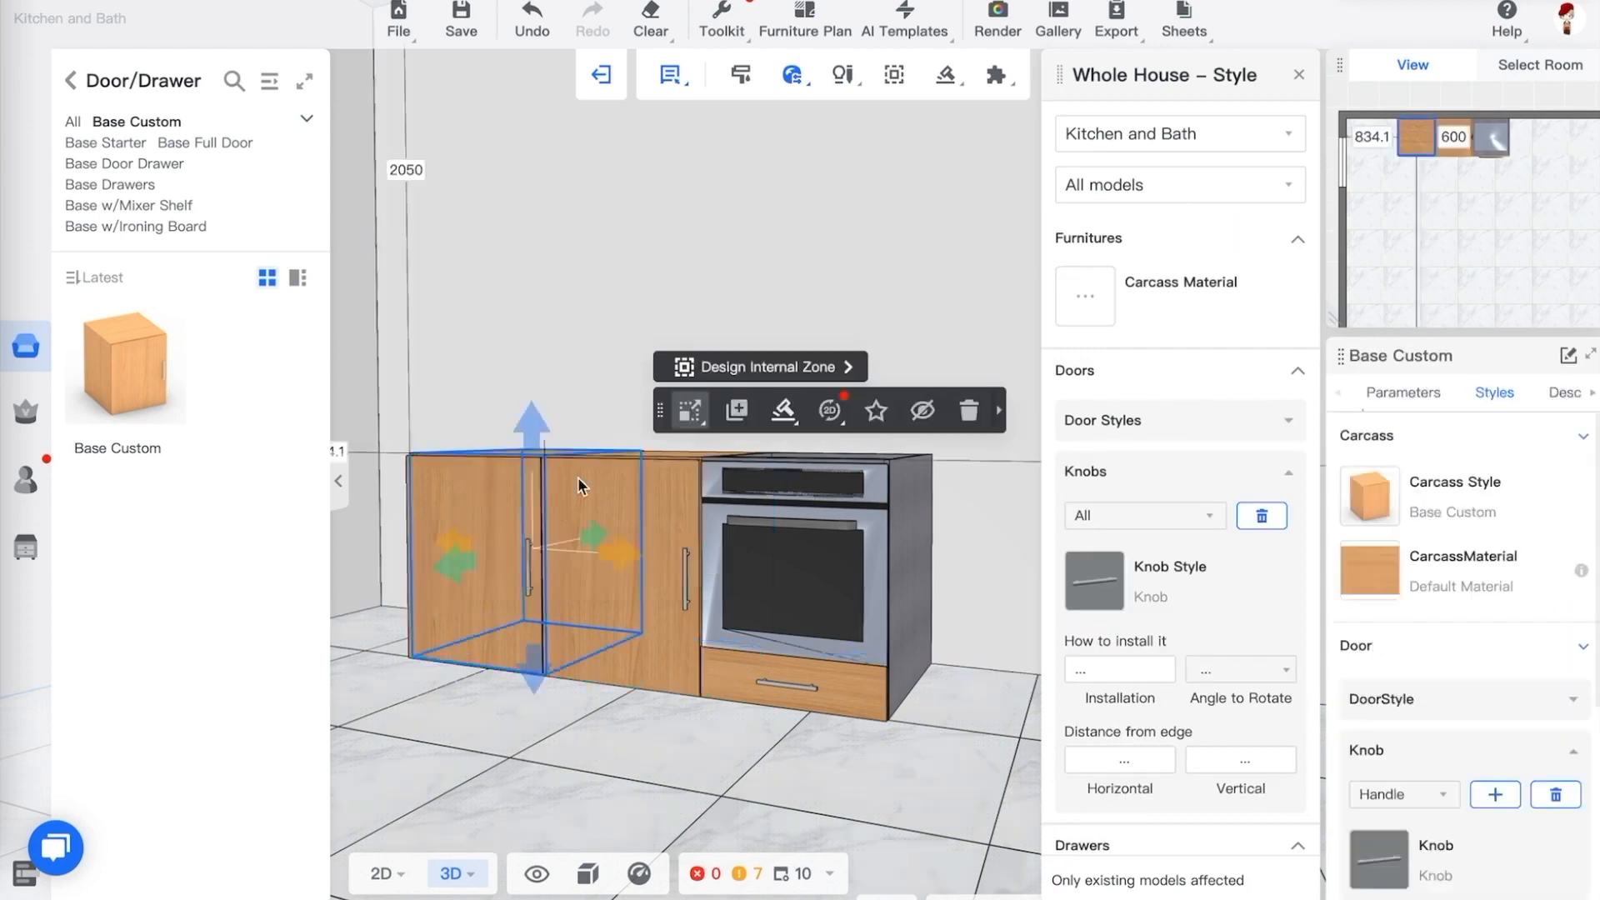
pyautogui.keyDown('ctrl'); pyautogui.click(627, 477); pyautogui.keyUp('ctrl')
pyautogui.keyDown('ctrl'); pyautogui.click(829, 489); pyautogui.keyUp('ctrl')
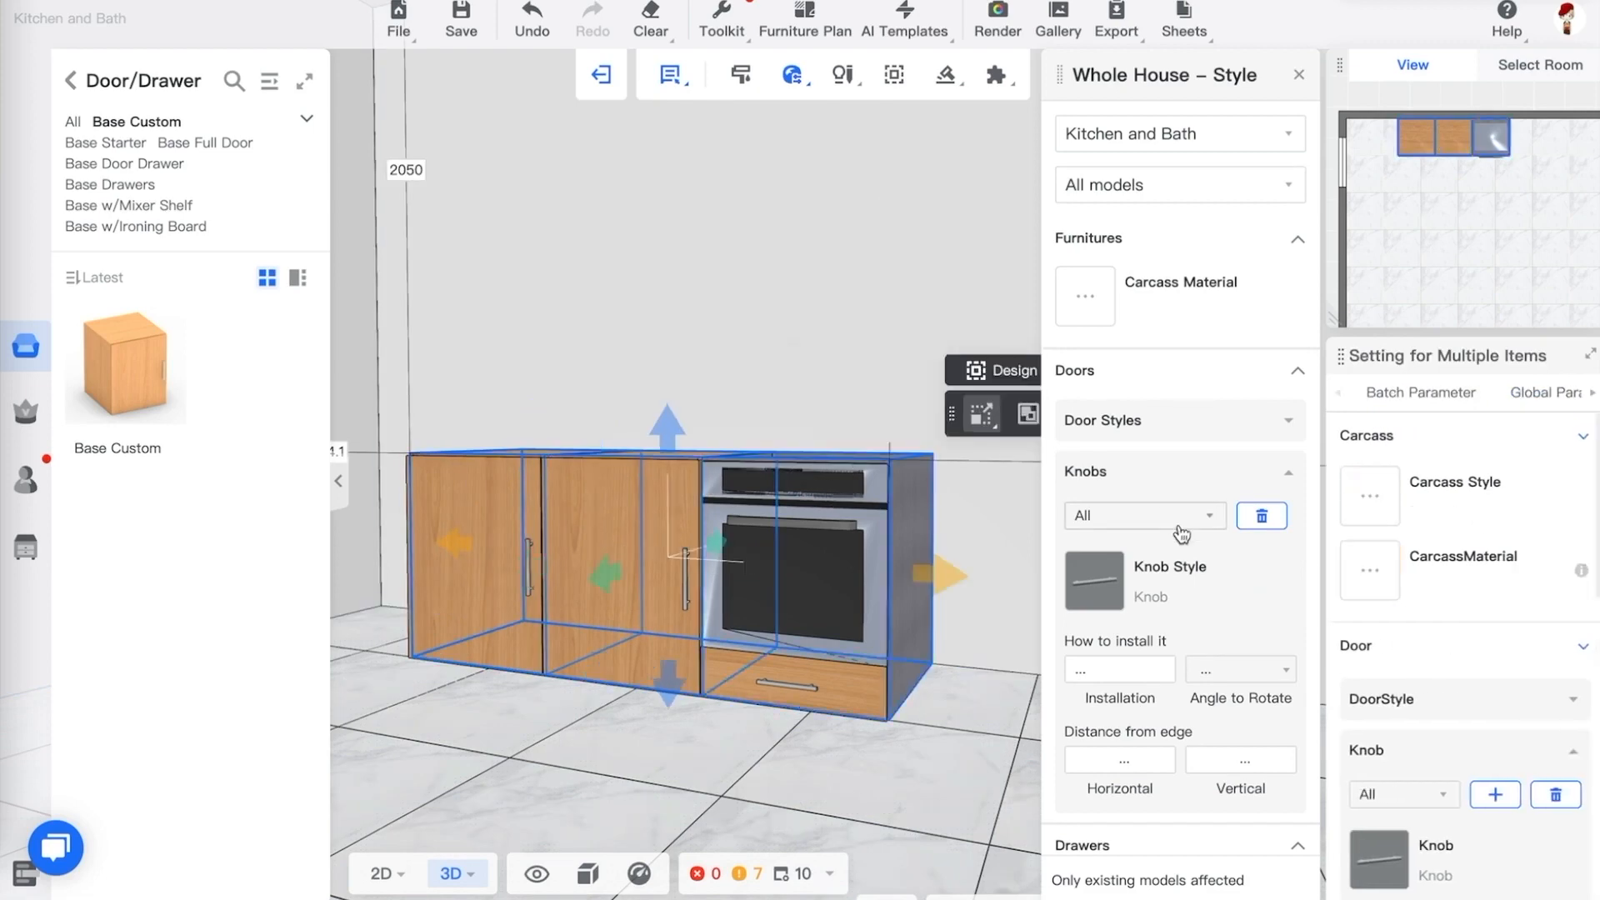
pyautogui.click(1087, 296)
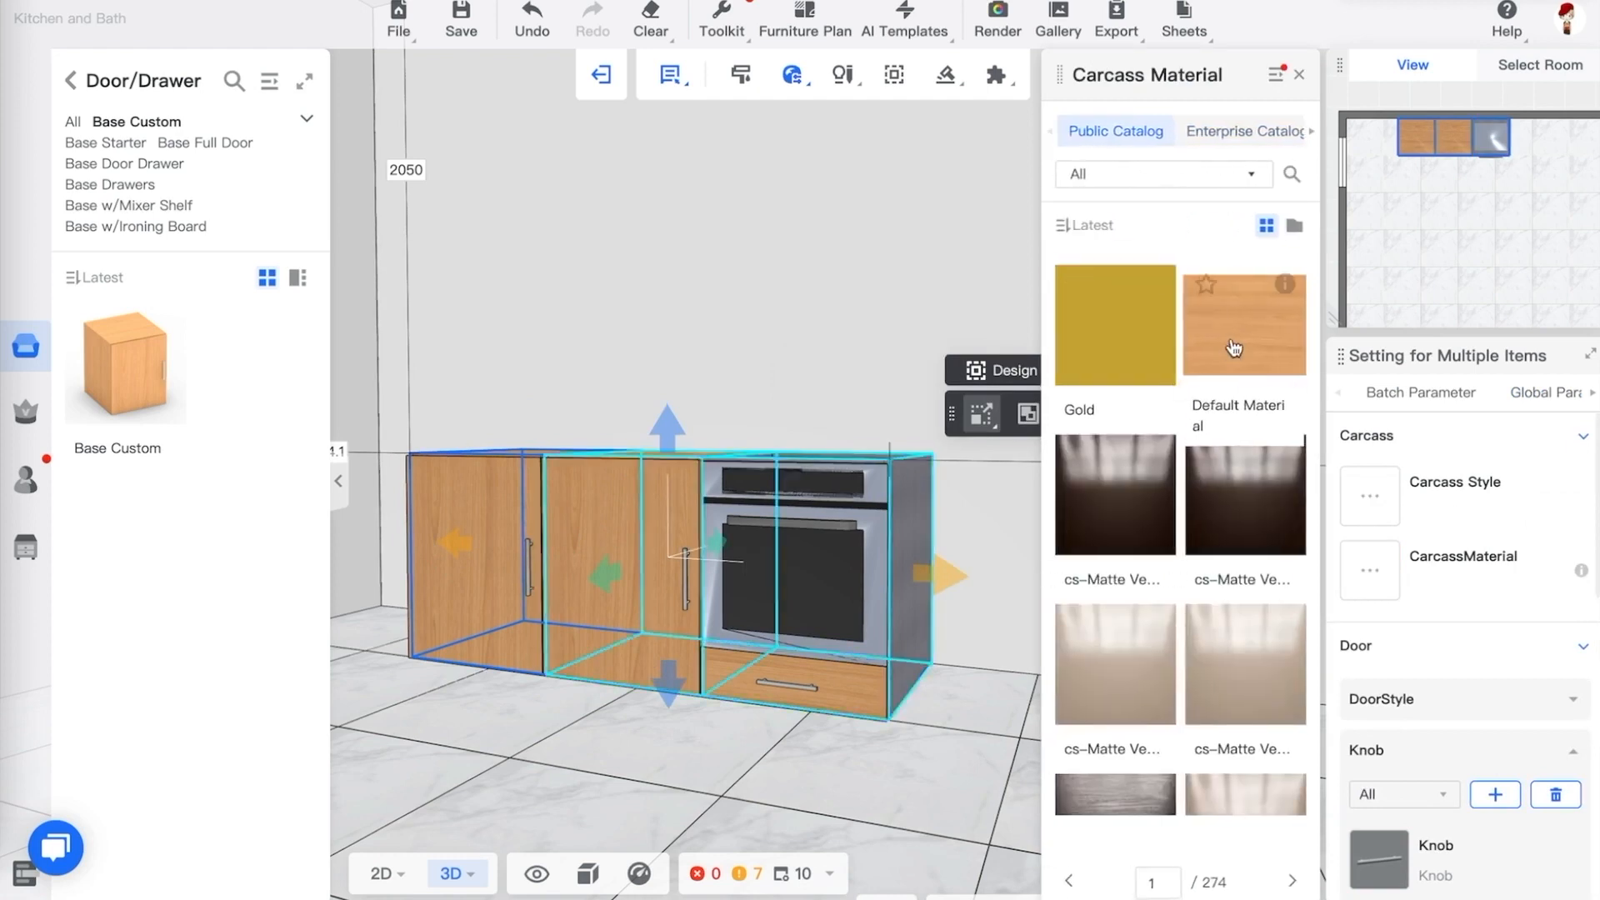
pyautogui.click(1261, 668)
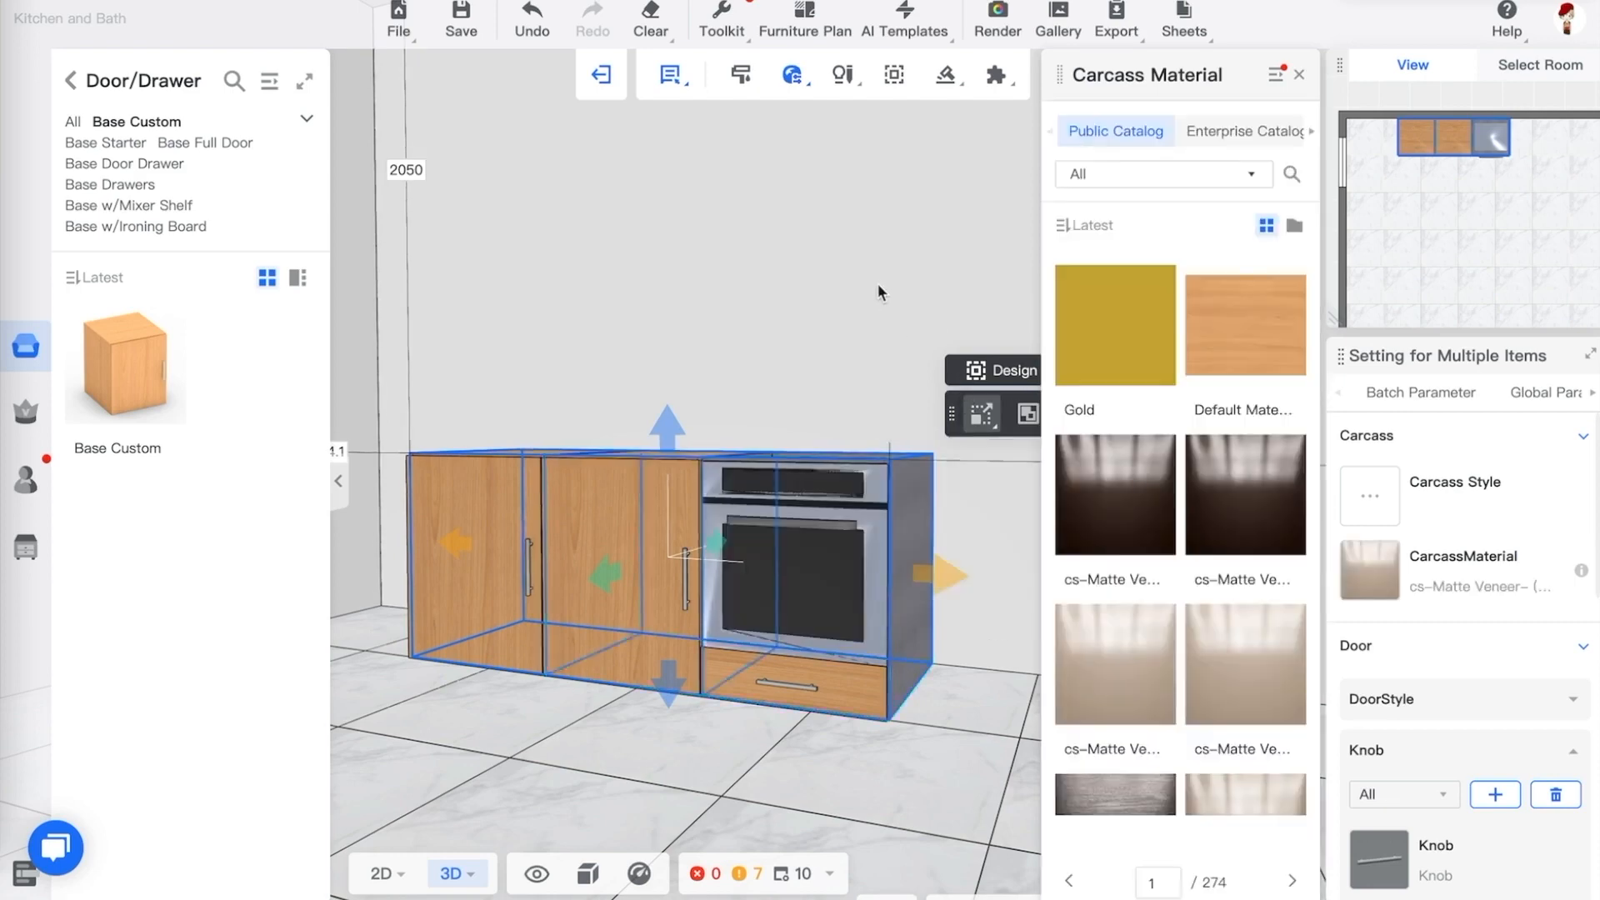
pyautogui.click(878, 285)
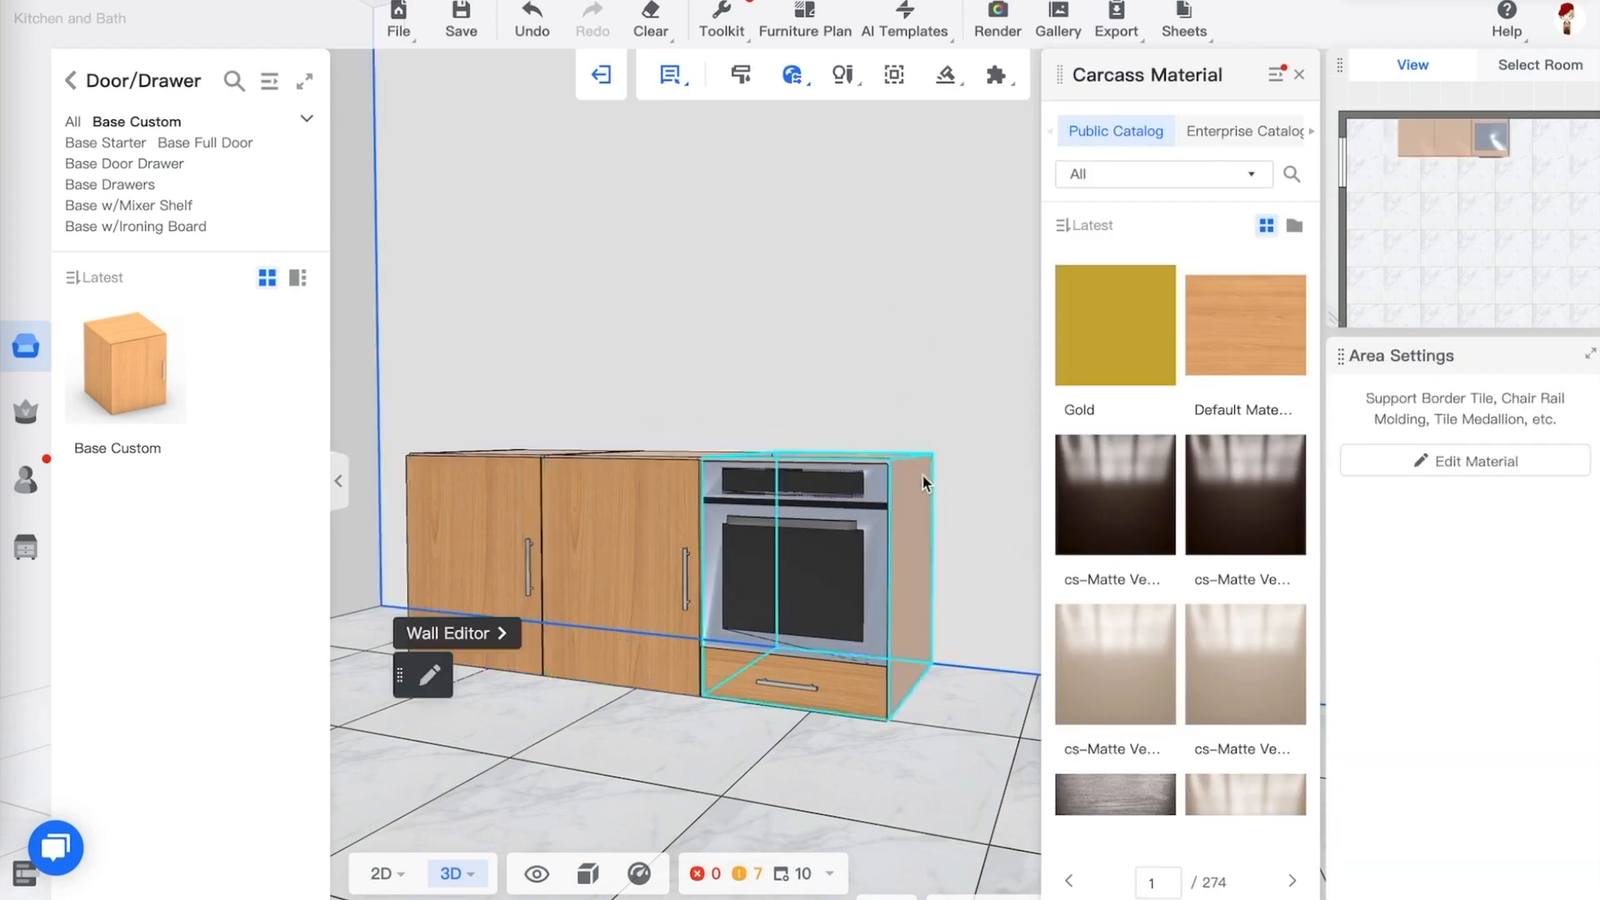
# Set the whole-house door material to cs-Matte Veneer in the Door Styles settings
pyautogui.moveTo(705, 407); pyautogui.dragTo(614, 447)
pyautogui.scroll(6, 614, 448)
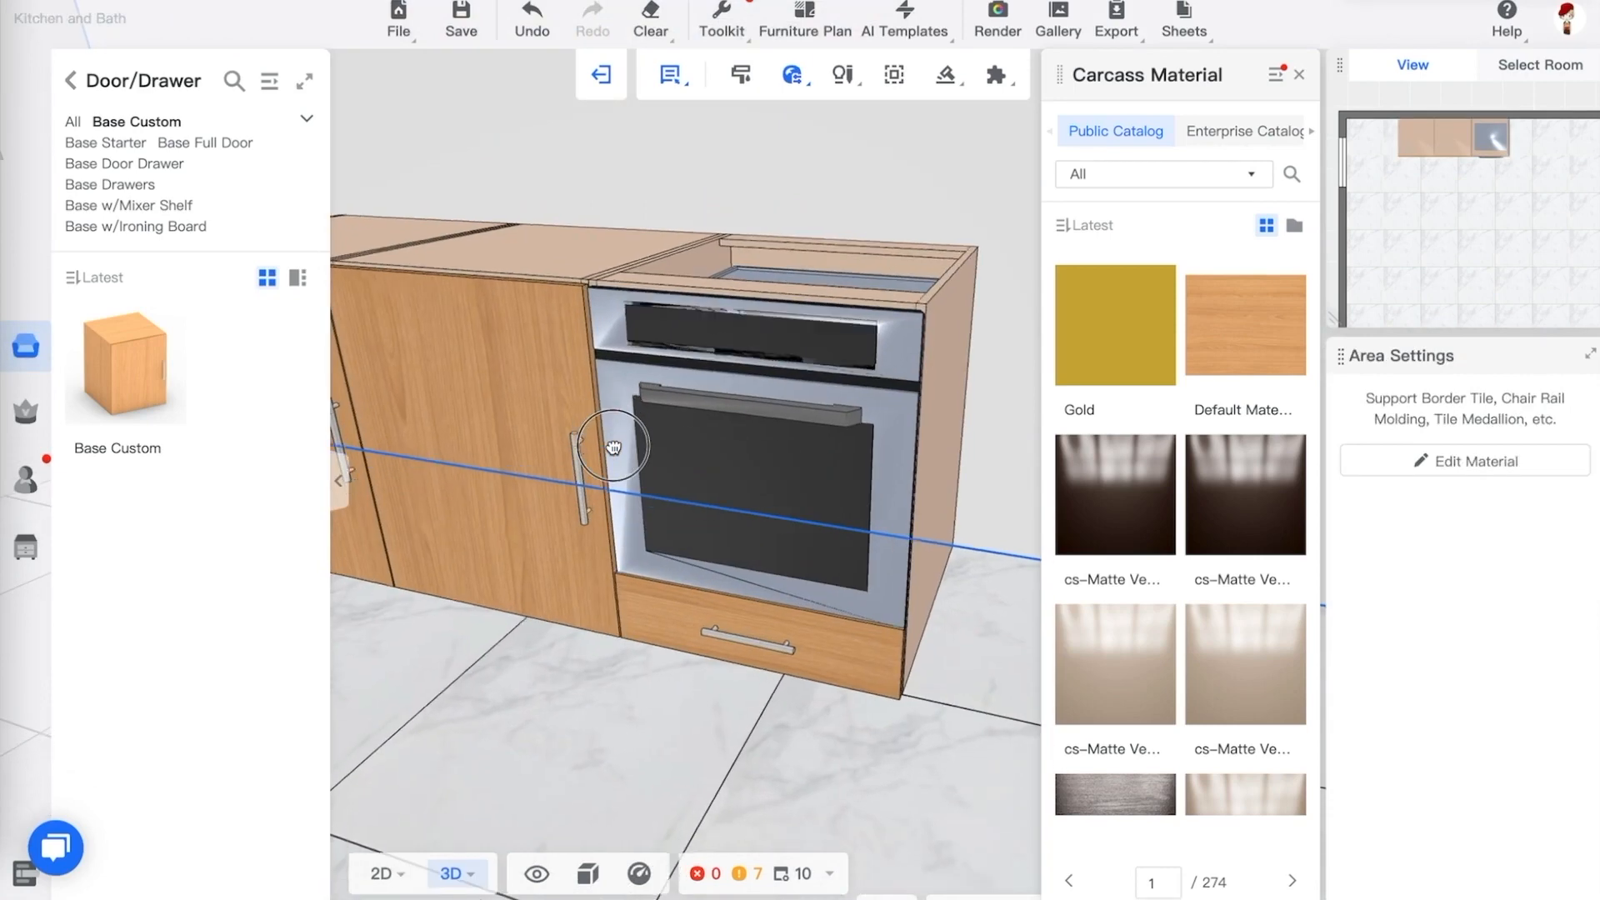
pyautogui.press('q')
pyautogui.moveTo(614, 448); pyautogui.dragTo(633, 391)
pyautogui.click(1301, 78)
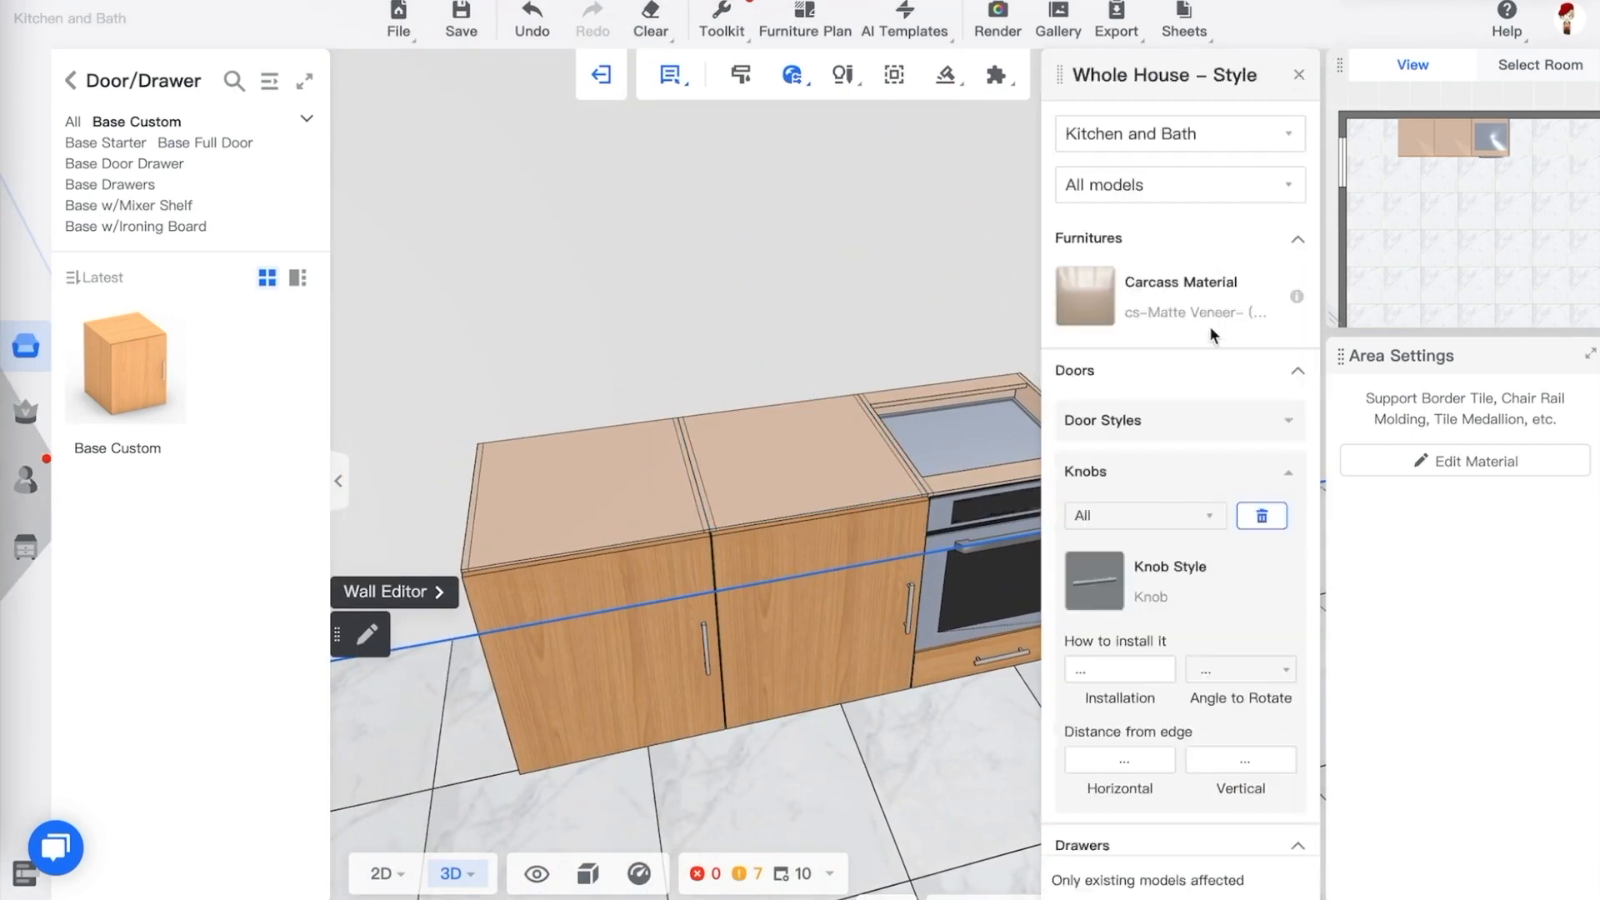
pyautogui.click(1181, 425)
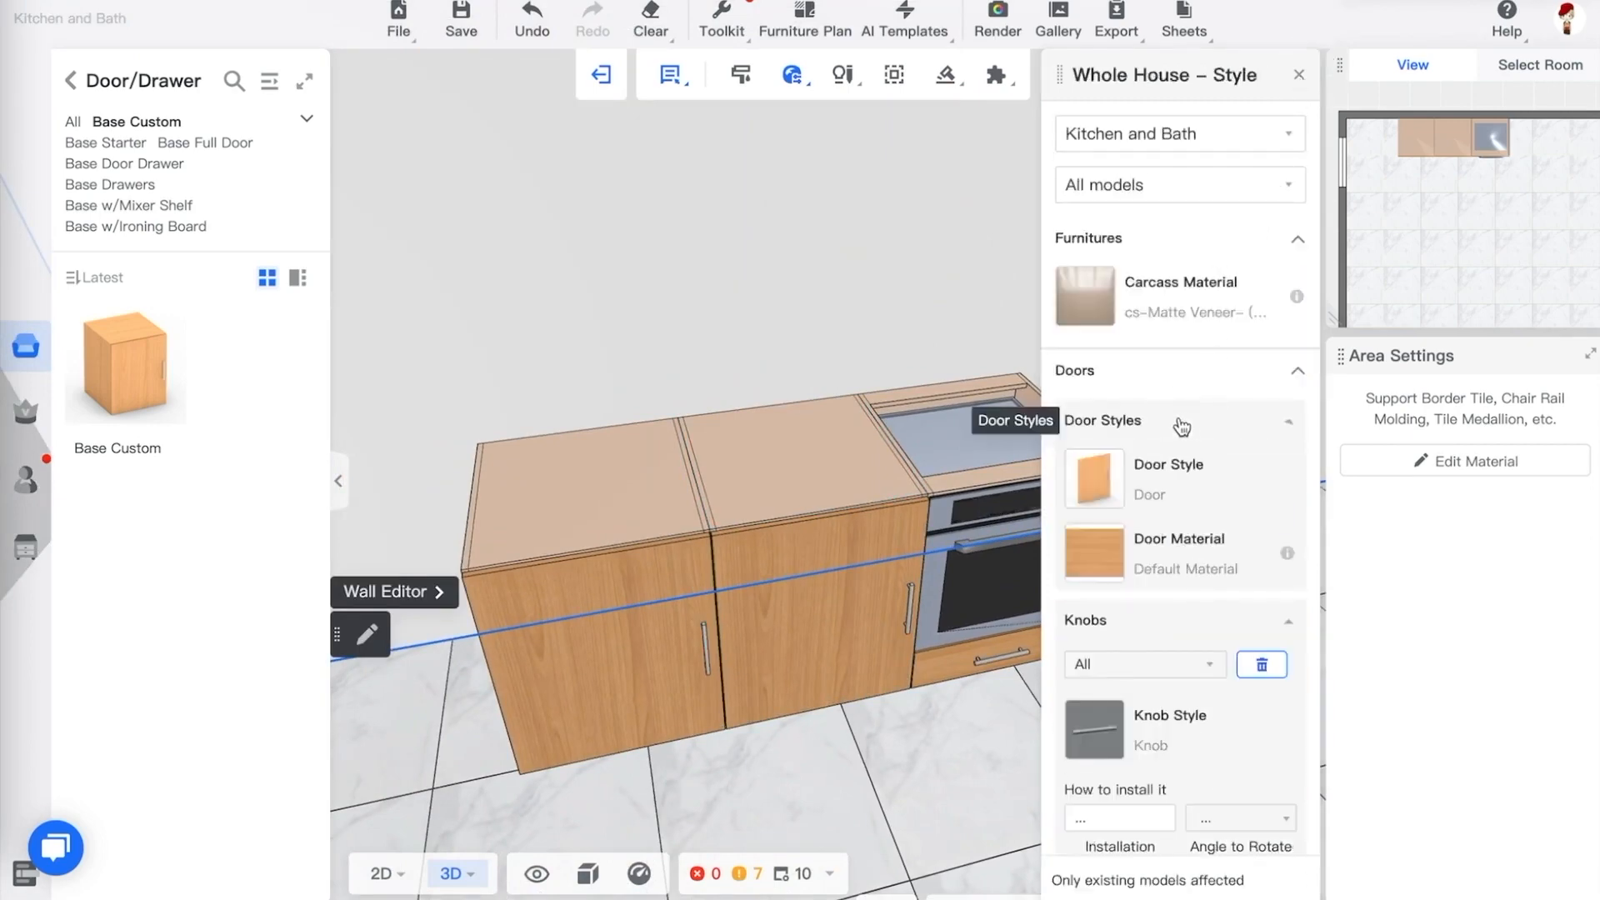
pyautogui.click(1102, 557)
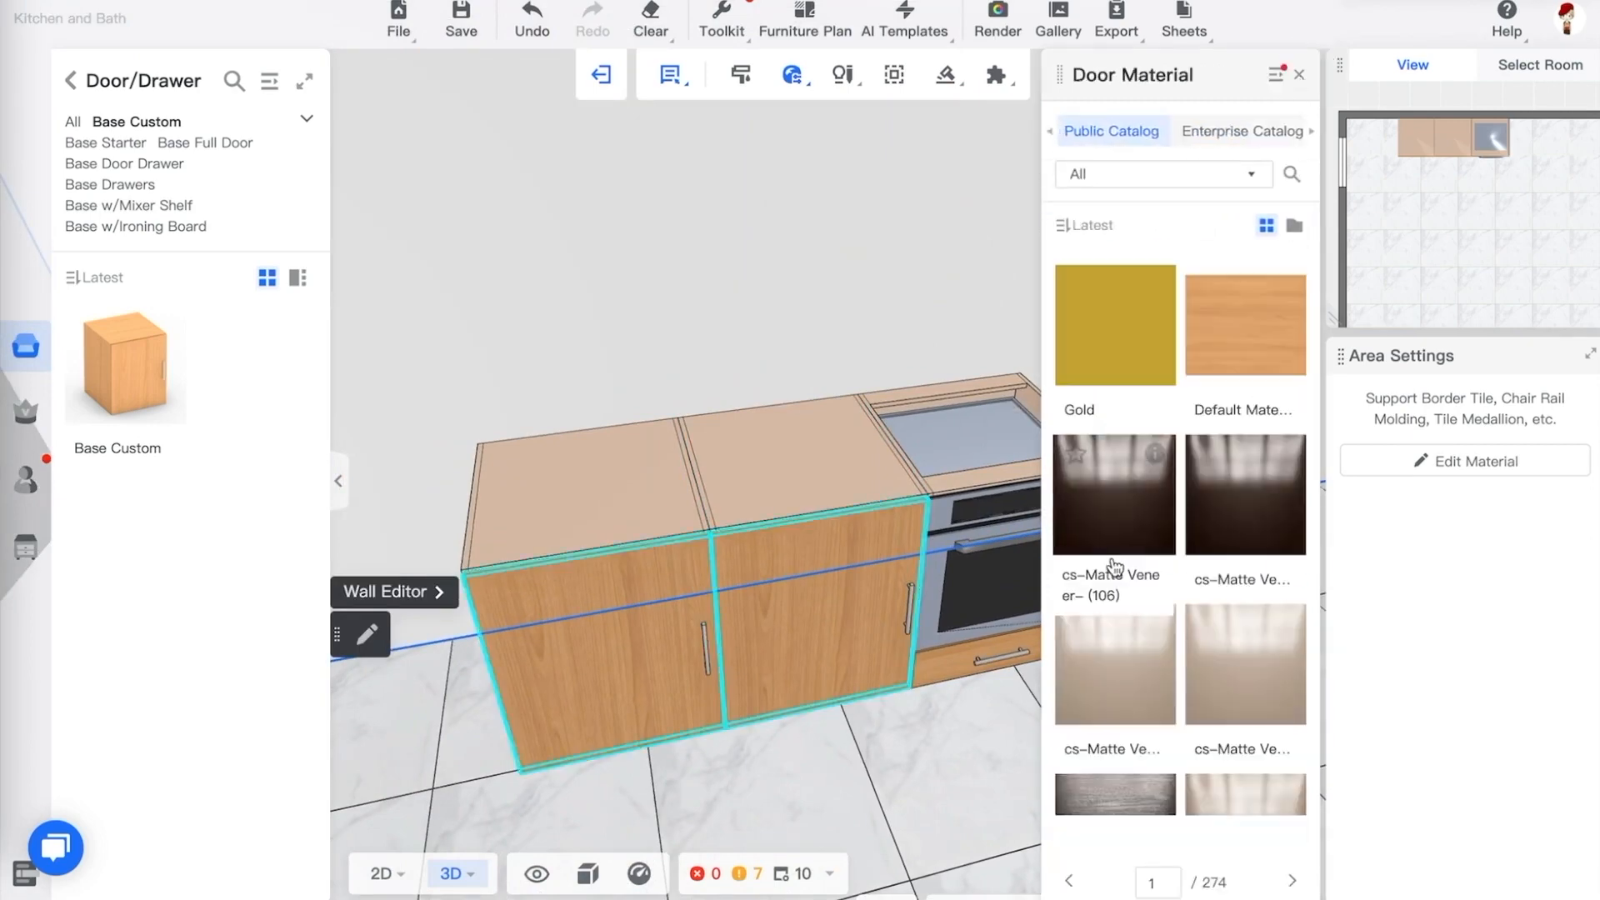
pyautogui.click(1253, 667)
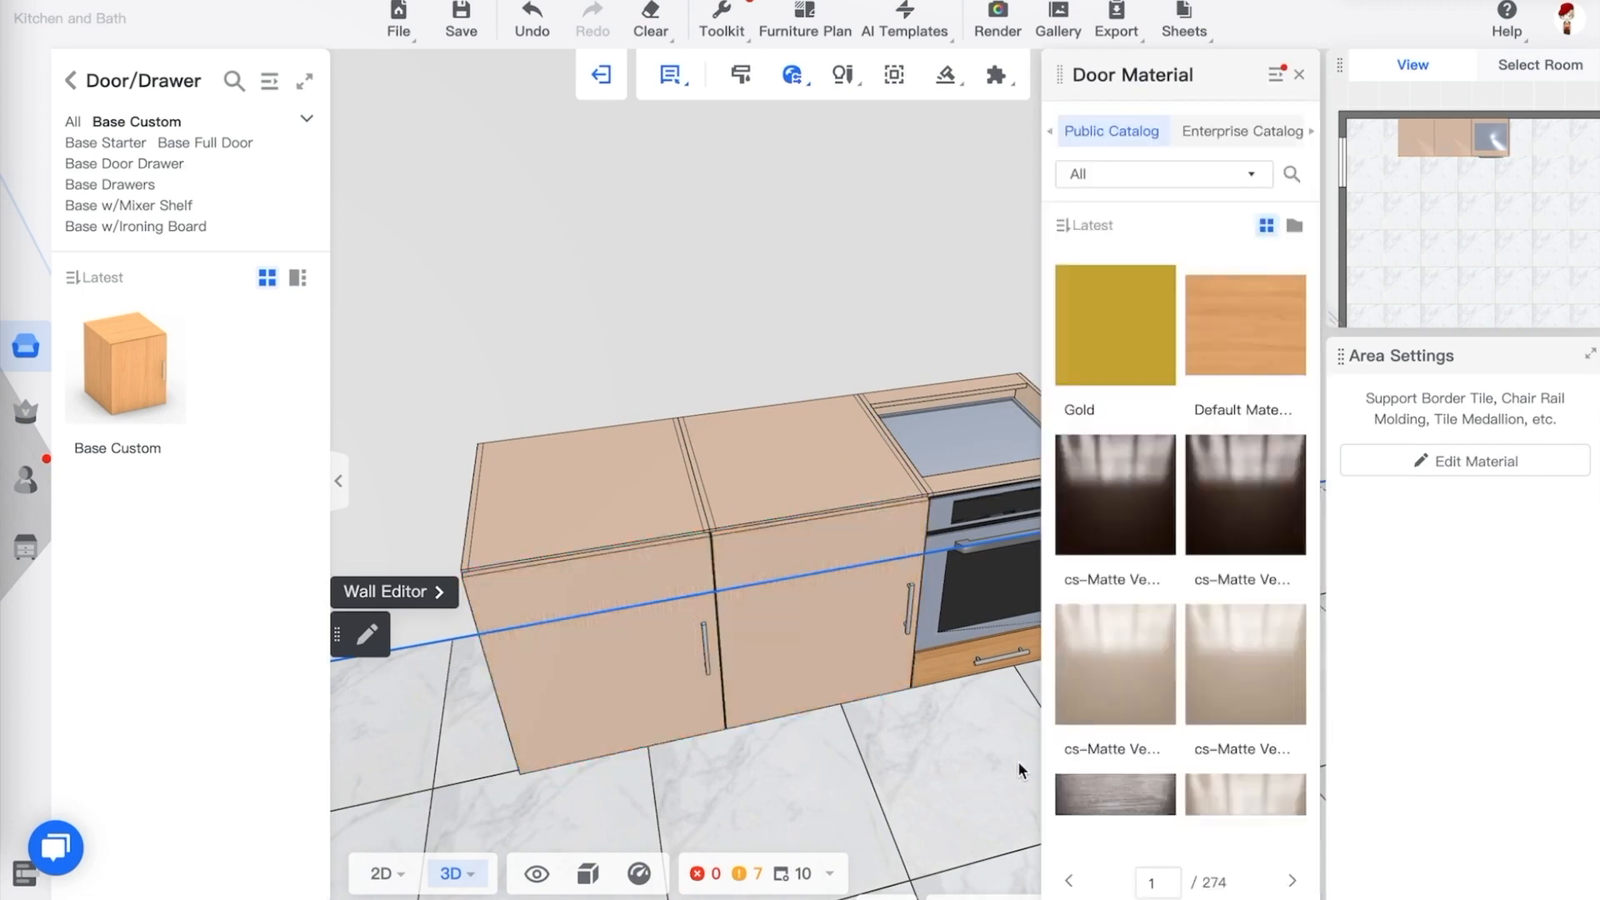
pyautogui.scroll(-5, 976, 754)
pyautogui.moveTo(942, 682); pyautogui.dragTo(822, 577)
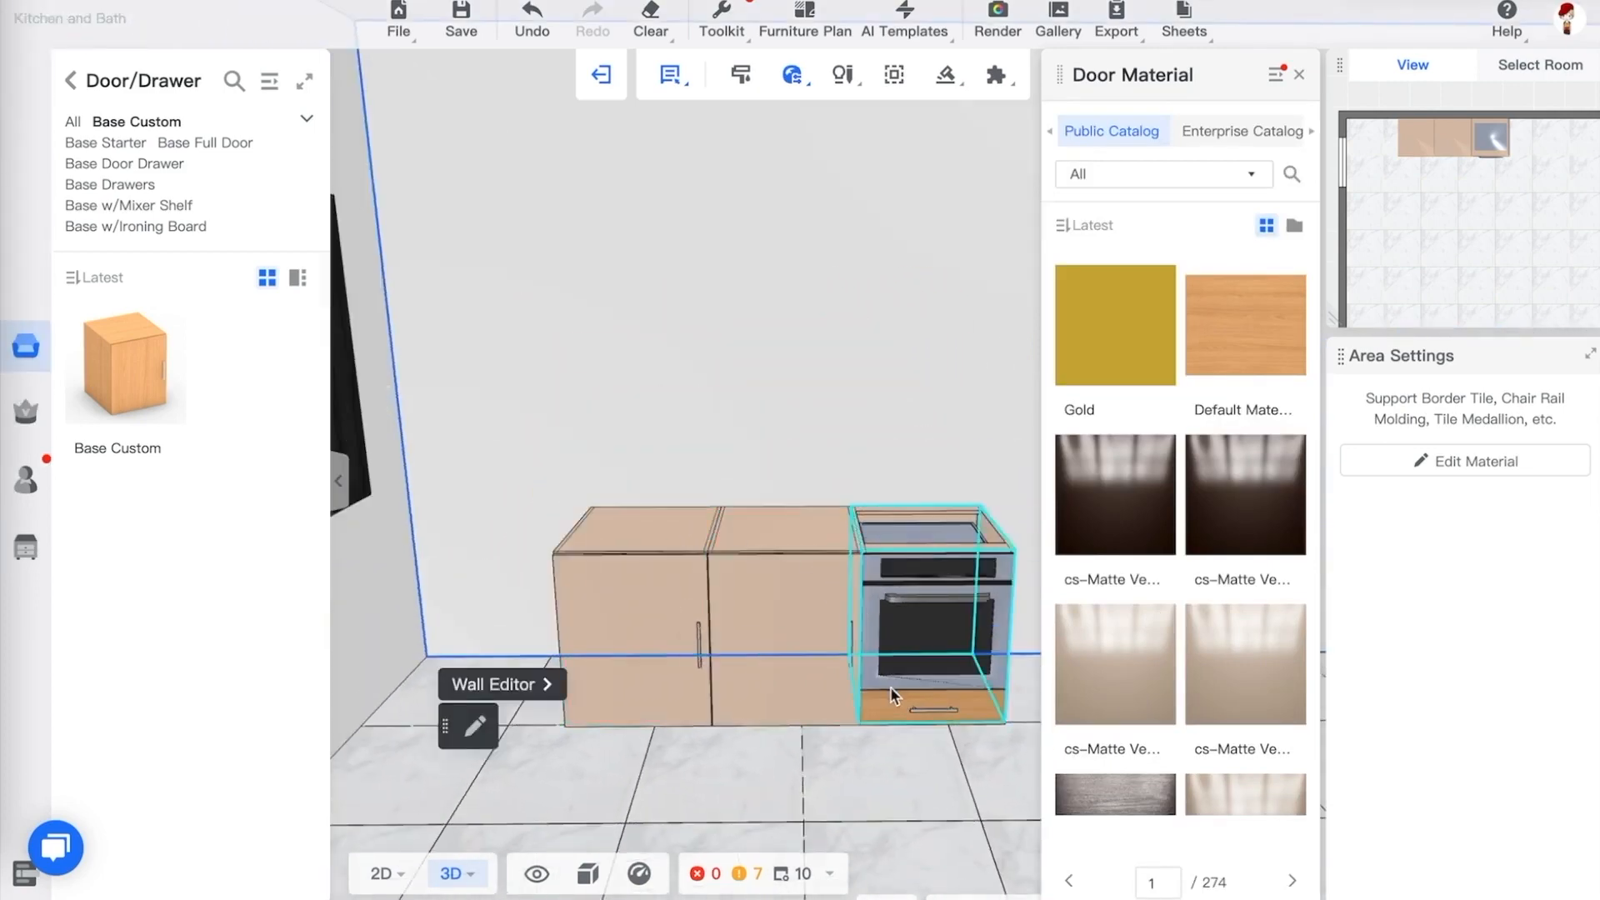
pyautogui.moveTo(914, 772); pyautogui.dragTo(843, 768)
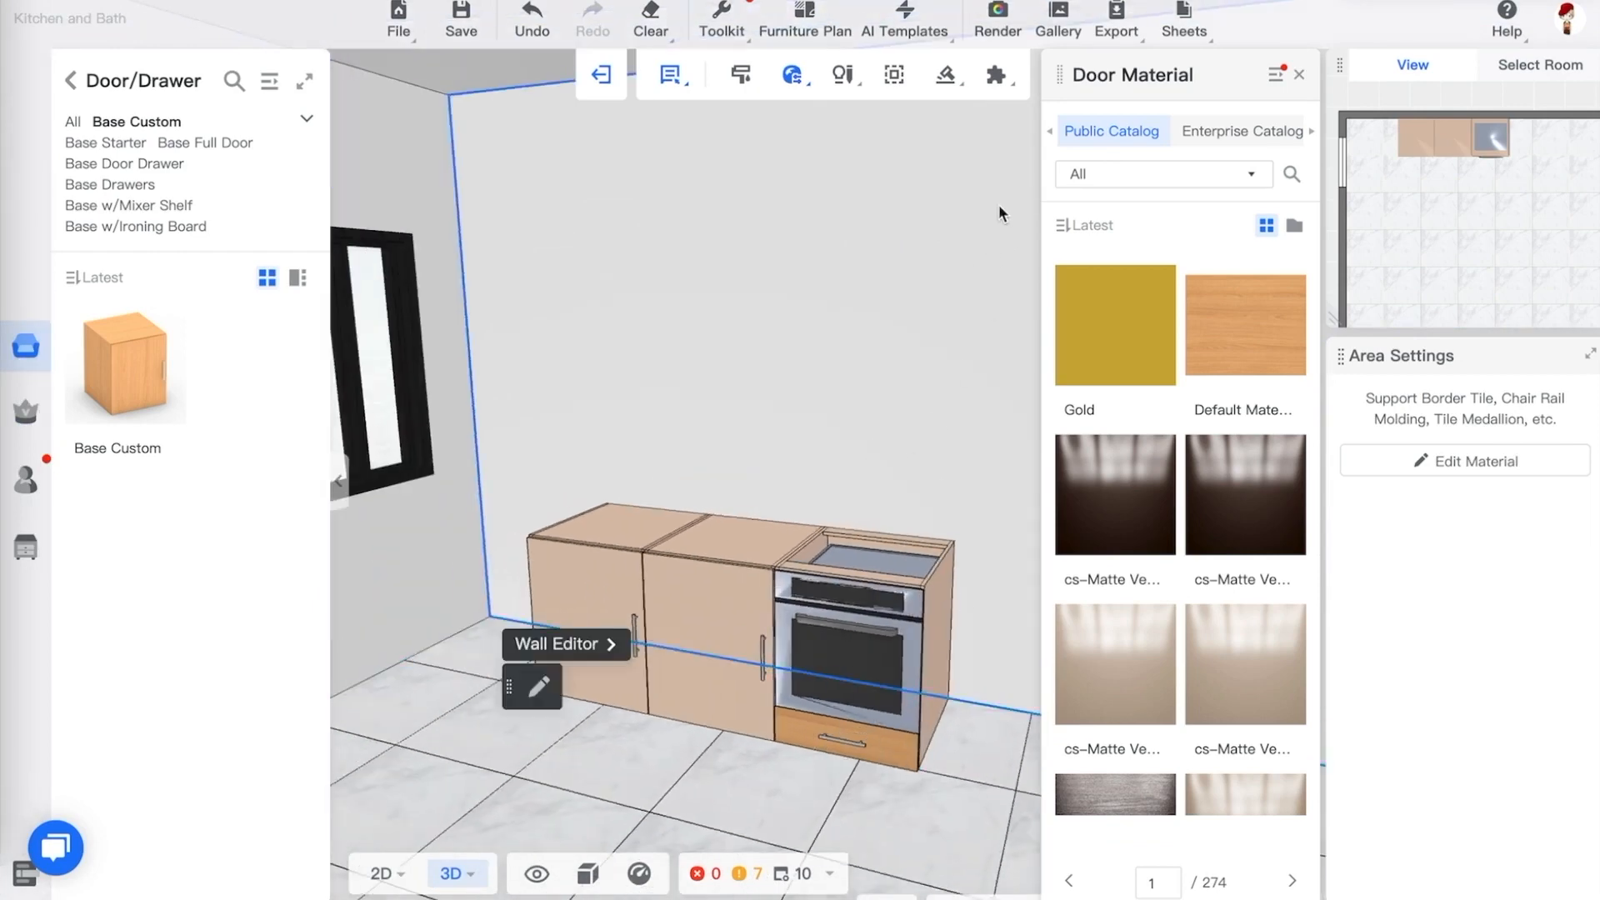
pyautogui.moveTo(787, 80)
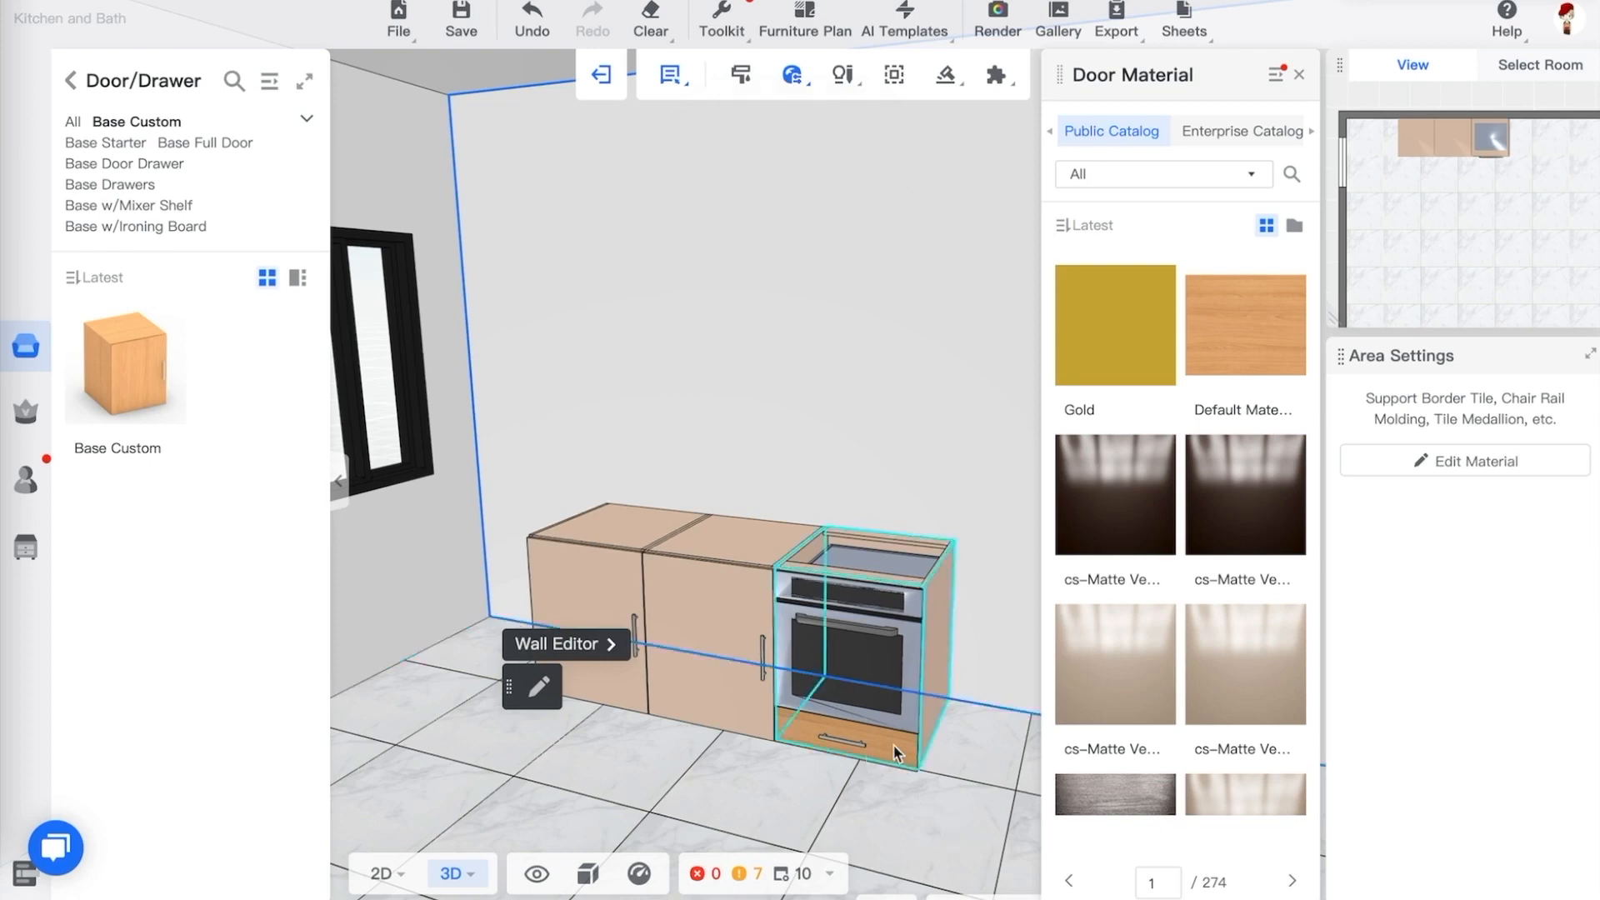
pyautogui.click(1299, 76)
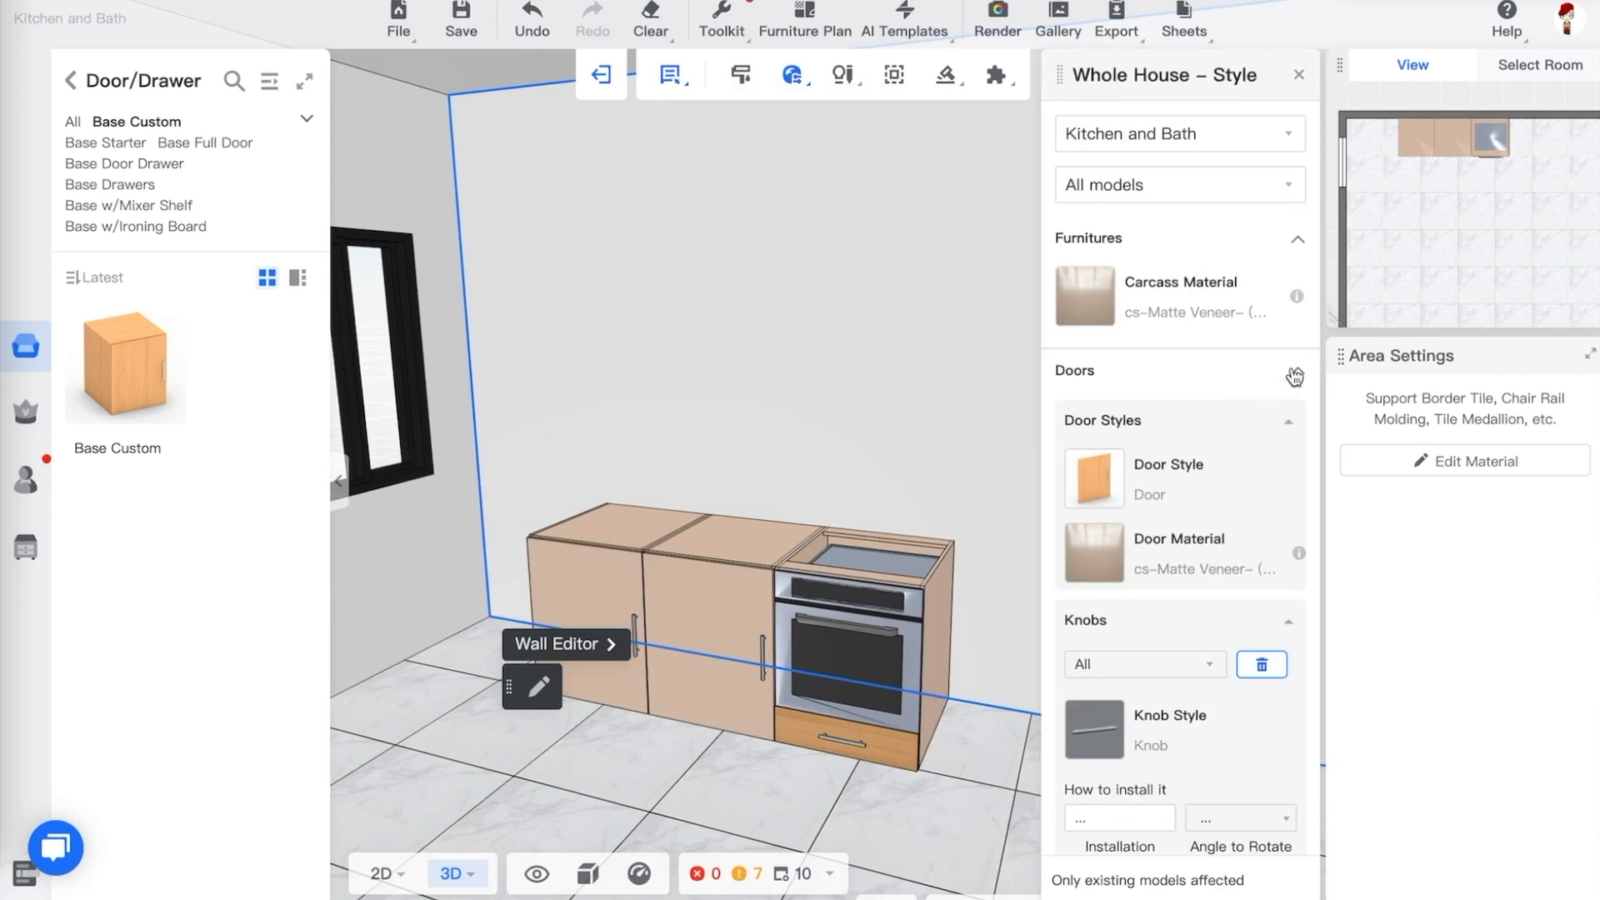
# Inspect the range cabinet's drawer, door and knob style settings and browse its door material options without changing them
pyautogui.click(1296, 239)
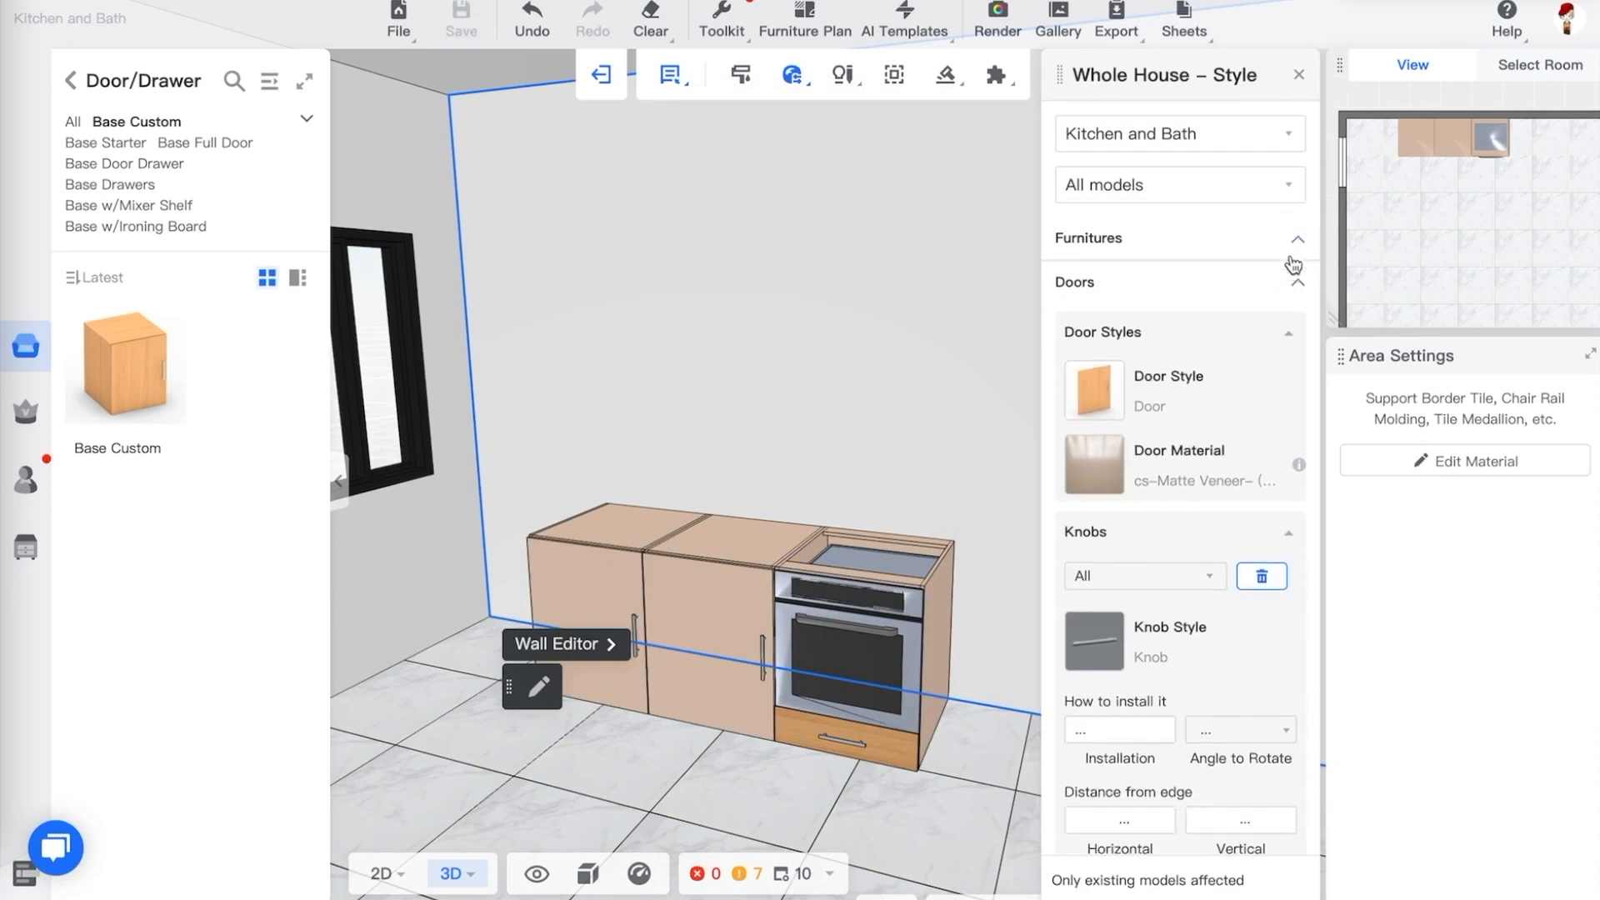
pyautogui.click(889, 754)
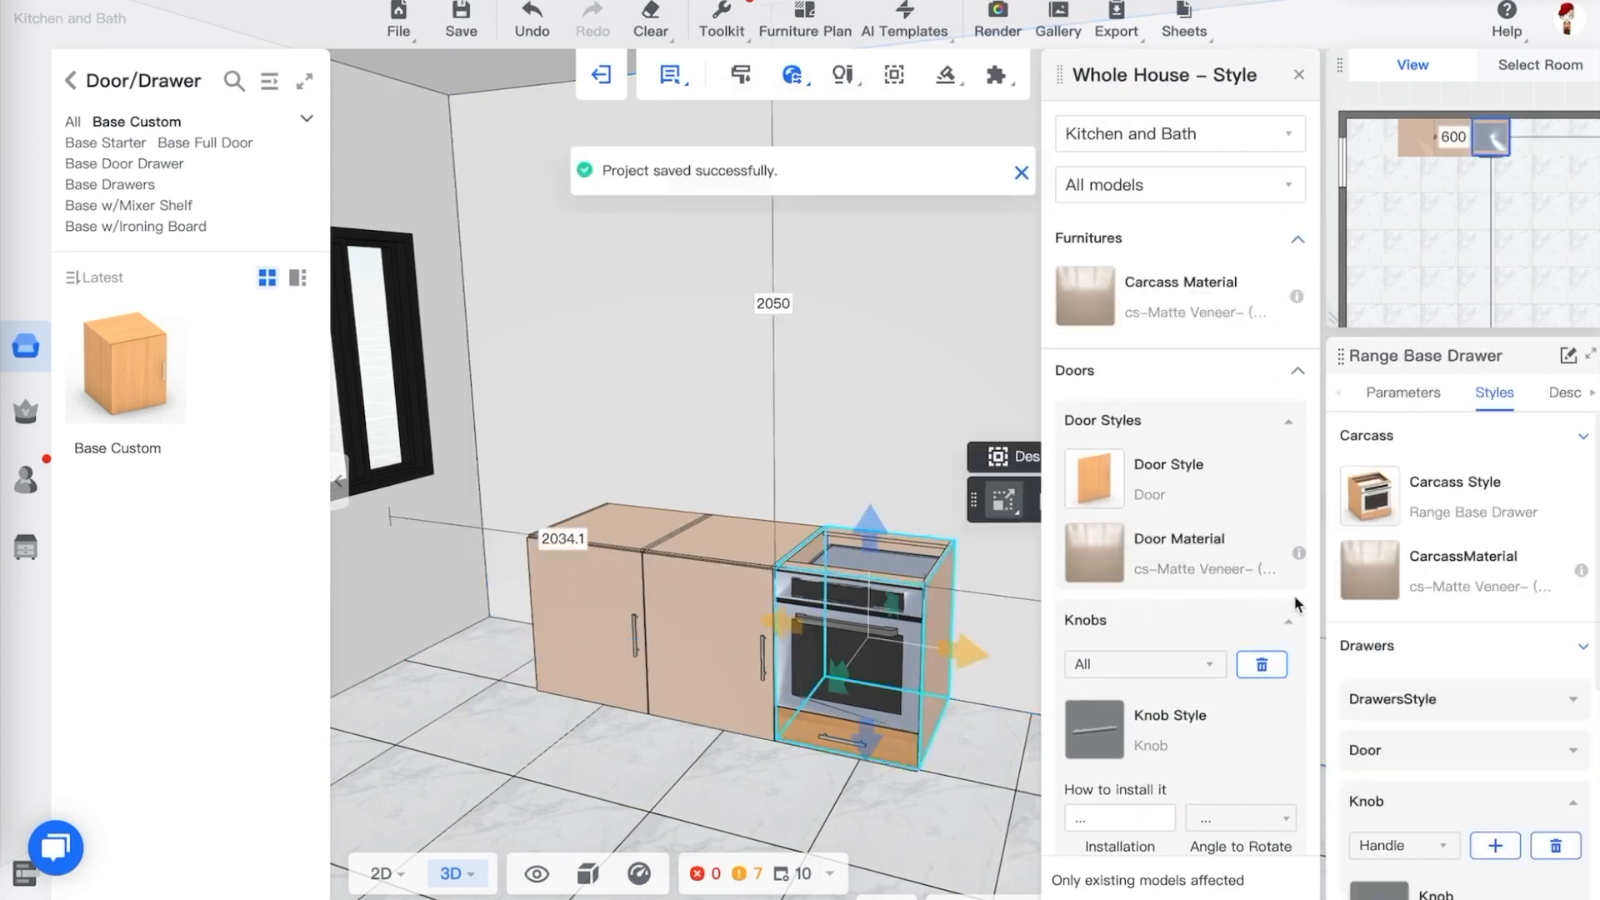
pyautogui.click(1471, 718)
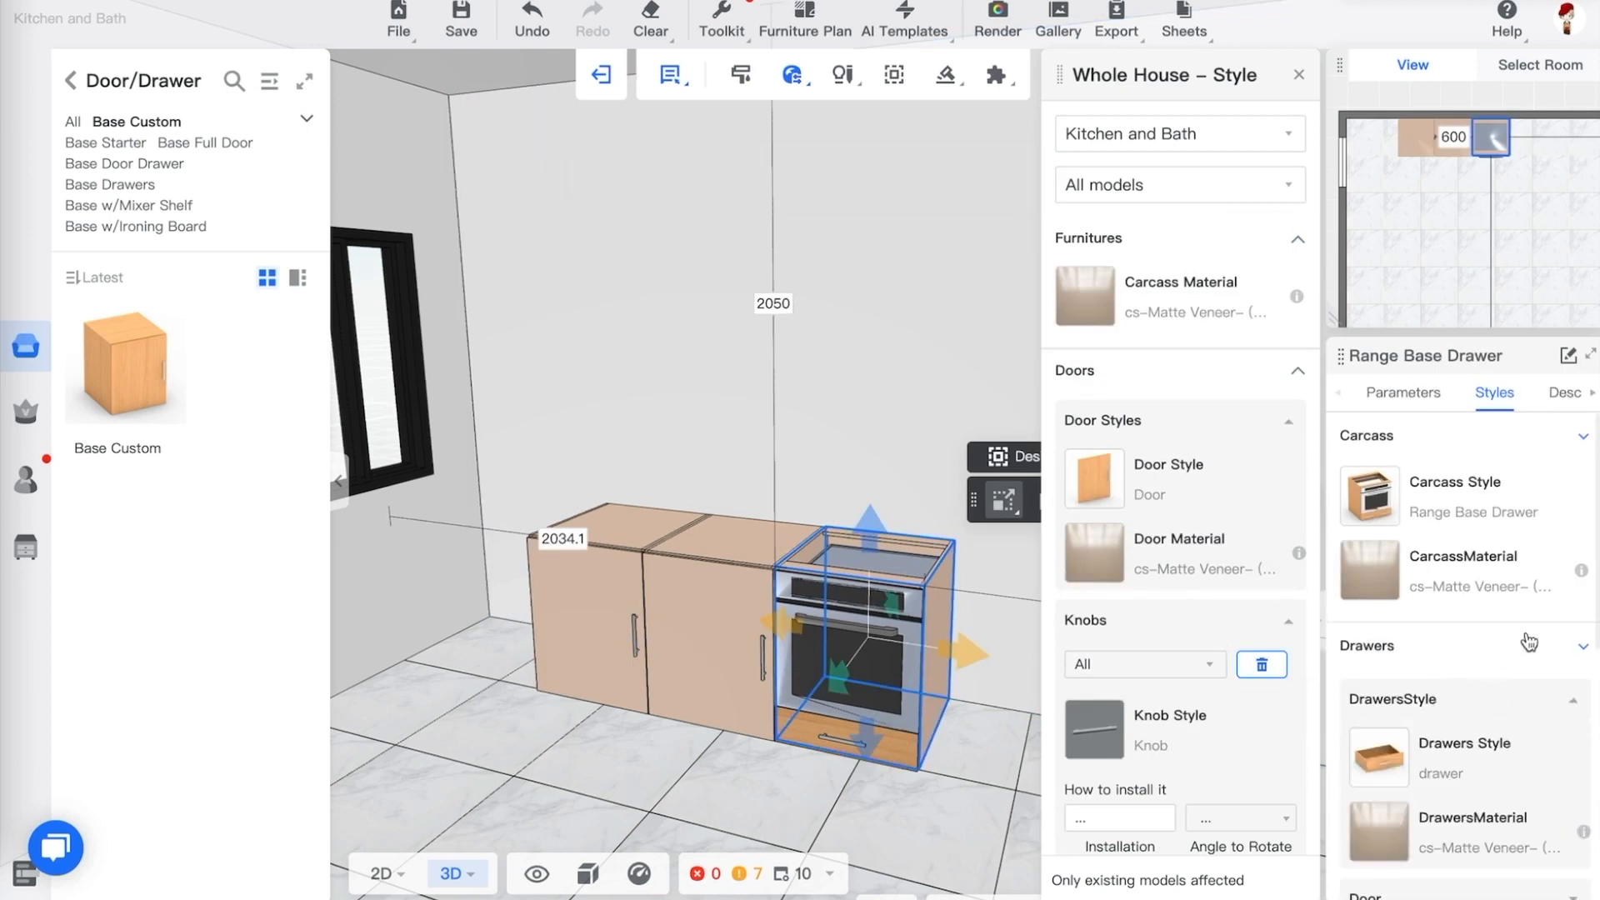
pyautogui.scroll(-2, 1525, 700)
pyautogui.scroll(-4, 1527, 711)
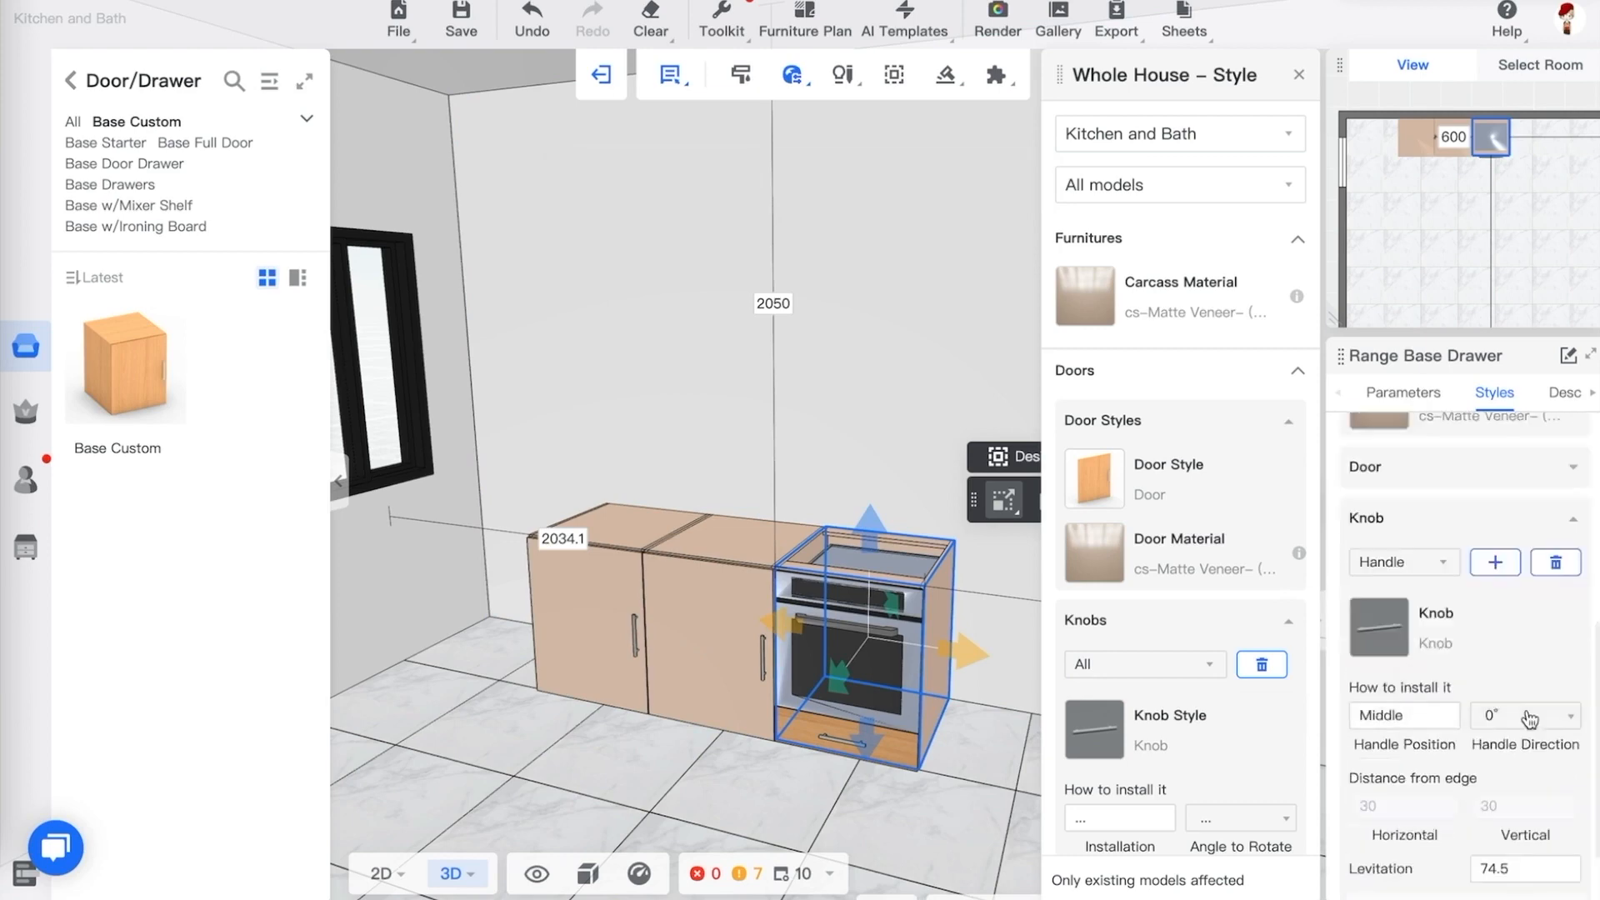
pyautogui.scroll(-2, 1517, 687)
pyautogui.scroll(2, 1517, 683)
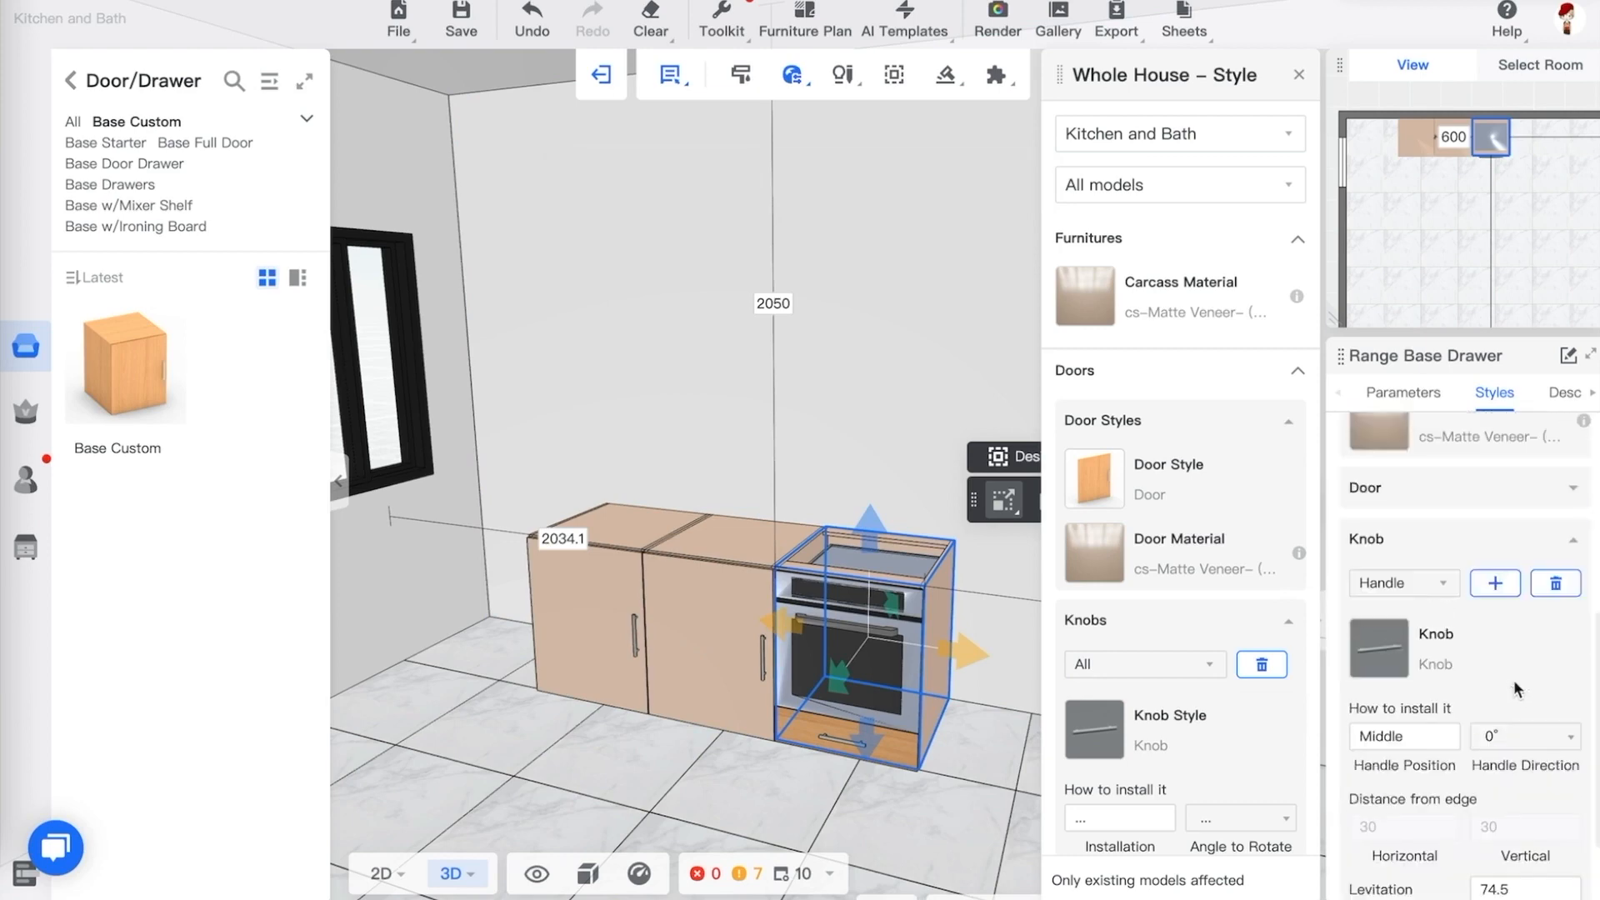
pyautogui.click(1448, 491)
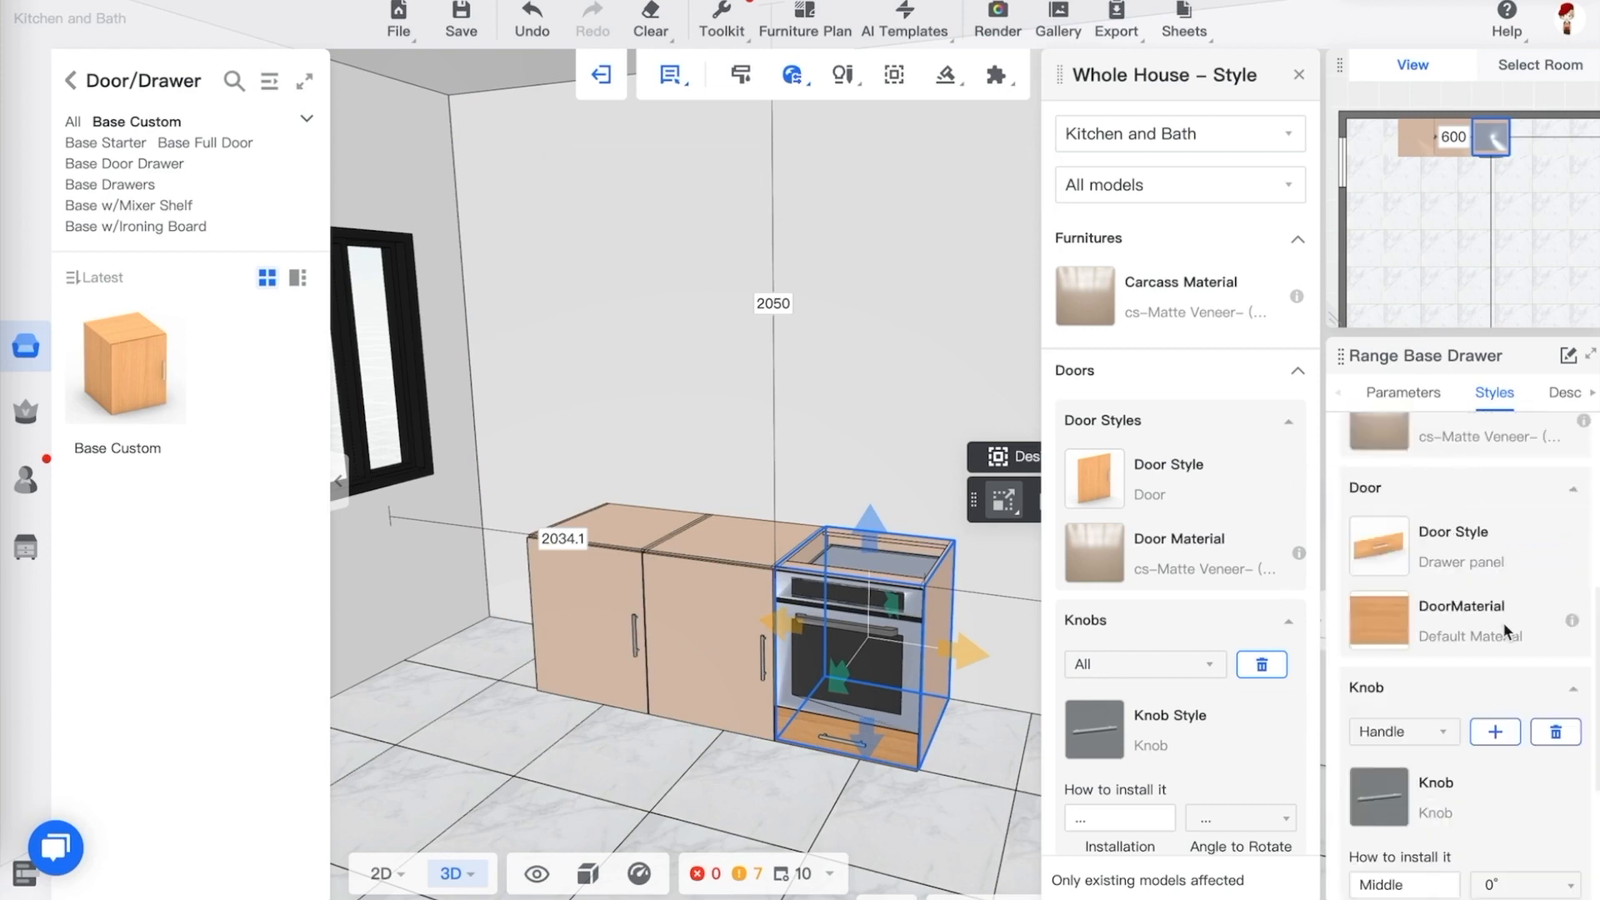
pyautogui.moveTo(1386, 629)
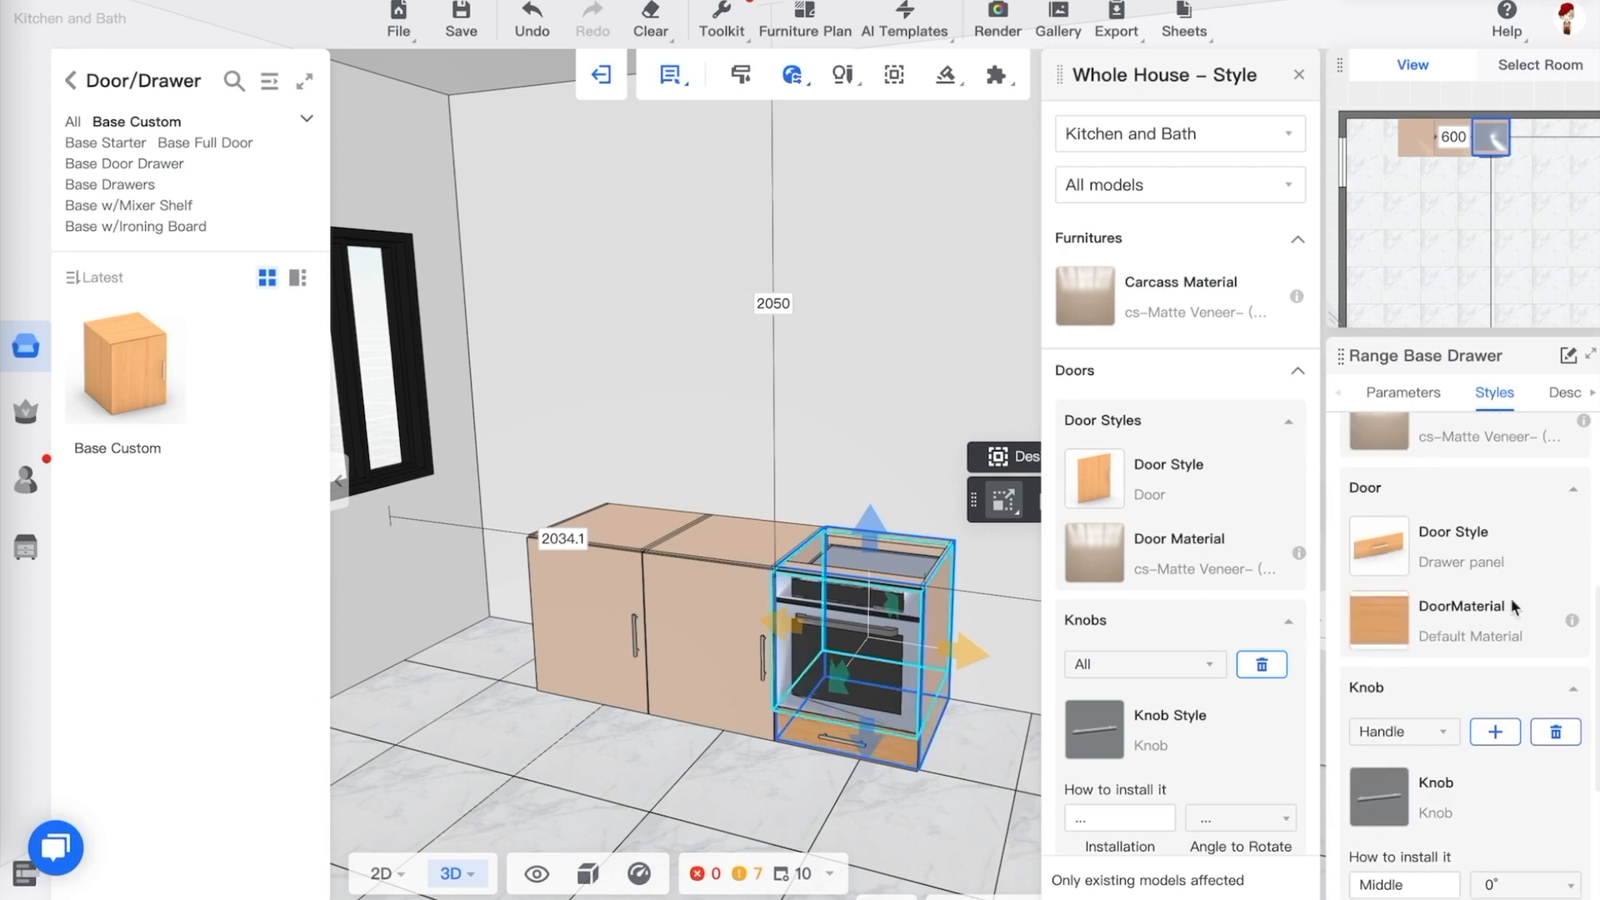
pyautogui.click(1389, 625)
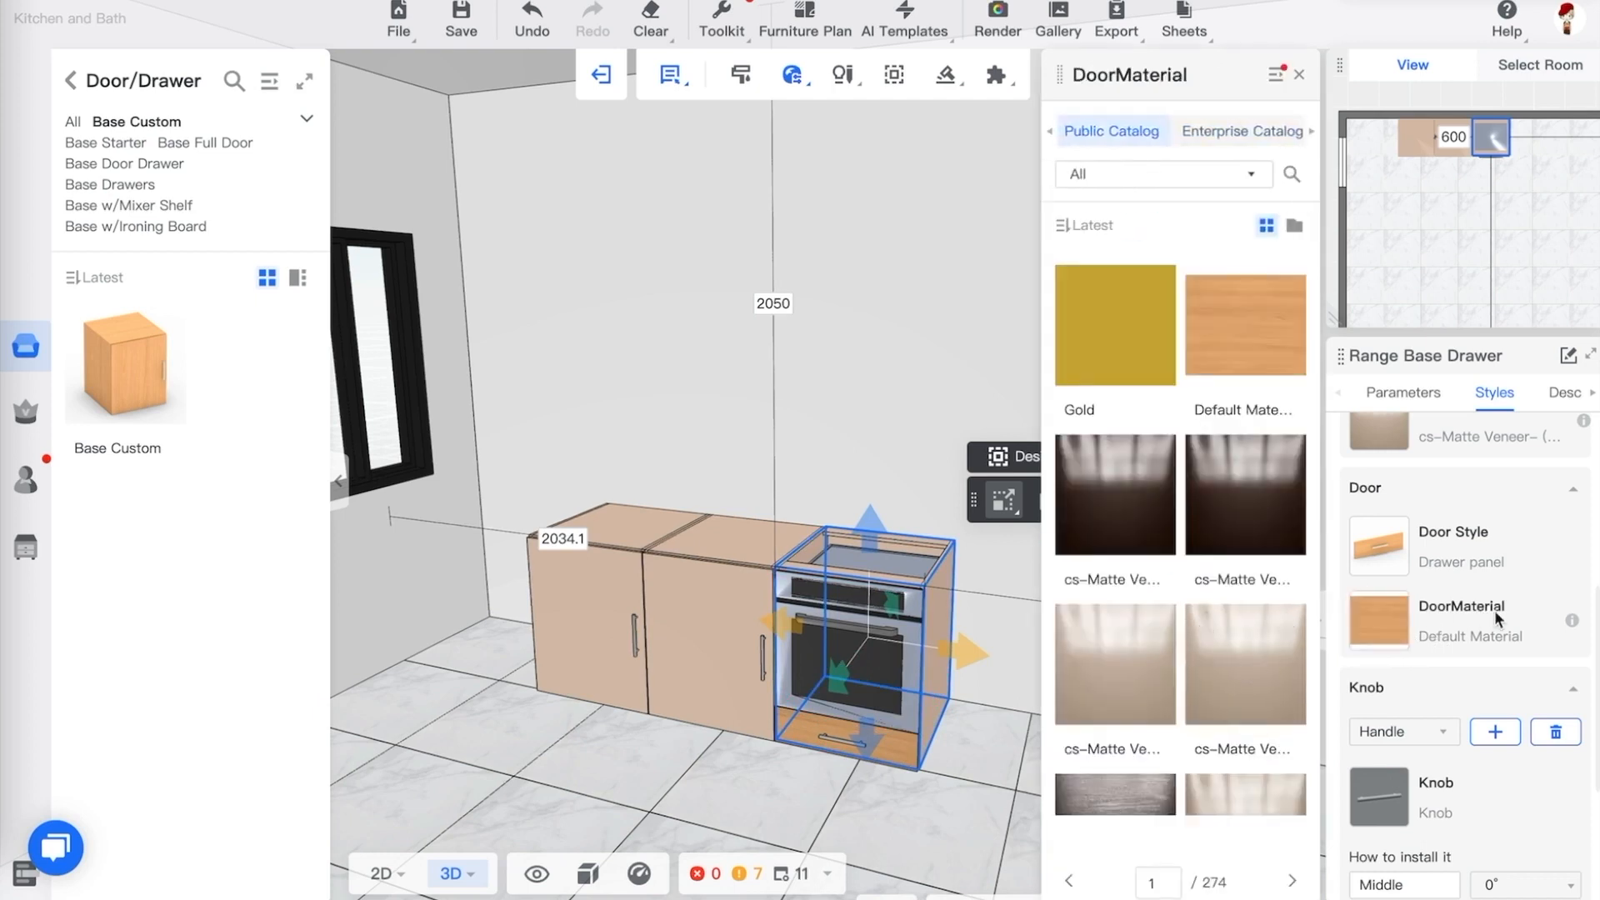
pyautogui.click(722, 774)
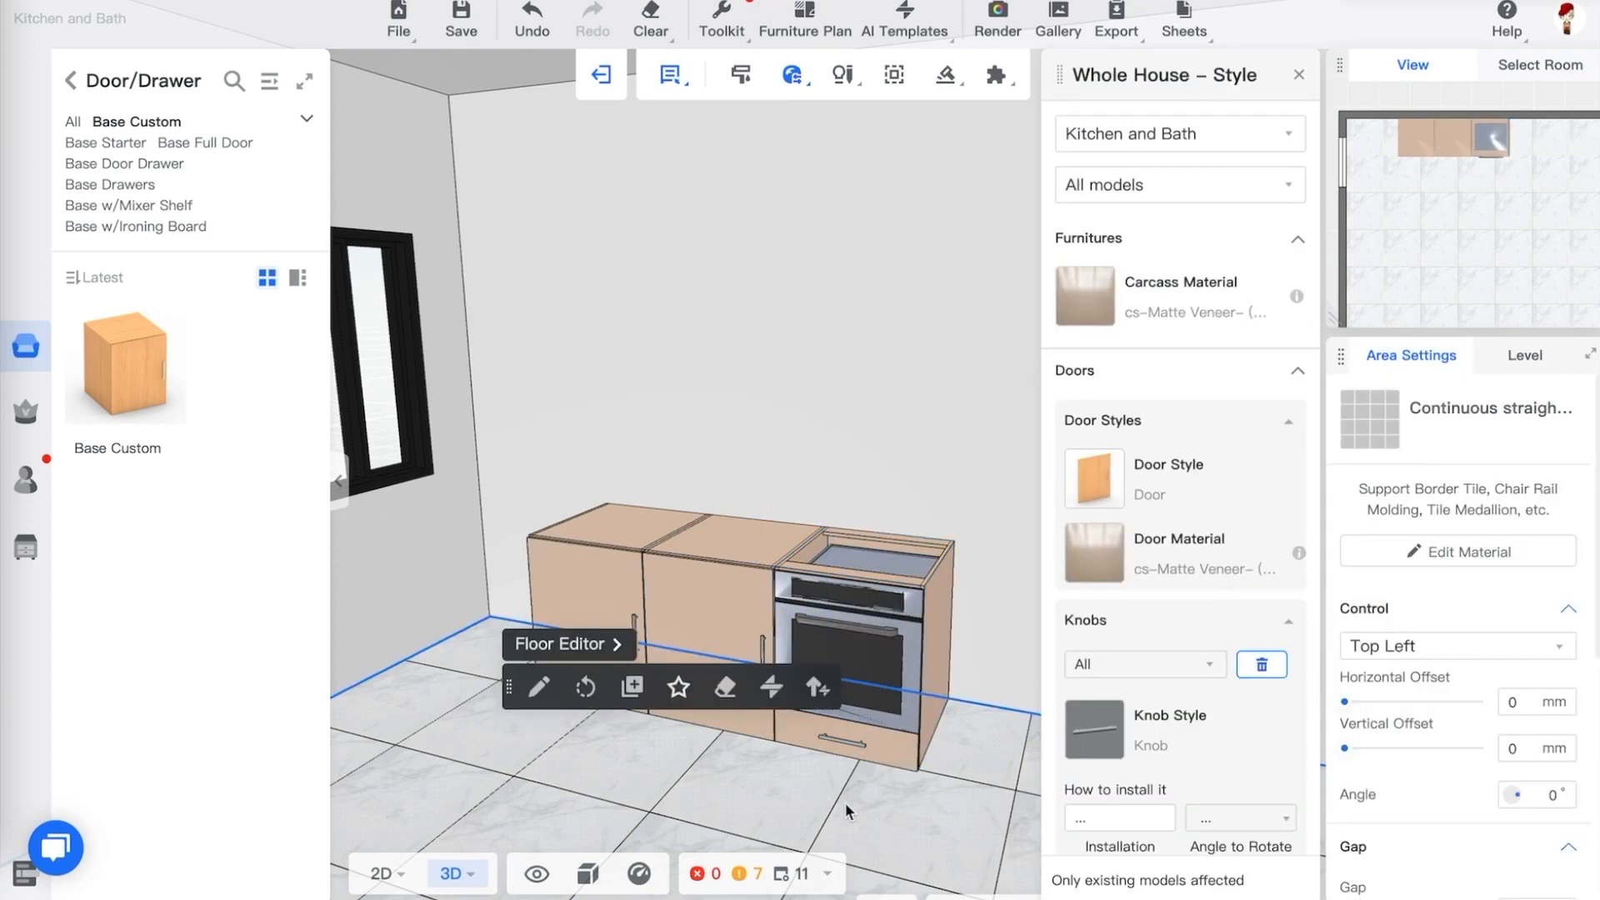
pyautogui.moveTo(845, 803); pyautogui.dragTo(878, 802)
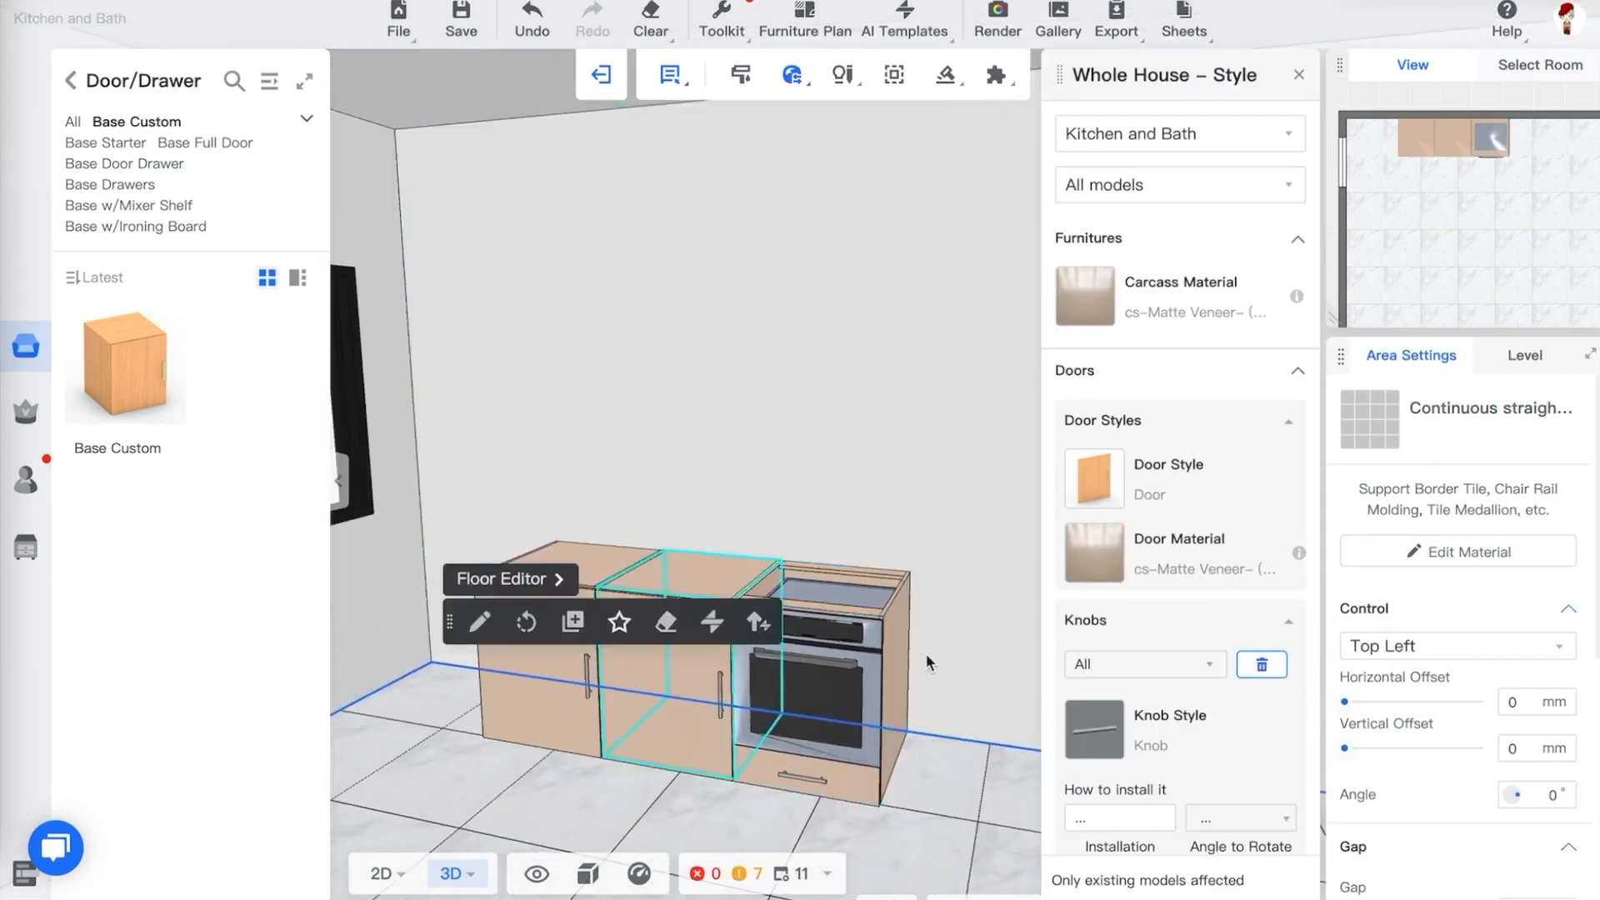
pyautogui.moveTo(703, 792)
pyautogui.mouseDown()
pyautogui.moveTo(665, 800)
pyautogui.moveTo(710, 810)
pyautogui.mouseUp()
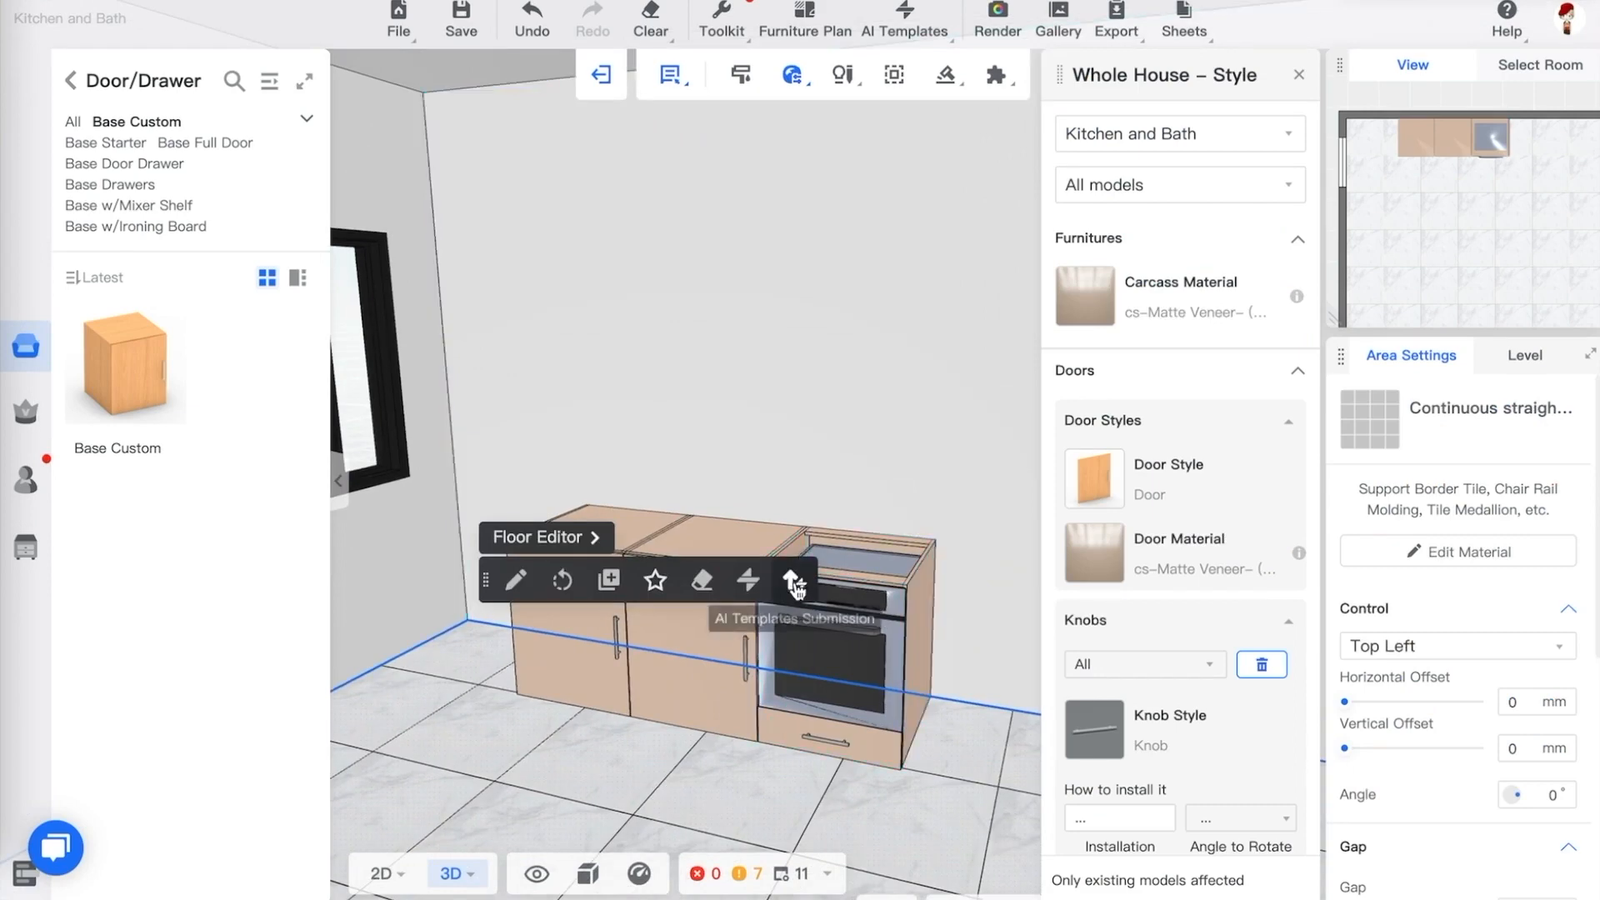
pyautogui.click(1303, 75)
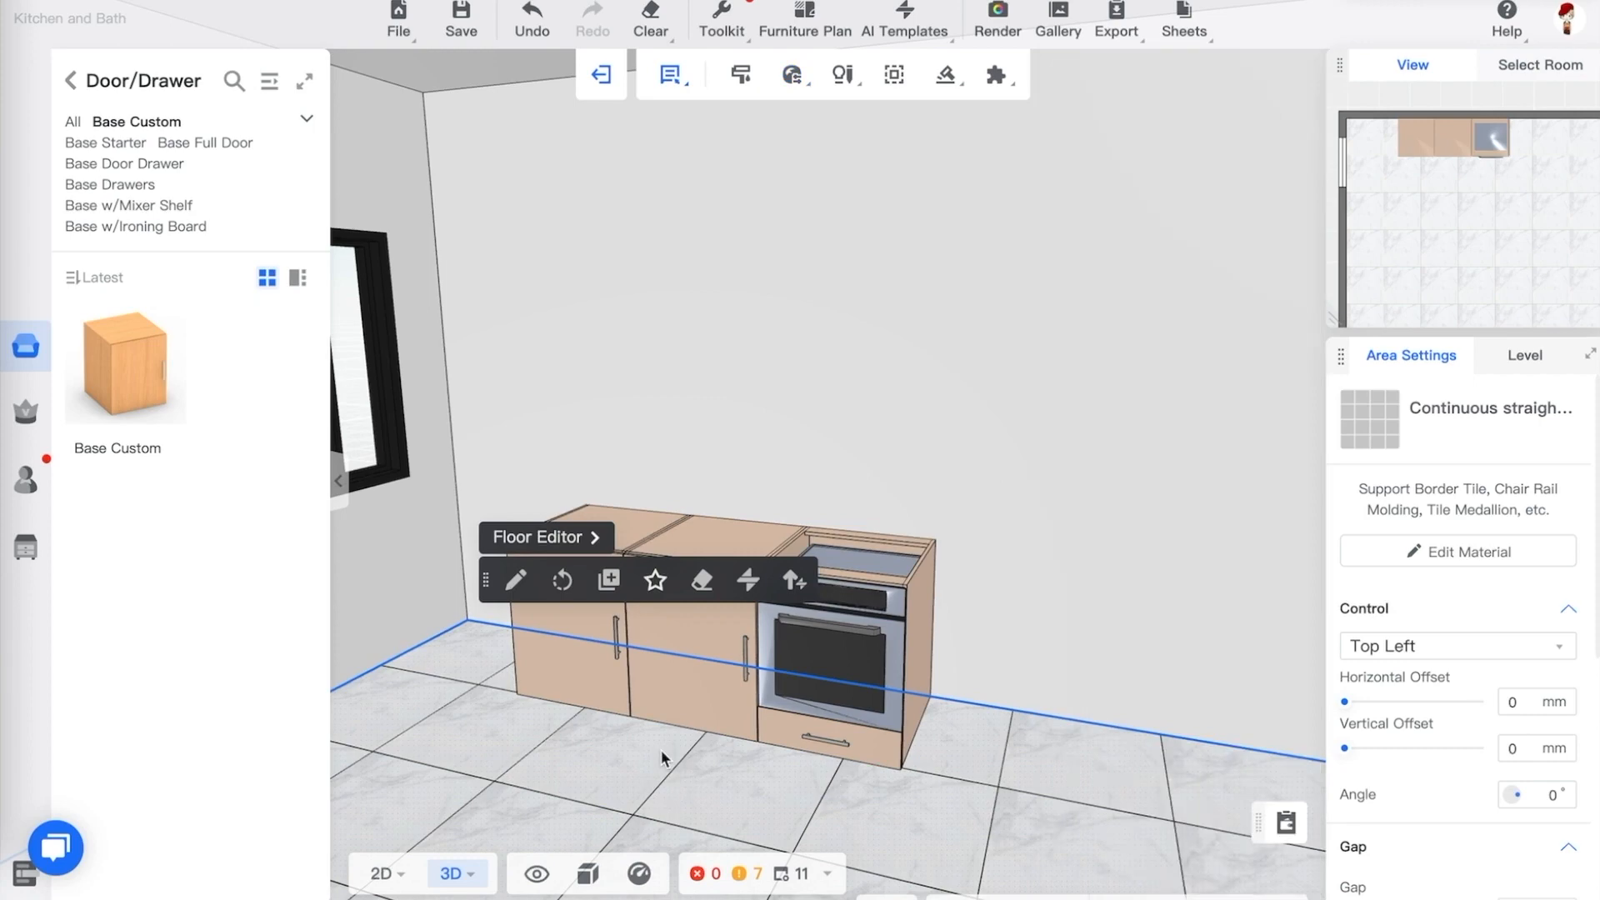
# Open the Base Corner catalog and place a Base Corner 90 Pen cabinet near the left corner of the room
pyautogui.click(71, 81)
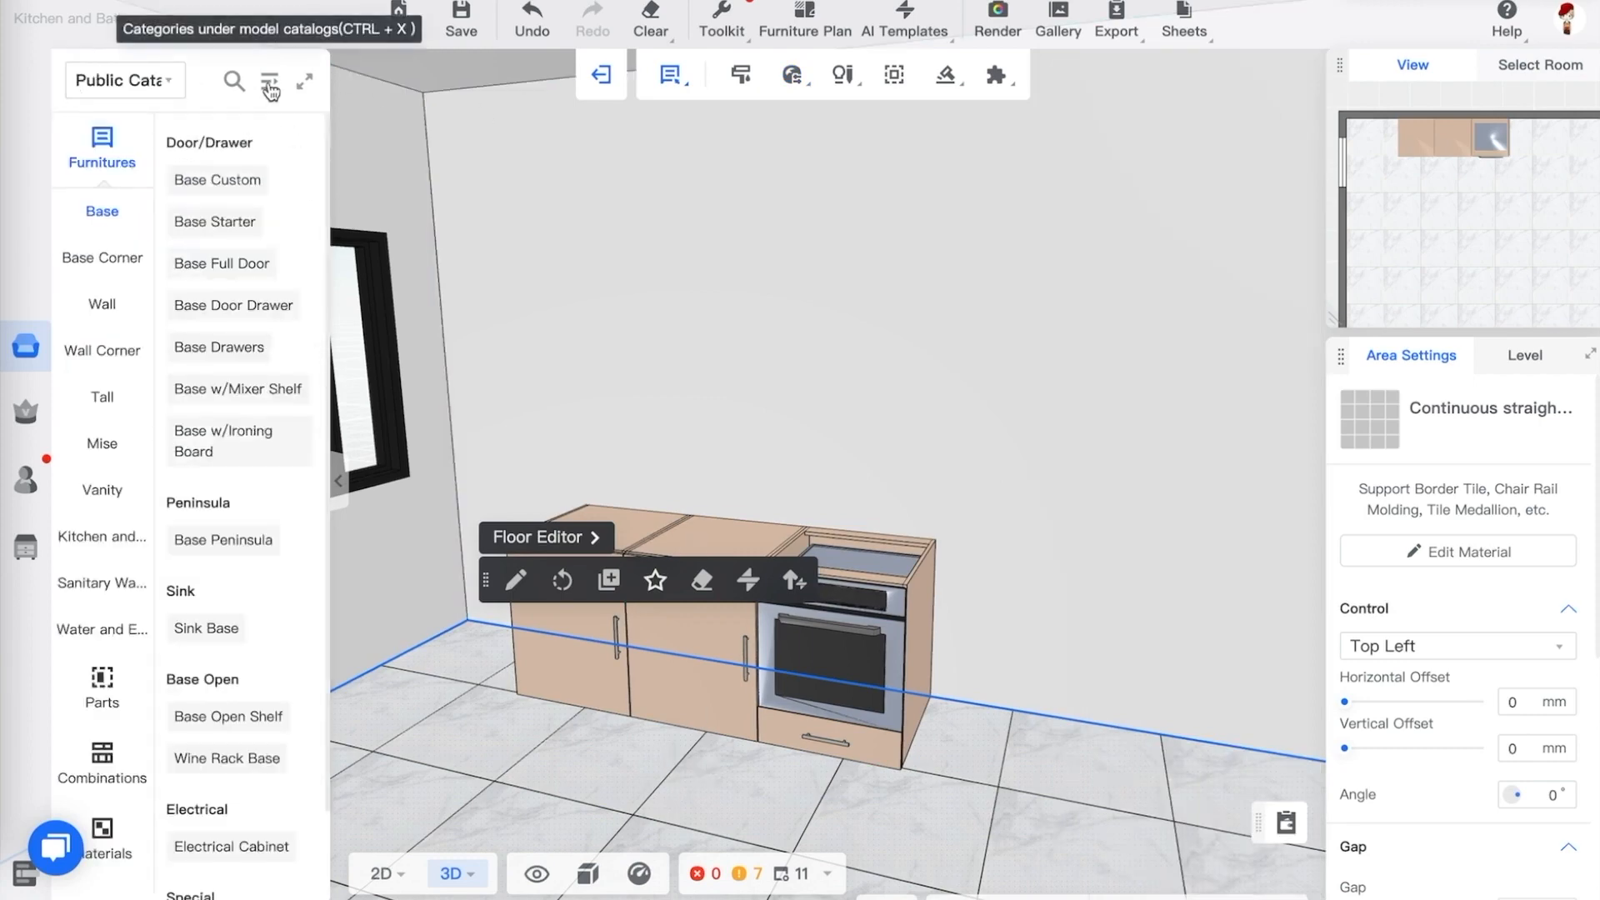
pyautogui.click(304, 81)
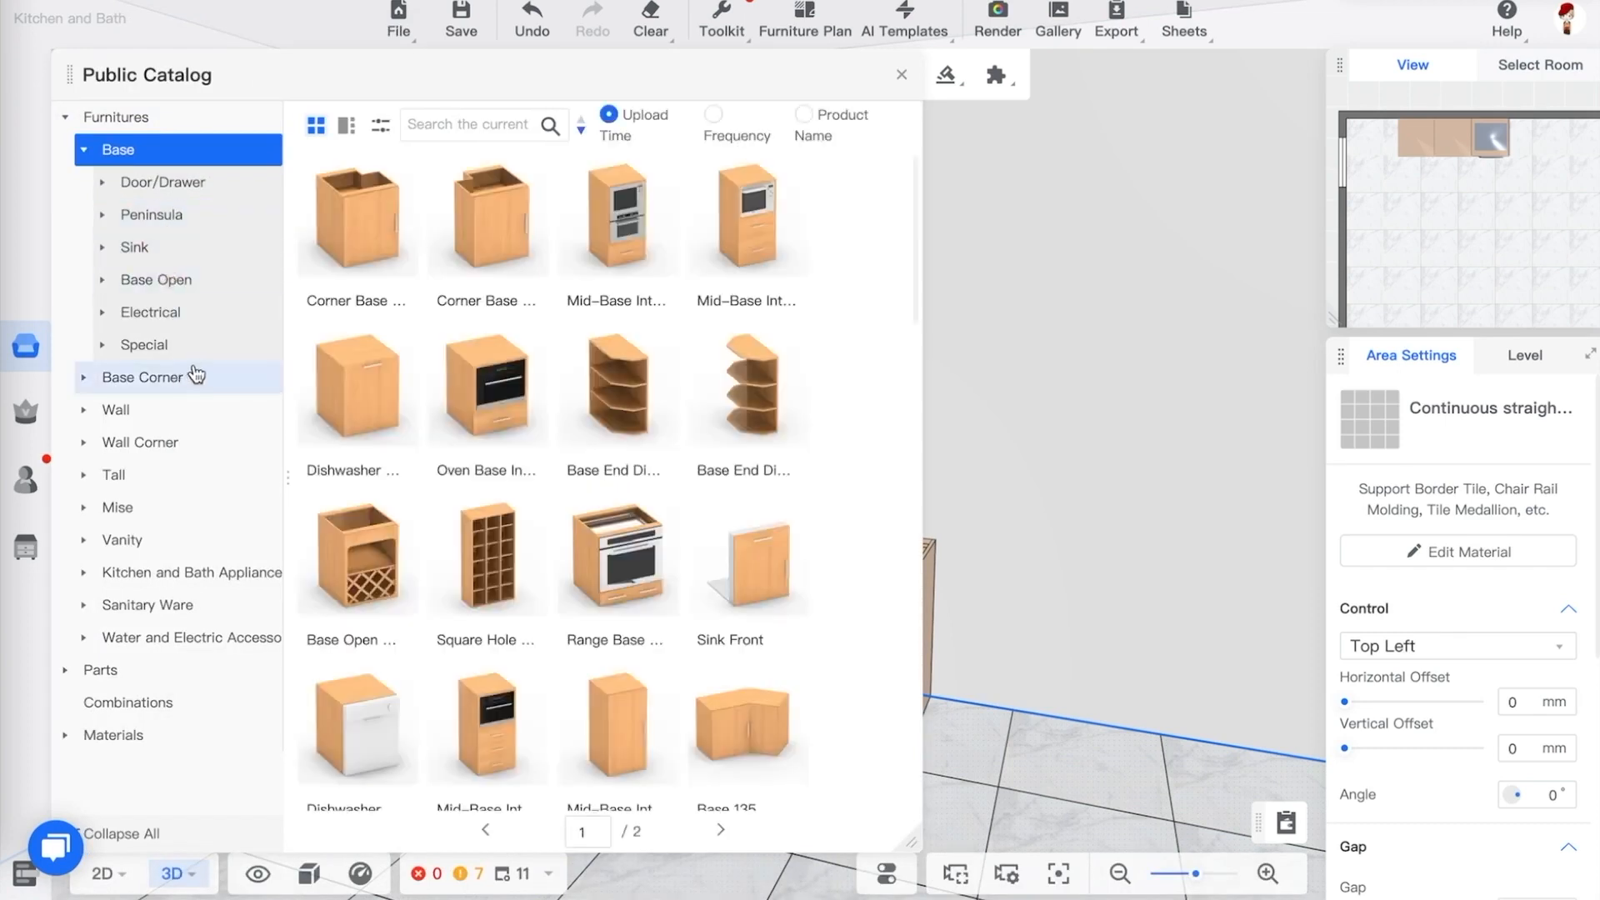
pyautogui.click(188, 377)
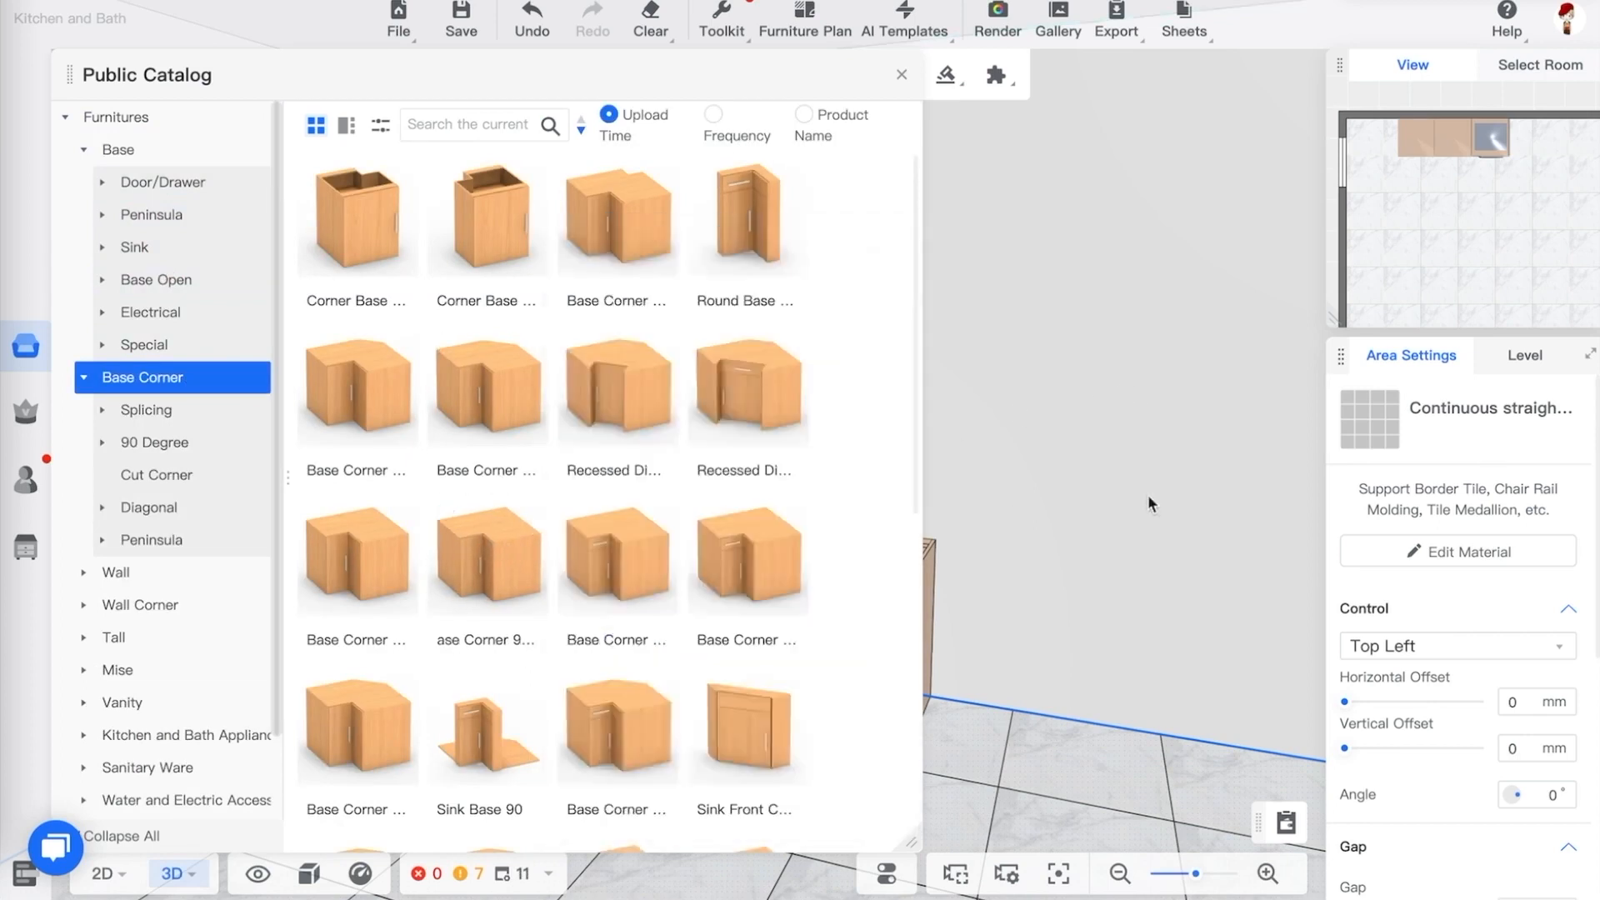
pyautogui.click(1147, 496)
pyautogui.press('a')
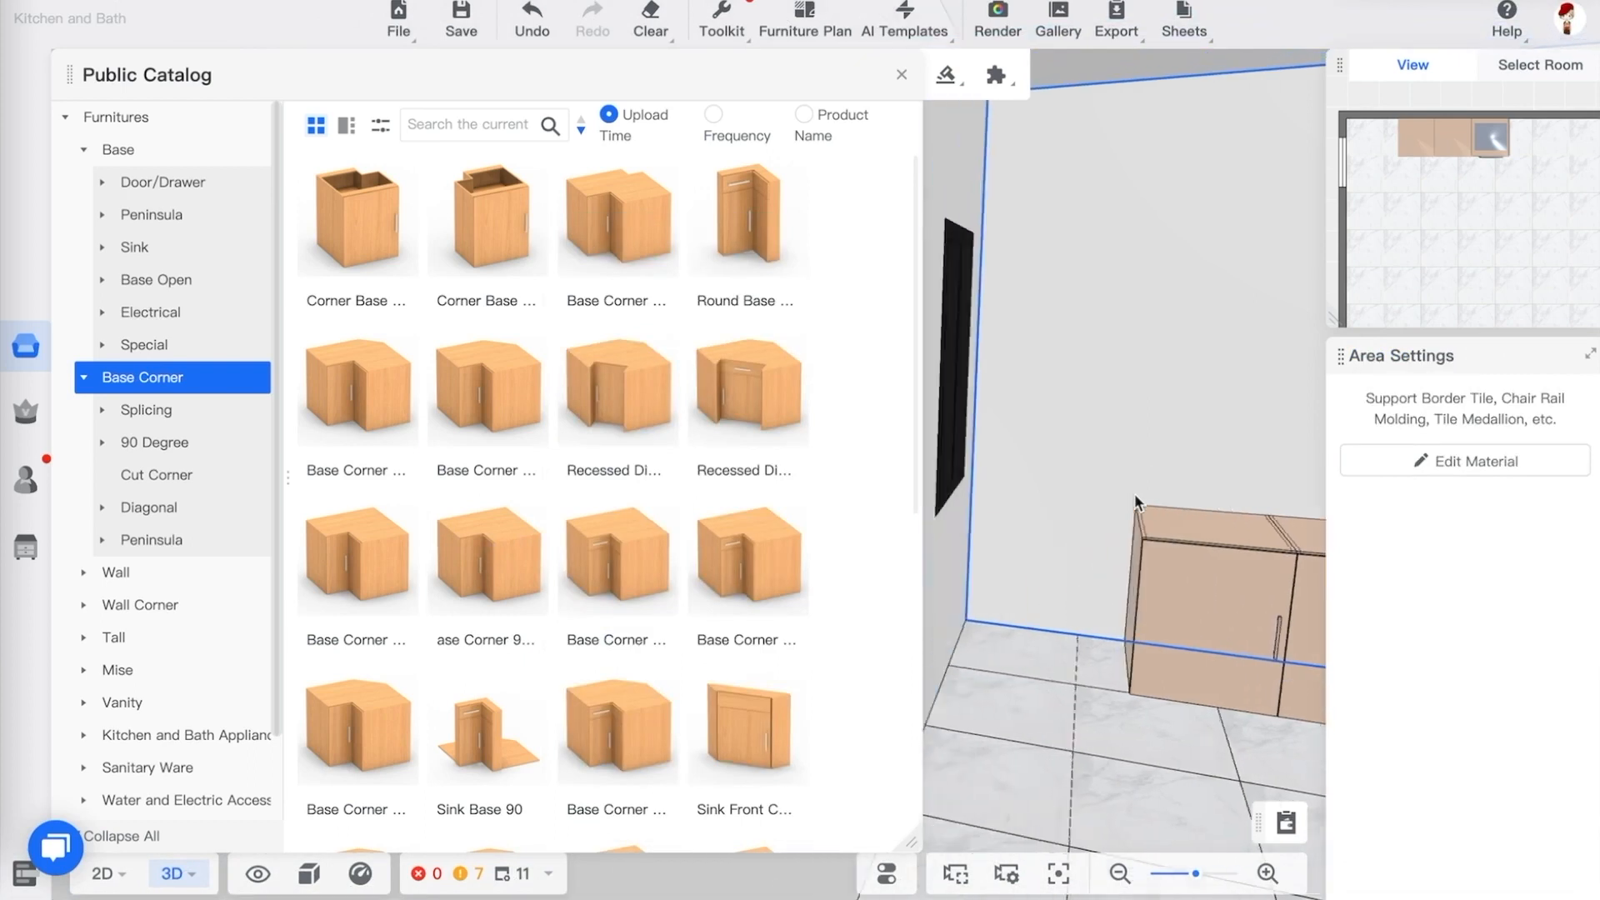
pyautogui.click(644, 546)
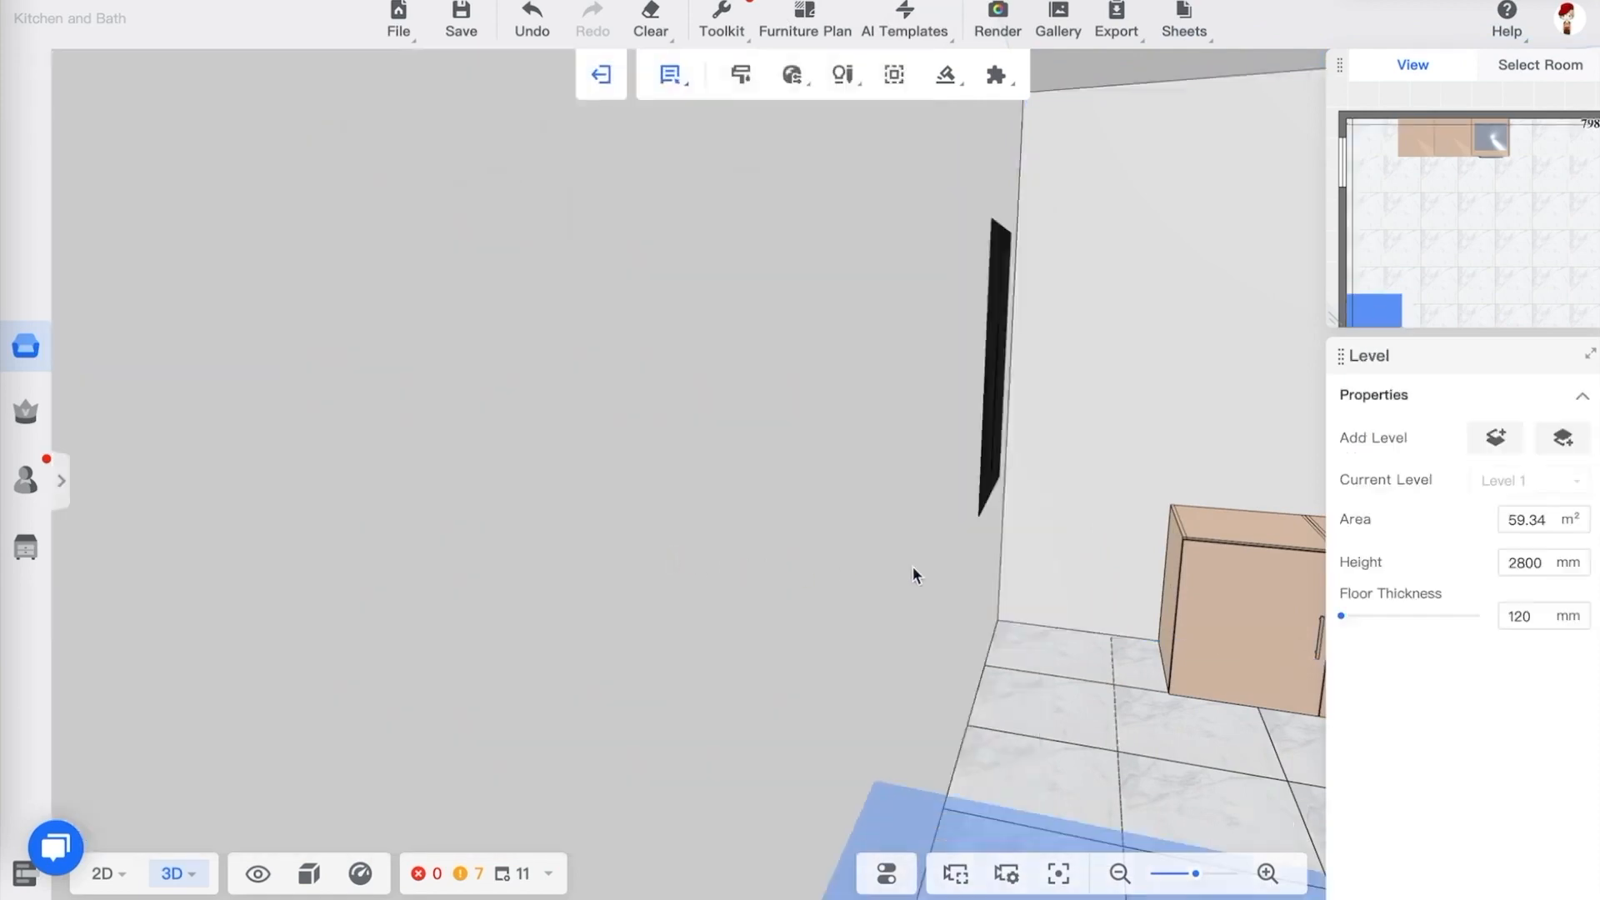
pyautogui.click(1037, 558)
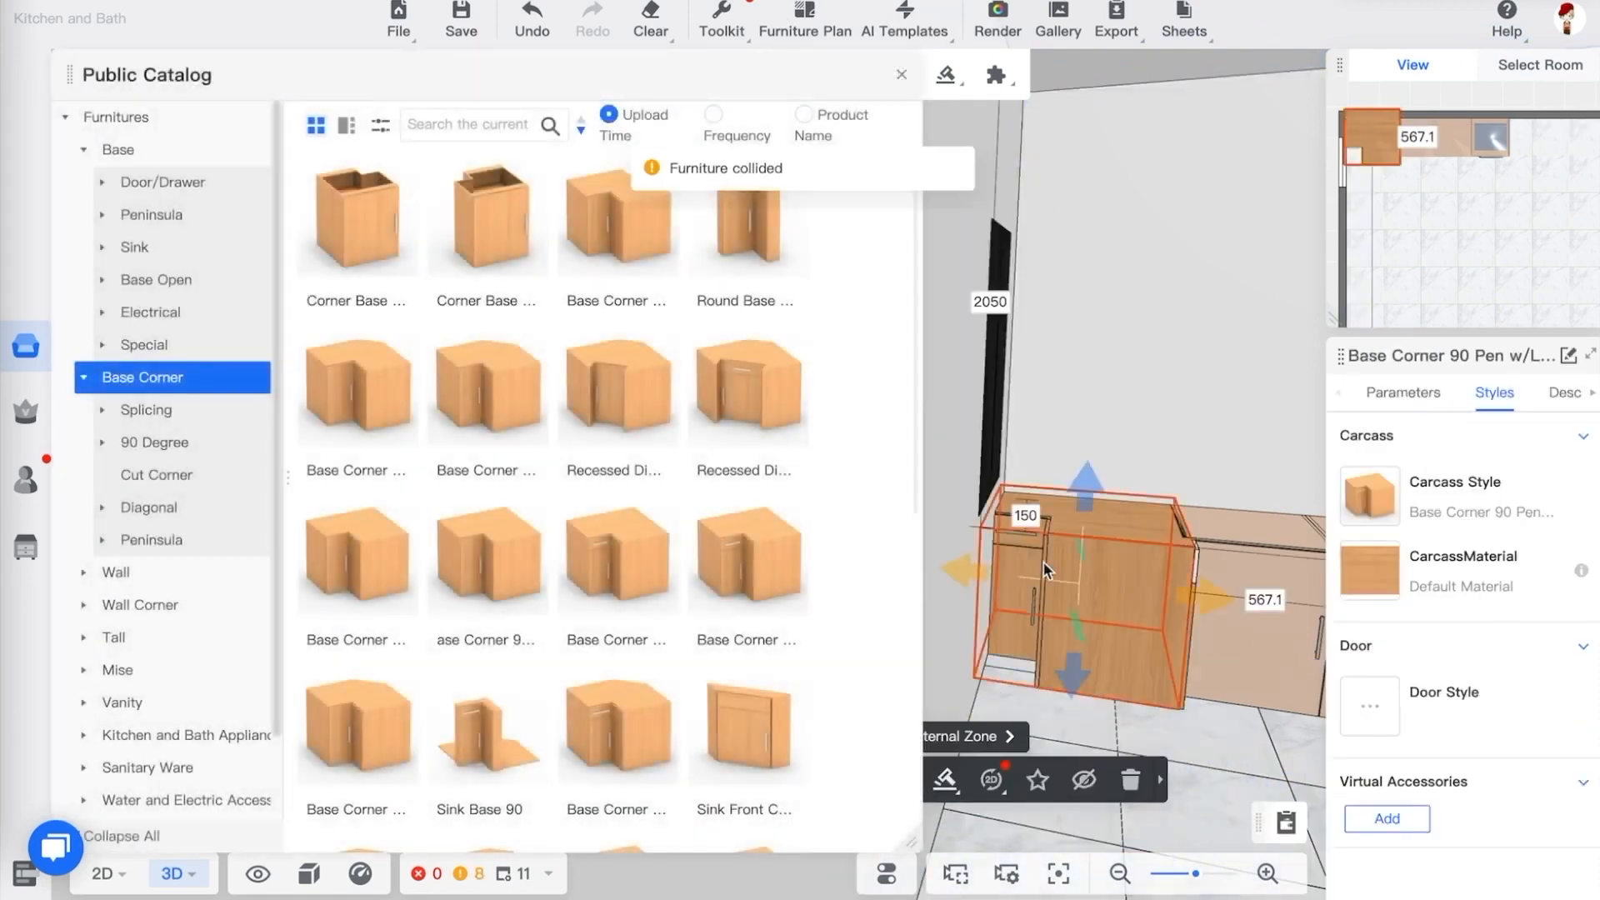
# Switch to the 2D plan, try reshaping the corner cabinet, then delete it
pyautogui.click(1238, 770)
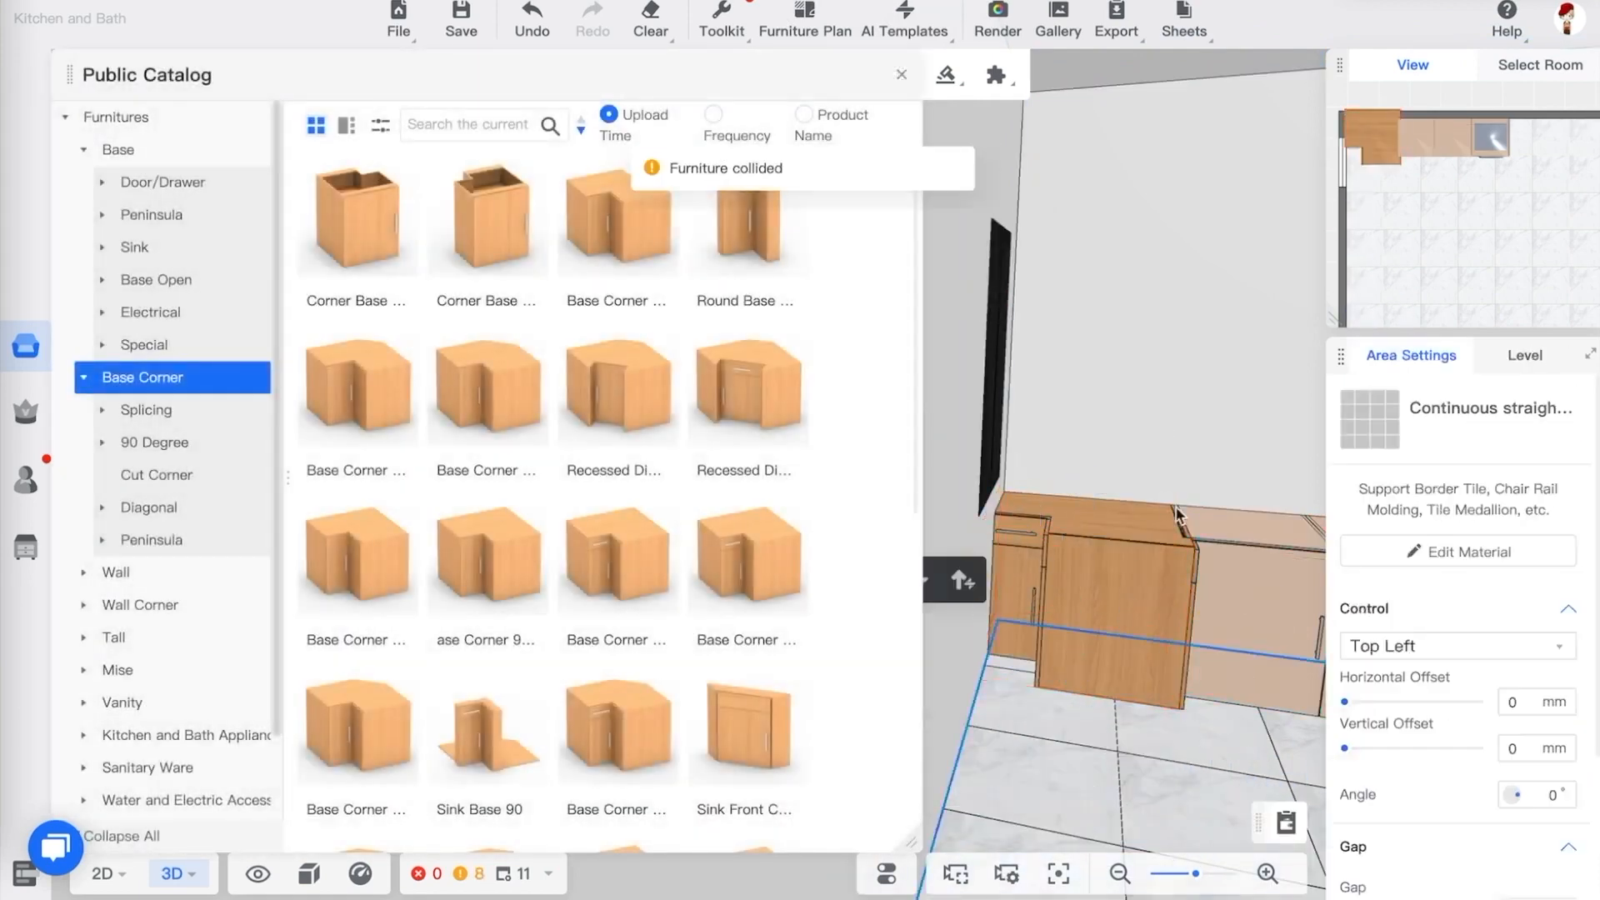
pyautogui.moveTo(1092, 403); pyautogui.dragTo(1034, 508)
pyautogui.click(902, 77)
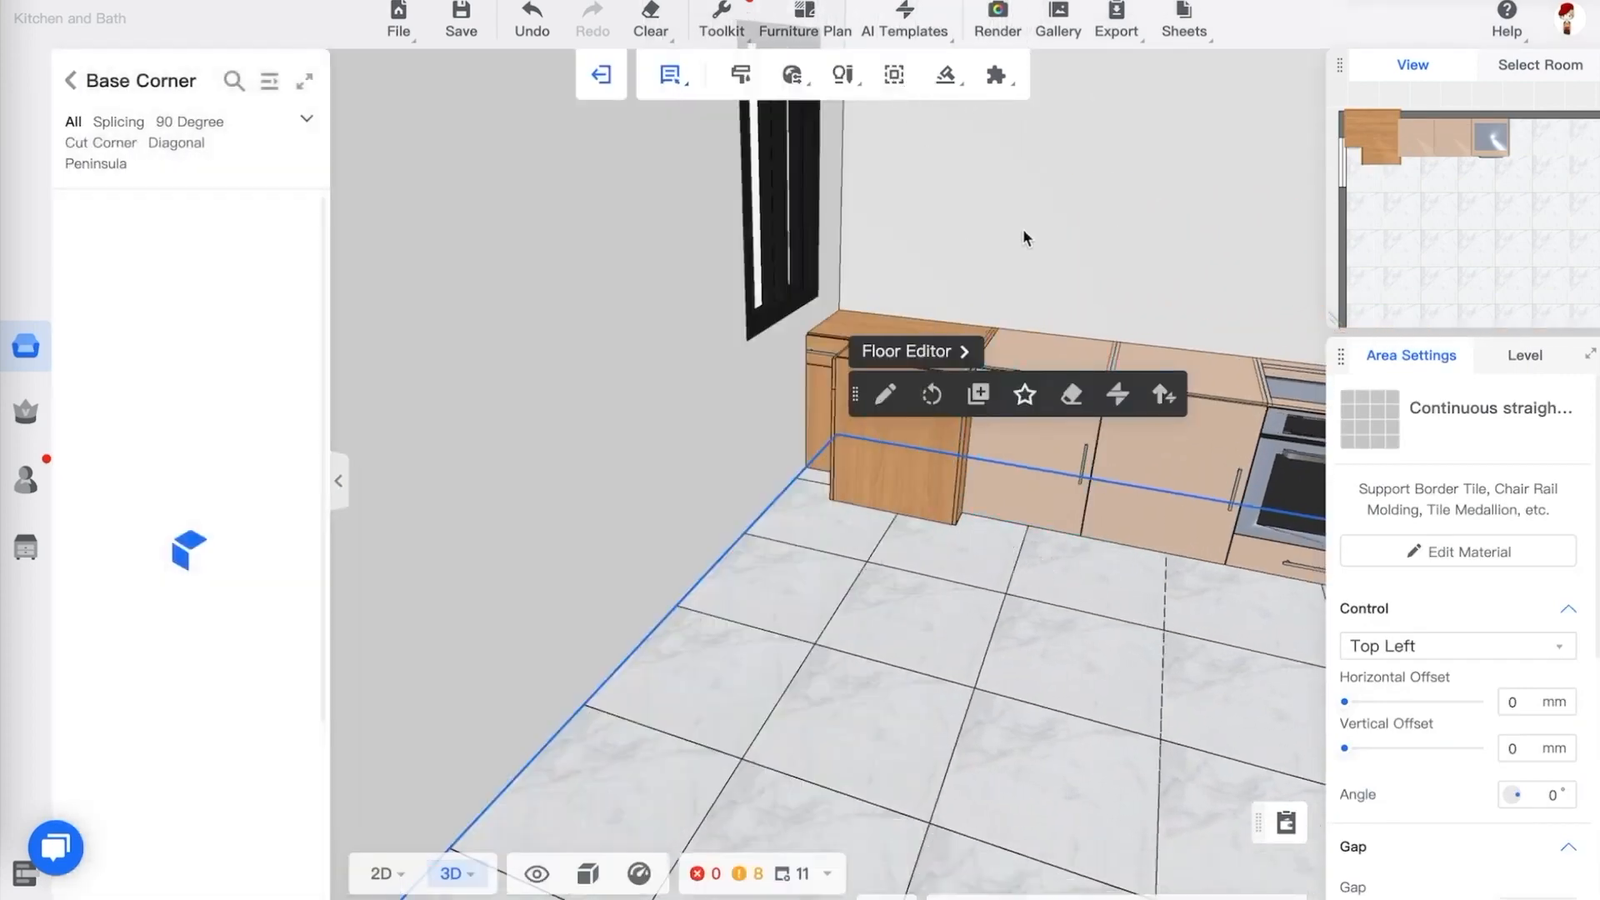
pyautogui.moveTo(1023, 231); pyautogui.dragTo(948, 275)
pyautogui.click(876, 412)
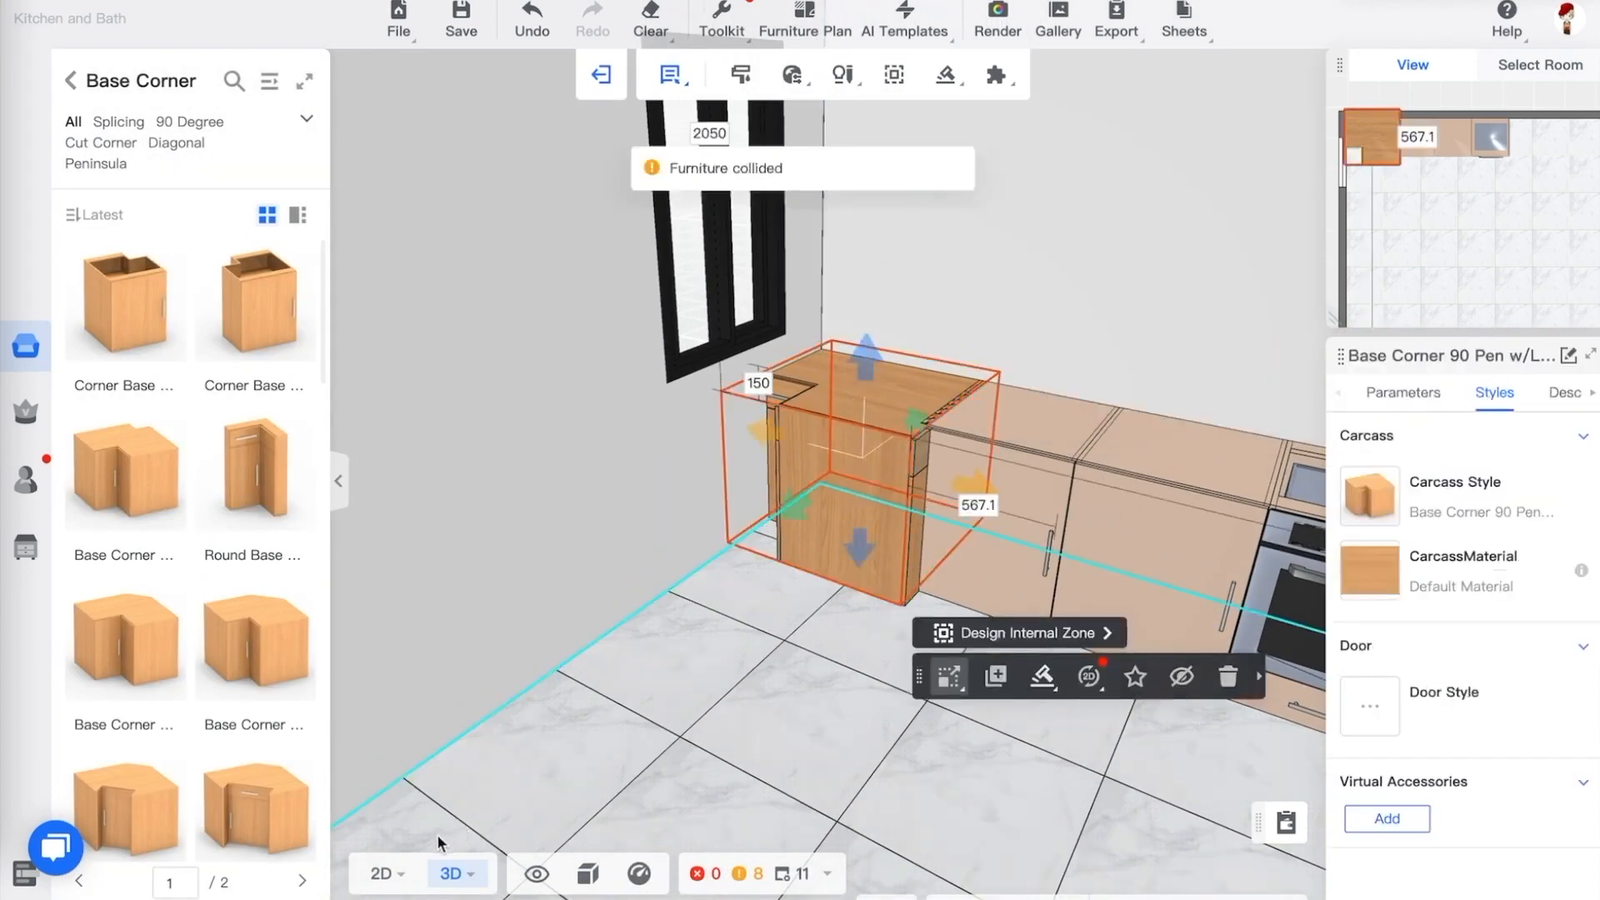
pyautogui.moveTo(382, 870)
pyautogui.click(389, 737)
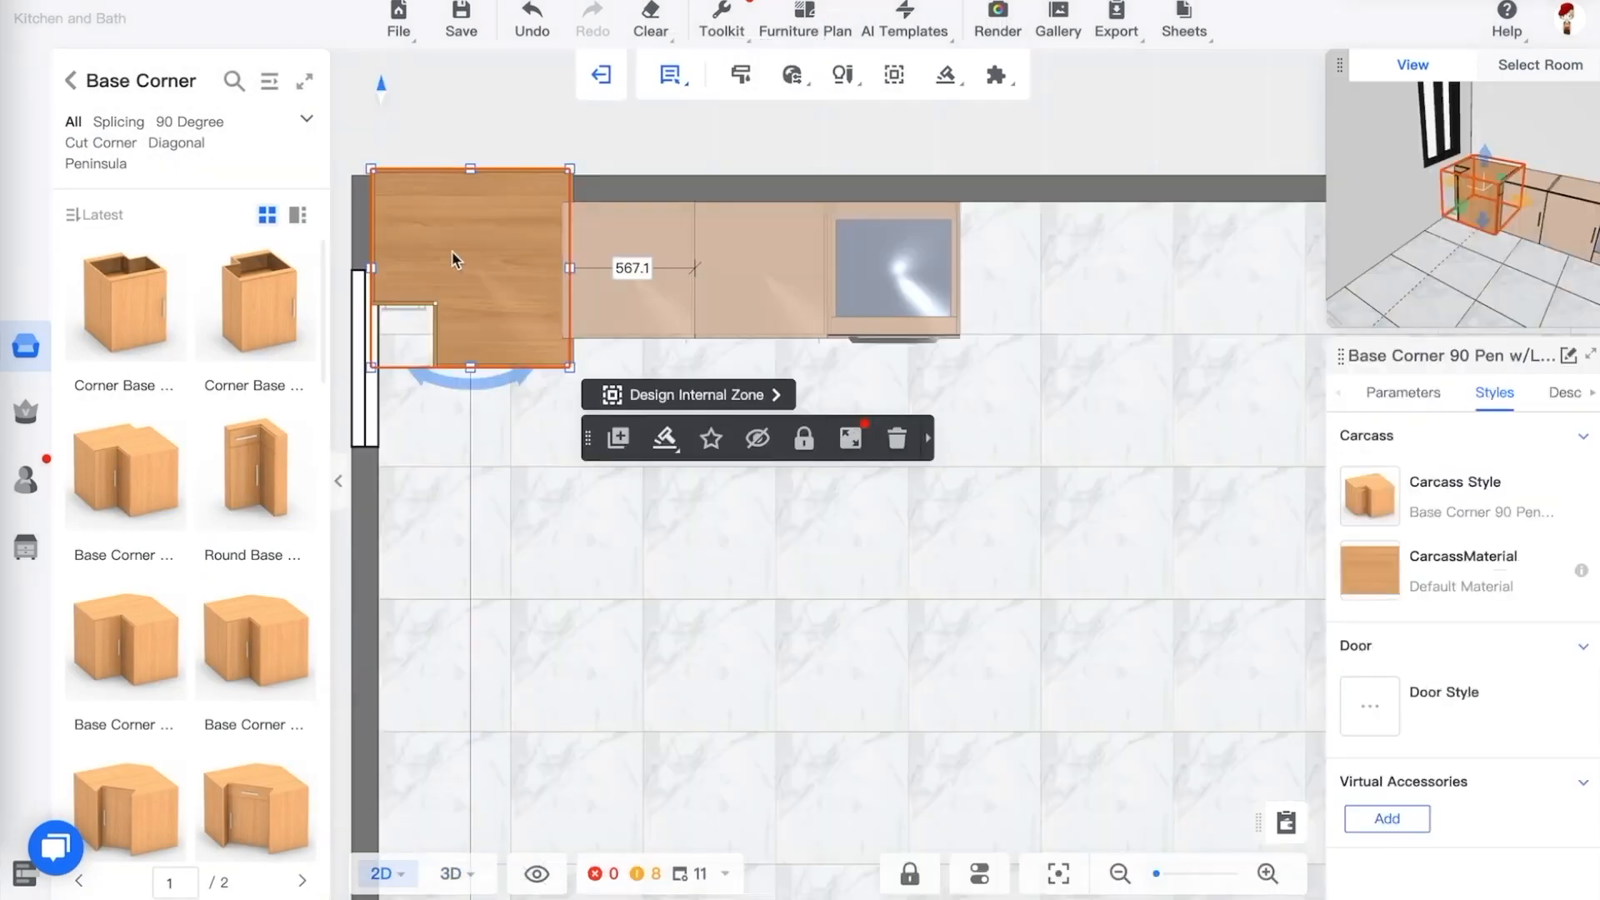
pyautogui.moveTo(610, 594); pyautogui.dragTo(785, 641)
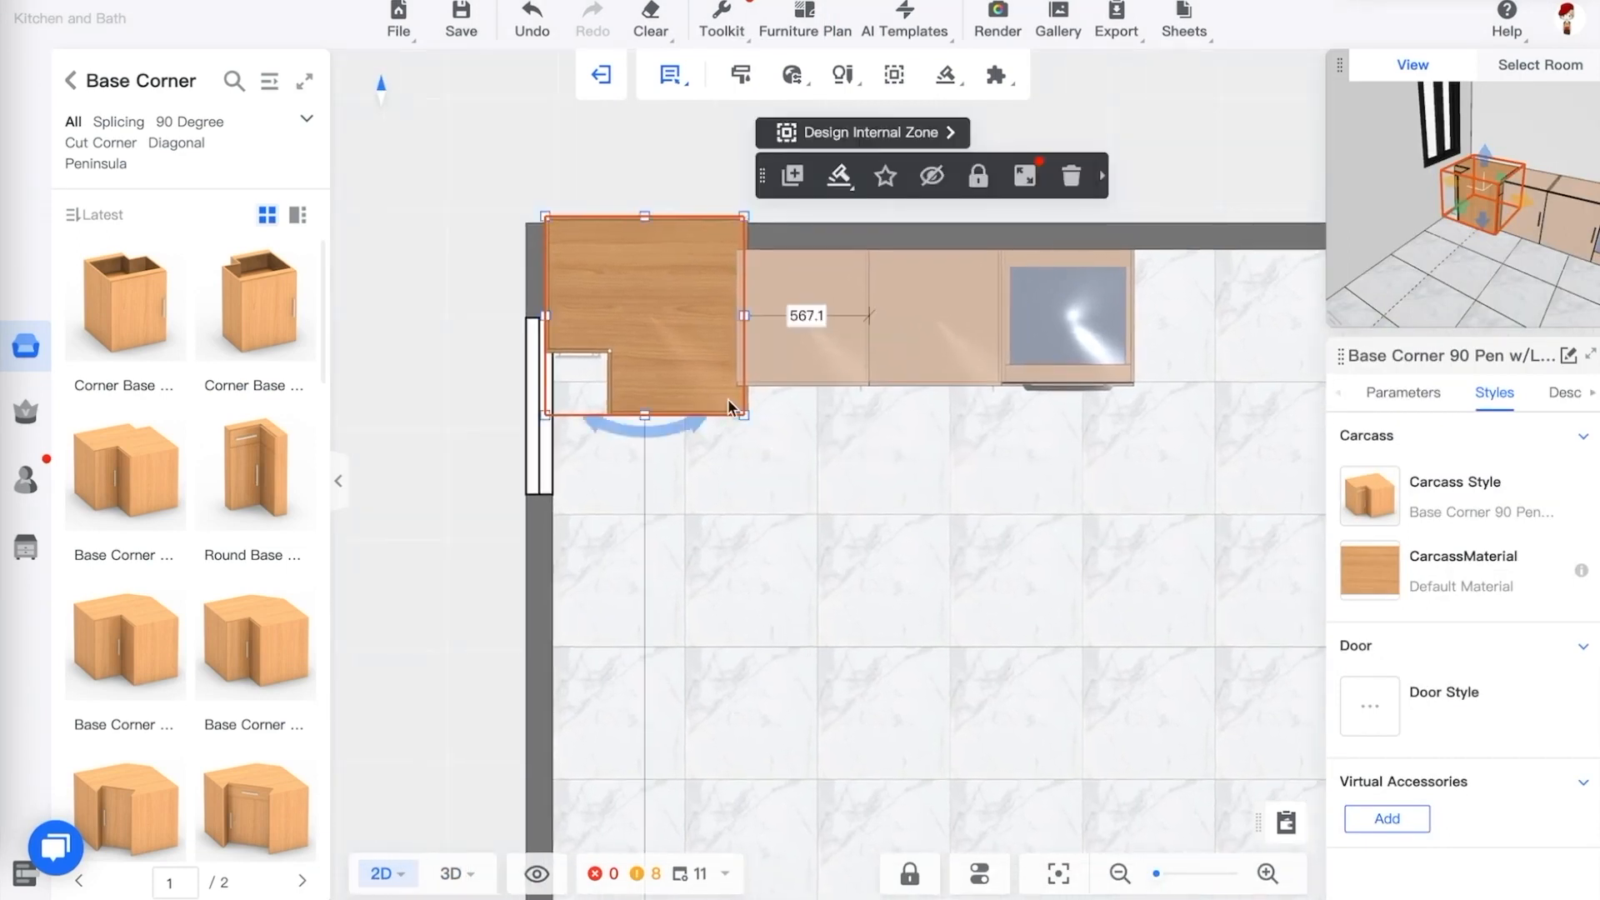
pyautogui.moveTo(702, 416); pyautogui.dragTo(736, 294)
pyautogui.moveTo(639, 294); pyautogui.dragTo(653, 411)
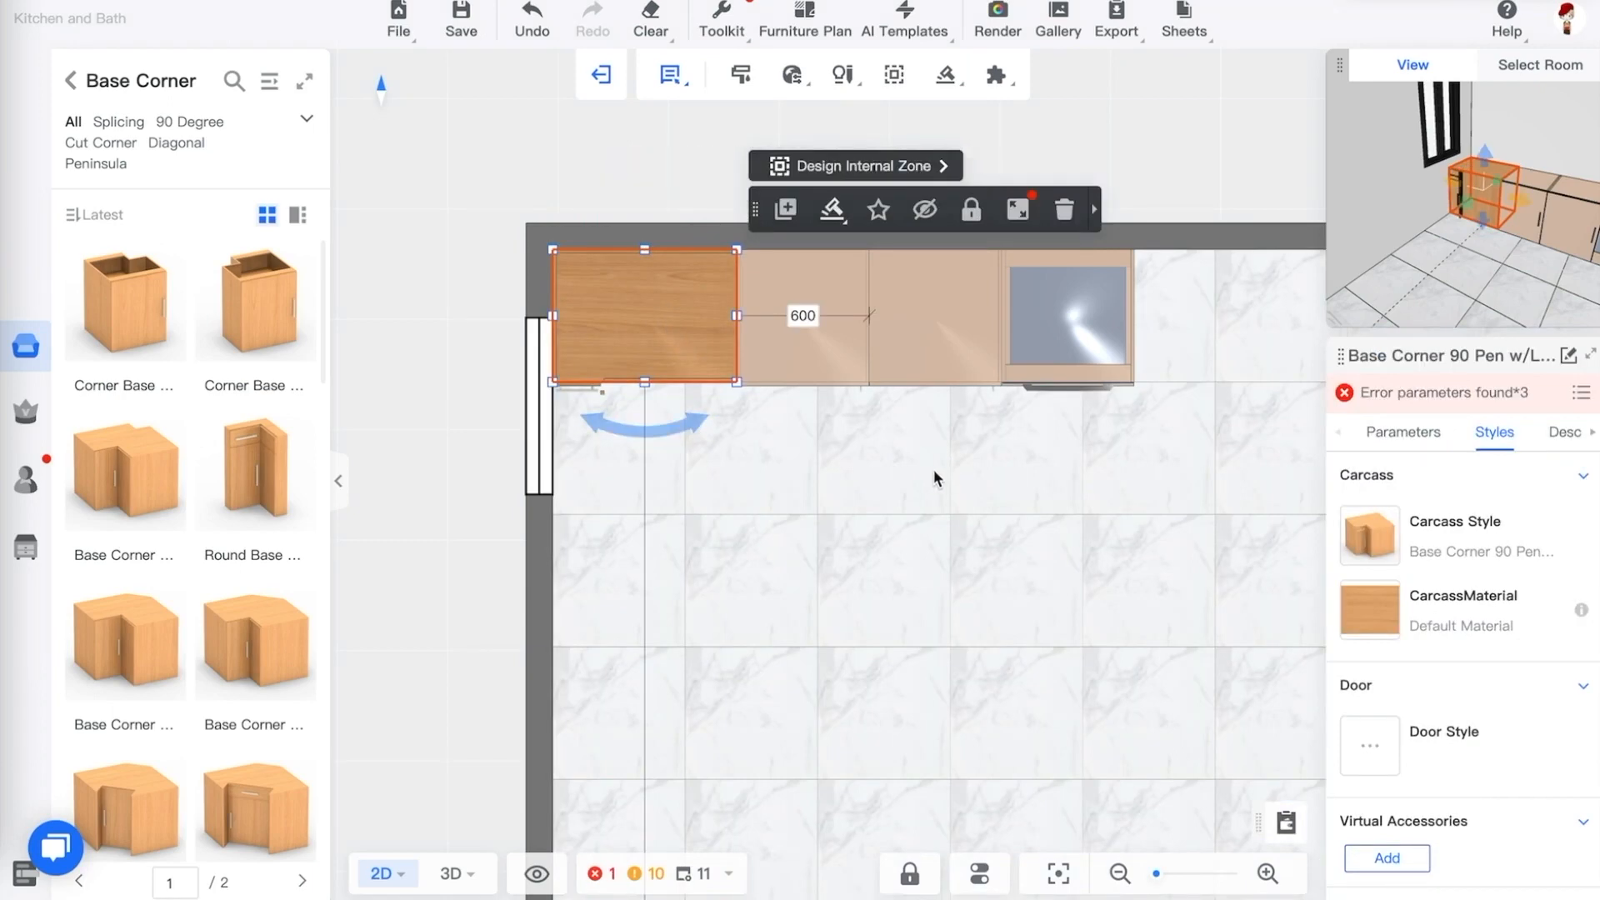
pyautogui.press('3')
pyautogui.press('Escape')
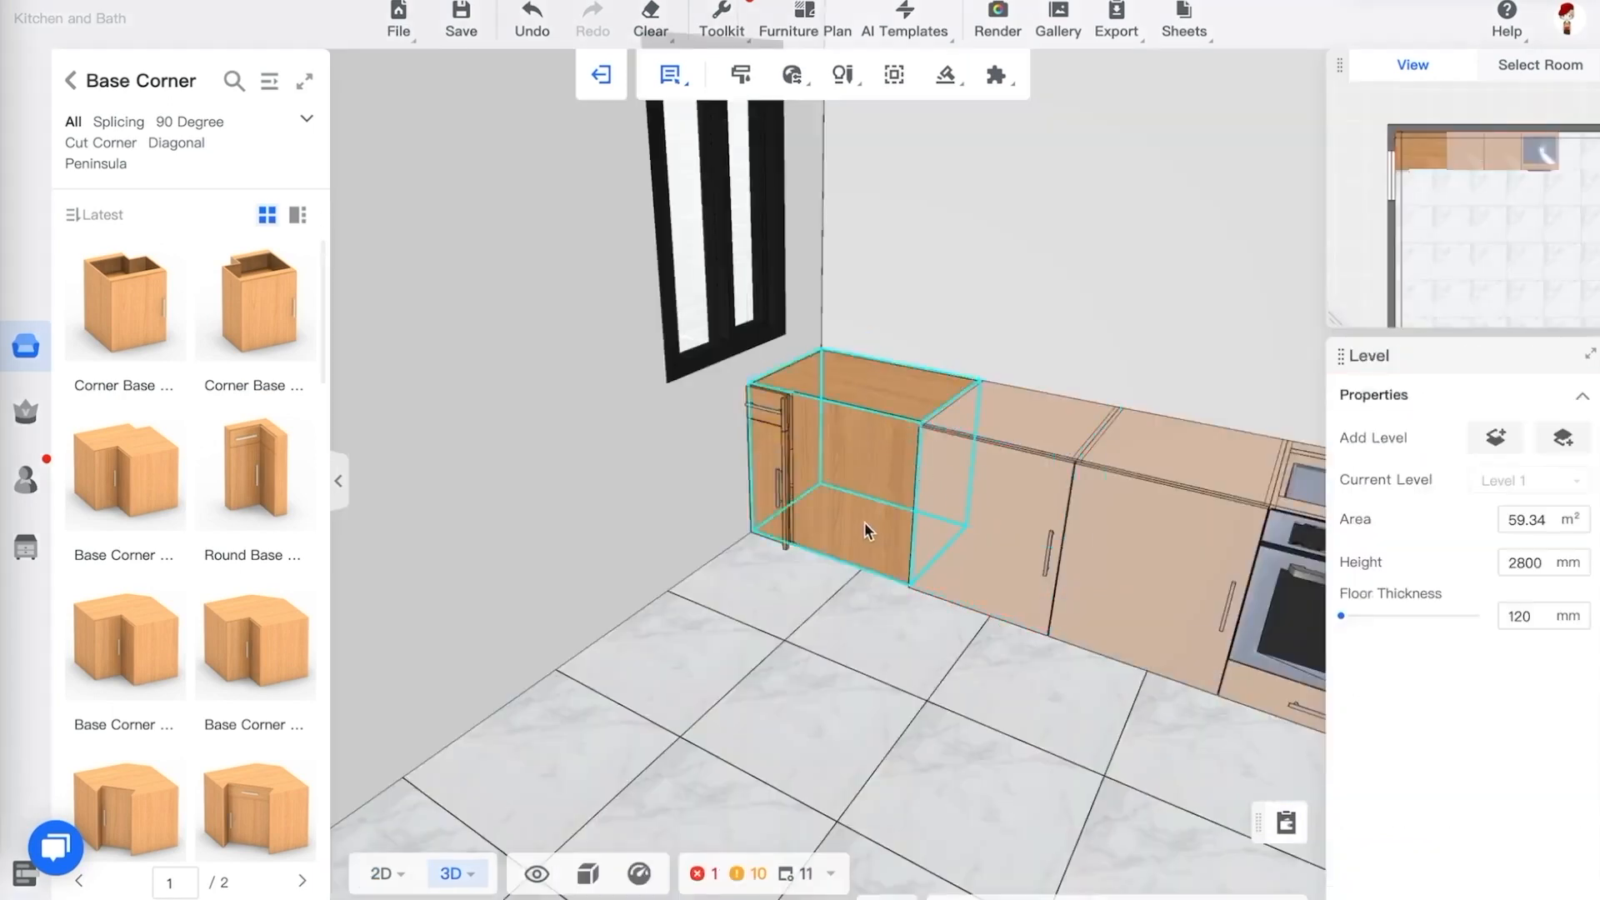
pyautogui.click(854, 465)
pyautogui.press('2')
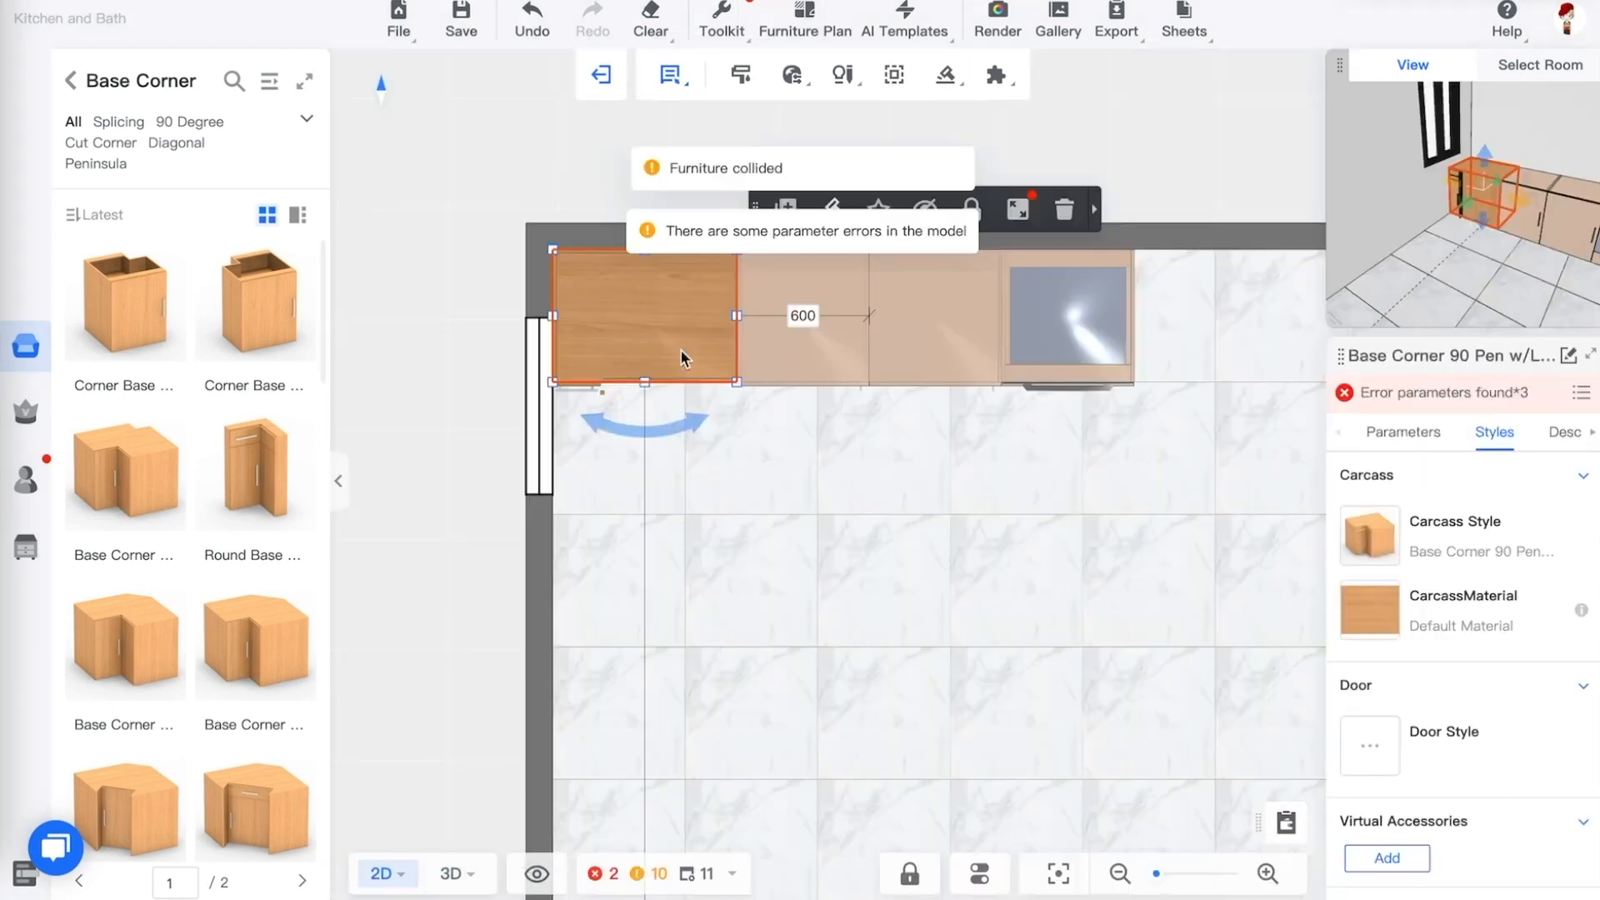
pyautogui.click(1064, 210)
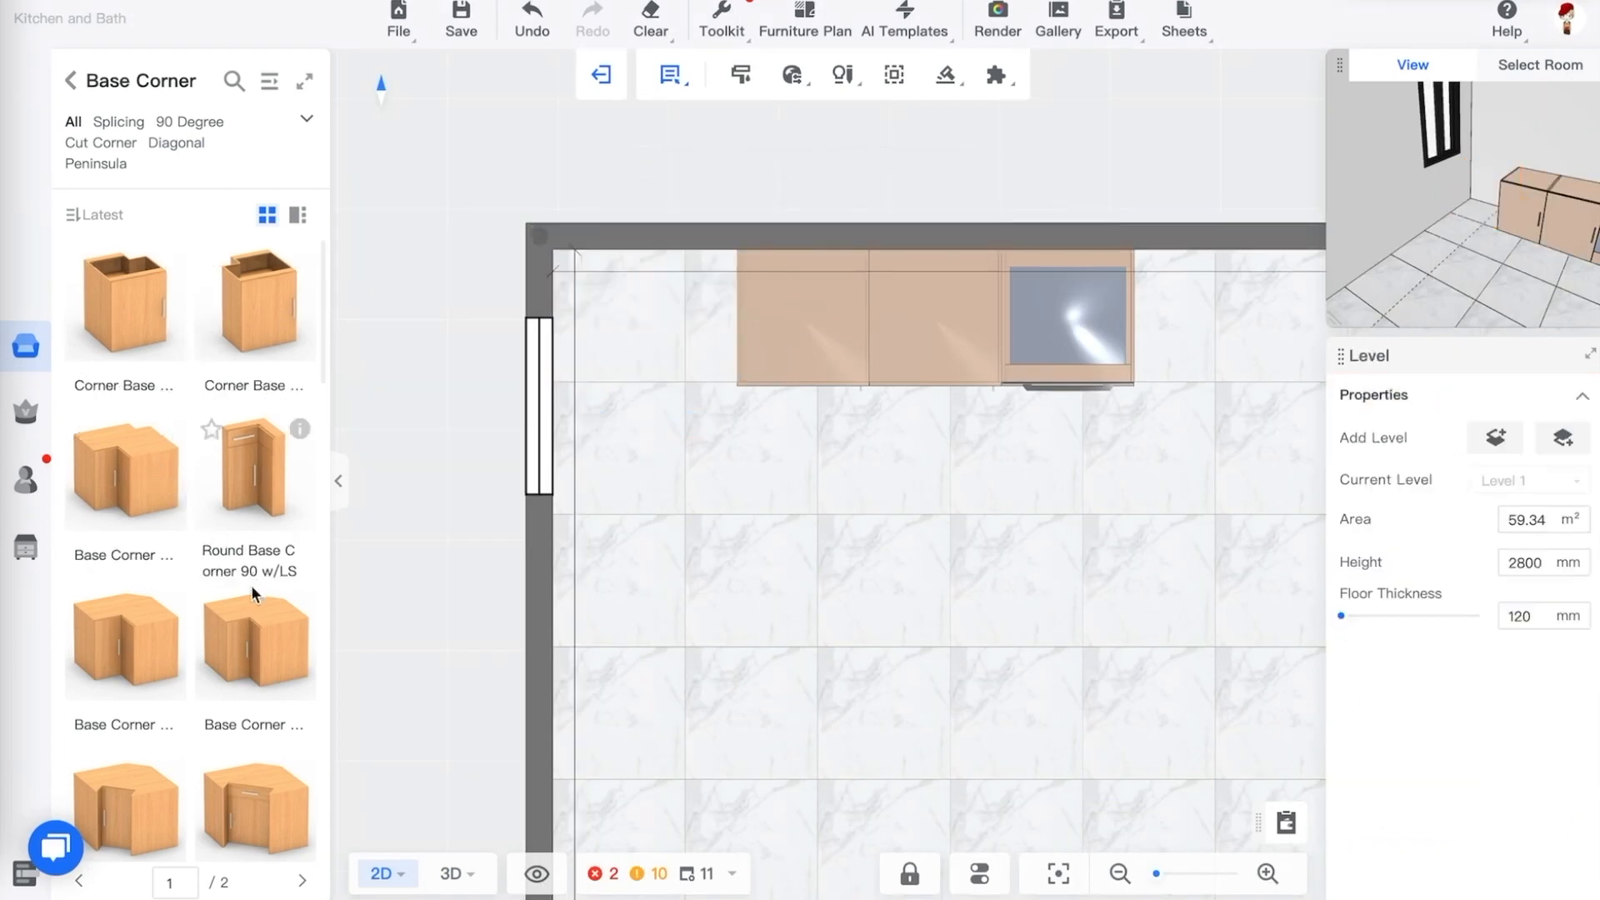
# Place a Base Corner 90 Peninsula cabinet against the left wall below the window
pyautogui.scroll(-5, 301, 464)
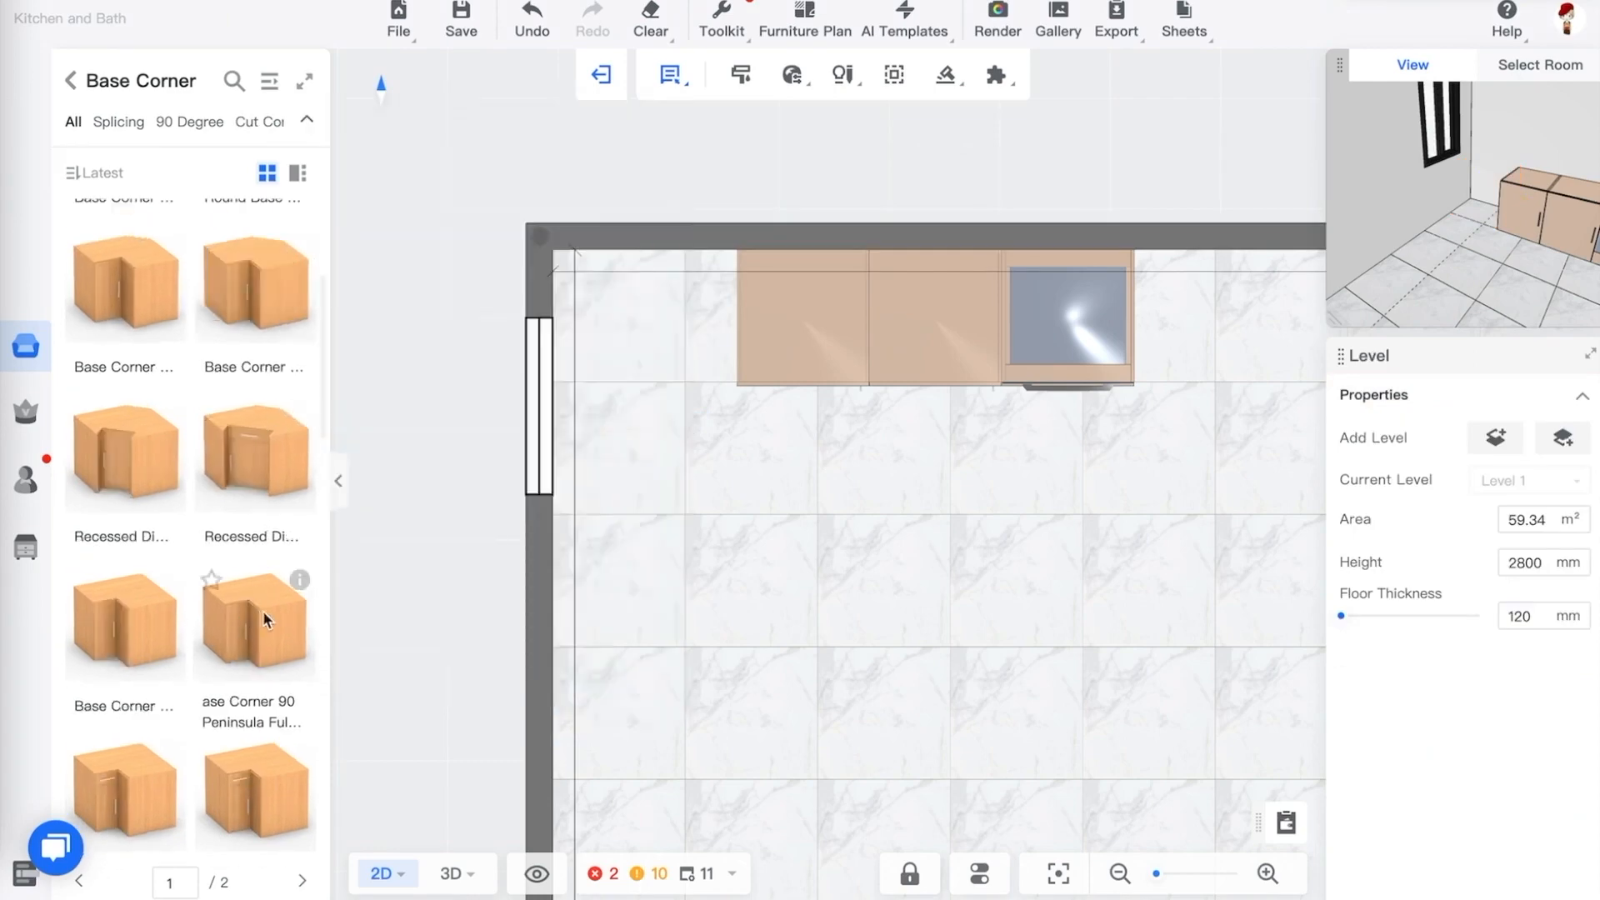
pyautogui.moveTo(301, 584)
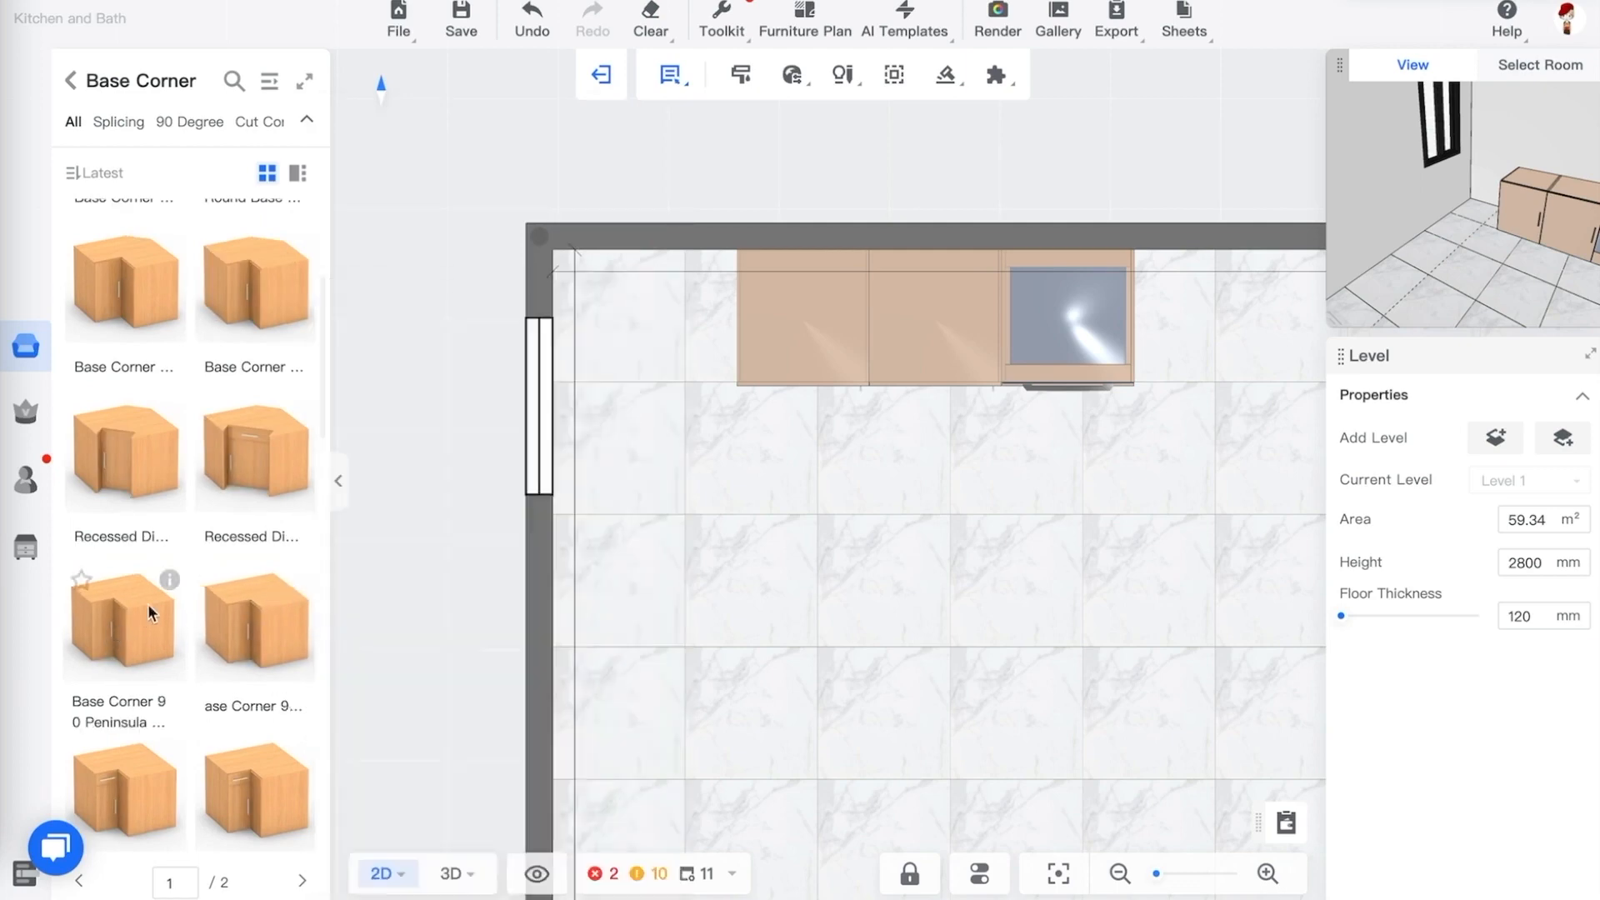
pyautogui.scroll(-2, 250, 615)
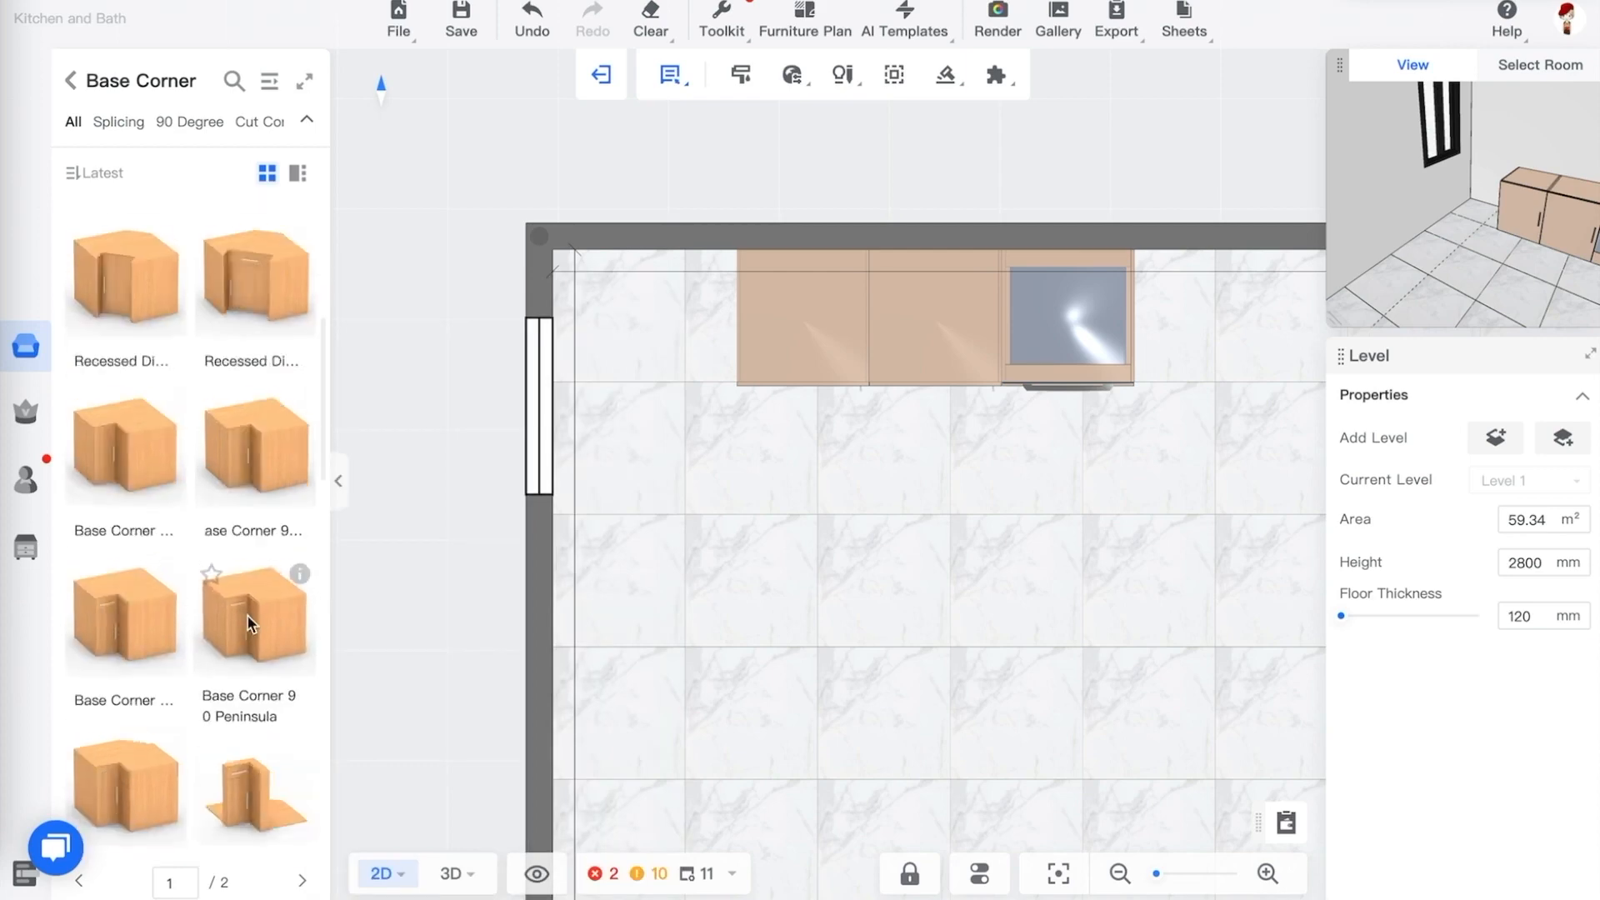
pyautogui.moveTo(171, 577)
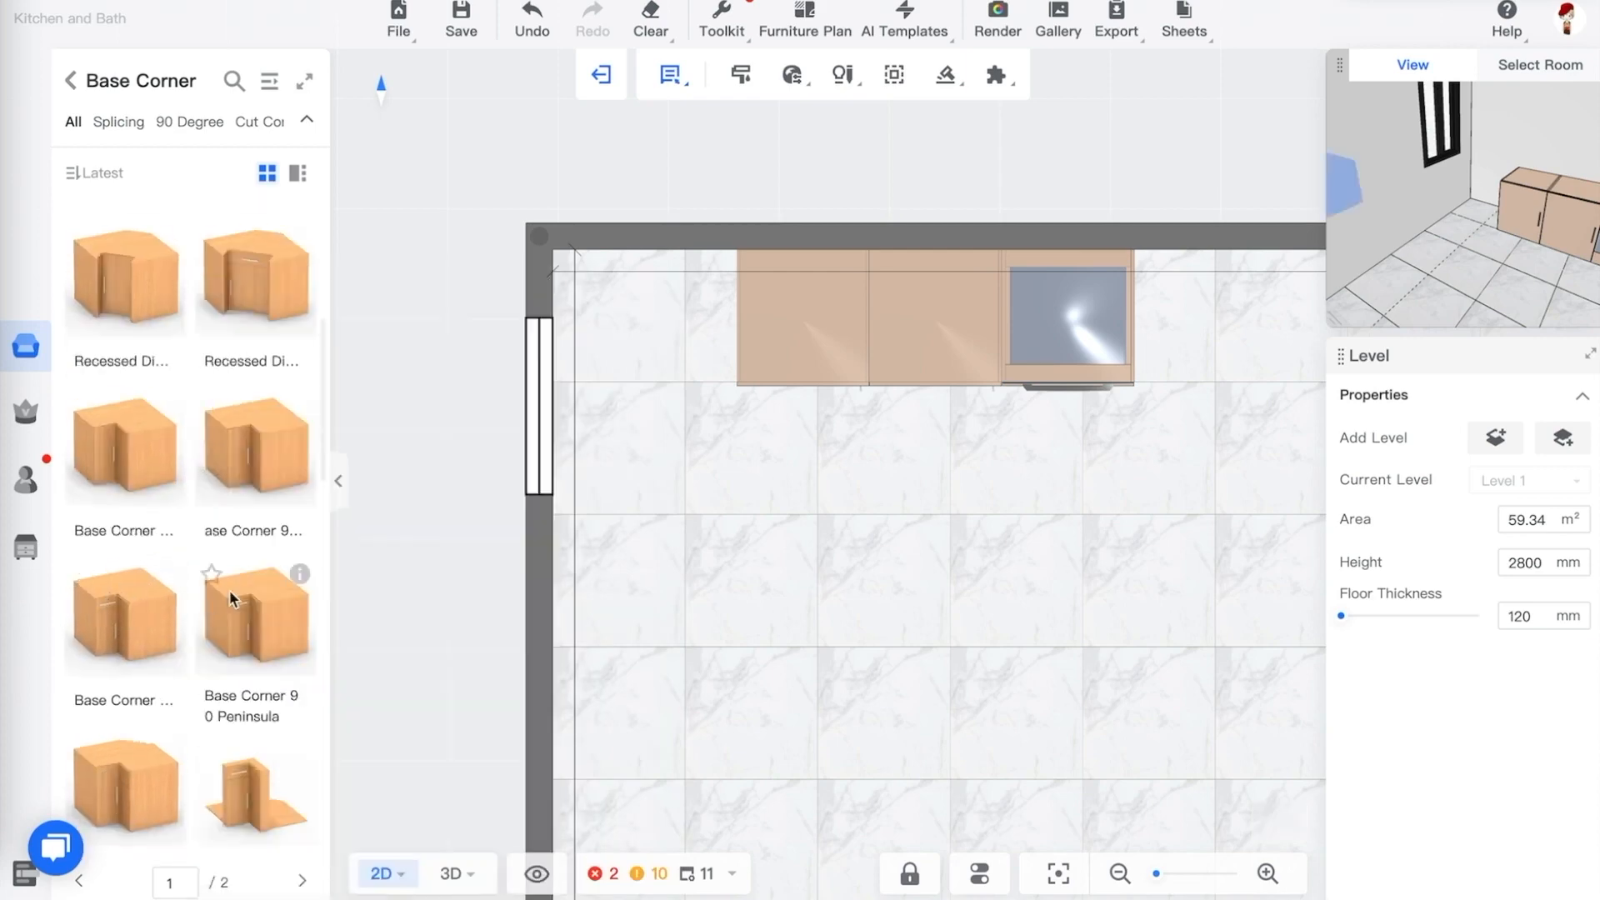
pyautogui.moveTo(228, 590); pyautogui.dragTo(703, 327)
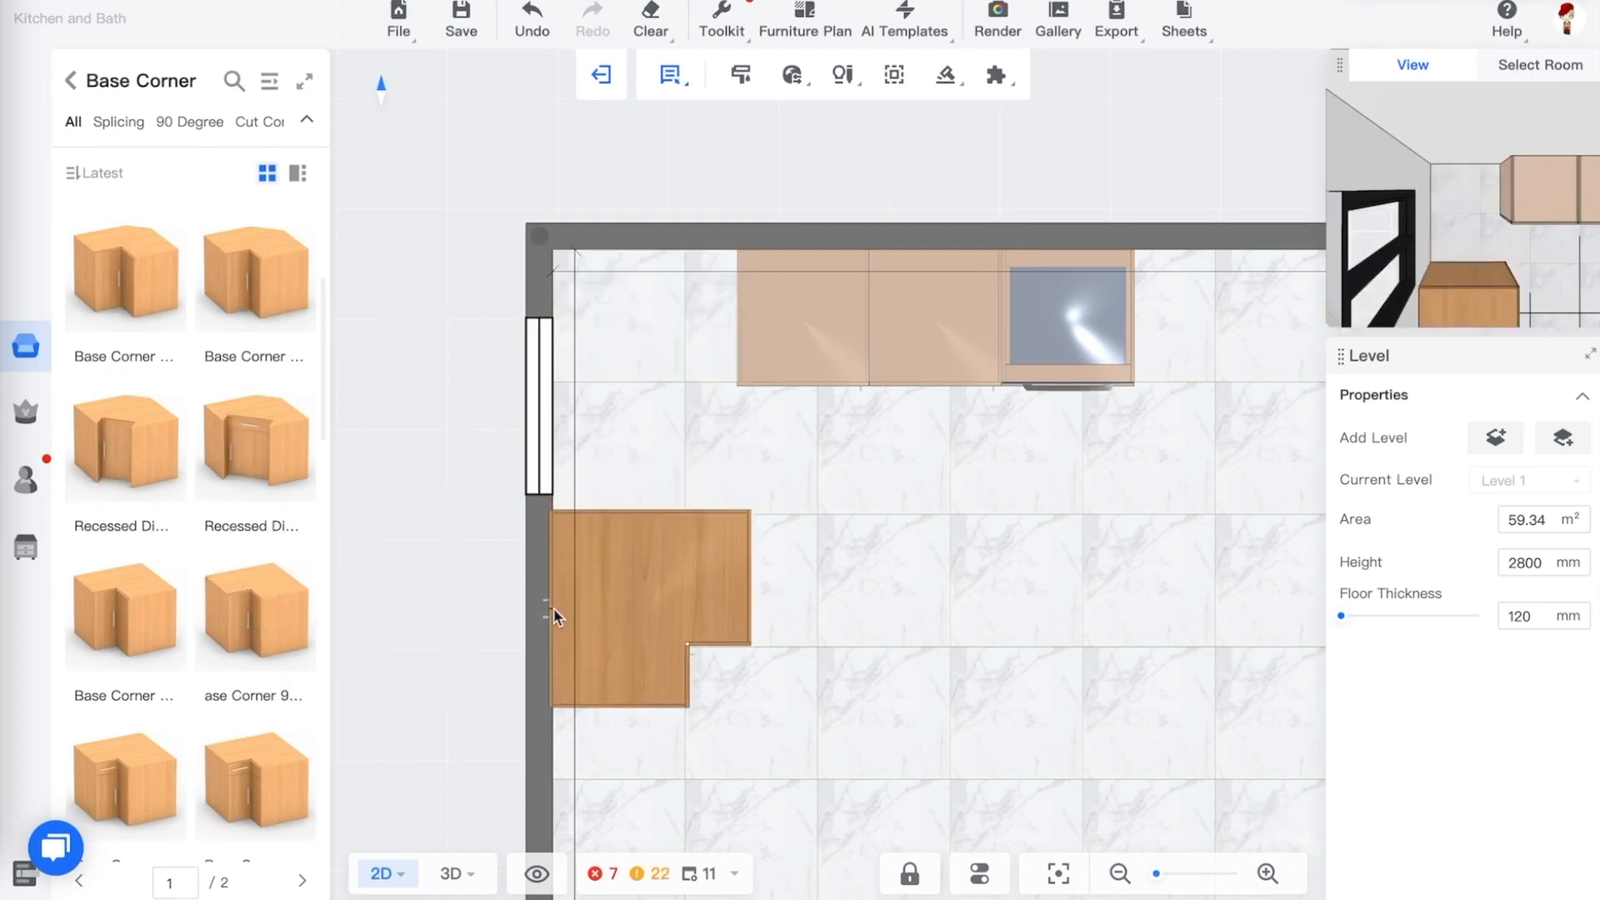
pyautogui.click(554, 607)
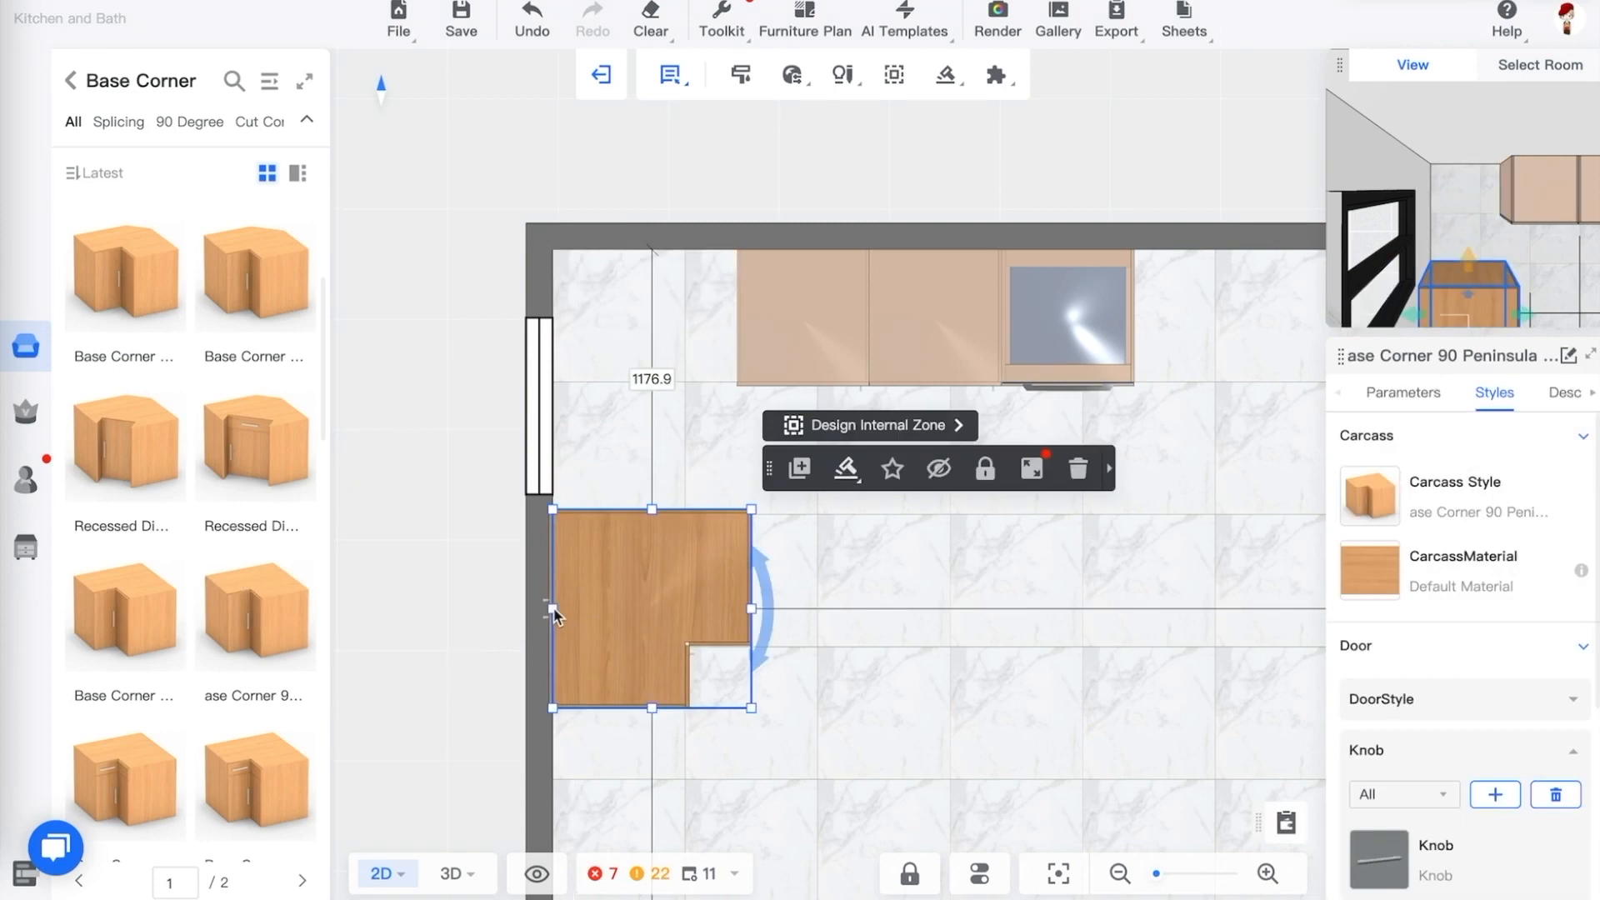
# Try moving the Base Corner 90 Peninsula cabinet up into the corner by setting its distance to the back wall to 0
pyautogui.click(844, 562)
pyautogui.click(700, 563)
pyautogui.moveTo(300, 572)
pyautogui.moveTo(631, 559)
pyautogui.mouseDown()
pyautogui.moveTo(625, 454)
pyautogui.moveTo(614, 600)
pyautogui.moveTo(624, 576)
pyautogui.mouseUp()
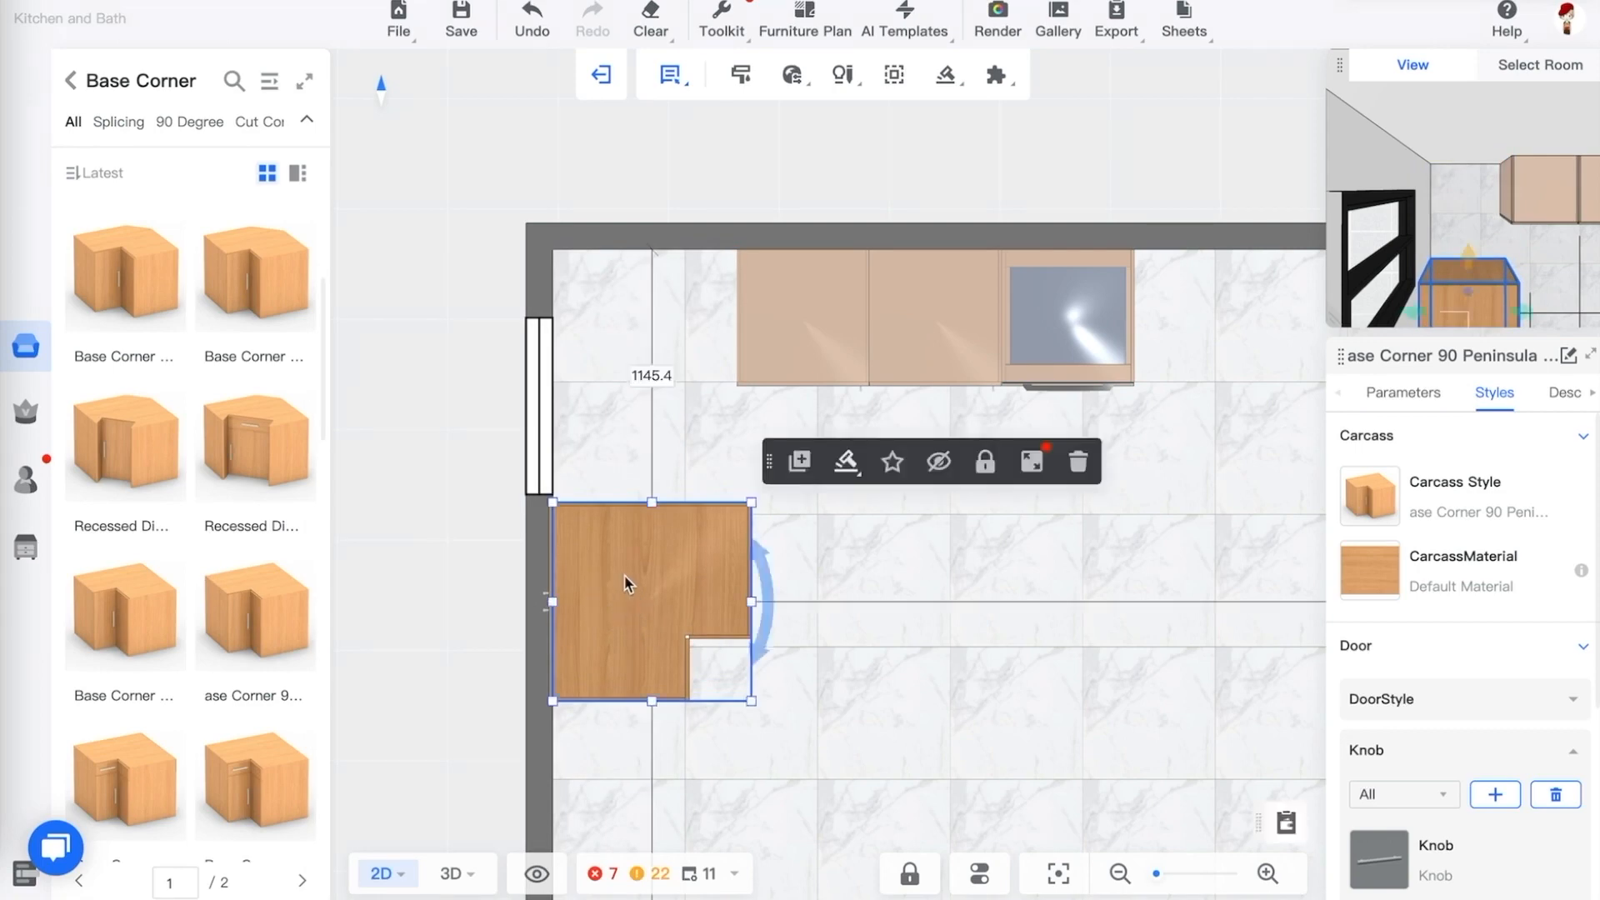
pyautogui.click(649, 377)
pyautogui.write('0')
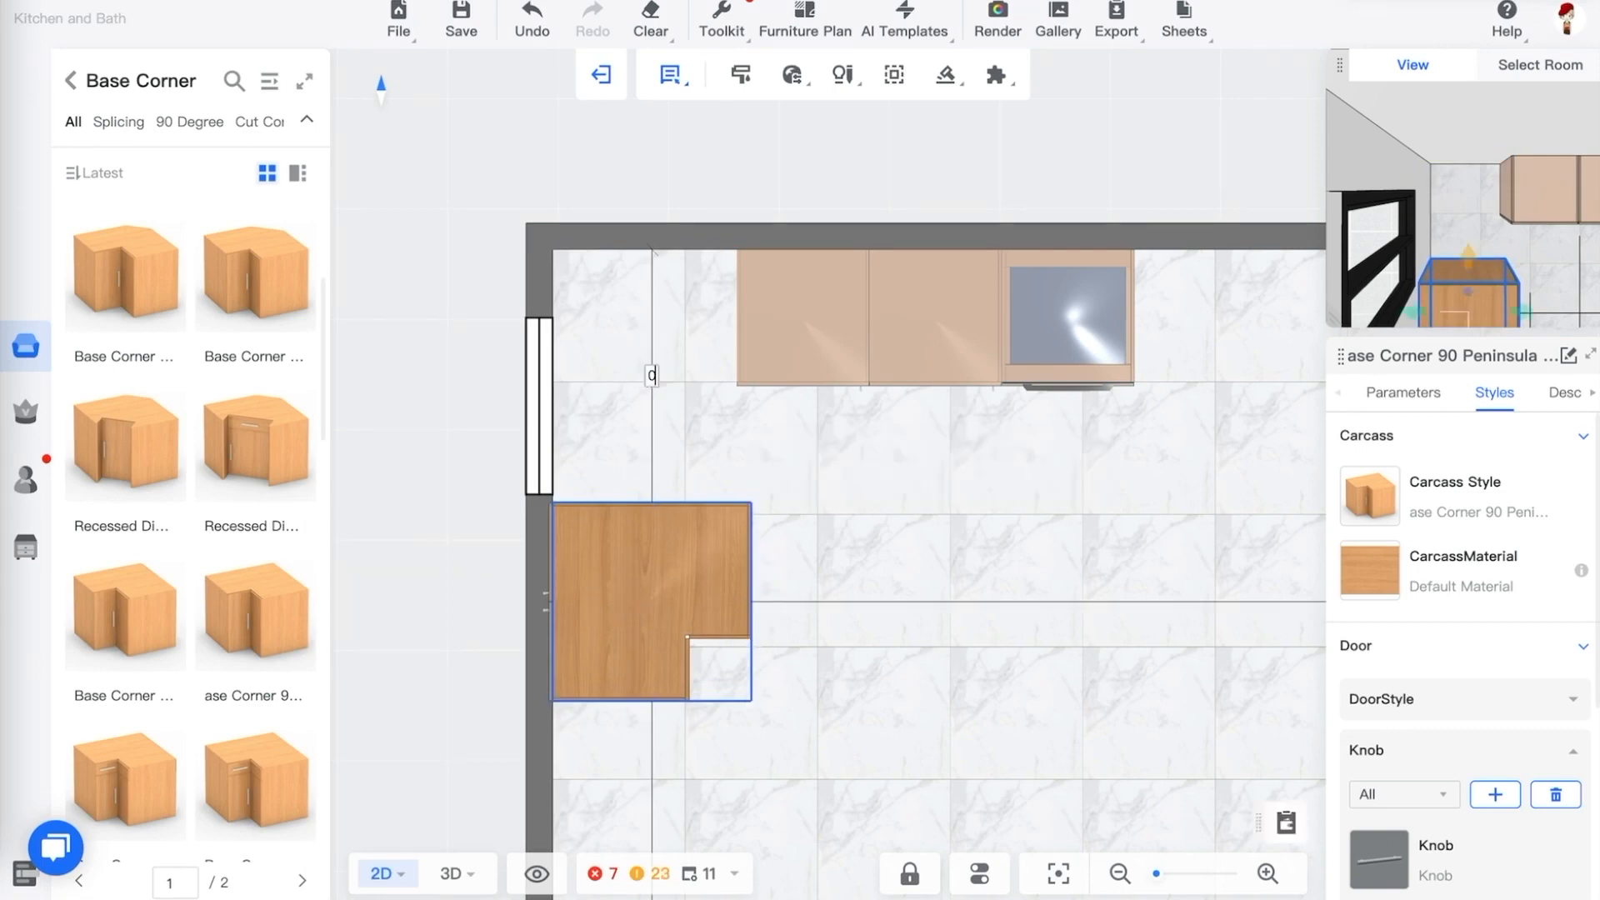
pyautogui.press('Return')
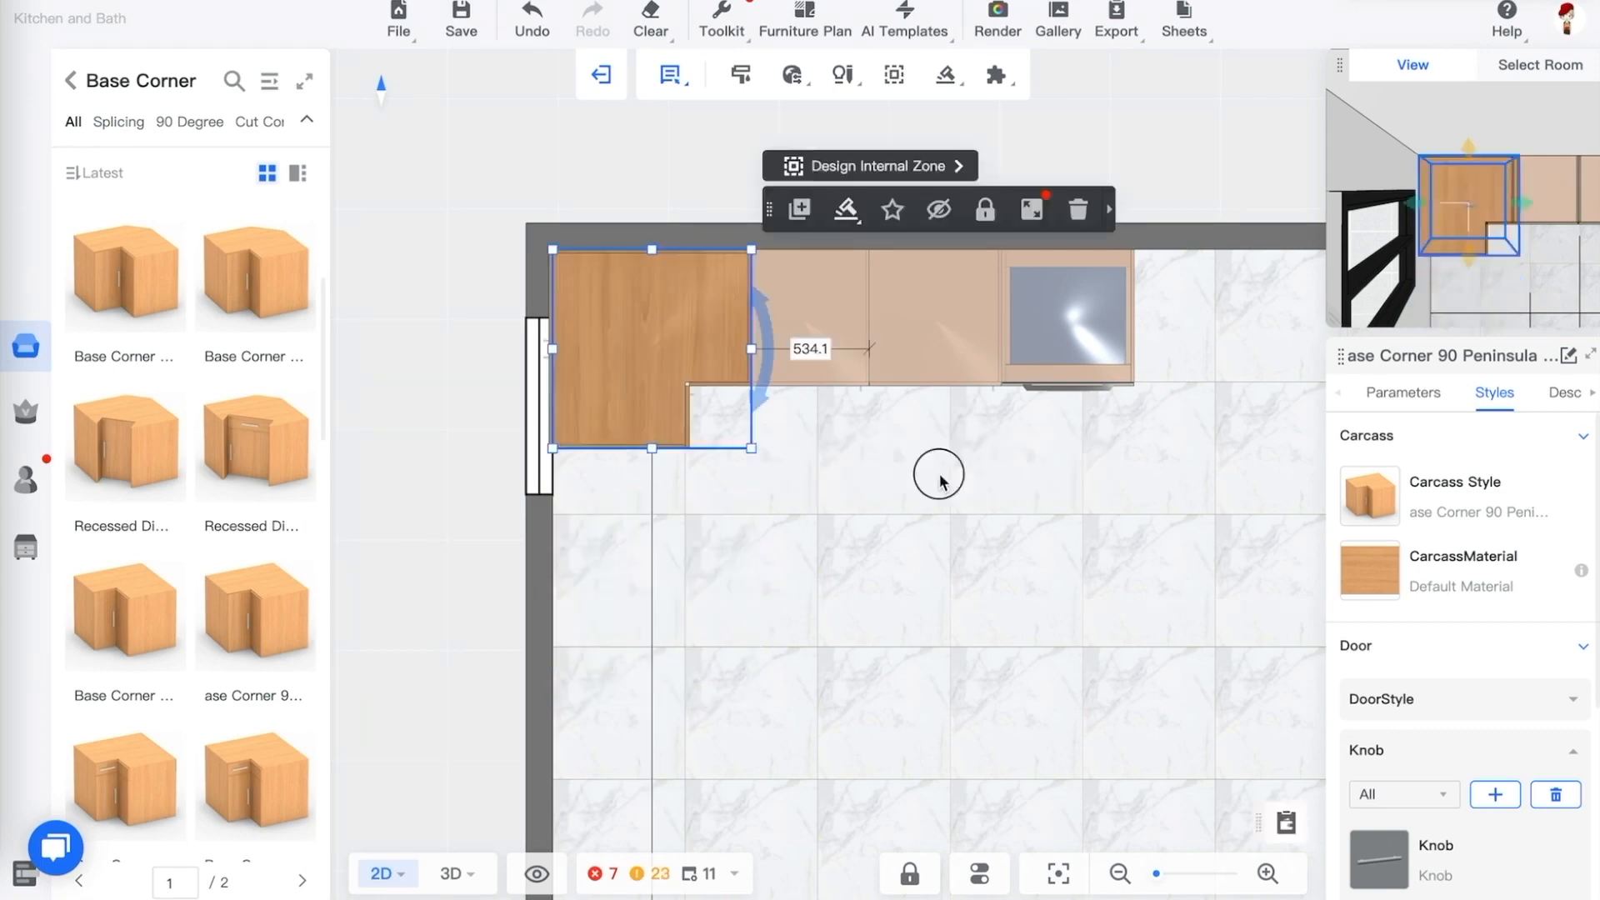
# Examine the corner cabinet and neighbouring base cabinets in 3D and open the cabinet's add-part menu
pyautogui.click(925, 416)
pyautogui.click(1044, 197)
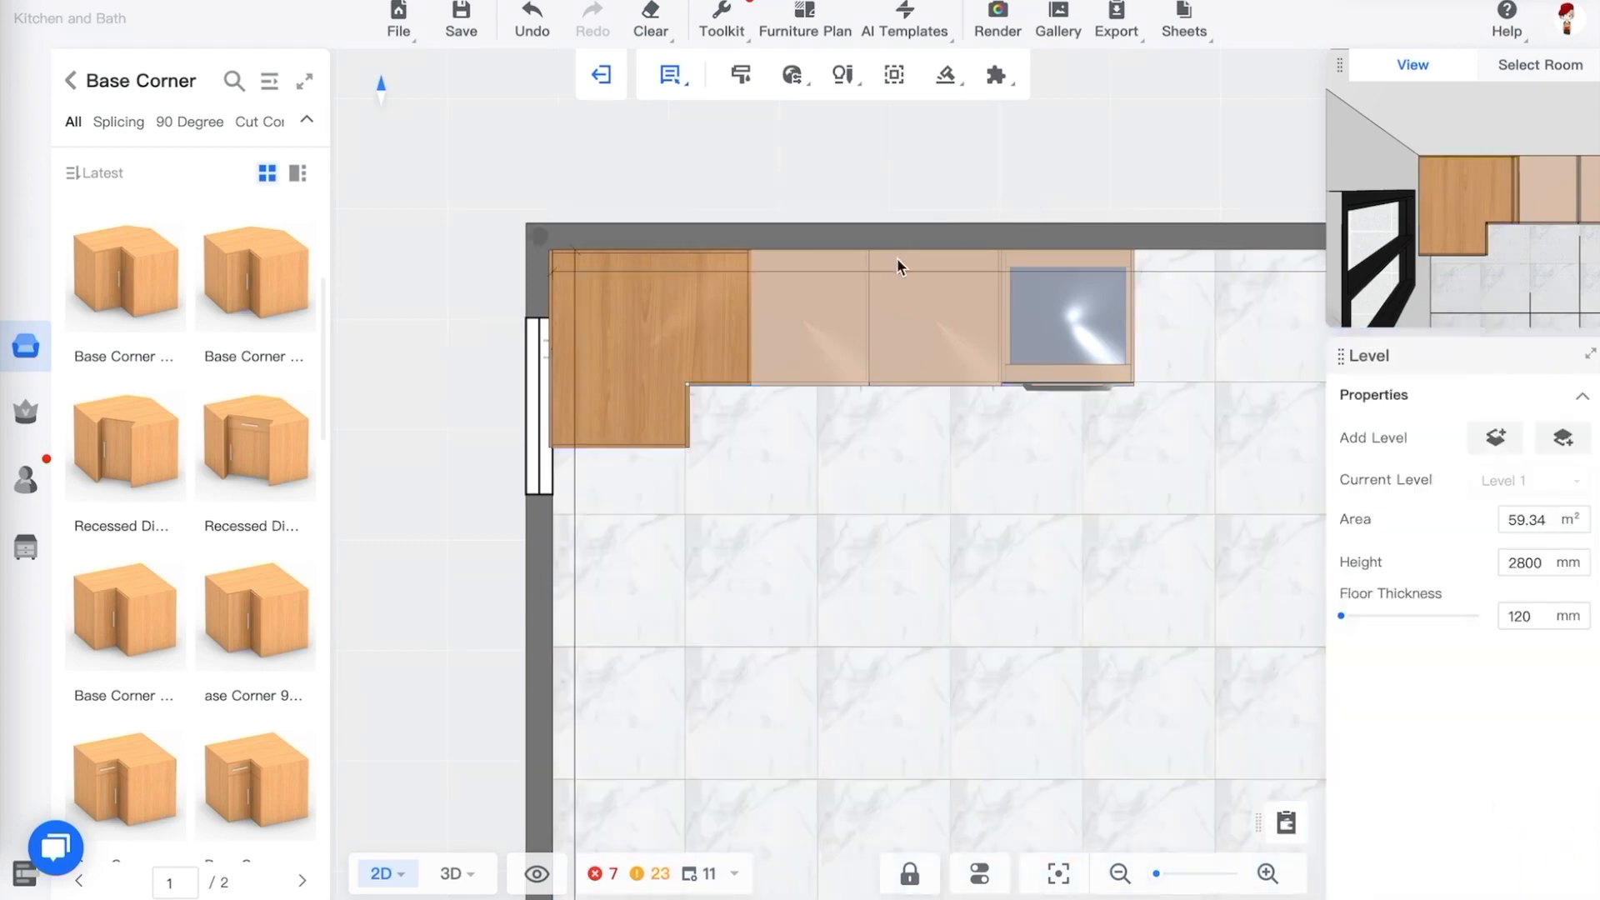
pyautogui.press('3')
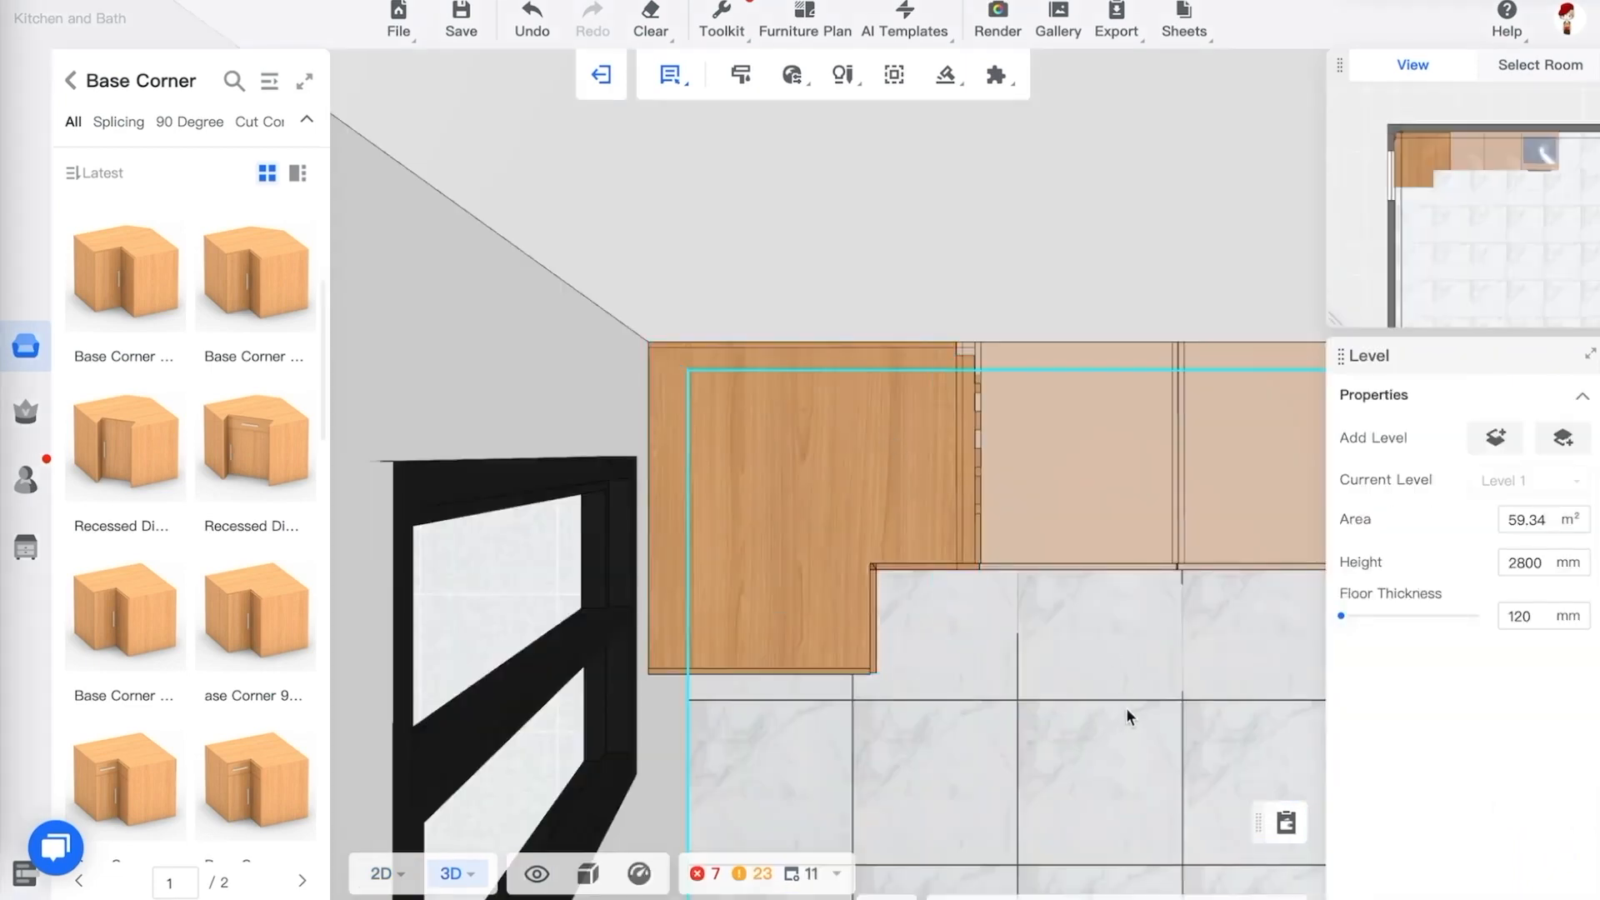
pyautogui.moveTo(1127, 708); pyautogui.dragTo(1011, 529)
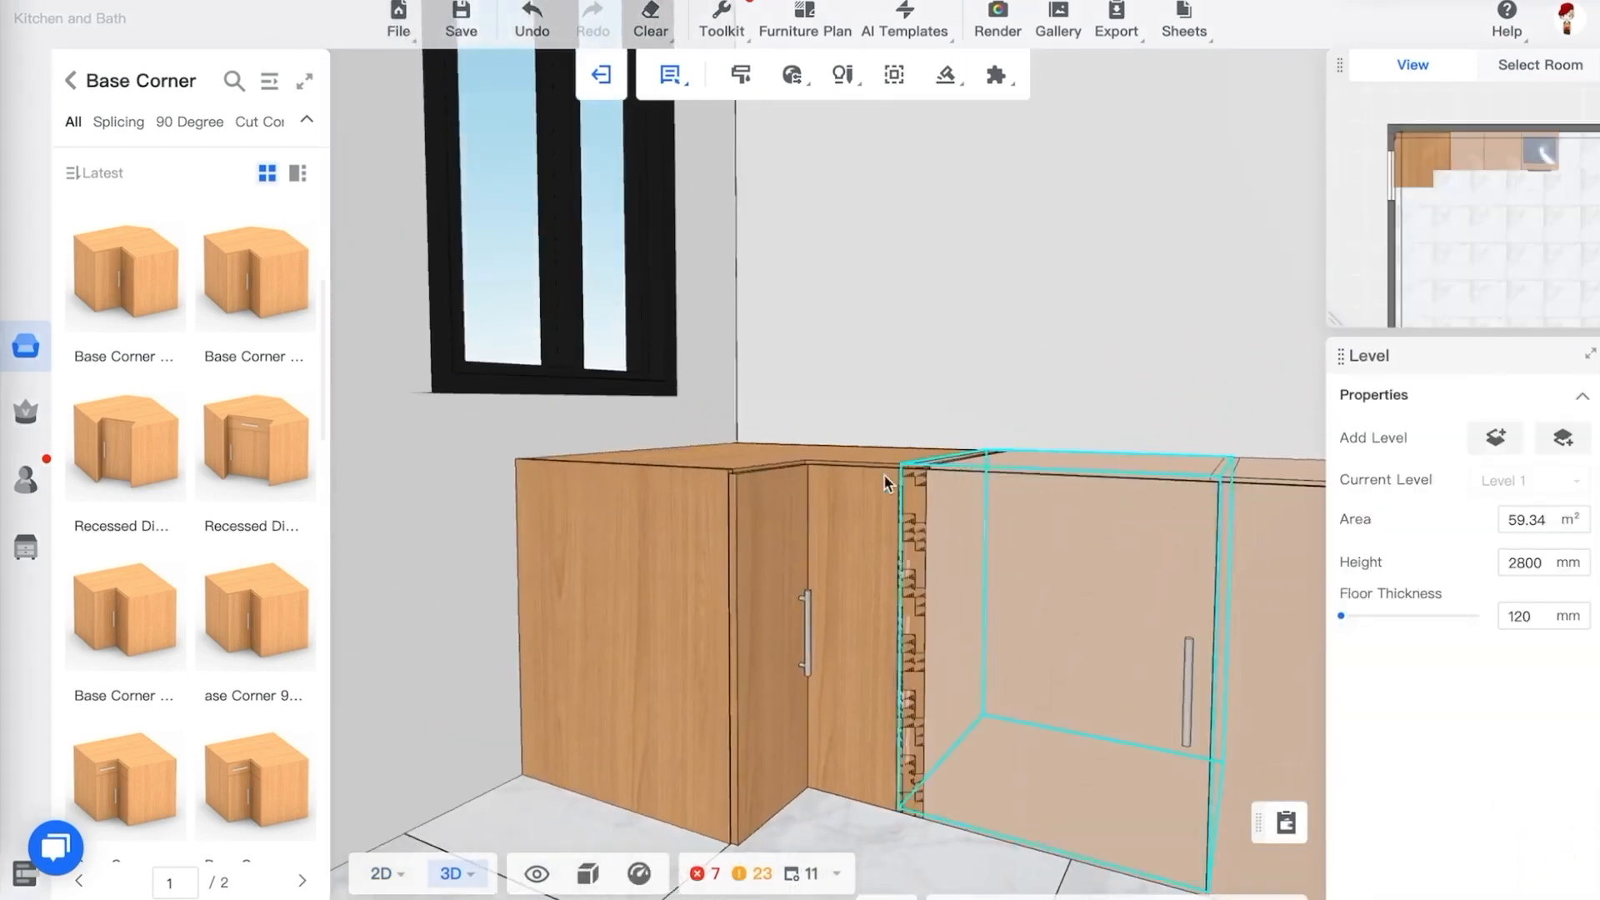
pyautogui.moveTo(1038, 371); pyautogui.dragTo(984, 395)
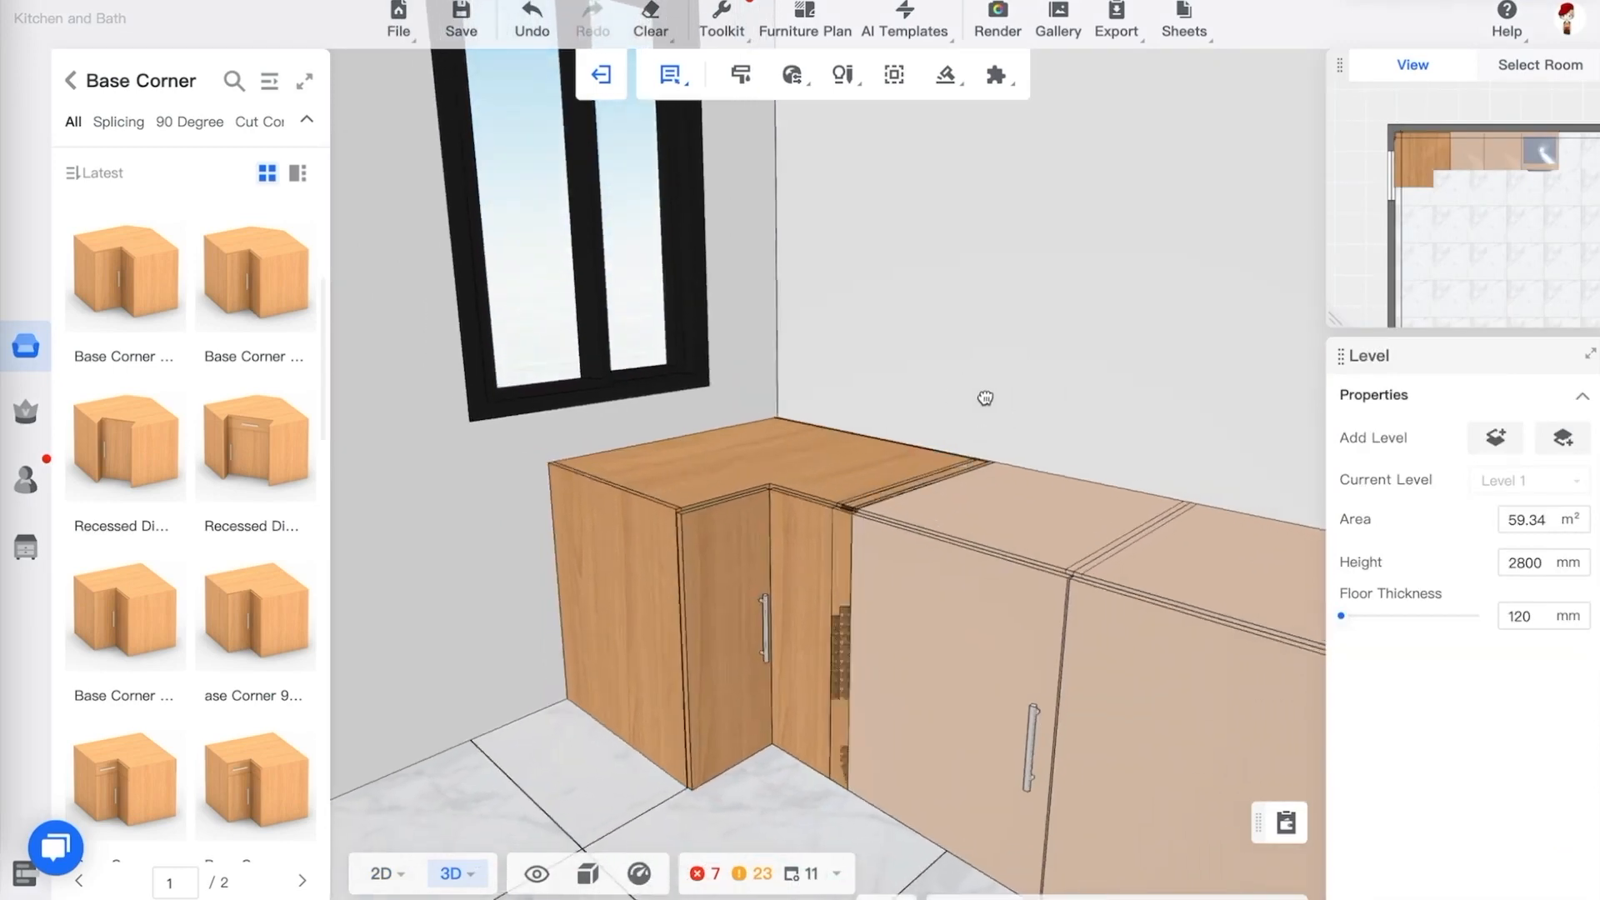
pyautogui.click(1000, 546)
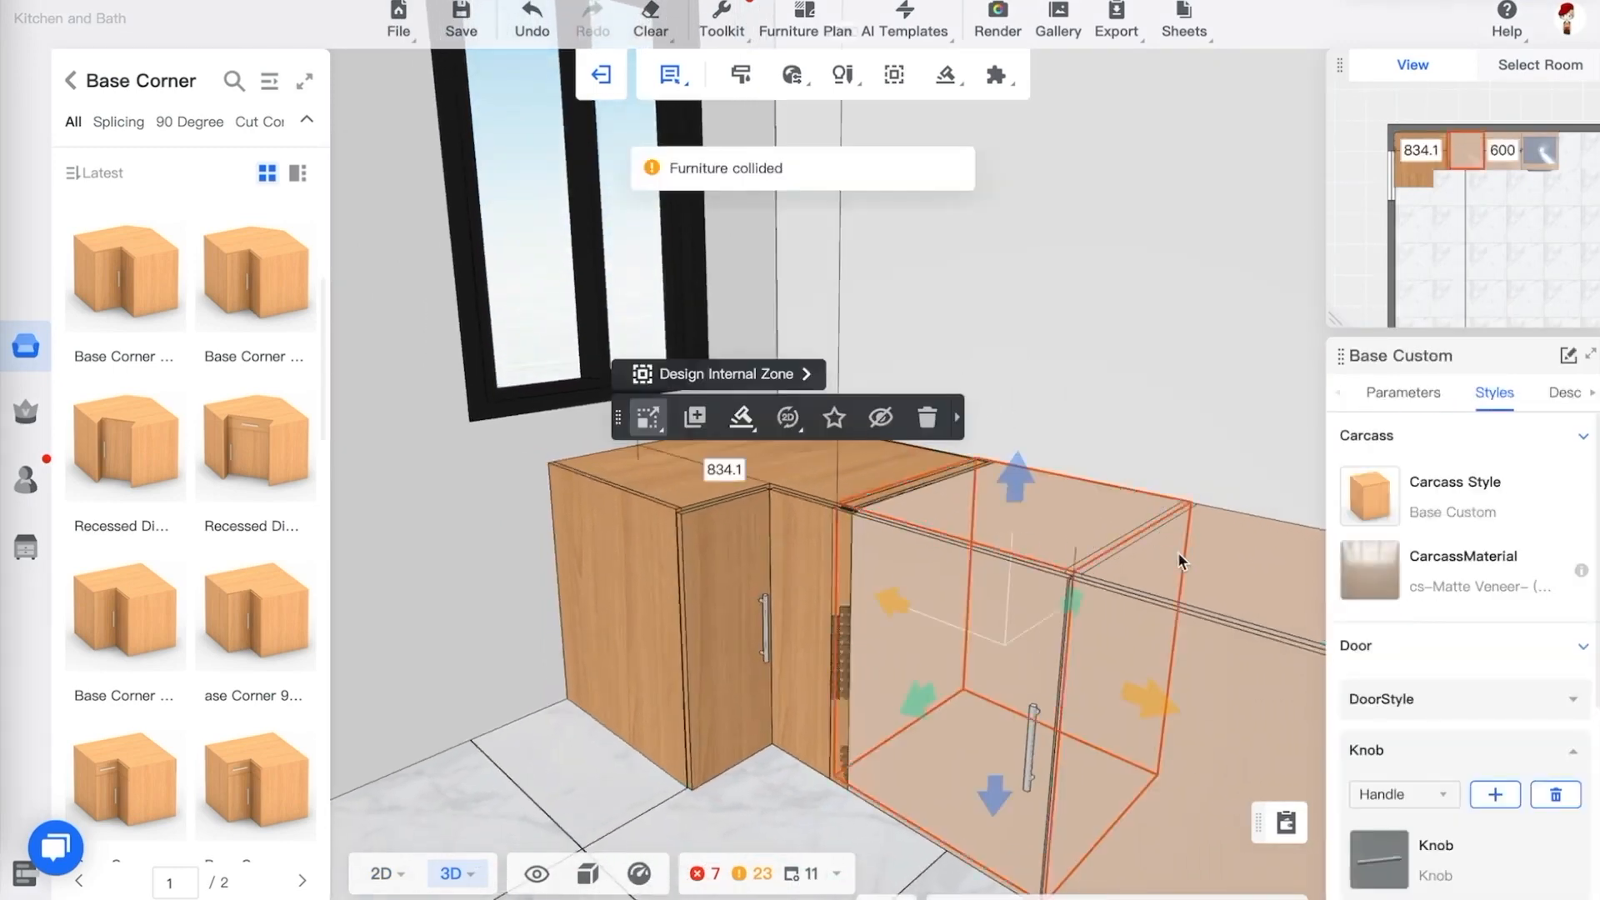
pyautogui.click(742, 418)
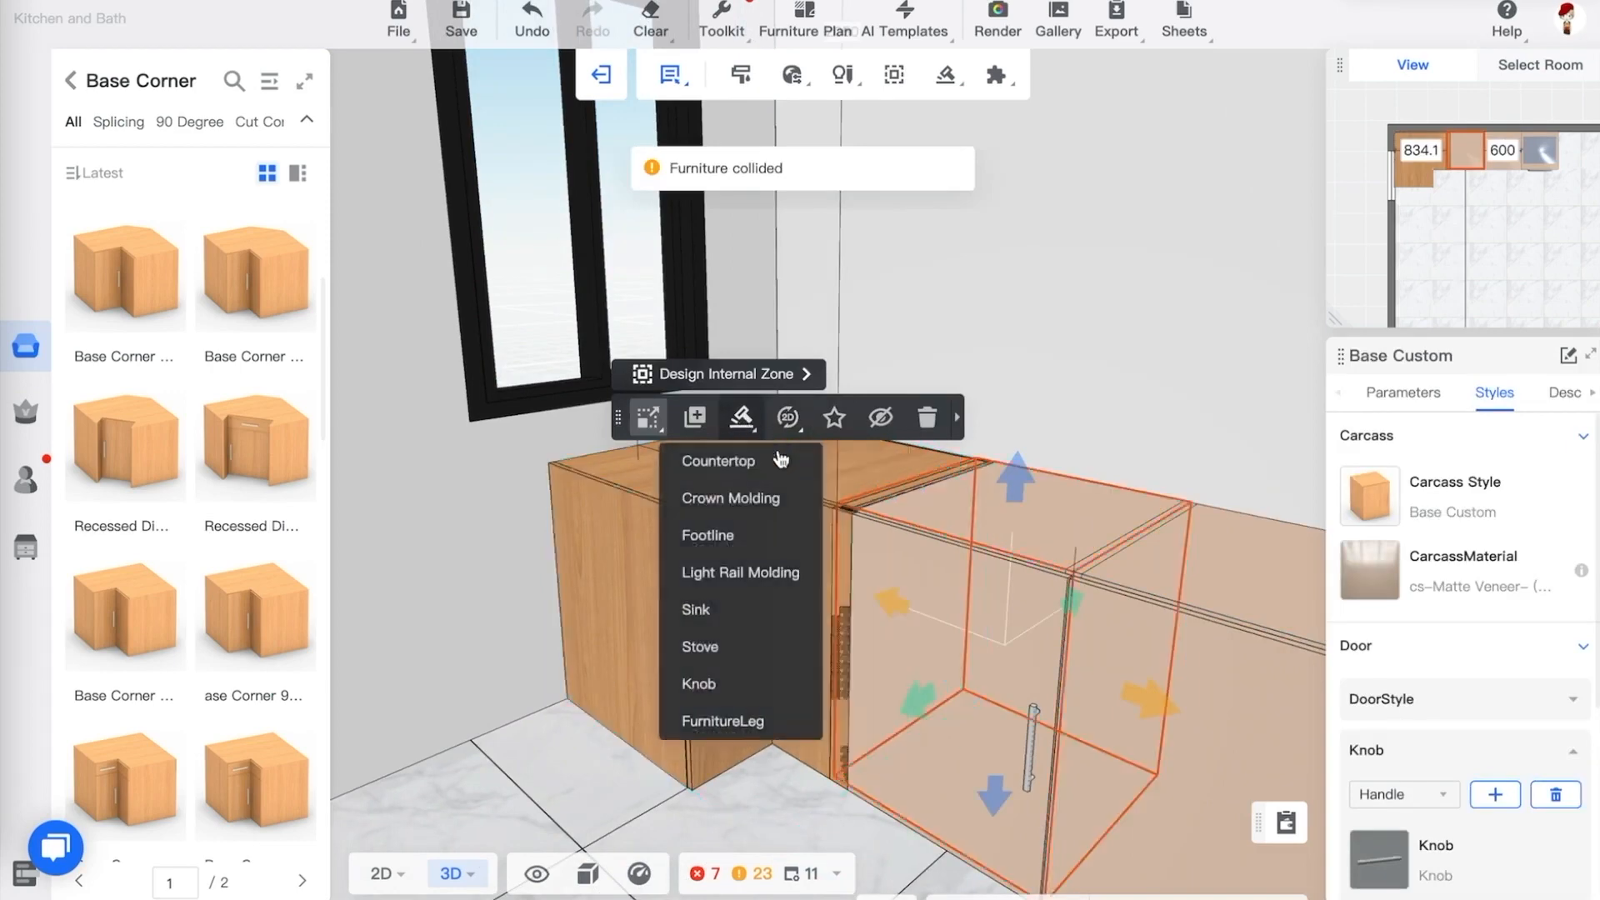
pyautogui.scroll(5, 889, 509)
pyautogui.scroll(-6, 889, 509)
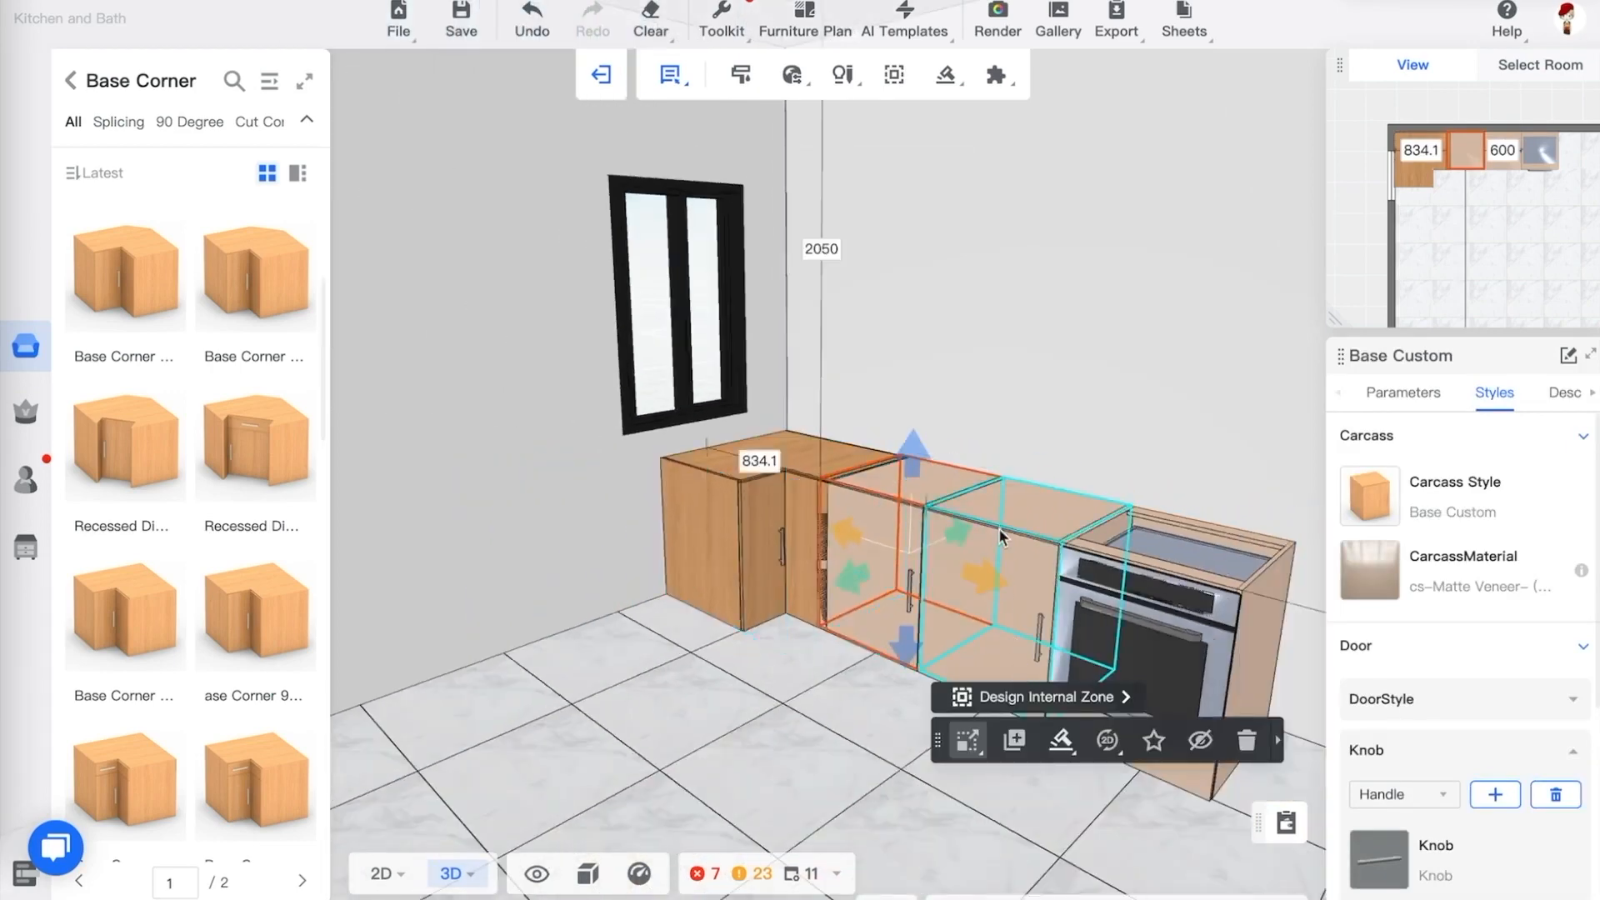
# Try to move the two base cabinets and the range together, then undo the move
pyautogui.keyDown('ctrl'); pyautogui.click(1003, 532); pyautogui.keyUp('ctrl')
pyautogui.keyDown('ctrl'); pyautogui.click(1187, 559); pyautogui.keyUp('ctrl')
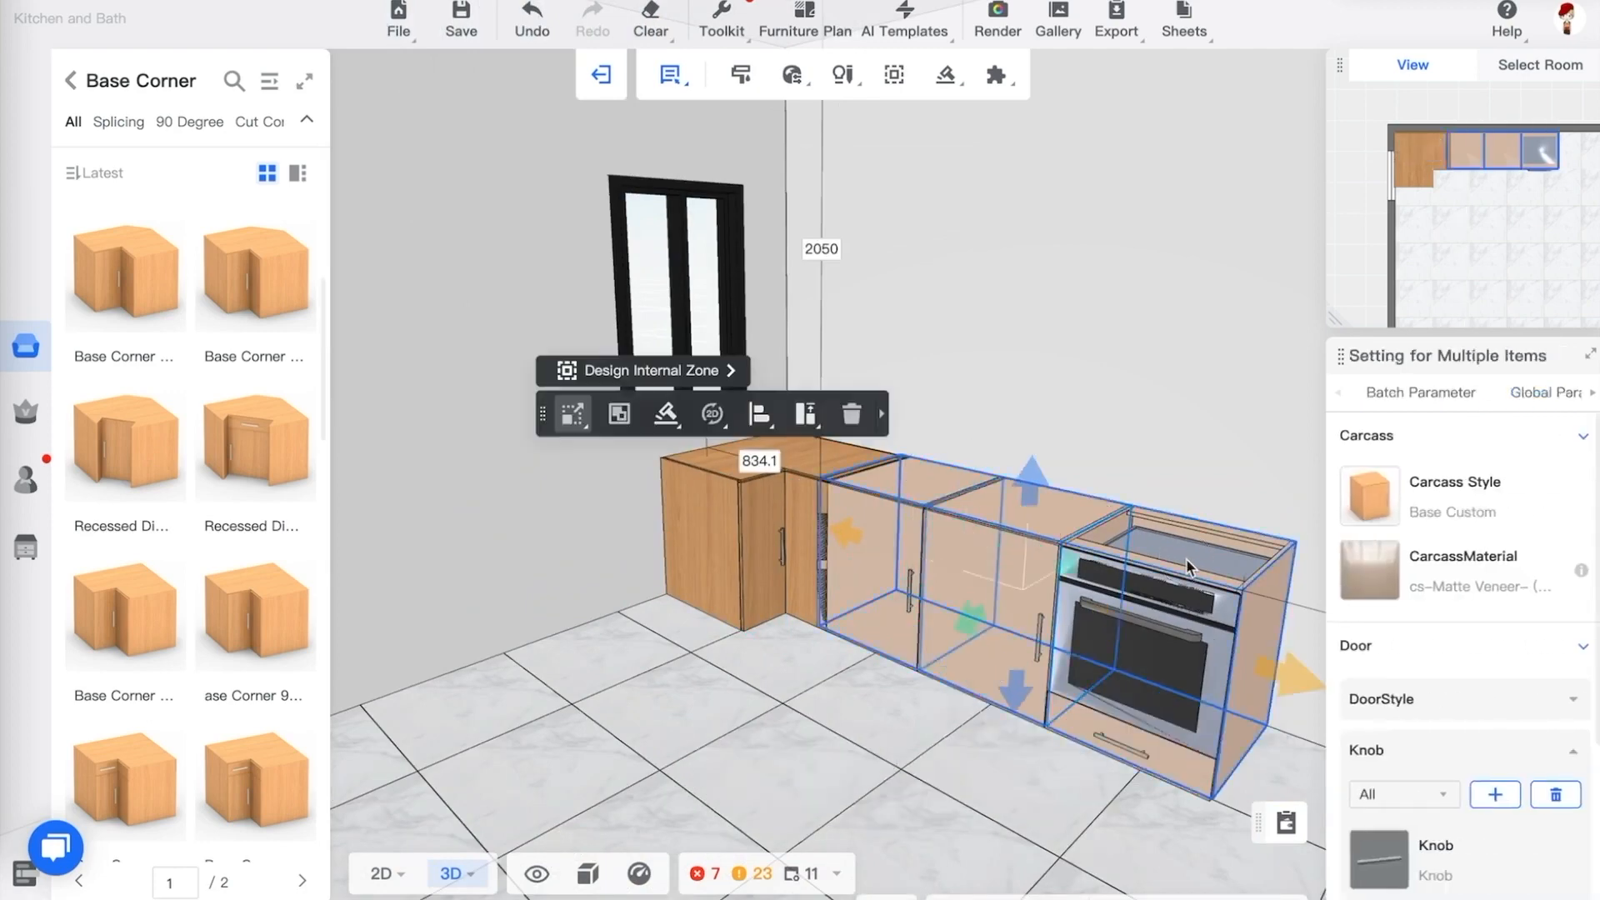
pyautogui.moveTo(843, 534)
pyautogui.mouseDown()
pyautogui.moveTo(873, 556)
pyautogui.moveTo(815, 544)
pyautogui.mouseUp()
pyautogui.hotkey('ctrl', 'z')
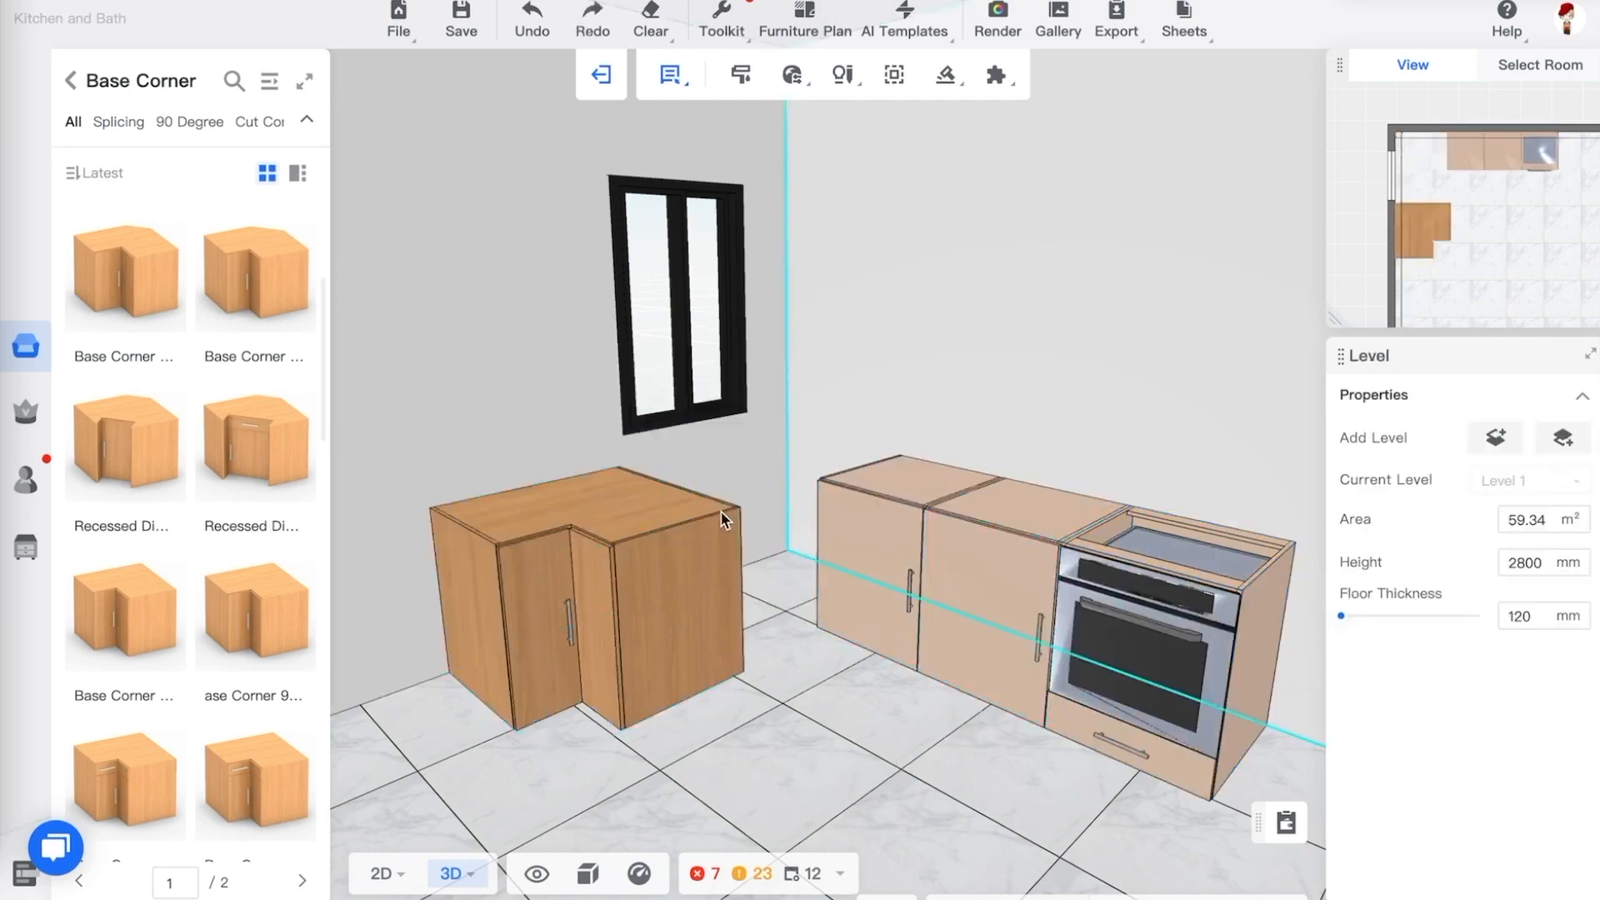
# Place the corner cabinet into the back-left corner by setting its distances to the left and back walls to 0
pyautogui.click(639, 627)
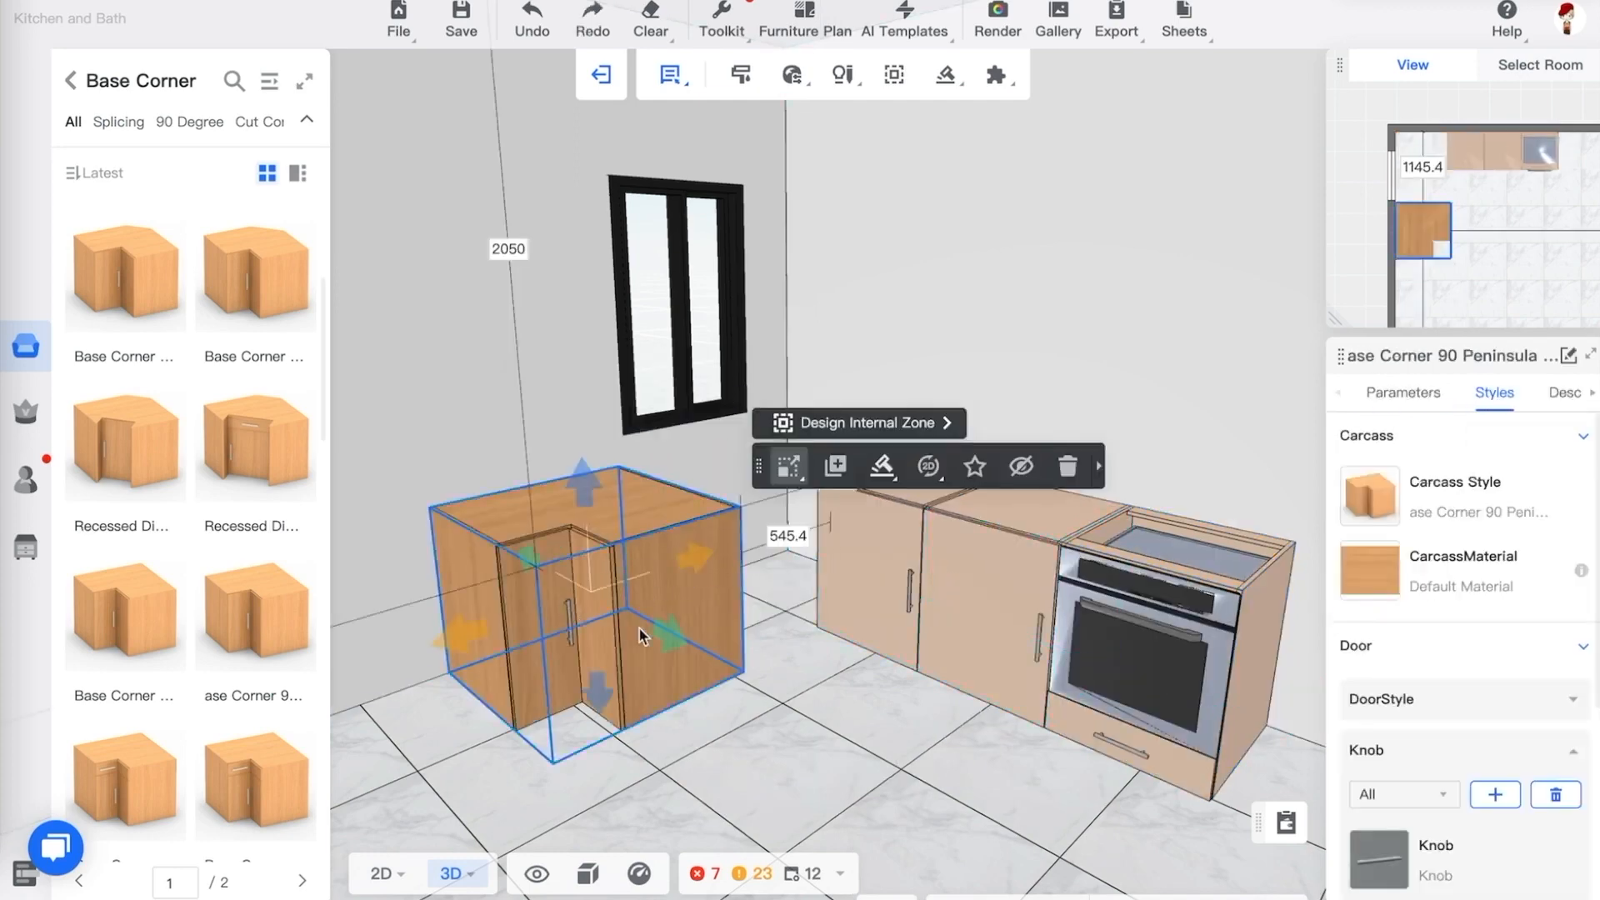
pyautogui.click(785, 537)
pyautogui.write('0')
pyautogui.press('Return')
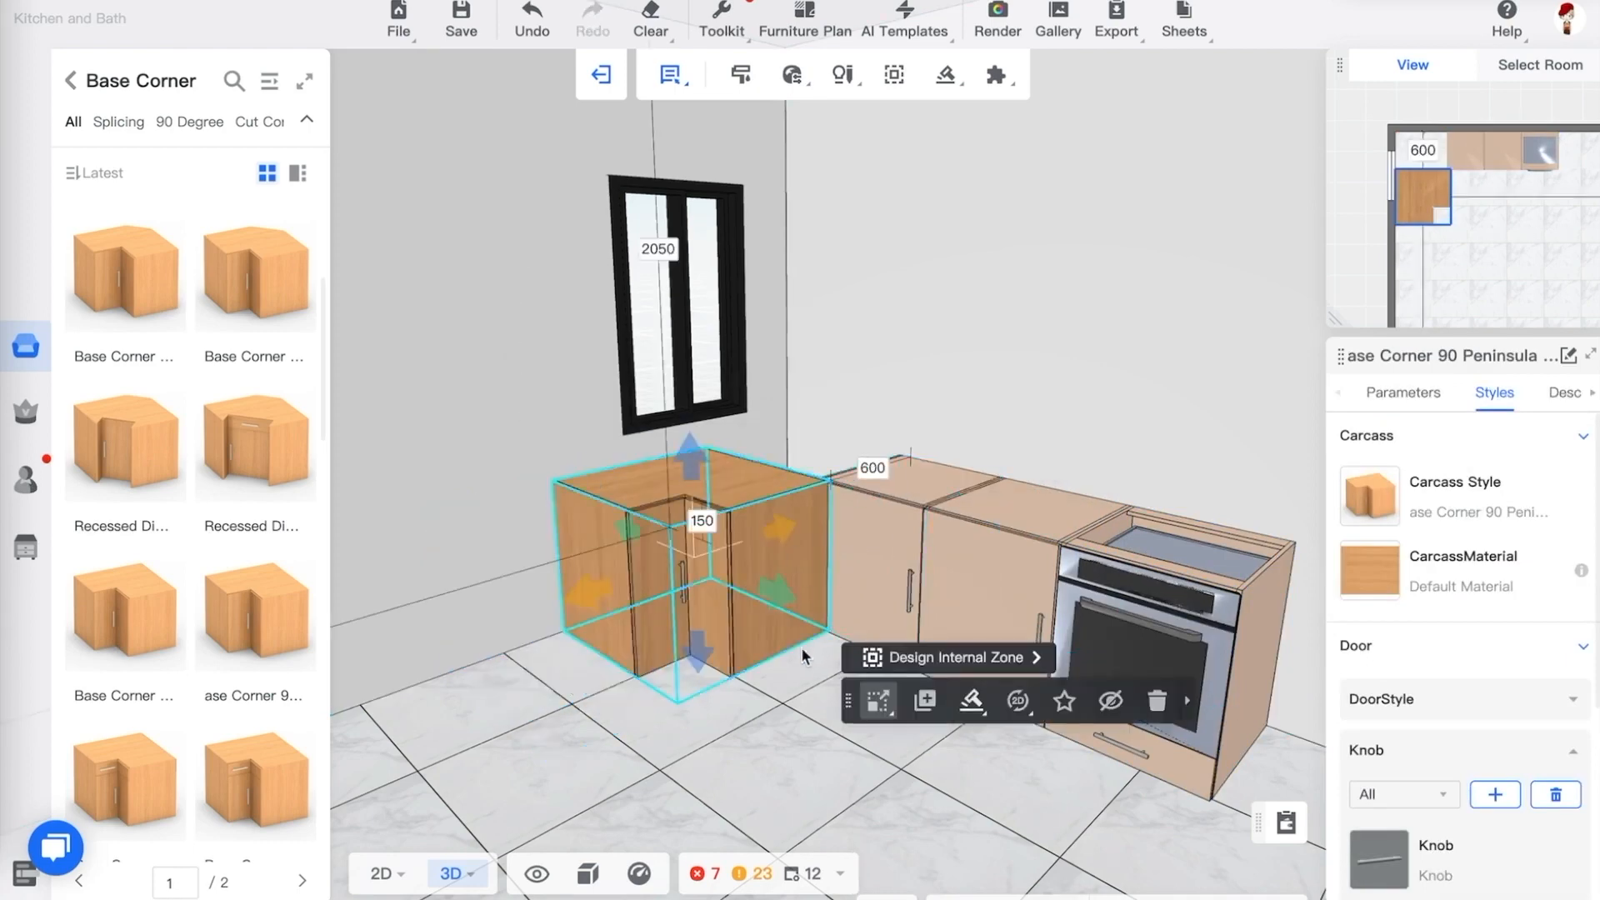
pyautogui.moveTo(808, 660); pyautogui.dragTo(805, 732)
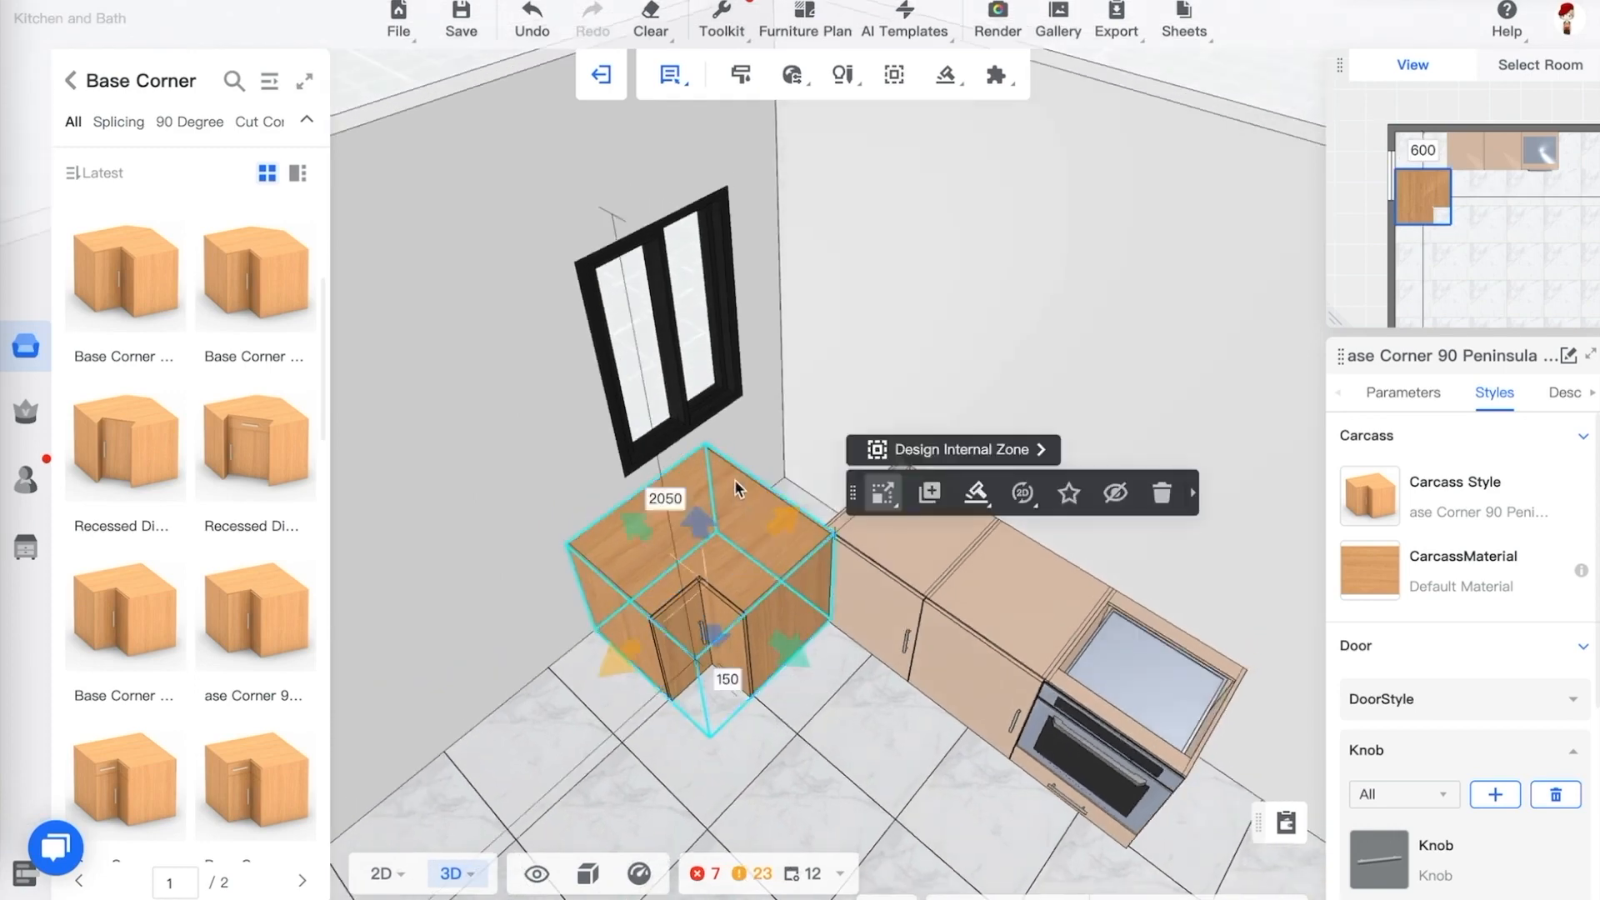
pyautogui.press('1')
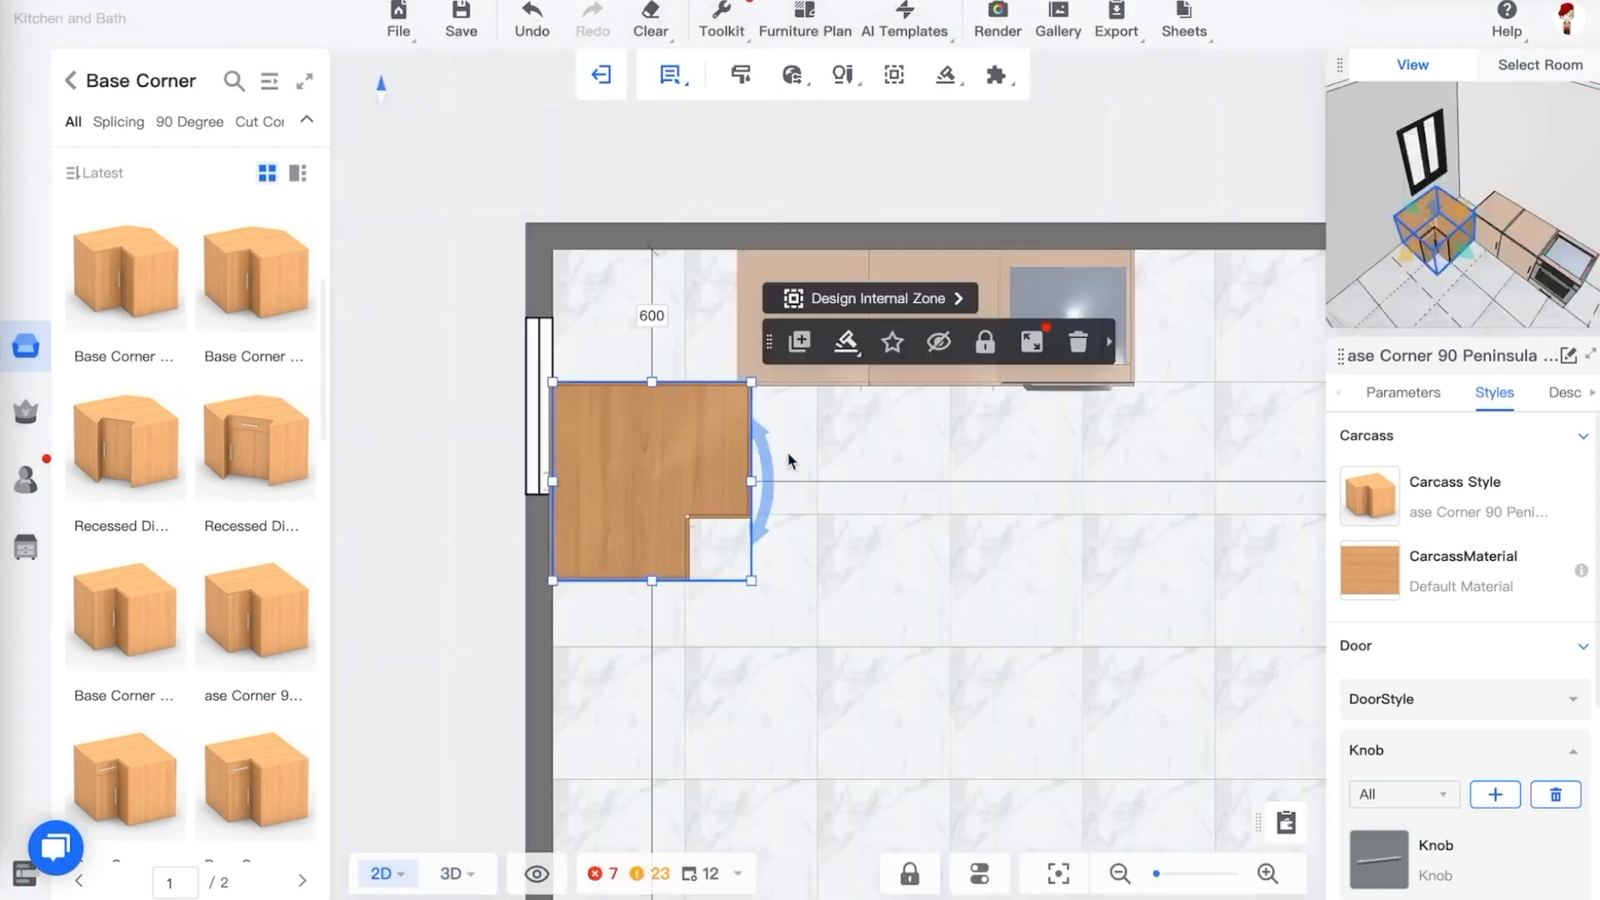
pyautogui.click(654, 317)
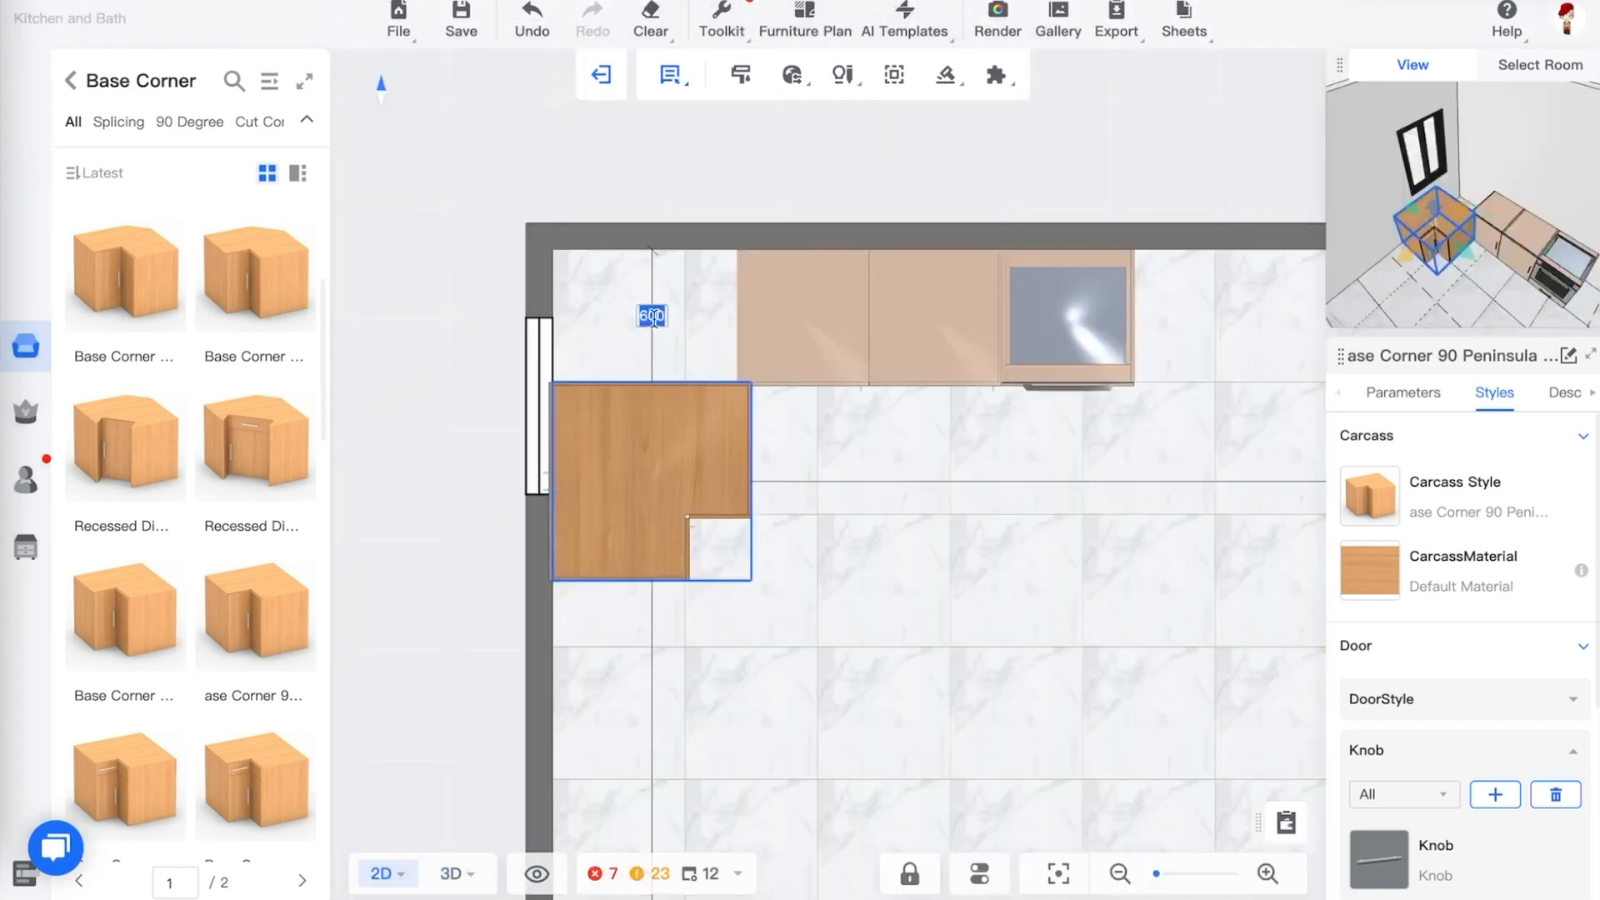
pyautogui.write('0')
pyautogui.press('Return')
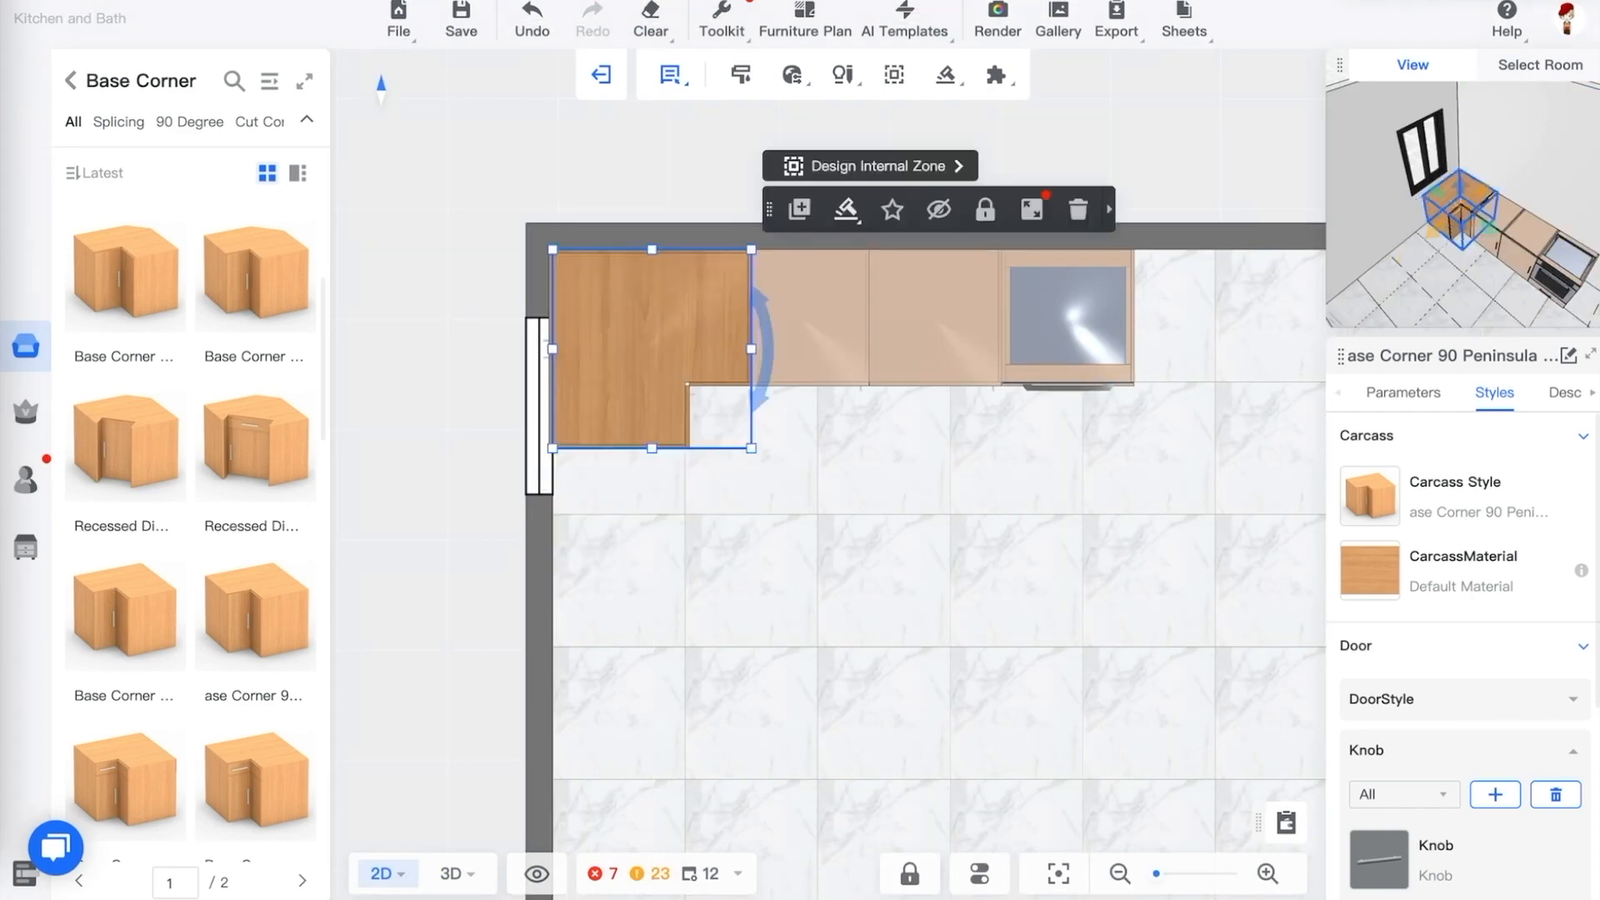
# Select both base cabinets and the range and shift them together to the right, clear of the corner cabinet
pyautogui.click(877, 431)
pyautogui.click(847, 335)
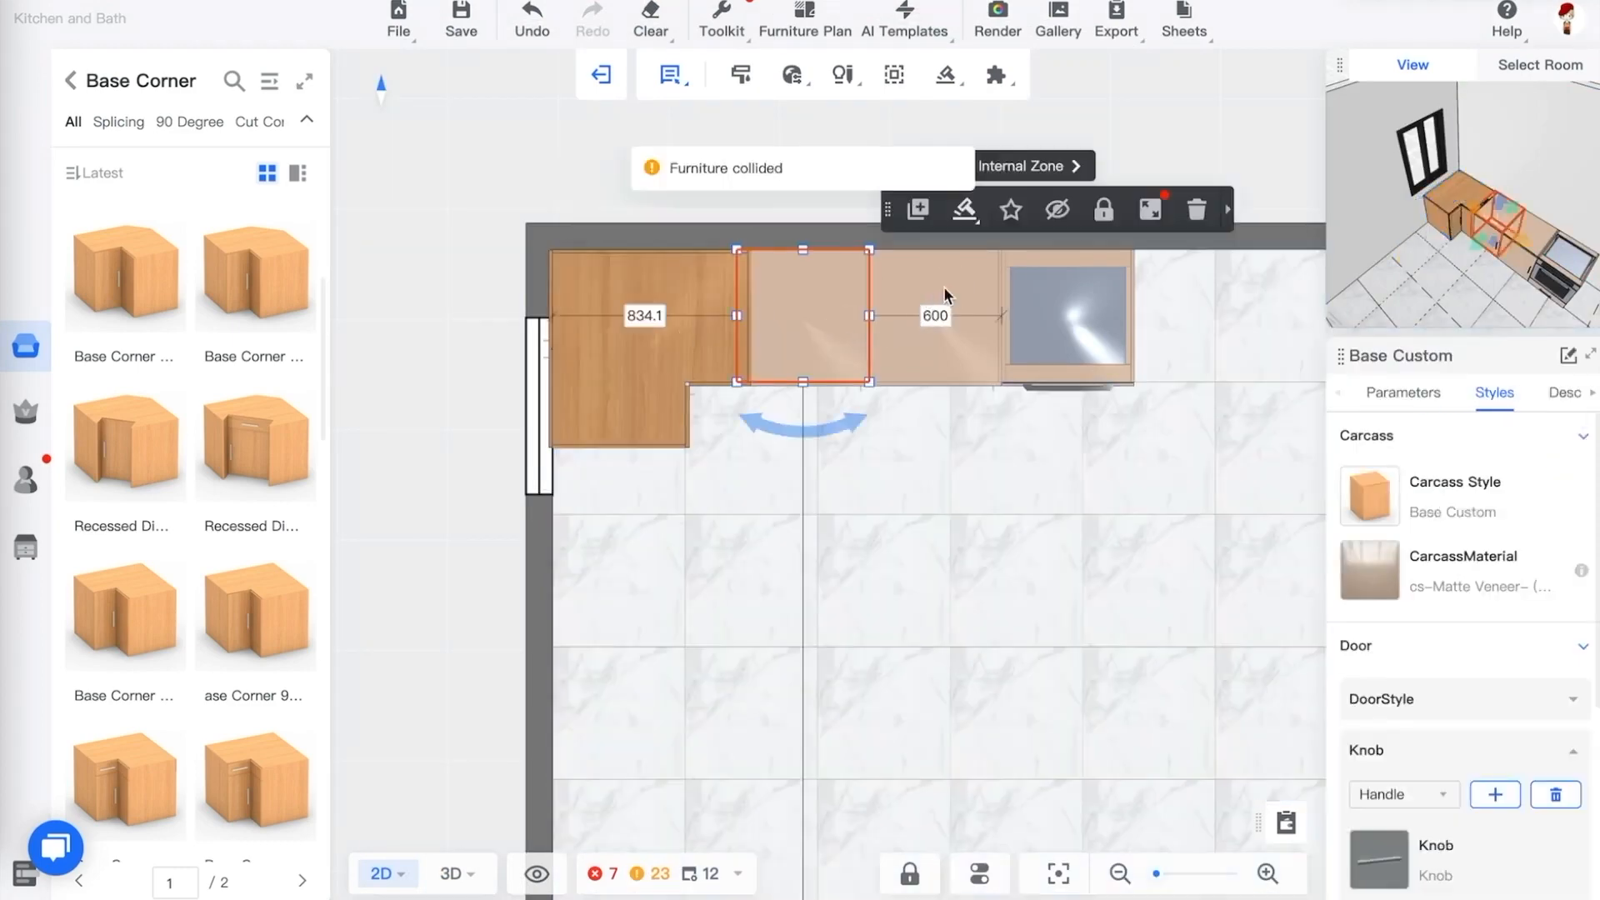
pyautogui.keyDown('ctrl'); pyautogui.click(1048, 275); pyautogui.keyUp('ctrl')
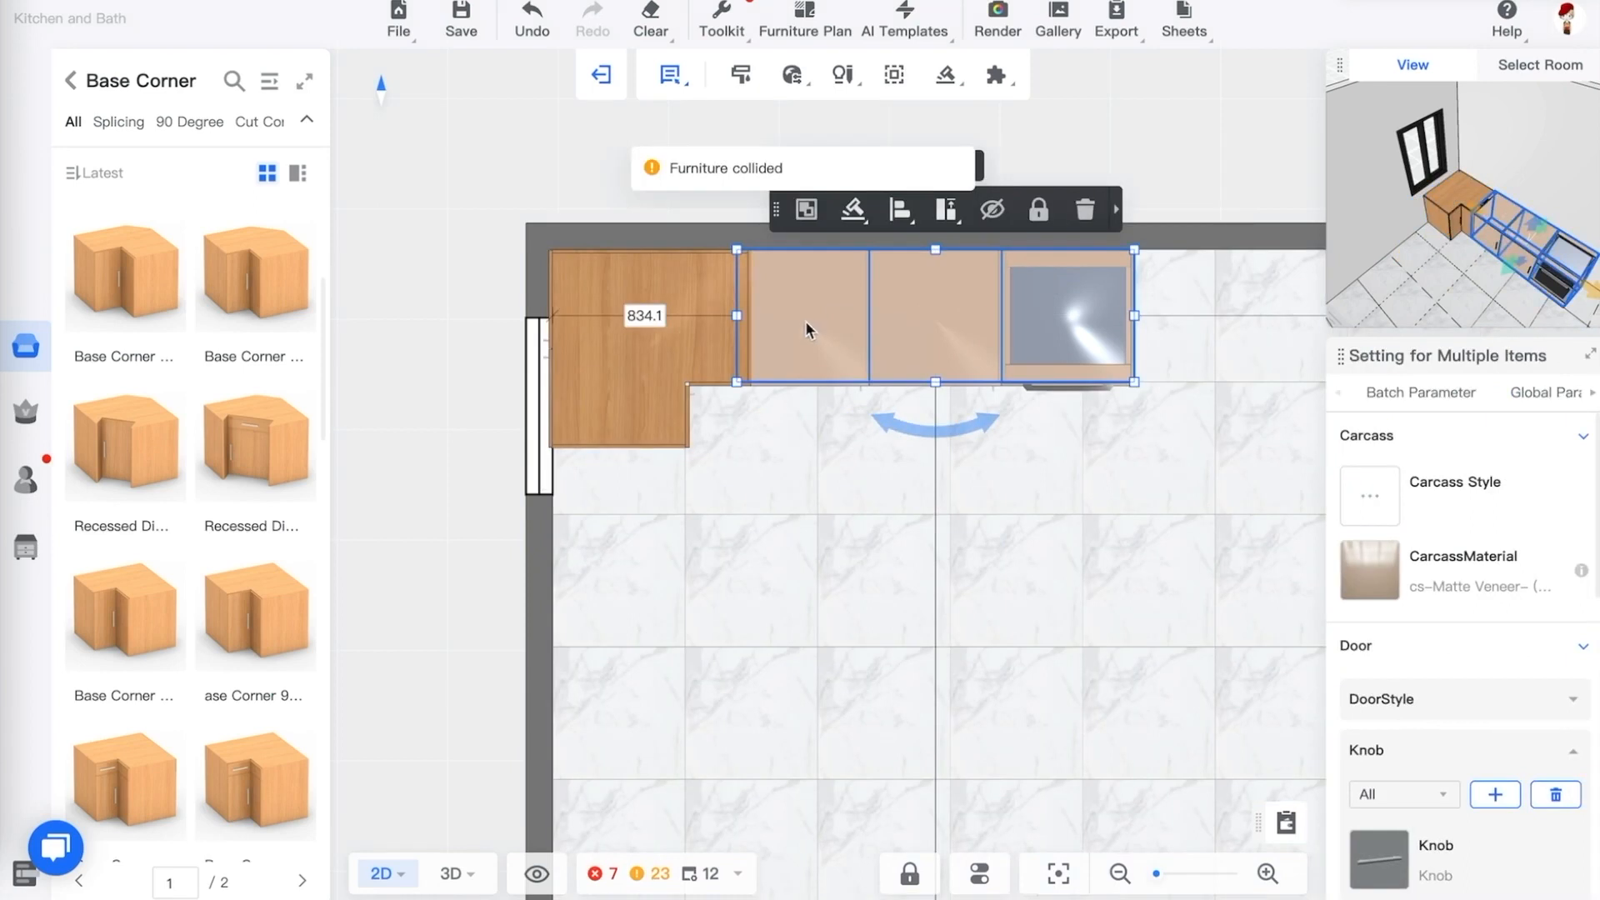
pyautogui.moveTo(800, 288); pyautogui.dragTo(892, 302)
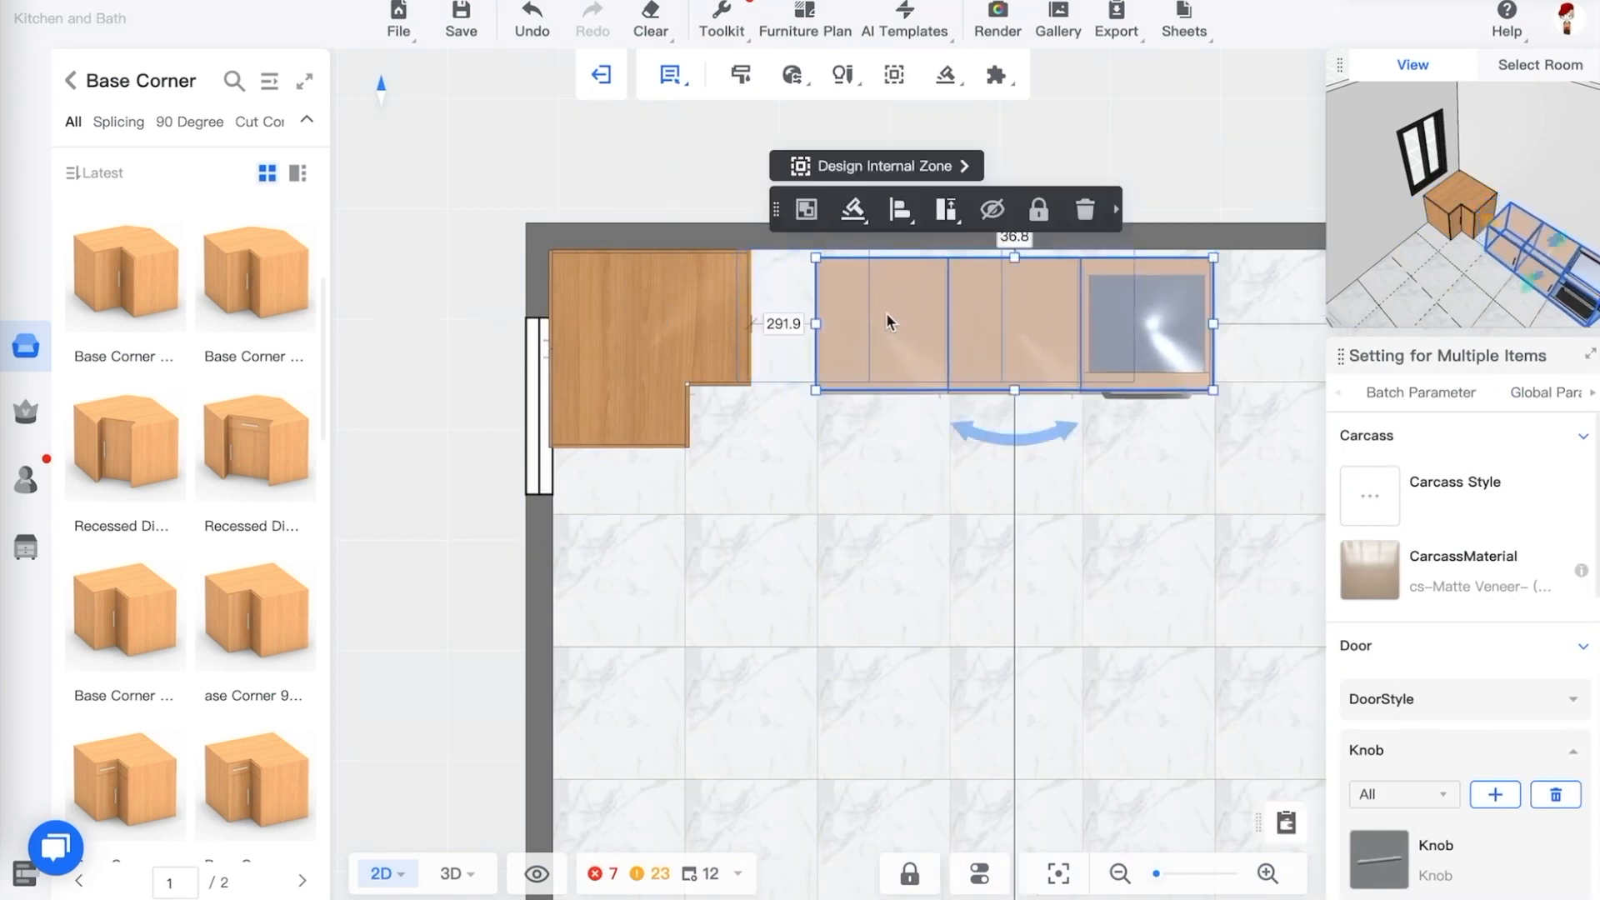
pyautogui.click(853, 338)
pyautogui.click(853, 337)
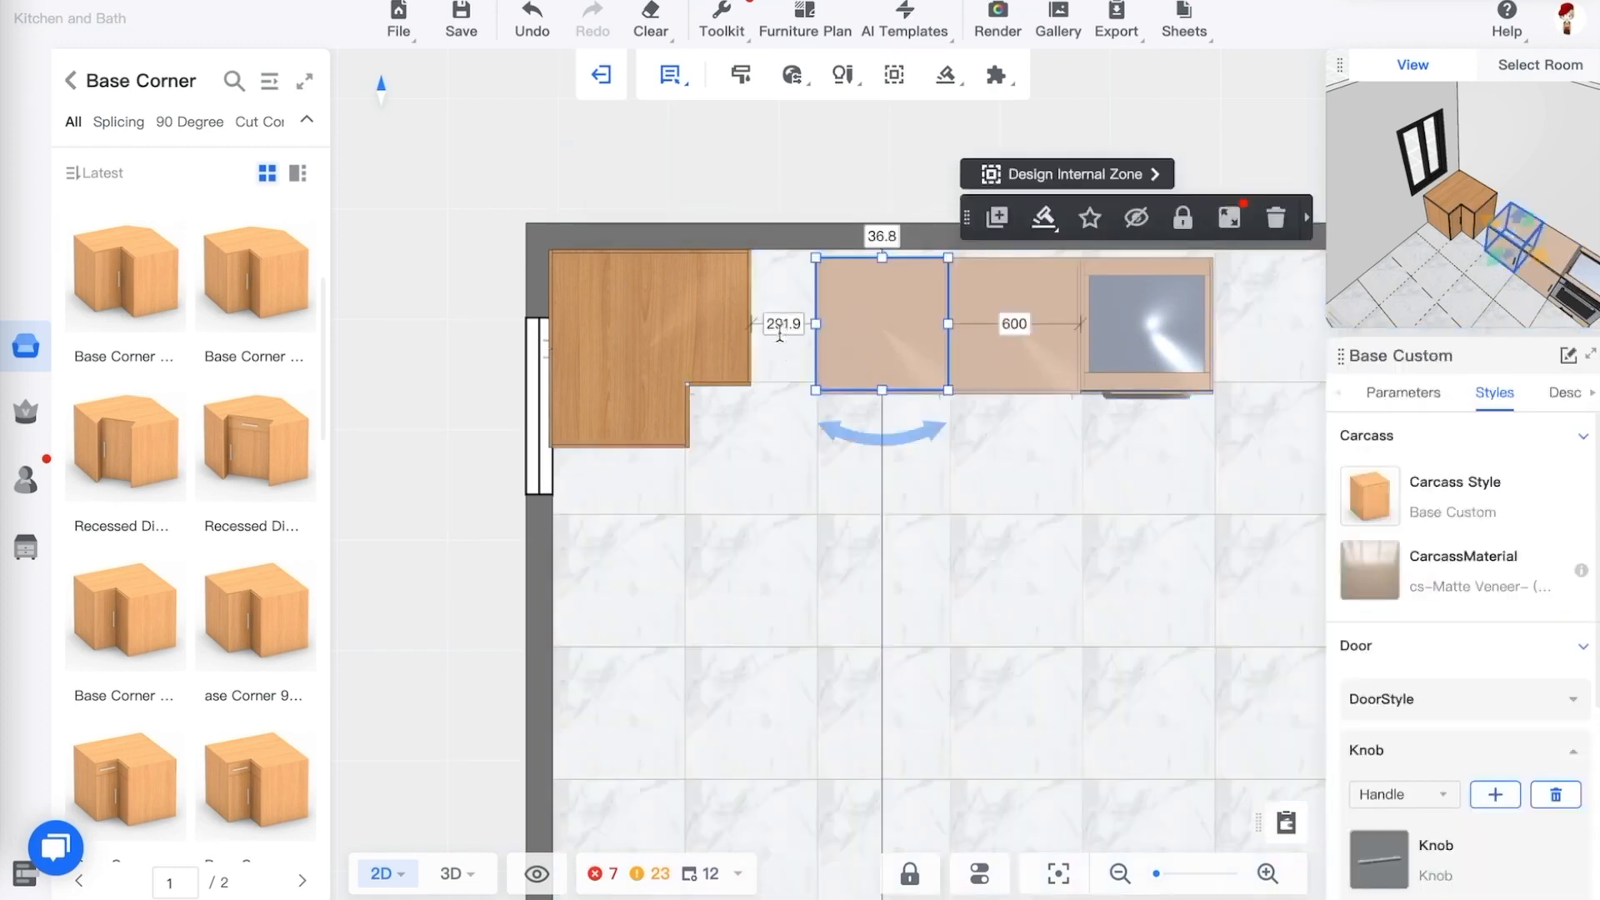
# Butt the first base cabinet against the corner cabinet and the back wall by setting both gaps to 0
pyautogui.click(385, 875)
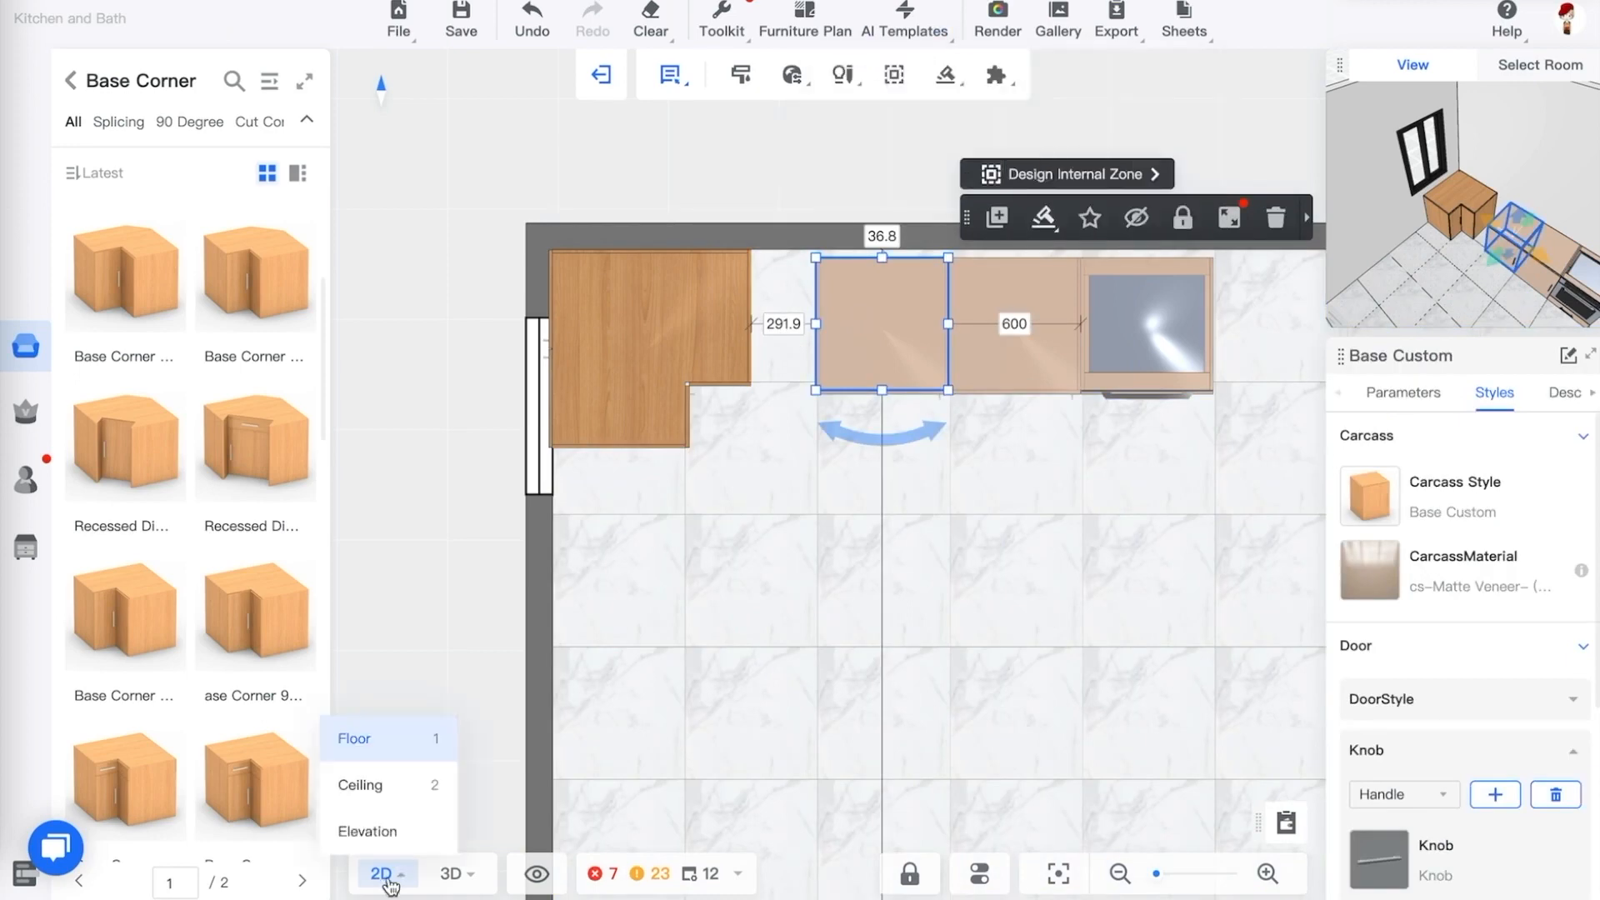
pyautogui.click(414, 737)
pyautogui.click(785, 324)
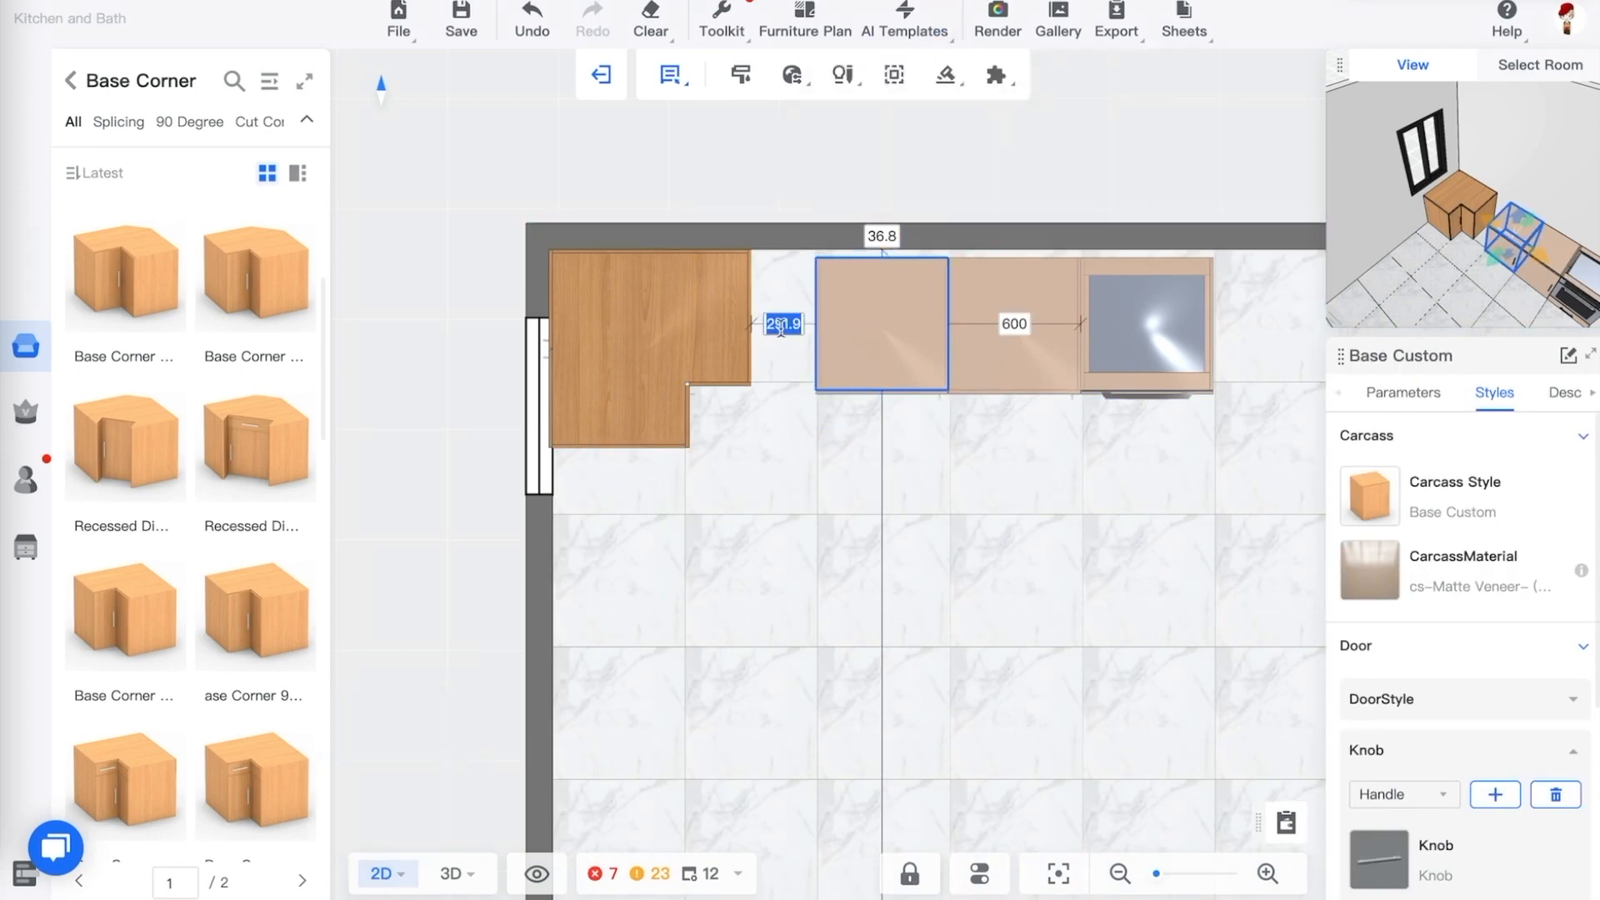
pyautogui.write('0')
pyautogui.press('Return')
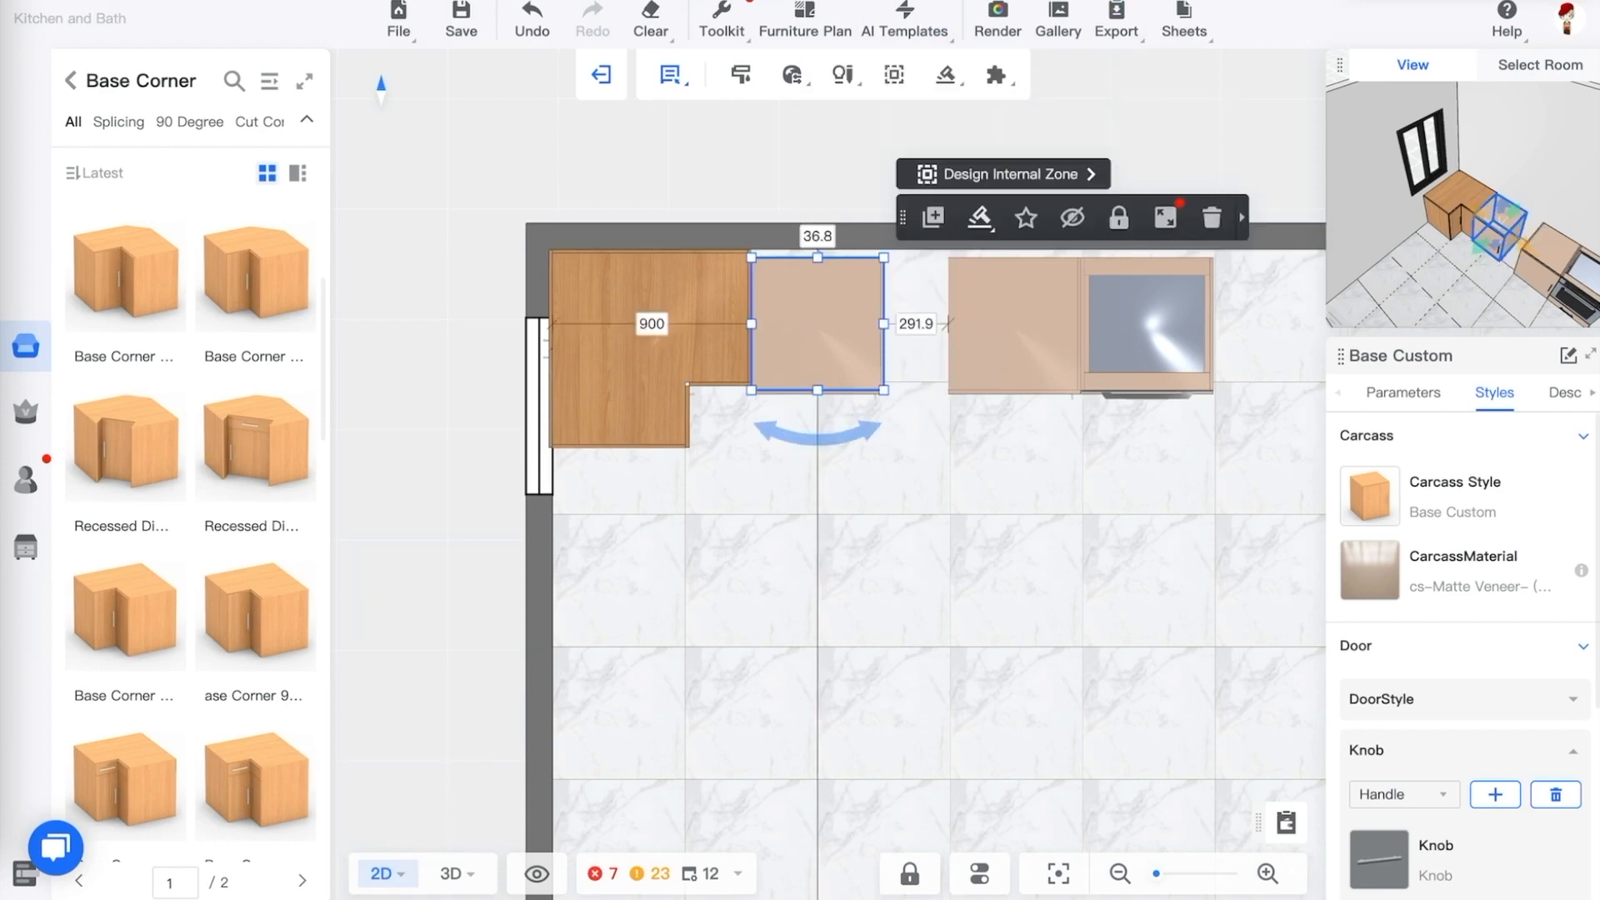
pyautogui.click(815, 238)
pyautogui.write('0')
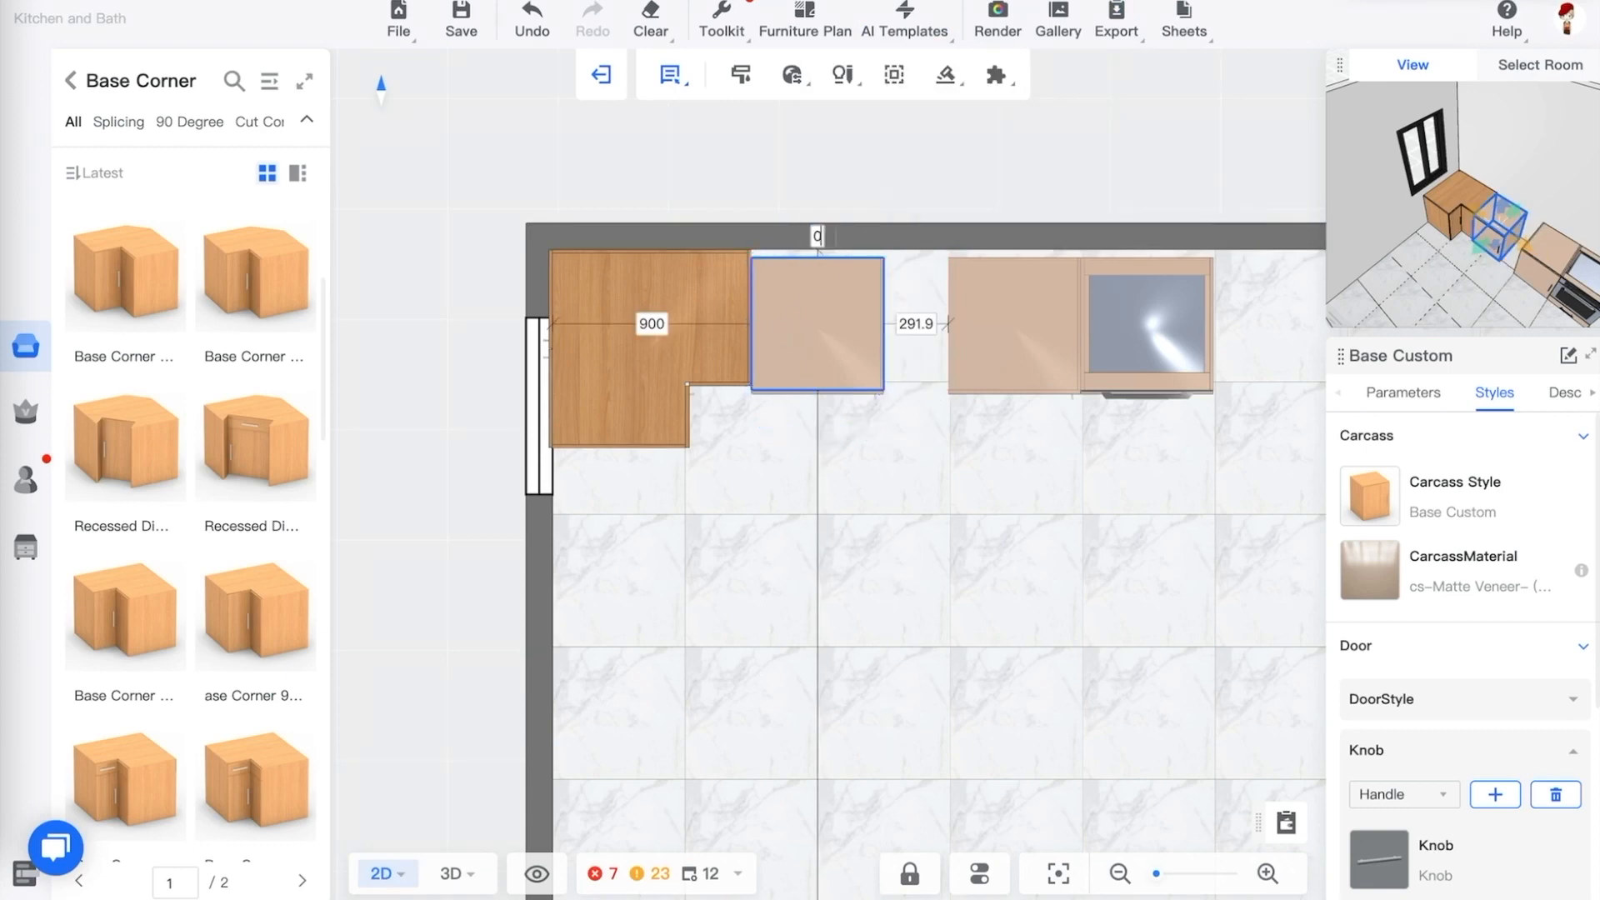
pyautogui.press('Return')
# Close the gap between the second base cabinet and the first one by setting it to 0
pyautogui.click(965, 464)
pyautogui.click(1007, 316)
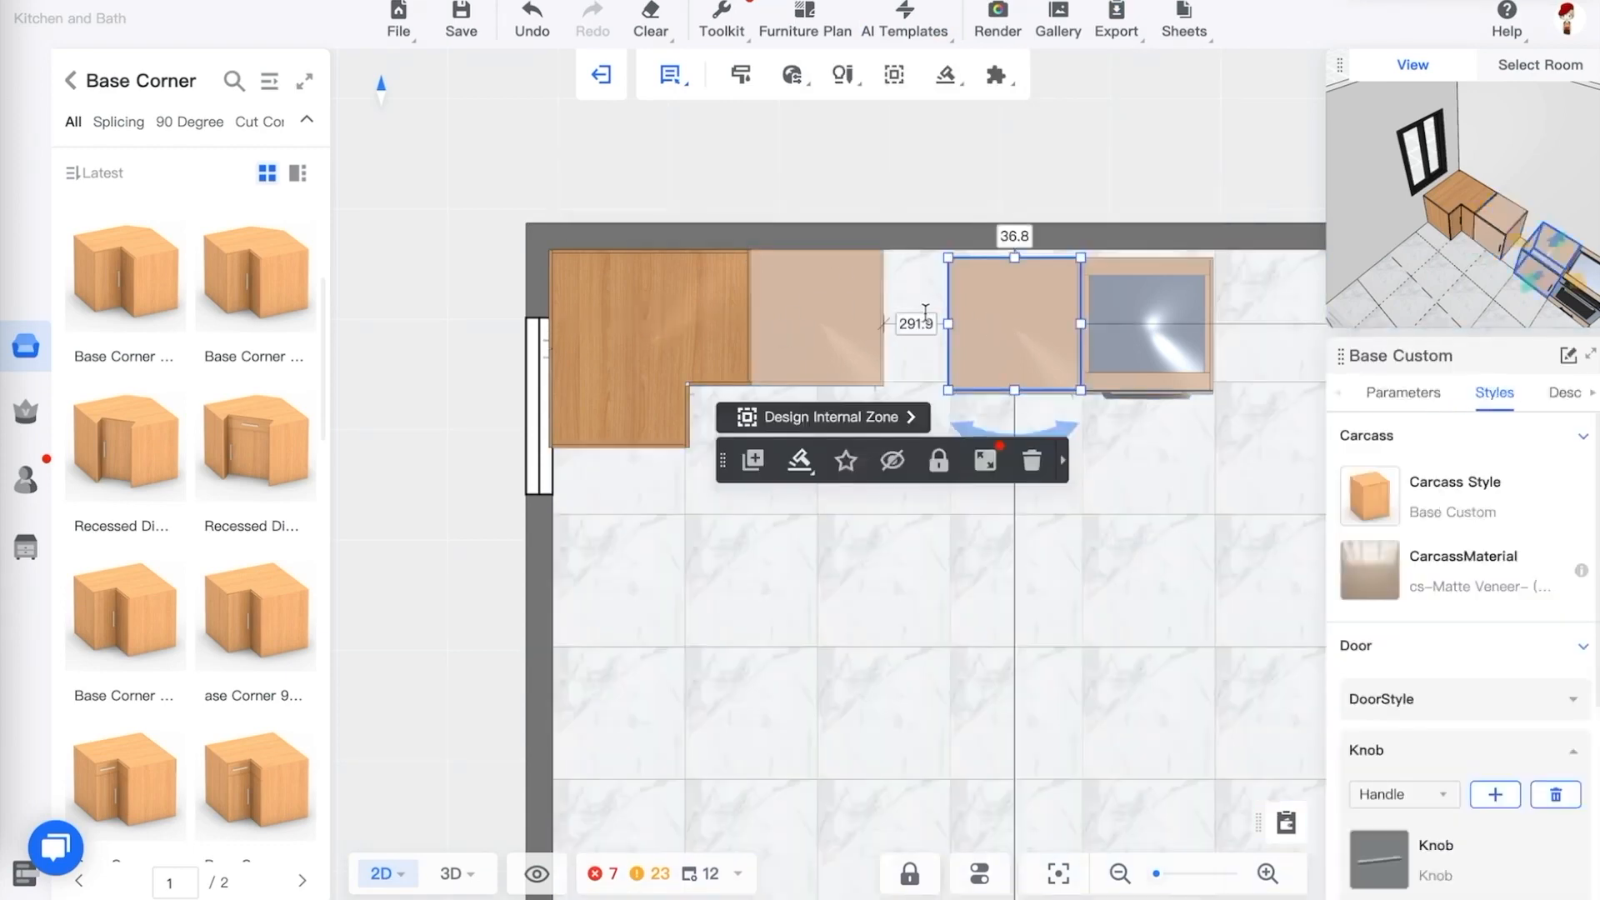
pyautogui.click(916, 324)
pyautogui.write('0')
pyautogui.press('Return')
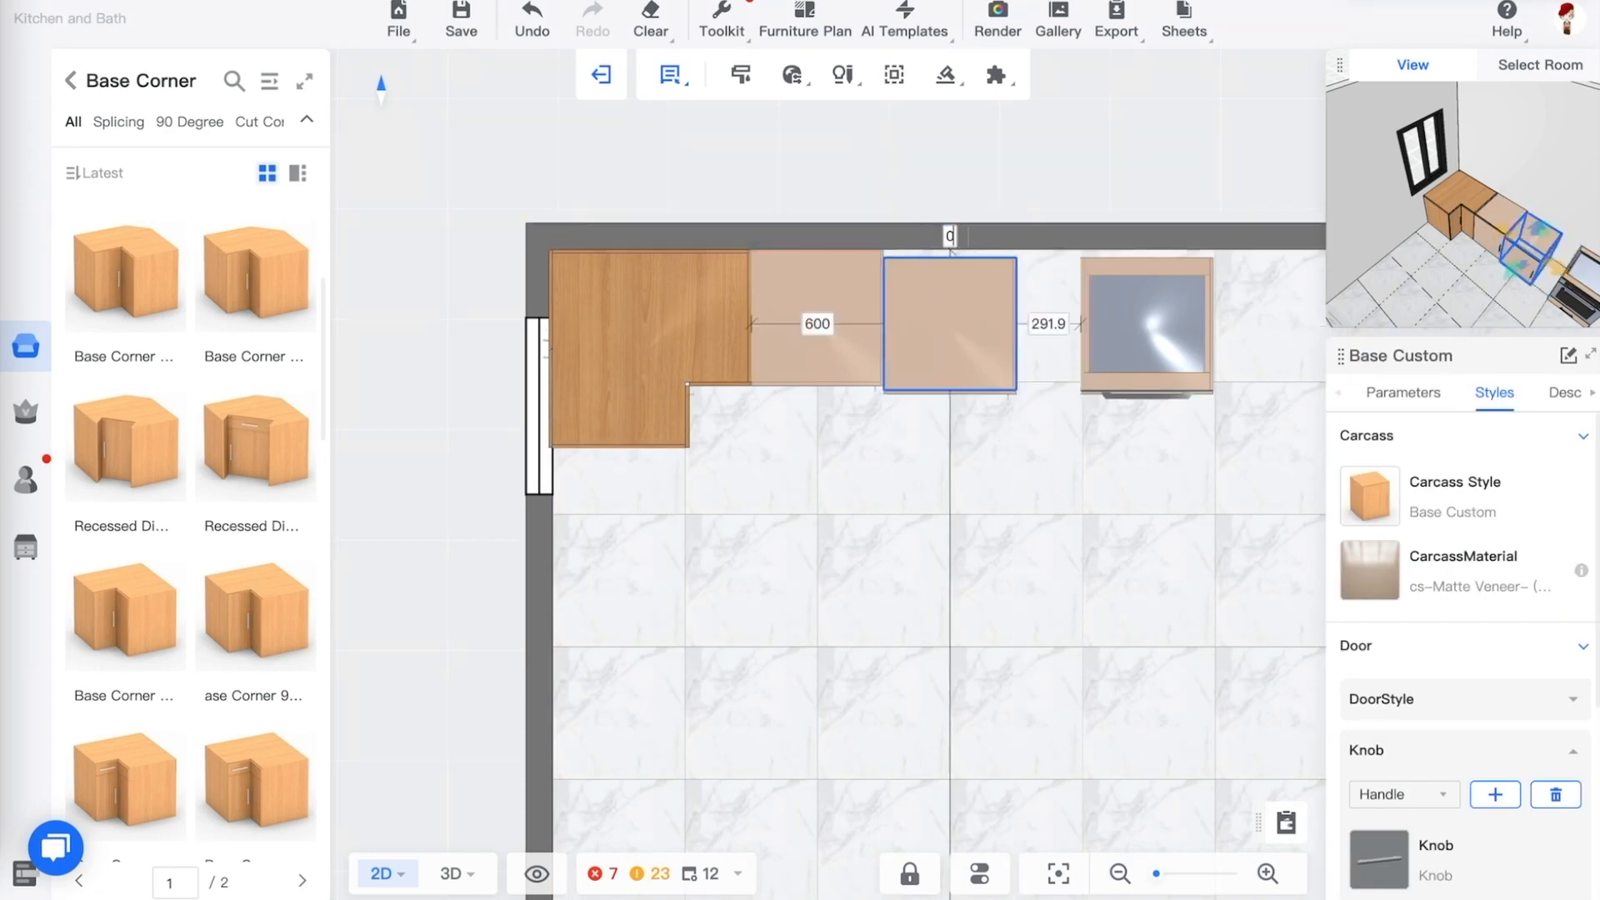
# Move the range cabinet against the second base cabinet and the back wall, setting both gaps to 0
pyautogui.click(1122, 302)
pyautogui.click(1049, 323)
pyautogui.write('0')
pyautogui.press('Return')
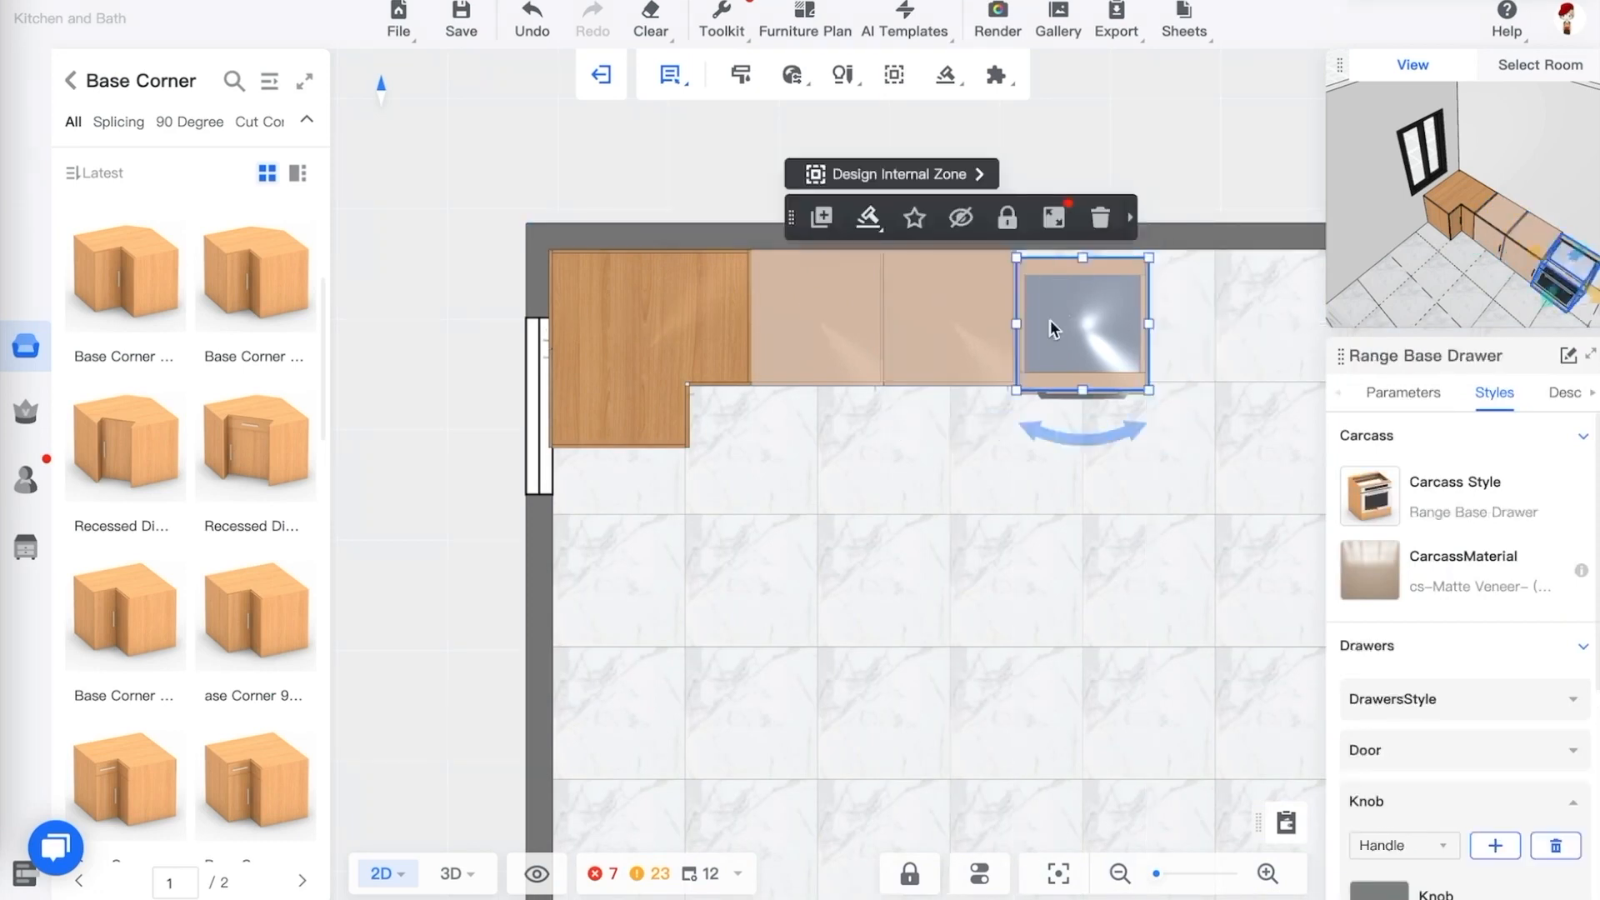
pyautogui.click(1078, 237)
pyautogui.write('0')
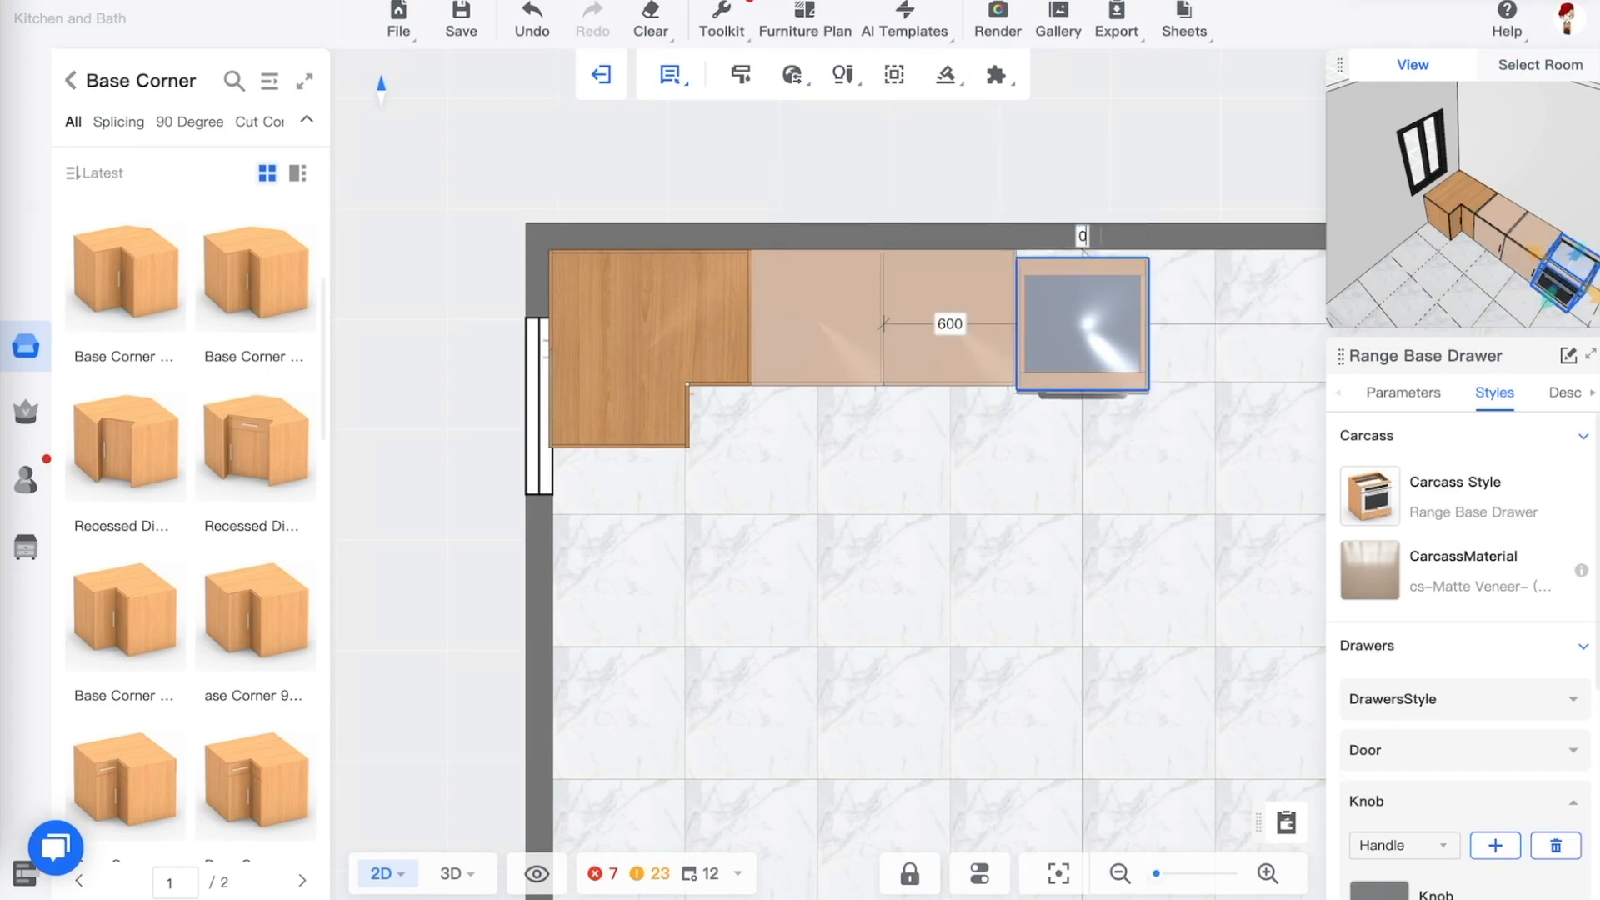
pyautogui.press('Return')
# Review the aligned cabinet run in 3D and open the expanded Public Catalog at the Base Corner category
pyautogui.click(1199, 470)
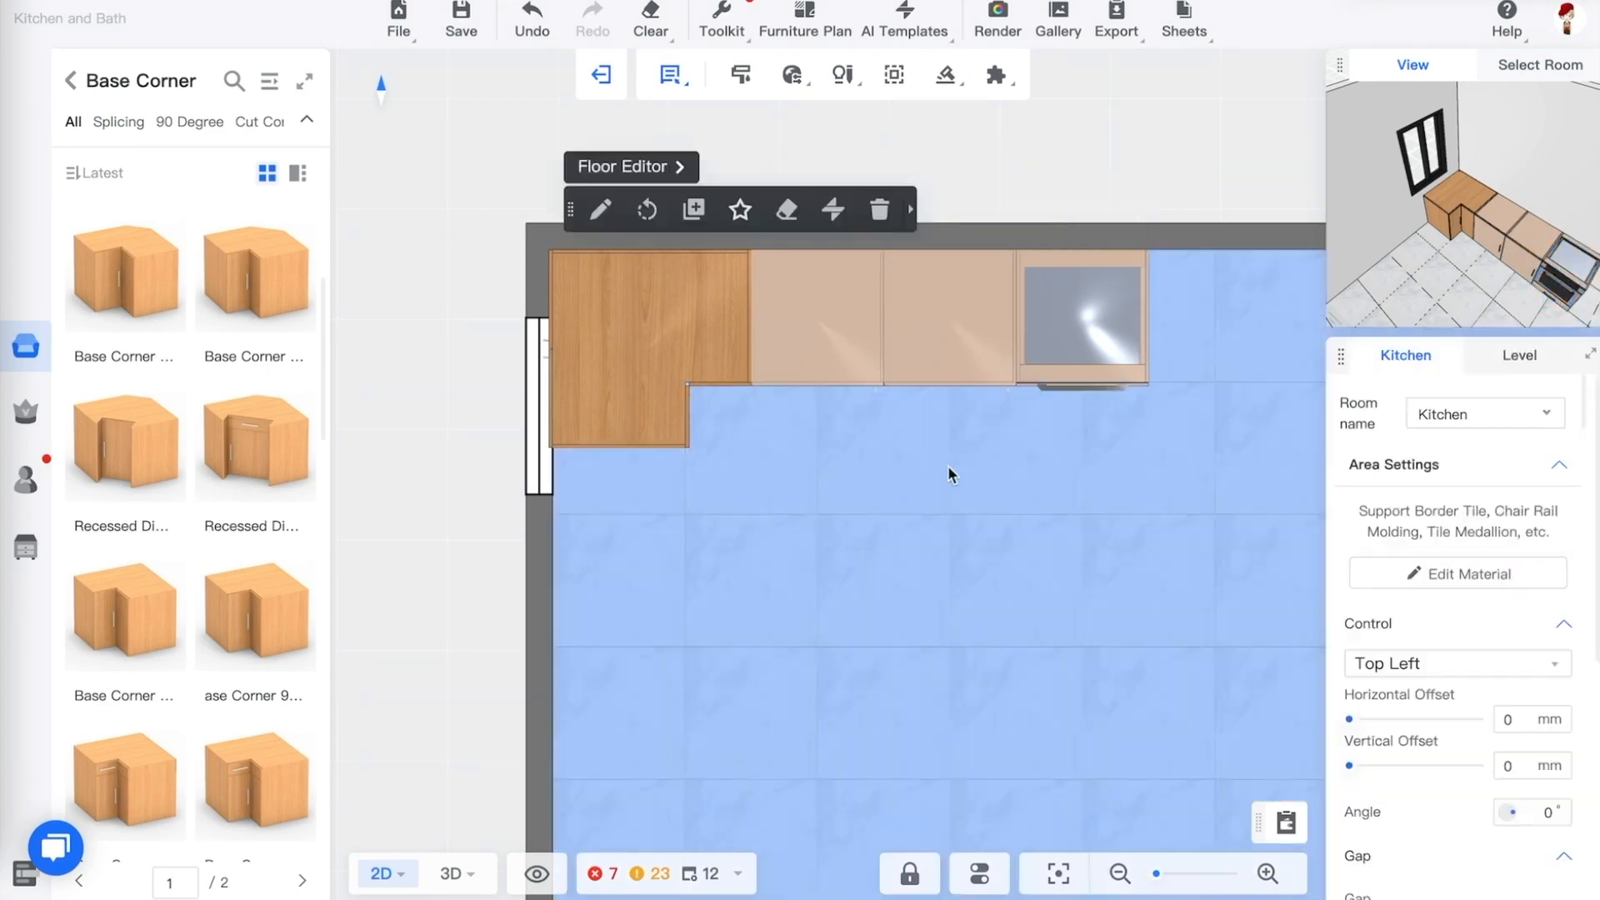
pyautogui.moveTo(948, 468); pyautogui.dragTo(945, 500)
pyautogui.press('3')
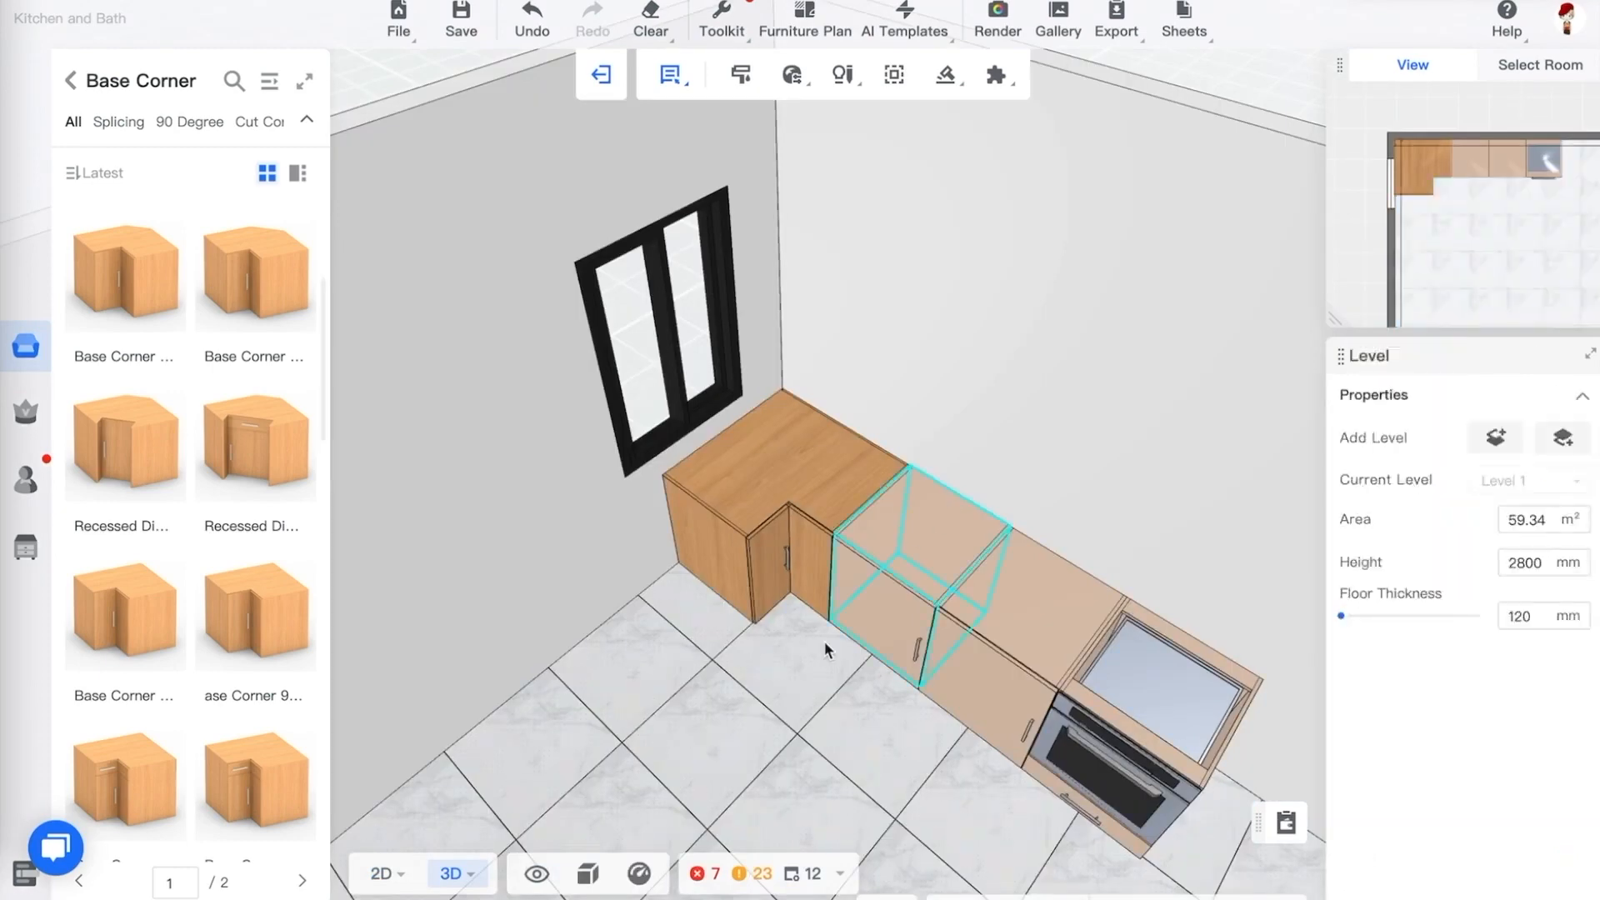
pyautogui.moveTo(823, 641); pyautogui.dragTo(806, 412)
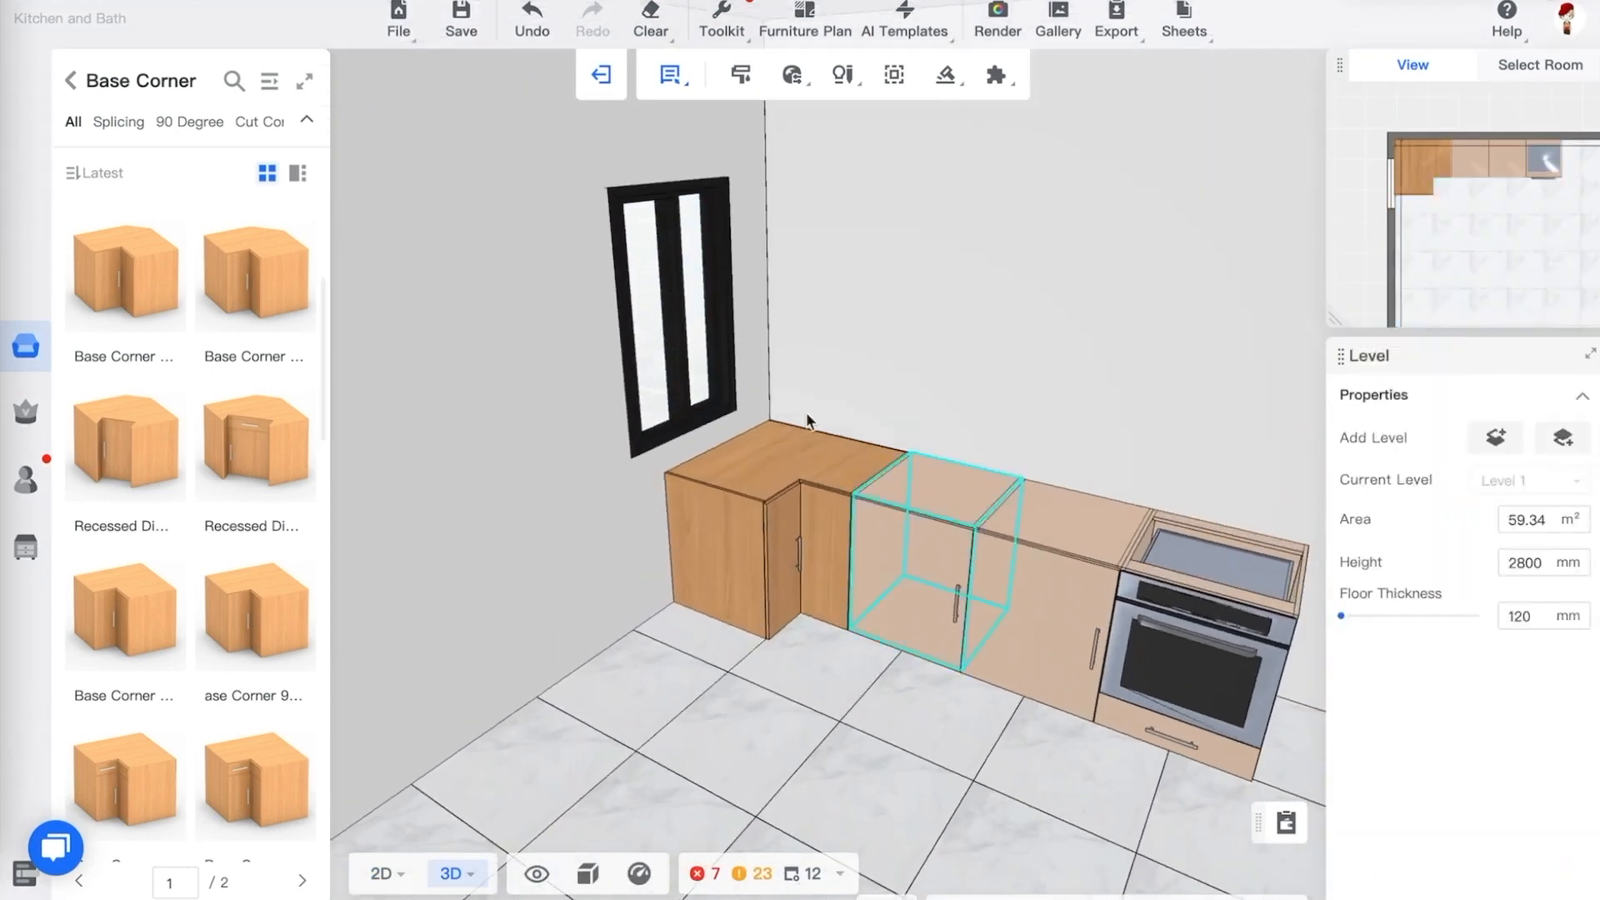
pyautogui.click(71, 80)
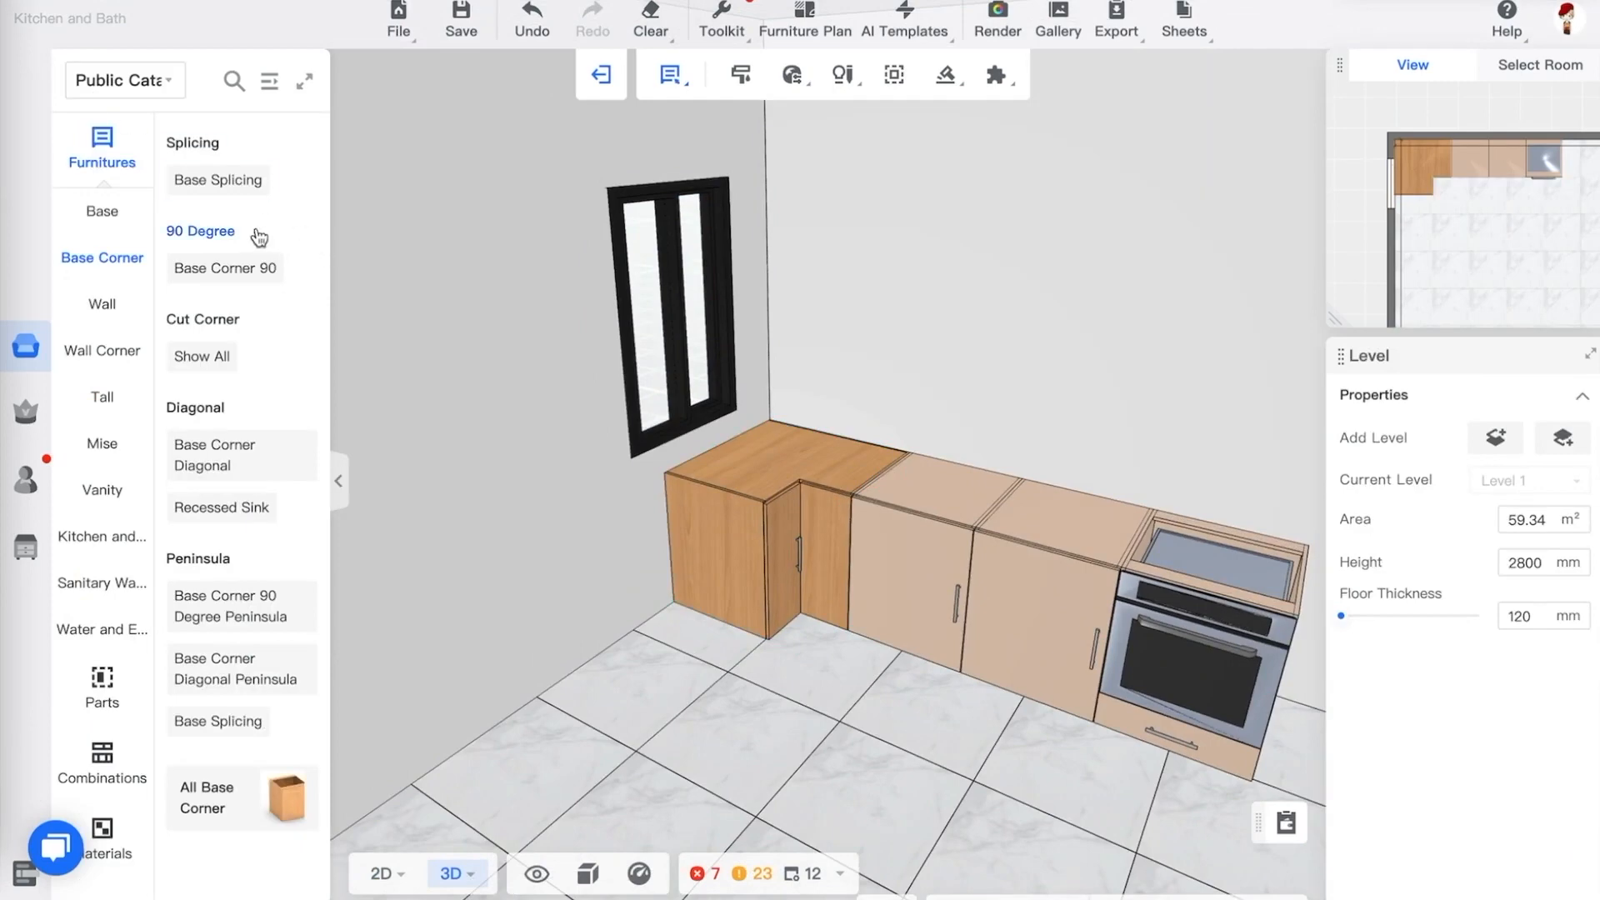
pyautogui.click(269, 84)
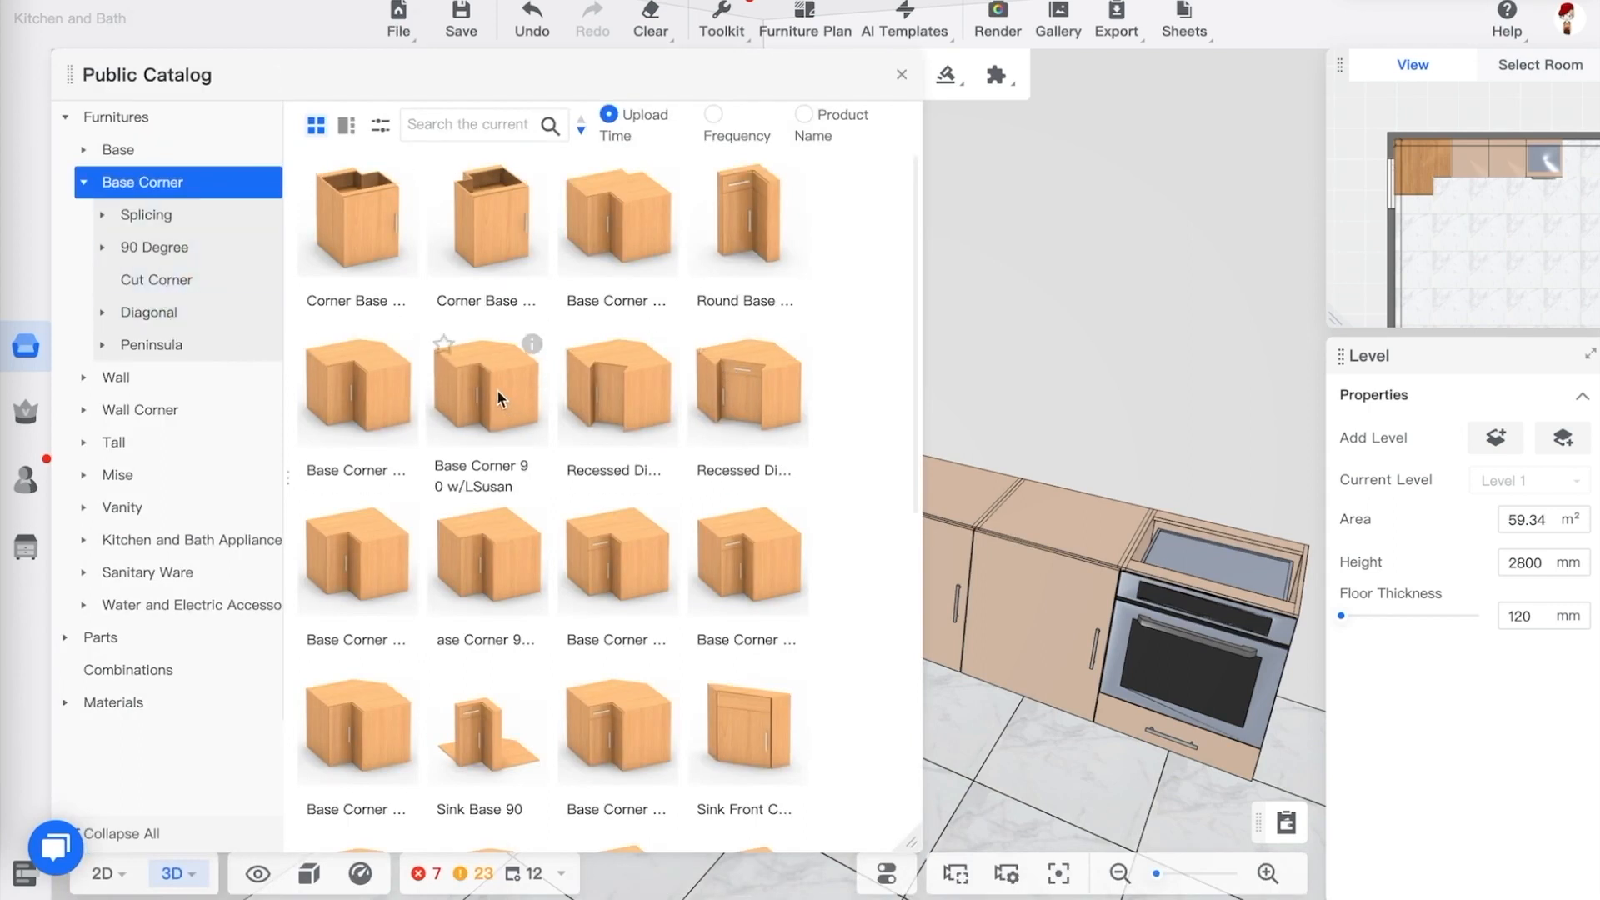
# Browse the Base category of the catalog and place a Base 3 Drawers cabinet in the room beside the corner cabinet
pyautogui.scroll(-8, 529, 415)
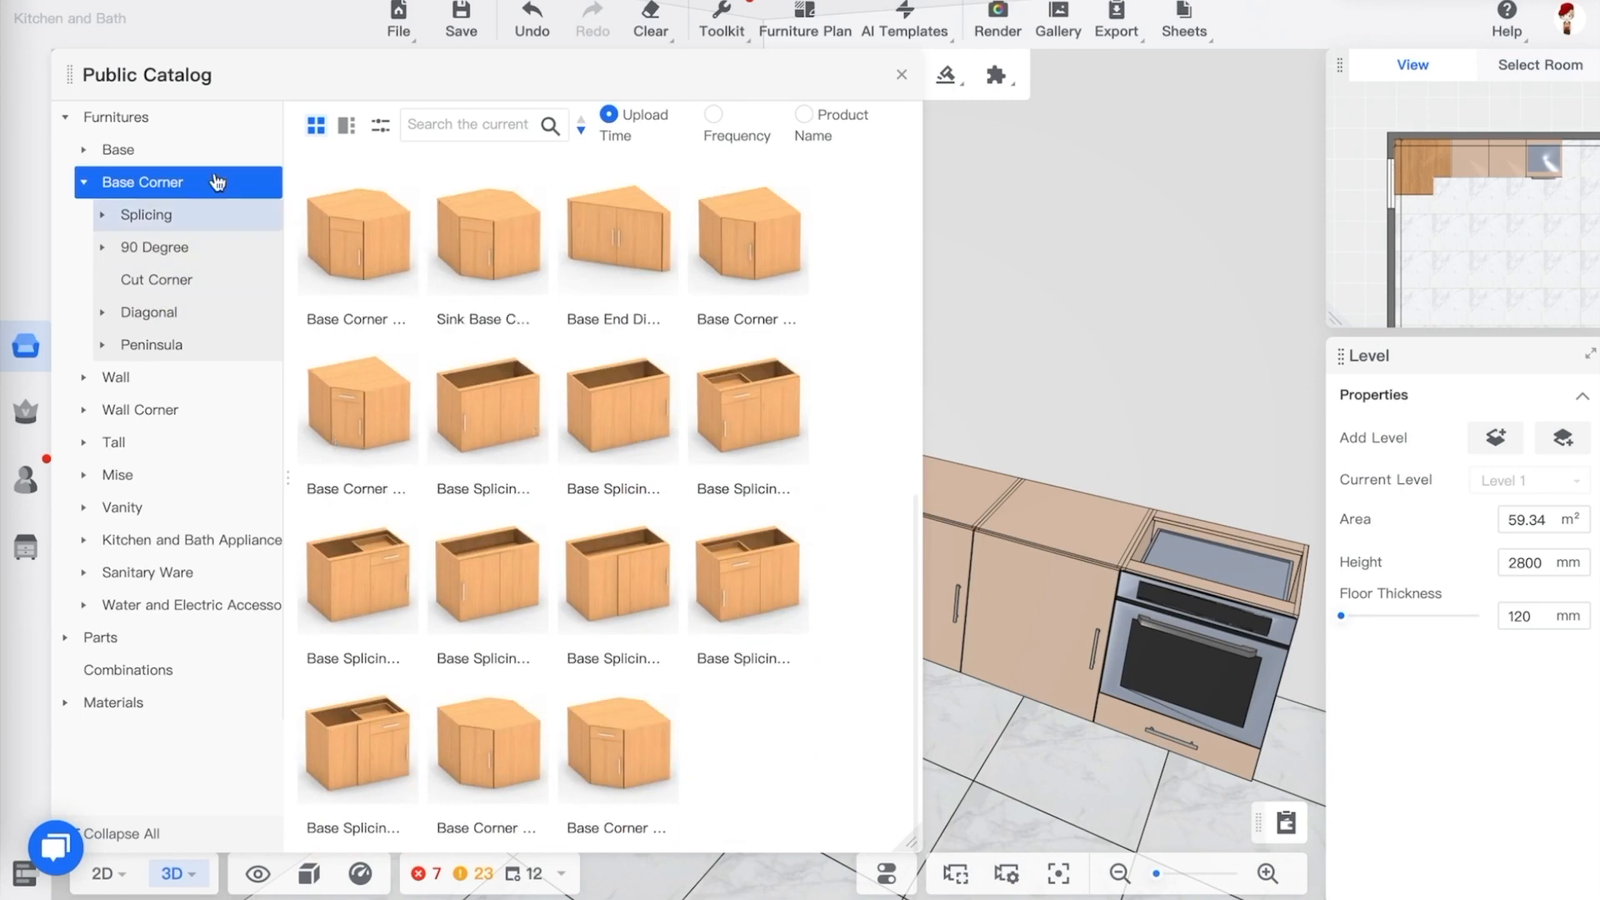
pyautogui.click(117, 150)
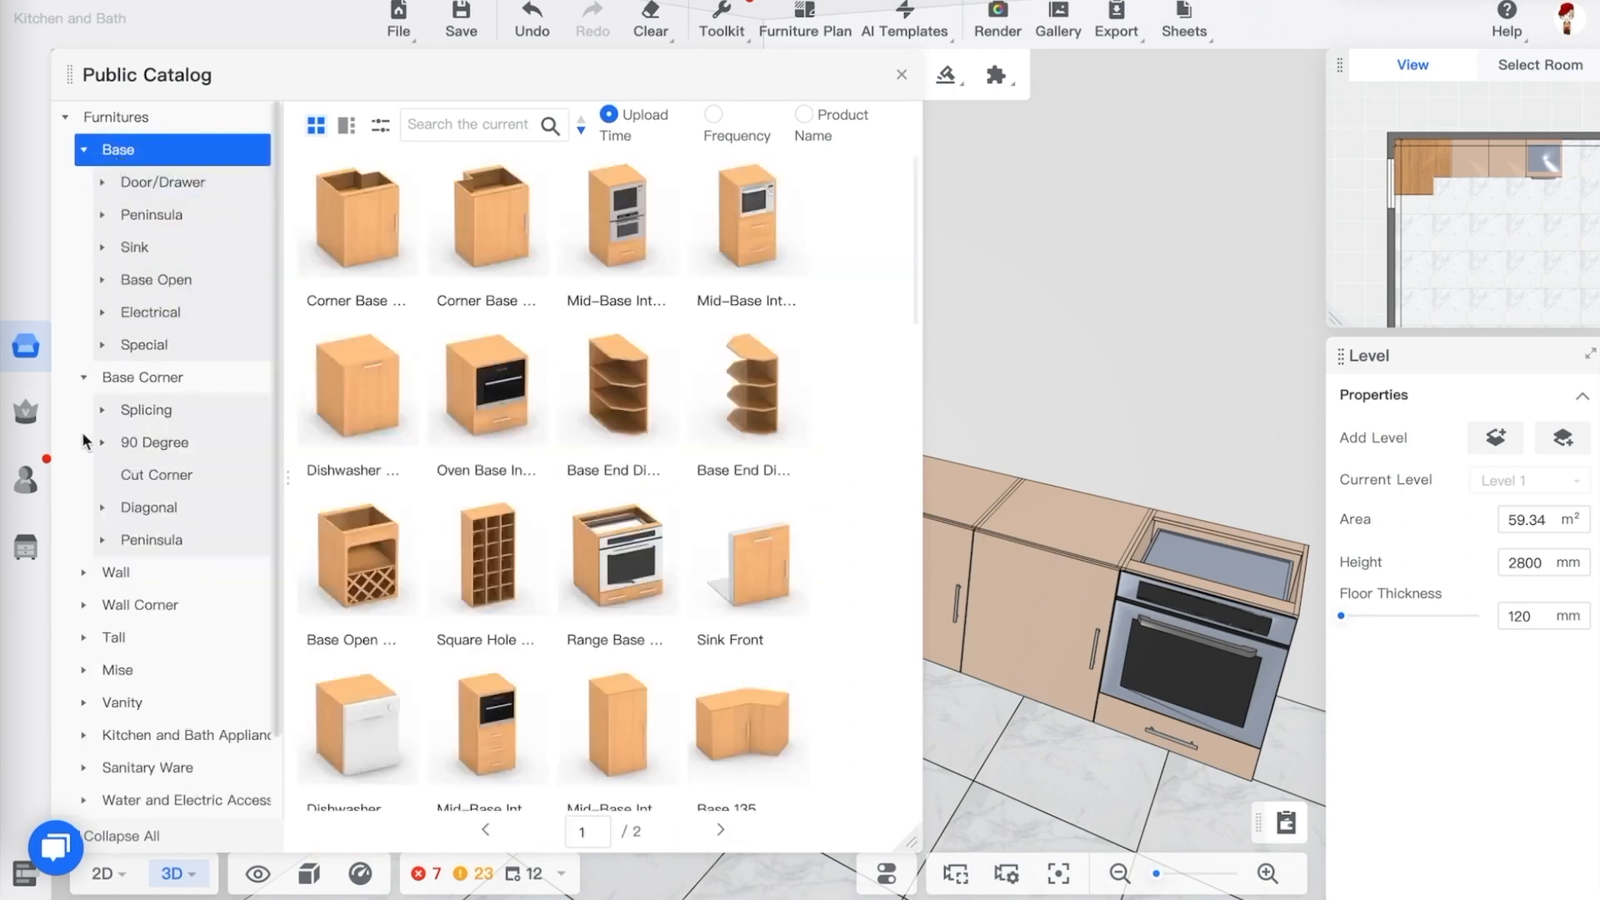
pyautogui.click(85, 380)
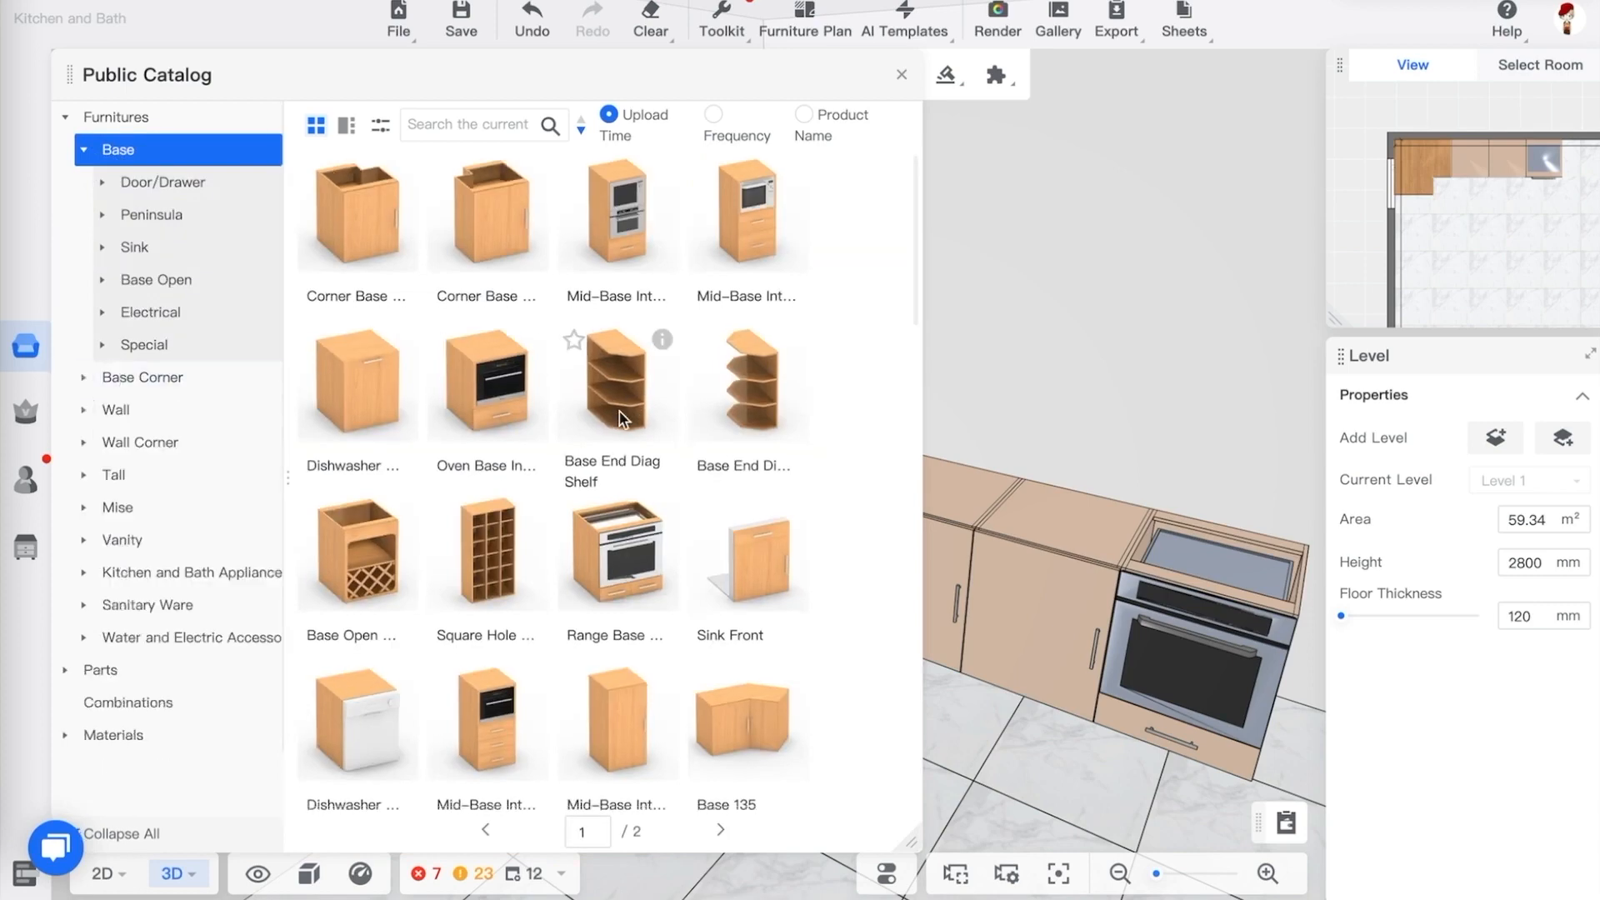
pyautogui.scroll(-5, 618, 417)
pyautogui.scroll(-7, 618, 411)
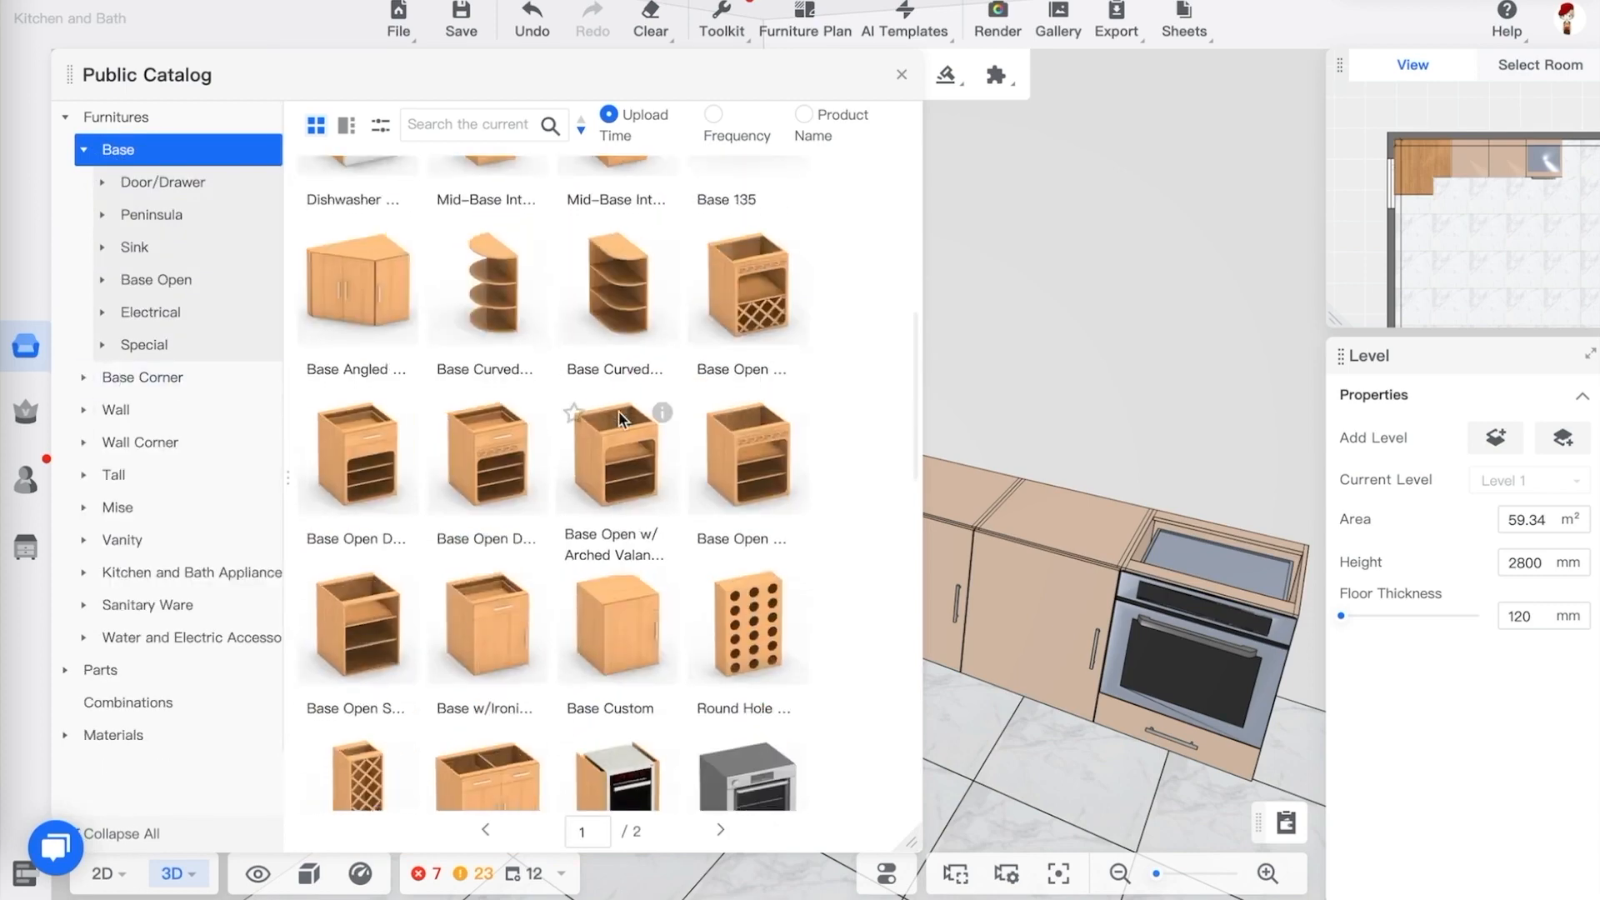
pyautogui.scroll(-9, 614, 413)
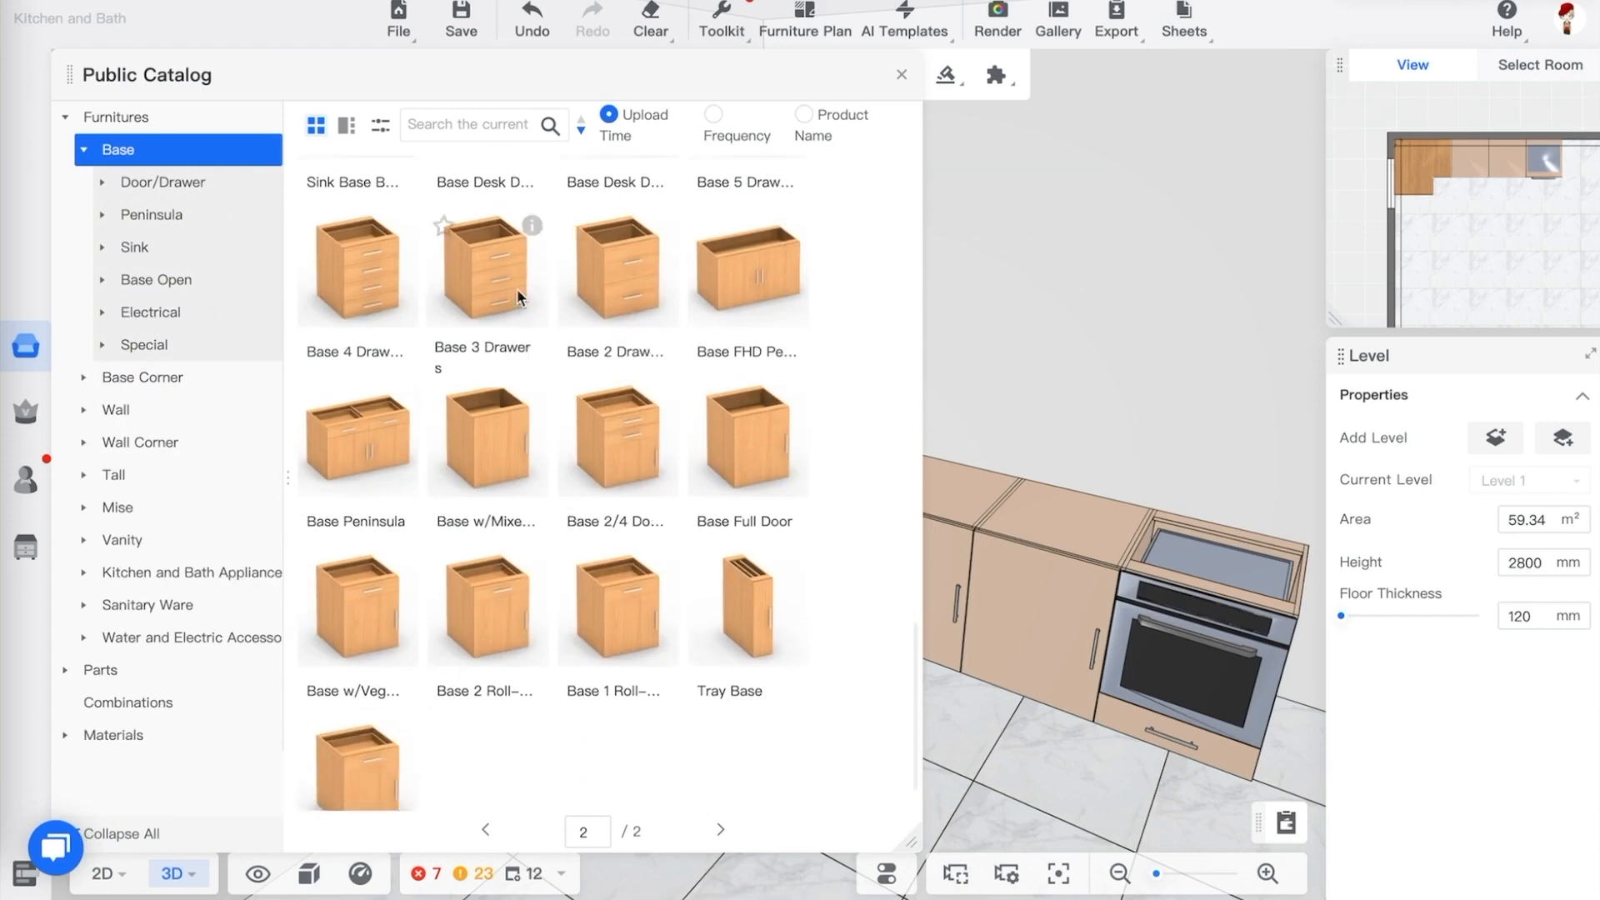
pyautogui.moveTo(512, 275); pyautogui.dragTo(679, 547)
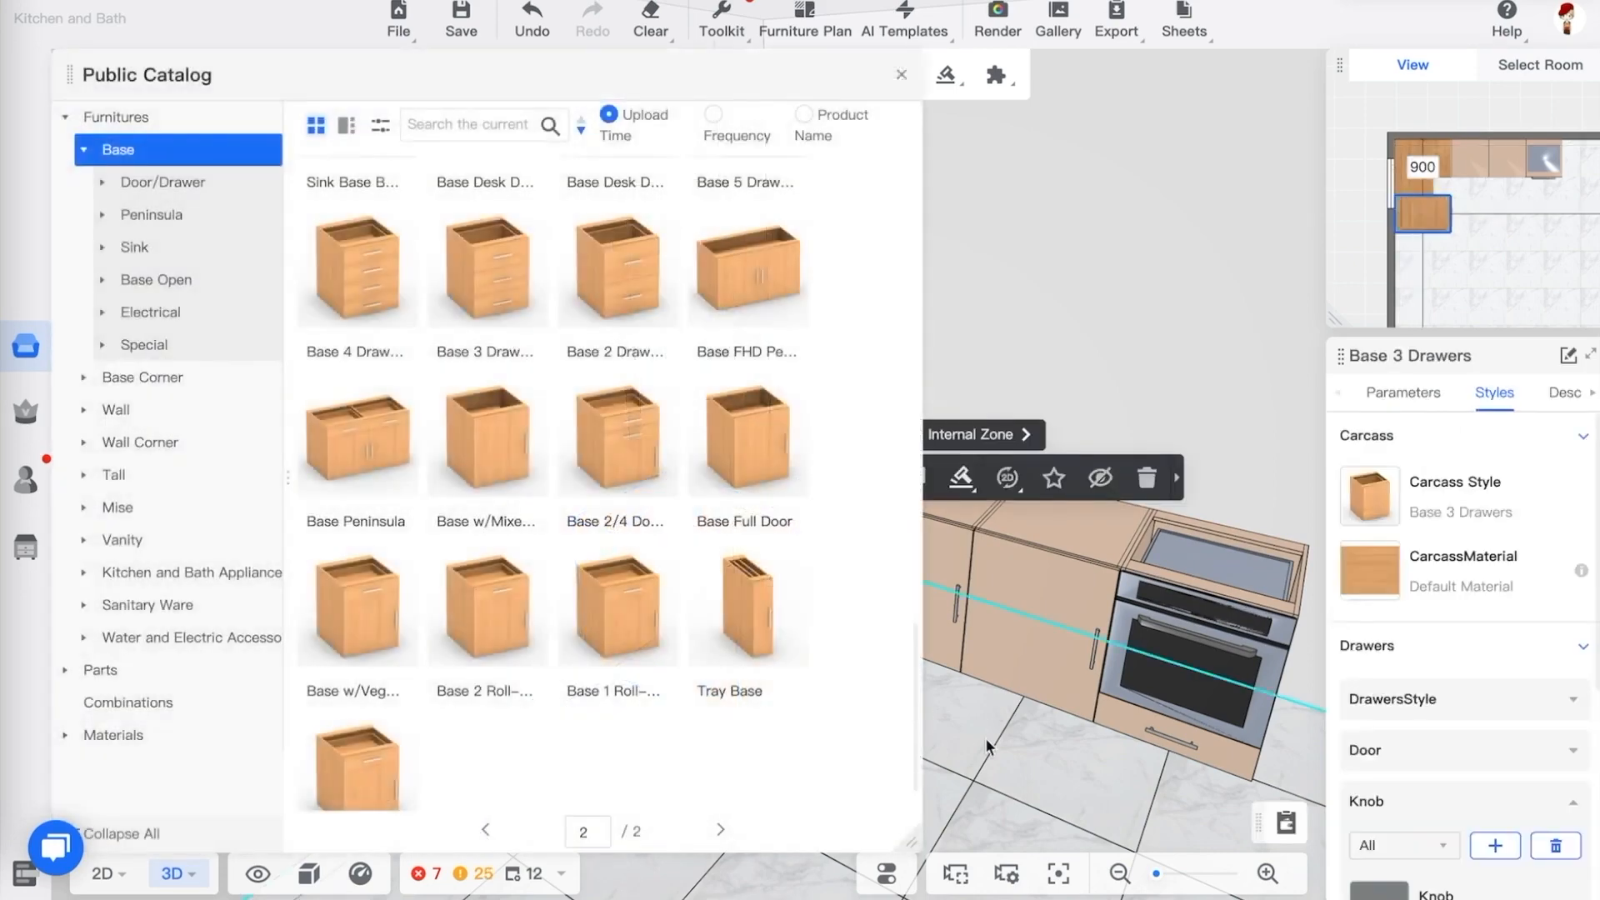
pyautogui.click(986, 738)
pyautogui.click(946, 710)
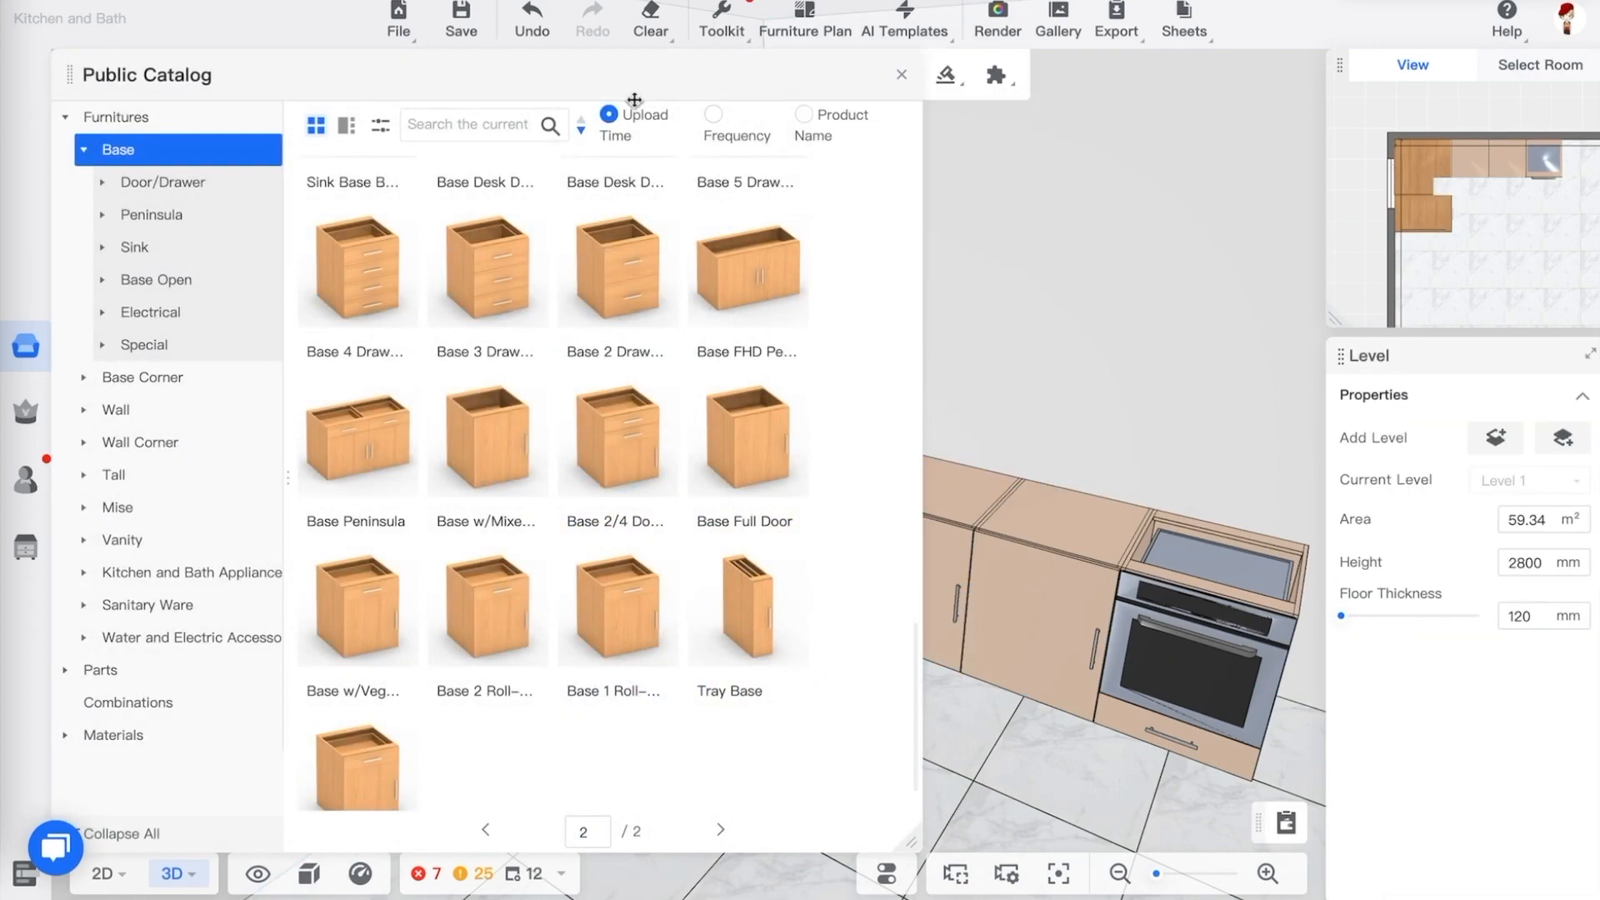
# Close the catalog, select the new Base 3 Drawers cabinet and open its basic parameters
pyautogui.click(901, 75)
pyautogui.moveTo(979, 405); pyautogui.dragTo(750, 467)
pyautogui.click(683, 521)
pyautogui.click(683, 521)
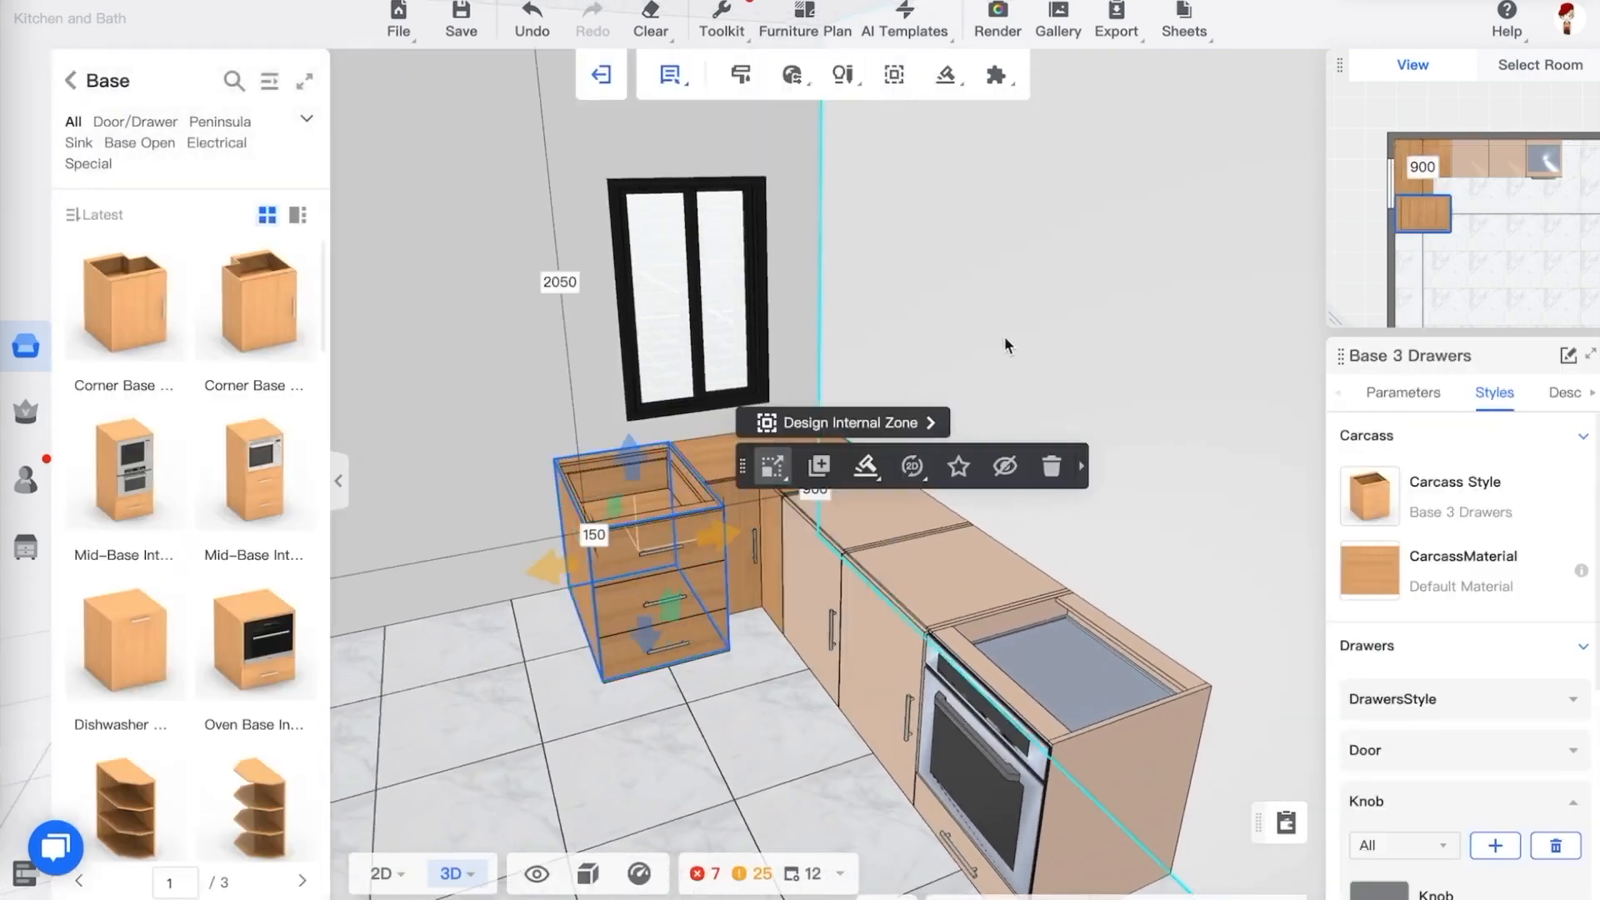
pyautogui.moveTo(1003, 337); pyautogui.dragTo(1072, 346)
pyautogui.click(725, 482)
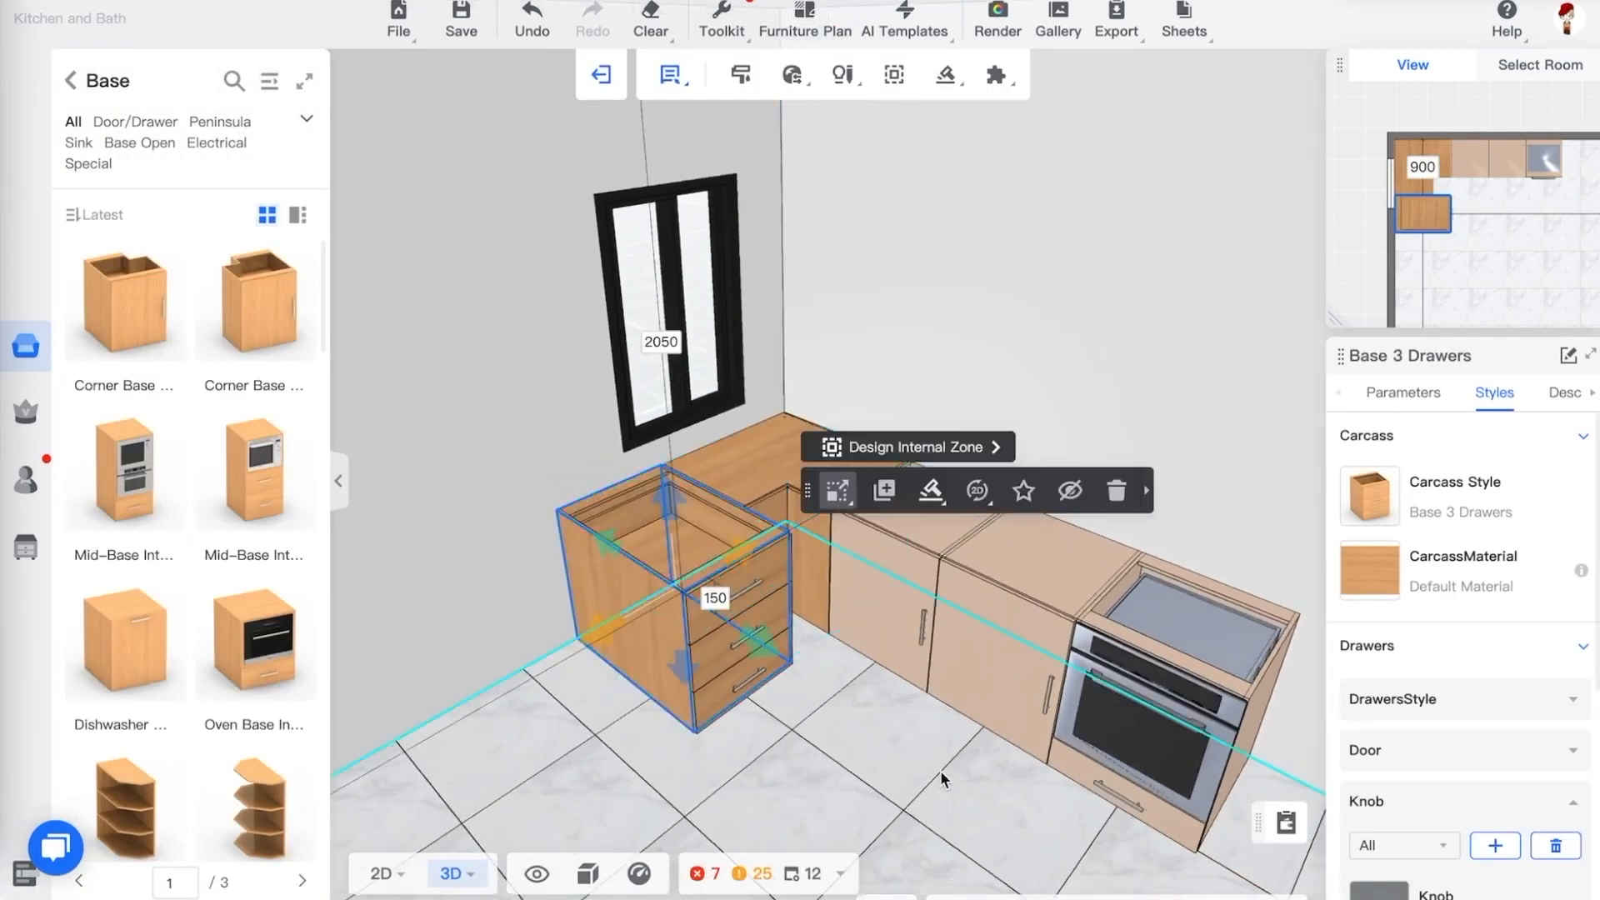
pyautogui.click(1423, 398)
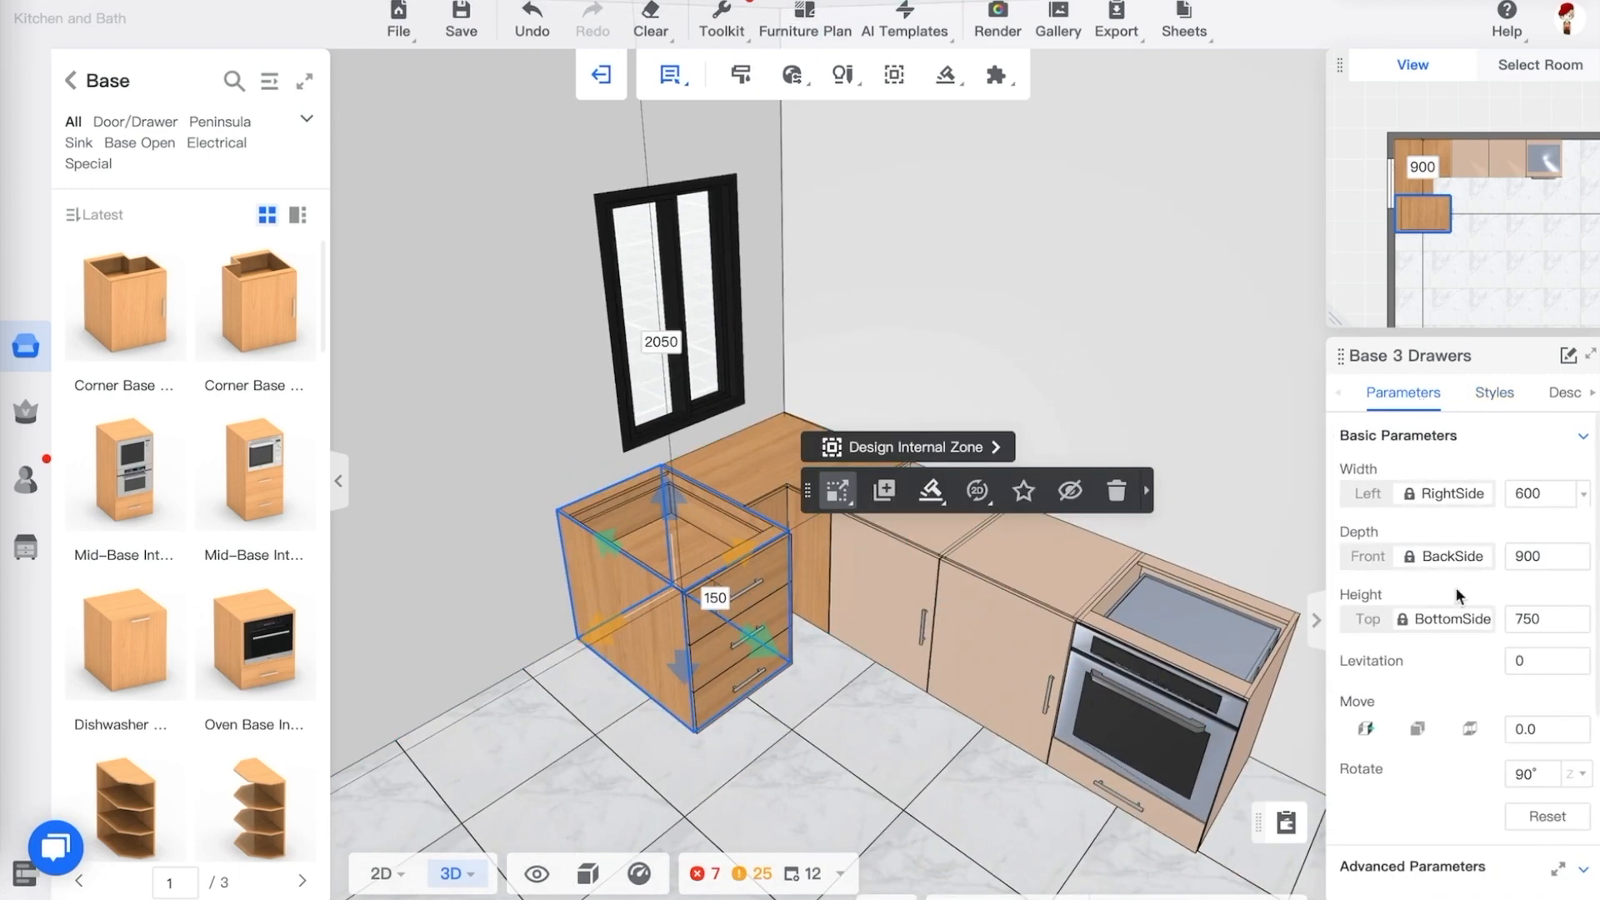
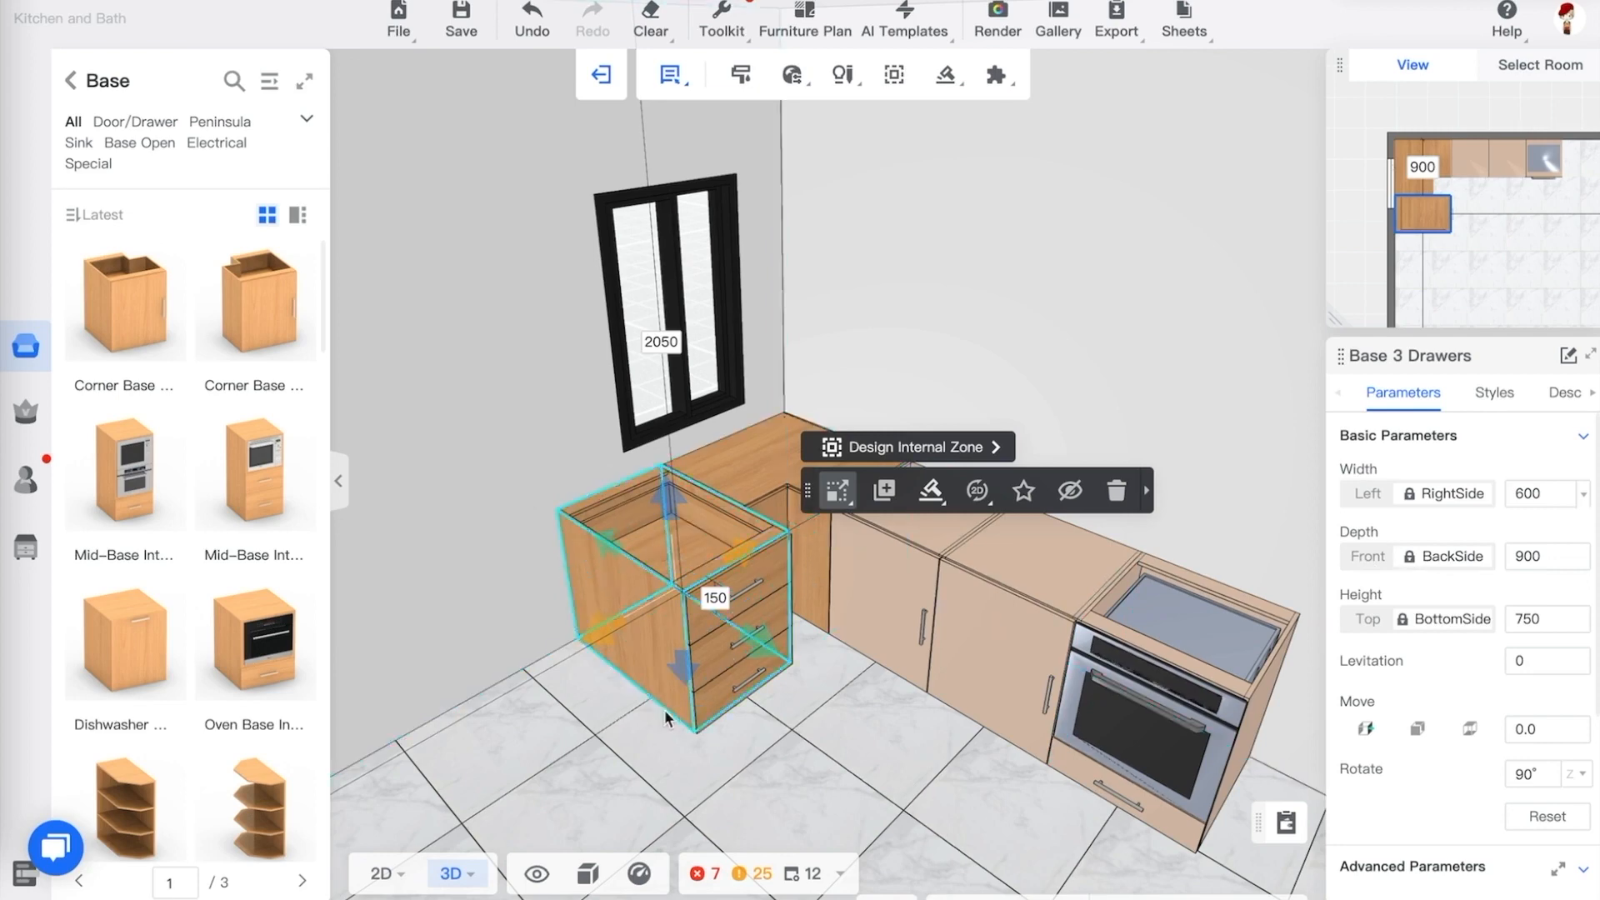
# Set the Base 3 Drawers cabinet's depth to 600 mm
pyautogui.click(1547, 557)
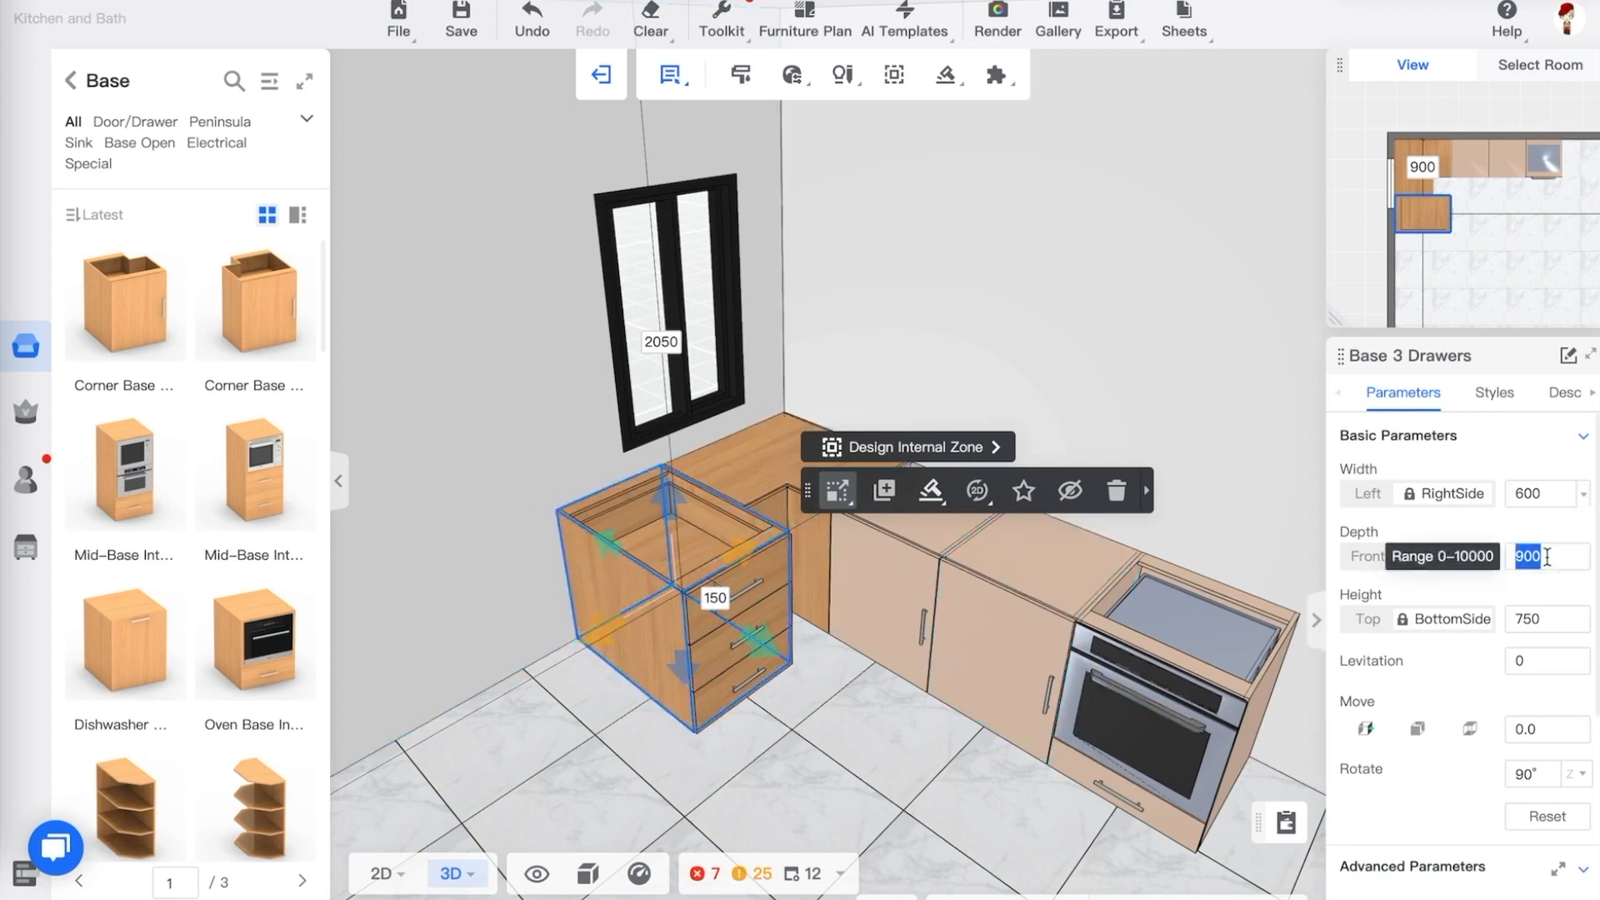
pyautogui.write('6')
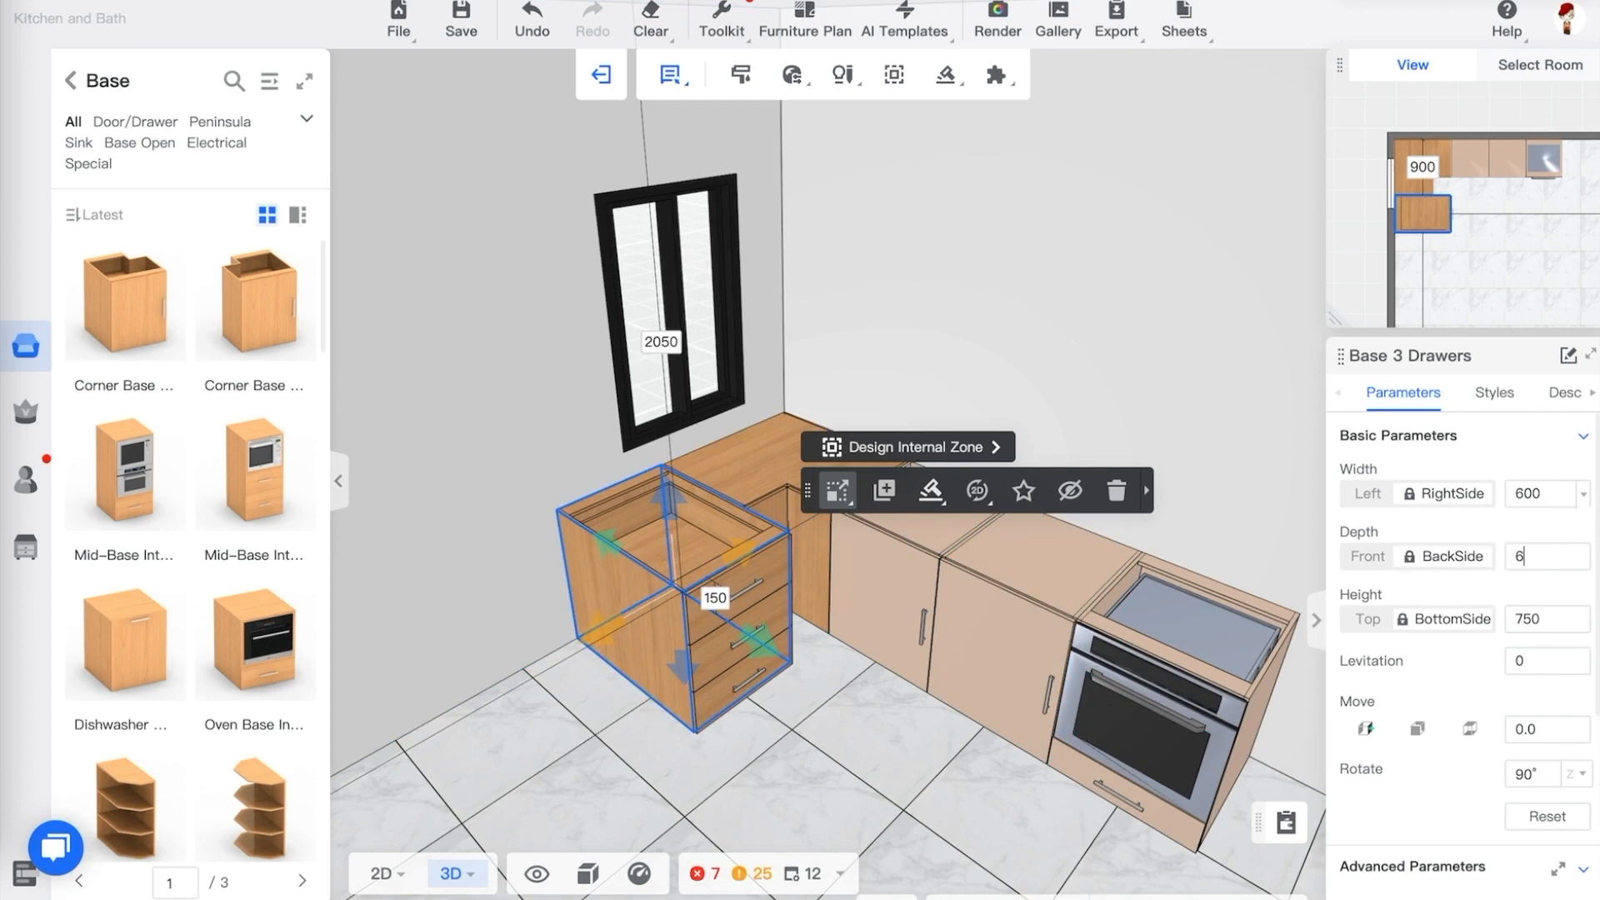
pyautogui.write('00')
pyautogui.press('Return')
pyautogui.click(807, 748)
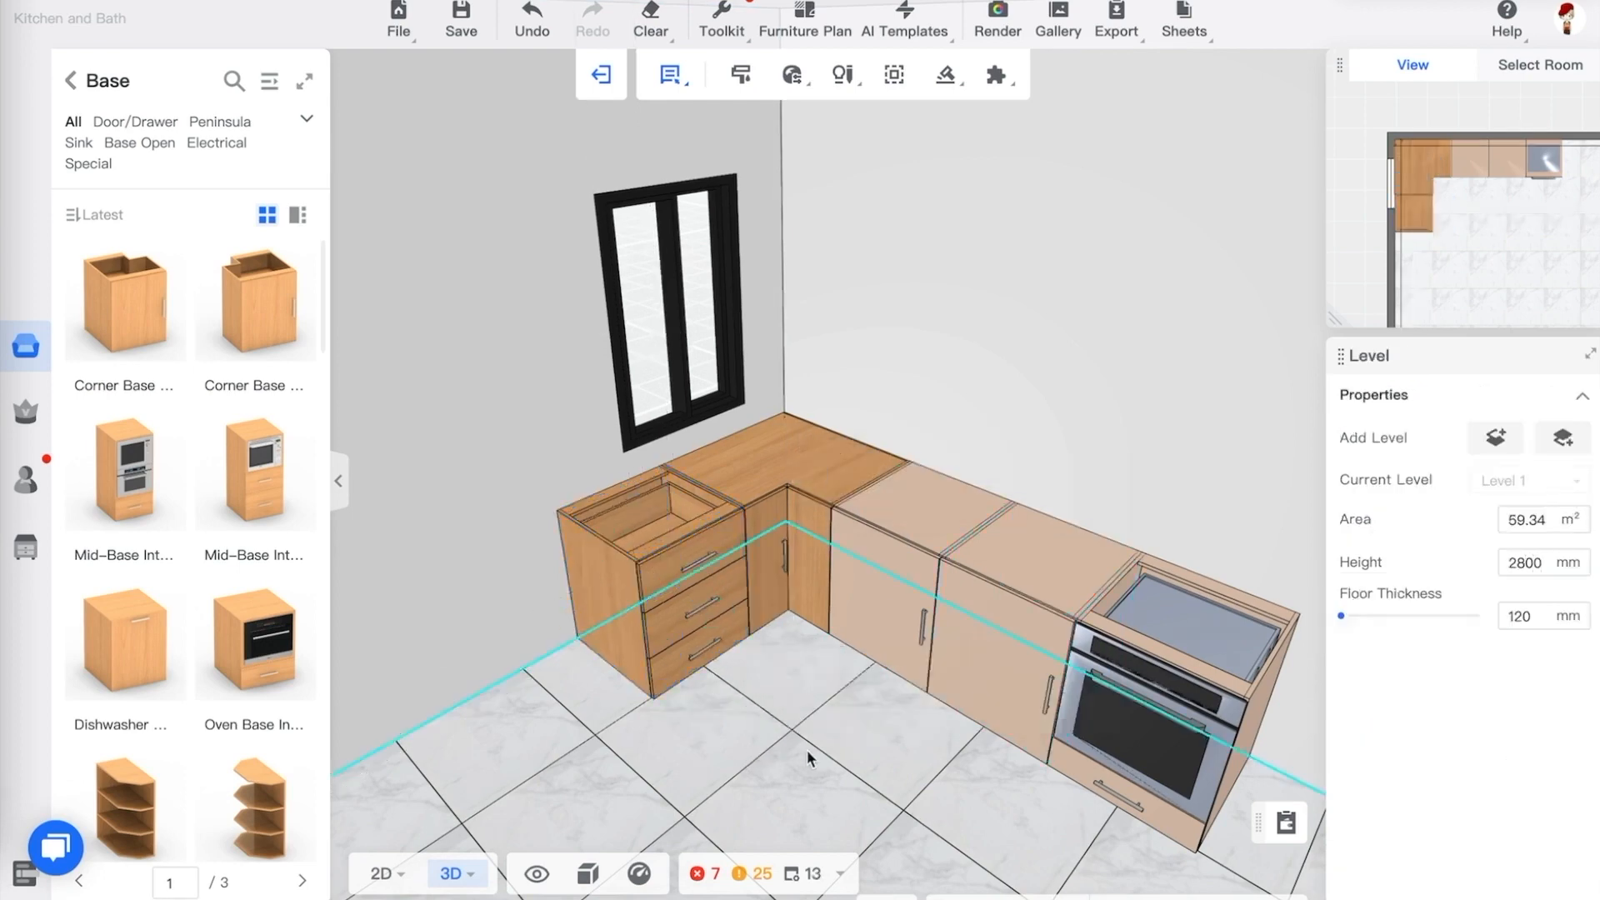
# Orbit and zoom around the L-shaped cabinet run to review the drawer cabinet in place
pyautogui.moveTo(807, 748); pyautogui.dragTo(760, 721)
pyautogui.scroll(-3, 668, 636)
pyautogui.scroll(6, 700, 708)
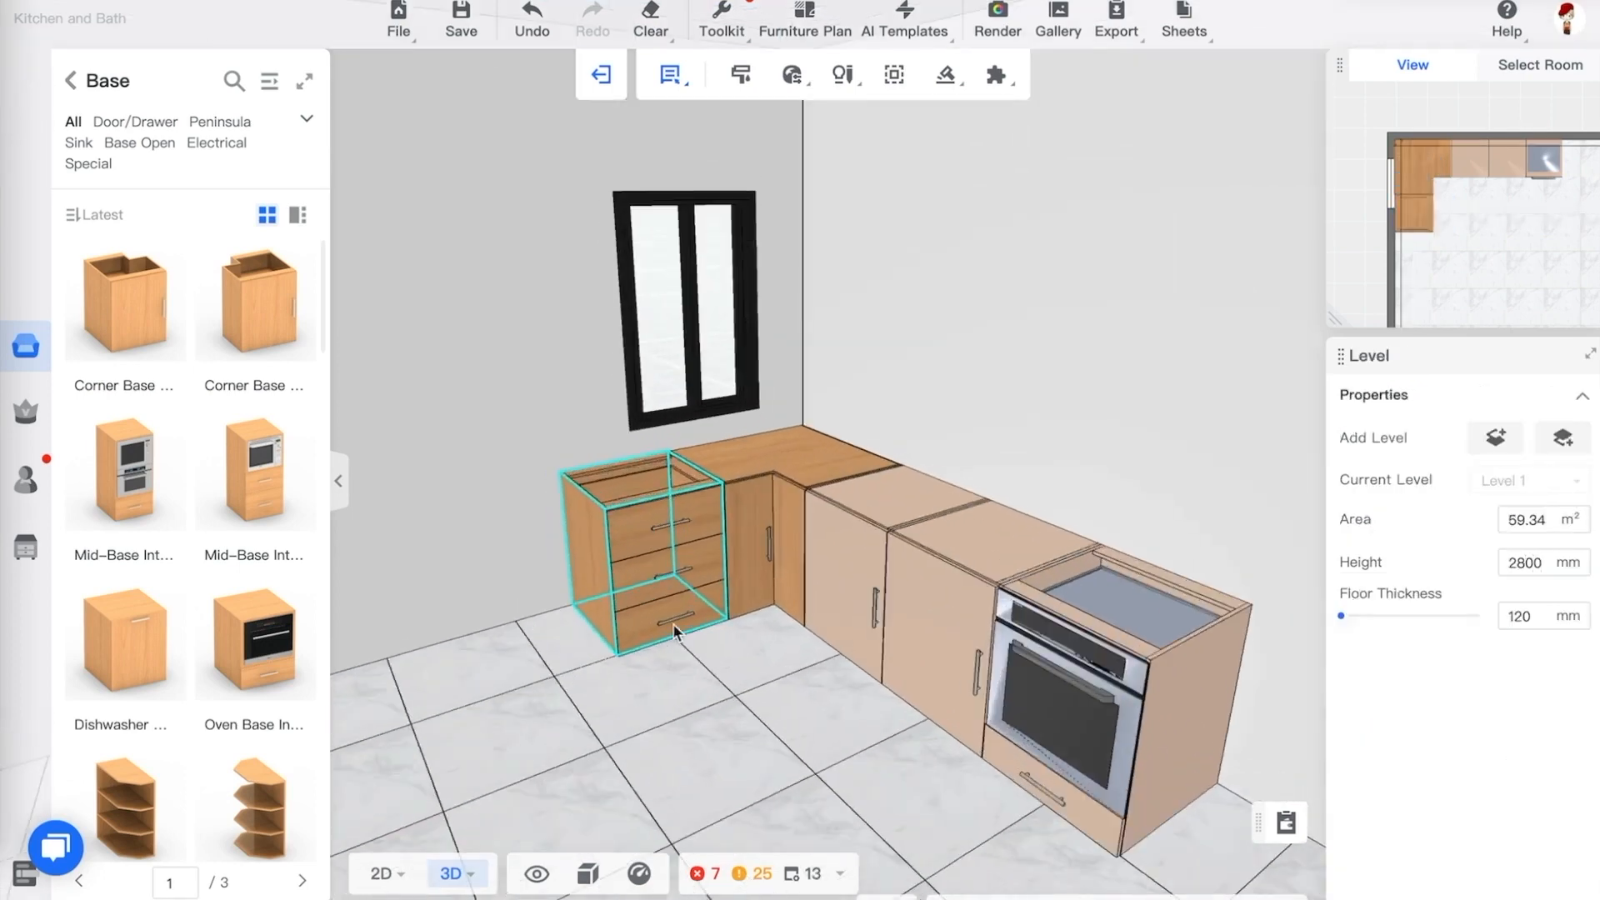
pyautogui.moveTo(726, 775); pyautogui.dragTo(744, 750)
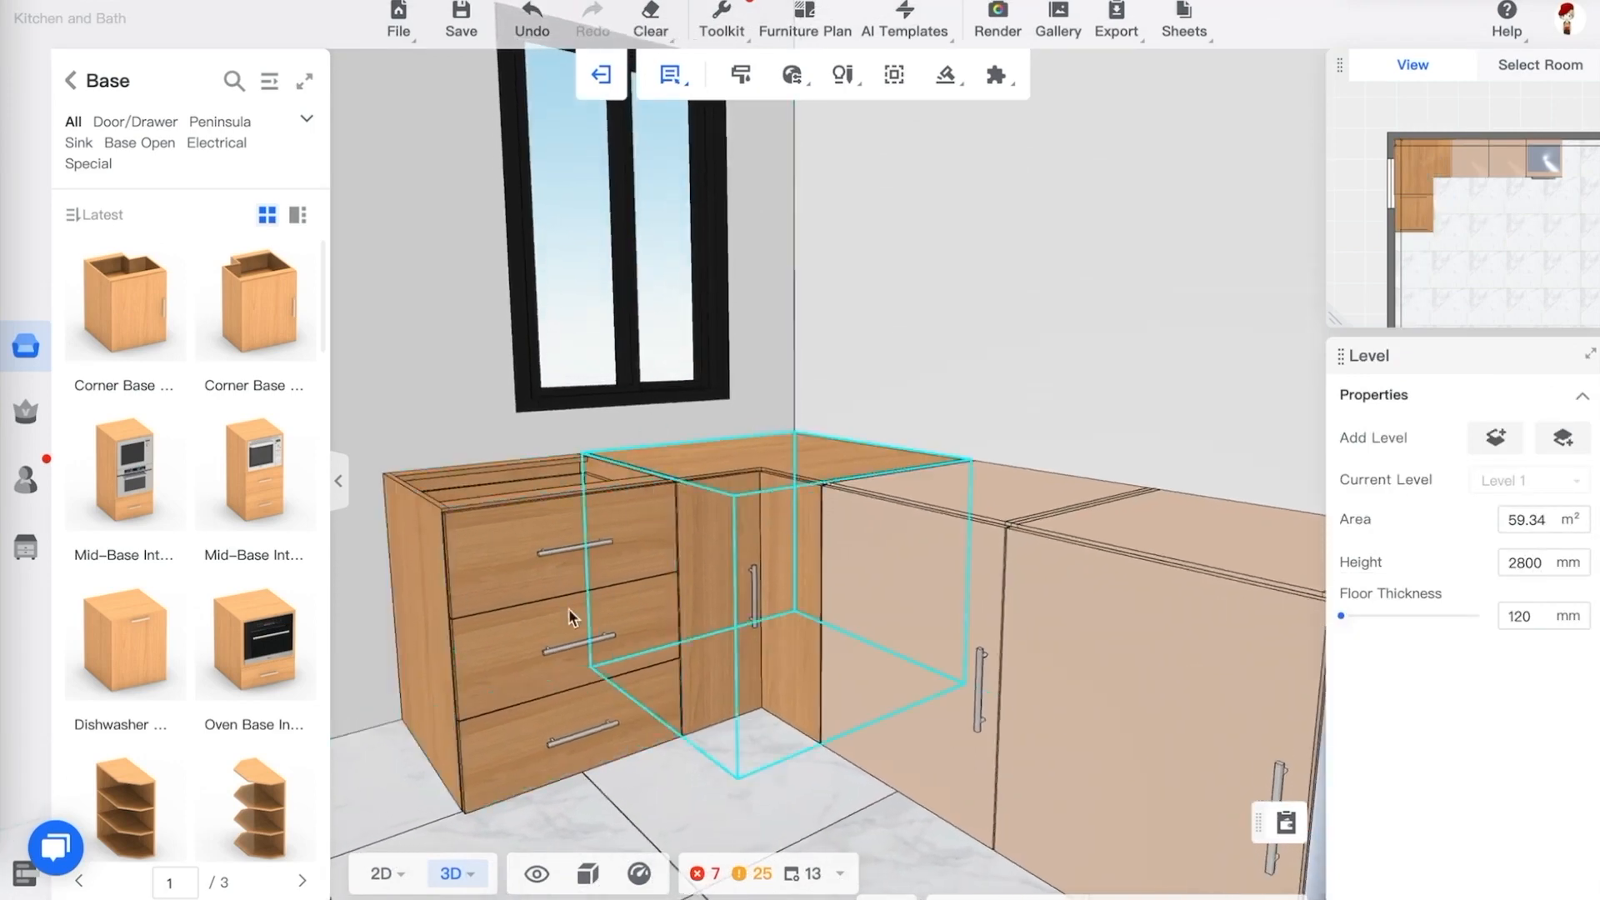
pyautogui.scroll(-4, 655, 554)
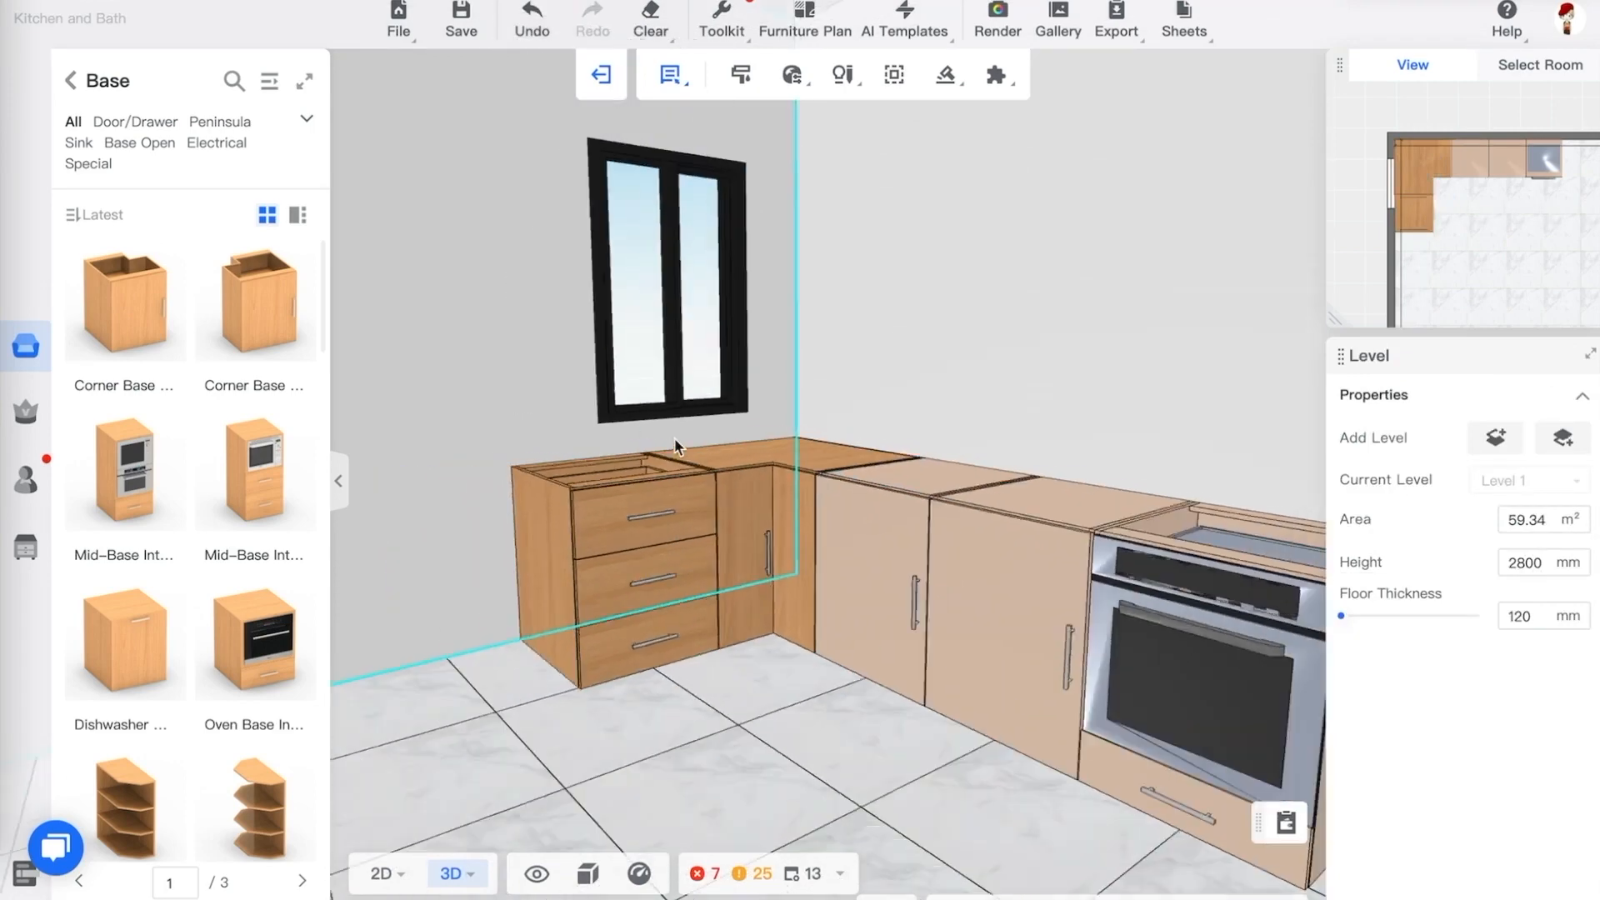
pyautogui.moveTo(784, 641); pyautogui.dragTo(1004, 689)
pyautogui.scroll(3, 958, 709)
pyautogui.press('a')
pyautogui.press('d')
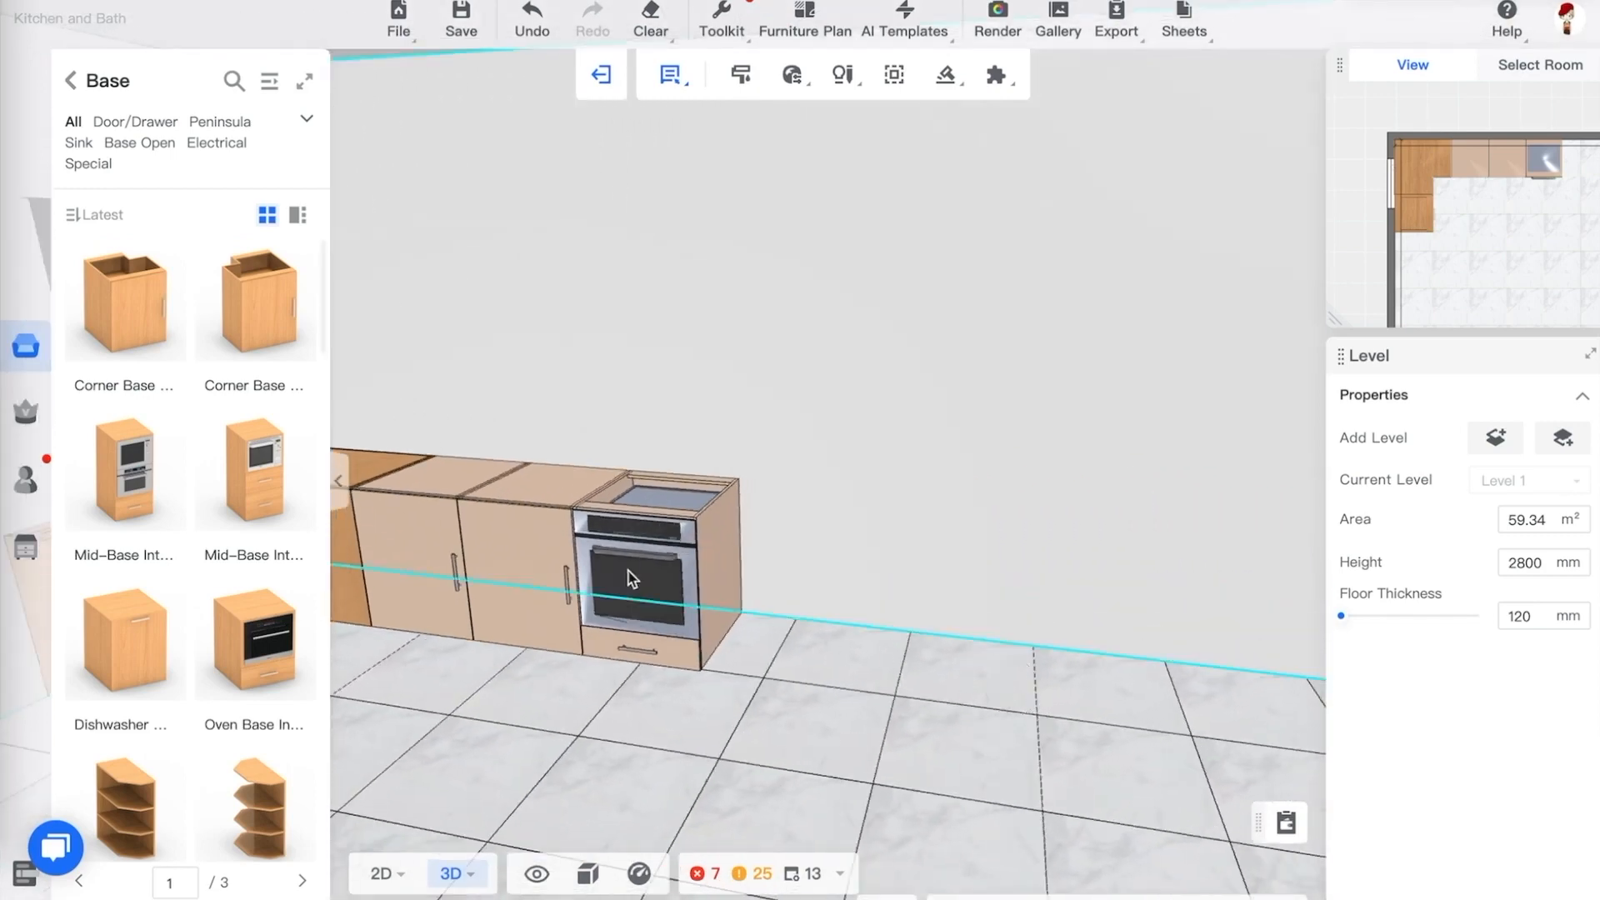
# Open the expanded Public Catalog and browse the Base, Vanity and Door/Drawer categories for a suitable cabinet
pyautogui.click(269, 82)
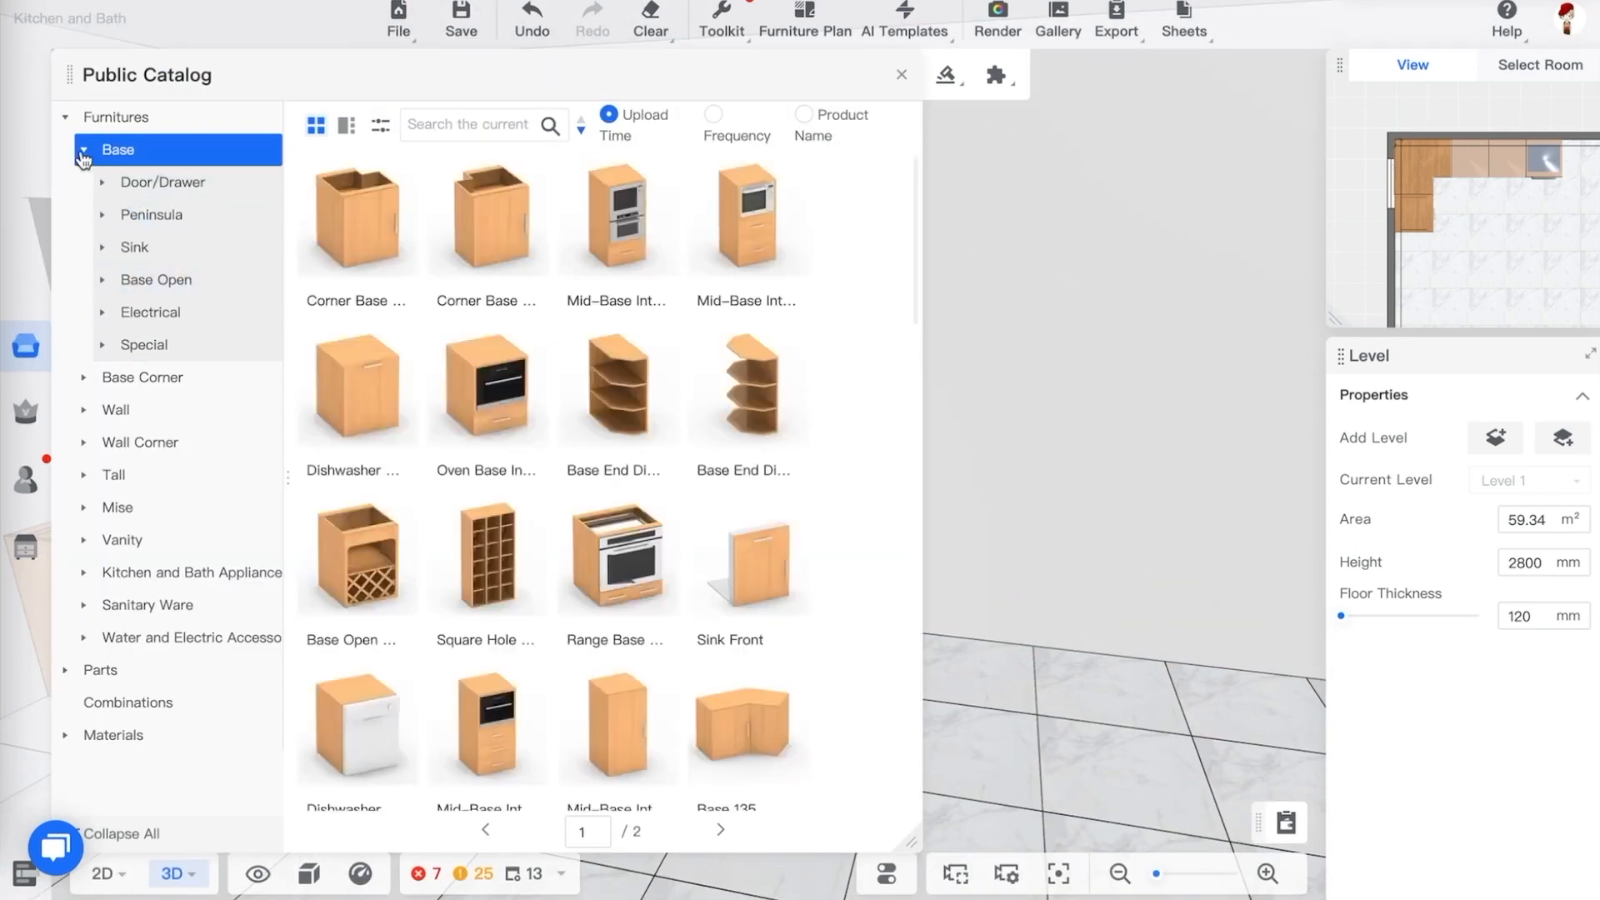
pyautogui.click(83, 152)
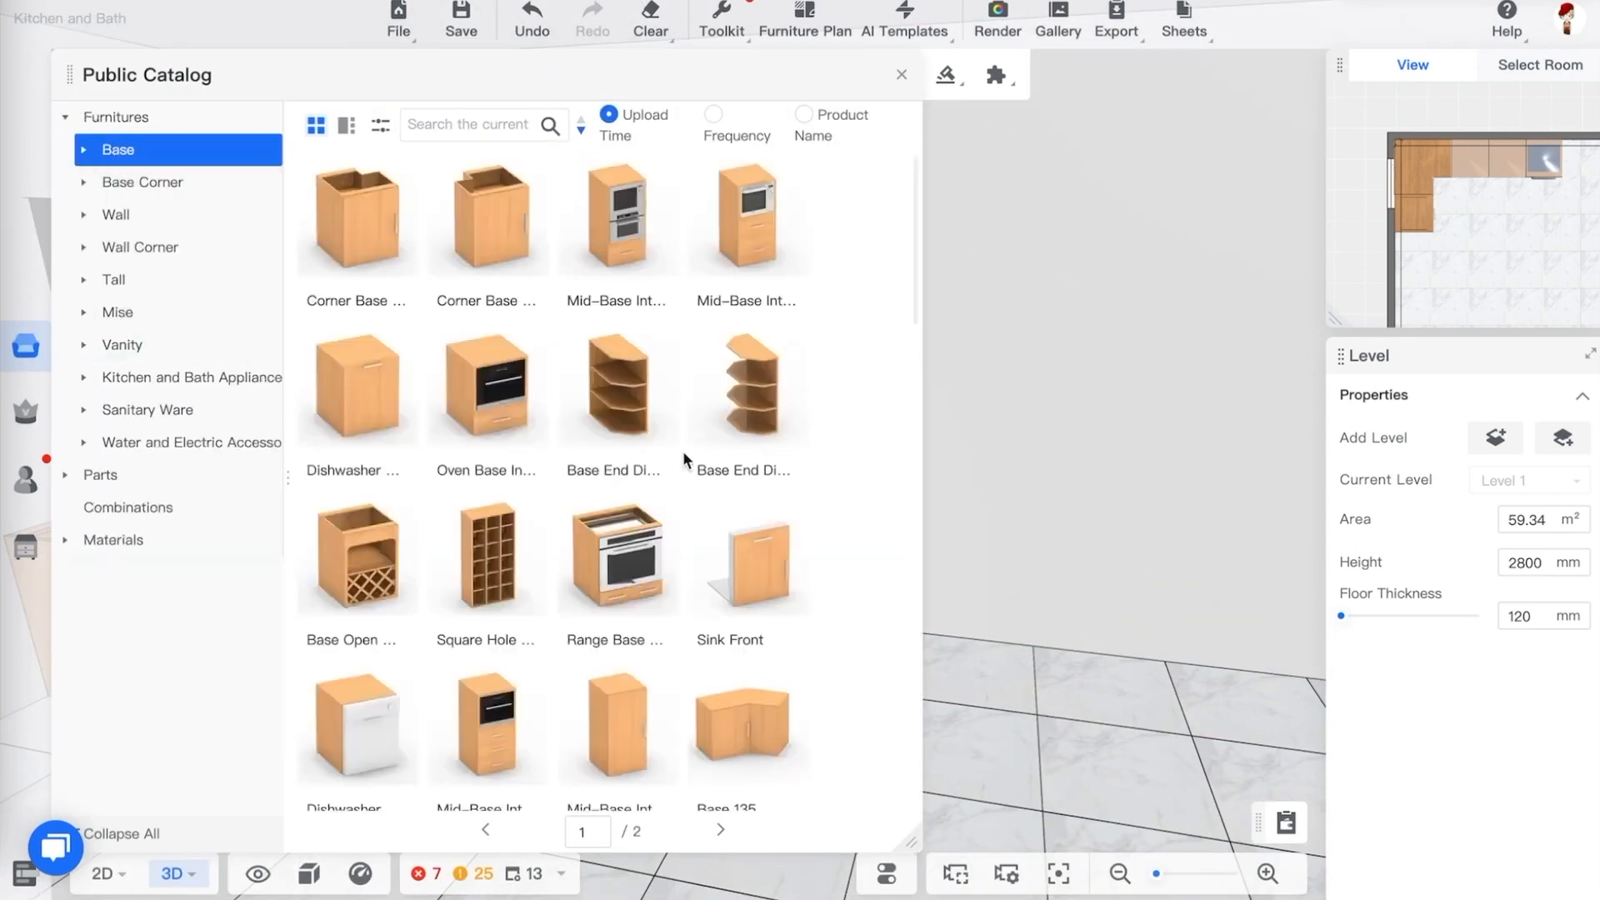
pyautogui.scroll(-4, 679, 467)
pyautogui.scroll(-2, 679, 467)
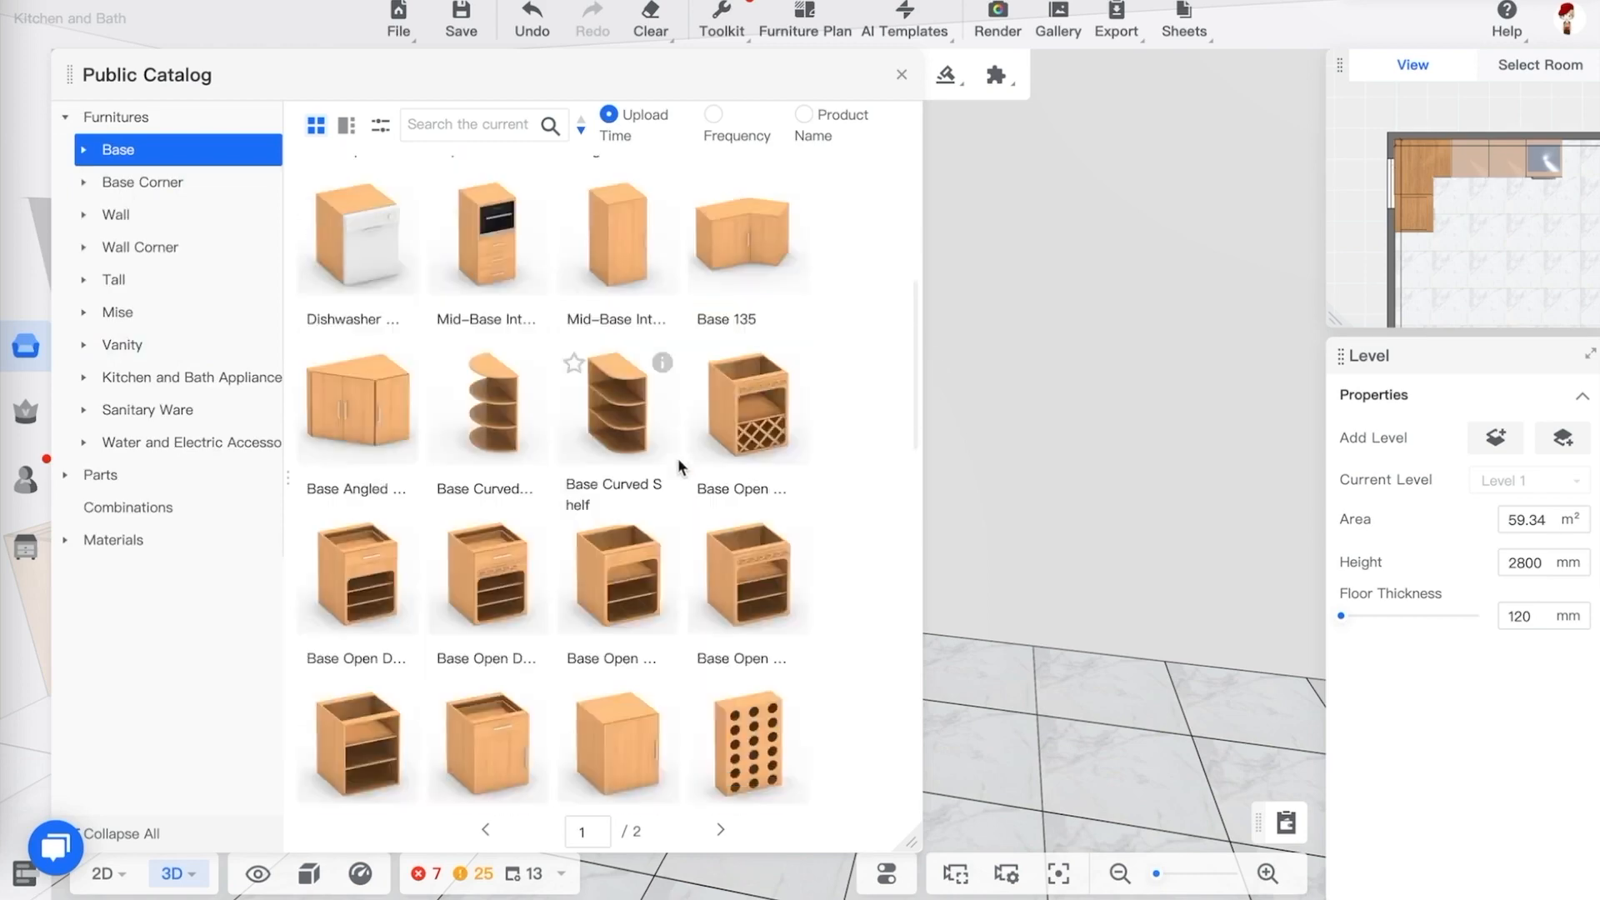
pyautogui.scroll(-2, 679, 467)
pyautogui.scroll(-2, 679, 469)
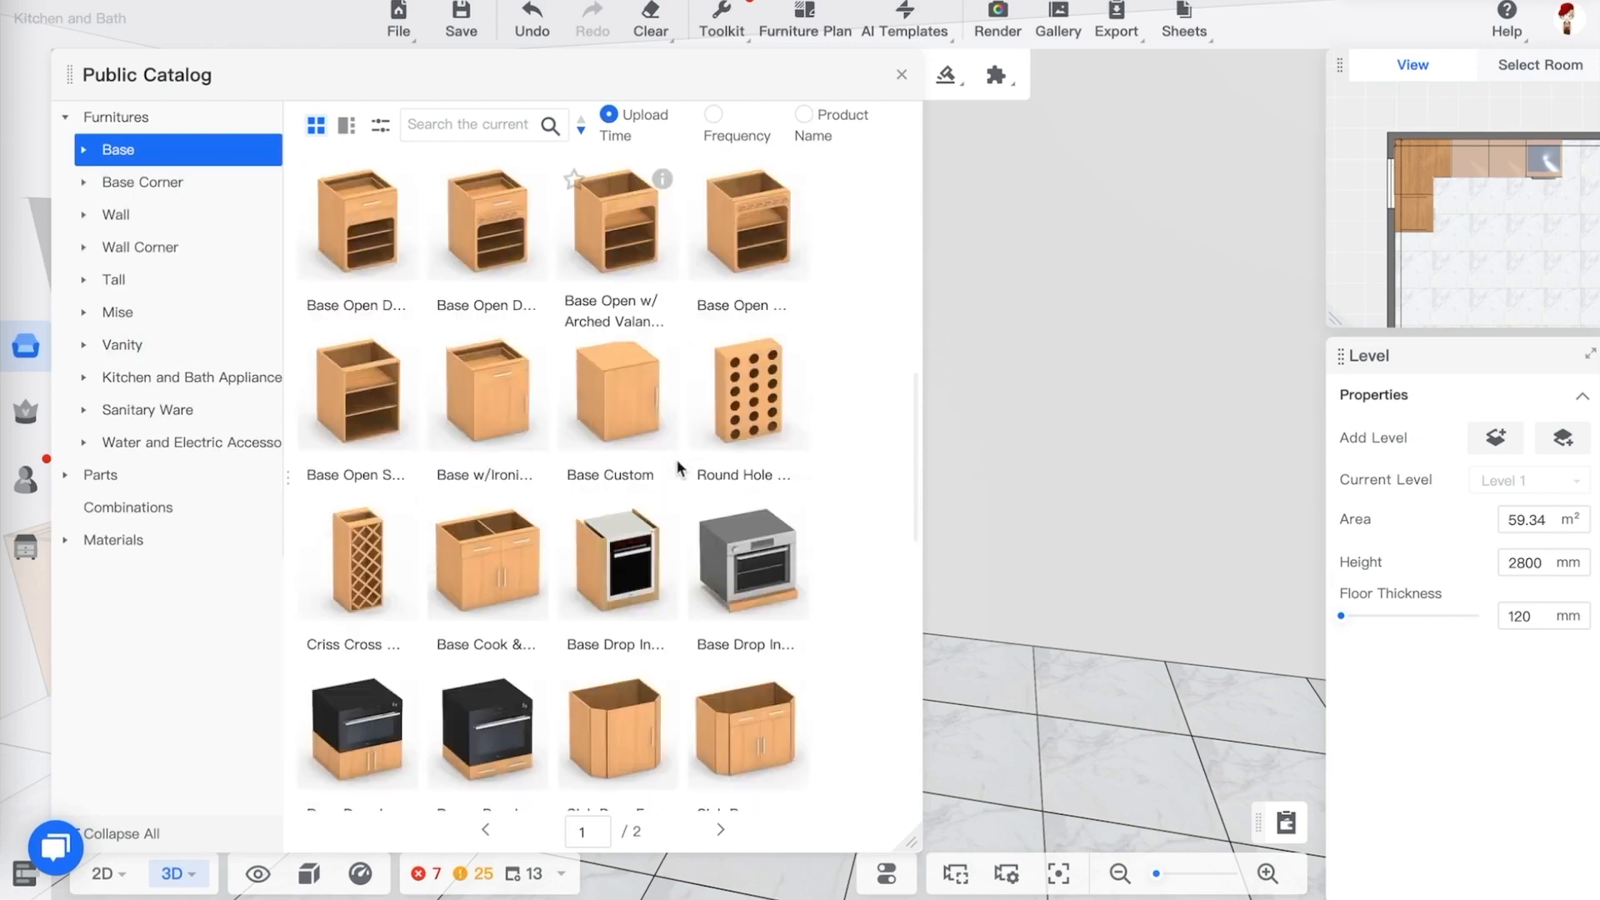
pyautogui.scroll(-5, 679, 467)
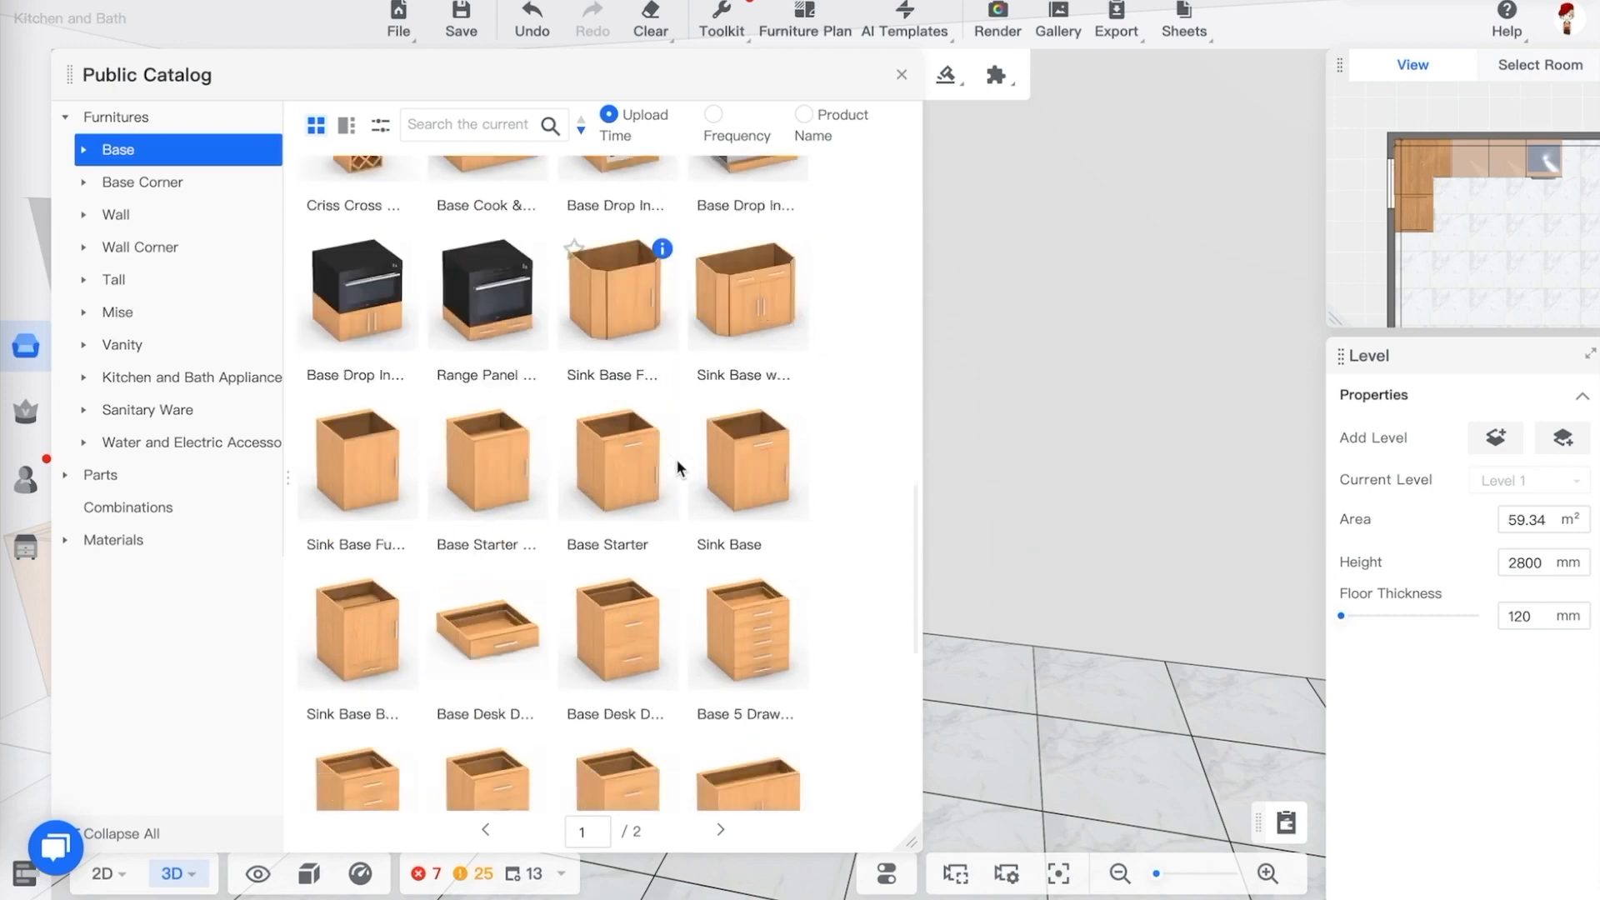
pyautogui.scroll(-4, 678, 465)
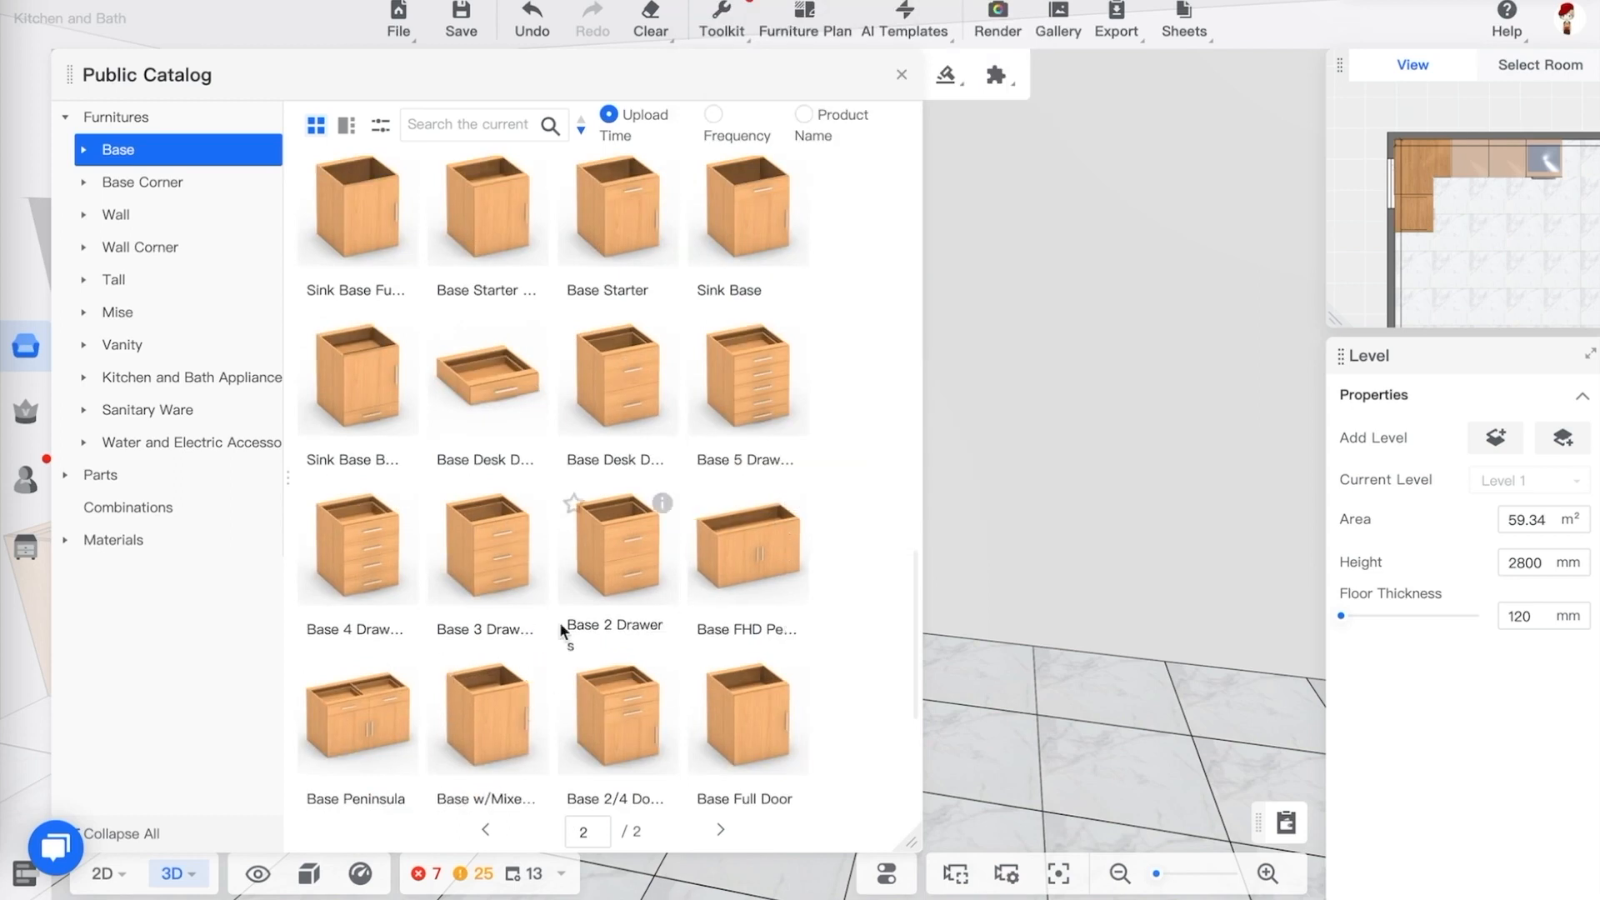
pyautogui.click(135, 354)
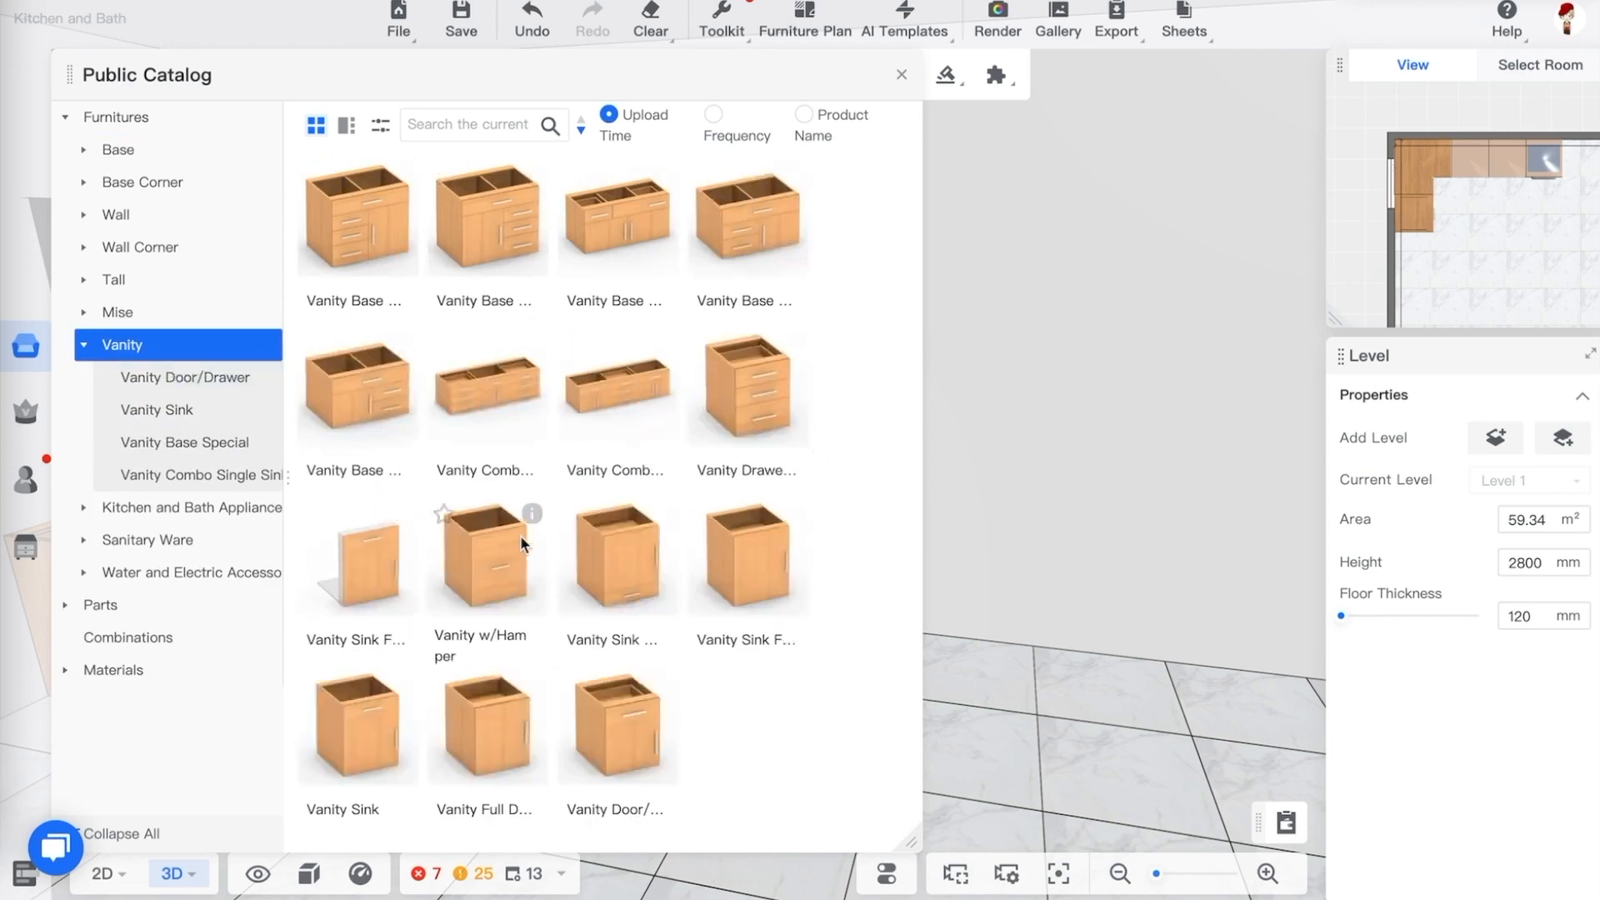
pyautogui.moveTo(536, 517)
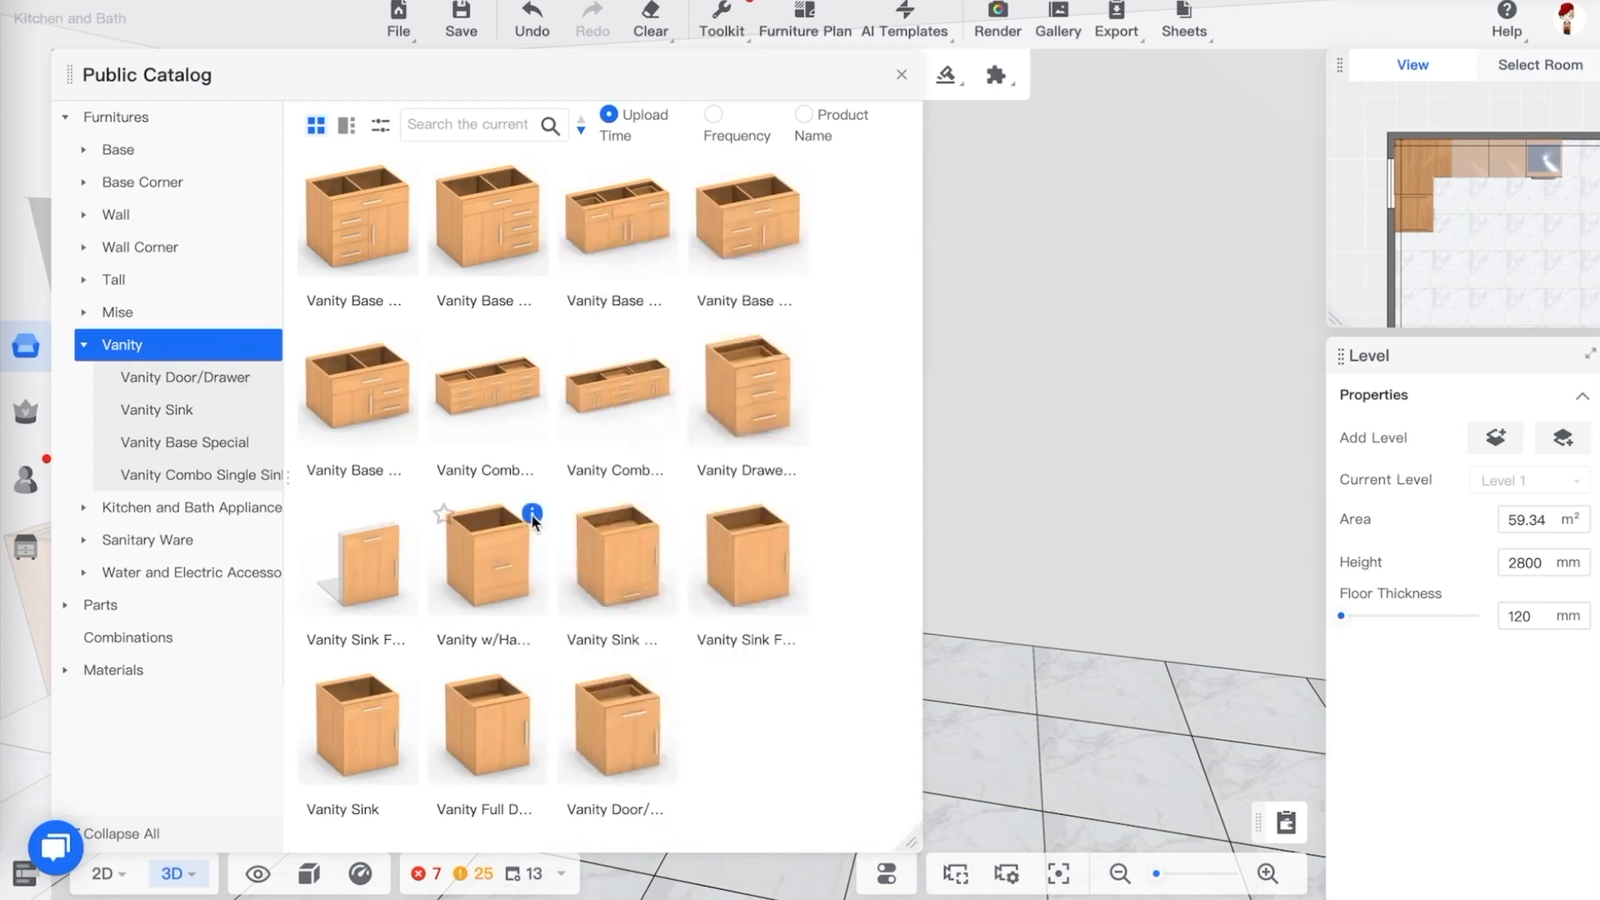
pyautogui.click(84, 344)
pyautogui.click(83, 151)
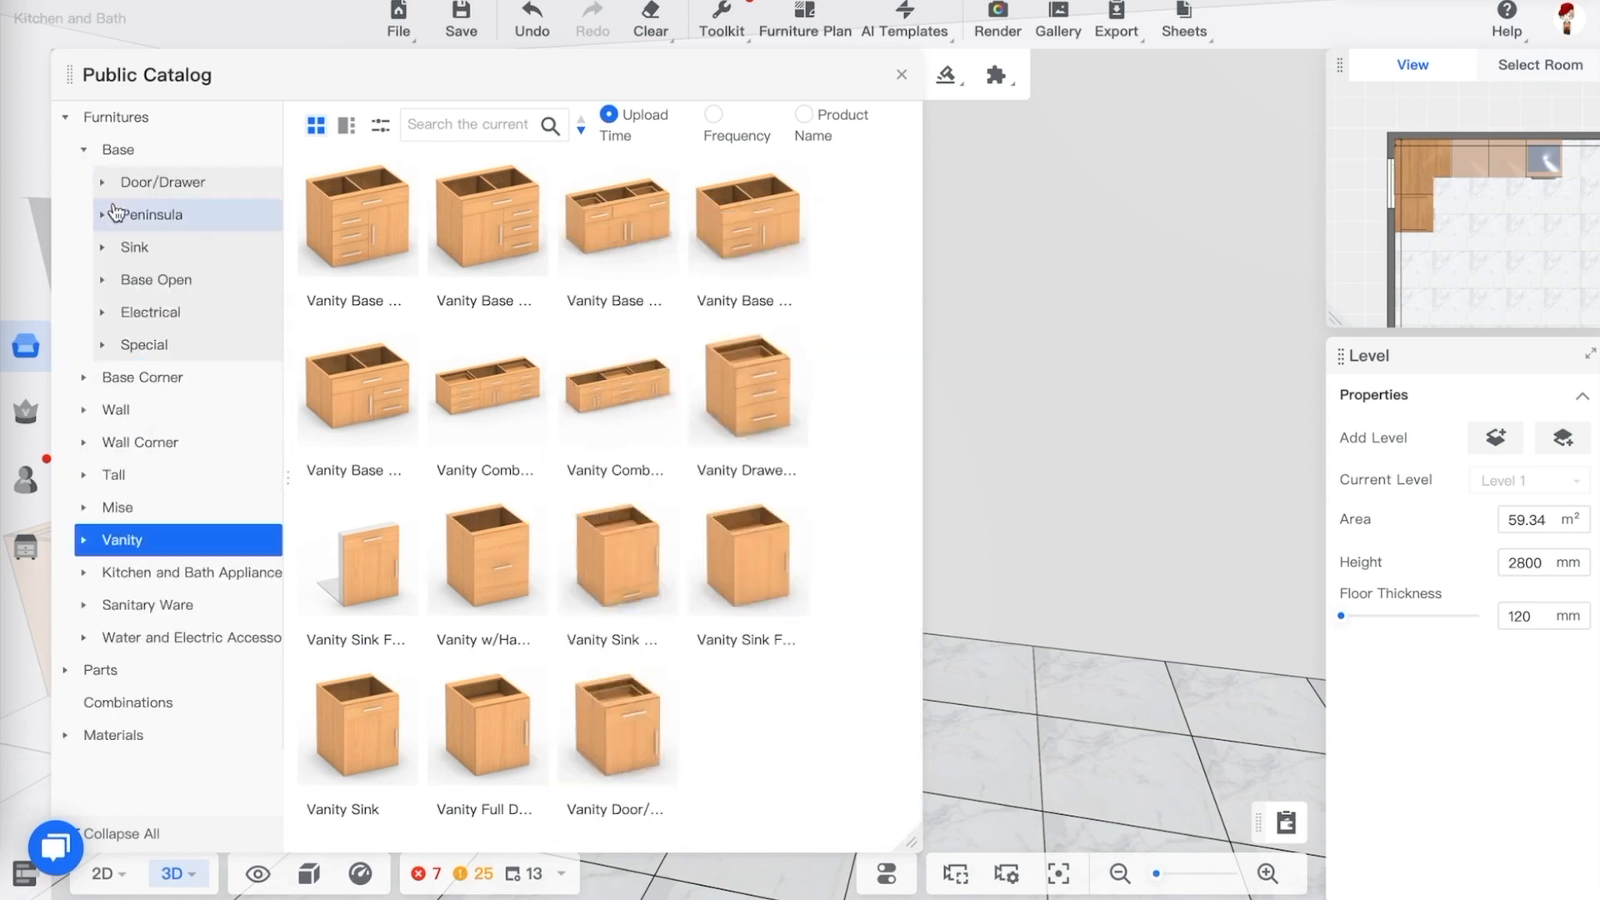
pyautogui.click(104, 185)
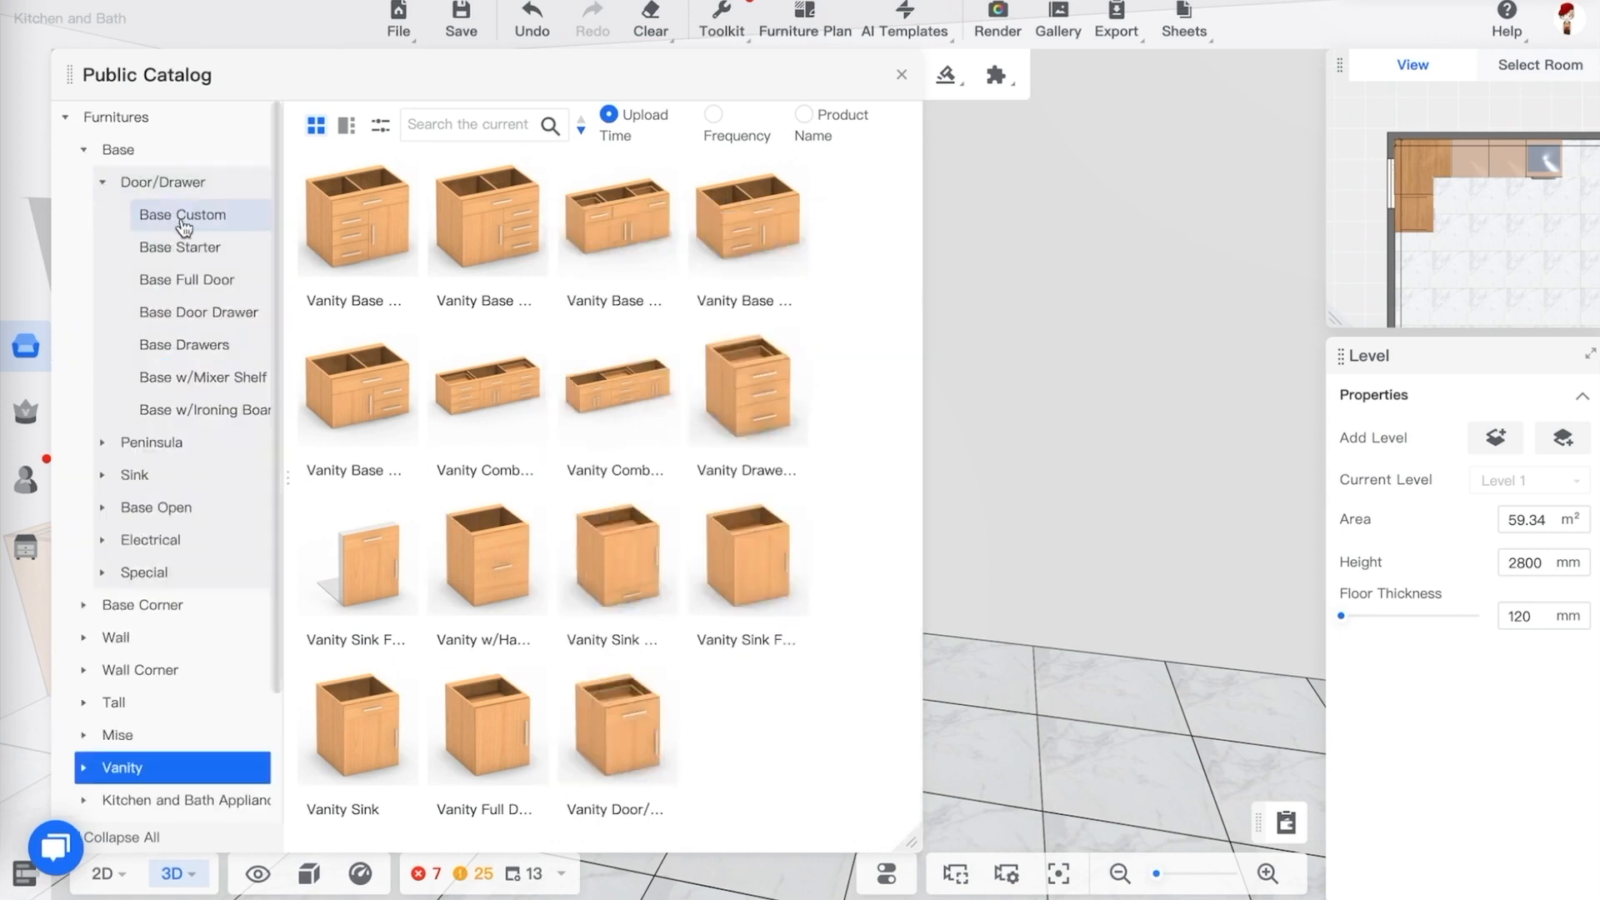
pyautogui.click(104, 185)
pyautogui.click(104, 185)
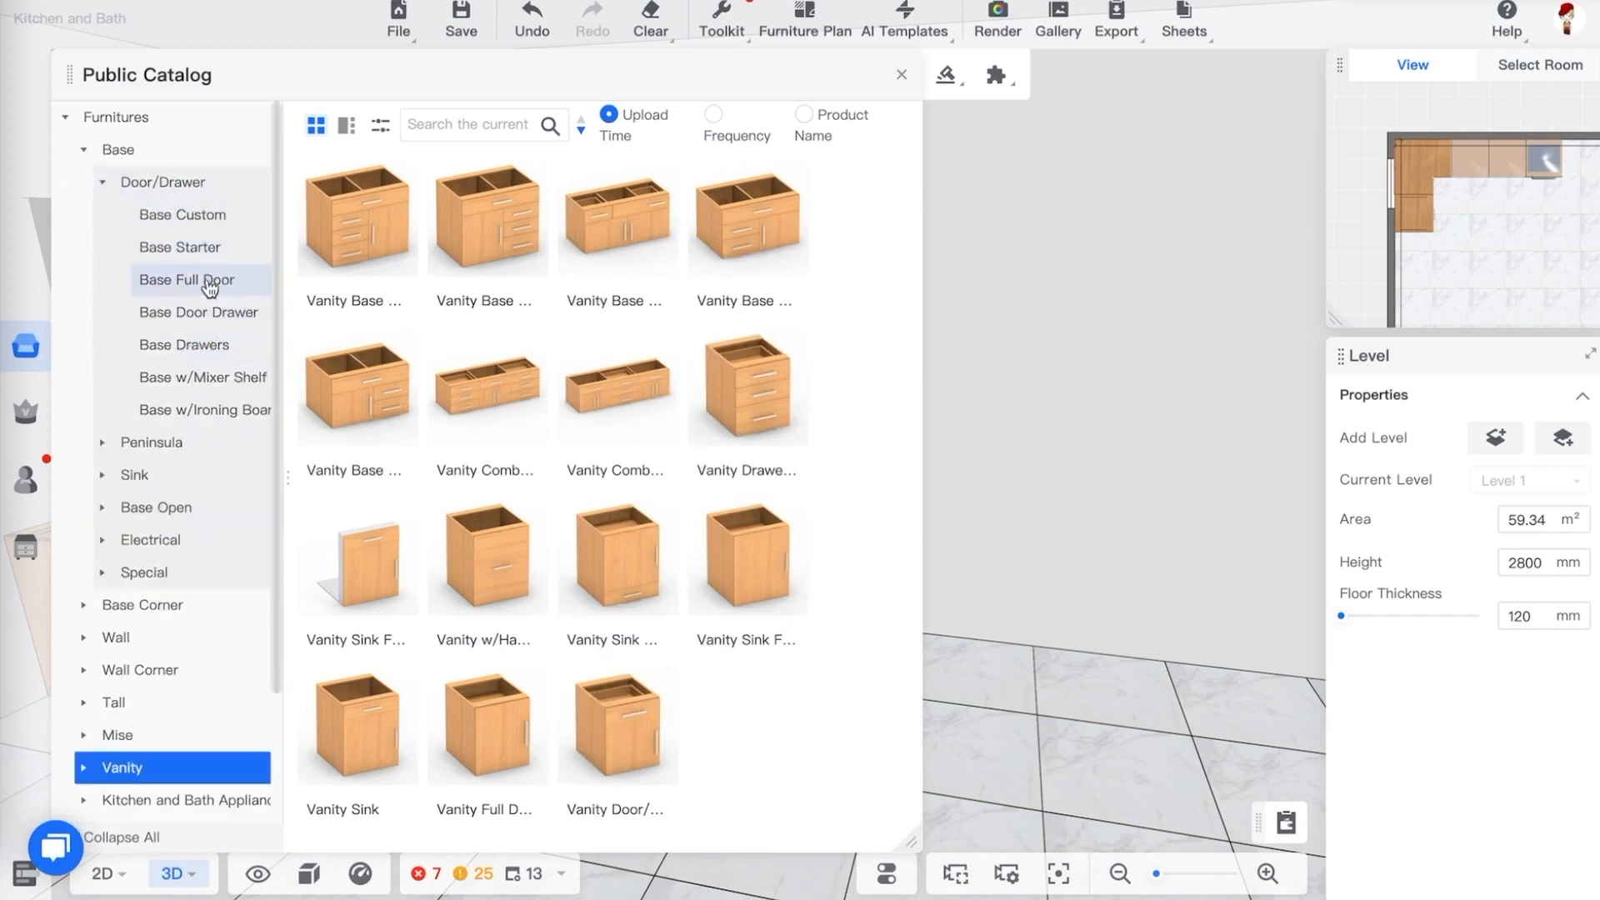
pyautogui.click(200, 218)
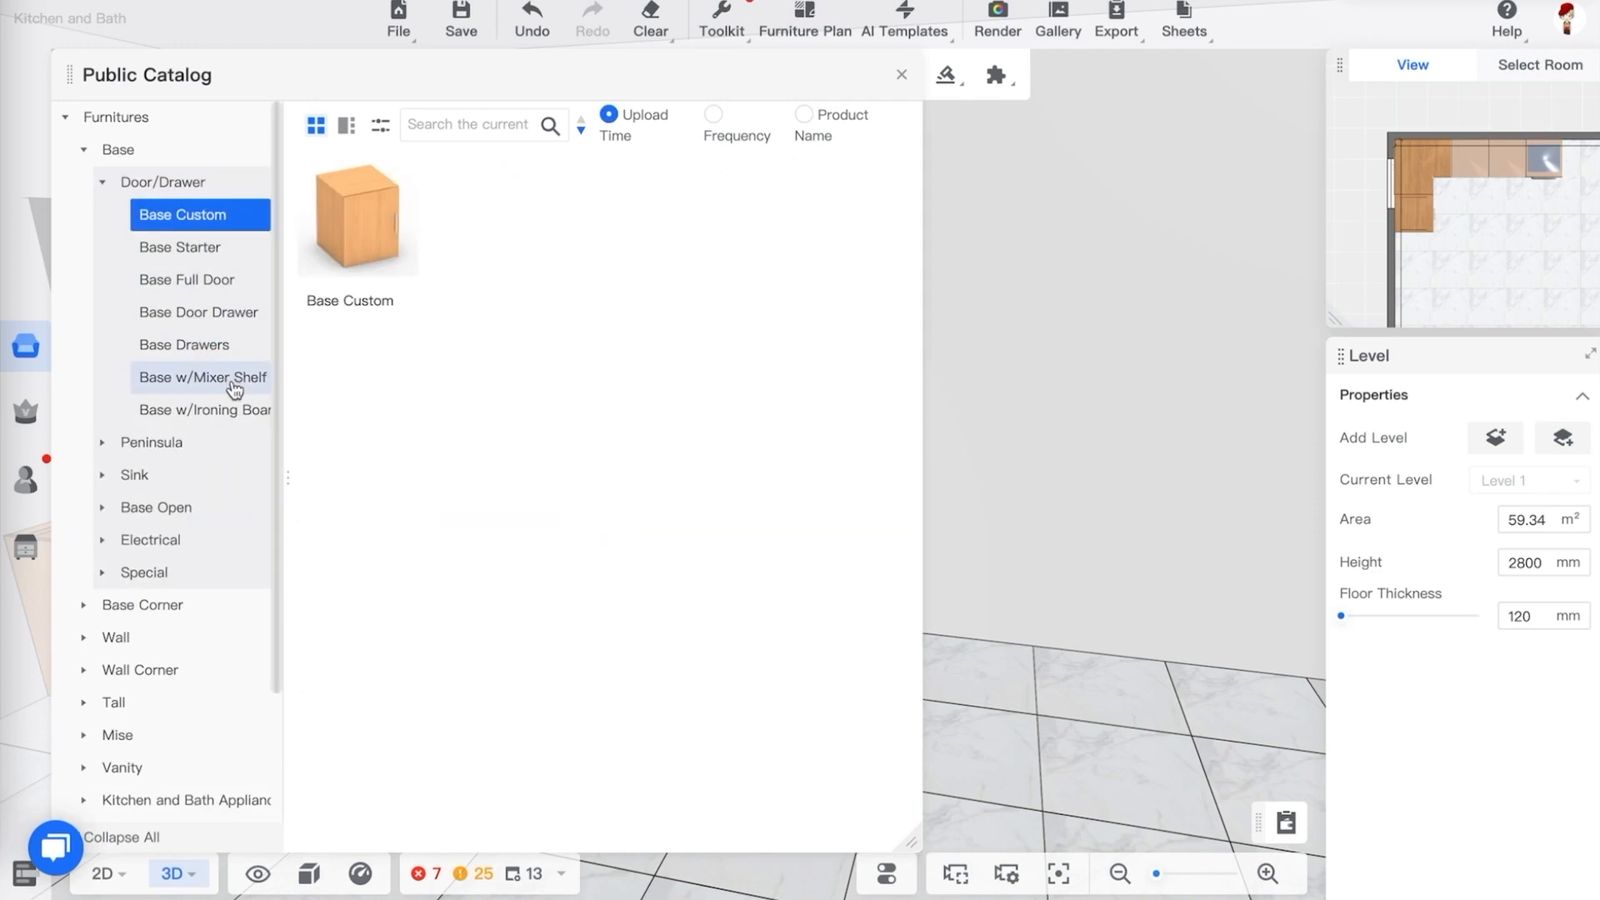
pyautogui.click(210, 255)
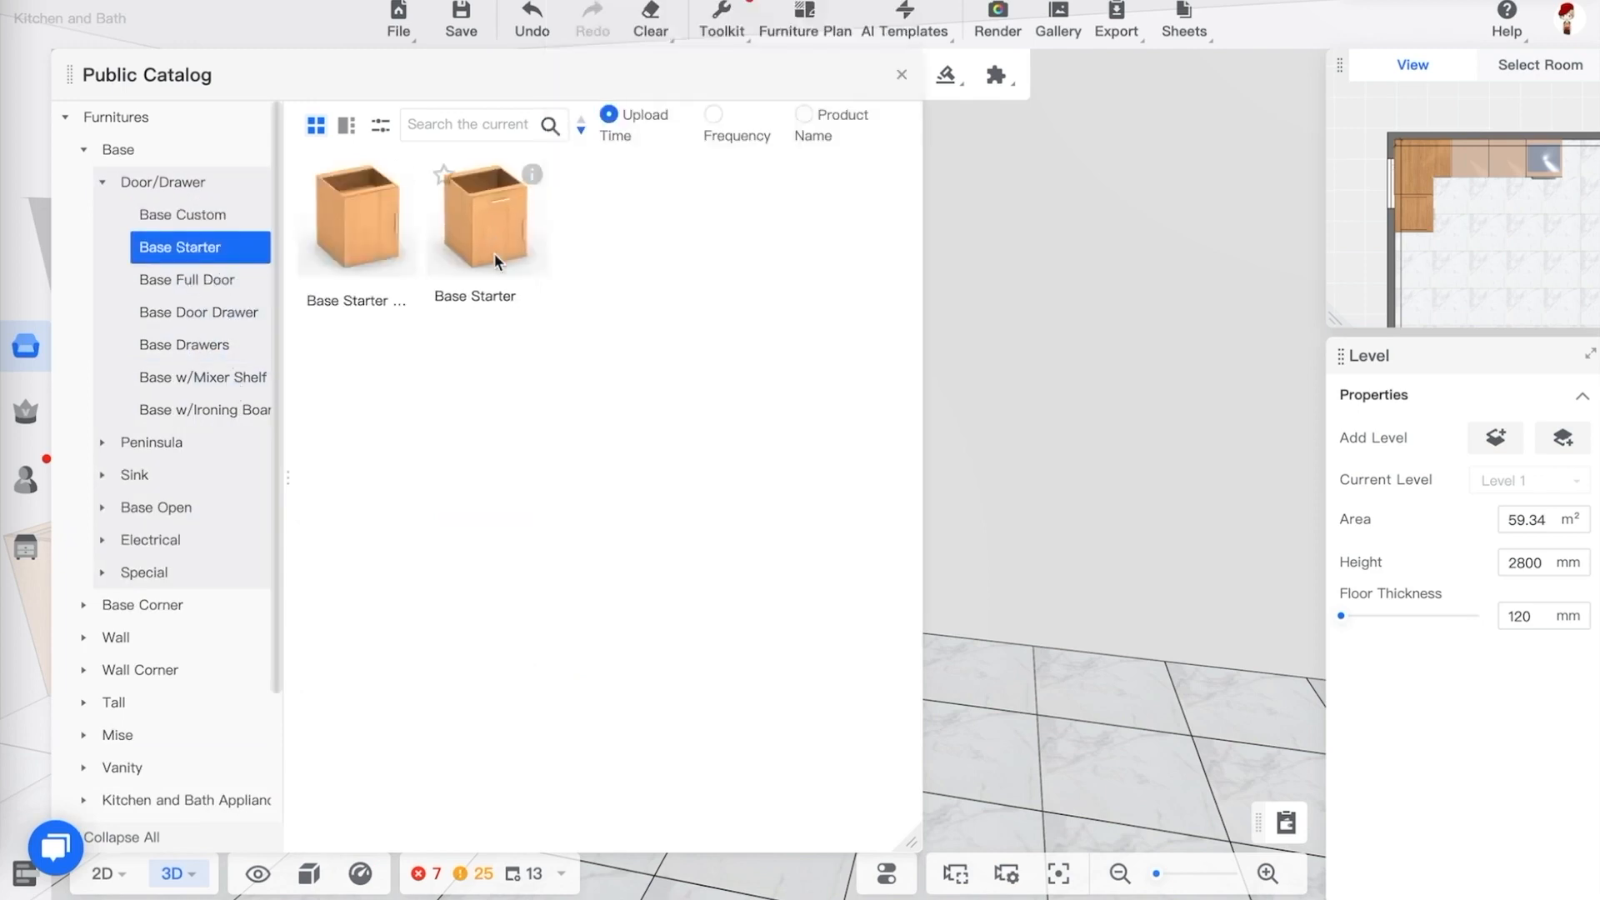
# Open the Sink Base category and place a Sink Base cabinet at the end of the run beside the range cabinet
pyautogui.click(103, 475)
pyautogui.click(183, 510)
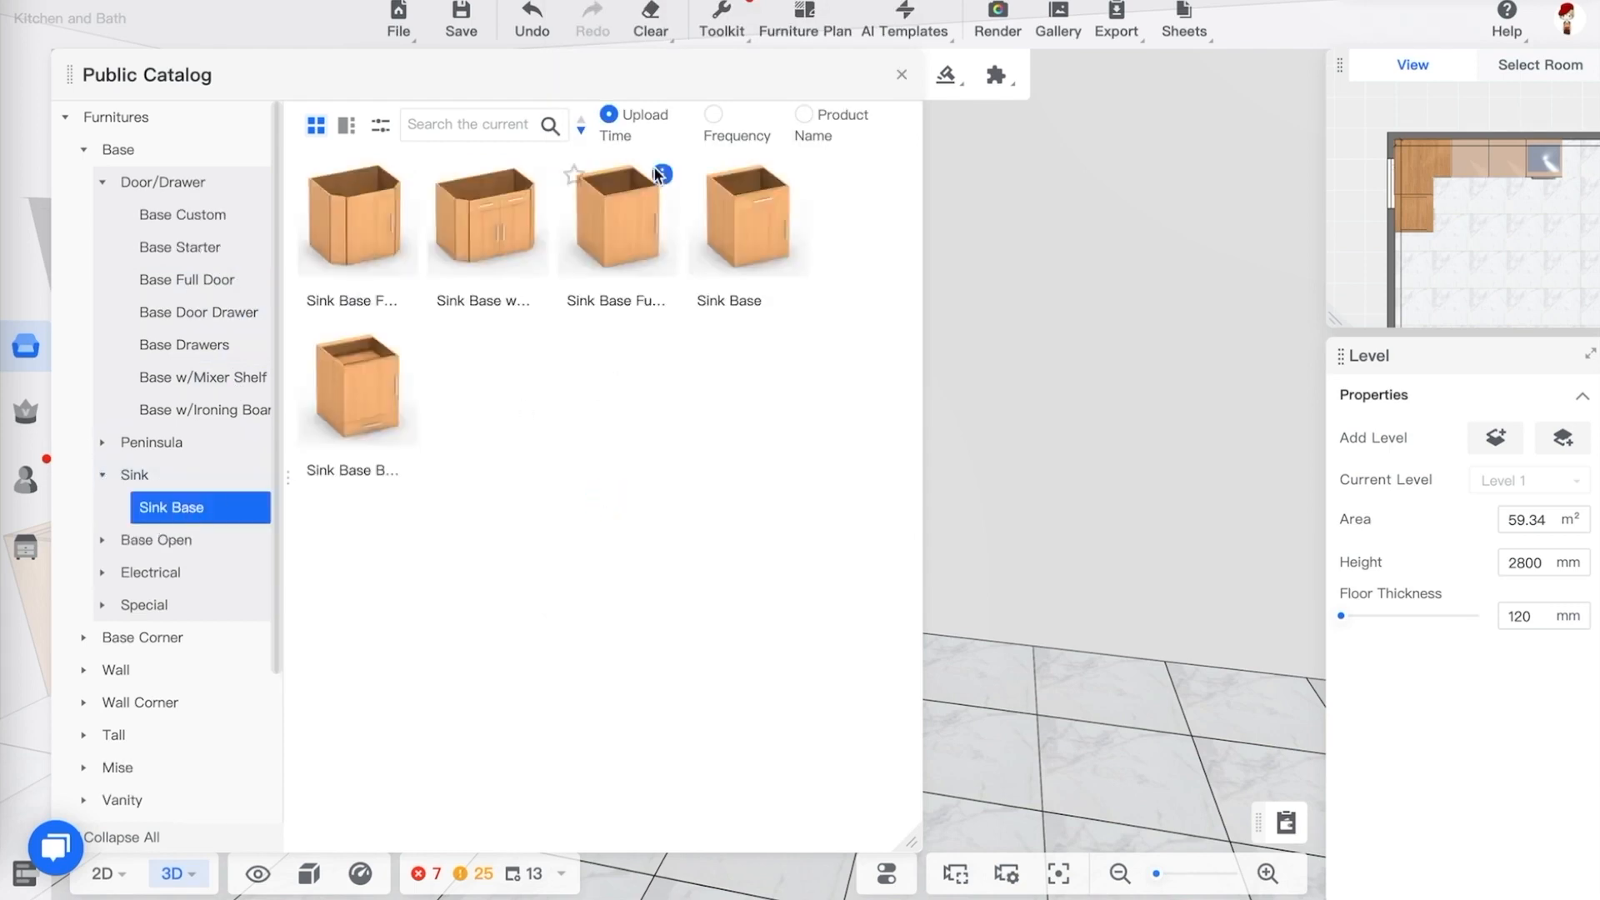
pyautogui.moveTo(664, 177)
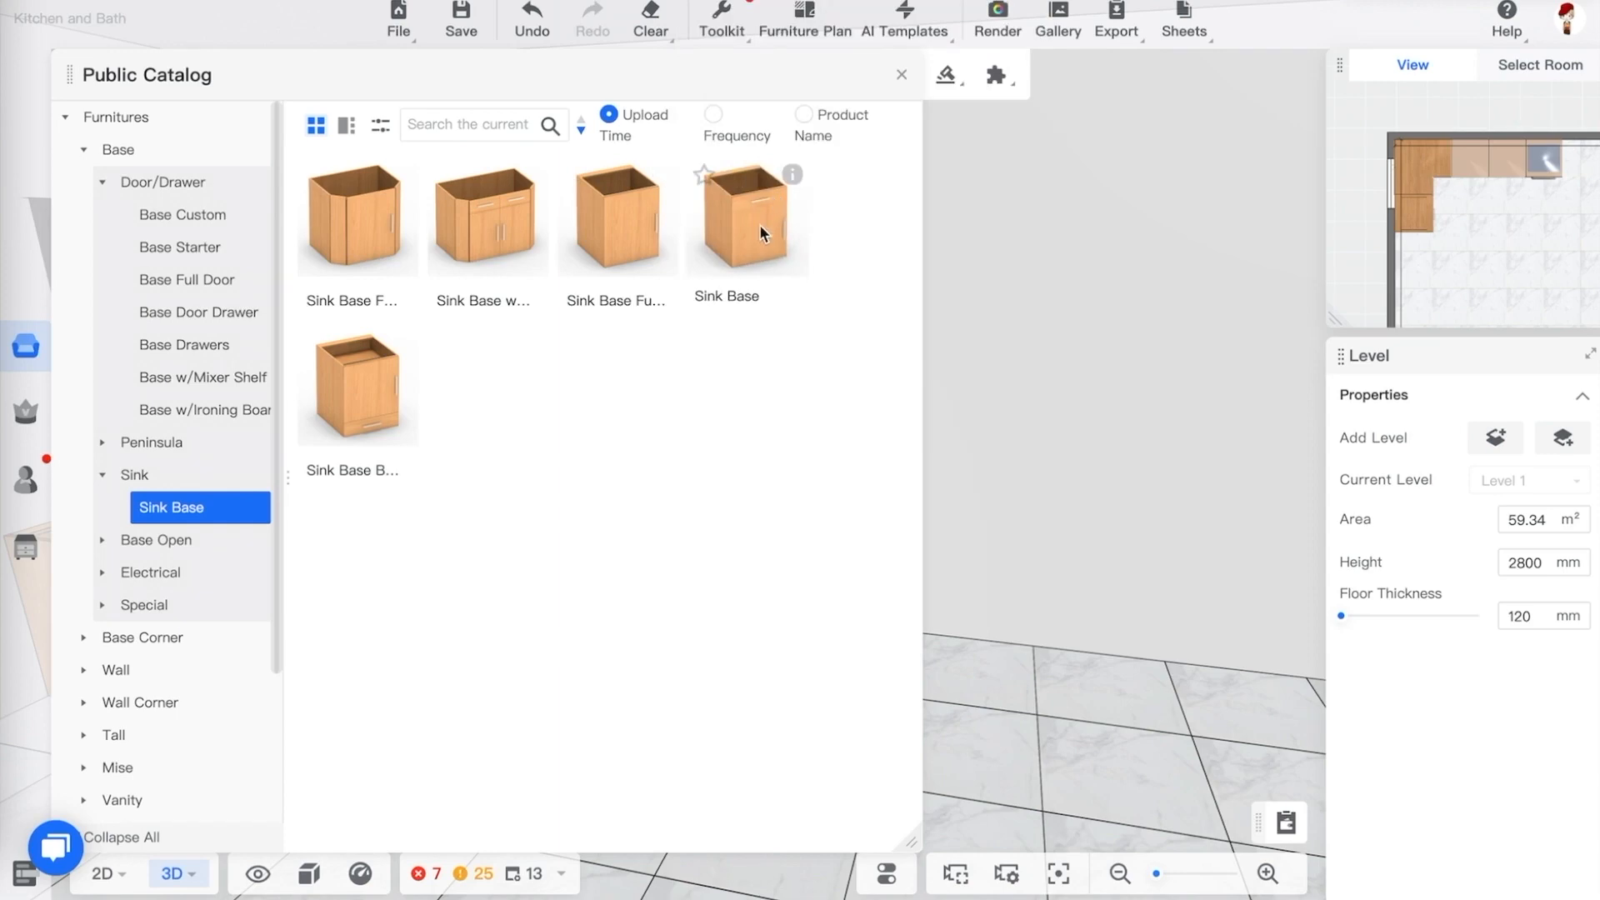
pyautogui.click(759, 223)
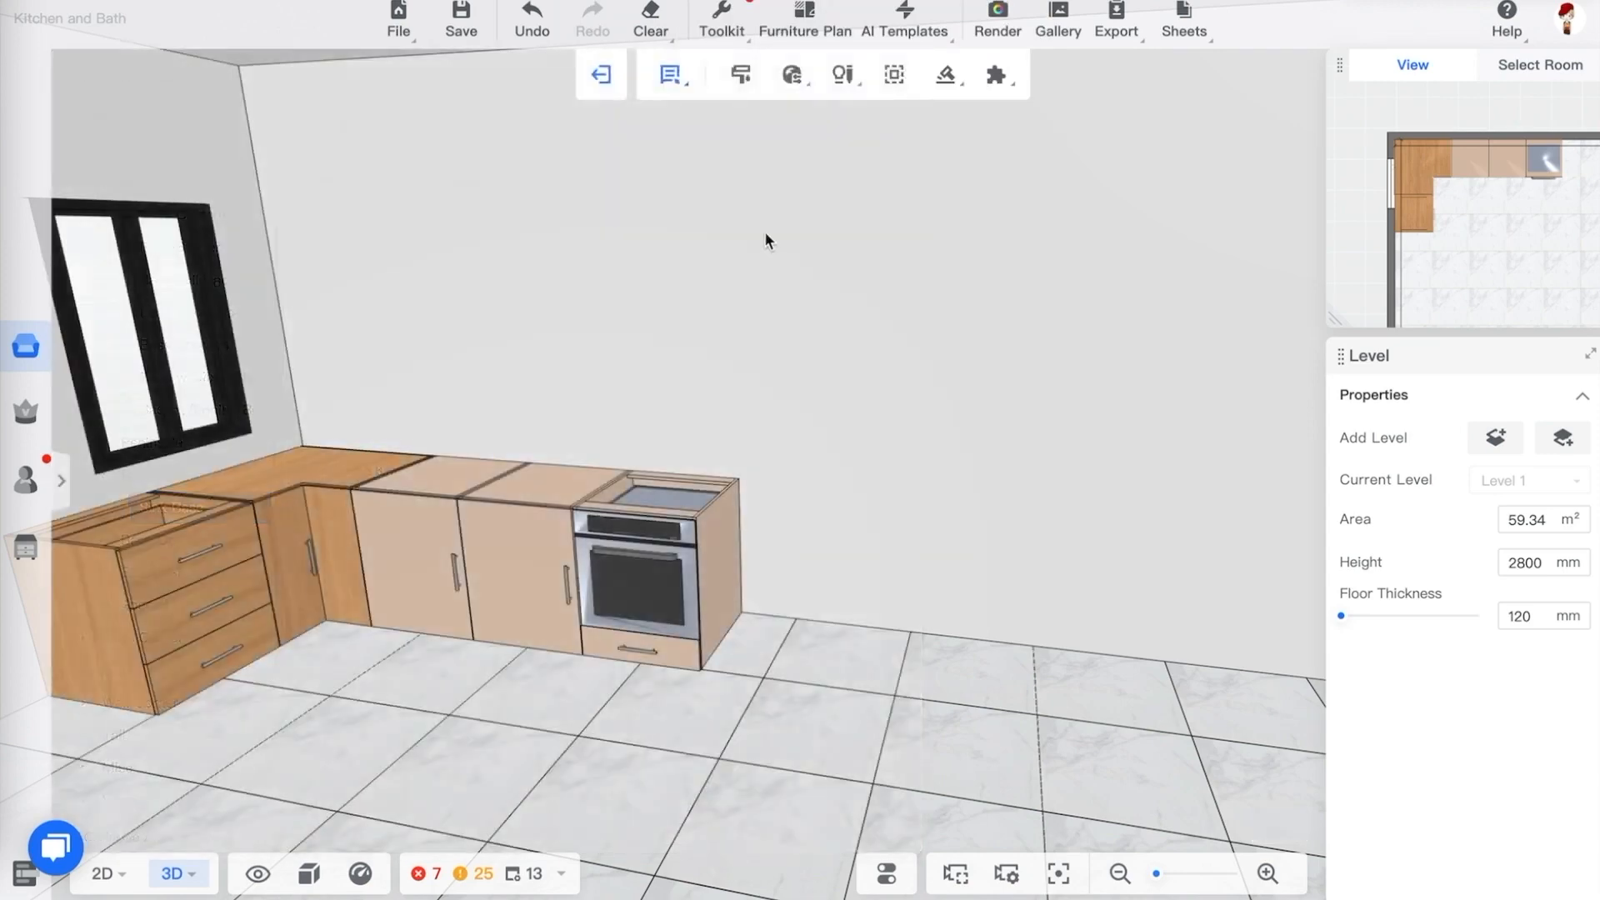
pyautogui.click(737, 537)
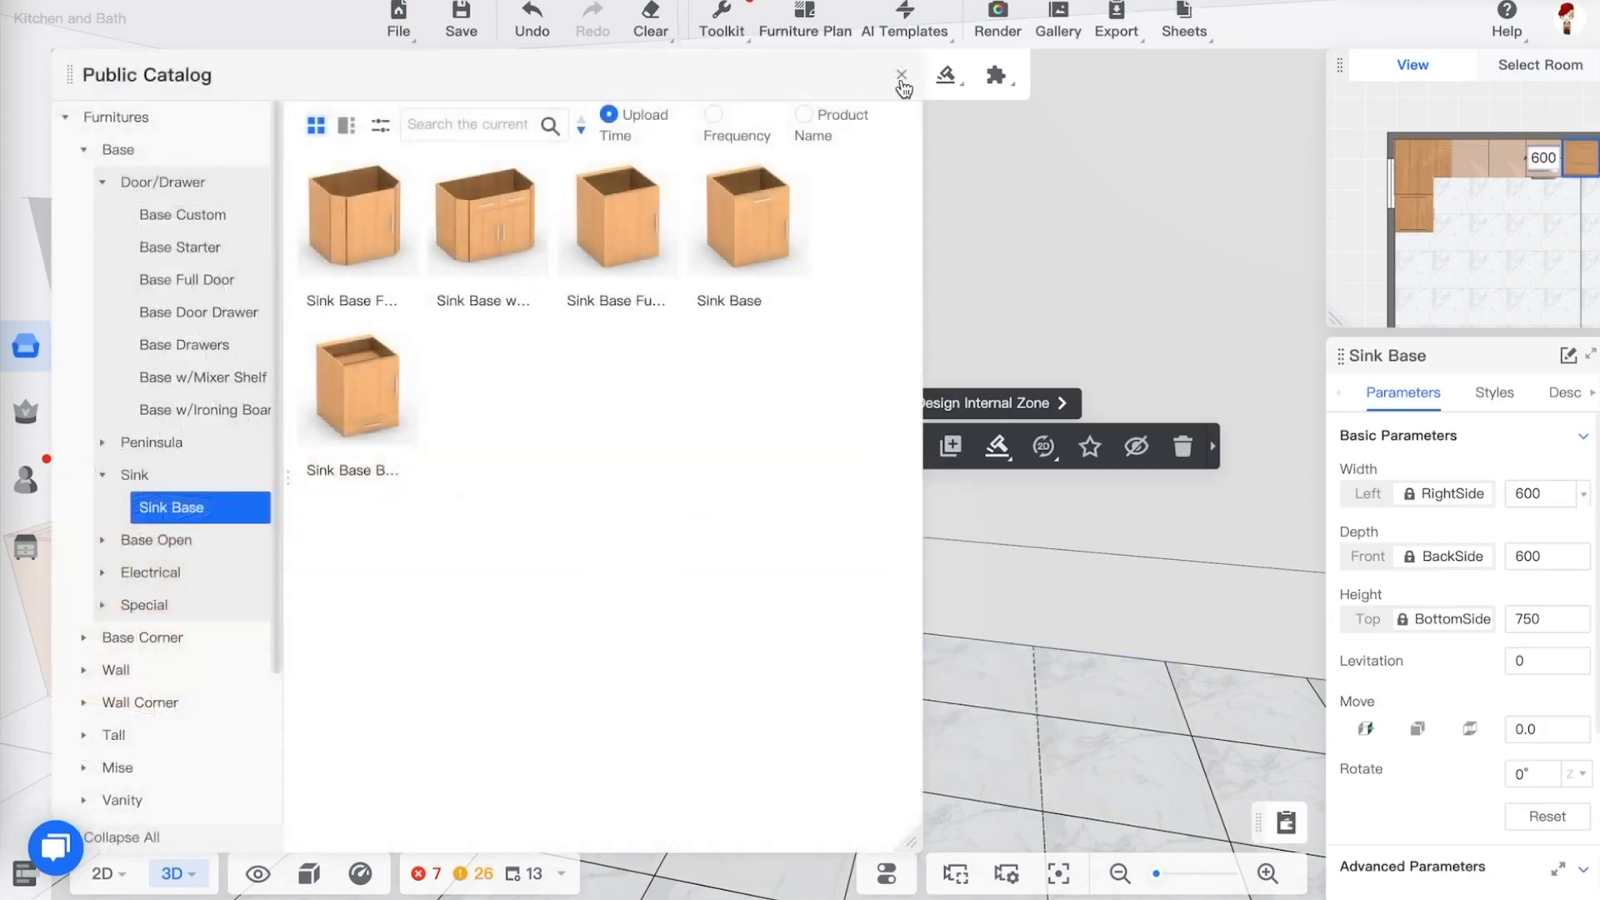
# Close the catalog, anchor the sink base's left side and set its width to 1200 mm
pyautogui.click(901, 74)
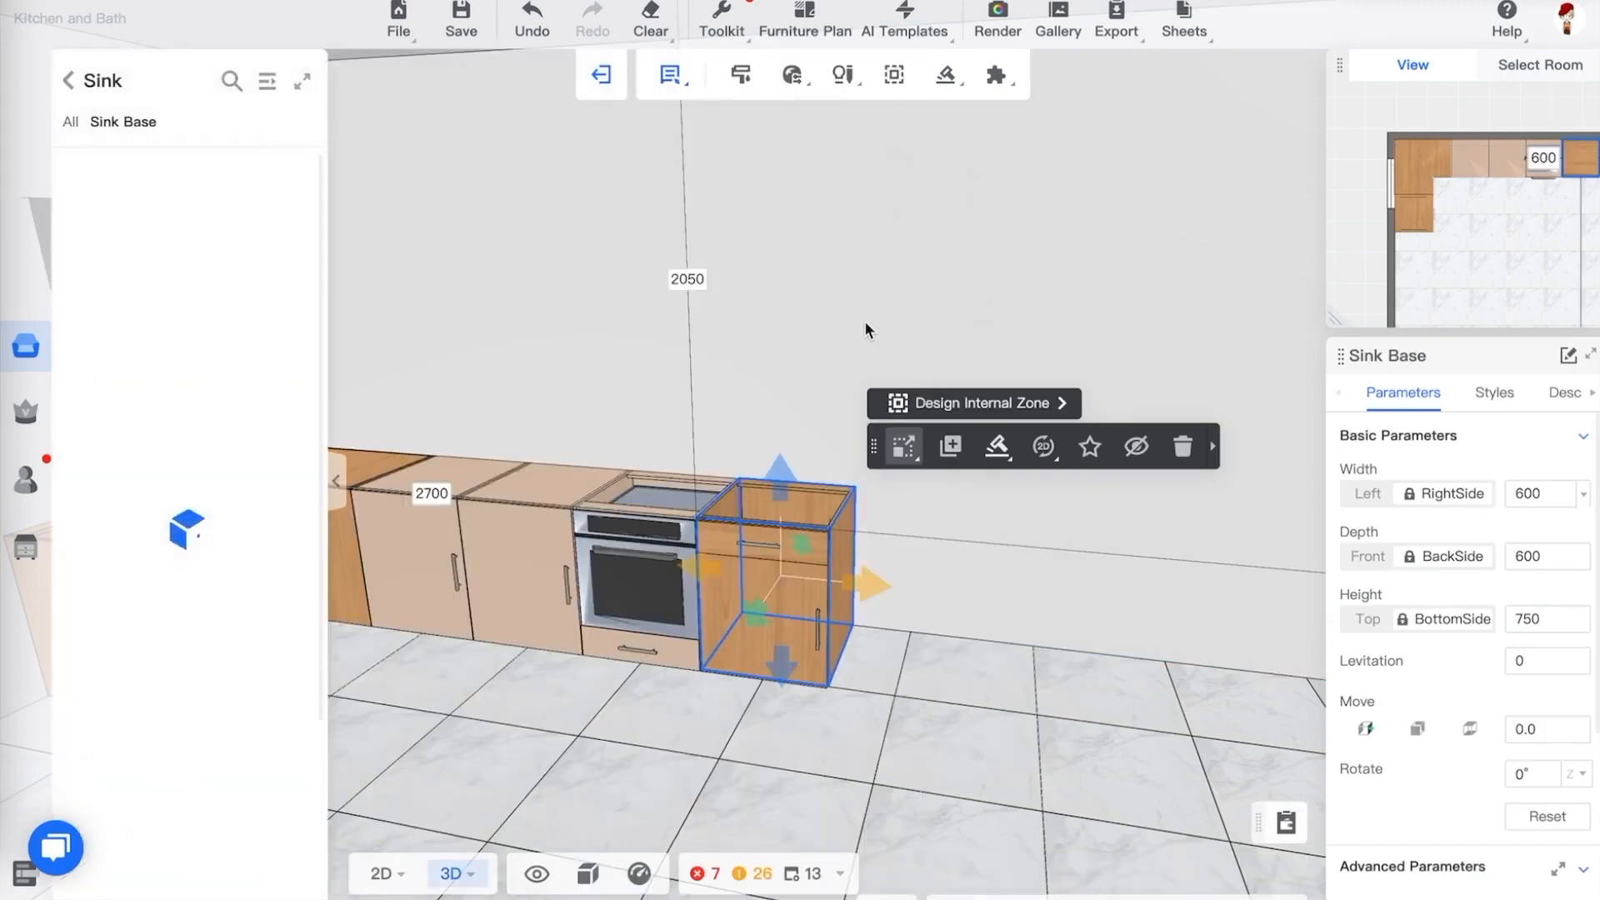
pyautogui.scroll(2, 989, 718)
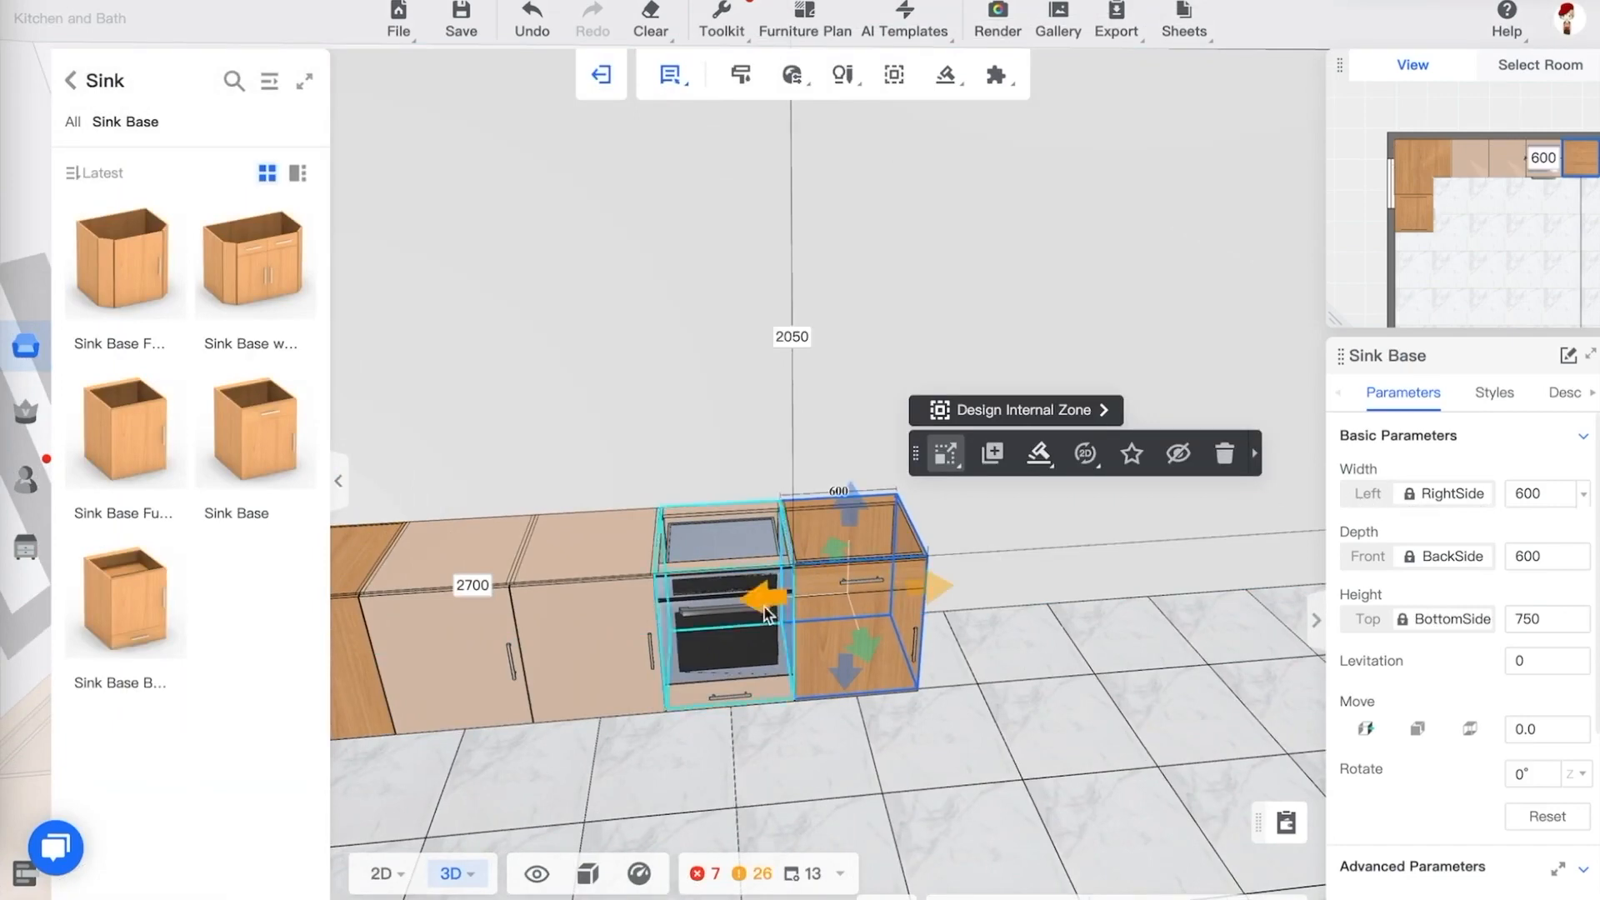
pyautogui.click(1374, 497)
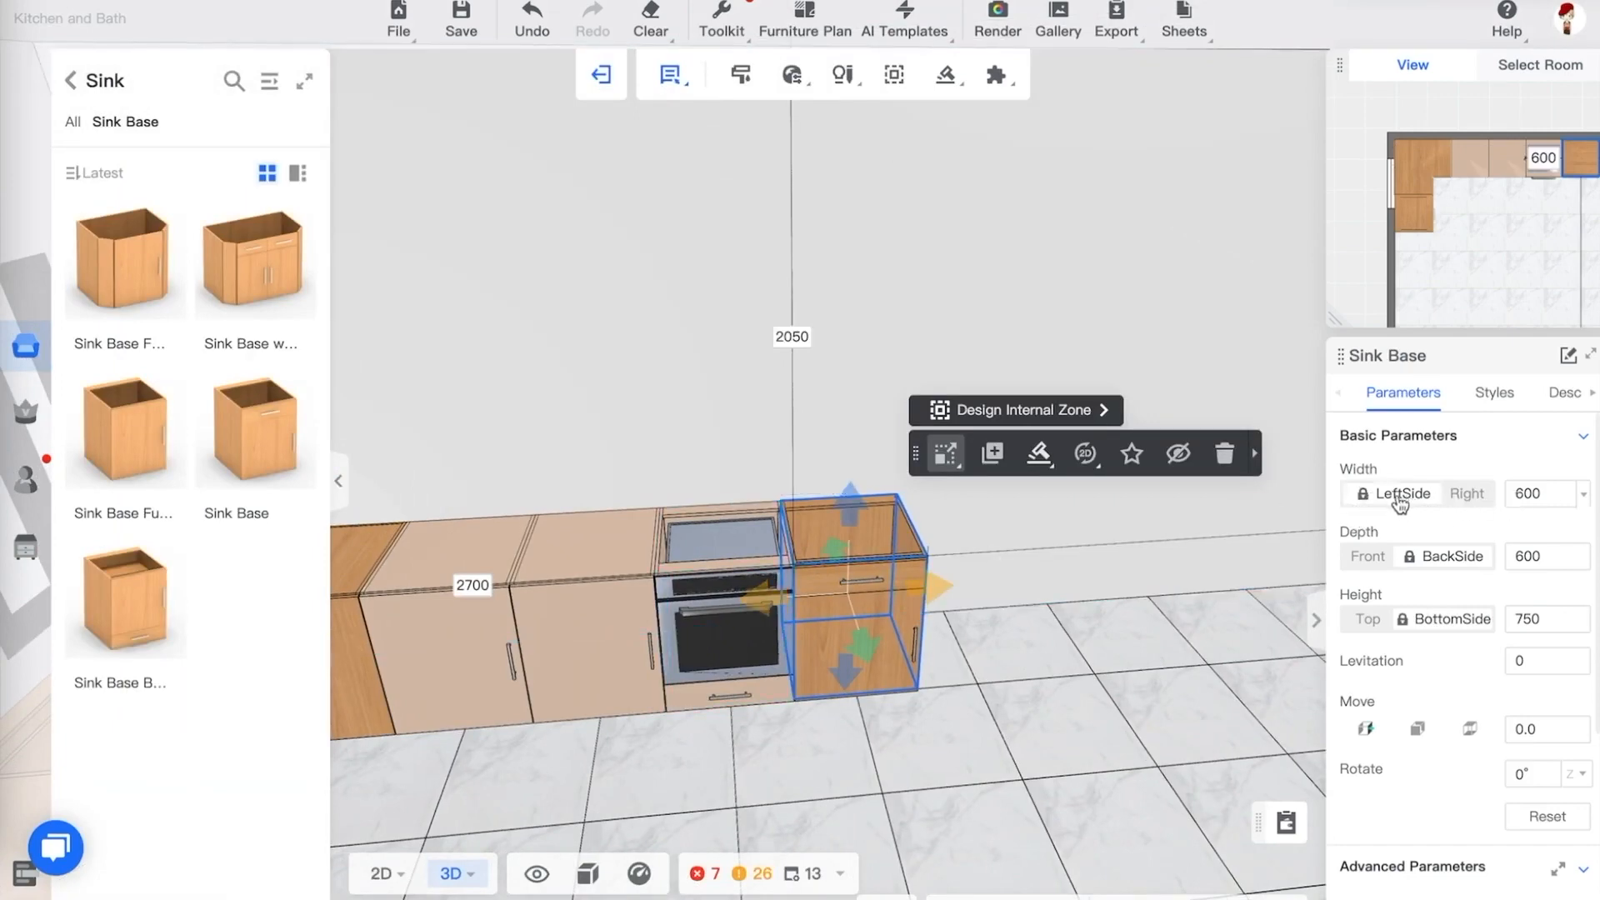
pyautogui.doubleClick(1527, 495)
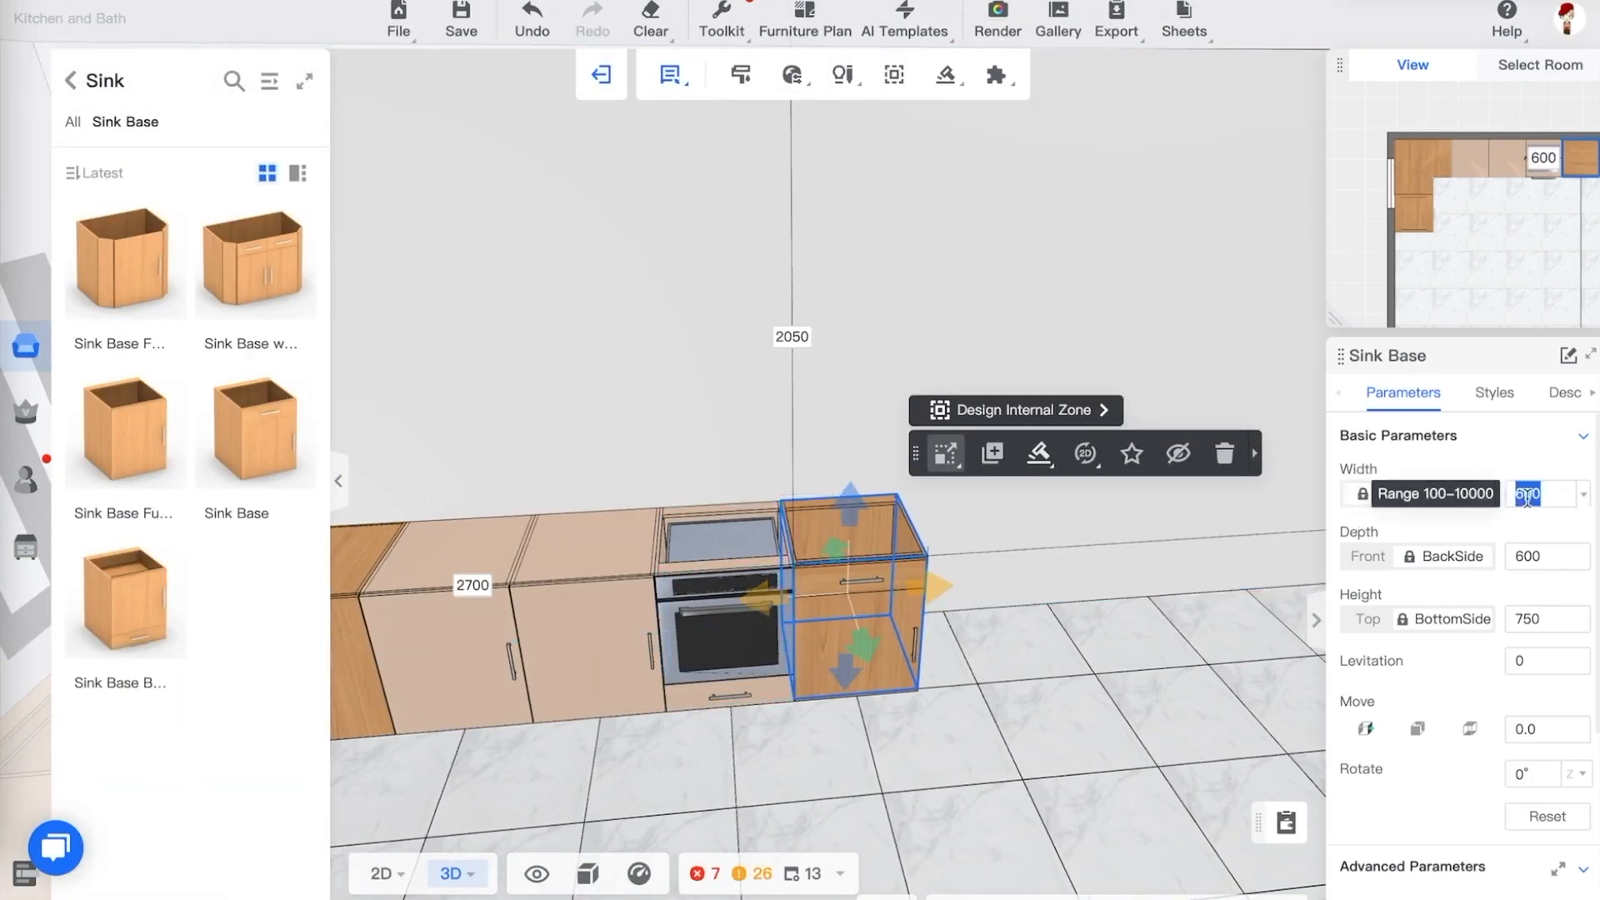
pyautogui.write('120')
pyautogui.press('Return')
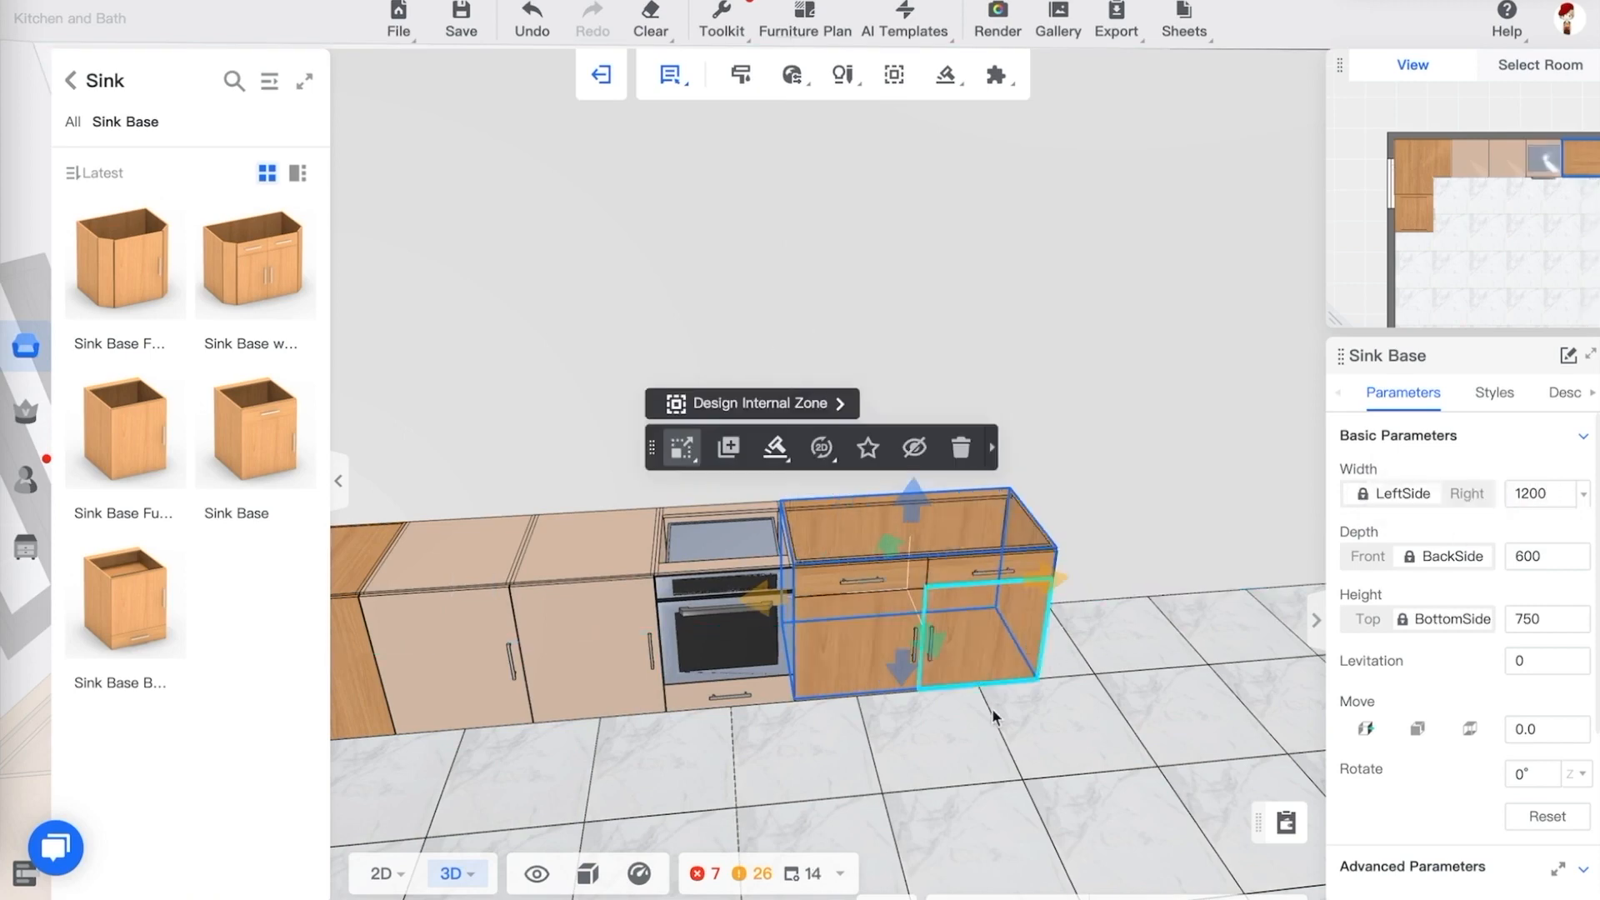
# Review the widened sink base from several angles in 3D and reopen the expanded Public Catalog at Base
pyautogui.click(1133, 704)
pyautogui.moveTo(1133, 705); pyautogui.dragTo(1051, 642)
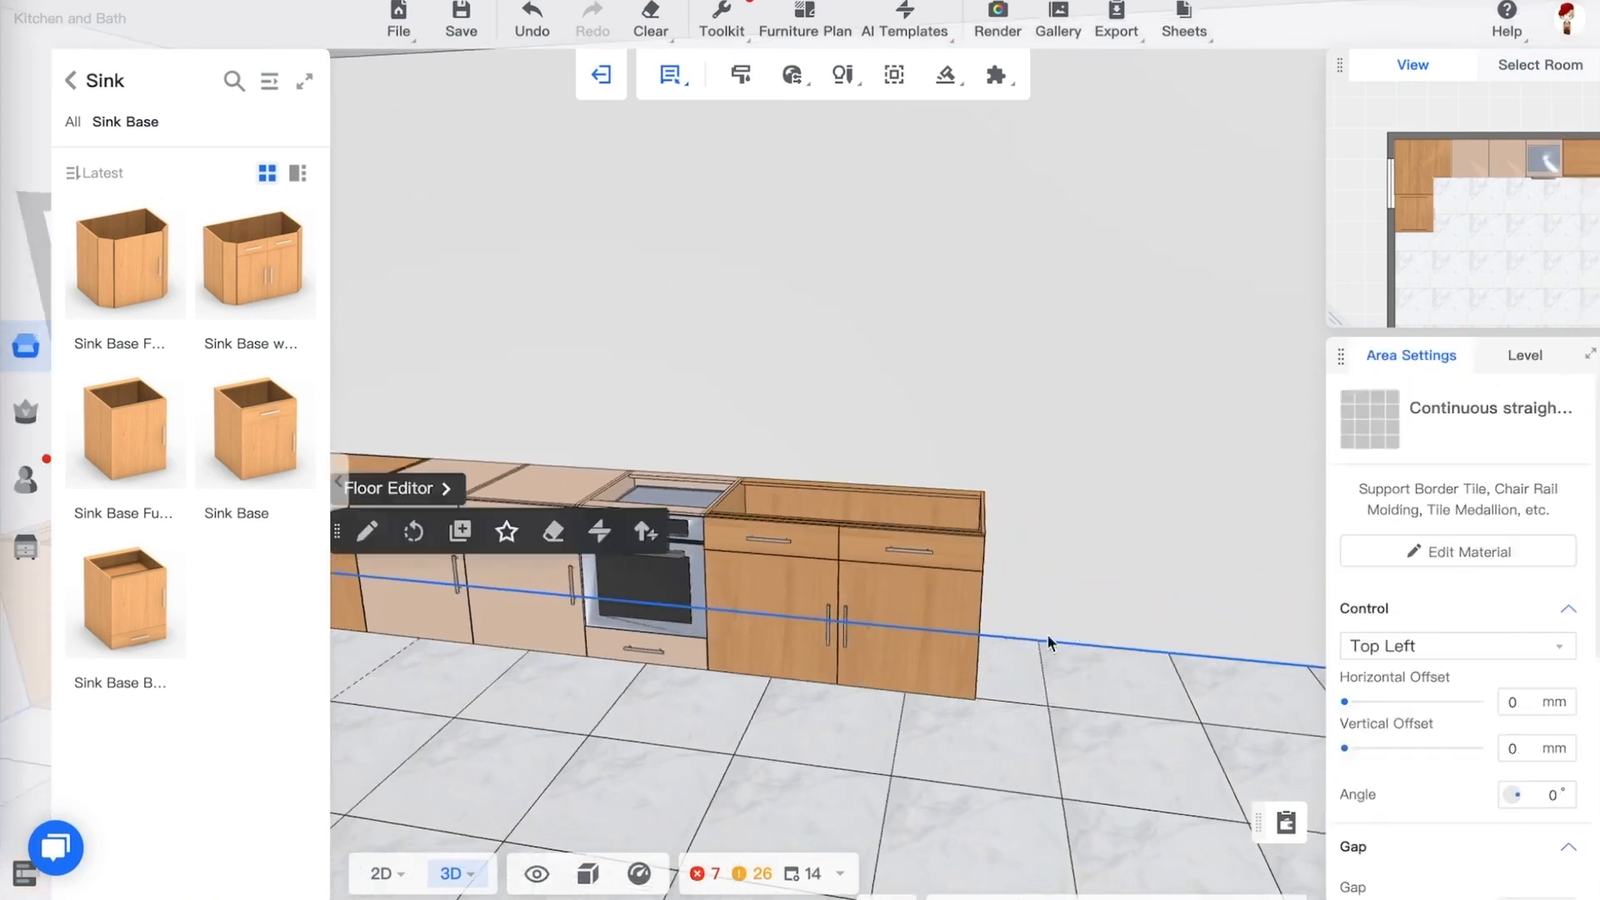
pyautogui.moveTo(1058, 500); pyautogui.dragTo(1036, 564)
pyautogui.click(761, 605)
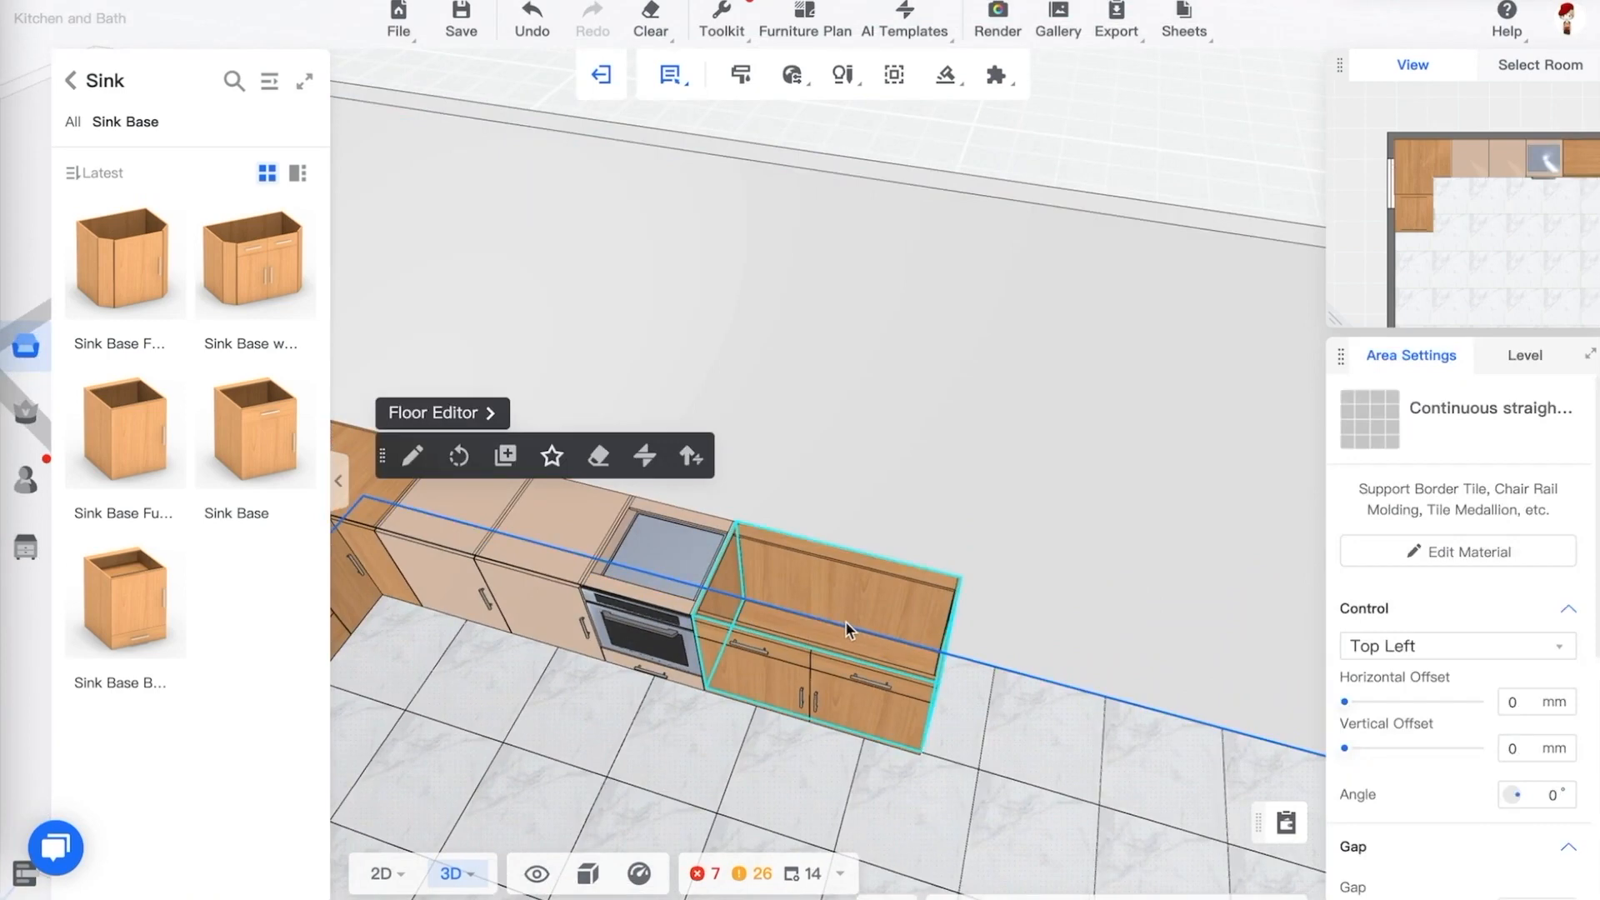
pyautogui.moveTo(1000, 674); pyautogui.dragTo(1056, 625)
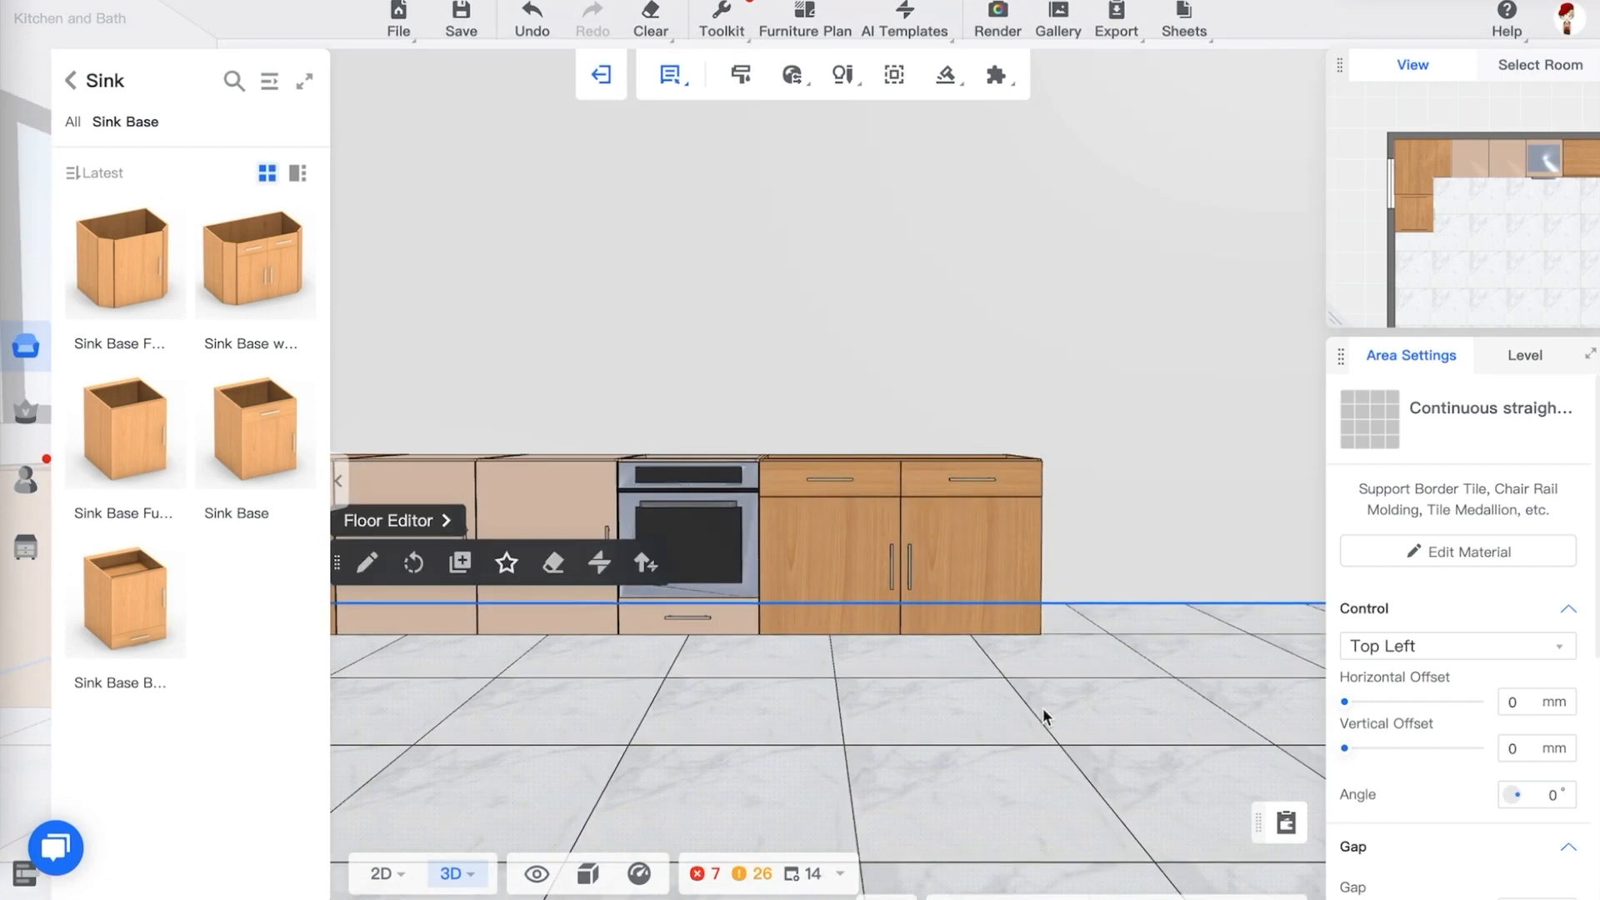
pyautogui.moveTo(1043, 715); pyautogui.dragTo(983, 679)
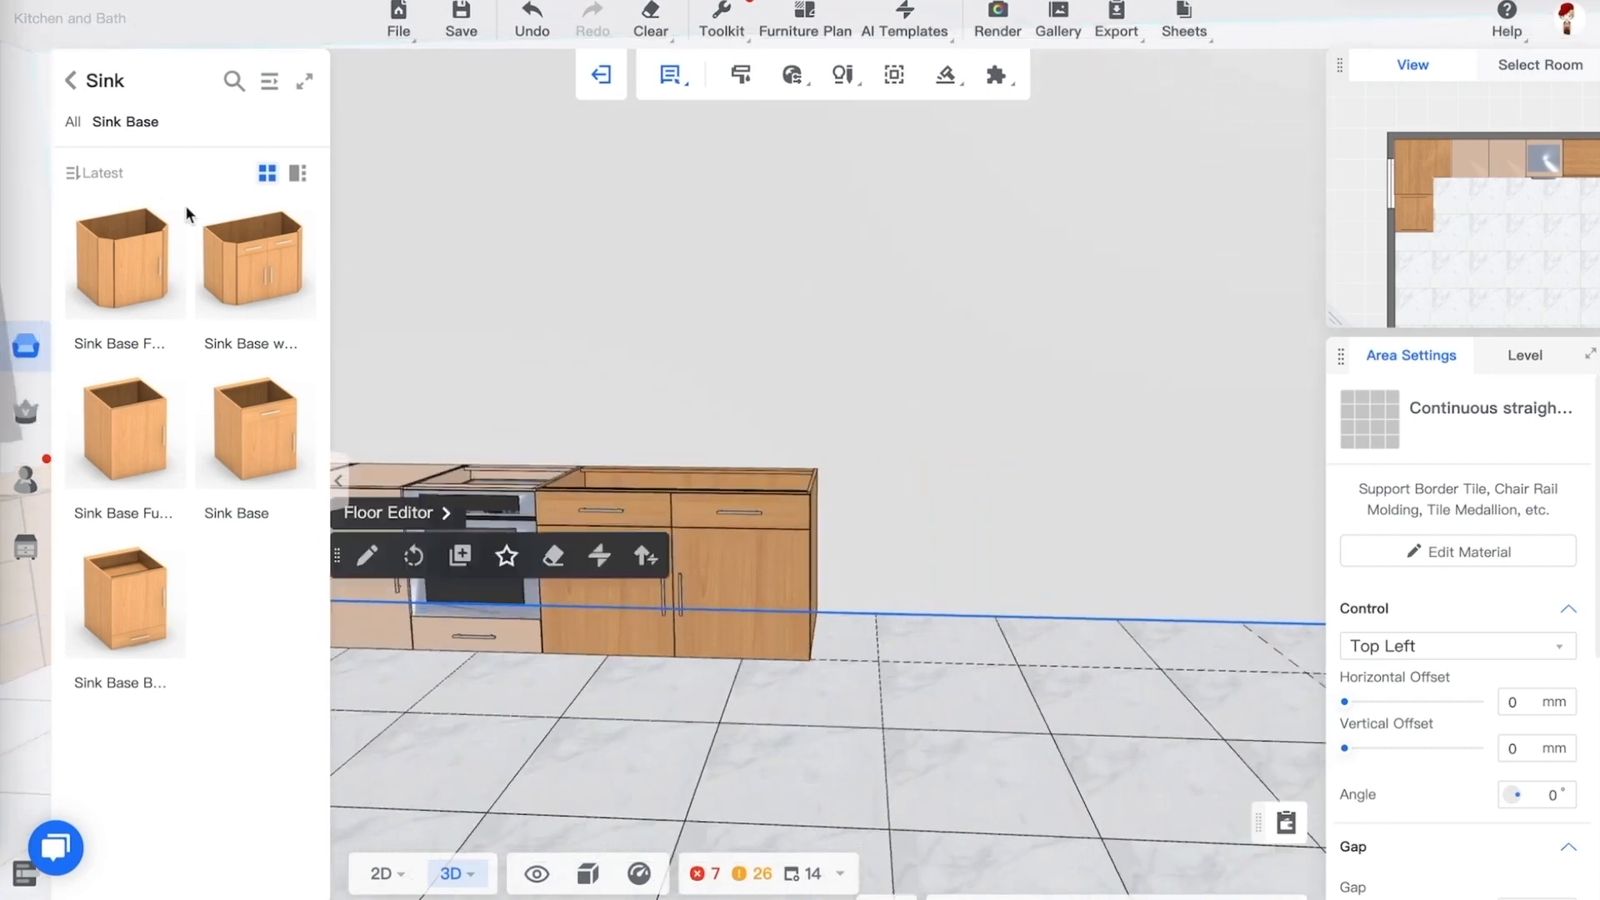
pyautogui.click(71, 81)
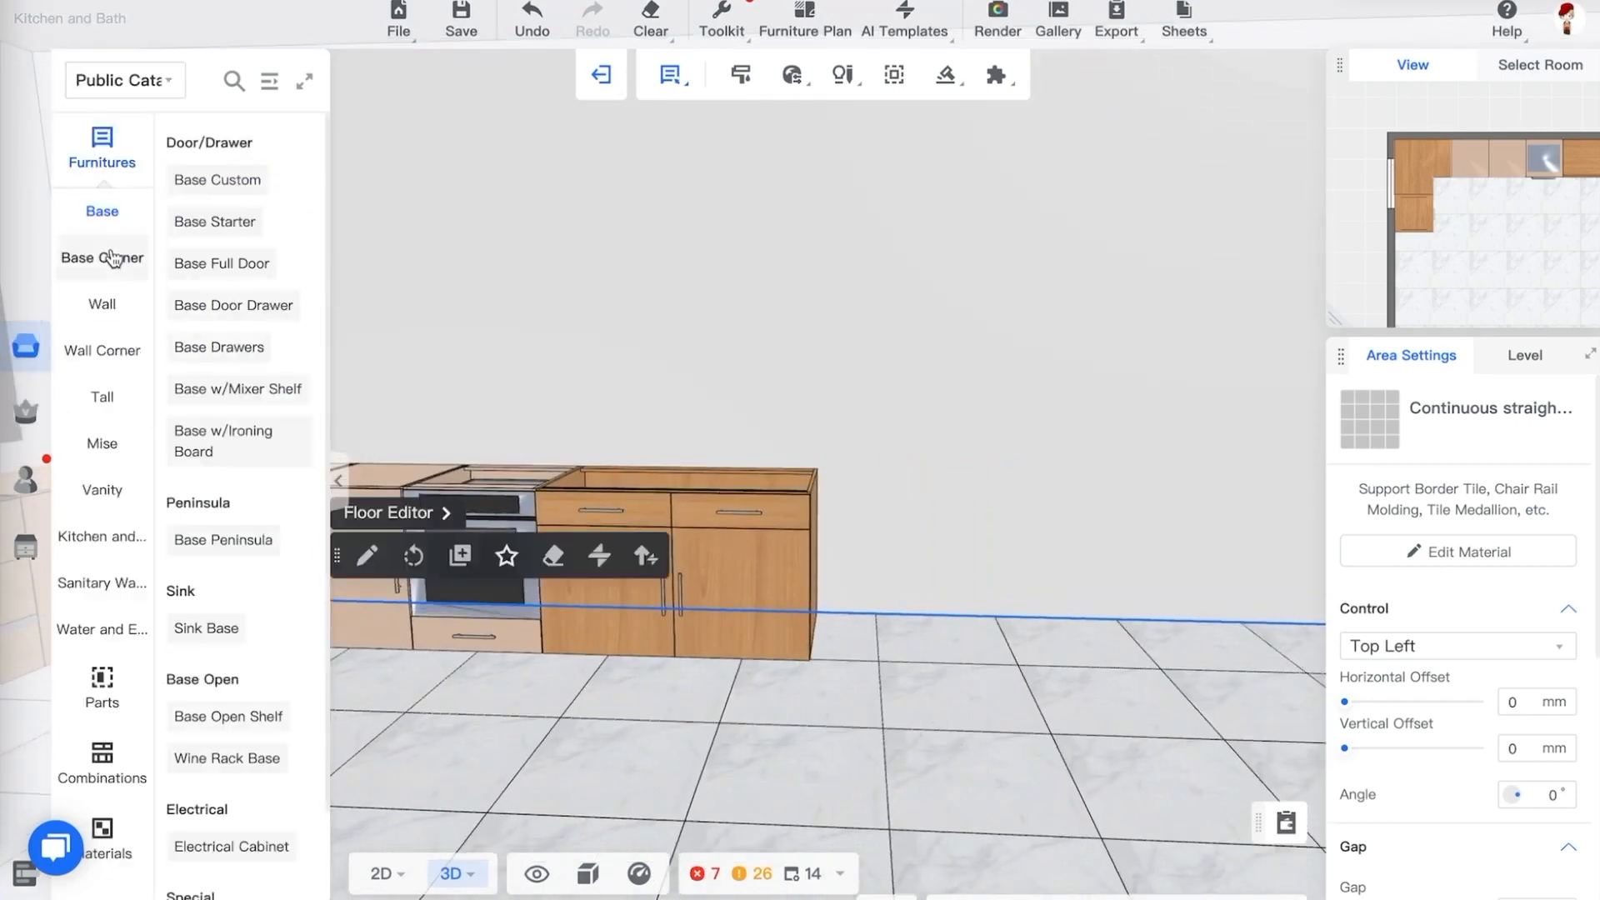
pyautogui.click(267, 82)
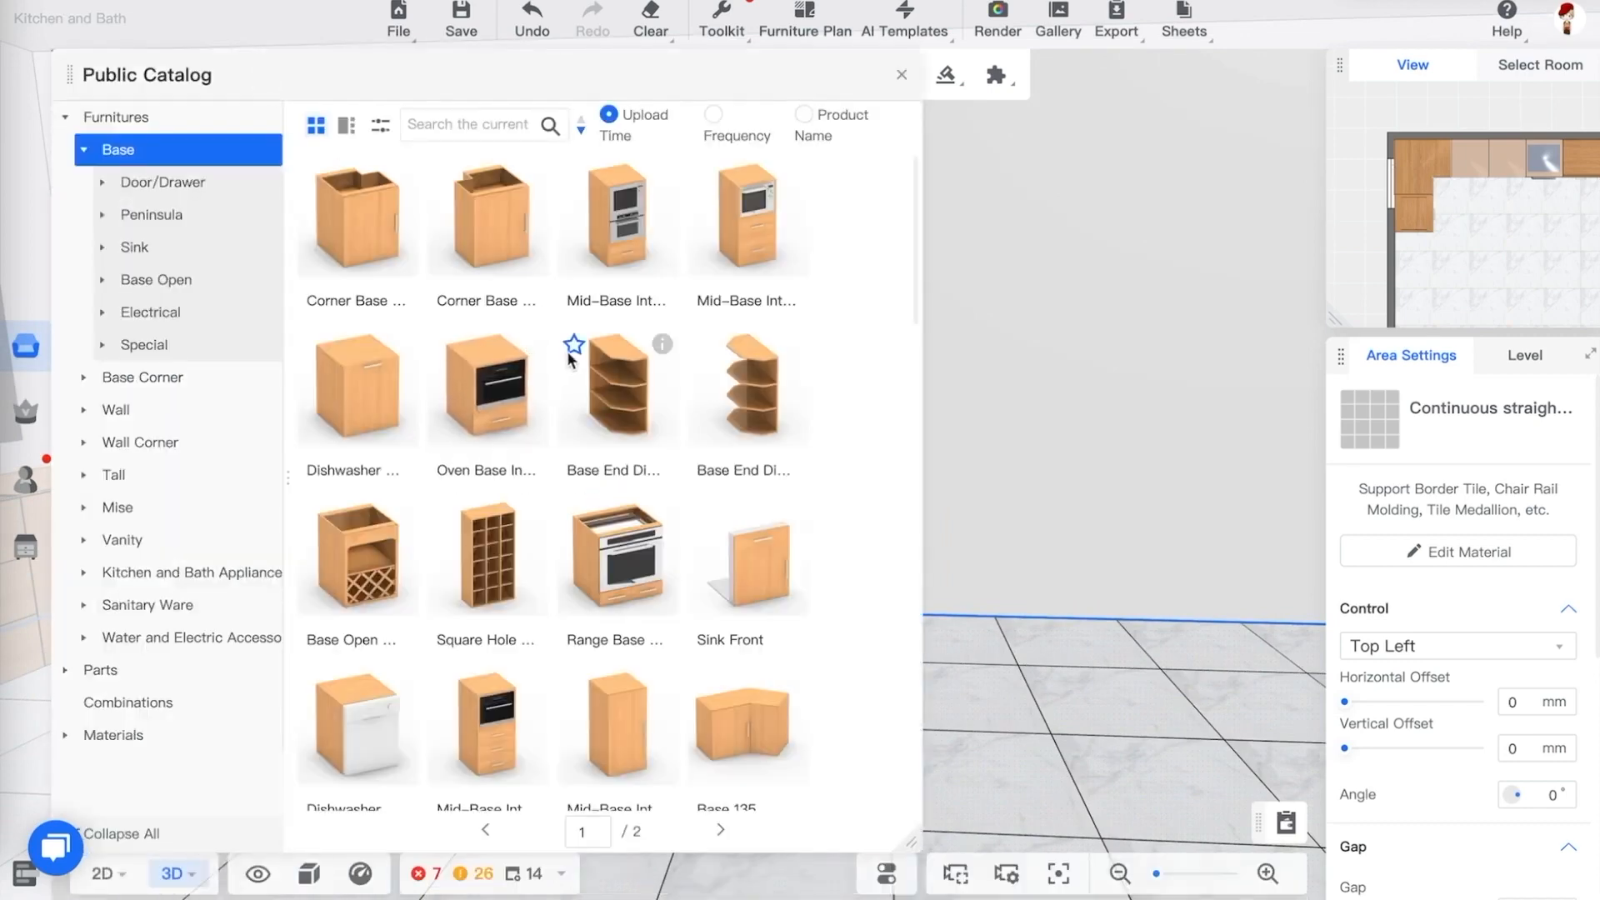
# Scroll through the Base cabinets and place a Base 3 Drawers cabinet at the end of the run beside the sink base
pyautogui.scroll(-5, 678, 393)
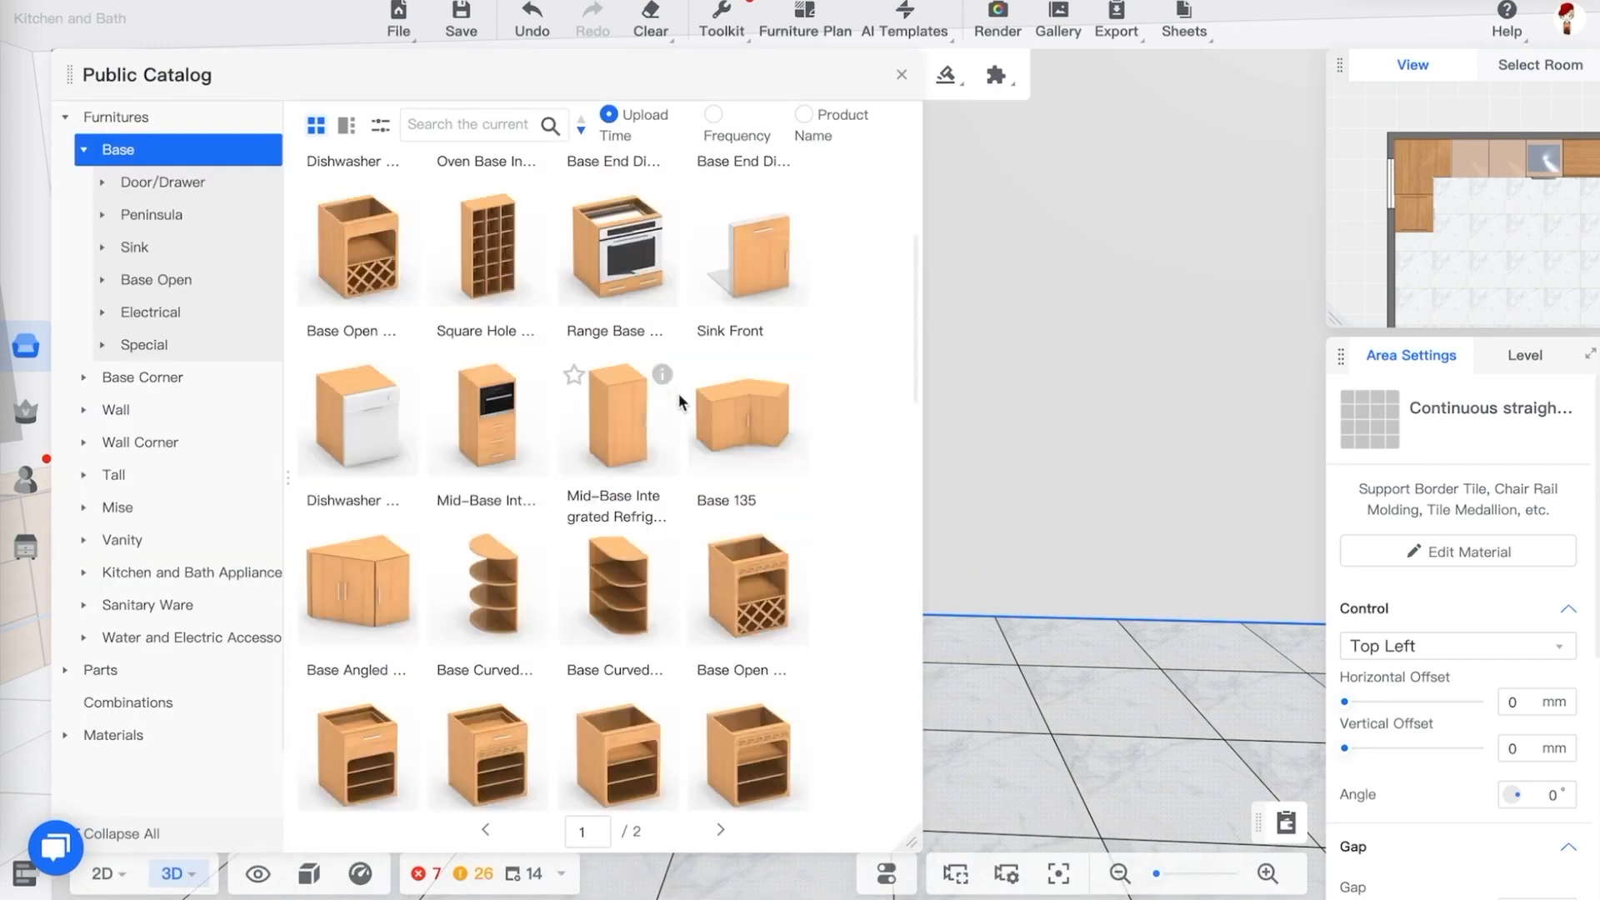
pyautogui.scroll(-6, 679, 393)
pyautogui.scroll(-2, 679, 393)
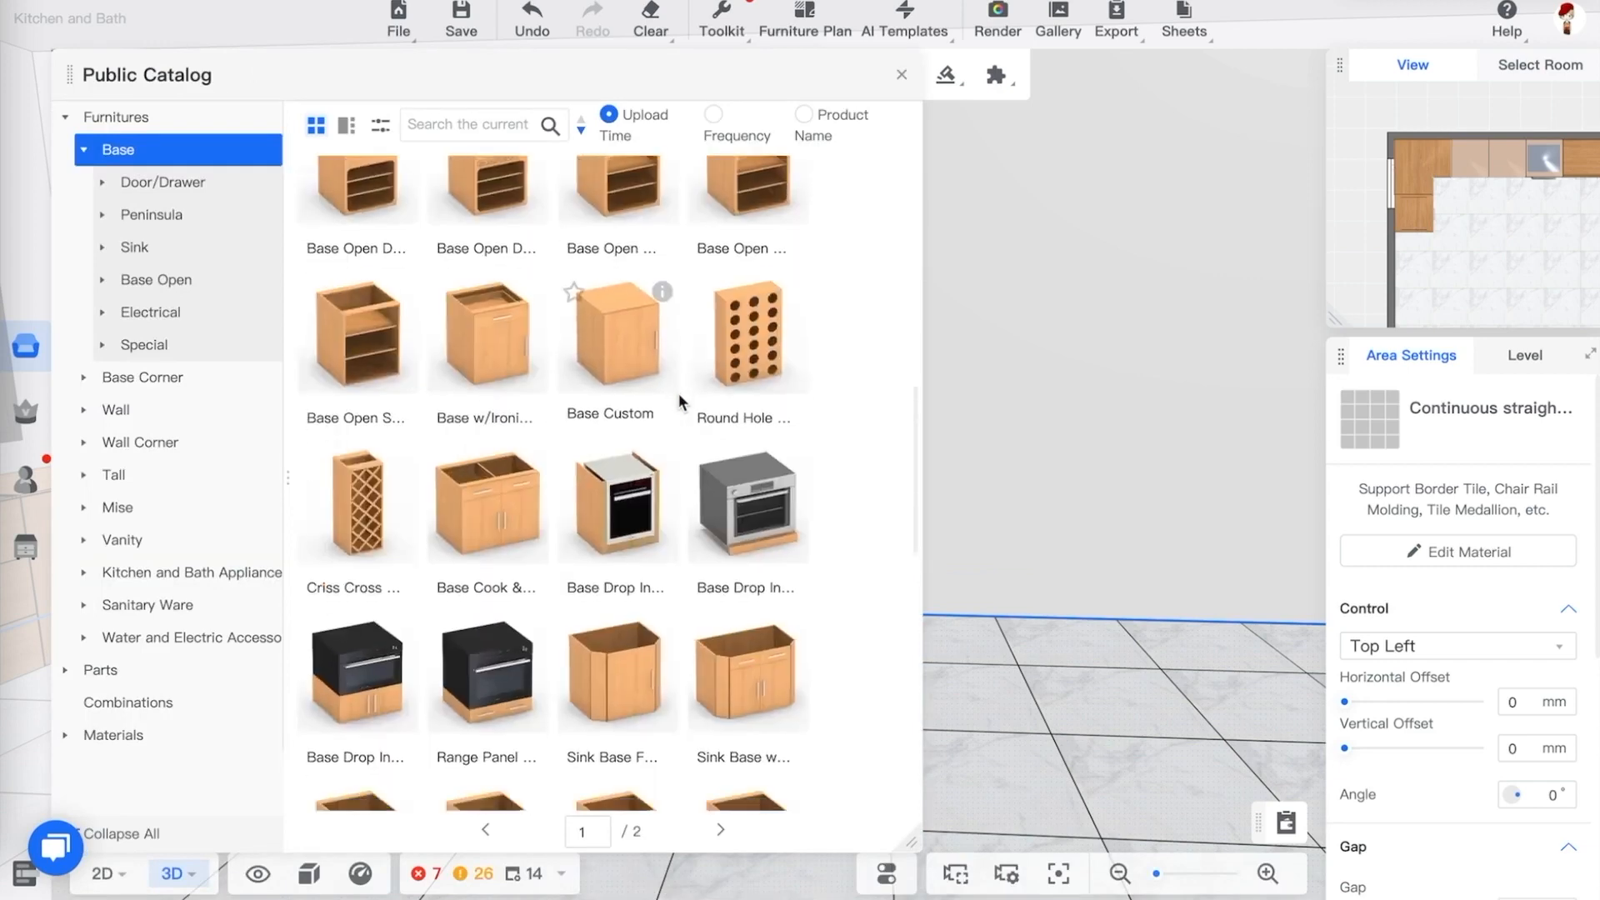
pyautogui.scroll(-5, 679, 393)
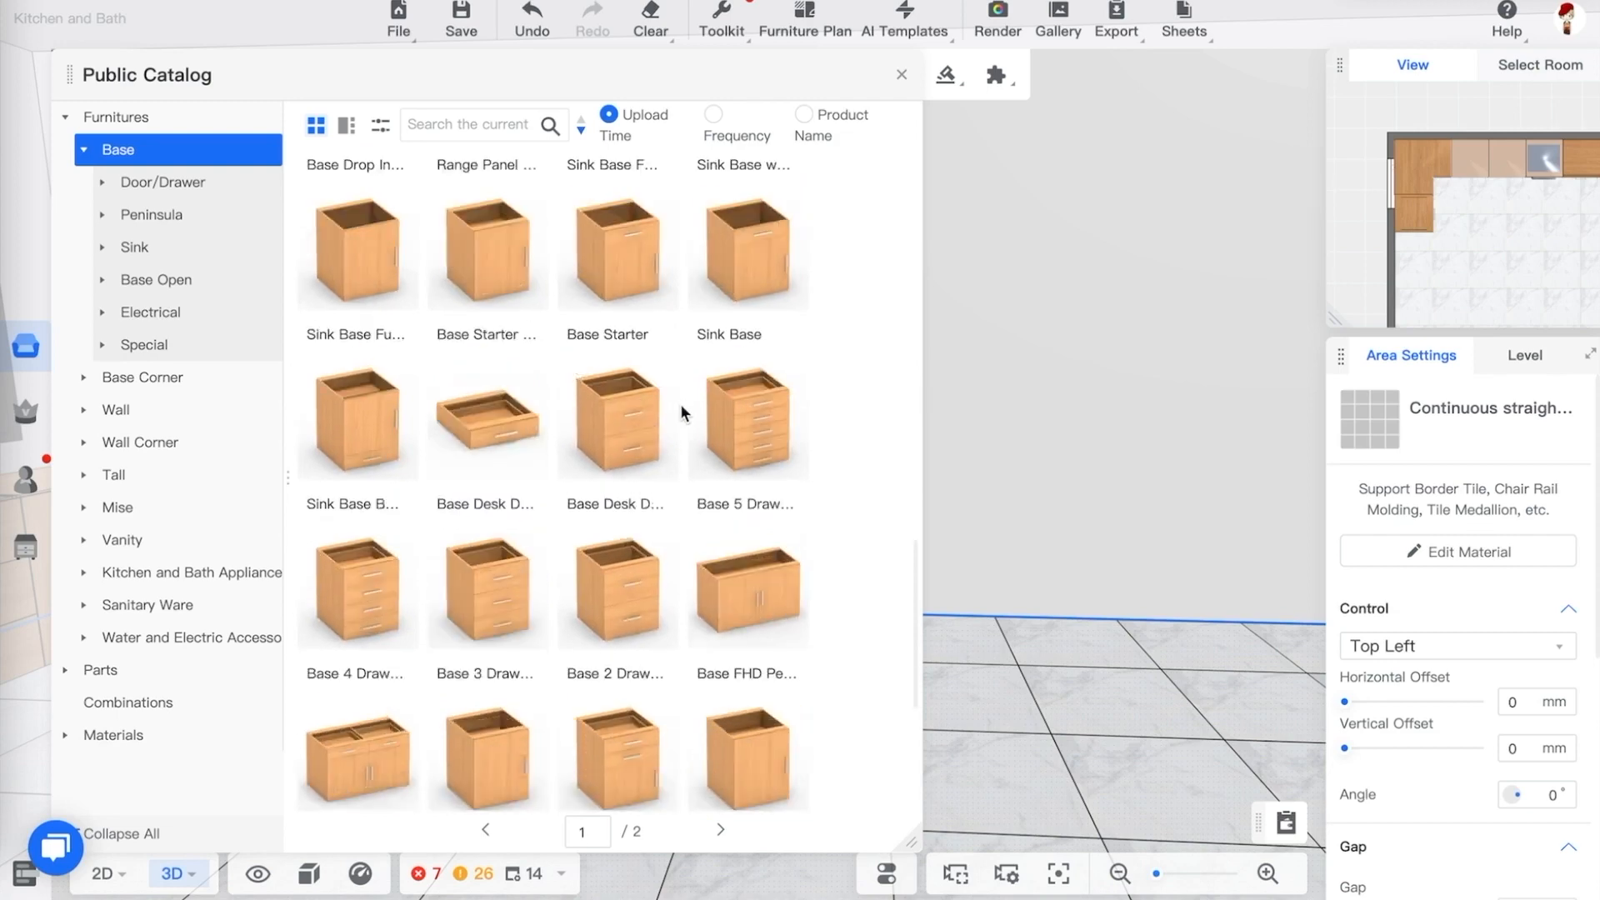
pyautogui.moveTo(490, 613); pyautogui.dragTo(867, 595)
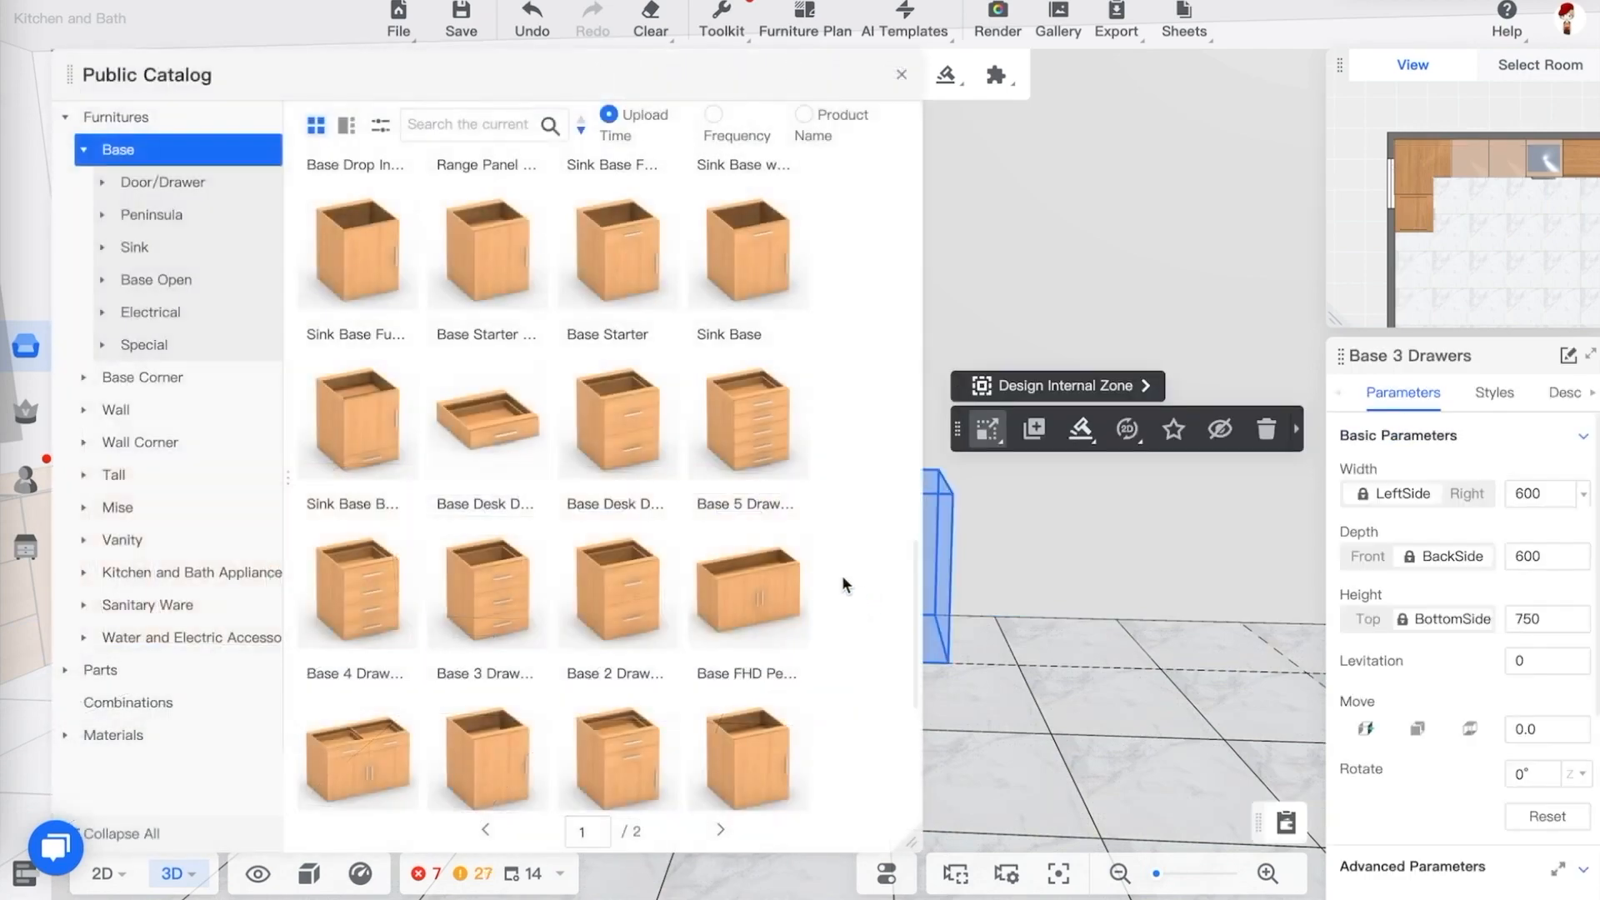
# Place a 200 mm wide Tray Base cabinet at the end of the run beside the drawer cabinet
pyautogui.scroll(-5, 775, 541)
pyautogui.moveTo(754, 533); pyautogui.dragTo(956, 575)
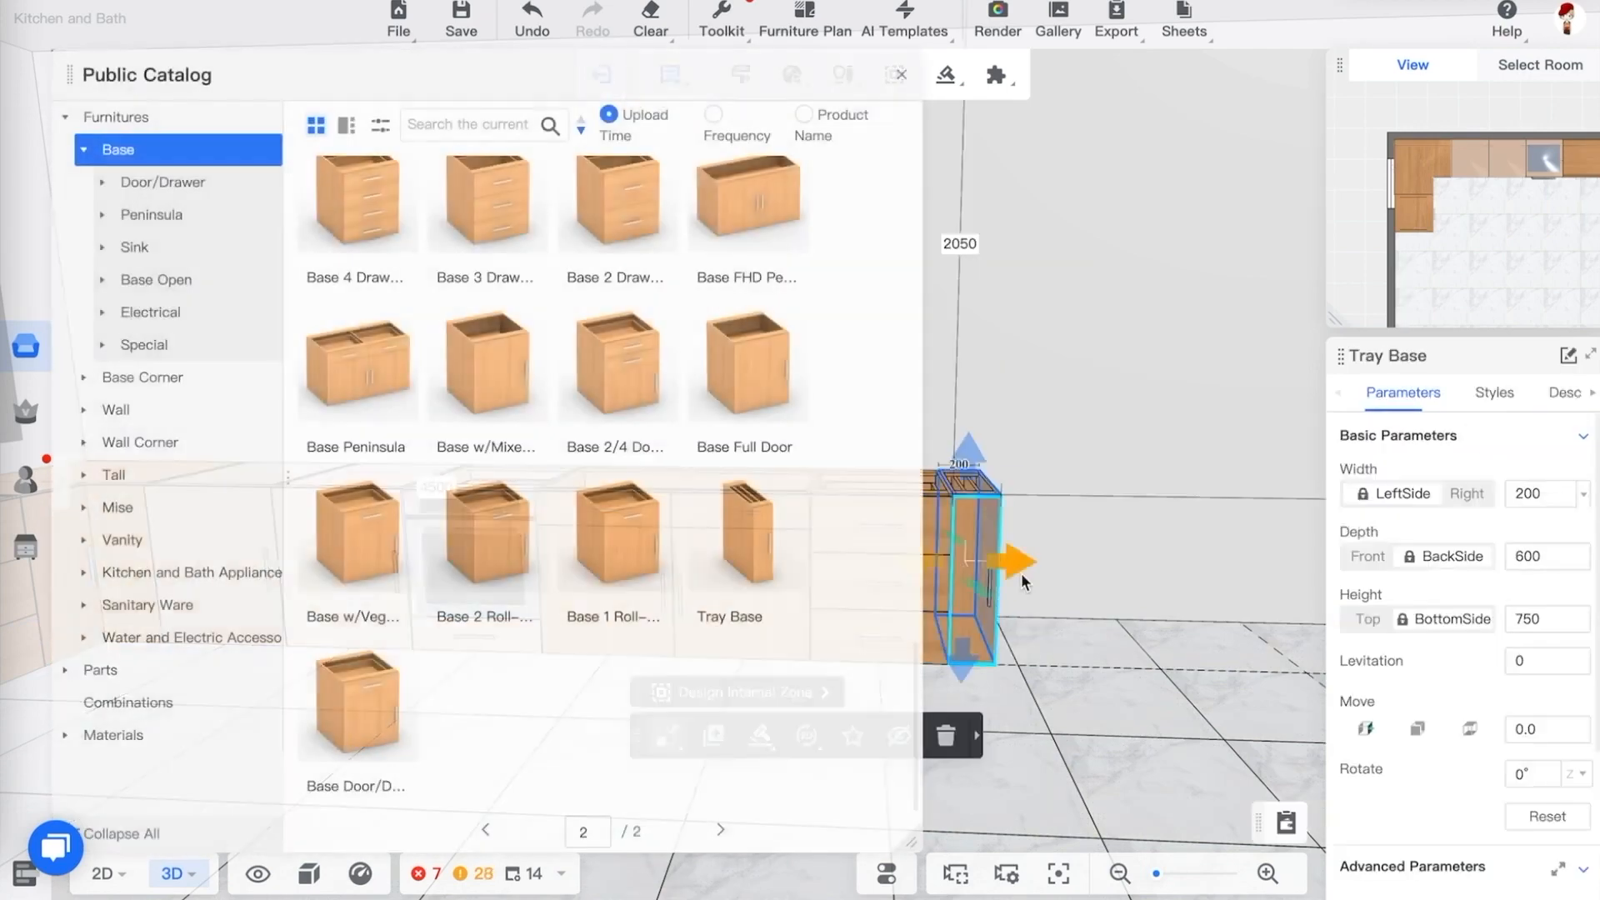
pyautogui.moveTo(1086, 670); pyautogui.dragTo(1032, 718)
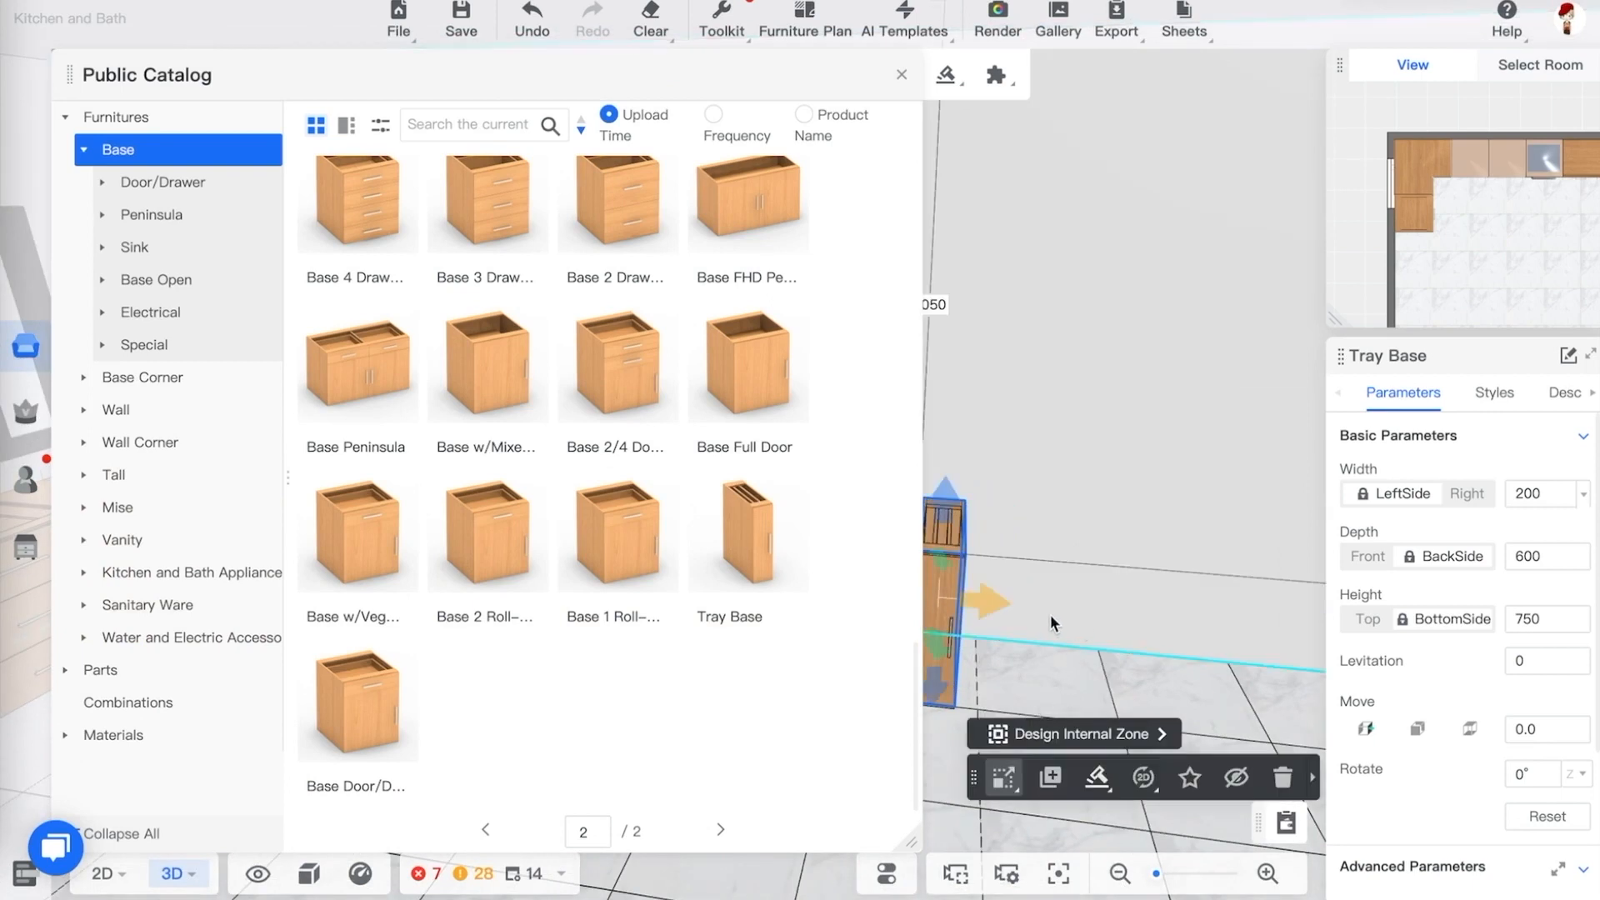
pyautogui.moveTo(1049, 614); pyautogui.dragTo(1052, 666)
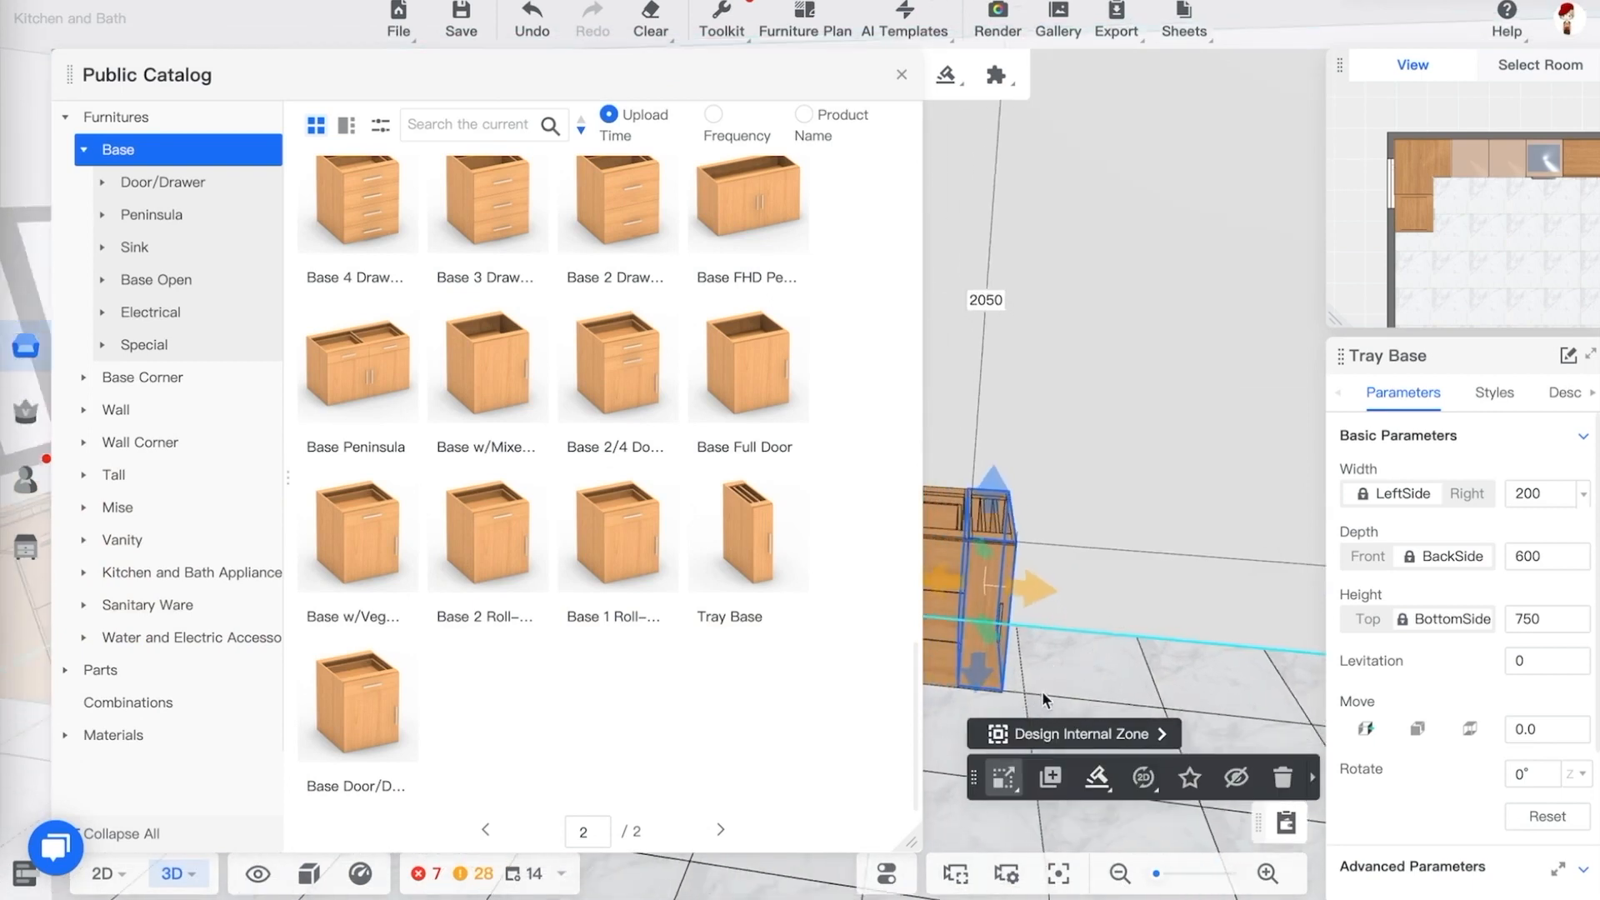
# Switch to the plan view, collapse the Base category and open the Tall category in the Public Catalog
pyautogui.press('1')
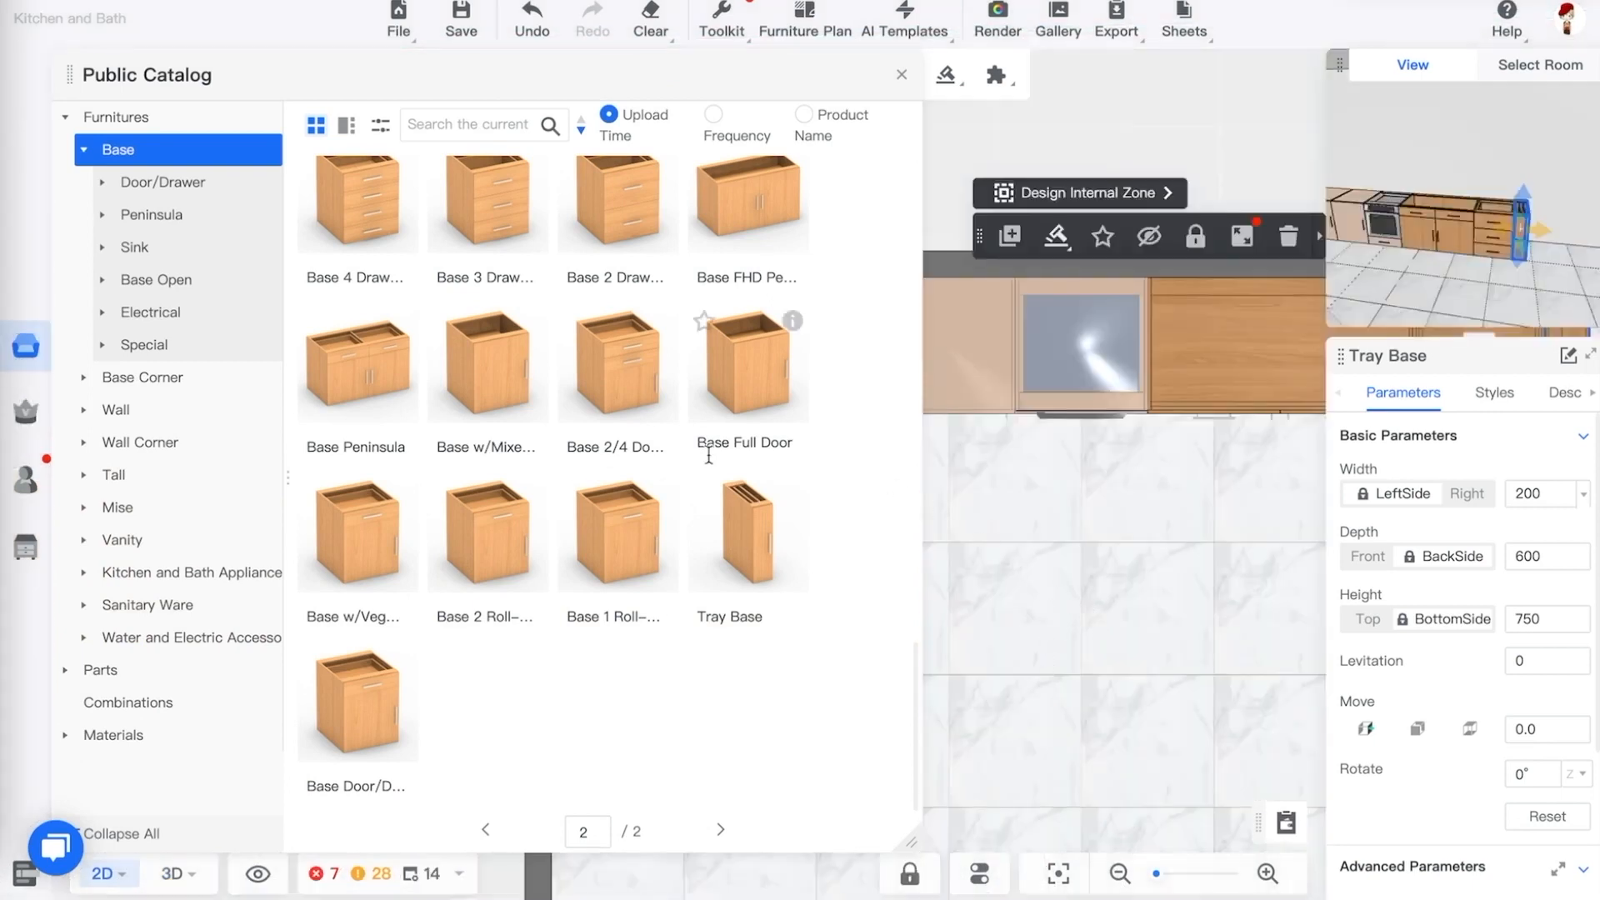
pyautogui.scroll(9, 815, 450)
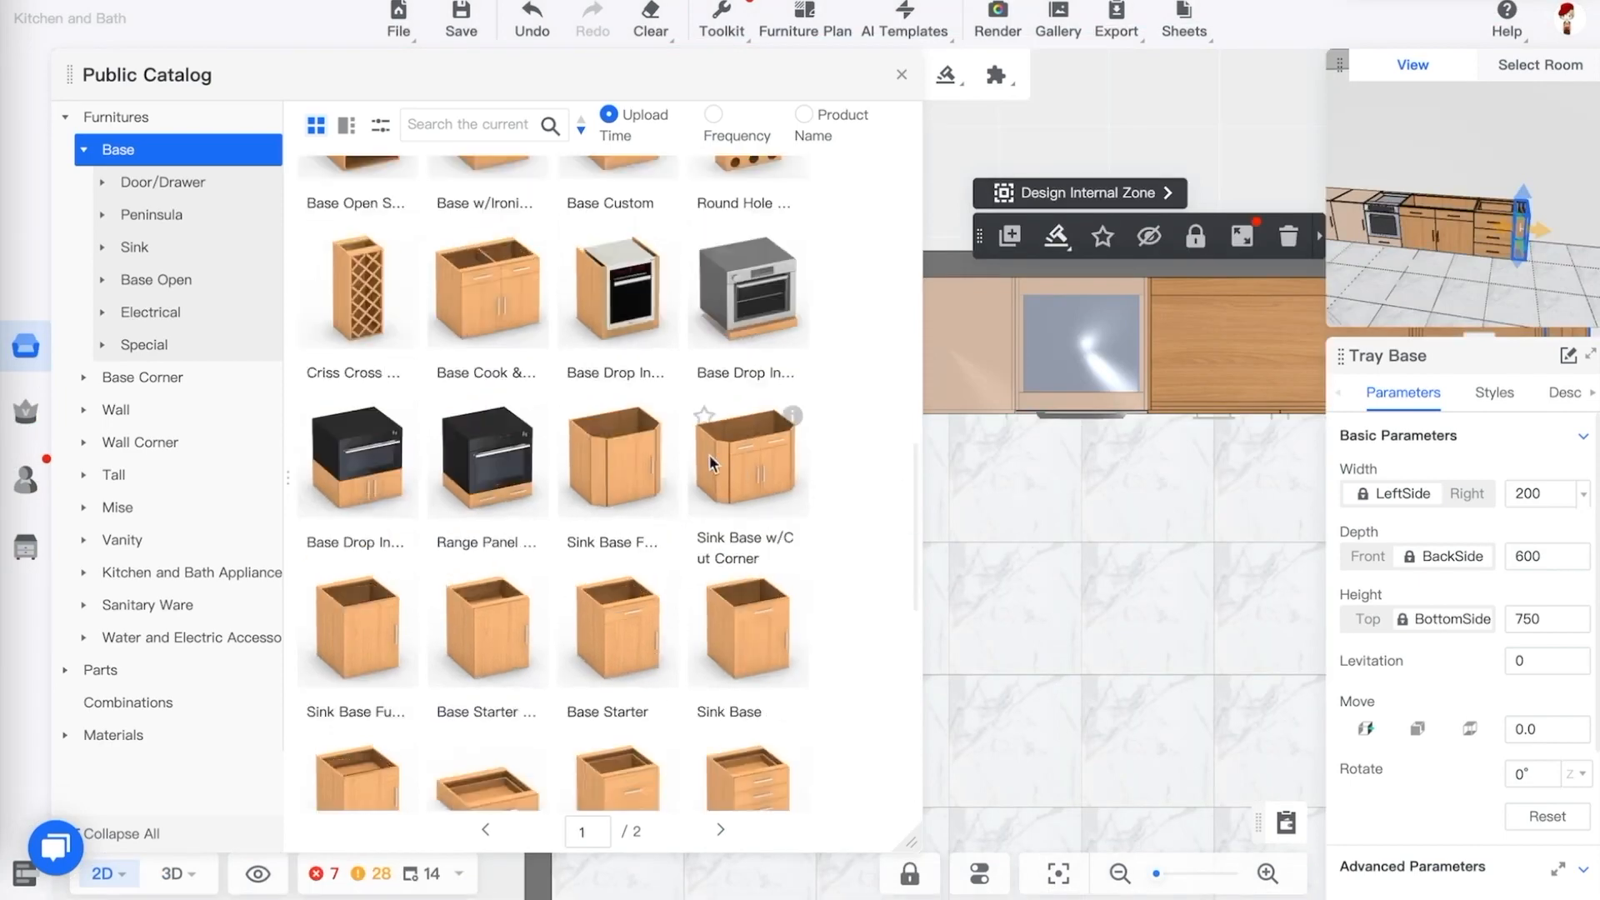
pyautogui.scroll(-3, 712, 455)
pyautogui.scroll(3, 710, 463)
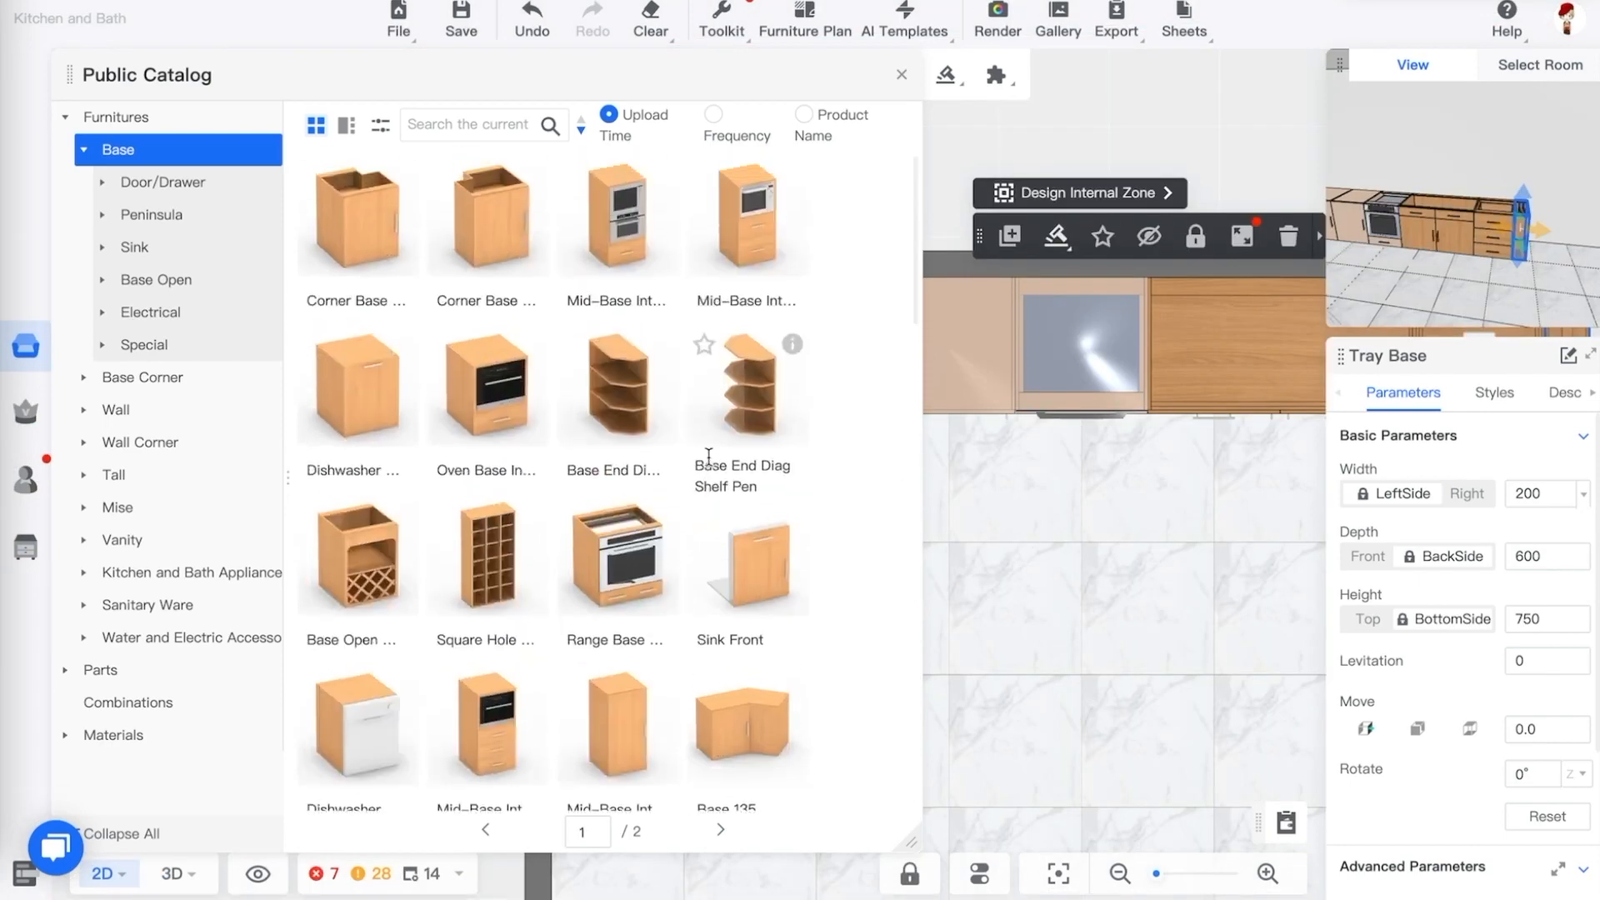
pyautogui.moveTo(662, 175)
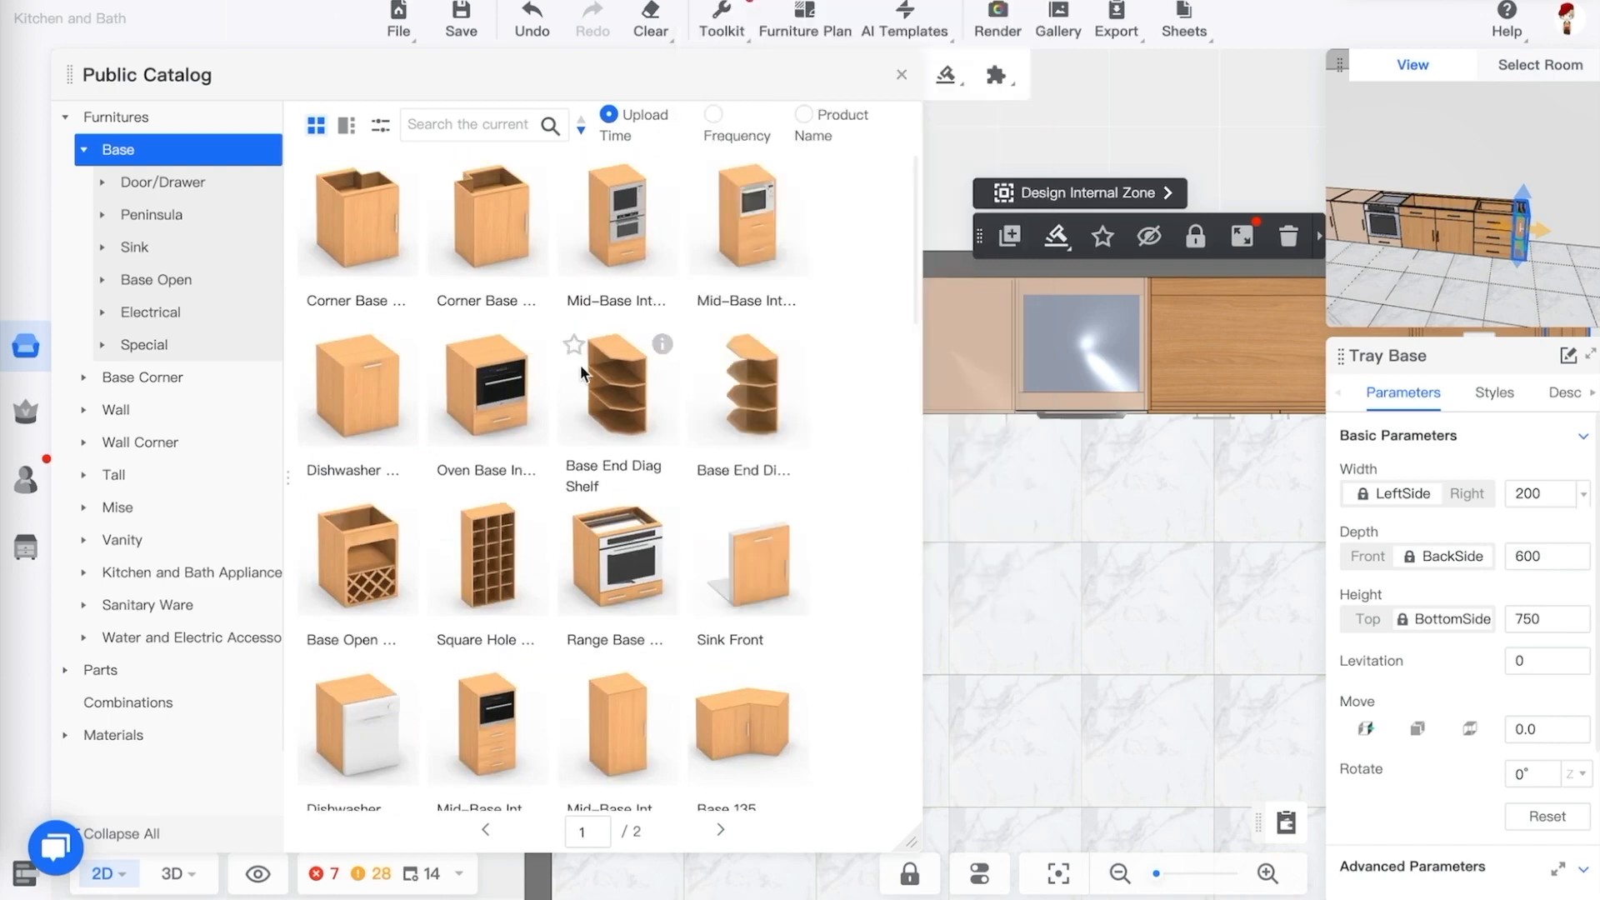
pyautogui.click(86, 153)
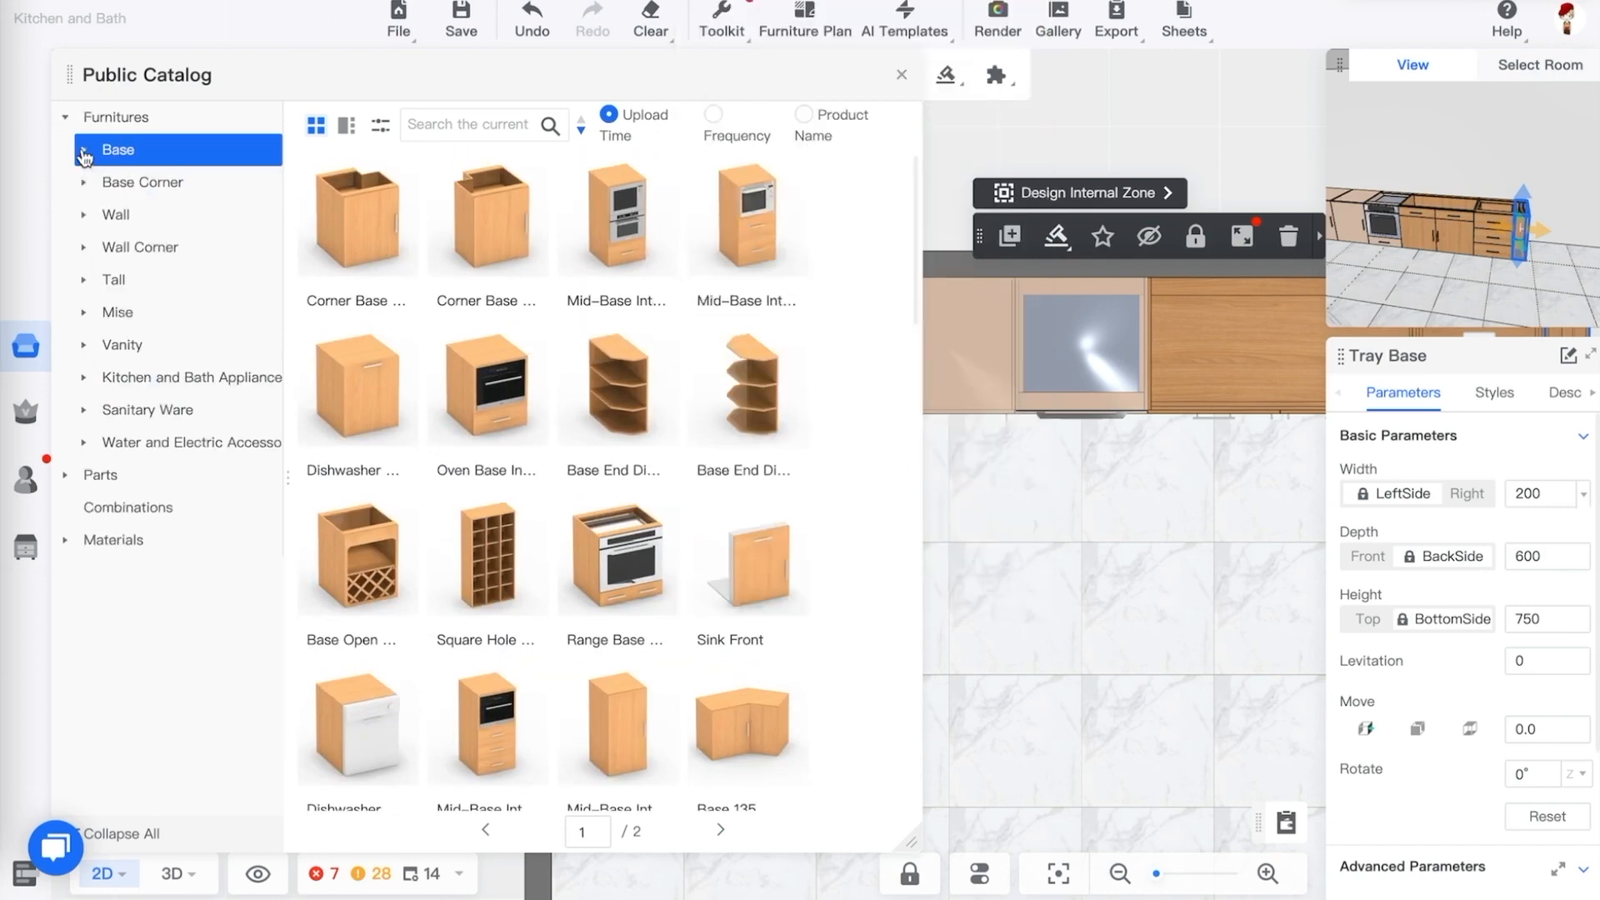
pyautogui.click(86, 282)
pyautogui.click(143, 282)
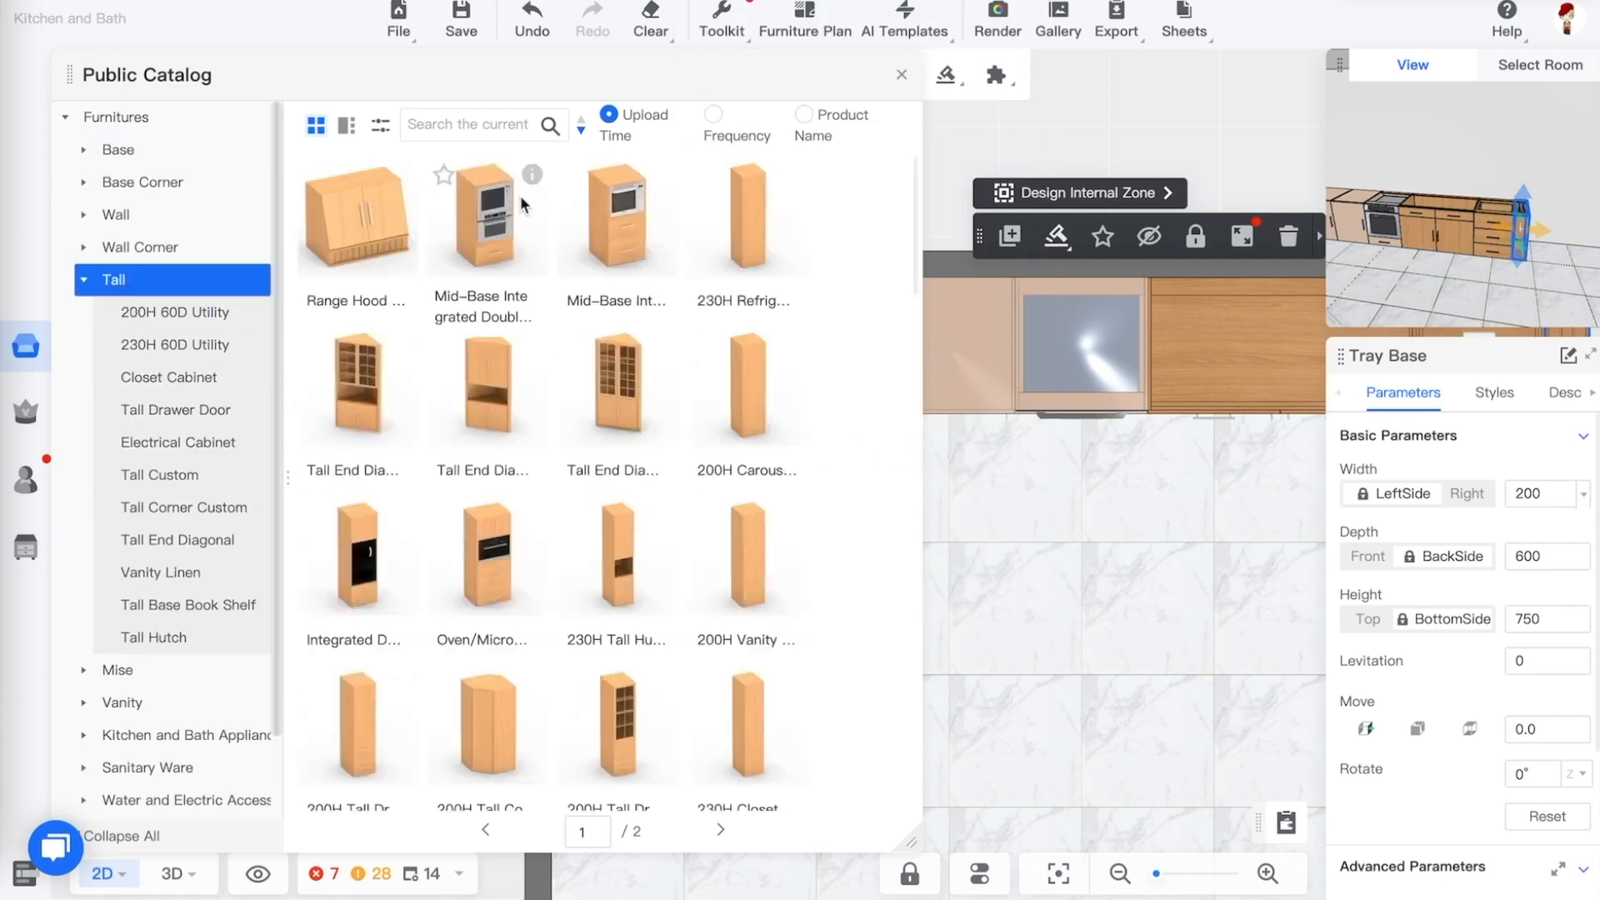
# Browse the Tall cabinets and inspect the details of the double oven and pantry units
pyautogui.moveTo(525, 182)
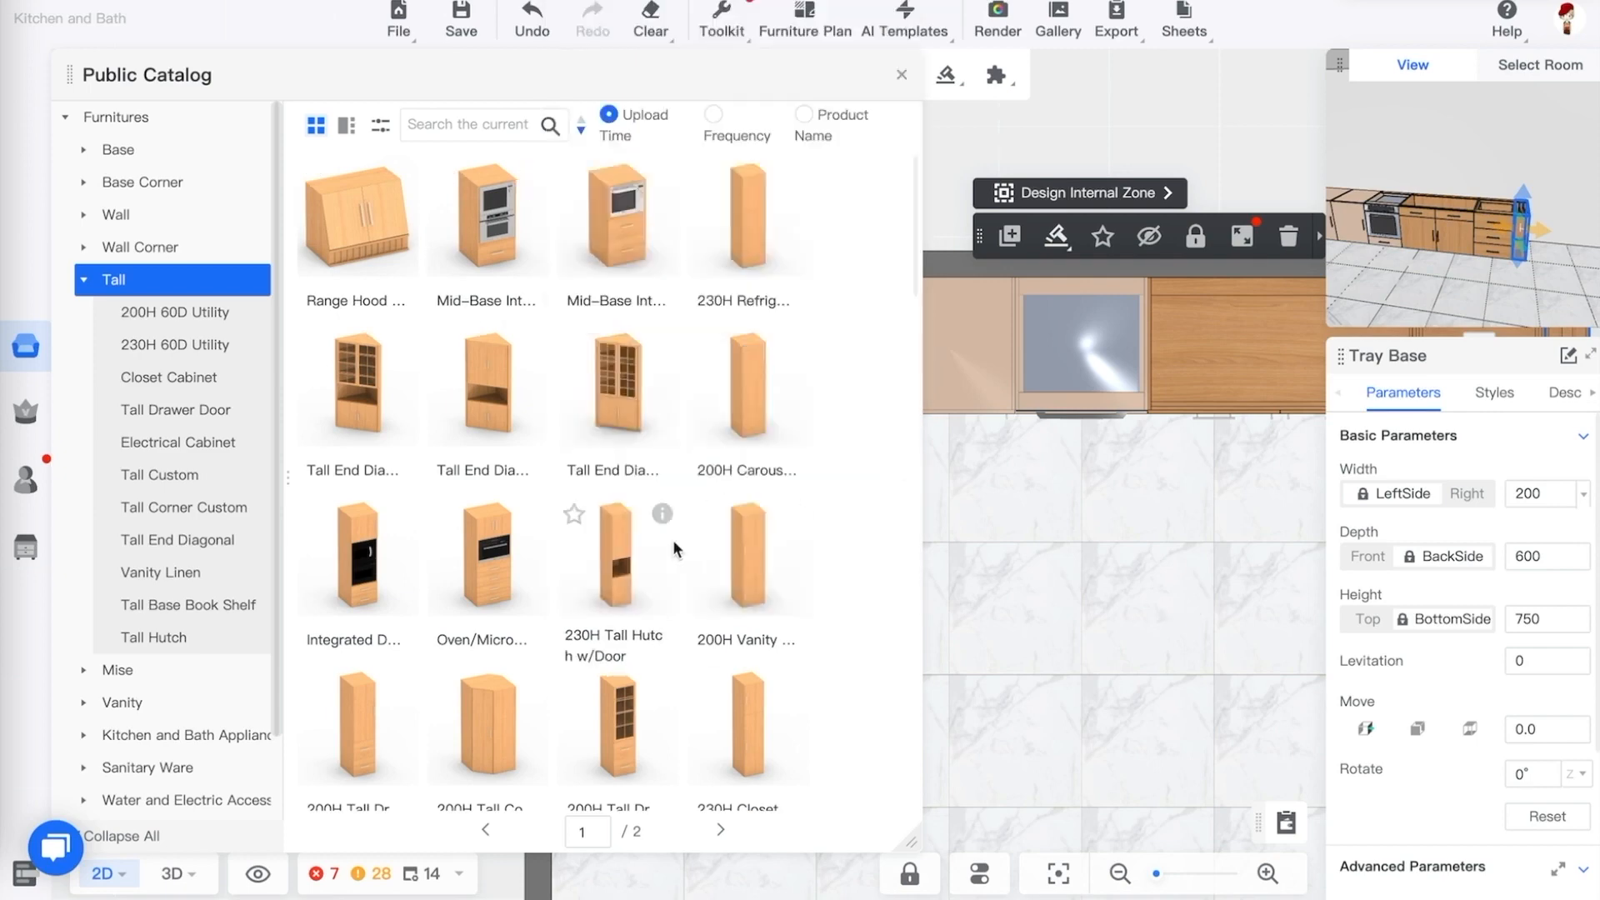
pyautogui.scroll(-10, 635, 574)
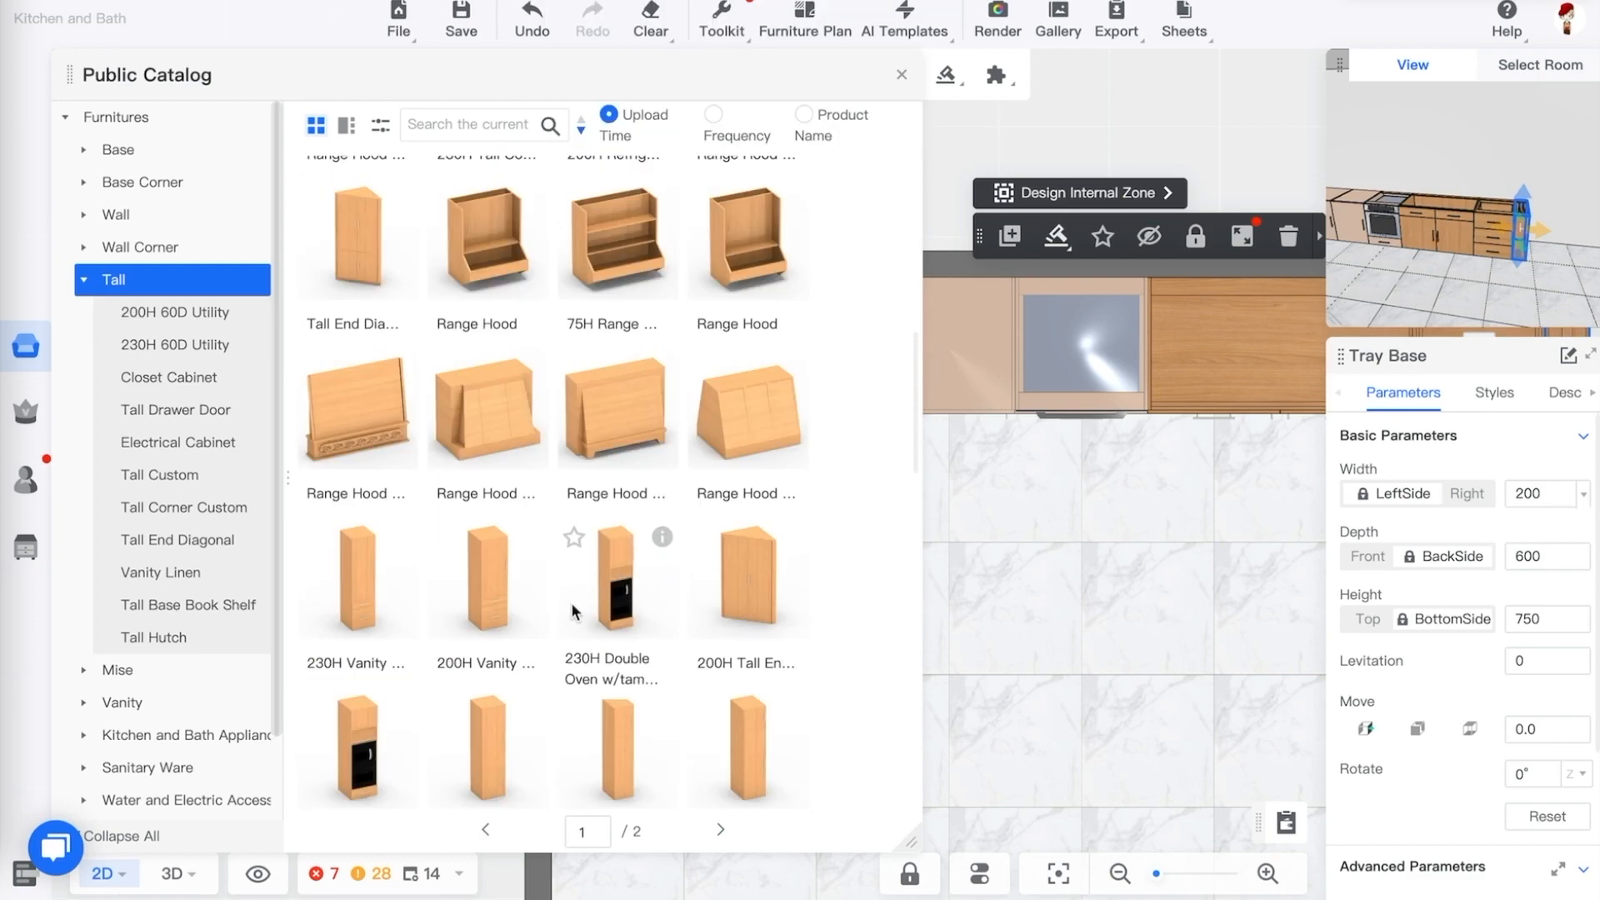
pyautogui.scroll(-3, 573, 611)
pyautogui.moveTo(663, 378)
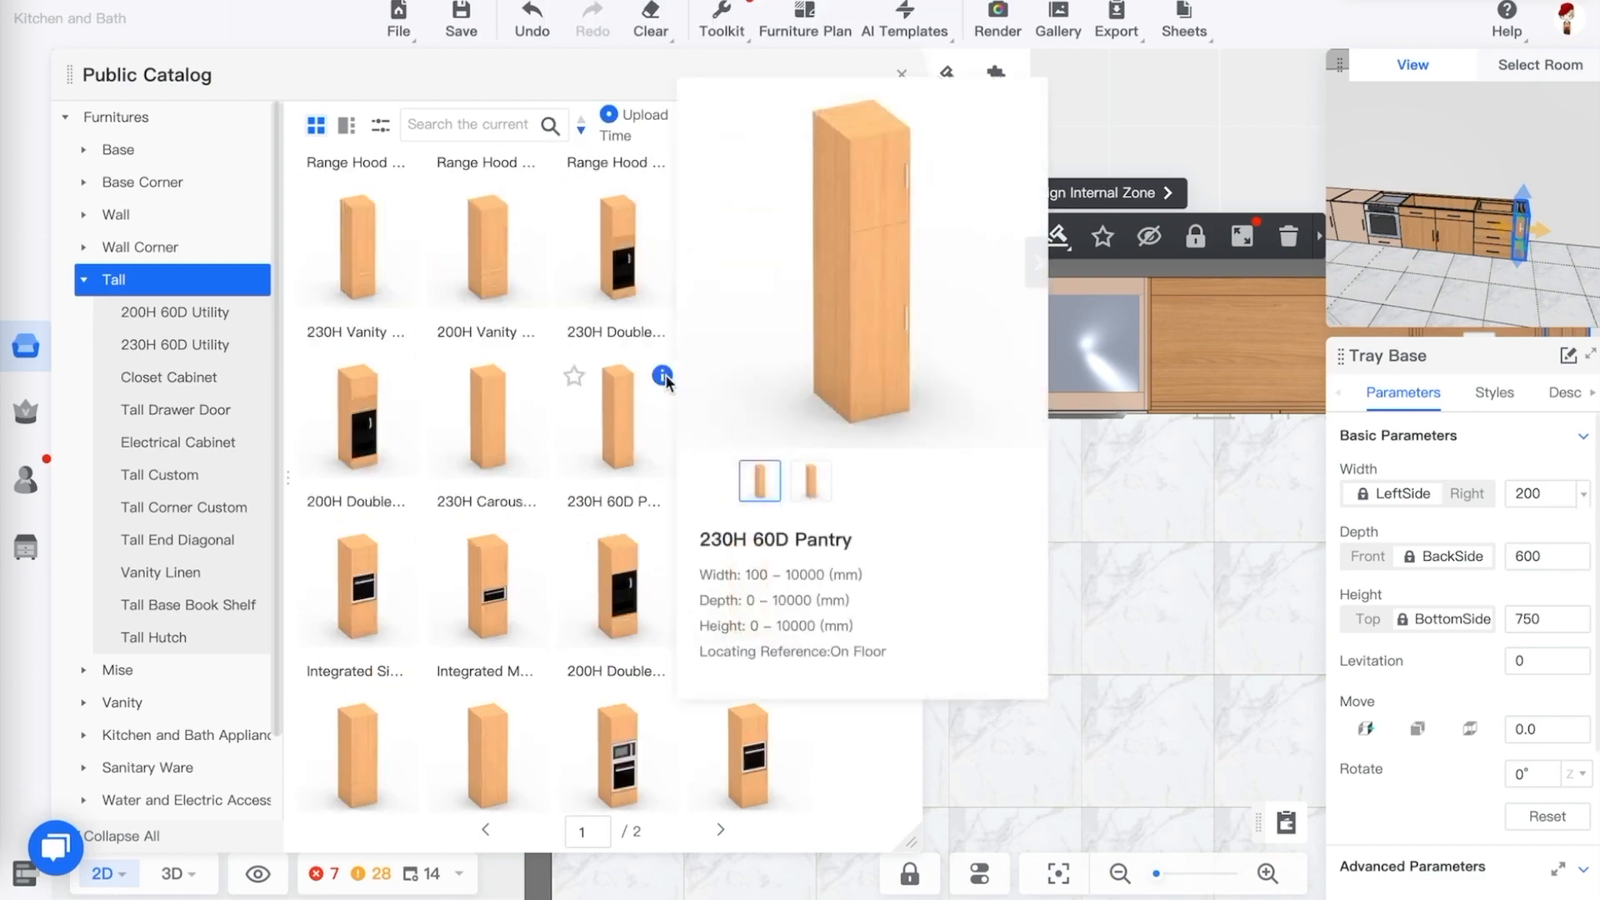
pyautogui.moveTo(664, 206)
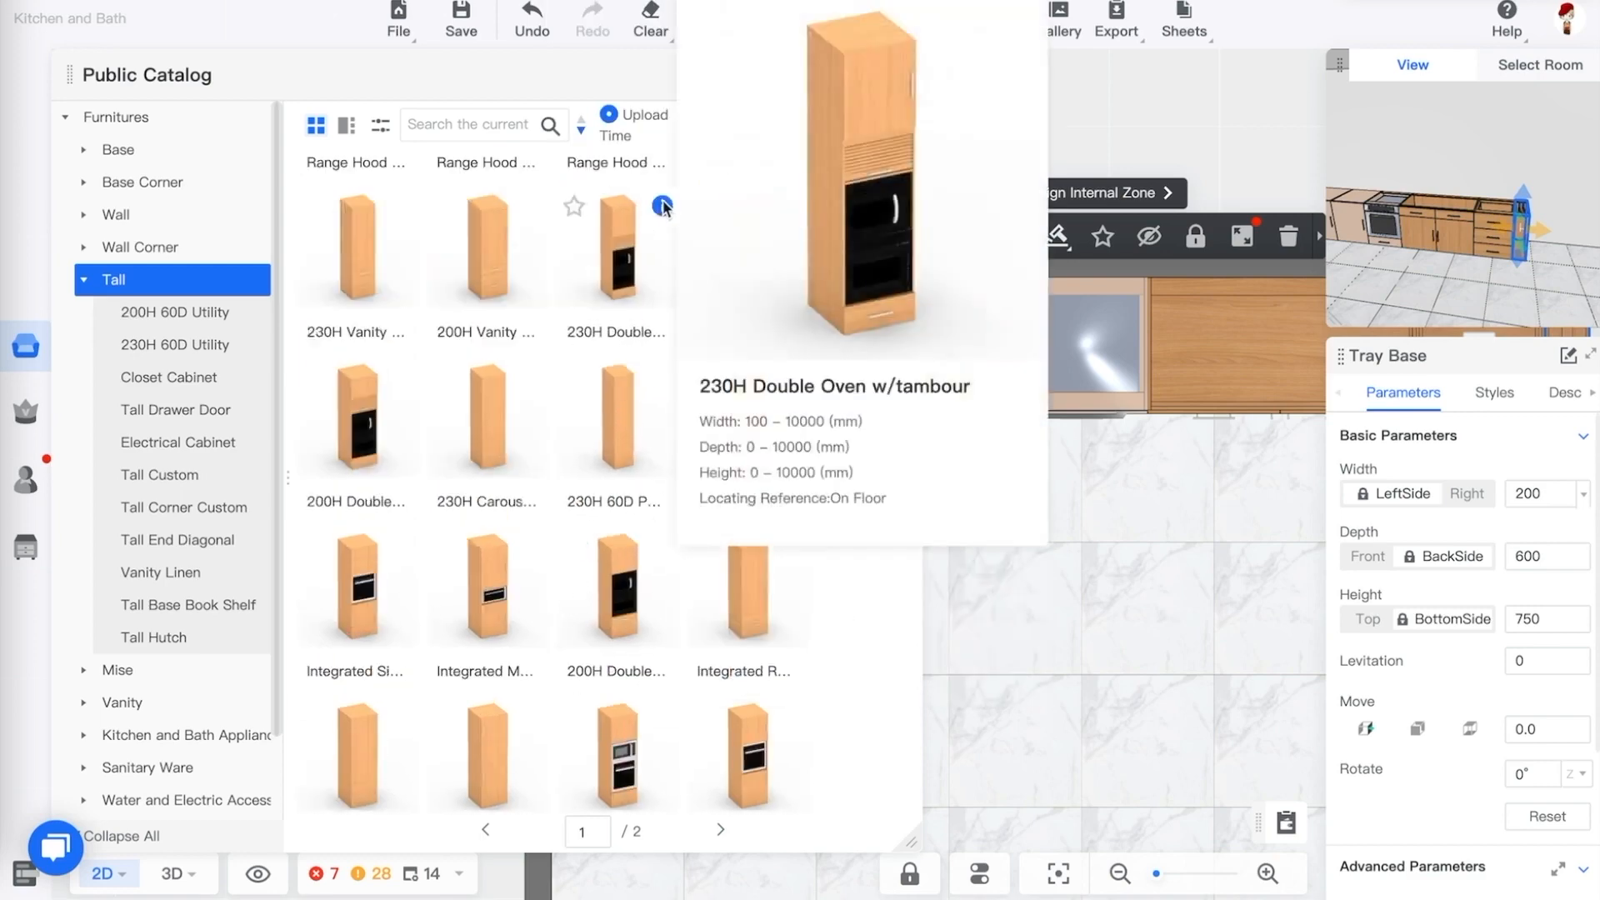
pyautogui.moveTo(663, 541)
pyautogui.scroll(2, 661, 562)
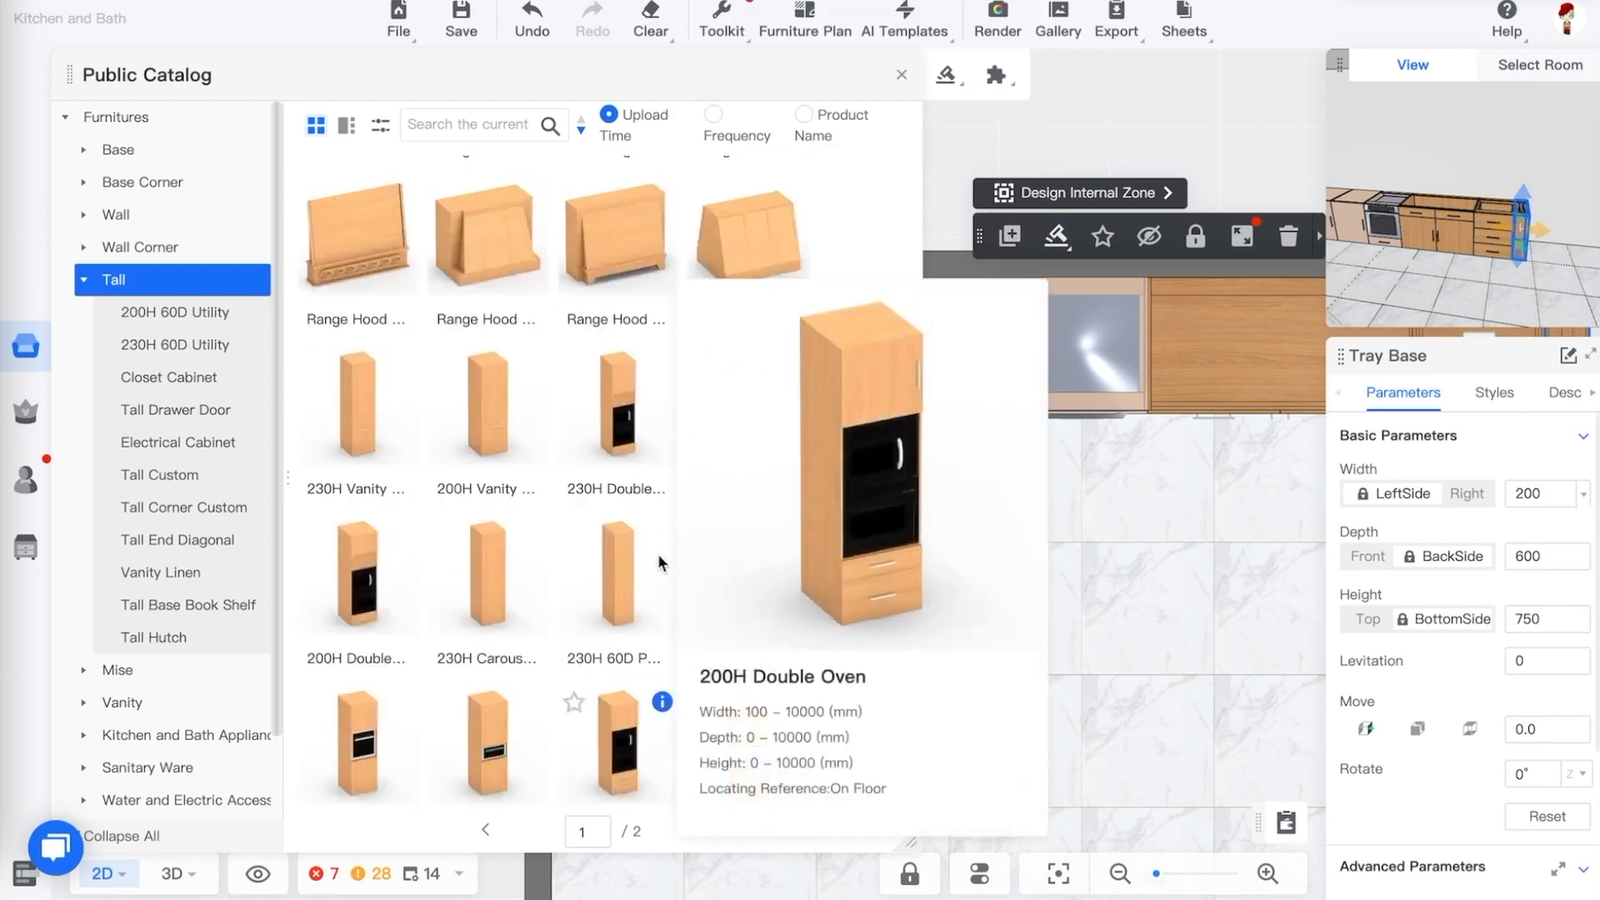
pyautogui.scroll(-3, 674, 442)
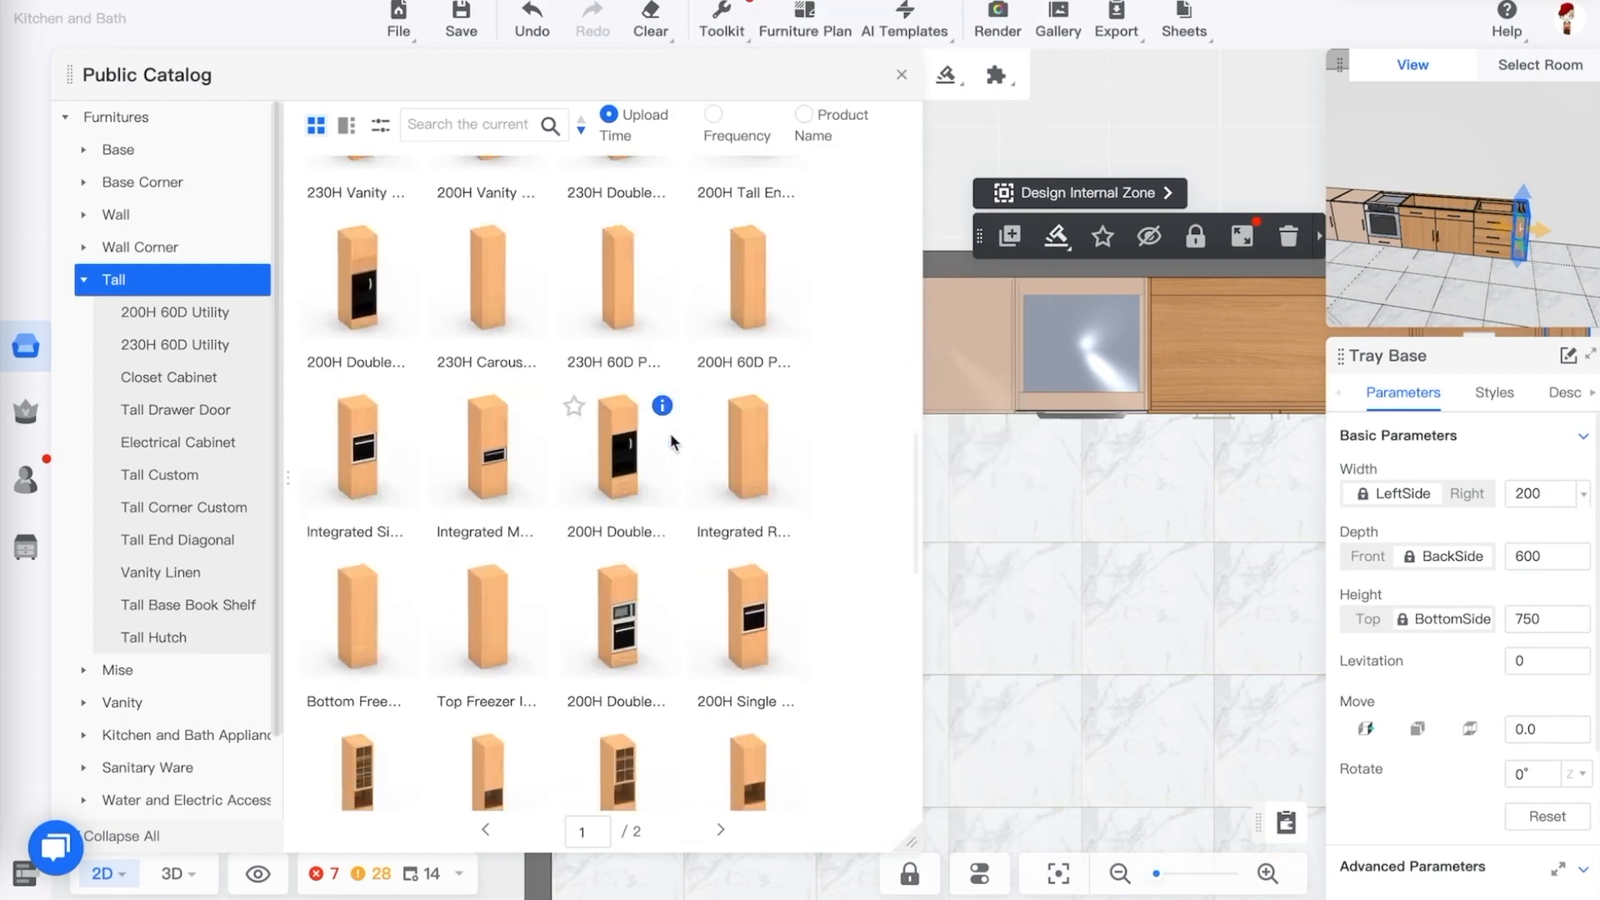
pyautogui.moveTo(664, 575)
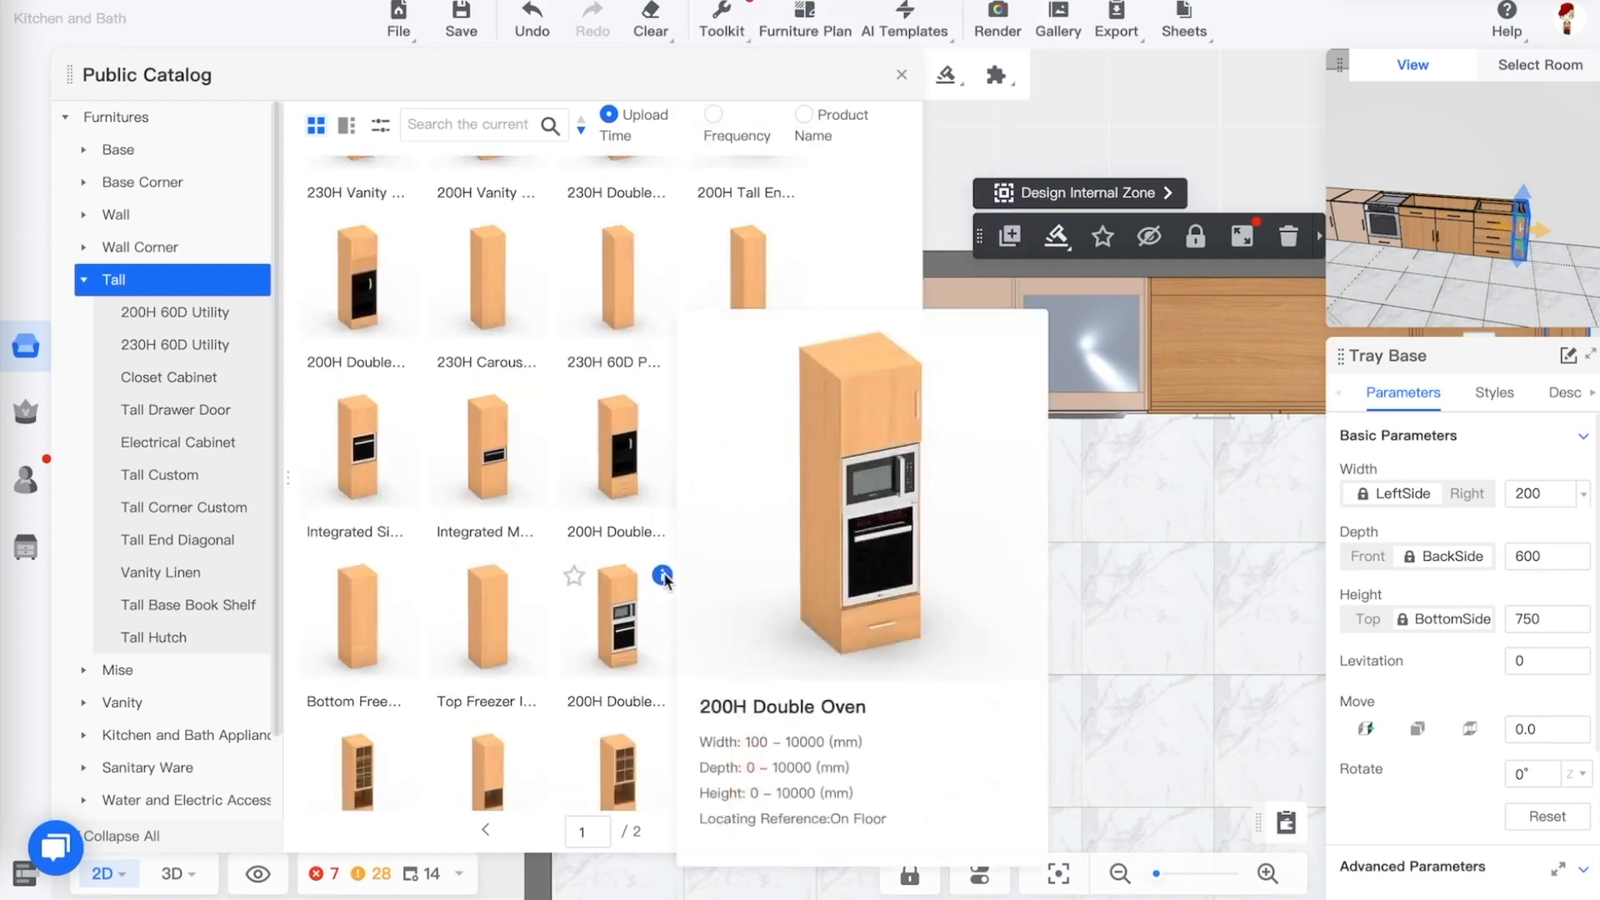
# Place a 200H Double Oven tall cabinet at the end of the run after the tray base
pyautogui.click(1137, 450)
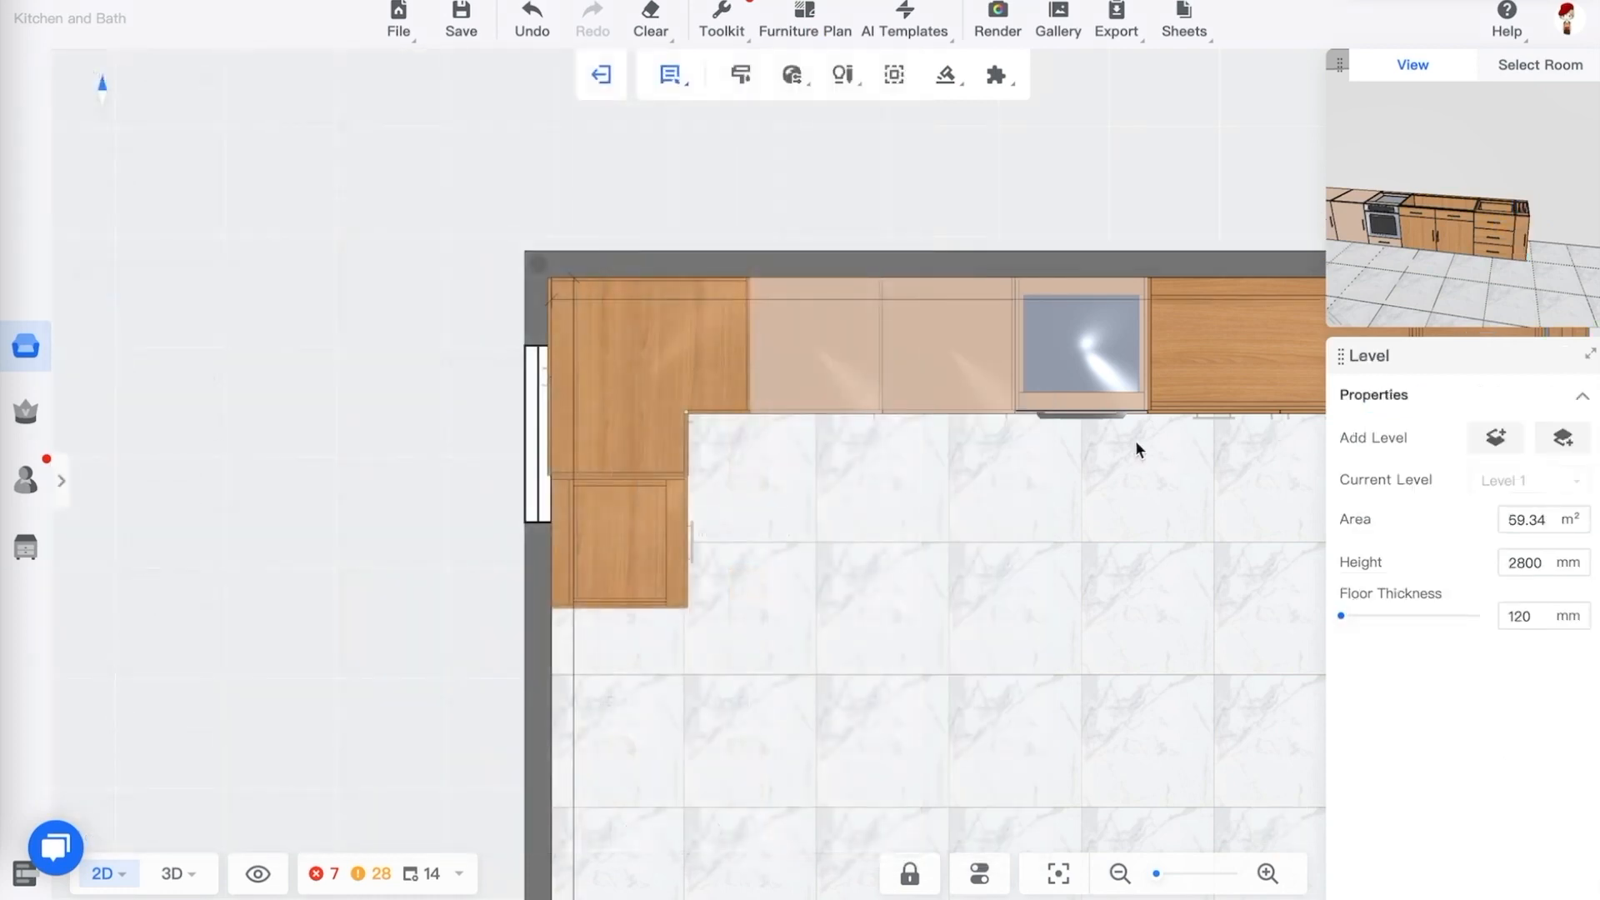
pyautogui.scroll(1, 814, 444)
pyautogui.scroll(-4, 697, 442)
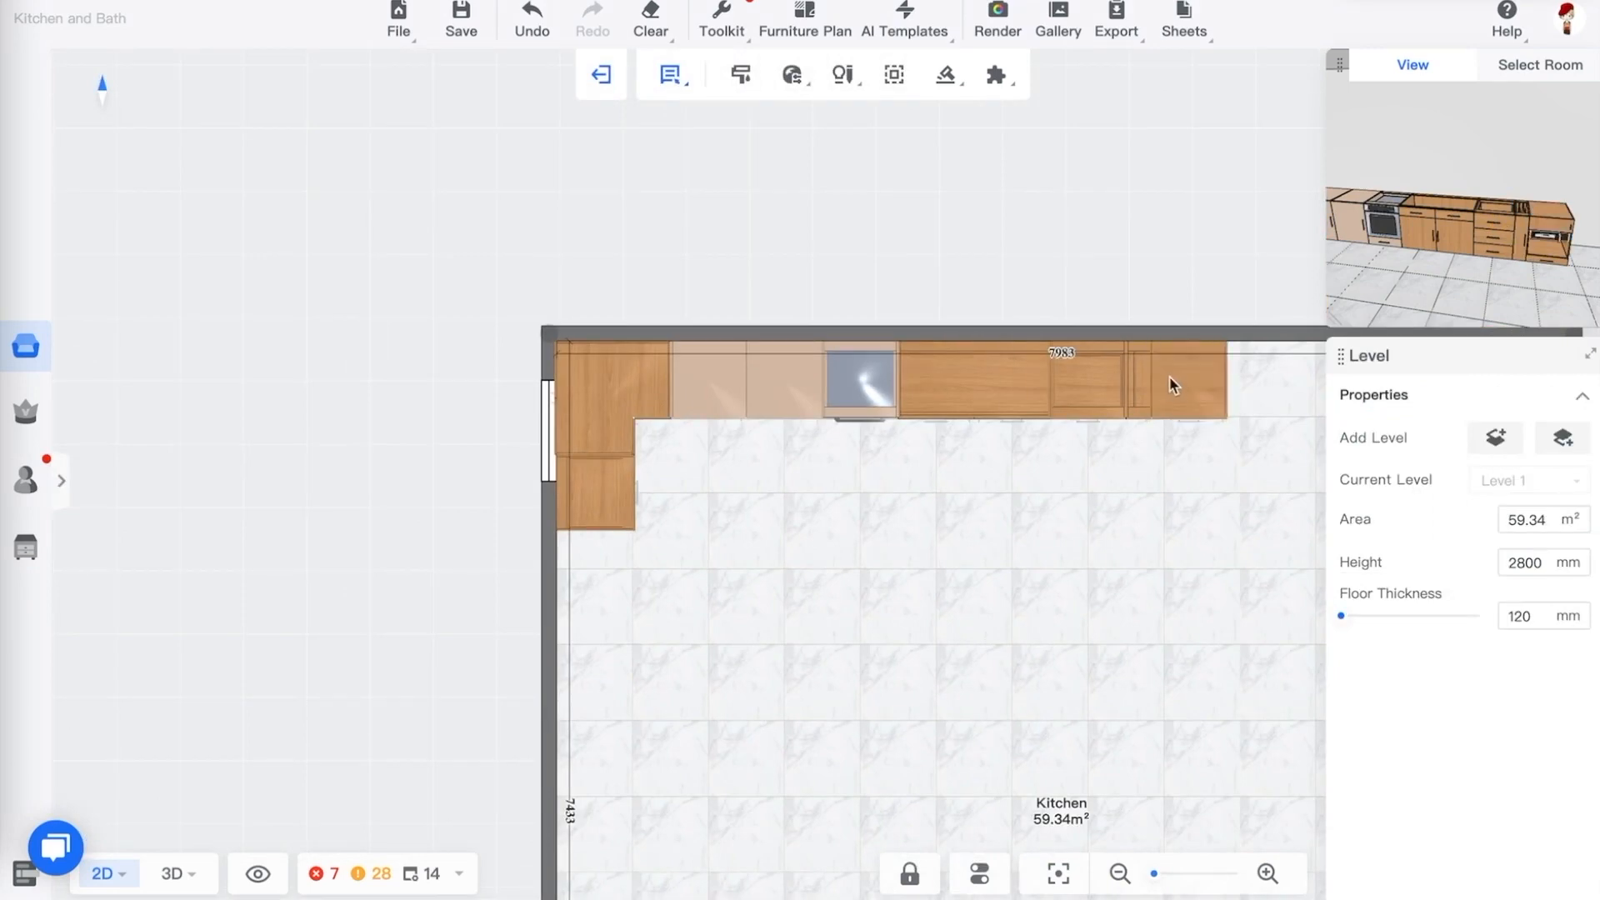
pyautogui.click(1171, 381)
pyautogui.click(1060, 507)
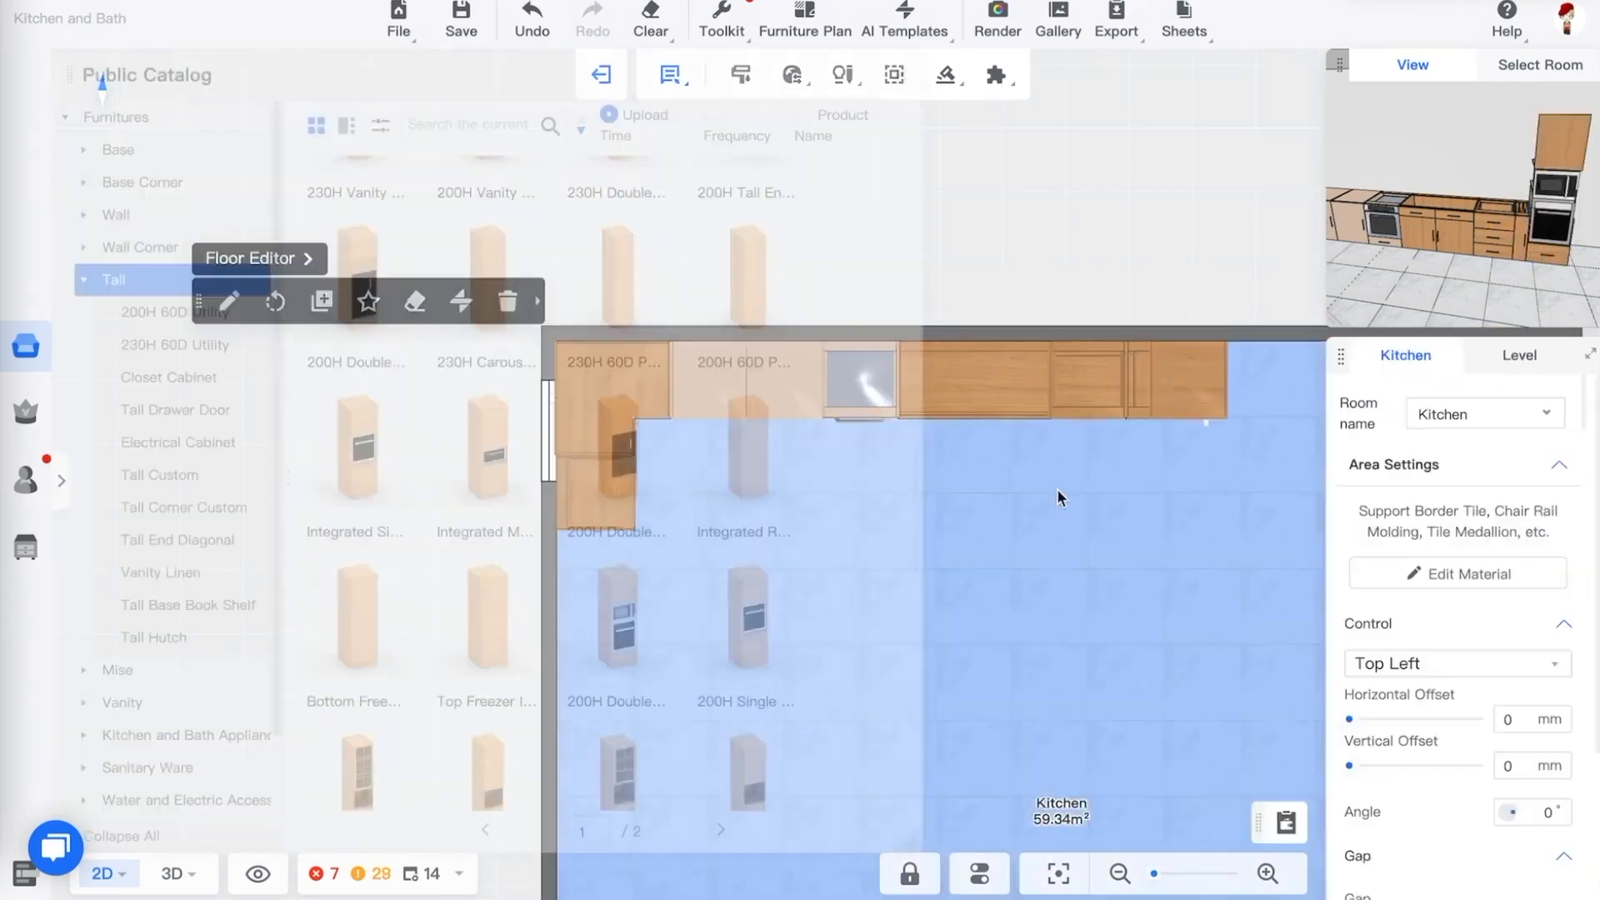
pyautogui.click(1157, 406)
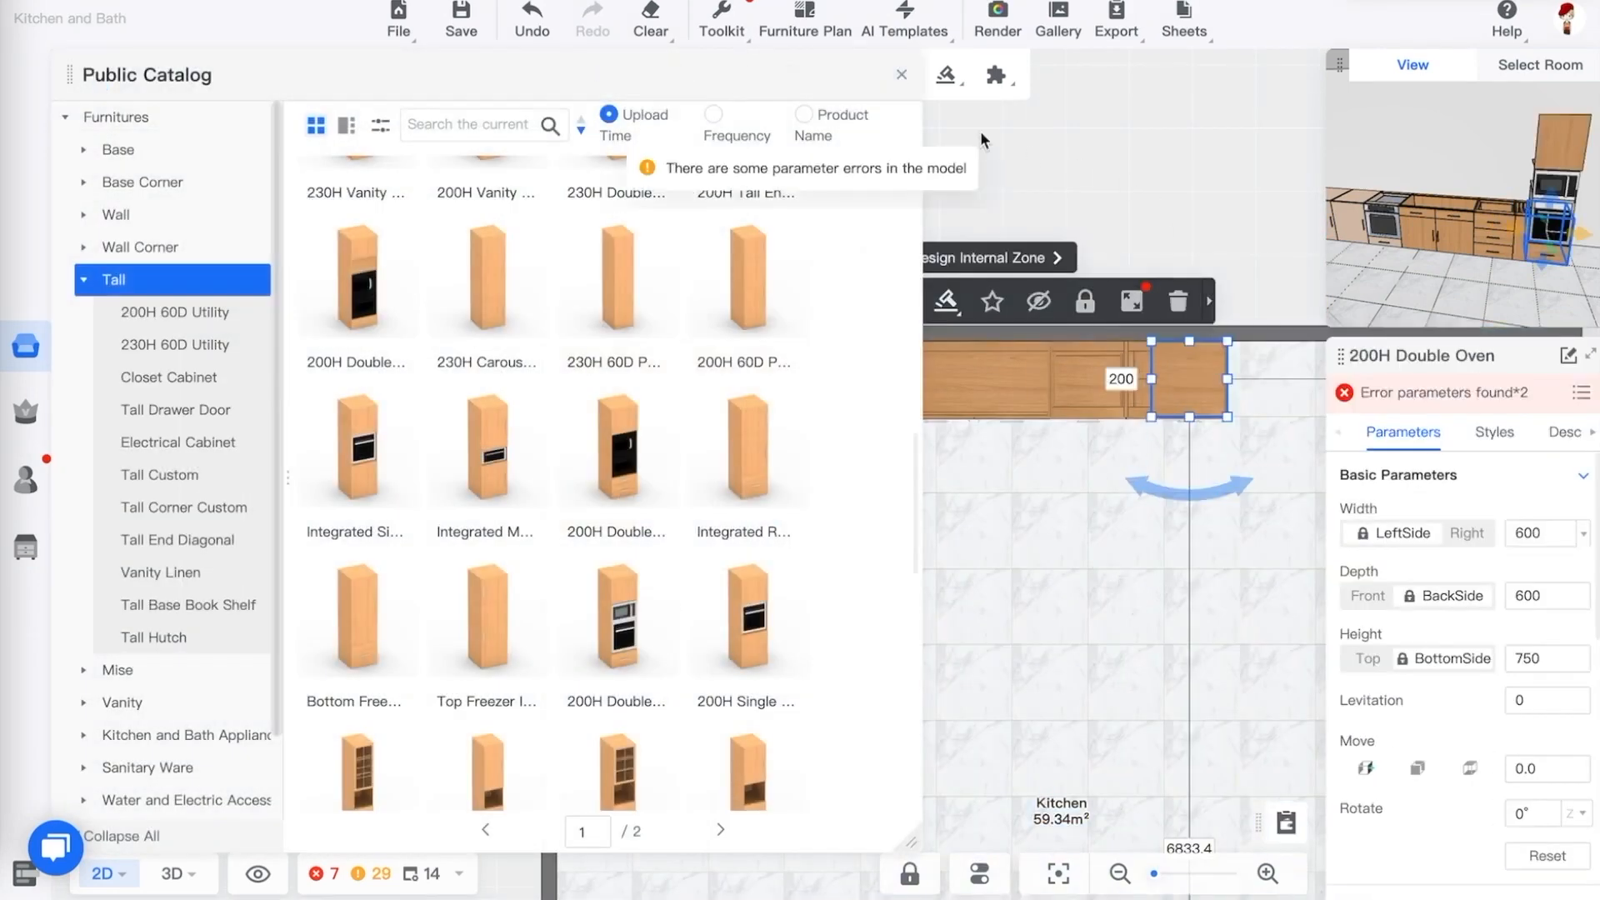
# Close the catalog and review the placed oven cabinet in 3D from several angles
pyautogui.click(902, 77)
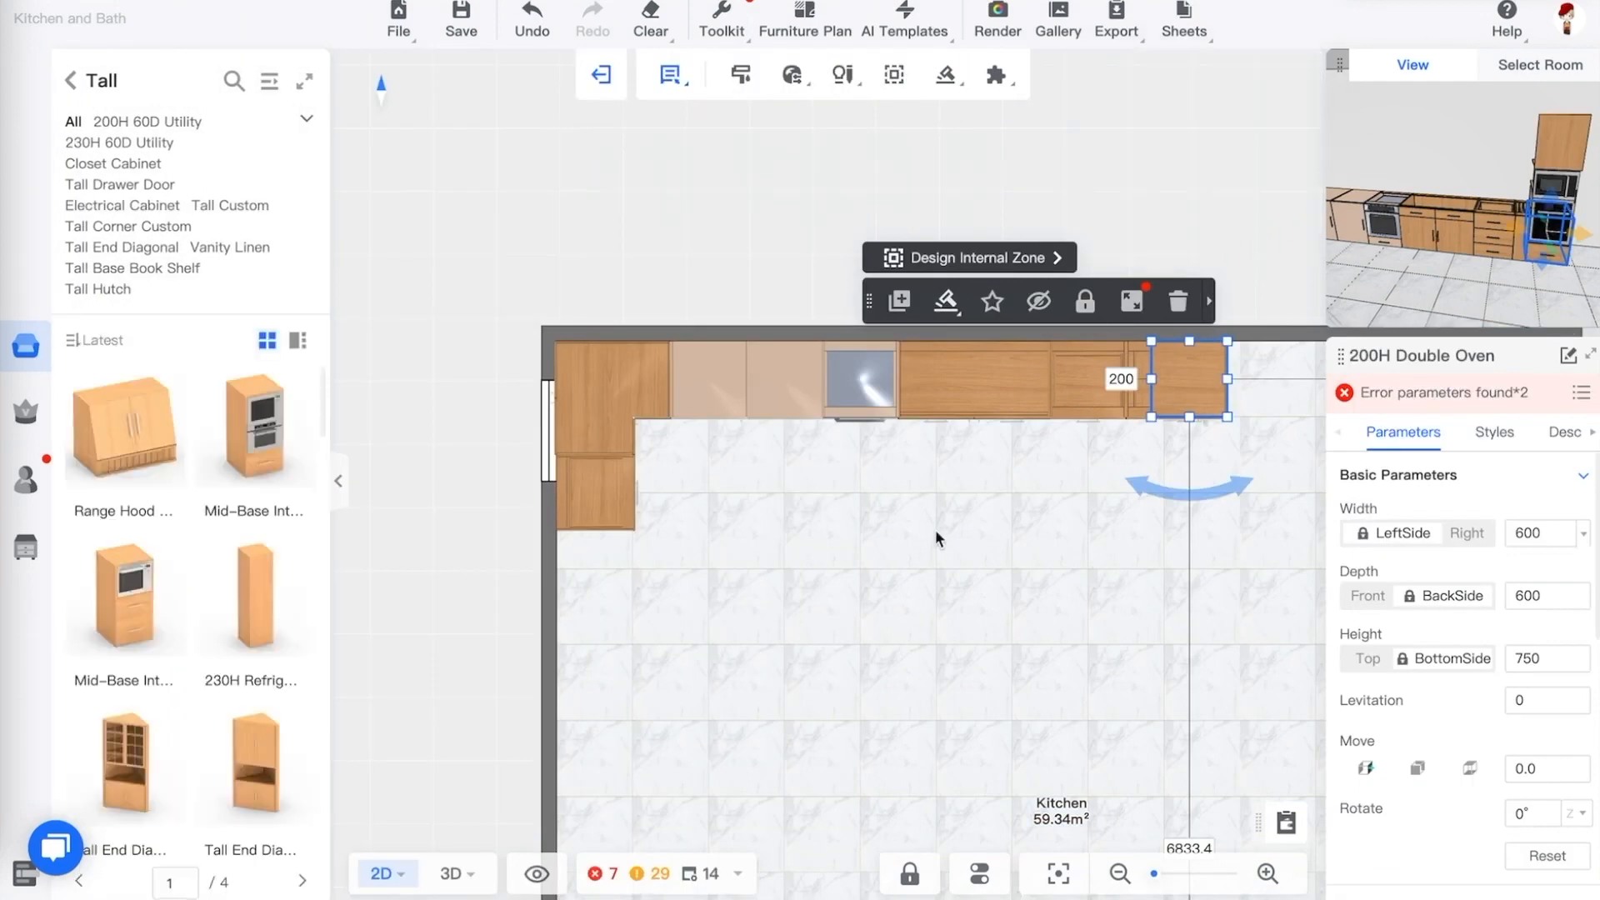
pyautogui.press('3')
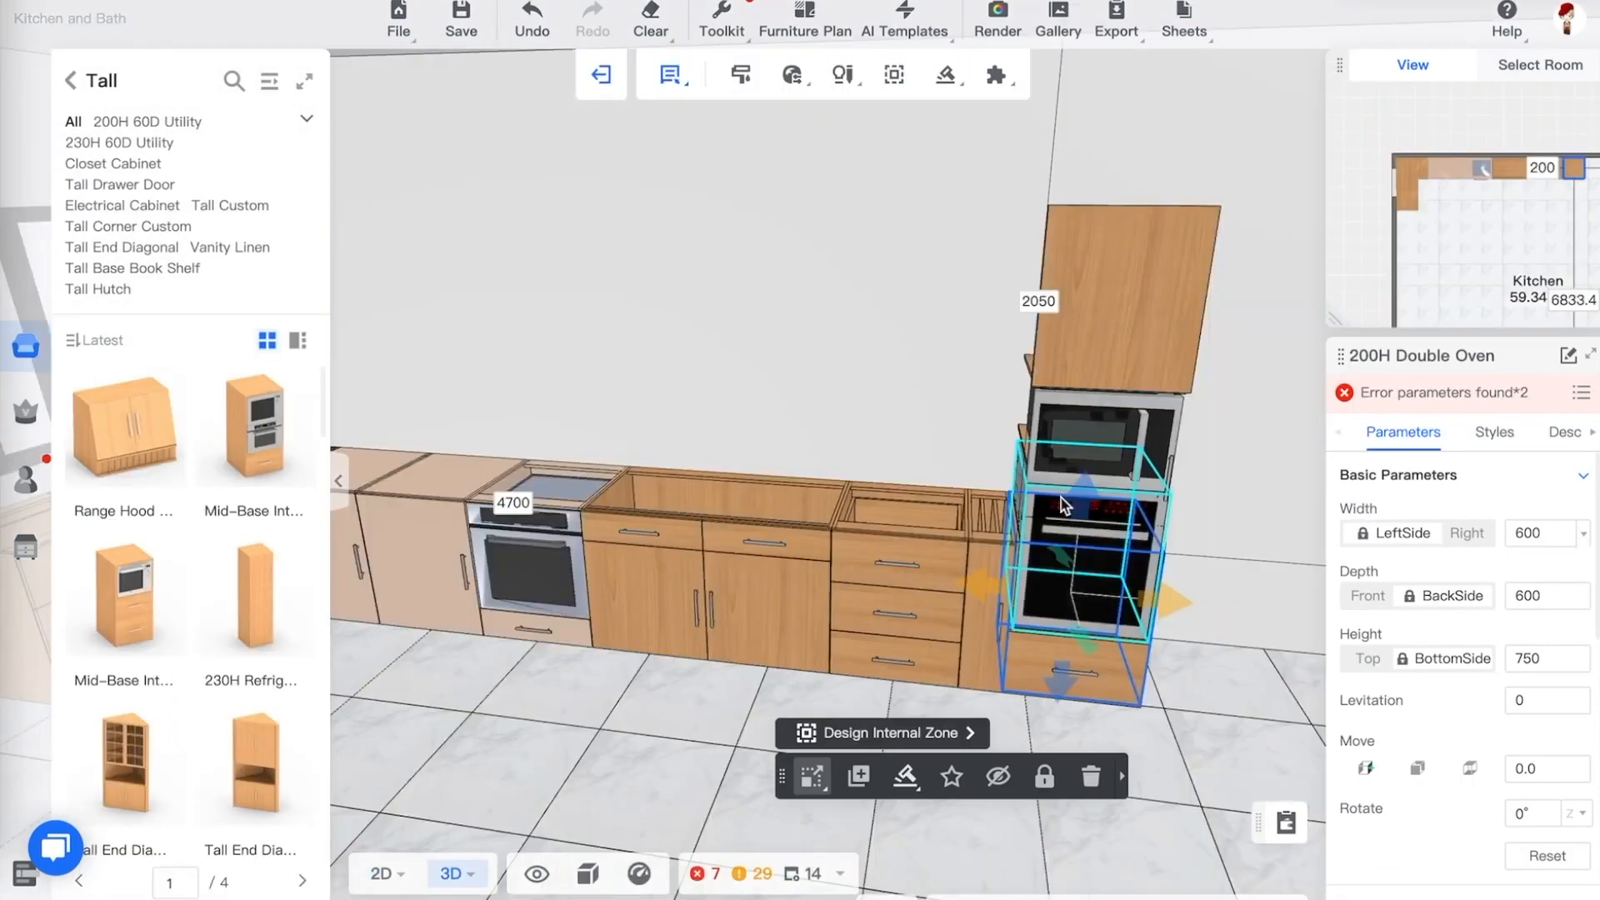
pyautogui.click(1228, 544)
pyautogui.moveTo(1232, 529); pyautogui.dragTo(1196, 477)
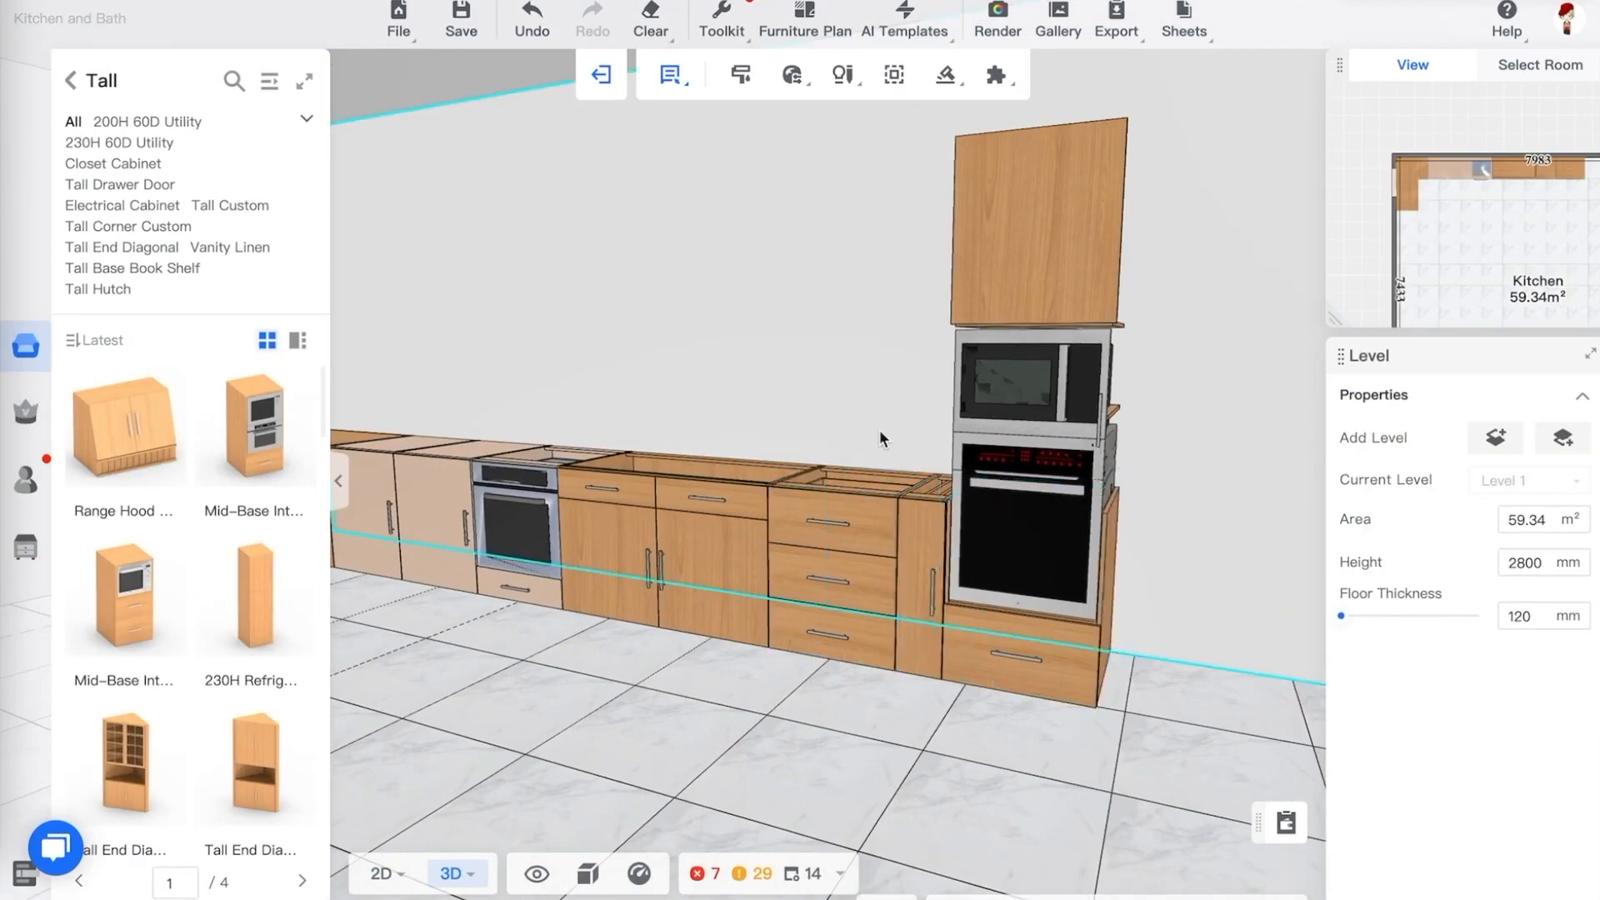
pyautogui.moveTo(886, 379); pyautogui.dragTo(1217, 708)
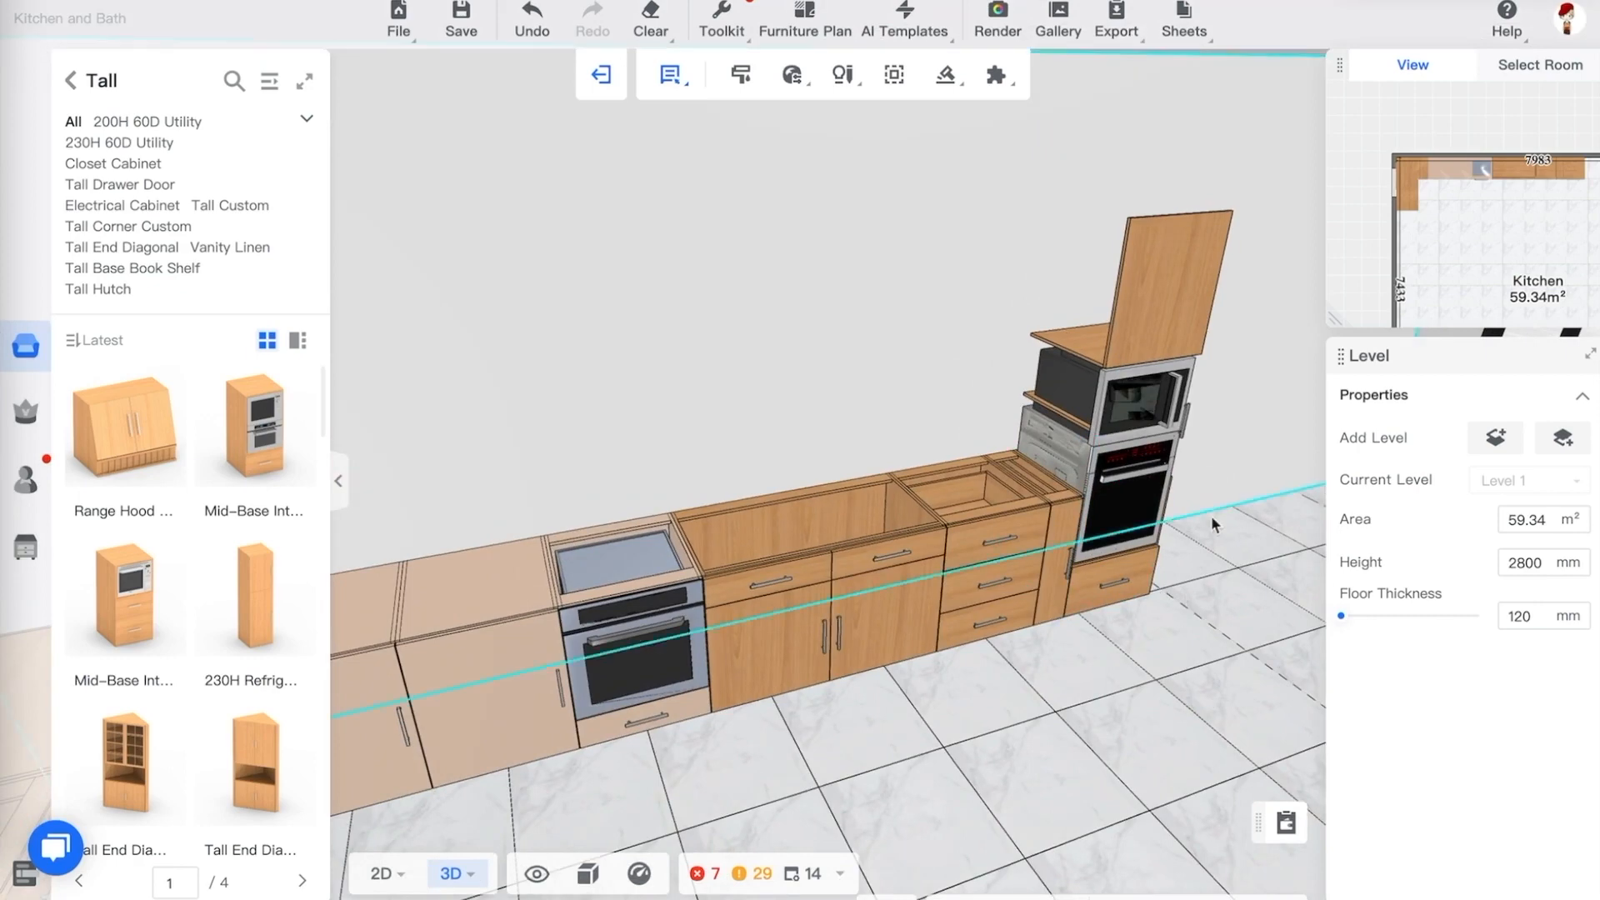
pyautogui.moveTo(1214, 529); pyautogui.dragTo(1233, 557)
pyautogui.moveTo(1177, 411); pyautogui.dragTo(1083, 486)
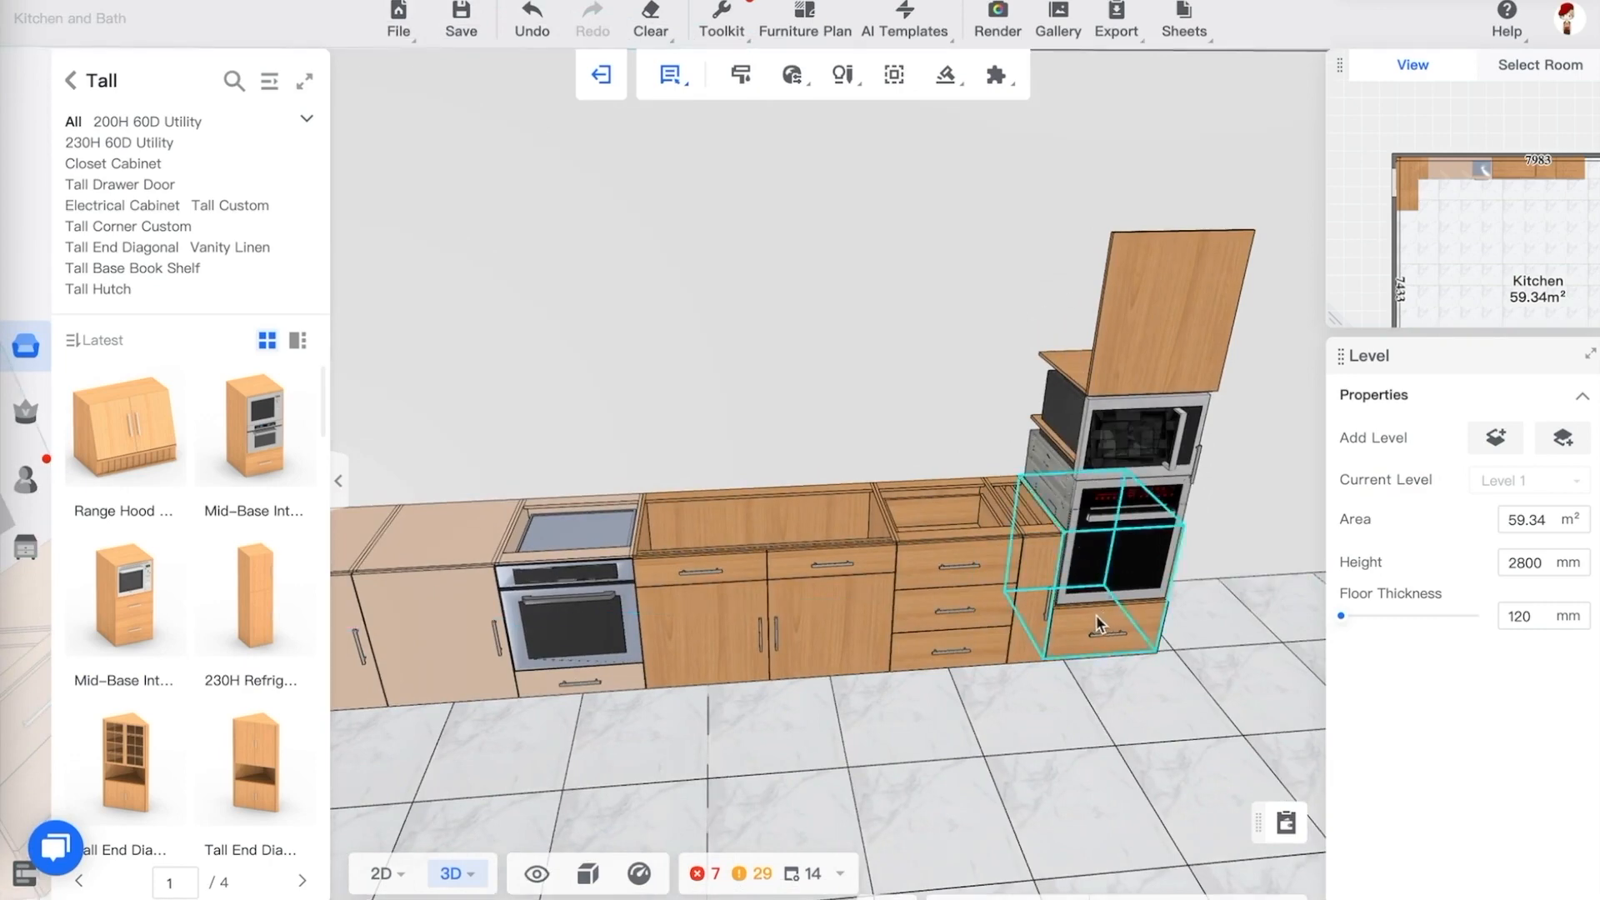
pyautogui.moveTo(1104, 686); pyautogui.dragTo(1036, 672)
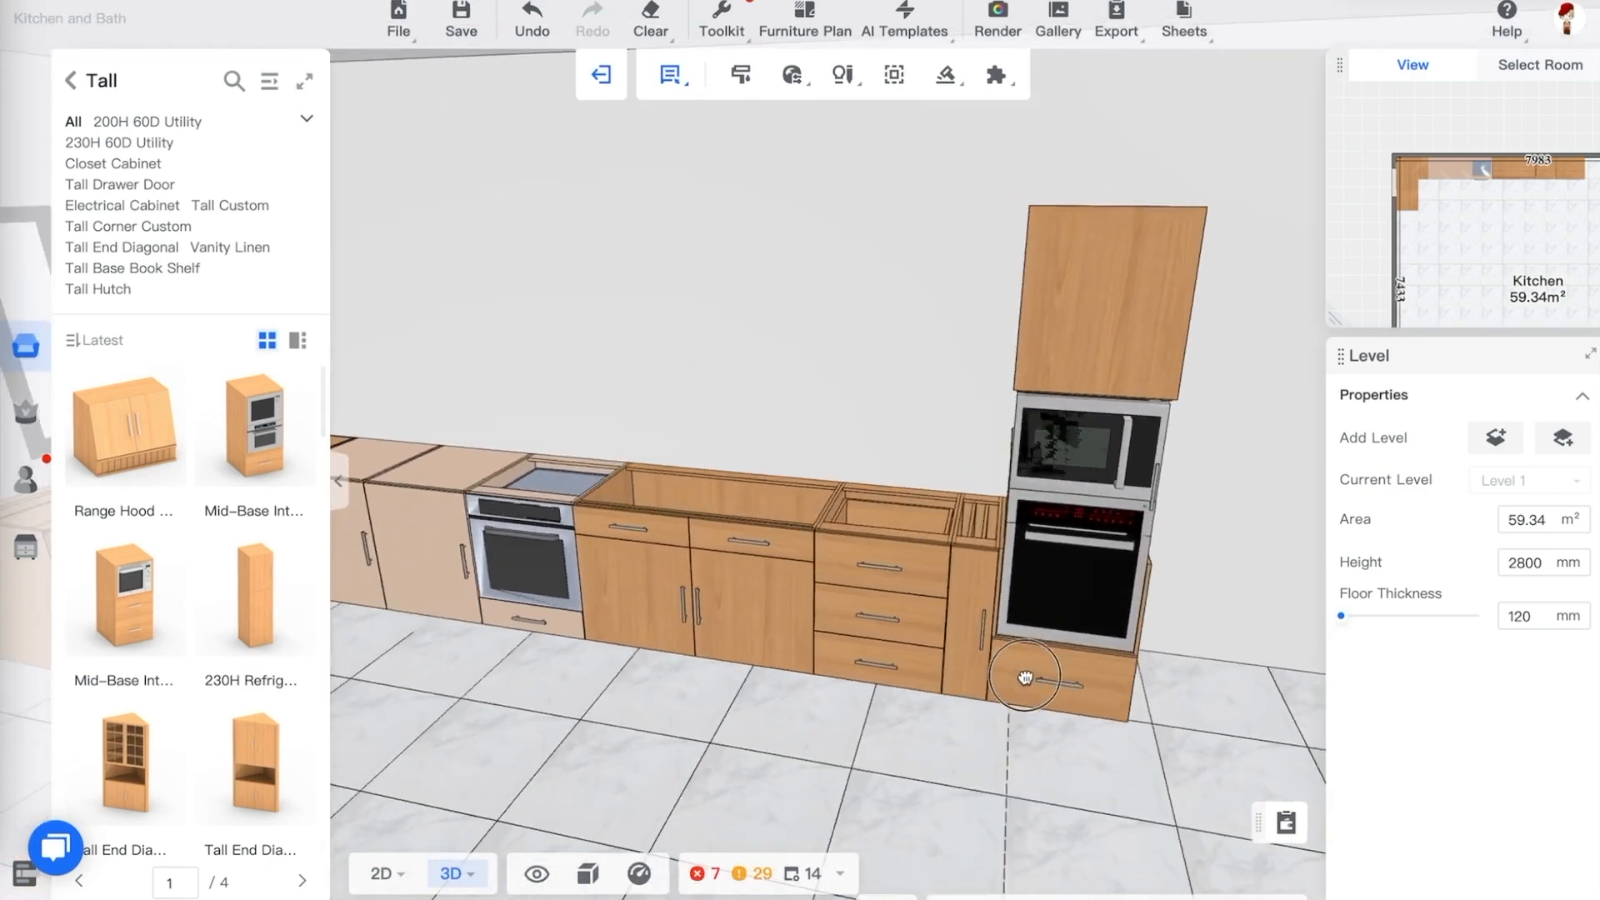
# Place a 230H Refrigerator Unit beside the oven cabinet at the end of the run
pyautogui.moveTo(300, 556)
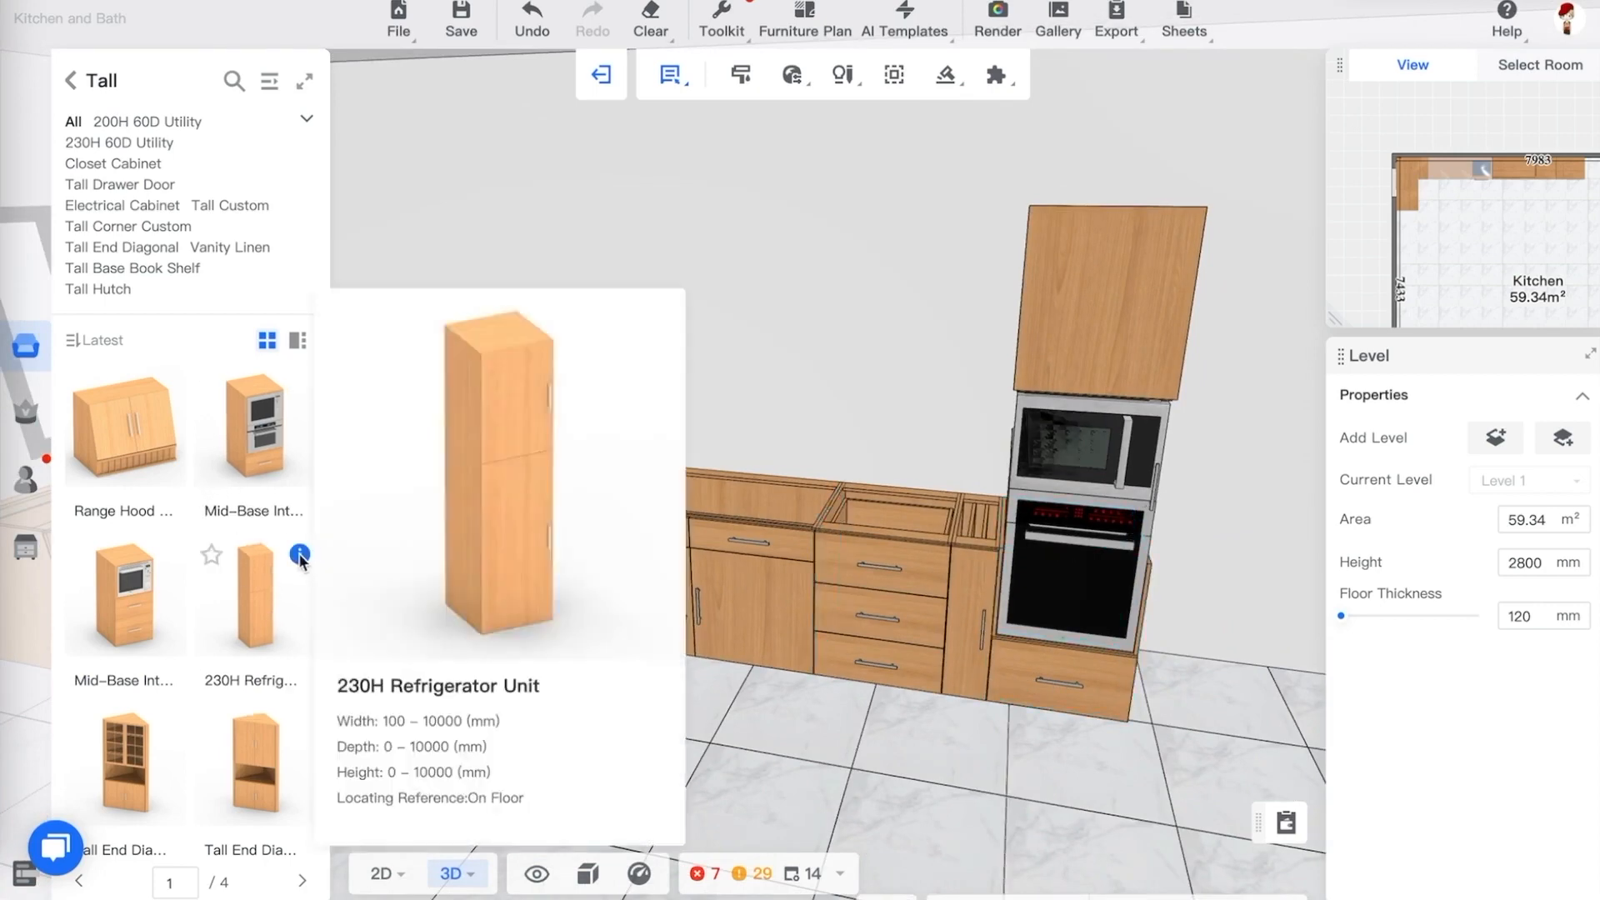
pyautogui.click(255, 596)
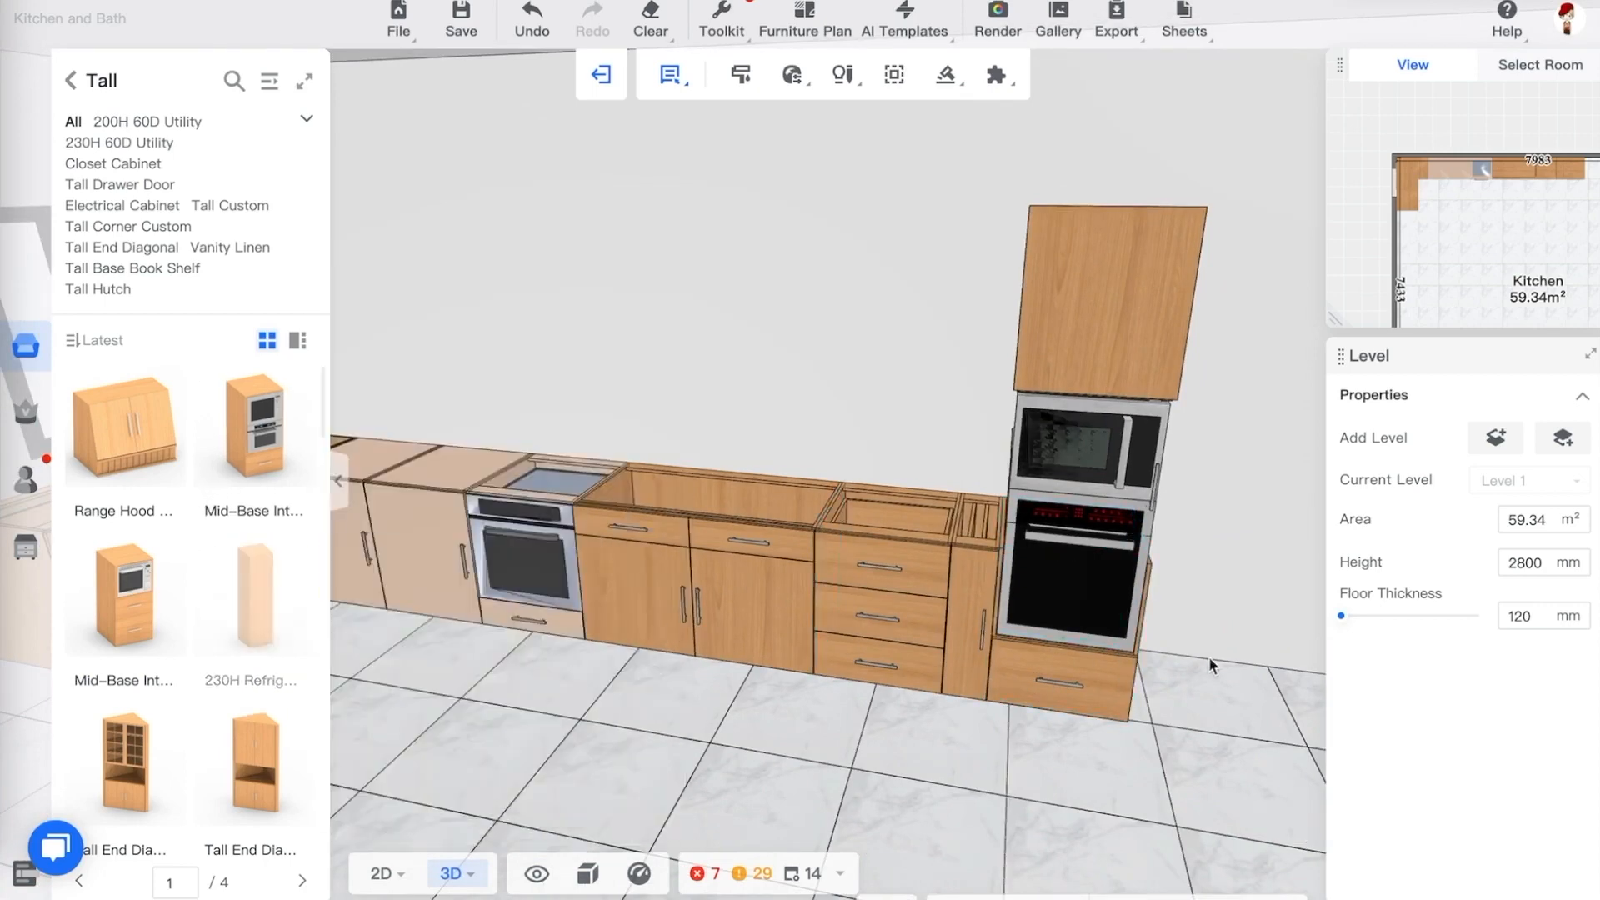
pyautogui.click(1141, 643)
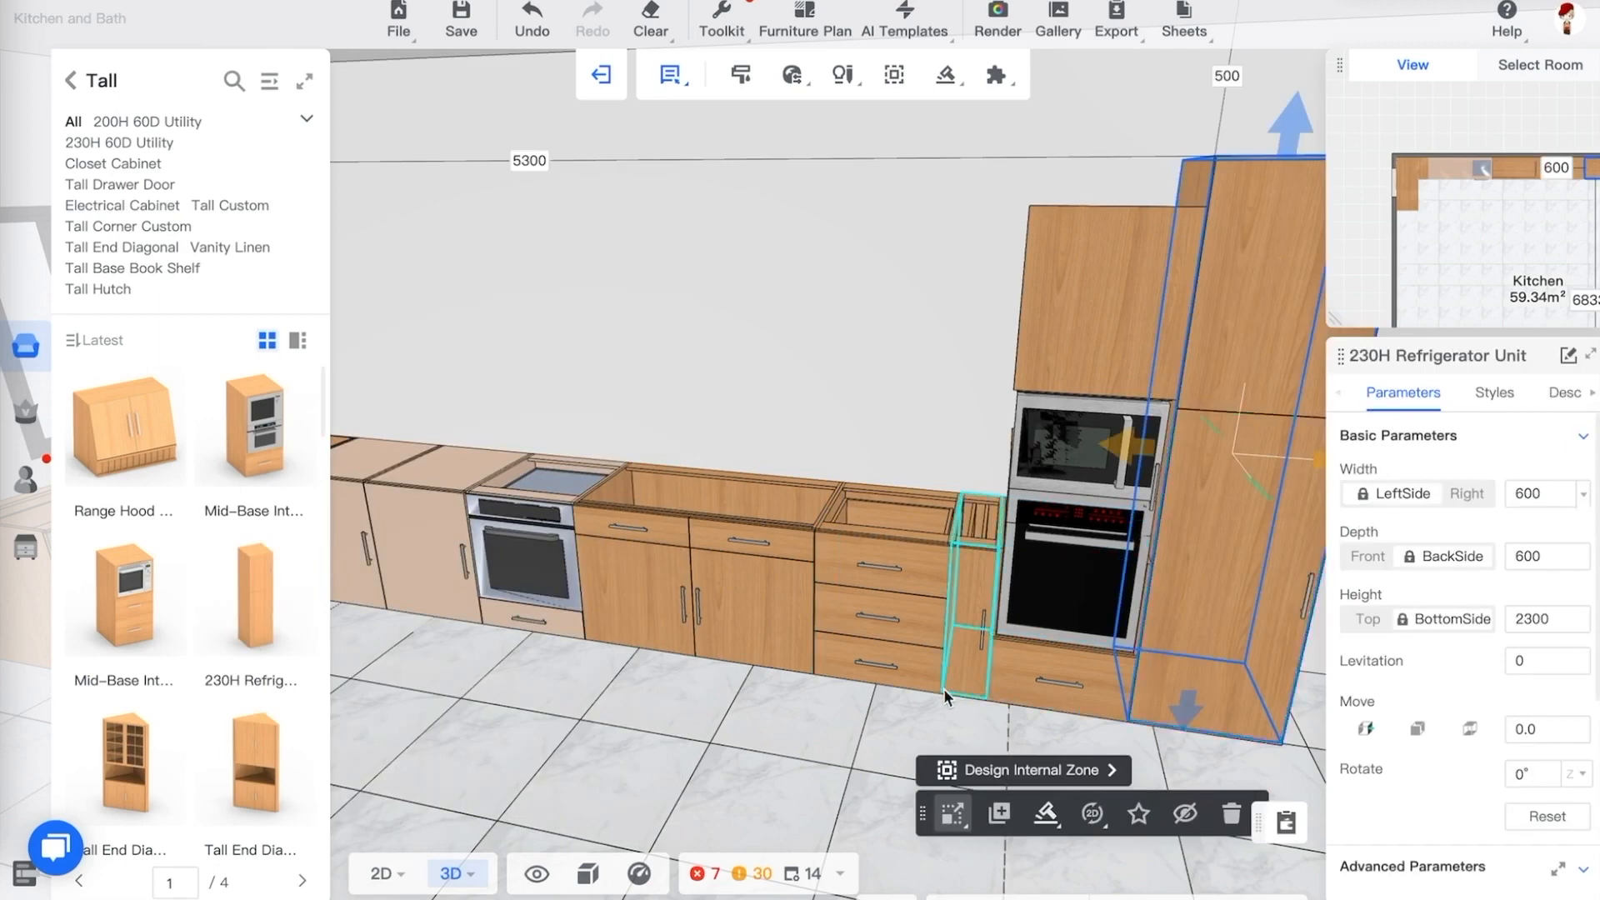
pyautogui.click(852, 719)
pyautogui.moveTo(852, 719); pyautogui.dragTo(983, 712)
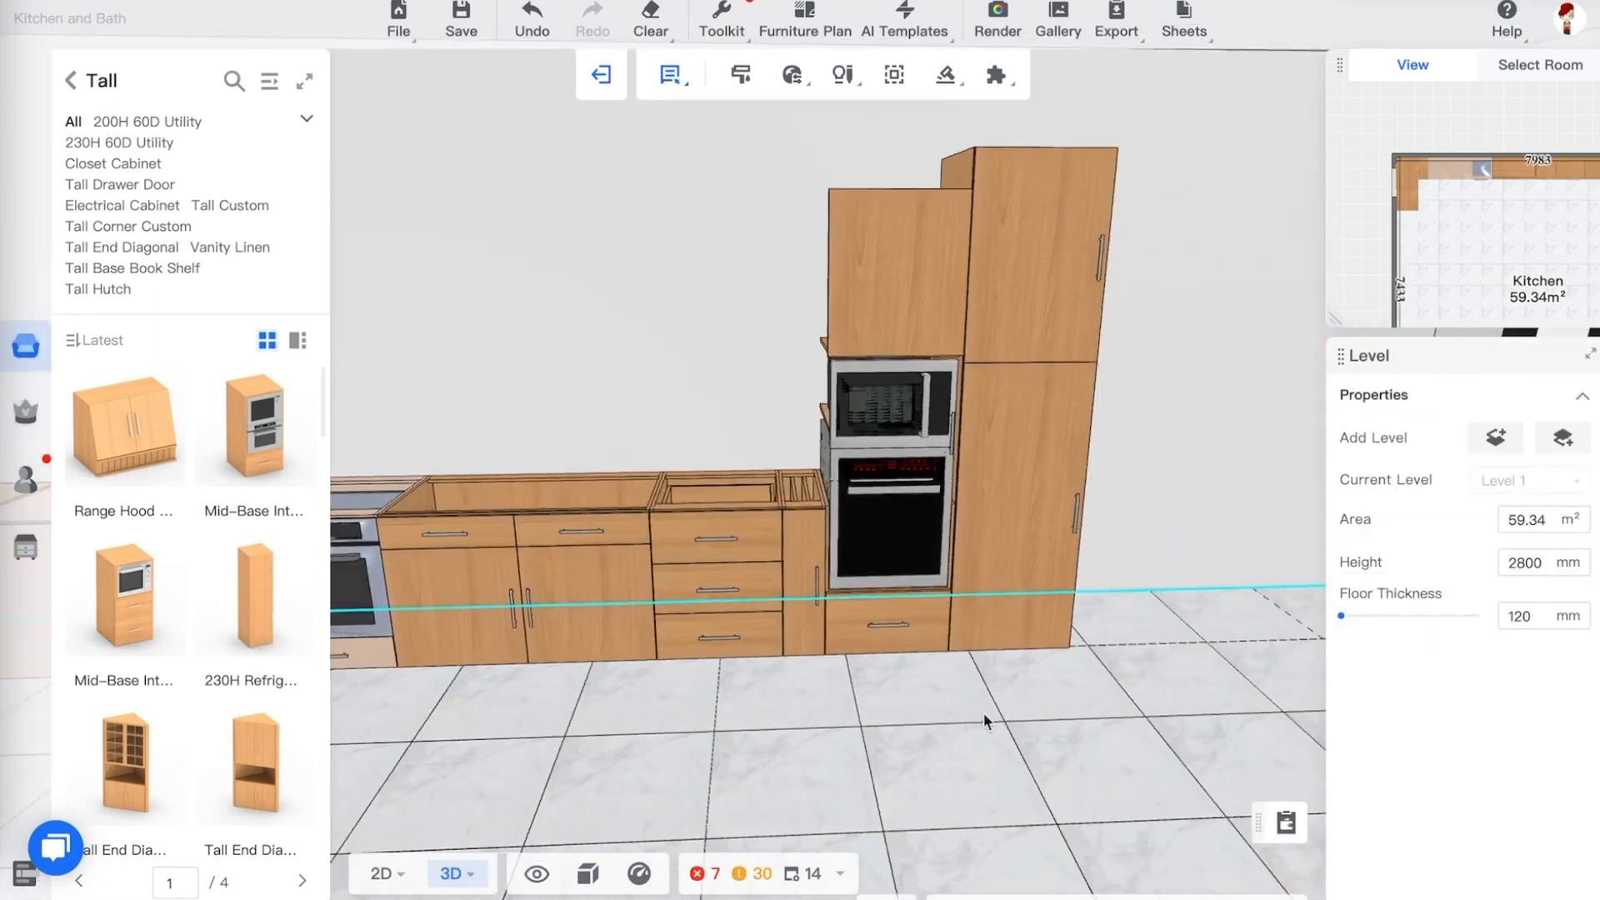
pyautogui.moveTo(1105, 695)
pyautogui.mouseDown()
pyautogui.moveTo(1118, 678)
pyautogui.moveTo(1122, 707)
pyautogui.mouseUp()
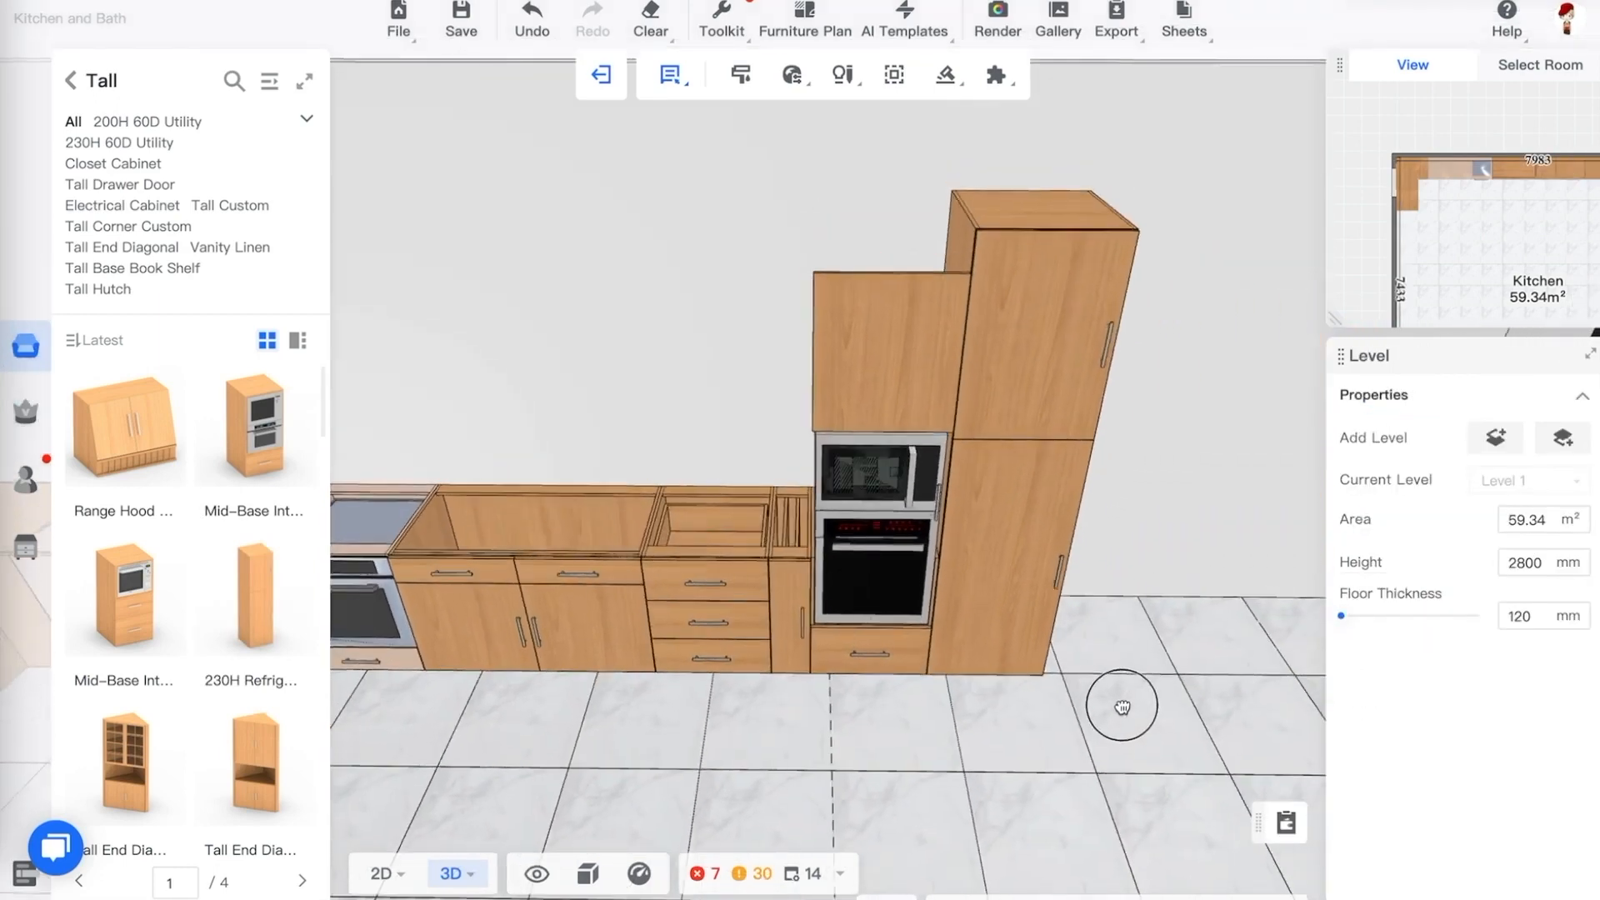
# Orbit around the tall cabinets and inspect the oven and refrigerator units' parameters
pyautogui.moveTo(828, 679); pyautogui.dragTo(892, 709)
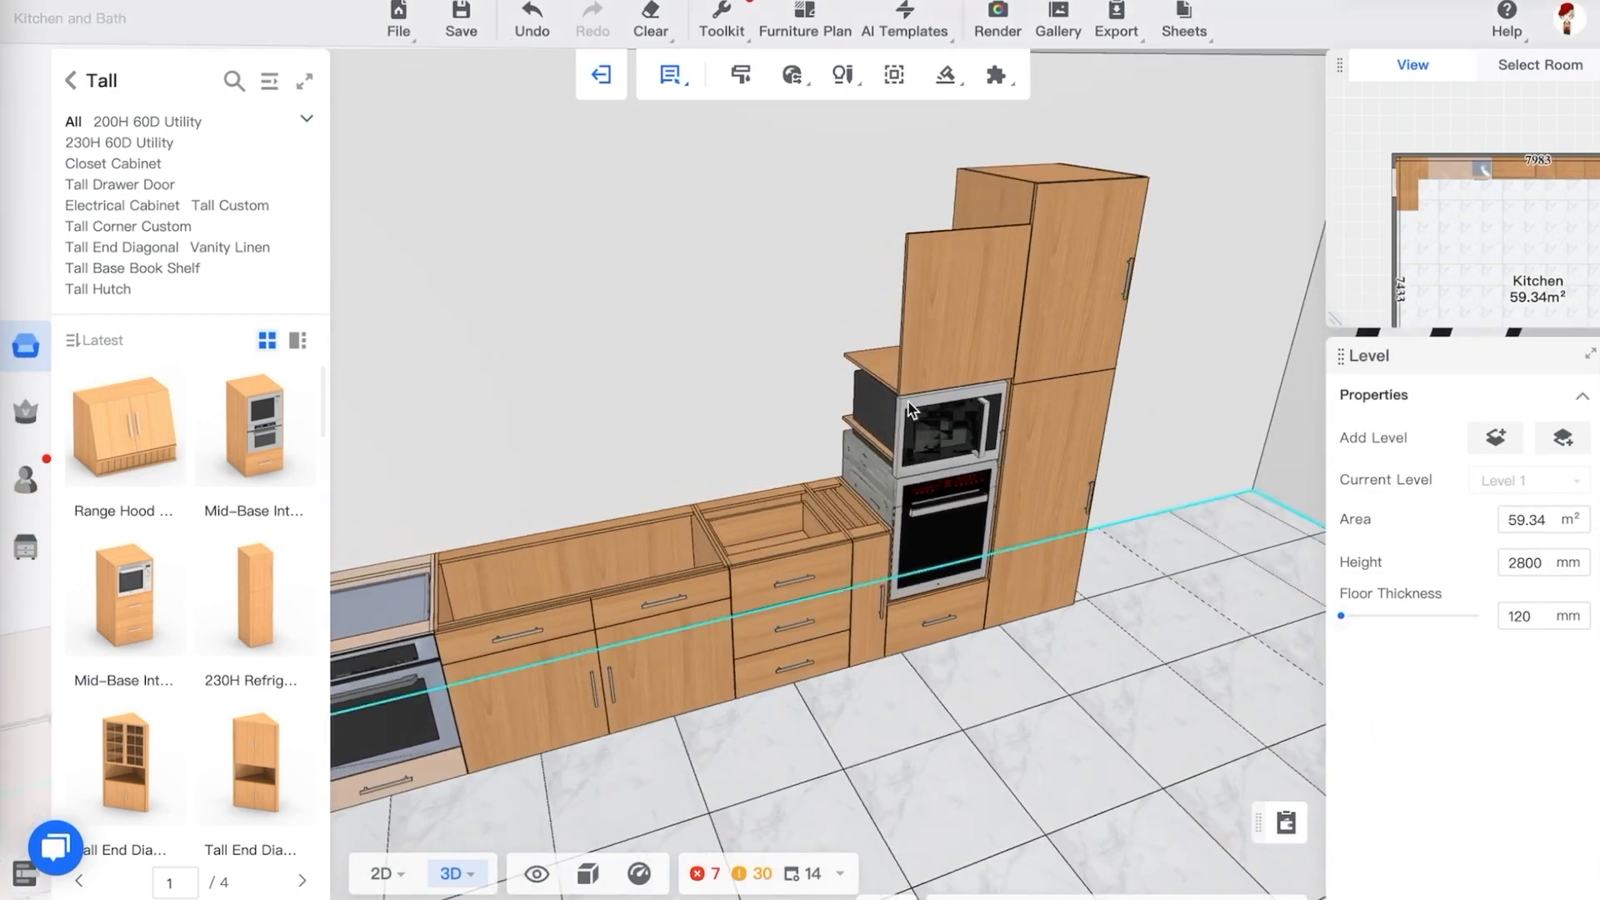
pyautogui.click(930, 517)
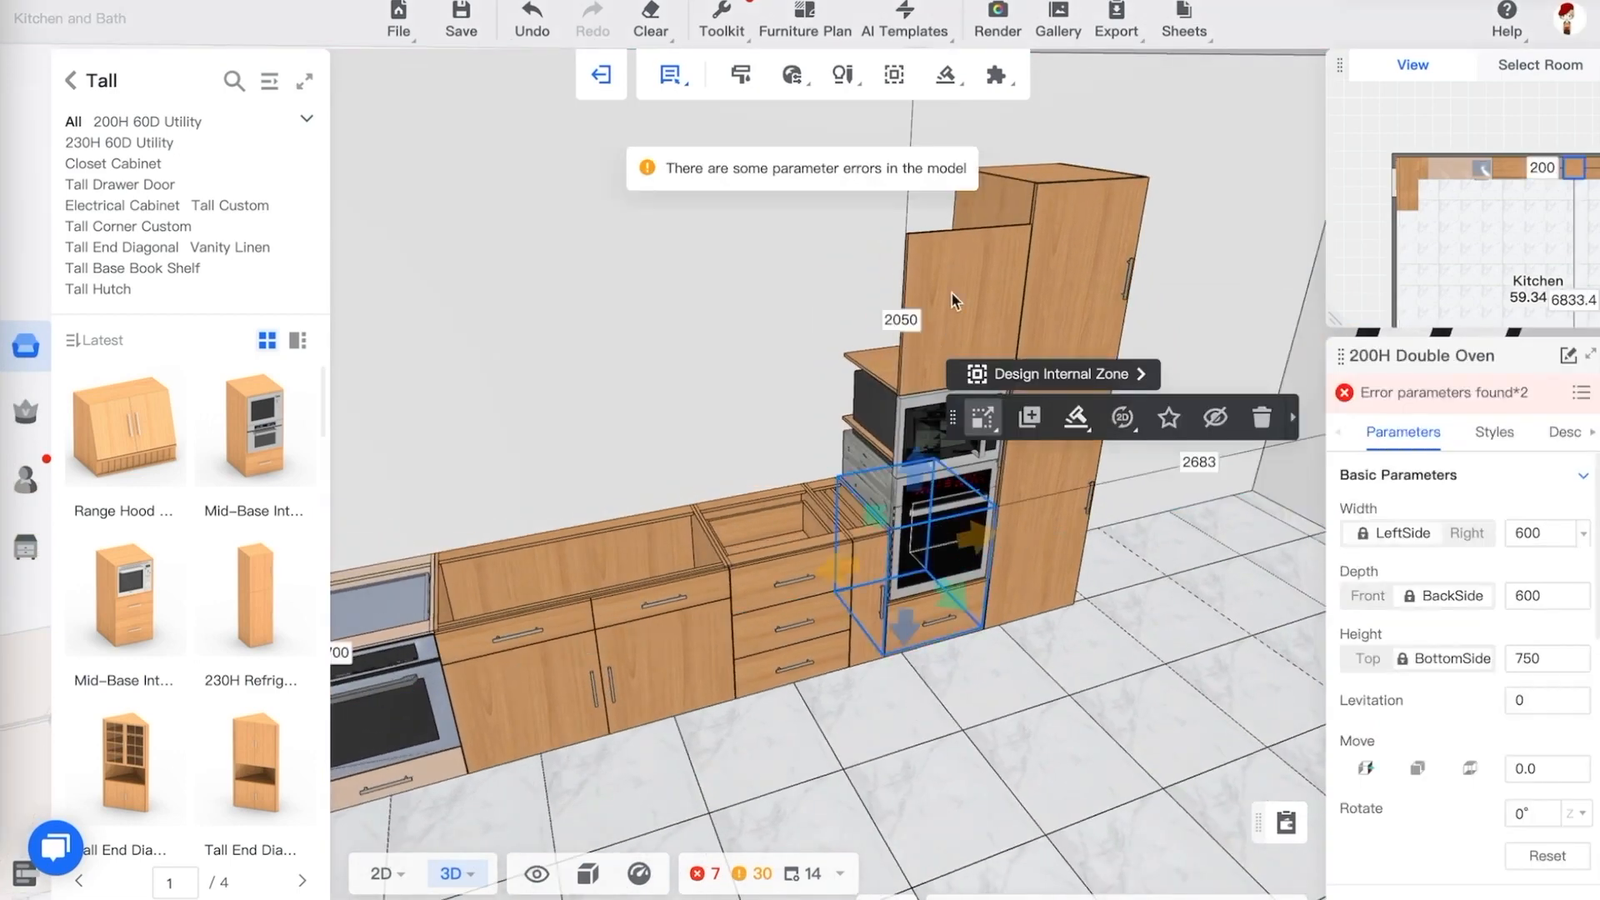
pyautogui.moveTo(648, 65)
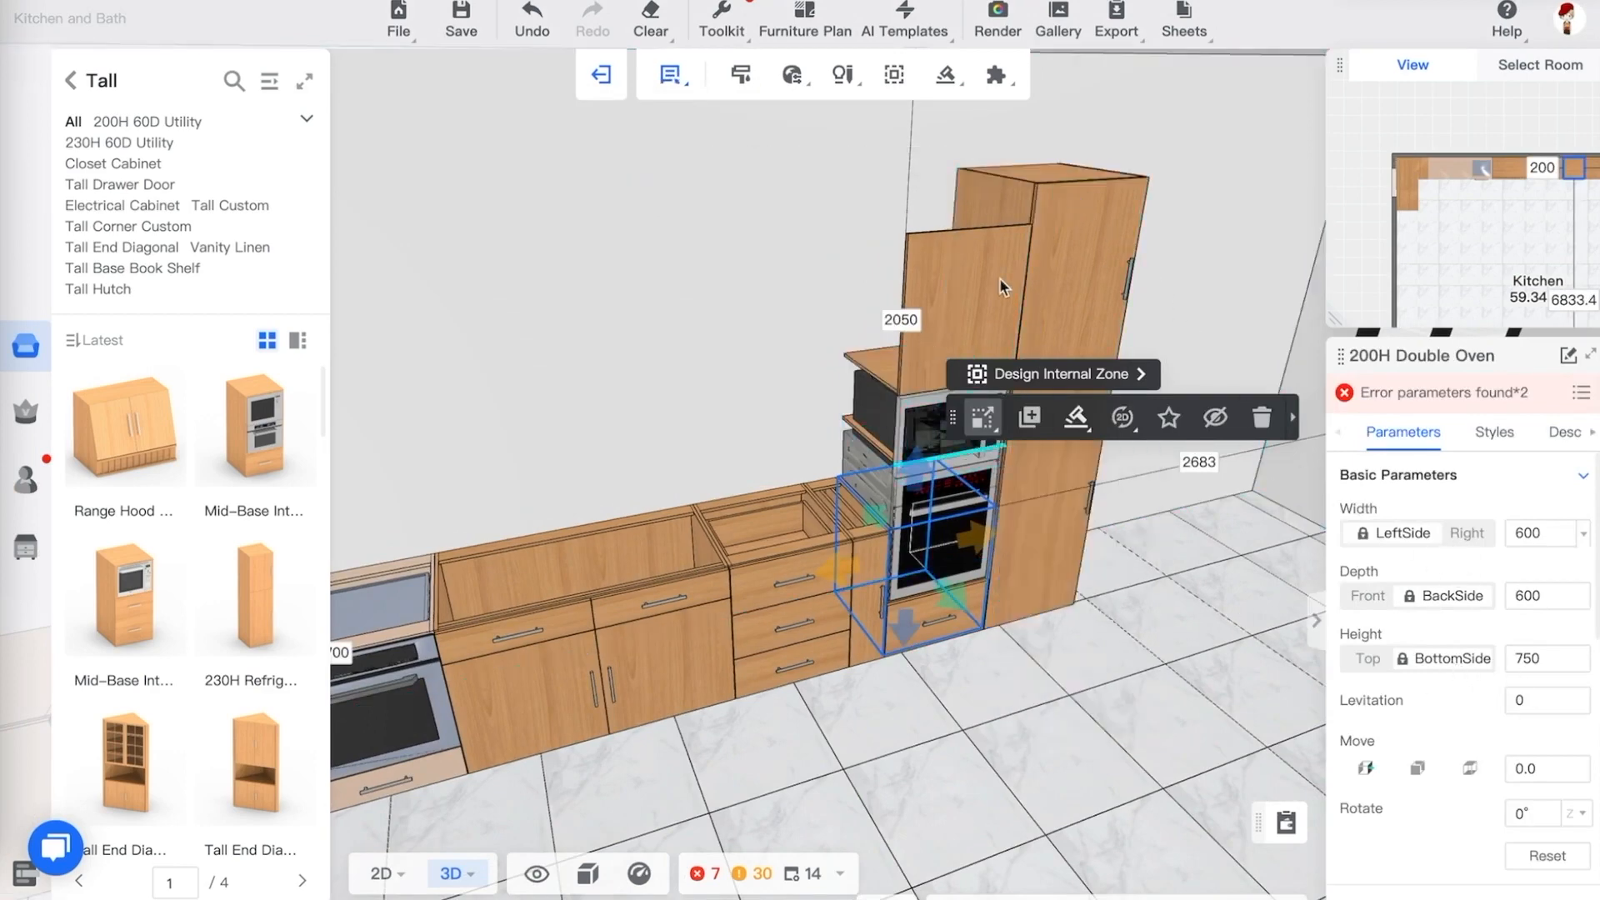
pyautogui.click(1065, 190)
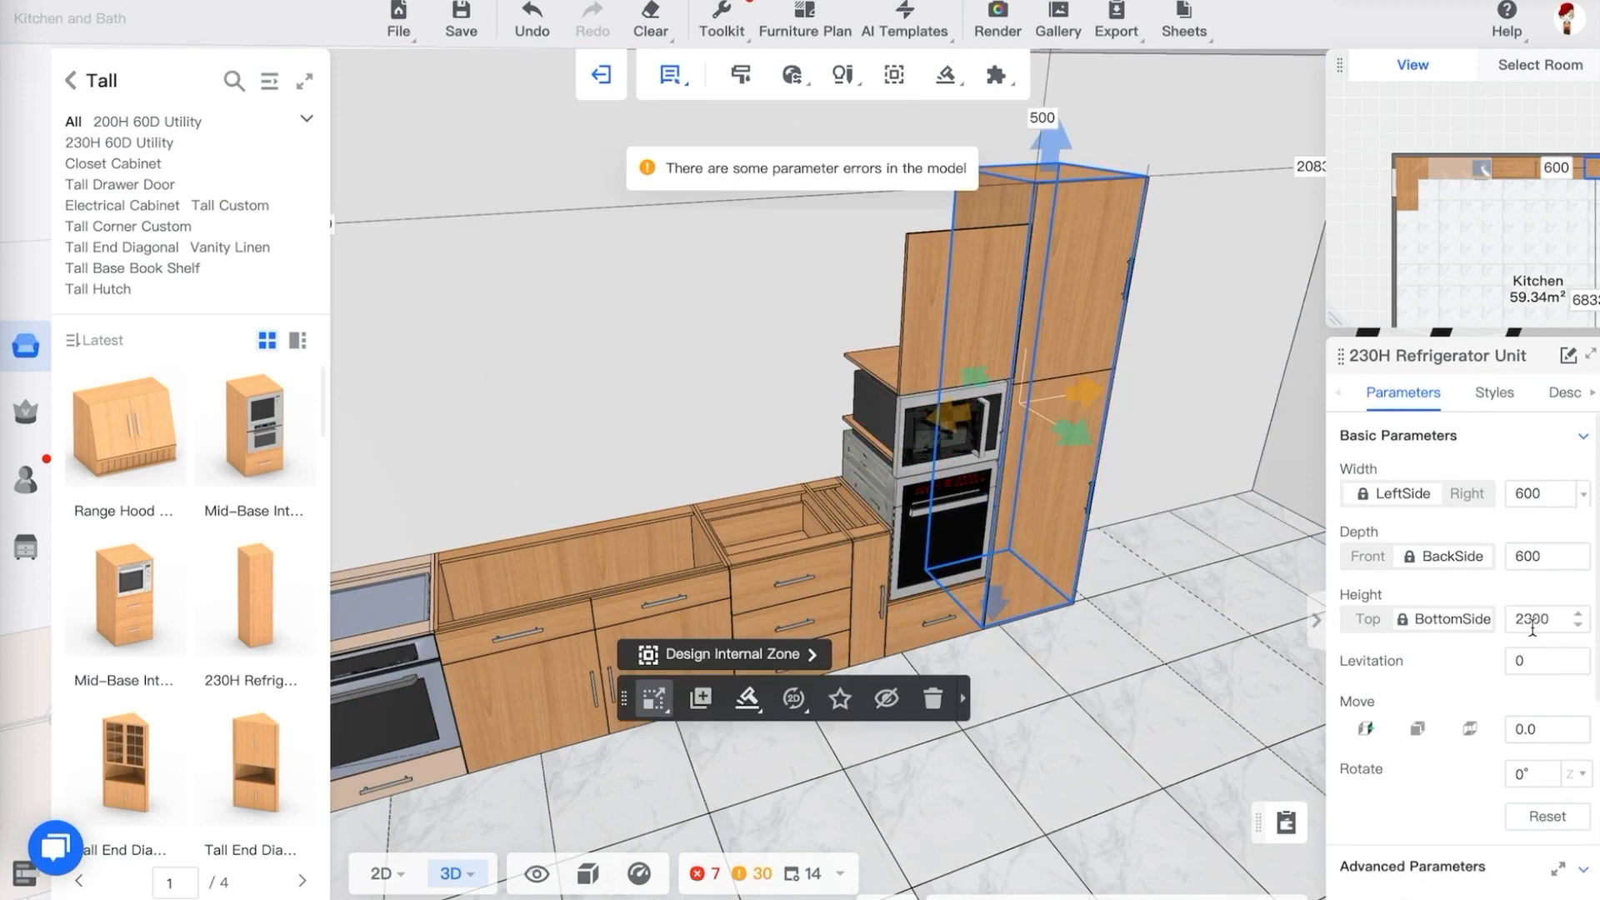
pyautogui.click(907, 454)
pyautogui.moveTo(1027, 678); pyautogui.dragTo(1011, 665)
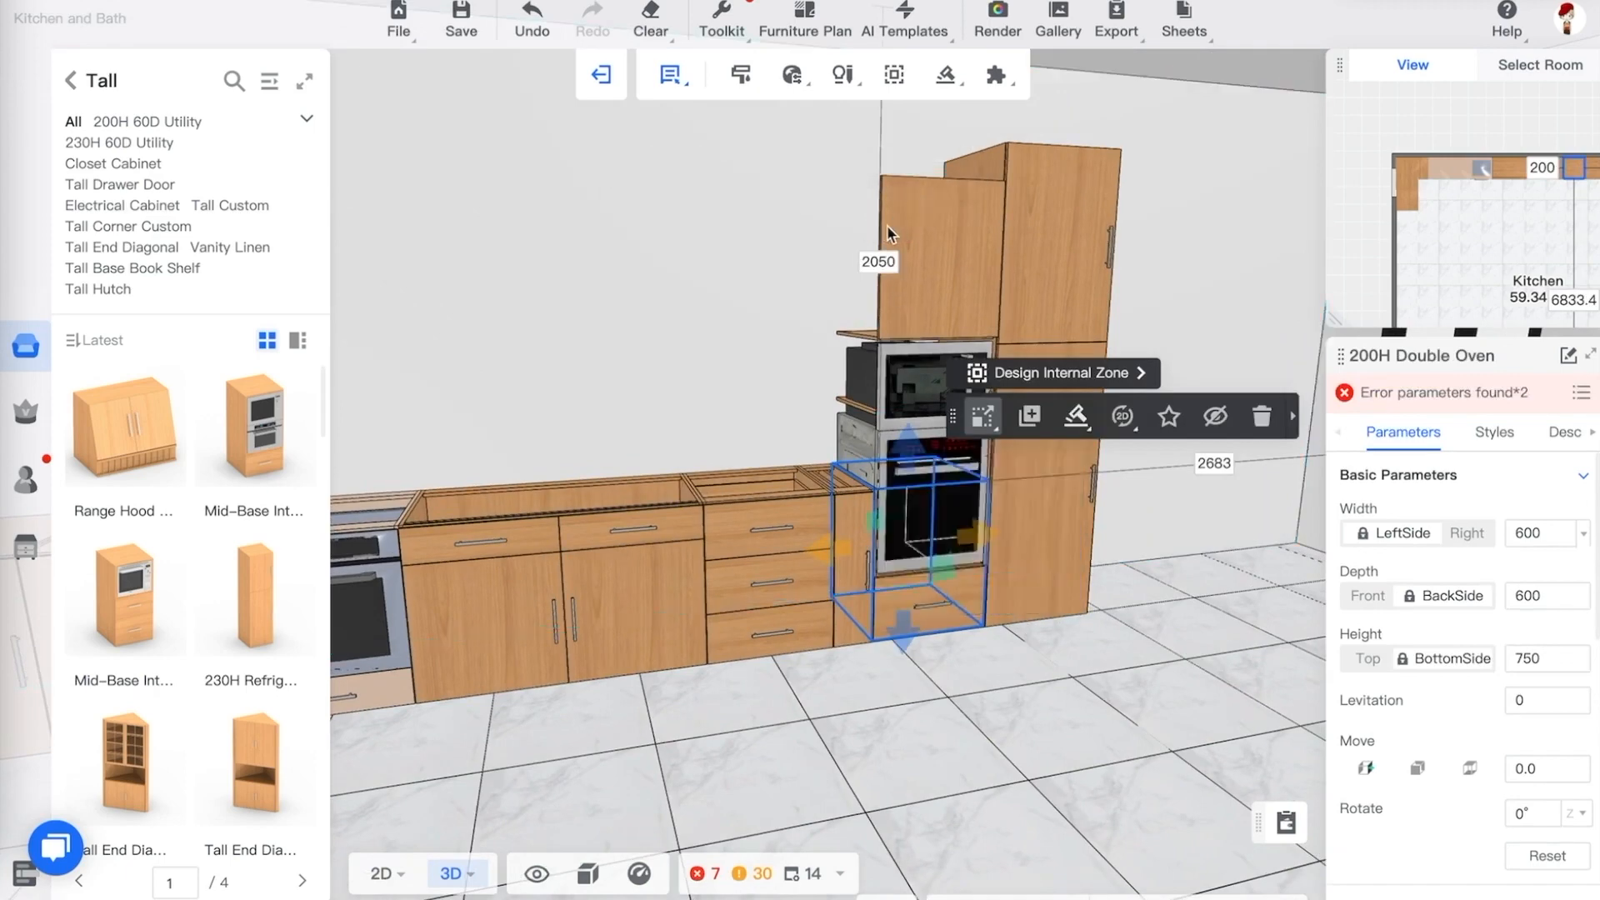
pyautogui.click(1064, 637)
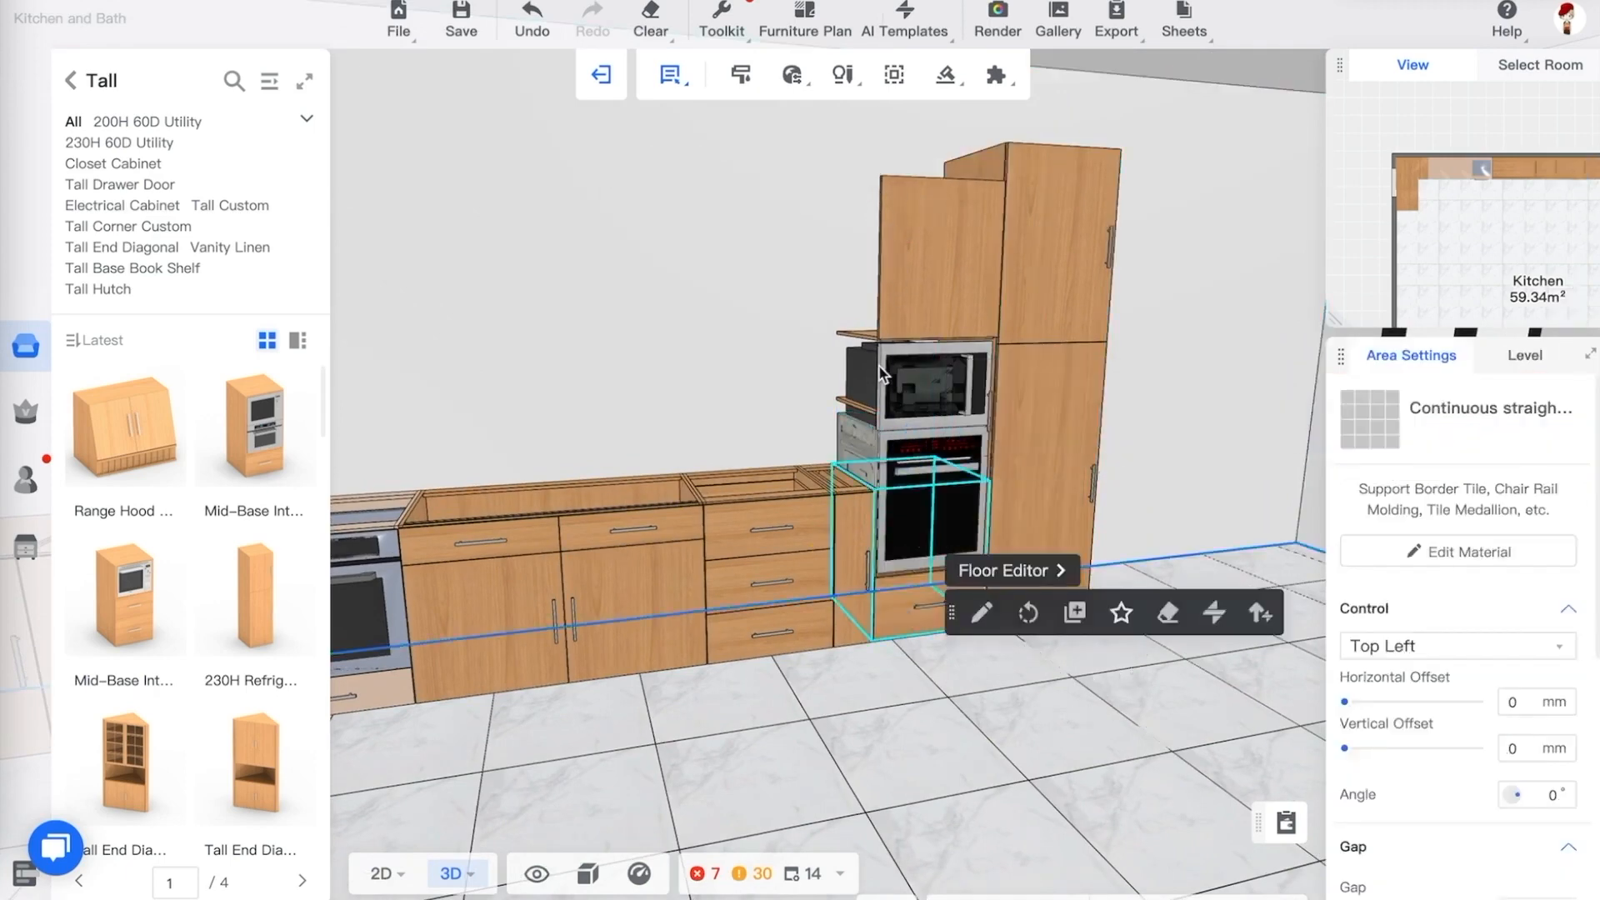
pyautogui.moveTo(952, 762); pyautogui.dragTo(988, 729)
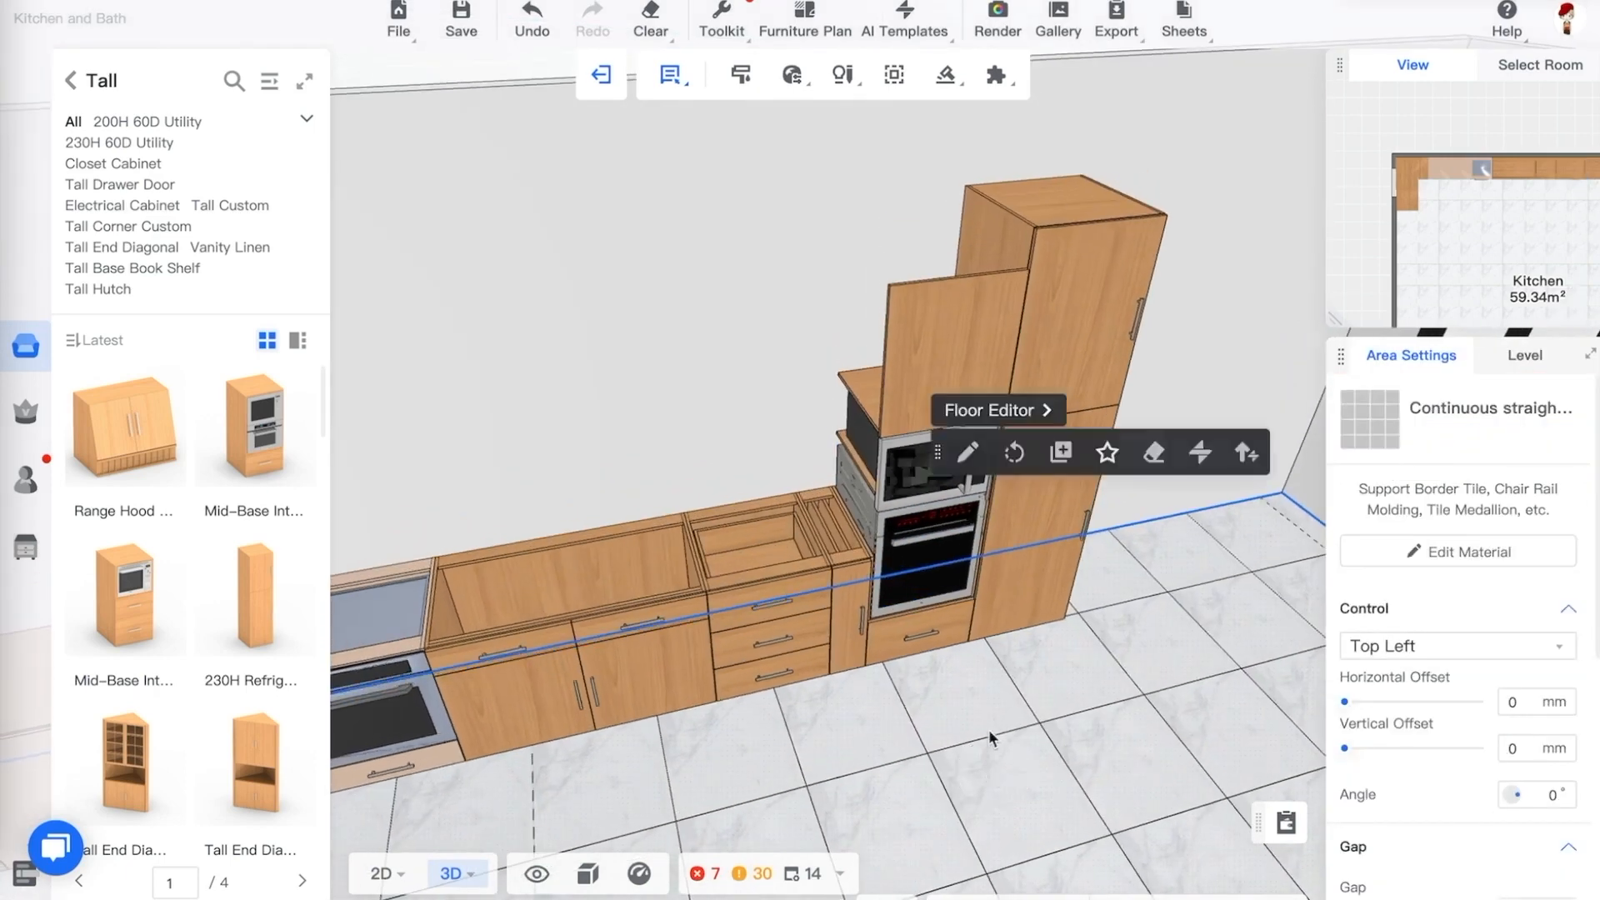
# Open the Misc > Fillers > Tall Filler > Panel category in the full catalog
pyautogui.click(71, 80)
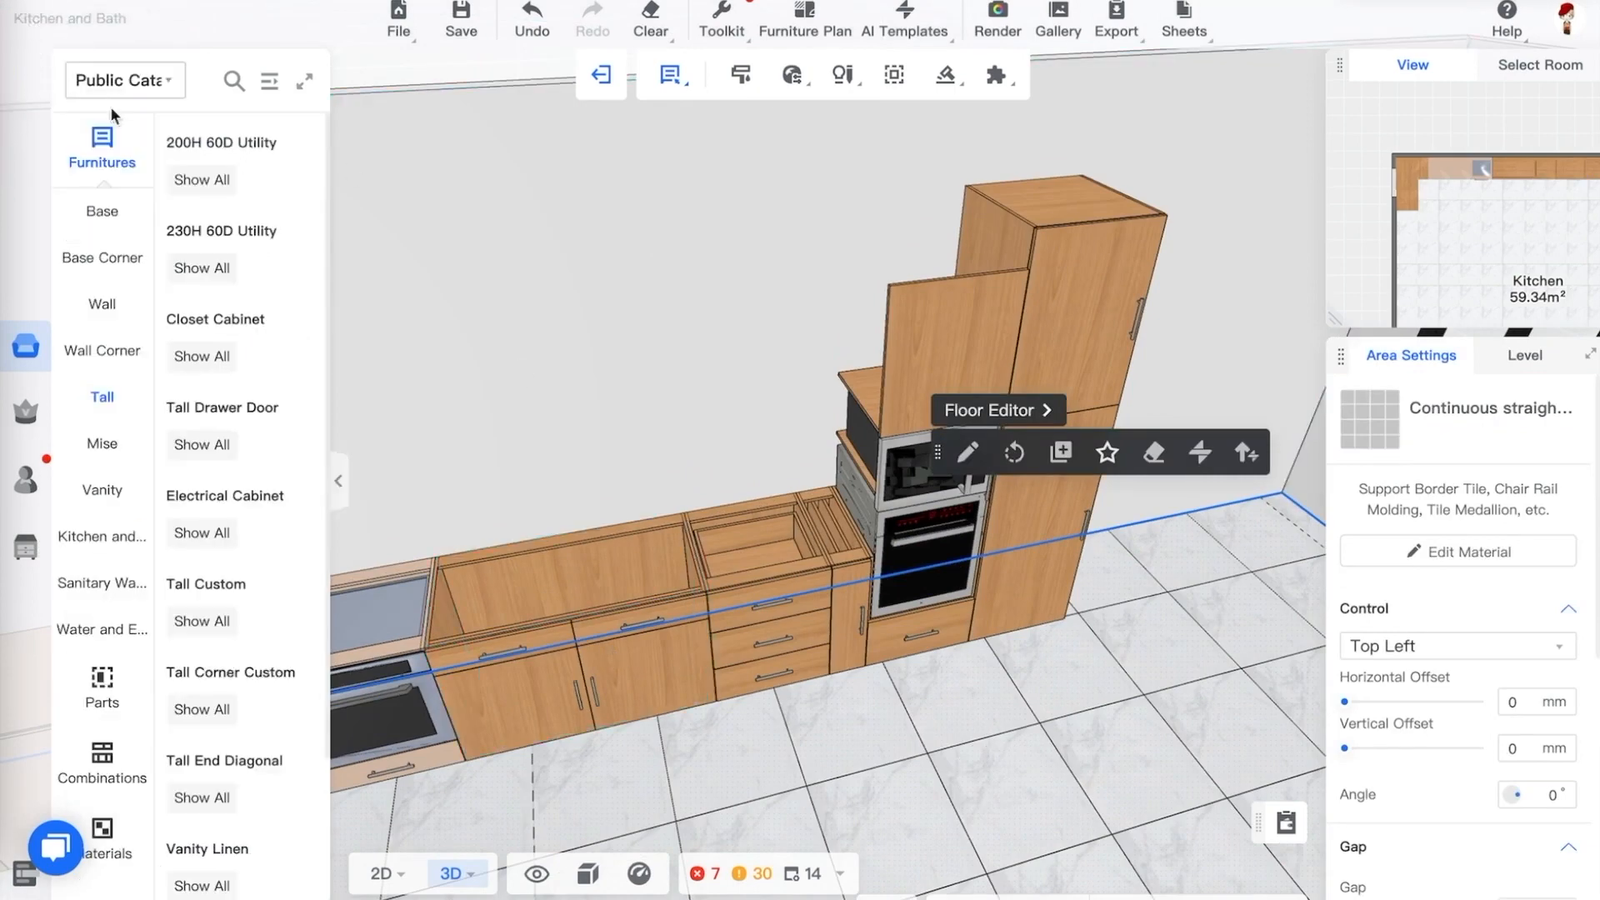
pyautogui.click(264, 84)
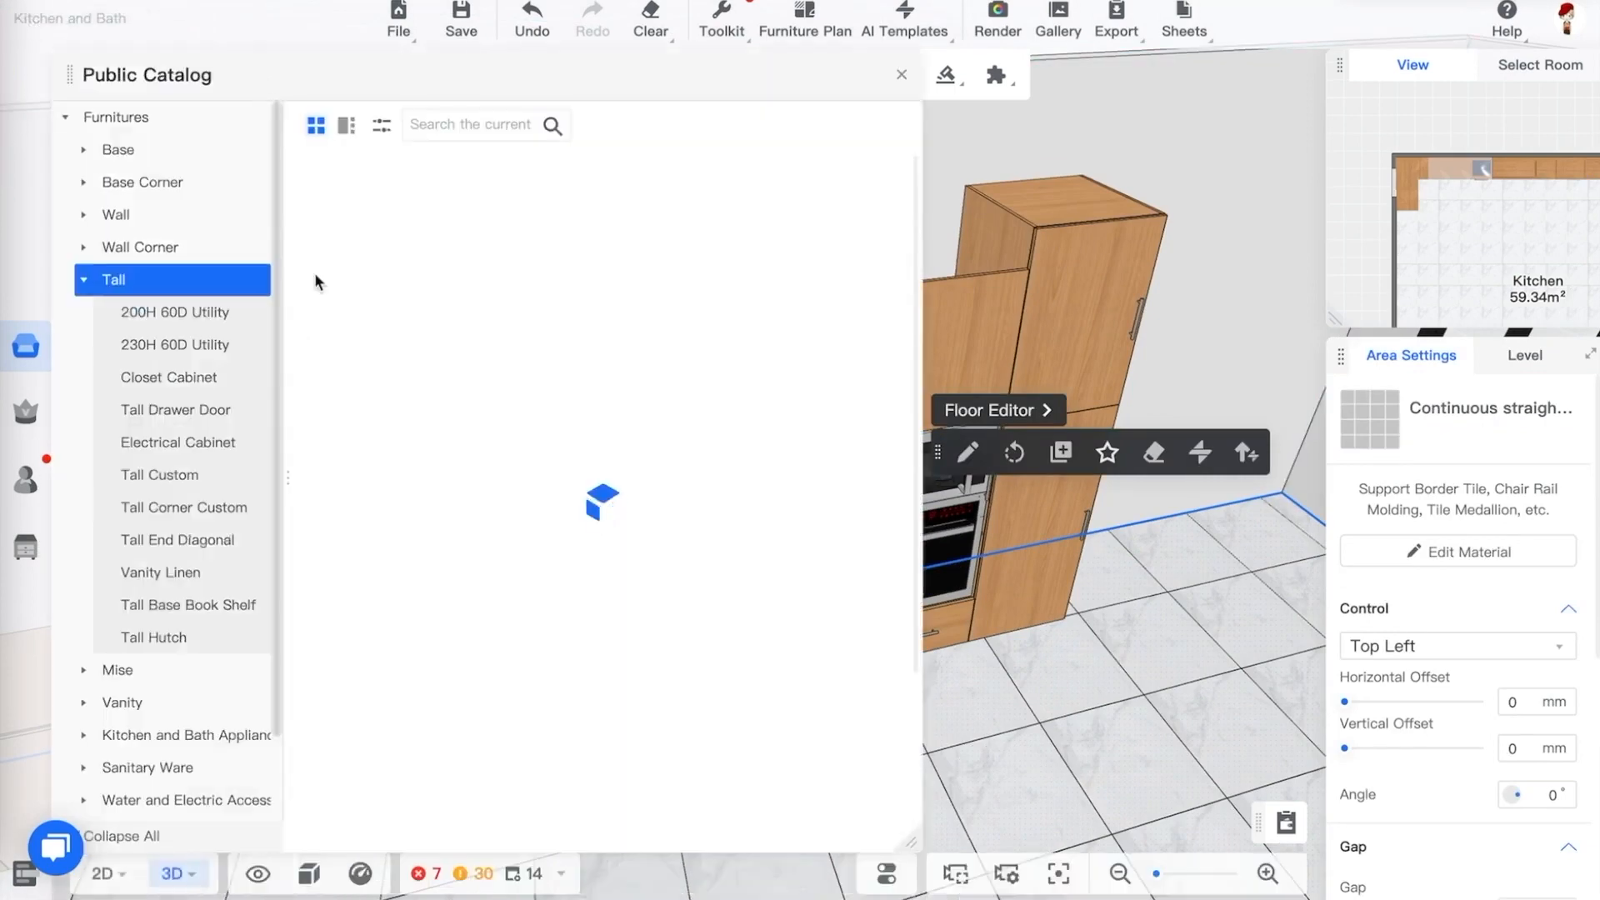
pyautogui.click(85, 280)
pyautogui.click(117, 314)
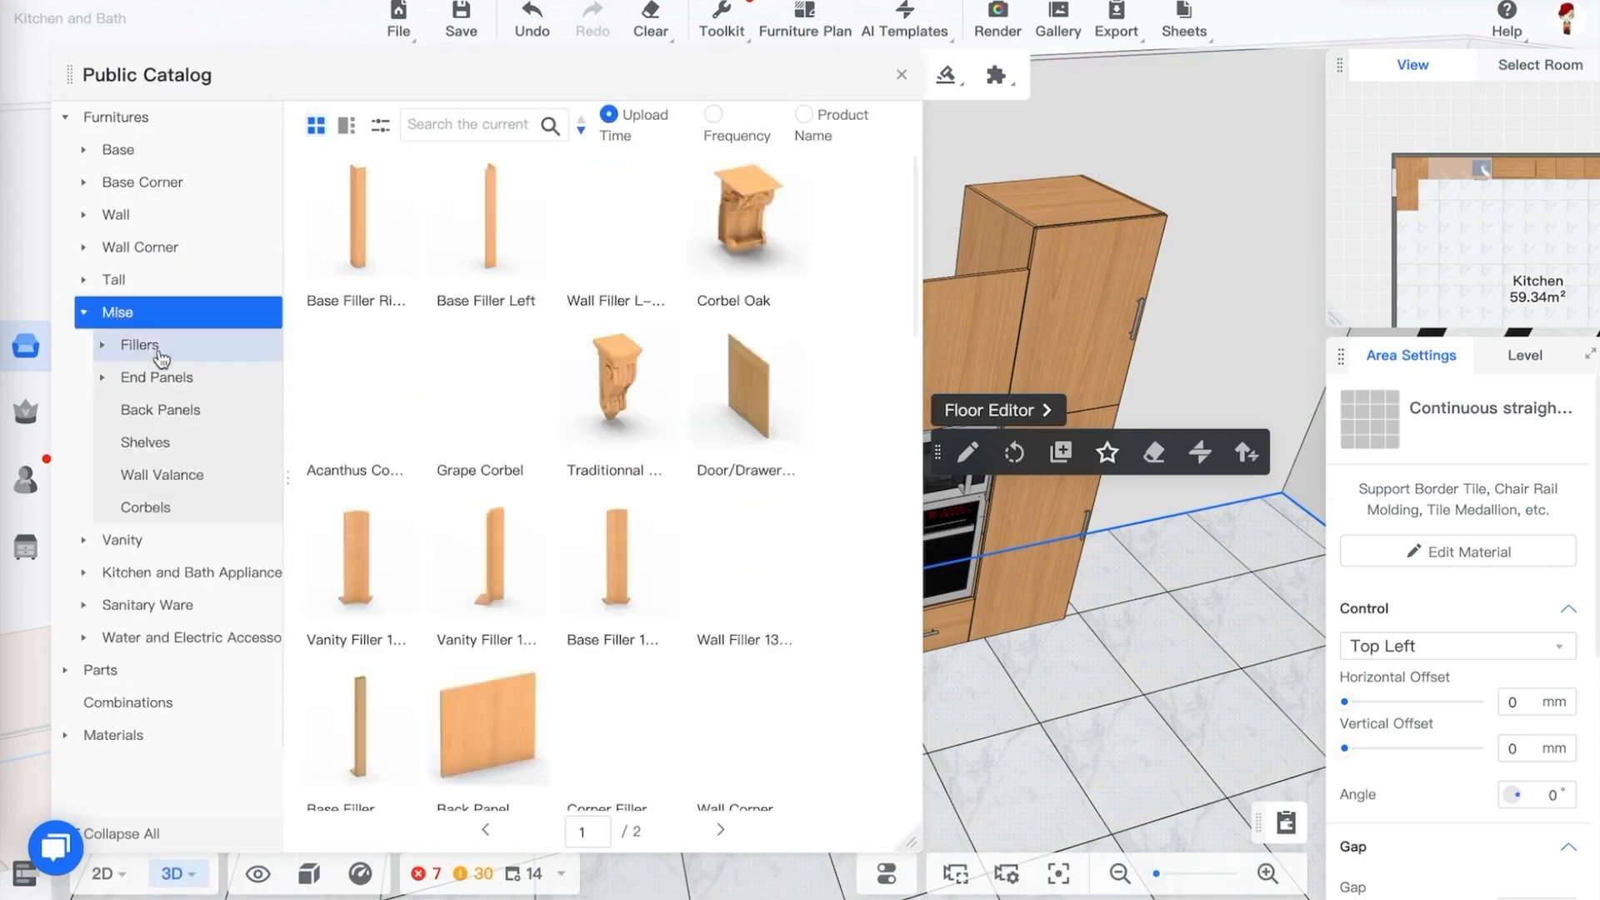
pyautogui.click(102, 347)
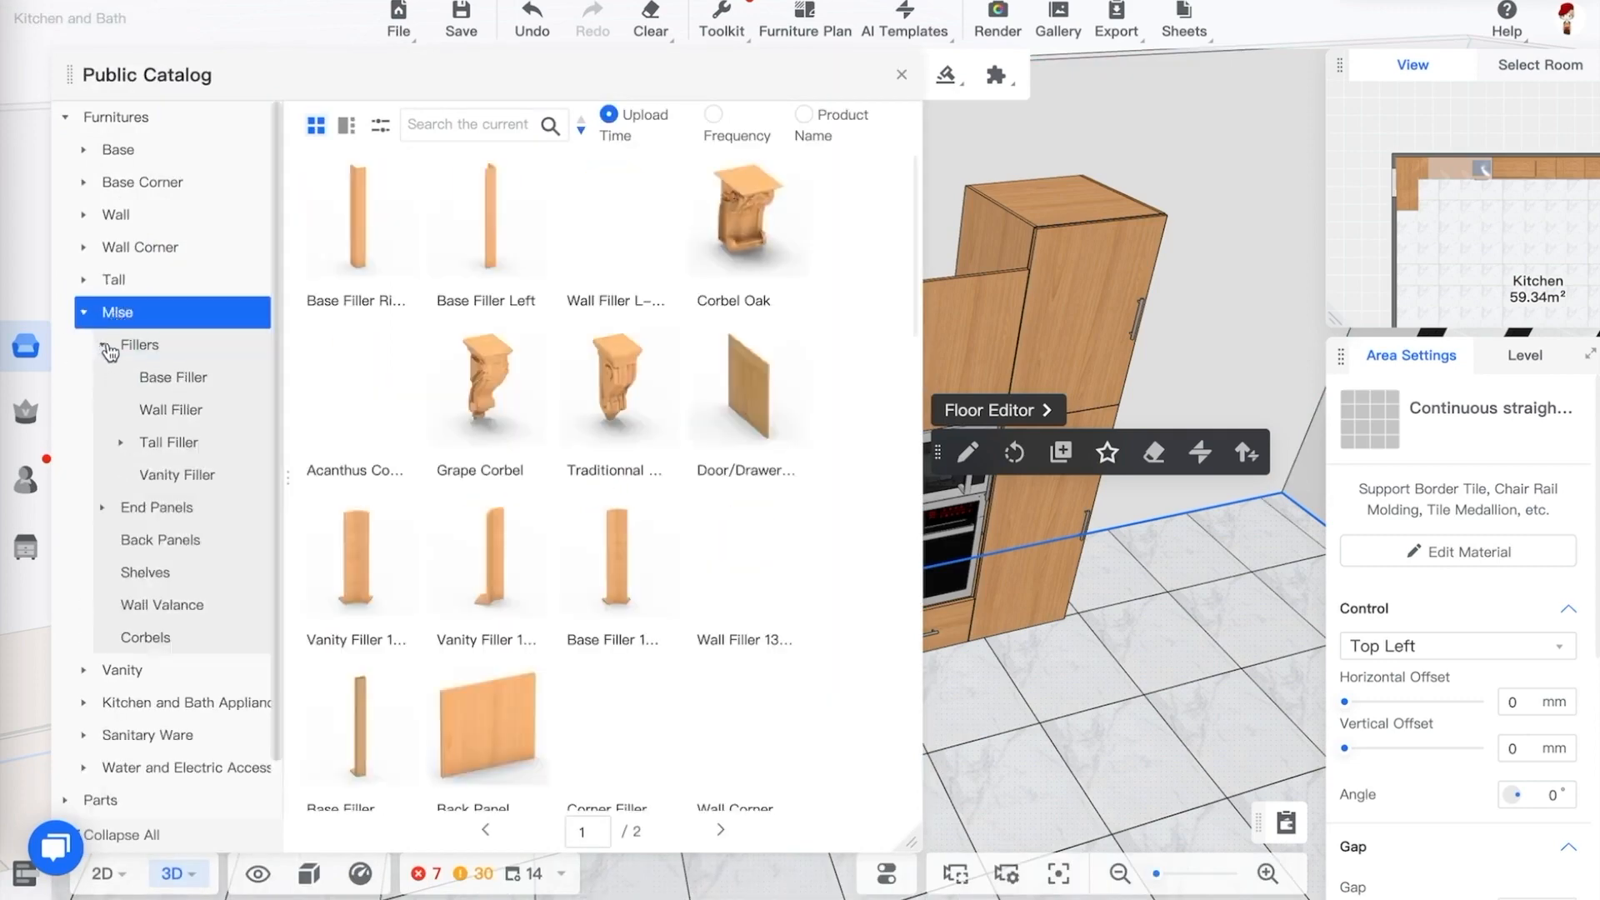
pyautogui.click(172, 413)
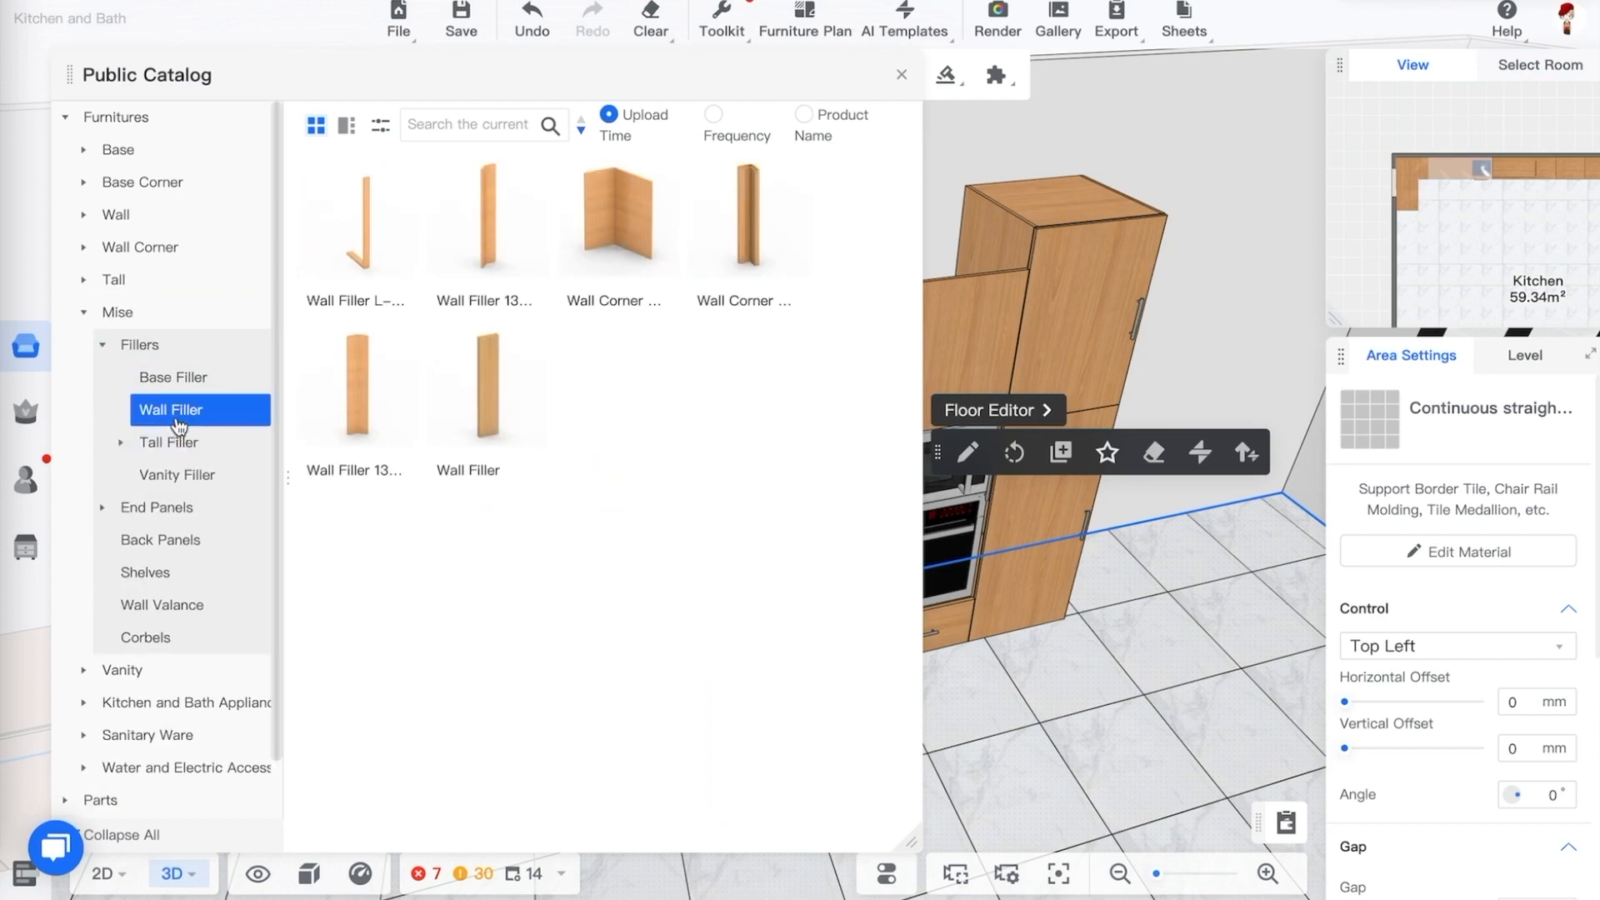
pyautogui.click(139, 446)
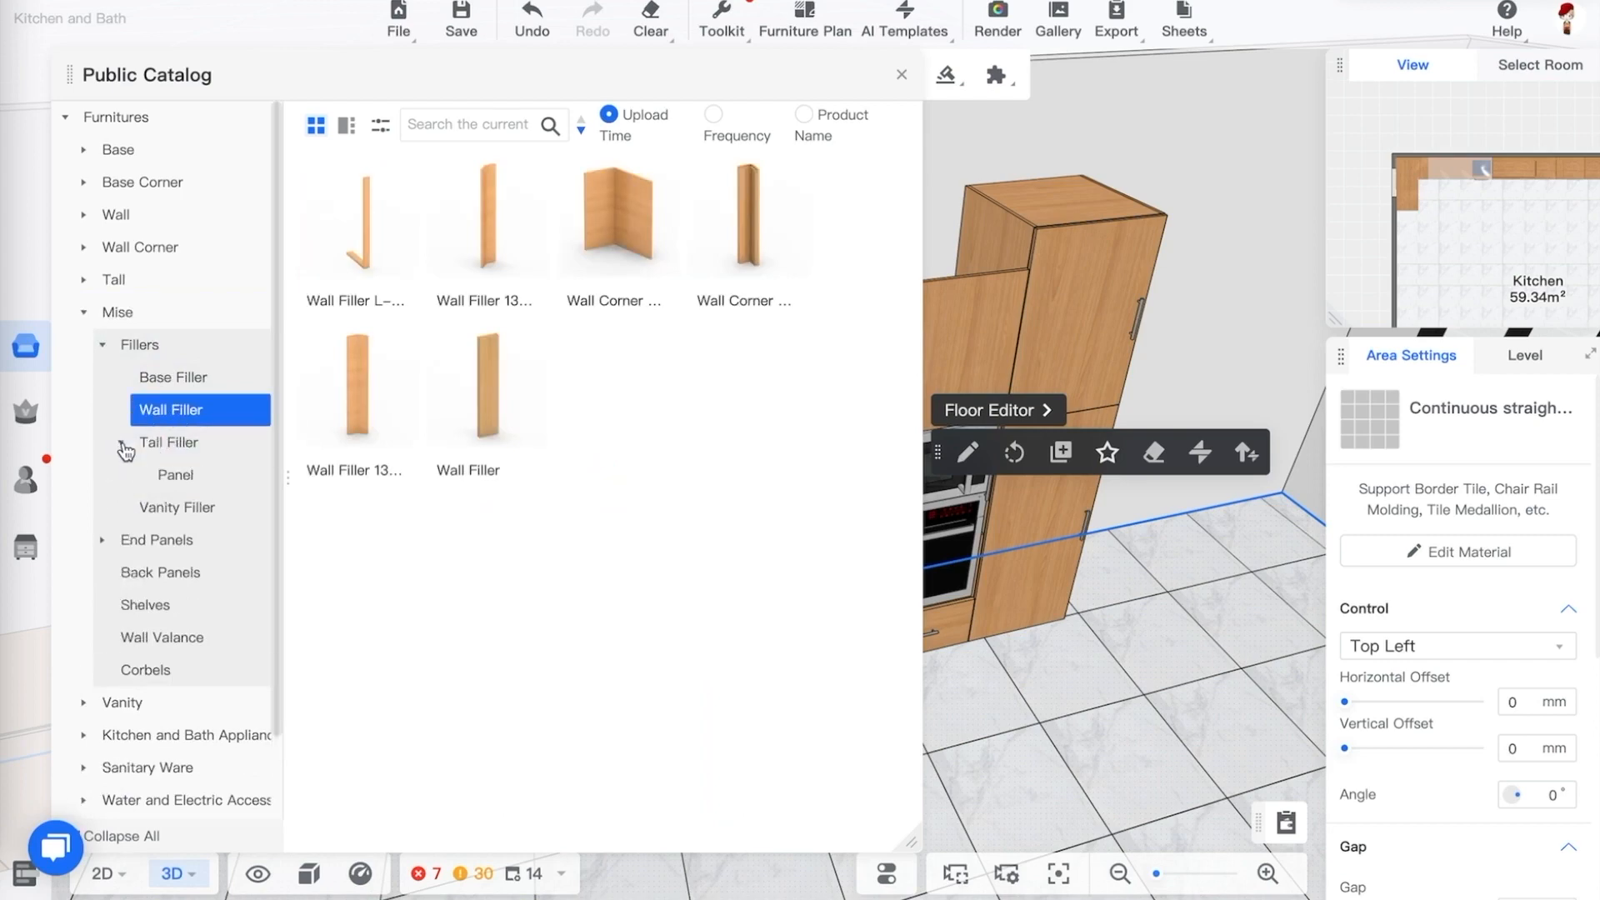
pyautogui.click(176, 476)
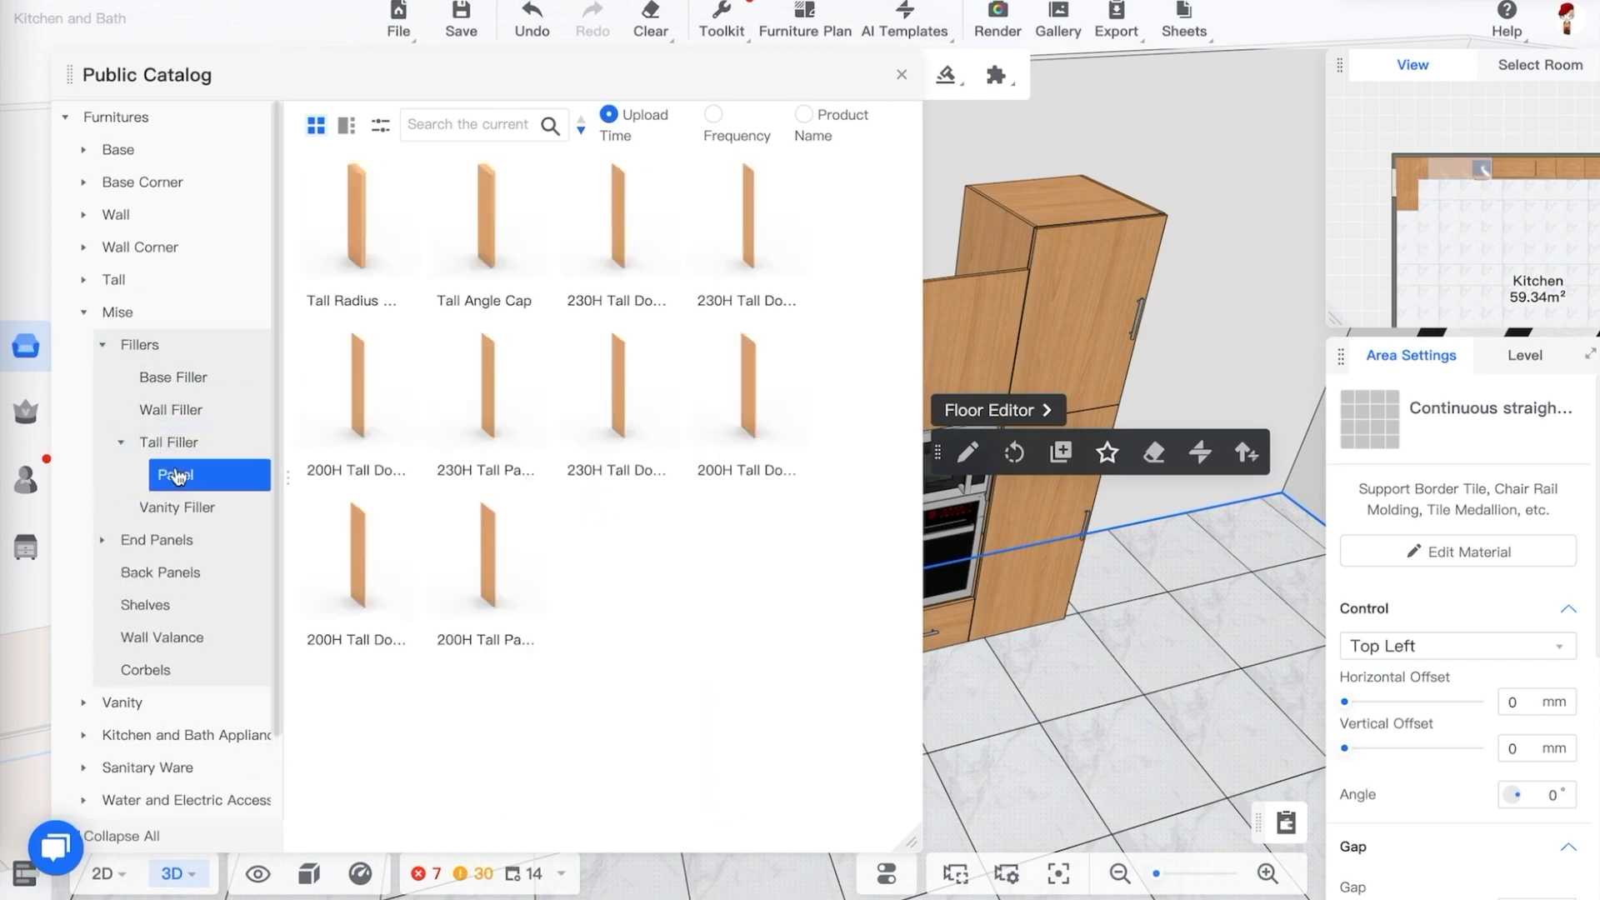
# Try to place a 230H Tall Door Panel 60D beside the refrigerator cabinet, then close the catalog
pyautogui.moveTo(401, 176)
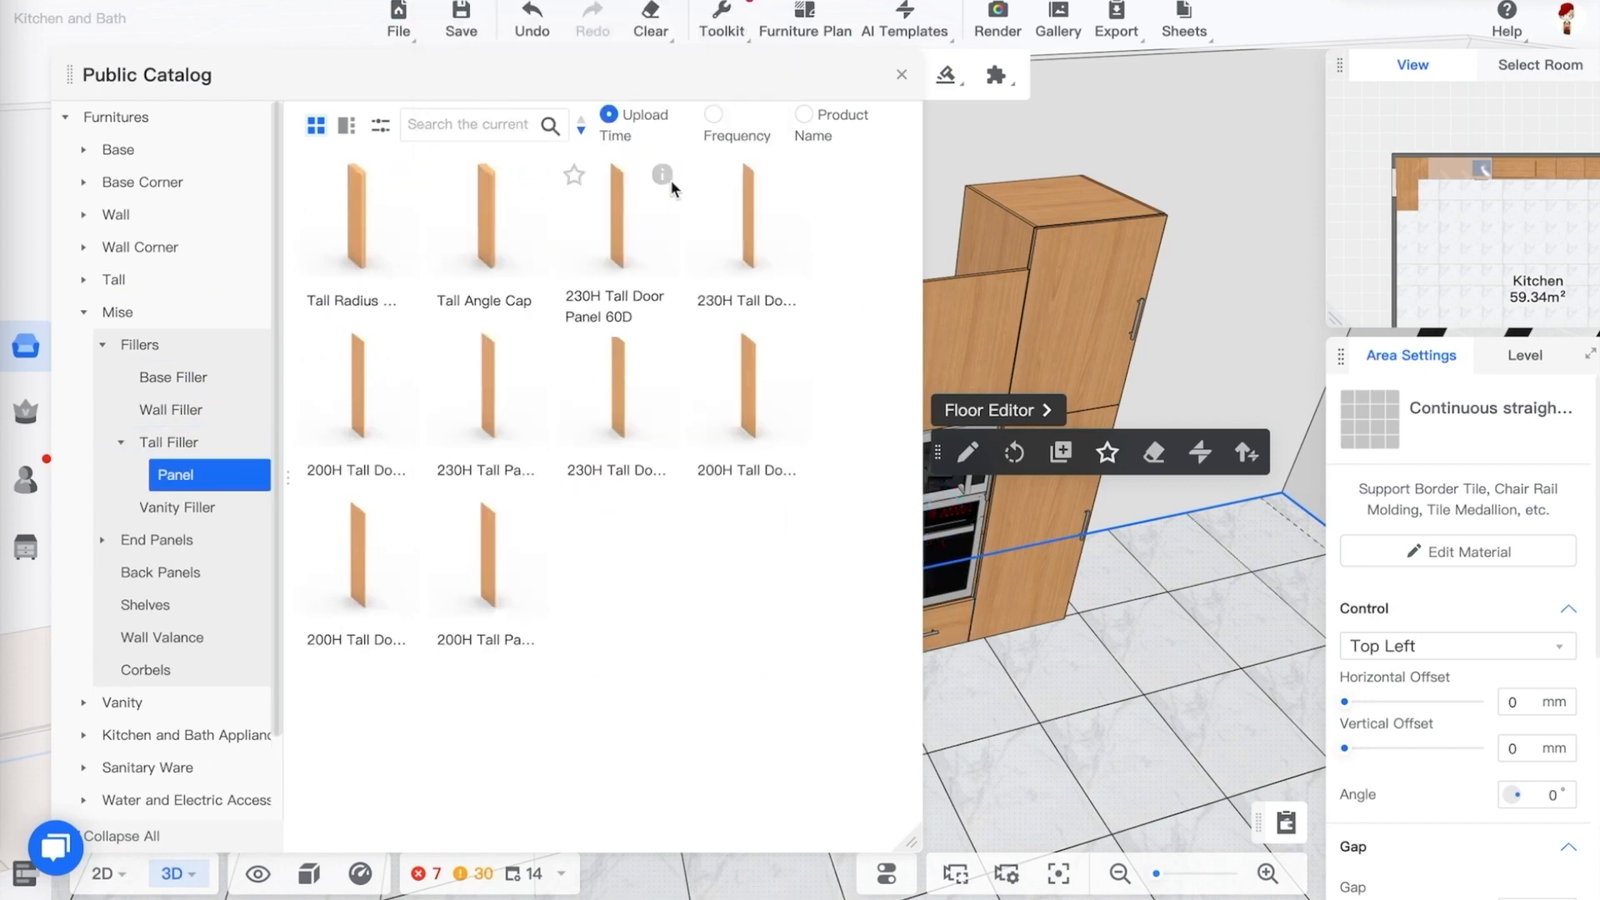
pyautogui.moveTo(663, 177)
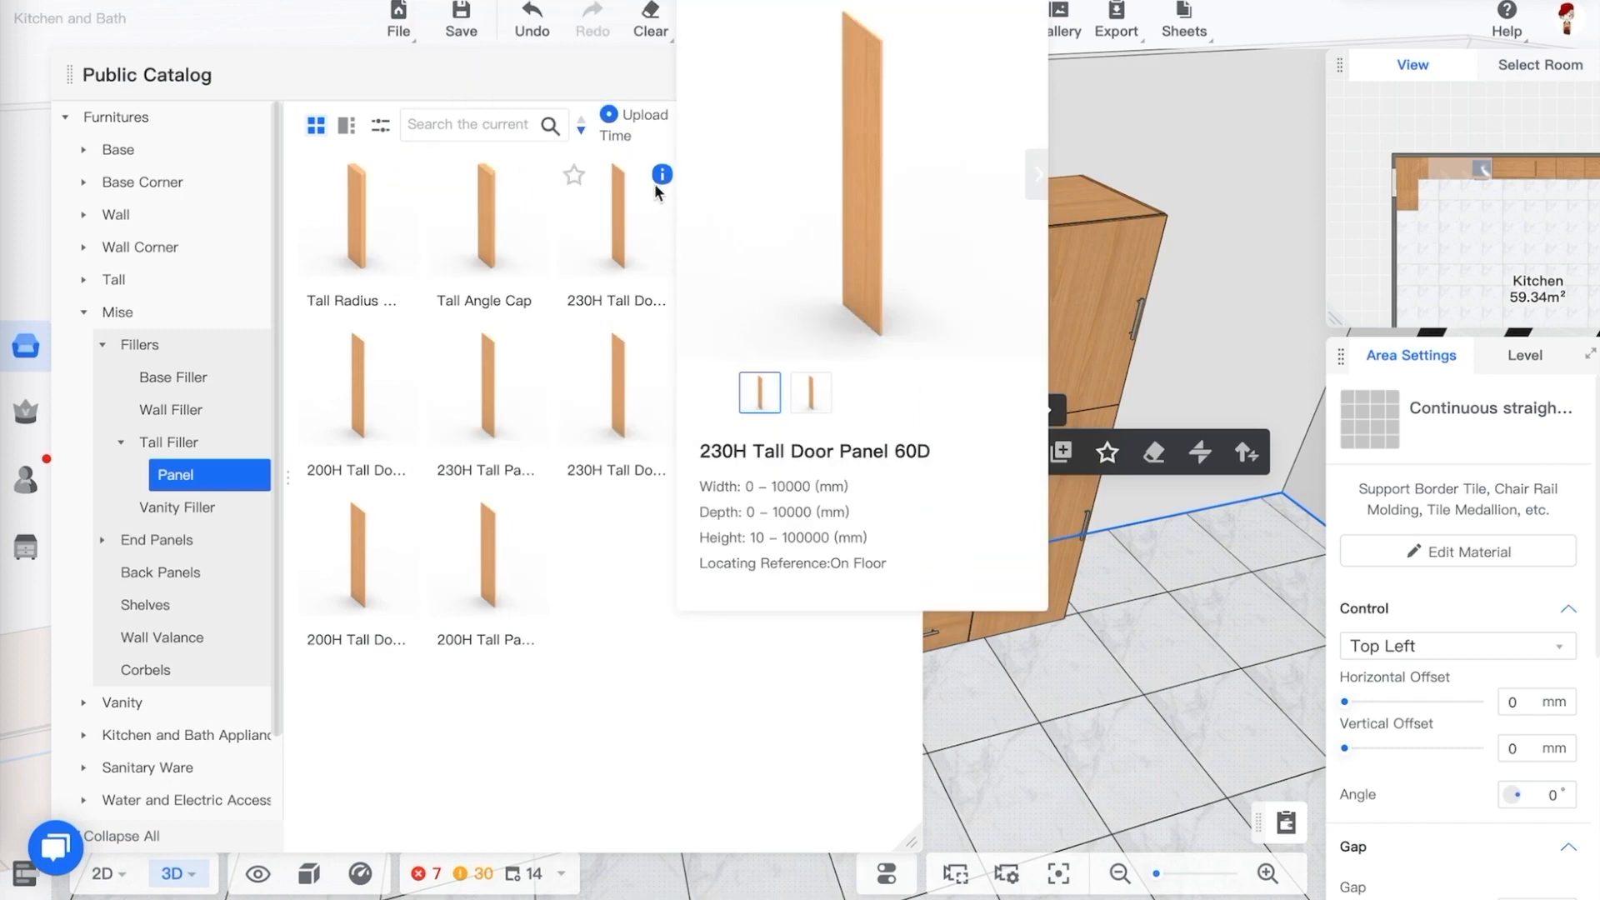
pyautogui.click(628, 220)
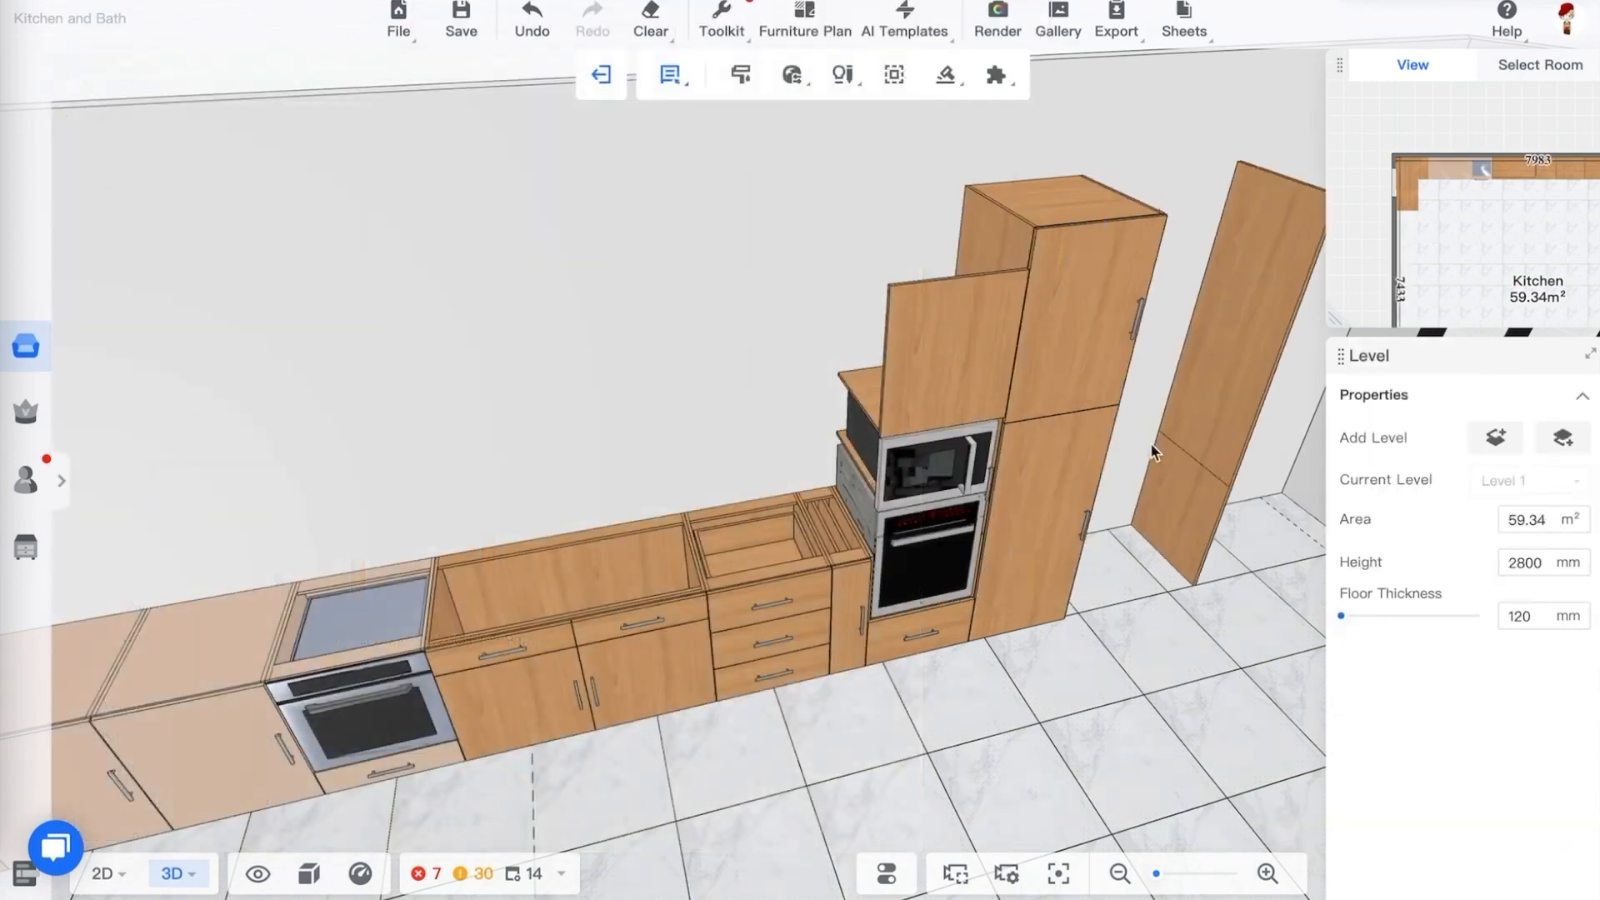
pyautogui.click(1103, 469)
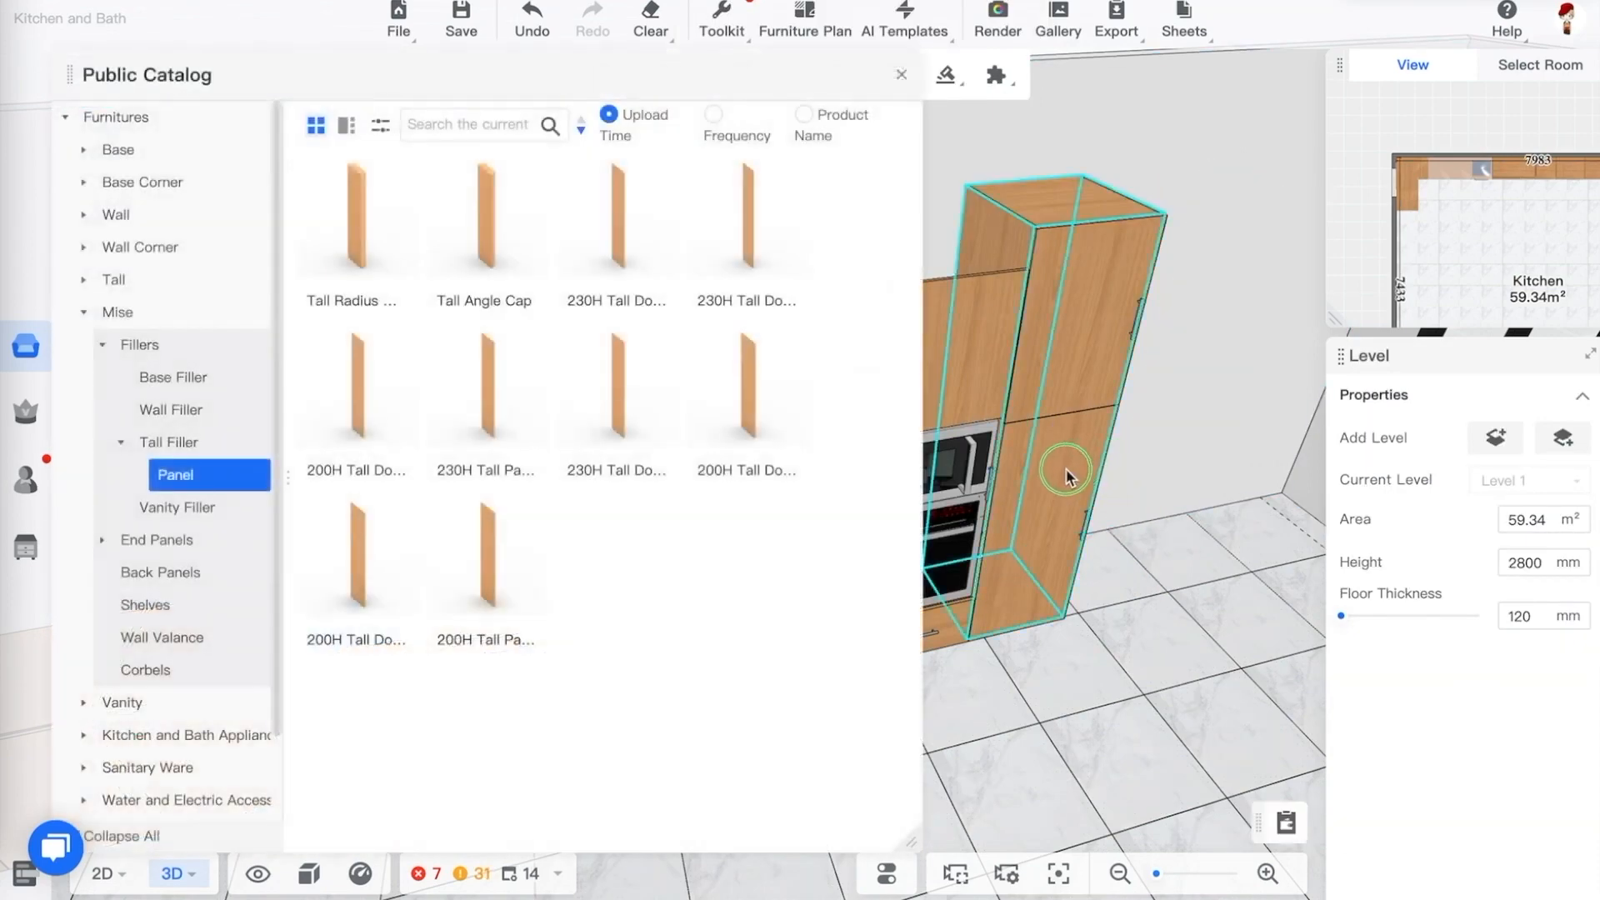
pyautogui.moveTo(1134, 452); pyautogui.dragTo(1200, 433)
pyautogui.click(1152, 602)
pyautogui.moveTo(1137, 600); pyautogui.dragTo(1115, 602)
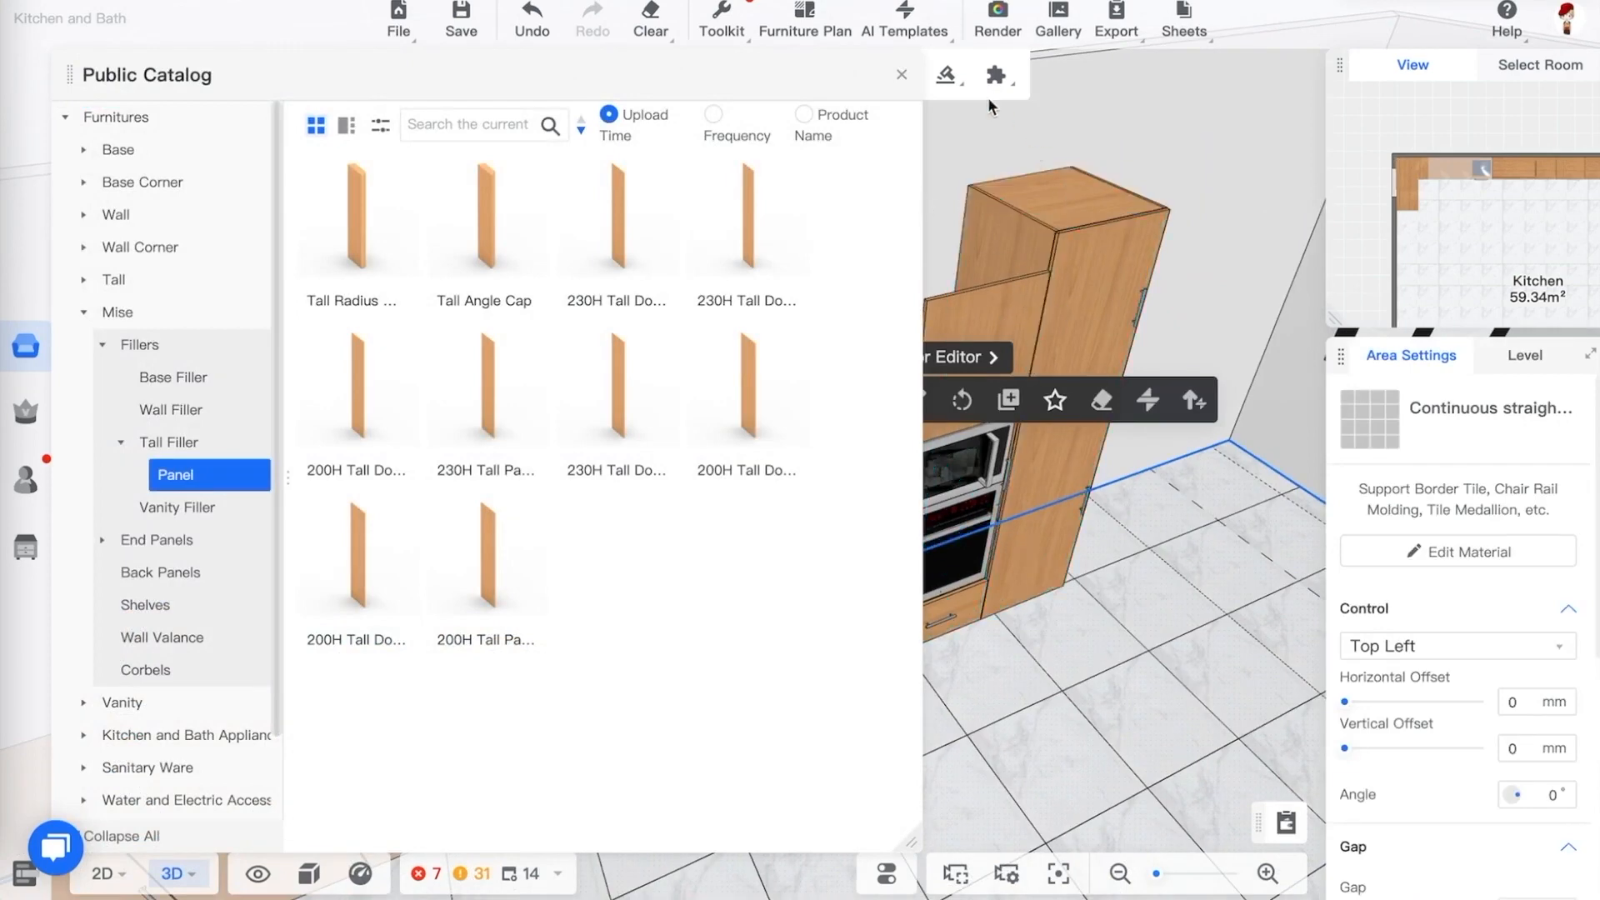
pyautogui.click(902, 74)
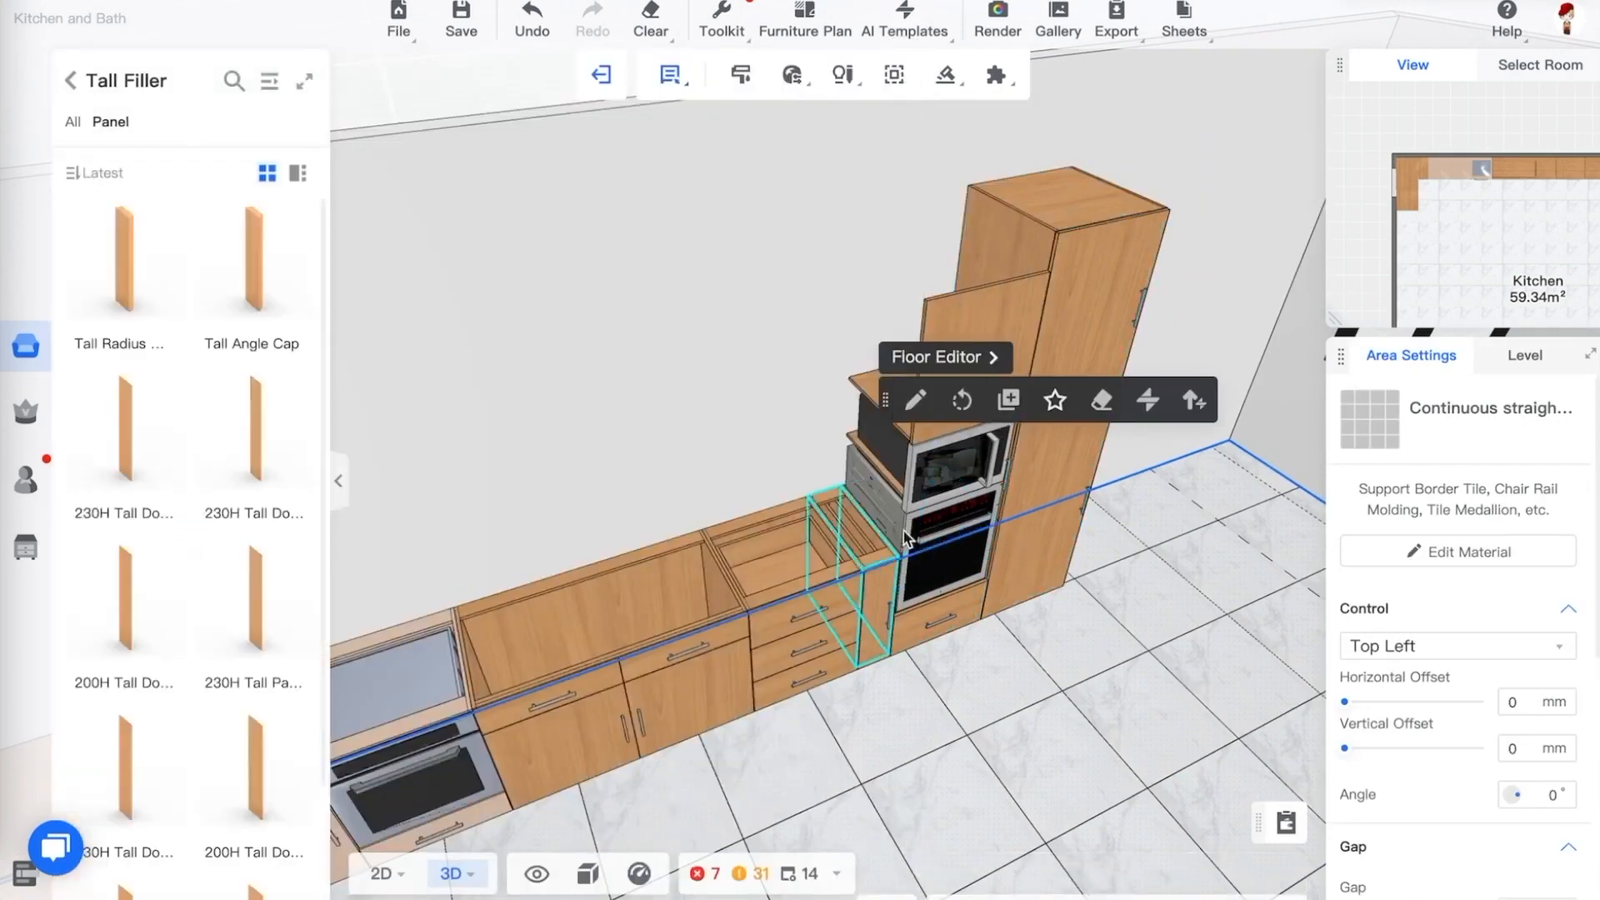
# In plan view, select the oven and refrigerator cabinets together and shift them right, leaving a gap after the base run
pyautogui.press('1')
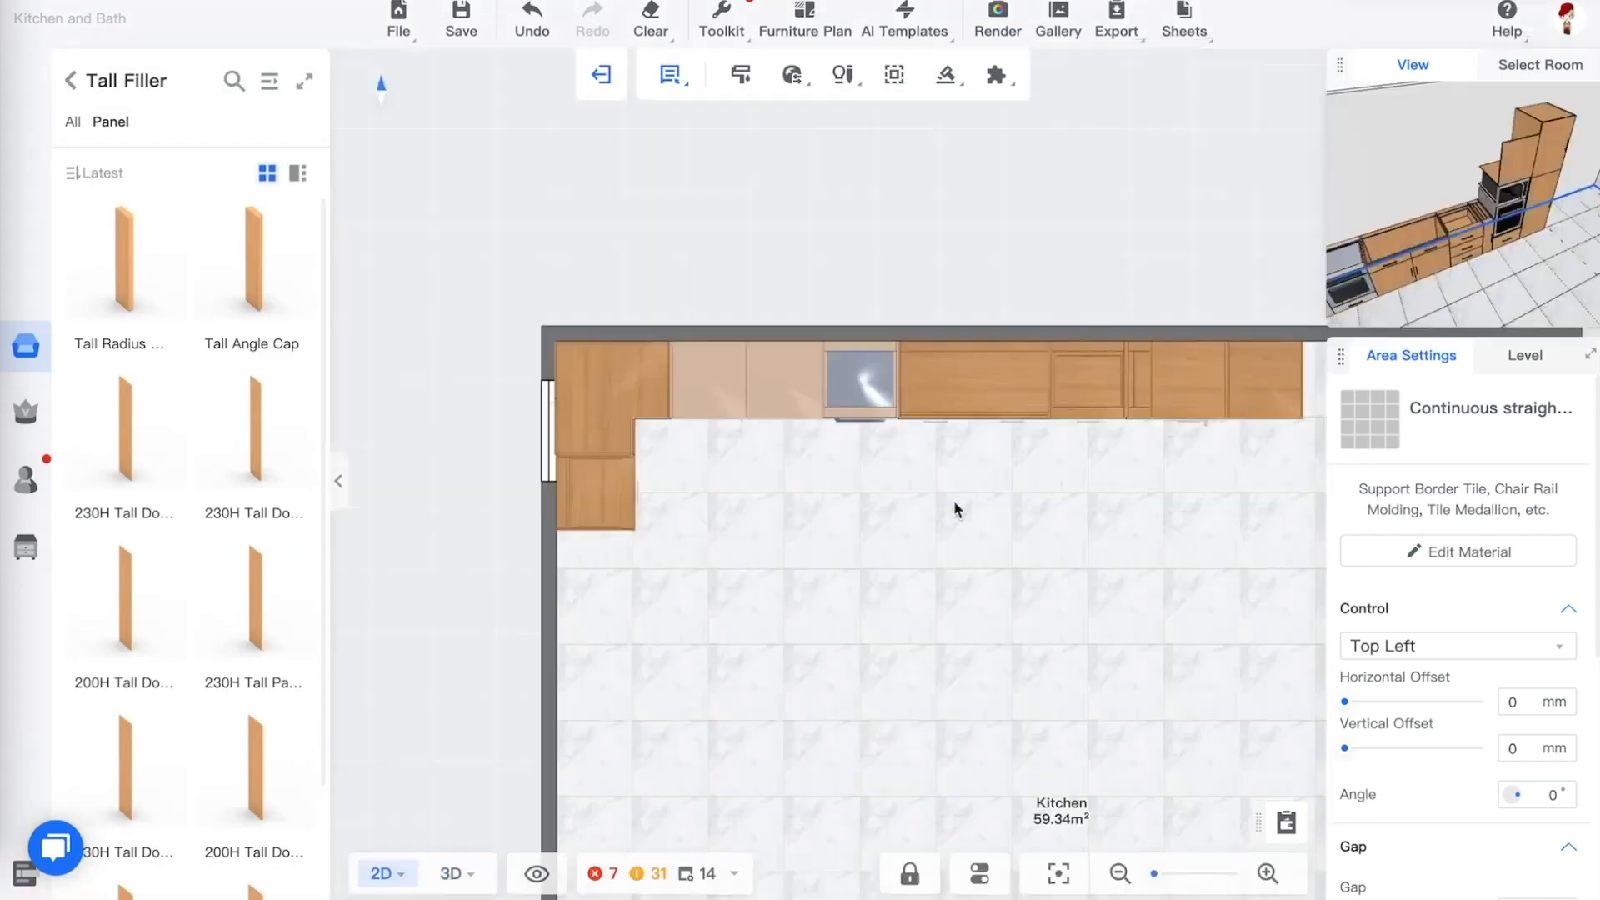
pyautogui.moveTo(1149, 490); pyautogui.dragTo(919, 536)
pyautogui.scroll(-1, 1047, 442)
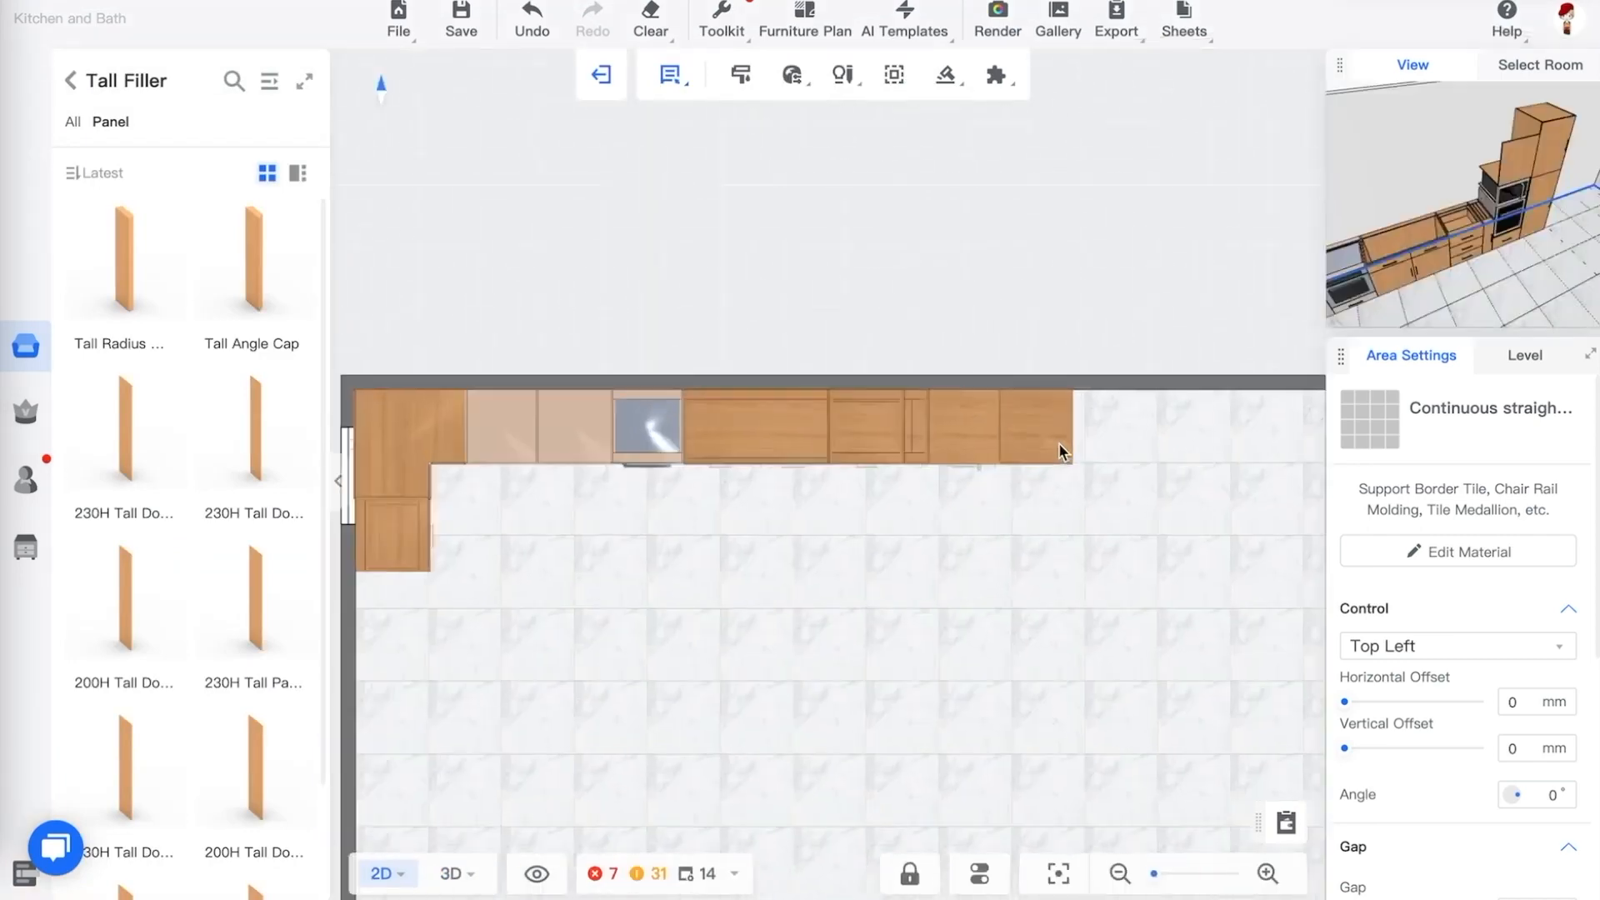
pyautogui.scroll(5, 1099, 451)
pyautogui.click(874, 438)
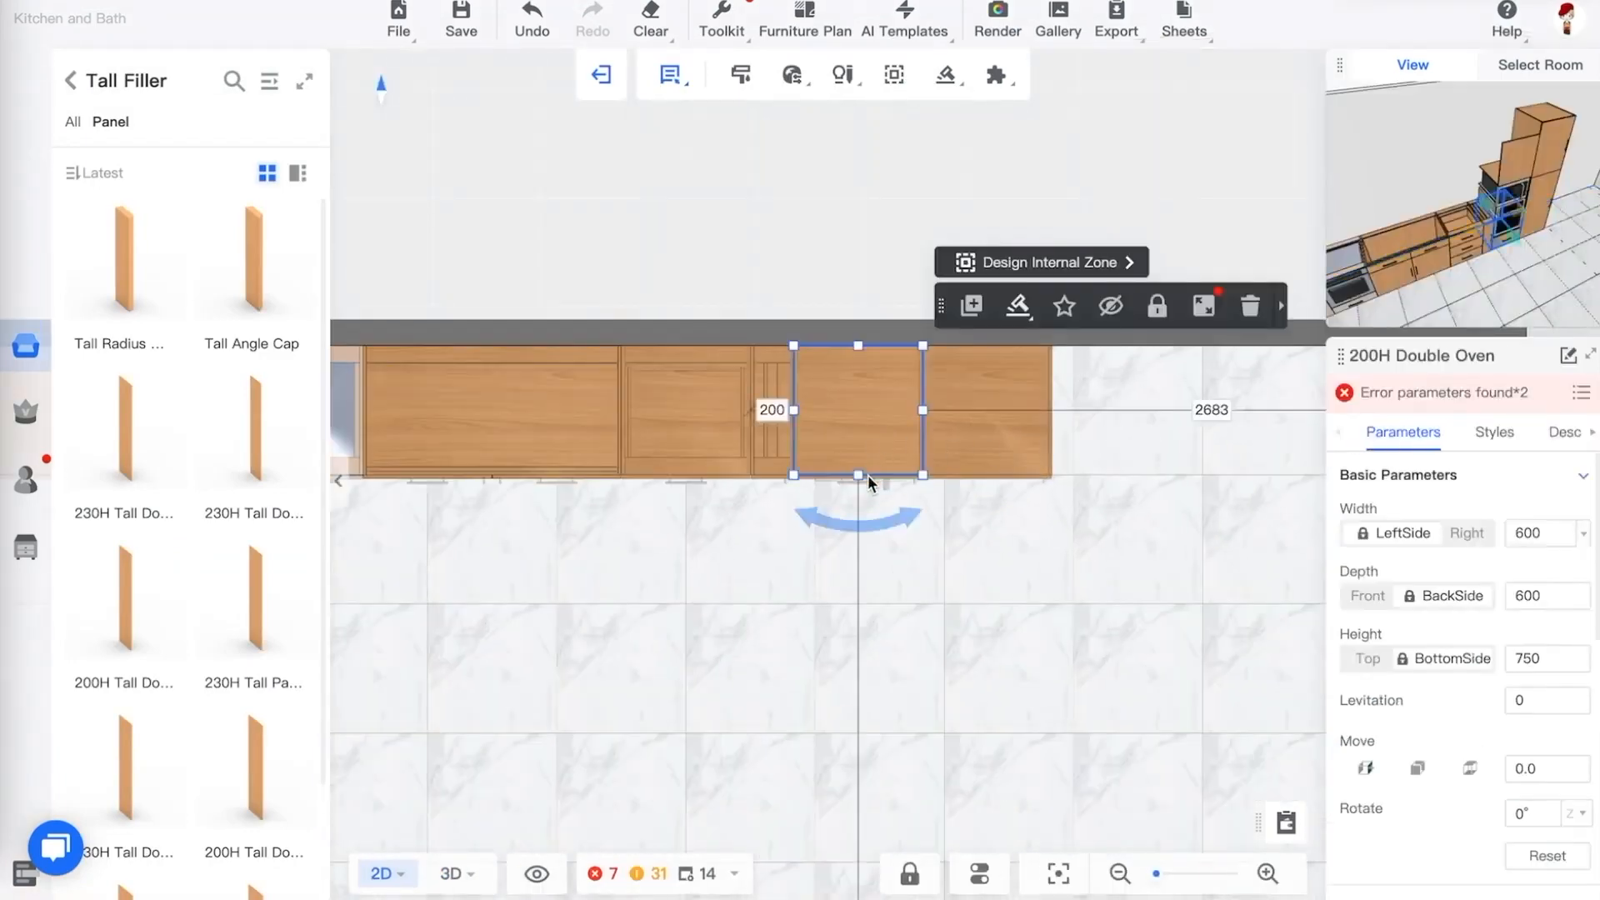
pyautogui.click(1018, 472)
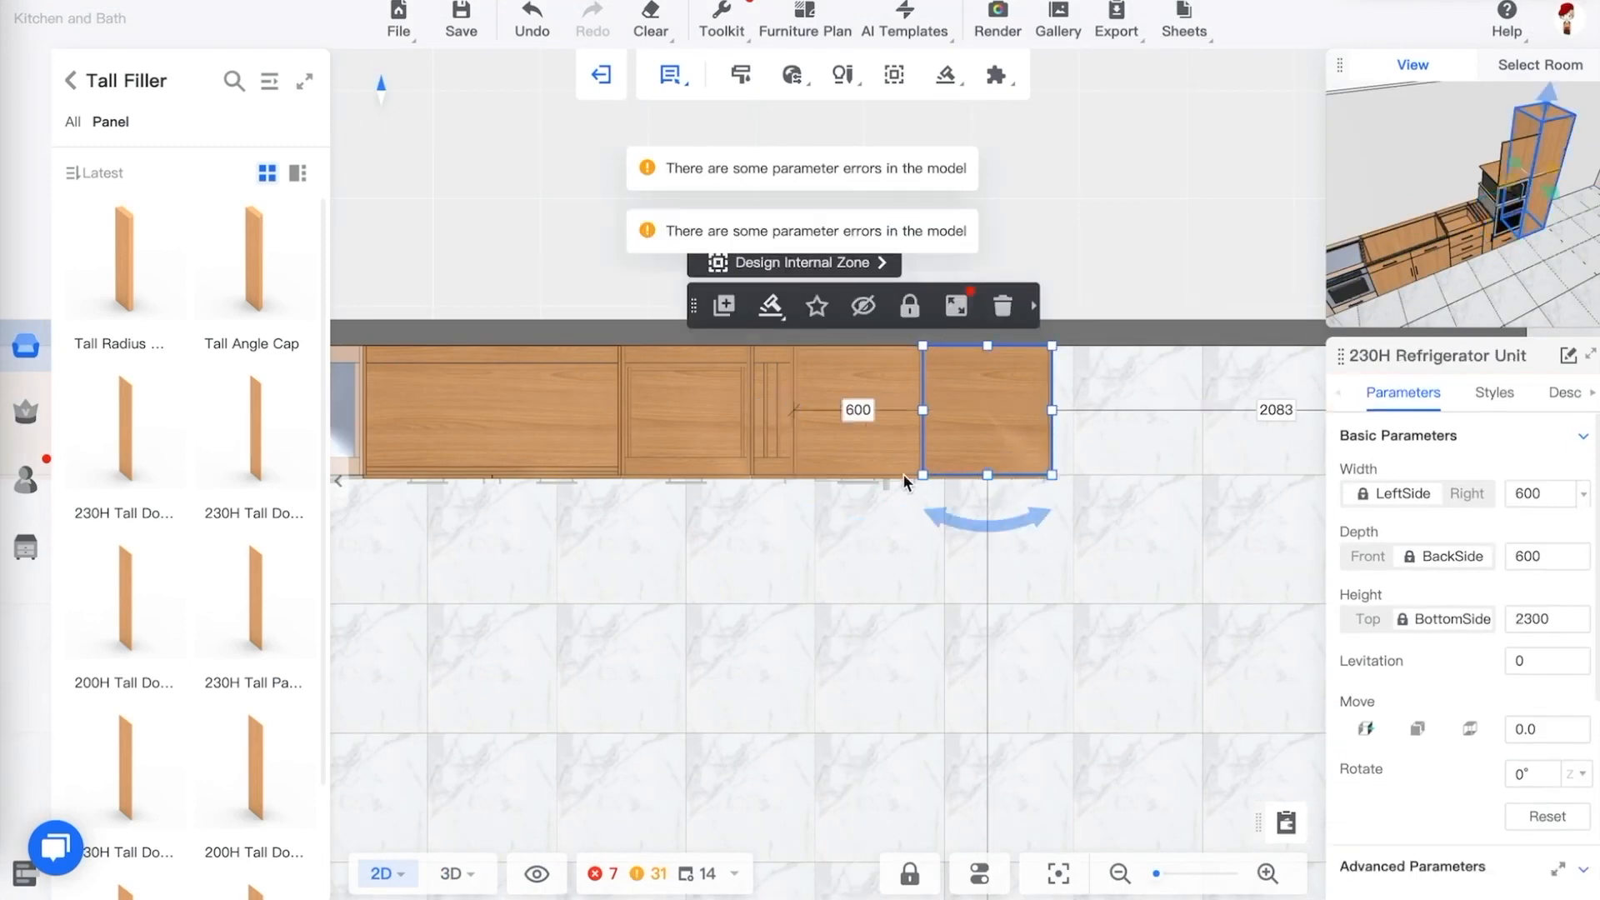
pyautogui.keyDown('ctrl'); pyautogui.click(847, 423); pyautogui.keyUp('ctrl')
pyautogui.moveTo(847, 424); pyautogui.dragTo(948, 424)
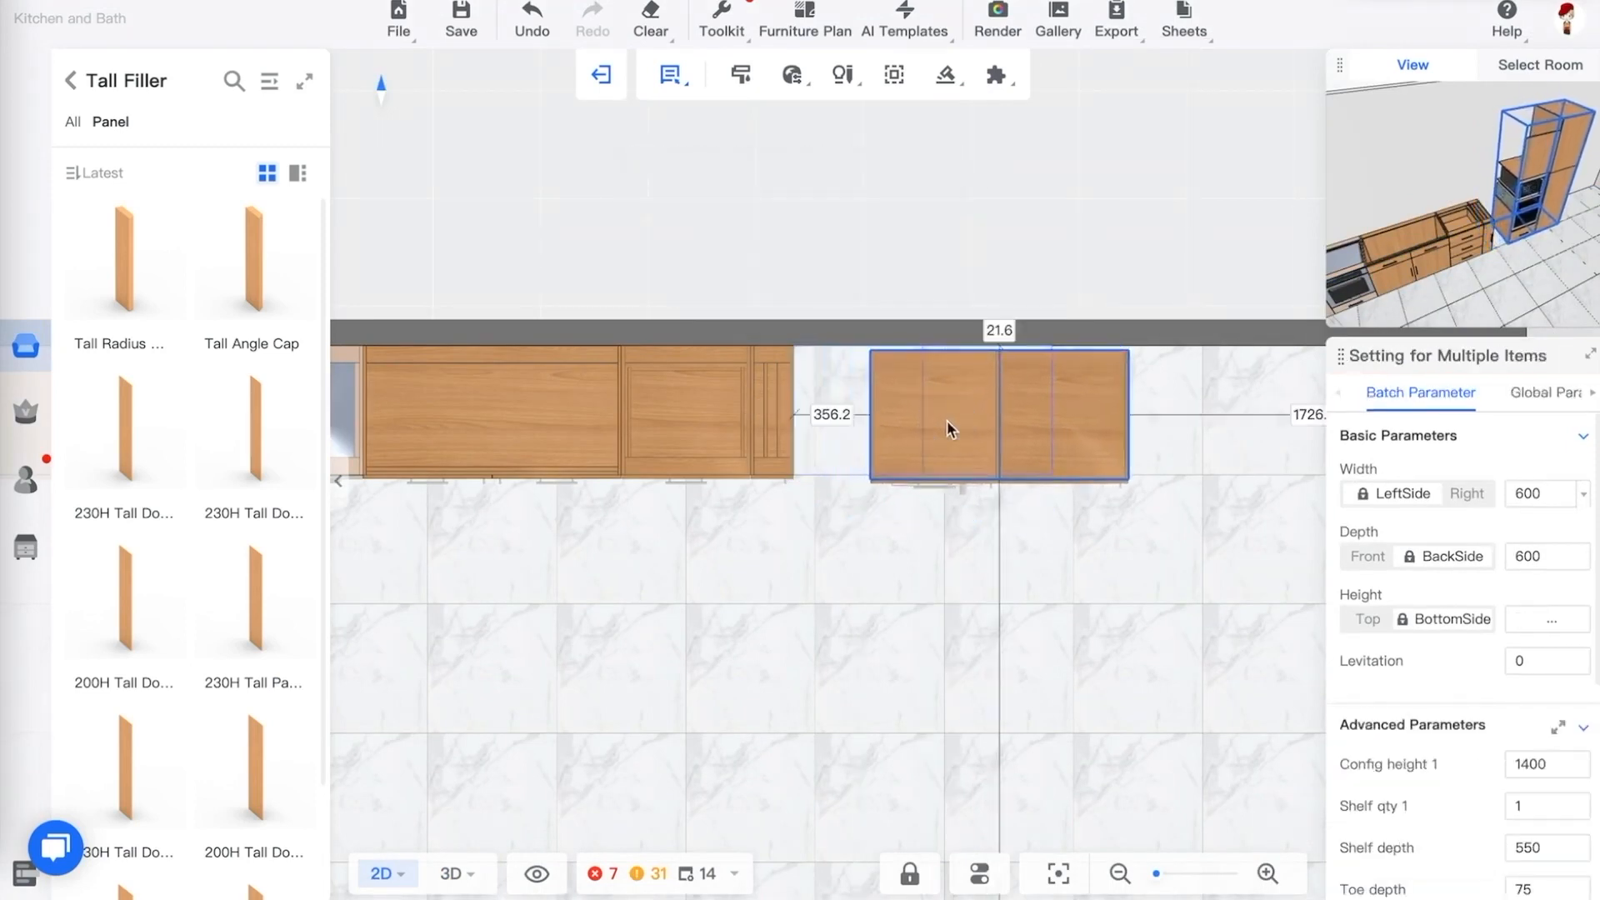
pyautogui.click(946, 615)
pyautogui.scroll(-4, 787, 377)
pyautogui.scroll(5, 828, 382)
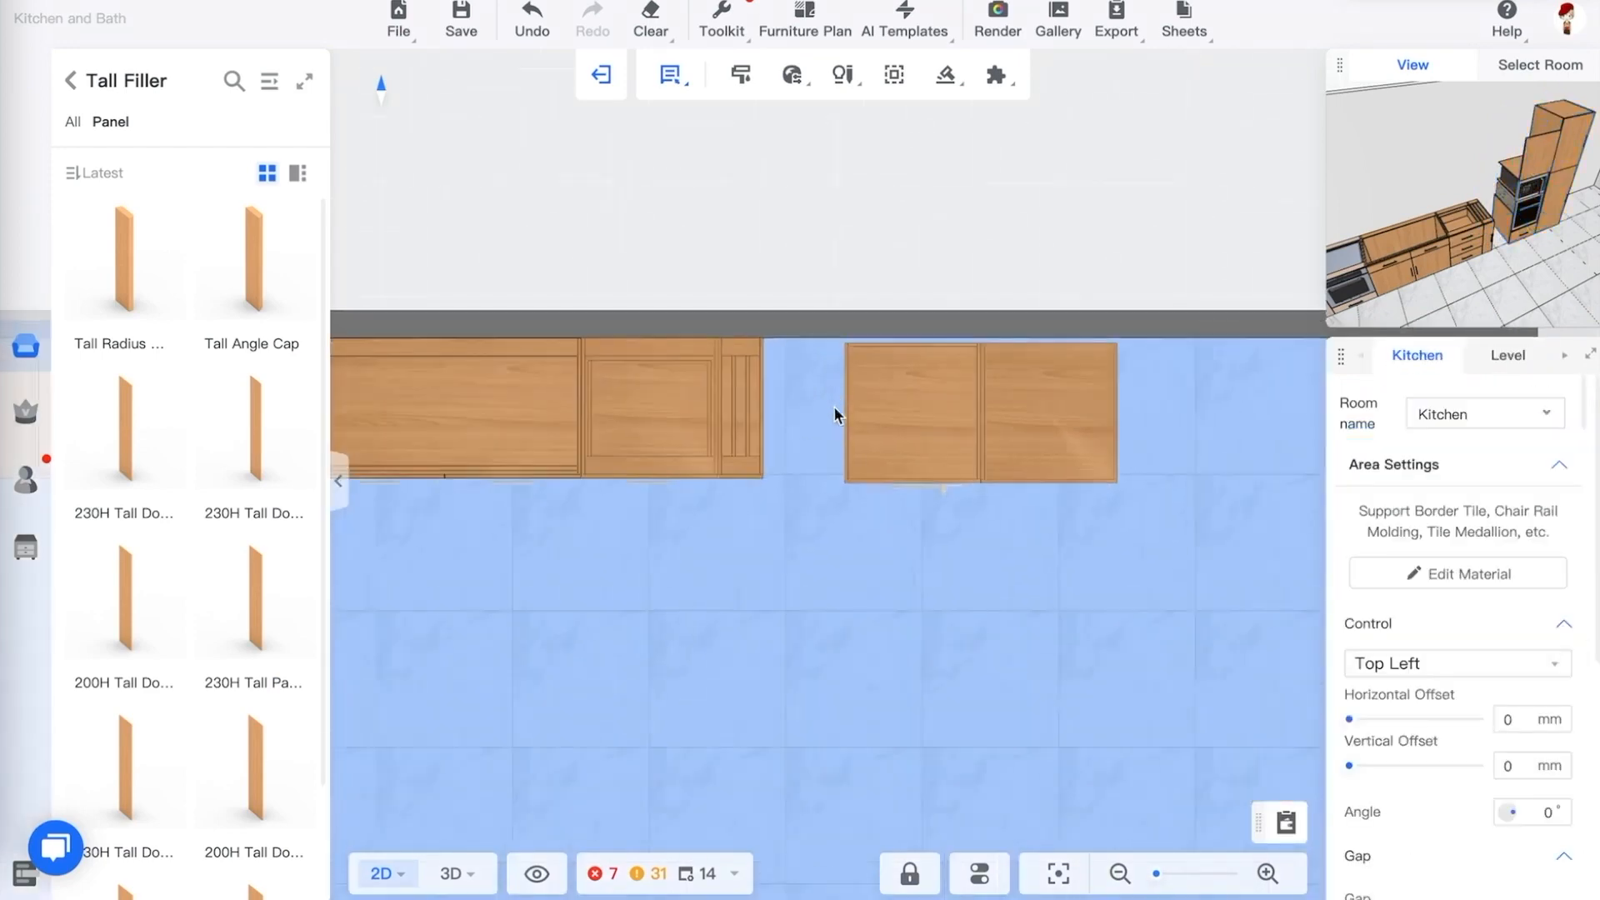
# Place a 230H Tall Door Panel 60D in the gap between the base run and the oven cabinet
pyautogui.press('3')
pyautogui.moveTo(1162, 617); pyautogui.dragTo(999, 582)
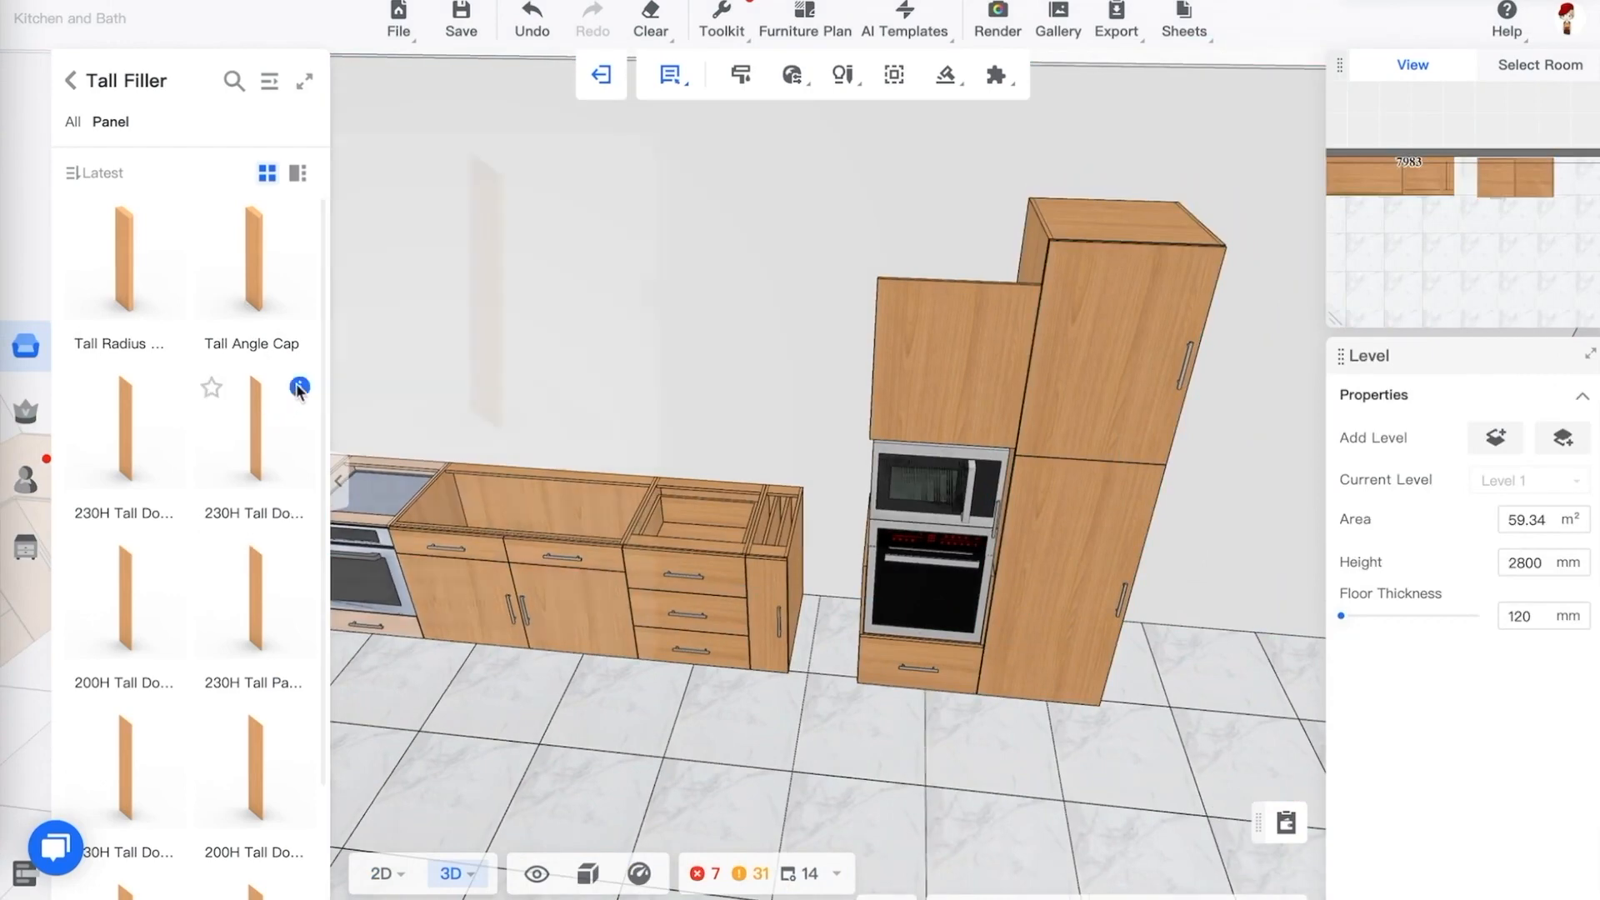
pyautogui.moveTo(298, 390)
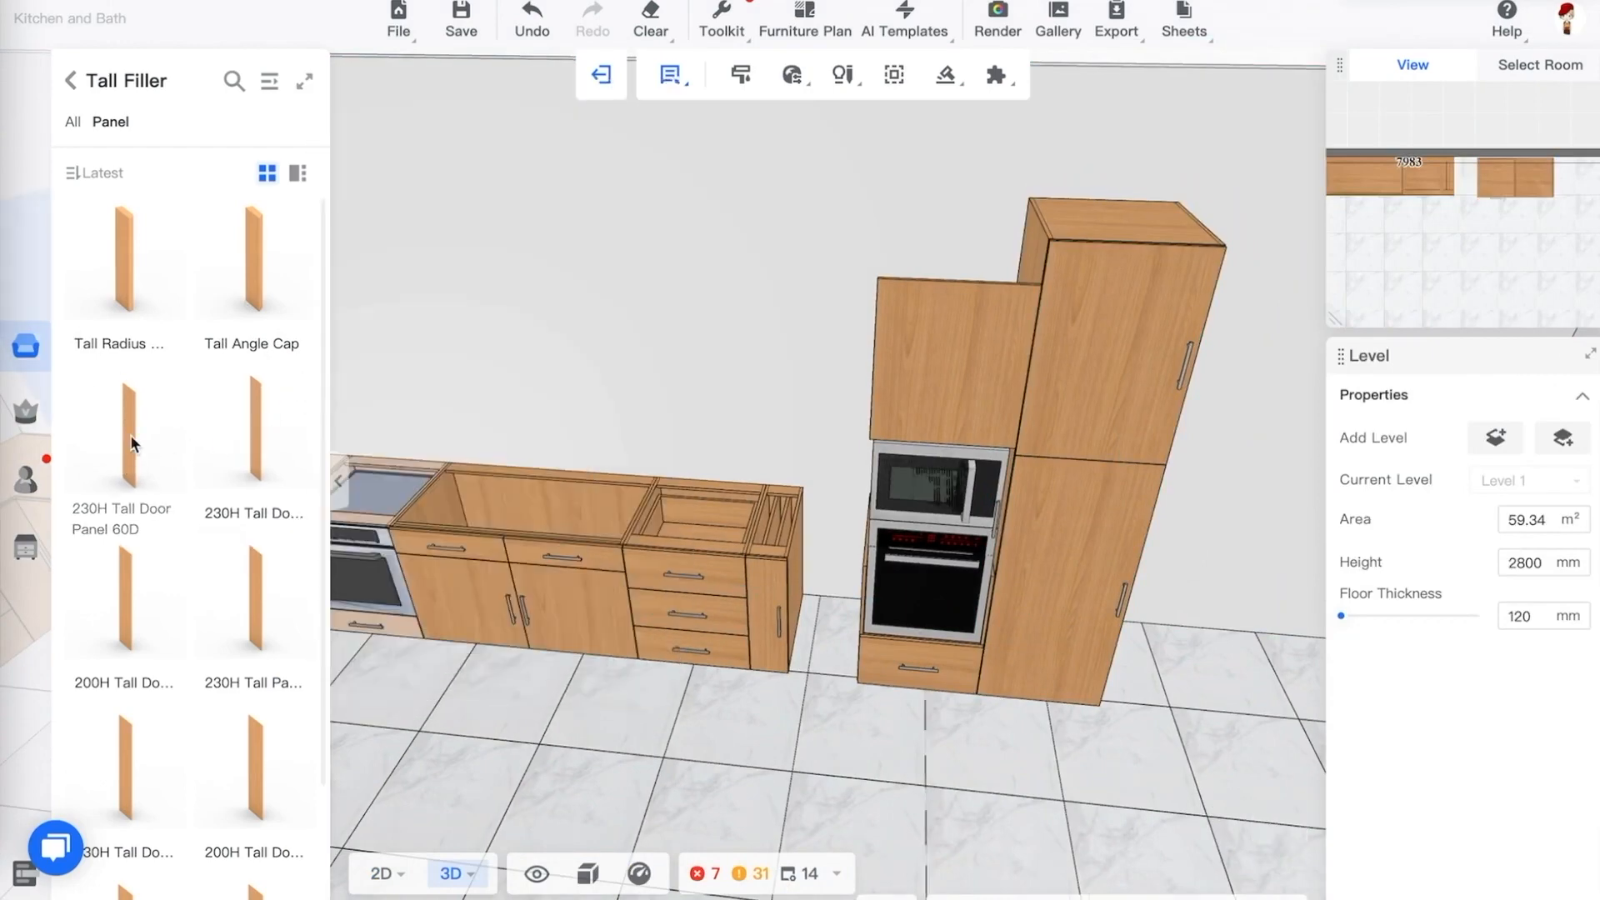
pyautogui.moveTo(130, 434); pyautogui.dragTo(857, 536)
pyautogui.click(863, 538)
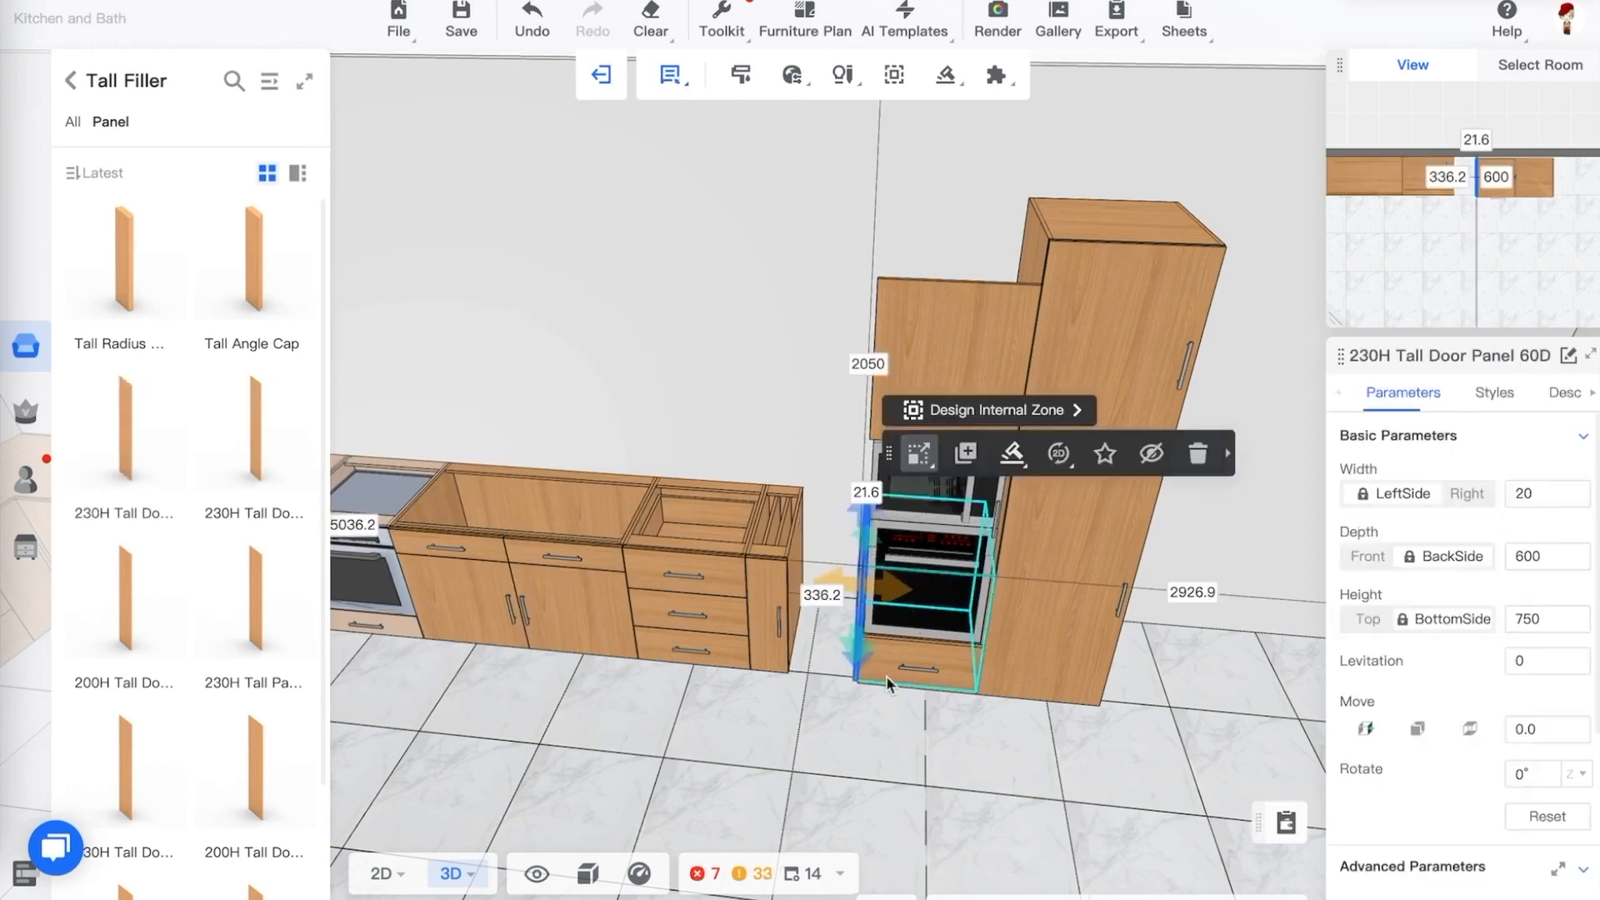
pyautogui.moveTo(861, 705); pyautogui.dragTo(925, 667)
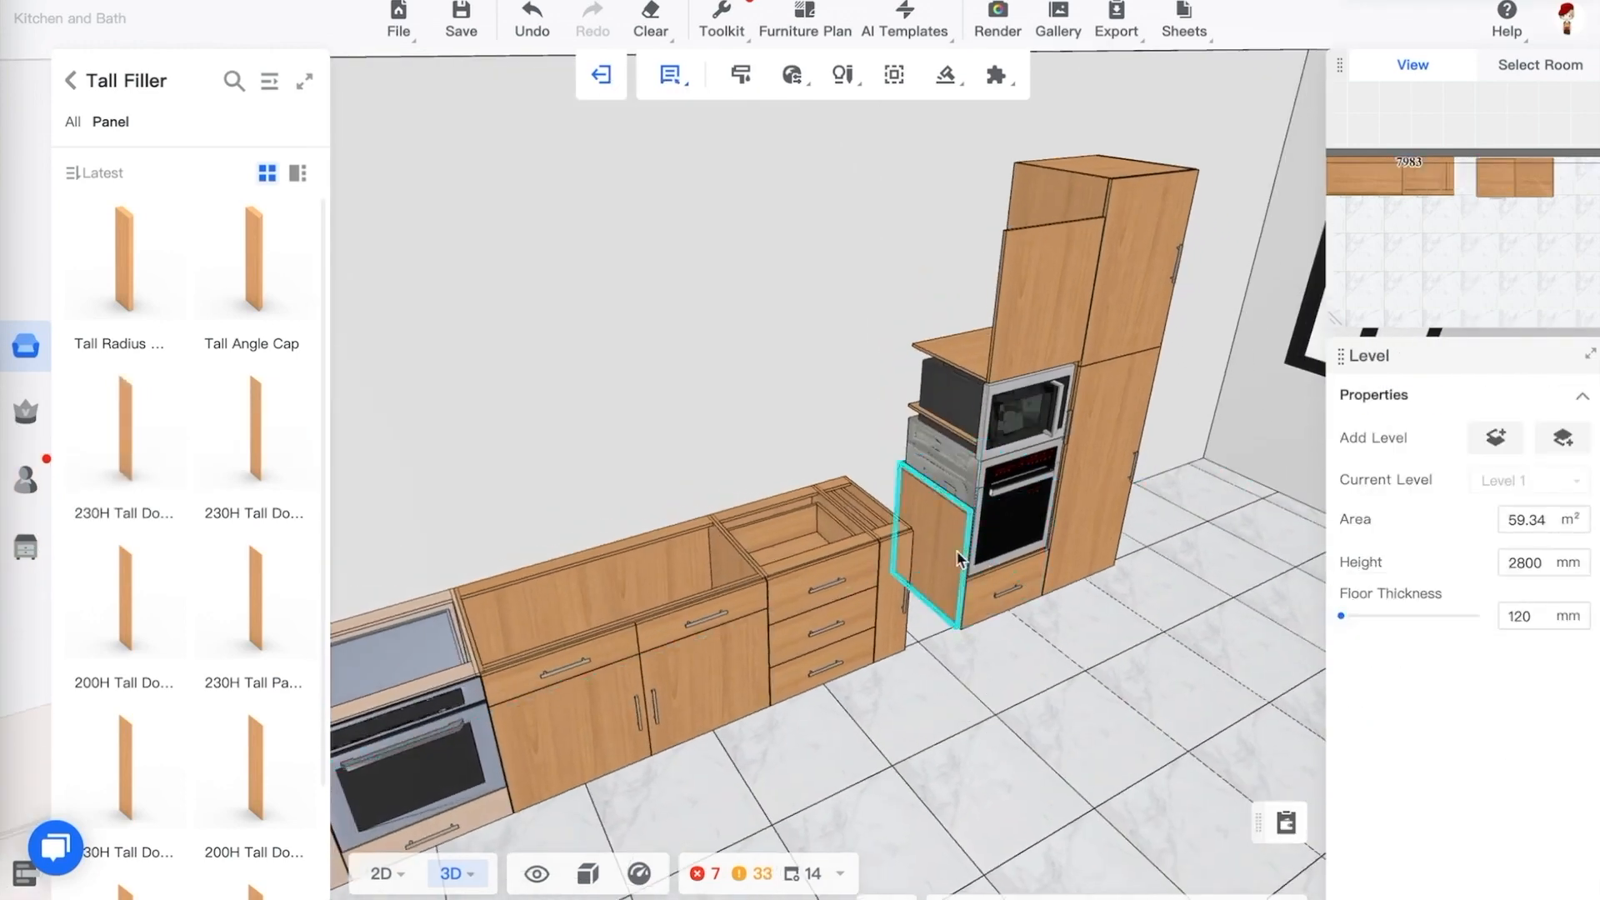
# Set the tall door panel's height to 2000 mm
pyautogui.click(930, 550)
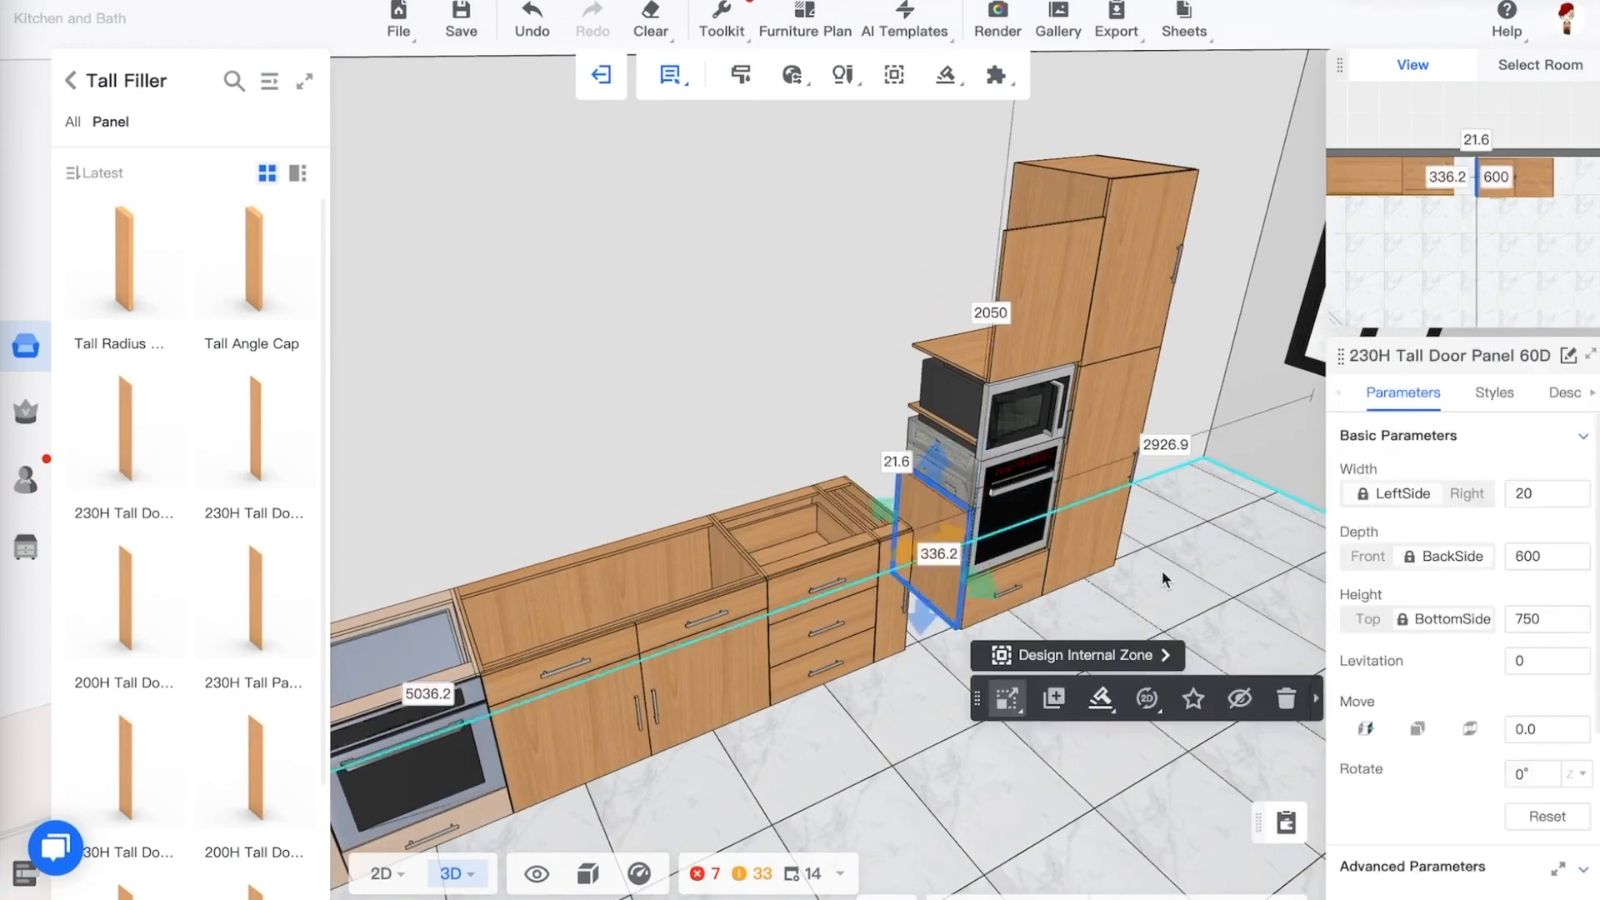
pyautogui.click(1546, 620)
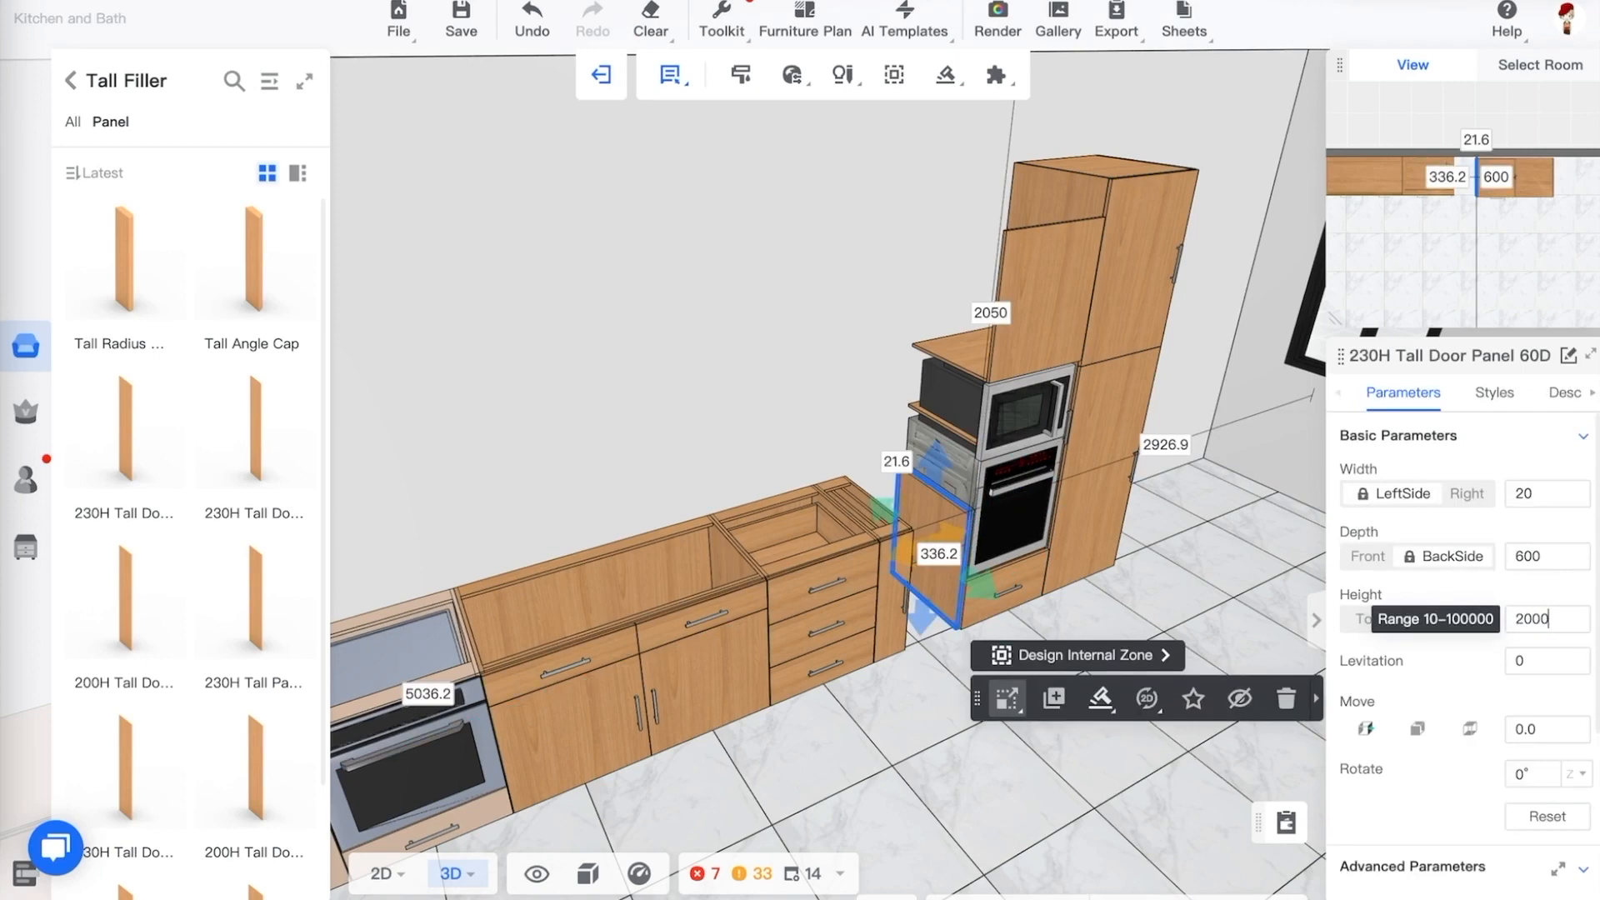
pyautogui.write('2000')
pyautogui.press('Return')
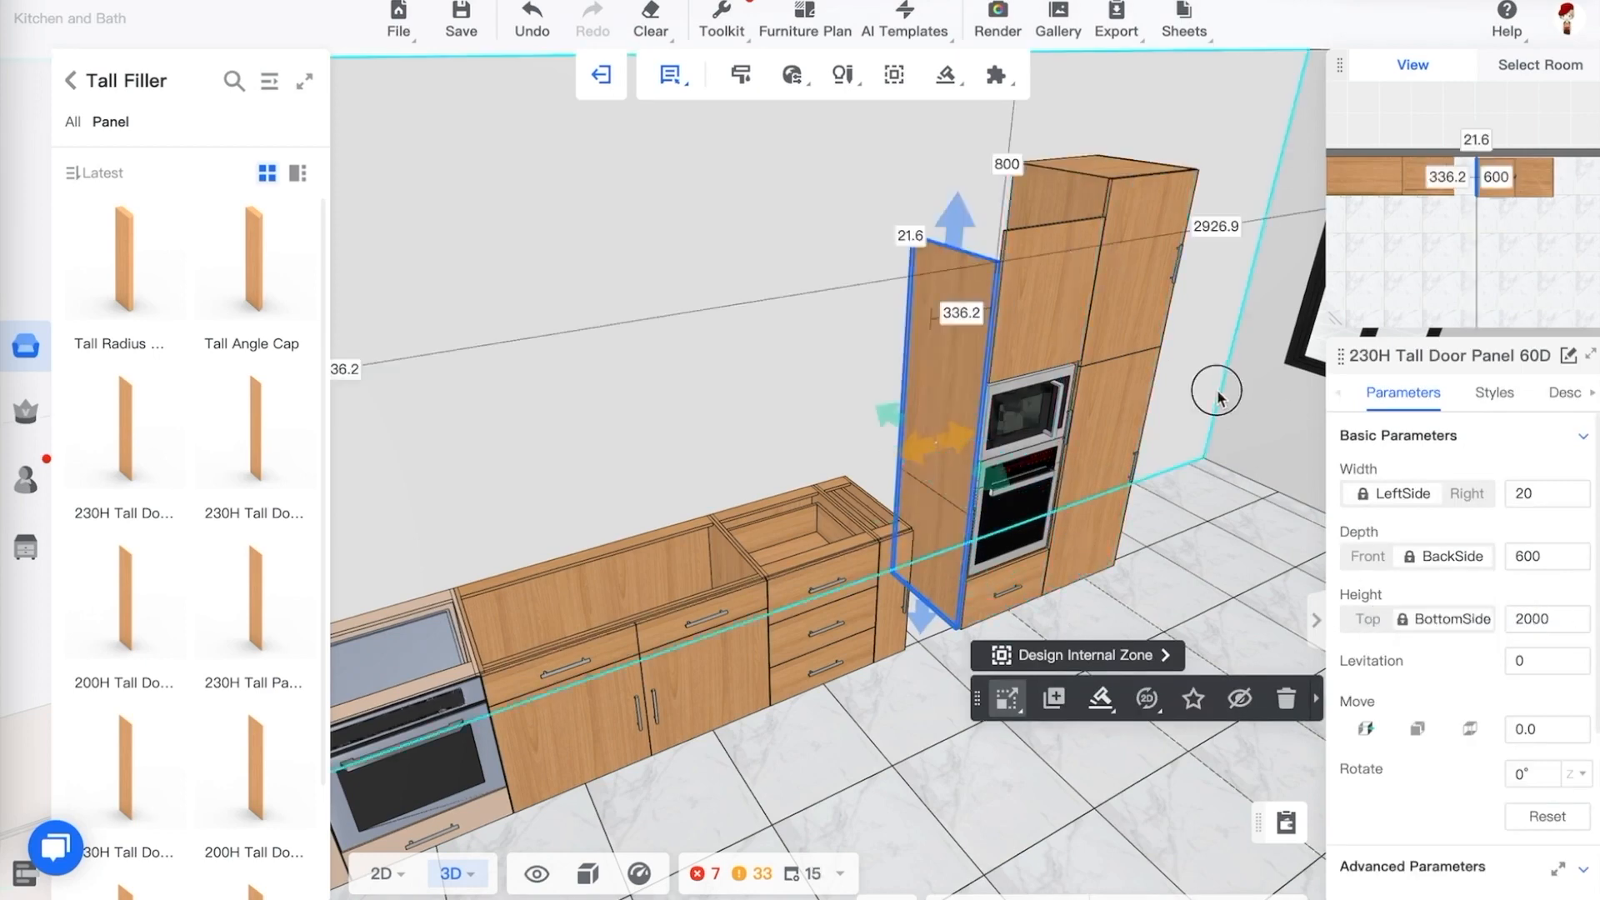
# Select the double oven cabinet and review its basic and custom parameters
pyautogui.click(1010, 257)
pyautogui.scroll(-1, 1539, 704)
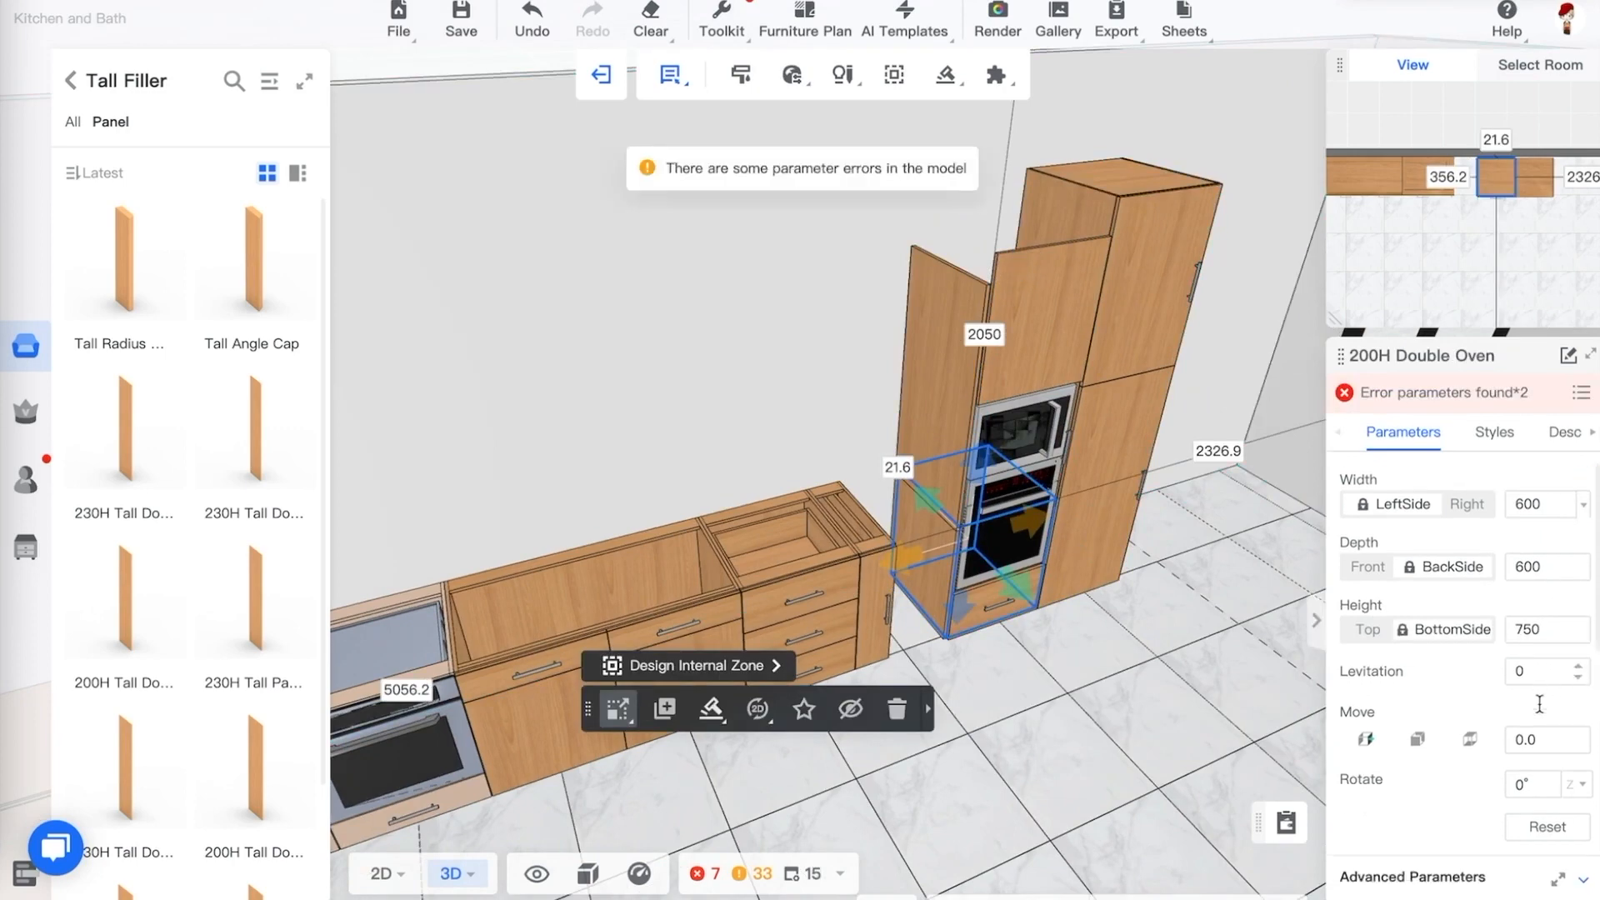
pyautogui.scroll(-5, 1539, 705)
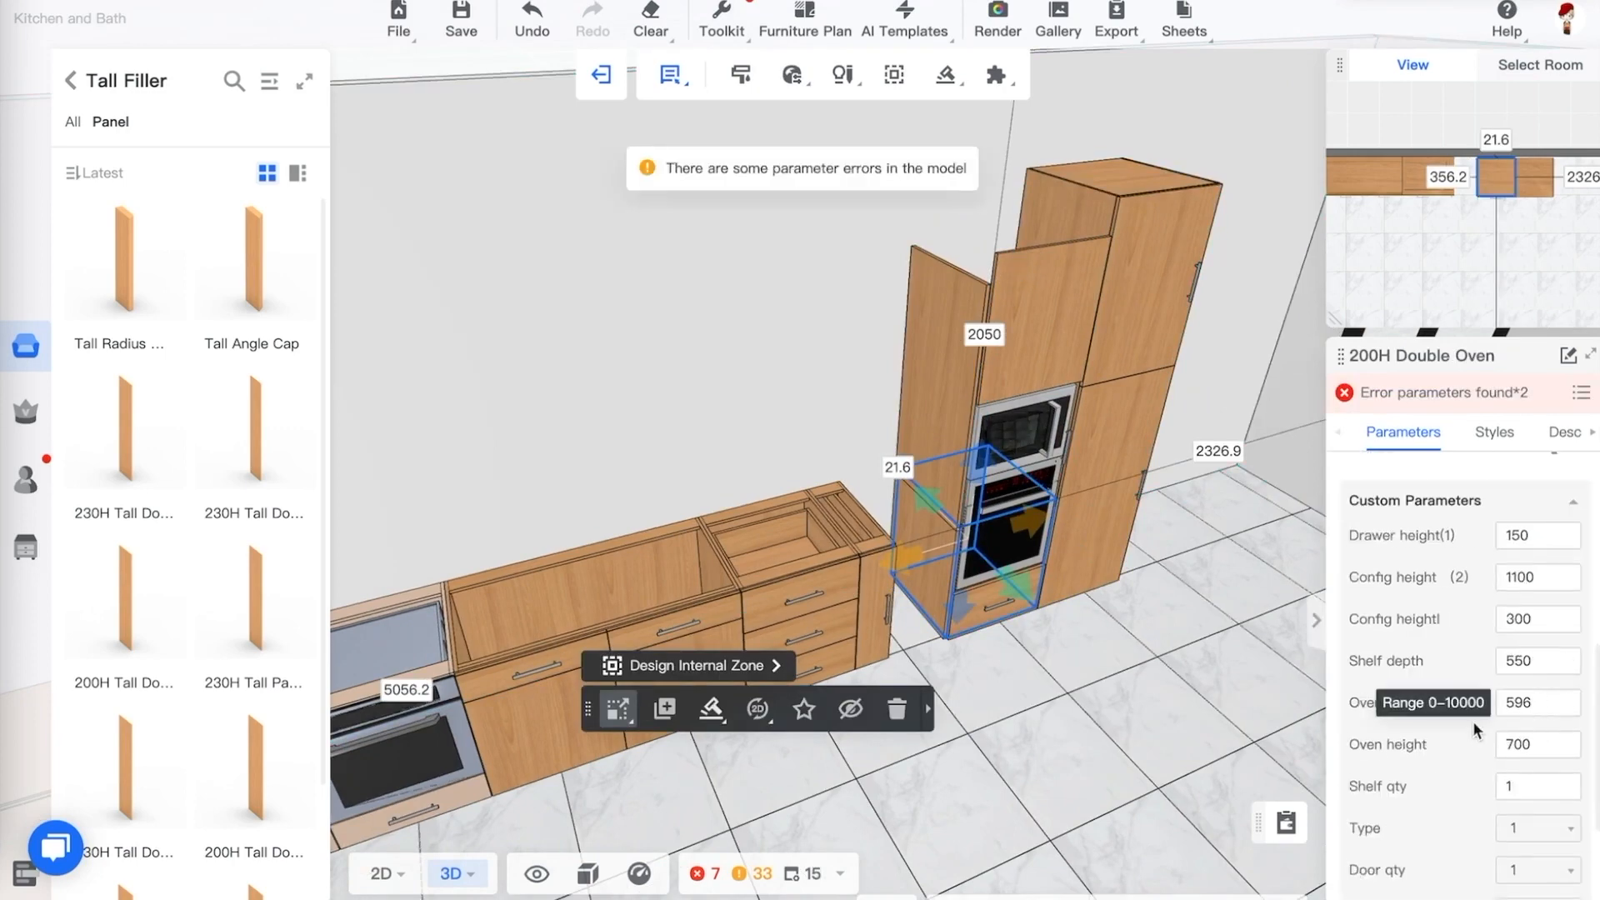
pyautogui.scroll(-3, 1447, 748)
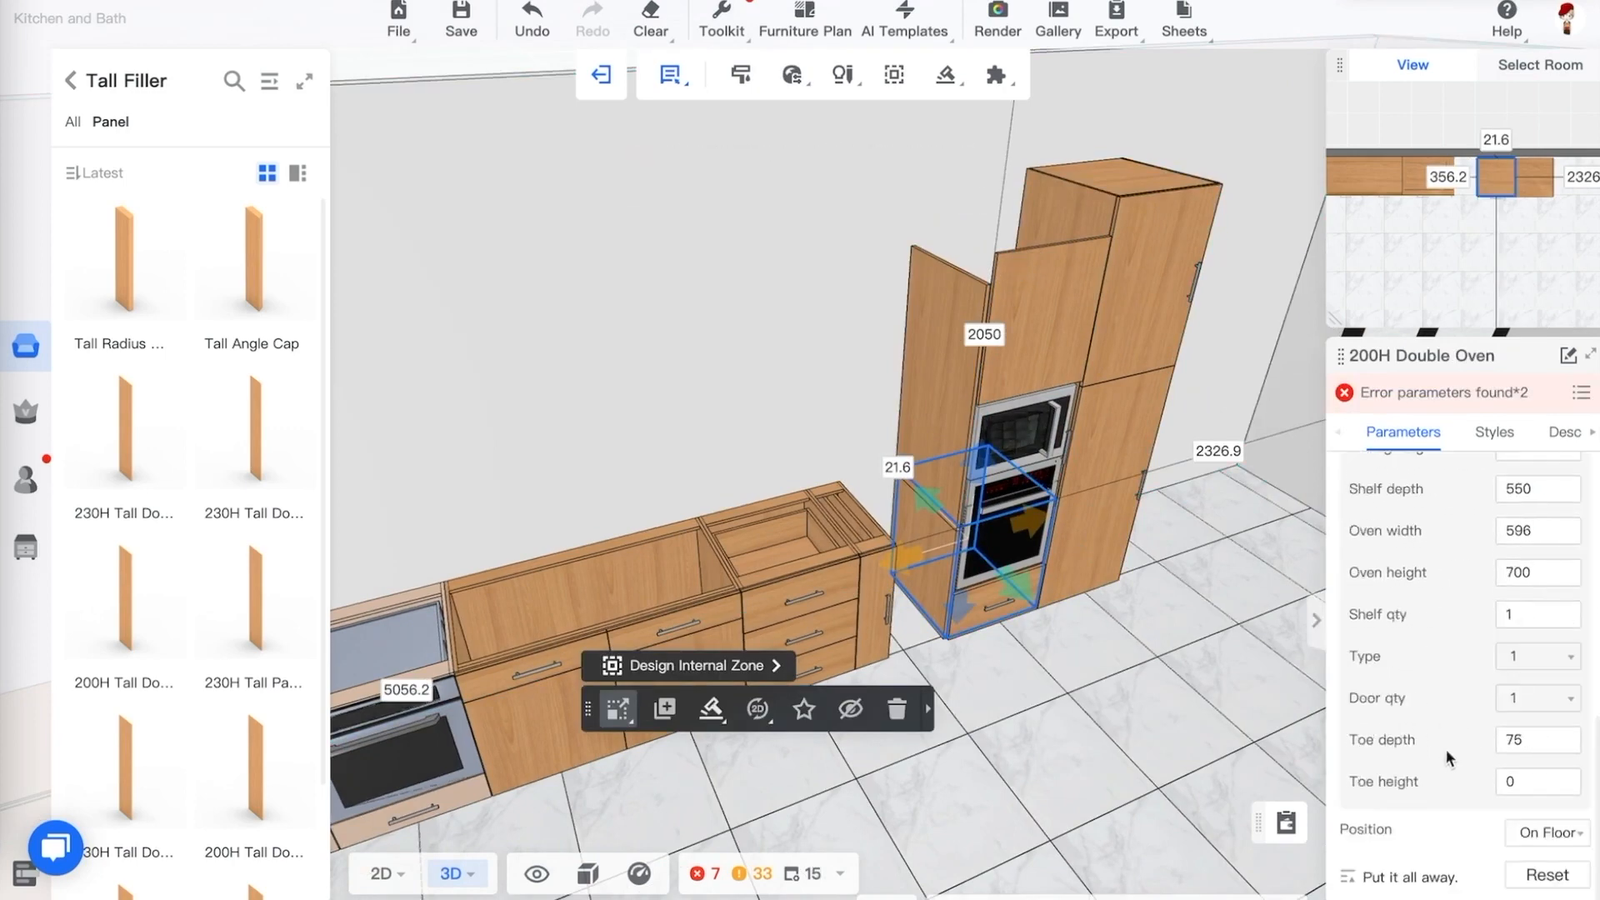
pyautogui.scroll(10, 1447, 757)
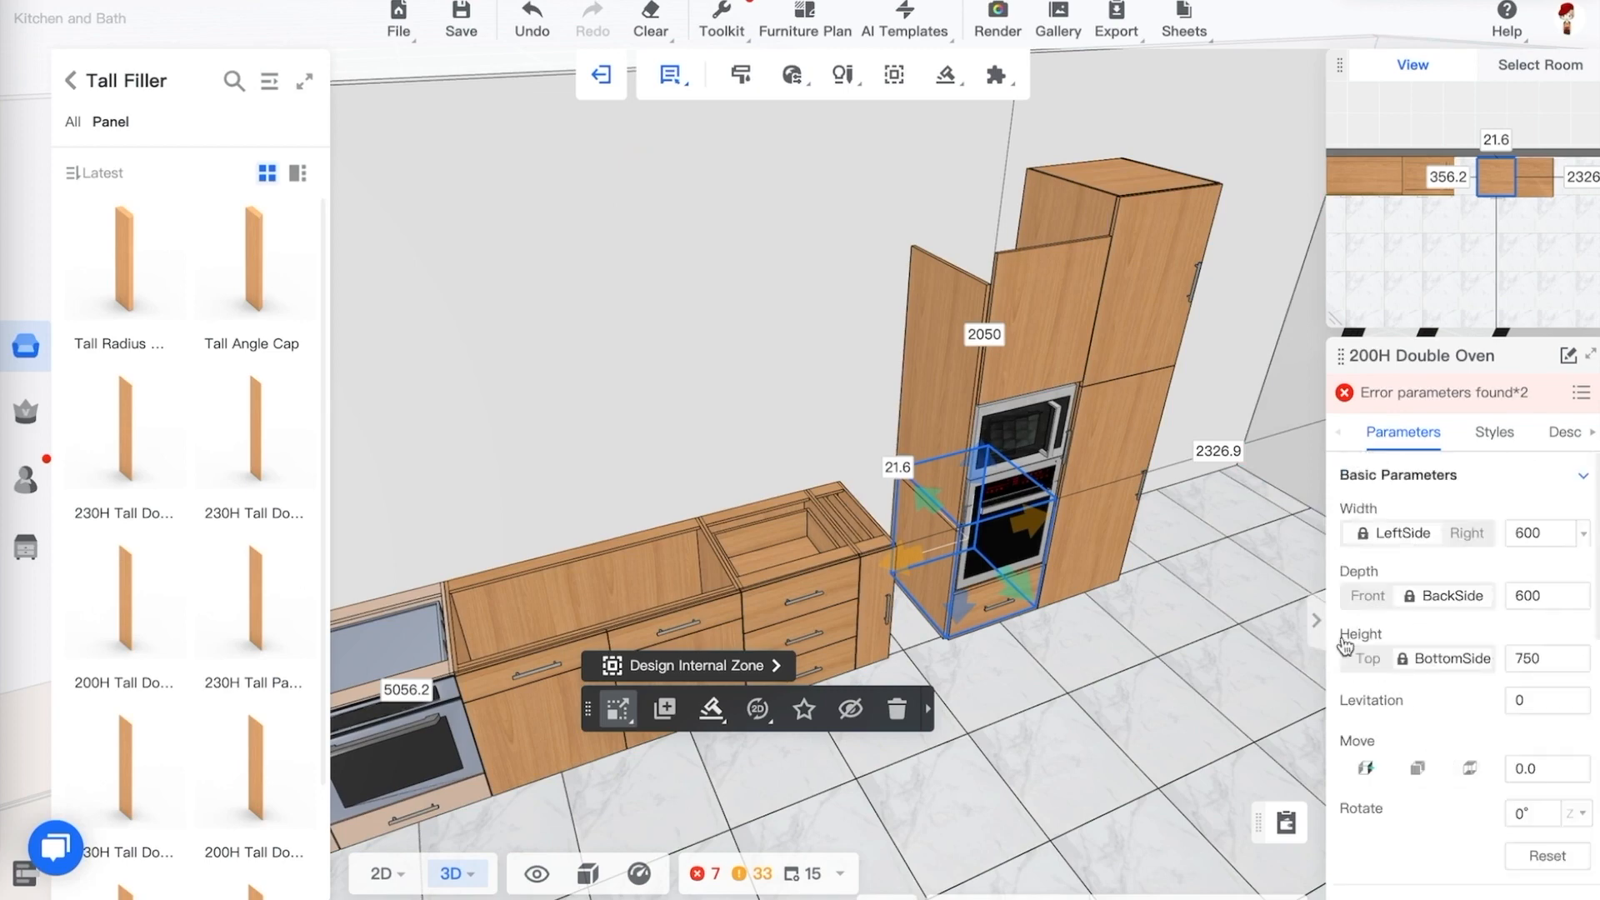
# Set the double oven cabinet's height to 2000 mm
pyautogui.click(1194, 639)
pyautogui.moveTo(1172, 666); pyautogui.dragTo(1153, 666)
pyautogui.scroll(-4, 992, 478)
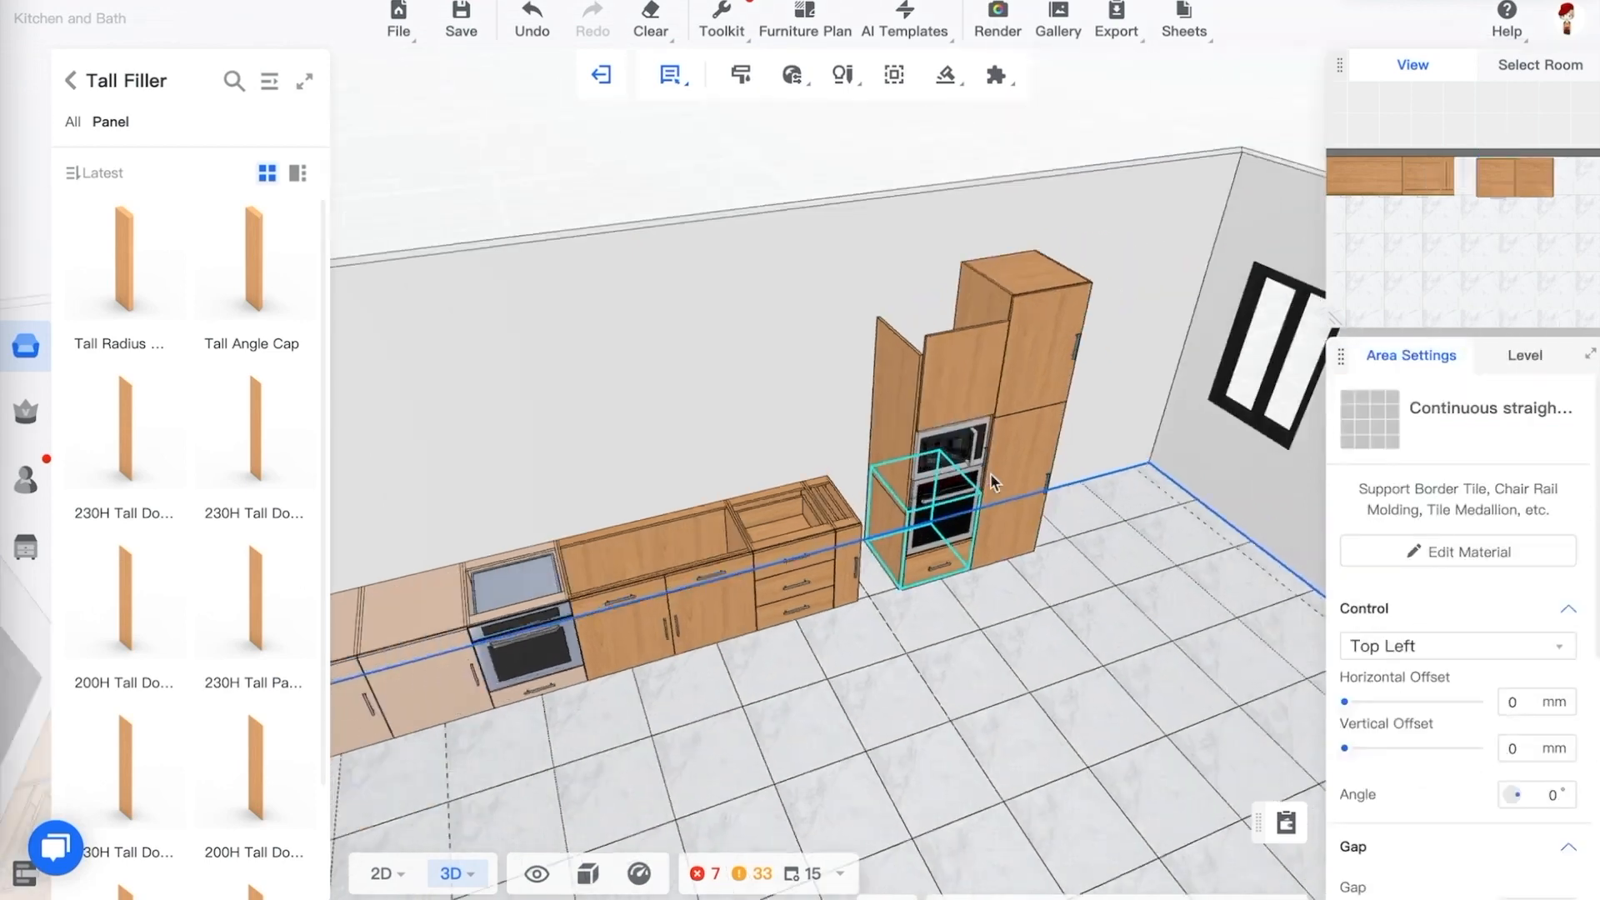
pyautogui.scroll(8, 992, 479)
pyautogui.click(1168, 635)
pyautogui.click(1201, 755)
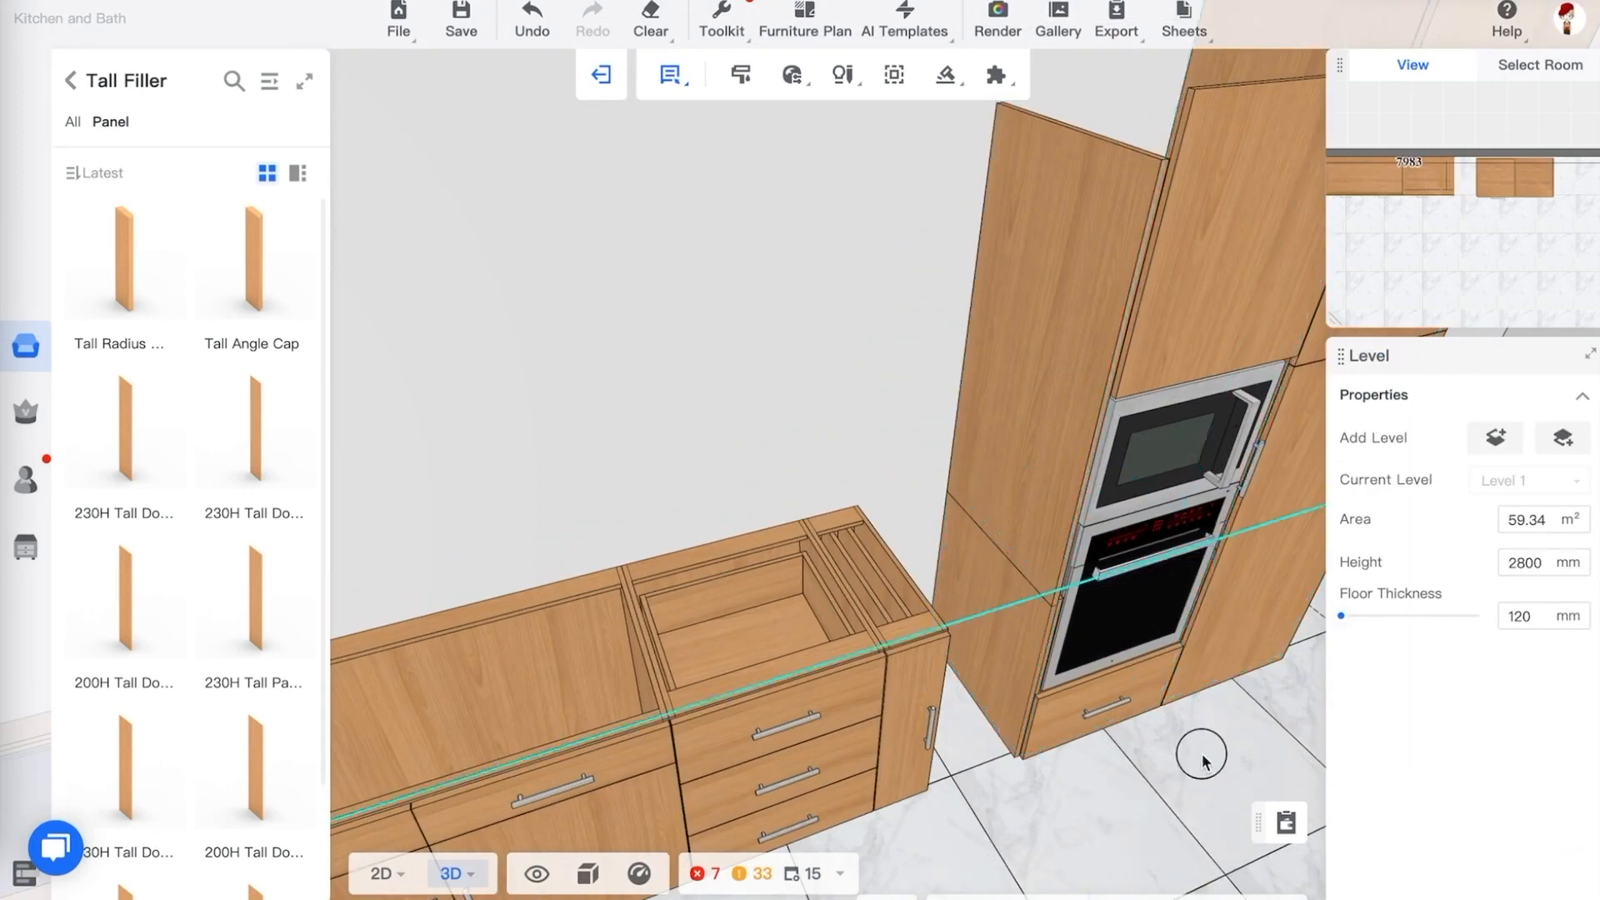
pyautogui.moveTo(1202, 754); pyautogui.dragTo(1136, 777)
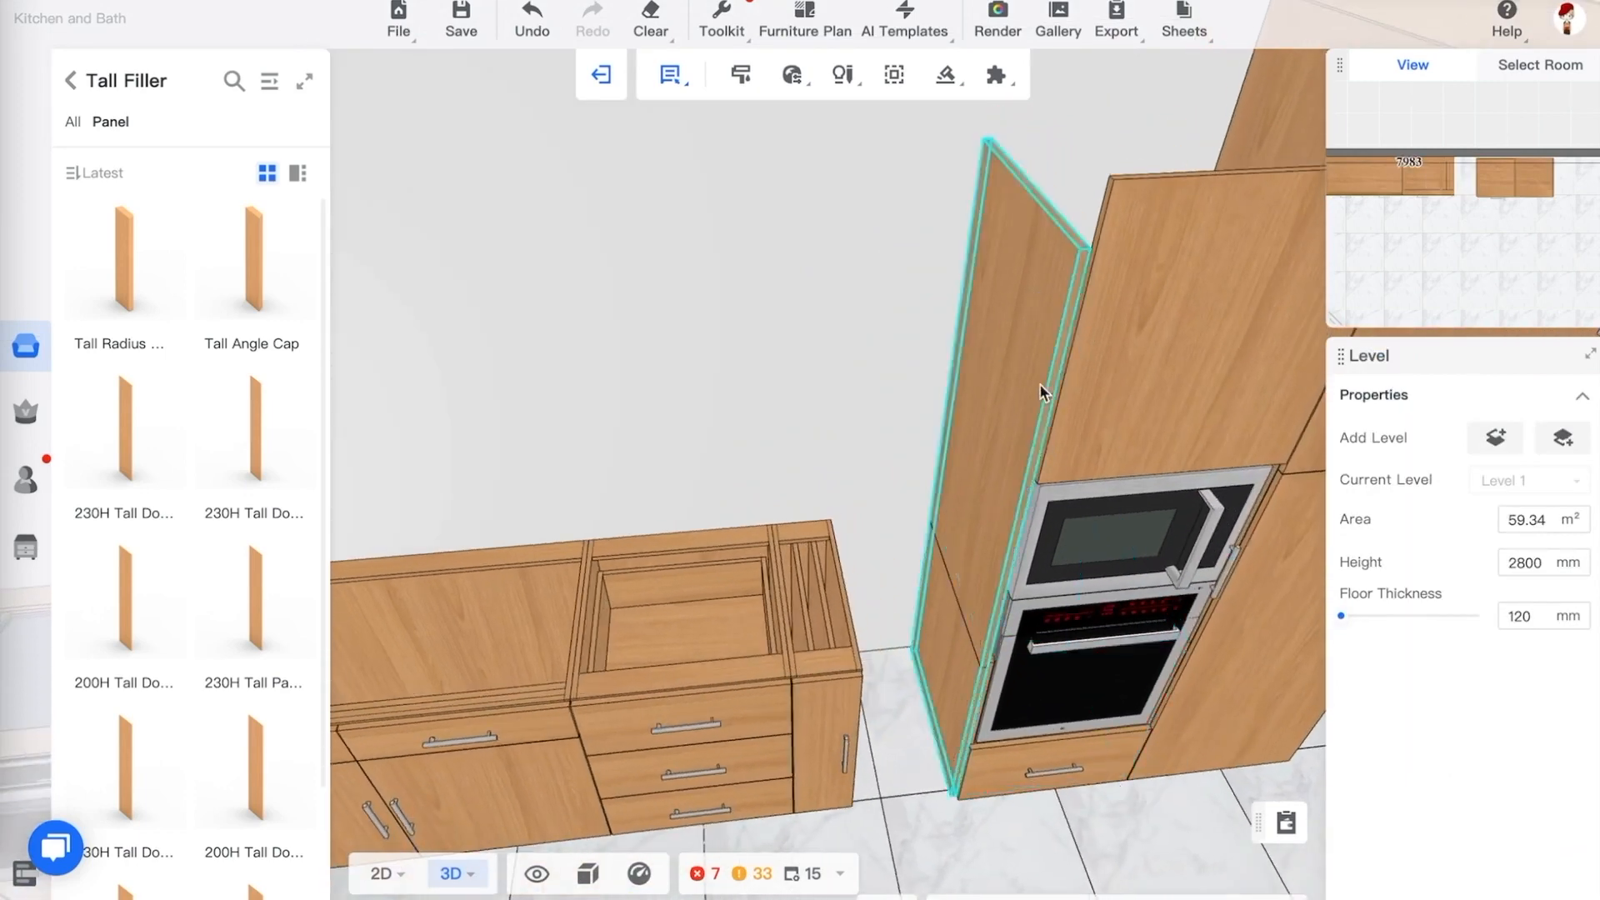
pyautogui.click(1045, 357)
pyautogui.moveTo(831, 314); pyautogui.dragTo(920, 370)
pyautogui.click(805, 315)
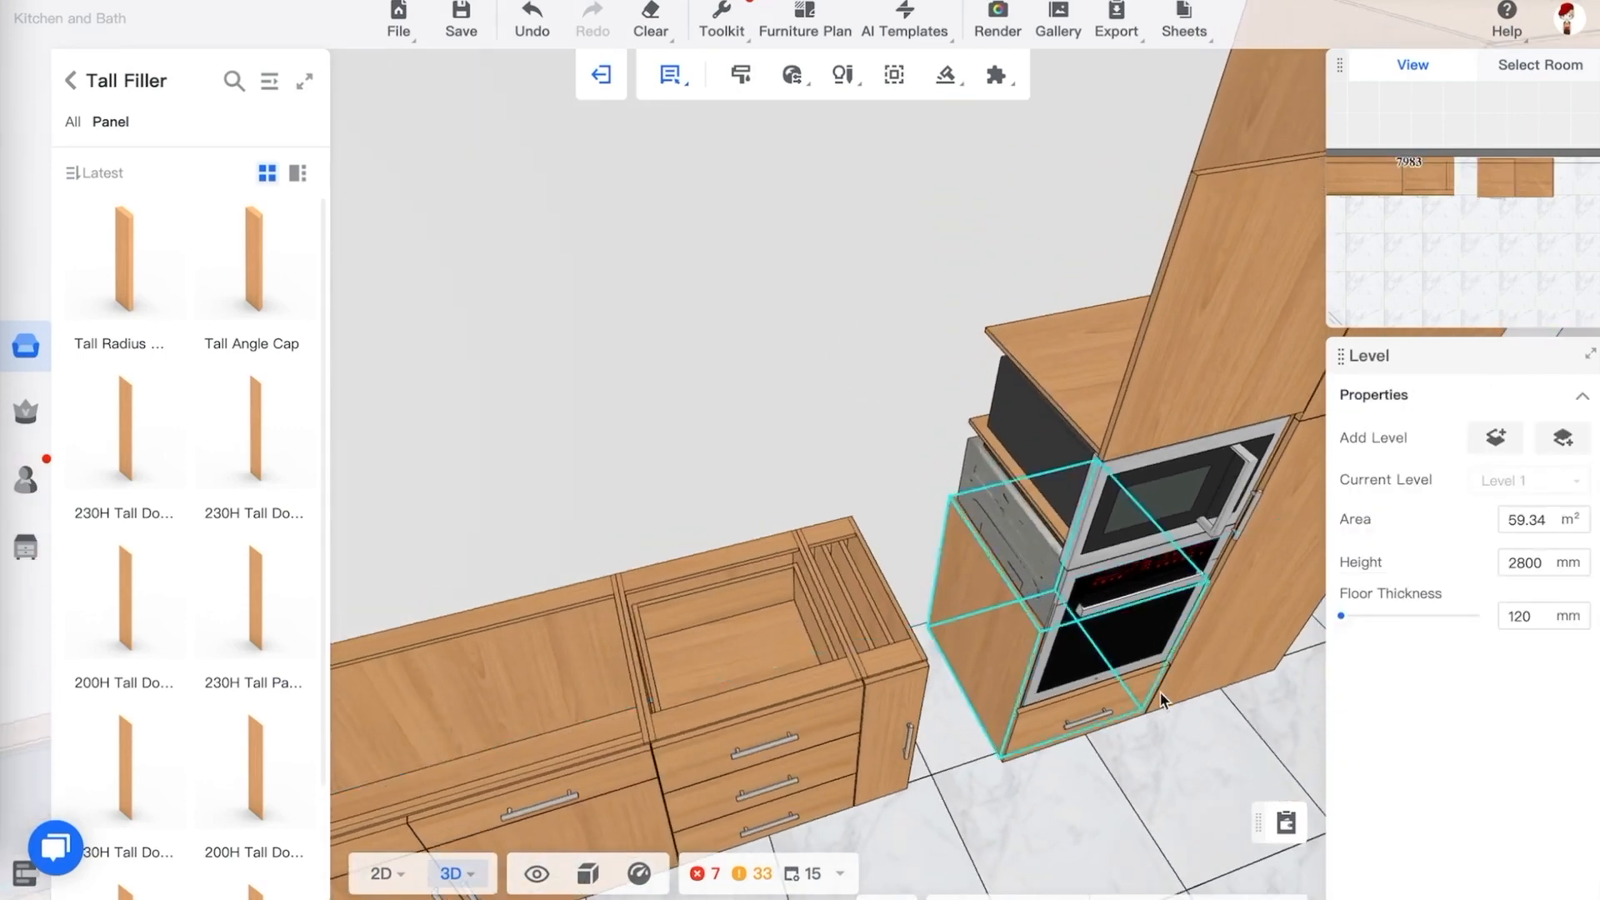
pyautogui.scroll(3, 1165, 694)
pyautogui.click(1148, 713)
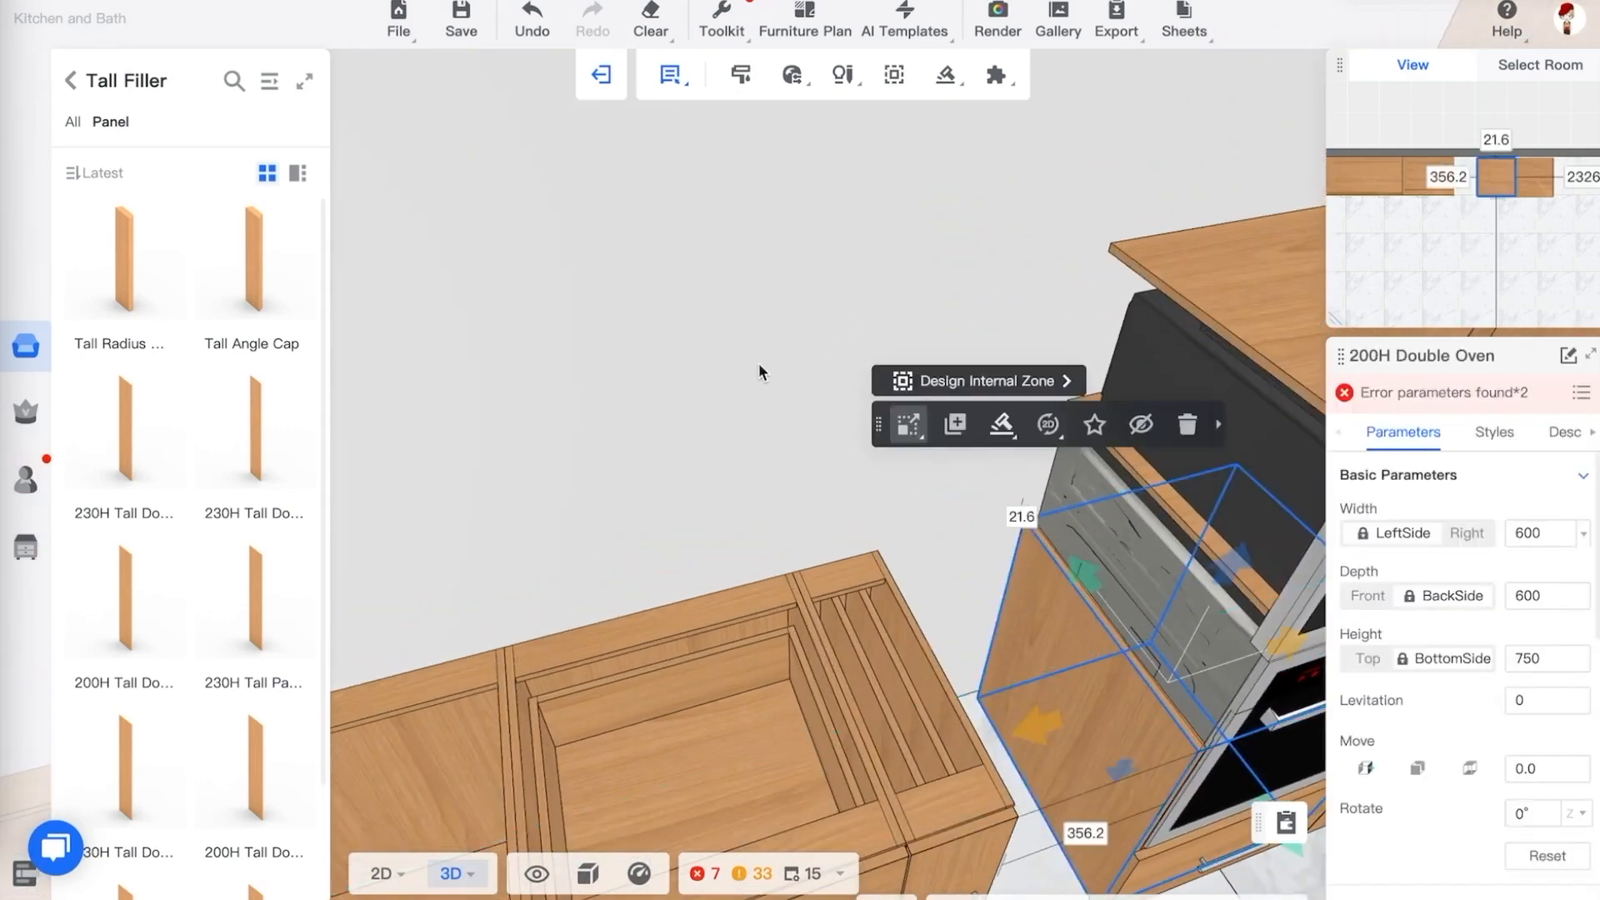
pyautogui.scroll(-5, 755, 363)
pyautogui.scroll(3, 1172, 750)
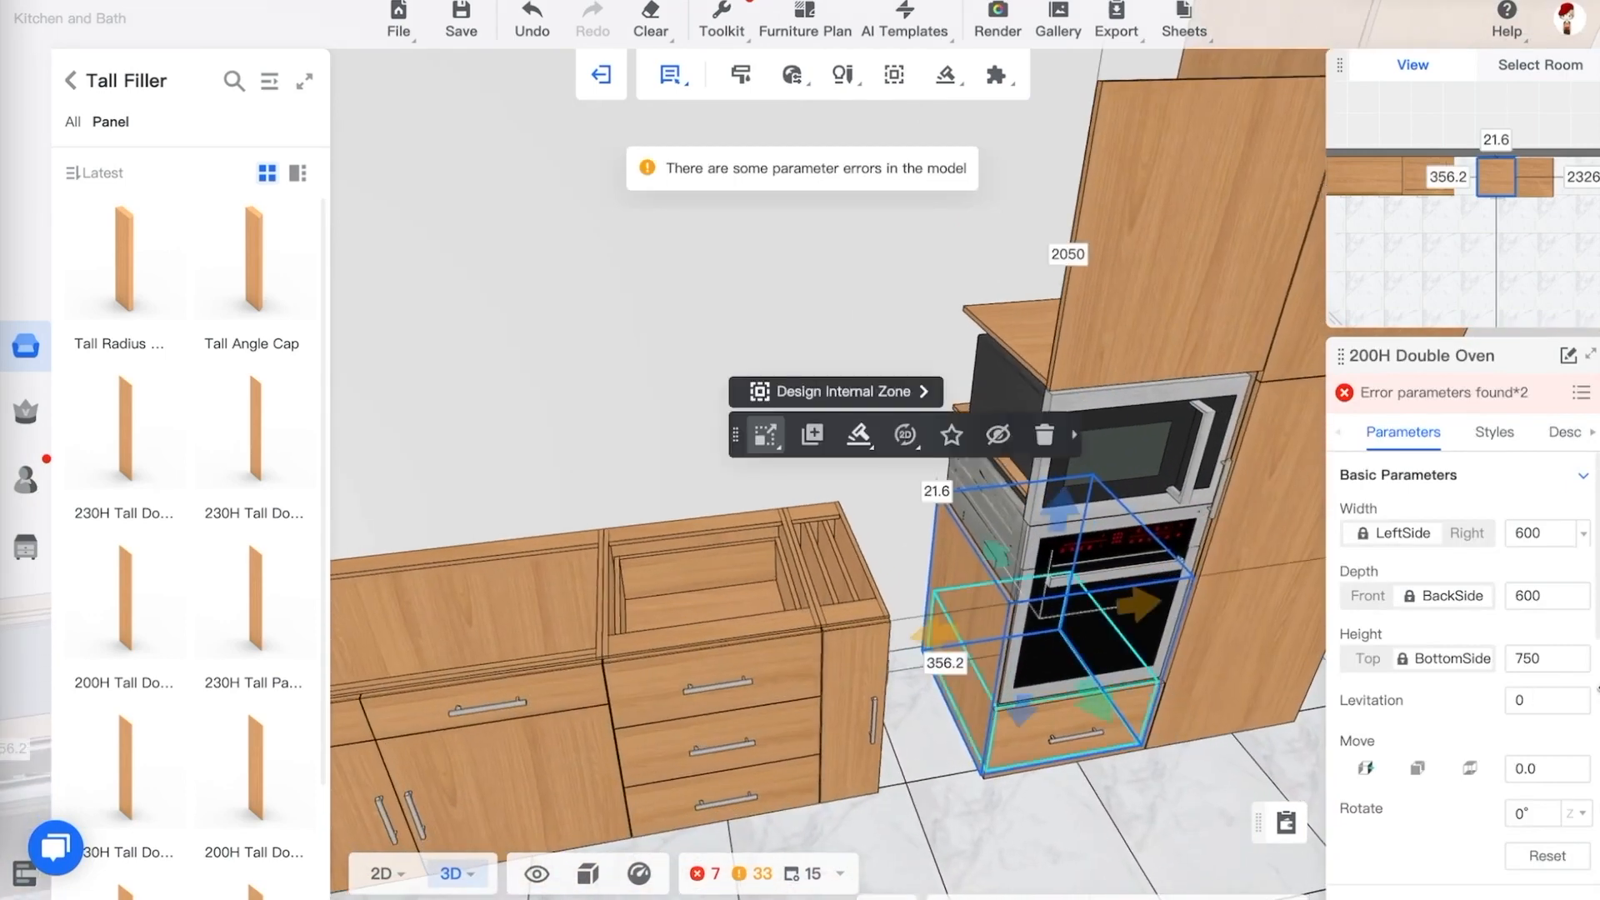
pyautogui.click(1543, 660)
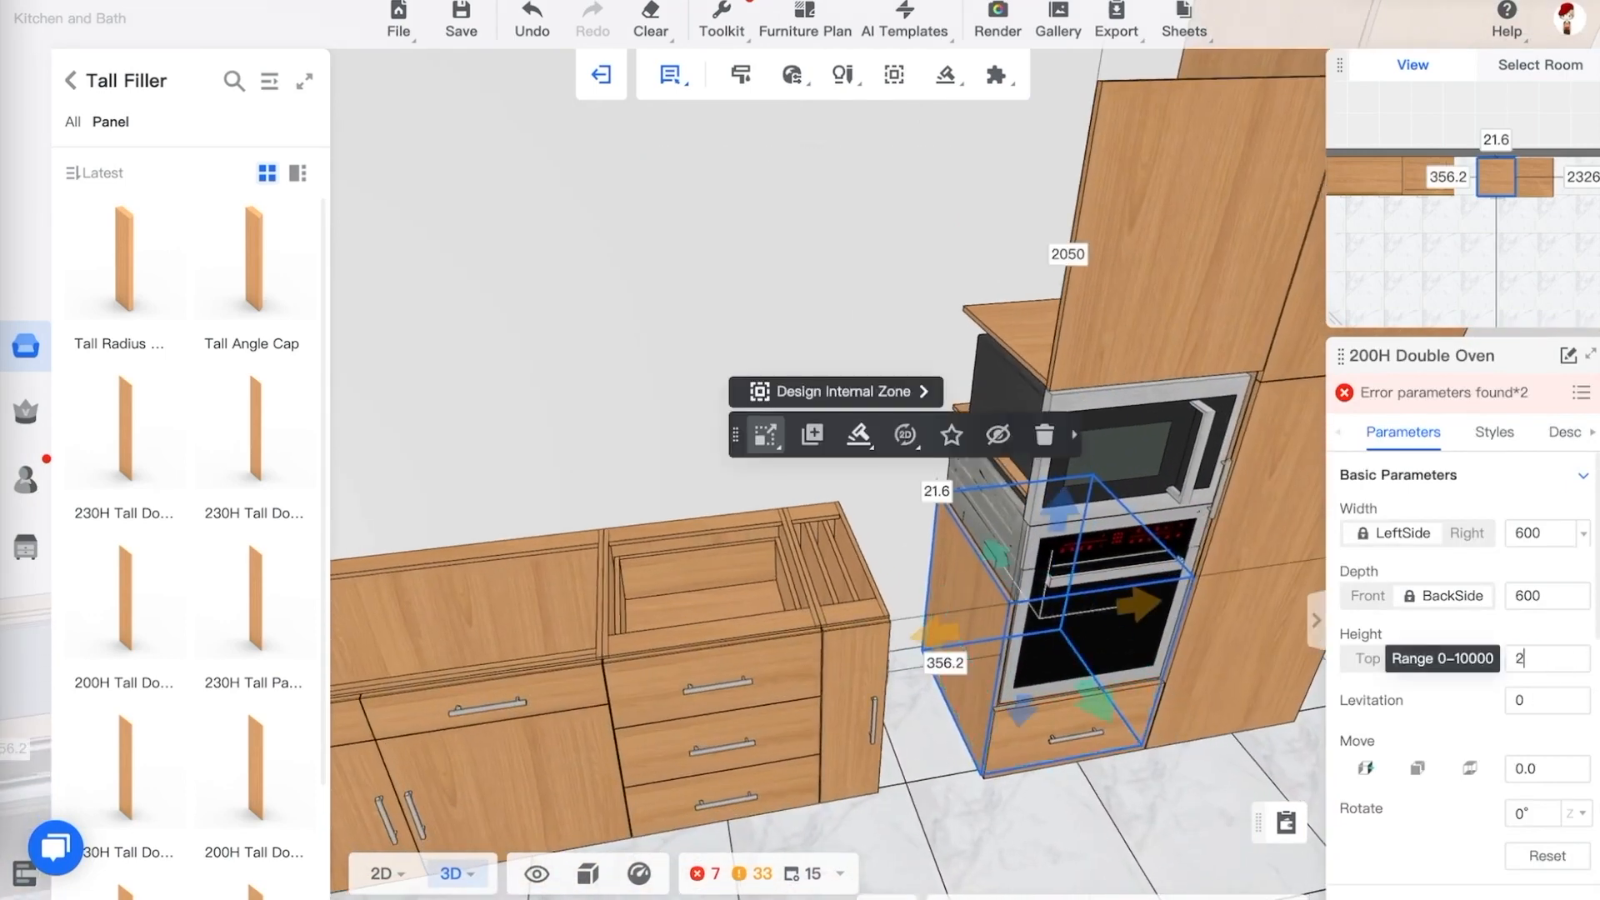
pyautogui.write('2000')
pyautogui.press('Return')
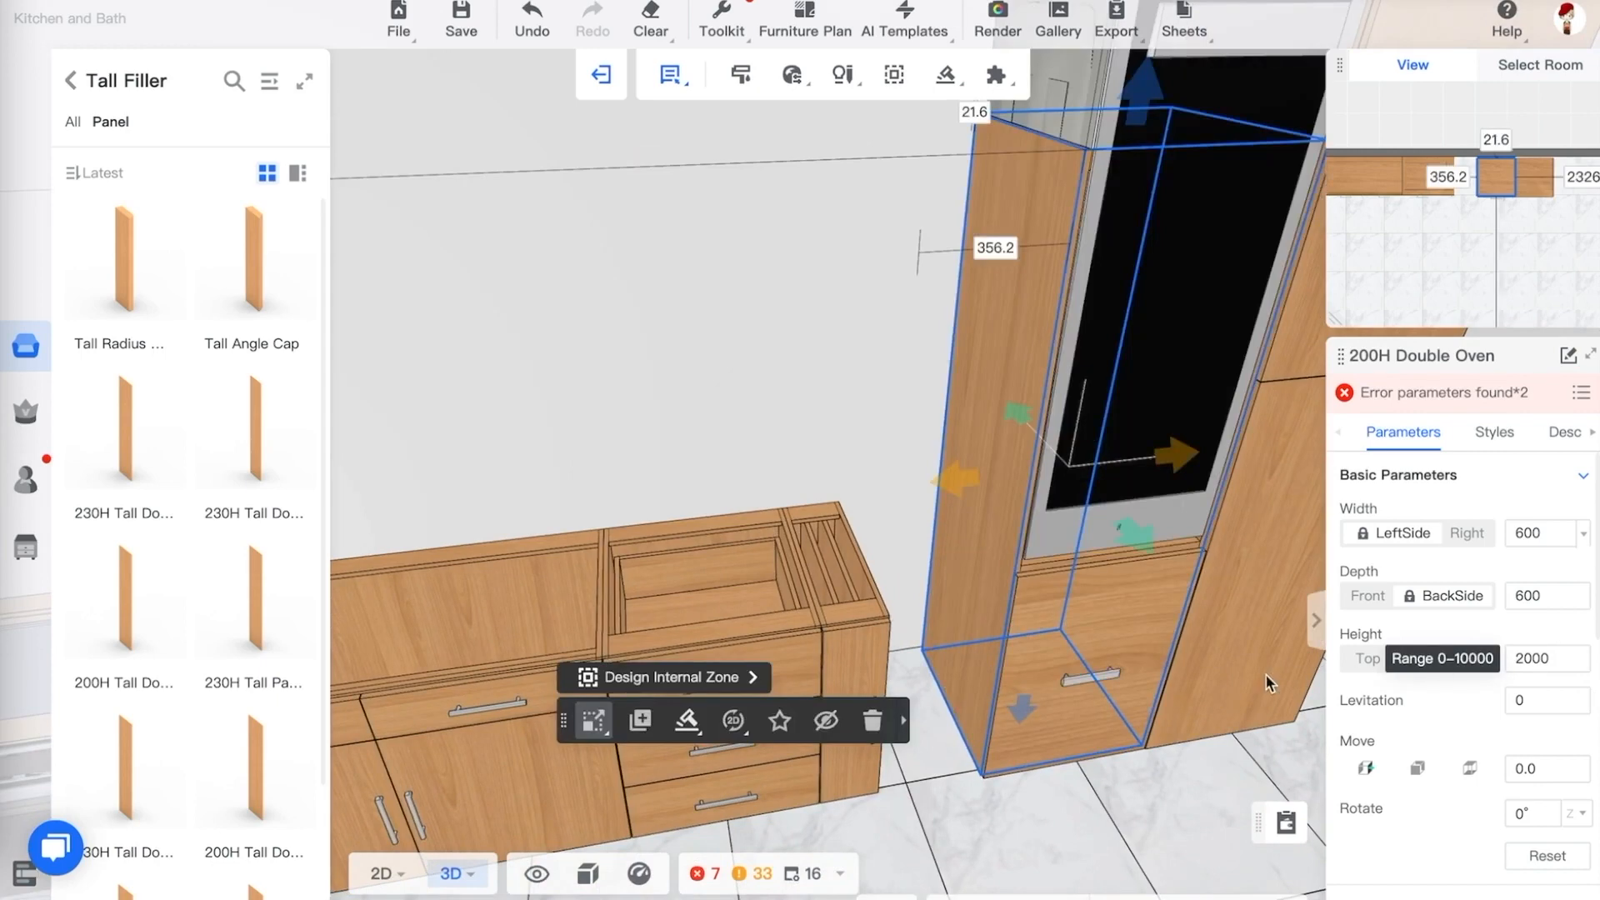
# Try to drag a 230H Tall Door Panel from the catalog next to the tall cabinets
pyautogui.moveTo(1165, 800); pyautogui.dragTo(1218, 829)
pyautogui.click(1185, 790)
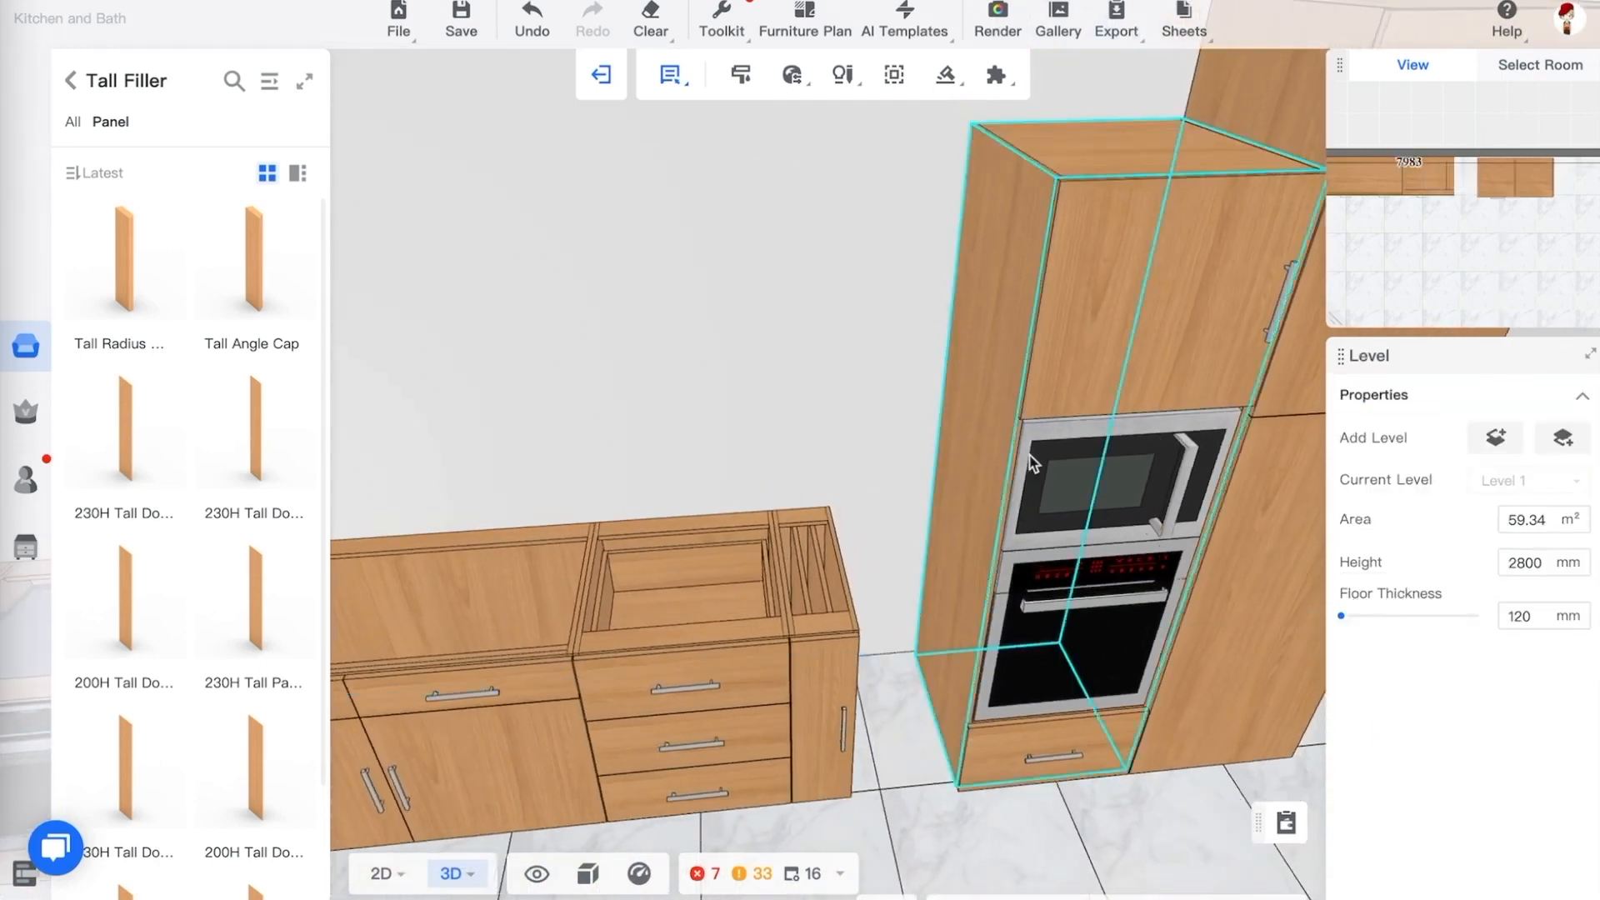
pyautogui.scroll(-3, 918, 438)
pyautogui.moveTo(1117, 705); pyautogui.dragTo(1118, 703)
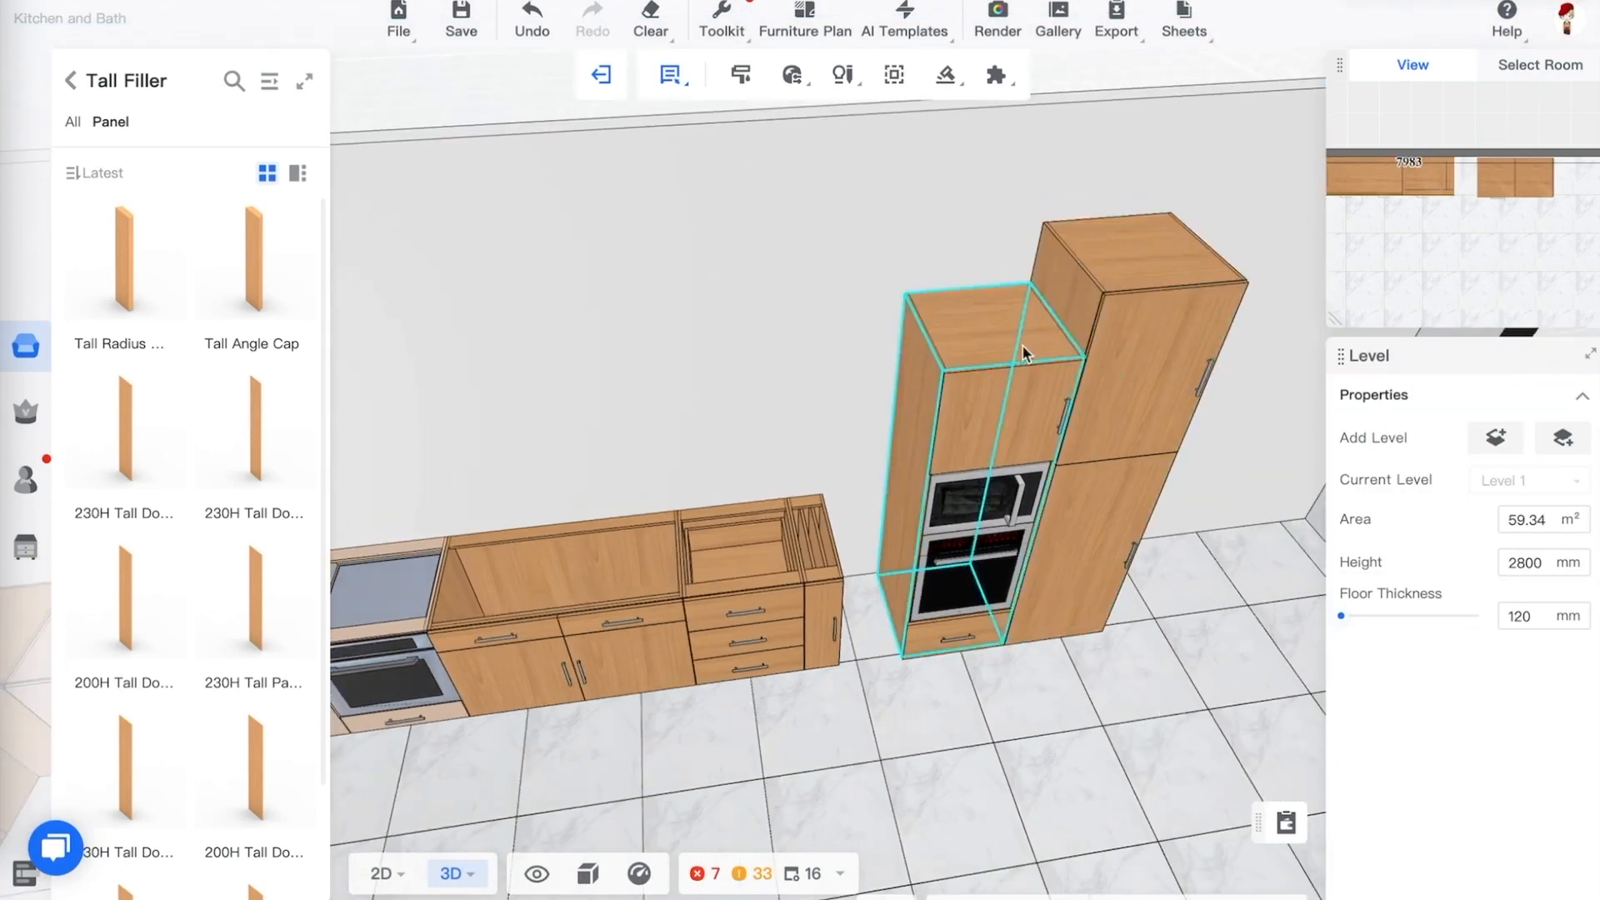
pyautogui.moveTo(242, 413); pyautogui.dragTo(1125, 560)
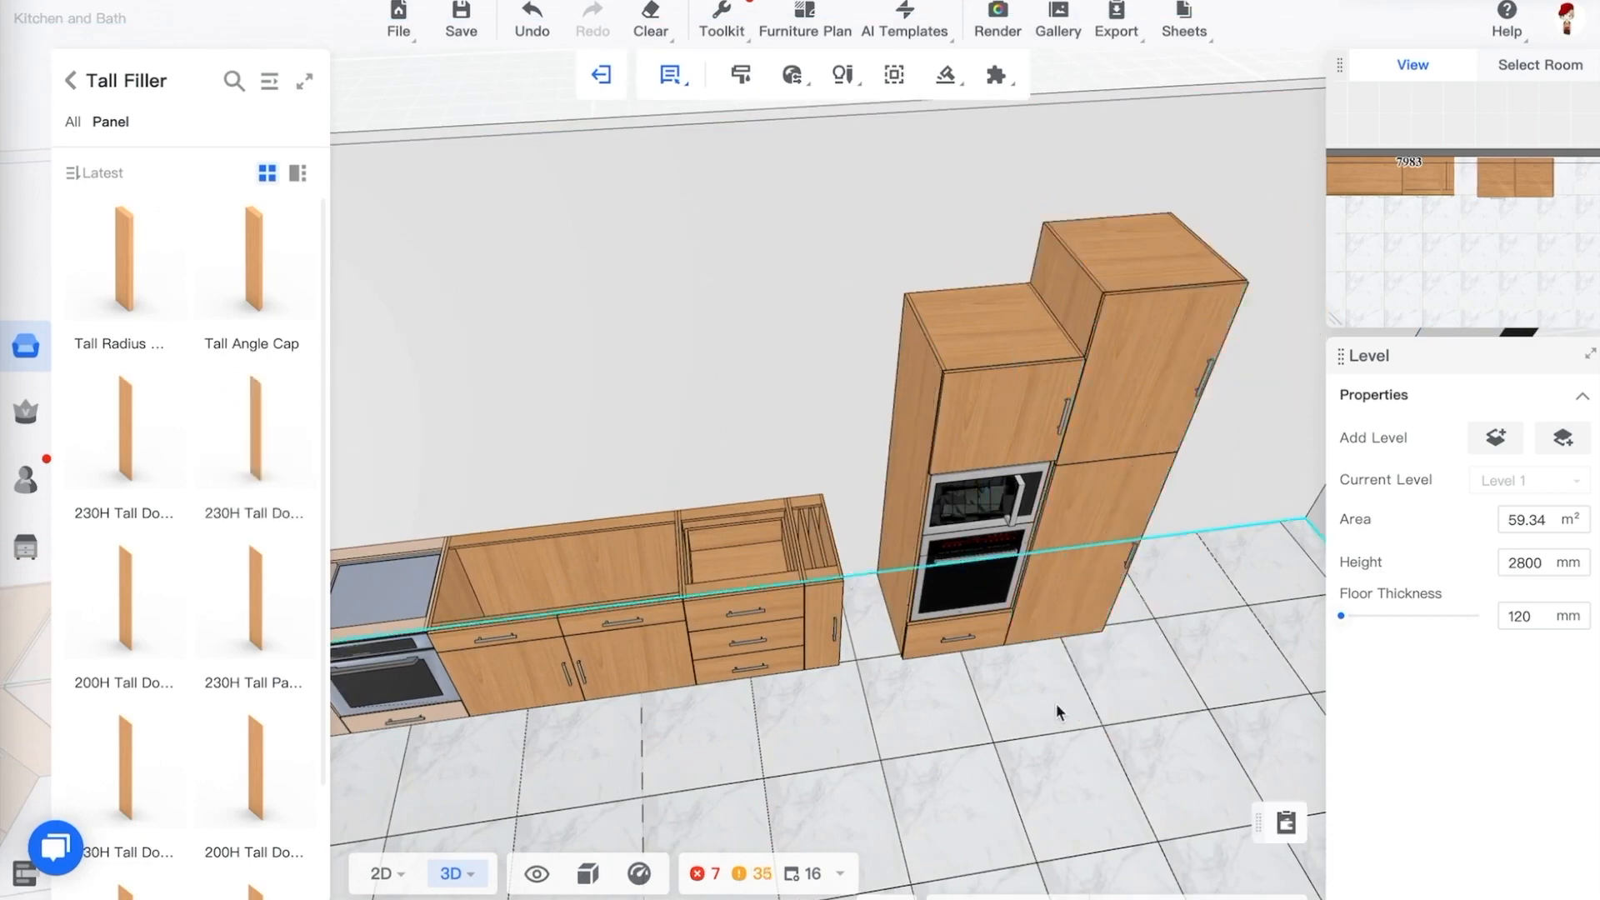
pyautogui.moveTo(1057, 703); pyautogui.dragTo(1070, 692)
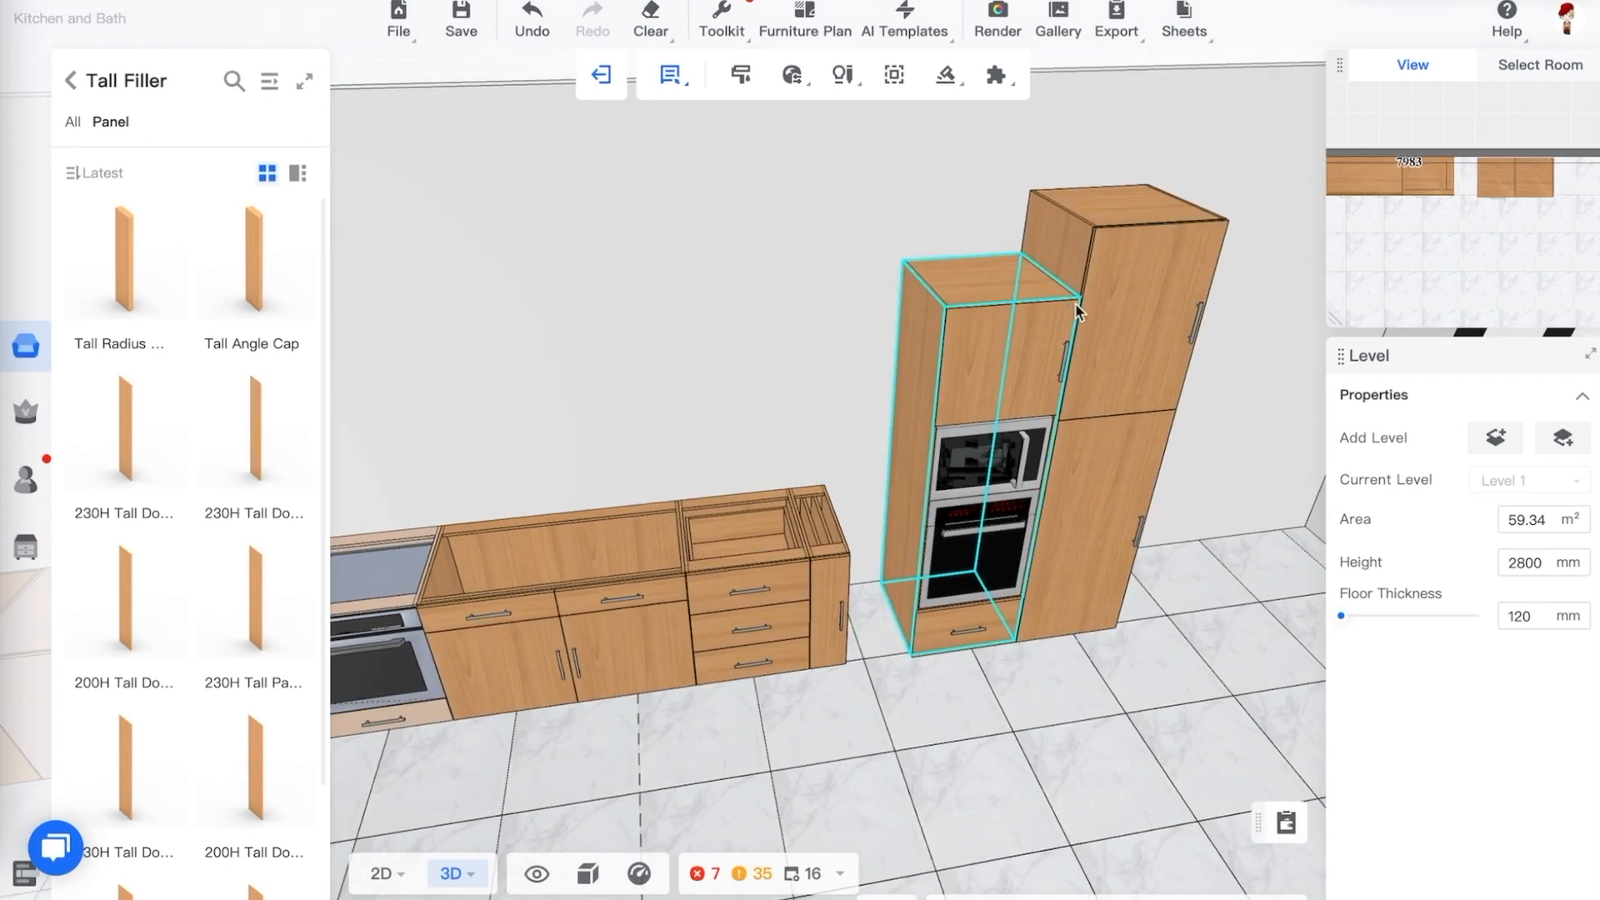
# Reselect the double oven cabinet and reconfirm its height of 2000 mm
pyautogui.scroll(3, 1075, 302)
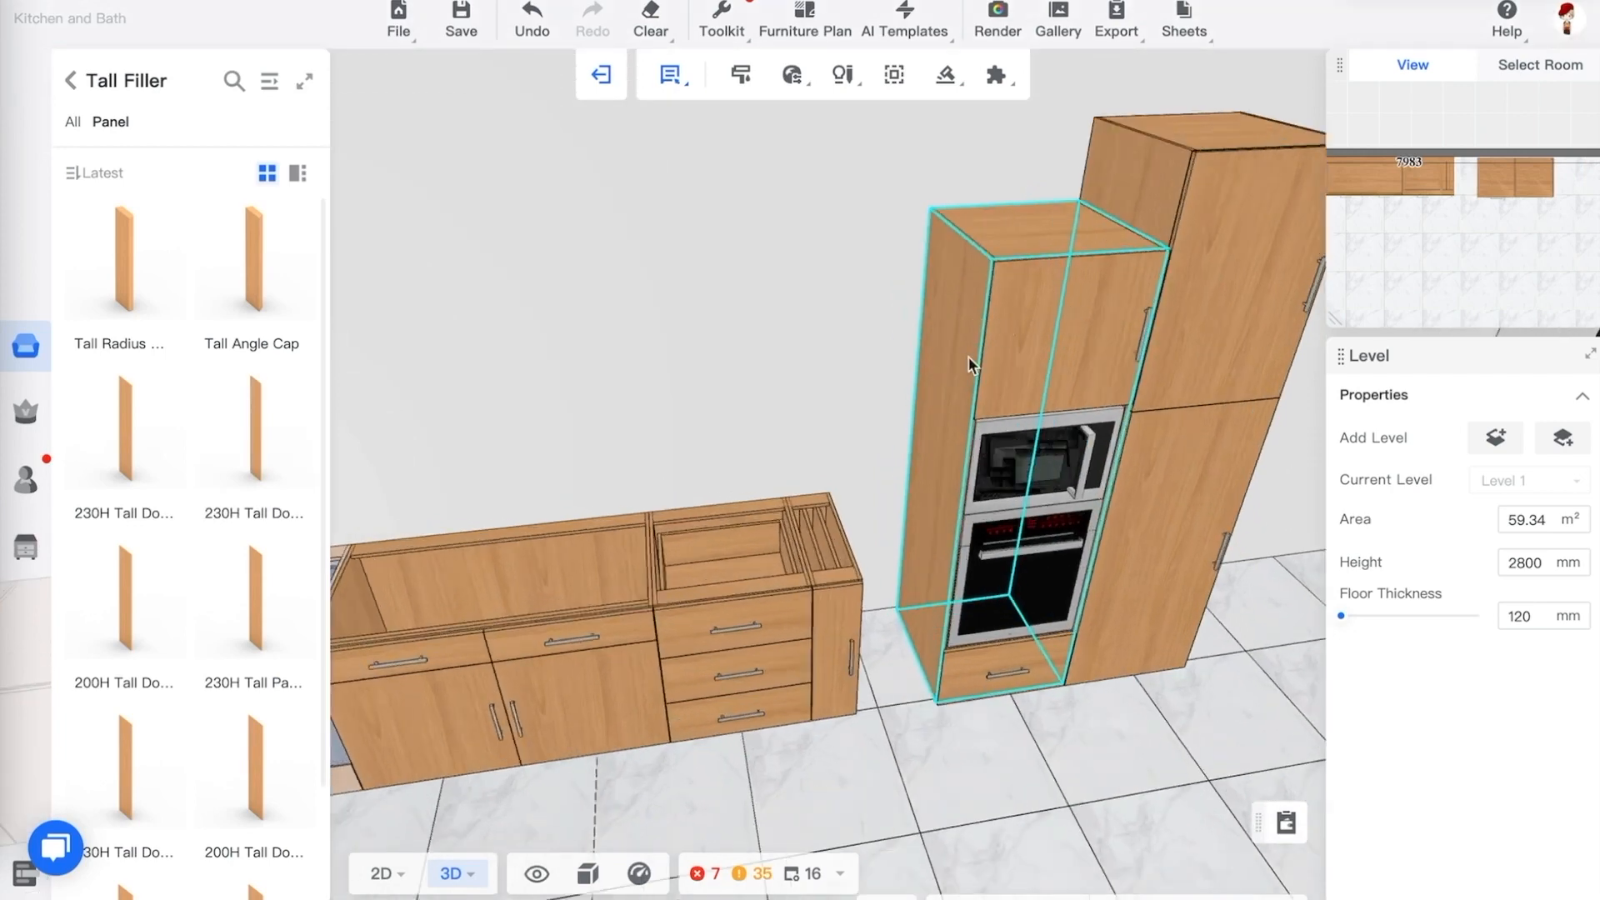
pyautogui.click(971, 359)
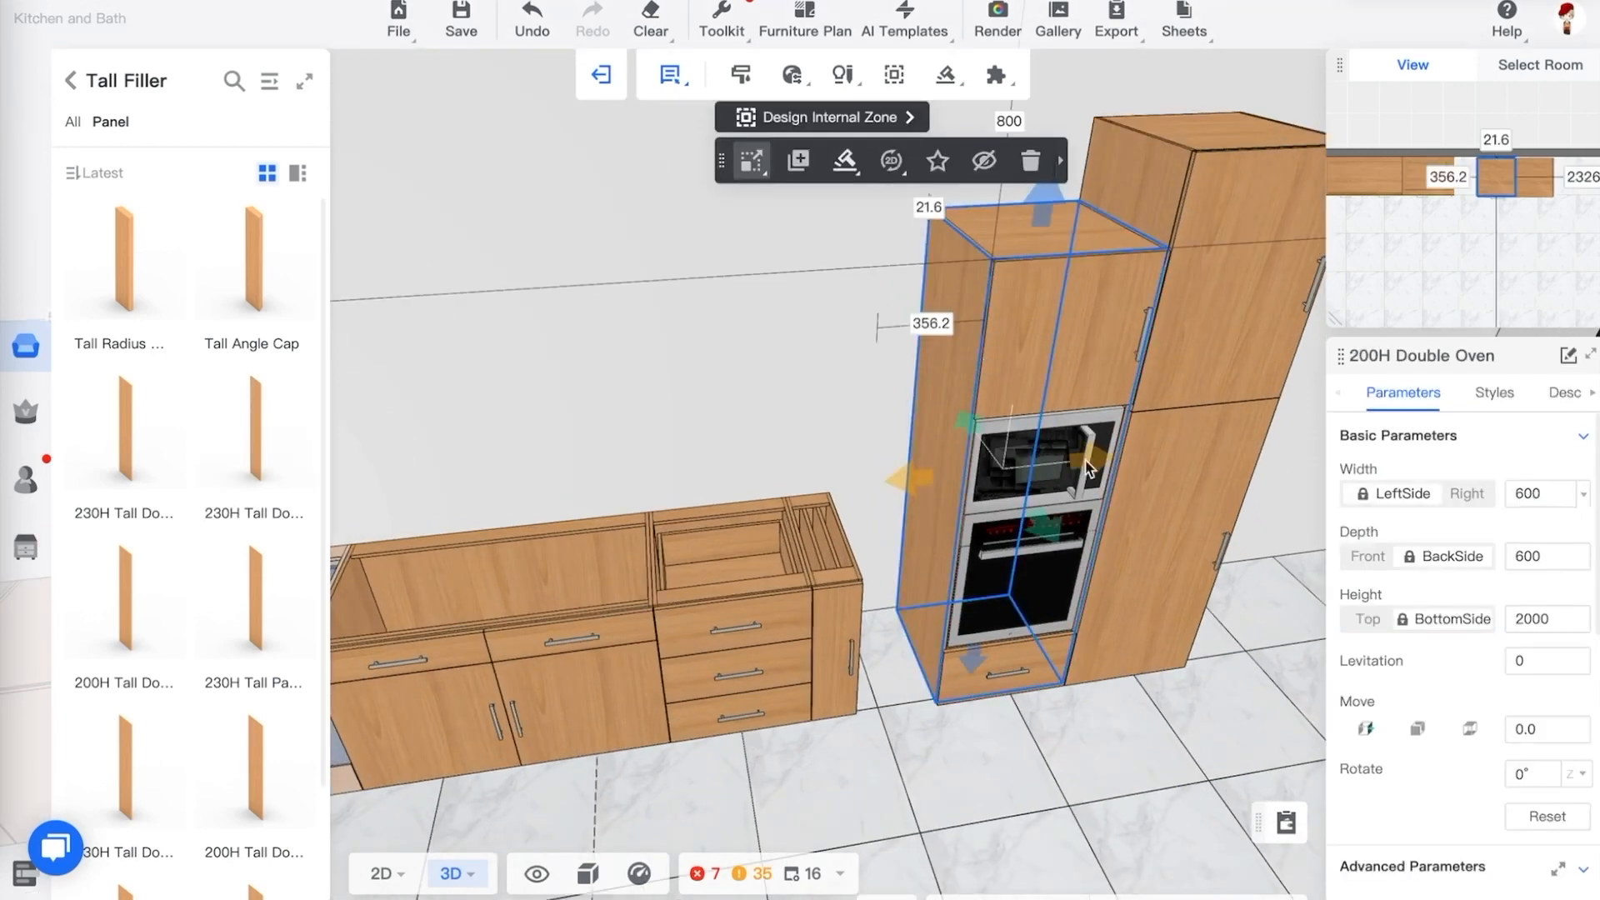
pyautogui.click(1542, 621)
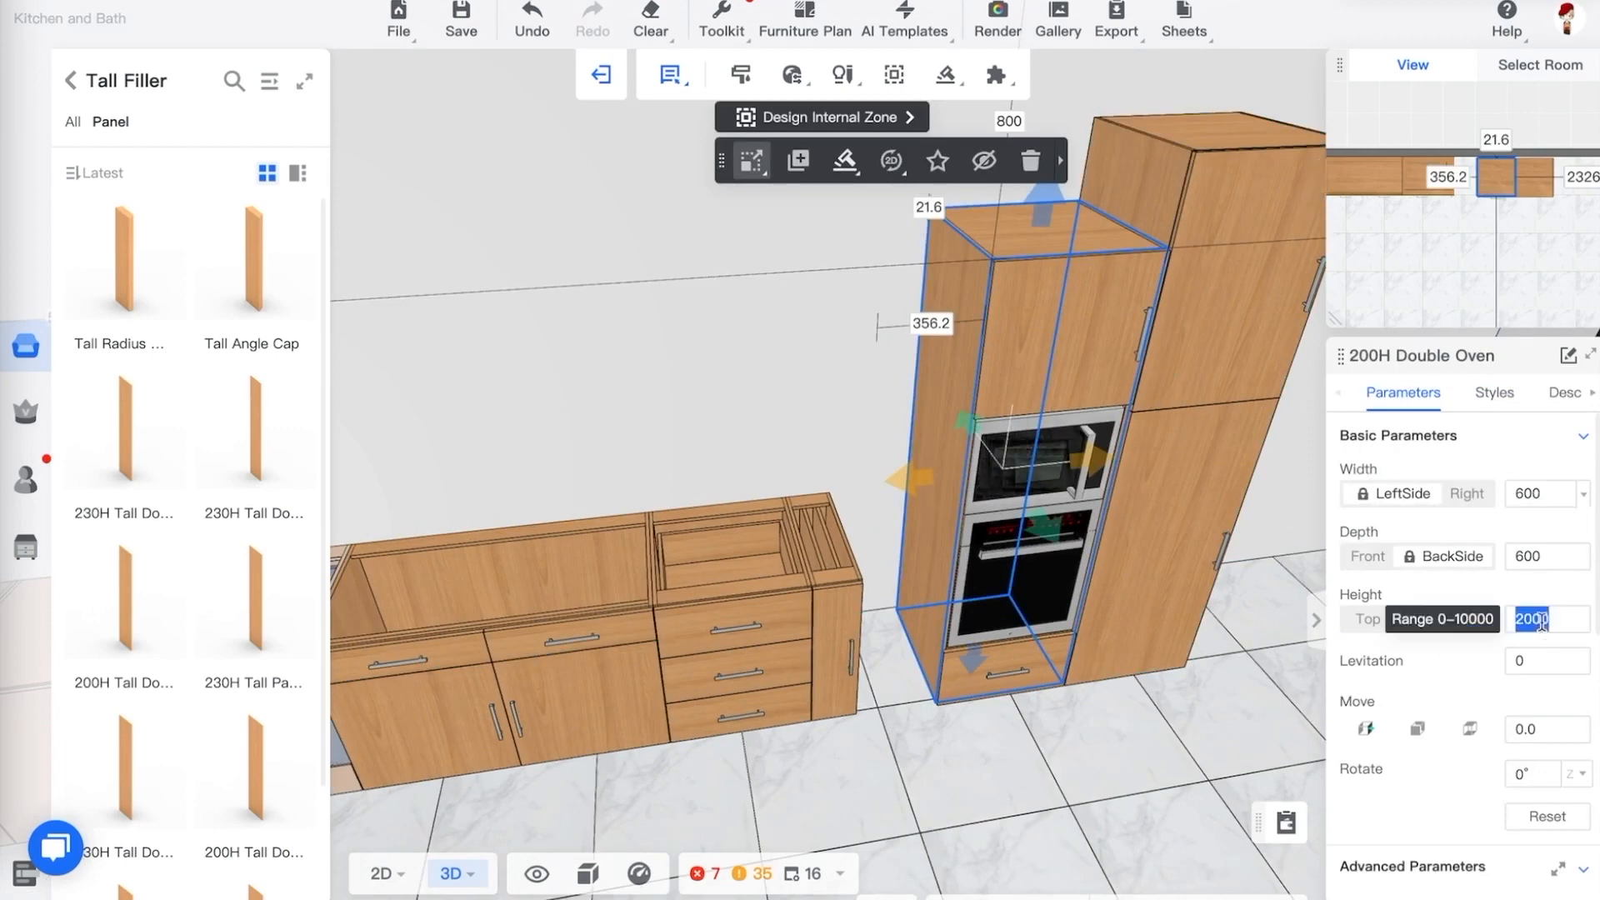
pyautogui.press('Return')
pyautogui.click(1228, 691)
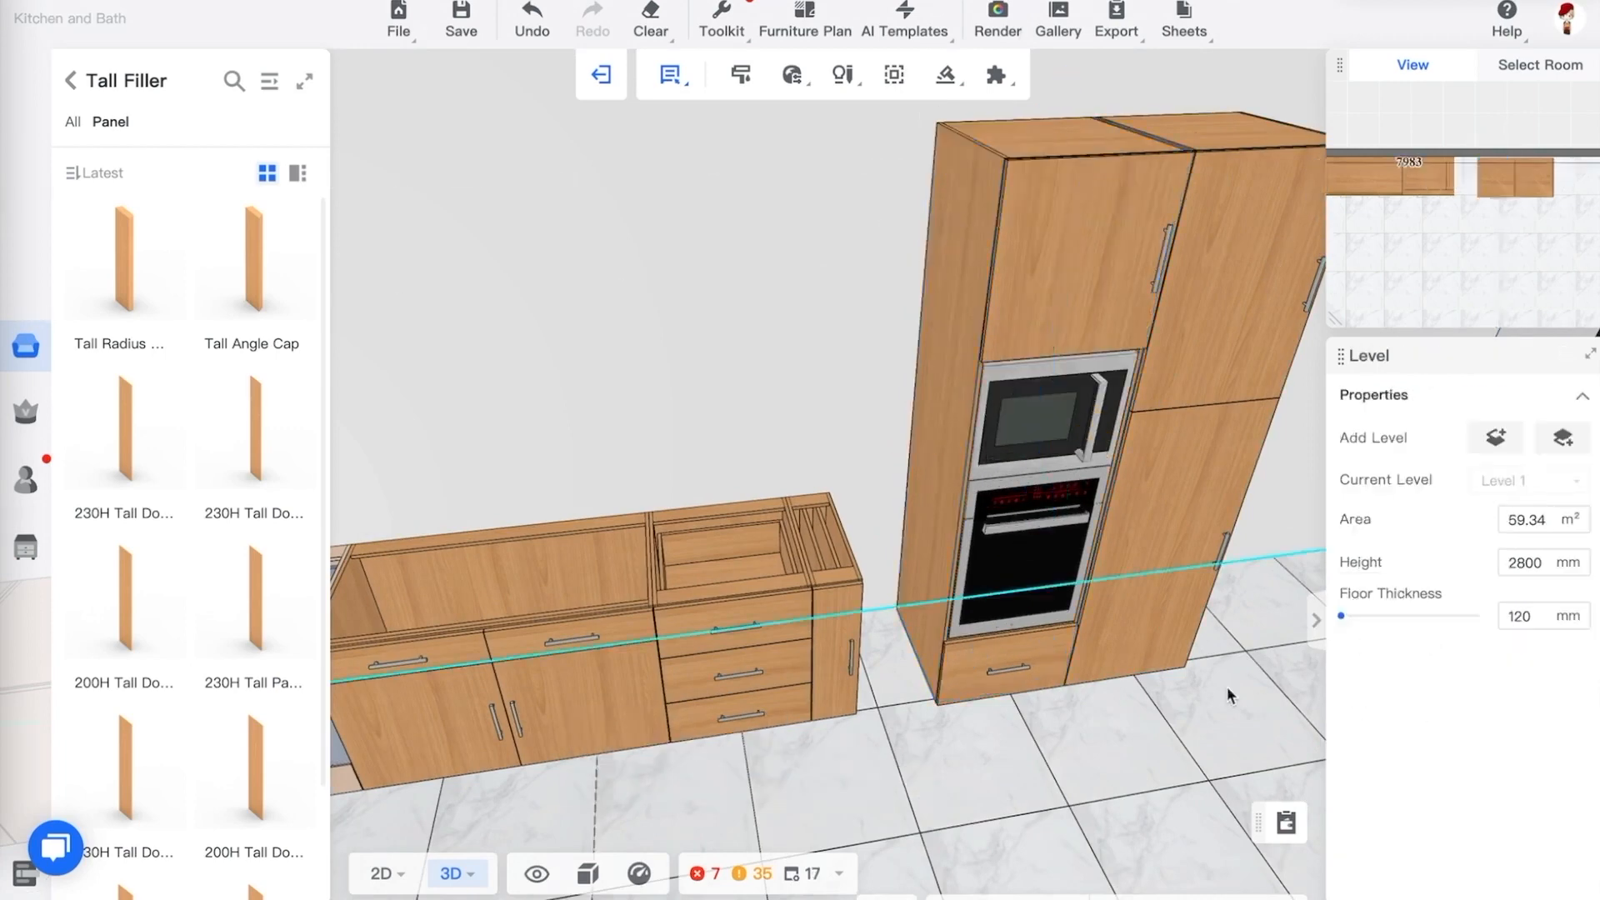
# Set the 230H refrigerator unit's height to 2050 mm
pyautogui.moveTo(1139, 767); pyautogui.dragTo(1098, 694)
pyautogui.scroll(-2, 1112, 682)
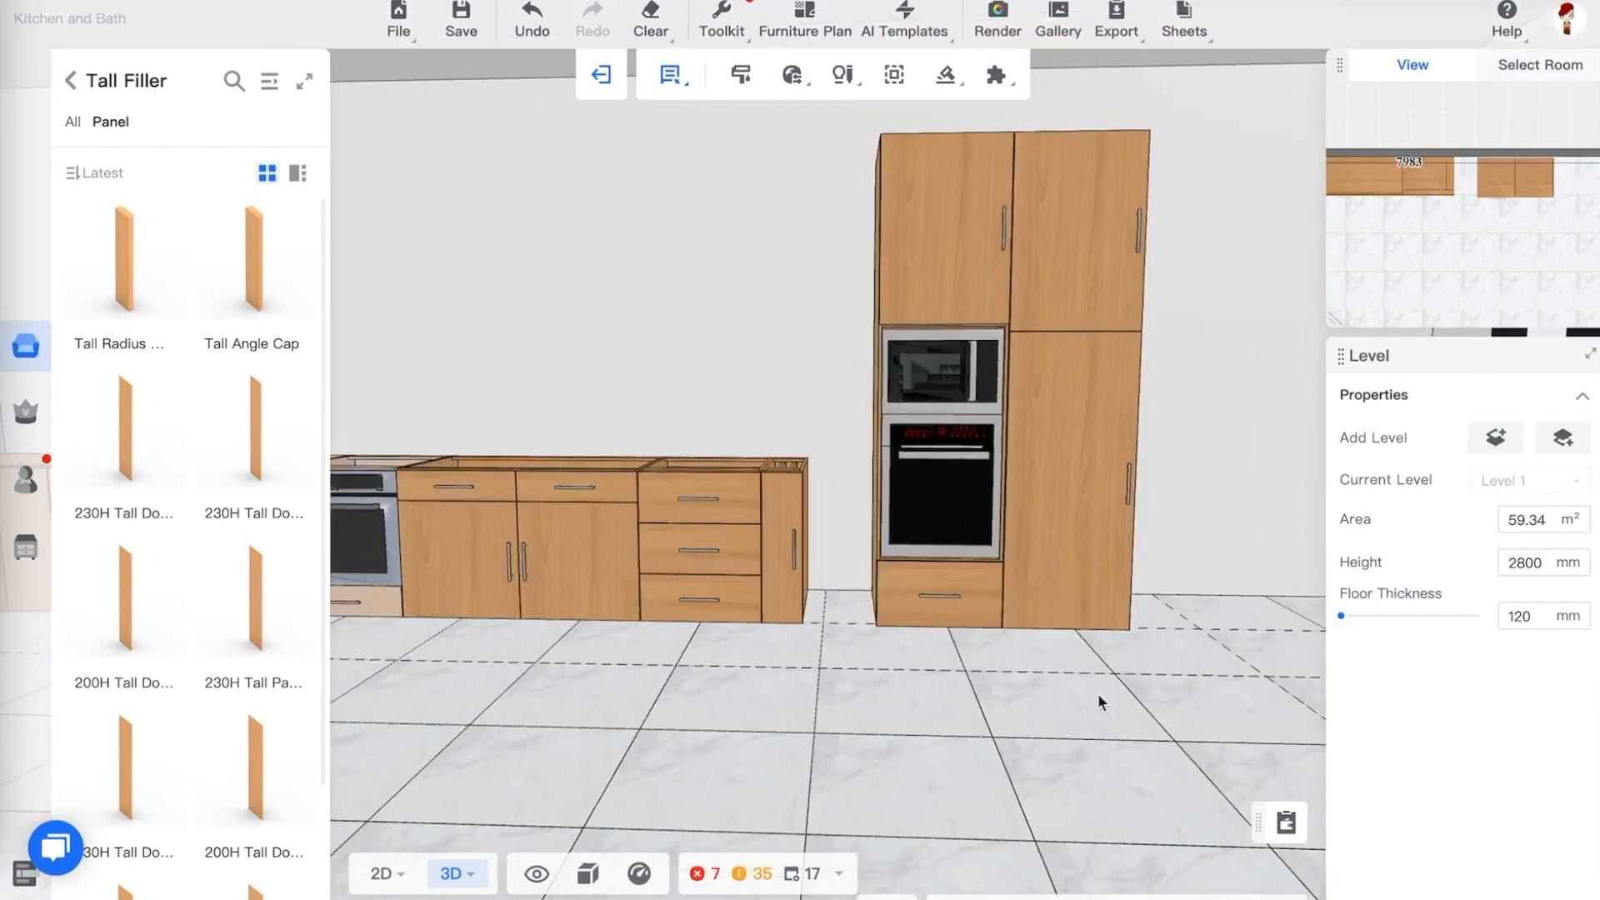
pyautogui.click(1123, 606)
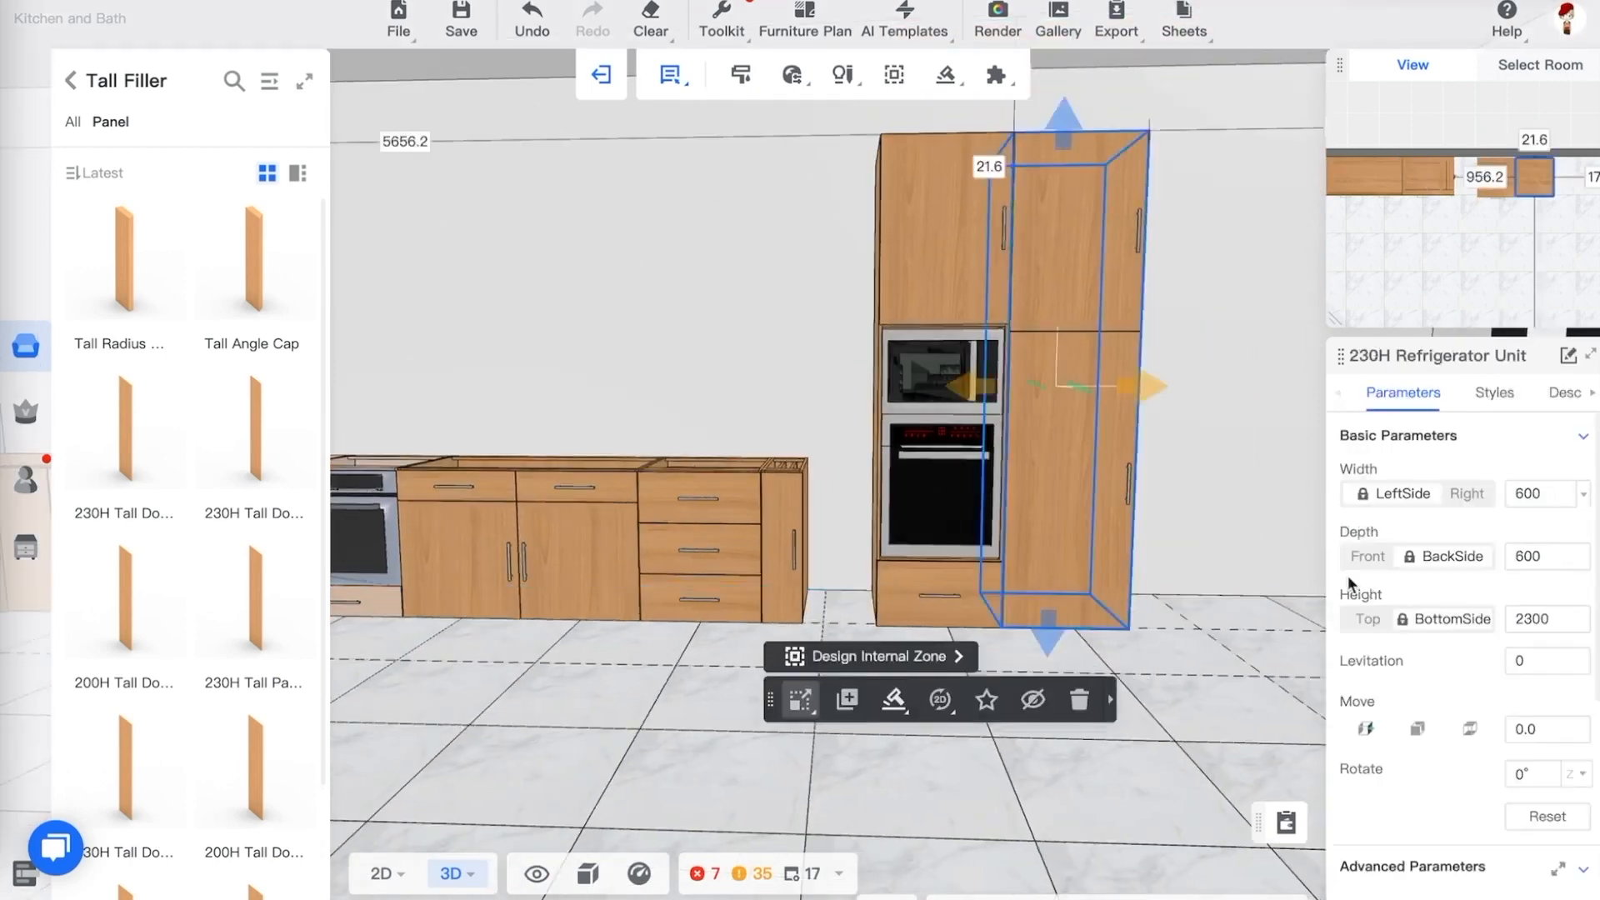
pyautogui.click(1535, 615)
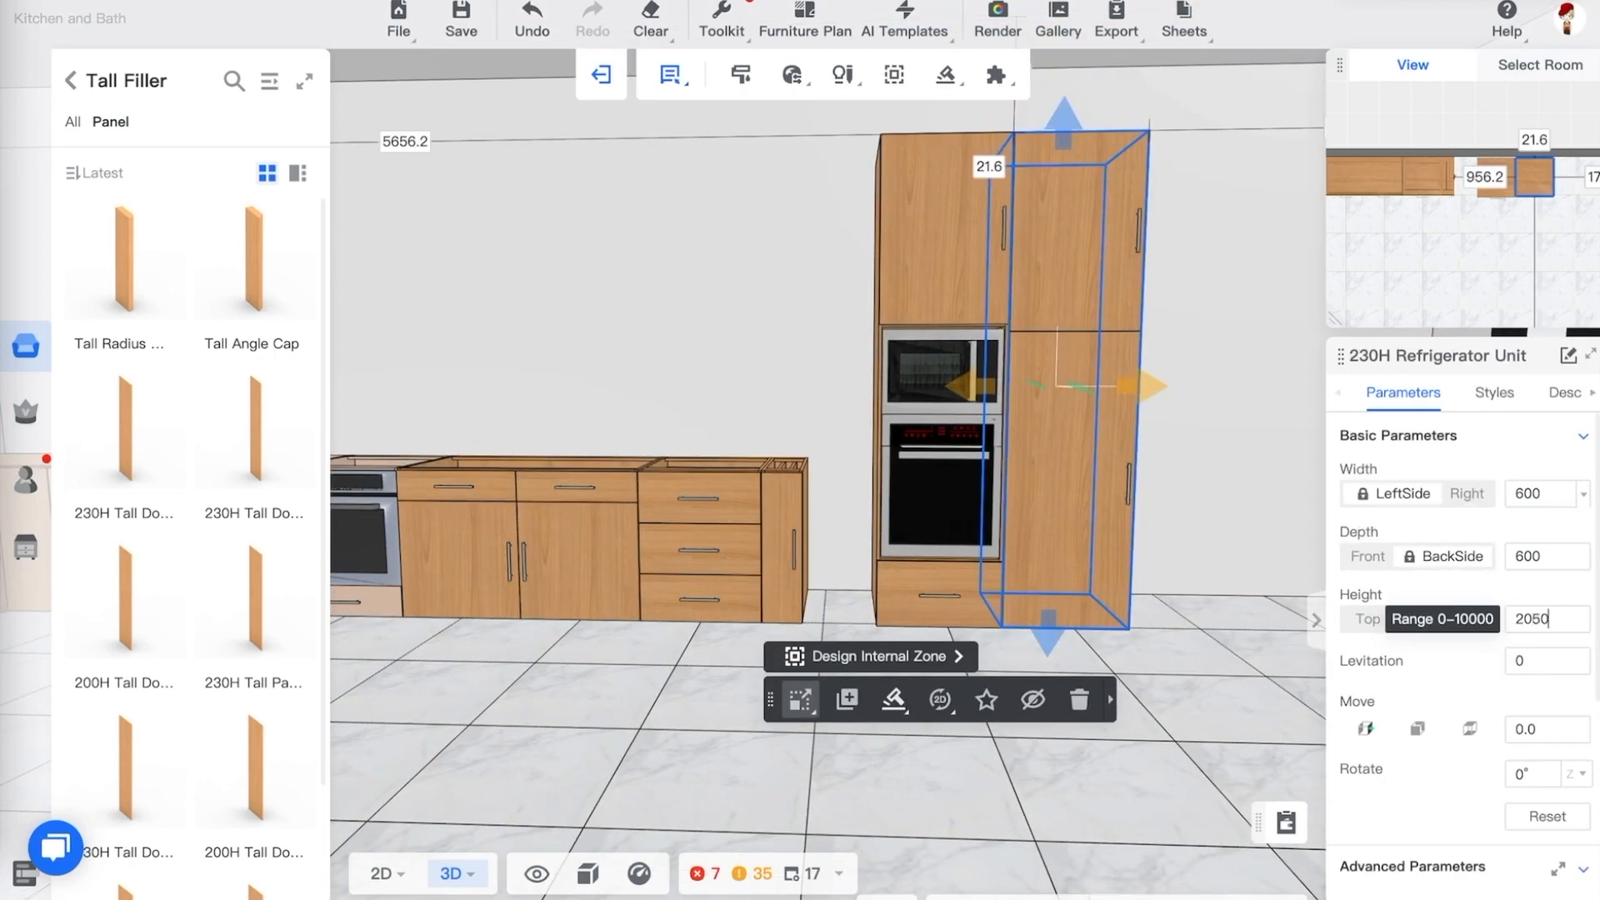
pyautogui.write('2050')
pyautogui.press('Return')
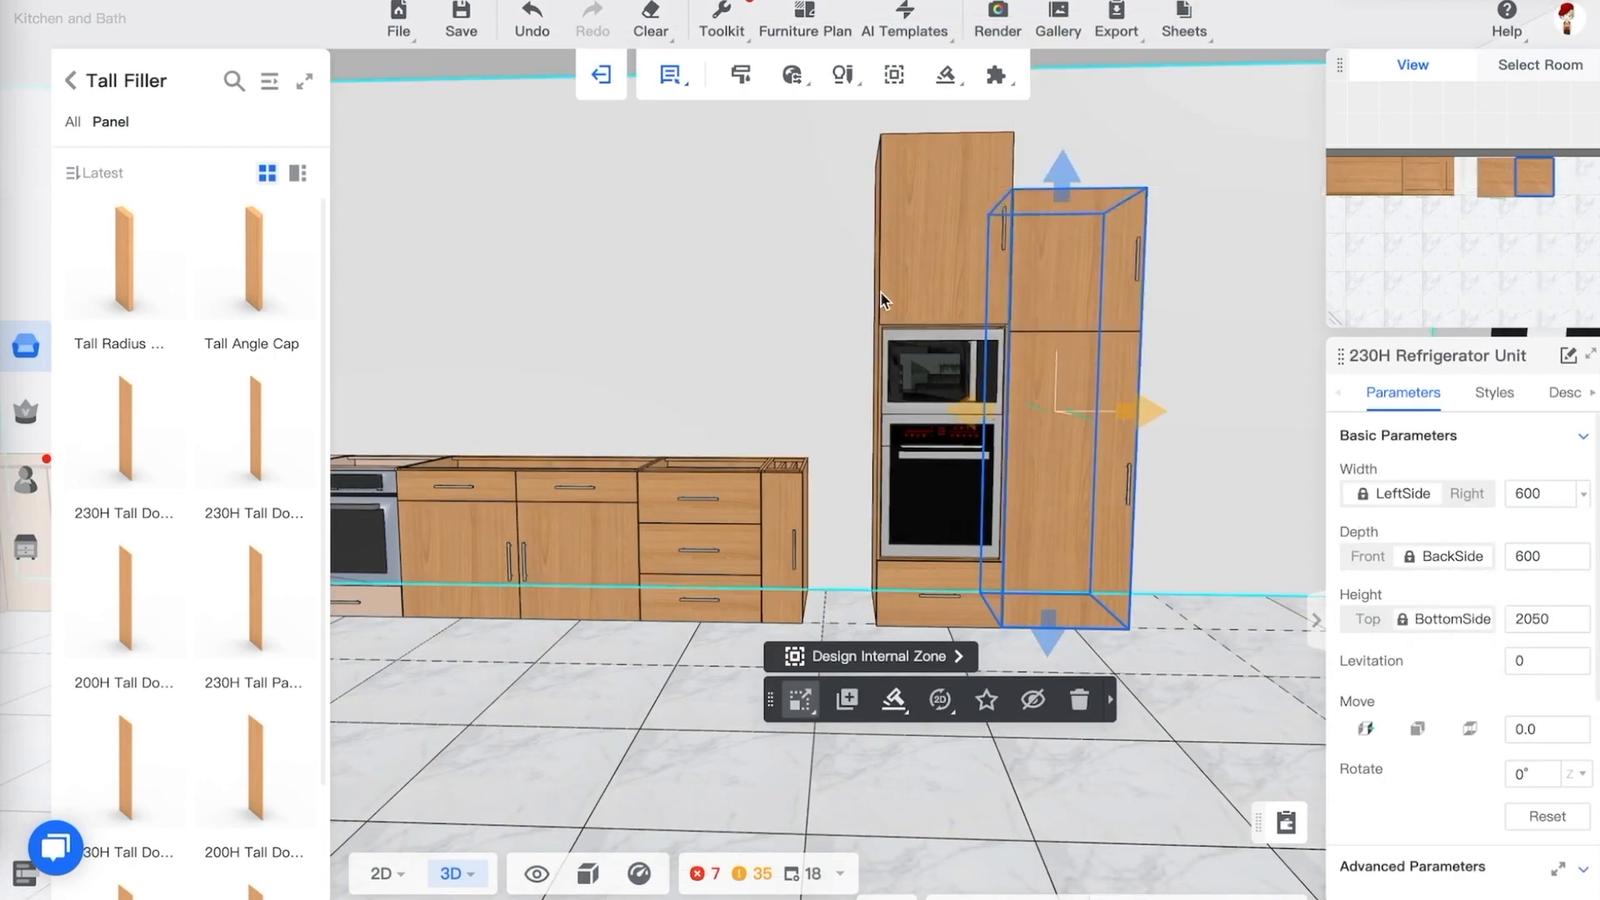
# Set the double oven cabinet's height to 2050 mm to match the refrigerator unit
pyautogui.click(887, 293)
pyautogui.click(1546, 620)
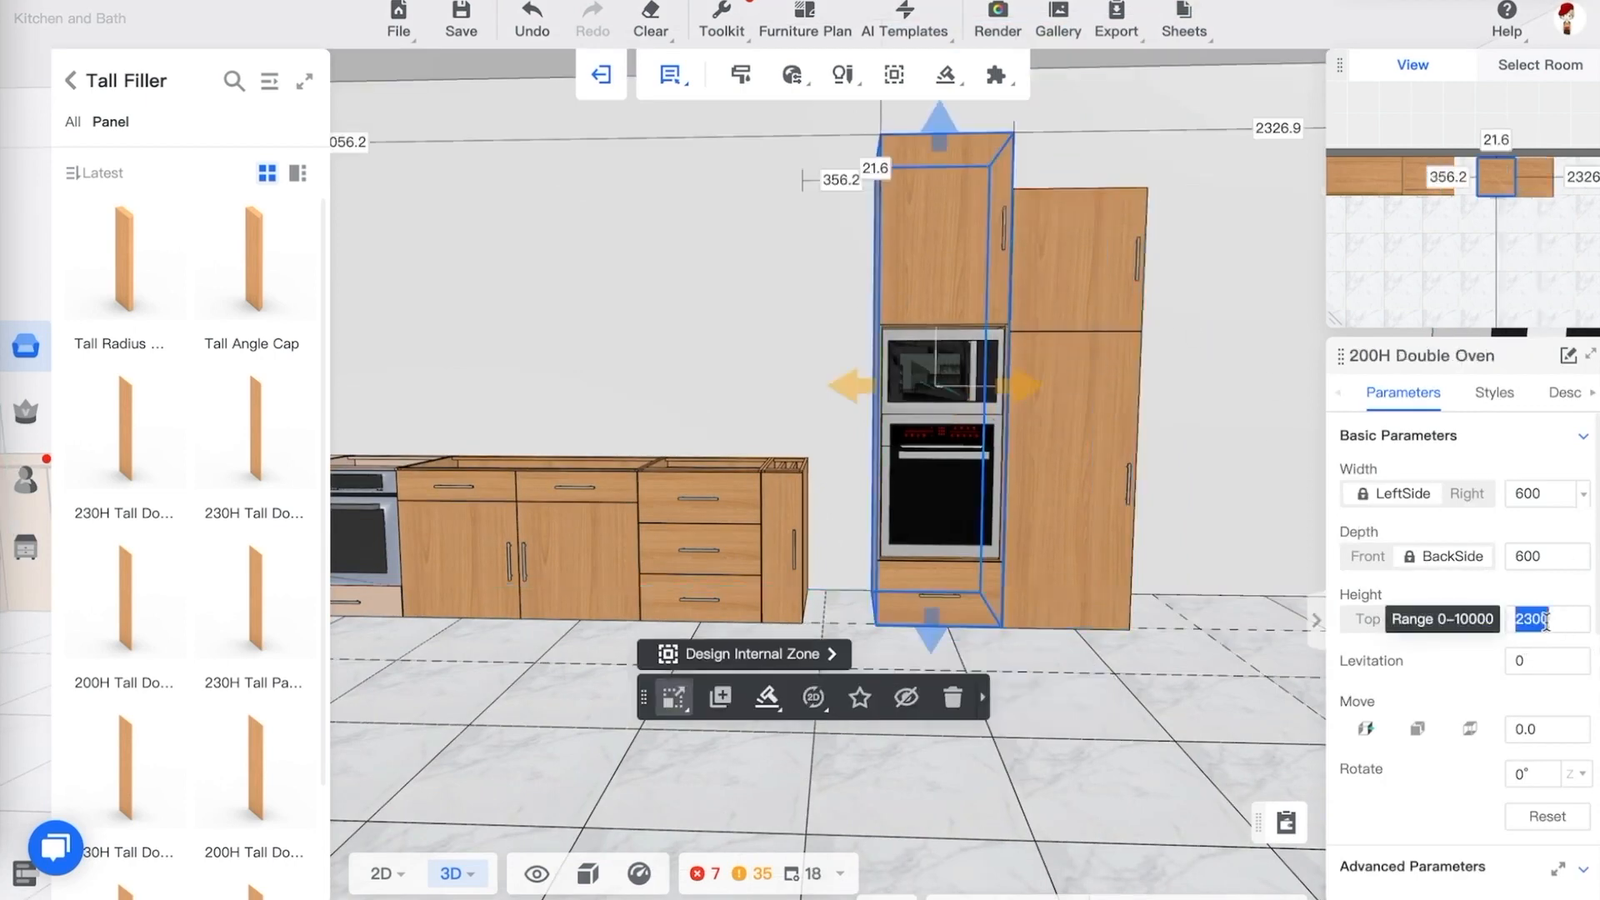
pyautogui.write('2')
pyautogui.press('Return')
pyautogui.click(996, 616)
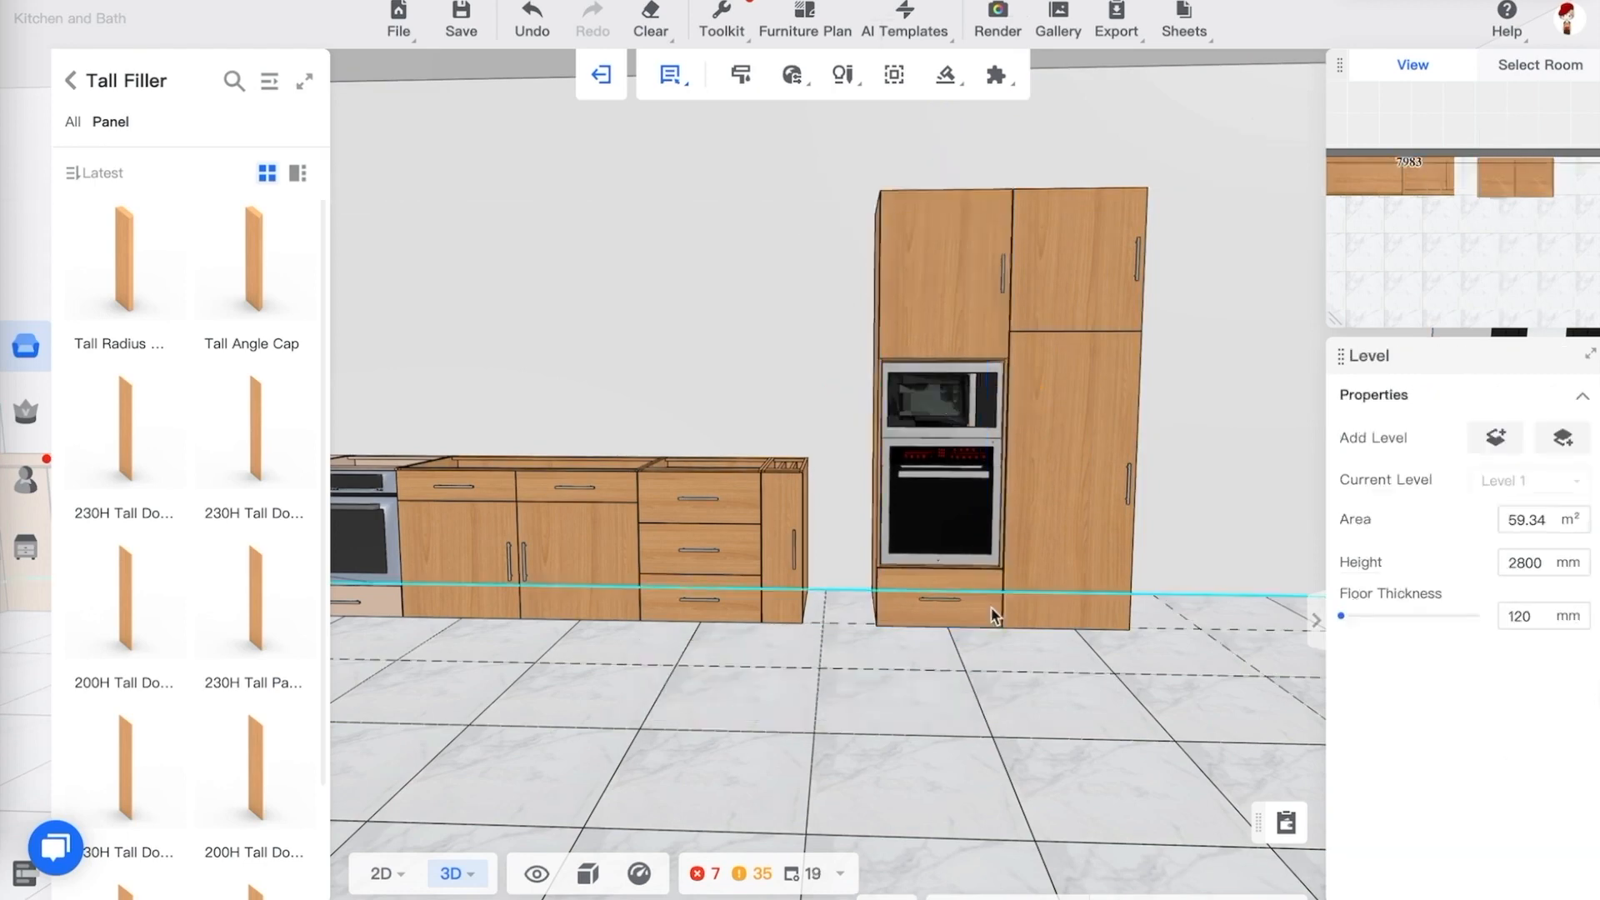
# In 2D floor plan, set the double oven cabinet's gap from the base cabinet run to 200 mm
pyautogui.moveTo(1004, 689); pyautogui.dragTo(1015, 683)
pyautogui.moveTo(1114, 678); pyautogui.dragTo(1099, 647)
pyautogui.moveTo(382, 874)
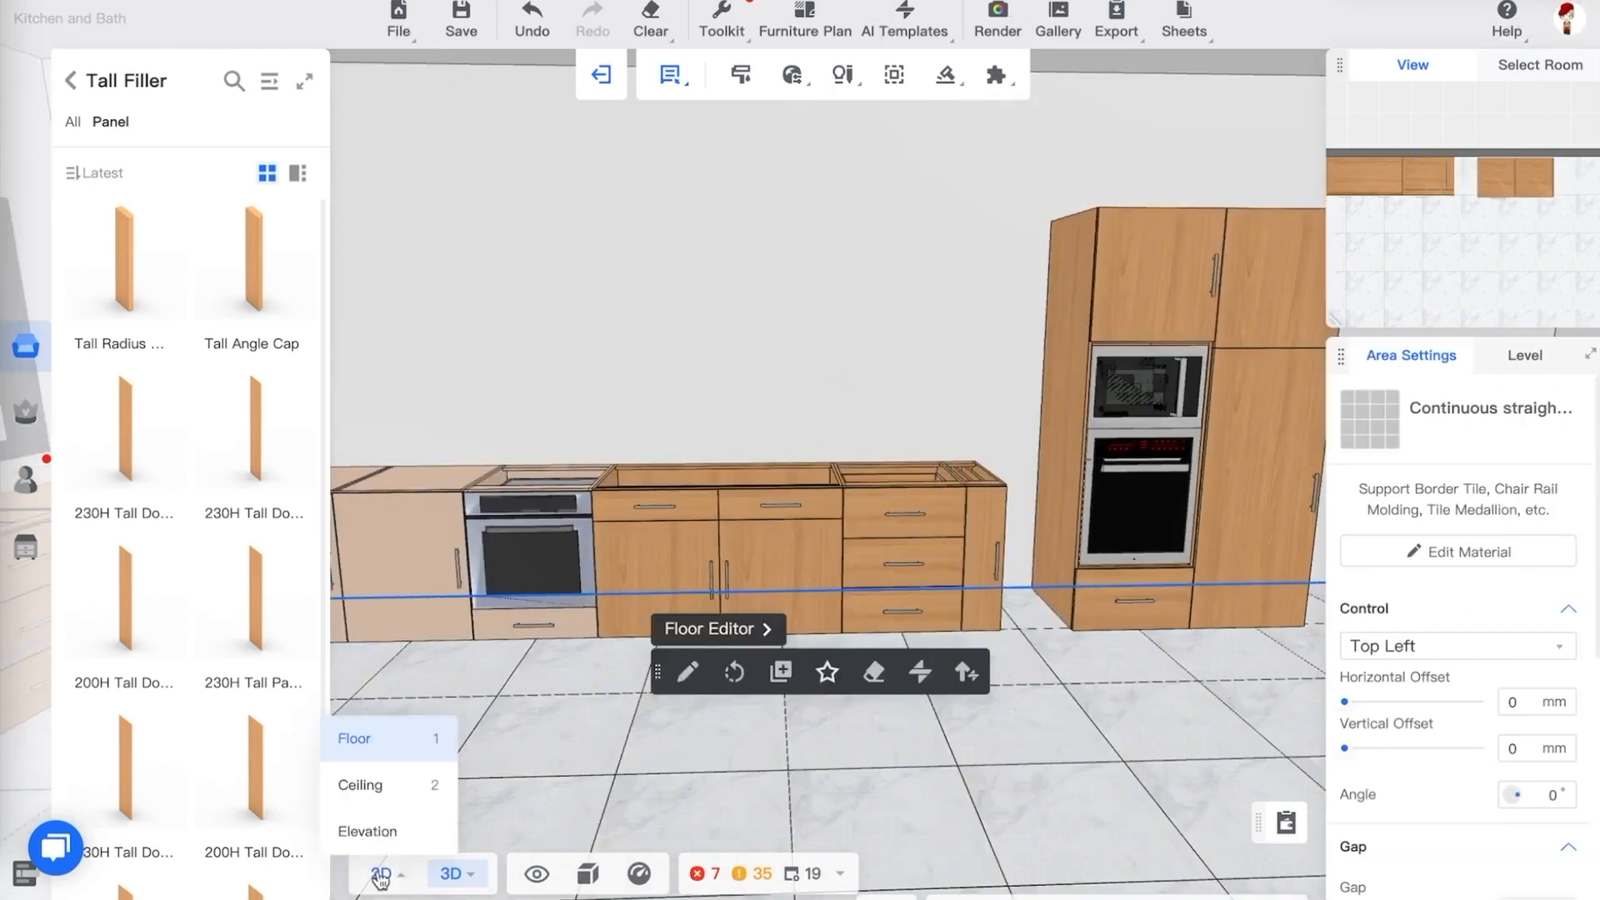
pyautogui.click(375, 739)
pyautogui.click(839, 390)
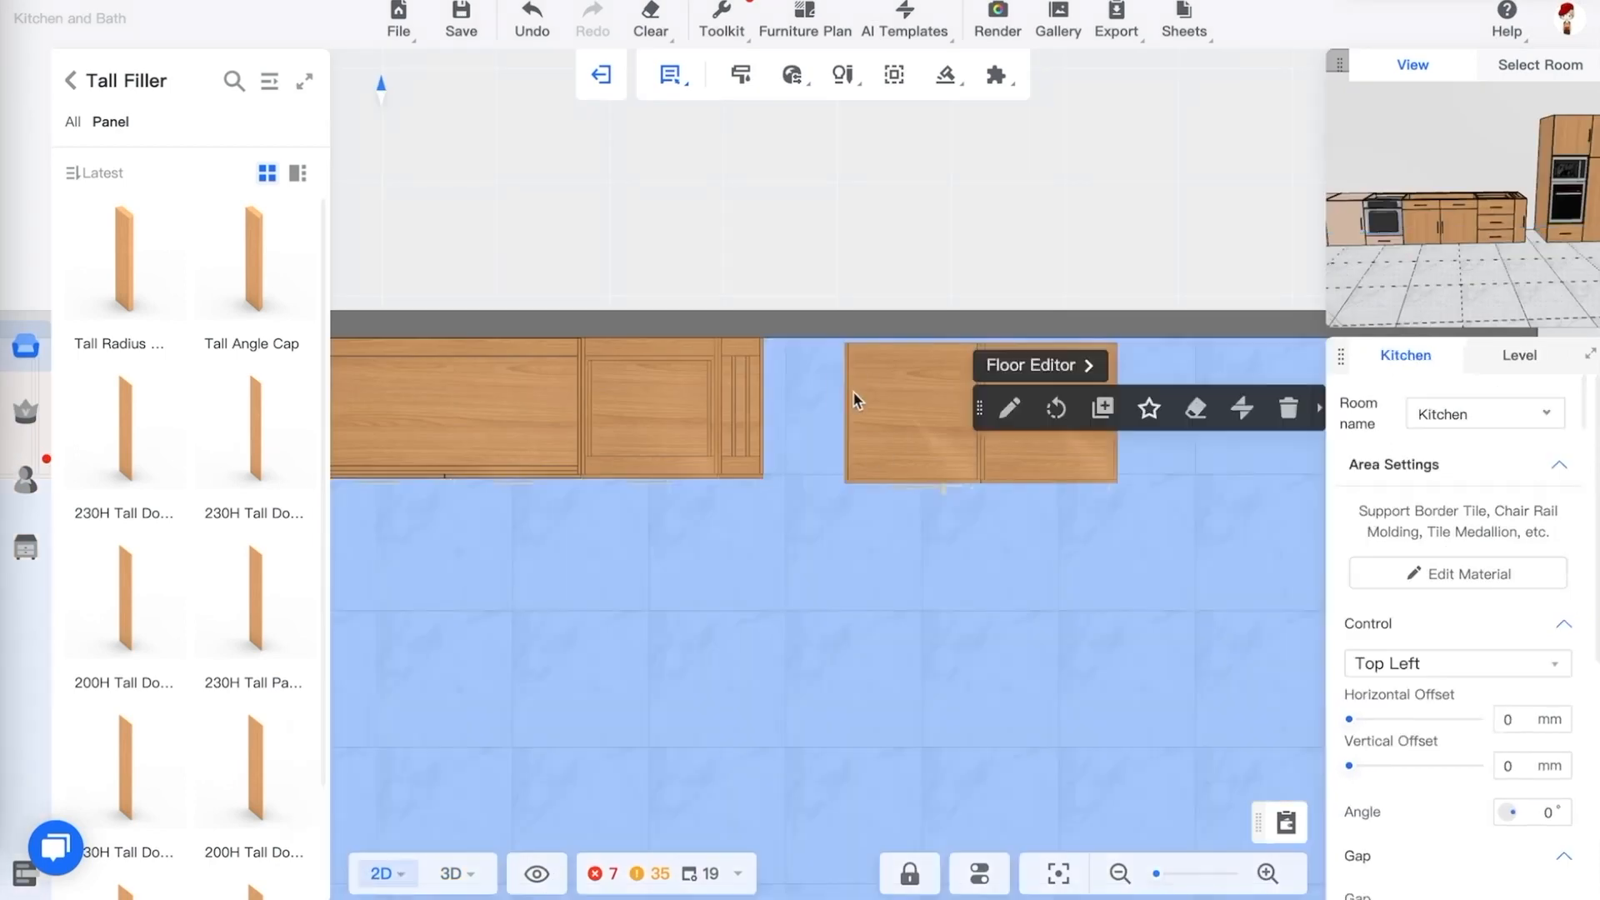
pyautogui.click(853, 392)
pyautogui.click(804, 411)
pyautogui.write('200')
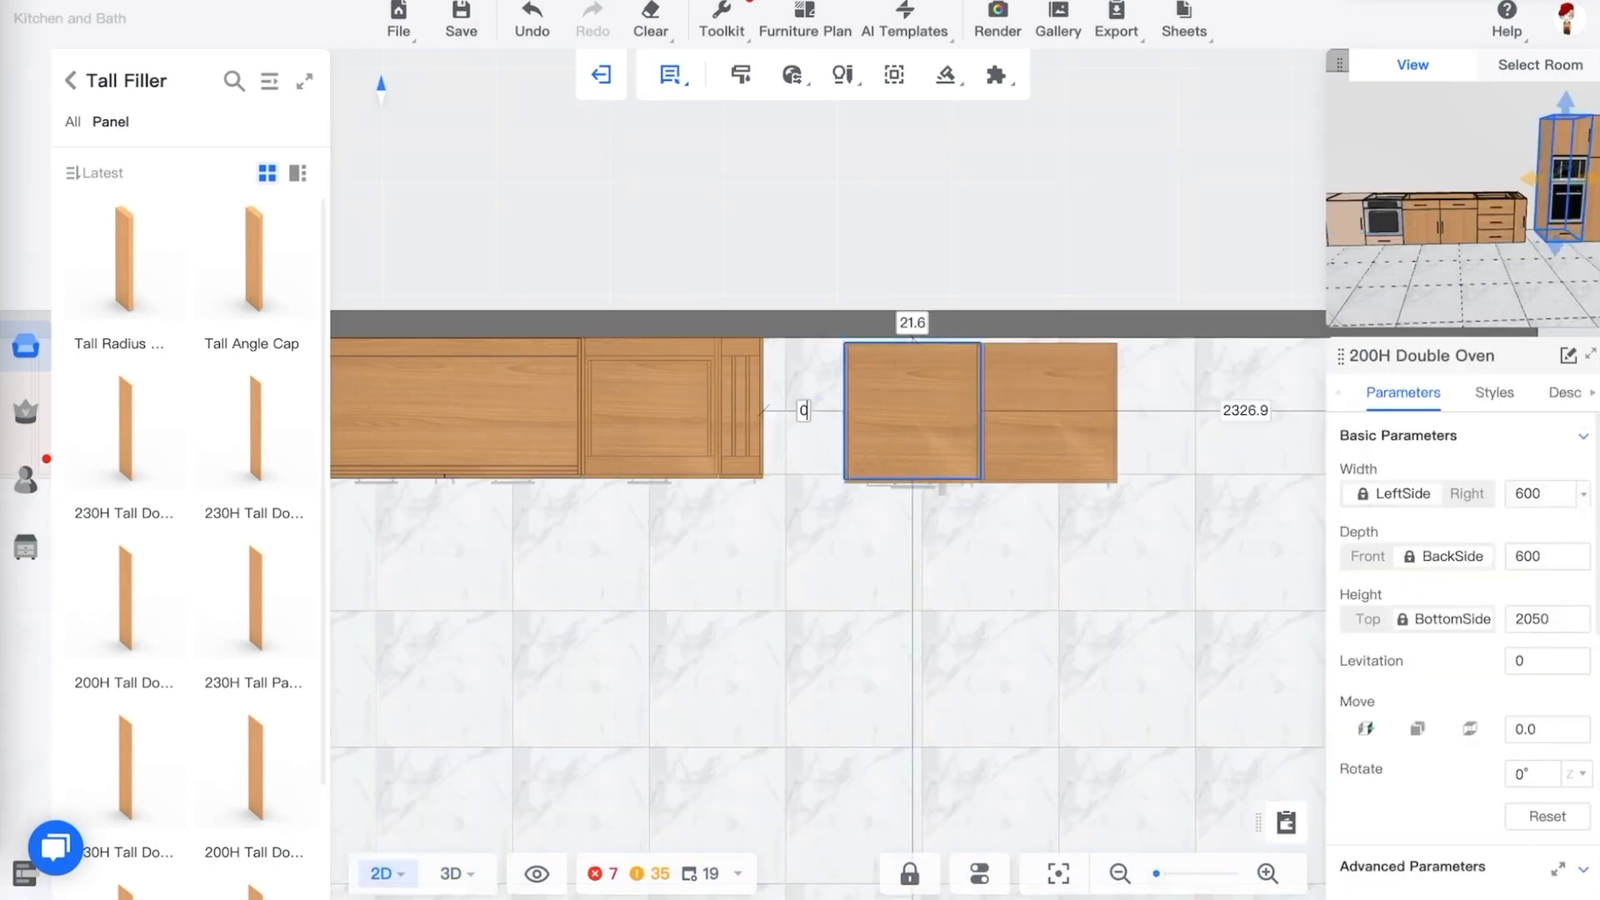
pyautogui.press('Return')
# Set the double oven cabinet's distance to the back wall to 0
pyautogui.click(829, 326)
pyautogui.write('0')
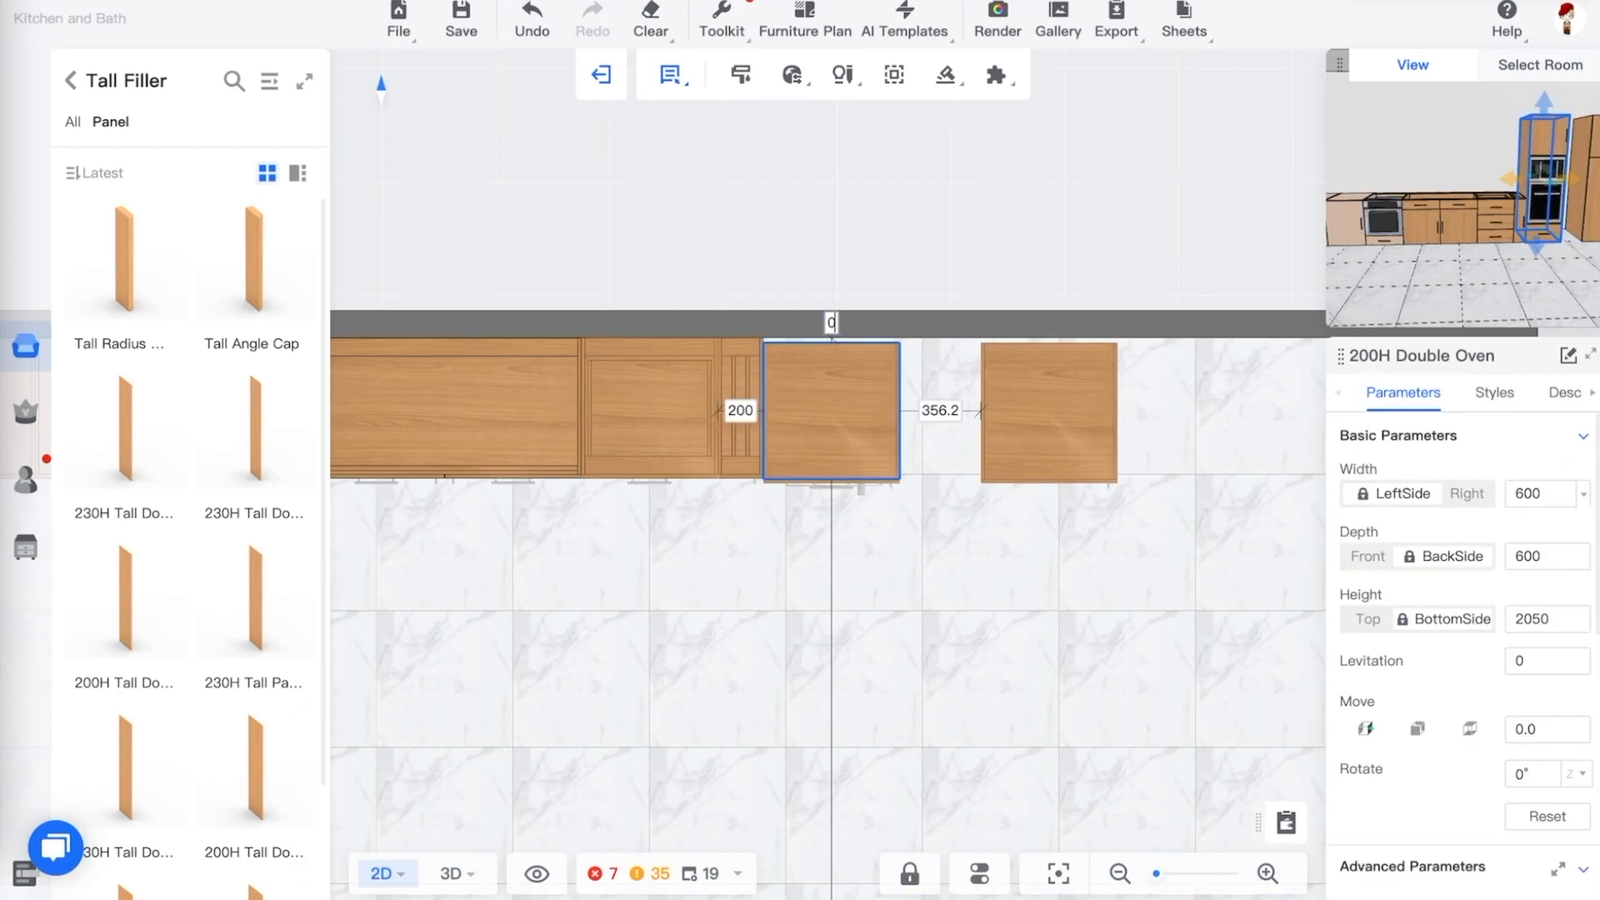
pyautogui.press('Return')
pyautogui.click(942, 405)
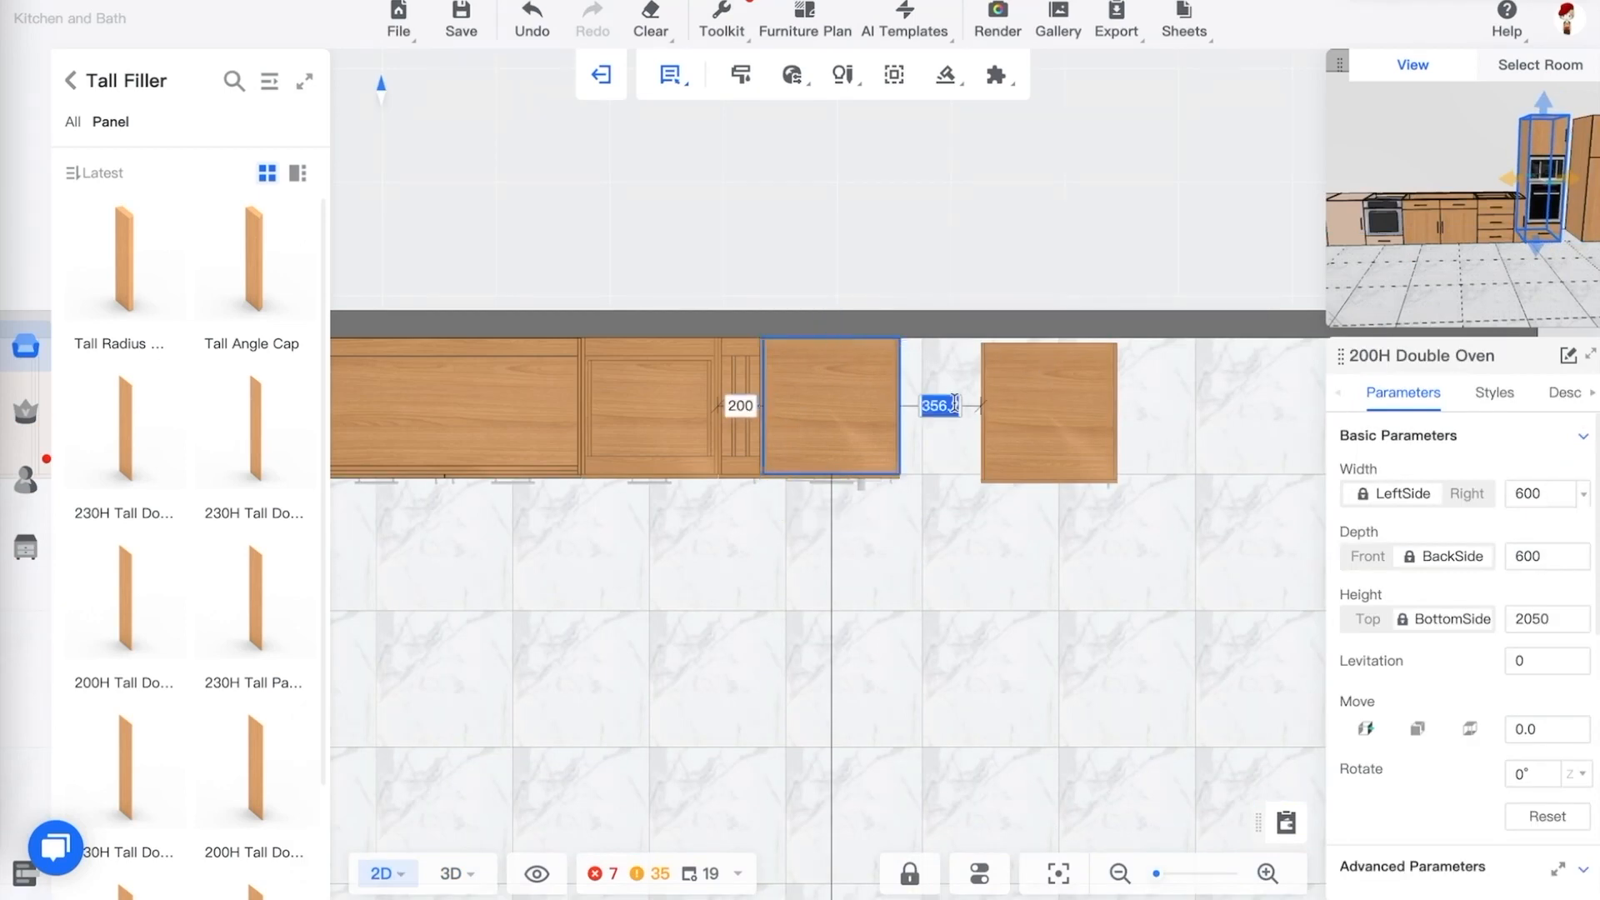
pyautogui.write('0')
pyautogui.press('Return')
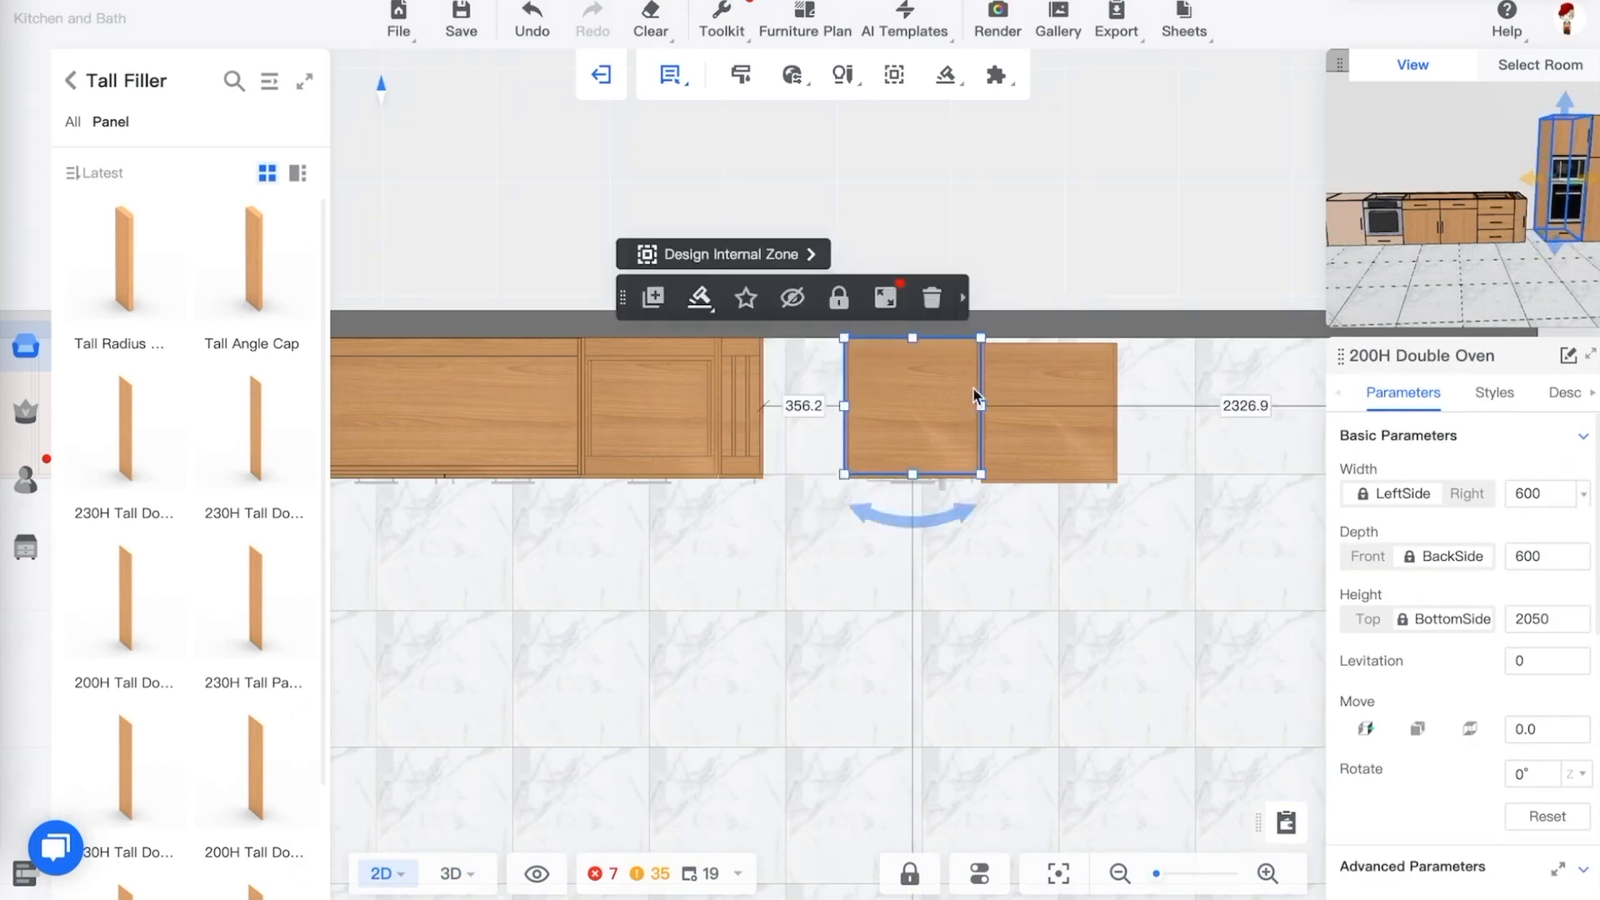
pyautogui.hotkey('ctrl', 'z')
# Close the gap between the refrigerator unit and the oven cabinet to 0 mm
pyautogui.click(1062, 387)
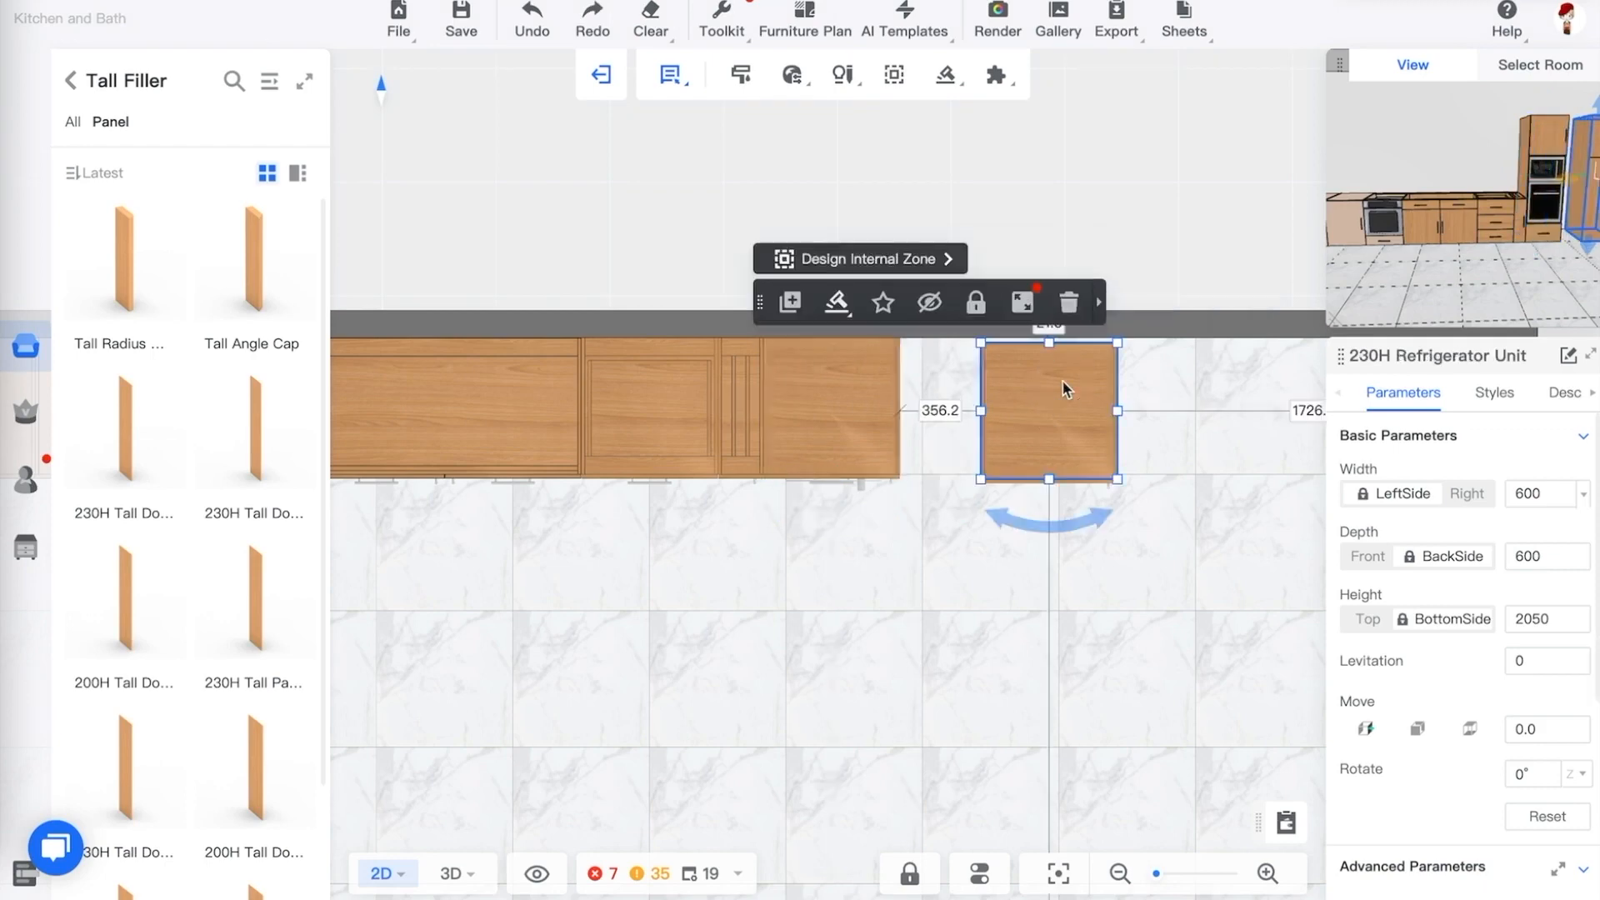
pyautogui.click(942, 411)
pyautogui.write('0')
pyautogui.press('Return')
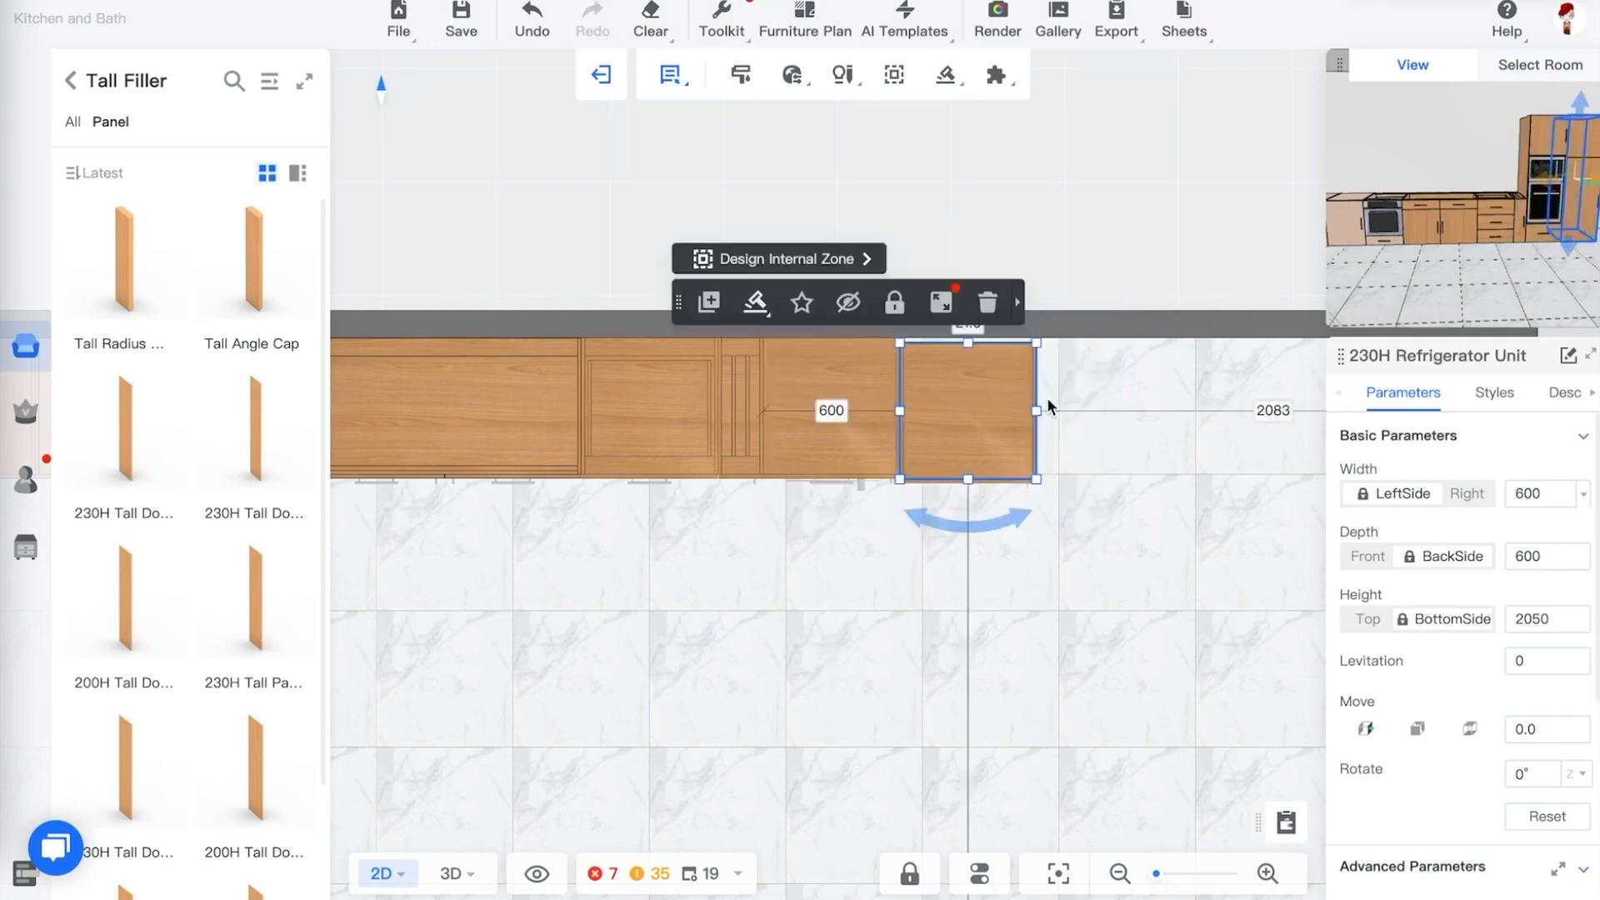
# Set the refrigerator unit's distance to the back wall to 0
pyautogui.click(1193, 233)
pyautogui.click(987, 472)
pyautogui.click(968, 323)
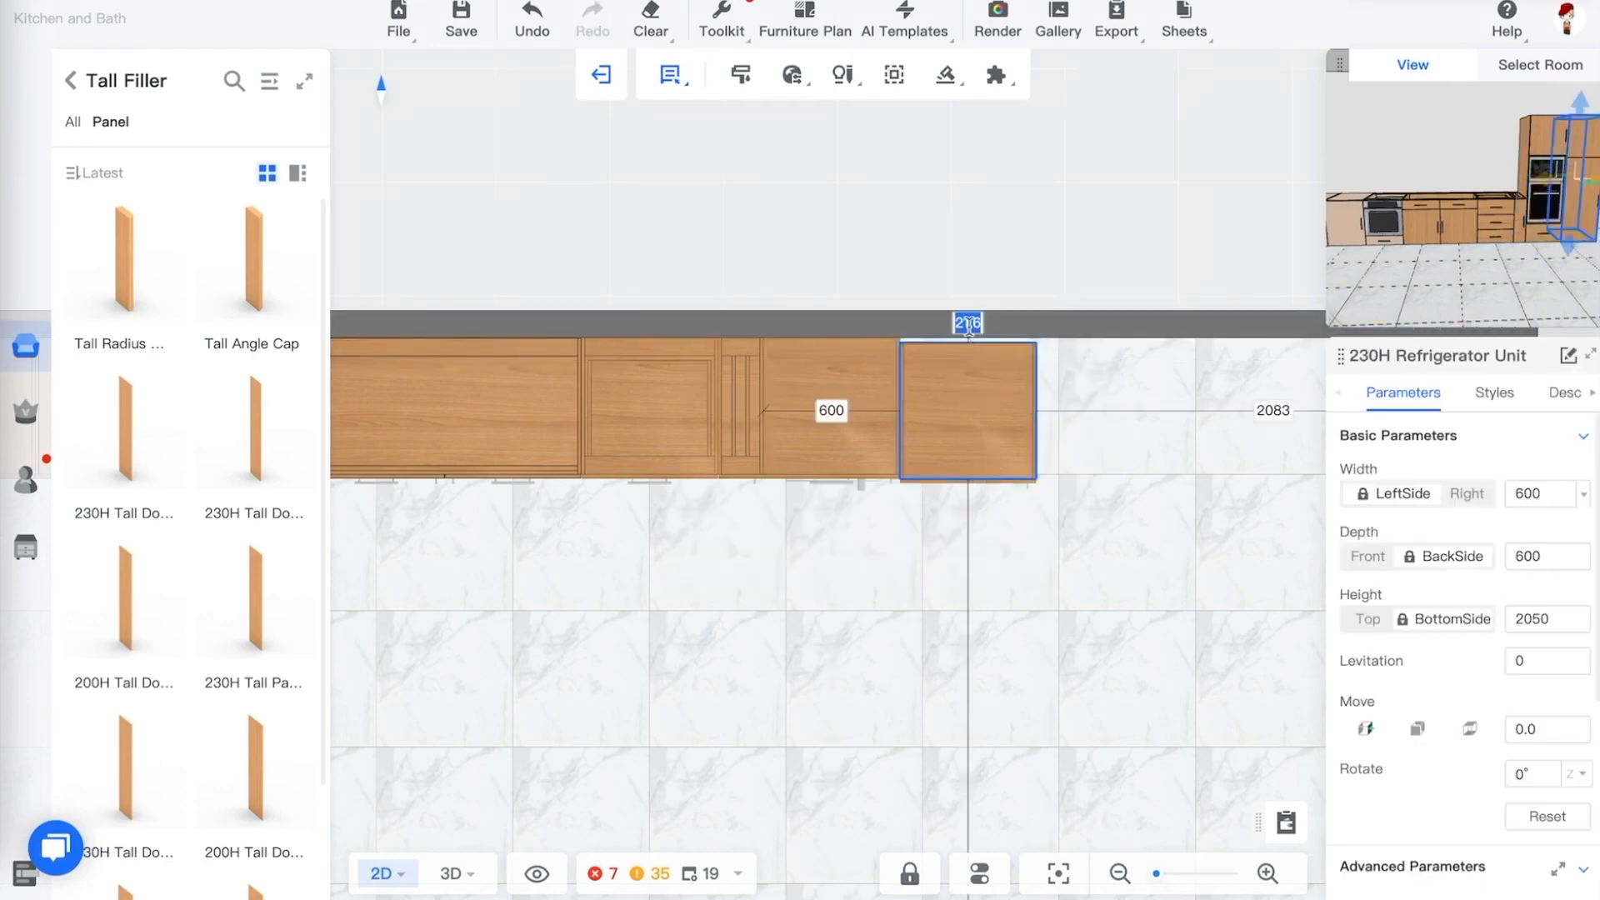
pyautogui.write('0')
pyautogui.press('Return')
pyautogui.click(1174, 520)
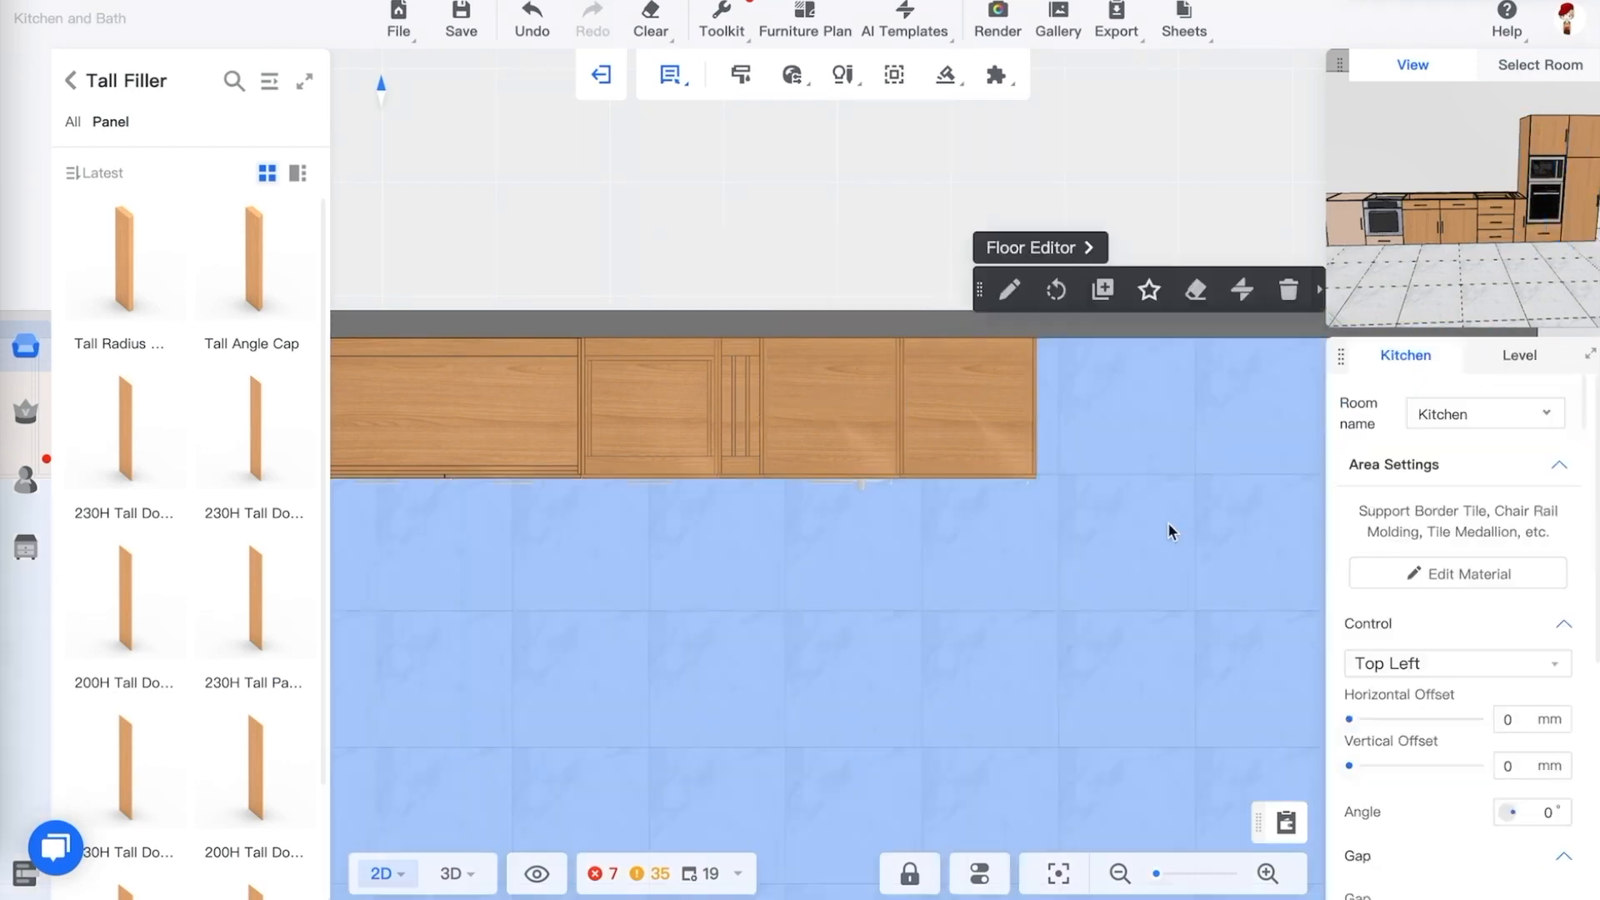
# Inspect the cabinet run in 3D from several angles, including with the cabinet doors opened
pyautogui.click(765, 209)
pyautogui.press('3')
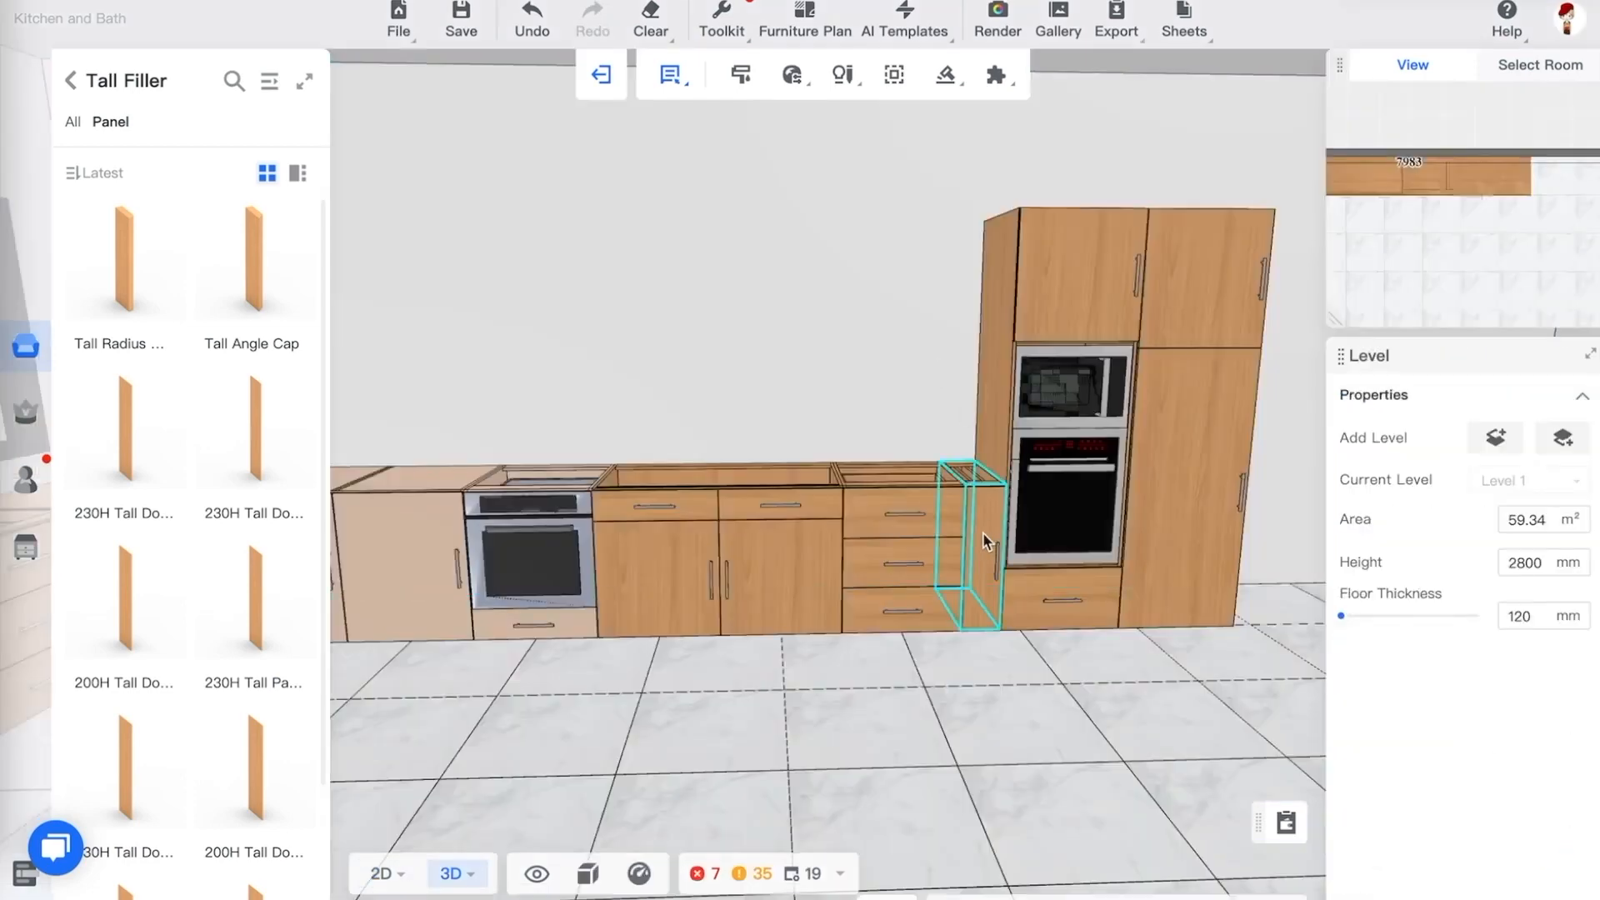
pyautogui.moveTo(1091, 696); pyautogui.dragTo(787, 552)
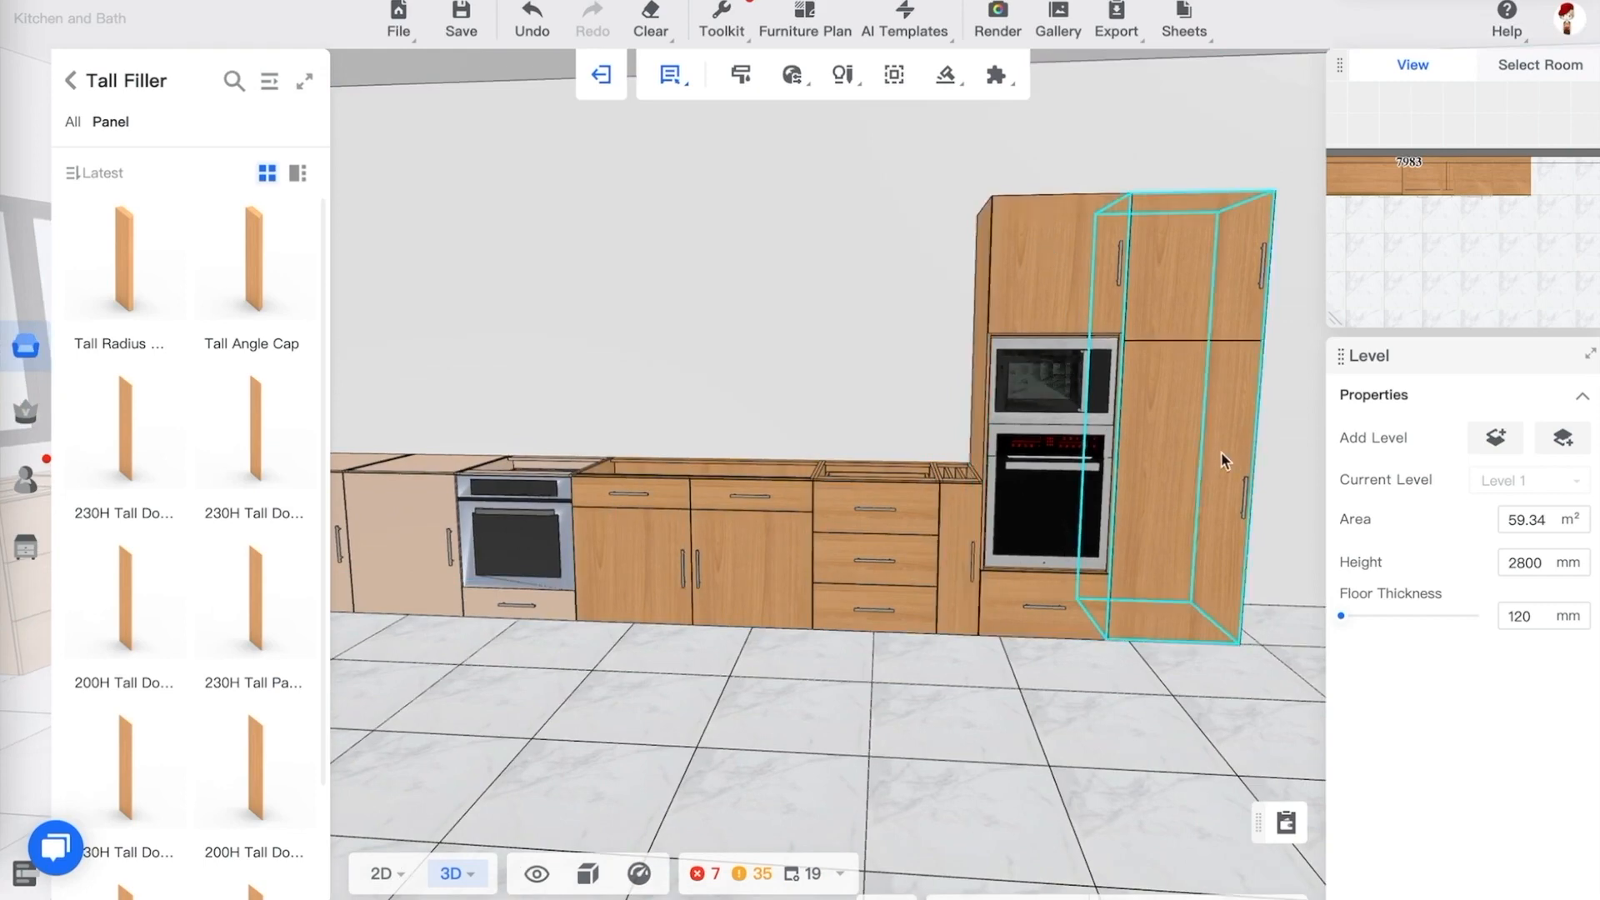
pyautogui.moveTo(1018, 714); pyautogui.dragTo(994, 721)
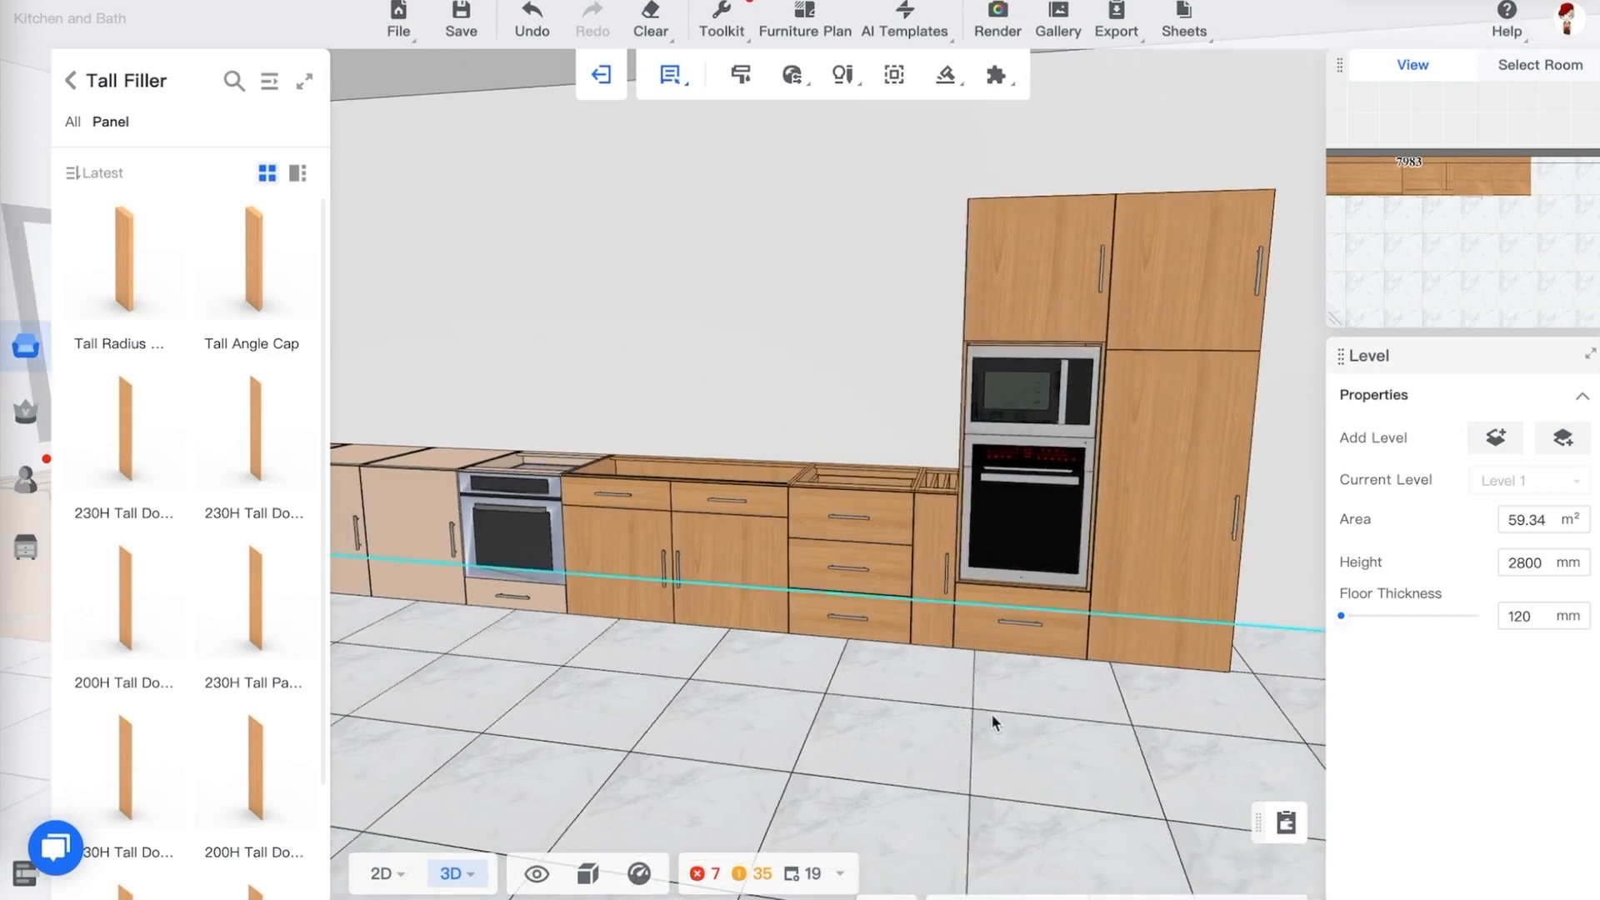
pyautogui.press('o')
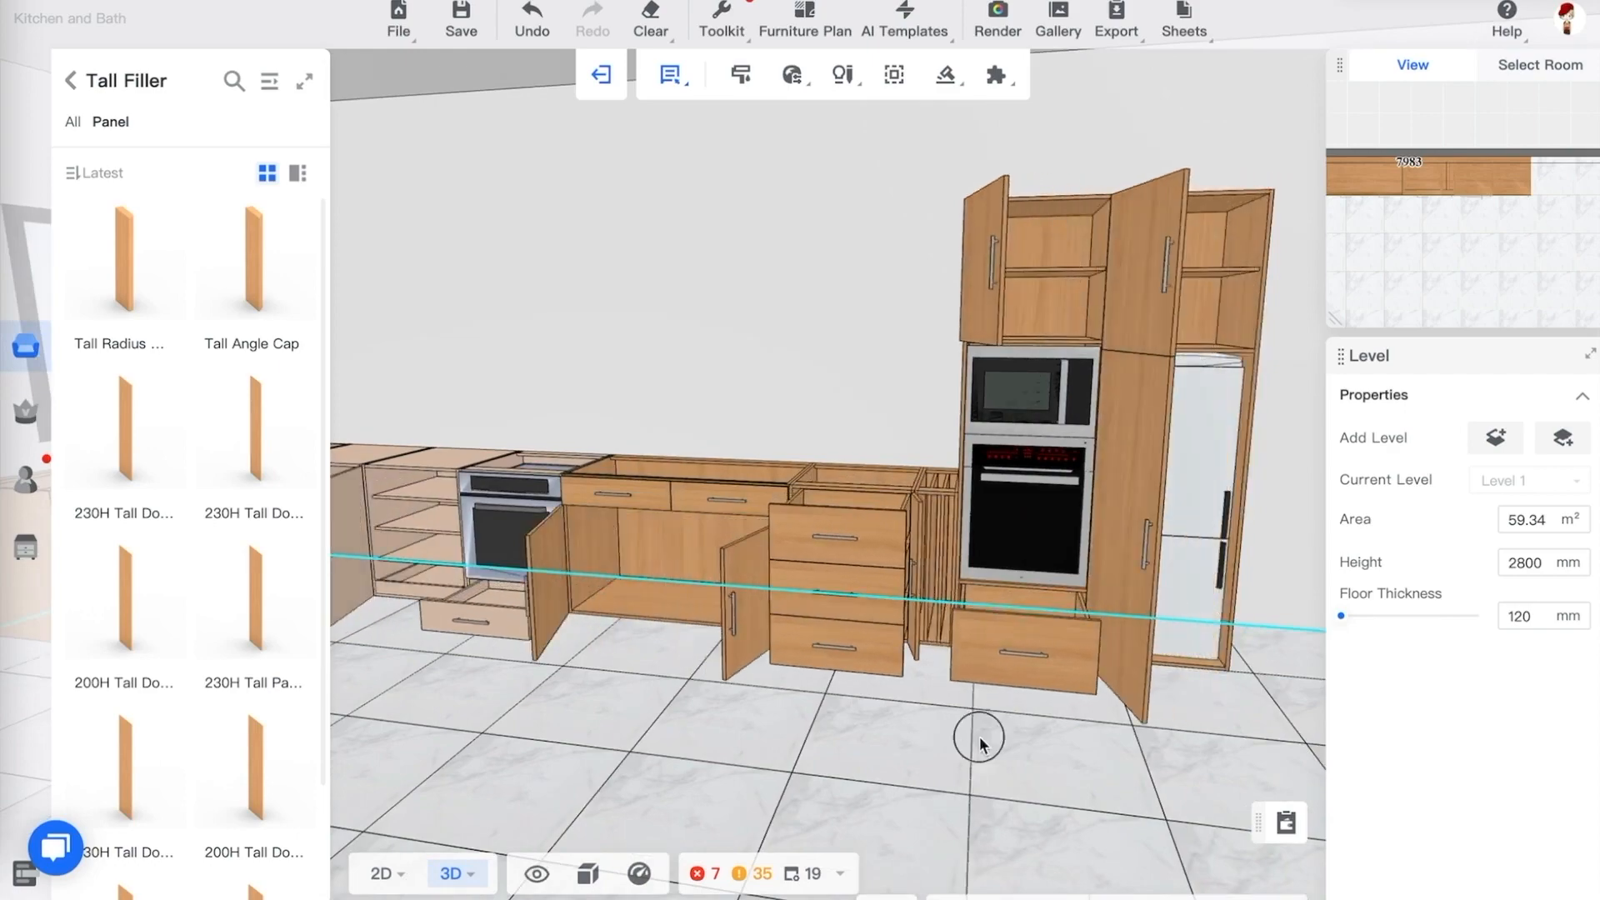
pyautogui.moveTo(982, 737)
pyautogui.mouseDown()
pyautogui.moveTo(1079, 728)
pyautogui.moveTo(943, 740)
pyautogui.moveTo(1035, 734)
pyautogui.moveTo(1022, 738)
pyautogui.moveTo(1042, 753)
pyautogui.moveTo(909, 842)
pyautogui.moveTo(943, 788)
pyautogui.moveTo(1008, 739)
pyautogui.mouseUp()
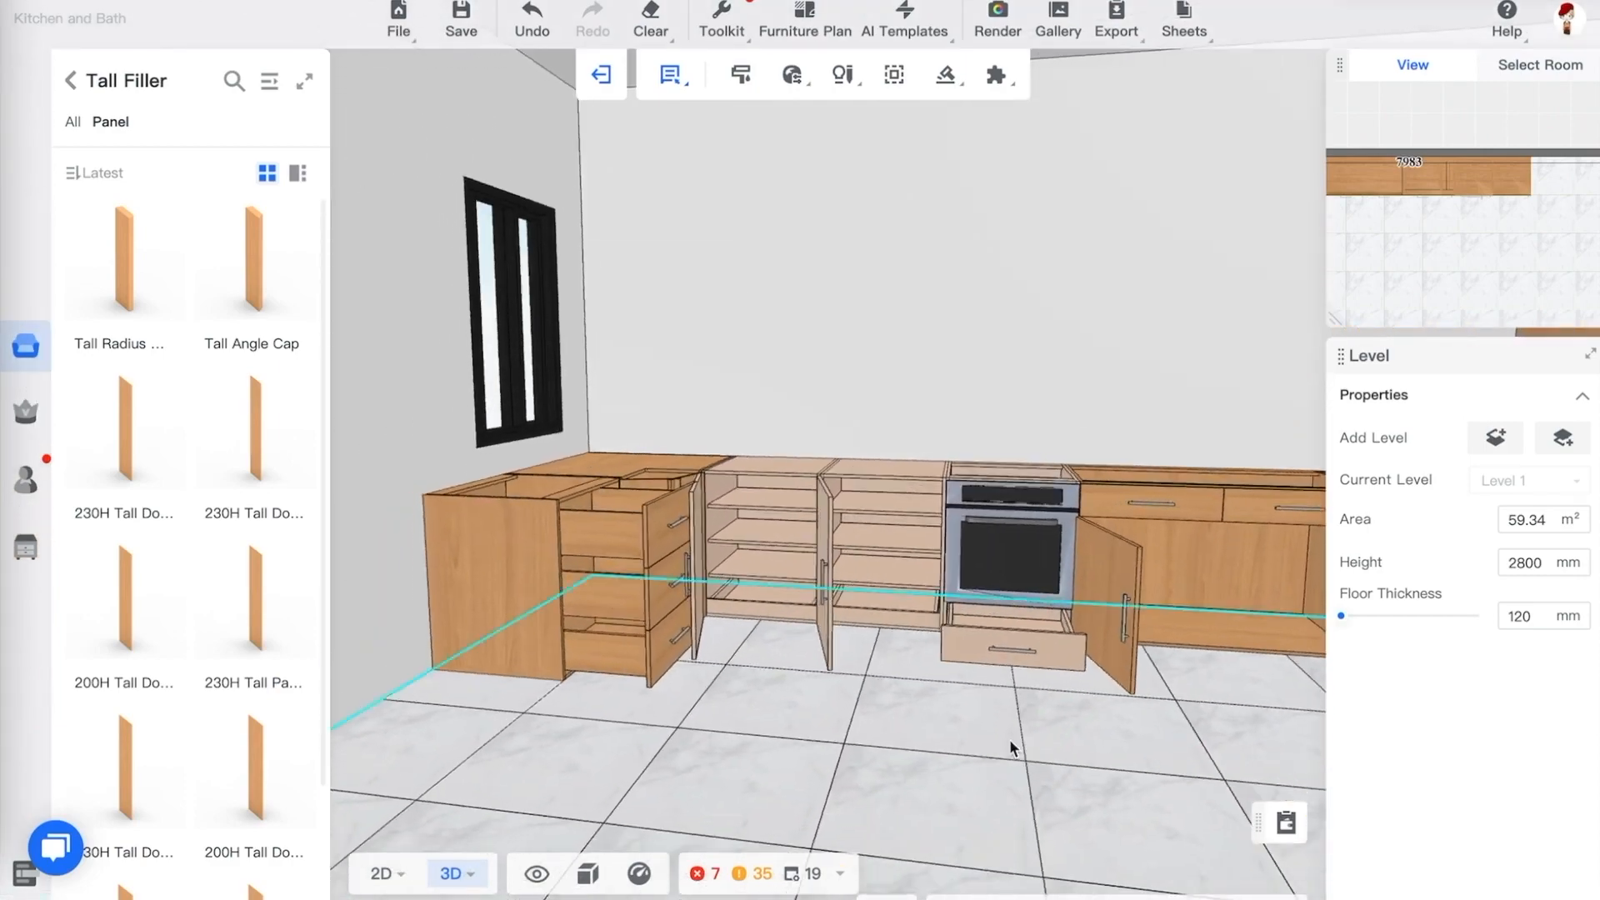
pyautogui.scroll(-3, 1029, 750)
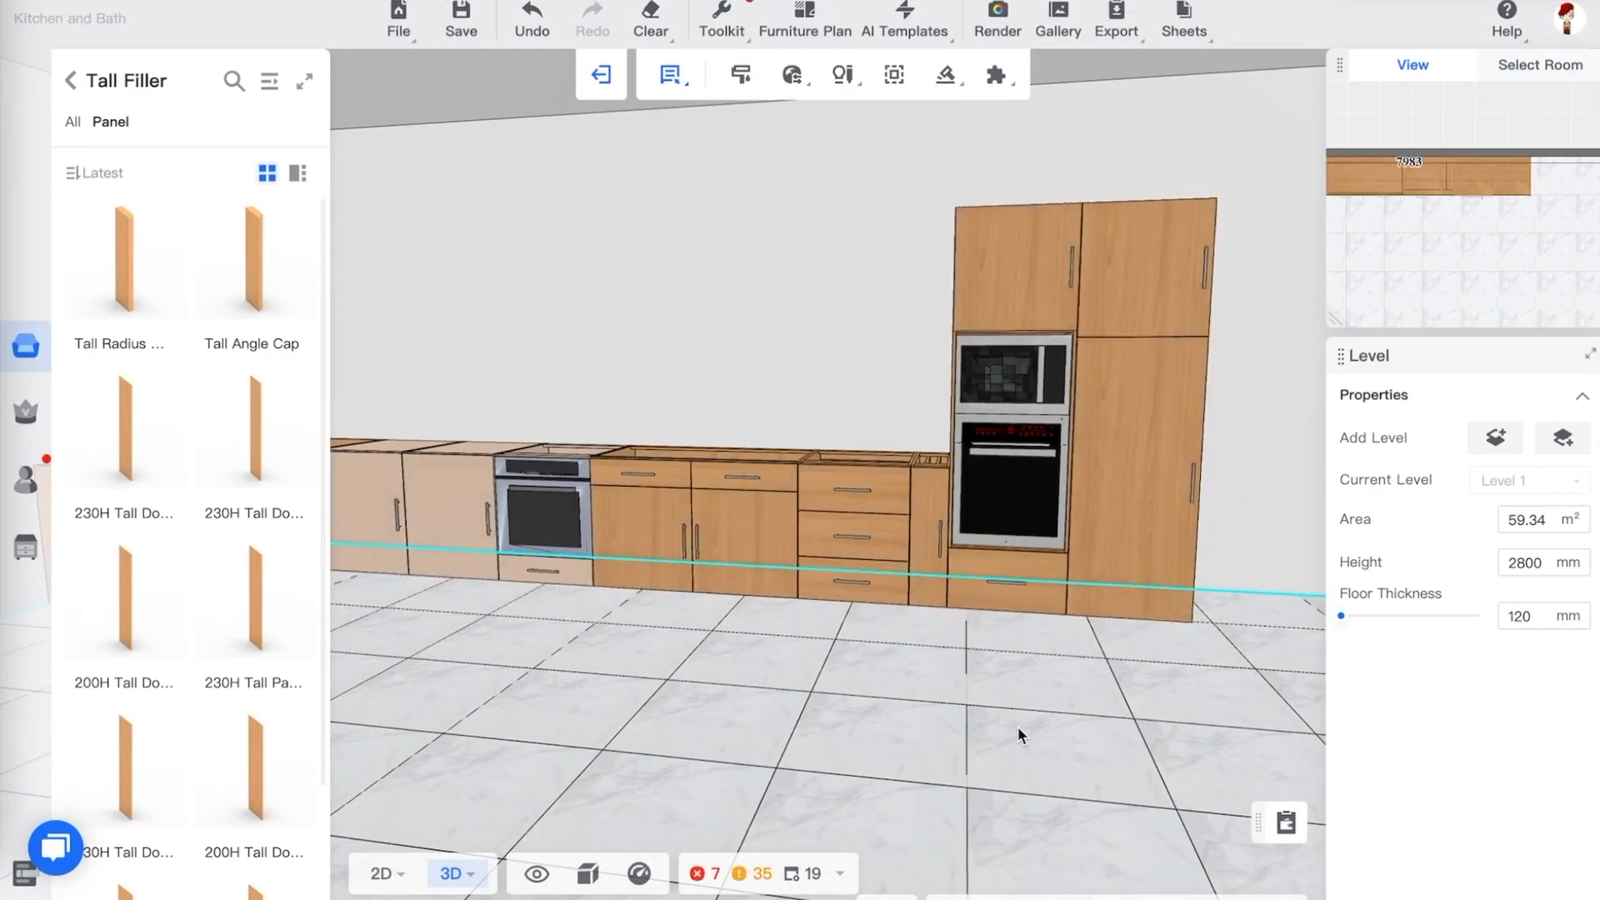
pyautogui.moveTo(1018, 727); pyautogui.dragTo(1098, 704)
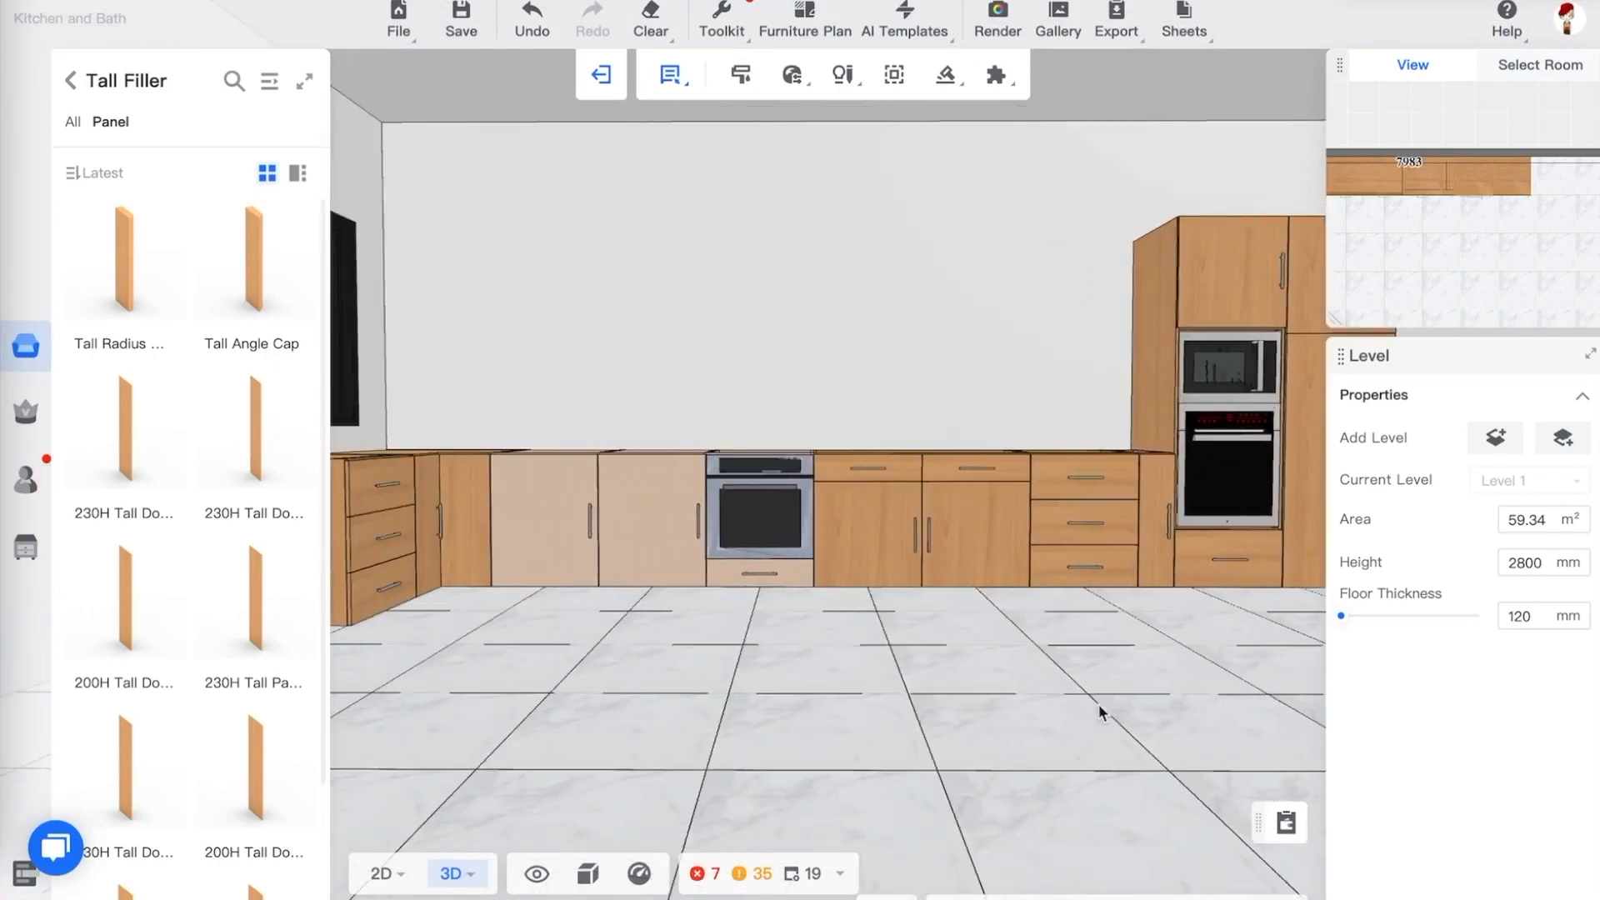
pyautogui.press('d')
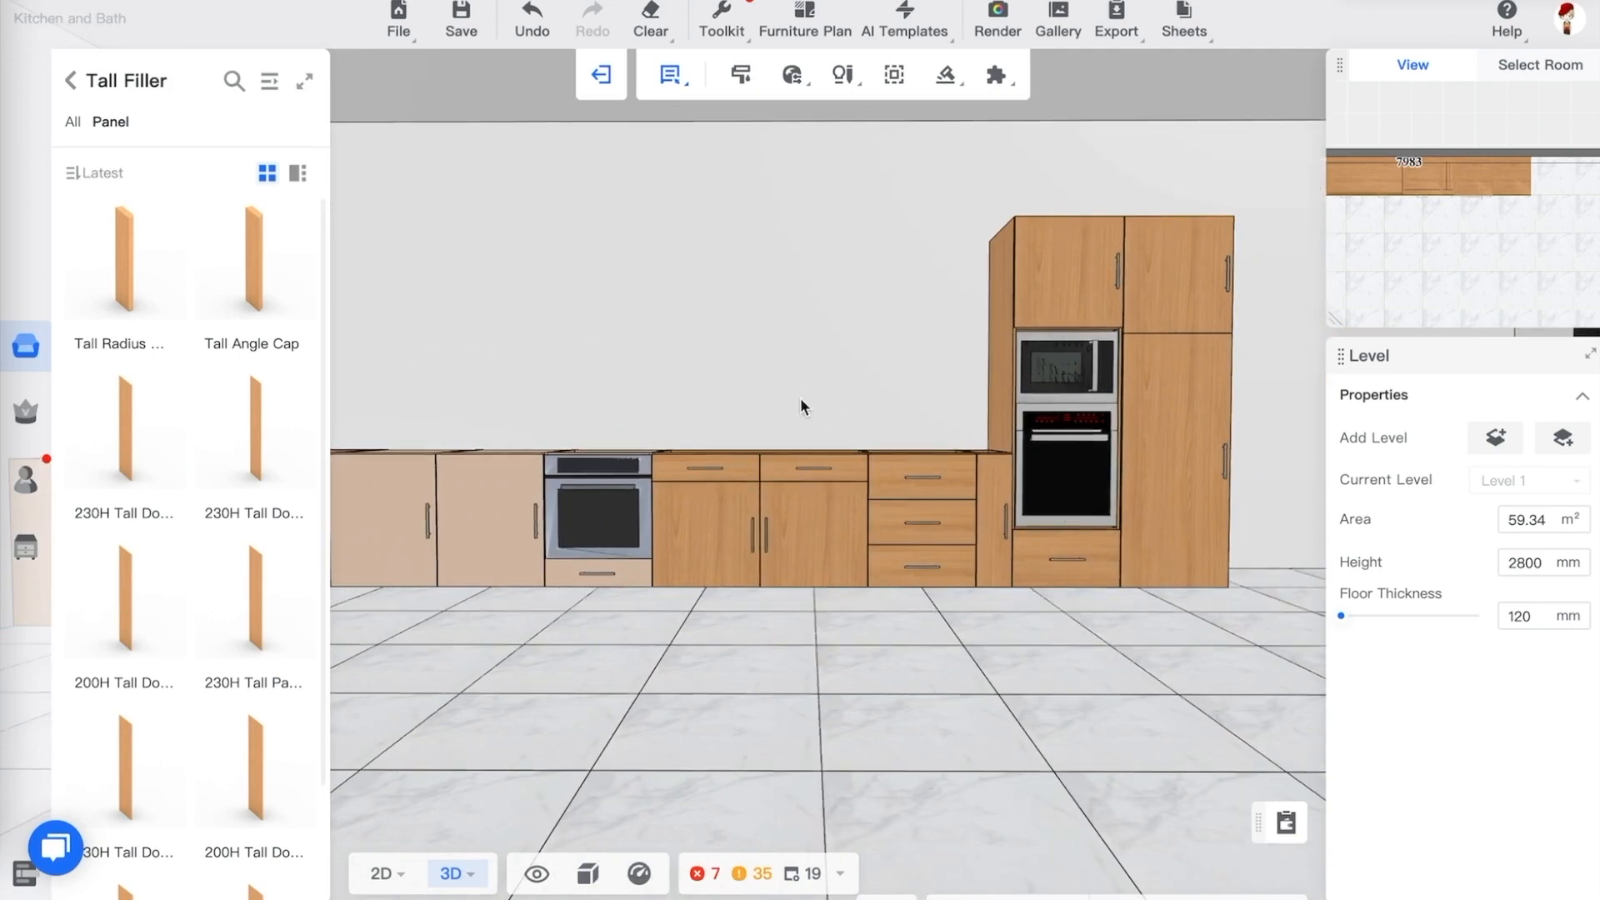
pyautogui.click(823, 408)
pyautogui.moveTo(767, 390)
pyautogui.mouseDown()
pyautogui.moveTo(775, 410)
pyautogui.moveTo(736, 418)
pyautogui.moveTo(789, 404)
pyautogui.mouseUp()
pyautogui.press('a')
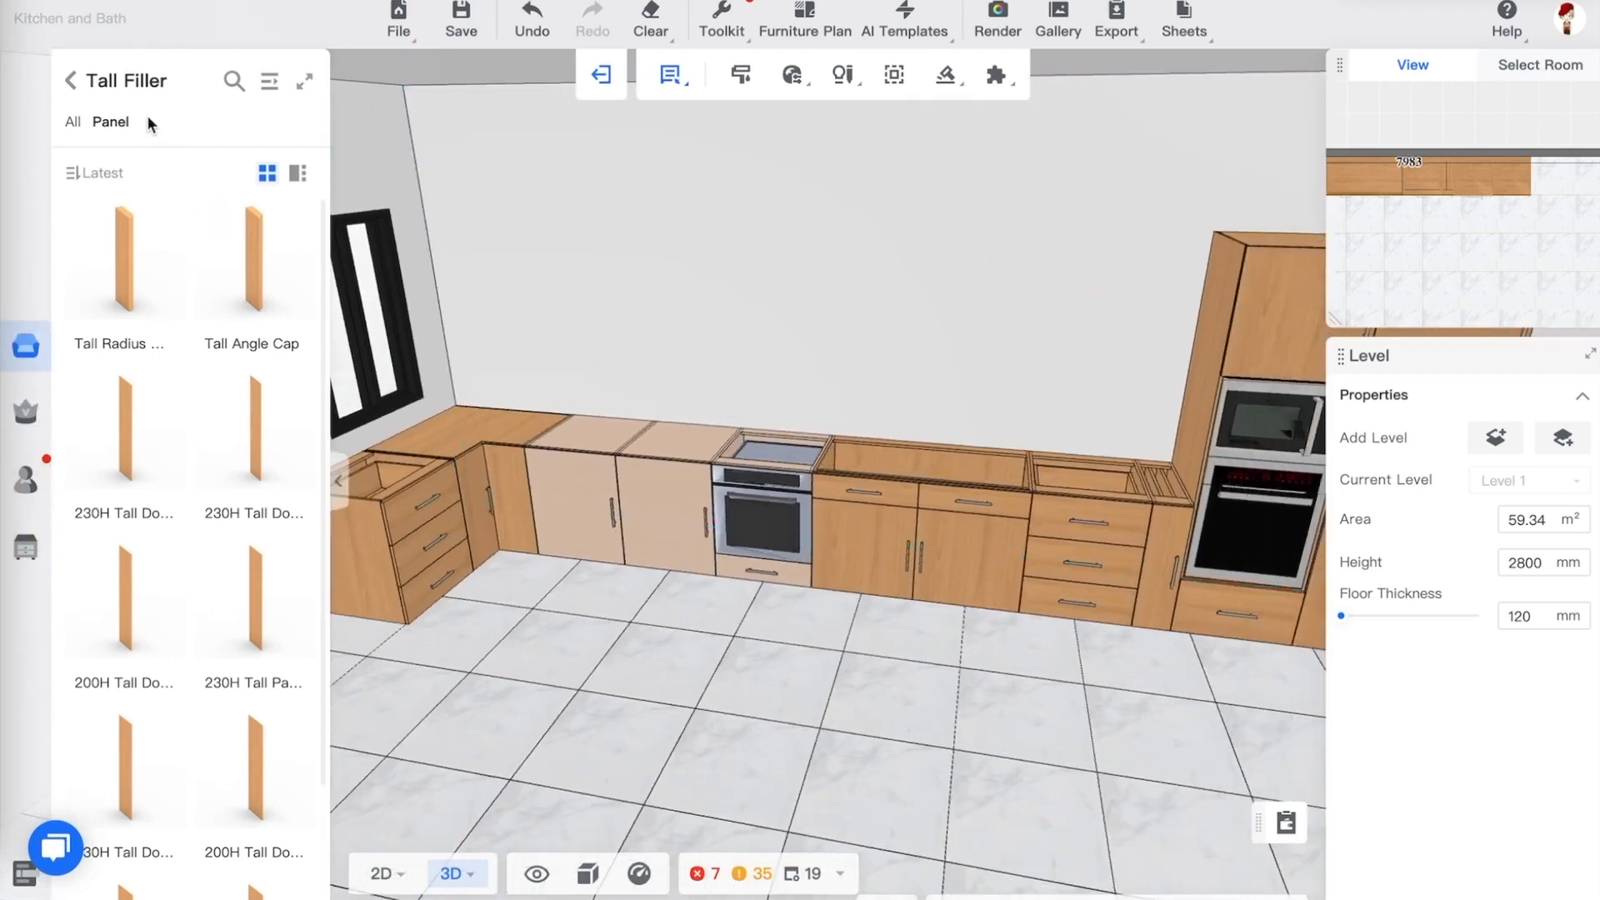
# Browse the public catalog's wall cabinet, range hood and kitchen appliance categories for a hood
pyautogui.click(73, 81)
pyautogui.click(102, 211)
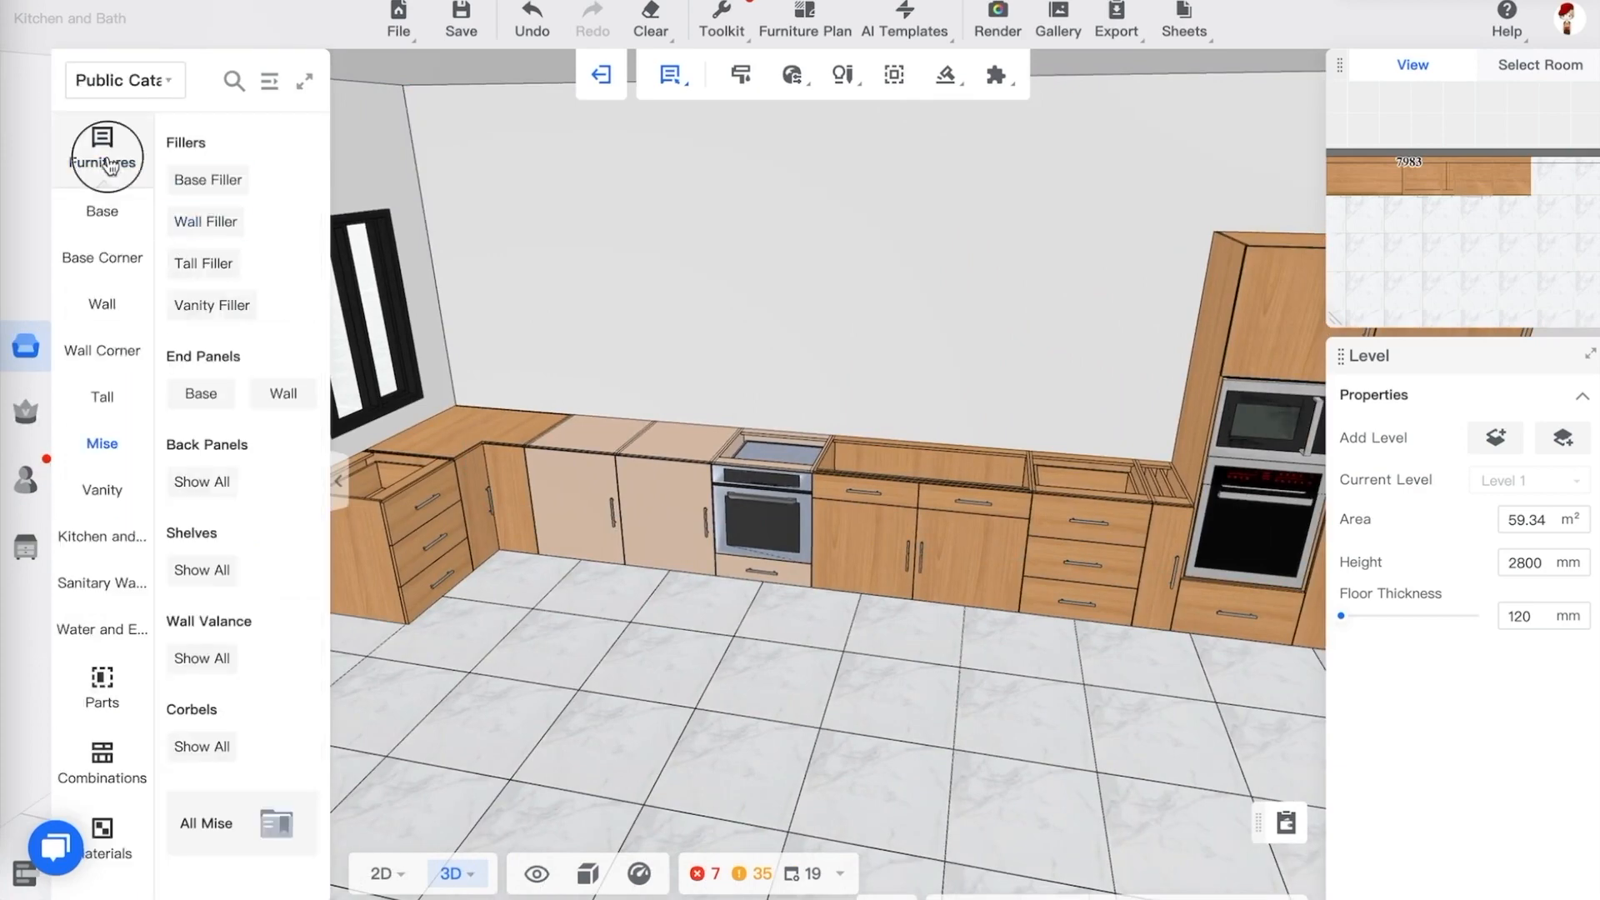
pyautogui.click(267, 83)
pyautogui.click(84, 312)
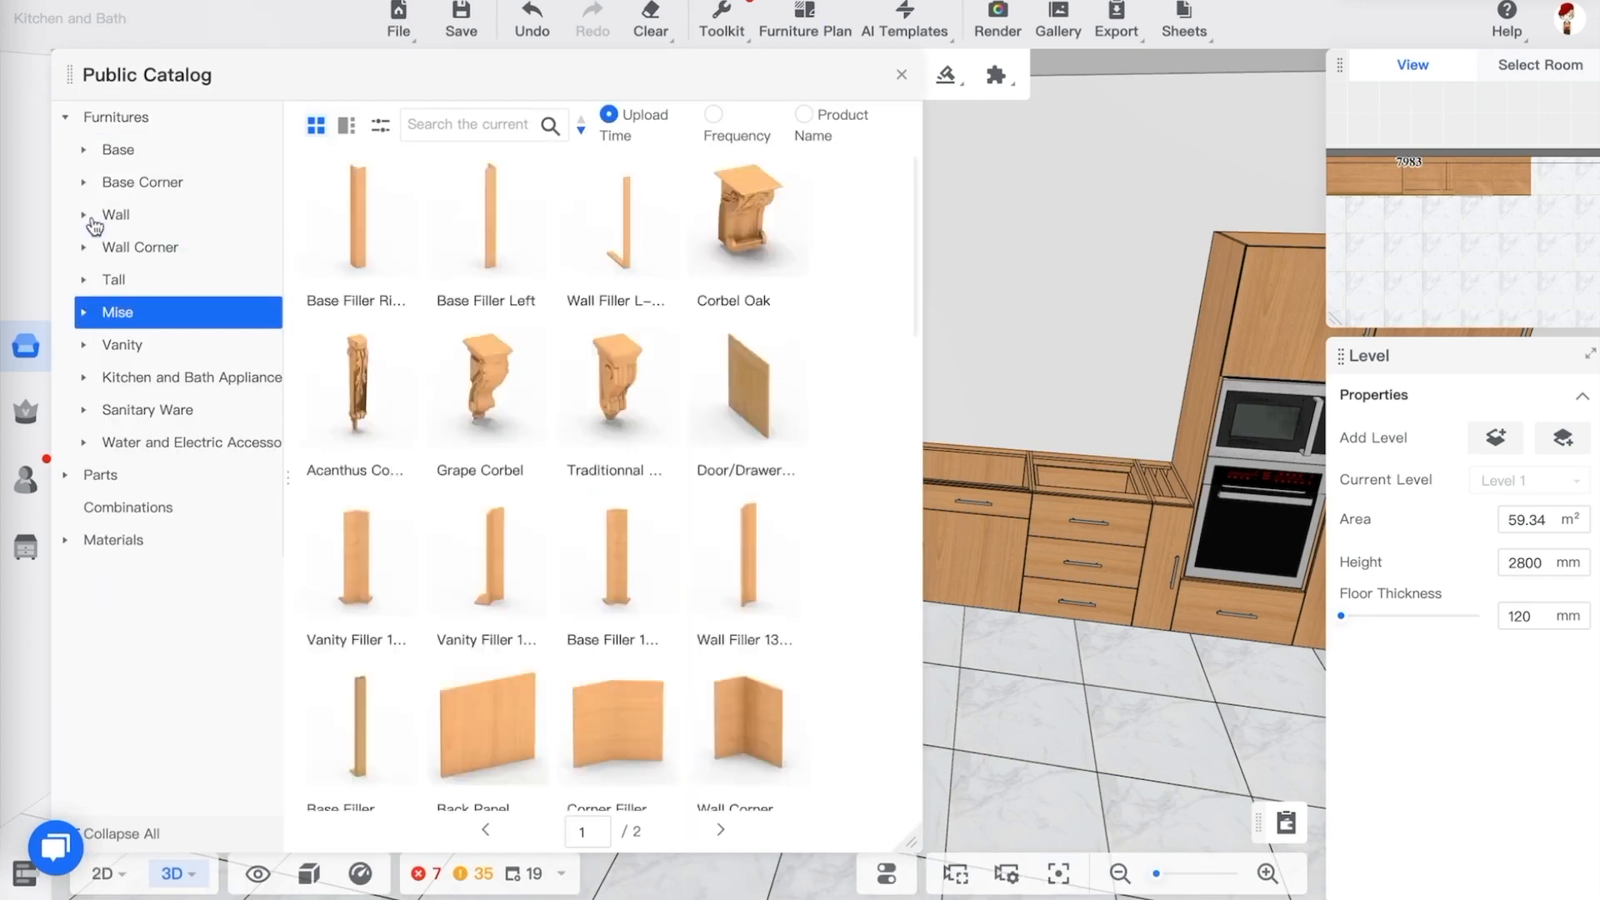
pyautogui.click(125, 218)
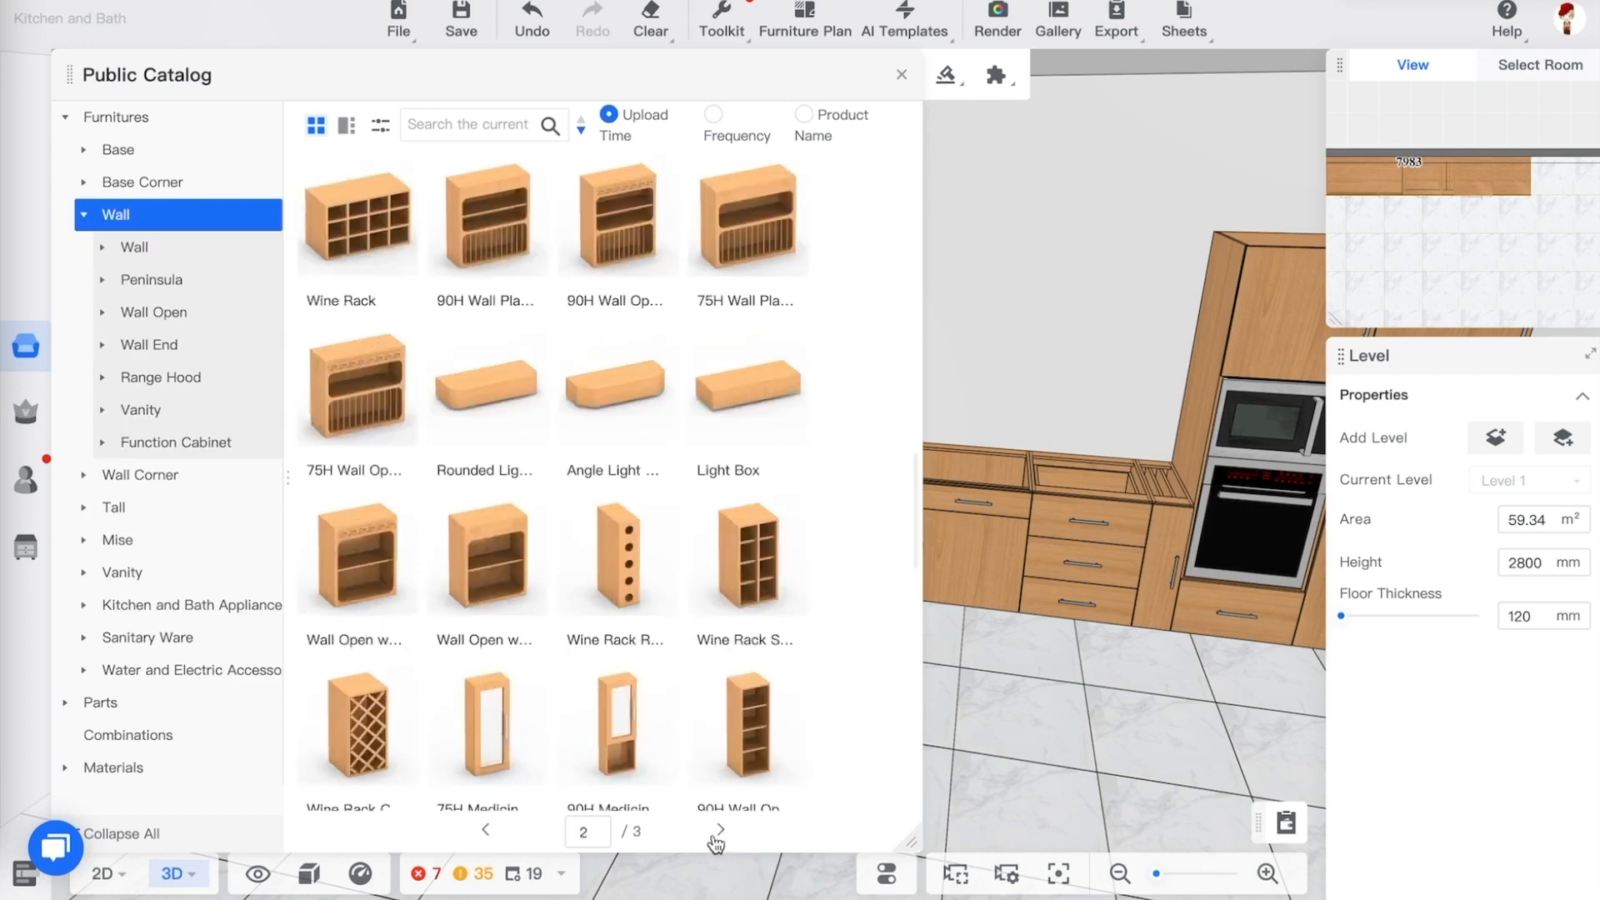
pyautogui.click(485, 829)
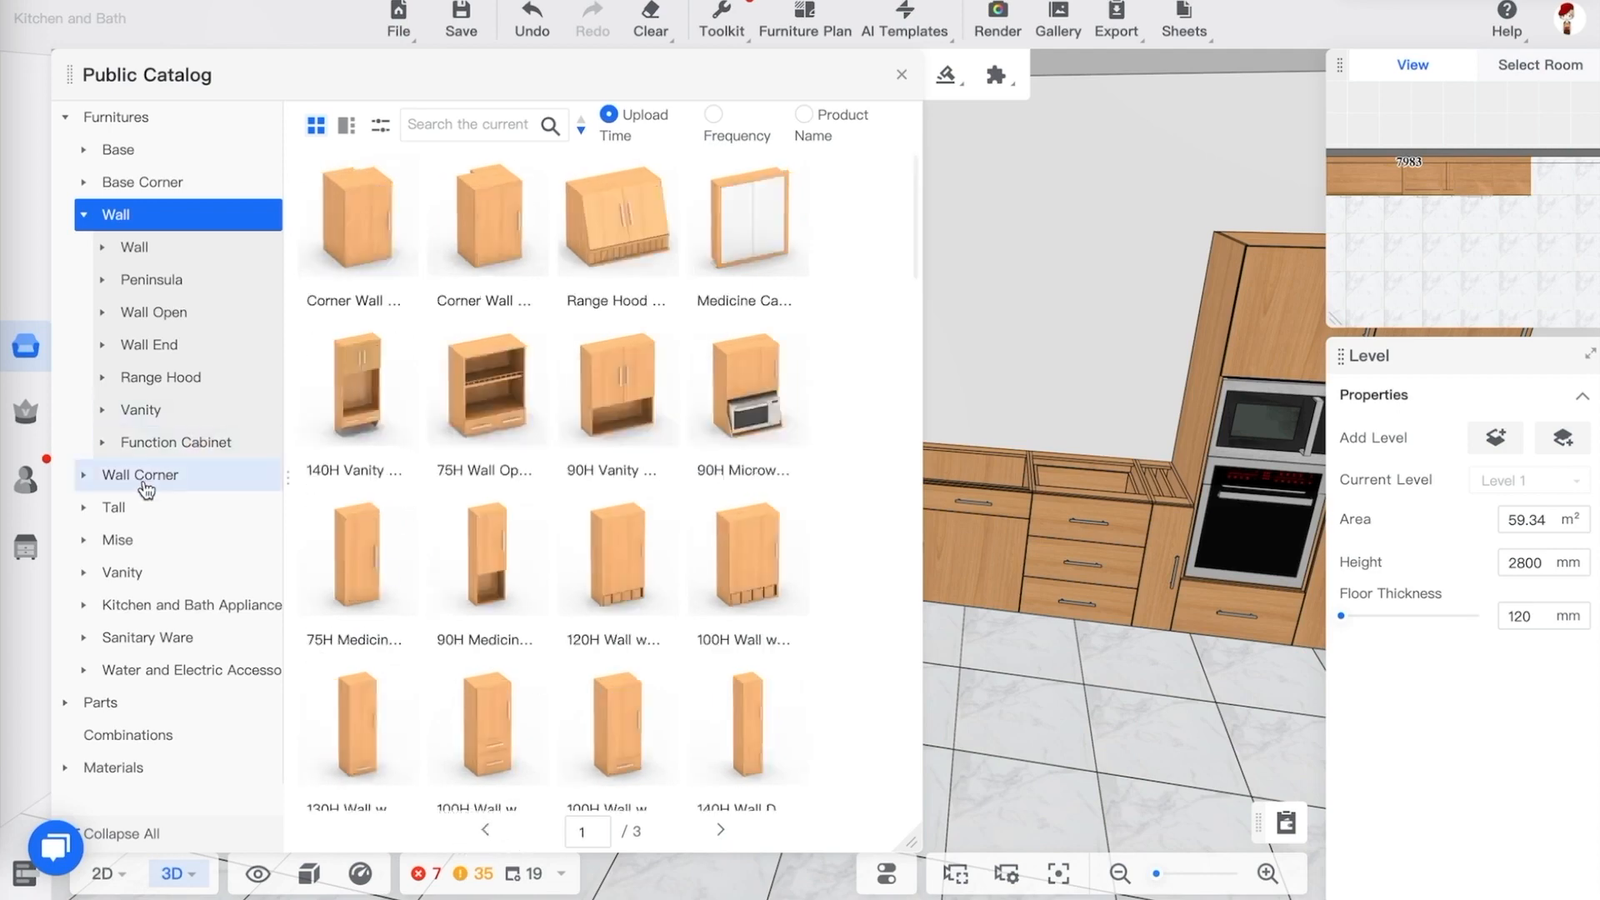
pyautogui.click(173, 444)
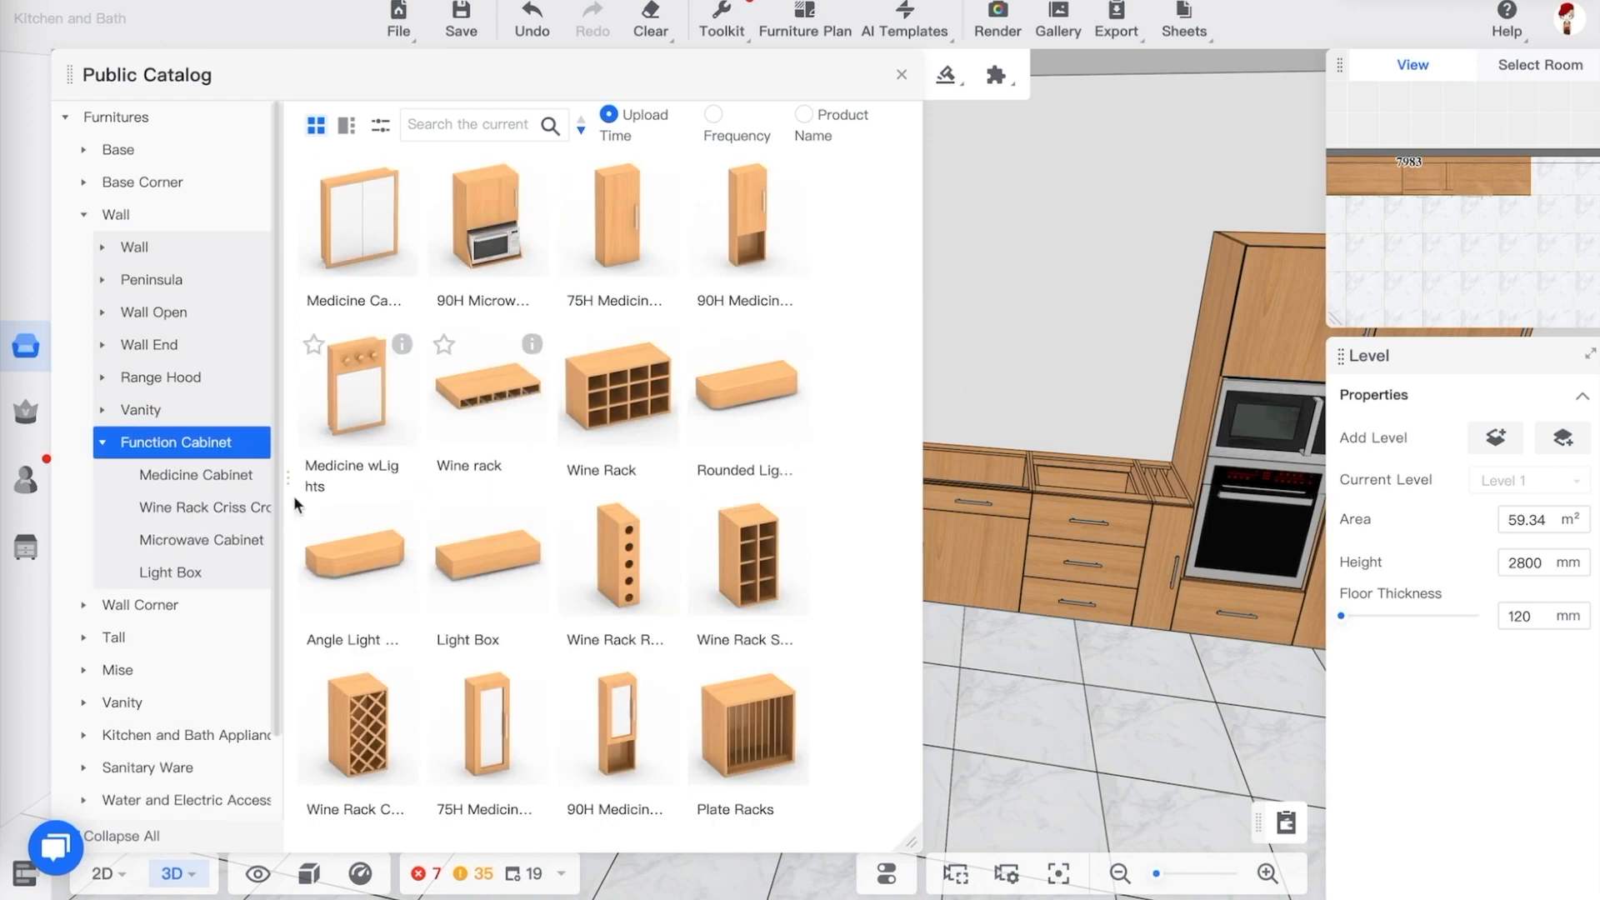
pyautogui.click(171, 380)
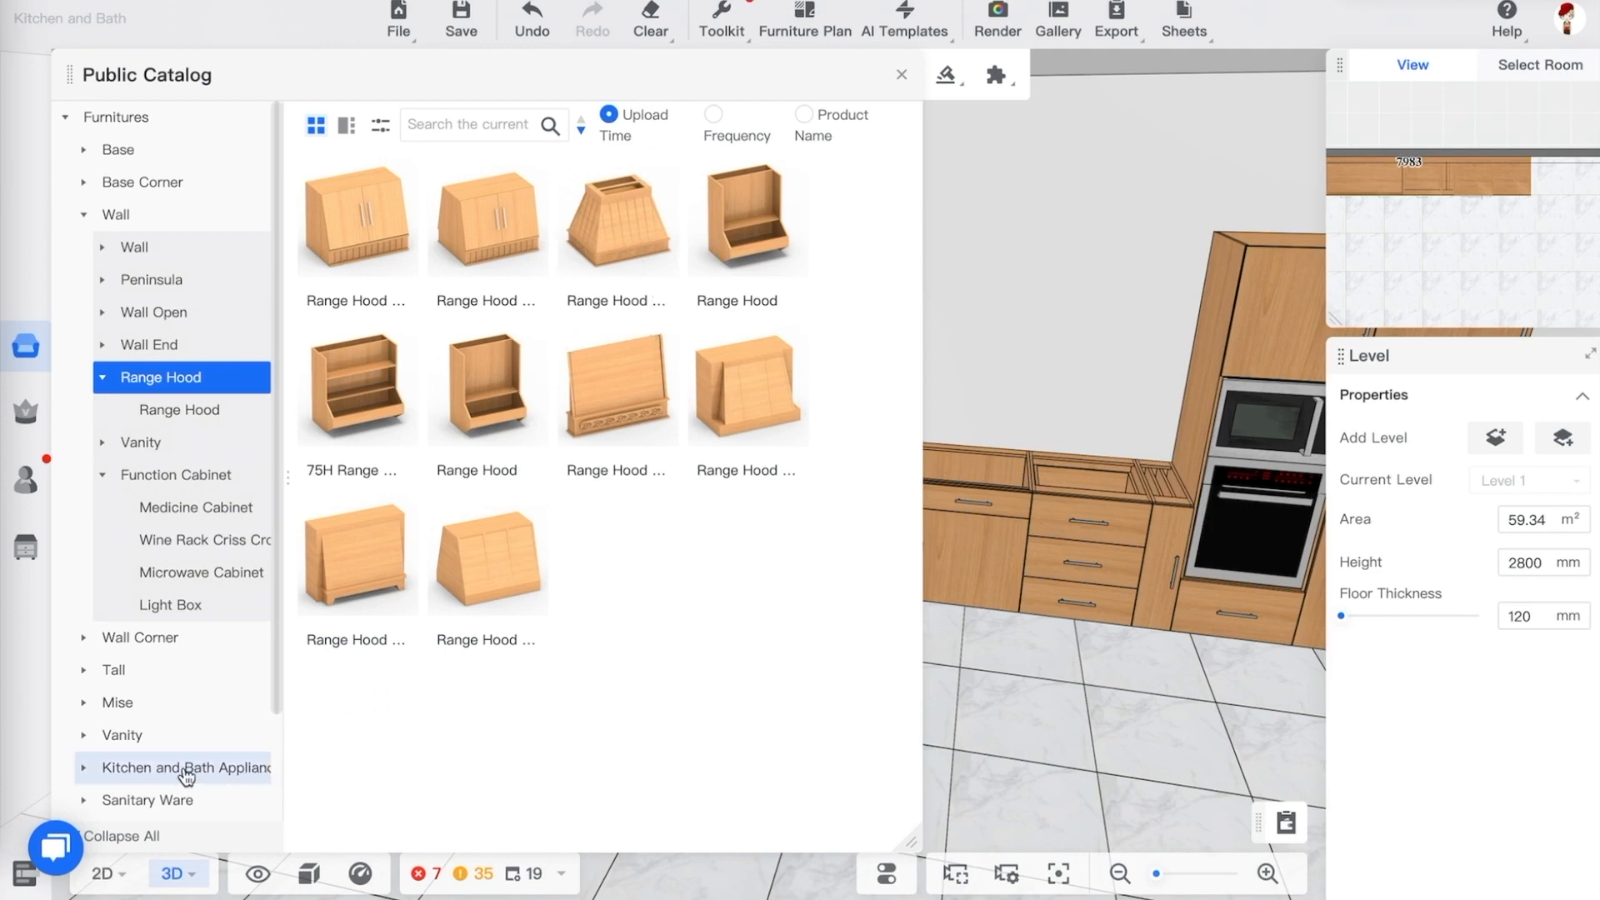
pyautogui.click(146, 768)
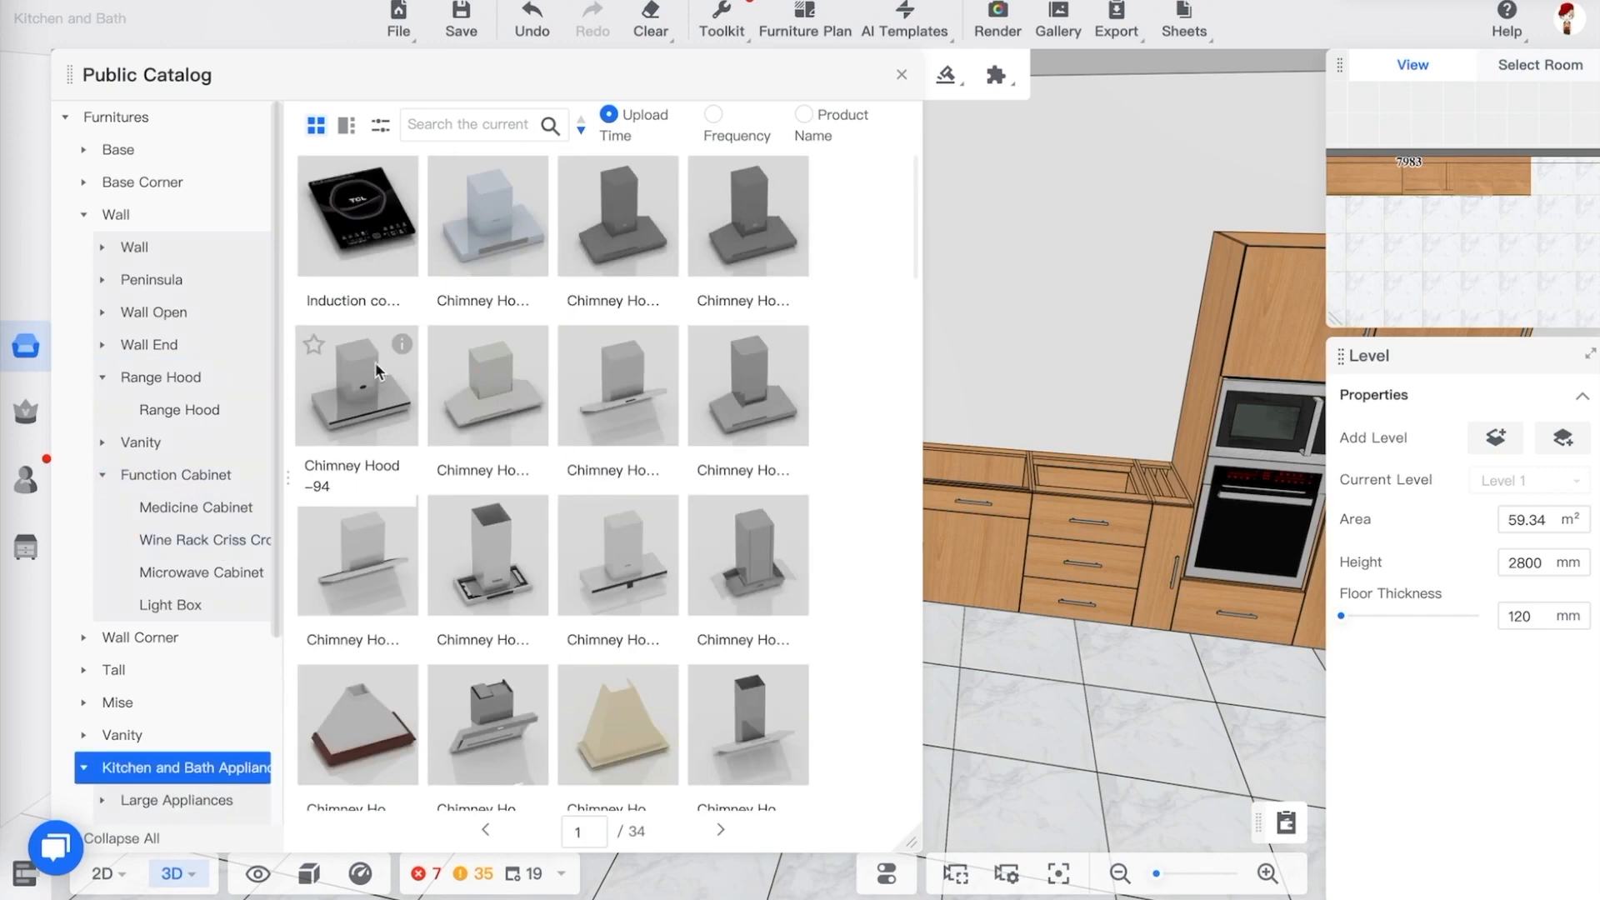
# Place a chimney hood against the back wall in the 2D floor plan
pyautogui.click(766, 223)
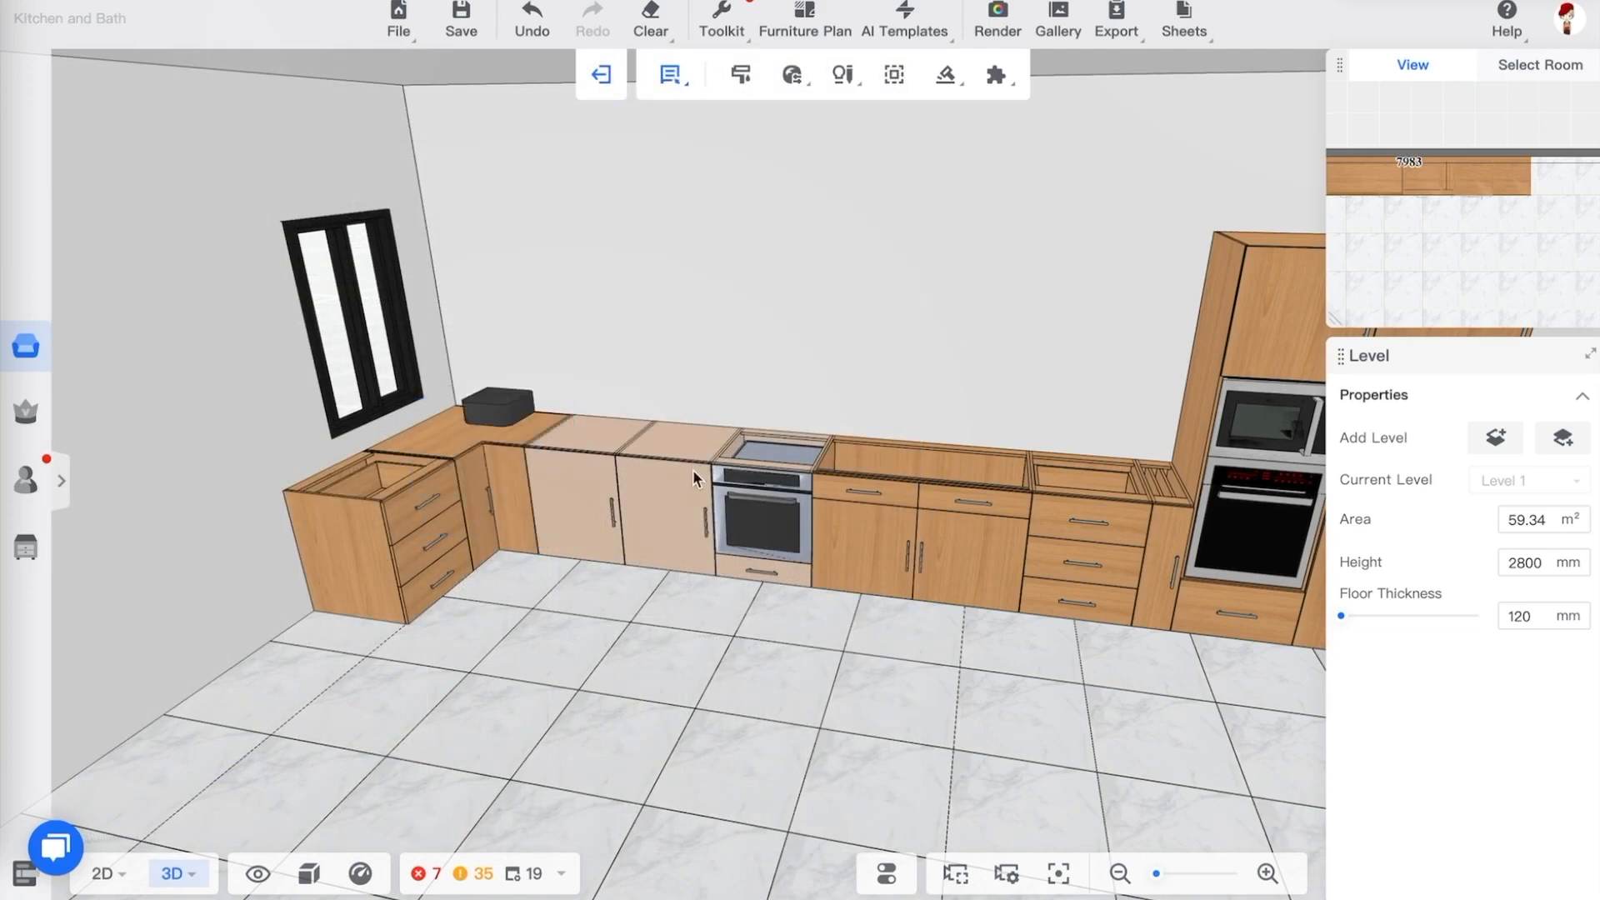
pyautogui.press('1')
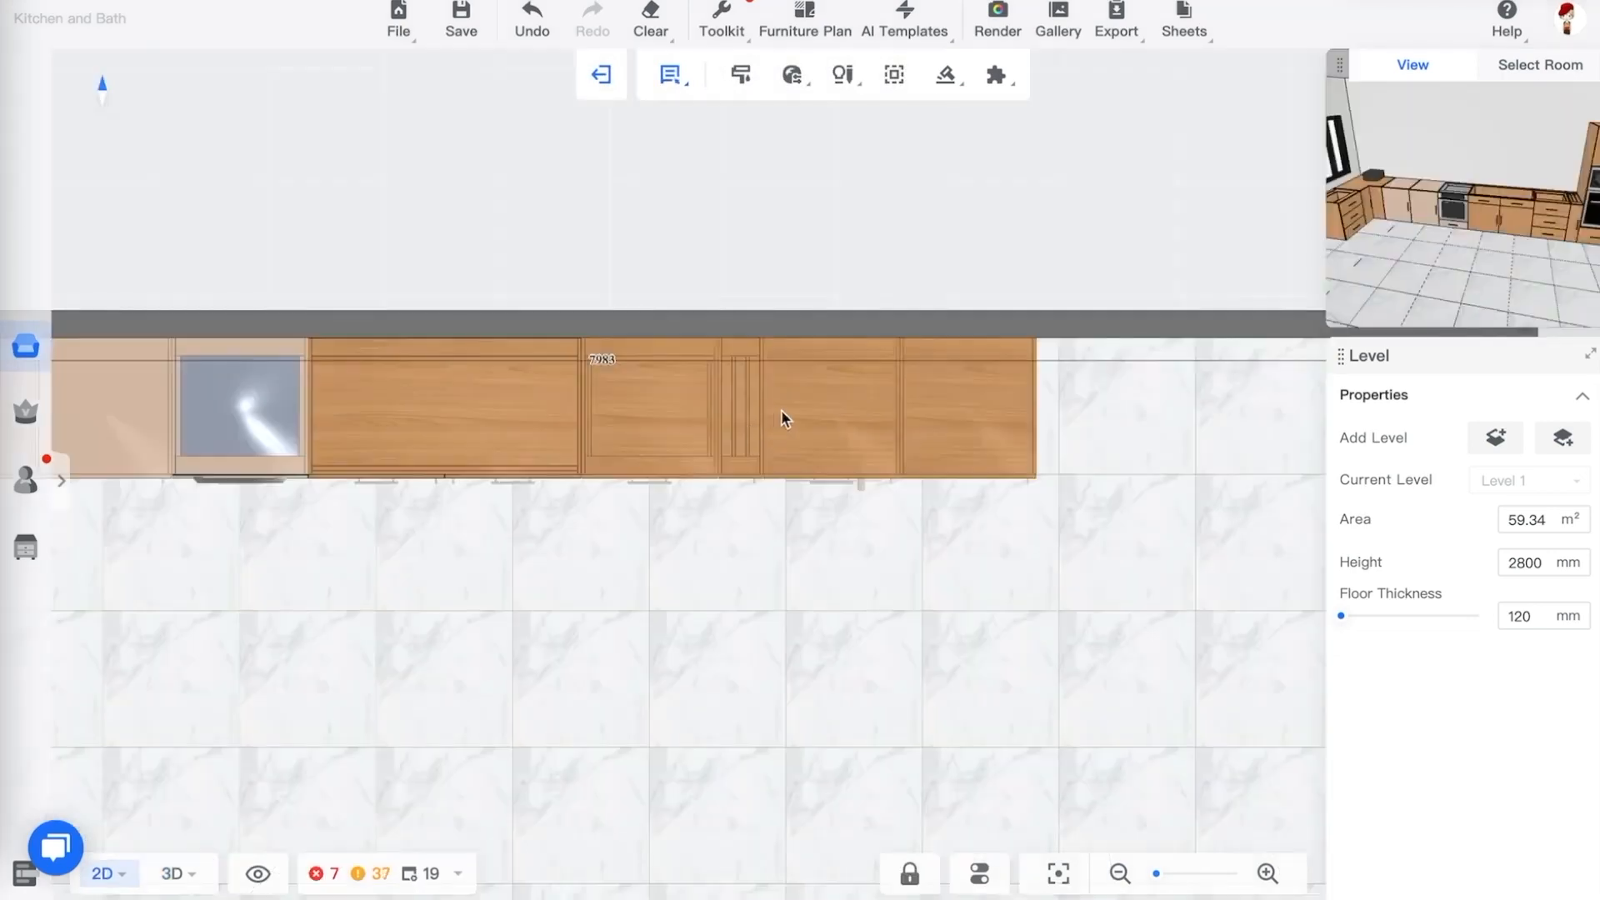
pyautogui.scroll(-3, 814, 403)
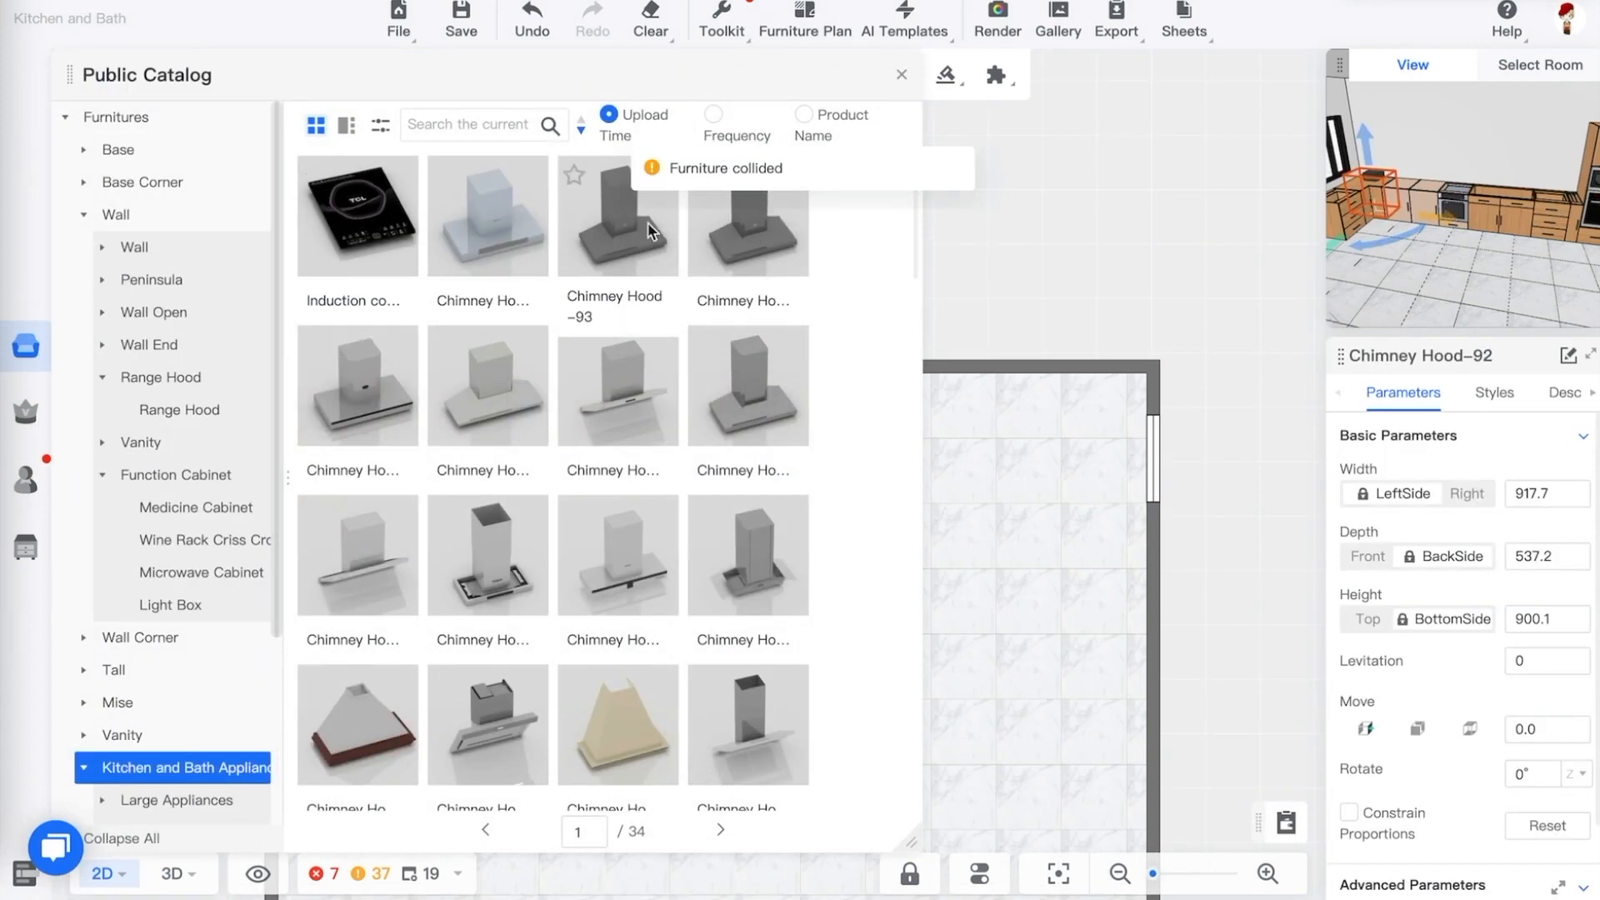
pyautogui.moveTo(651, 231); pyautogui.dragTo(958, 388)
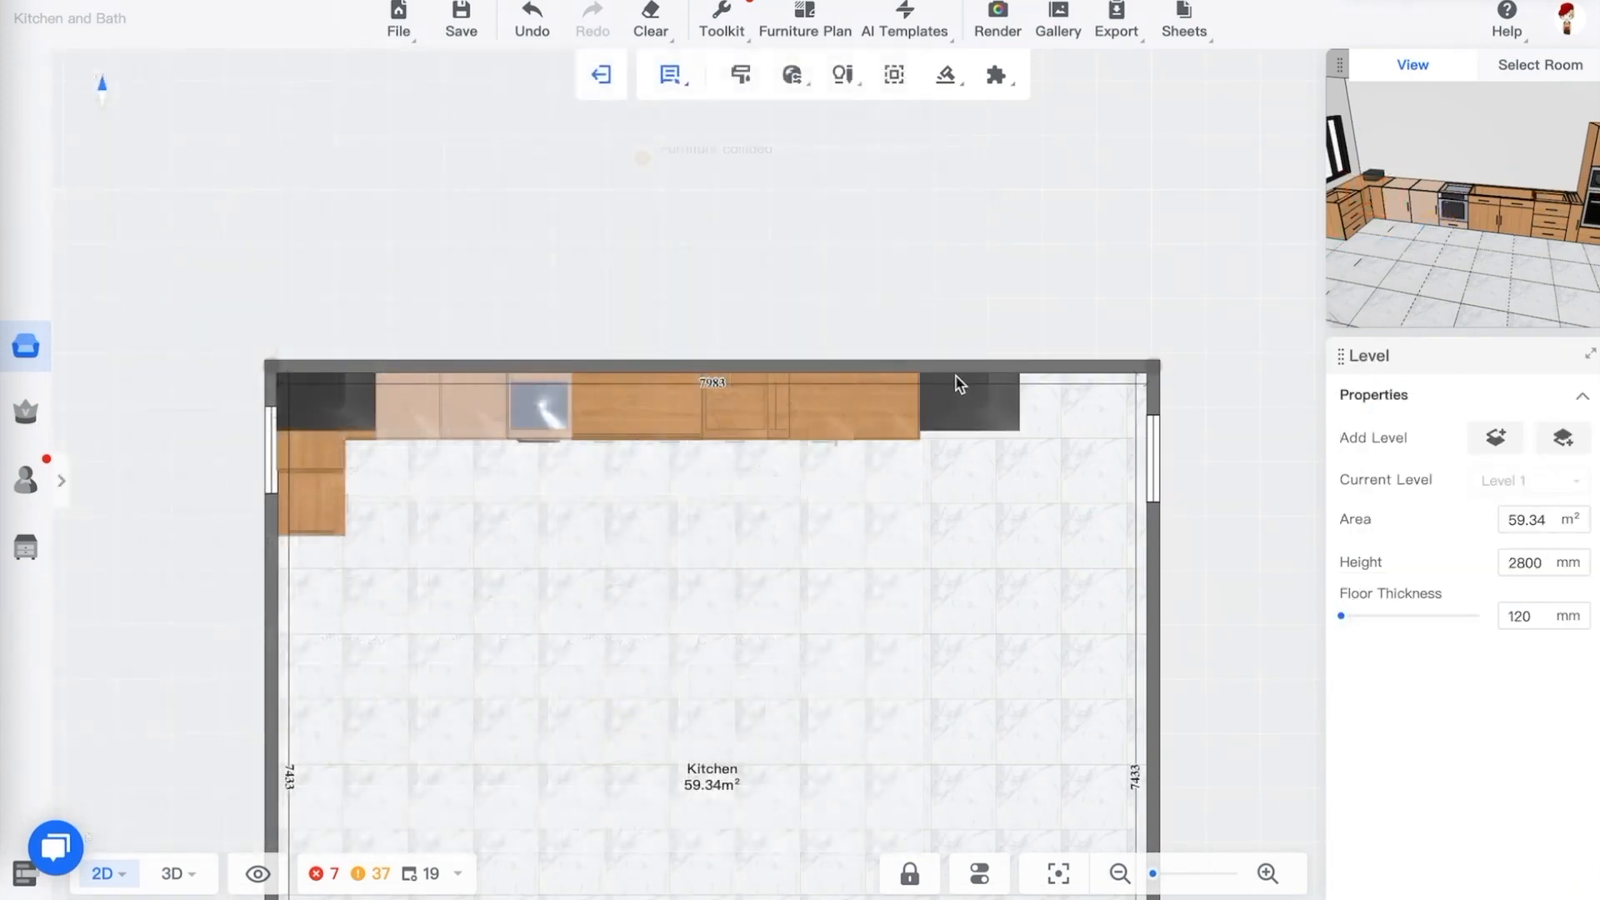
pyautogui.click(957, 373)
pyautogui.click(1085, 467)
# Set the chimney hood's levitation to 1600 mm
pyautogui.press('3')
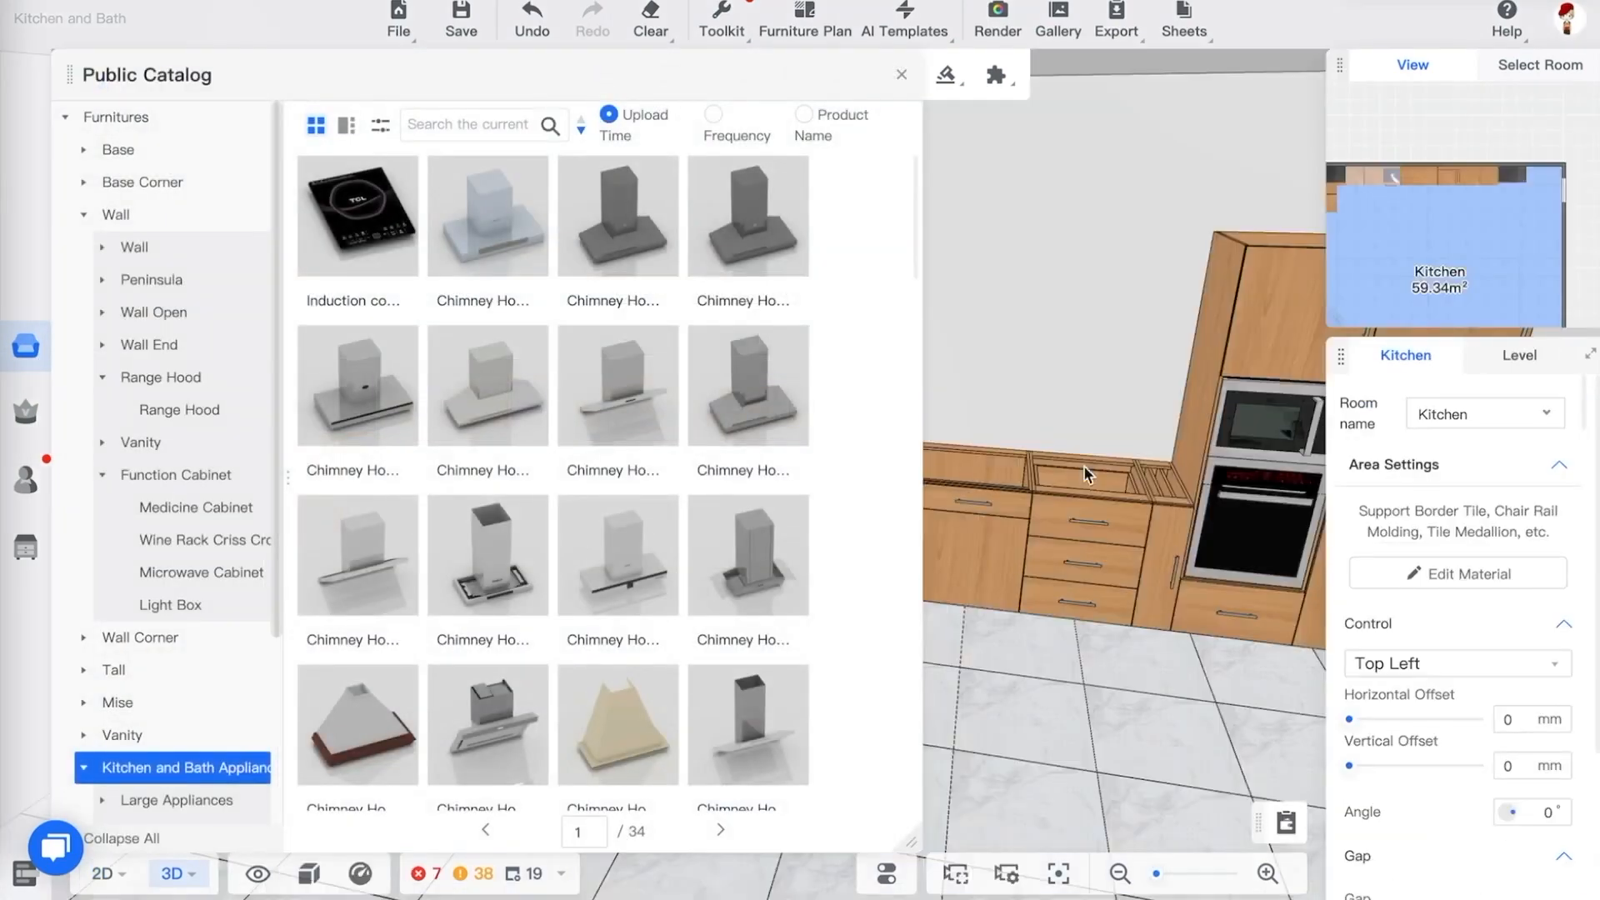
pyautogui.moveTo(1061, 433); pyautogui.dragTo(907, 158)
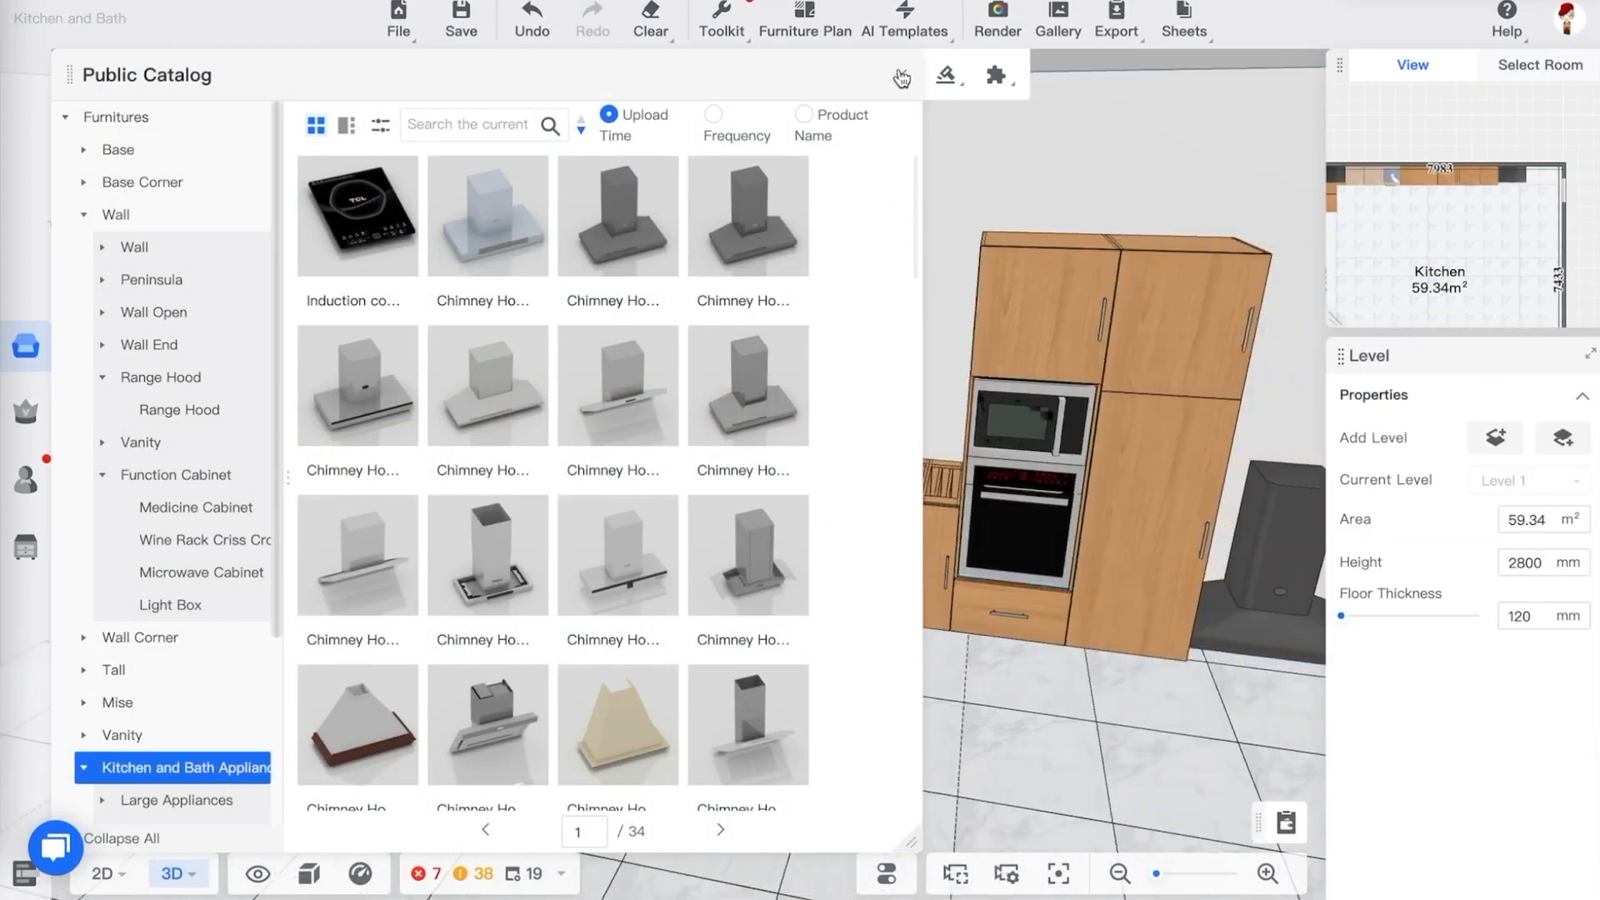
pyautogui.click(902, 76)
pyautogui.press('d')
pyautogui.click(1131, 537)
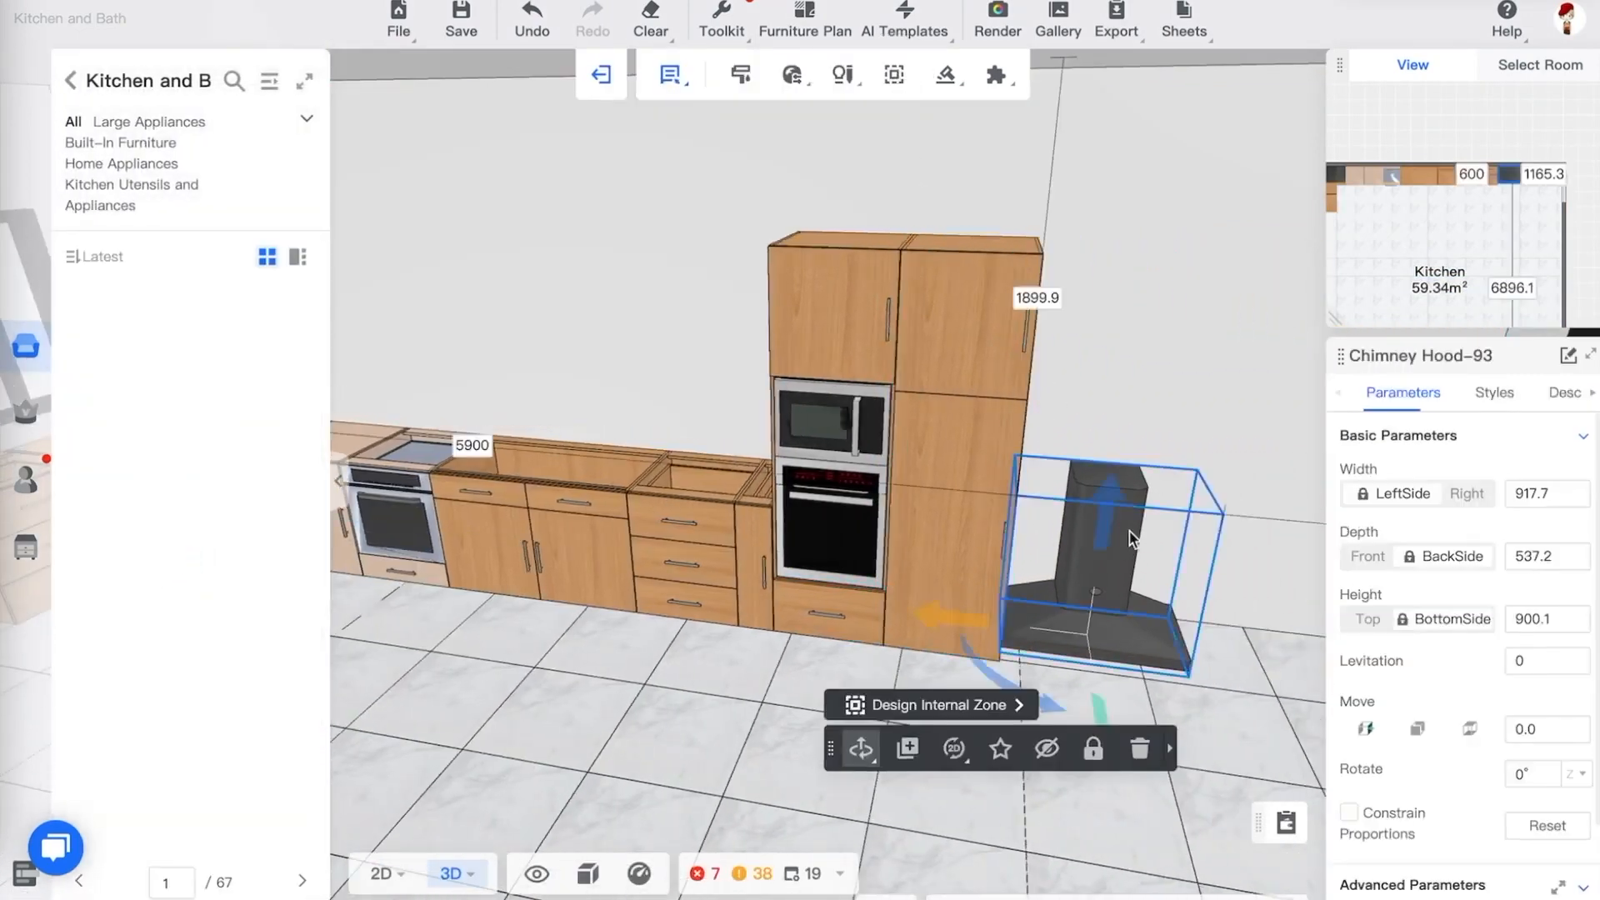
pyautogui.doubleClick(1540, 662)
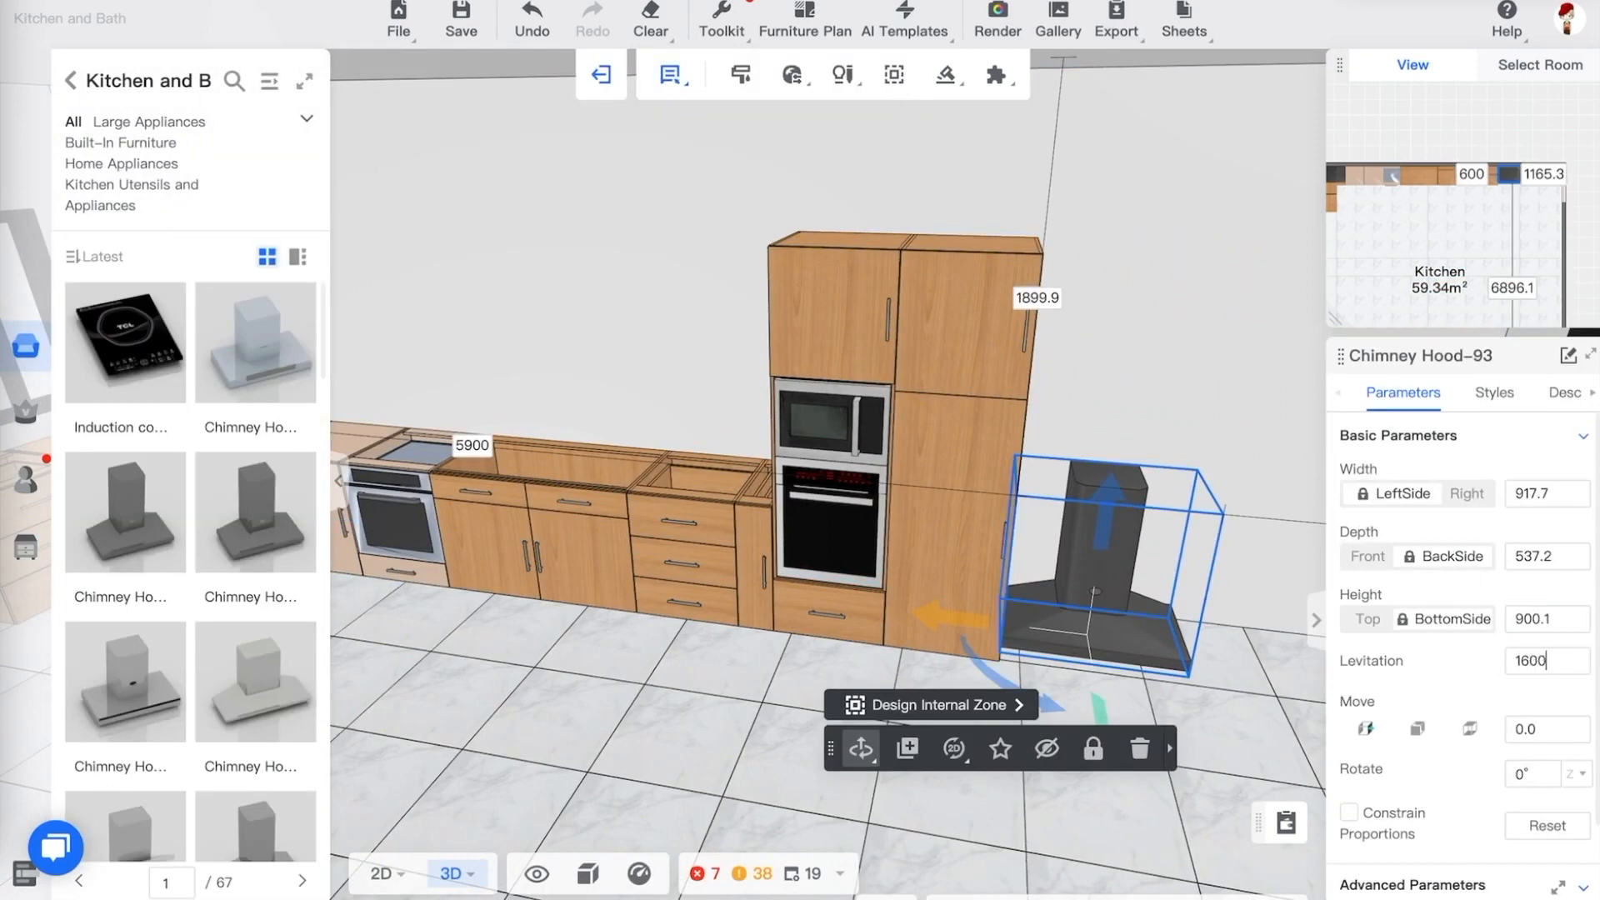
pyautogui.write('1600')
pyautogui.press('Return')
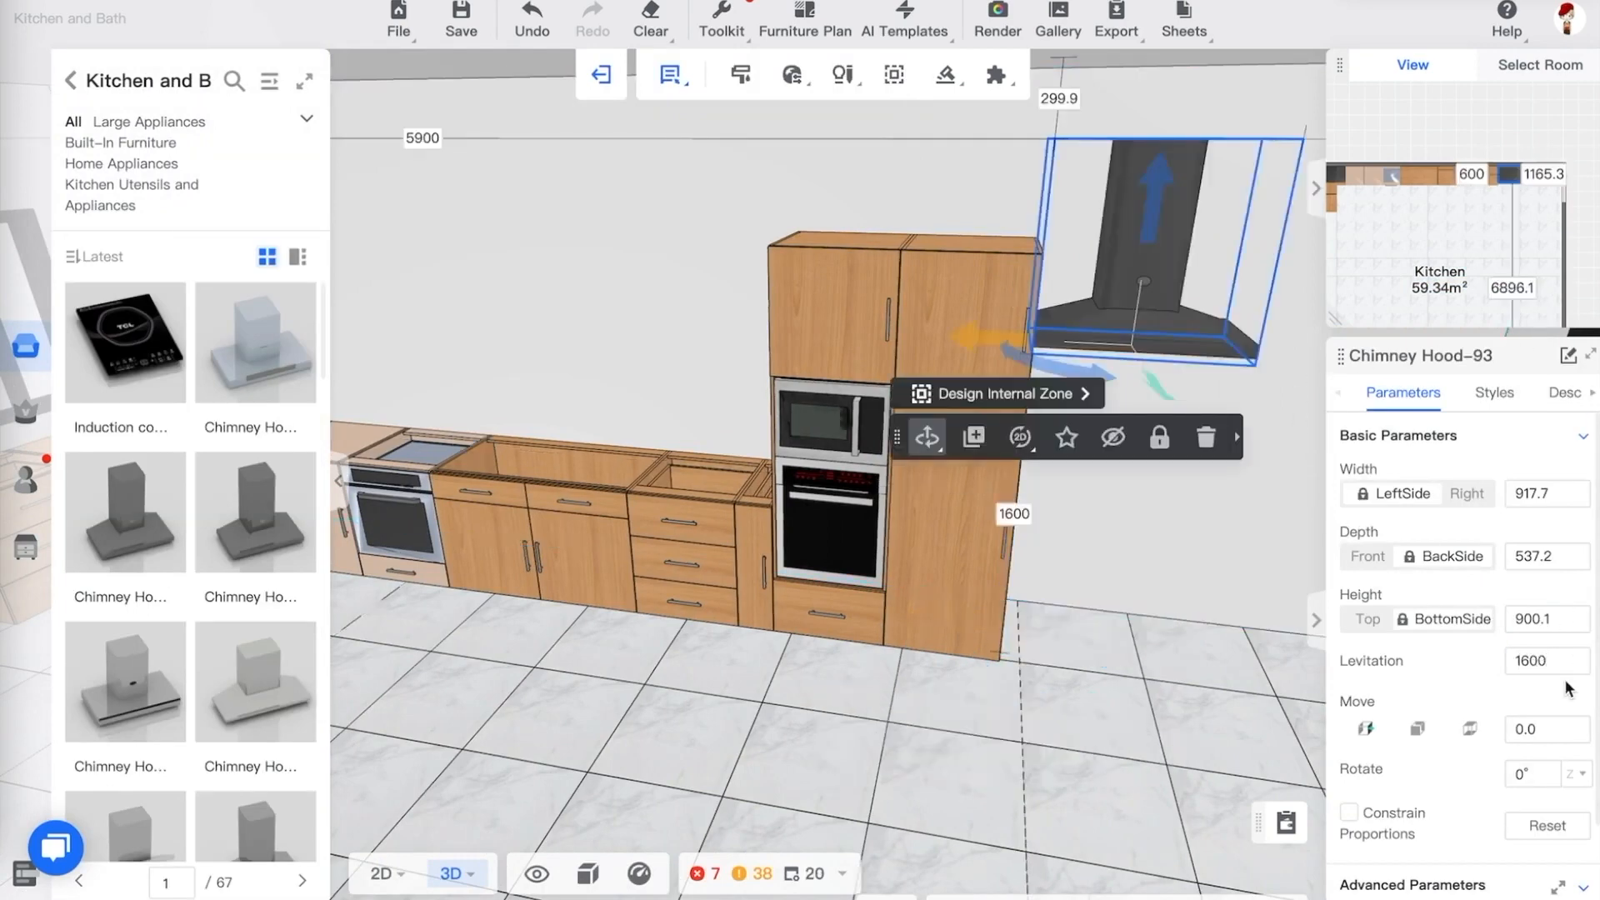
# Set the chimney hood's levitation to 1200 mm
pyautogui.doubleClick(1544, 661)
pyautogui.write('120')
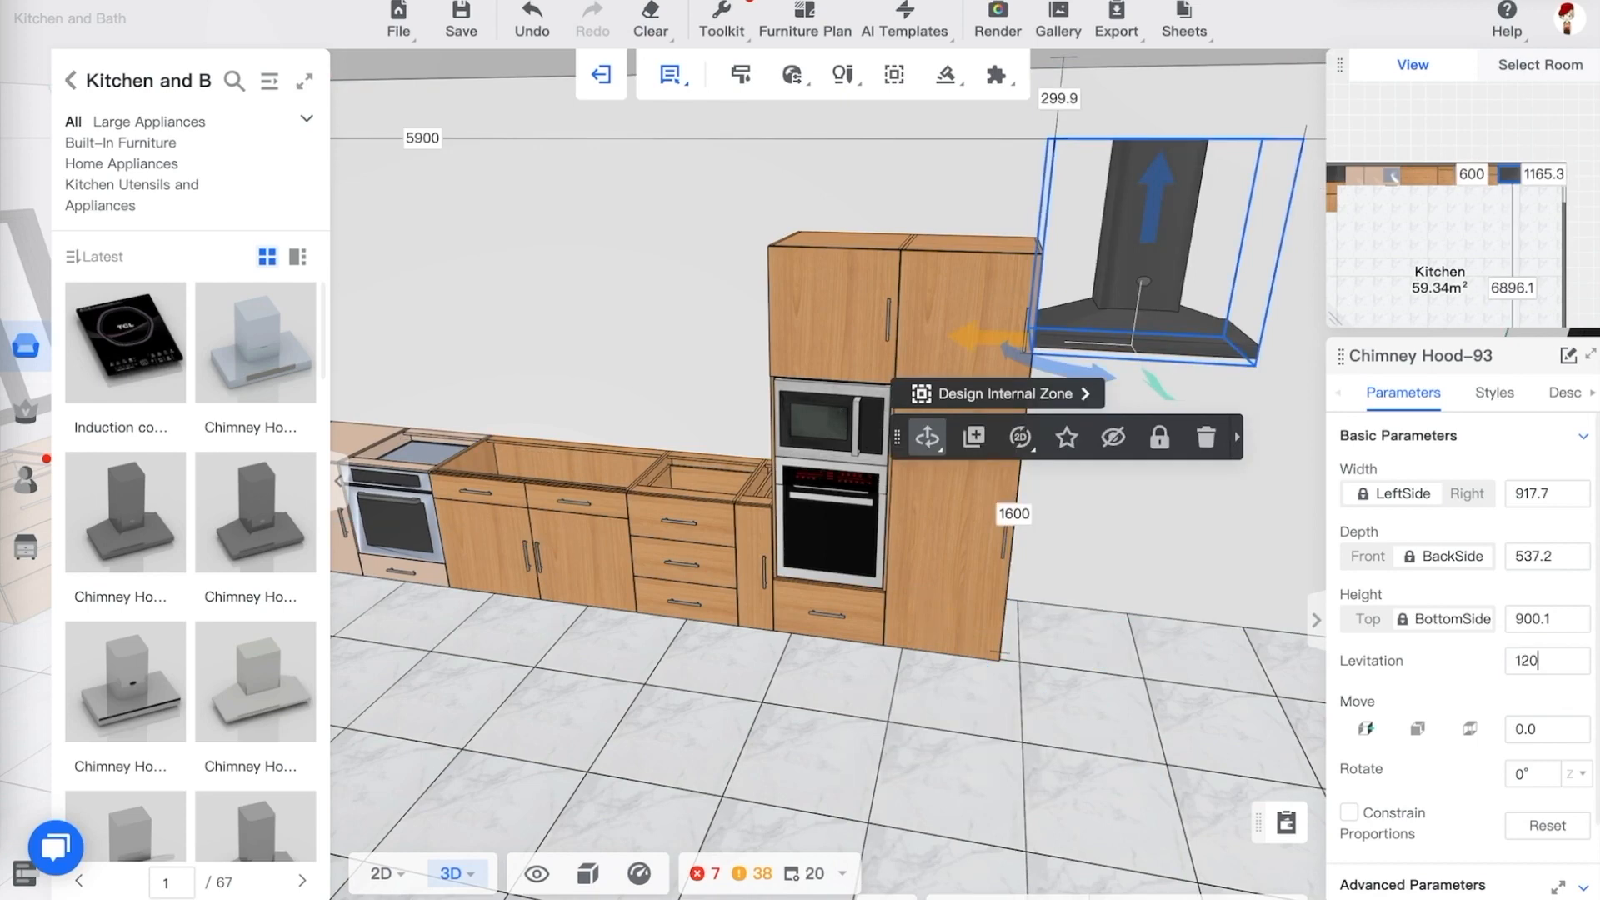
pyautogui.write('0')
pyautogui.press('Return')
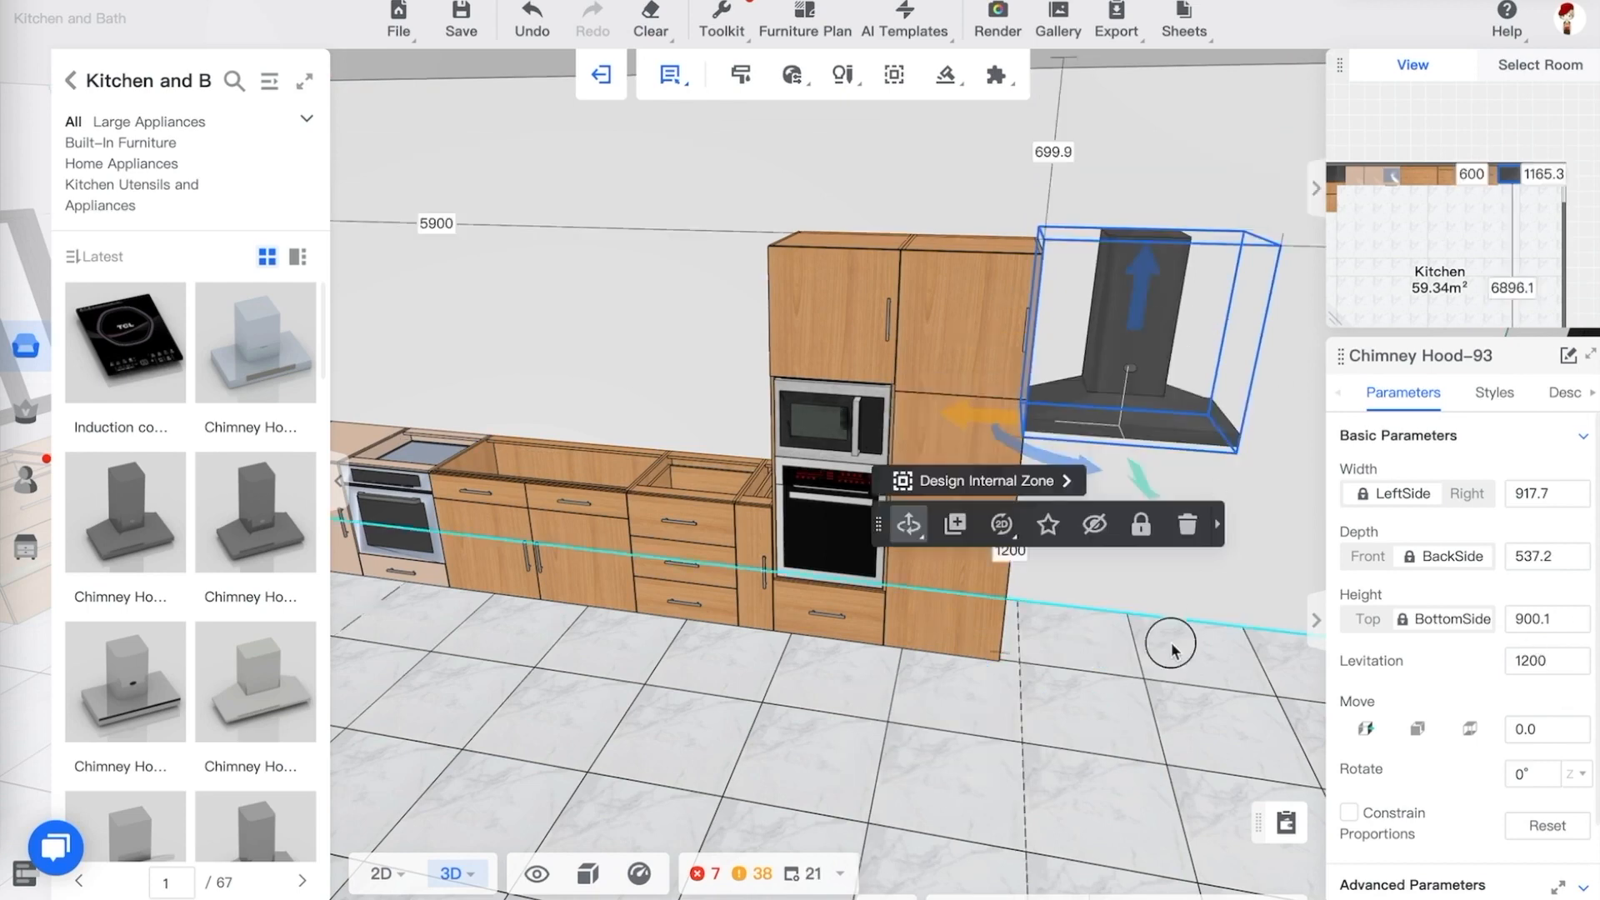
# Move the chimney hood above the cooktop and set its levitation to 1800 mm
pyautogui.moveTo(1168, 643); pyautogui.dragTo(1181, 633)
pyautogui.moveTo(1050, 292); pyautogui.dragTo(421, 371)
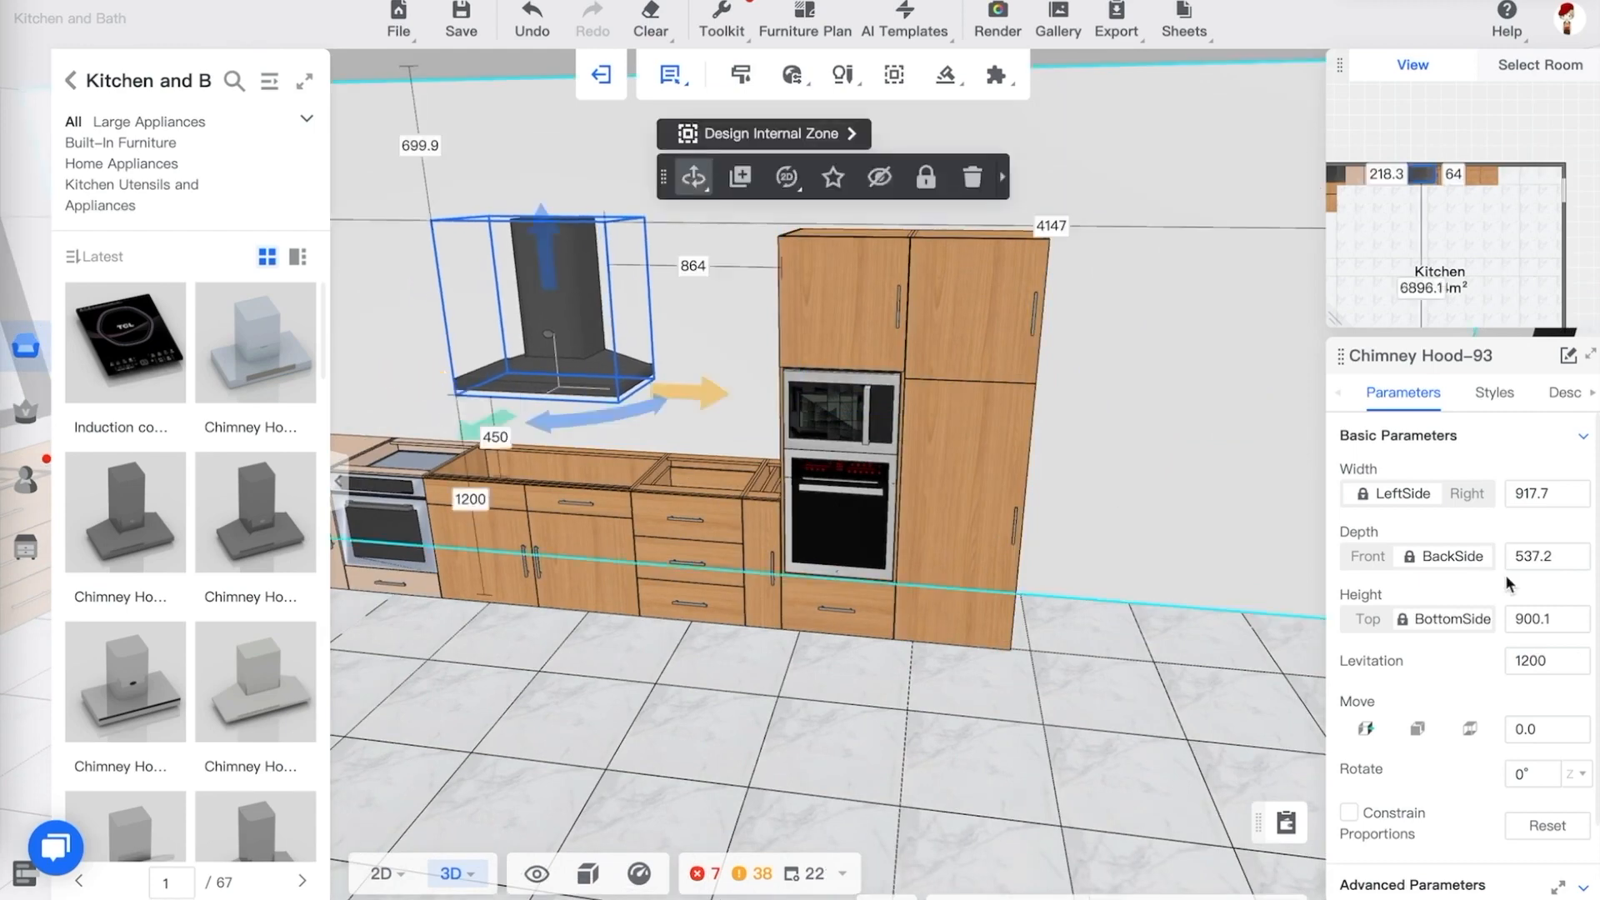
pyautogui.doubleClick(1531, 660)
pyautogui.write('1800')
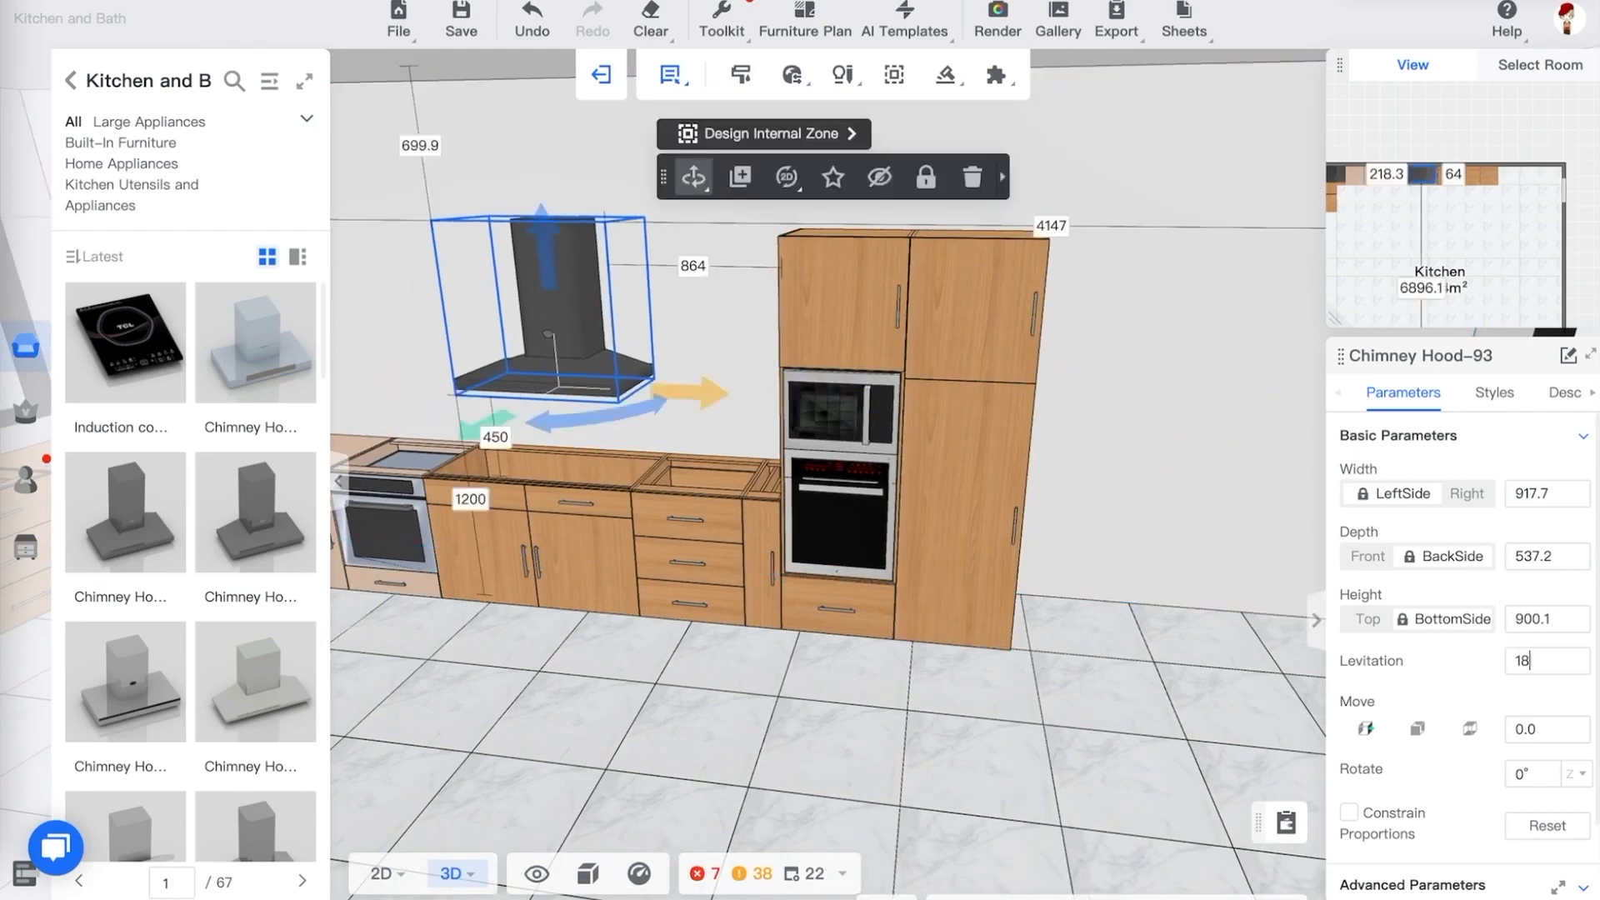
pyautogui.press('Return')
pyautogui.click(1097, 780)
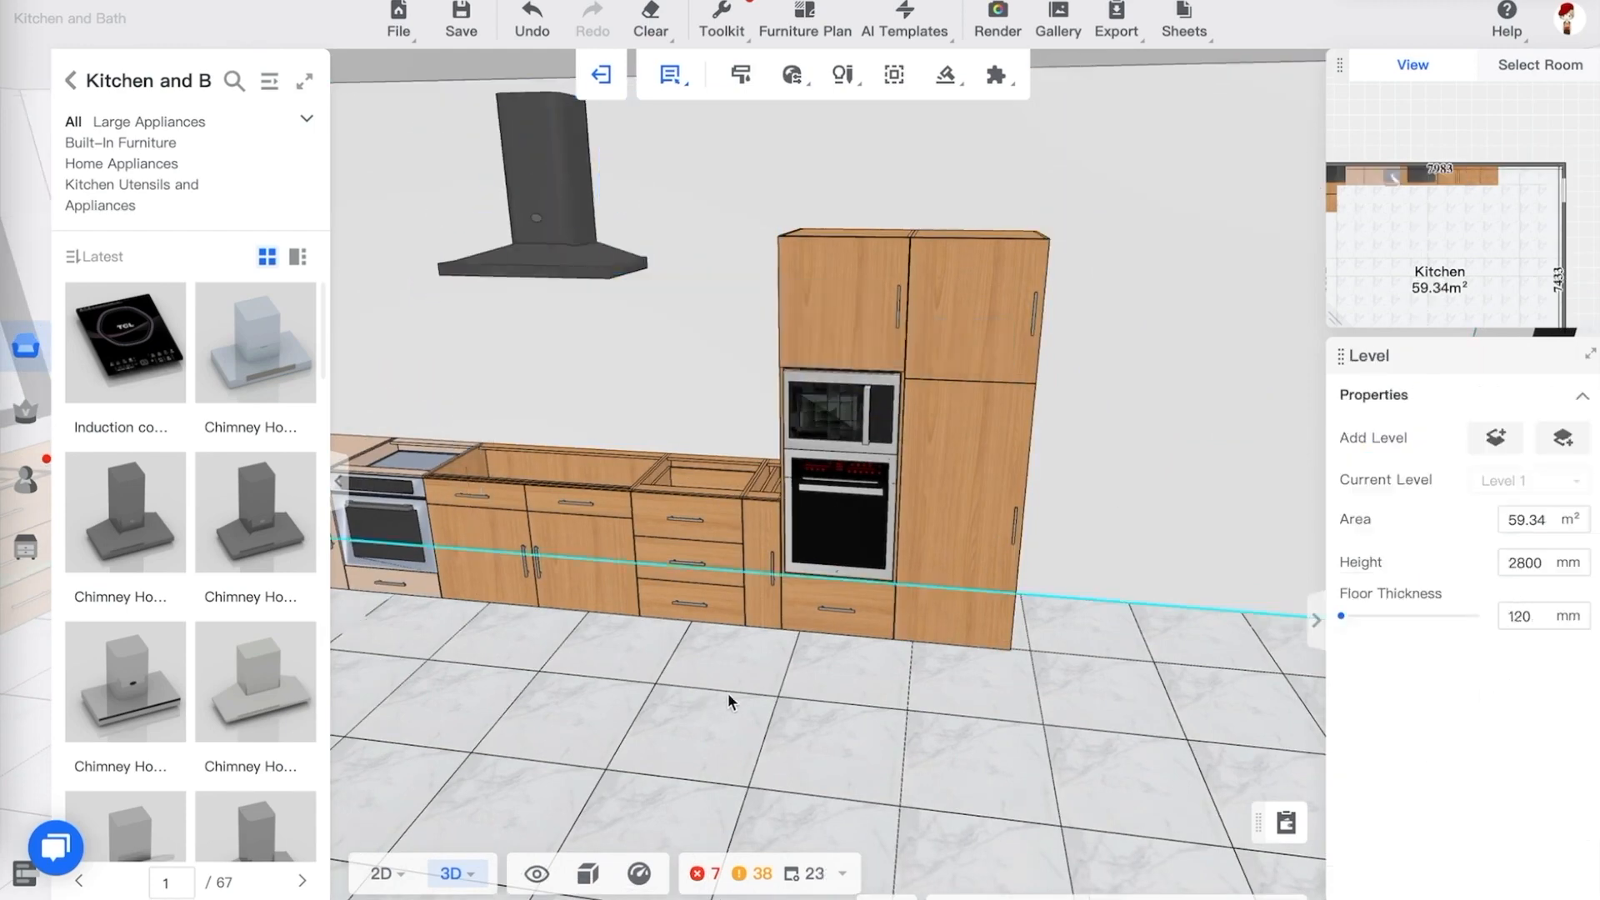
pyautogui.moveTo(728, 692); pyautogui.dragTo(849, 668)
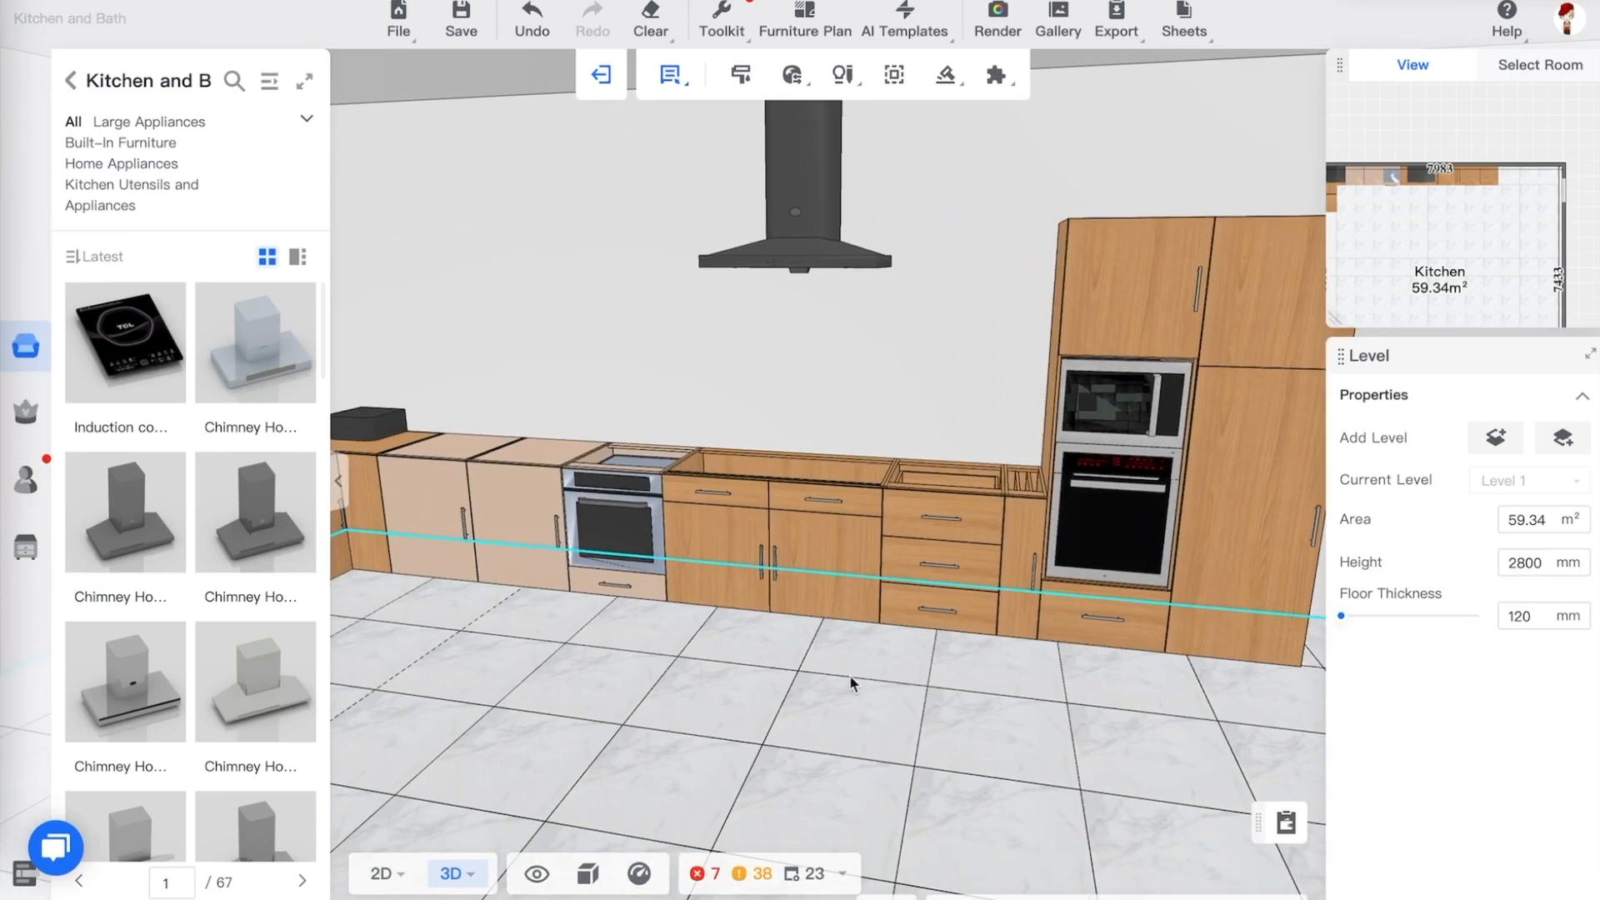
pyautogui.click(816, 255)
pyautogui.click(1219, 343)
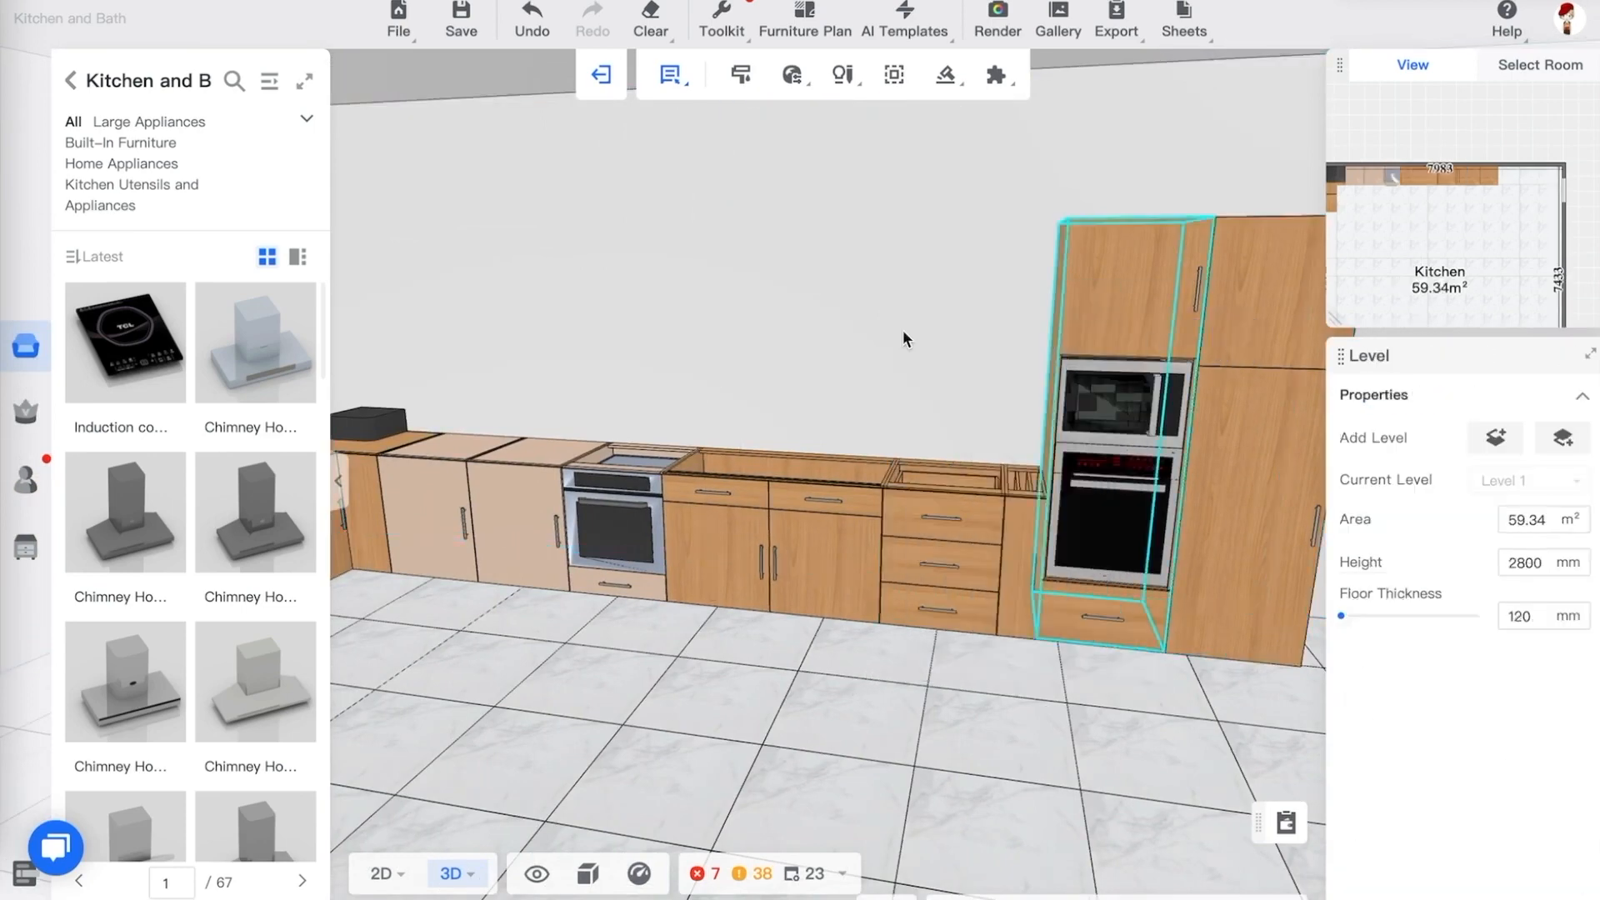
pyautogui.moveTo(25, 350)
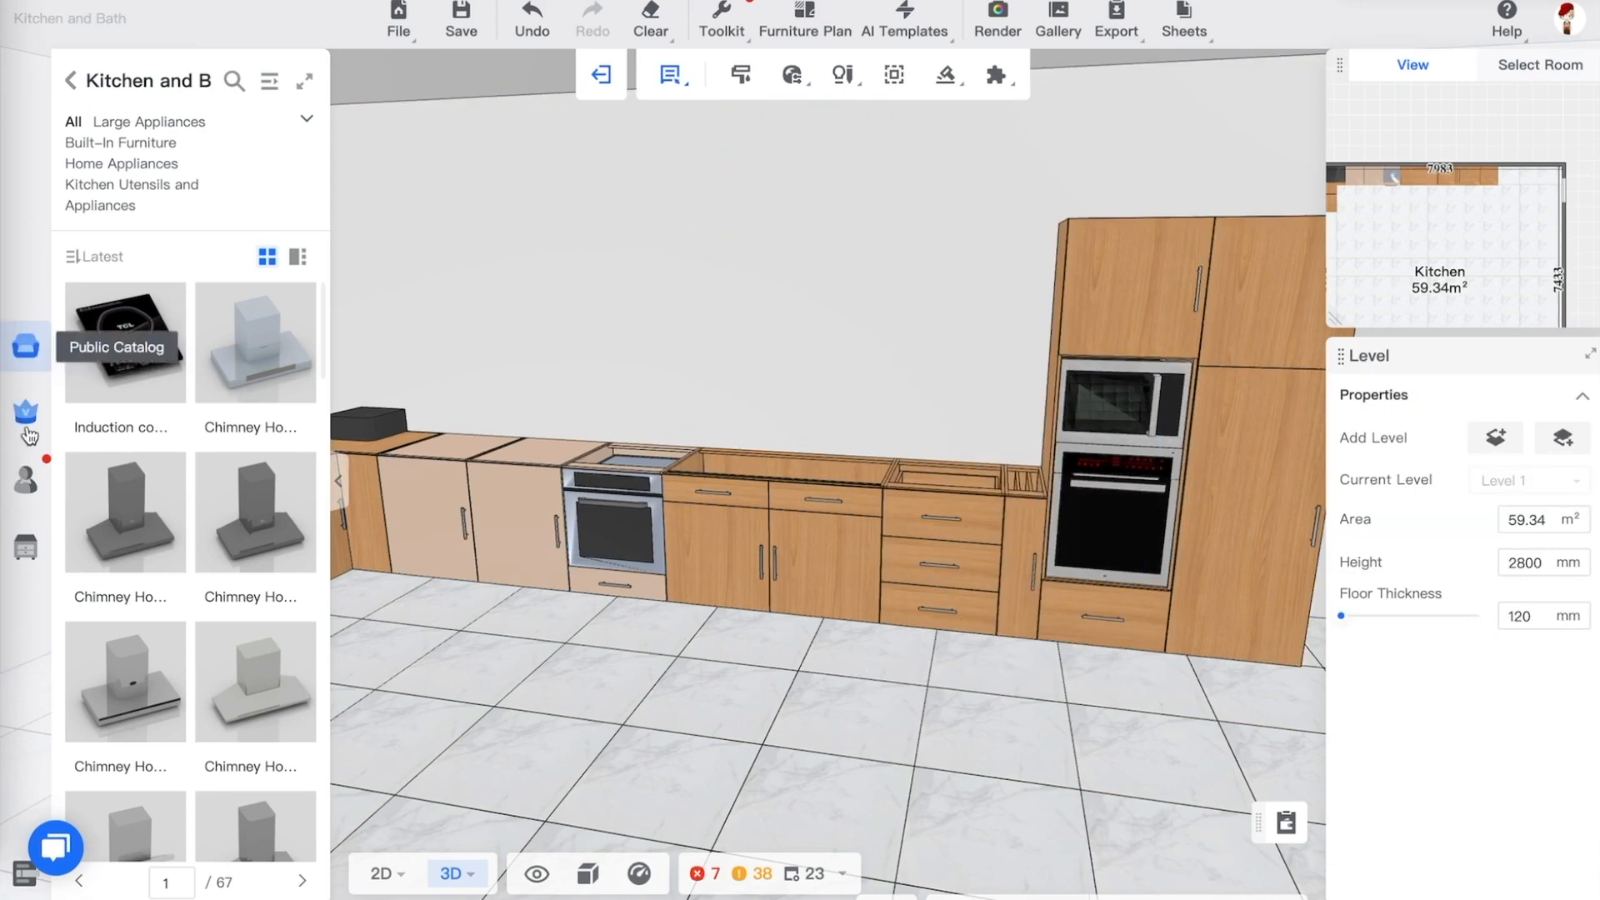
# Open the full public catalog and browse to the Wall w/Door wall cabinet category
pyautogui.click(269, 80)
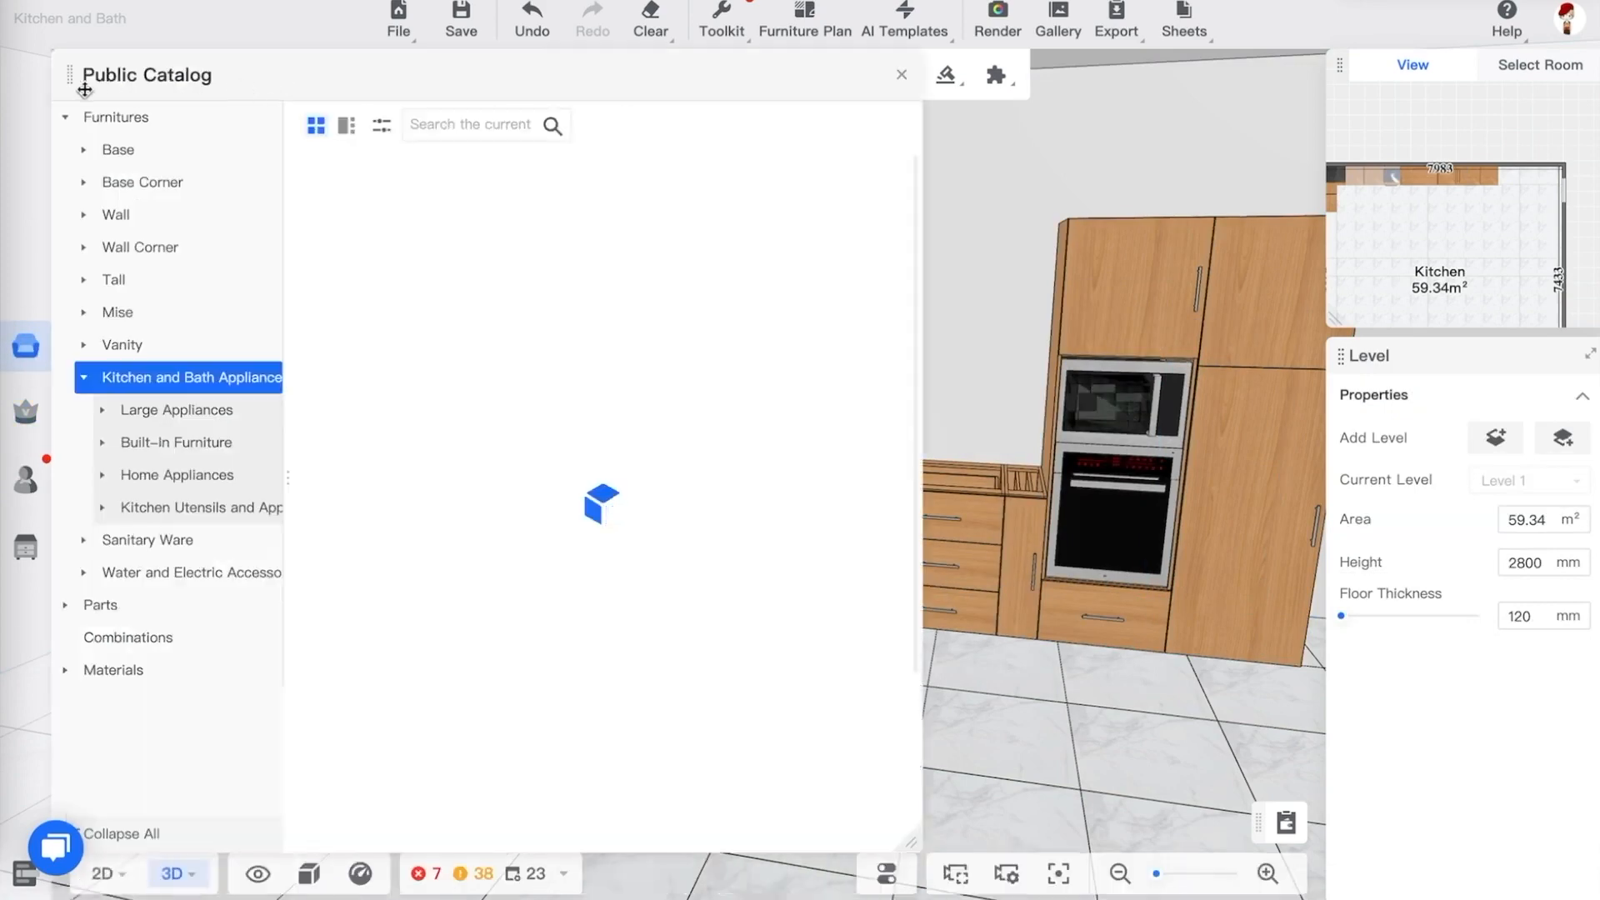
pyautogui.click(84, 214)
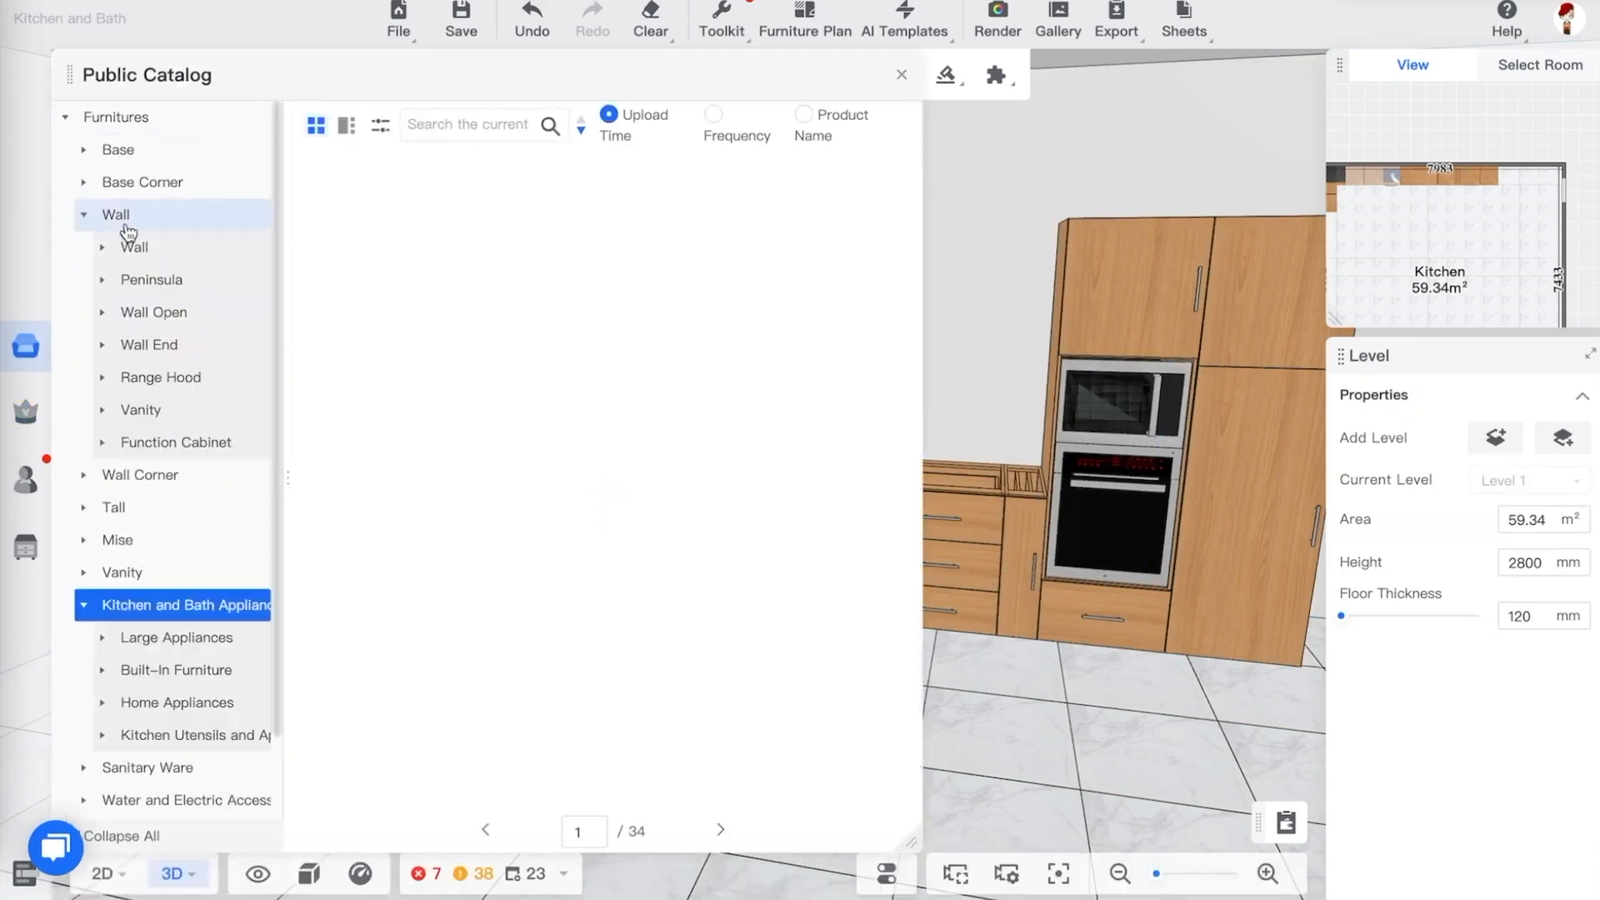
pyautogui.click(160, 249)
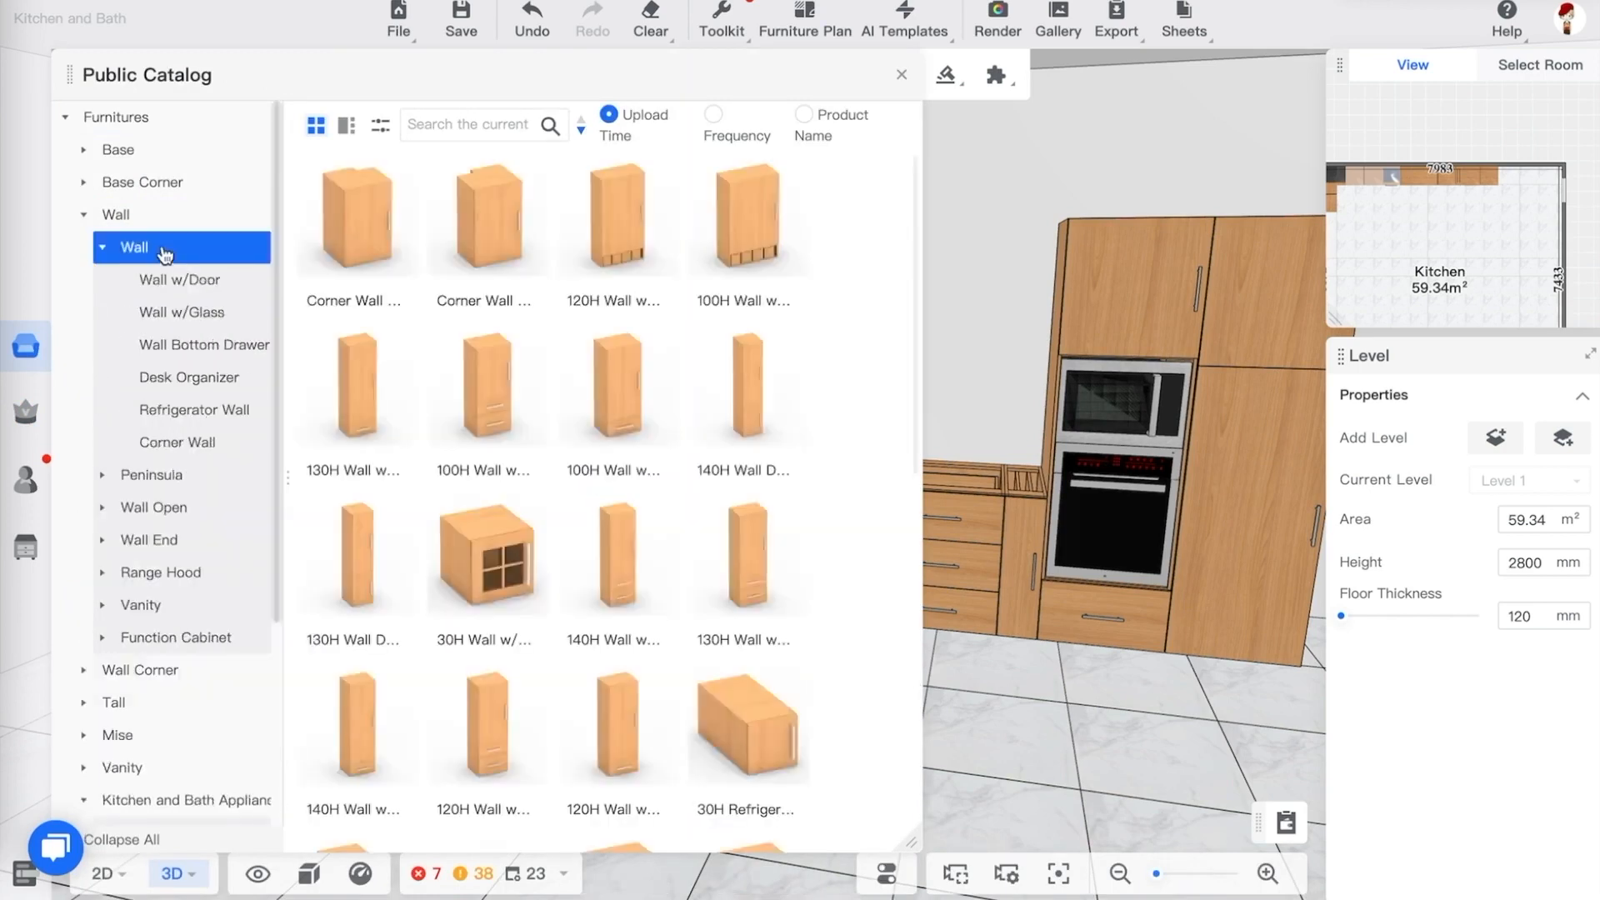
pyautogui.click(1066, 732)
pyautogui.moveTo(1066, 732); pyautogui.dragTo(1061, 690)
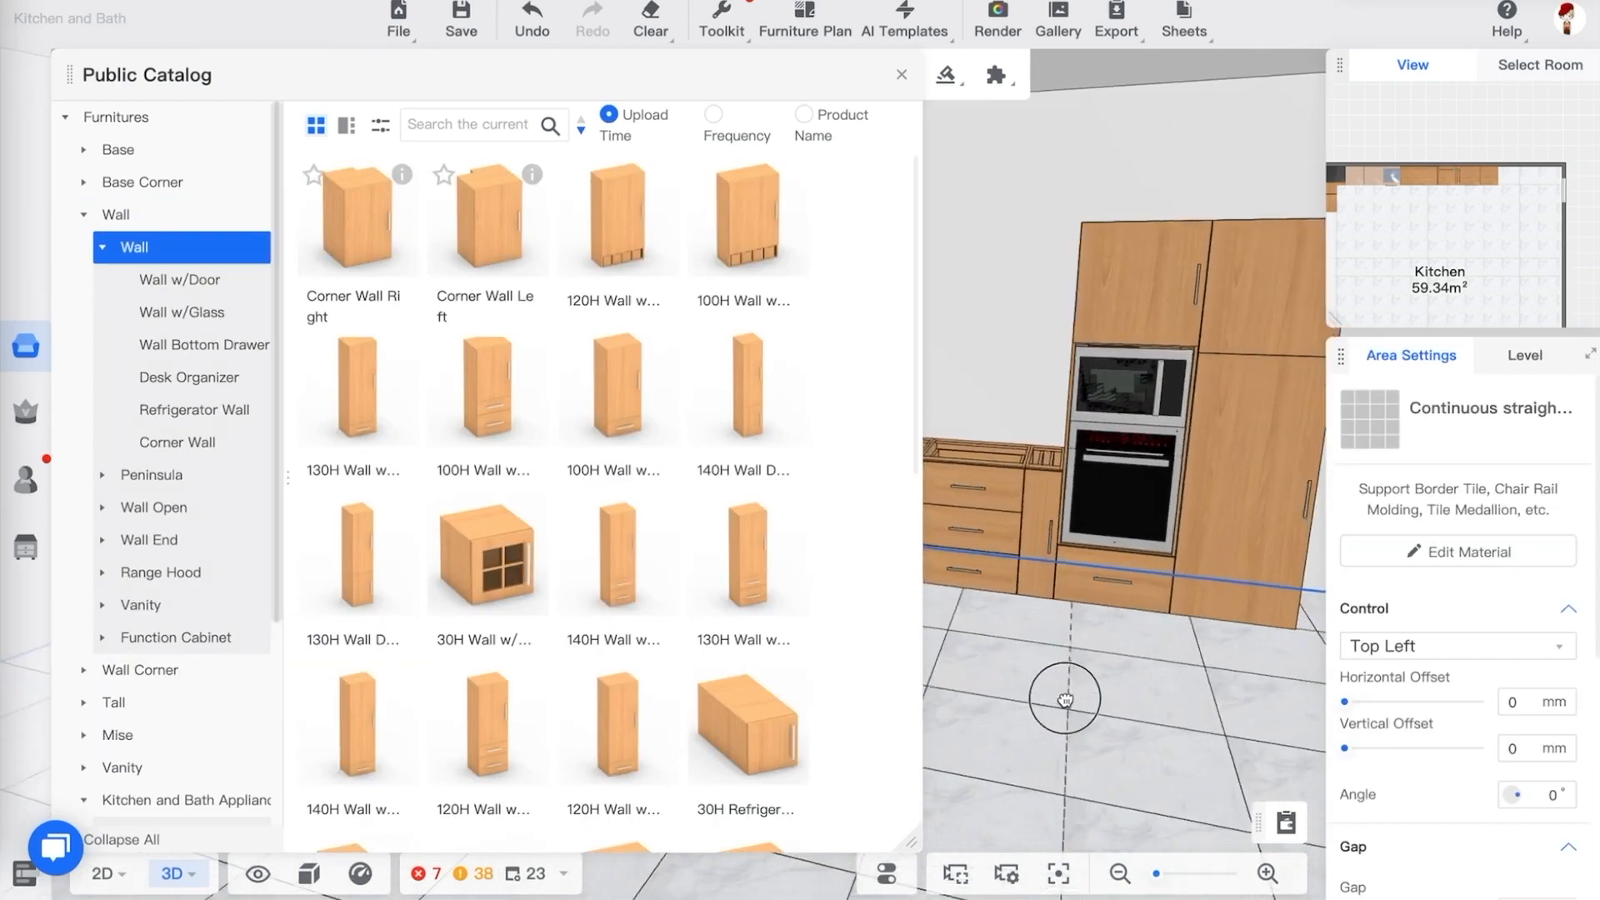
pyautogui.click(175, 287)
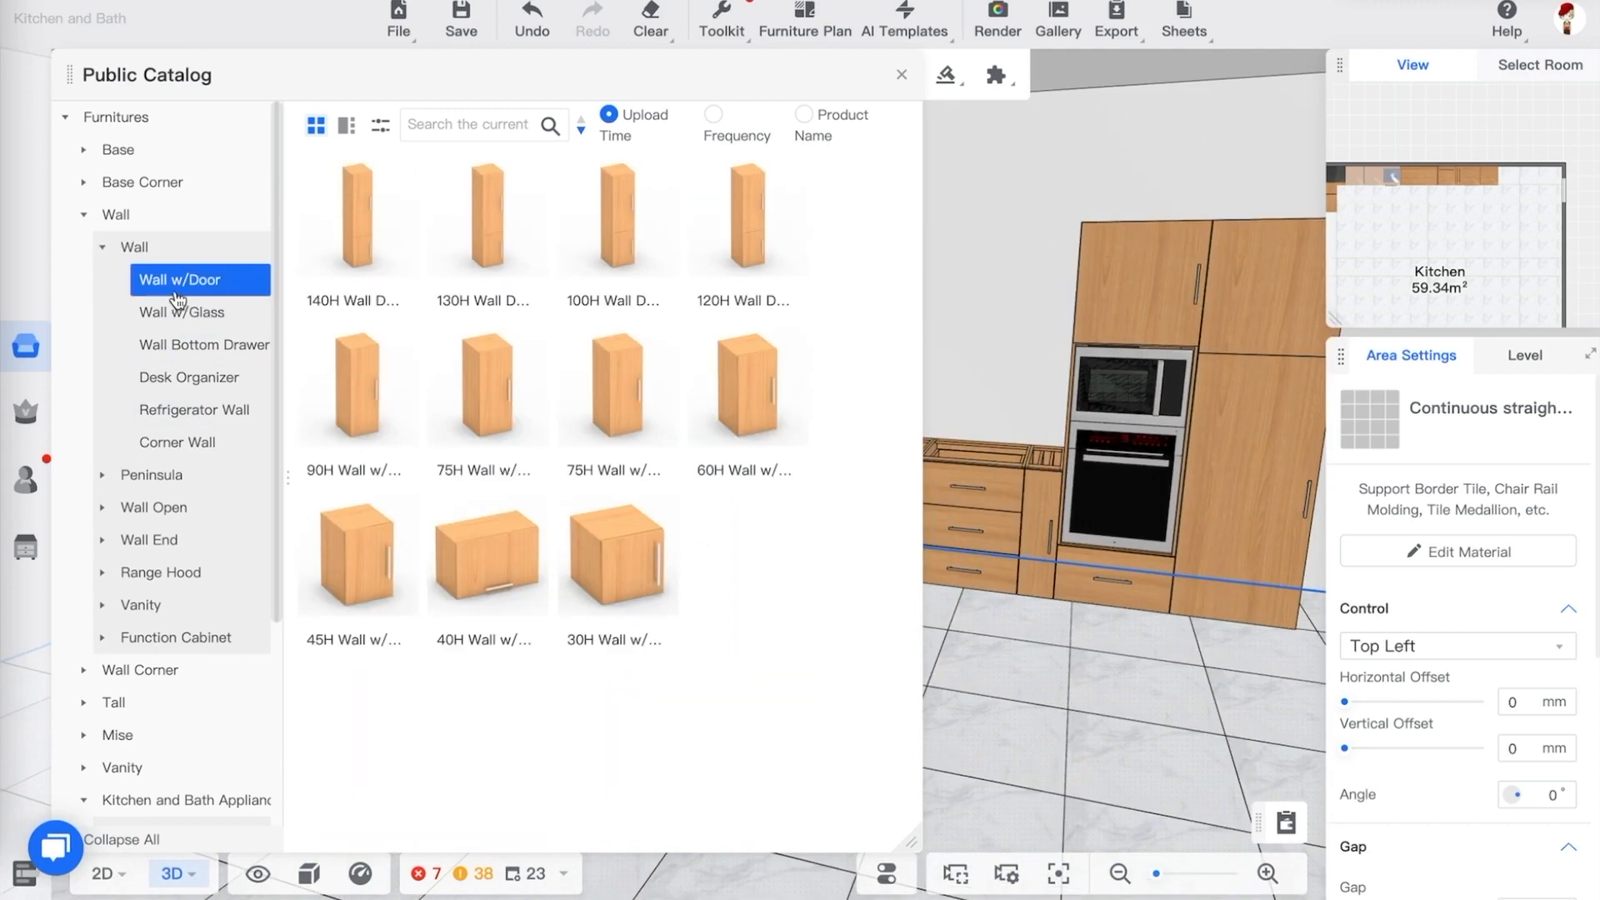
# Place a 45H Wall w/Door cabinet on the back wall beside the tall oven cabinet and close the catalog
pyautogui.moveTo(497, 554); pyautogui.dragTo(1015, 298)
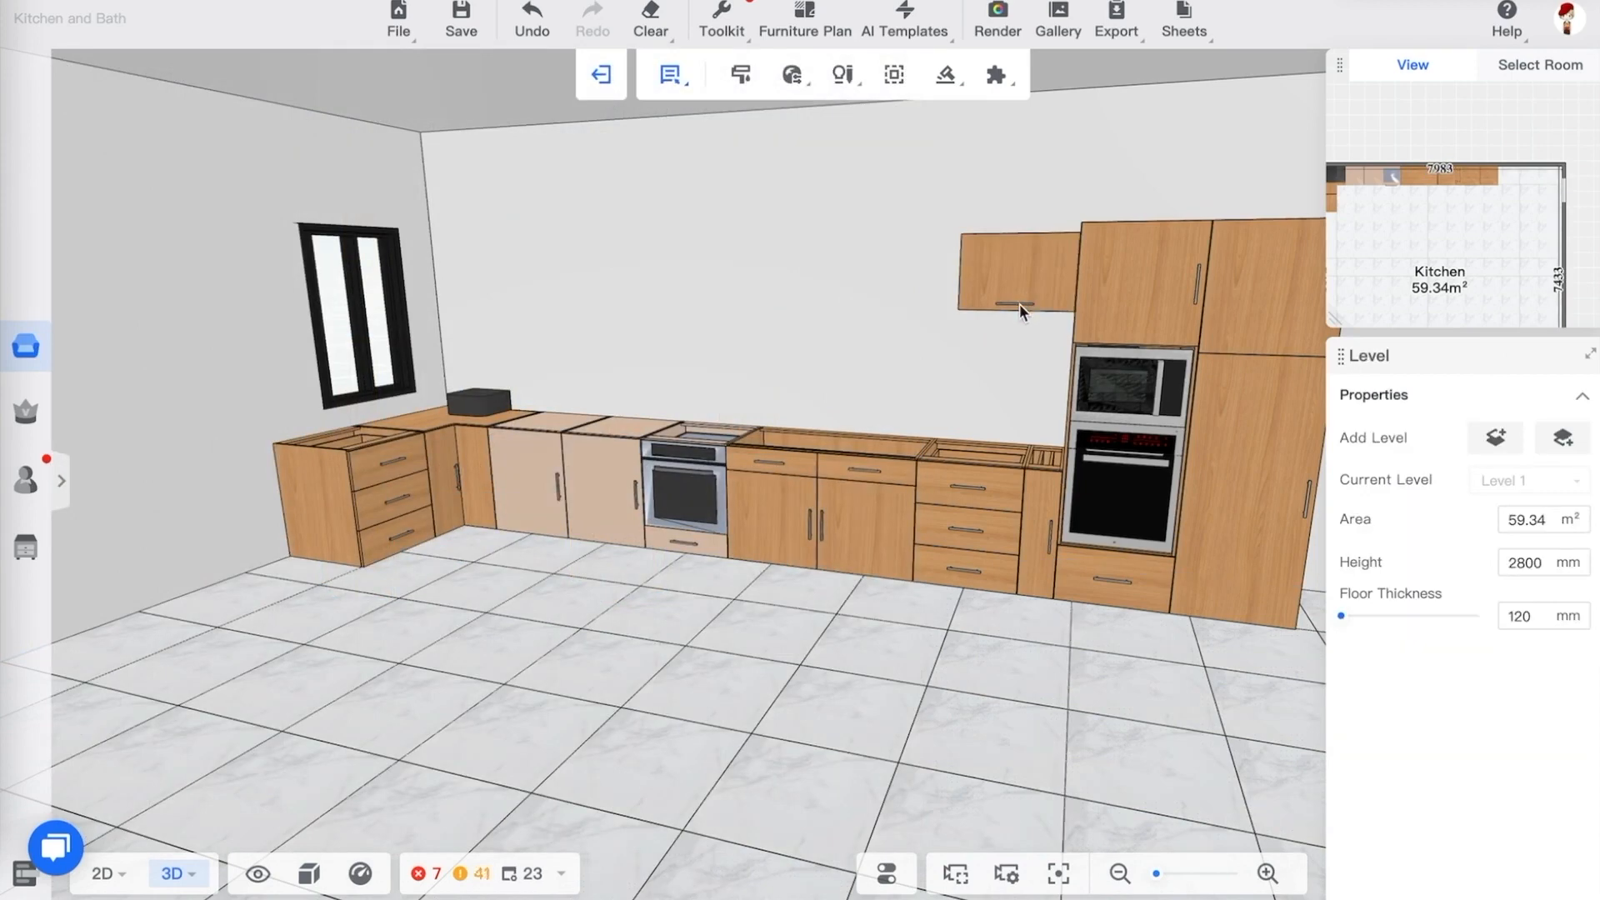
pyautogui.hotkey('ctrl', 'z')
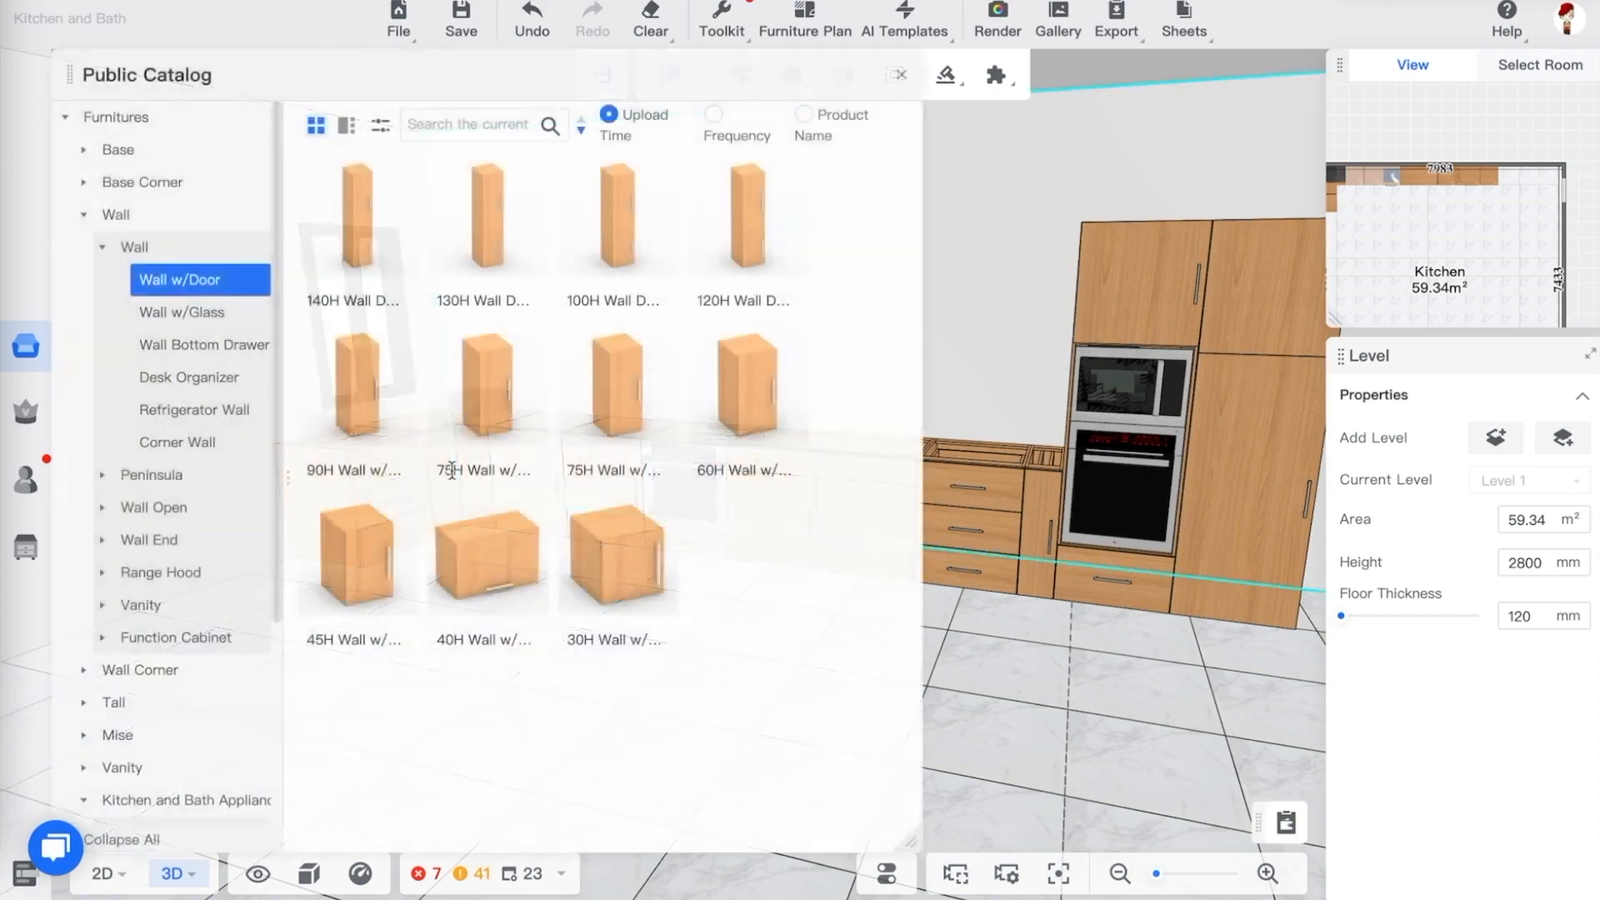
pyautogui.moveTo(366, 554); pyautogui.dragTo(1024, 305)
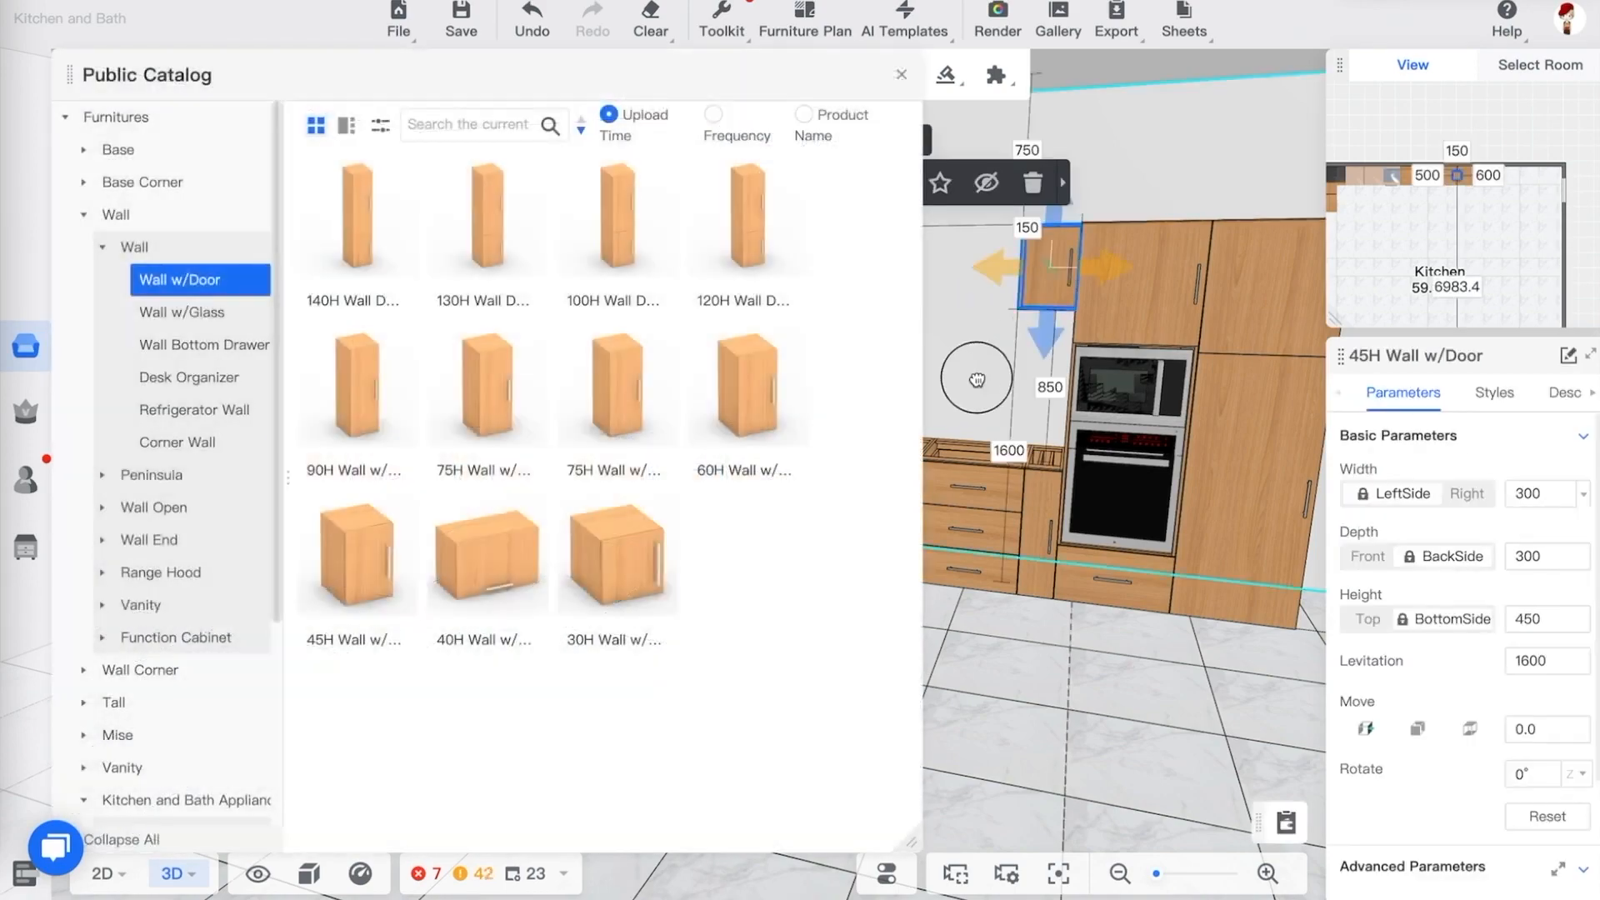
pyautogui.moveTo(977, 380); pyautogui.dragTo(925, 200)
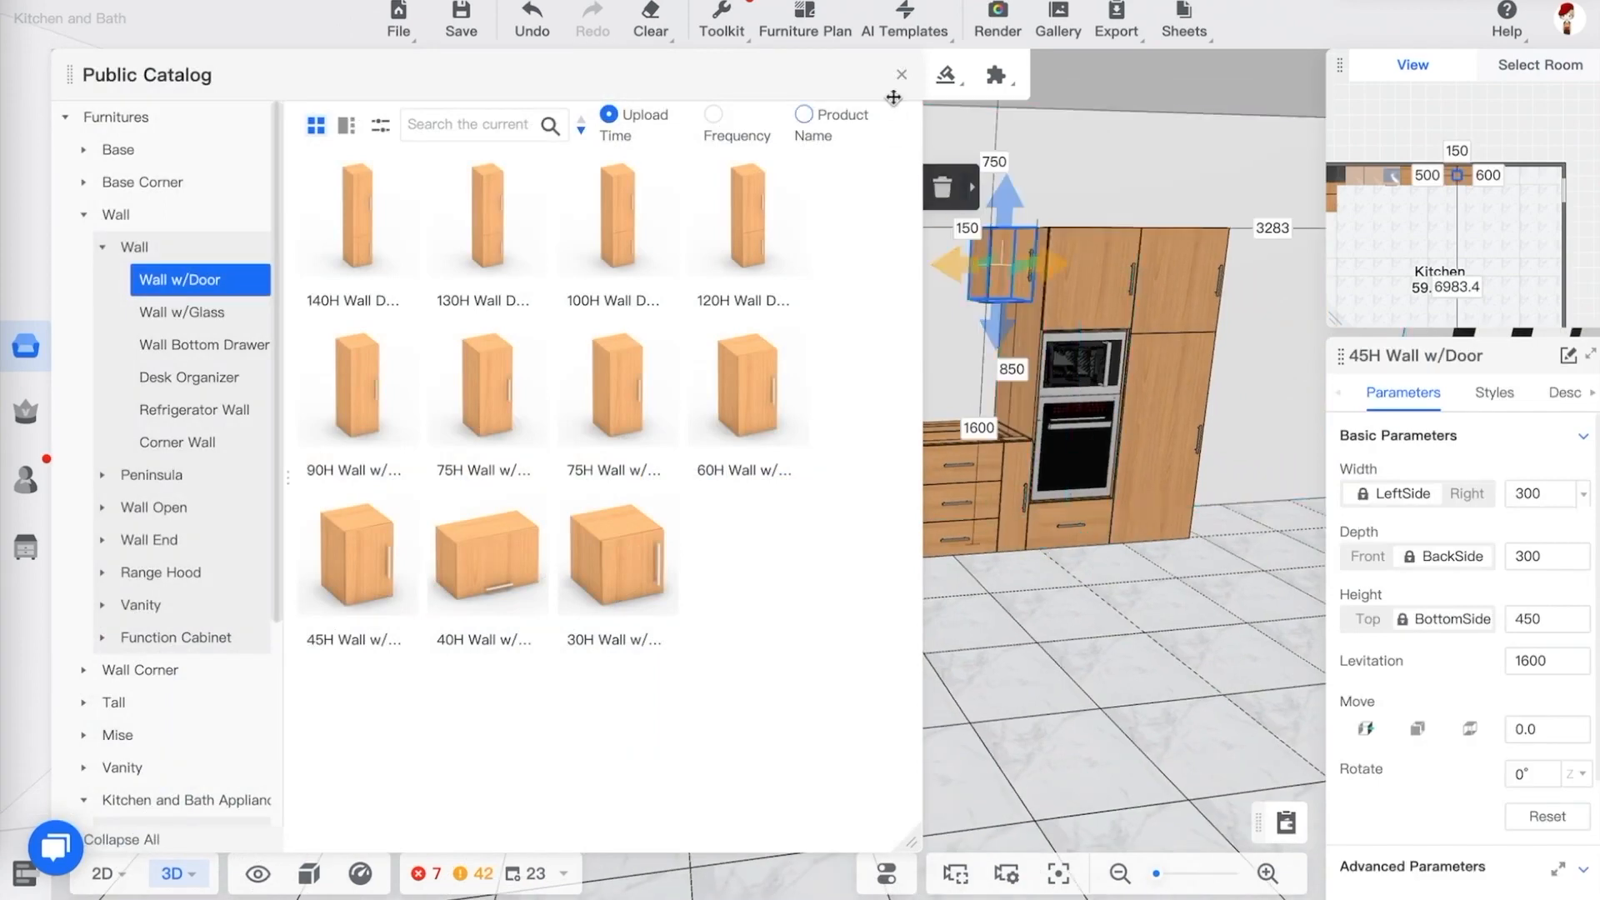
pyautogui.click(902, 74)
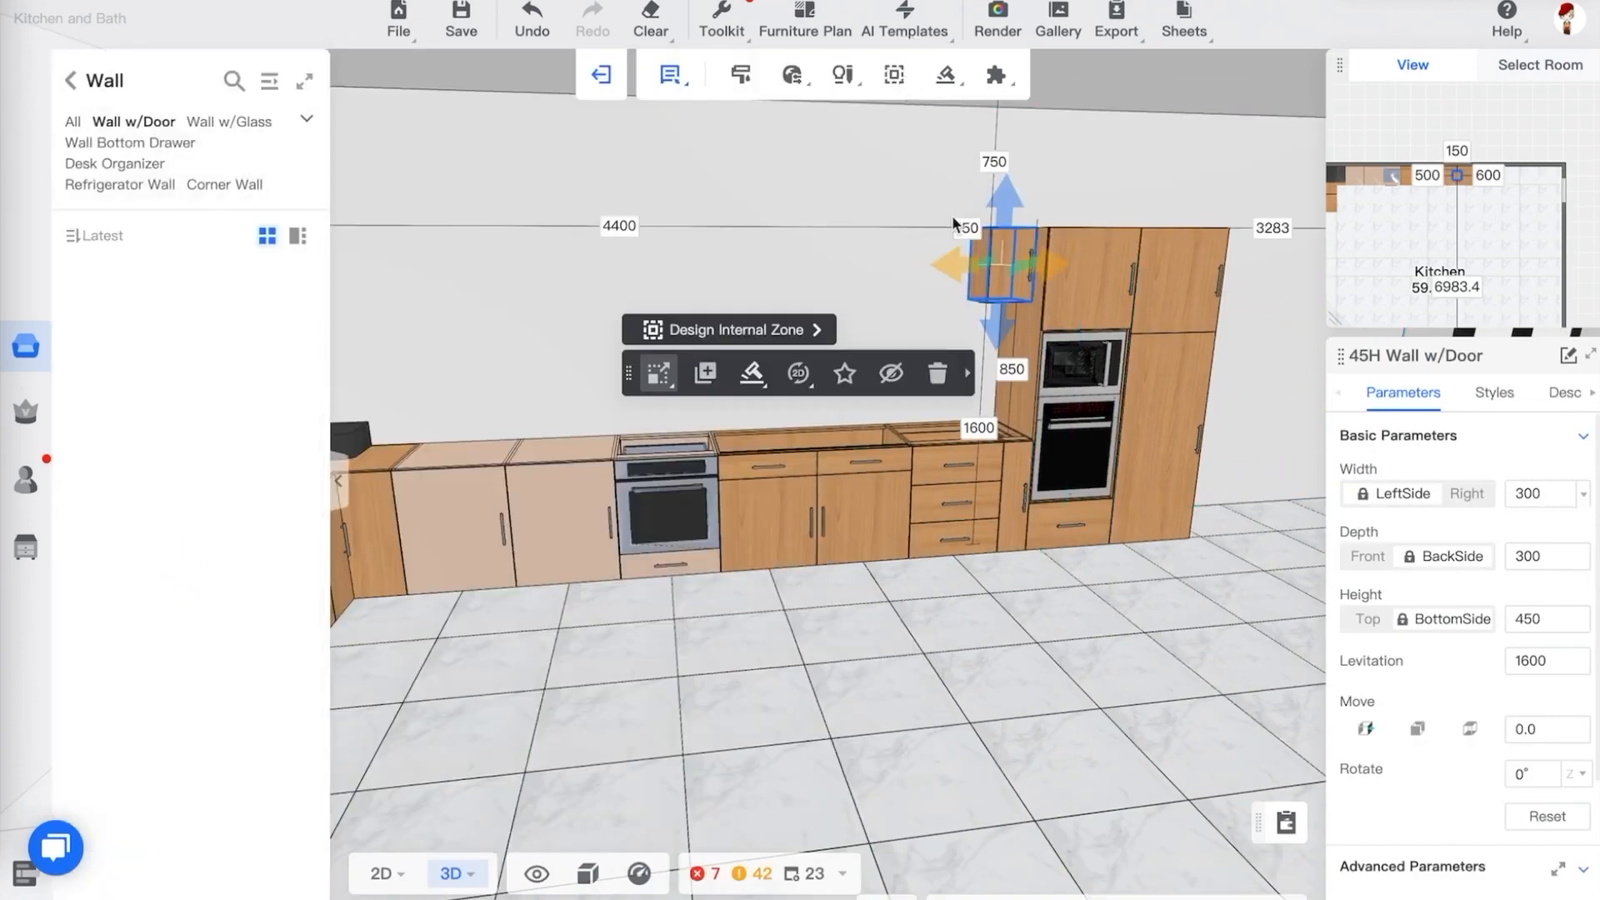
# Set the wall cabinet's width to 600 mm
pyautogui.click(714, 382)
pyautogui.click(950, 284)
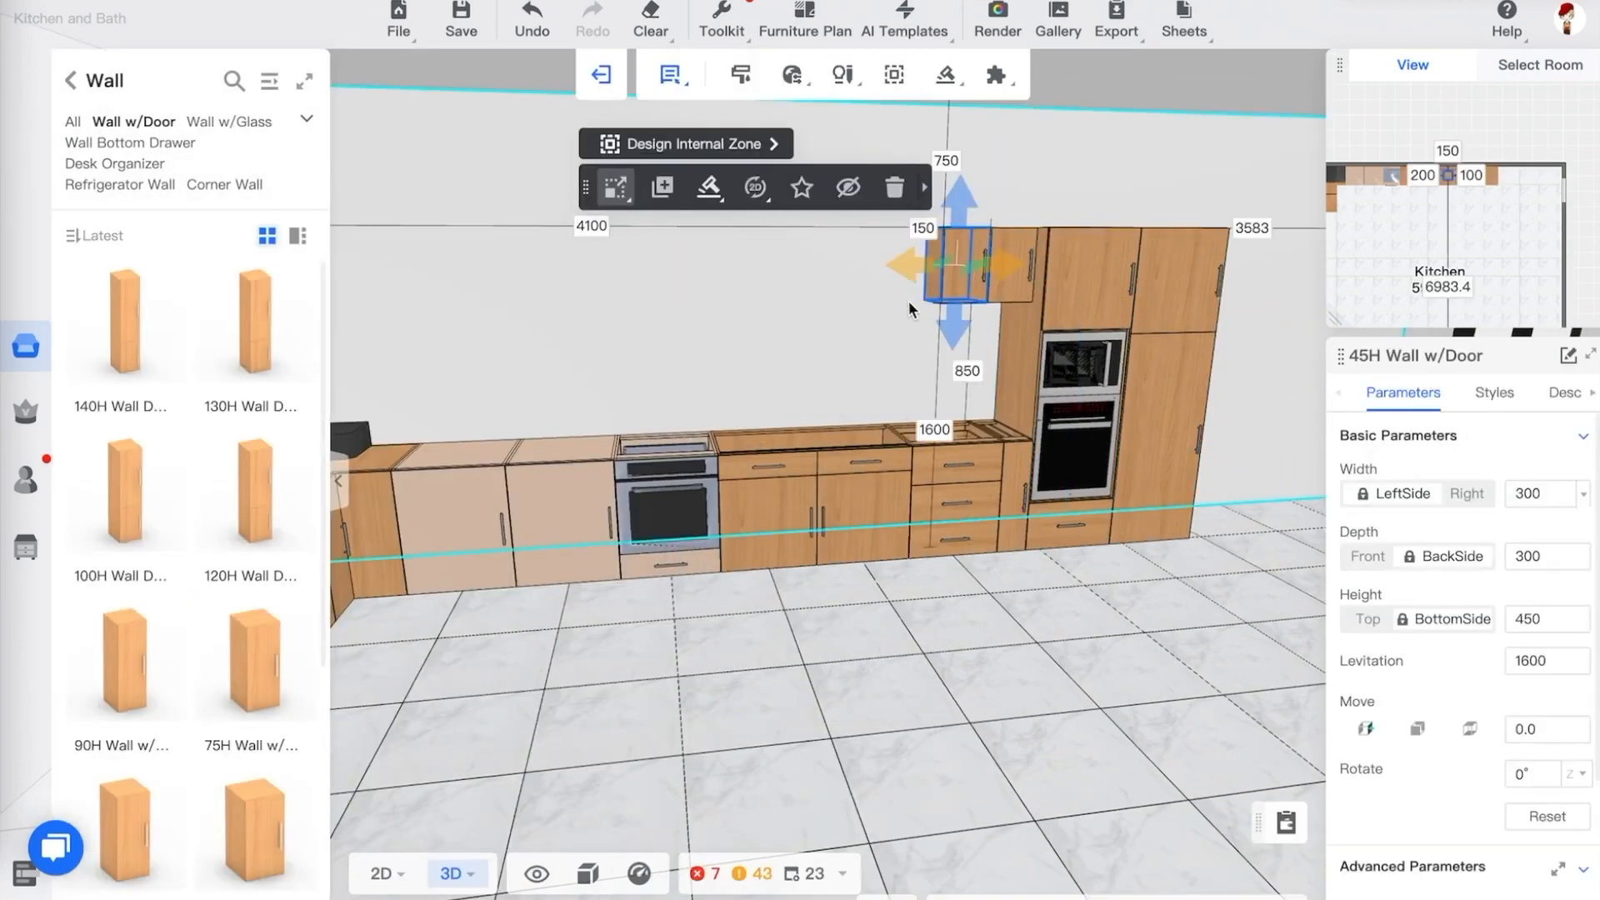
pyautogui.moveTo(872, 323); pyautogui.dragTo(924, 307)
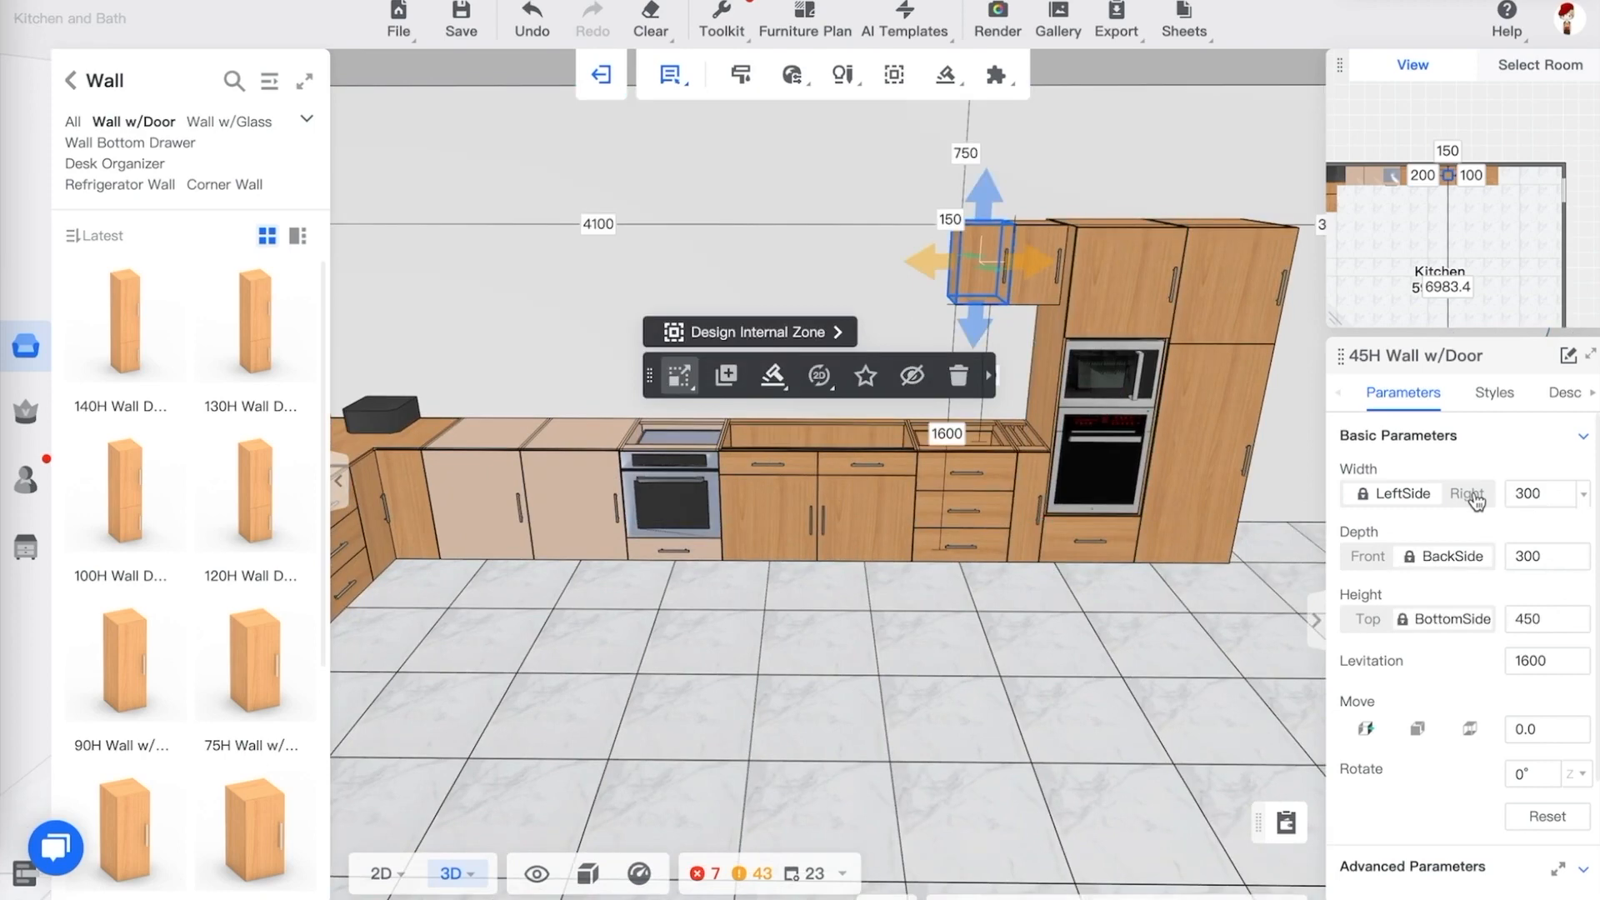
pyautogui.click(1536, 497)
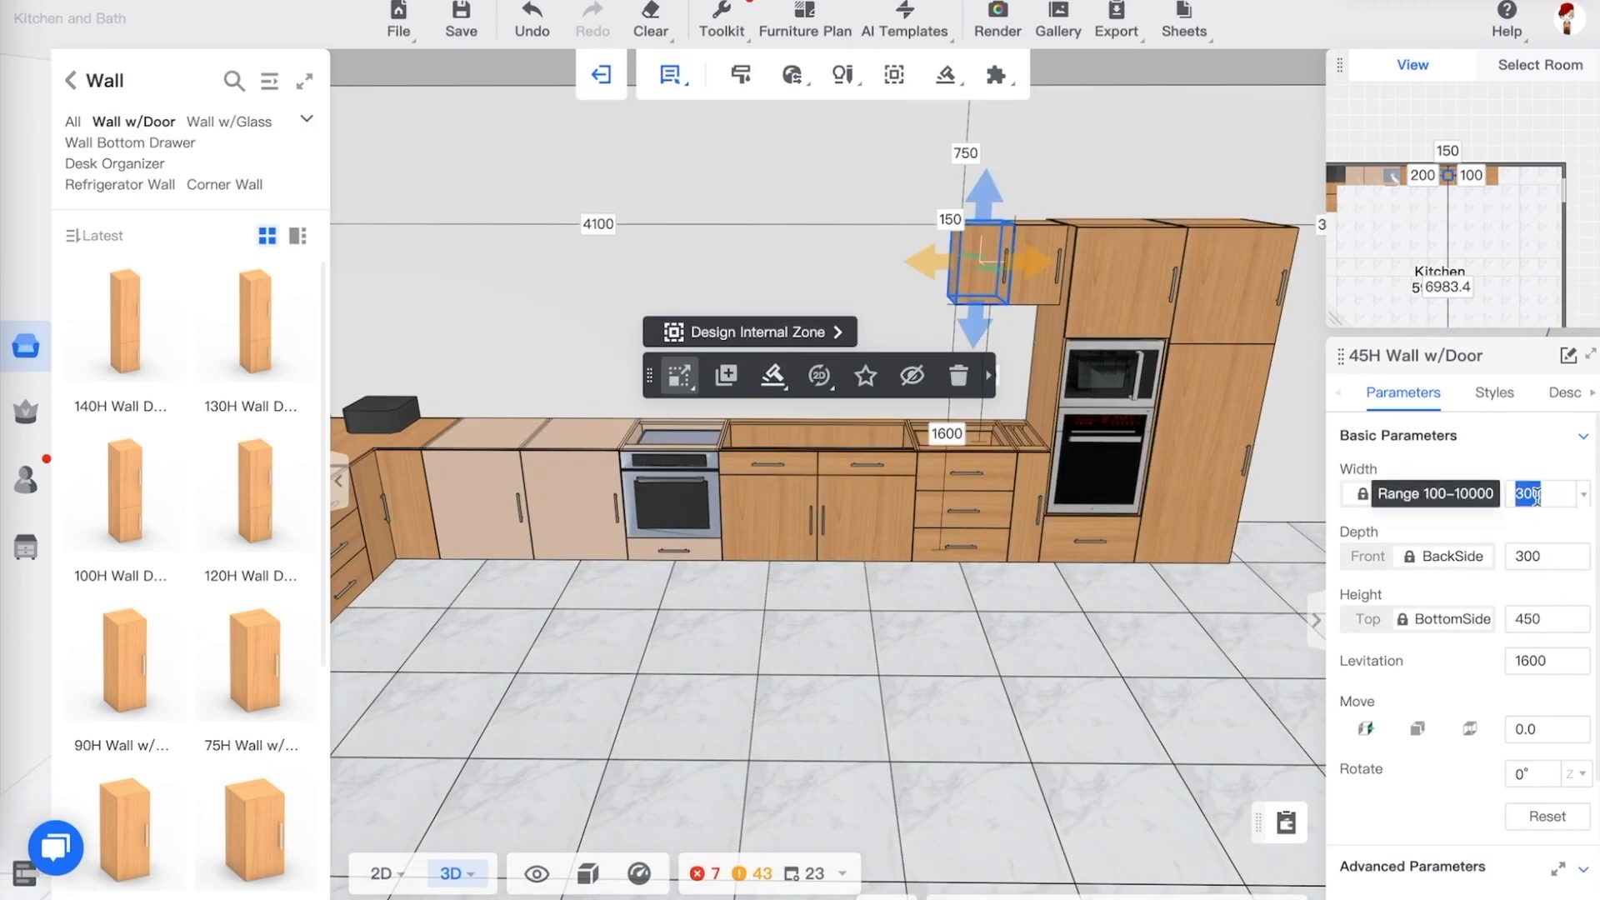
pyautogui.write('600')
pyautogui.press('Return')
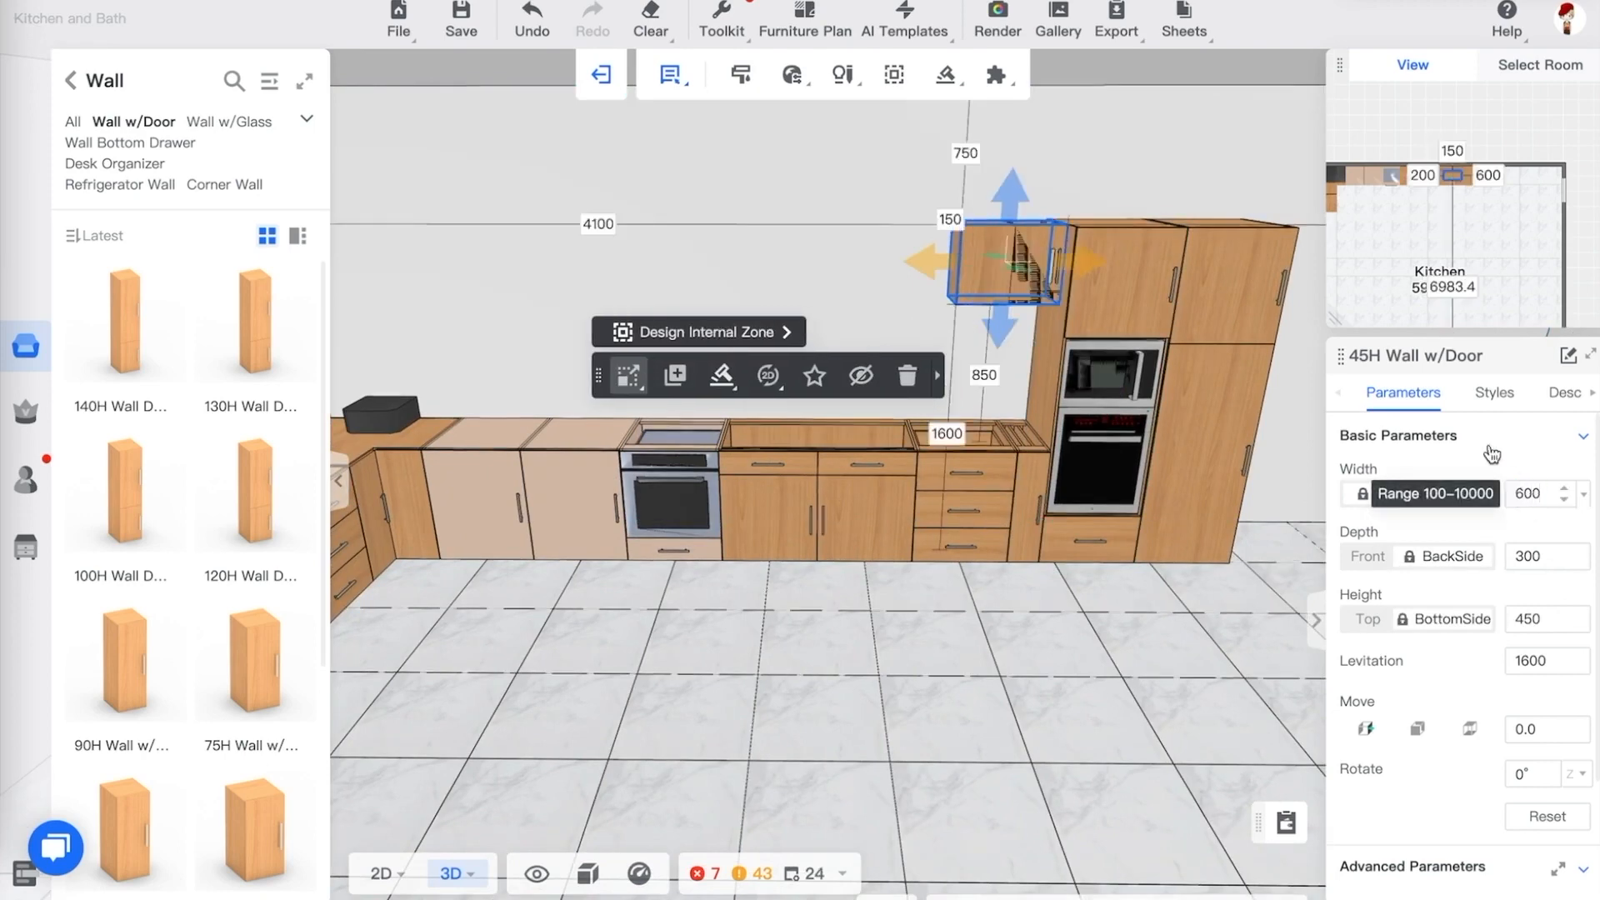
pyautogui.moveTo(929, 263); pyautogui.dragTo(865, 264)
pyautogui.hotkey('ctrl', 'z')
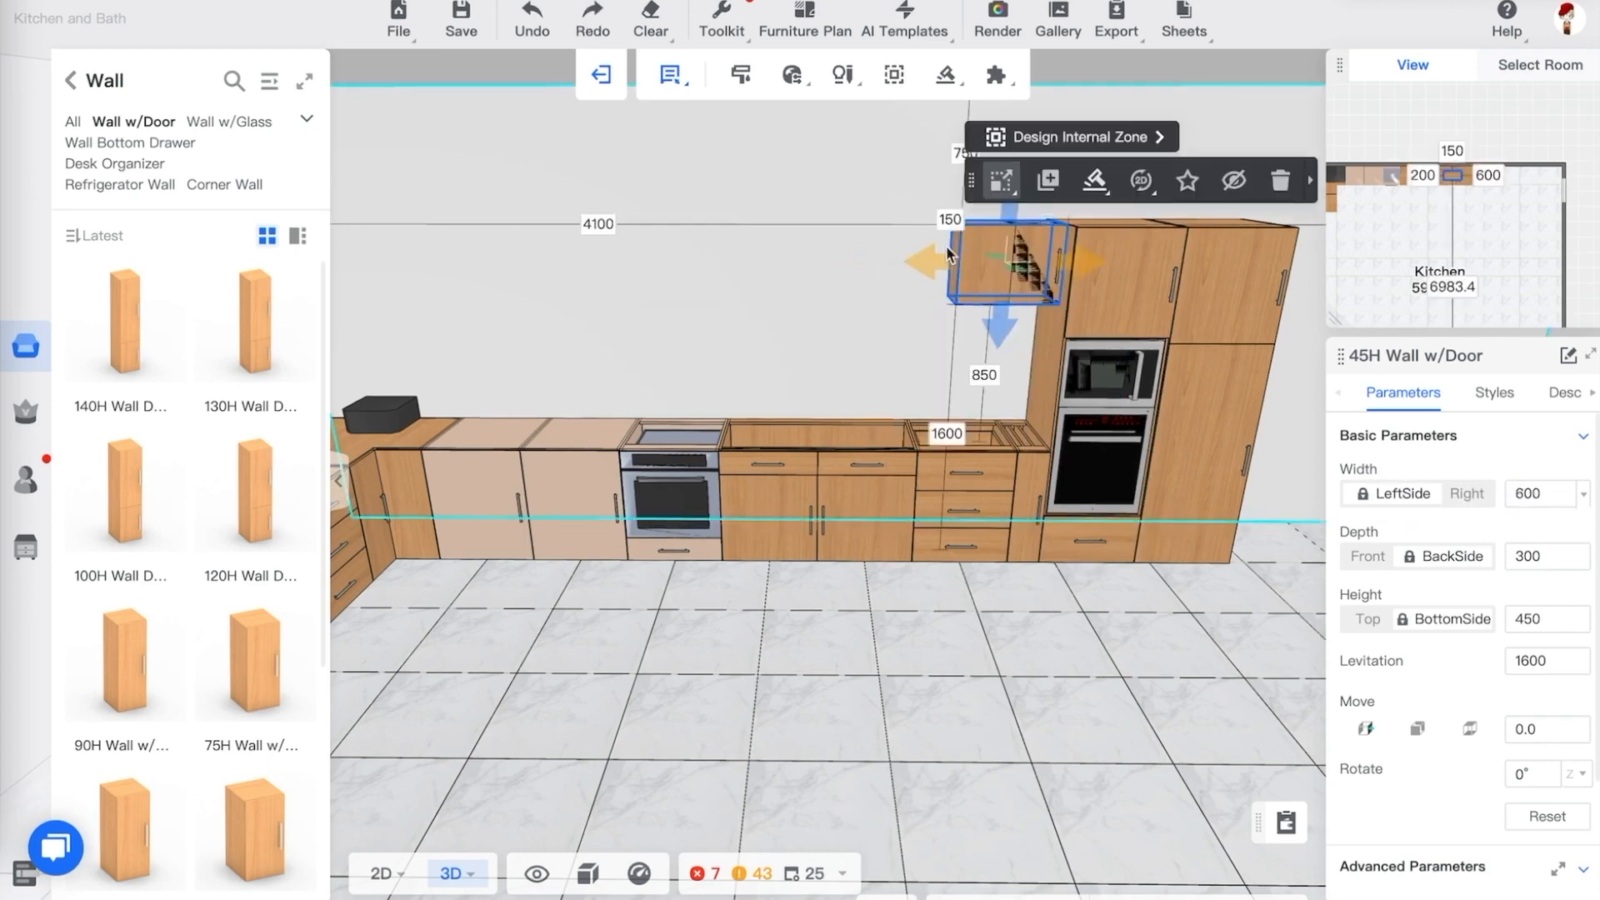
# In the 2D floor plan, set the wall cabinet's distance from the back wall to 0 and slide it left
pyautogui.moveTo(383, 871)
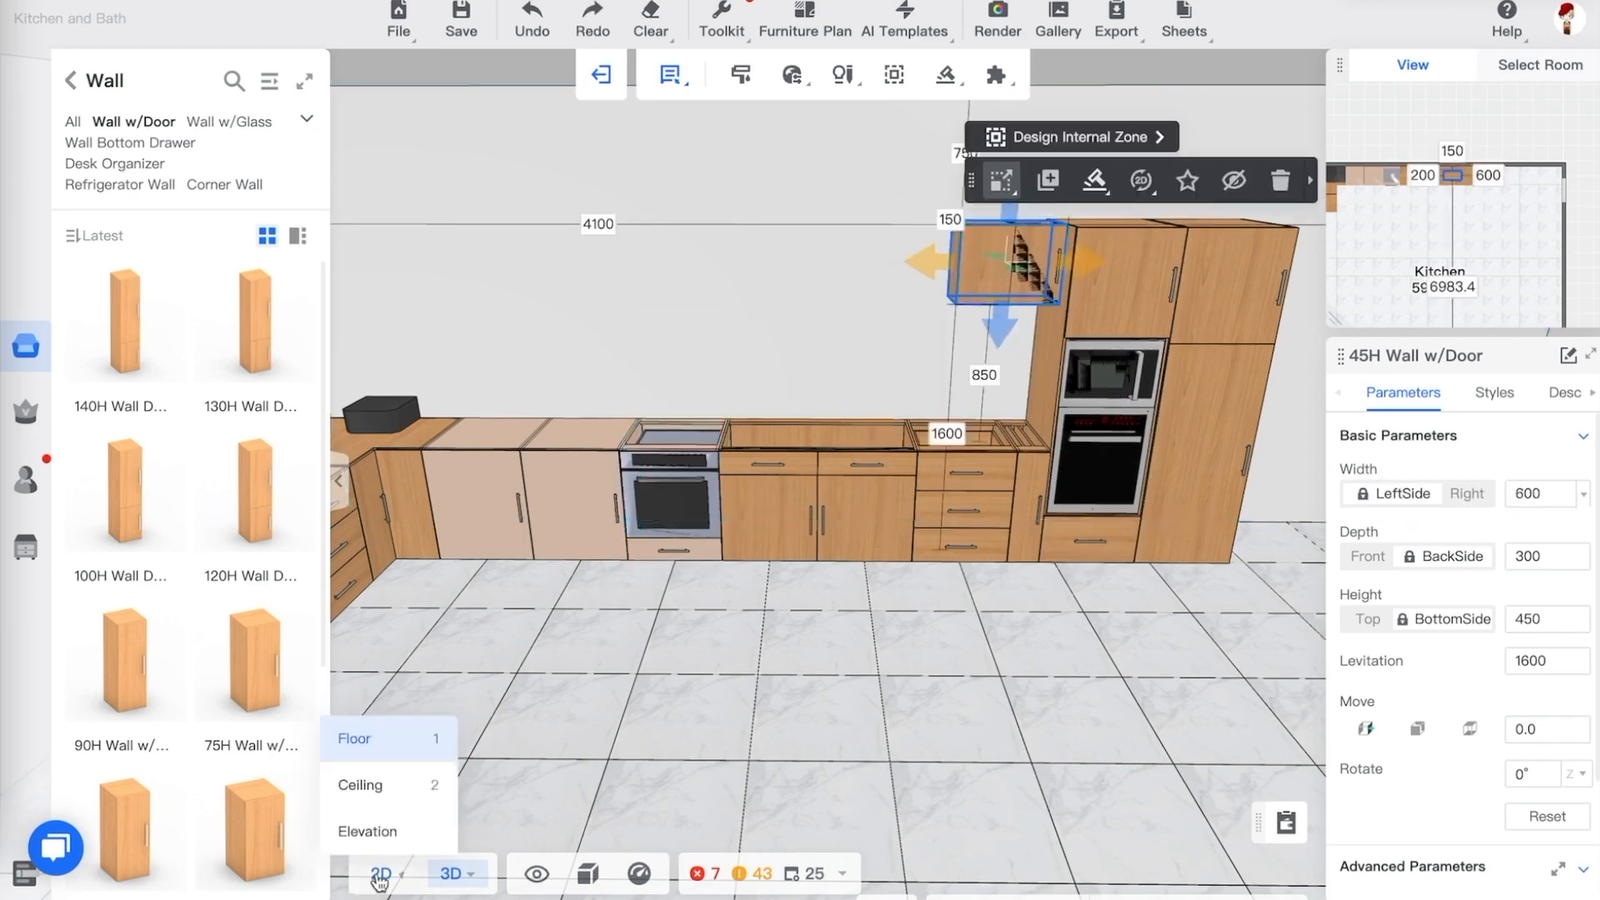
pyautogui.click(367, 737)
pyautogui.scroll(-2, 793, 404)
pyautogui.scroll(5, 708, 387)
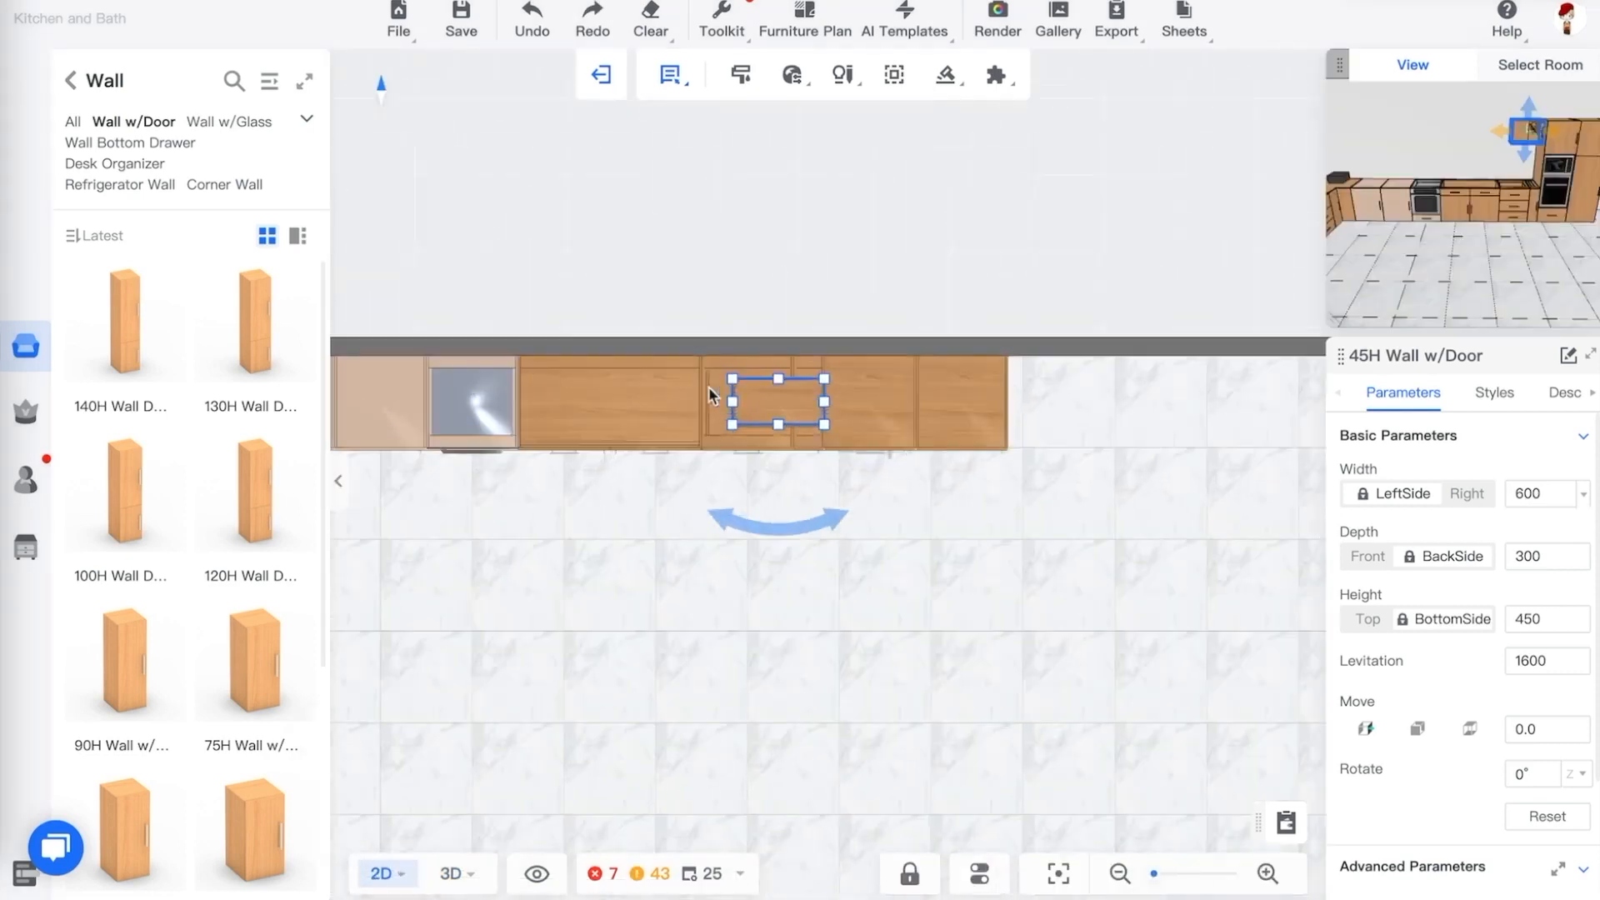
pyautogui.click(1050, 617)
pyautogui.click(819, 373)
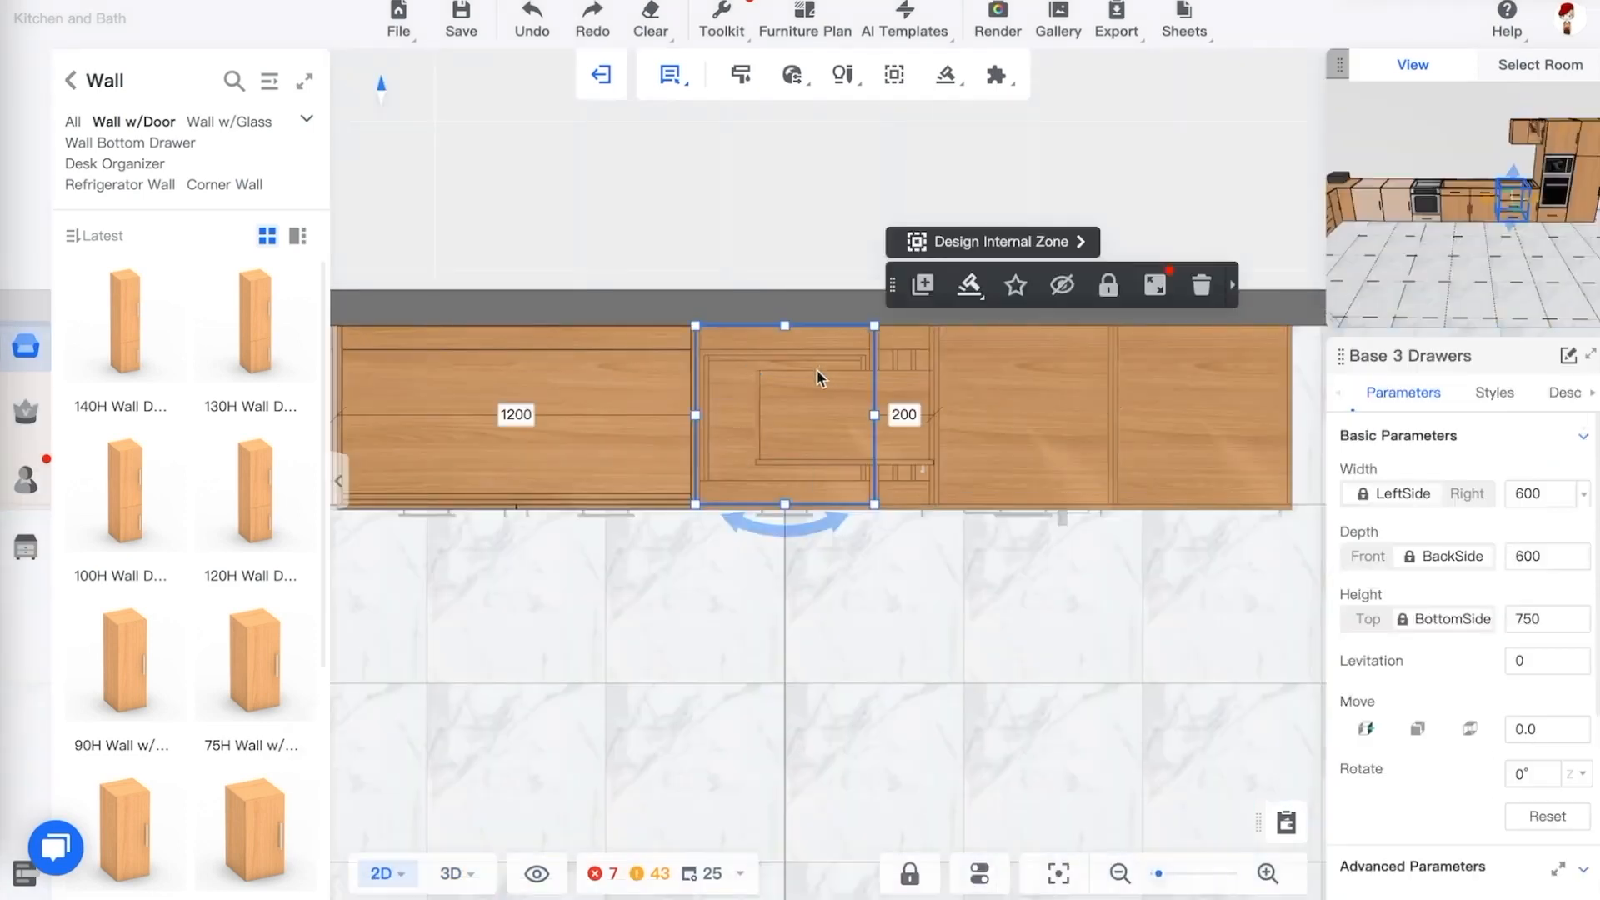
pyautogui.click(822, 415)
pyautogui.click(845, 347)
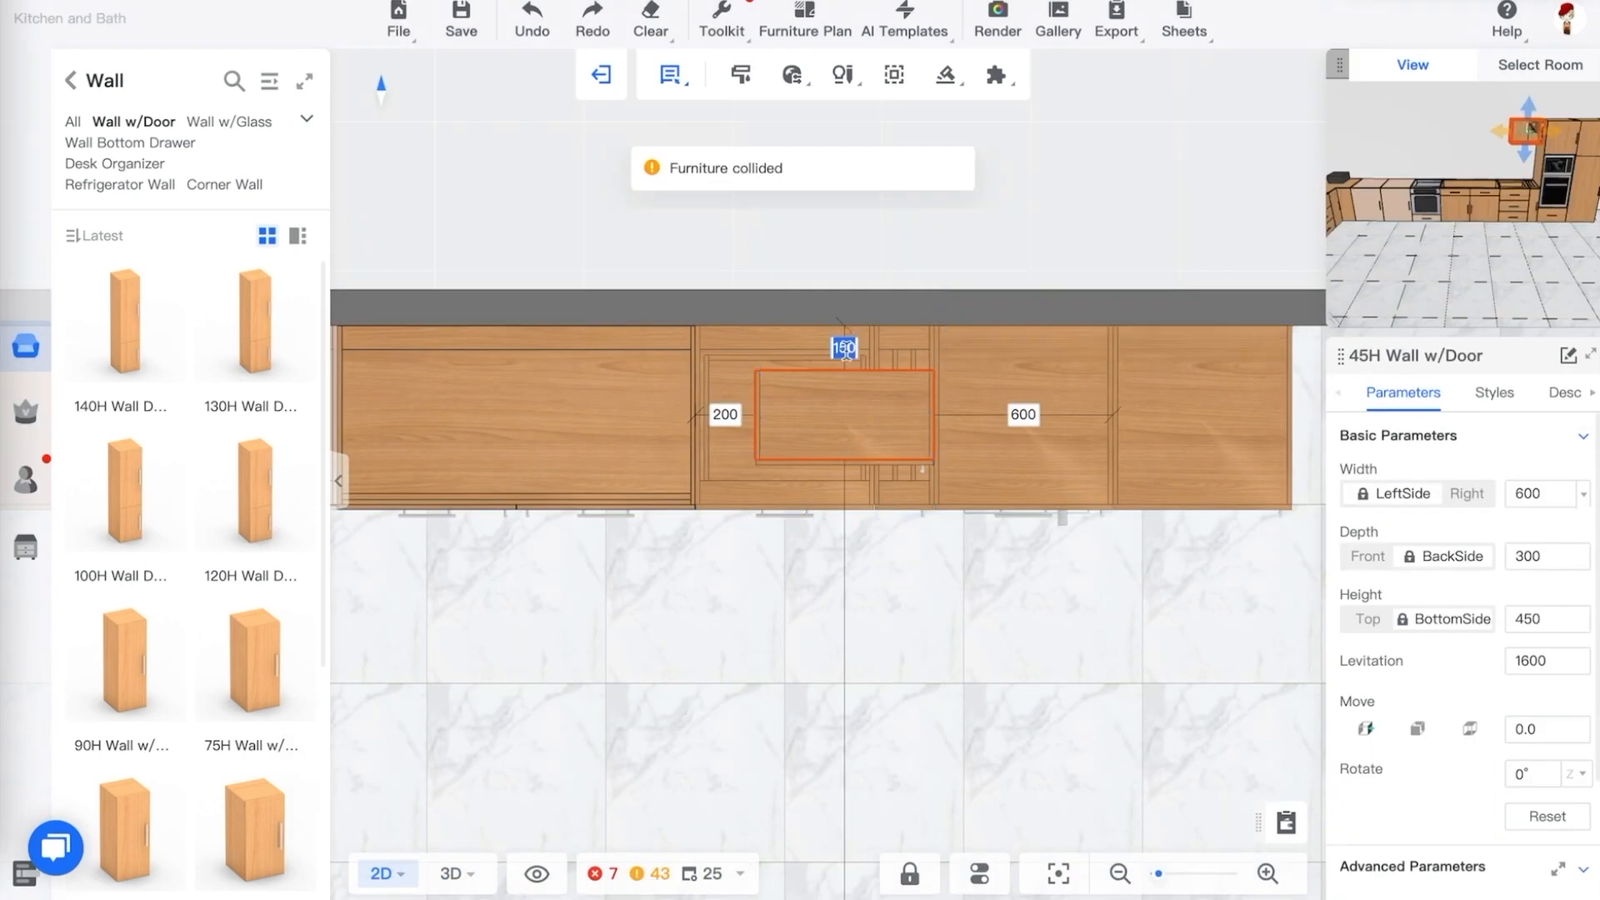
pyautogui.write('0')
pyautogui.press('Return')
pyautogui.click(724, 369)
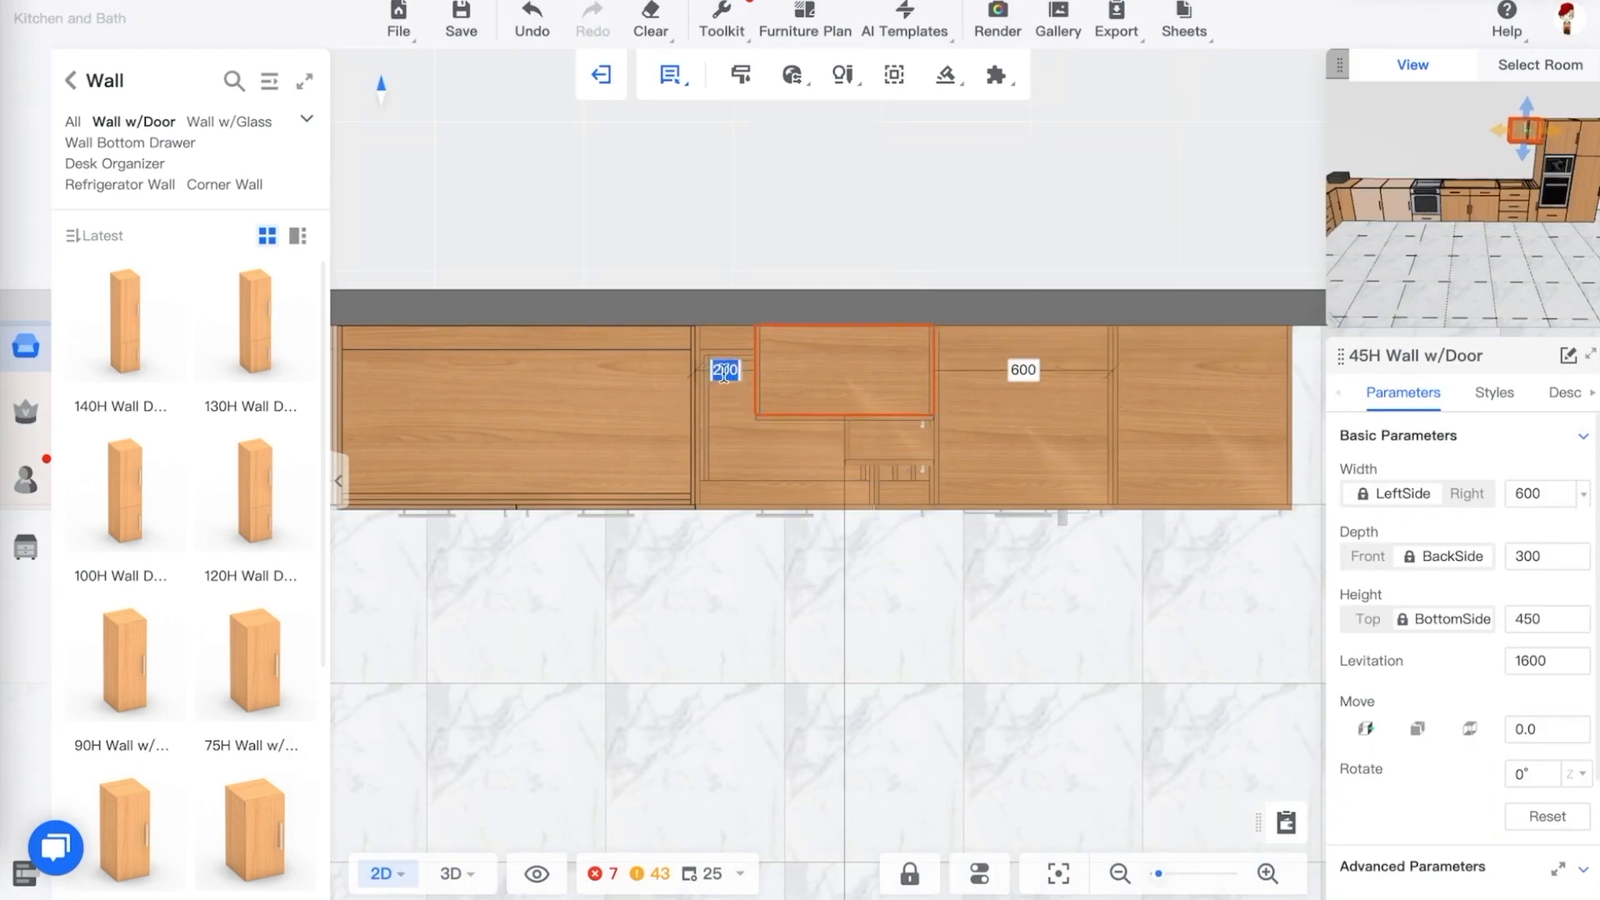
pyautogui.moveTo(853, 373); pyautogui.dragTo(672, 380)
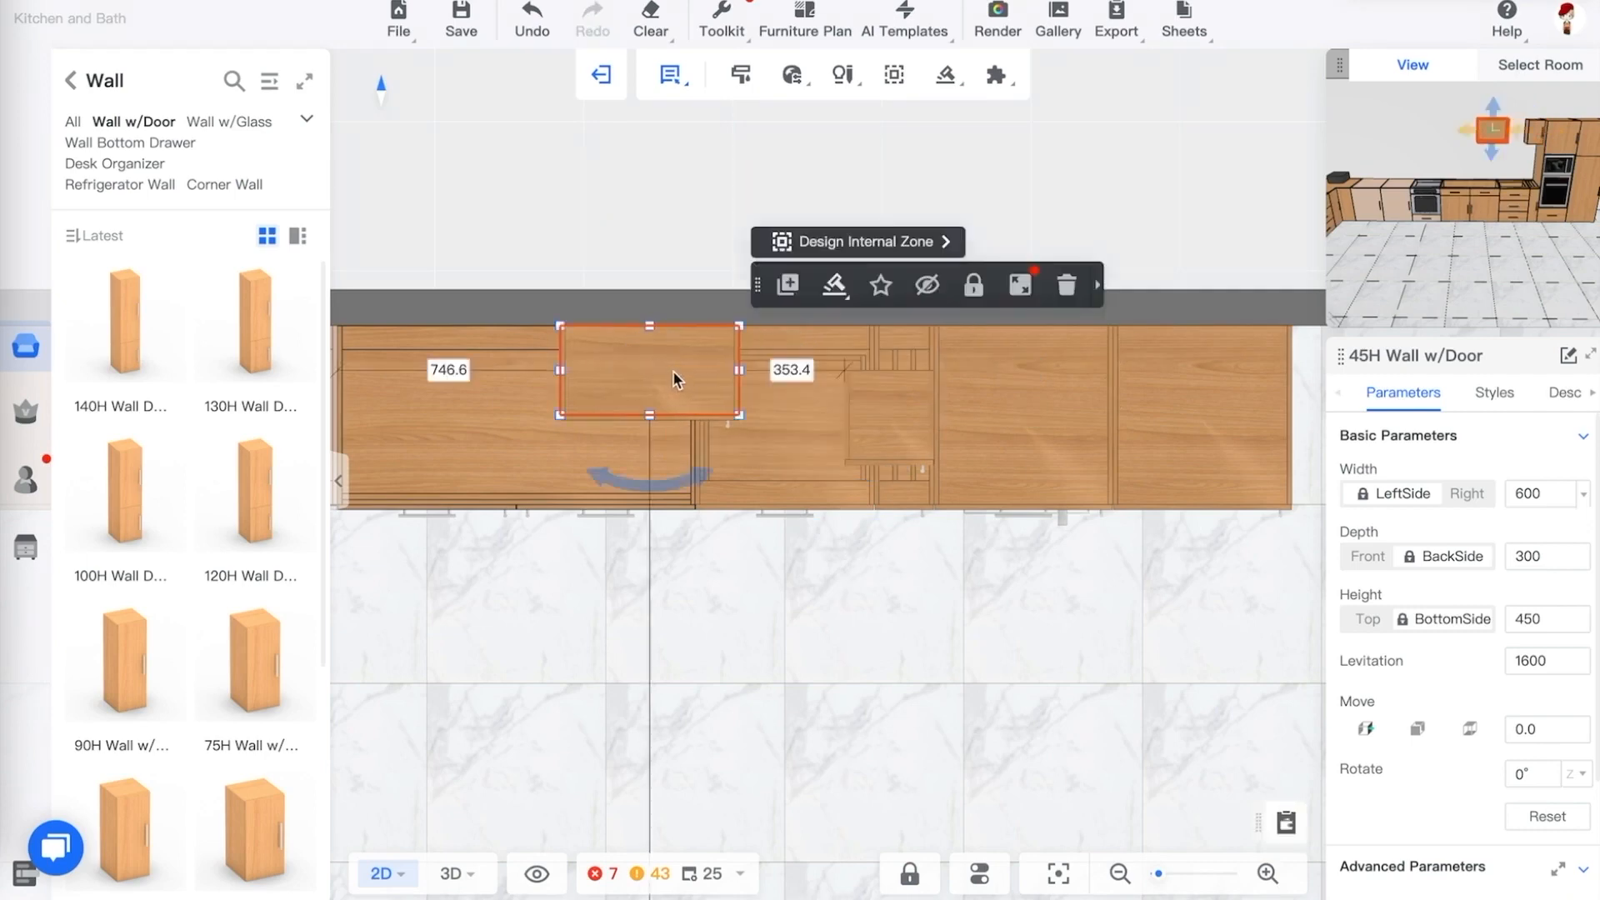
# Push the extra 300 mm wide wall cabinet against the back wall and delete it
pyautogui.click(871, 411)
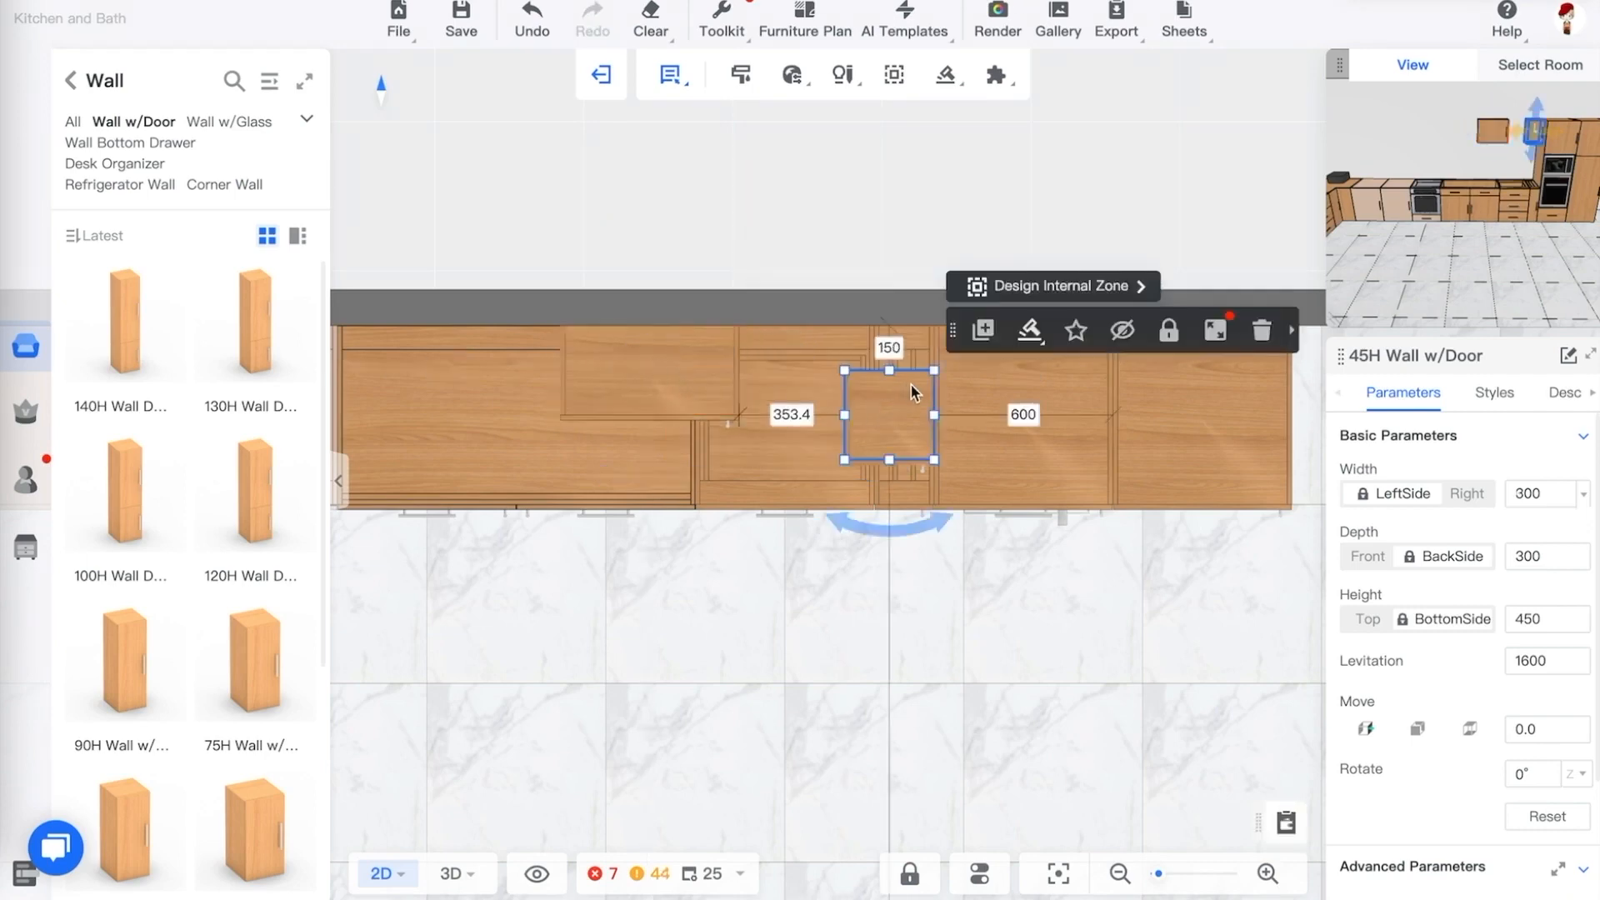
pyautogui.click(889, 347)
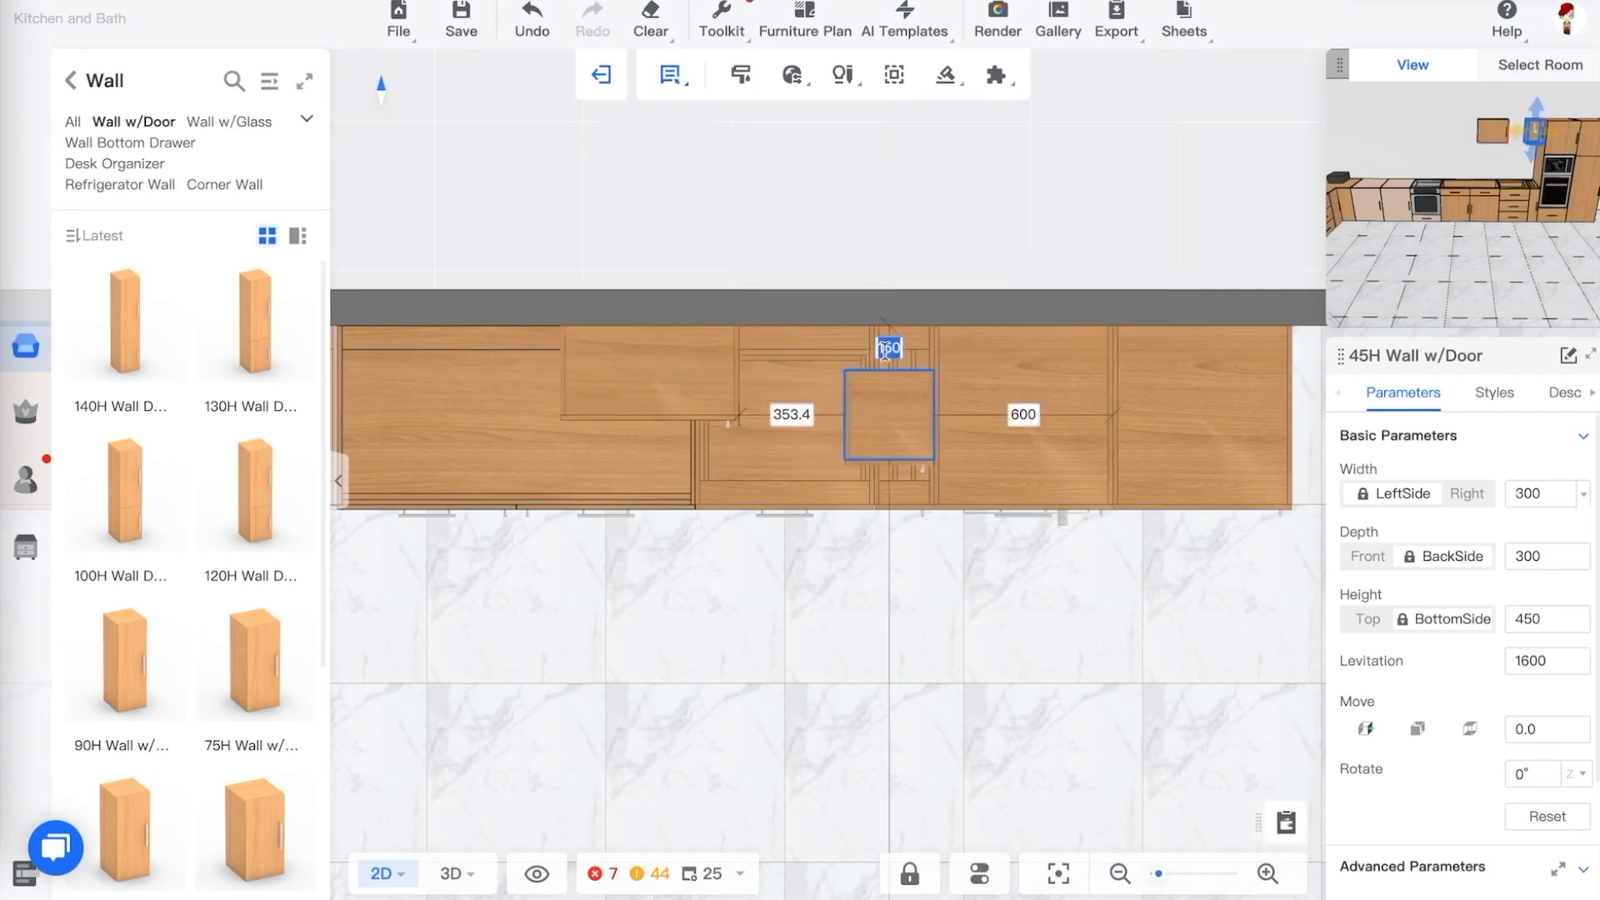
pyautogui.write('0')
pyautogui.press('Return')
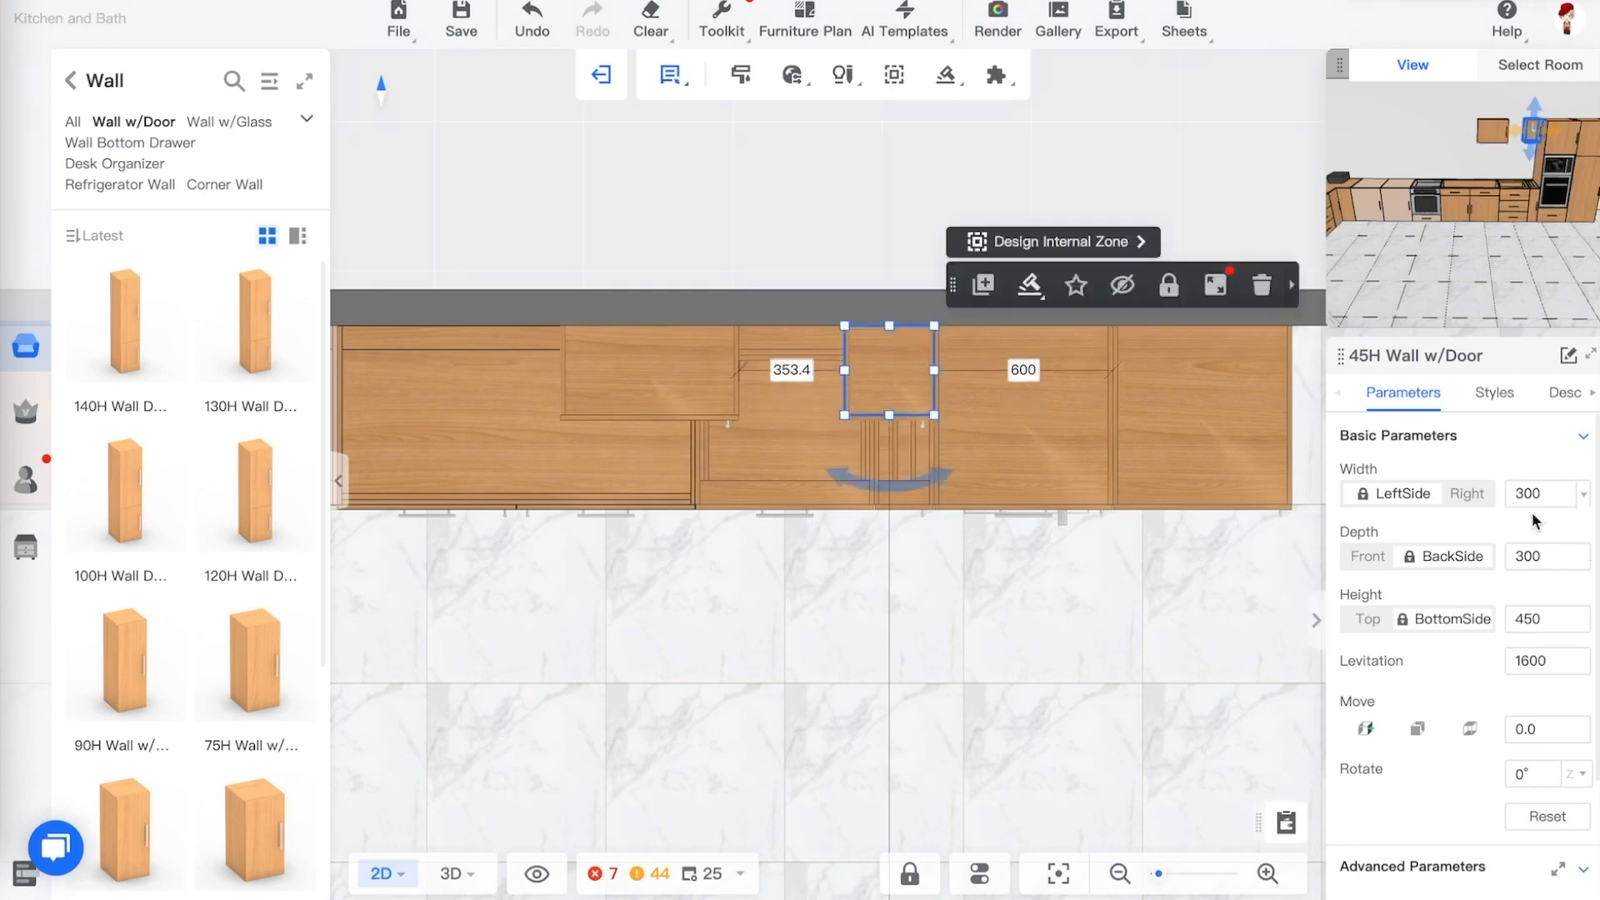
pyautogui.click(687, 372)
pyautogui.click(907, 372)
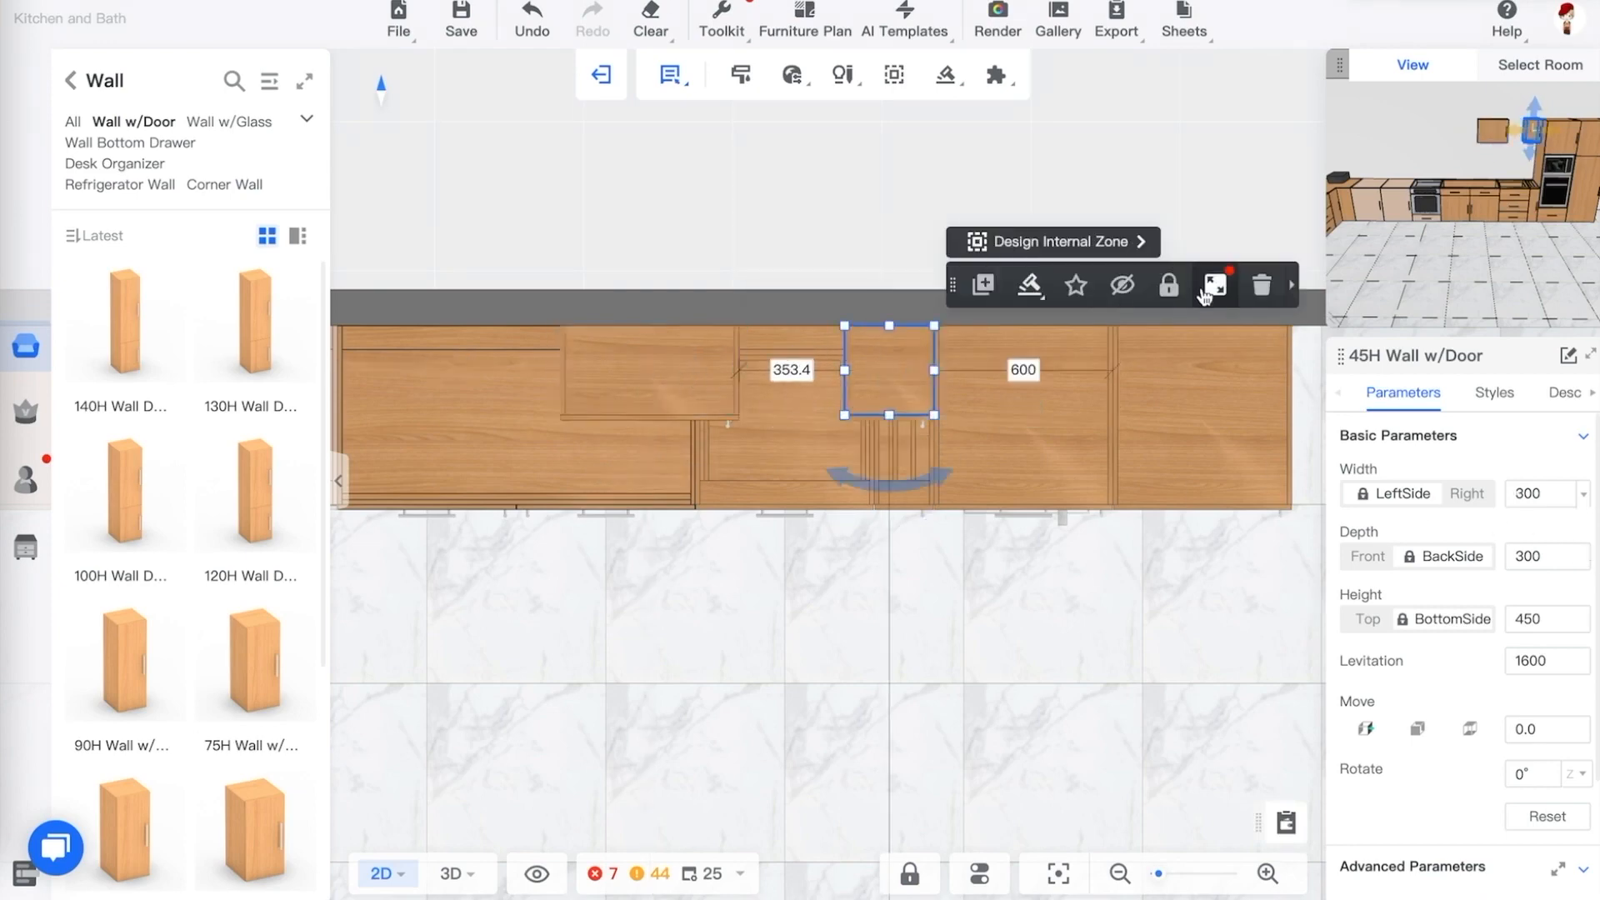
pyautogui.click(1262, 285)
# Set the 600 mm wall cabinet's gap to the tall cabinet to 200 mm
pyautogui.click(690, 389)
pyautogui.click(797, 371)
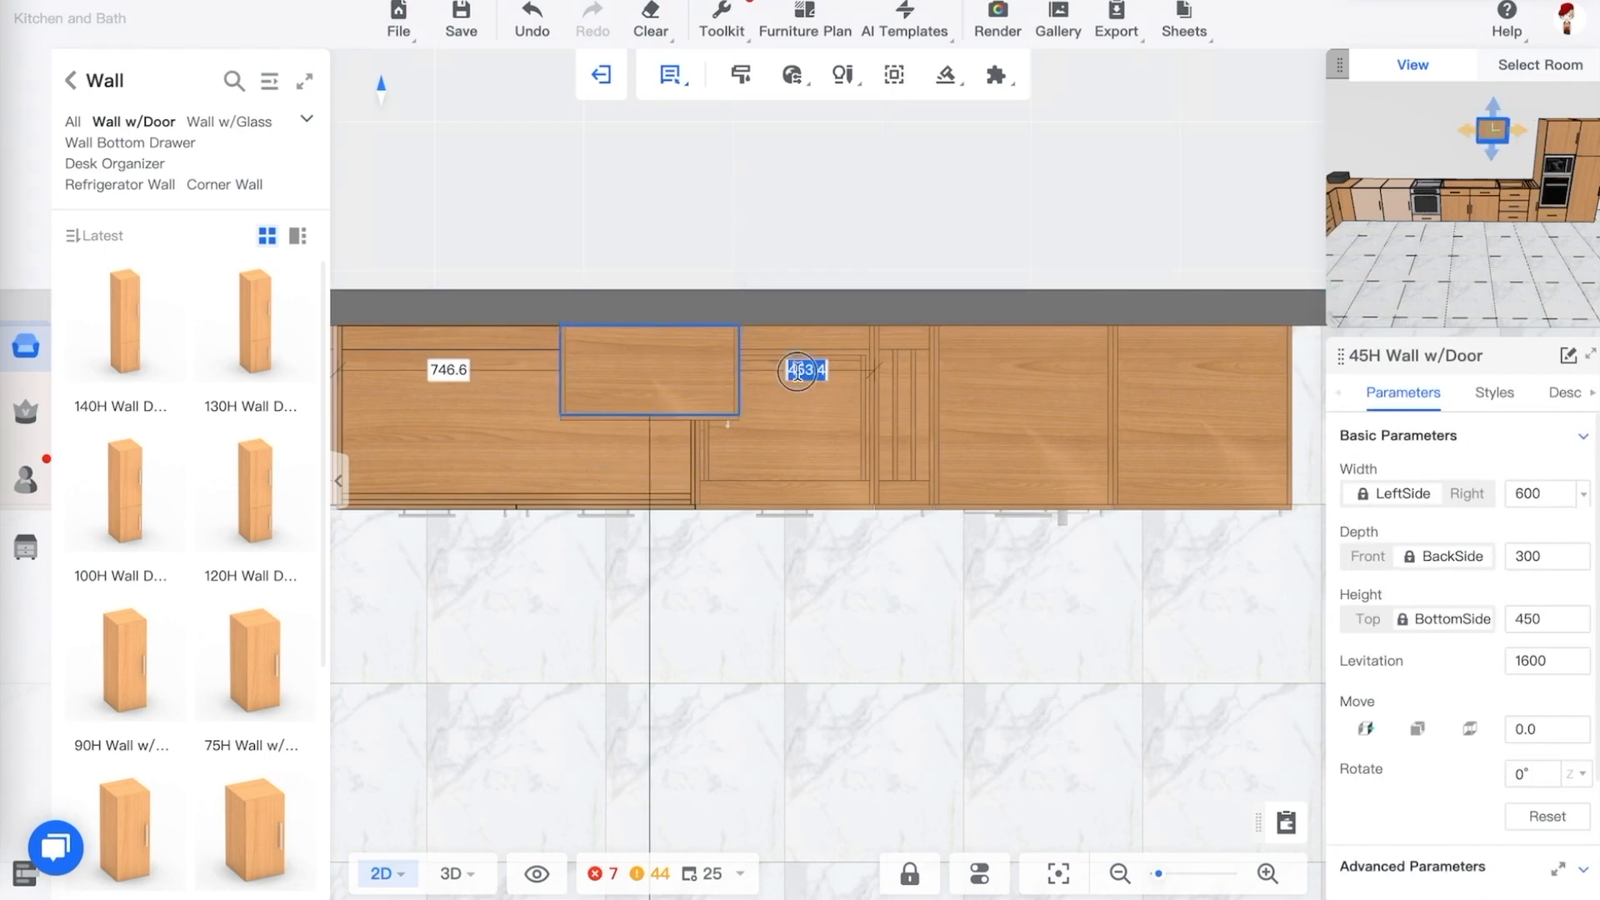
pyautogui.press('Return')
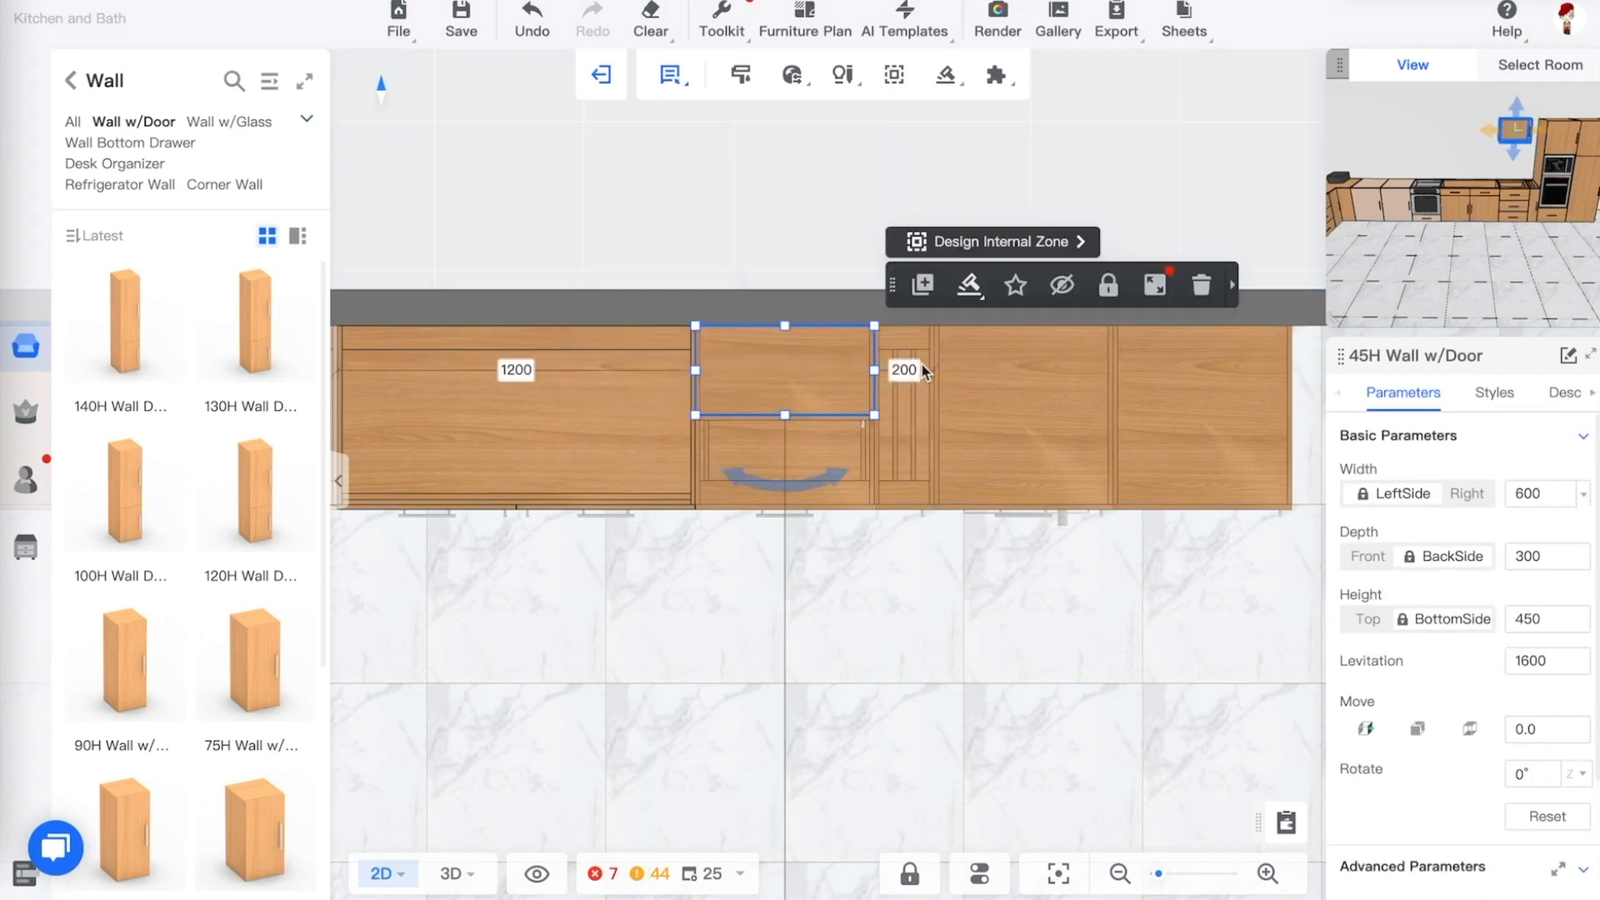
pyautogui.click(915, 369)
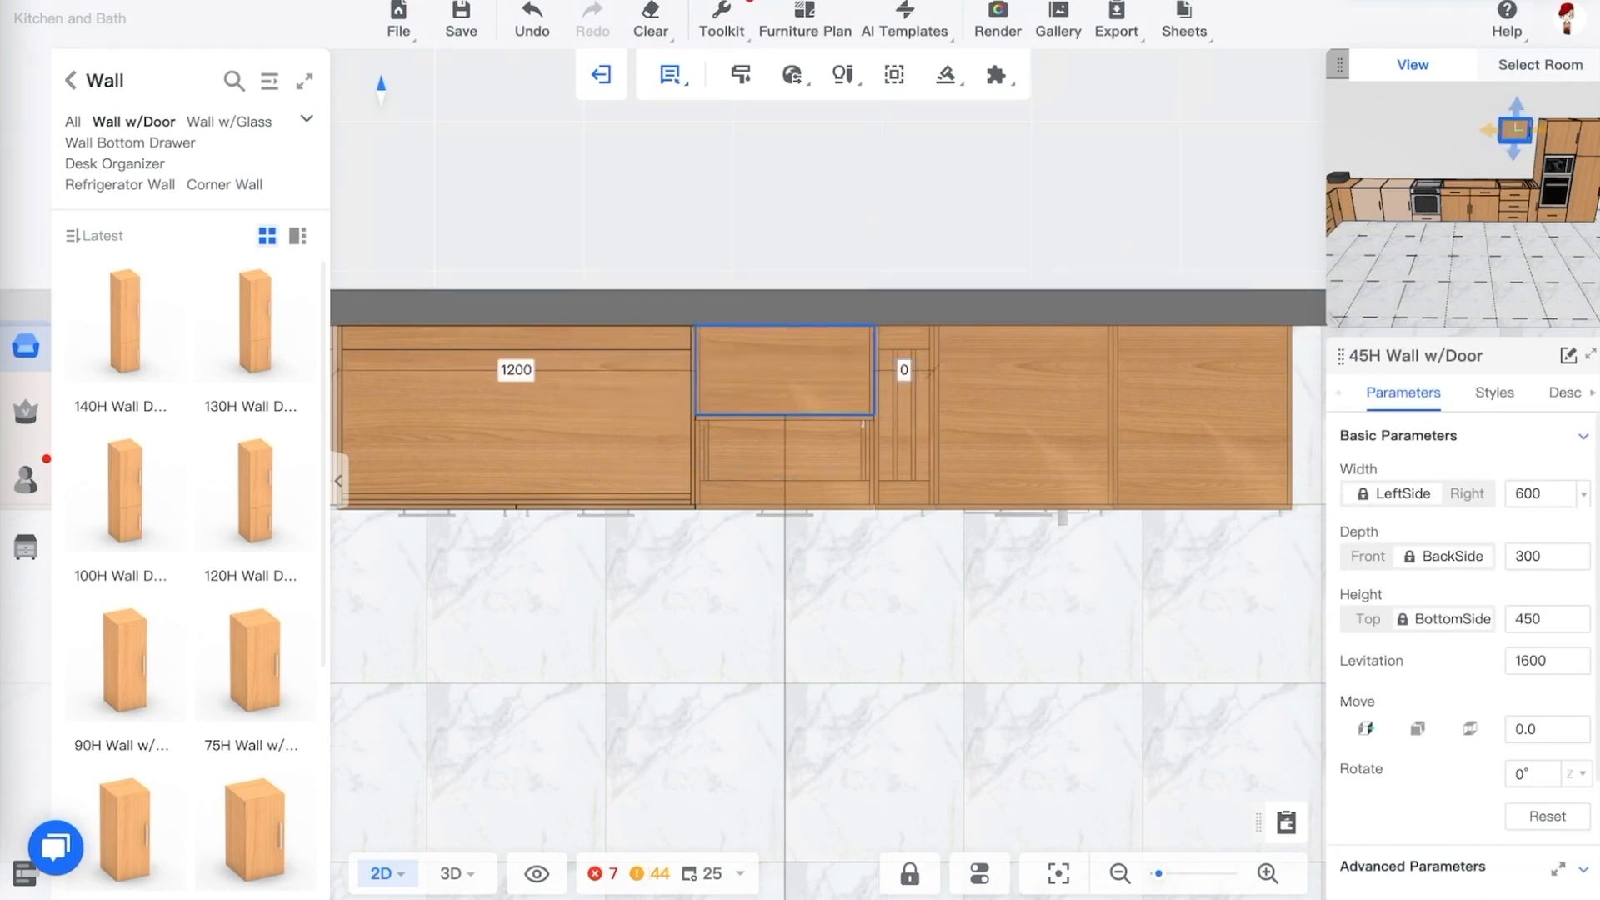
pyautogui.press('Return')
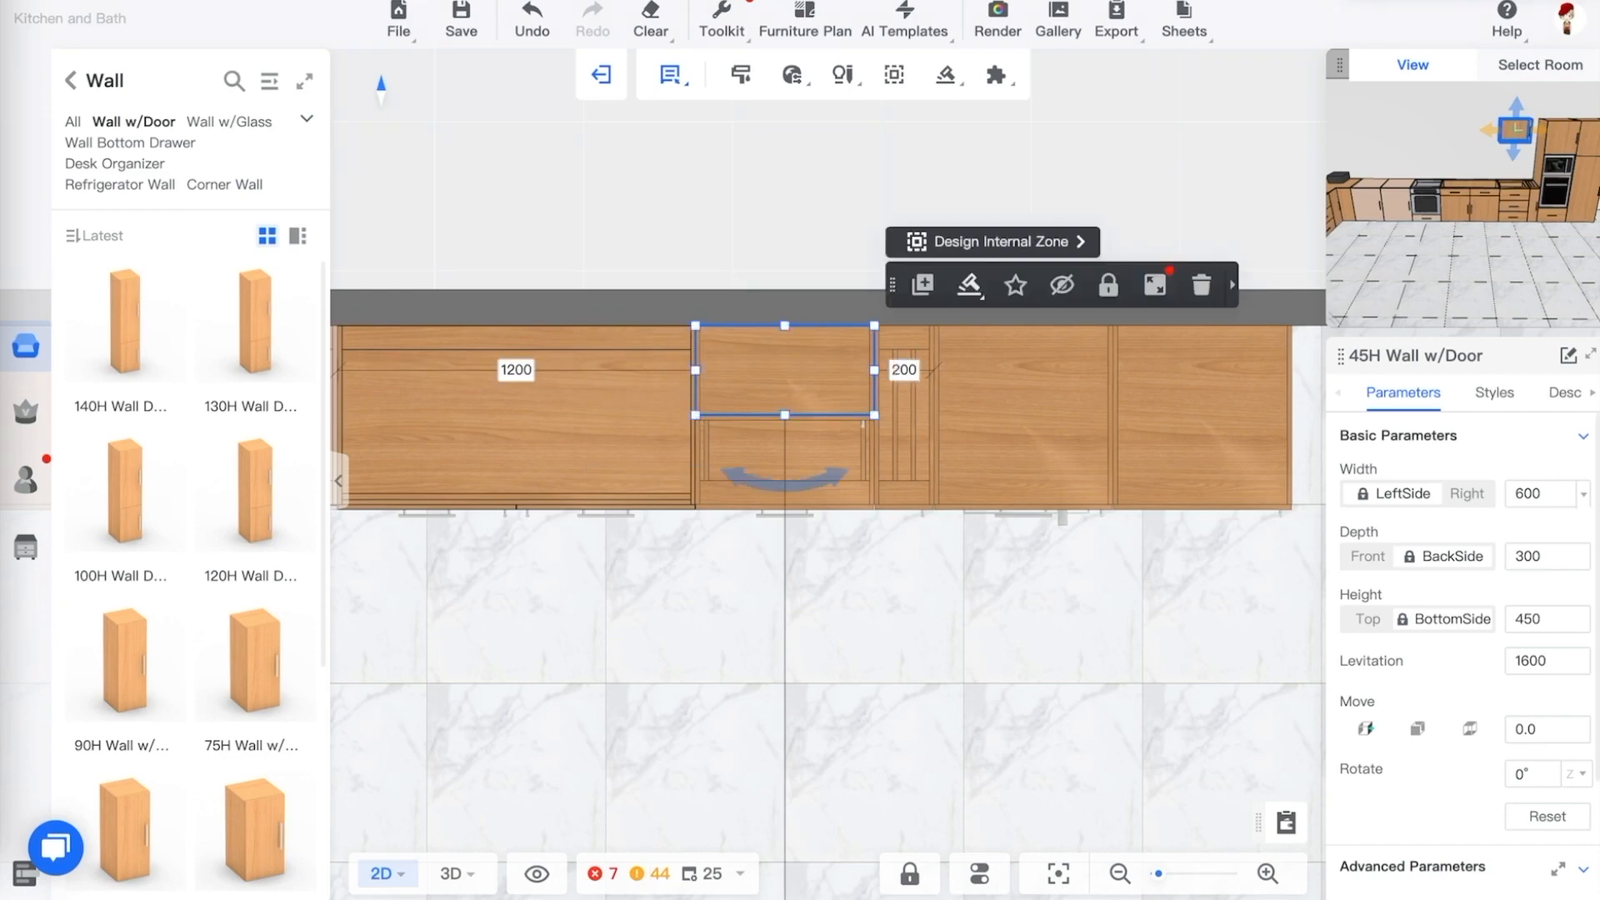
# Return to the 3D view and inspect the new wall cabinet above the counter
pyautogui.click(926, 603)
pyautogui.press('3')
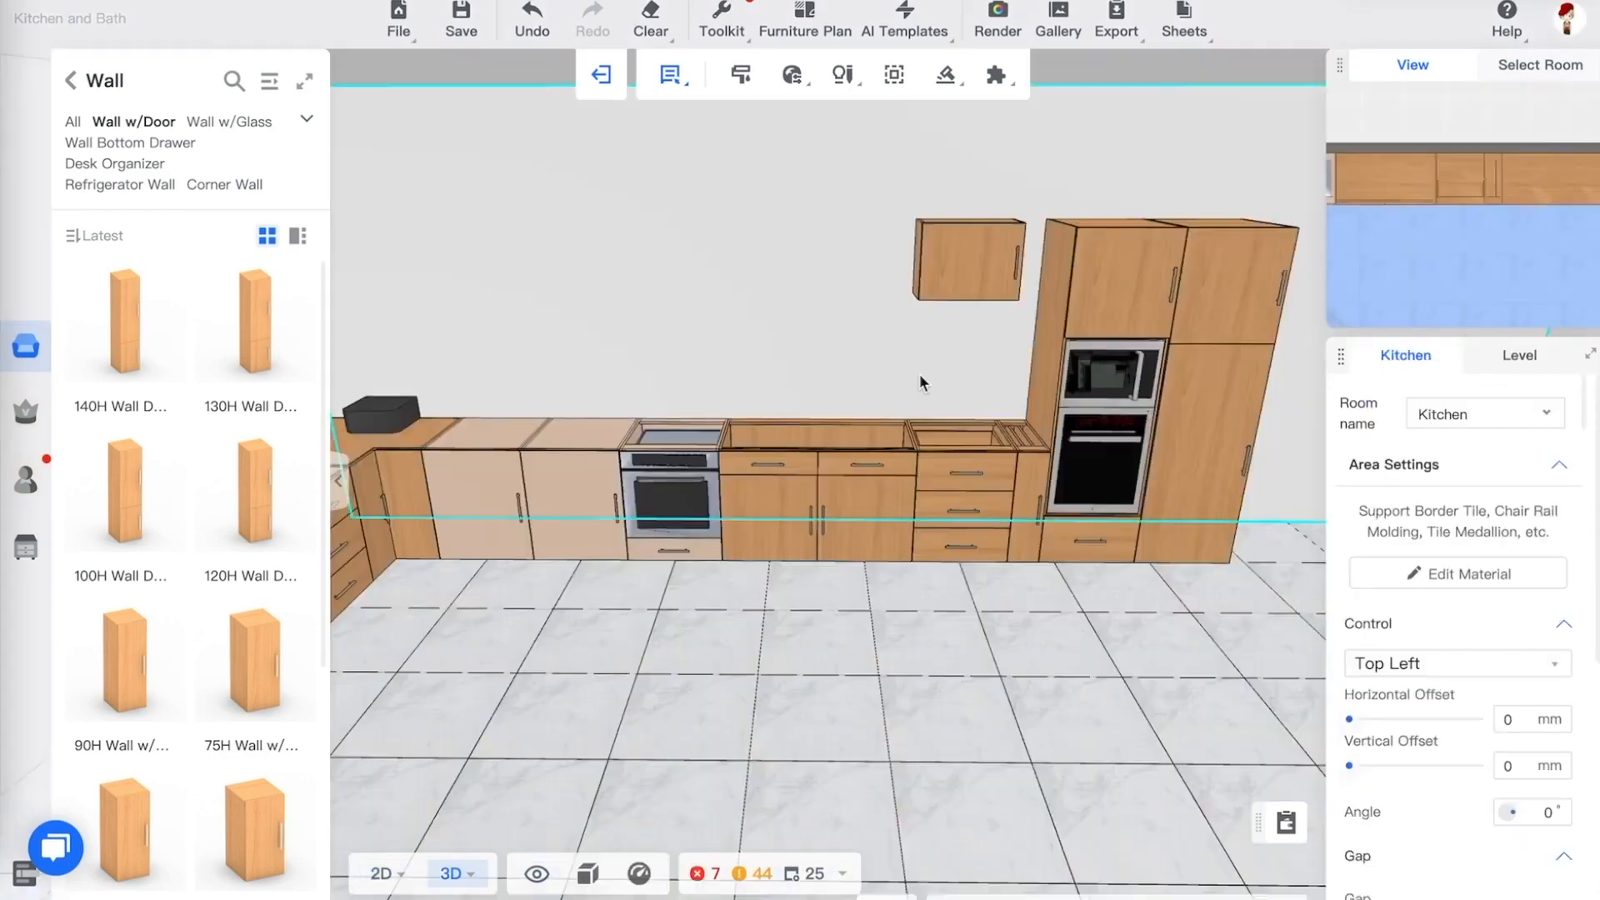
pyautogui.moveTo(1121, 780); pyautogui.dragTo(1063, 642)
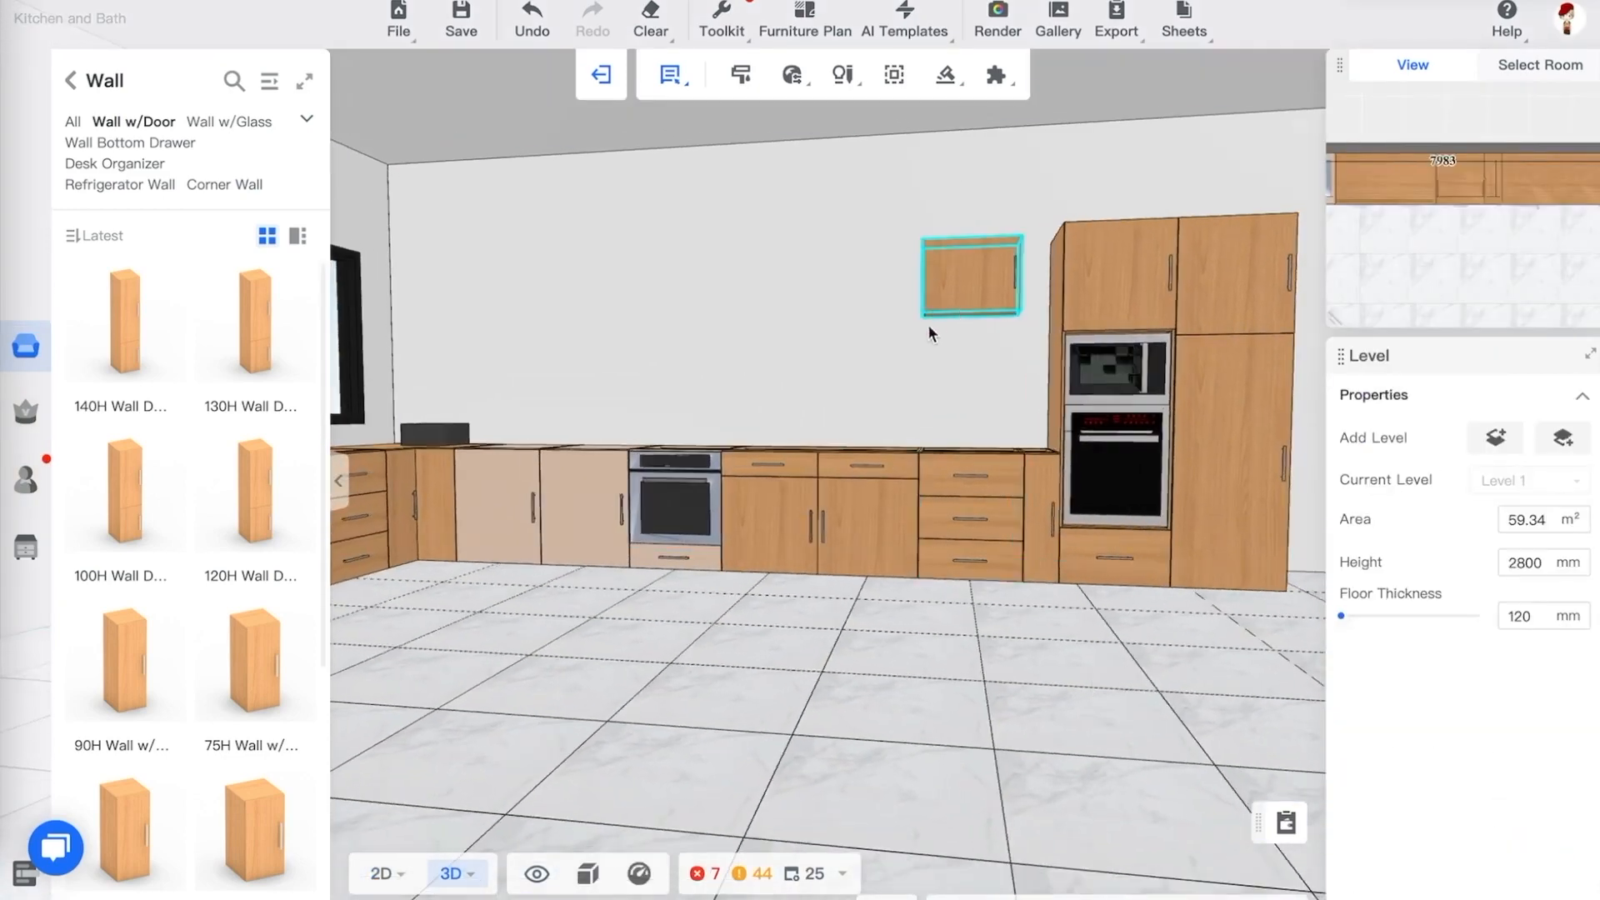
pyautogui.moveTo(928, 328); pyautogui.dragTo(878, 357)
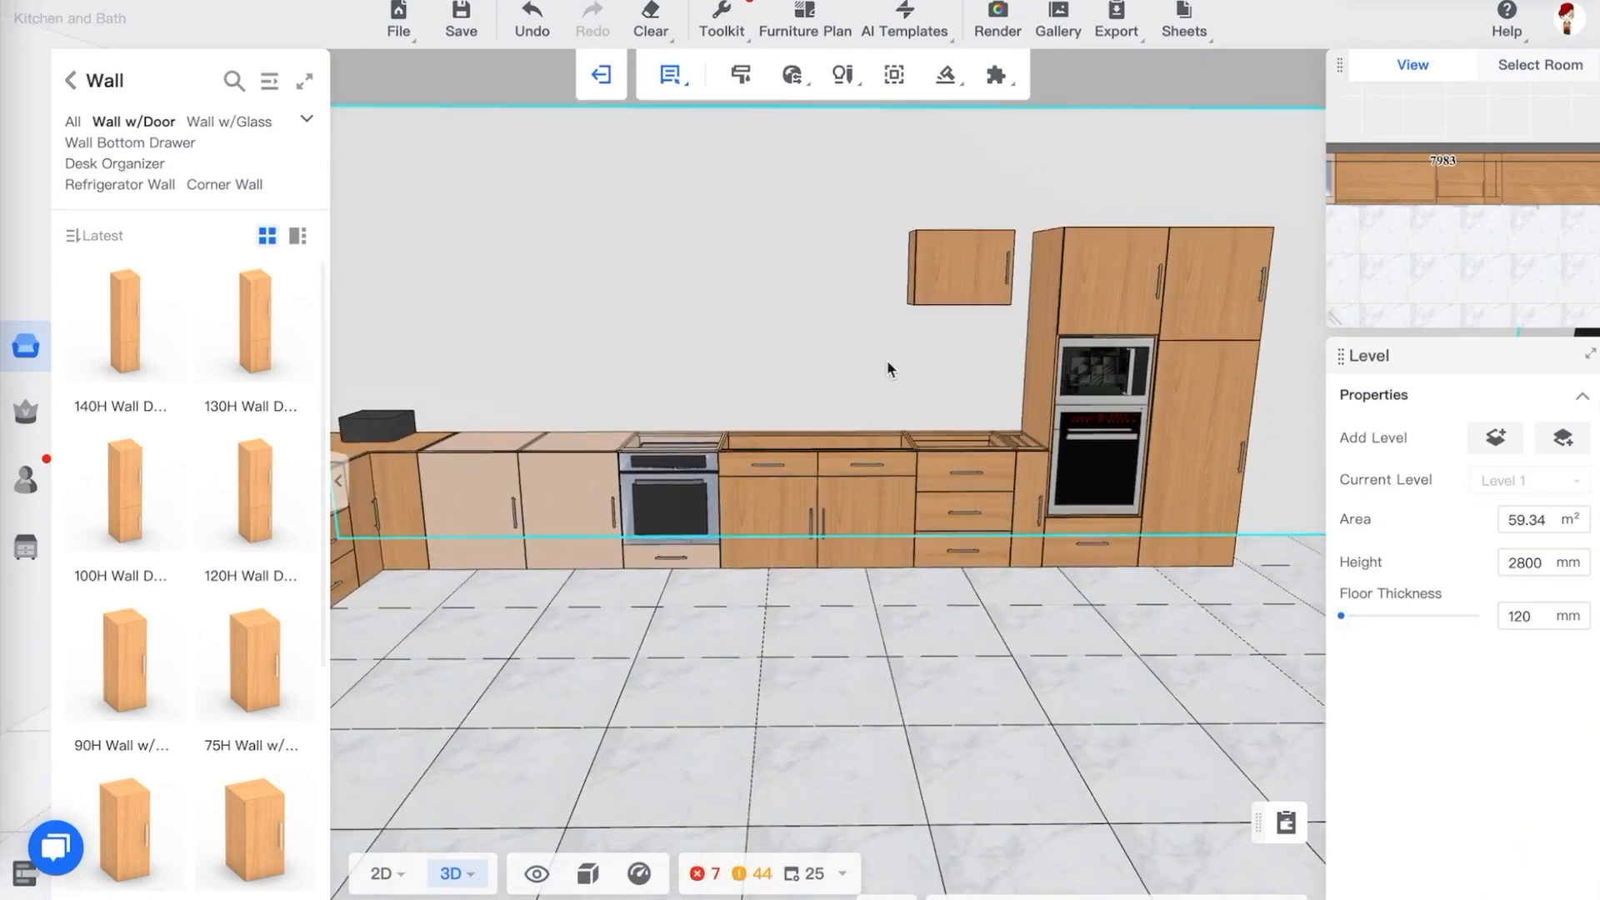
# Place a Range Hood Peninsula from the Range Hood catalog on the back wall above the sink base
pyautogui.click(75, 82)
pyautogui.click(271, 81)
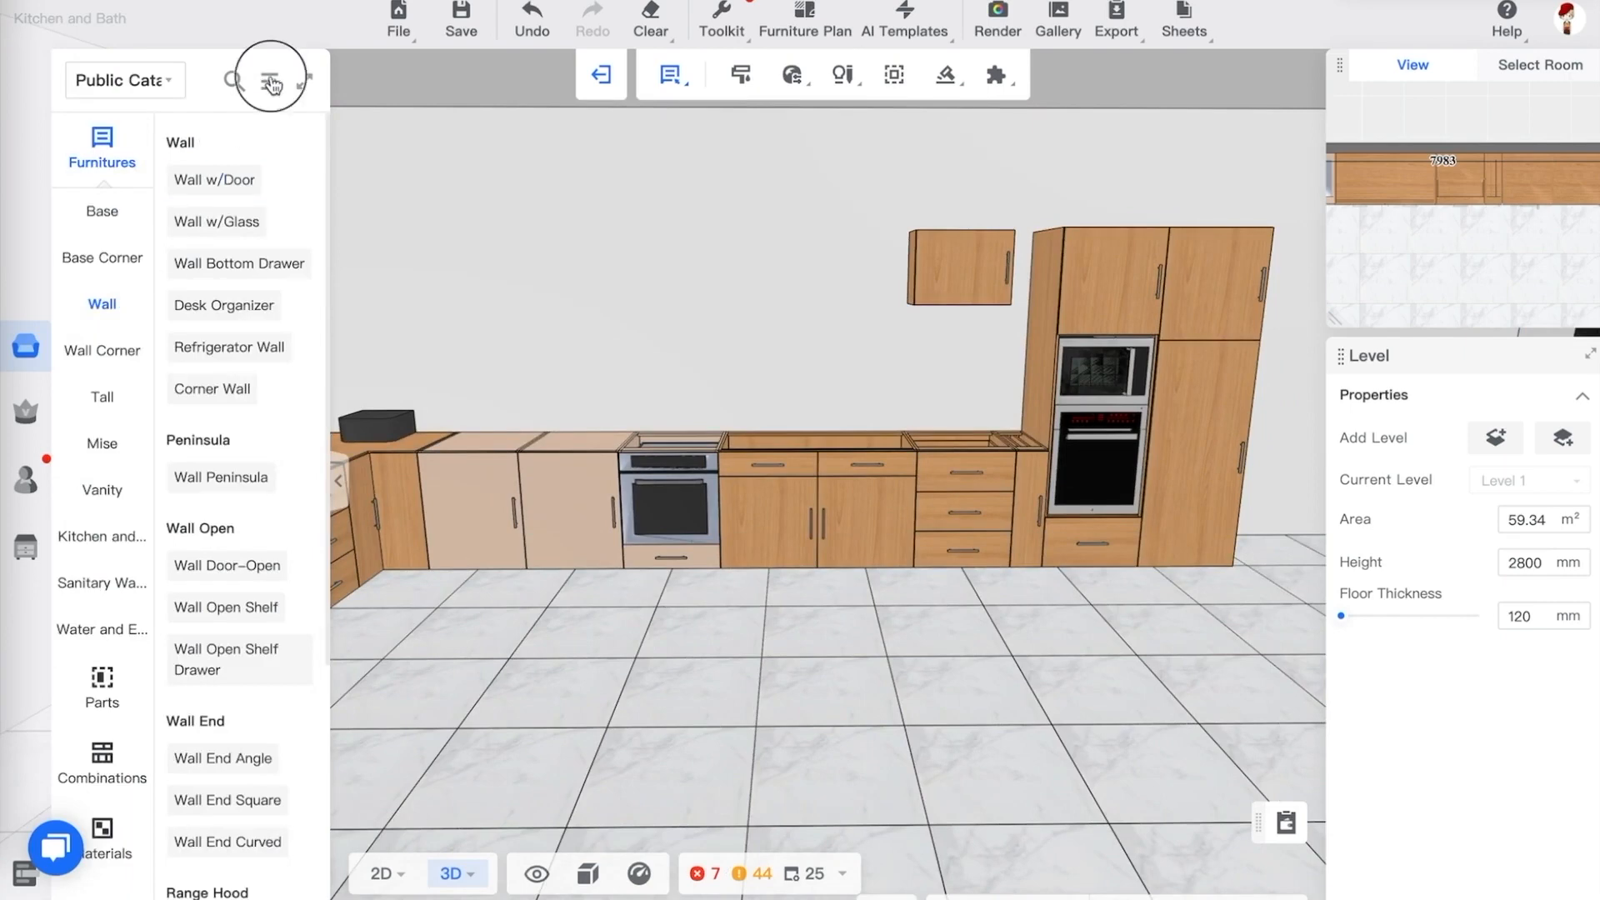
pyautogui.click(170, 377)
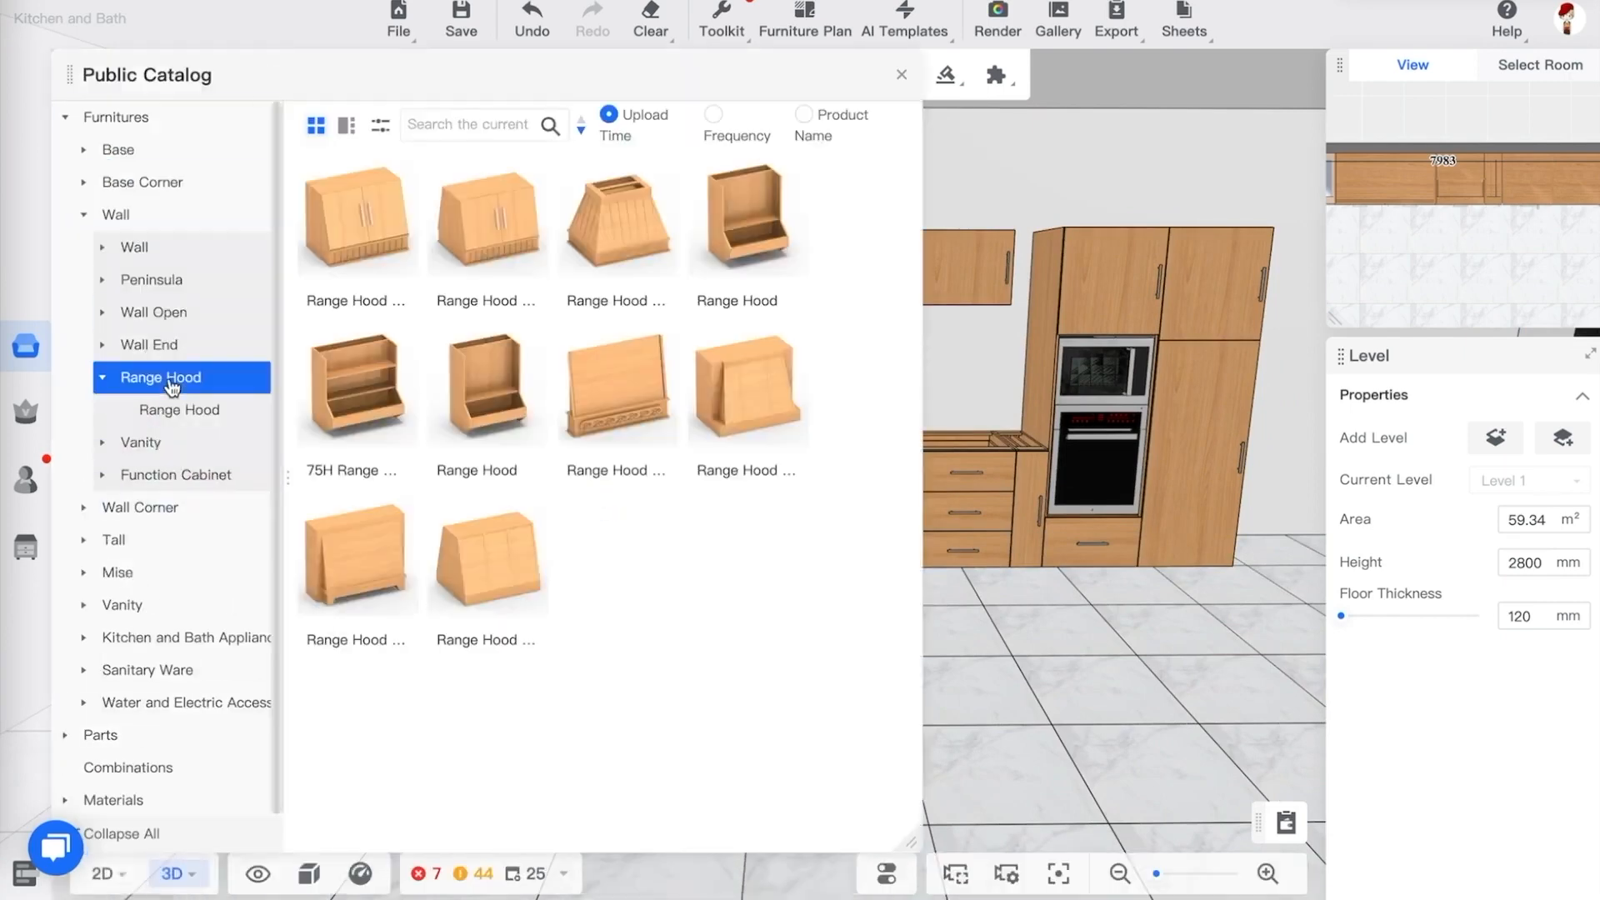
pyautogui.click(505, 237)
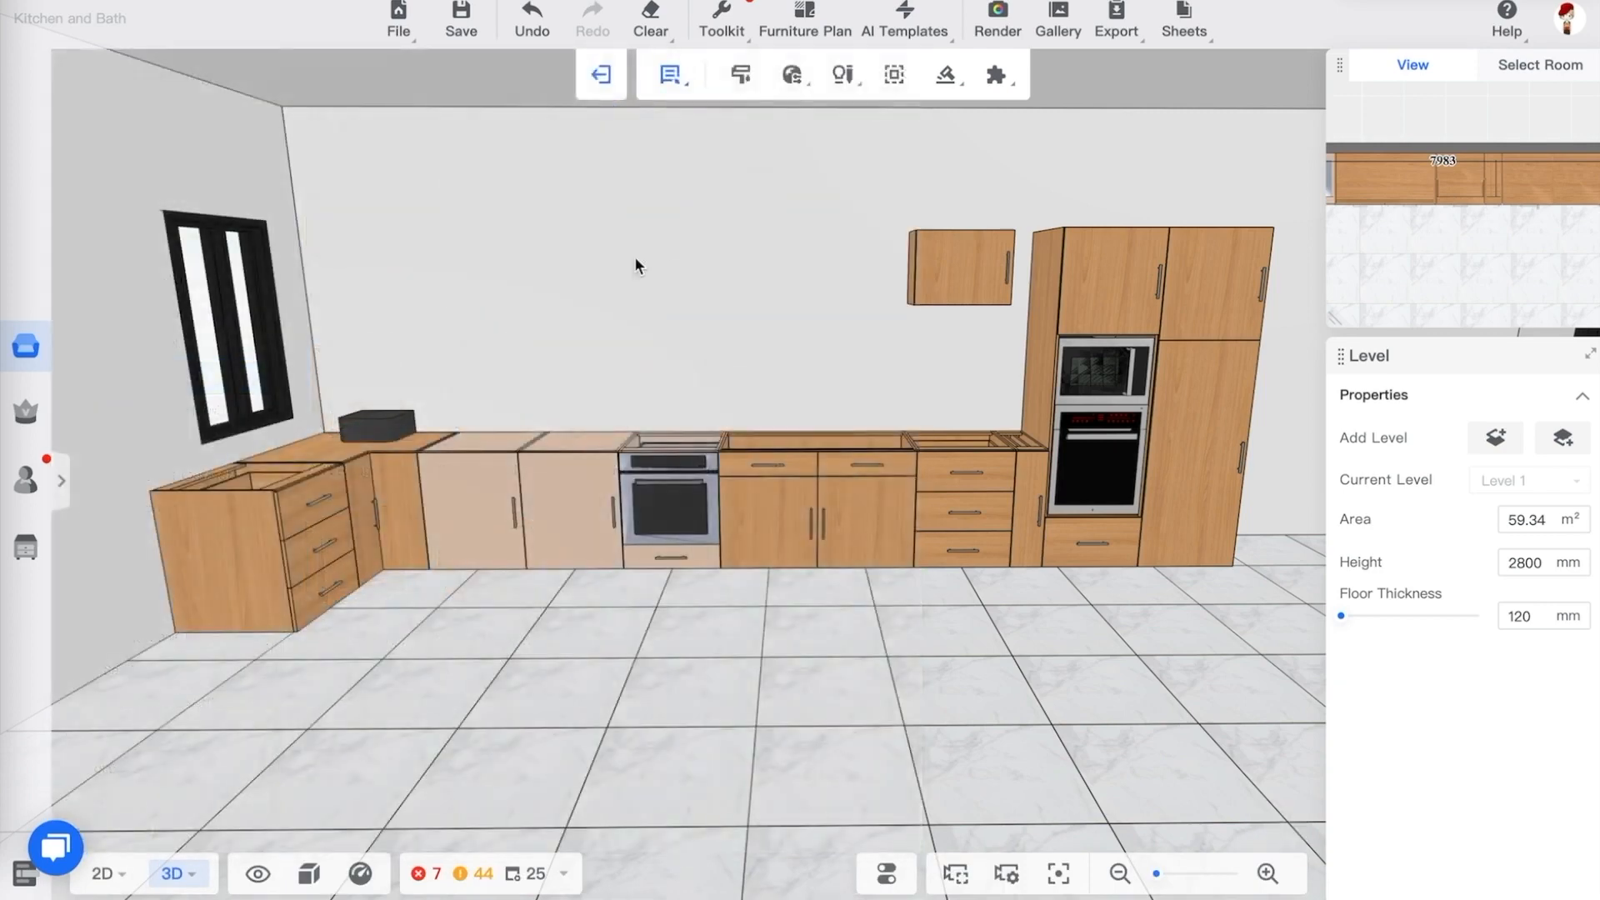
pyautogui.click(901, 298)
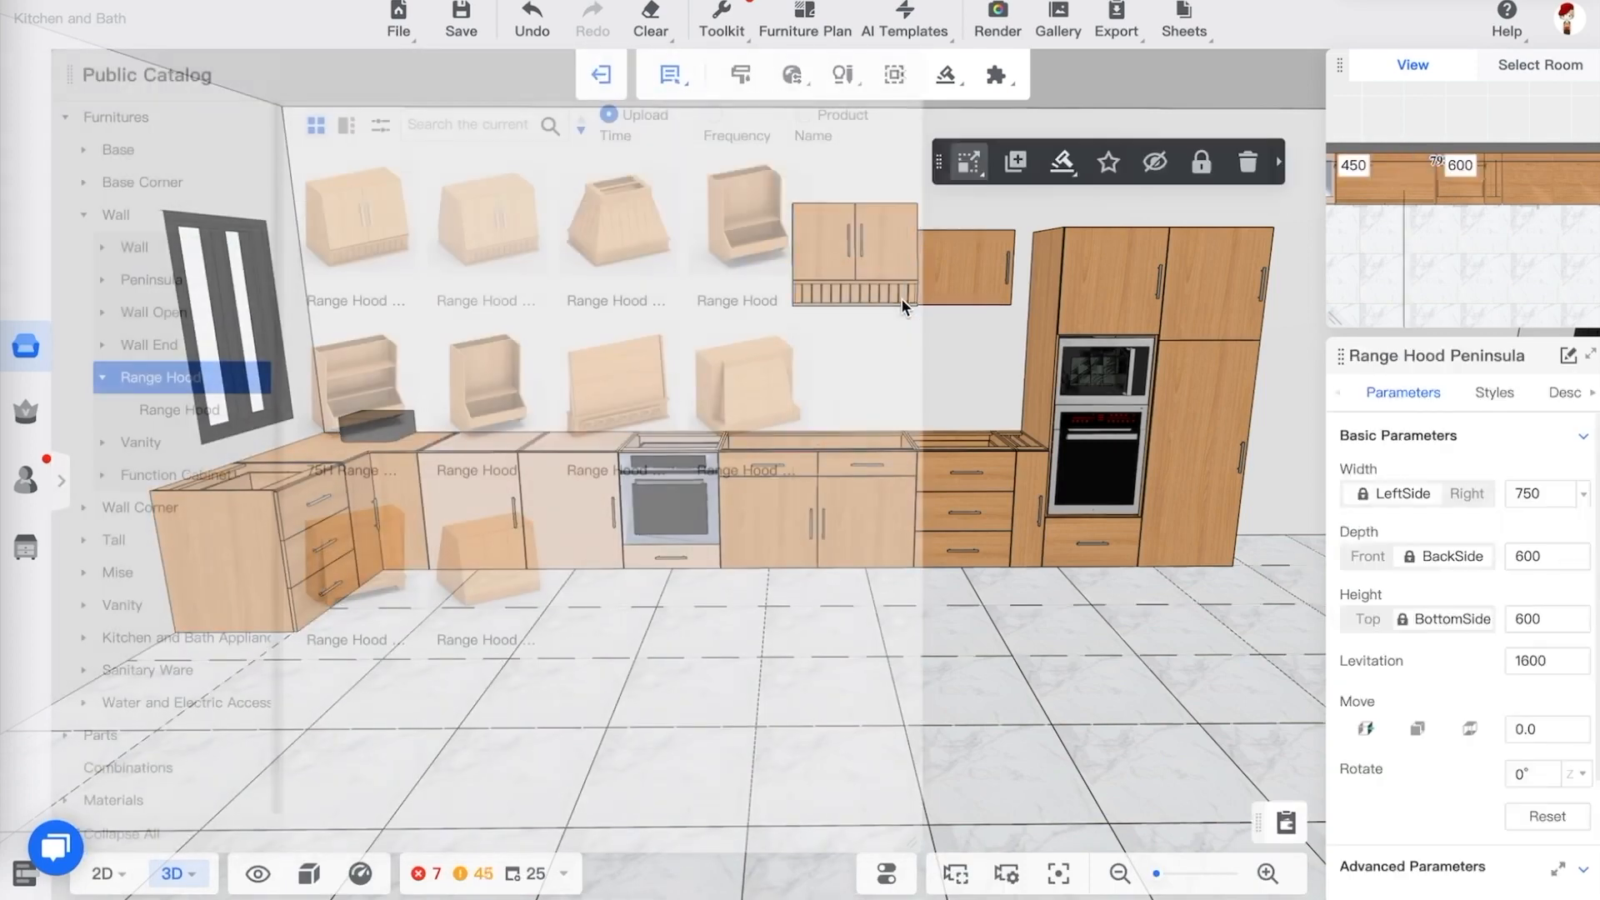
pyautogui.click(995, 378)
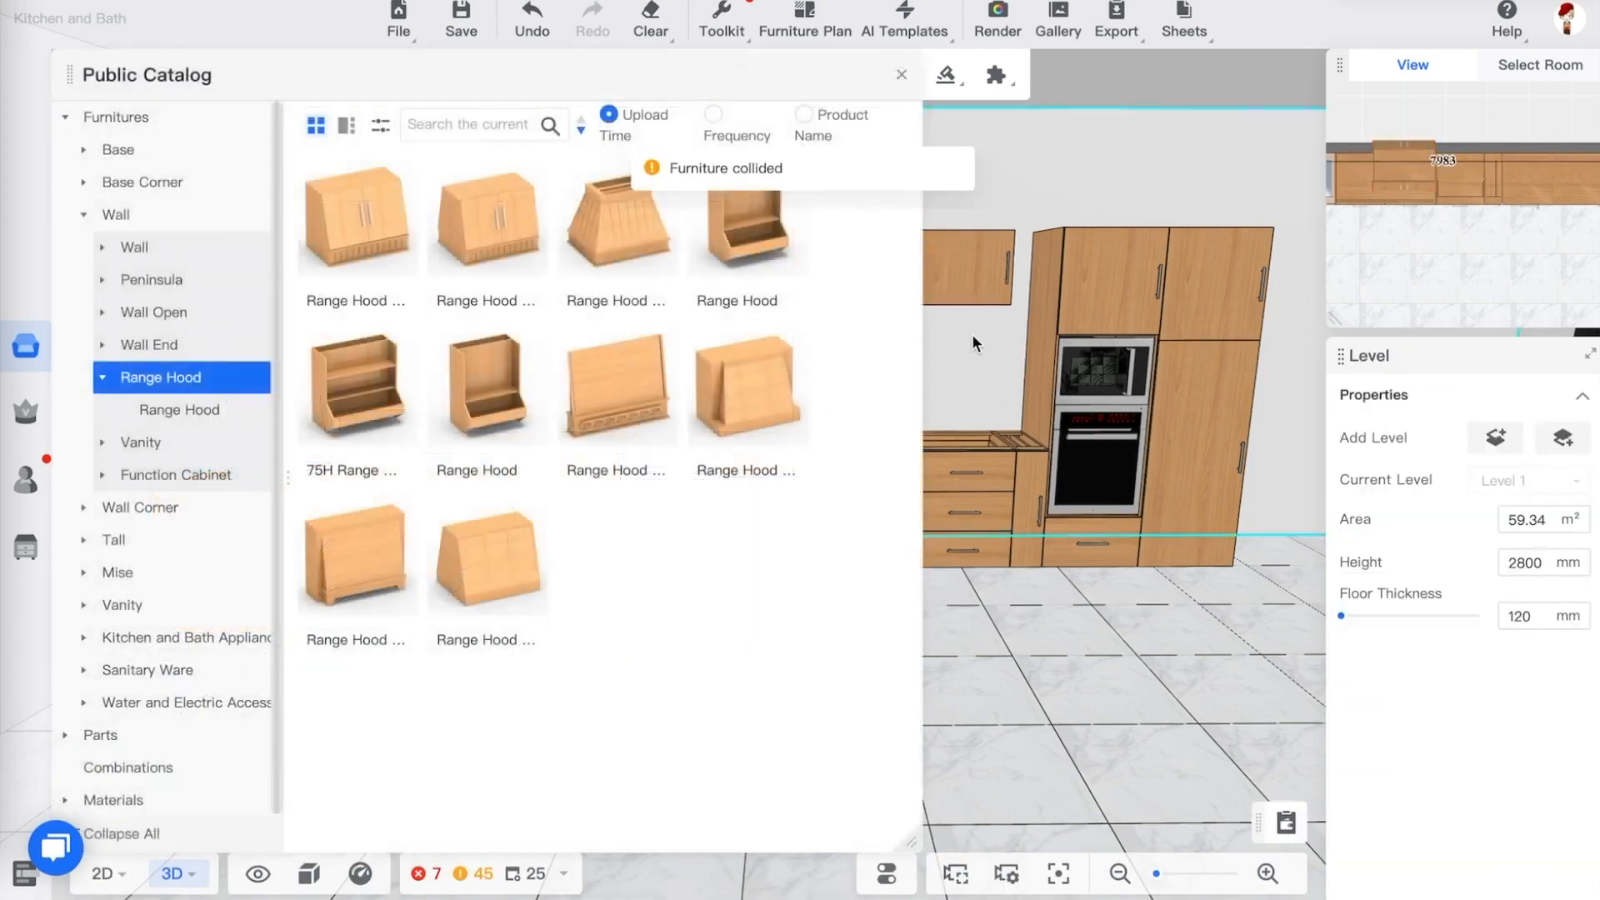
pyautogui.click(901, 75)
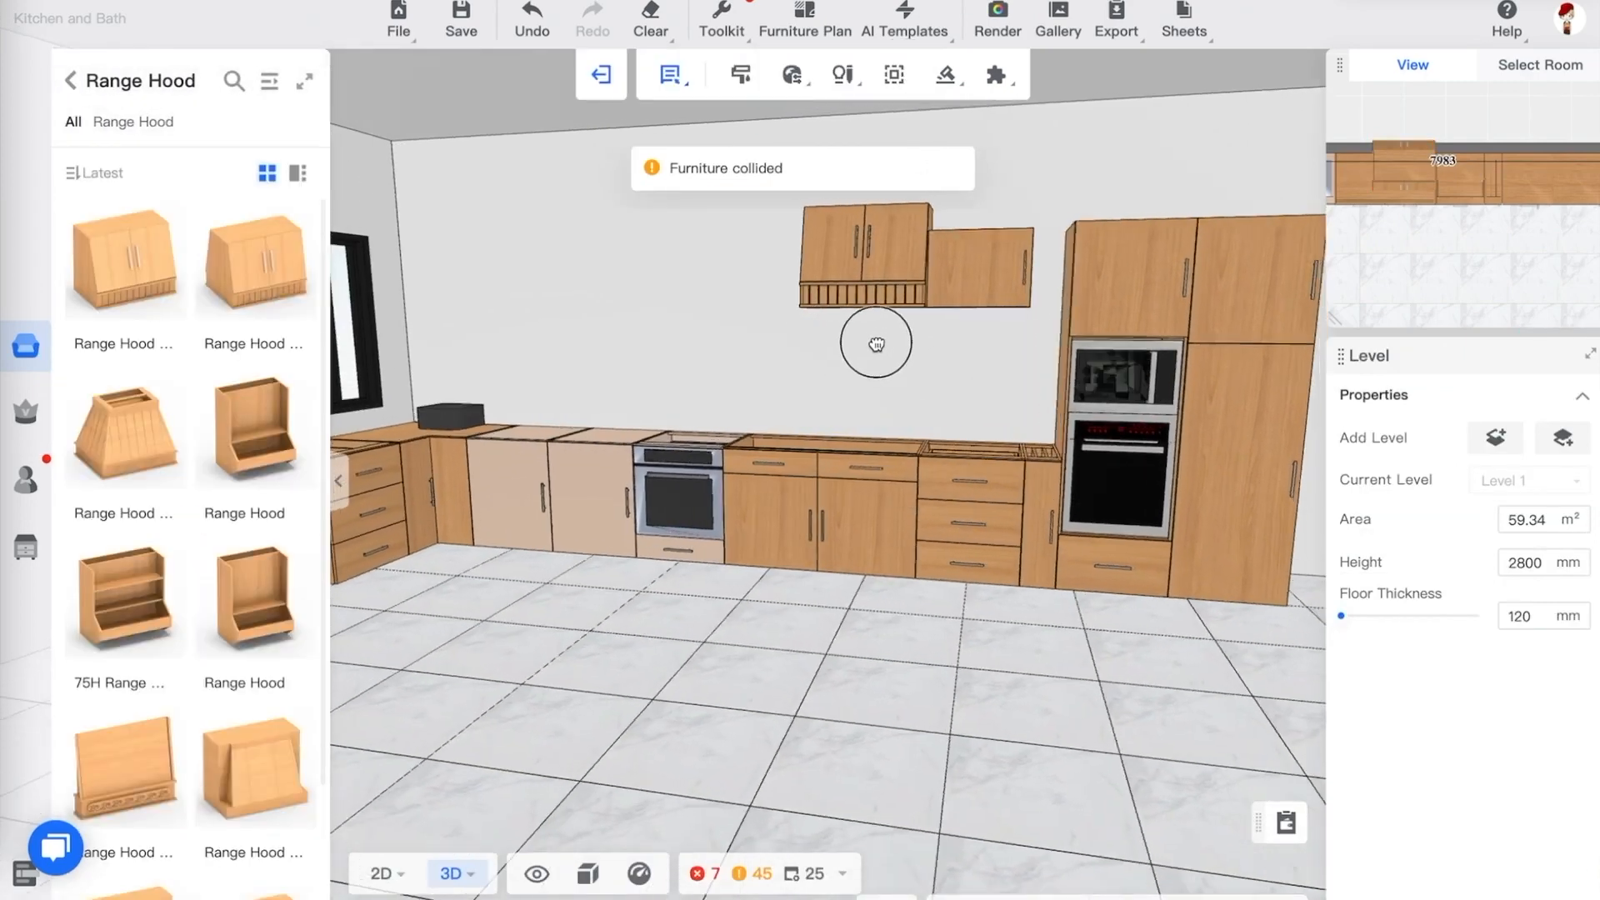
# Set the range hood's width to 1200 mm with its right side fixed, matching the sink base below
pyautogui.click(865, 300)
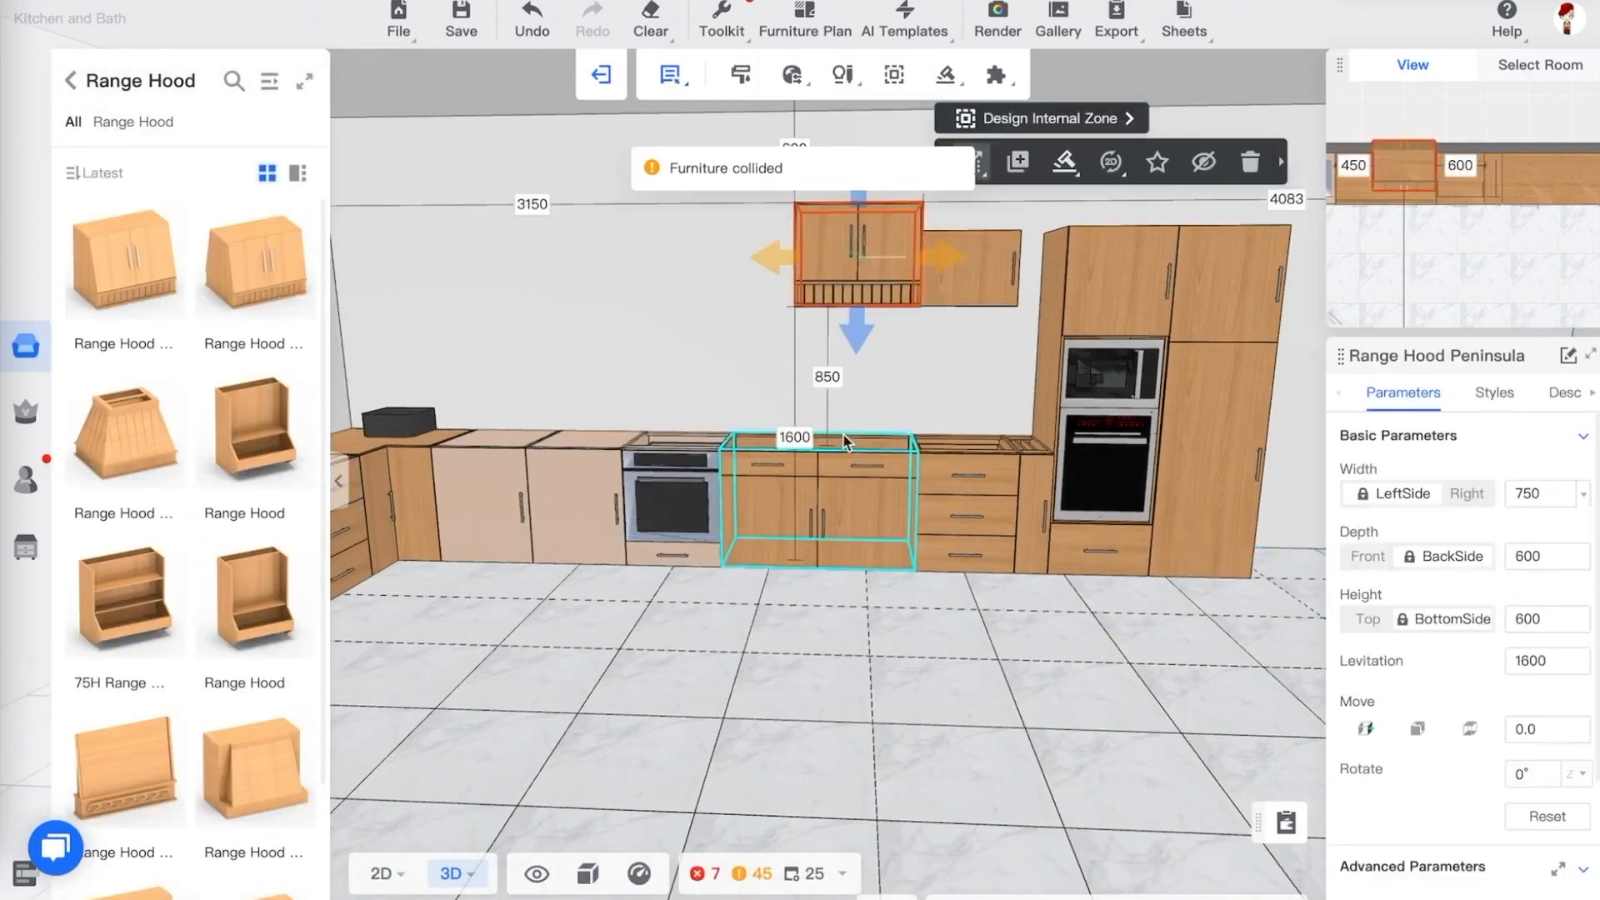
pyautogui.click(1467, 497)
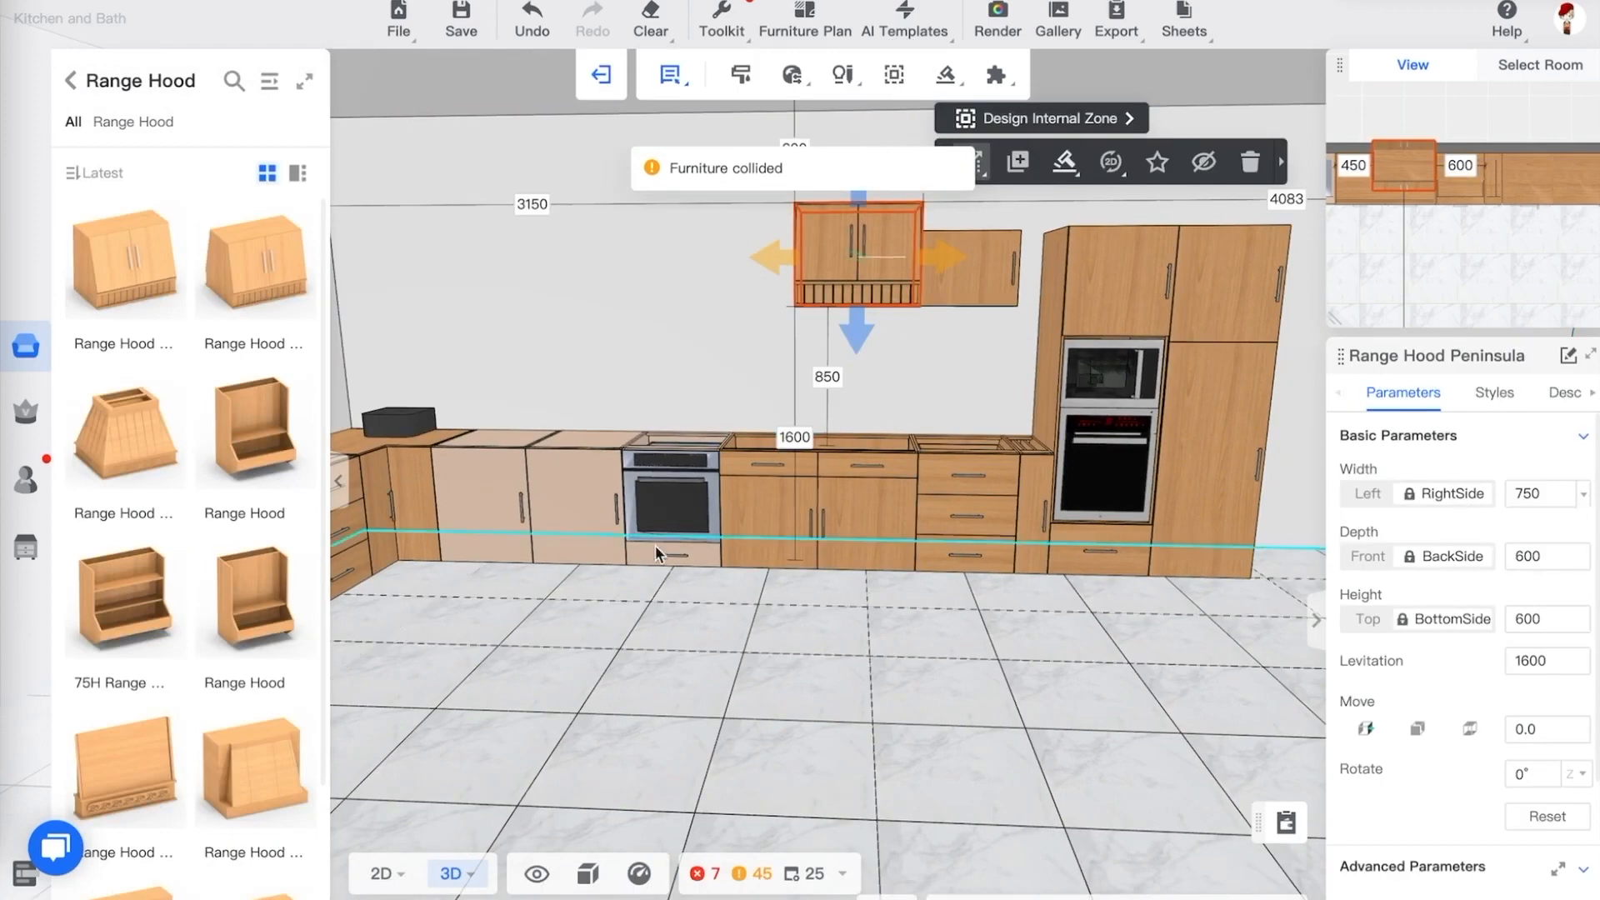
pyautogui.click(856, 466)
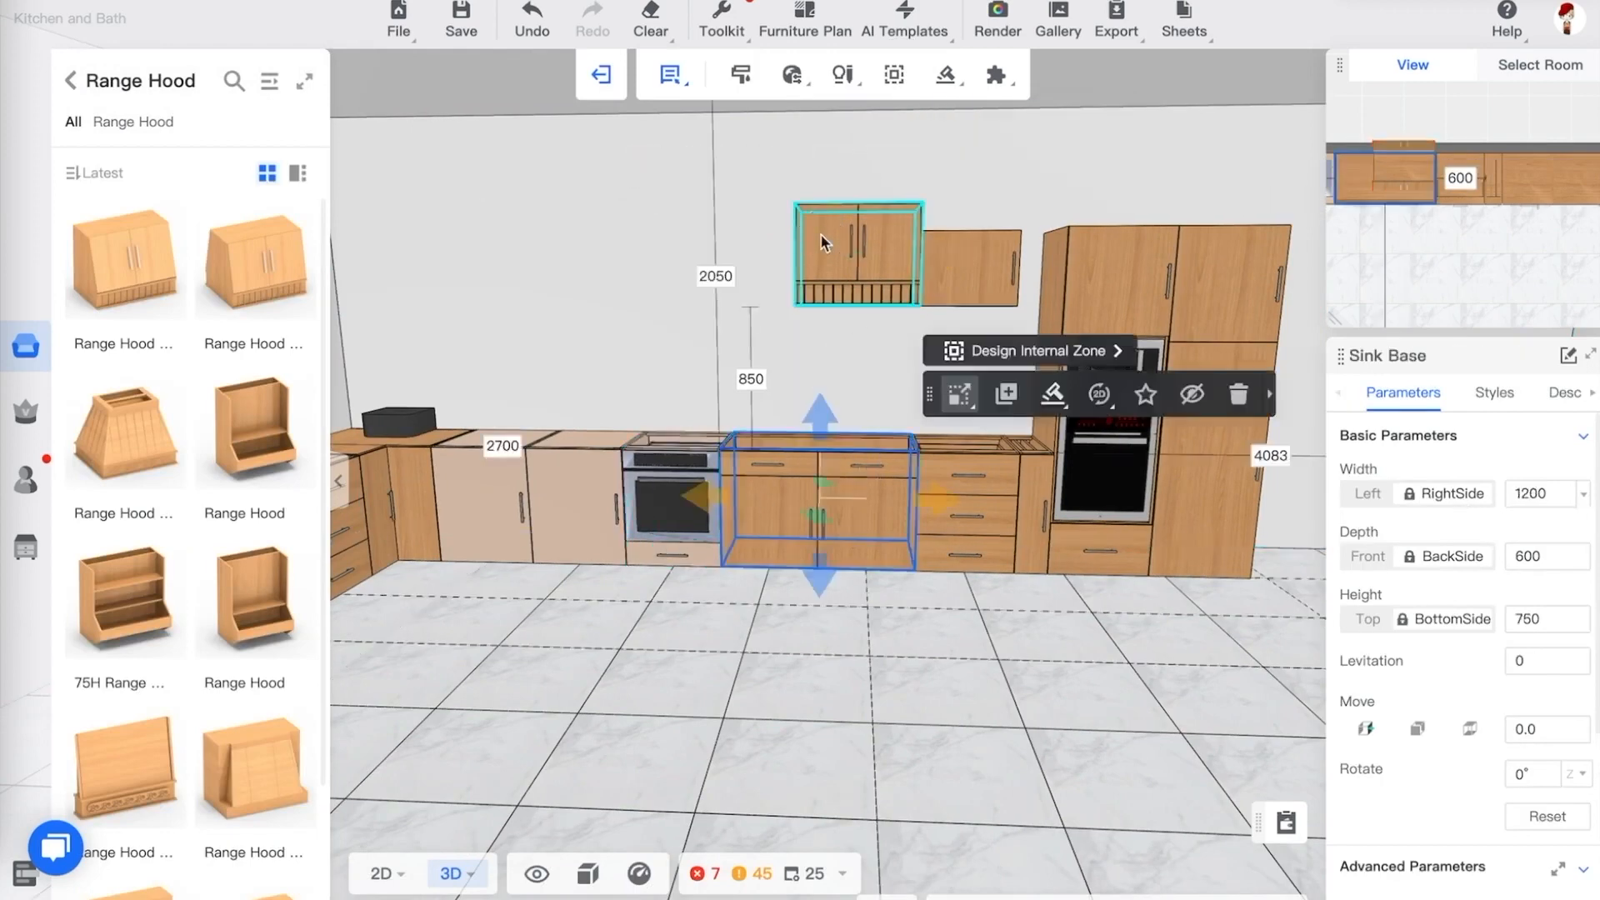
pyautogui.click(820, 233)
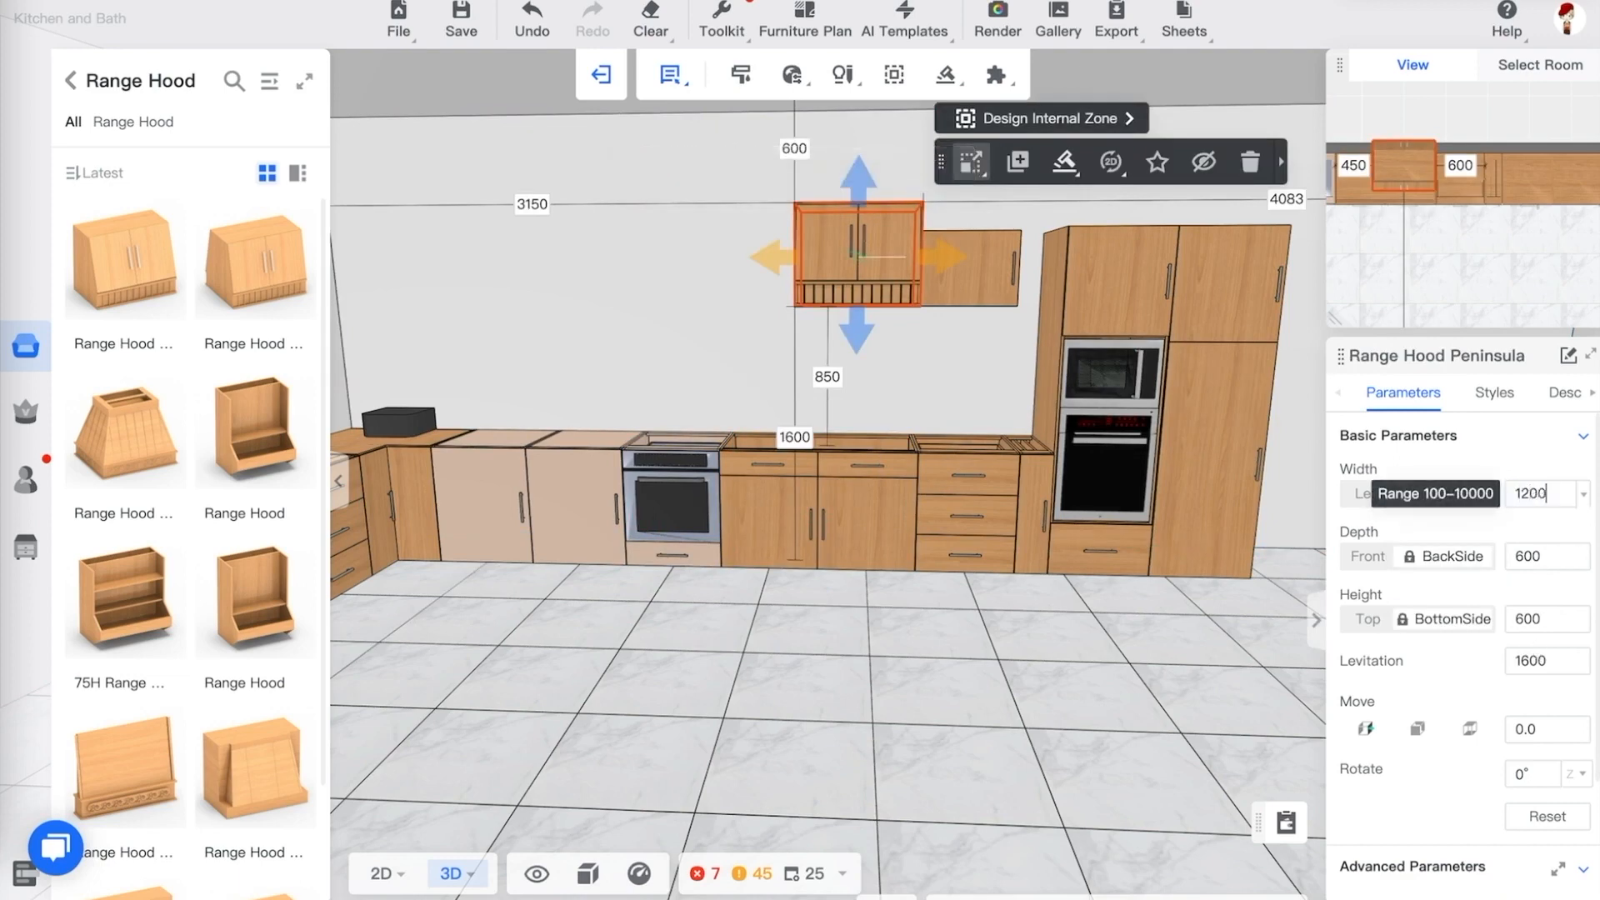
pyautogui.press('Return')
pyautogui.click(842, 392)
pyautogui.moveTo(842, 392); pyautogui.dragTo(741, 359)
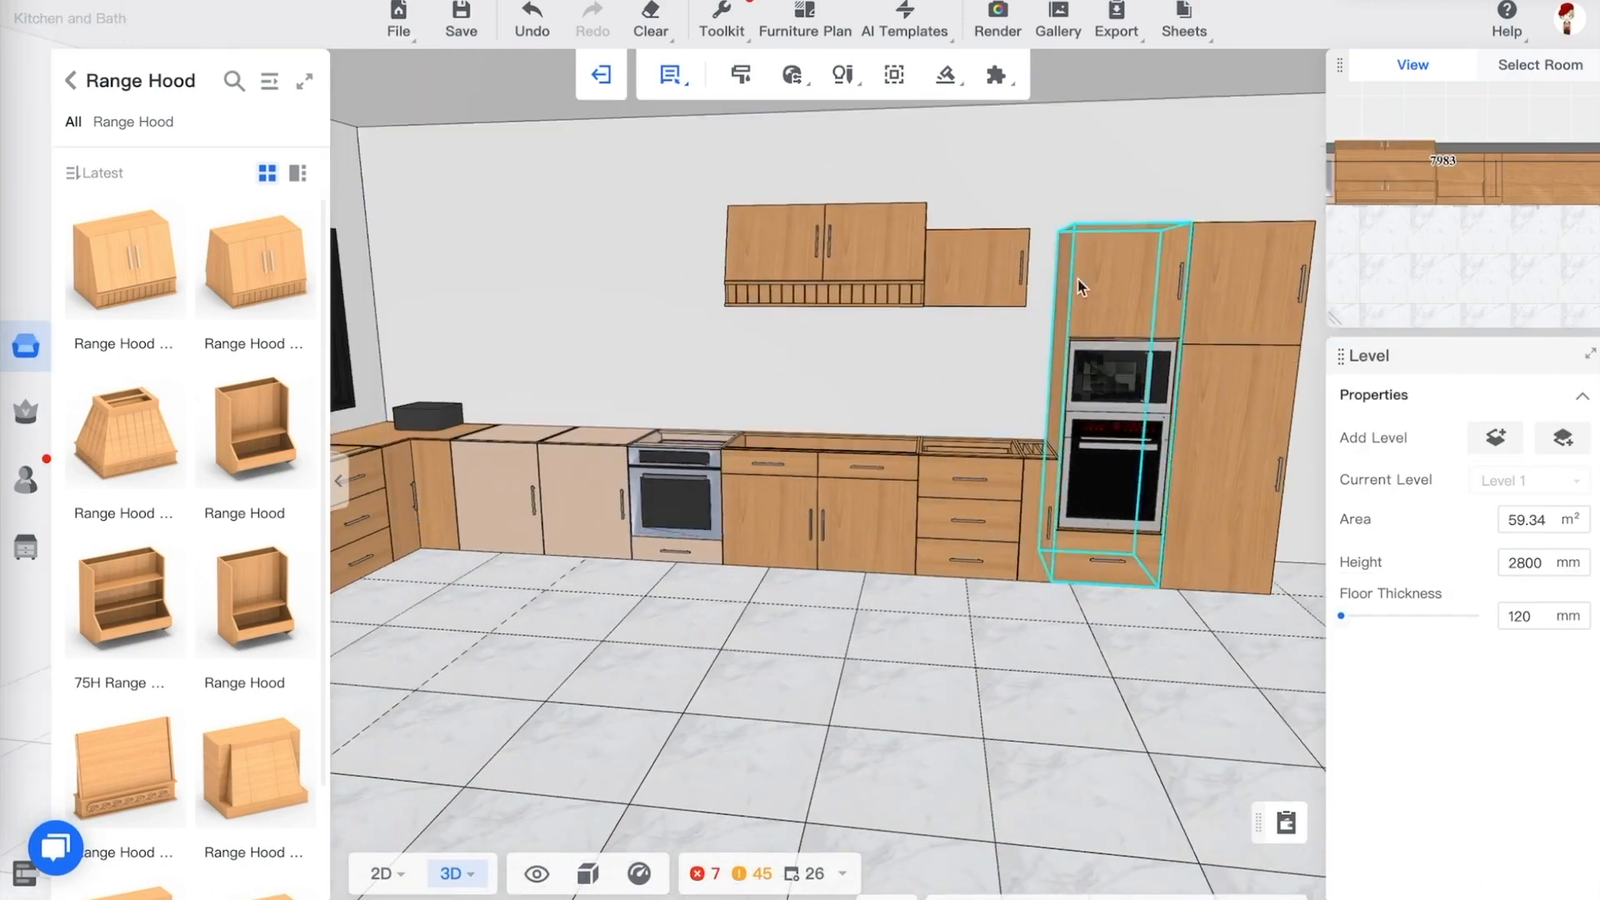
# Place an L-shaped wall filler beside the tall cabinet next to the wall cabinet
pyautogui.moveTo(1008, 292); pyautogui.dragTo(1057, 226)
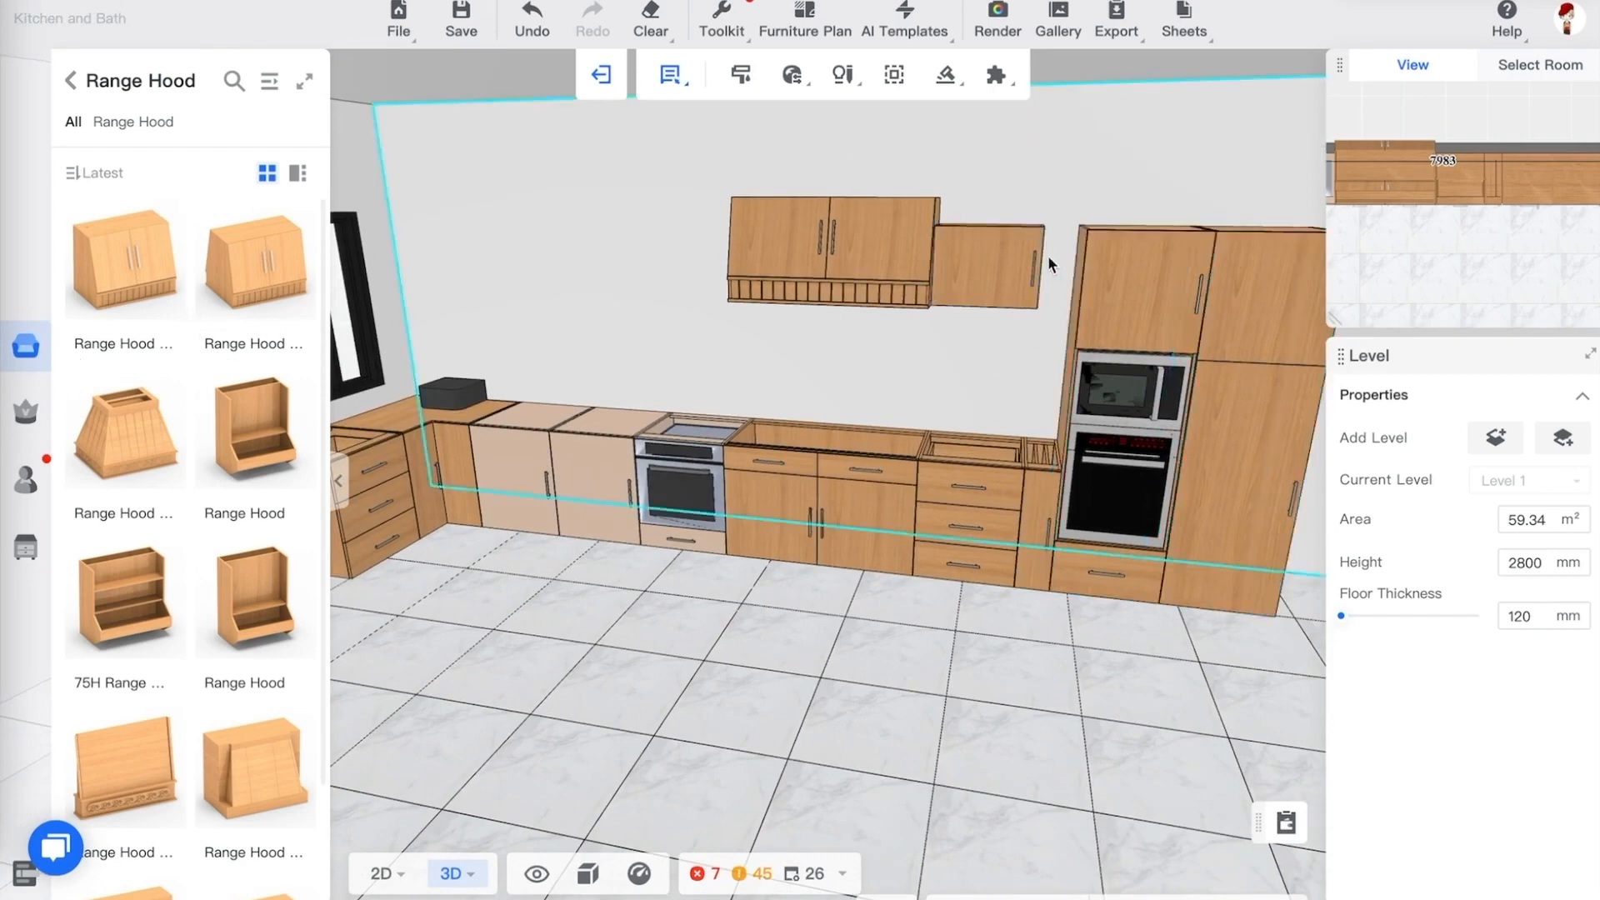
pyautogui.moveTo(1040, 309); pyautogui.dragTo(1034, 354)
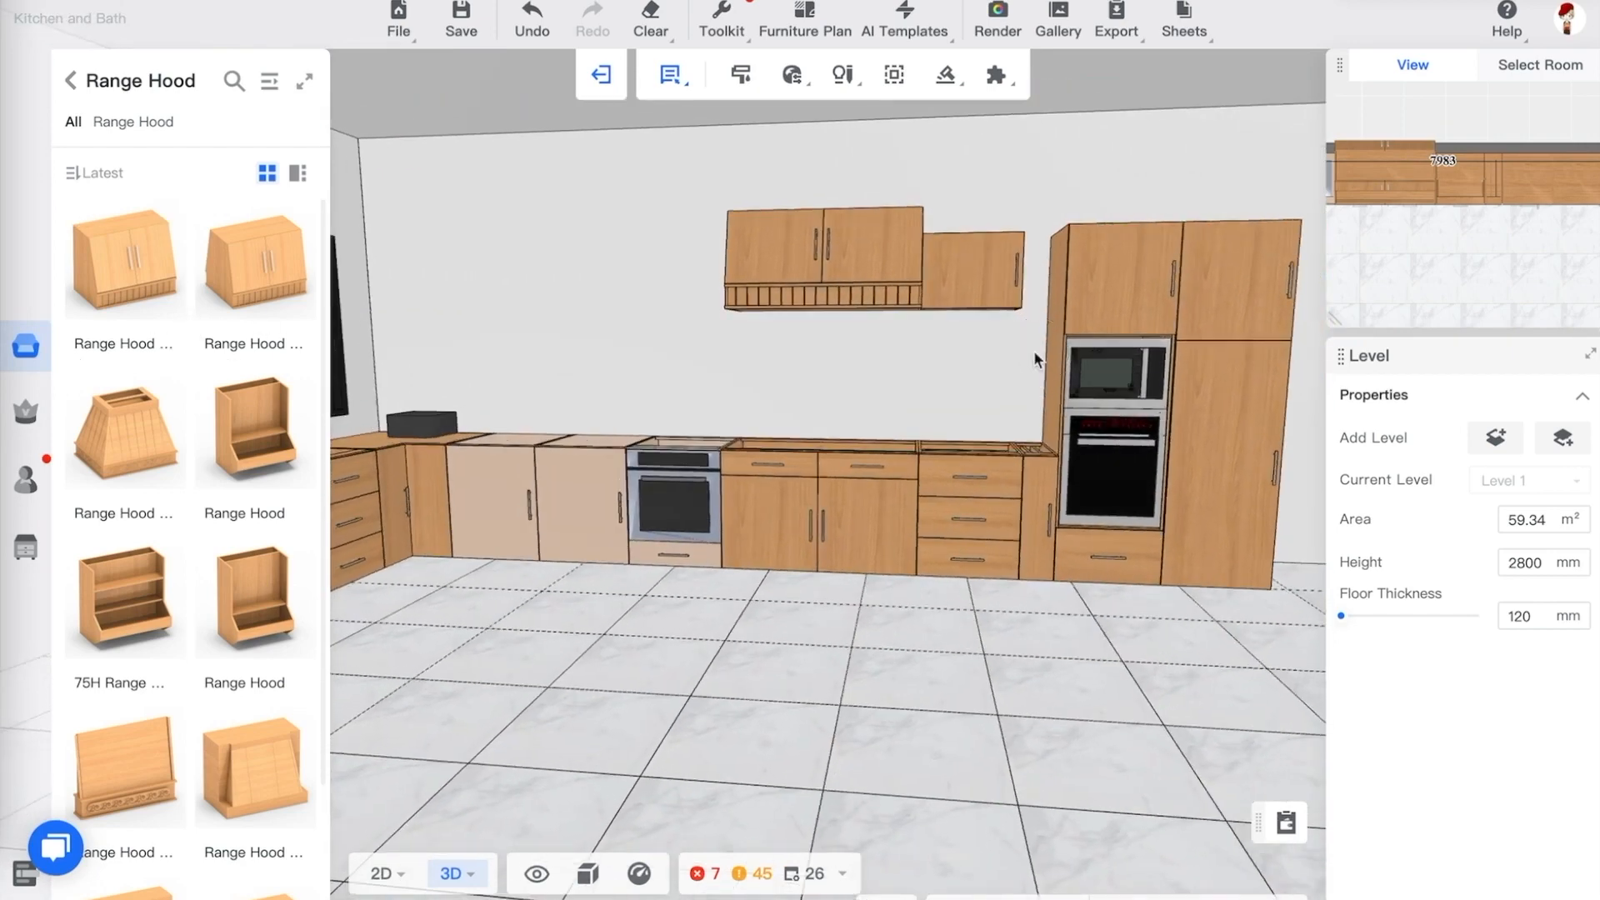
pyautogui.click(69, 81)
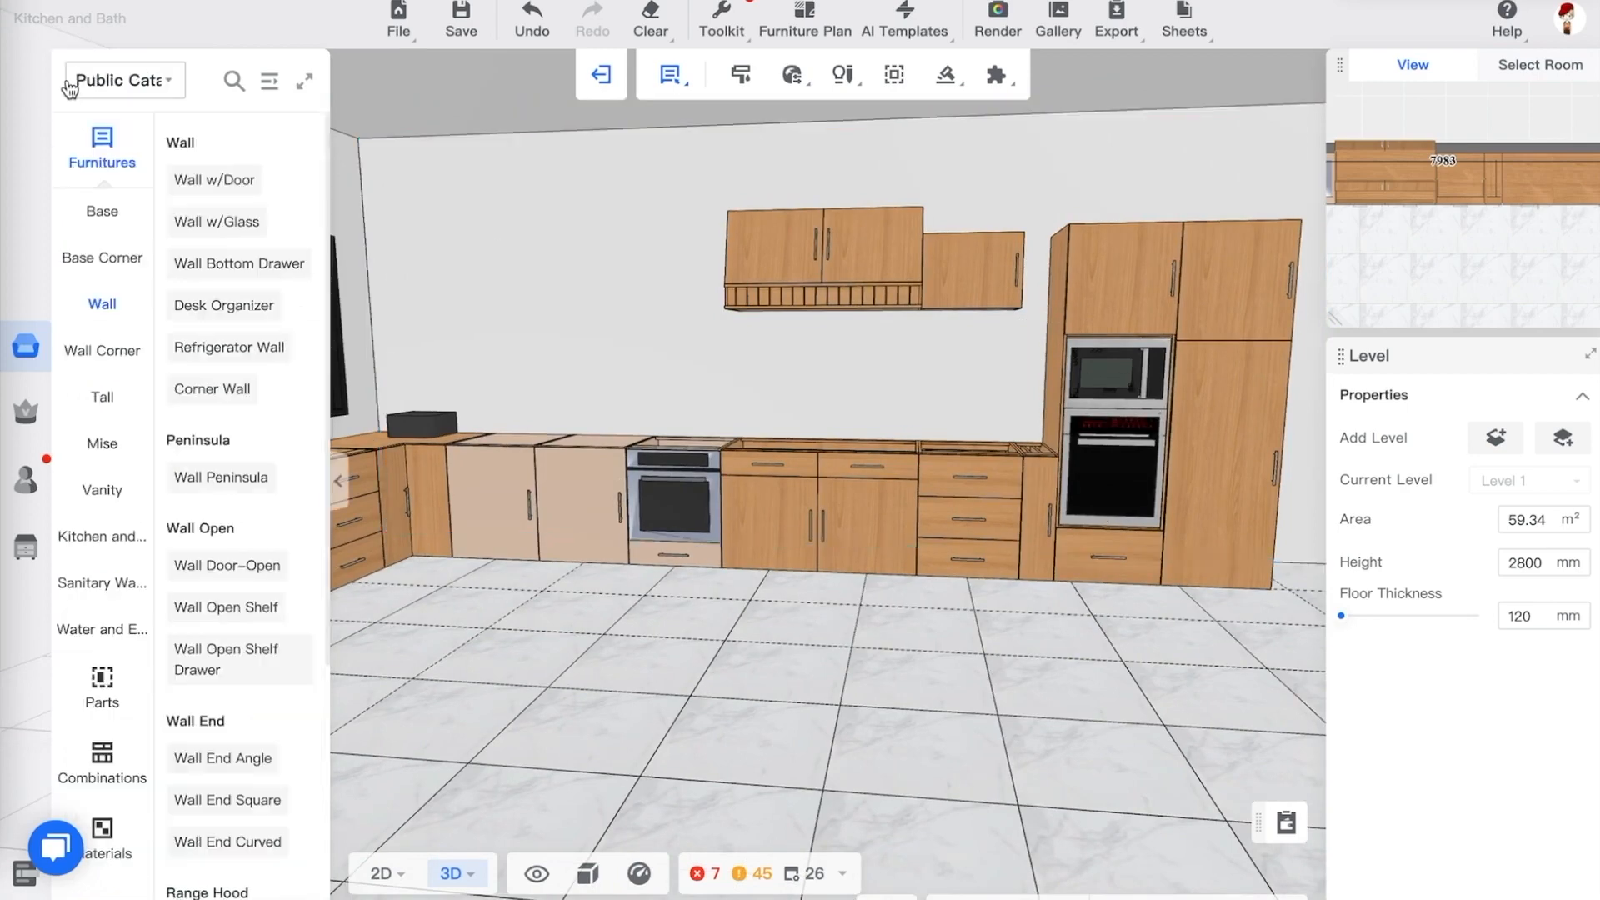
pyautogui.click(102, 444)
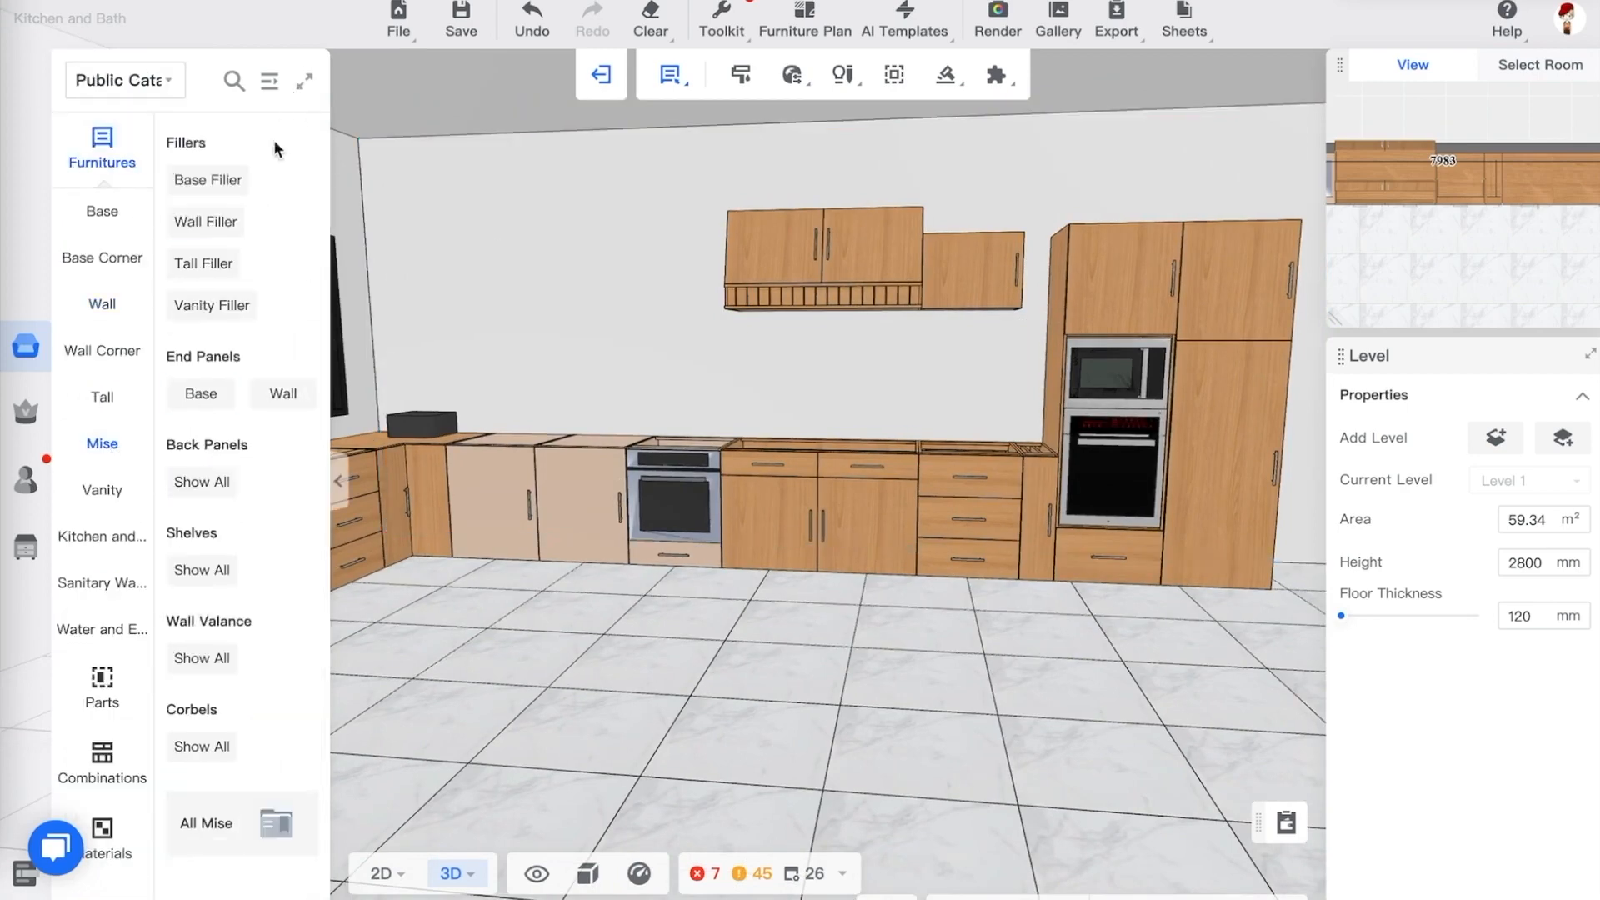
pyautogui.click(215, 222)
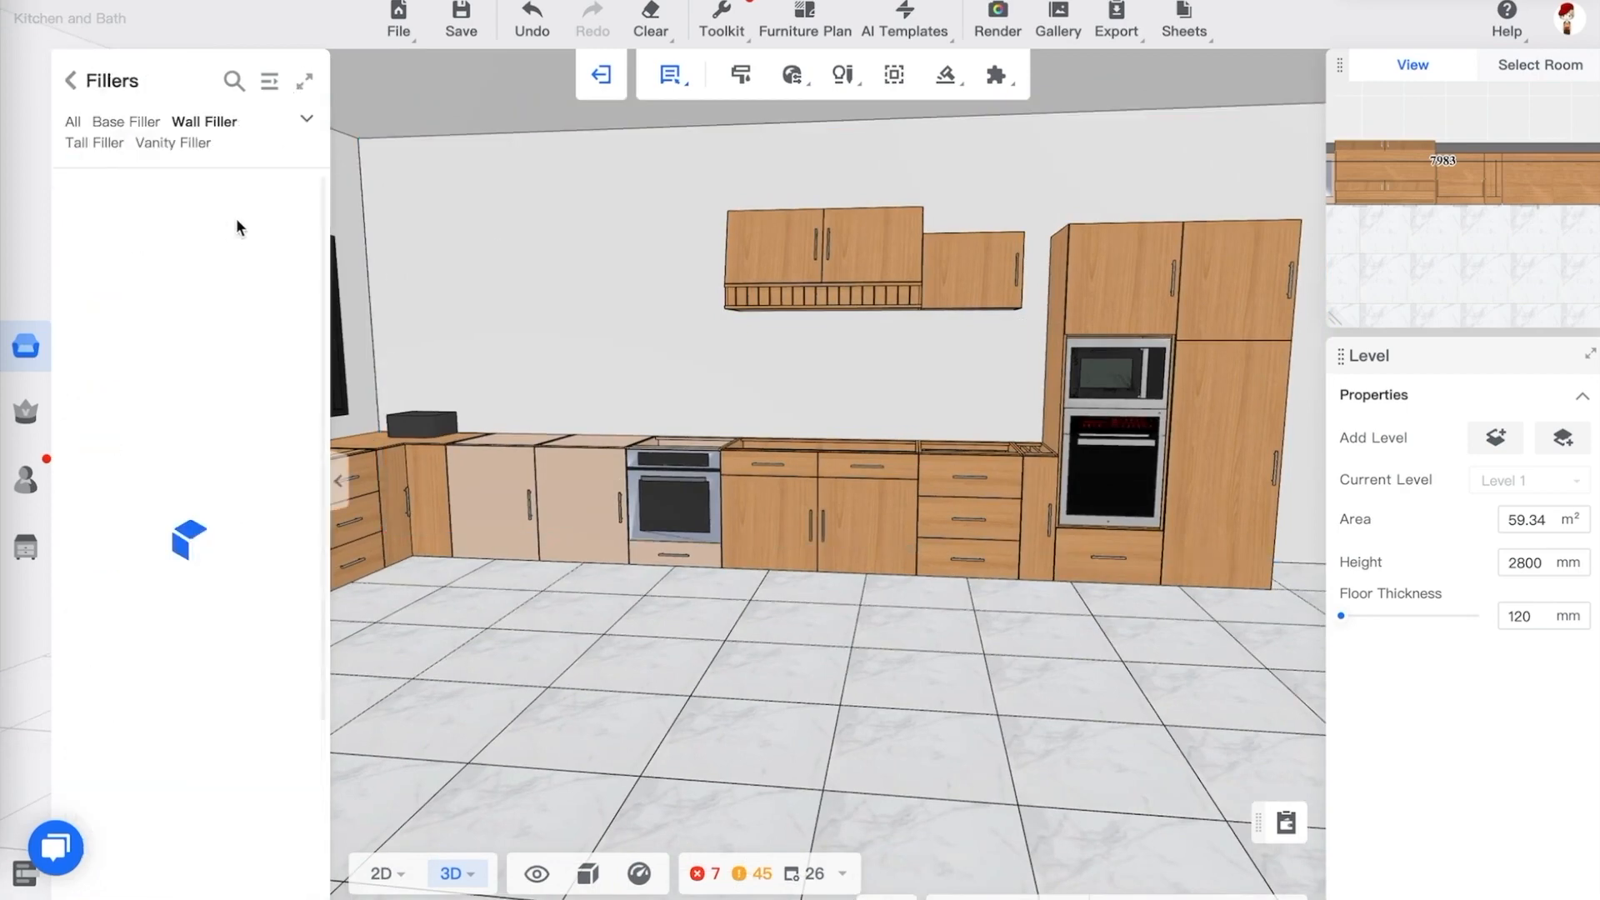
pyautogui.click(270, 85)
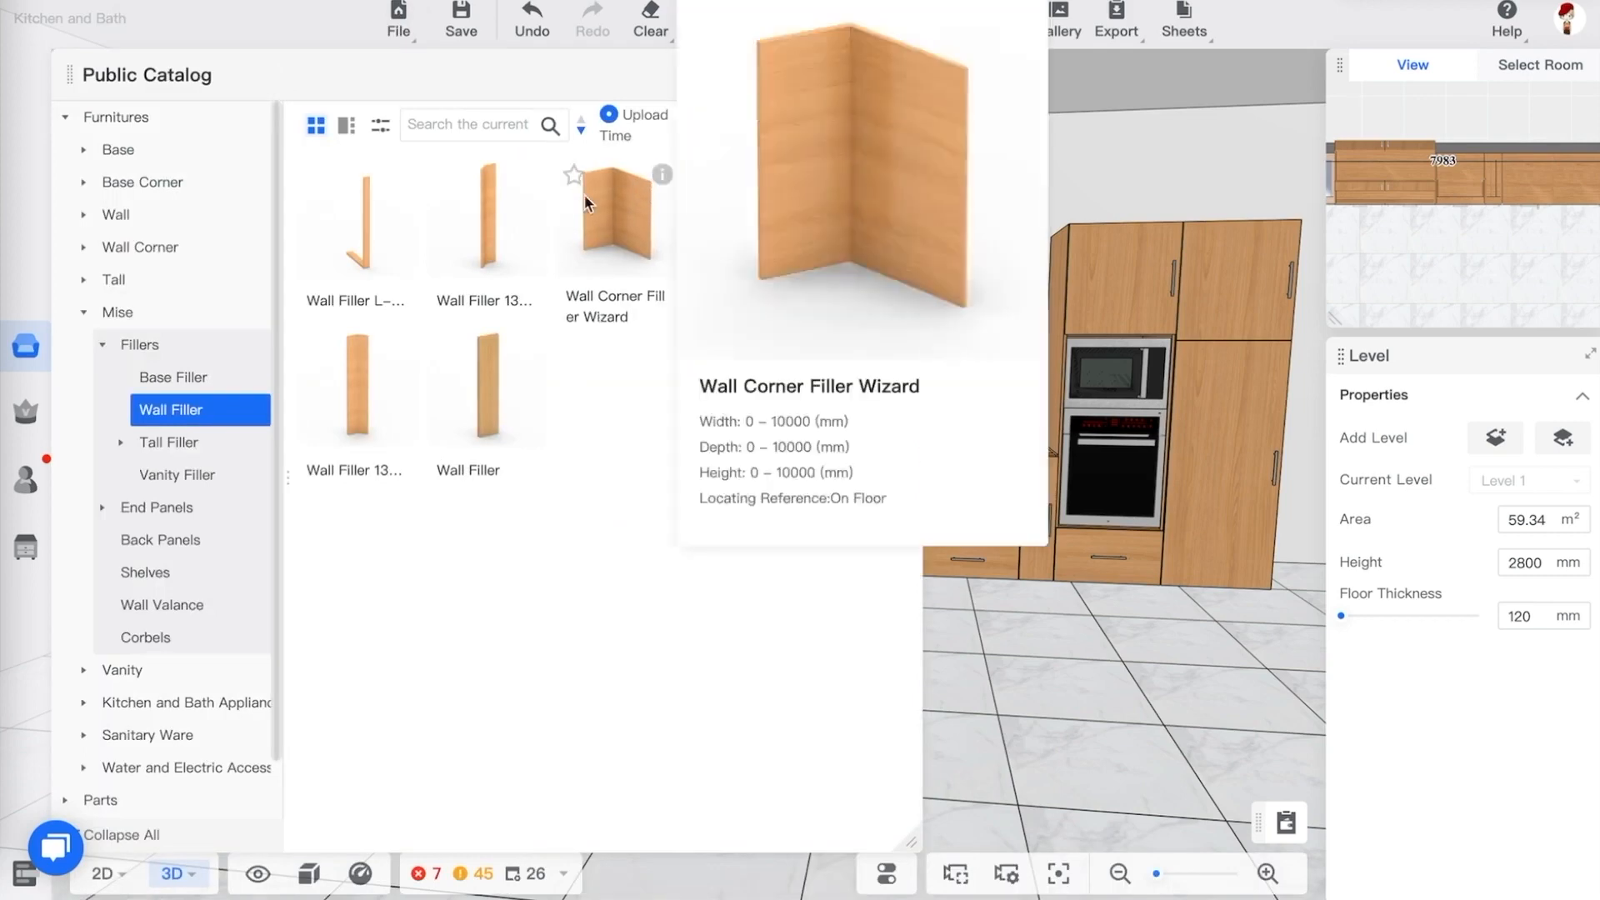
pyautogui.click(369, 232)
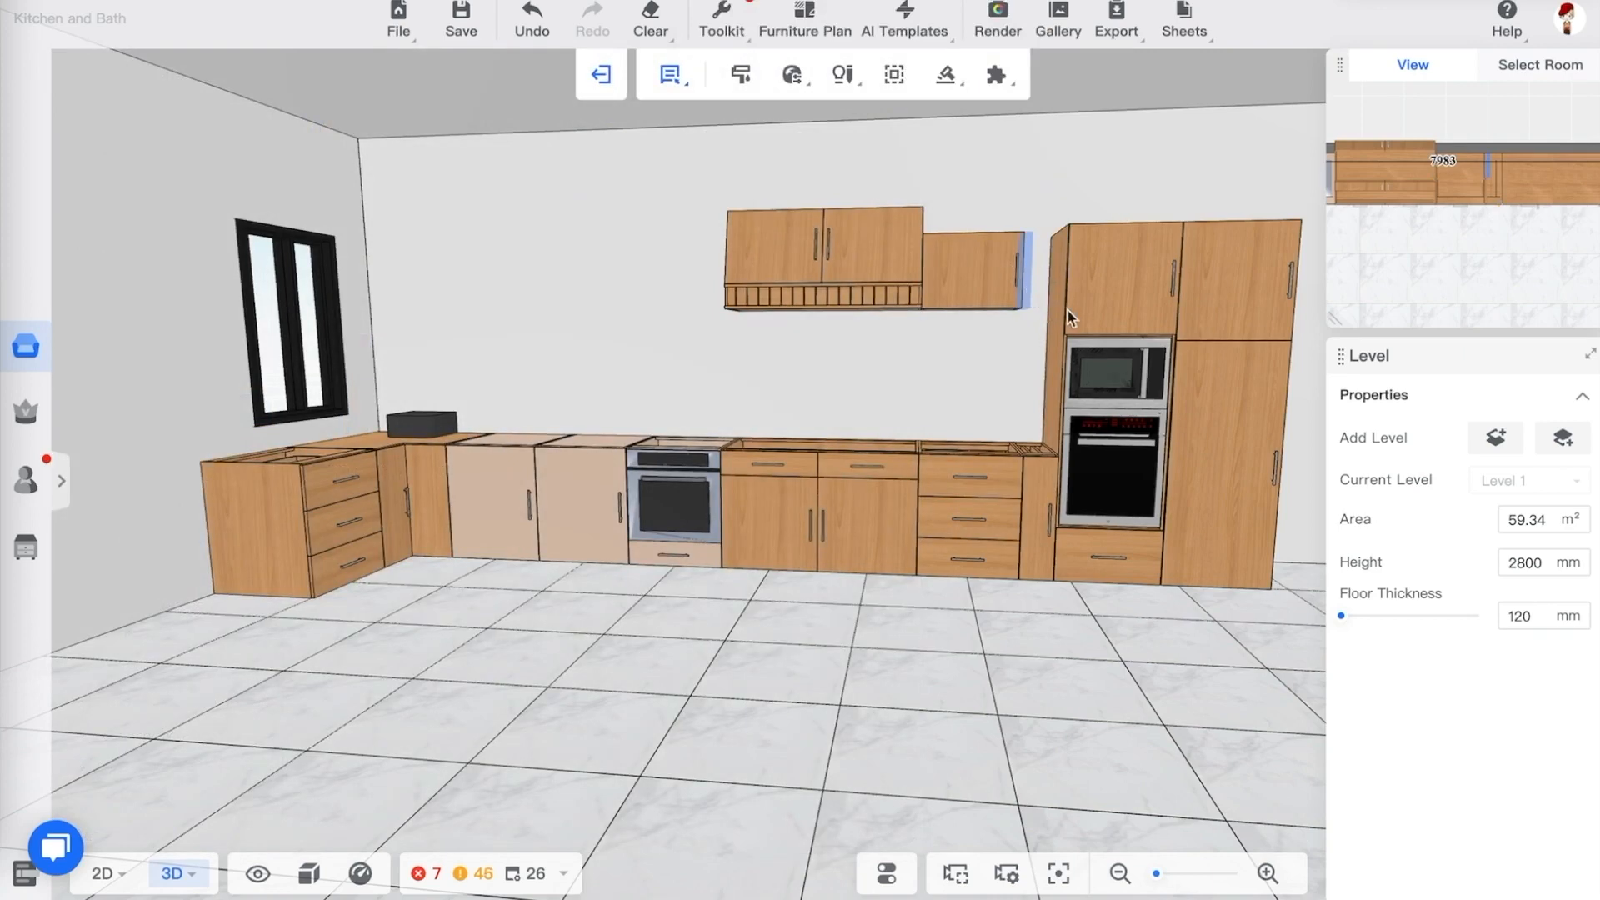
pyautogui.click(1065, 314)
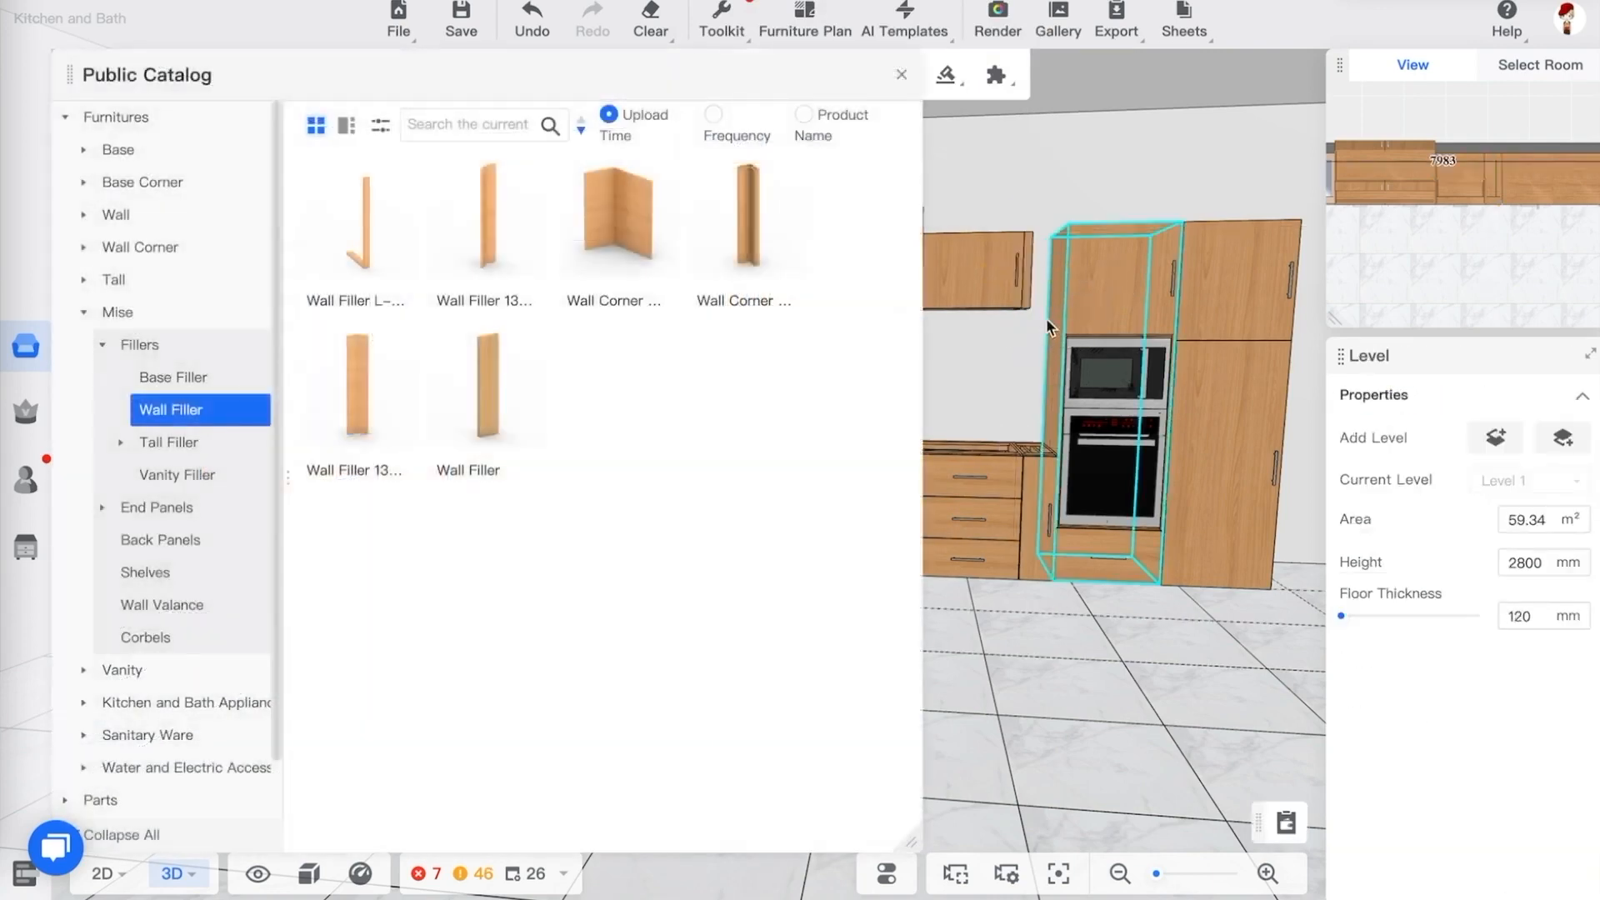
# Zoom in on the L-shaped wall filler and delete it
pyautogui.moveTo(1046, 320); pyautogui.dragTo(1030, 433, button='right')
pyautogui.scroll(-5, 1053, 188)
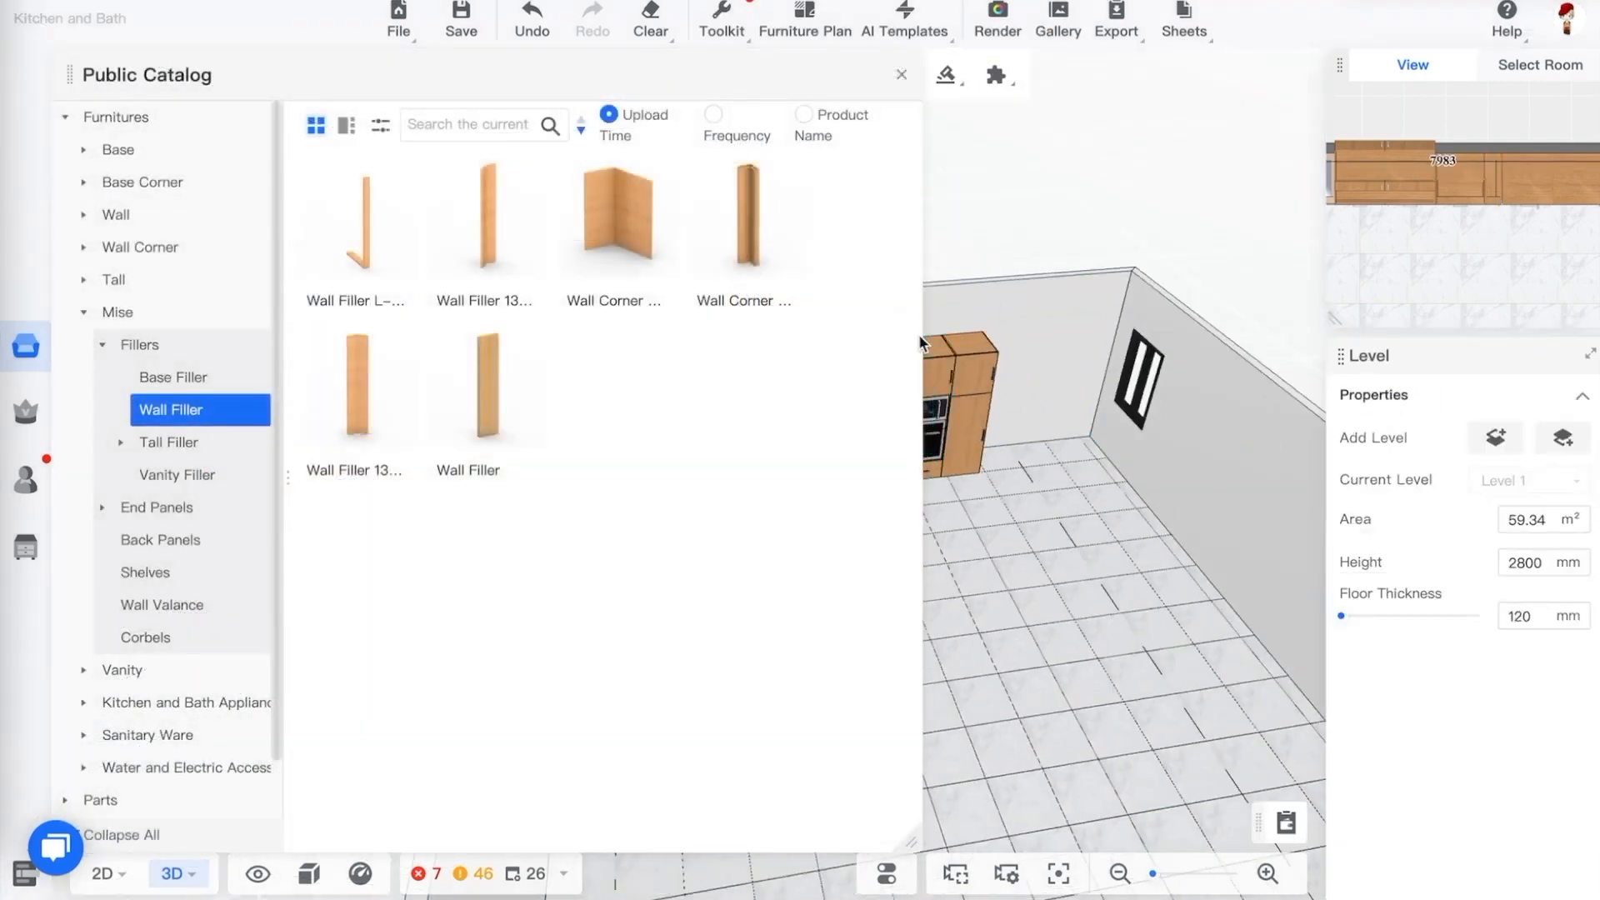
pyautogui.scroll(5, 952, 338)
pyautogui.scroll(-4, 960, 262)
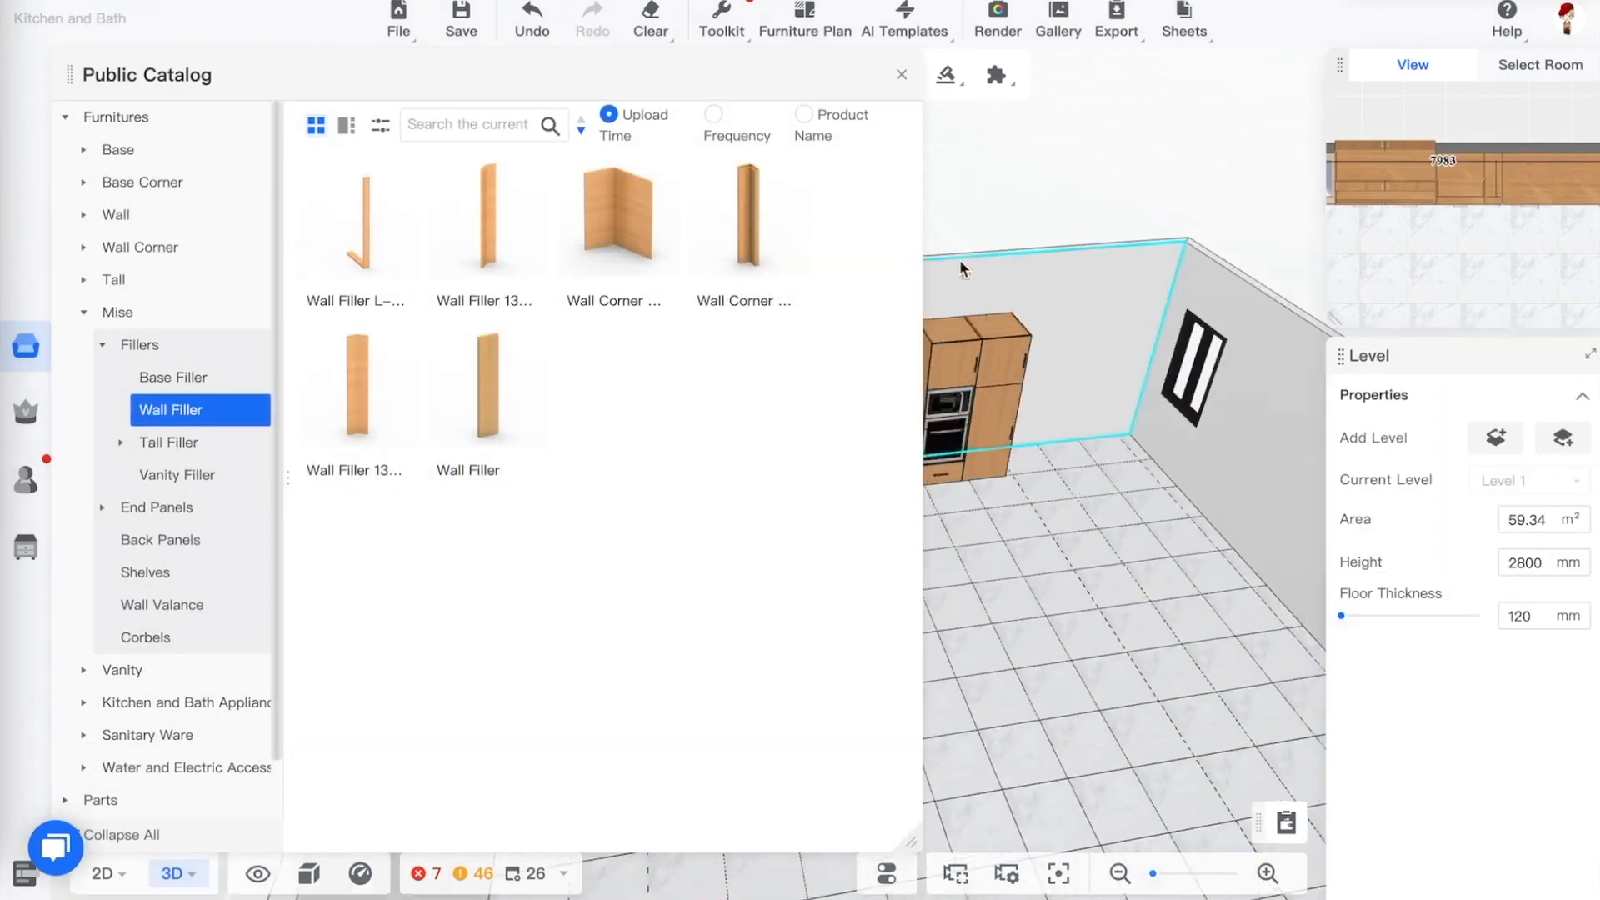
pyautogui.scroll(6, 942, 301)
pyautogui.moveTo(1083, 312); pyautogui.dragTo(1008, 230, button='right')
pyautogui.scroll(2, 1039, 305)
pyautogui.scroll(3, 1158, 224)
pyautogui.click(997, 260)
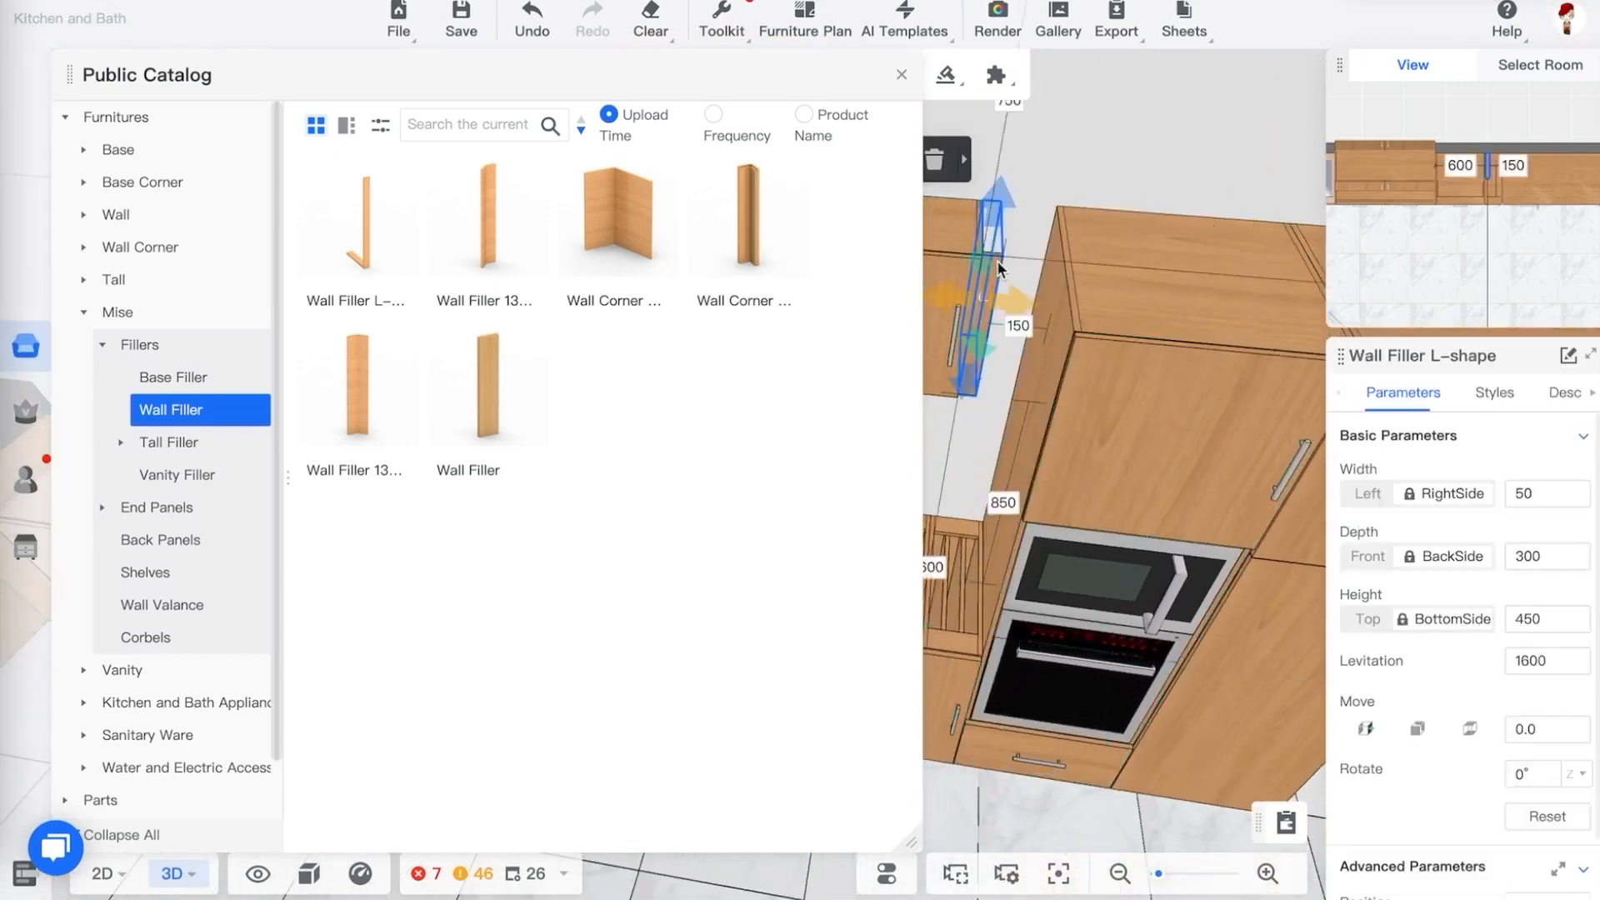
pyautogui.click(934, 160)
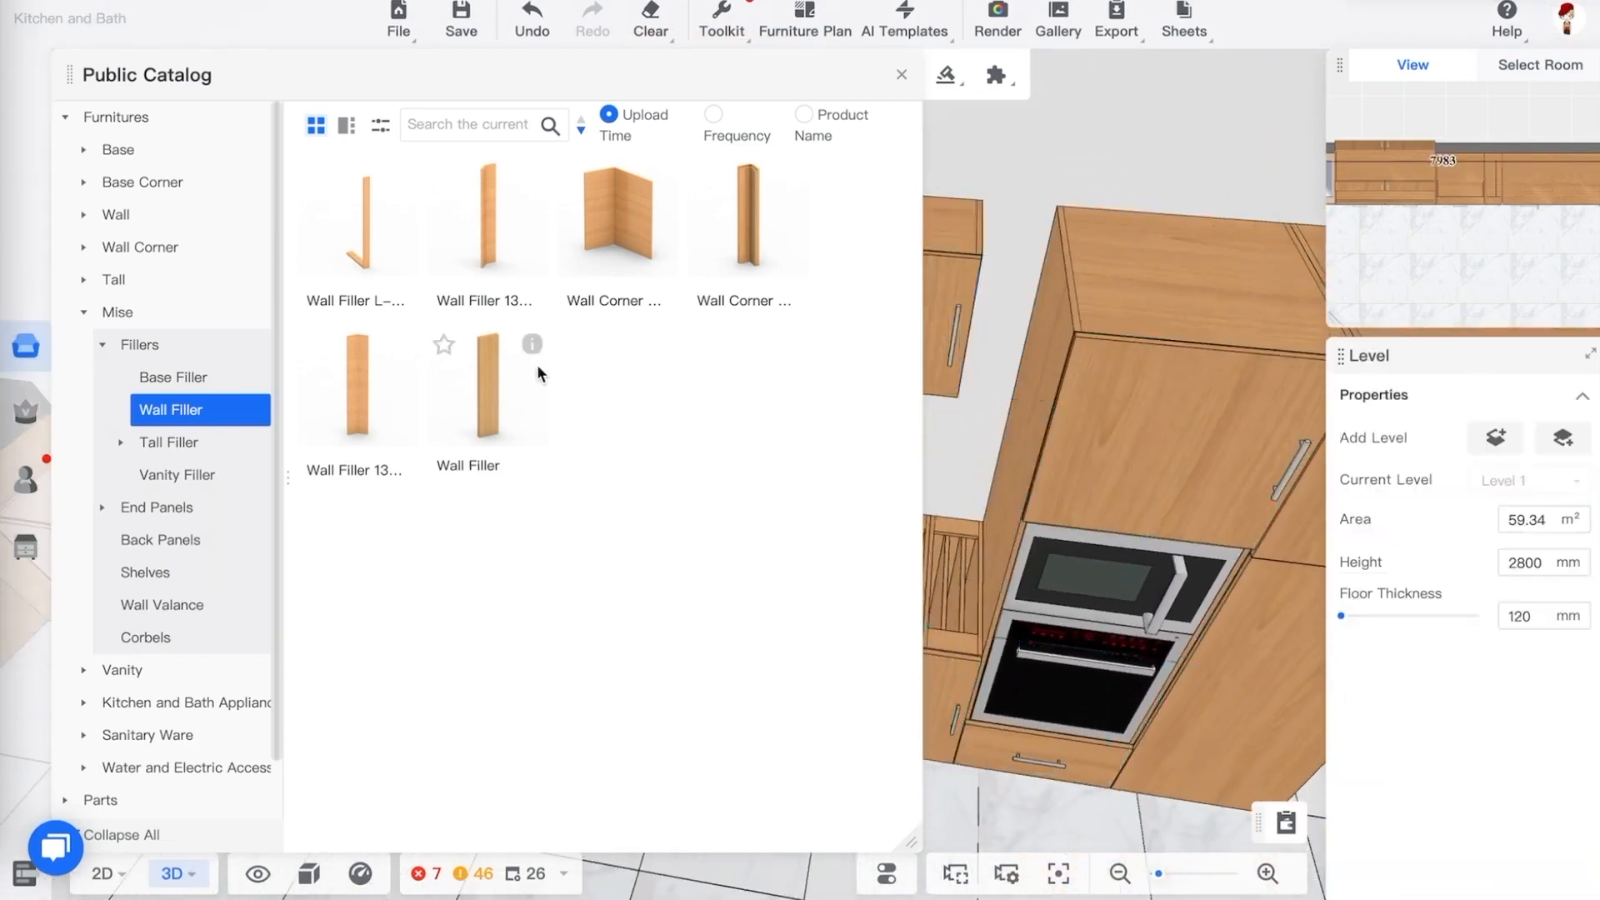
# Place a 30H Wall End Panel in the gap between the wall cabinet and the tall cabinet
pyautogui.click(121, 444)
pyautogui.click(122, 444)
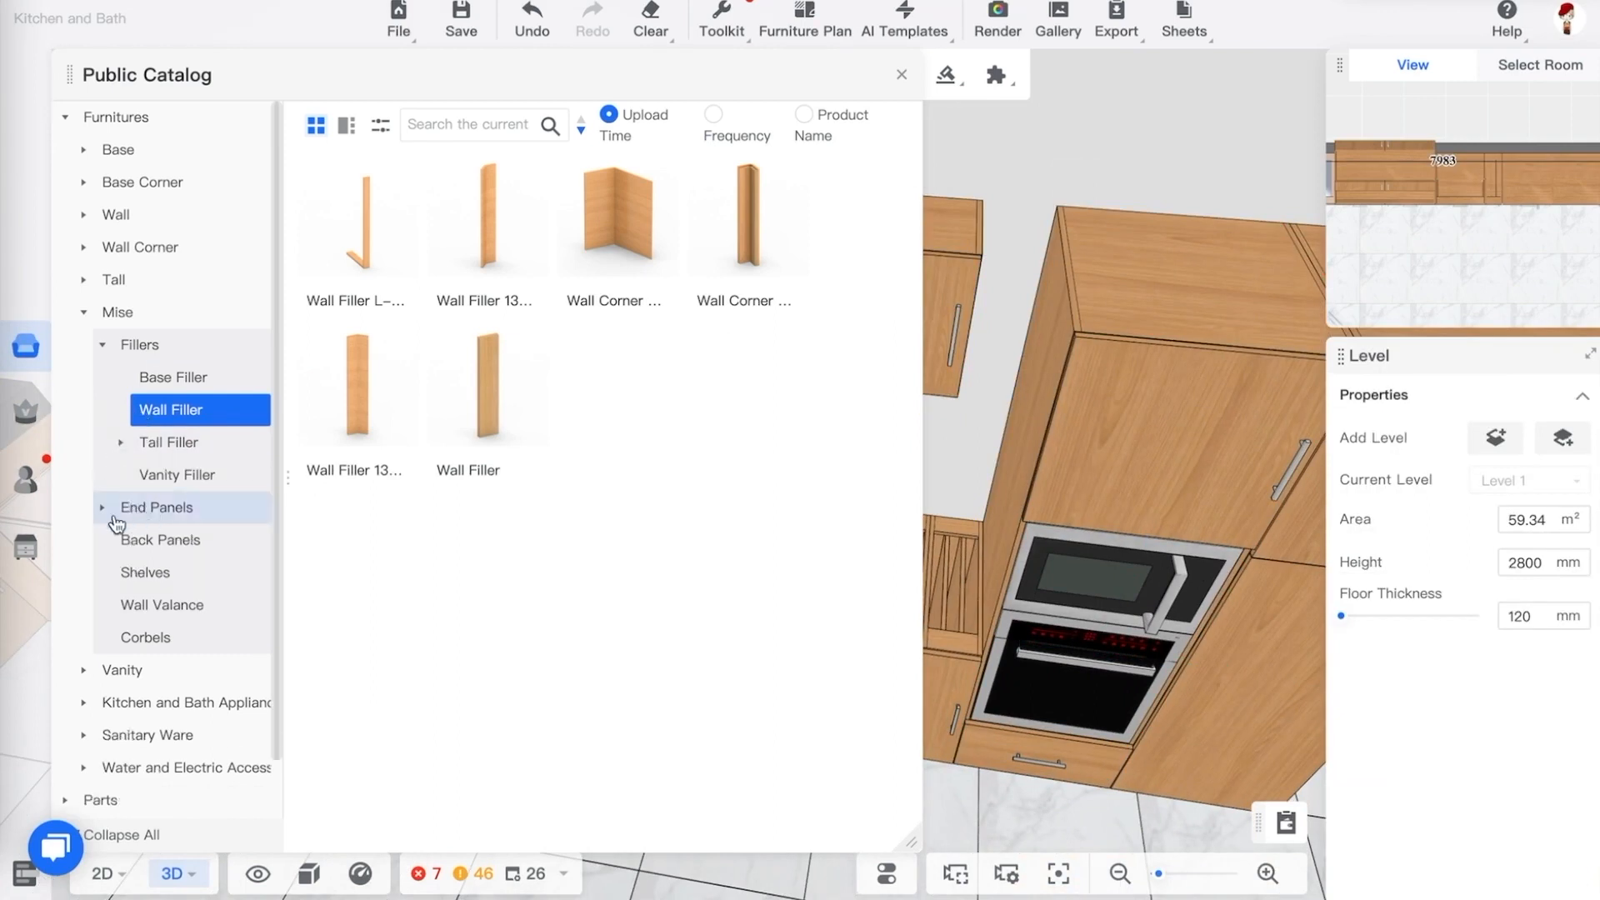
pyautogui.click(150, 511)
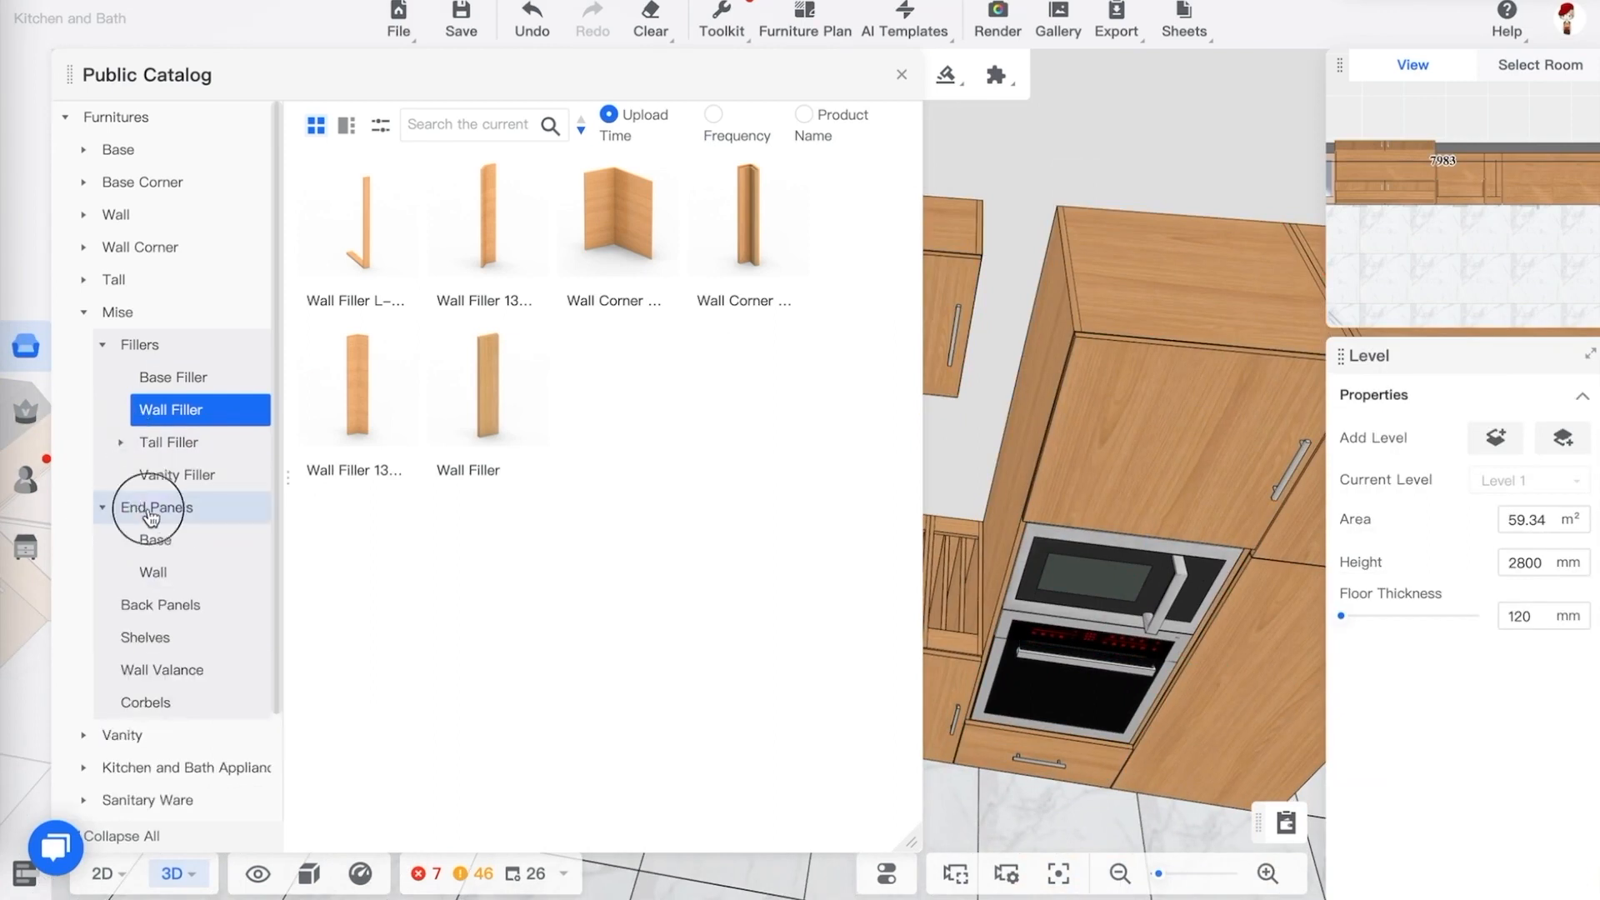
pyautogui.click(173, 572)
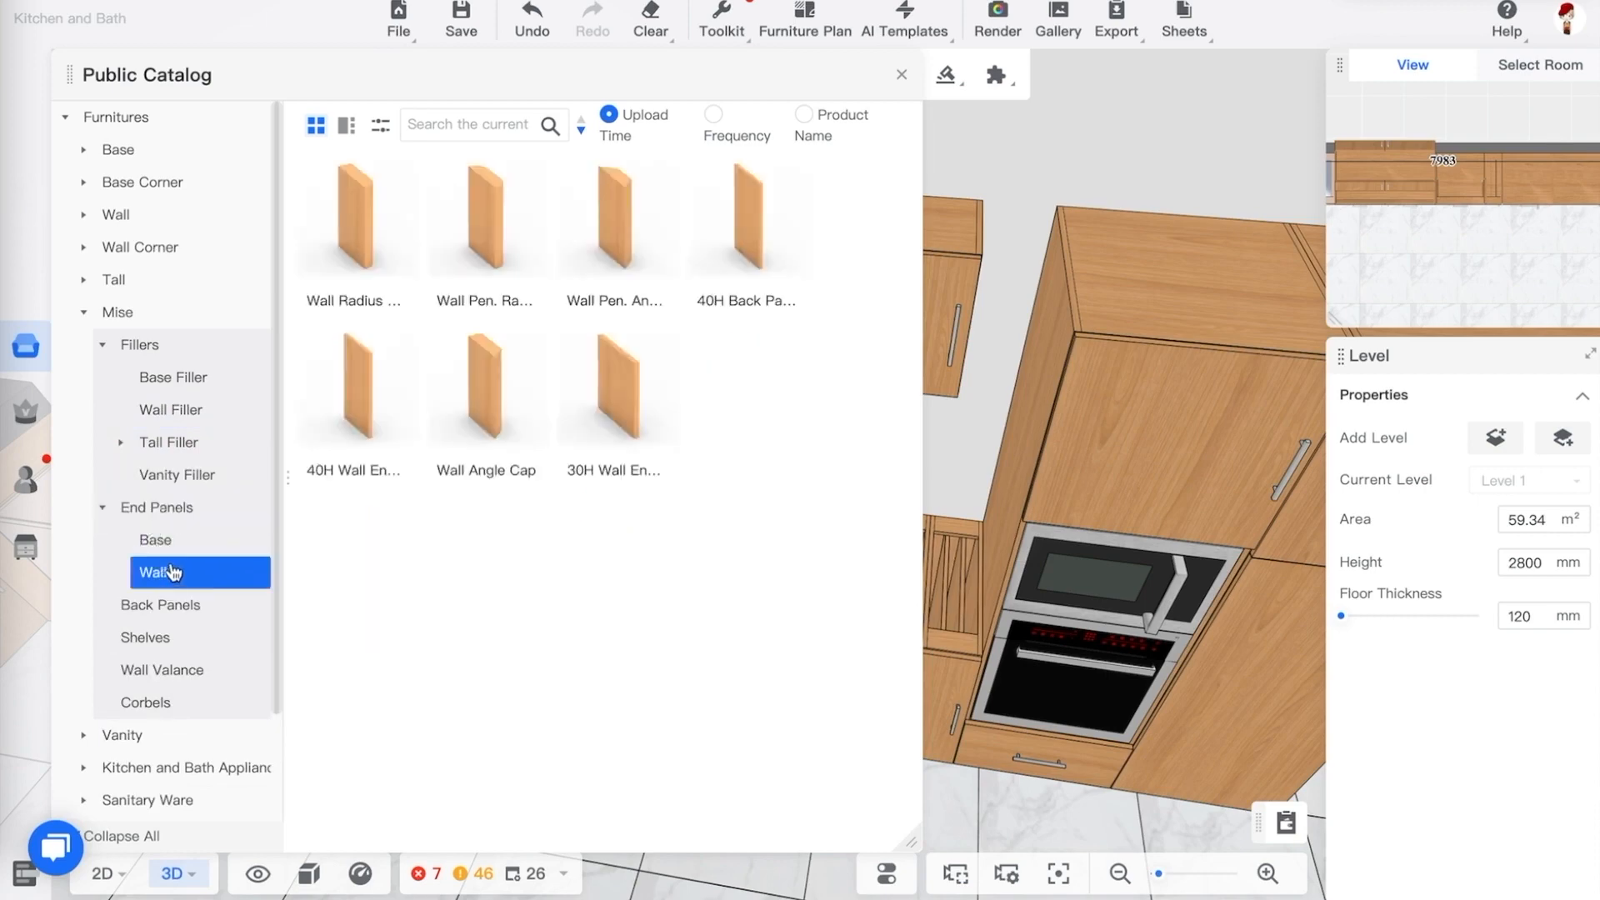
pyautogui.moveTo(662, 351)
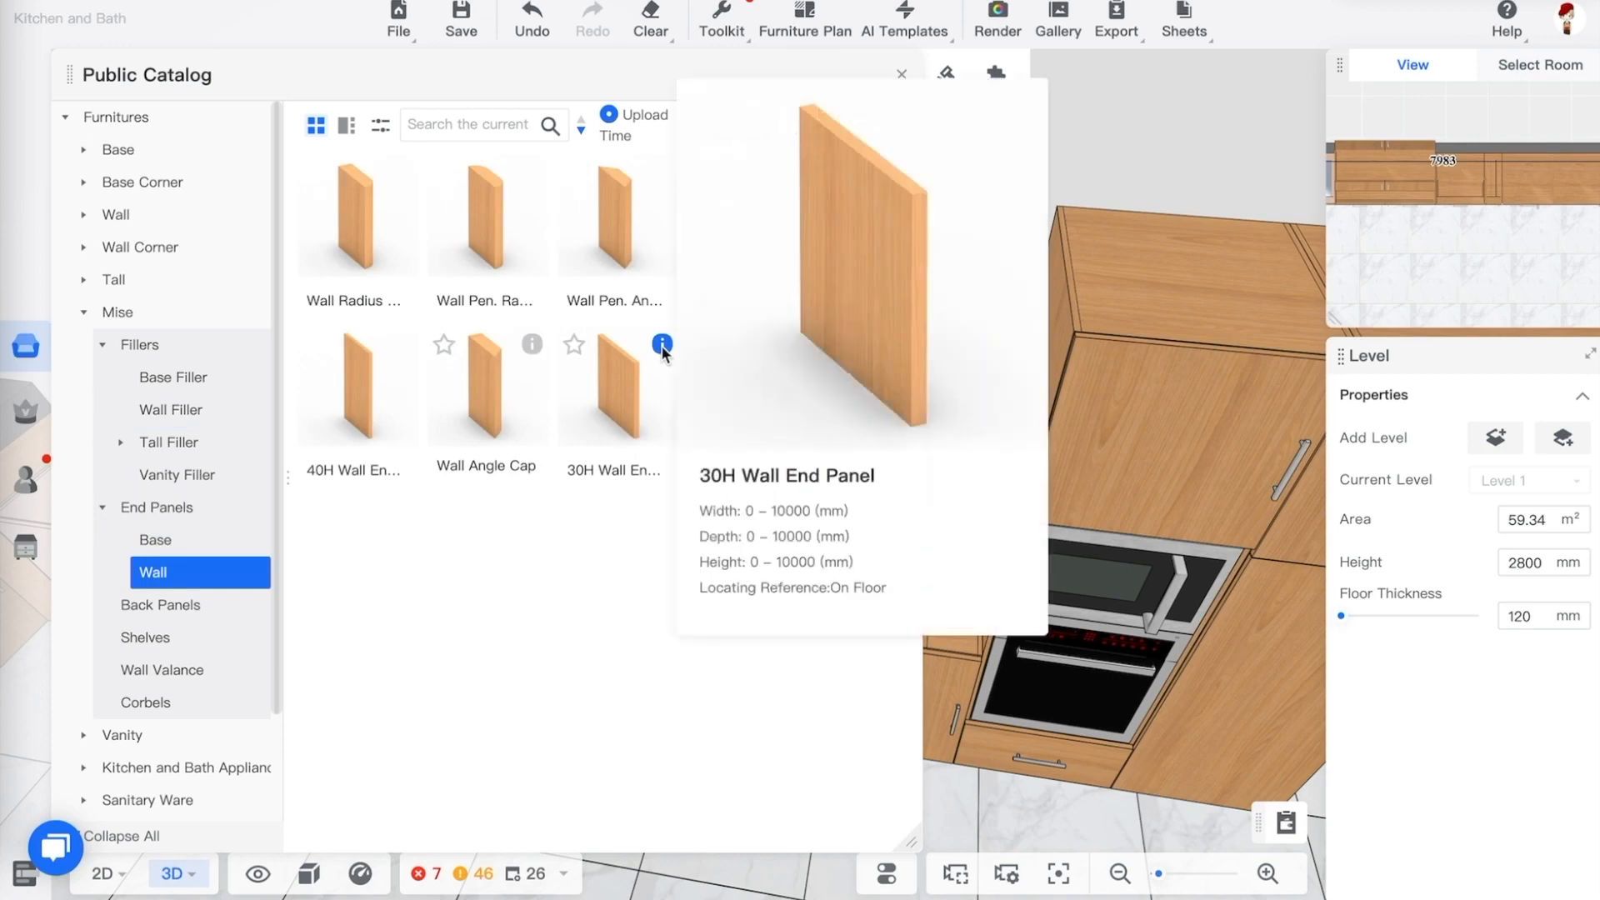
pyautogui.click(623, 369)
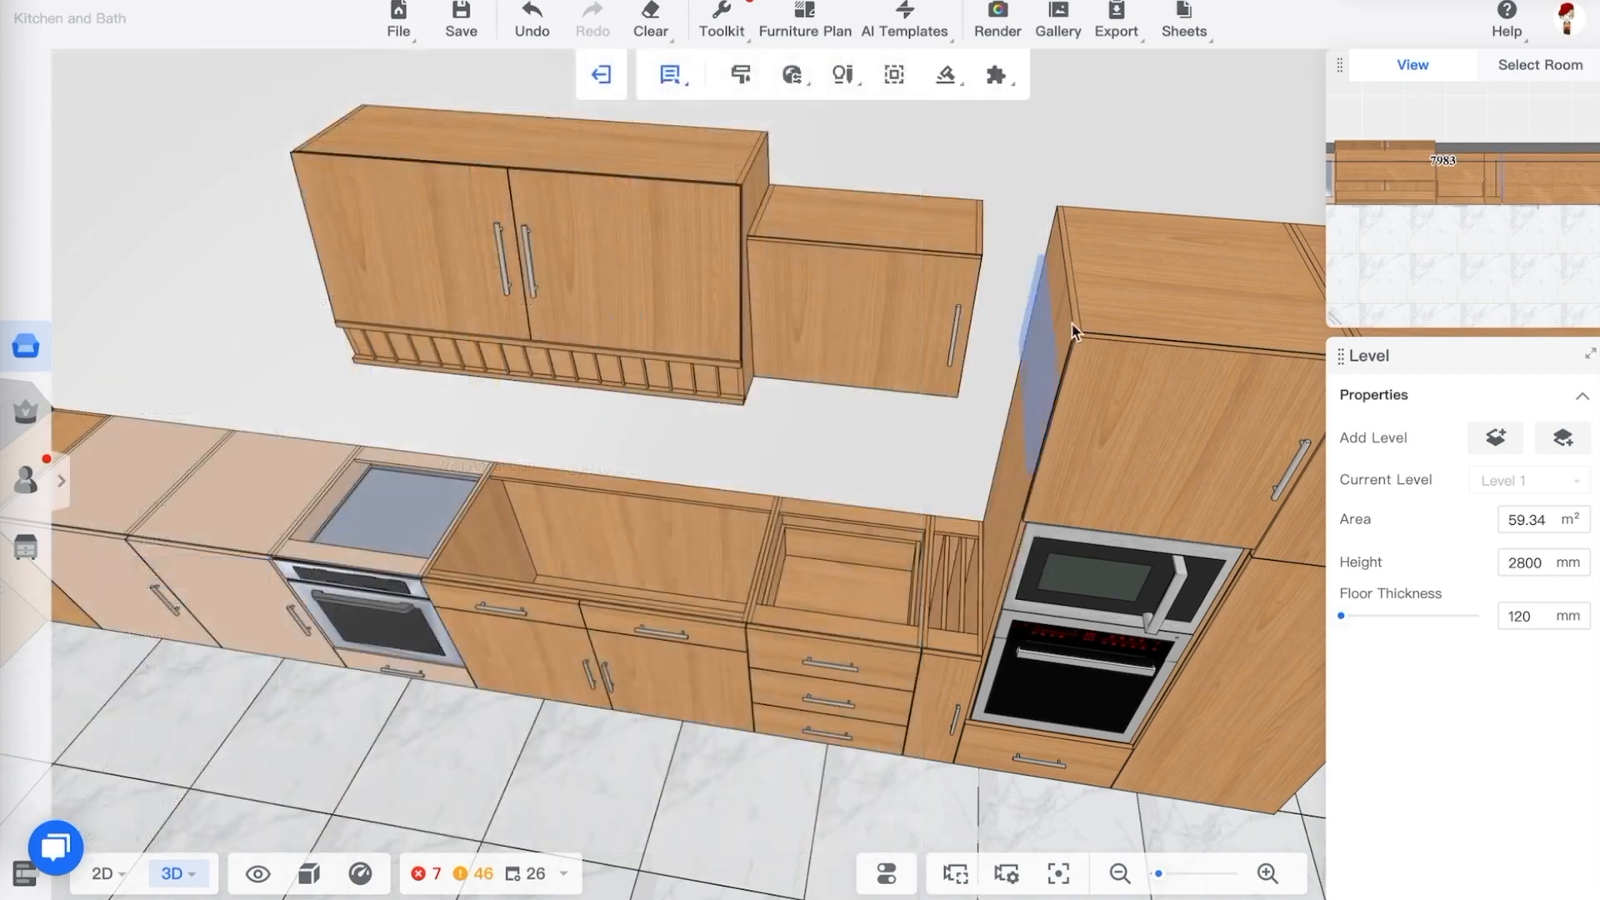
pyautogui.click(985, 261)
pyautogui.click(1122, 308)
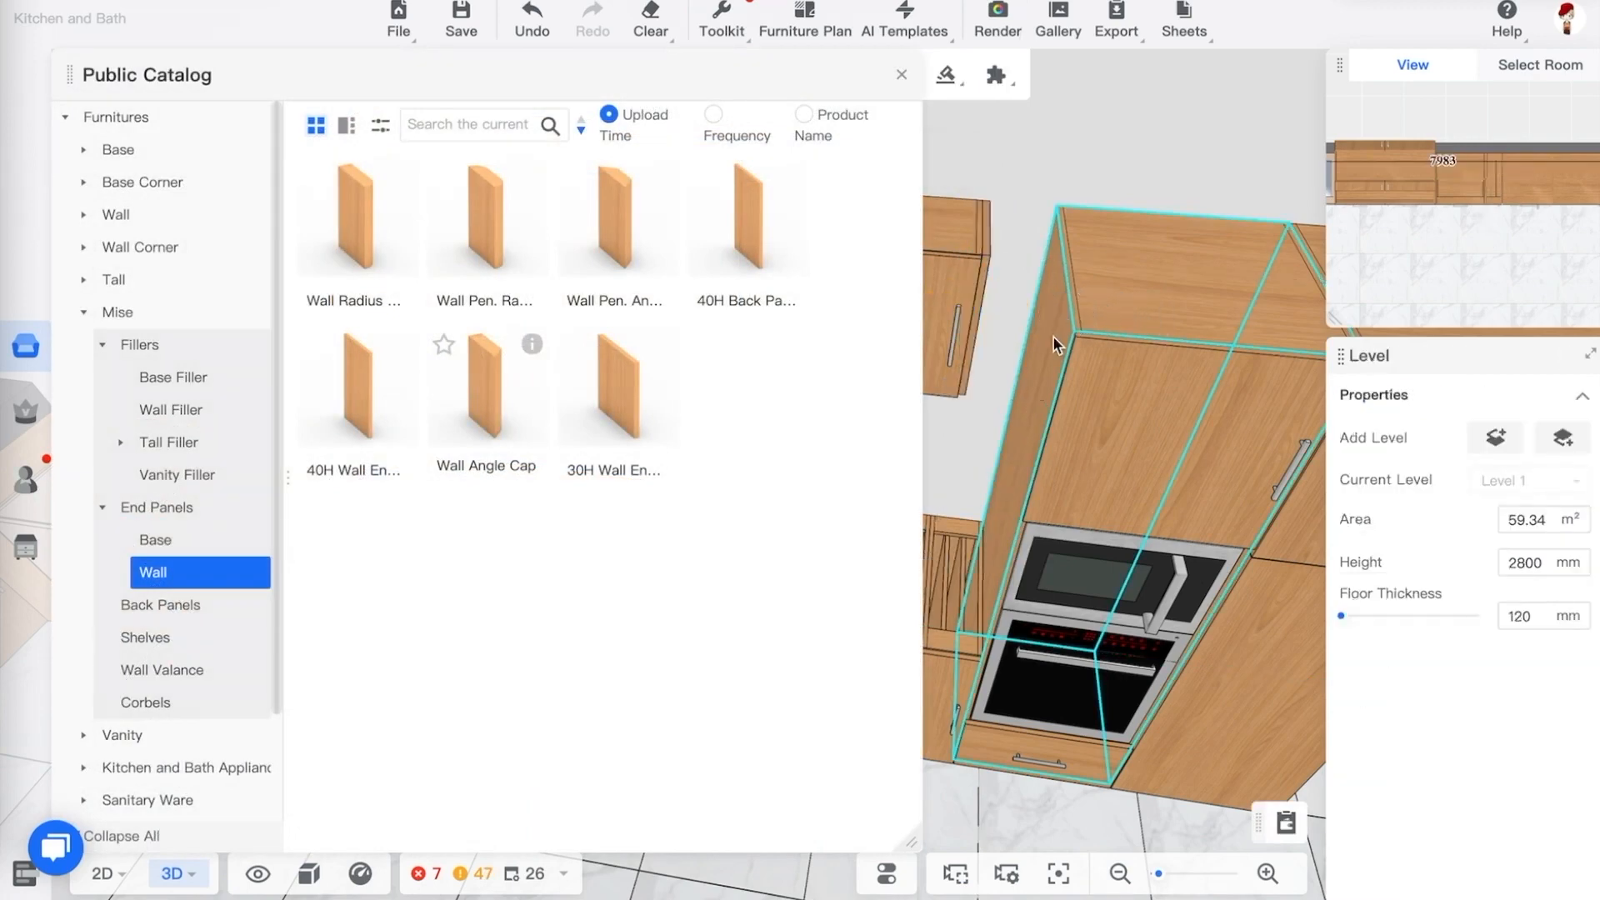
# Fix the end panel's left side and set its width to 200 mm
pyautogui.click(987, 260)
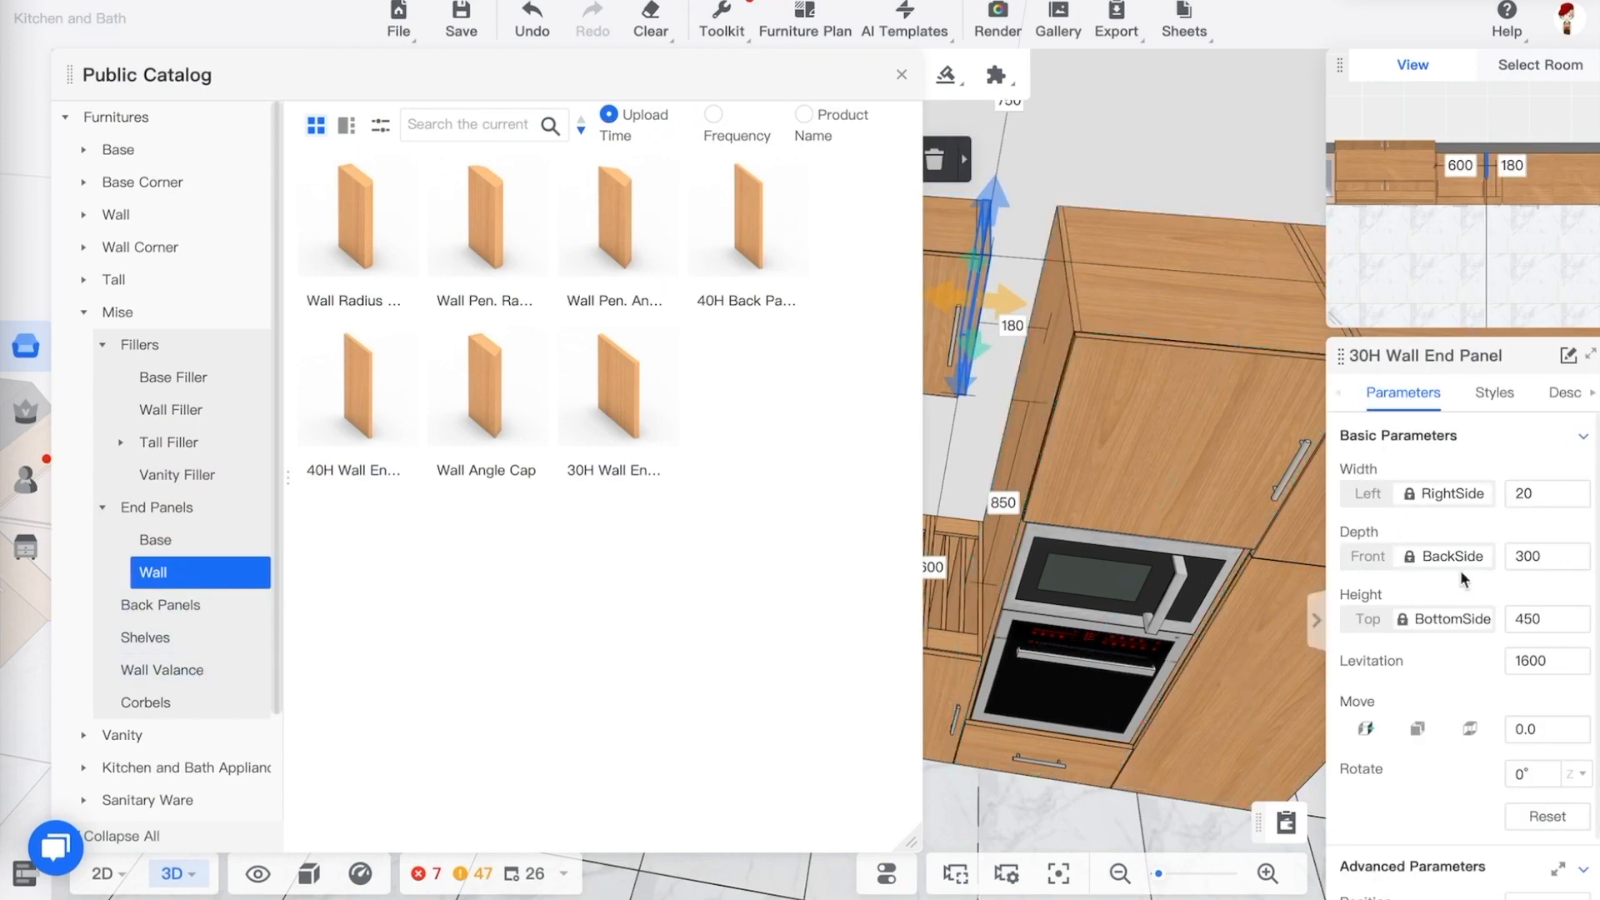
pyautogui.click(1369, 497)
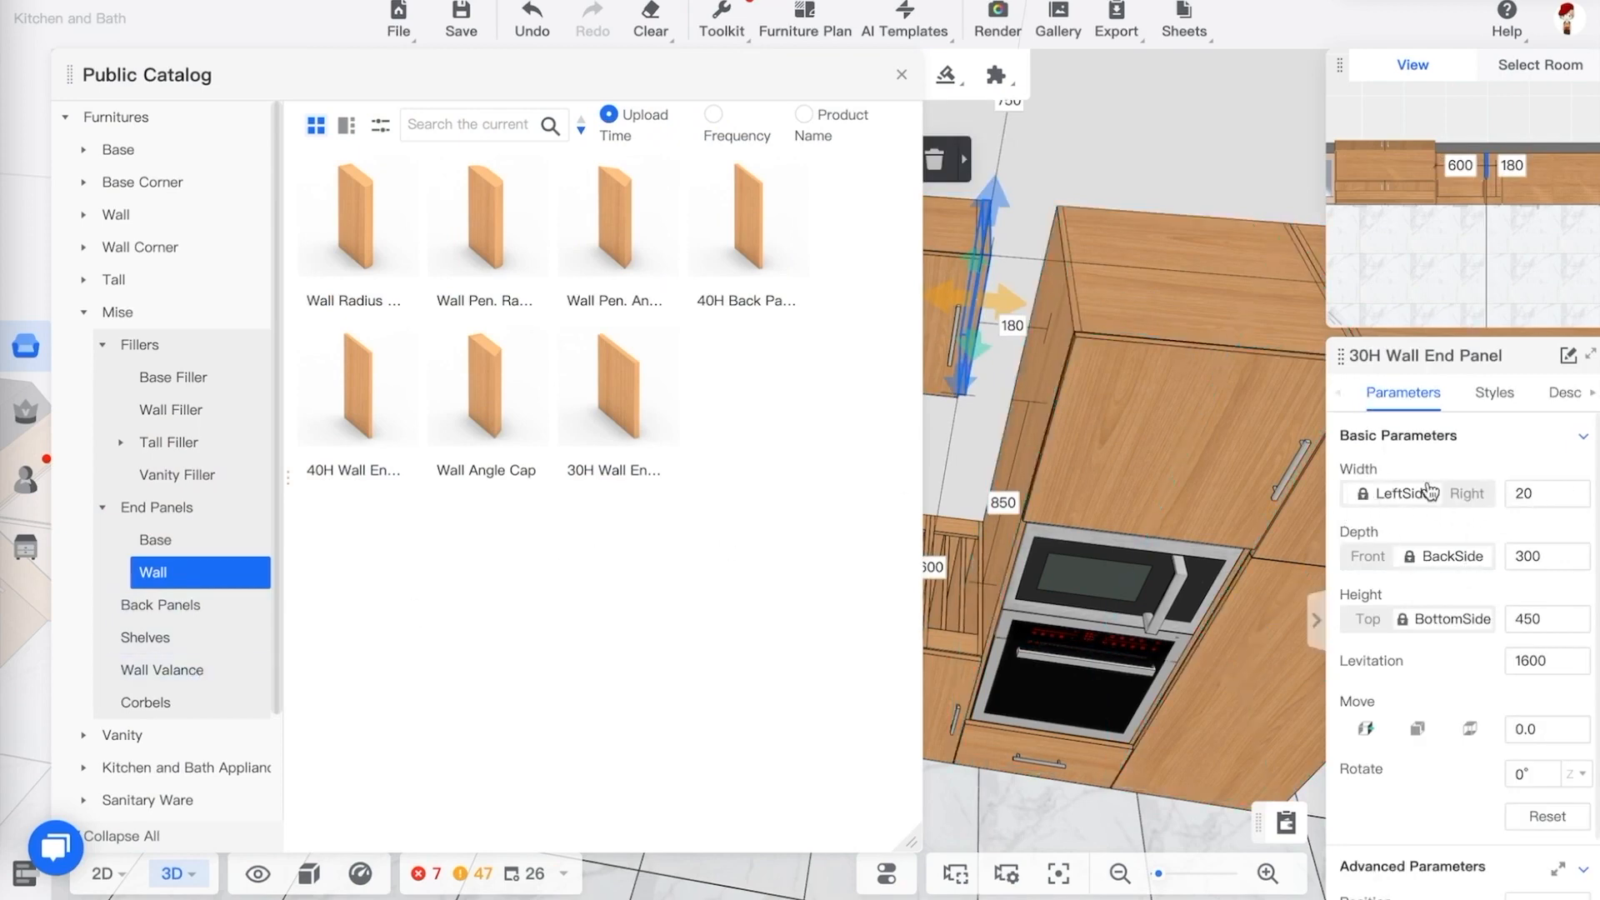
pyautogui.click(953, 648)
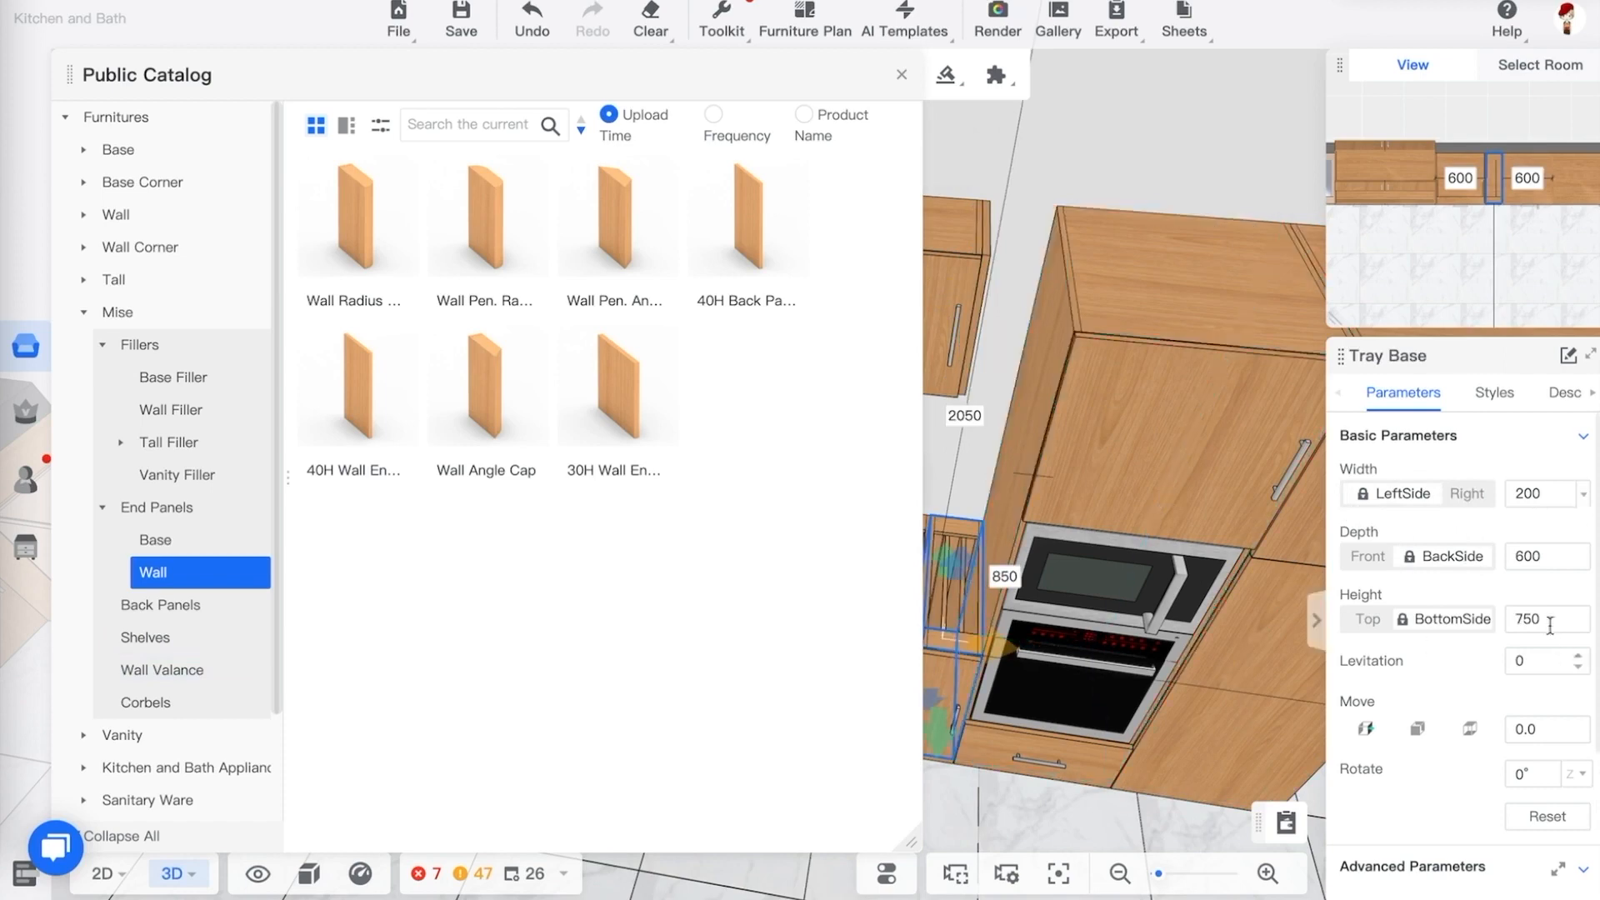
pyautogui.click(991, 265)
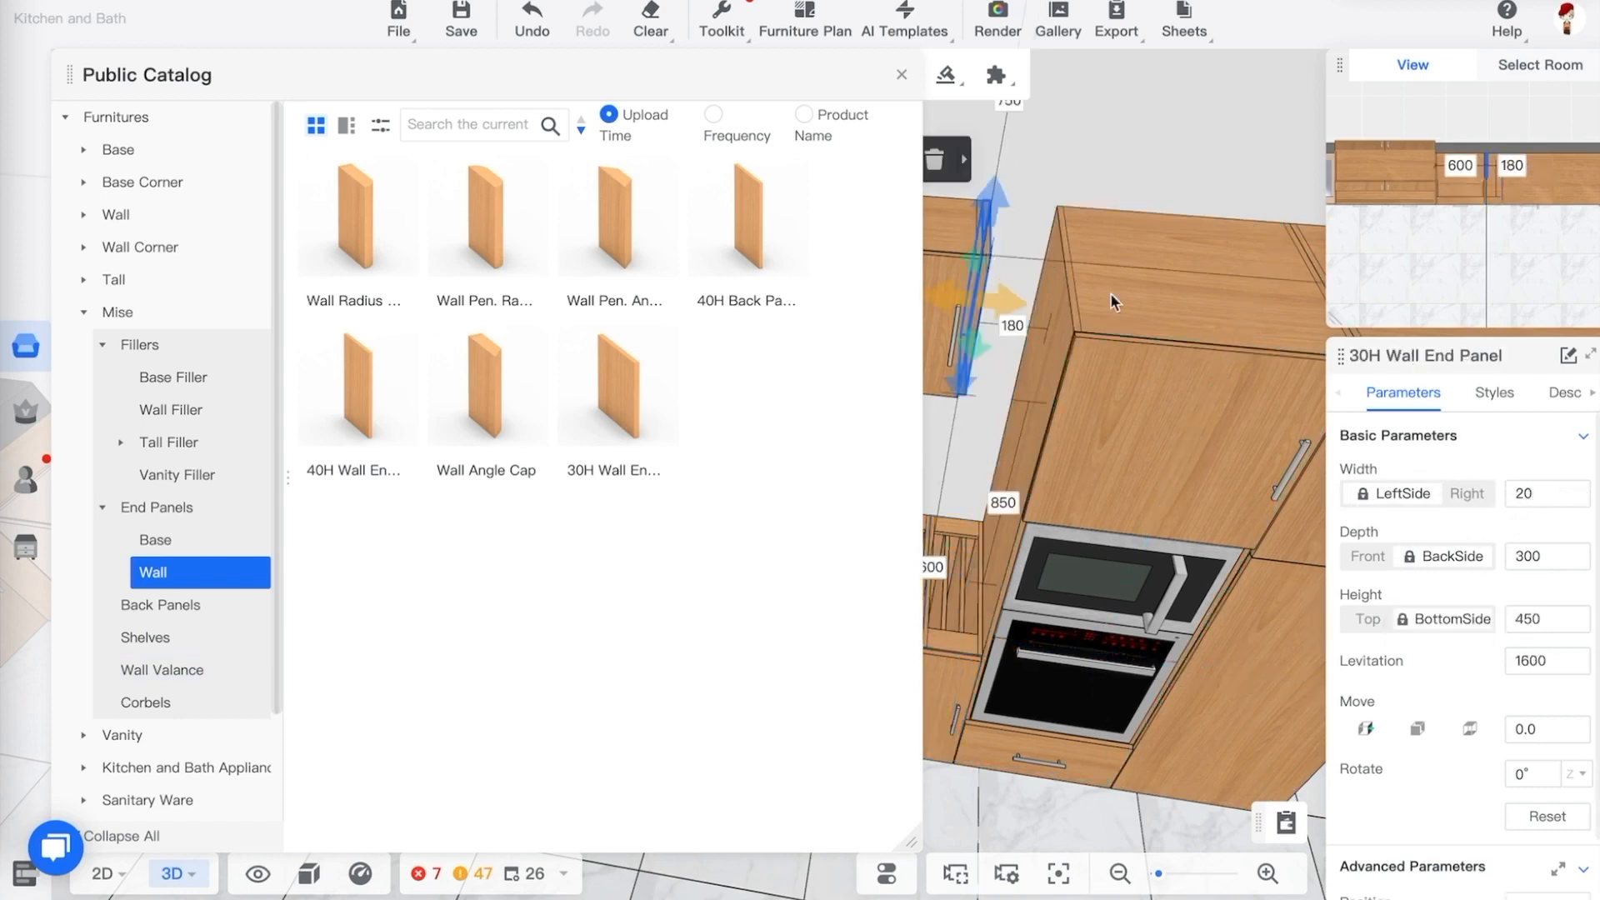
pyautogui.doubleClick(1534, 495)
pyautogui.write('200')
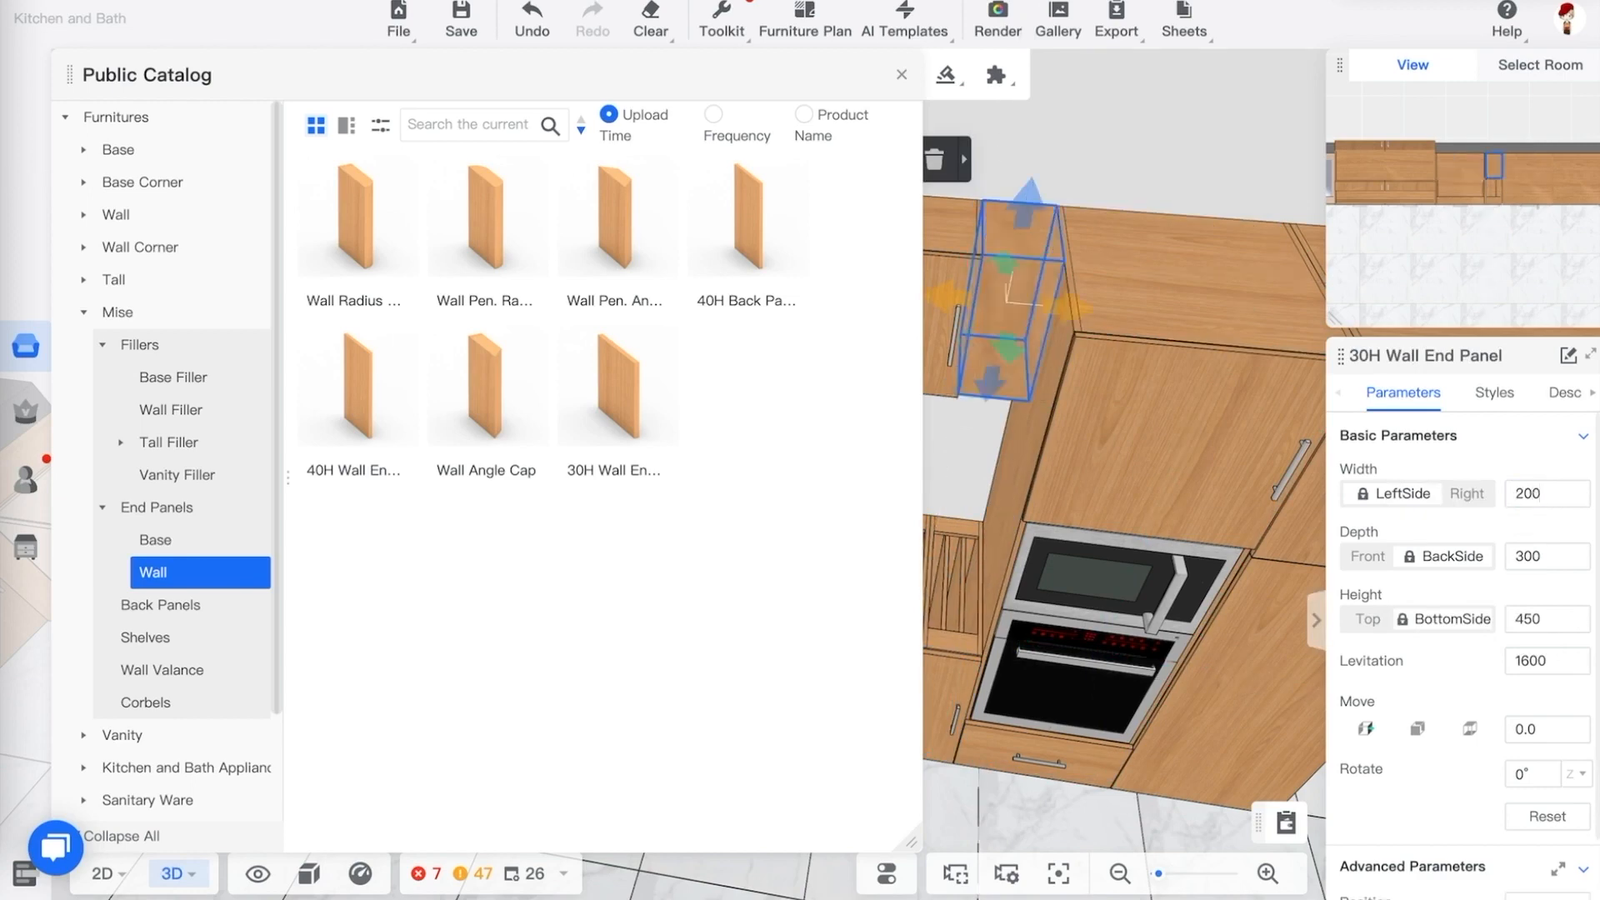
pyautogui.click(1118, 491)
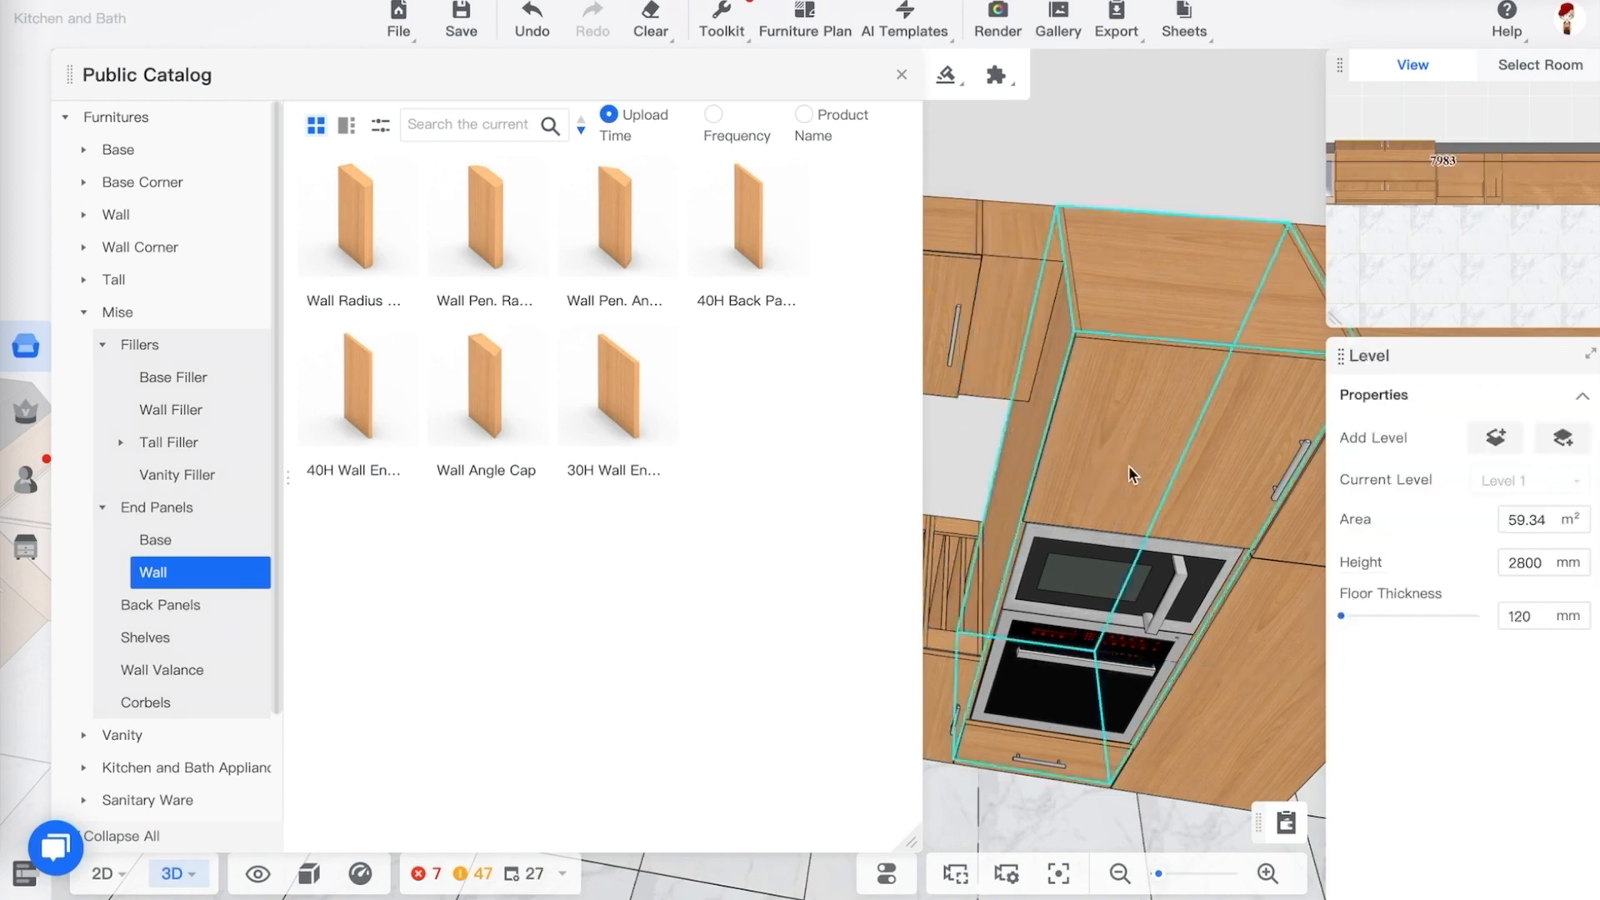
pyautogui.moveTo(902, 35)
pyautogui.click(896, 72)
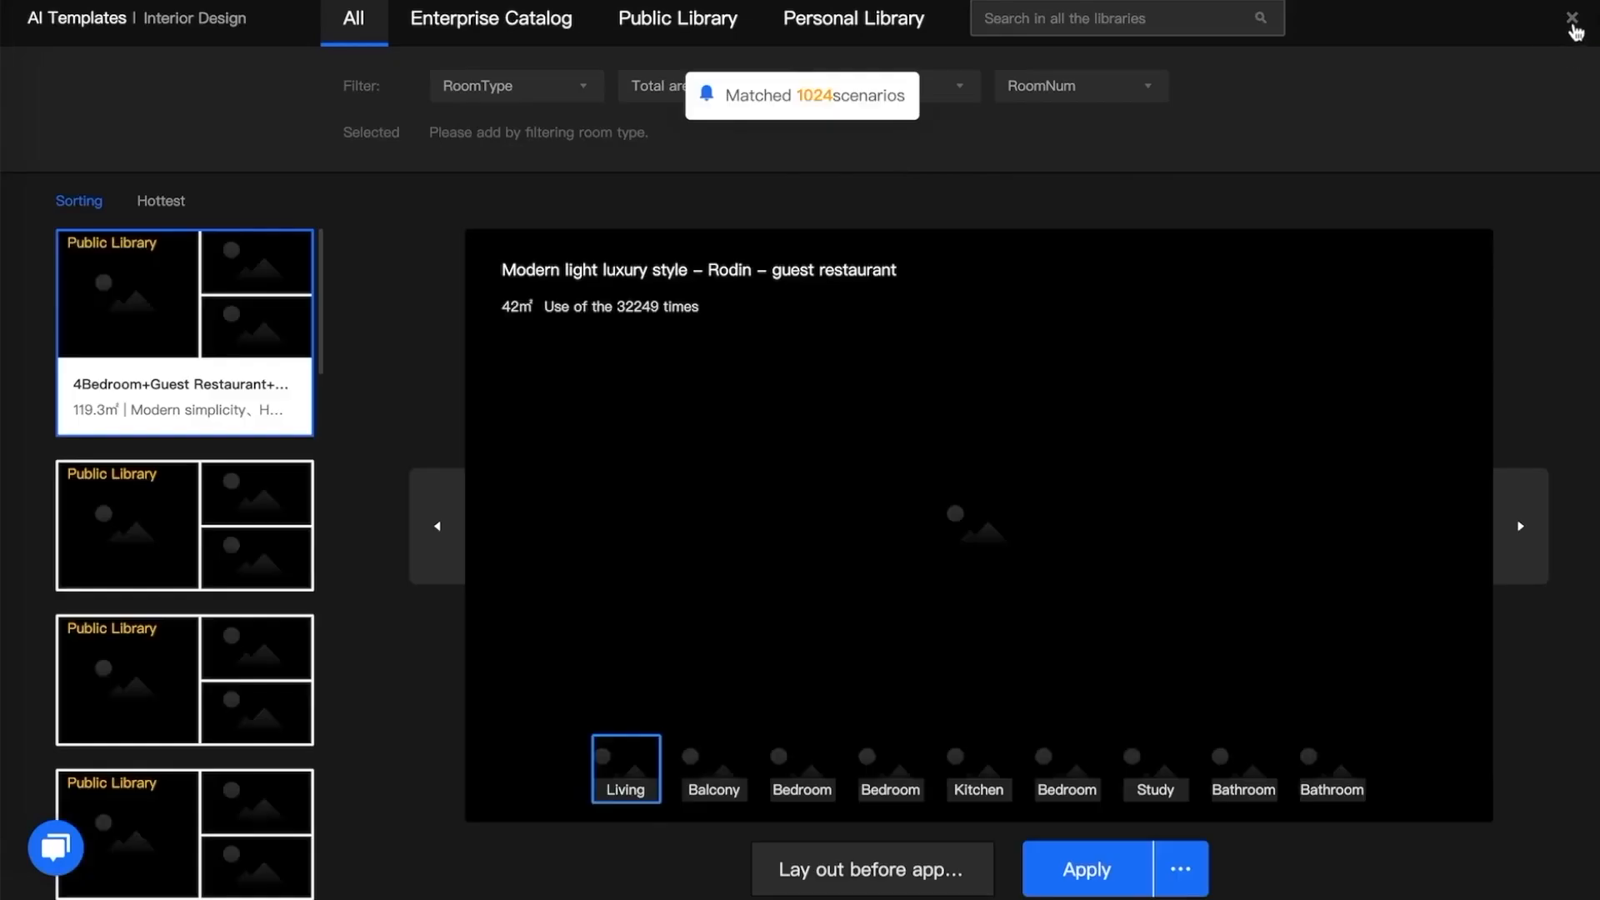
pyautogui.click(1572, 18)
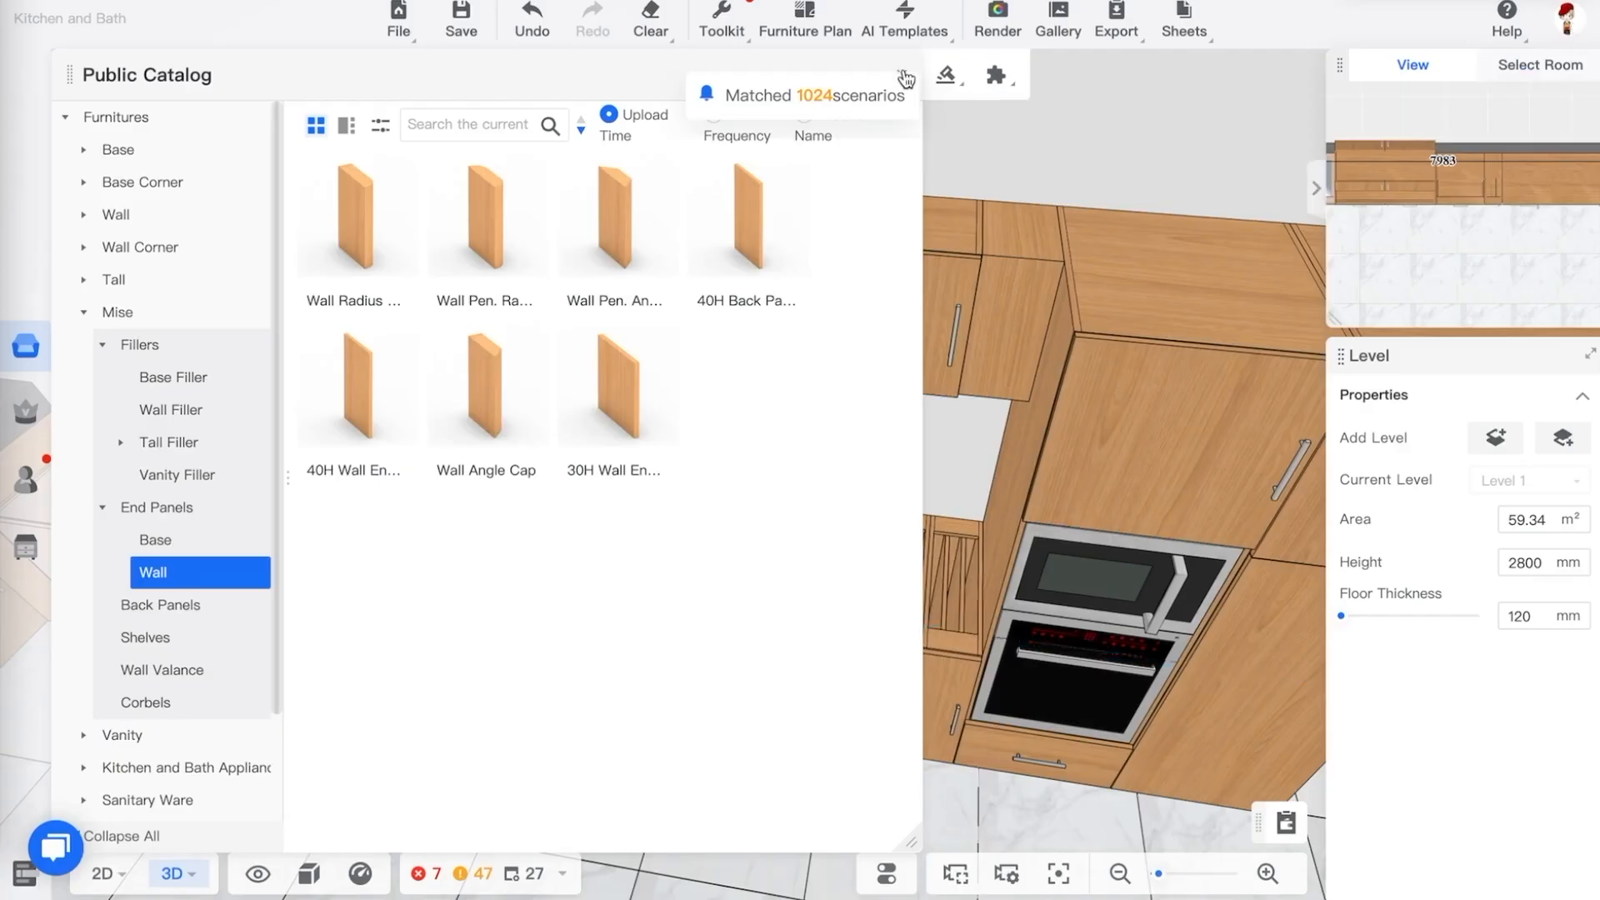
# Place a 90H Wall Open Shelf Standard cabinet from the wall open cabinet catalog onto the kitchen wall
pyautogui.click(907, 78)
pyautogui.click(942, 486)
pyautogui.moveTo(943, 486); pyautogui.dragTo(980, 412)
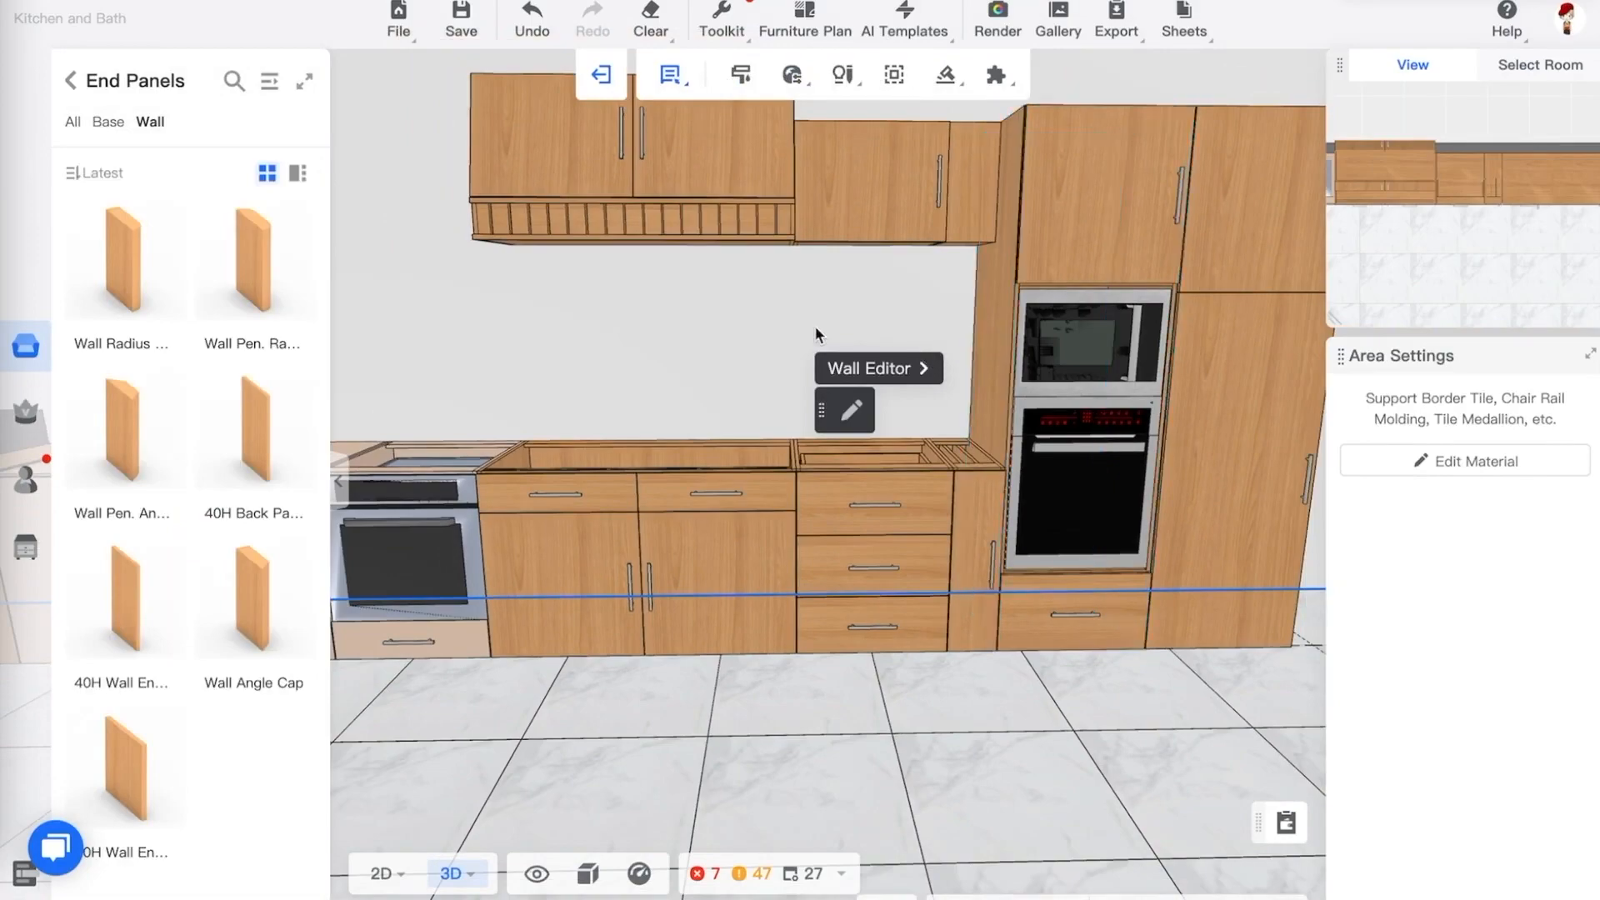
pyautogui.moveTo(1078, 778); pyautogui.dragTo(1013, 680)
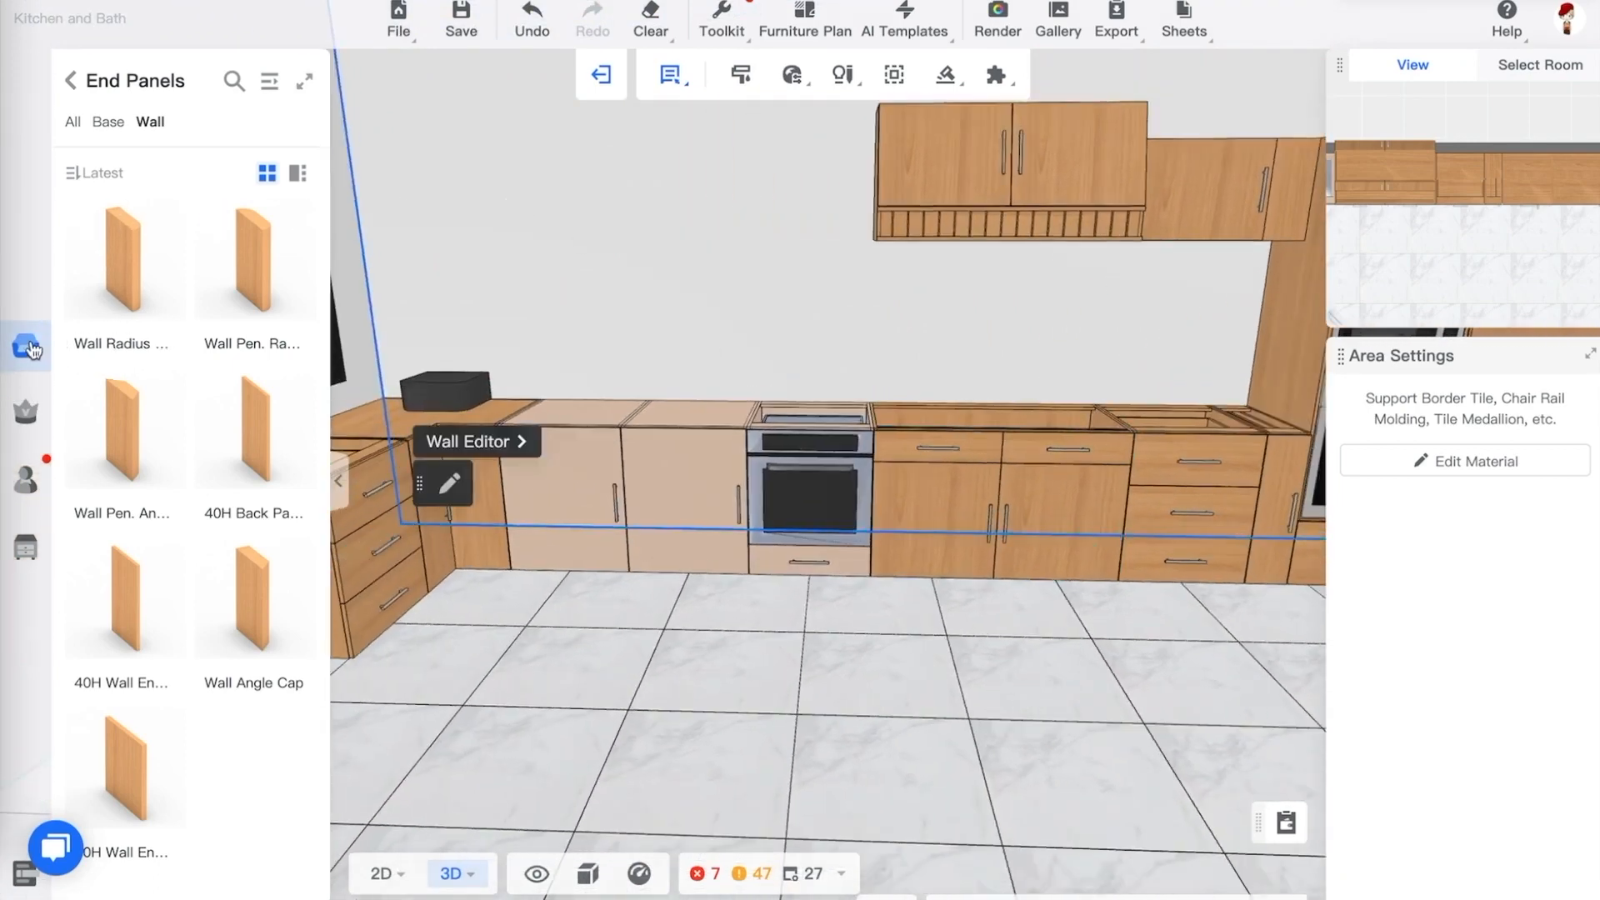
pyautogui.click(73, 83)
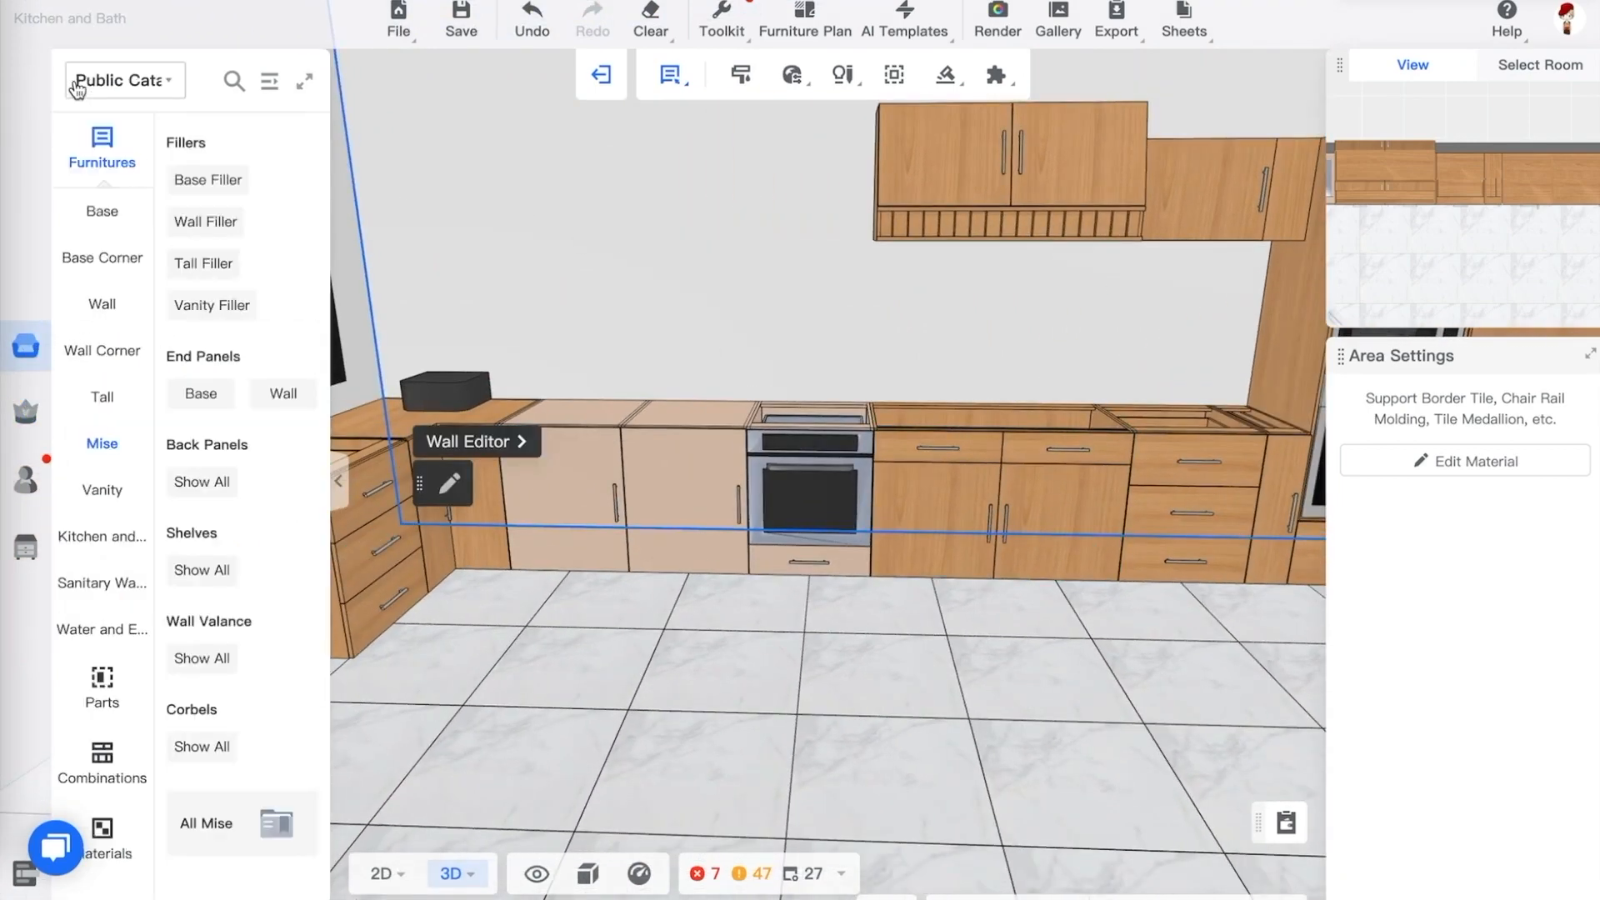
pyautogui.click(103, 319)
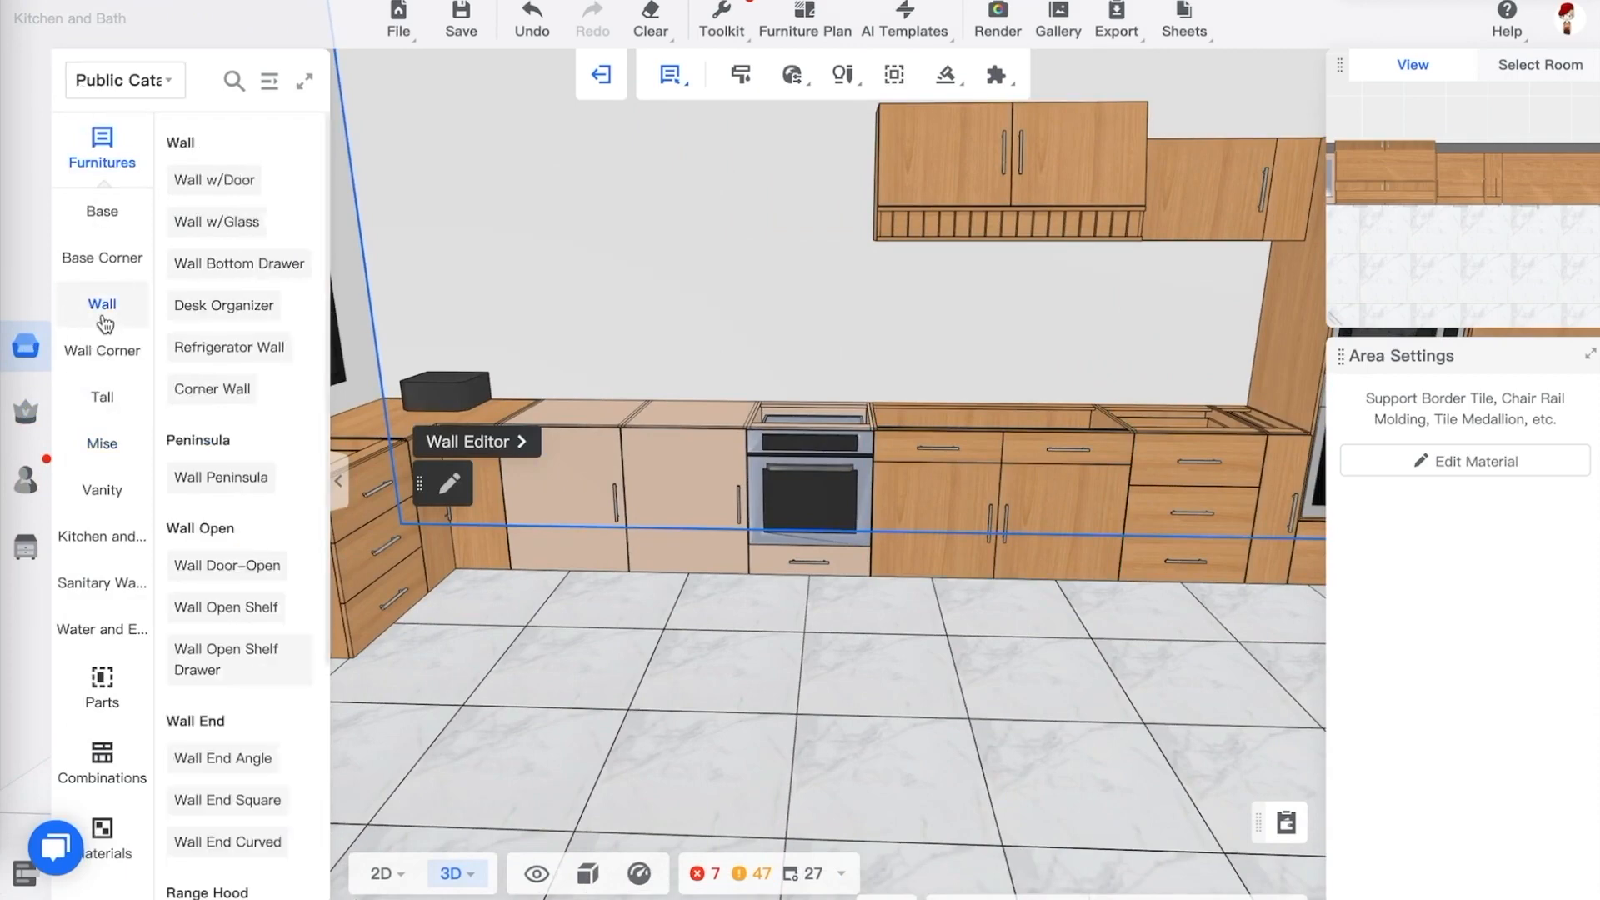
pyautogui.click(270, 83)
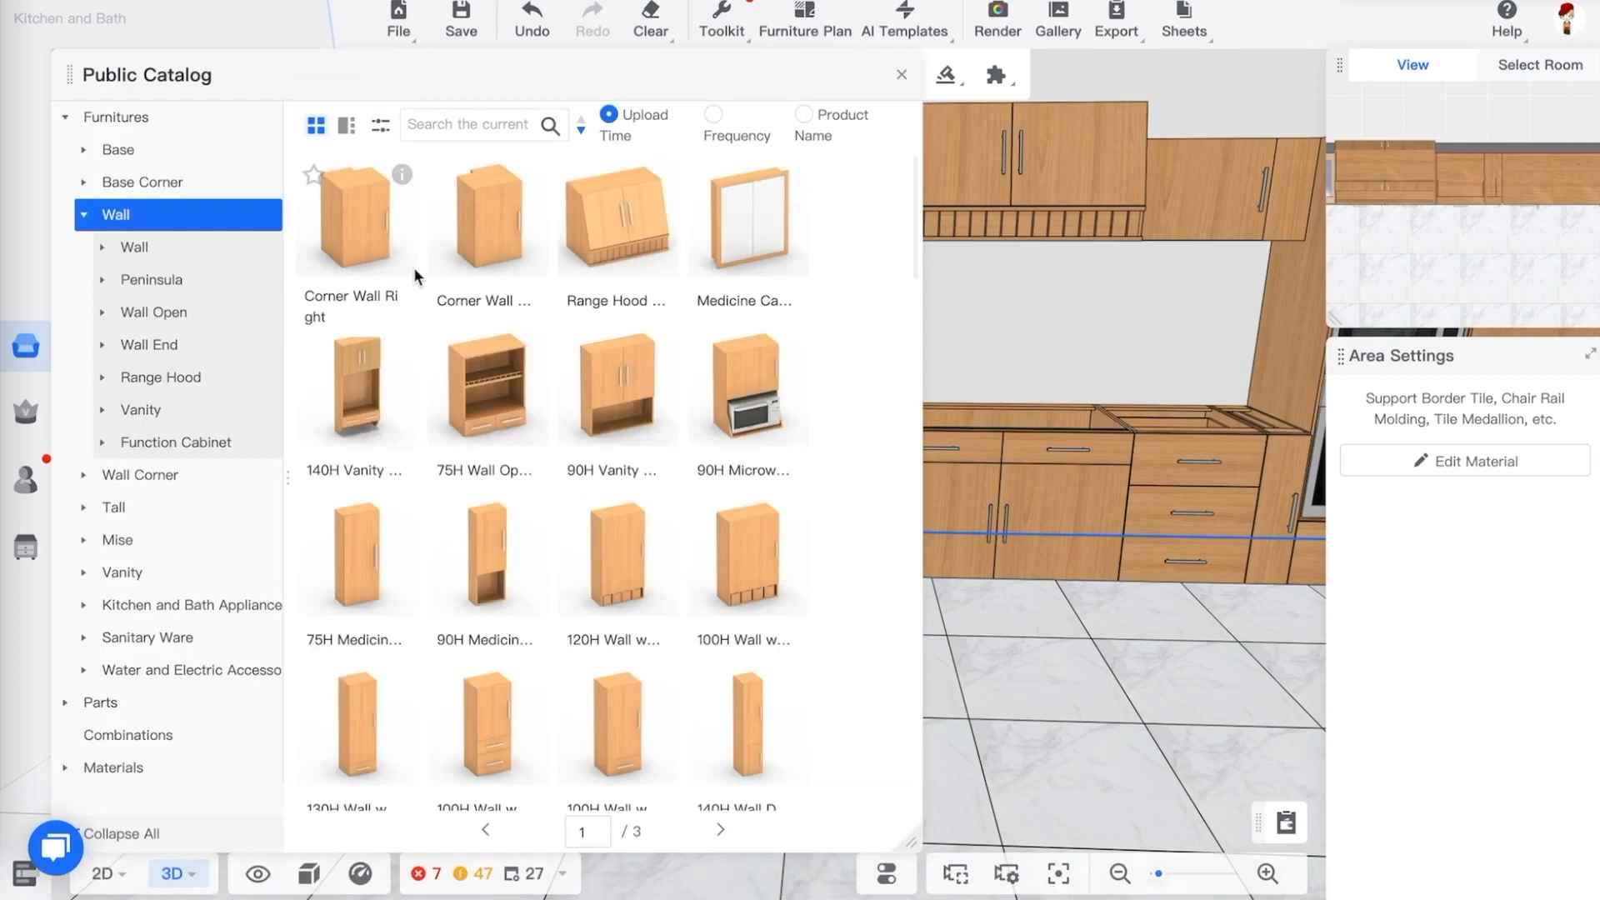
pyautogui.click(144, 249)
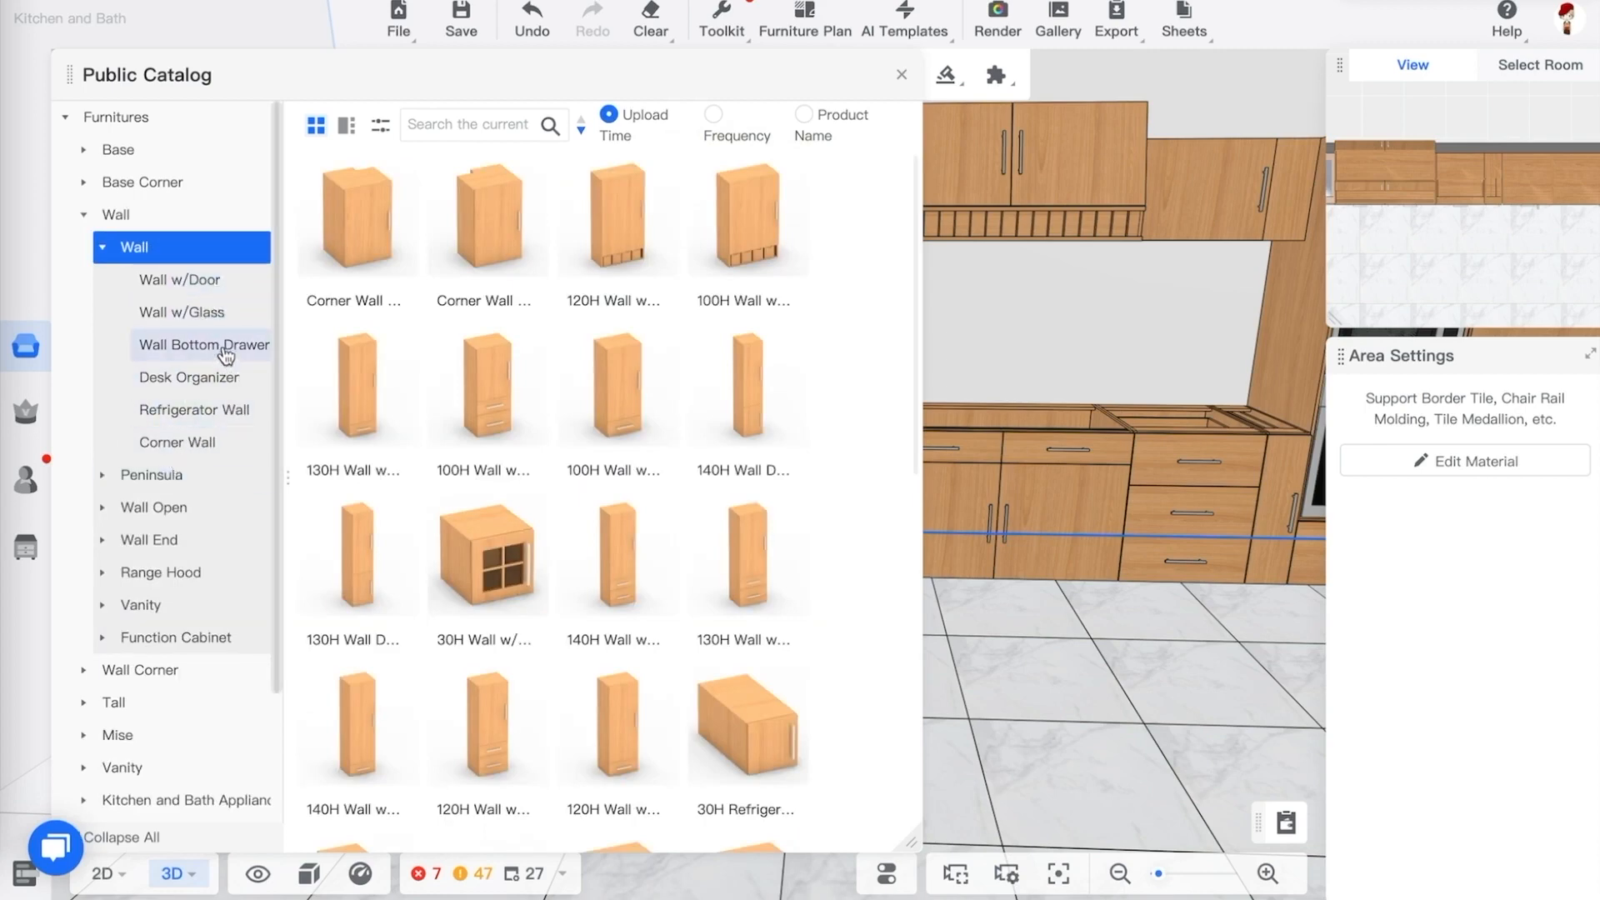
pyautogui.click(162, 508)
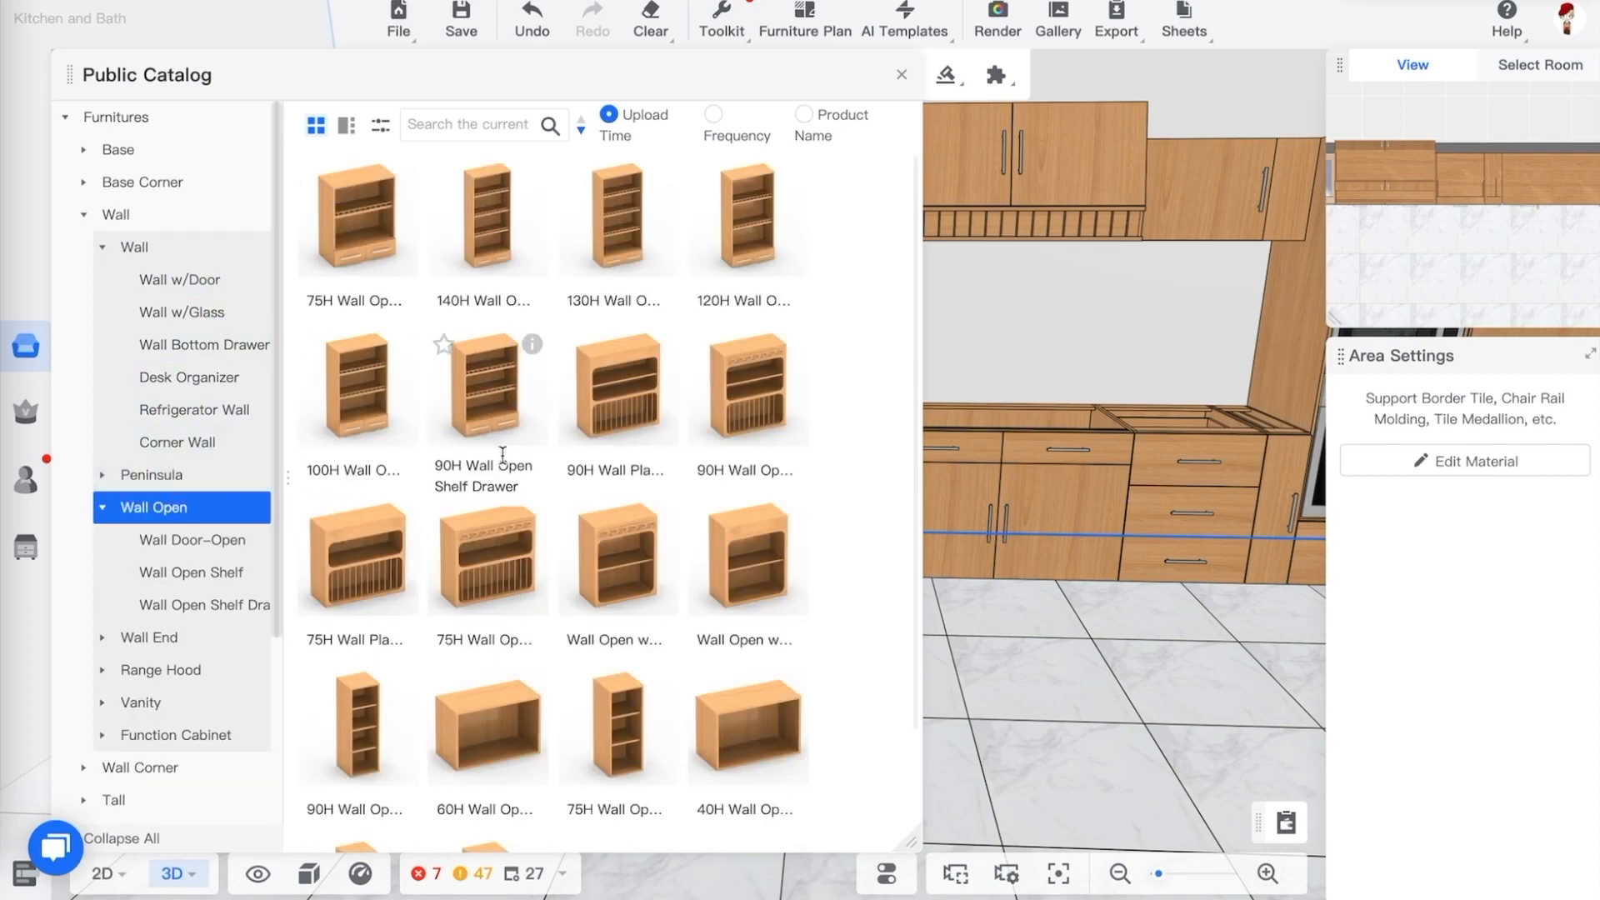
pyautogui.scroll(-2, 503, 452)
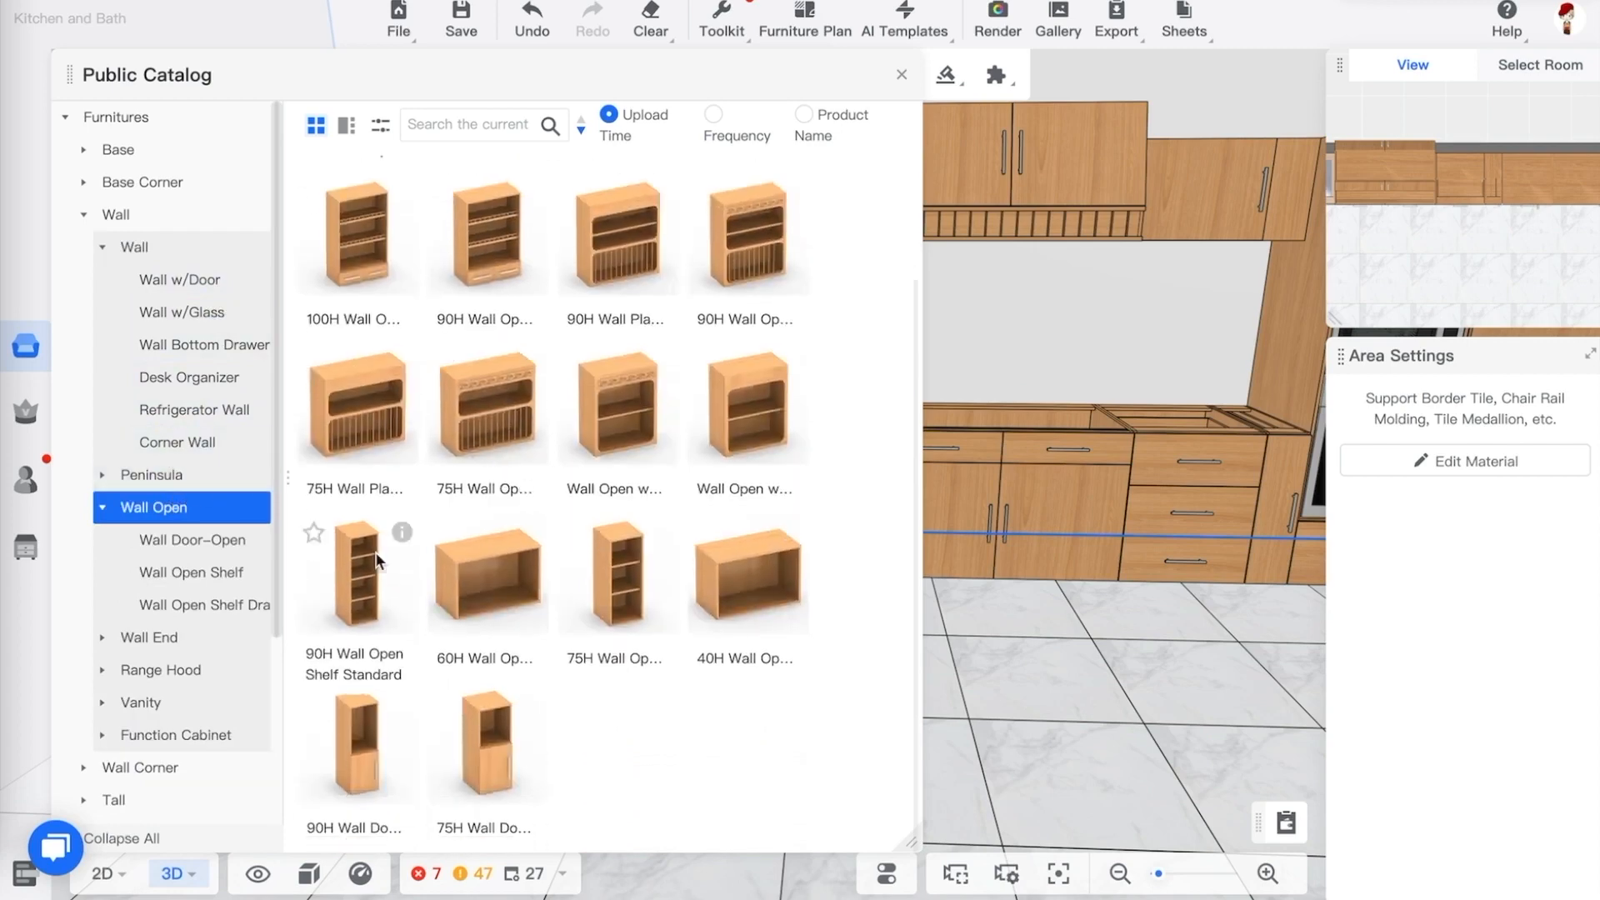
pyautogui.moveTo(500, 571); pyautogui.dragTo(827, 225)
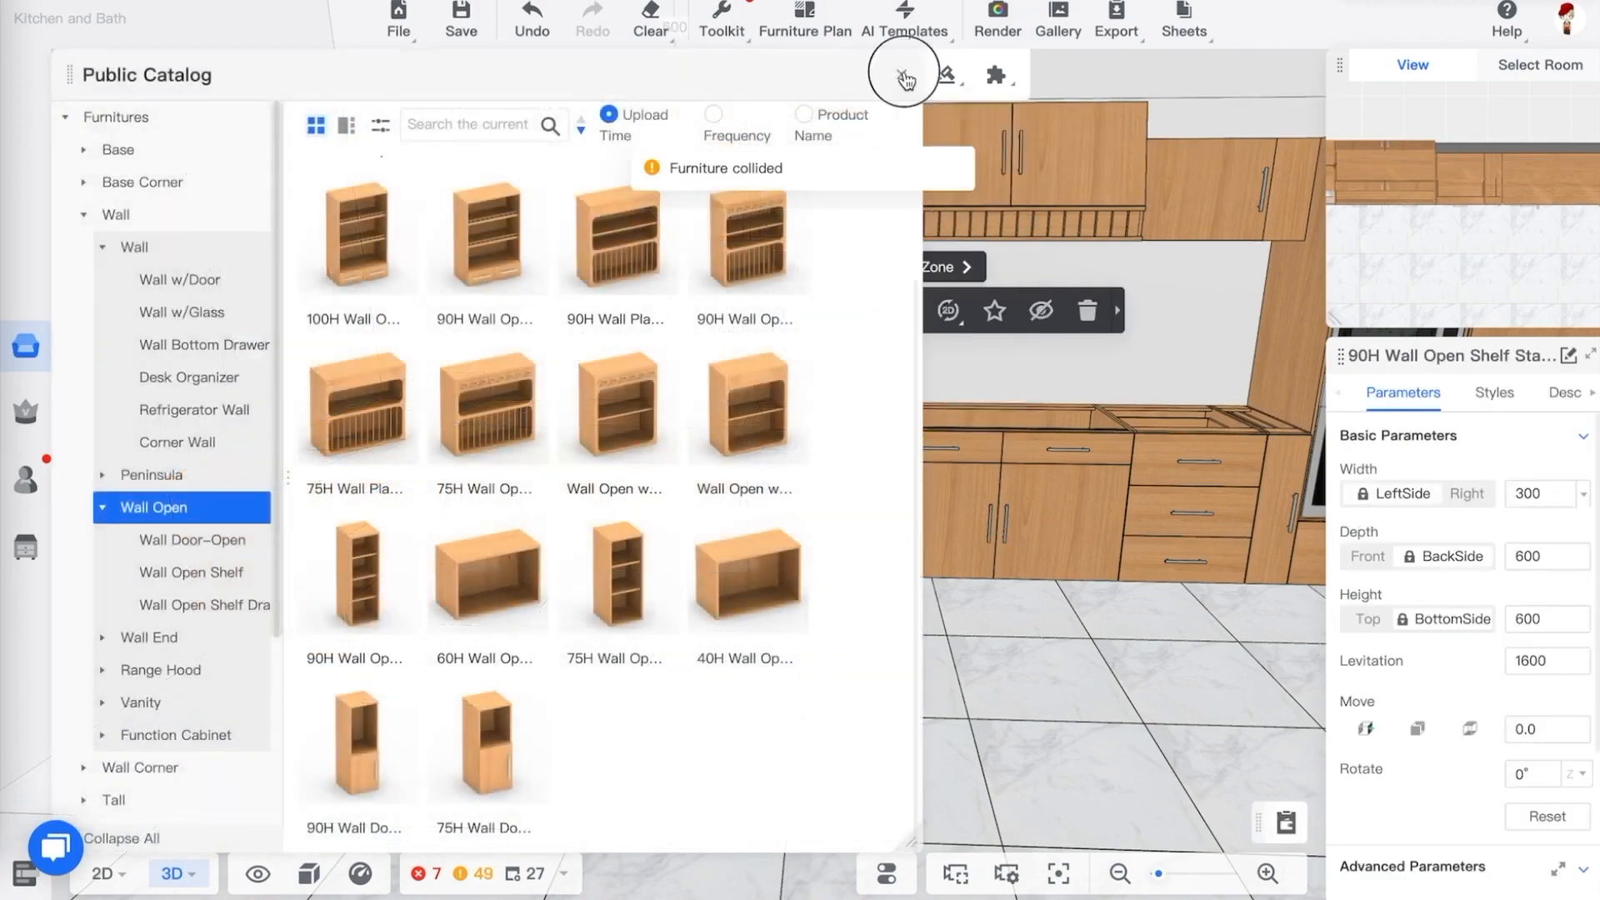
# Move the open shelf cabinet into the gap left of the upper cabinets and duplicate it beside itself
pyautogui.click(901, 74)
pyautogui.click(633, 355)
pyautogui.moveTo(641, 354); pyautogui.dragTo(558, 321)
pyautogui.click(873, 309)
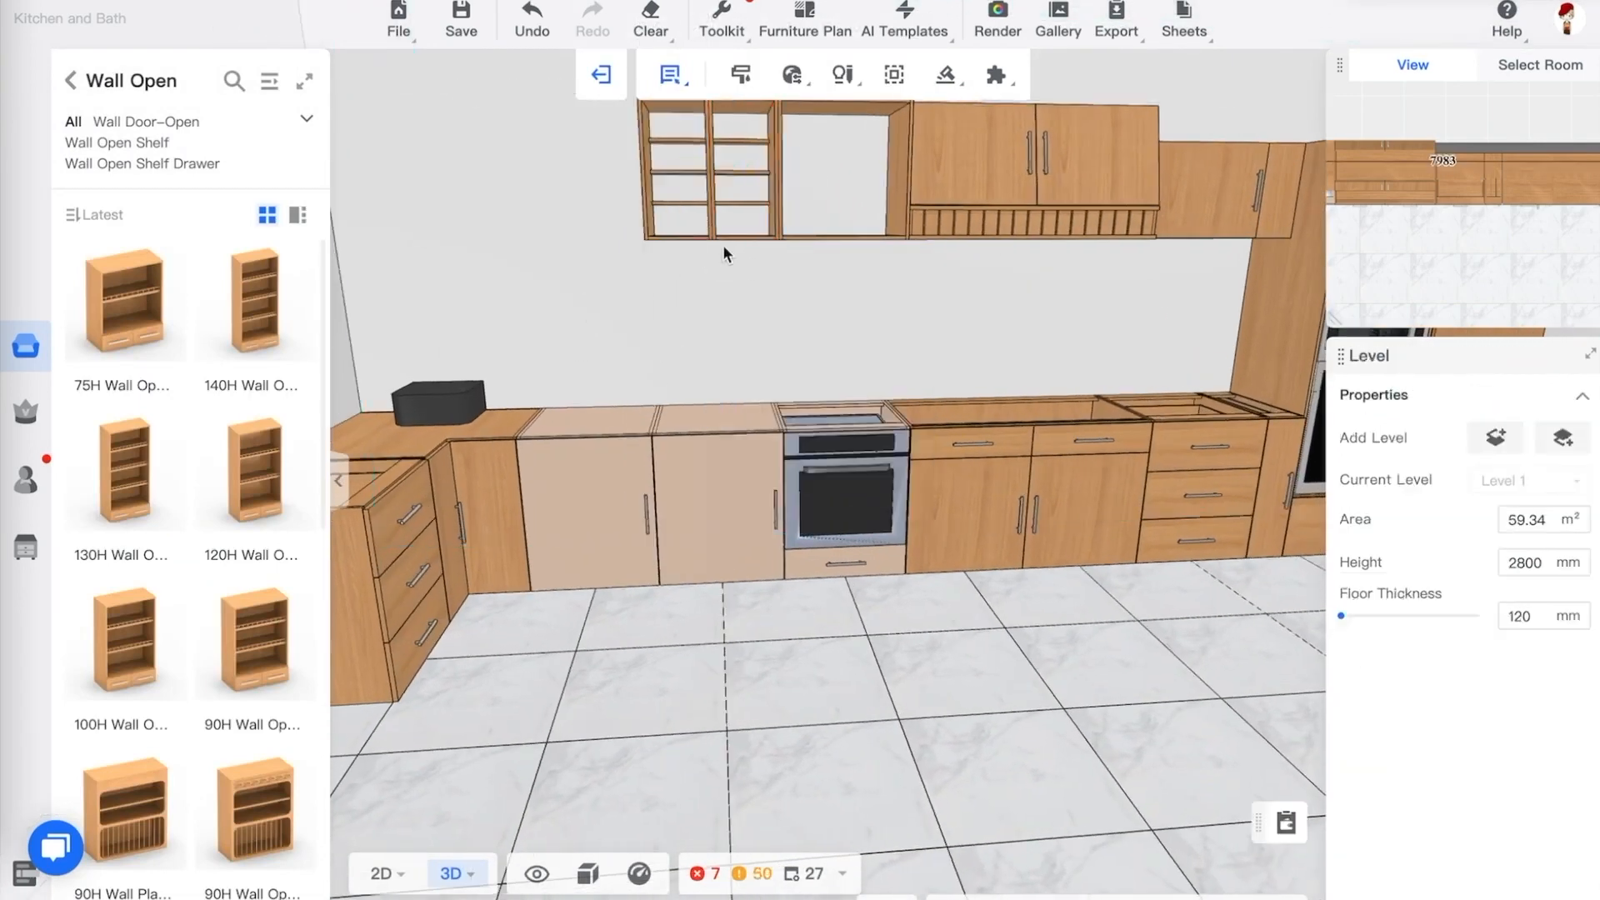
pyautogui.click(723, 246)
pyautogui.moveTo(723, 246); pyautogui.dragTo(625, 250)
pyautogui.click(623, 243)
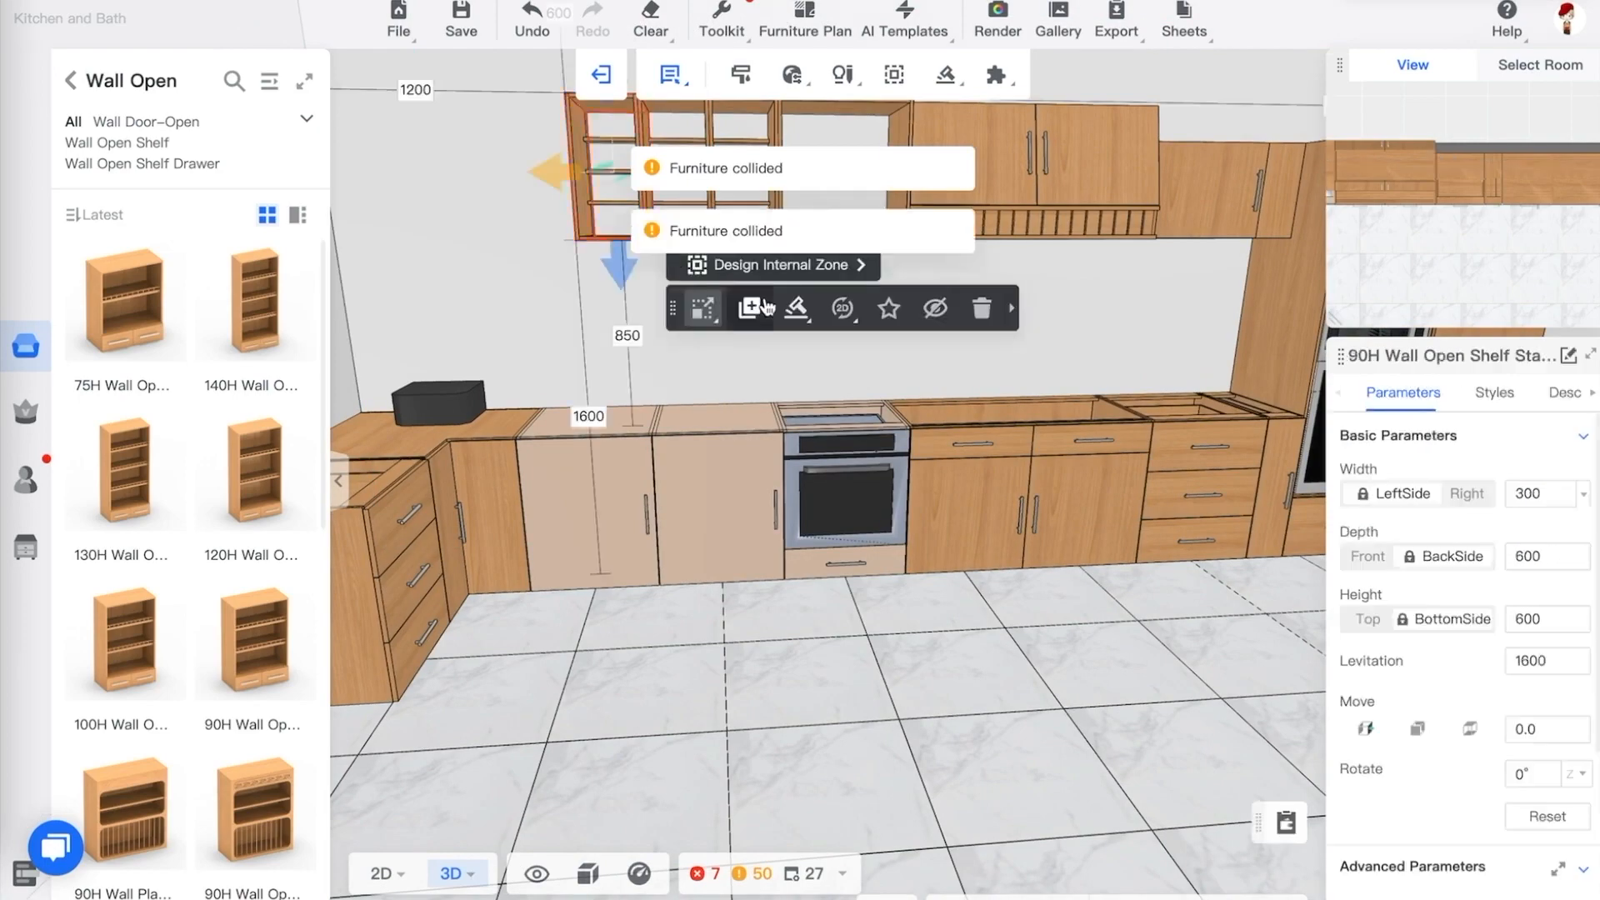
pyautogui.click(758, 310)
pyautogui.click(587, 261)
pyautogui.moveTo(635, 373); pyautogui.dragTo(676, 364)
pyautogui.moveTo(899, 344)
pyautogui.mouseDown()
pyautogui.moveTo(896, 318)
pyautogui.moveTo(857, 342)
pyautogui.moveTo(879, 336)
pyautogui.mouseUp()
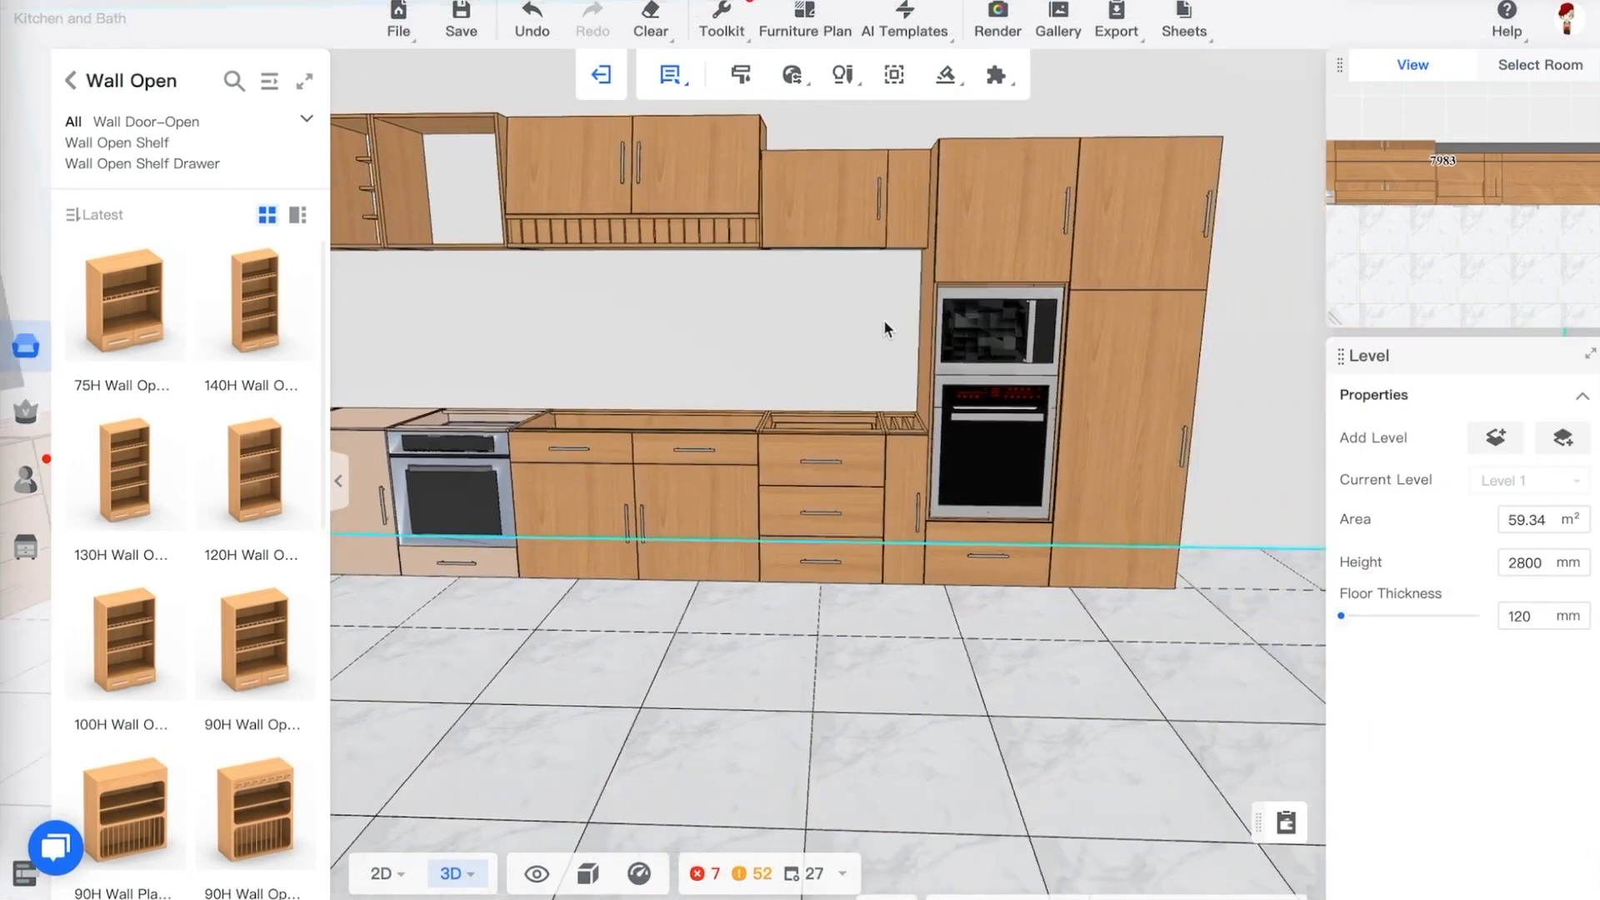
pyautogui.click(800, 176)
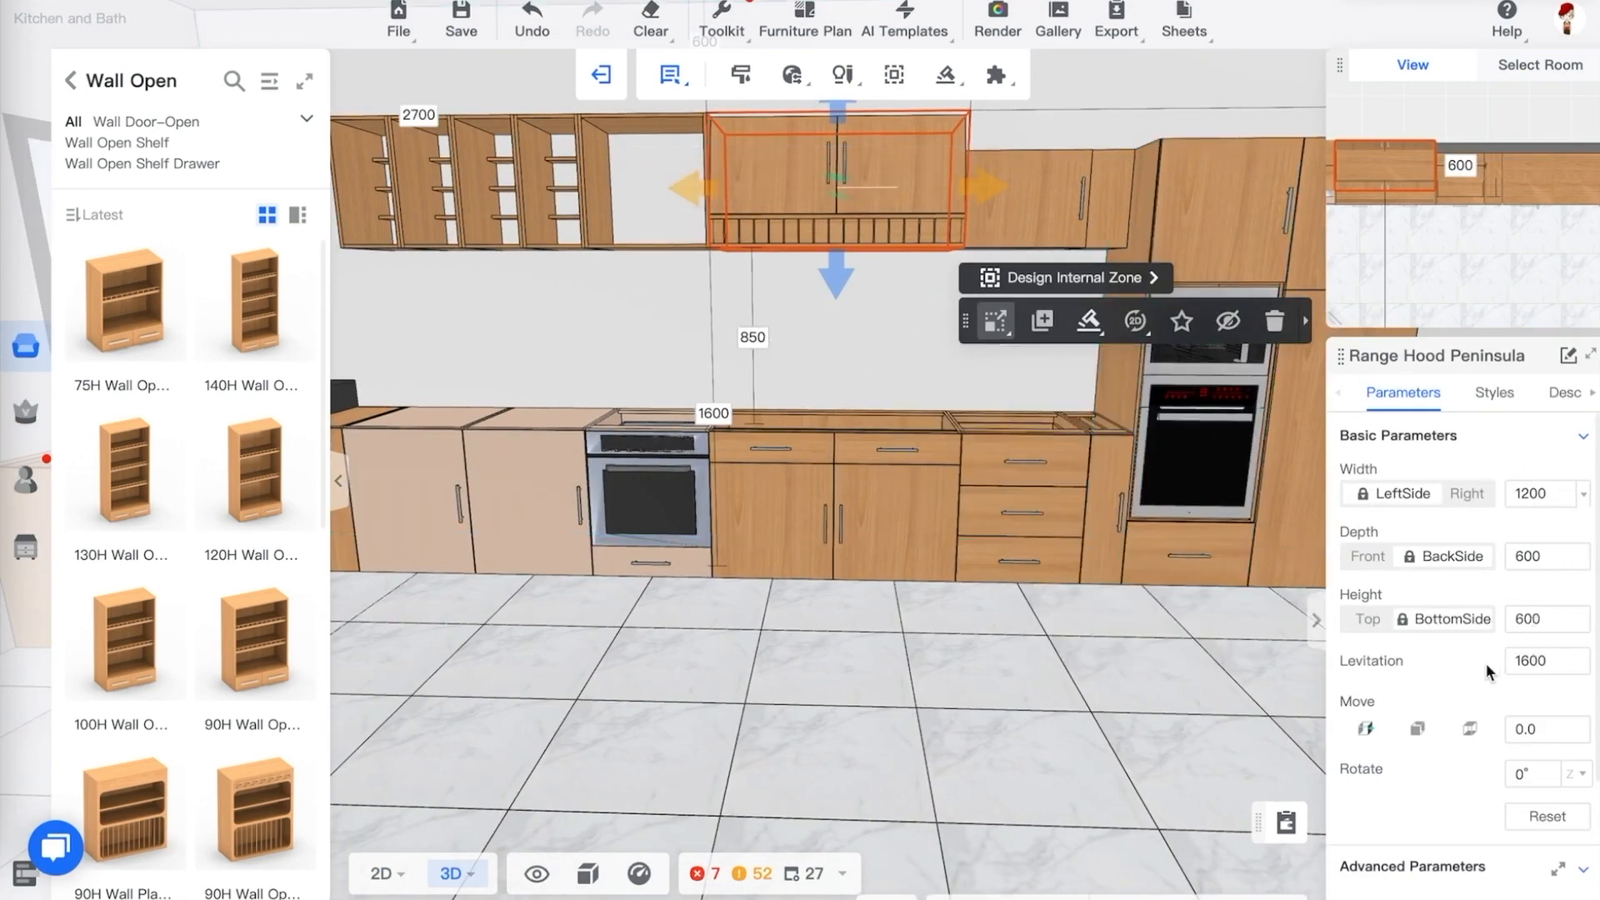
pyautogui.scroll(-2, 1478, 667)
pyautogui.scroll(2, 1478, 667)
pyautogui.click(1017, 157)
pyautogui.click(856, 204)
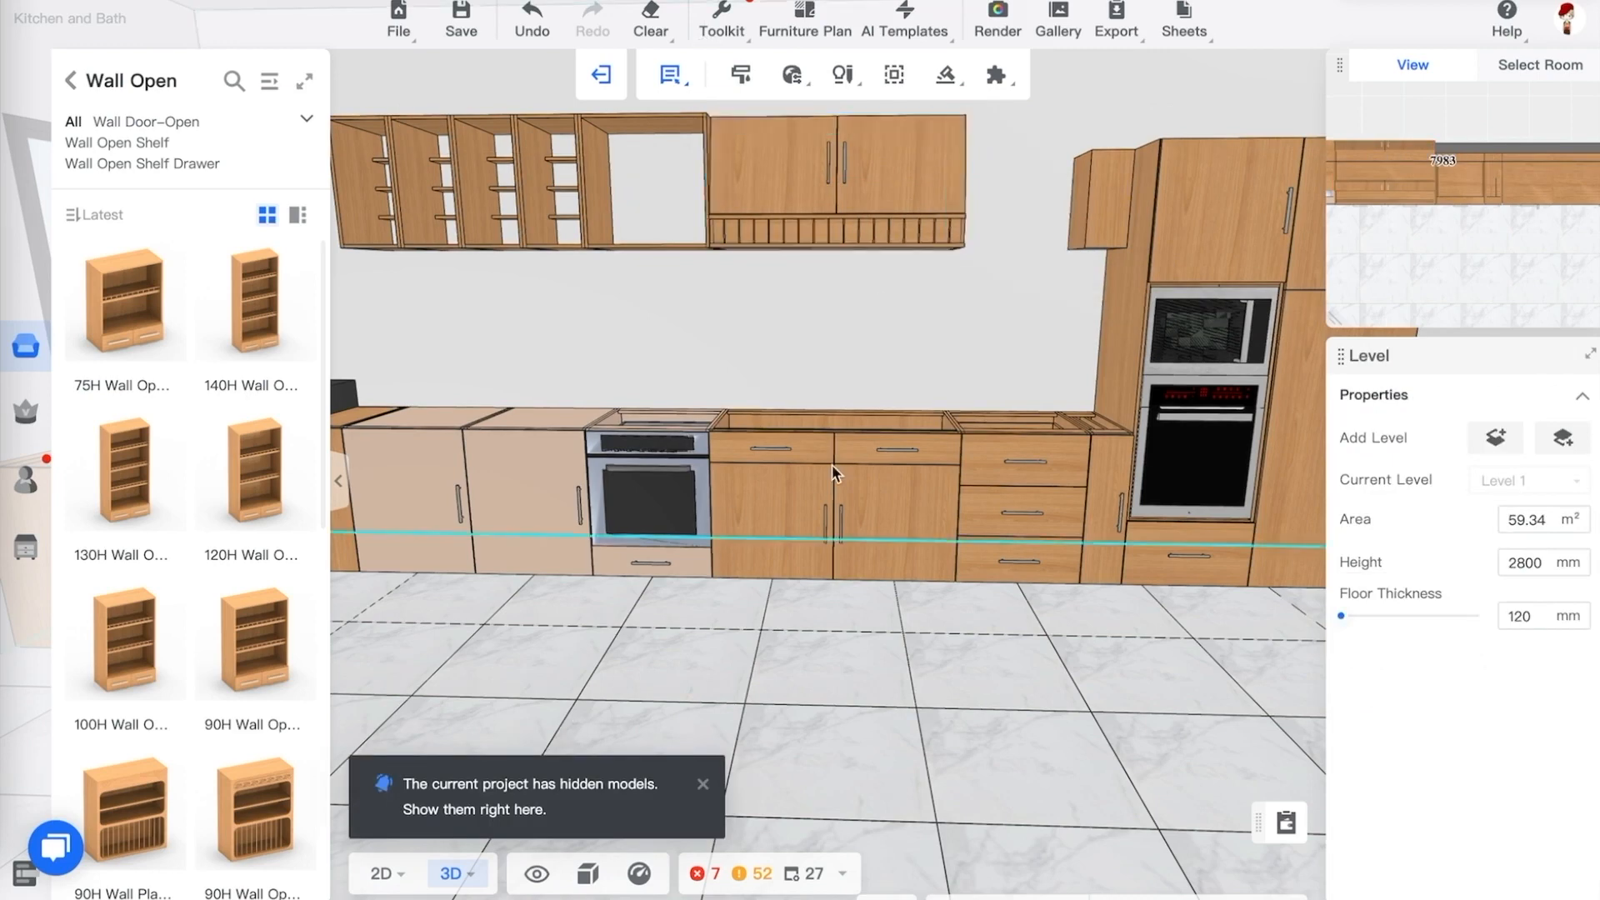
pyautogui.hotkey('ctrl', 'z')
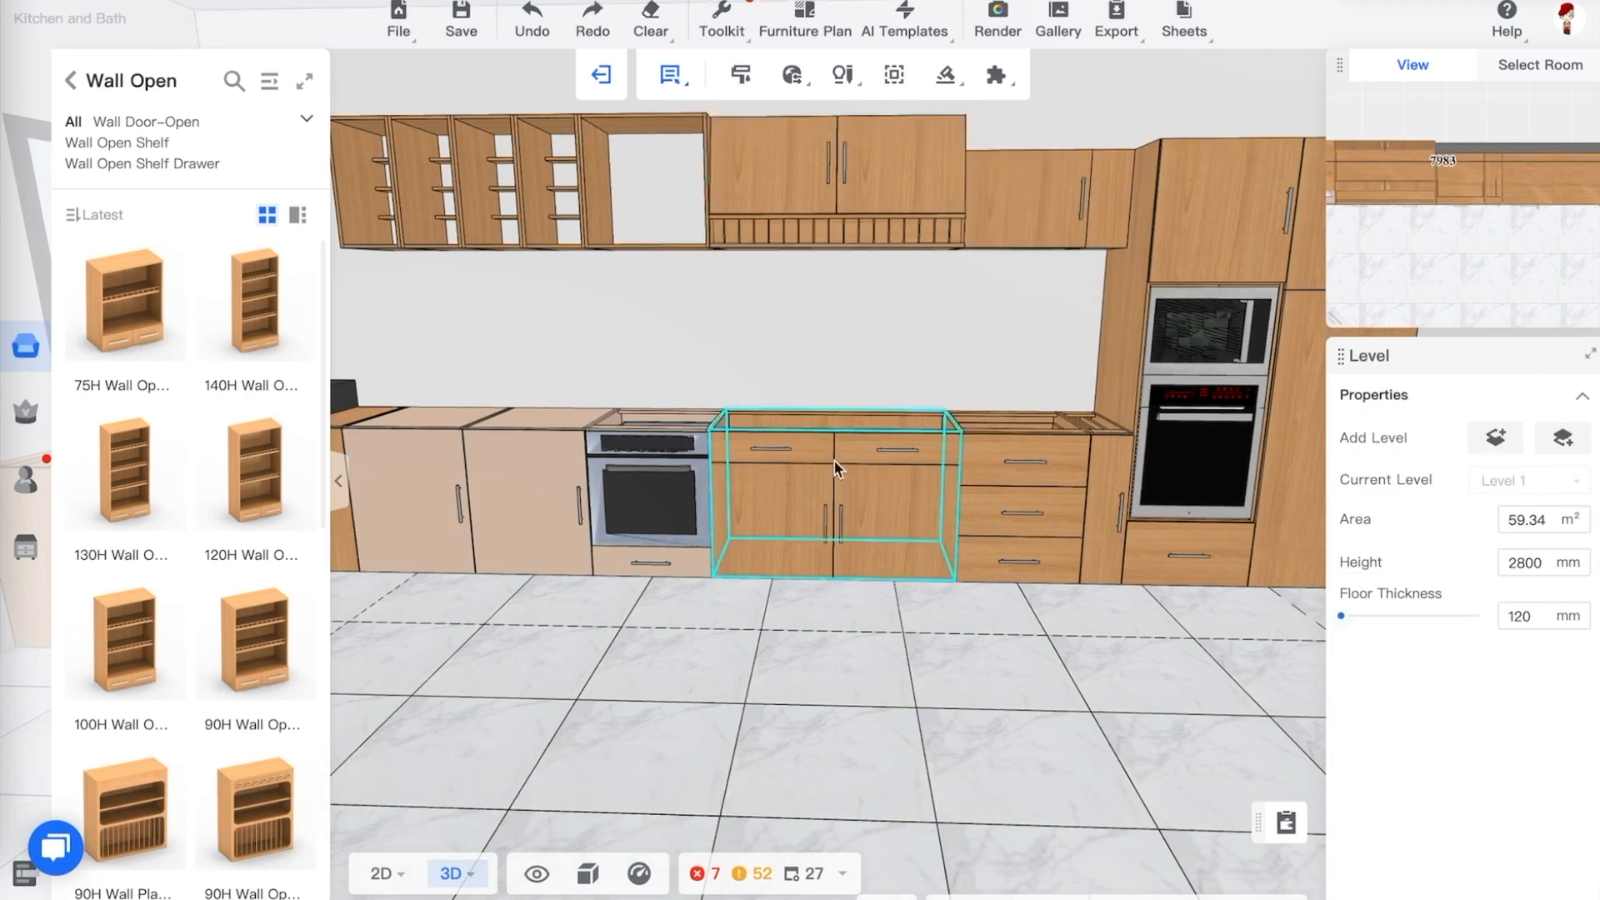
pyautogui.click(847, 237)
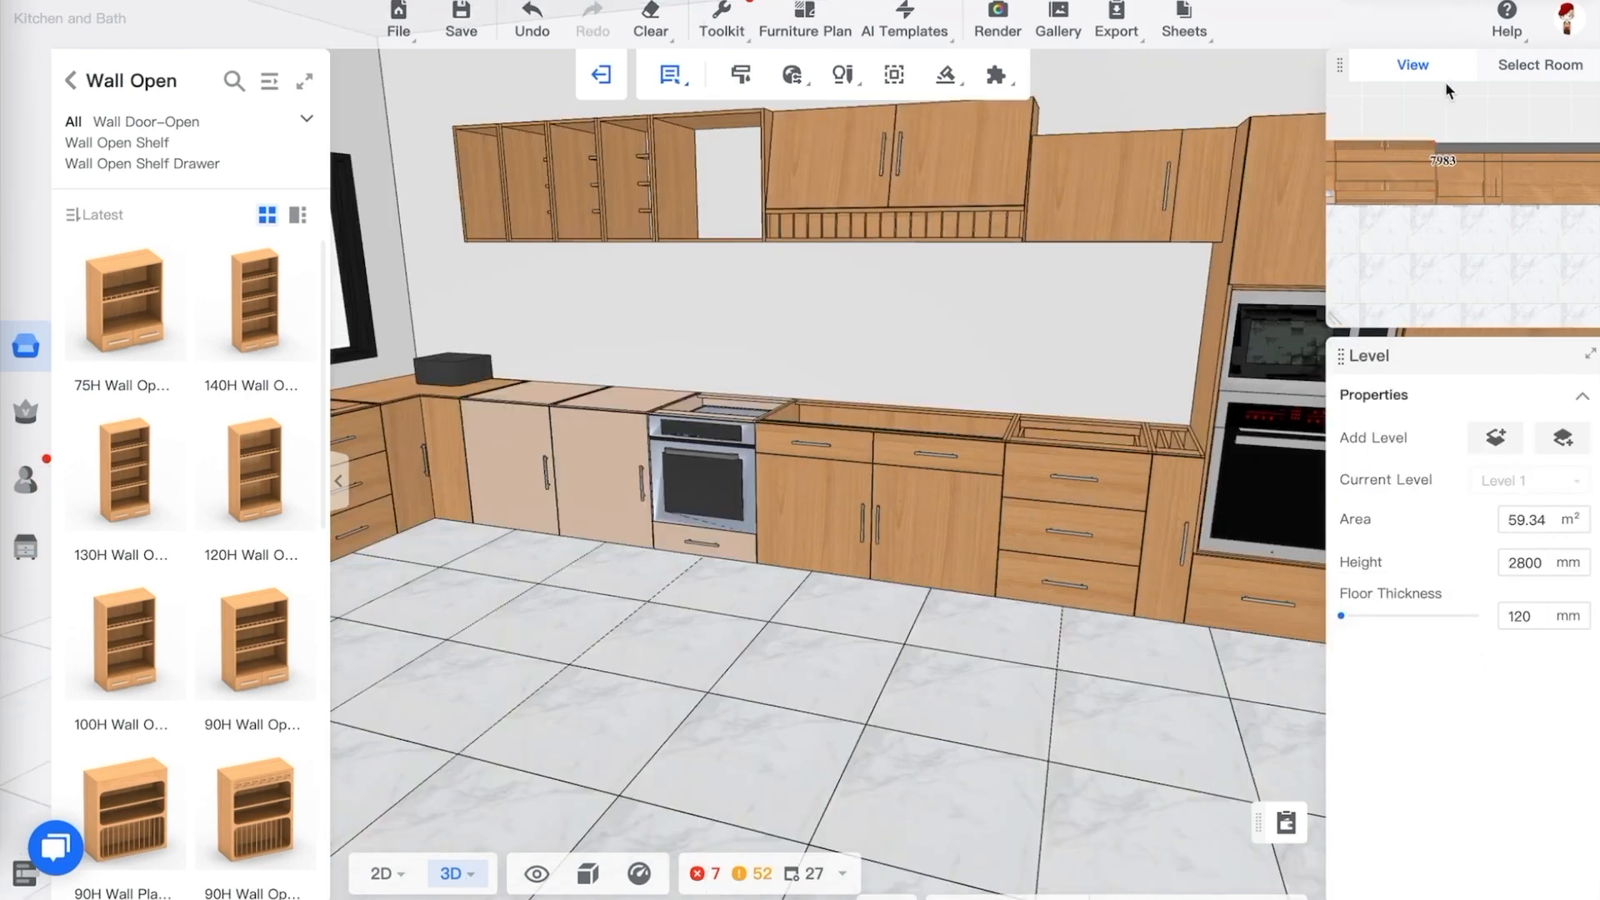
# Delete the chimney hood standing on the corner base cabinets
pyautogui.moveTo(857, 311); pyautogui.dragTo(817, 331)
pyautogui.click(477, 302)
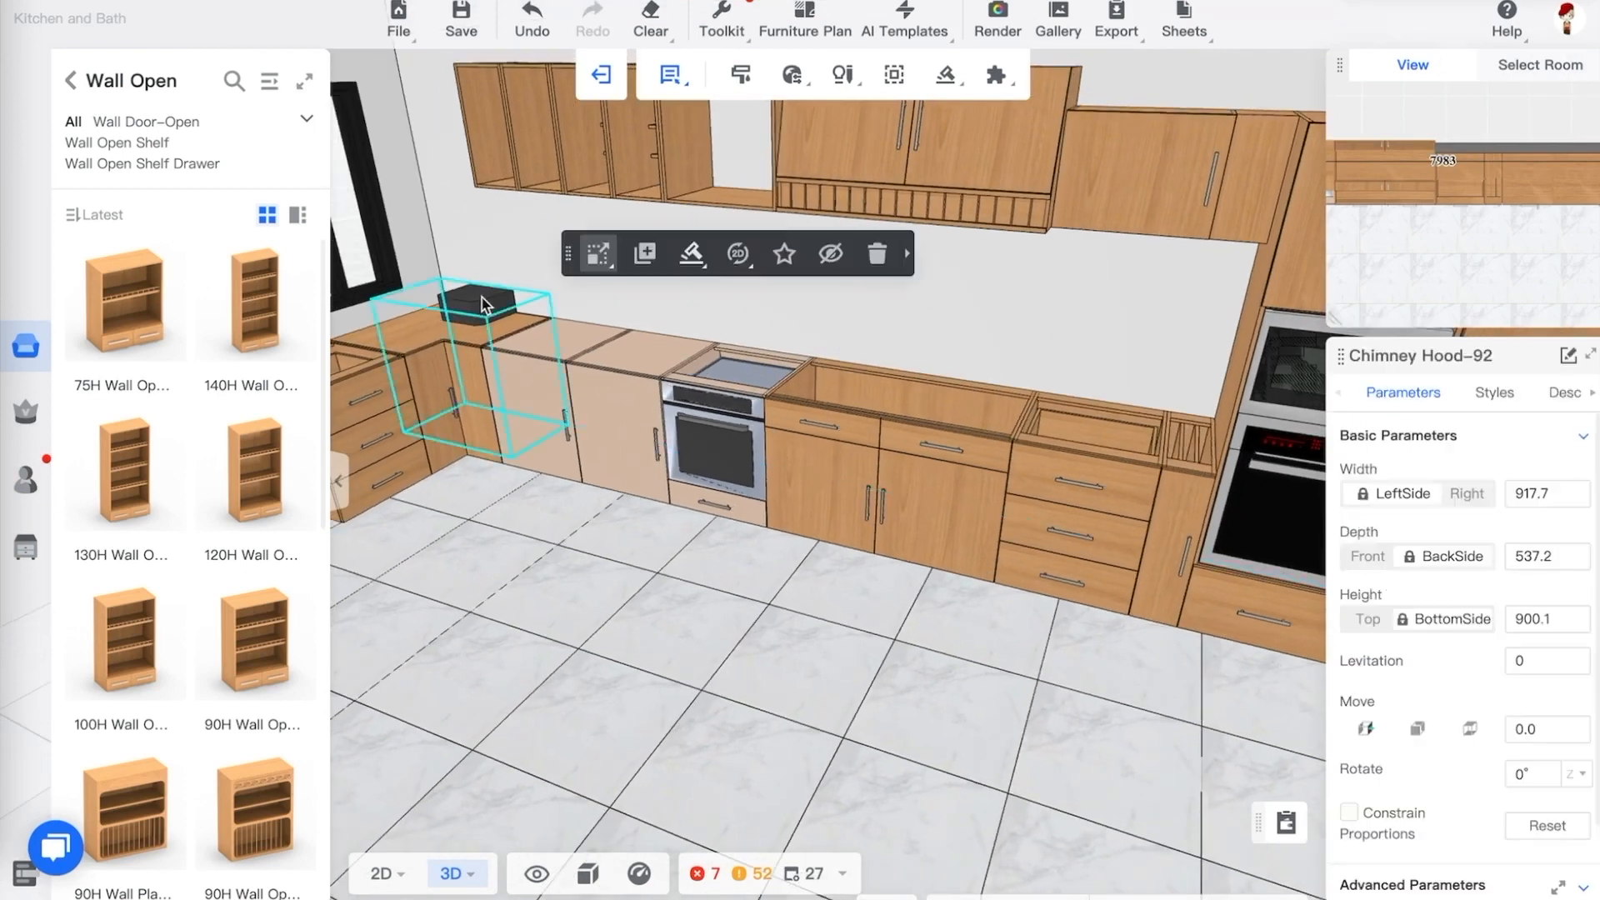
pyautogui.click(877, 255)
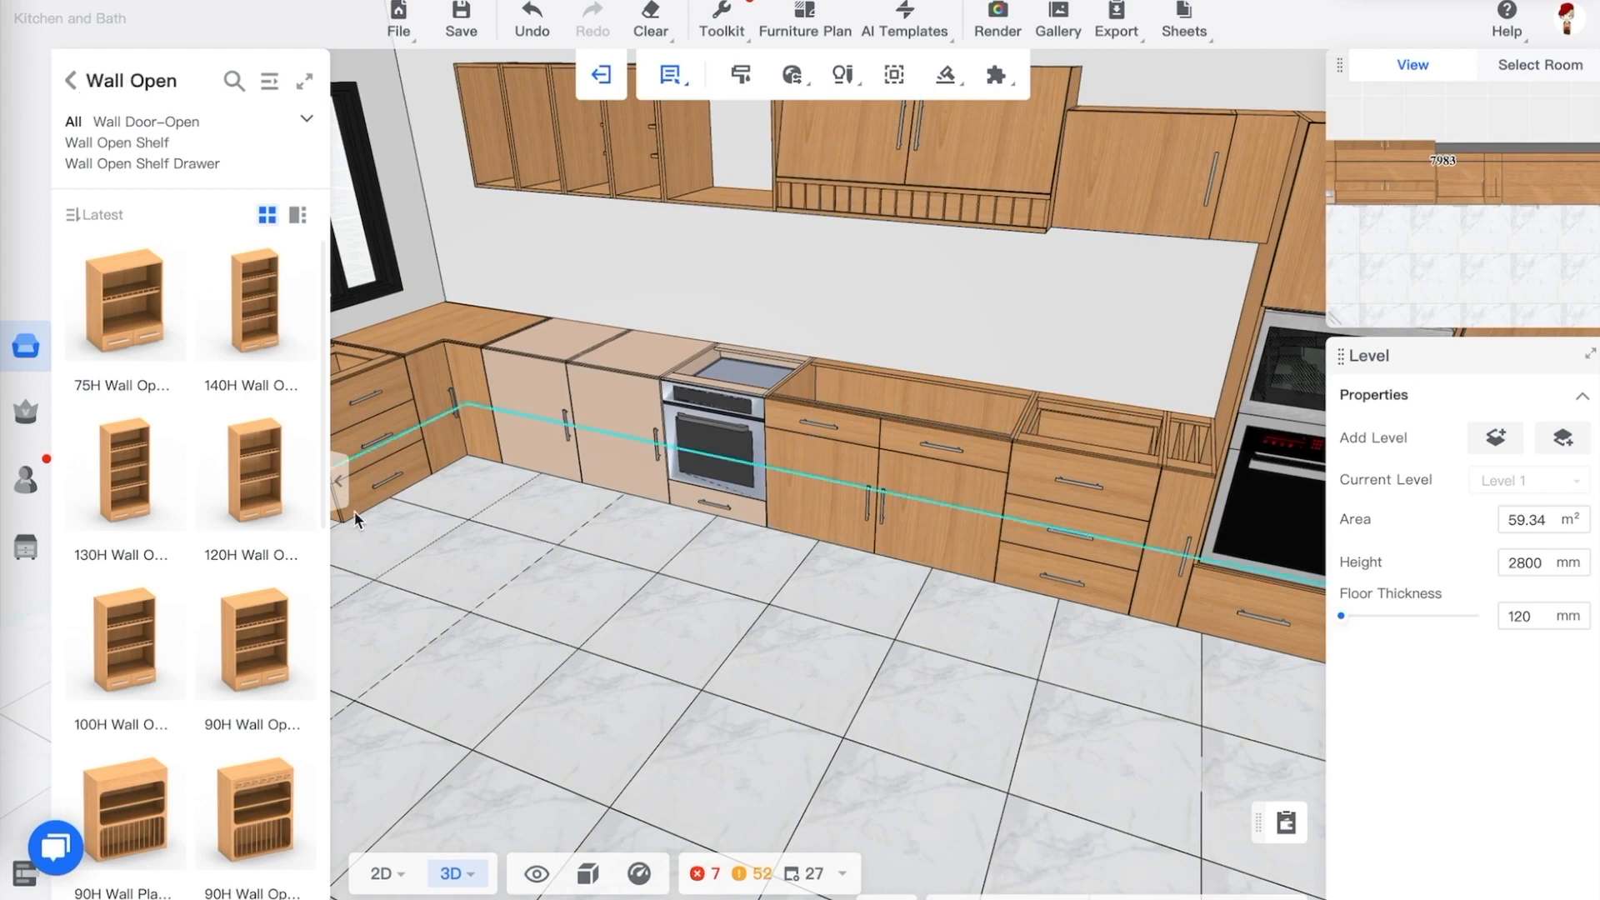
# Select all the base cabinets along both walls and start creating a countertop over them
pyautogui.click(340, 481)
pyautogui.moveTo(530, 541); pyautogui.dragTo(565, 550)
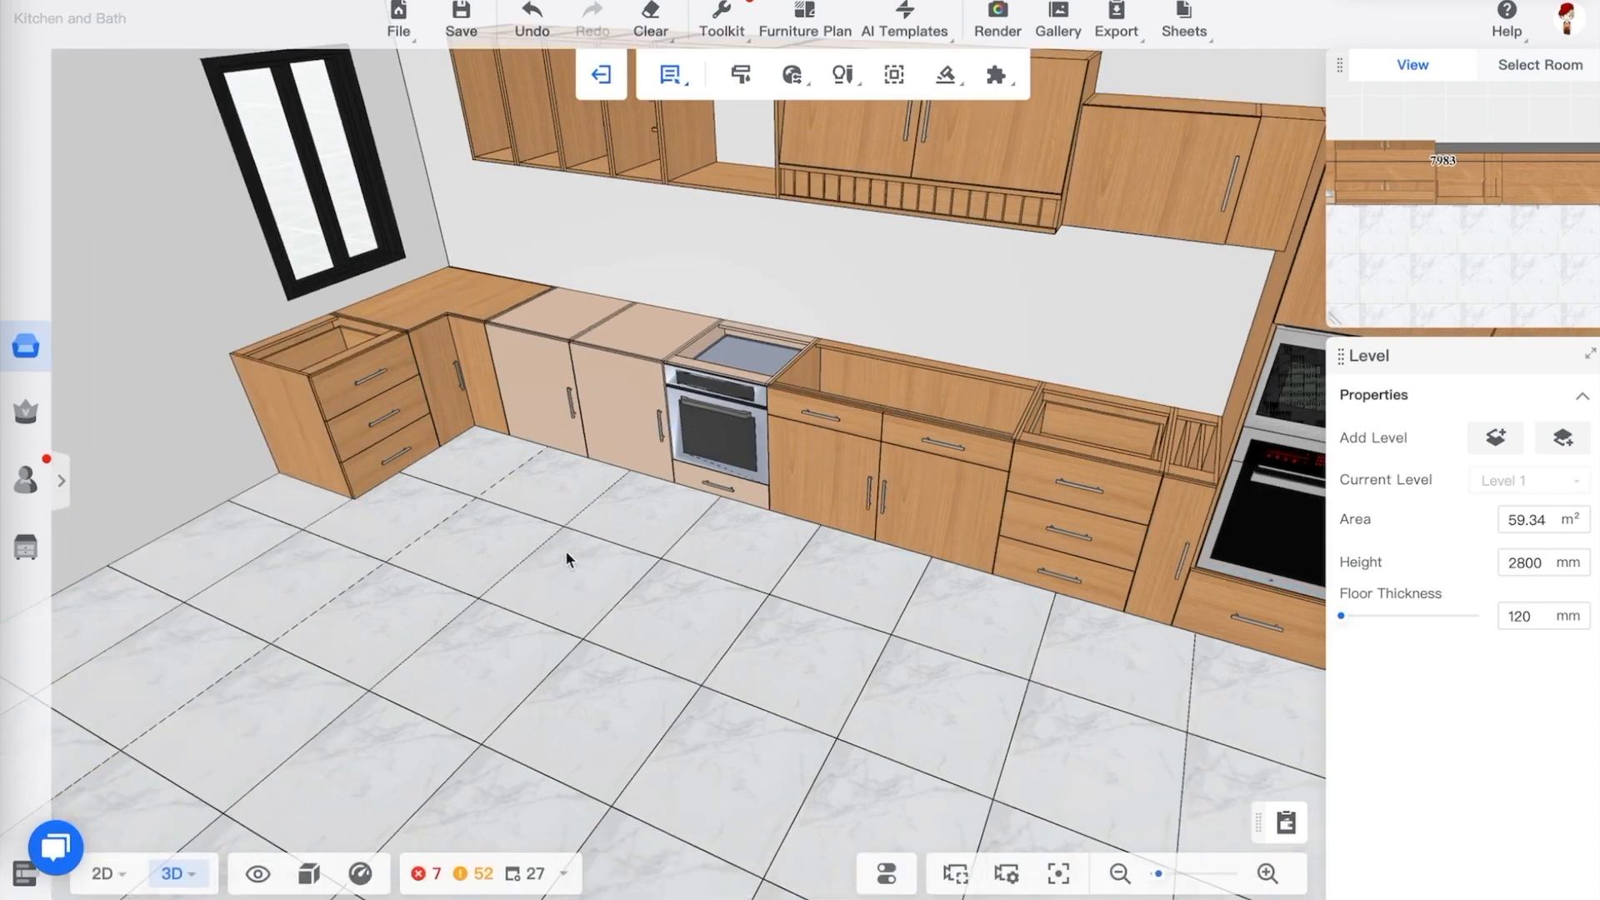
pyautogui.click(1183, 460)
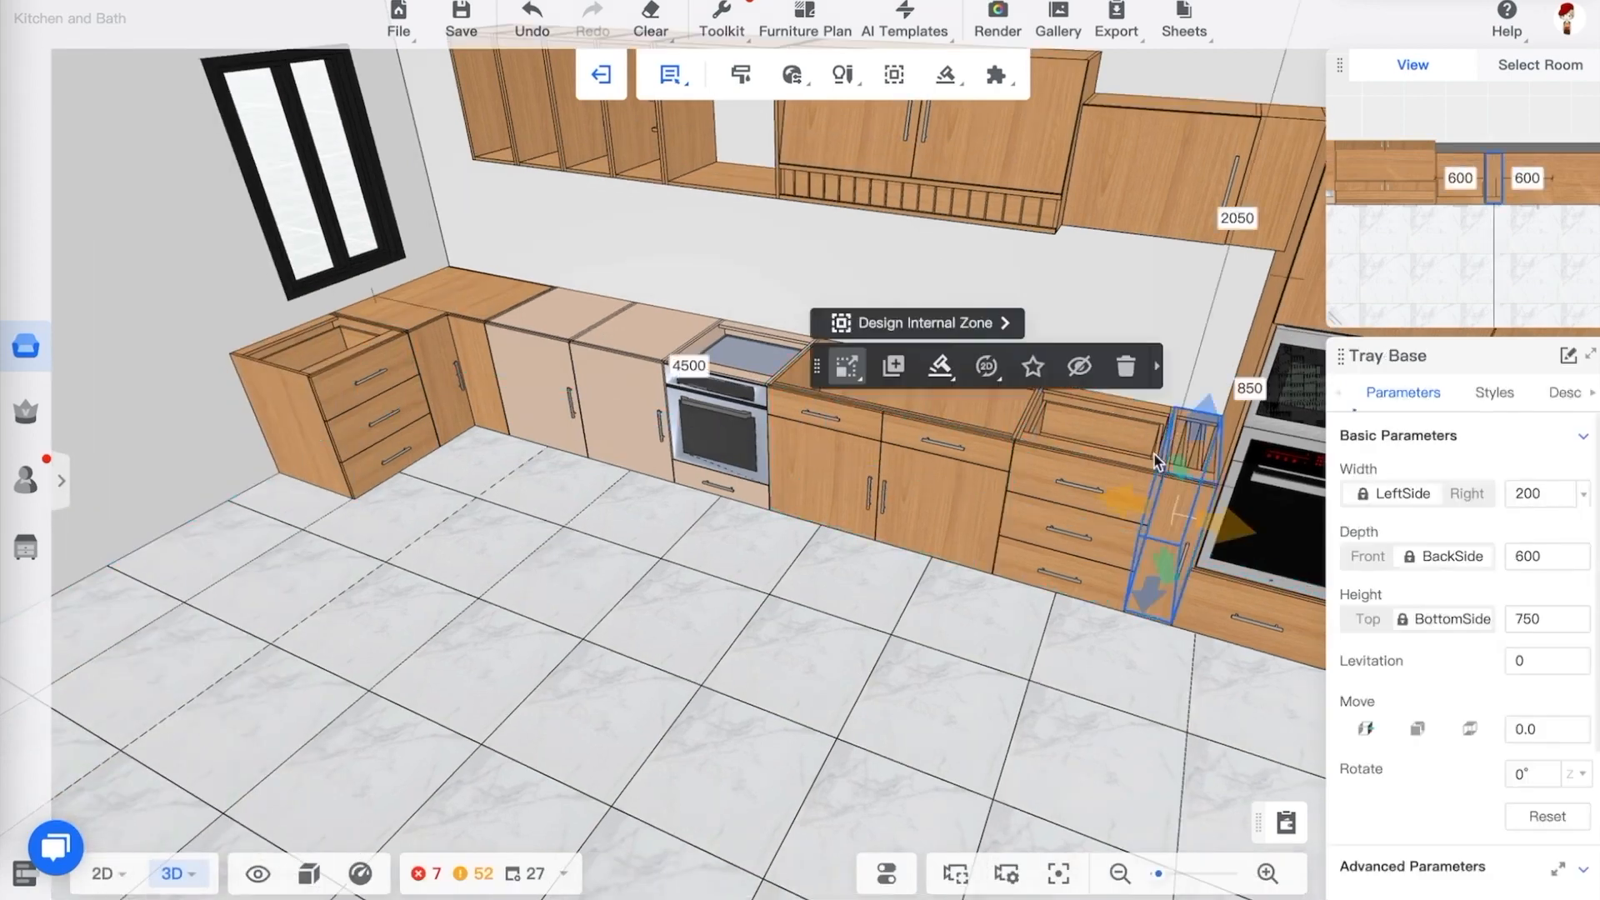
pyautogui.keyDown('ctrl'); pyautogui.click(1072, 447); pyautogui.keyUp('ctrl')
pyautogui.keyDown('ctrl'); pyautogui.click(898, 440); pyautogui.keyUp('ctrl')
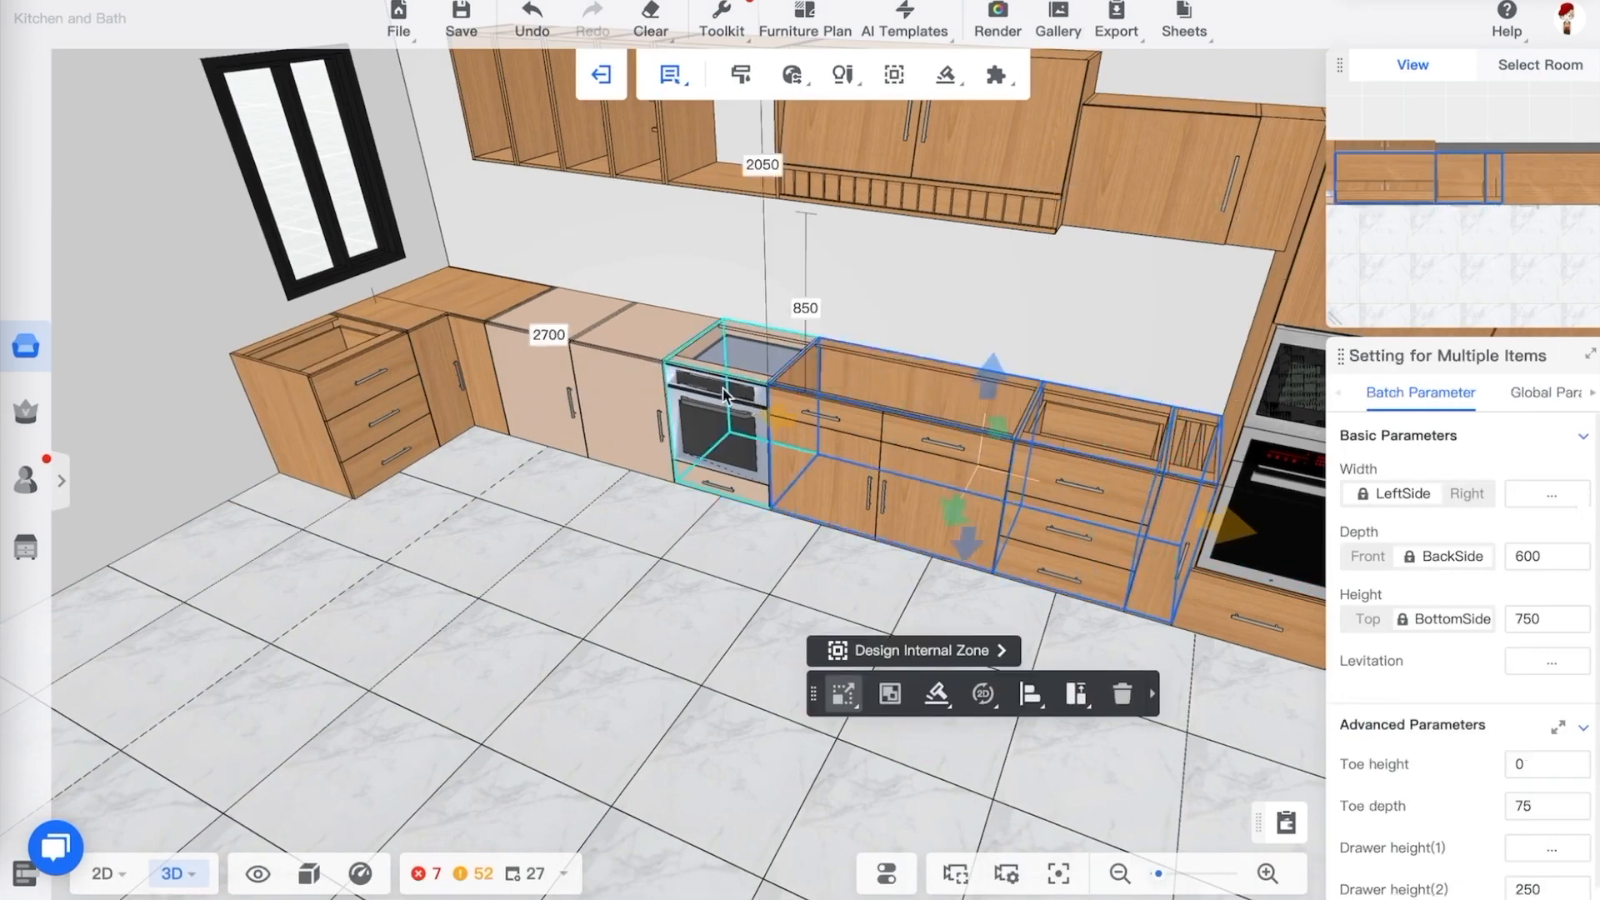
pyautogui.keyDown('ctrl'); pyautogui.click(719, 417); pyautogui.keyUp('ctrl')
pyautogui.keyDown('ctrl'); pyautogui.click(624, 391); pyautogui.keyUp('ctrl')
pyautogui.keyDown('ctrl'); pyautogui.click(538, 354); pyautogui.keyUp('ctrl')
pyautogui.keyDown('ctrl'); pyautogui.click(464, 347); pyautogui.keyUp('ctrl')
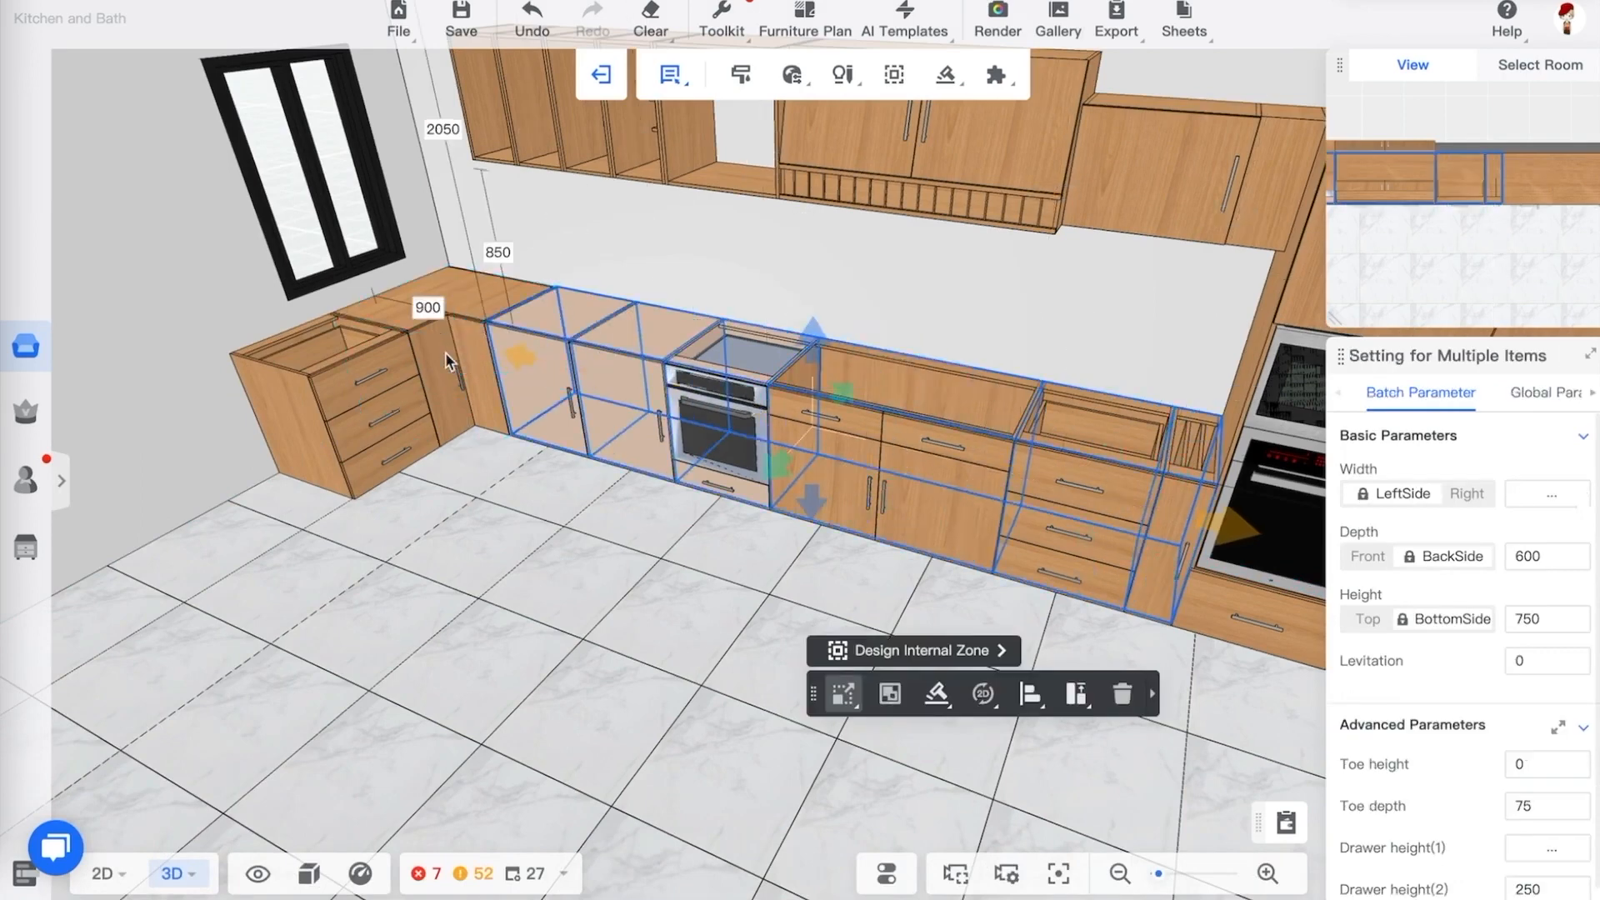
pyautogui.keyDown('ctrl'); pyautogui.click(372, 373); pyautogui.keyUp('ctrl')
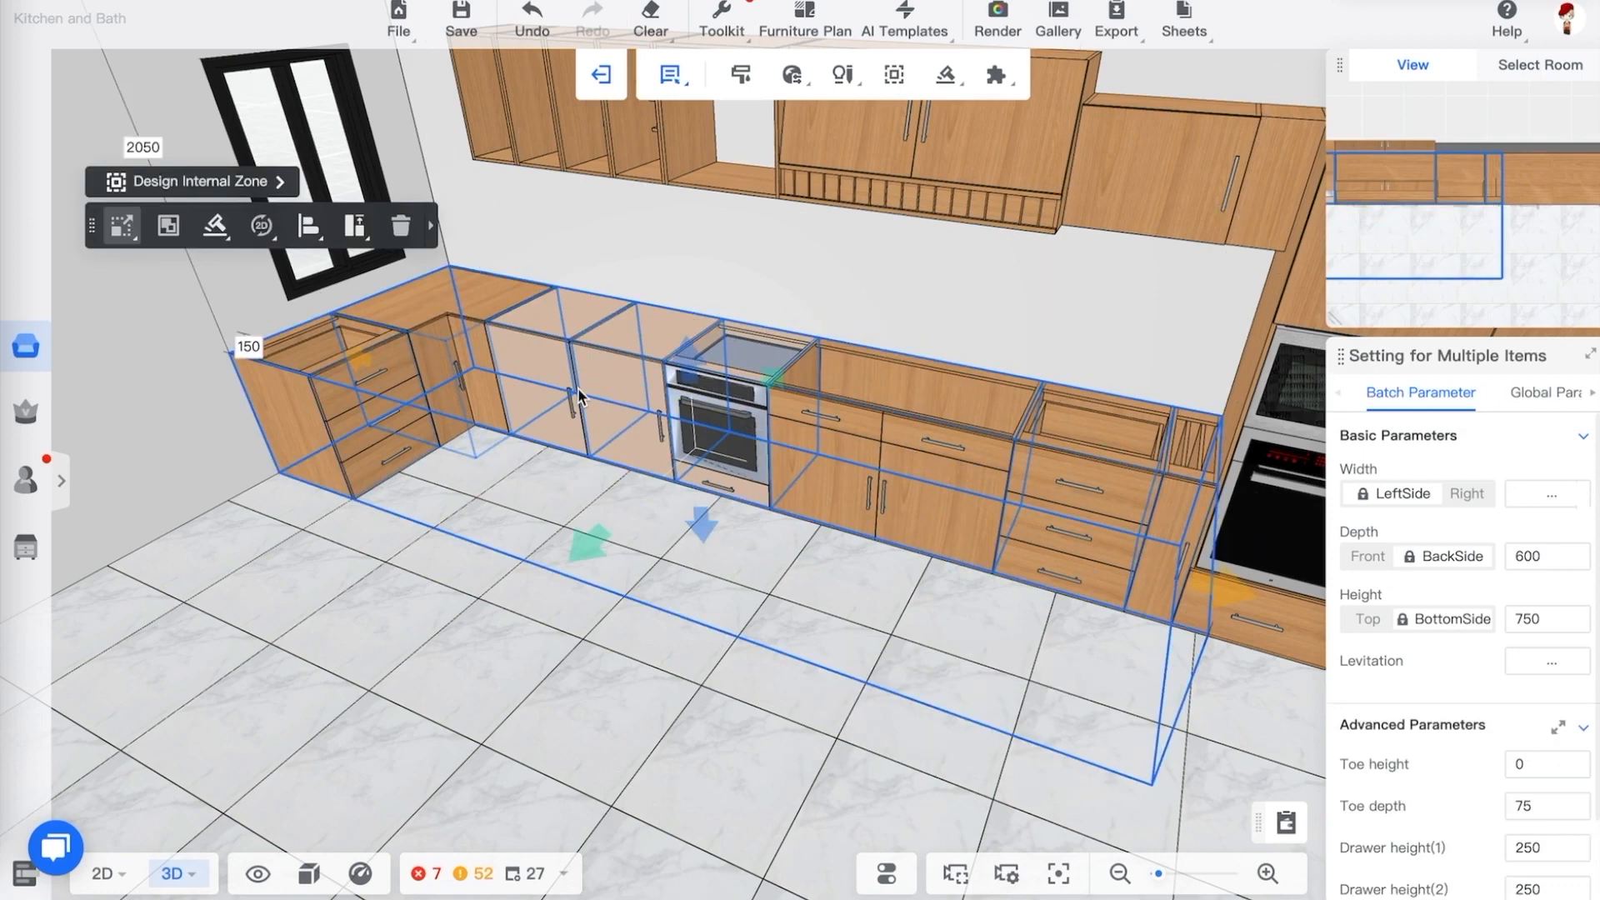
pyautogui.click(217, 228)
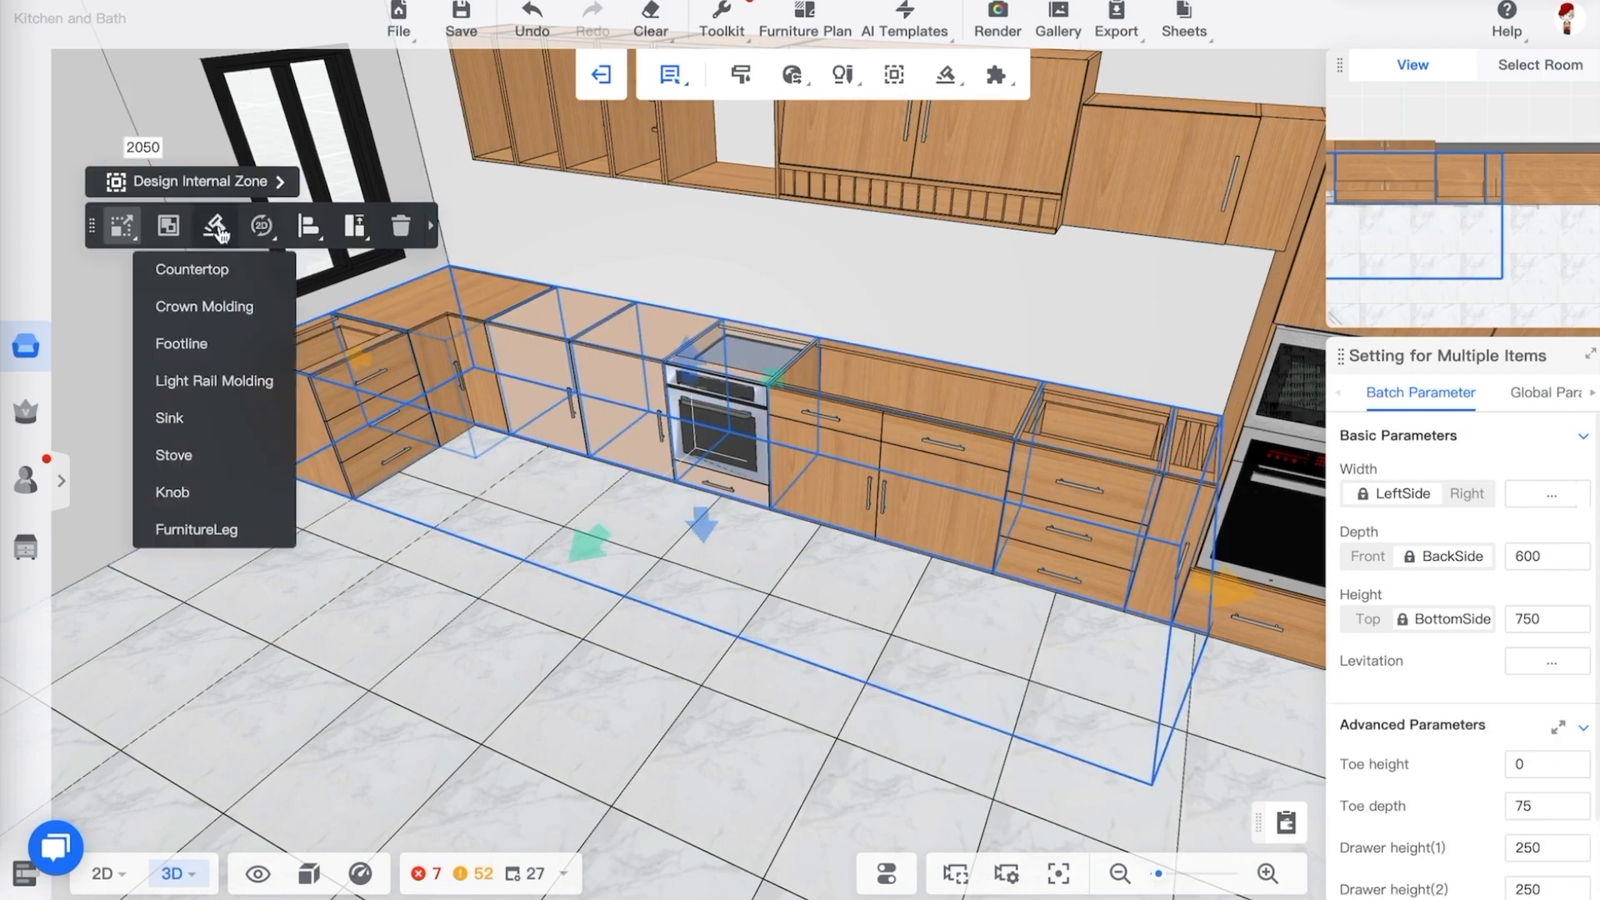
pyautogui.click(203, 274)
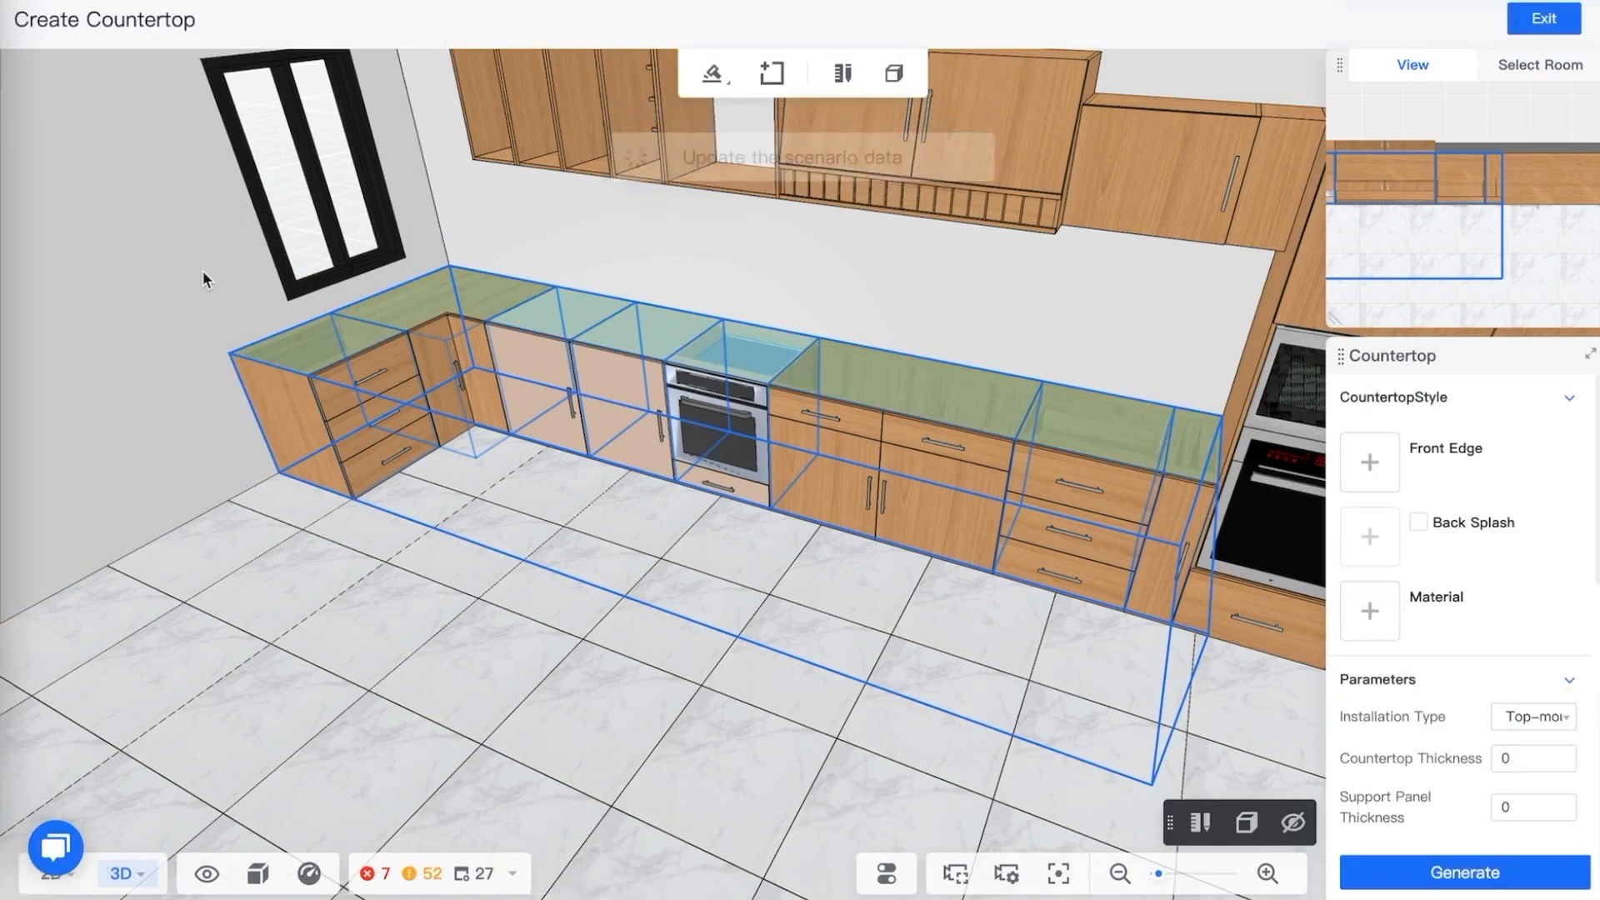
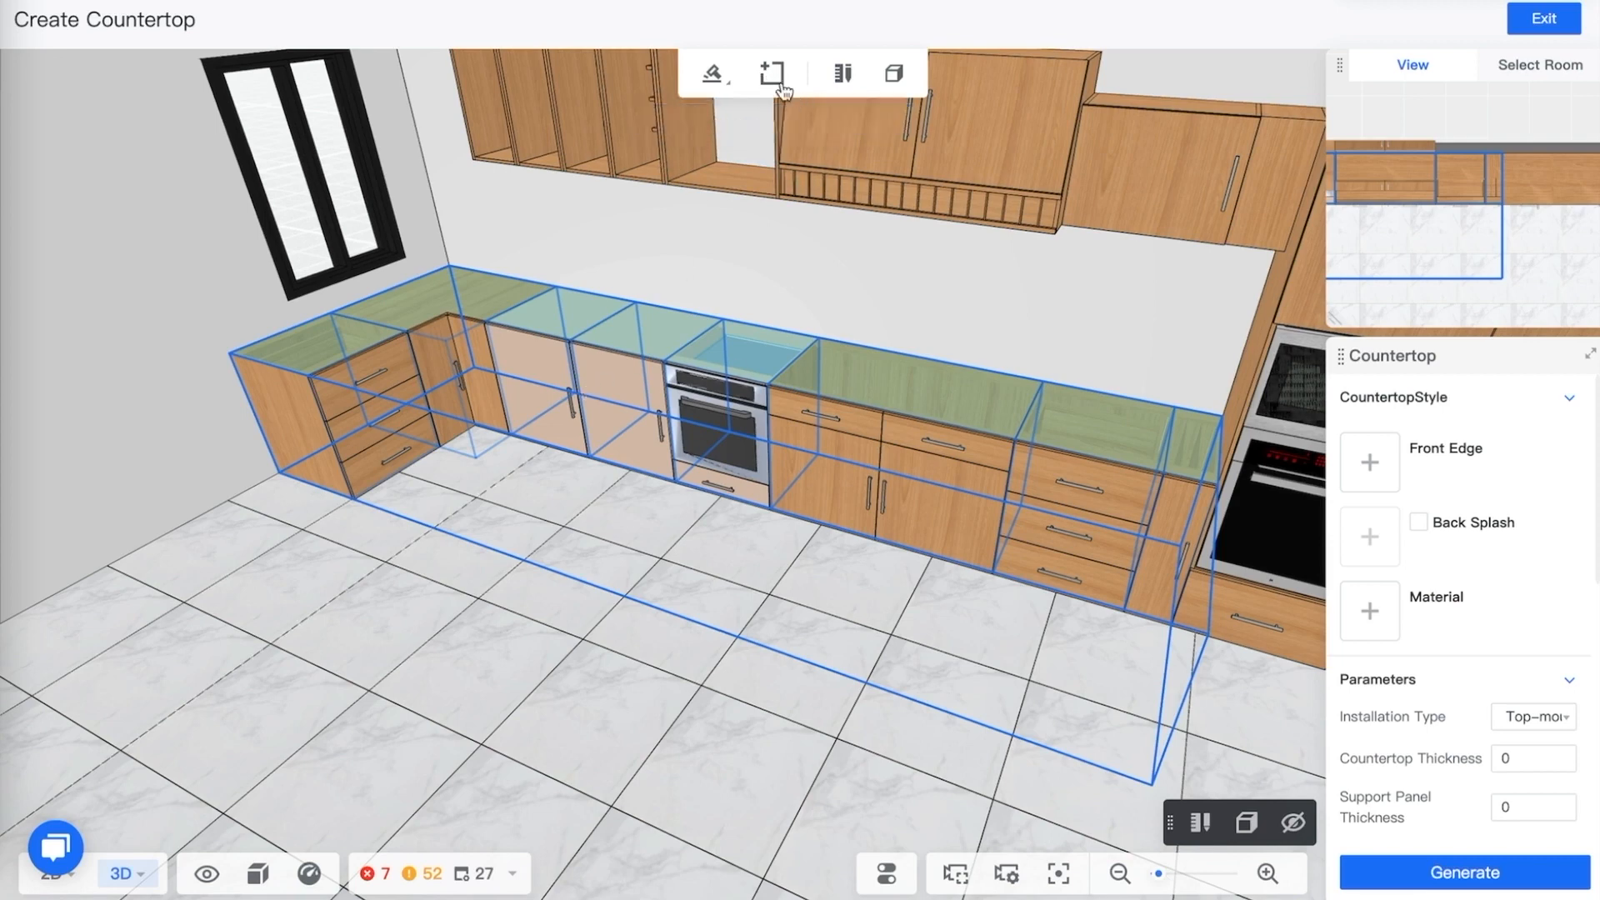
# Choose the square 45 countertop profile as the front edge style
pyautogui.click(724, 83)
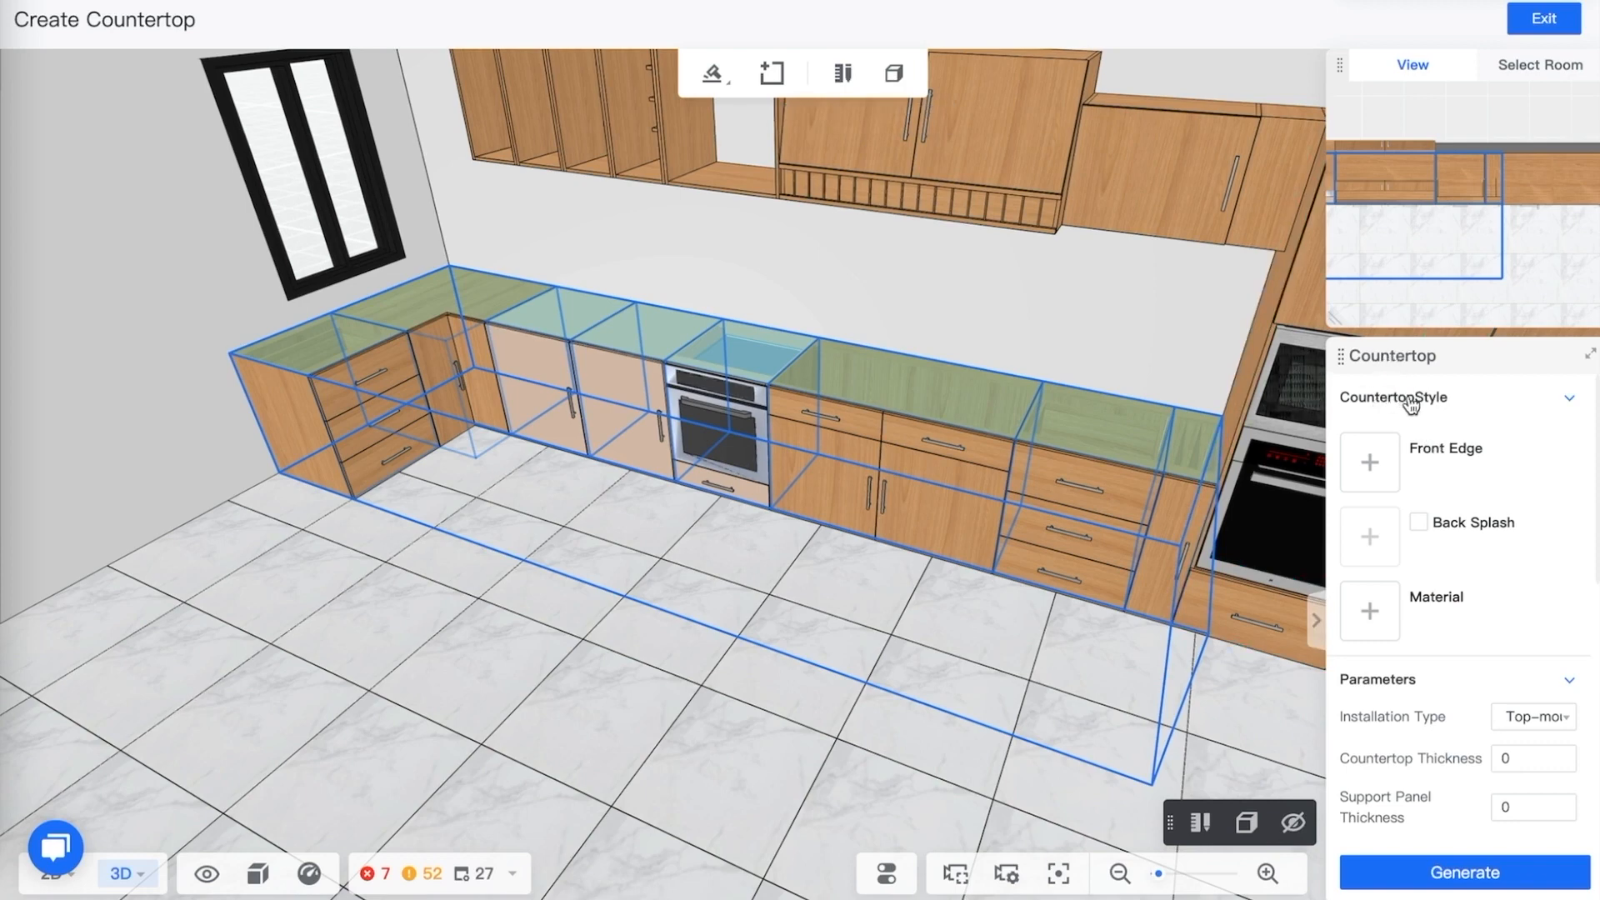
pyautogui.click(1383, 464)
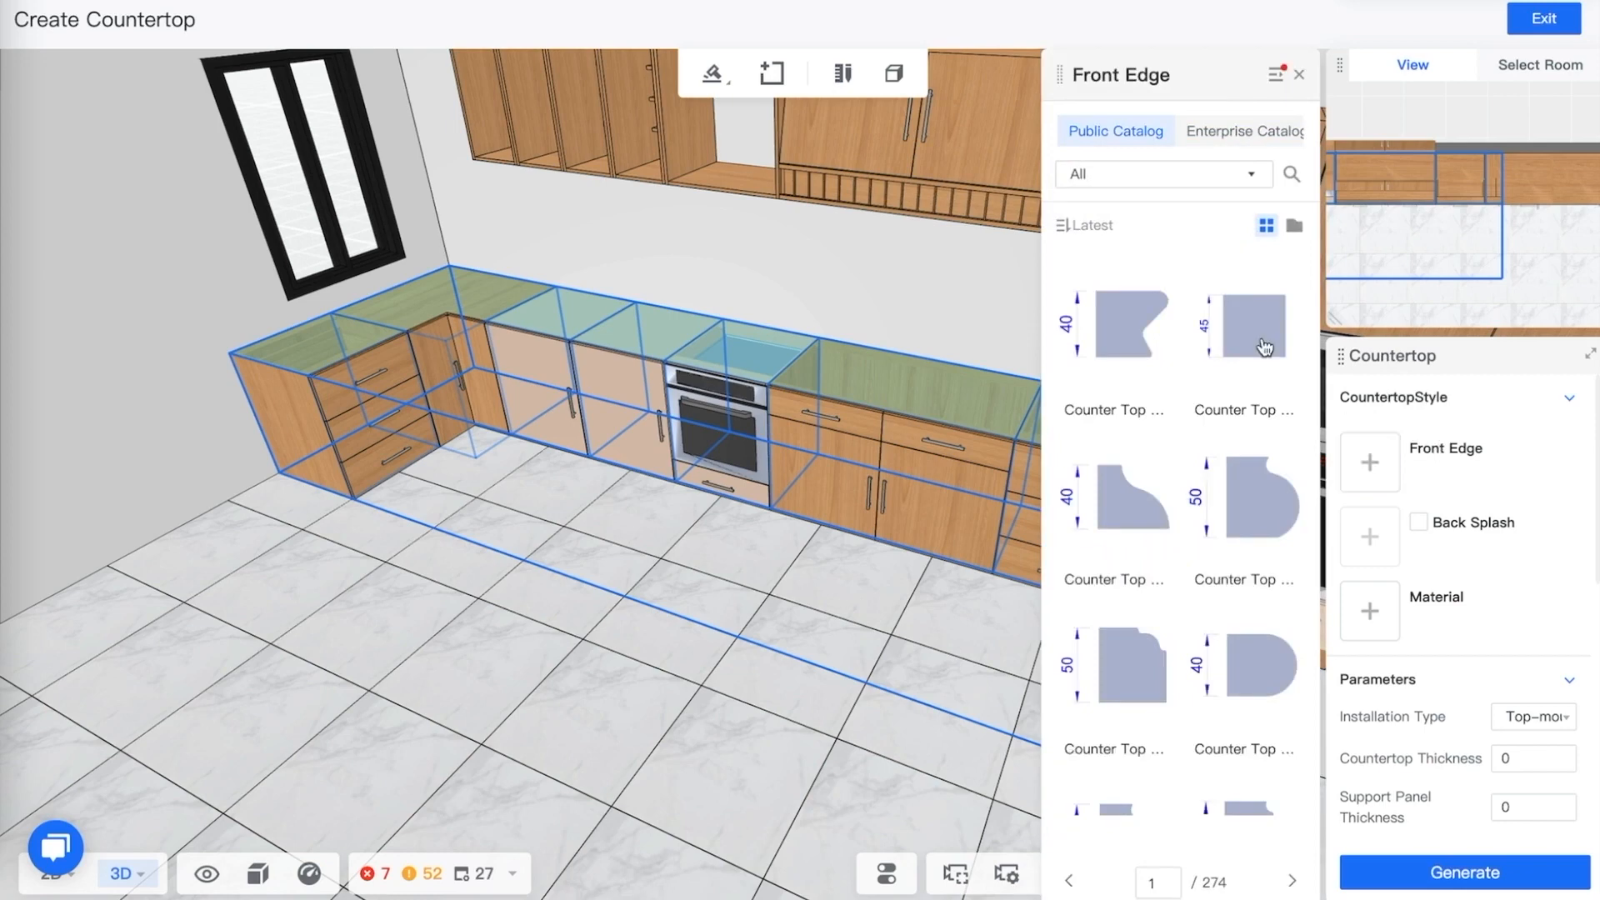
pyautogui.scroll(-5, 1170, 730)
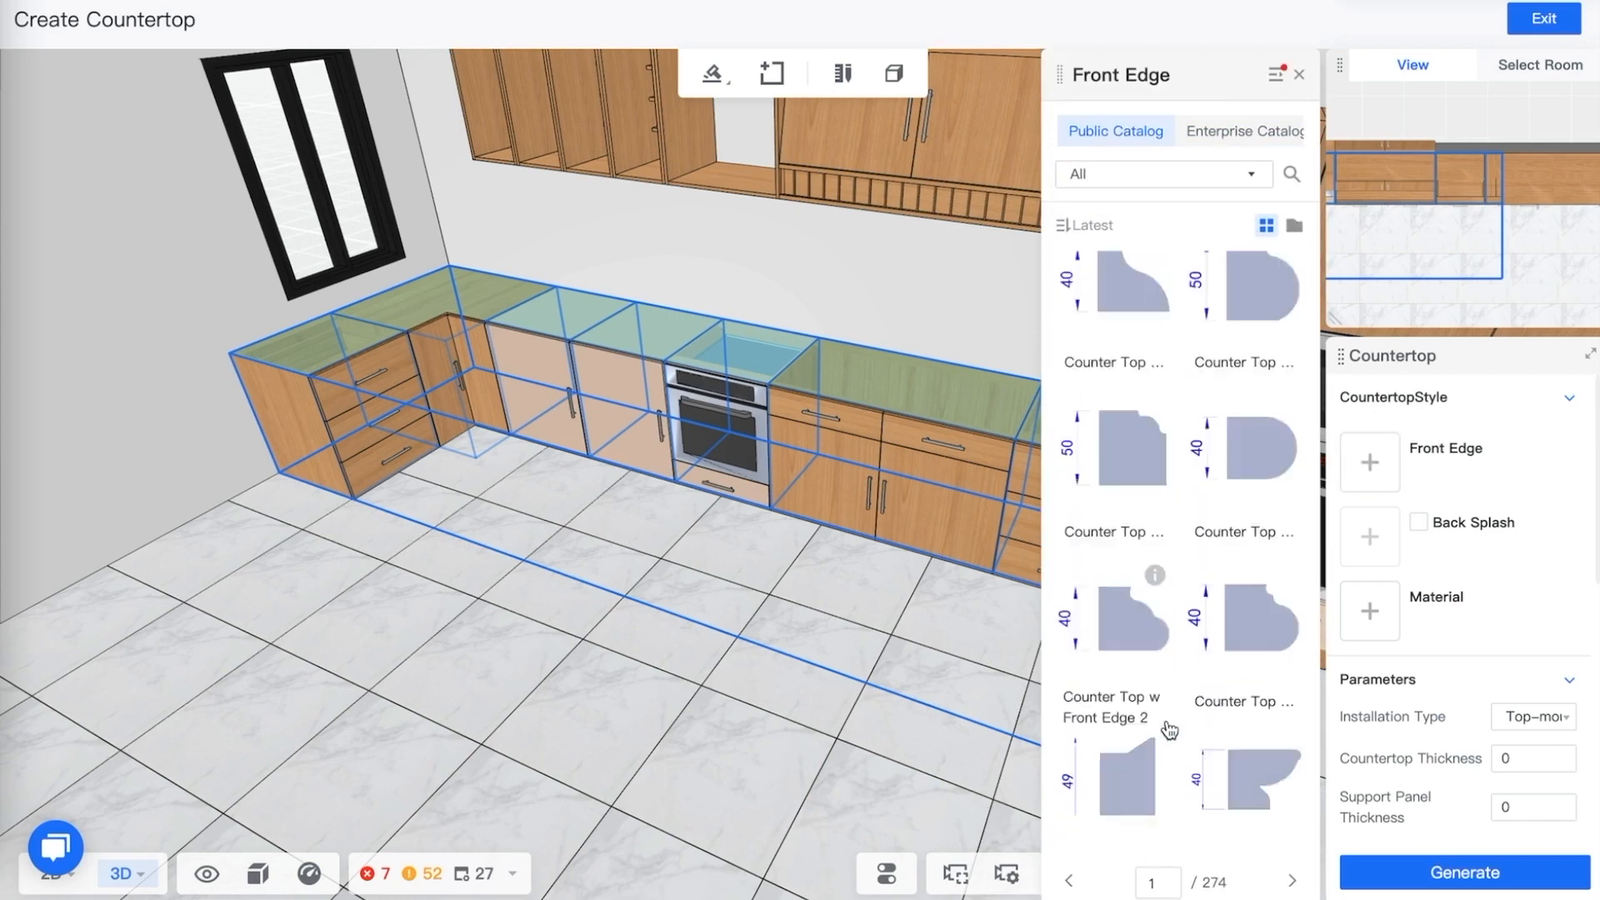
pyautogui.scroll(-5, 1170, 730)
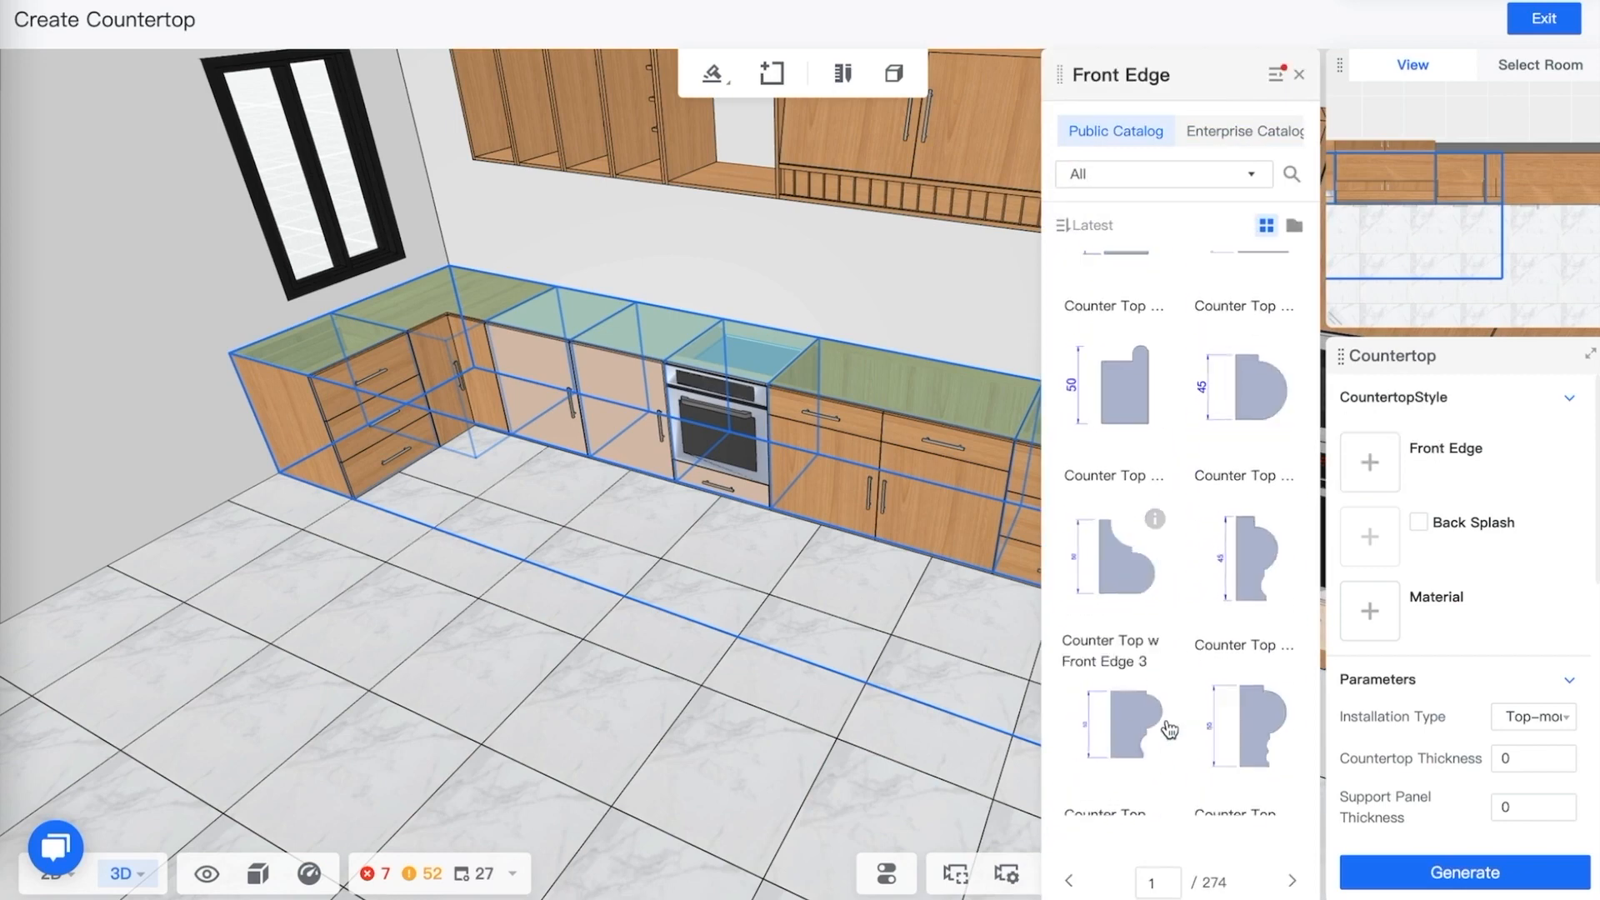
pyautogui.scroll(-7, 1228, 701)
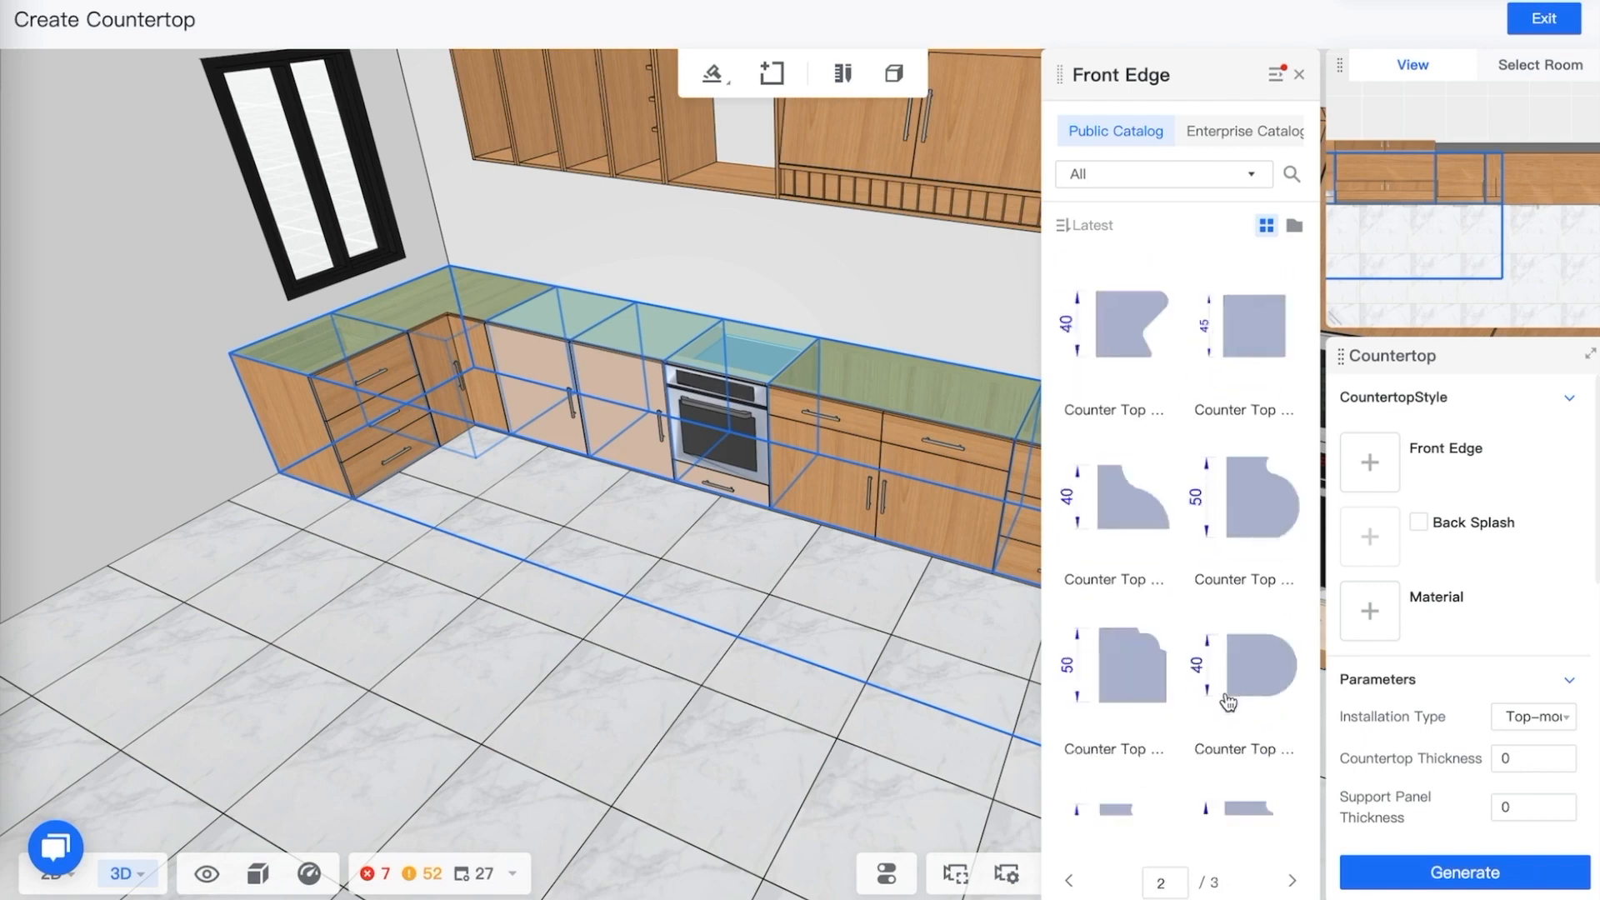
pyautogui.click(1245, 339)
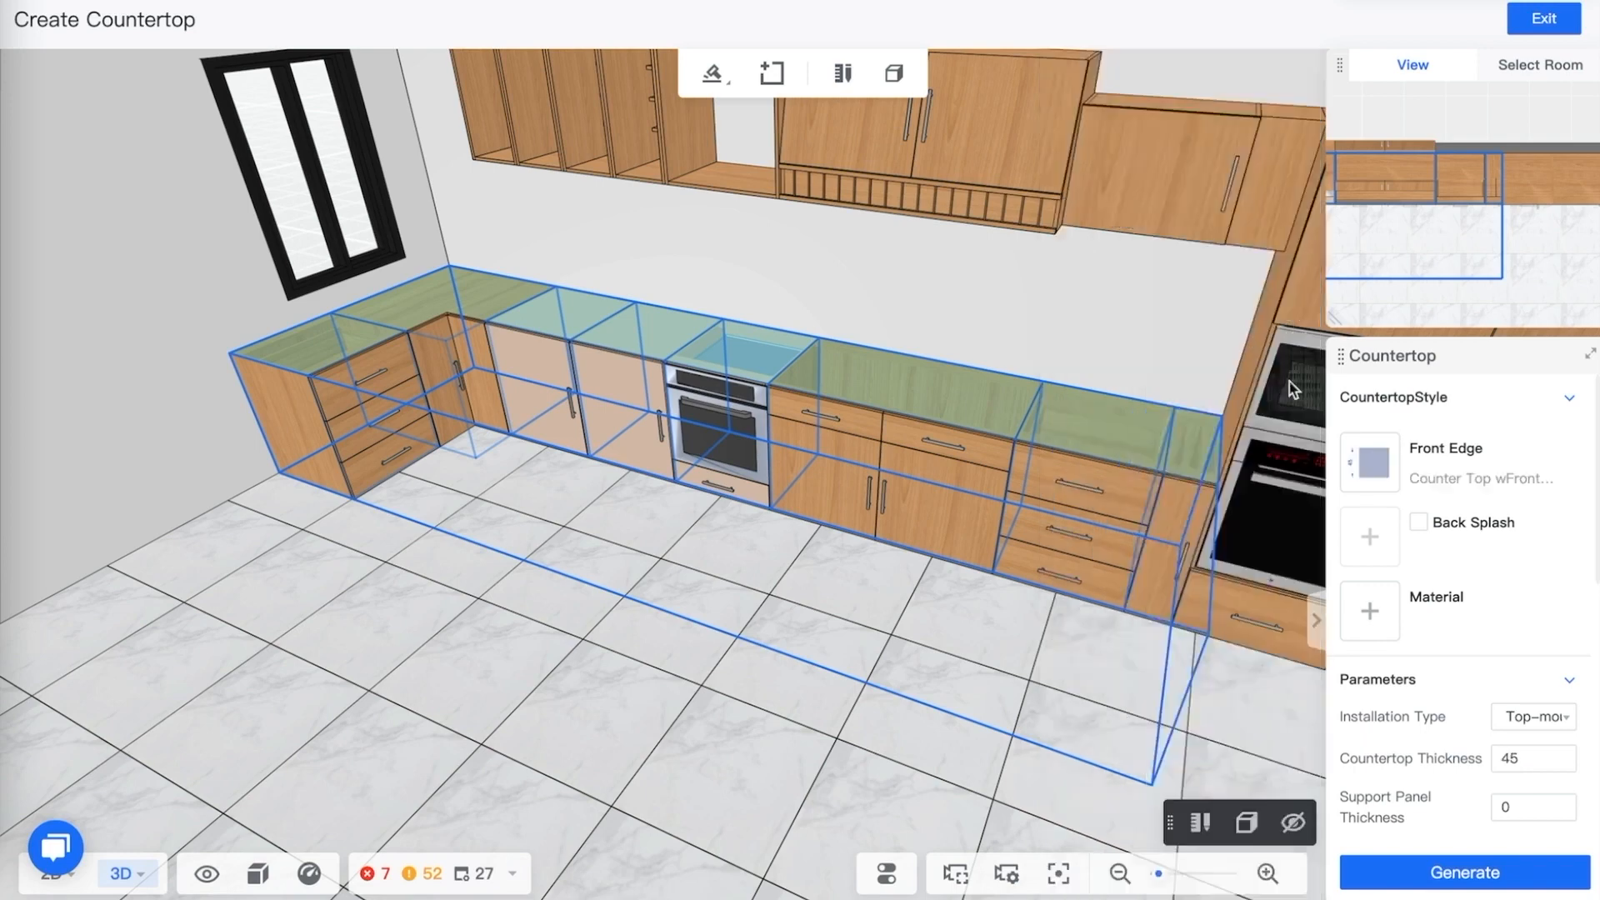
# Enable the back splash and choose Backsplash Type-60 for it
pyautogui.click(1434, 527)
pyautogui.click(1370, 536)
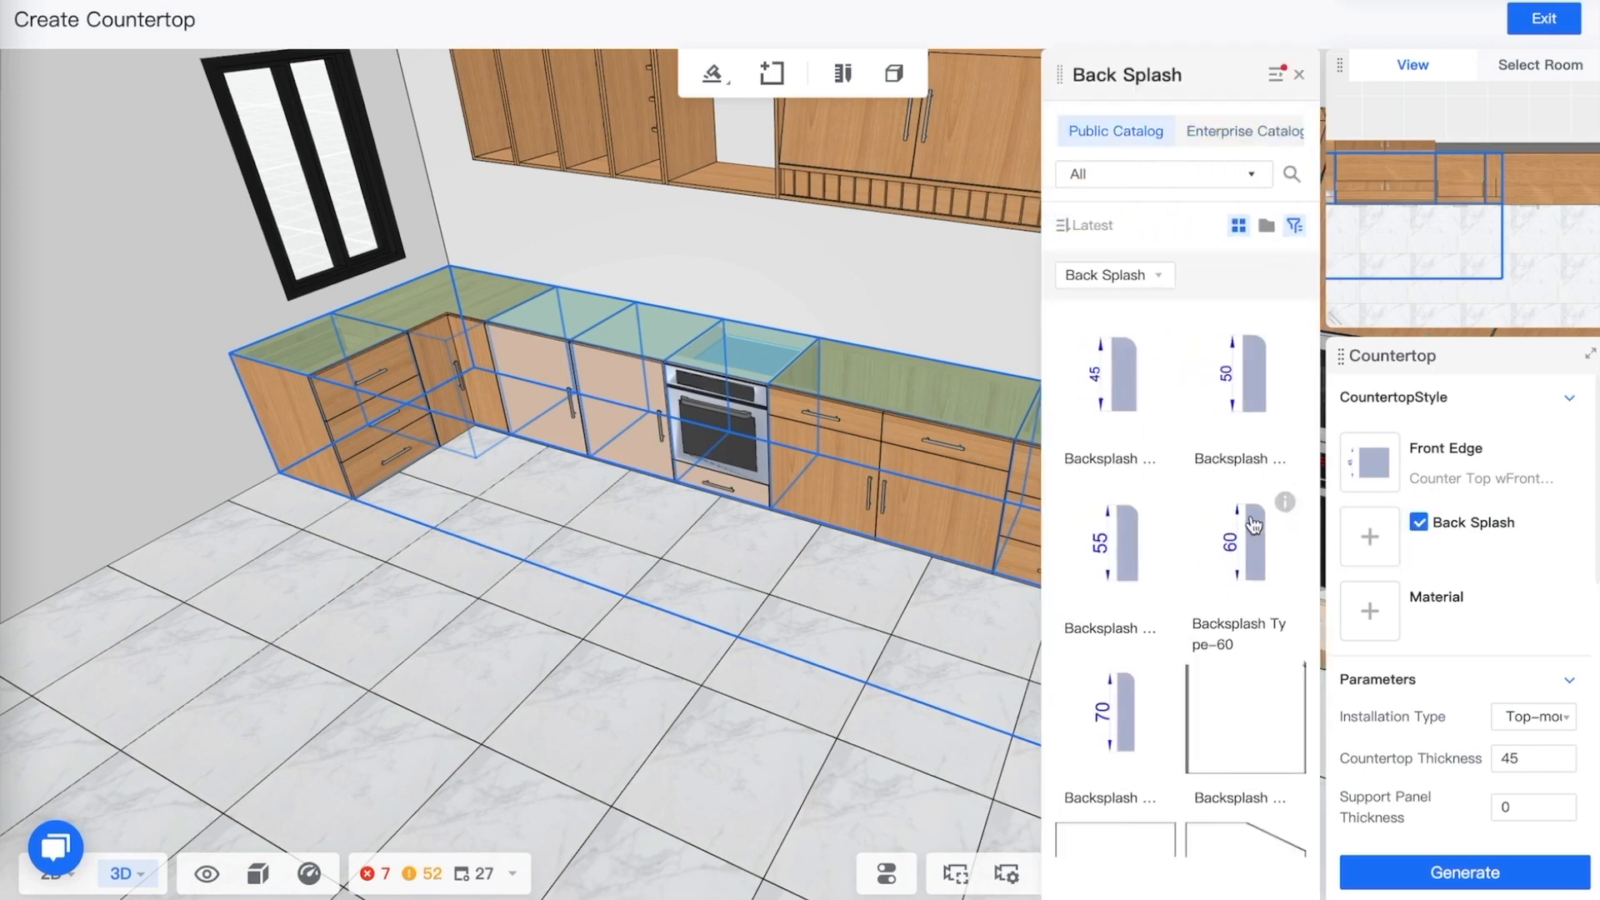
pyautogui.scroll(-1, 1175, 524)
pyautogui.scroll(1, 1176, 524)
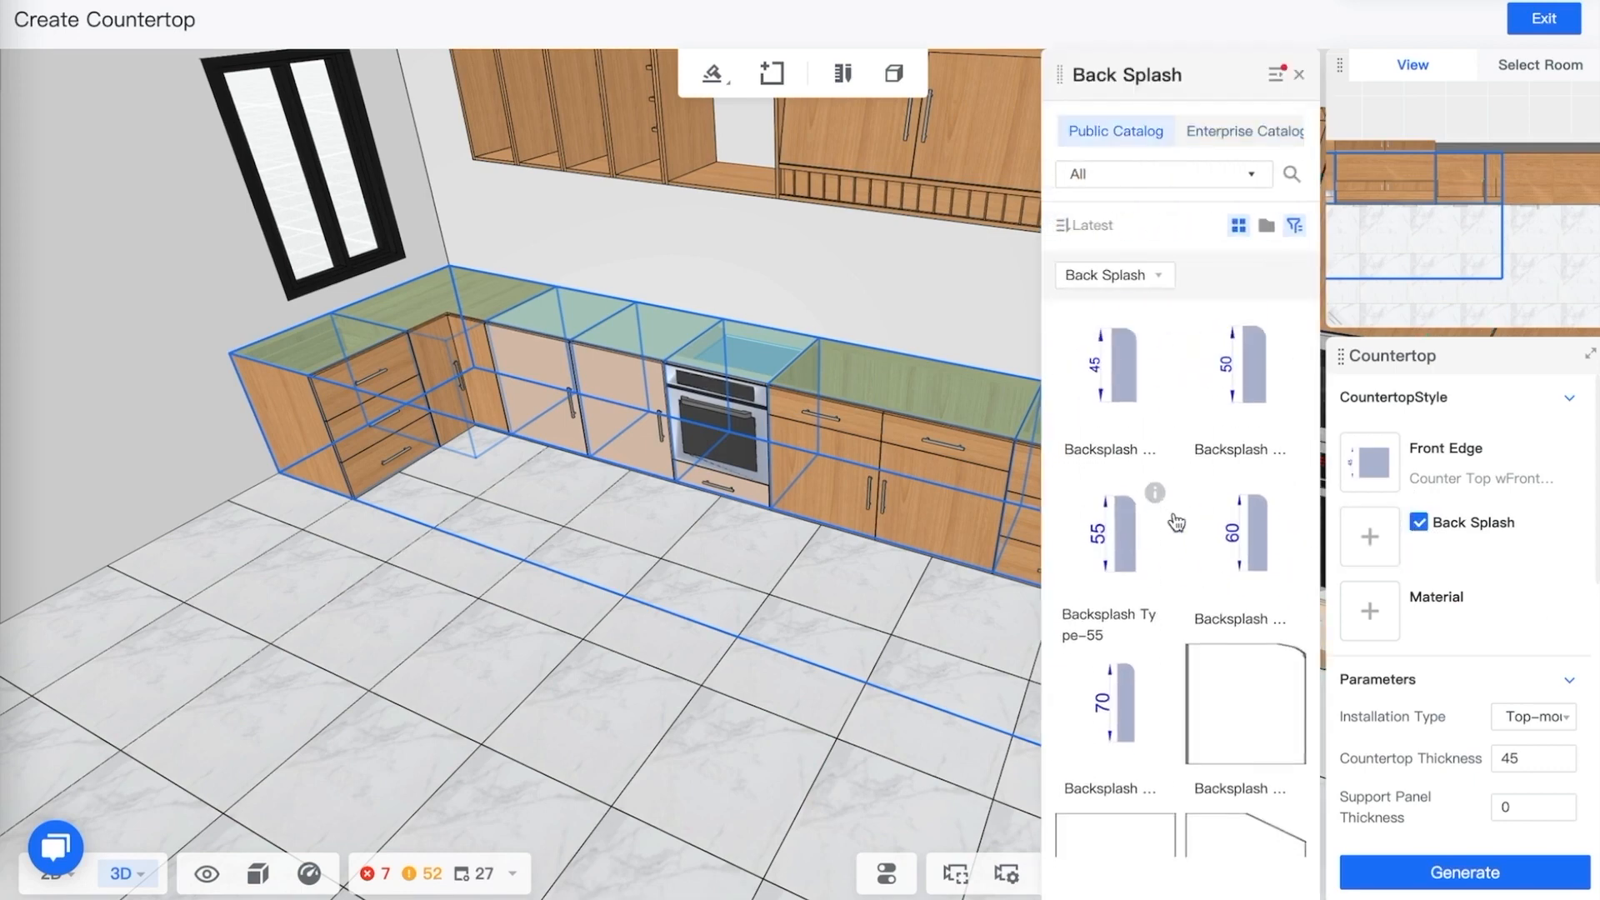
pyautogui.click(1238, 541)
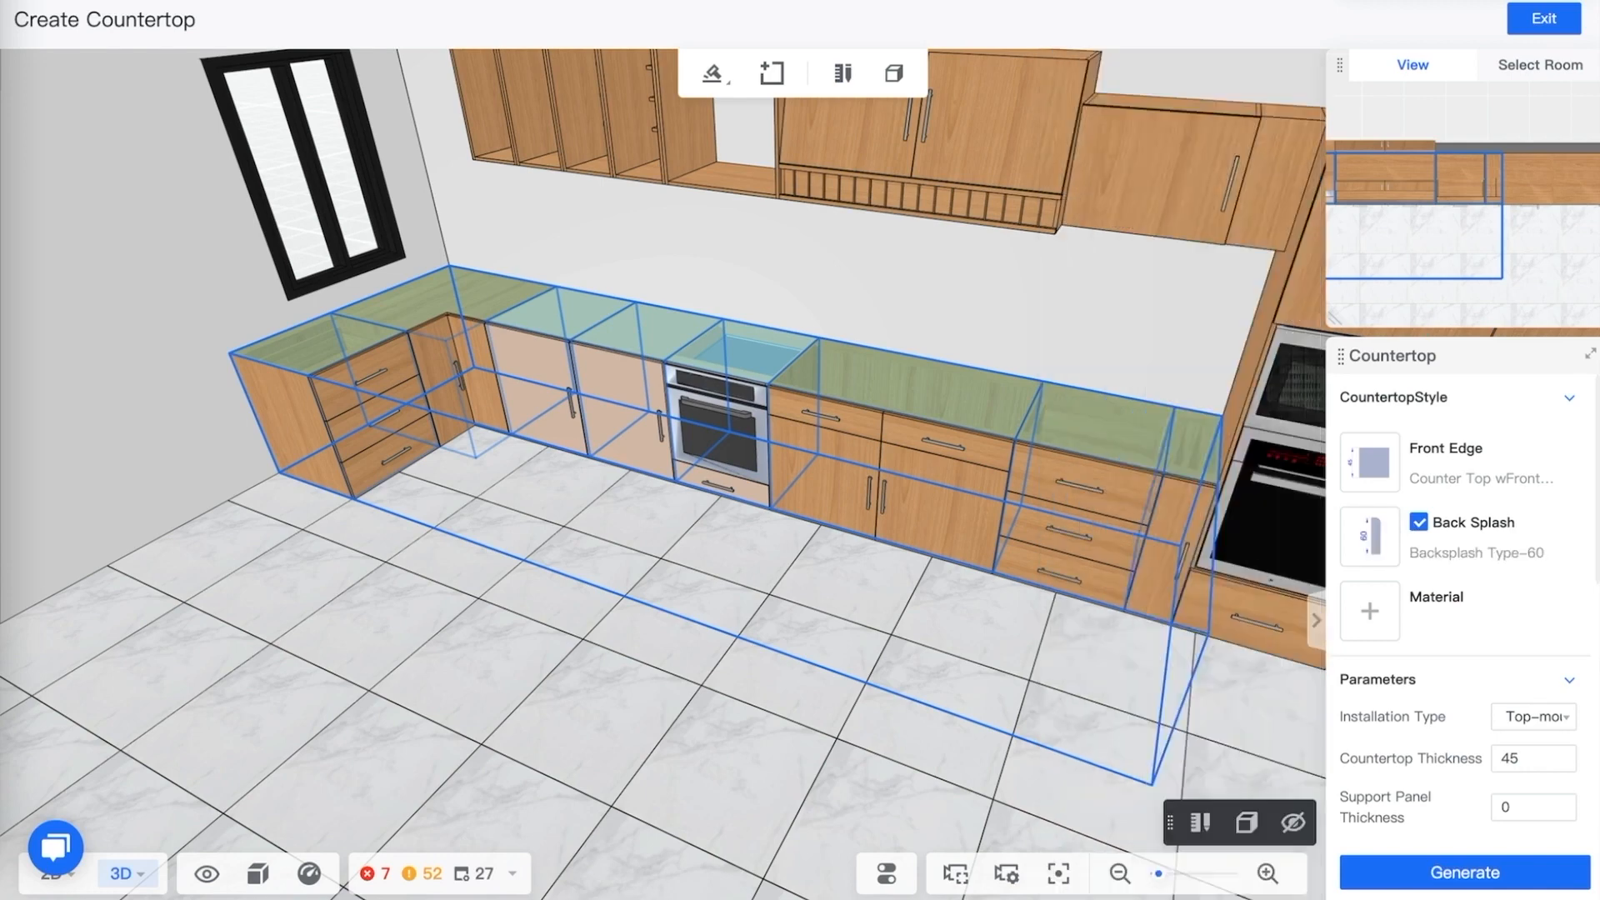
# Set the countertop material to Artificial Stone X-7 from the stone category
pyautogui.click(1377, 617)
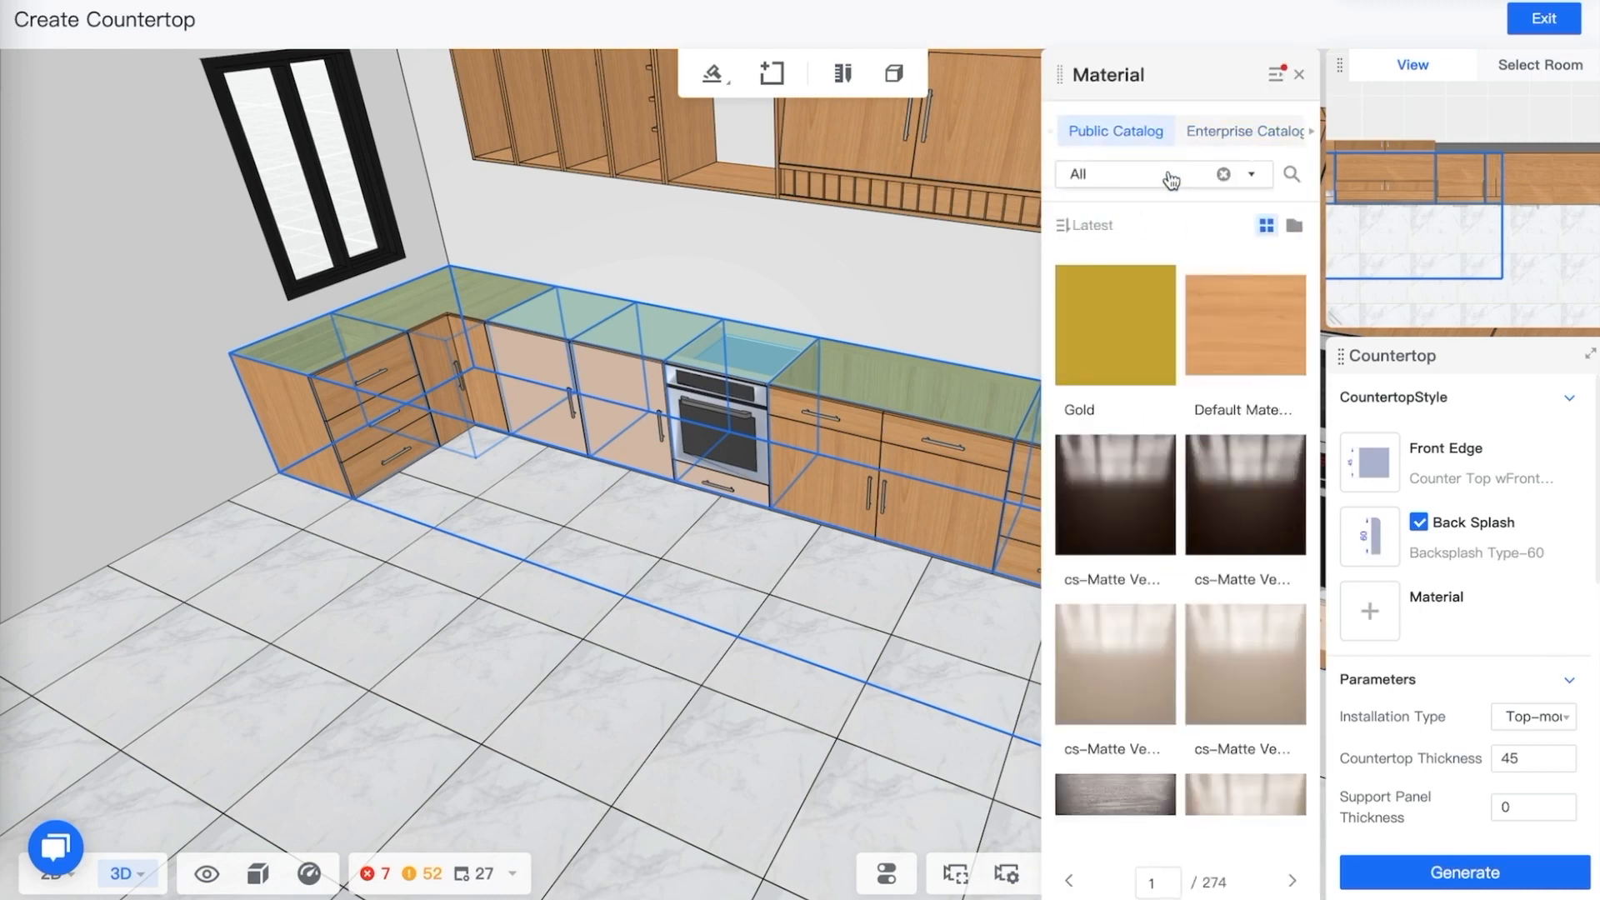
pyautogui.click(1253, 178)
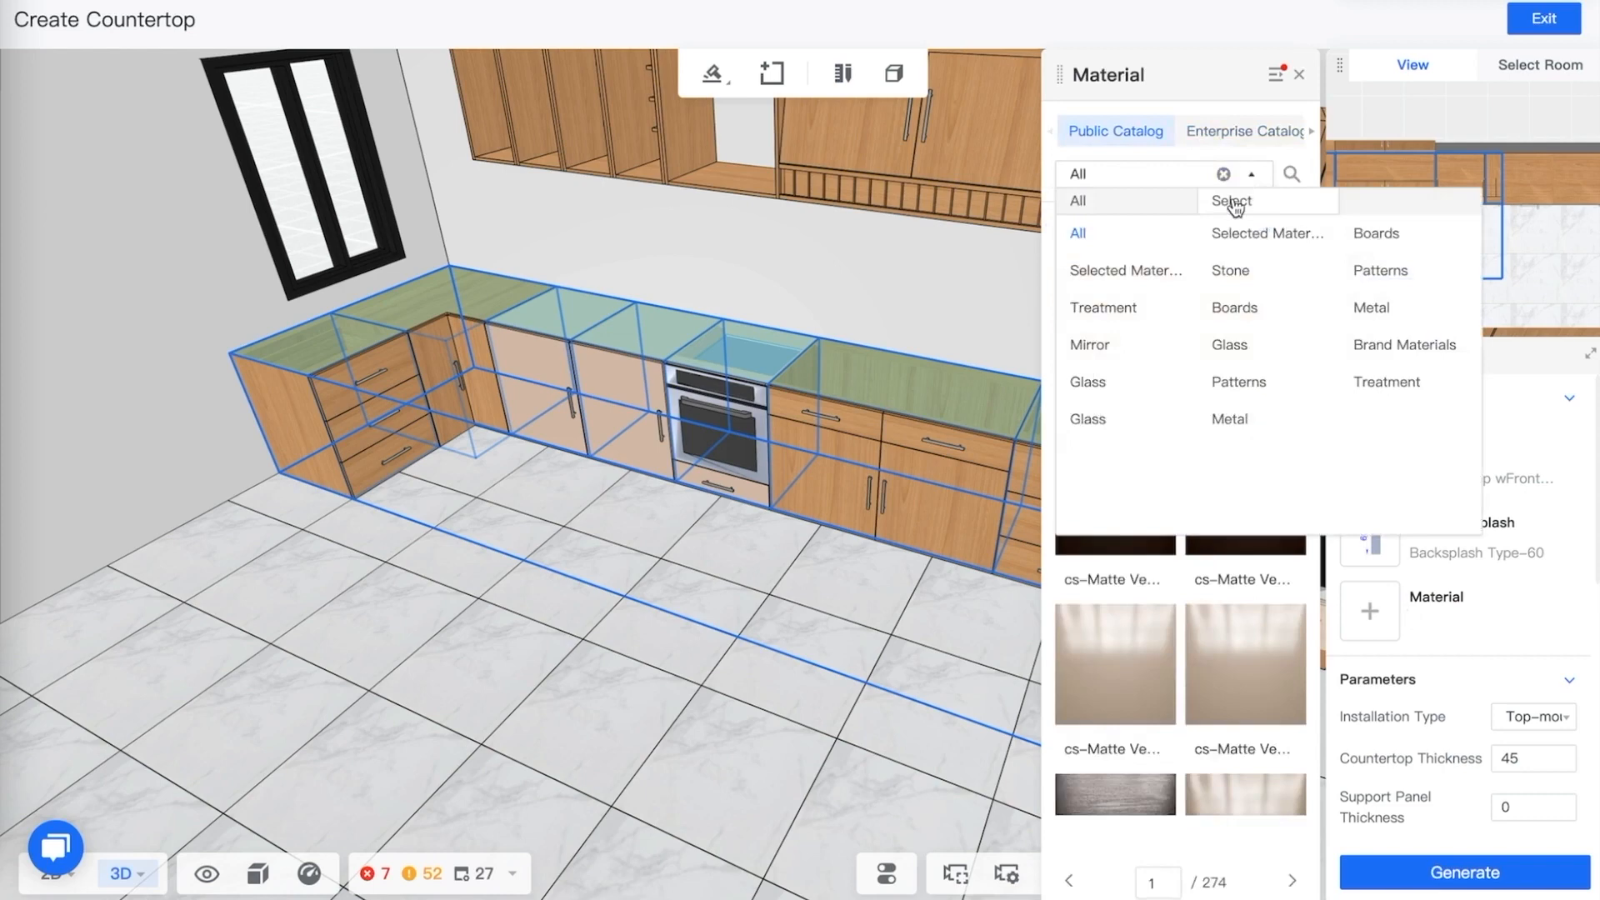
pyautogui.click(1241, 272)
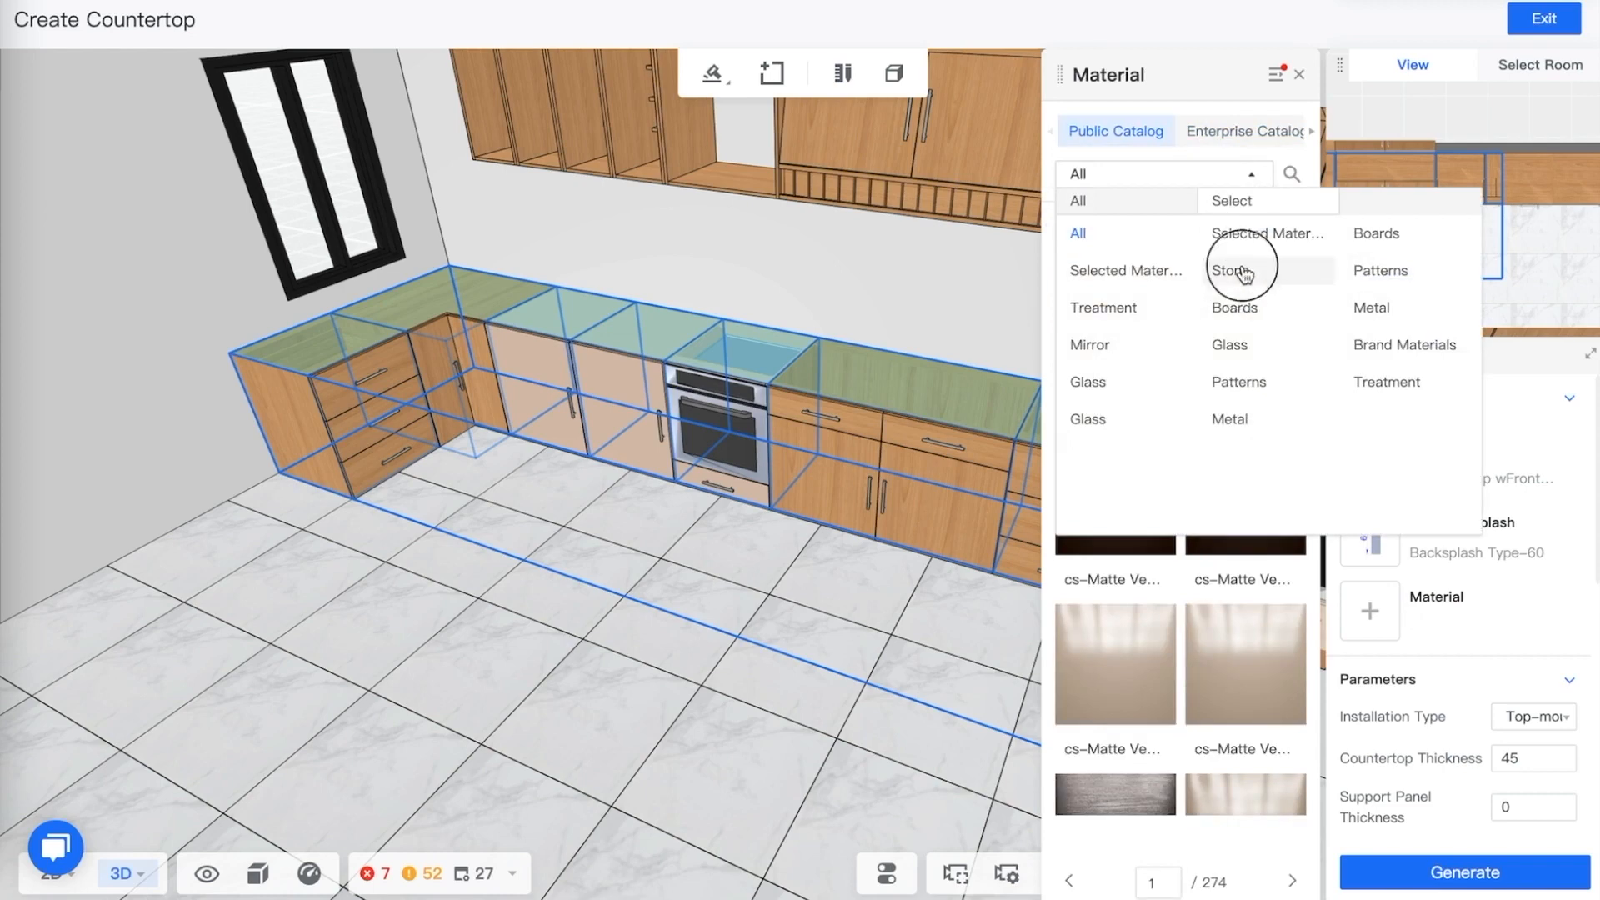
pyautogui.click(1247, 237)
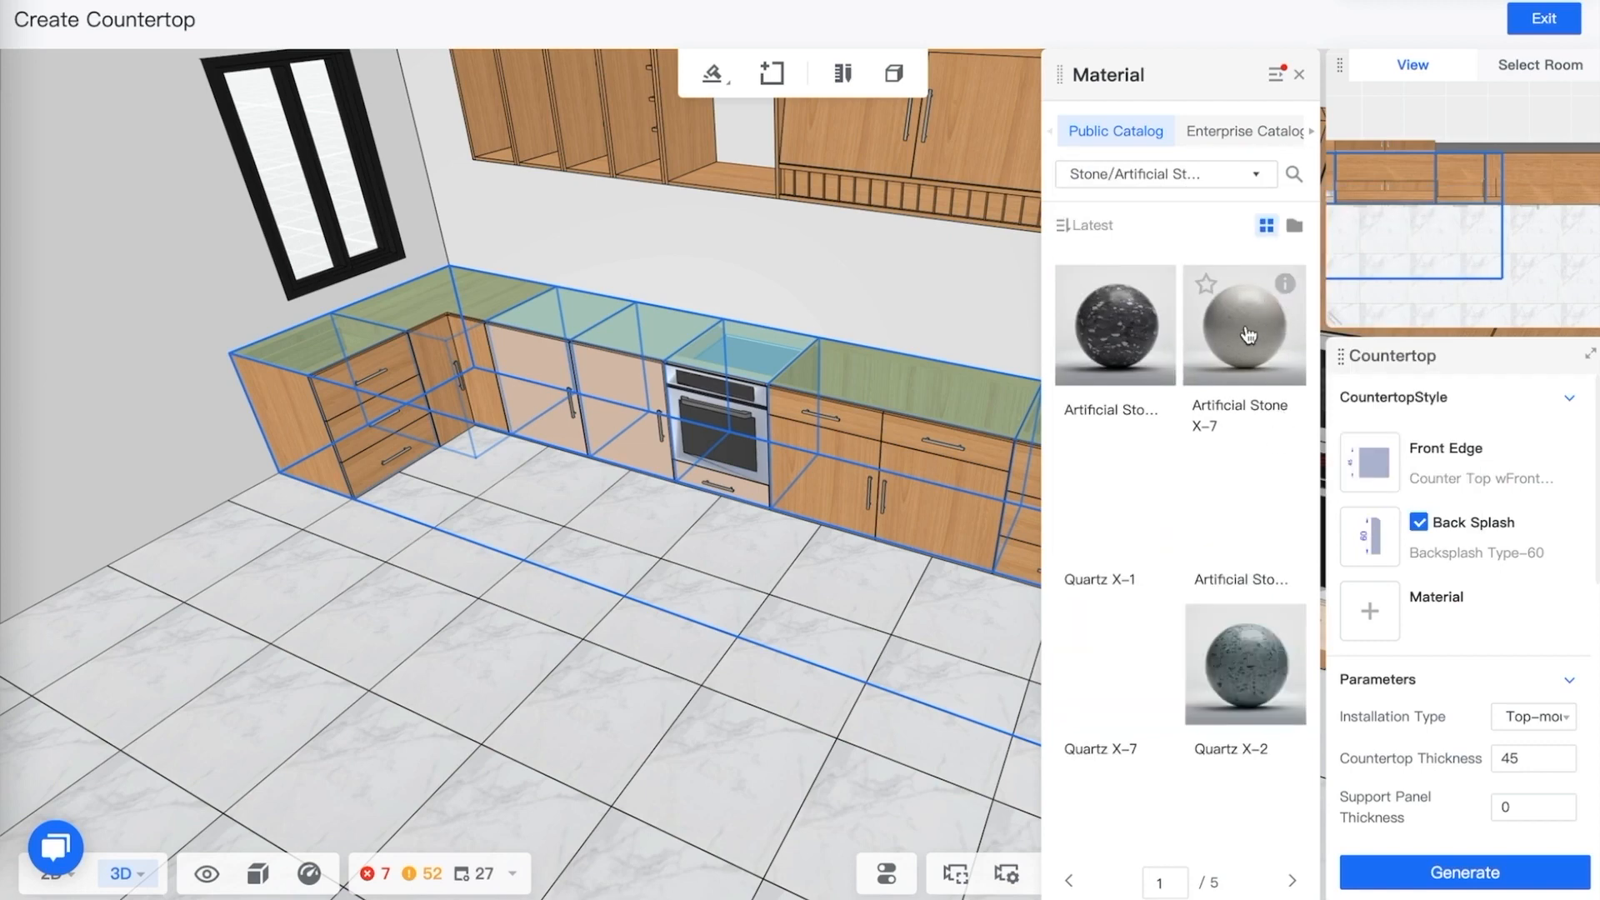
pyautogui.moveTo(1285, 285)
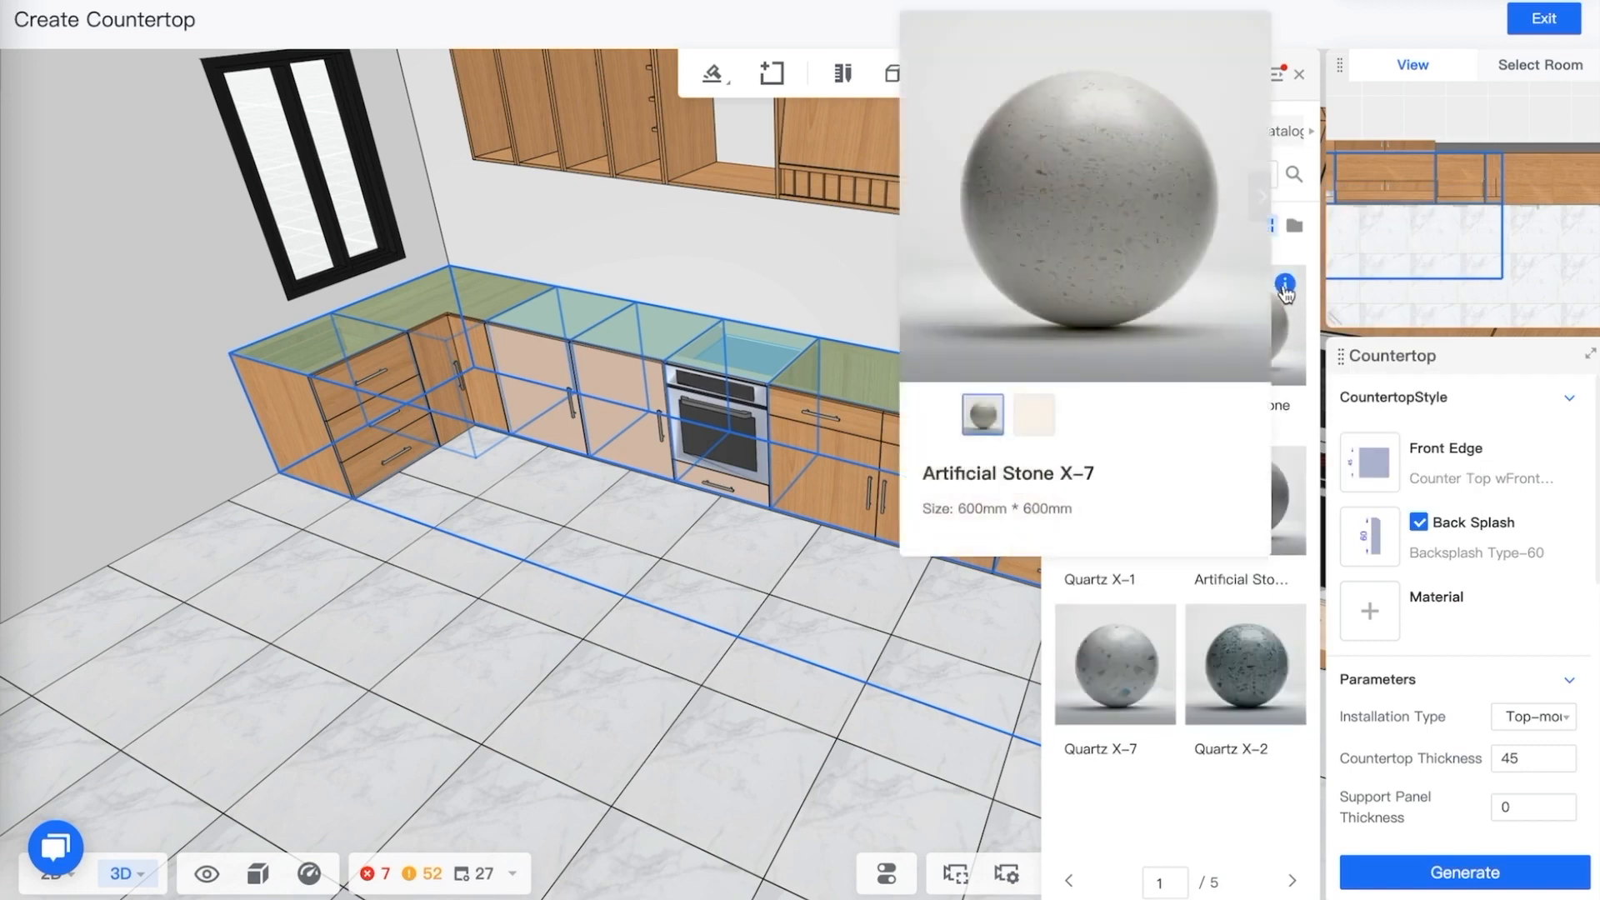
pyautogui.click(1269, 345)
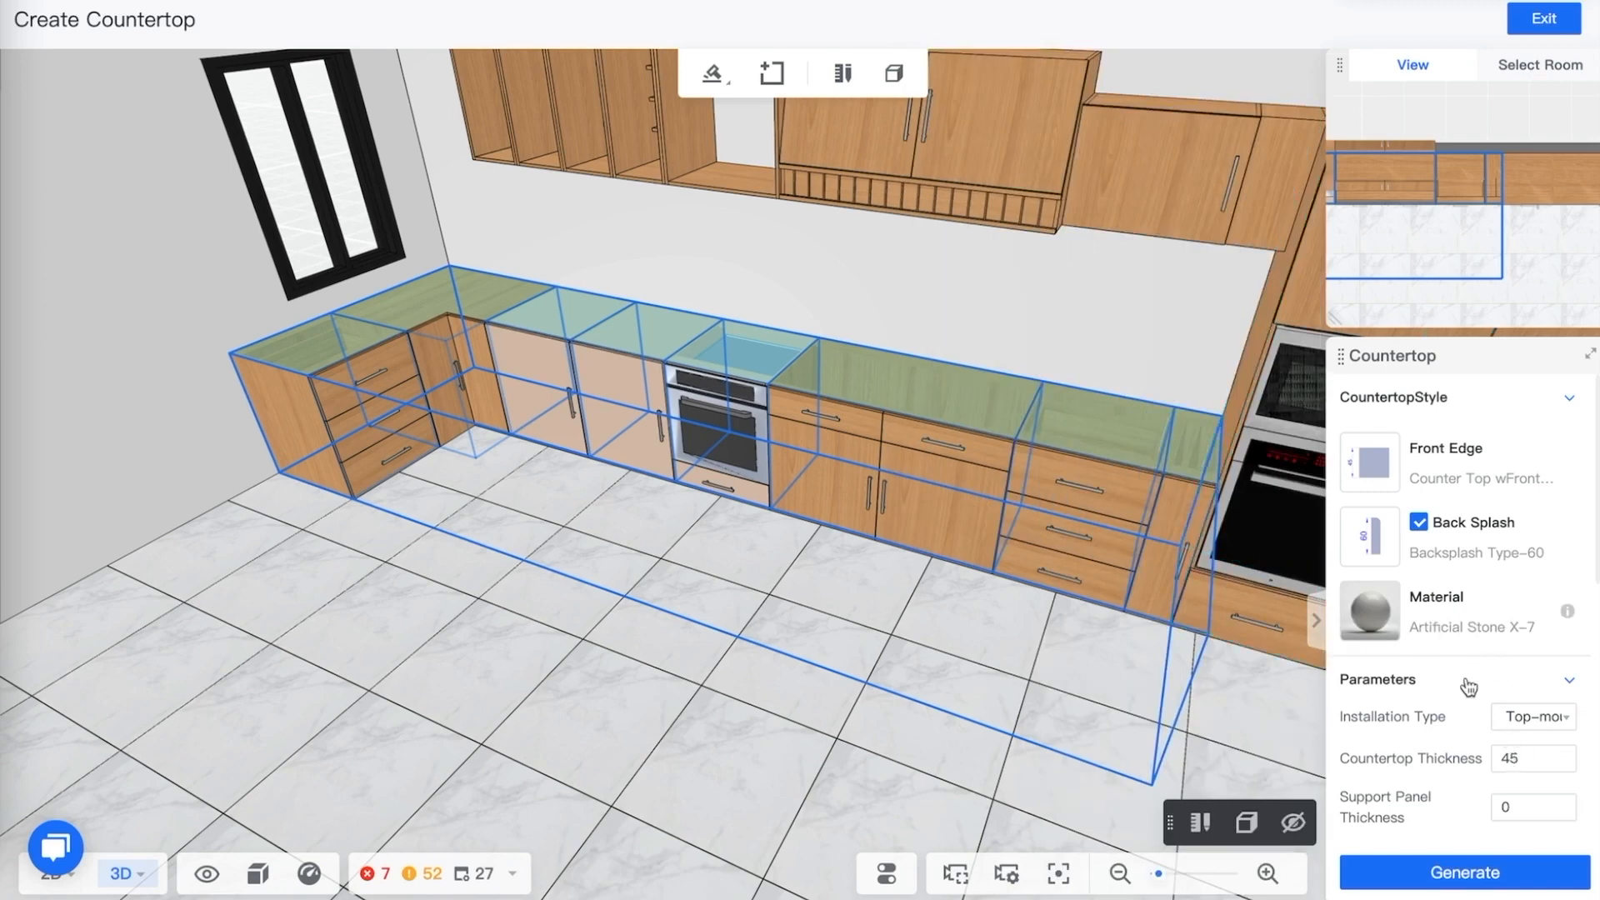
# Set the side edge joint type to Align with Side Table
pyautogui.scroll(-5, 1477, 658)
pyautogui.scroll(1, 1482, 642)
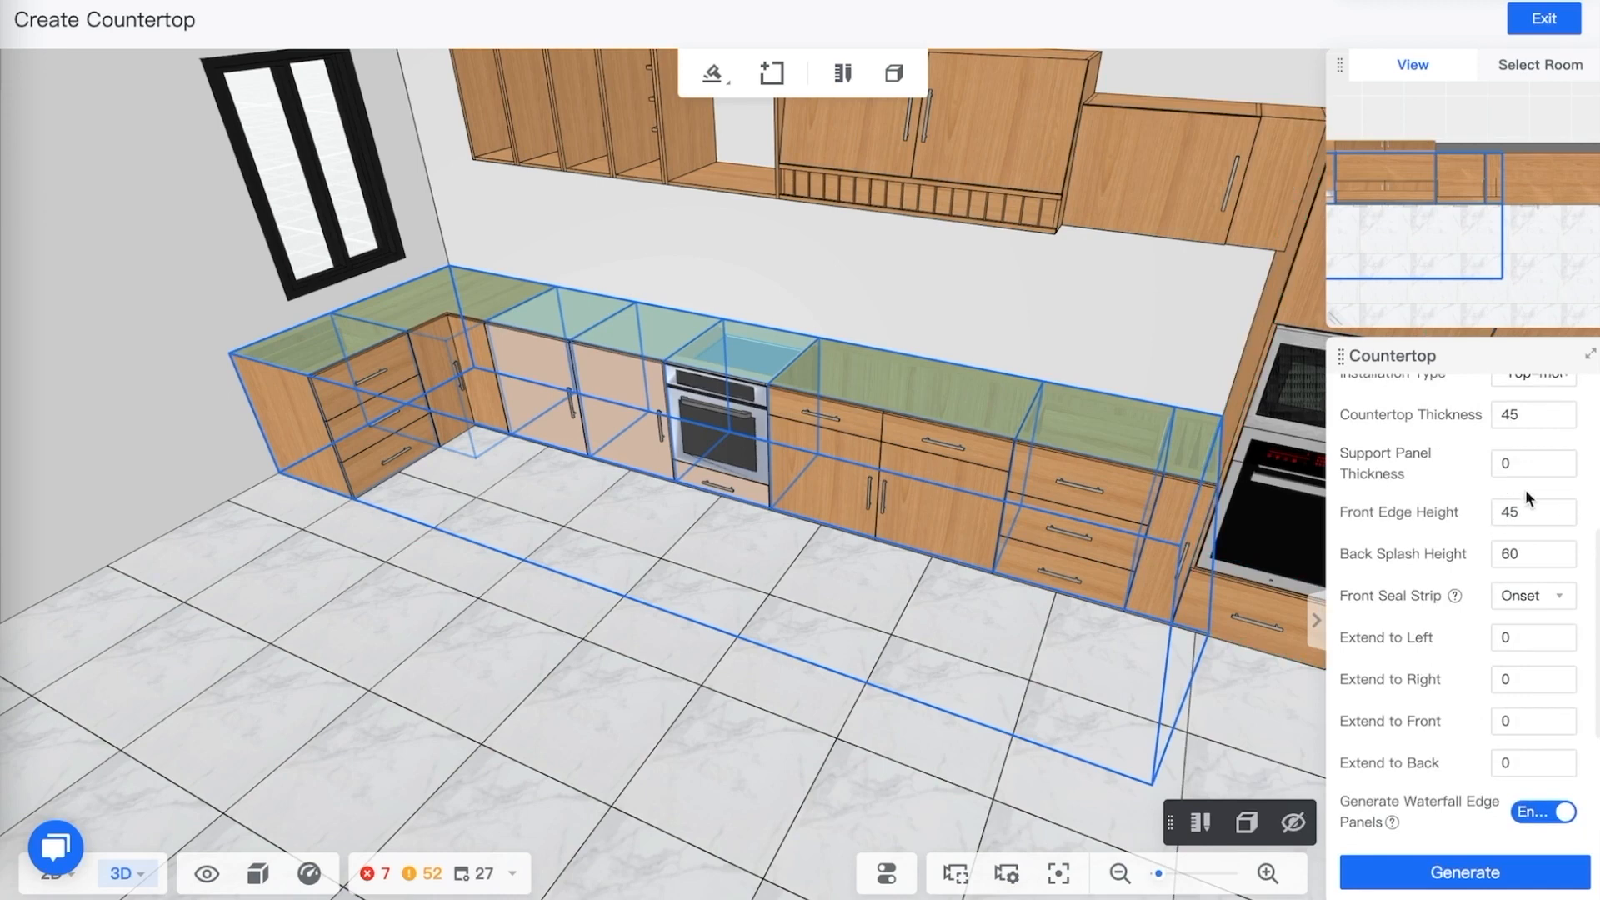
pyautogui.scroll(1, 1525, 489)
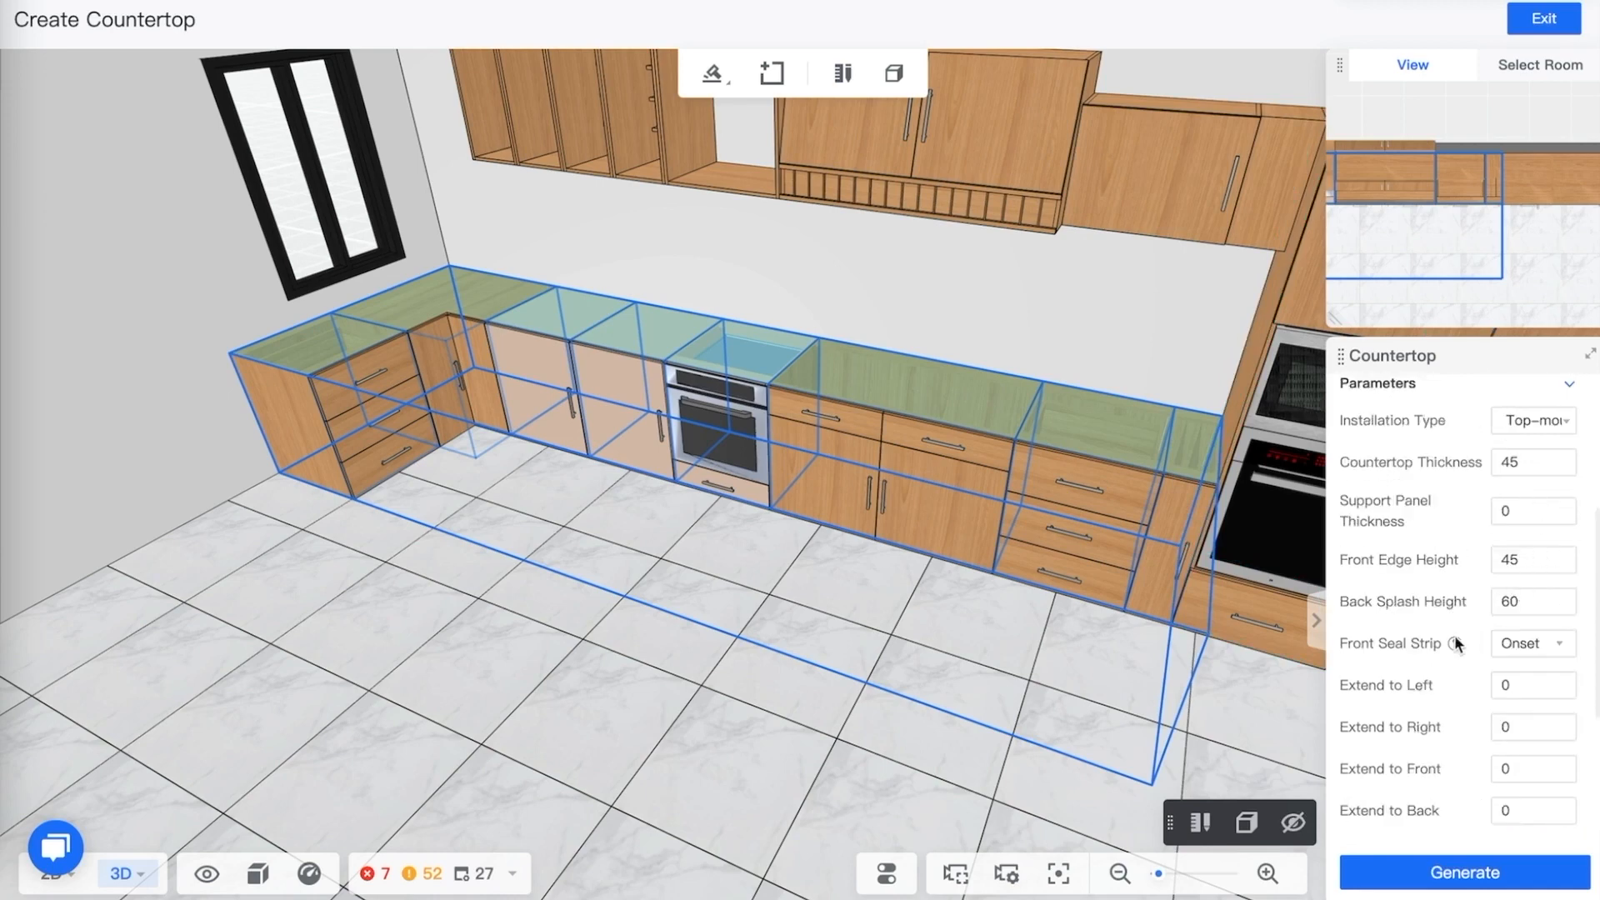
pyautogui.scroll(-4, 1471, 662)
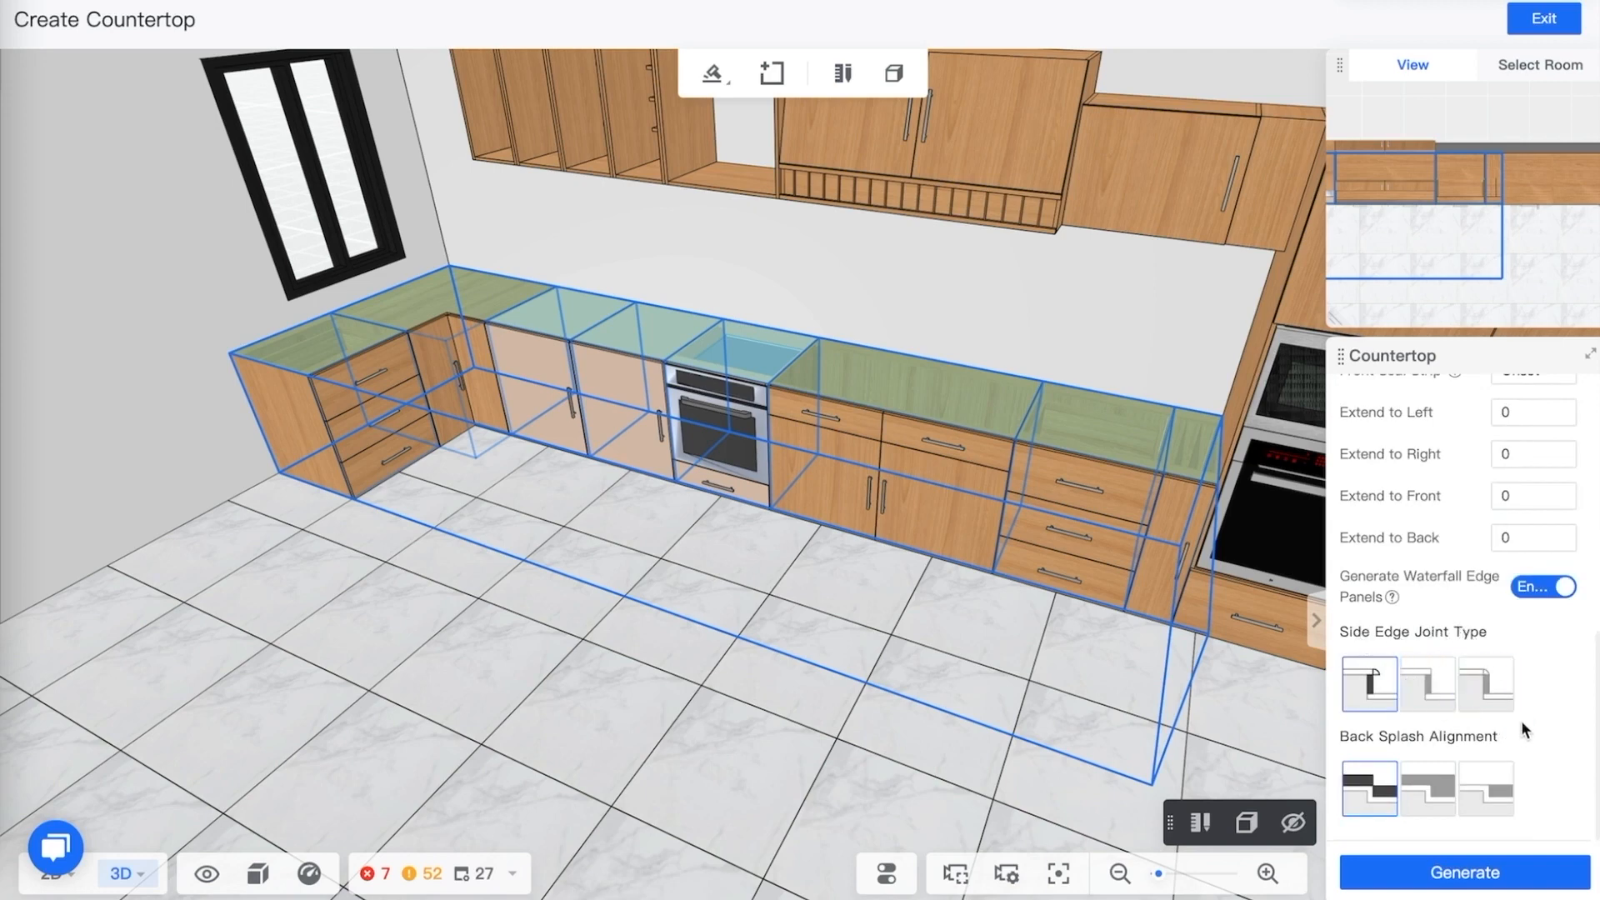
pyautogui.click(1428, 684)
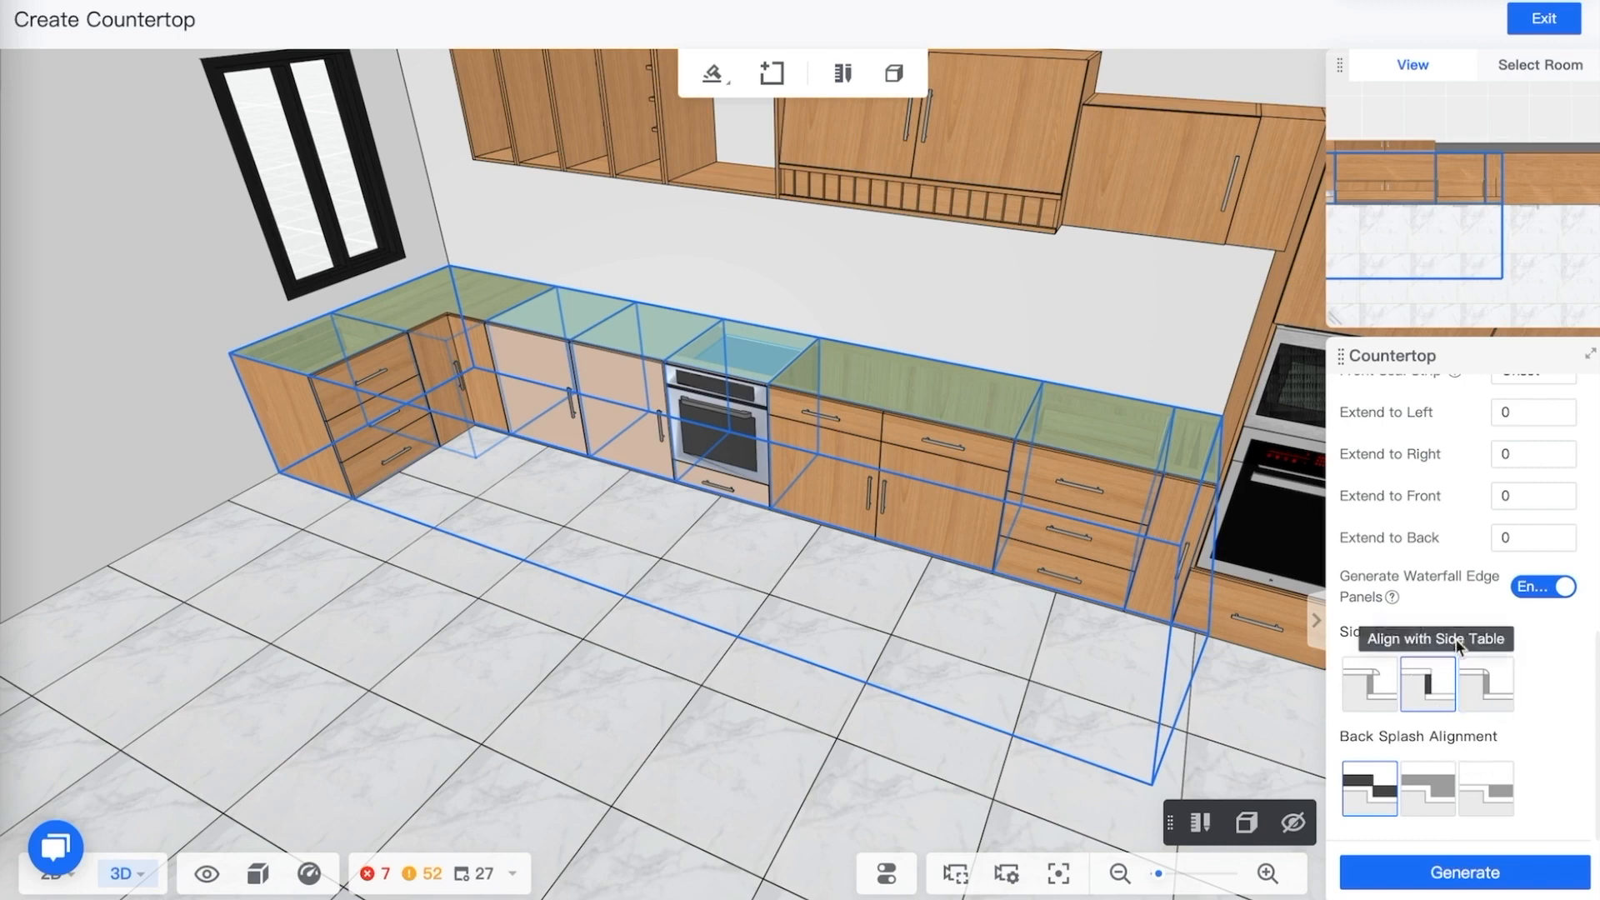
pyautogui.scroll(2, 1488, 597)
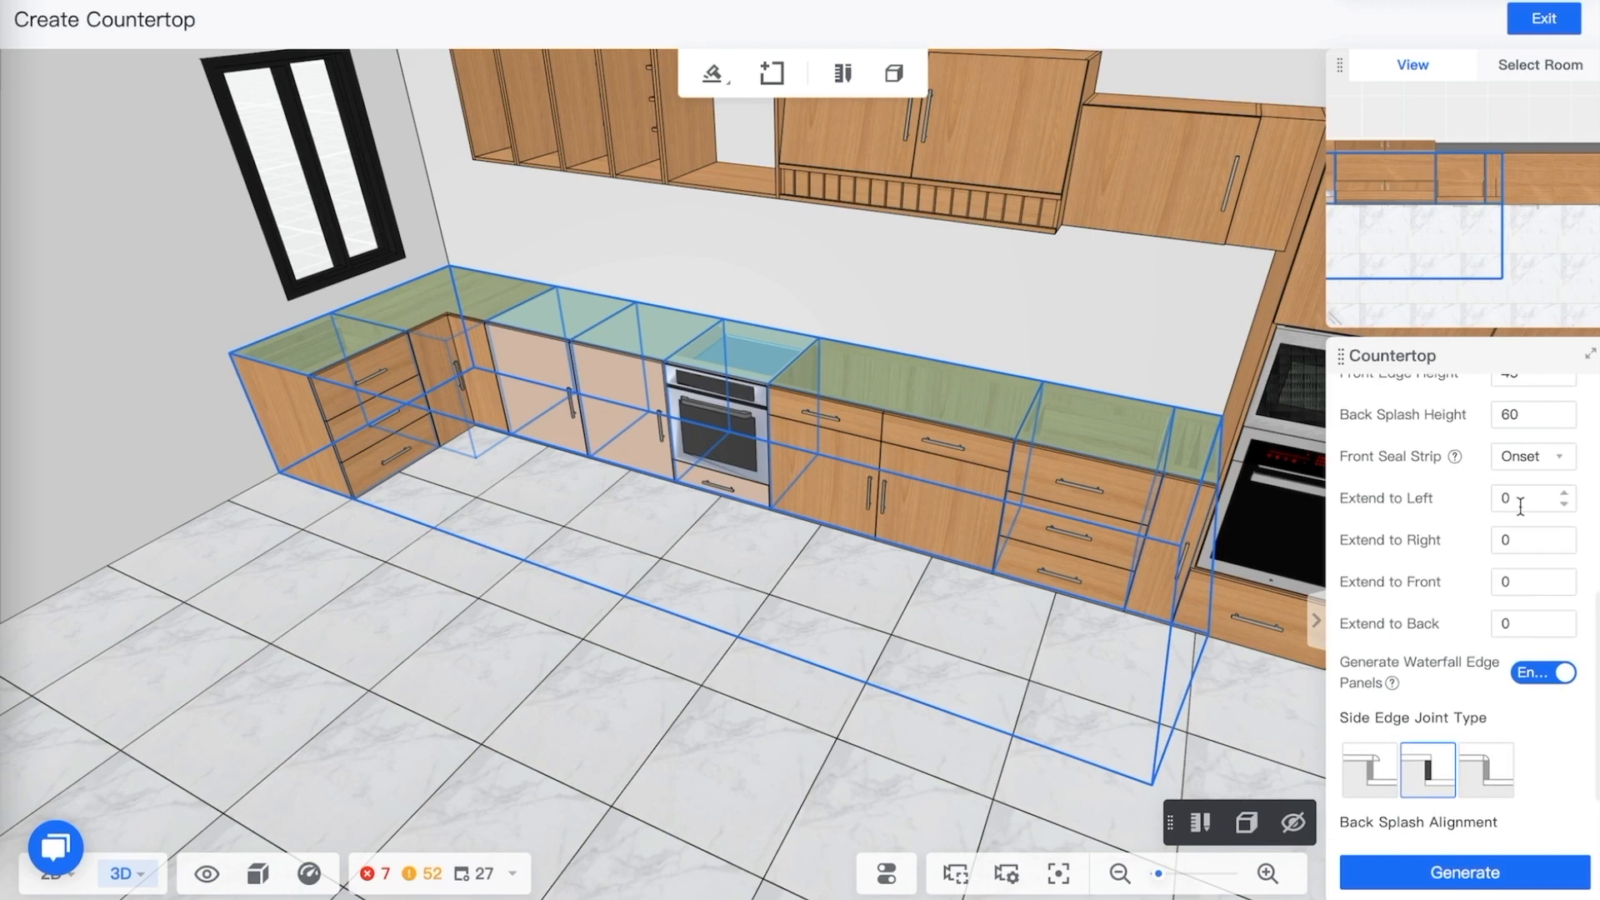
# Generate the countertop over the selected base cabinets
pyautogui.click(1452, 882)
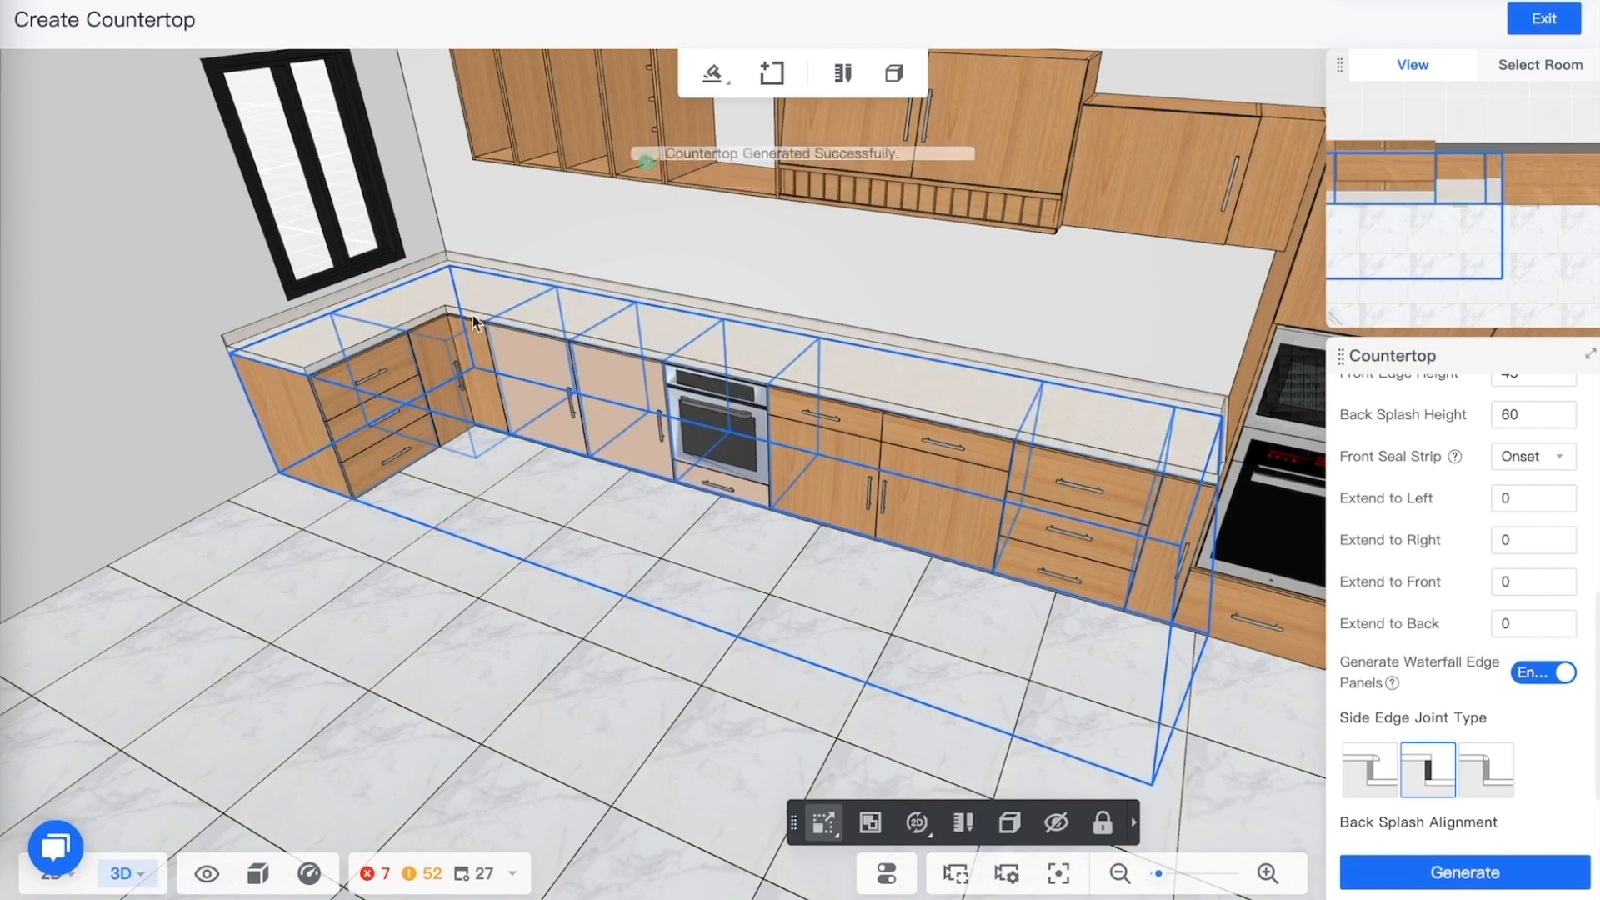
pyautogui.scroll(5, 1108, 449)
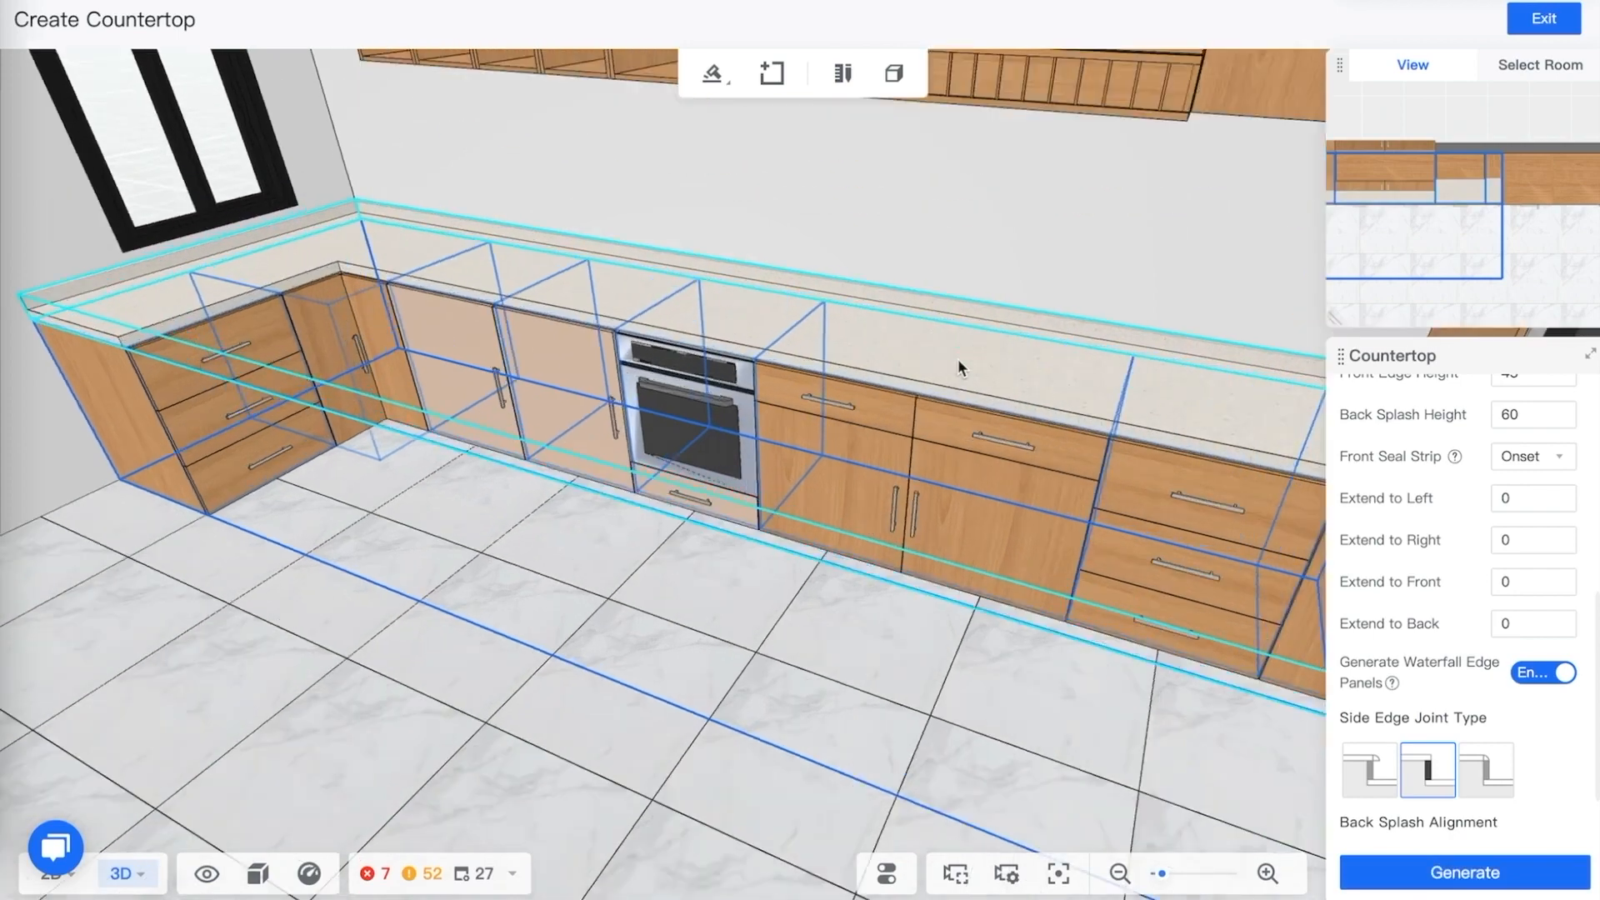
pyautogui.click(821, 320)
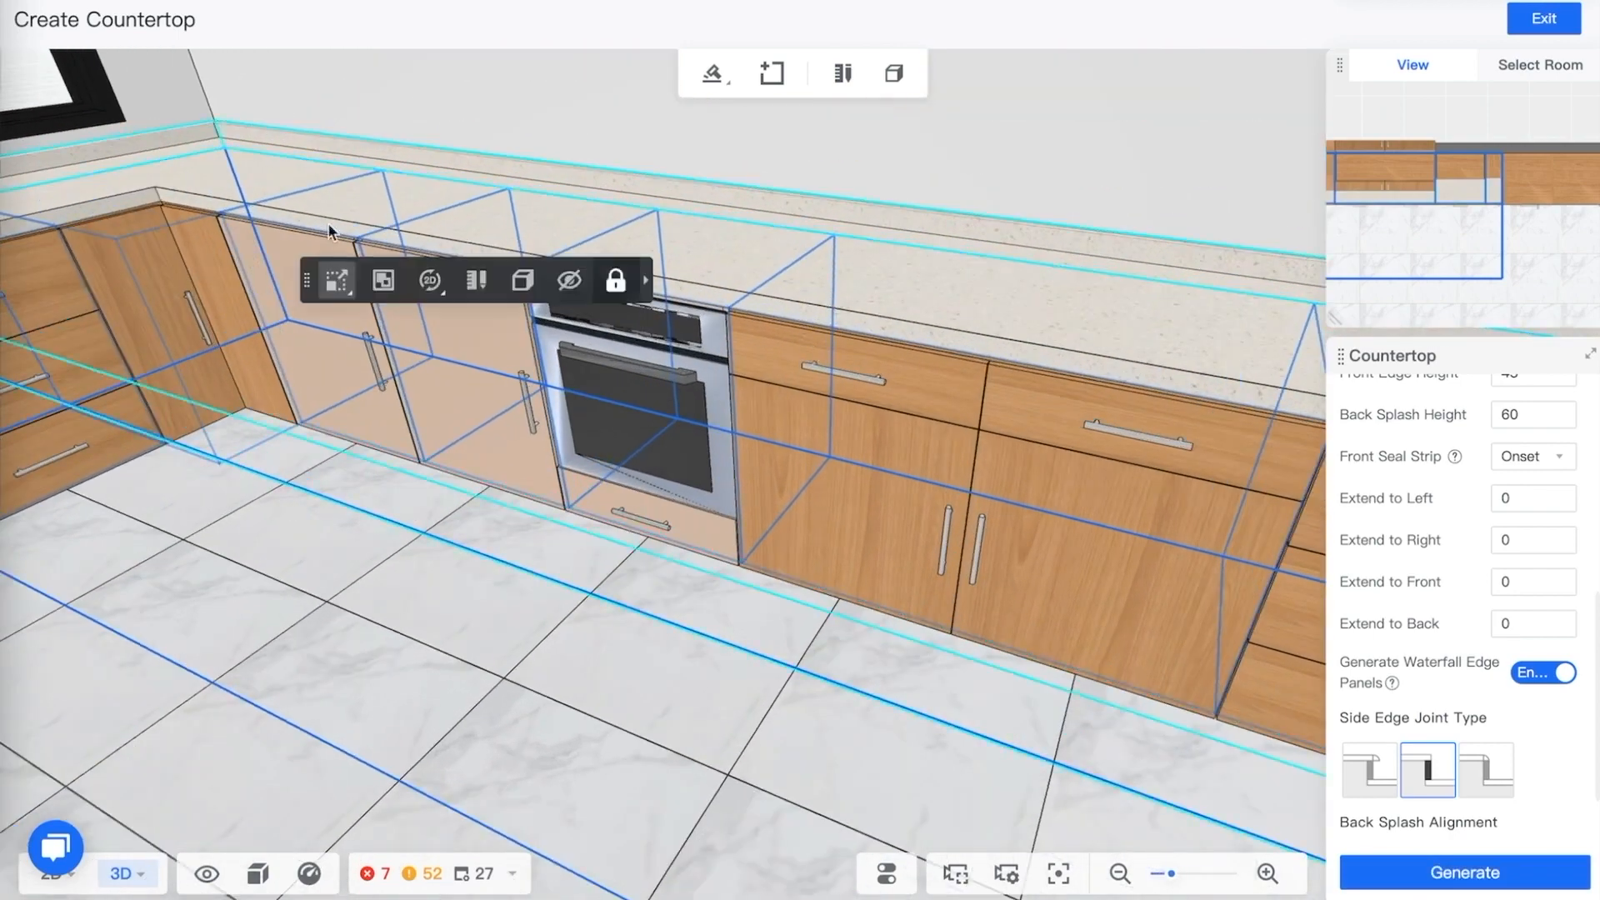
pyautogui.scroll(-2, 937, 453)
pyautogui.scroll(-3, 937, 447)
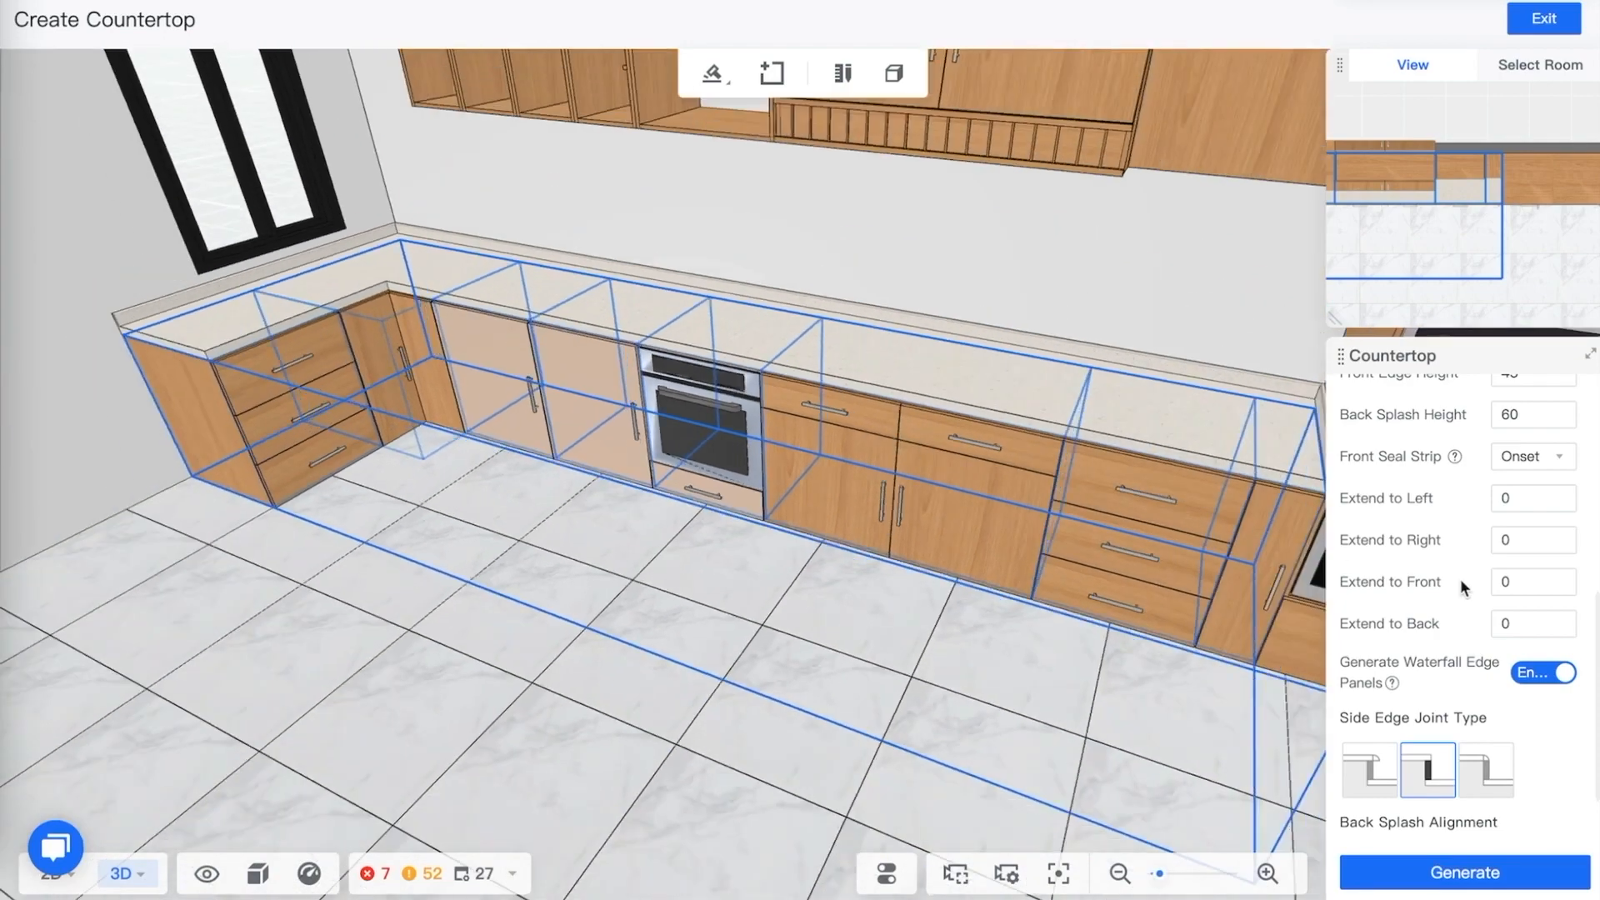
pyautogui.click(387, 748)
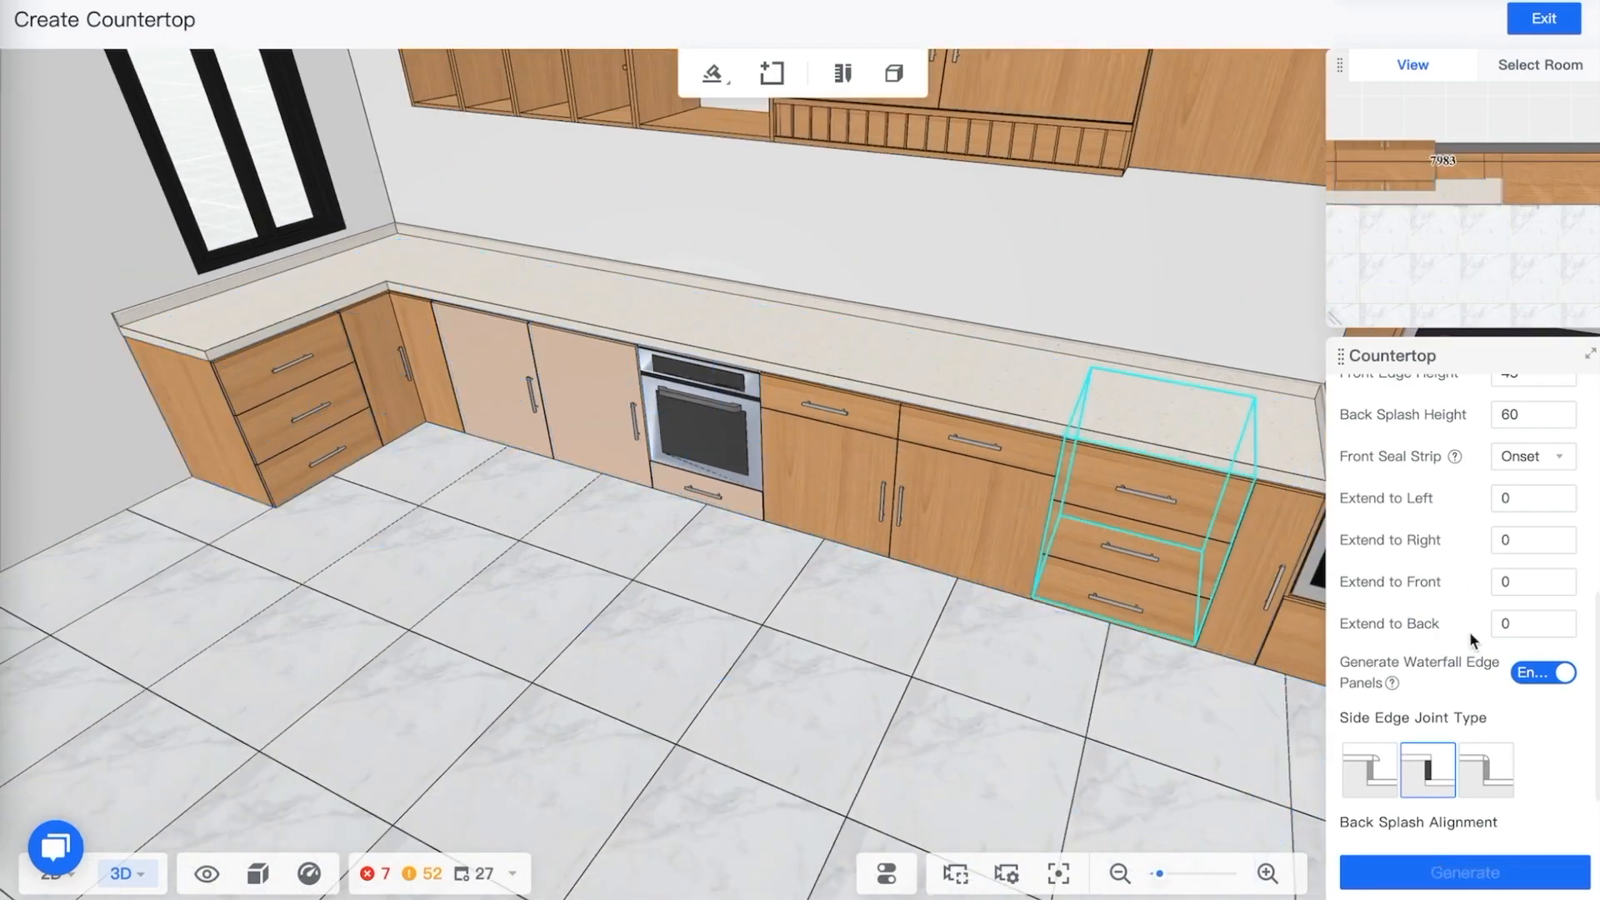
# Set the countertop's front extension to 15 and regenerate it
pyautogui.doubleClick(1505, 584)
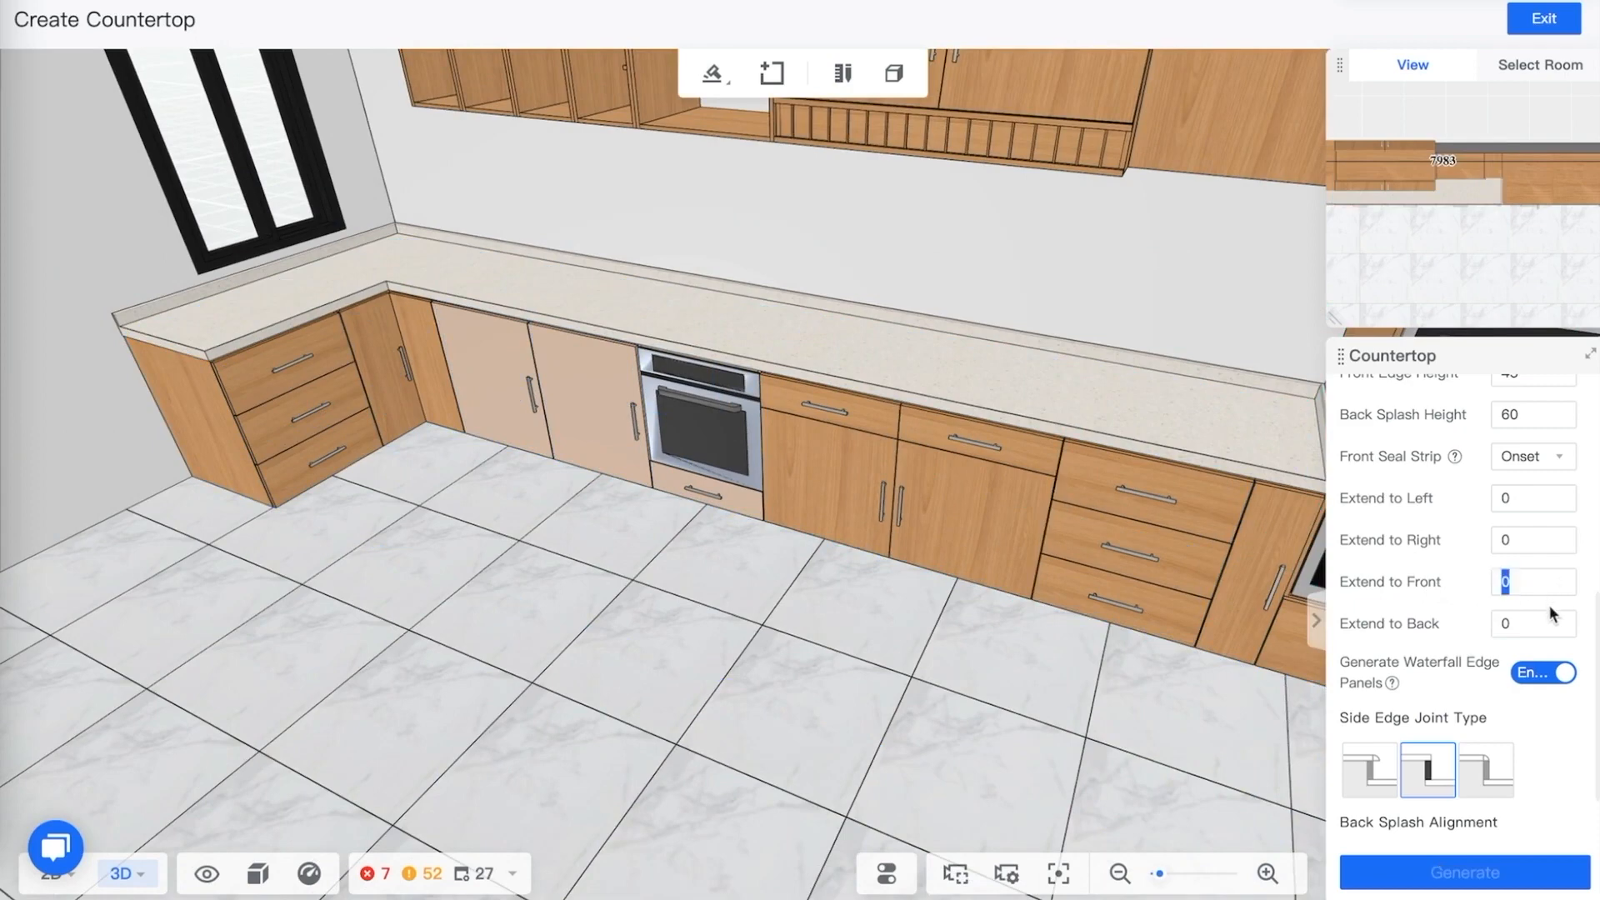
pyautogui.write('15')
pyautogui.click(1536, 623)
pyautogui.click(971, 382)
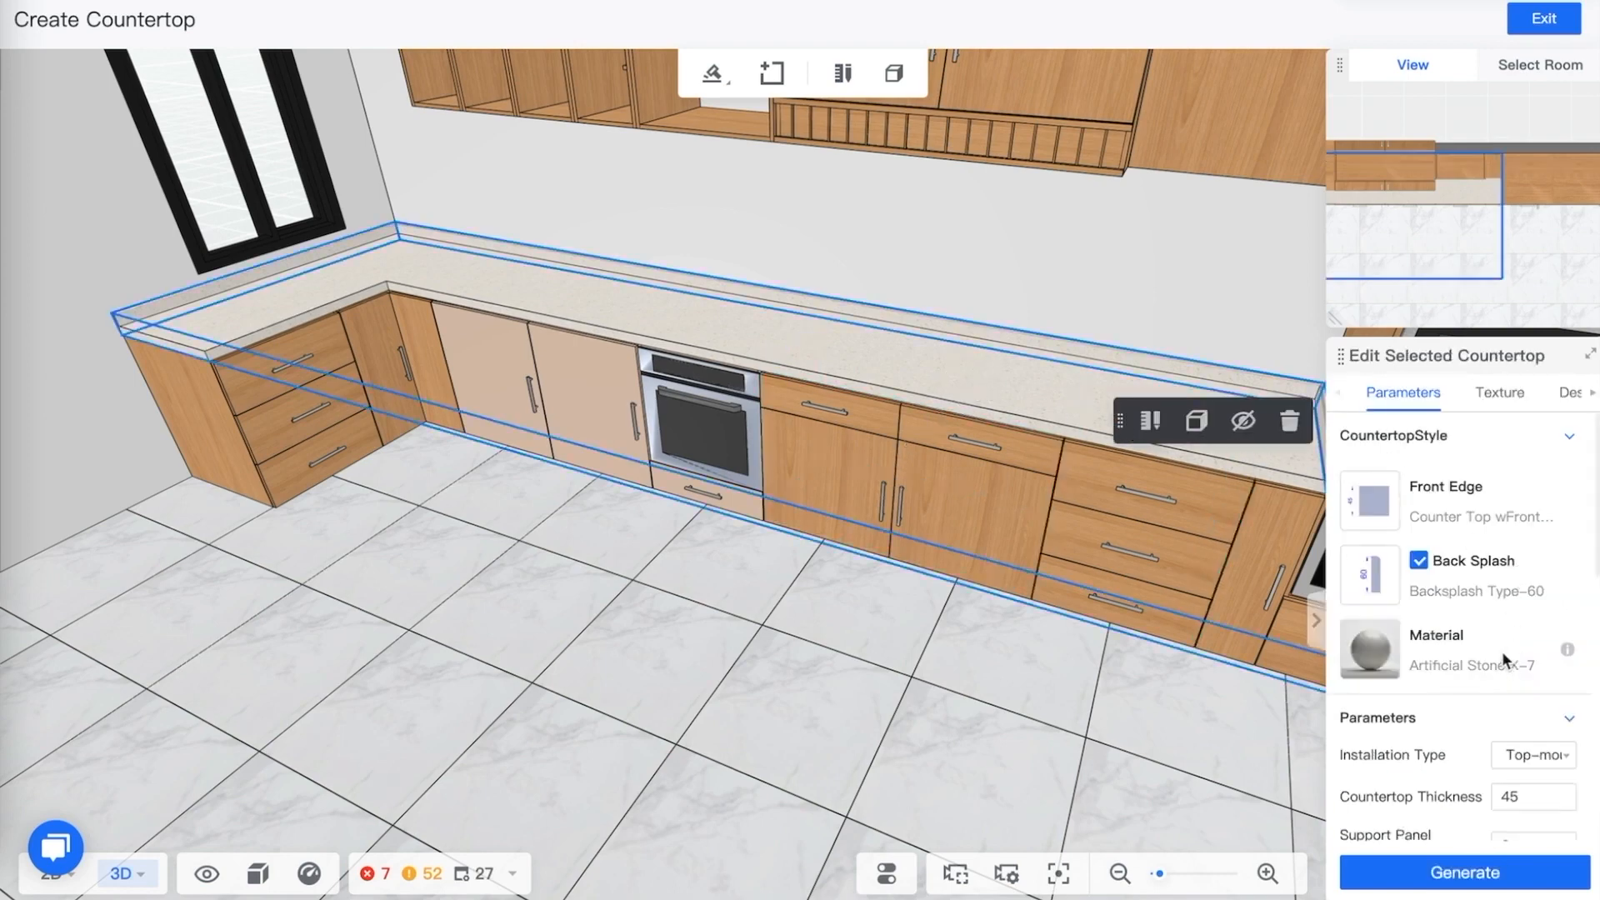
pyautogui.scroll(-4, 1477, 653)
pyautogui.scroll(-1, 1472, 675)
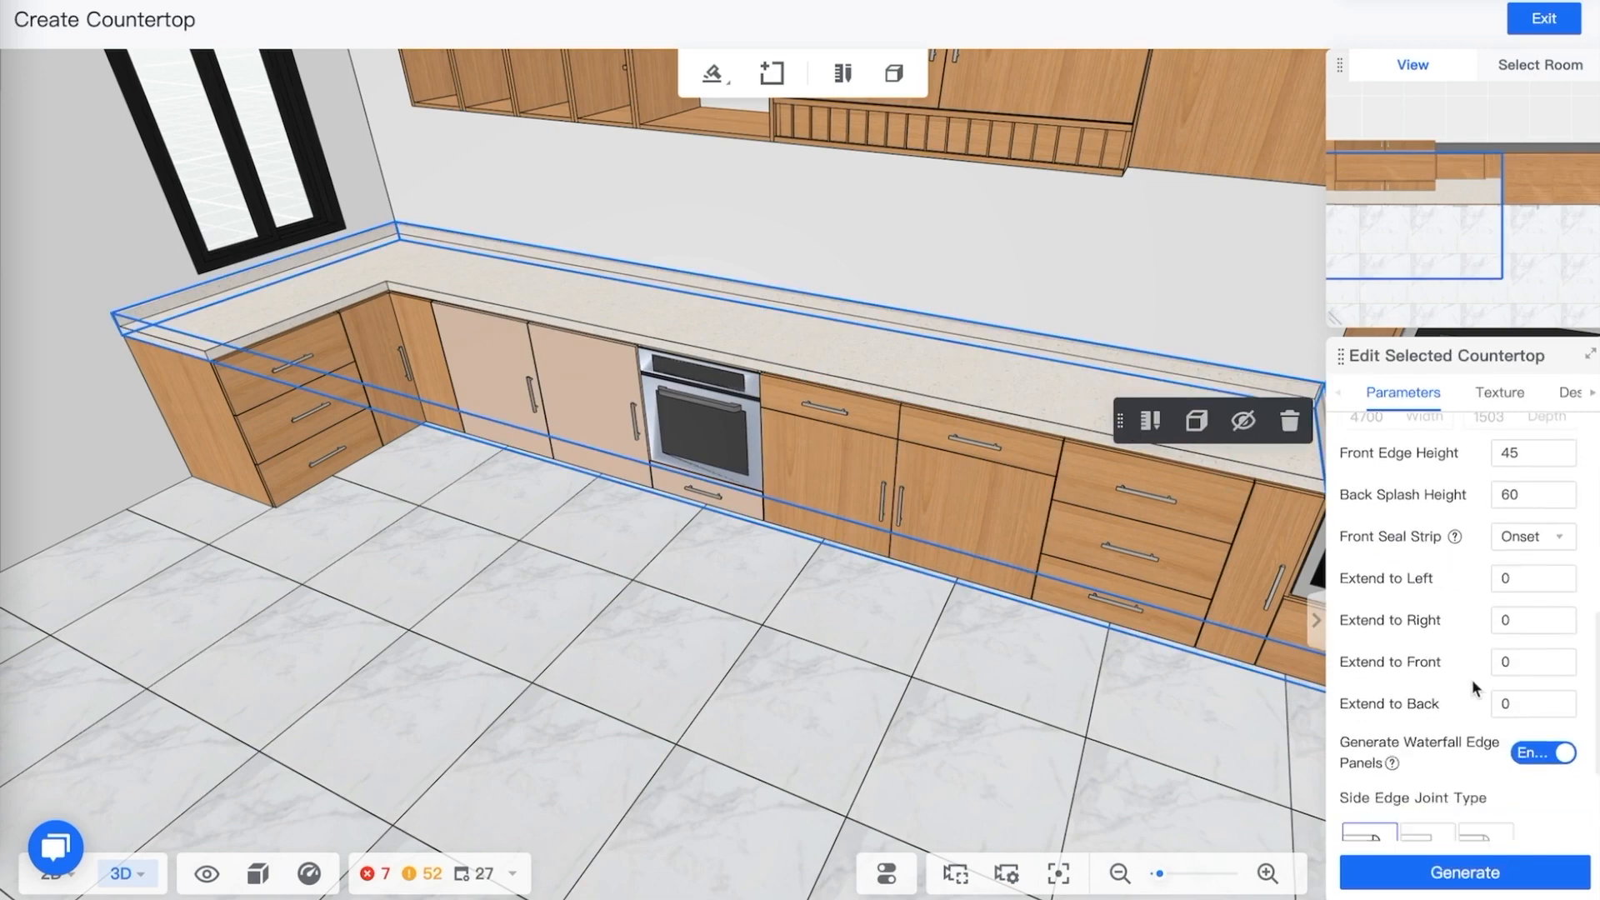
pyautogui.doubleClick(1516, 666)
pyautogui.click(1480, 872)
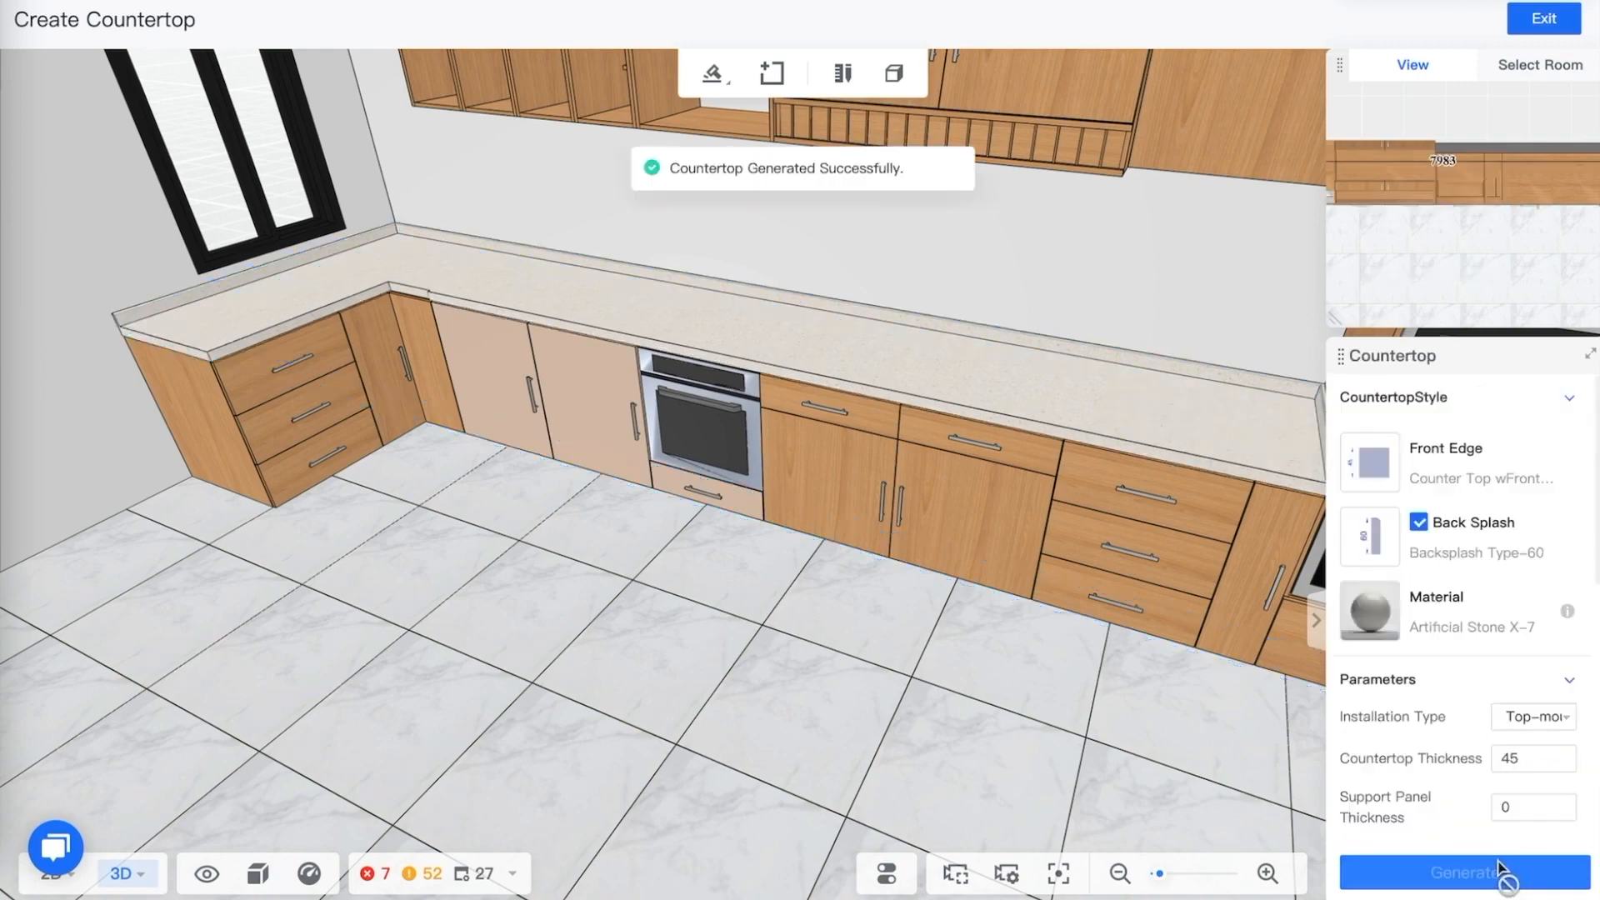
# Select the generated countertop, set its front extension to 30 and regenerate it
pyautogui.moveTo(315, 409); pyautogui.dragTo(662, 481)
pyautogui.moveTo(692, 469); pyautogui.dragTo(690, 465)
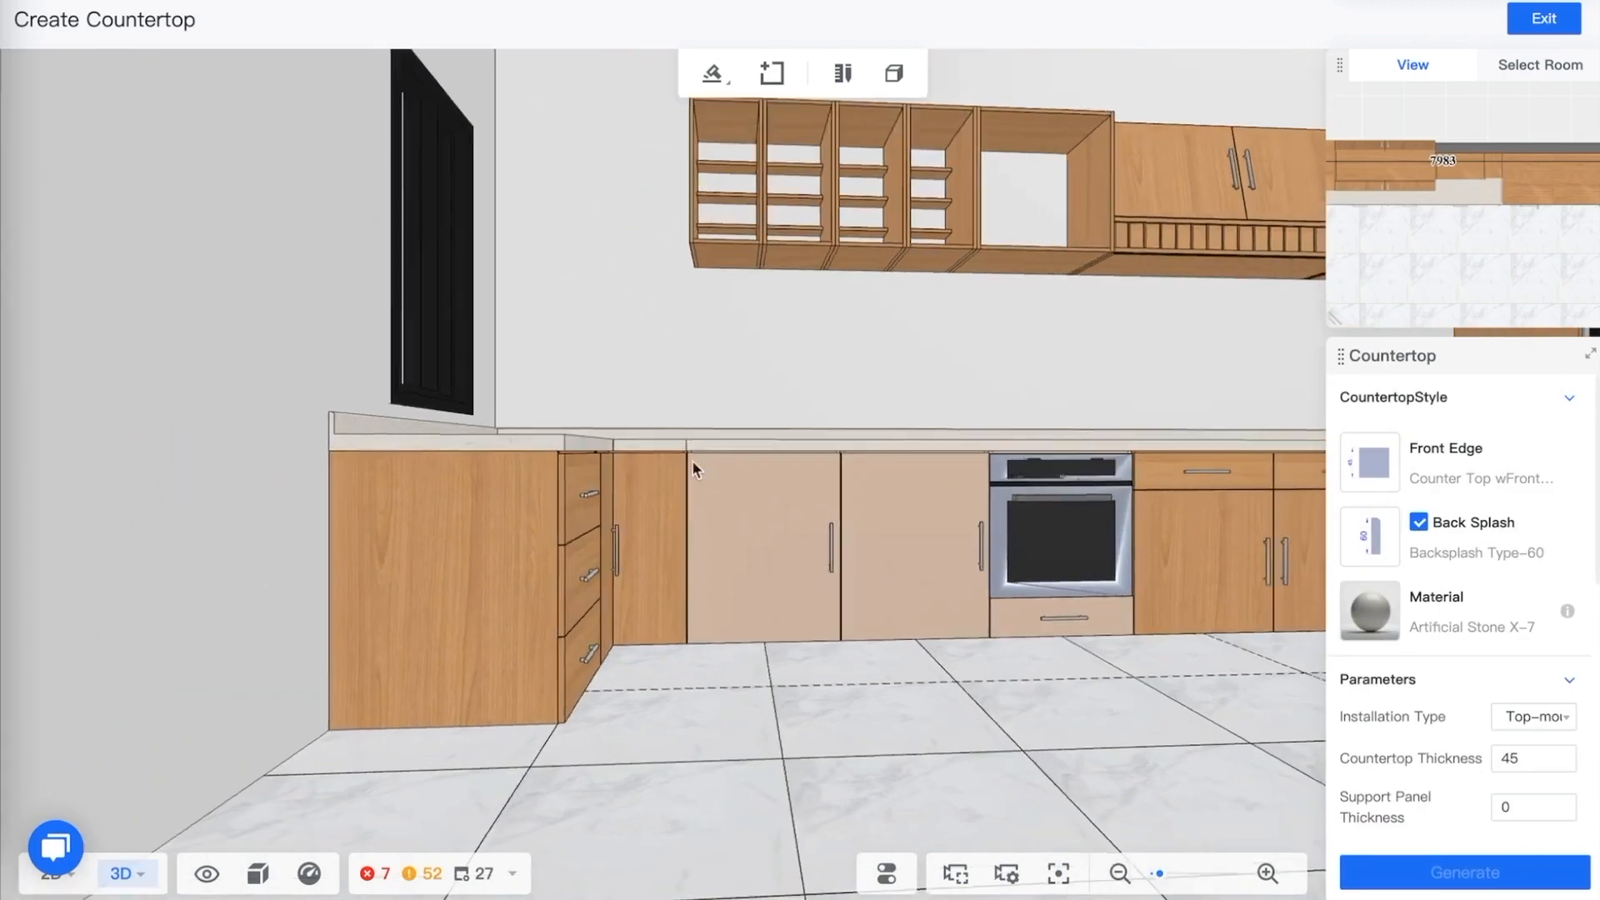
pyautogui.moveTo(689, 543); pyautogui.dragTo(650, 596)
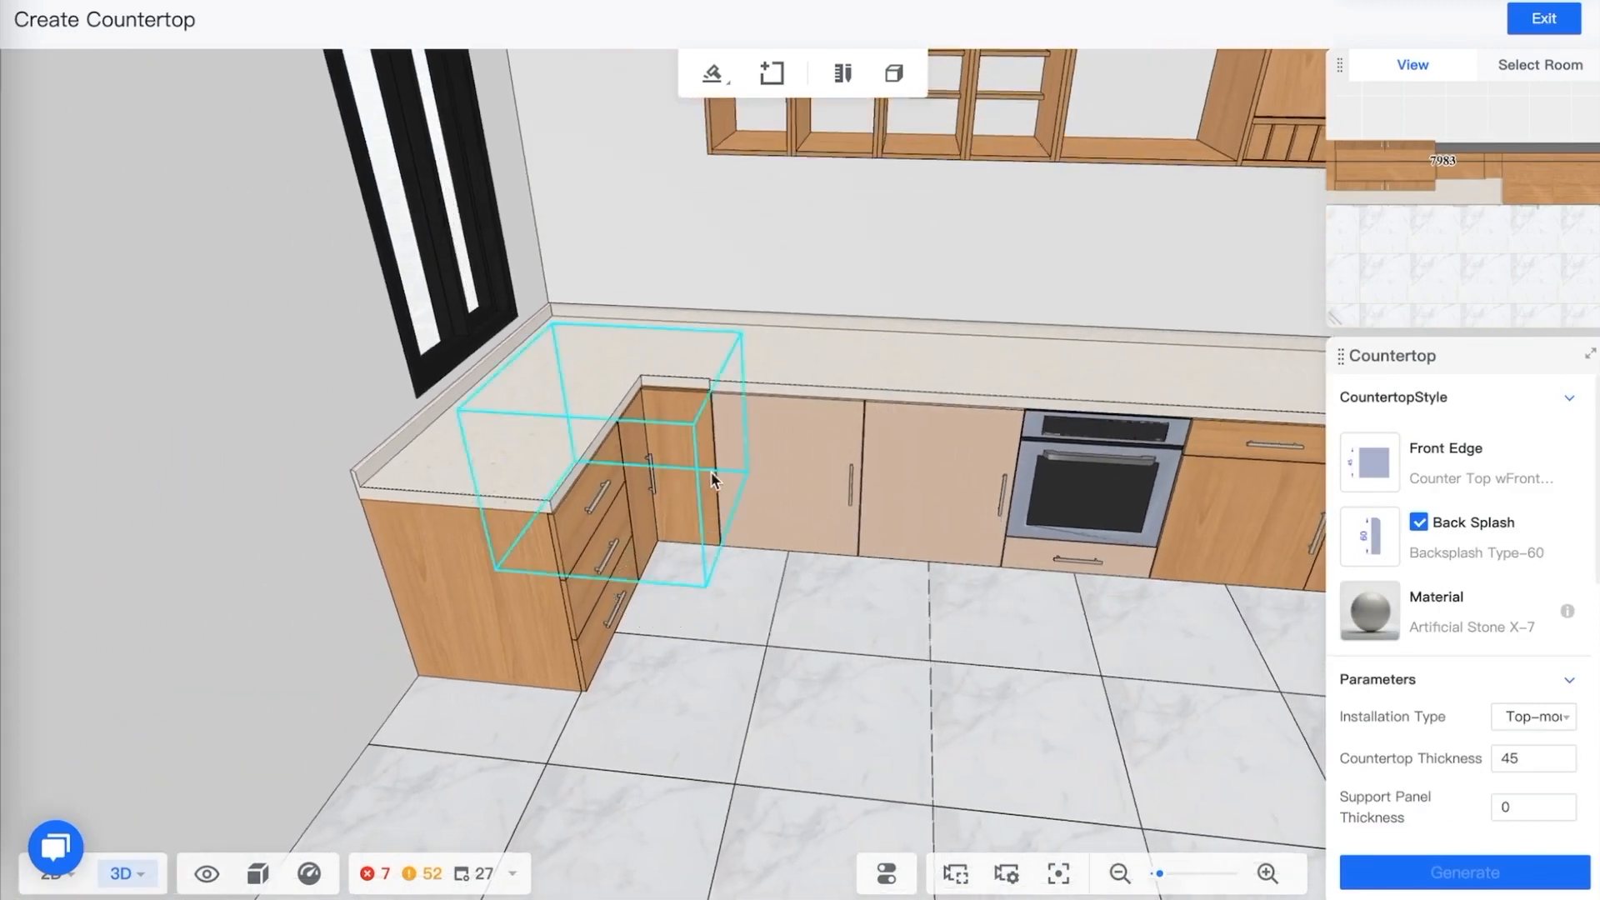
pyautogui.moveTo(715, 477); pyautogui.dragTo(733, 569)
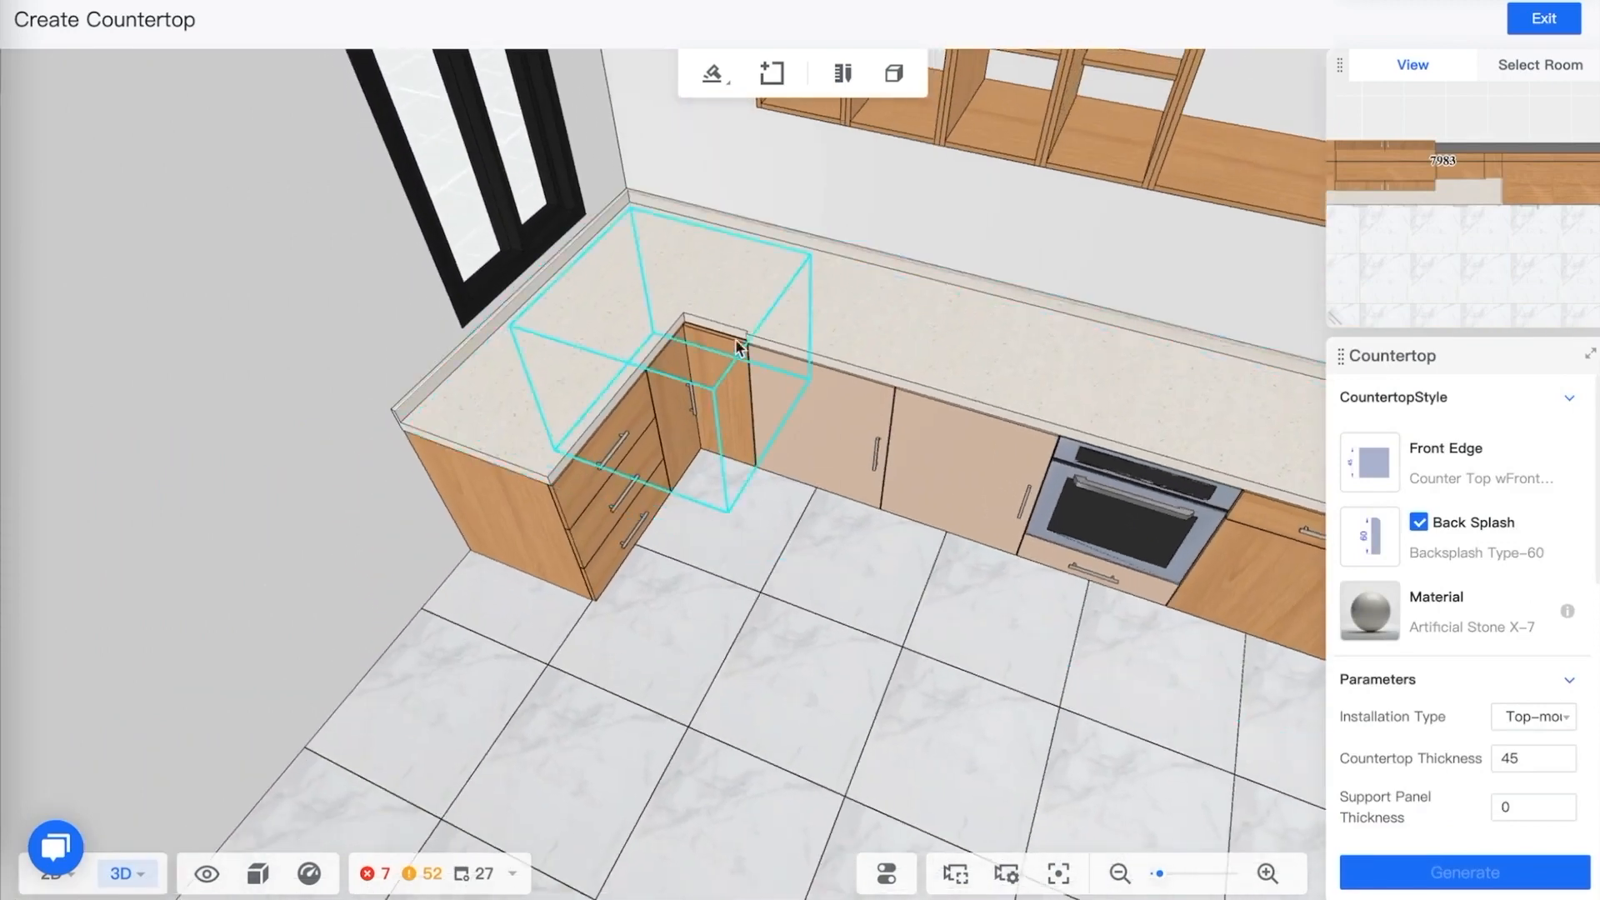
pyautogui.click(1472, 872)
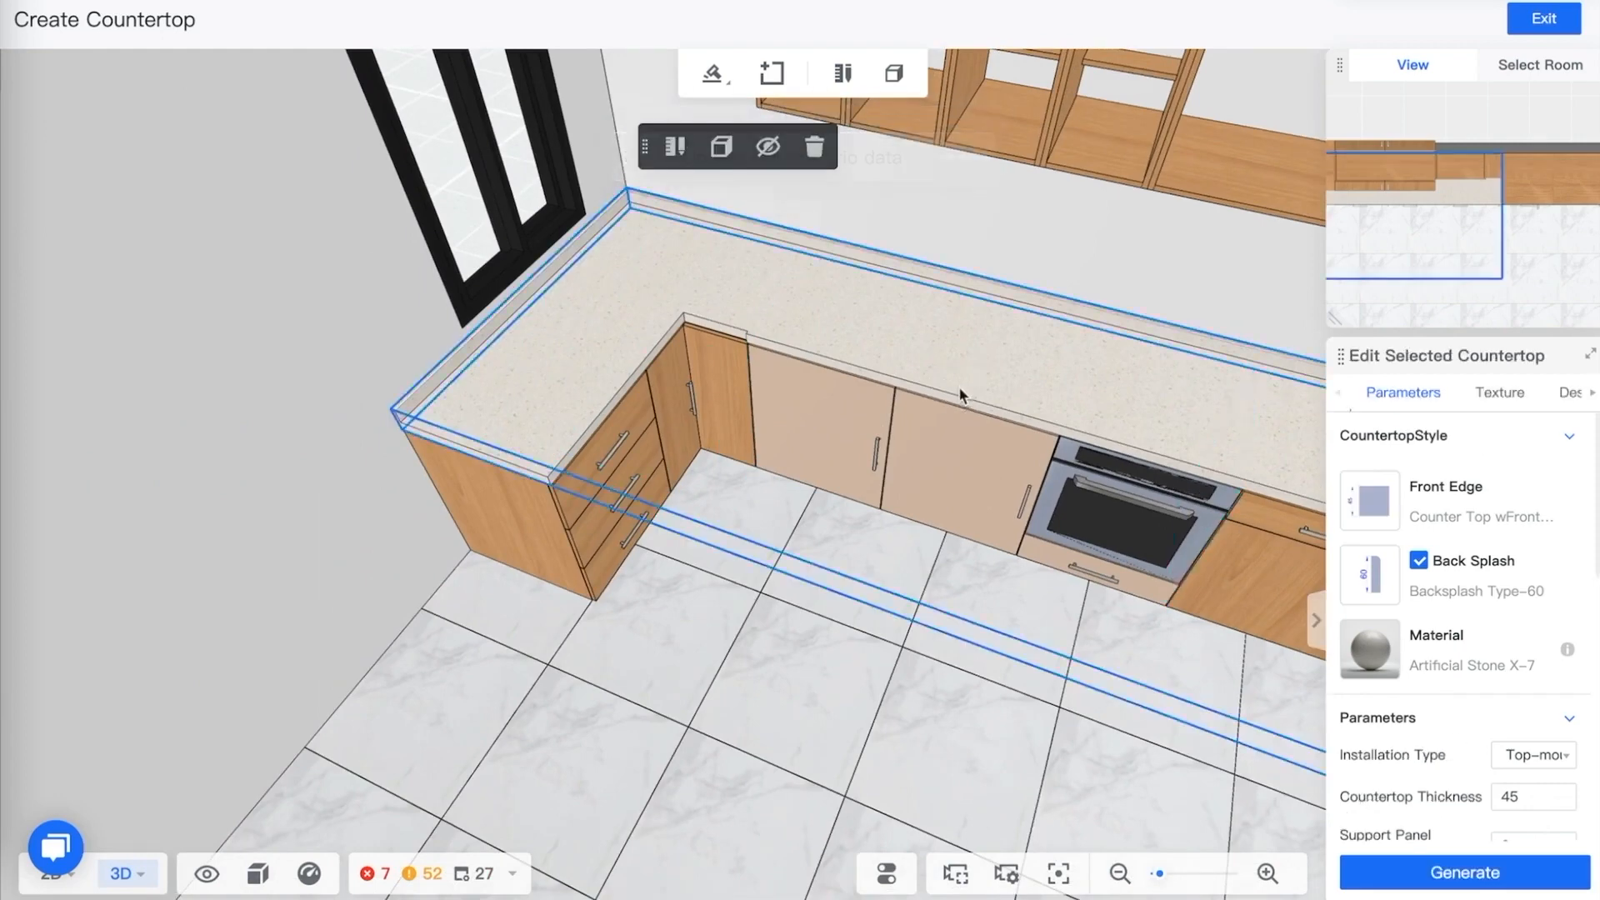
pyautogui.scroll(-5, 1517, 660)
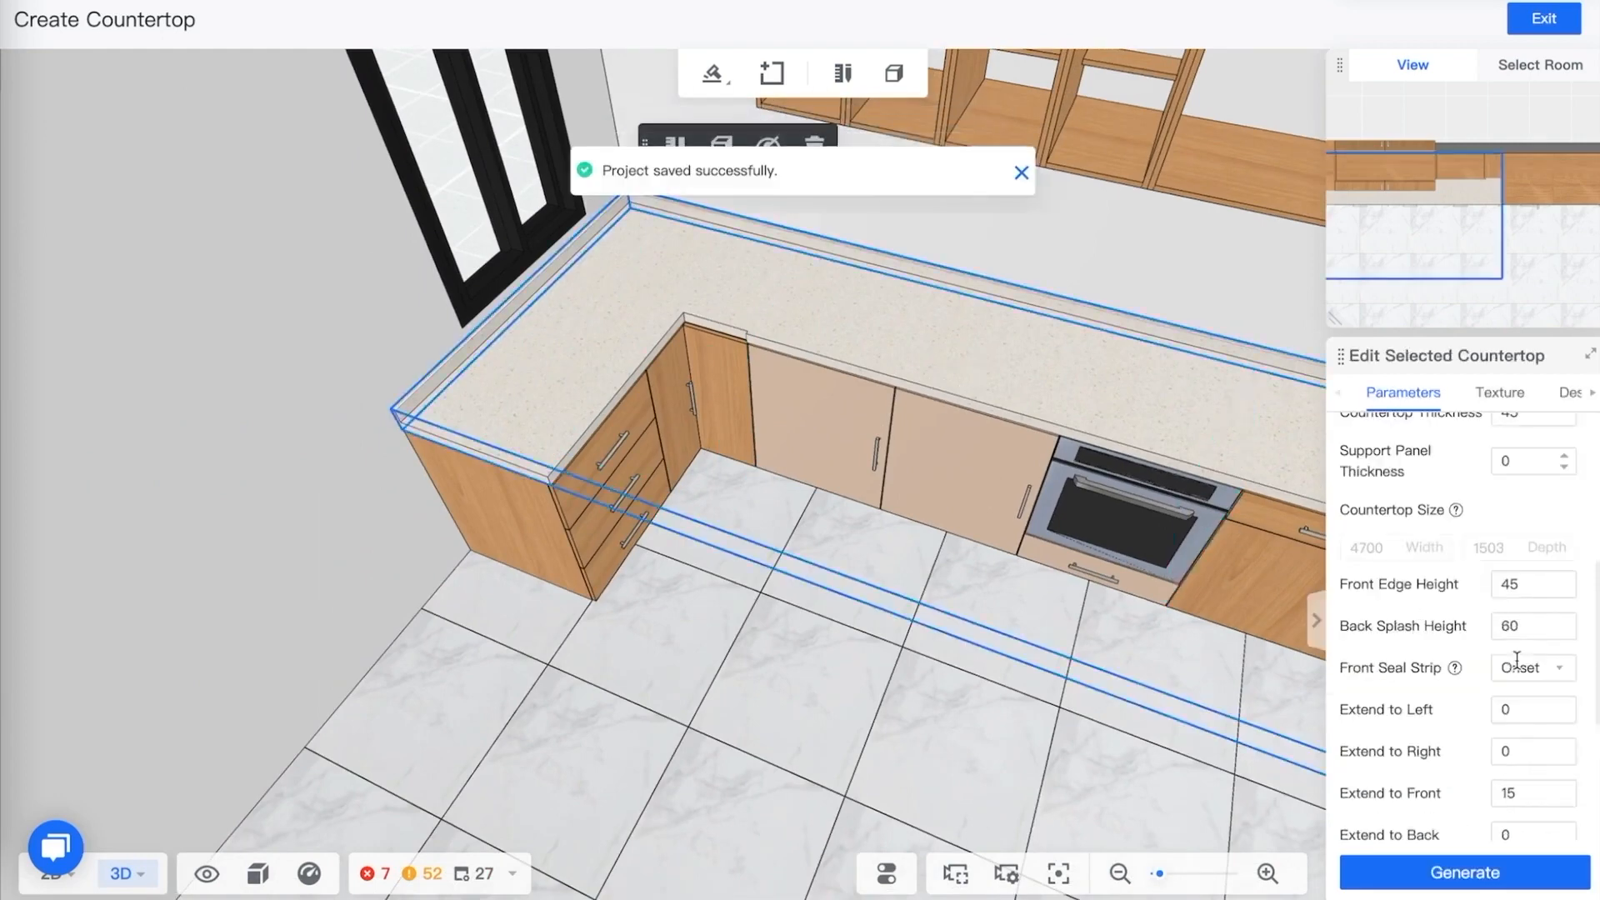
pyautogui.doubleClick(1522, 790)
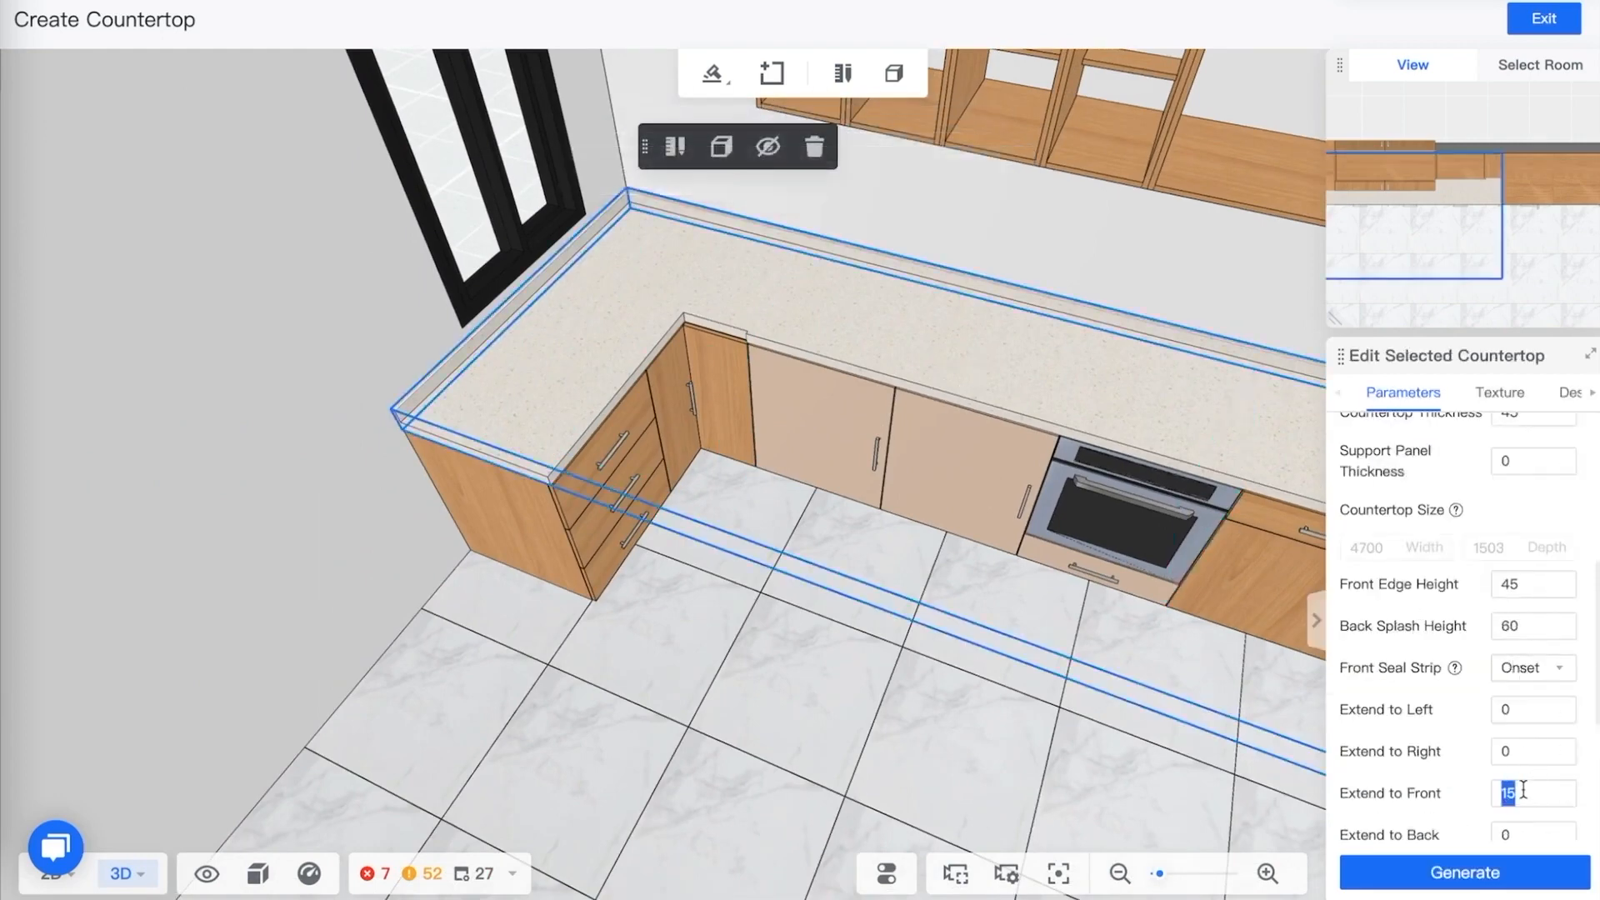
pyautogui.write('30')
pyautogui.scroll(-2, 1447, 725)
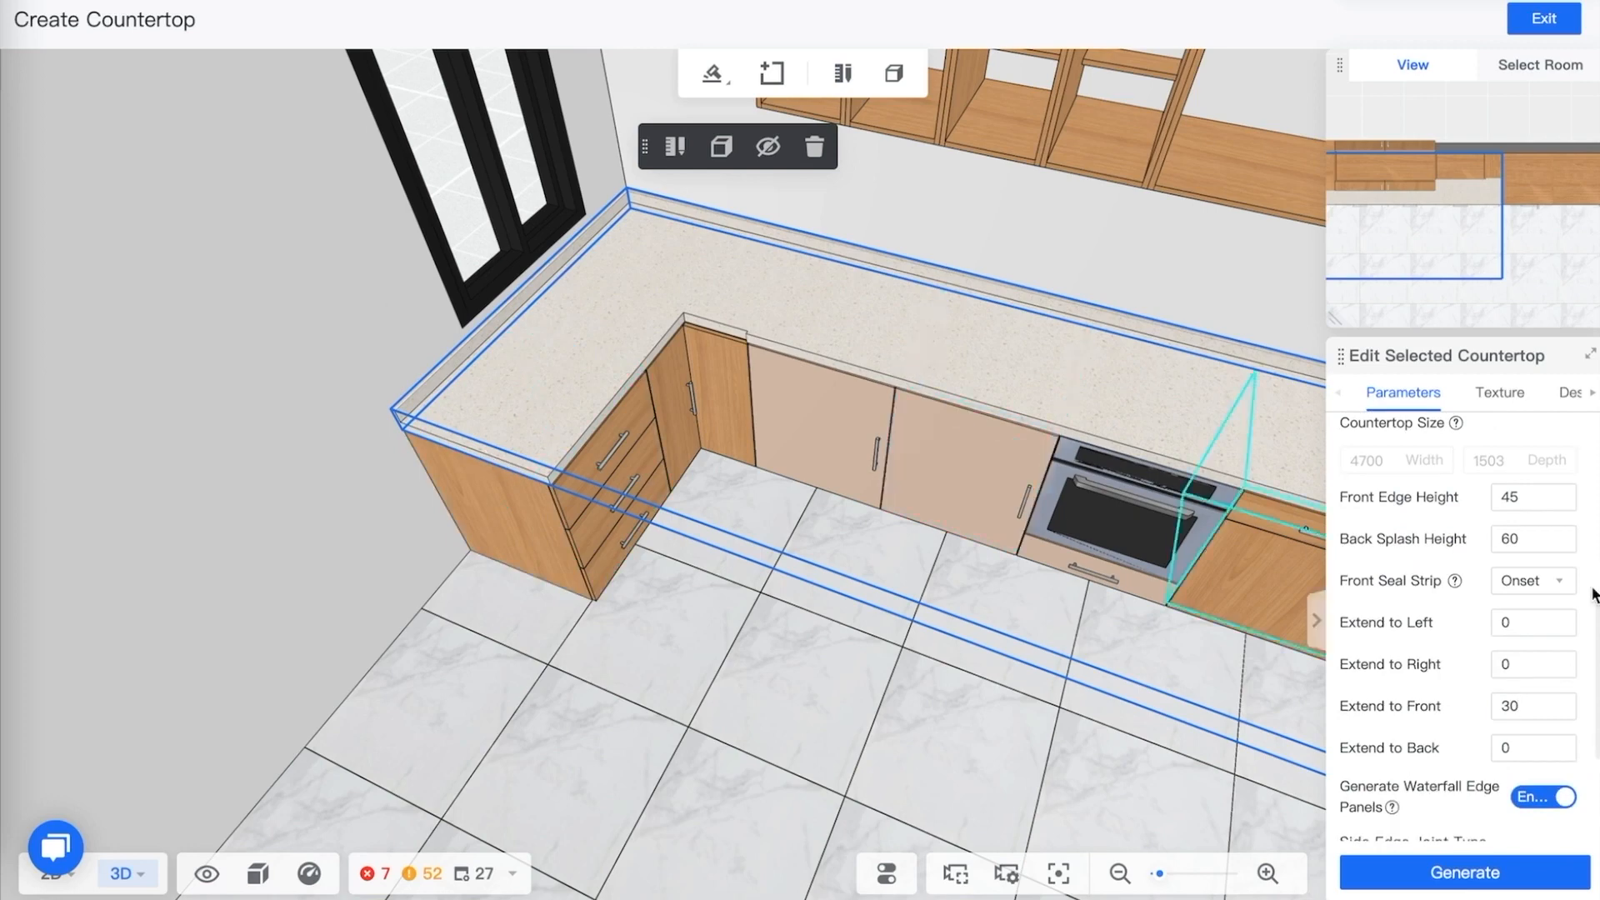
pyautogui.click(1477, 875)
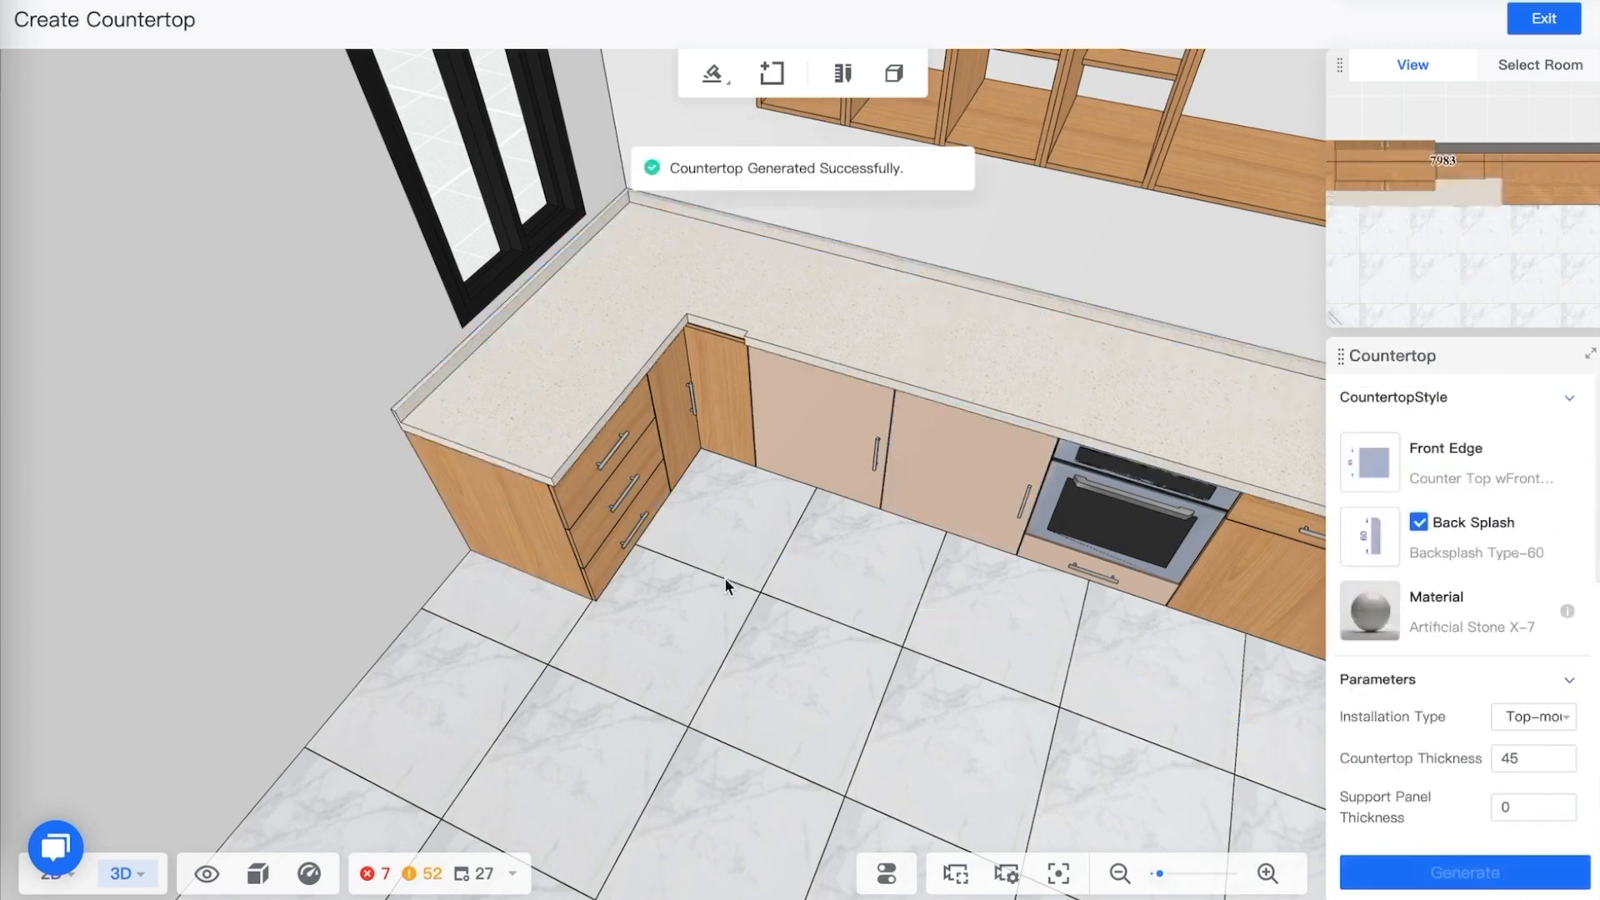
# Select the countertop, open it in free draw mode, drag its angled inner corner point outward, and regenerate the countertop
pyautogui.moveTo(725, 586); pyautogui.dragTo(606, 422)
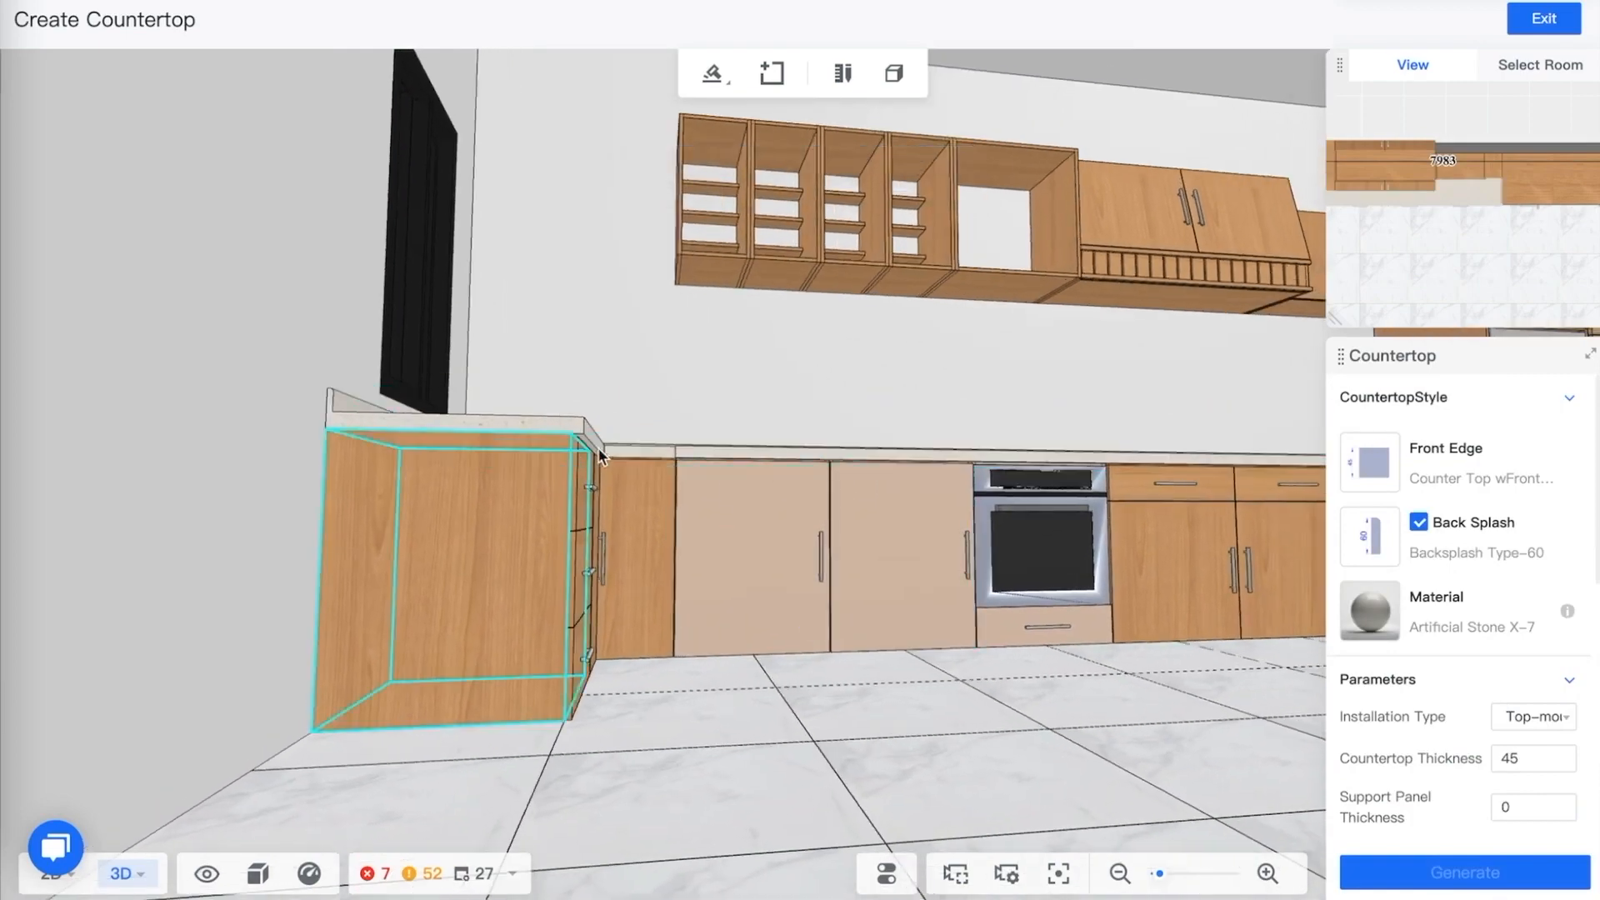
pyautogui.moveTo(697, 317); pyautogui.dragTo(811, 304)
pyautogui.scroll(5, 701, 286)
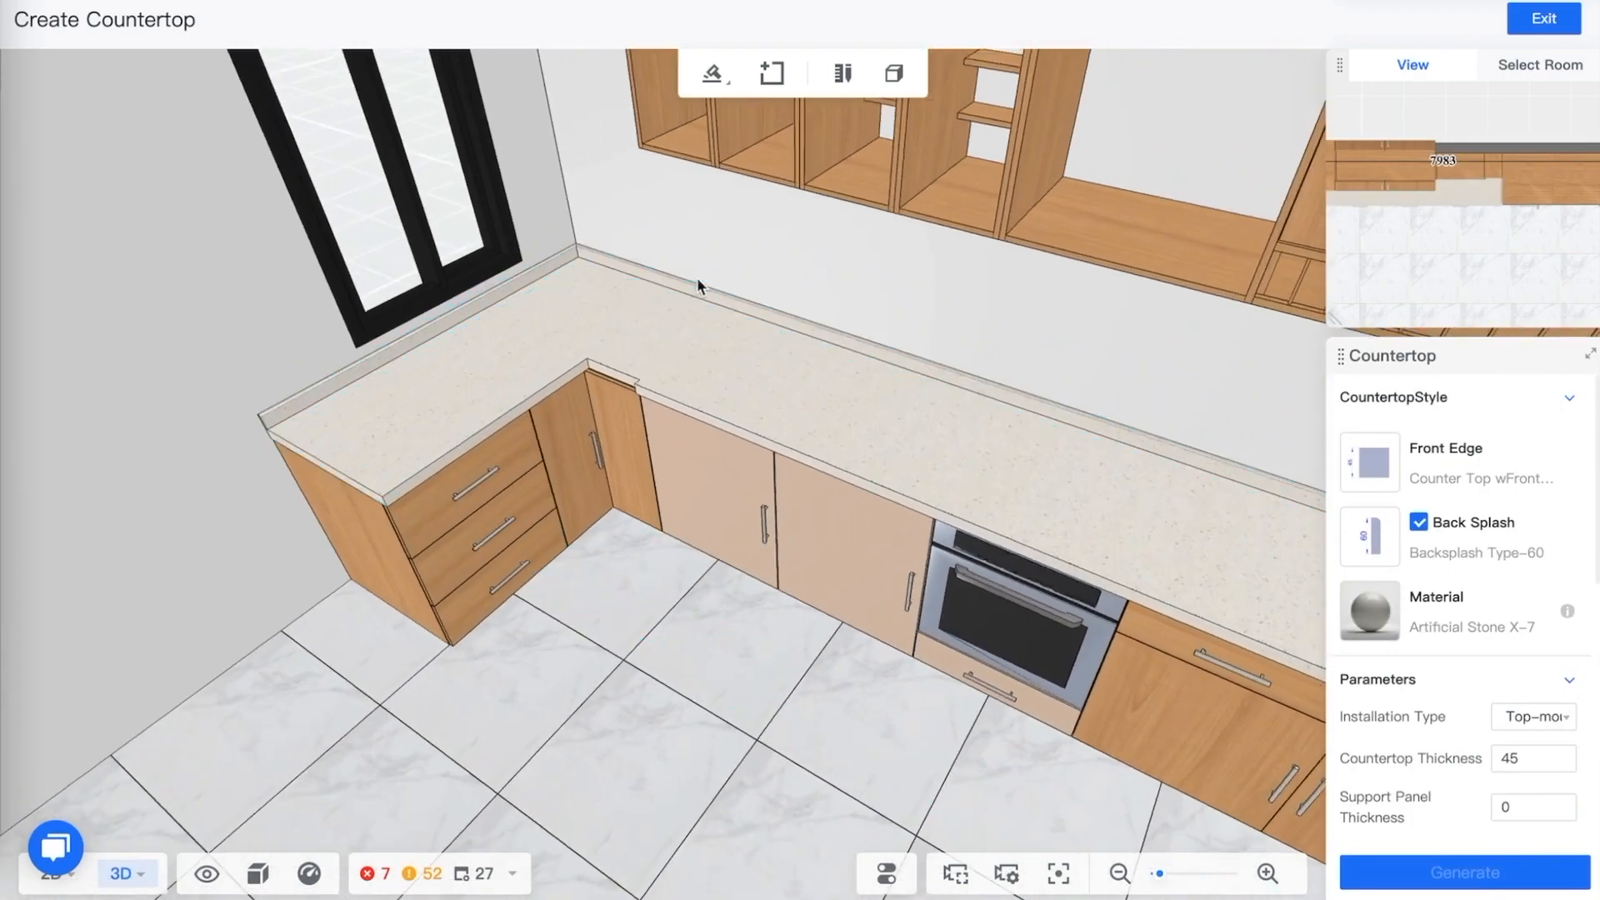
pyautogui.press('q')
pyautogui.press('e')
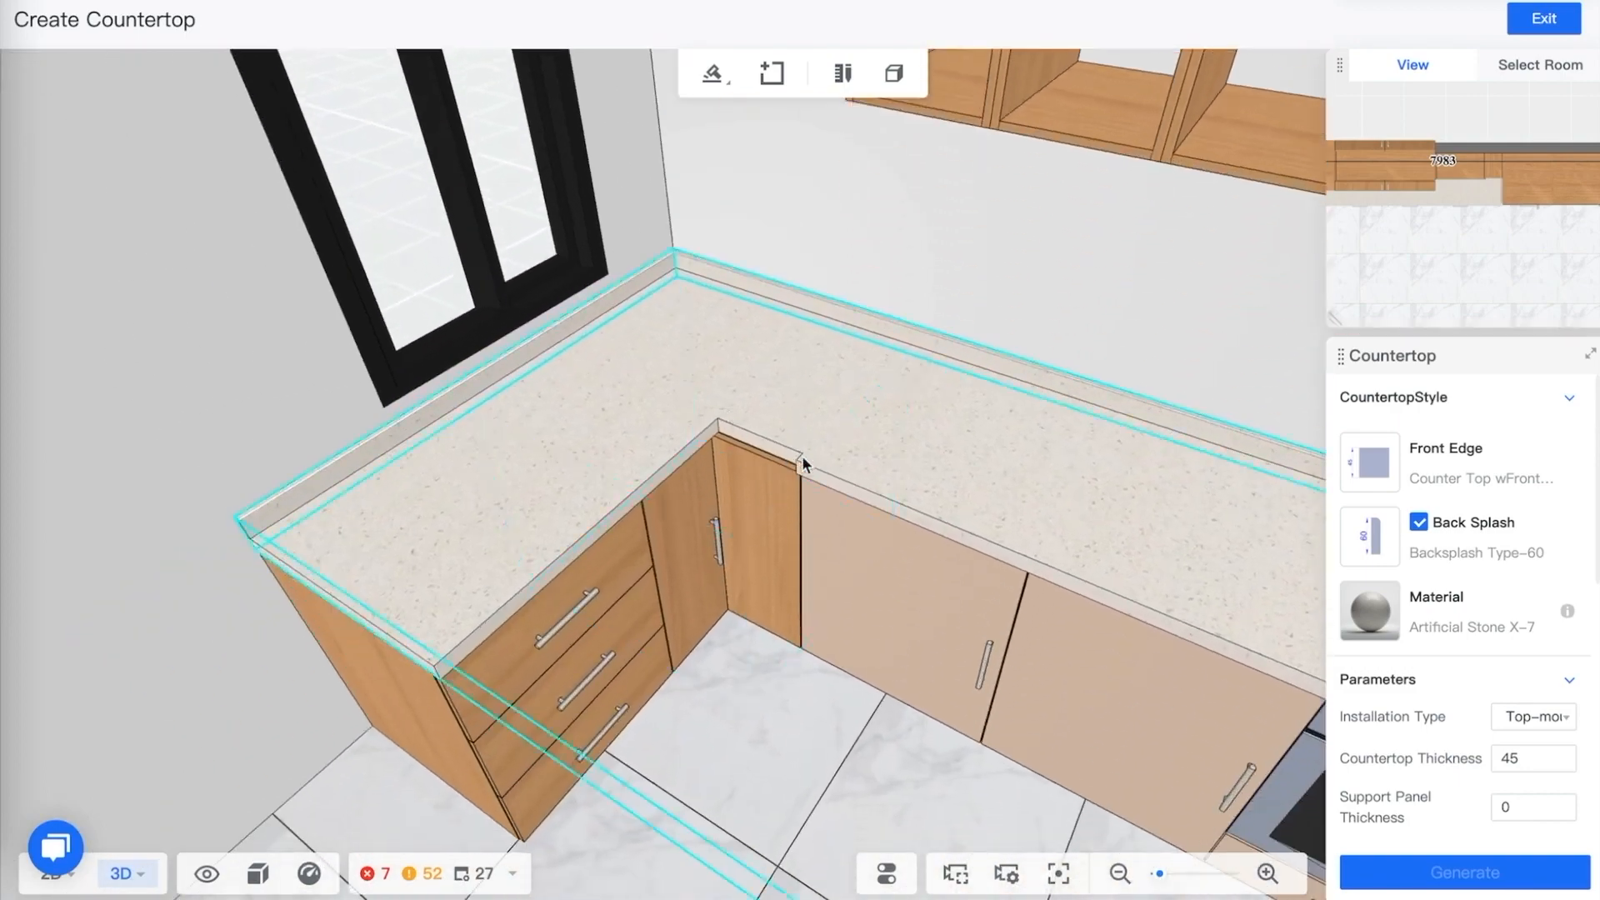
pyautogui.click(804, 465)
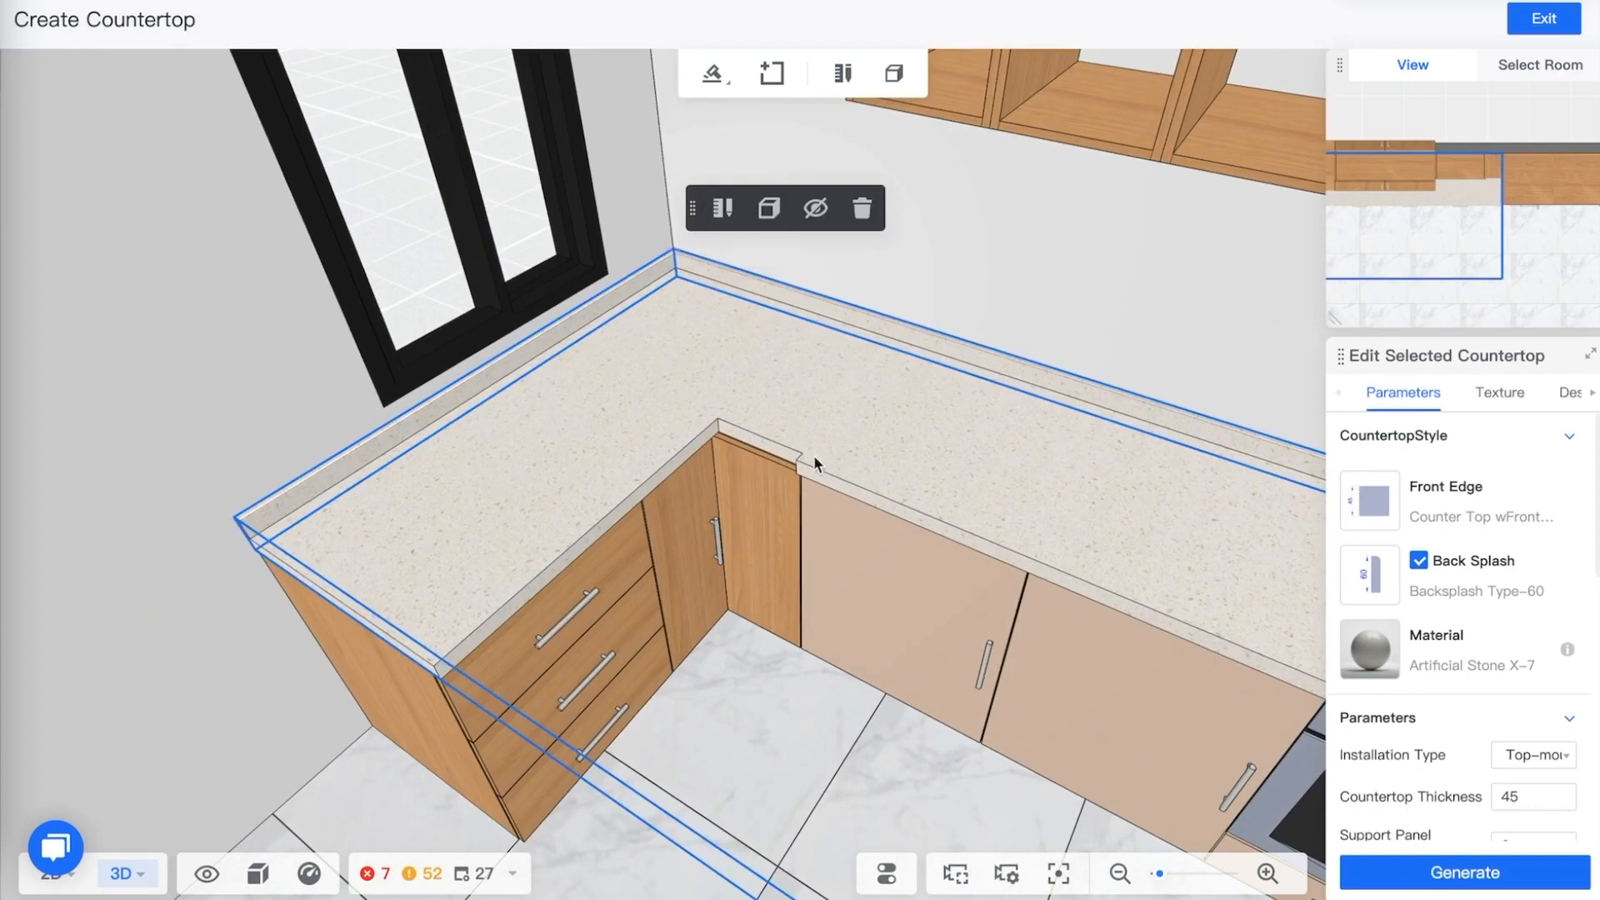
pyautogui.click(724, 209)
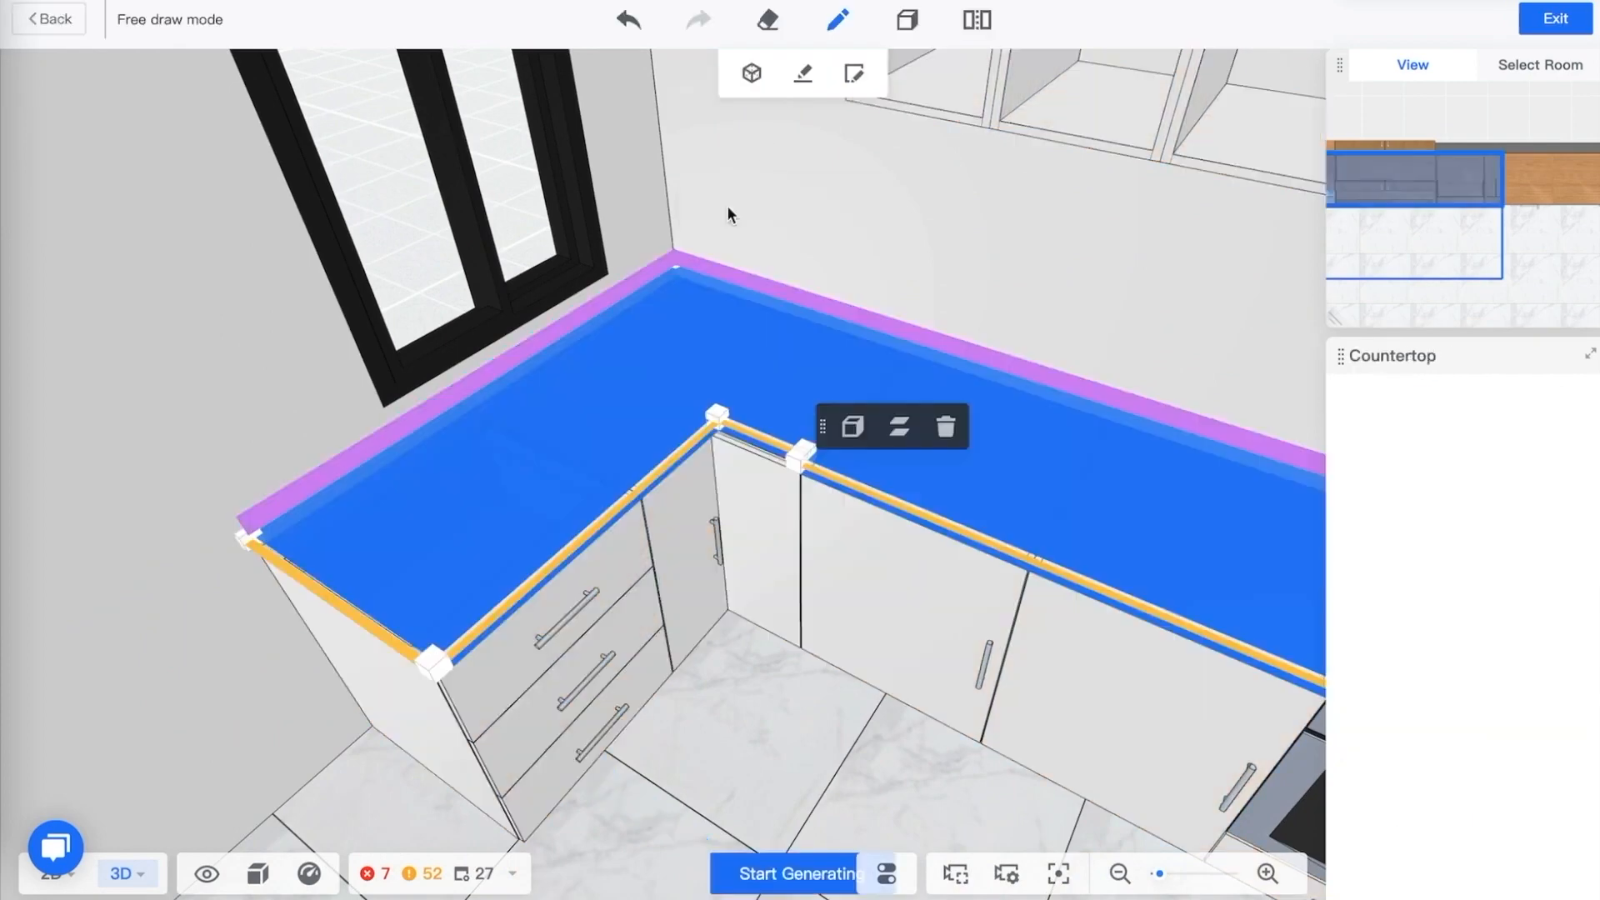
pyautogui.moveTo(976, 252); pyautogui.dragTo(943, 252)
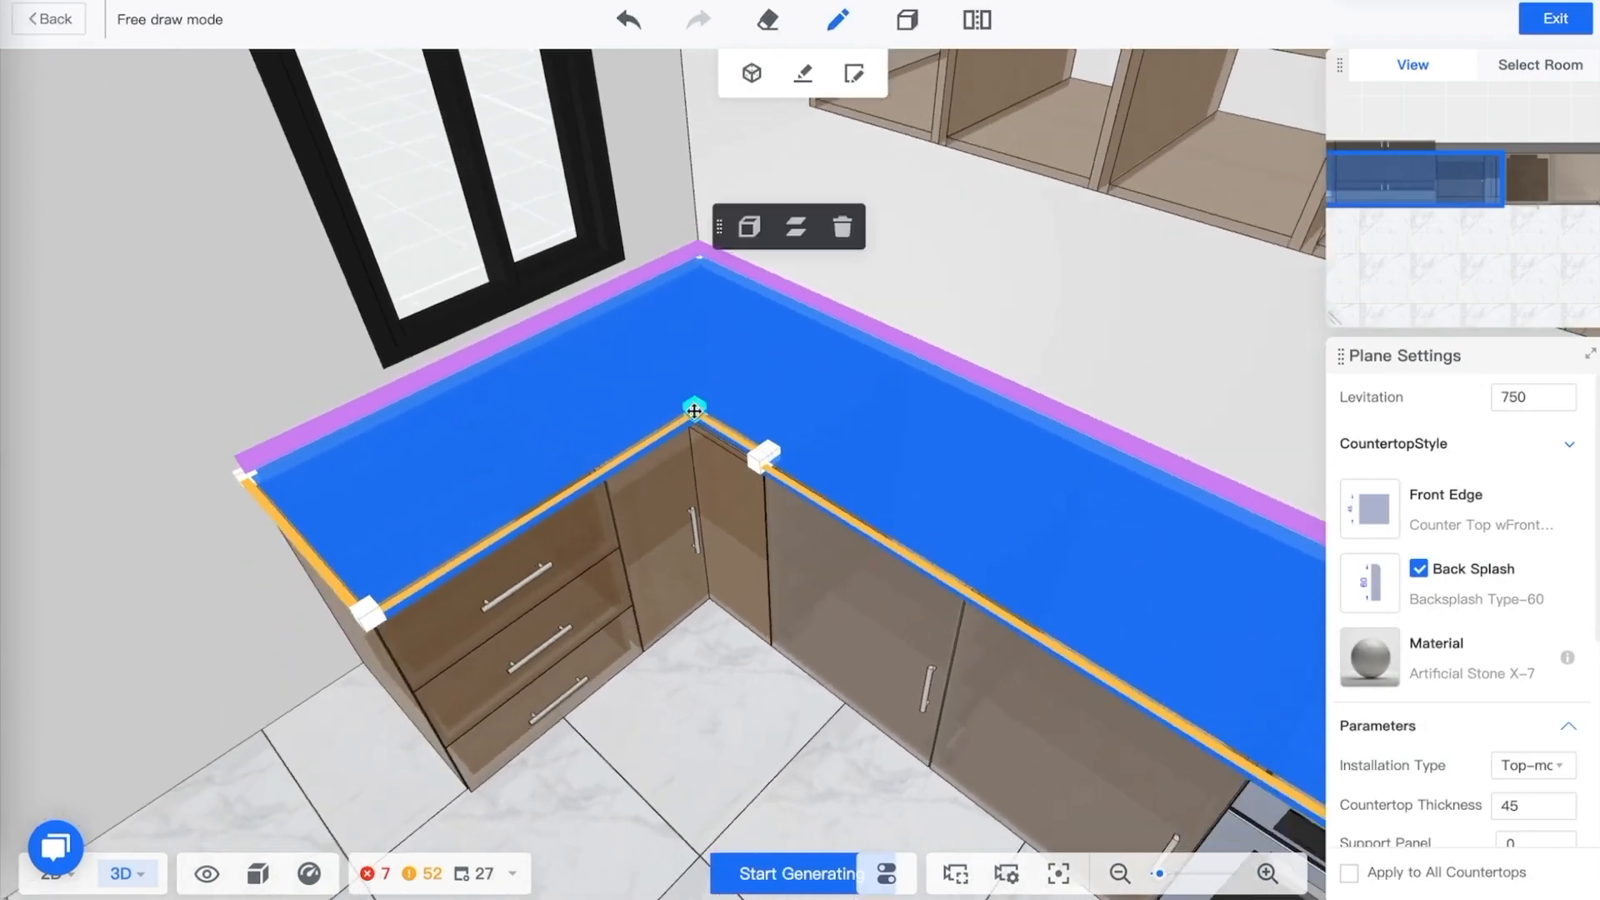
pyautogui.moveTo(698, 404); pyautogui.dragTo(751, 375)
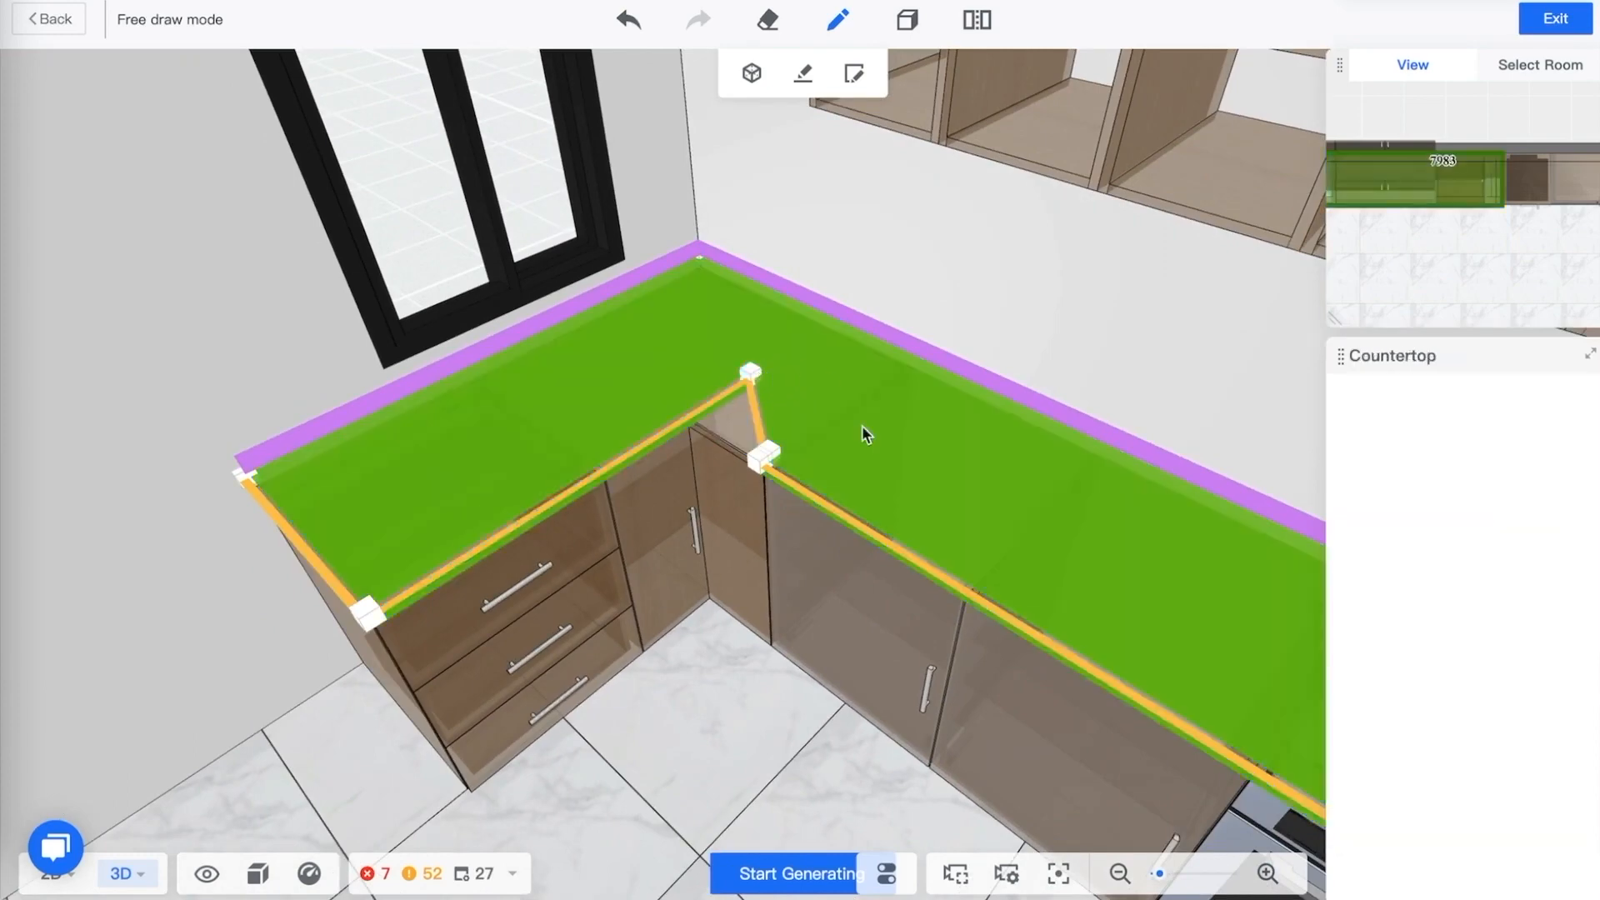
pyautogui.click(796, 873)
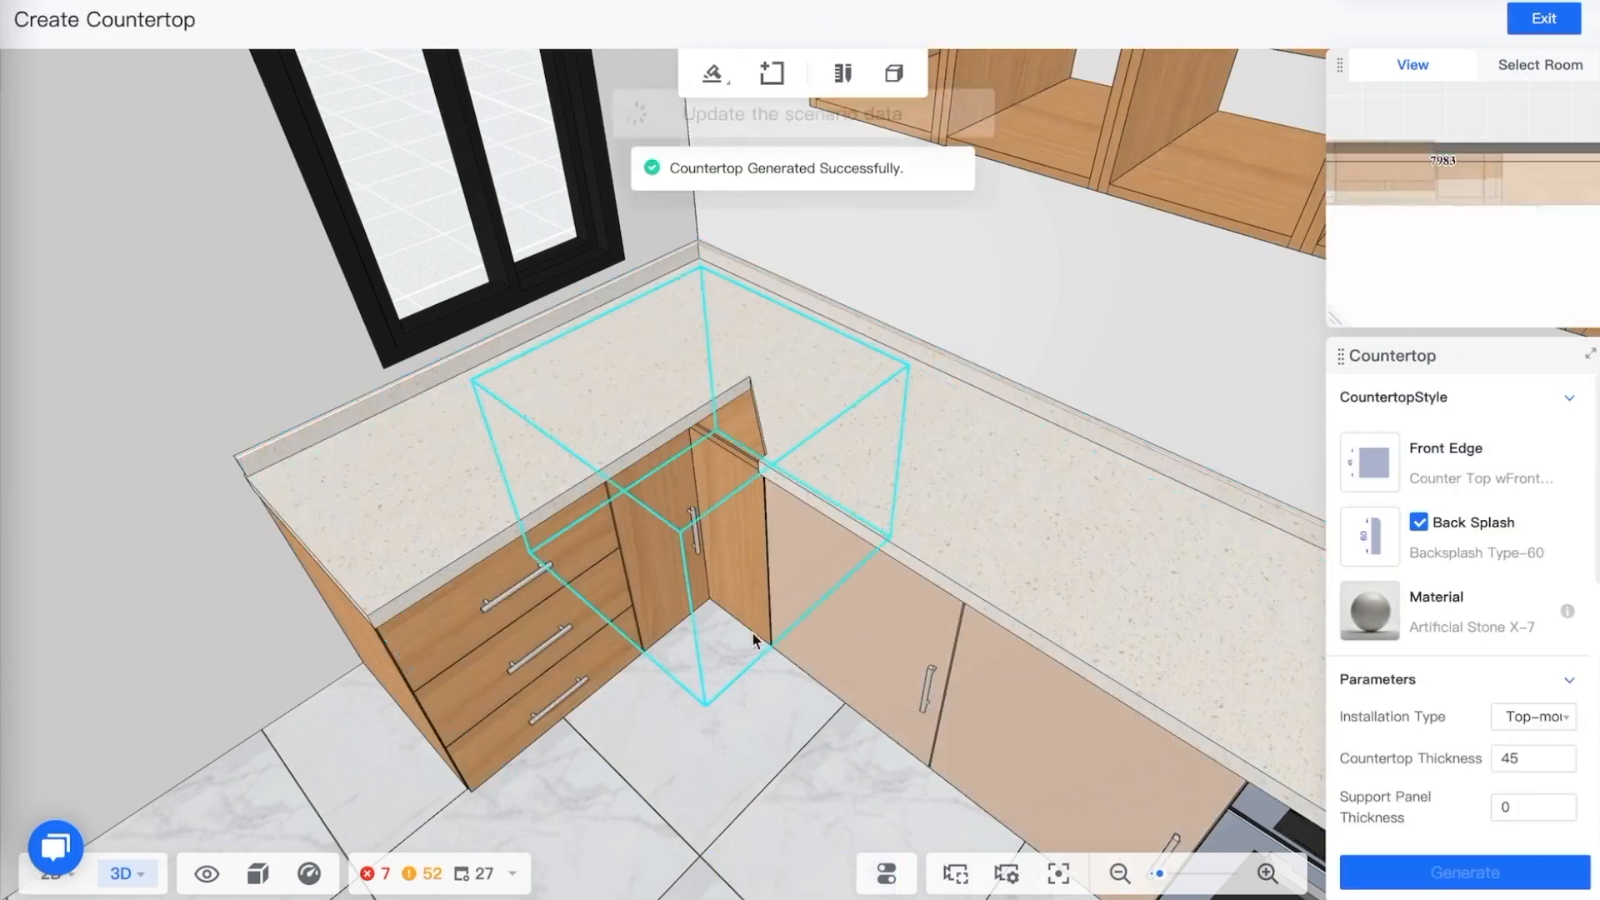
# Reopen the generated countertop in free draw mode and switch to the 2D plan to edit its outline
pyautogui.moveTo(746, 725)
pyautogui.mouseDown()
pyautogui.moveTo(805, 683)
pyautogui.moveTo(751, 731)
pyautogui.mouseUp()
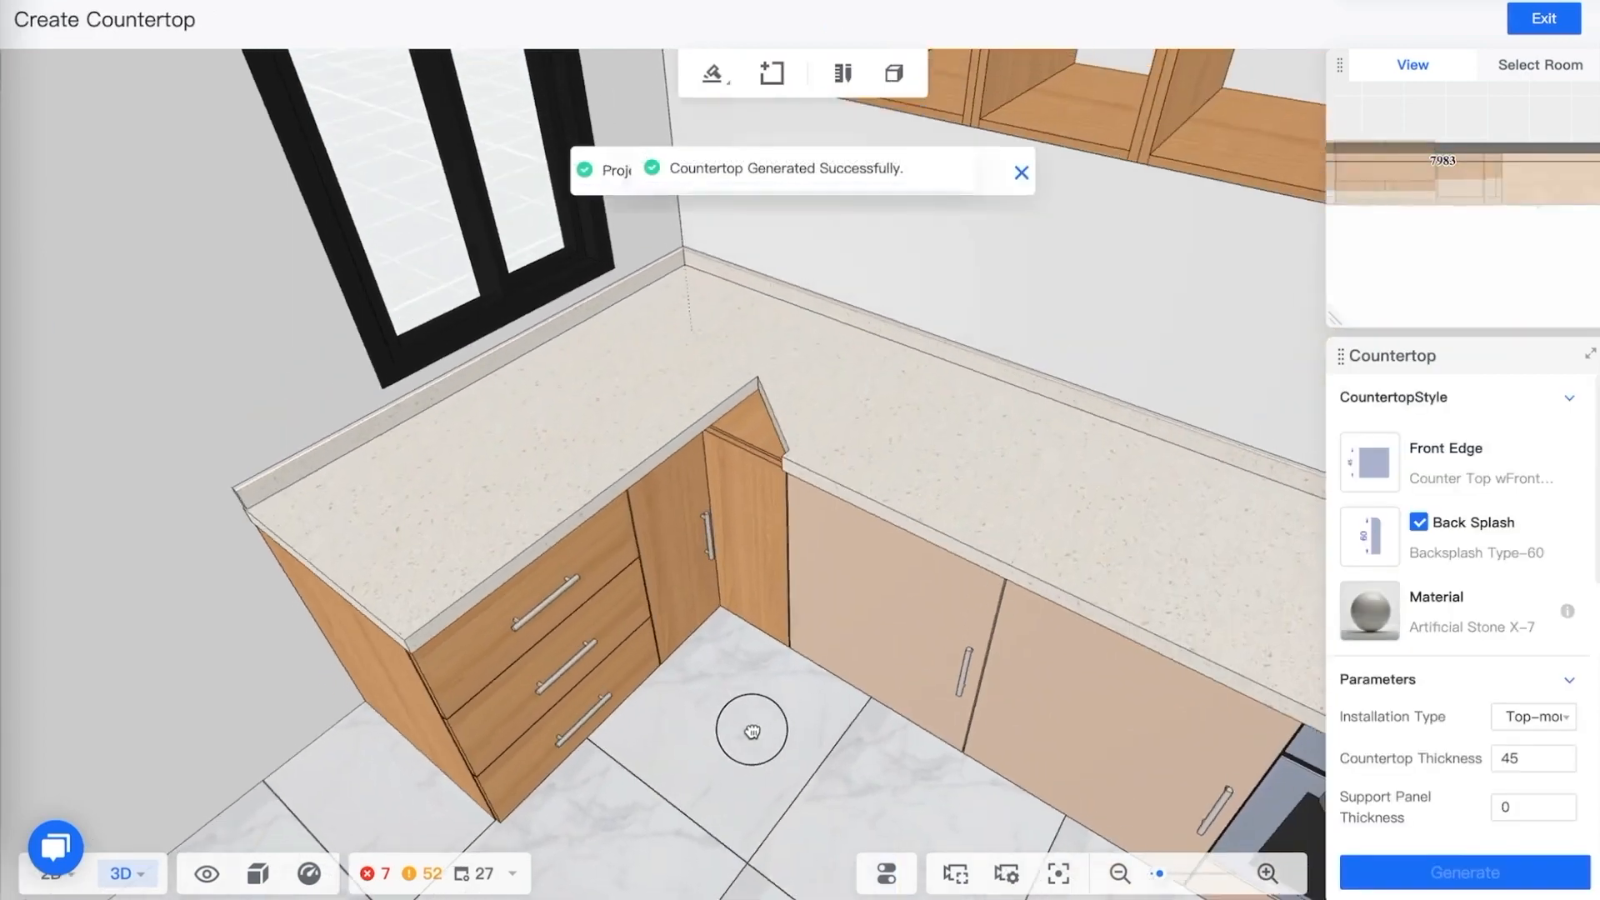
pyautogui.click(777, 432)
pyautogui.click(732, 204)
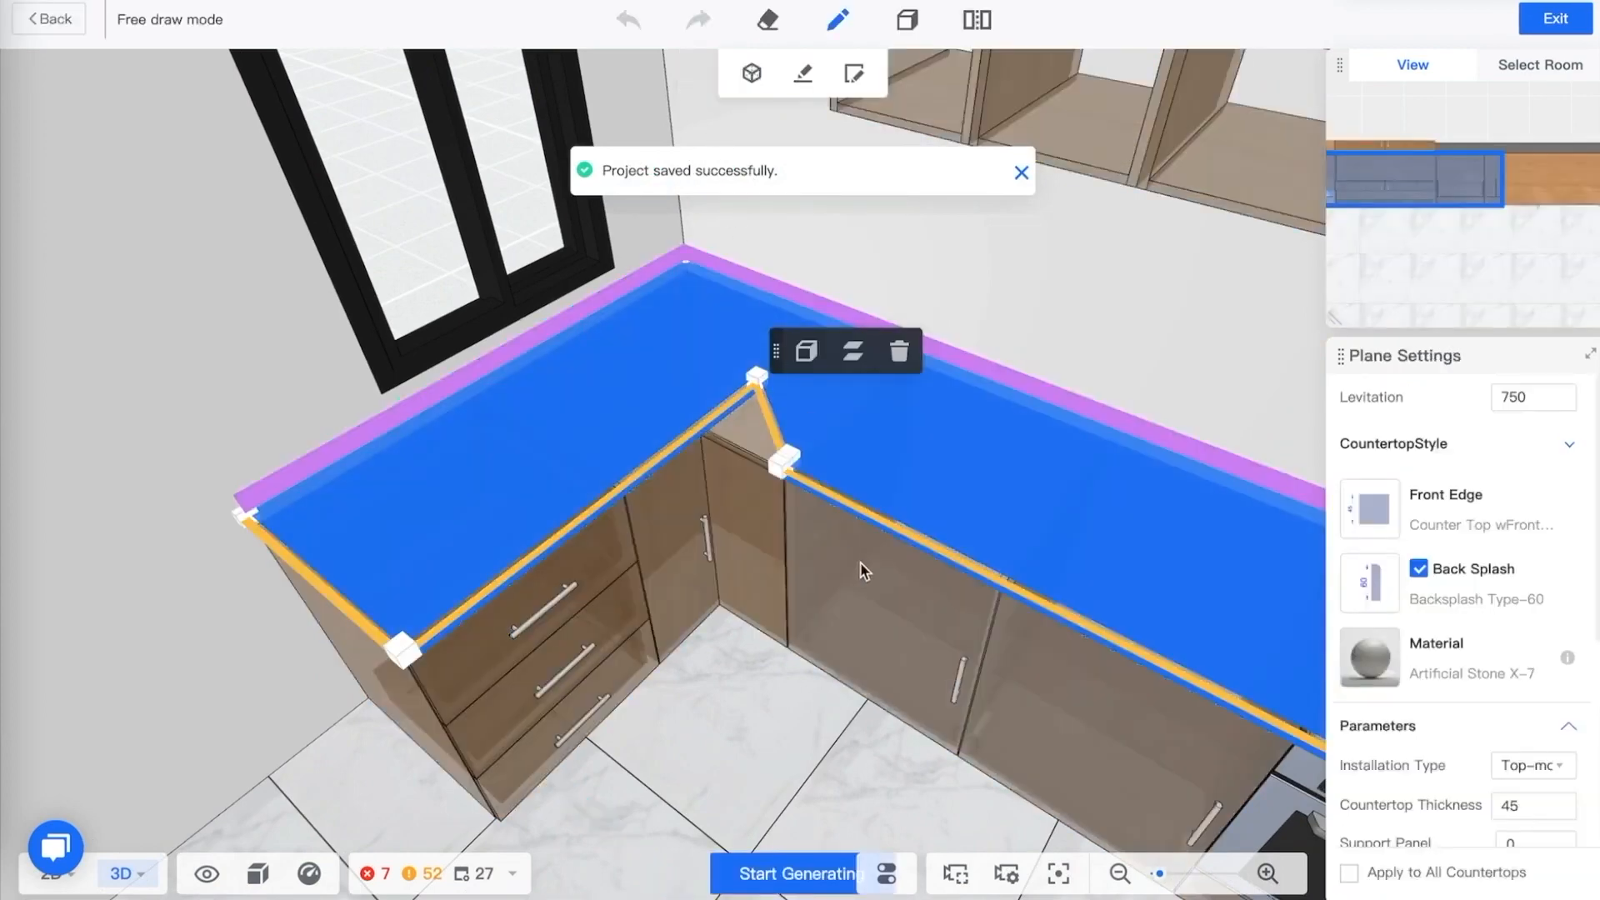
pyautogui.click(757, 379)
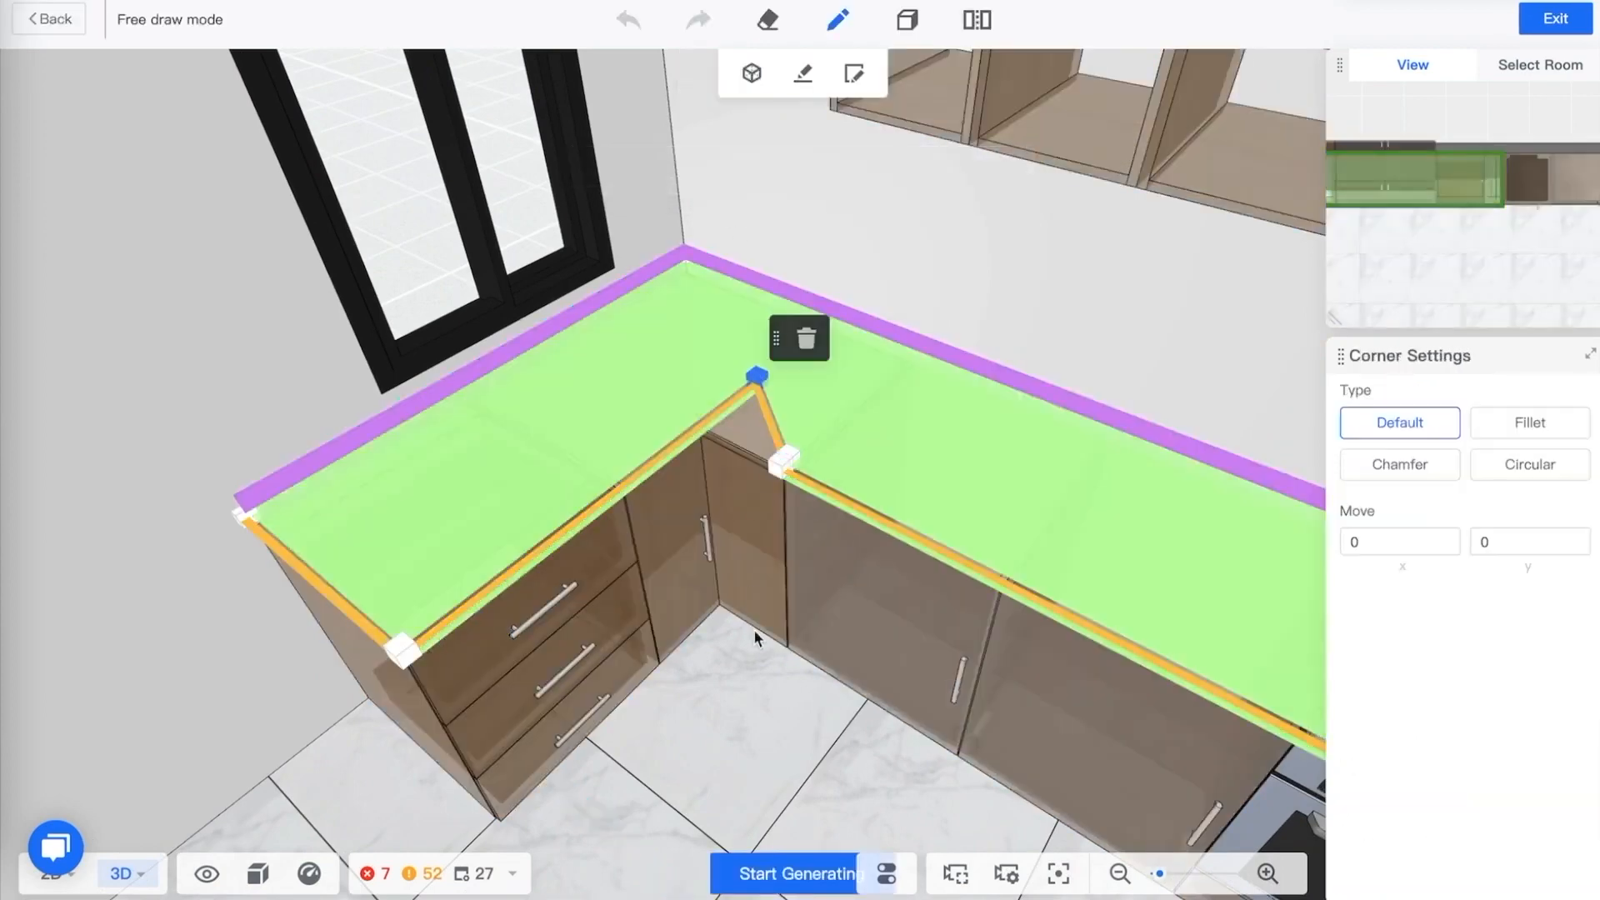
pyautogui.click(721, 738)
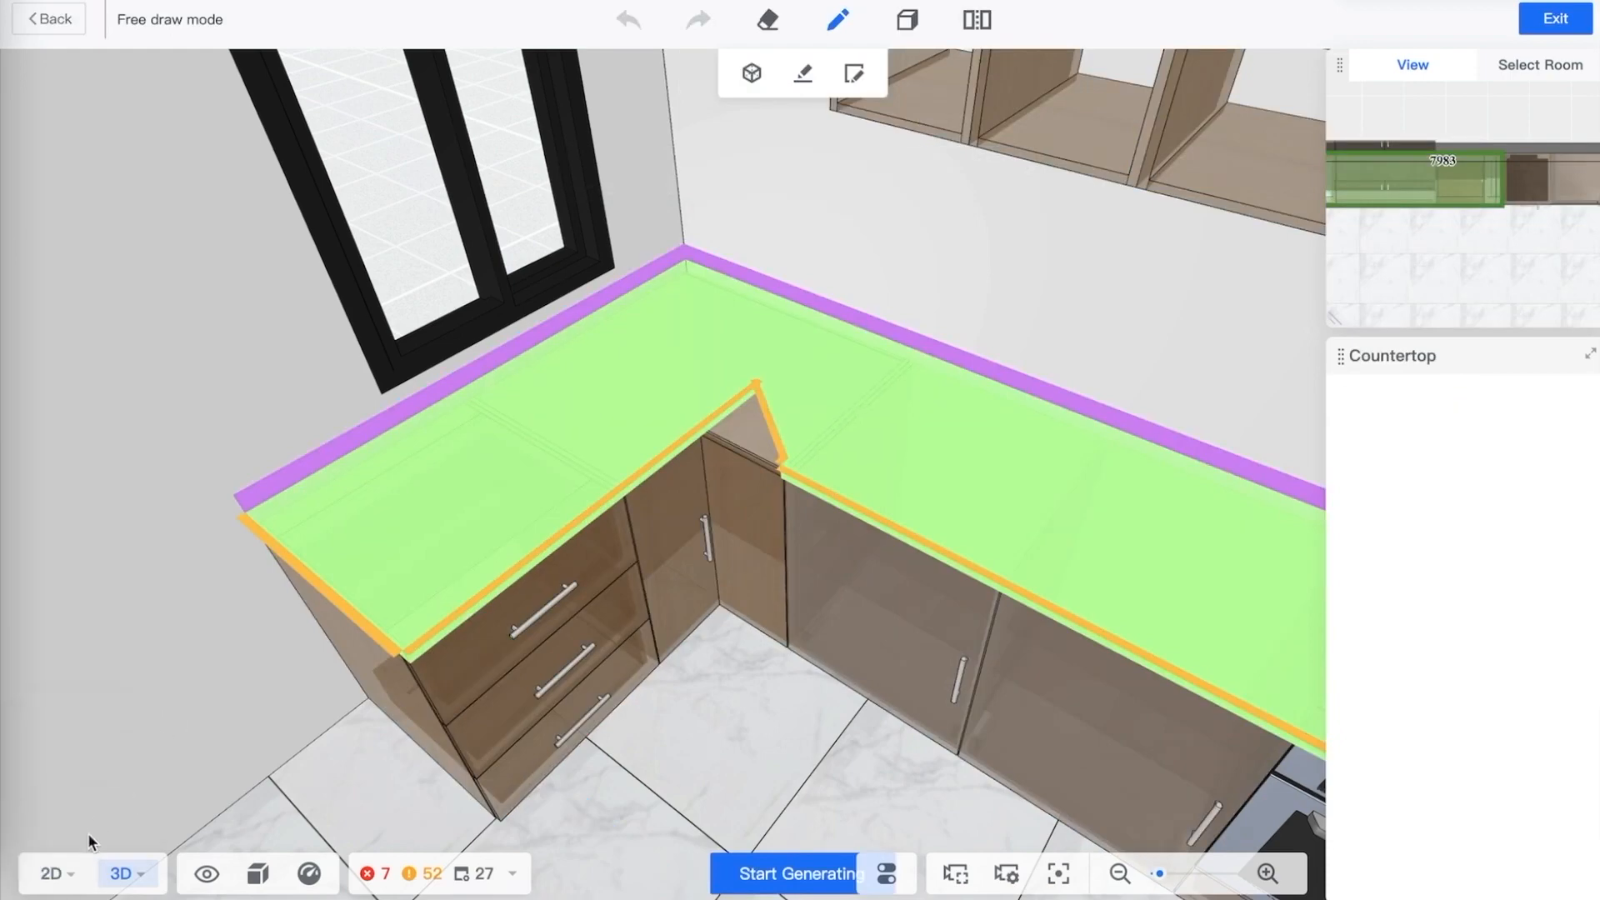
pyautogui.moveTo(63, 875)
pyautogui.click(64, 750)
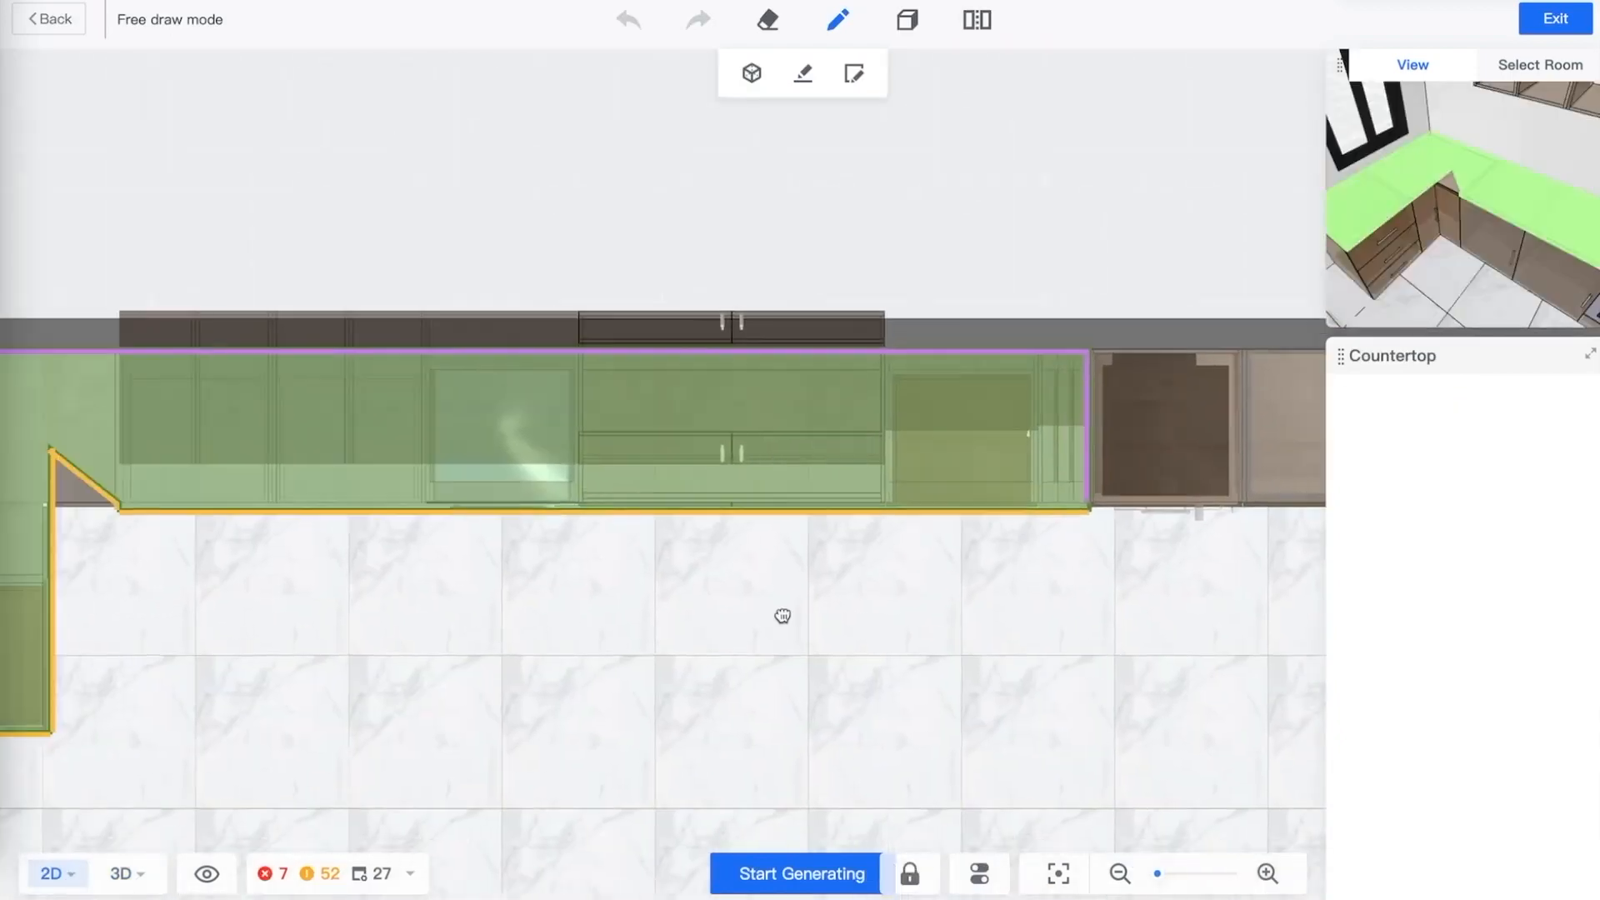
pyautogui.moveTo(782, 616); pyautogui.dragTo(812, 542)
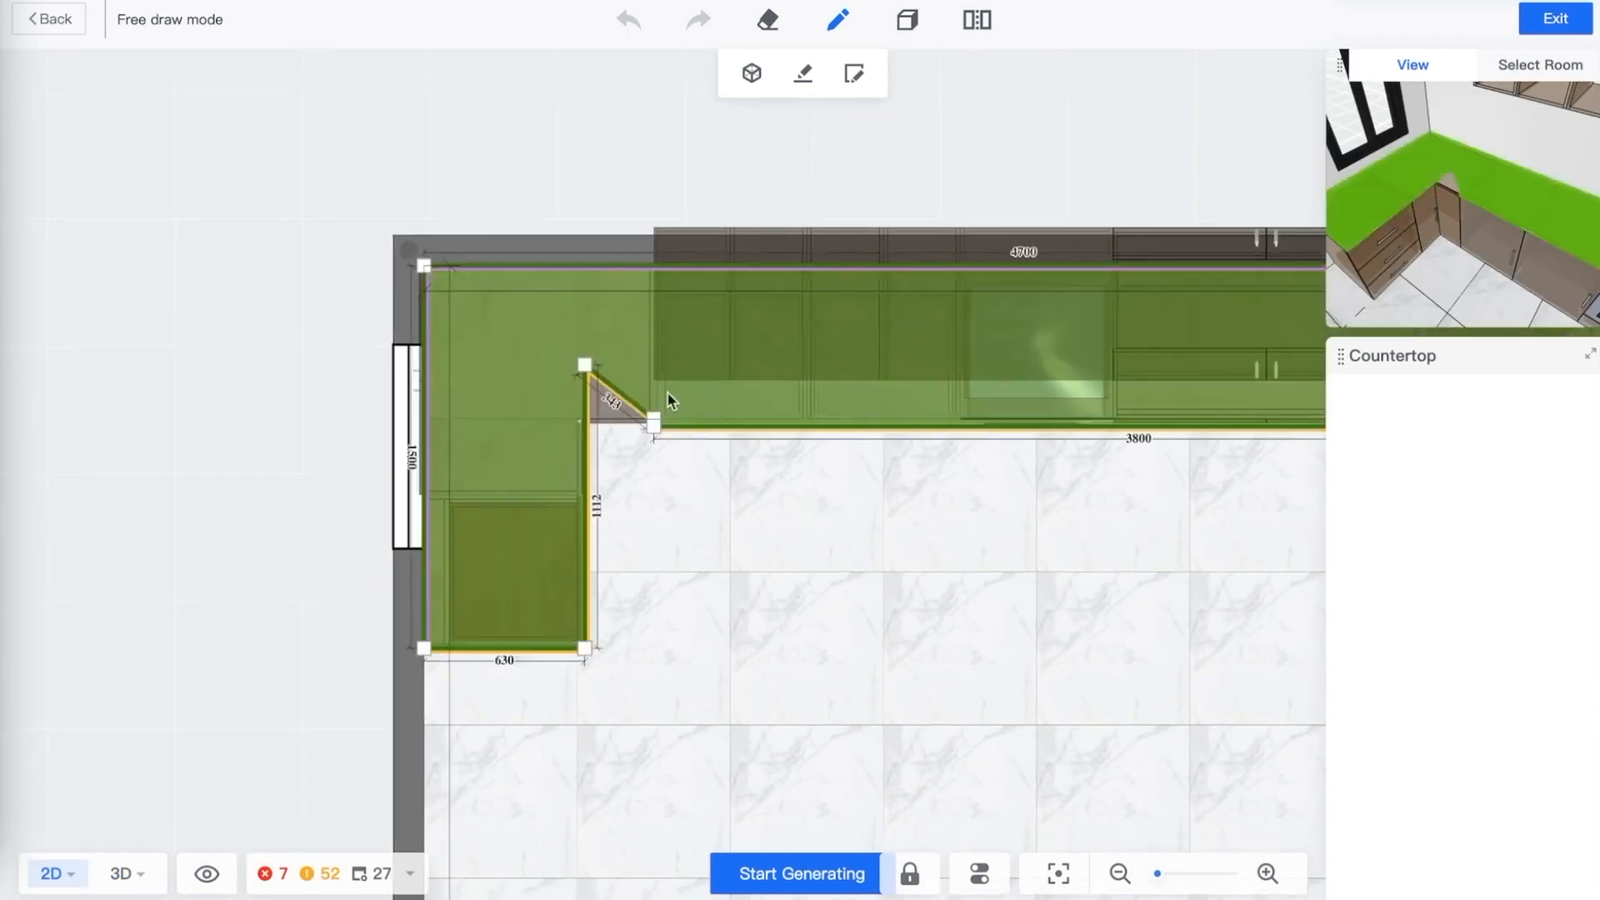
pyautogui.scroll(-4, 642, 401)
pyautogui.scroll(6, 621, 406)
pyautogui.scroll(2, 623, 408)
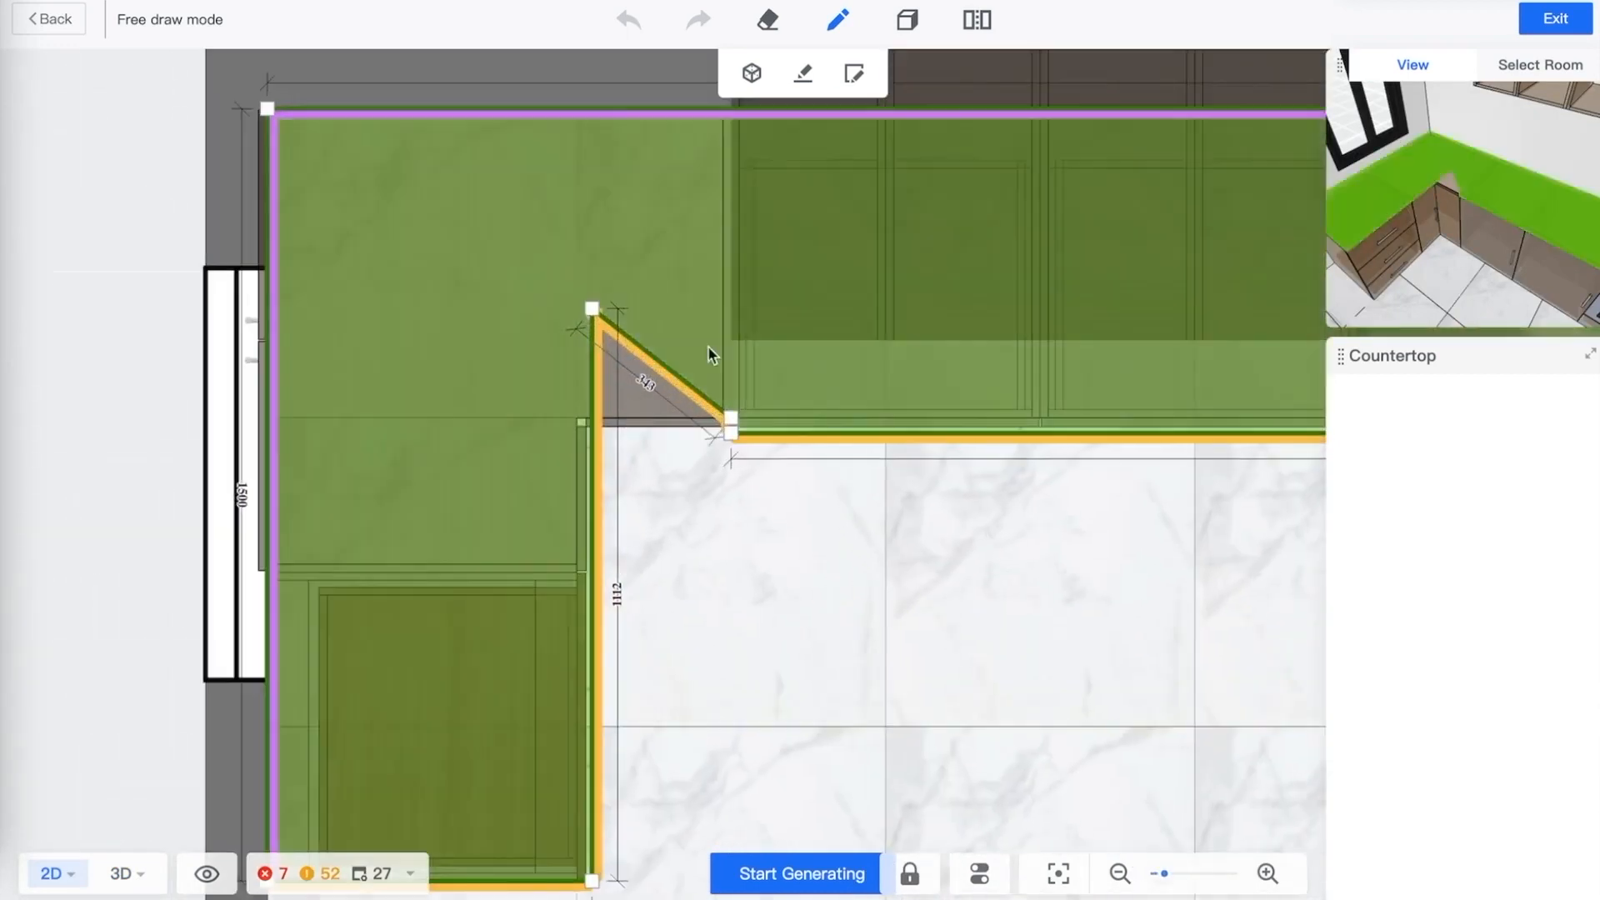
# Drag the angled corner point onto the inner L corner and delete the leftover extra point on the front edge
pyautogui.click(593, 308)
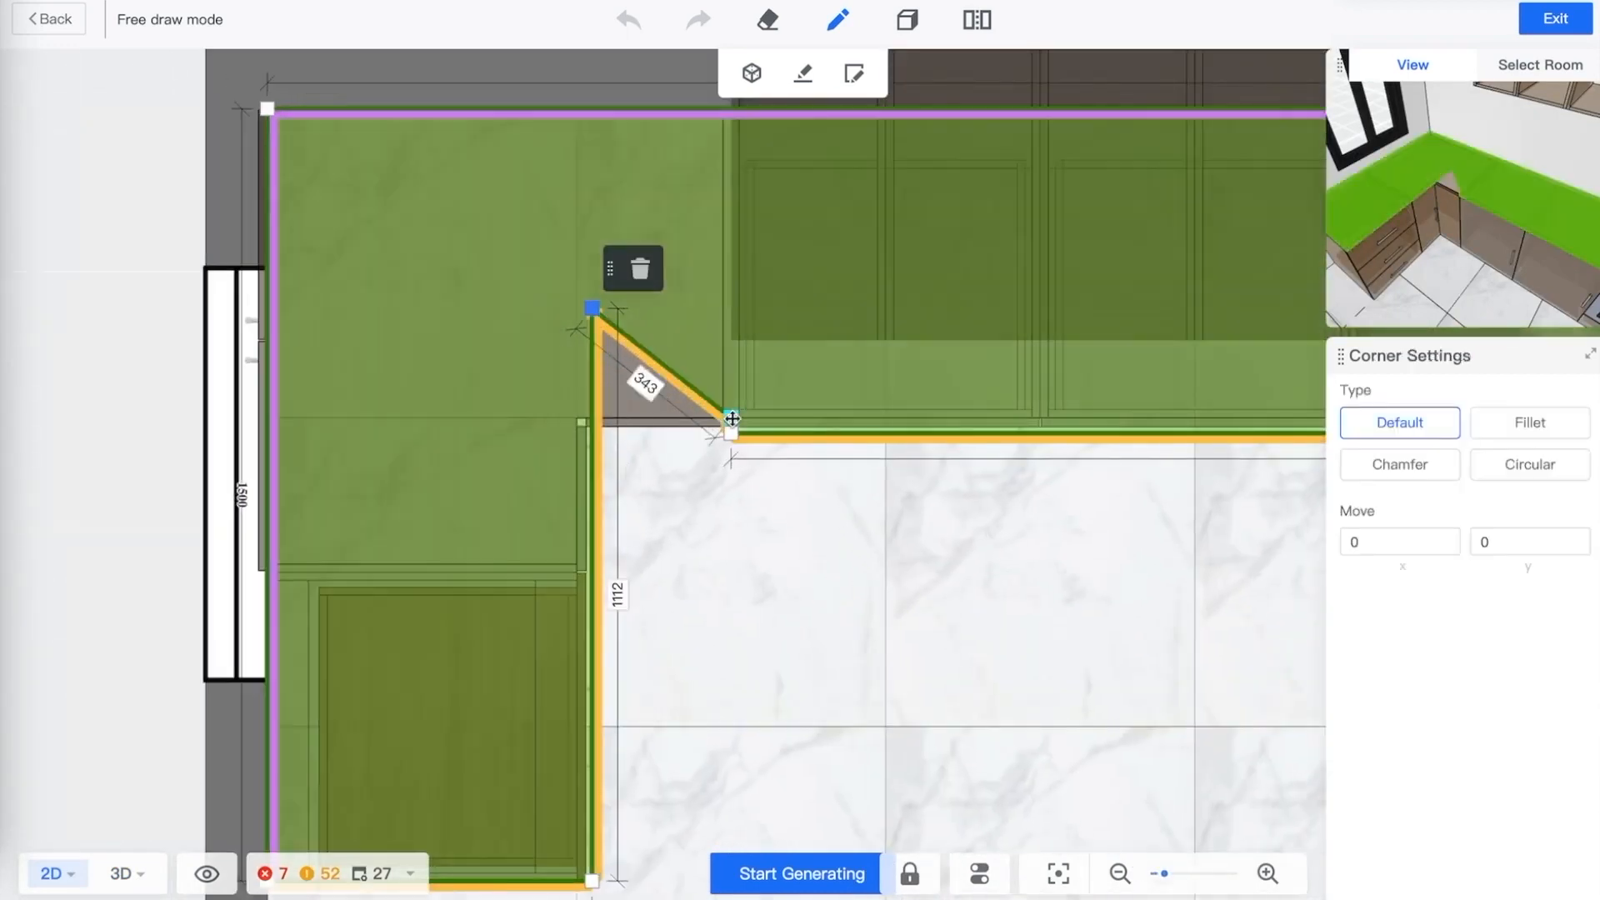
pyautogui.click(731, 417)
pyautogui.click(781, 380)
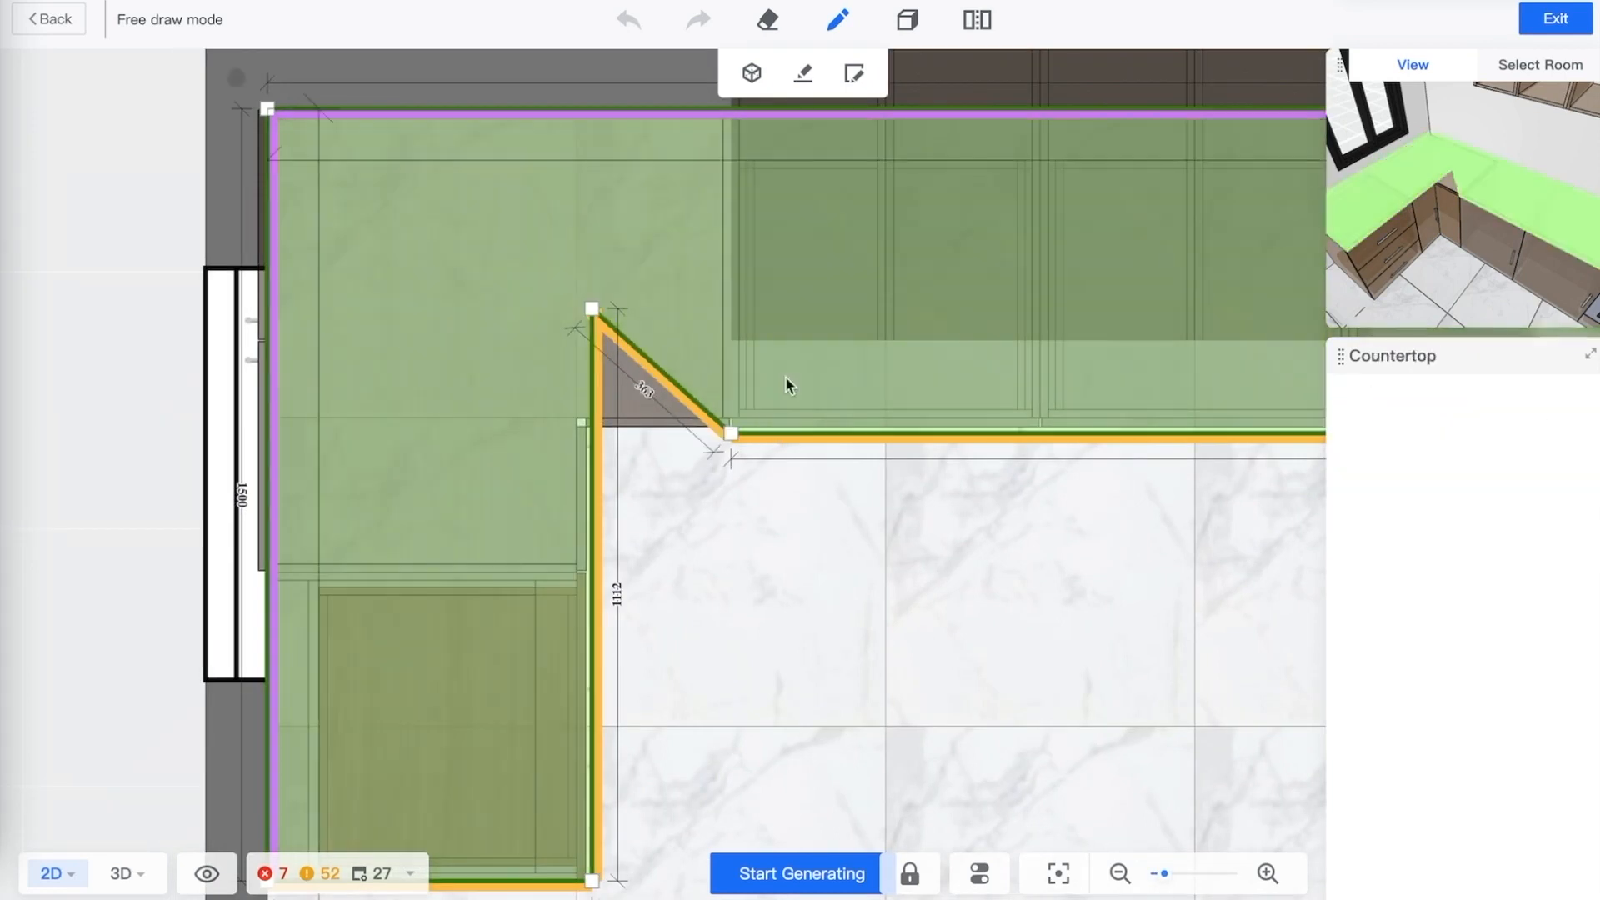
pyautogui.click(851, 554)
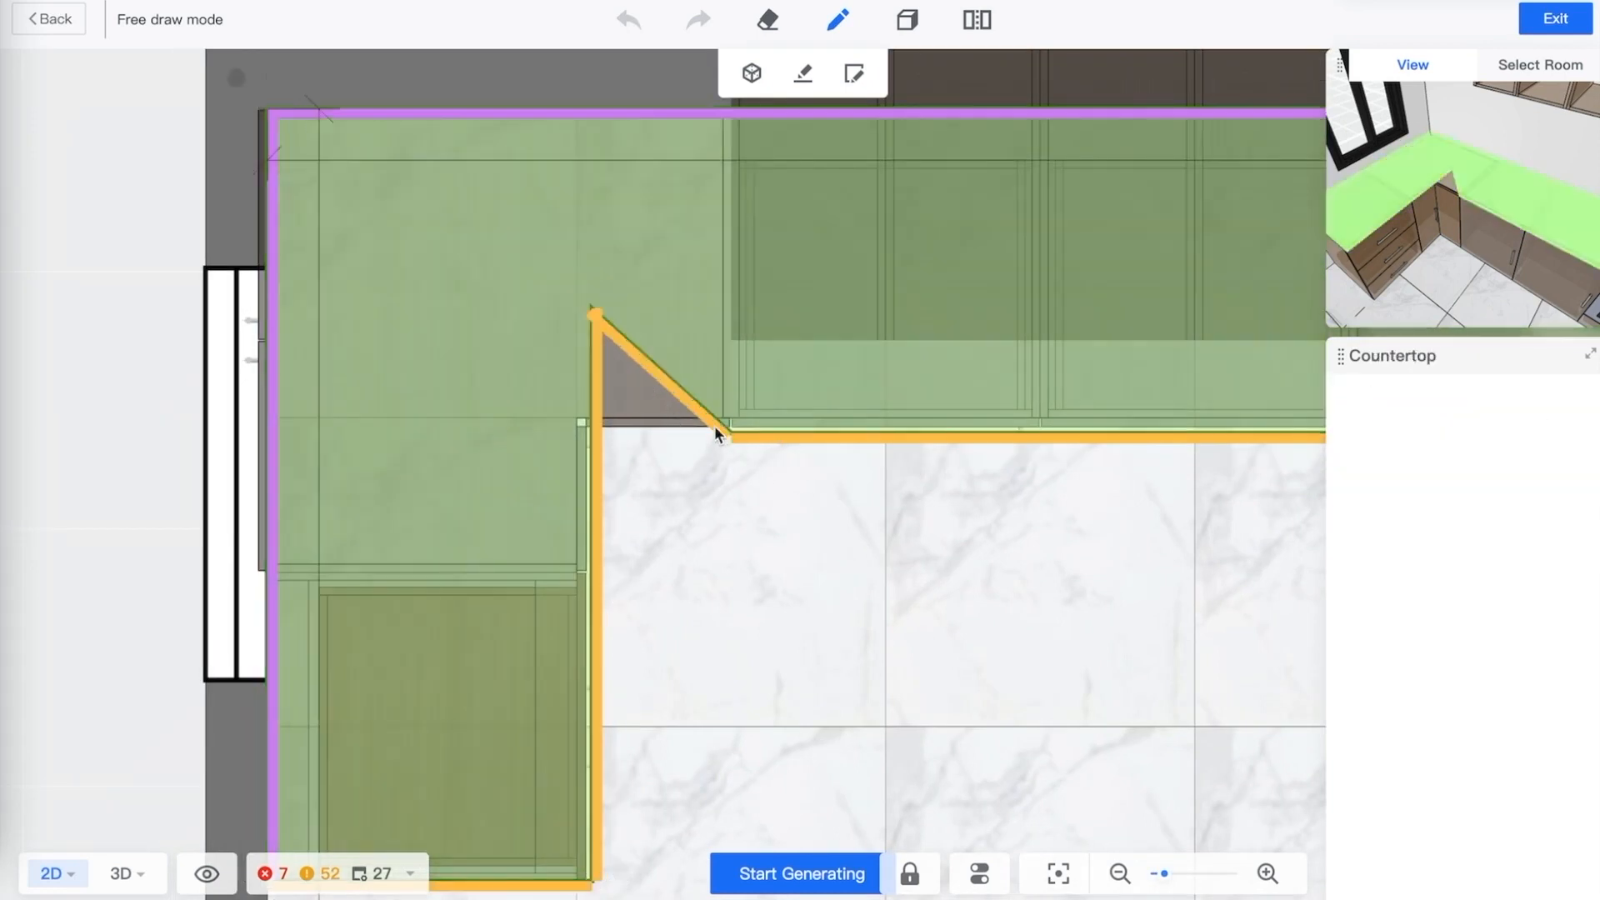
pyautogui.click(624, 323)
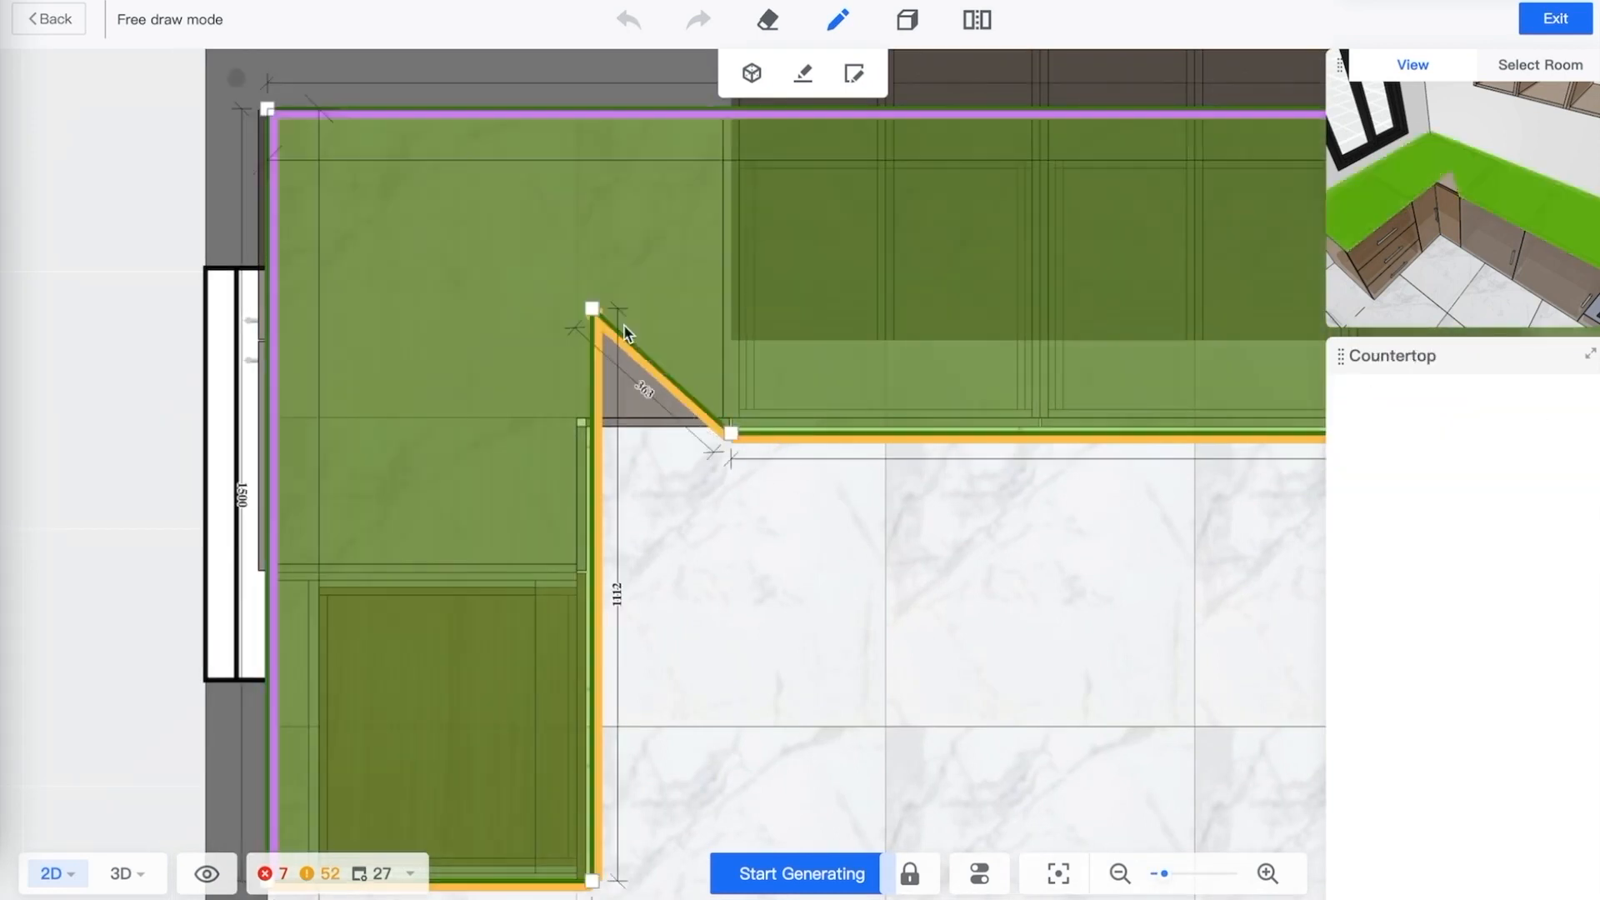
pyautogui.click(733, 432)
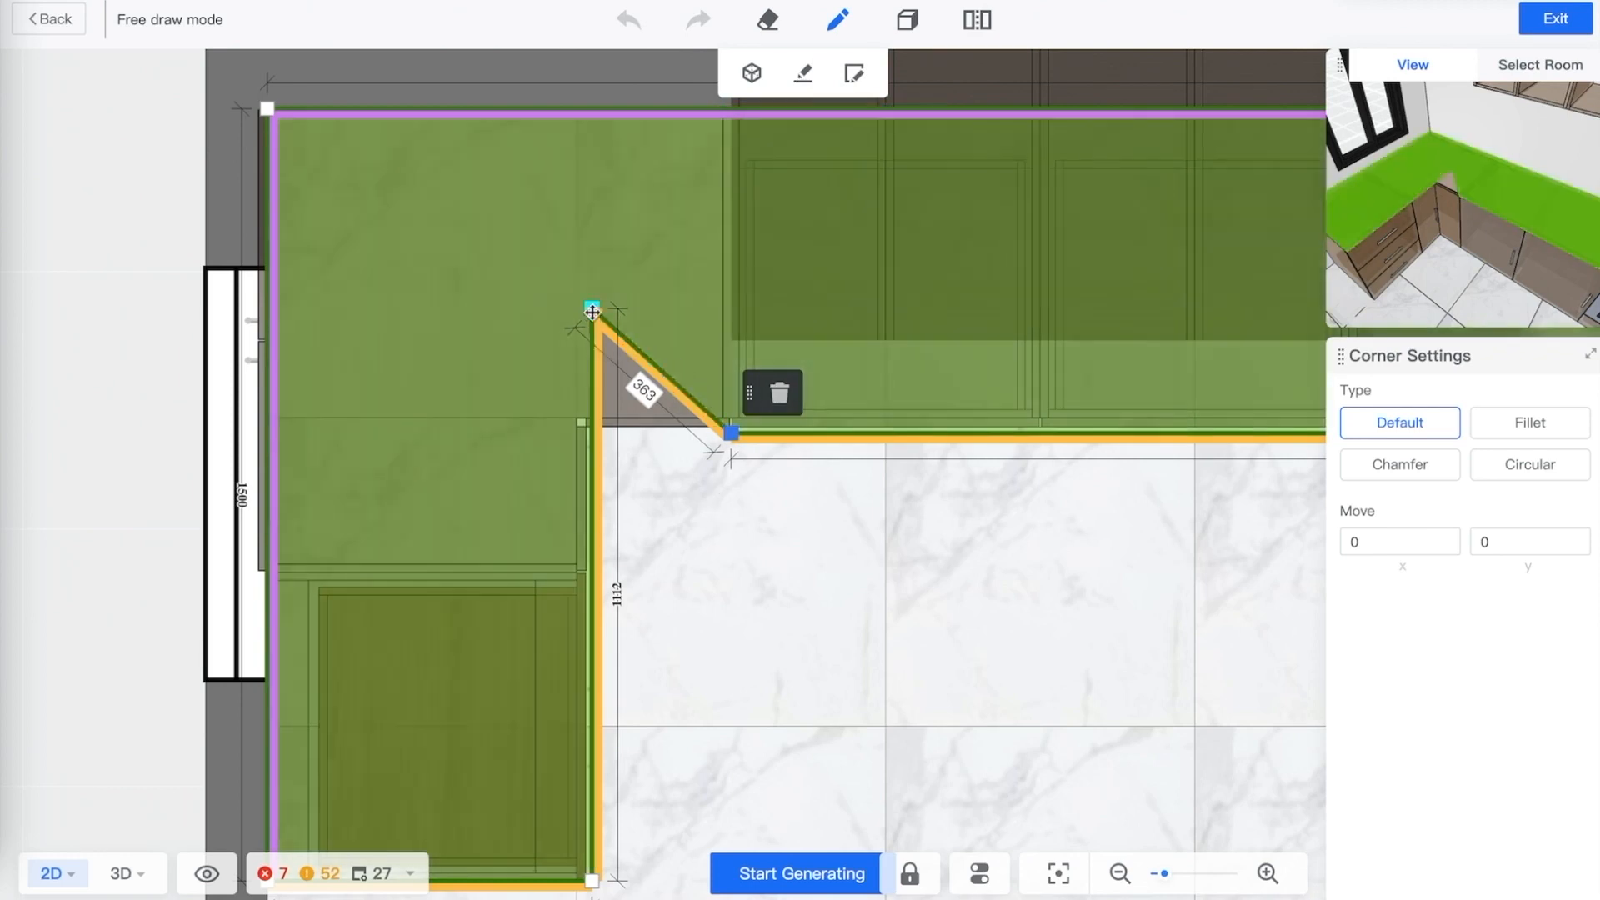
pyautogui.moveTo(591, 308); pyautogui.dragTo(594, 435)
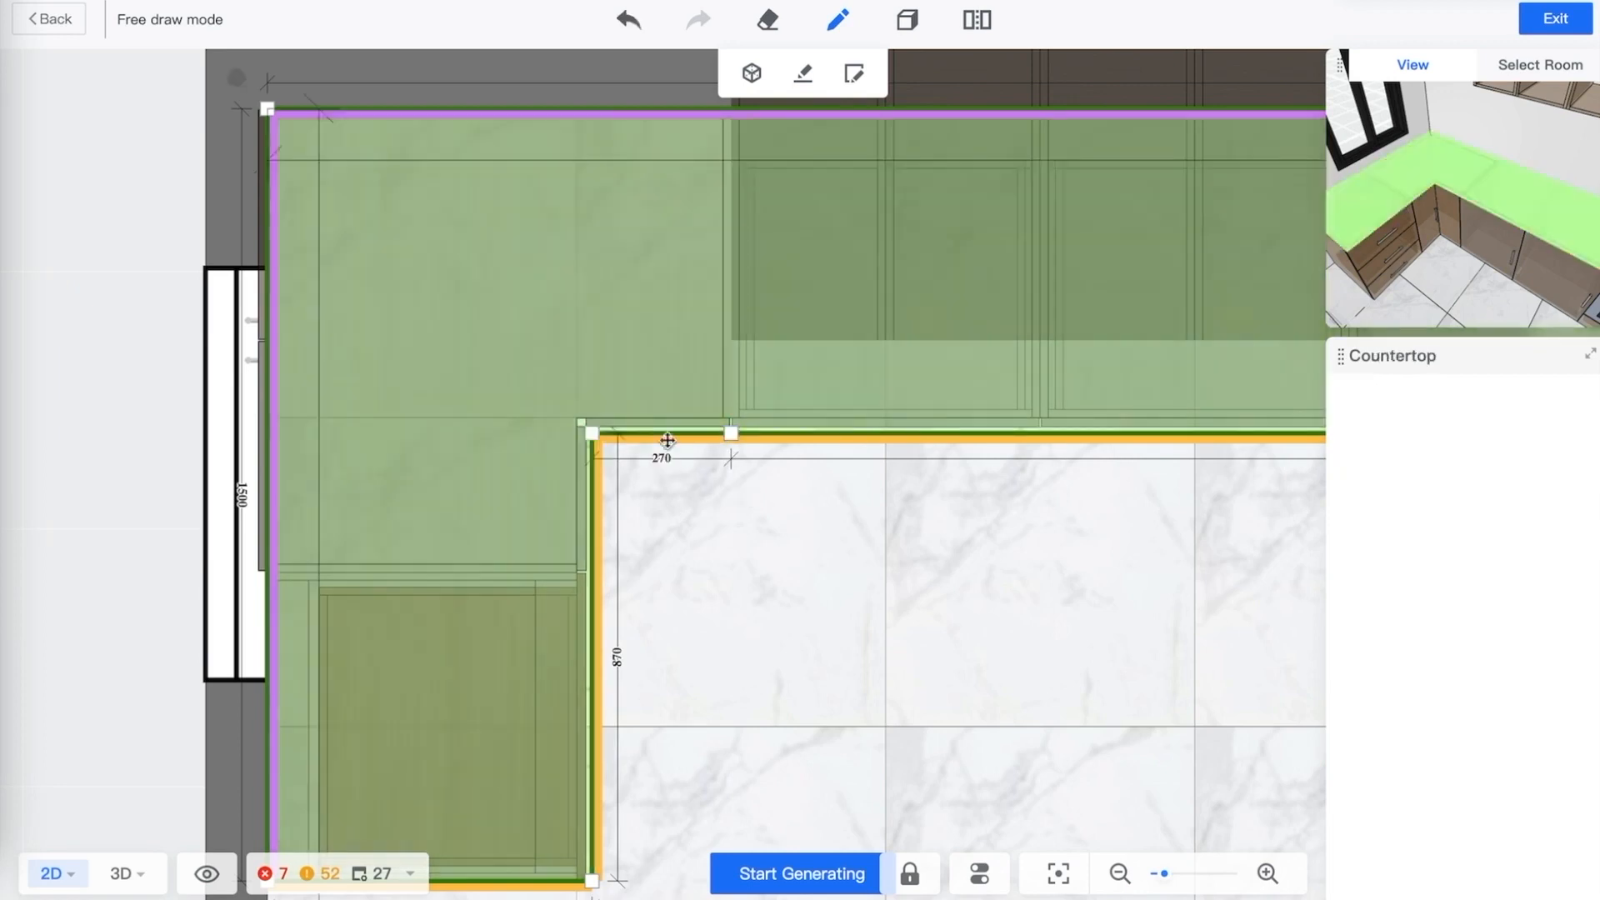
pyautogui.click(731, 434)
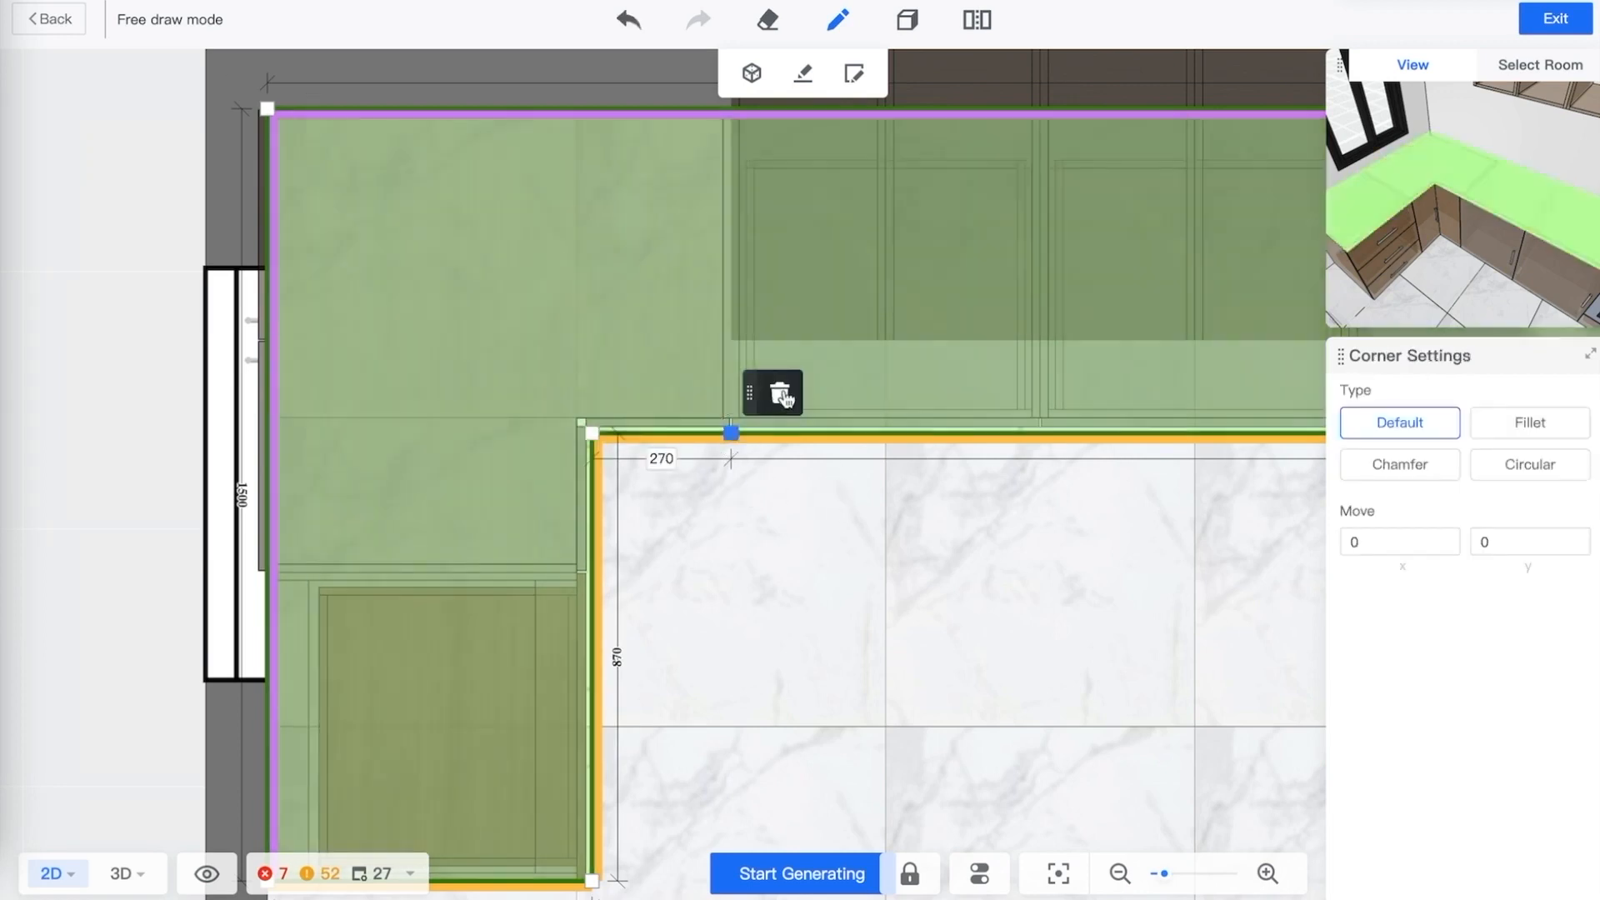
pyautogui.click(782, 396)
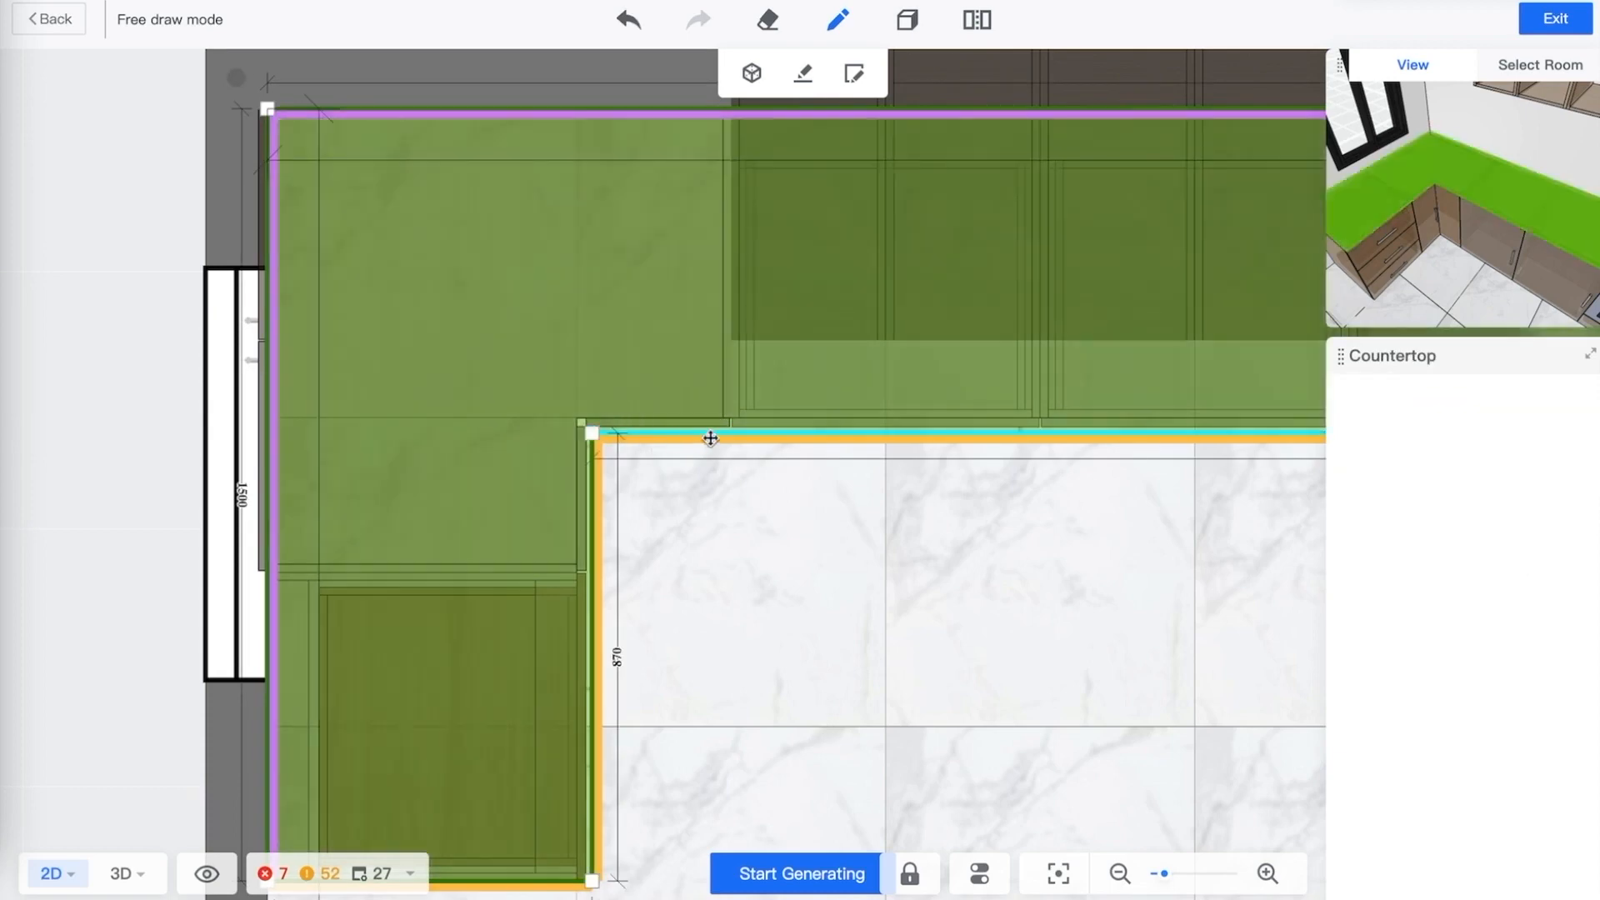
# Add points on the long front edge and drag the middle one outward into a peak
pyautogui.click(710, 436)
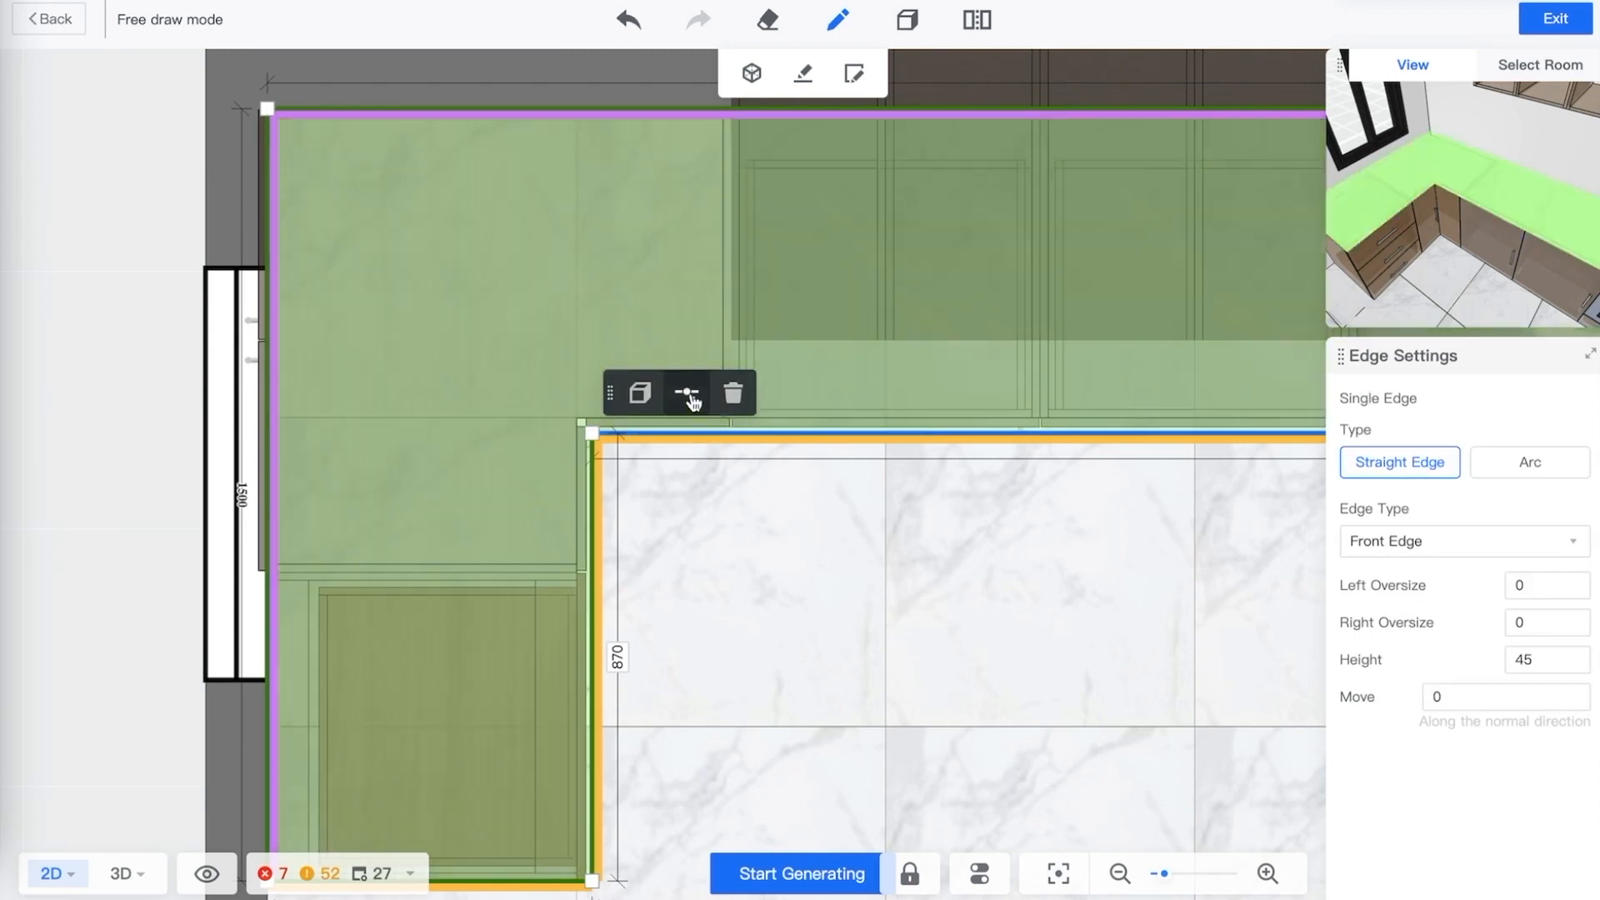
pyautogui.click(686, 392)
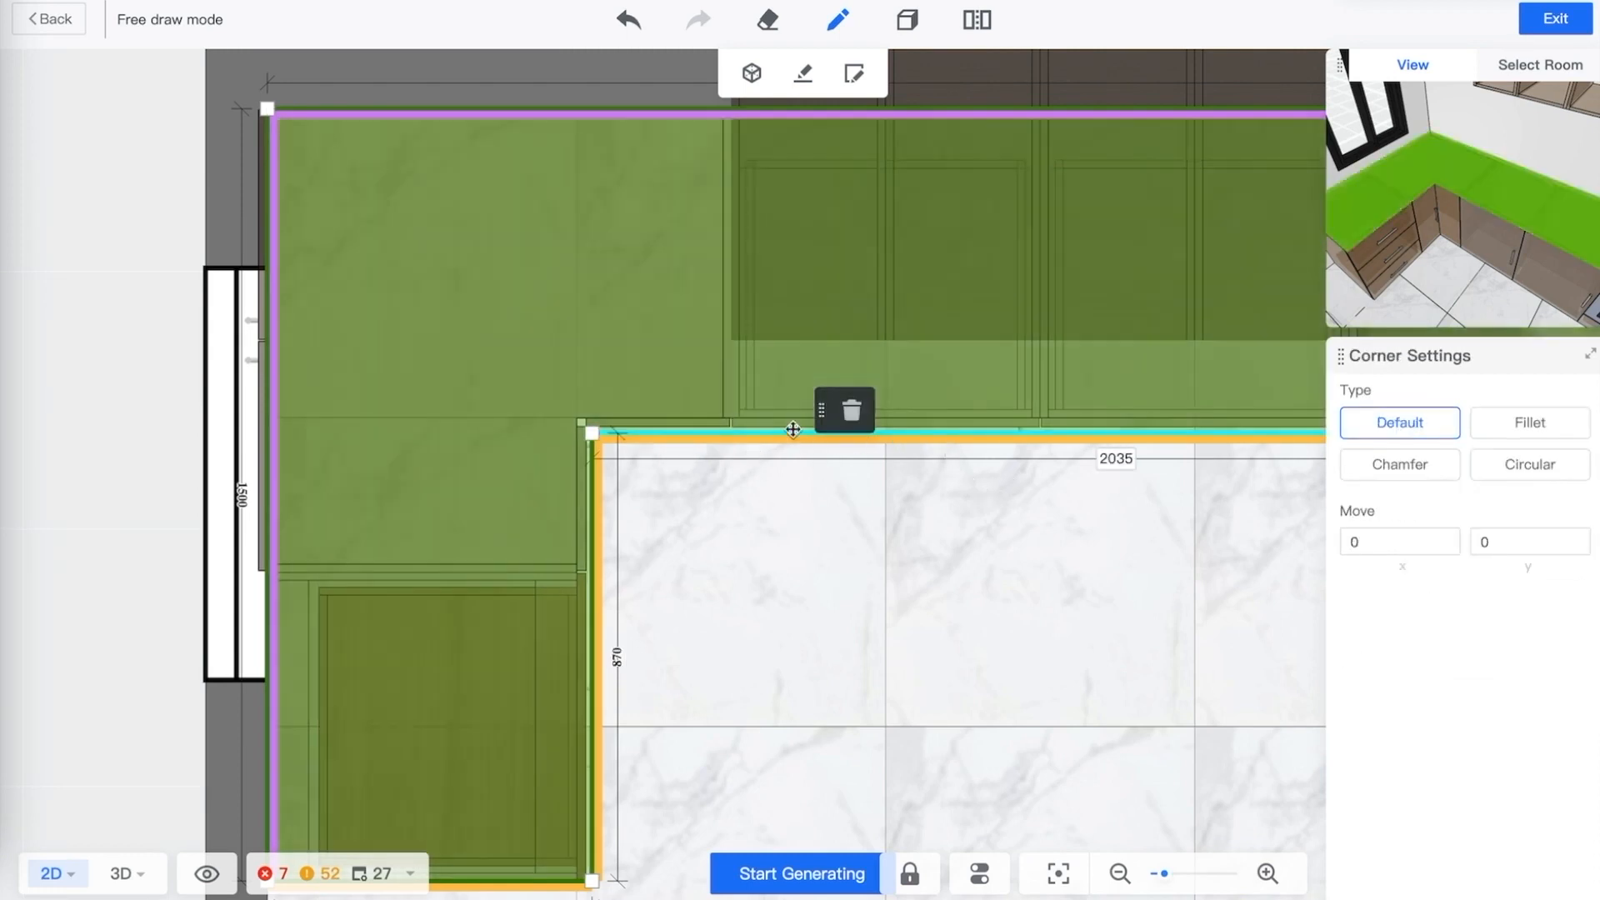
pyautogui.click(787, 432)
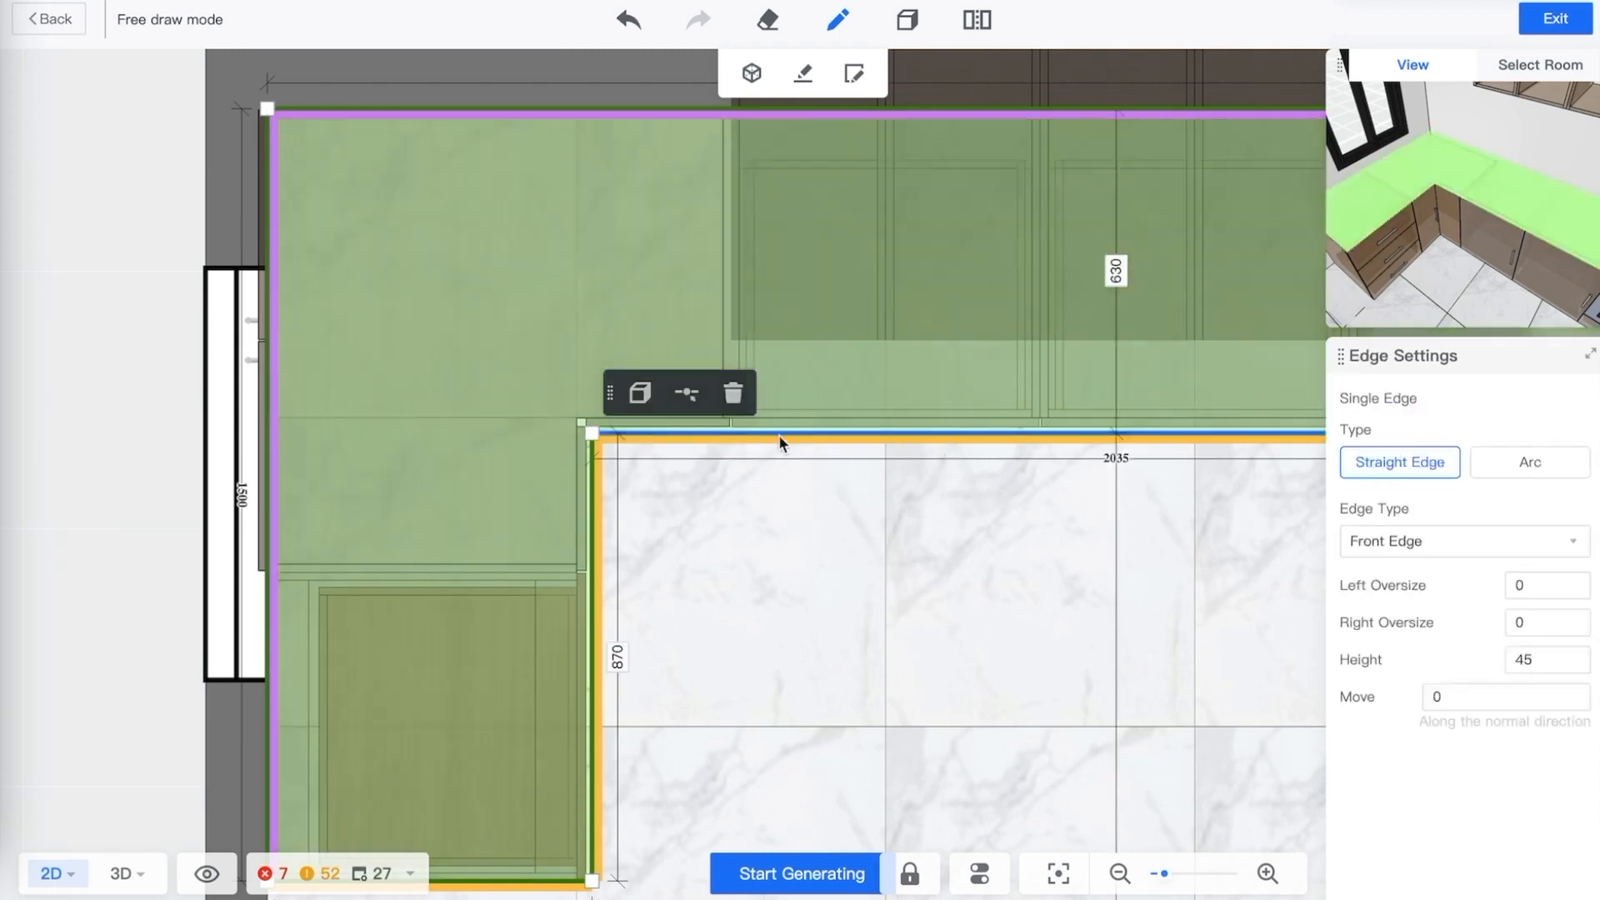
pyautogui.click(687, 395)
pyautogui.click(1133, 538)
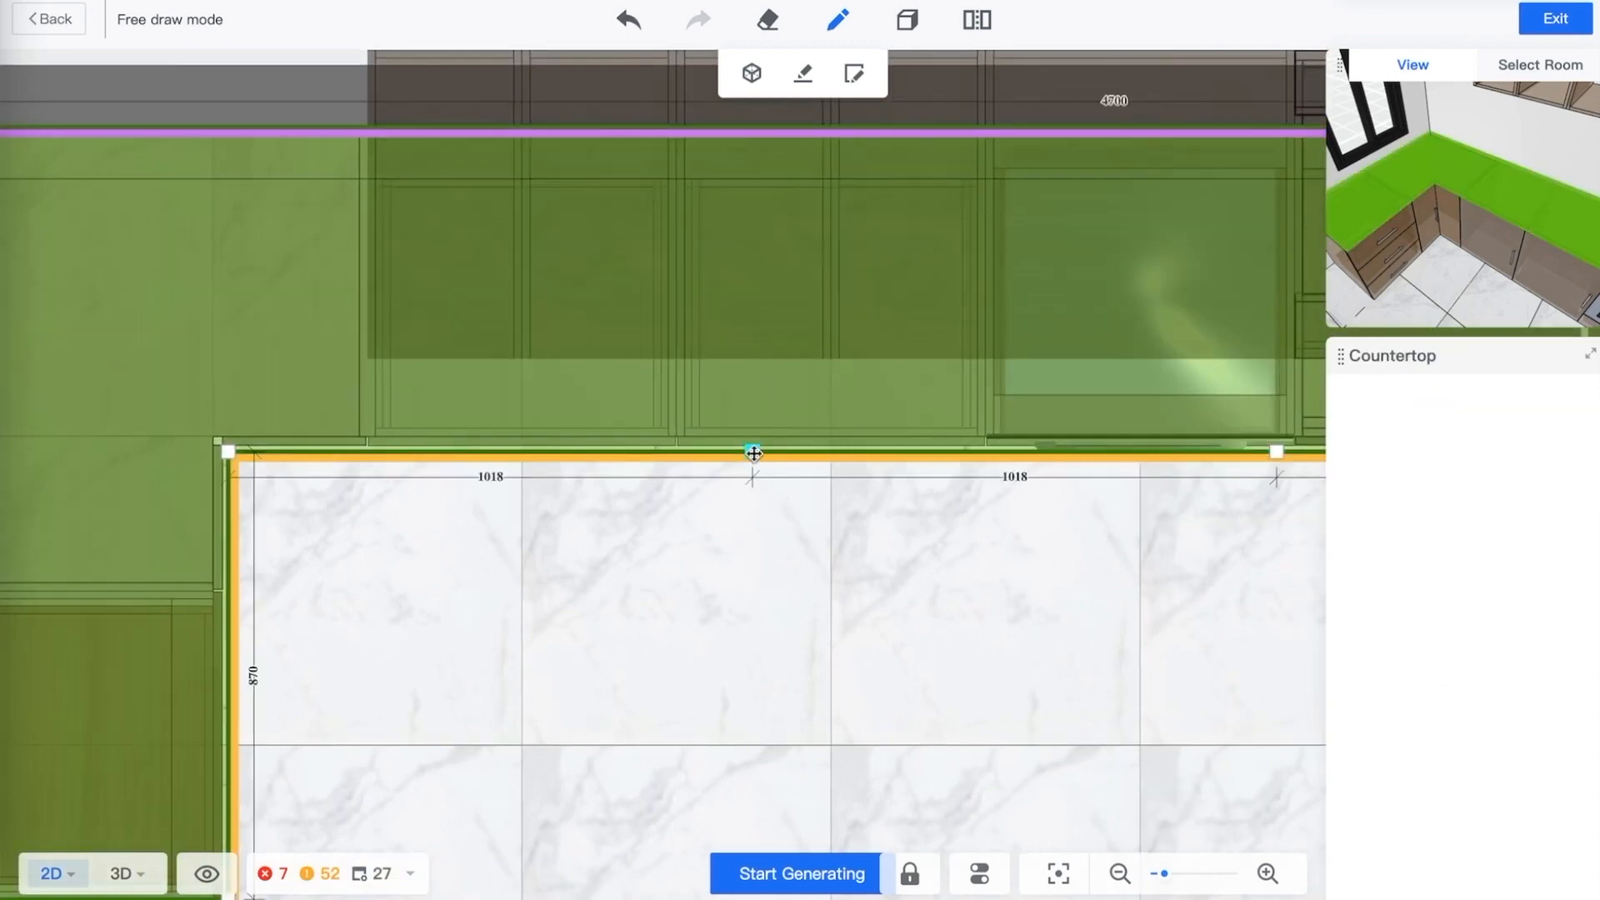
pyautogui.moveTo(750, 454); pyautogui.dragTo(751, 361)
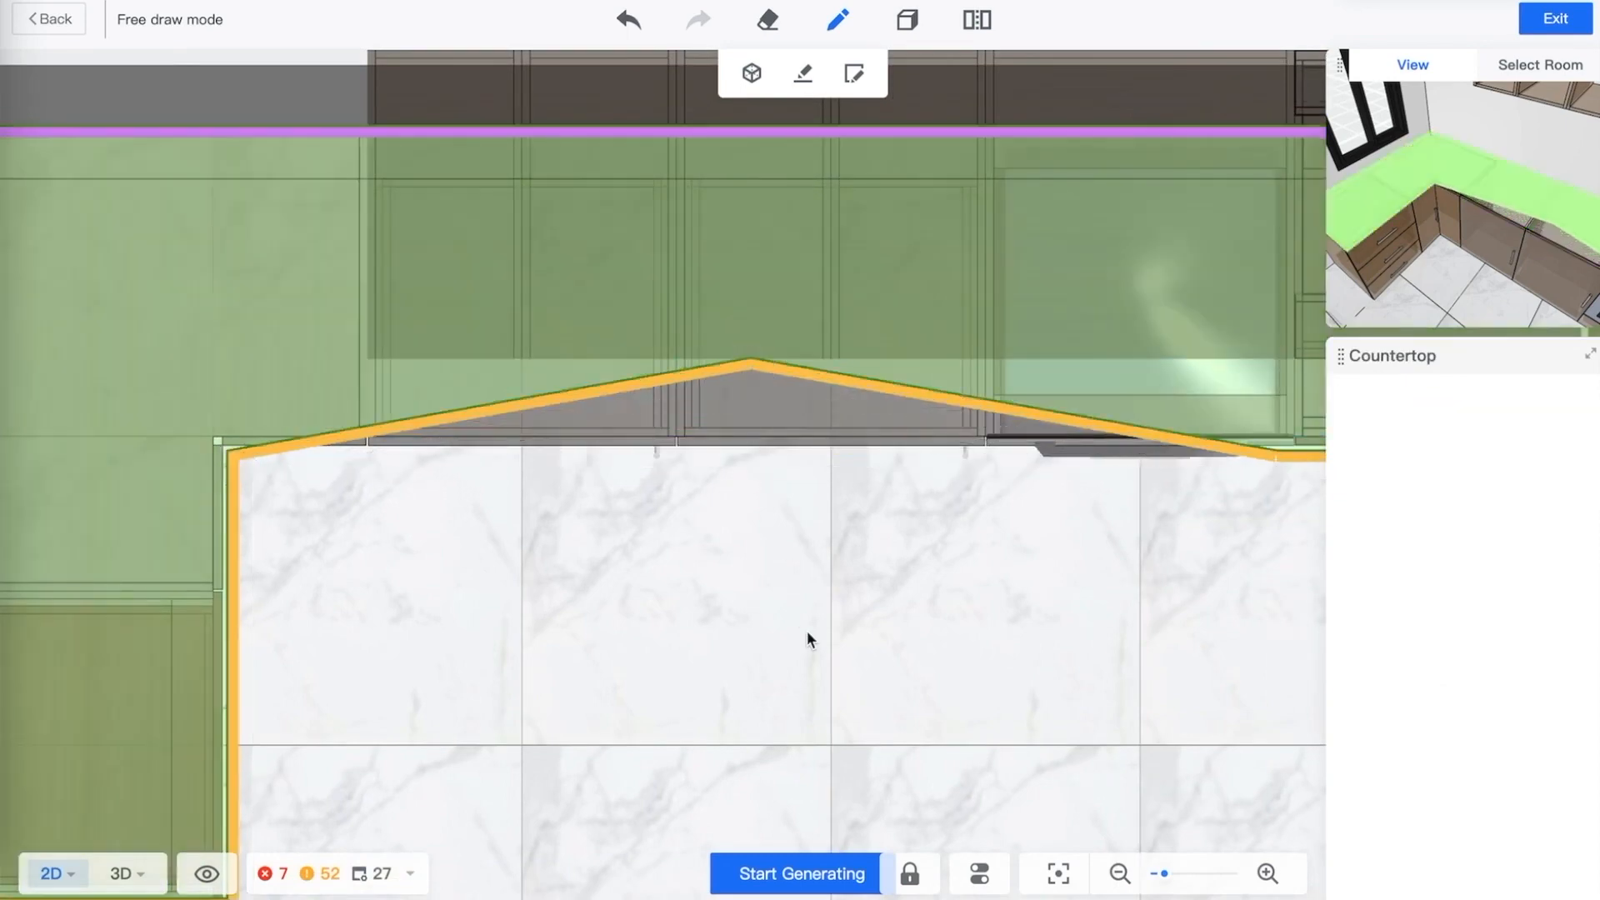
pyautogui.click(861, 328)
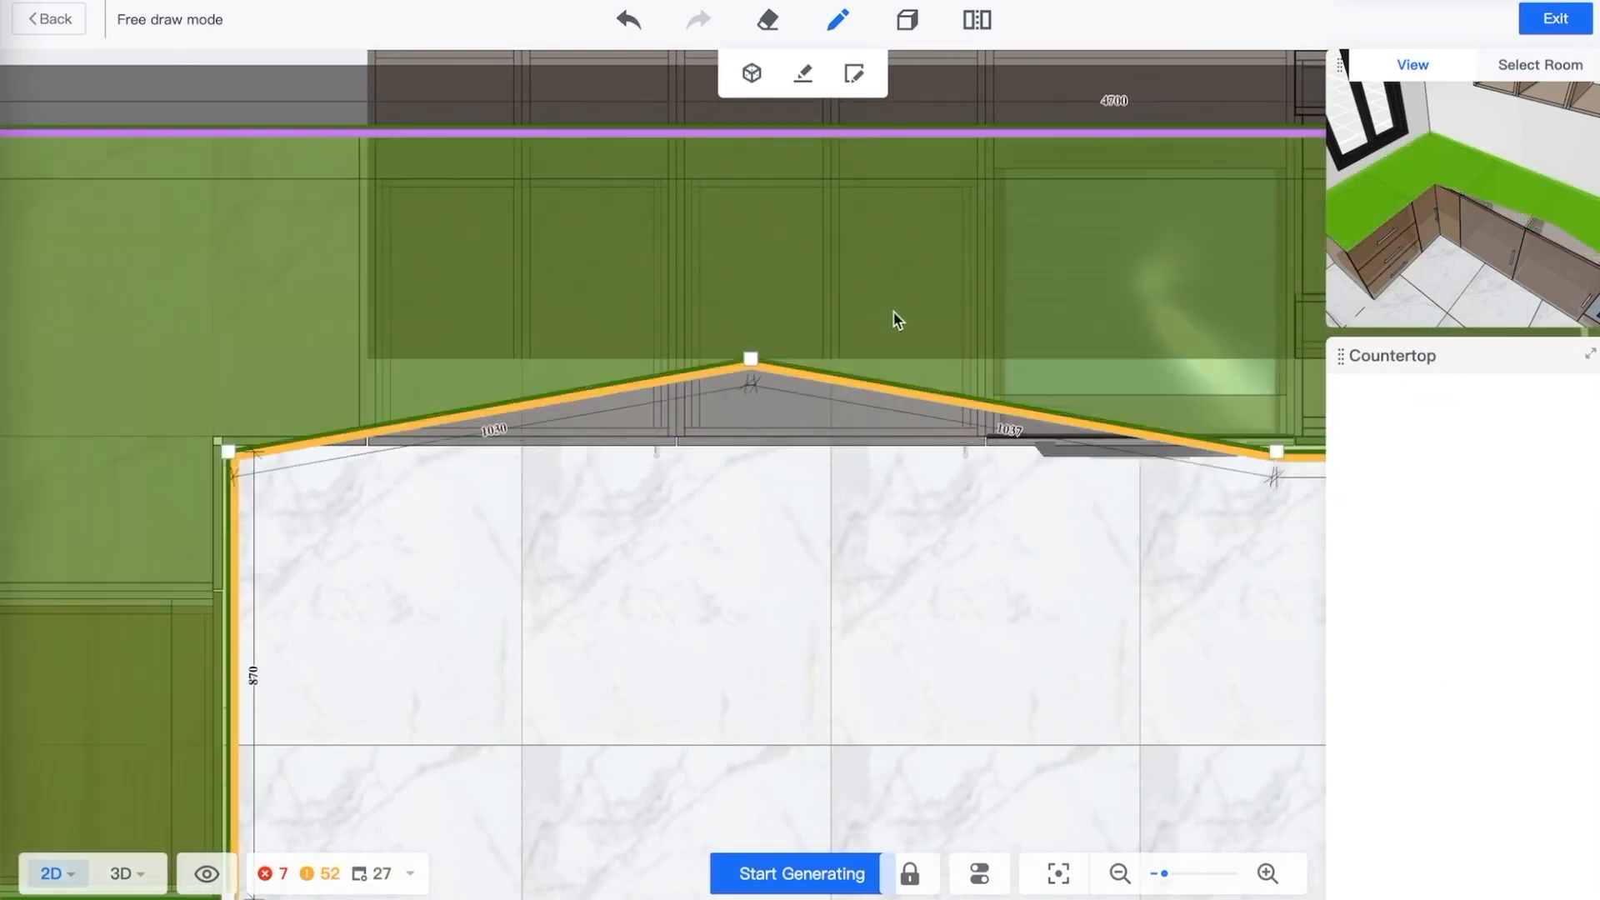
# Delete the two points added to the long front edge to straighten it again
pyautogui.click(751, 359)
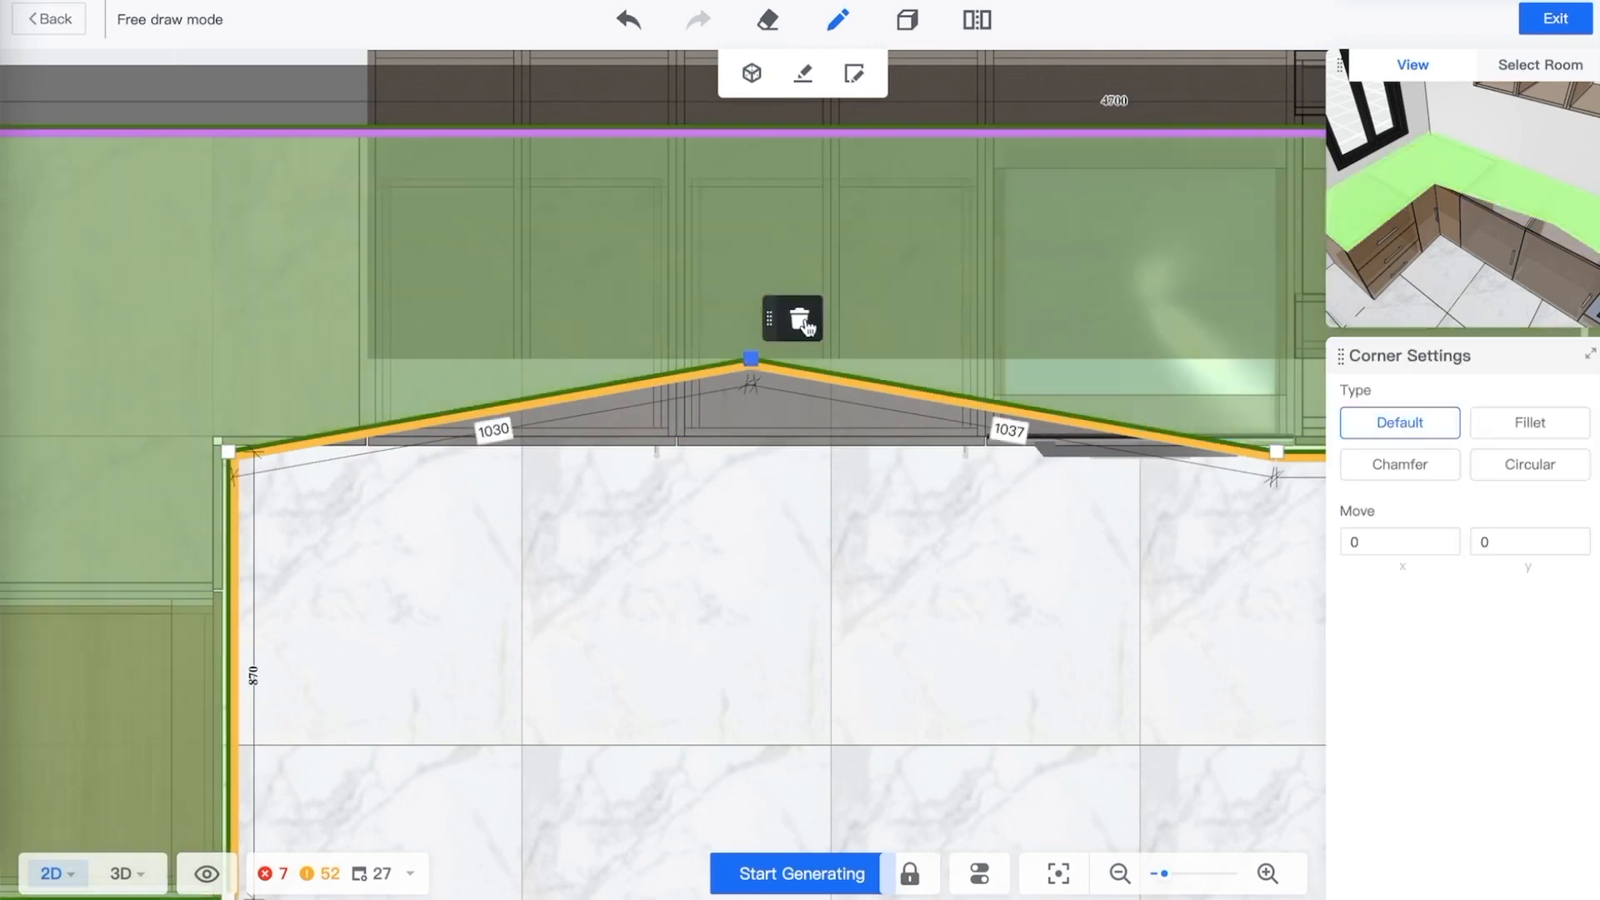
pyautogui.click(801, 321)
pyautogui.click(1277, 452)
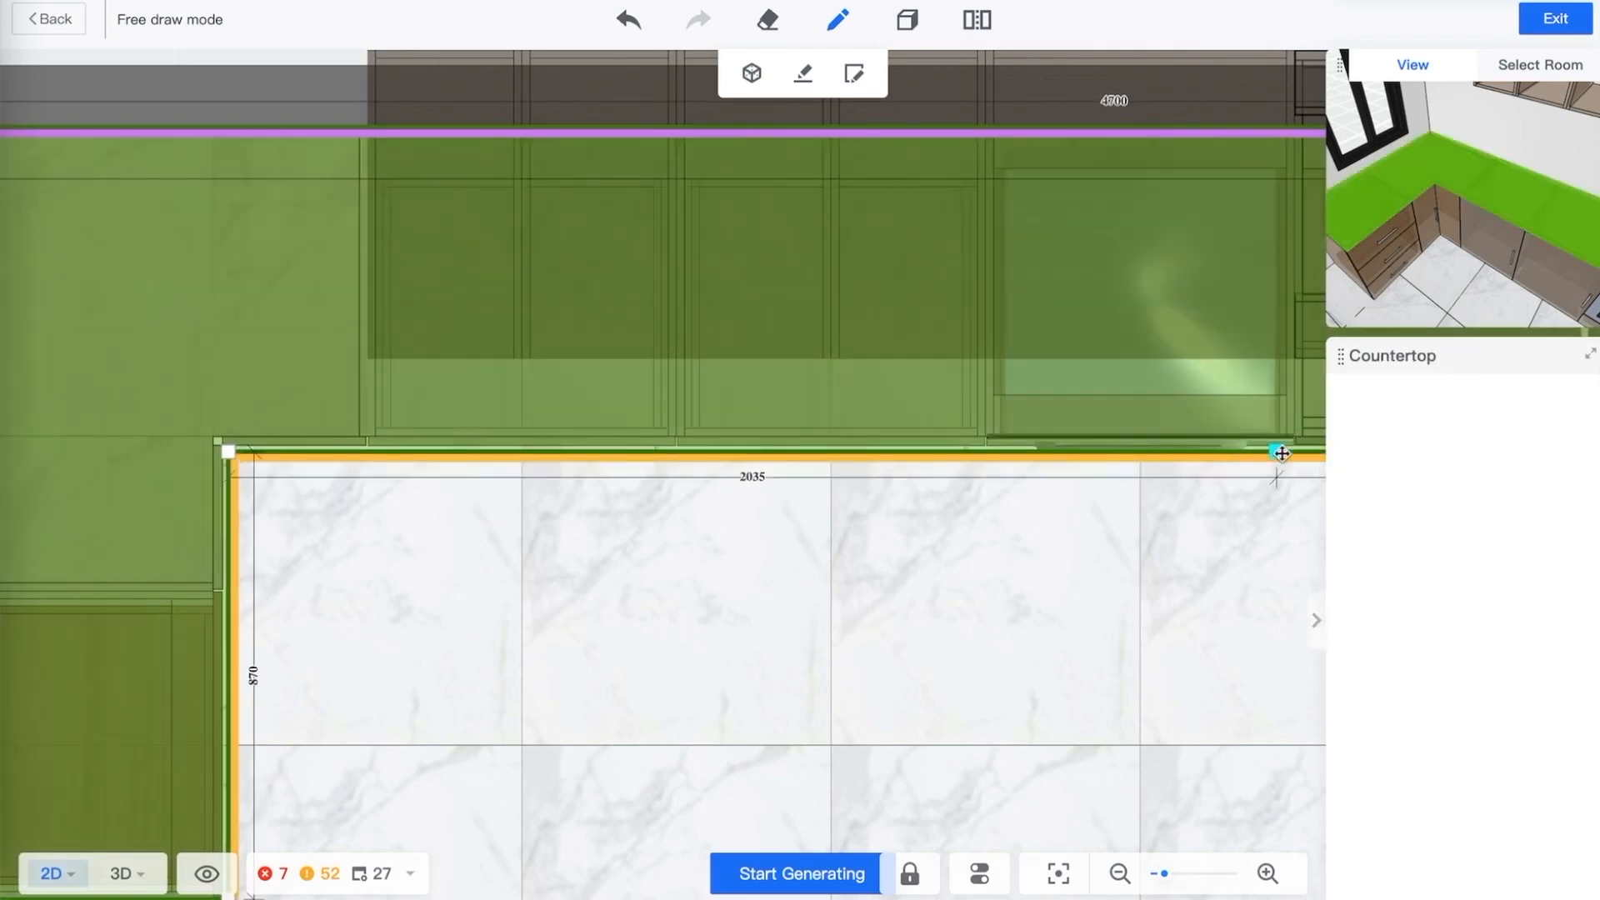
pyautogui.click(1241, 412)
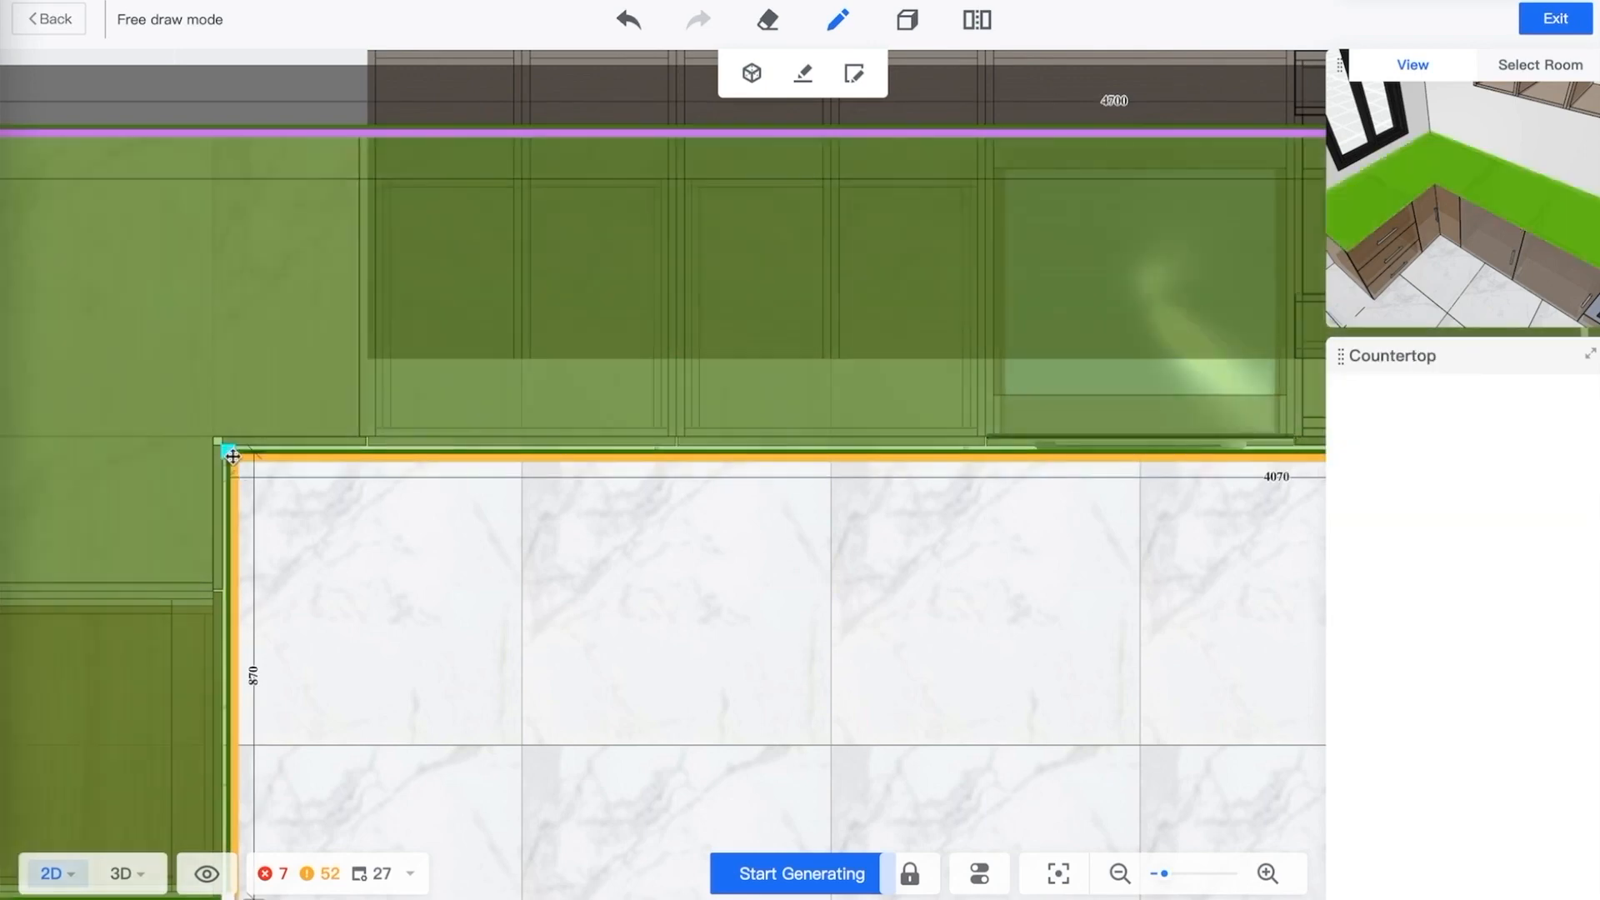
# Round the countertop's inner L corner with a Fillet of radius 120
pyautogui.click(231, 455)
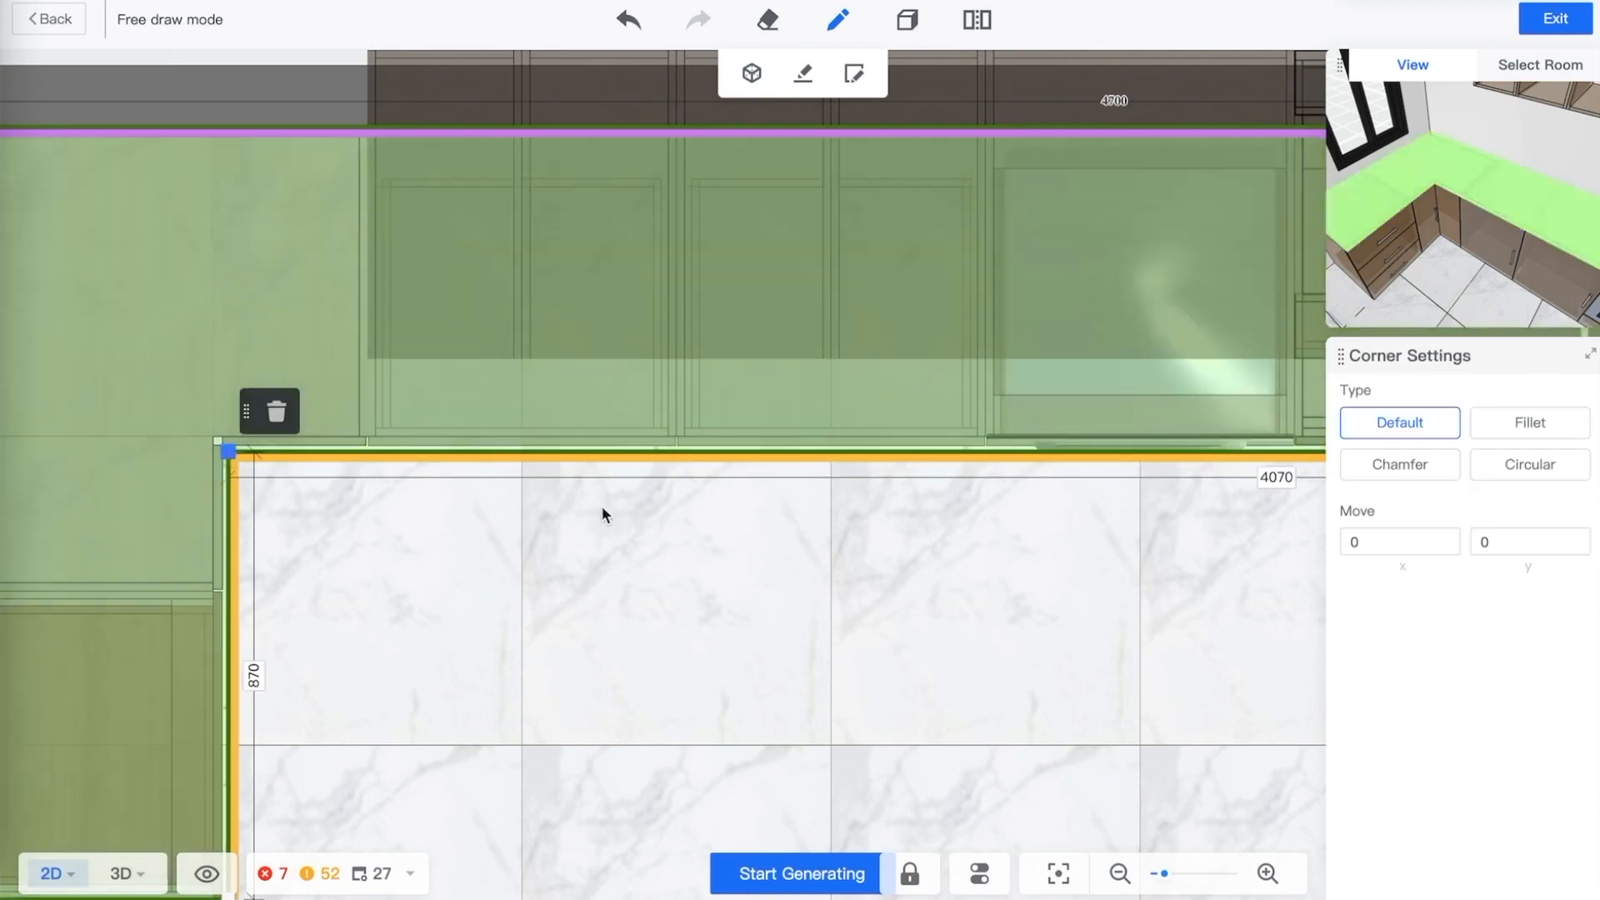
pyautogui.click(1539, 428)
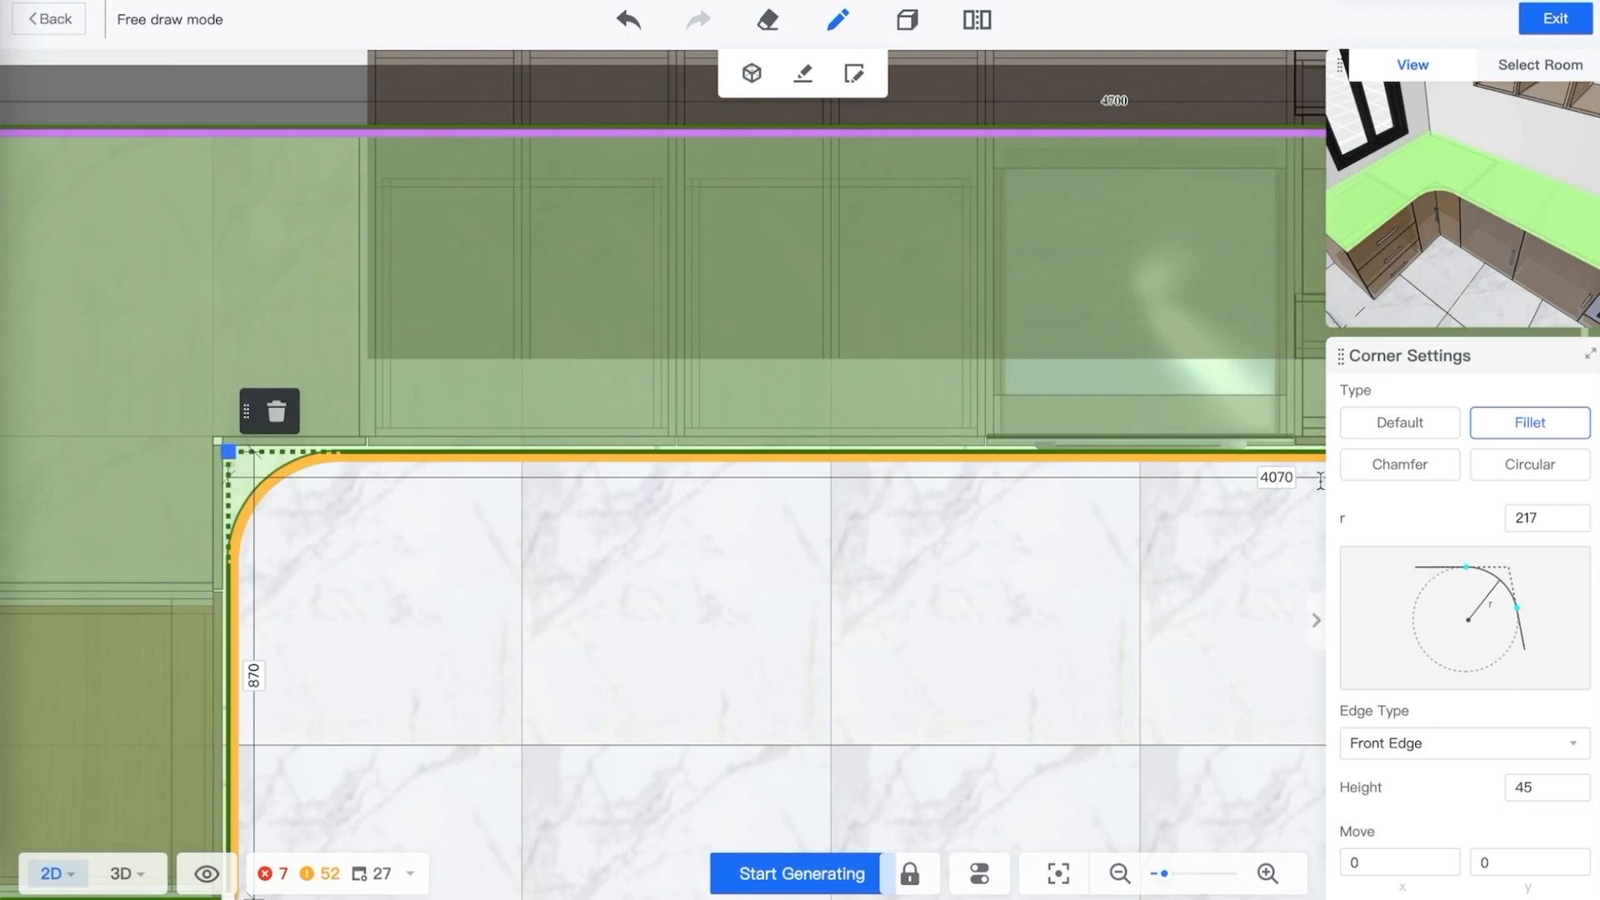
pyautogui.click(1421, 472)
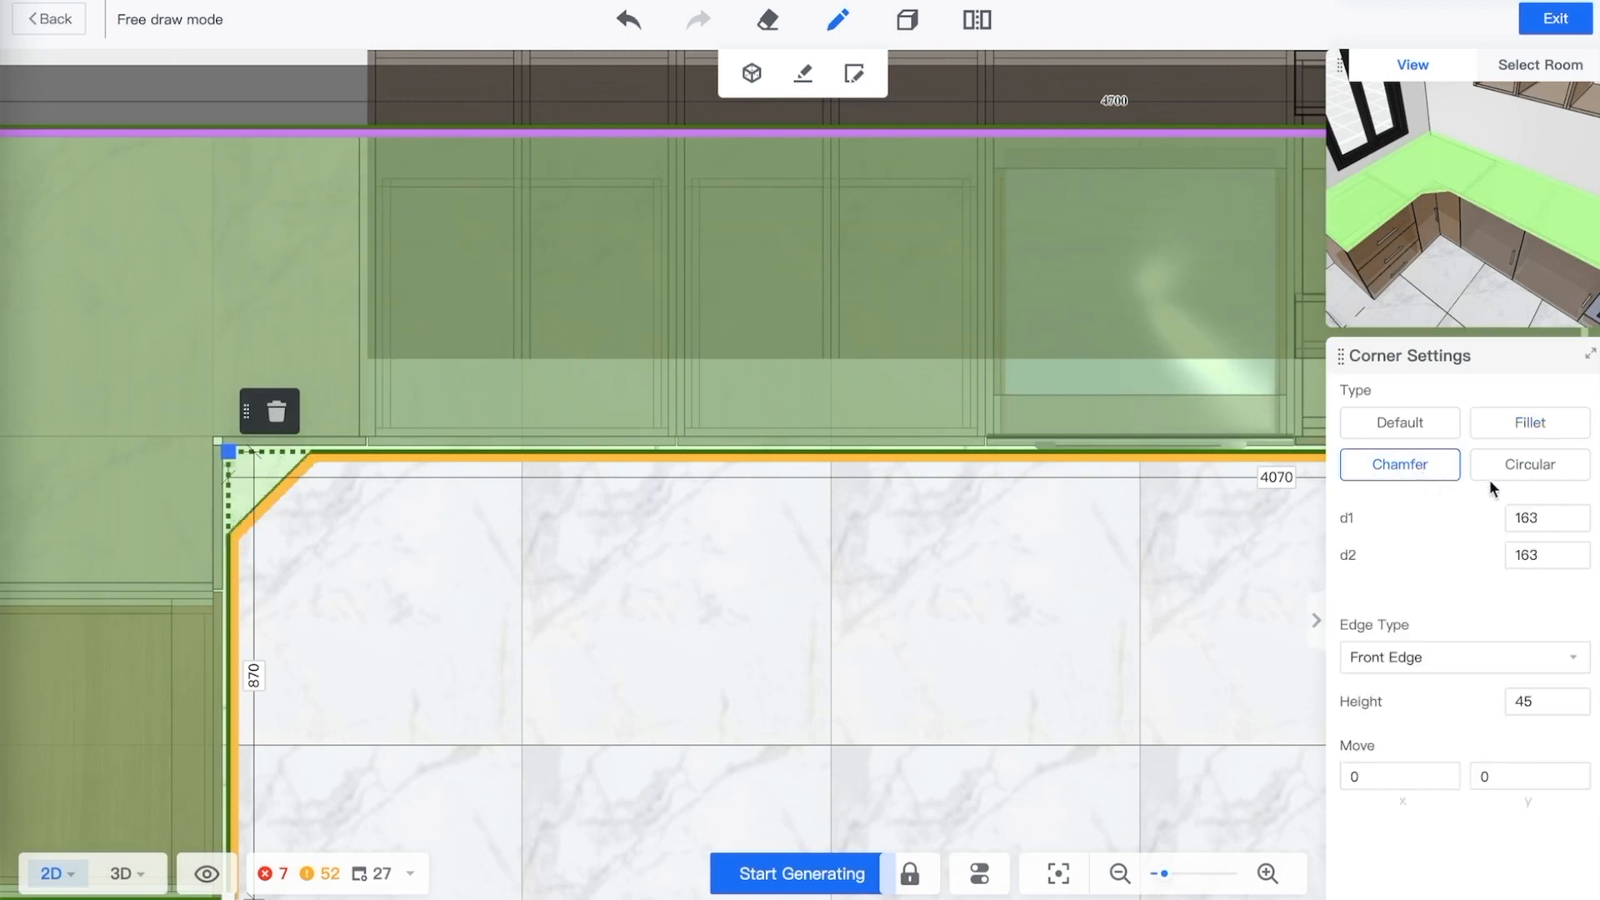
pyautogui.click(1528, 465)
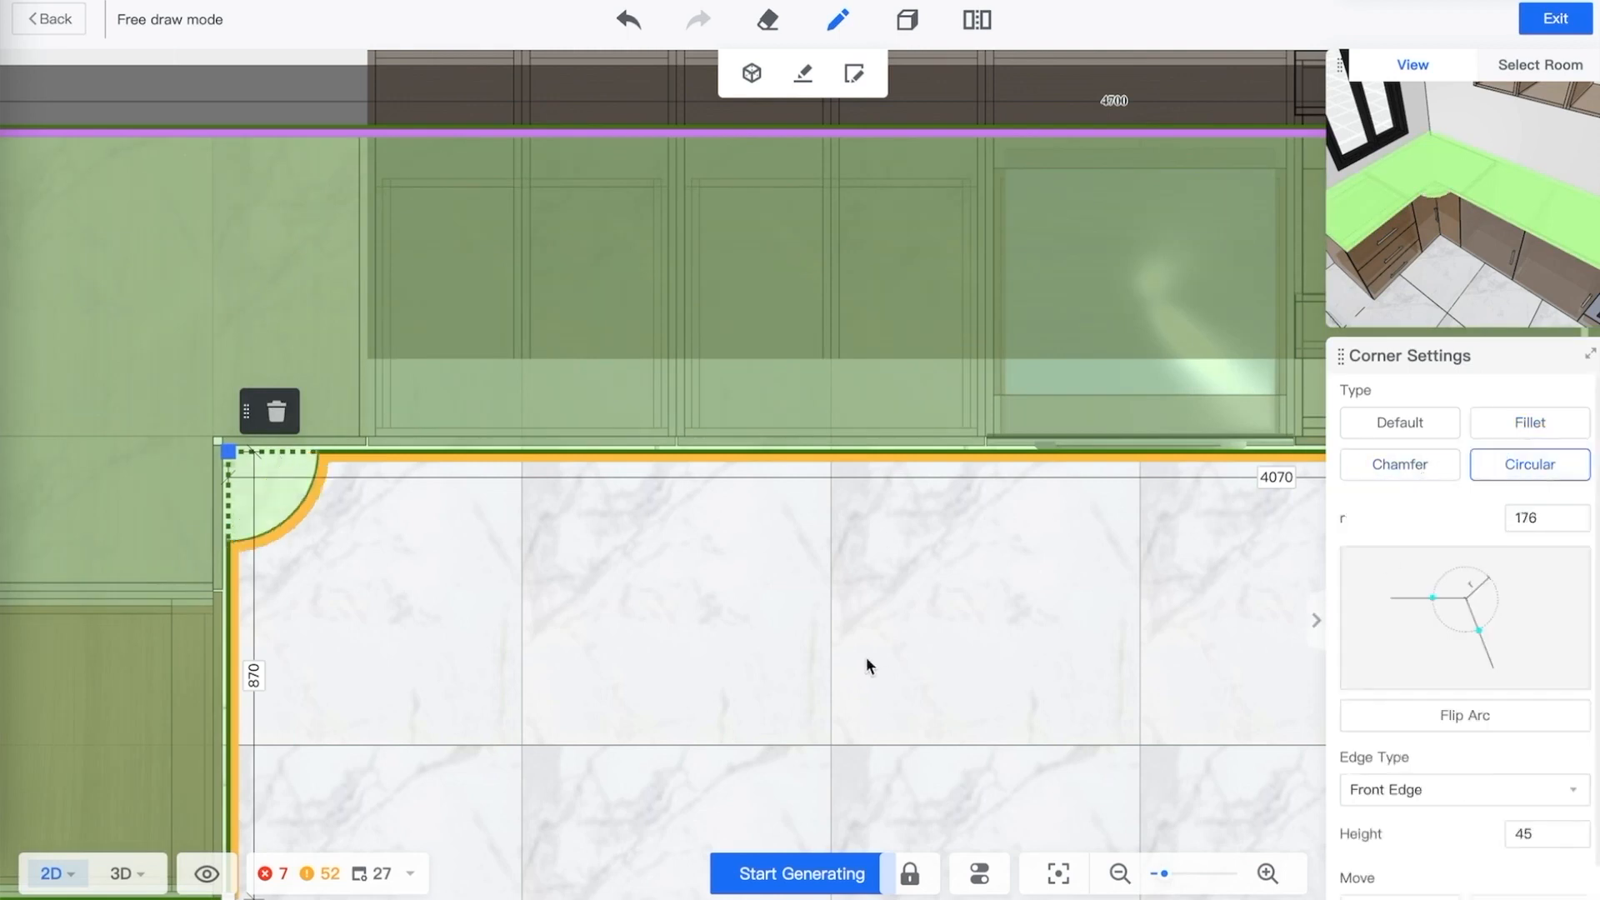
pyautogui.click(1522, 423)
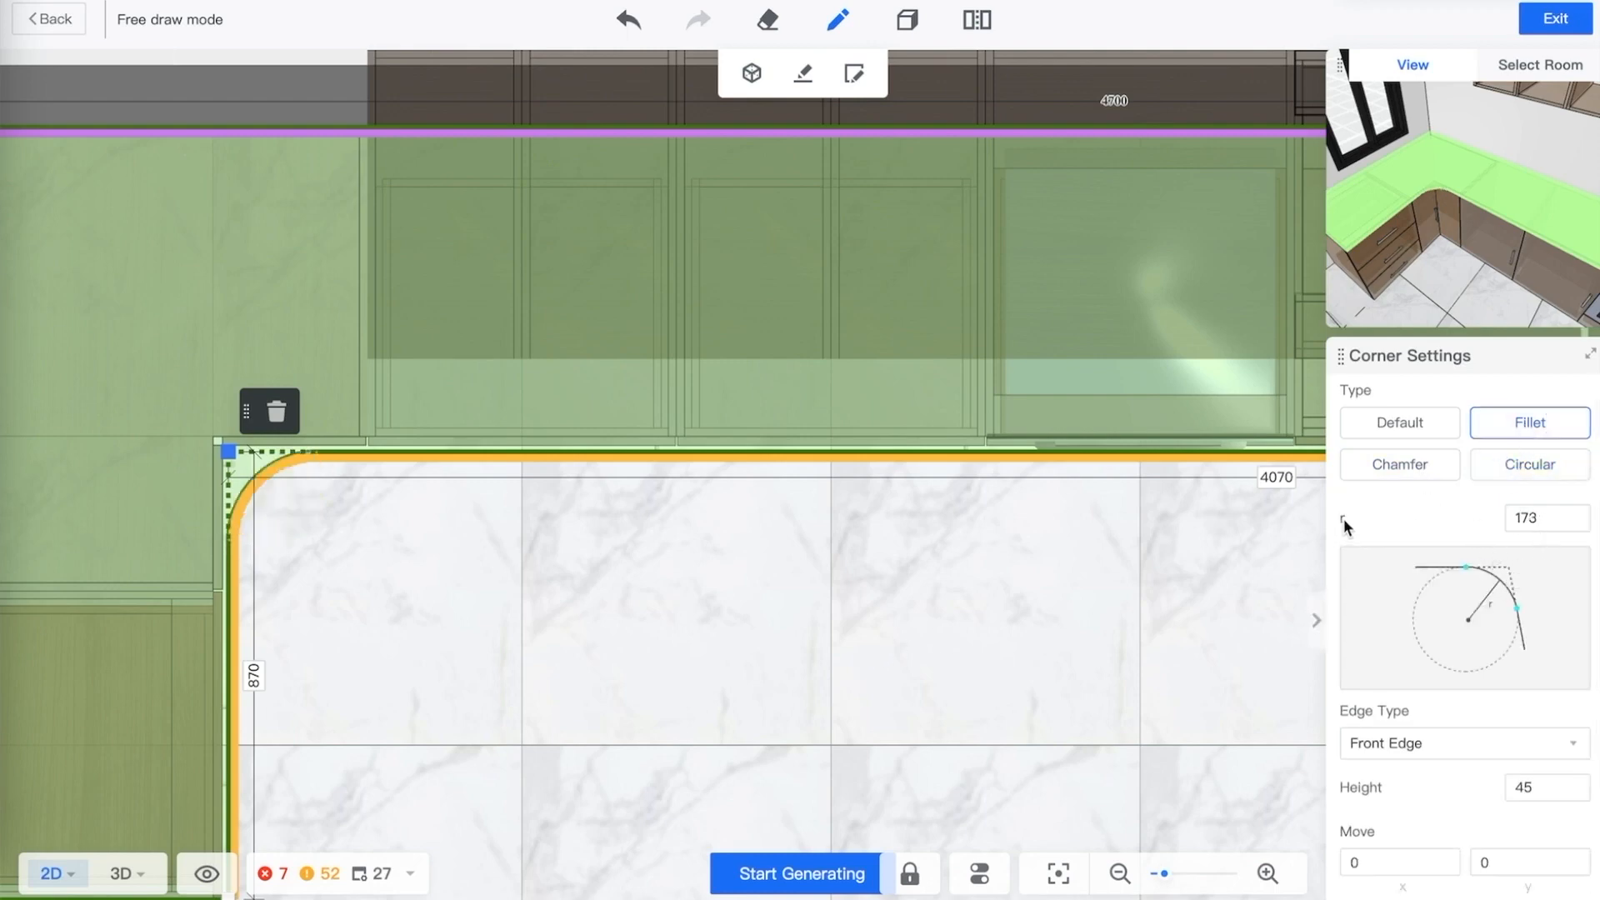
pyautogui.doubleClick(1532, 520)
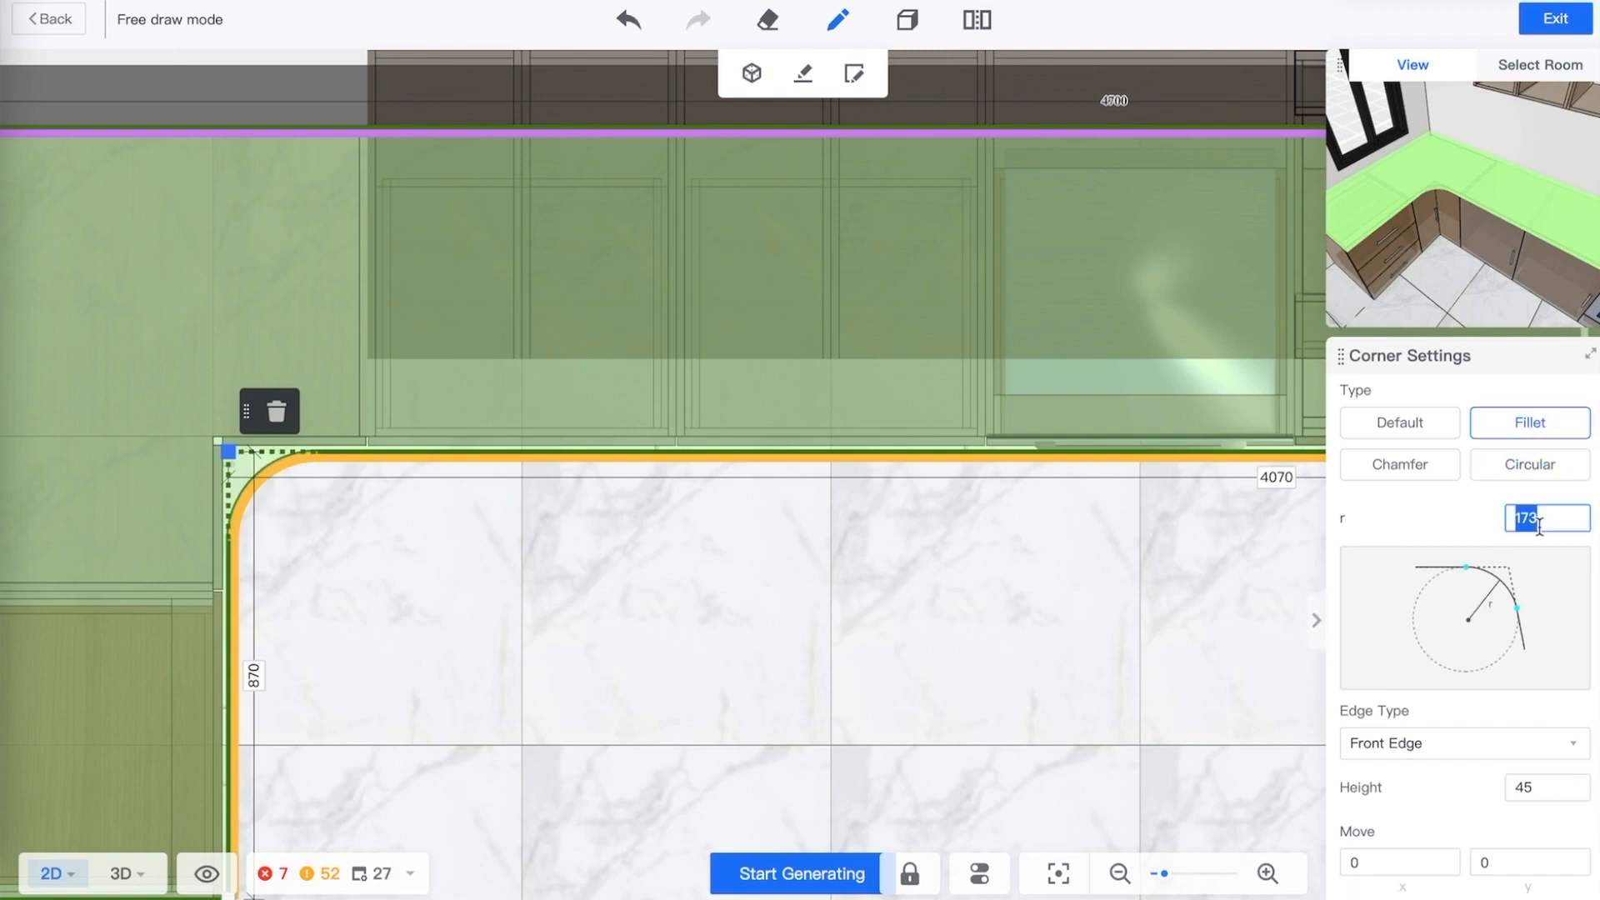
pyautogui.write('120')
pyautogui.press('Return')
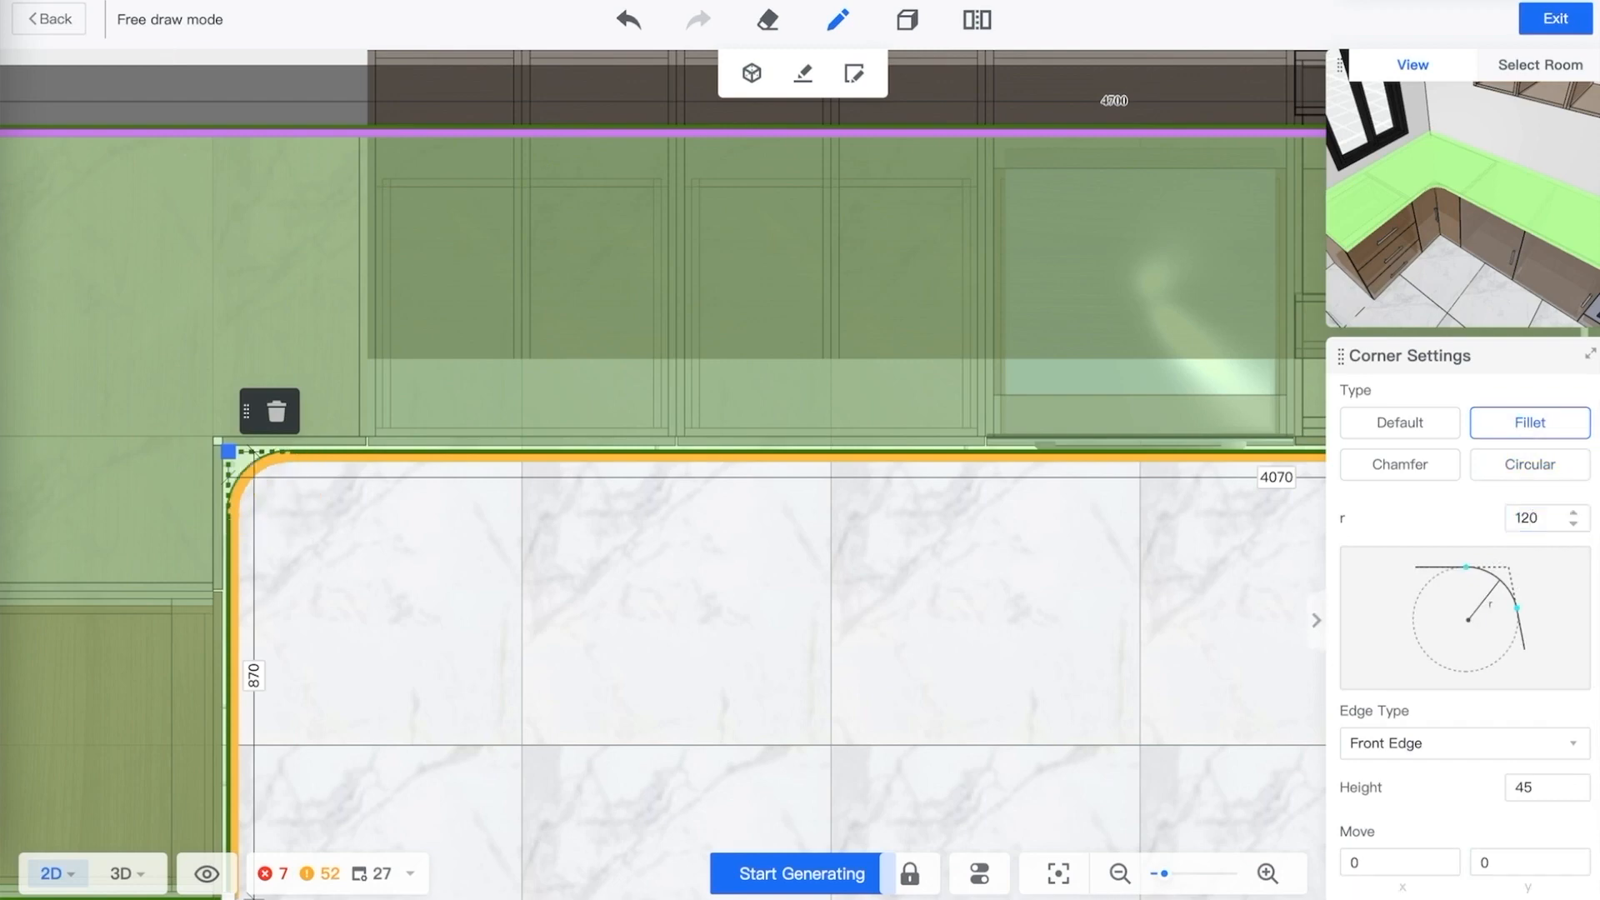
# Set the length of the countertop's short leg along the window wall to 1530 mm
pyautogui.click(390, 562)
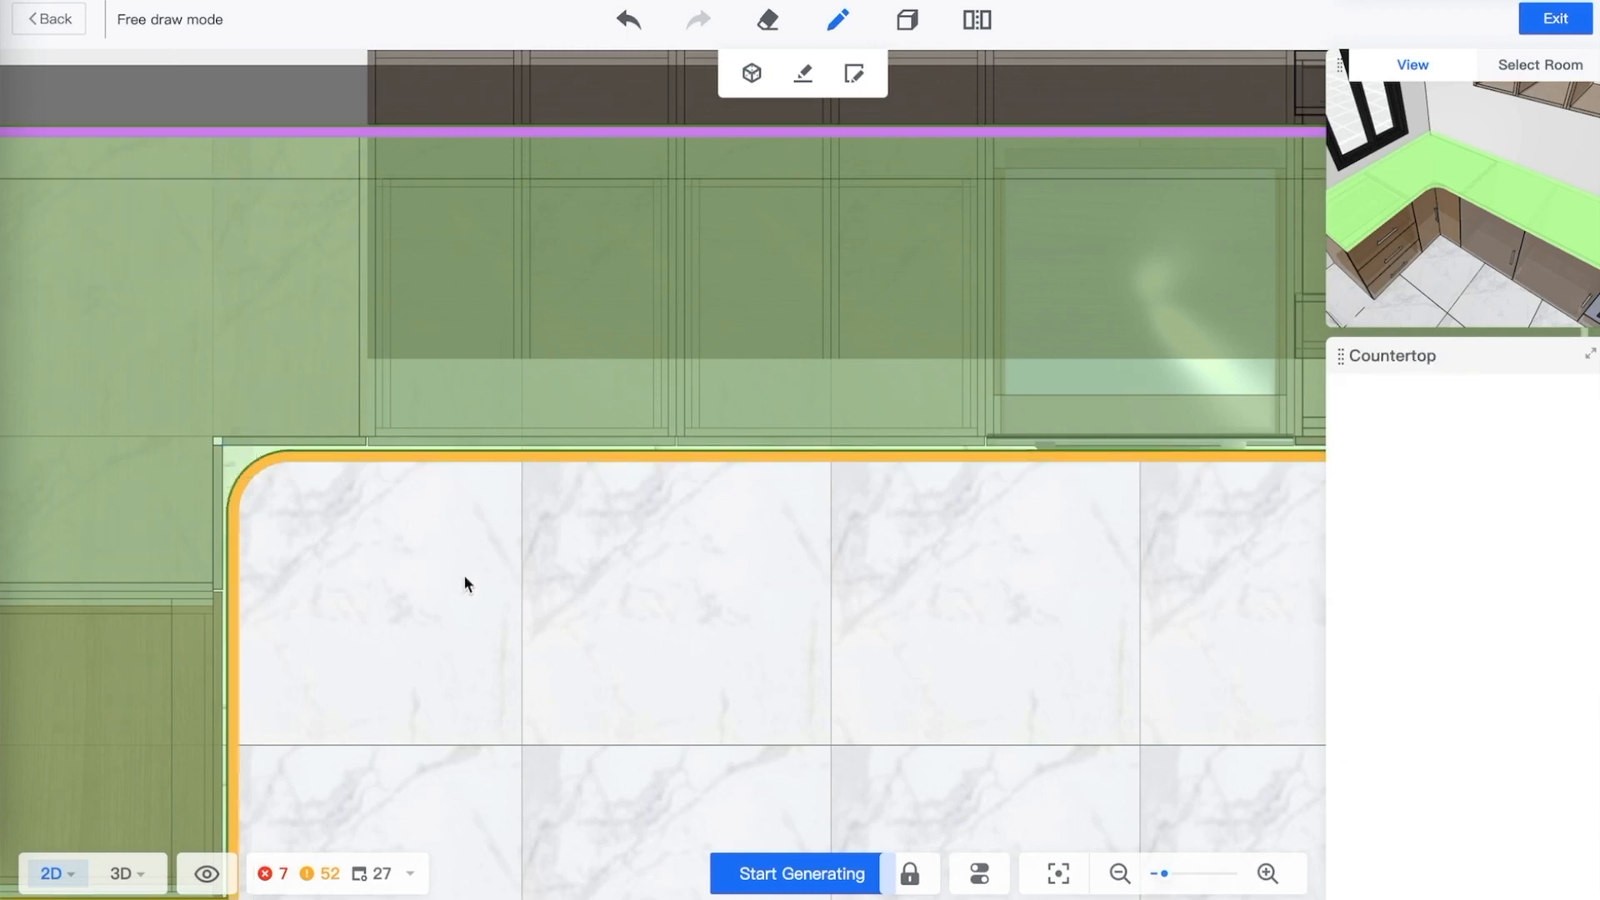
pyautogui.scroll(-3, 733, 592)
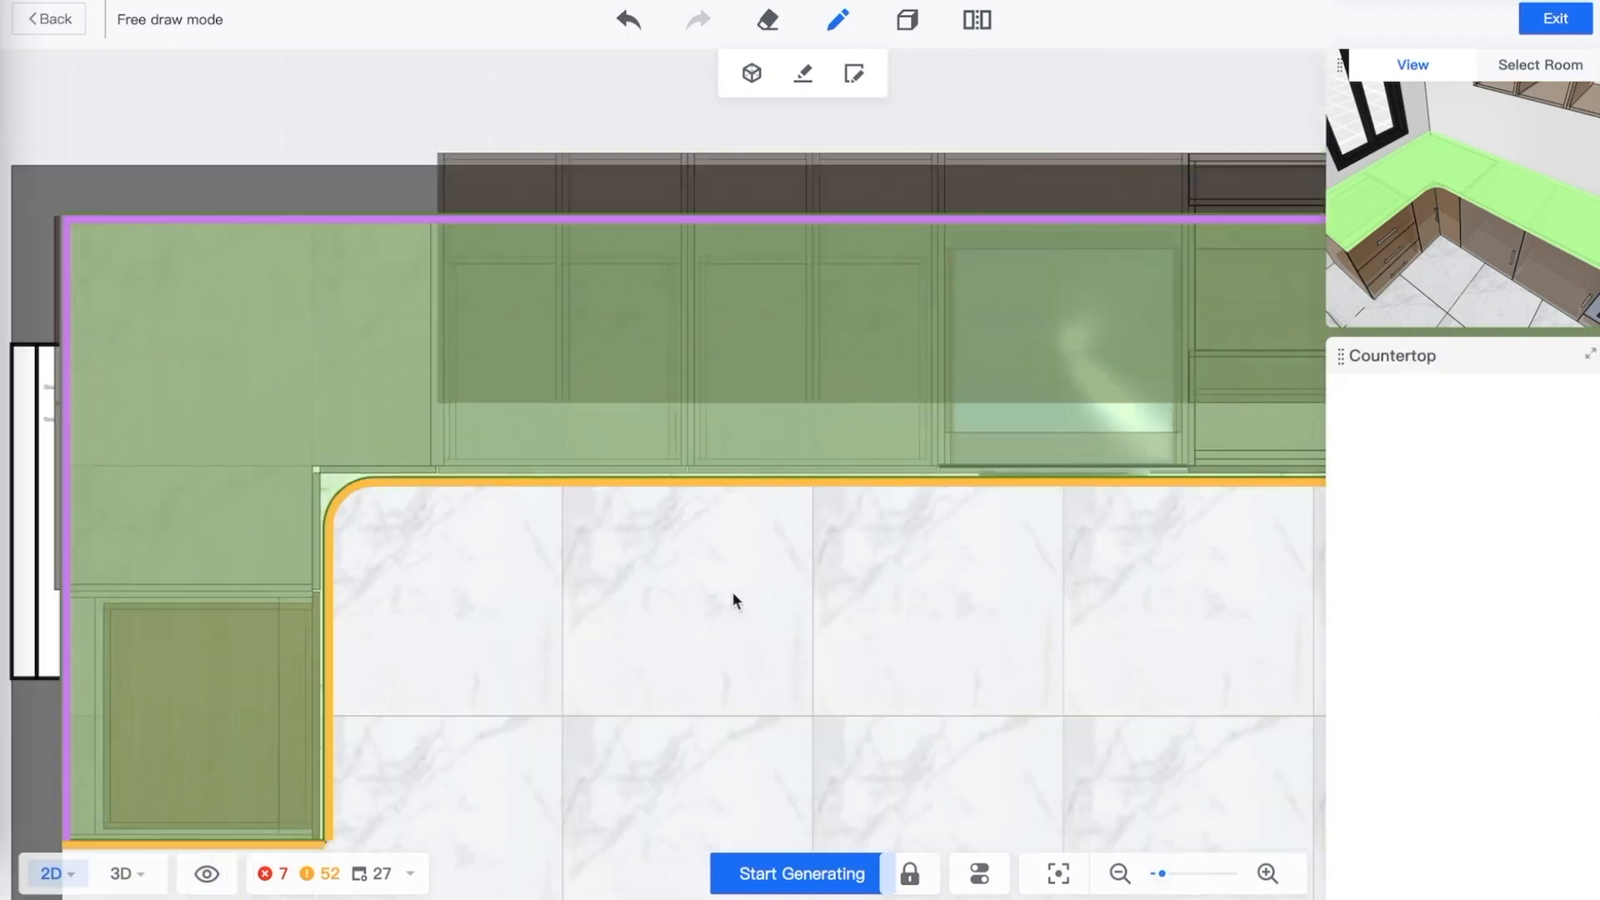
pyautogui.moveTo(662, 608); pyautogui.dragTo(817, 446)
pyautogui.click(387, 681)
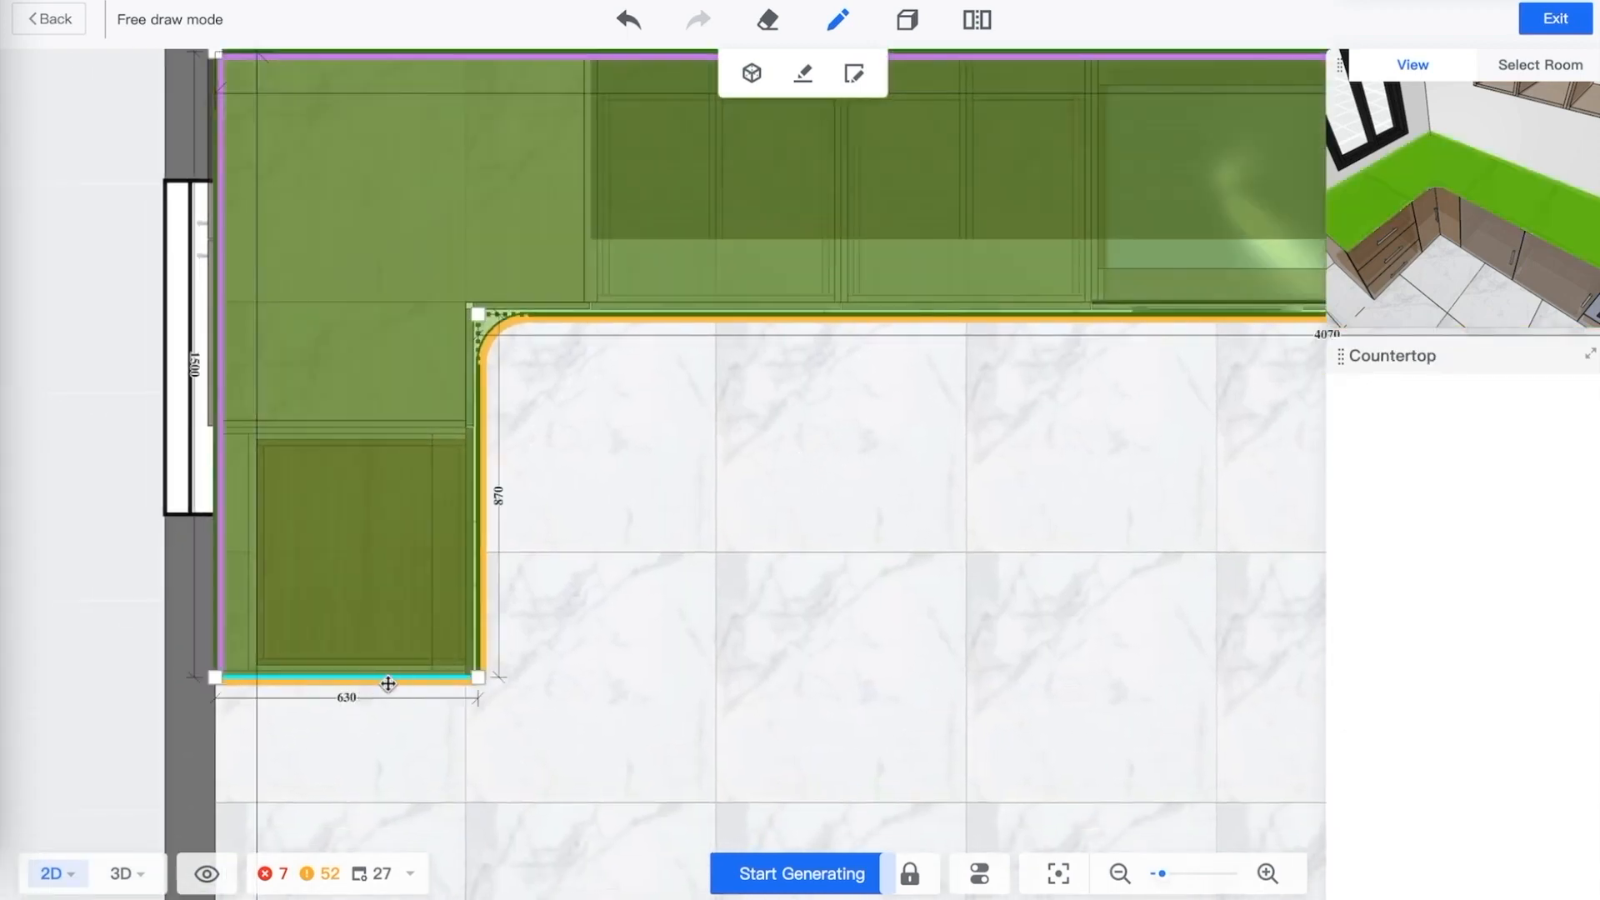
pyautogui.click(335, 365)
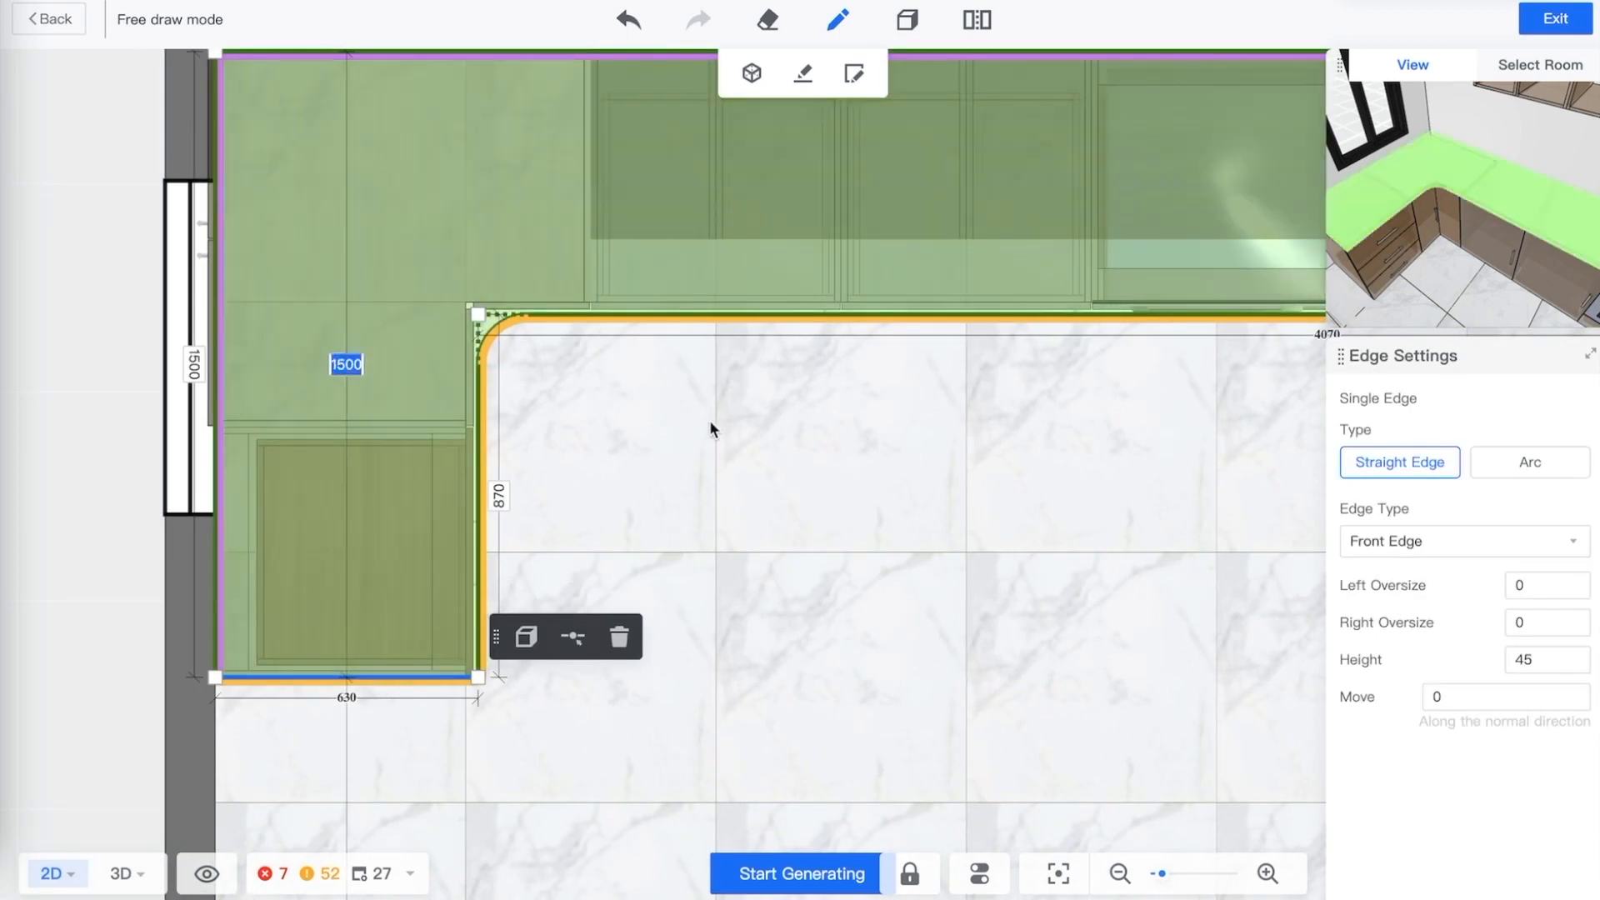
pyautogui.write('1530')
pyautogui.press('Return')
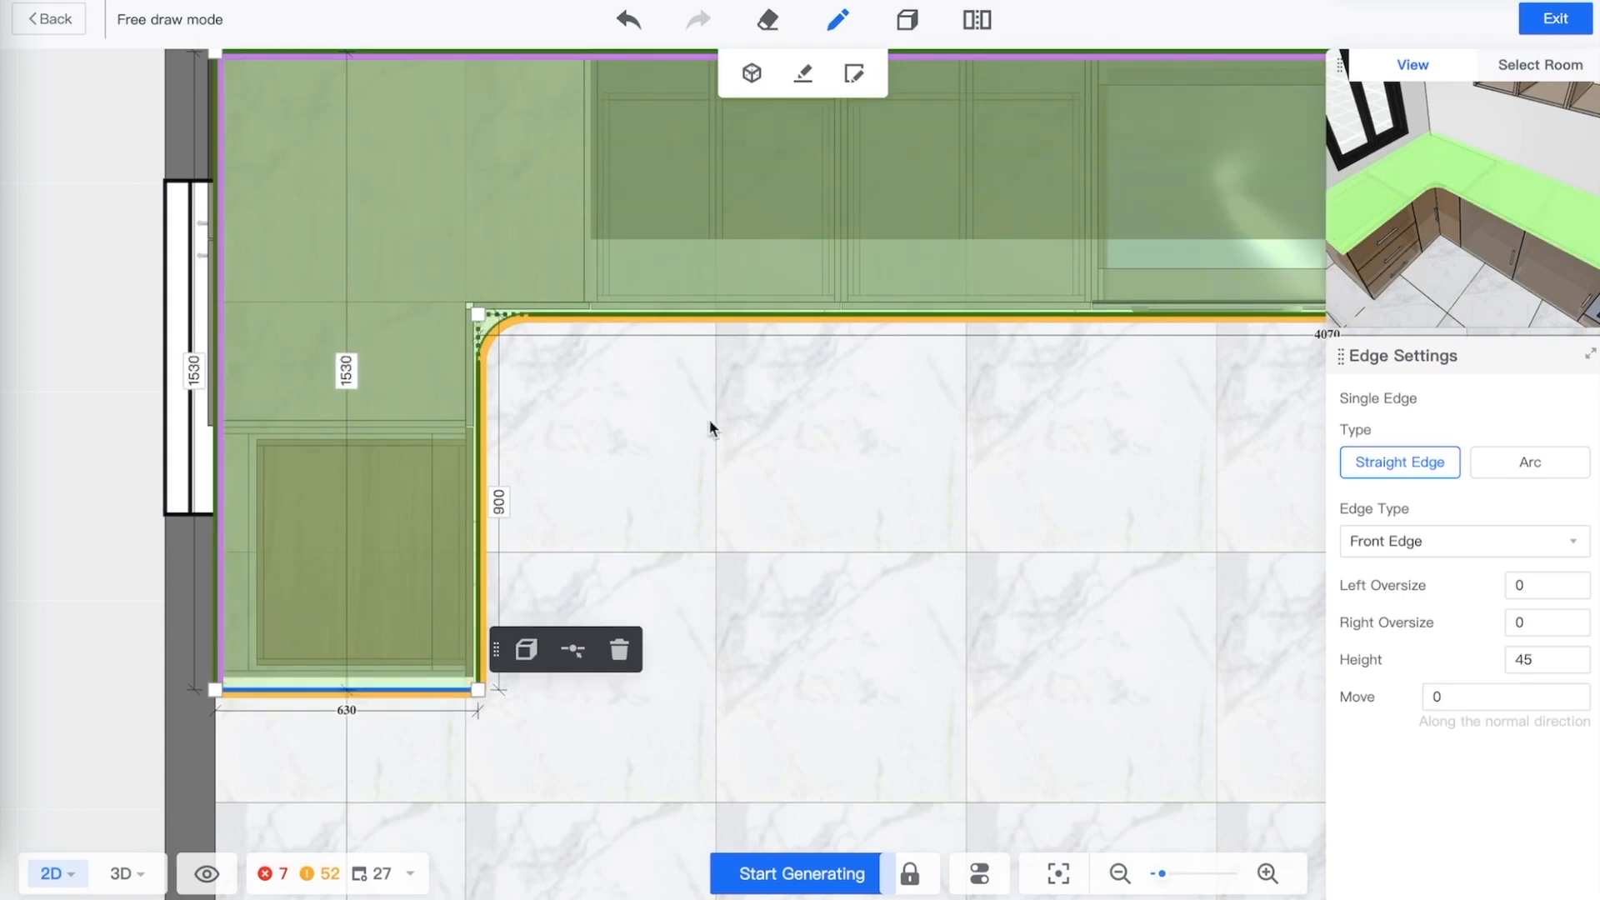
# Review the reshaped countertop outline in the 3D view
pyautogui.click(724, 659)
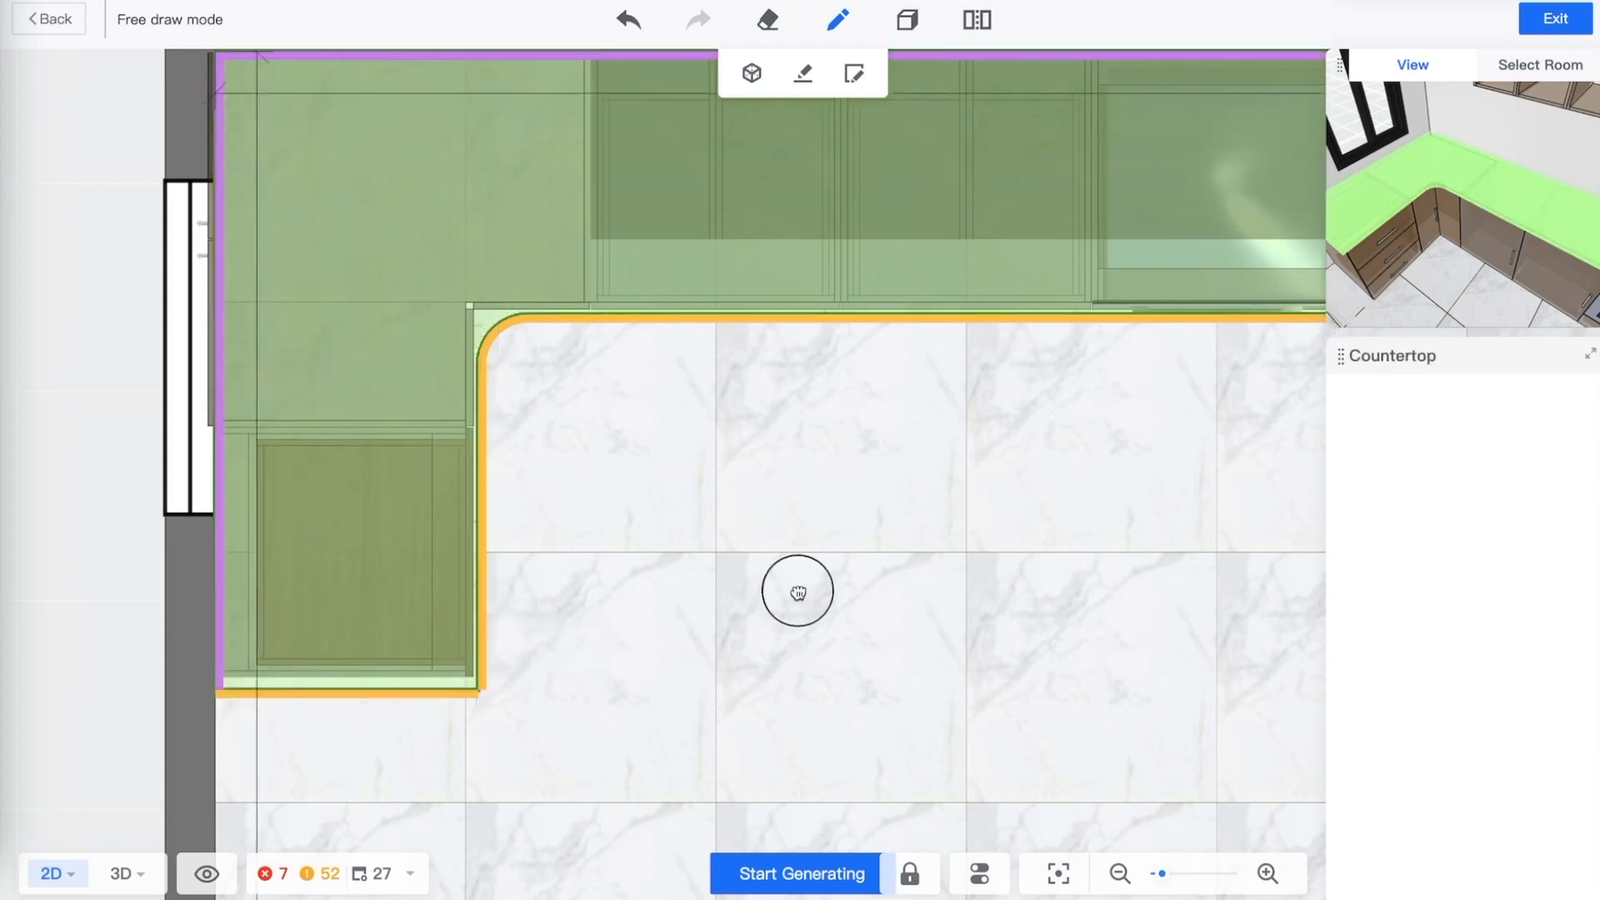
pyautogui.click(121, 873)
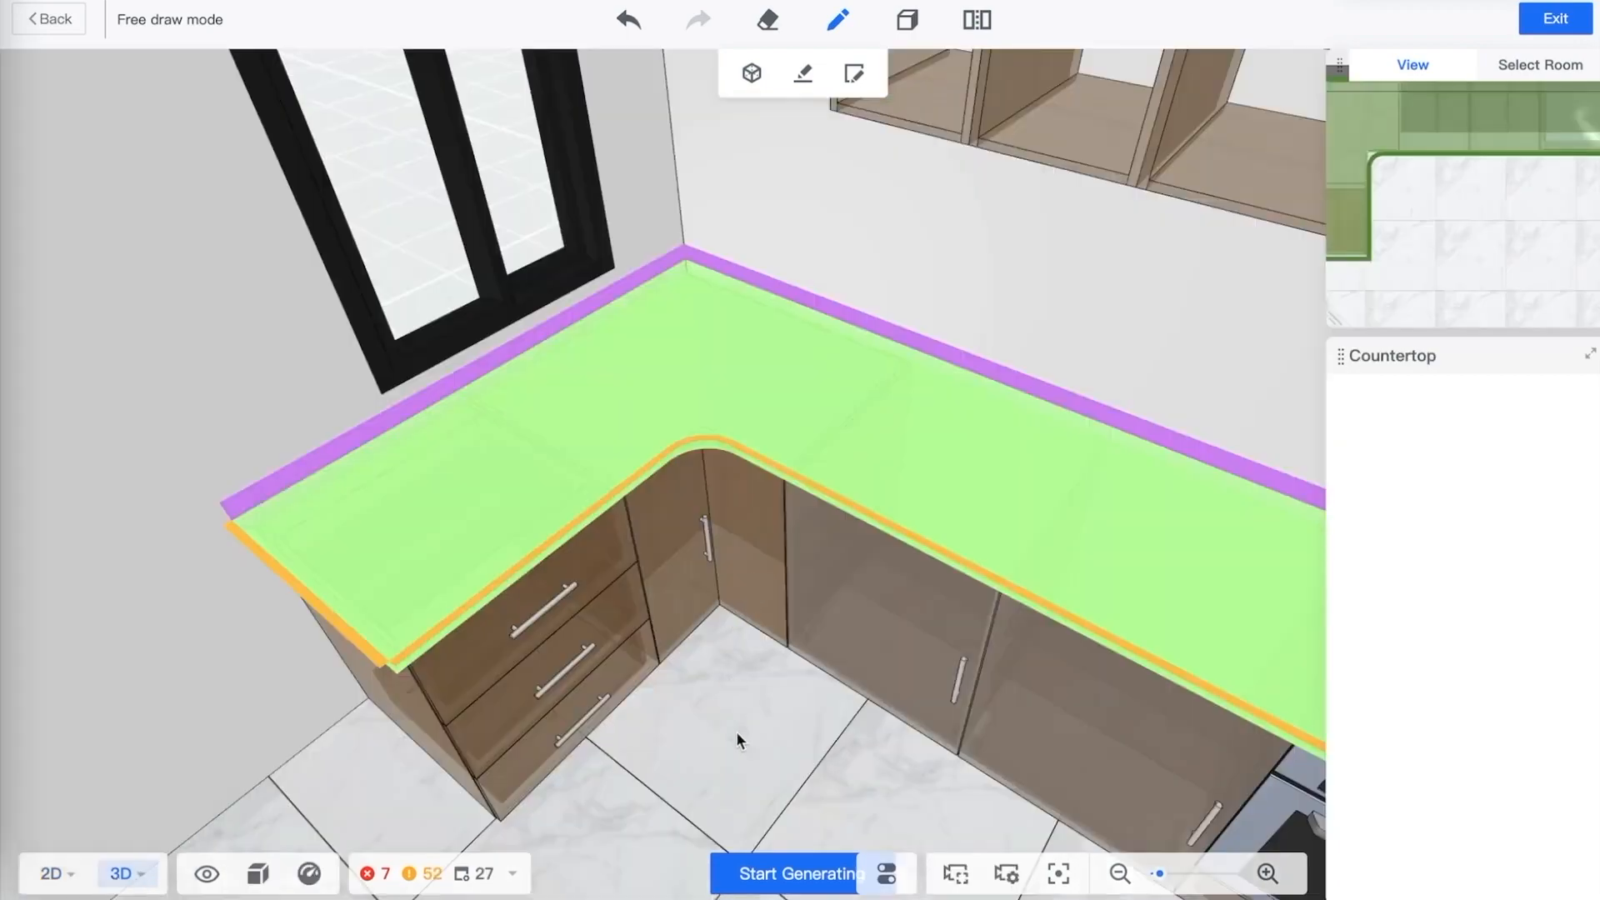
pyautogui.moveTo(751, 712)
pyautogui.mouseDown()
pyautogui.moveTo(786, 669)
pyautogui.moveTo(755, 743)
pyautogui.mouseUp()
pyautogui.scroll(-5, 605, 605)
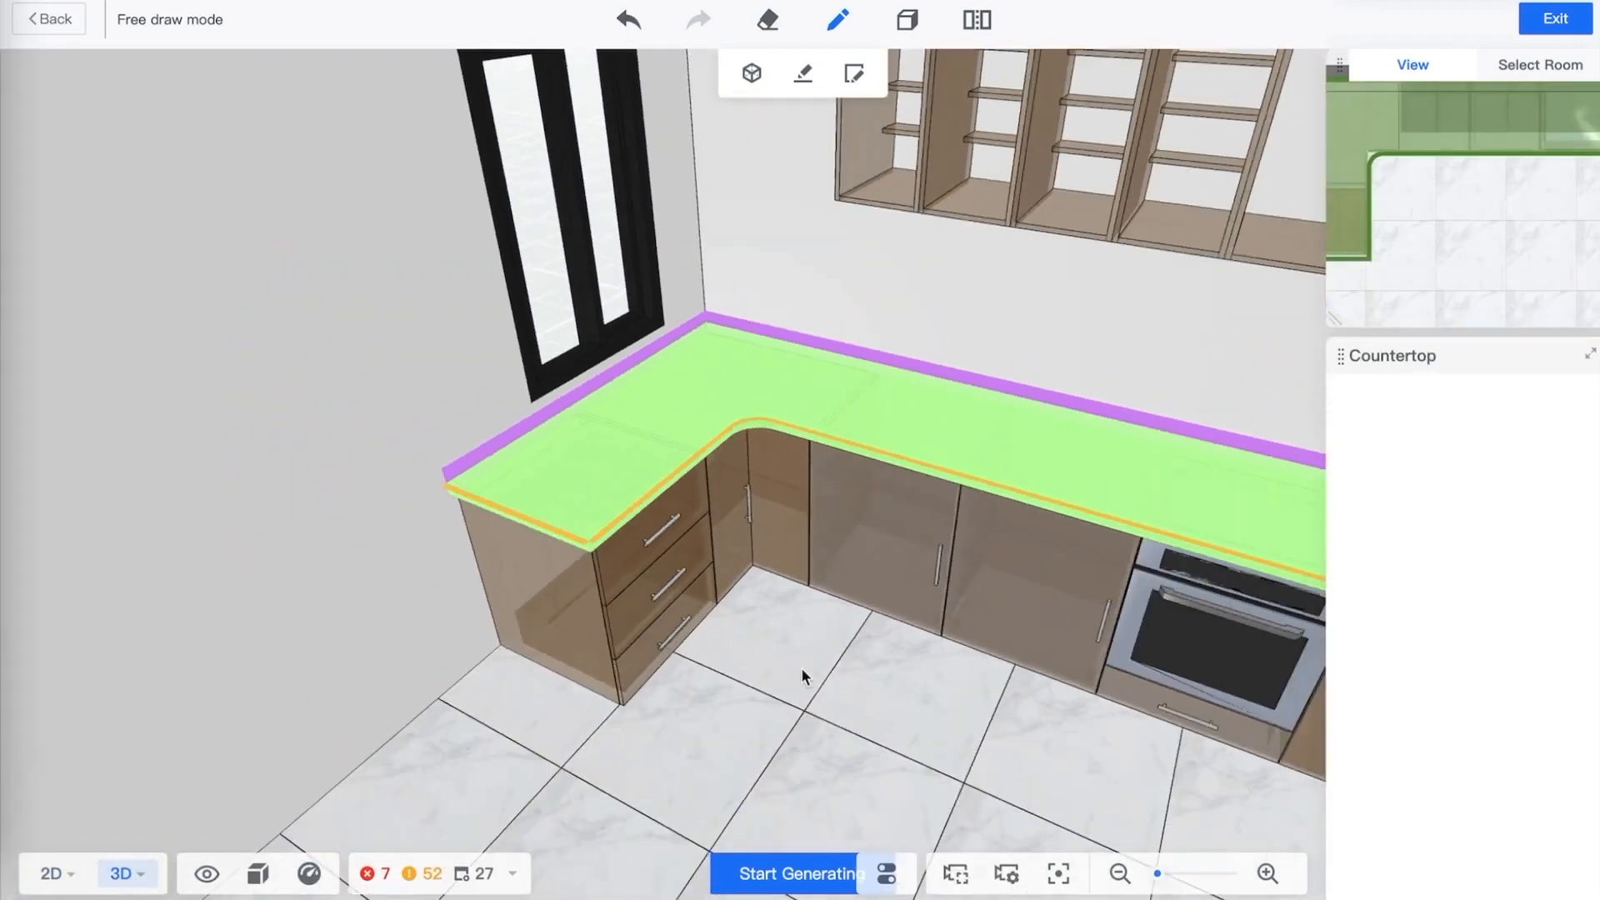
pyautogui.moveTo(894, 701); pyautogui.dragTo(735, 705)
pyautogui.press('s')
pyautogui.press('d')
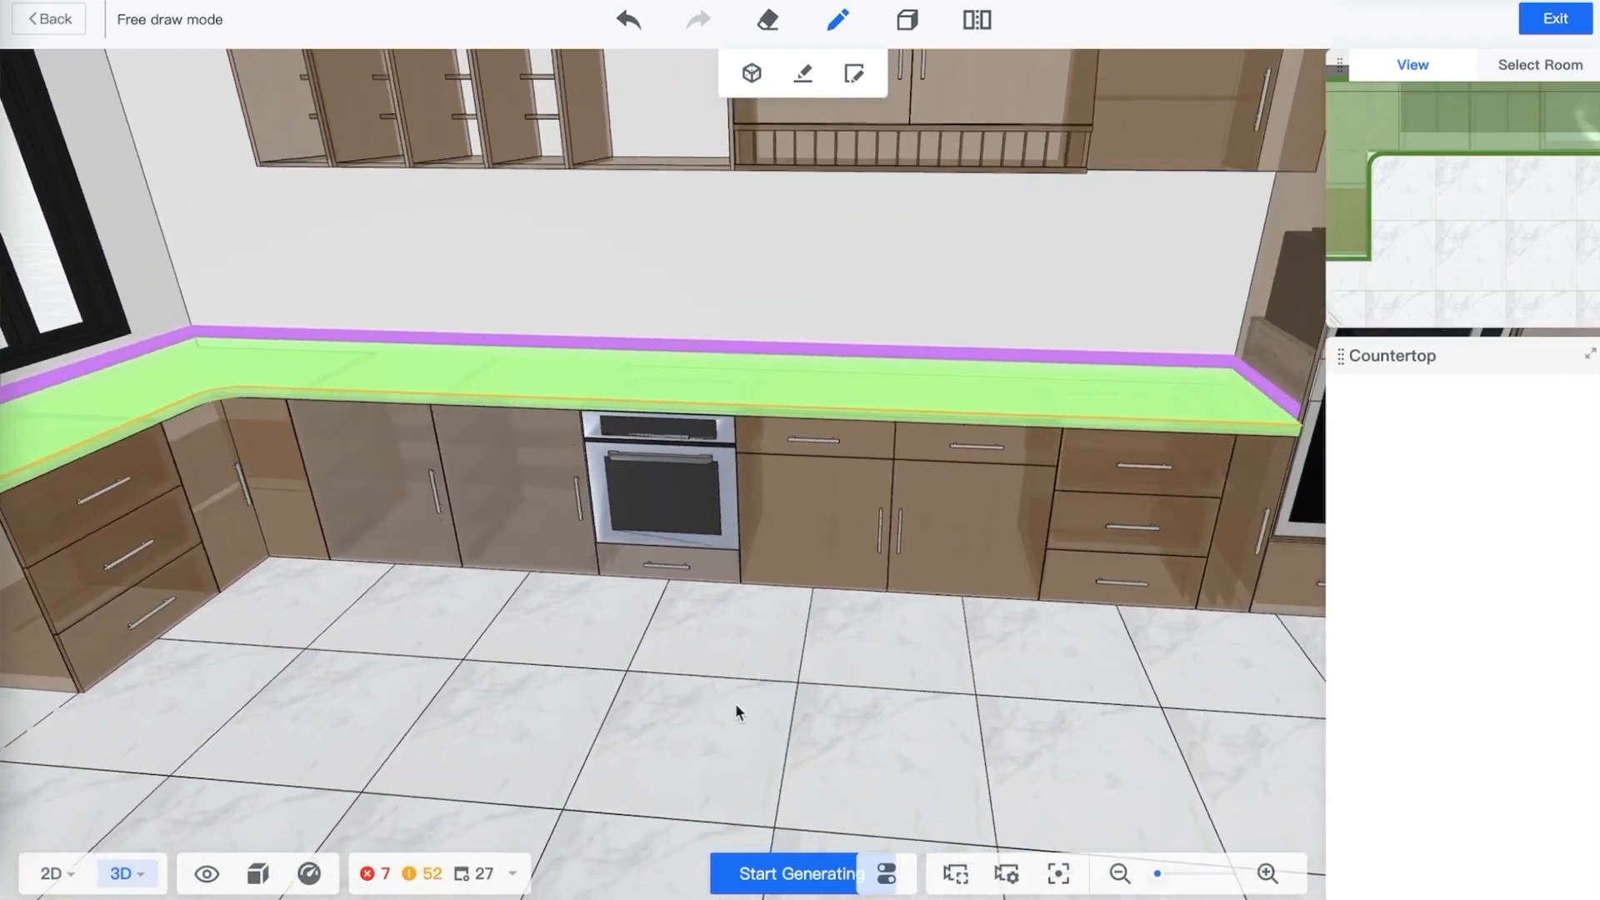
pyautogui.press('s')
# Generate the countertop from the edited outline and exit the countertop editor
pyautogui.click(776, 875)
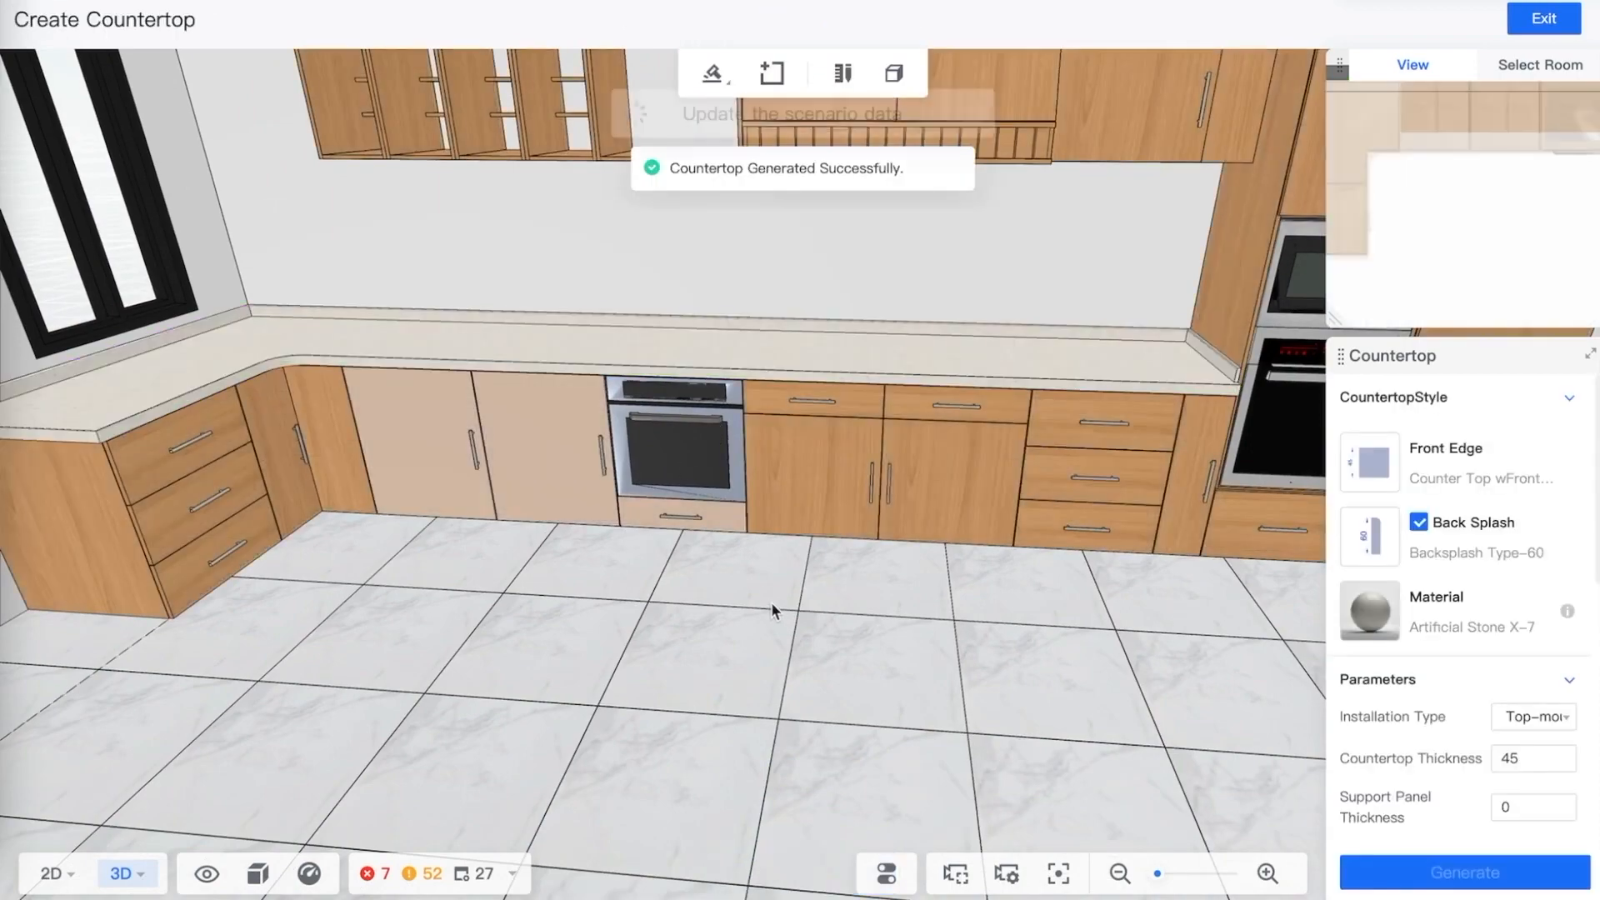
pyautogui.moveTo(825, 586); pyautogui.dragTo(789, 574)
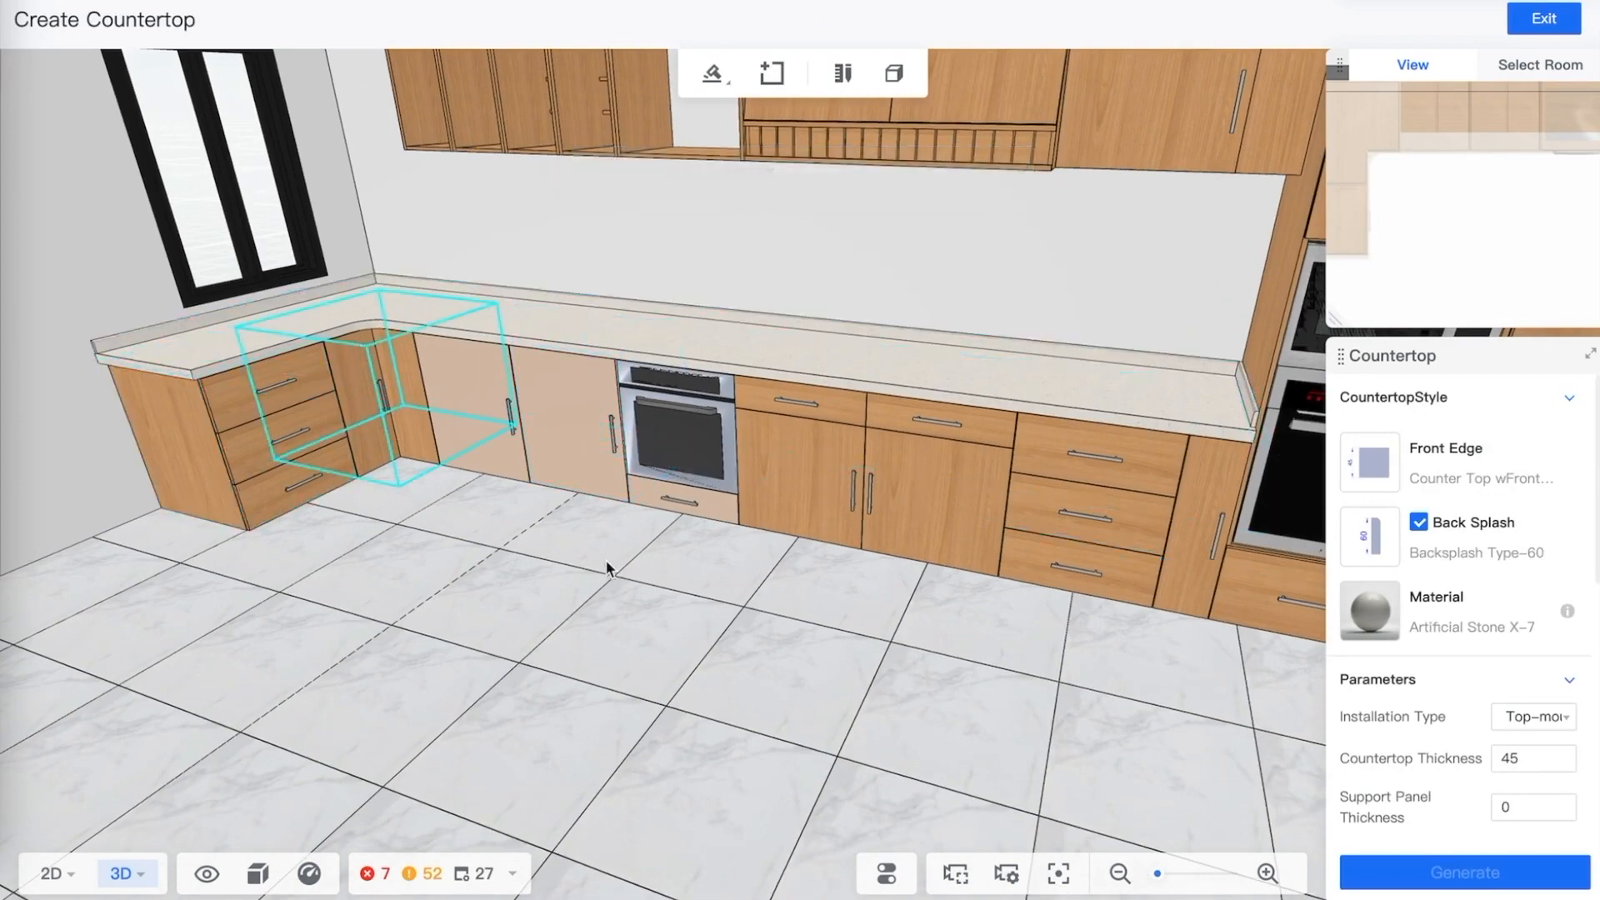
pyautogui.moveTo(607, 568); pyautogui.dragTo(618, 570)
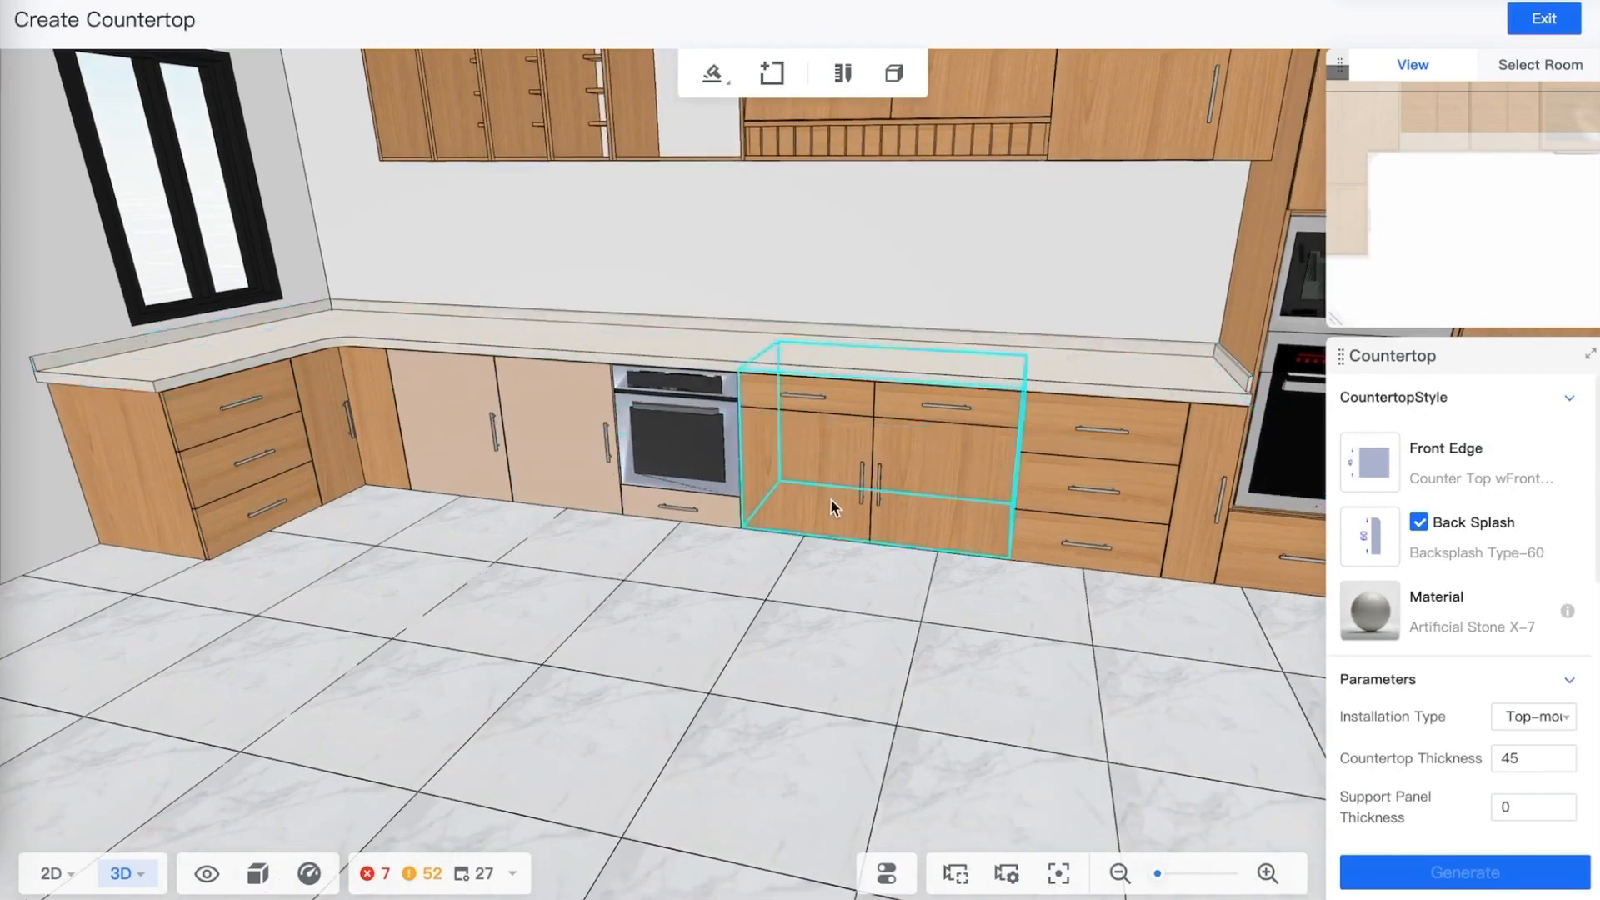
pyautogui.click(850, 487)
pyautogui.moveTo(1078, 585); pyautogui.dragTo(1040, 453)
pyautogui.scroll(3, 1042, 416)
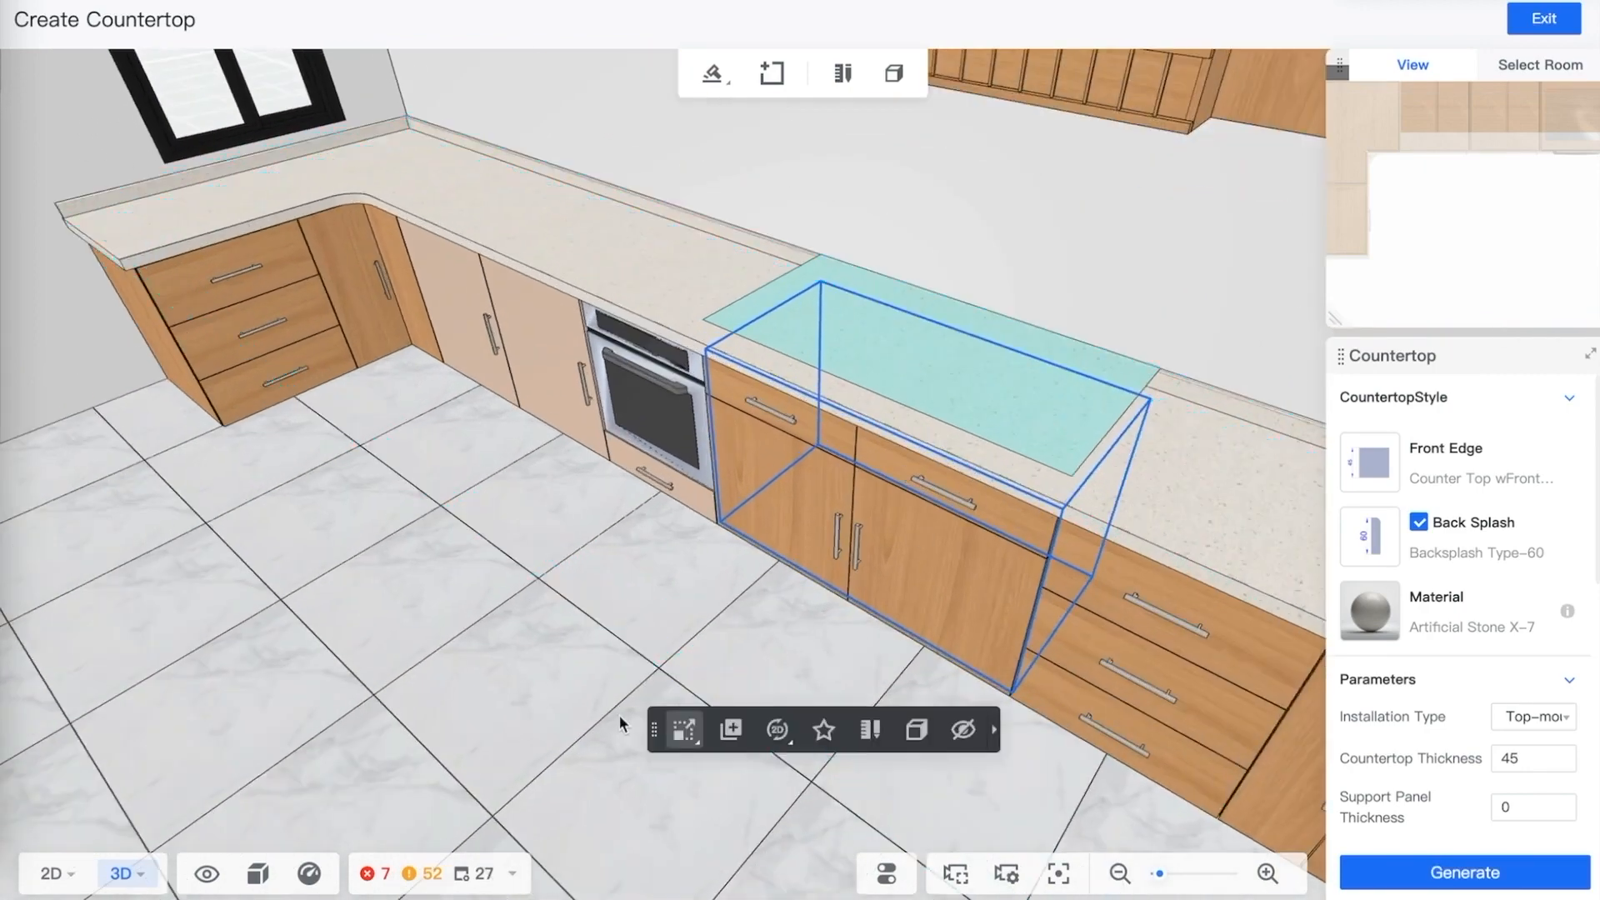
pyautogui.moveTo(582, 648); pyautogui.dragTo(680, 613)
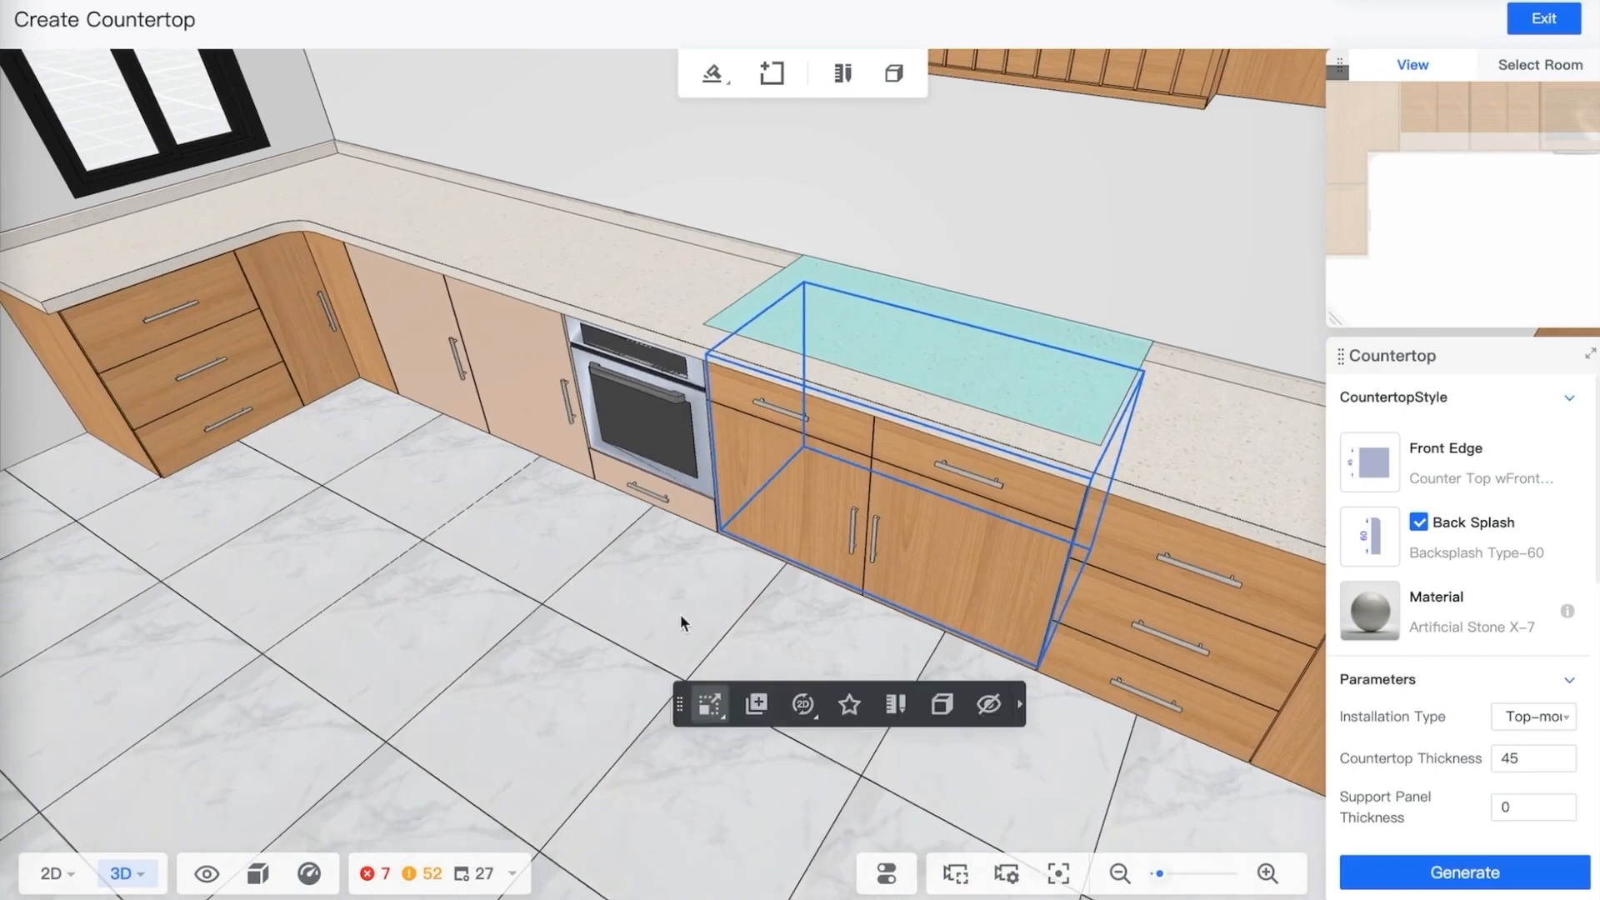
pyautogui.click(661, 598)
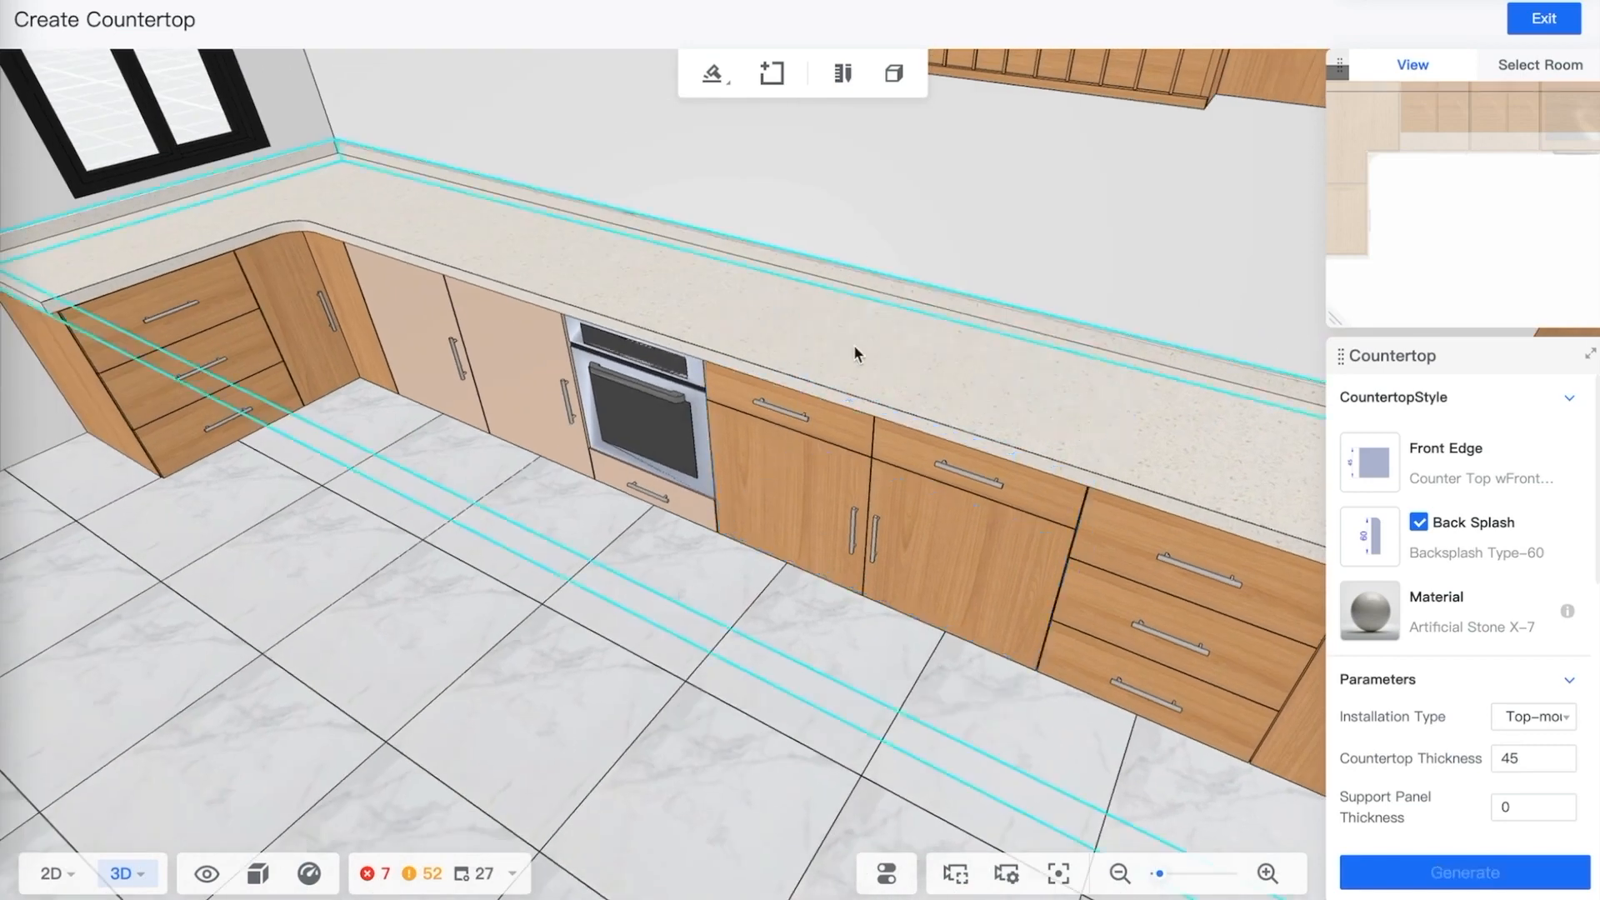
pyautogui.click(1564, 28)
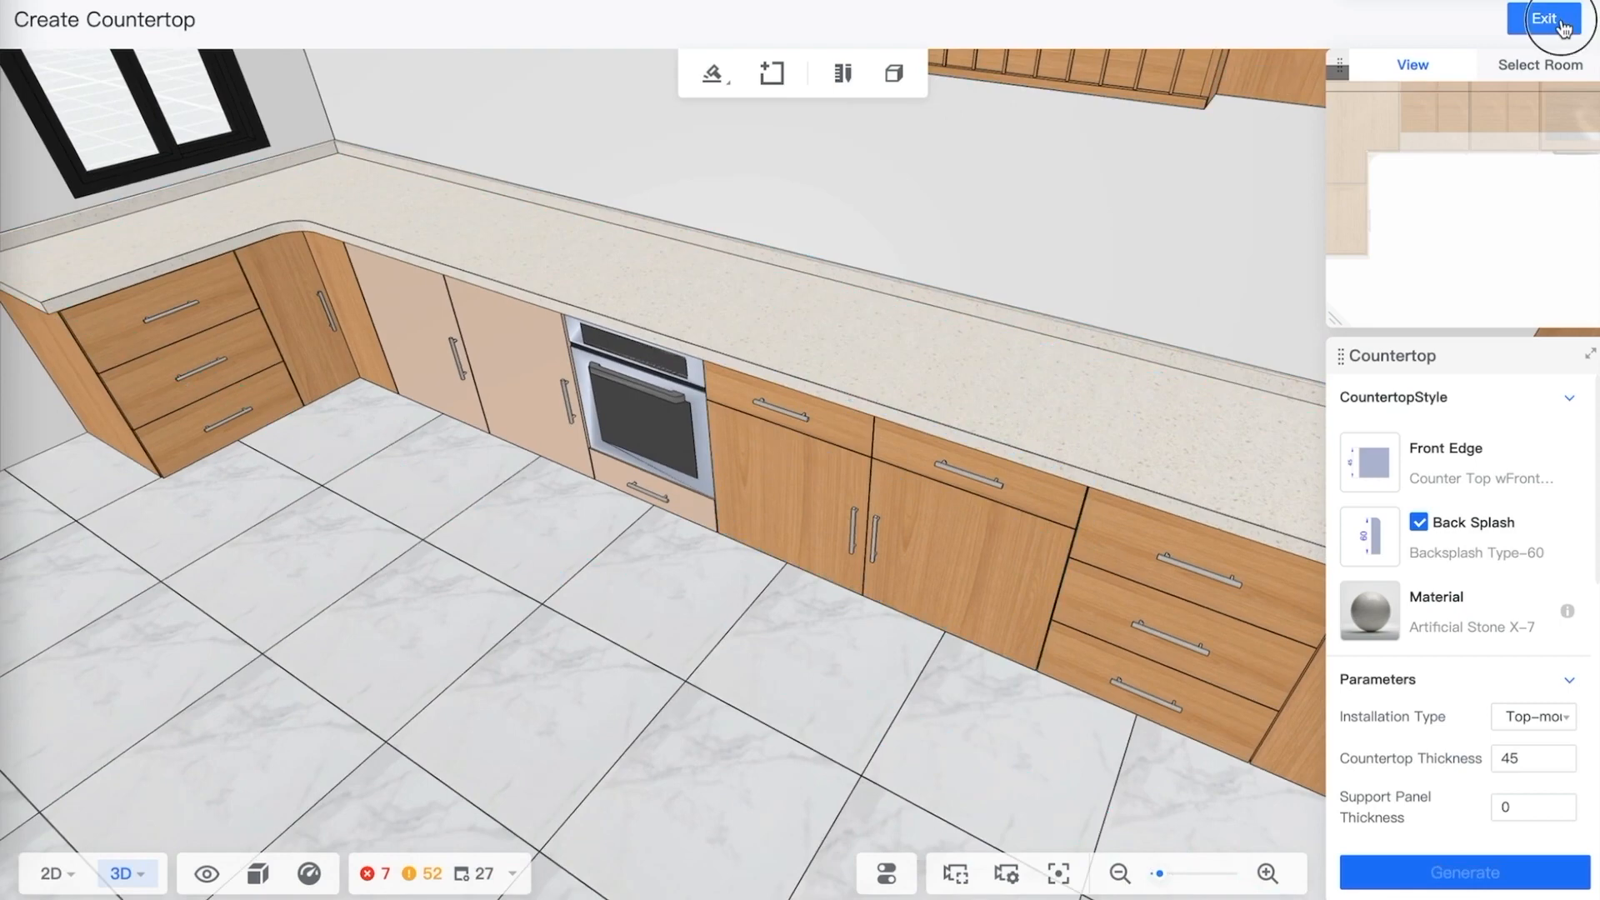
# Open the sink builder for the 1200 mm sink base cabinet and choose the Y7743AL sink style
pyautogui.click(898, 507)
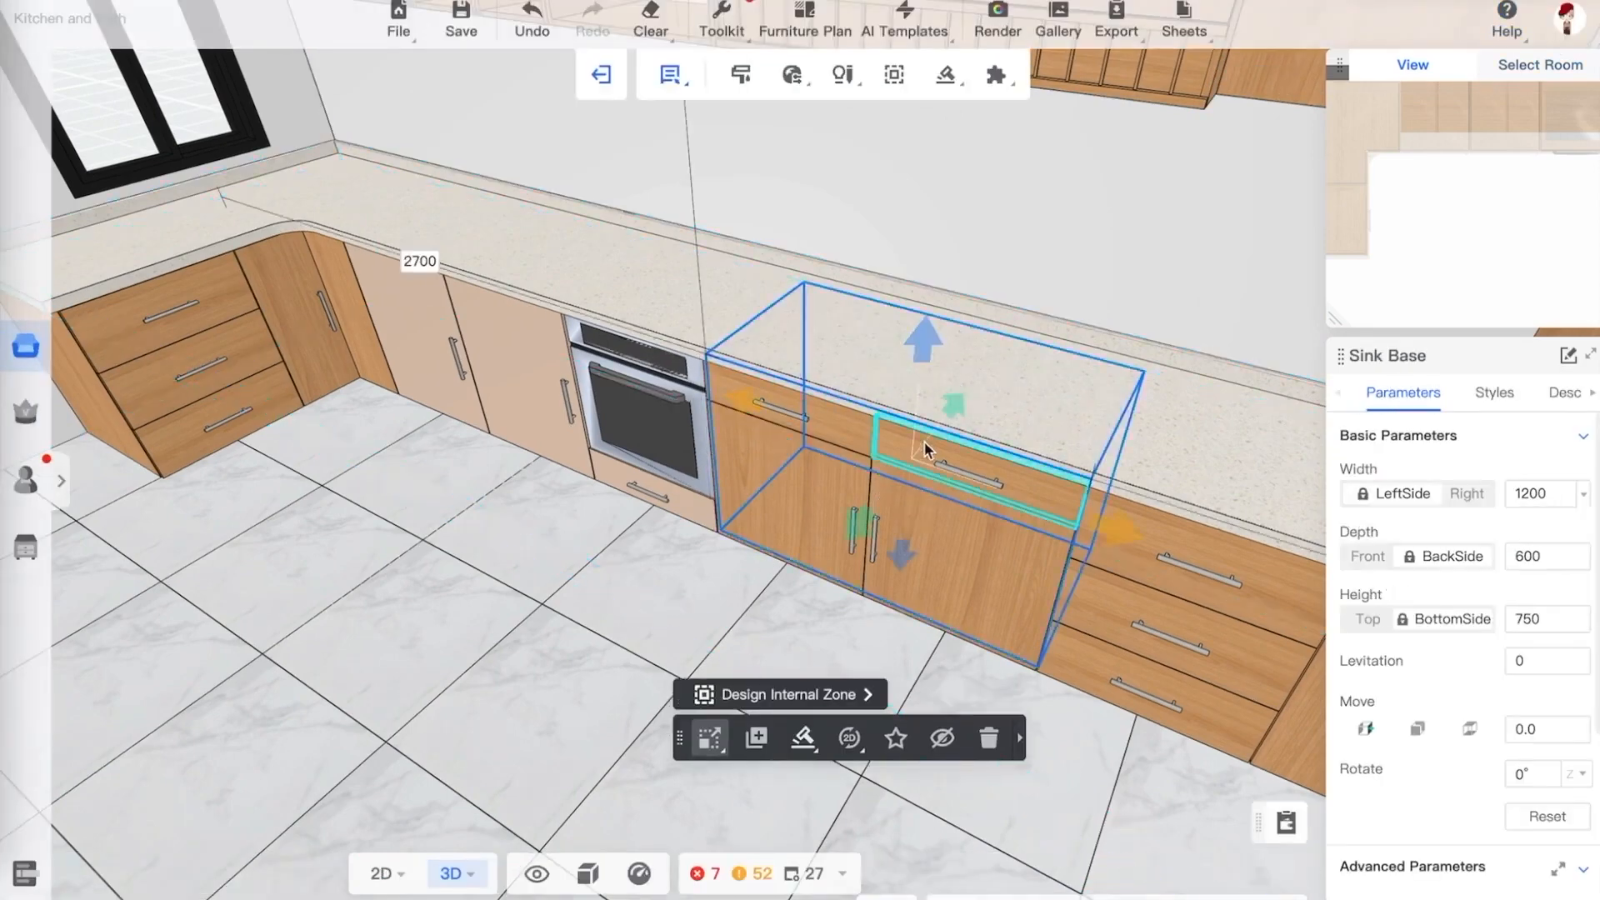
pyautogui.moveTo(951, 90)
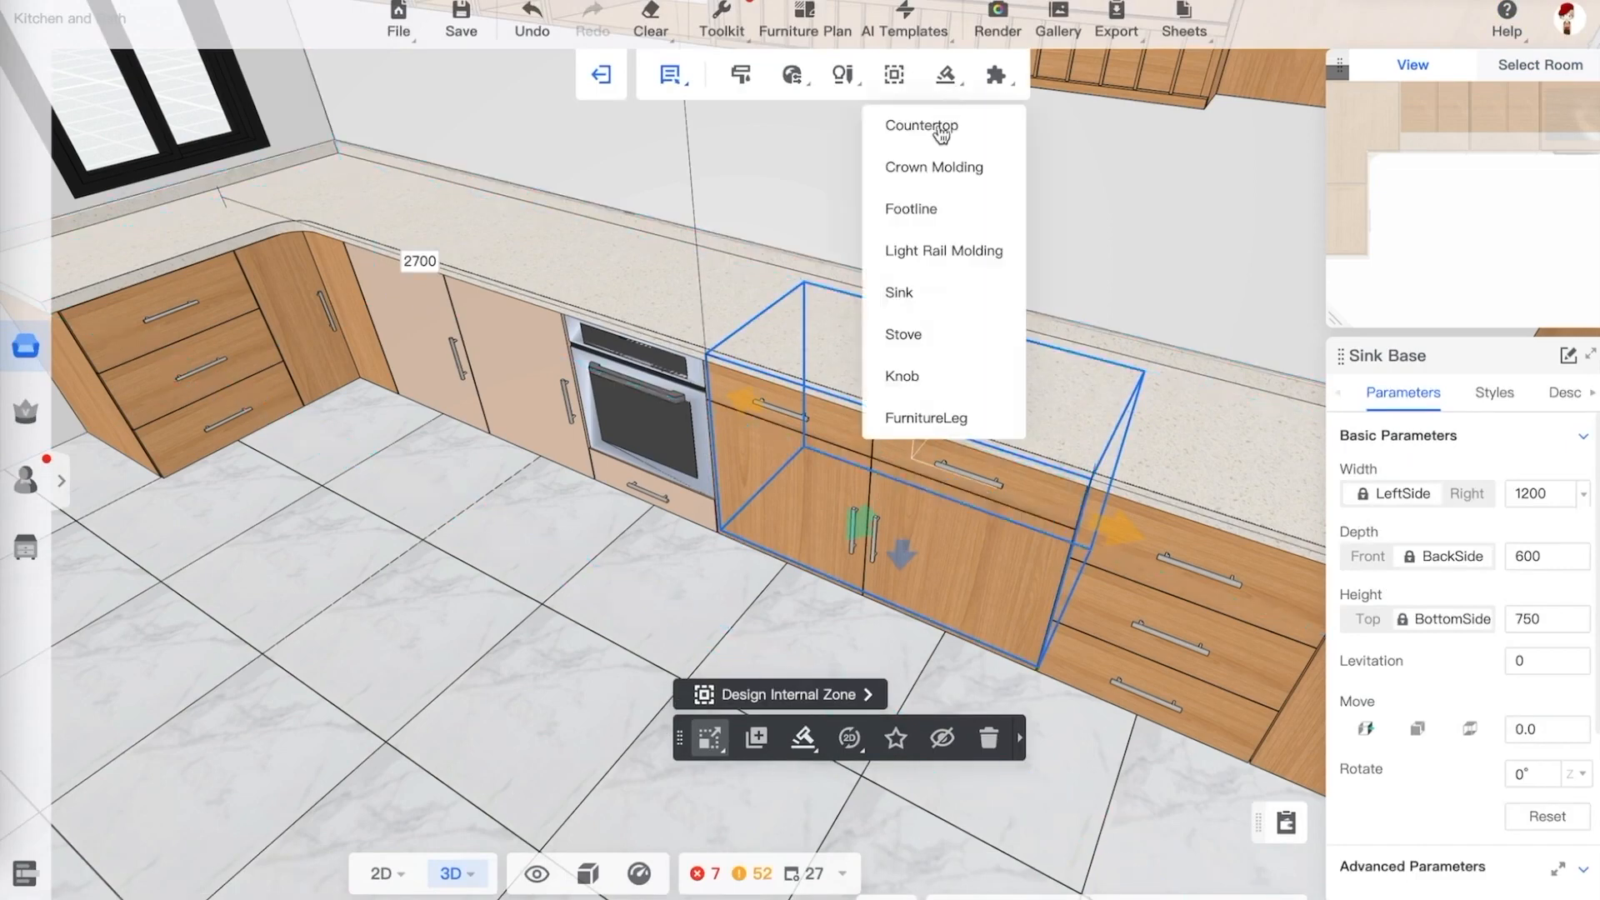
pyautogui.click(899, 293)
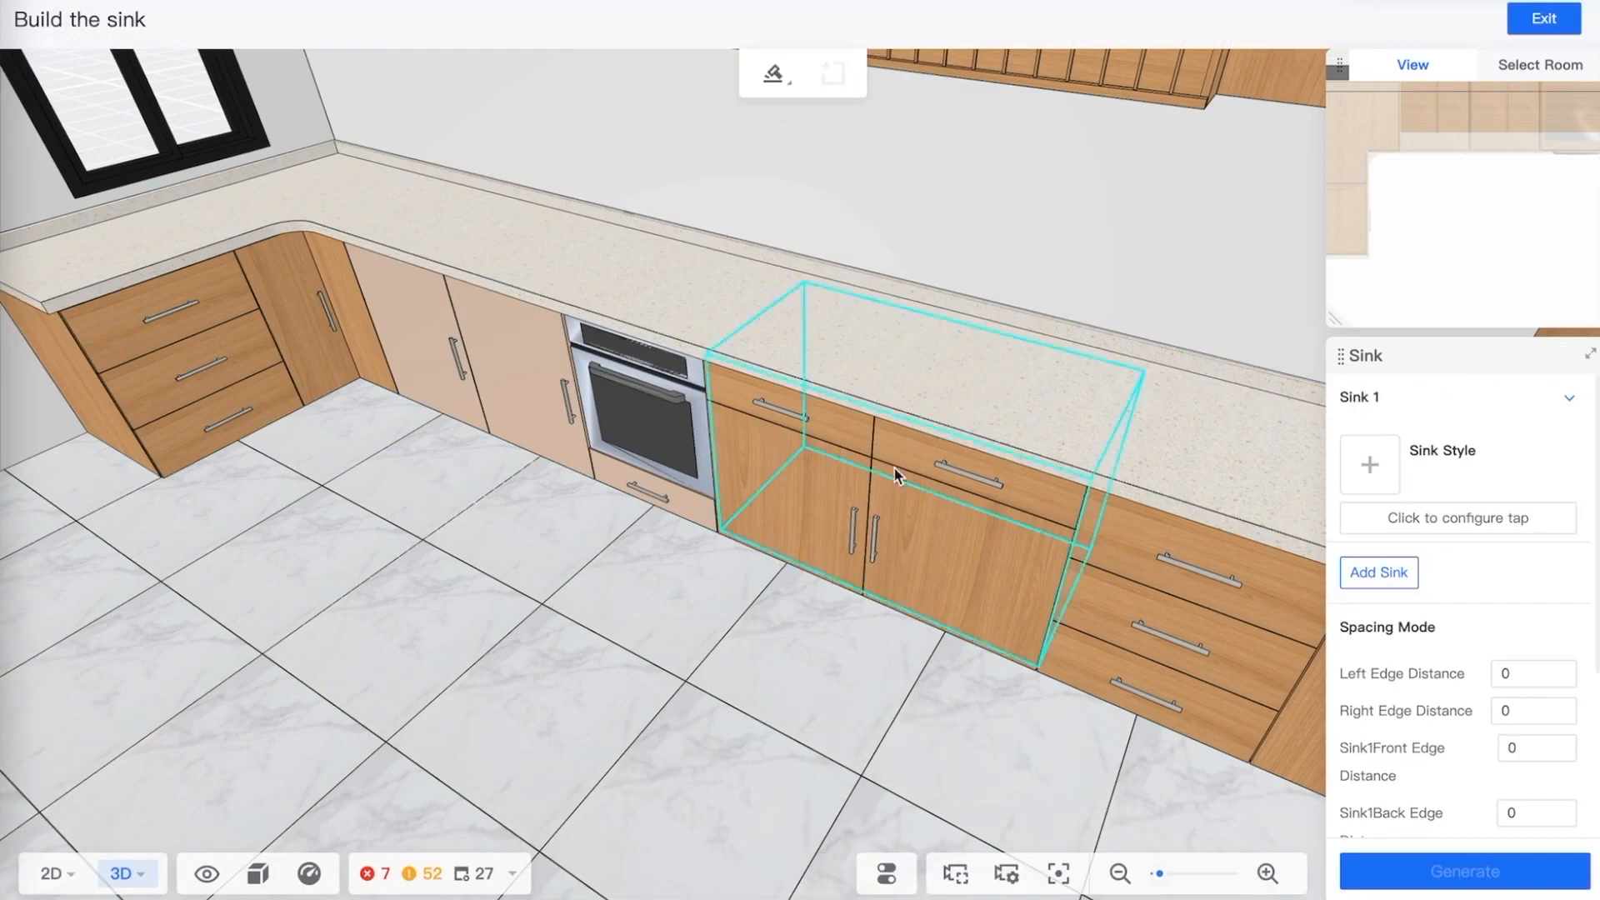
pyautogui.click(857, 490)
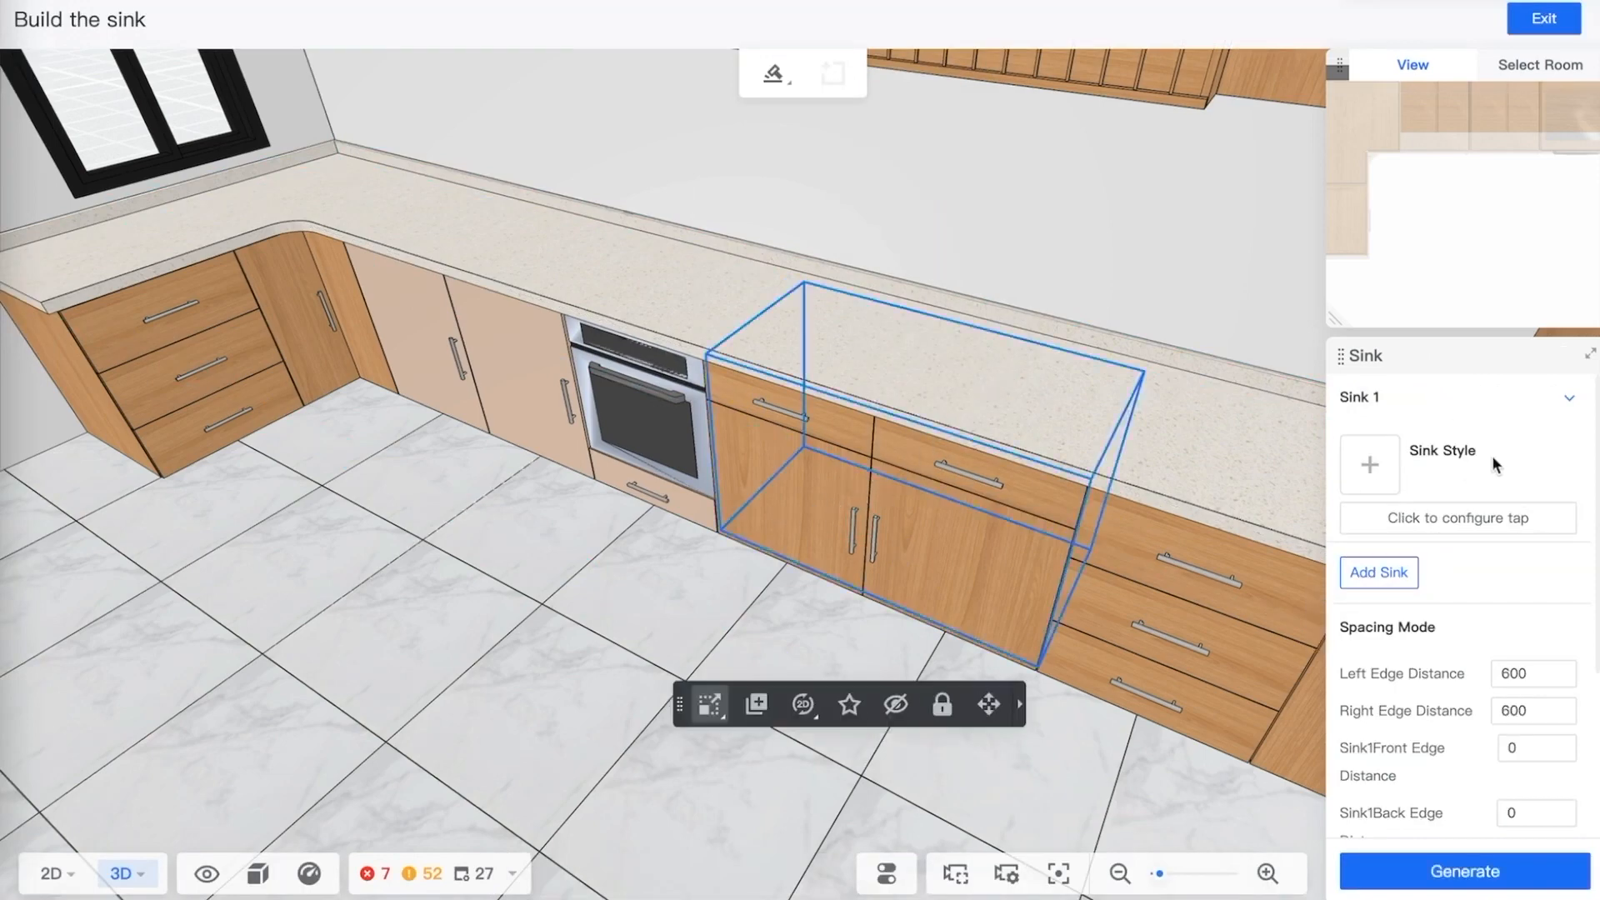
pyautogui.click(1369, 466)
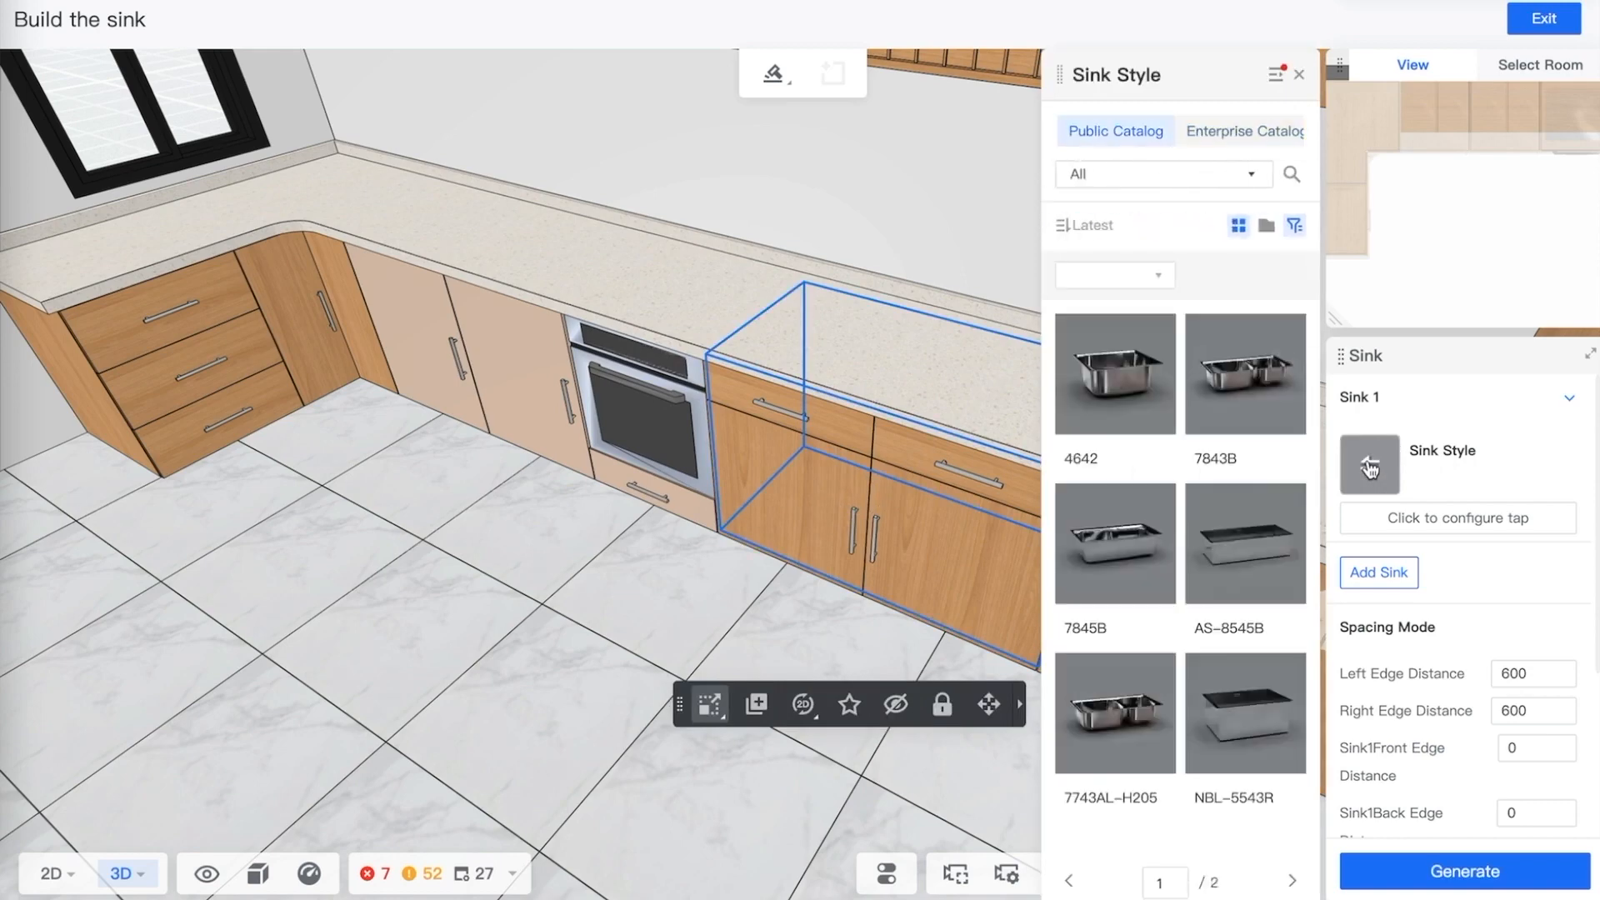
pyautogui.scroll(-3, 1233, 580)
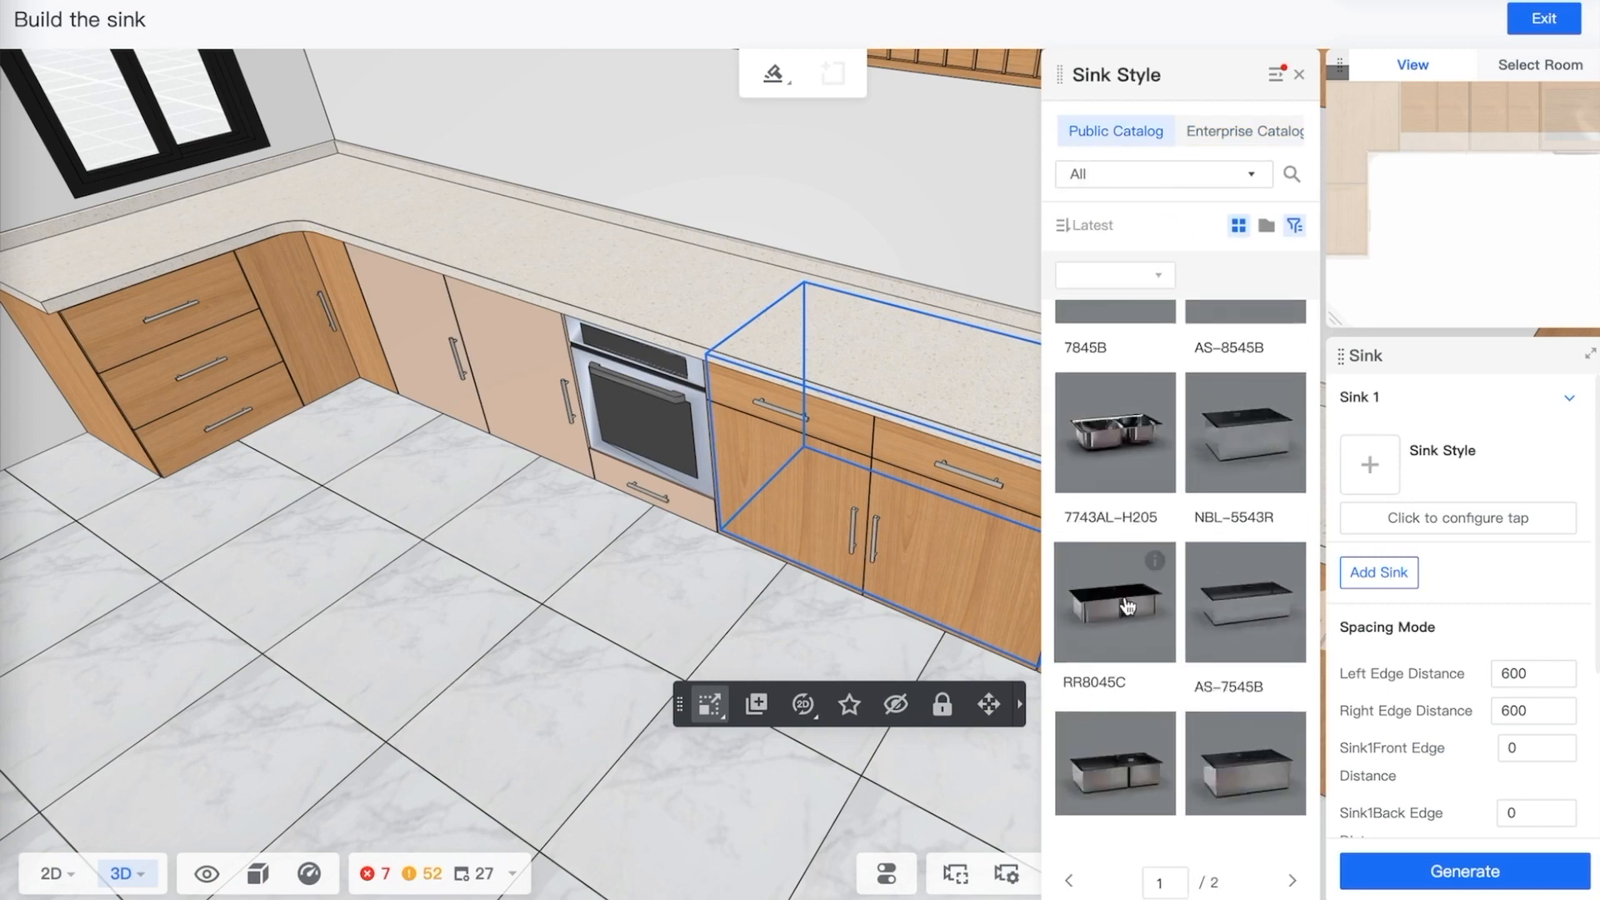
pyautogui.moveTo(1155, 737)
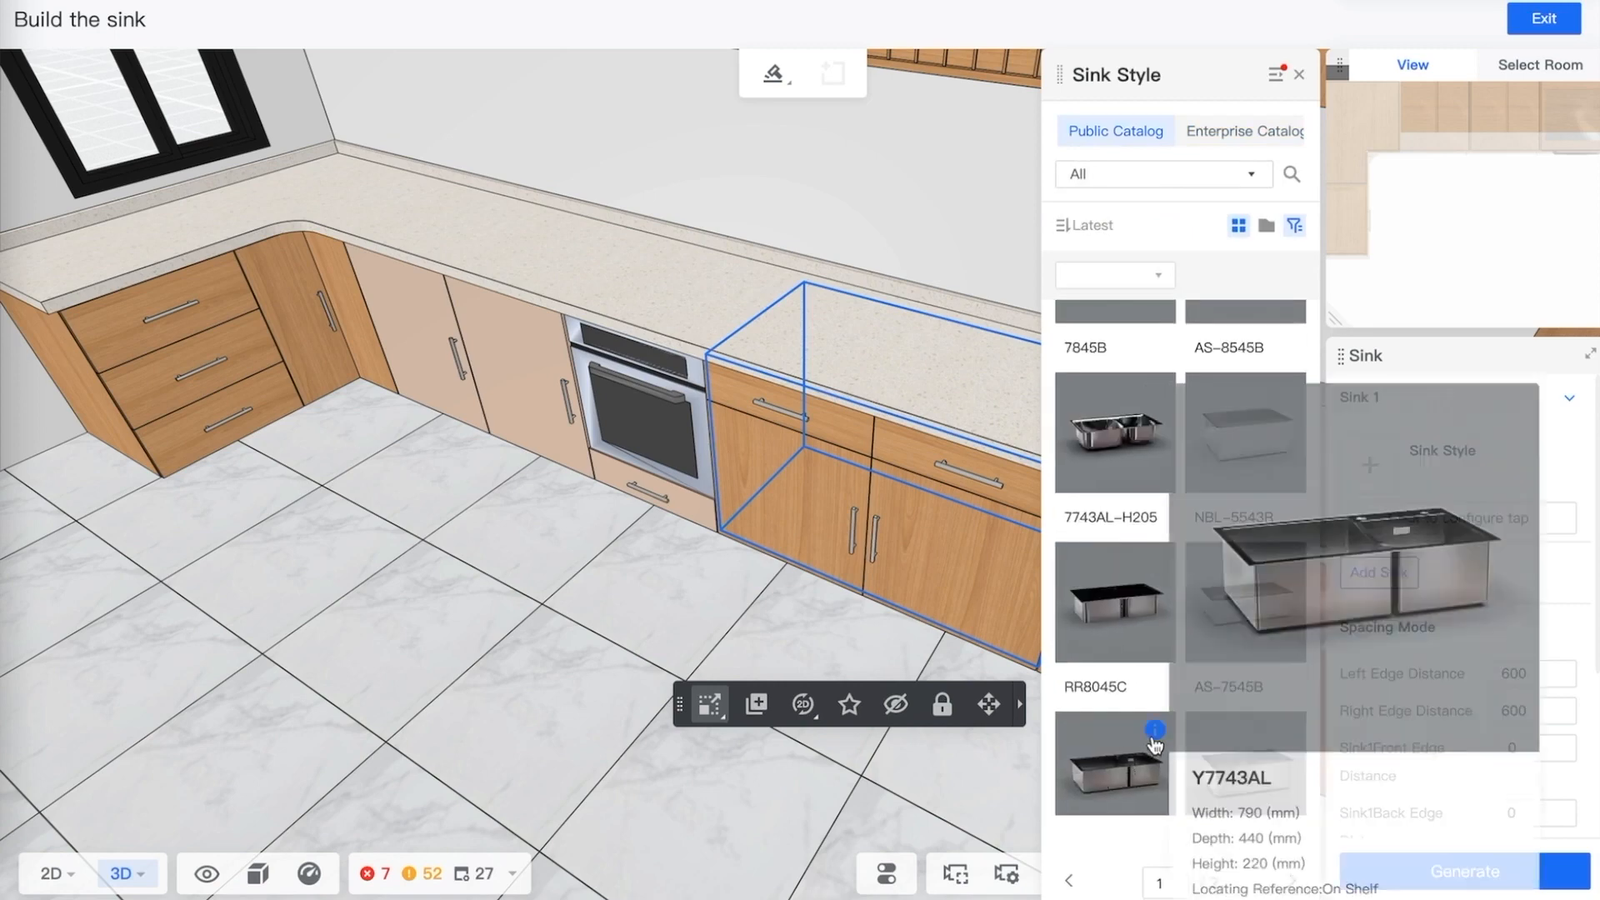
pyautogui.click(1099, 771)
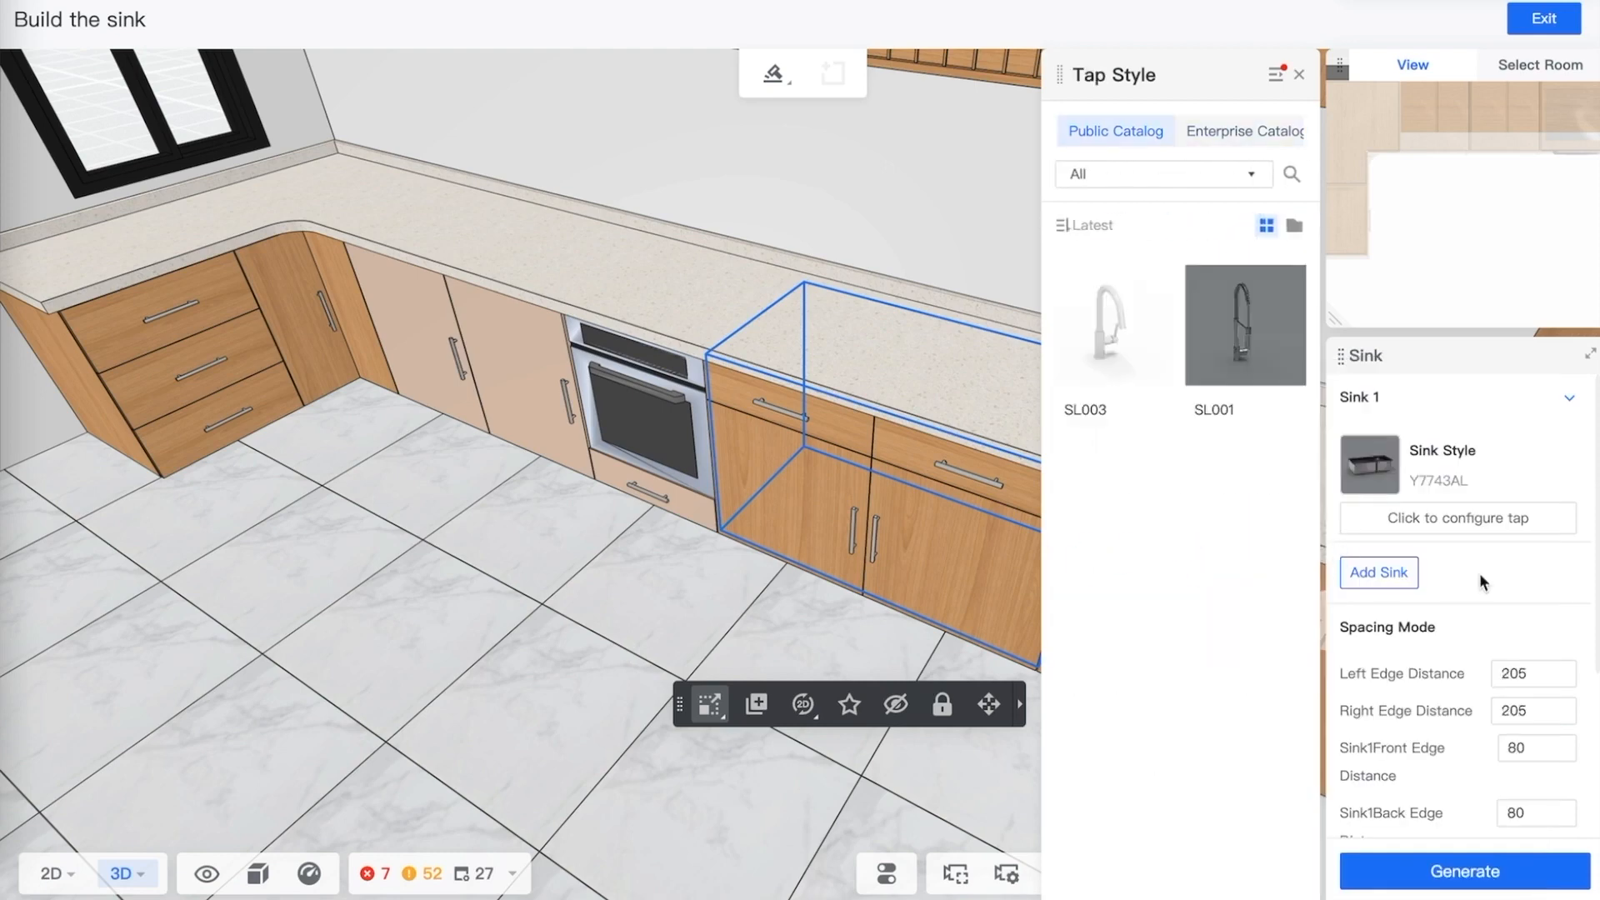
# Configure the sink's tap with the SL001 style at the default tap position
pyautogui.click(1245, 325)
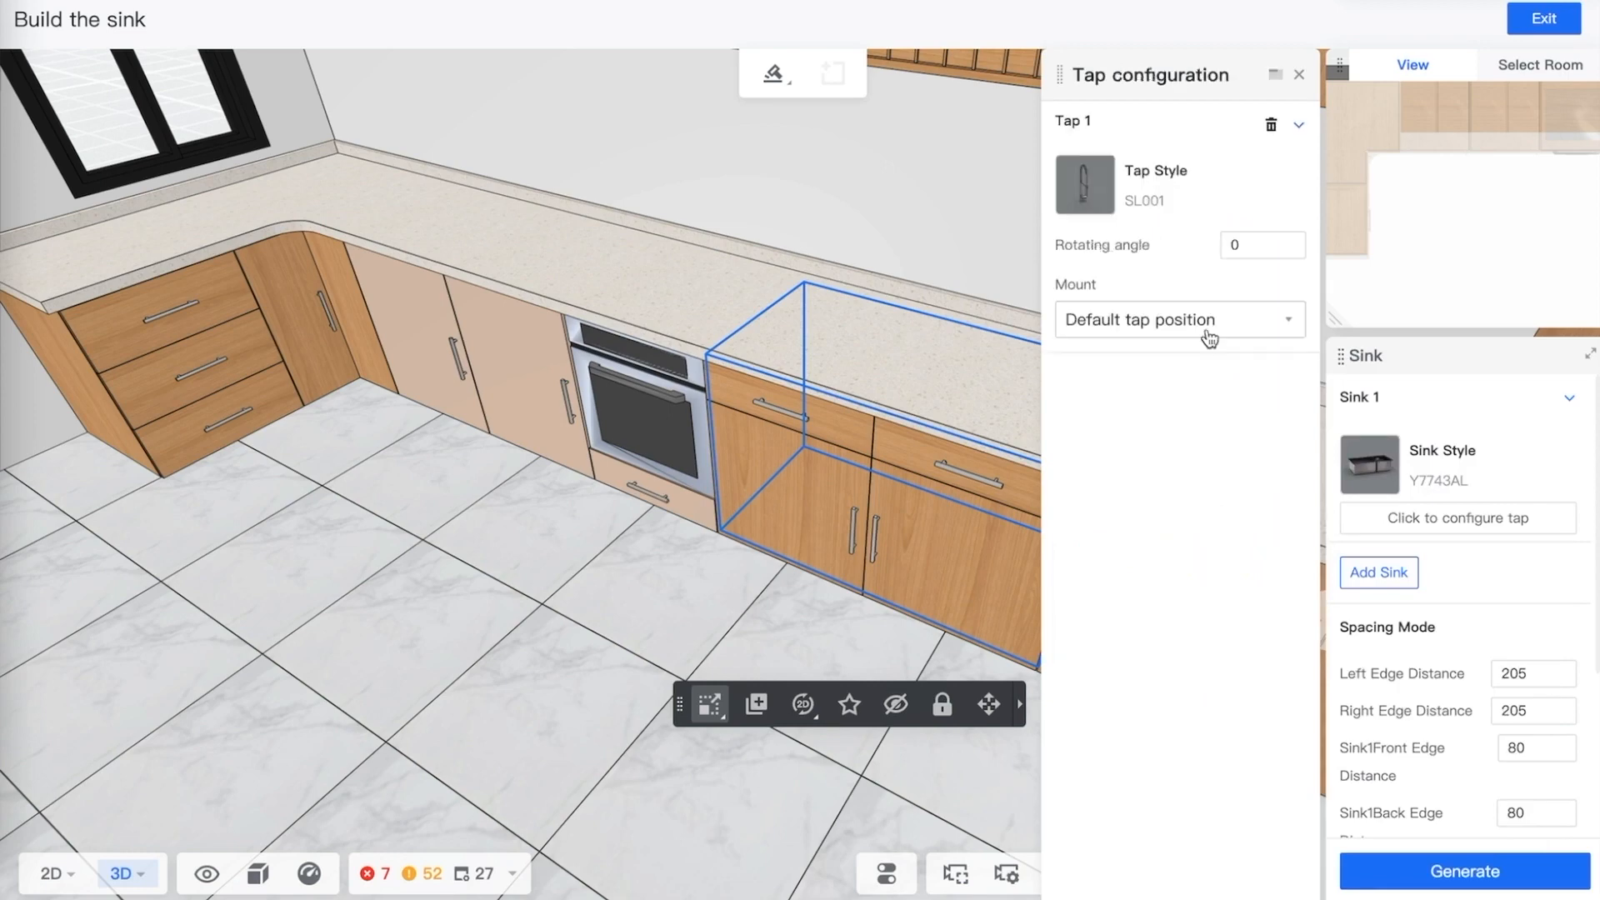
pyautogui.click(1159, 325)
pyautogui.click(1165, 325)
pyautogui.click(1066, 155)
pyautogui.click(1112, 133)
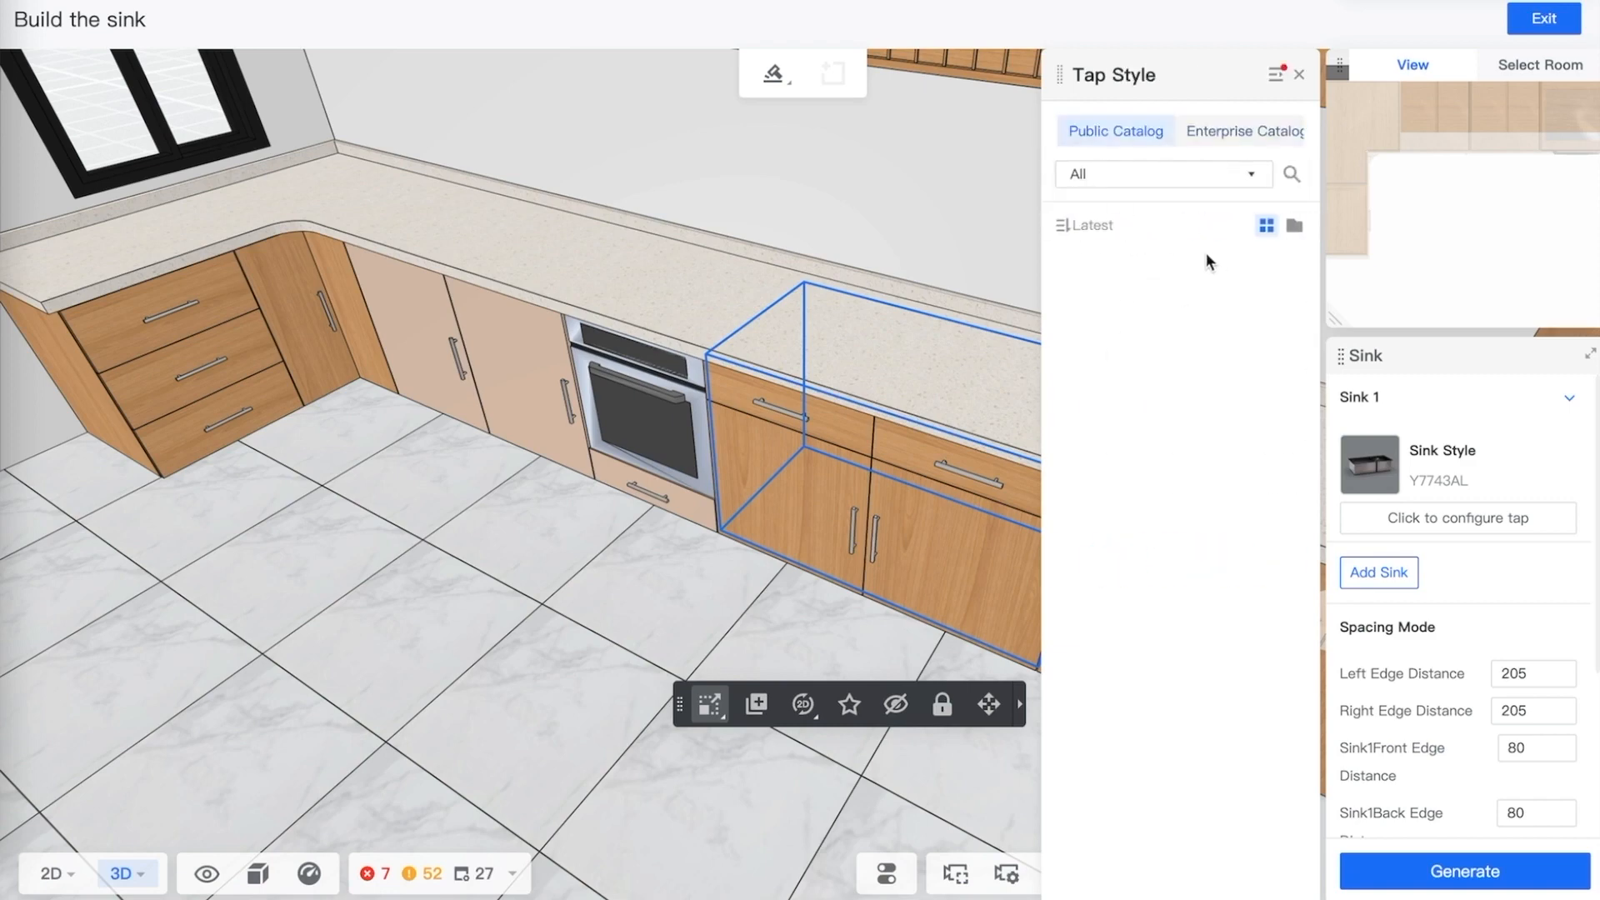
pyautogui.click(1243, 343)
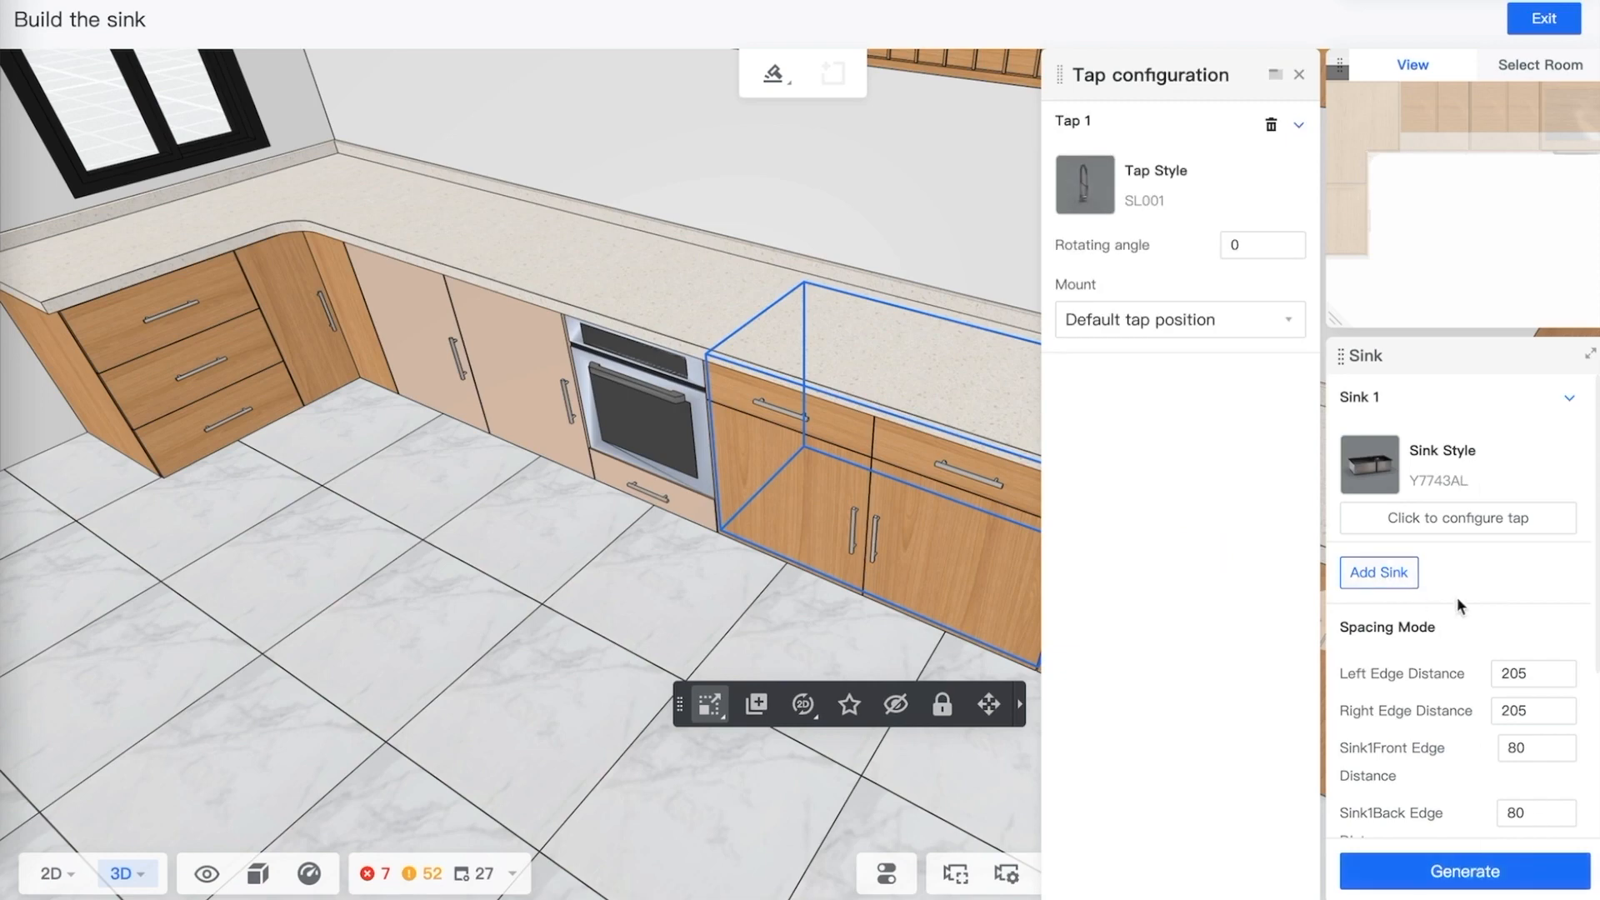
pyautogui.scroll(-3, 1477, 628)
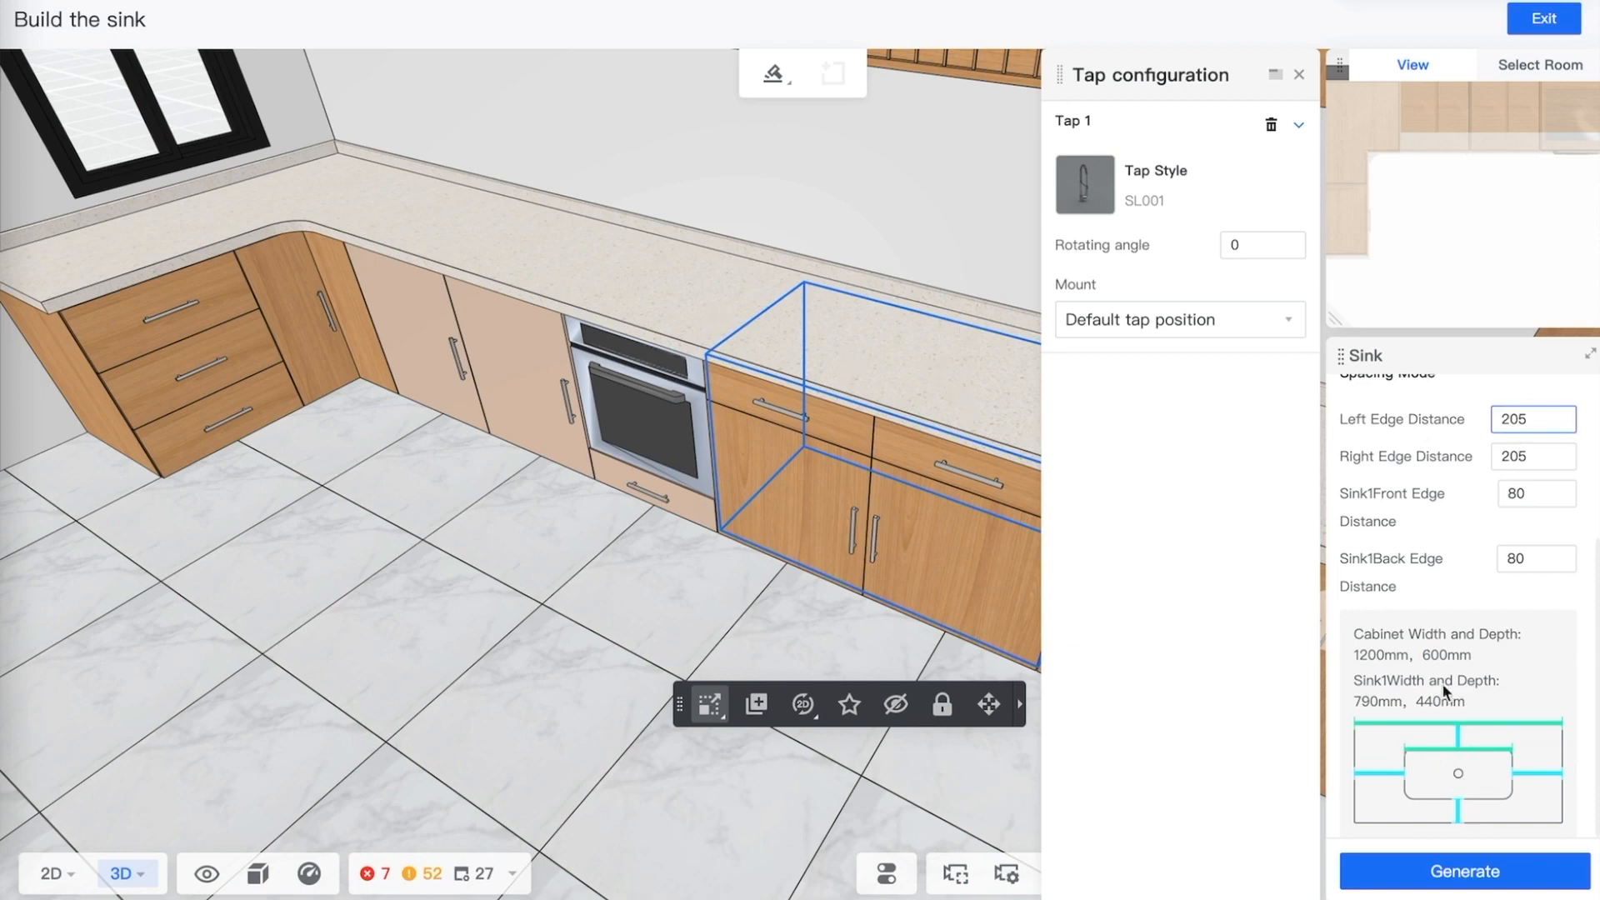
# Generate the sink with its tap and close the tap configuration panel
pyautogui.click(1450, 873)
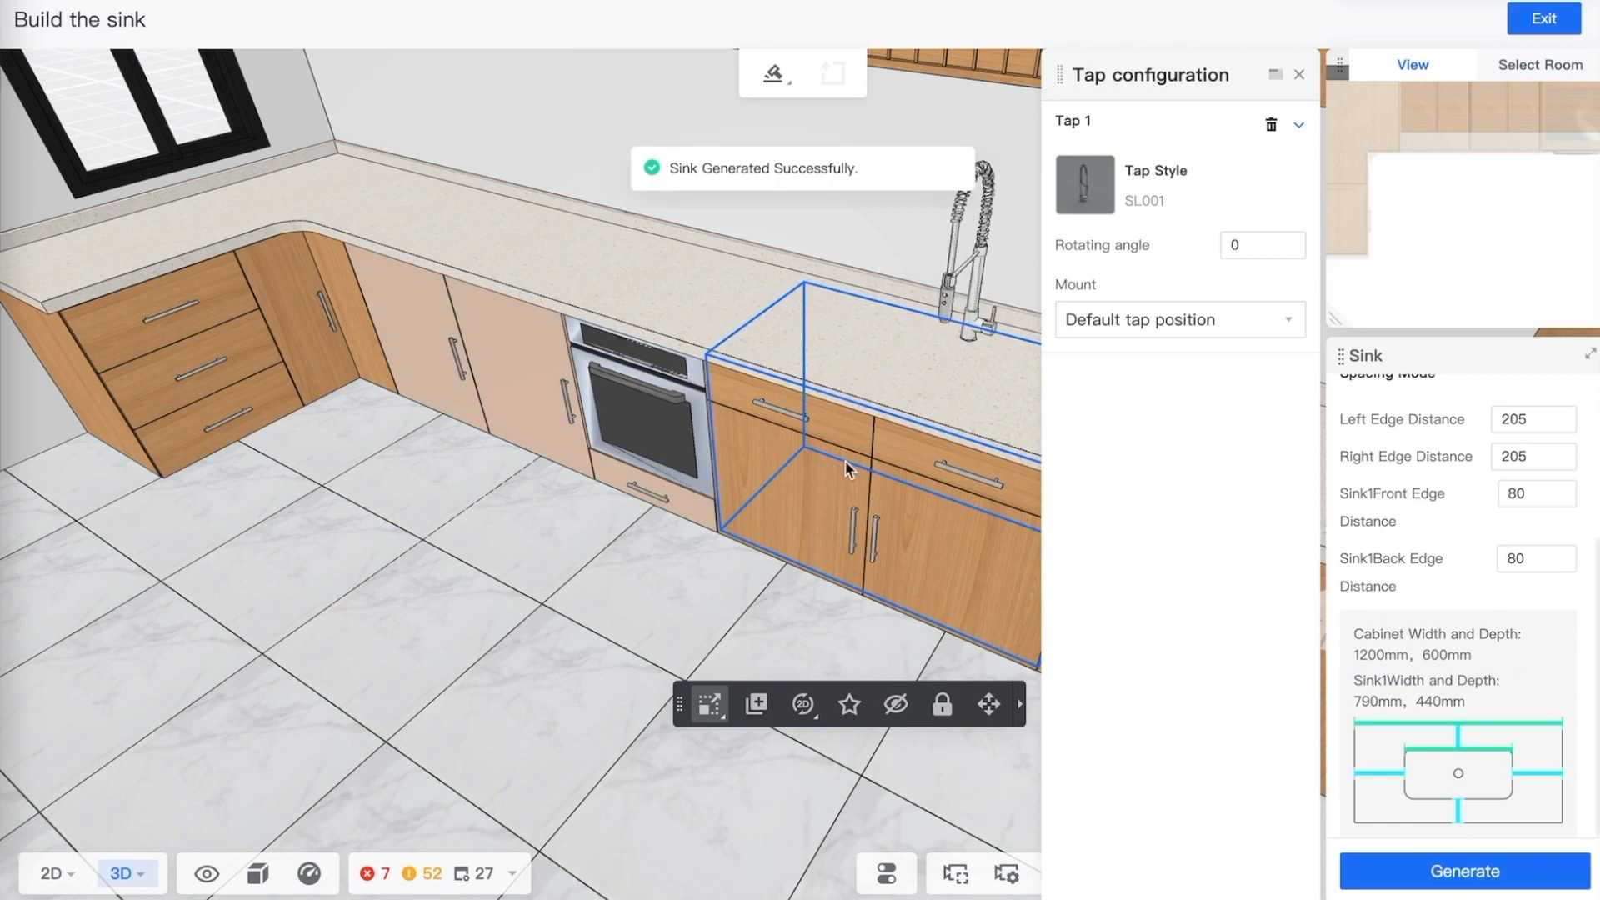
pyautogui.click(1298, 74)
# Review the generated sink and the cabinet run from several angles in the 3D view
pyautogui.moveTo(719, 552); pyautogui.dragTo(746, 580, button='right')
pyautogui.moveTo(1114, 672); pyautogui.dragTo(1105, 444, button='right')
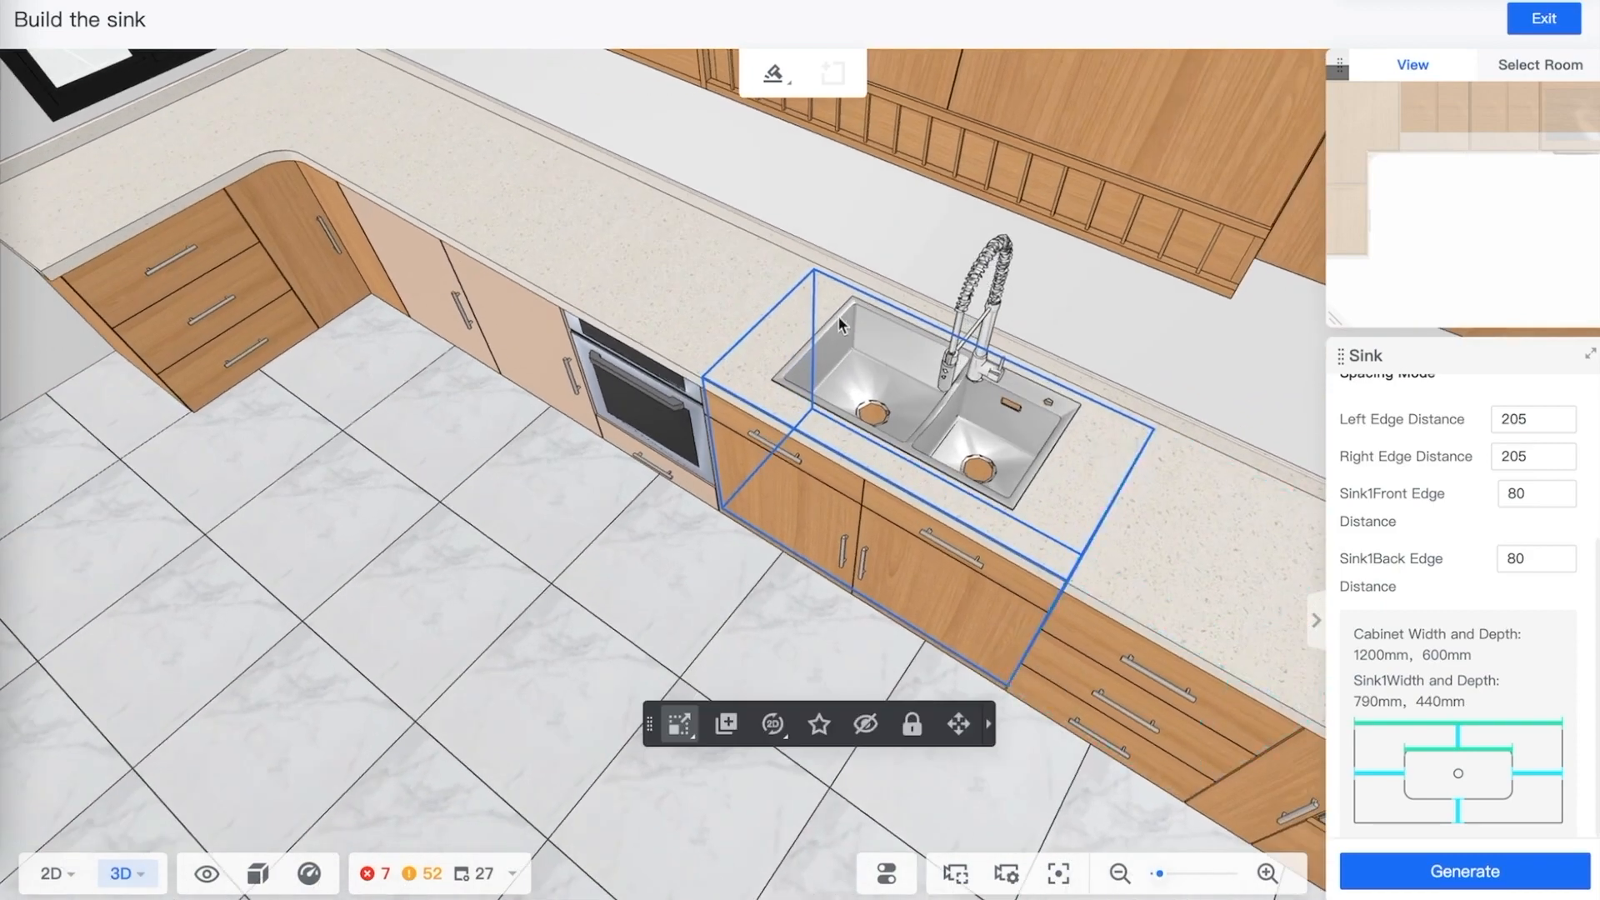
pyautogui.moveTo(922, 613); pyautogui.dragTo(1102, 358, button='right')
pyautogui.moveTo(651, 537); pyautogui.dragTo(888, 298, button='right')
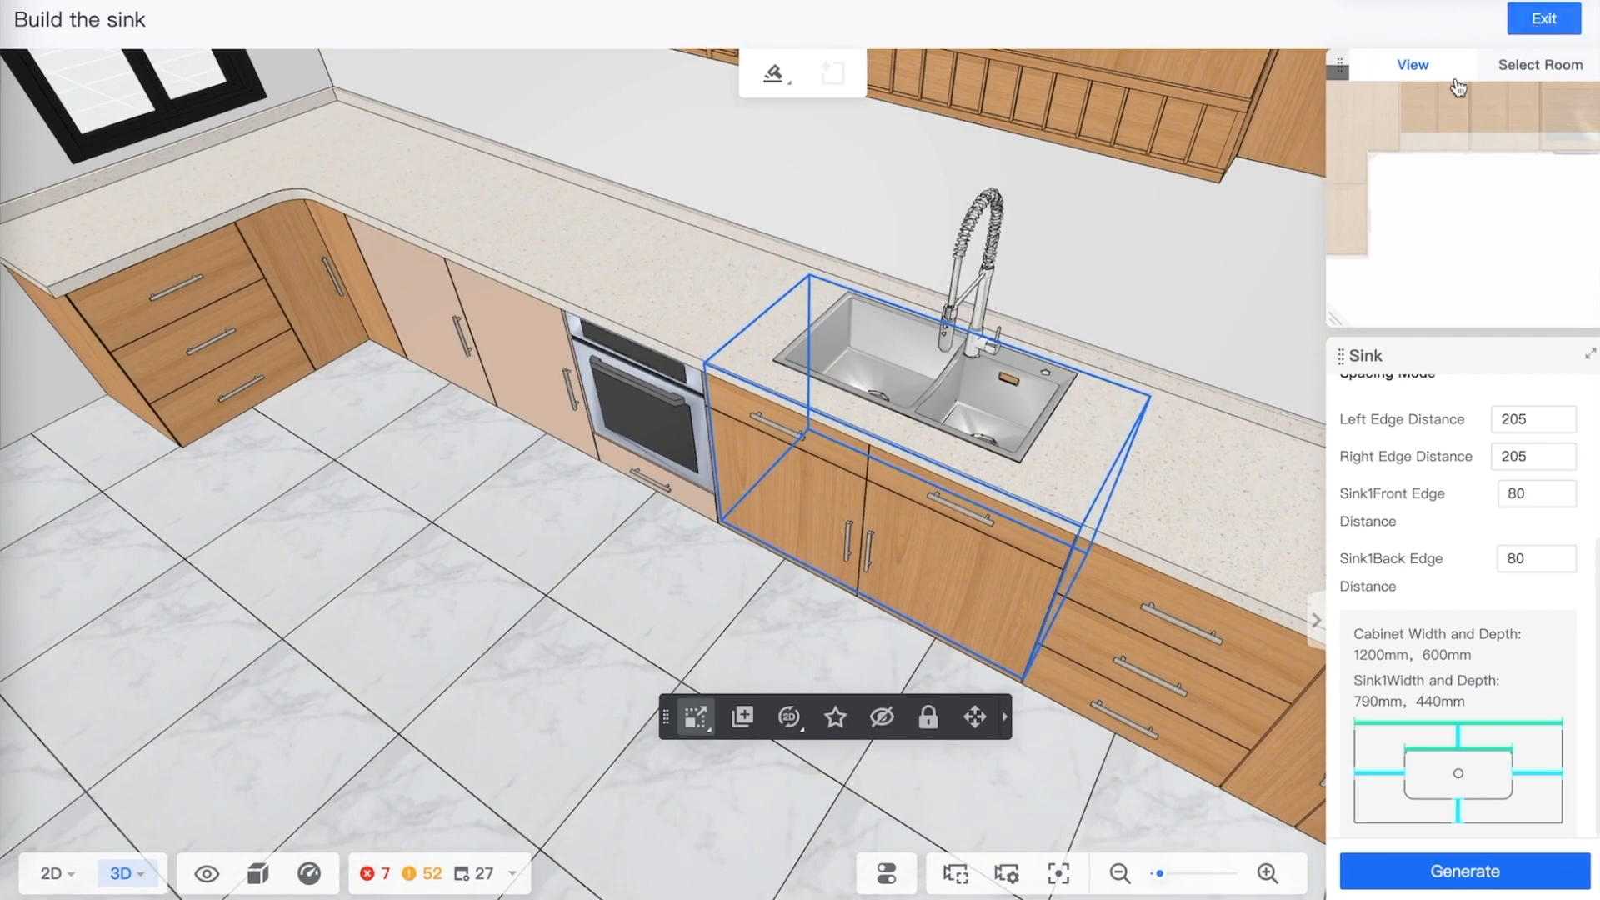
pyautogui.moveTo(292, 753); pyautogui.dragTo(713, 633, button='right')
pyautogui.scroll(-5, 714, 633)
pyautogui.scroll(3, 822, 613)
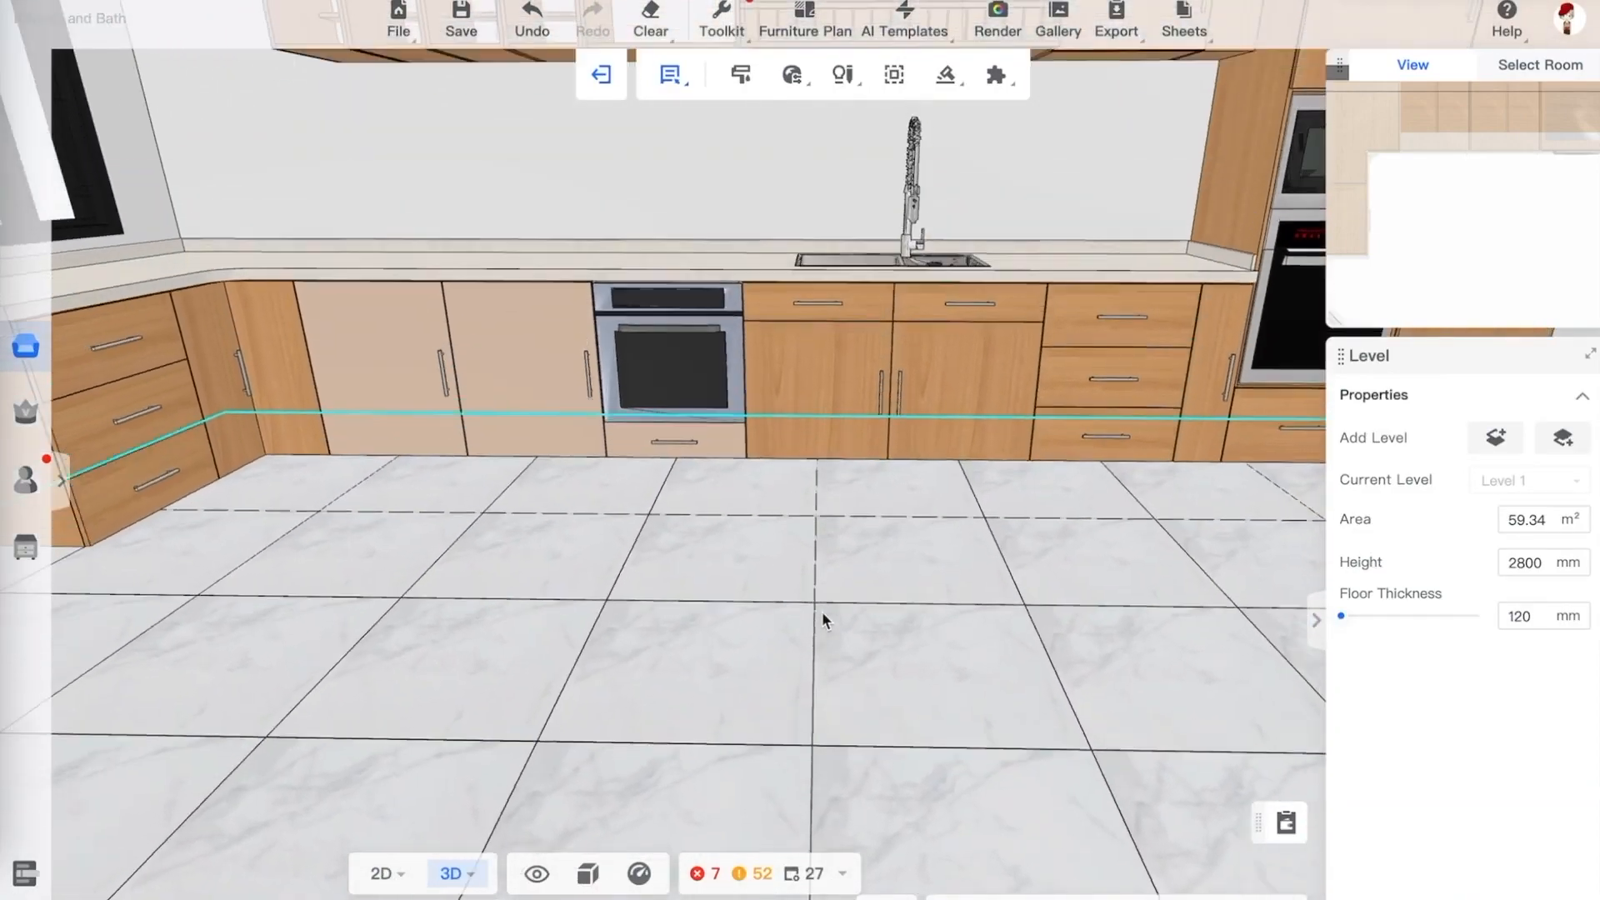
pyautogui.moveTo(822, 611); pyautogui.dragTo(861, 639)
pyautogui.moveTo(862, 638); pyautogui.dragTo(838, 668, button='right')
pyautogui.moveTo(837, 669); pyautogui.dragTo(761, 715)
pyautogui.scroll(2, 757, 708)
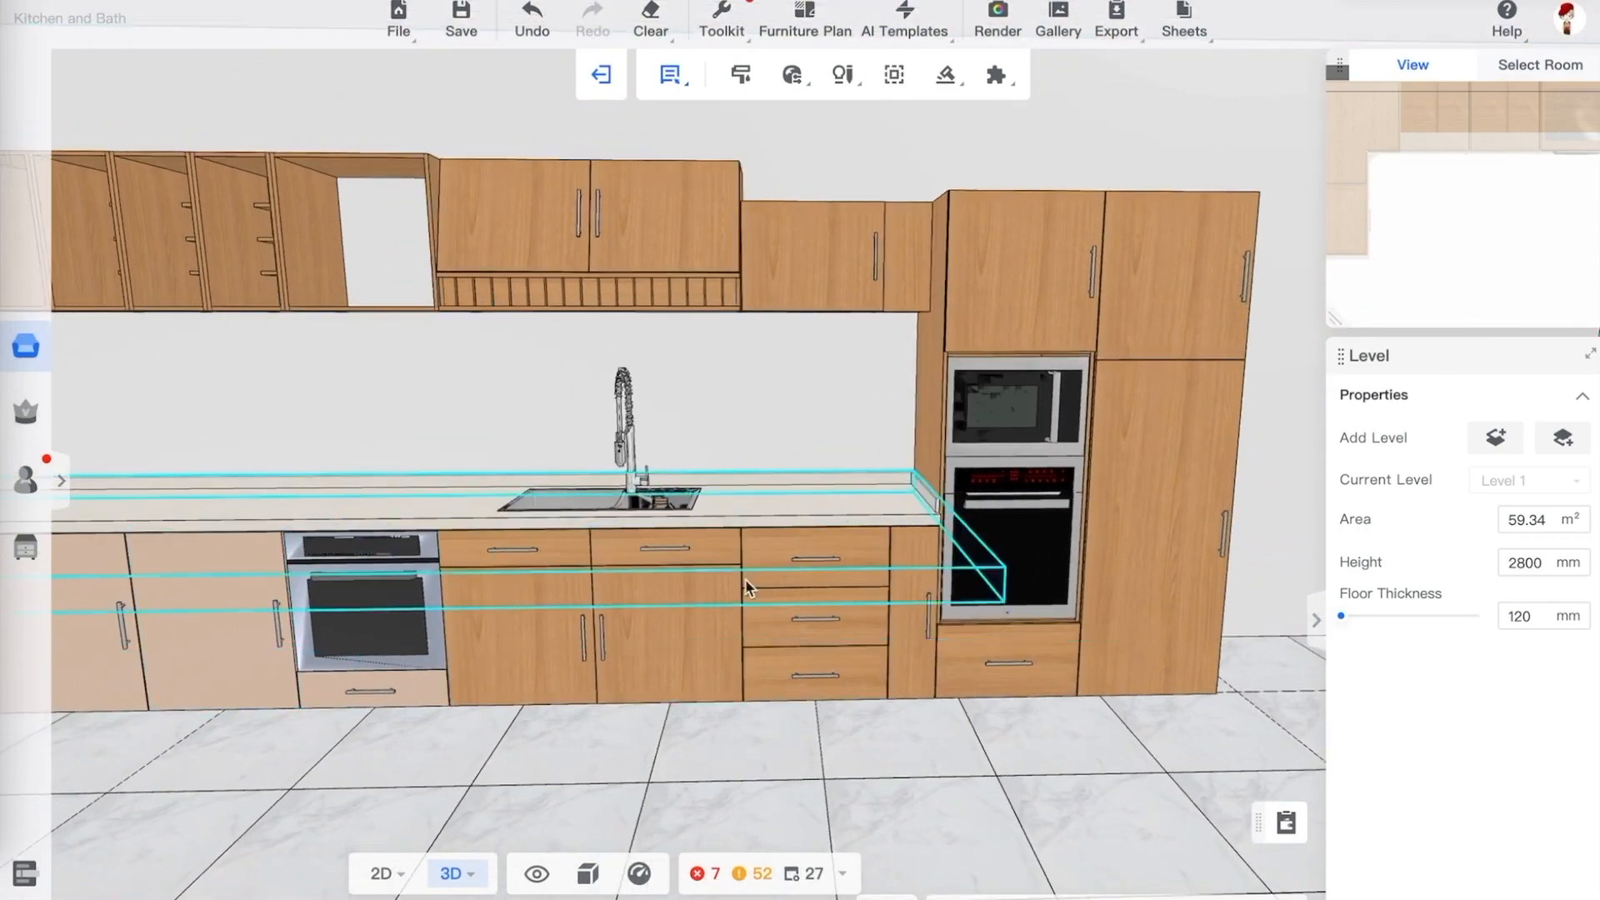
pyautogui.moveTo(868, 735); pyautogui.dragTo(950, 687)
pyautogui.scroll(-3, 849, 727)
pyautogui.moveTo(1093, 665); pyautogui.dragTo(1138, 513)
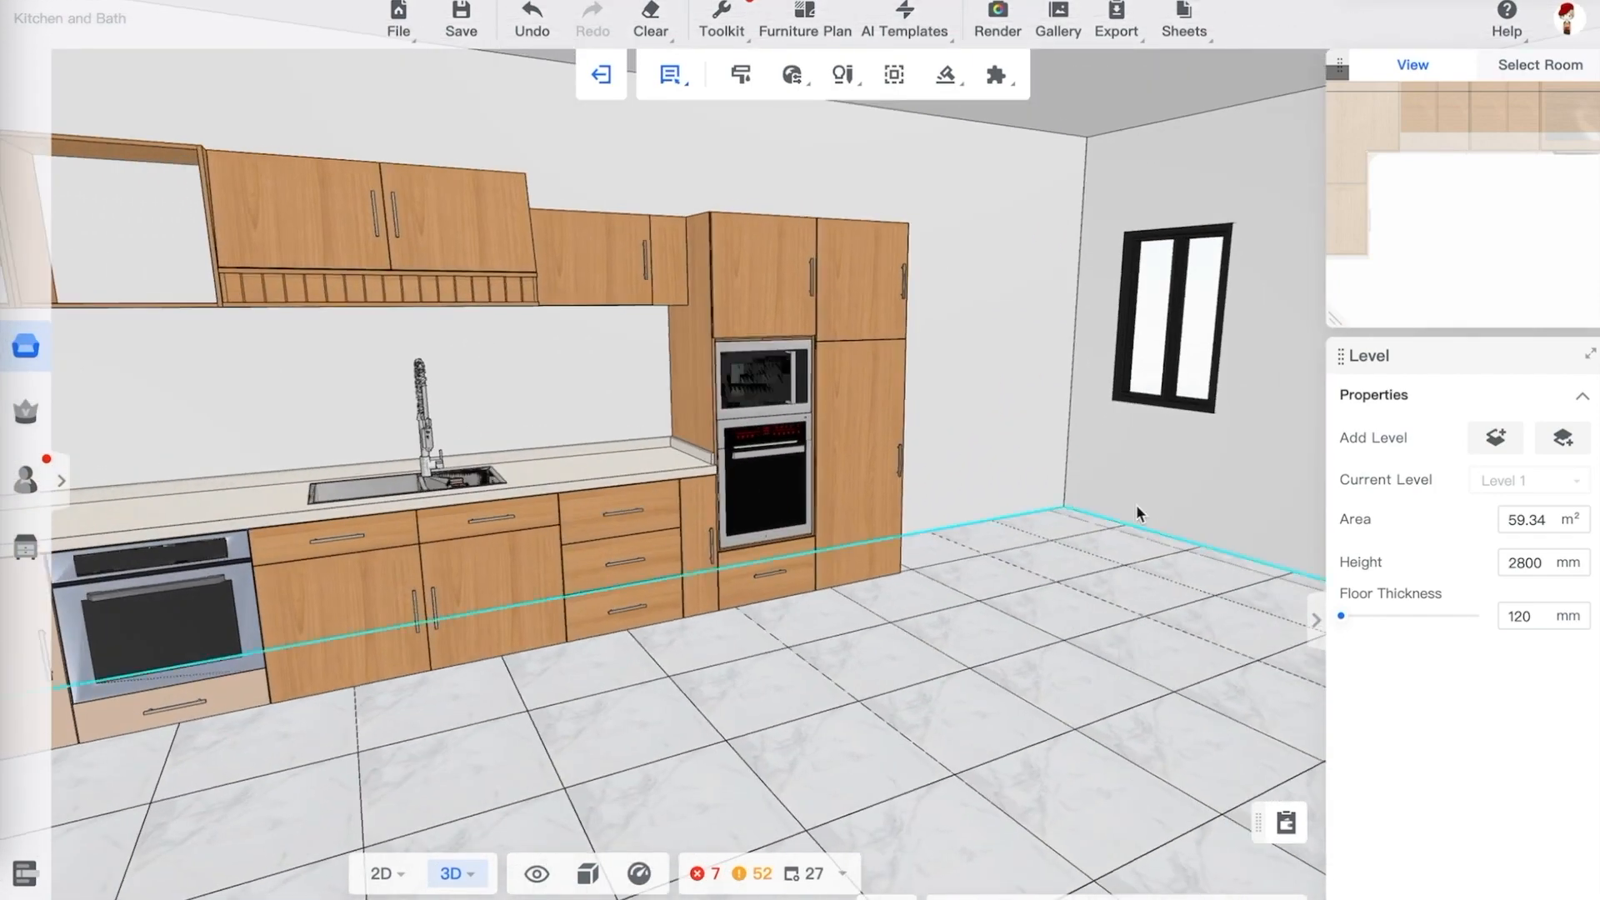
pyautogui.moveTo(1062, 588); pyautogui.dragTo(1028, 615)
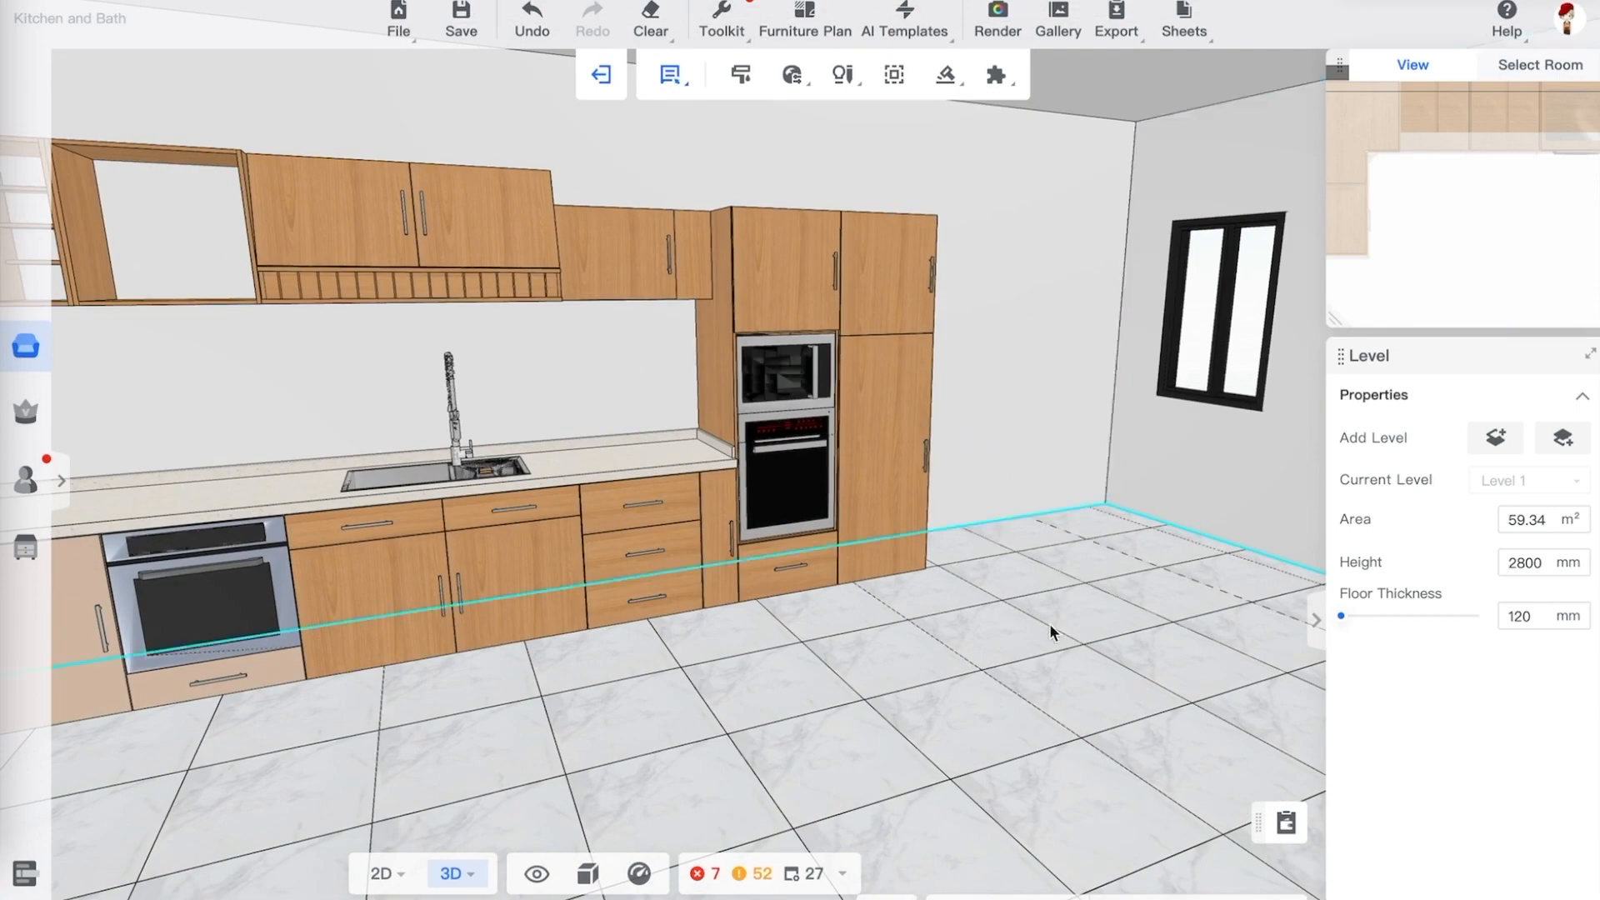
pyautogui.moveTo(1049, 623); pyautogui.dragTo(890, 657)
pyautogui.scroll(3, 518, 600)
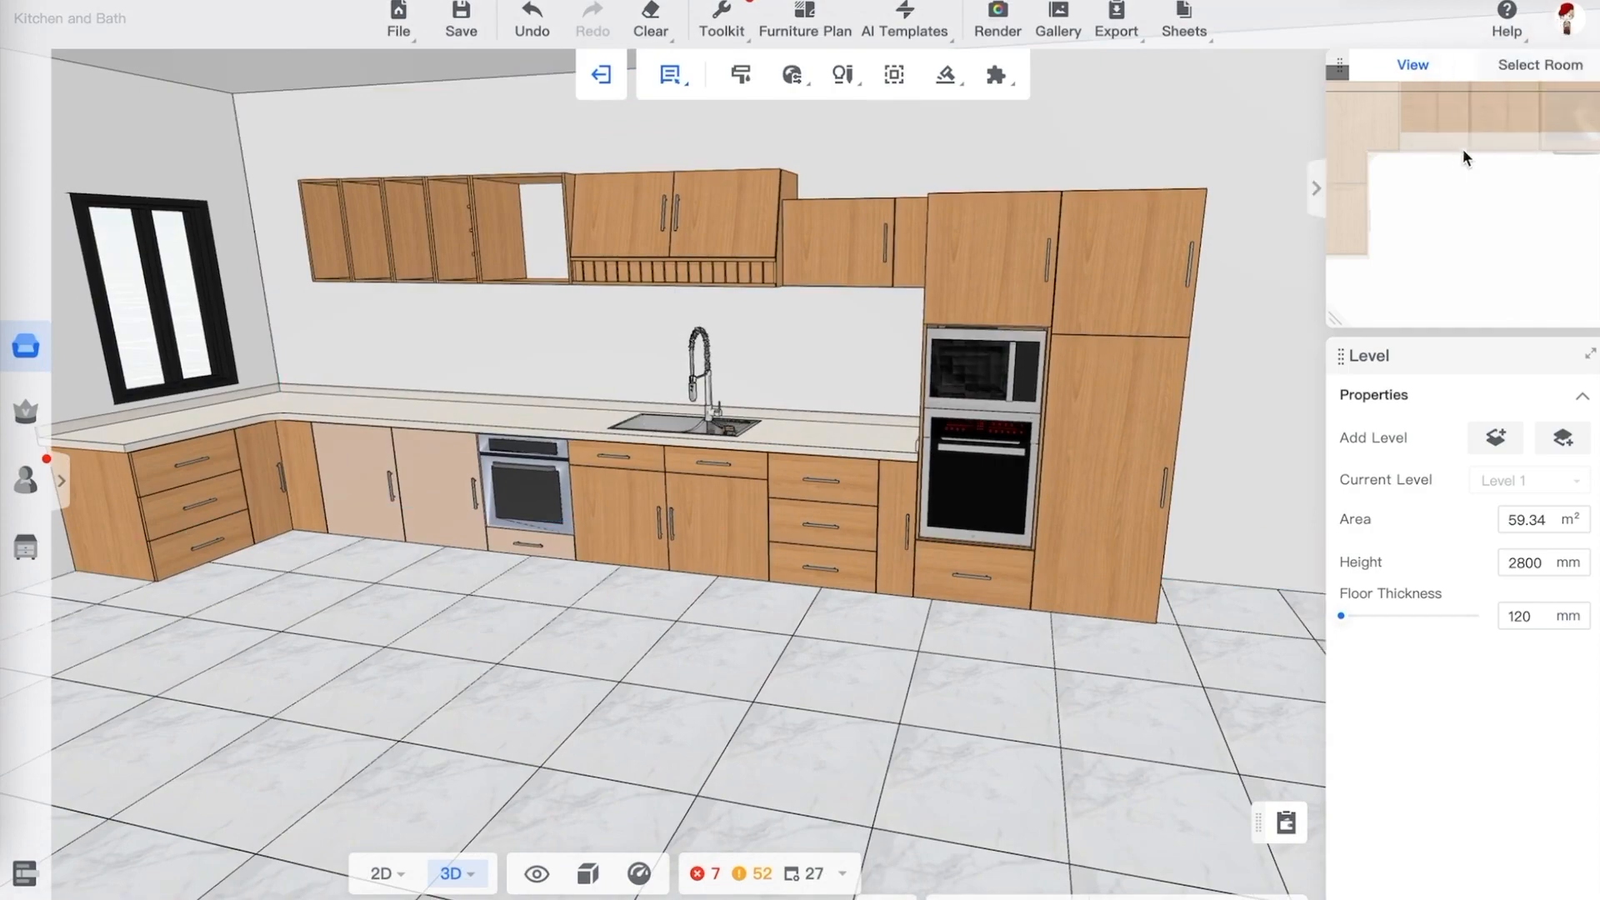
# Save the project and exit the kitchen cabinet editor
pyautogui.moveTo(1567, 21)
pyautogui.click(1511, 119)
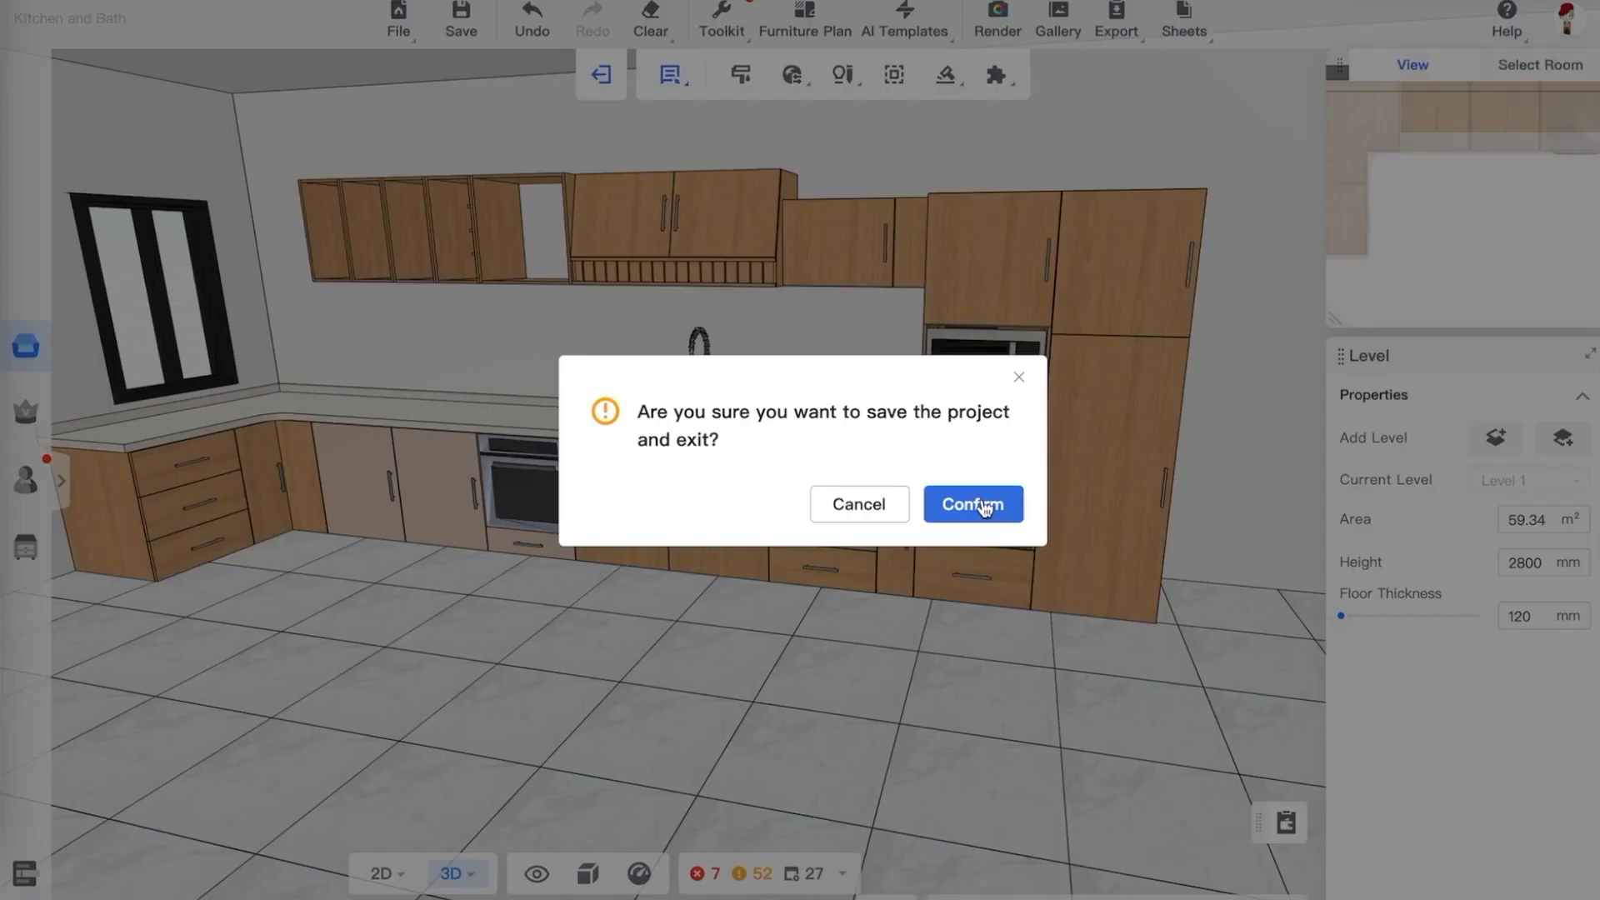
pyautogui.click(973, 505)
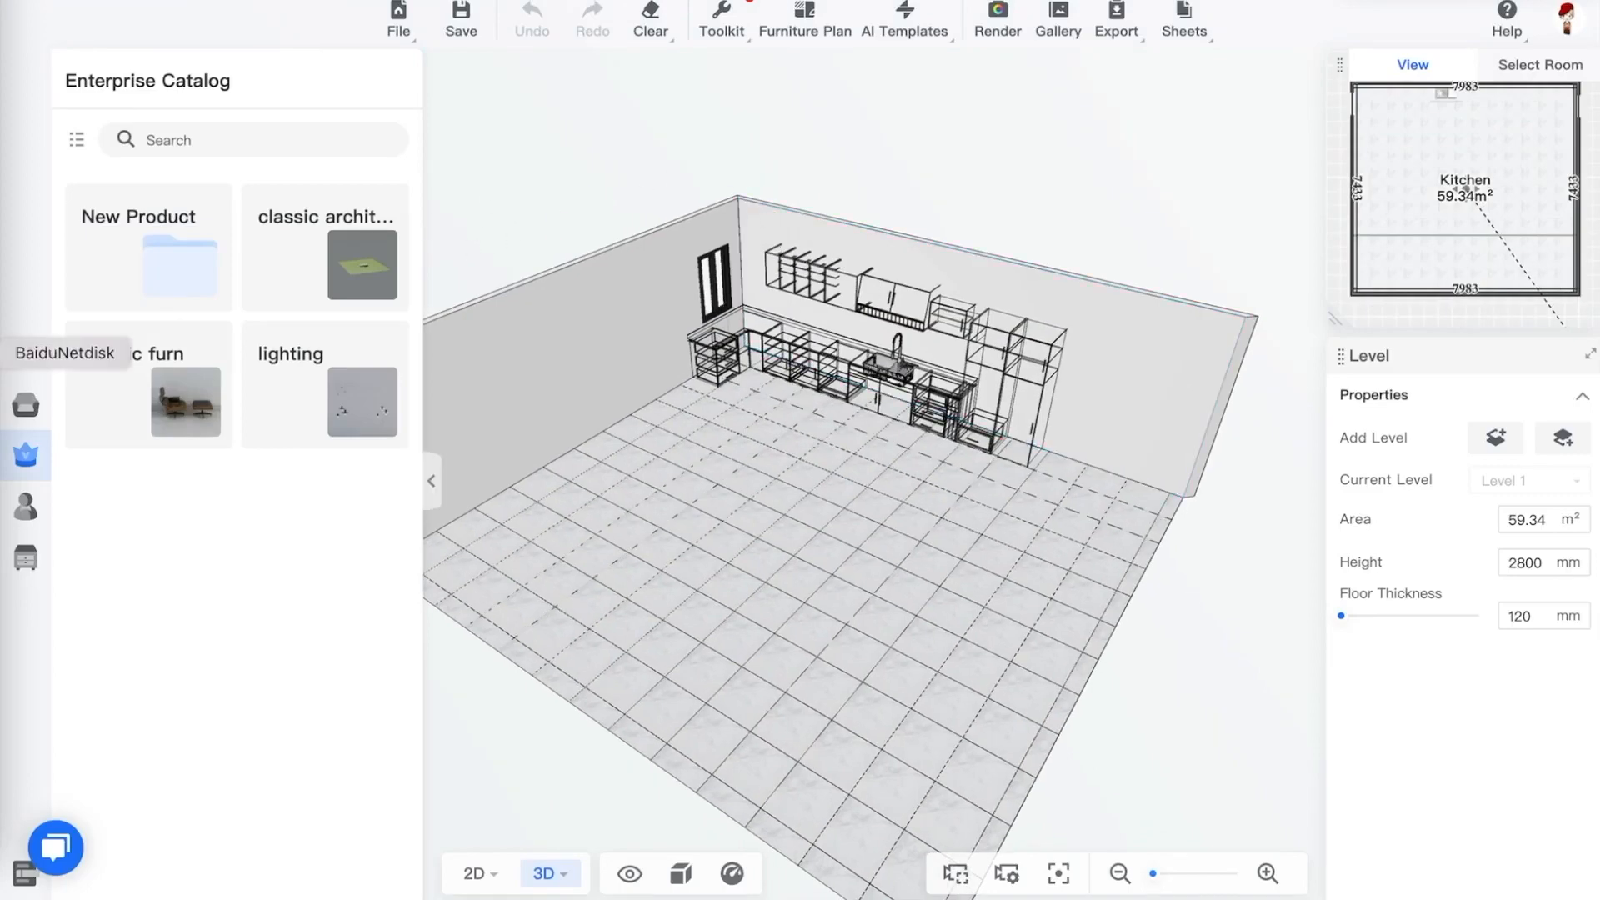
# Move the room's right wall inward so the room is about 6044 mm wide, keeping the window in it
pyautogui.click(117, 358)
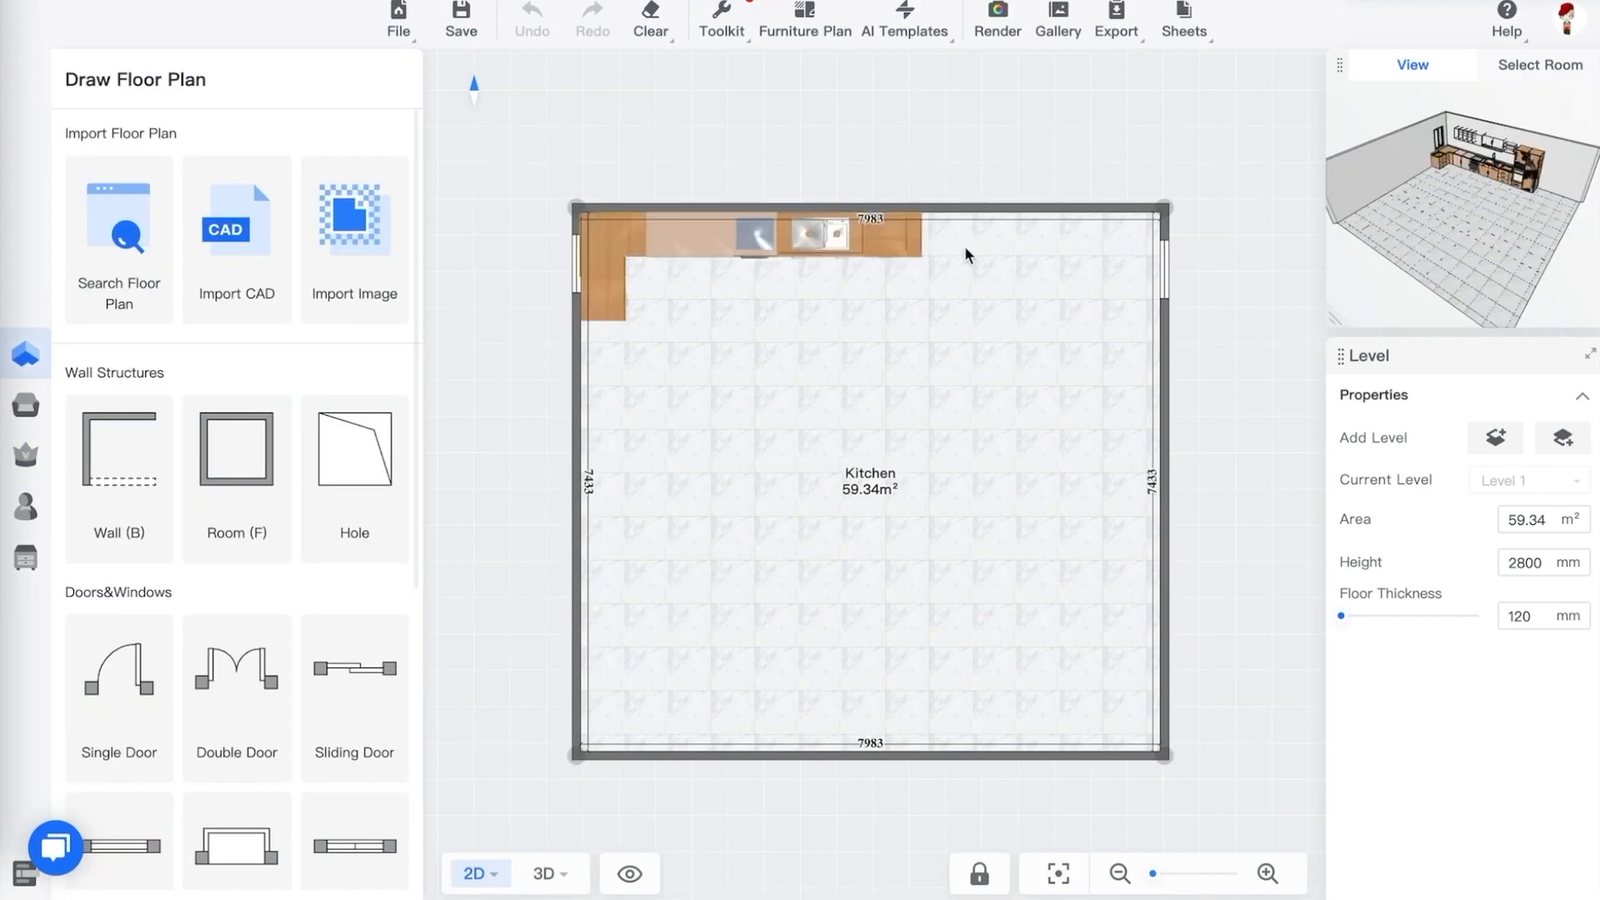
pyautogui.click(1165, 331)
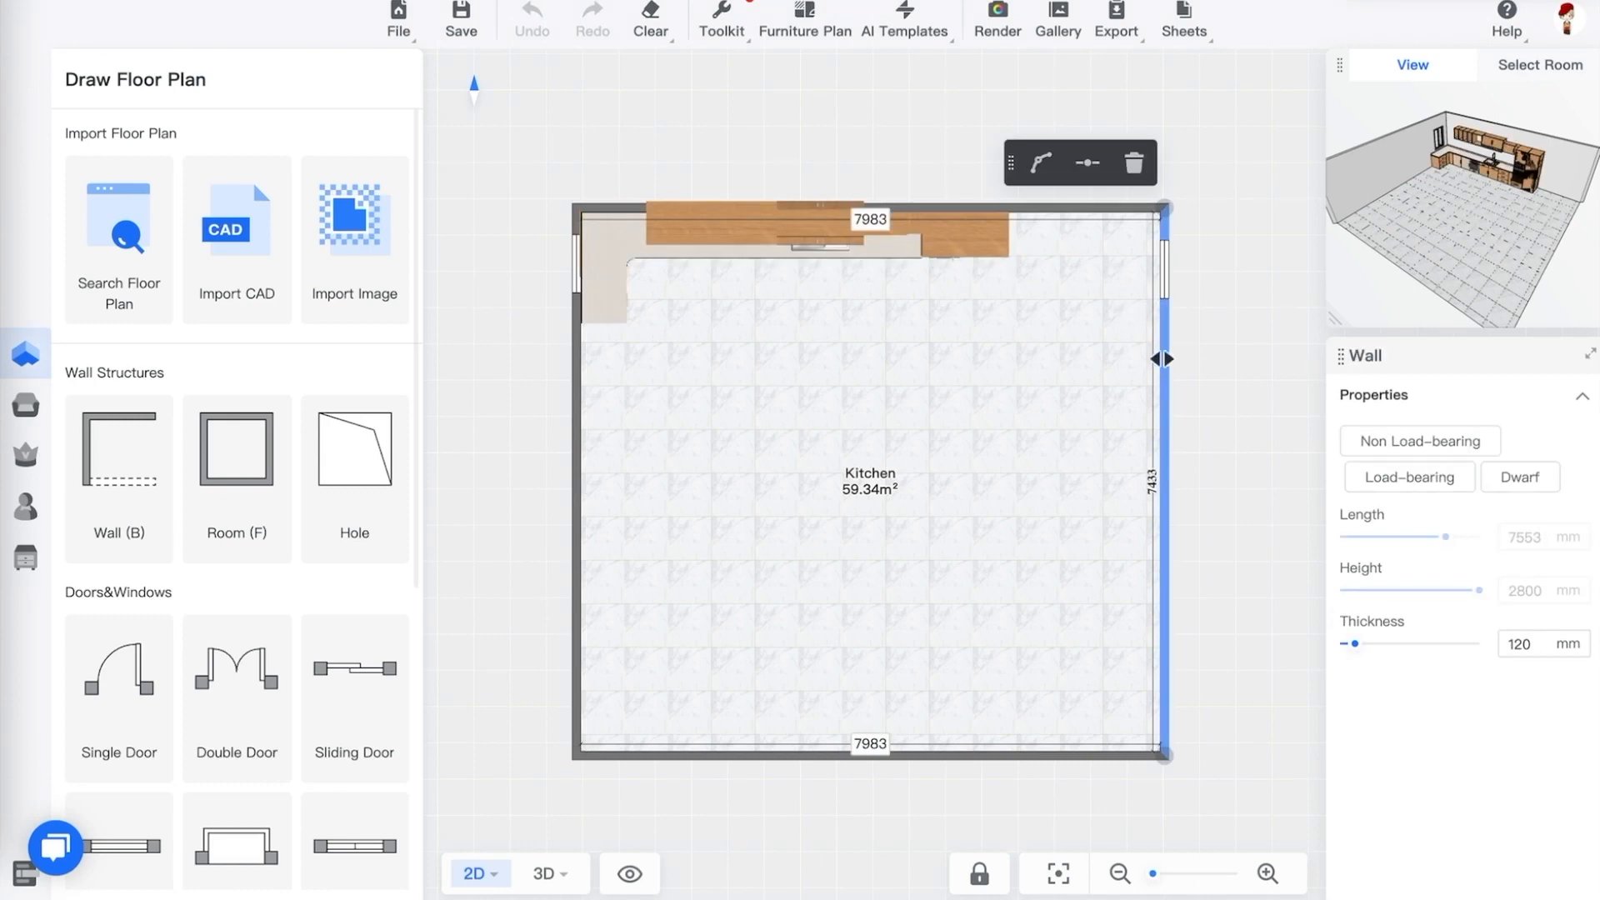
pyautogui.moveTo(1164, 358); pyautogui.dragTo(1024, 356)
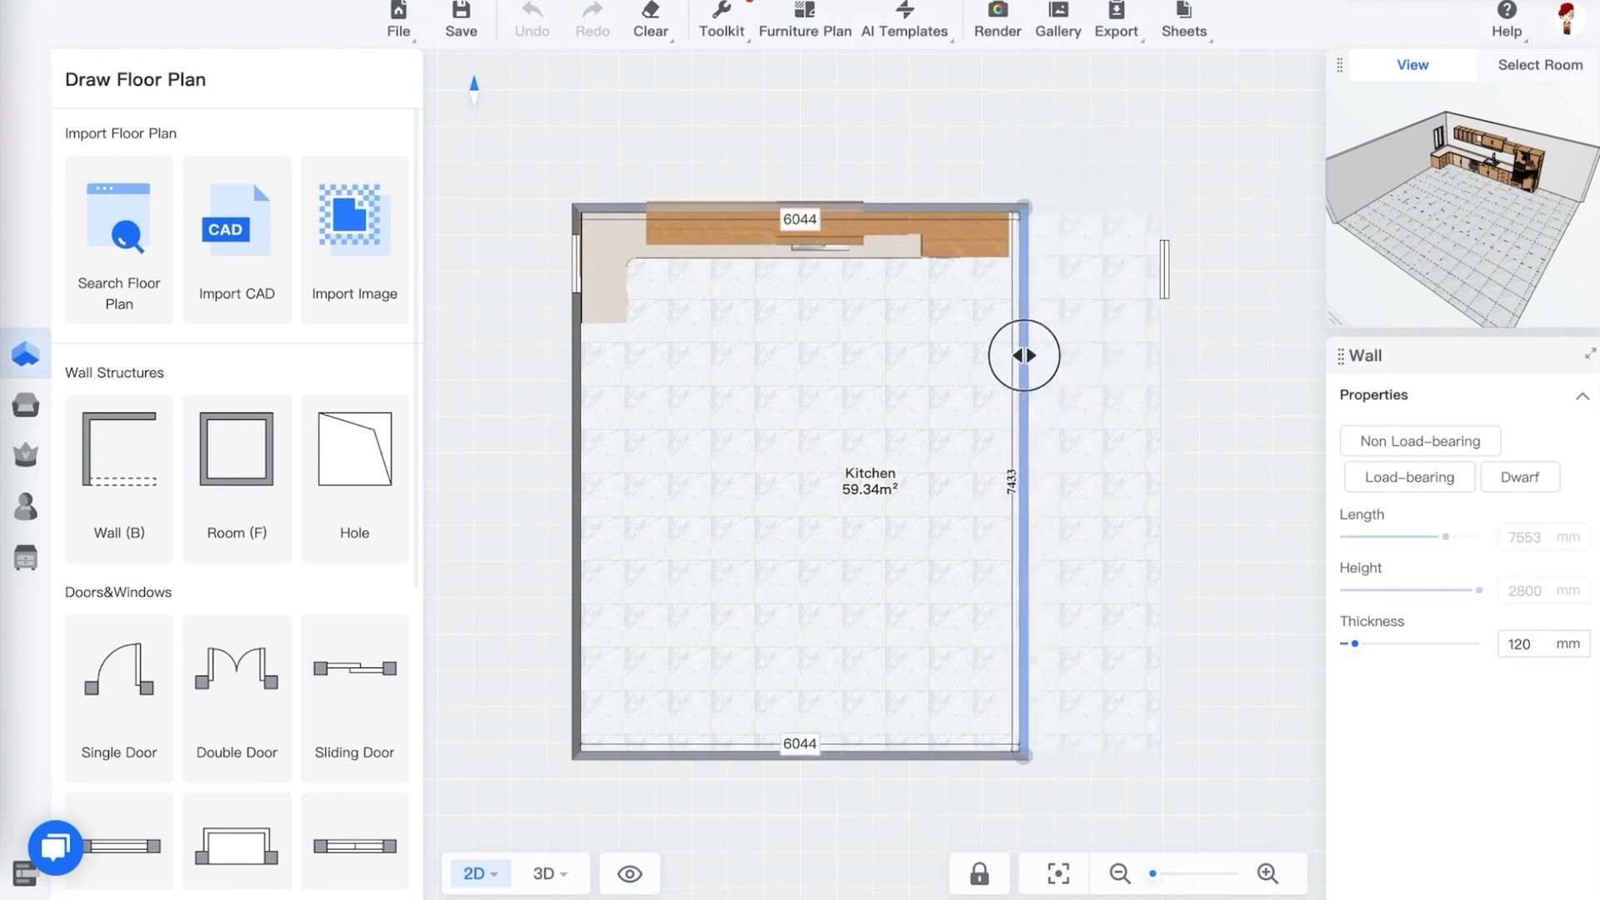
pyautogui.click(1154, 252)
pyautogui.scroll(3, 1029, 218)
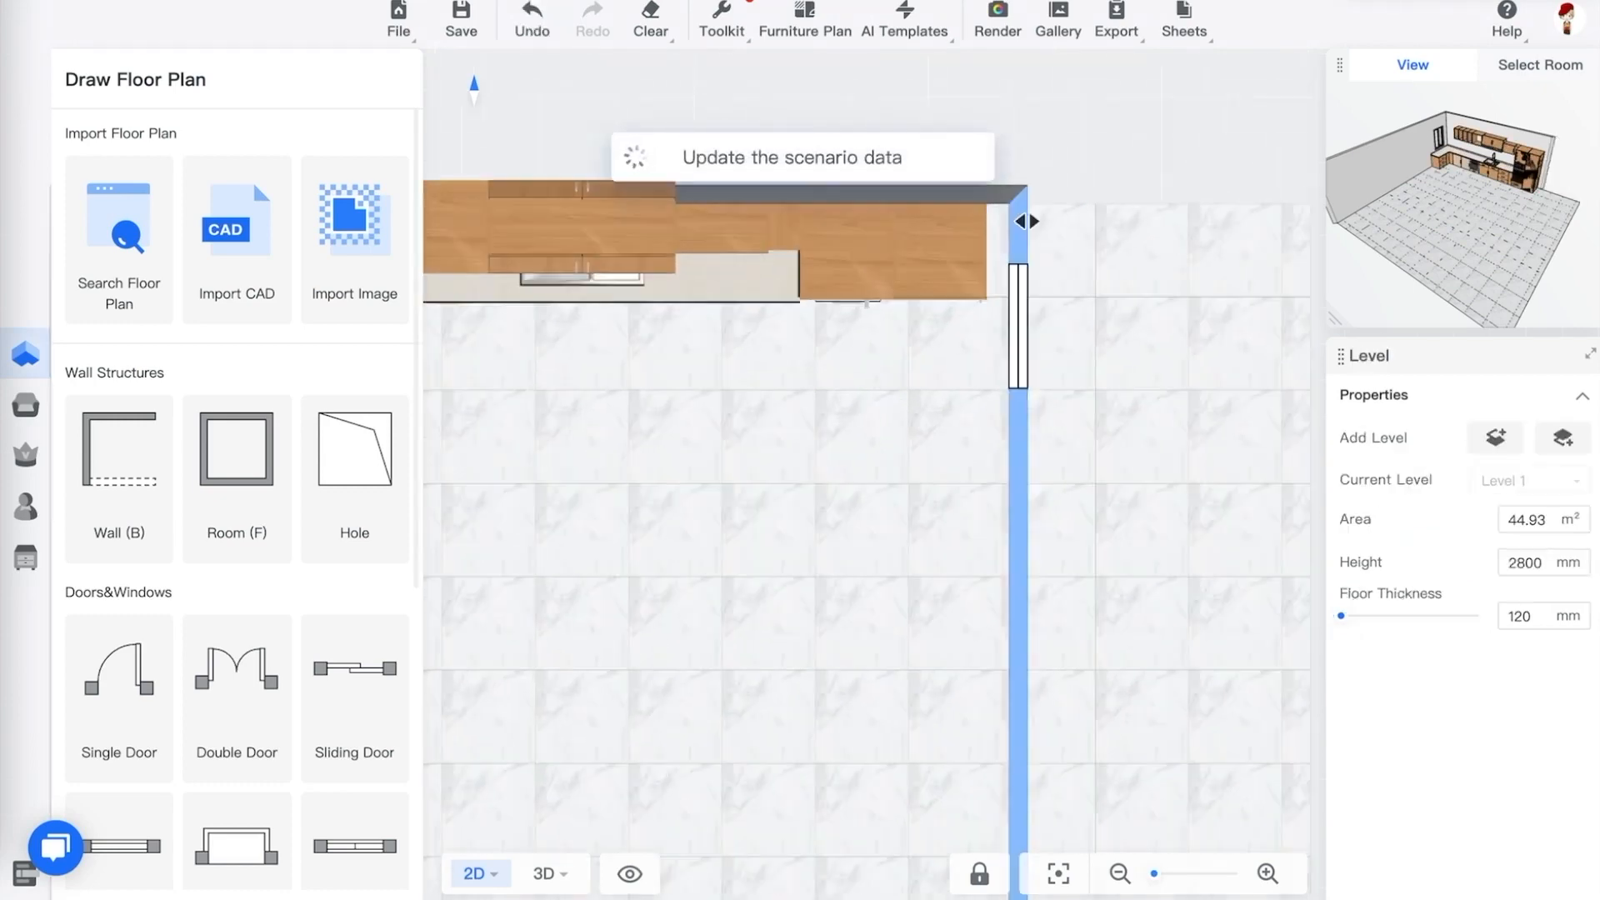
pyautogui.scroll(2, 1027, 221)
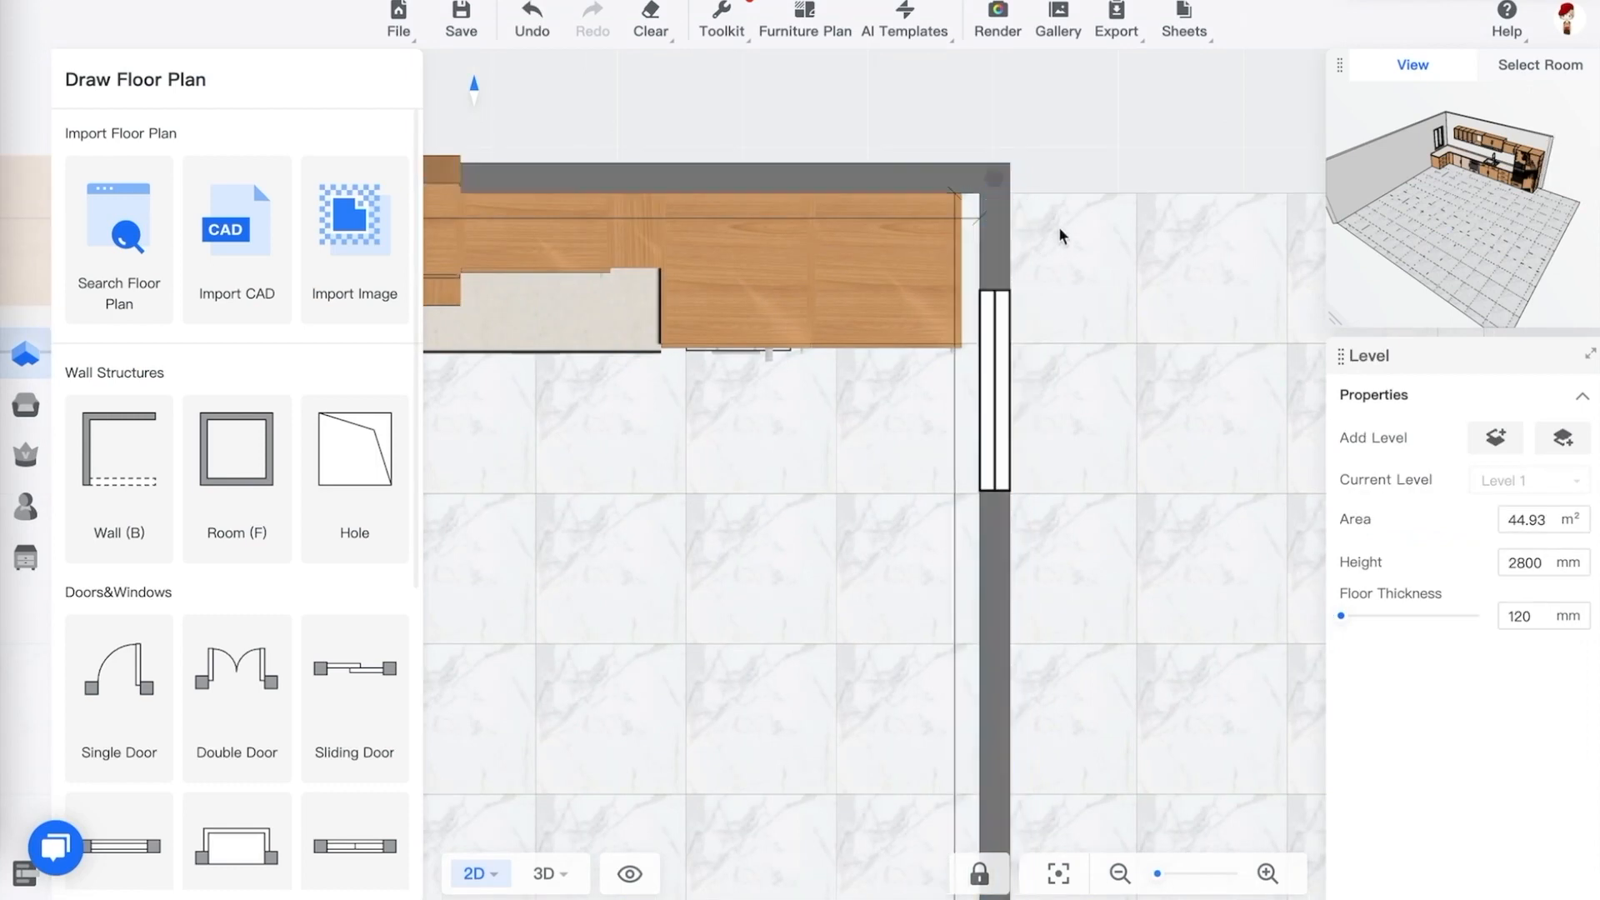
pyautogui.scroll(1, 1022, 261)
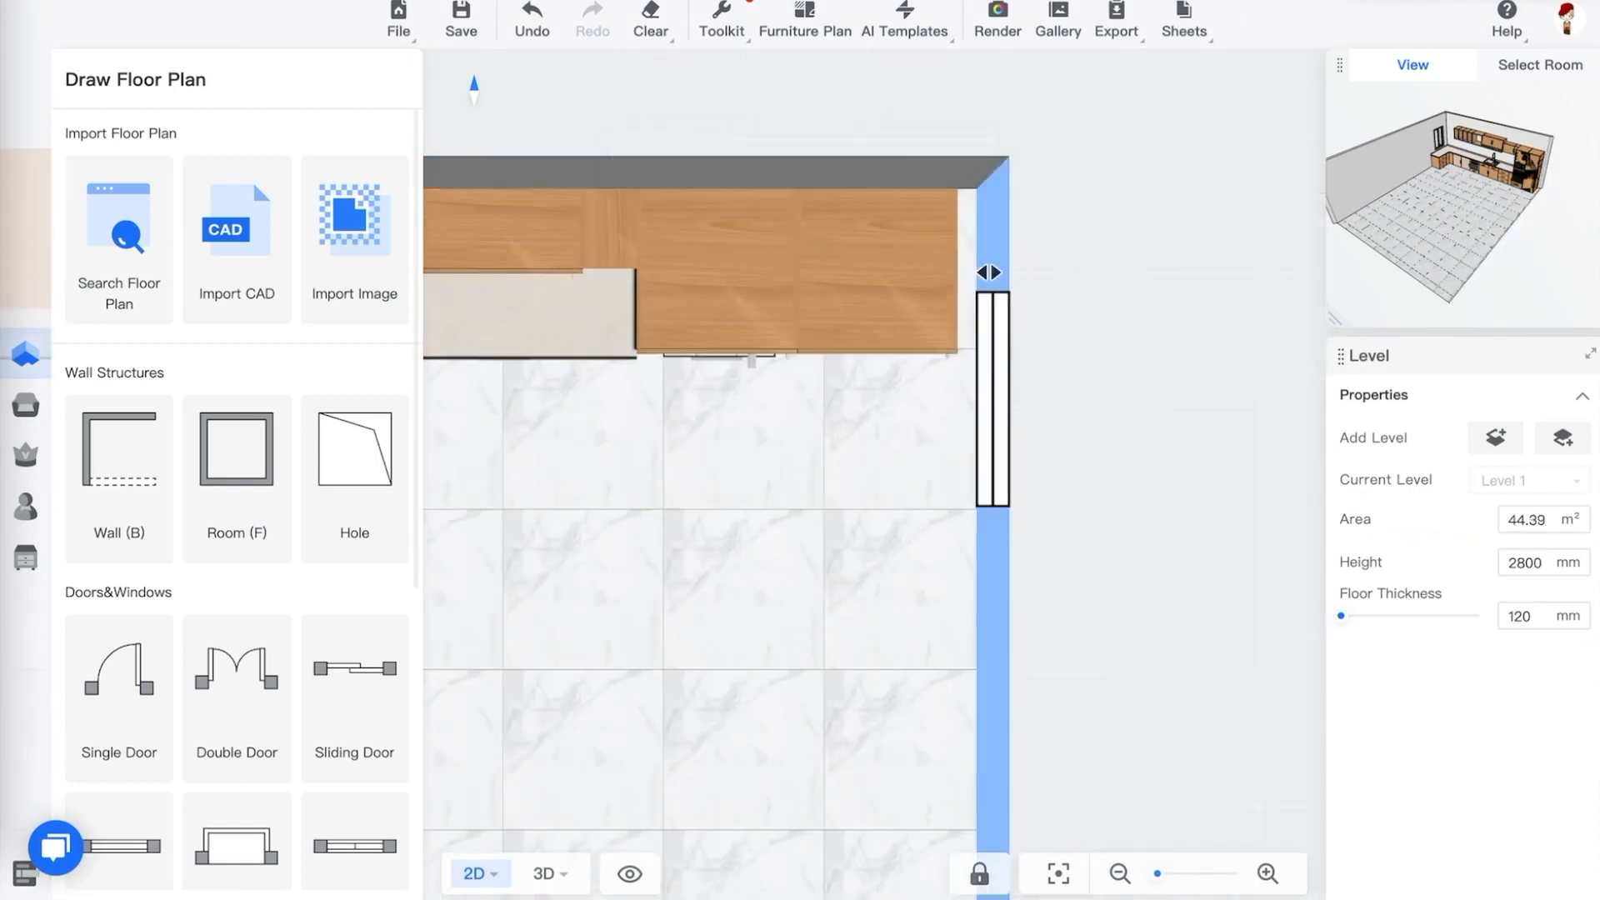
pyautogui.moveTo(1092, 272); pyautogui.dragTo(1093, 300)
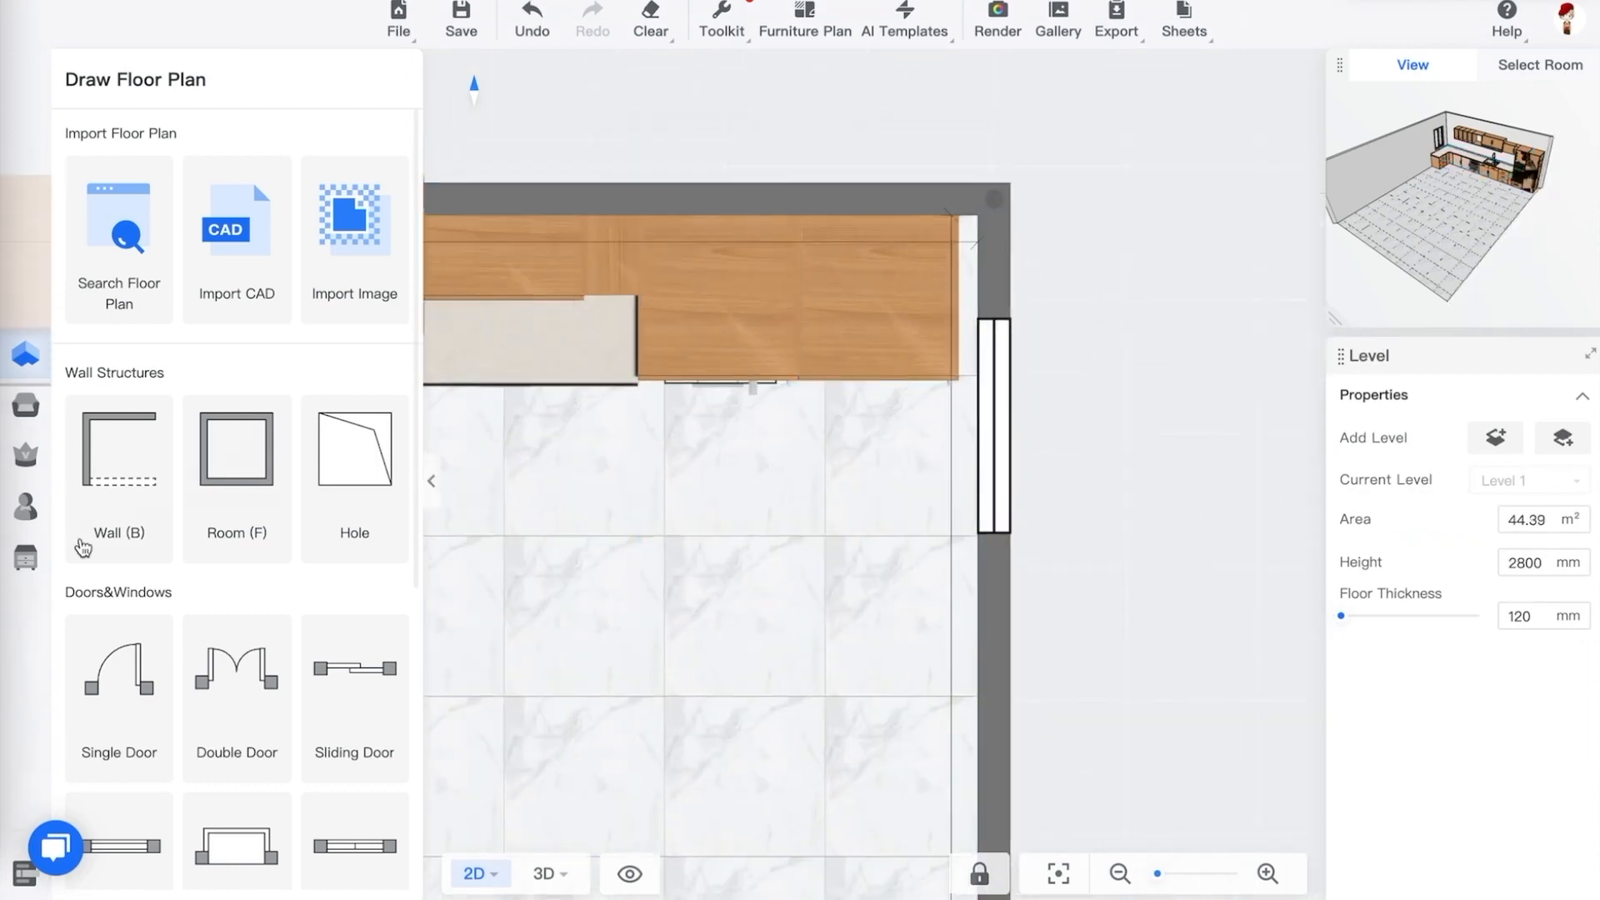
pyautogui.click(25, 556)
pyautogui.click(346, 169)
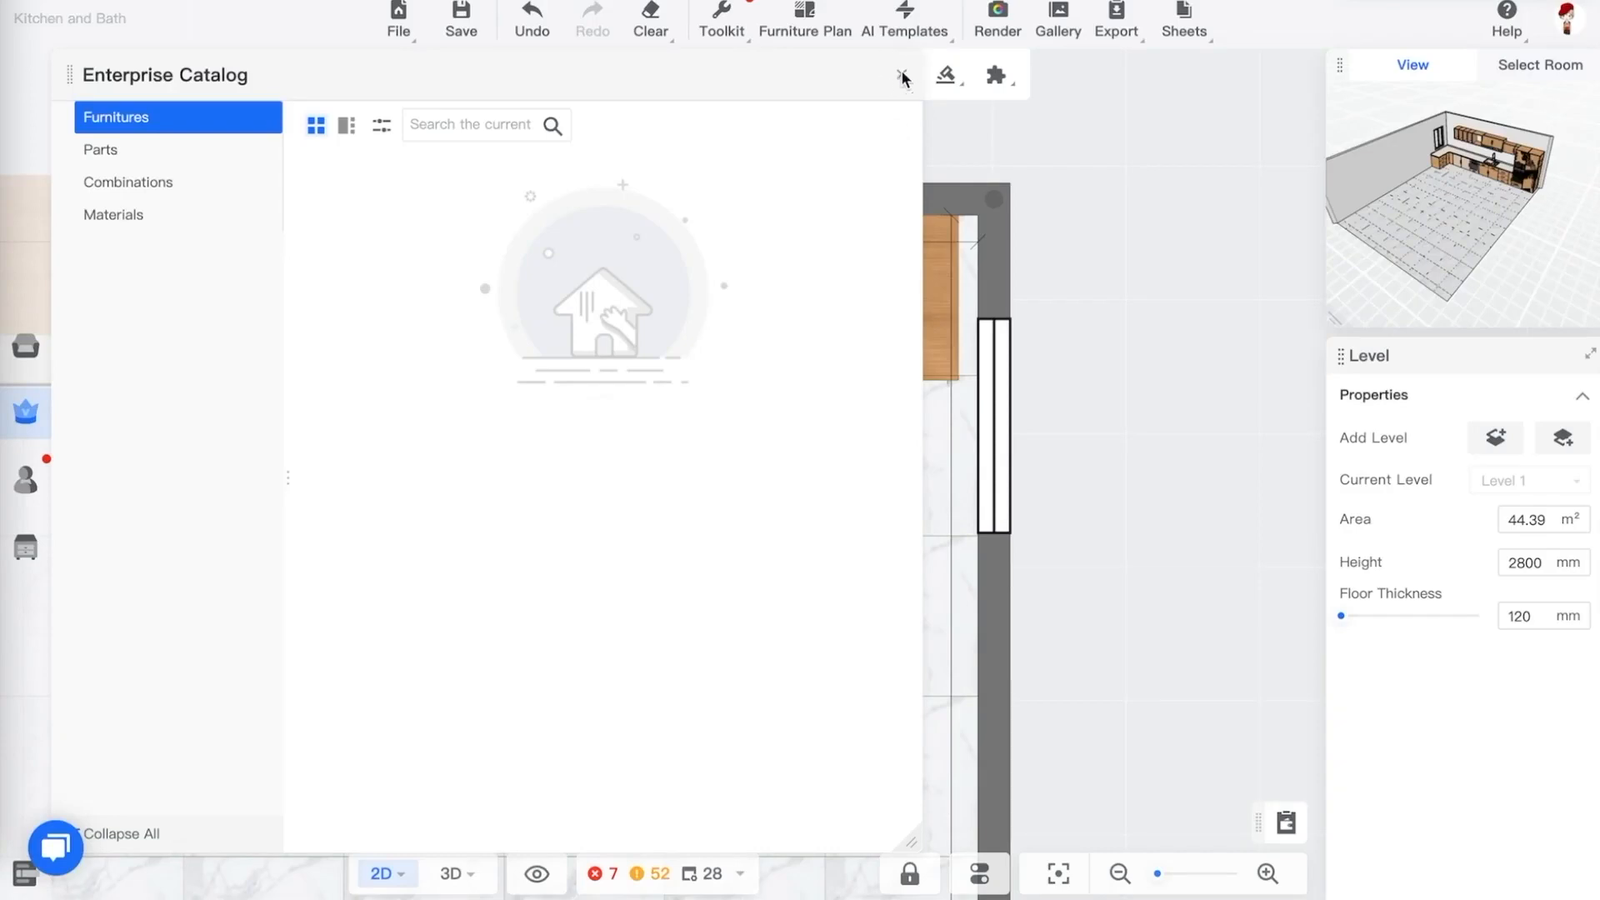
pyautogui.click(902, 75)
pyautogui.scroll(2, 932, 288)
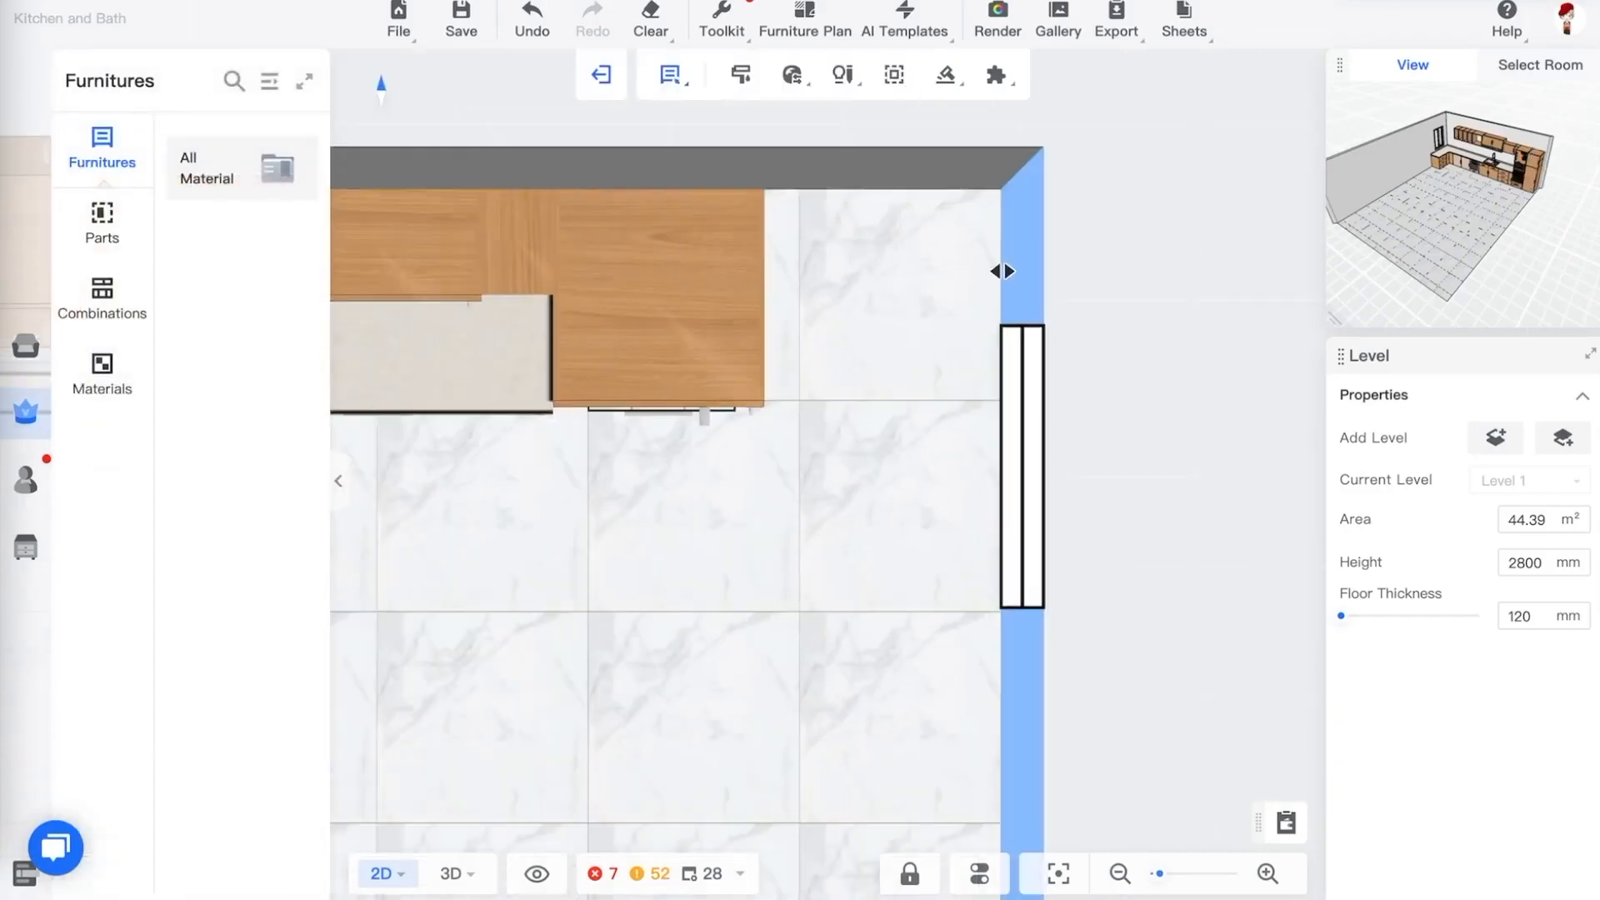
pyautogui.scroll(1, 928, 247)
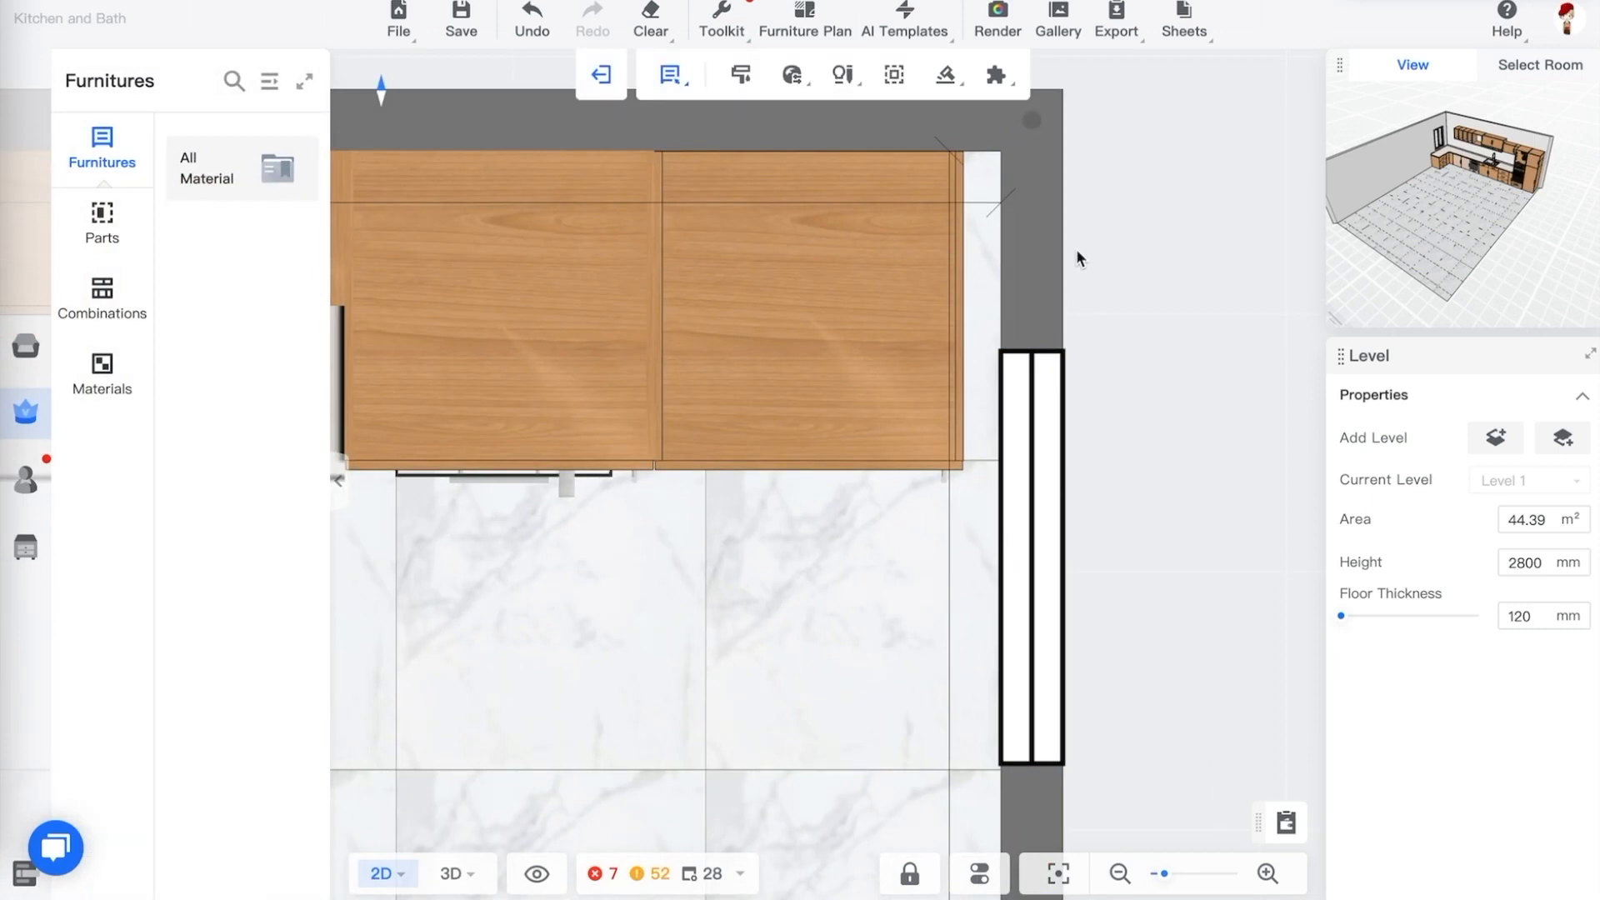
# Delete the upper cabinet next to the right wall and undo the deletion
pyautogui.click(464, 390)
pyautogui.press('Delete')
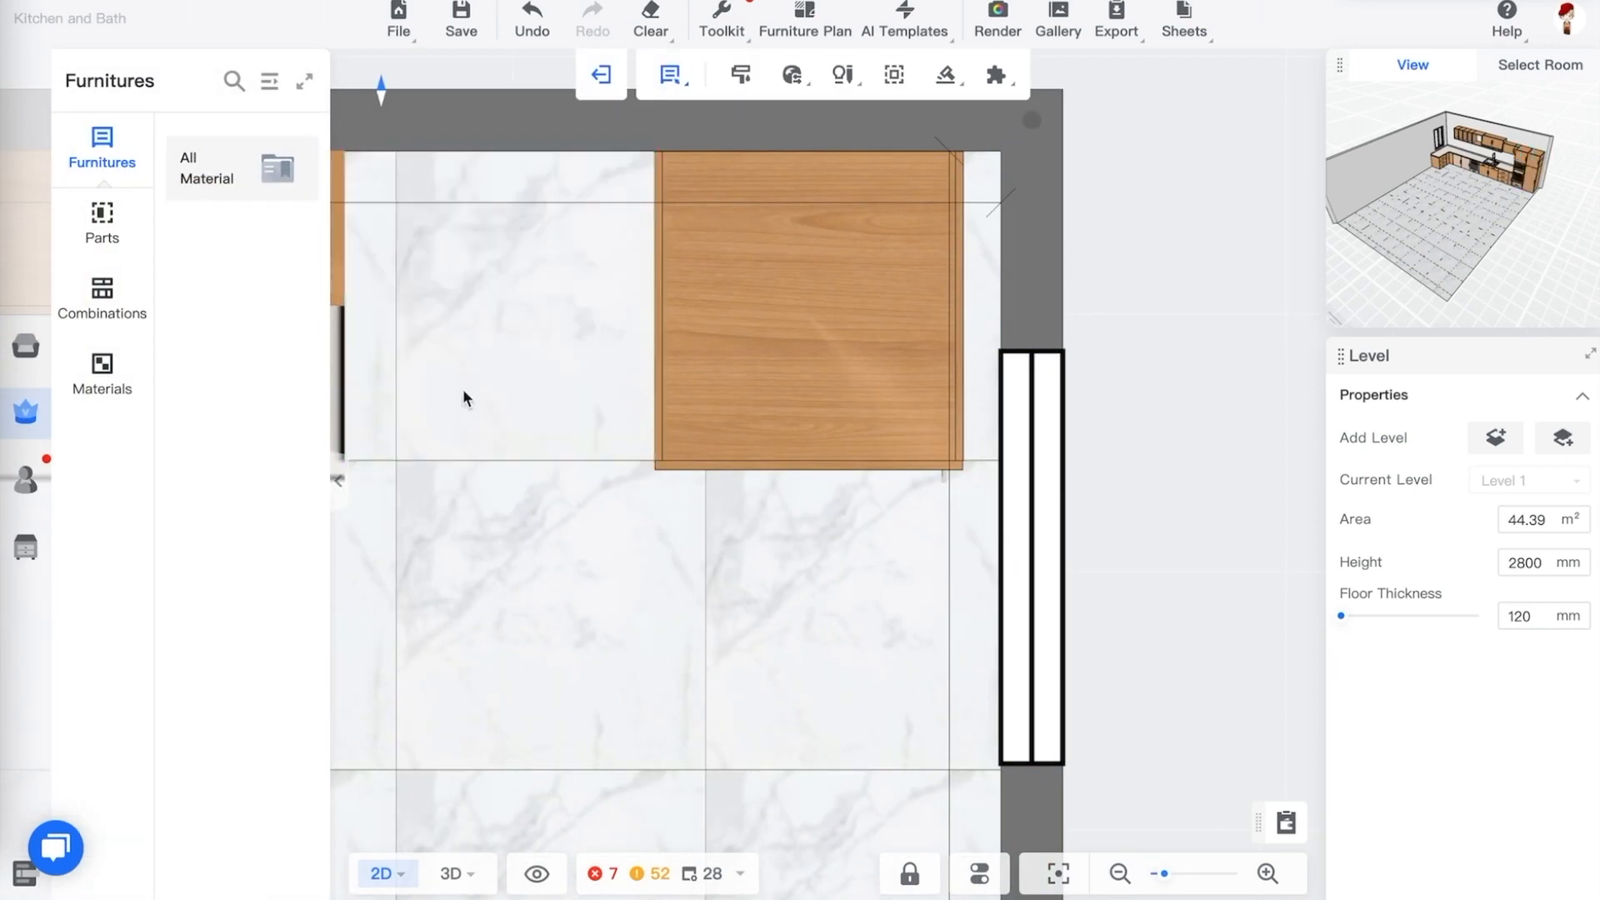
pyautogui.hotkey('ctrl', 'z')
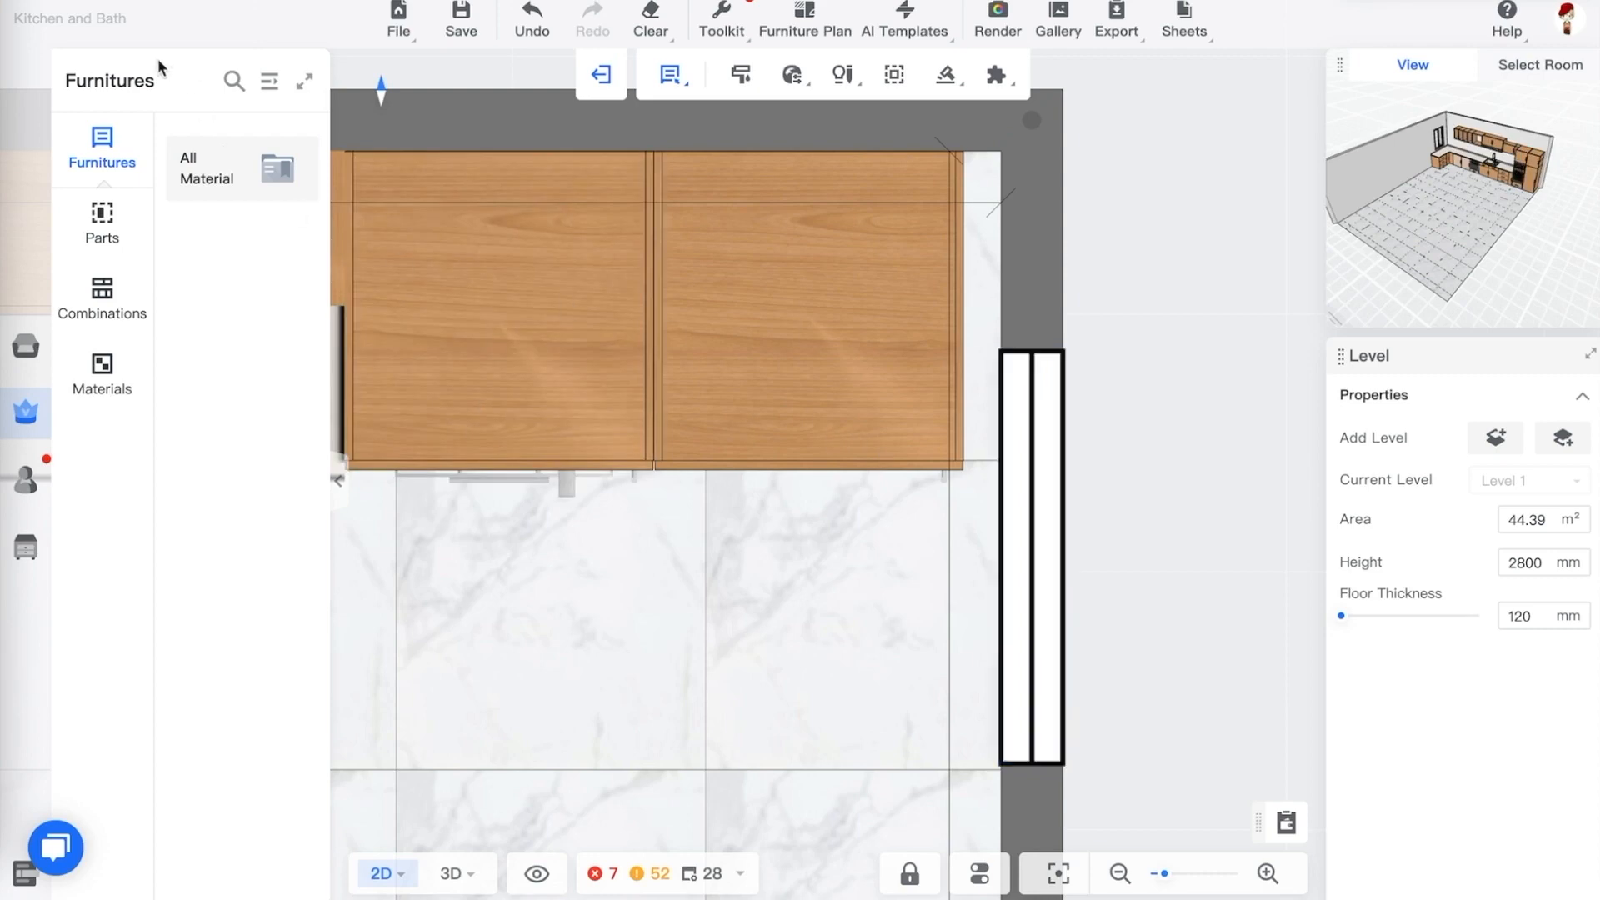
# Switch the furniture catalog to the Public Catalog and shift the window further down the right wall
pyautogui.click(25, 350)
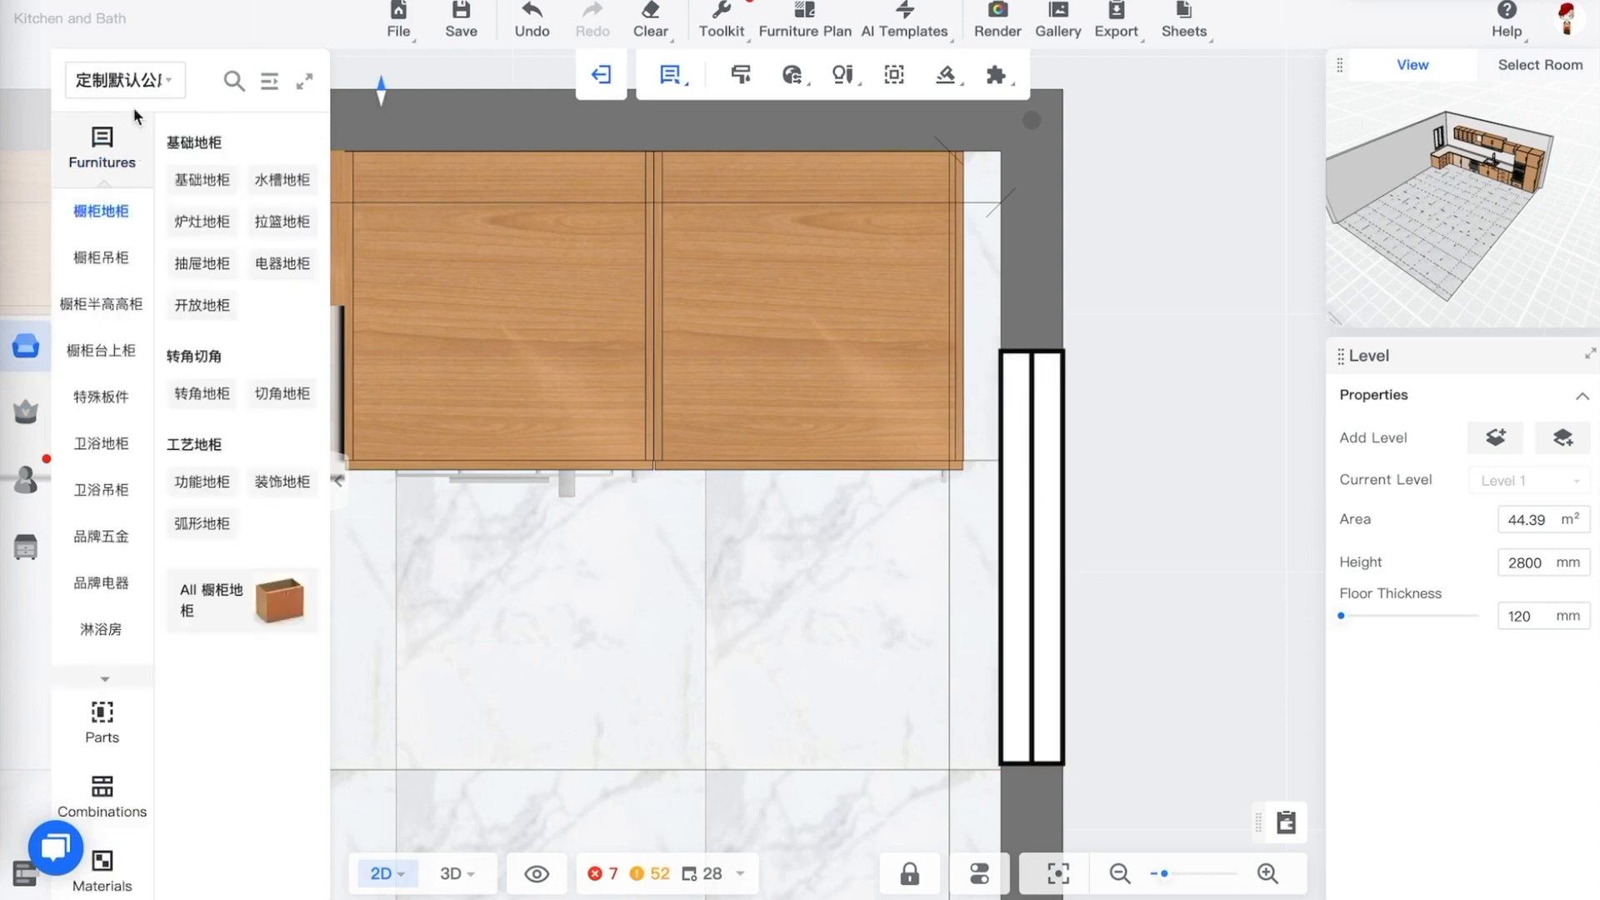
pyautogui.click(125, 80)
pyautogui.click(133, 155)
pyautogui.click(140, 166)
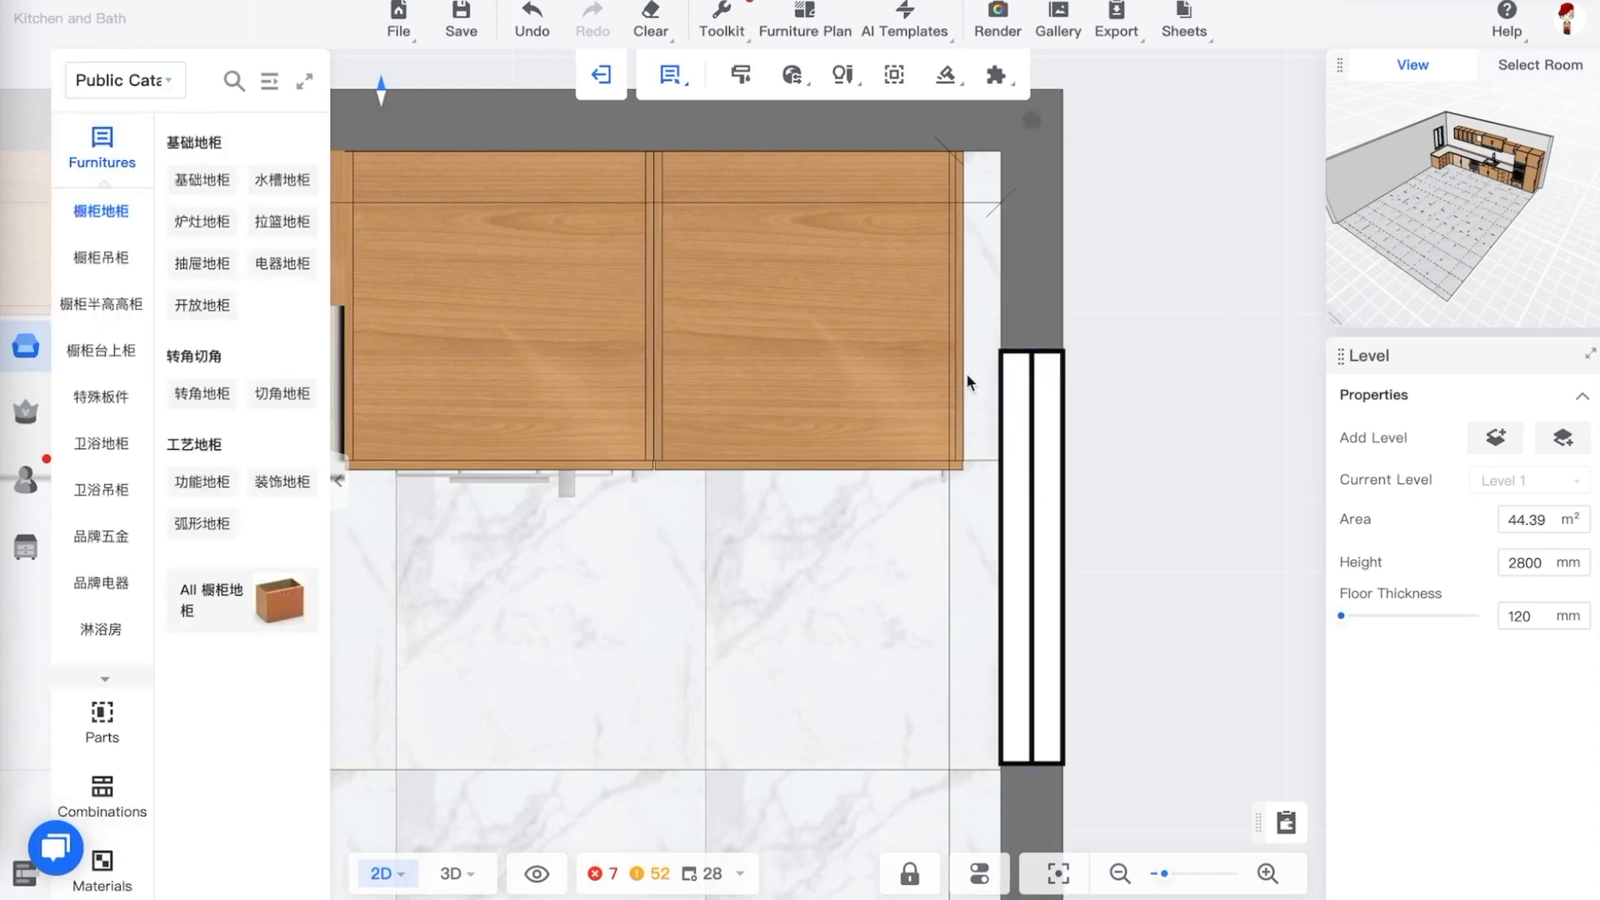
pyautogui.moveTo(1045, 397); pyautogui.dragTo(1038, 562)
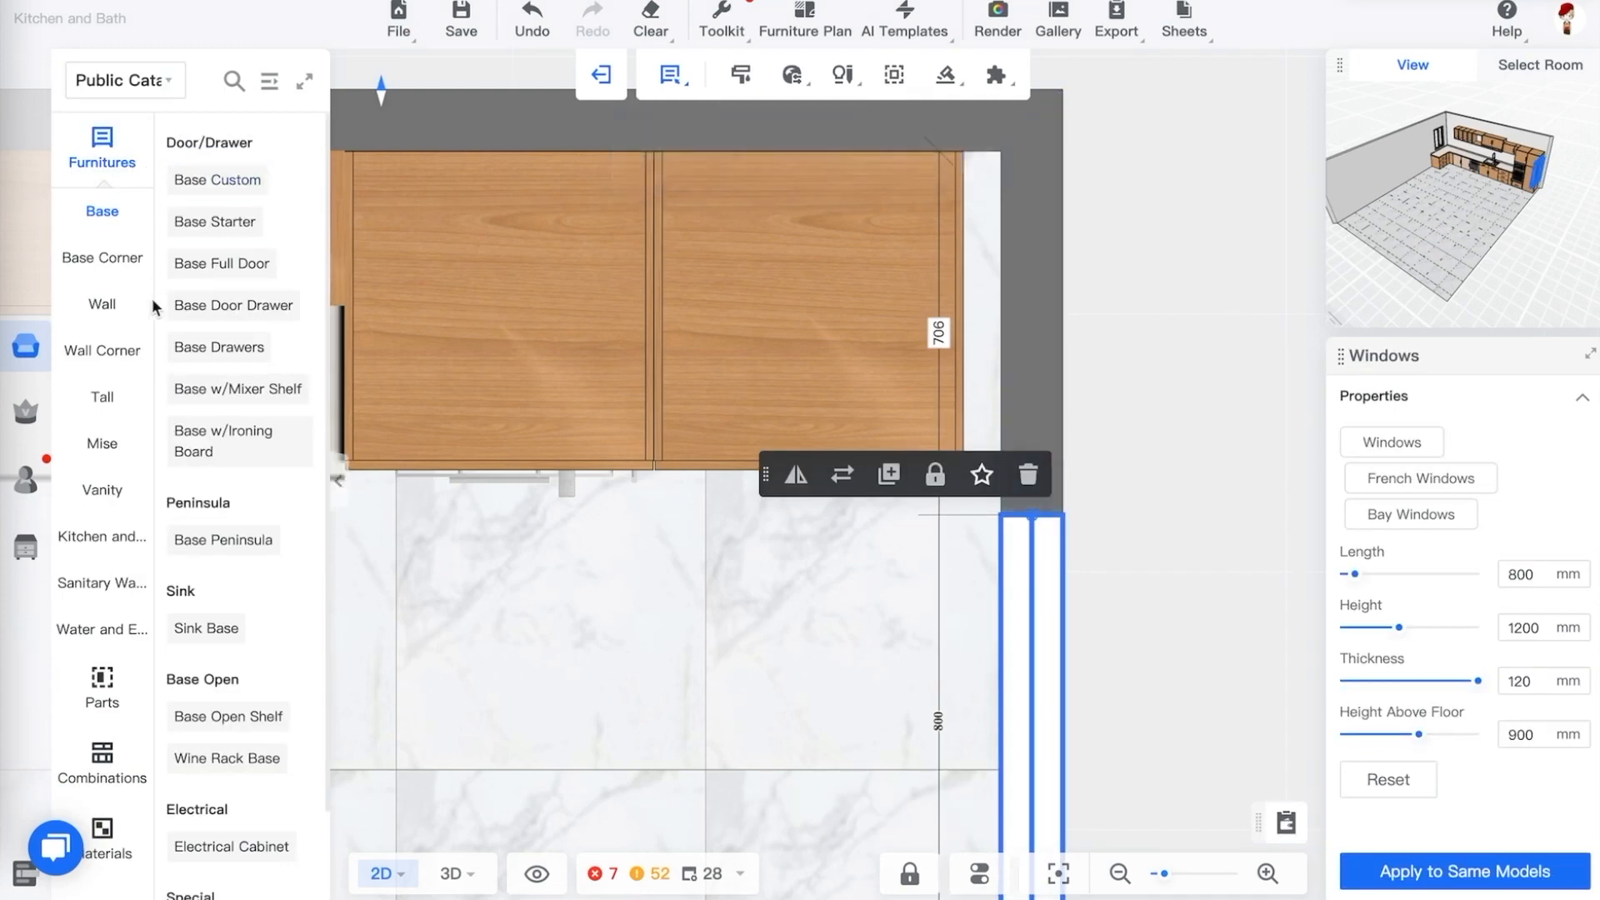
# Place a Base Filler Right from the Misc fillers at the end of the cabinet run beside the right wall
pyautogui.click(102, 444)
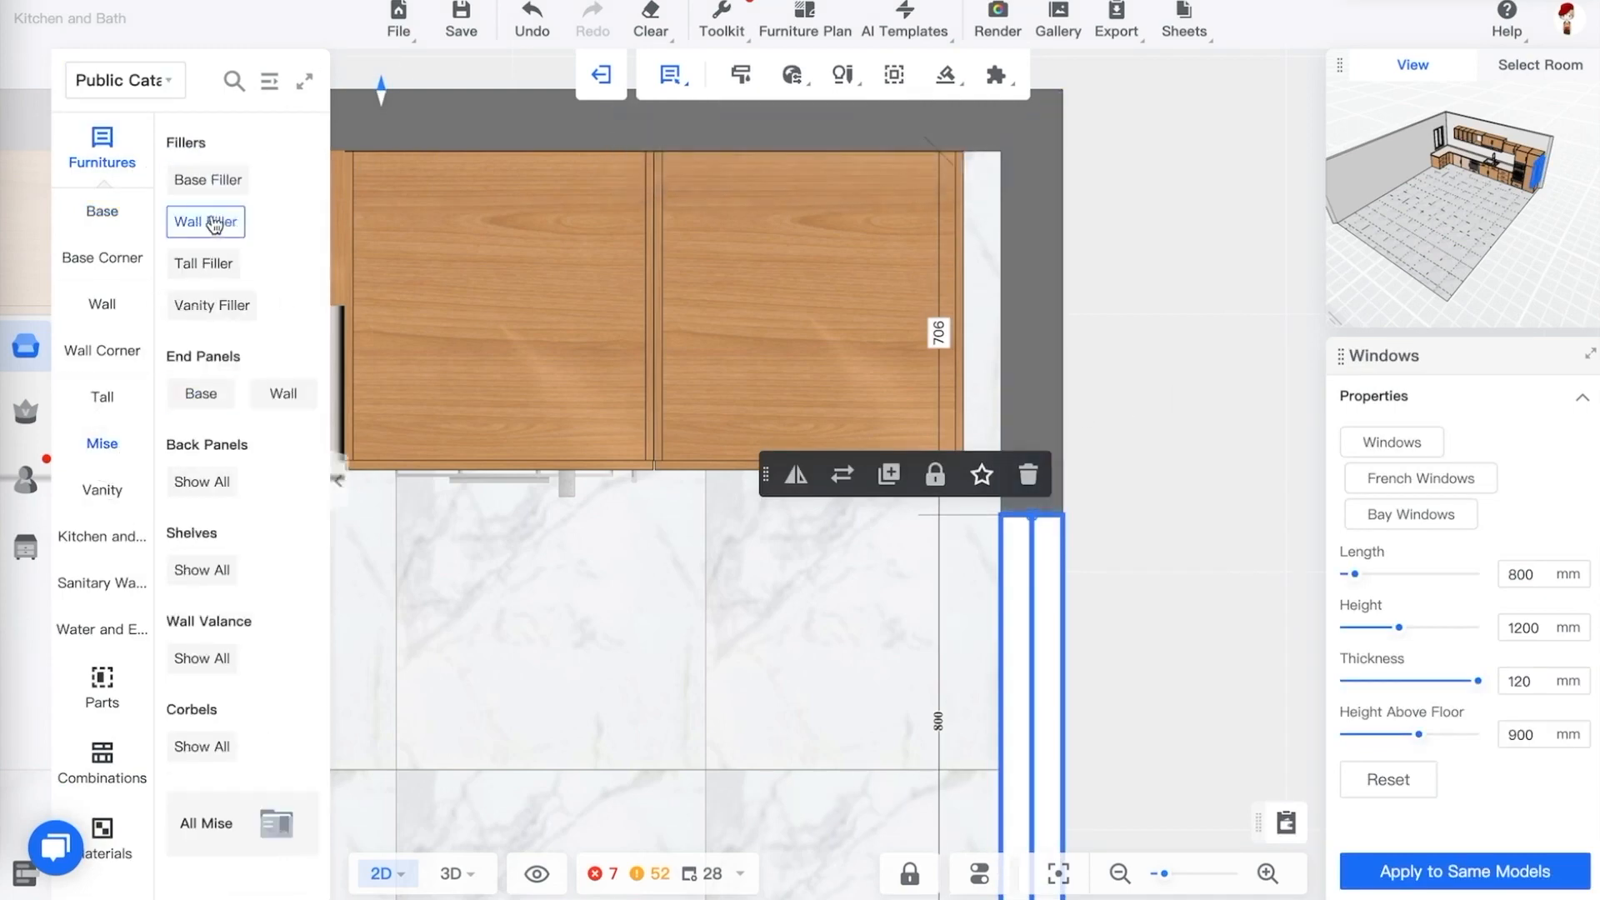
pyautogui.click(213, 263)
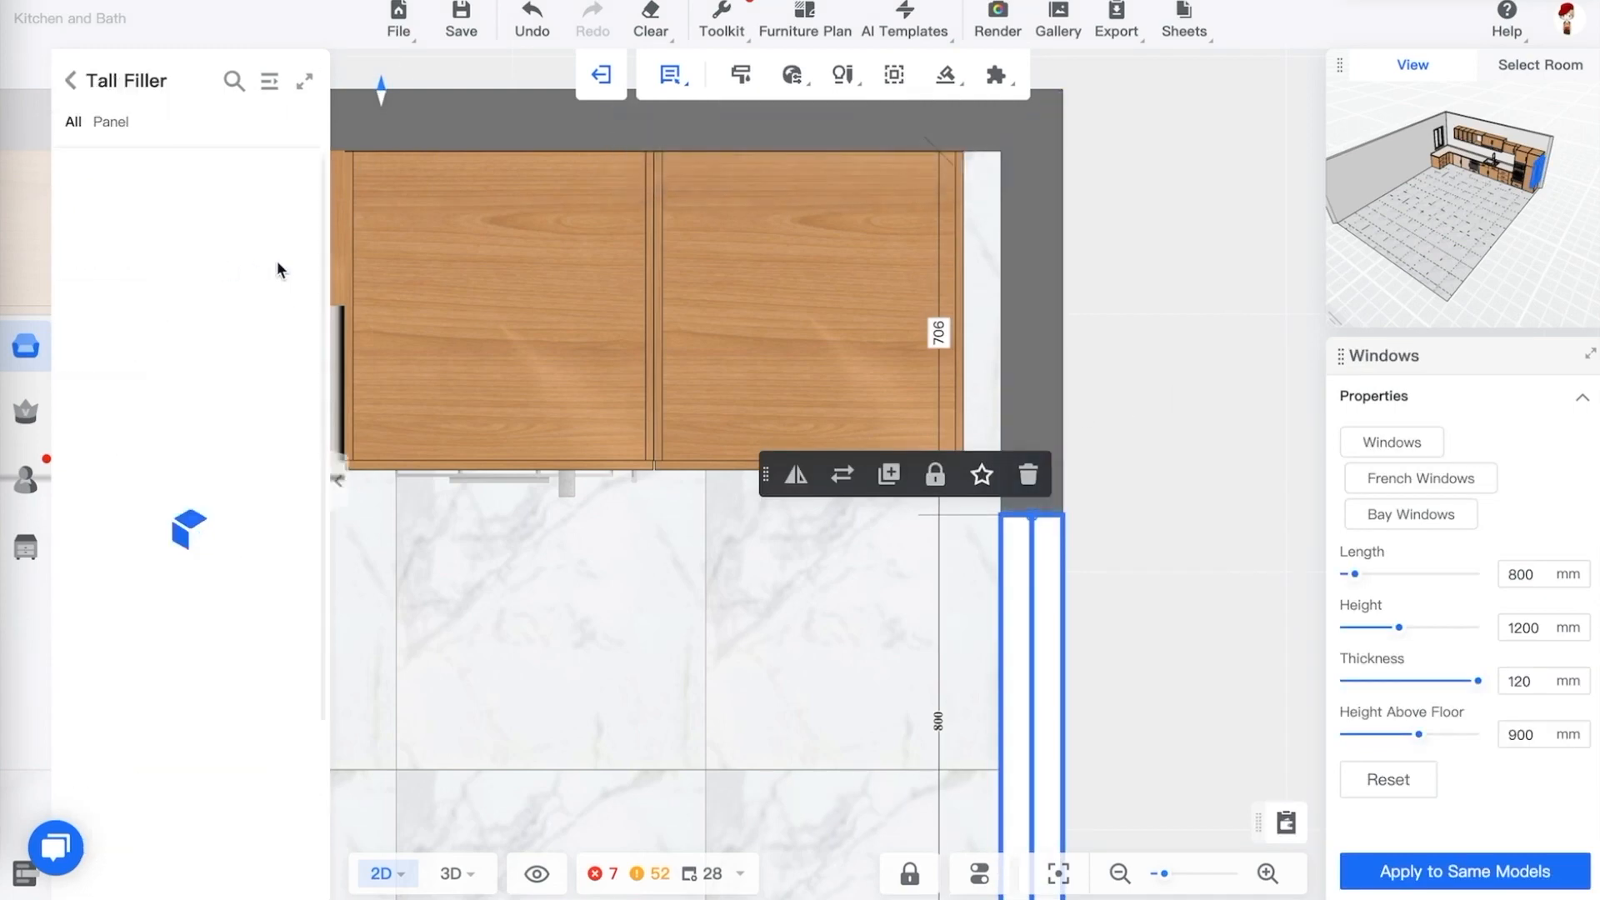
pyautogui.click(271, 84)
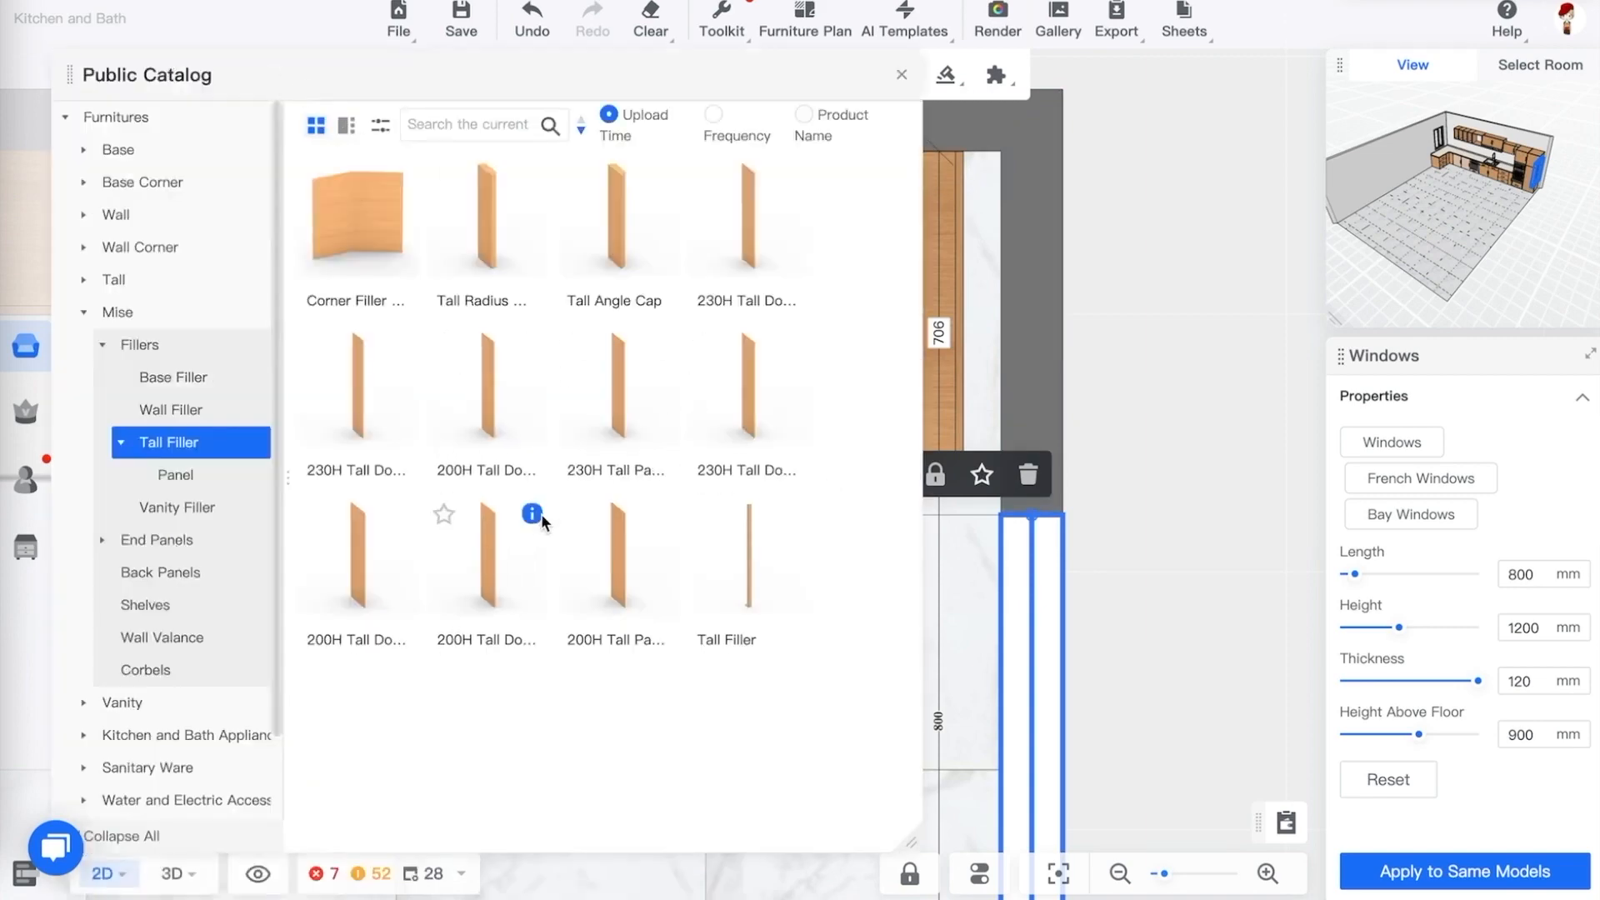
pyautogui.moveTo(533, 515)
pyautogui.click(206, 551)
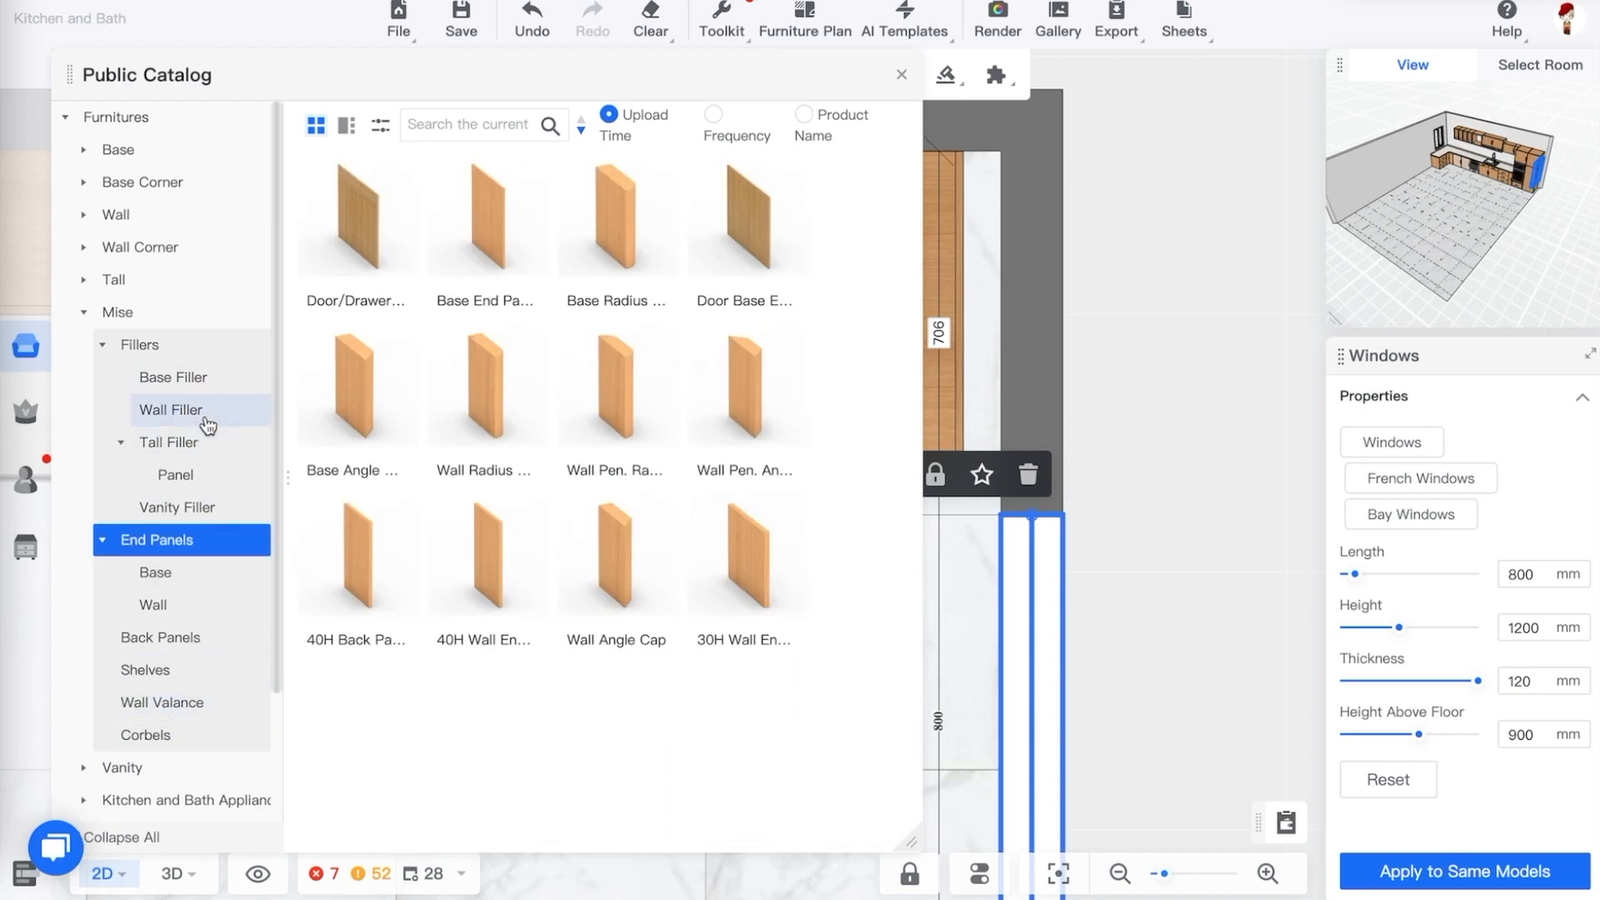
pyautogui.click(211, 379)
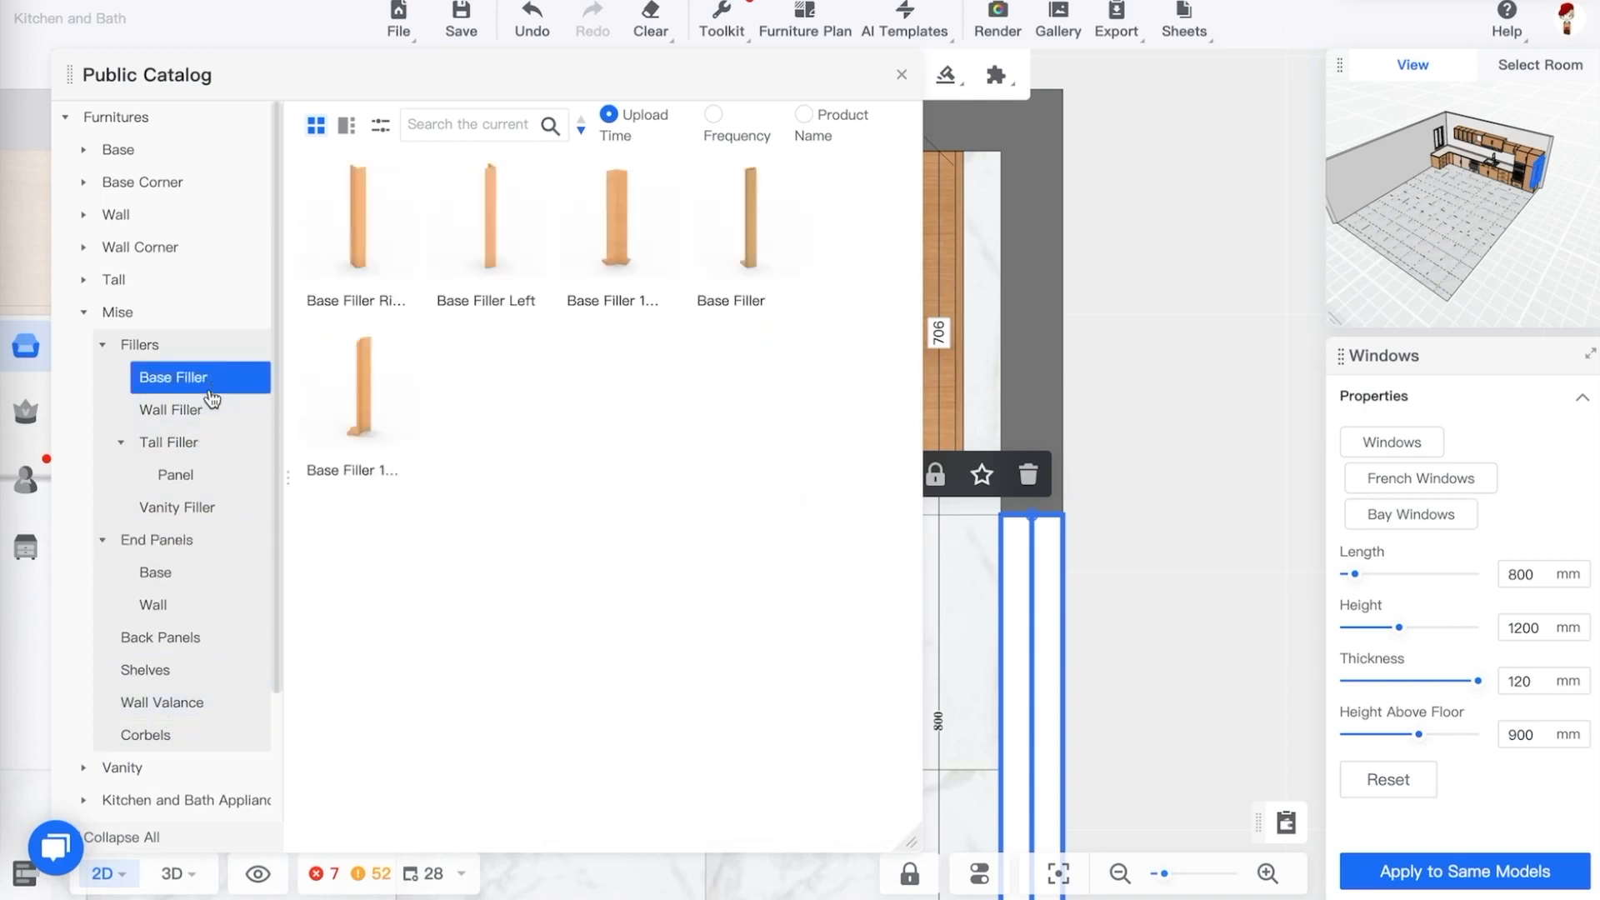
pyautogui.moveTo(401, 176)
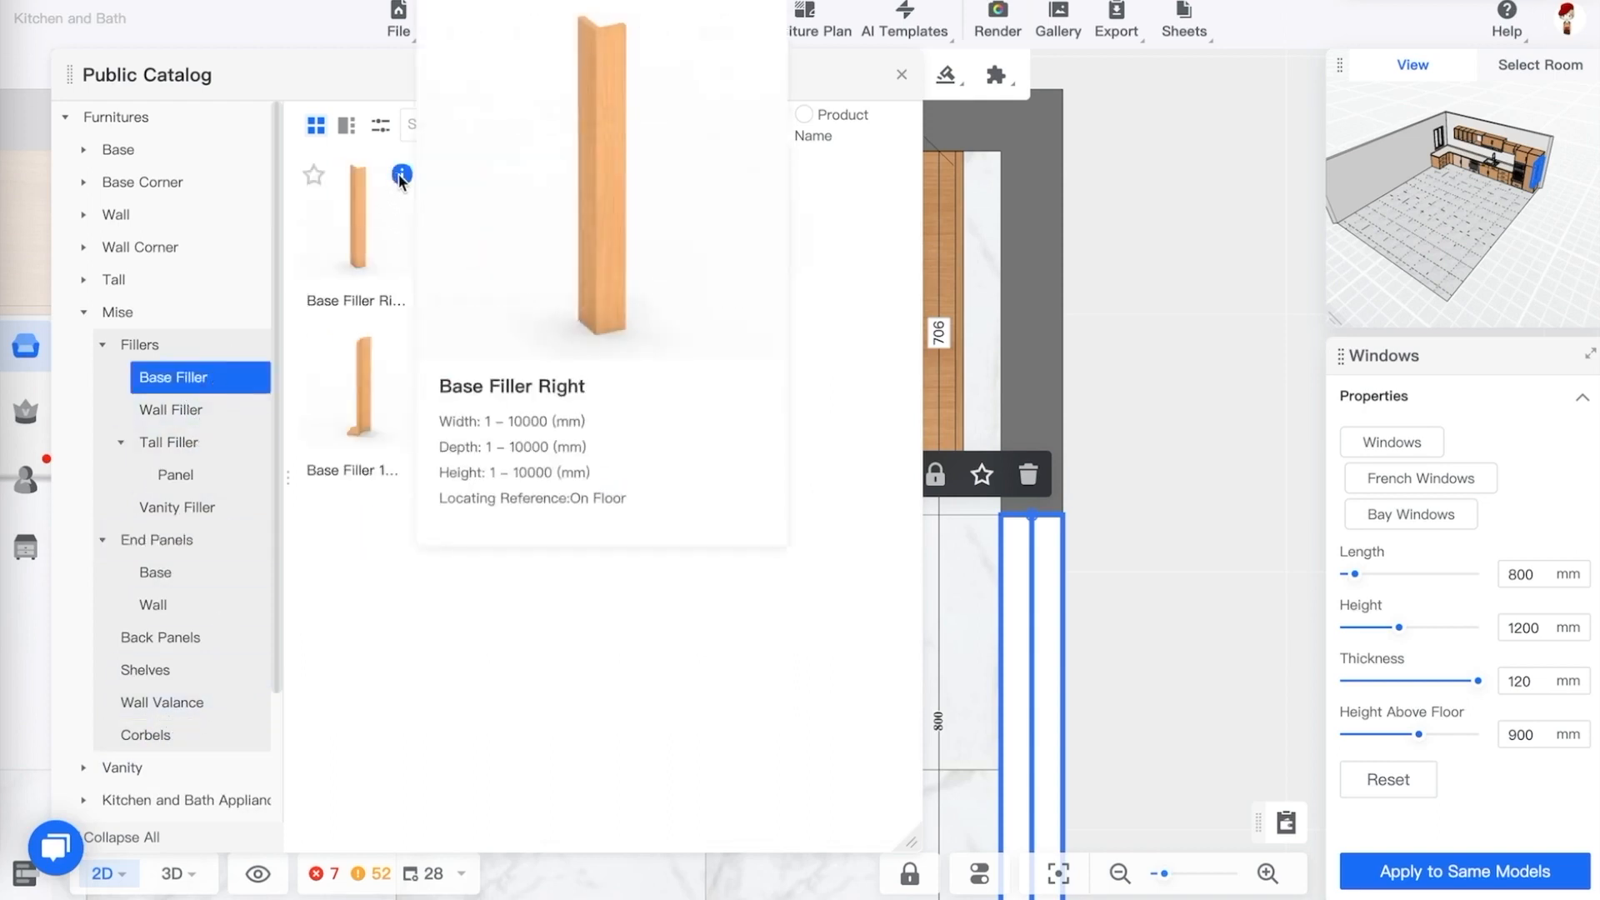
pyautogui.click(365, 244)
pyautogui.click(972, 412)
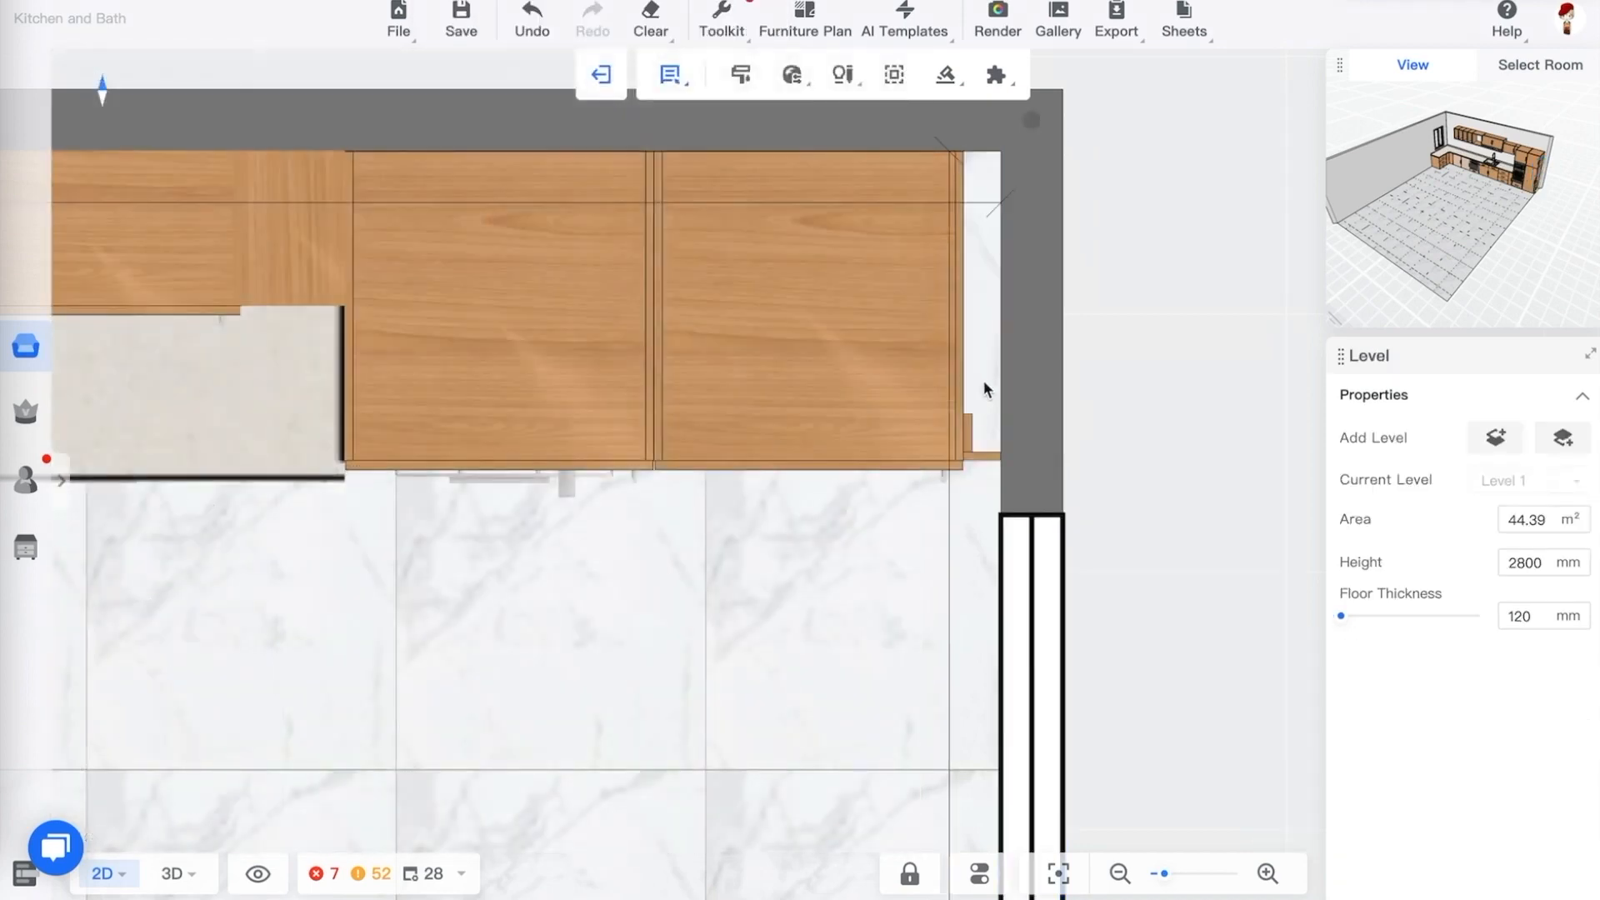
pyautogui.click(984, 382)
pyautogui.click(1119, 422)
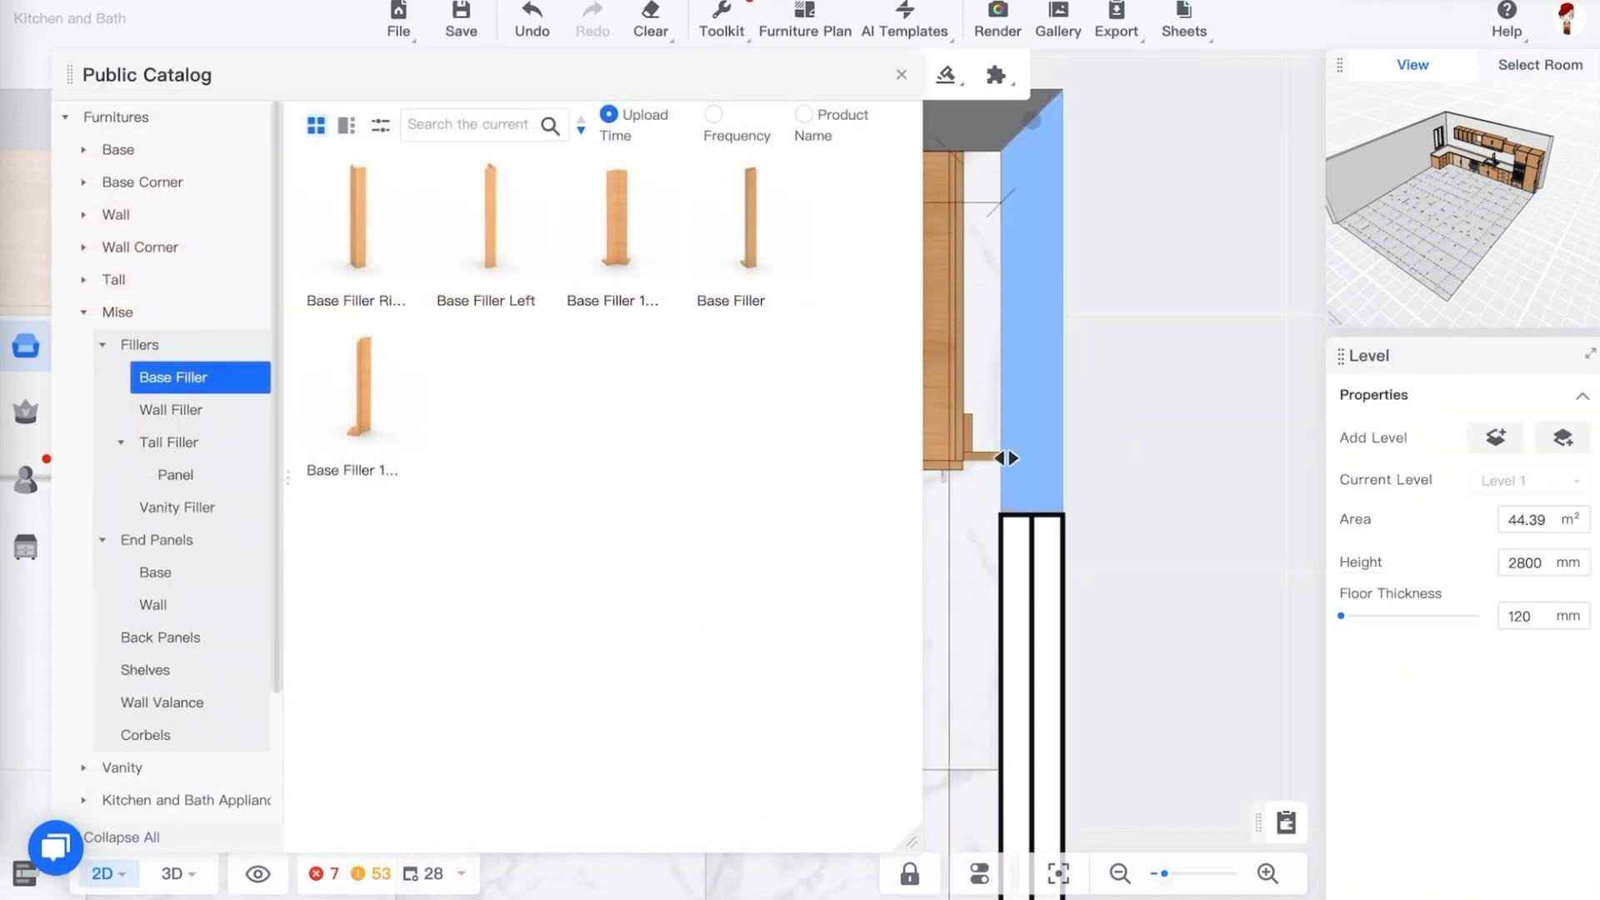
pyautogui.scroll(3, 975, 454)
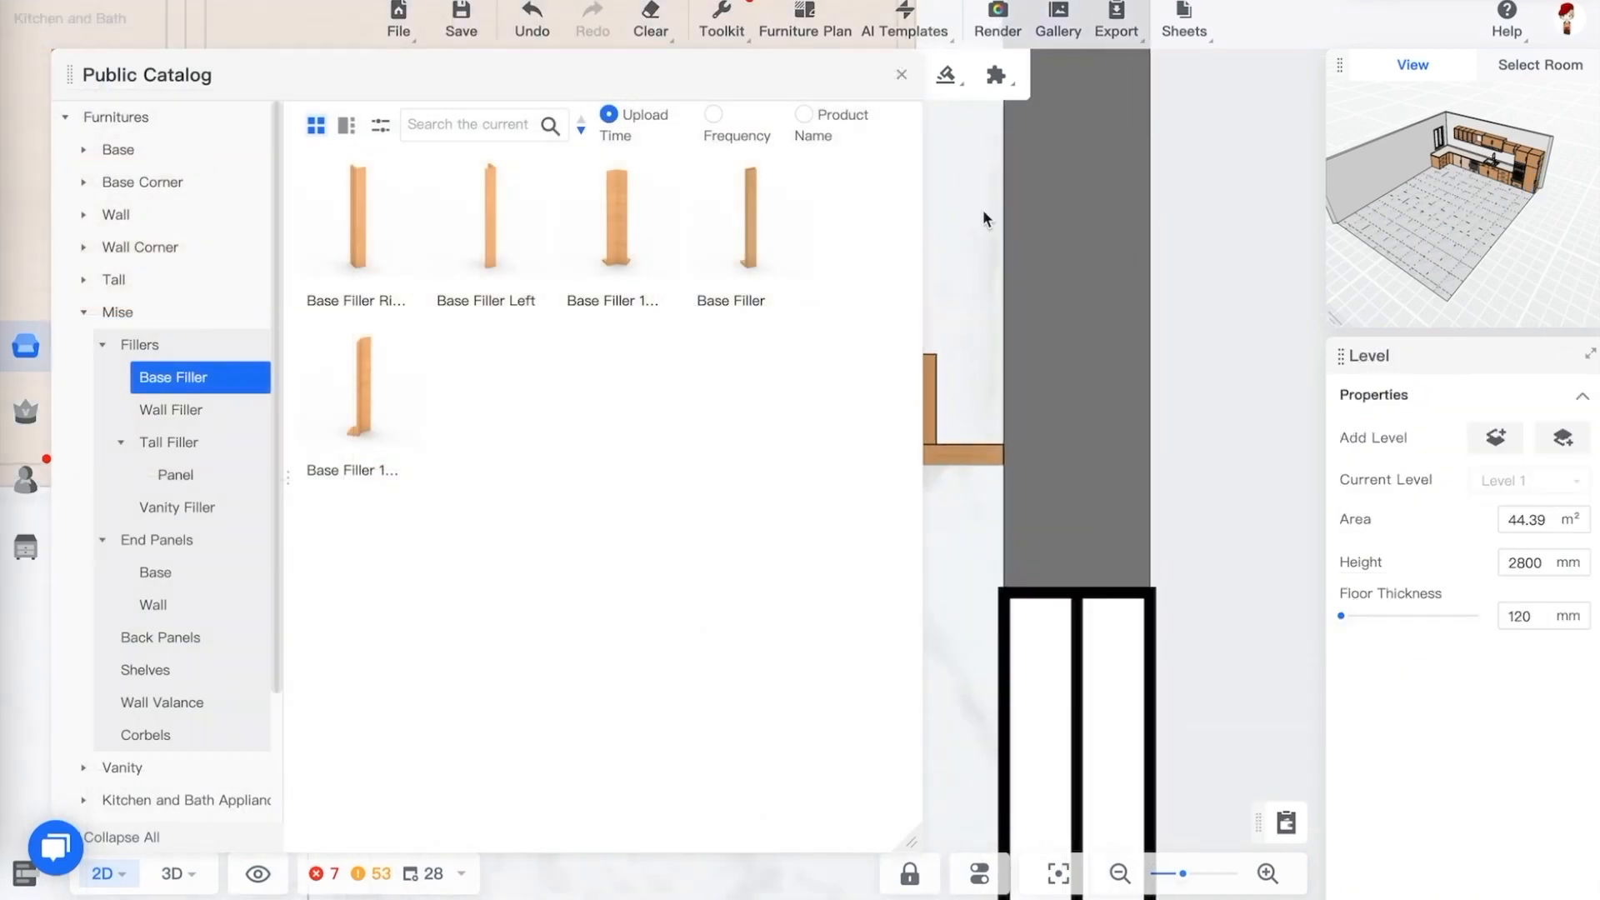
pyautogui.click(902, 76)
# Examine the heights of the base filler and the adjacent refrigerator unit in the 3D view
pyautogui.press('3')
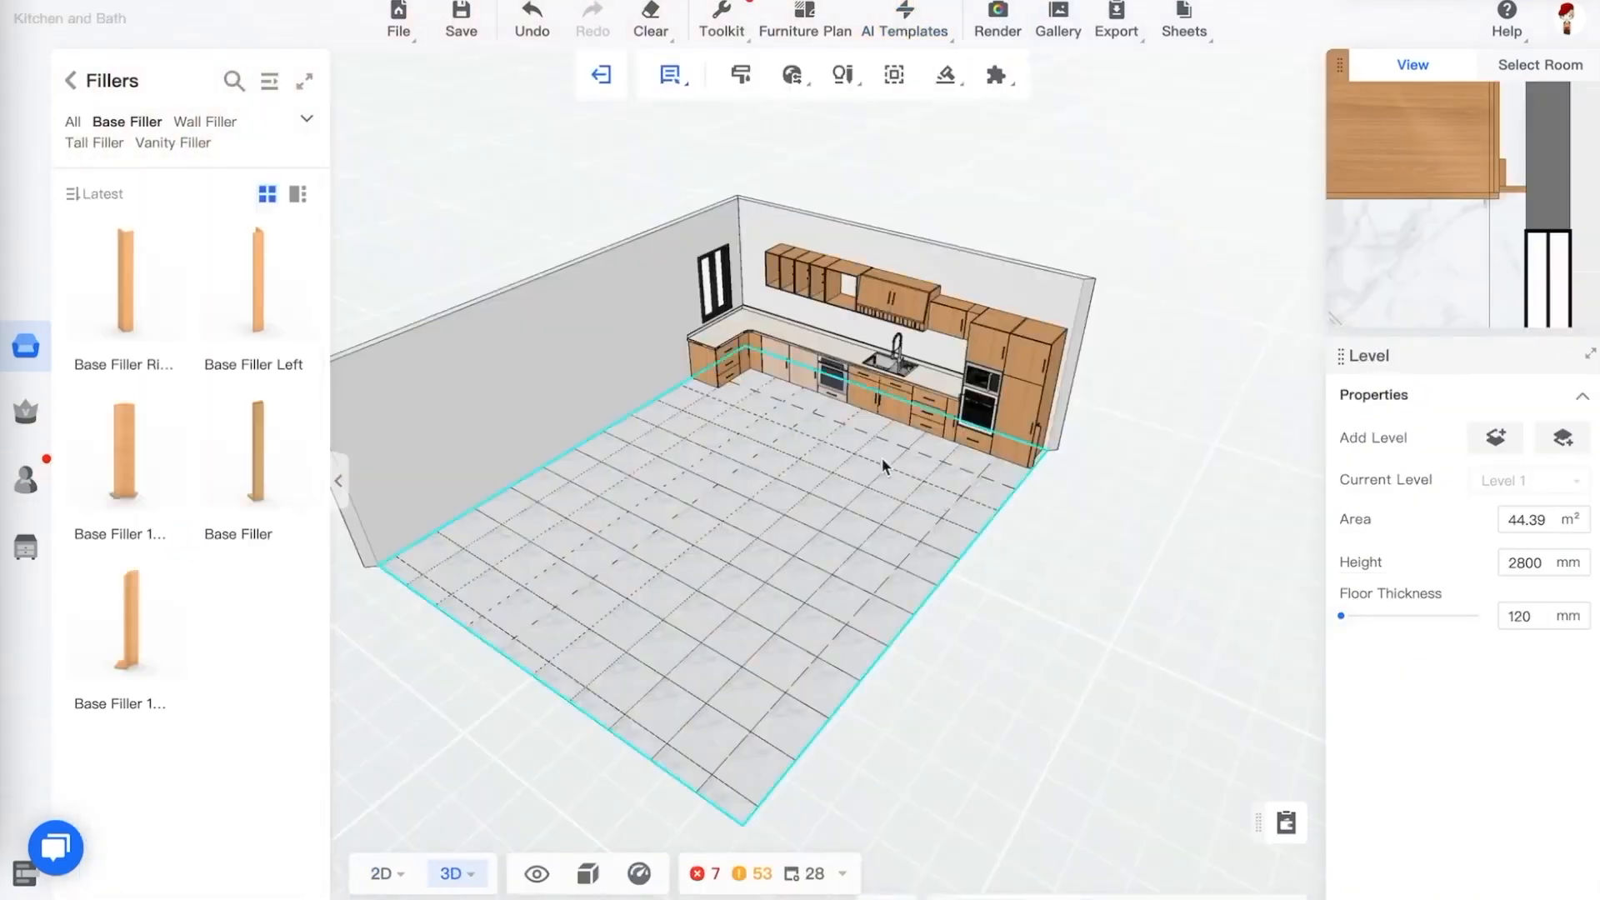
pyautogui.moveTo(882, 458); pyautogui.dragTo(1003, 438)
pyautogui.scroll(5, 944, 352)
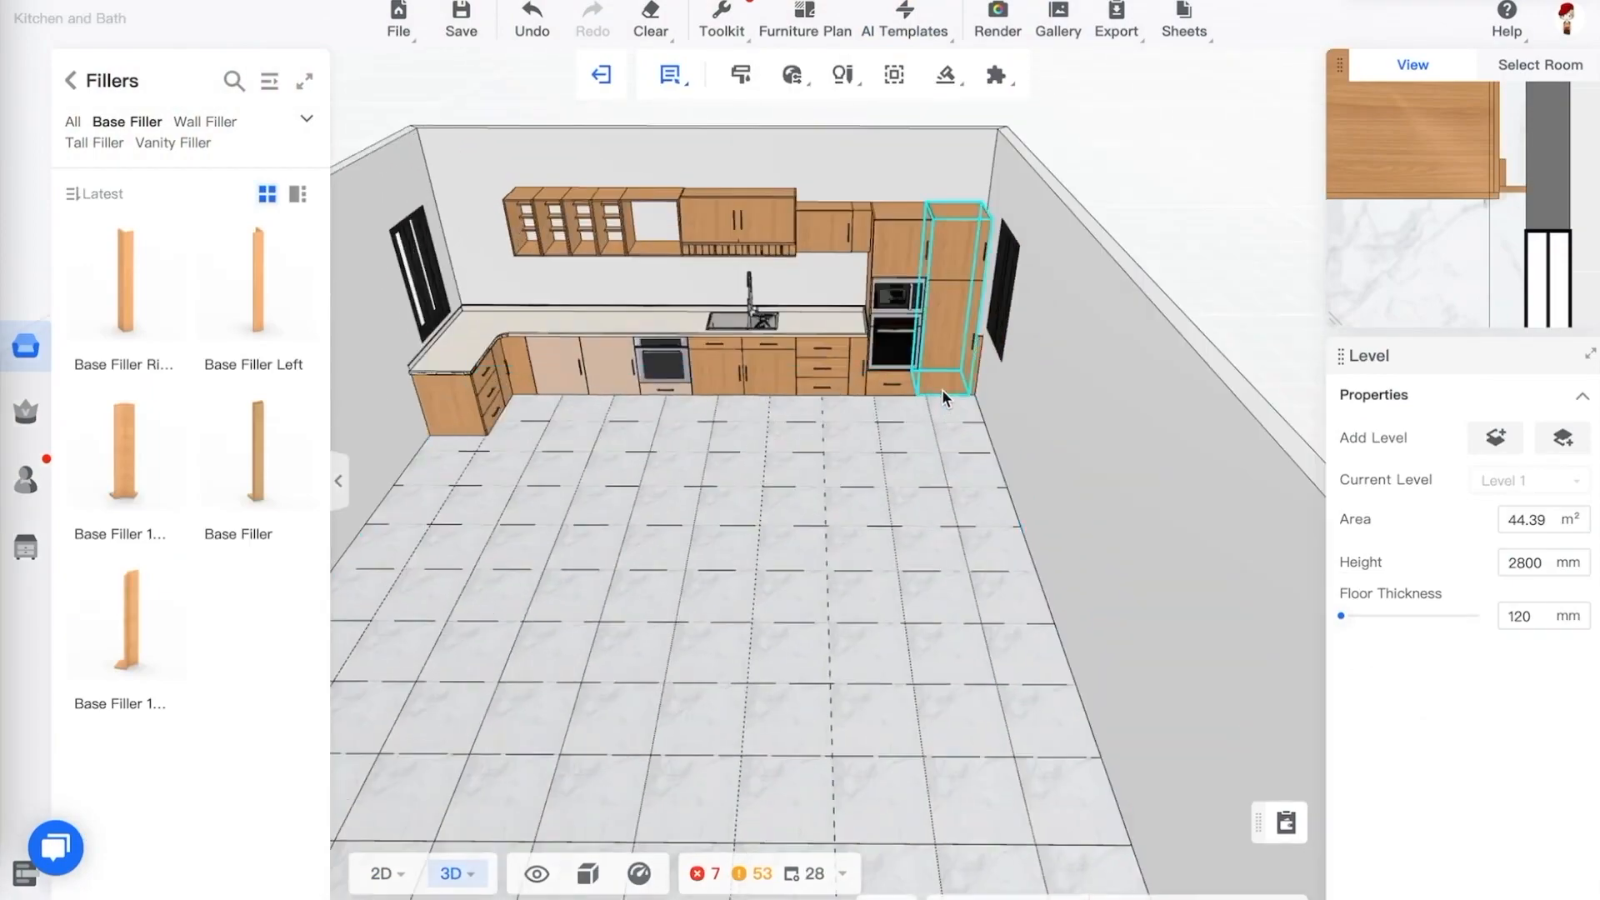
pyautogui.scroll(8, 1019, 355)
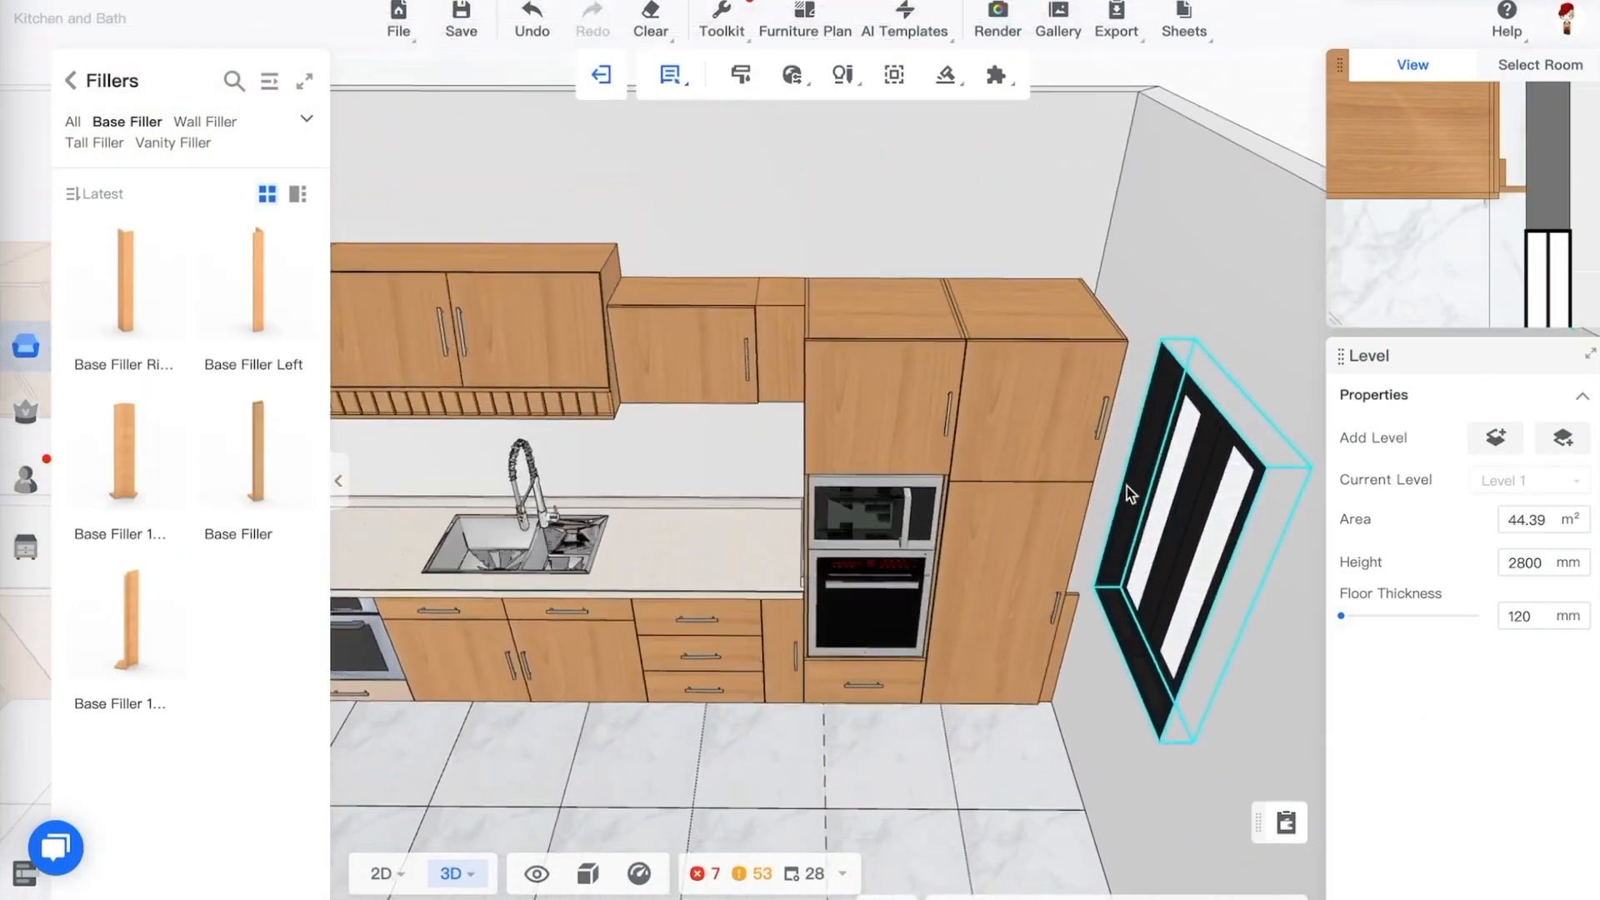
pyautogui.scroll(-3, 1131, 494)
pyautogui.scroll(8, 1159, 609)
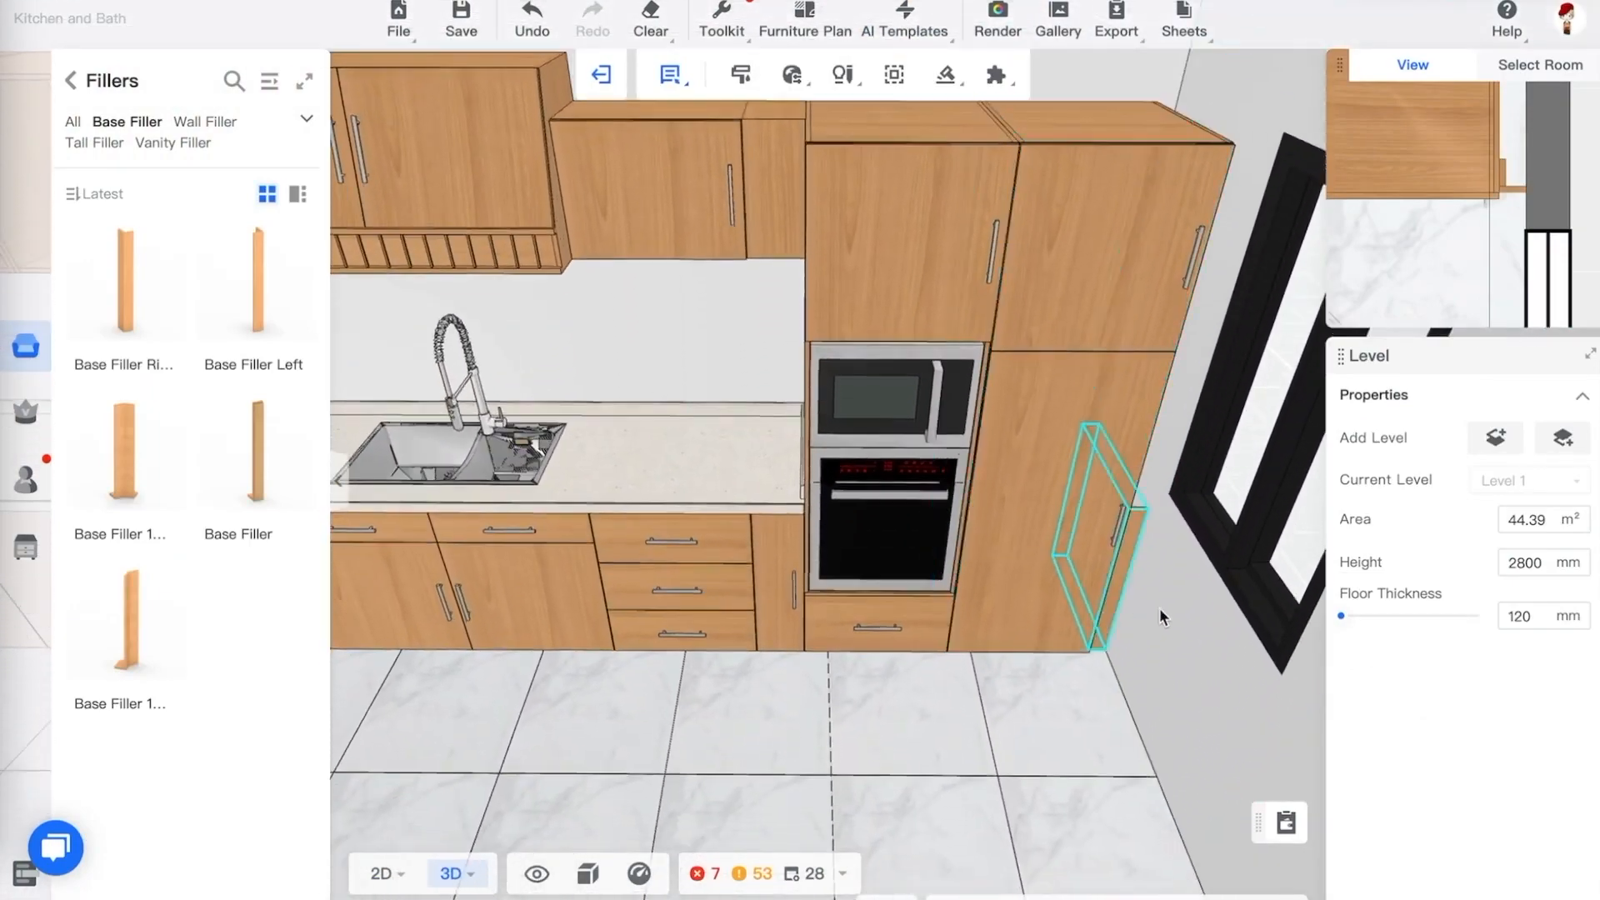
pyautogui.scroll(-3, 1163, 638)
pyautogui.scroll(6, 1136, 572)
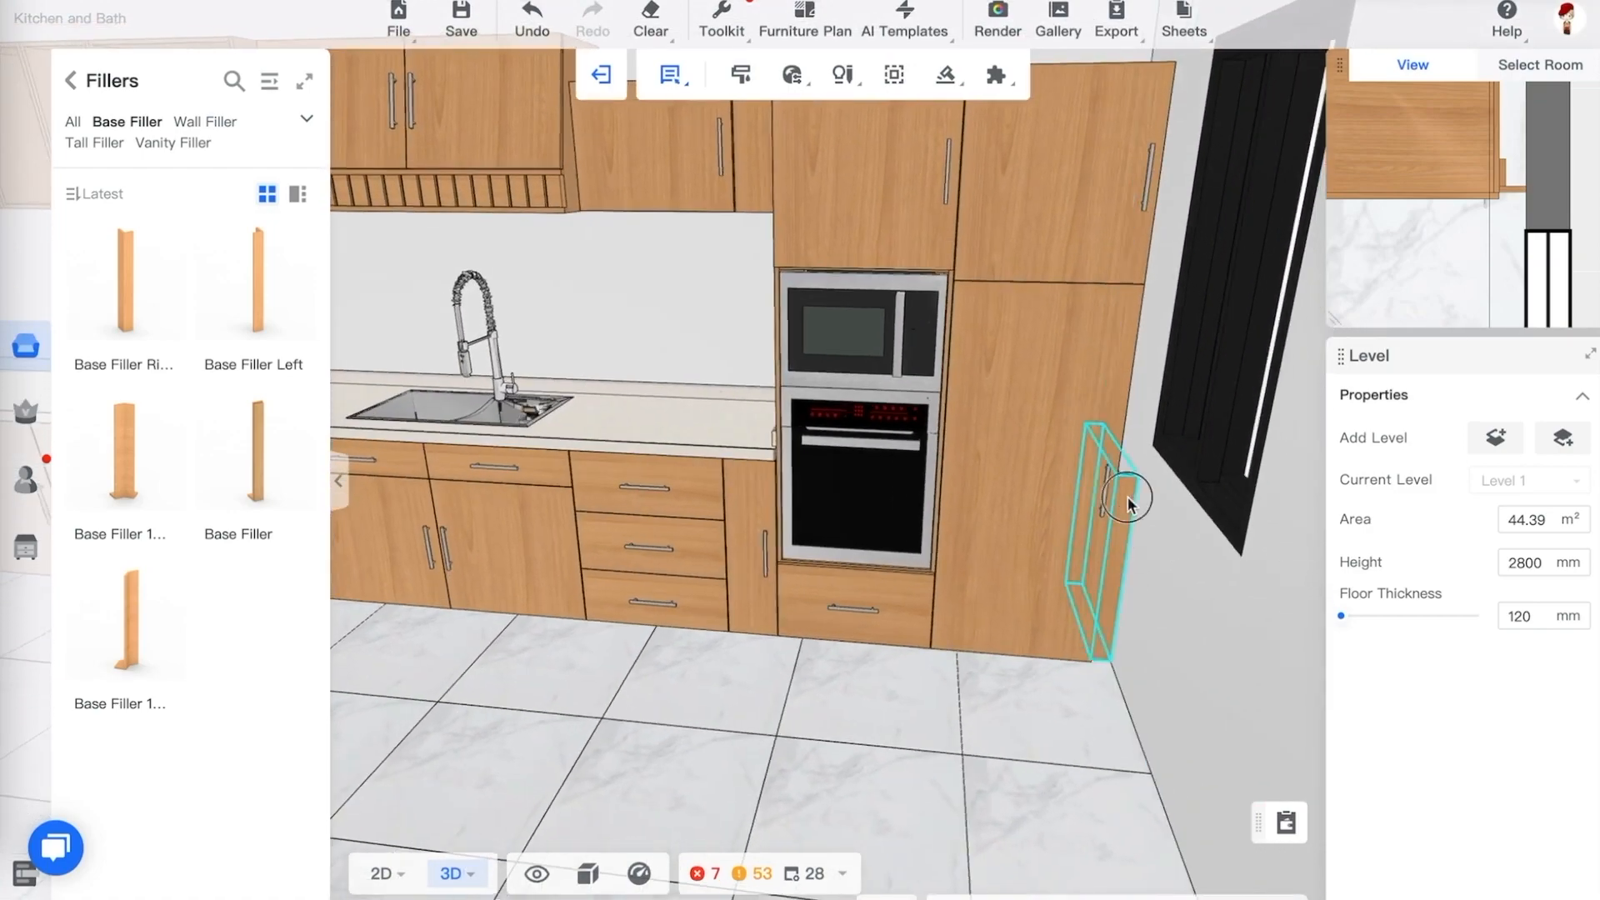
pyautogui.click(1128, 500)
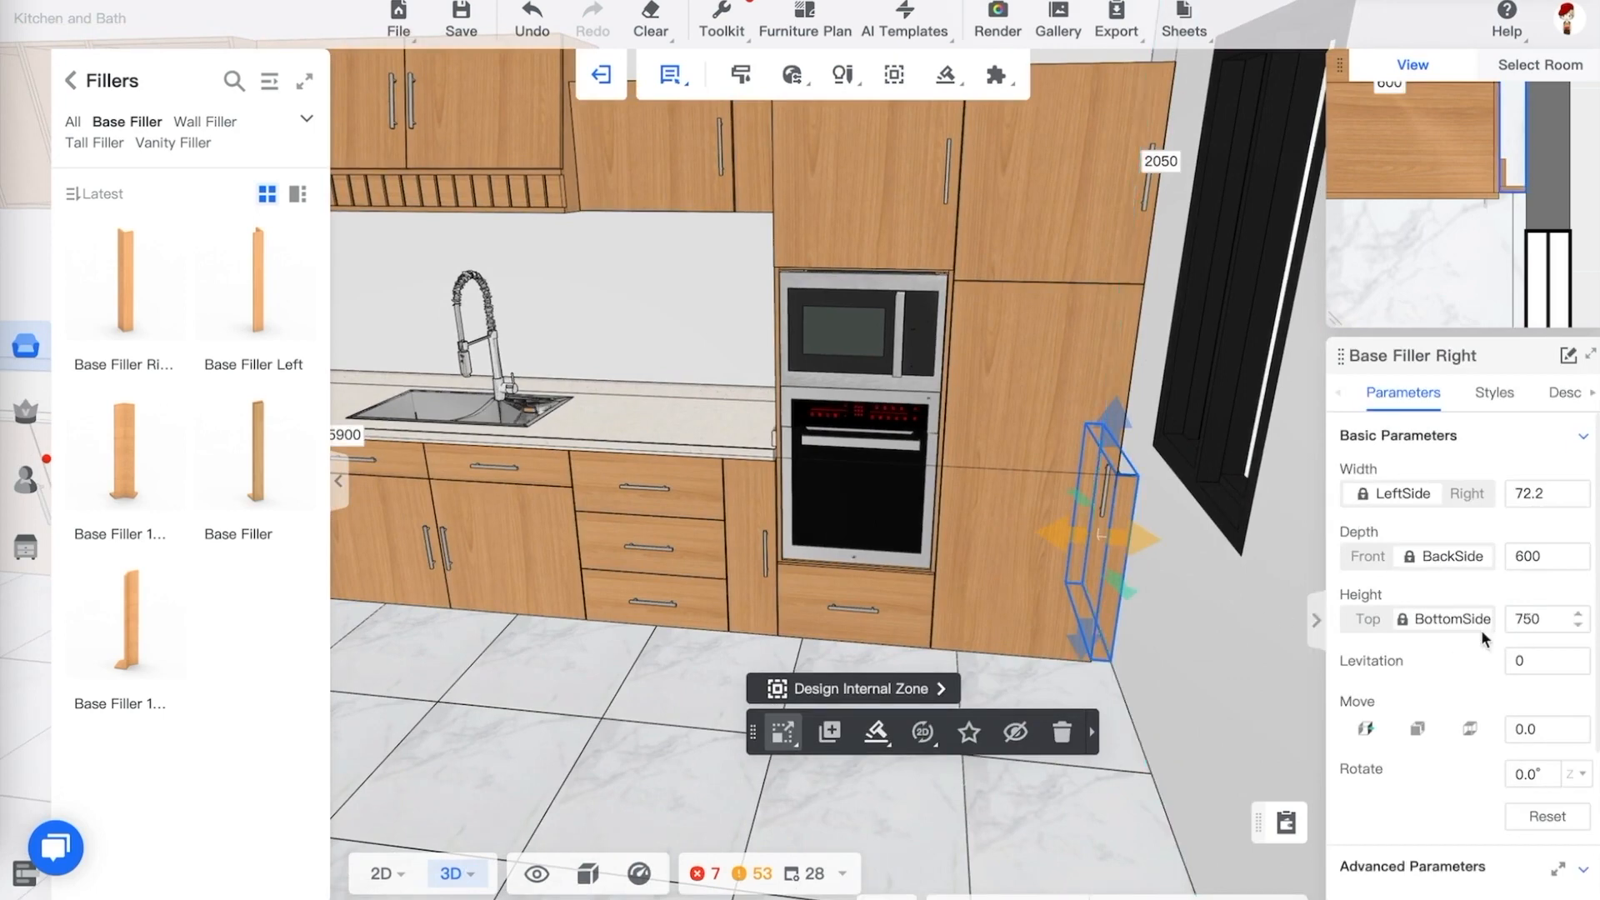
pyautogui.click(1047, 257)
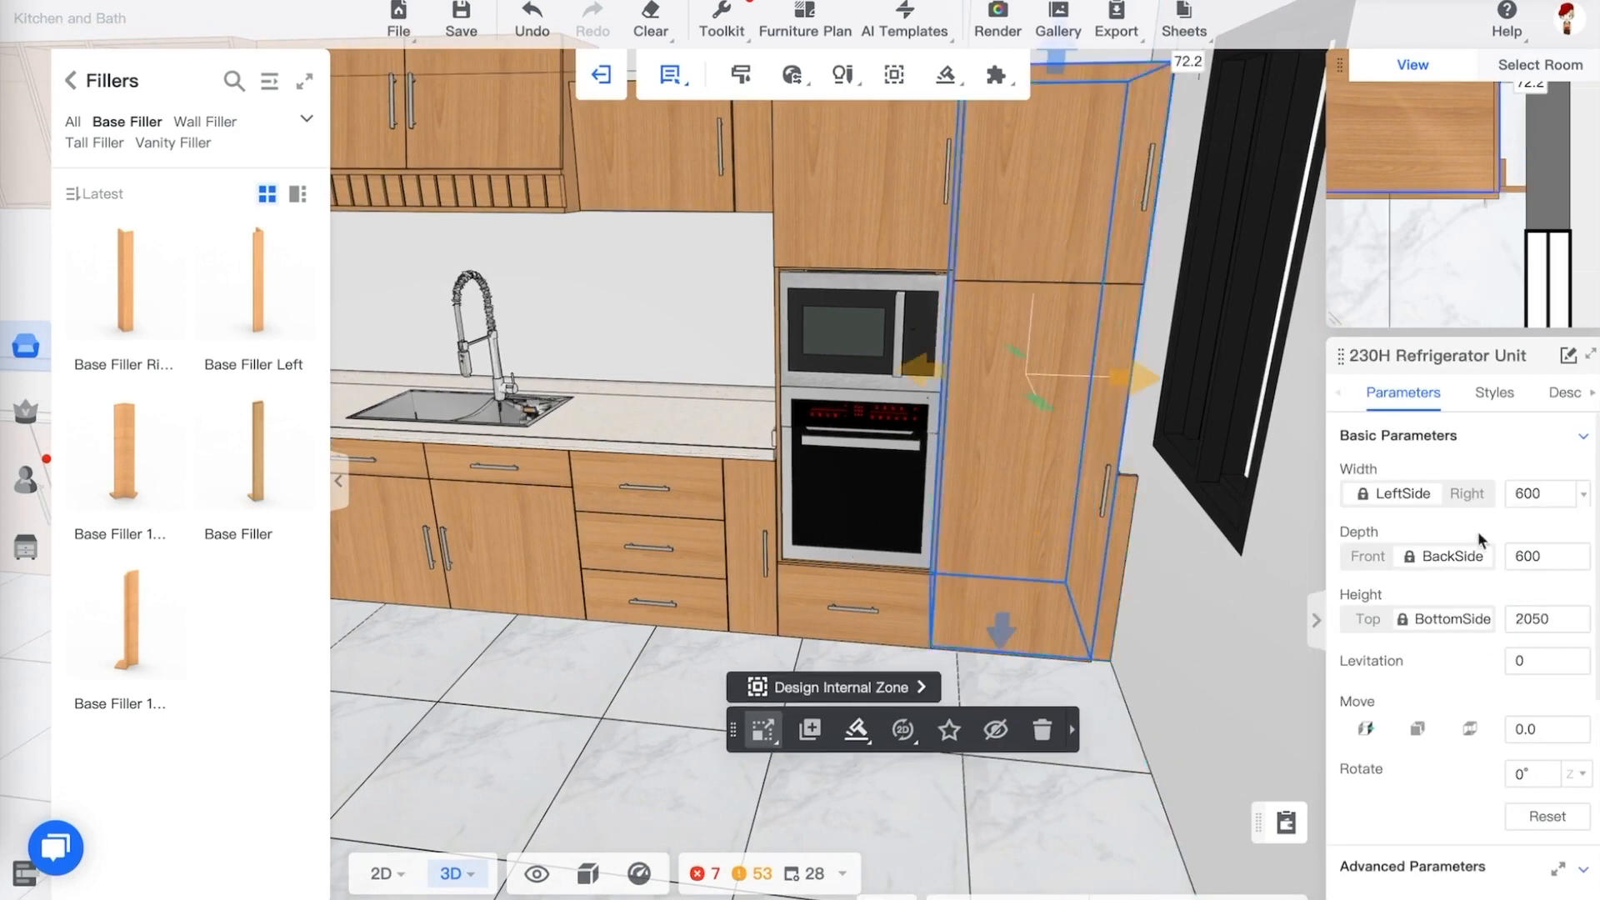
pyautogui.click(1538, 620)
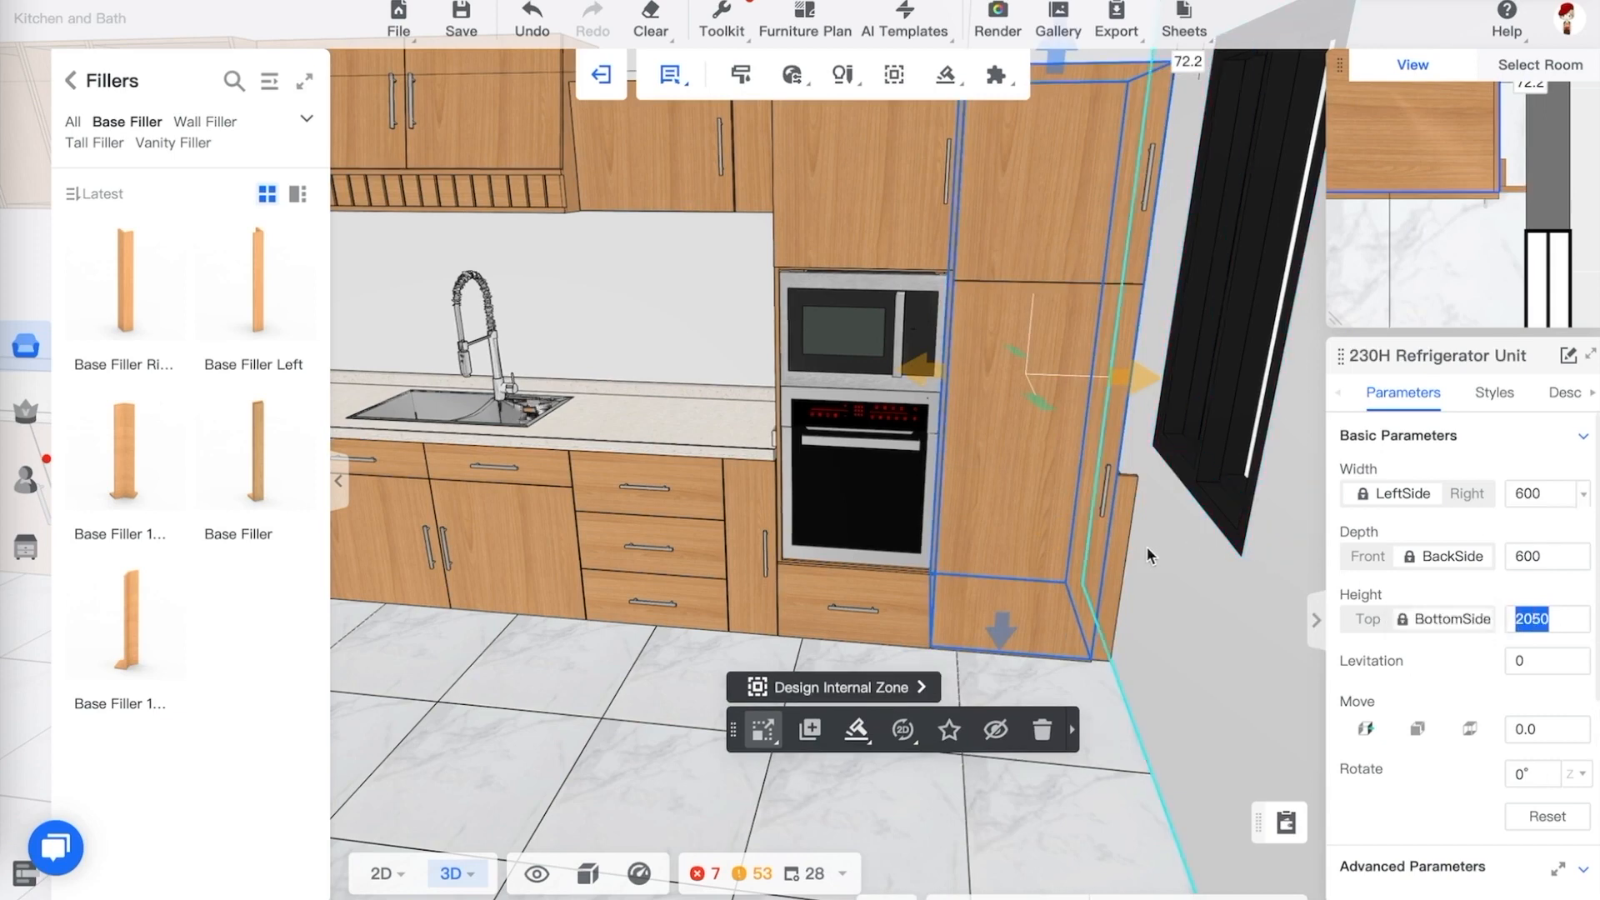
pyautogui.click(1116, 525)
pyautogui.click(1547, 622)
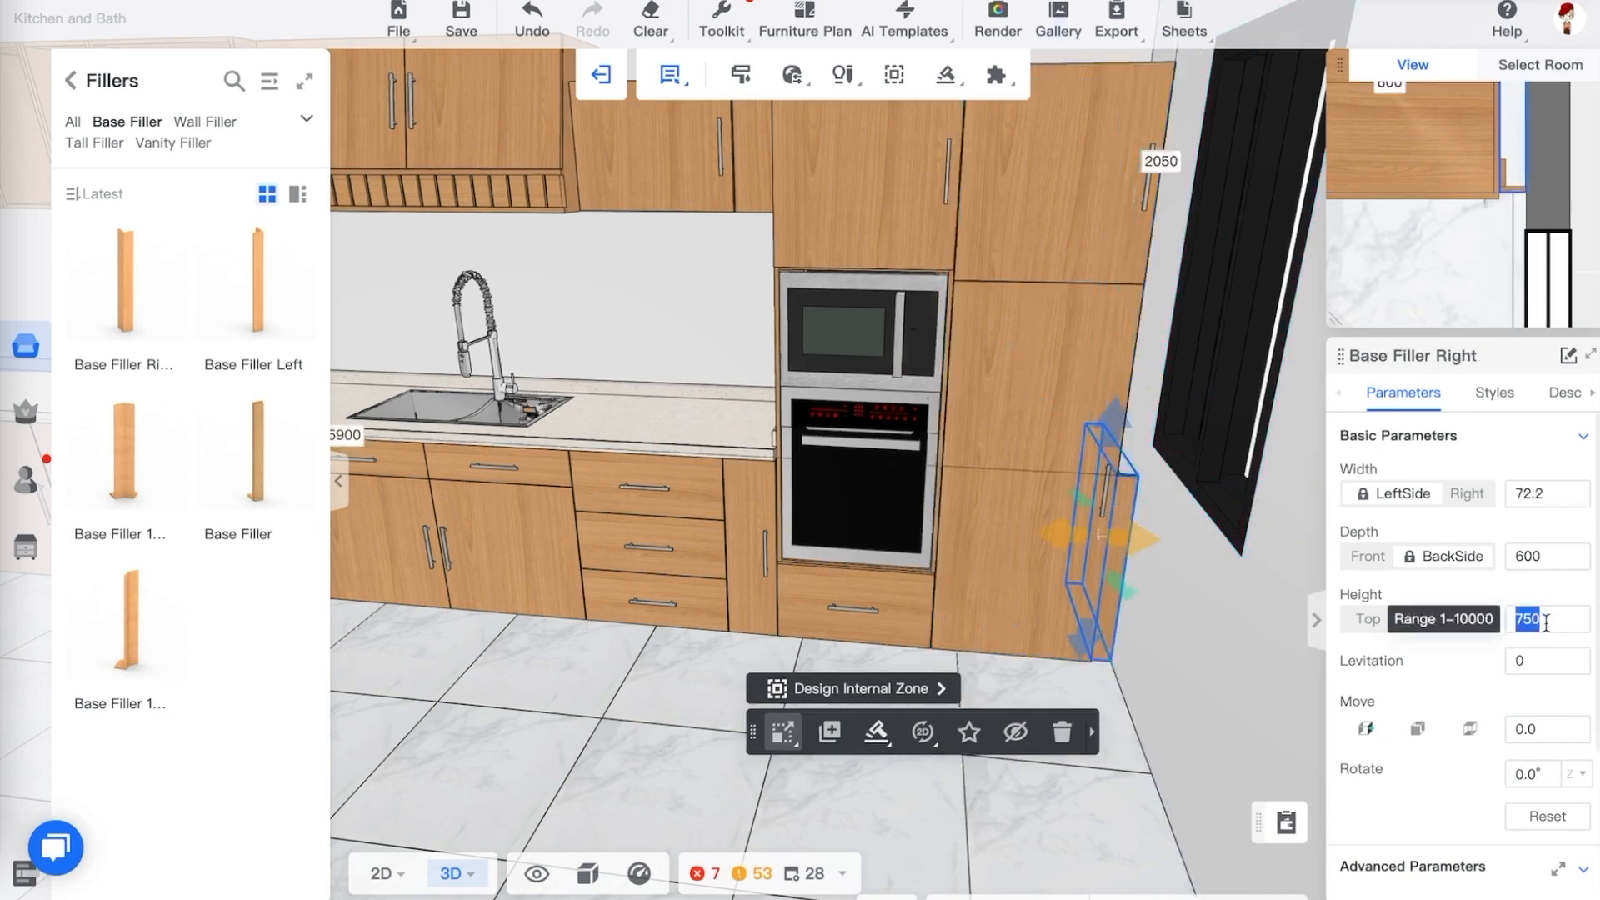
pyautogui.press('Return')
pyautogui.press('Escape')
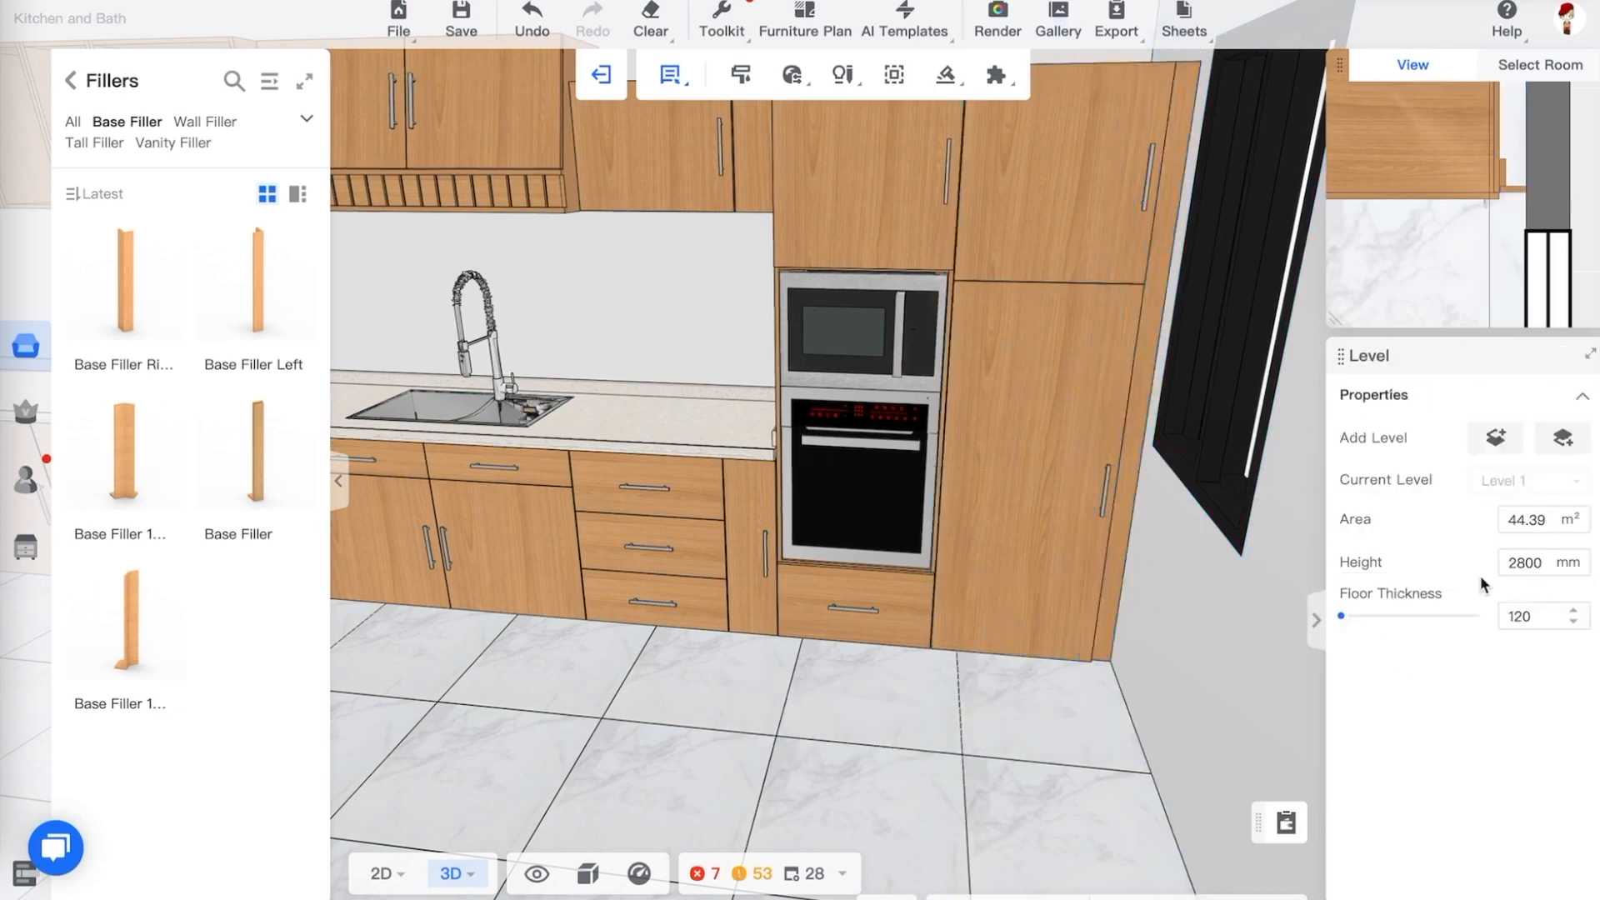
# Generate crown molding on the cabinets using the European top line 08 style and default material
pyautogui.moveTo(981, 687); pyautogui.dragTo(1013, 667)
pyautogui.press('s')
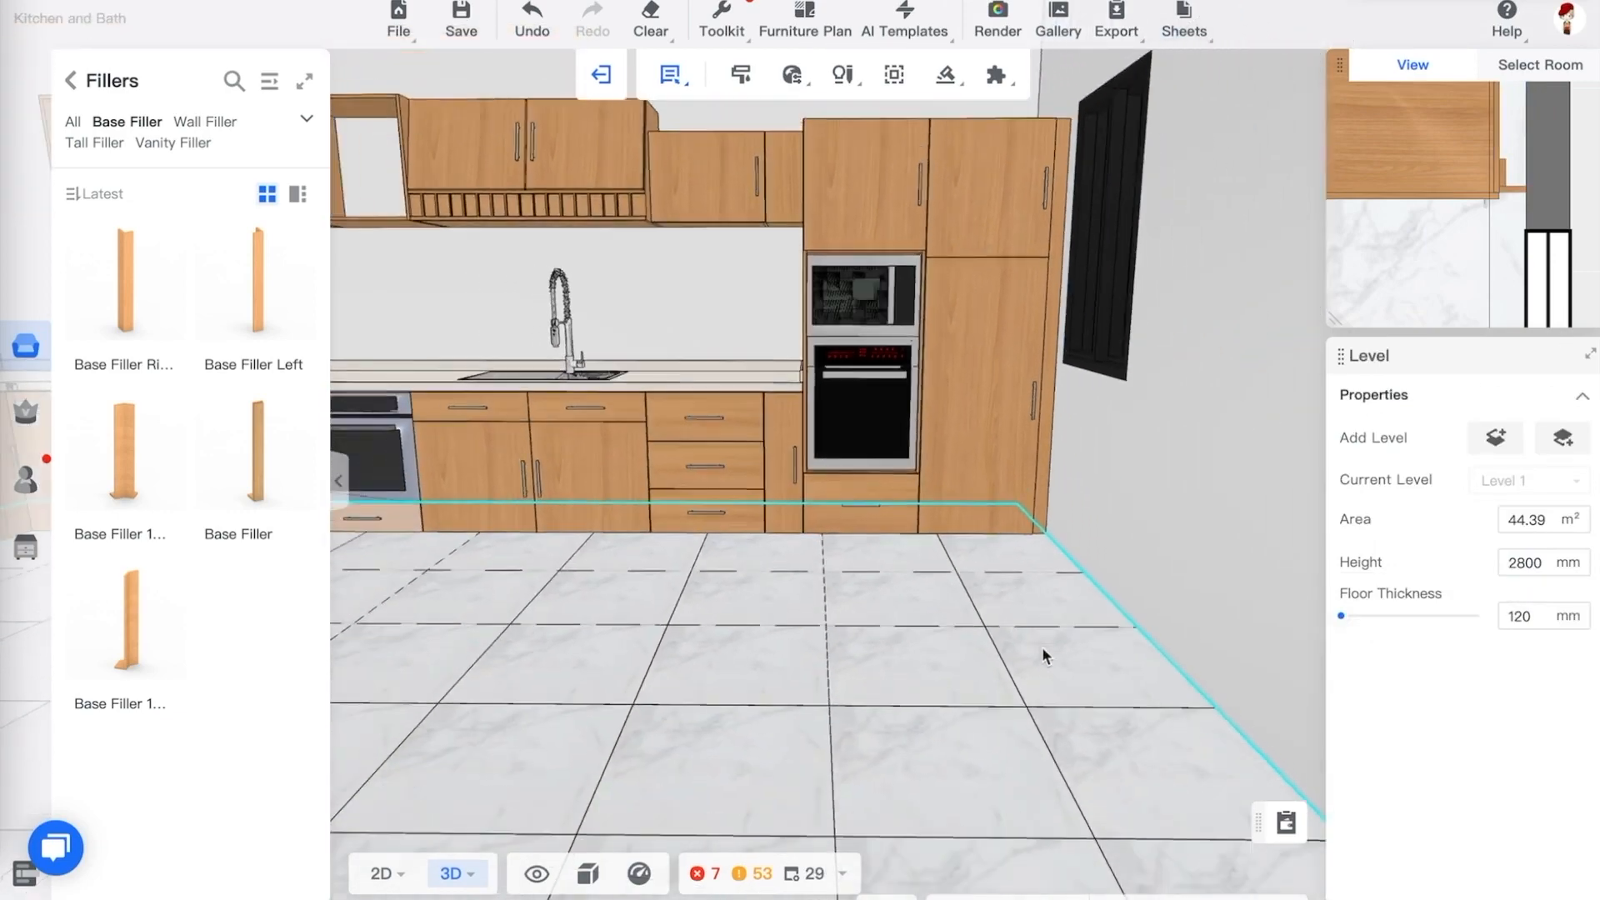
pyautogui.press('a')
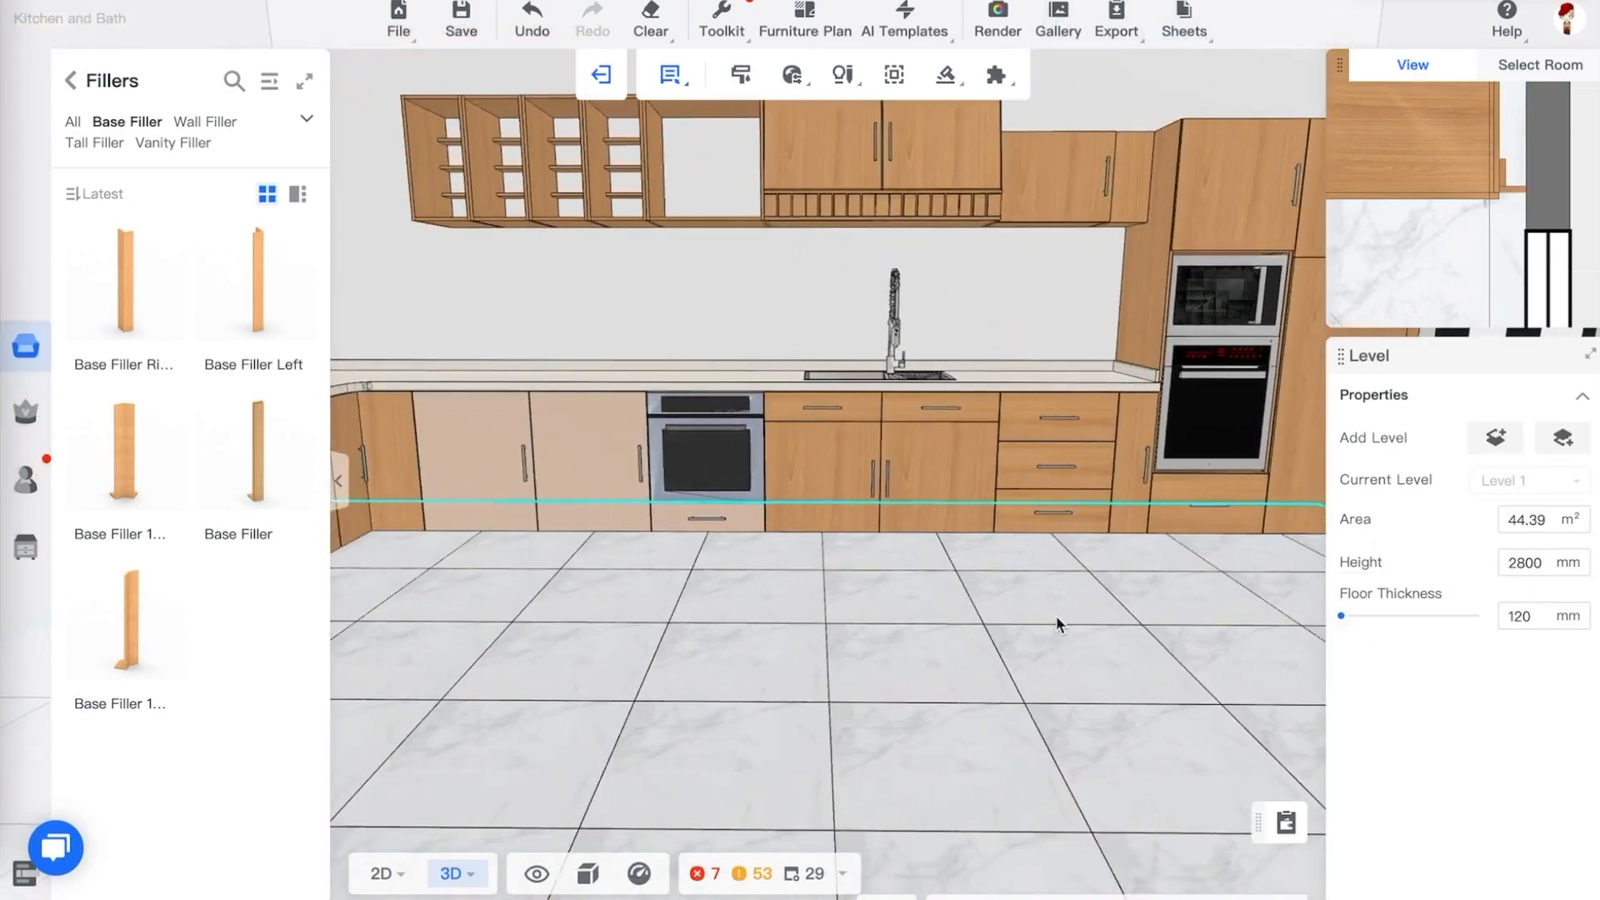
pyautogui.moveTo(1057, 616)
pyautogui.mouseDown()
pyautogui.moveTo(1009, 631)
pyautogui.moveTo(1028, 629)
pyautogui.mouseUp()
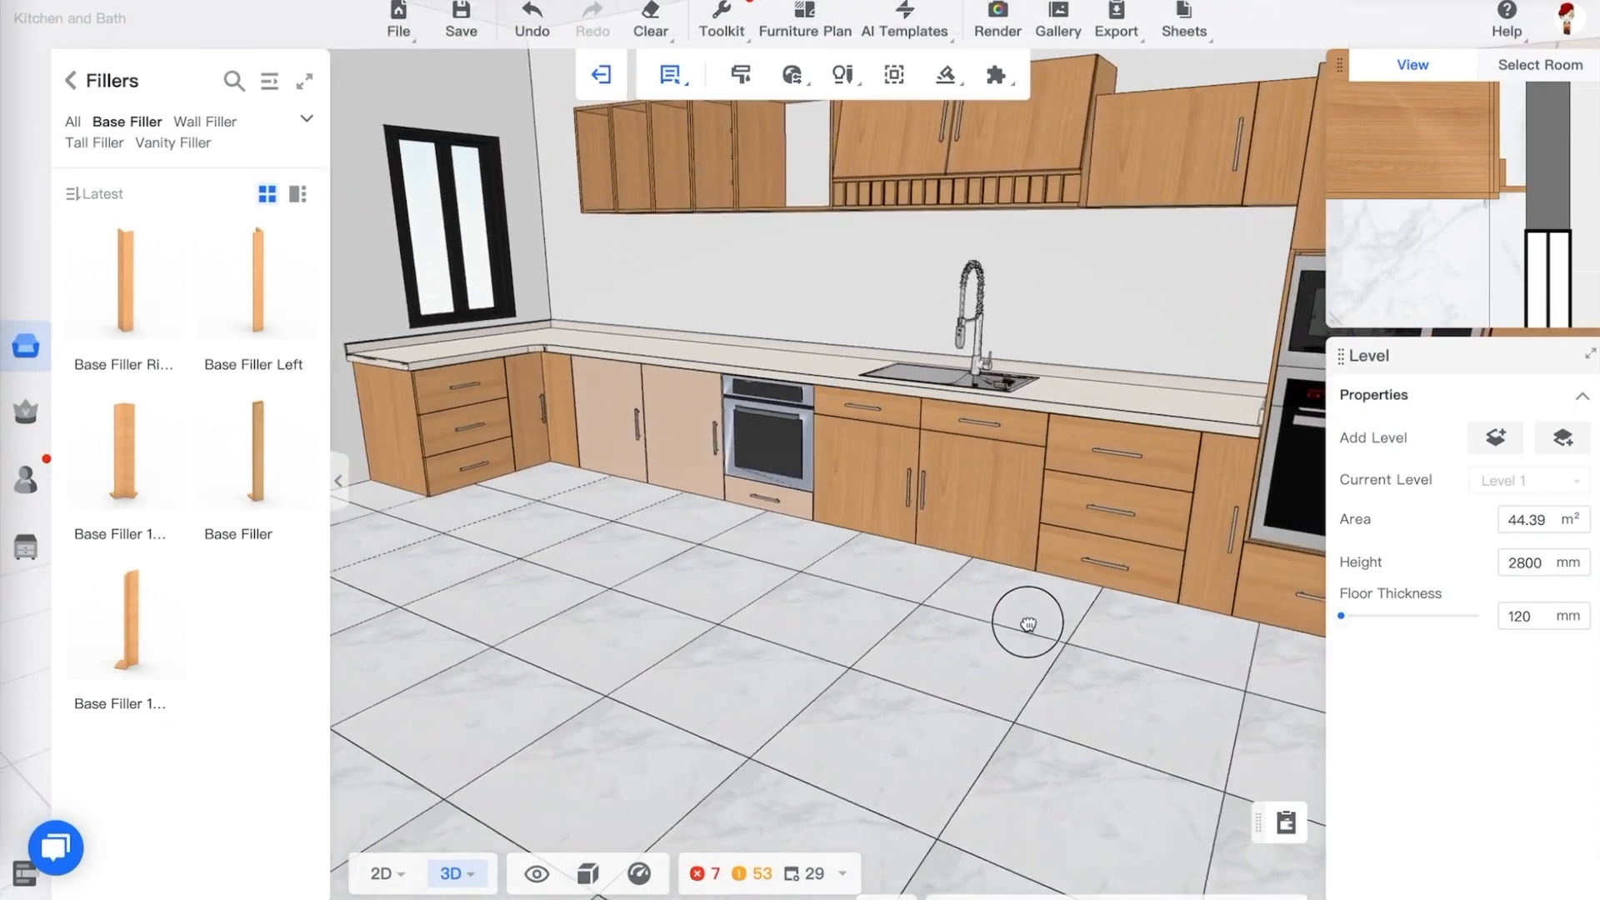
pyautogui.click(1000, 515)
pyautogui.click(947, 77)
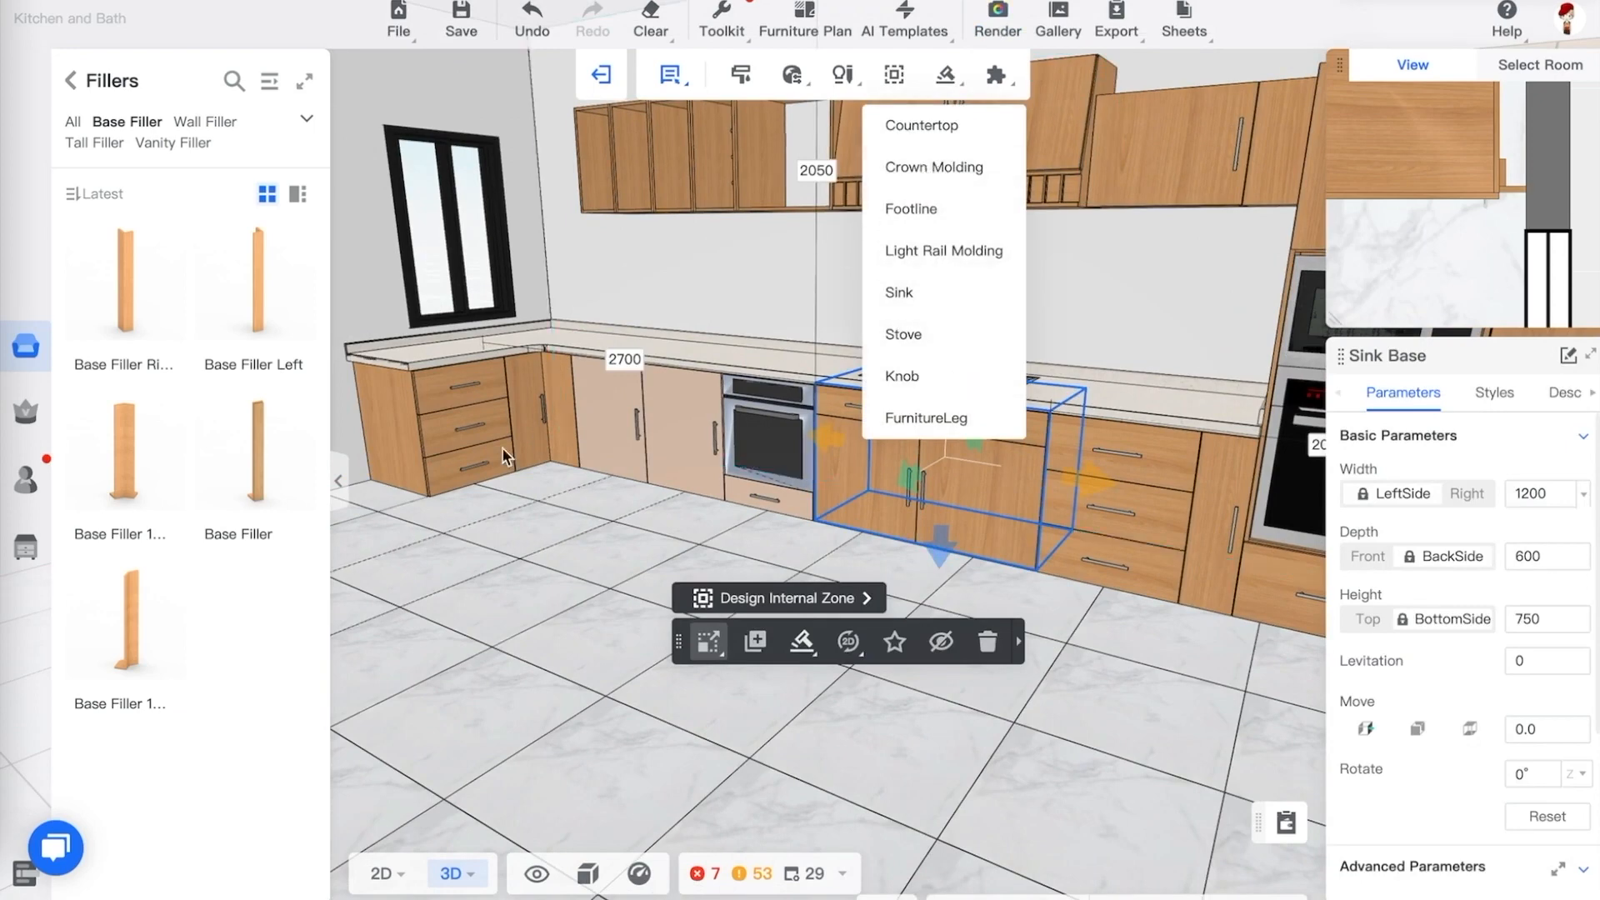
pyautogui.click(523, 519)
pyautogui.scroll(8, 519, 517)
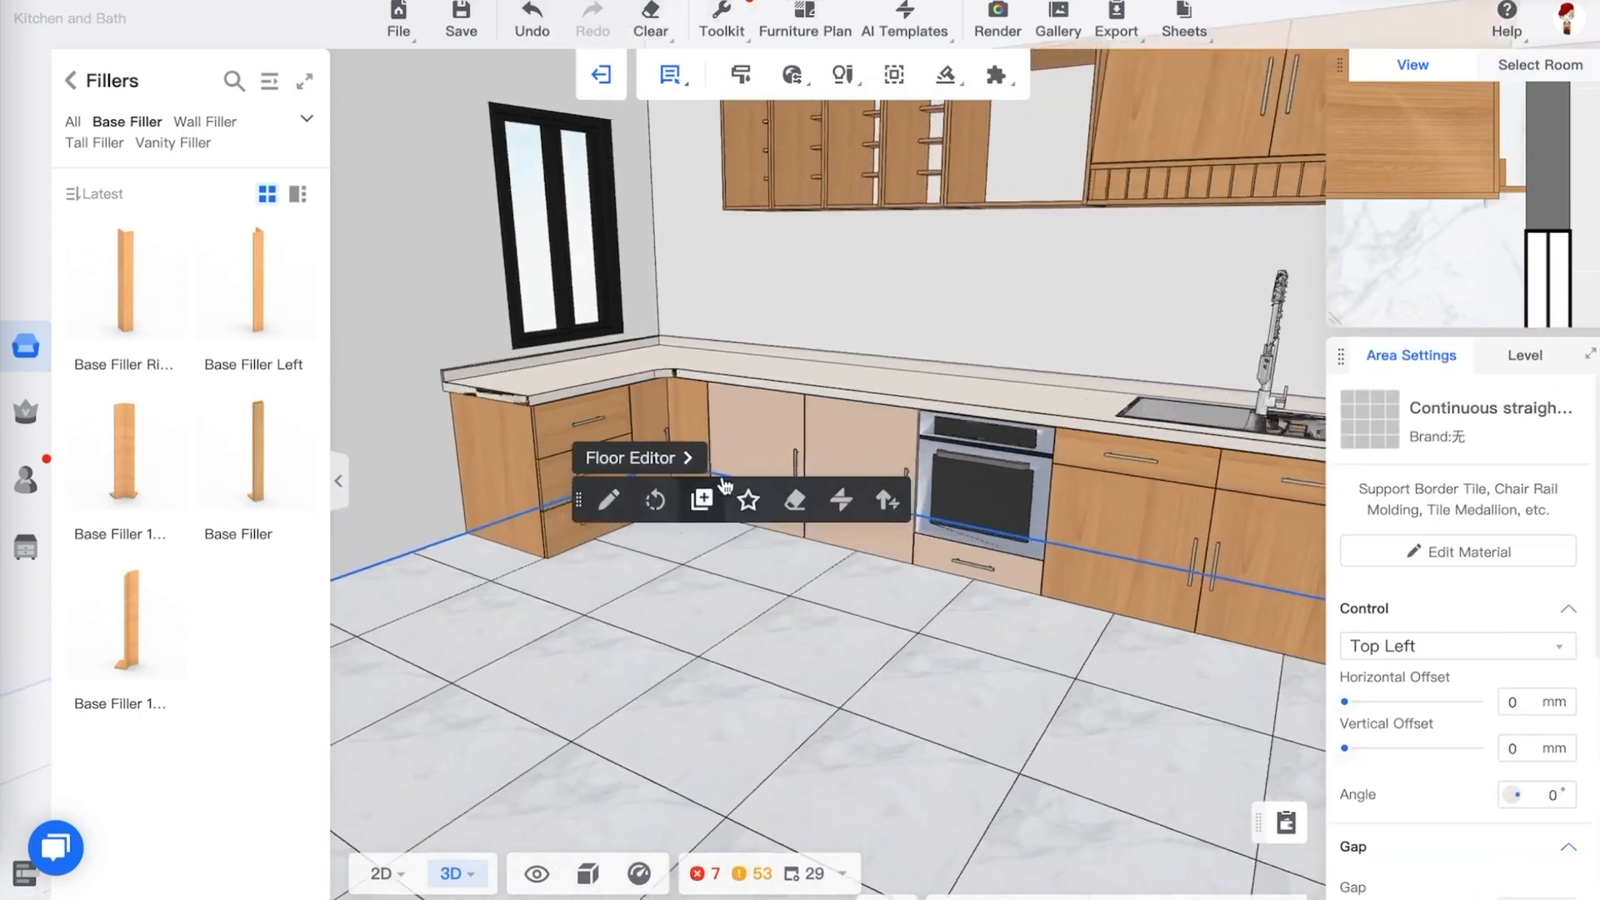
pyautogui.click(731, 627)
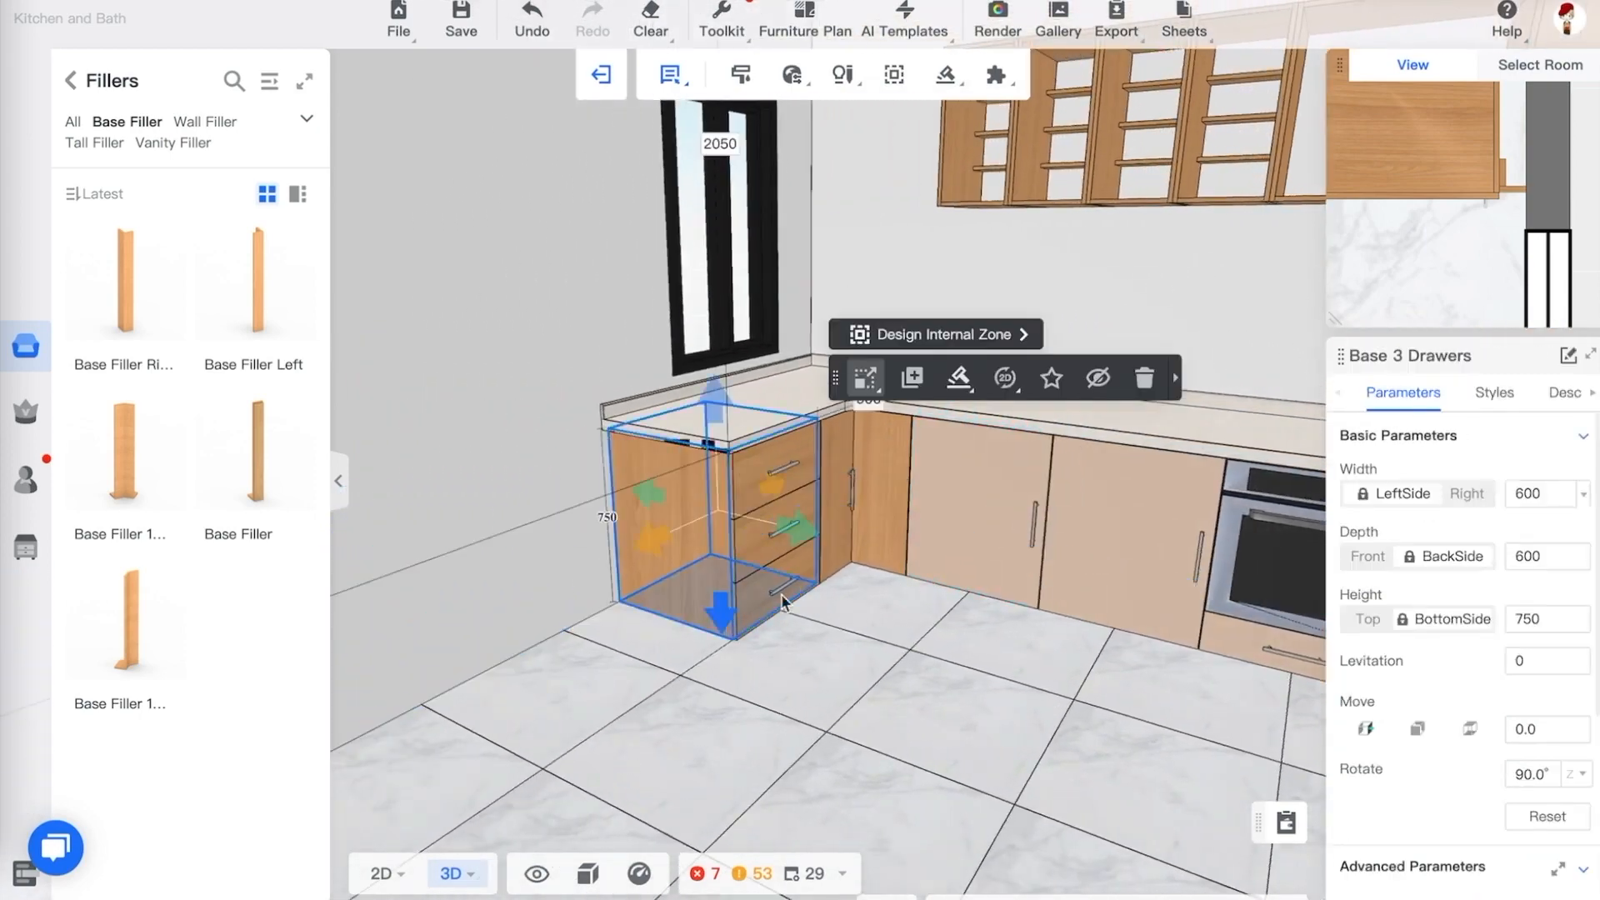
pyautogui.click(954, 77)
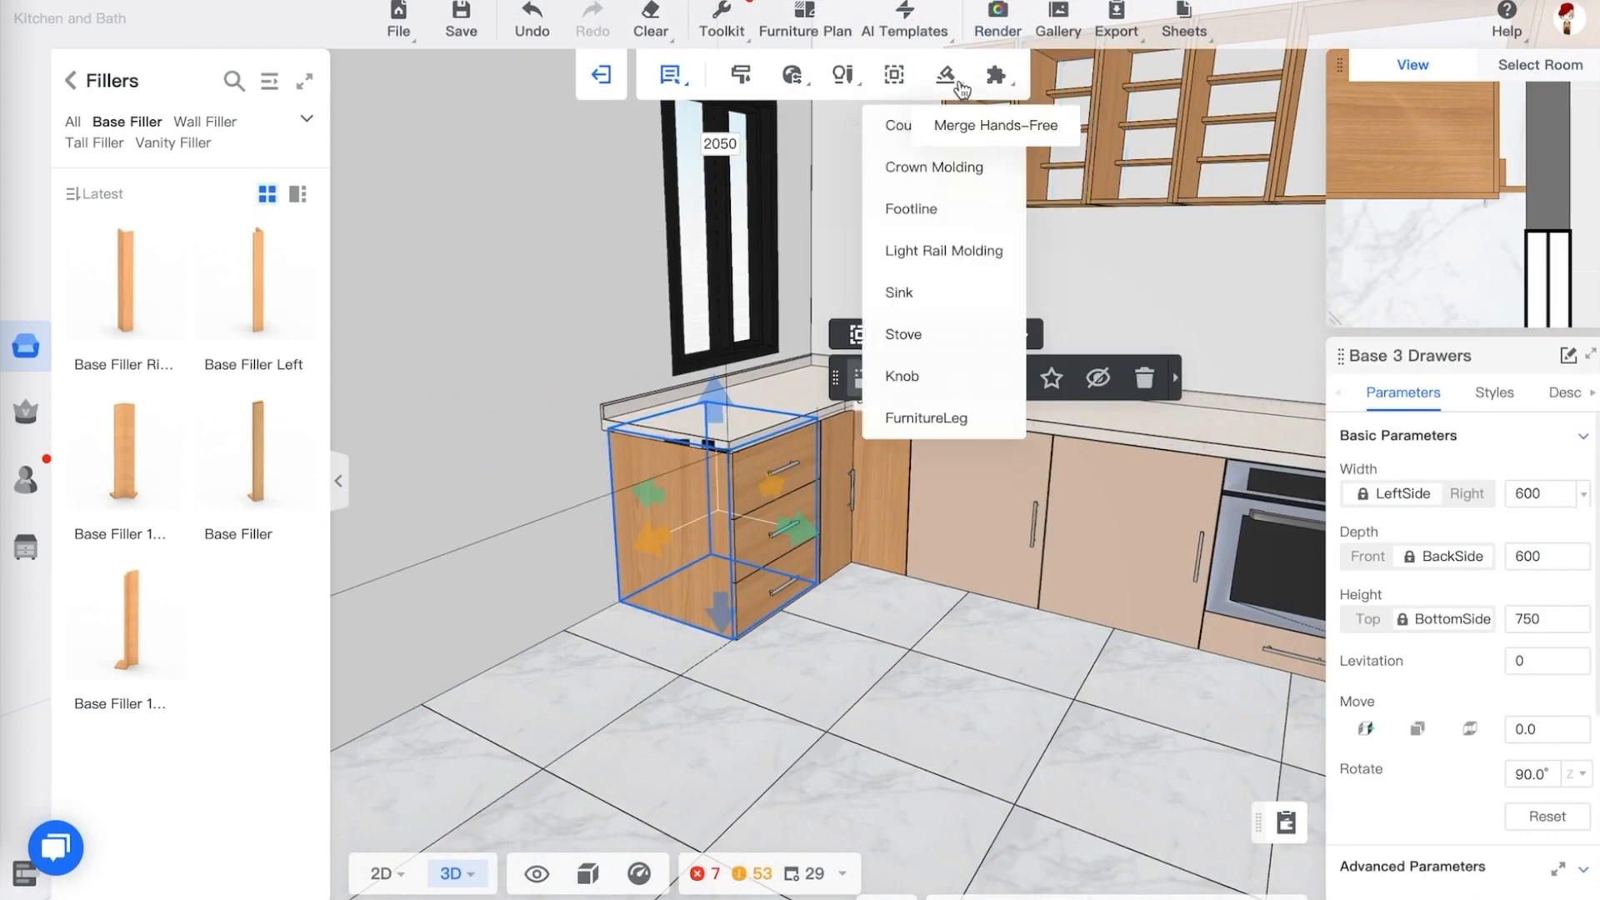
pyautogui.click(946, 167)
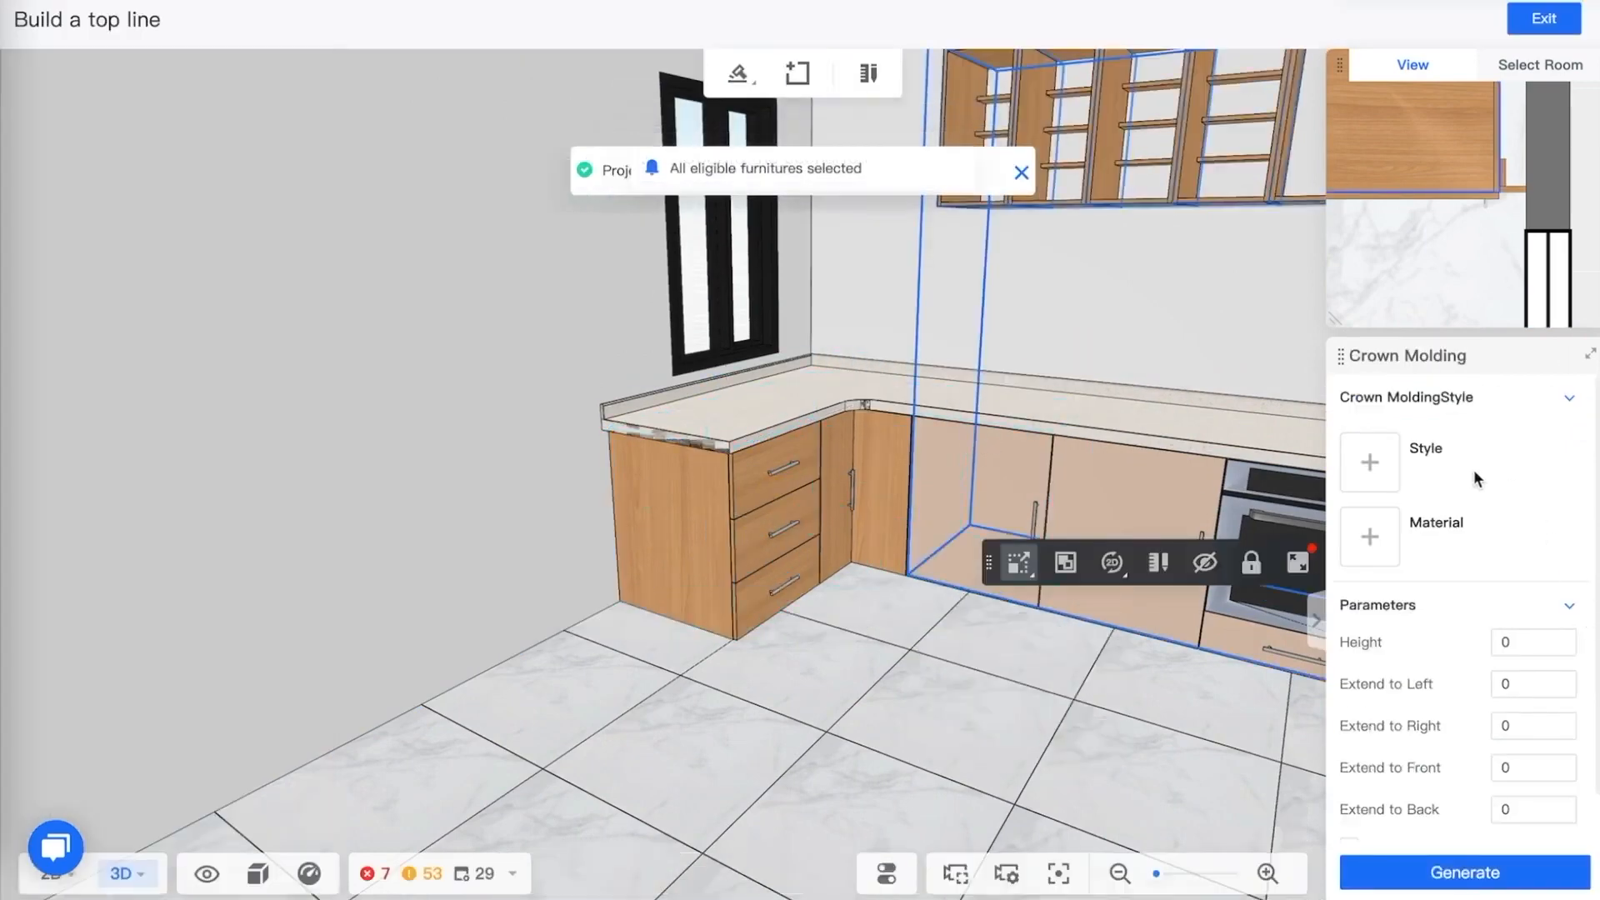
pyautogui.click(1370, 462)
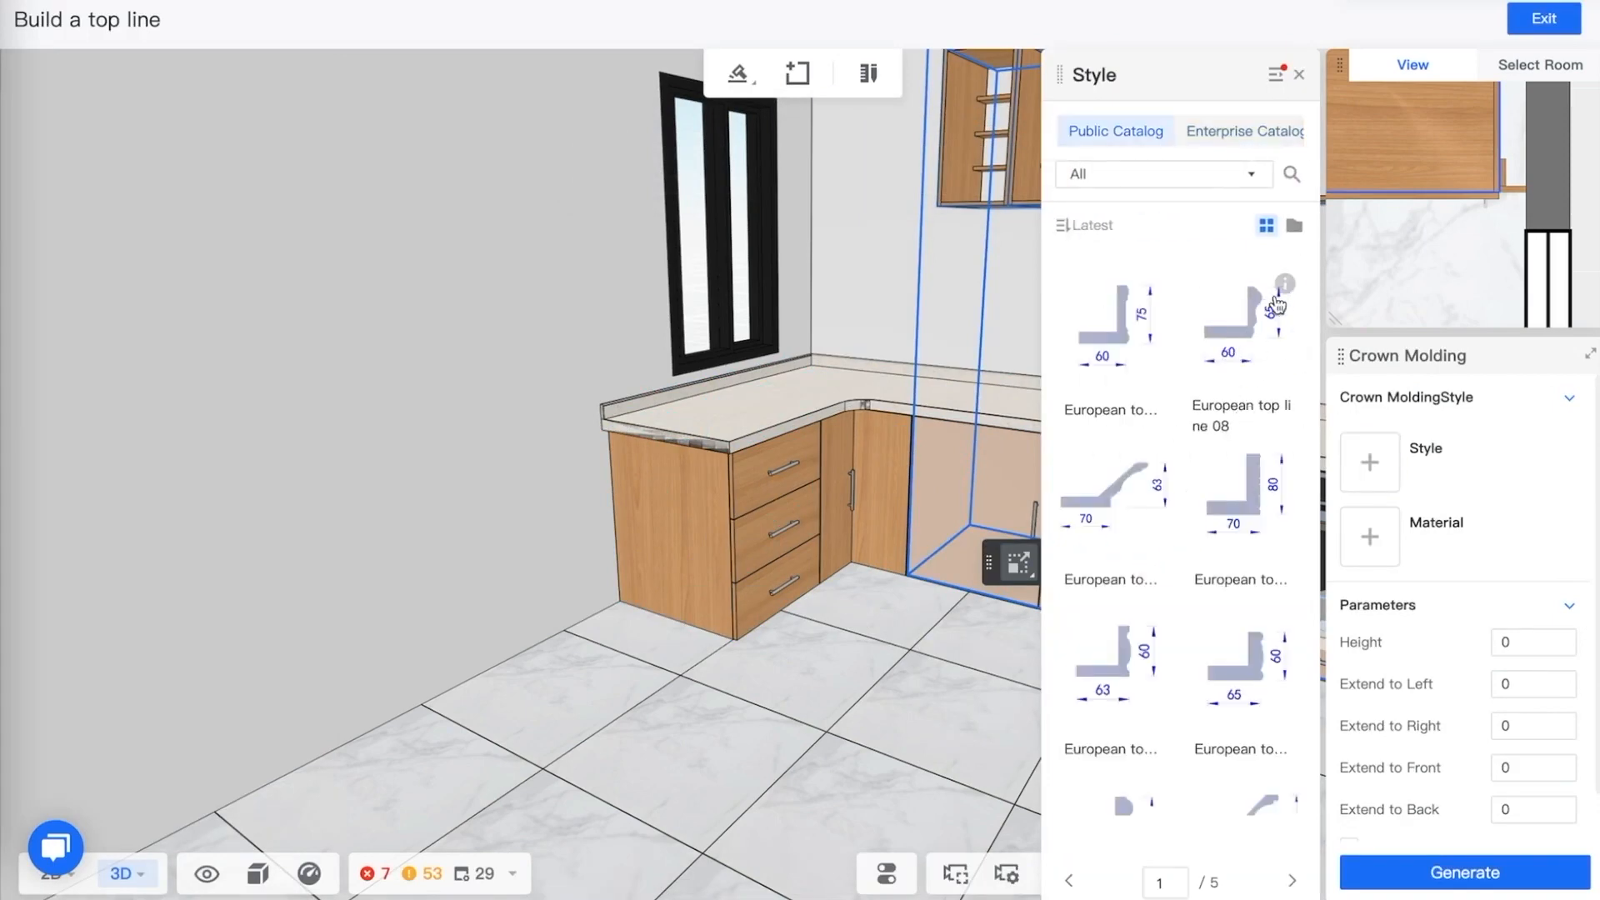
pyautogui.moveTo(1286, 286)
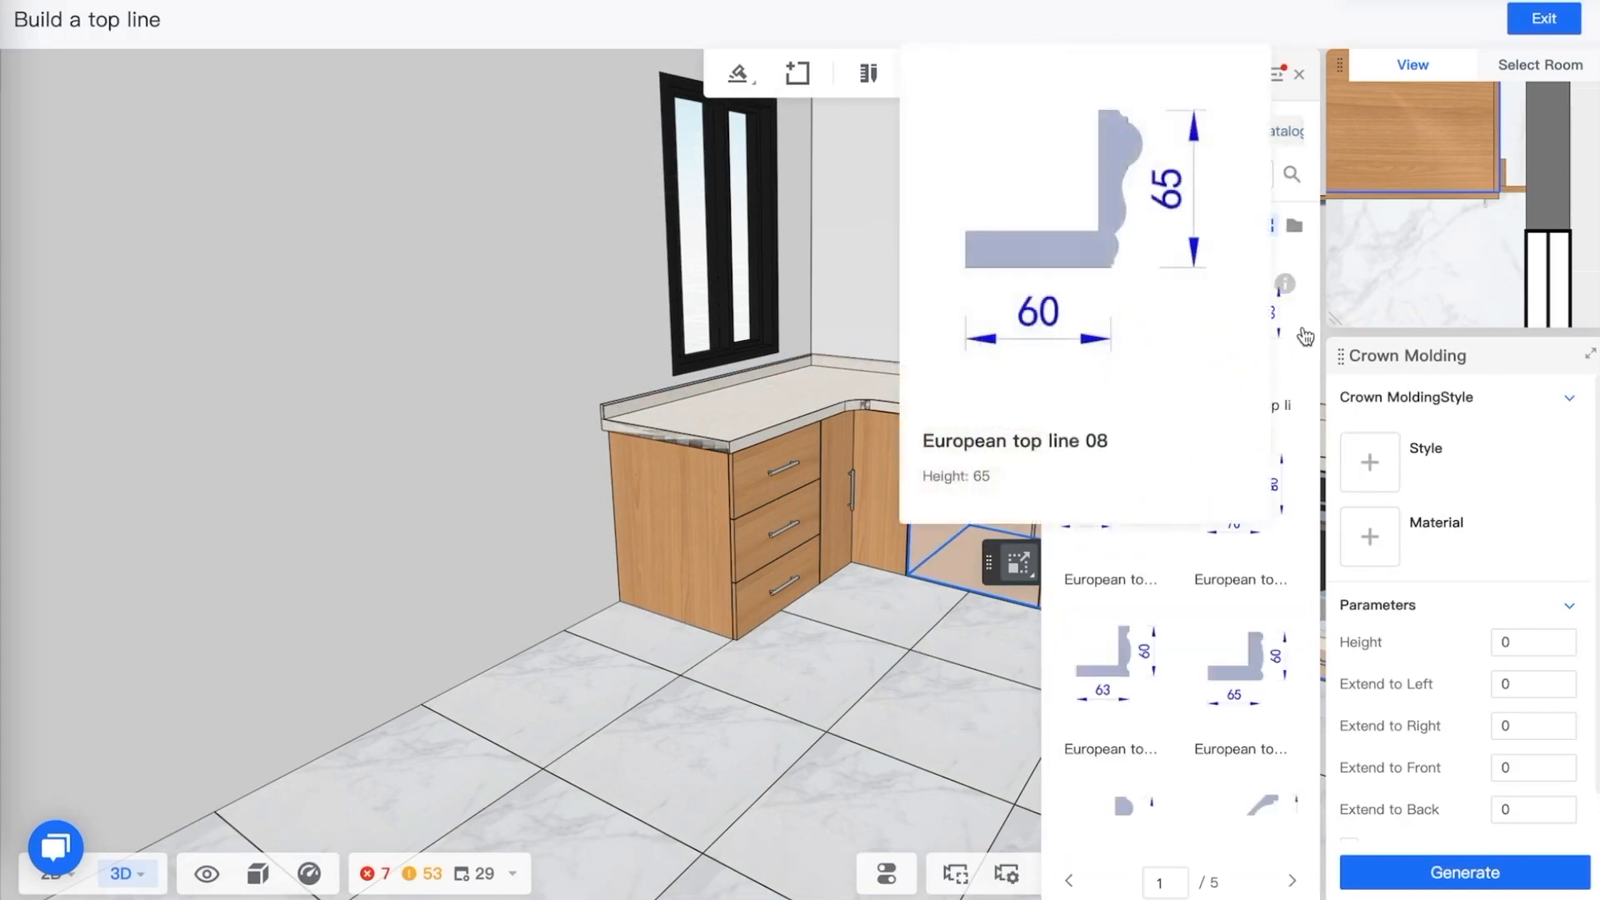
pyautogui.click(1258, 327)
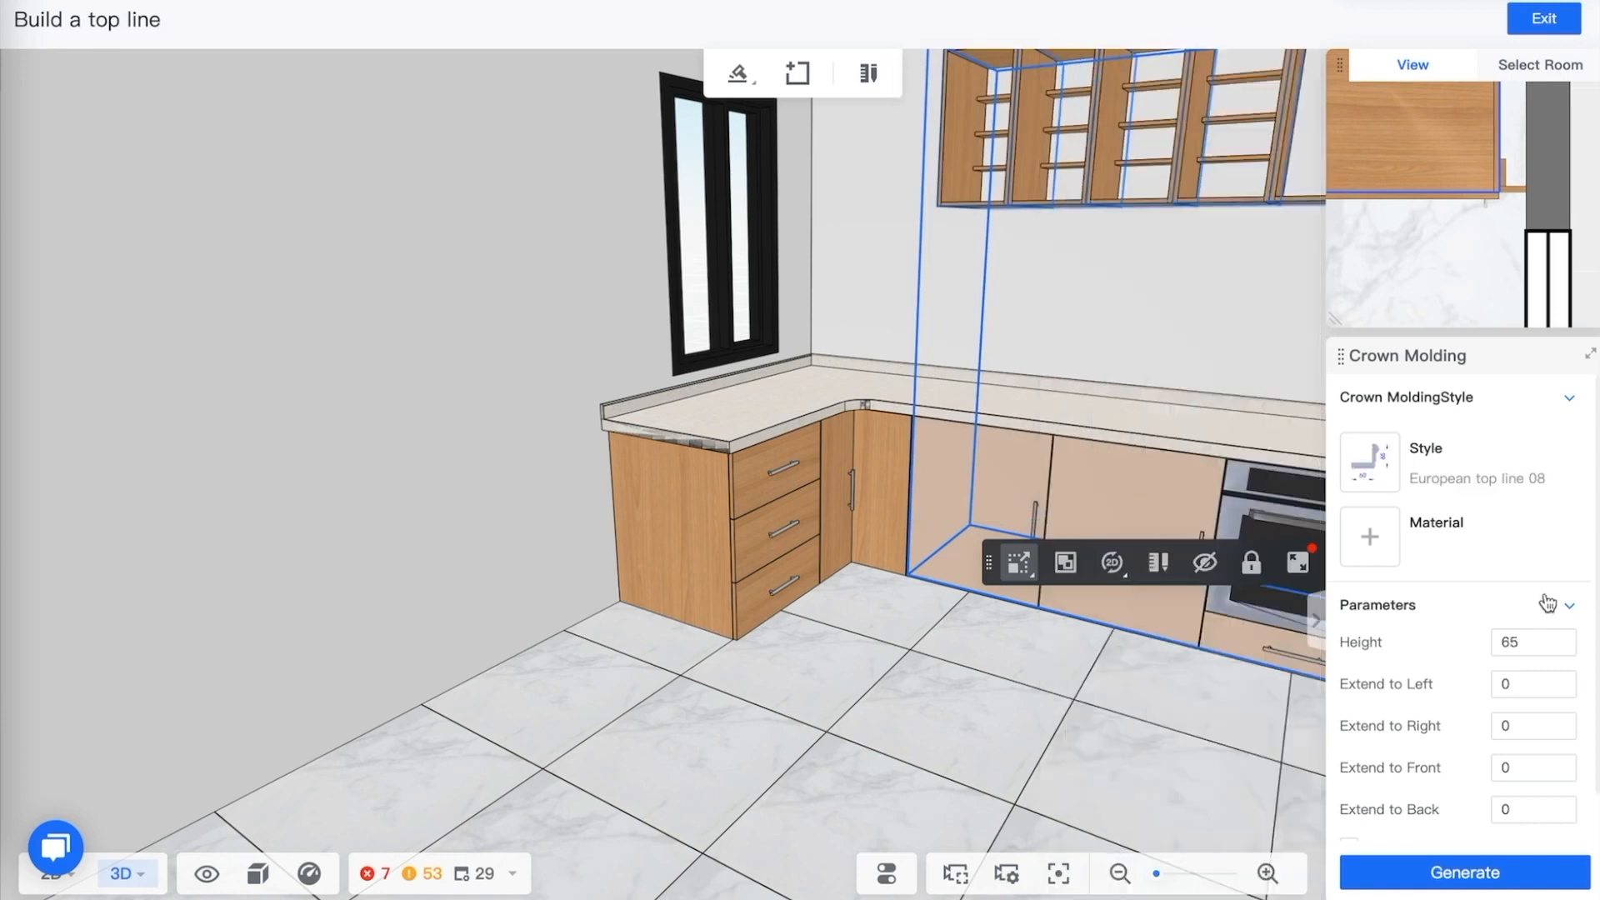
pyautogui.click(1370, 536)
pyautogui.click(1251, 349)
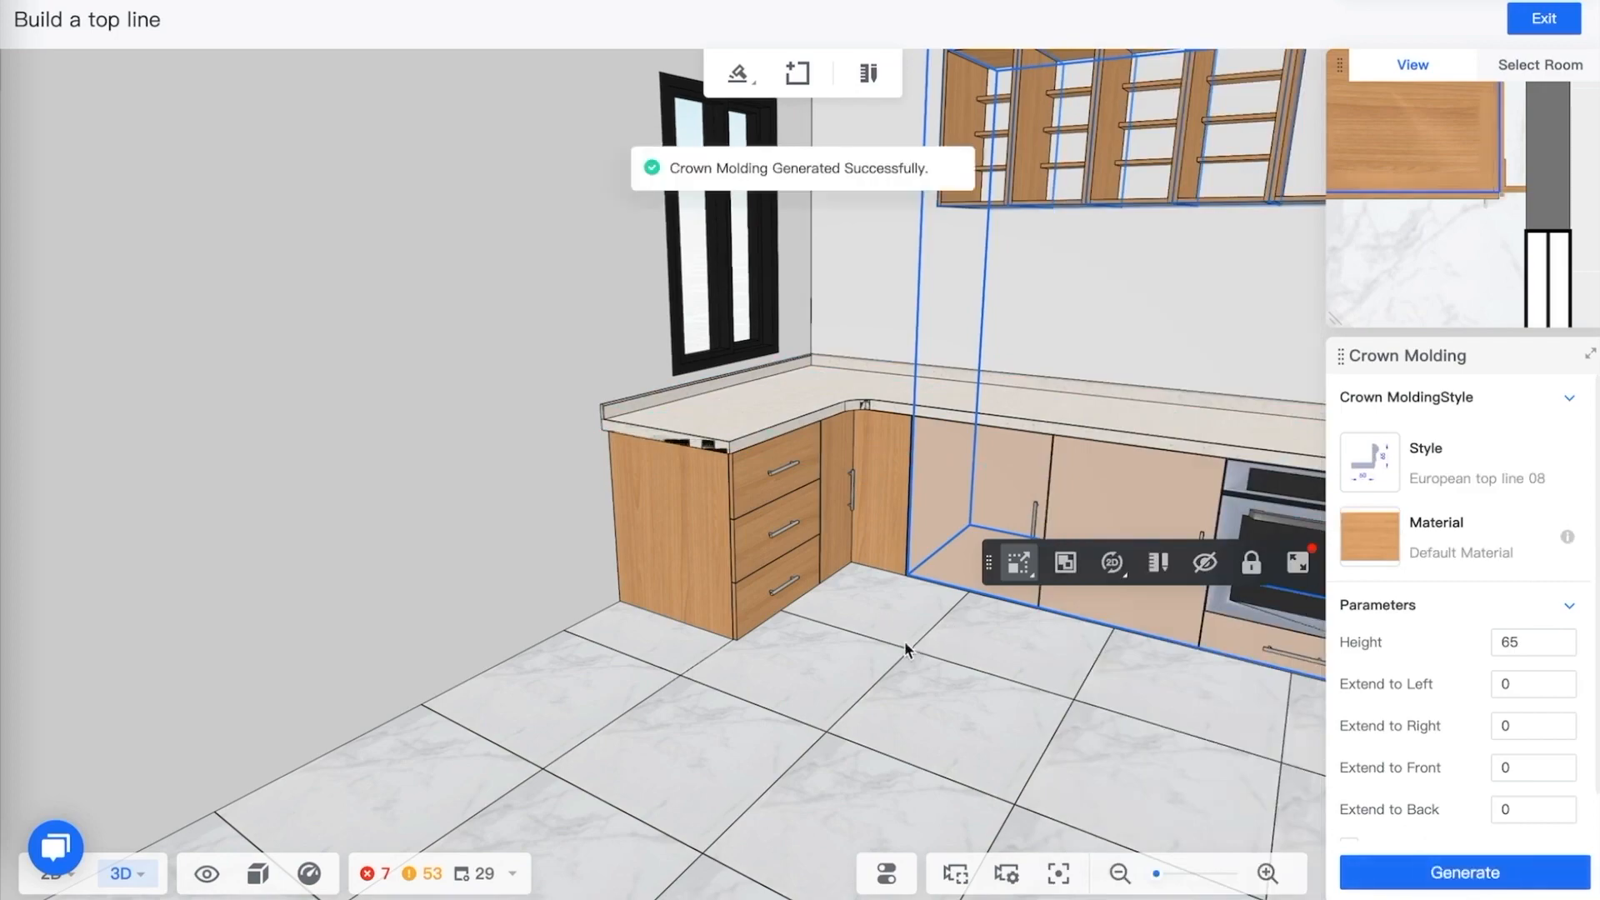
# Inspect the generated crown molding along the wall and tall cabinets
pyautogui.moveTo(905, 642); pyautogui.dragTo(1039, 652)
pyautogui.scroll(3, 1026, 639)
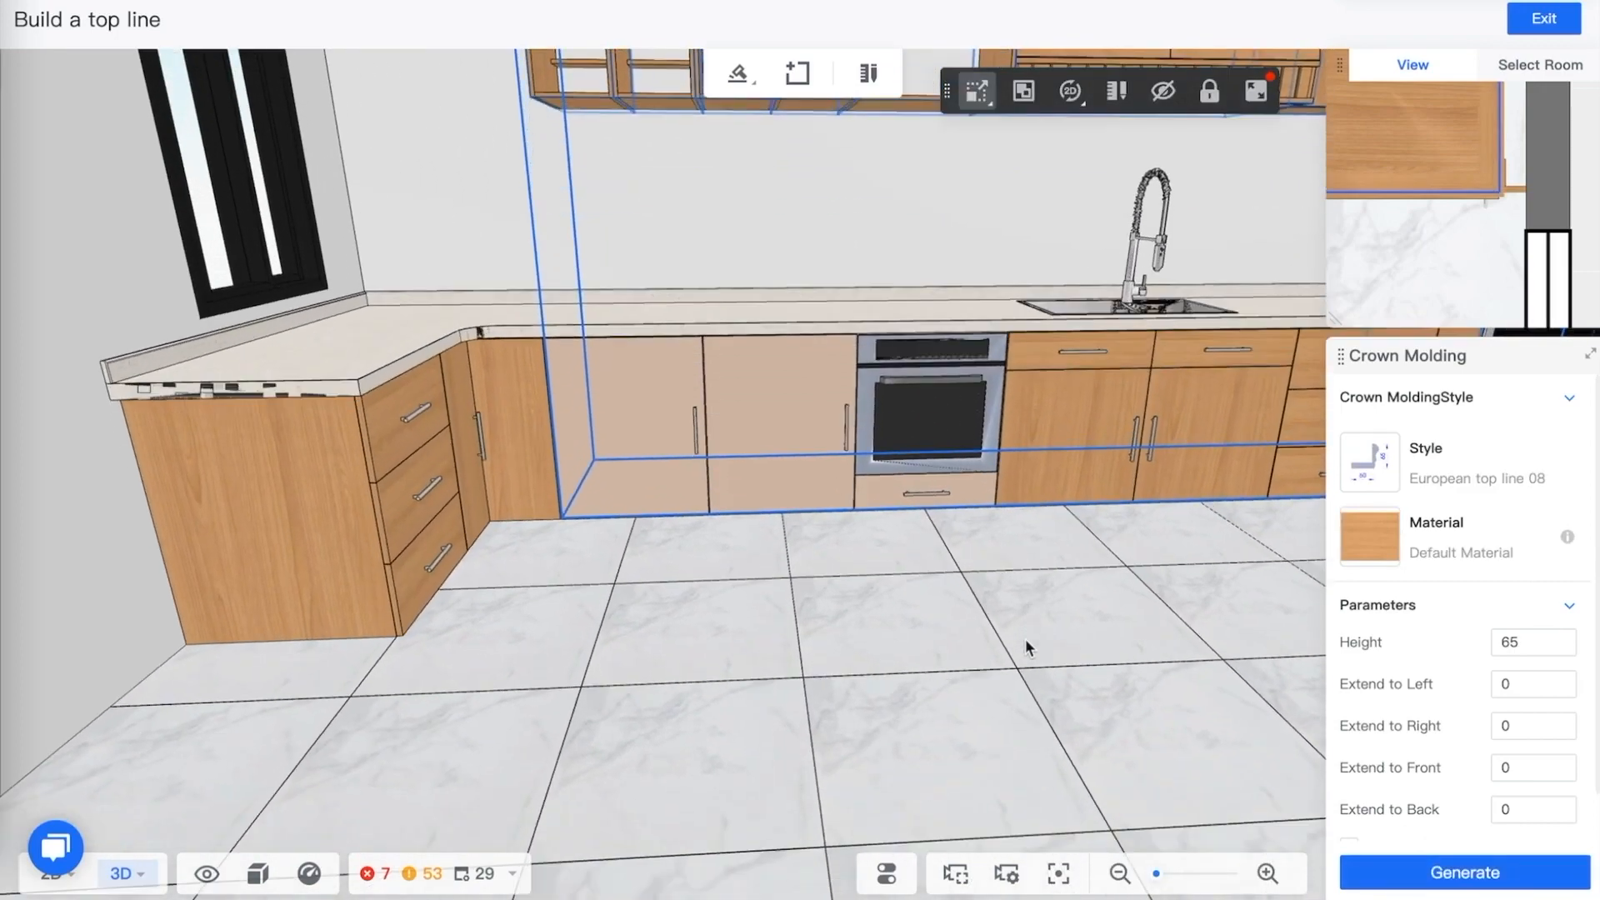
pyautogui.scroll(-5, 1025, 638)
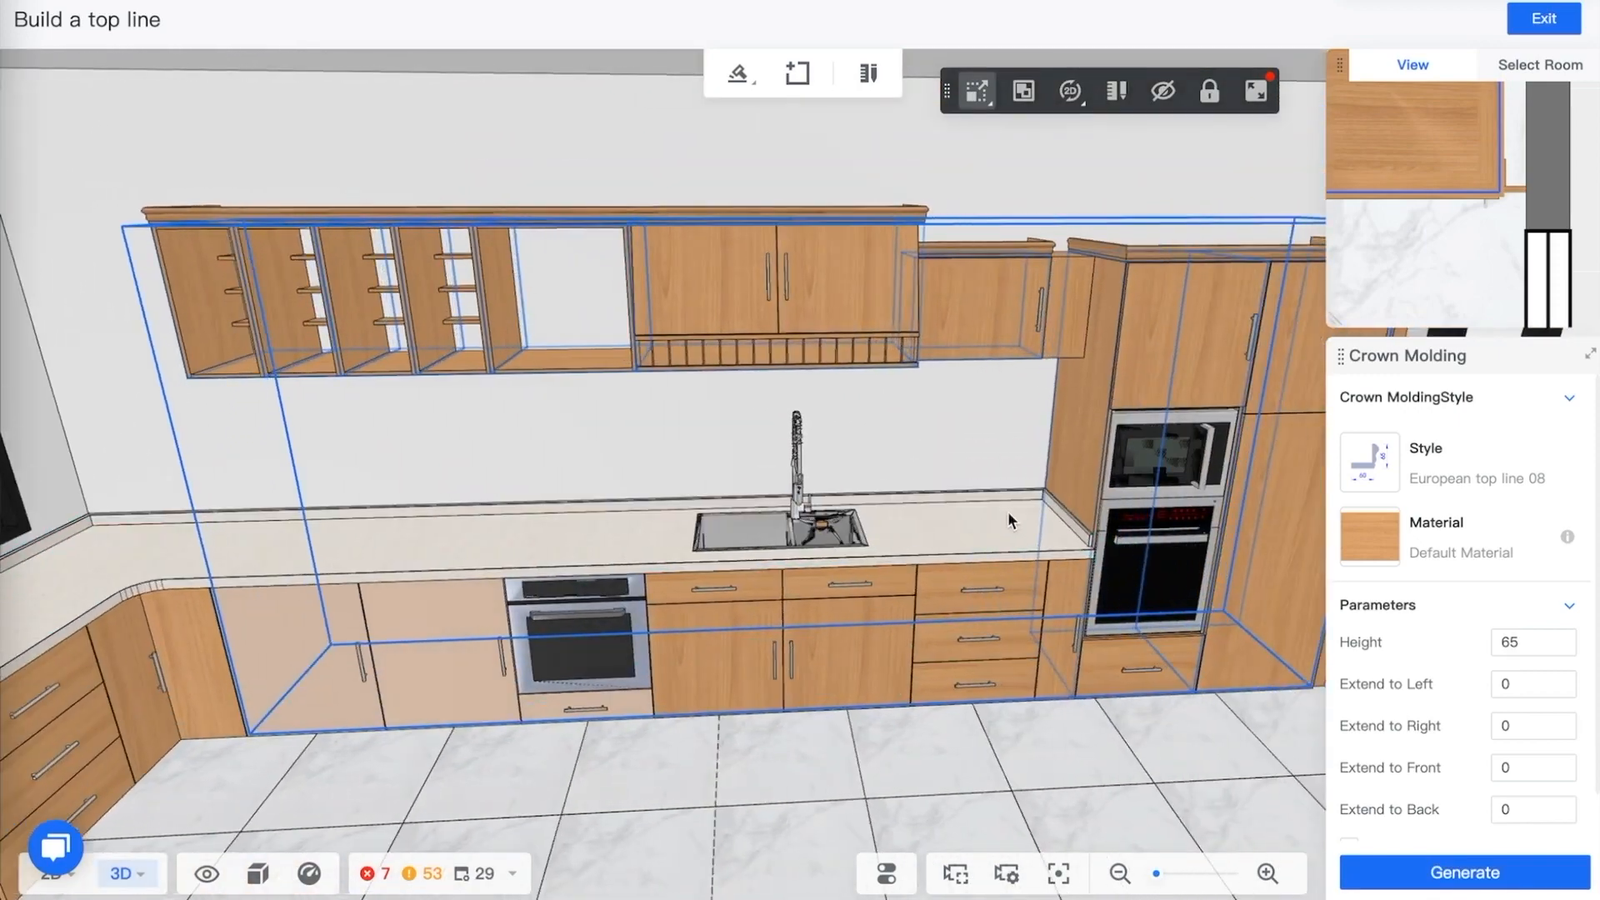
pyautogui.moveTo(1014, 493); pyautogui.dragTo(937, 453)
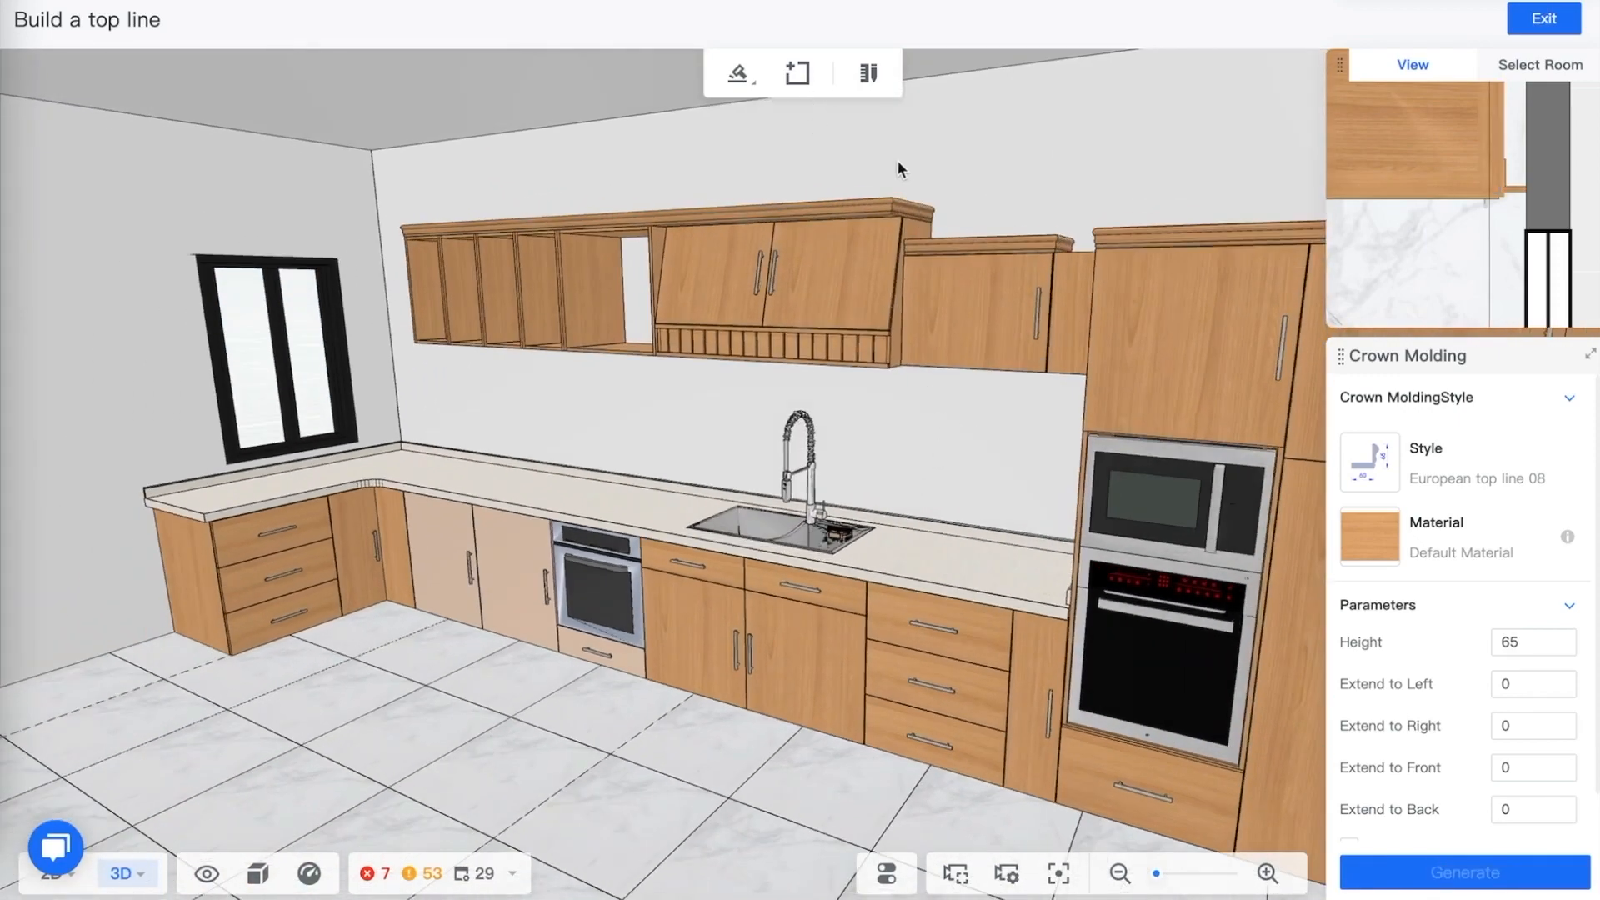
pyautogui.scroll(3, 900, 171)
pyautogui.moveTo(1032, 539)
pyautogui.mouseDown()
pyautogui.moveTo(1082, 654)
pyautogui.moveTo(1108, 561)
pyautogui.moveTo(1058, 540)
pyautogui.mouseUp()
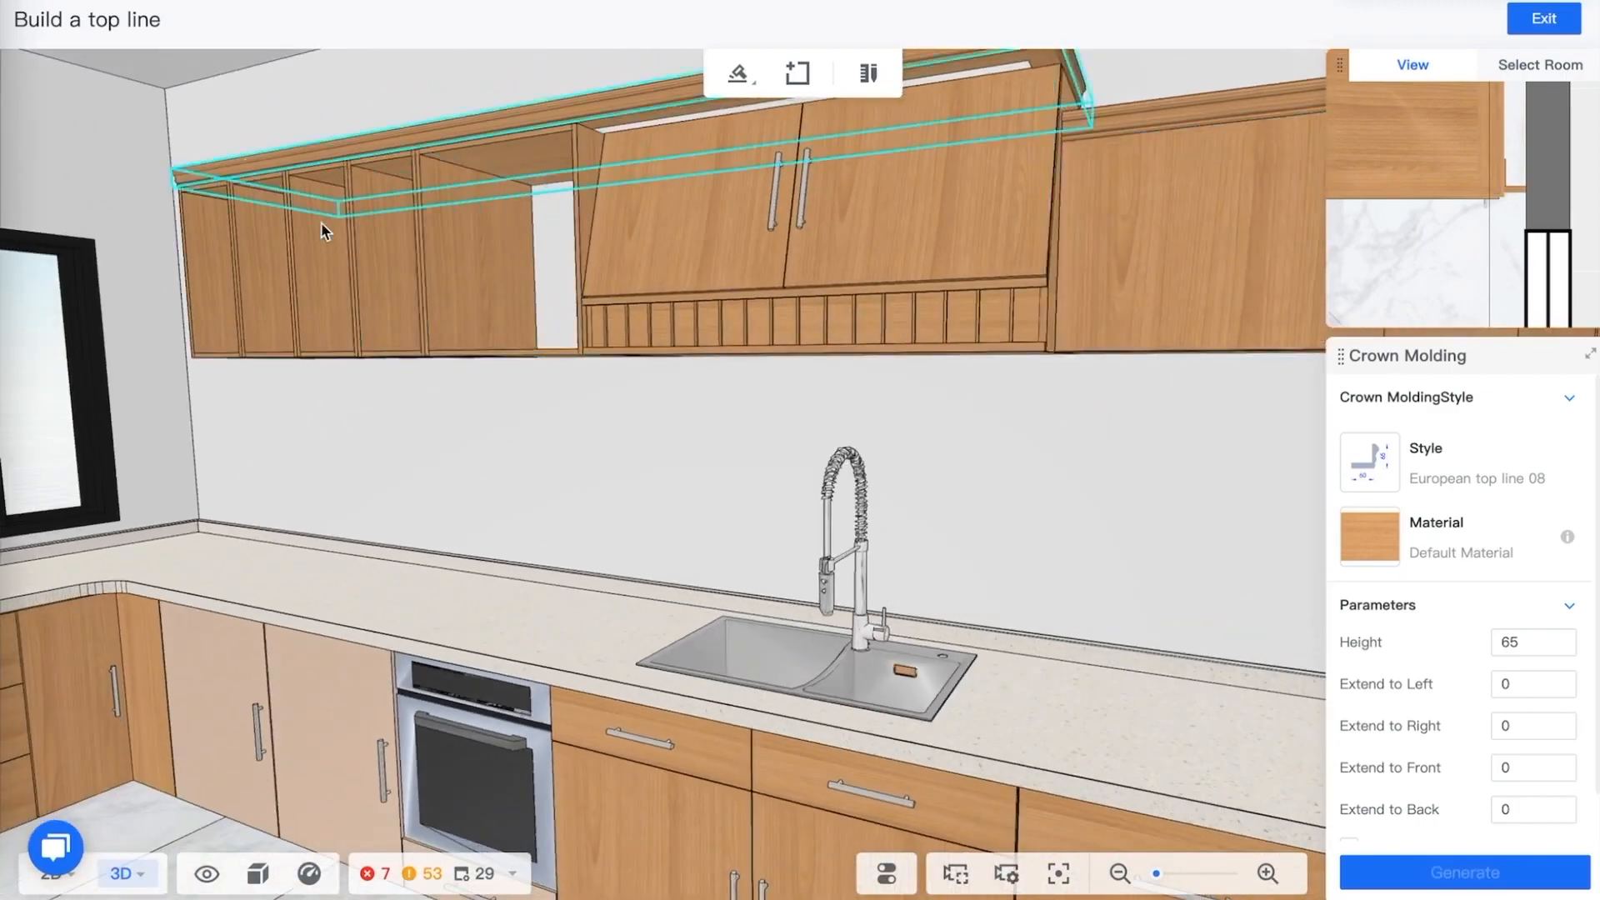
pyautogui.moveTo(546, 482); pyautogui.dragTo(671, 492)
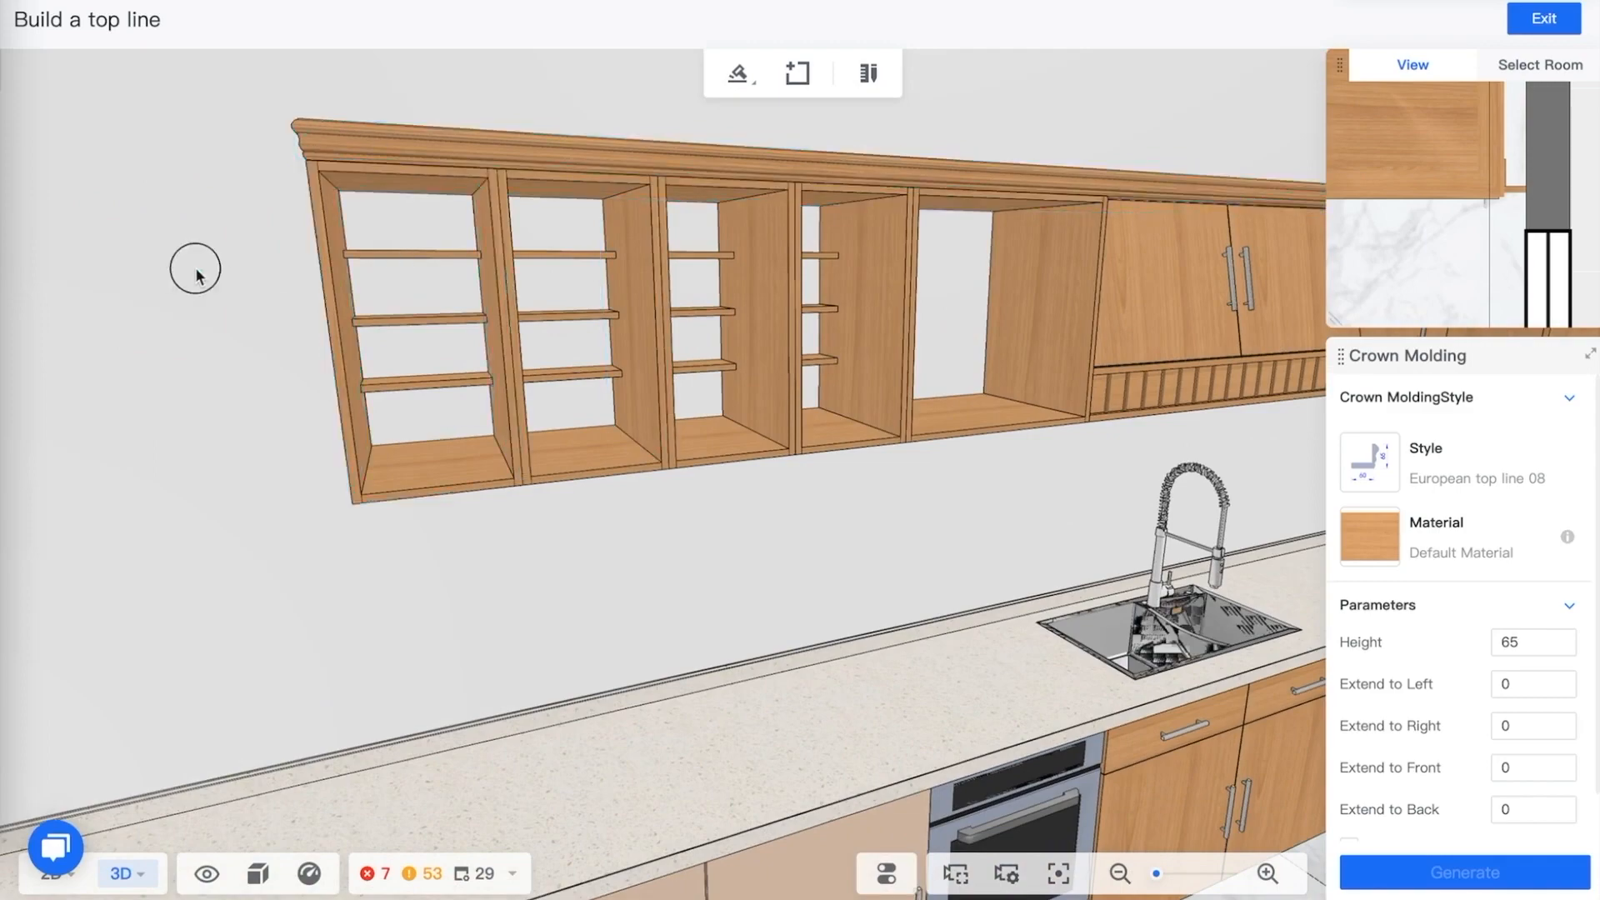
pyautogui.moveTo(196, 275); pyautogui.dragTo(557, 203)
pyautogui.moveTo(867, 497); pyautogui.dragTo(821, 500)
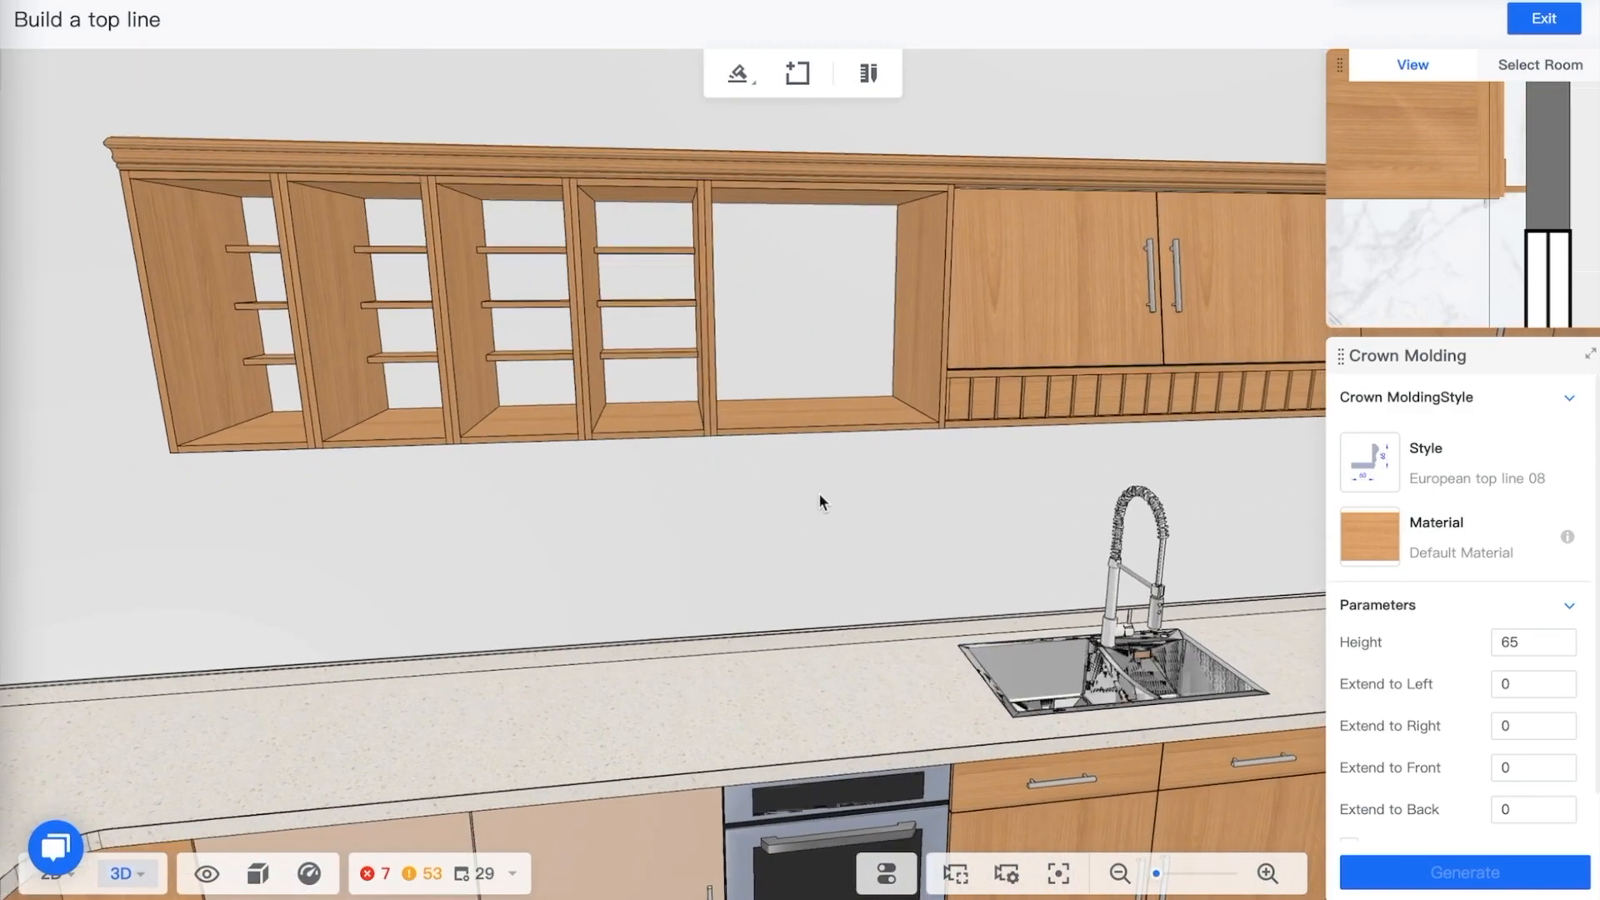
pyautogui.scroll(-5, 822, 491)
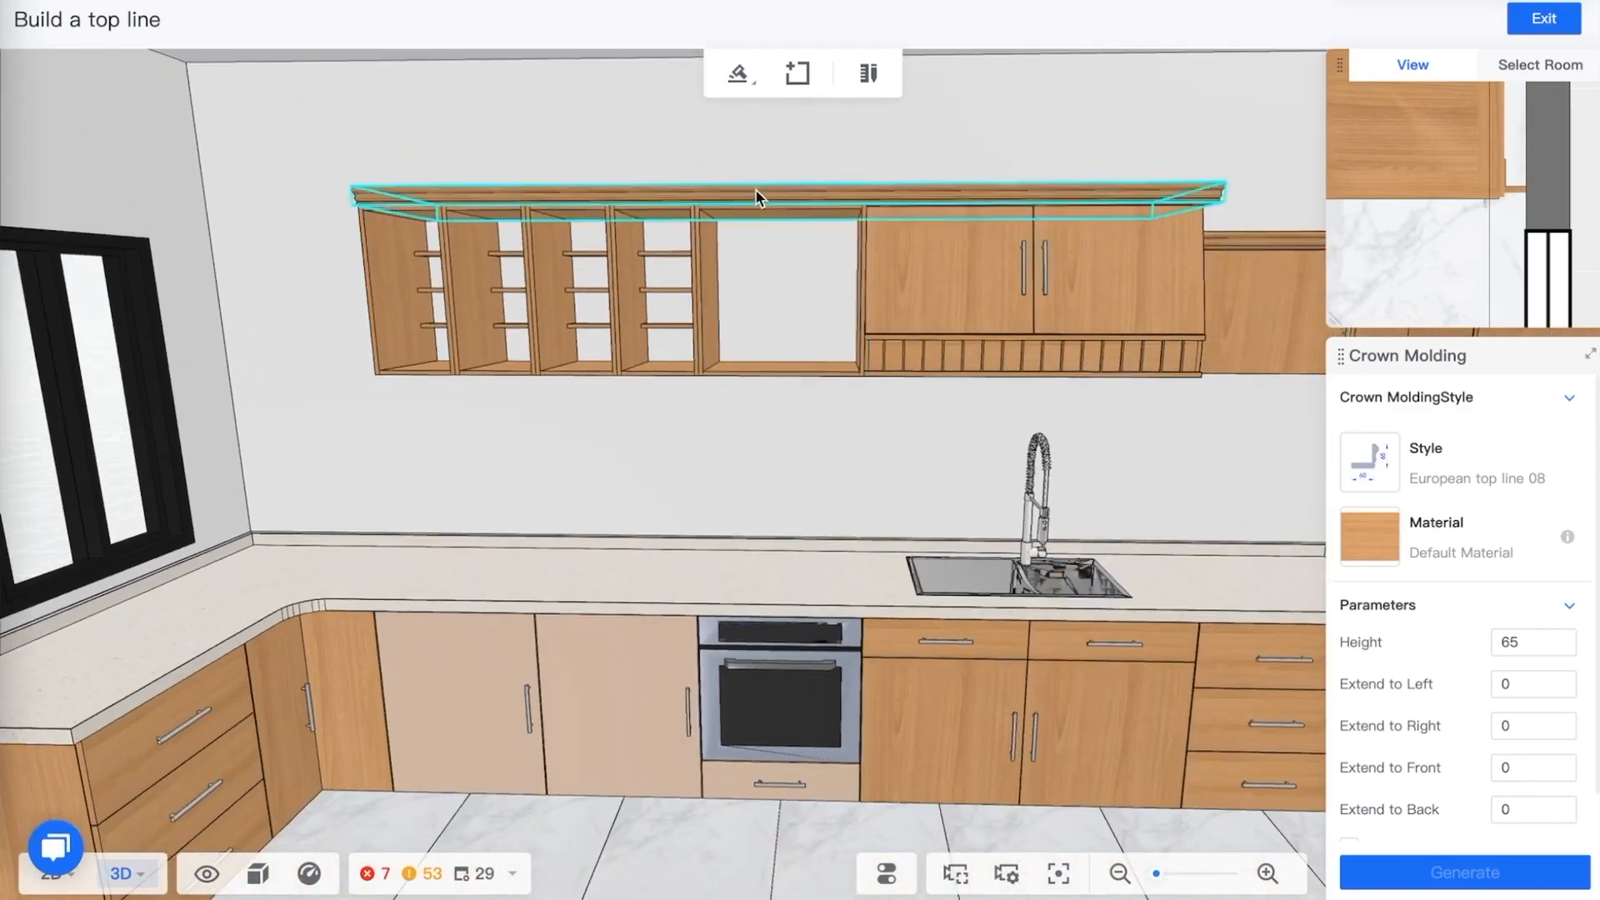
# Delete the crown molding segments on top of the wall cabinets and on top of the tall cabinets
pyautogui.click(757, 185)
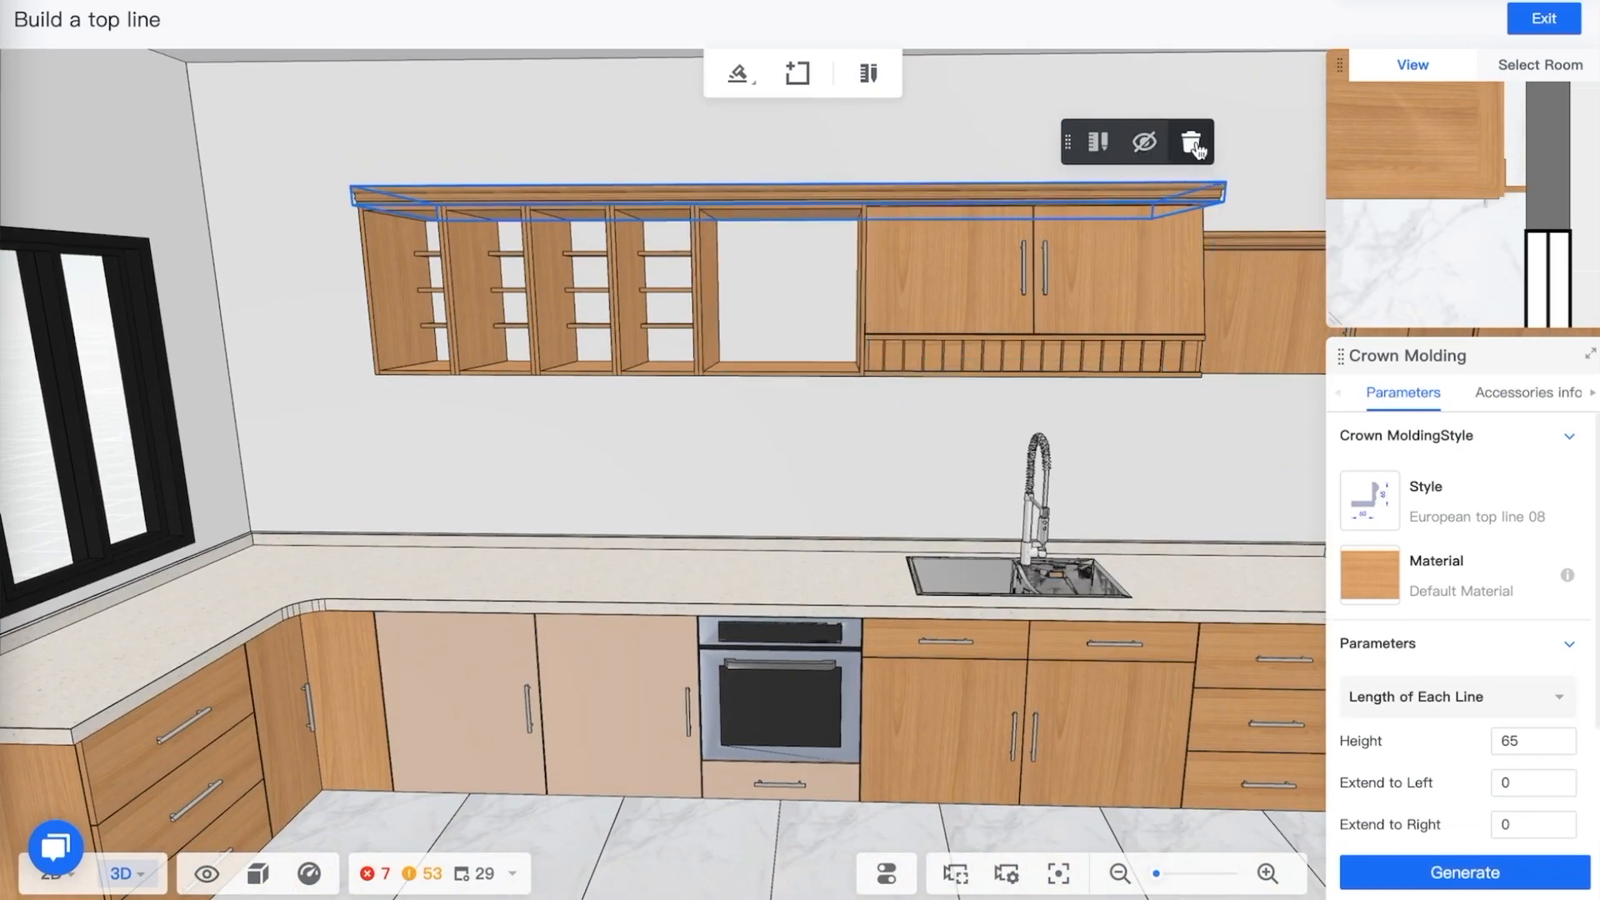
pyautogui.click(1195, 148)
pyautogui.moveTo(778, 217); pyautogui.dragTo(996, 450)
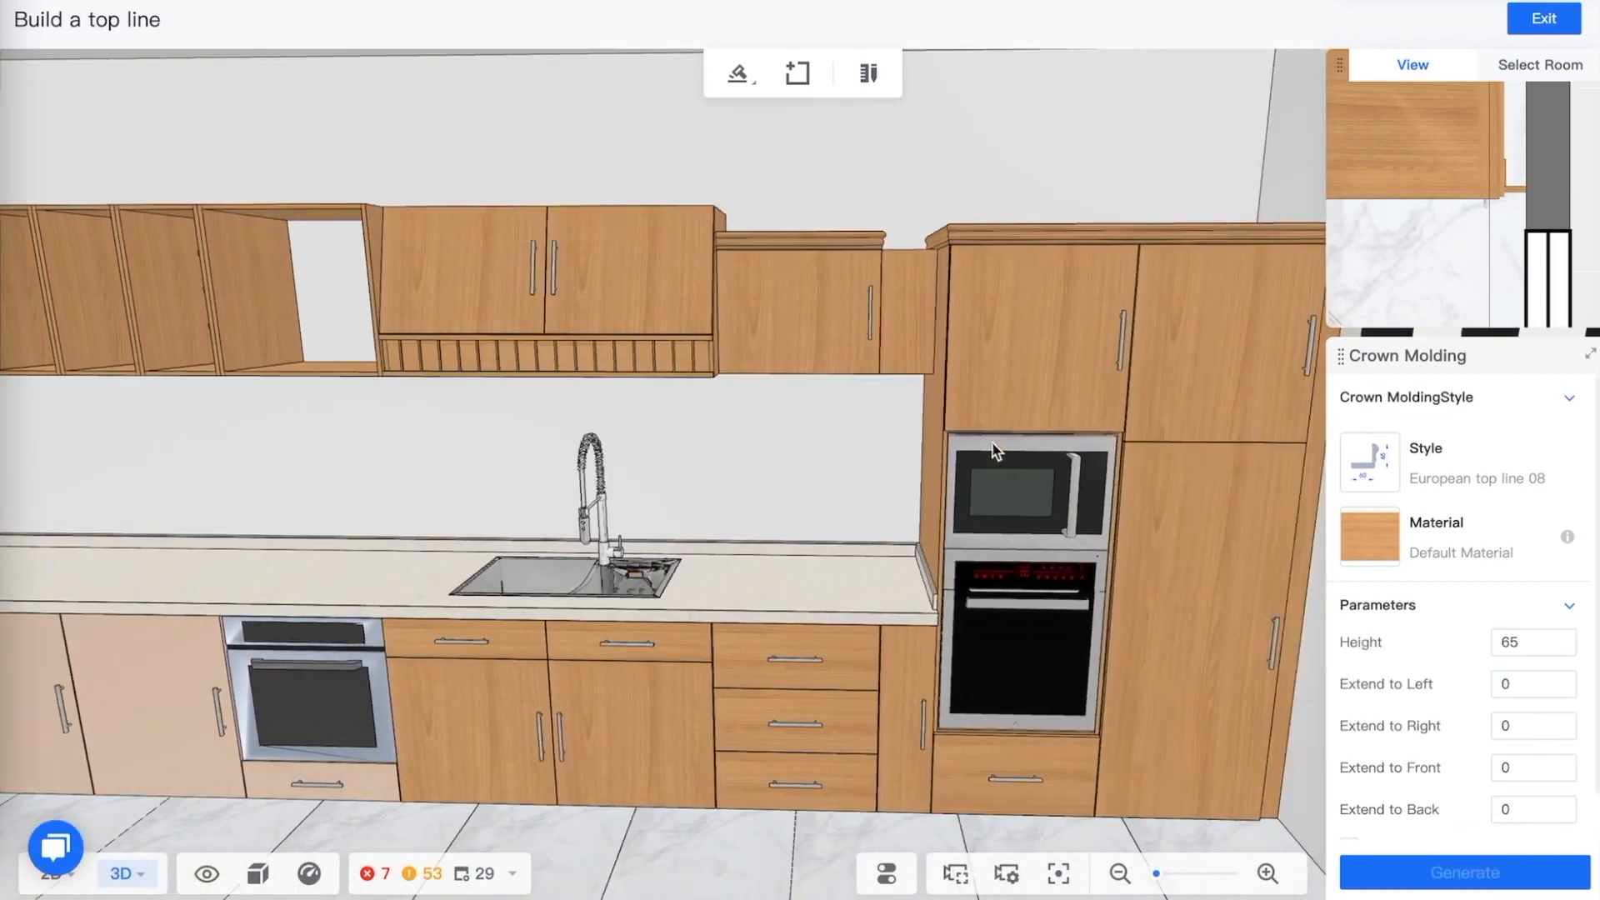
pyautogui.moveTo(1029, 393); pyautogui.dragTo(1057, 383)
pyautogui.click(1003, 224)
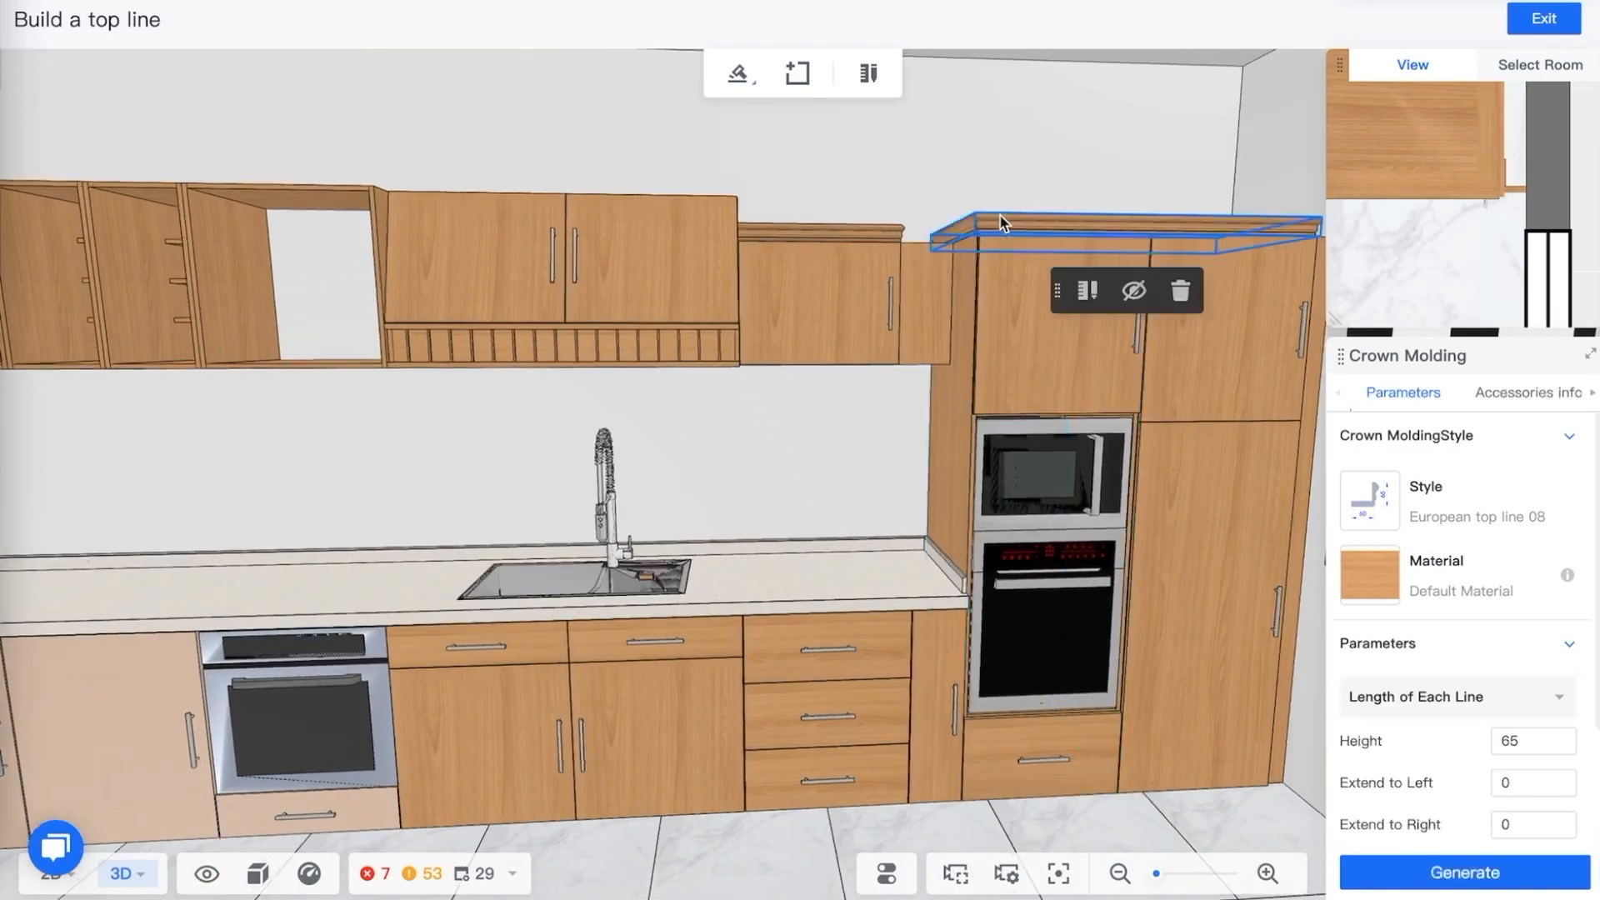
pyautogui.click(1180, 290)
pyautogui.moveTo(826, 542); pyautogui.dragTo(878, 505)
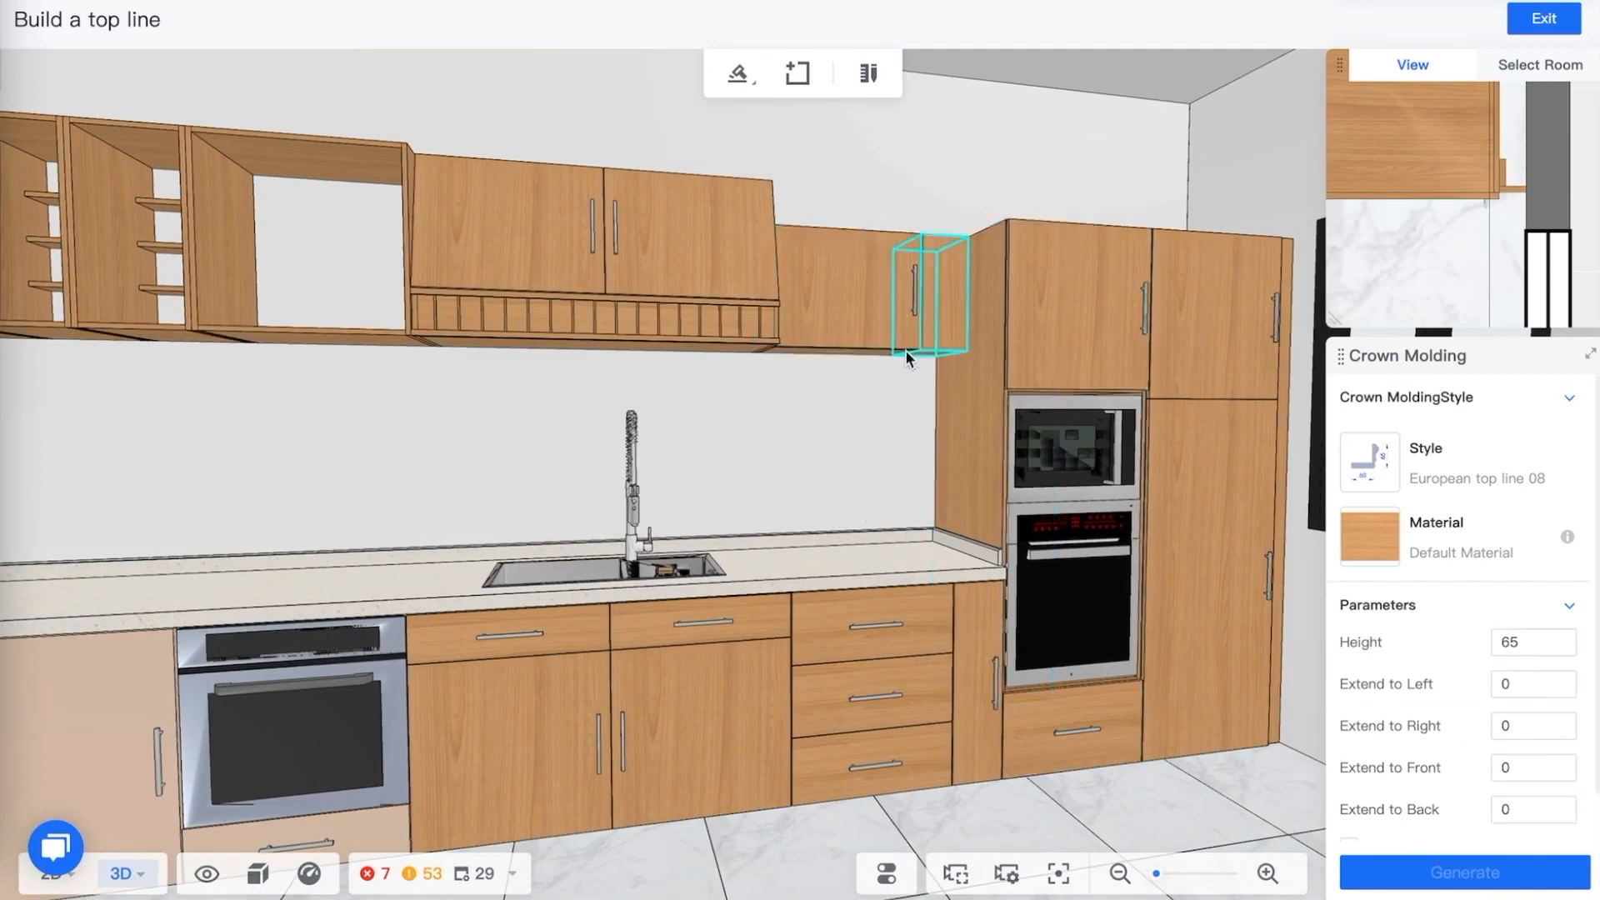
# Generate a footline along the base cabinets using the Toe Base 06-G style and the default material
pyautogui.click(1544, 19)
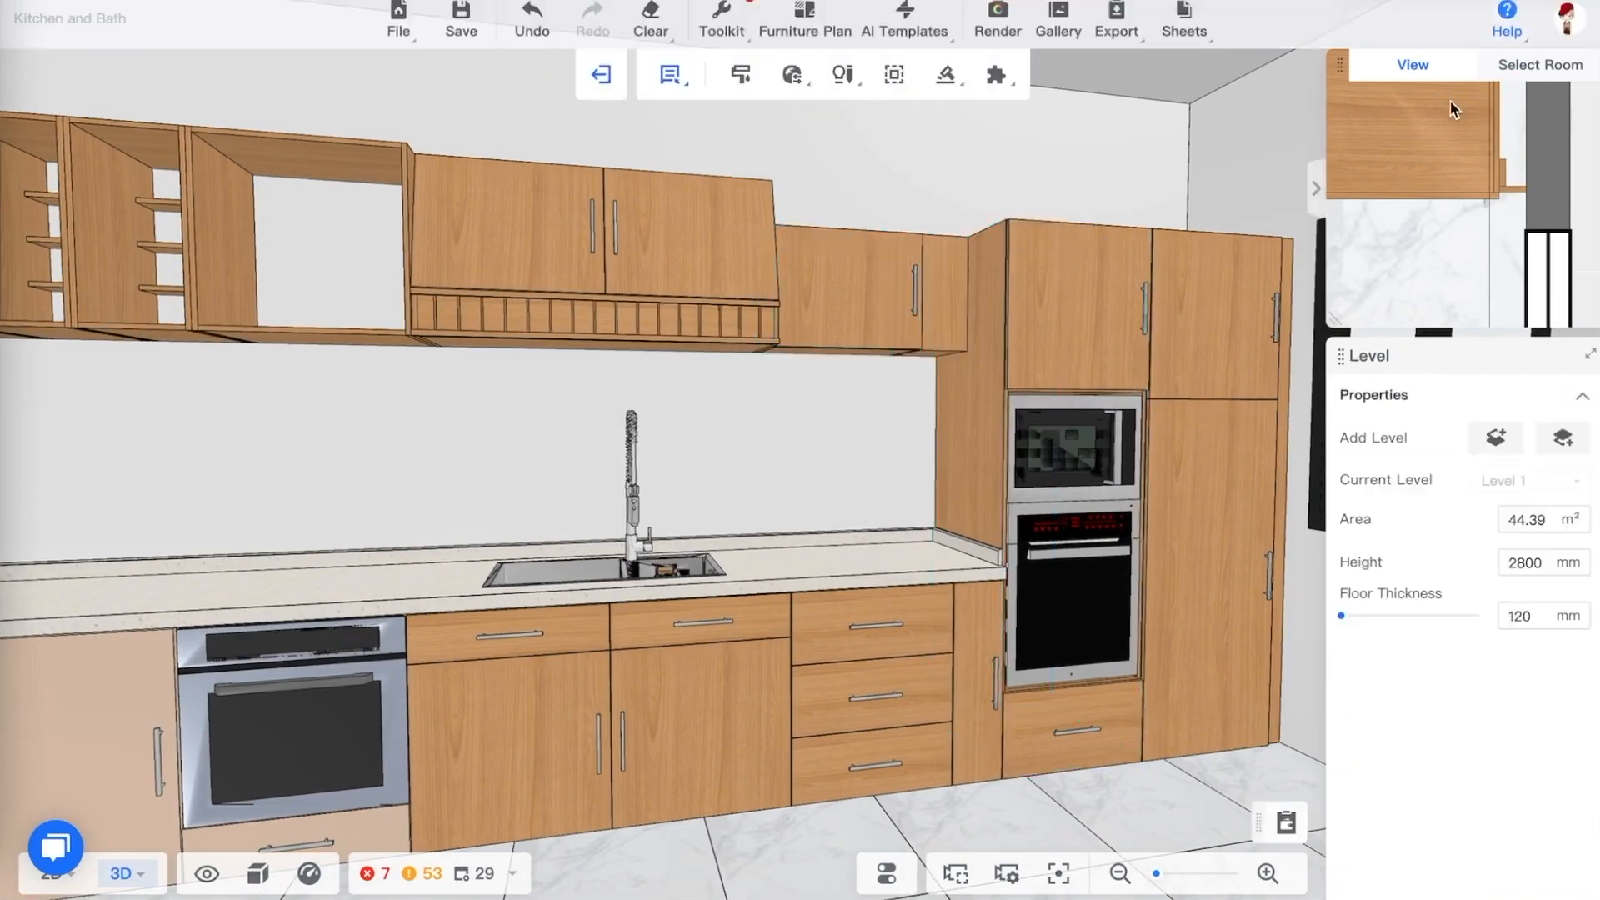
pyautogui.click(946, 76)
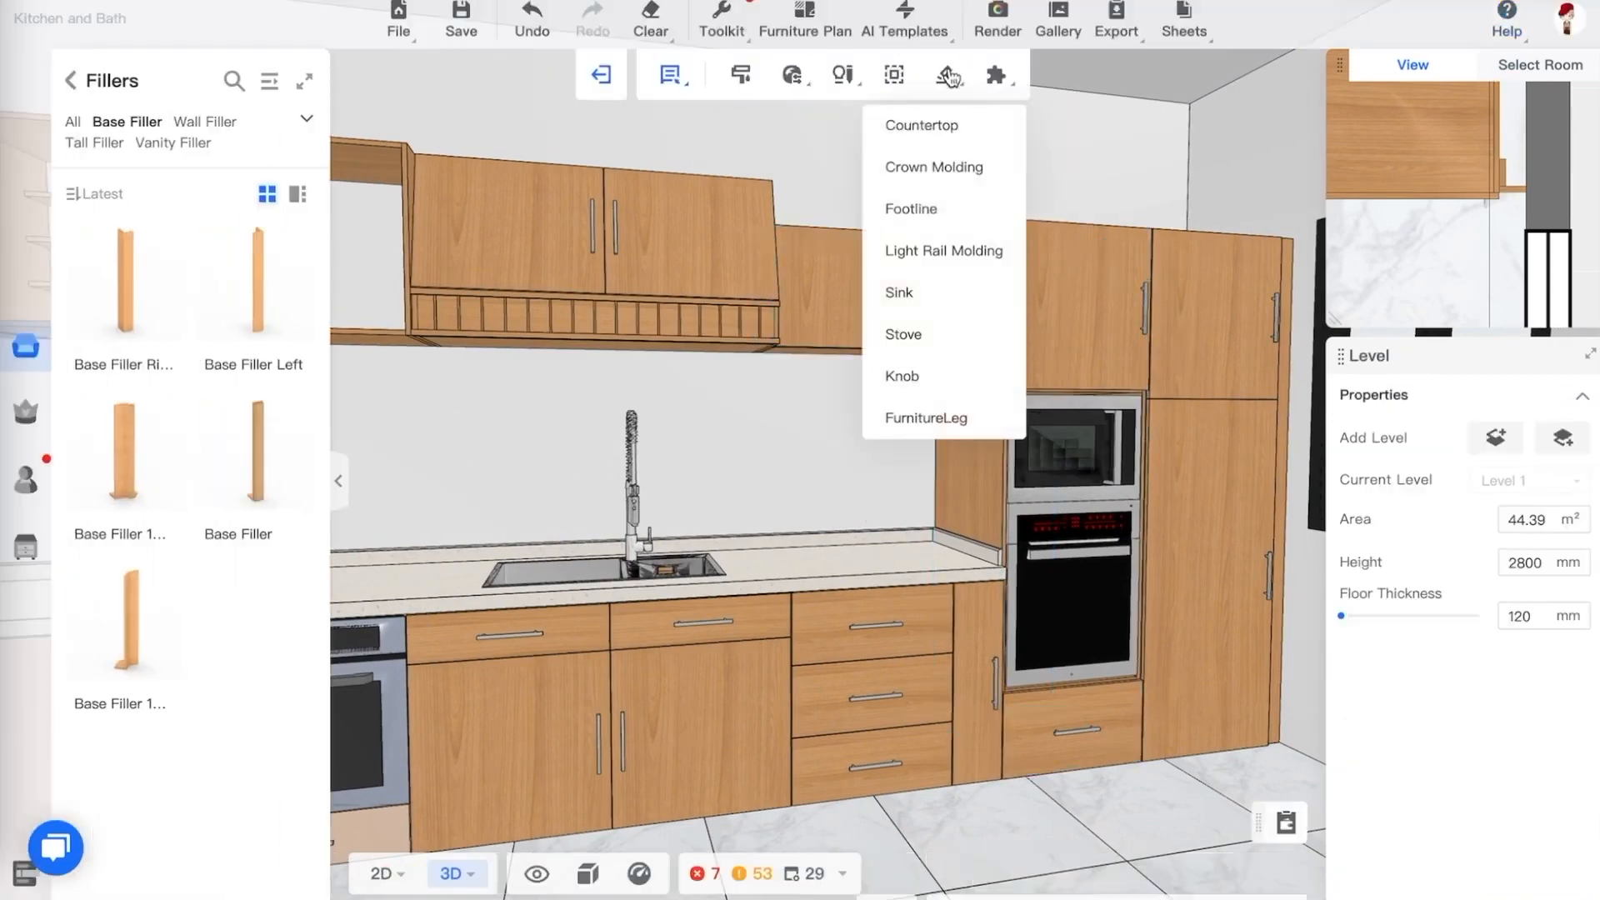
pyautogui.click(931, 207)
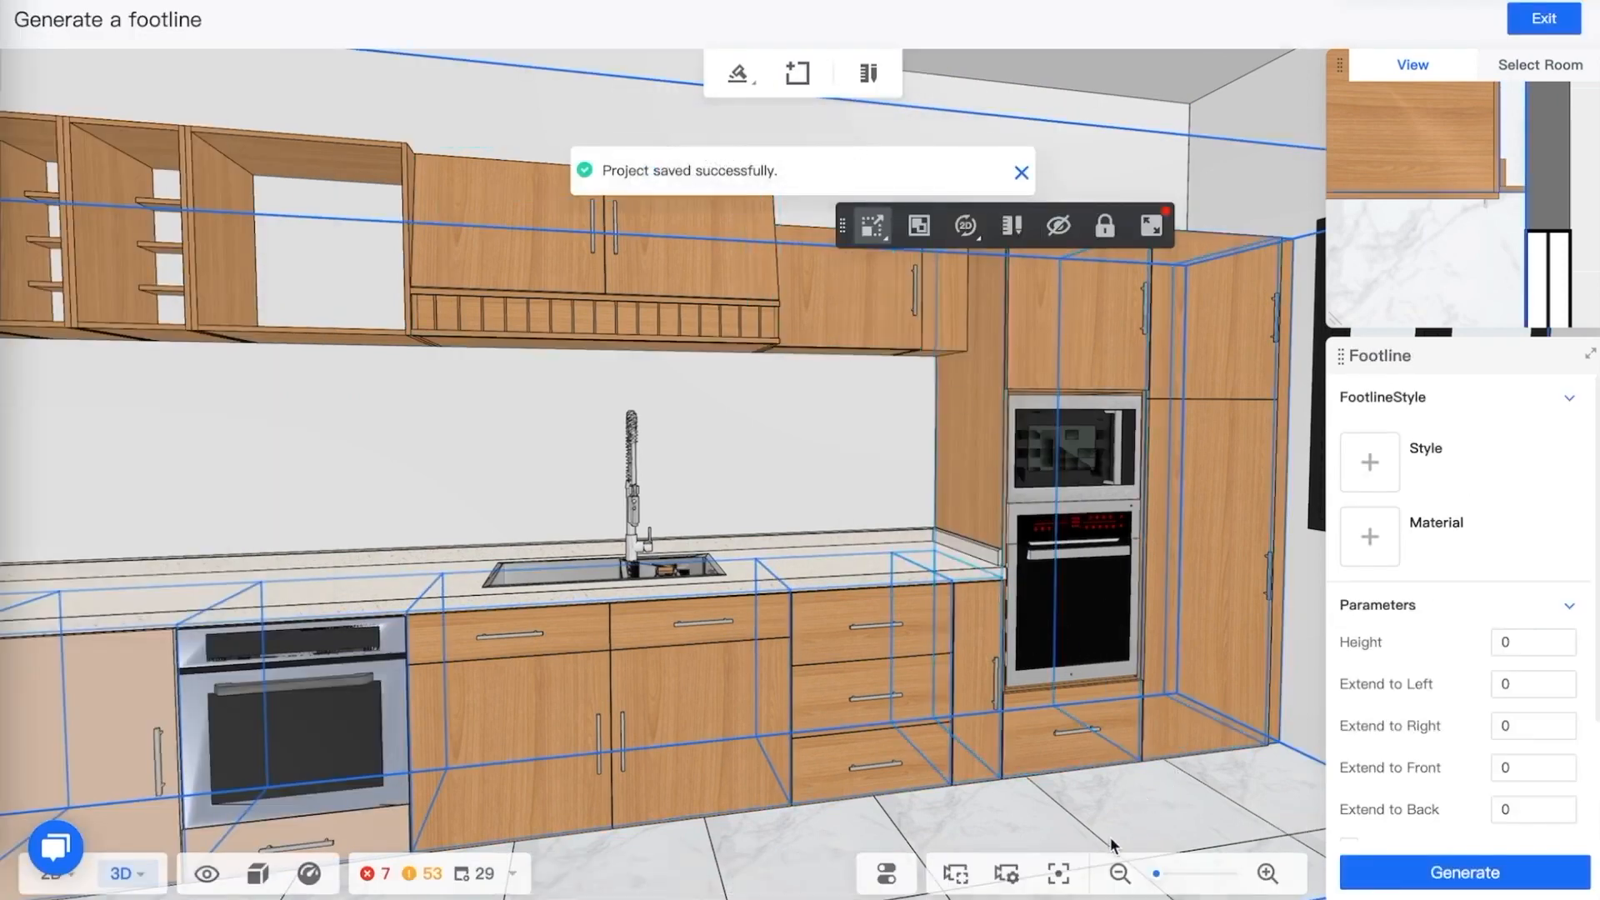
pyautogui.moveTo(1033, 823); pyautogui.dragTo(562, 746)
pyautogui.moveTo(681, 775); pyautogui.dragTo(700, 772)
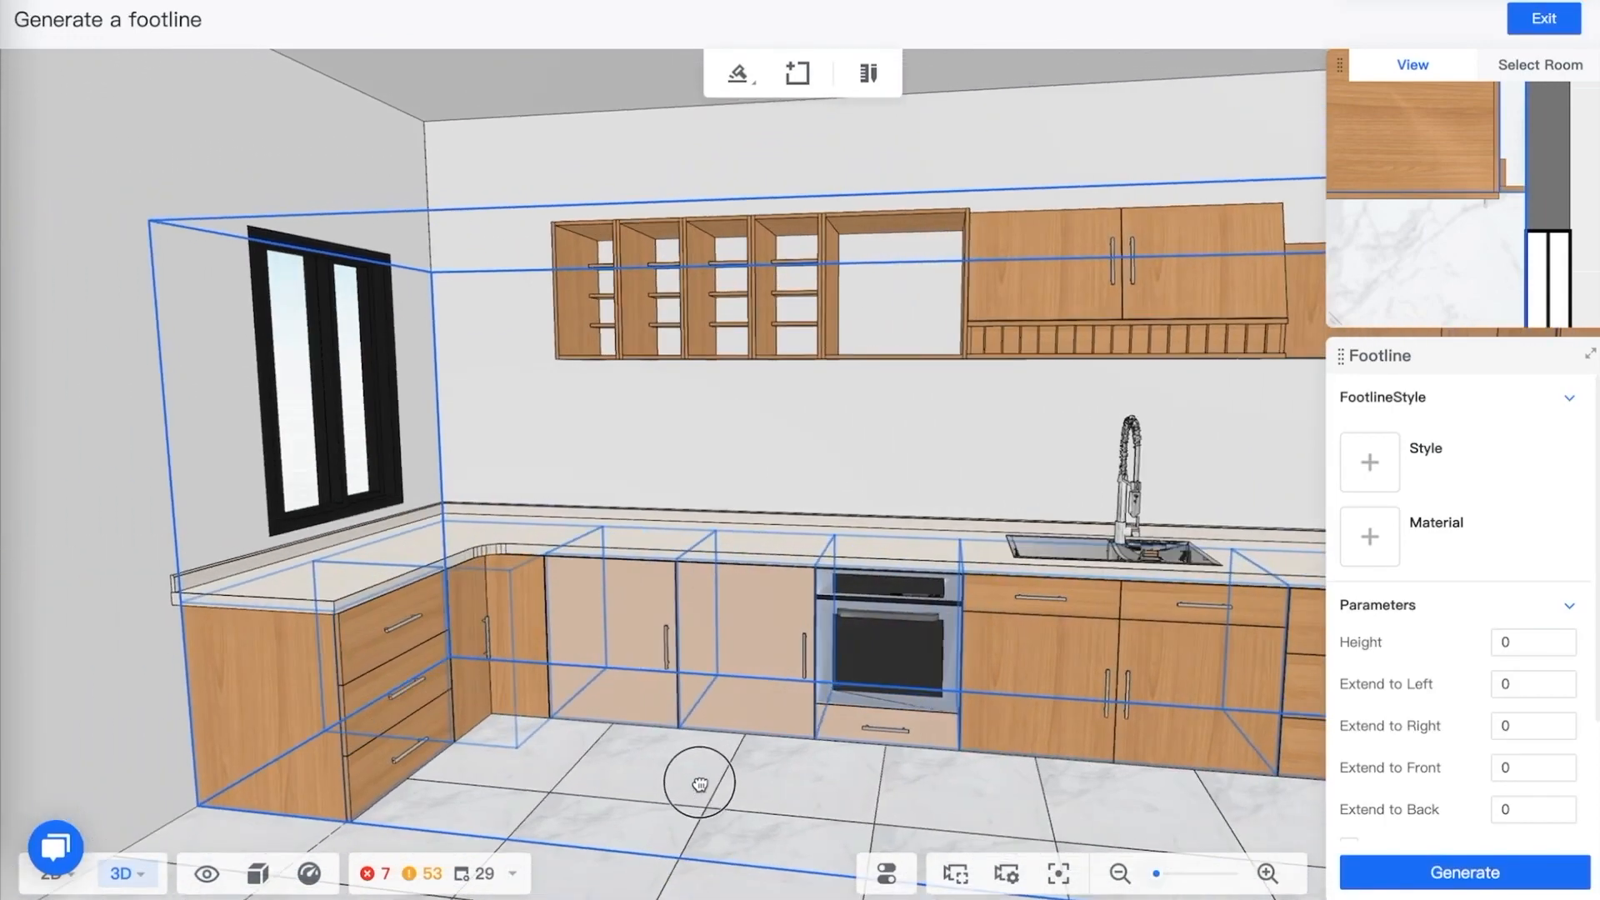
pyautogui.click(1373, 471)
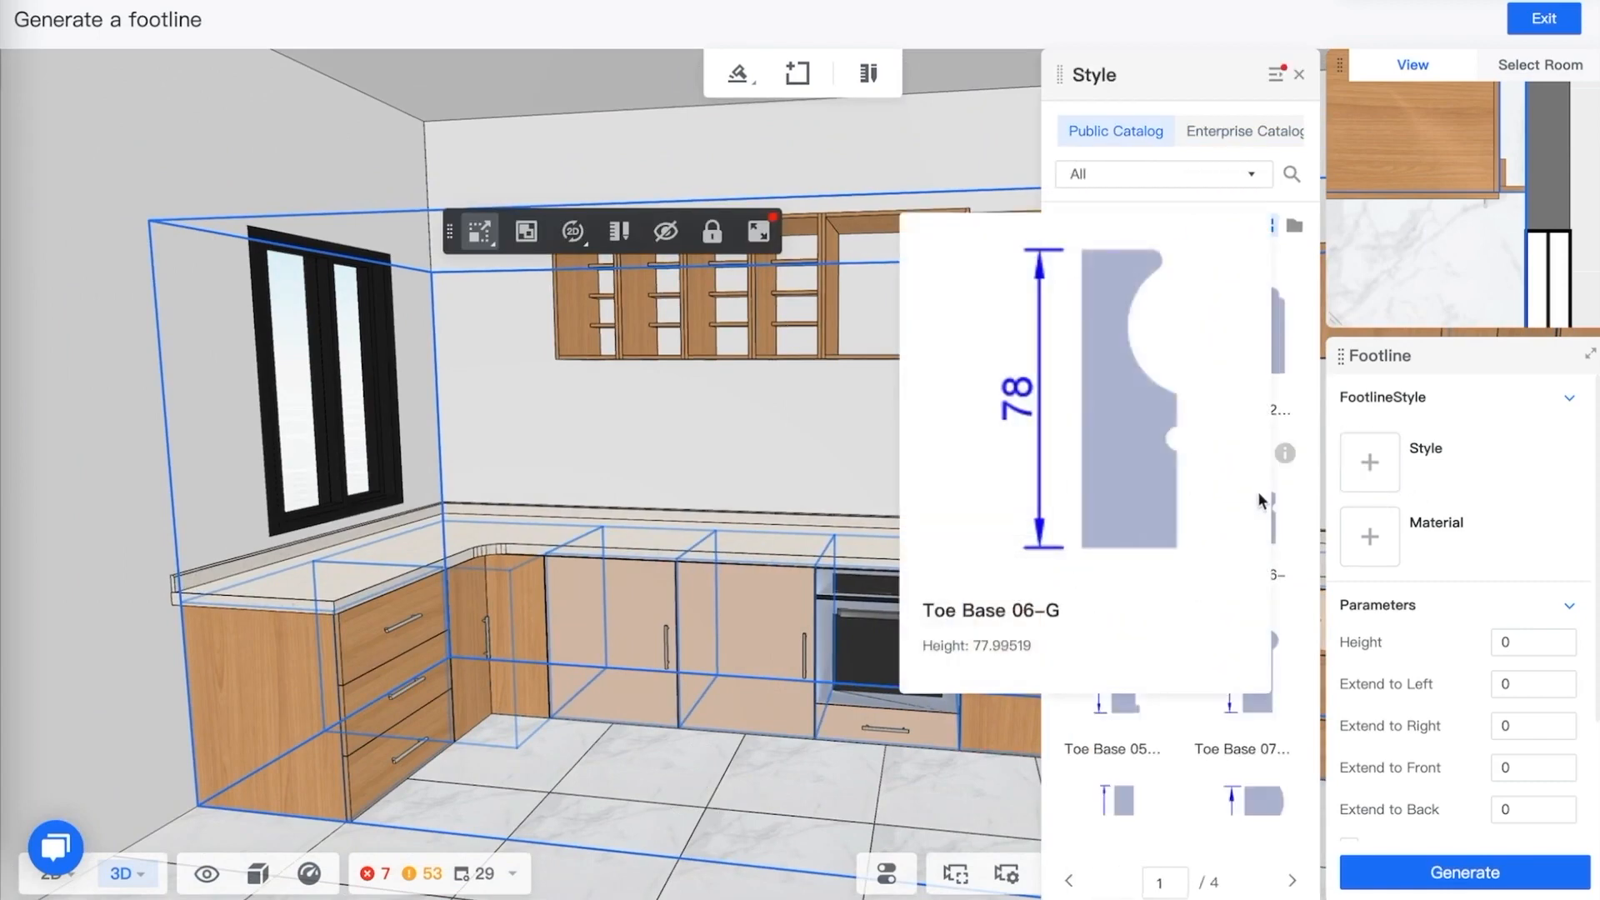
pyautogui.click(1273, 510)
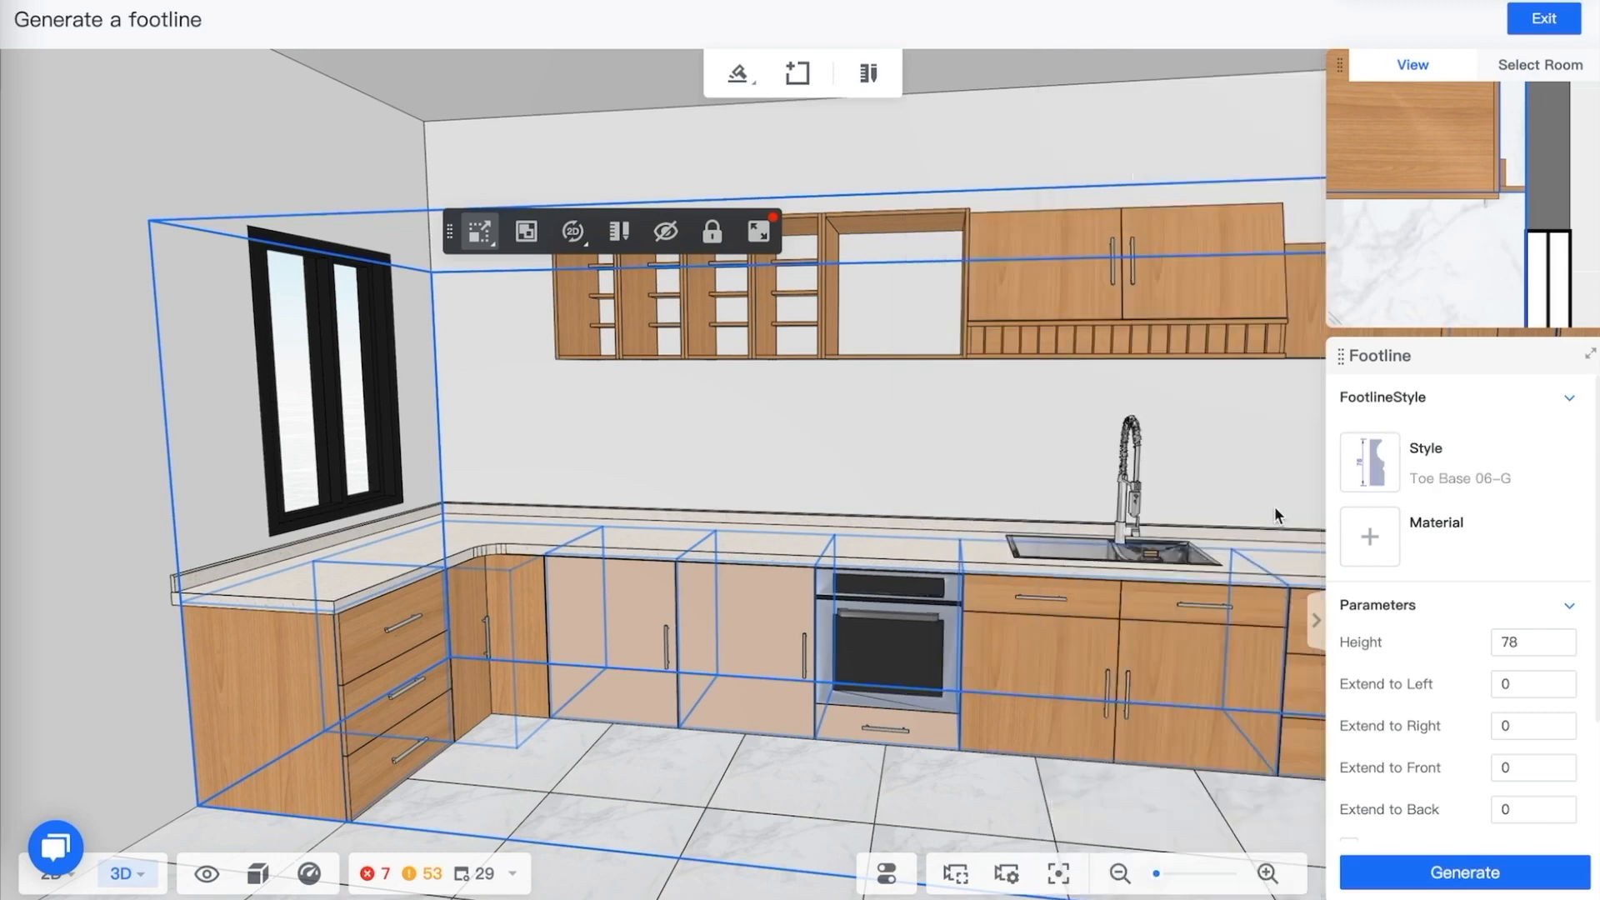
pyautogui.click(1385, 554)
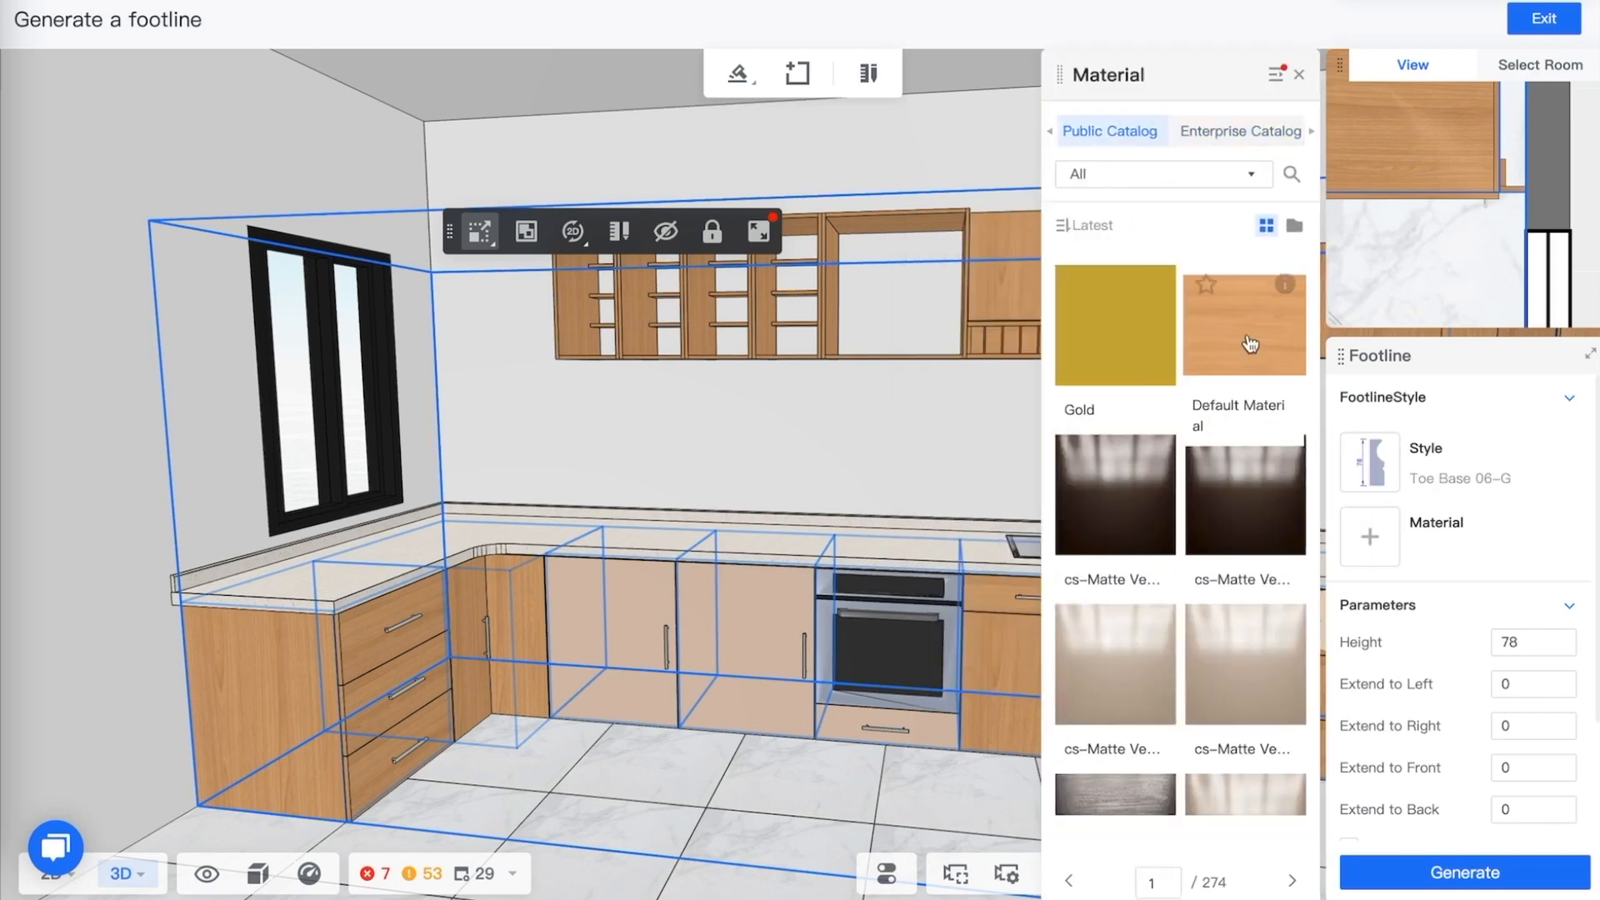
pyautogui.click(1247, 334)
pyautogui.click(1467, 879)
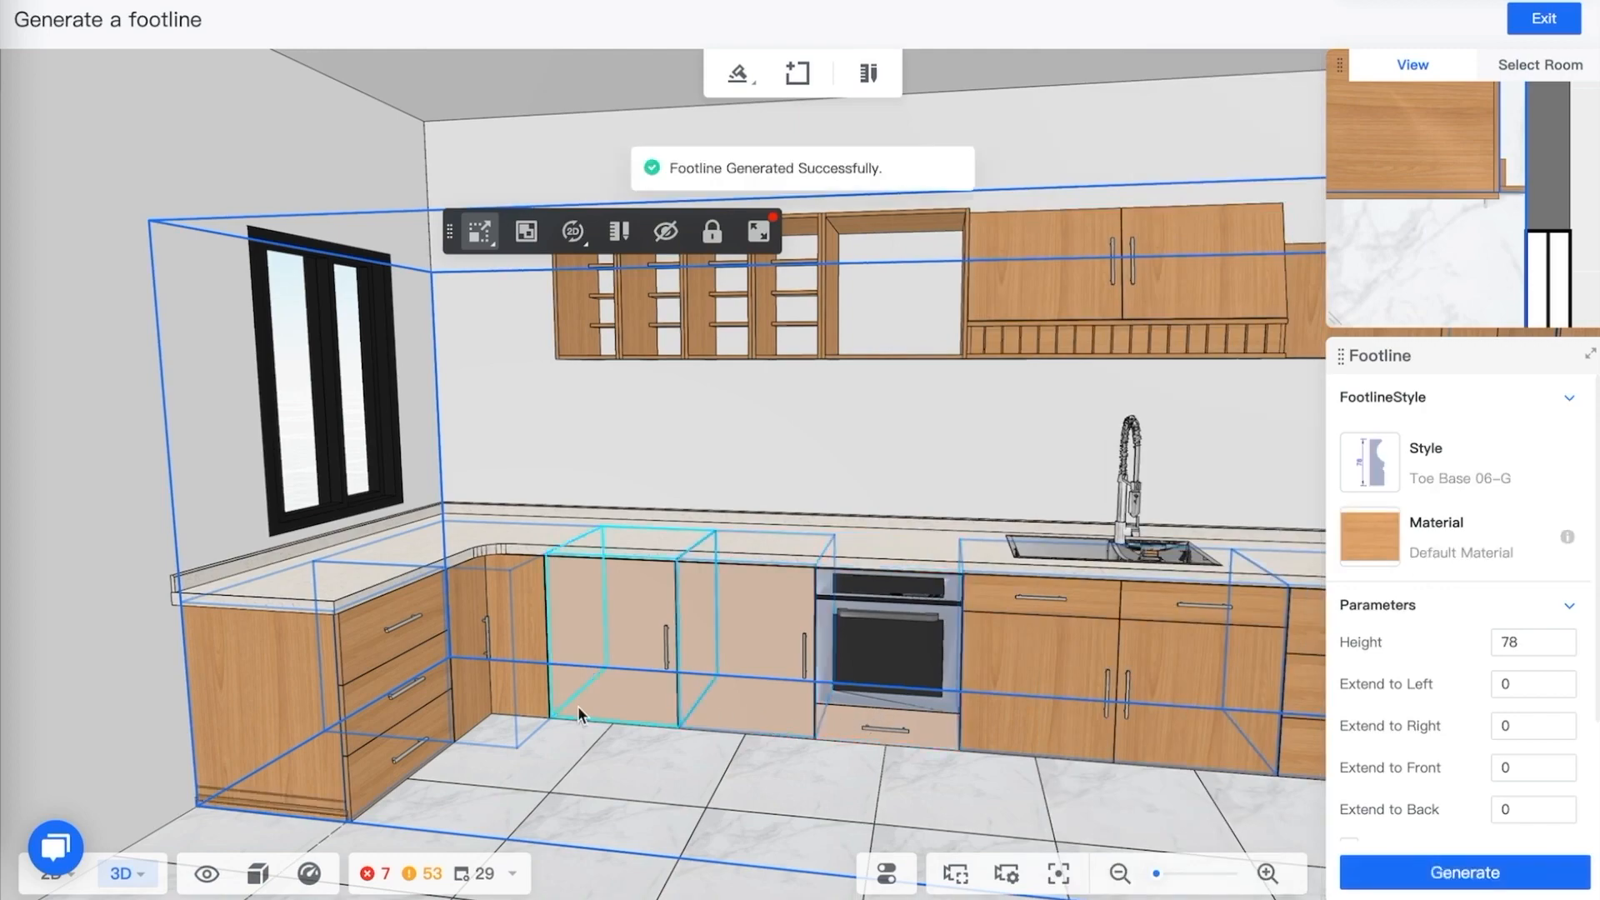
# Inspect the generated footline at the base of the cabinets in 3D and plan views
pyautogui.moveTo(664, 774); pyautogui.dragTo(791, 774, button='right')
pyautogui.press('q')
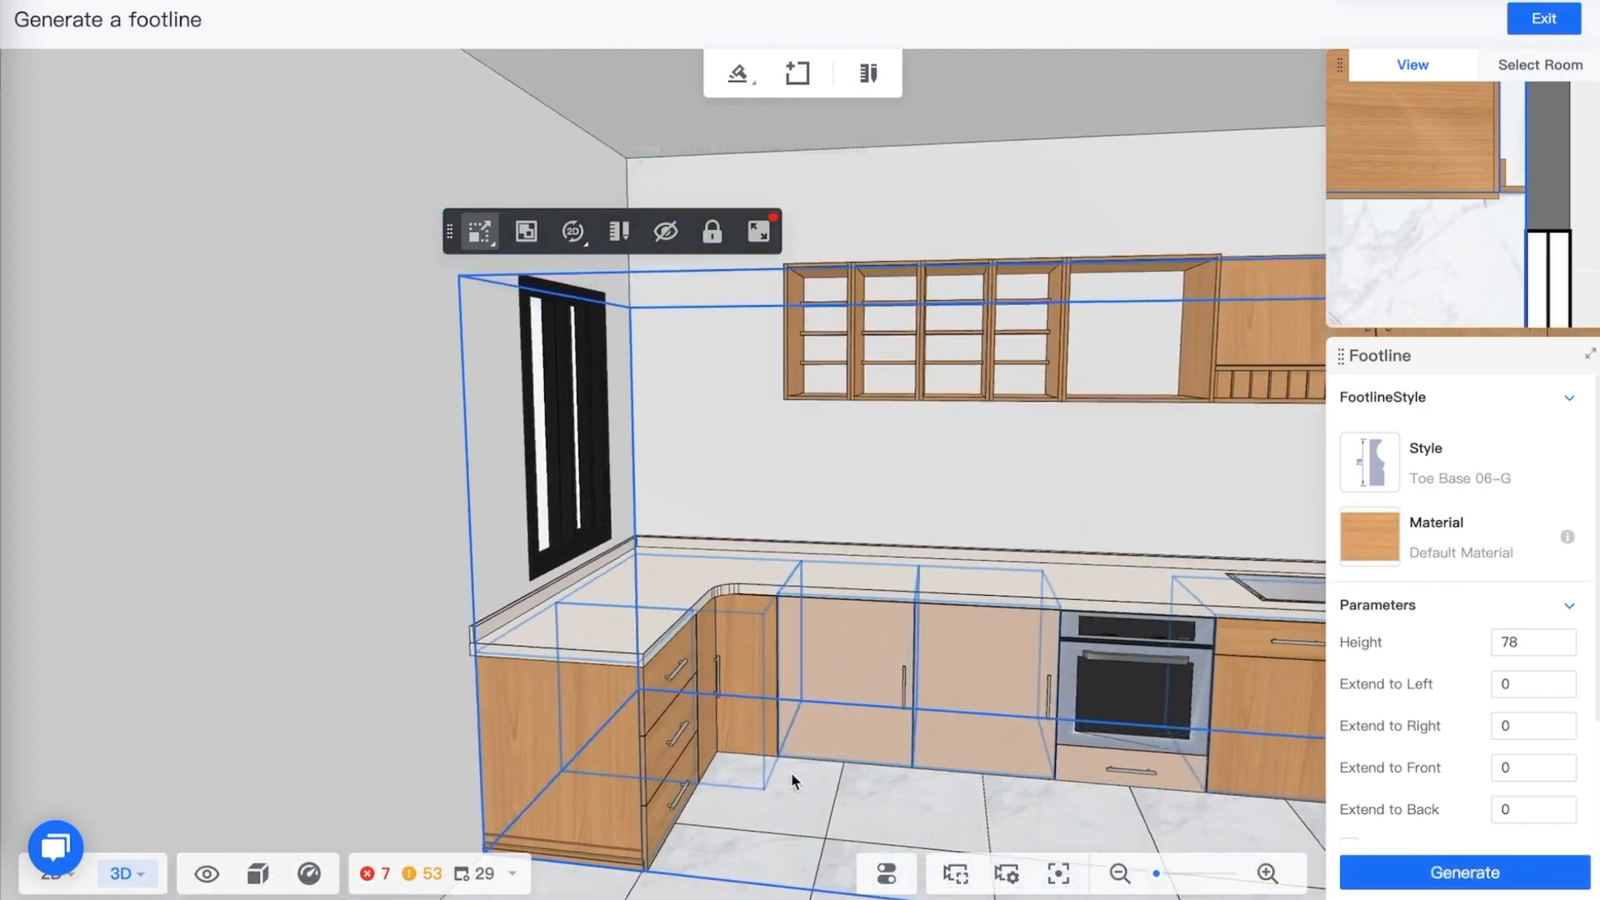
pyautogui.press('e')
pyautogui.press('e')
pyautogui.scroll(5, 660, 747)
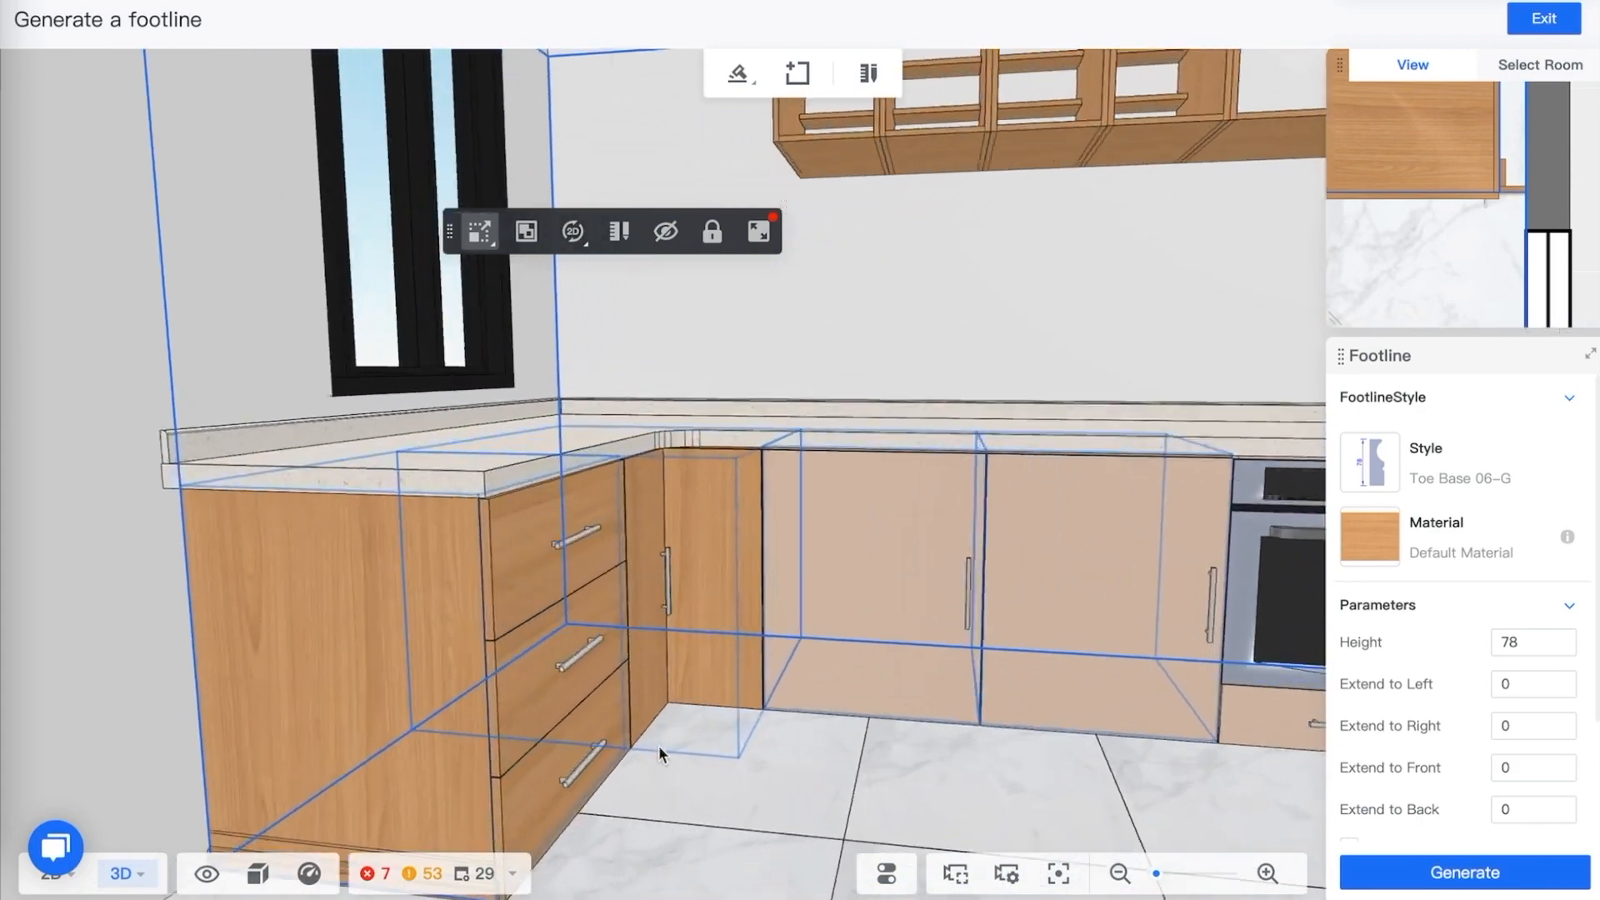
pyautogui.moveTo(659, 749); pyautogui.dragTo(688, 729)
pyautogui.press('1')
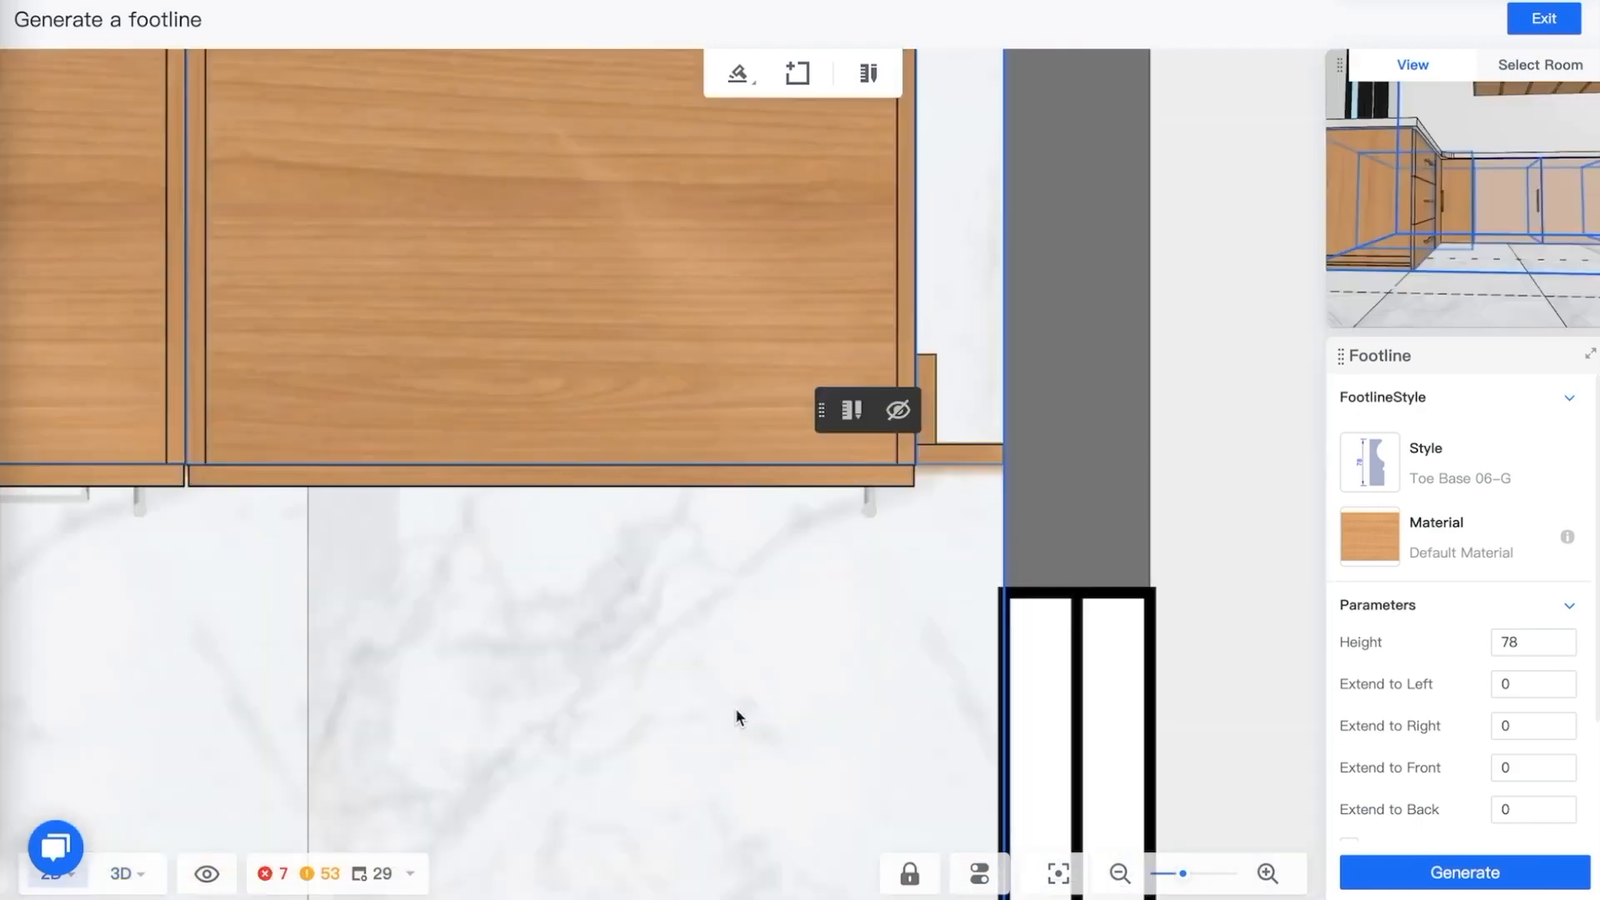
pyautogui.scroll(-5, 745, 673)
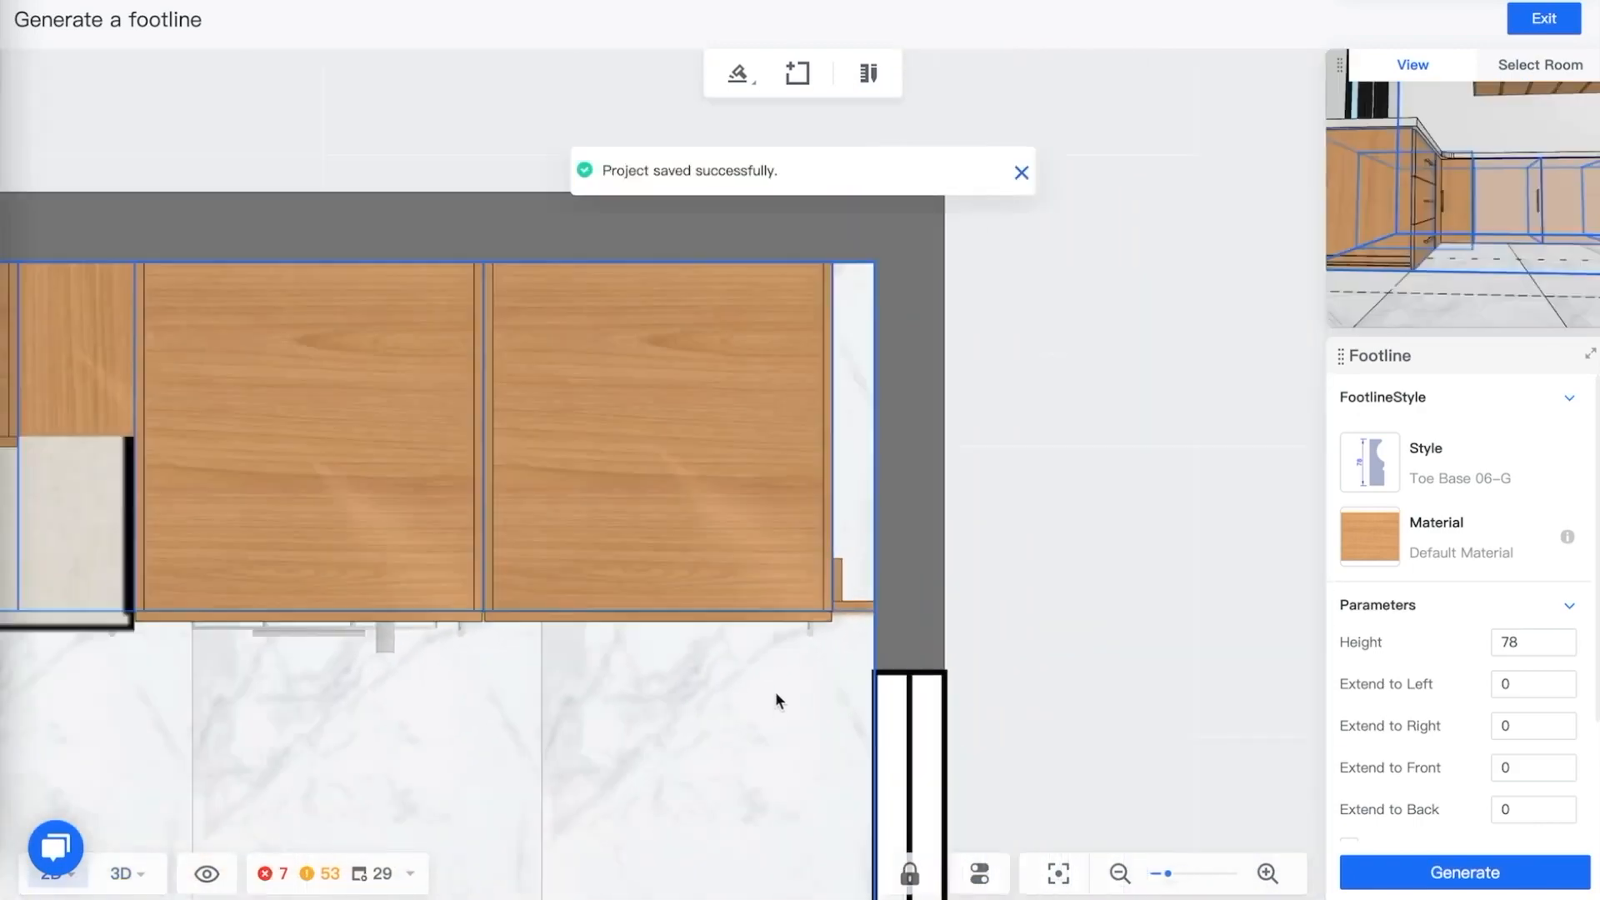
pyautogui.moveTo(629, 706); pyautogui.dragTo(1129, 418)
pyautogui.scroll(-3, 1067, 450)
pyautogui.moveTo(871, 487); pyautogui.dragTo(962, 485)
pyautogui.press('3')
pyautogui.moveTo(961, 644); pyautogui.dragTo(942, 638)
pyautogui.click(651, 806)
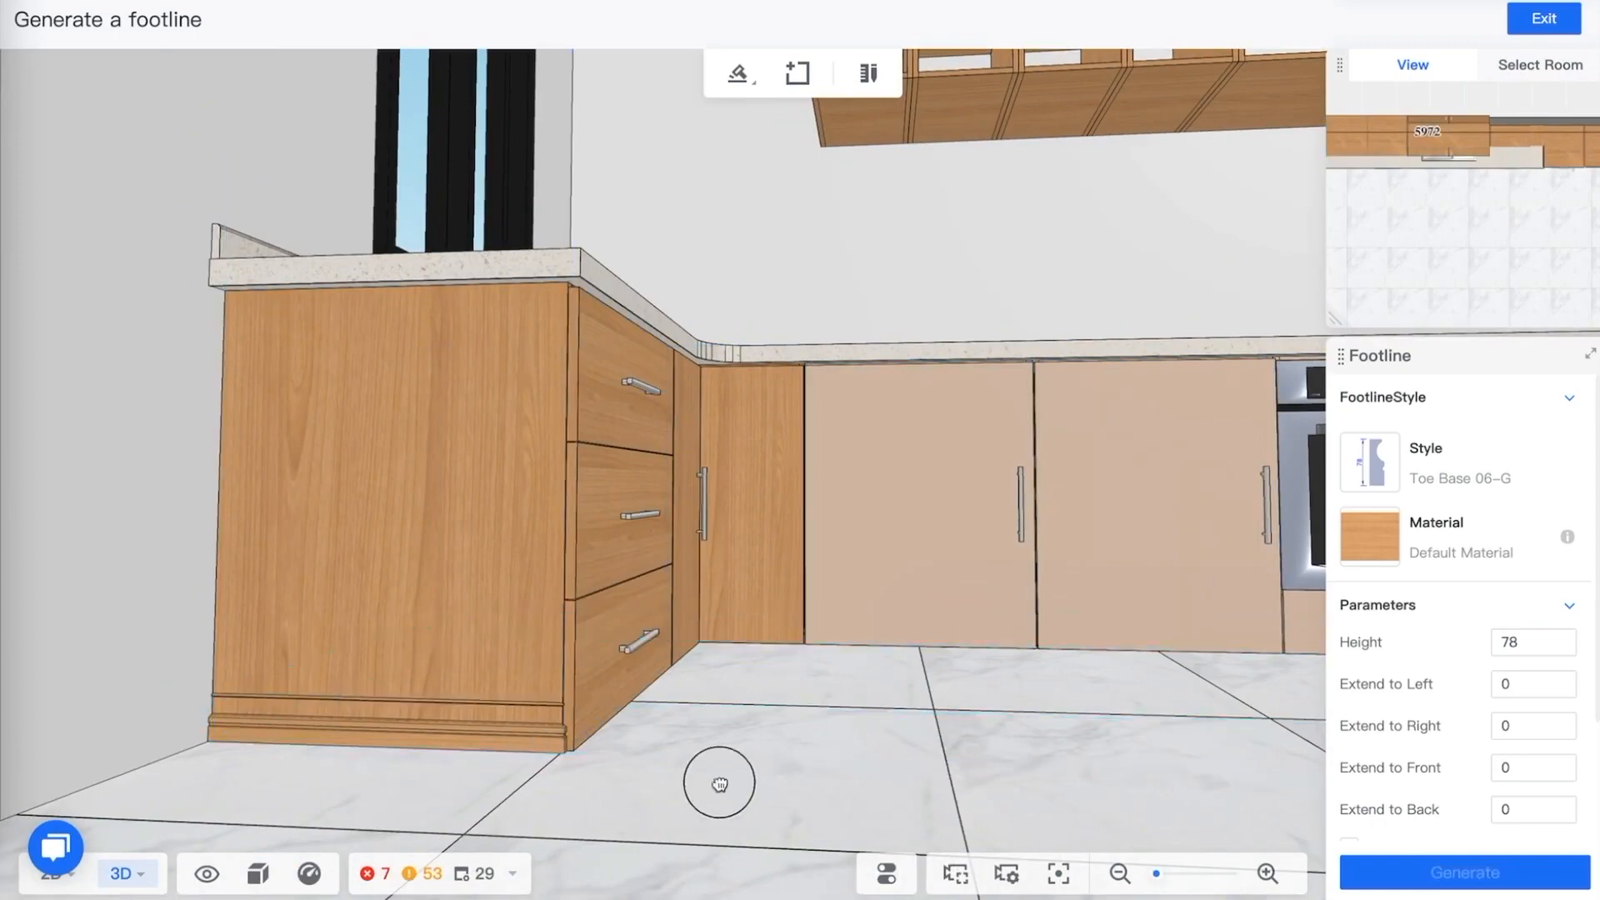
pyautogui.moveTo(717, 775); pyautogui.dragTo(782, 783)
# Review the footline parameters and browse the available toe base styles
pyautogui.click(798, 73)
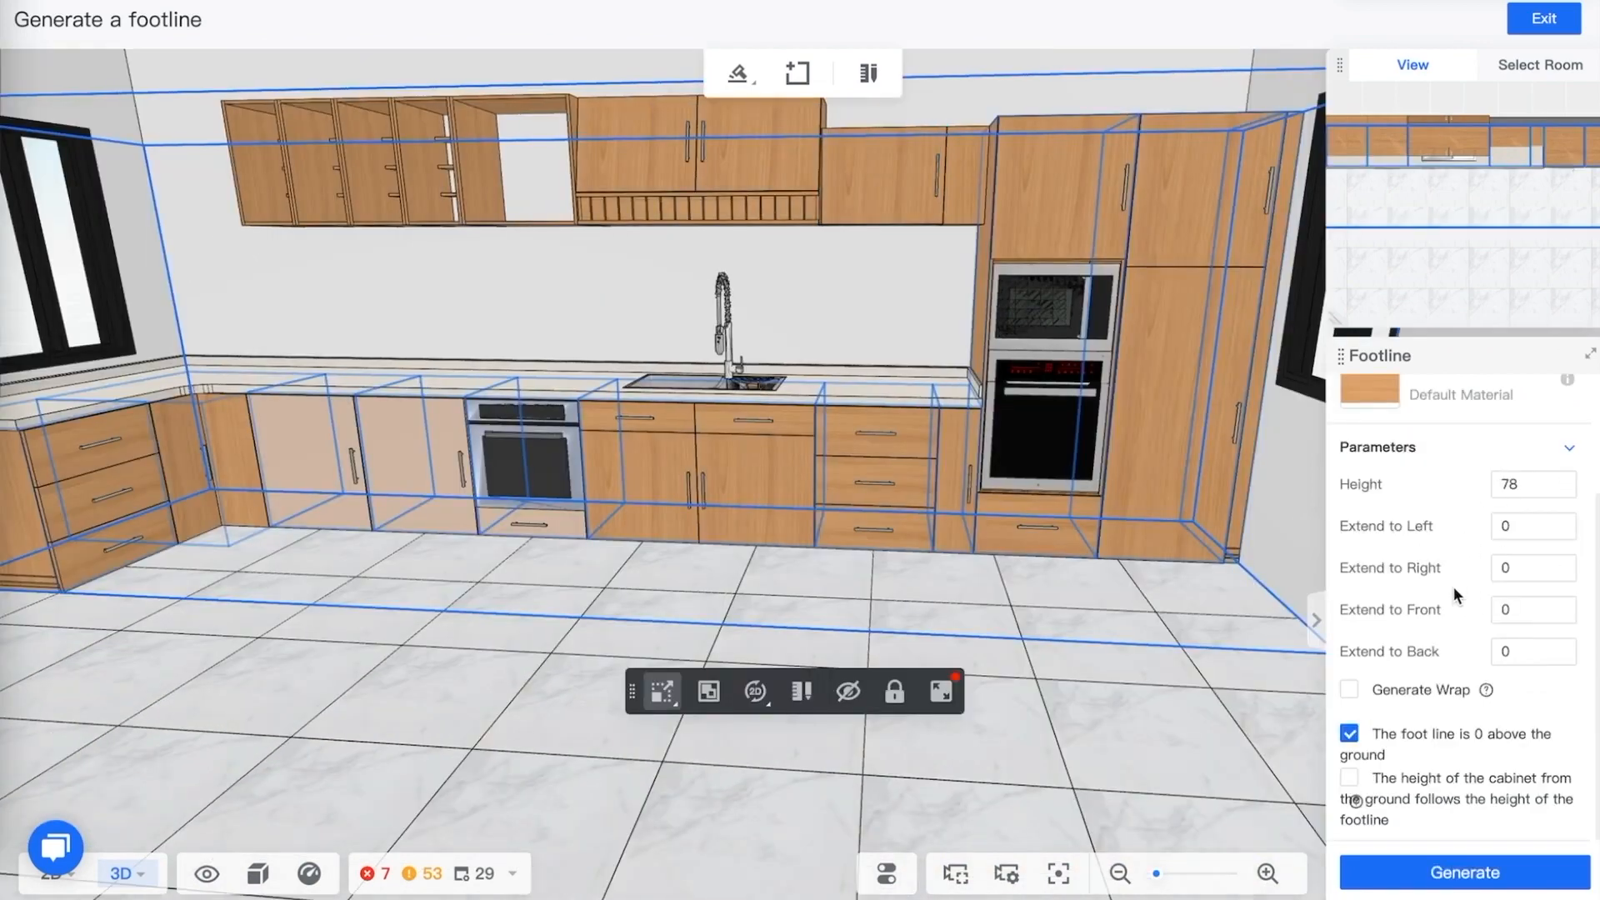
pyautogui.scroll(1, 1454, 588)
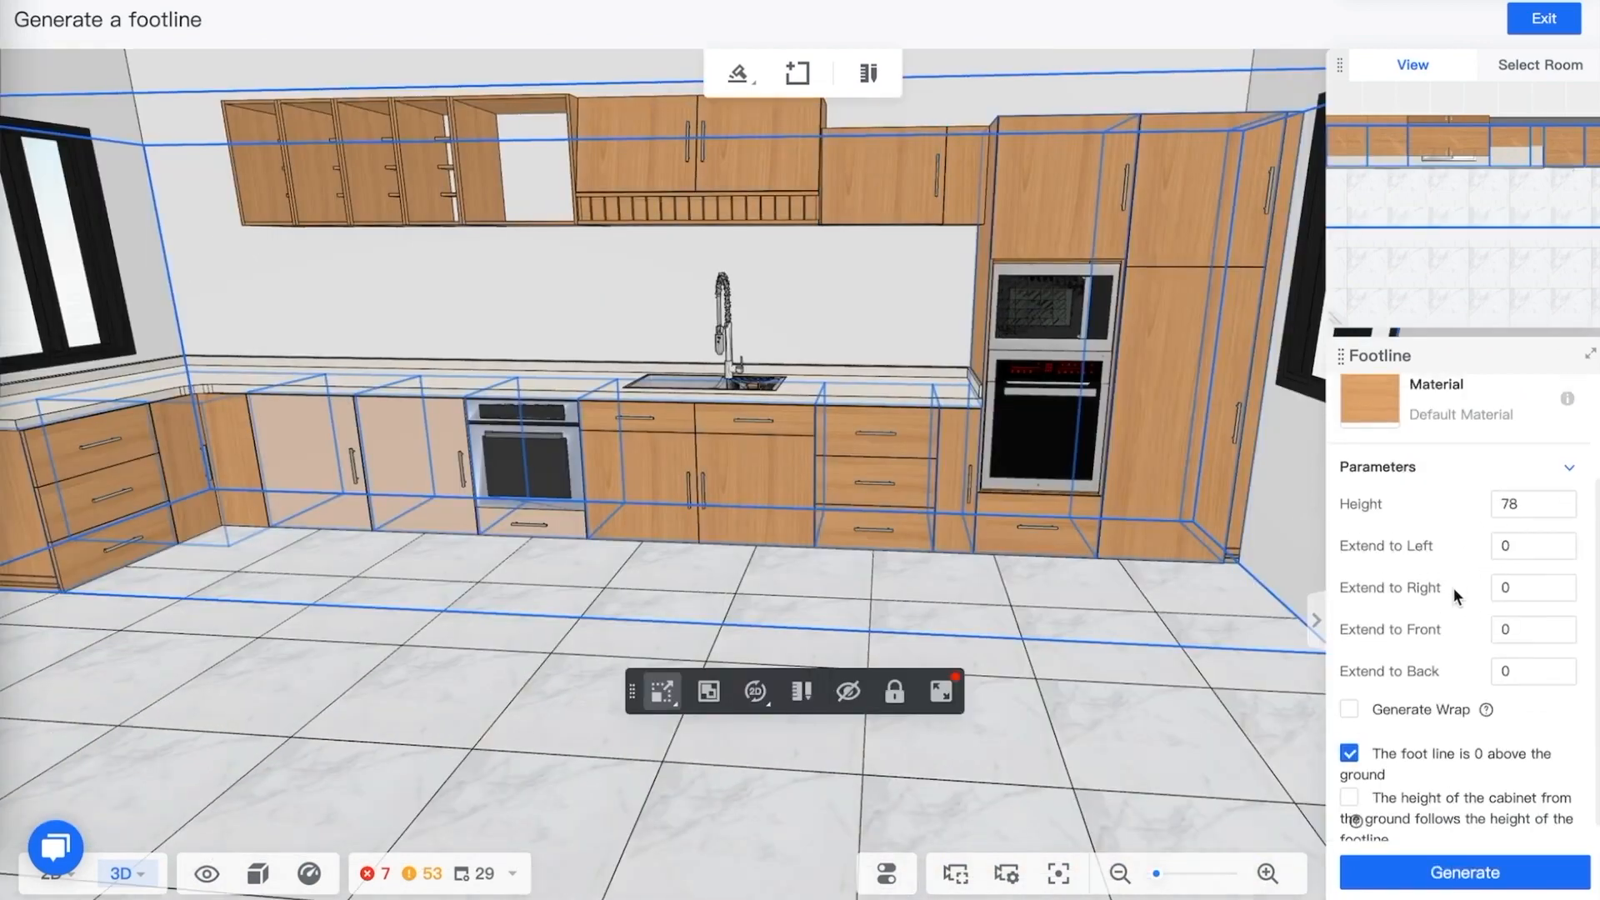
pyautogui.scroll(-1, 1426, 802)
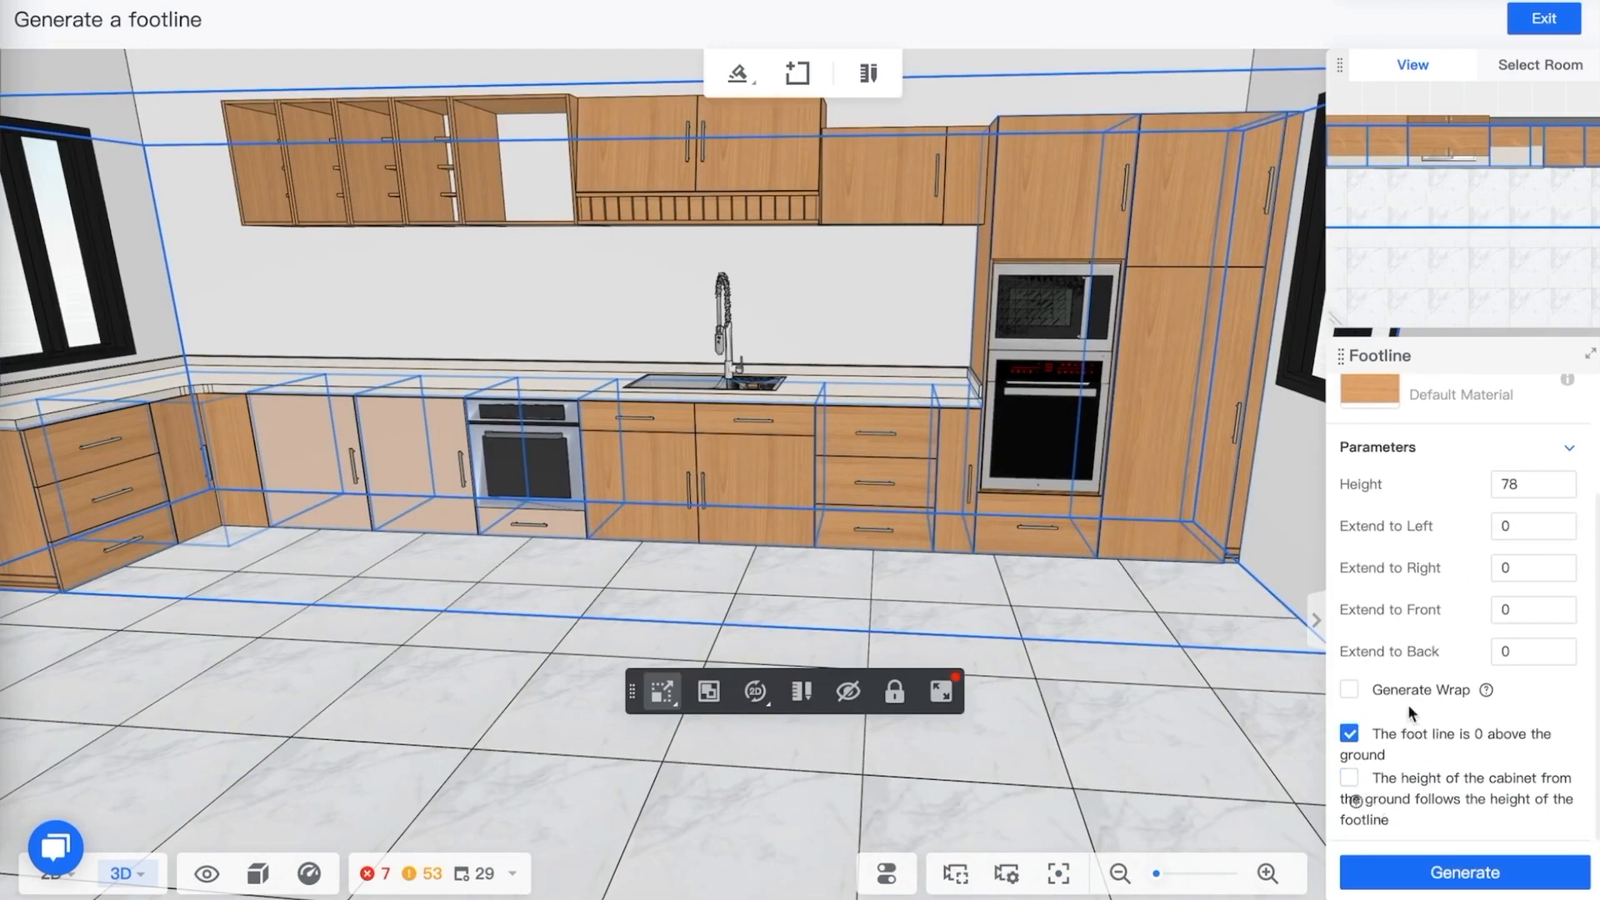
pyautogui.scroll(8, 1414, 665)
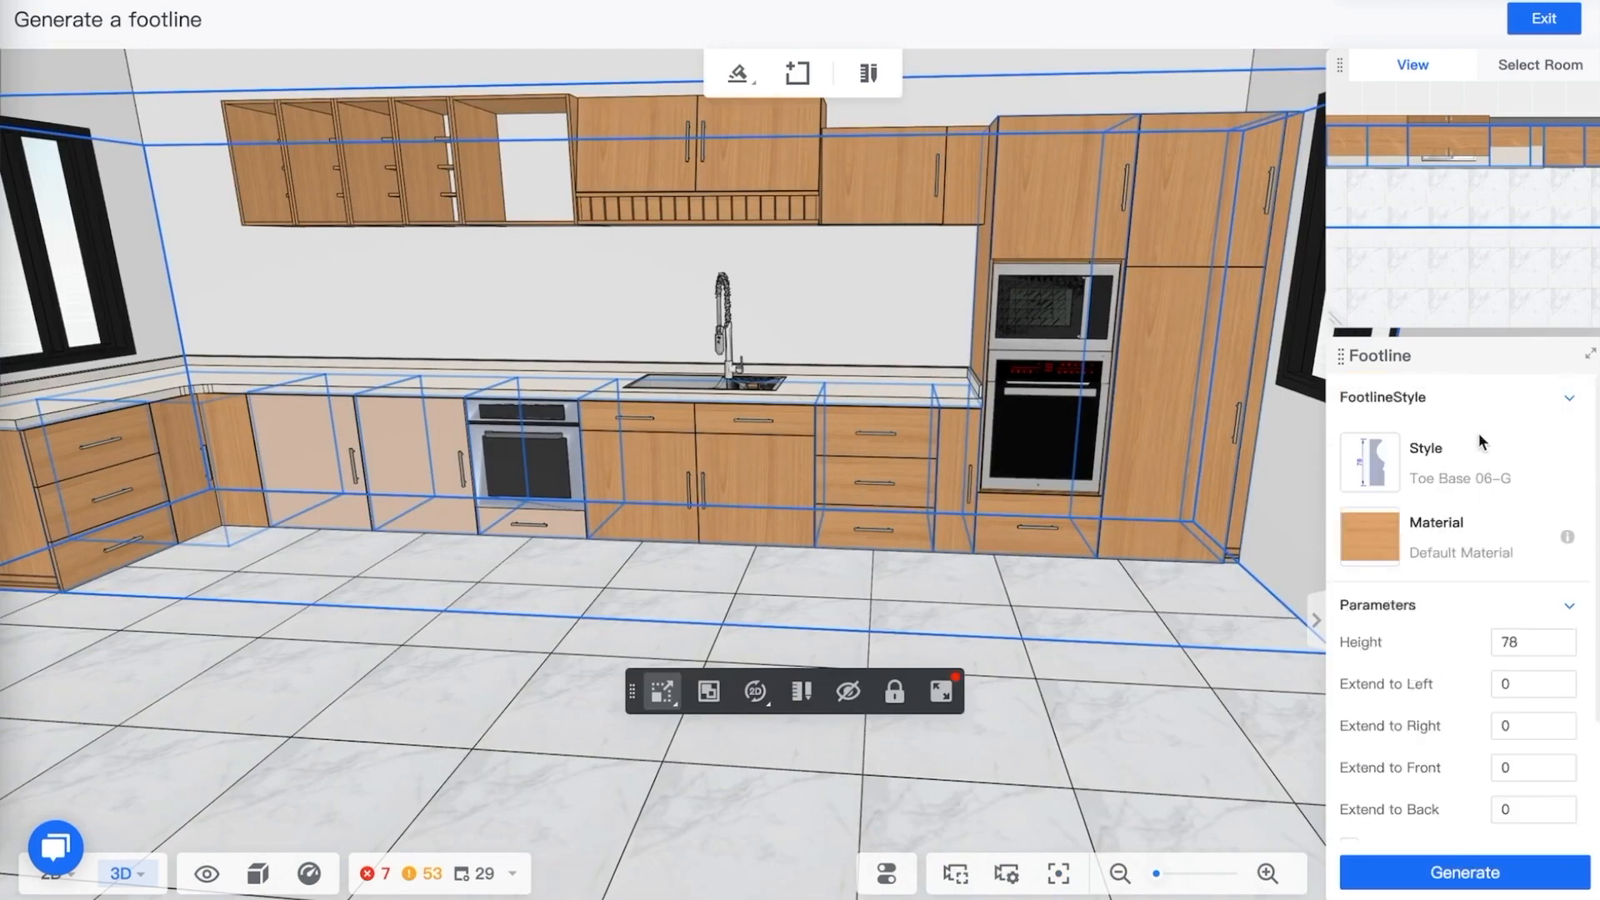
pyautogui.click(1369, 461)
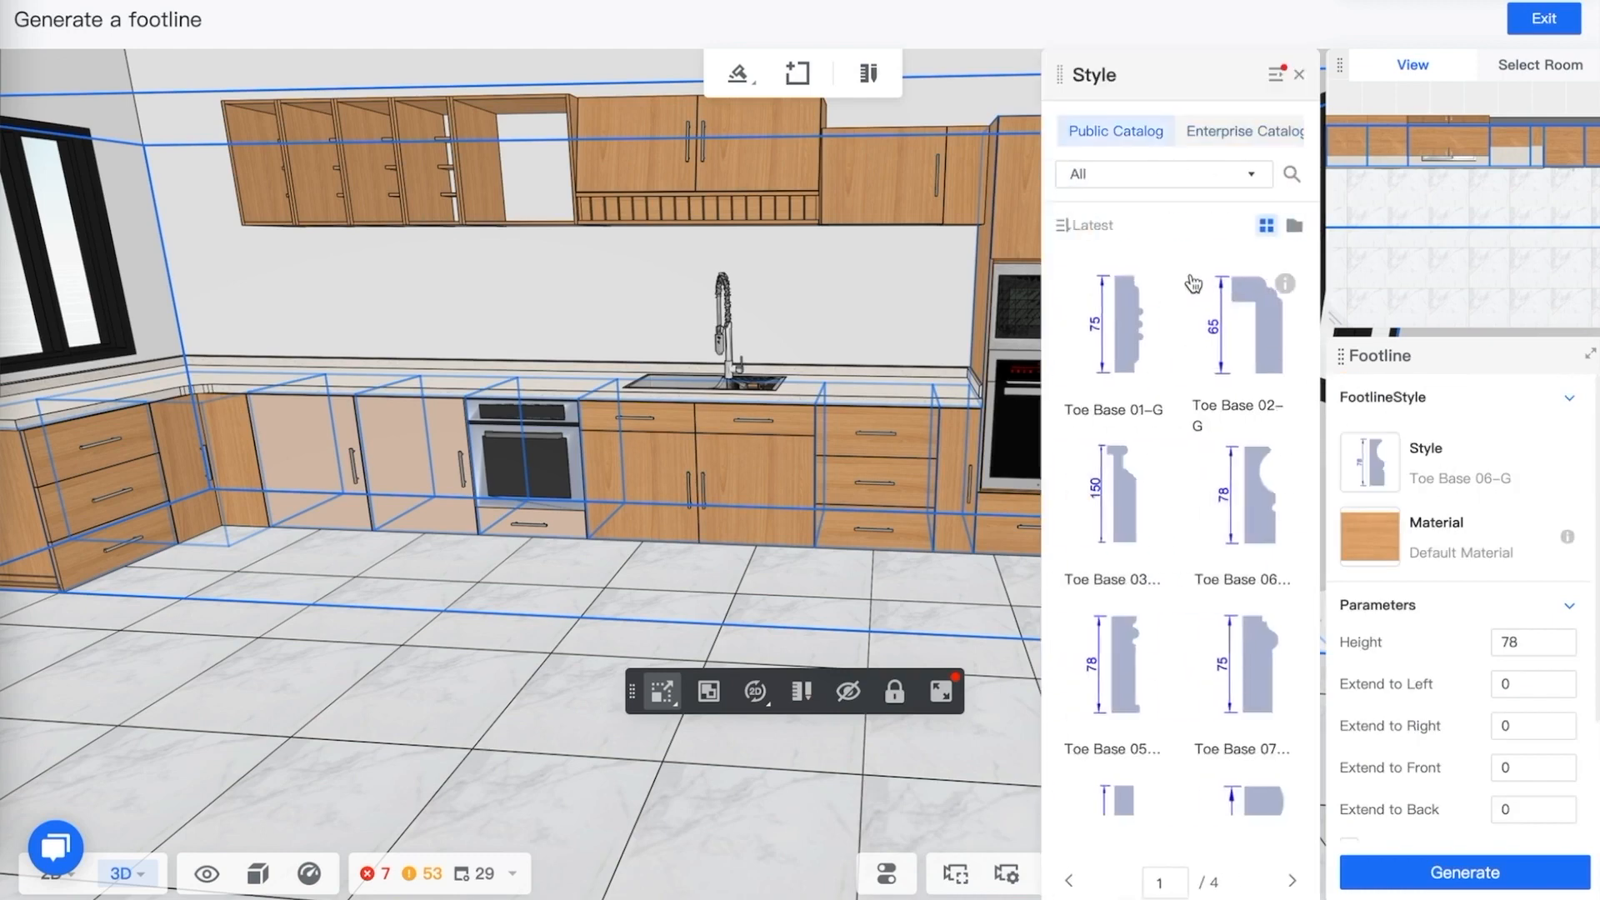
pyautogui.scroll(-15, 1155, 342)
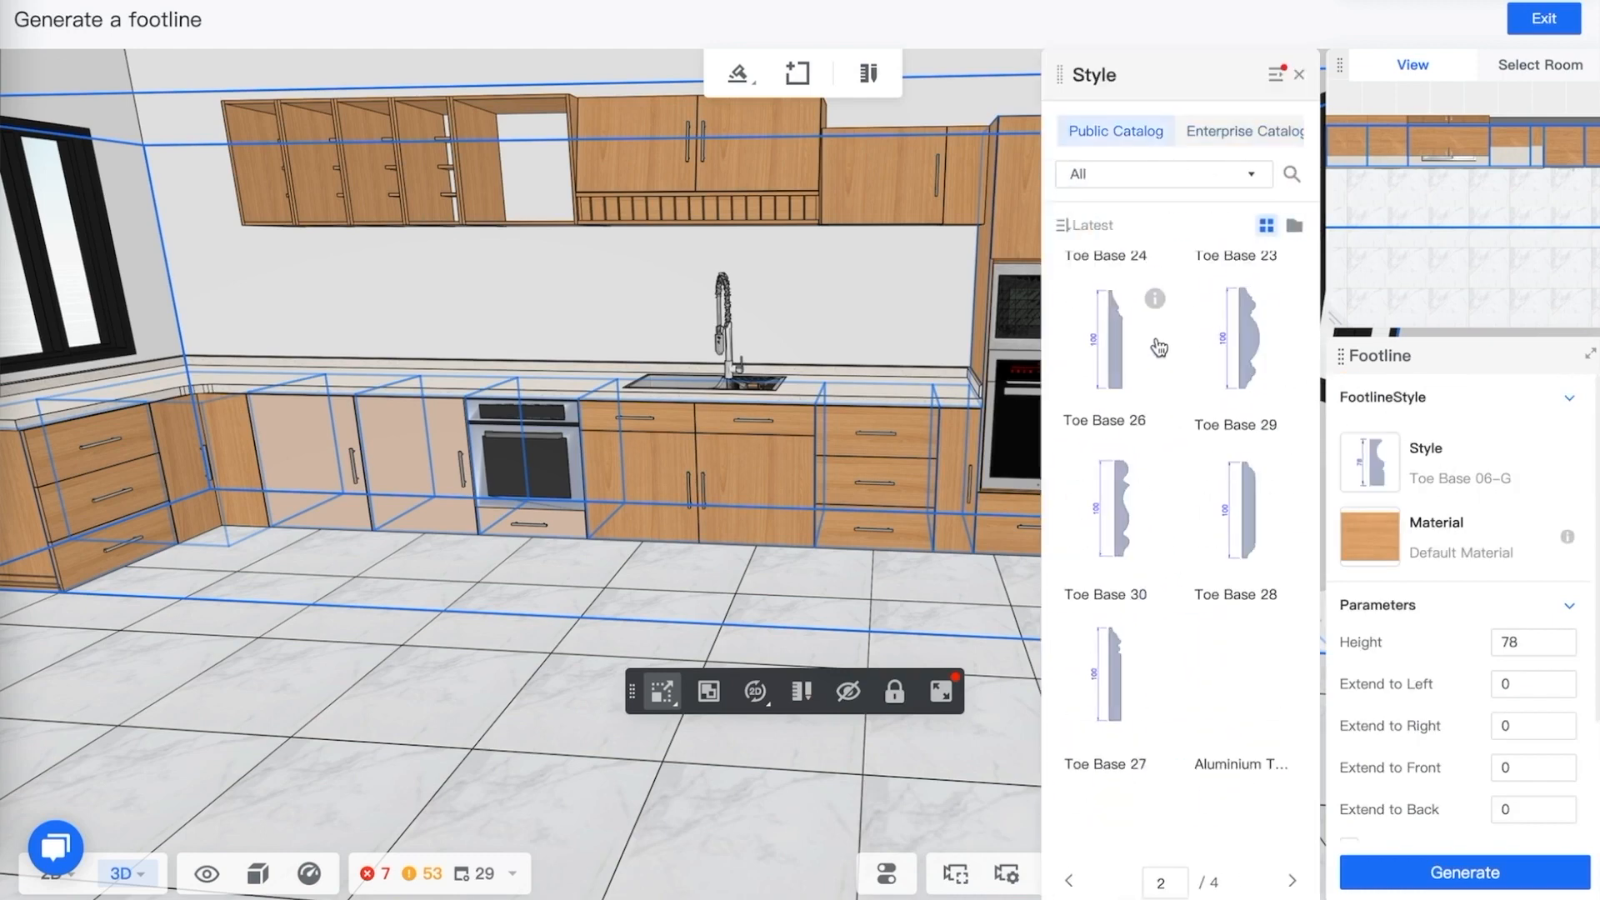
pyautogui.scroll(10, 1162, 349)
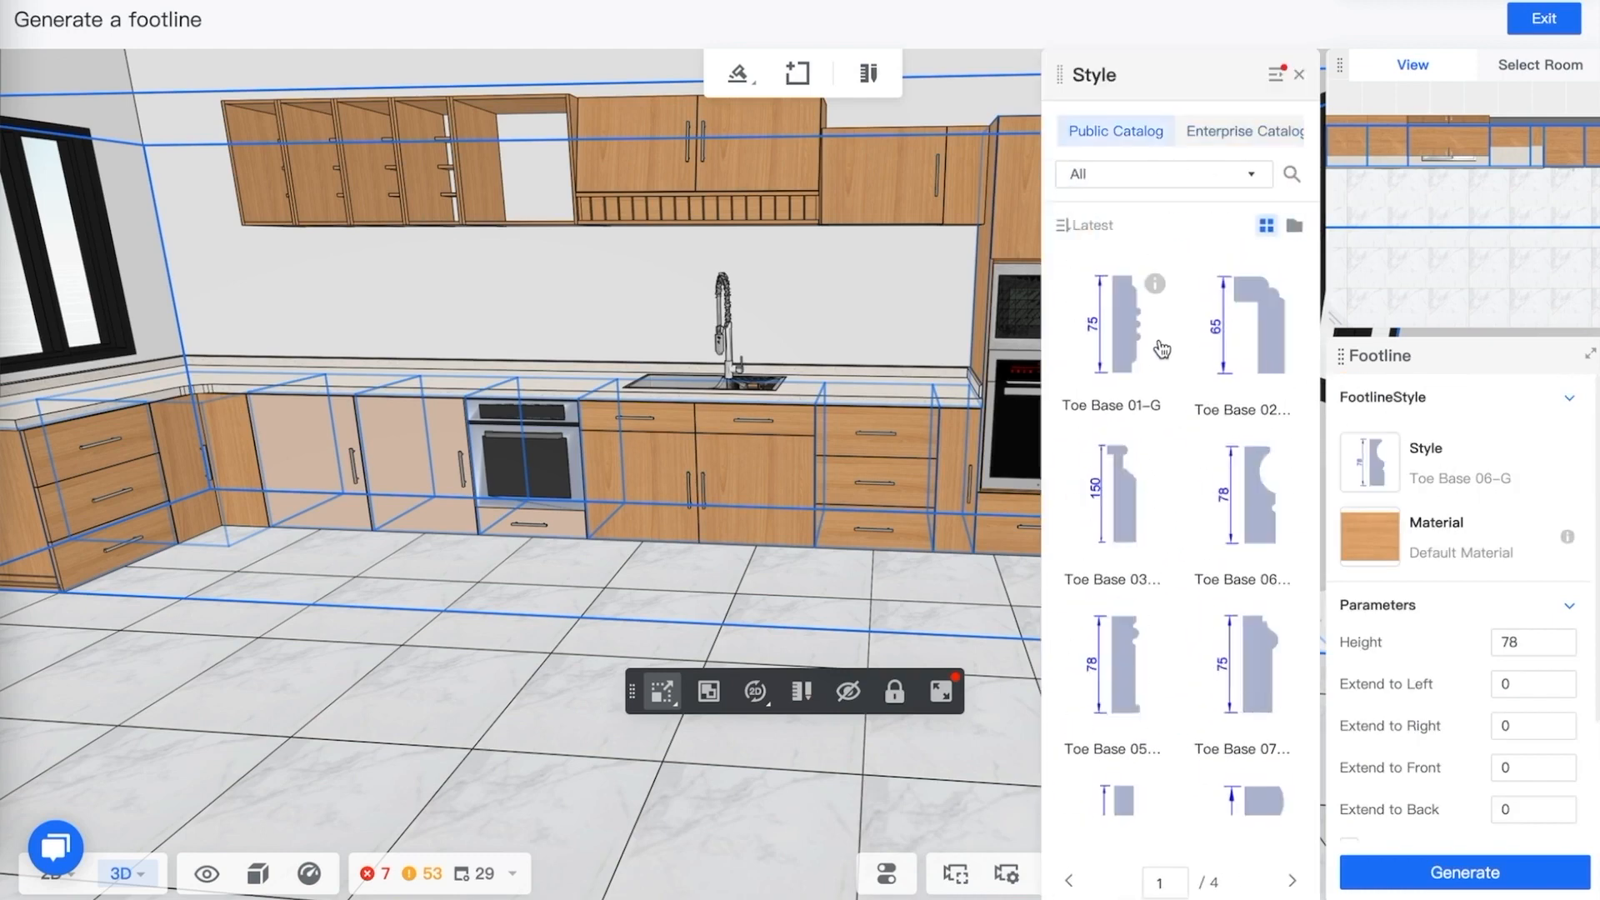
# Exit the footline tool and delete the footline segment running beside the tall cabinets
pyautogui.click(1568, 400)
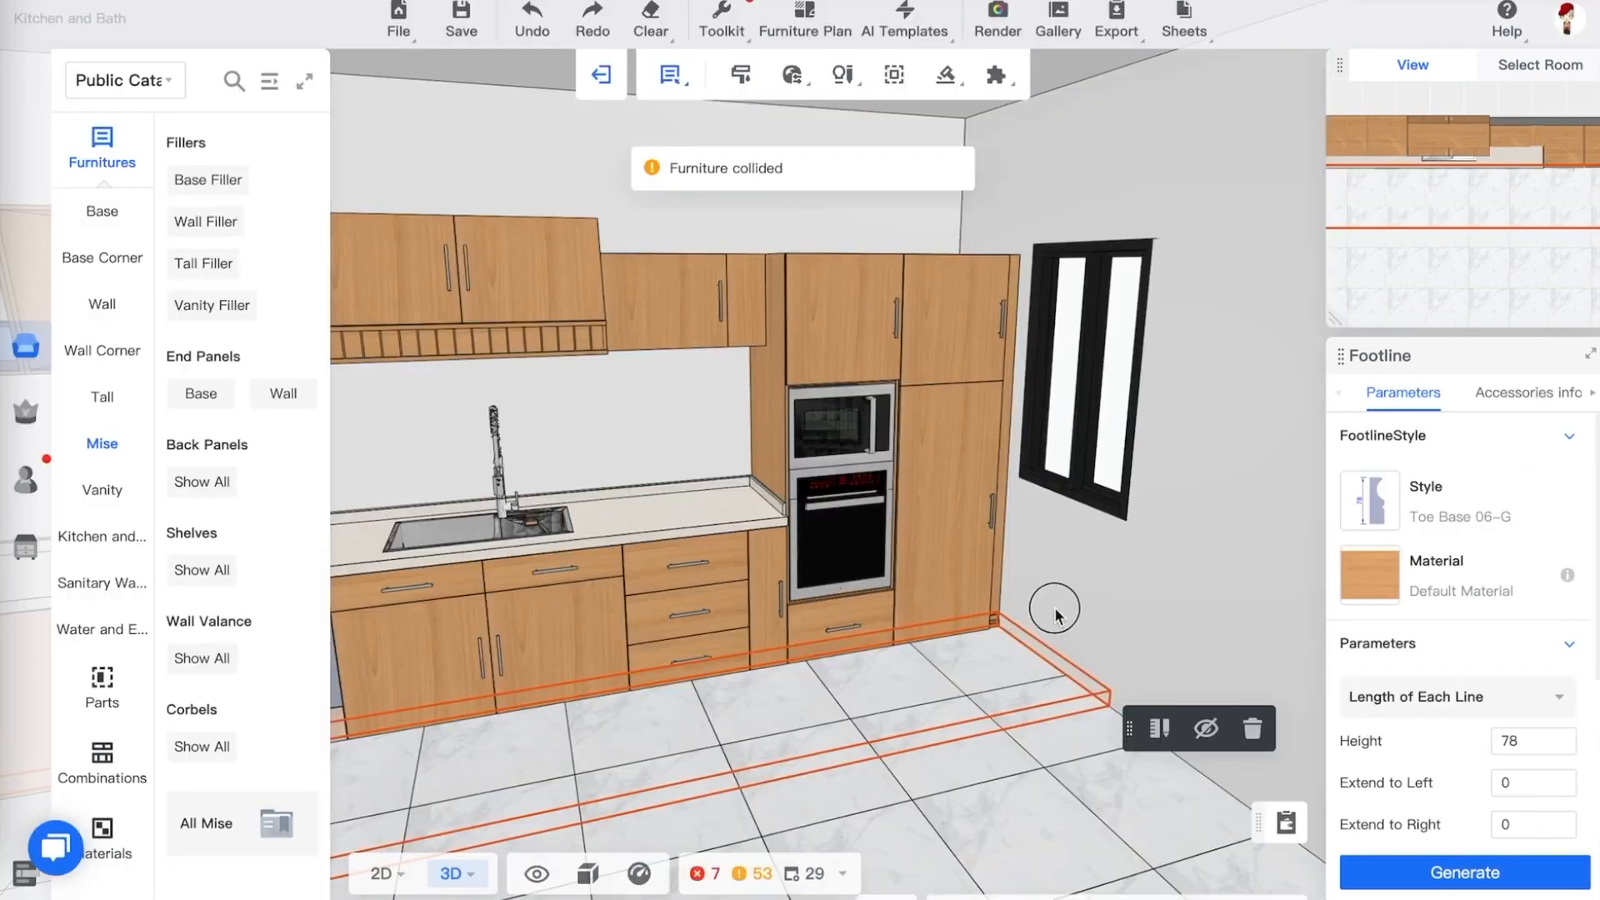
pyautogui.moveTo(1063, 588); pyautogui.dragTo(1067, 705)
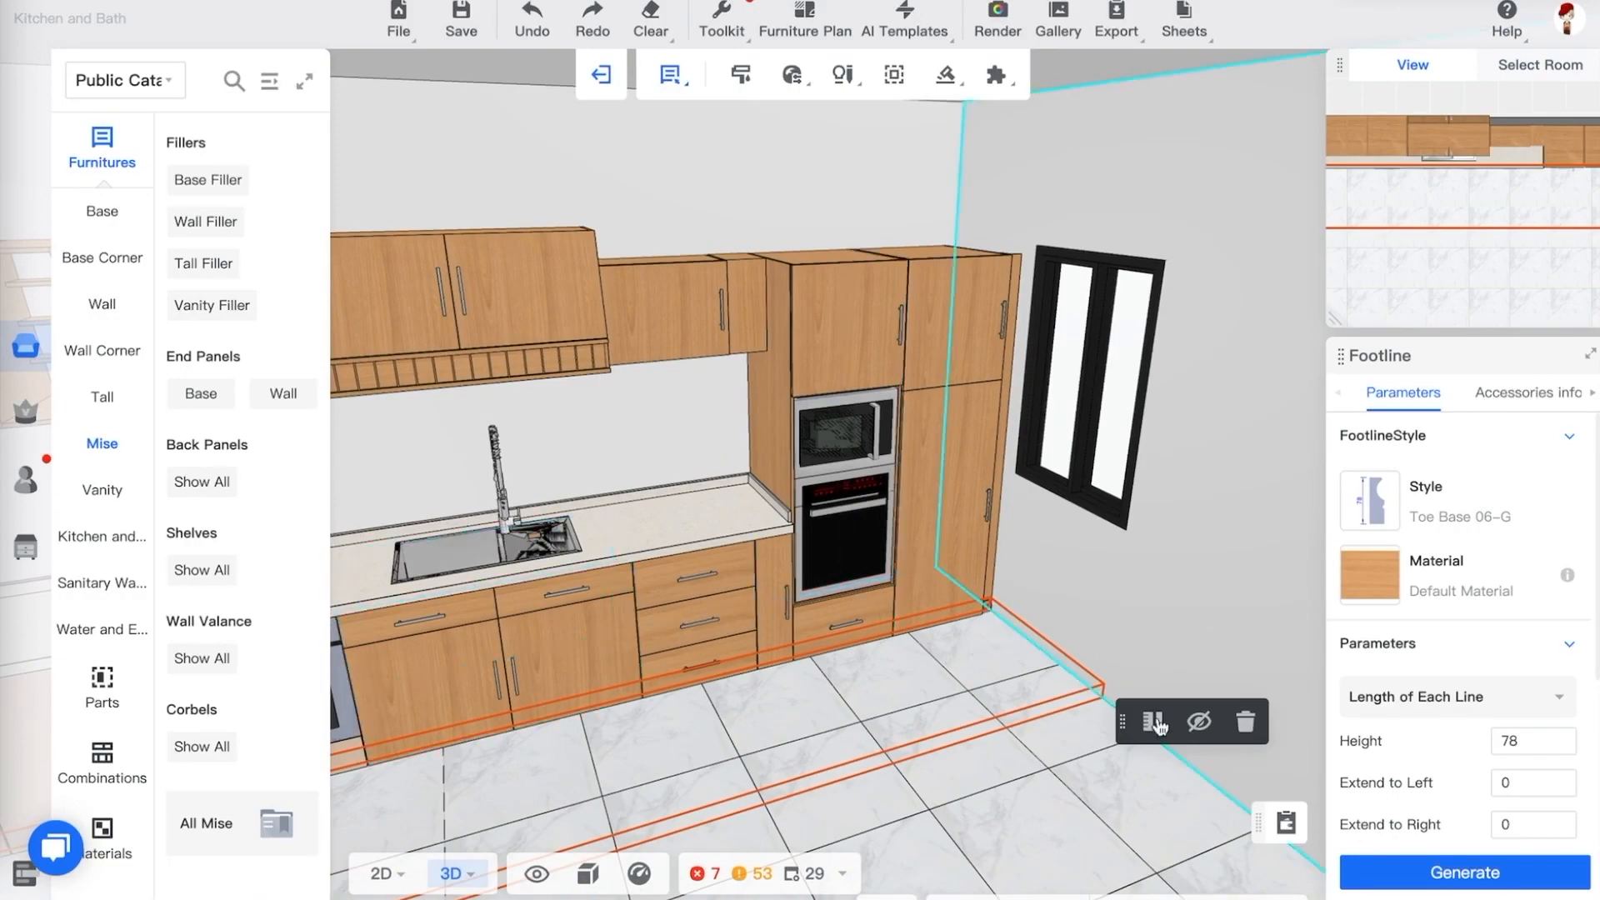
pyautogui.click(1246, 723)
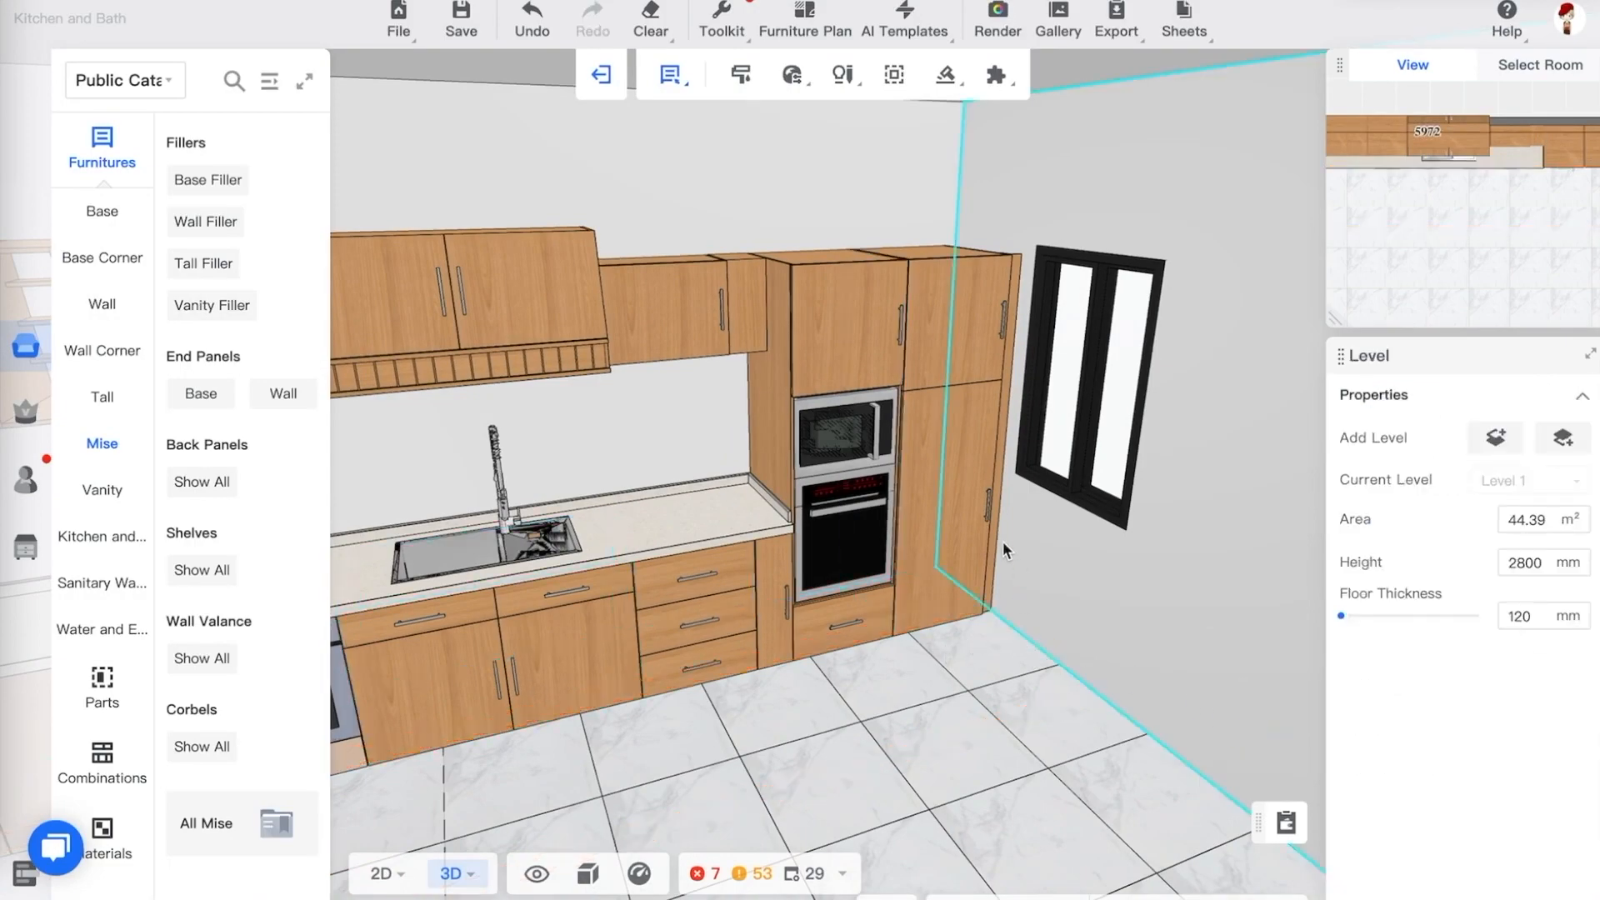
pyautogui.moveTo(1003, 542); pyautogui.dragTo(850, 654)
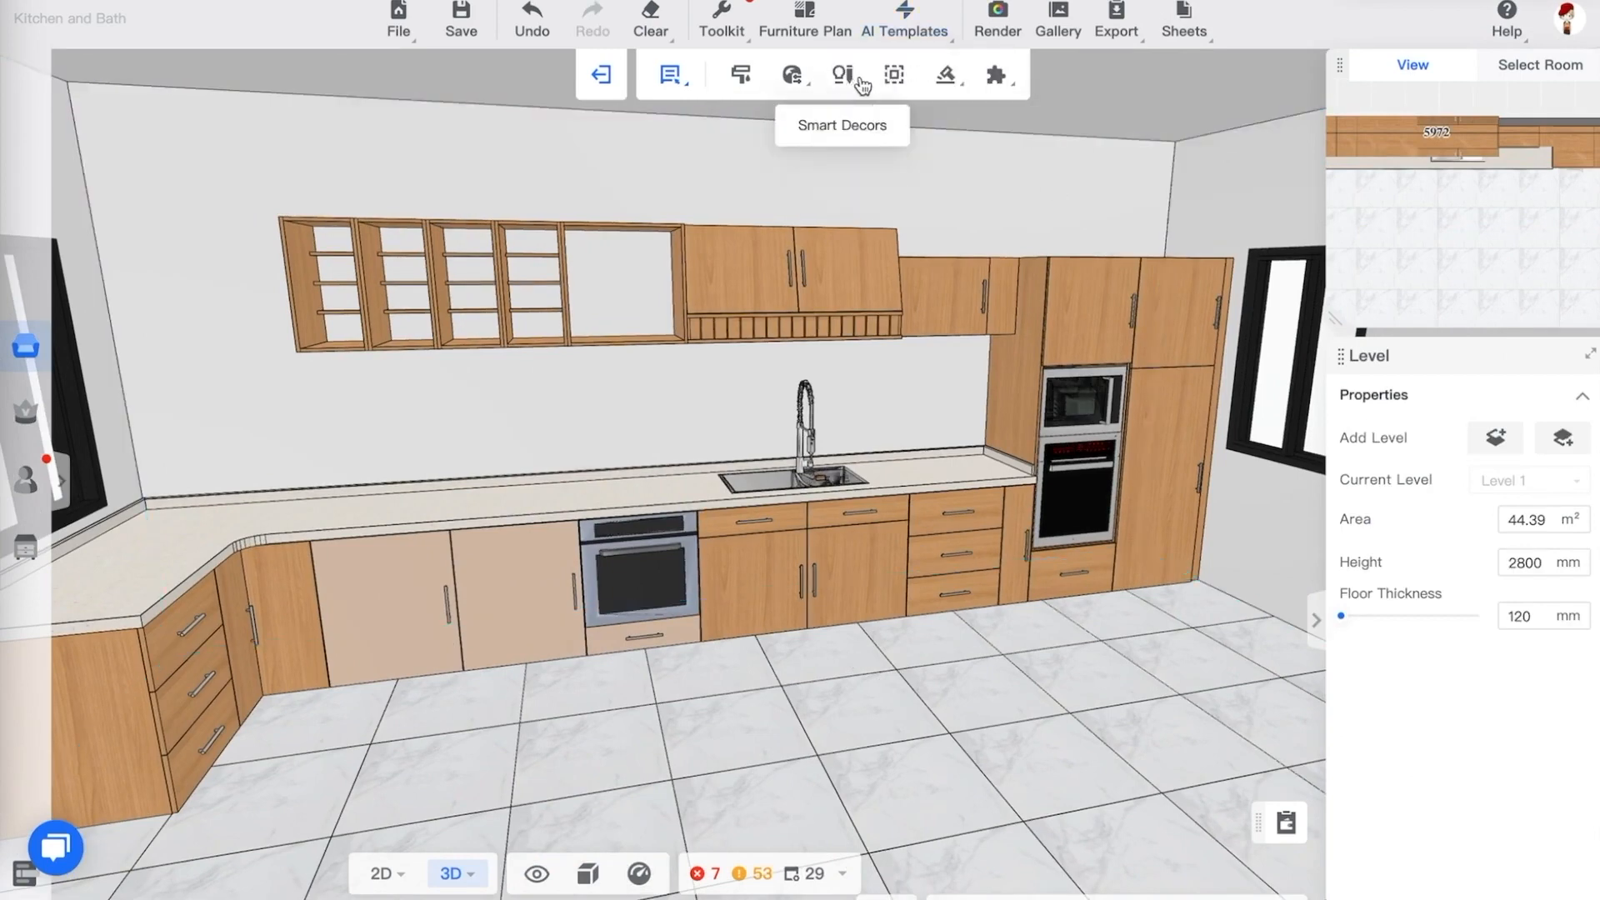
pyautogui.moveTo(938, 645); pyautogui.dragTo(898, 616)
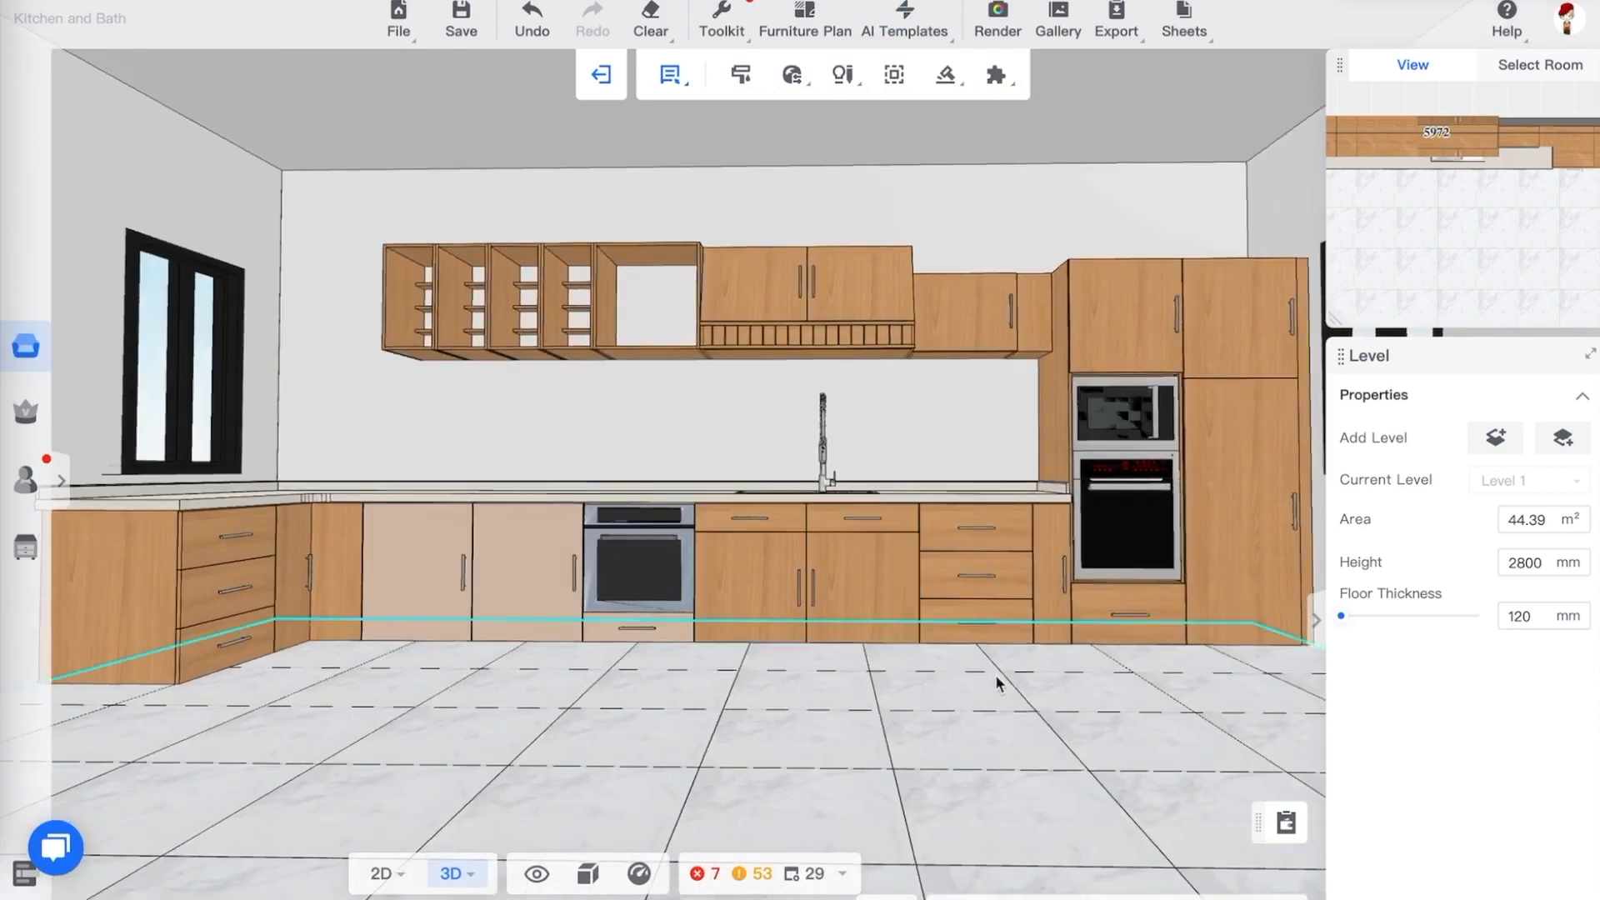
pyautogui.moveTo(997, 682); pyautogui.dragTo(919, 726)
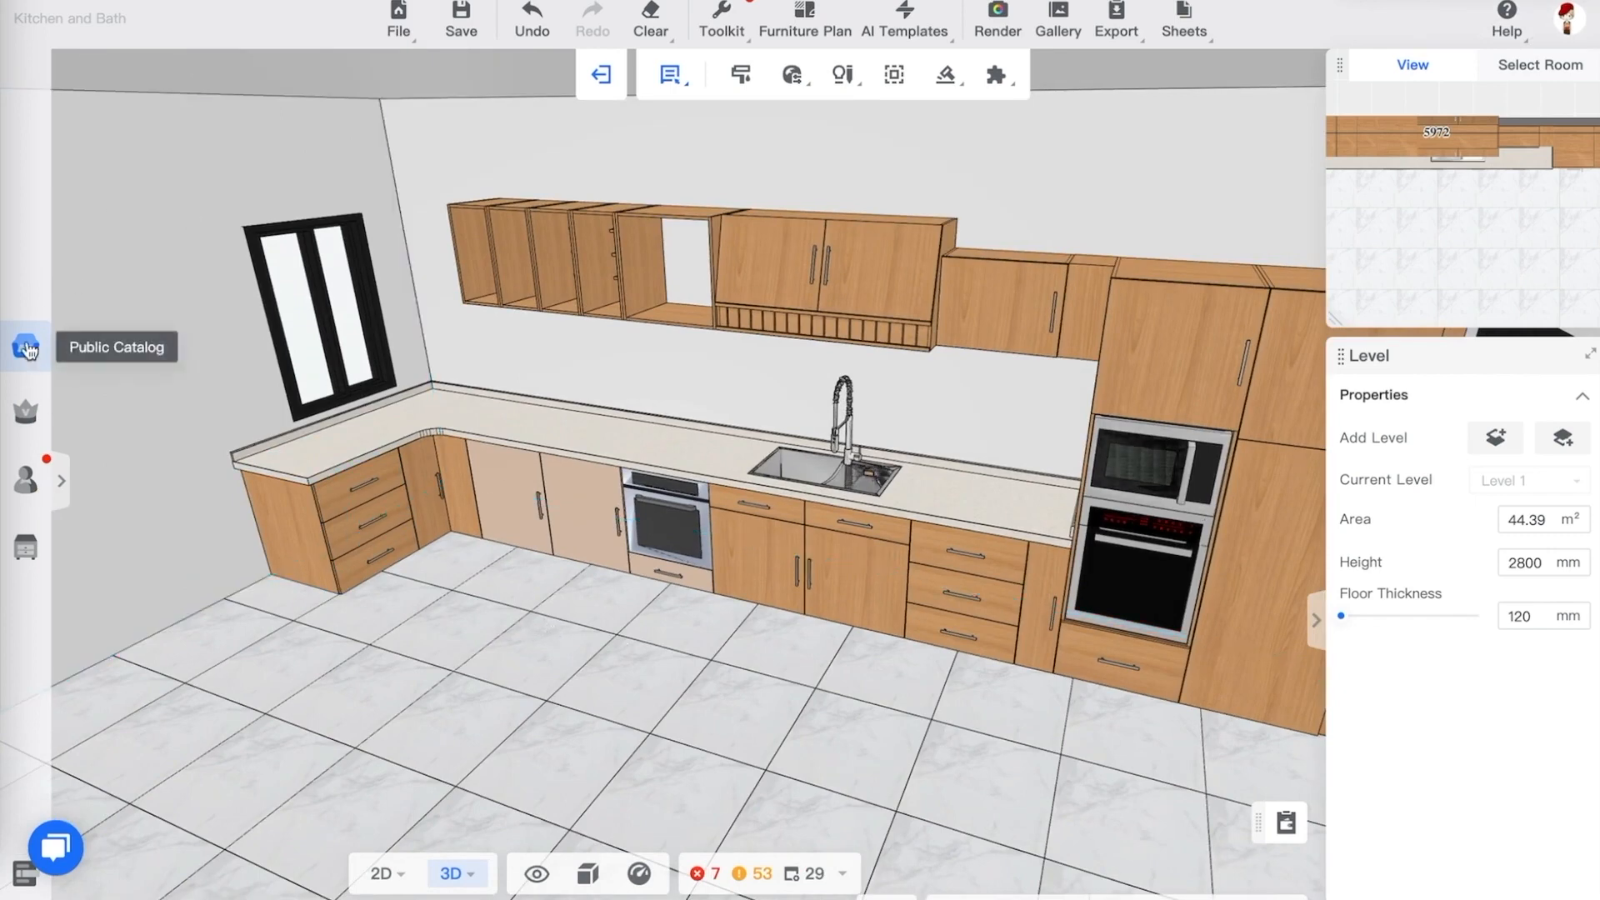
# Open the full public catalog and browse to the Base > Peninsula cabinet category
pyautogui.click(61, 481)
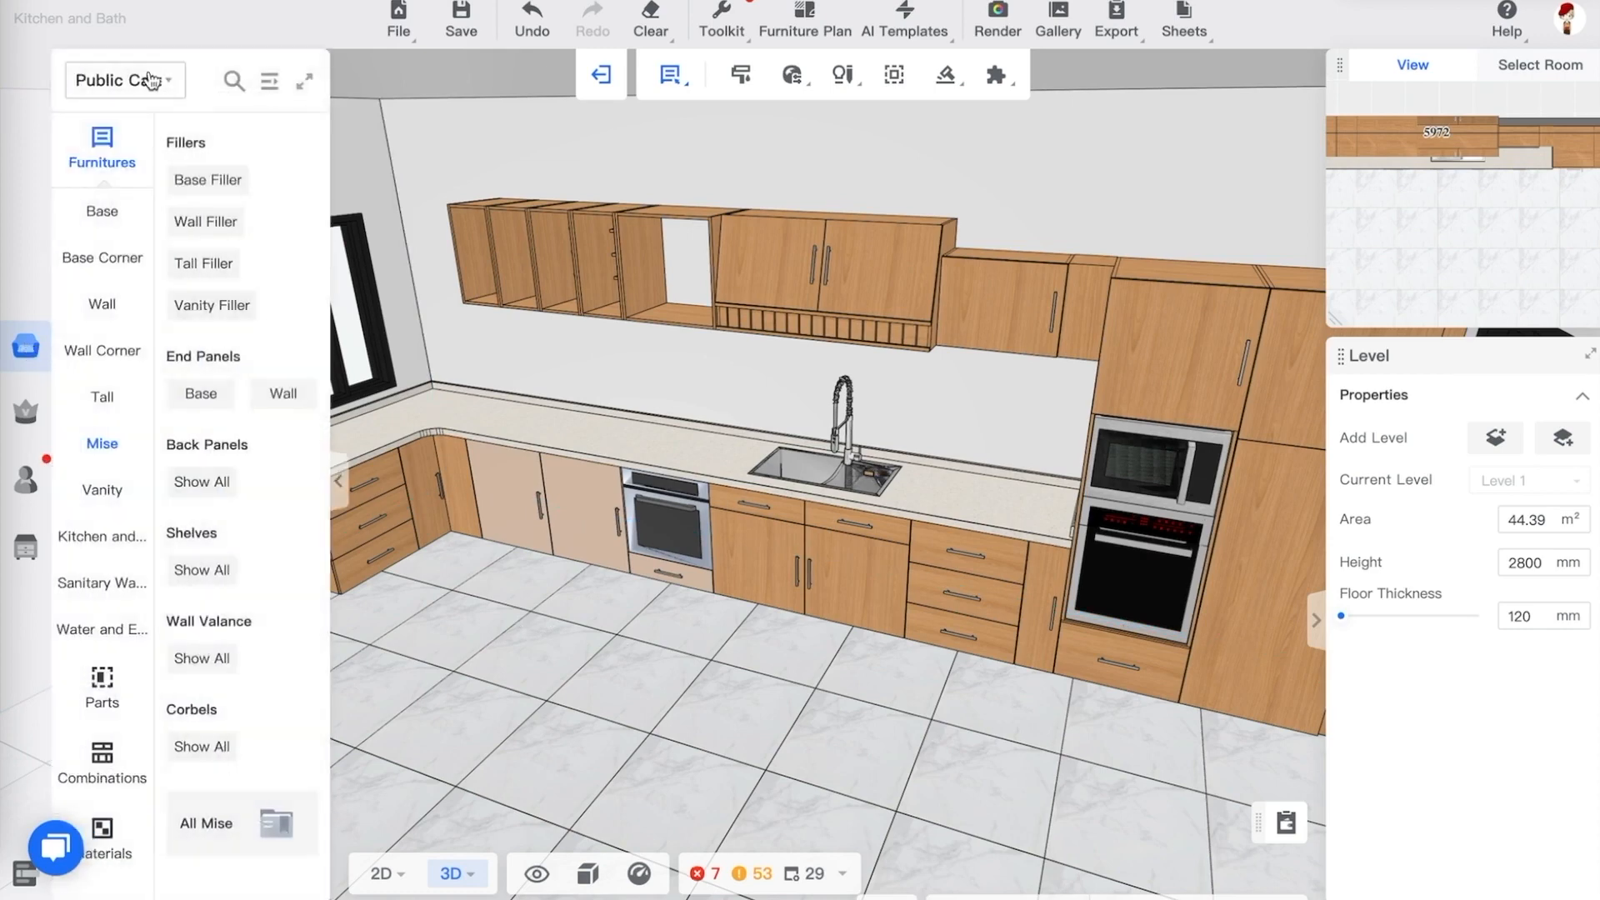
pyautogui.click(132, 91)
pyautogui.click(113, 160)
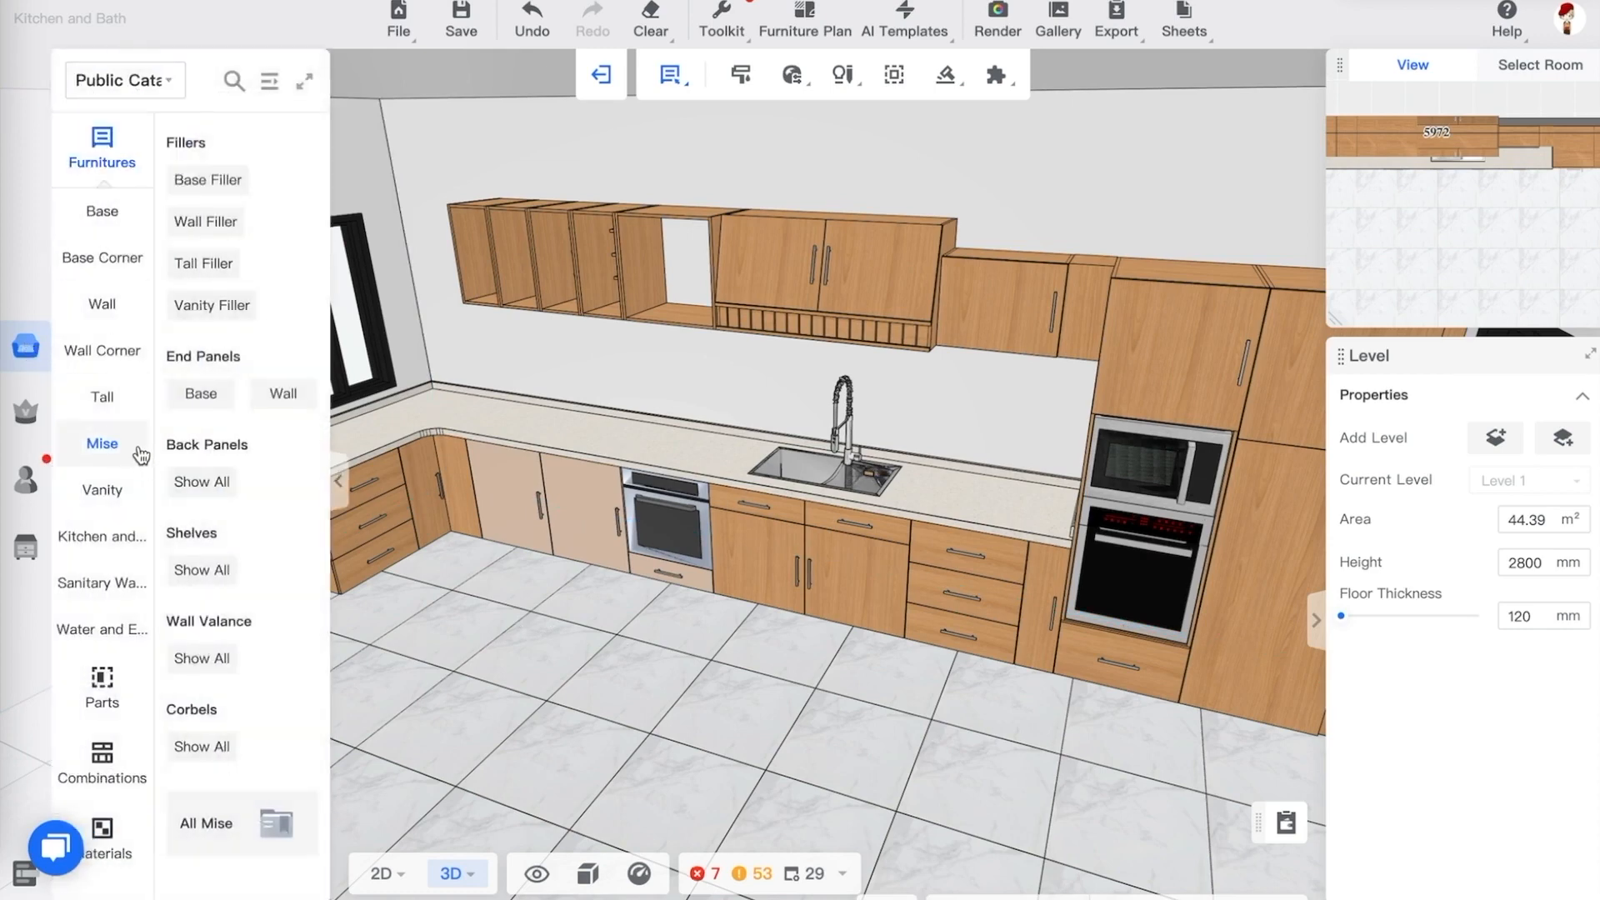
pyautogui.click(304, 80)
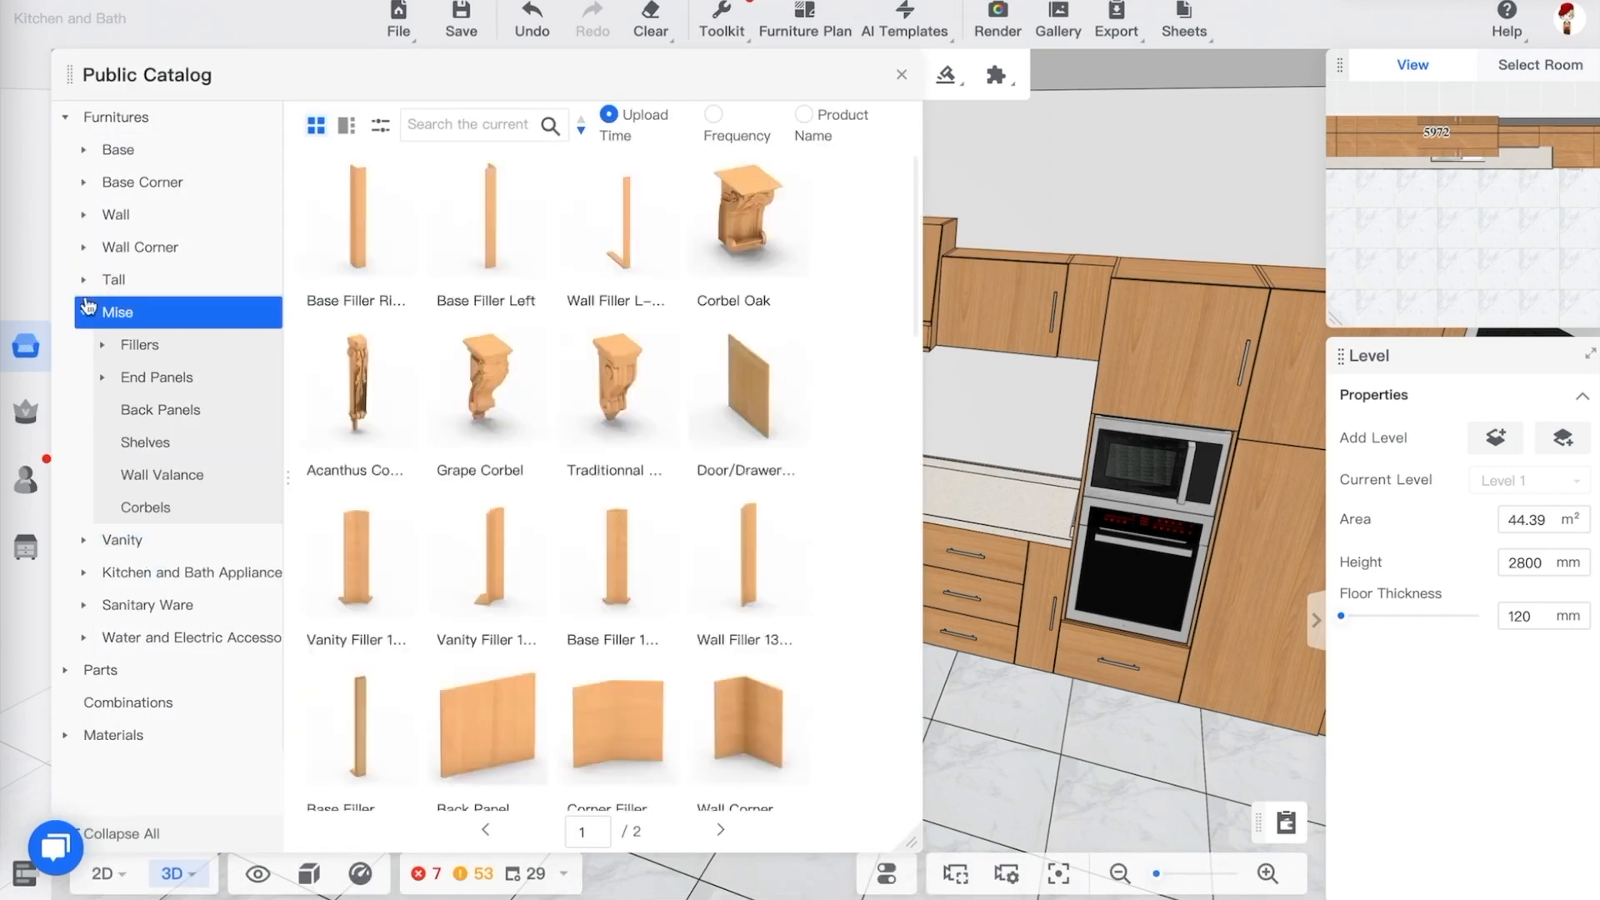
pyautogui.click(85, 312)
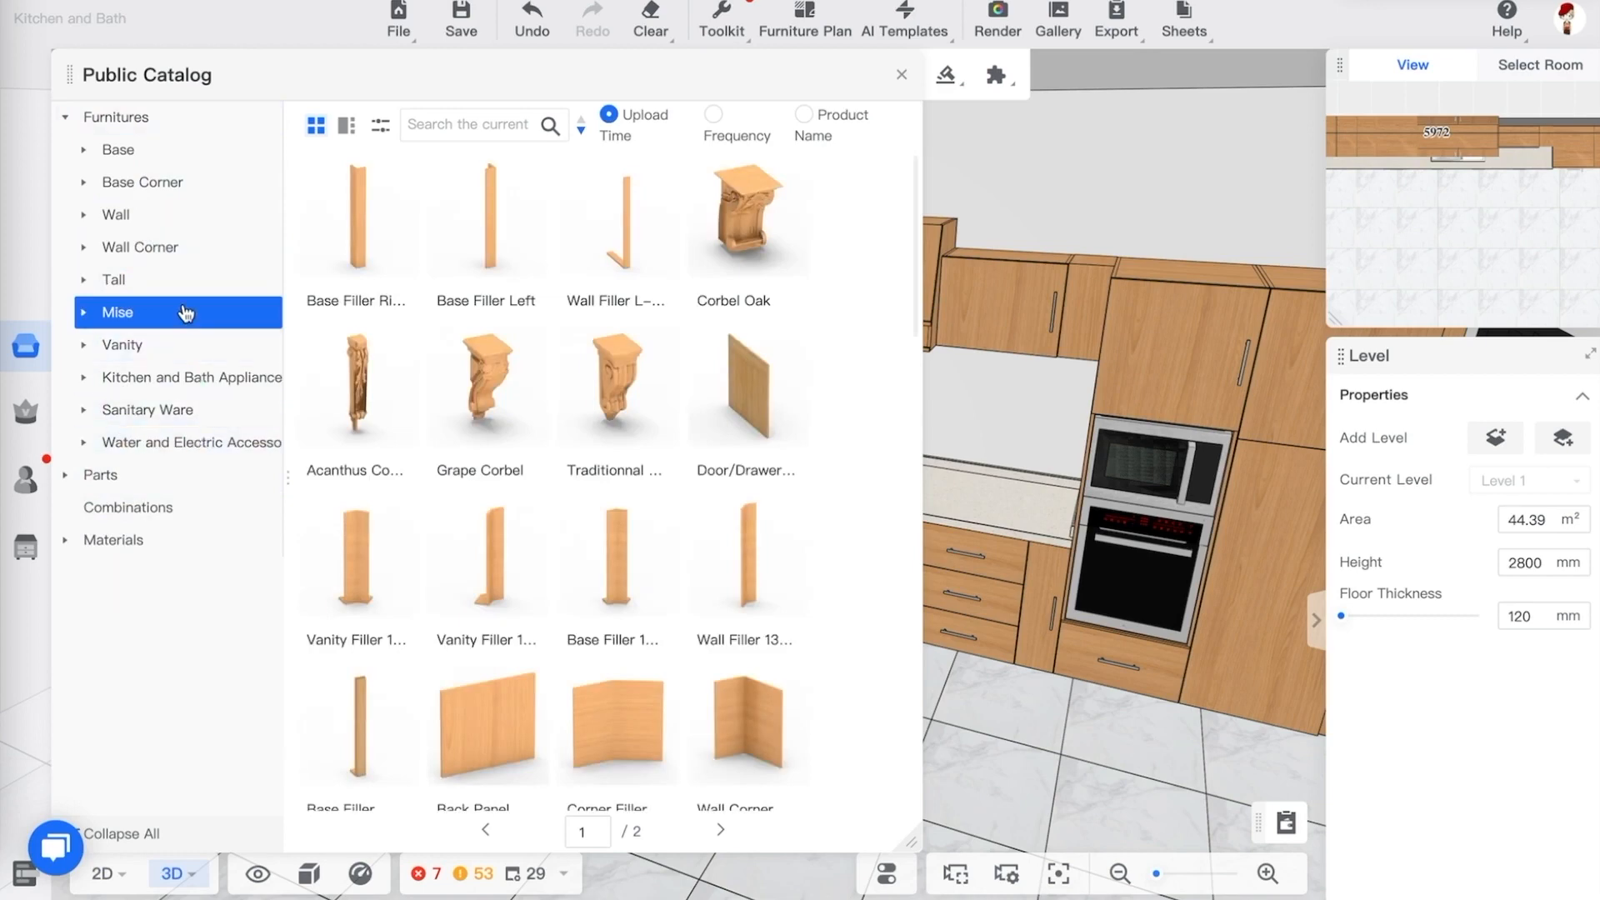
pyautogui.click(176, 442)
pyautogui.click(186, 381)
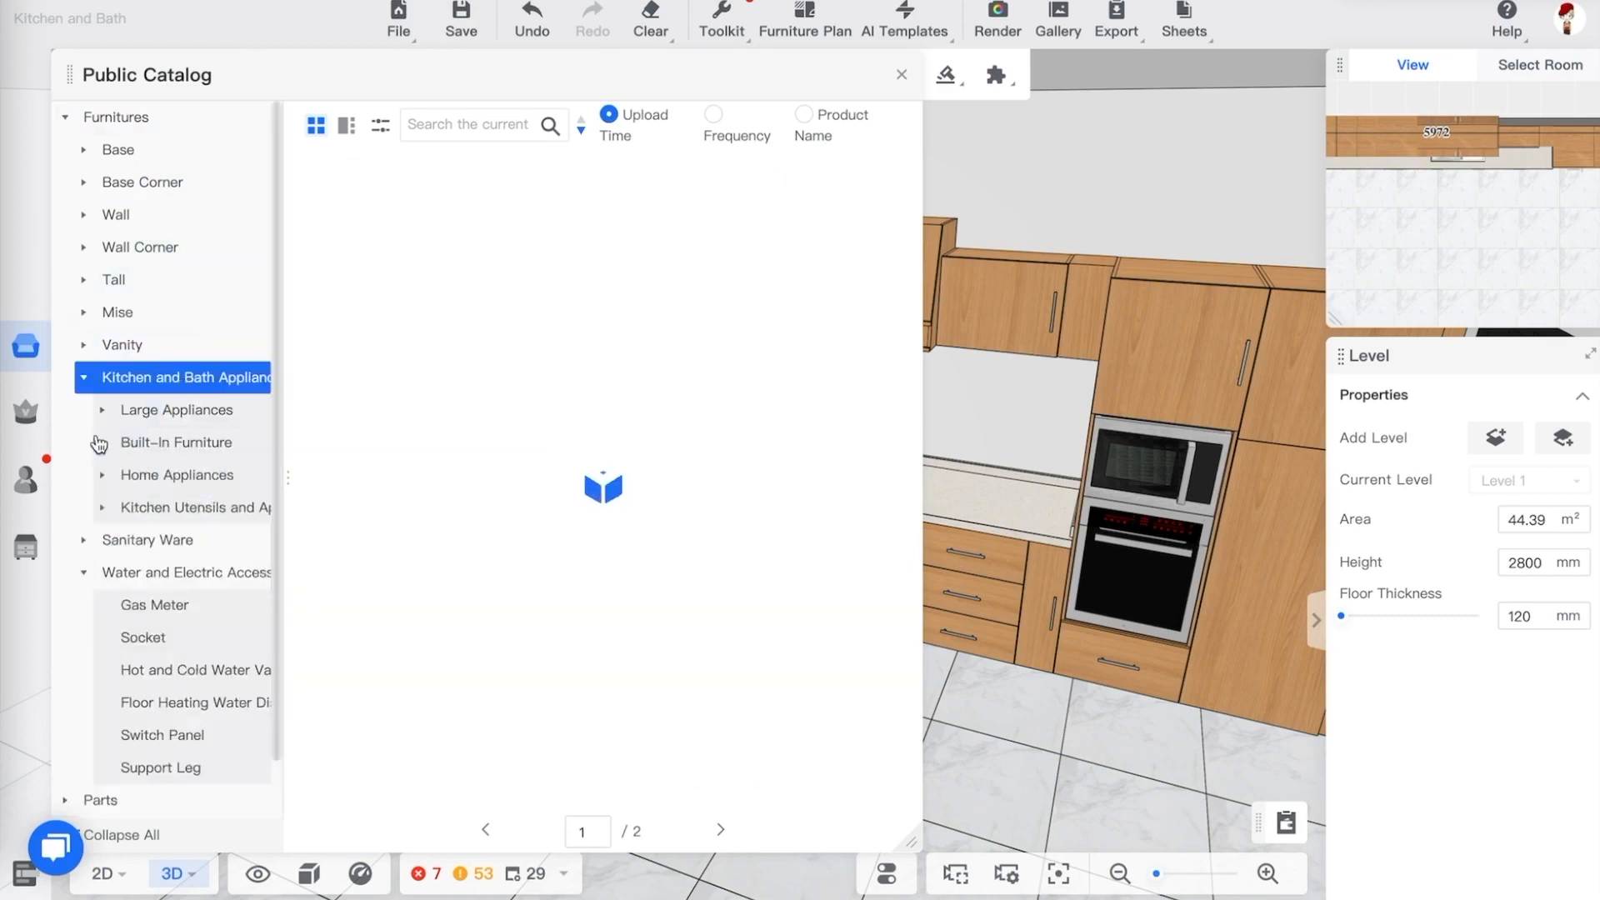
pyautogui.click(84, 570)
pyautogui.click(84, 377)
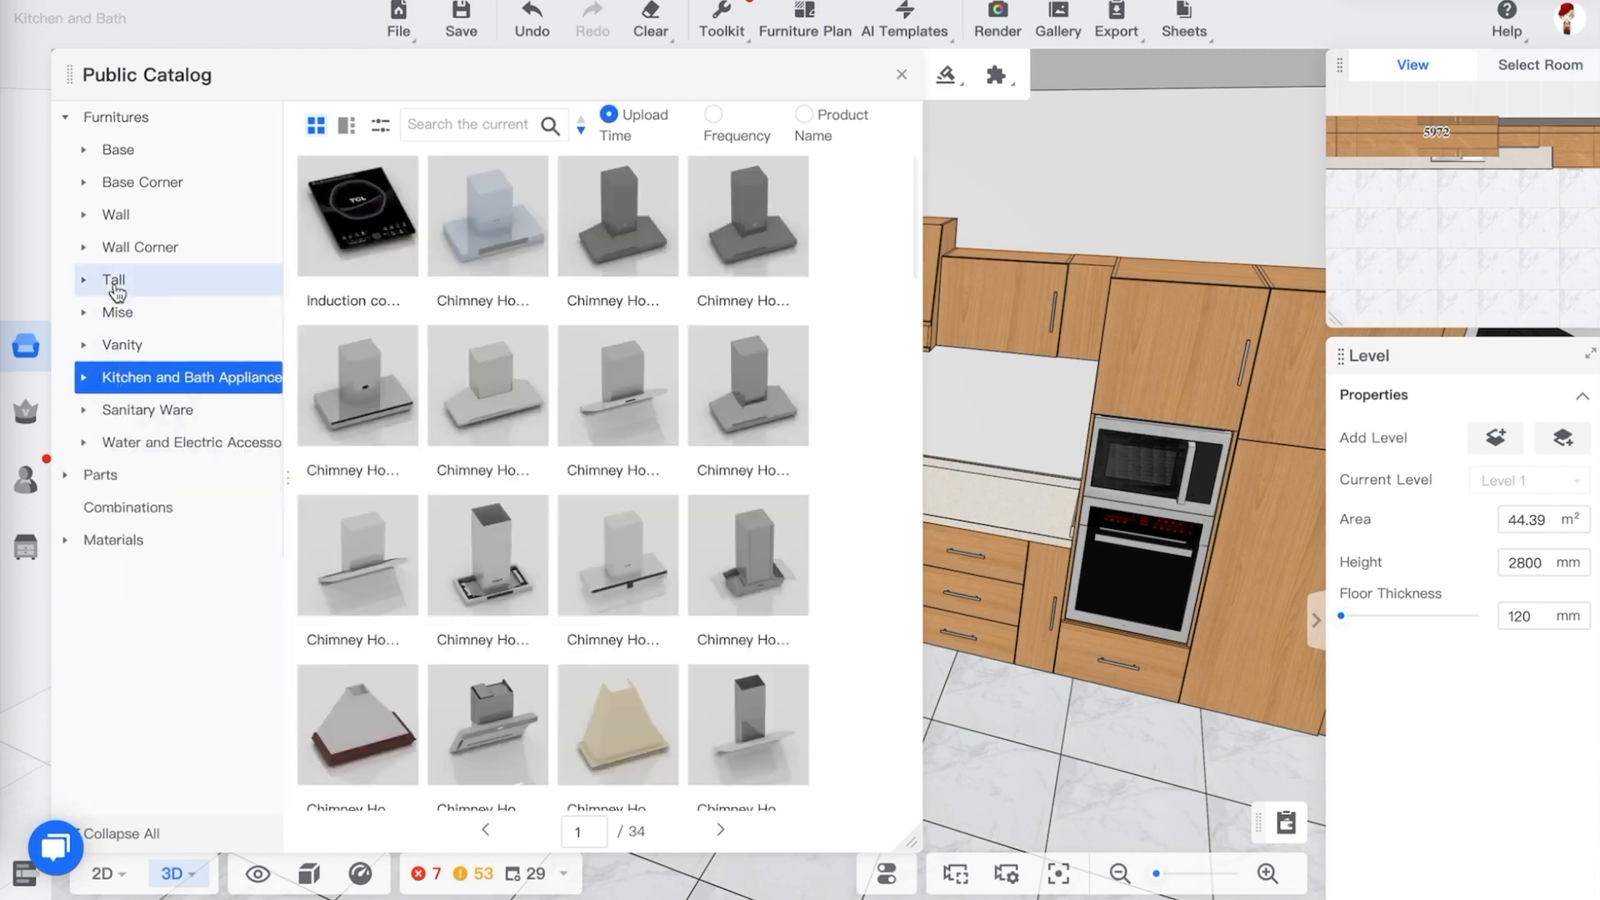
pyautogui.click(66, 119)
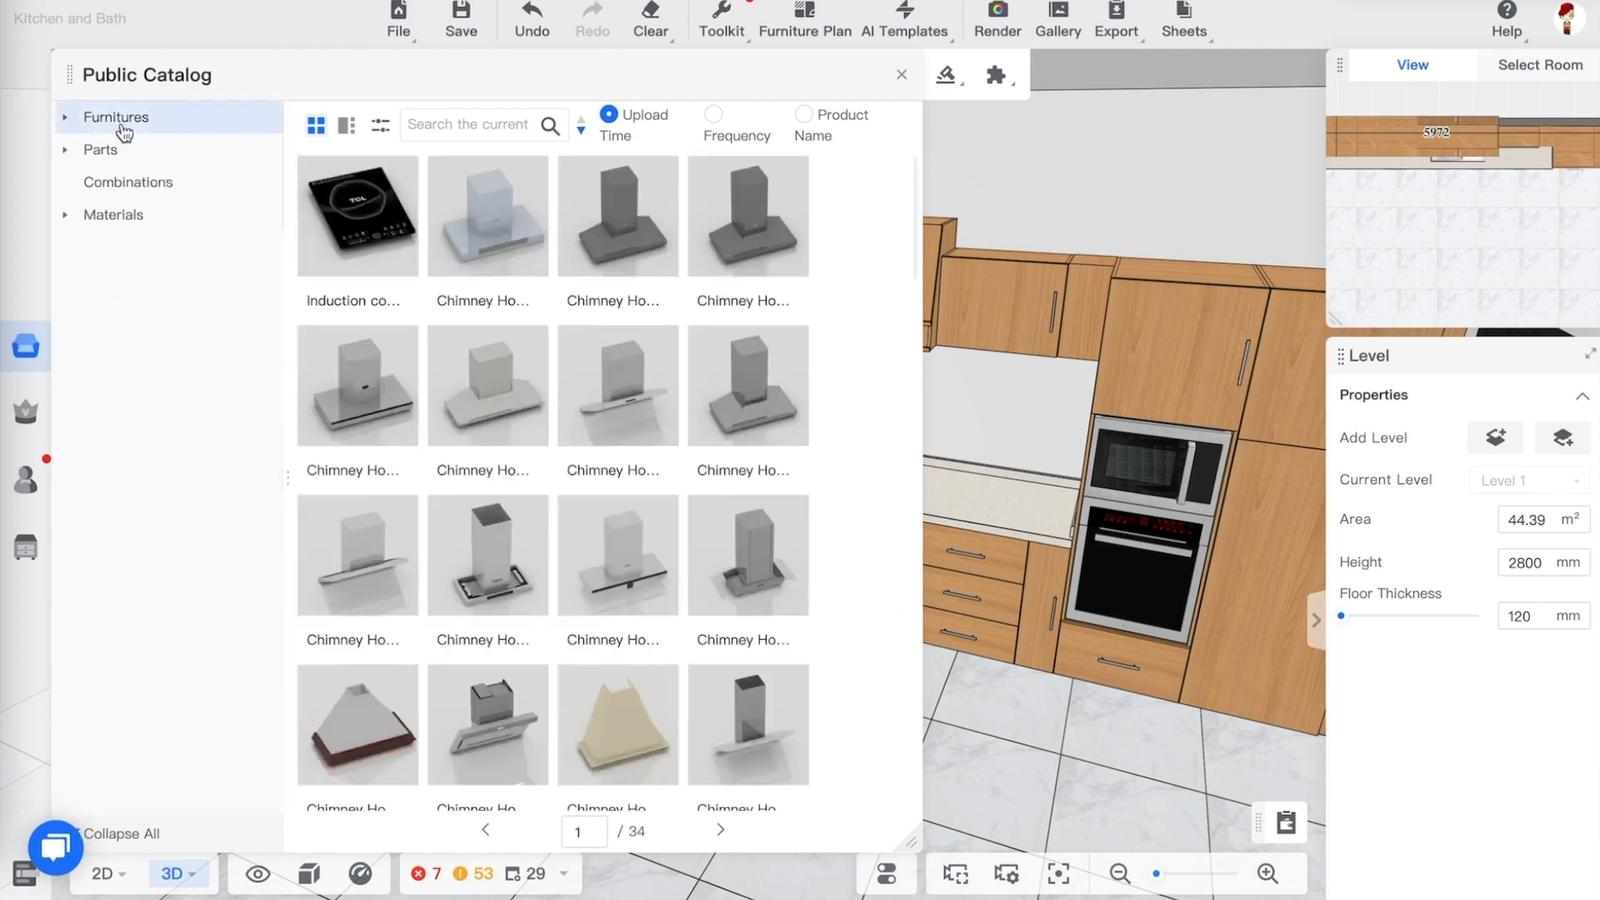
pyautogui.click(117, 118)
pyautogui.click(115, 151)
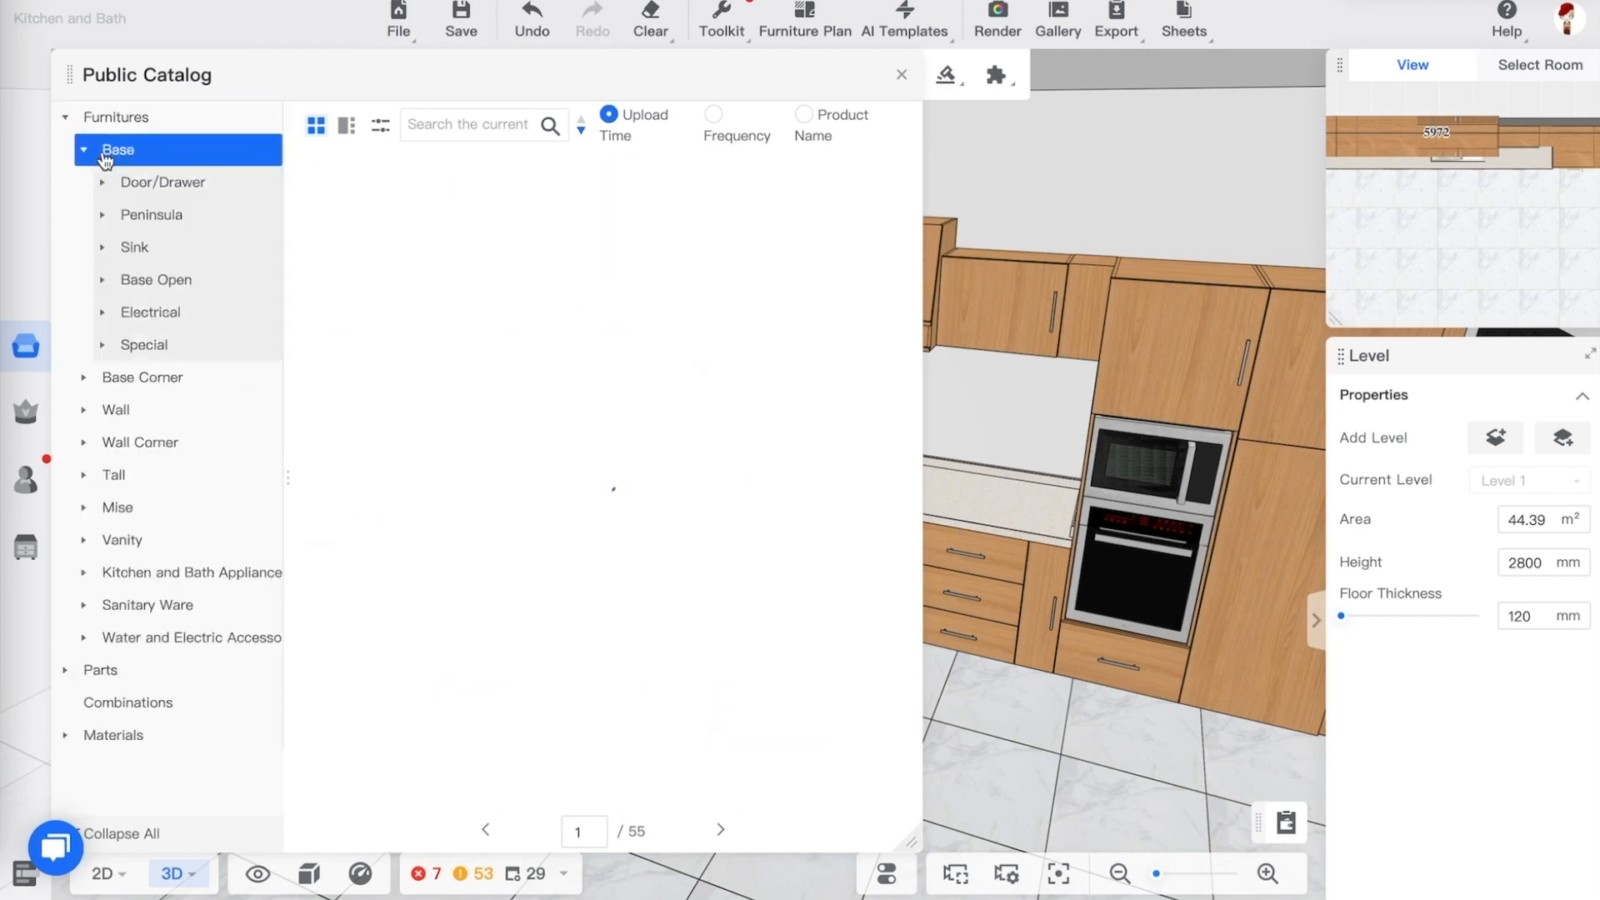
pyautogui.click(175, 214)
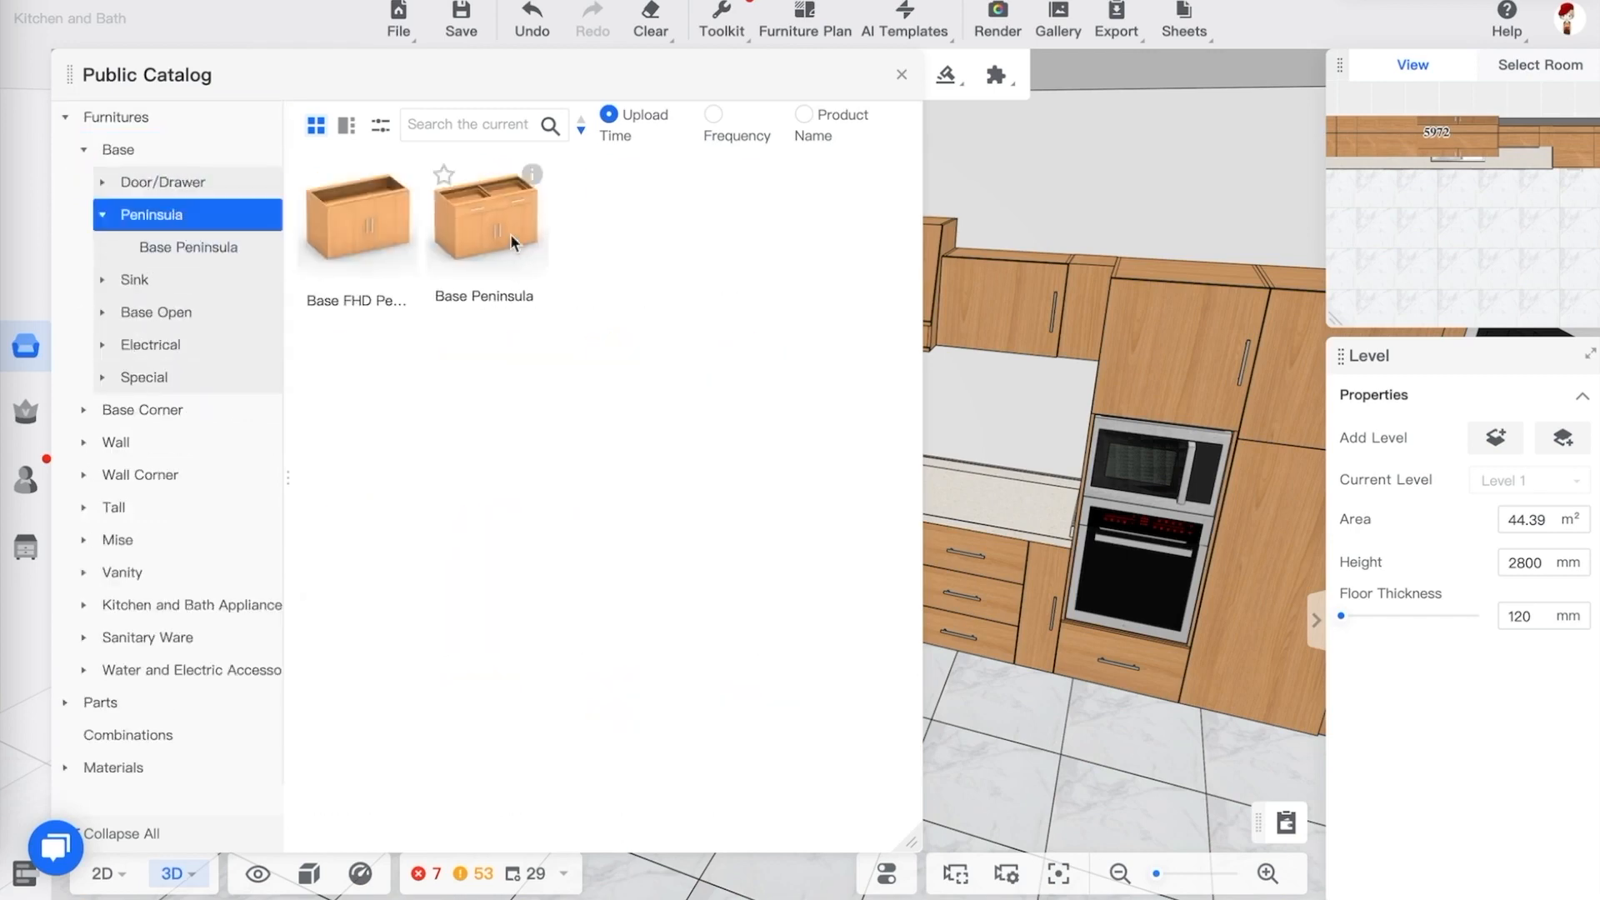
# Place a Base Peninsula cabinet on the open floor in front of the main cabinet run
pyautogui.click(497, 220)
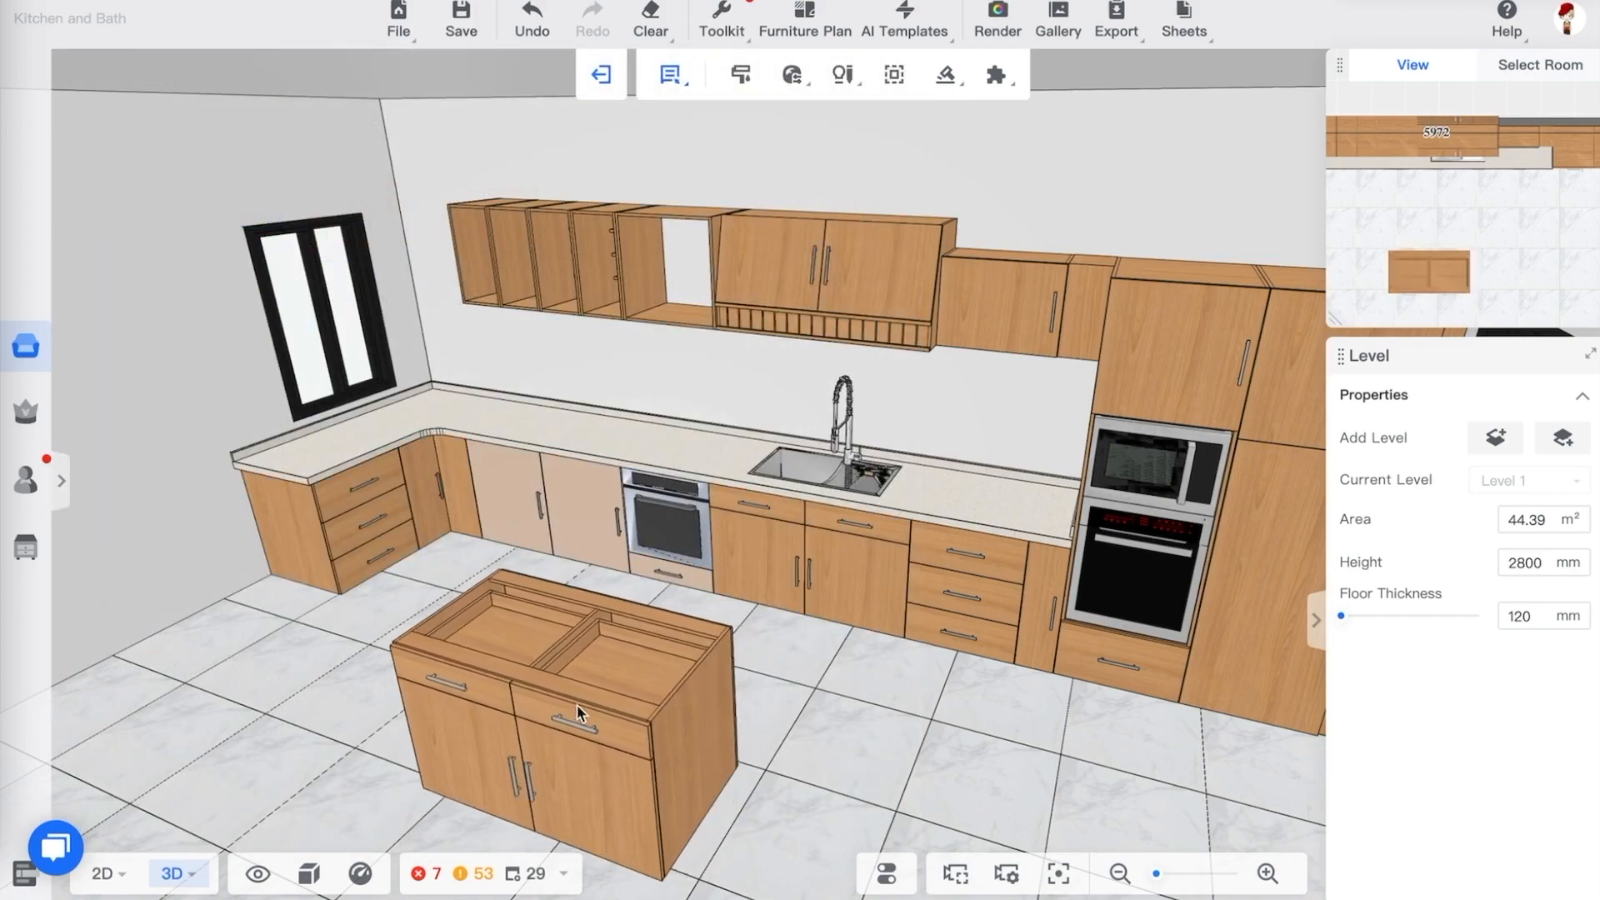
pyautogui.click(1013, 713)
pyautogui.click(901, 76)
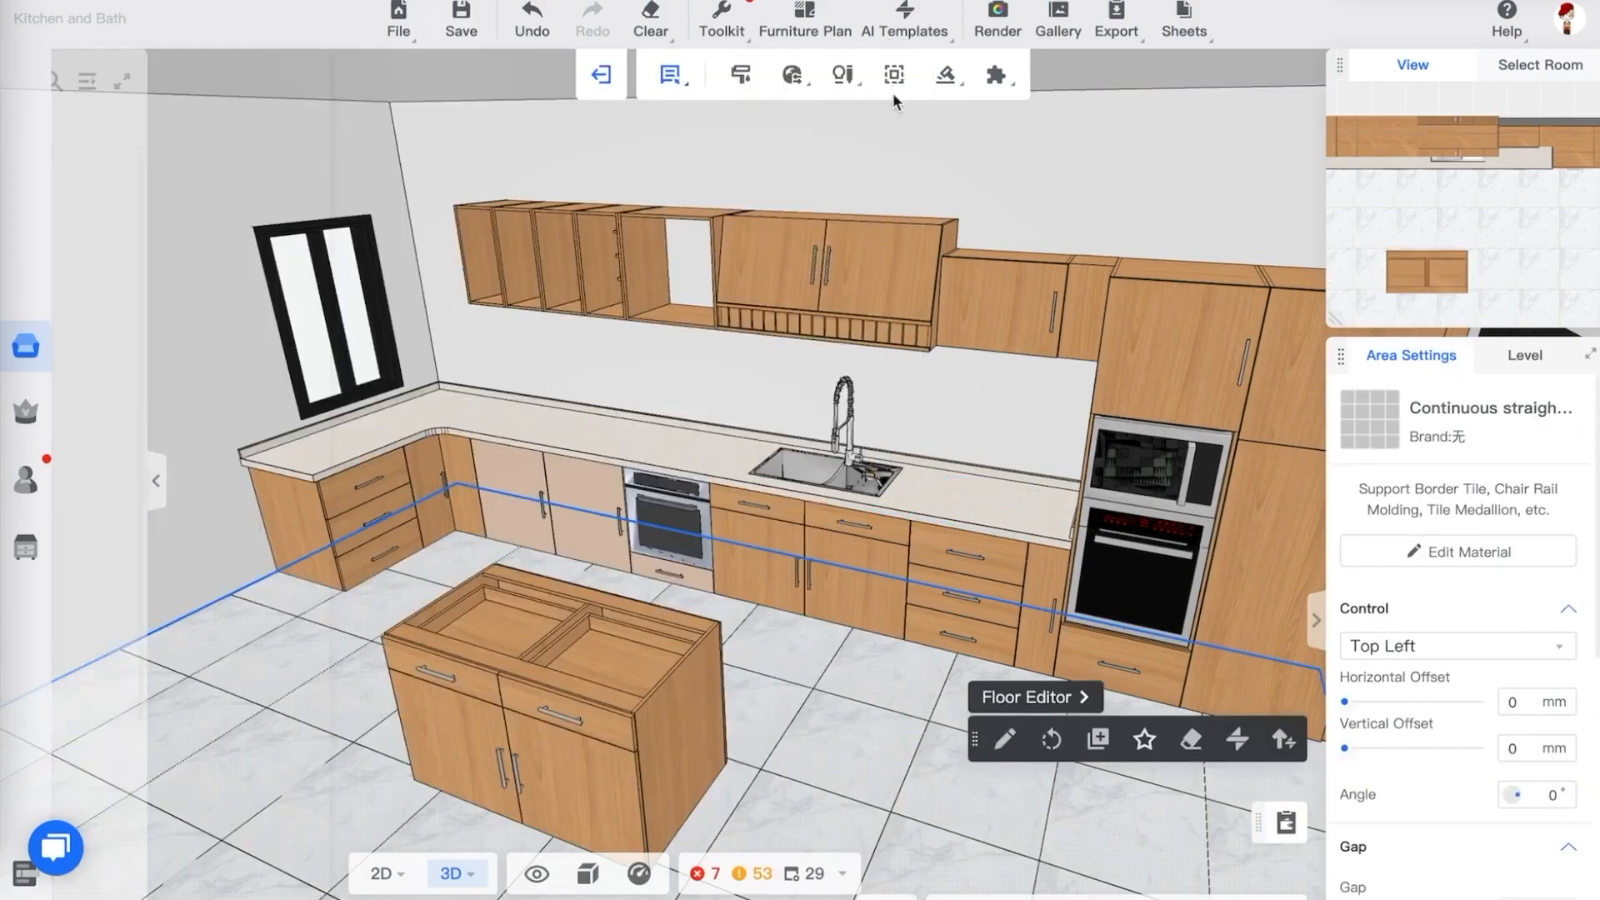
# Duplicate the peninsula cabinet and place the copy directly beside it to lengthen the peninsula
pyautogui.moveTo(737, 819); pyautogui.dragTo(847, 752)
pyautogui.scroll(-5, 846, 752)
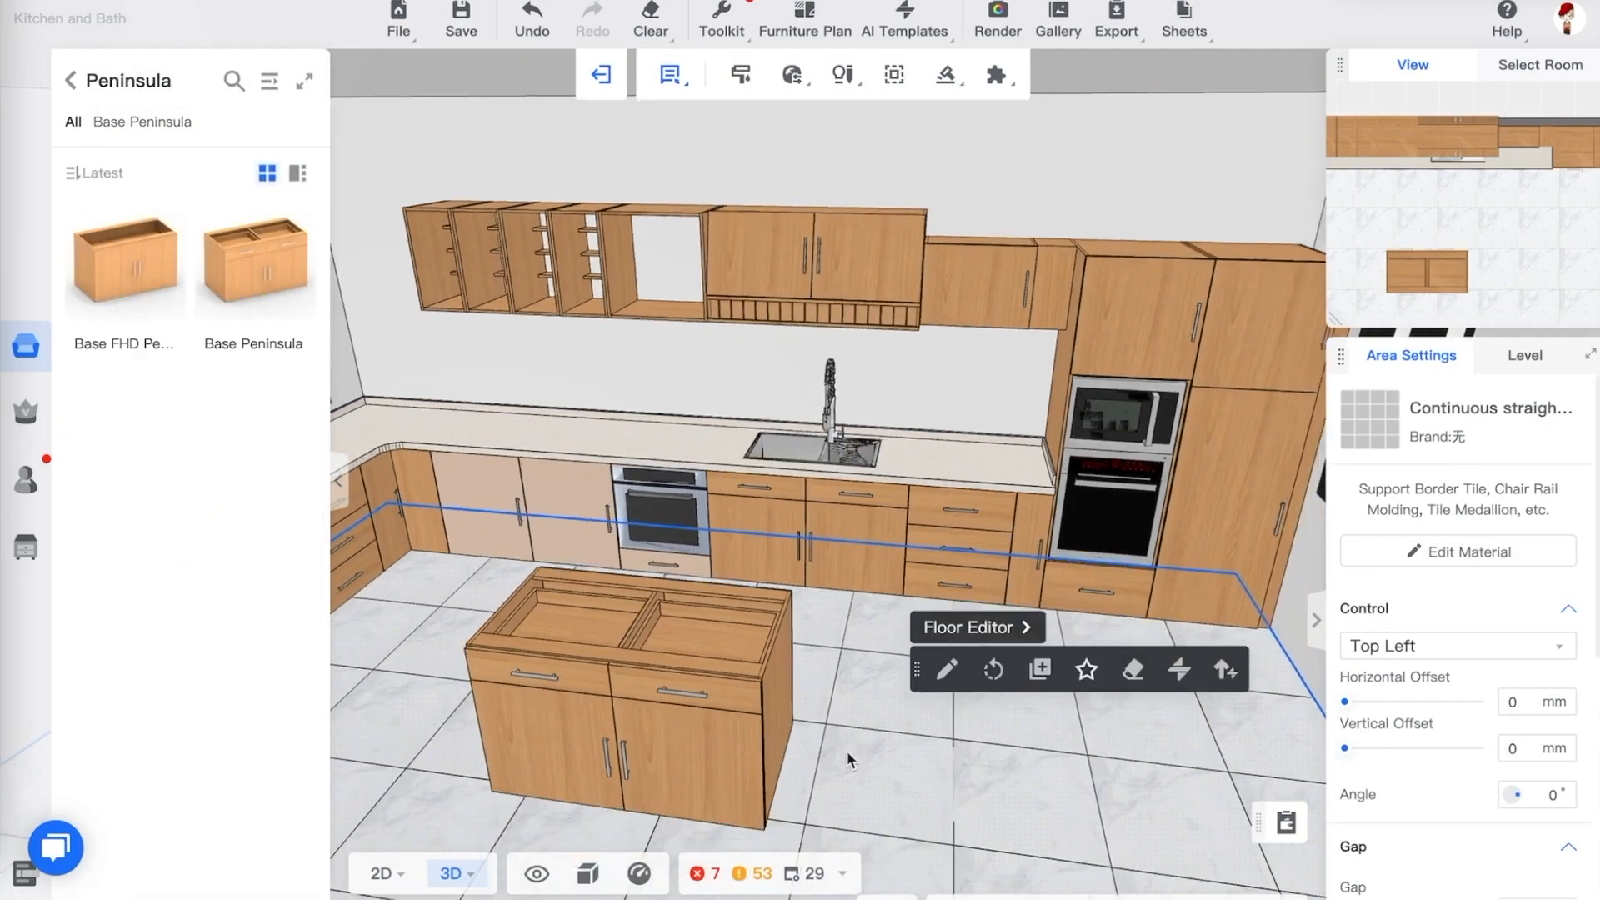
pyautogui.moveTo(828, 640); pyautogui.dragTo(787, 640)
pyautogui.click(729, 598)
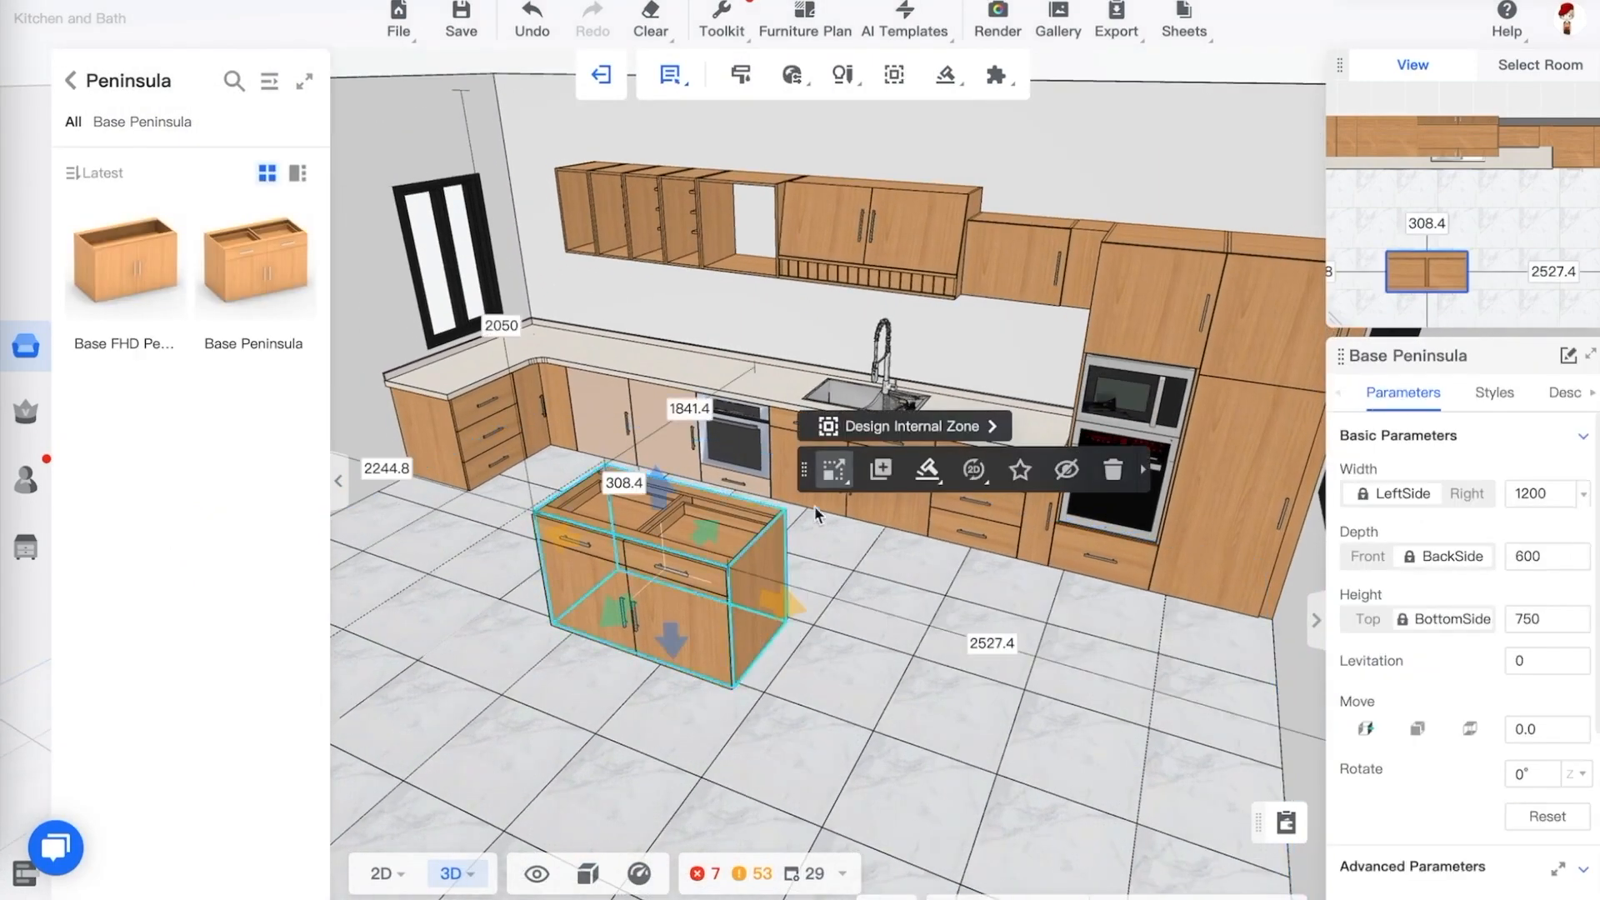
pyautogui.click(888, 470)
pyautogui.click(767, 602)
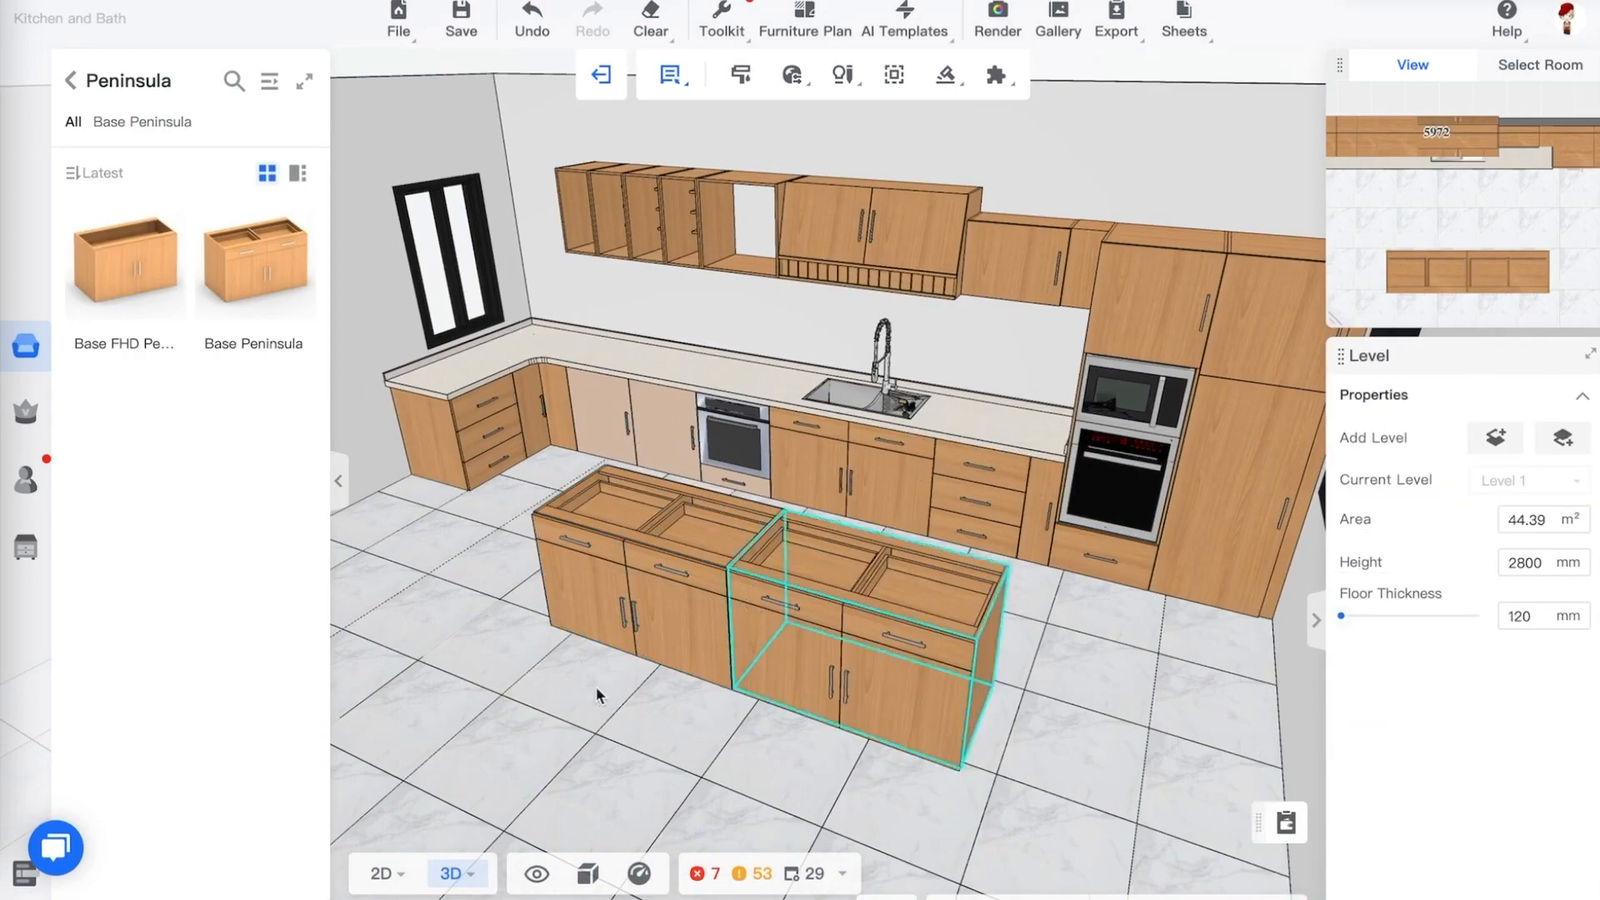
# Select both peninsula cabinets together and start creating a countertop over them
pyautogui.moveTo(597, 687); pyautogui.dragTo(648, 708)
pyautogui.click(672, 608)
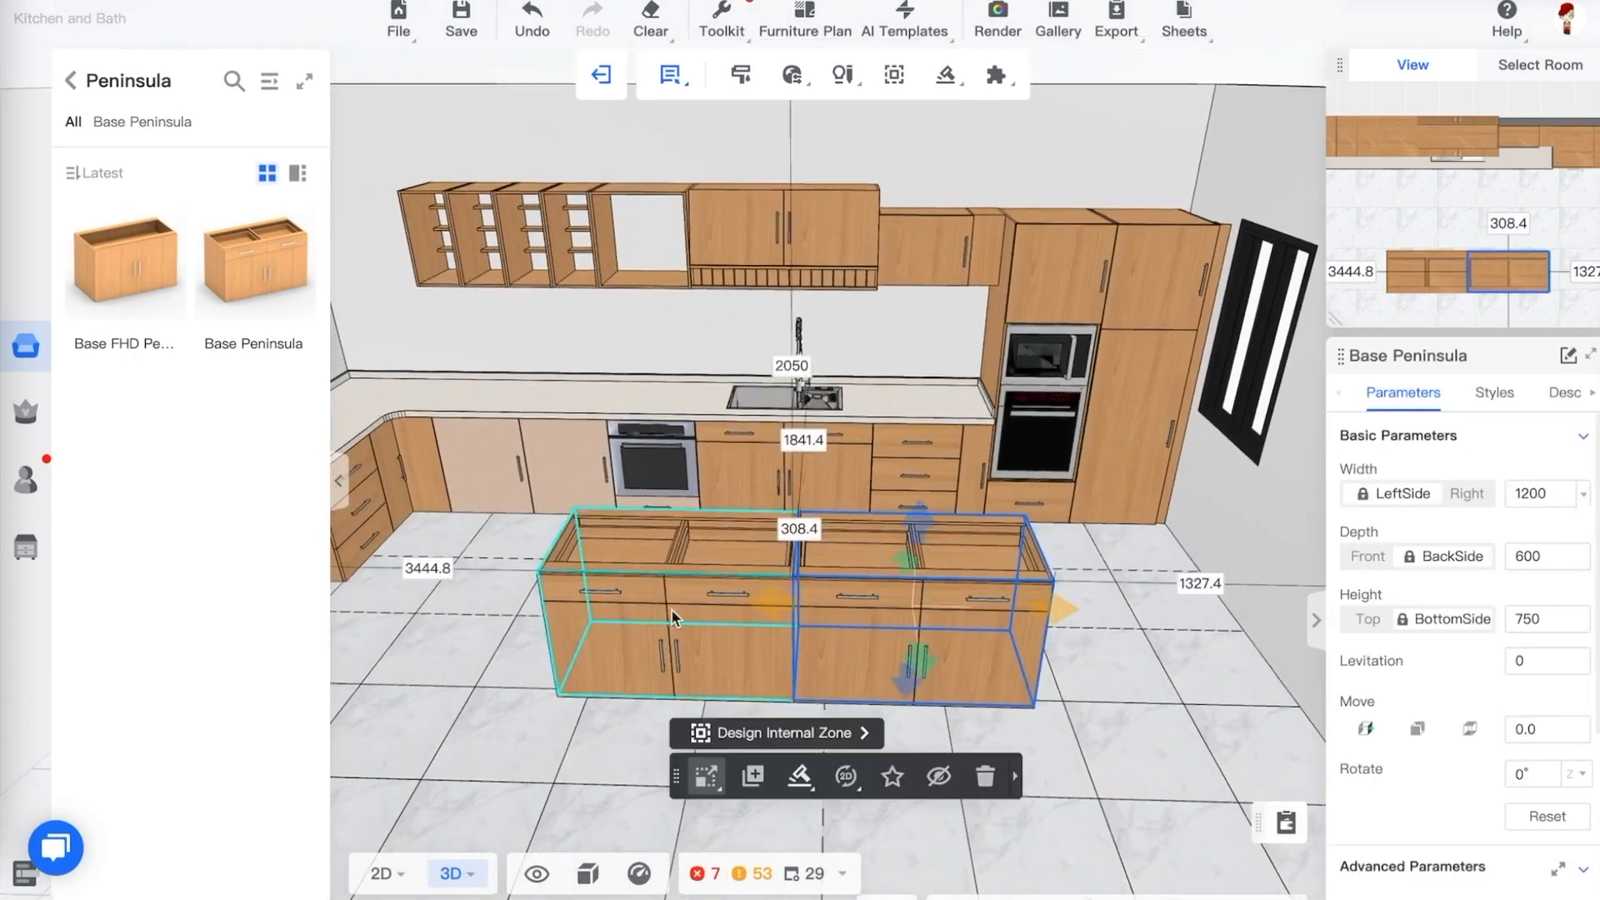
pyautogui.keyDown('ctrl'); pyautogui.click(927, 591); pyautogui.keyUp('ctrl')
pyautogui.moveTo(1128, 732); pyautogui.dragTo(1021, 715)
pyautogui.moveTo(948, 87)
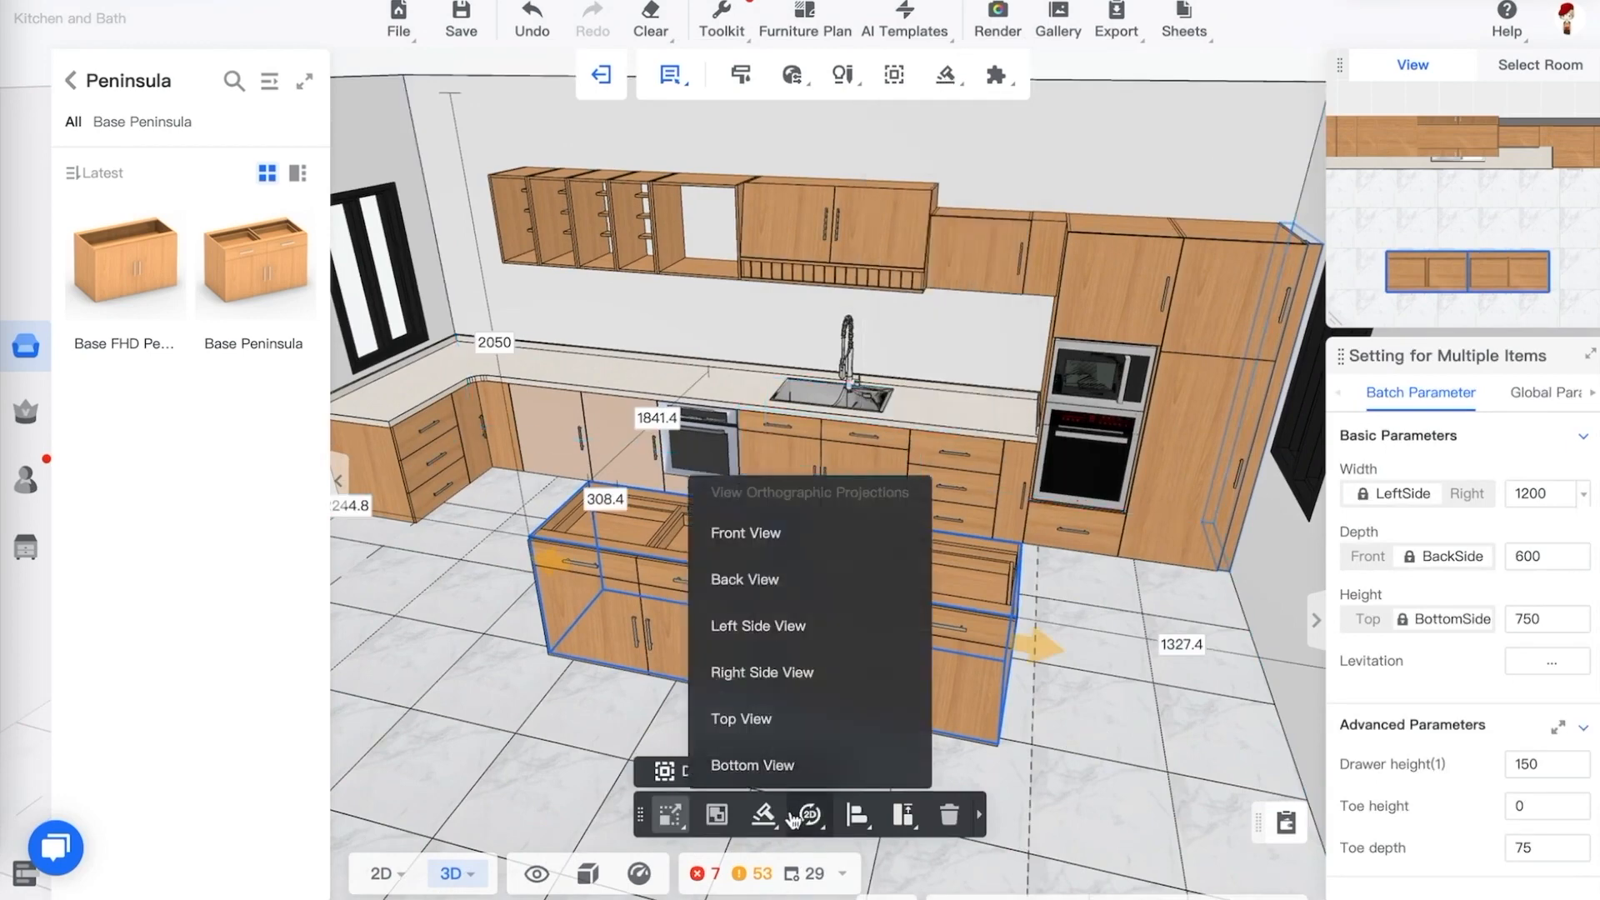
pyautogui.moveTo(857, 818)
pyautogui.click(854, 472)
pyautogui.moveTo(905, 824)
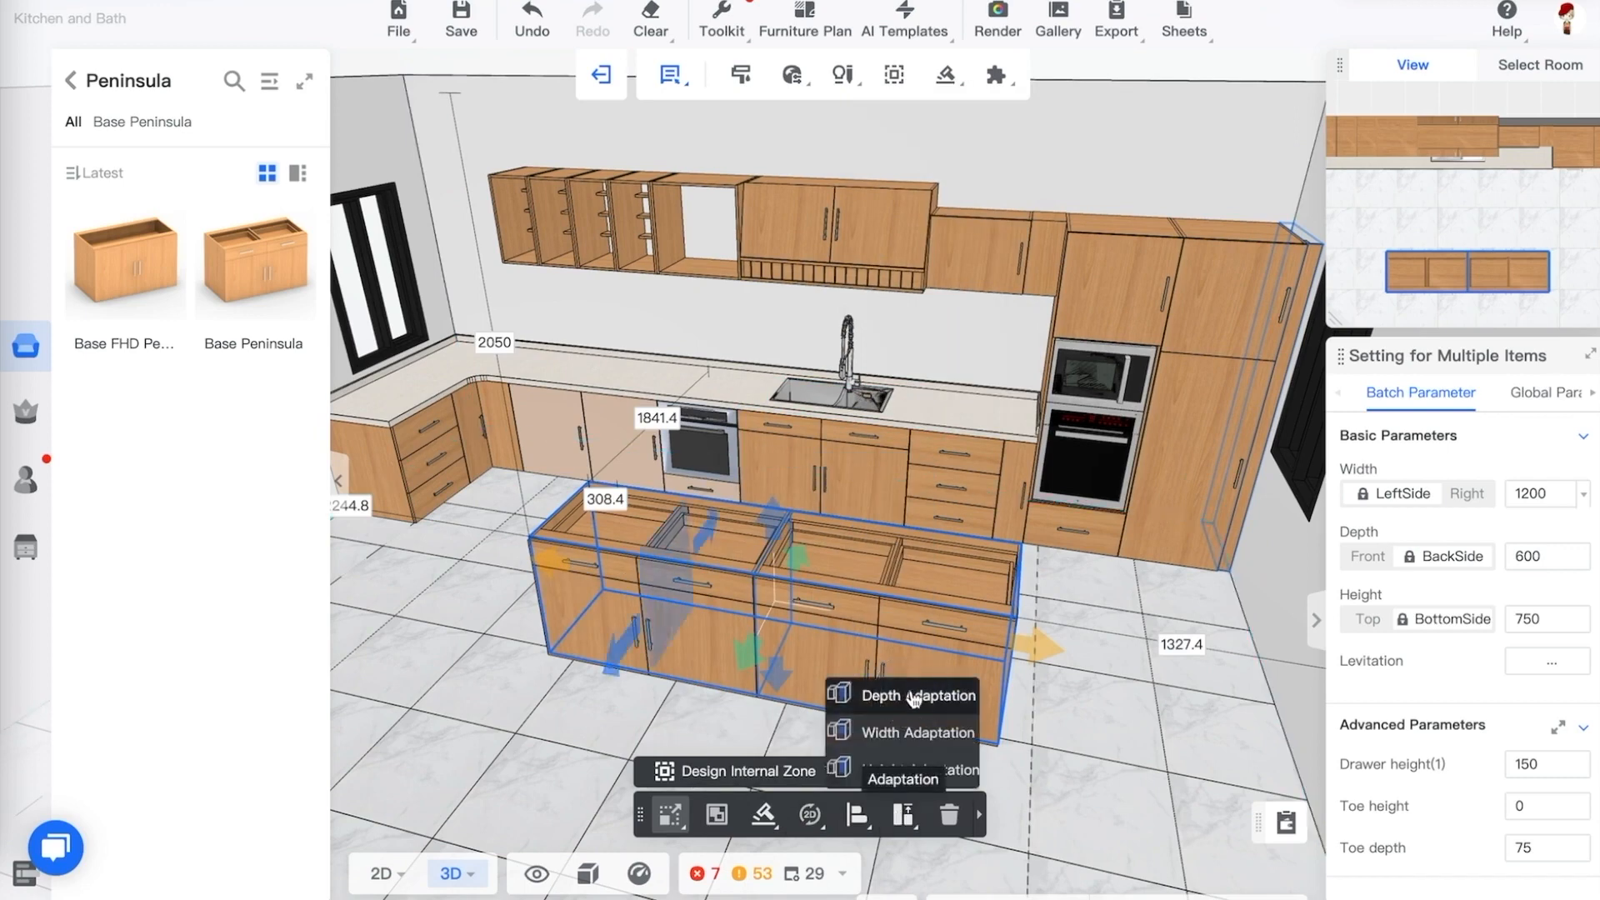
pyautogui.moveTo(764, 818)
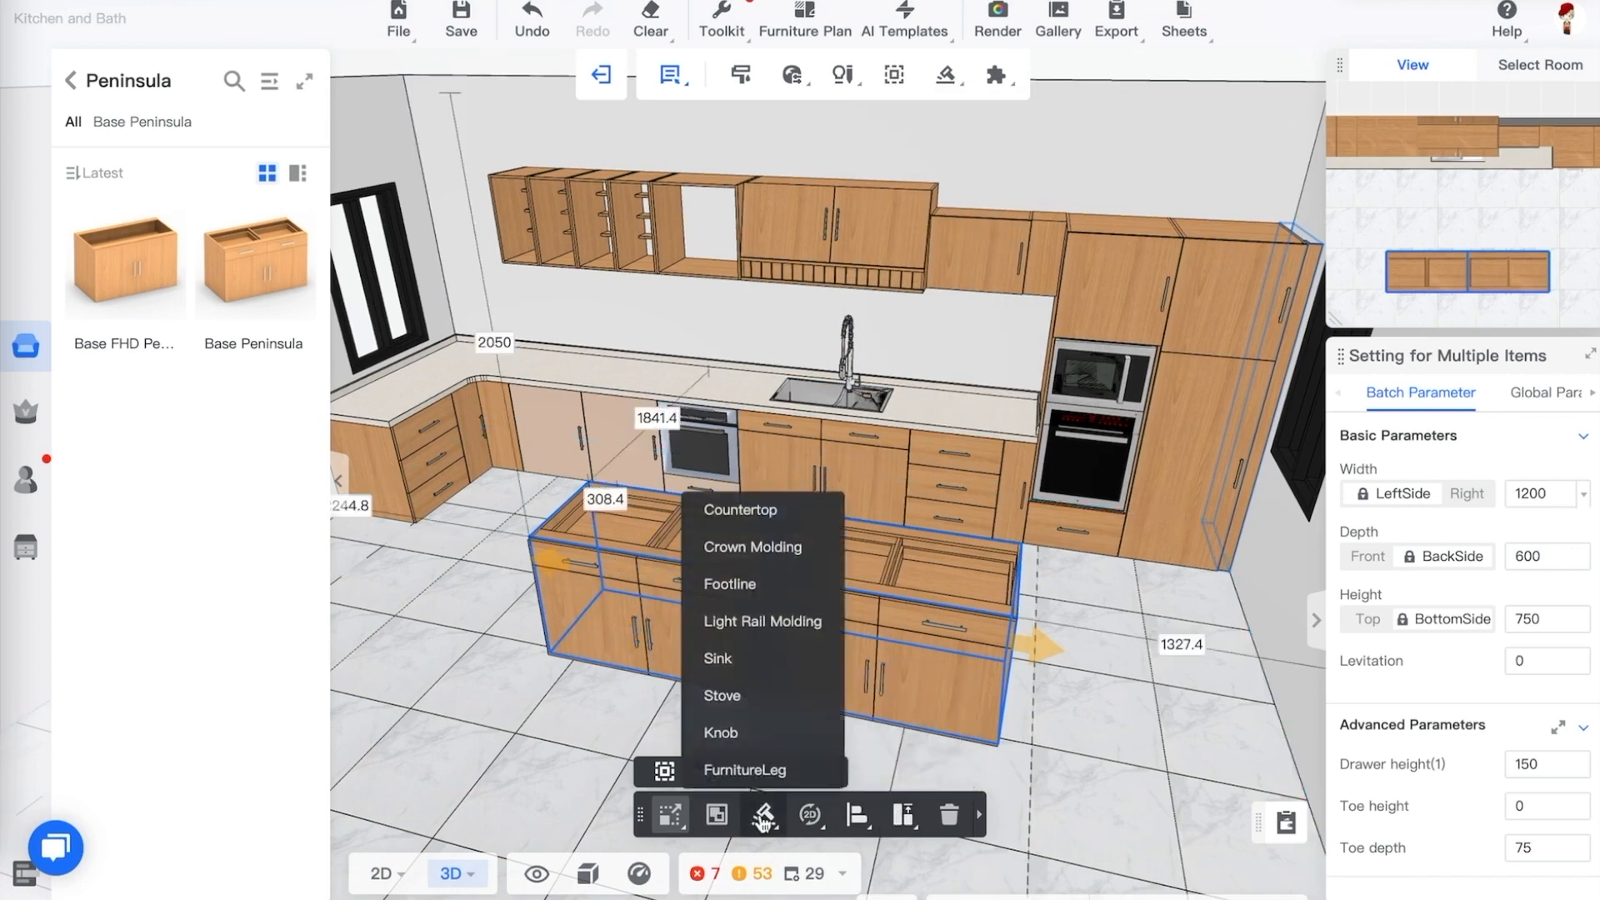
pyautogui.click(764, 510)
# Choose a front edge profile for the countertop and set its material to Artificial Stone X-7
pyautogui.click(1384, 473)
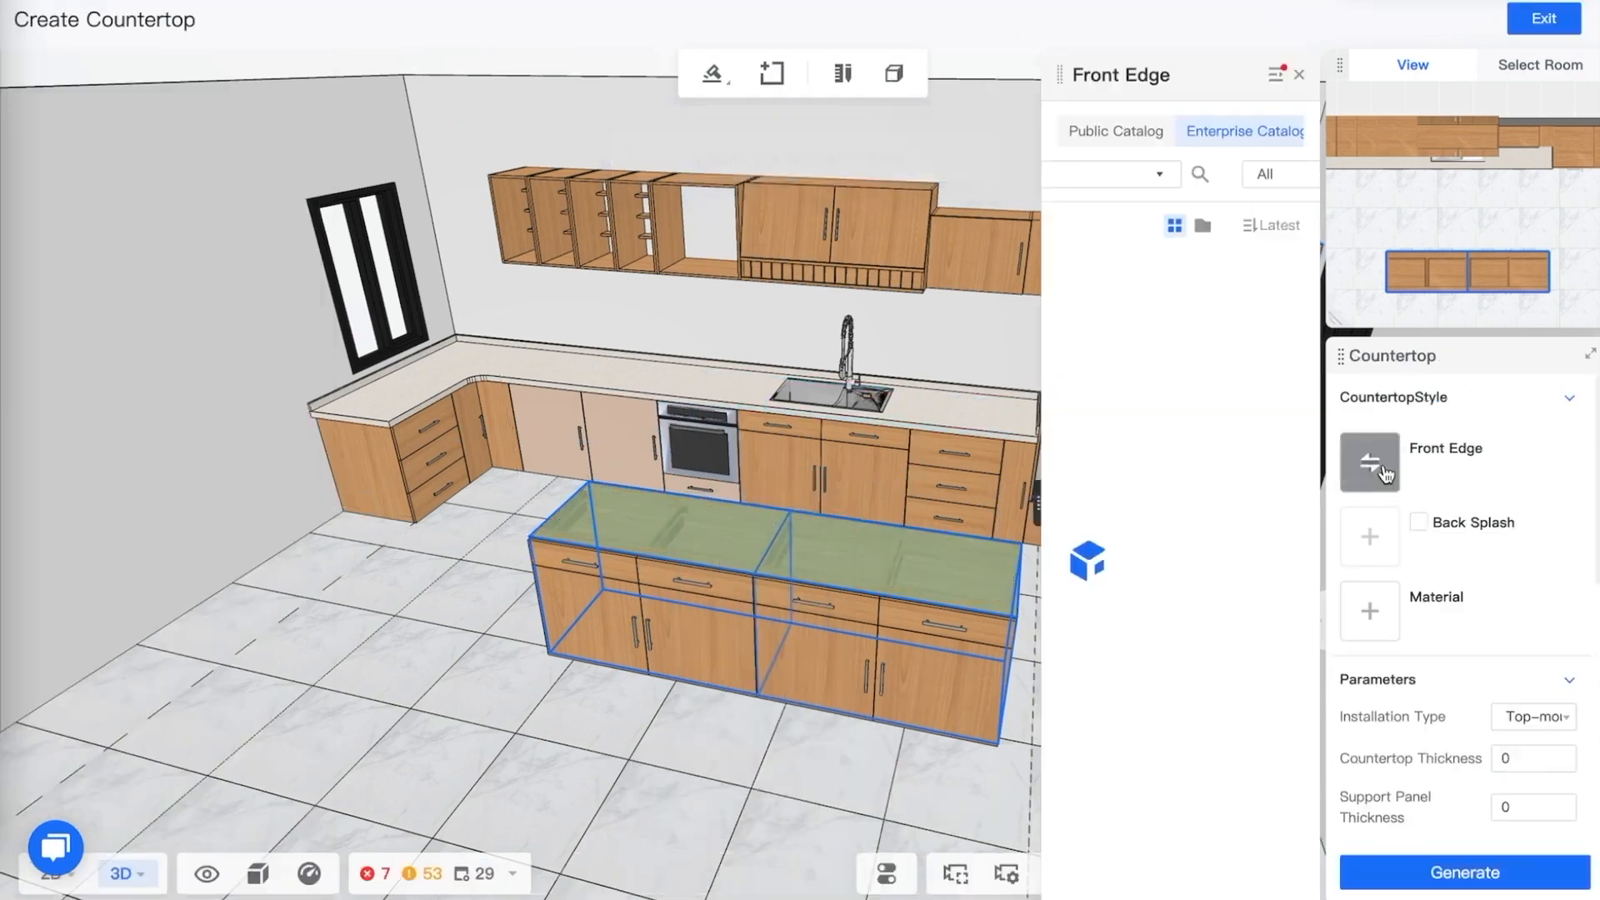
pyautogui.click(1249, 332)
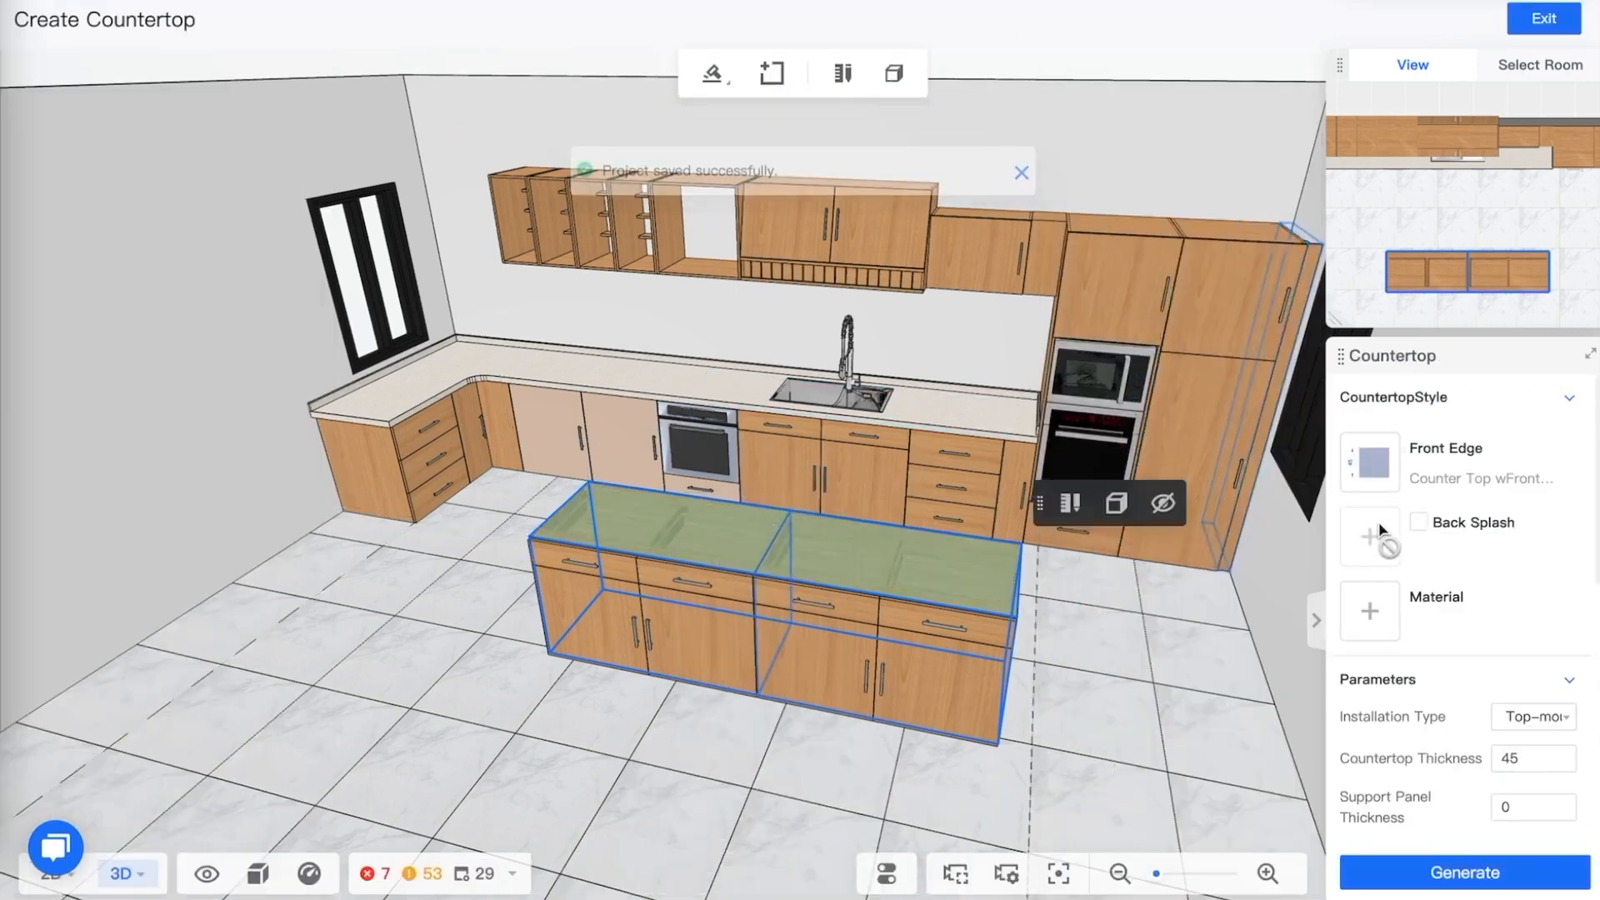
pyautogui.click(1371, 613)
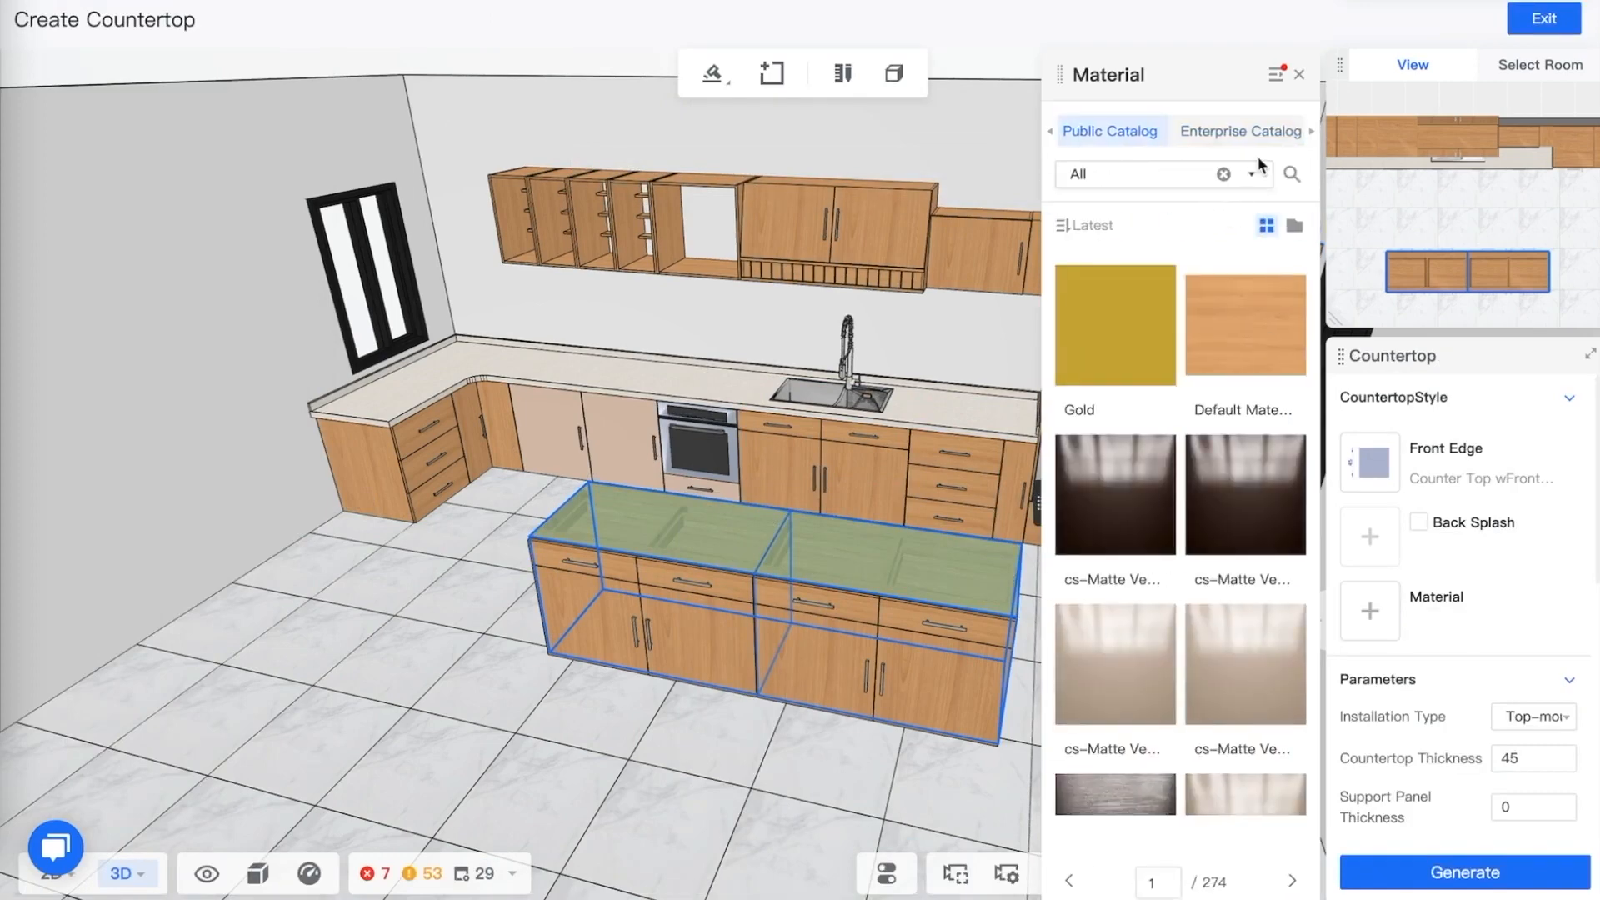
pyautogui.click(1254, 178)
pyautogui.click(1234, 269)
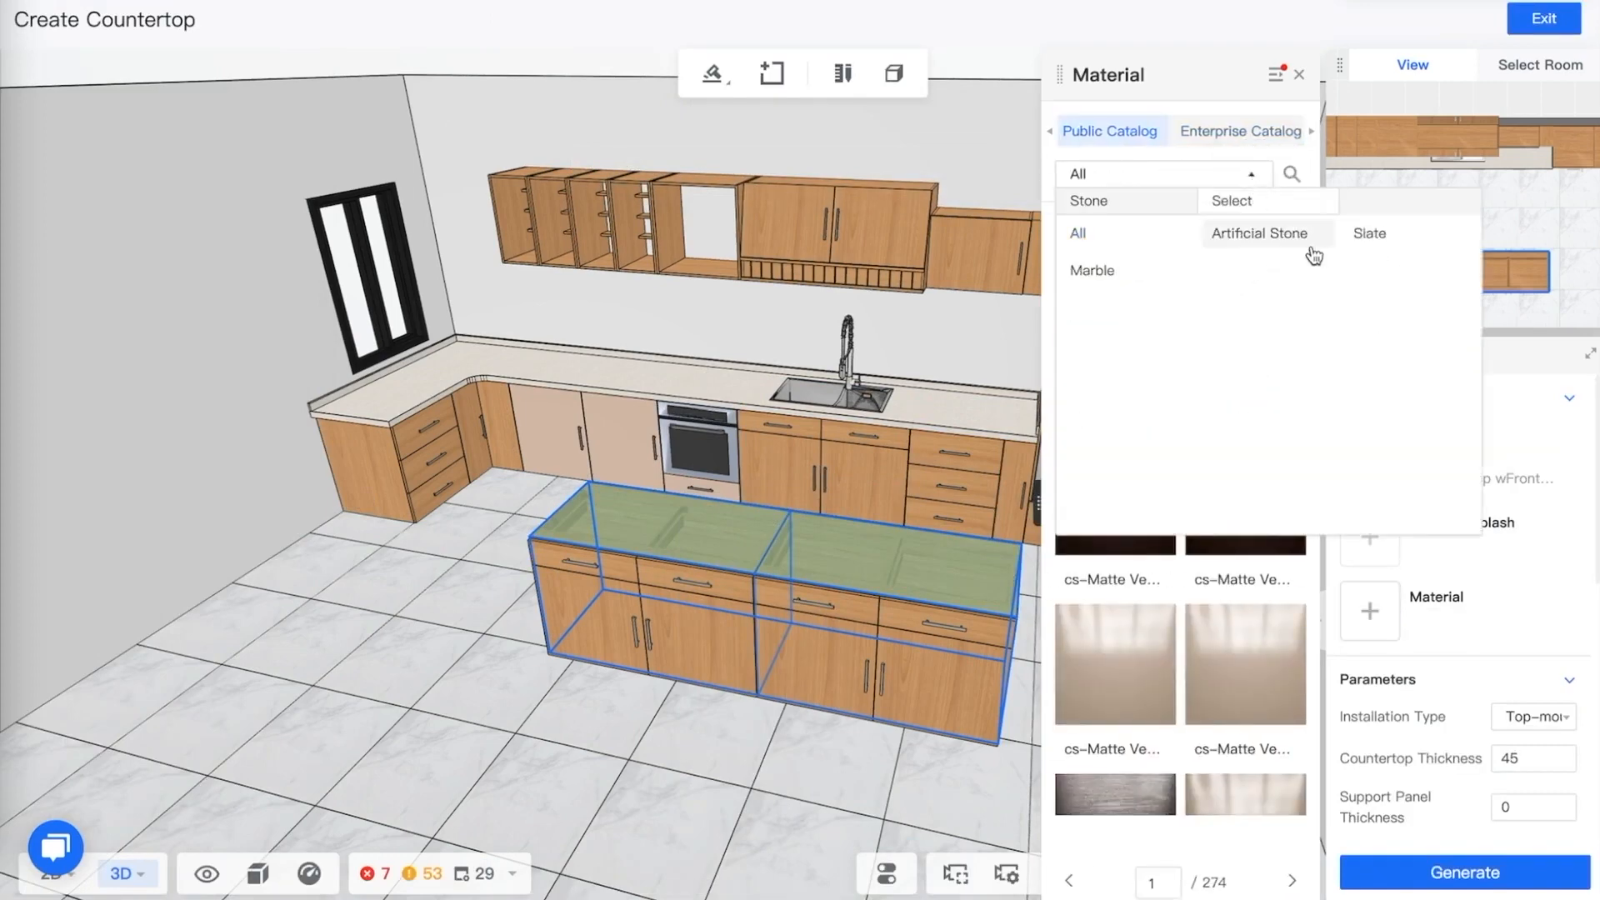
pyautogui.click(1304, 246)
pyautogui.click(1250, 323)
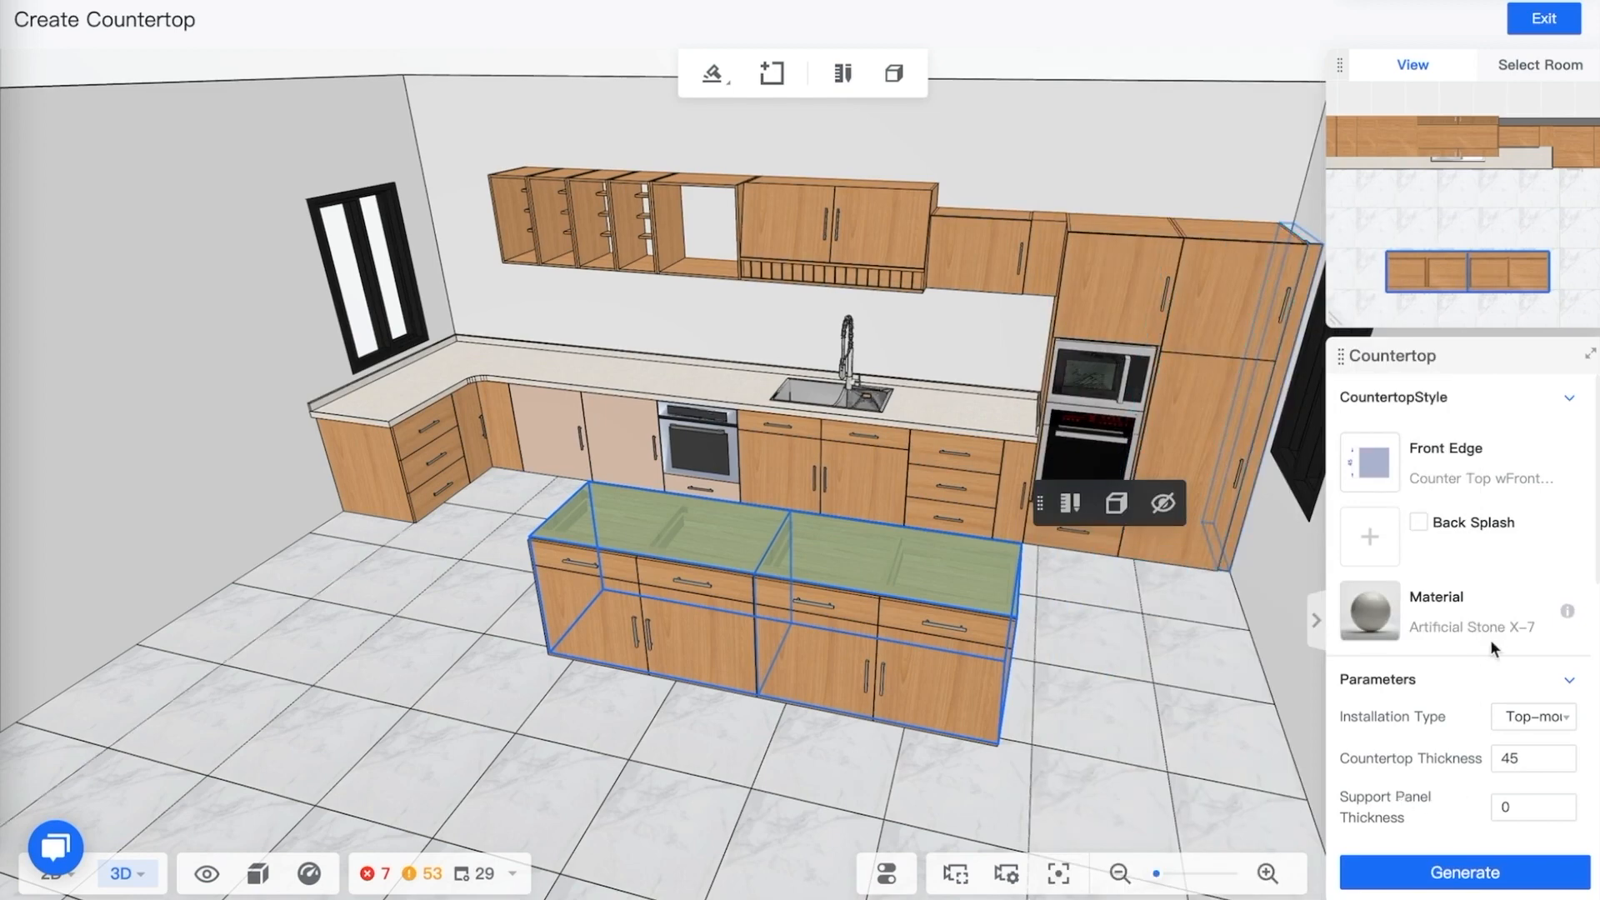
# Set the side edge joint type to Straight and generate the peninsula countertop
pyautogui.scroll(-5, 1501, 621)
pyautogui.scroll(-1, 1513, 603)
pyautogui.click(1430, 685)
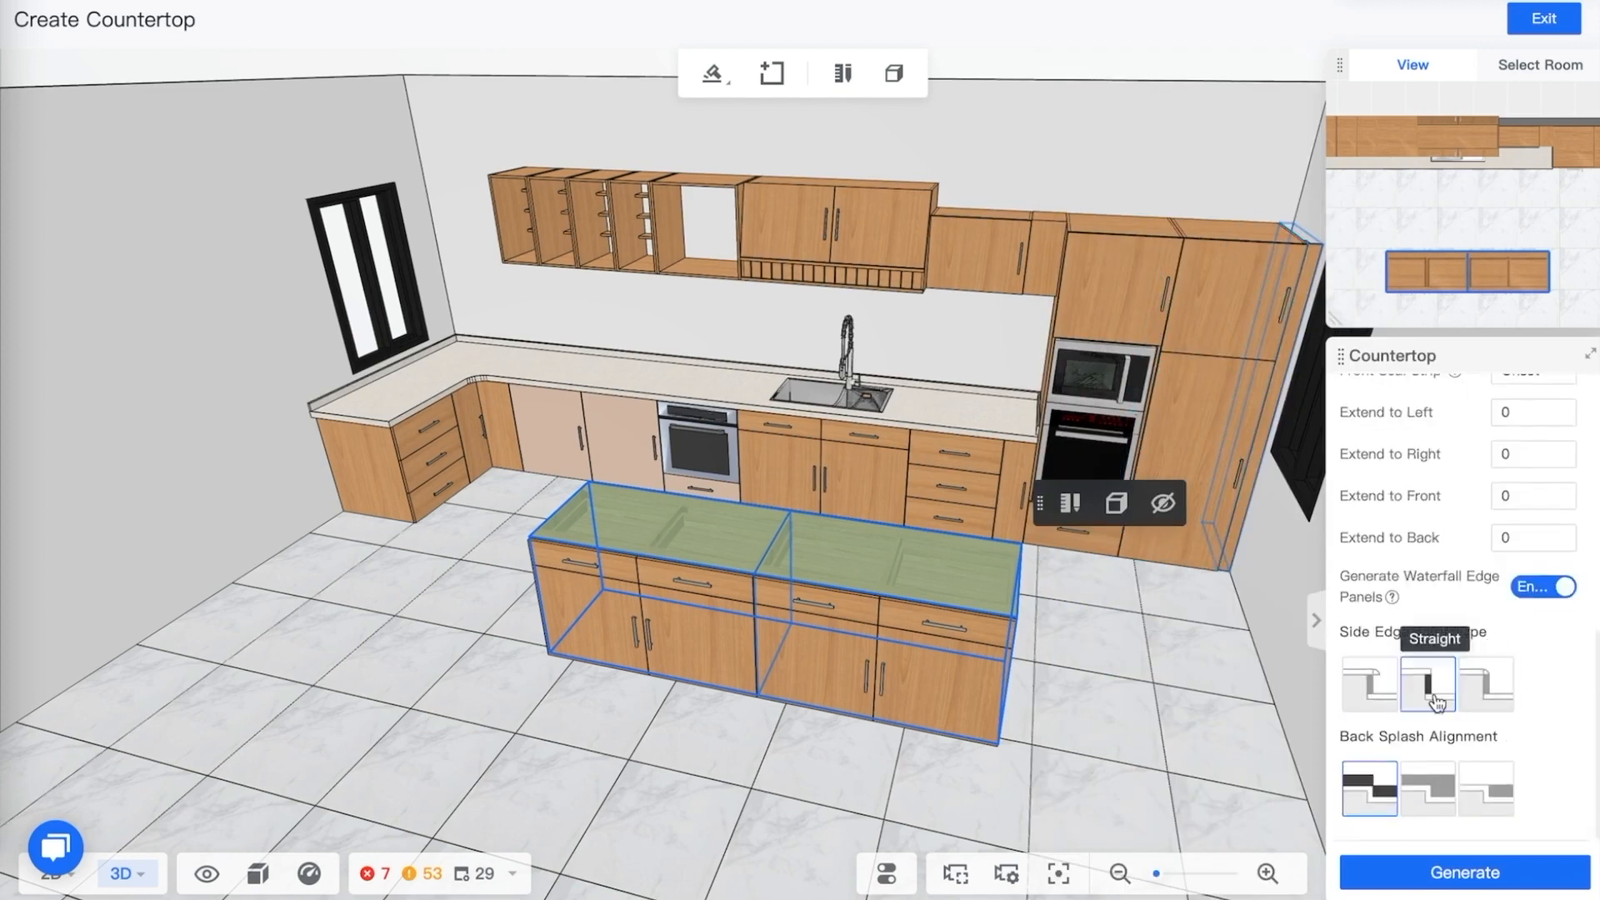
pyautogui.scroll(5, 1534, 693)
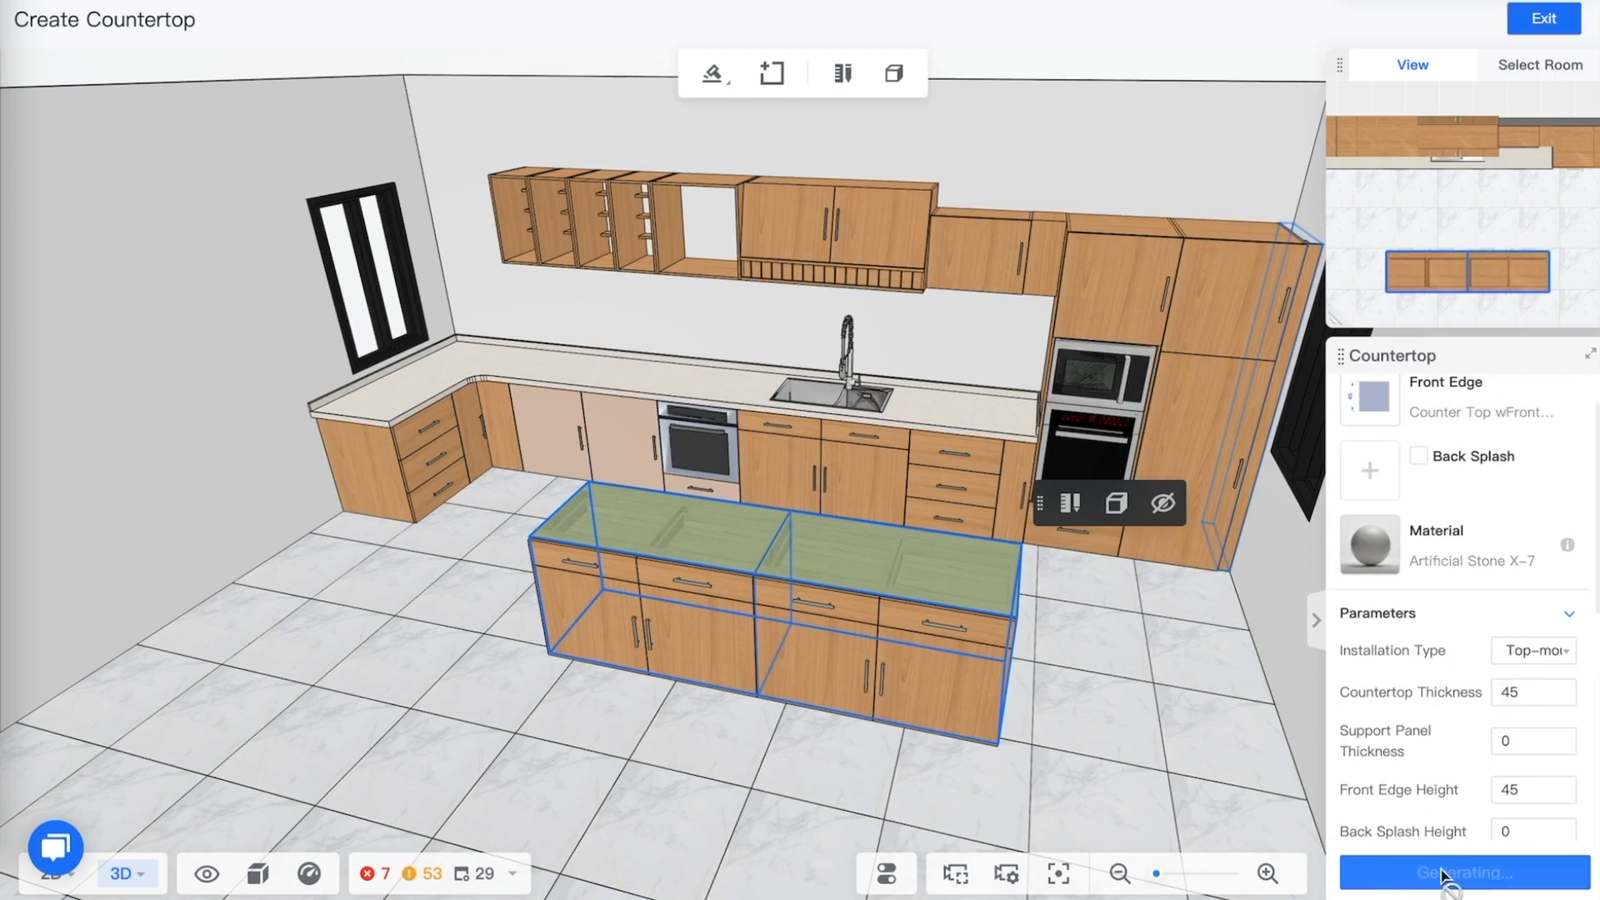
# Review the generated peninsula countertop and its parameter settings
pyautogui.moveTo(1098, 606); pyautogui.dragTo(1042, 583)
pyautogui.scroll(-2, 1475, 562)
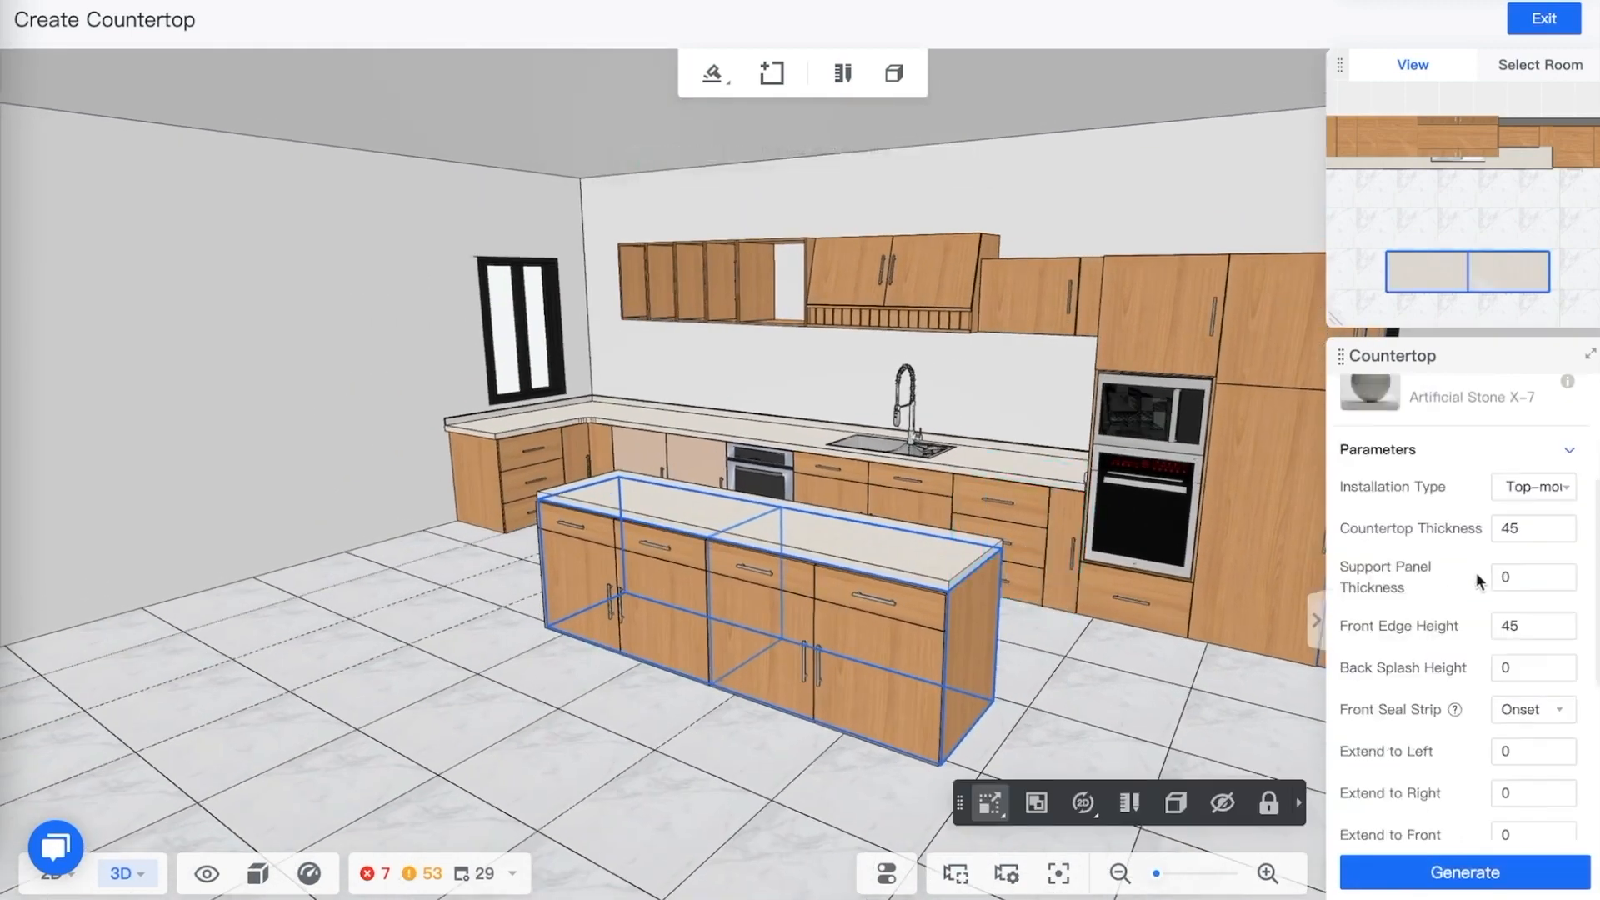
pyautogui.scroll(-4, 1477, 573)
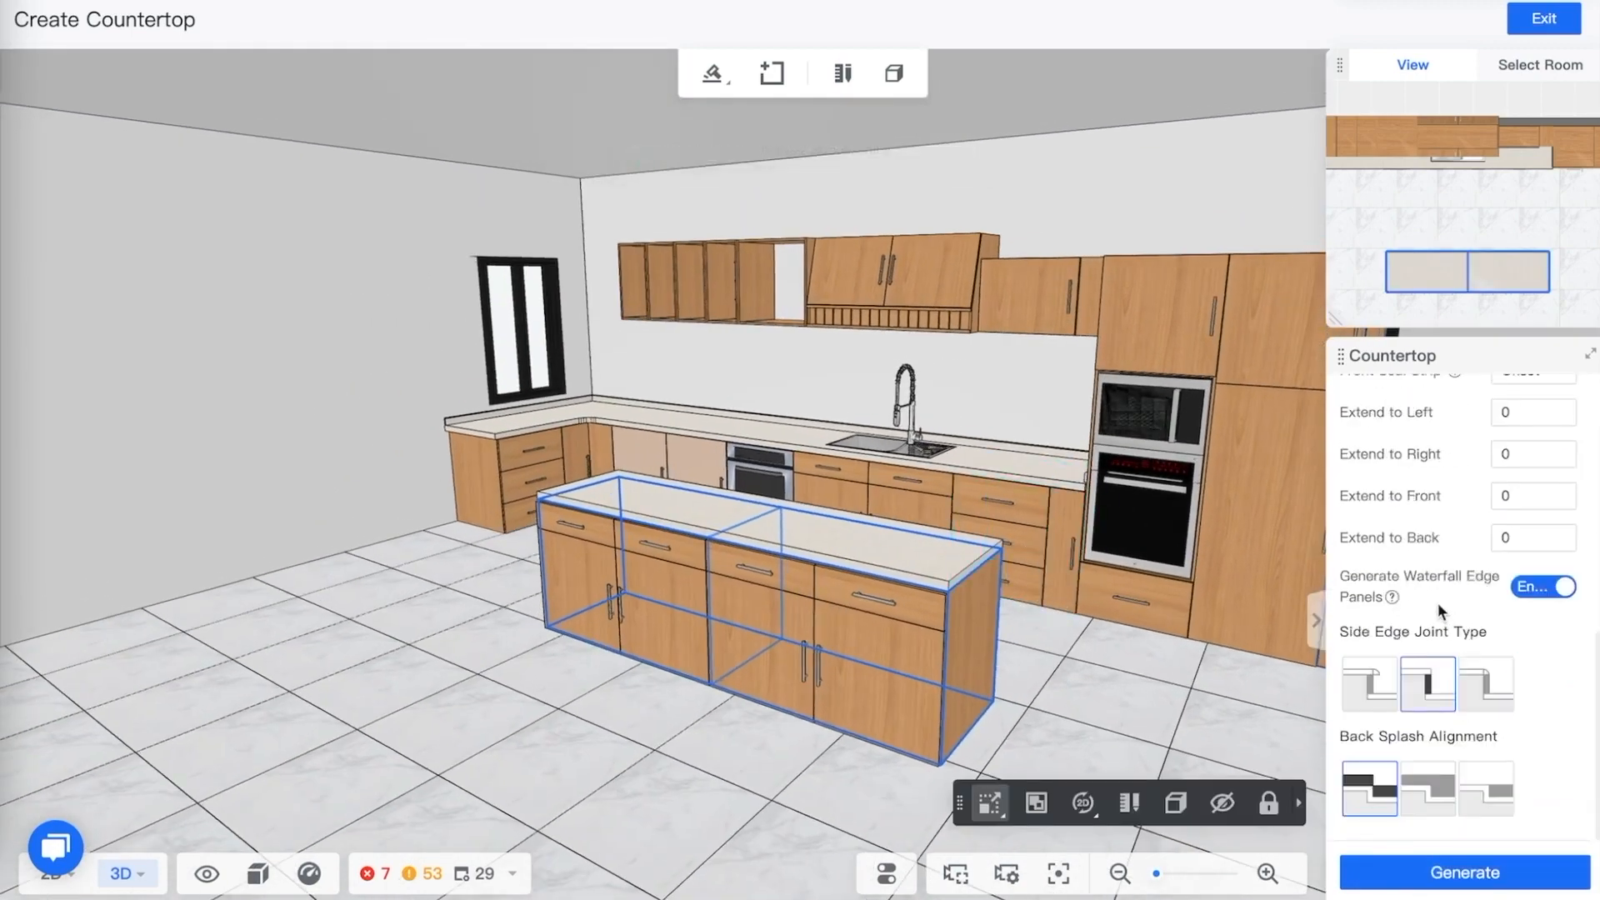
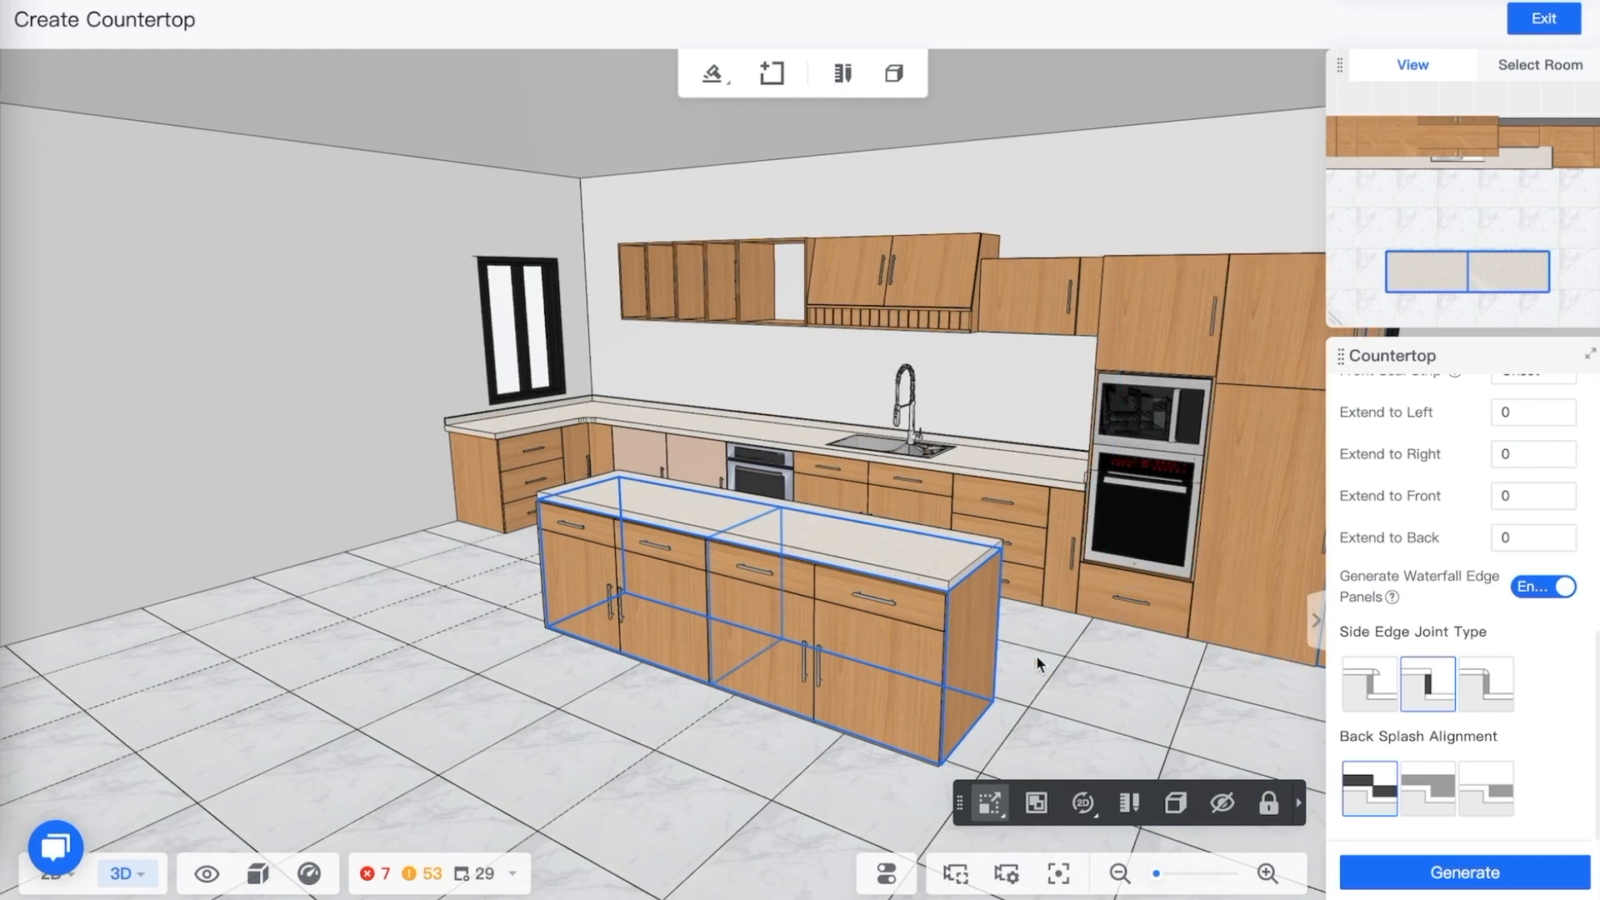
# Select the peninsula countertop and add a waterfall edge panel on its right end
pyautogui.moveTo(1037, 655); pyautogui.dragTo(1057, 659)
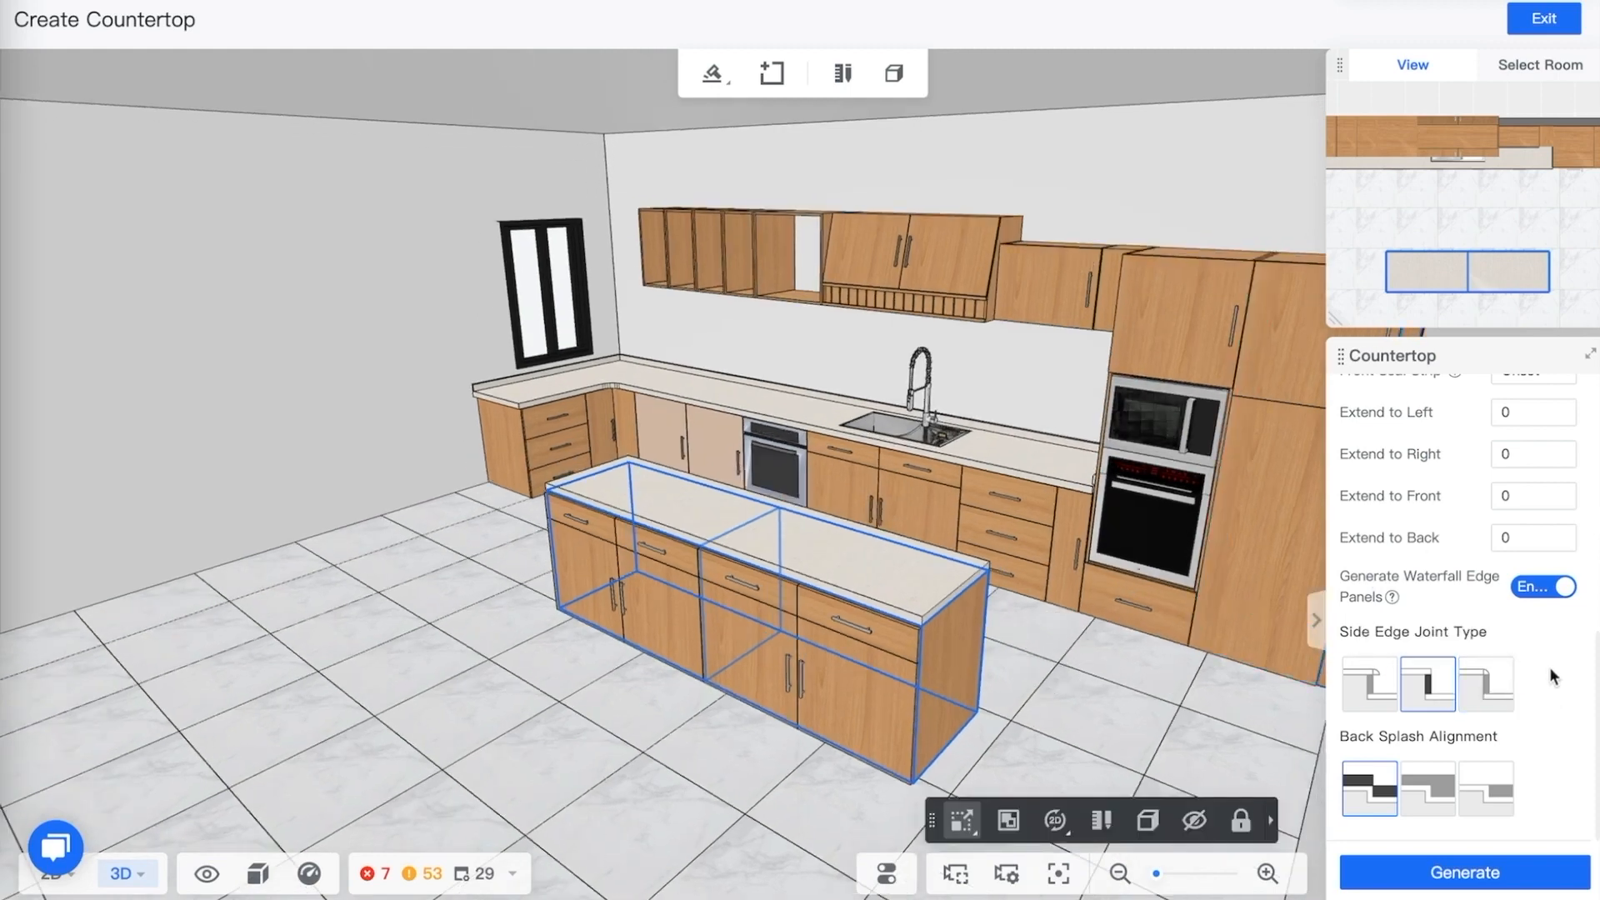
pyautogui.scroll(5, 1434, 628)
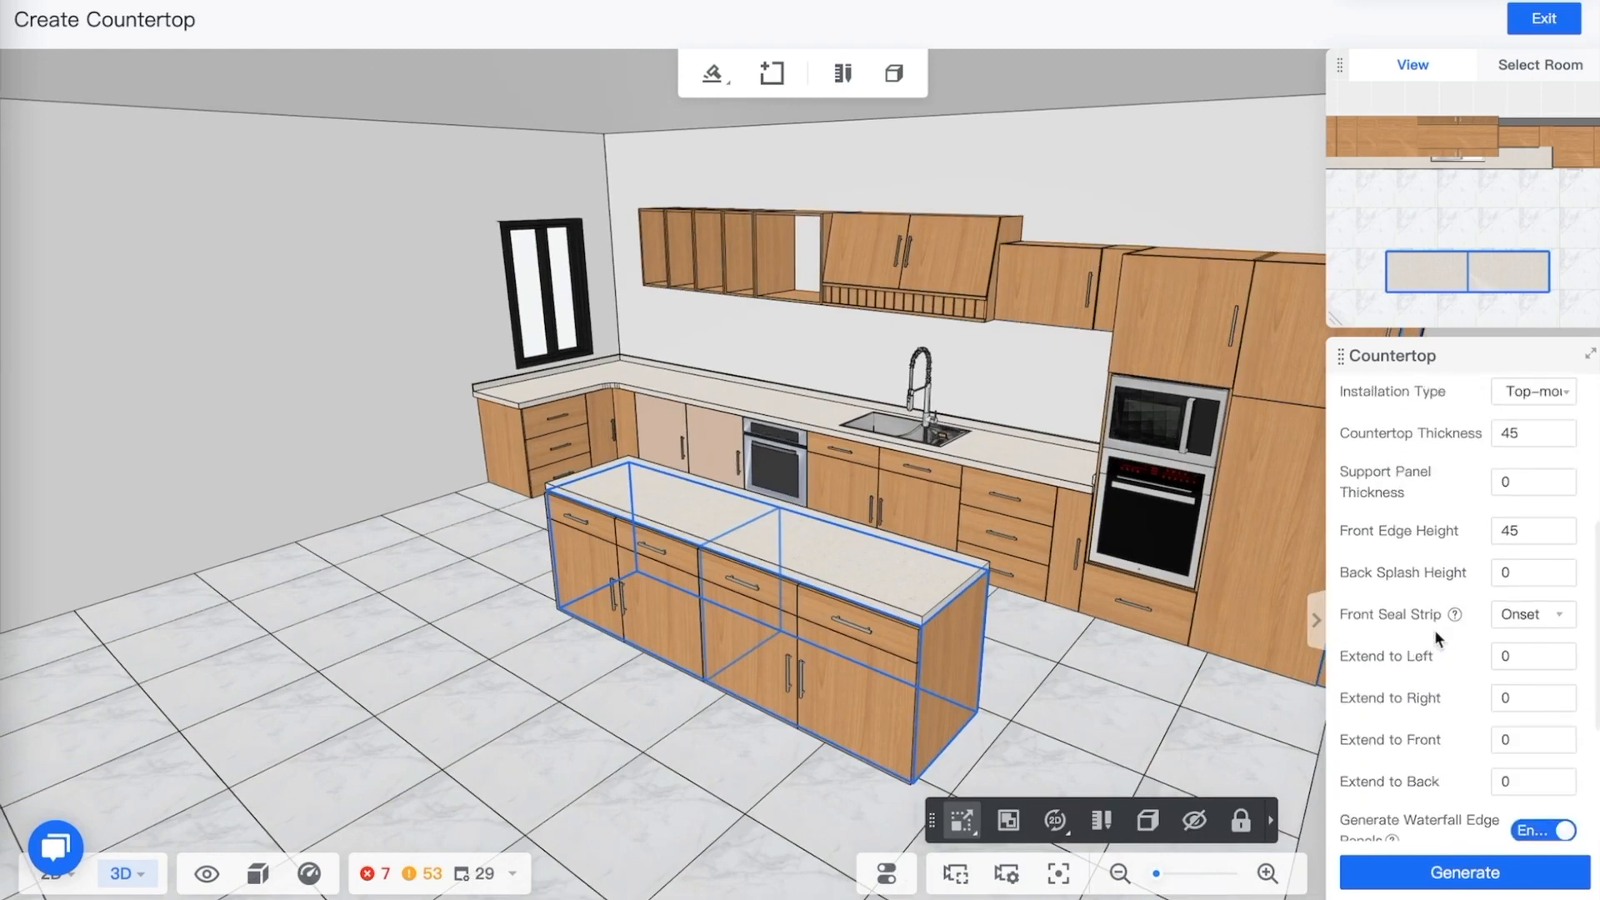
pyautogui.scroll(2, 1434, 628)
pyautogui.scroll(-2, 1434, 628)
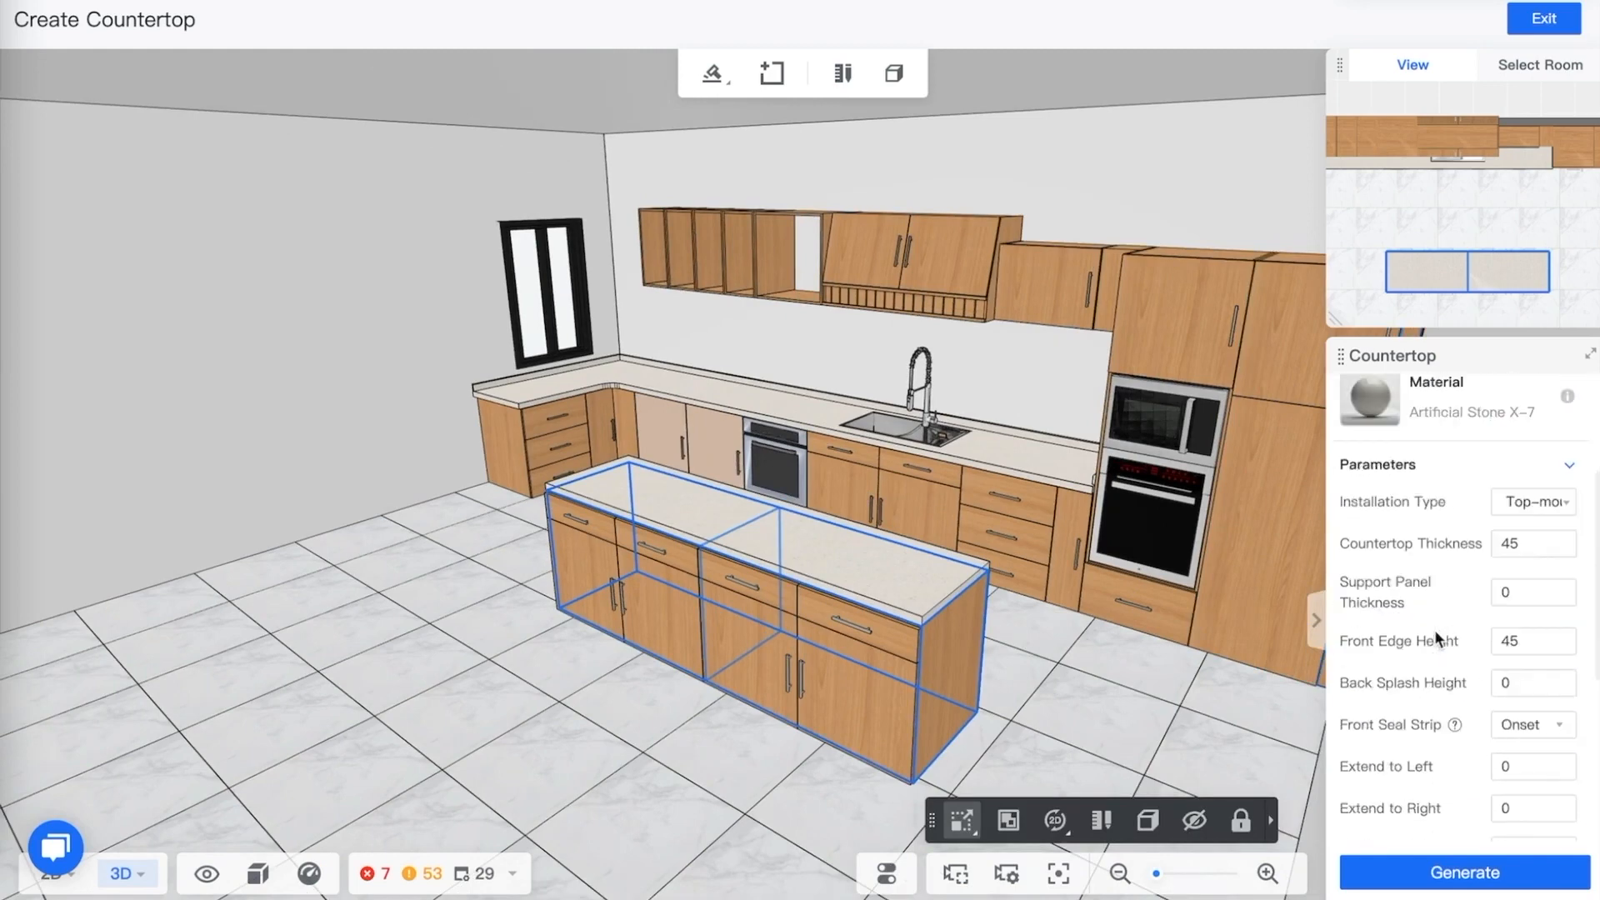
pyautogui.click(864, 565)
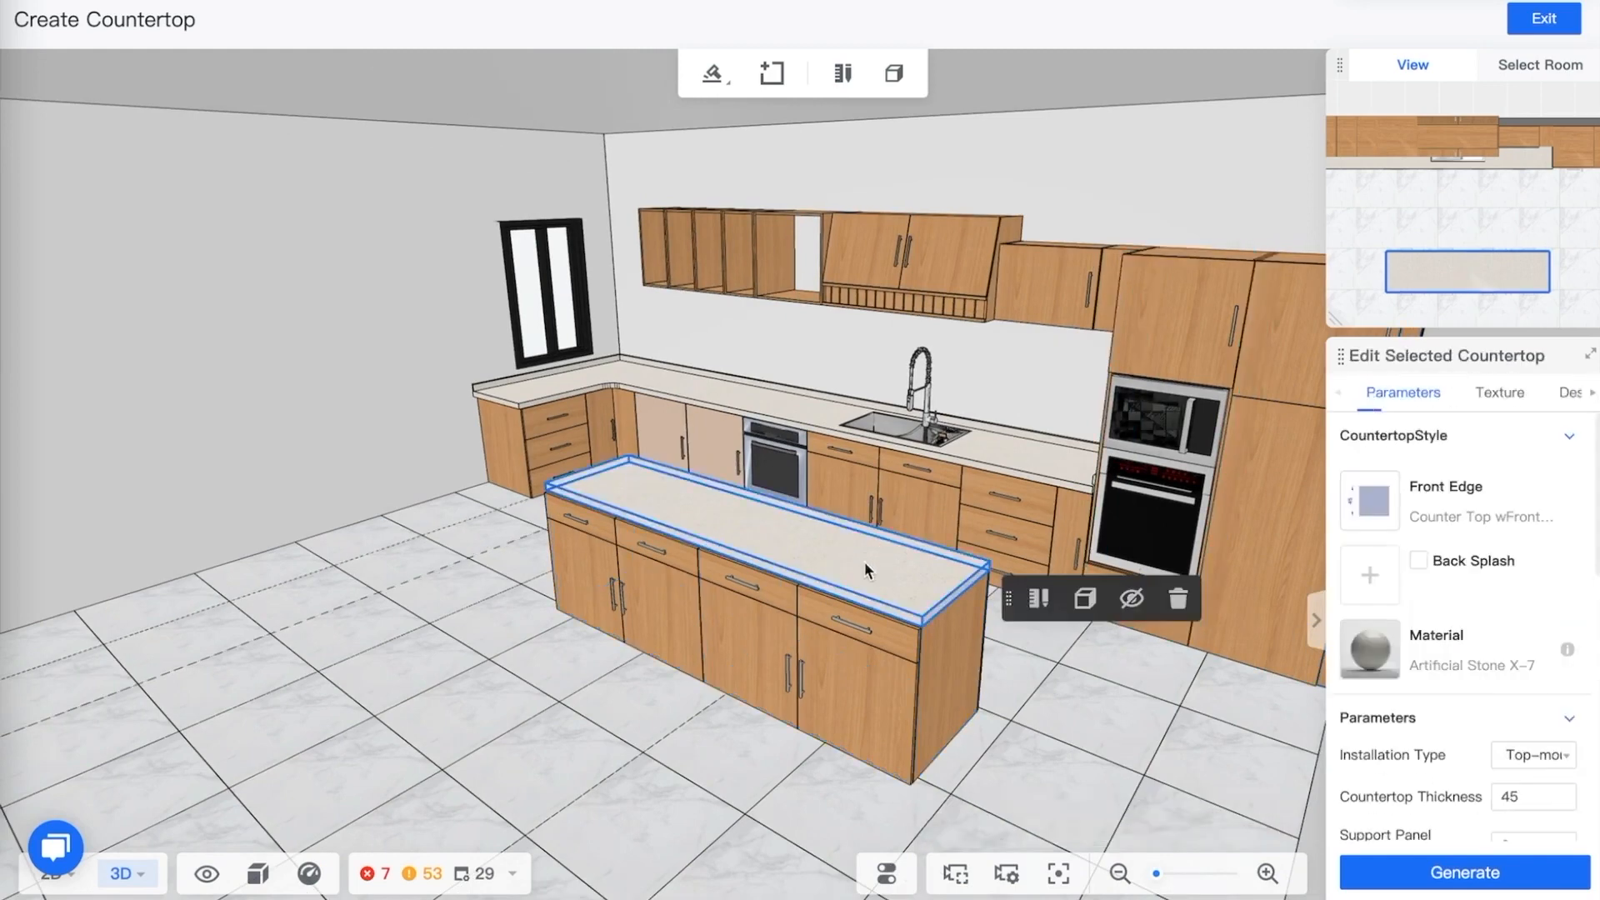
pyautogui.click(1083, 602)
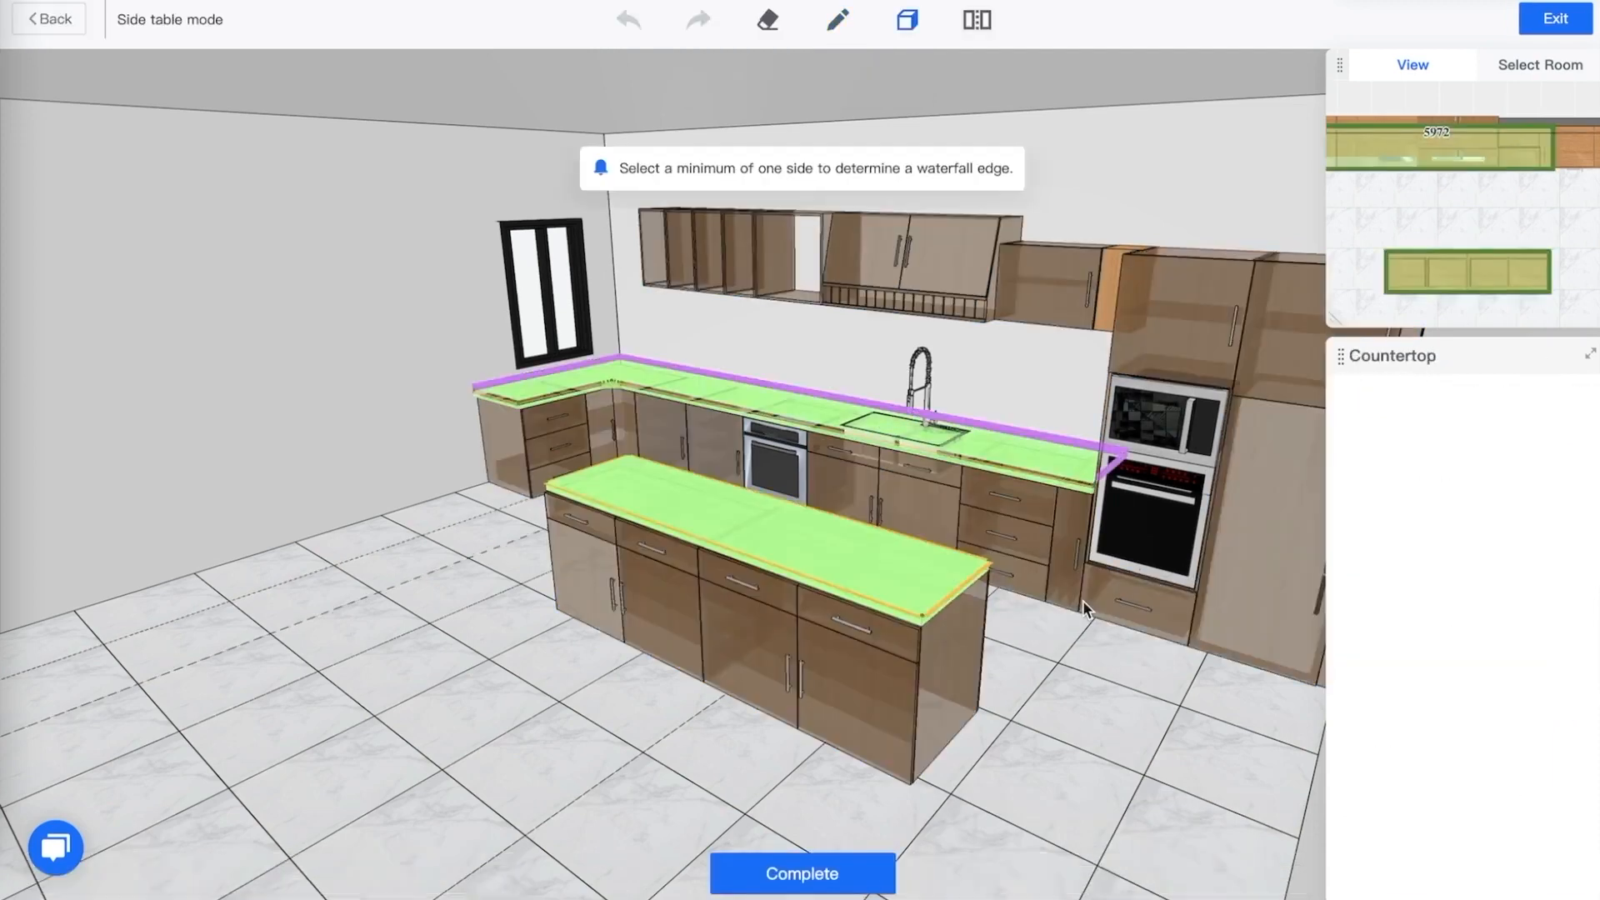
pyautogui.click(960, 599)
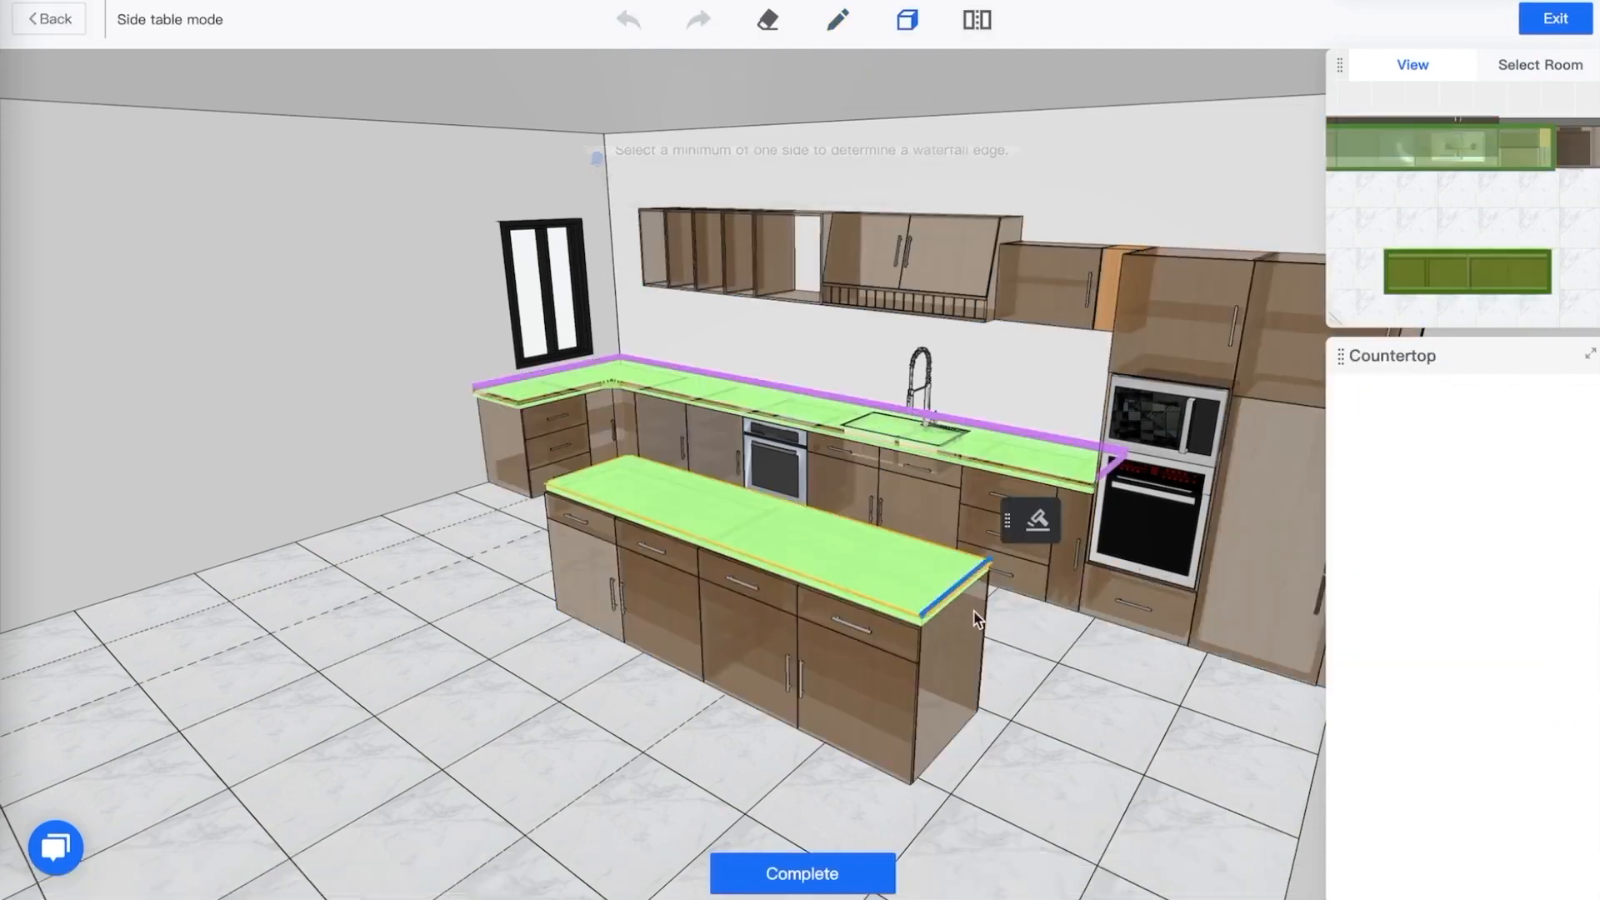
pyautogui.click(1038, 523)
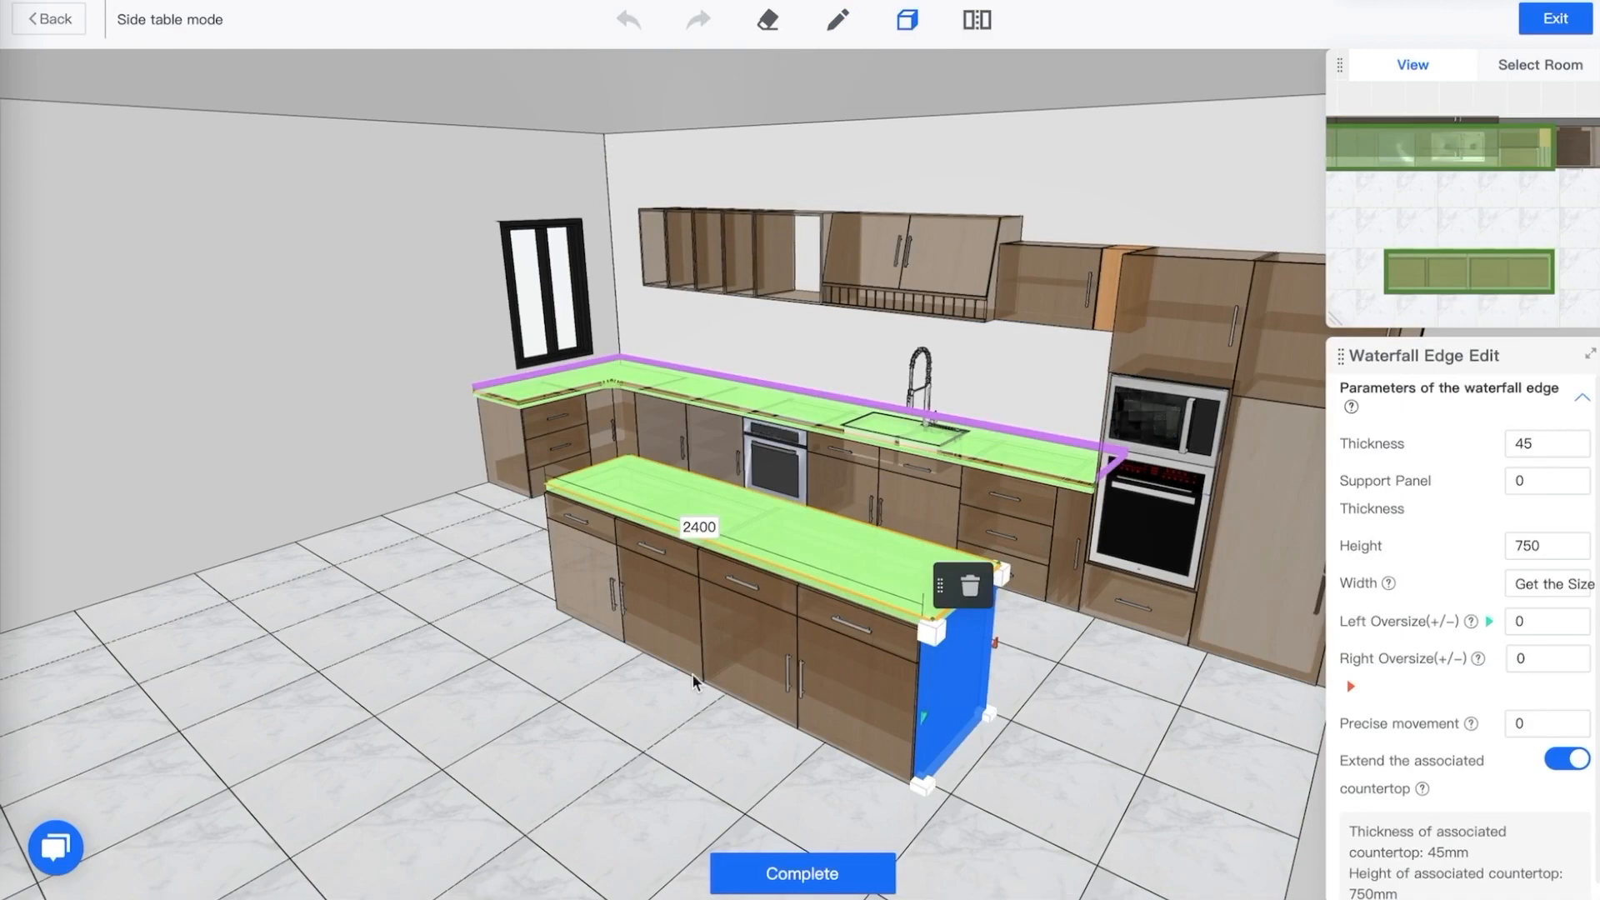
# Add a second waterfall edge panel on the left end of the peninsula countertop
pyautogui.moveTo(694, 682); pyautogui.dragTo(717, 650)
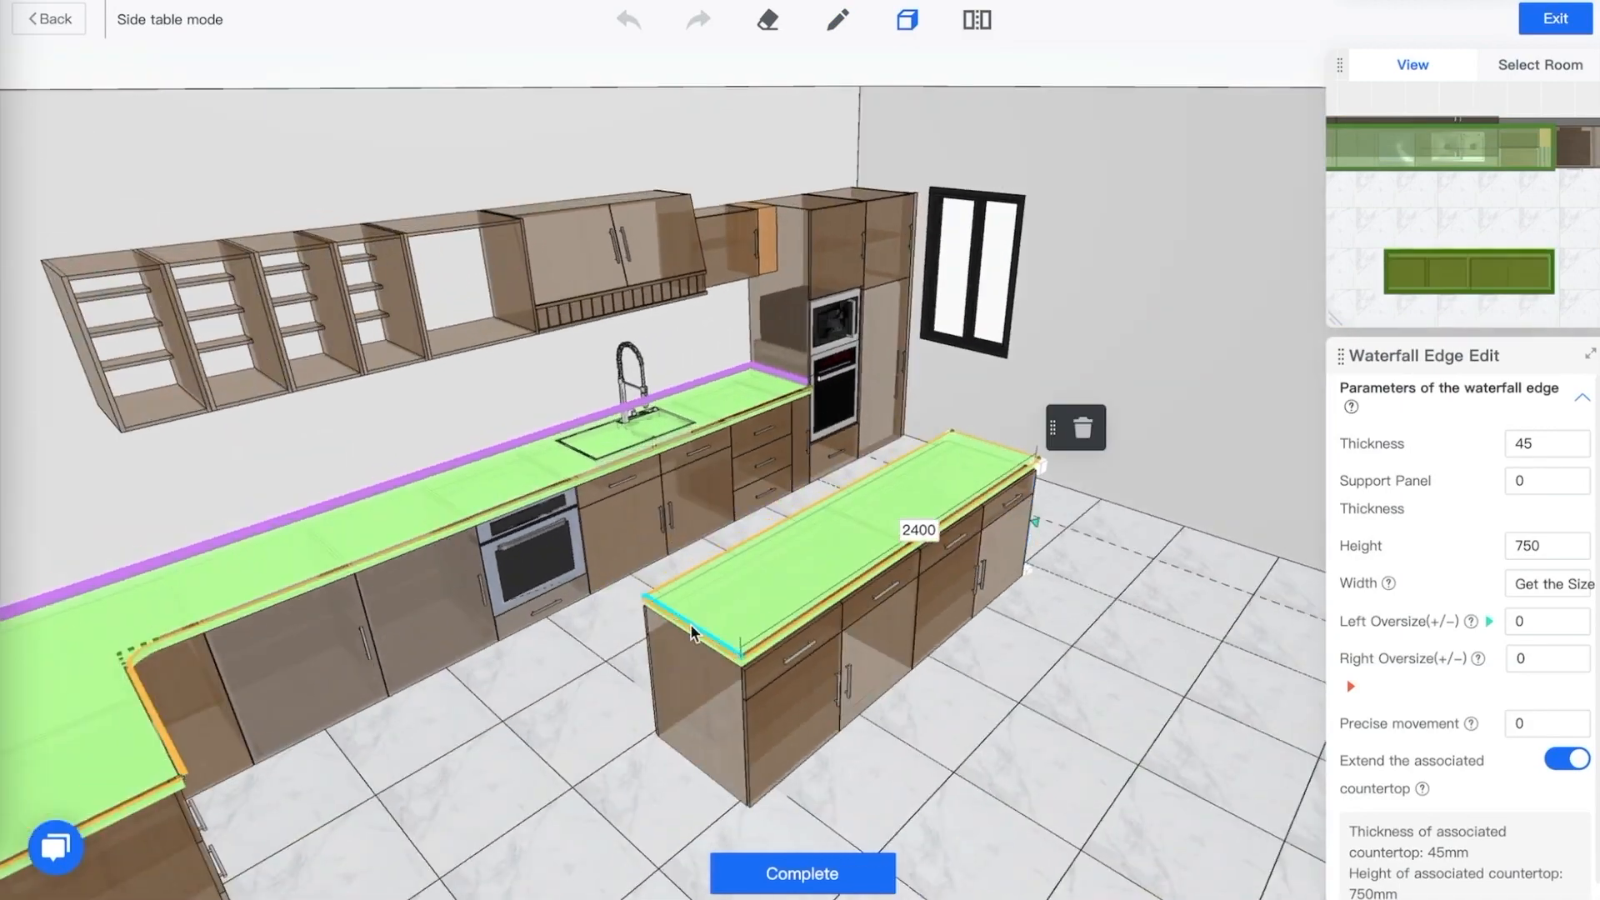
pyautogui.click(691, 625)
pyautogui.scroll(5, 689, 633)
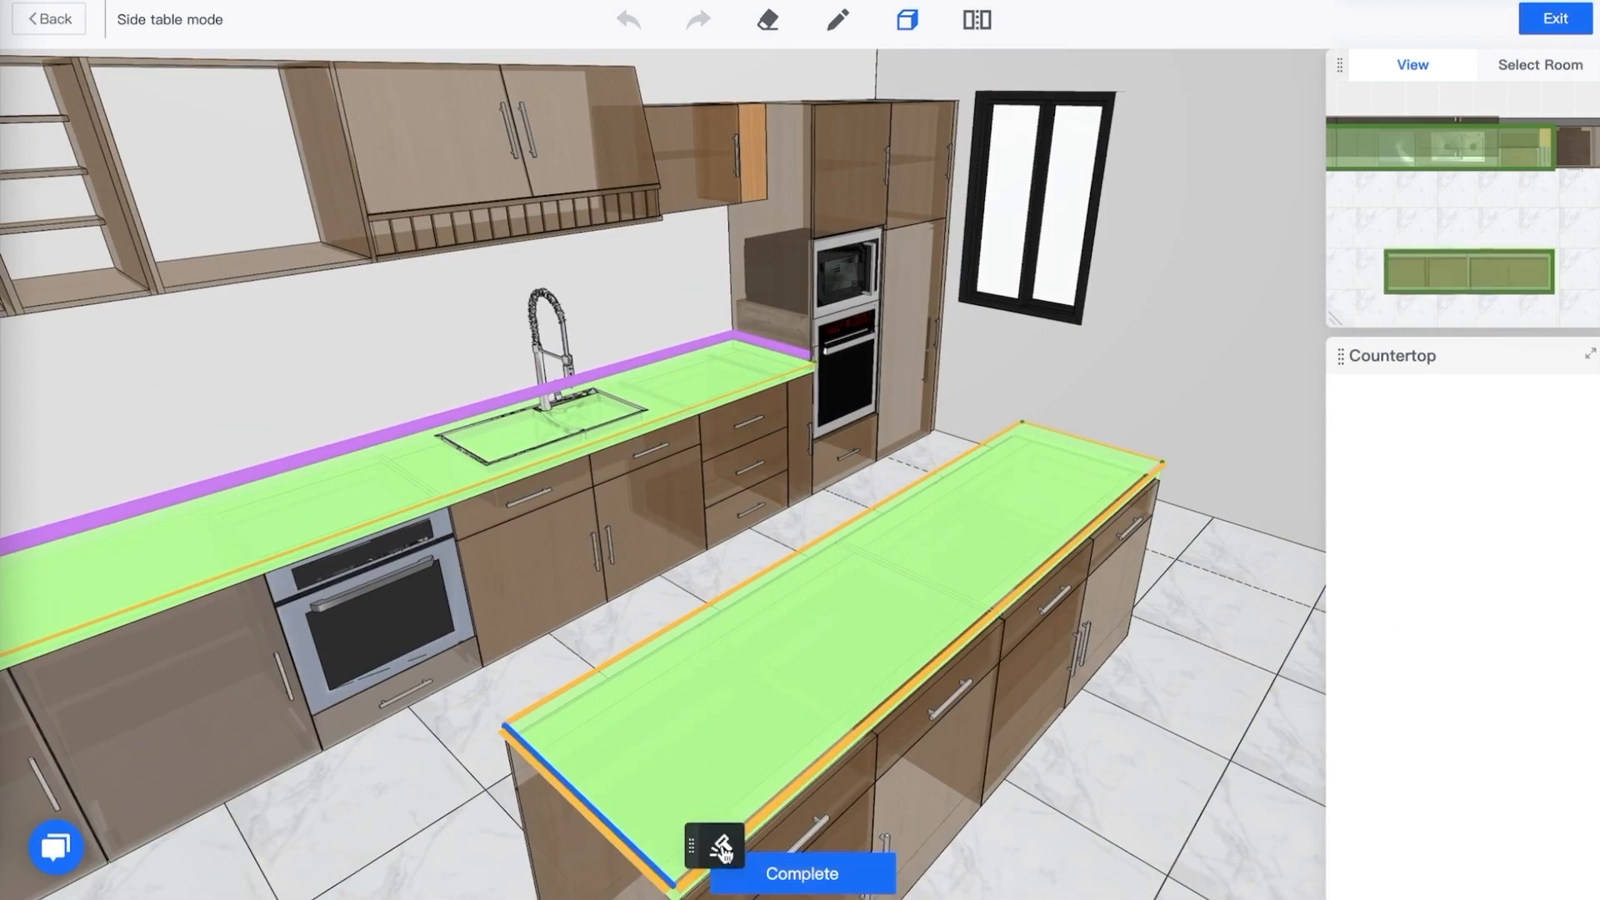
pyautogui.click(721, 848)
# Complete the waterfall edges, generate the peninsula countertop, and exit countertop creation
pyautogui.moveTo(777, 533); pyautogui.dragTo(873, 688)
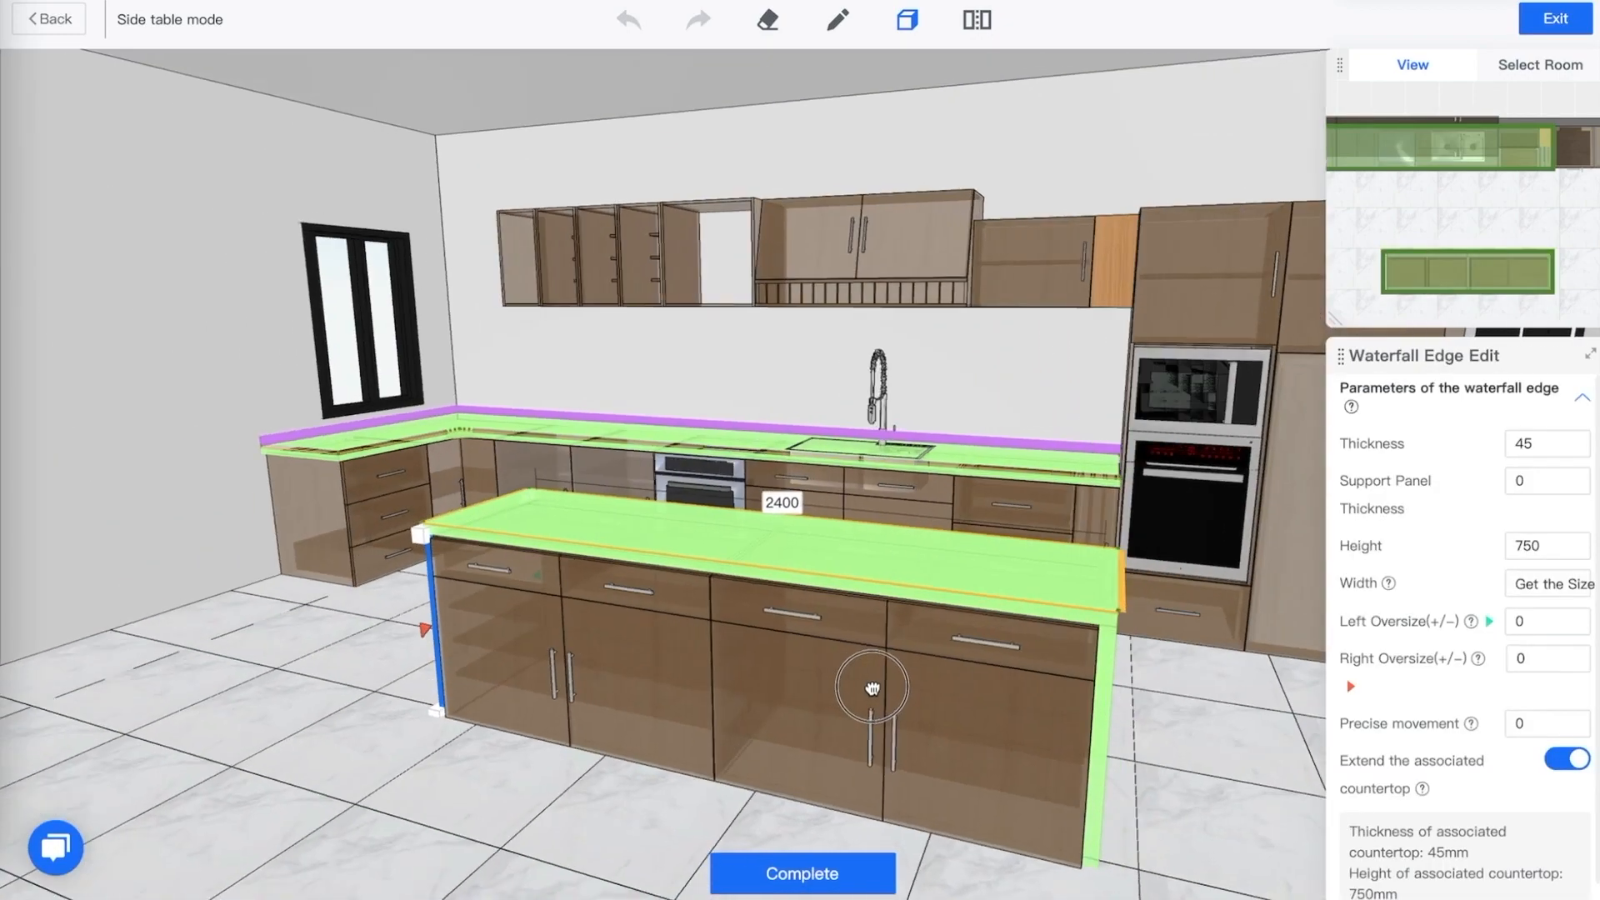
pyautogui.click(863, 872)
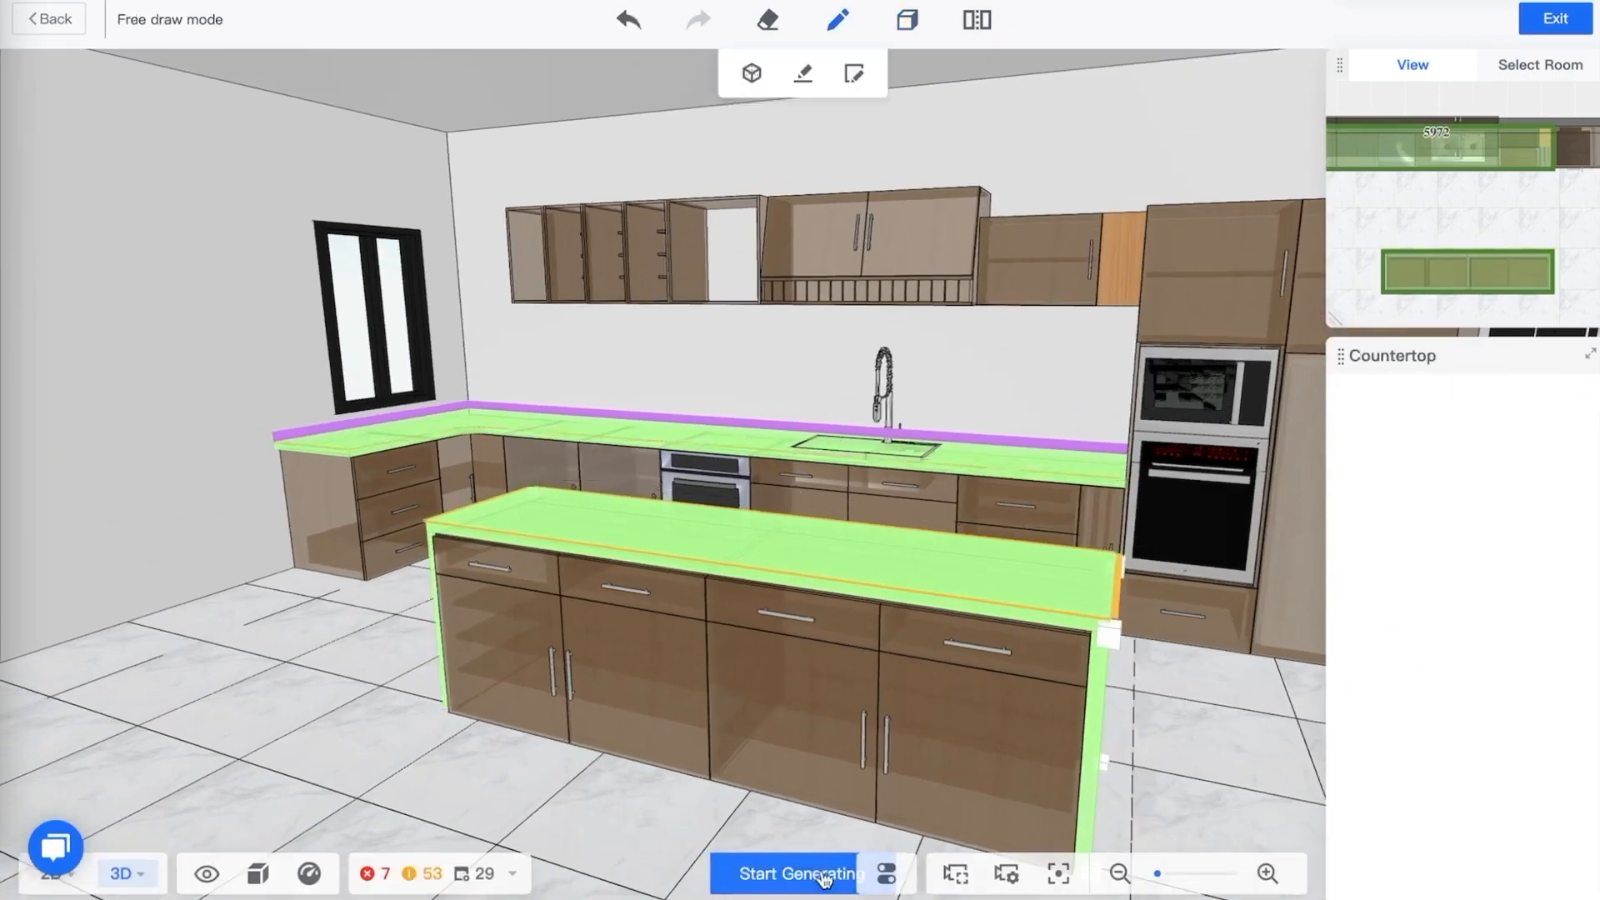
pyautogui.click(792, 875)
pyautogui.moveTo(1193, 687)
pyautogui.mouseDown()
pyautogui.moveTo(1167, 697)
pyautogui.moveTo(1075, 667)
pyautogui.moveTo(1136, 653)
pyautogui.moveTo(1208, 678)
pyautogui.mouseUp()
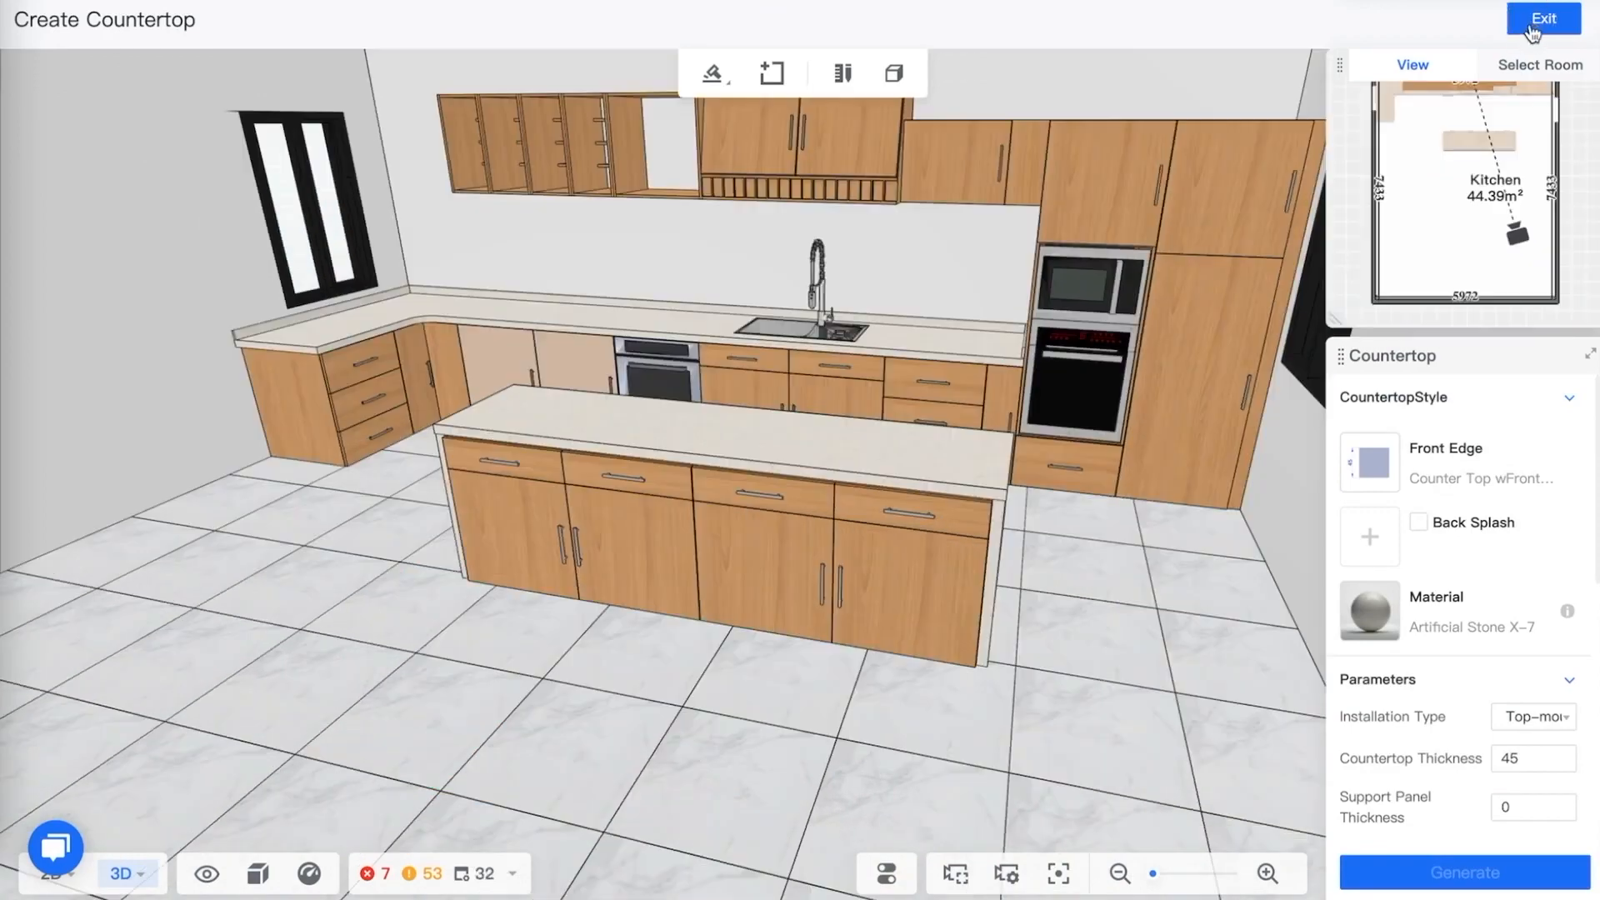
pyautogui.click(1544, 18)
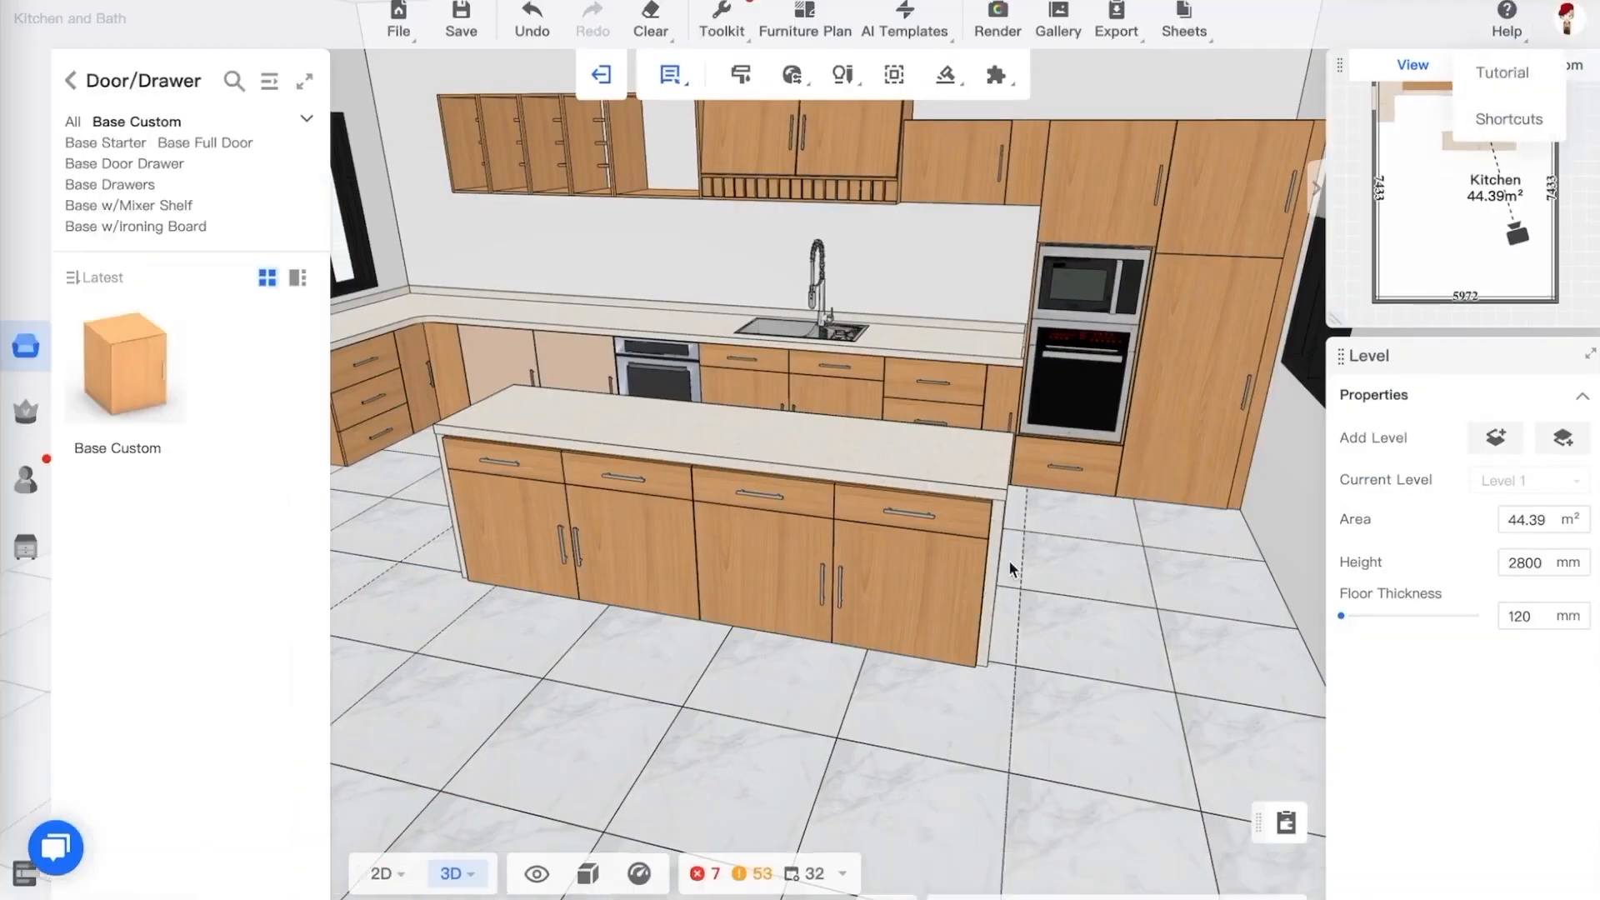
# Open the whole-house Style settings and set the carcass material to a cs-Matte Veneer finish
pyautogui.moveTo(1090, 584); pyautogui.dragTo(1115, 557)
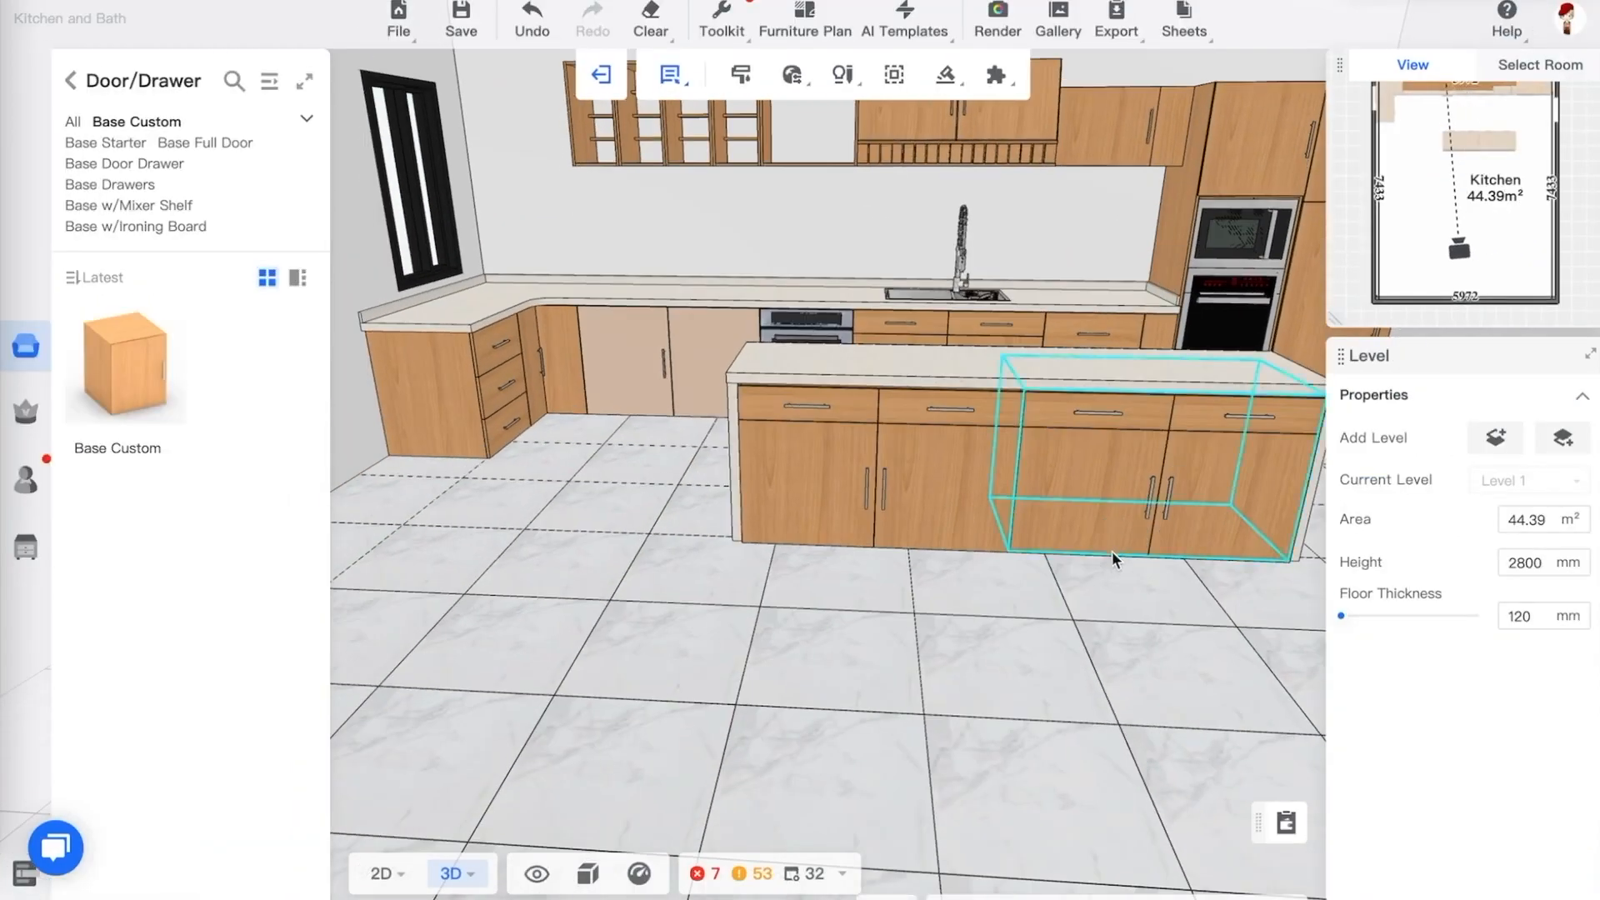
pyautogui.scroll(3, 1108, 554)
pyautogui.scroll(5, 1099, 568)
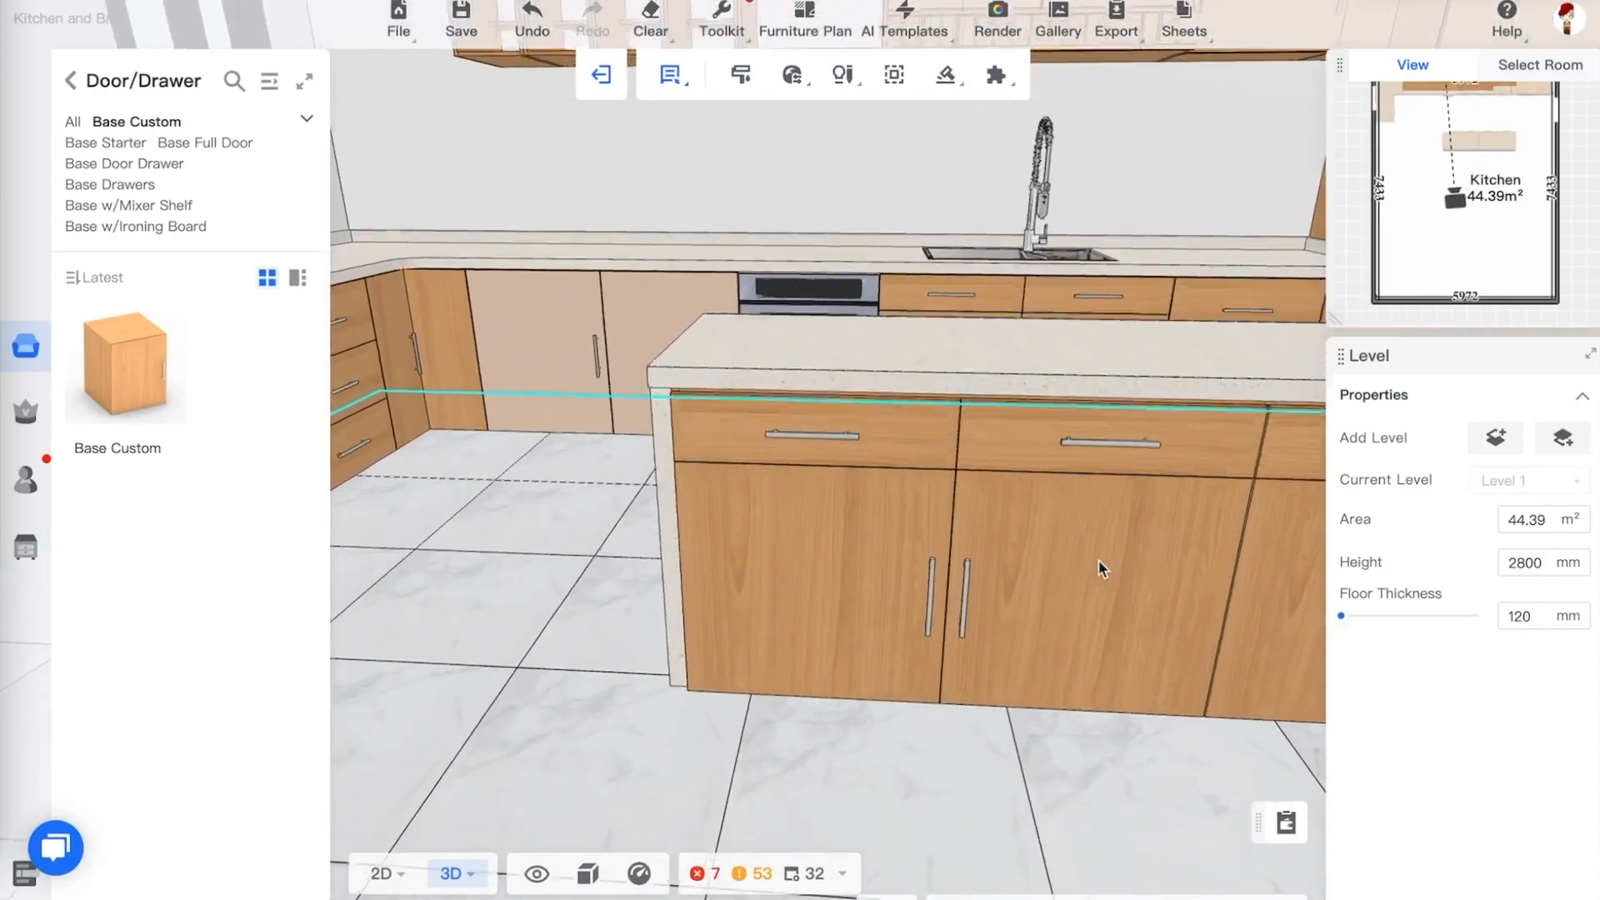
pyautogui.scroll(-3, 1096, 575)
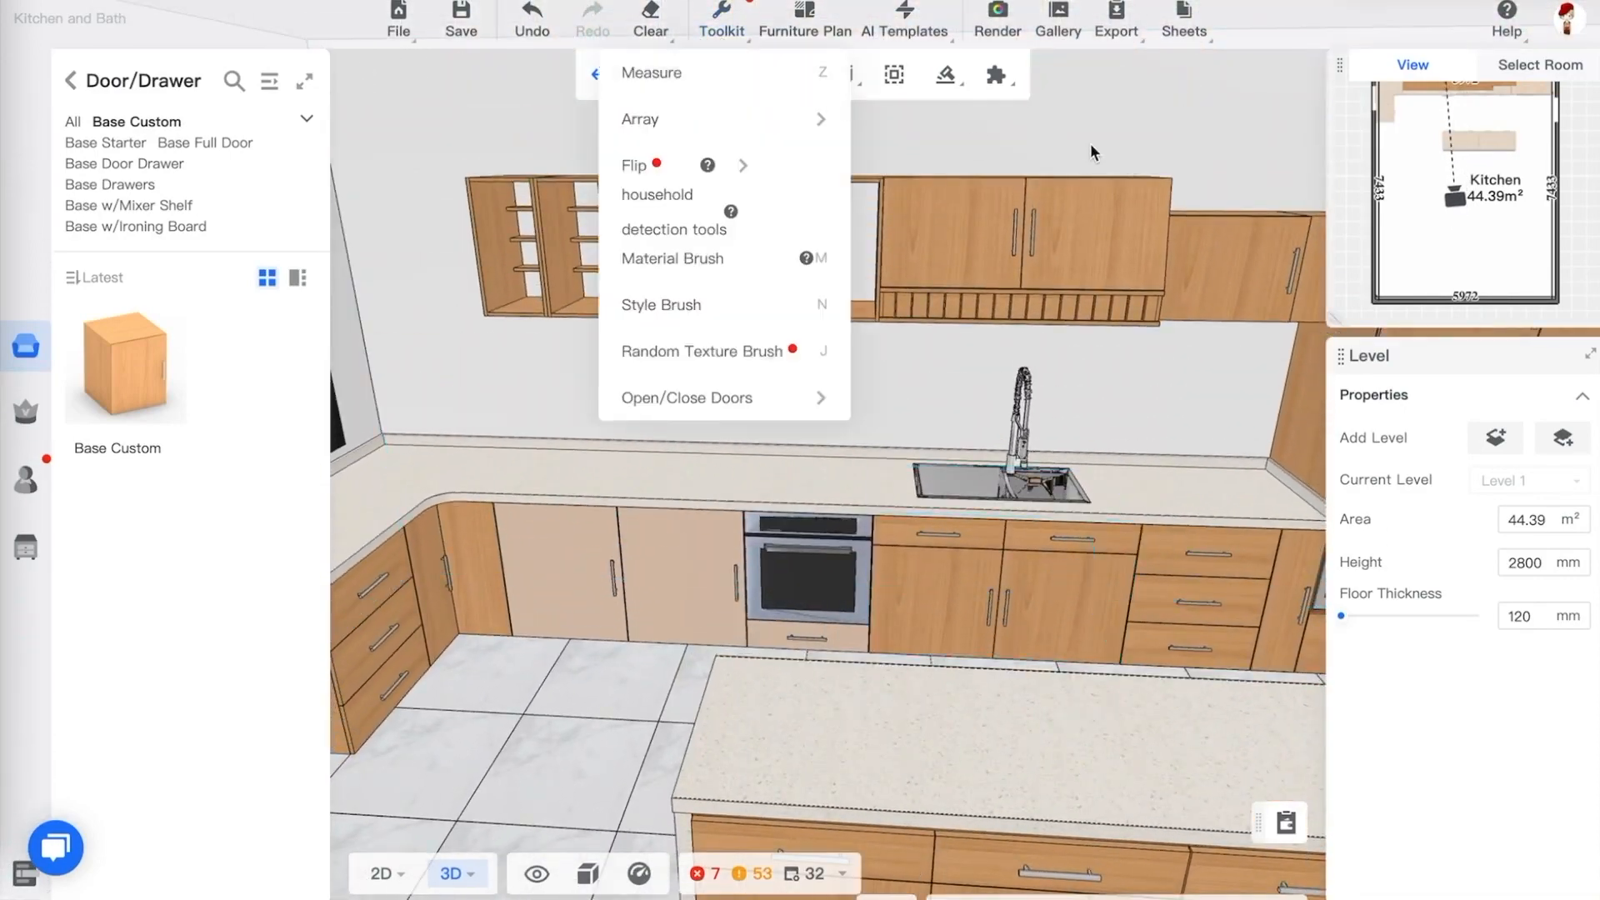
pyautogui.moveTo(794, 84)
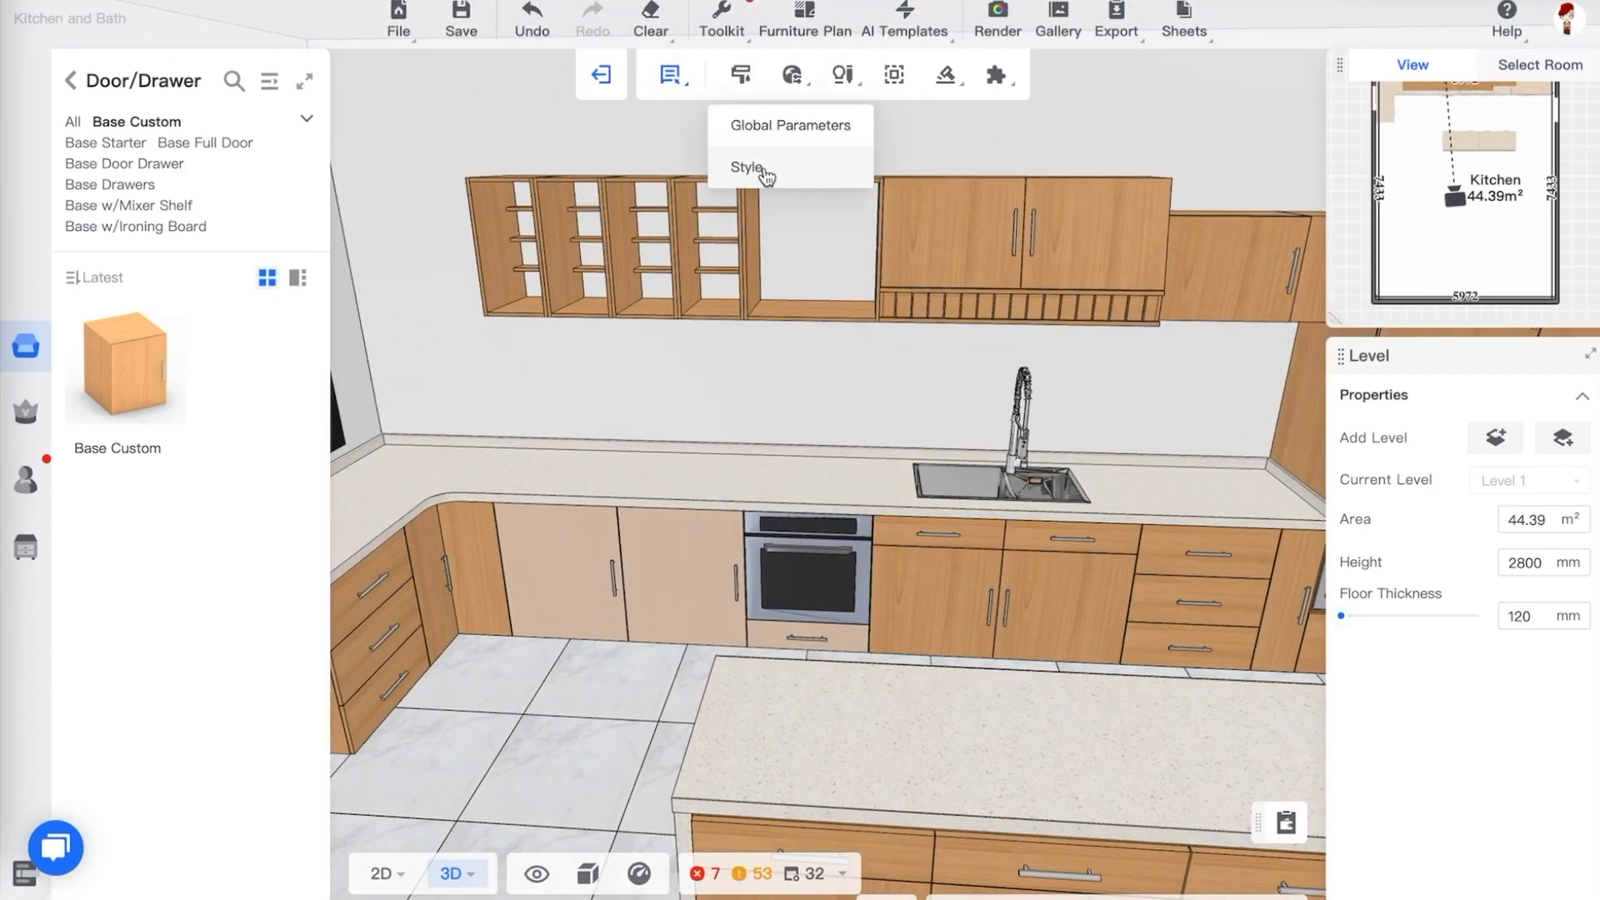
pyautogui.click(774, 172)
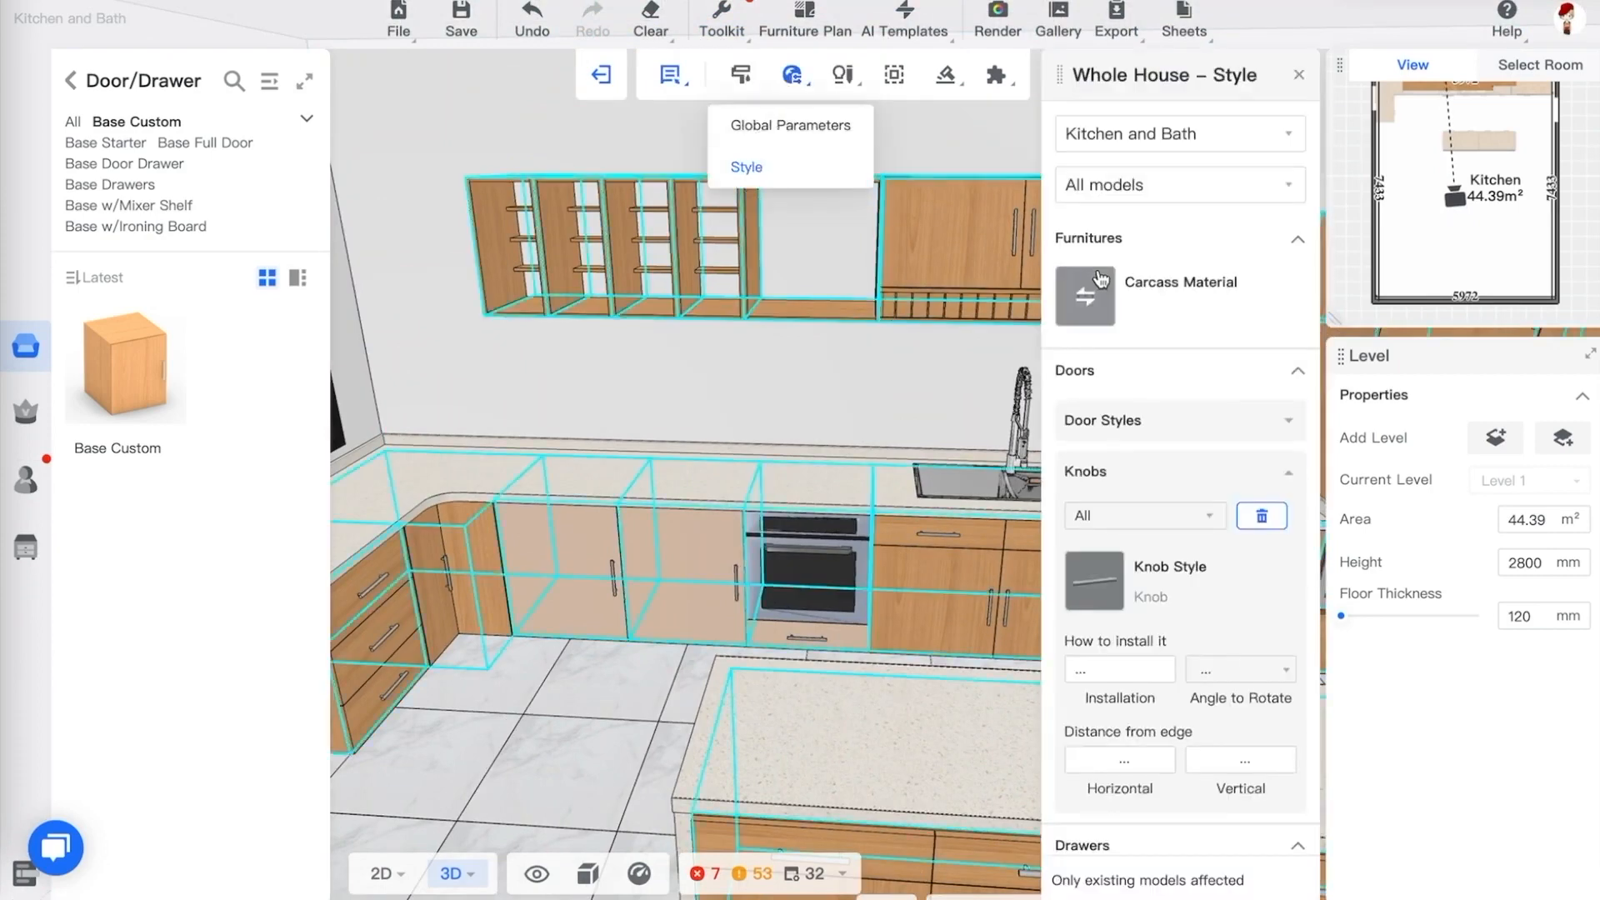
pyautogui.click(1086, 300)
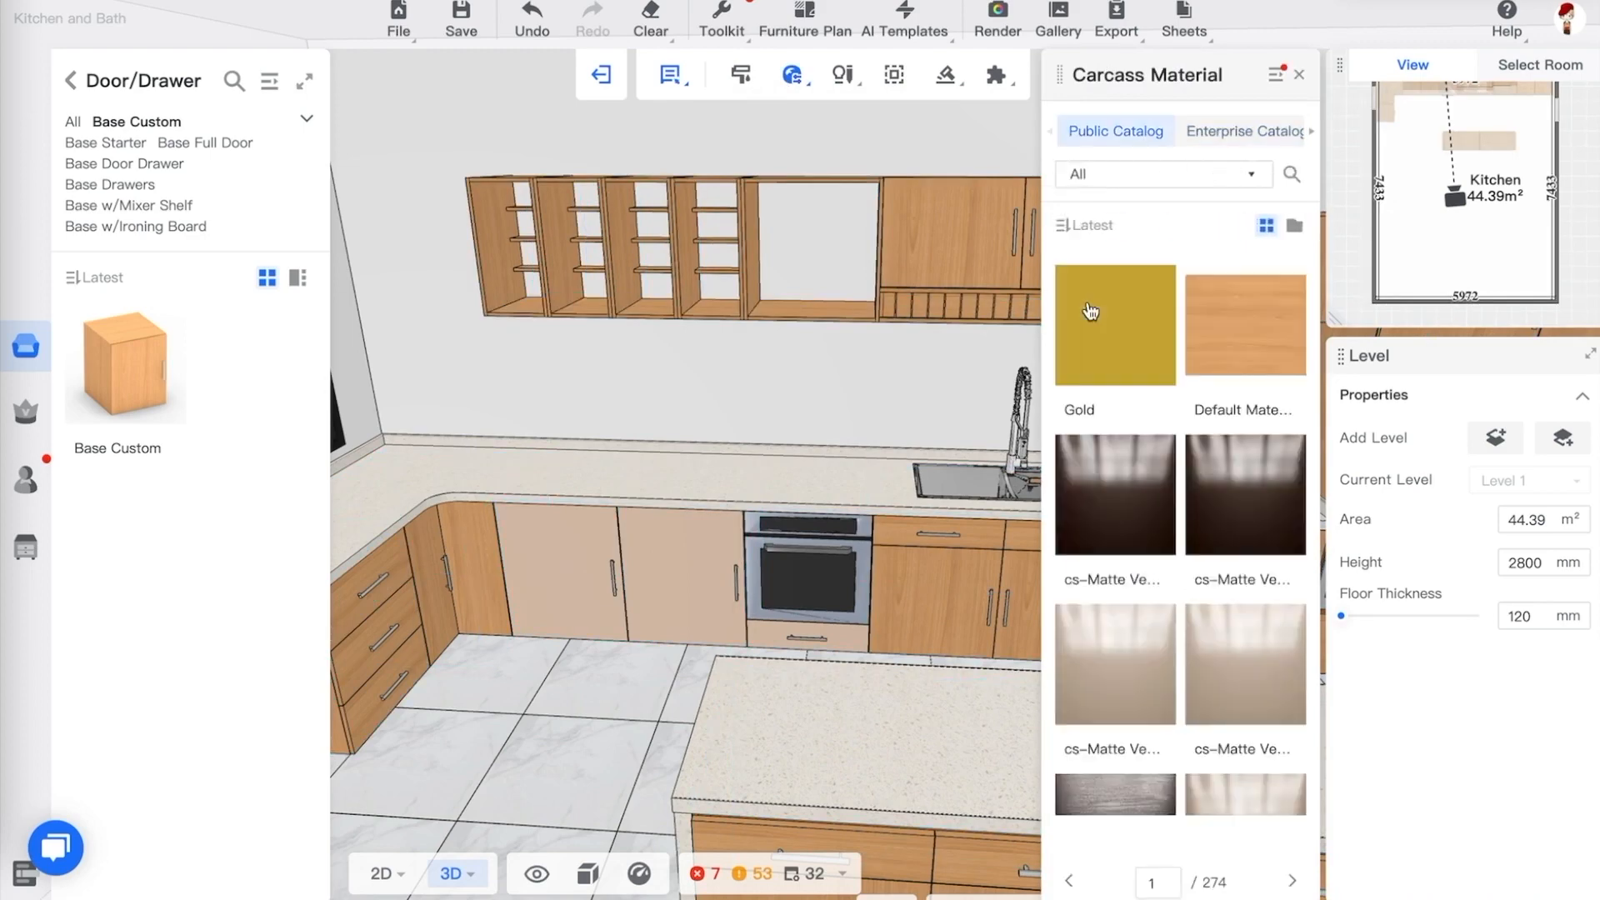
pyautogui.click(1189, 462)
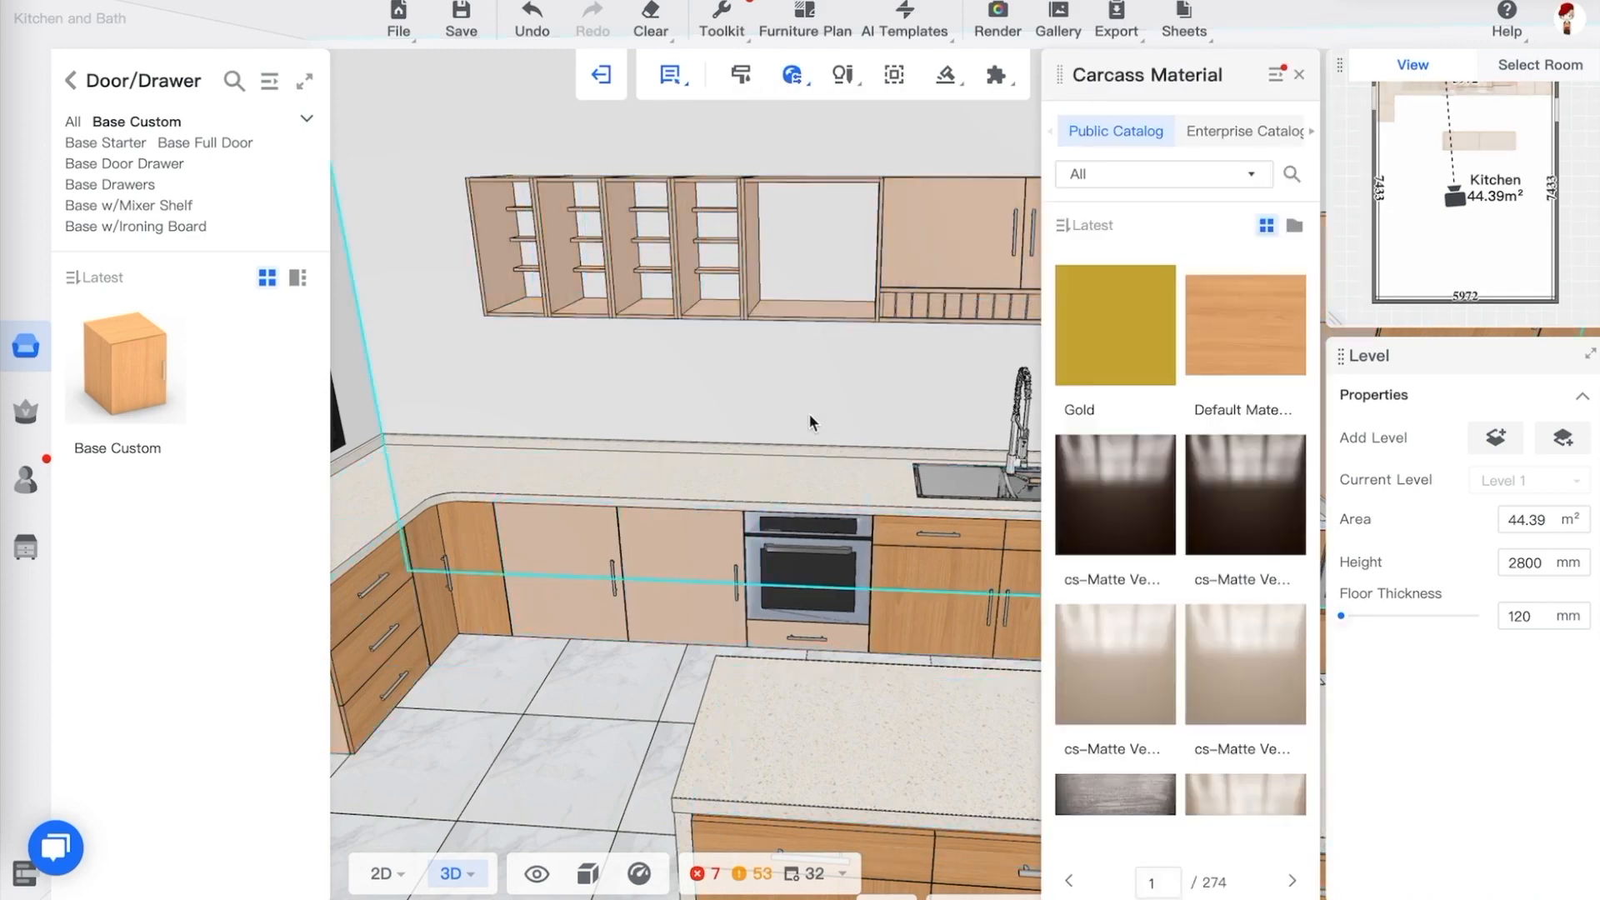
# Set the whole-house door material to a cs-Matte Veneer finish
pyautogui.scroll(5, 825, 693)
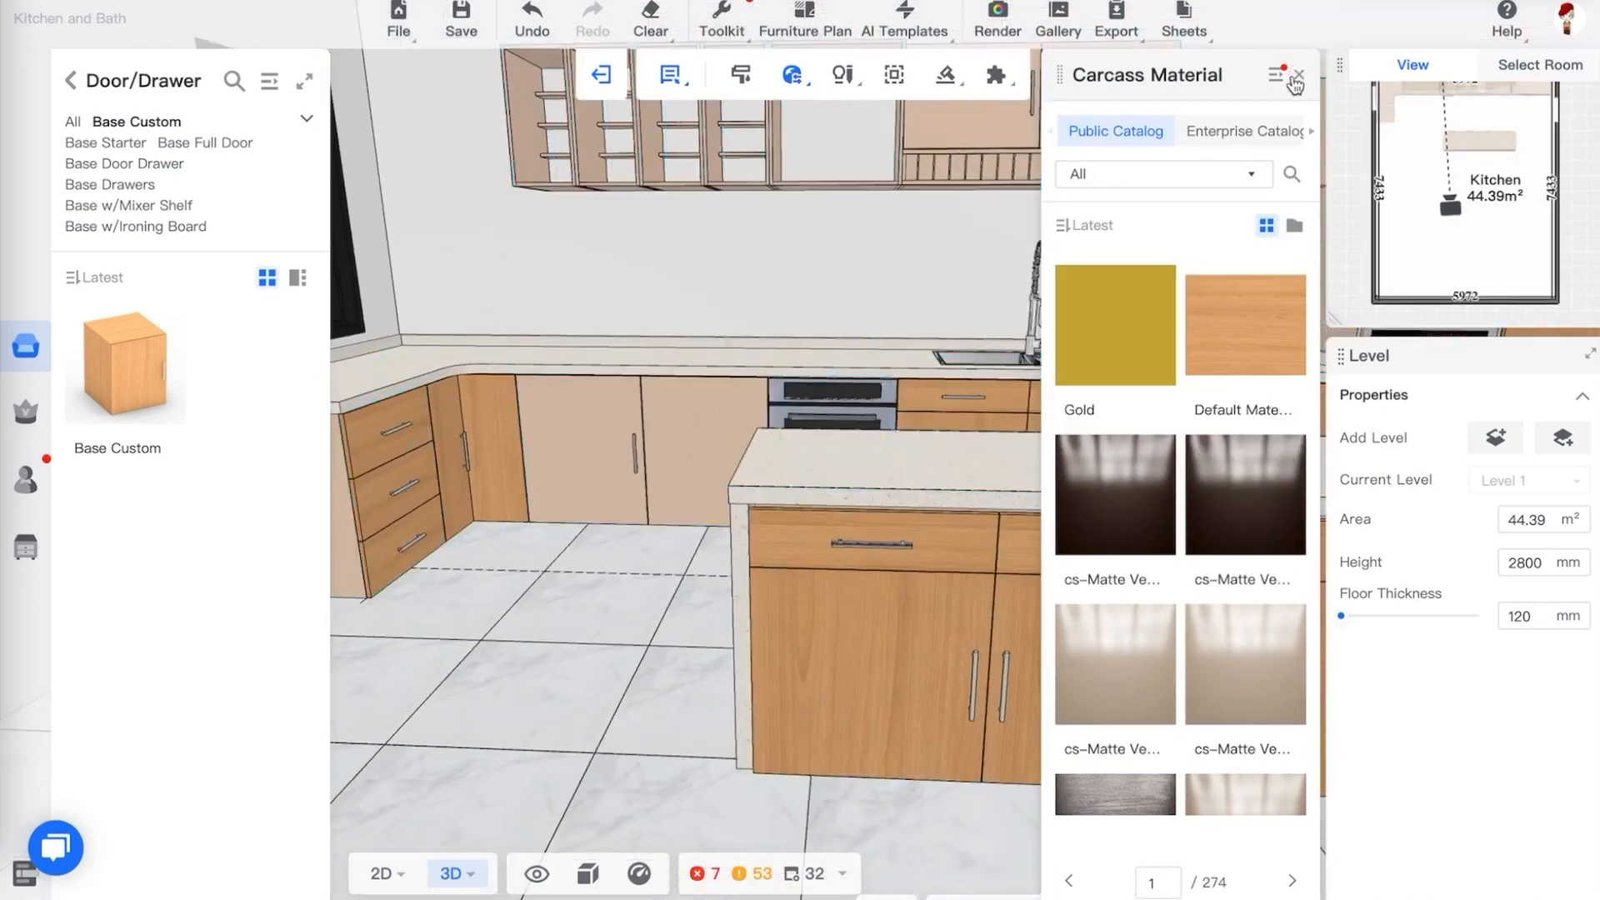
pyautogui.click(1300, 76)
pyautogui.scroll(-1, 1190, 502)
pyautogui.click(1167, 400)
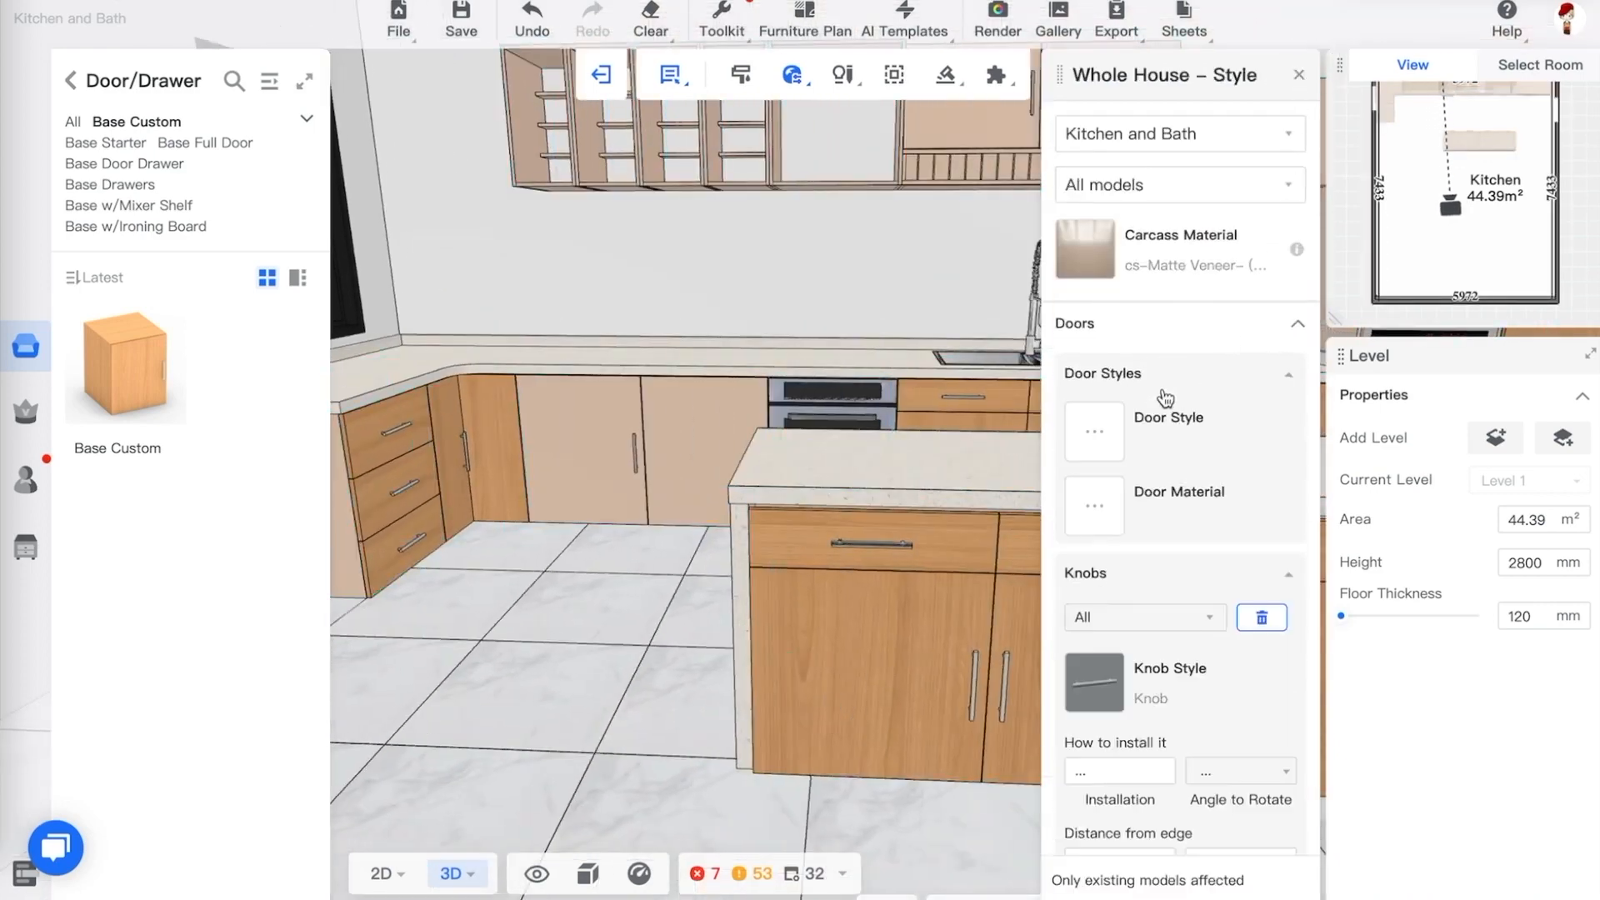
pyautogui.click(1103, 510)
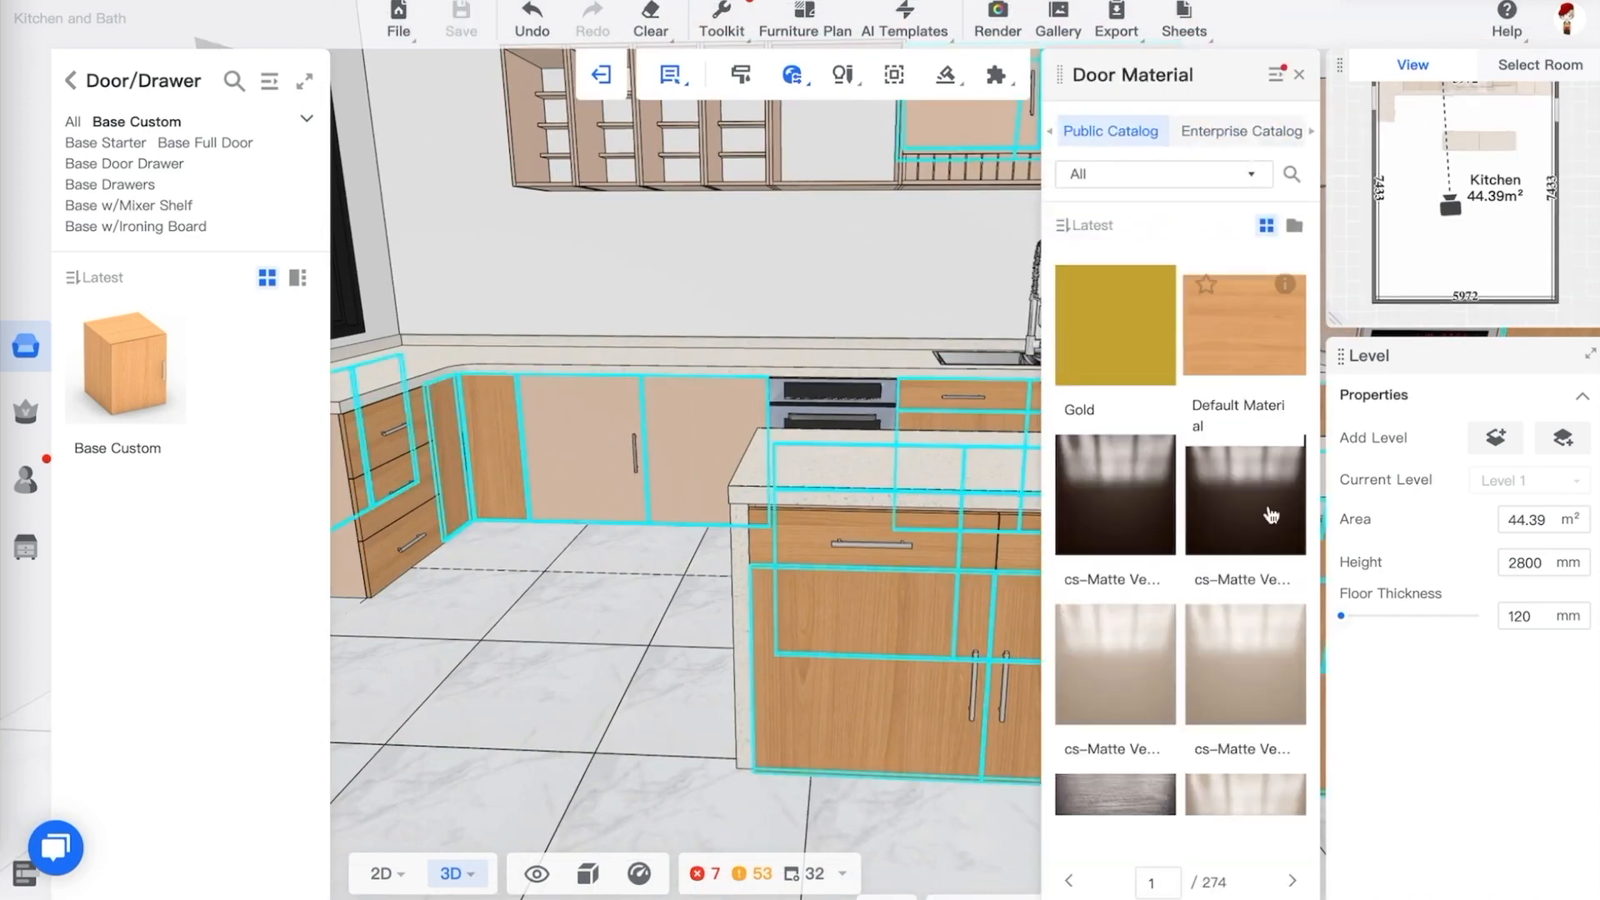
pyautogui.click(1241, 680)
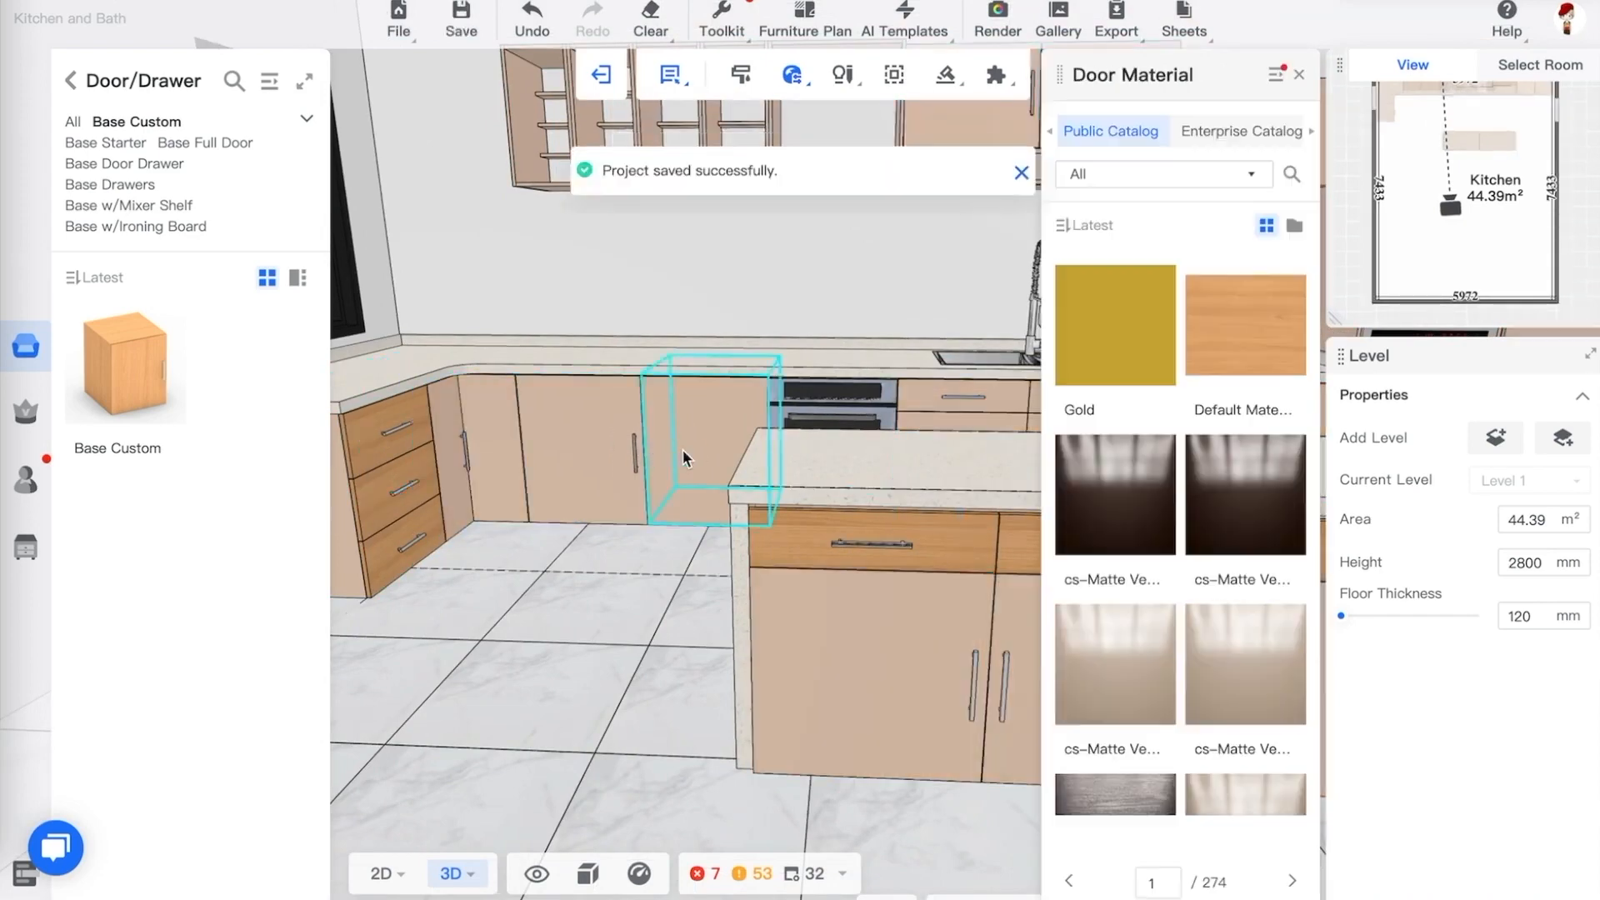
# Set the whole-house drawers material to a cs-Matte Veneer finish
pyautogui.click(1300, 75)
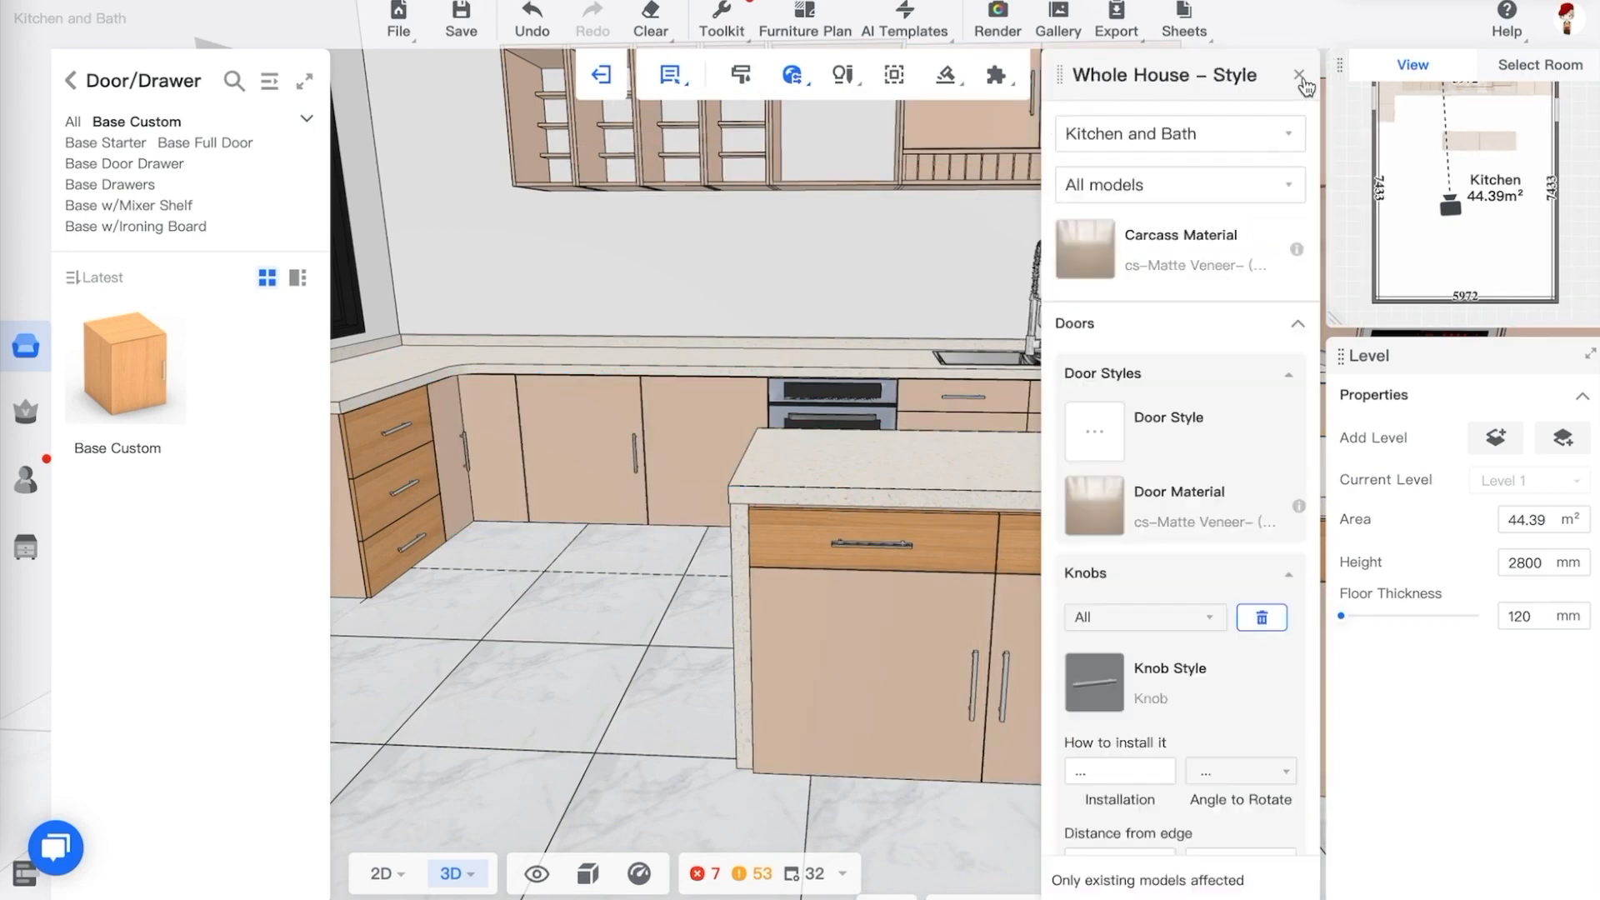
pyautogui.scroll(-5, 1178, 479)
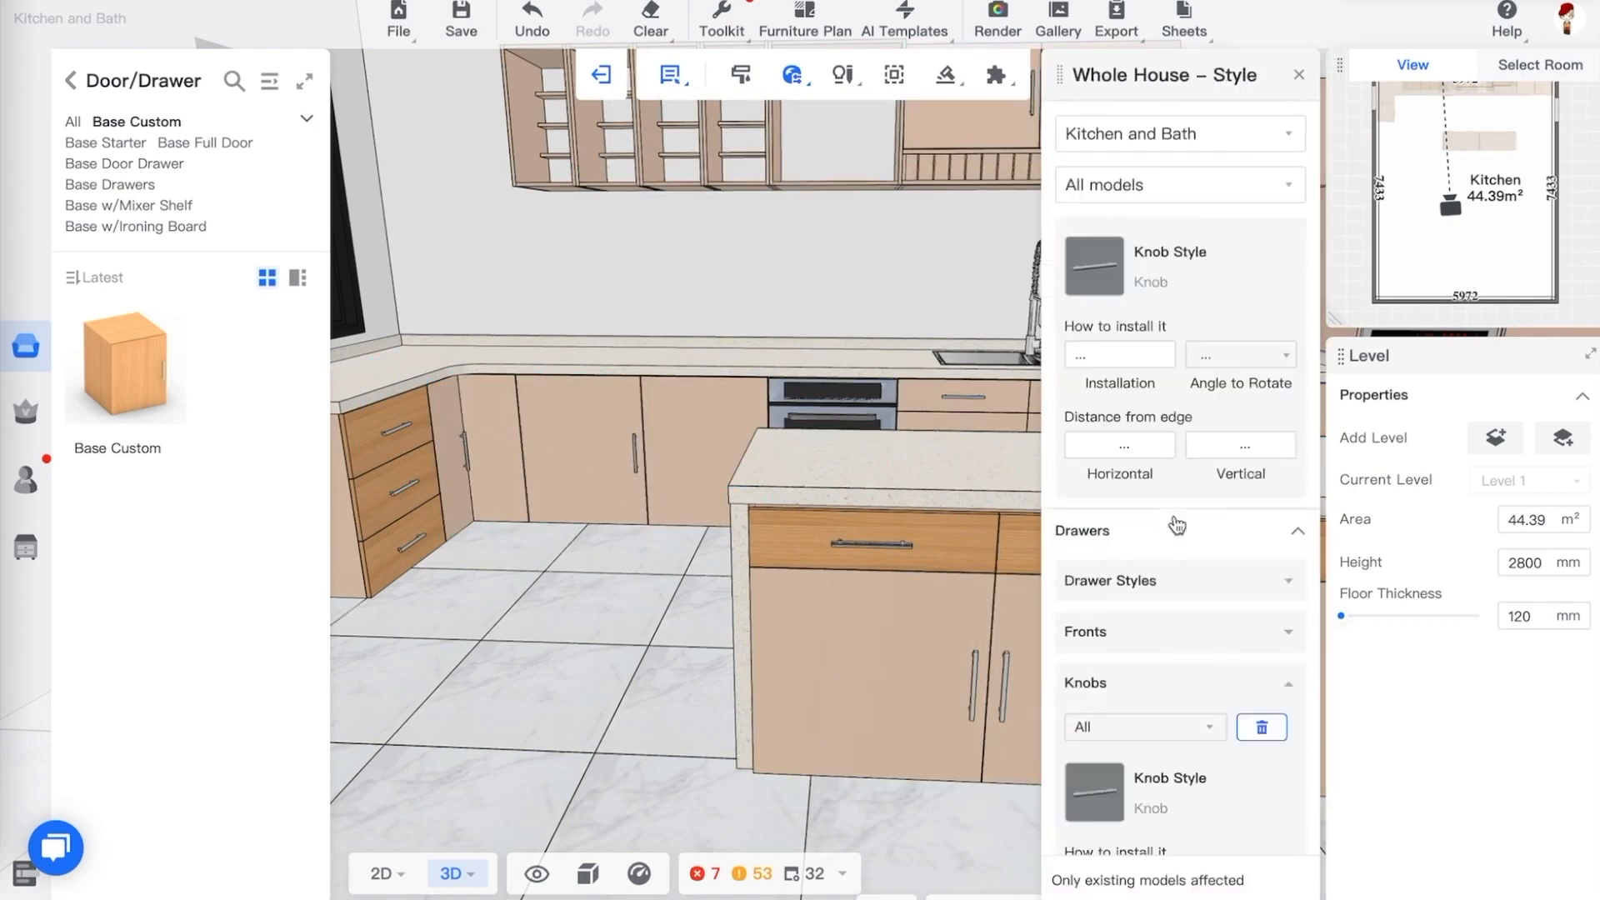
pyautogui.click(1189, 582)
pyautogui.scroll(-2, 1187, 583)
pyautogui.click(1175, 550)
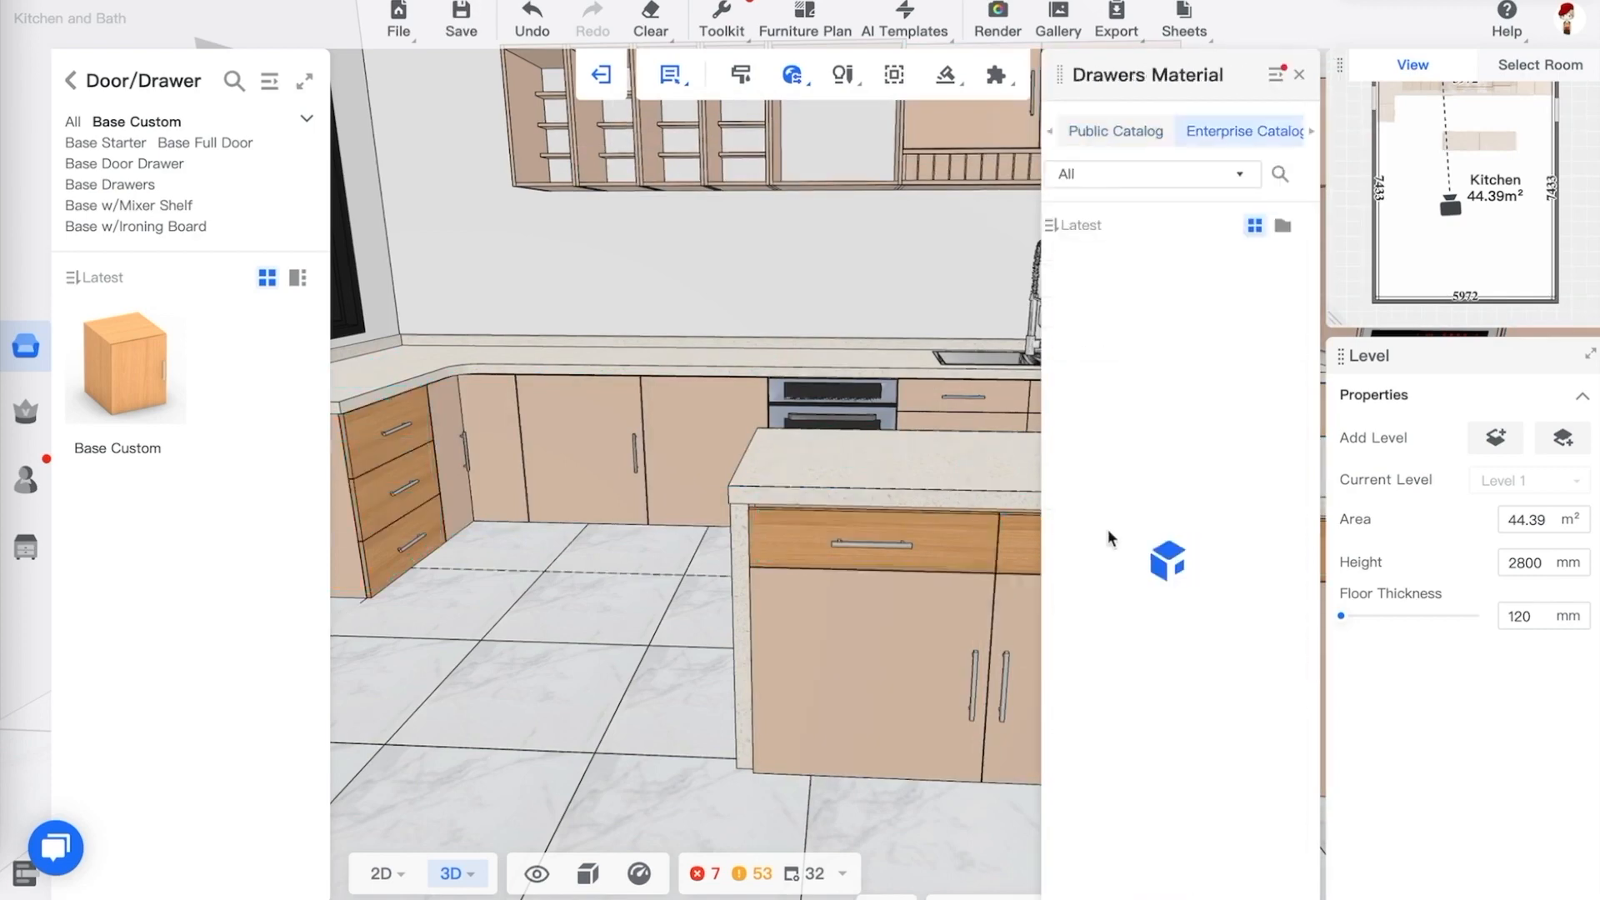
pyautogui.click(1252, 621)
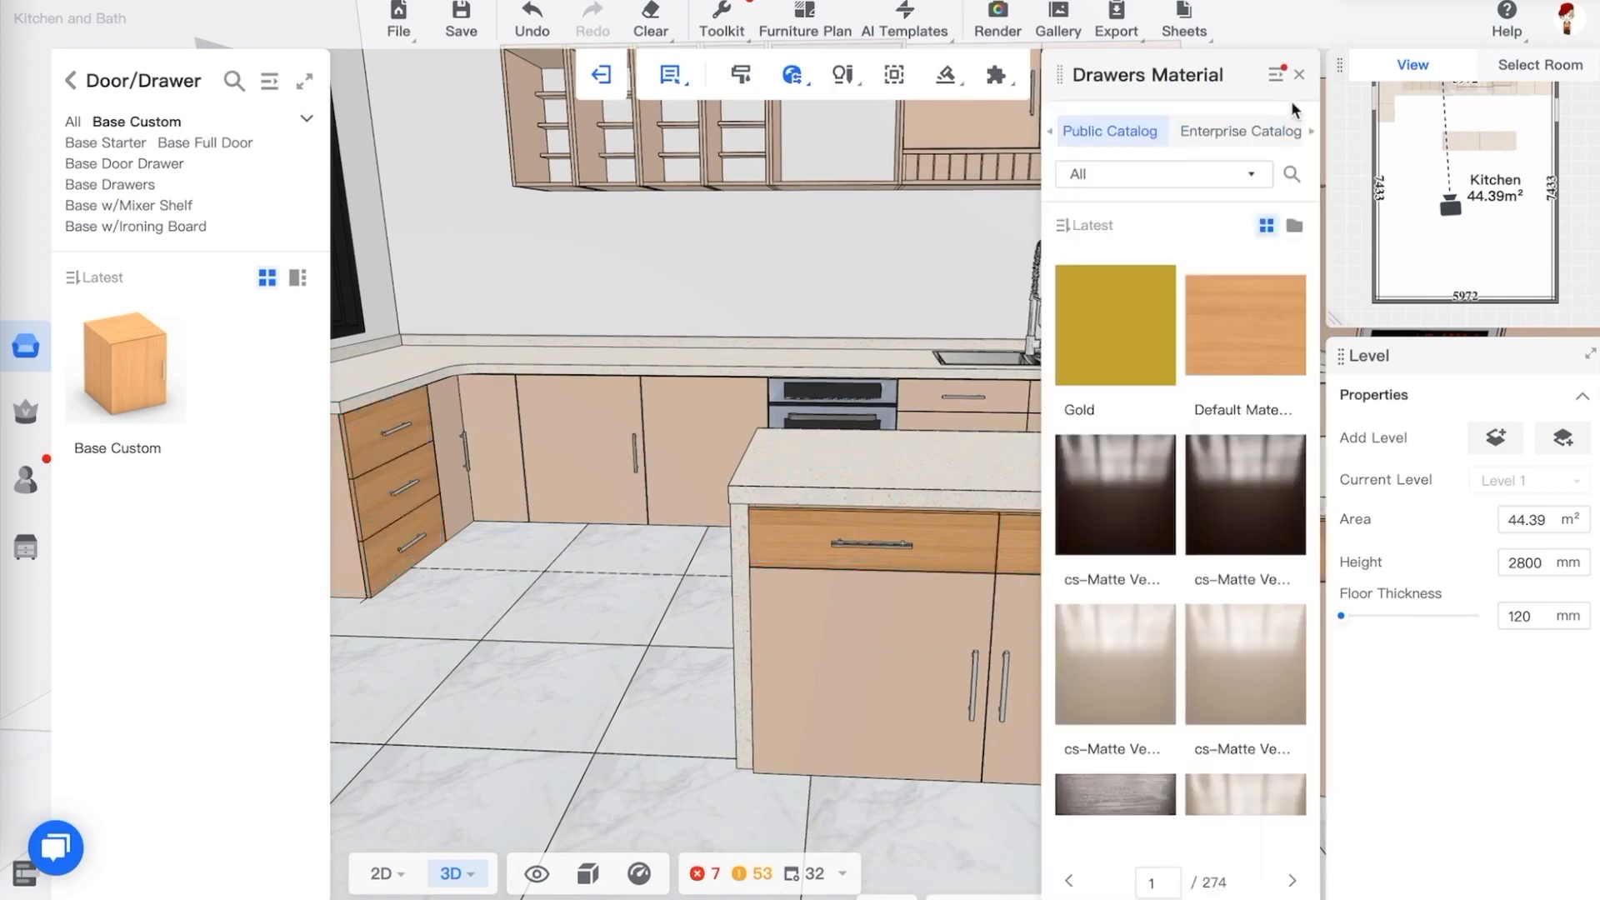
pyautogui.click(1299, 75)
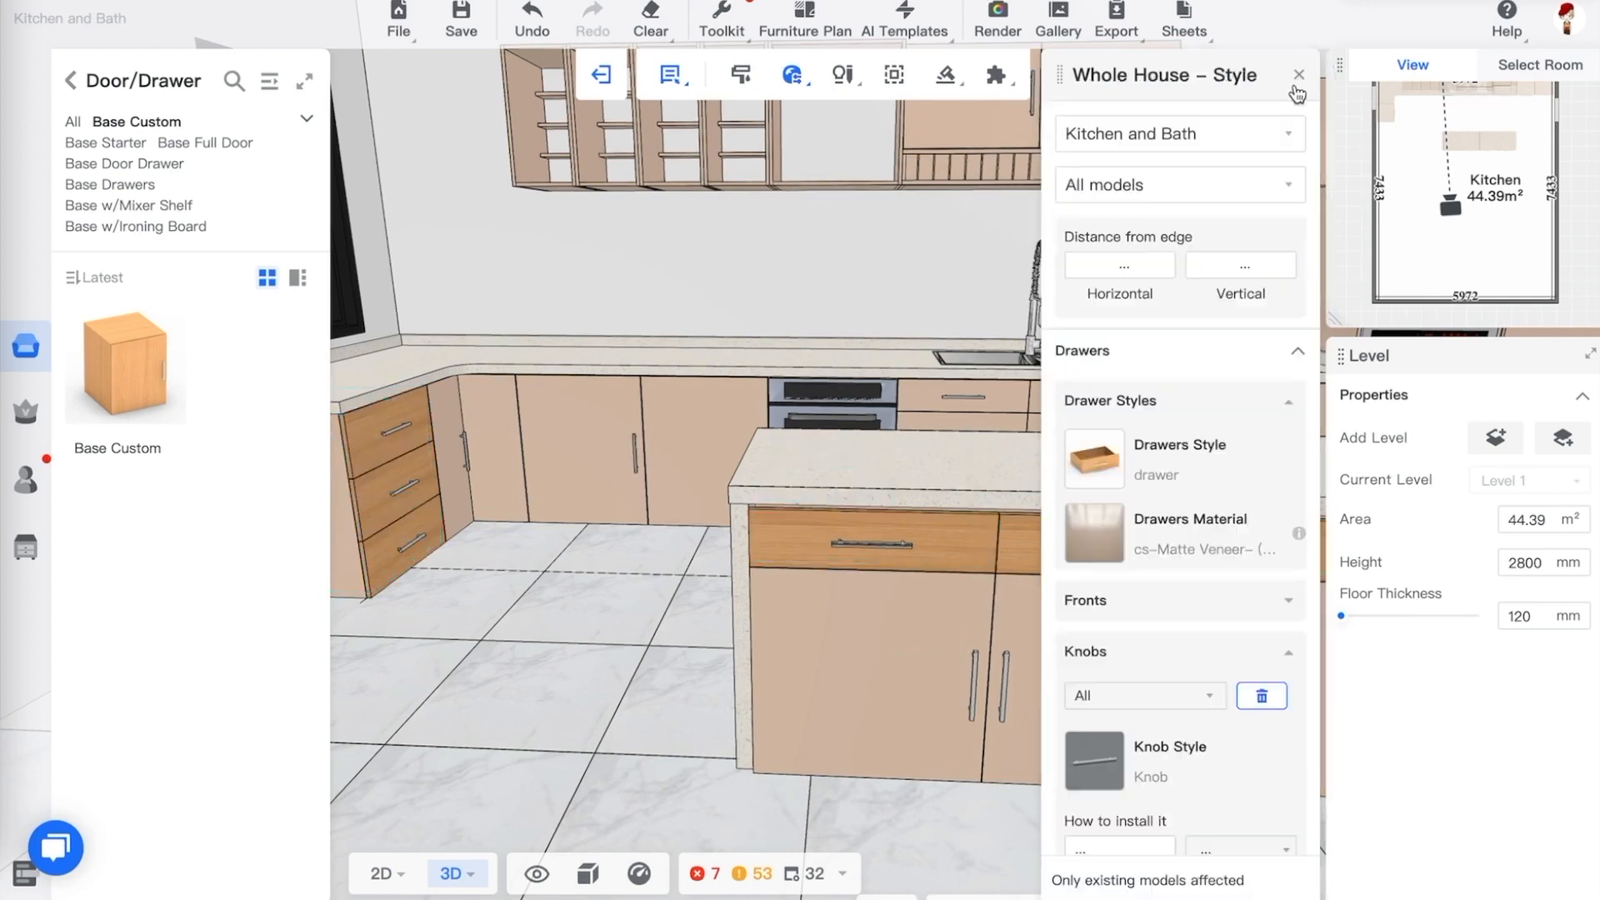
# Select the three-drawer base cabinet and examine its drawer and knob style settings
pyautogui.scroll(-2, 1223, 590)
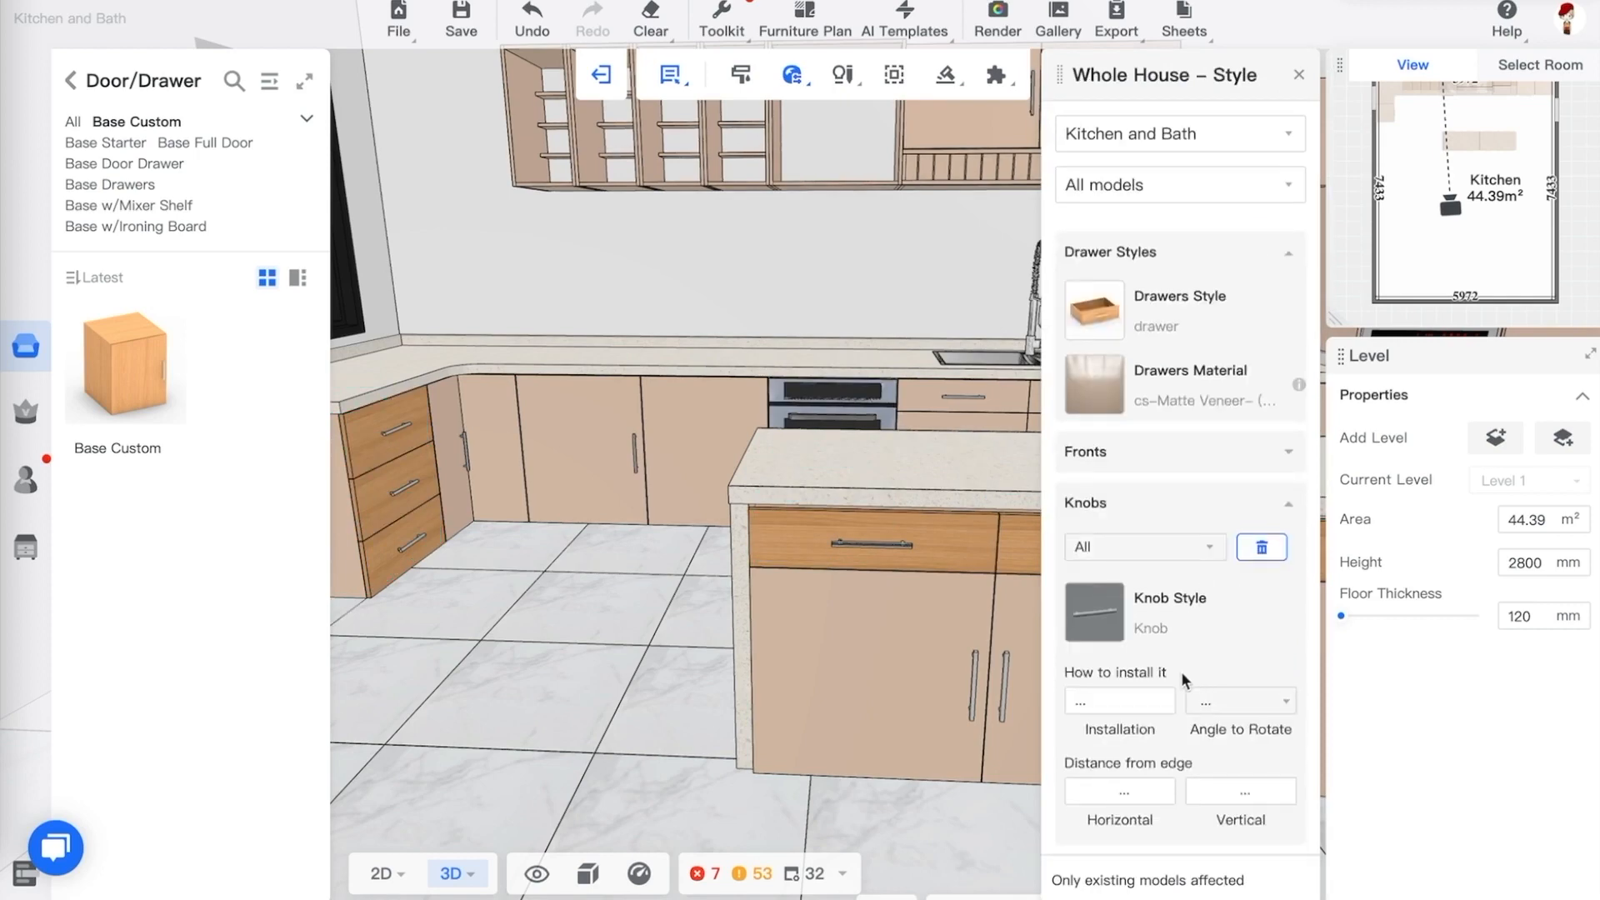
pyautogui.scroll(6, 1182, 681)
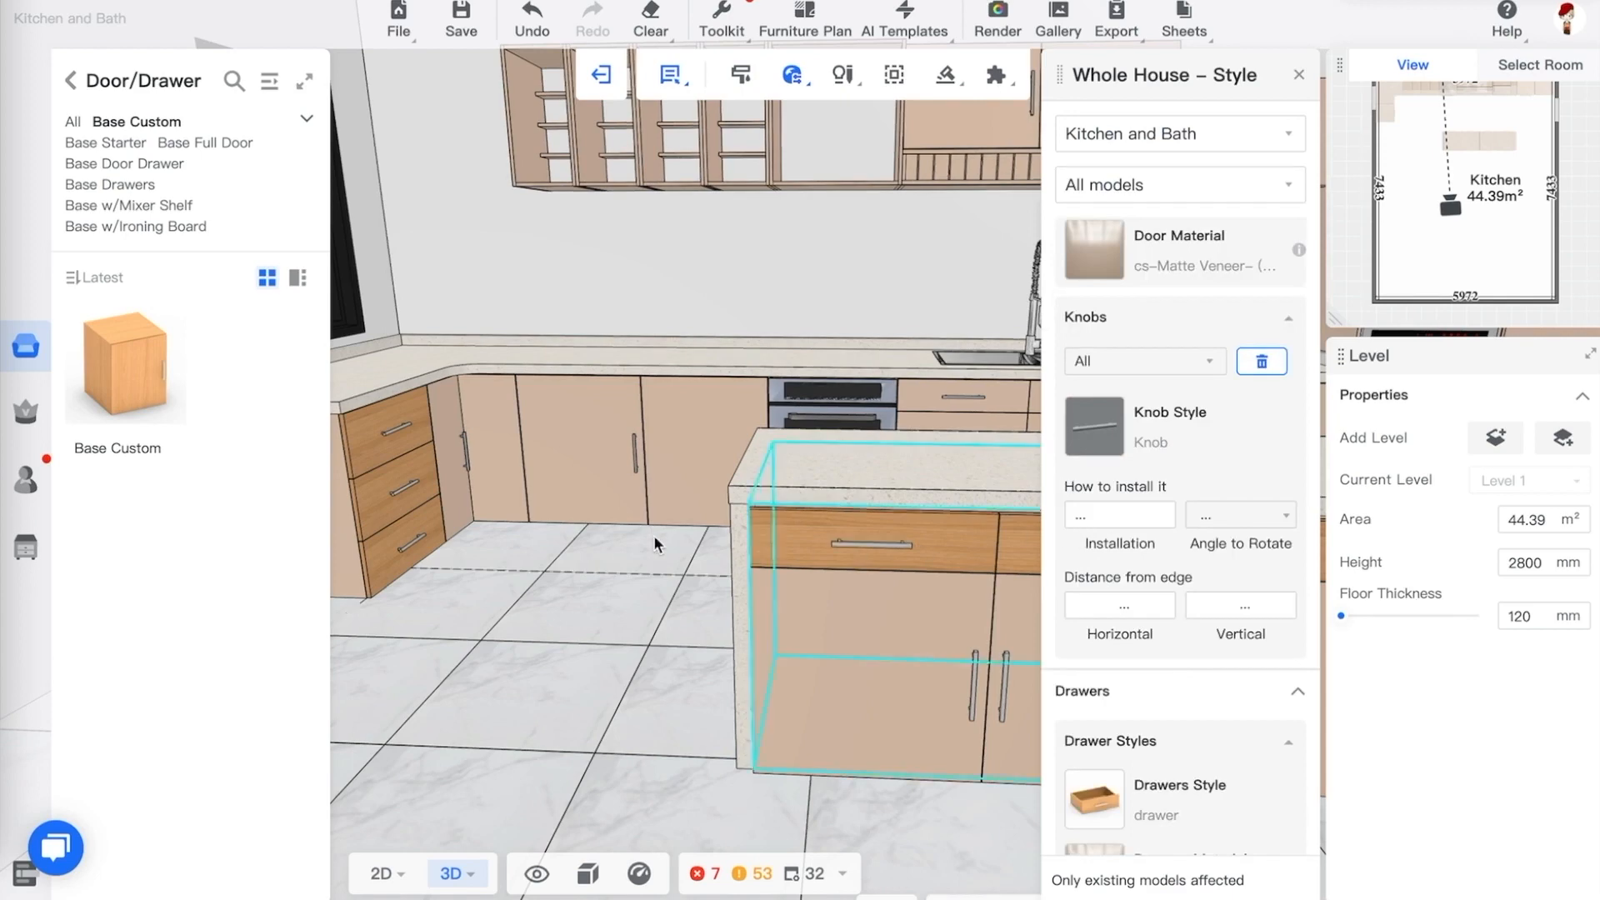
pyautogui.moveTo(653, 536); pyautogui.dragTo(622, 543)
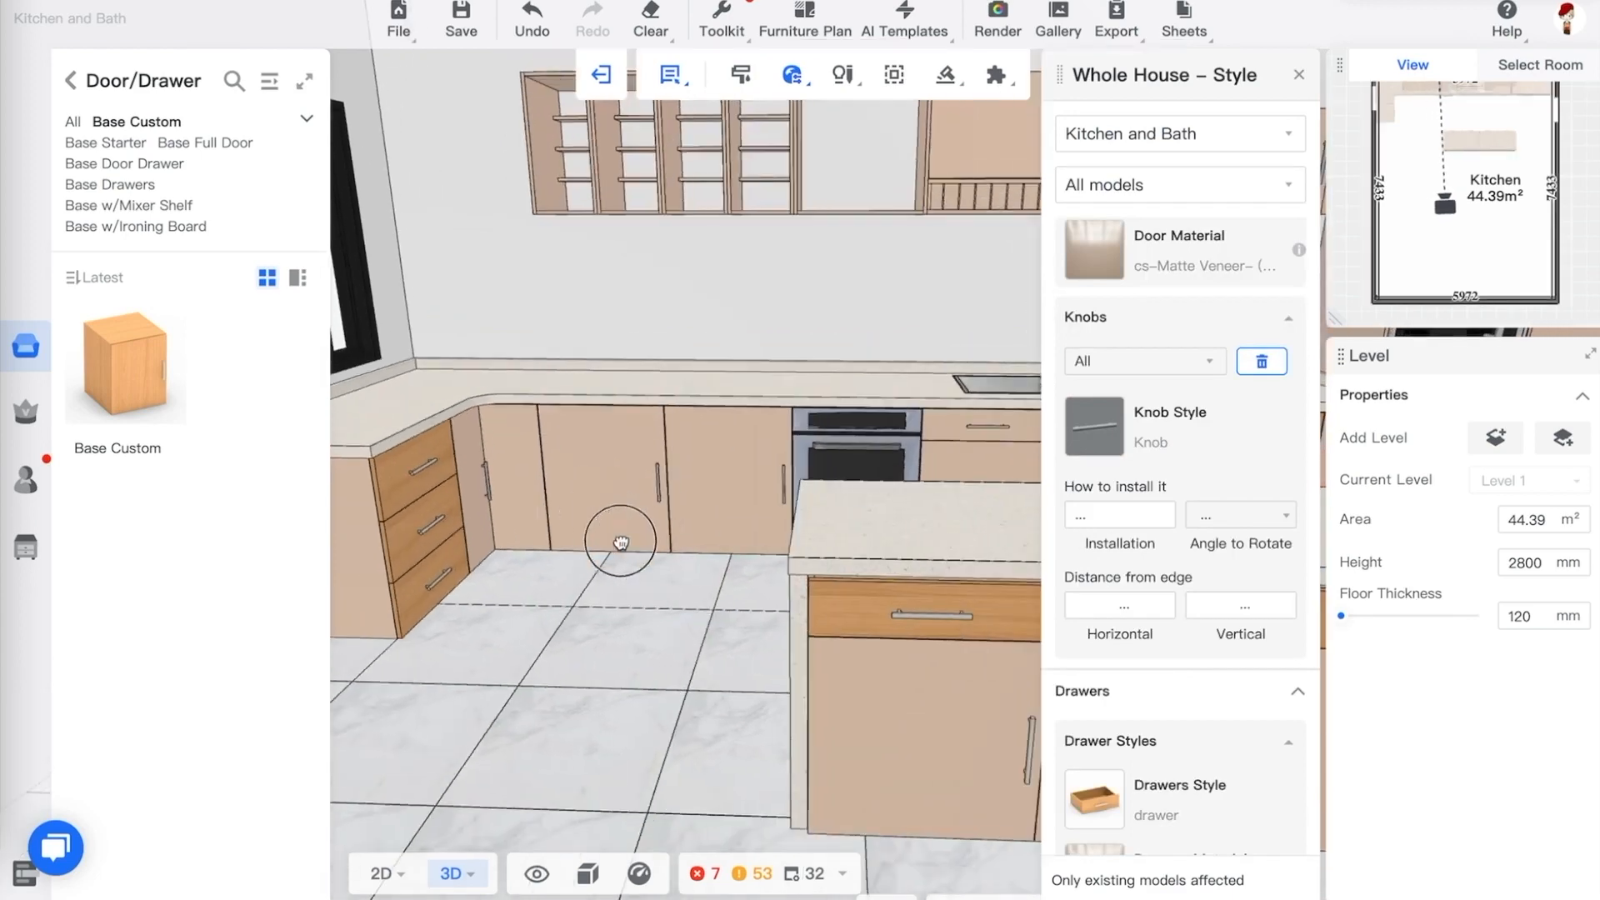
pyautogui.click(438, 492)
pyautogui.click(1494, 392)
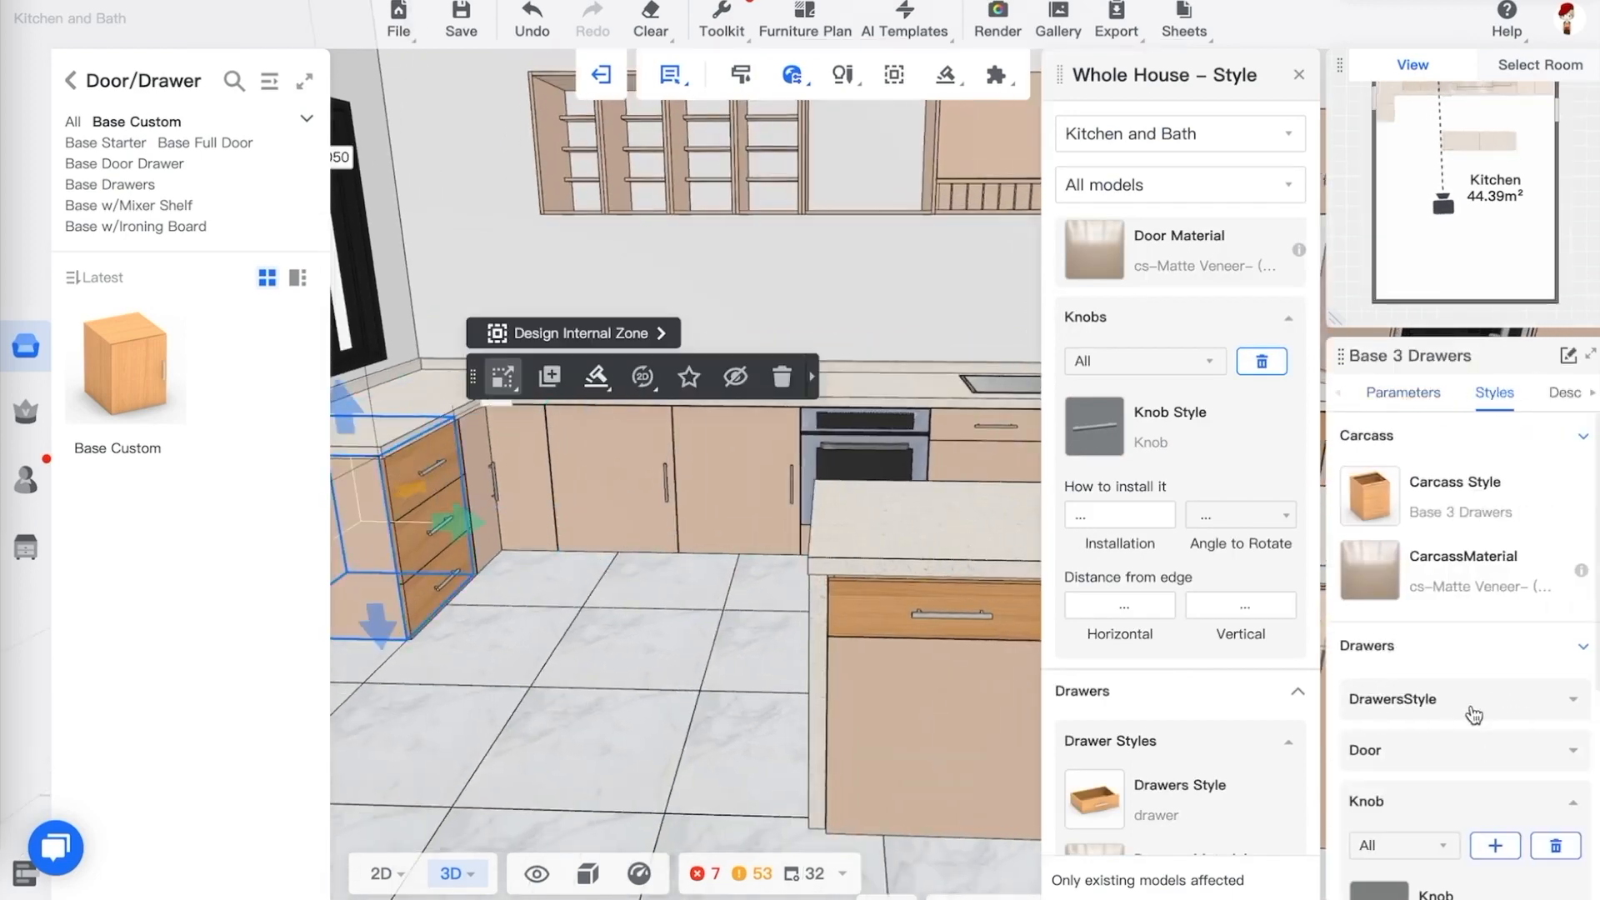
pyautogui.scroll(-2, 1475, 667)
pyautogui.click(1427, 552)
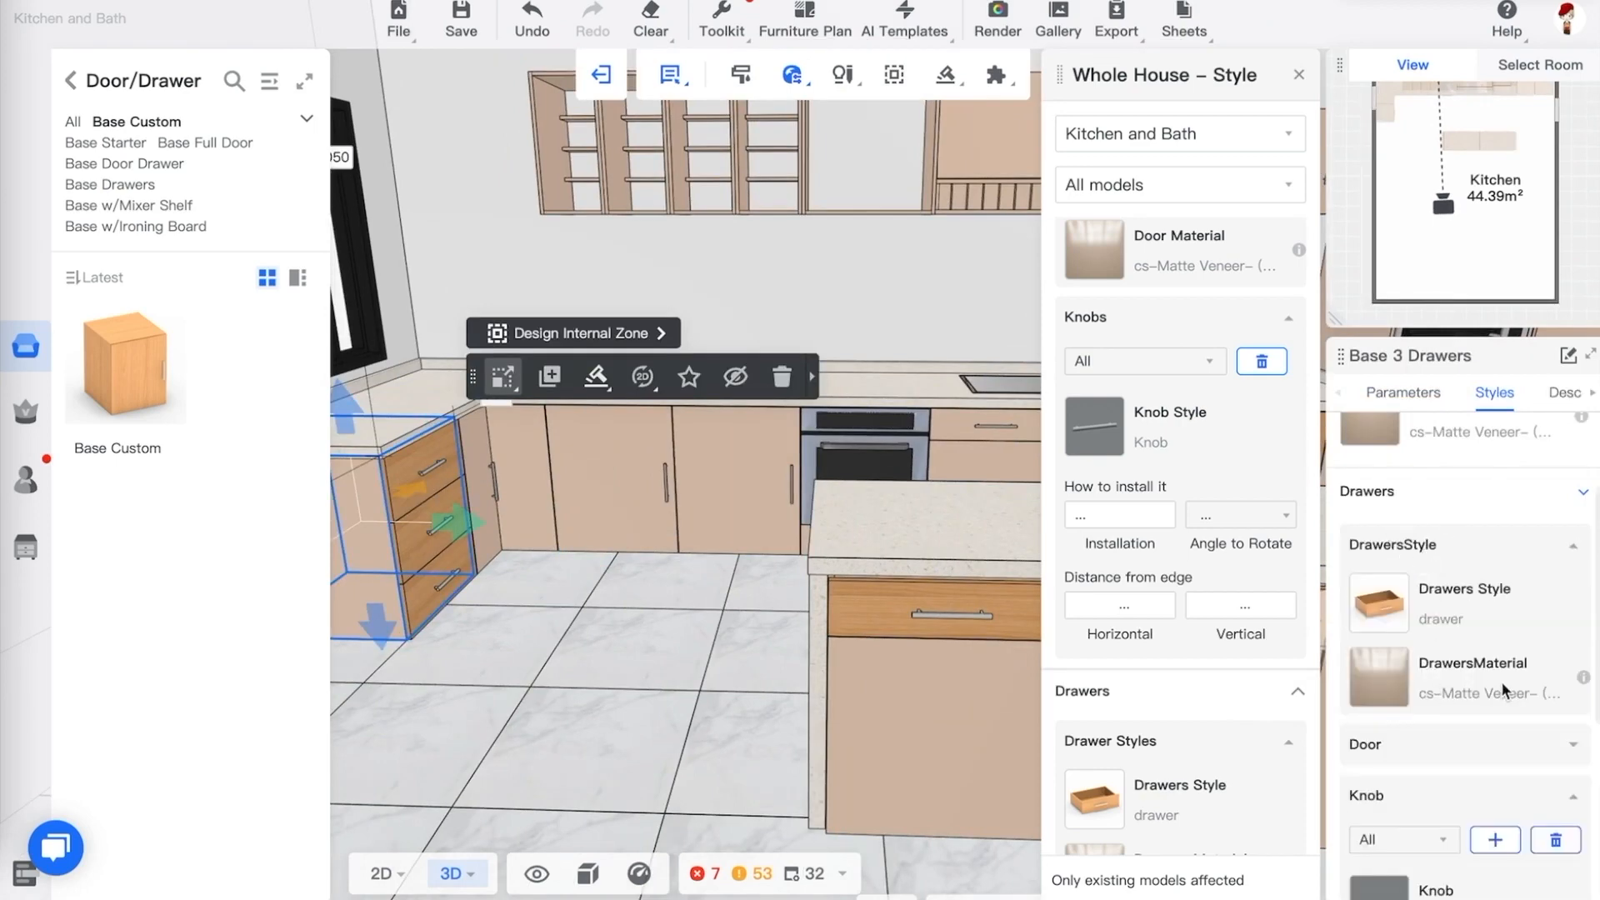
pyautogui.scroll(-5, 1492, 692)
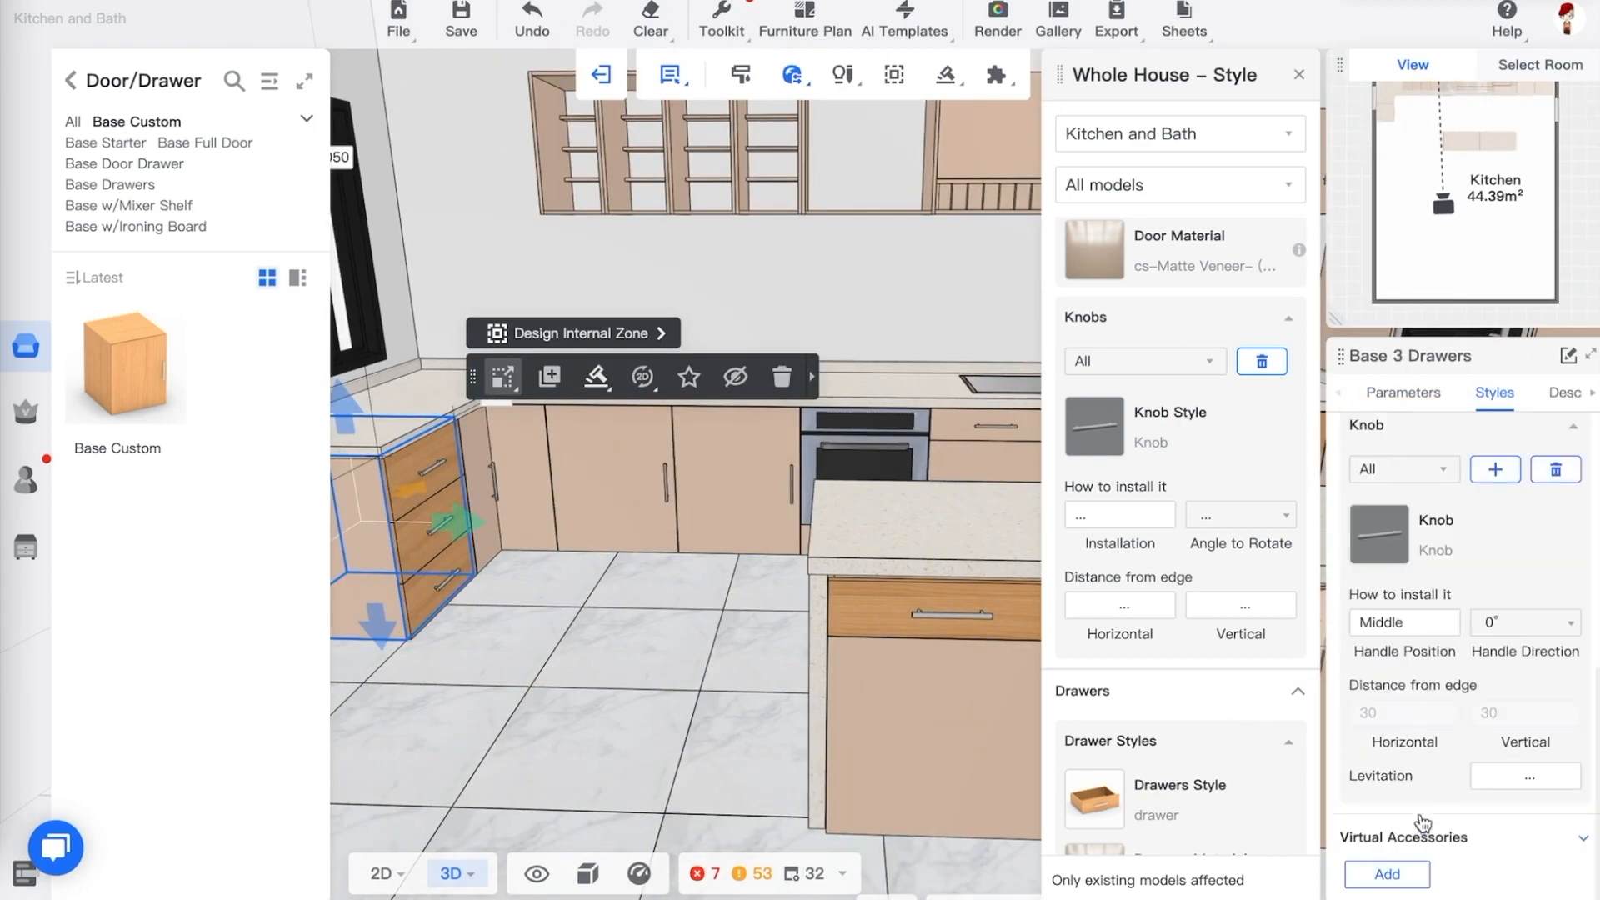
# Select the three-drawer corner base cabinet and set its drawer door material to cs-Matte Veneer (108)
pyautogui.click(627, 578)
pyautogui.moveTo(664, 622); pyautogui.dragTo(655, 615)
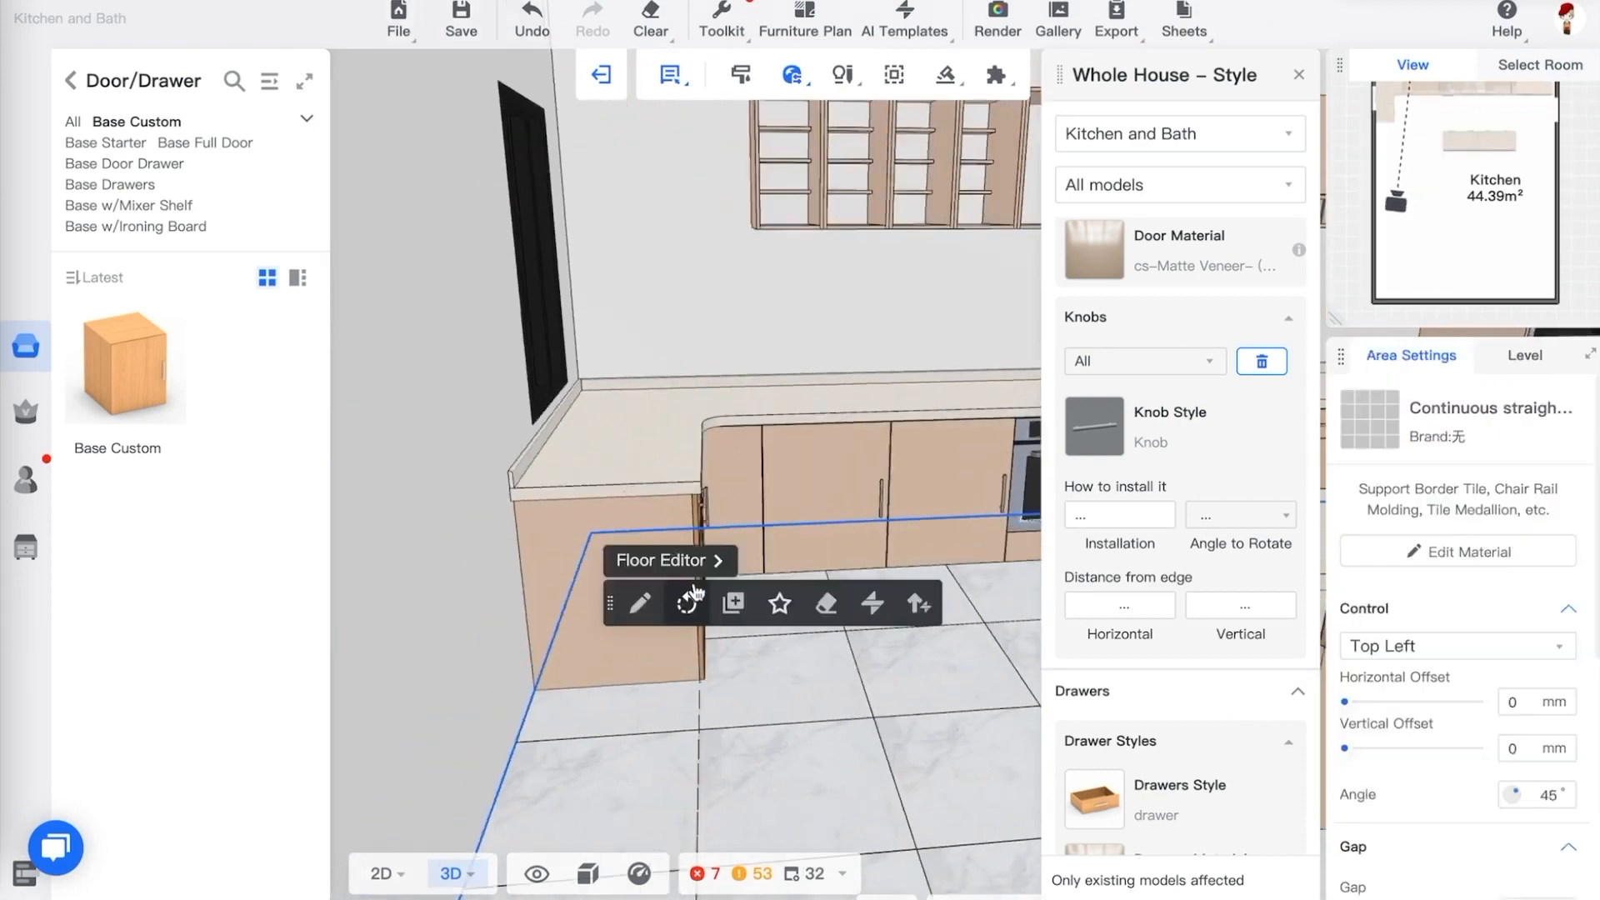
pyautogui.click(698, 521)
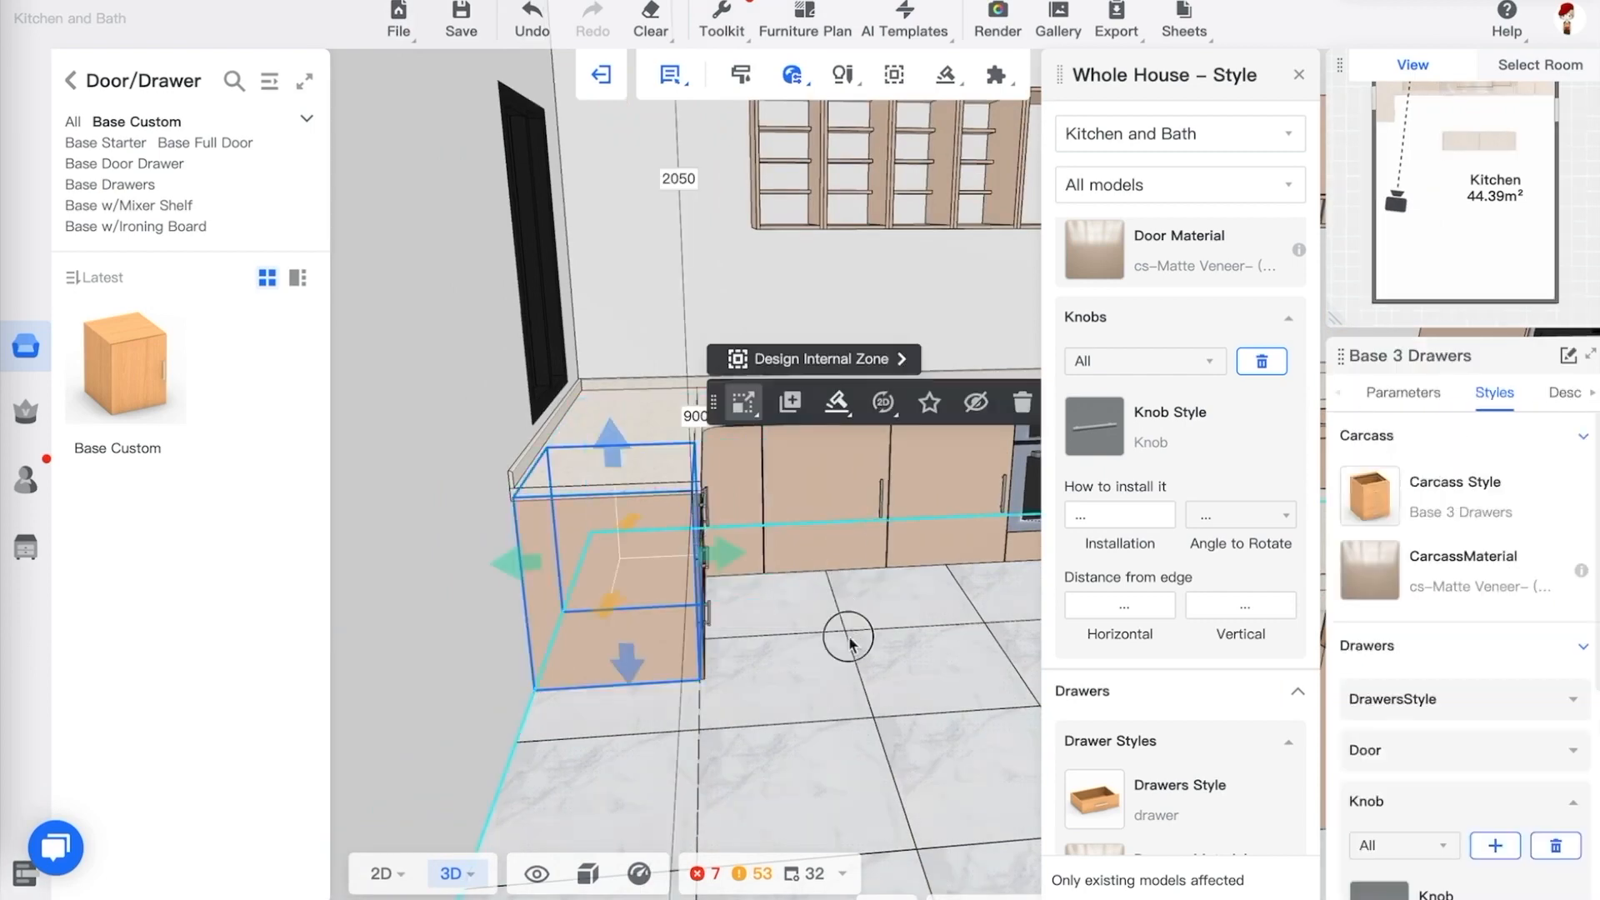
pyautogui.moveTo(849, 641); pyautogui.dragTo(822, 636)
pyautogui.scroll(-1, 1480, 562)
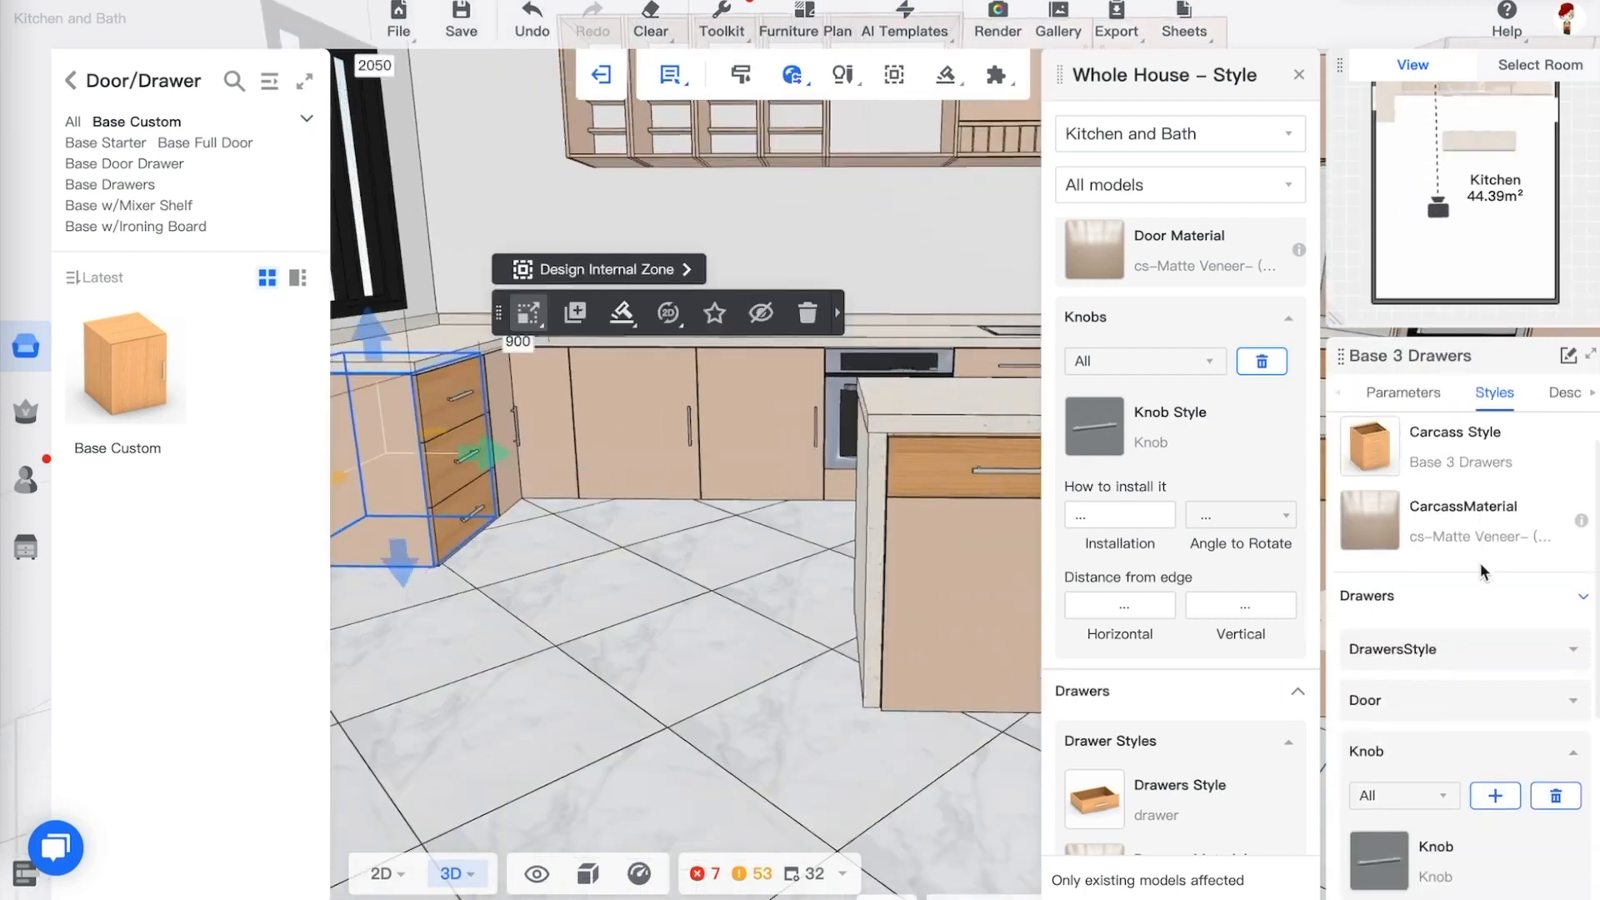
pyautogui.scroll(-3, 1480, 563)
pyautogui.scroll(2, 1481, 562)
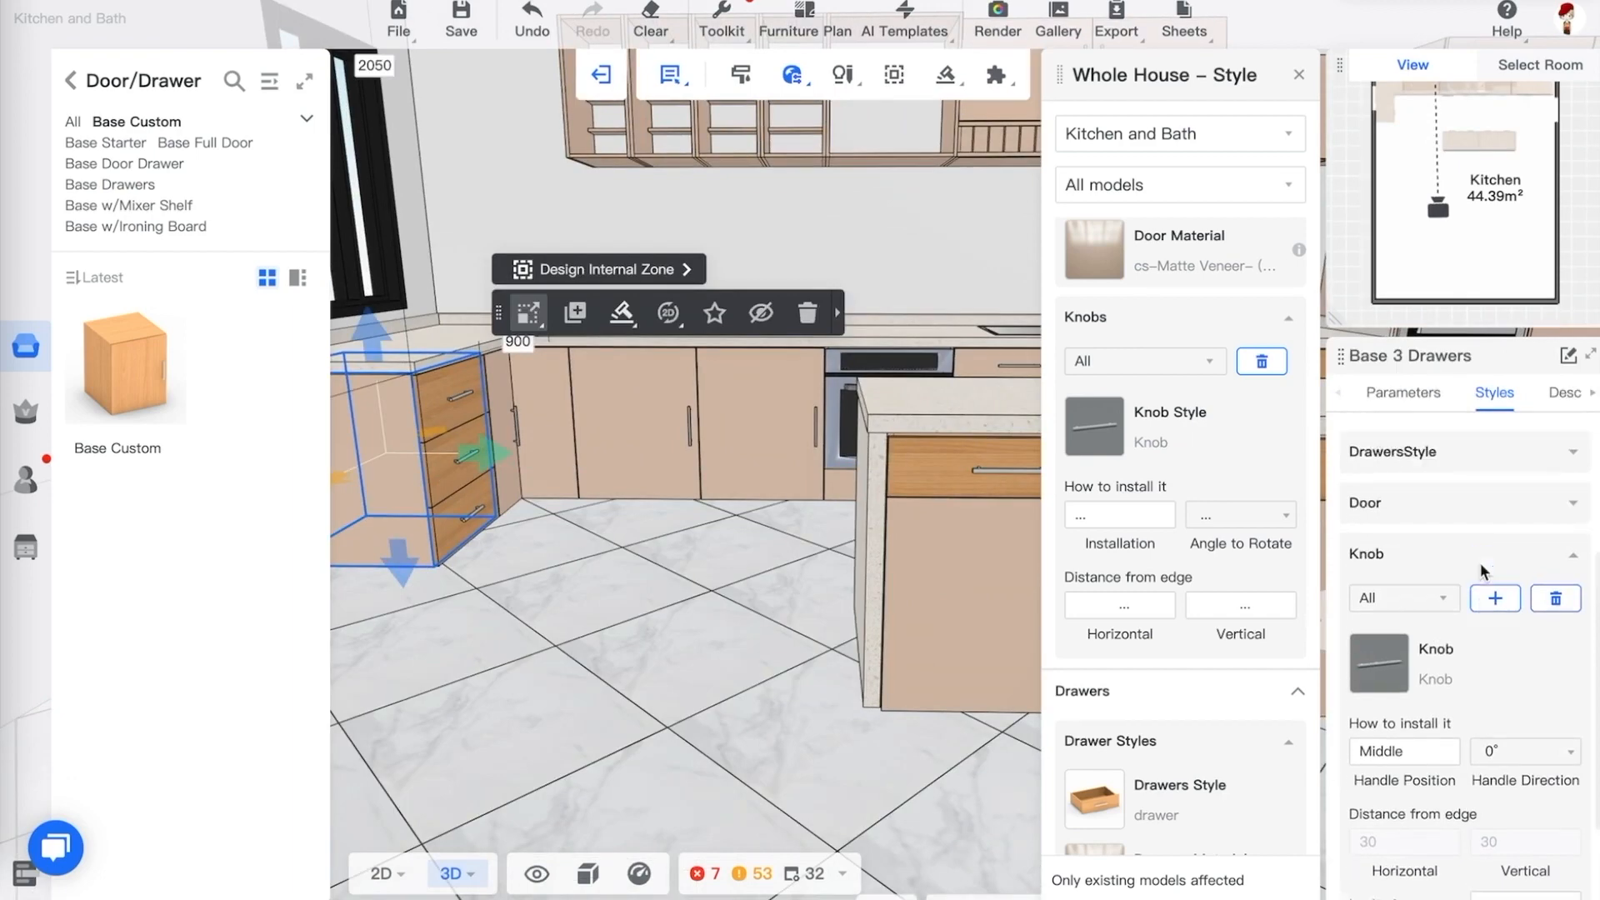
pyautogui.click(1465, 518)
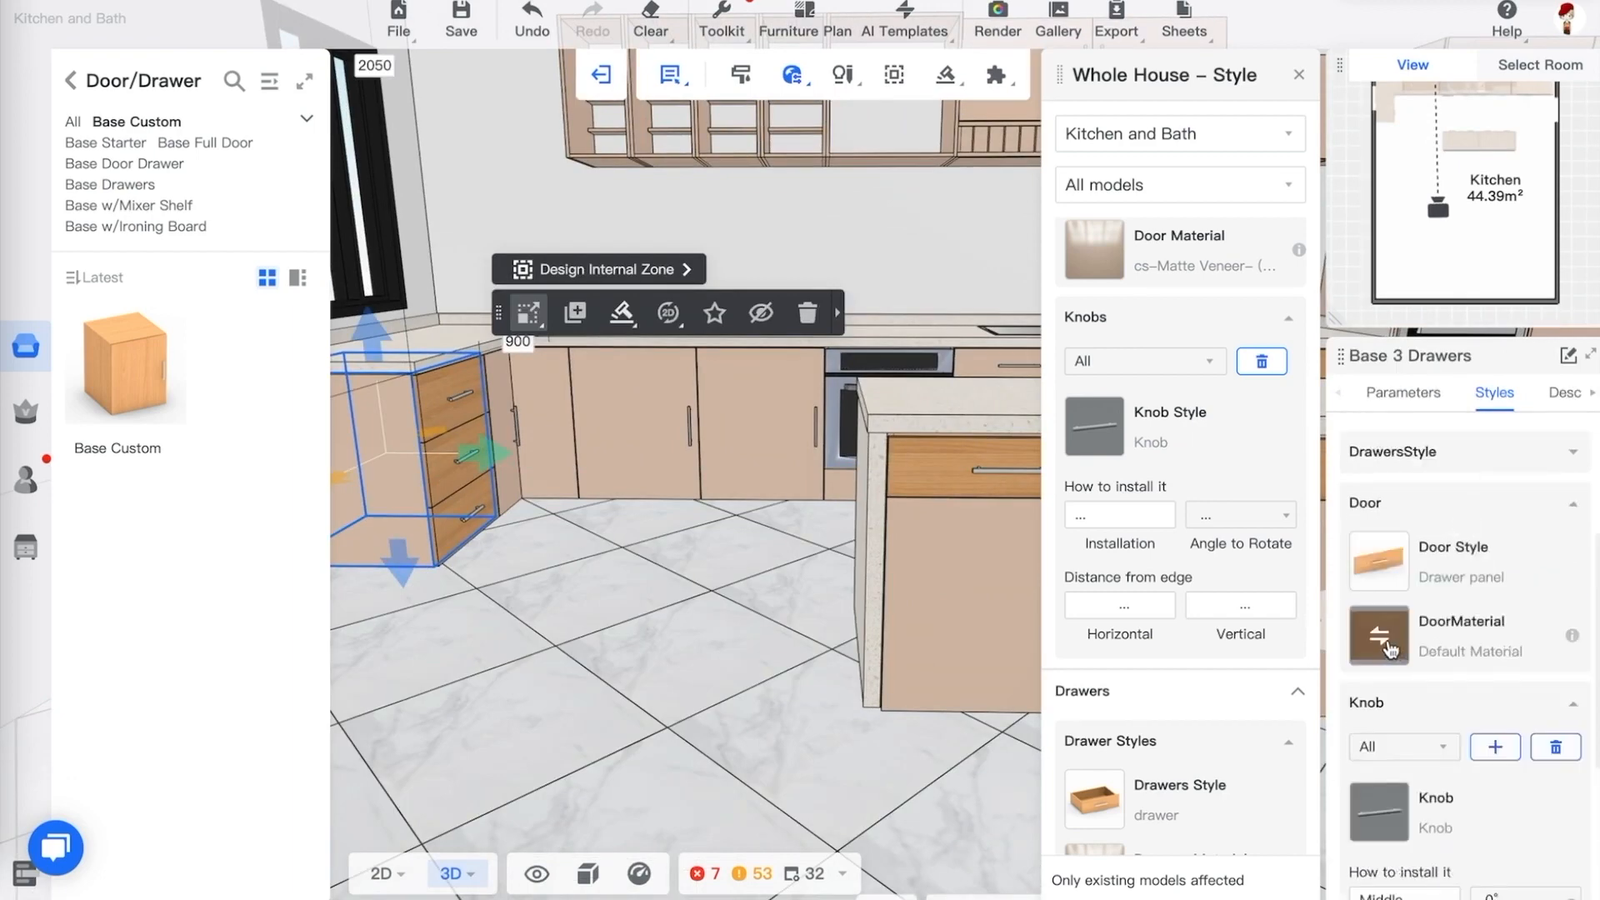
pyautogui.click(1386, 640)
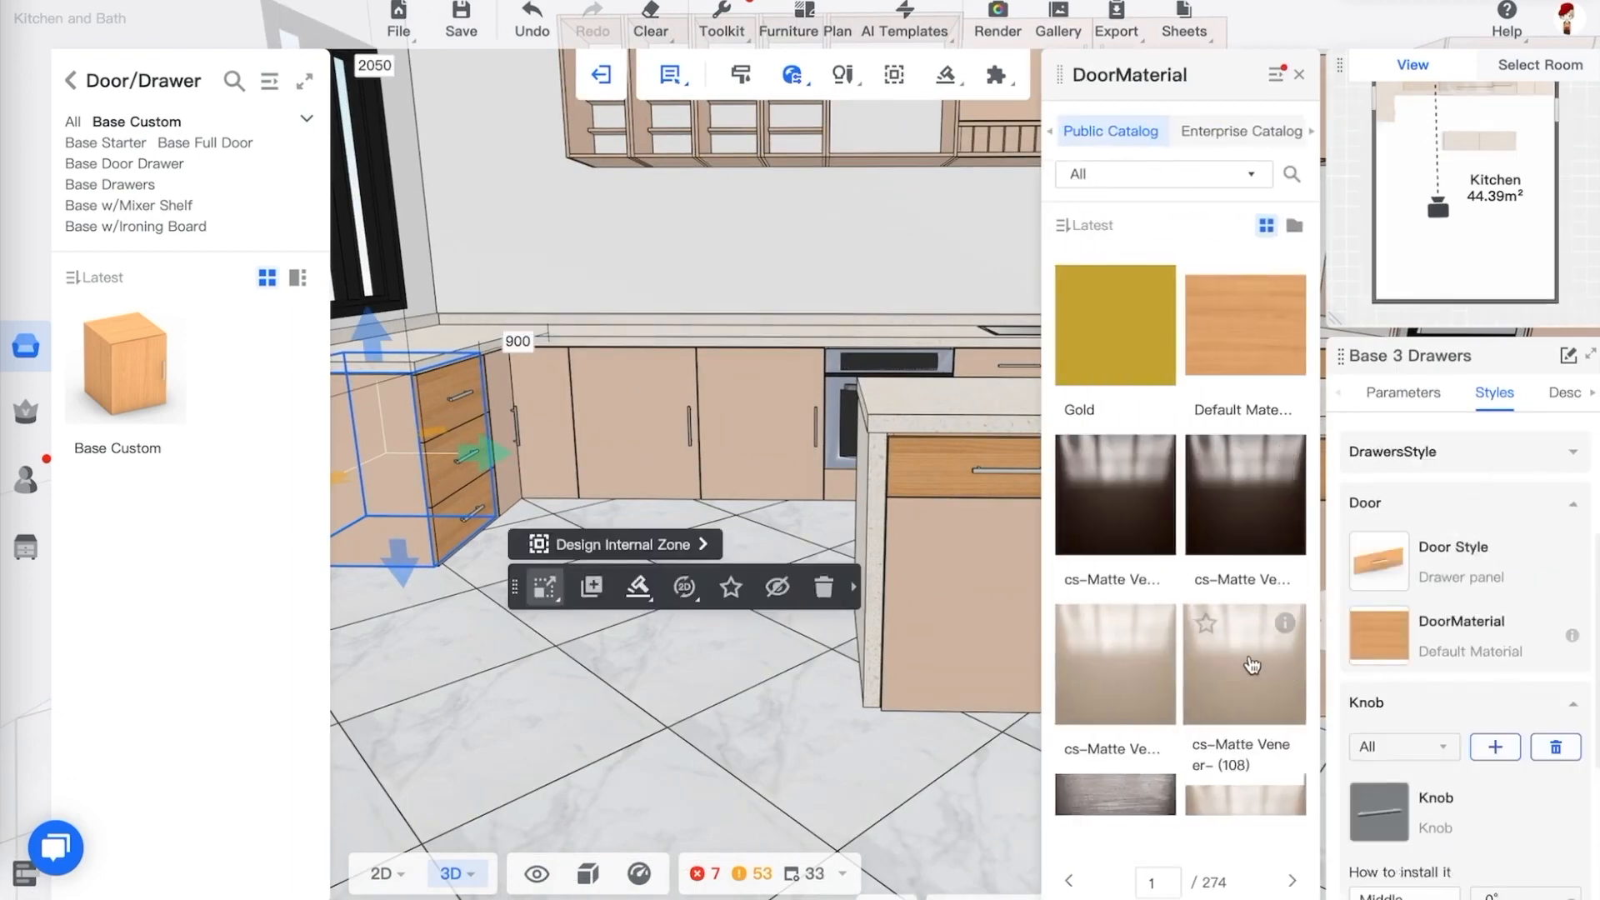
pyautogui.click(1253, 664)
pyautogui.click(746, 646)
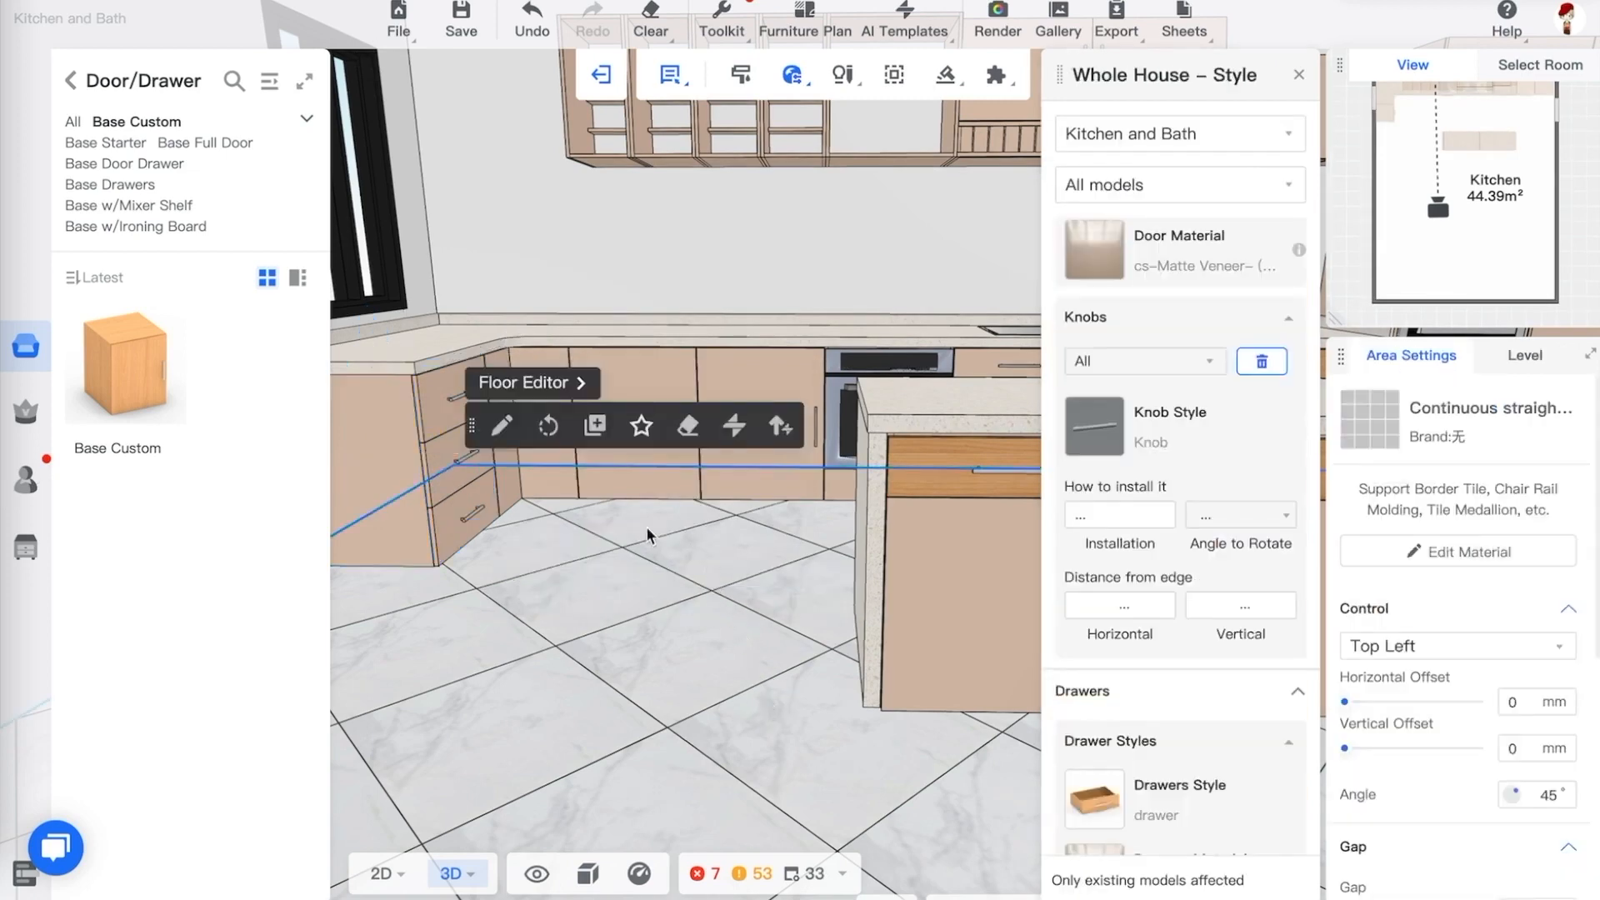
# Examine the door and drawer style settings of the peninsula base cabinets
pyautogui.click(447, 542)
pyautogui.moveTo(661, 629); pyautogui.dragTo(651, 636)
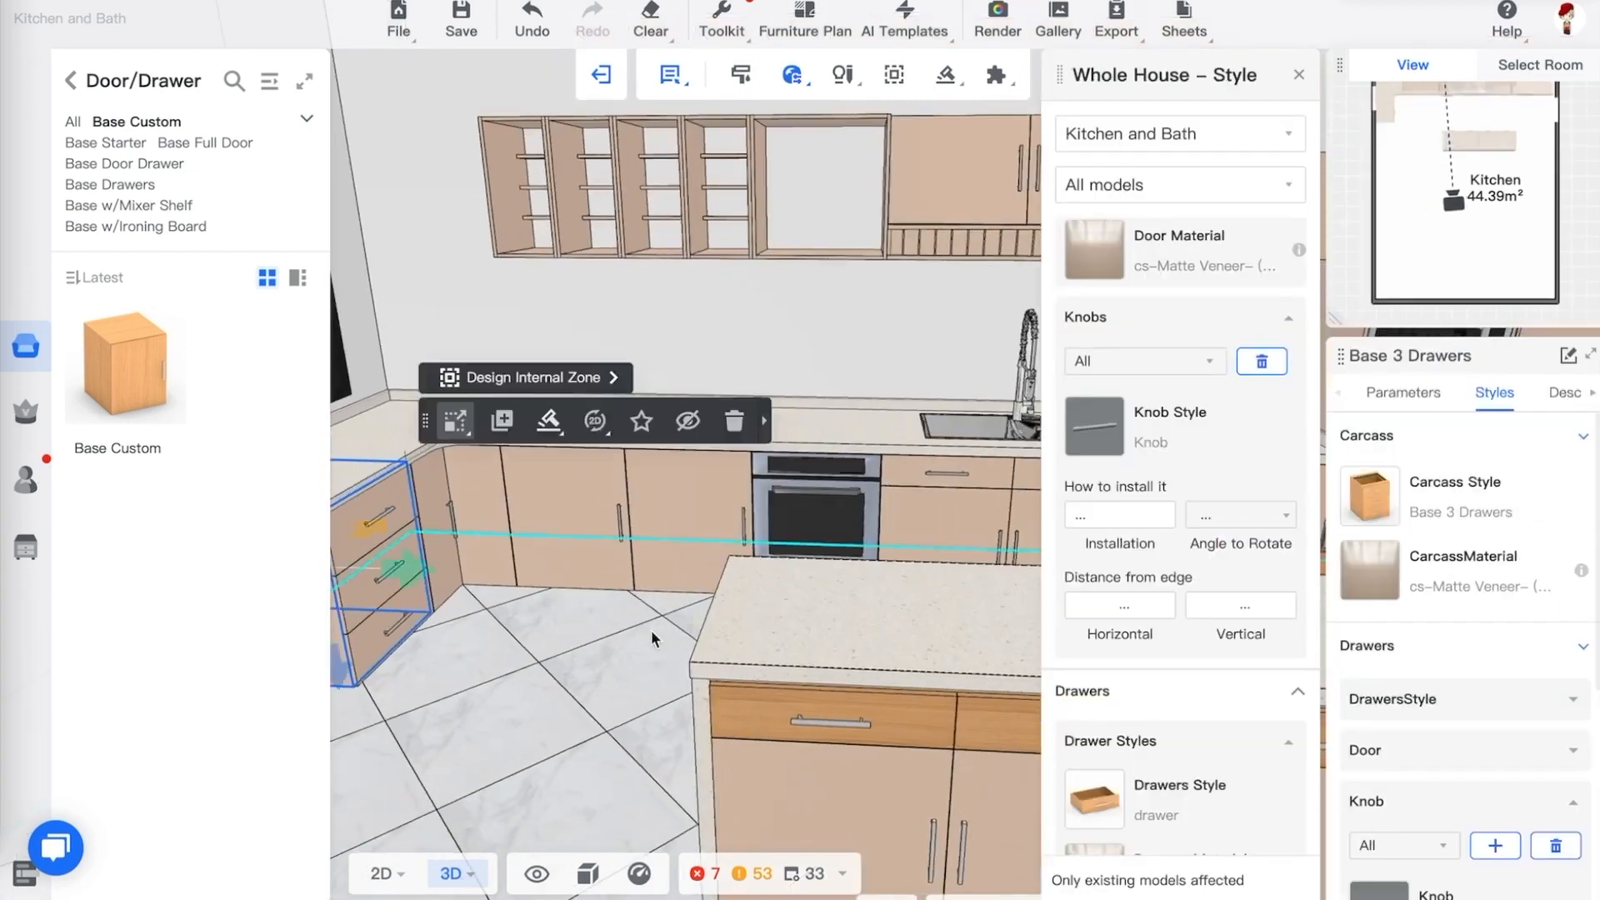
pyautogui.click(654, 635)
pyautogui.press('d')
pyautogui.press('s')
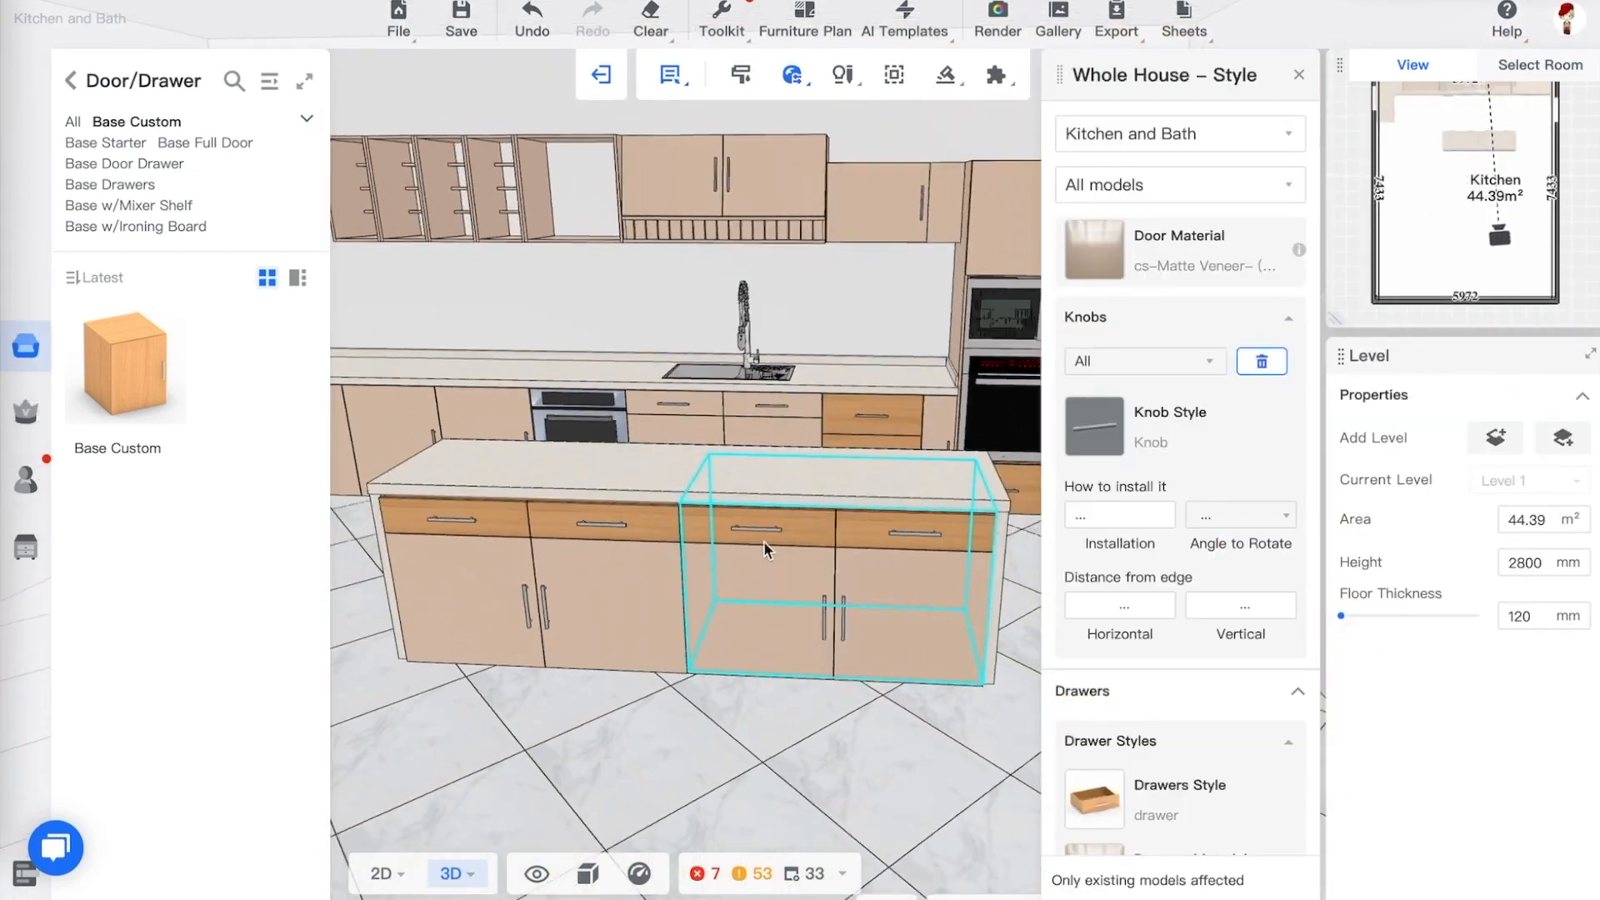
pyautogui.click(766, 535)
pyautogui.keyDown('ctrl'); pyautogui.click(534, 592); pyautogui.keyUp('ctrl')
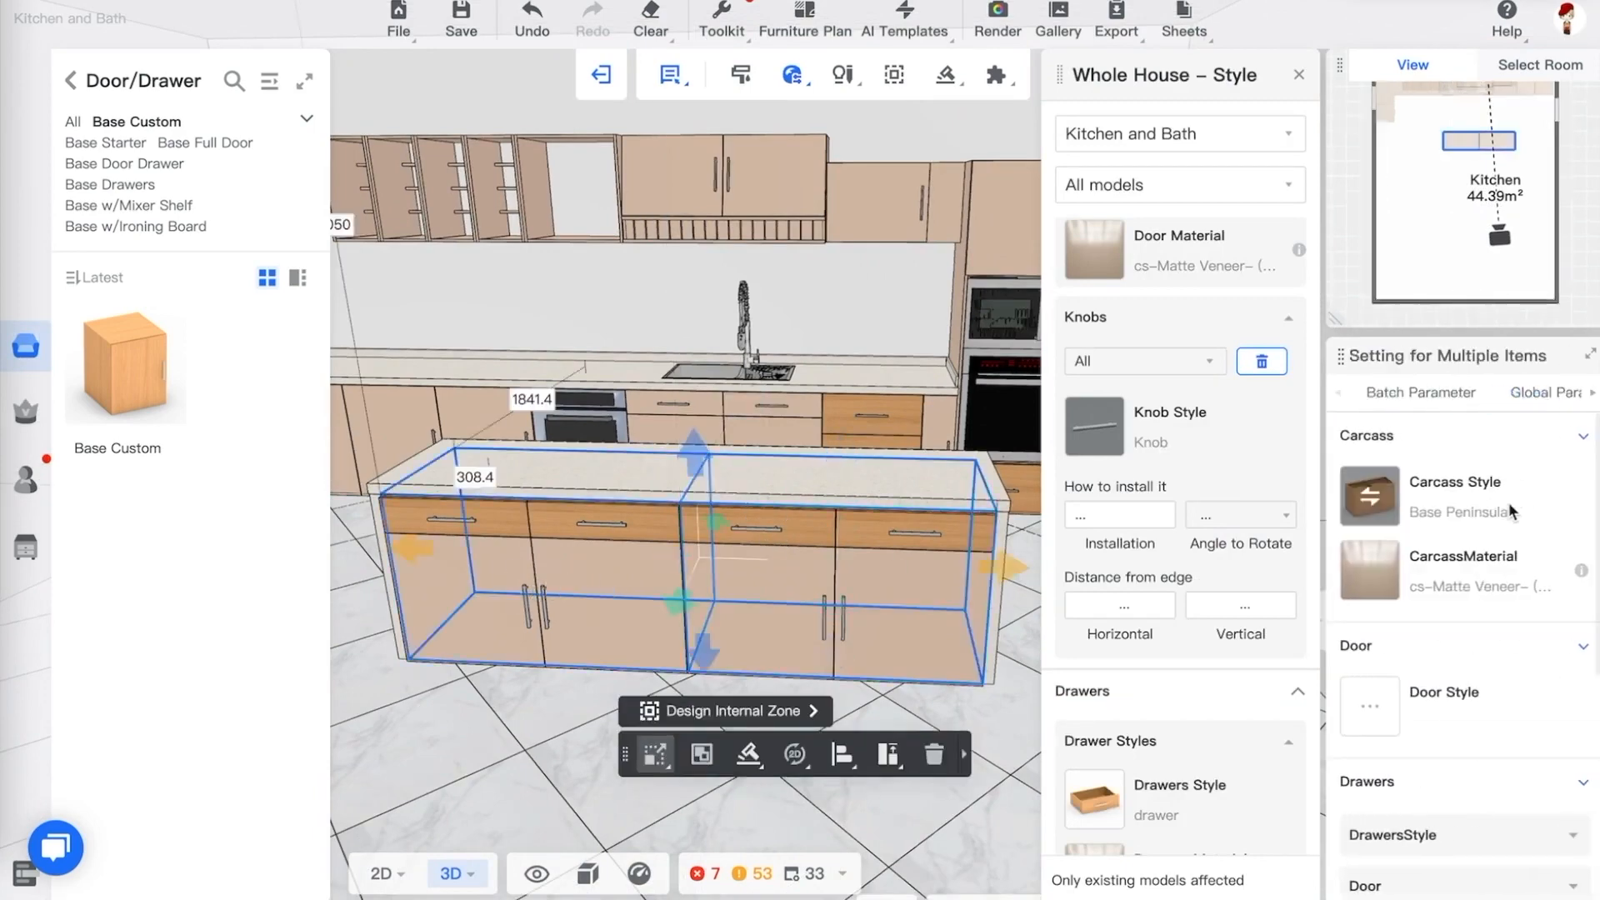
pyautogui.scroll(-1, 1428, 677)
pyautogui.scroll(-2, 1434, 672)
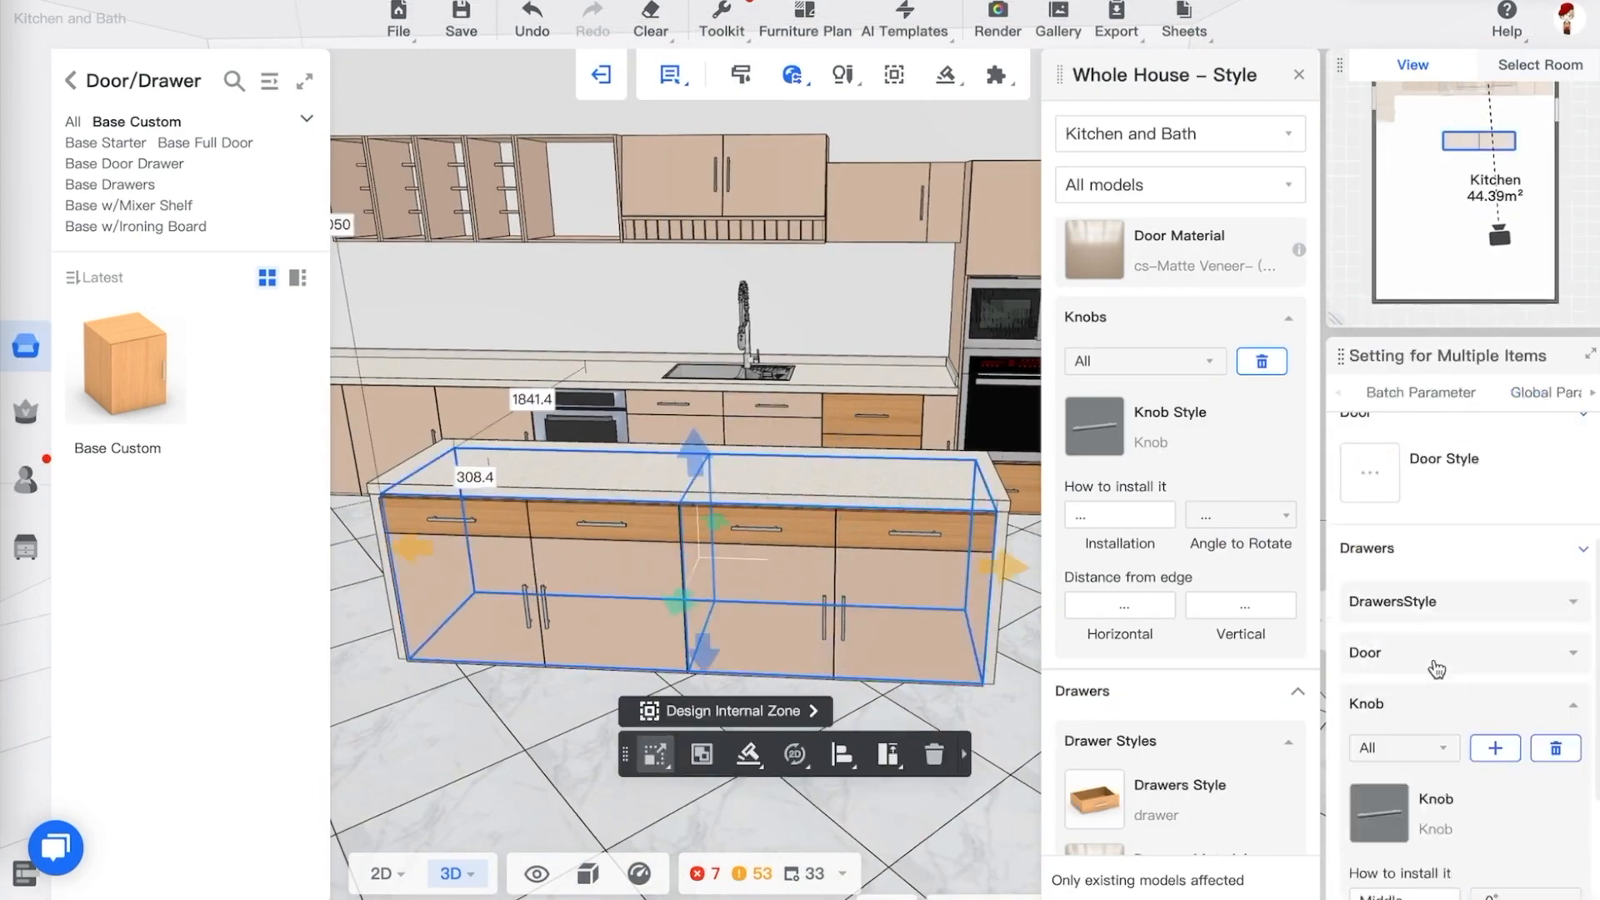
pyautogui.click(1426, 603)
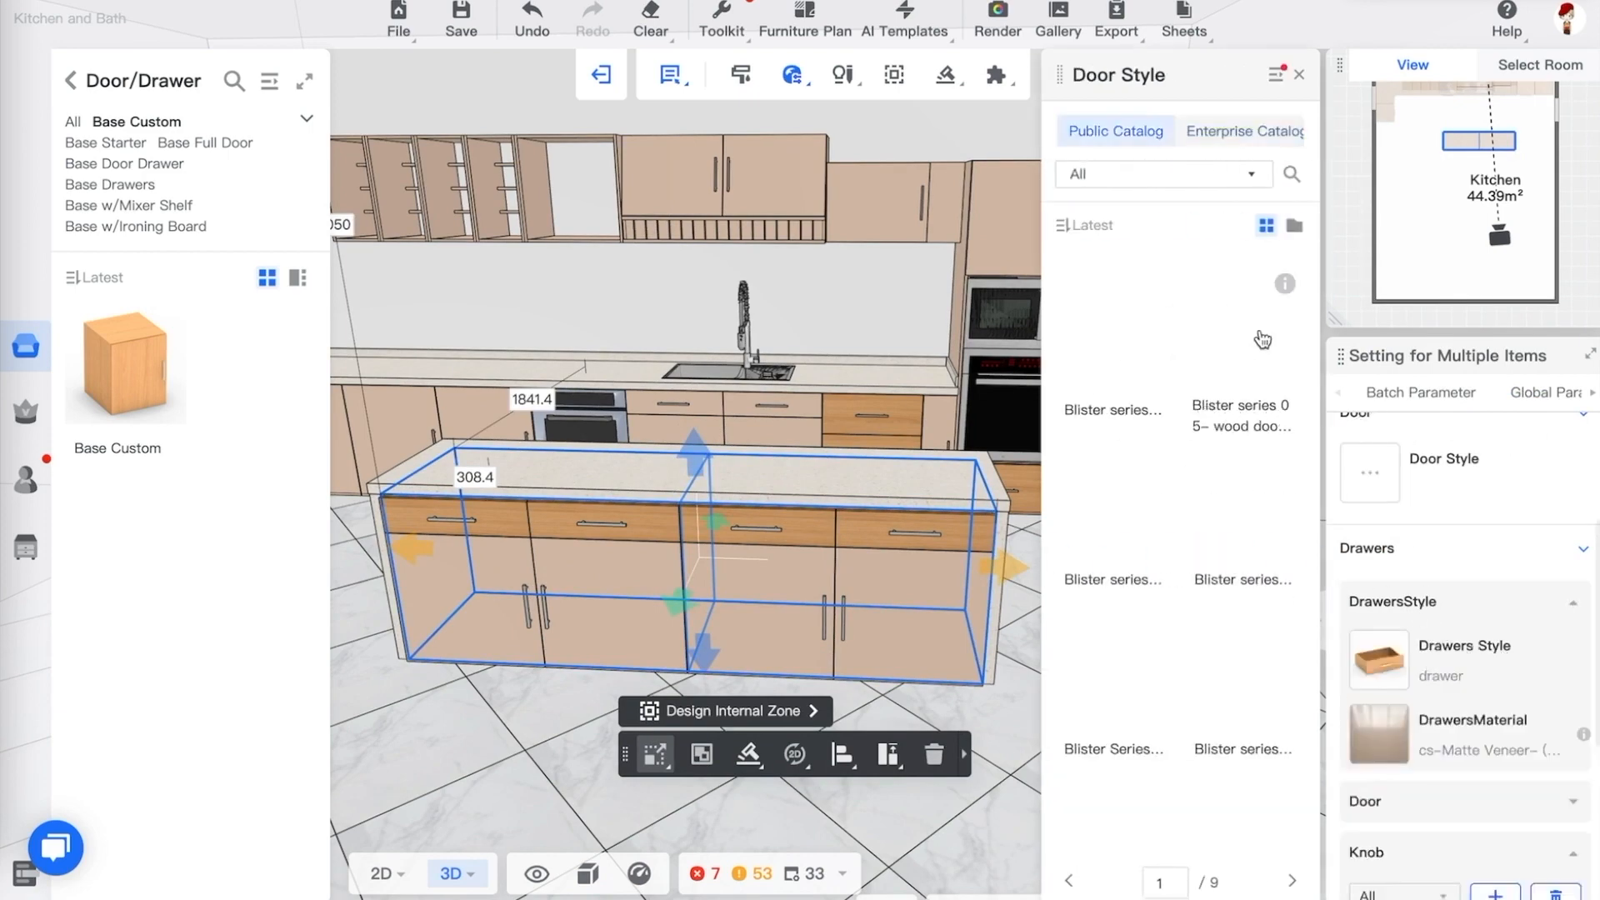
pyautogui.click(800, 565)
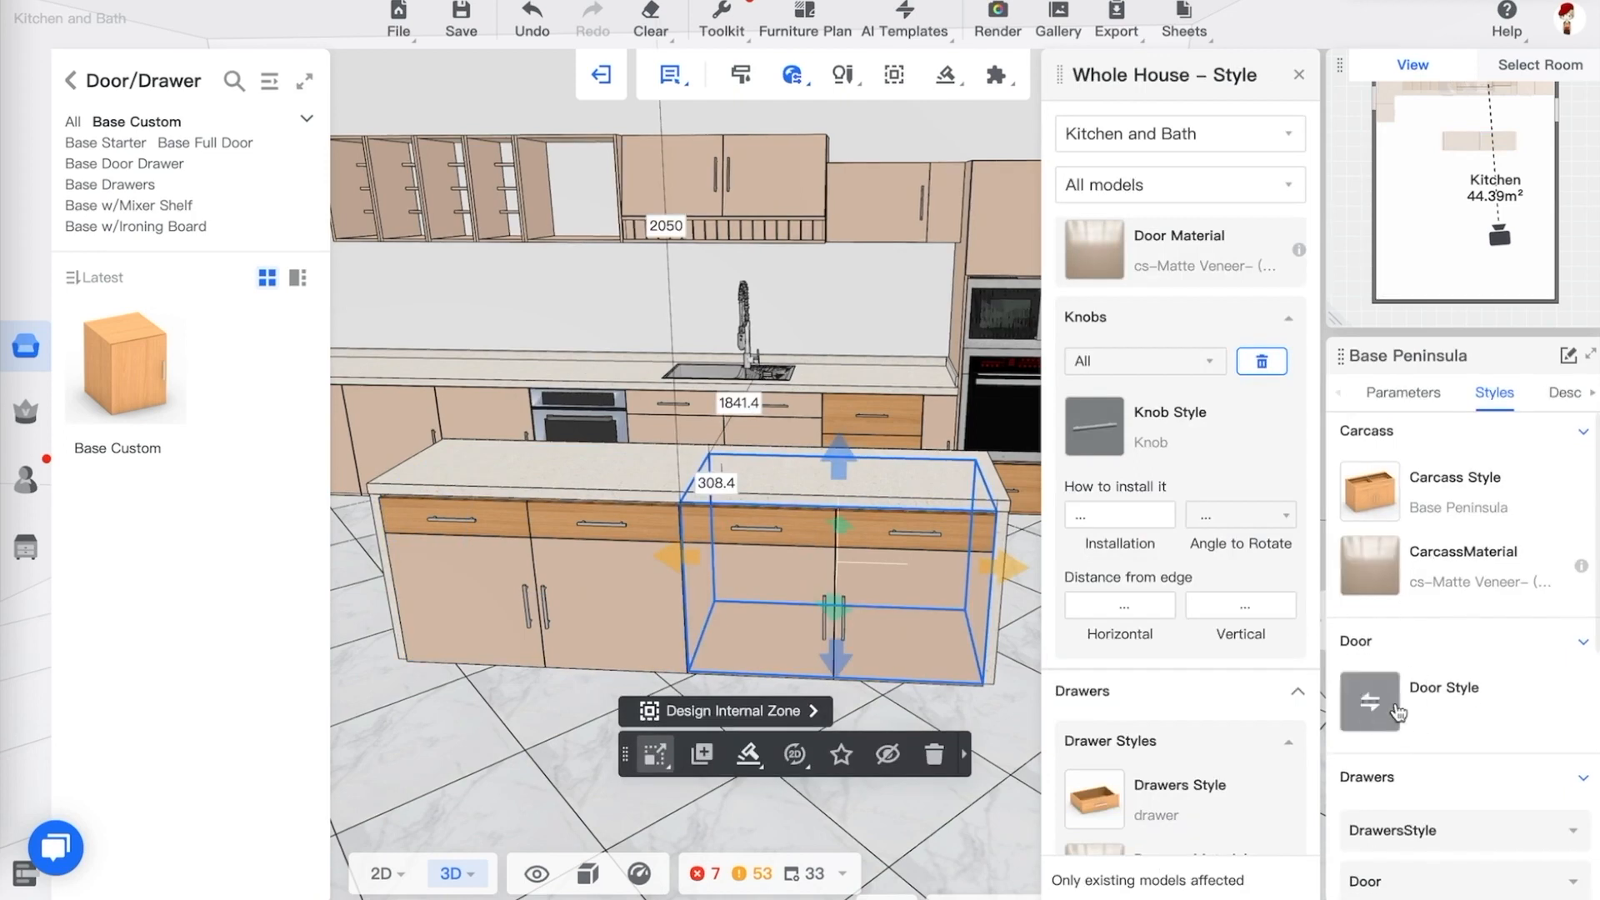
pyautogui.click(1392, 710)
pyautogui.click(1582, 644)
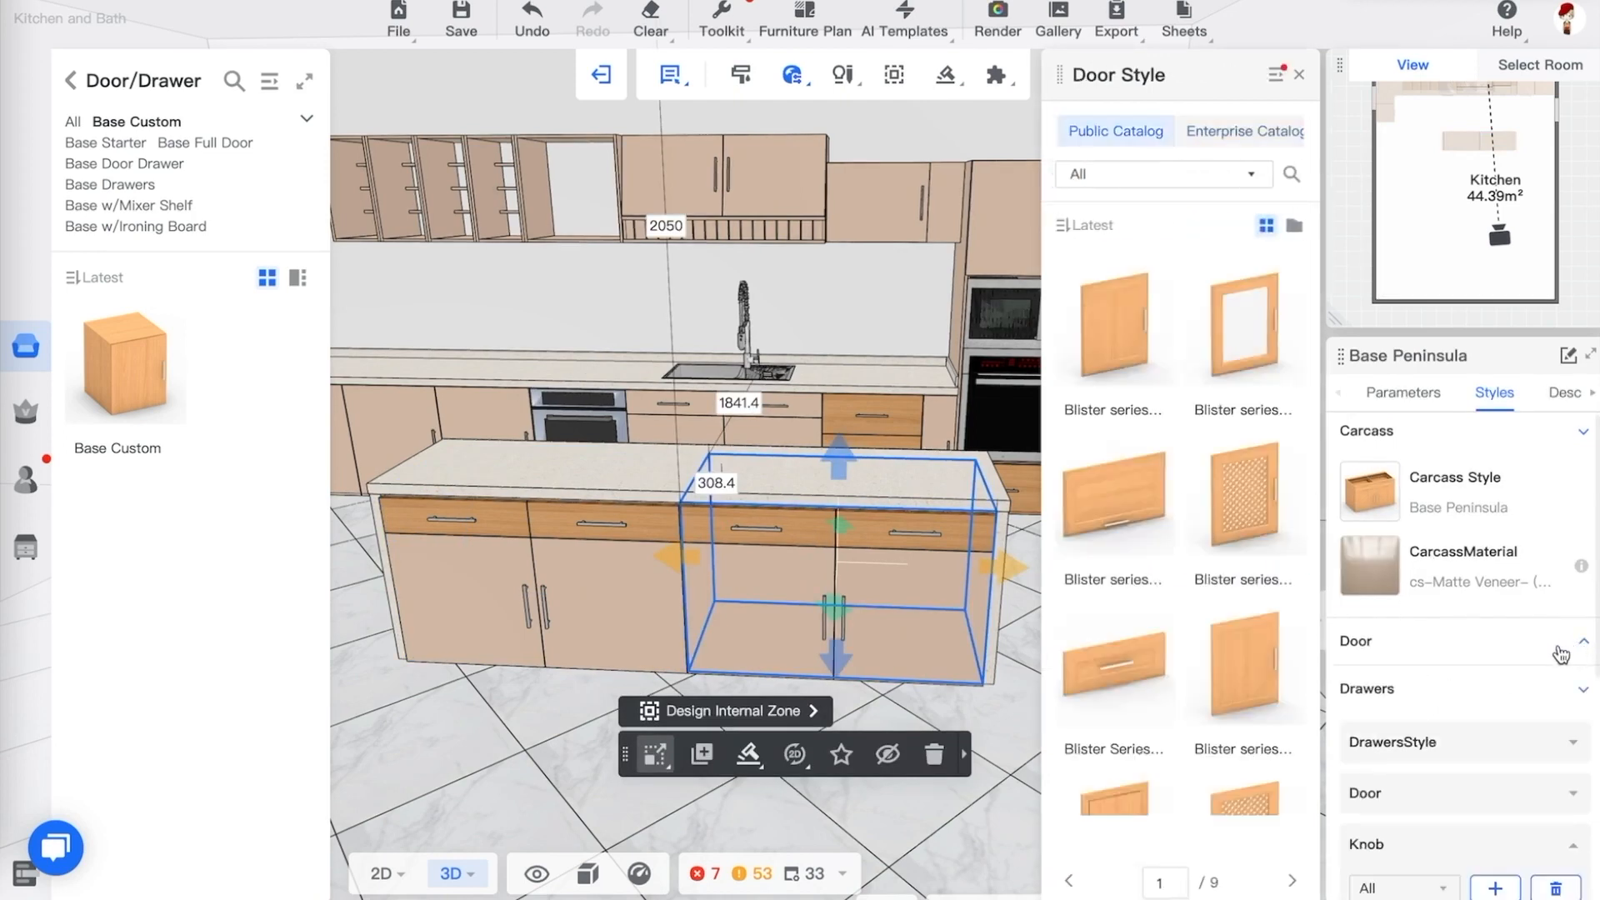
pyautogui.scroll(-2, 1561, 654)
pyautogui.click(1470, 675)
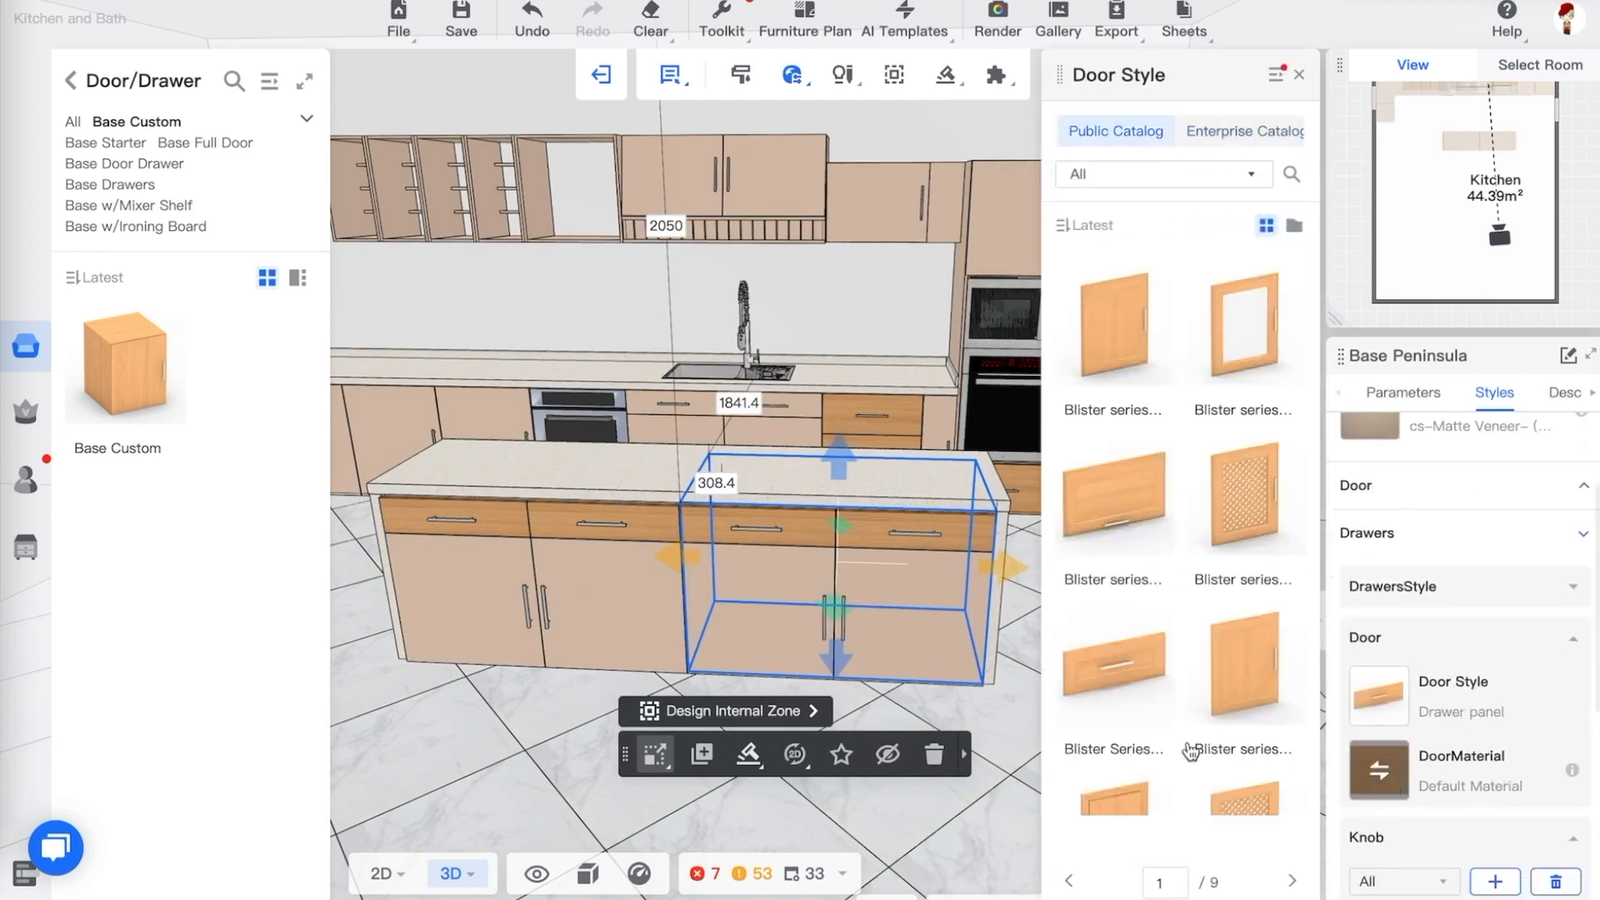
# Select both peninsula base cabinets and set their drawer door material to cs-Matte Veneer (106)
pyautogui.keyDown('ctrl'); pyautogui.click(587, 626); pyautogui.keyUp('ctrl')
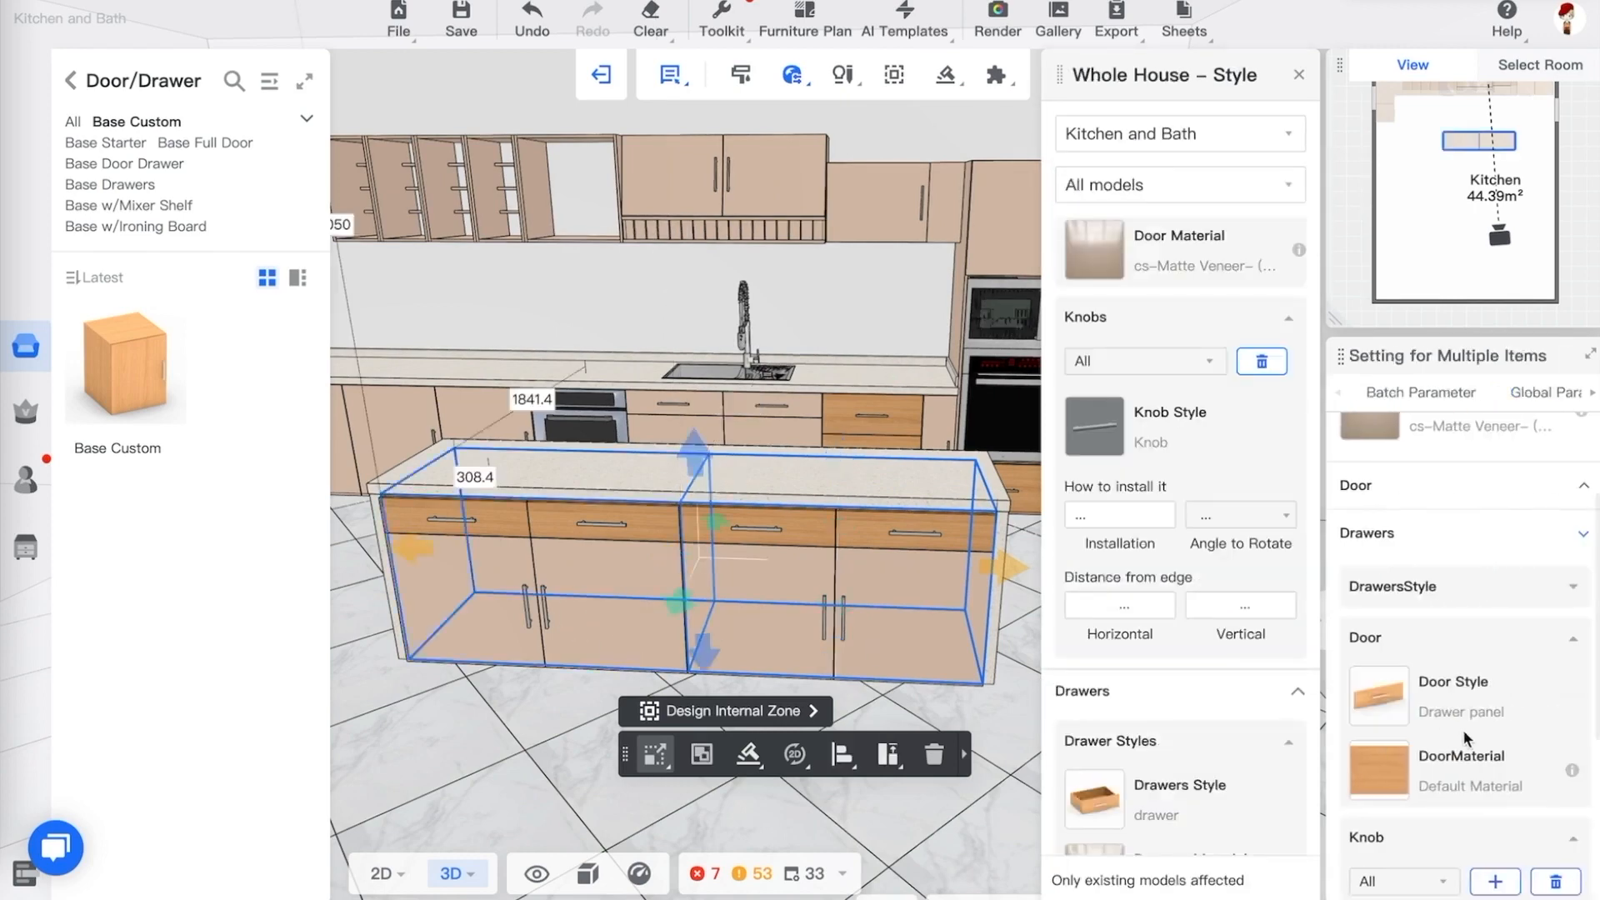
pyautogui.click(1392, 777)
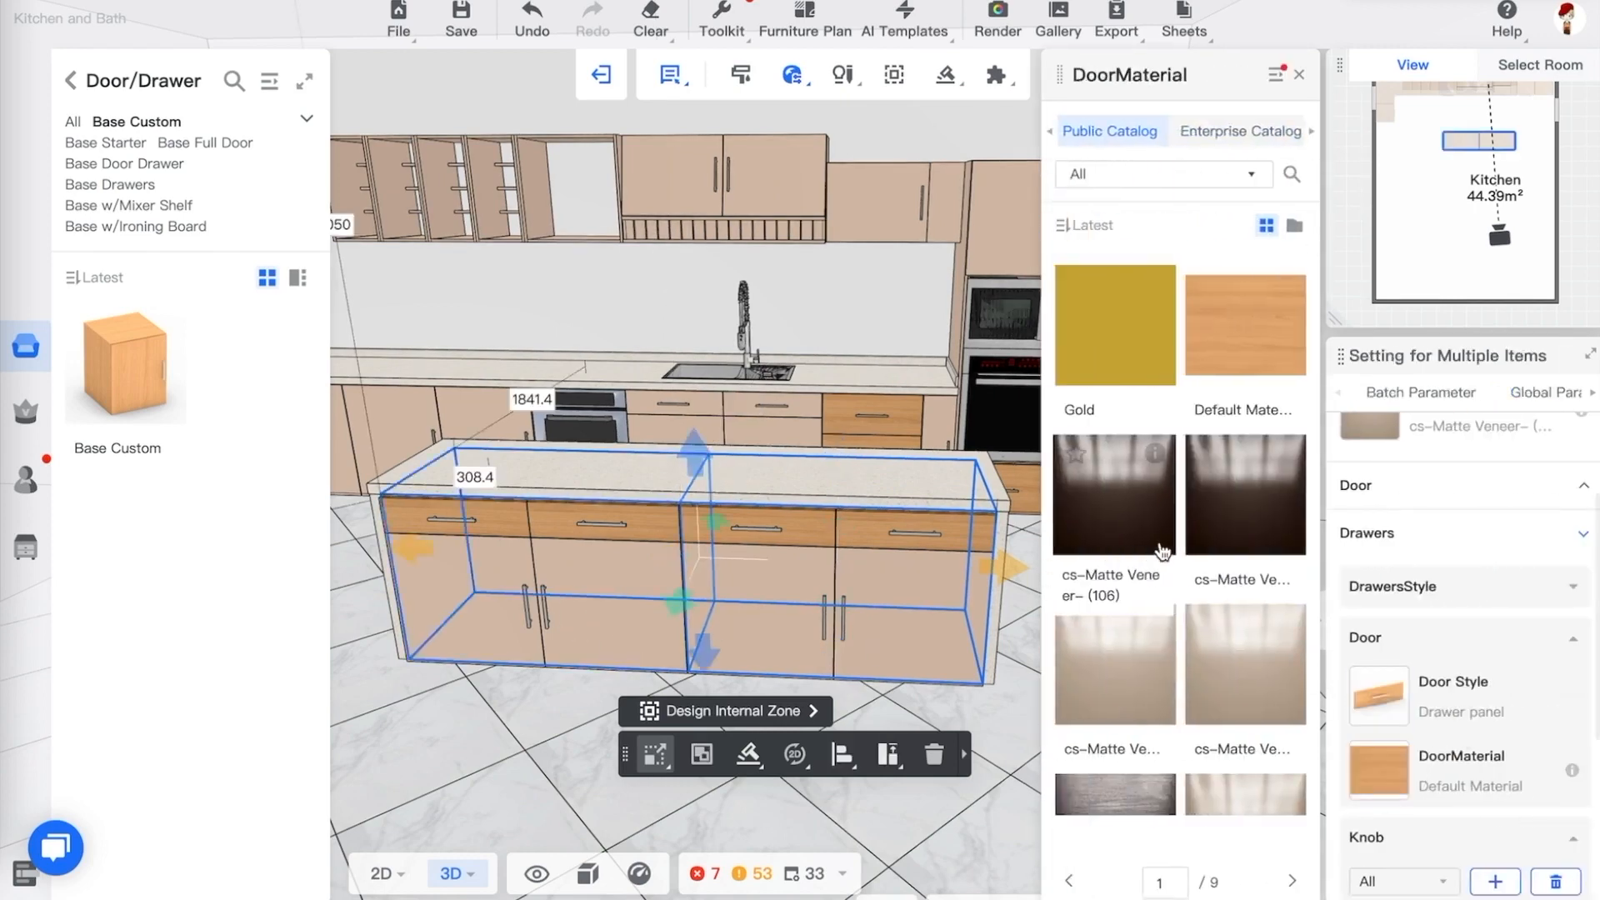
pyautogui.click(1158, 688)
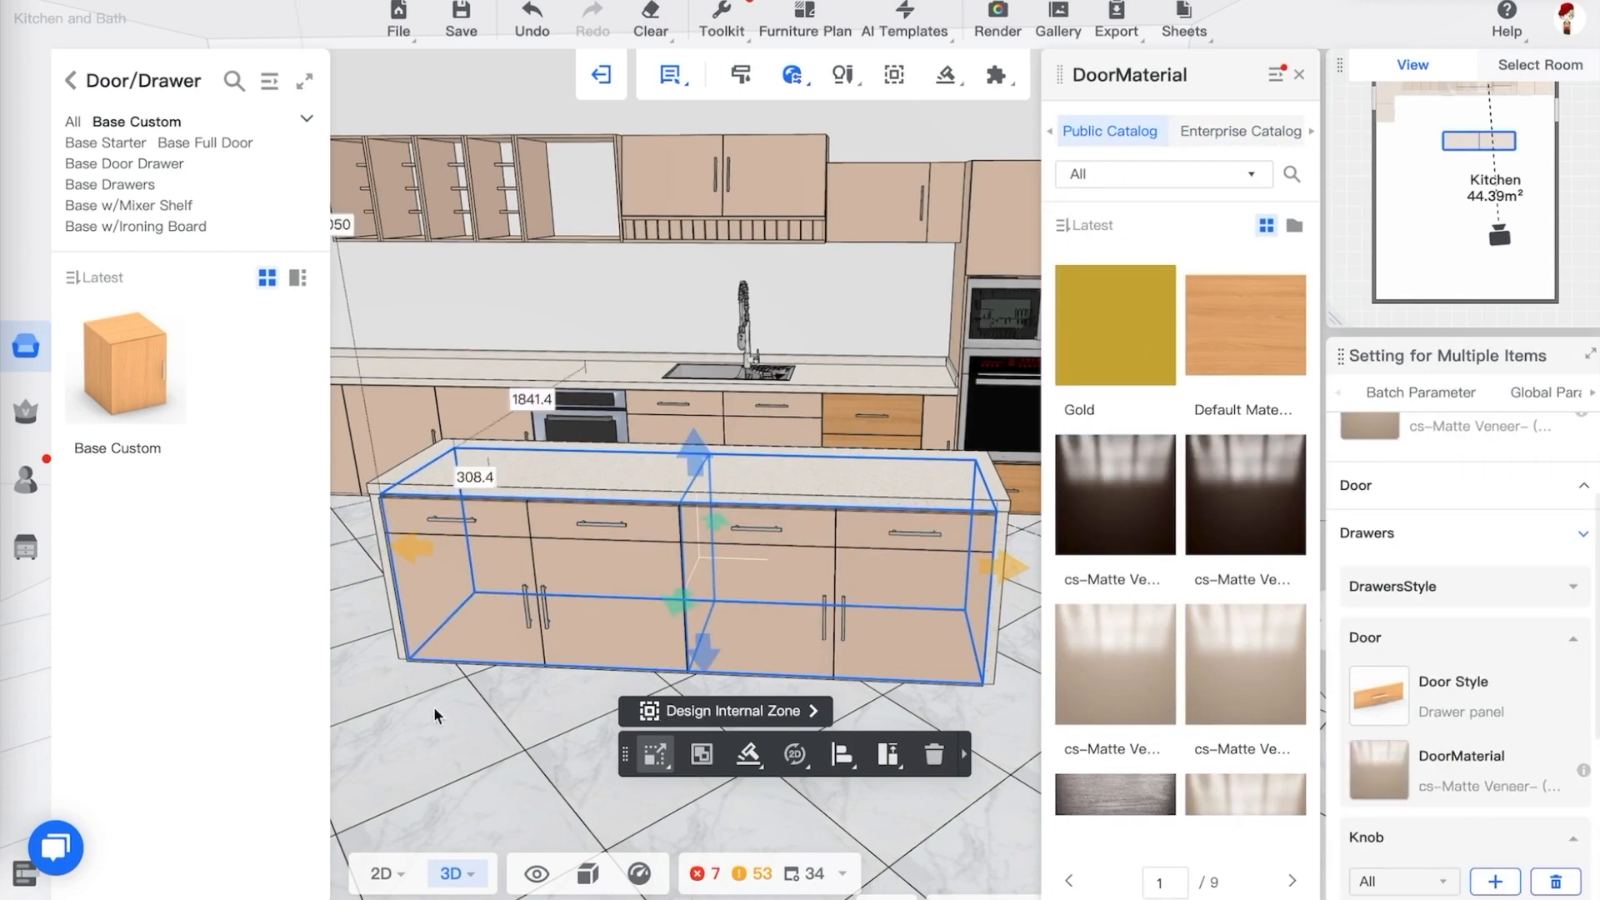
# Select the three-drawer base cabinet beside the ovens and set its drawer door material to a cs-Matte Veneer finish
pyautogui.click(554, 719)
pyautogui.moveTo(726, 738); pyautogui.dragTo(782, 562)
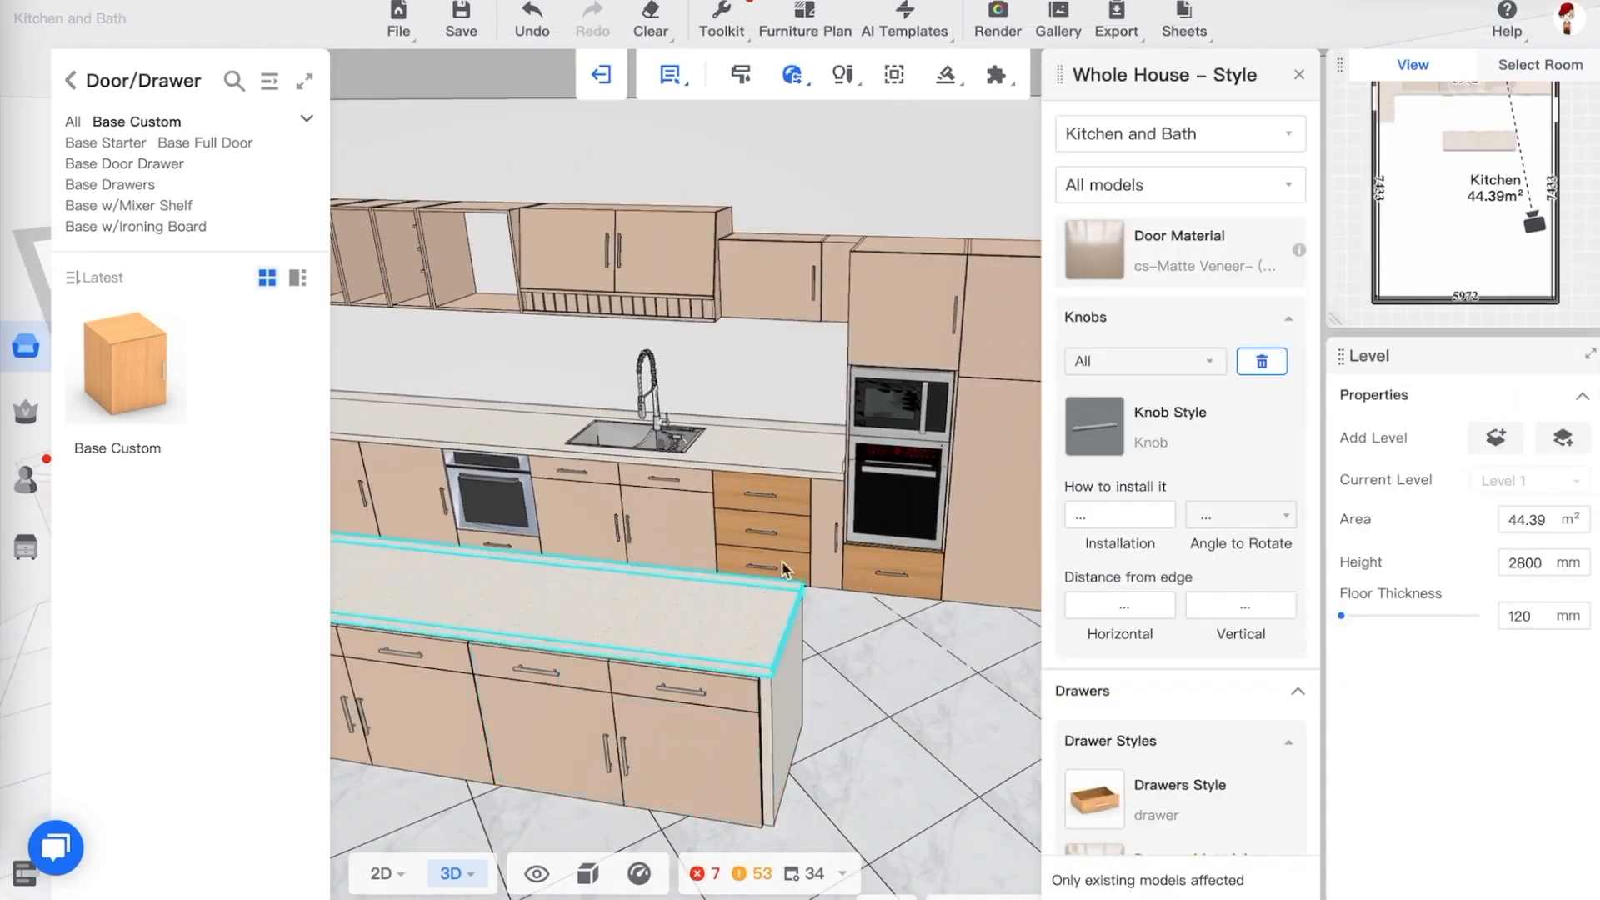
pyautogui.click(784, 542)
pyautogui.scroll(-1, 1446, 667)
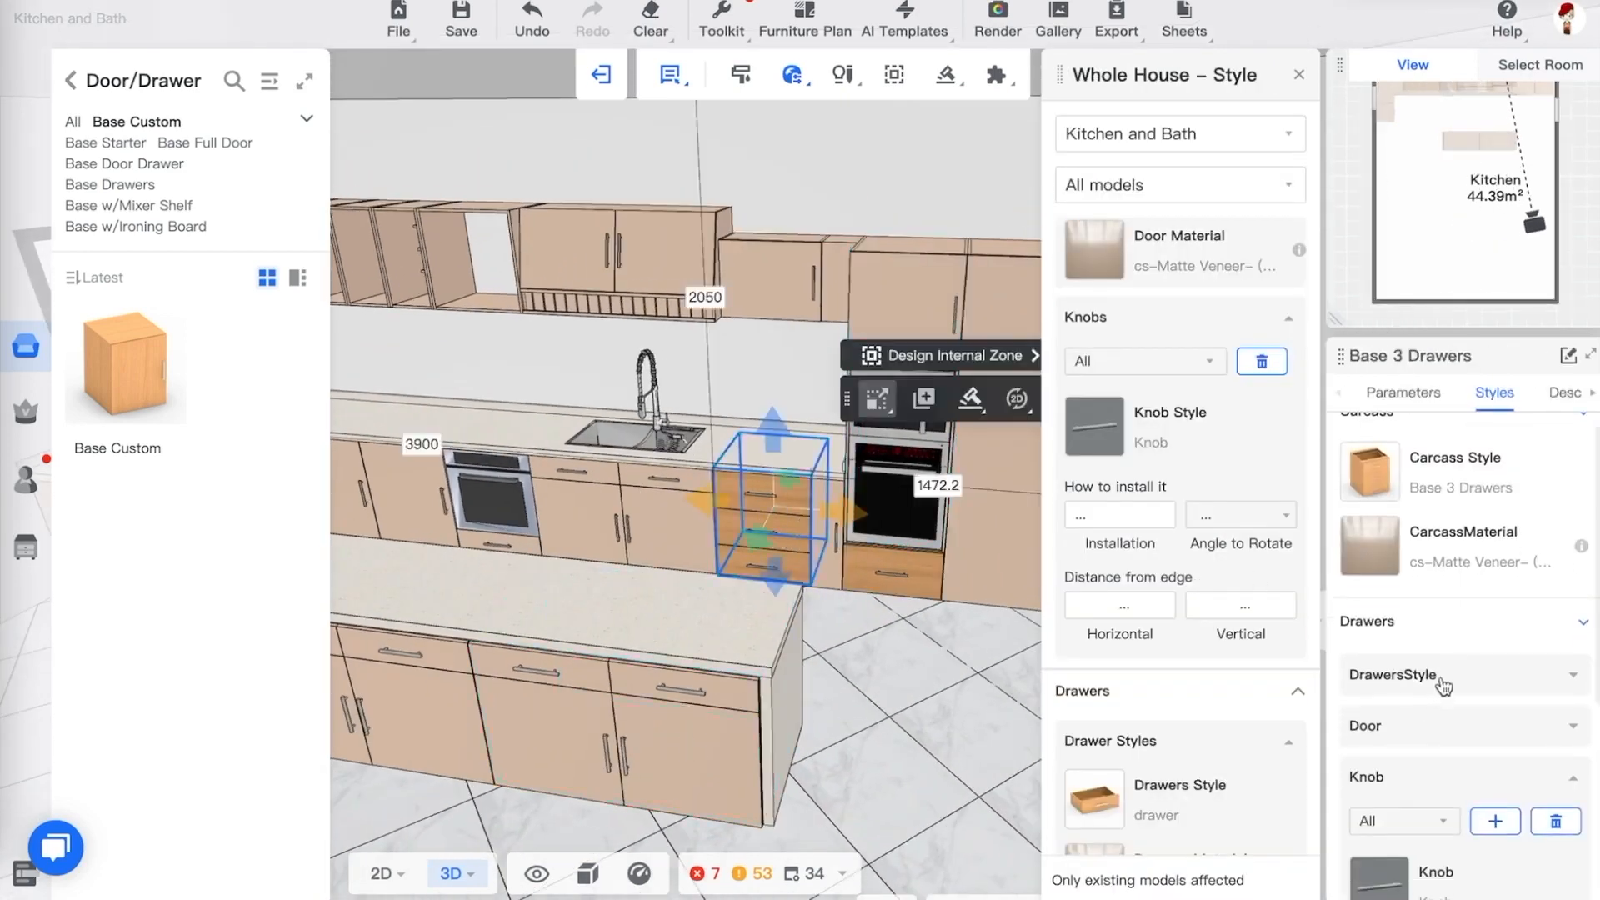
pyautogui.click(1448, 680)
pyautogui.scroll(-3, 1452, 700)
pyautogui.click(1446, 640)
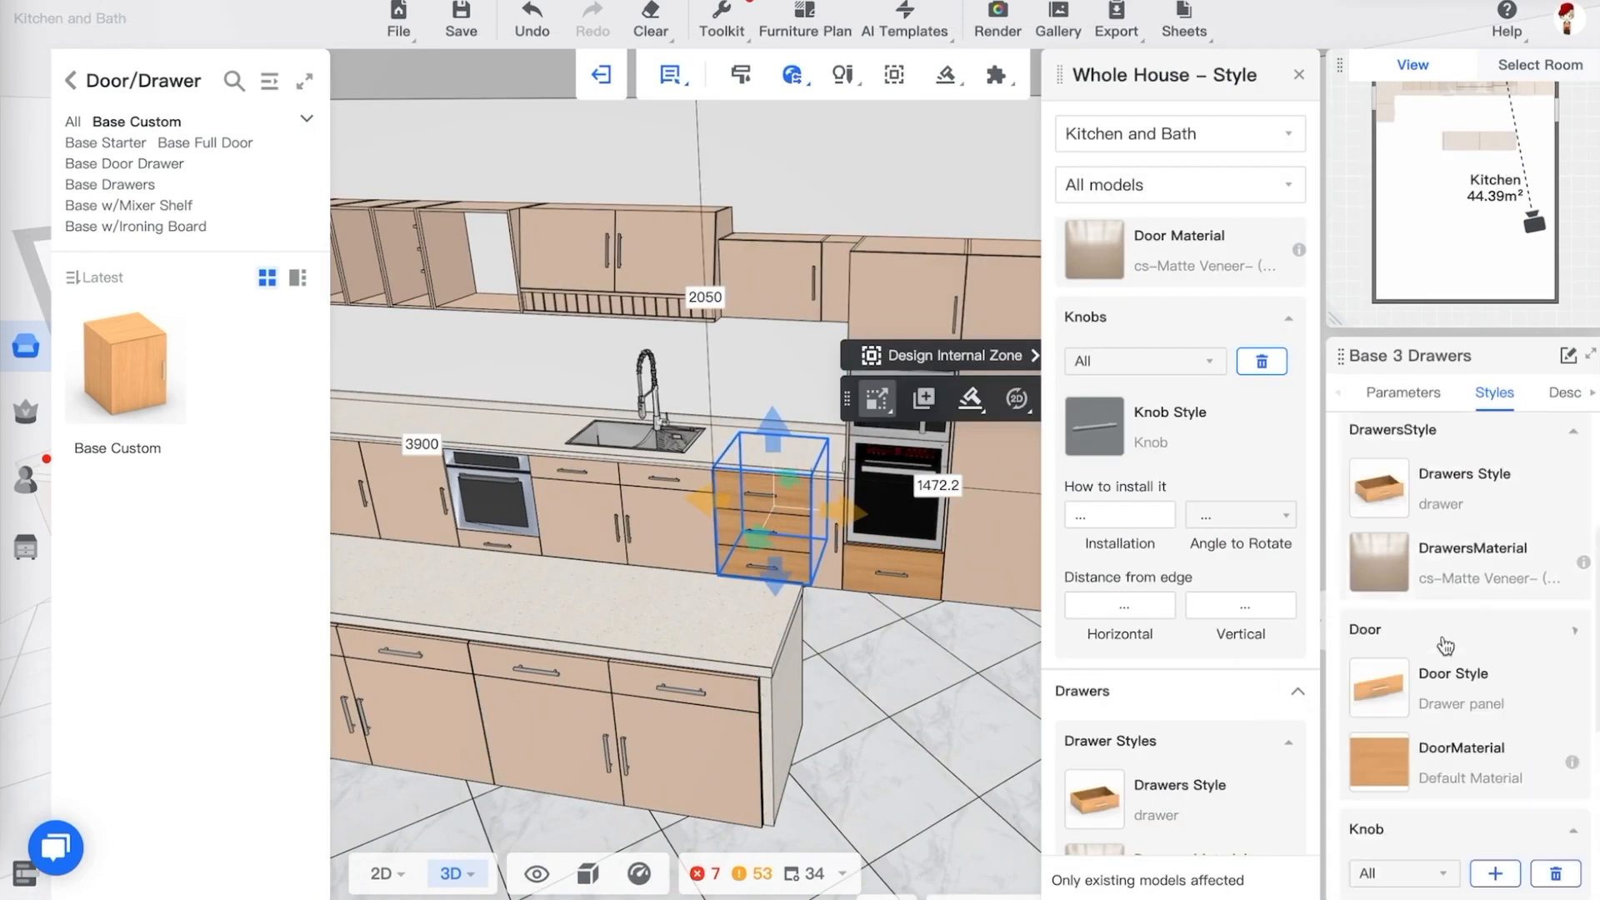
pyautogui.click(1383, 762)
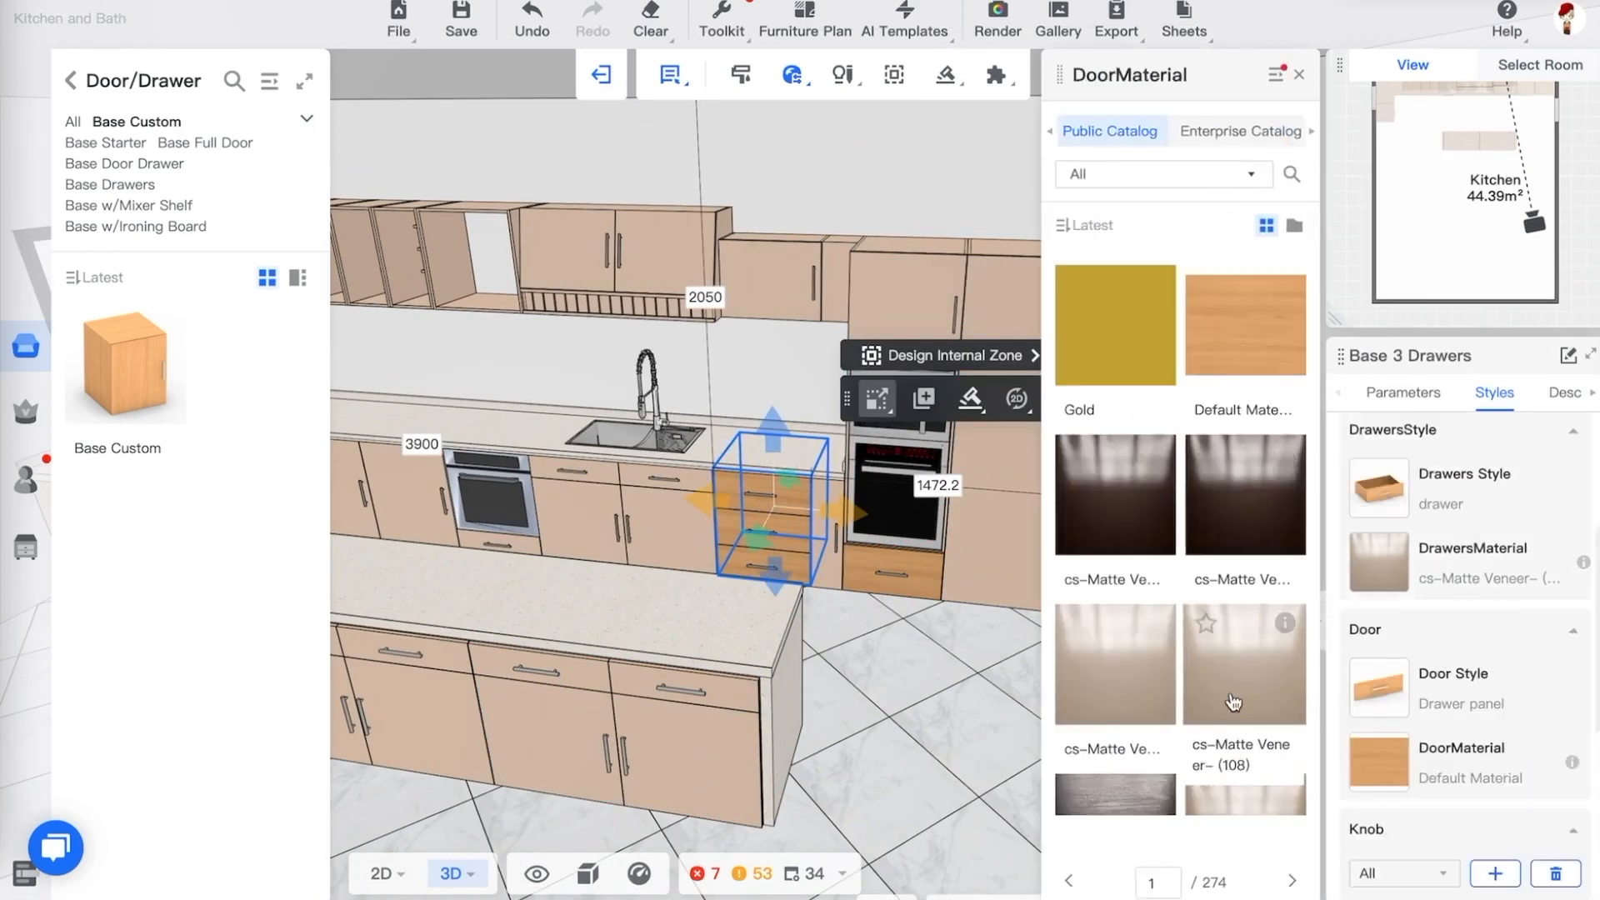
pyautogui.click(1139, 651)
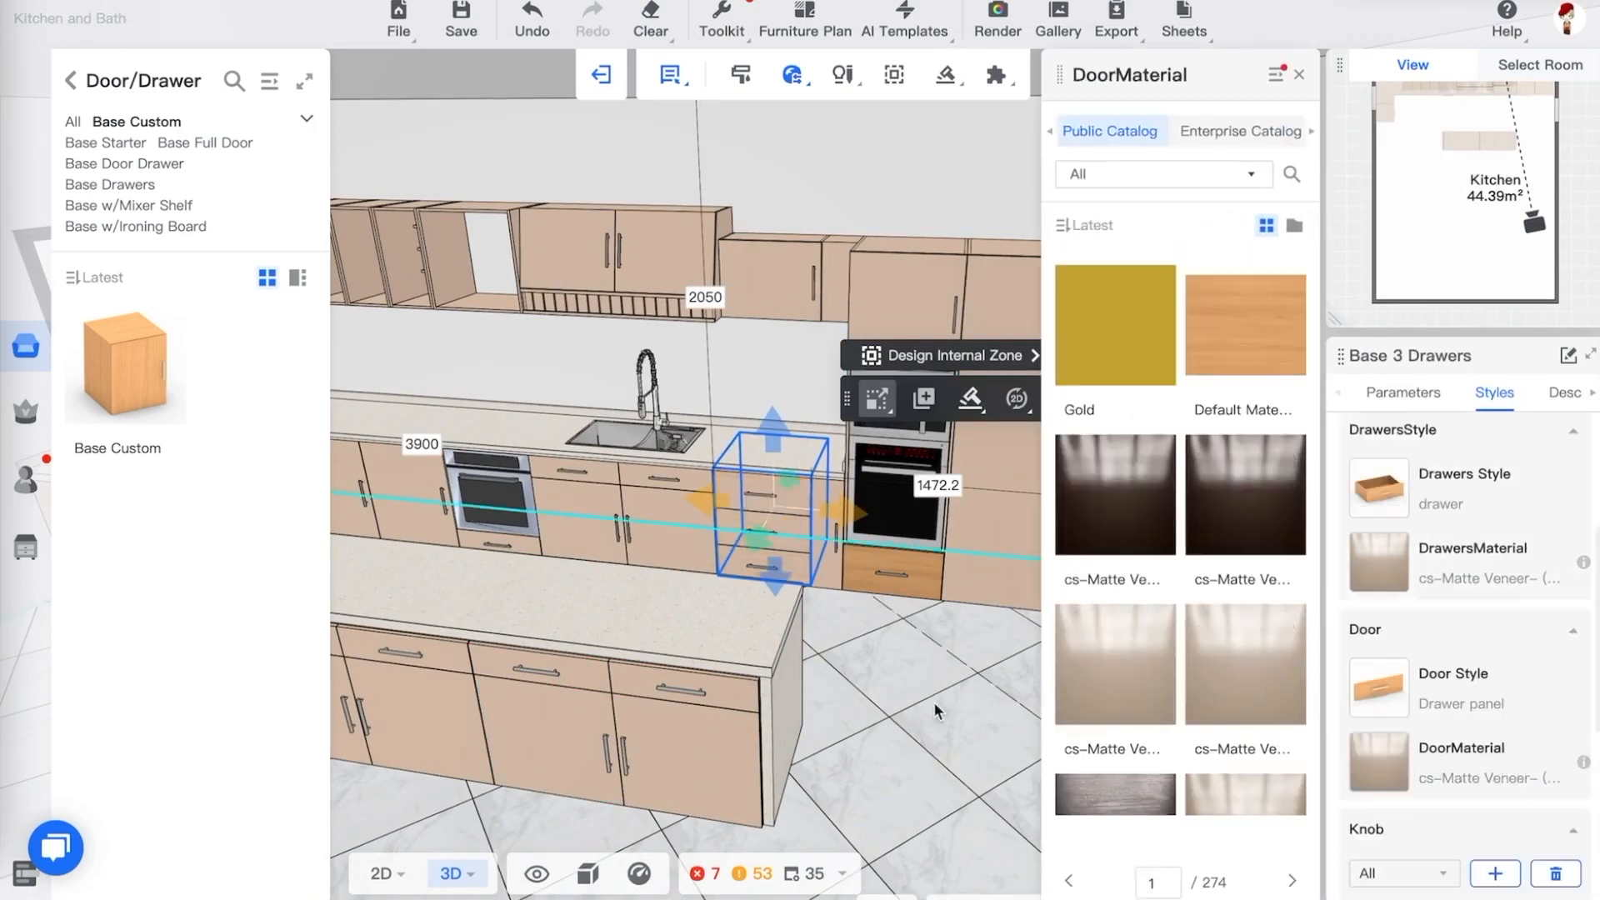
pyautogui.click(934, 702)
# Select the 200H Double Oven tall cabinet and set its drawer door material to a cs-Matte Veneer finish
pyautogui.click(912, 575)
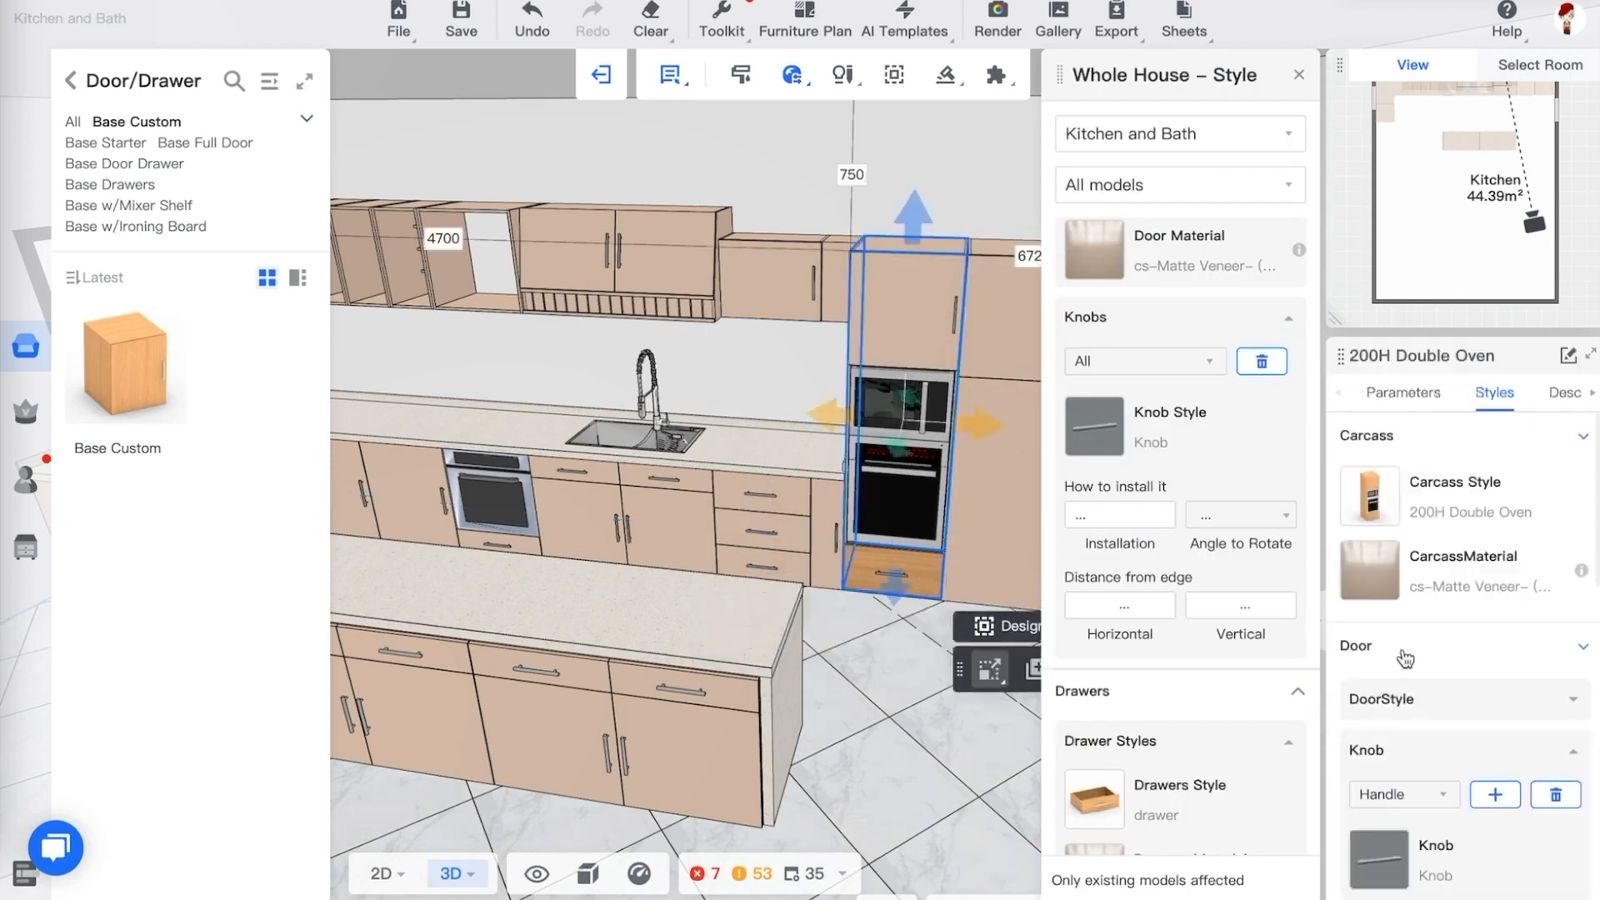
pyautogui.scroll(-5, 1434, 676)
pyautogui.click(1450, 771)
pyautogui.scroll(-3, 1363, 754)
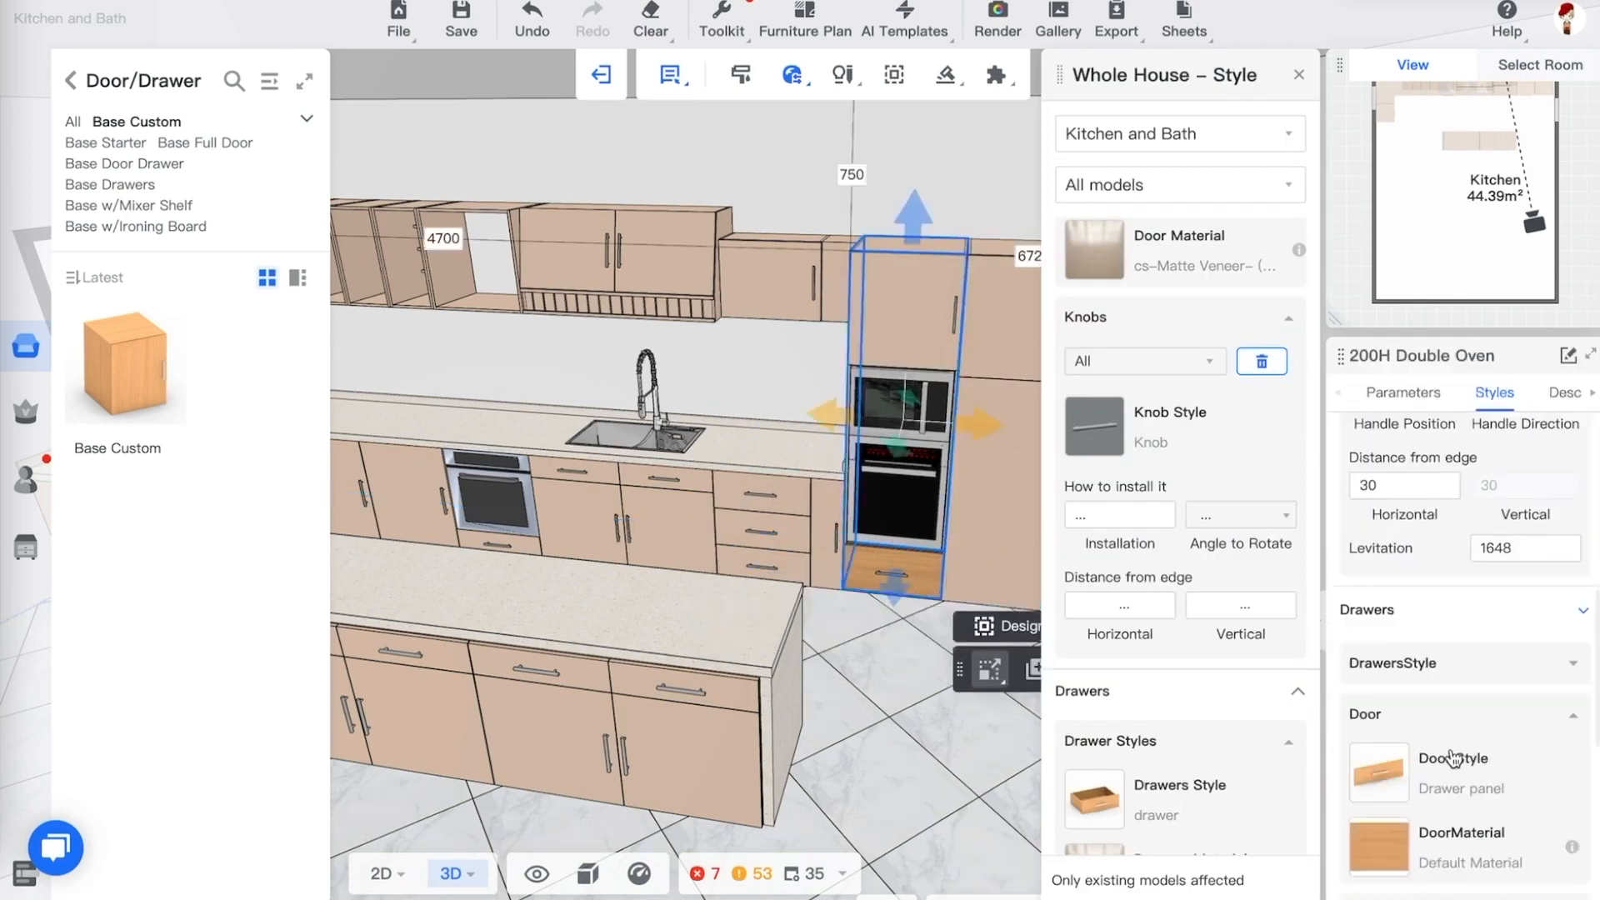
pyautogui.click(1373, 700)
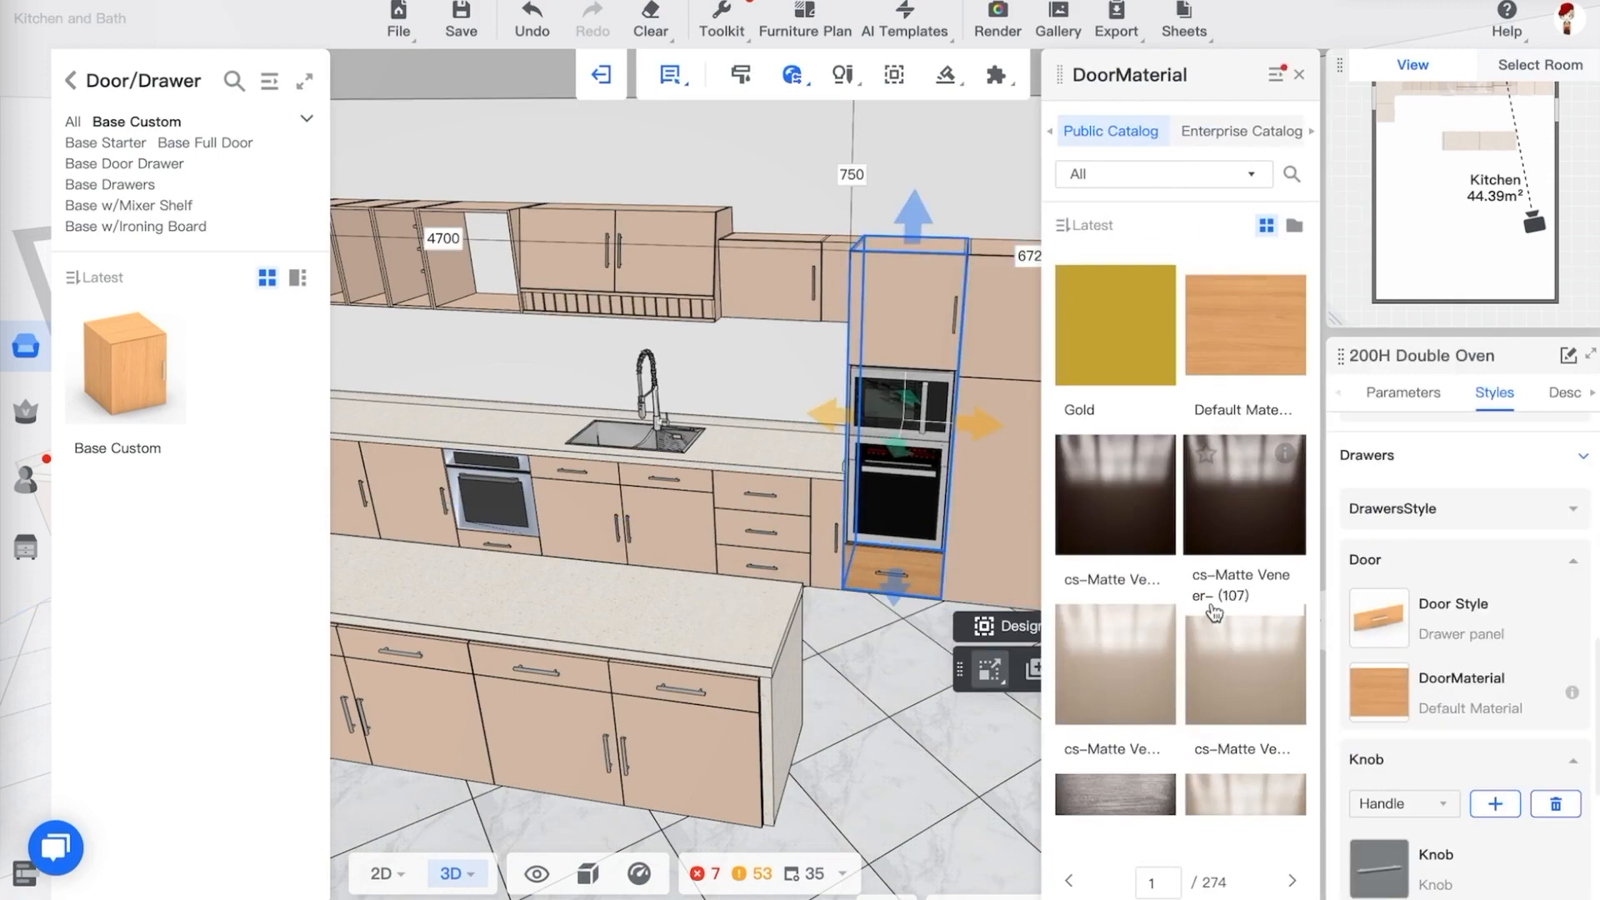
pyautogui.click(1260, 674)
pyautogui.click(884, 689)
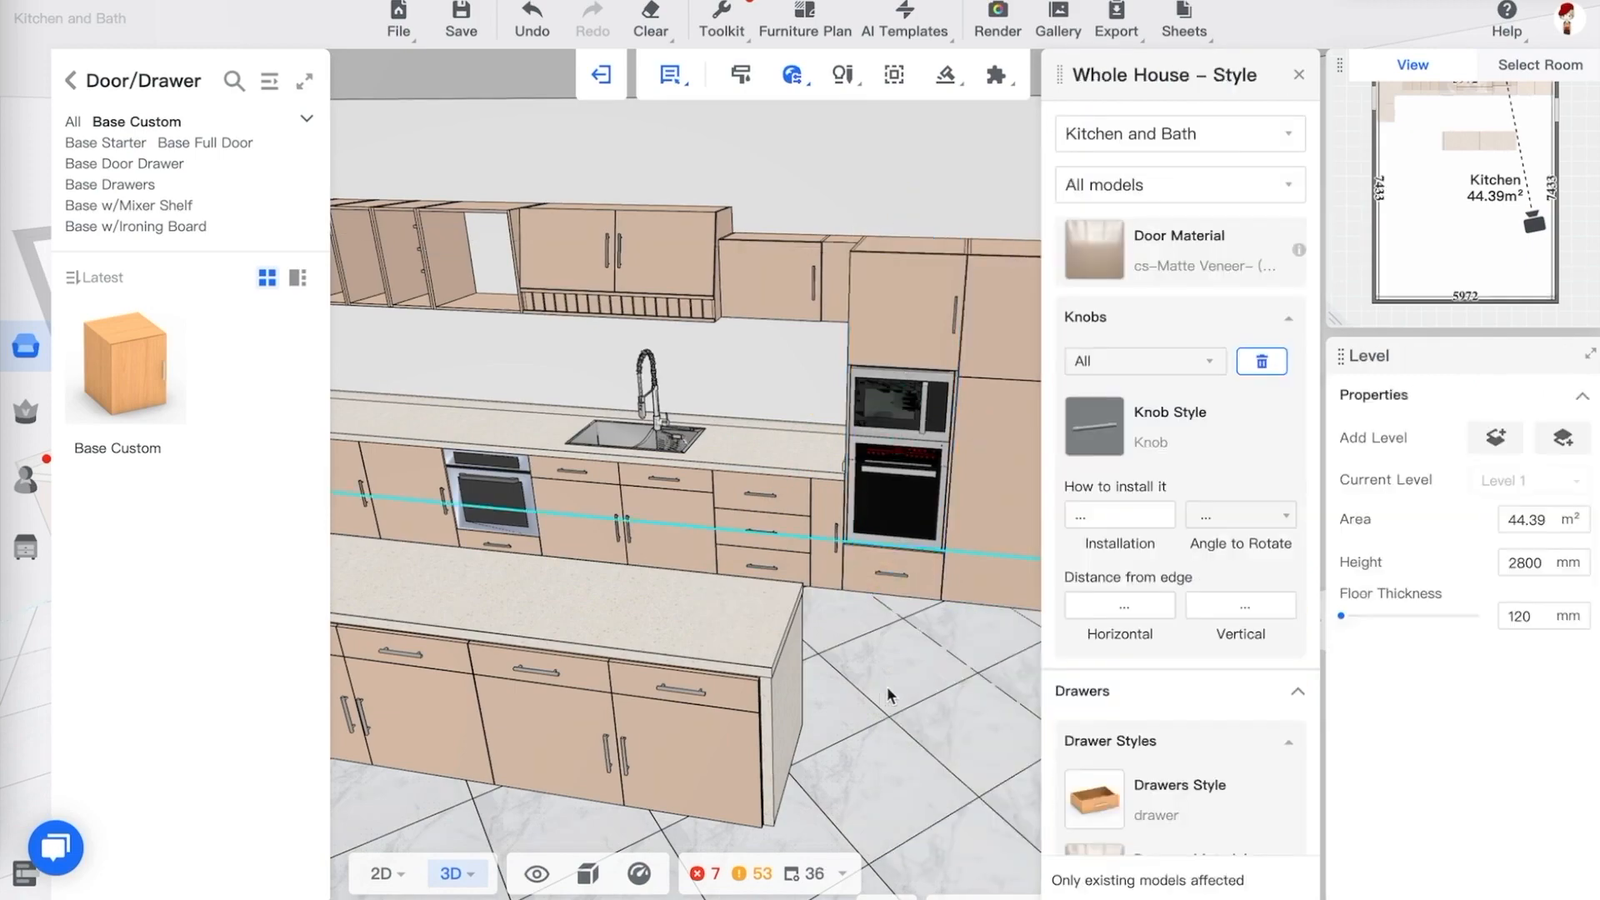
pyautogui.moveTo(897, 687); pyautogui.dragTo(935, 673)
pyautogui.scroll(-3, 947, 670)
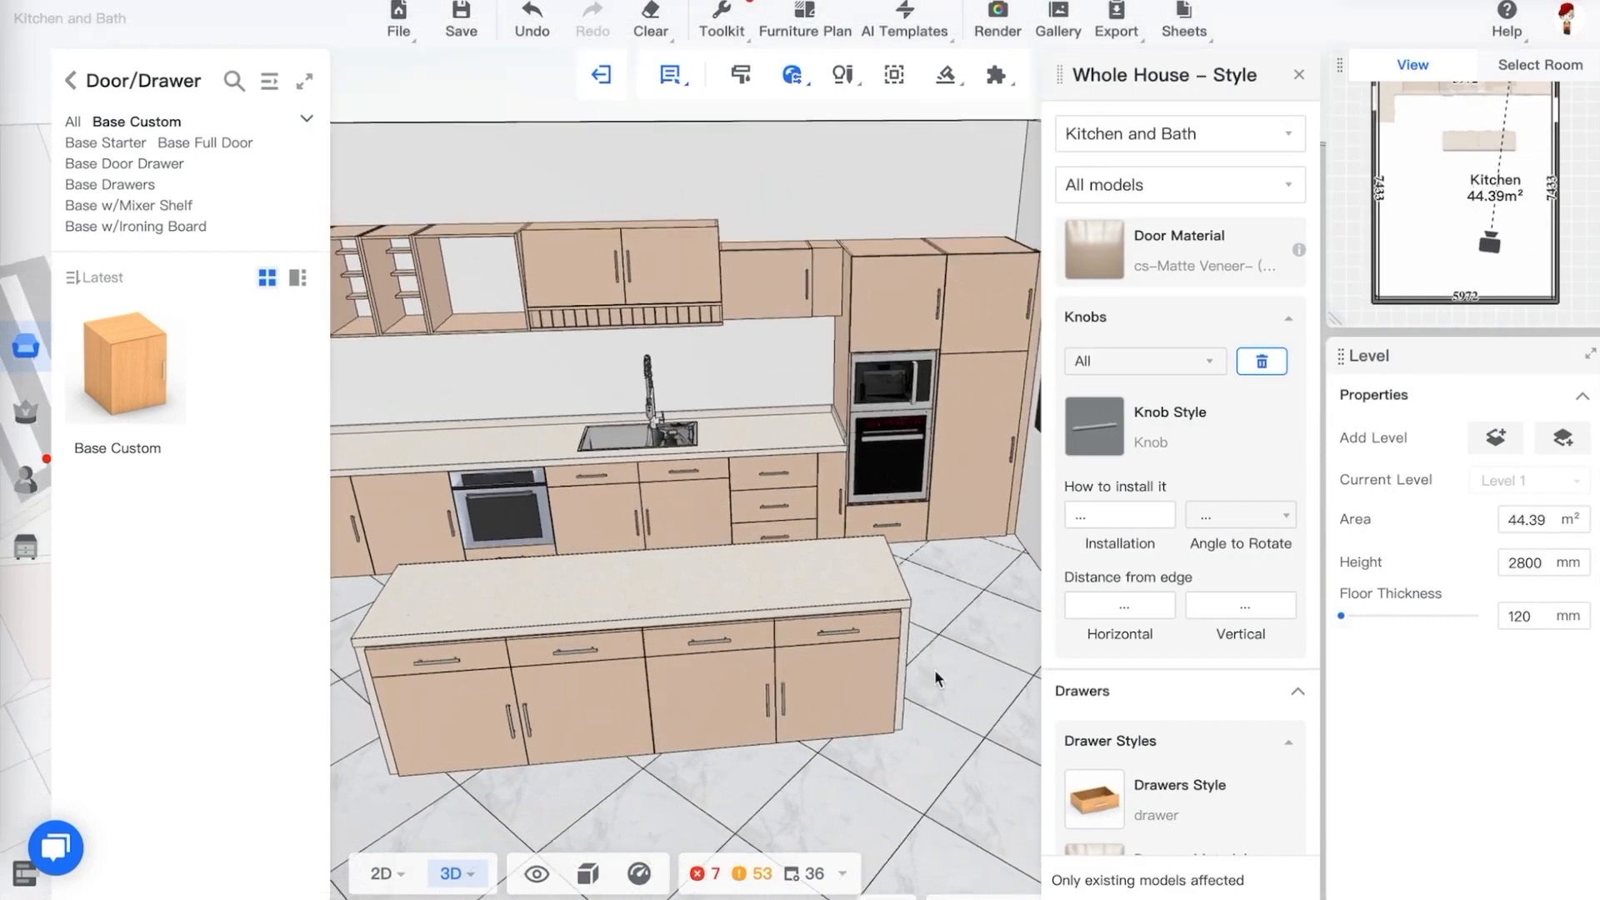
# Reopen the whole-house Style settings and set the knob style to X-37
pyautogui.click(1299, 75)
pyautogui.moveTo(792, 76)
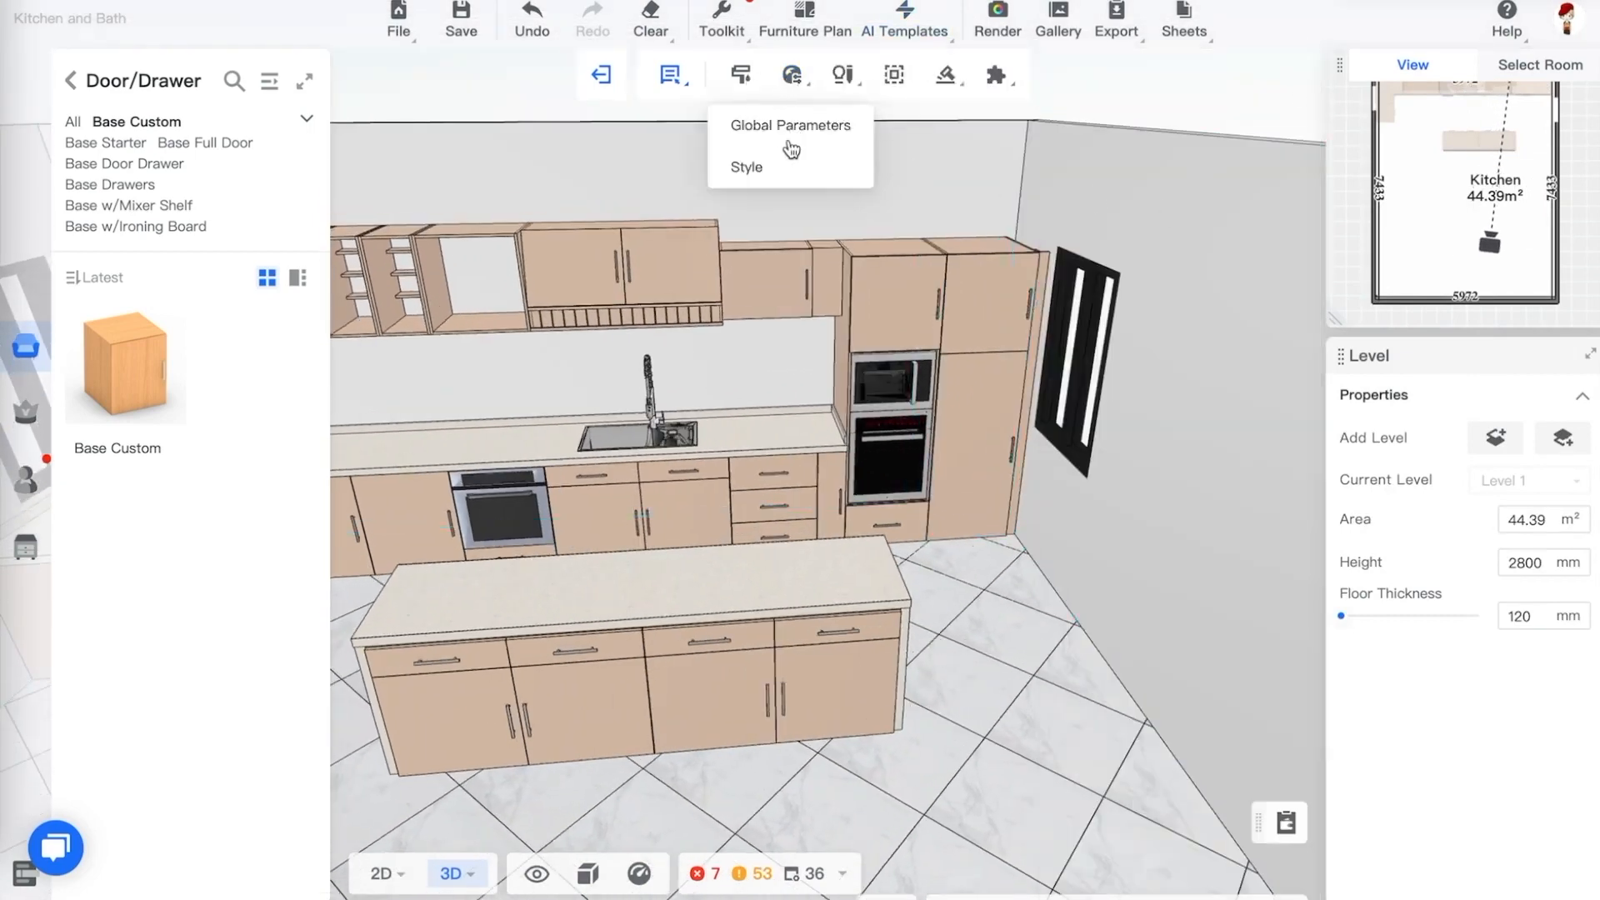
pyautogui.click(753, 161)
pyautogui.scroll(-3, 1225, 359)
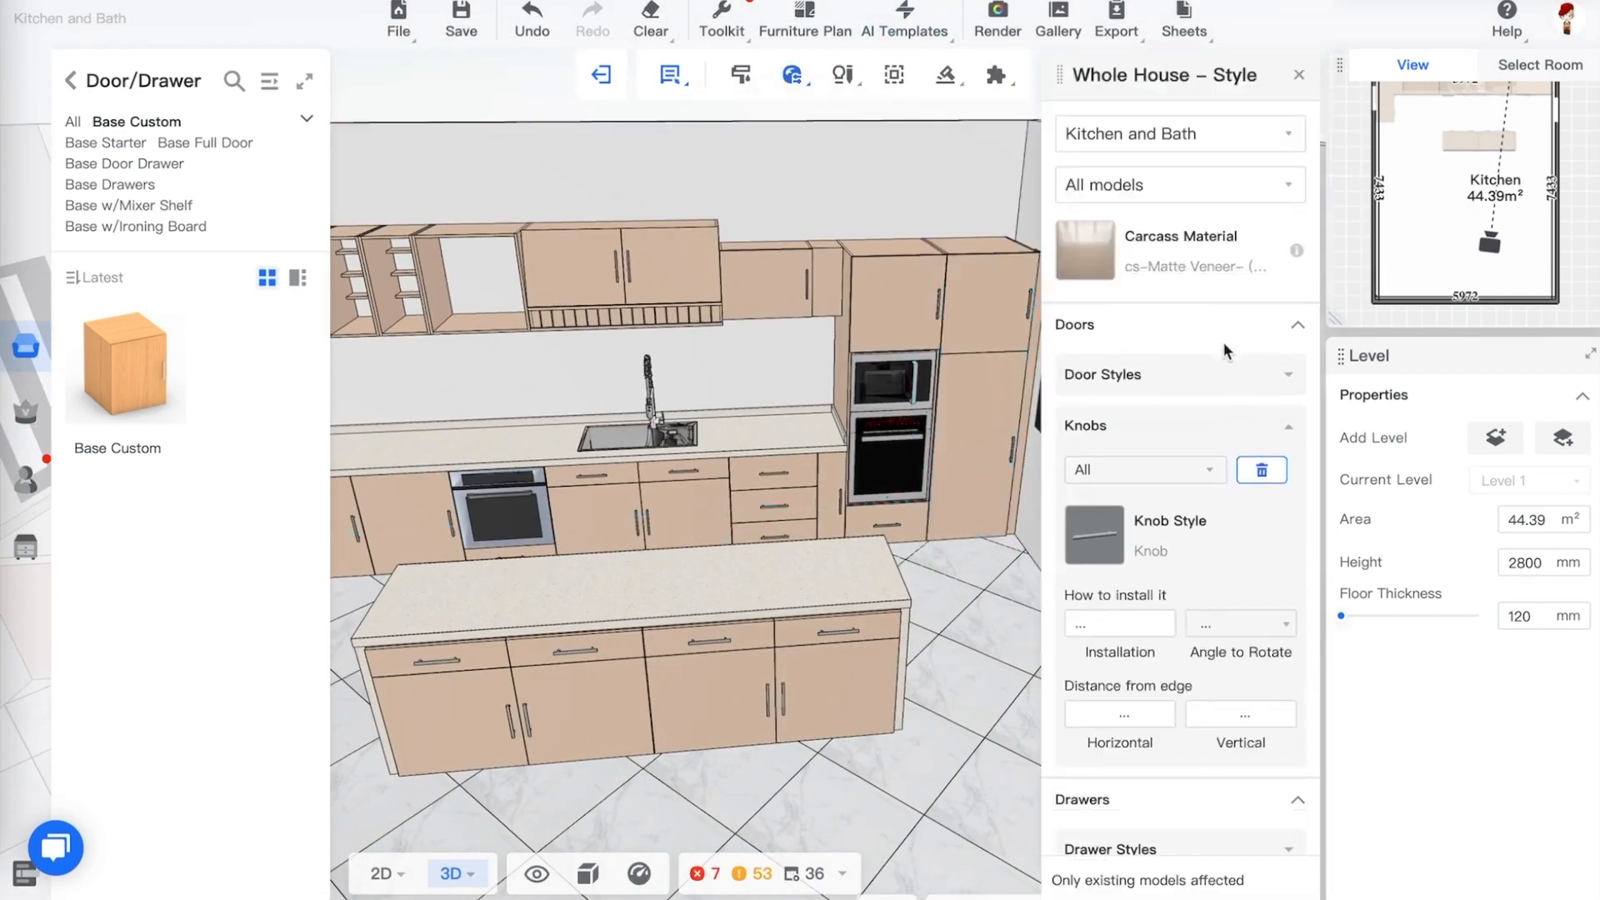
pyautogui.click(1081, 325)
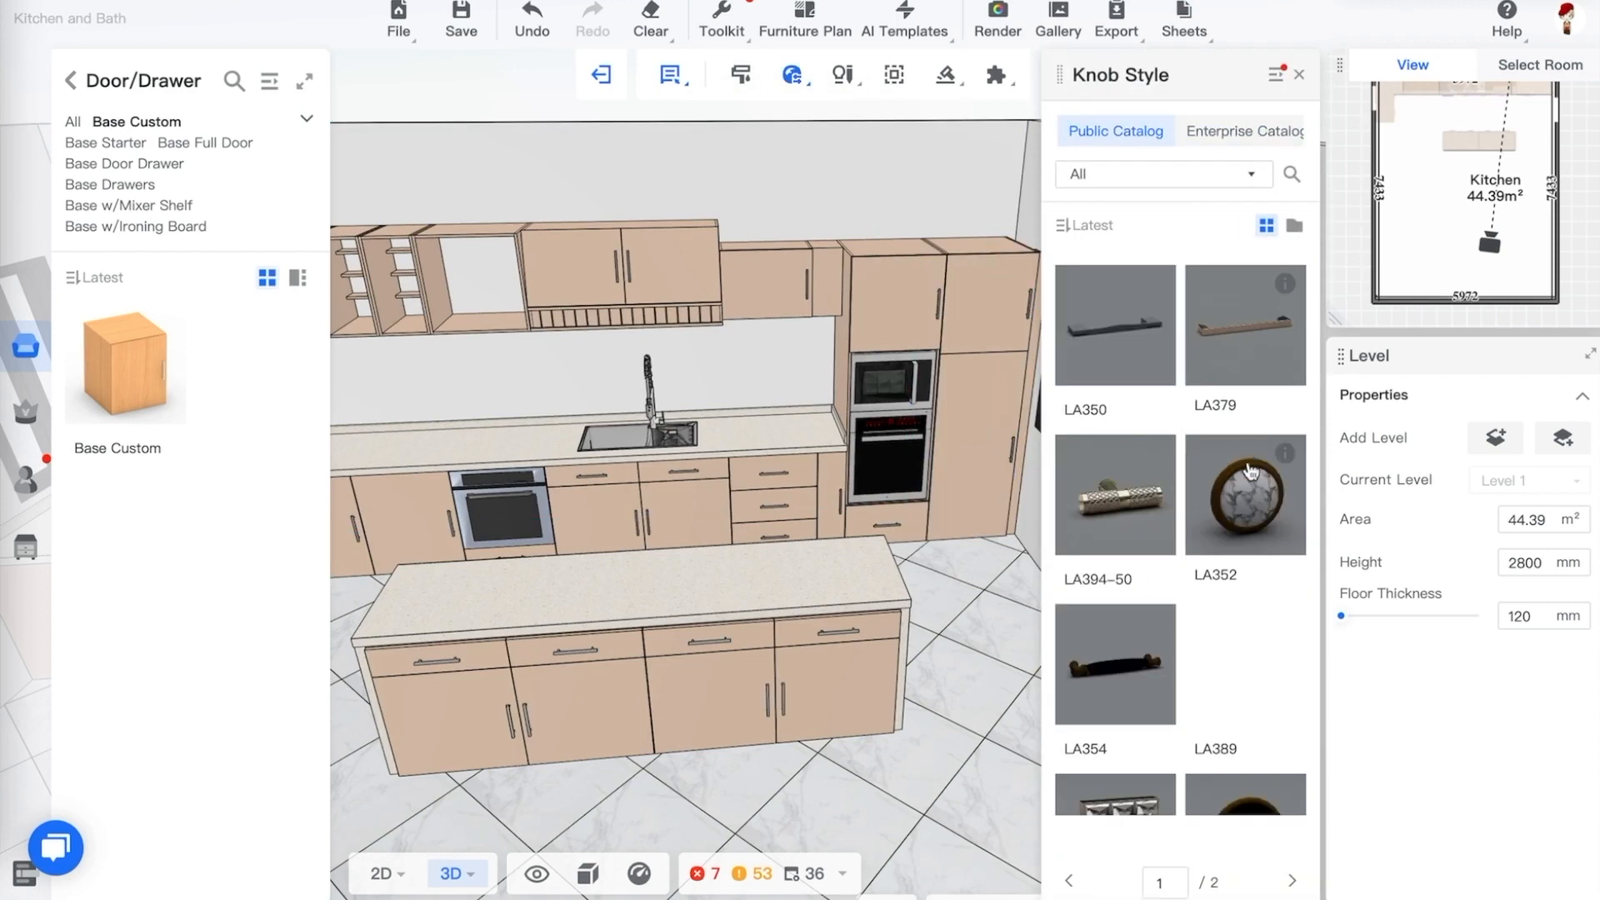
pyautogui.scroll(-2, 1236, 475)
pyautogui.scroll(-5, 1236, 475)
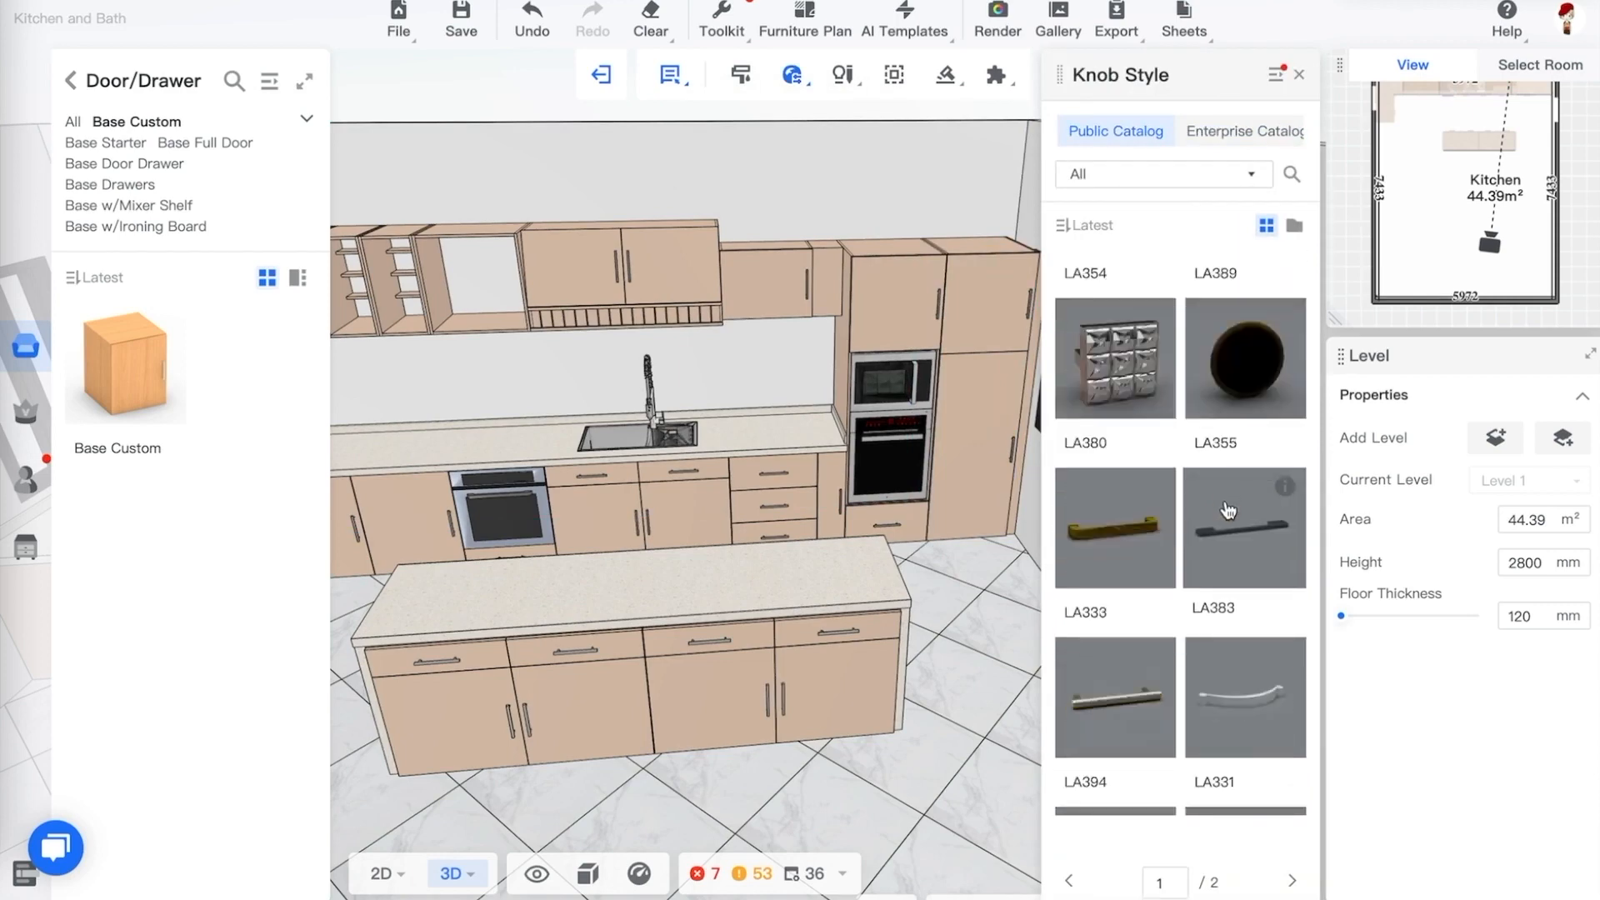
pyautogui.scroll(-6, 1222, 510)
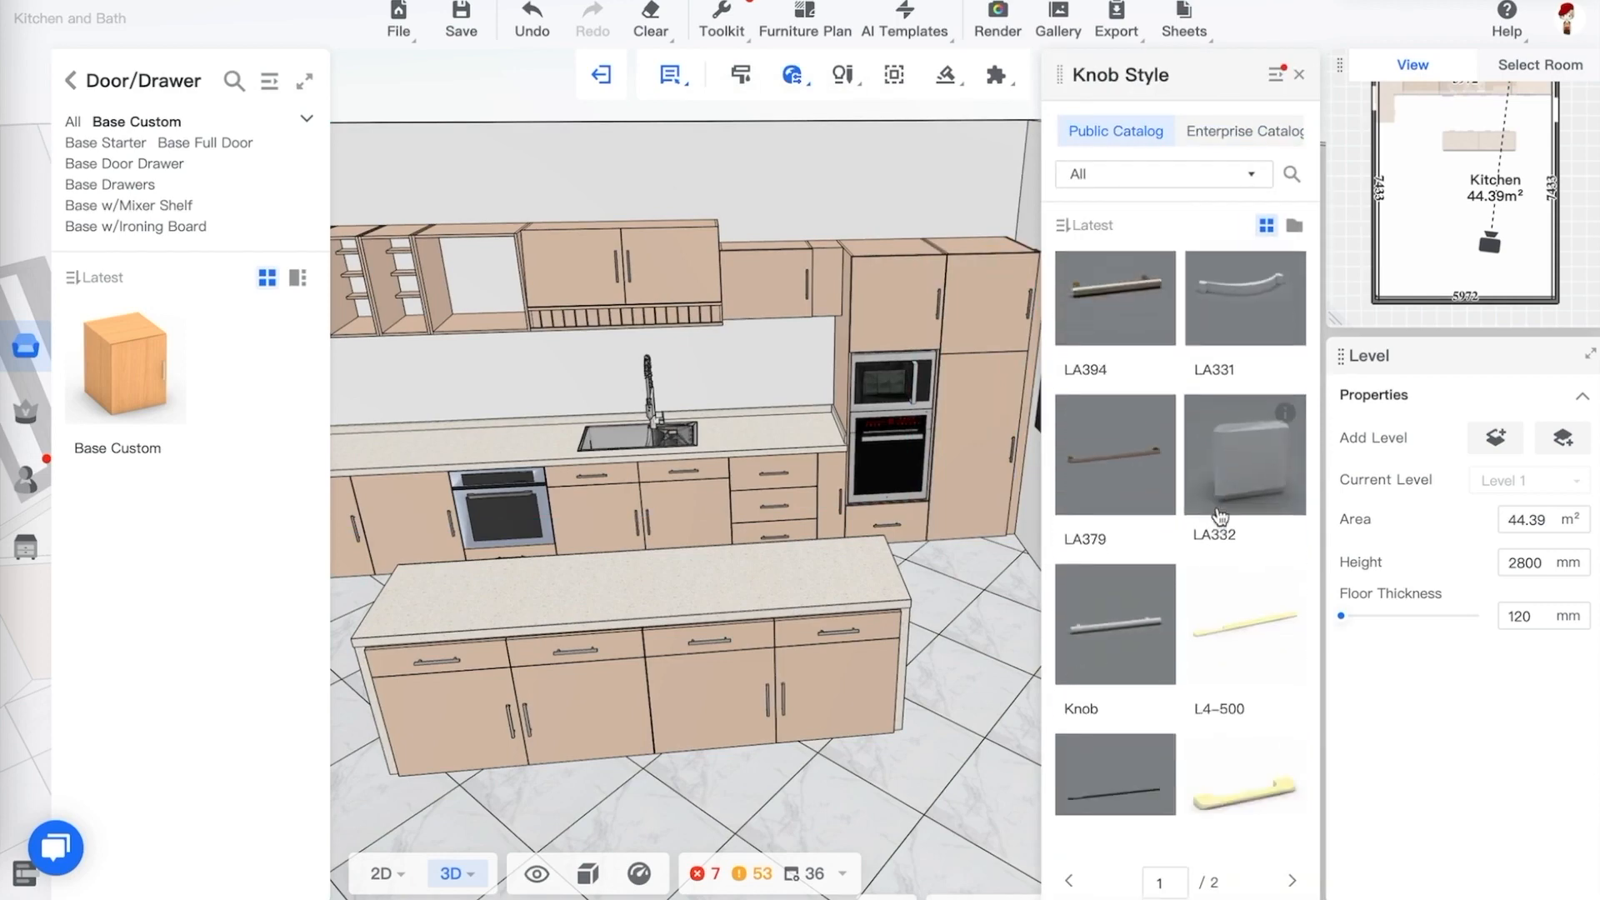
pyautogui.scroll(-1, 1253, 644)
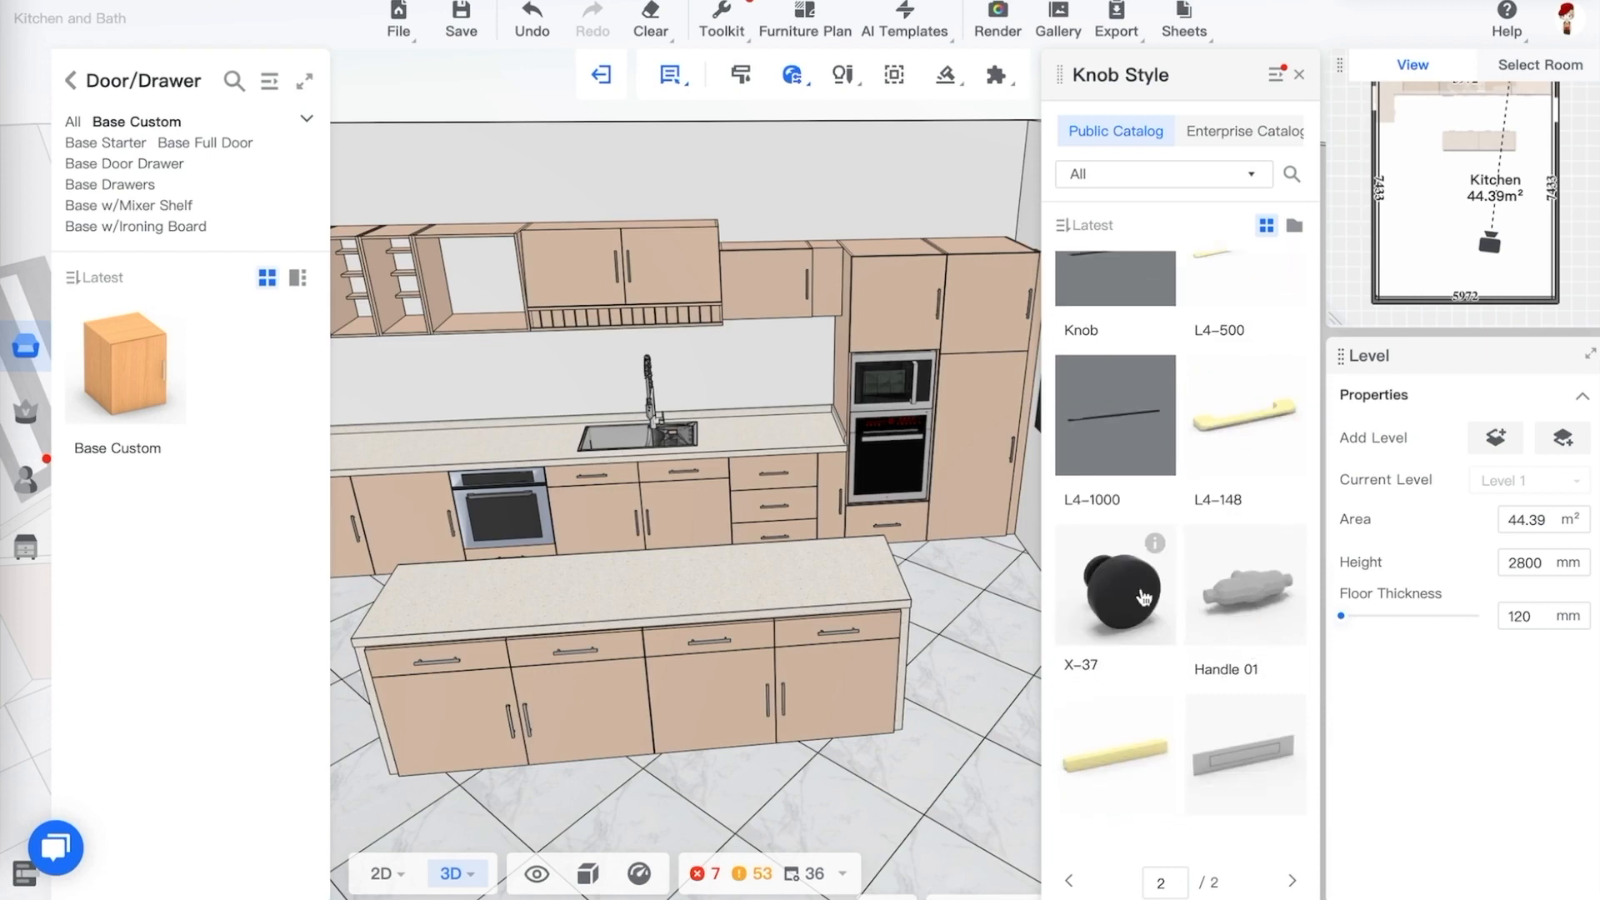
pyautogui.click(1136, 595)
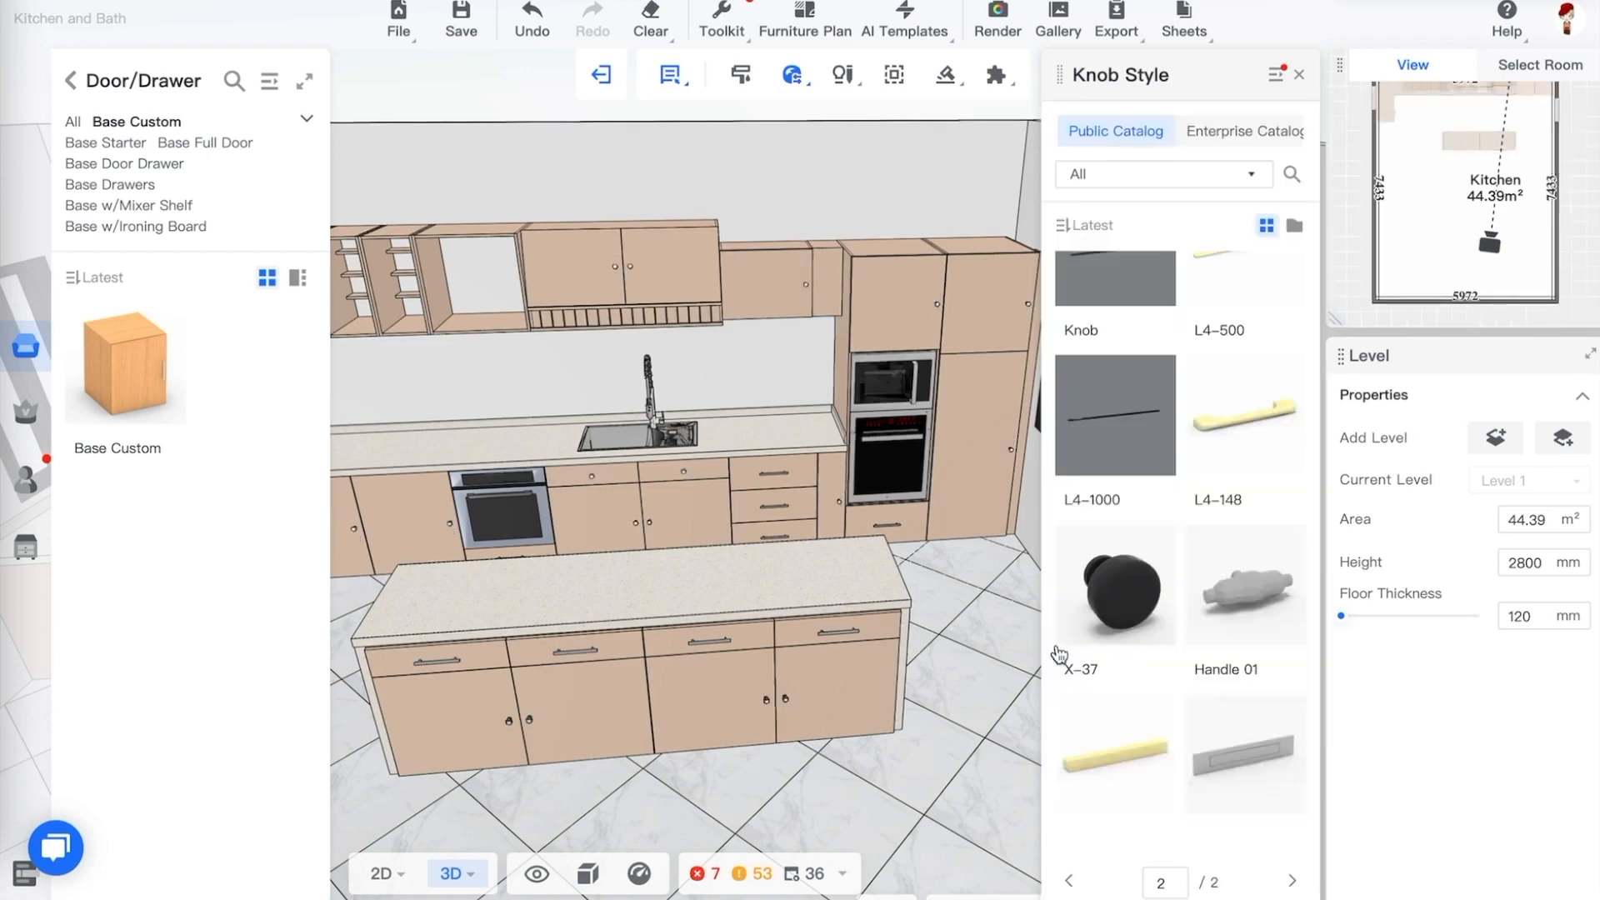
# Return to the whole-house style settings and set the knob installation position to Middle
pyautogui.moveTo(909, 782); pyautogui.dragTo(945, 766)
pyautogui.moveTo(691, 730); pyautogui.dragTo(730, 696)
pyautogui.click(1304, 73)
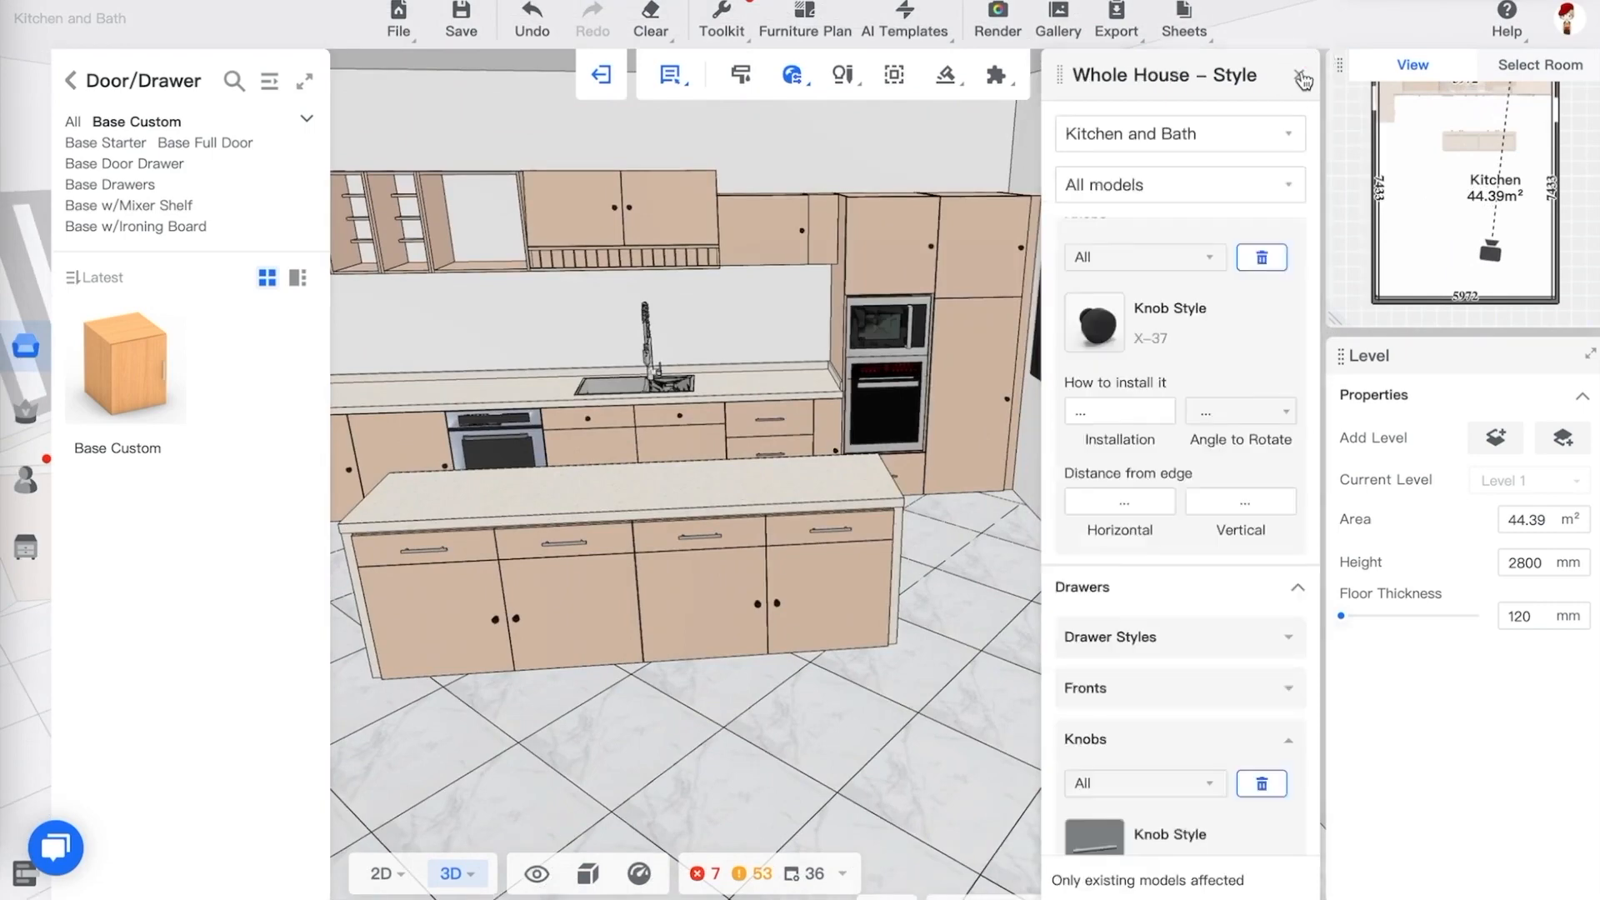
pyautogui.click(1120, 413)
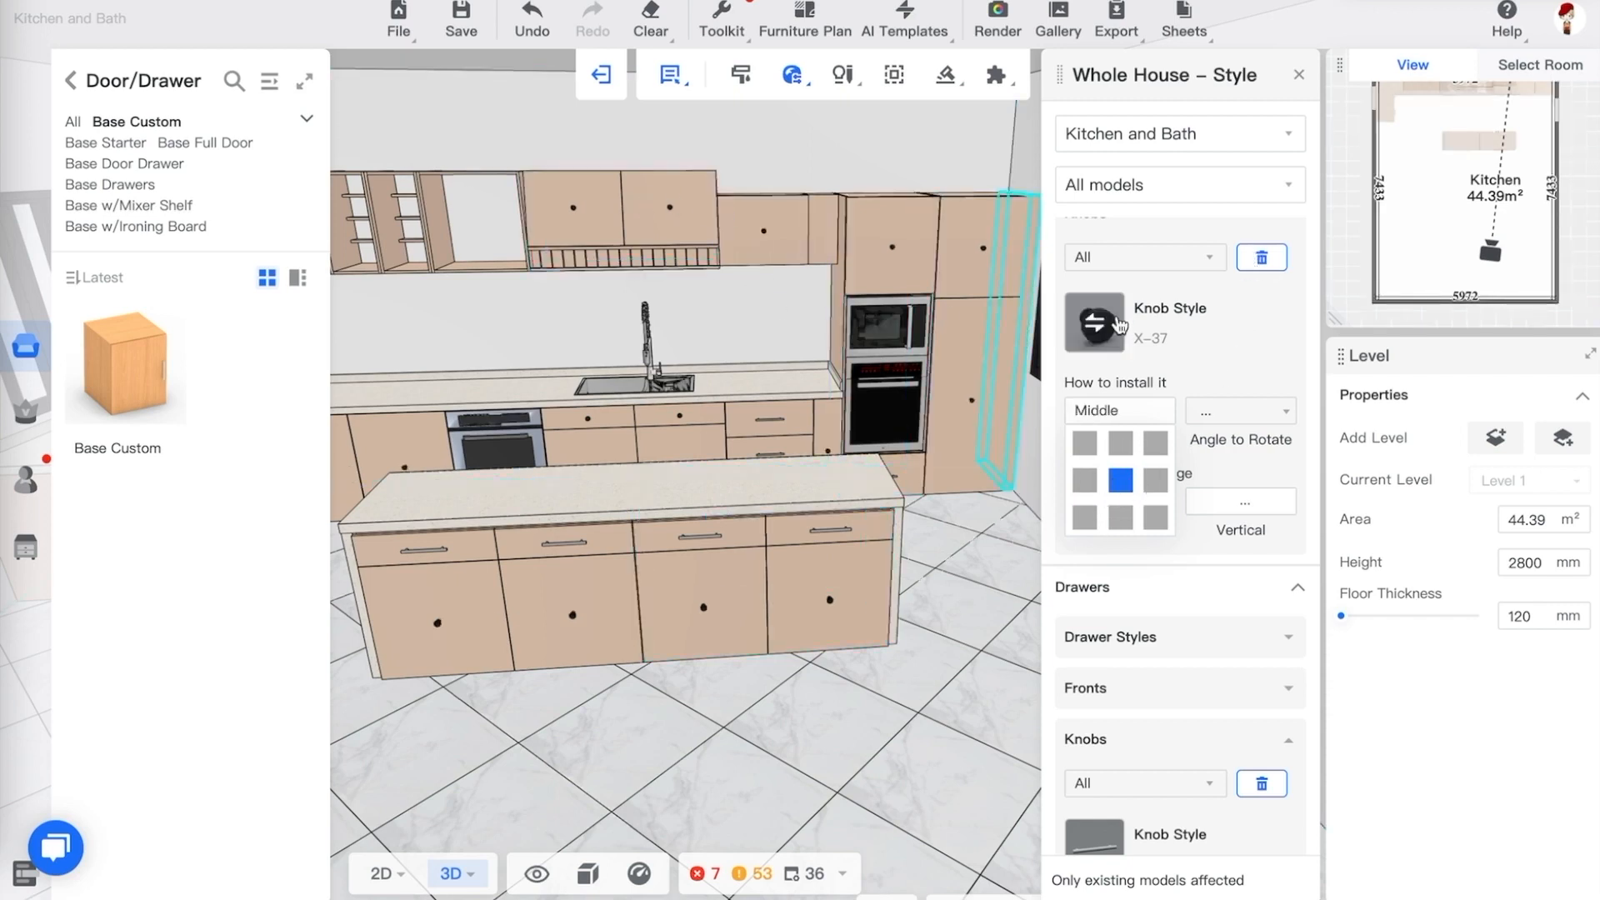
pyautogui.click(1121, 518)
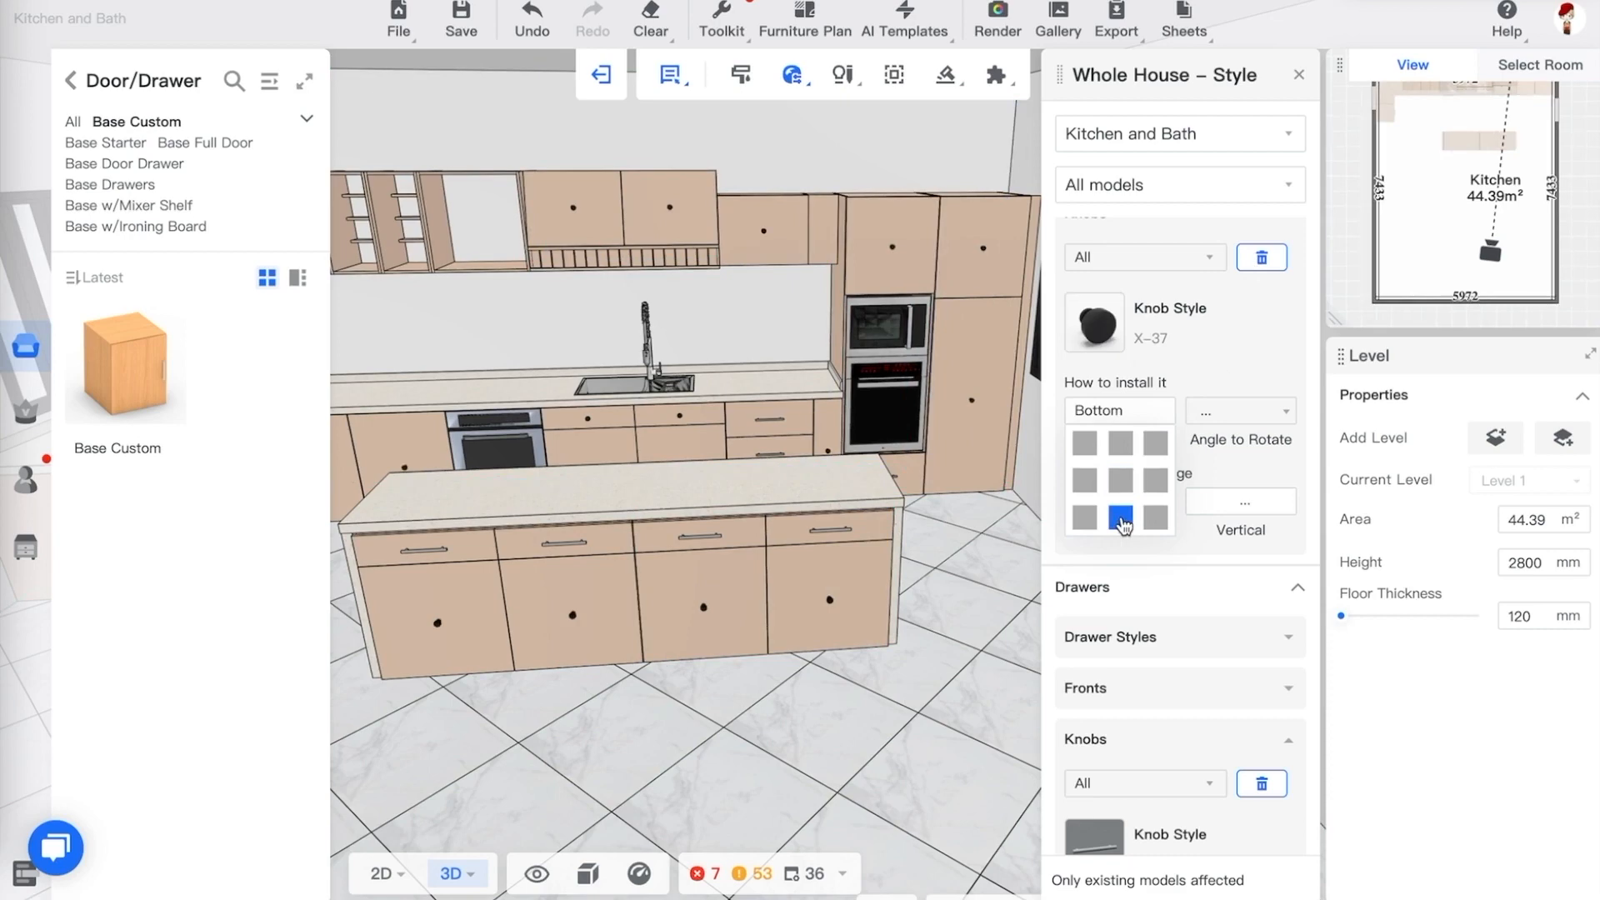
pyautogui.click(1156, 482)
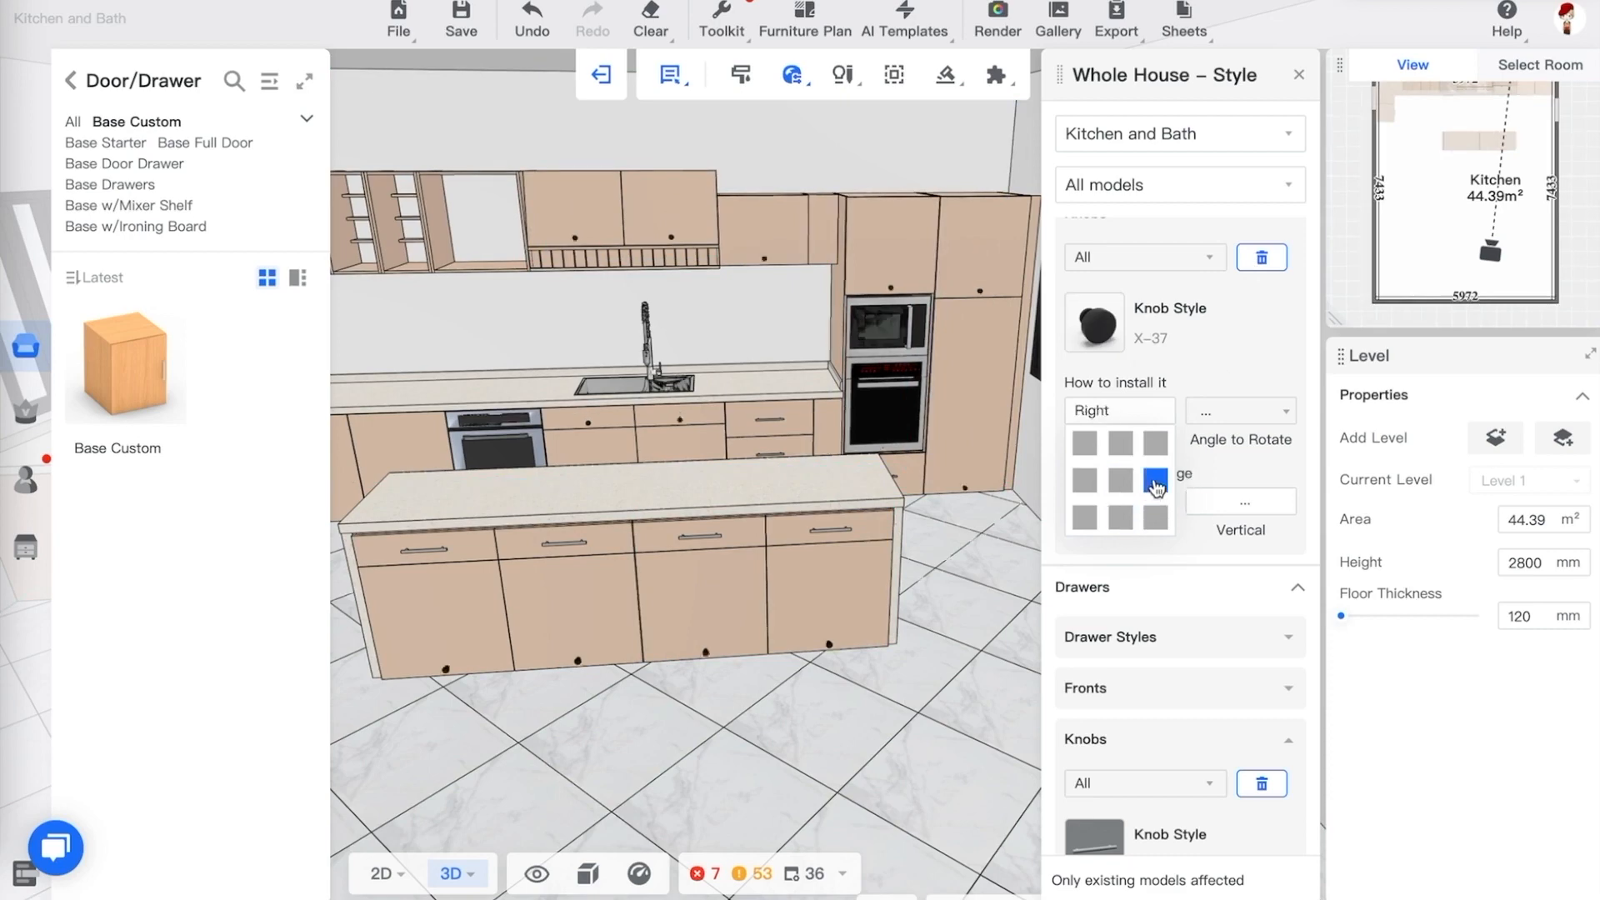
pyautogui.click(1120, 482)
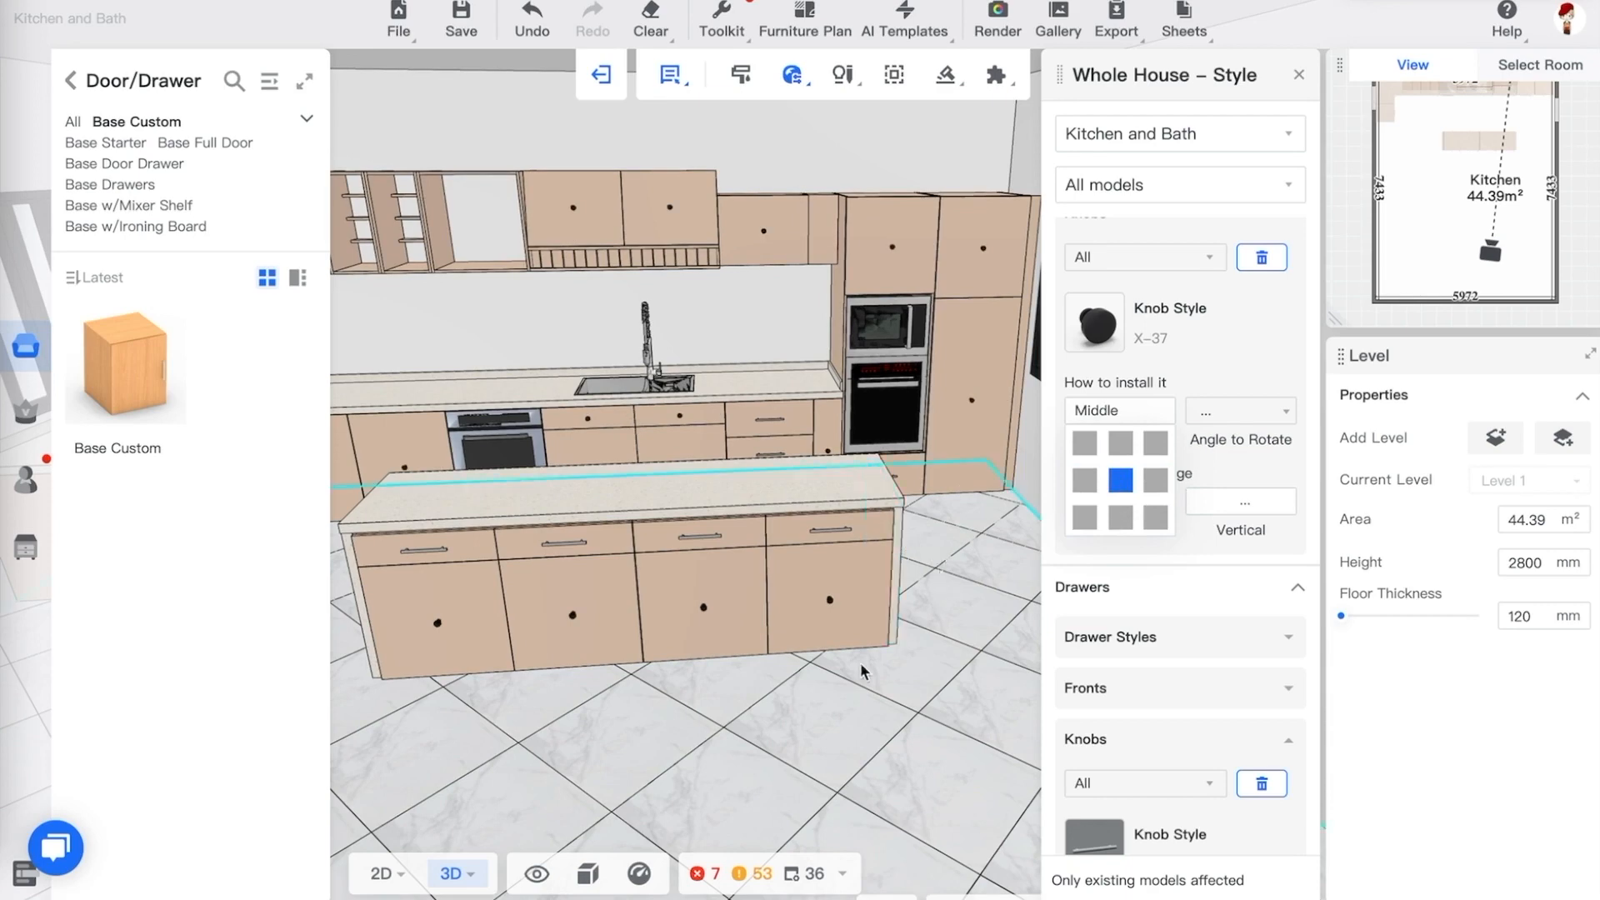
# Select the base cabinet beside the oven and try setting the knob installation position to Right
pyautogui.moveTo(863, 671); pyautogui.dragTo(885, 586)
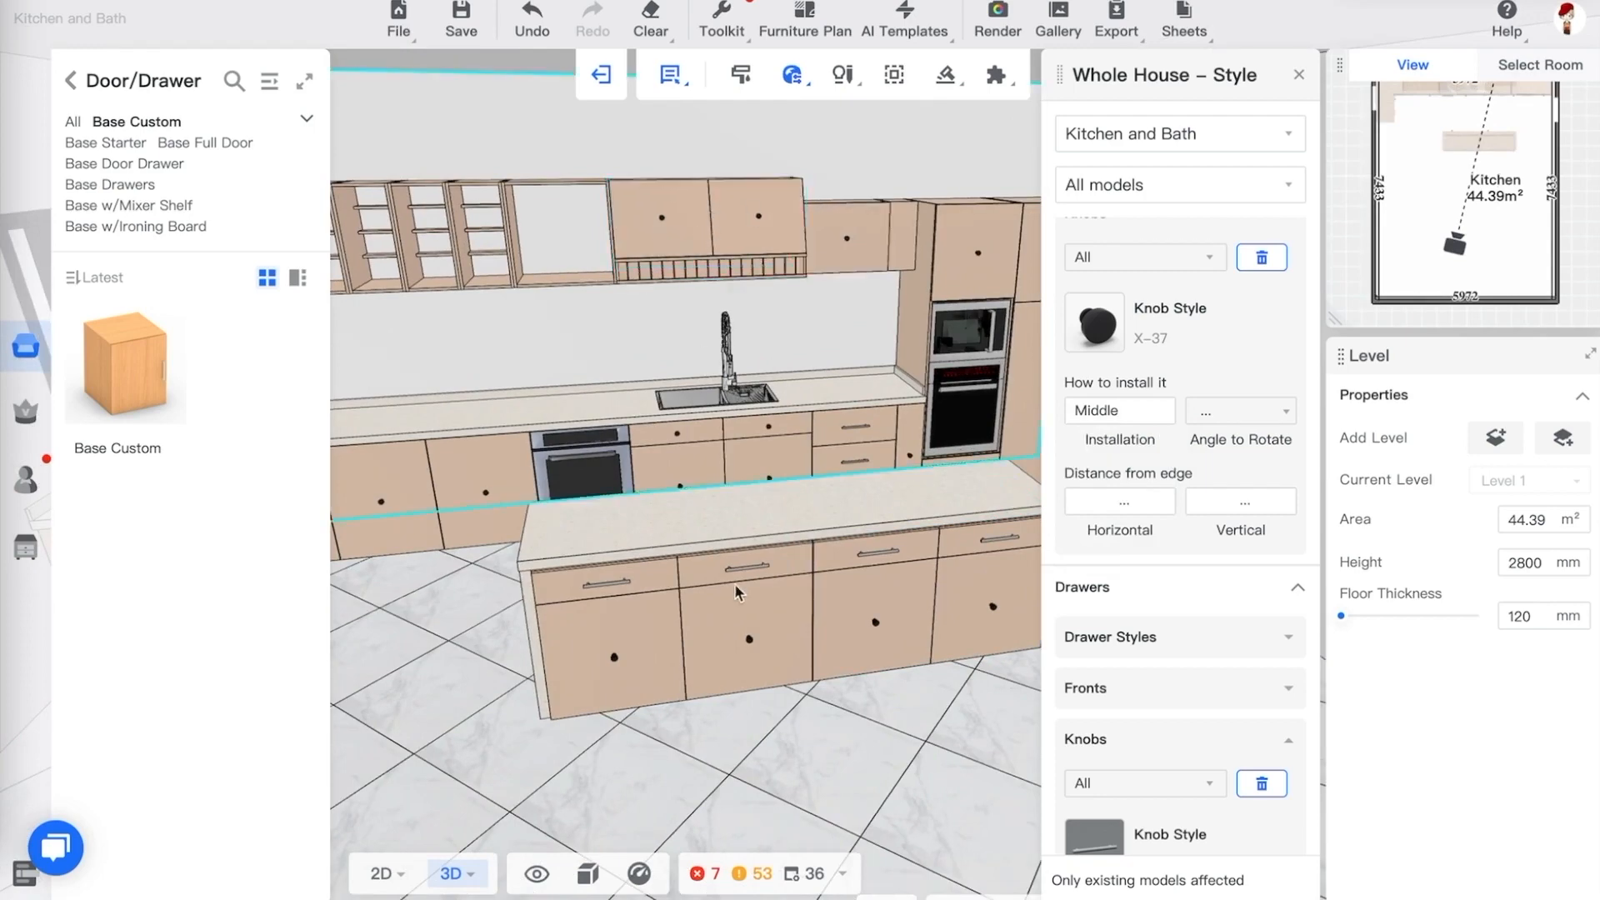
pyautogui.moveTo(447, 614); pyautogui.dragTo(565, 530)
pyautogui.click(533, 506)
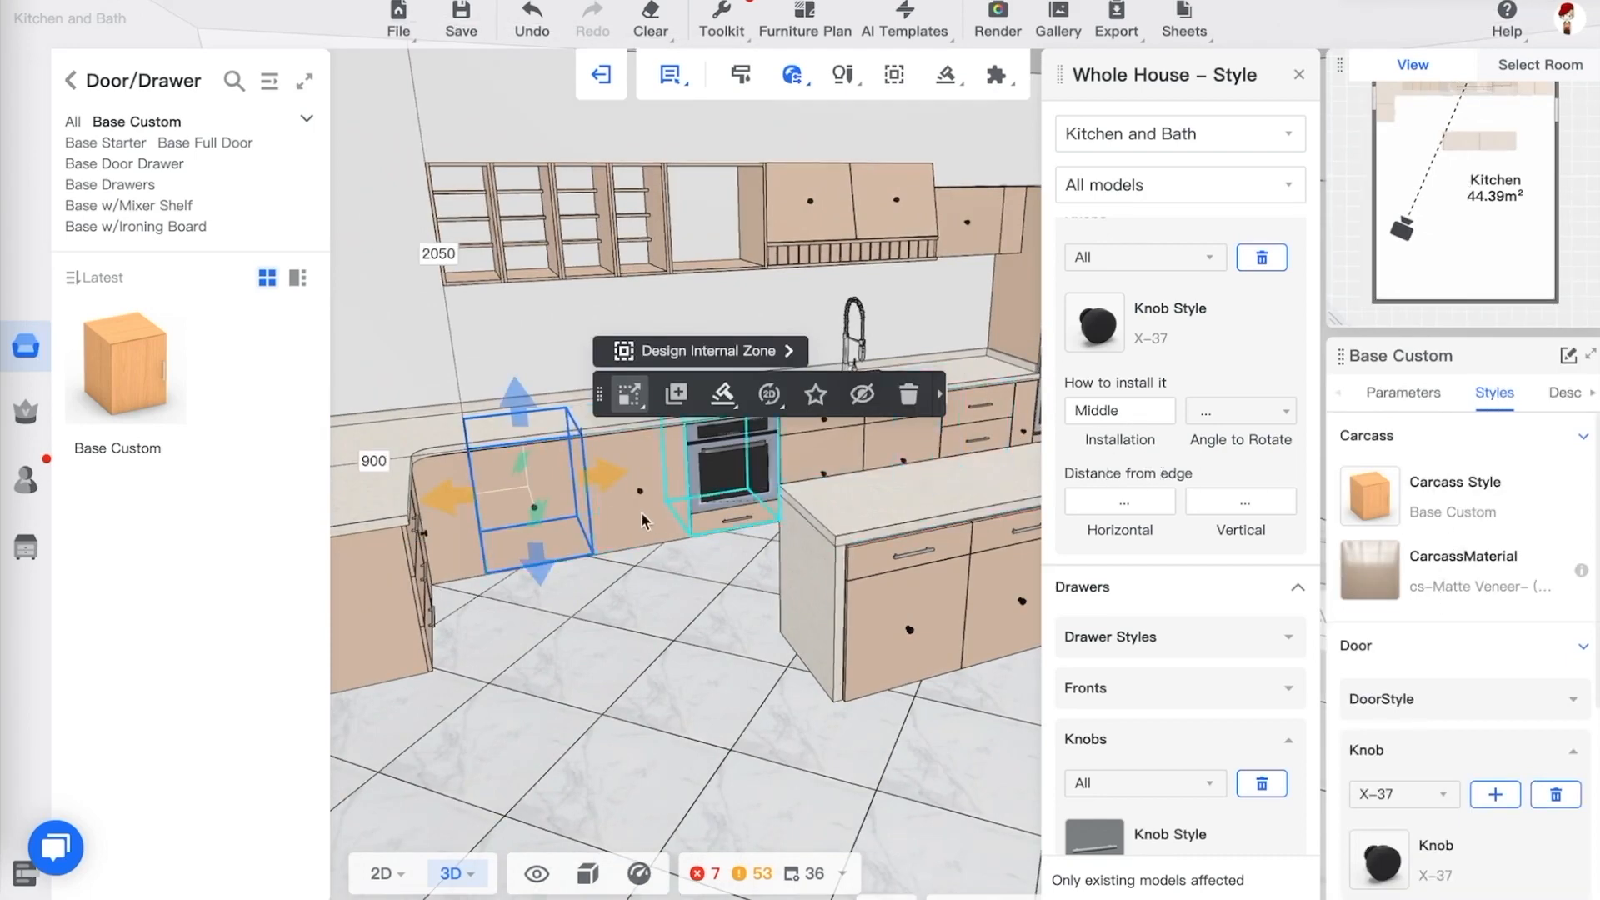
pyautogui.keyDown('ctrl'); pyautogui.click(642, 512); pyautogui.keyUp('ctrl')
pyautogui.click(570, 568)
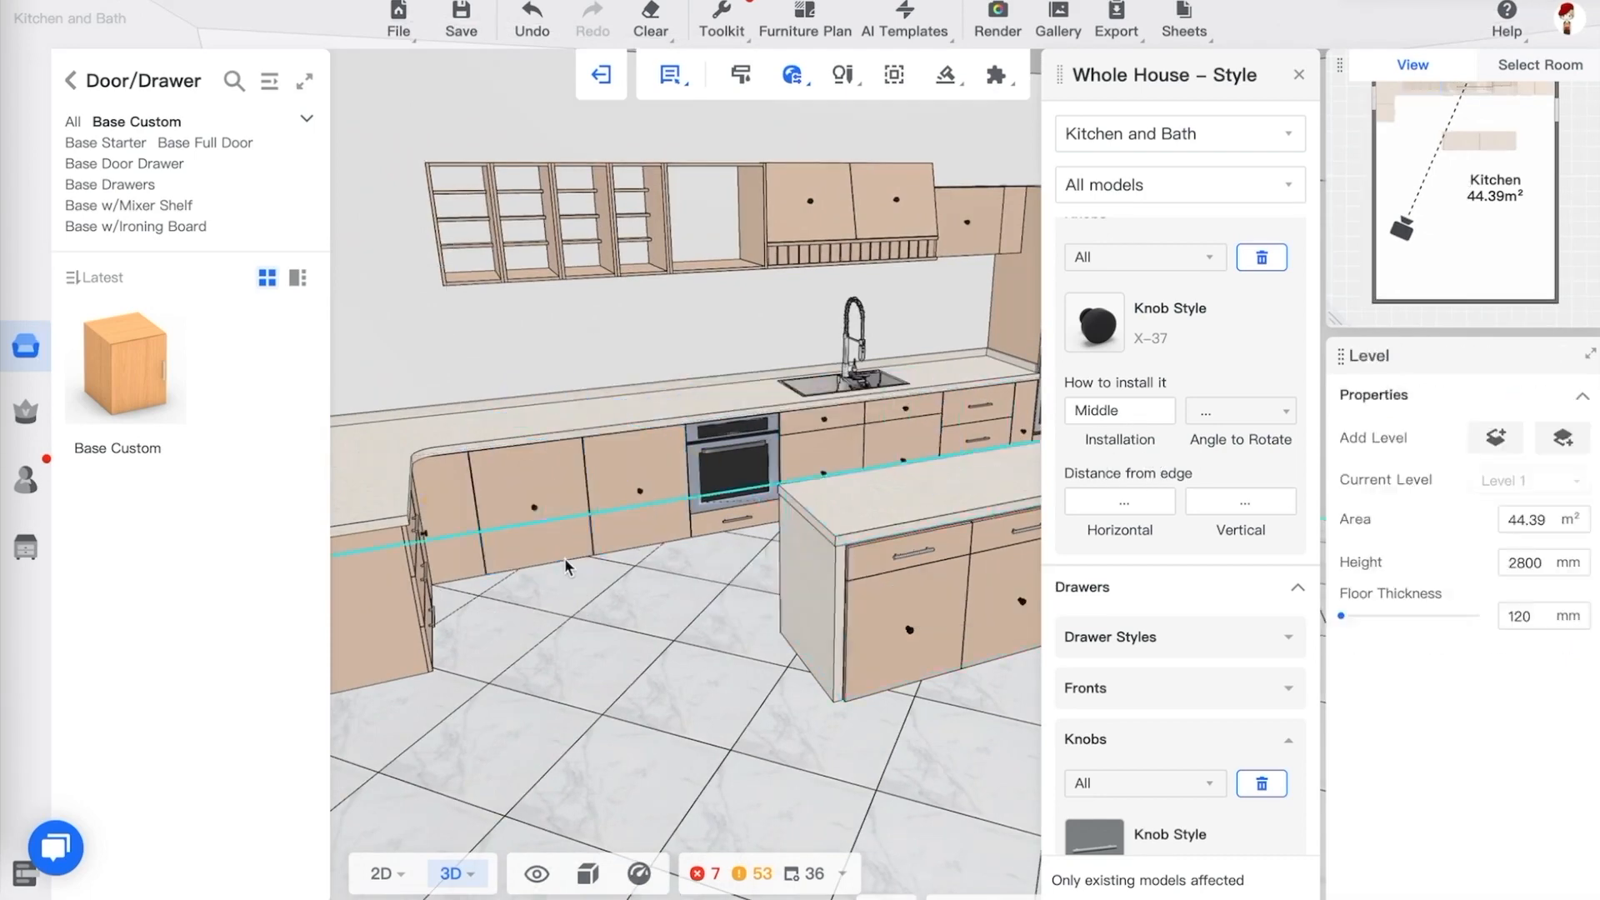
pyautogui.click(547, 531)
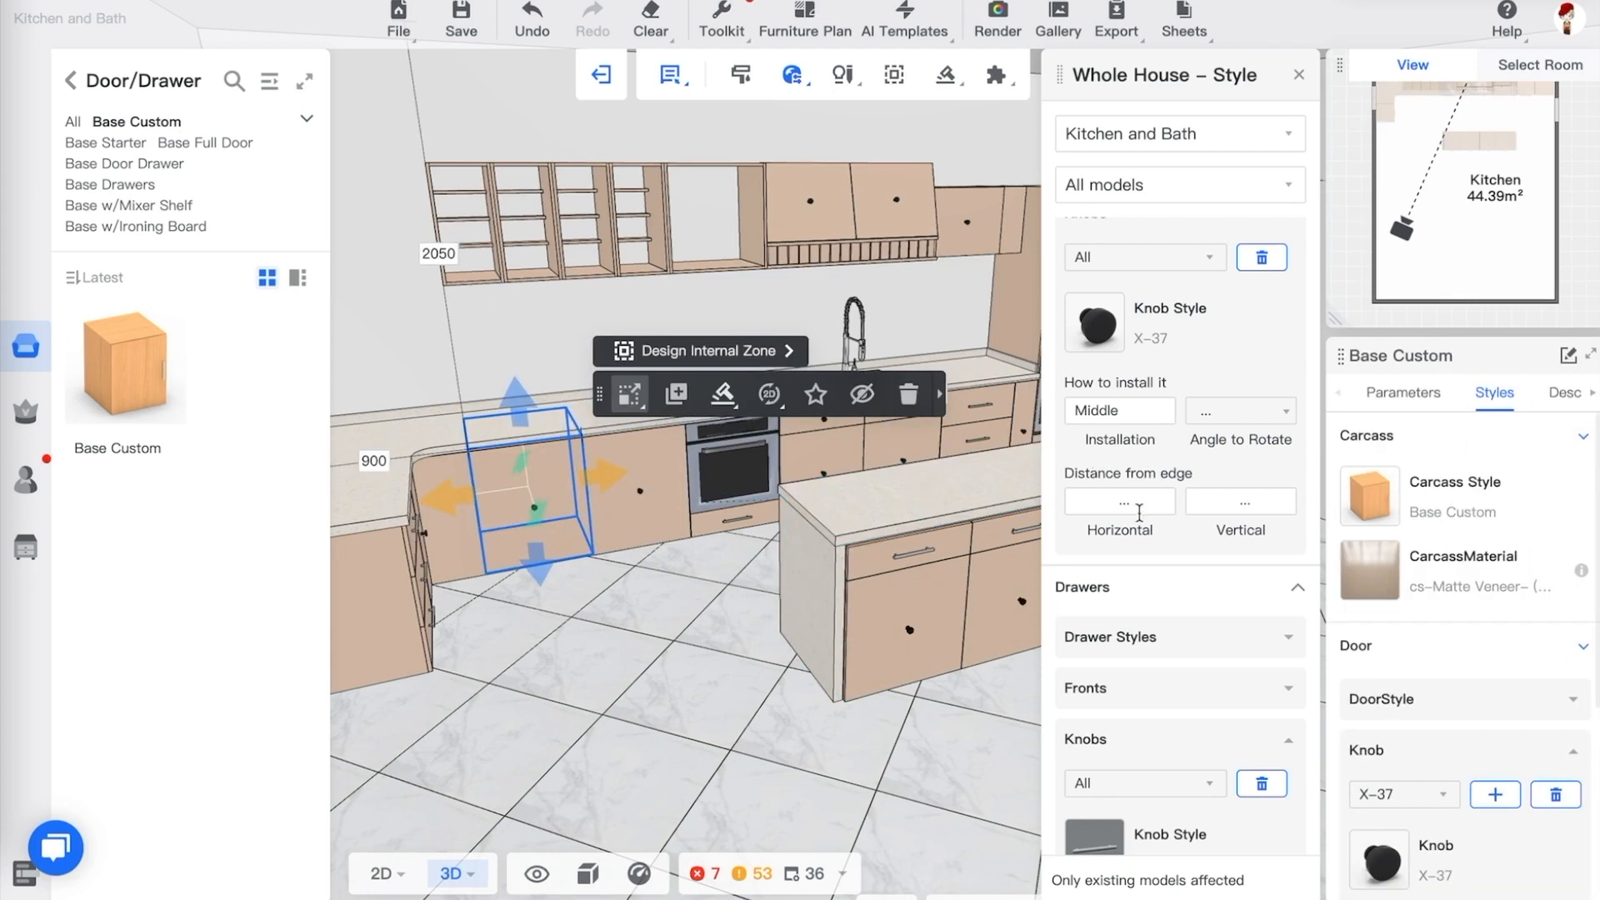
pyautogui.click(1120, 410)
pyautogui.click(1156, 480)
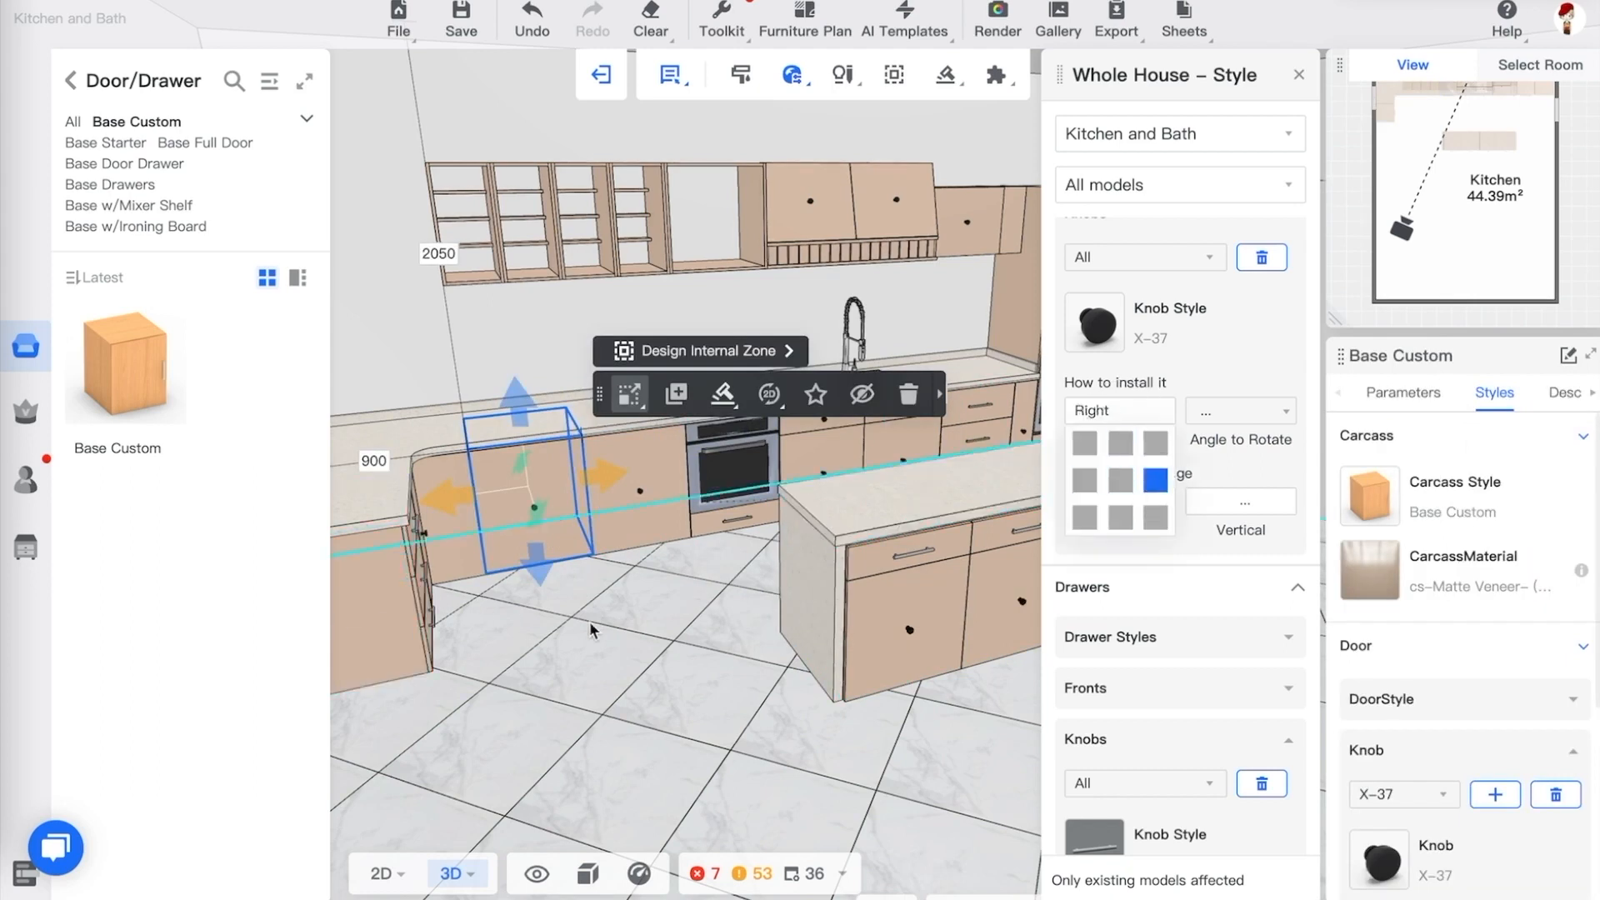
pyautogui.click(693, 640)
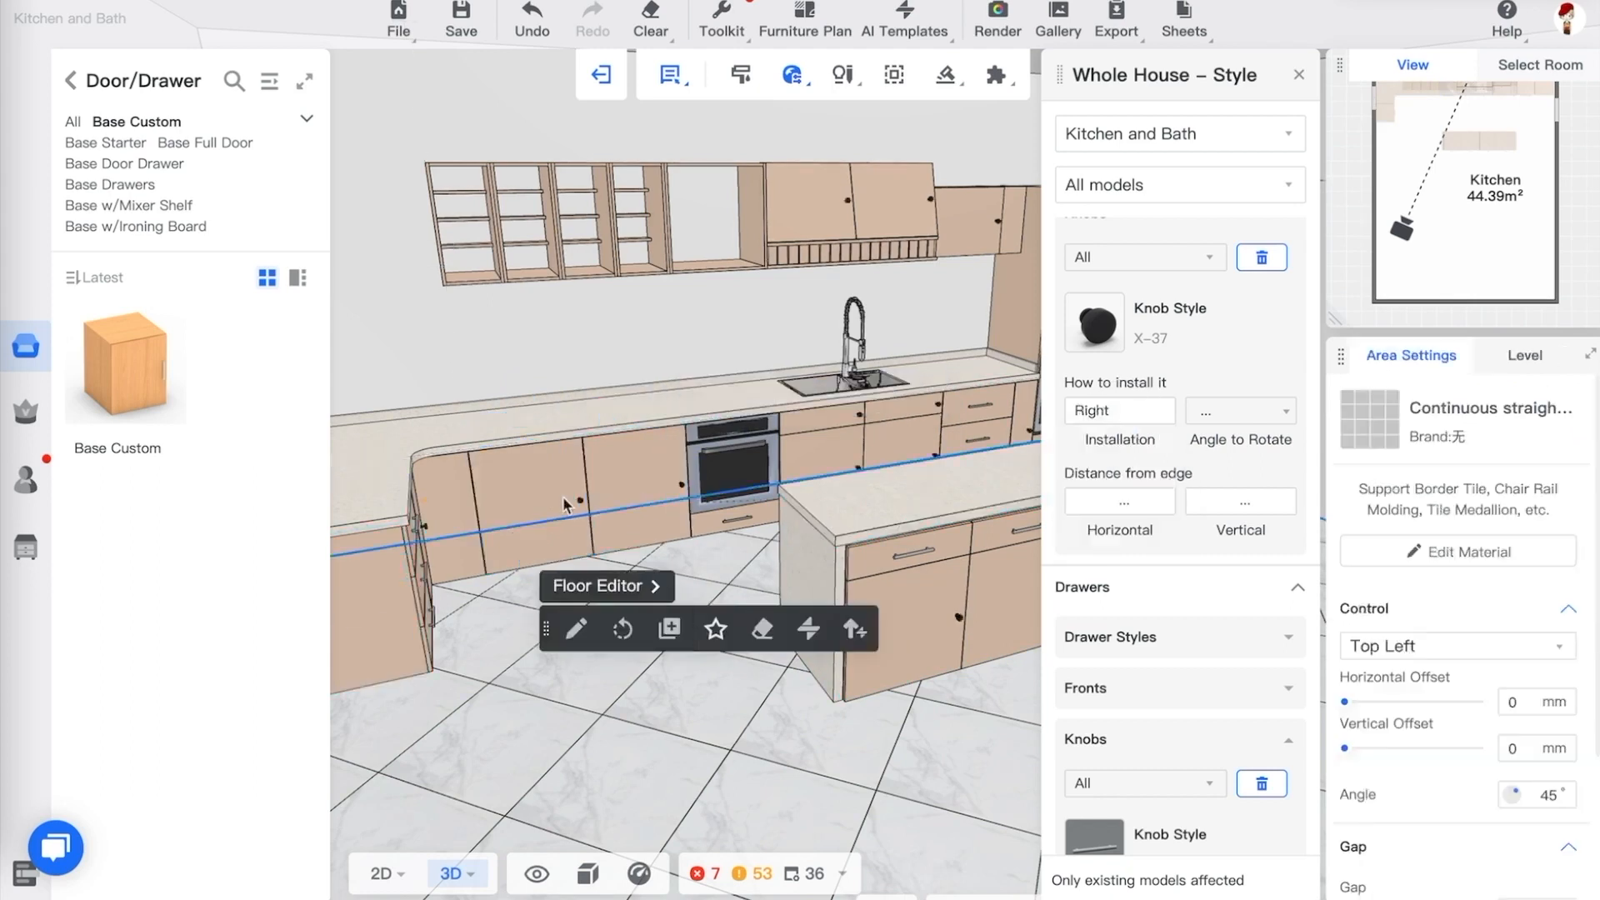
# Reselect the base cabinet, set the knob installation back to Middle, and close the whole-house style panel
pyautogui.click(559, 503)
pyautogui.click(1121, 412)
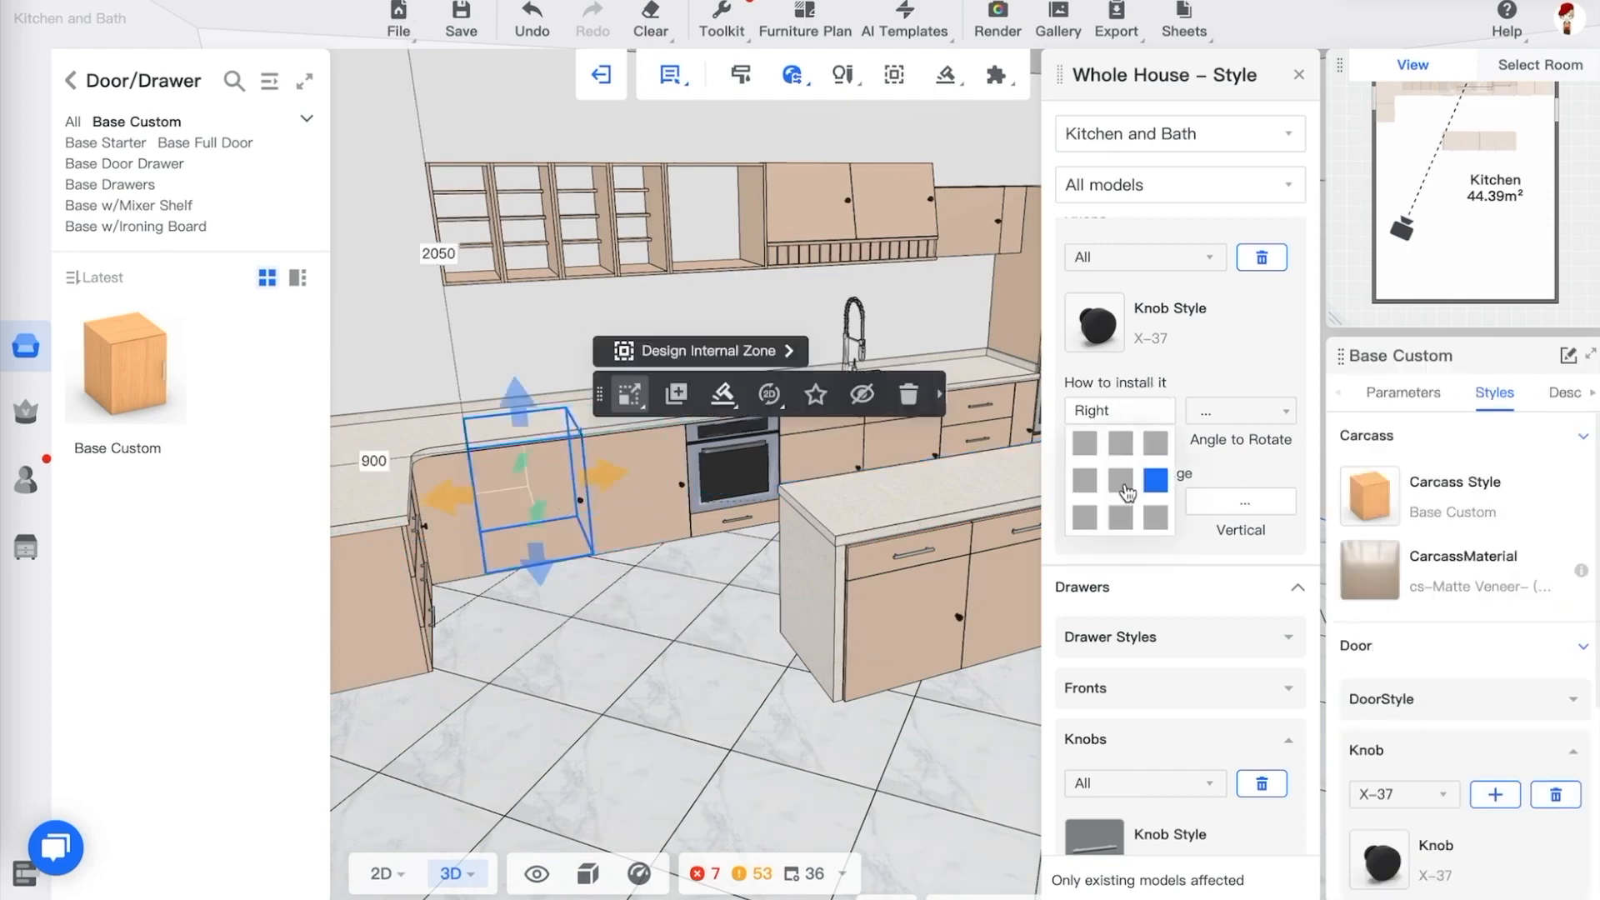
pyautogui.click(1122, 486)
pyautogui.click(689, 627)
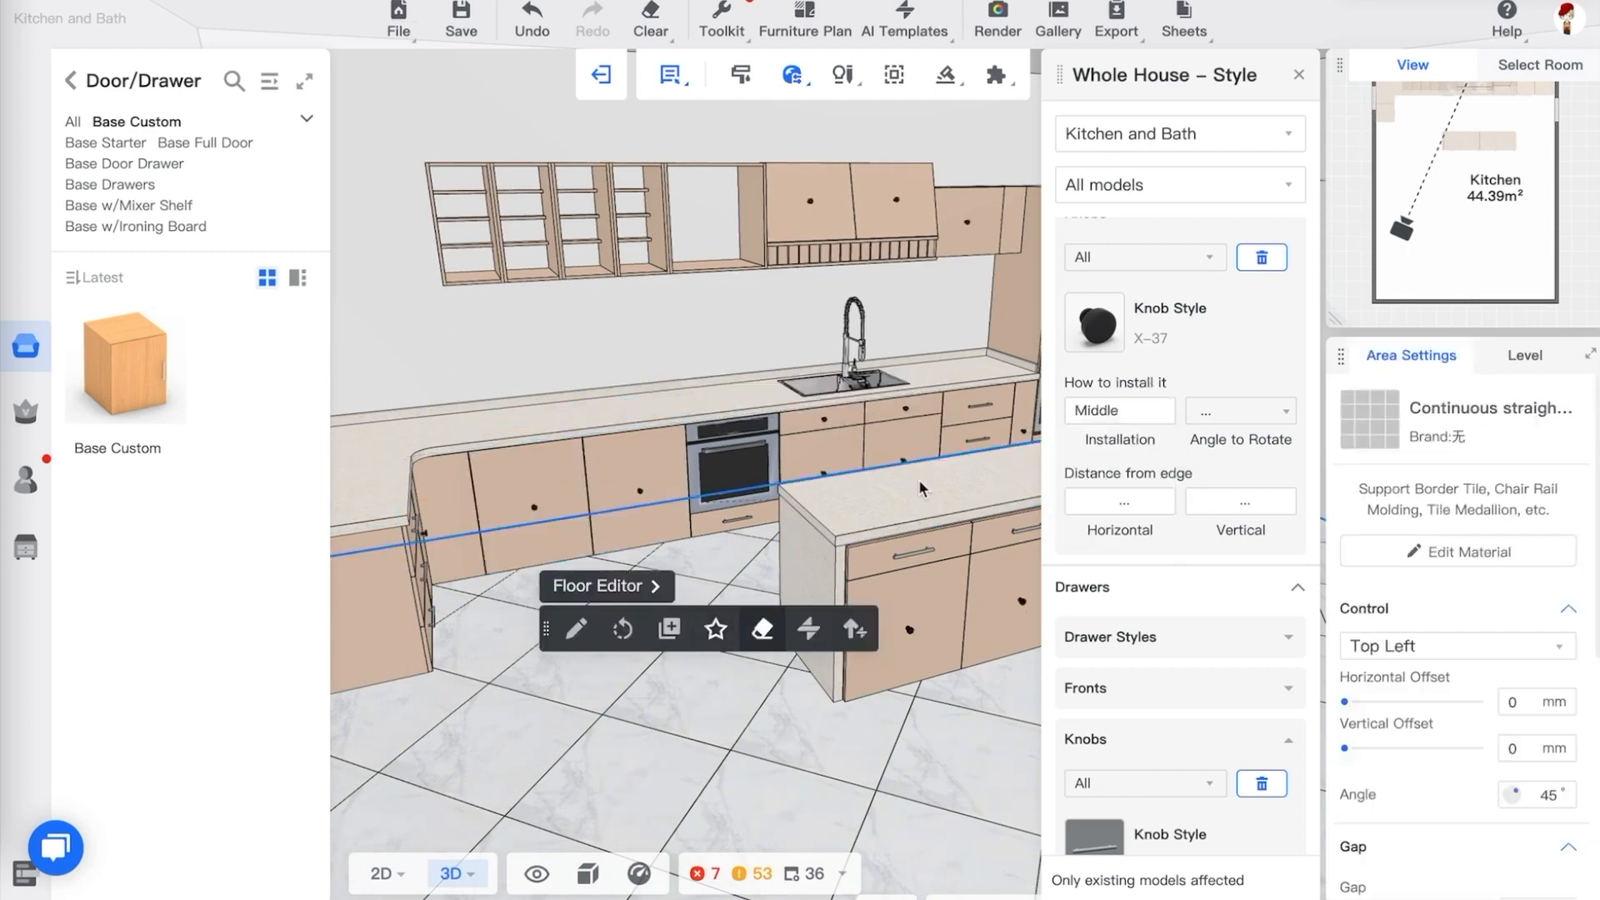
pyautogui.click(1299, 74)
# Change the handle position in the knob properties of the base cabinet beside the oven
pyautogui.click(537, 485)
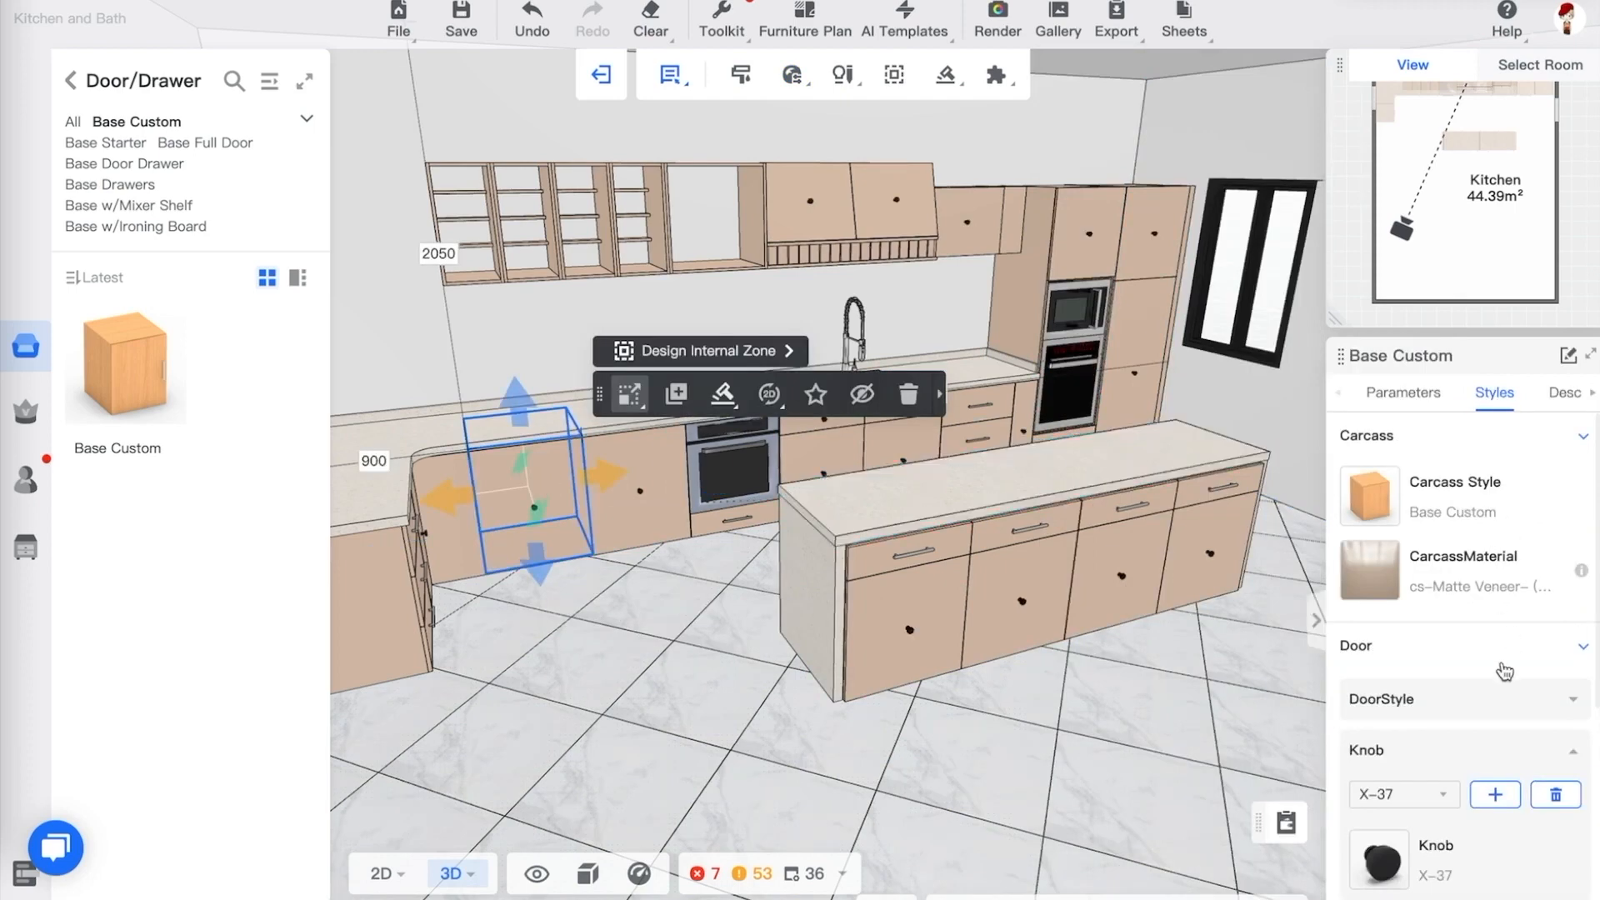
pyautogui.scroll(-3, 1486, 673)
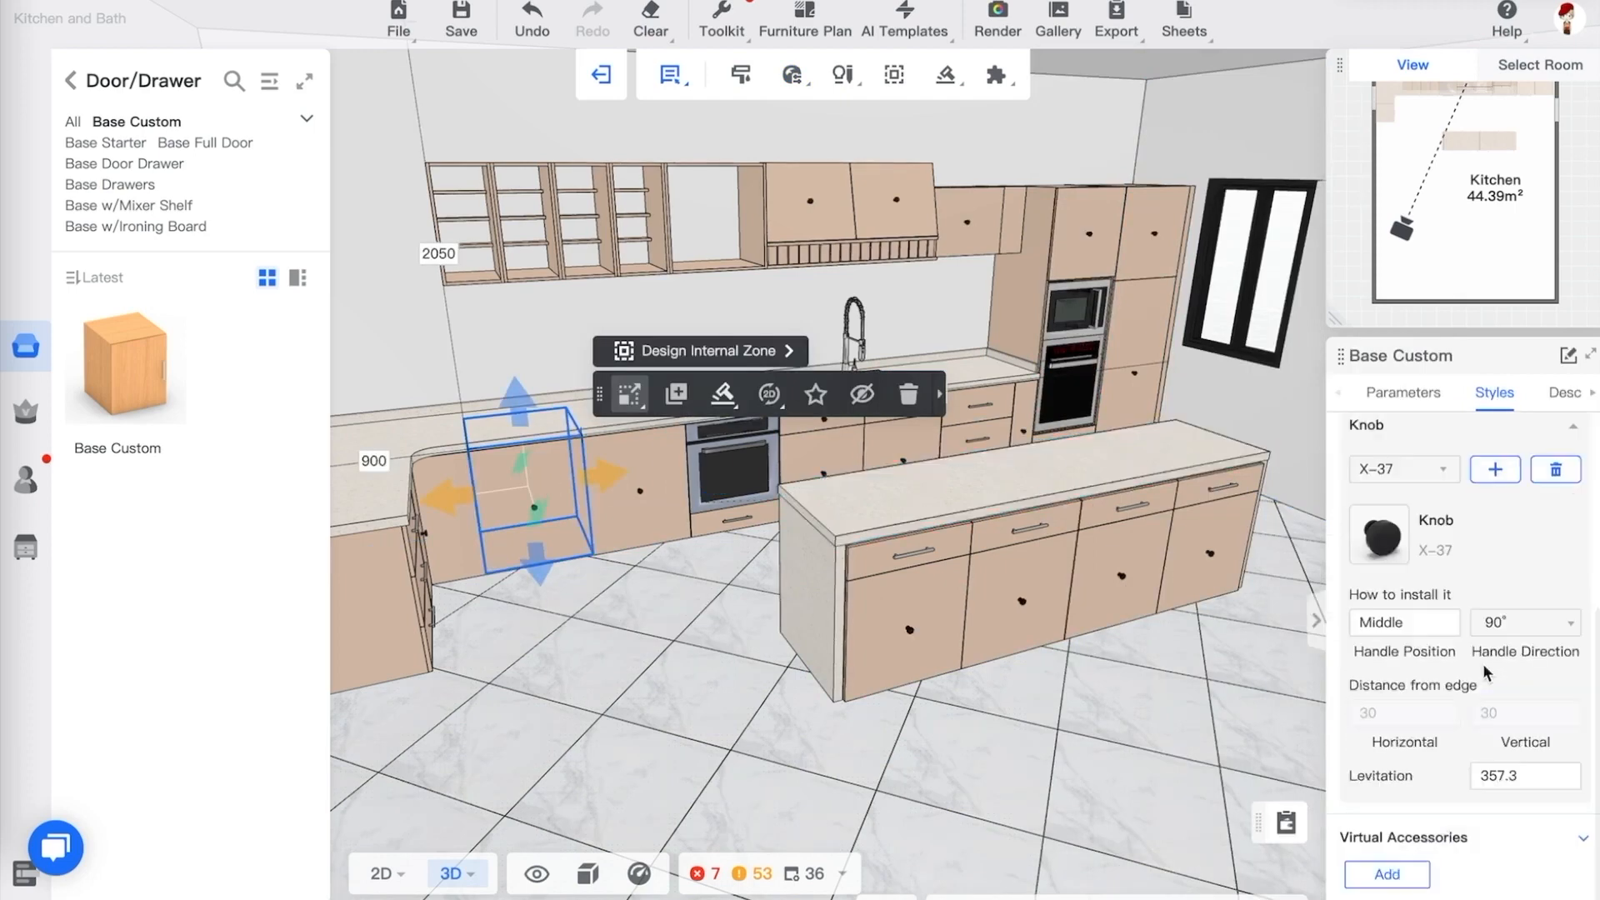
pyautogui.click(1409, 631)
pyautogui.click(1441, 692)
pyautogui.click(642, 480)
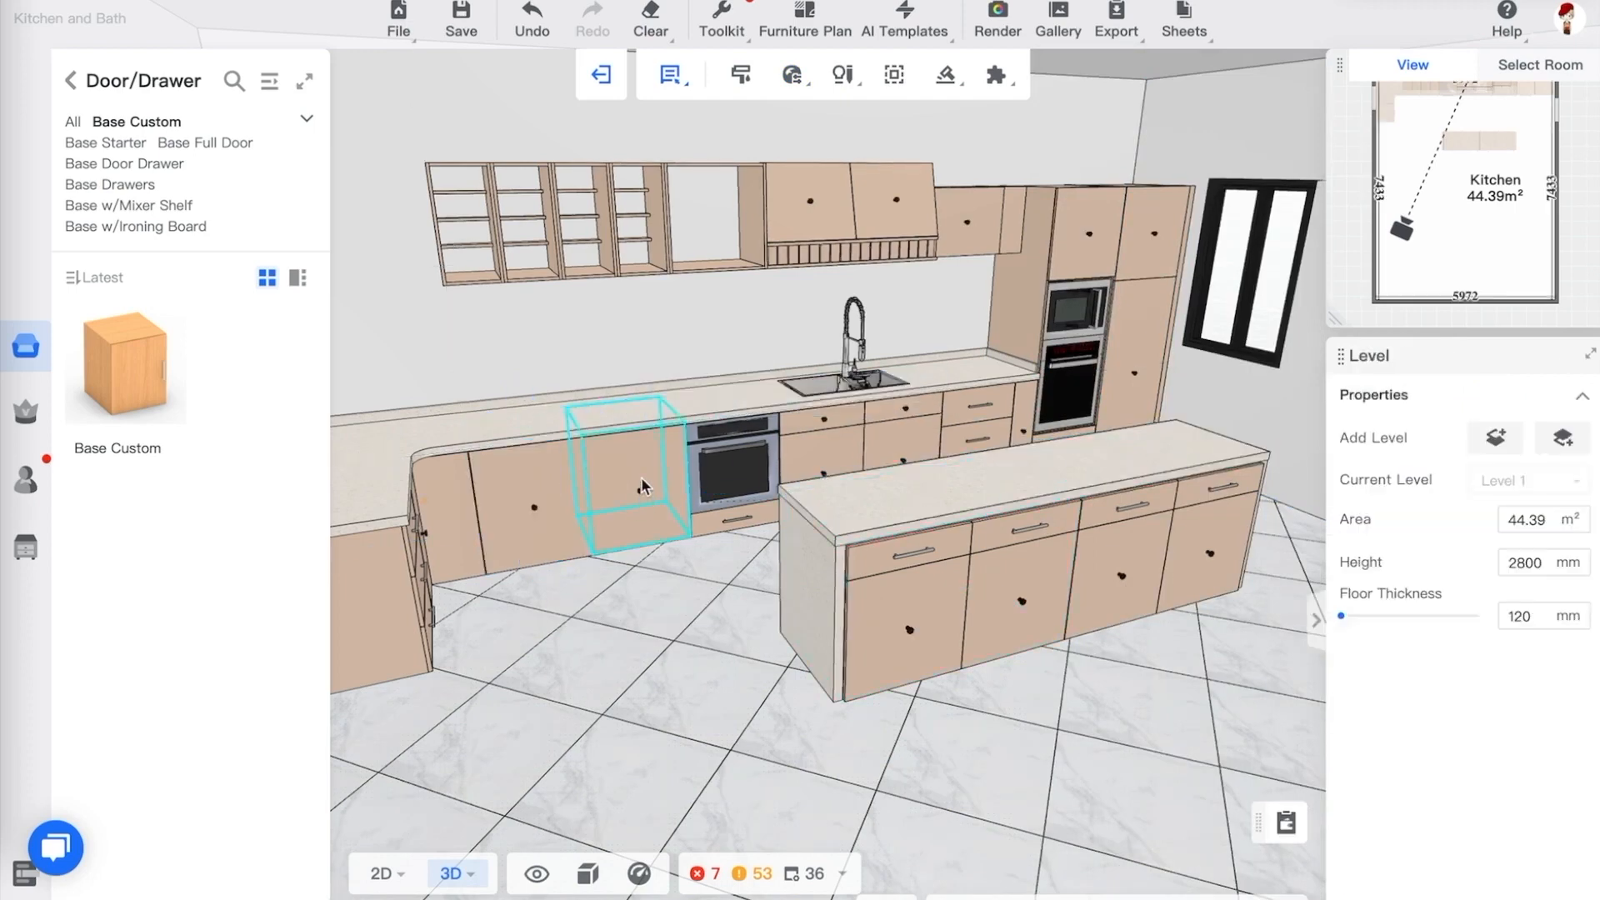
pyautogui.click(642, 496)
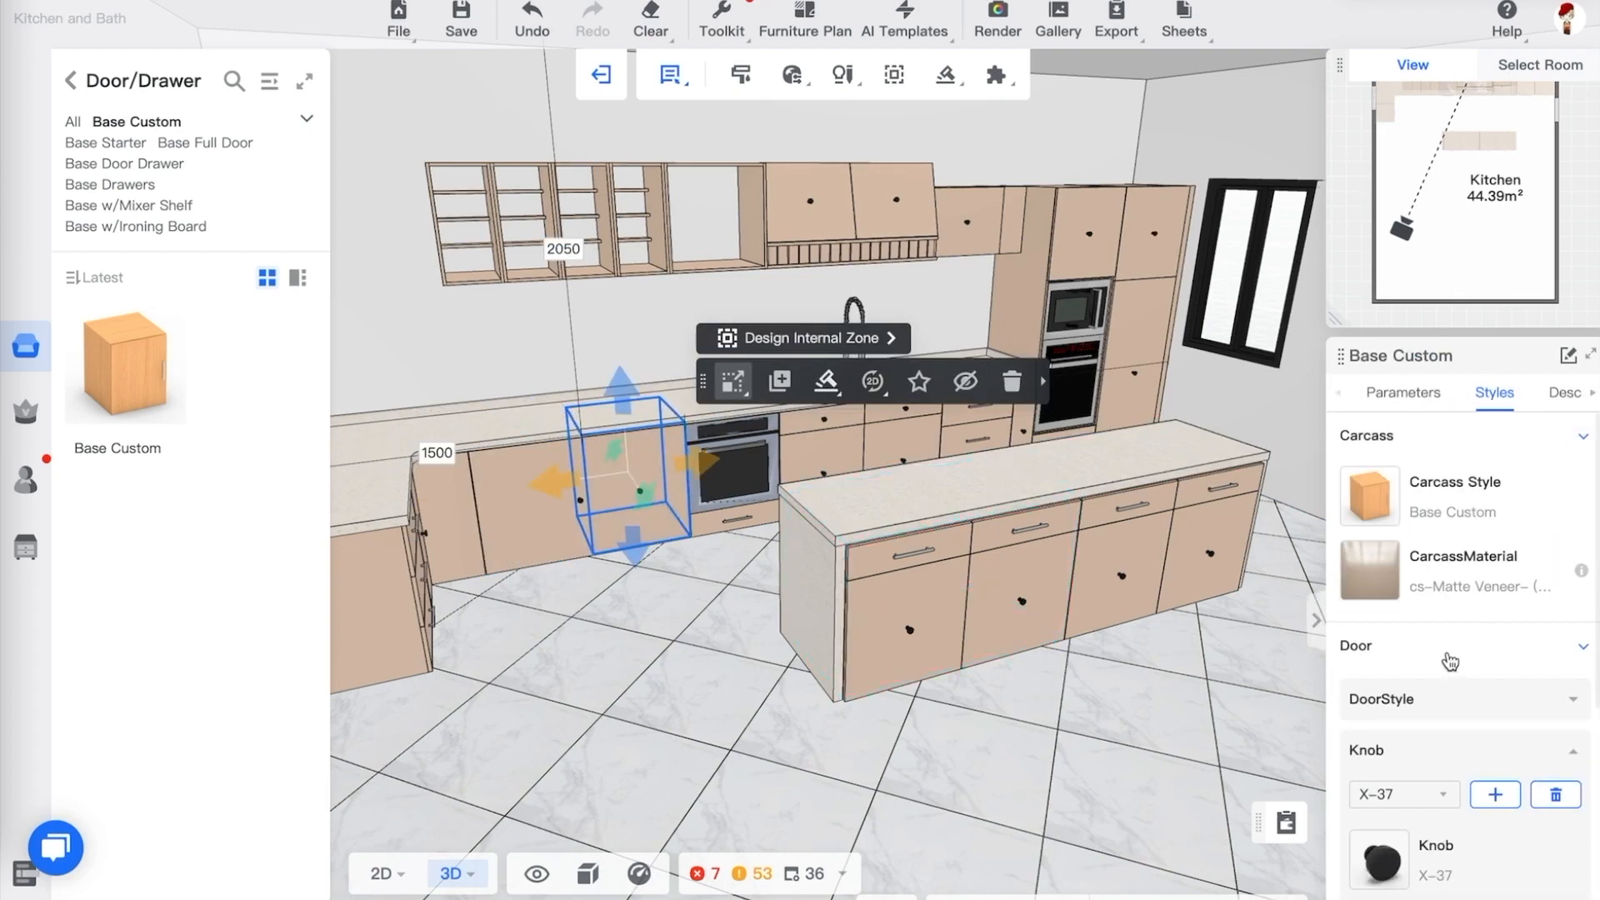
pyautogui.scroll(-1, 1435, 722)
pyautogui.scroll(1, 1434, 721)
pyautogui.scroll(-4, 1460, 799)
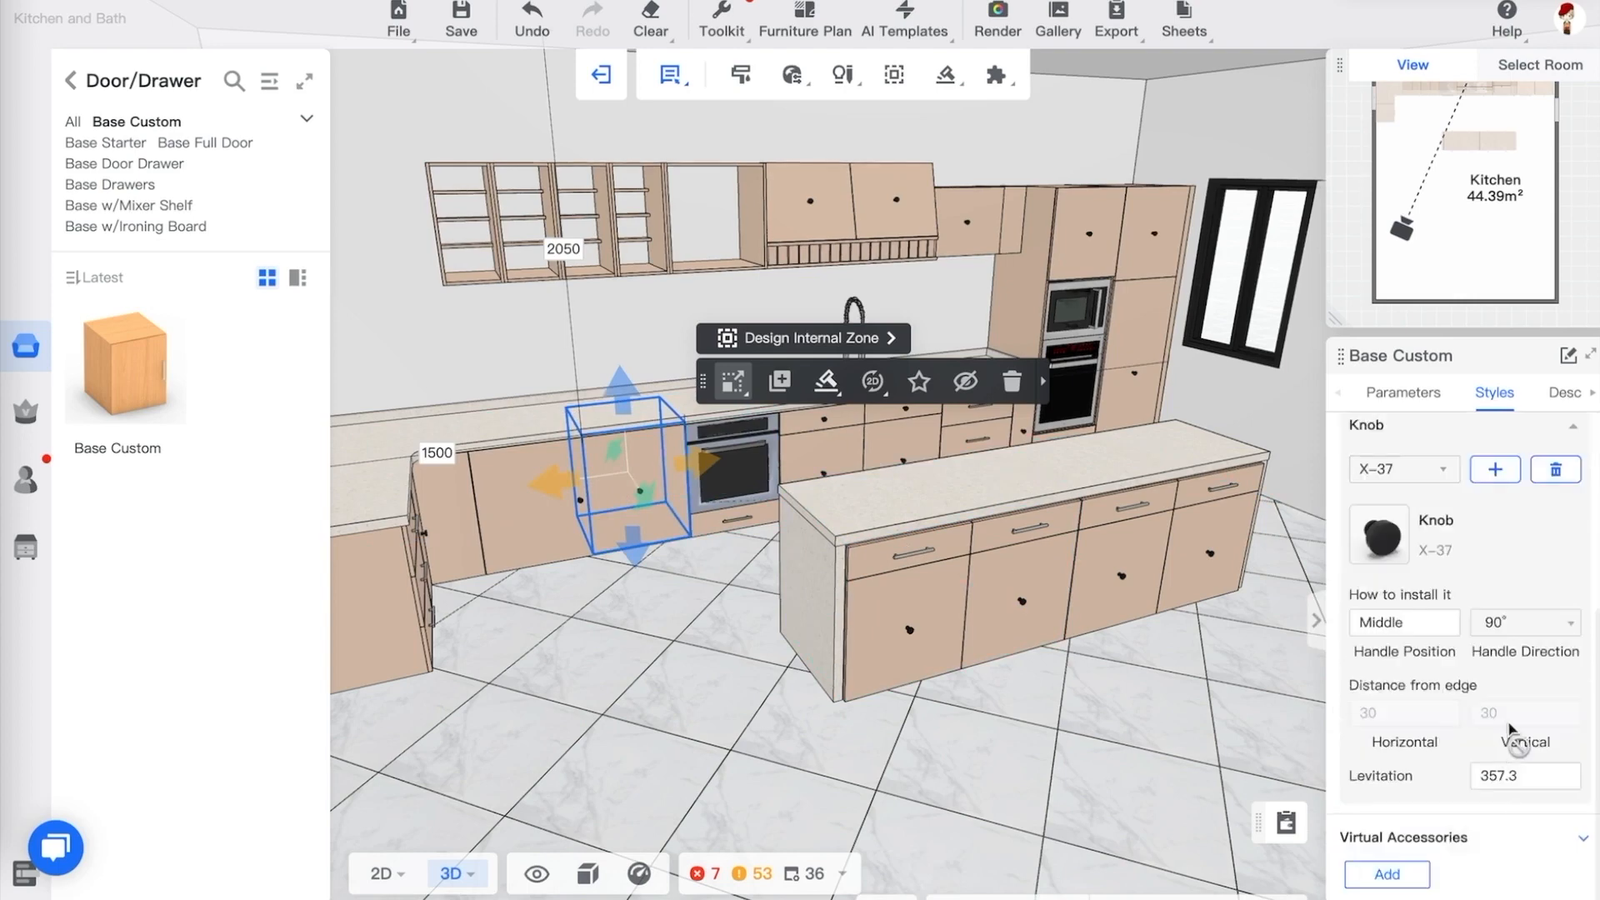
pyautogui.click(1406, 623)
pyautogui.click(1369, 692)
pyautogui.moveTo(1053, 743)
pyautogui.mouseDown()
pyautogui.moveTo(1001, 740)
pyautogui.moveTo(1015, 676)
pyautogui.moveTo(1040, 715)
pyautogui.mouseUp()
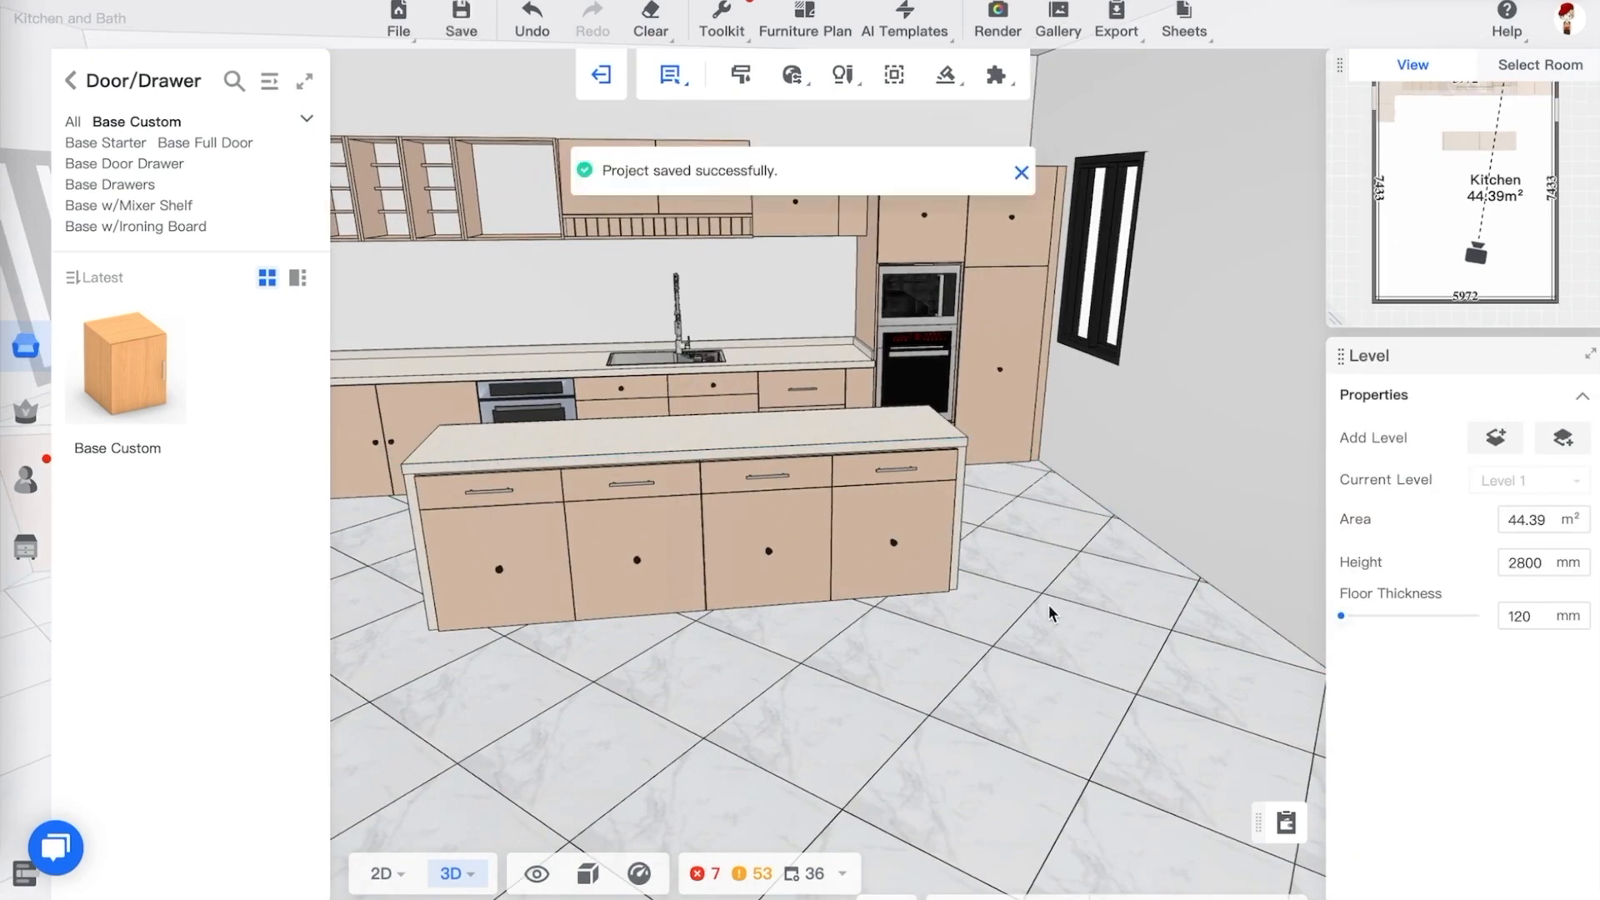
# Reopen the whole-house Style settings and change the knob style to Knob
pyautogui.moveTo(792, 74)
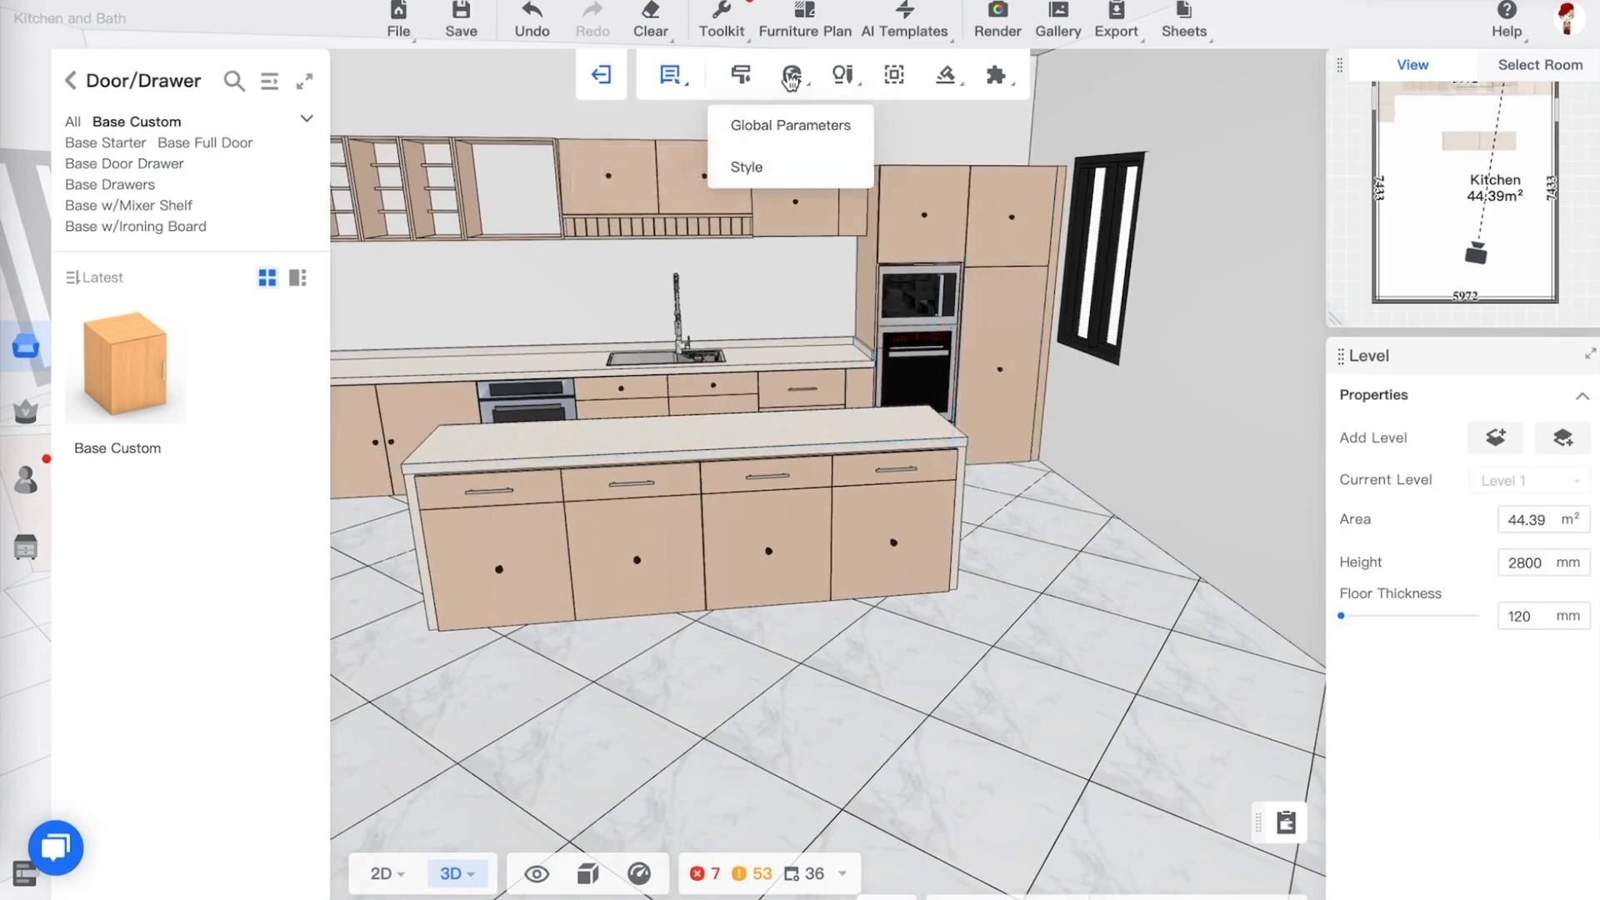
pyautogui.click(761, 170)
pyautogui.scroll(-1, 1182, 529)
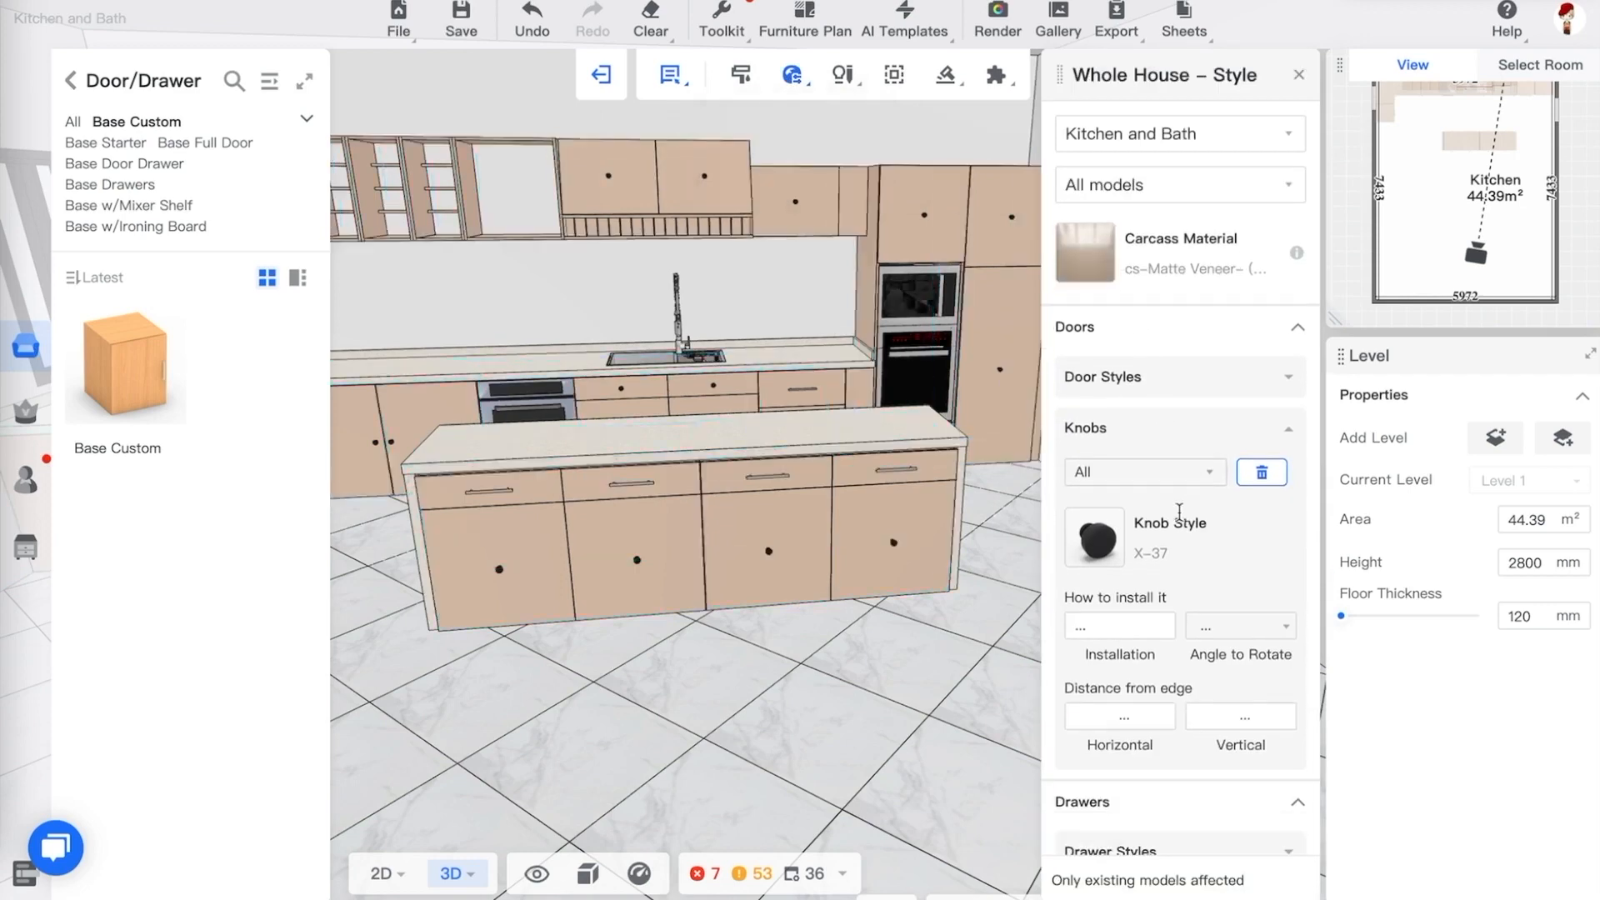
pyautogui.click(1099, 540)
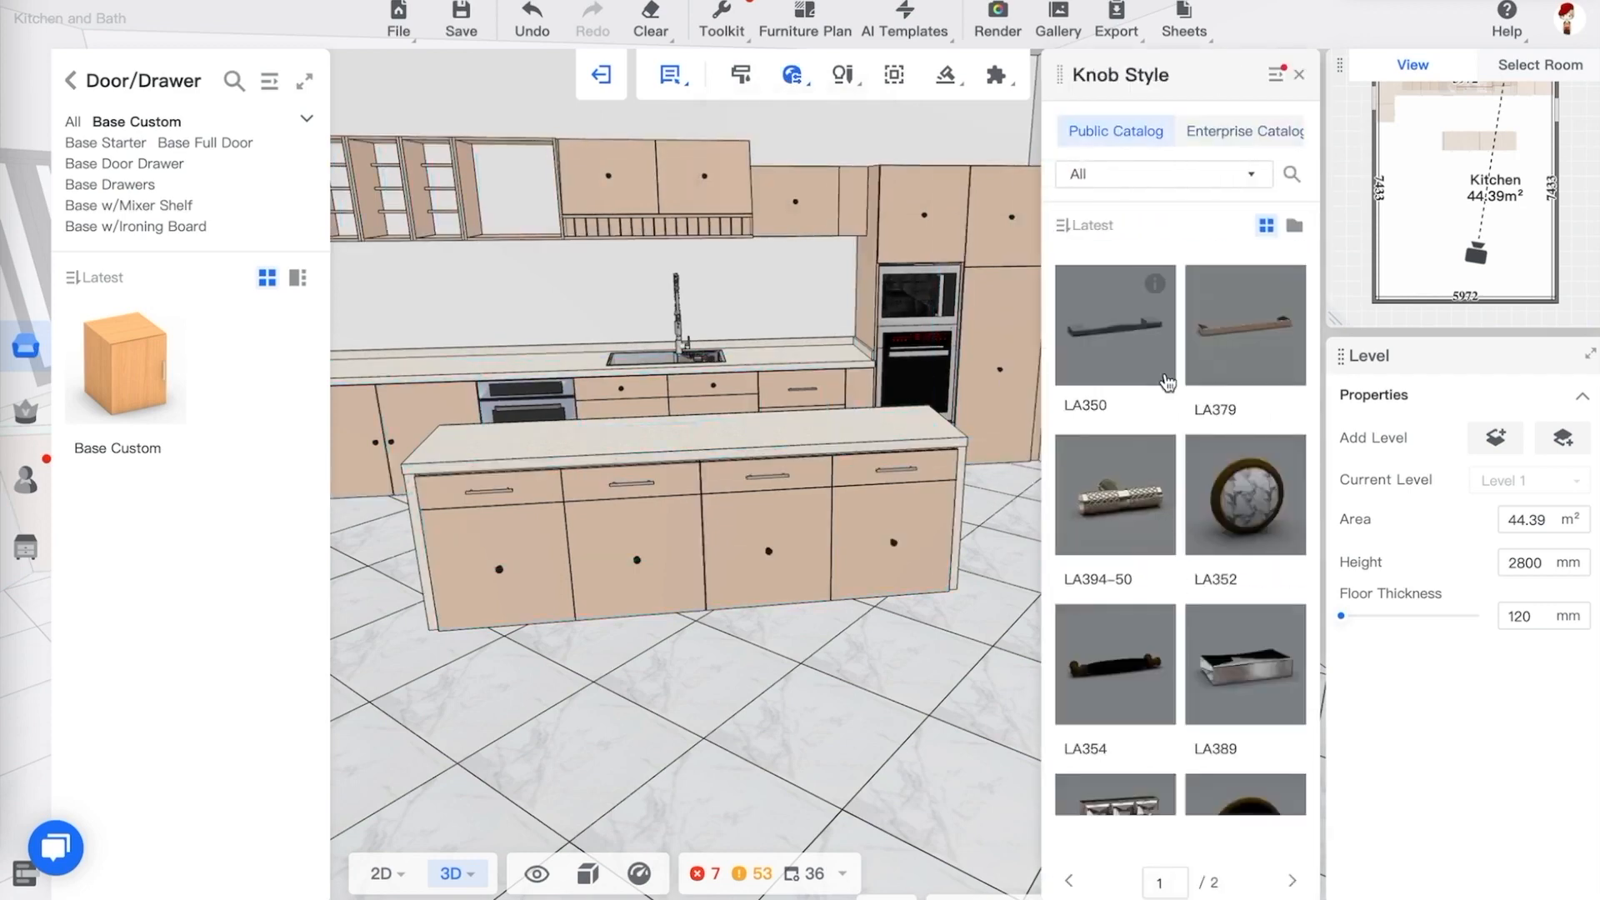
pyautogui.scroll(-8, 1173, 569)
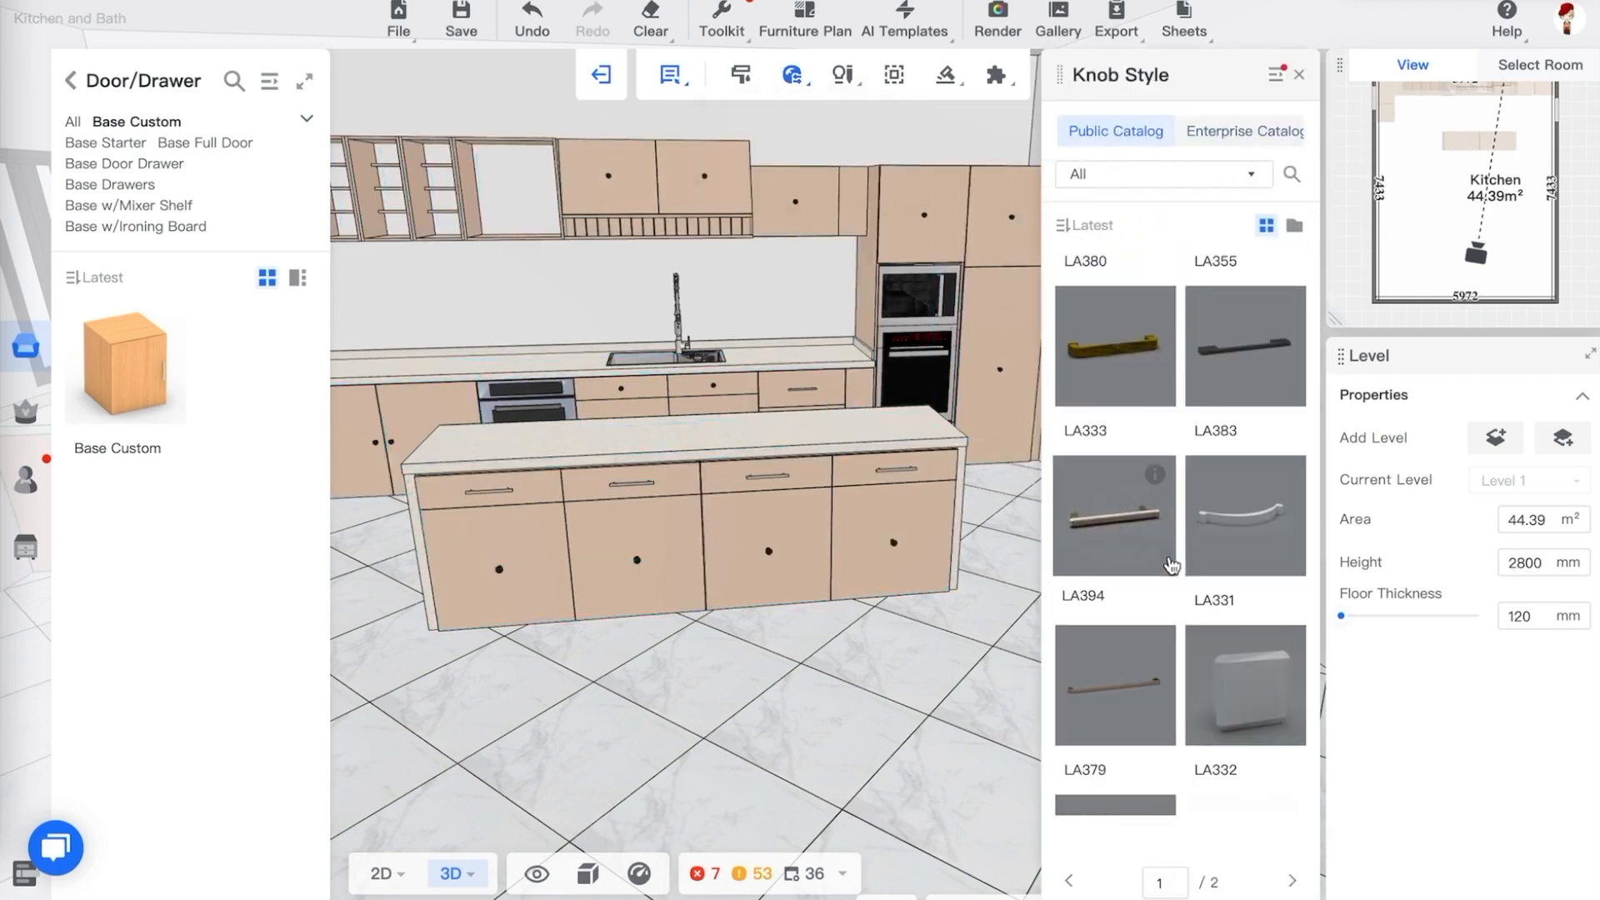
pyautogui.scroll(-2, 1171, 567)
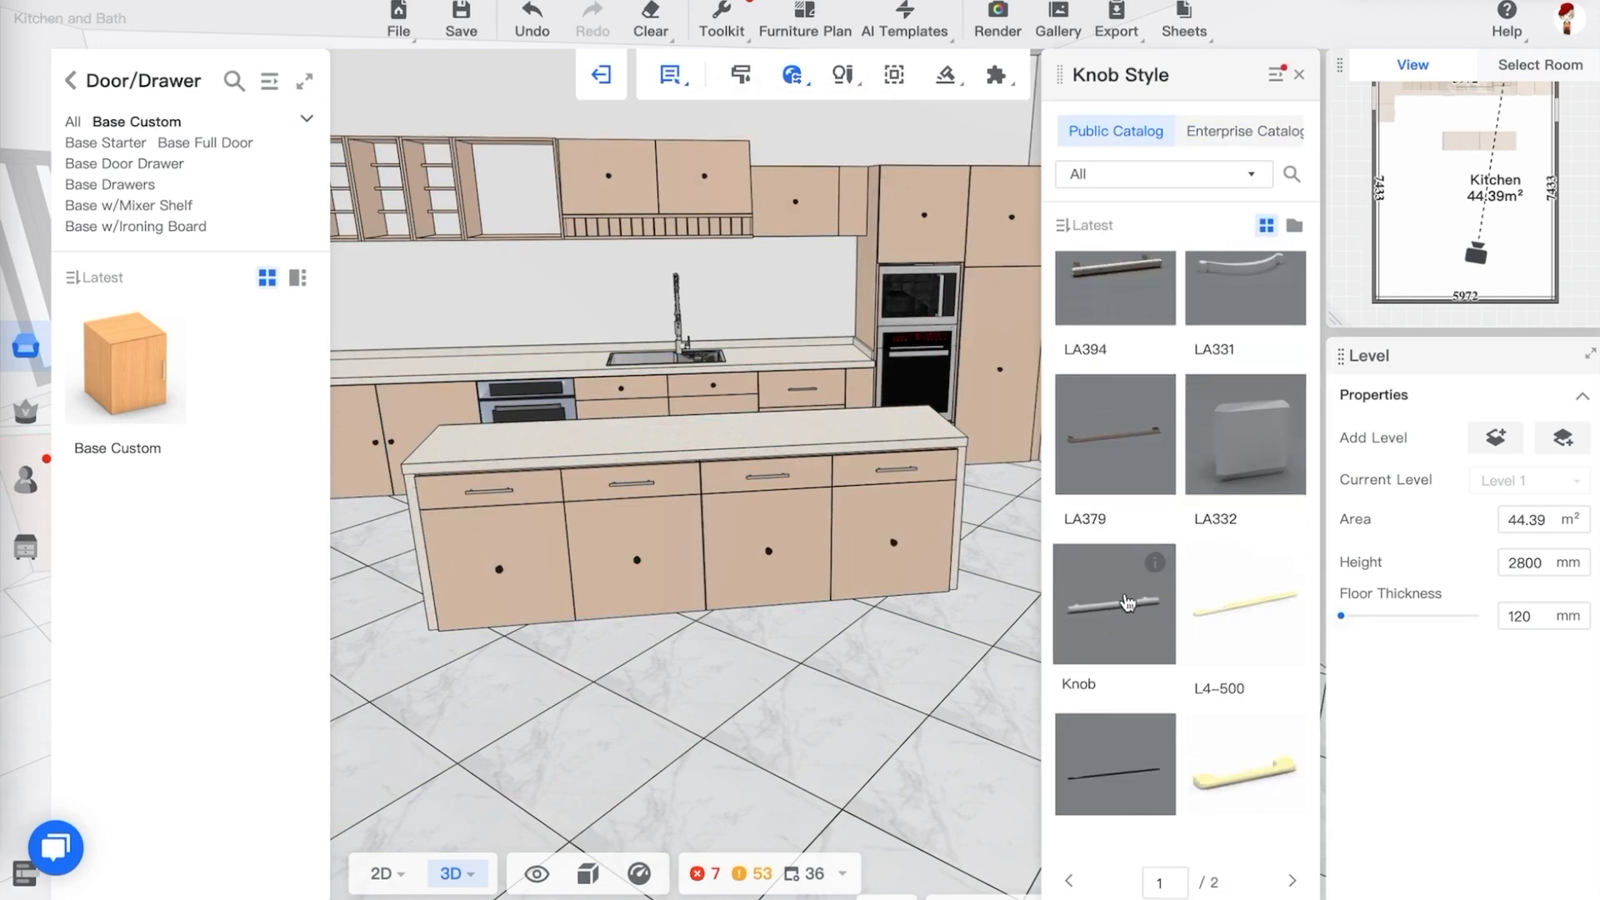
pyautogui.click(1127, 600)
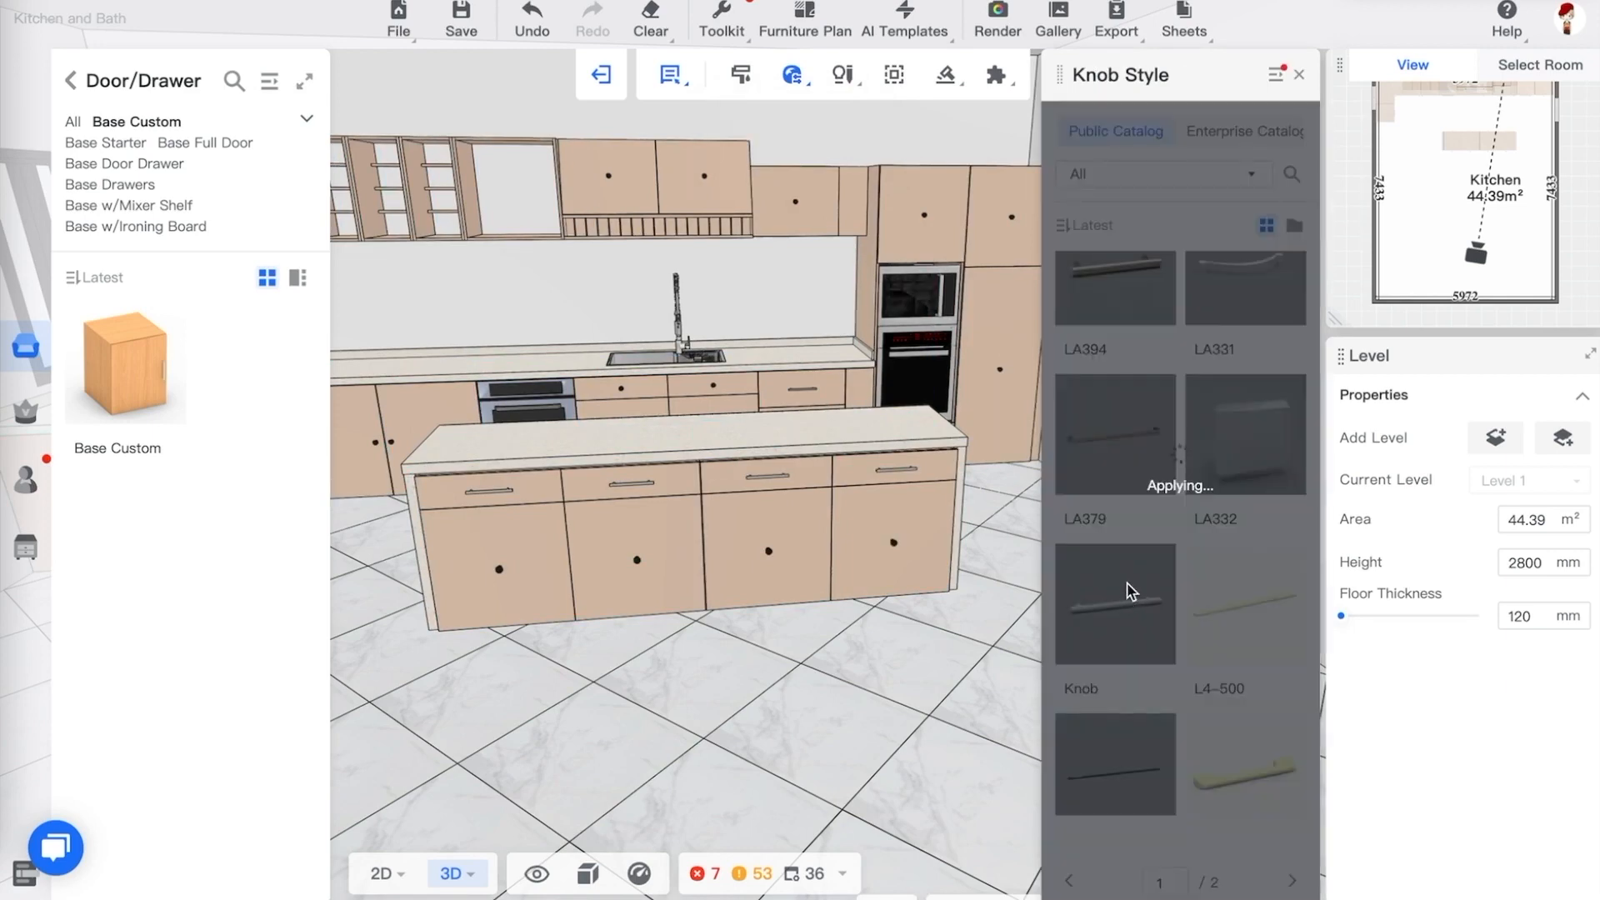
pyautogui.click(989, 656)
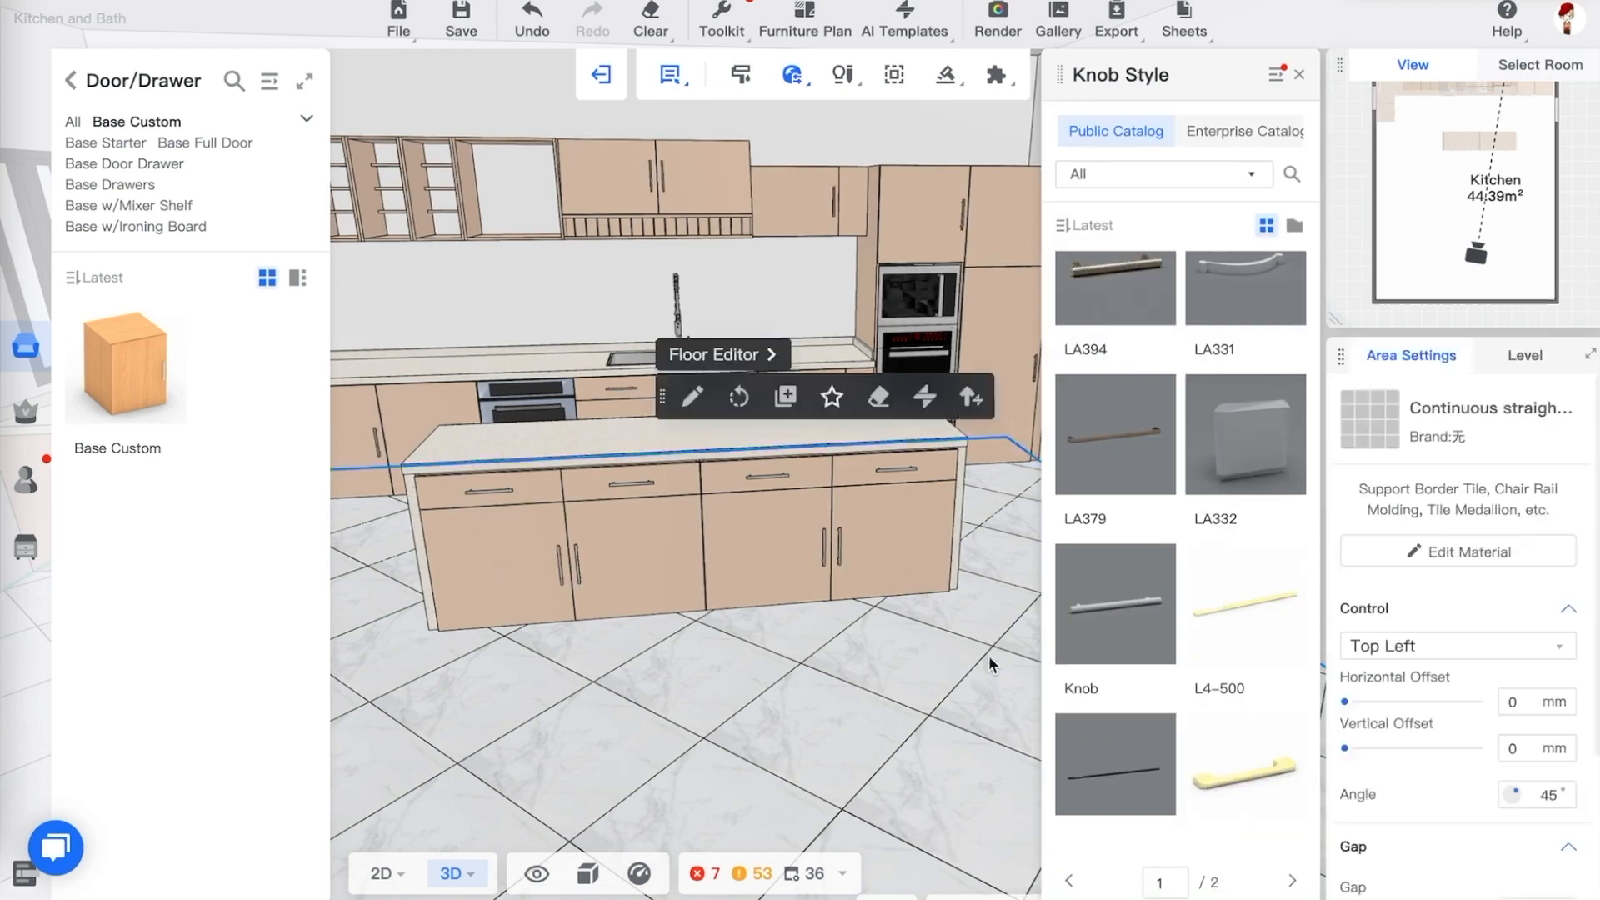
pyautogui.click(986, 654)
pyautogui.moveTo(986, 651)
pyautogui.mouseDown()
pyautogui.moveTo(996, 661)
pyautogui.moveTo(925, 661)
pyautogui.moveTo(924, 636)
pyautogui.mouseUp()
pyautogui.click(923, 635)
pyautogui.click(1299, 76)
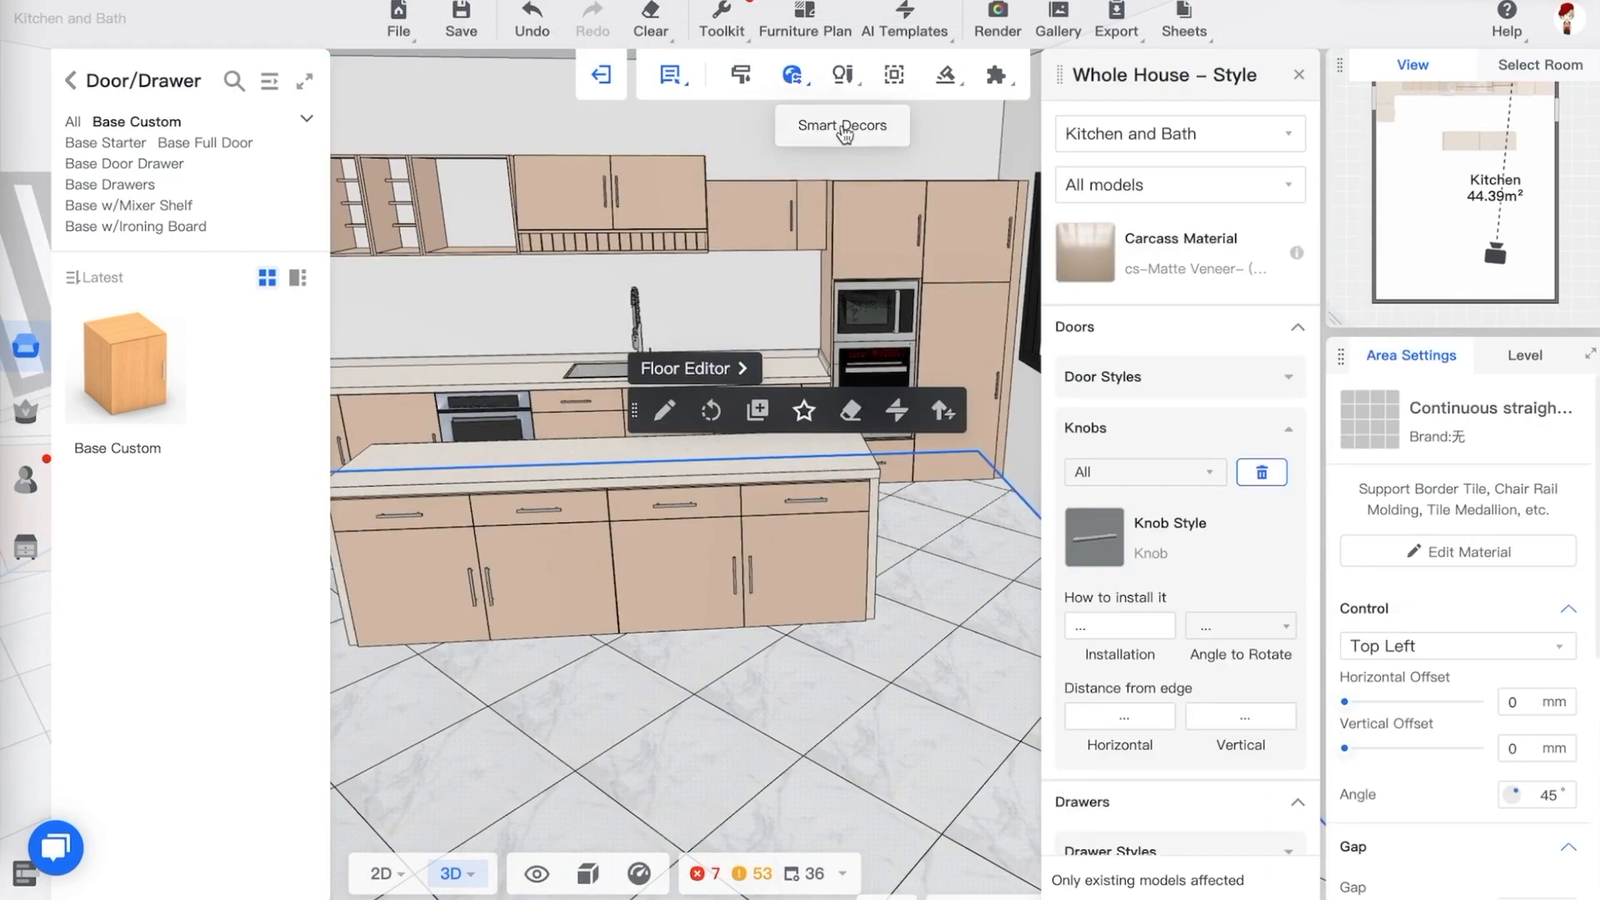
# Open Smart Decors and apply the L Shape kitchen decoration set
pyautogui.click(844, 127)
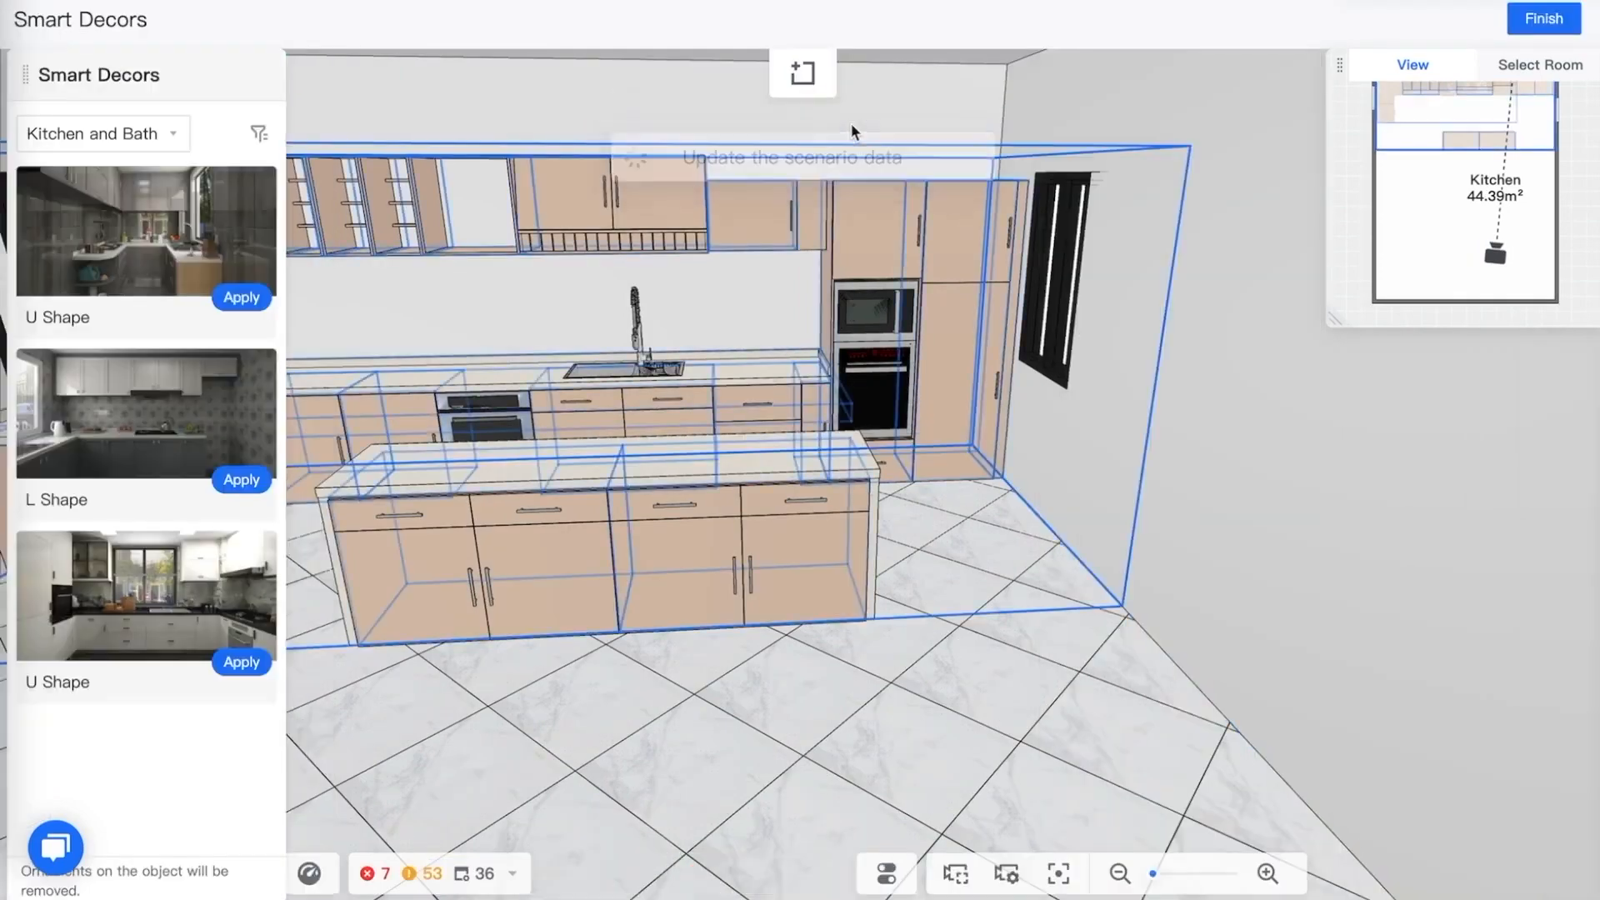
pyautogui.moveTo(858, 718); pyautogui.dragTo(425, 367)
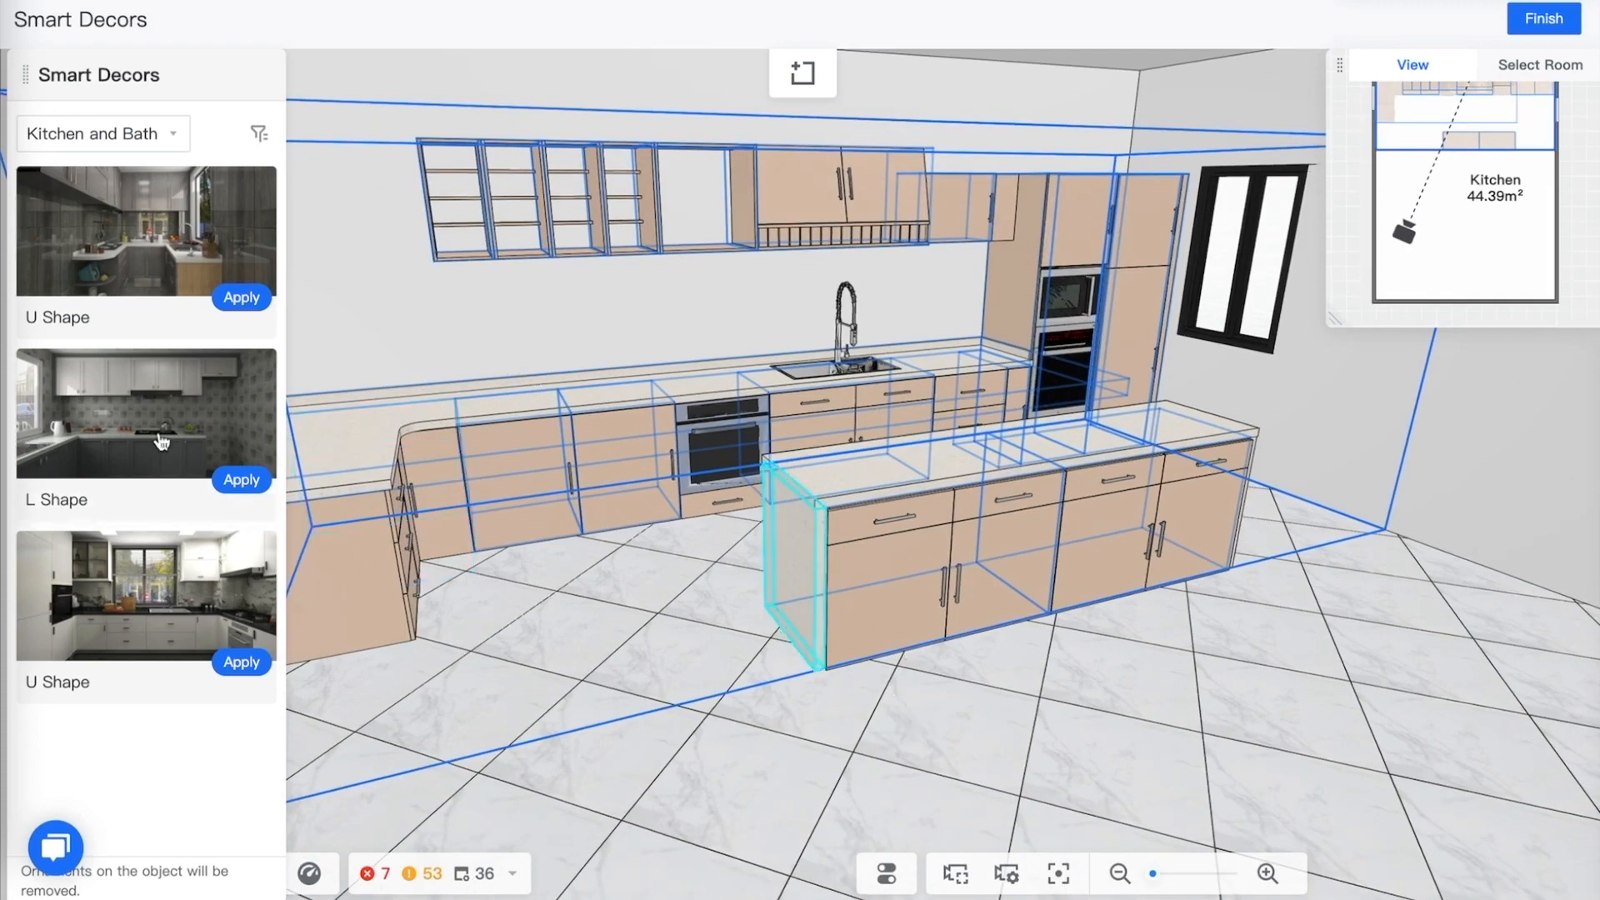
pyautogui.click(237, 485)
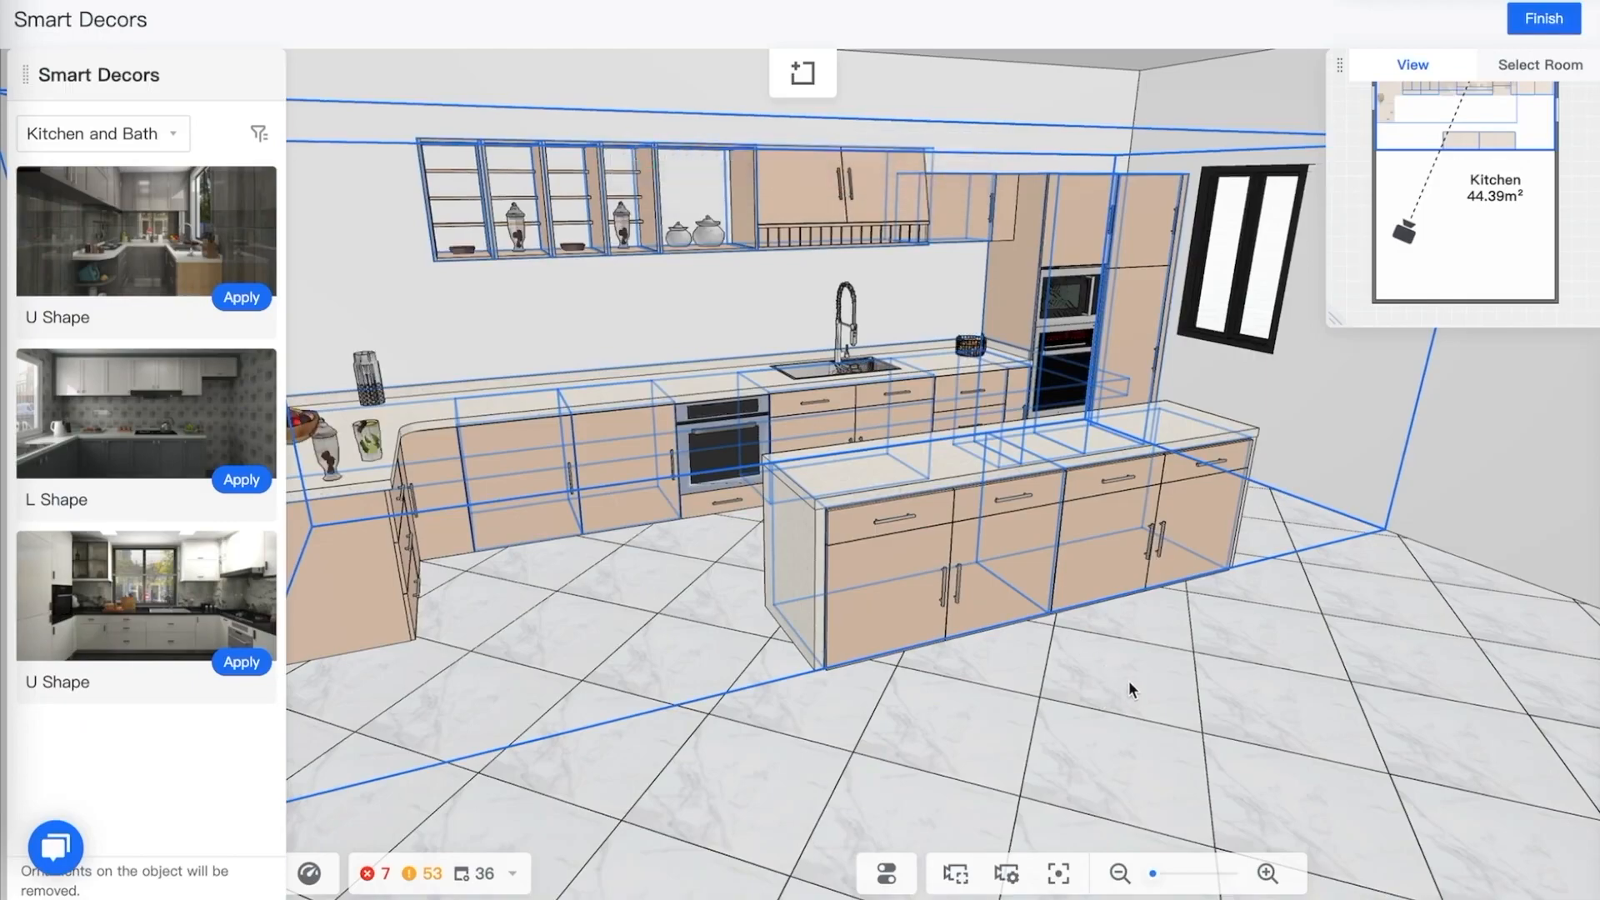
pyautogui.moveTo(1128, 679)
pyautogui.mouseDown()
pyautogui.moveTo(1162, 675)
pyautogui.moveTo(1136, 682)
pyautogui.moveTo(1147, 692)
pyautogui.mouseUp()
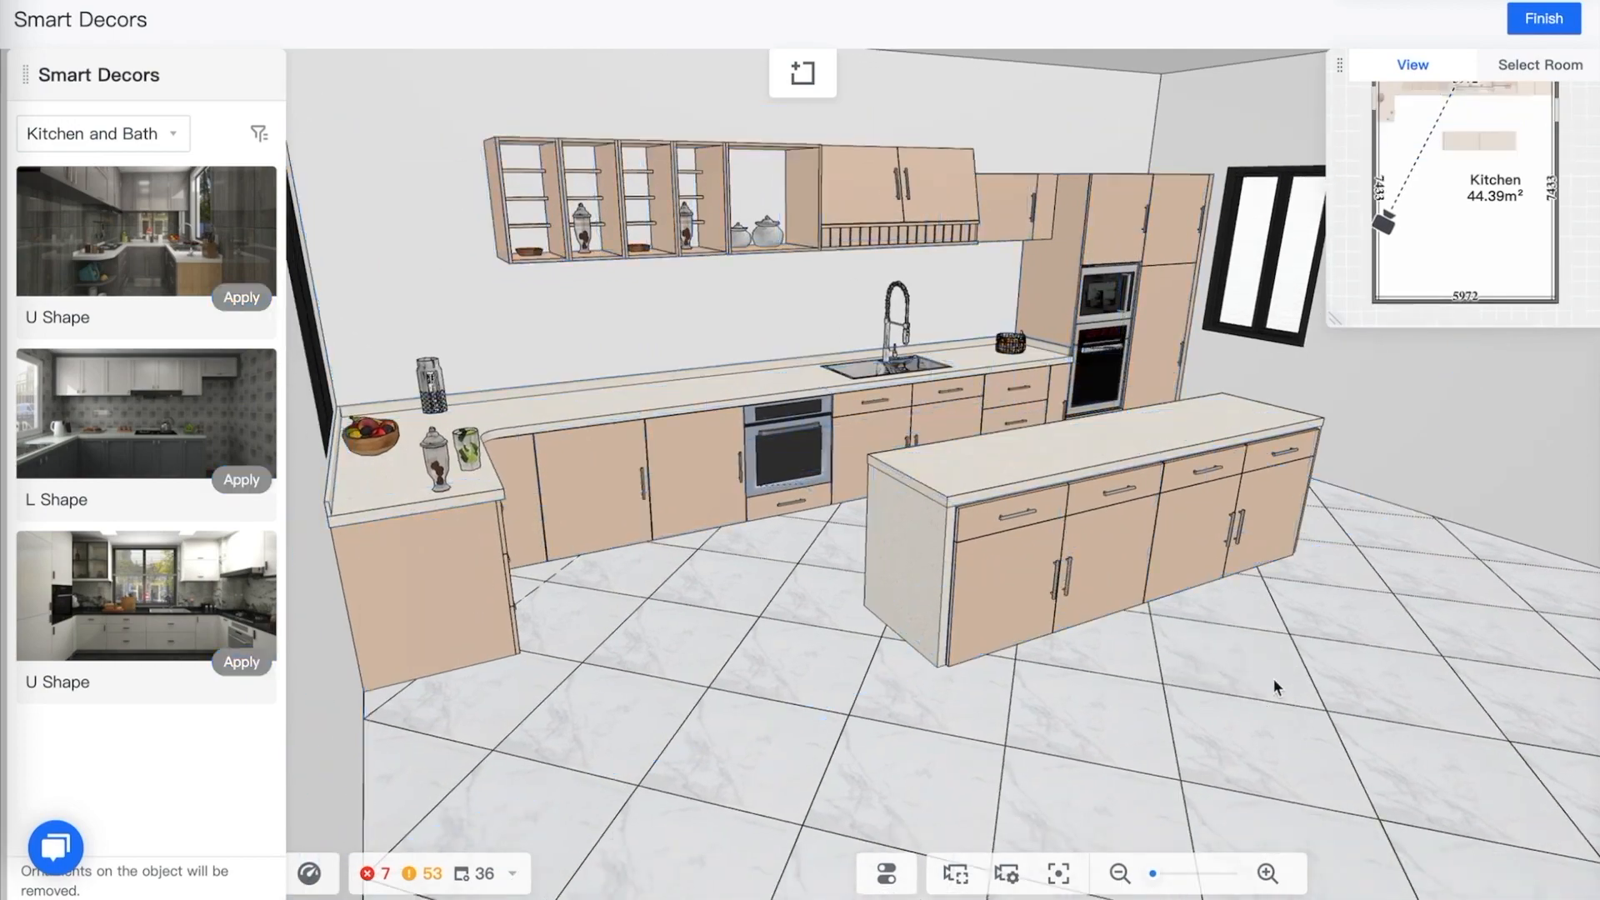
# Zoom in and inspect the cabinet interiors with doors opened around the kitchen
pyautogui.scroll(3, 704, 448)
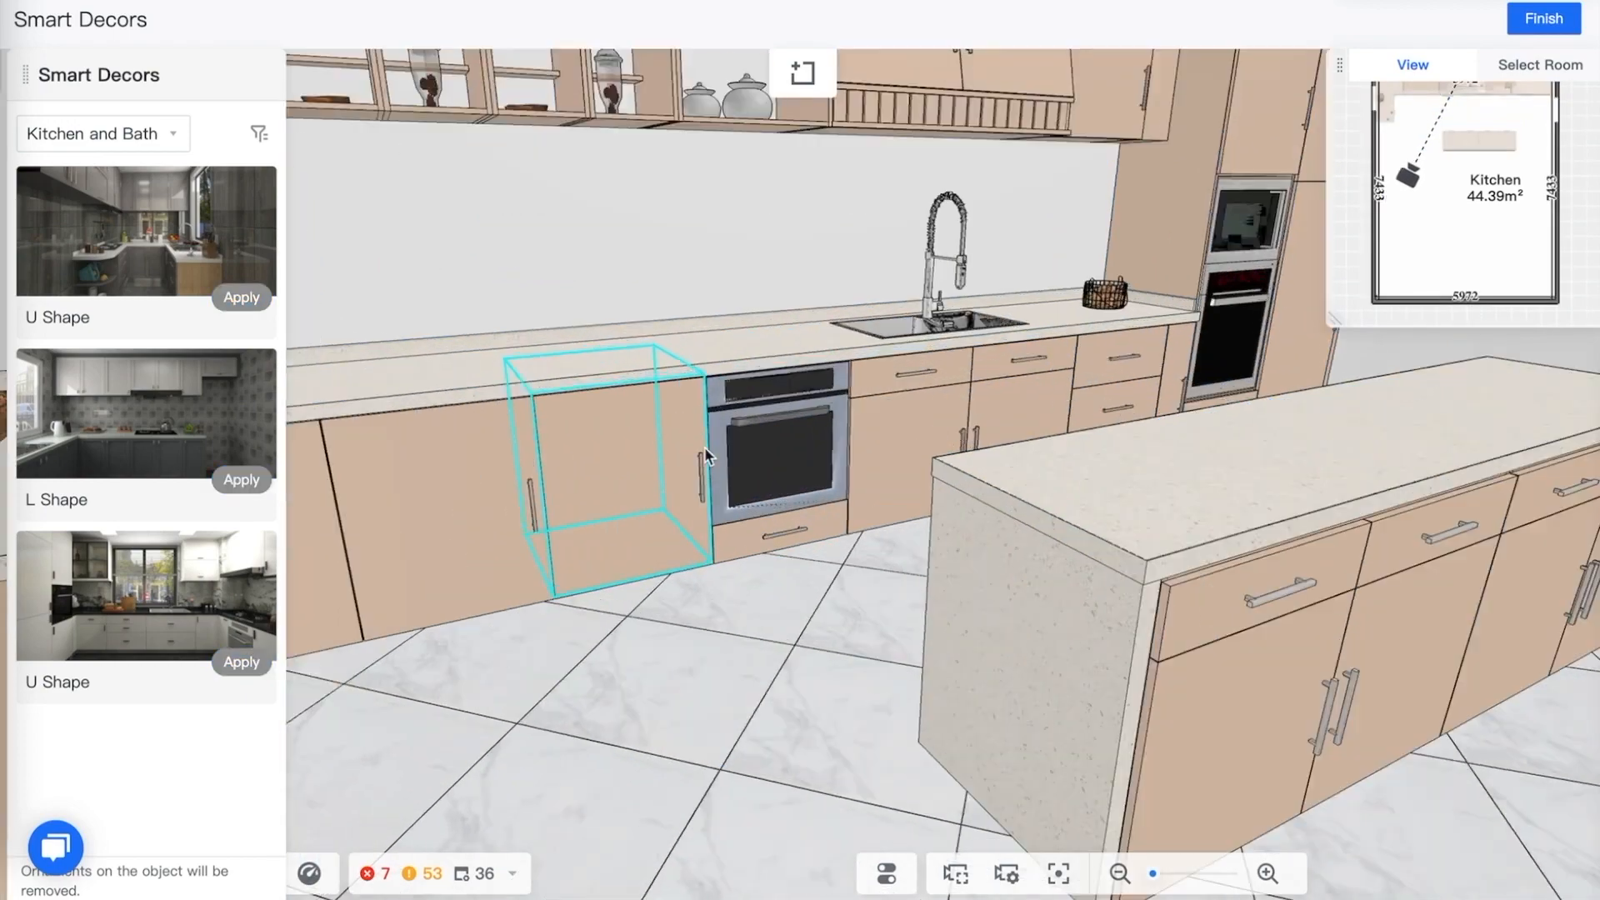
pyautogui.click(637, 467)
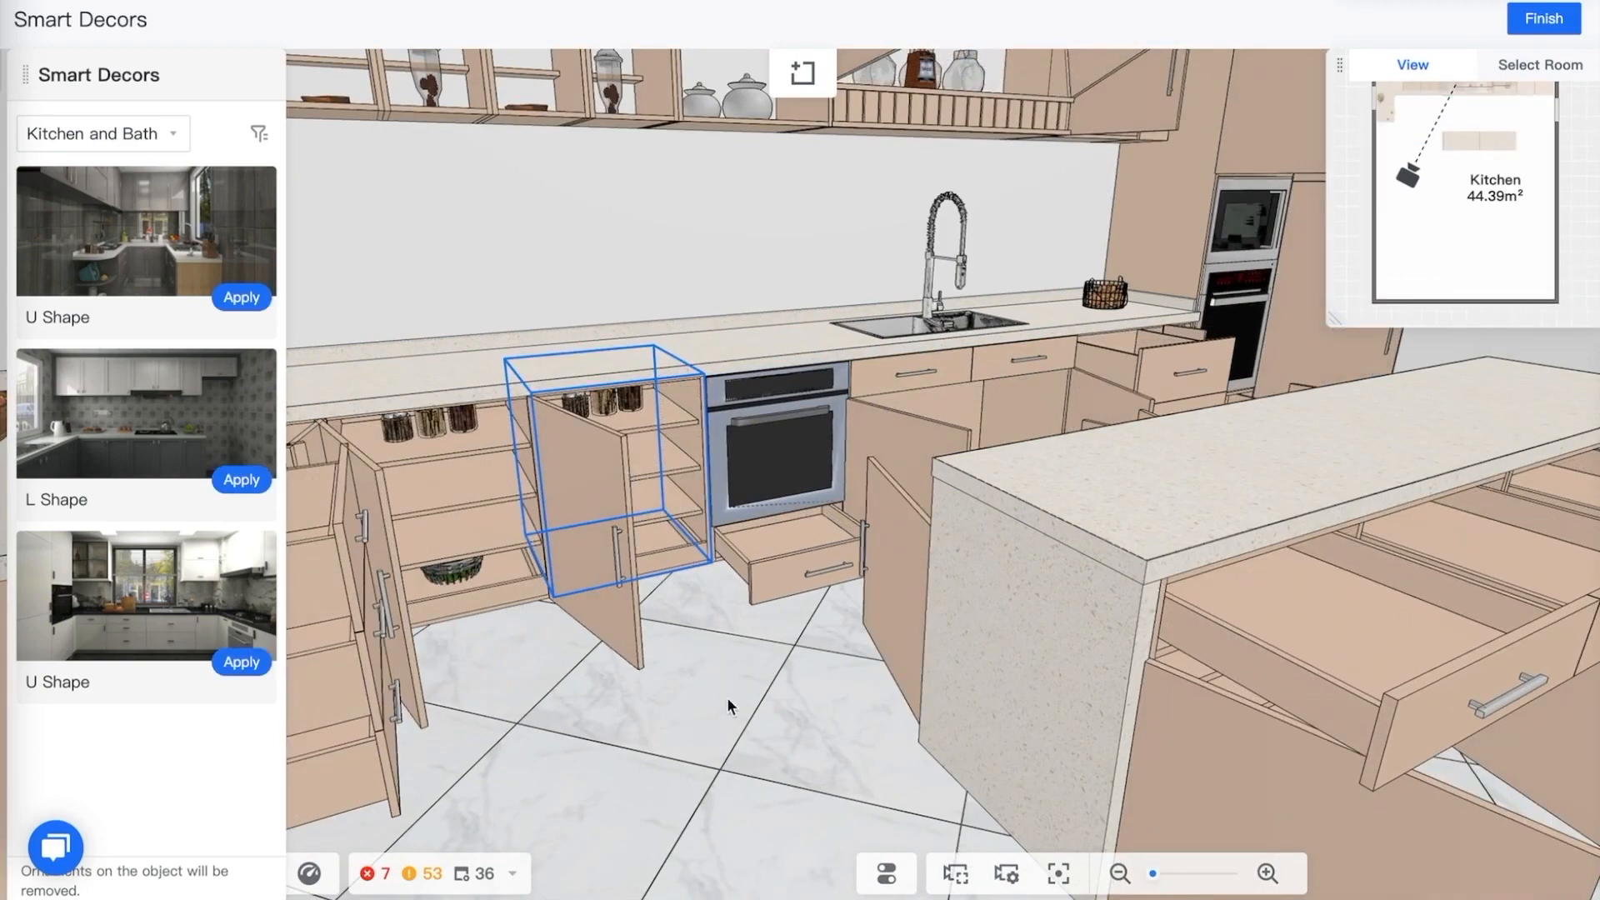
pyautogui.moveTo(729, 700)
pyautogui.mouseDown()
pyautogui.moveTo(678, 689)
pyautogui.moveTo(721, 699)
pyautogui.moveTo(754, 683)
pyautogui.moveTo(739, 700)
pyautogui.mouseUp()
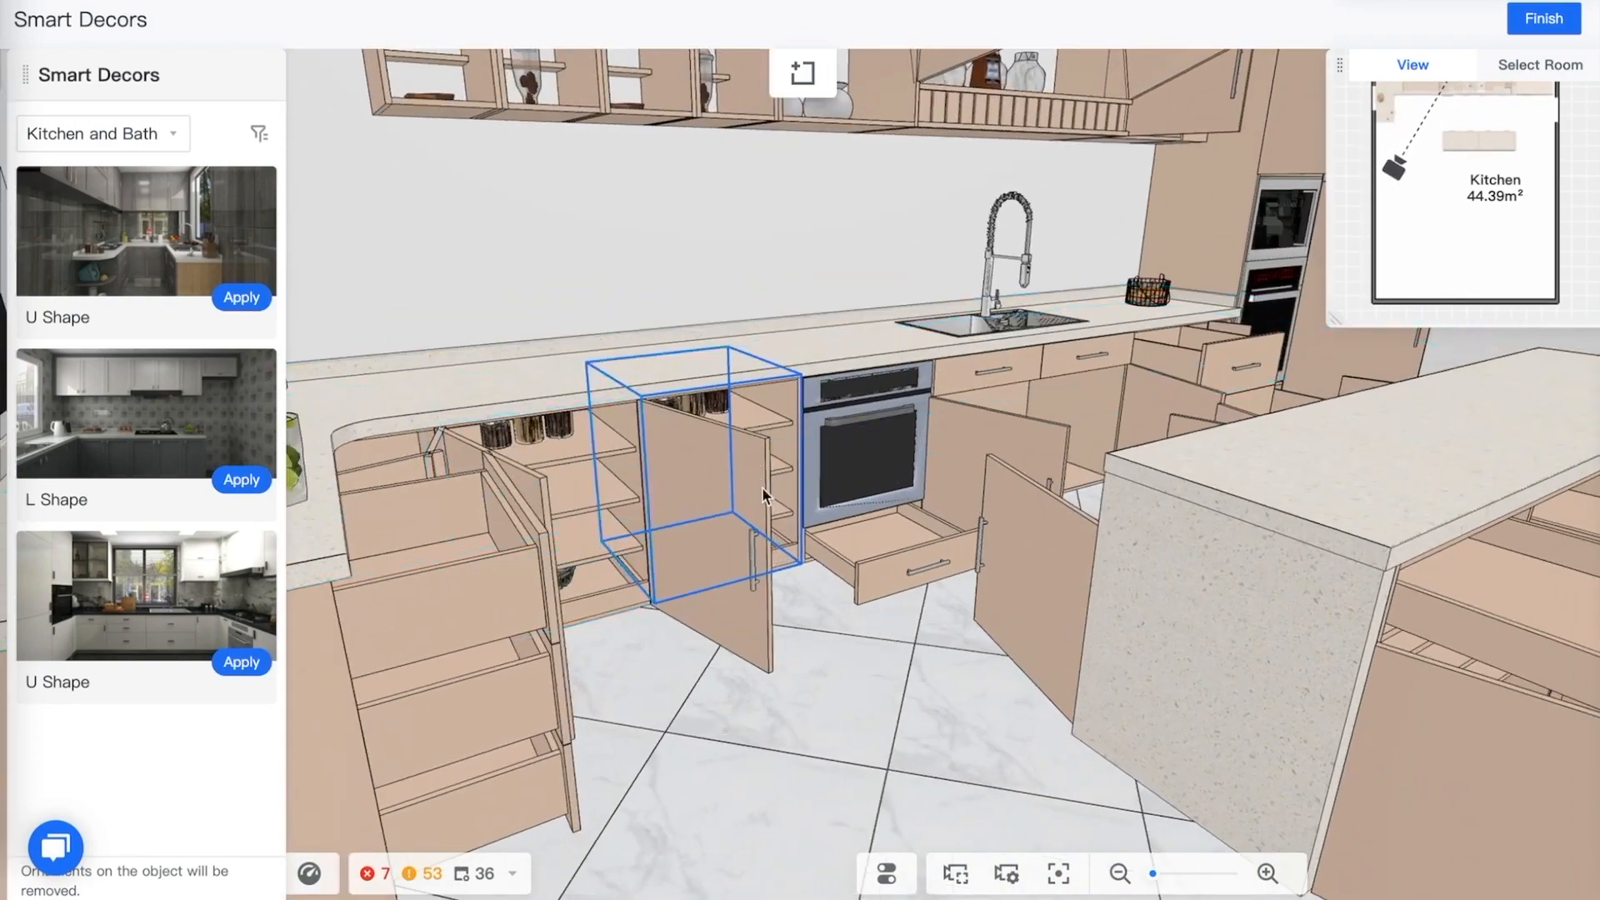
pyautogui.moveTo(861, 715); pyautogui.dragTo(733, 720)
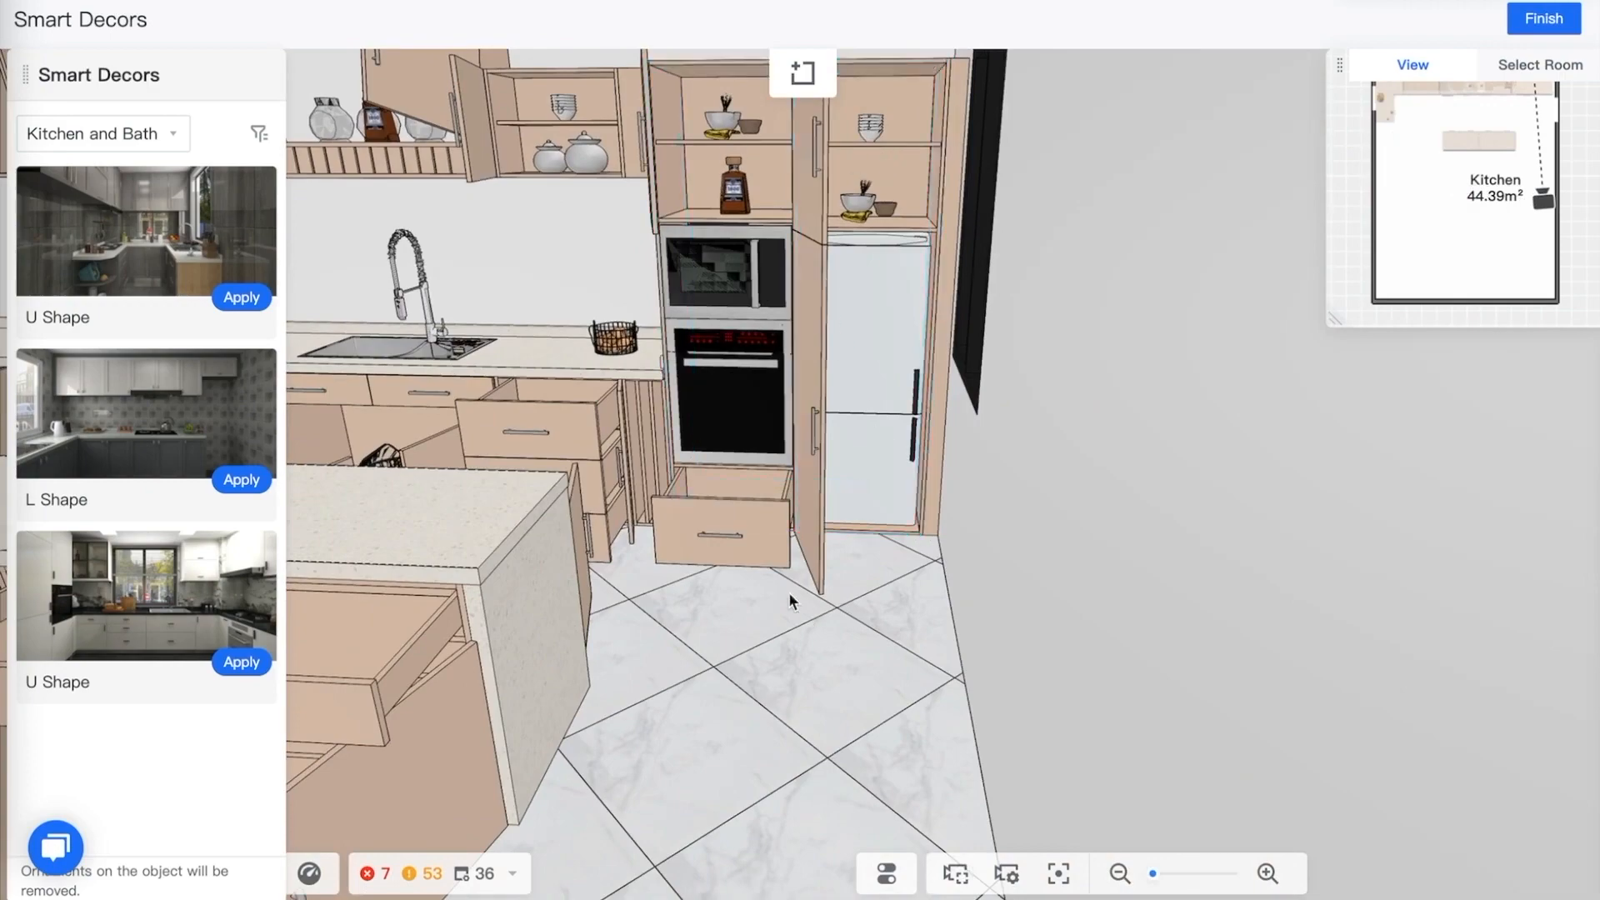
# Finish the Smart Decors session and return to the kitchen design
pyautogui.scroll(-10, 792, 675)
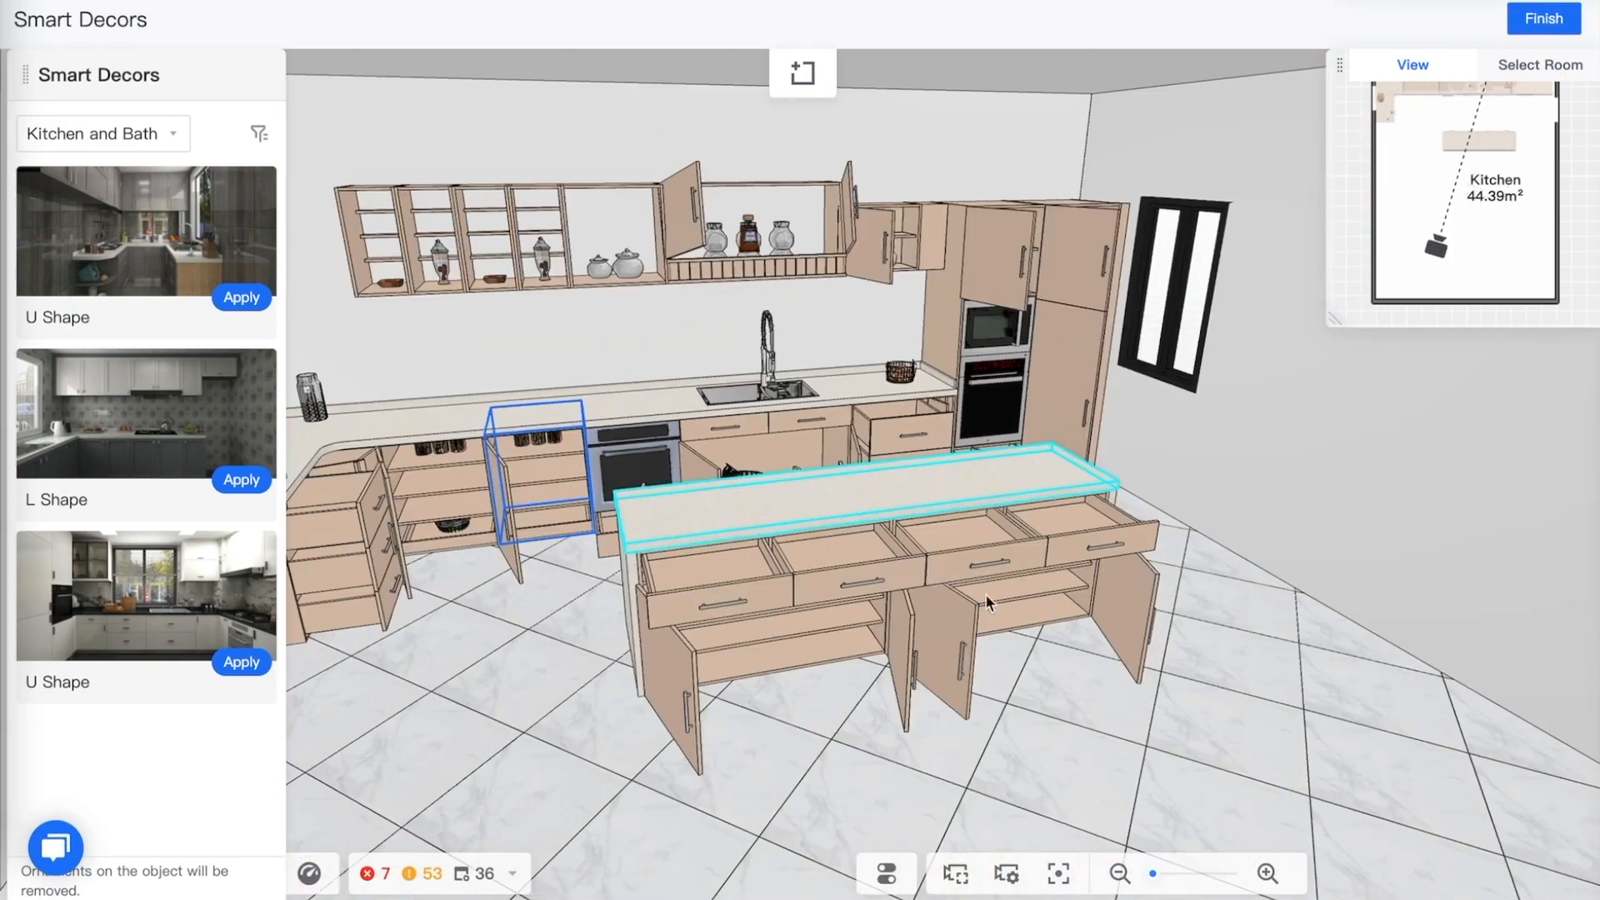
pyautogui.moveTo(1188, 720); pyautogui.dragTo(1191, 720)
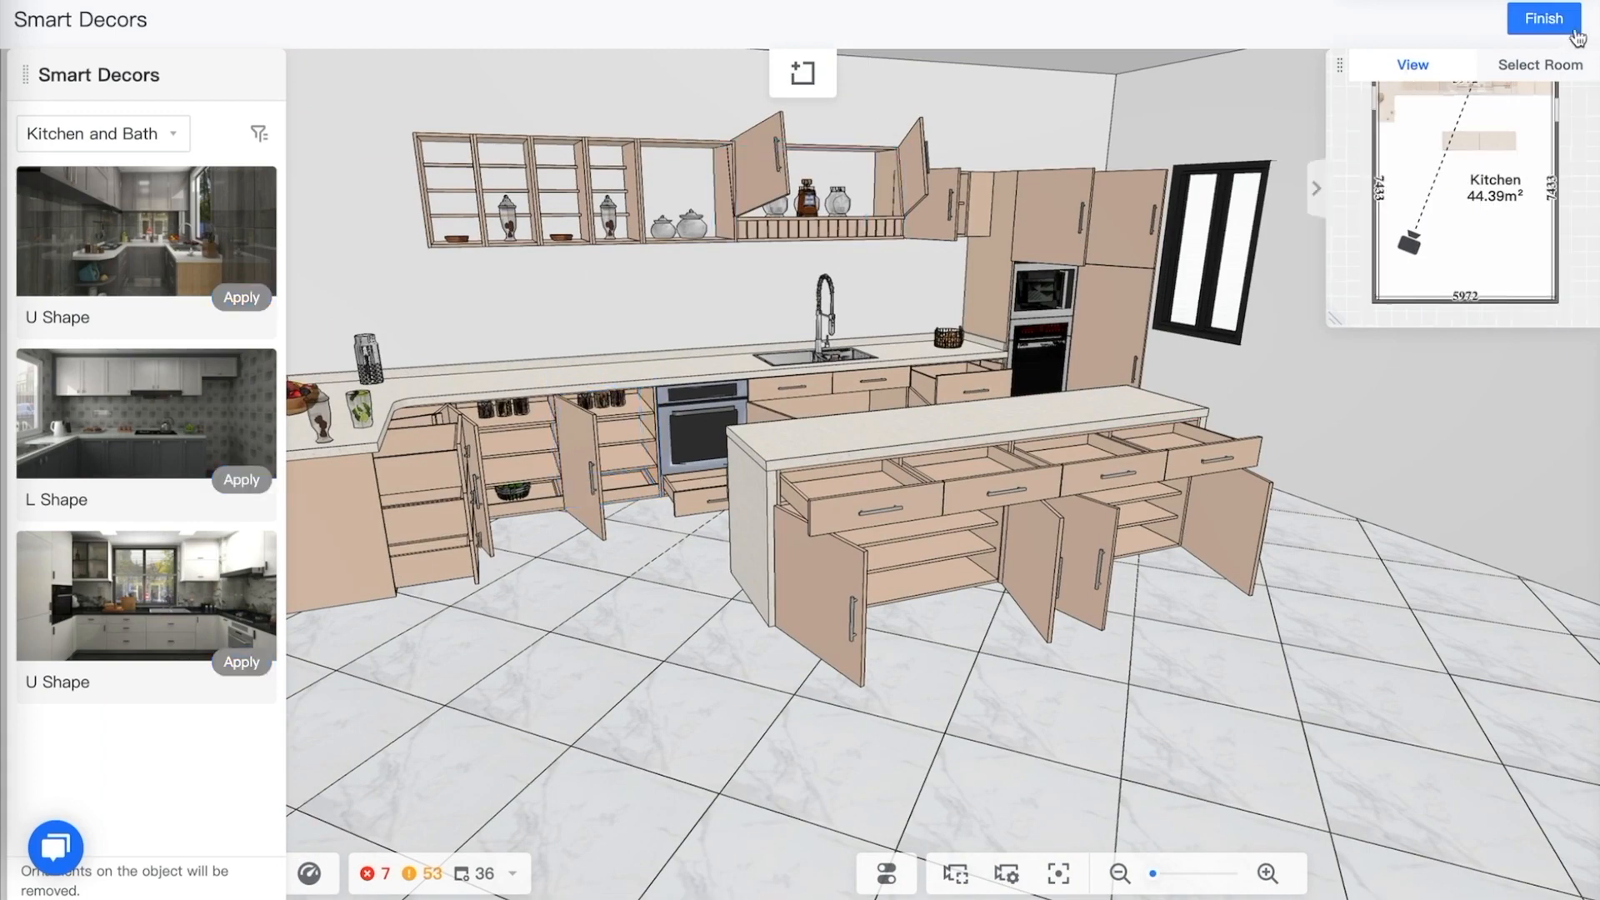
pyautogui.click(1544, 18)
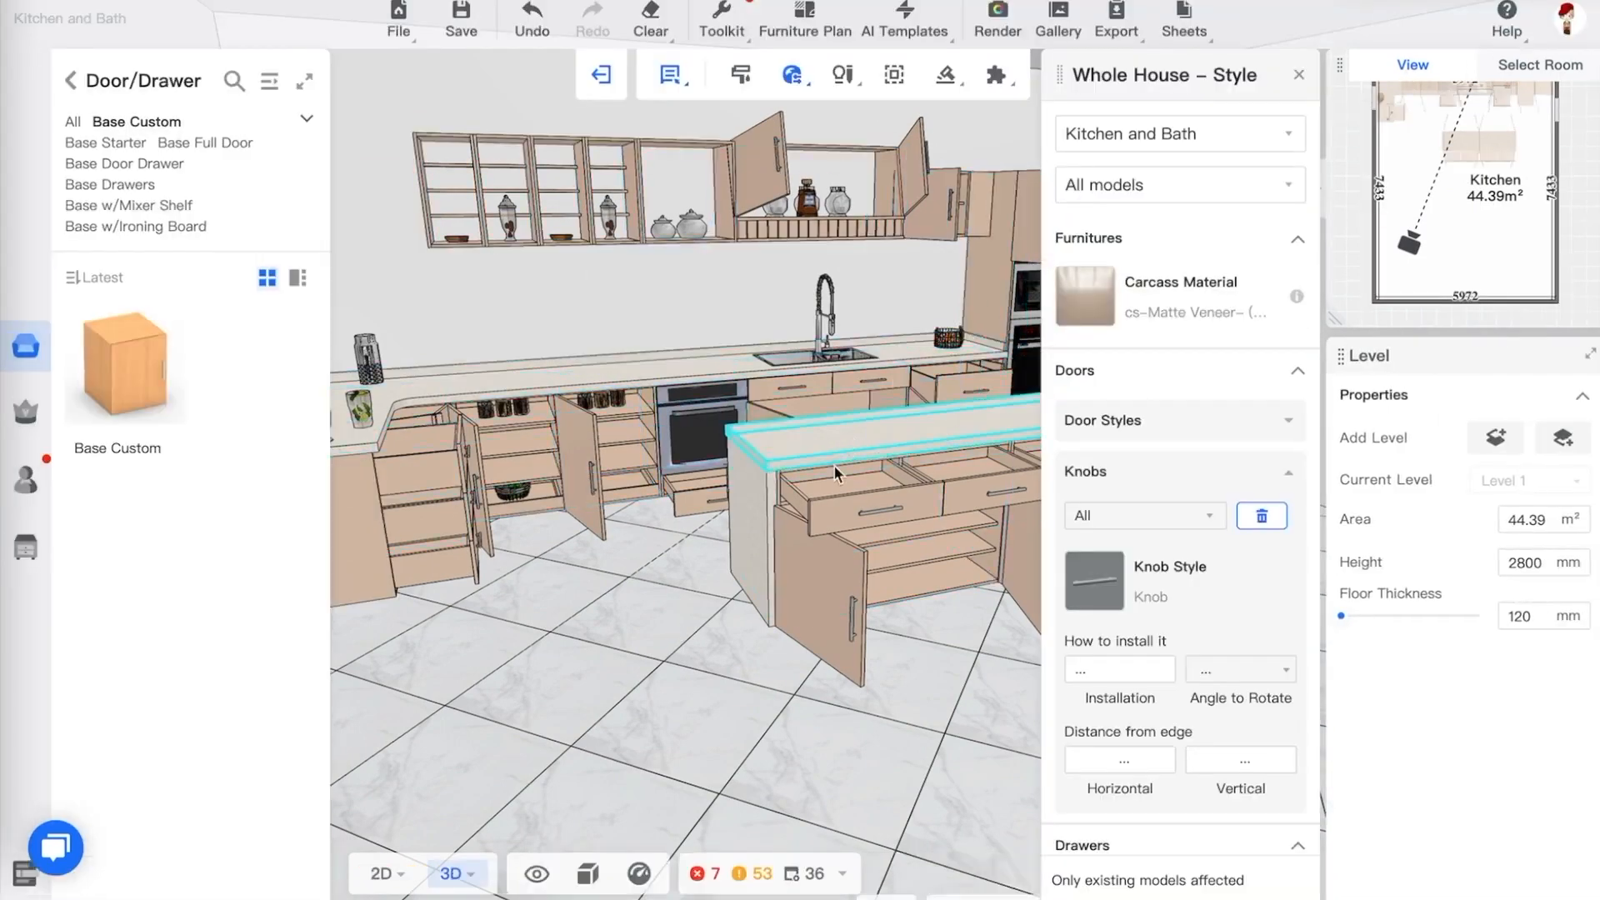
# Close the whole-house Style settings, enter Design Internal Zone, and switch the selection mode to selecting parts
pyautogui.moveTo(697, 582); pyautogui.dragTo(695, 580)
pyautogui.click(698, 579)
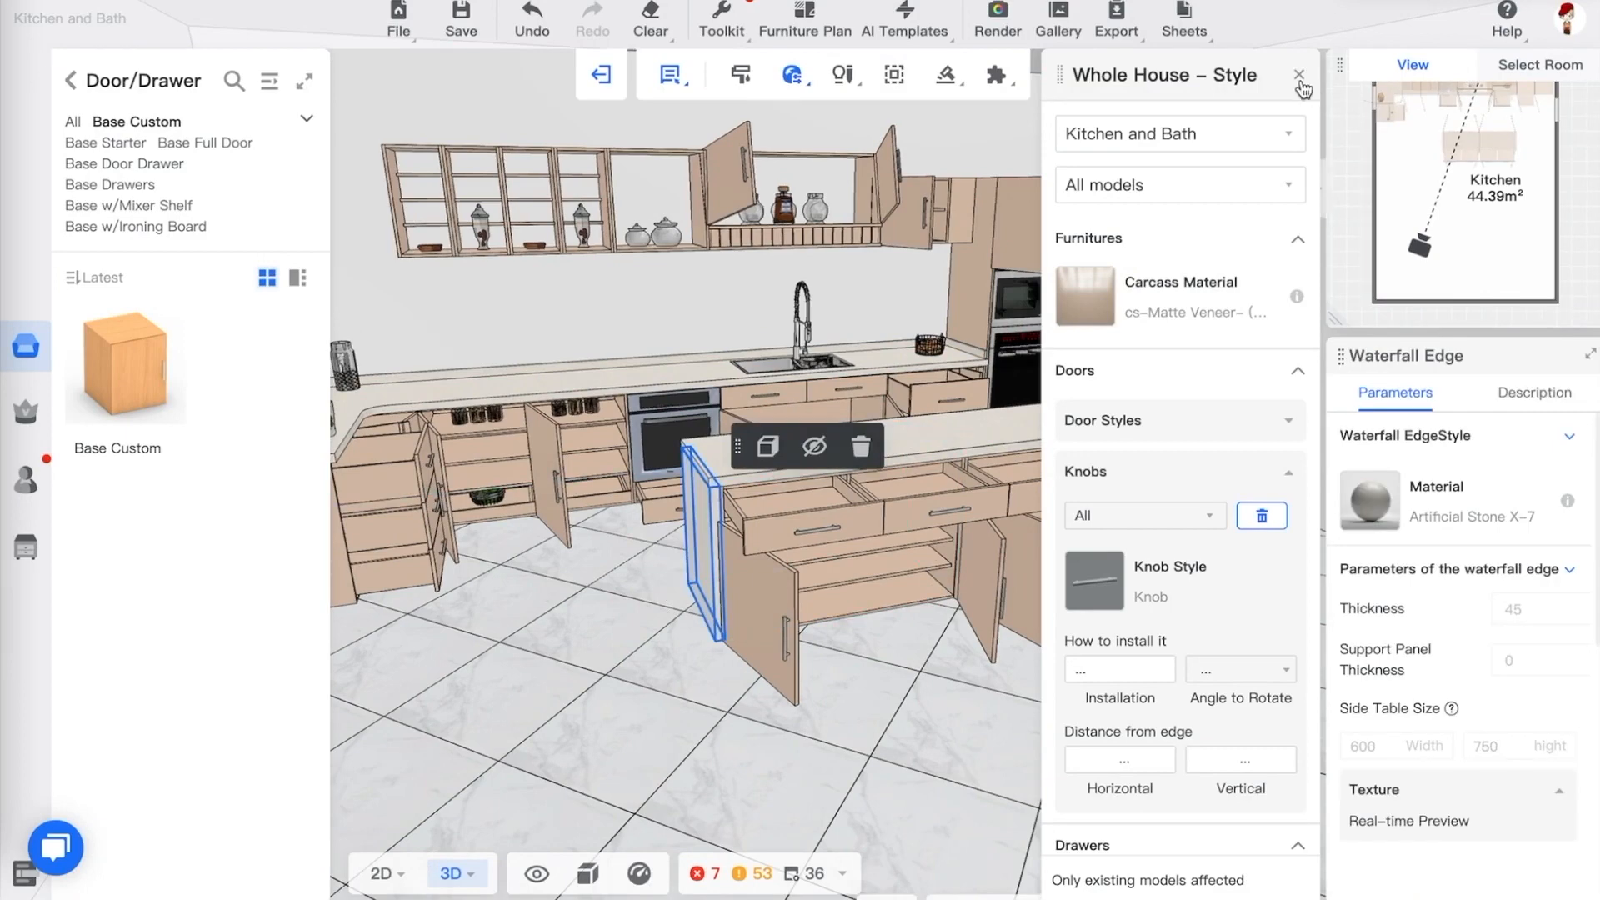
pyautogui.click(1300, 77)
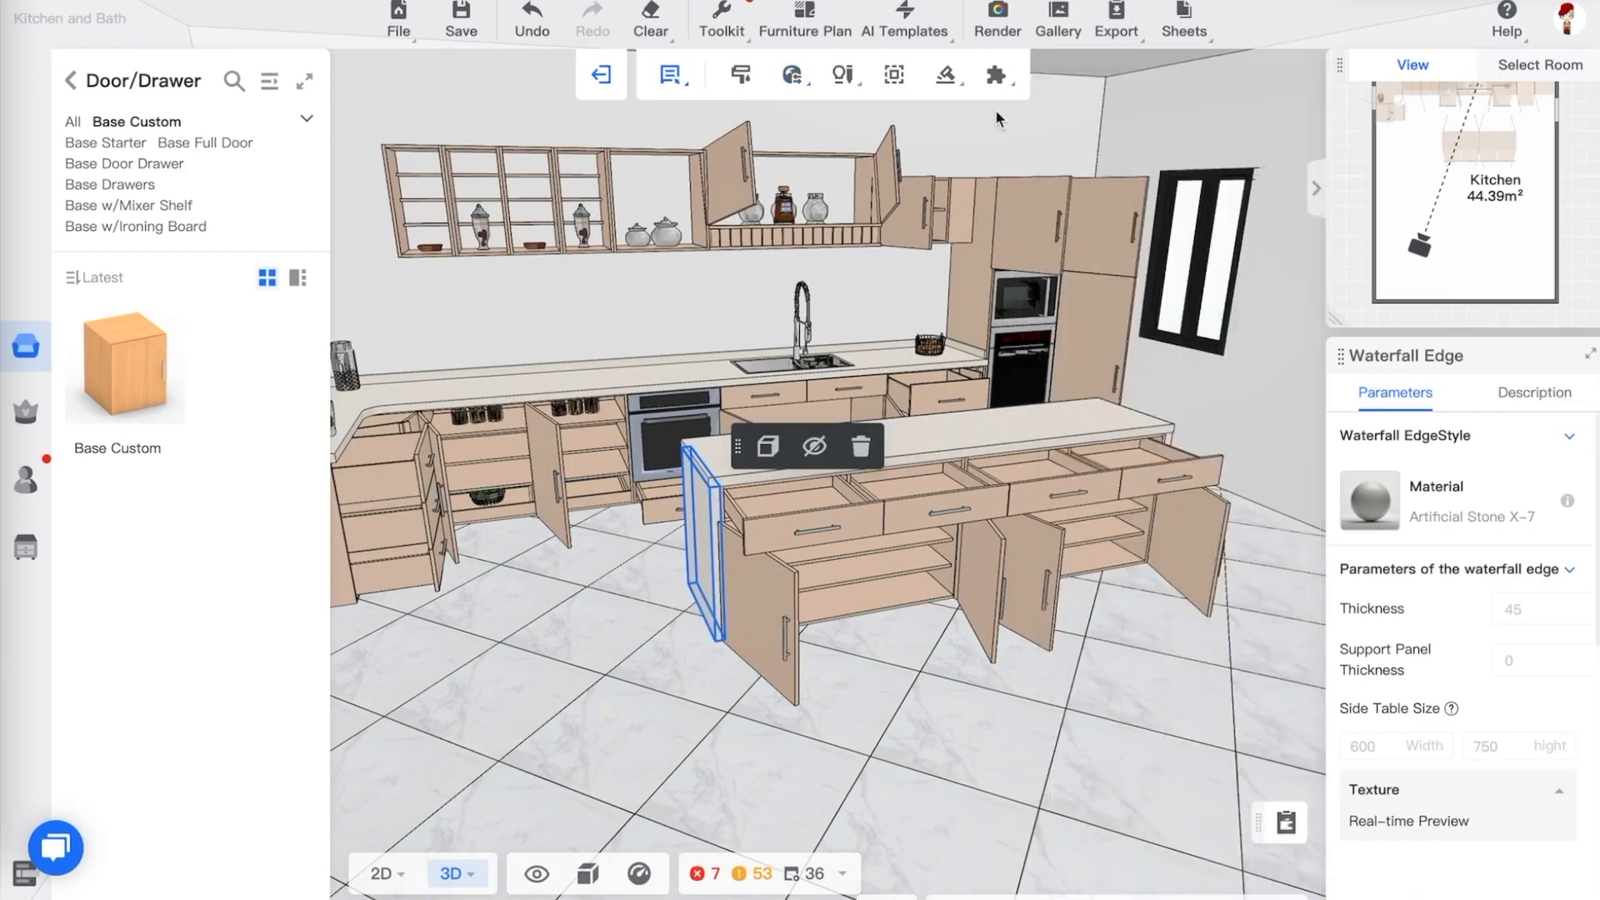
pyautogui.click(894, 77)
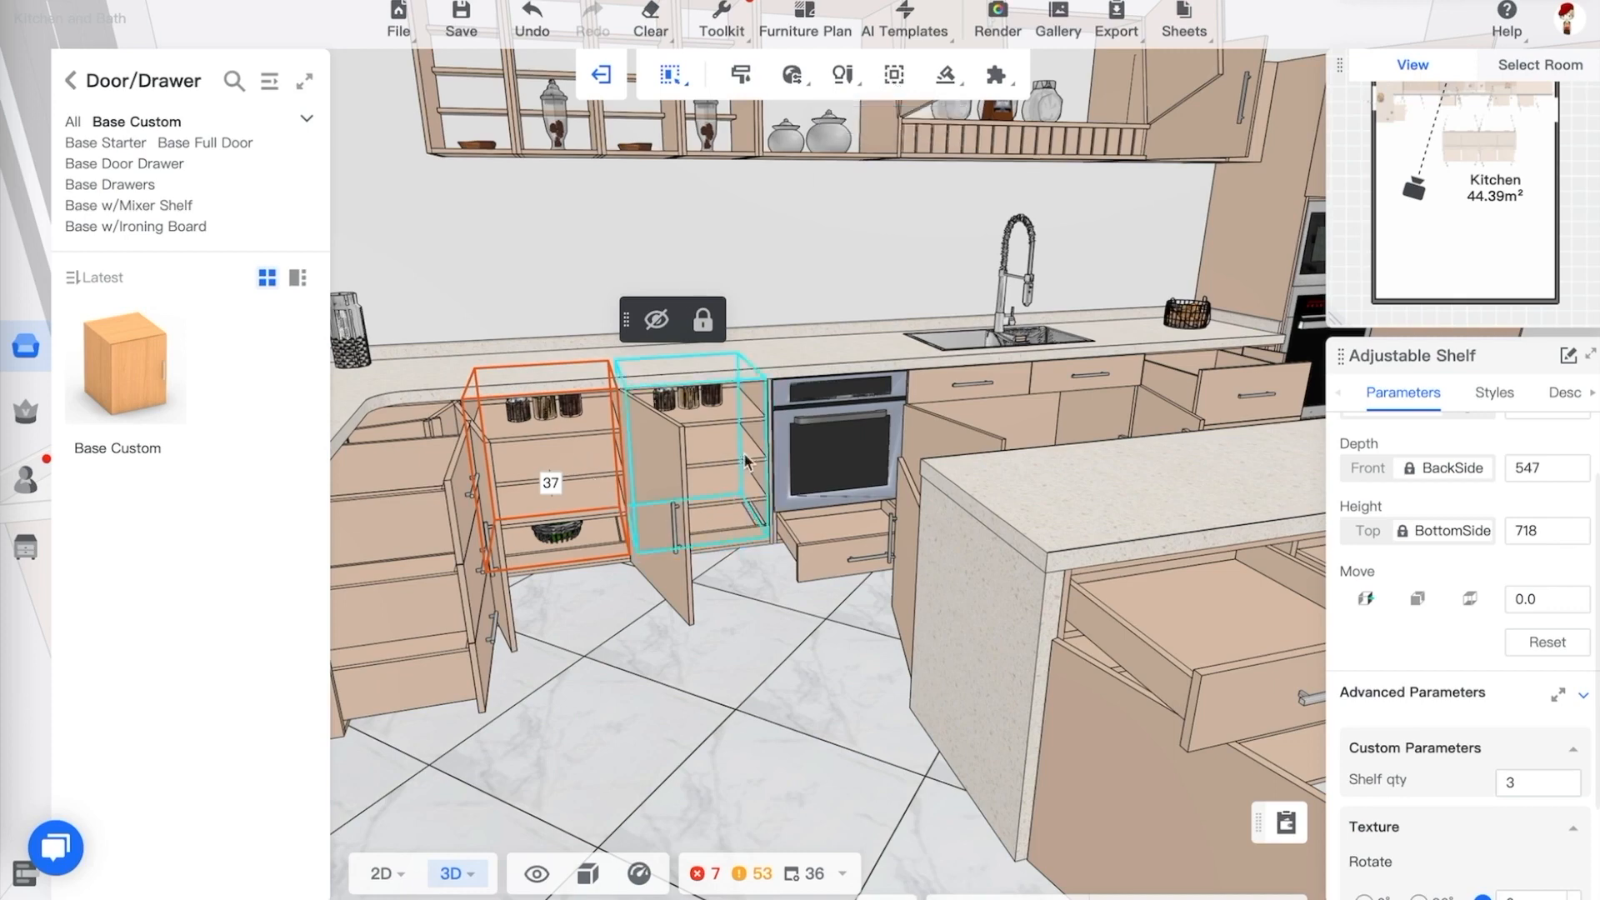
pyautogui.click(650, 21)
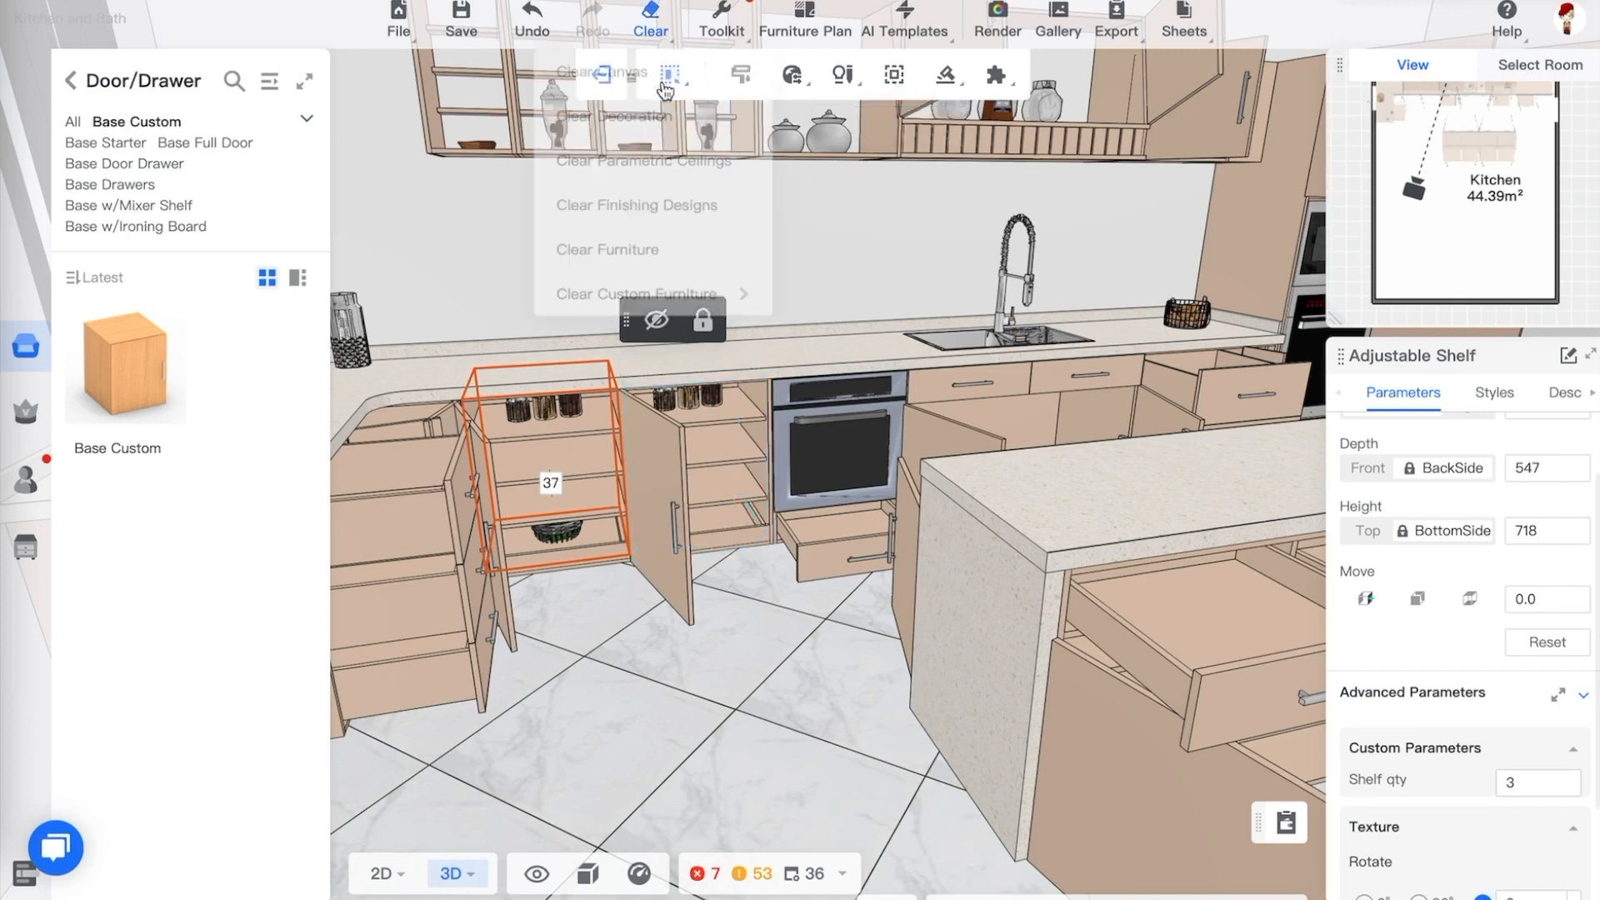
pyautogui.click(731, 465)
pyautogui.moveTo(725, 73)
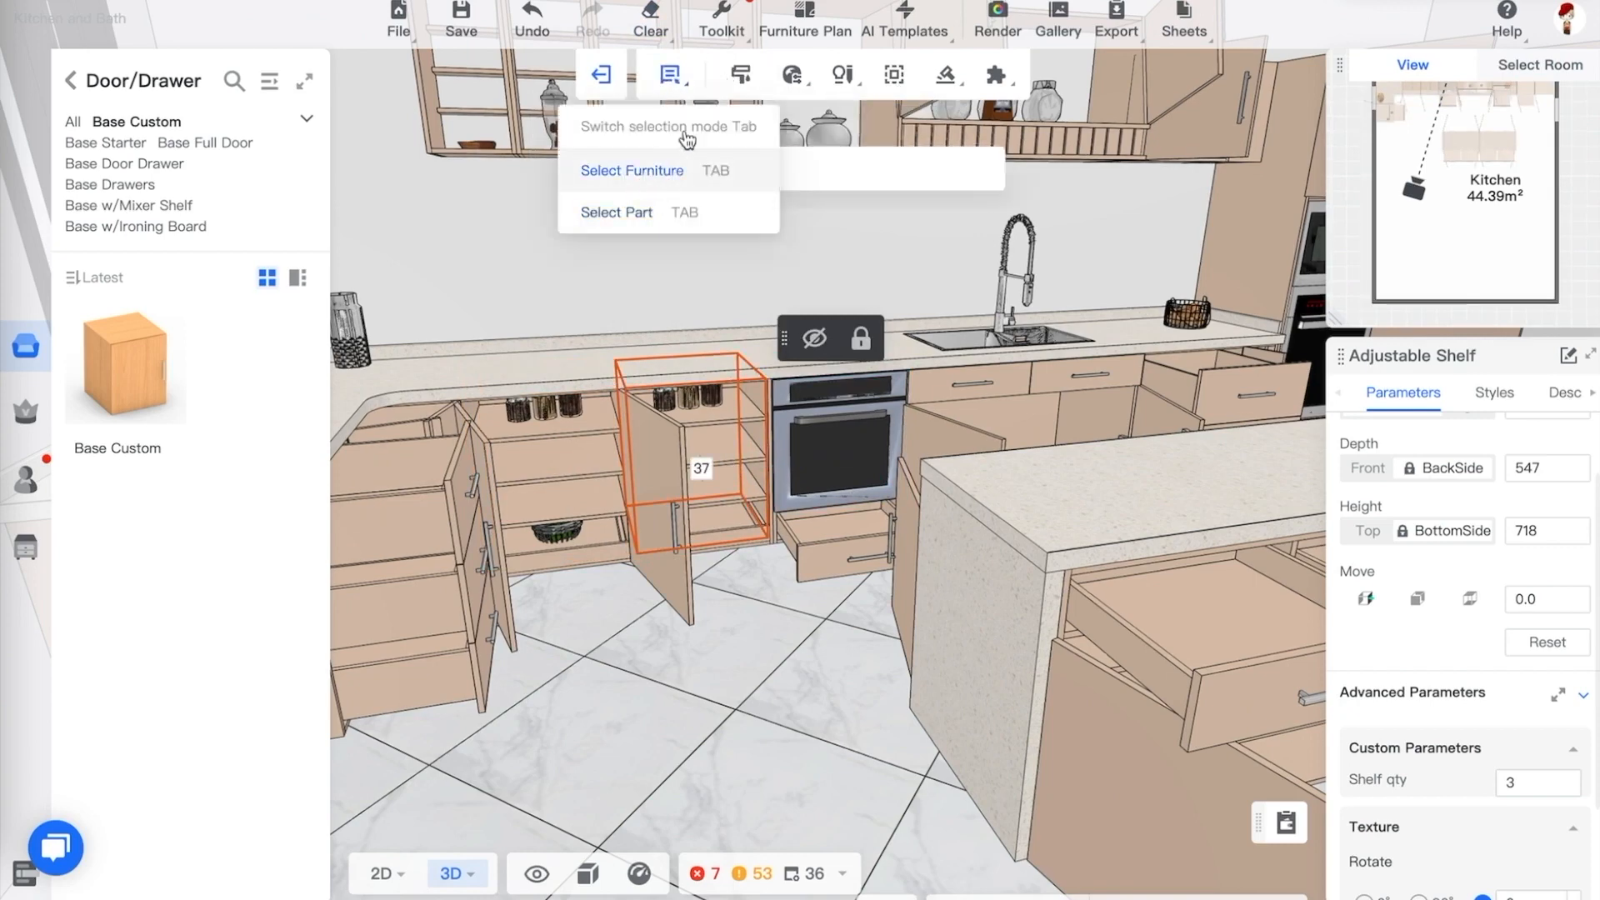
pyautogui.click(642, 171)
pyautogui.click(650, 212)
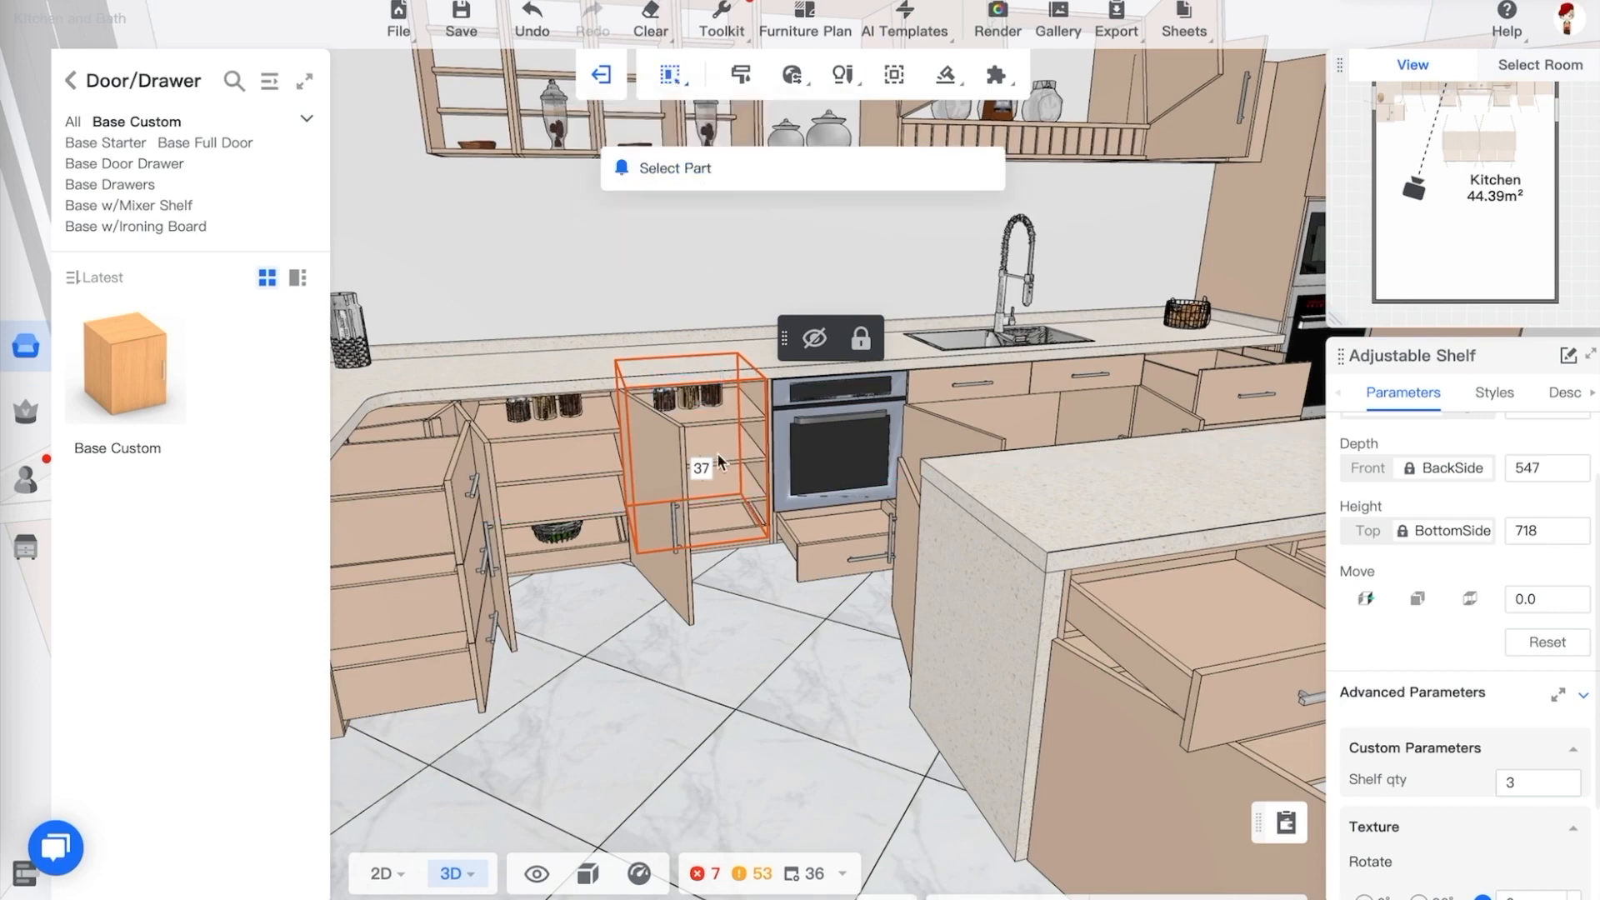
# Select the adjustable shelf in the base cabinet left of the oven and set its shelf quantity to 2
pyautogui.click(783, 624)
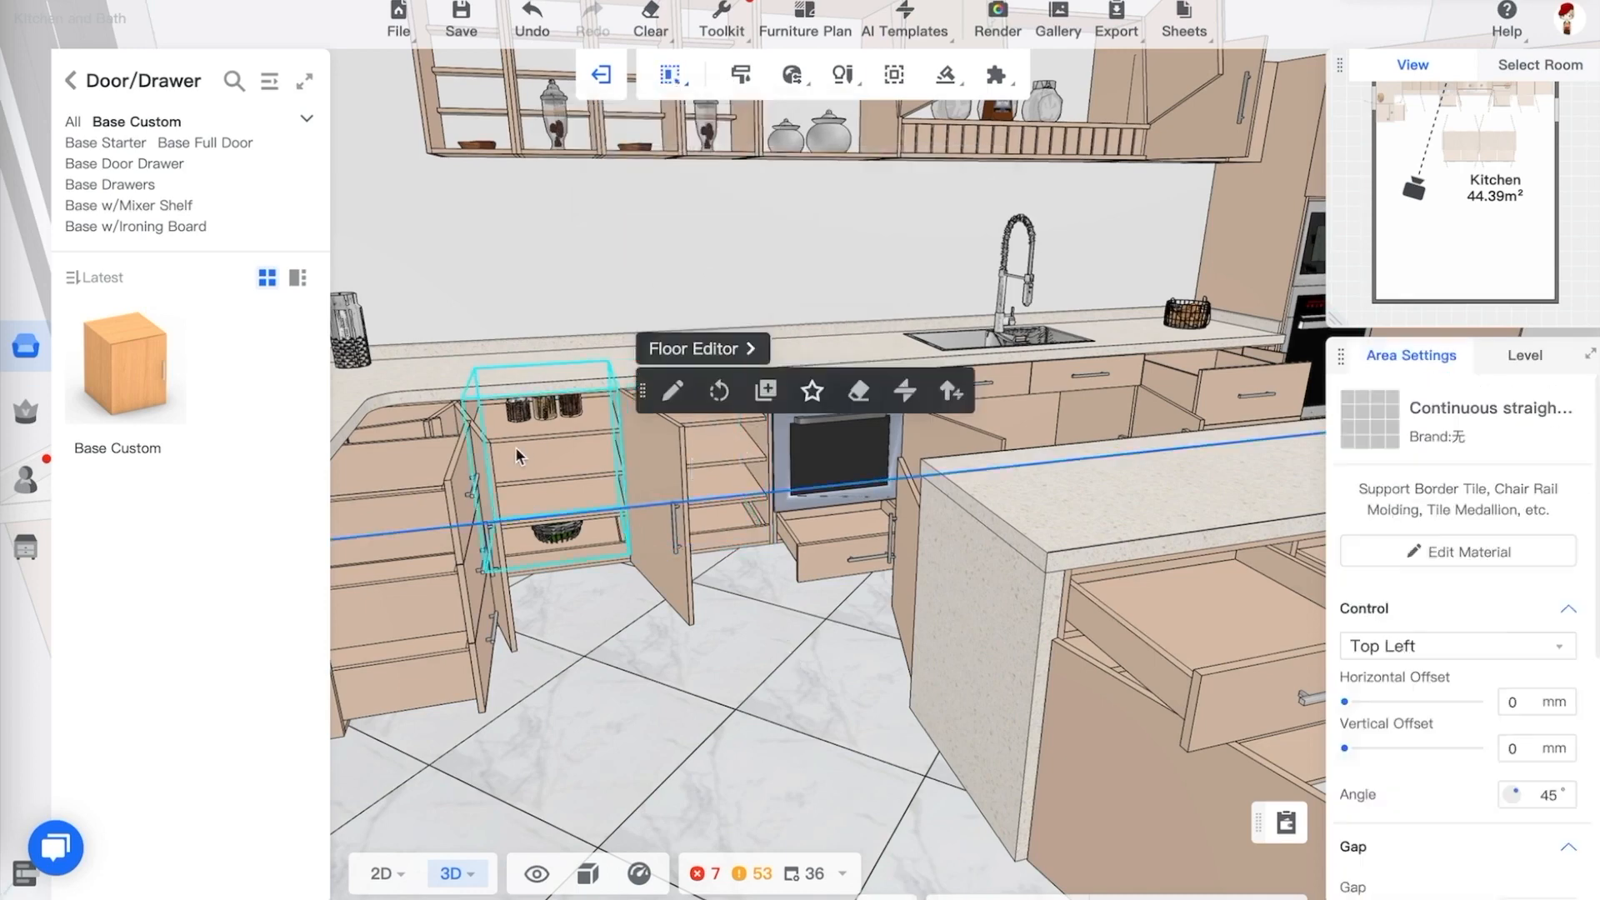
pyautogui.click(525, 453)
pyautogui.click(753, 421)
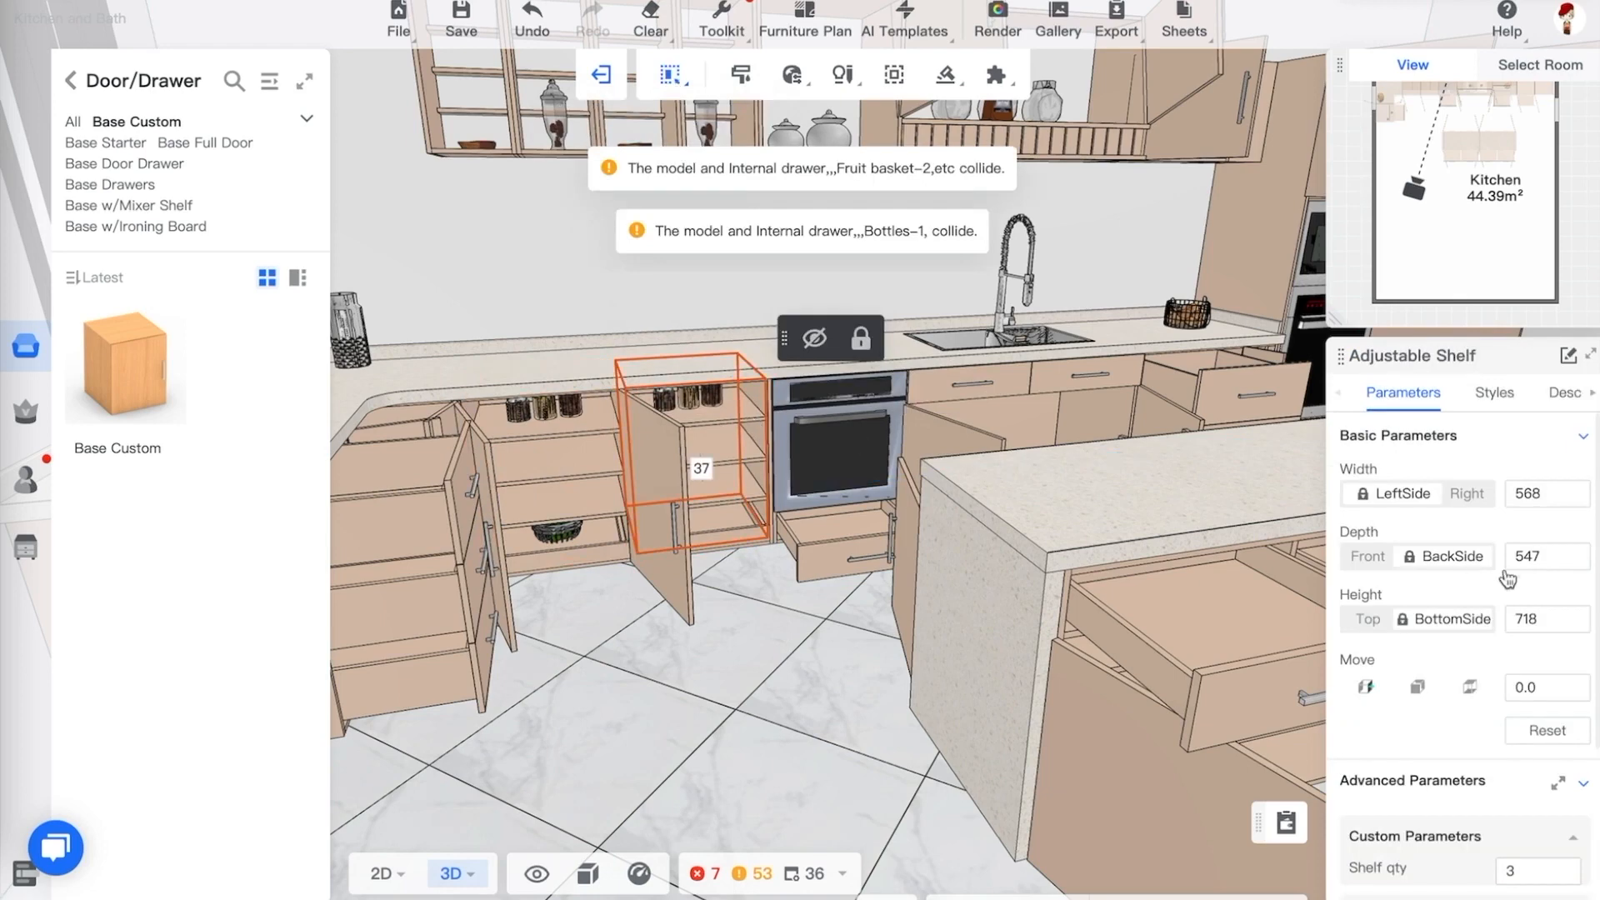
pyautogui.scroll(-1, 1448, 650)
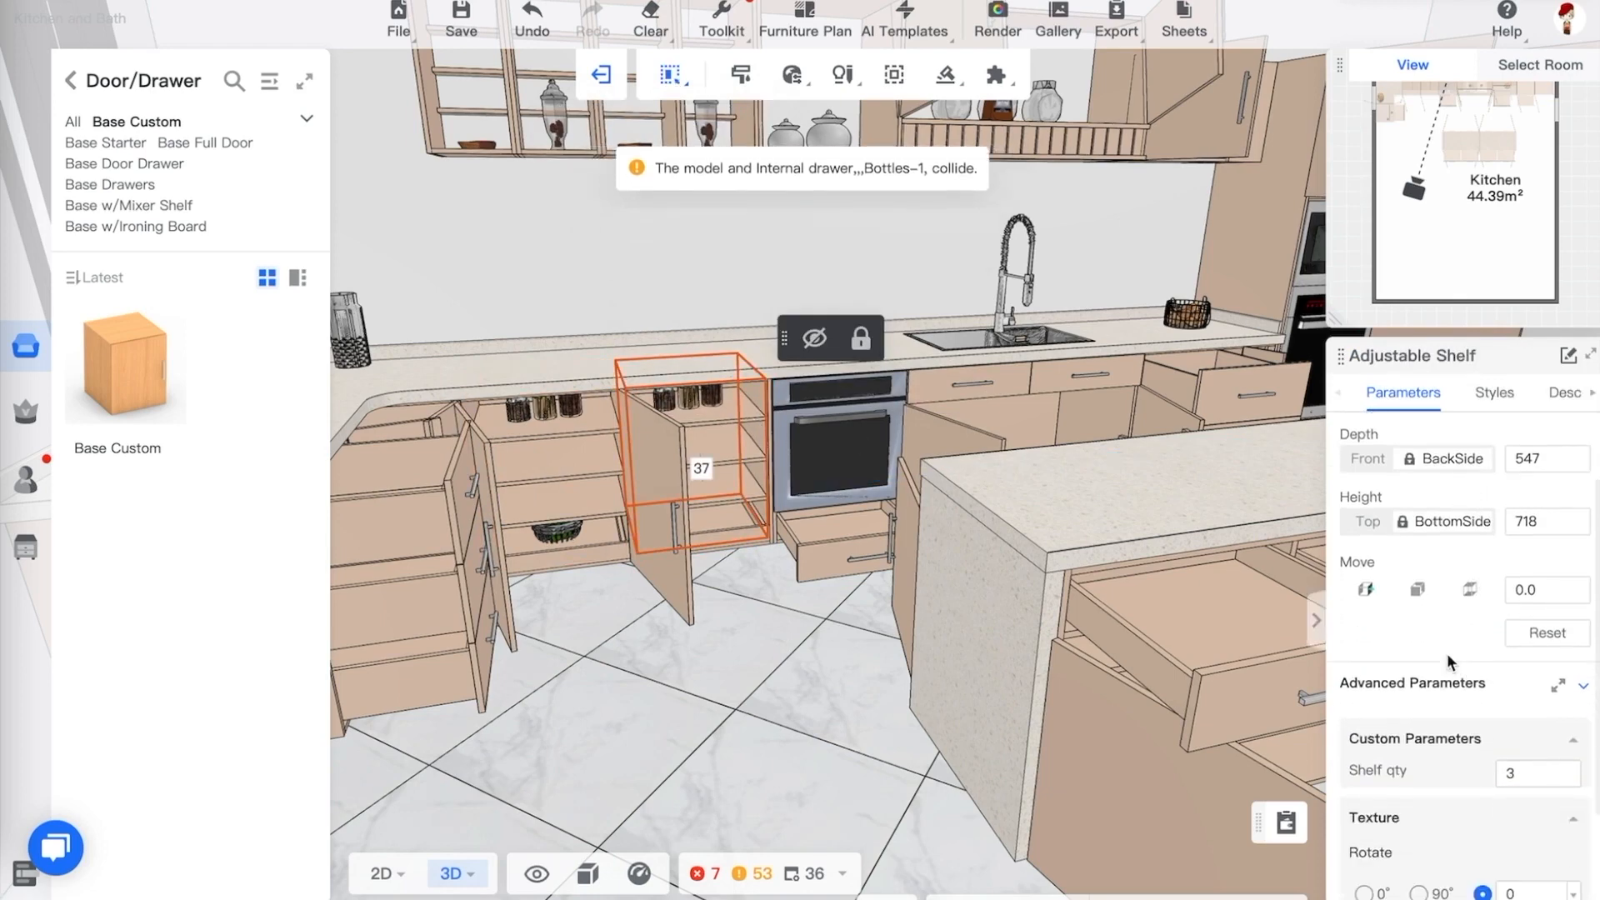
pyautogui.scroll(-1, 1447, 654)
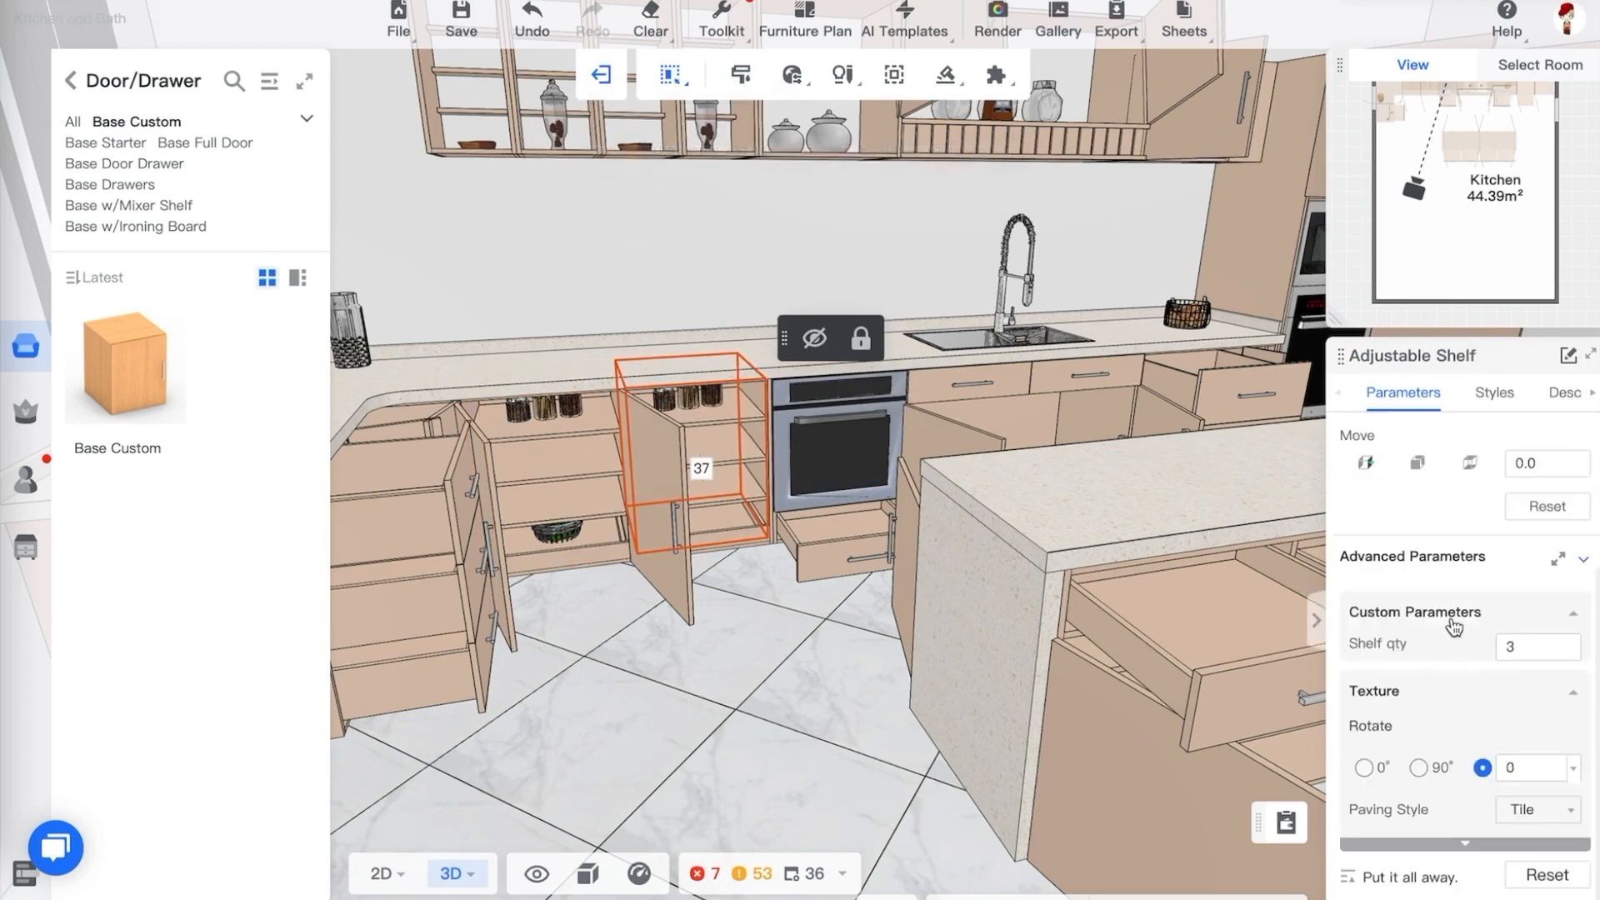
pyautogui.moveTo(801, 625); pyautogui.dragTo(759, 621)
pyautogui.click(1534, 651)
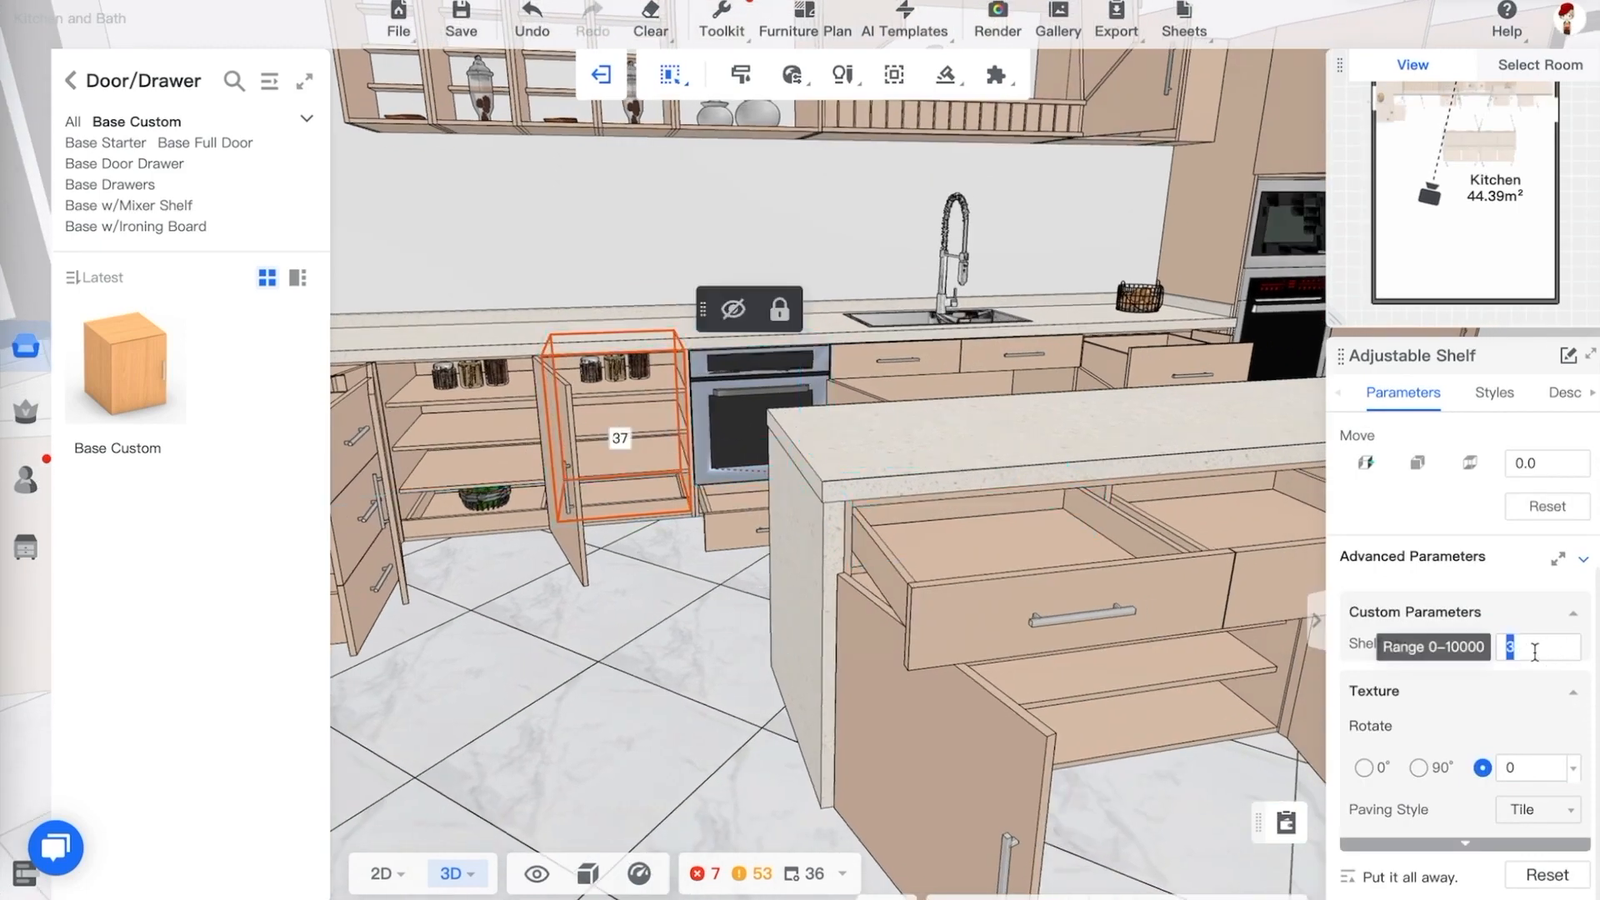
pyautogui.press('Return')
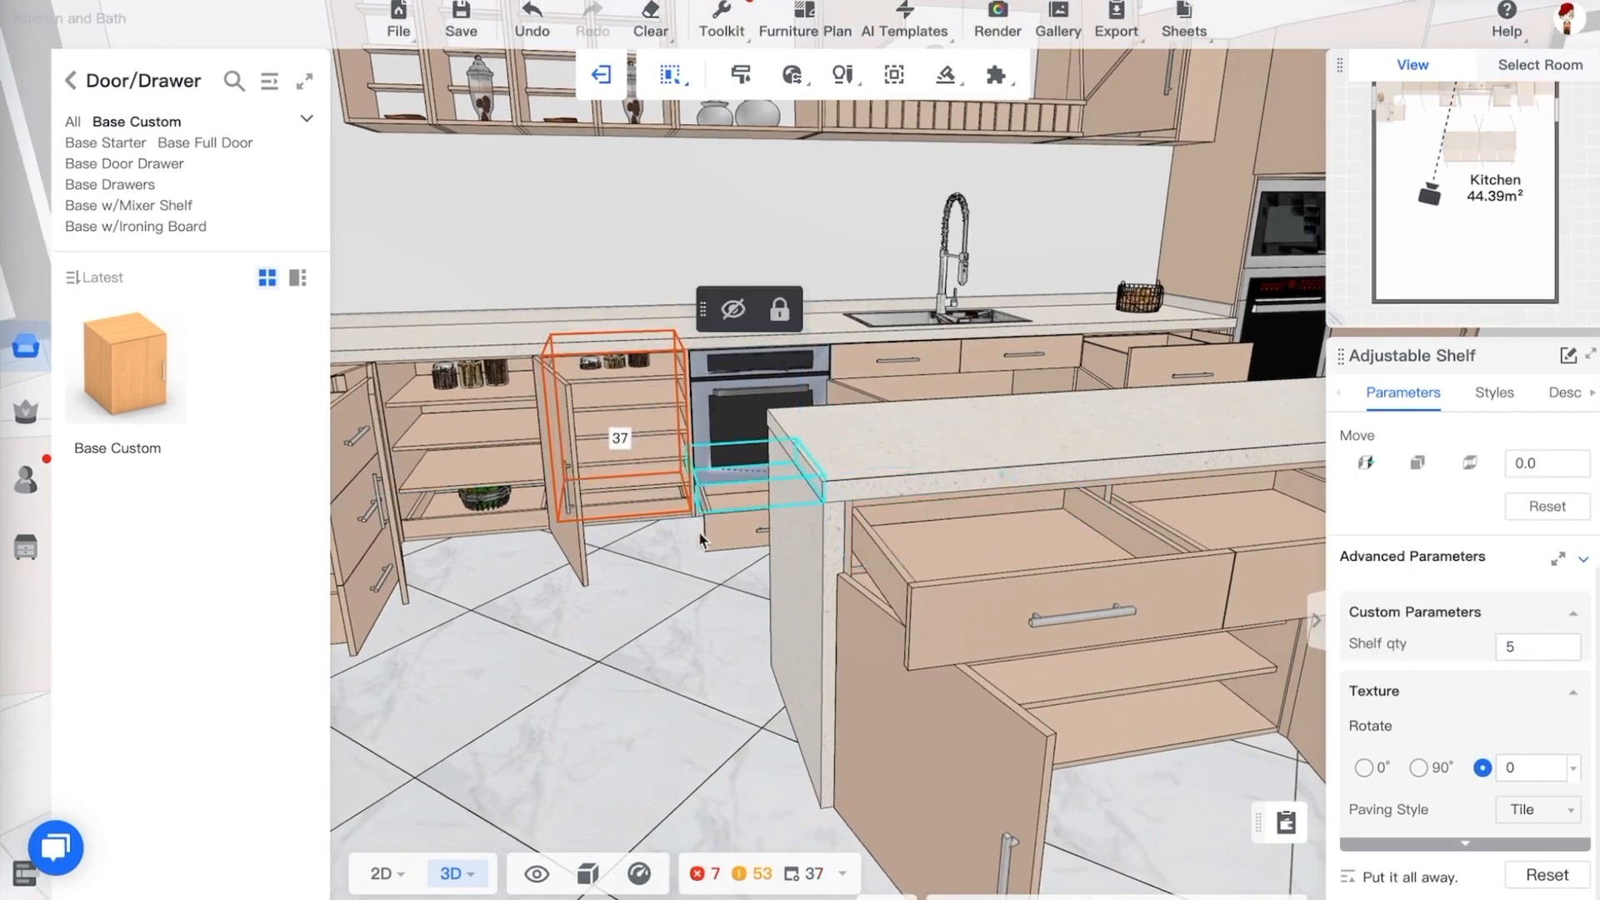
pyautogui.click(1525, 651)
pyautogui.write('2')
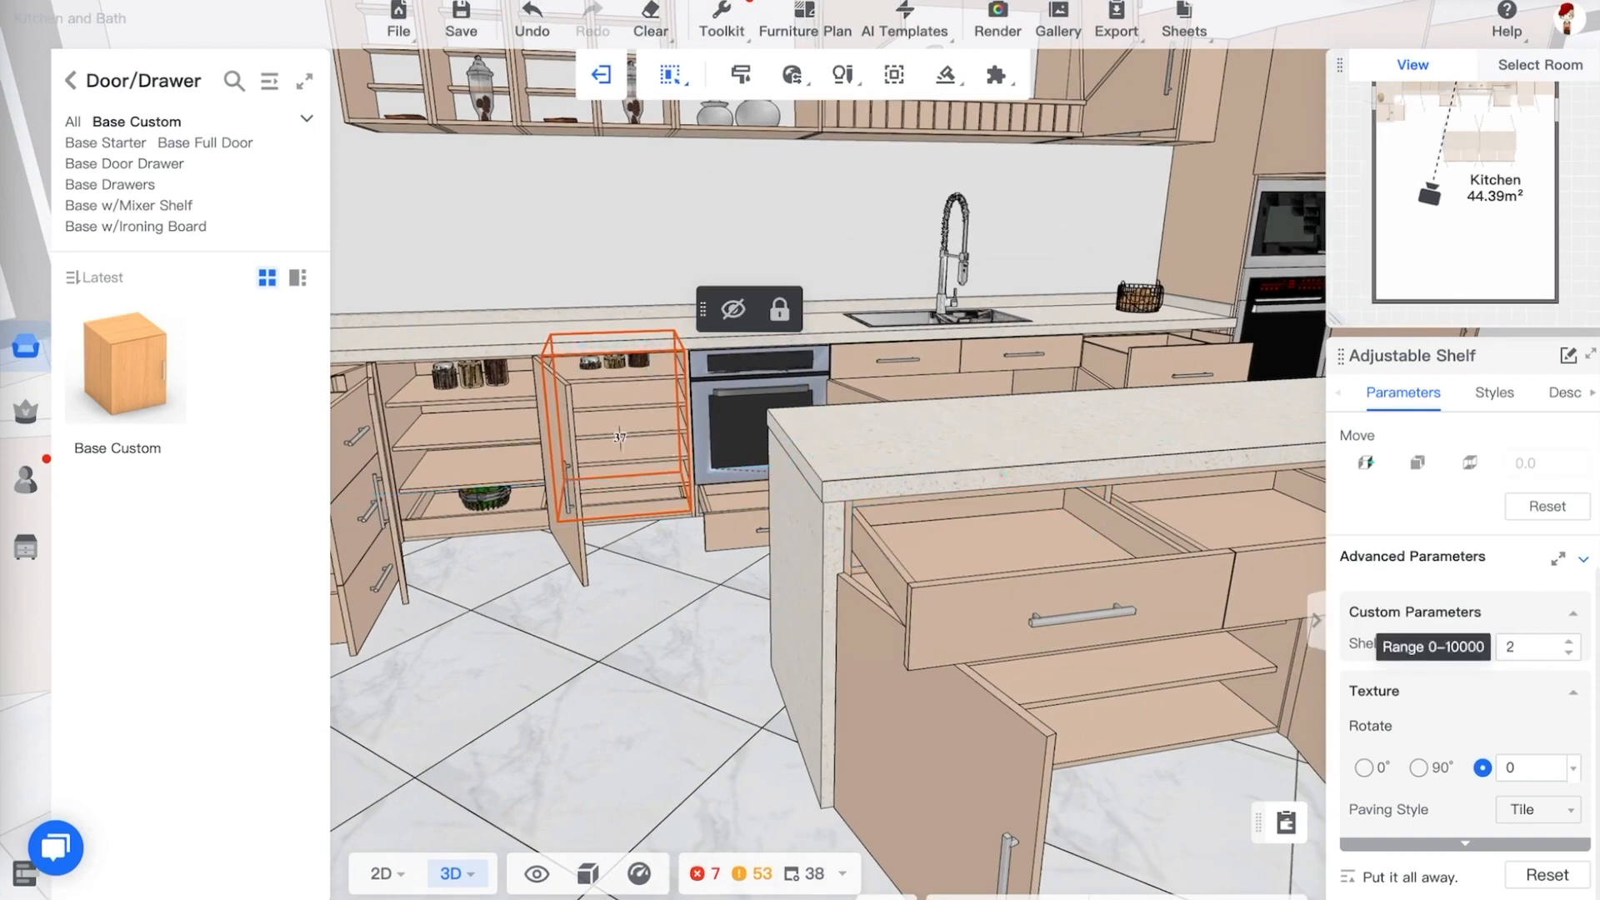
# Zoom and orbit around the base cabinet left of the oven to inspect its shelves
pyautogui.moveTo(680, 570)
pyautogui.mouseDown(button='right')
pyautogui.moveTo(675, 592)
pyautogui.moveTo(665, 575)
pyautogui.mouseUp(button='right')
pyautogui.scroll(-3, 523, 397)
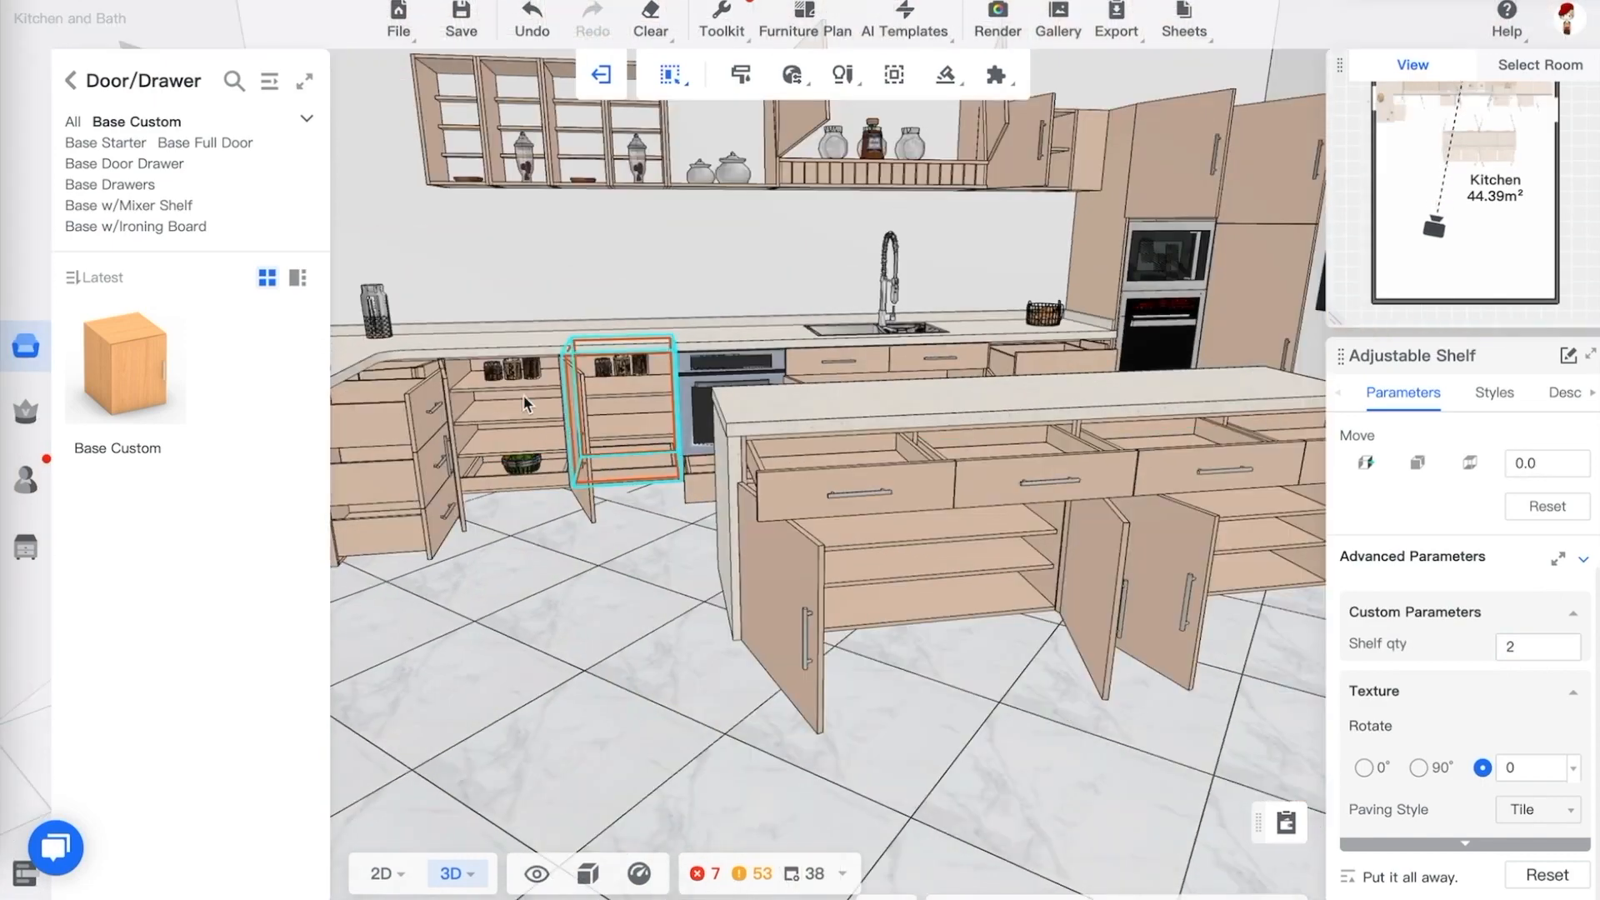
pyautogui.scroll(7, 537, 404)
pyautogui.click(534, 420)
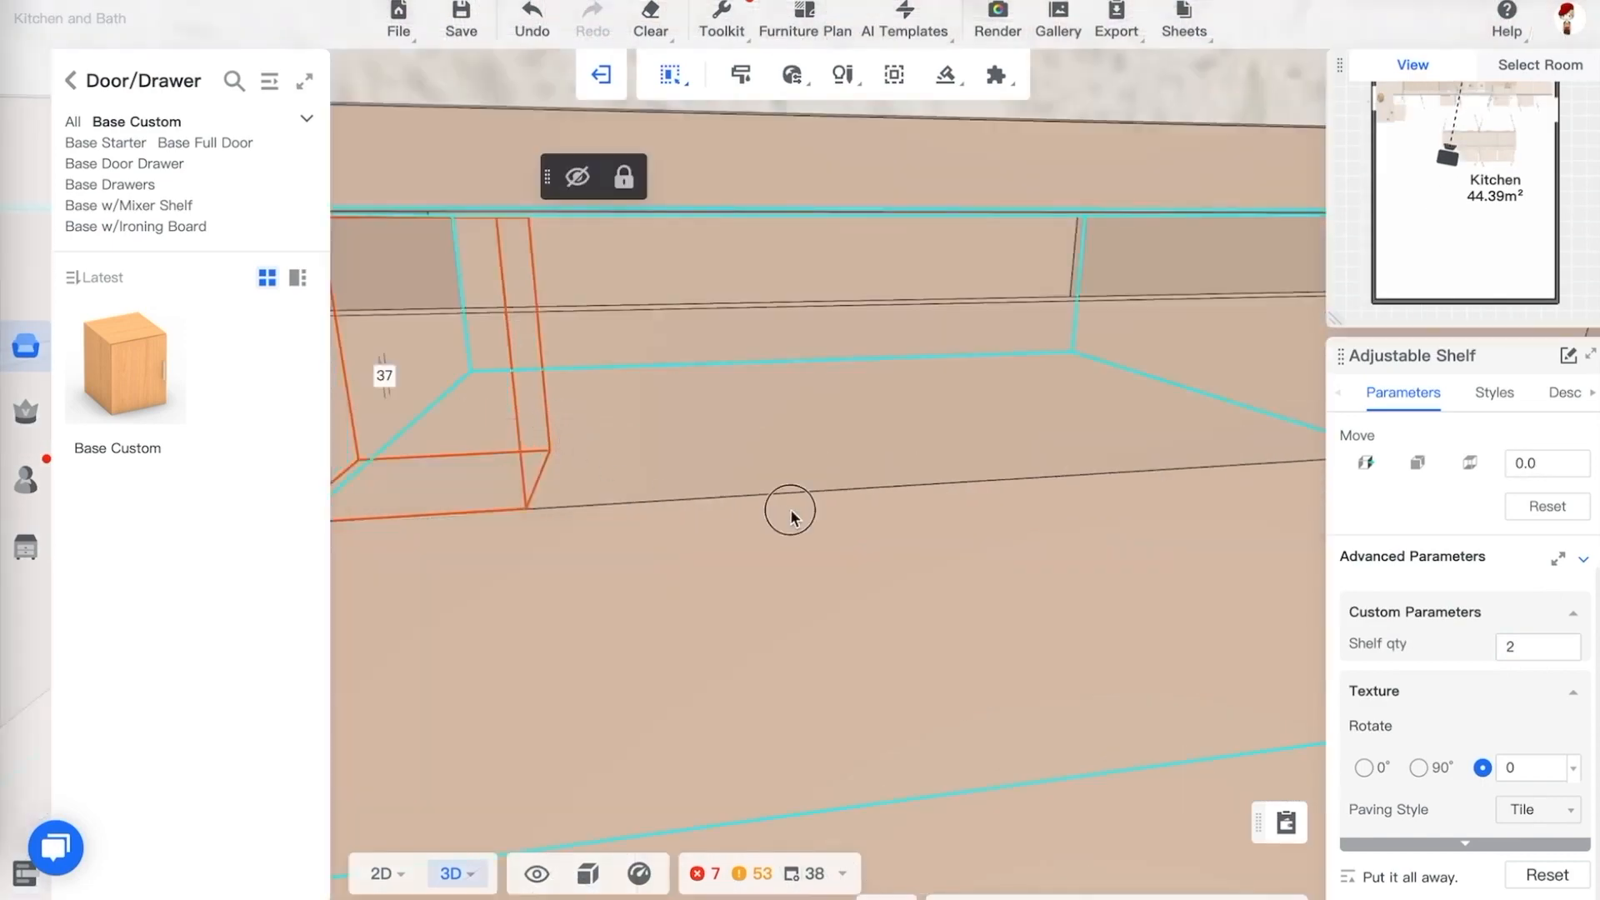
pyautogui.scroll(-5, 903, 486)
pyautogui.scroll(-3, 490, 560)
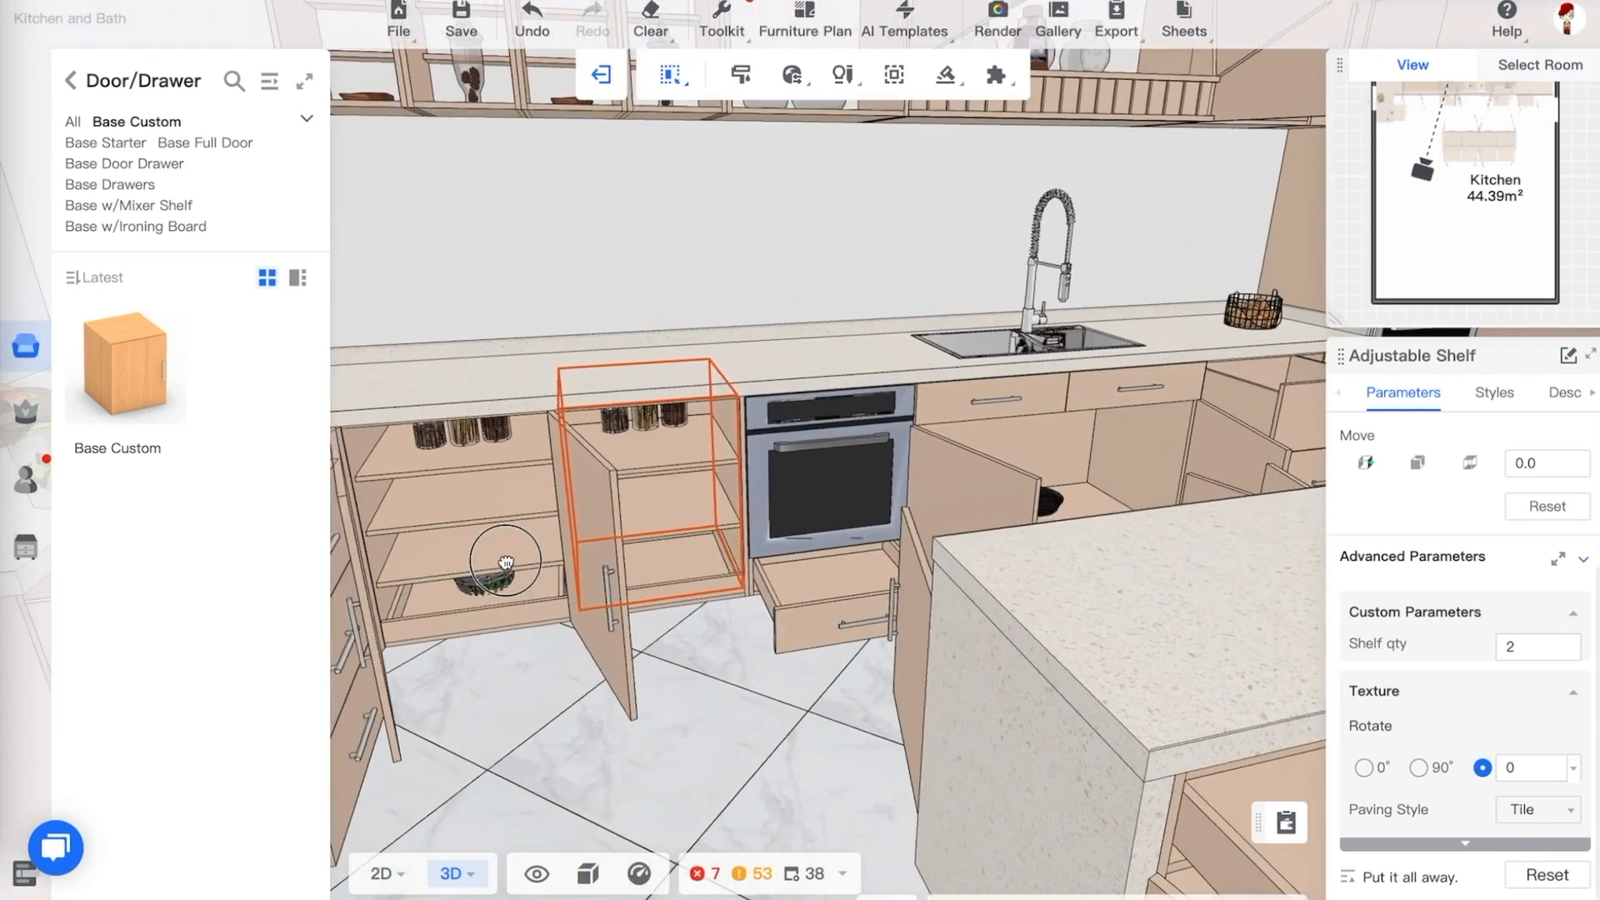
pyautogui.scroll(2, 512, 484)
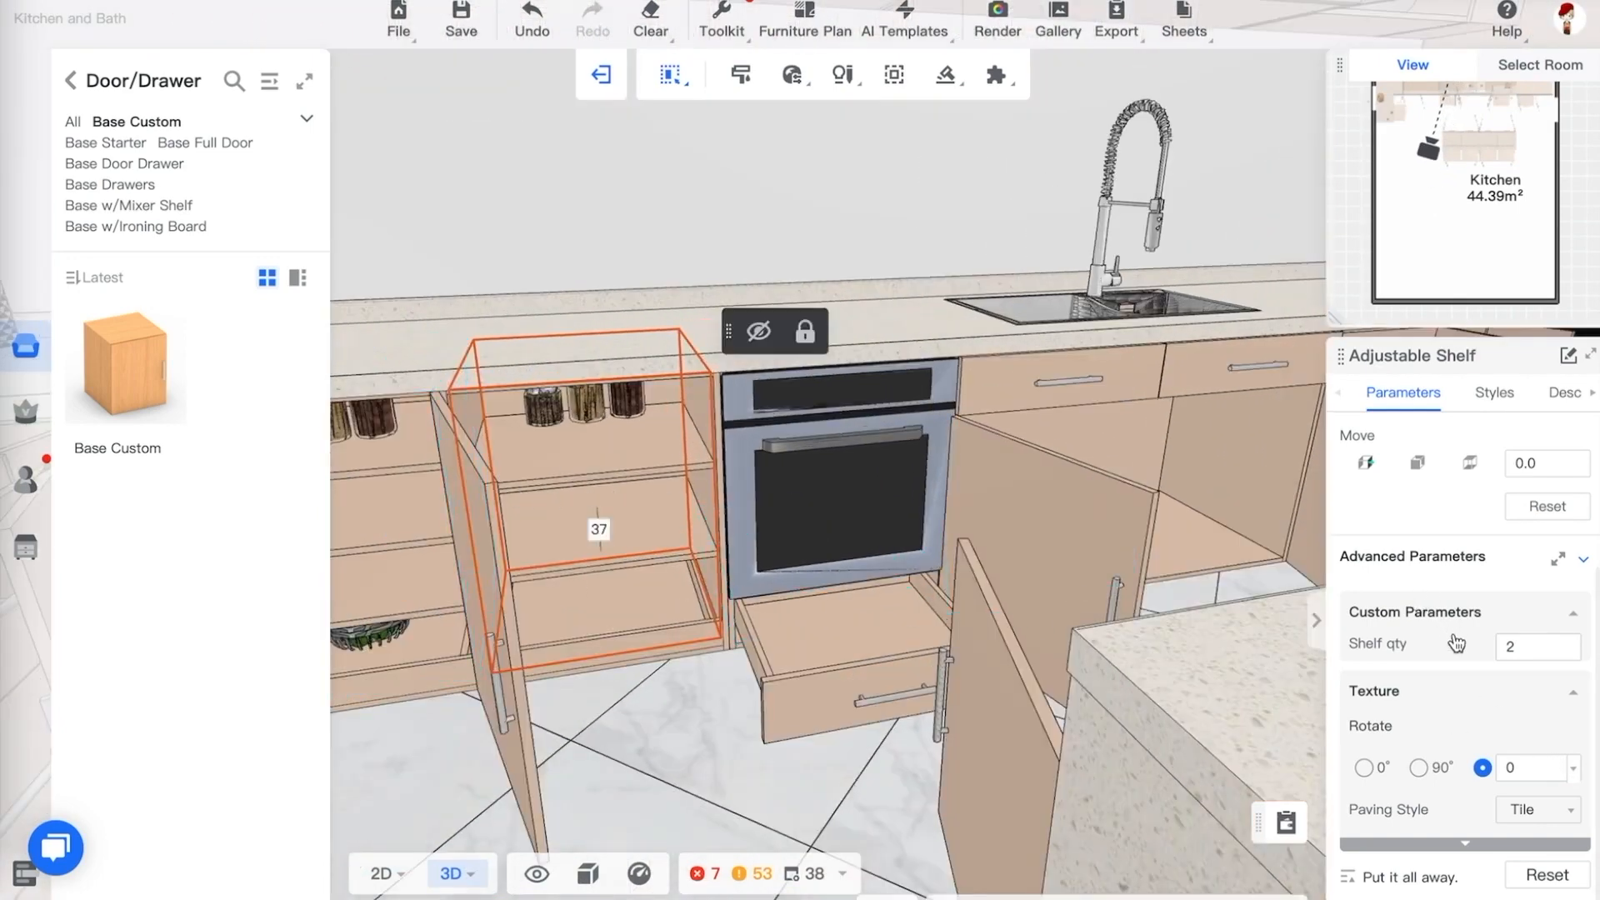
pyautogui.scroll(-3, 992, 535)
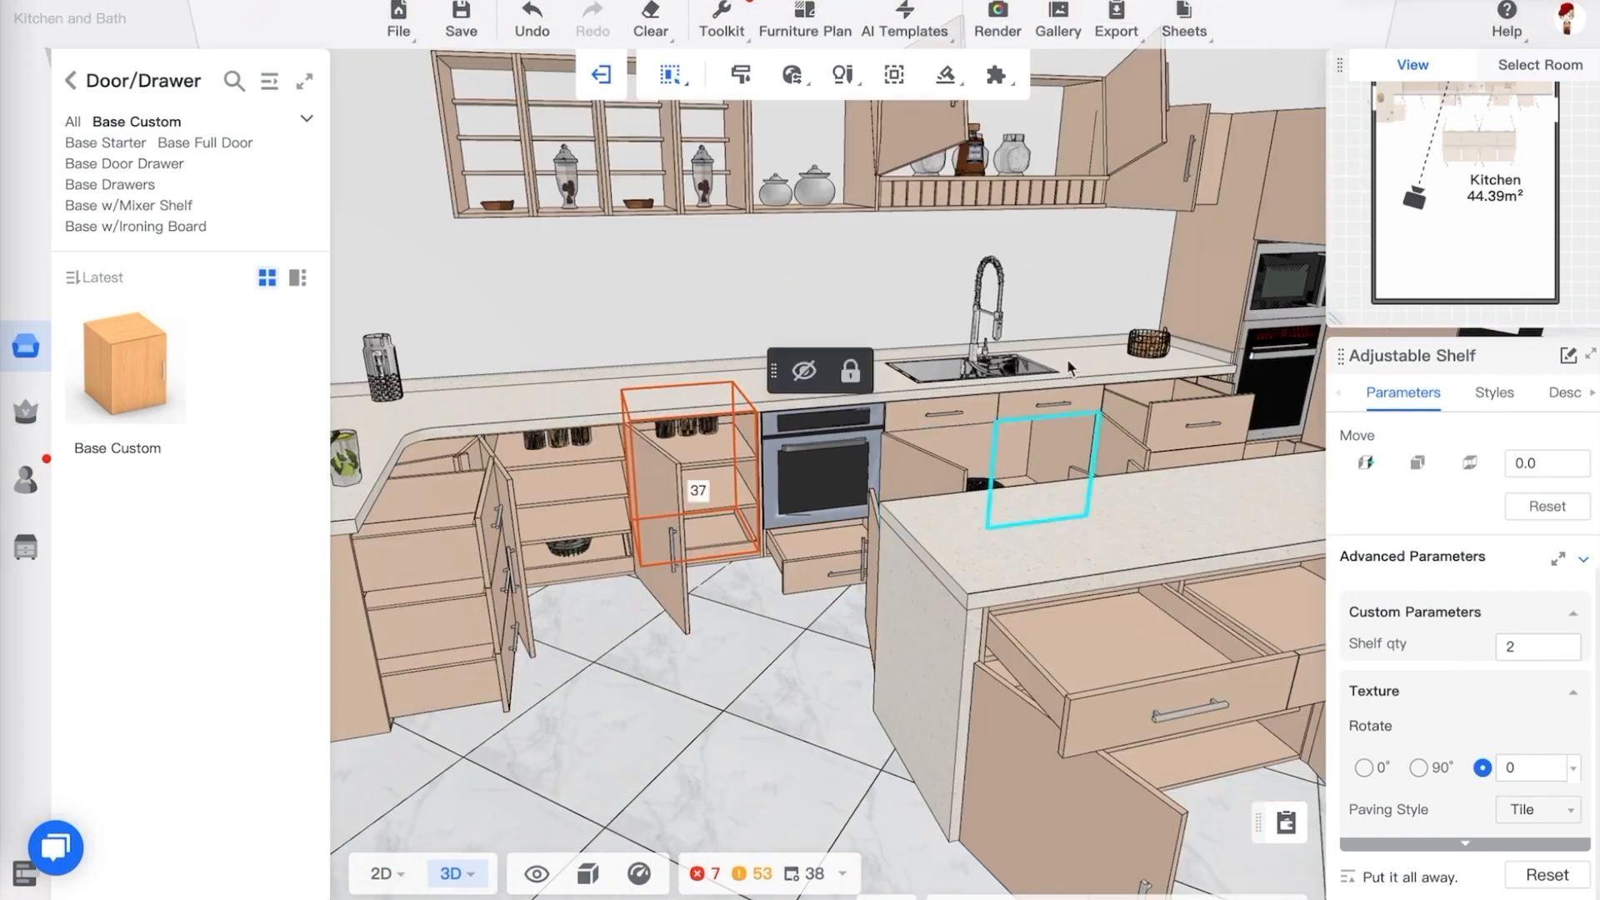
# Select the left drawer in the peninsula and set its DrawSideClear to 50
pyautogui.click(1055, 457)
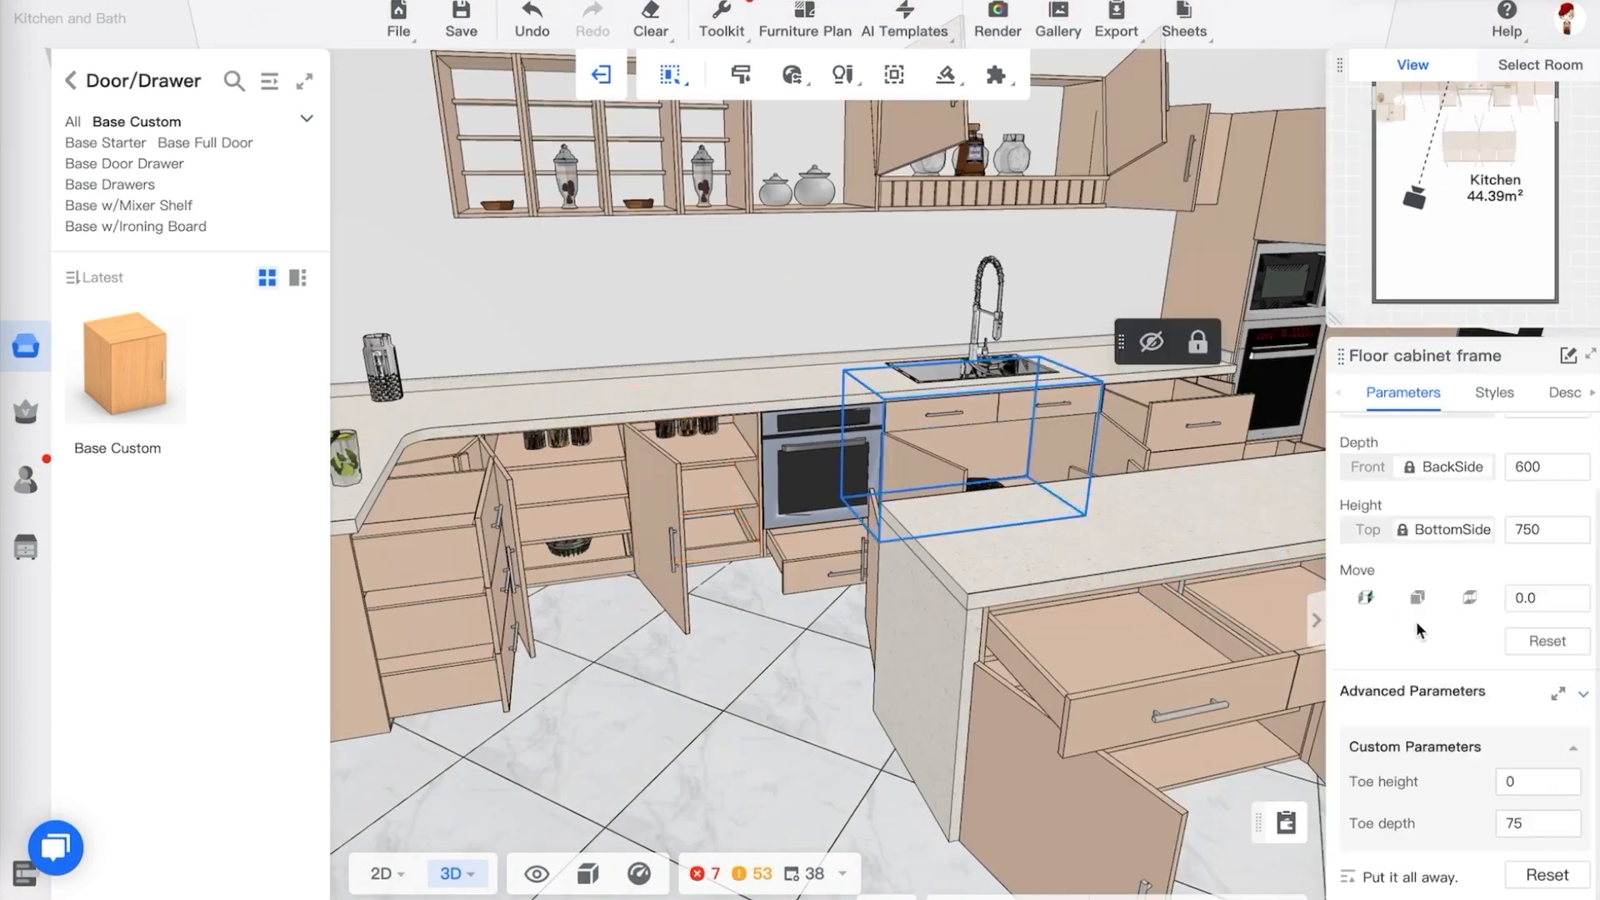
pyautogui.scroll(2, 1420, 679)
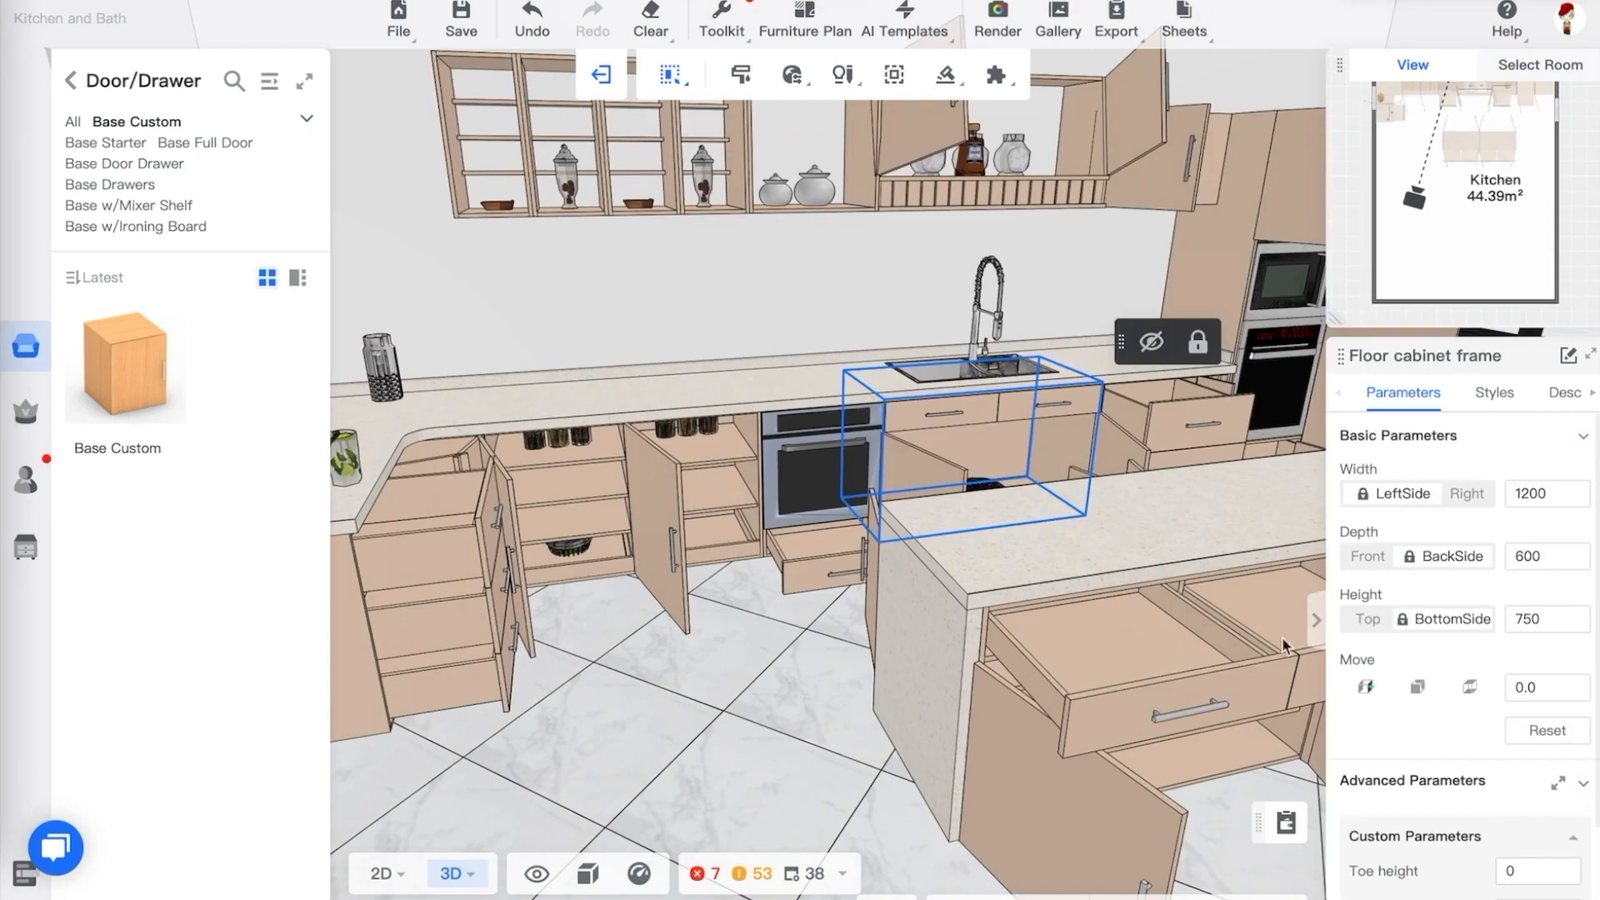
pyautogui.click(574, 505)
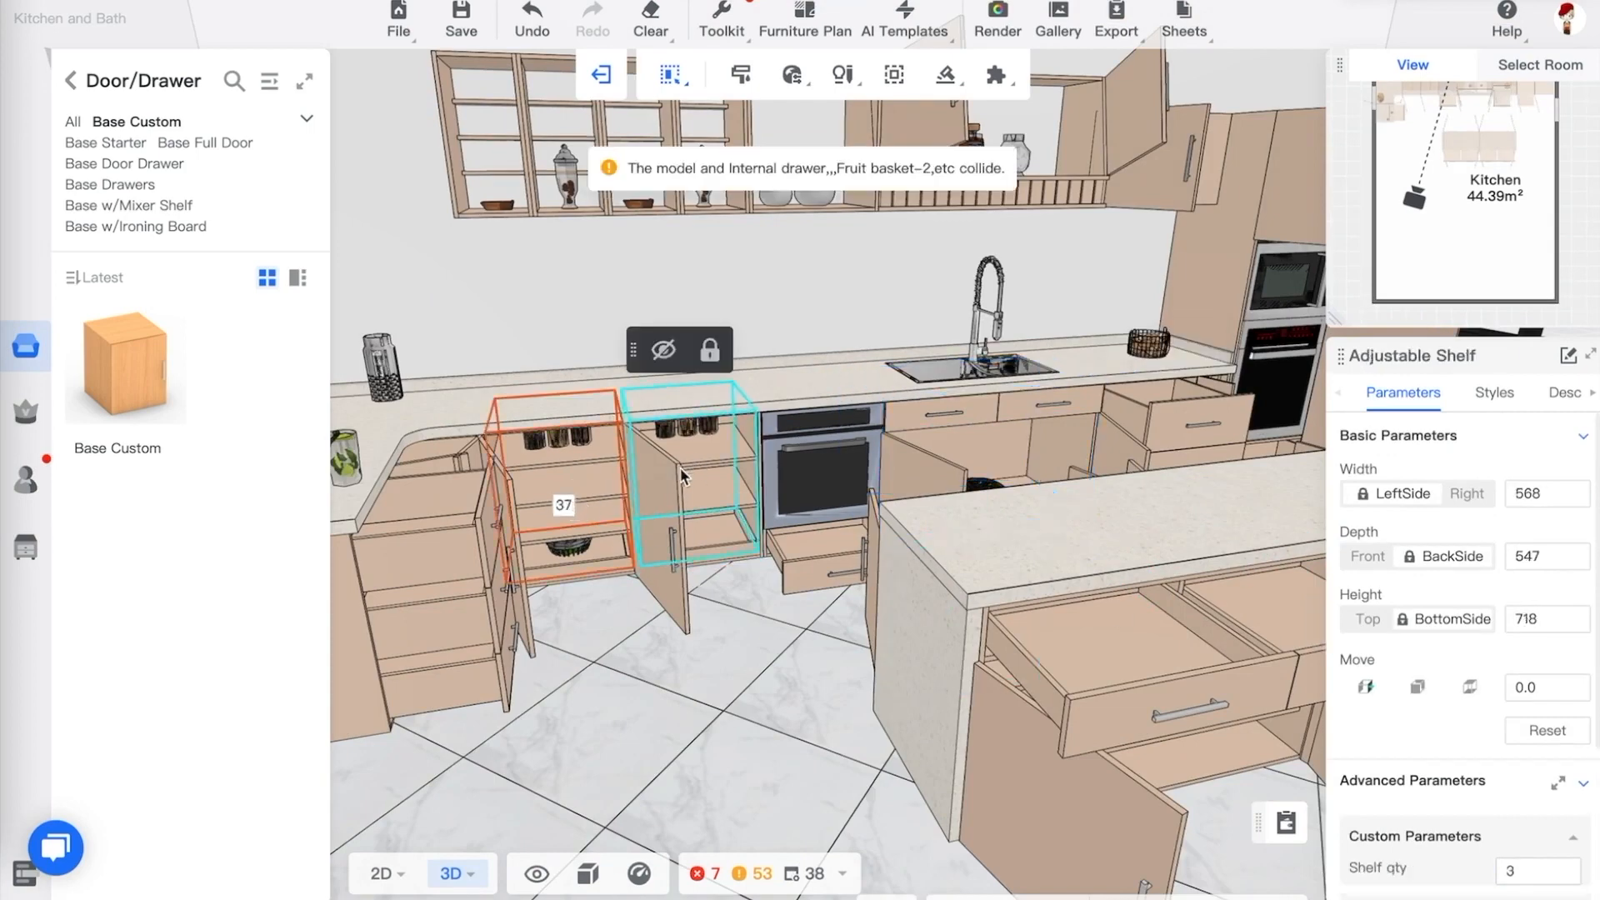
pyautogui.click(1194, 676)
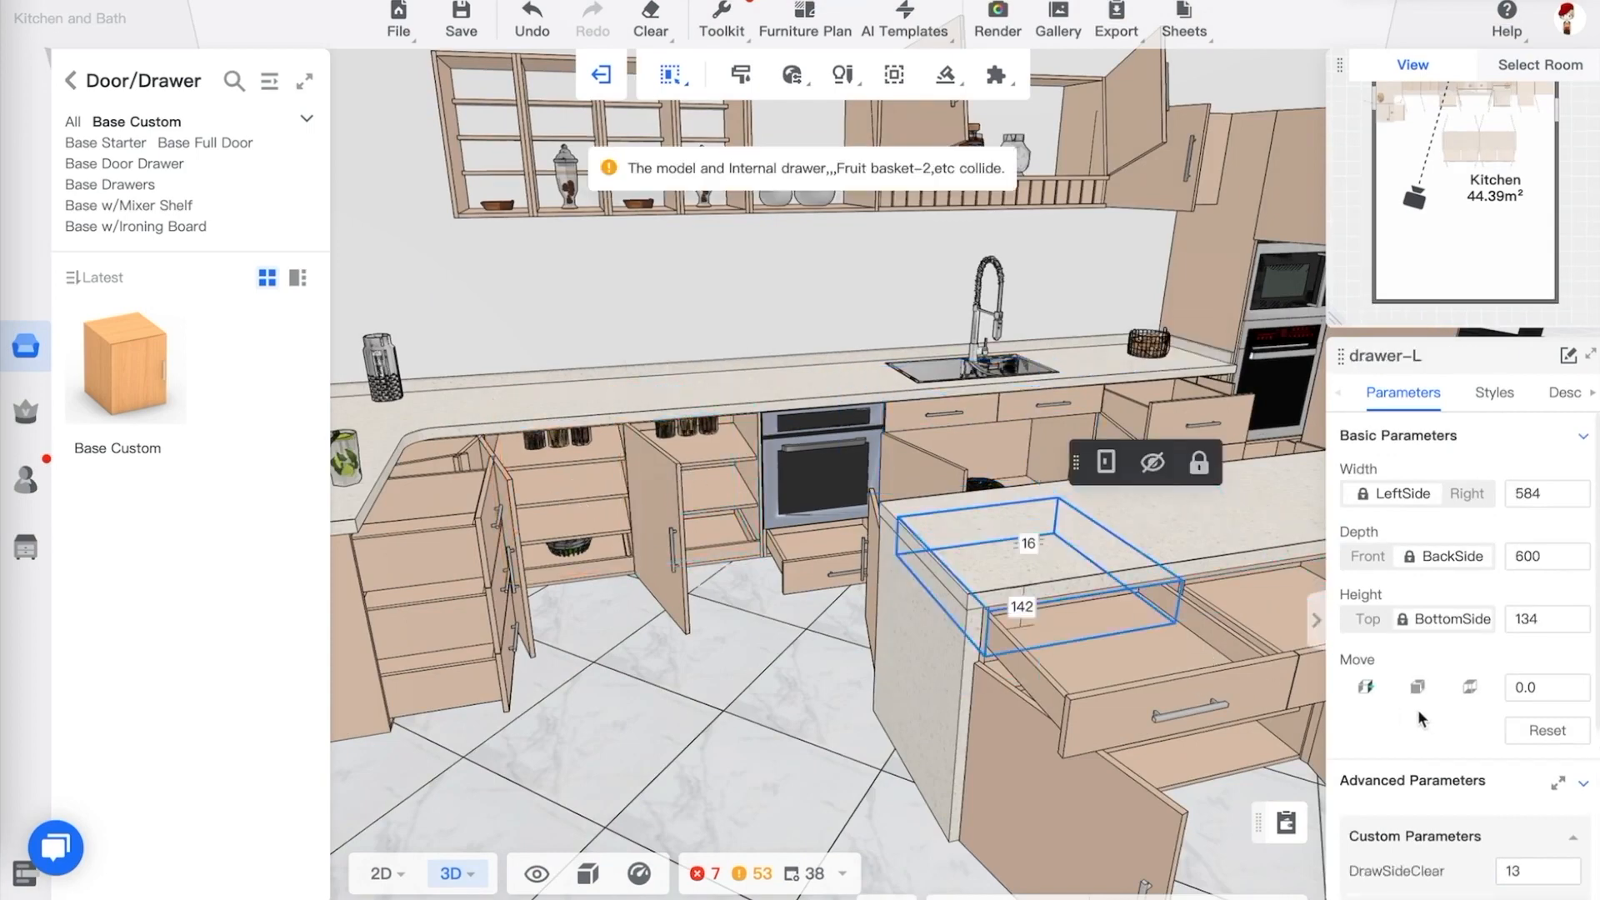
pyautogui.scroll(-2, 1375, 717)
pyautogui.scroll(-2, 1459, 684)
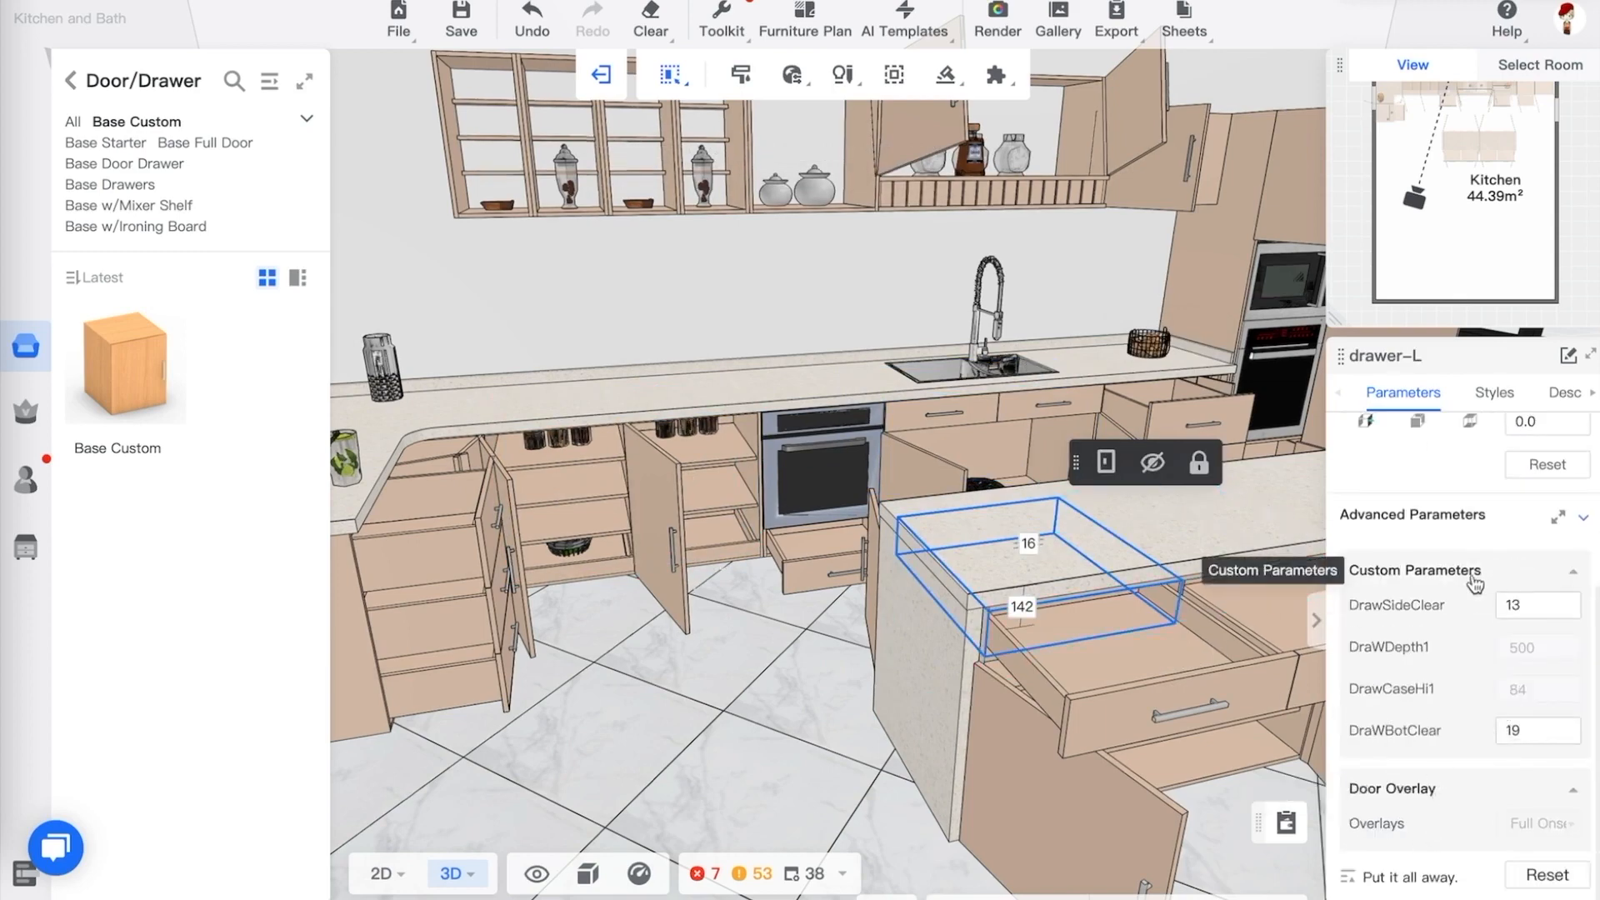
pyautogui.doubleClick(1536, 605)
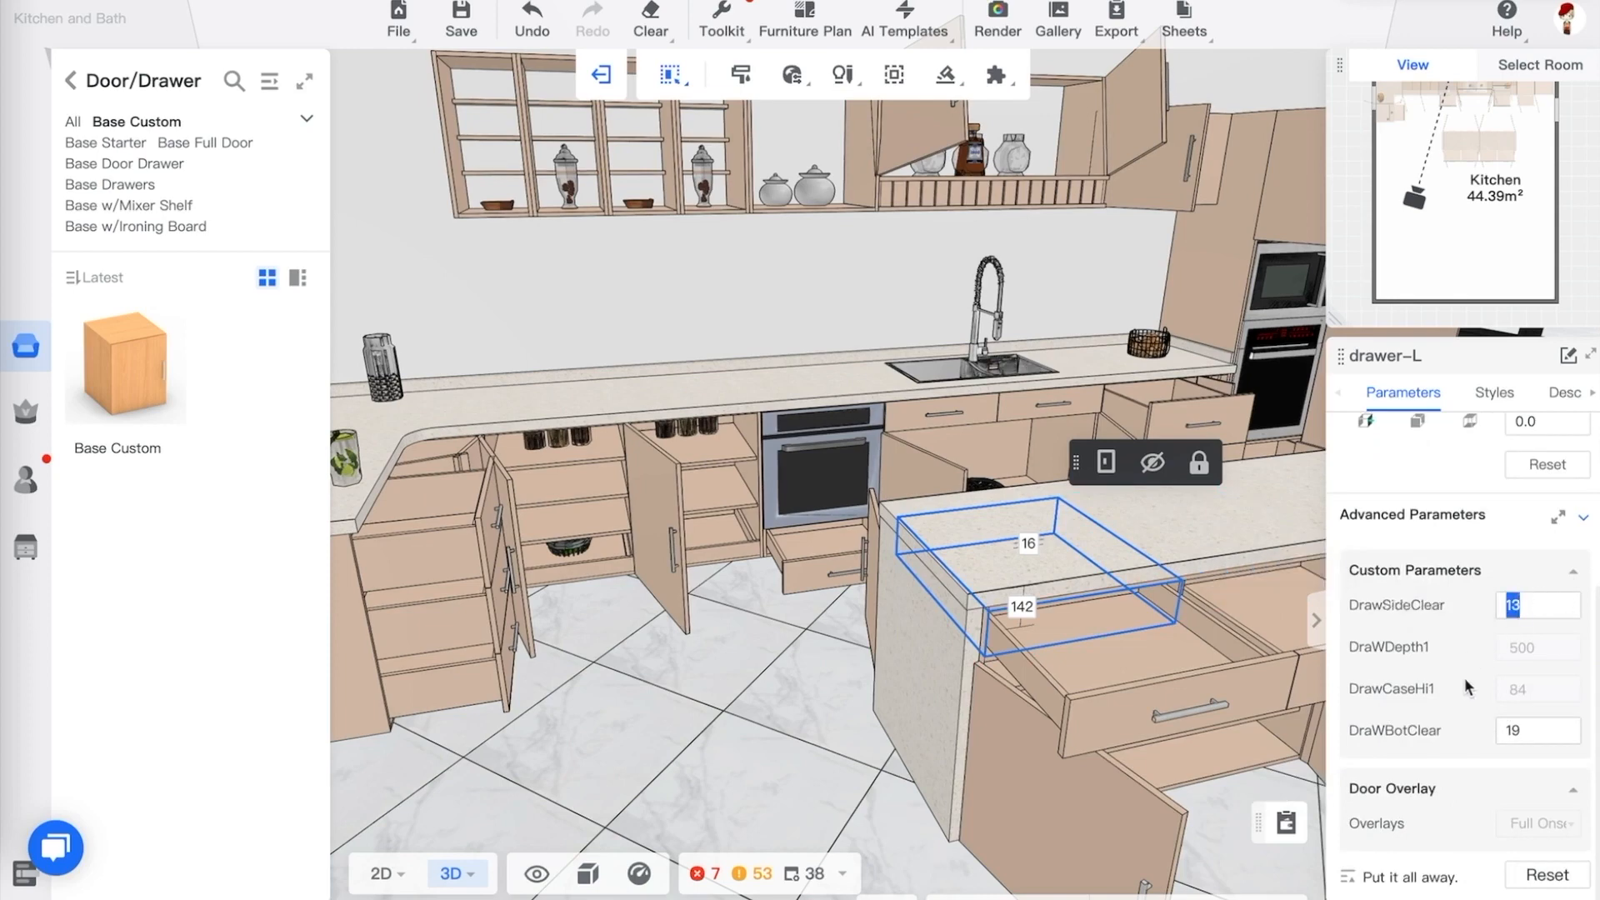
pyautogui.write('50')
pyautogui.press('Return')
# Reselect the peninsula's left drawer and set its DrawSideClear to 100
pyautogui.moveTo(884, 676); pyautogui.dragTo(846, 672, button='right')
pyautogui.doubleClick(728, 651)
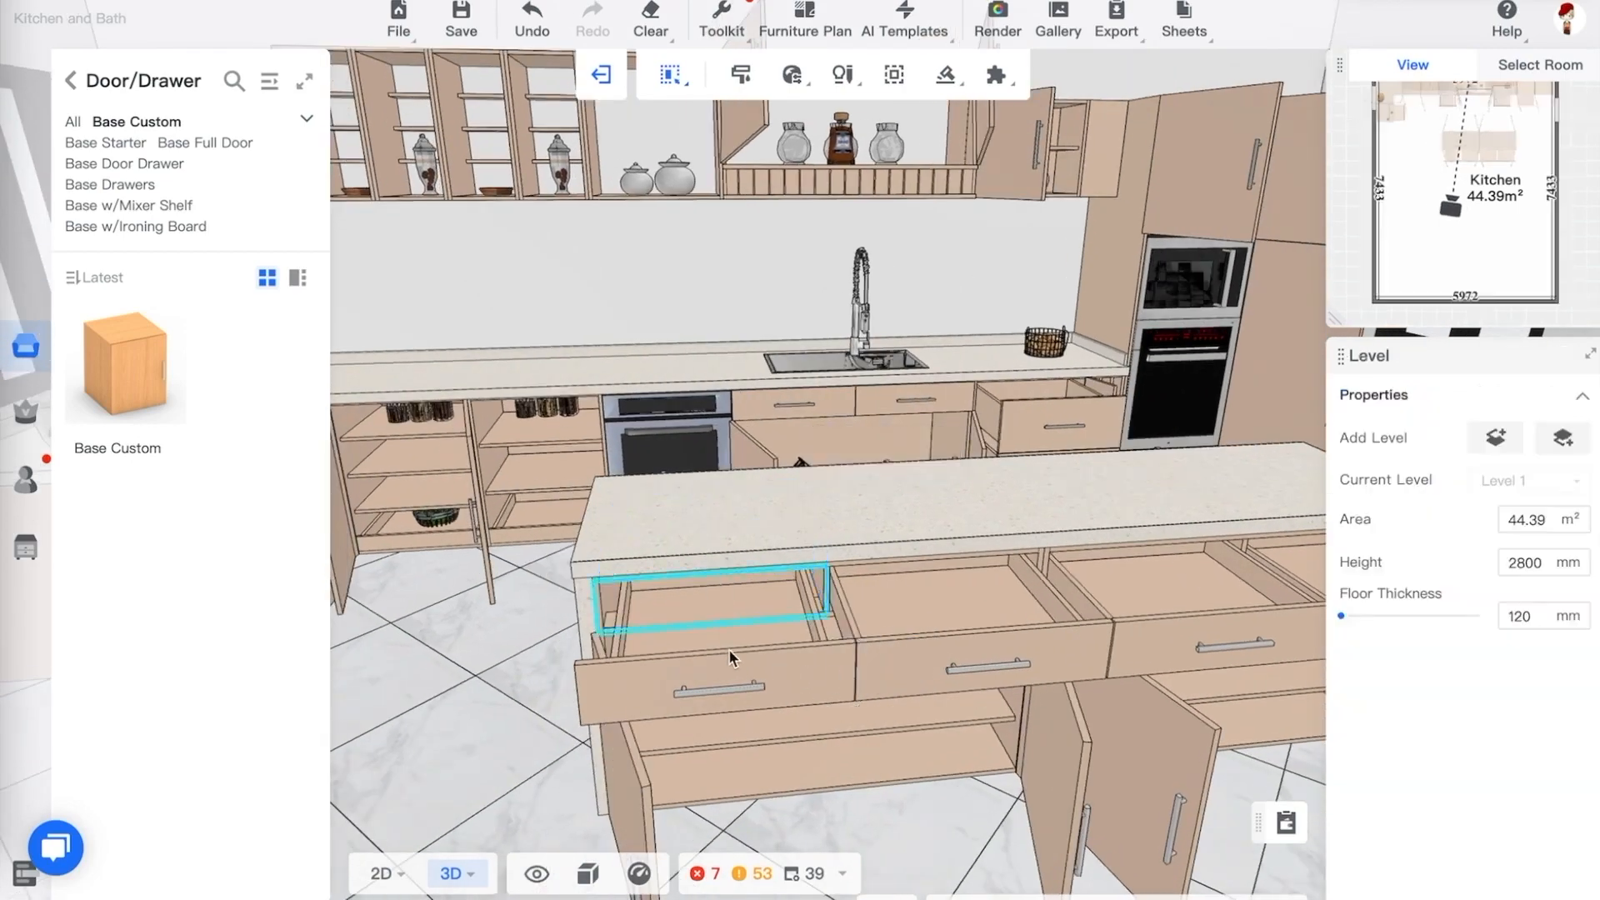
pyautogui.click(627, 617)
pyautogui.scroll(3, 603, 606)
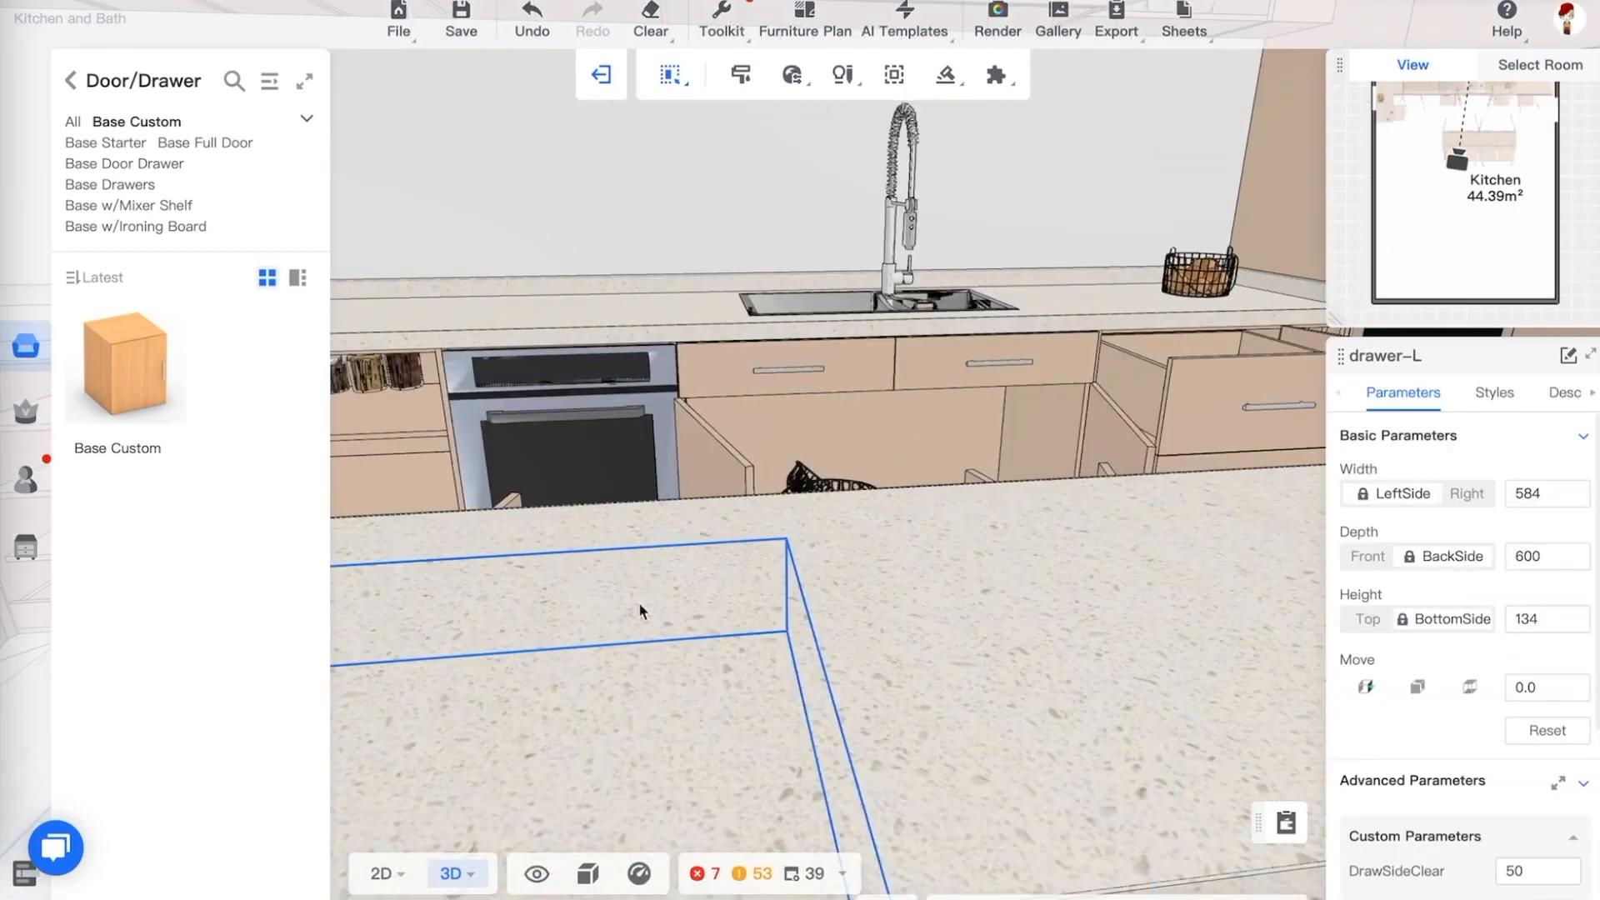
pyautogui.scroll(-2, 653, 601)
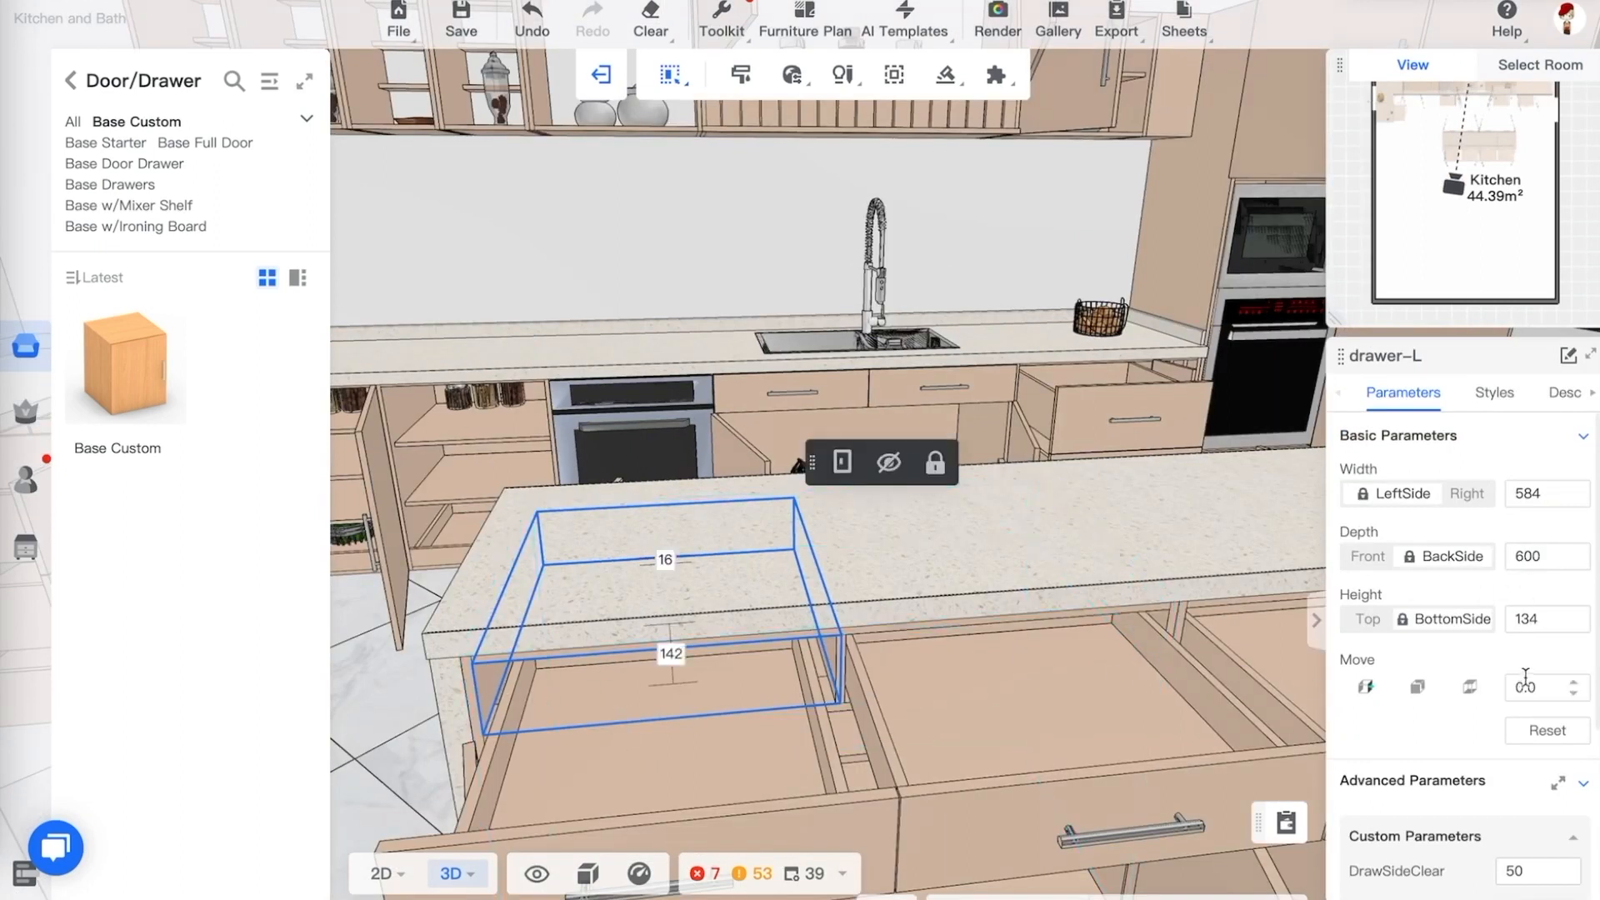
pyautogui.scroll(-3, 1528, 667)
pyautogui.click(1528, 662)
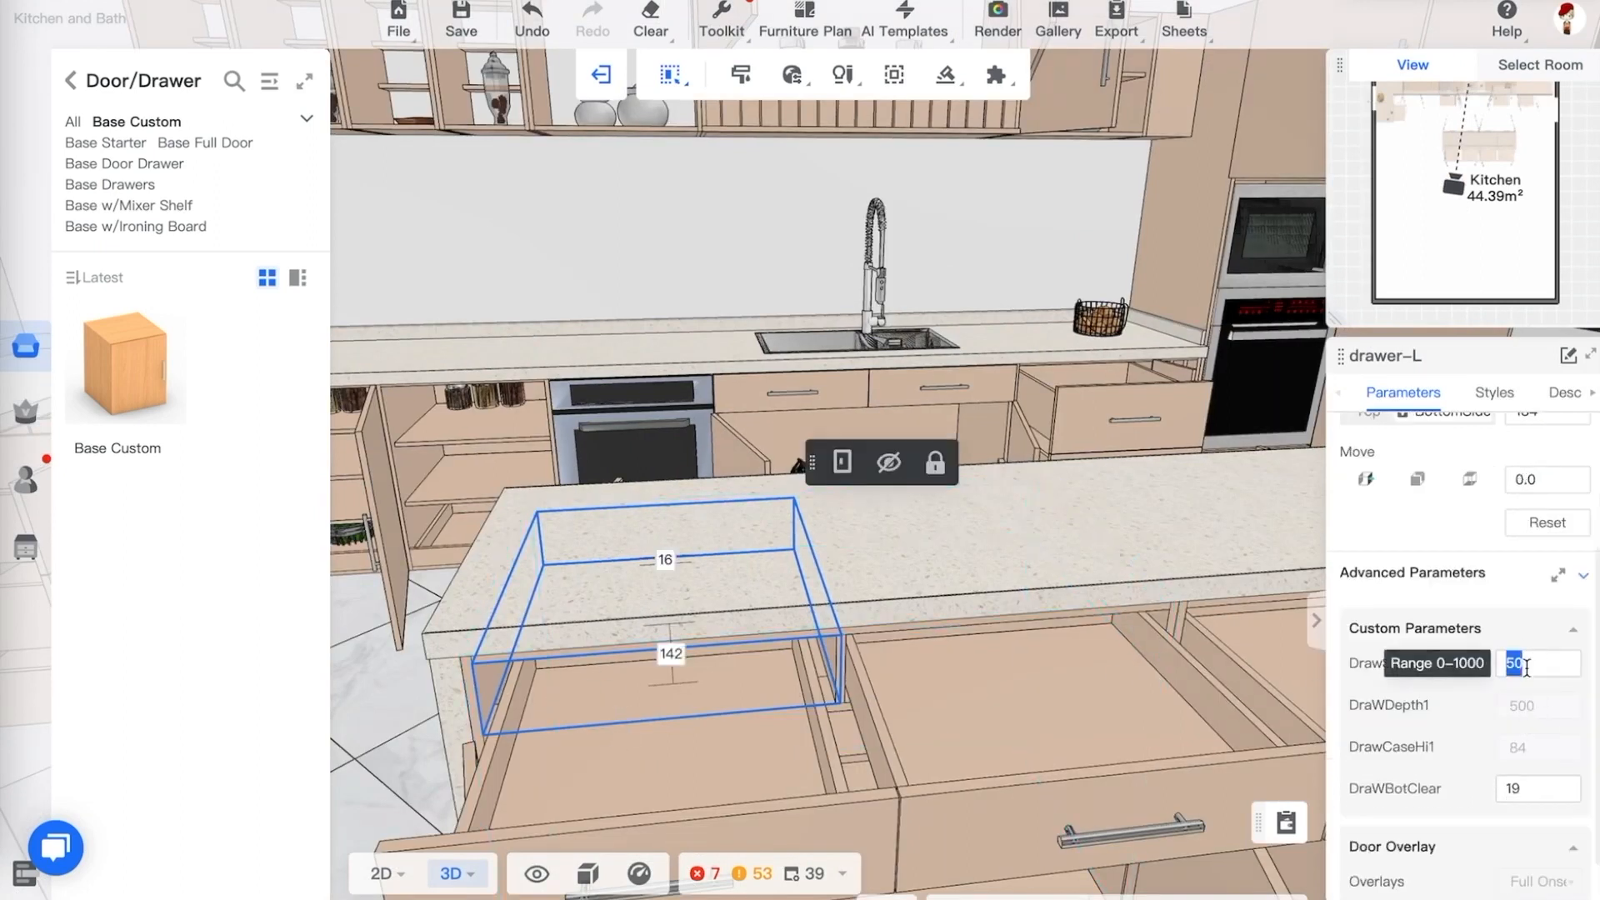
pyautogui.press('Return')
pyautogui.click(527, 617)
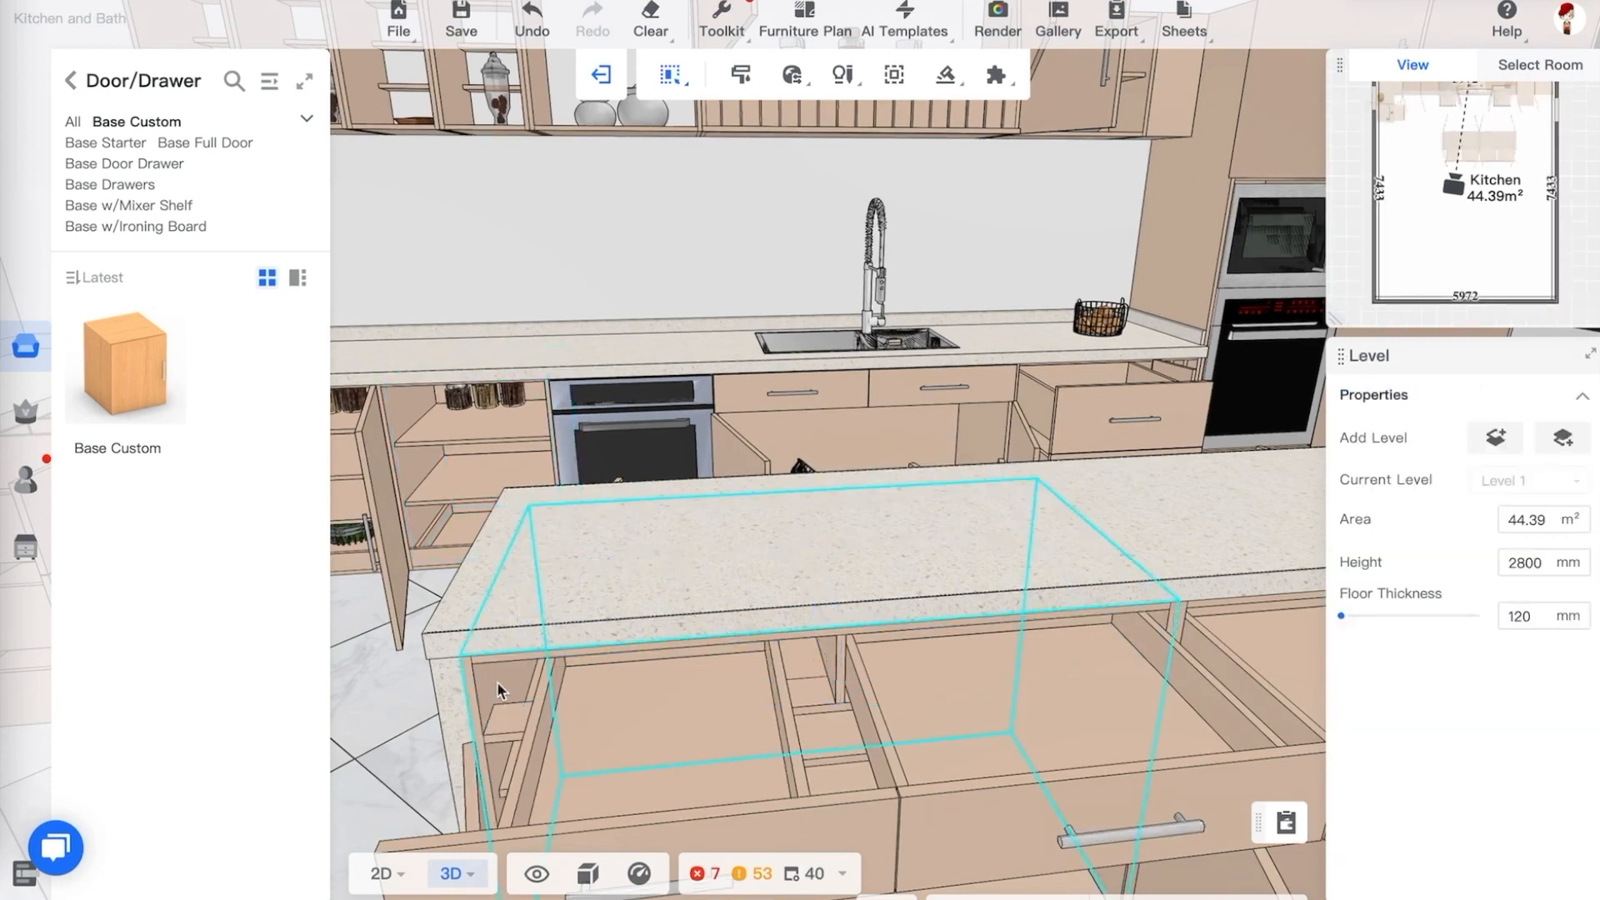
# Switch the selection mode back to selecting whole furniture
pyautogui.moveTo(409, 707); pyautogui.dragTo(414, 706)
pyautogui.moveTo(415, 706); pyautogui.dragTo(416, 703, button='right')
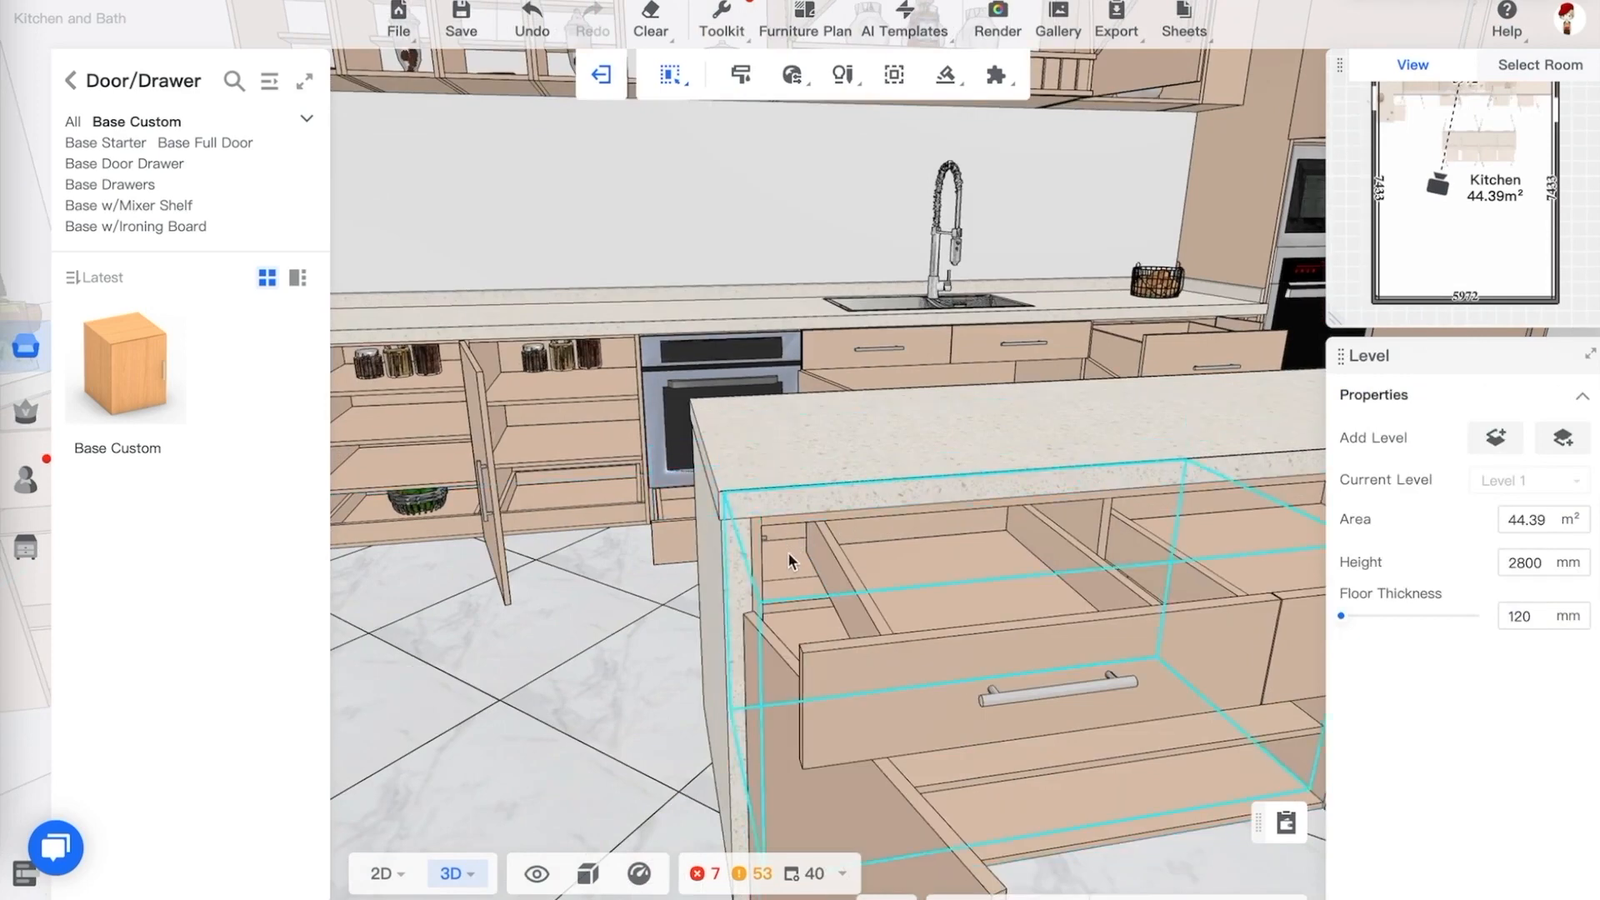
pyautogui.click(1007, 600)
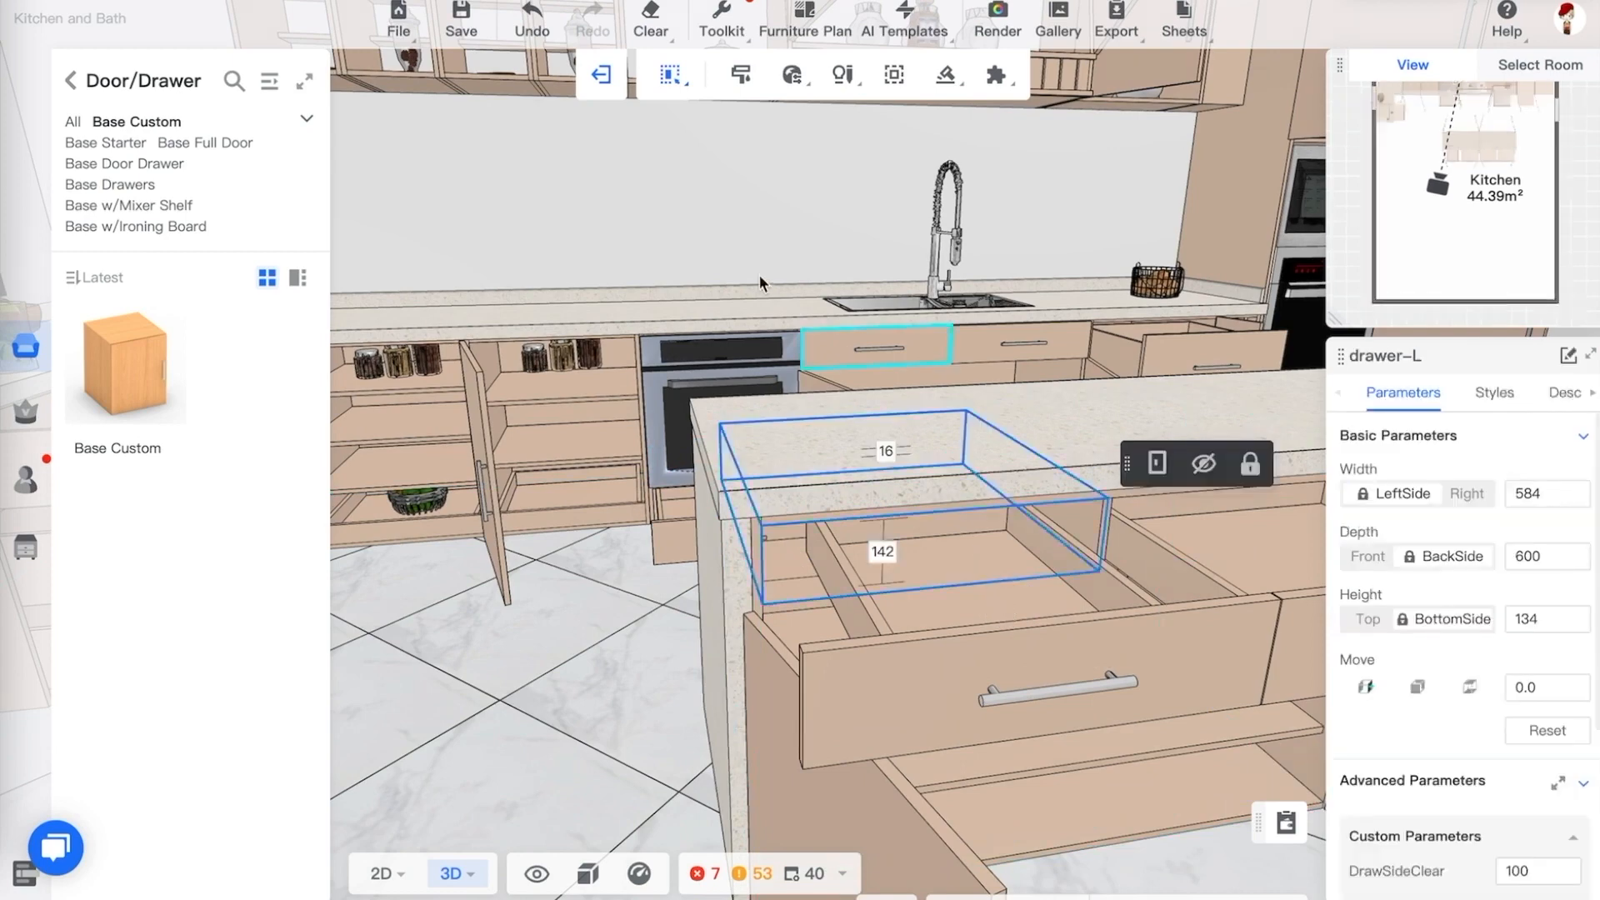
pyautogui.moveTo(675, 80)
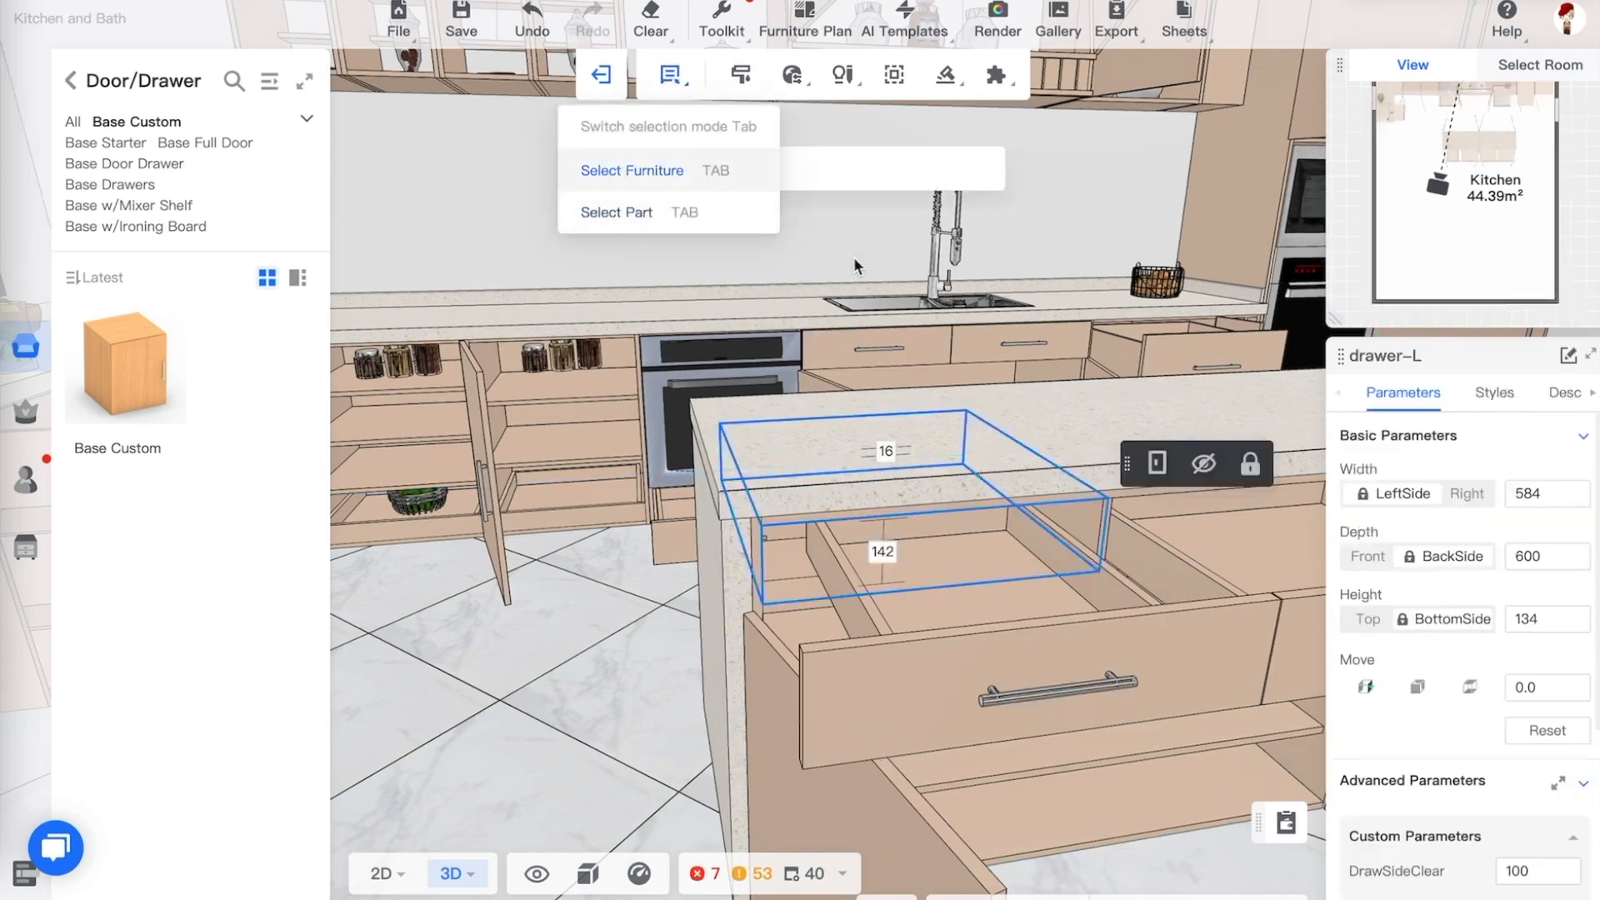
pyautogui.click(659, 175)
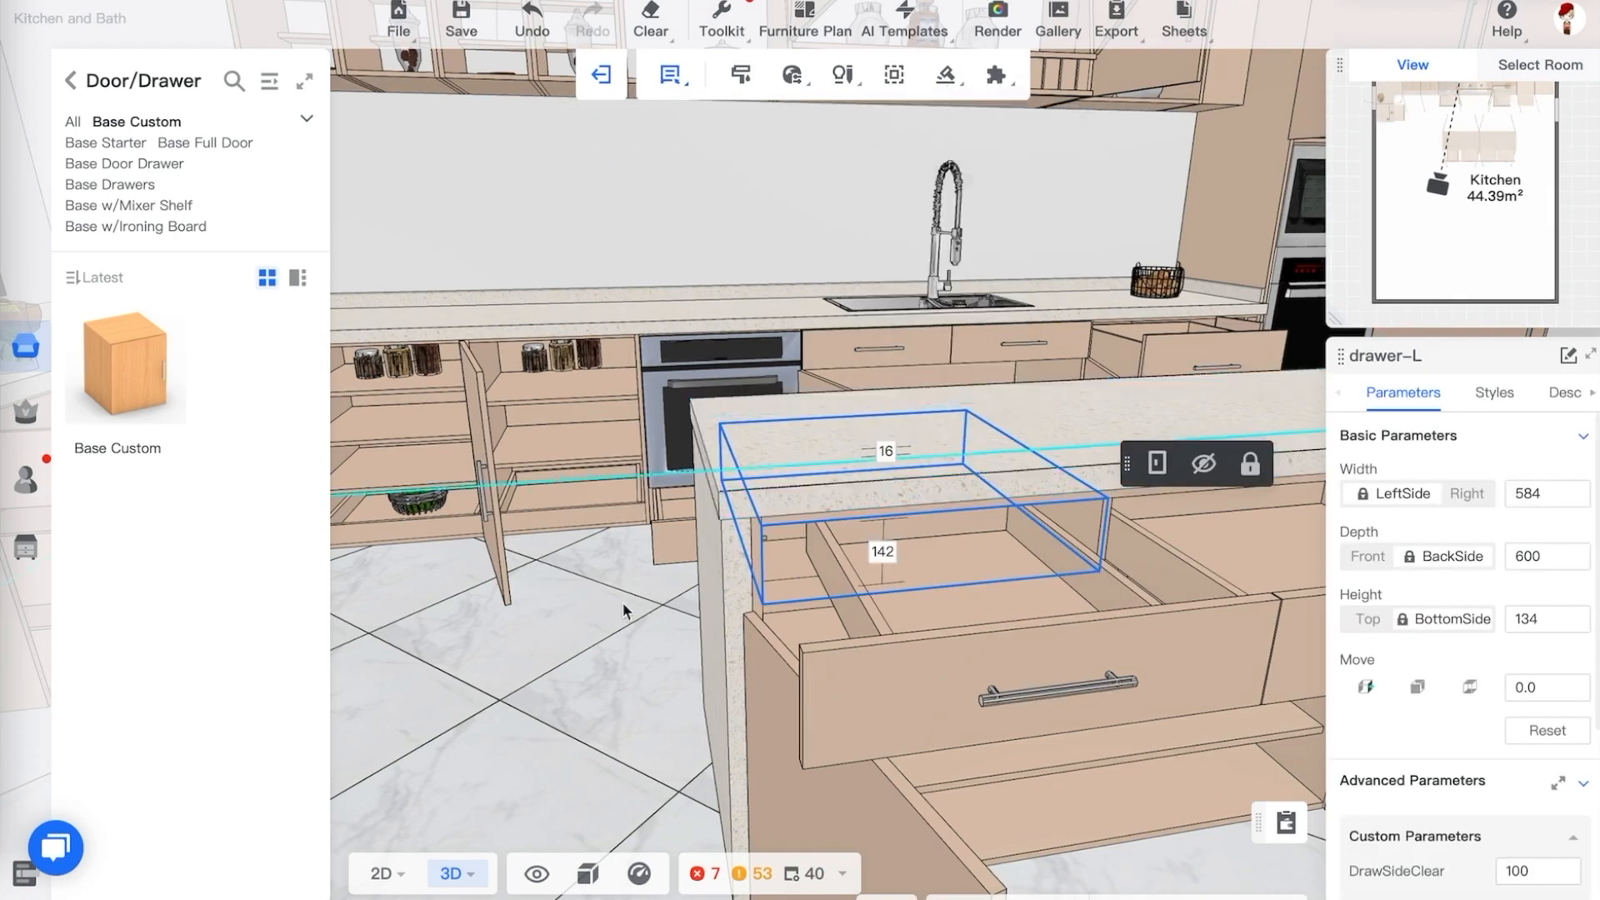
# Zoom out and orbit around the kitchen to review the cabinets and peninsula
pyautogui.scroll(-5, 622, 602)
pyautogui.click(570, 648)
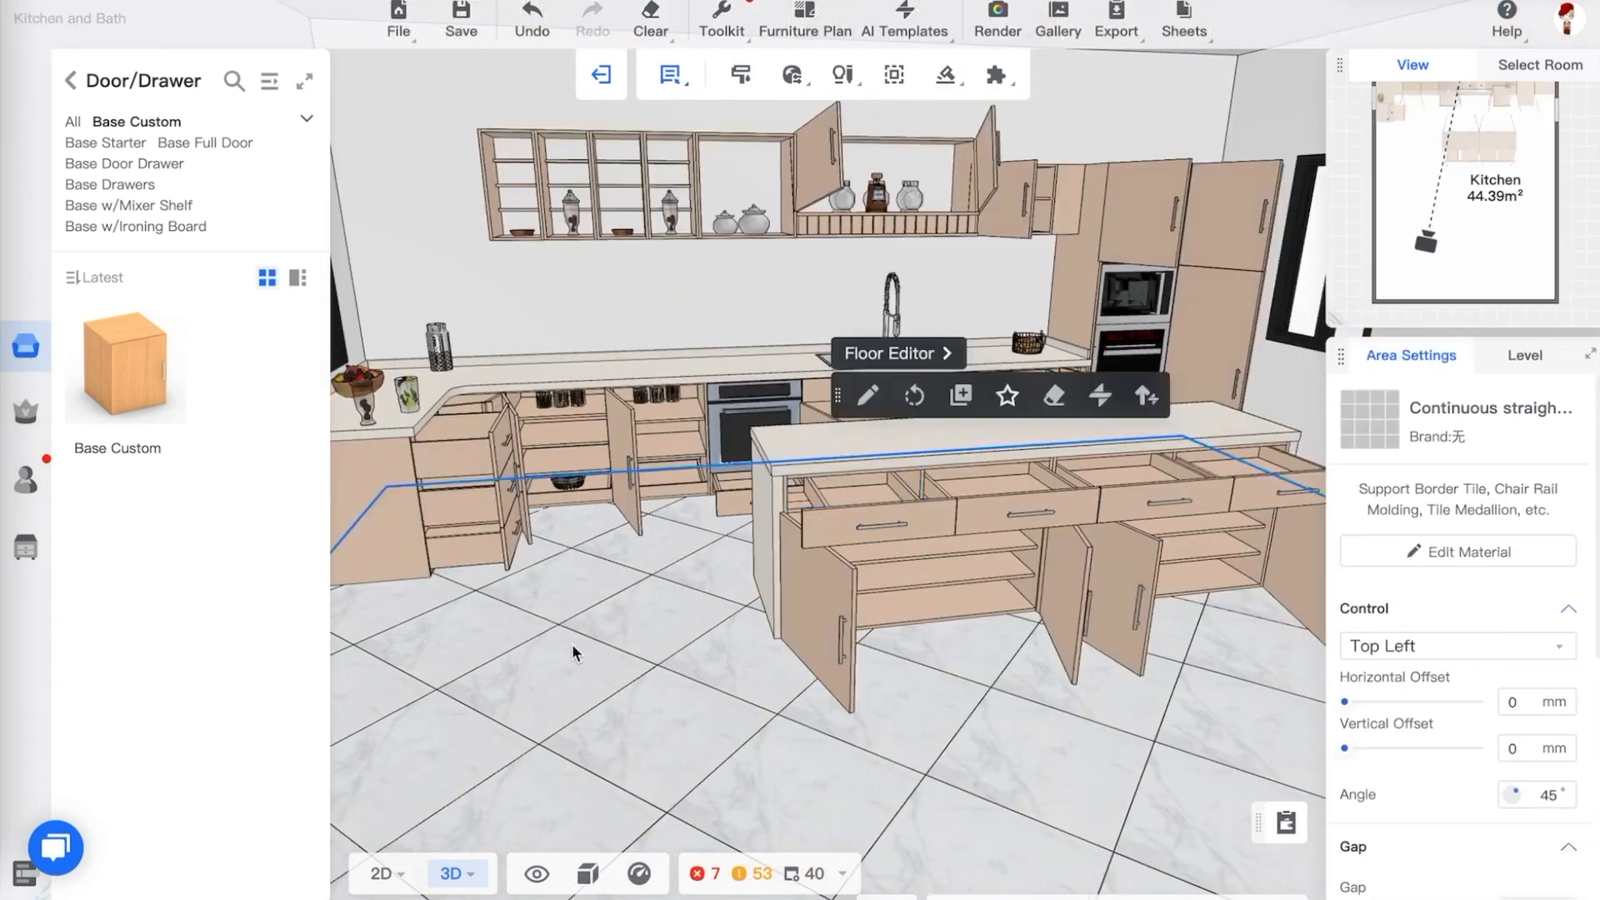
pyautogui.moveTo(685, 560); pyautogui.dragTo(693, 604)
pyautogui.click(427, 263)
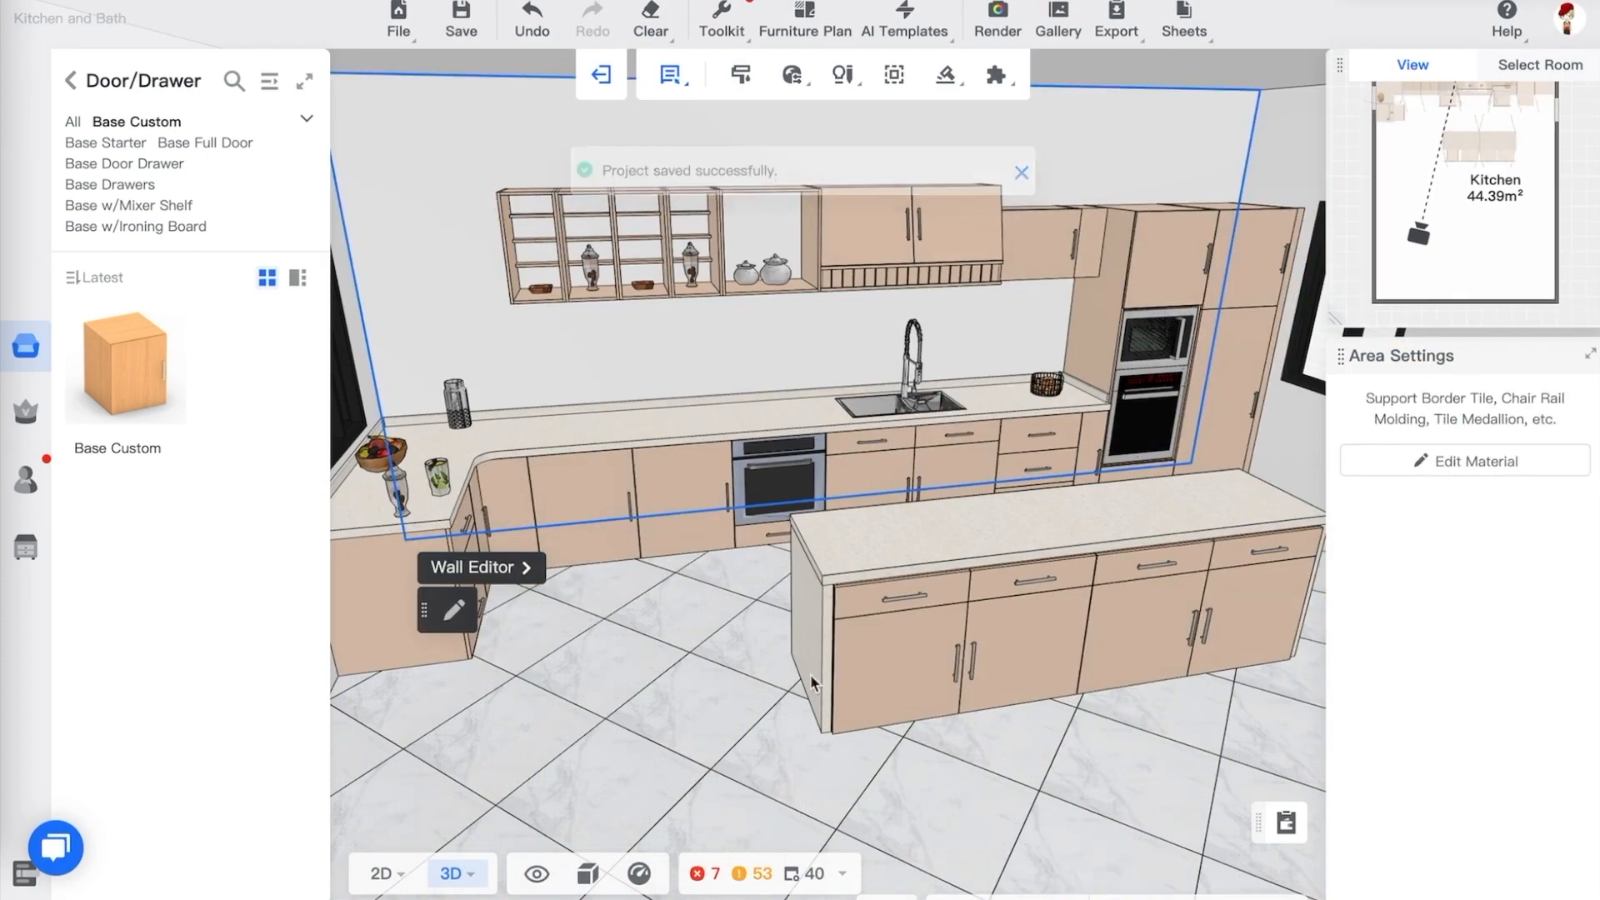
pyautogui.moveTo(999, 753); pyautogui.dragTo(1108, 779)
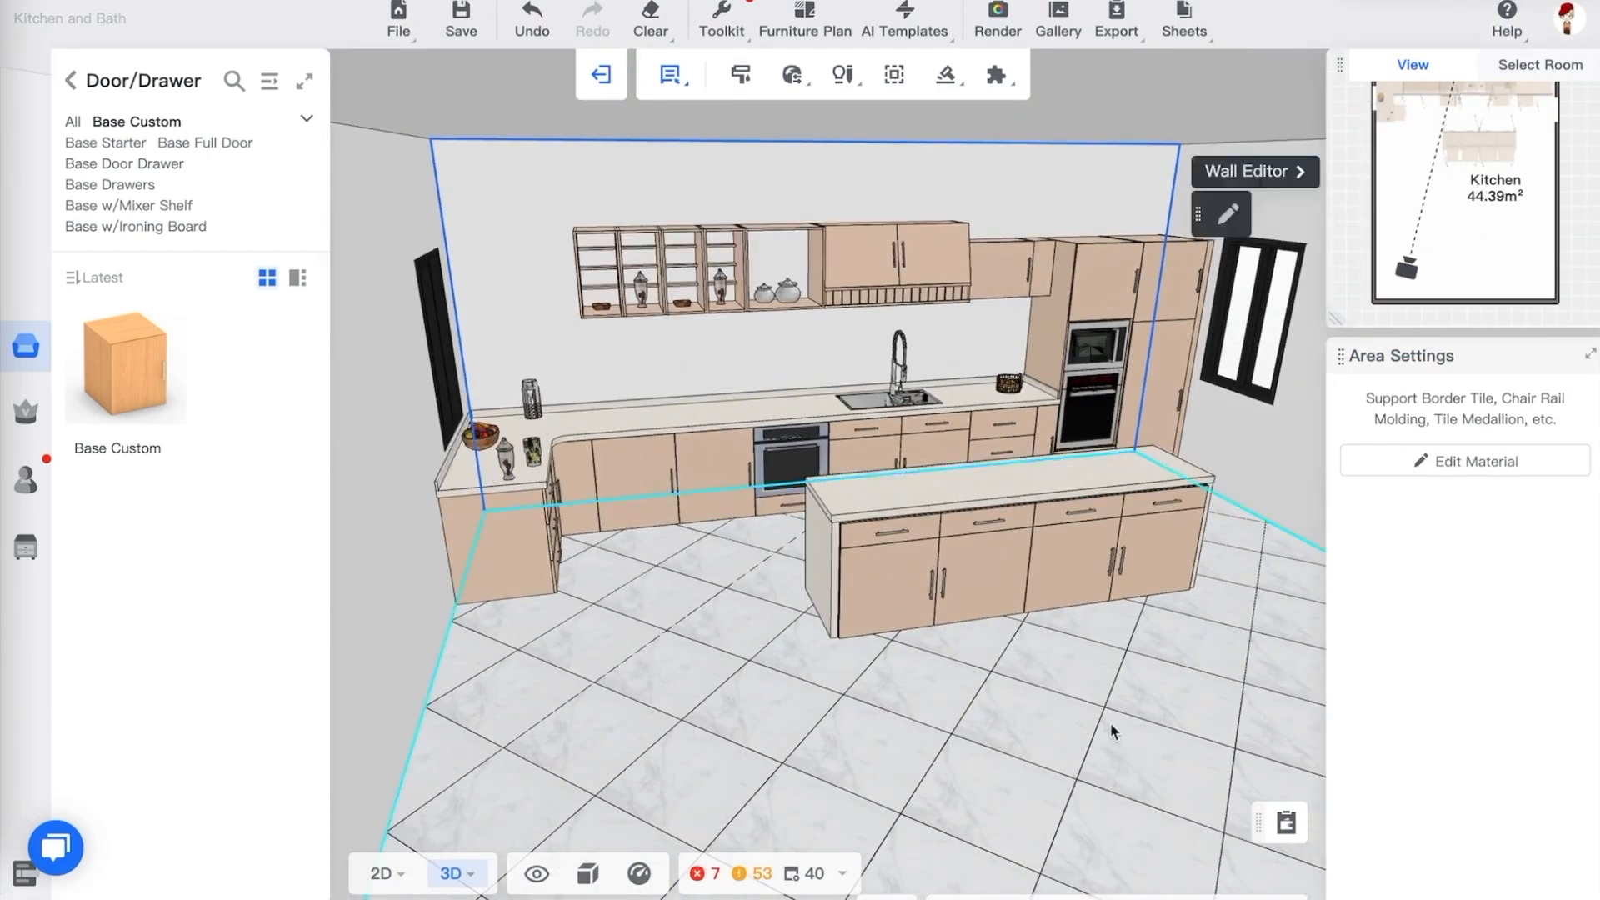